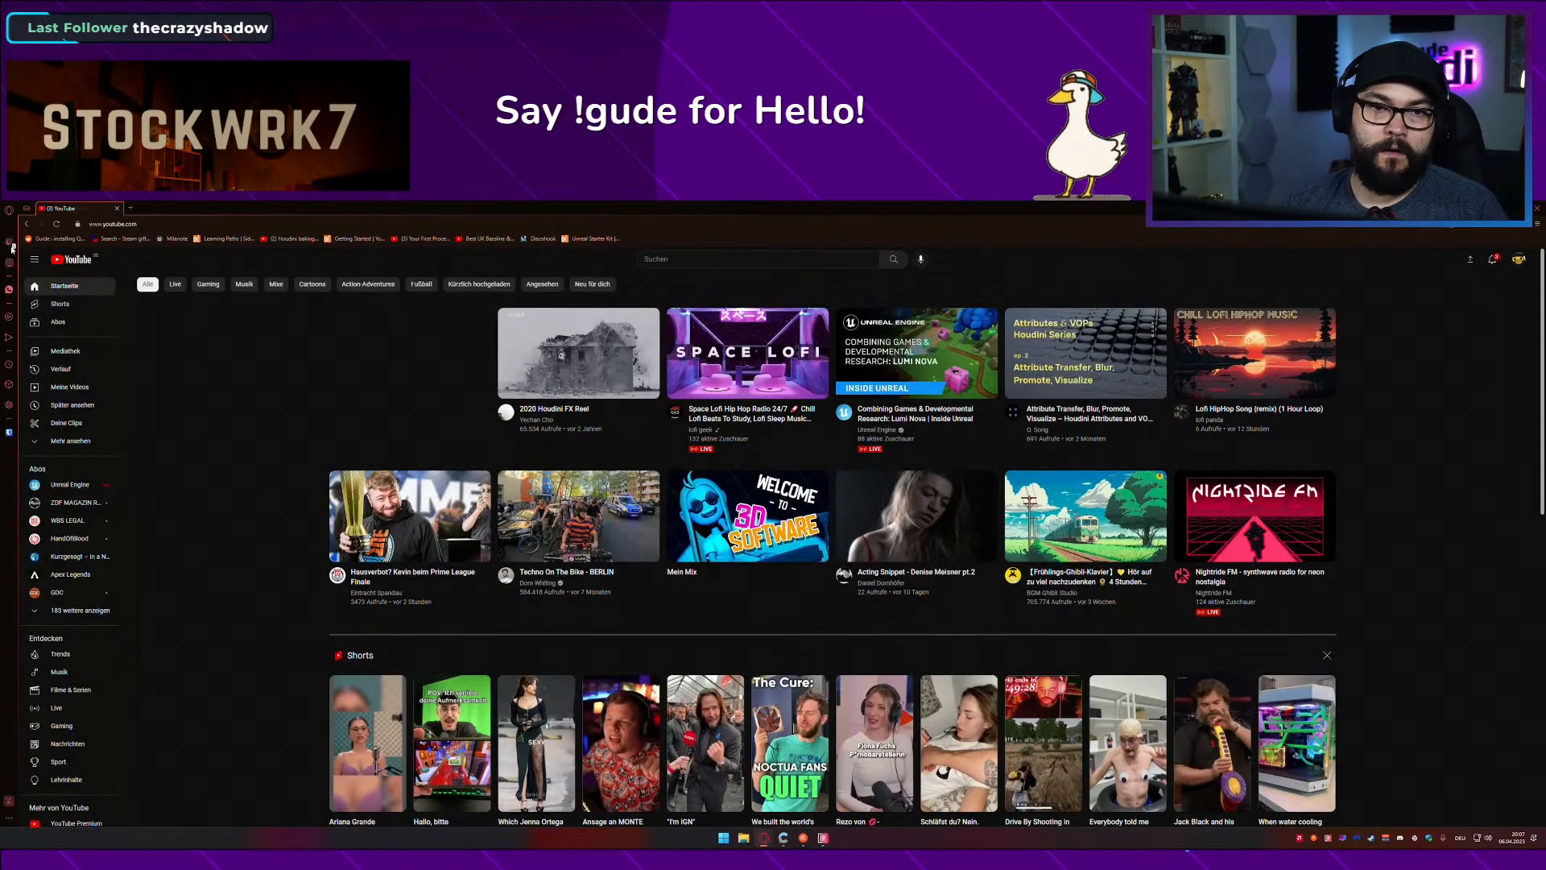
pyautogui.click(10, 243)
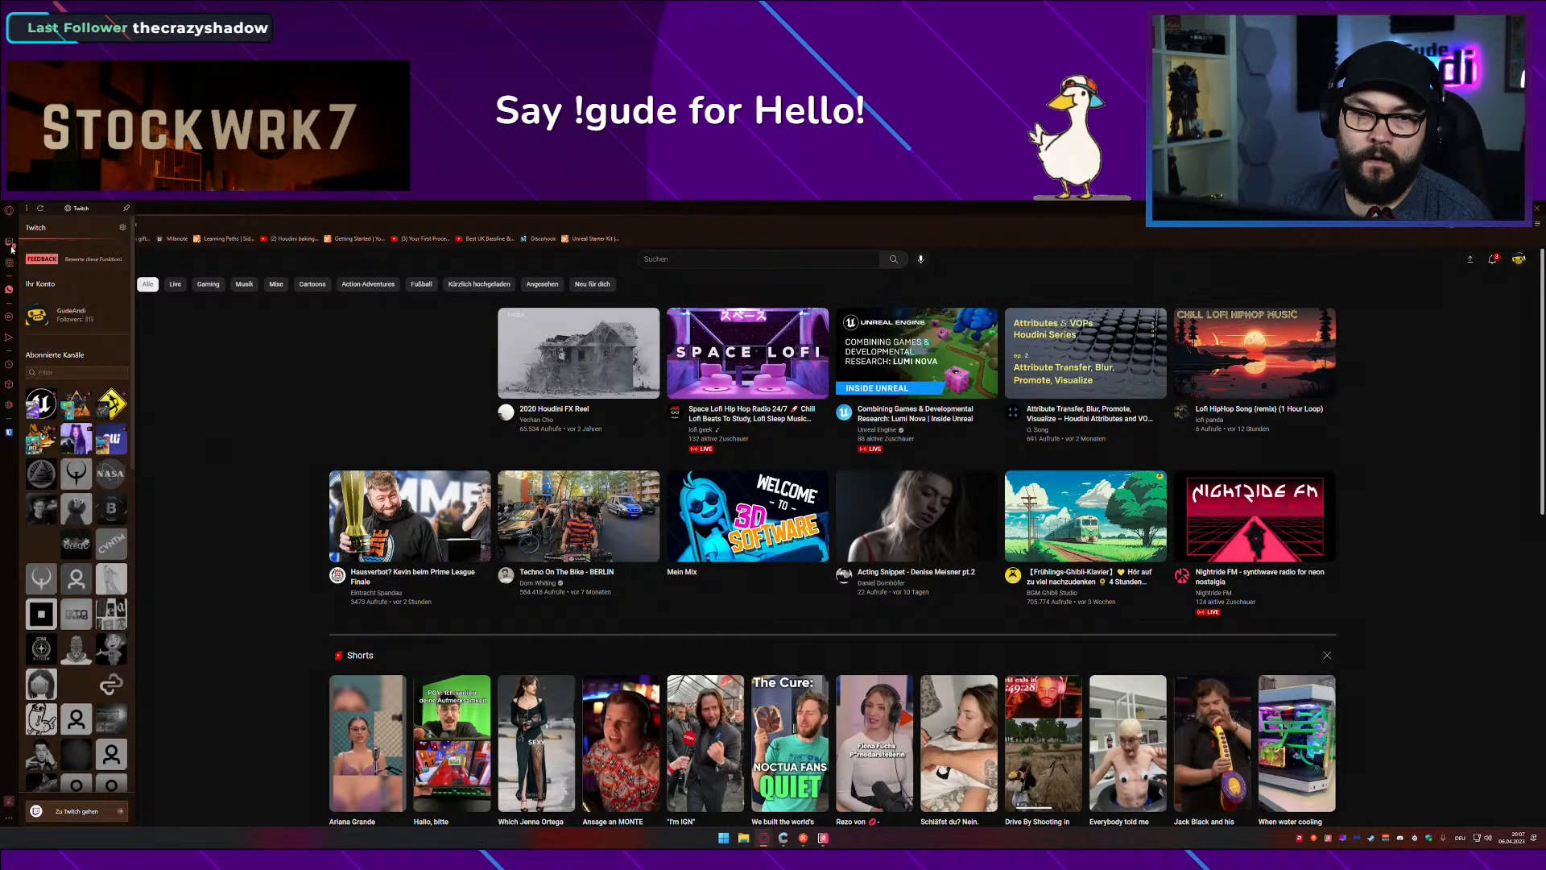
pyautogui.click(77, 439)
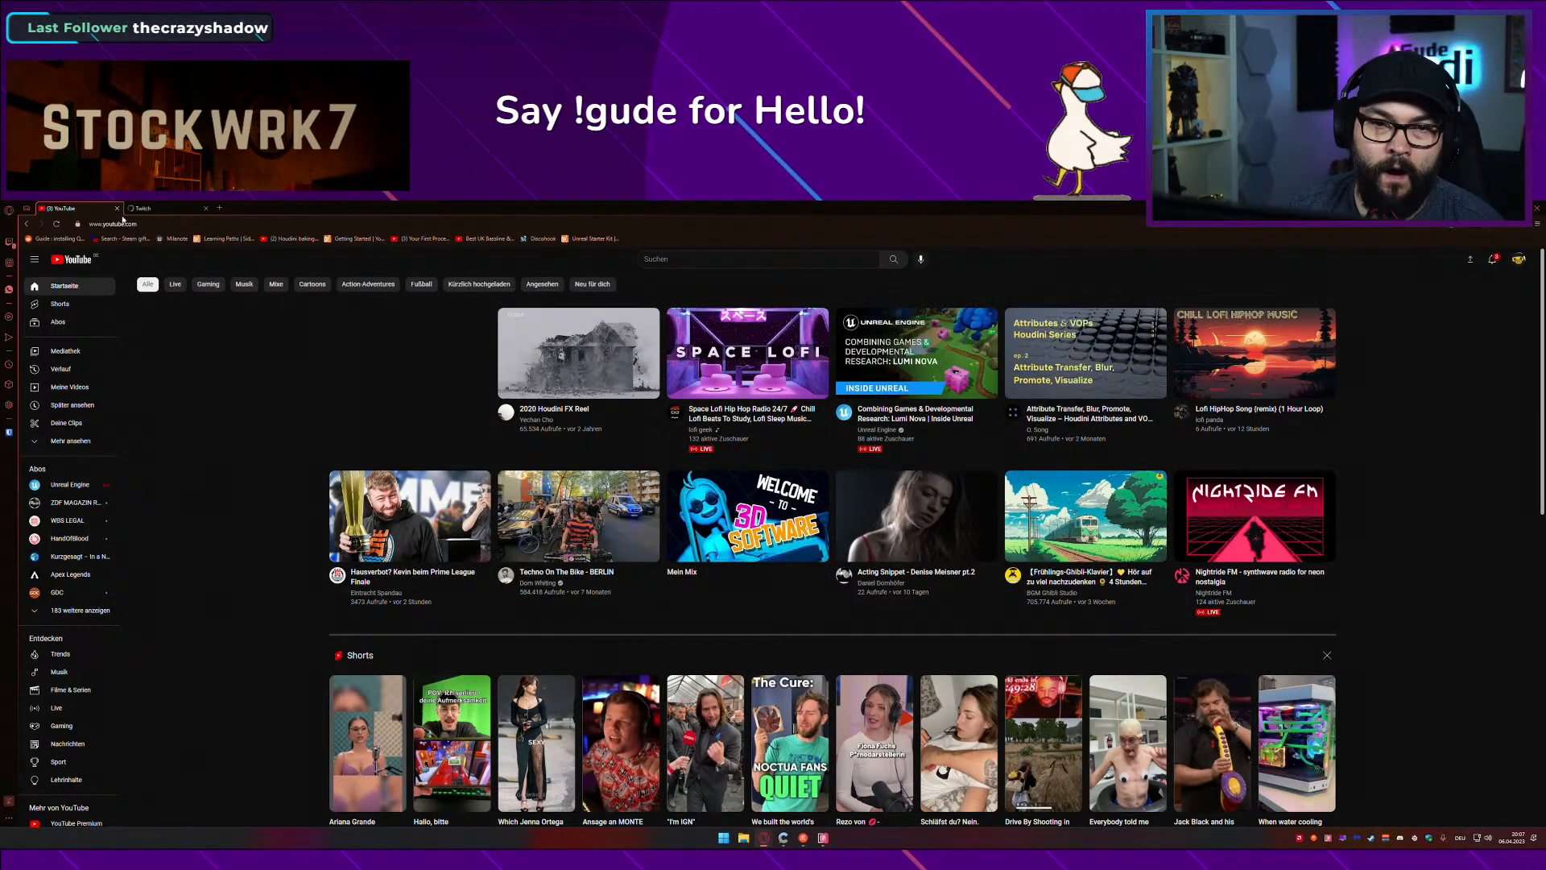
pyautogui.middleClick(151, 208)
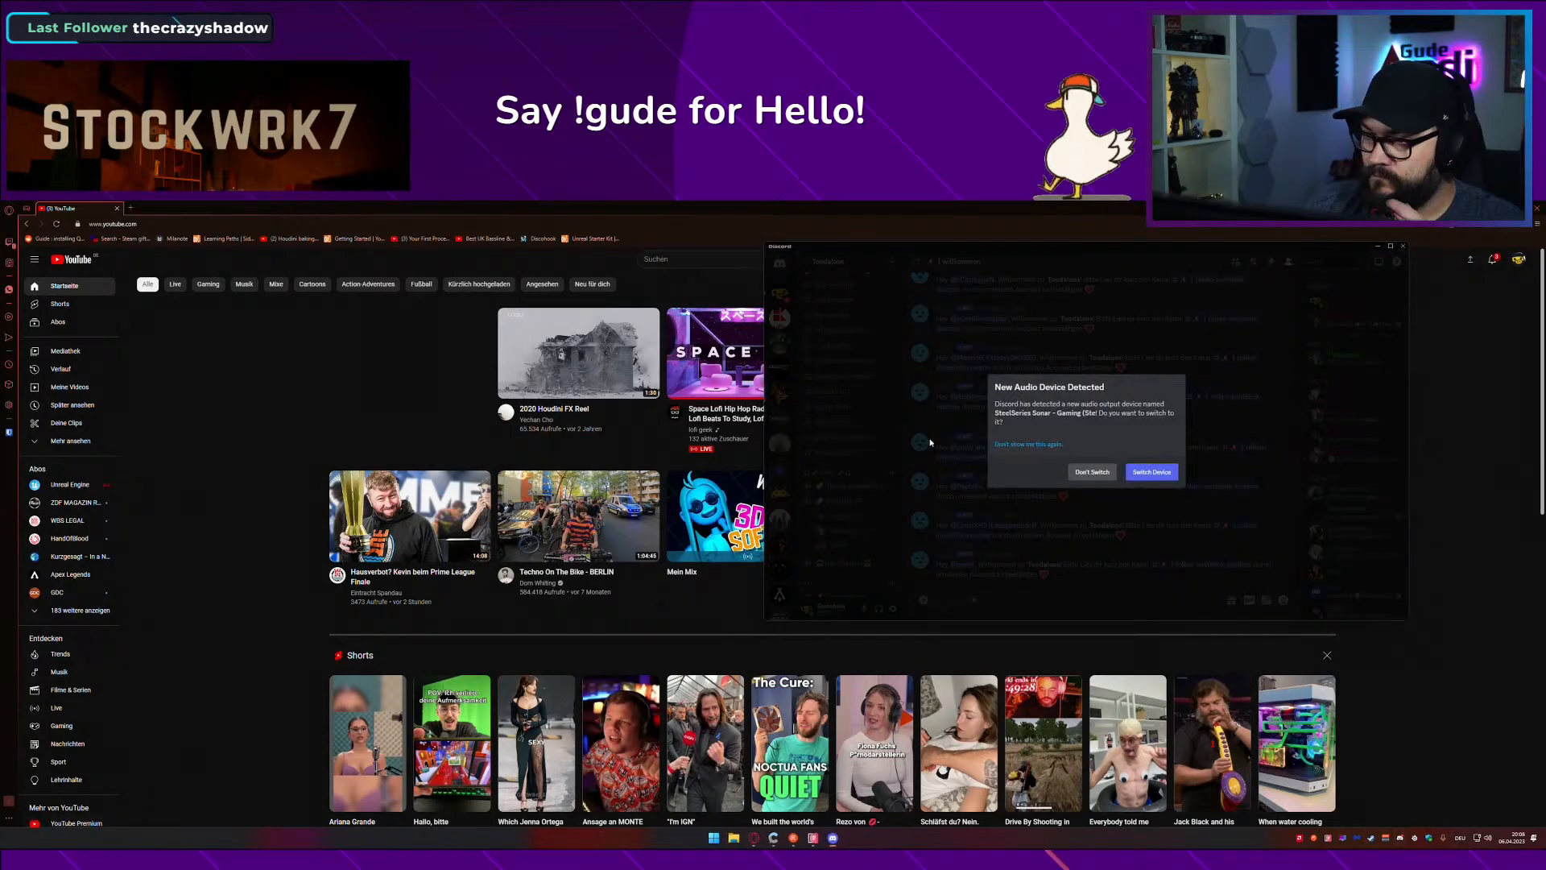
# Step: Decline the audio output device switch in Discord and enable Streamer Mode in its user settings
pyautogui.click(1092, 472)
pyautogui.click(893, 608)
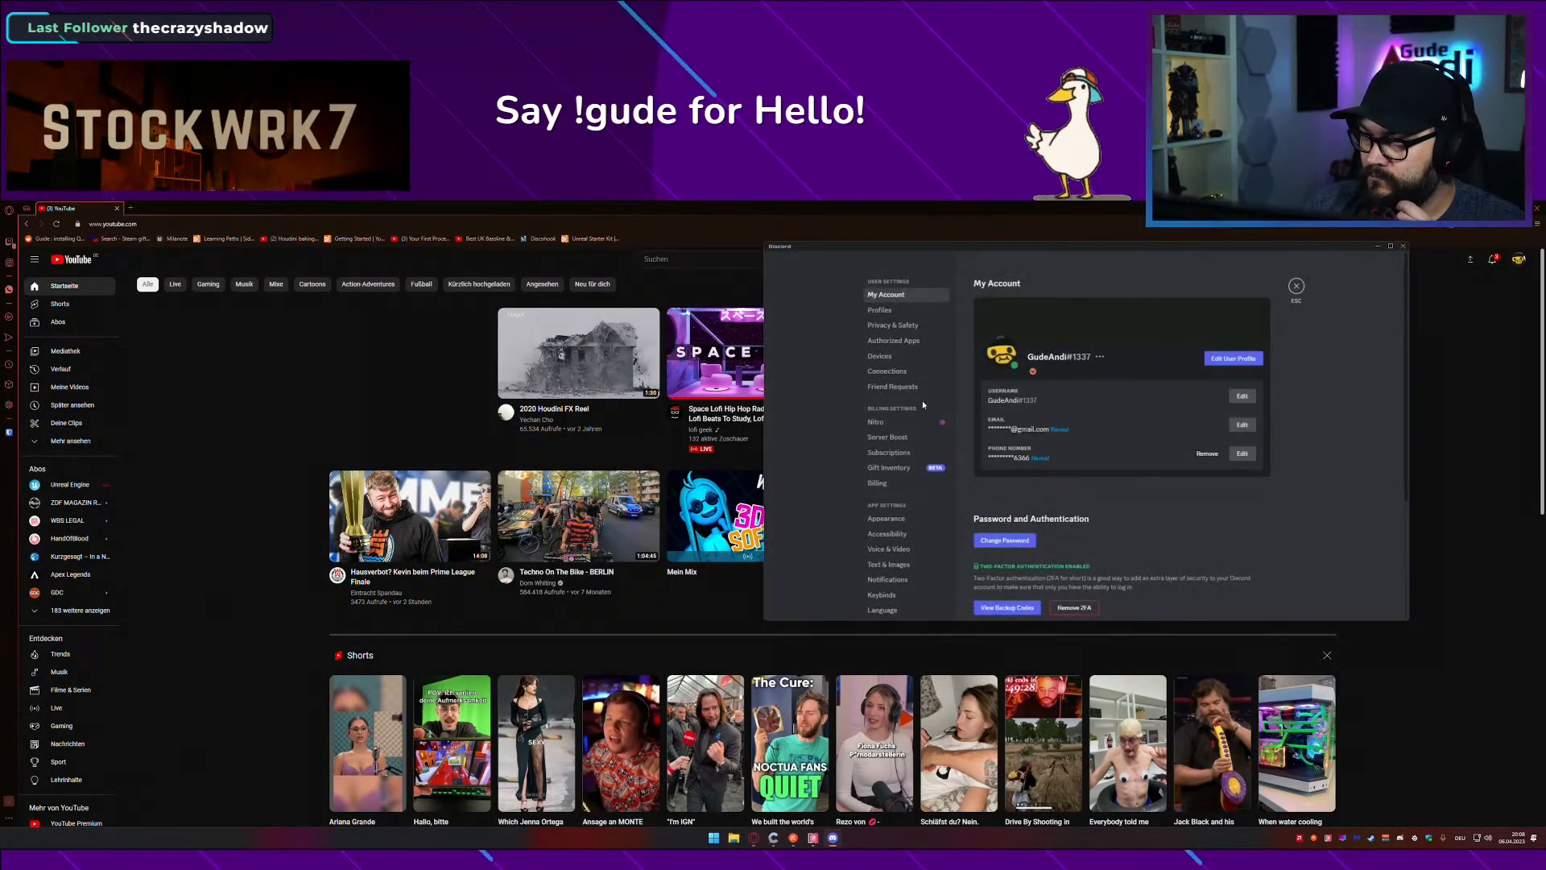
pyautogui.click(888, 548)
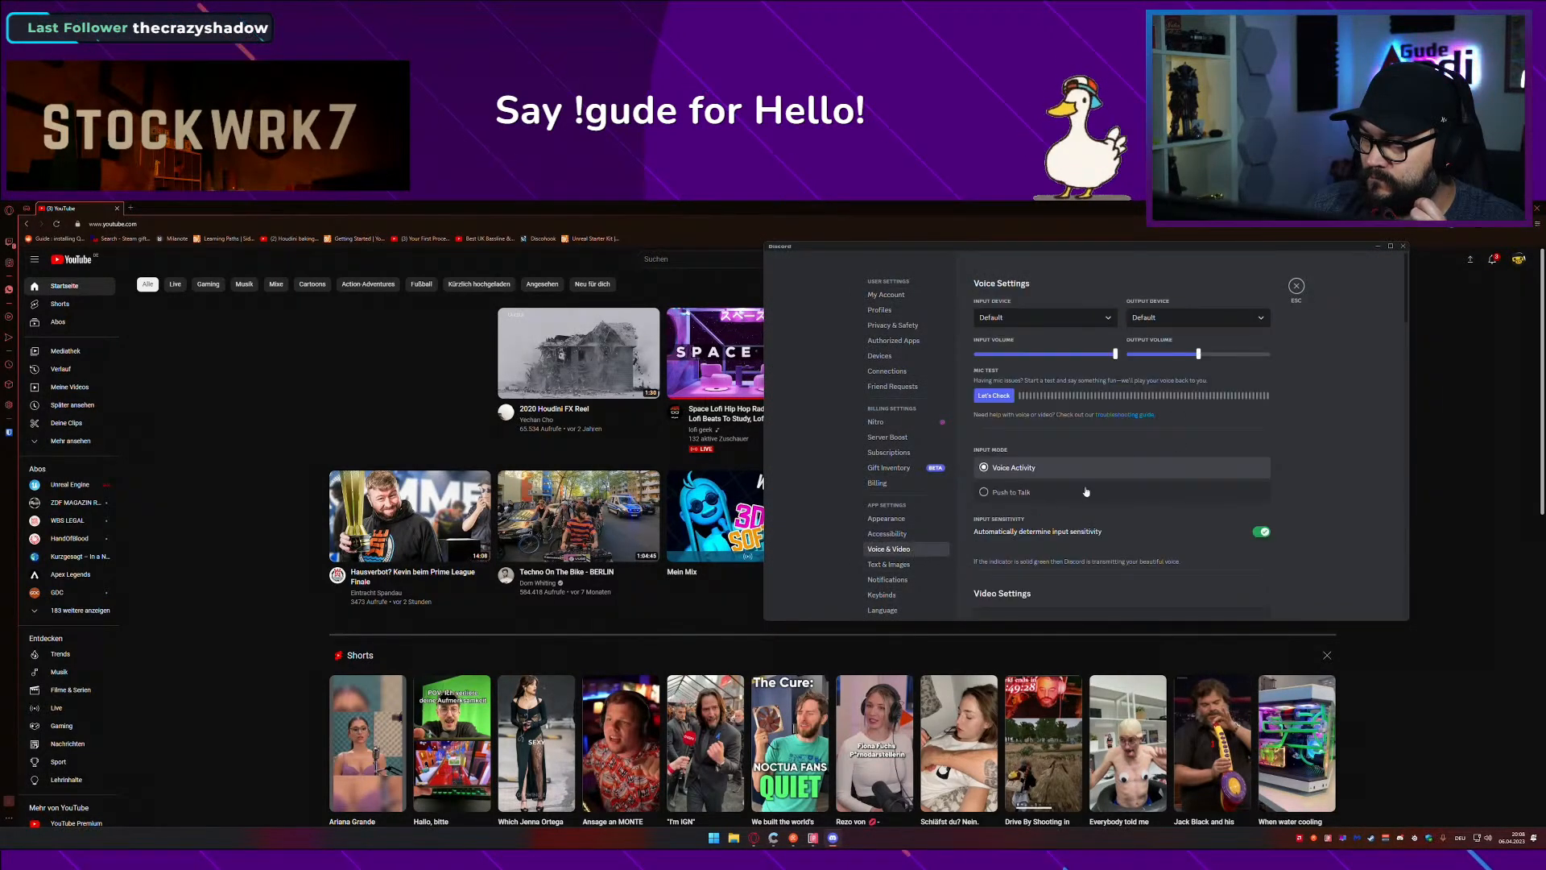
pyautogui.scroll(-3, 919, 591)
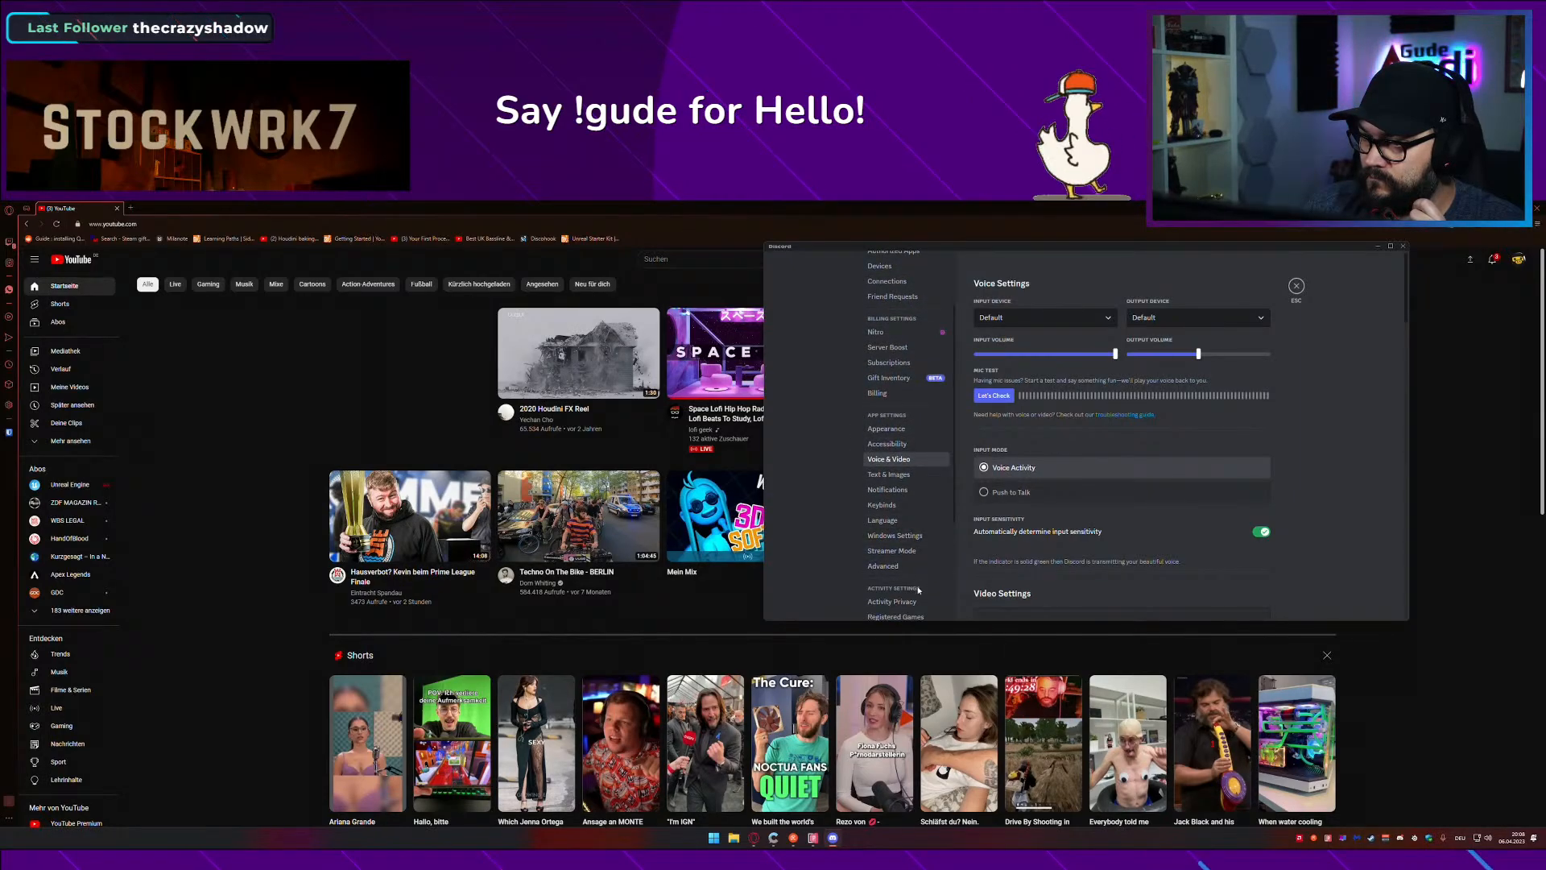
pyautogui.click(919, 538)
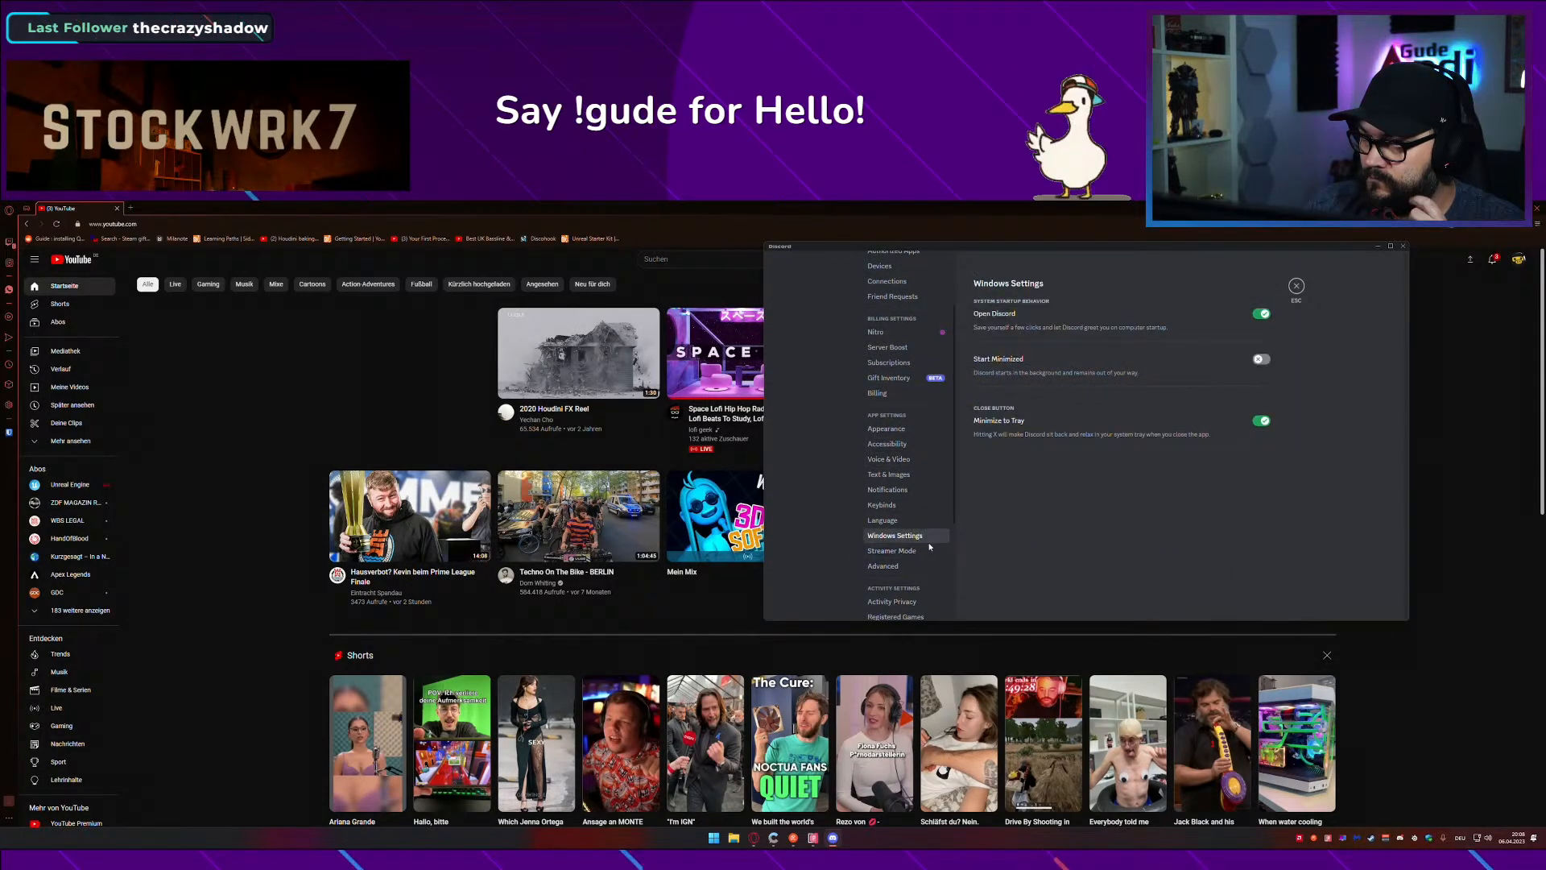
pyautogui.click(894, 603)
pyautogui.scroll(-1, 919, 564)
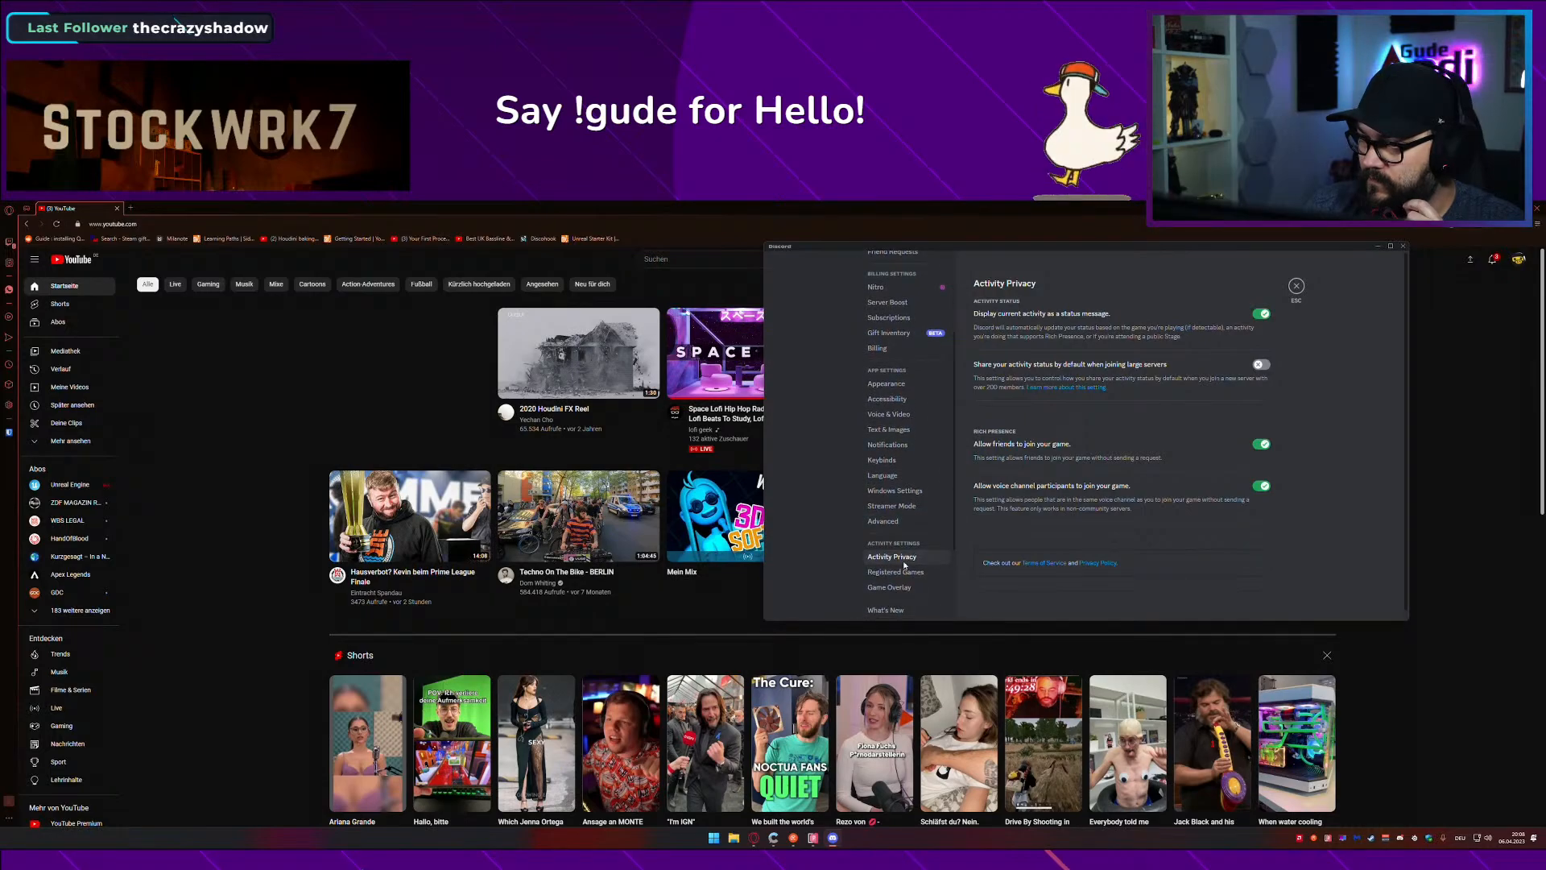
pyautogui.click(892, 506)
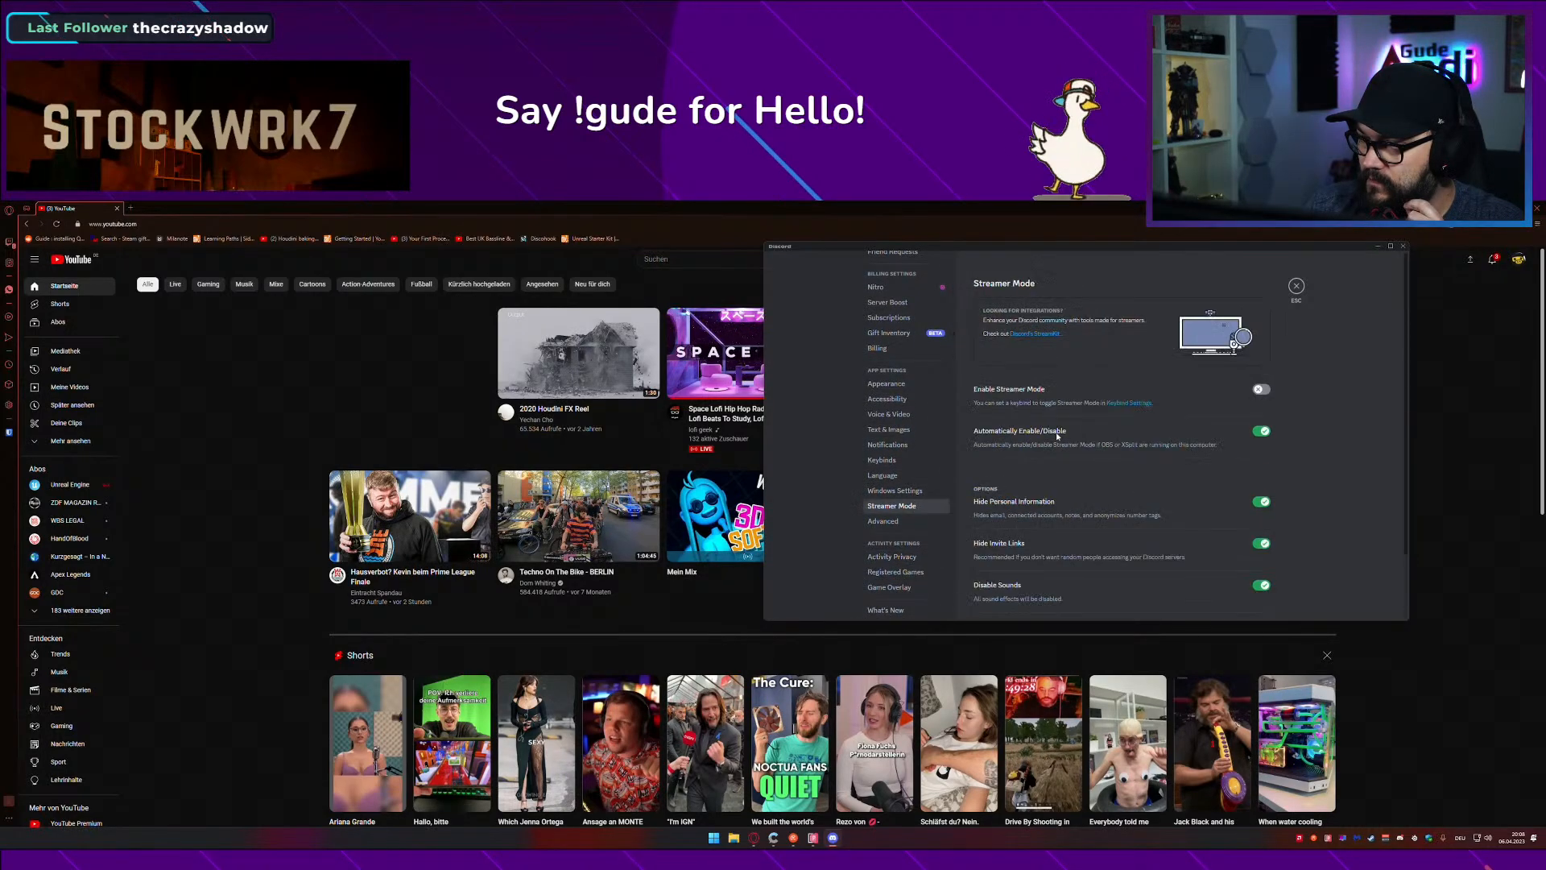
pyautogui.click(1261, 389)
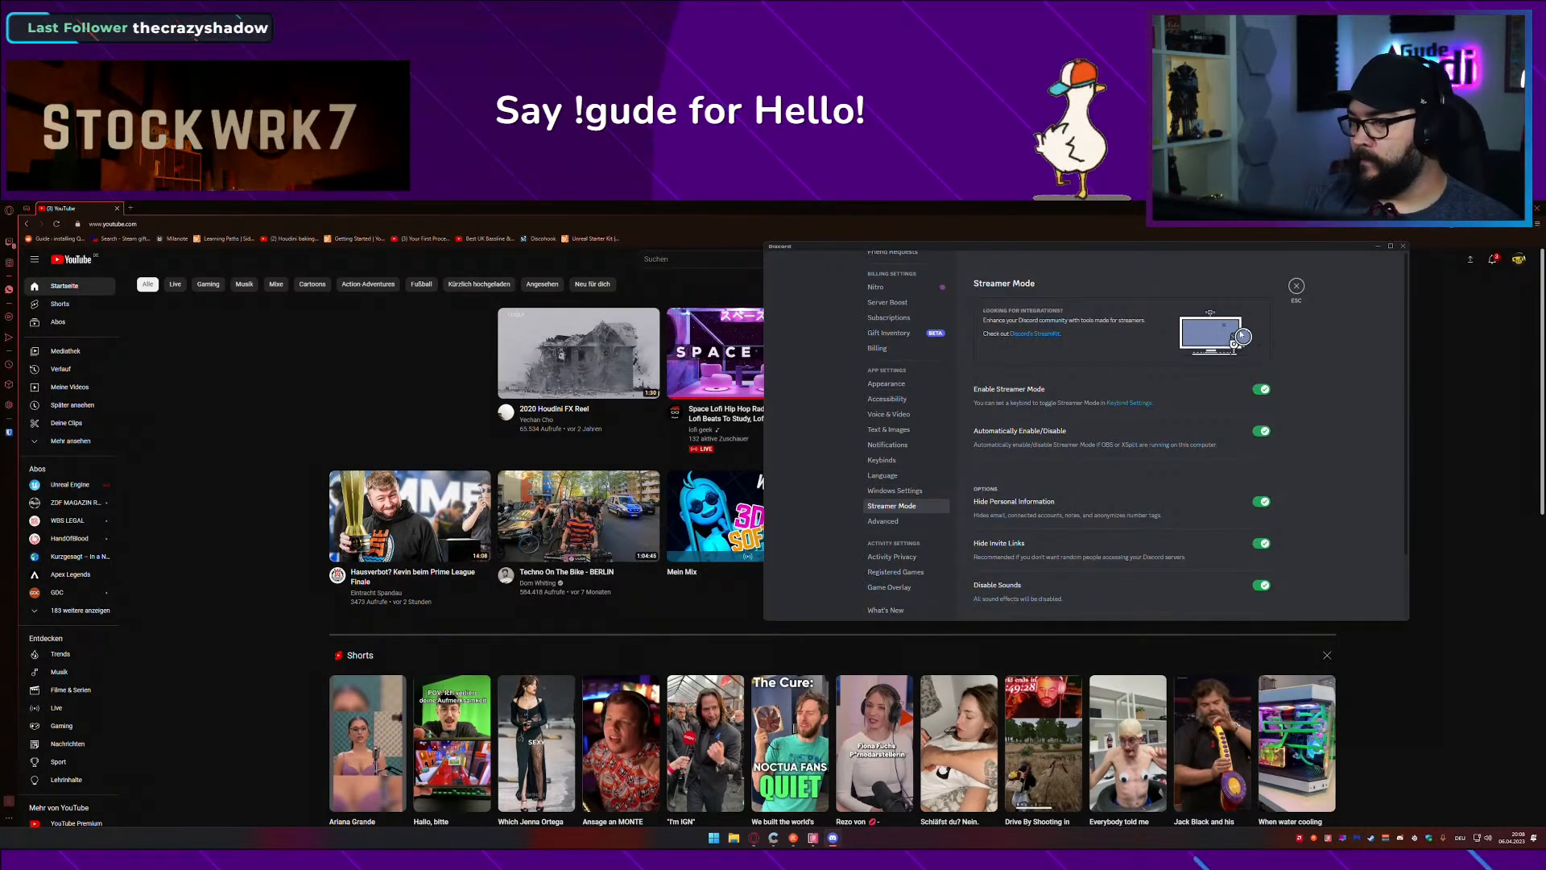
pyautogui.click(1296, 286)
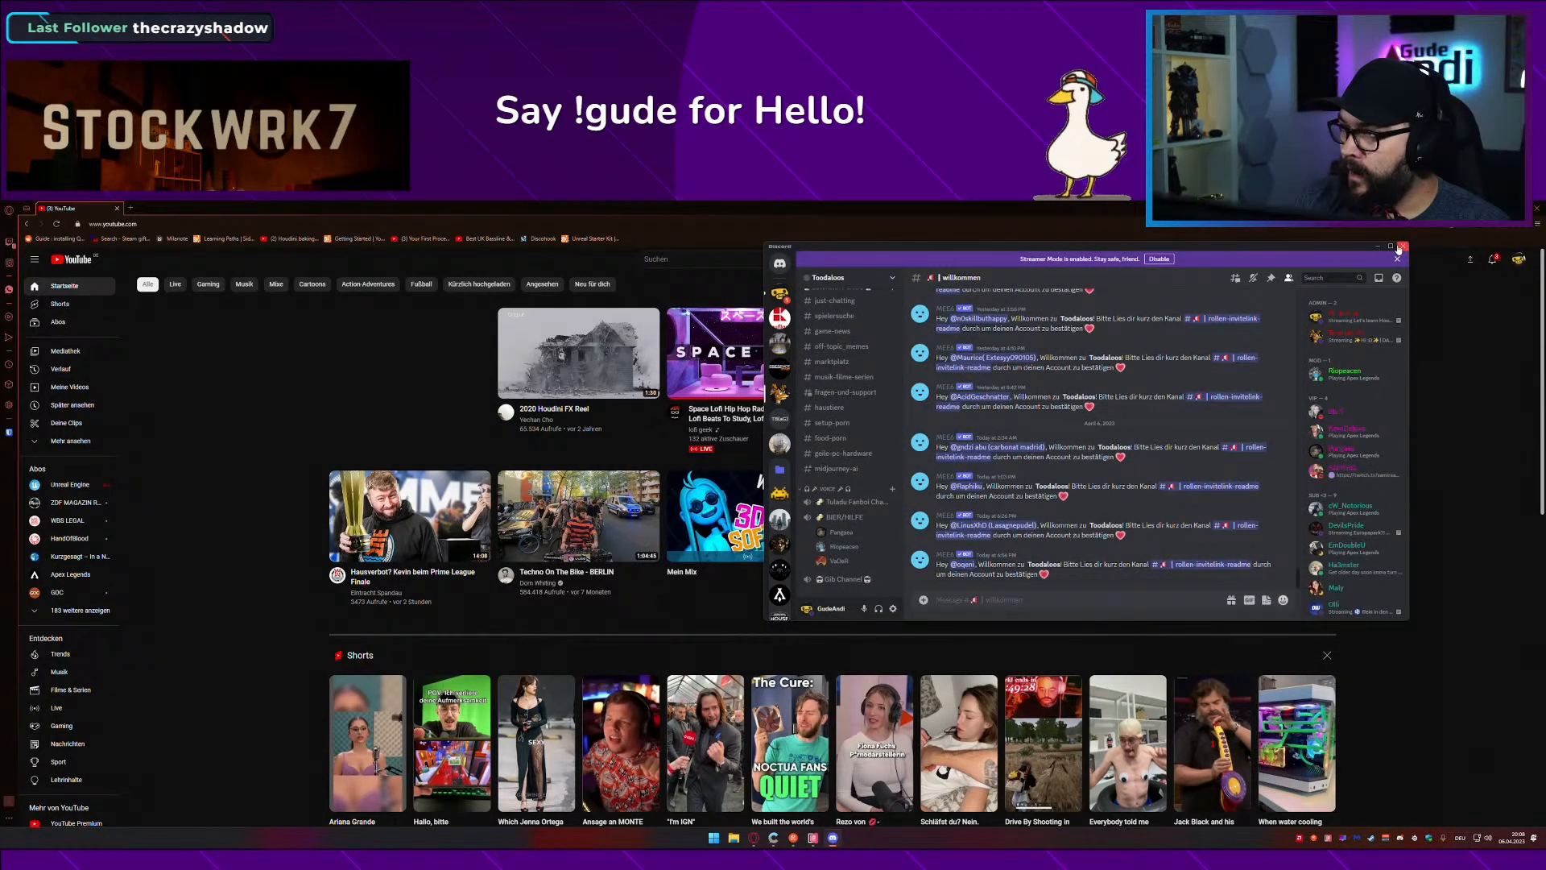
pyautogui.click(1401, 248)
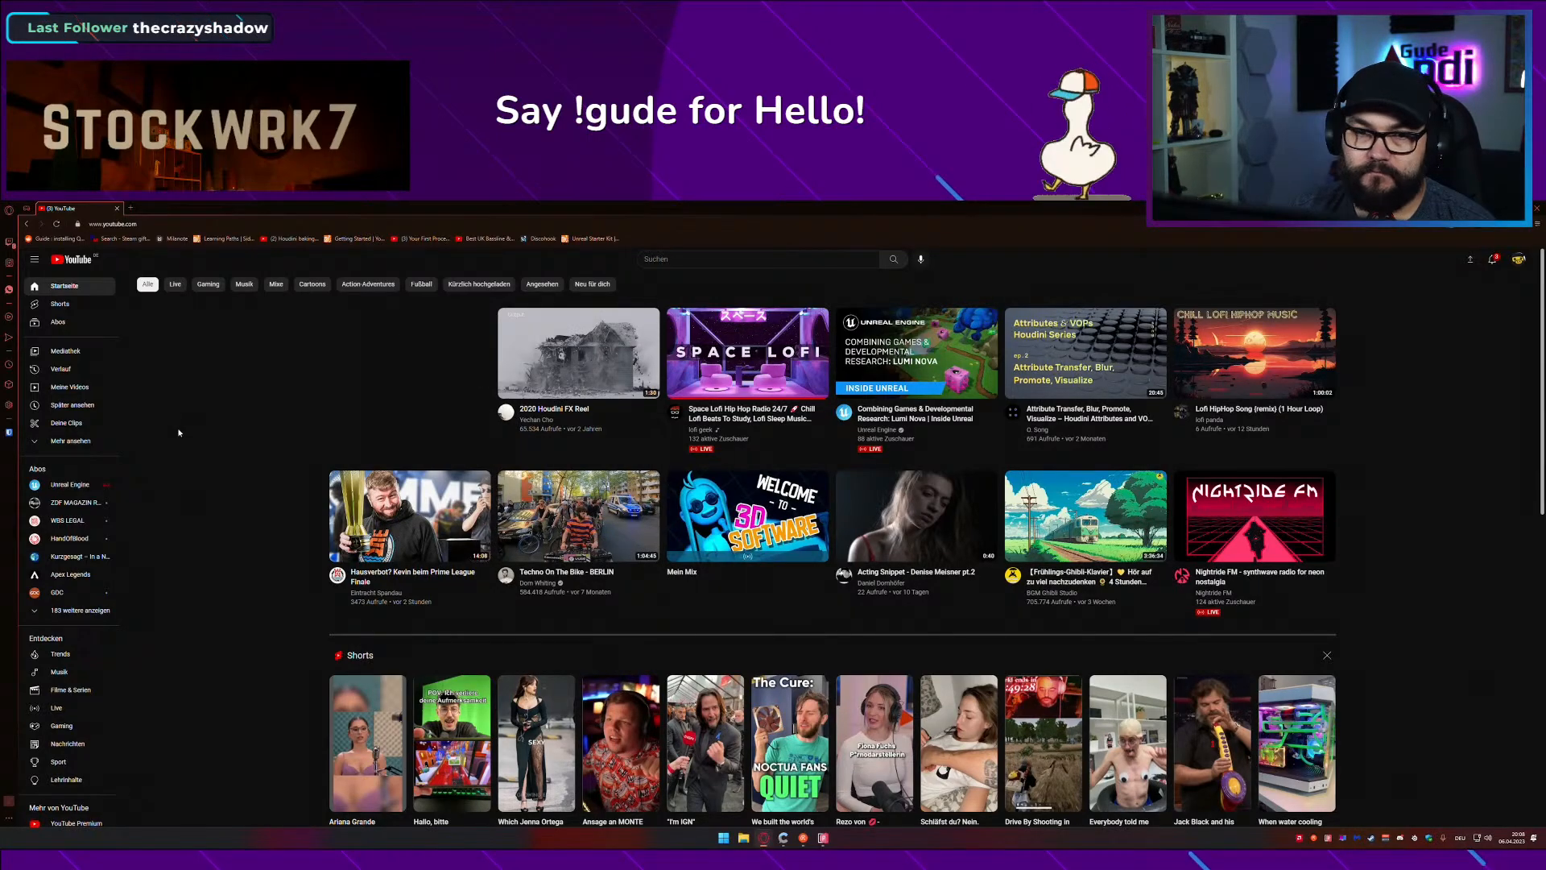
# Step: Open the video "Houdini Attributes and VOPs: The Basics, ep. 1" from the YouTube watch history
pyautogui.click(60, 369)
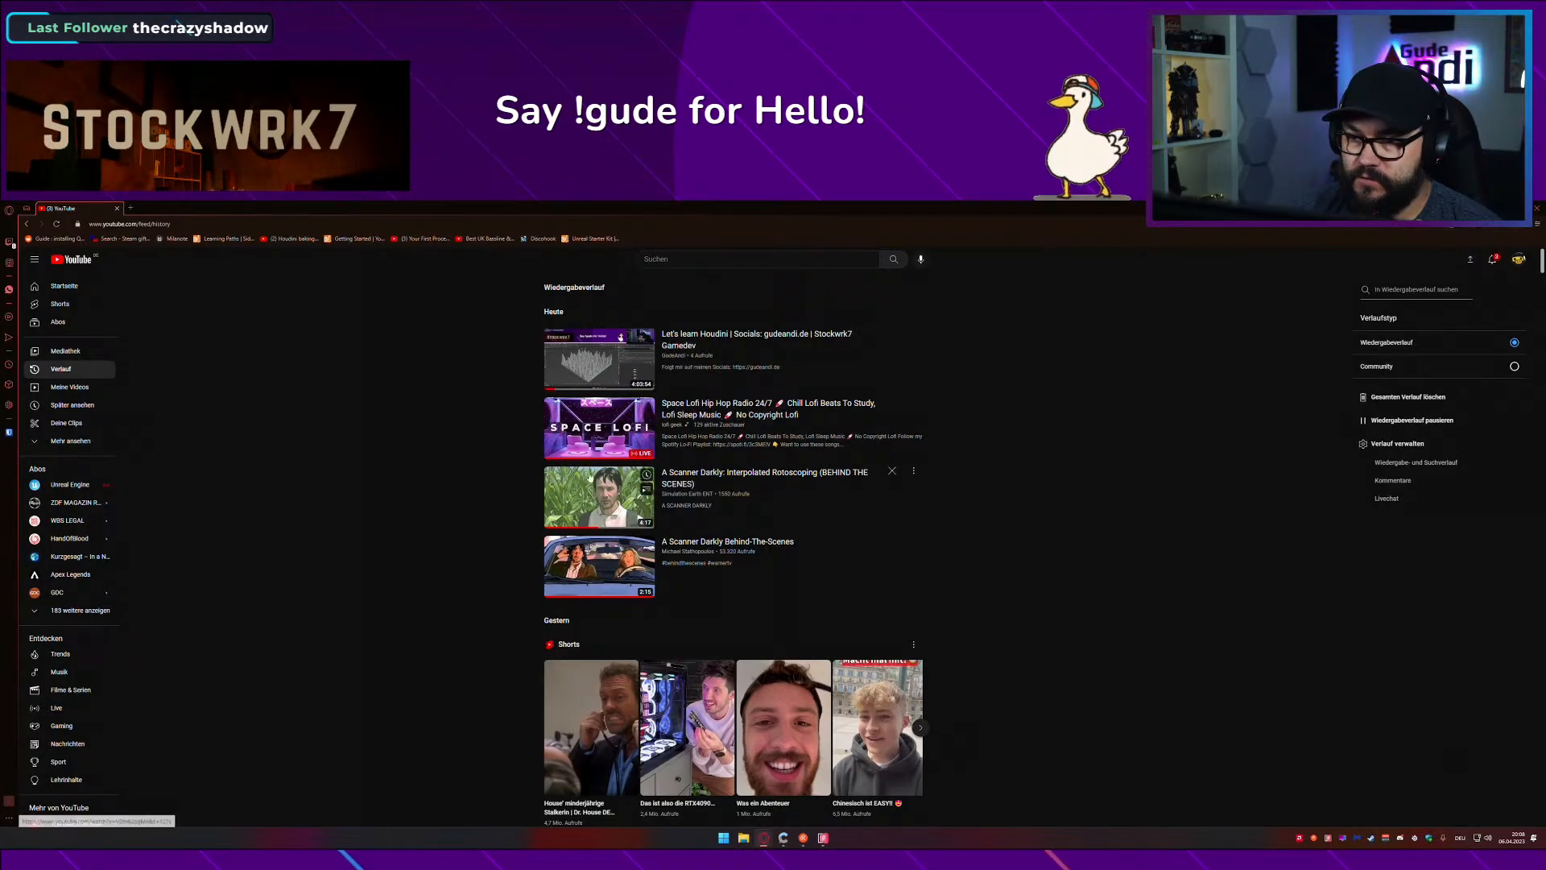
pyautogui.scroll(-2, 724, 539)
pyautogui.scroll(-4, 724, 540)
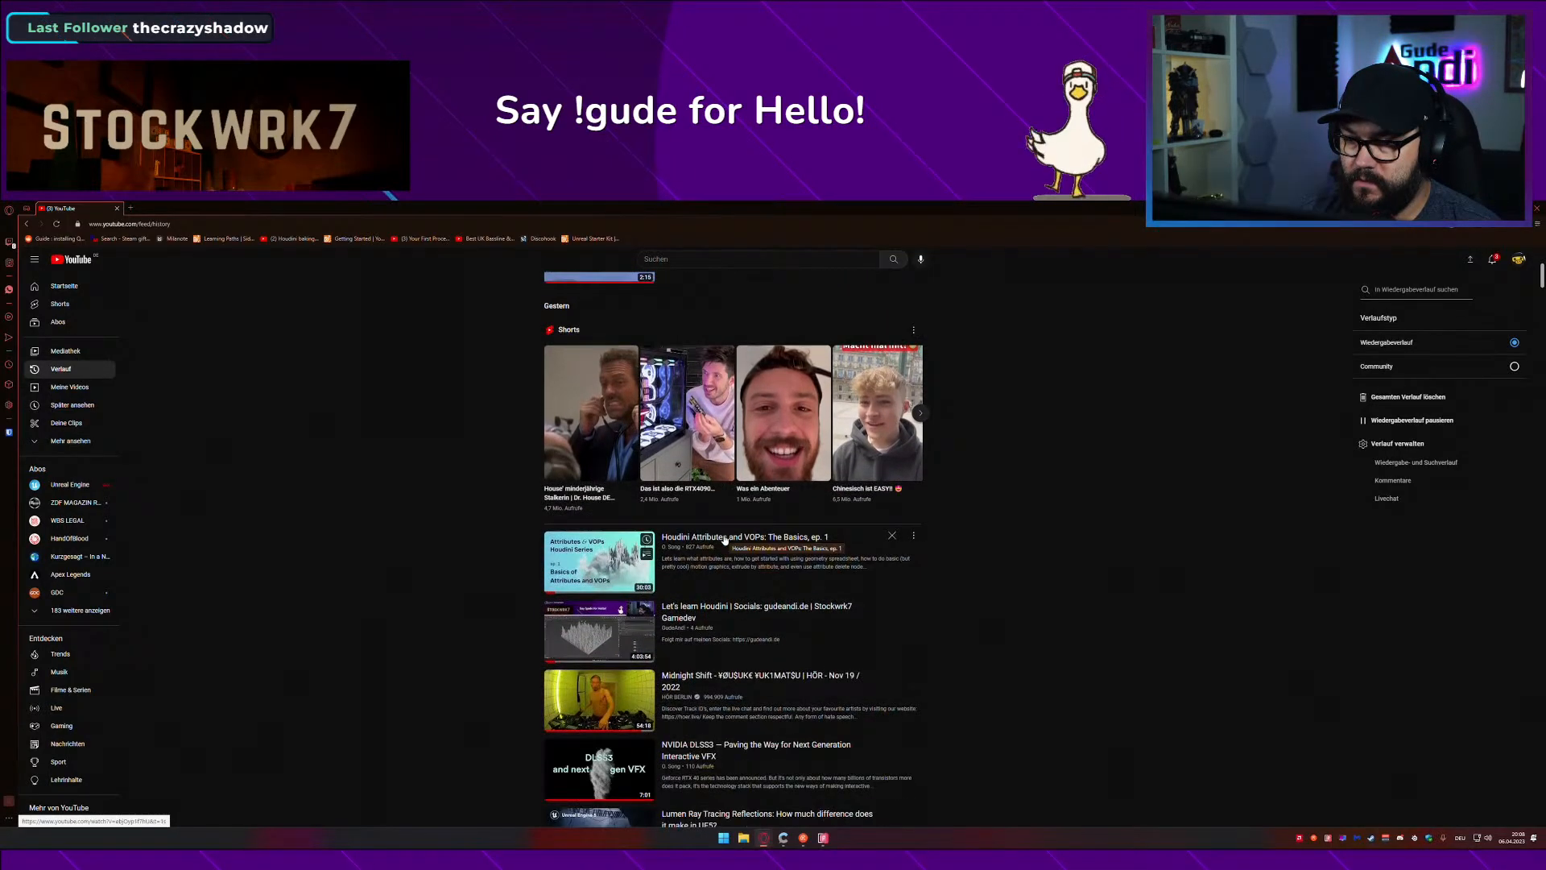
pyautogui.click(725, 417)
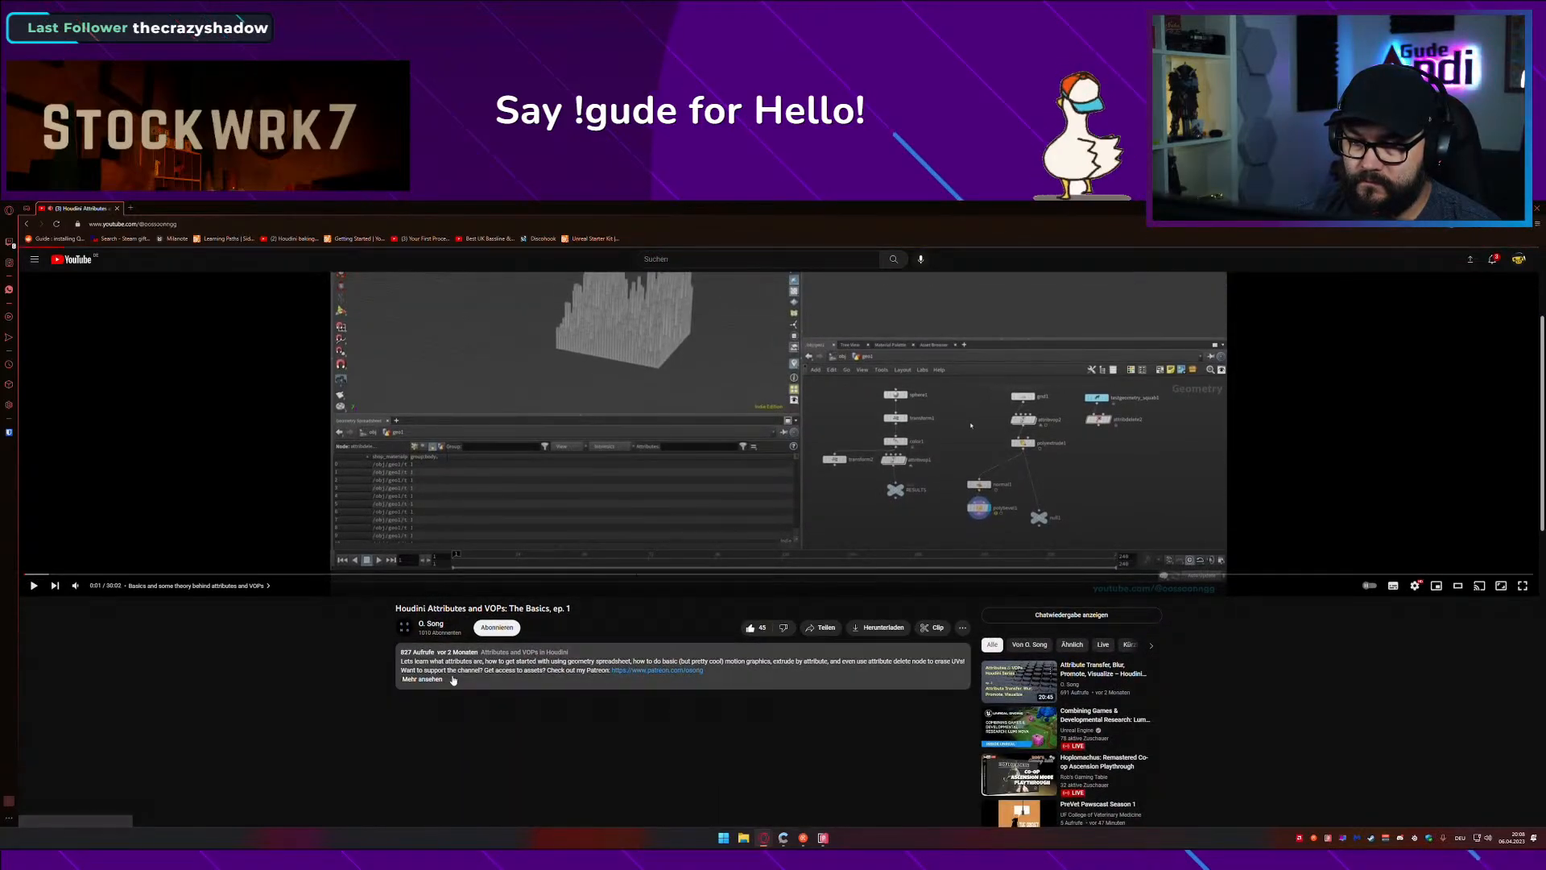
# Step: Go to the video creator's channel and open "Attribute Transfer, Blur, Promote, Visualize – Houdini Attributes and VOPs ep. 2"
pyautogui.click(435, 627)
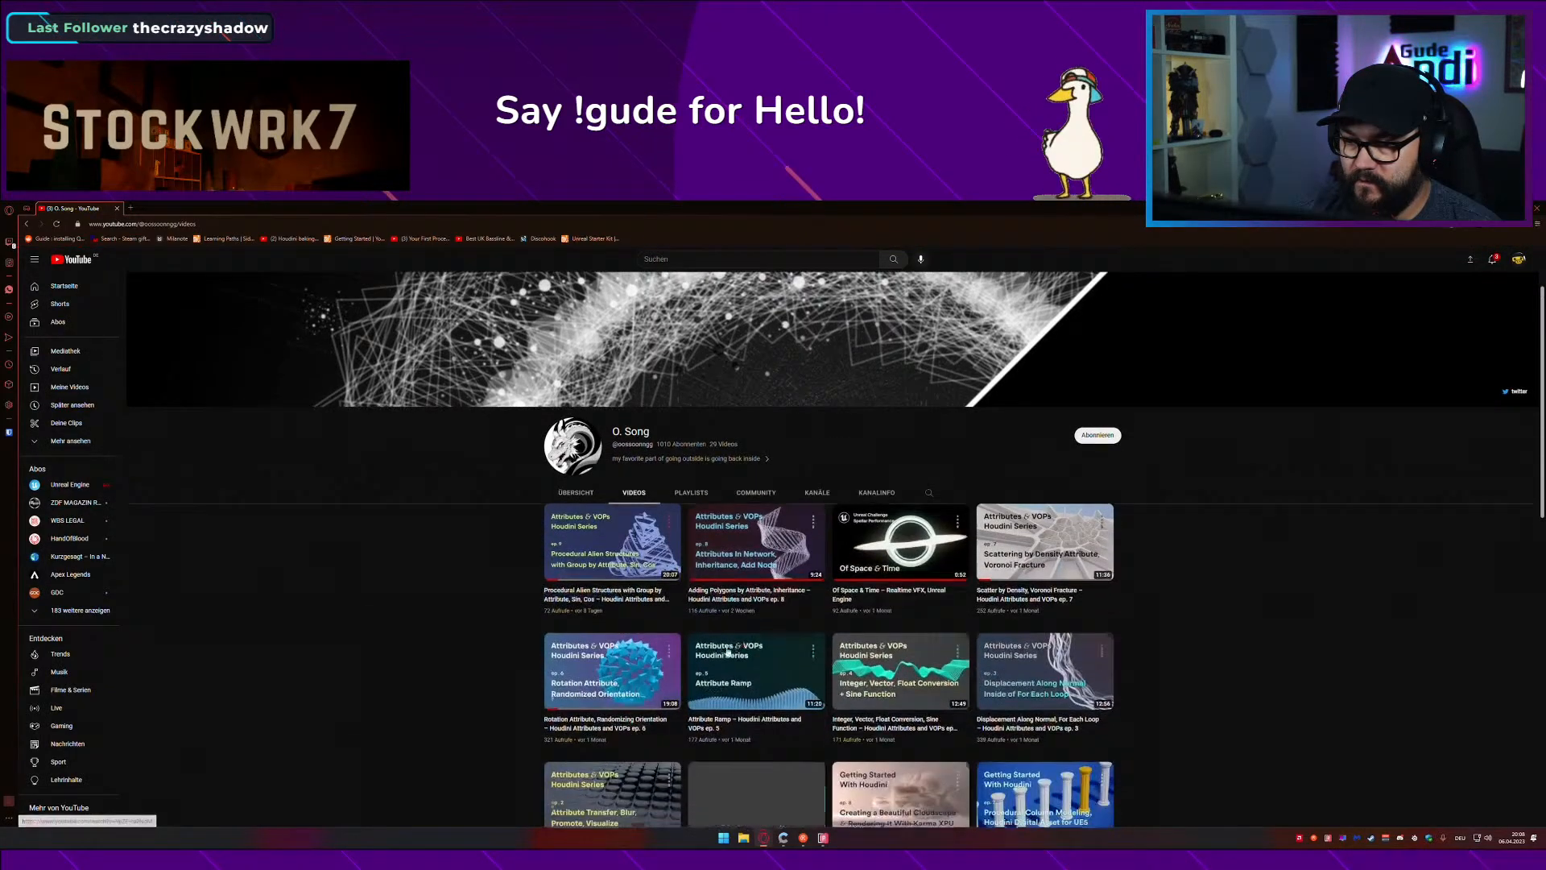
pyautogui.scroll(-3, 755, 580)
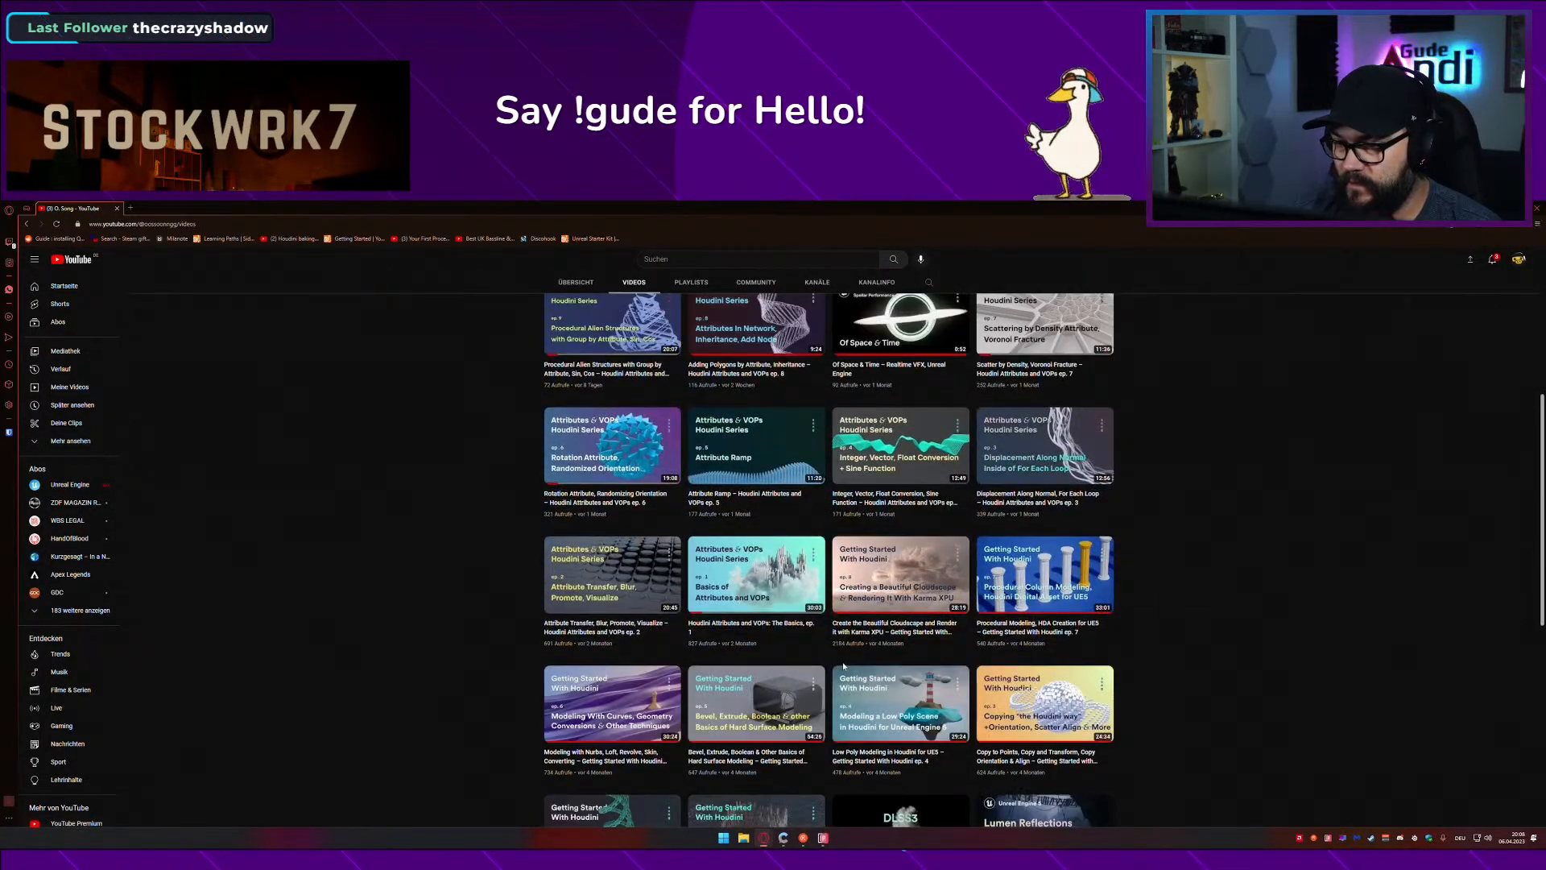
pyautogui.click(631, 595)
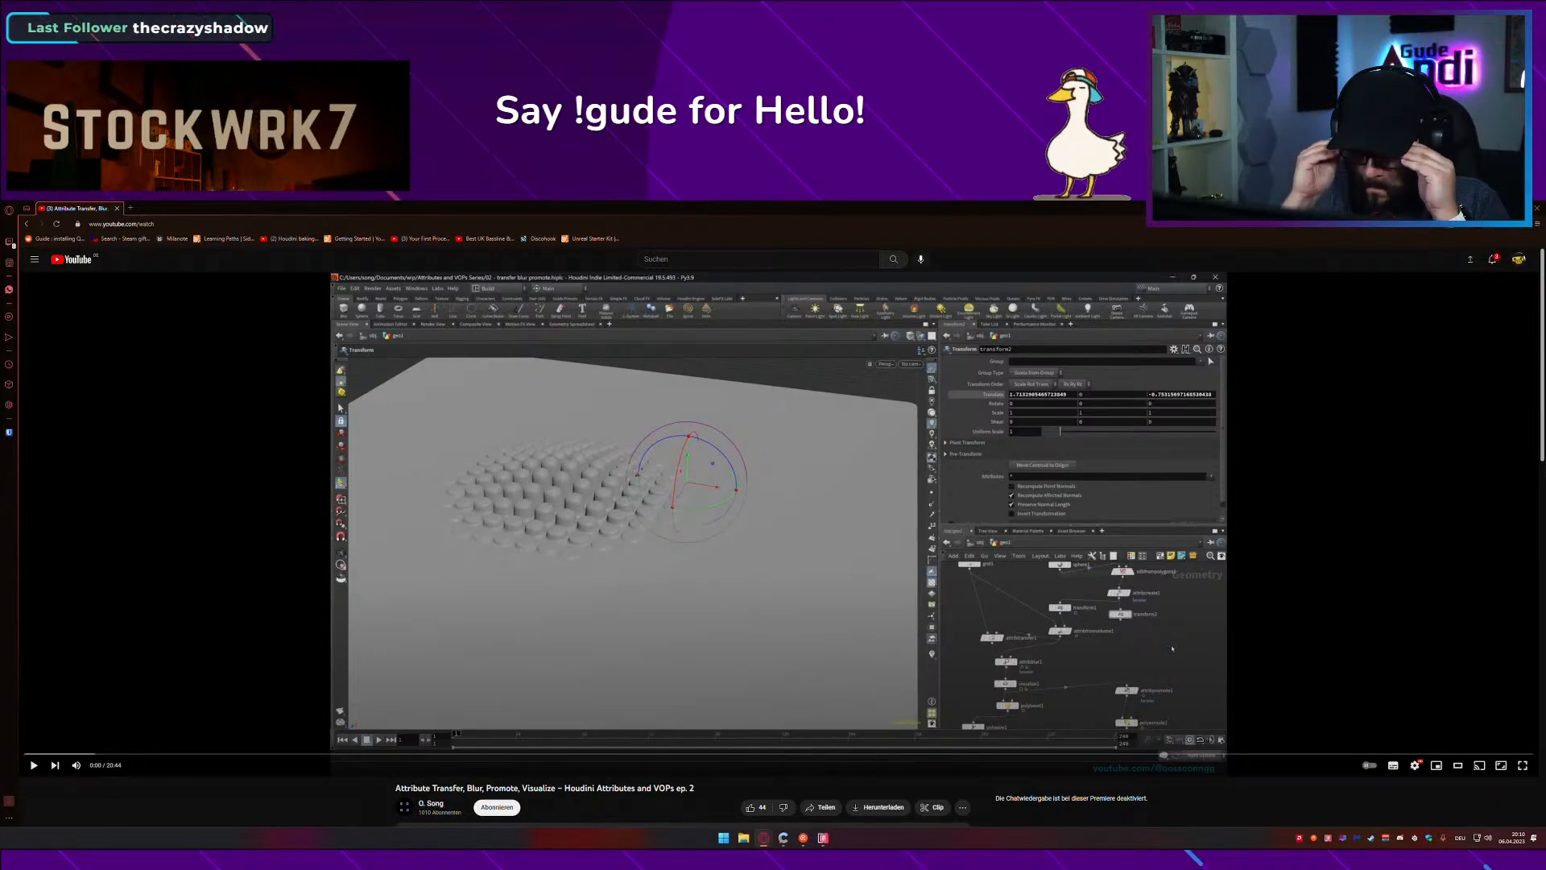
# Step: Switch to SteelSeries GG and open the Apex Pro TKL Wireless configuration from Engine, positioning its window over the main one
pyautogui.click(1405, 839)
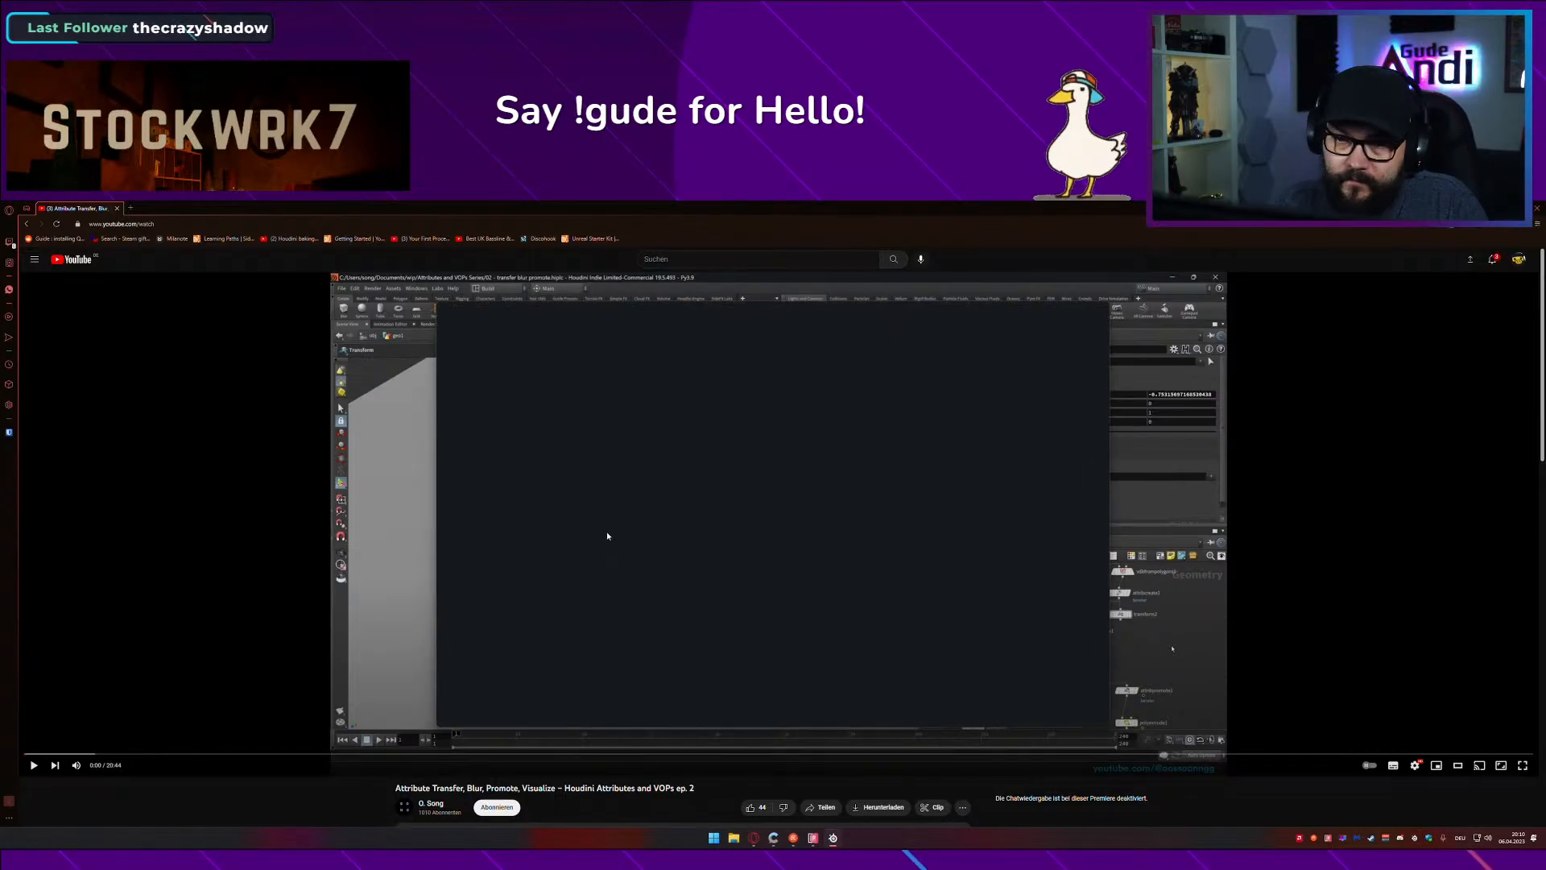
pyautogui.click(485, 436)
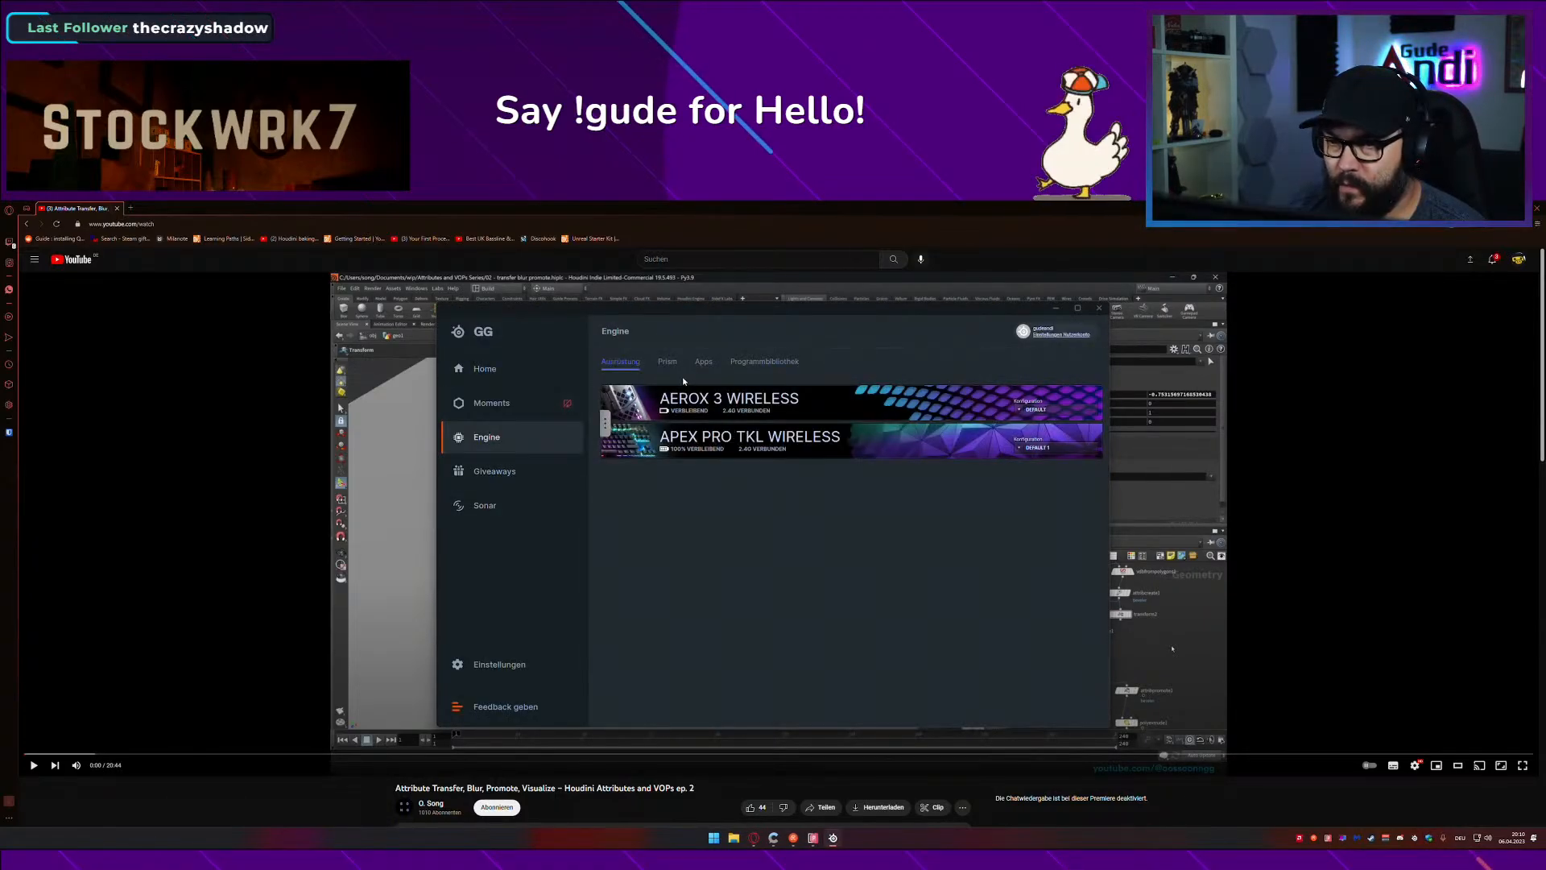
pyautogui.click(750, 436)
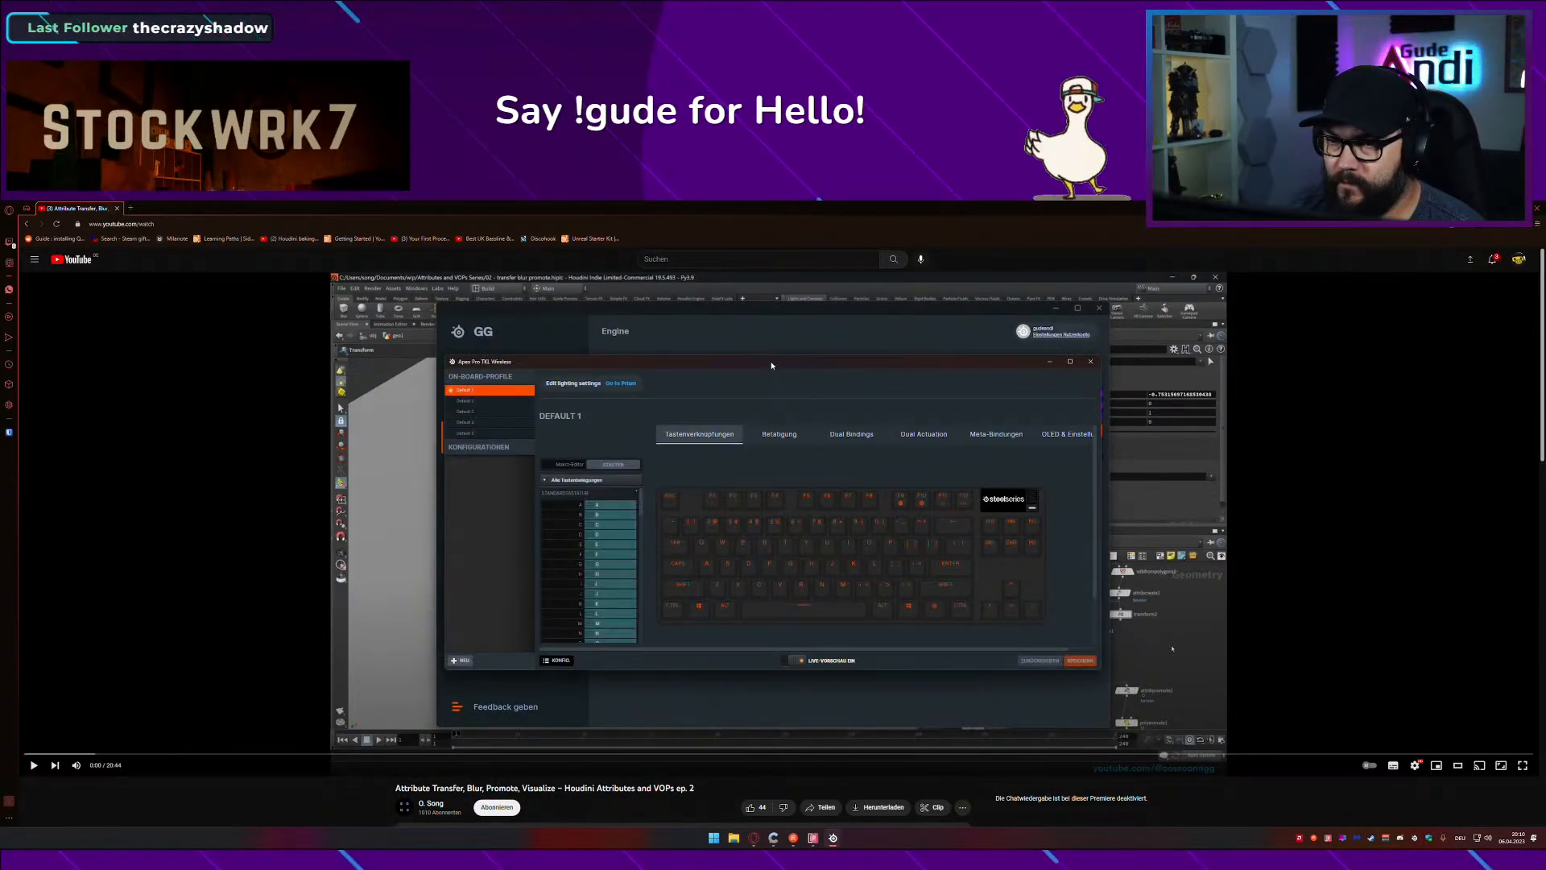
pyautogui.moveTo(763, 314); pyautogui.dragTo(710, 478)
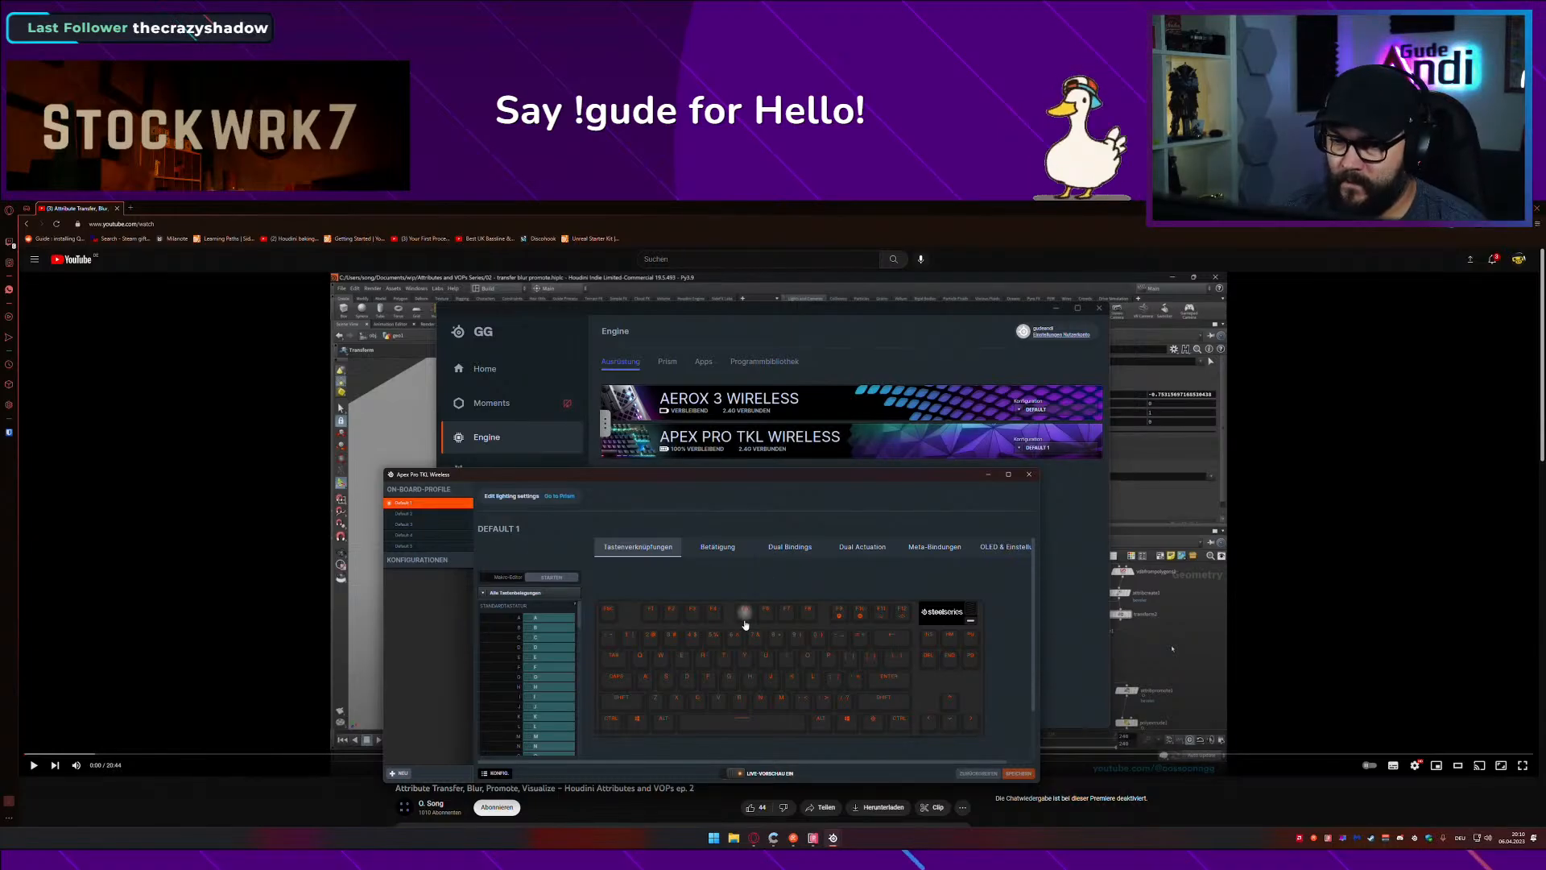
pyautogui.moveTo(740, 475); pyautogui.dragTo(684, 330)
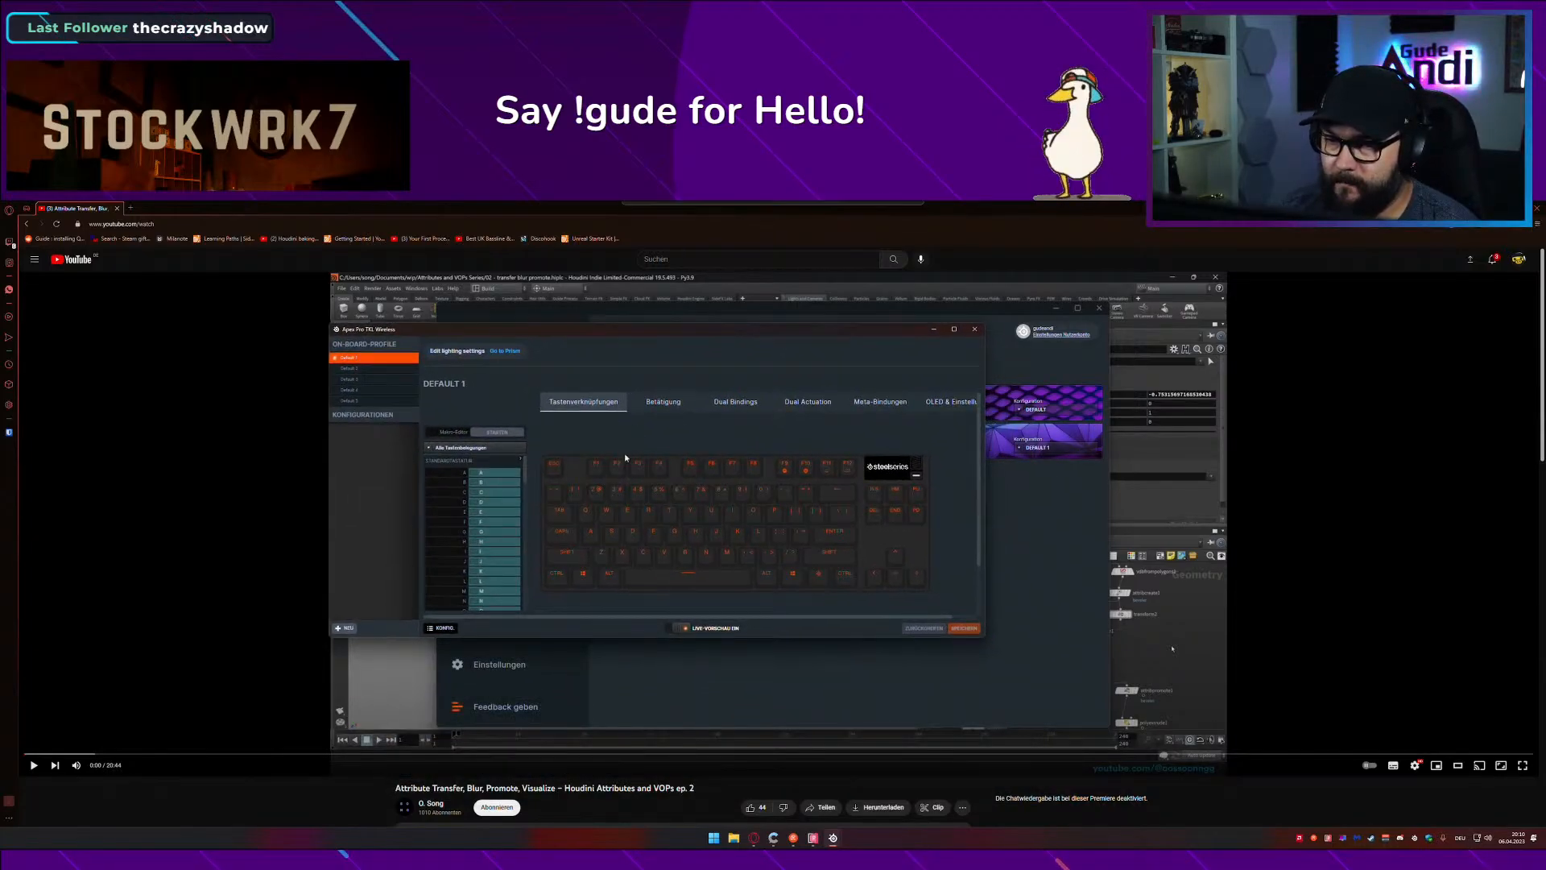
# Step: Review the keyboard's Betätigung, Dual Bindings and Dual Actuation settings
pyautogui.click(663, 401)
pyautogui.click(736, 402)
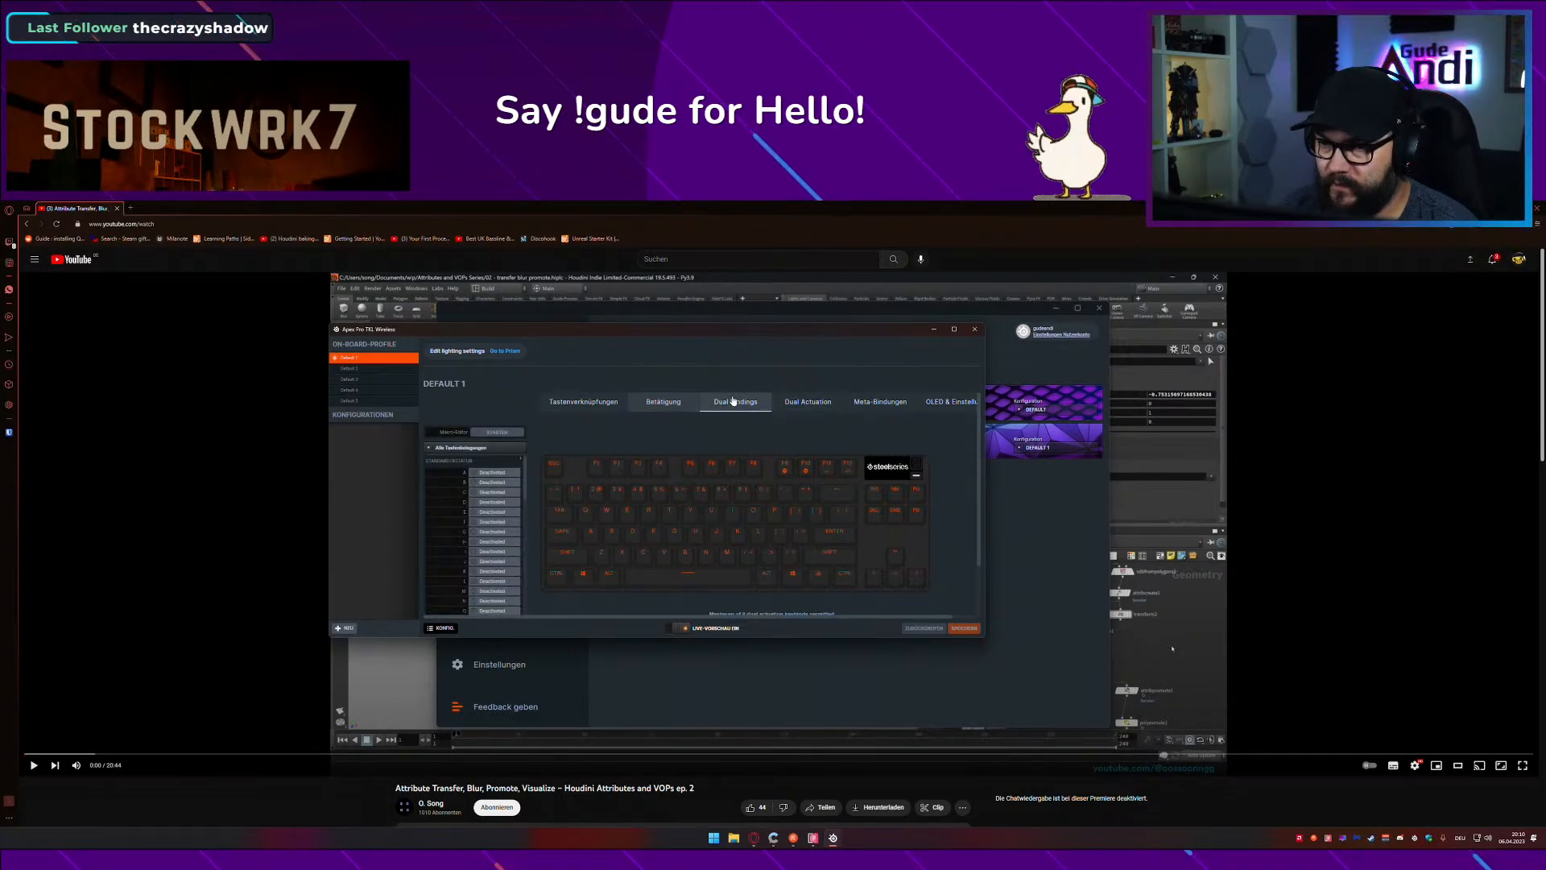
pyautogui.click(816, 403)
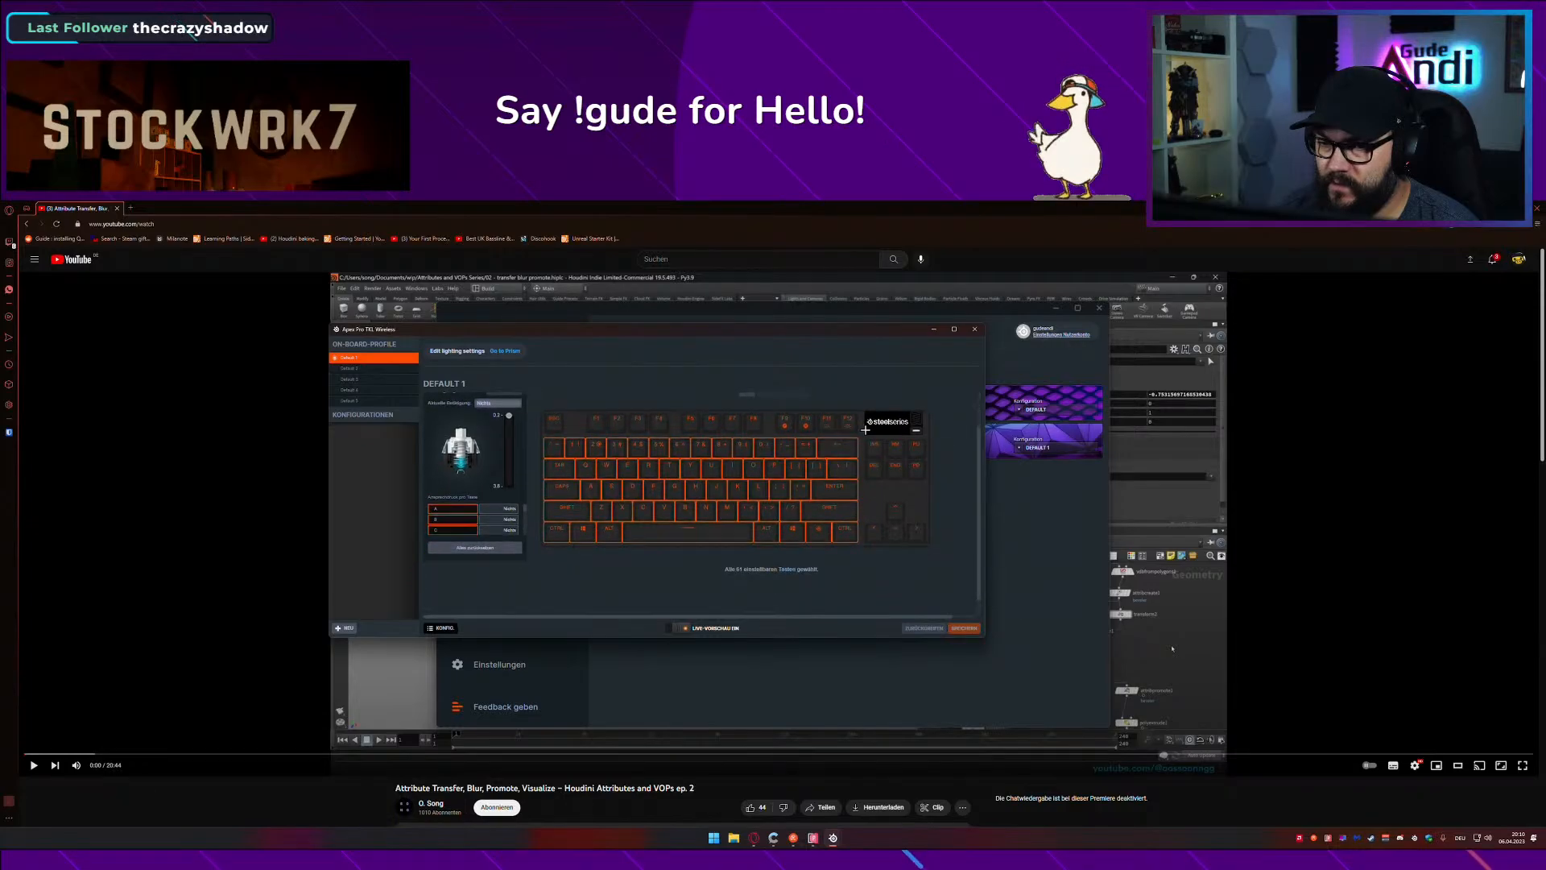
pyautogui.scroll(-1, 490, 536)
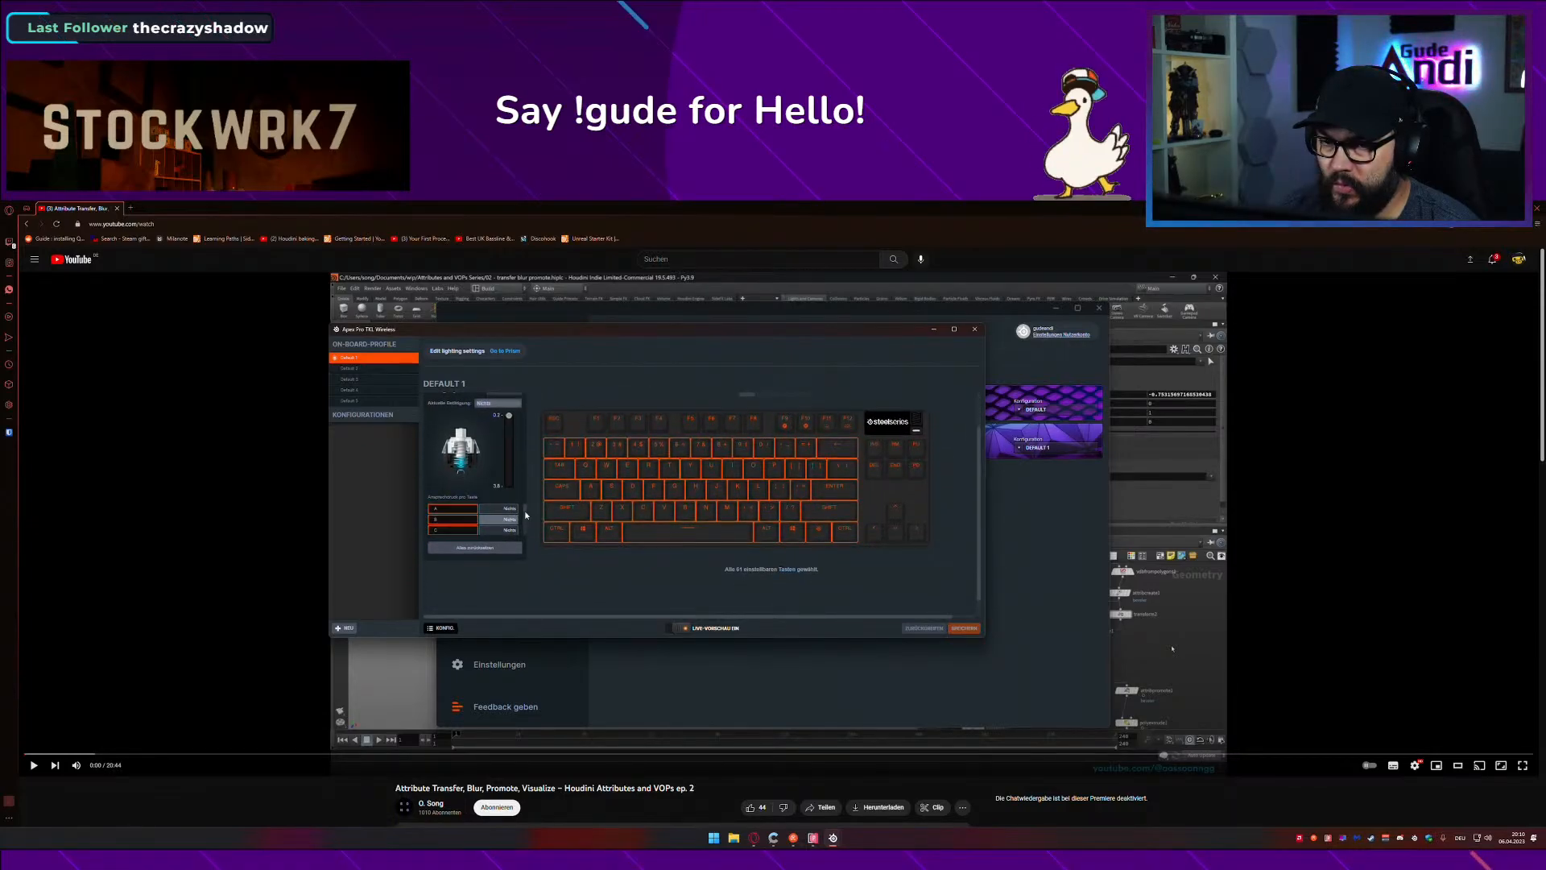
pyautogui.scroll(1, 526, 515)
# Step: Look through the keyboard's Meta-Bindungen and show the assignment types available for the F8 key
pyautogui.click(878, 403)
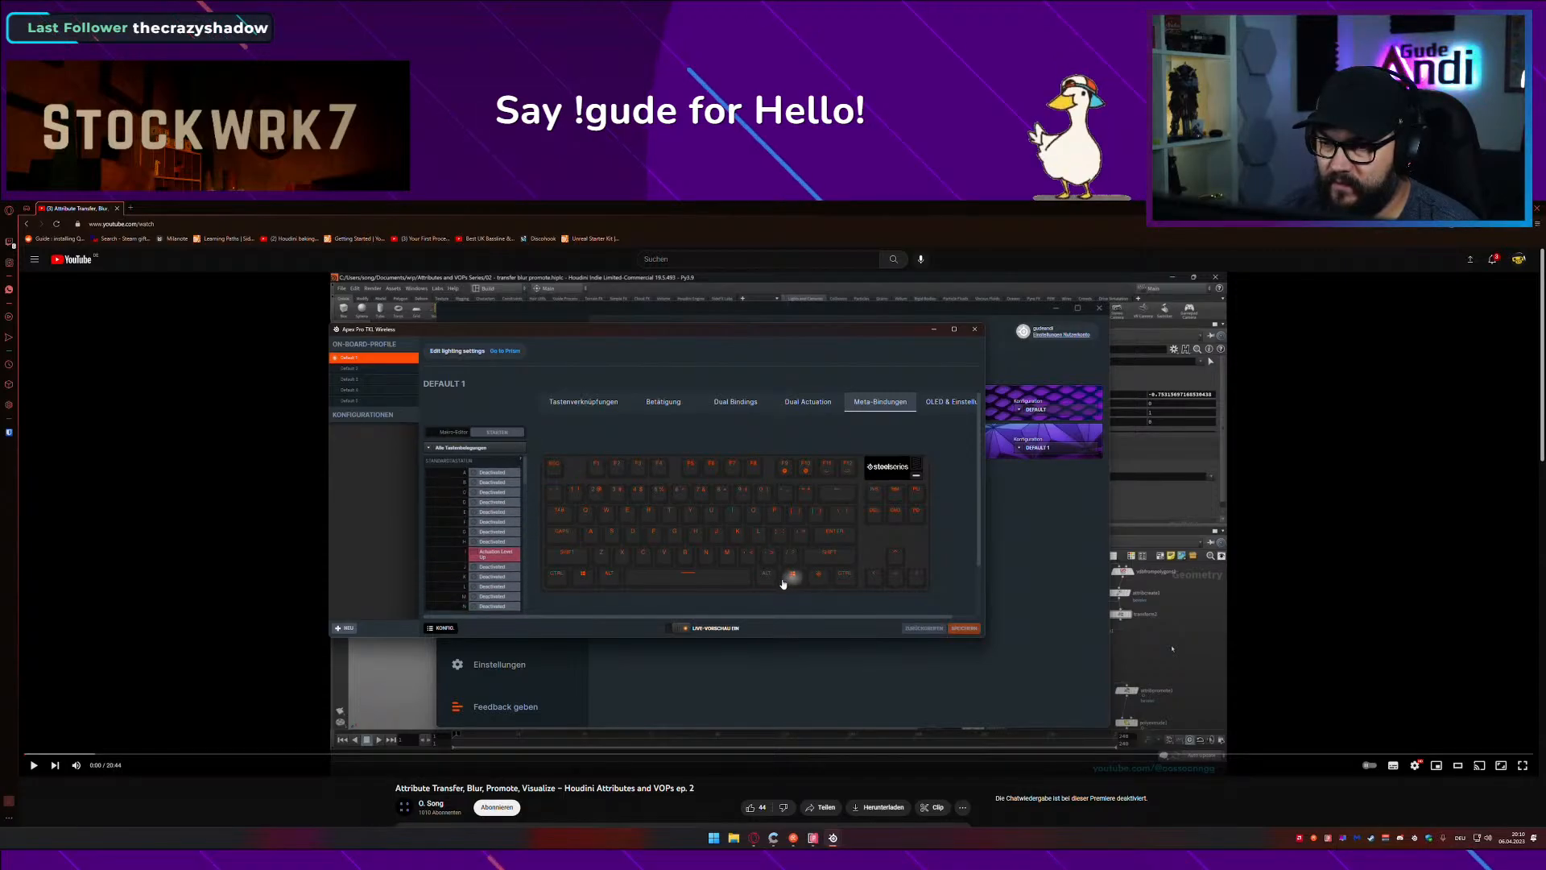
pyautogui.scroll(-10, 482, 505)
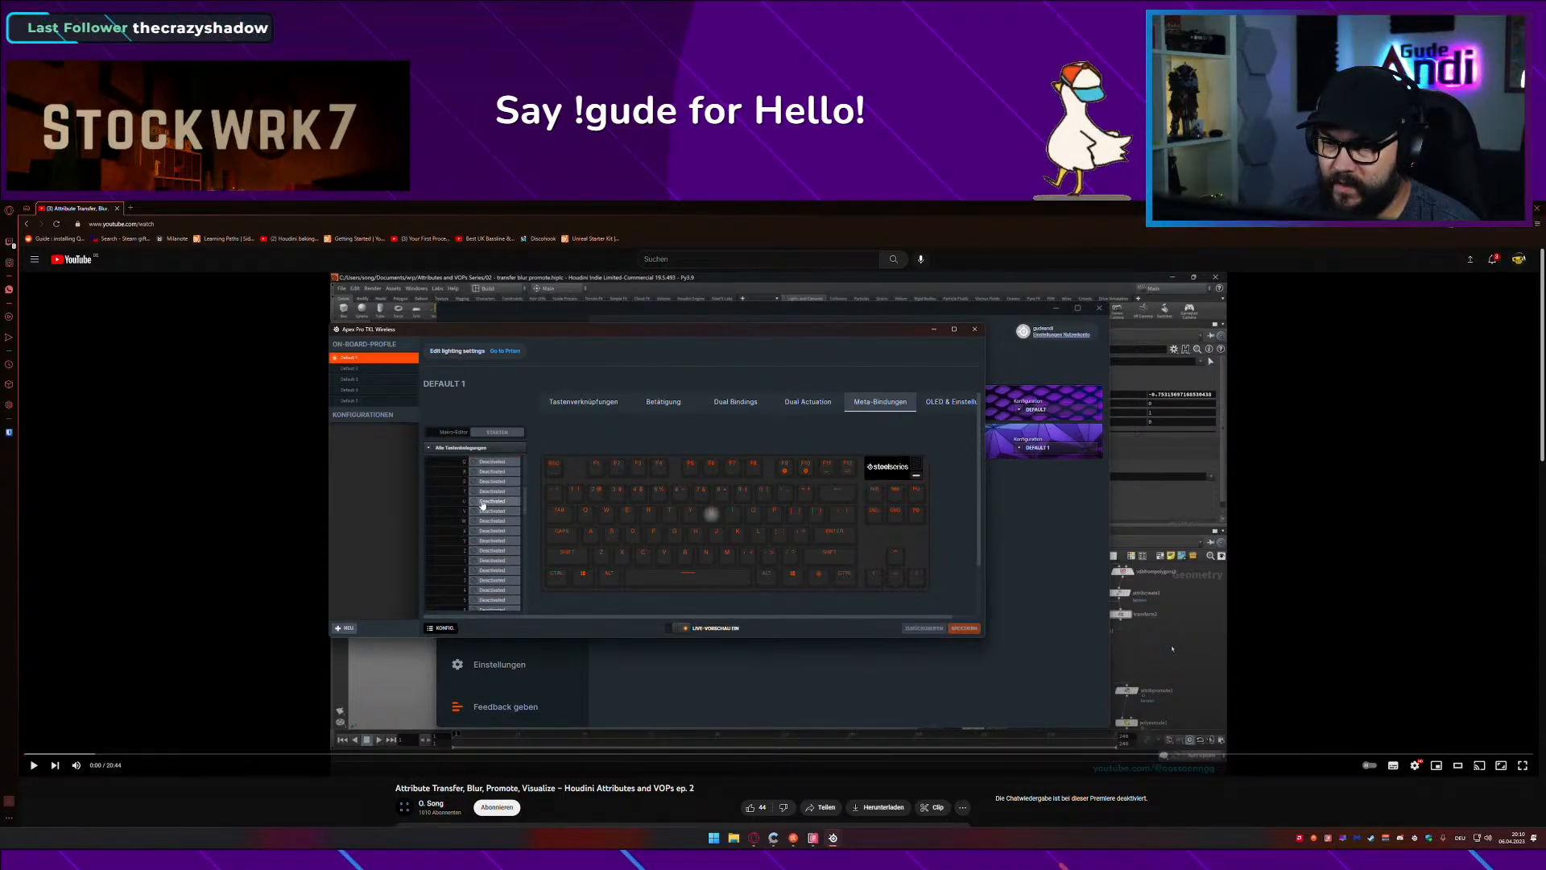
pyautogui.scroll(-8, 482, 505)
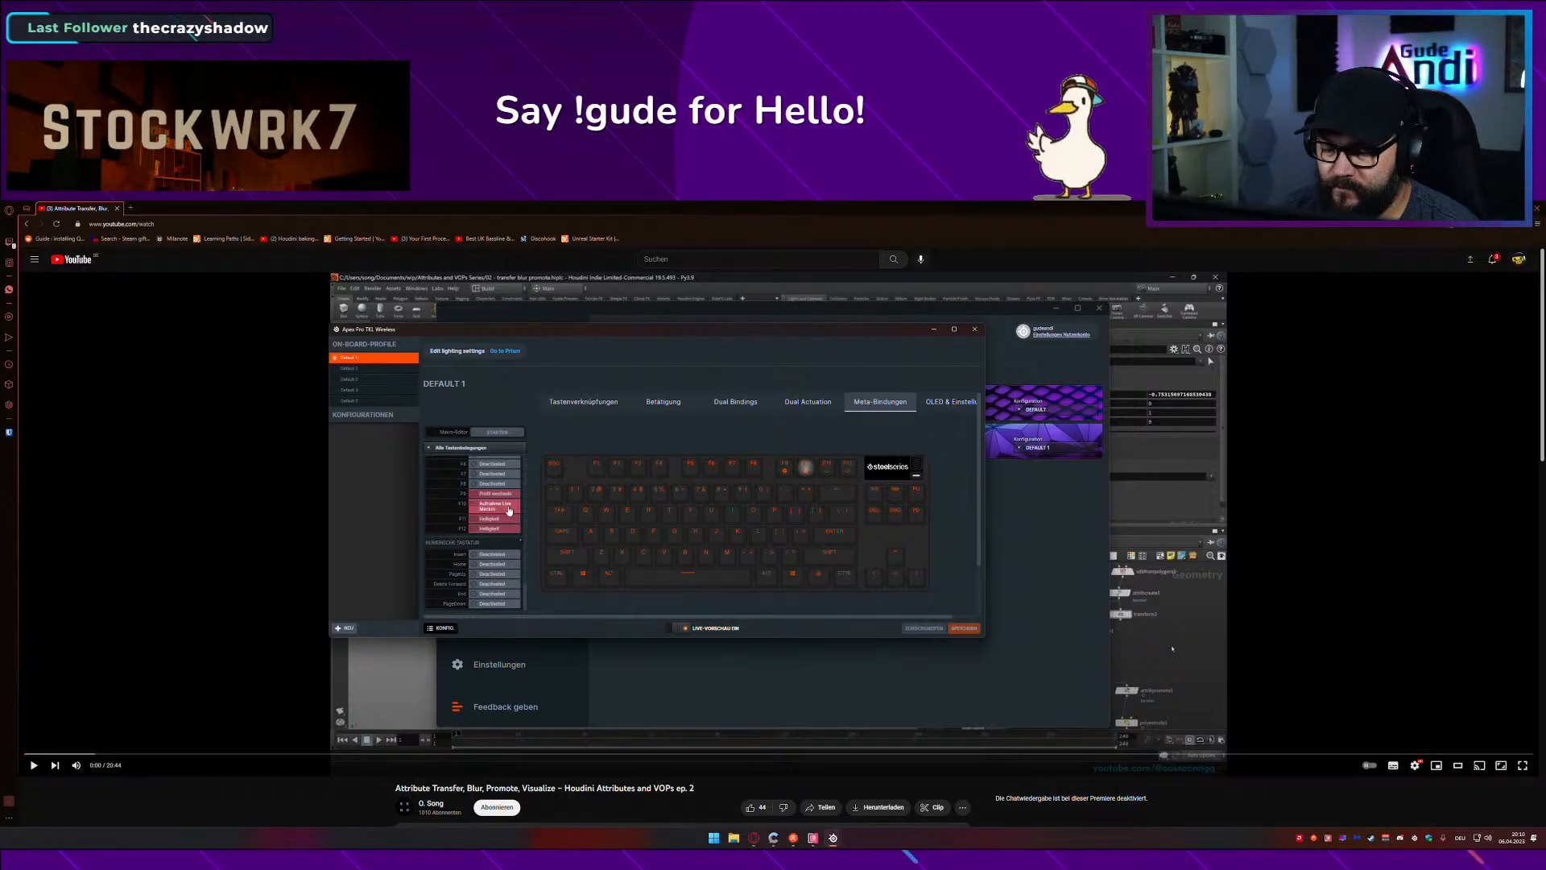
pyautogui.scroll(2, 509, 510)
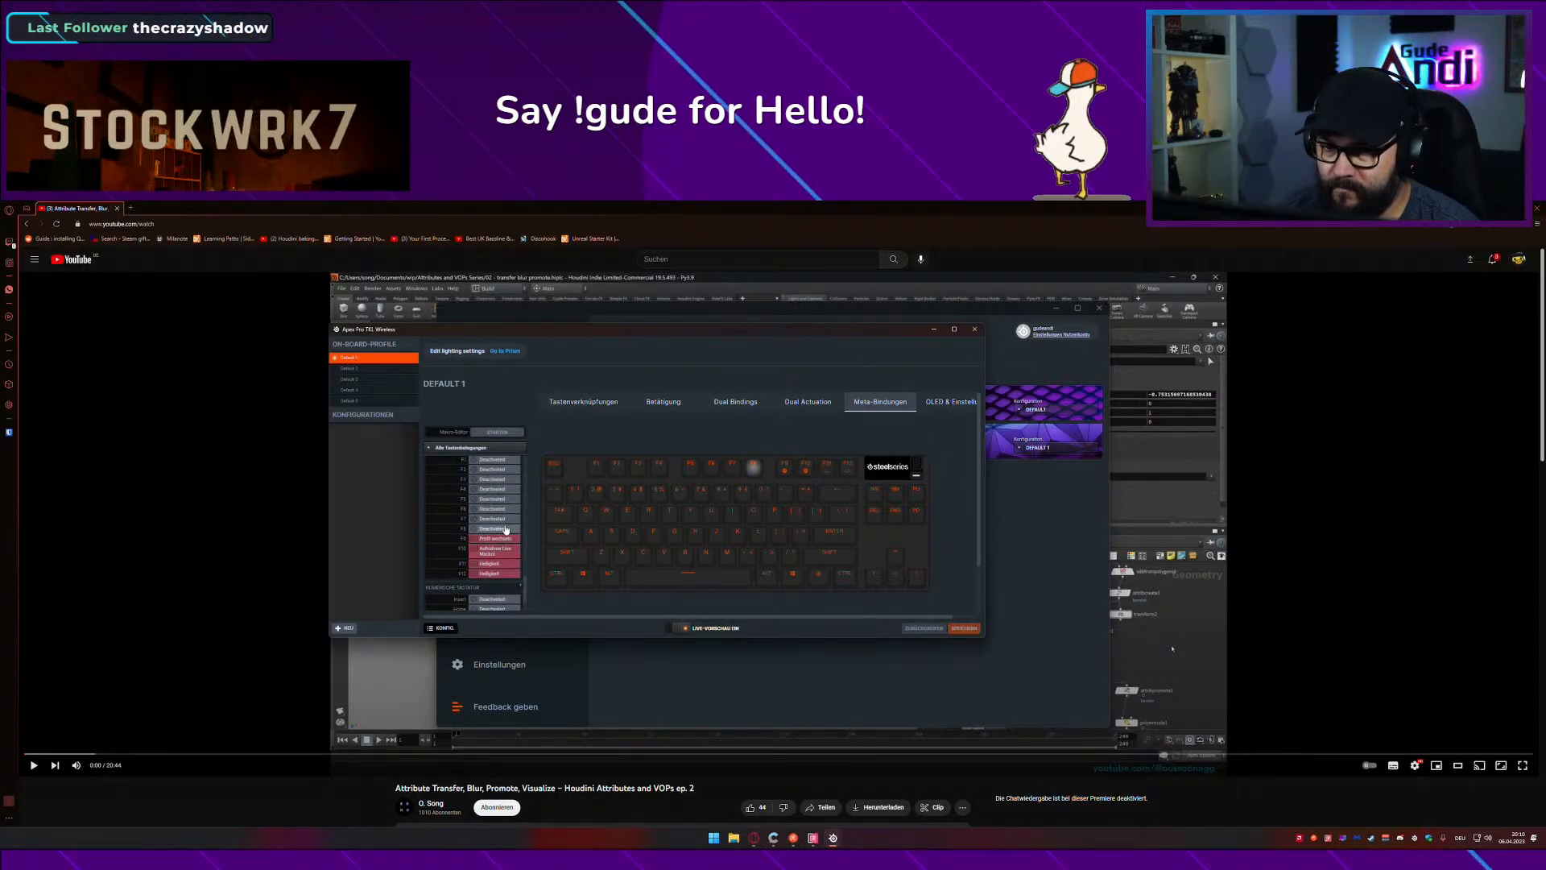
pyautogui.click(506, 529)
pyautogui.click(556, 516)
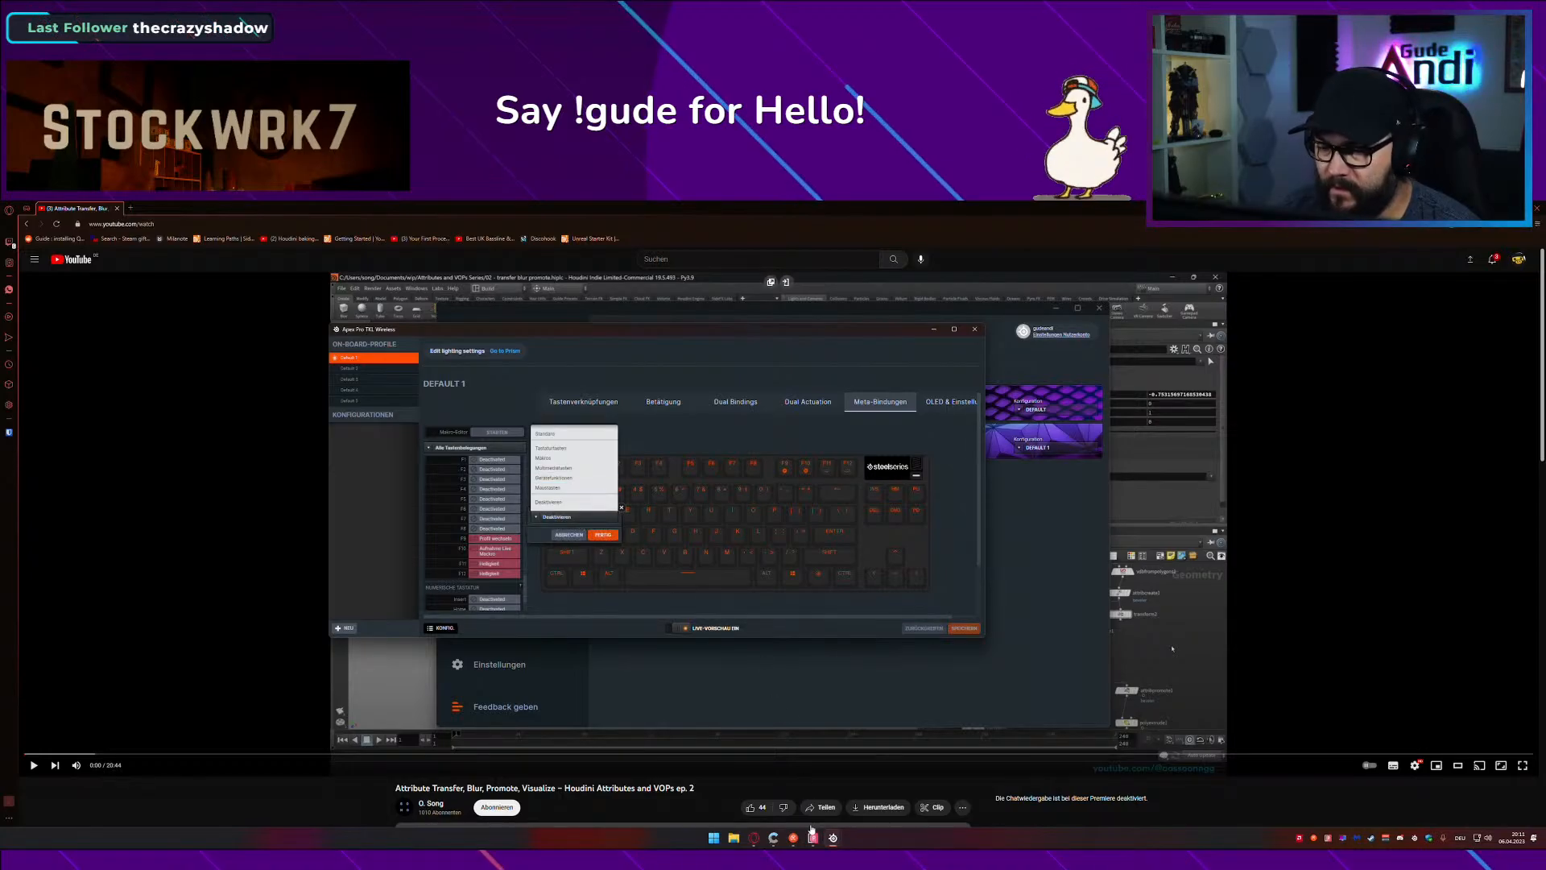
# Step: Switch to Discord, open its user settings, and arrange the window beside SteelSeries GG
pyautogui.click(1415, 839)
pyautogui.click(1401, 838)
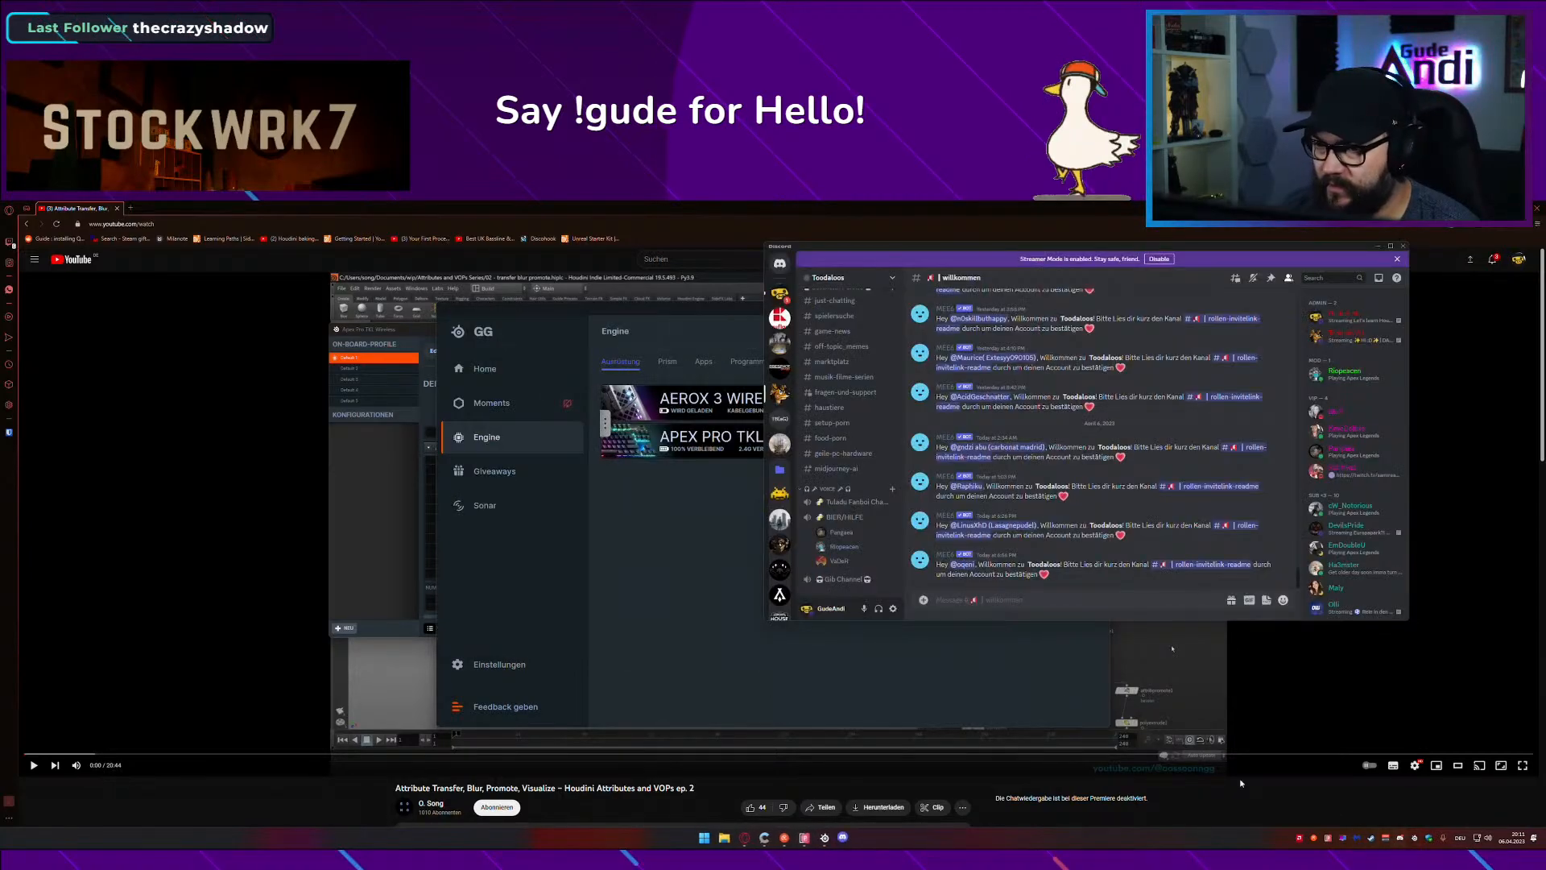
pyautogui.click(892, 608)
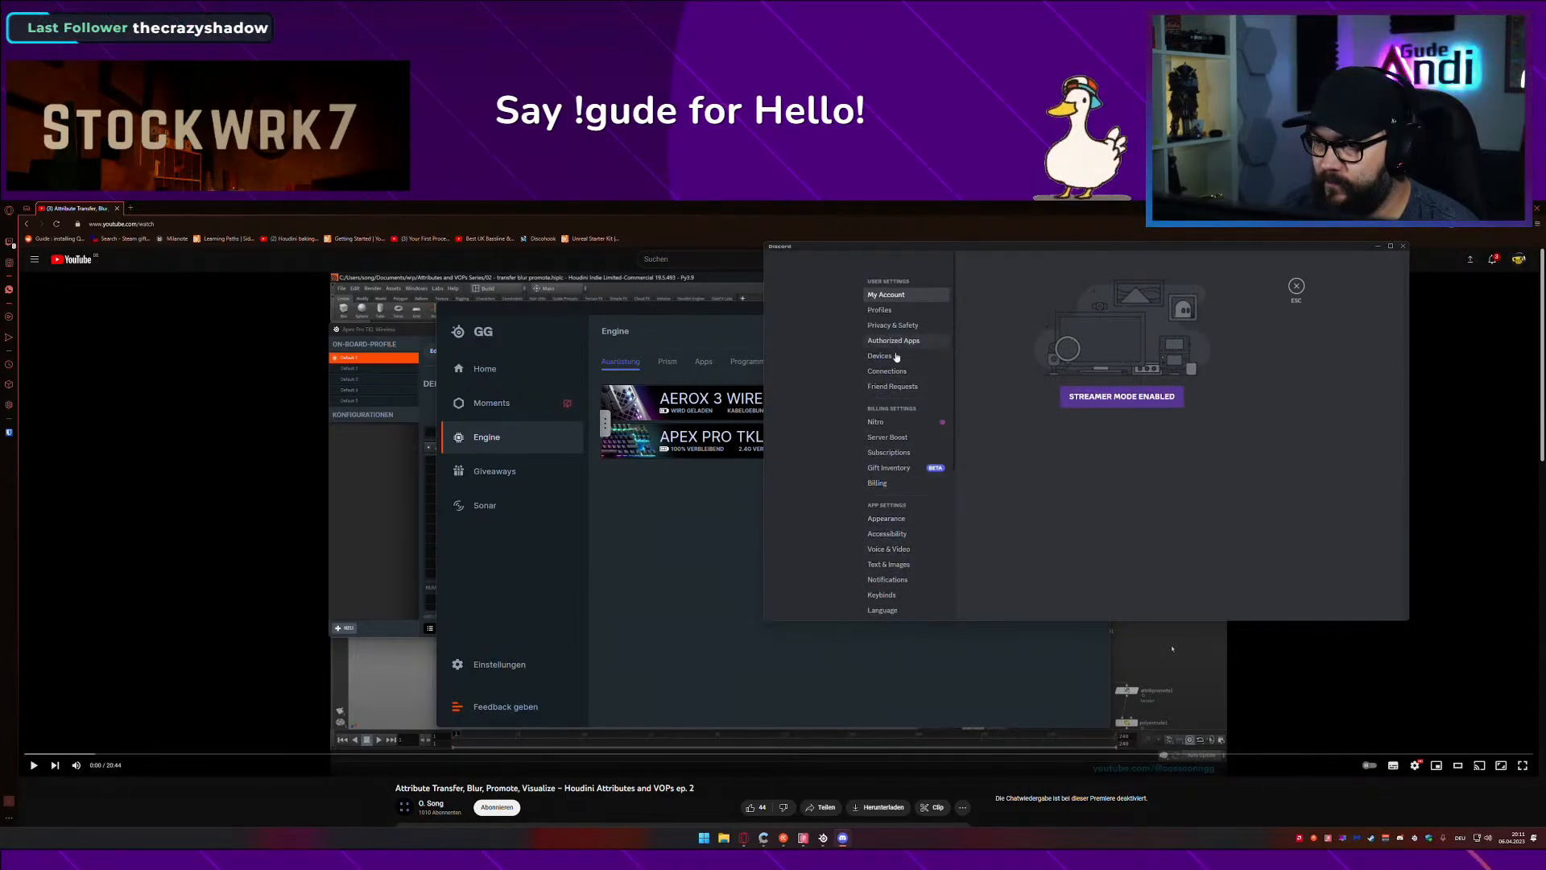
pyautogui.moveTo(698, 312); pyautogui.dragTo(474, 306)
pyautogui.moveTo(921, 247); pyautogui.dragTo(942, 269)
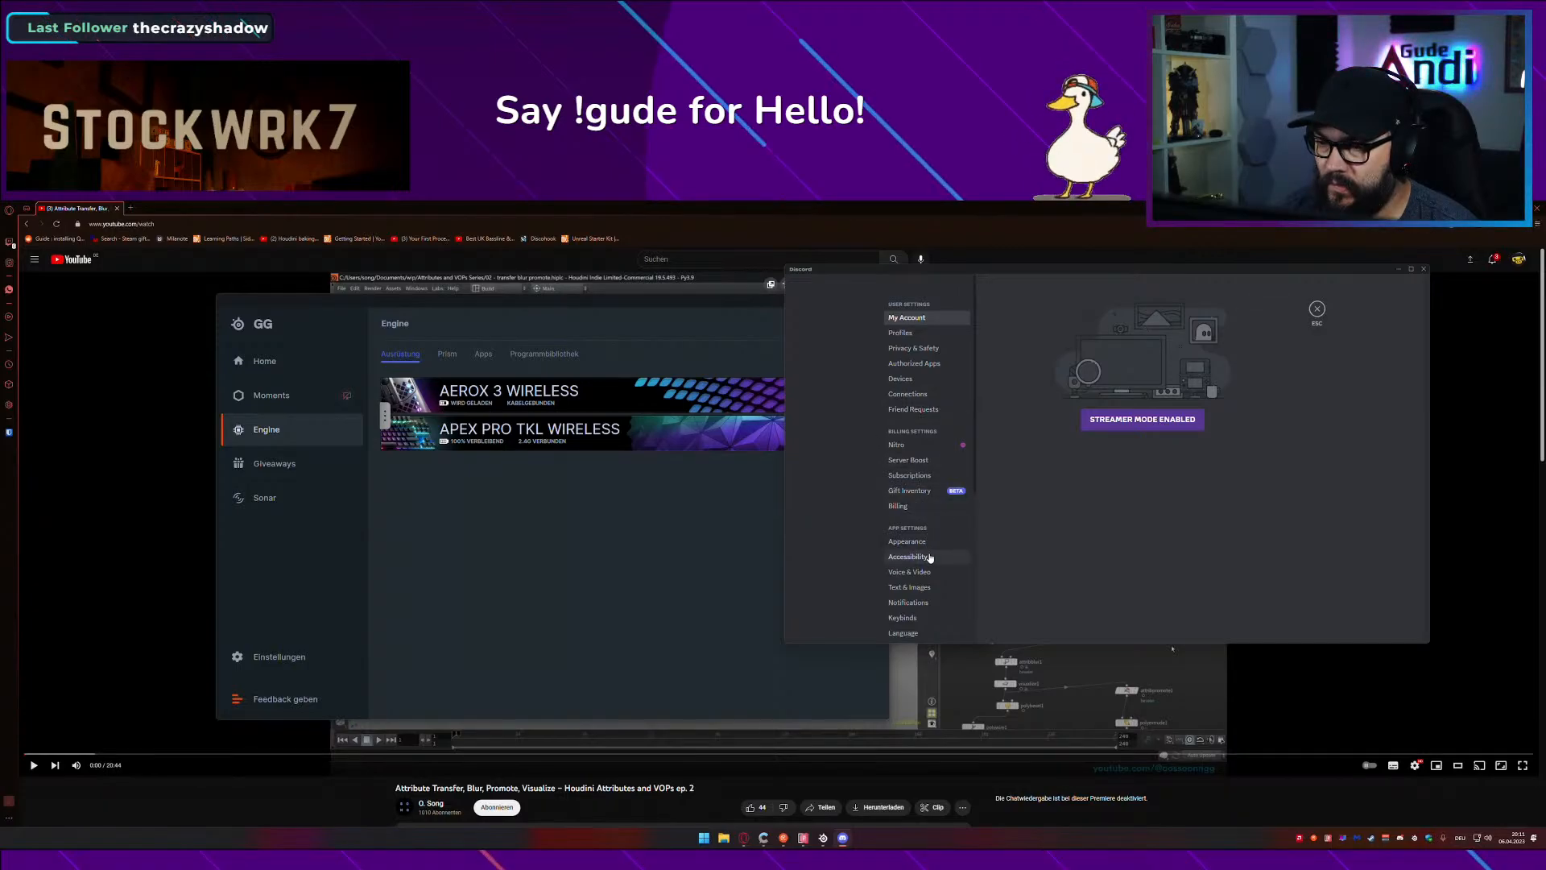
# Step: Add a new keybind in Discord's Keybinds settings and set its action to Toggle Streamer Mode
pyautogui.scroll(-3, 926, 459)
pyautogui.scroll(1, 931, 475)
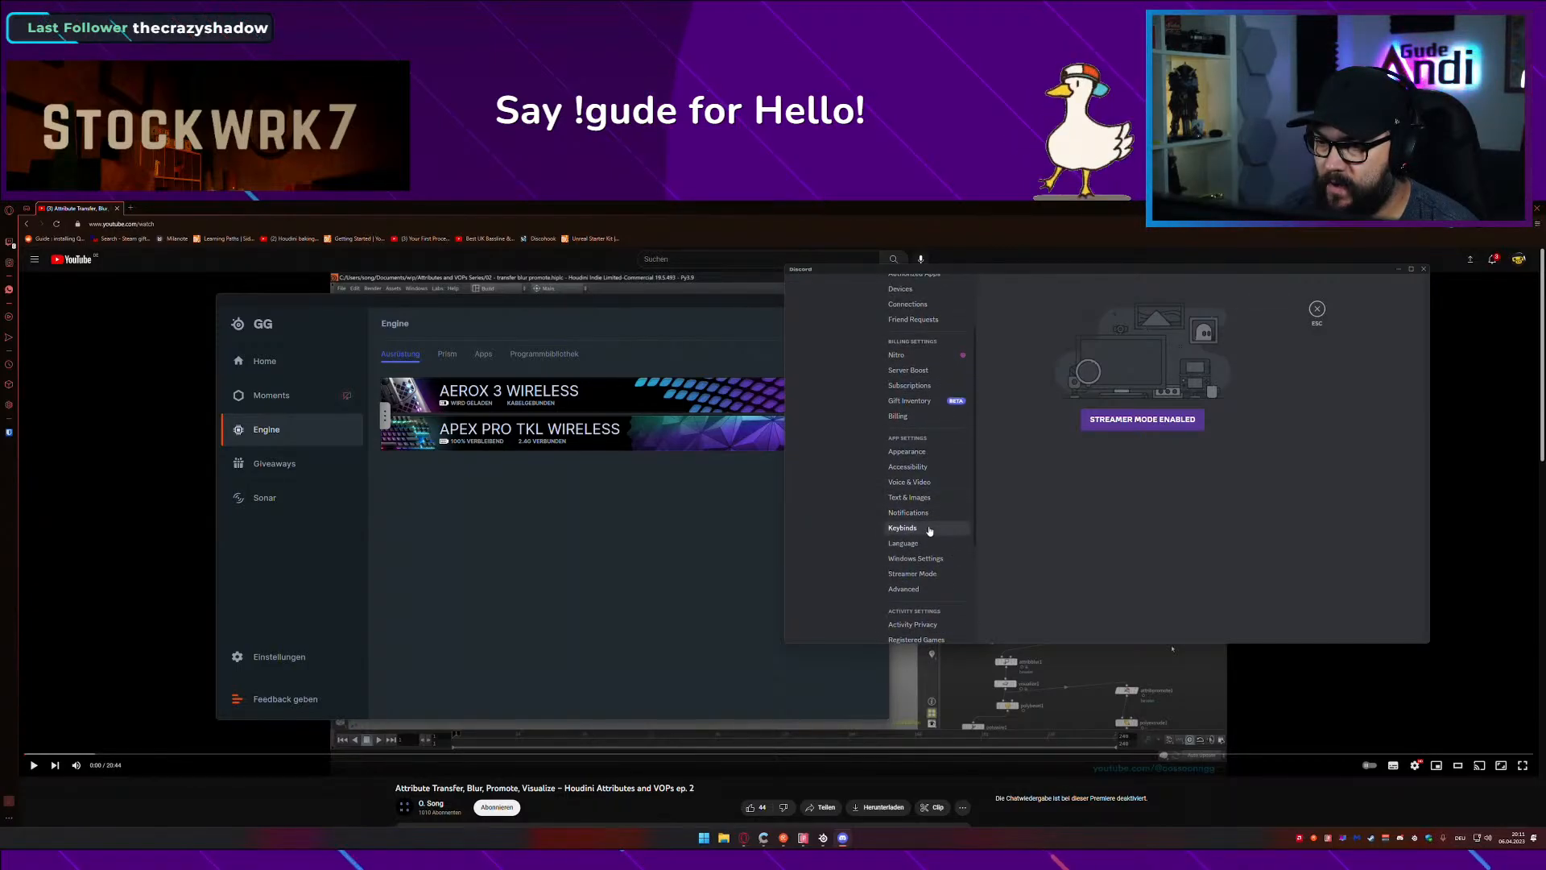
pyautogui.click(918, 528)
pyautogui.click(1261, 331)
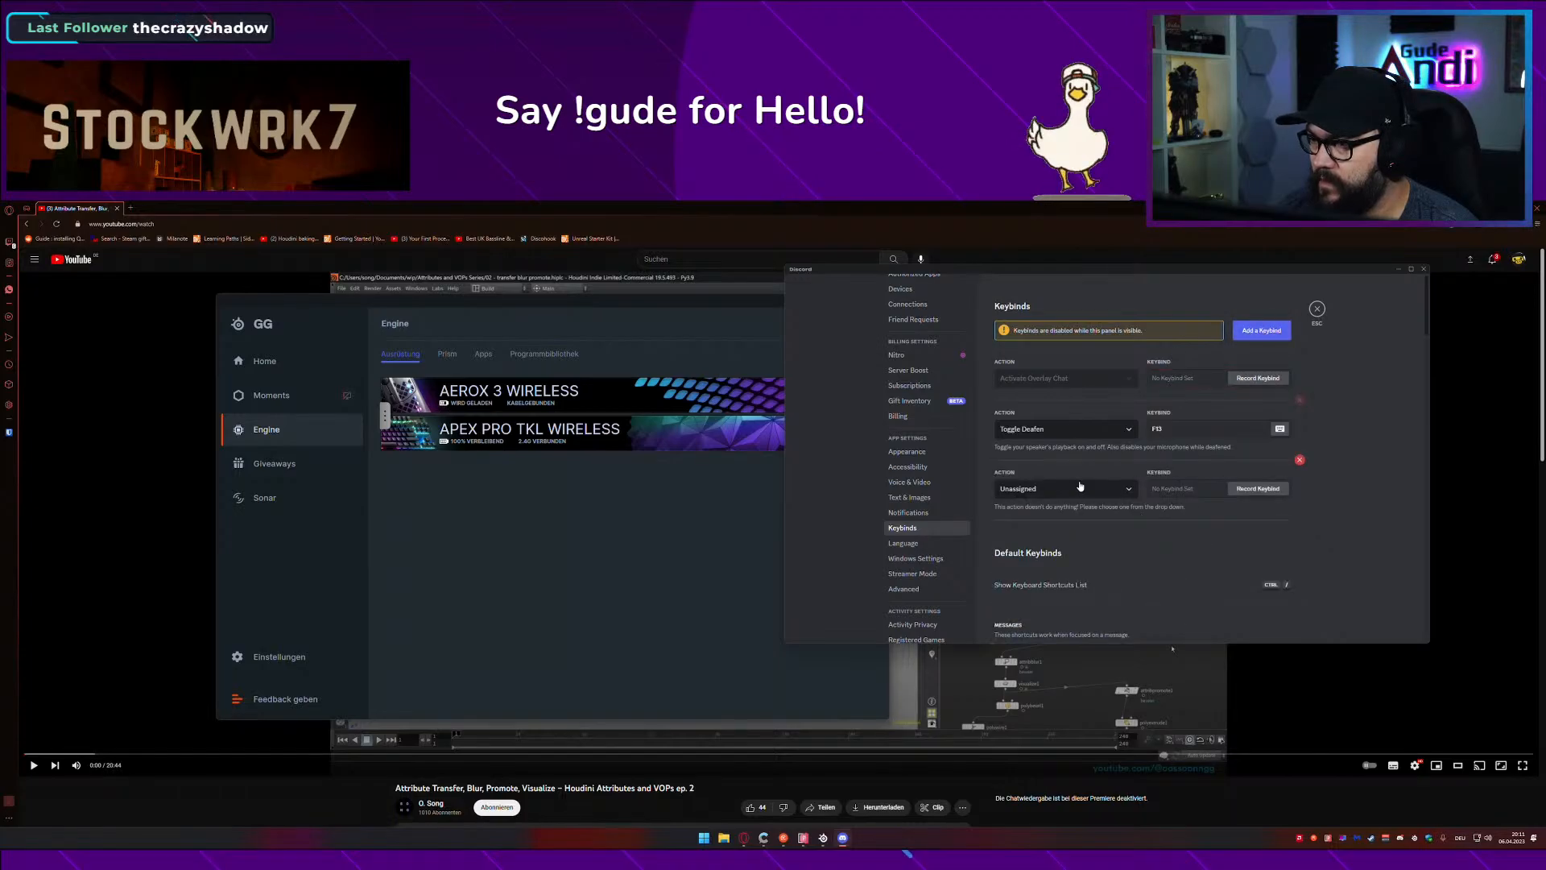
pyautogui.click(1079, 489)
pyautogui.scroll(-5, 1079, 556)
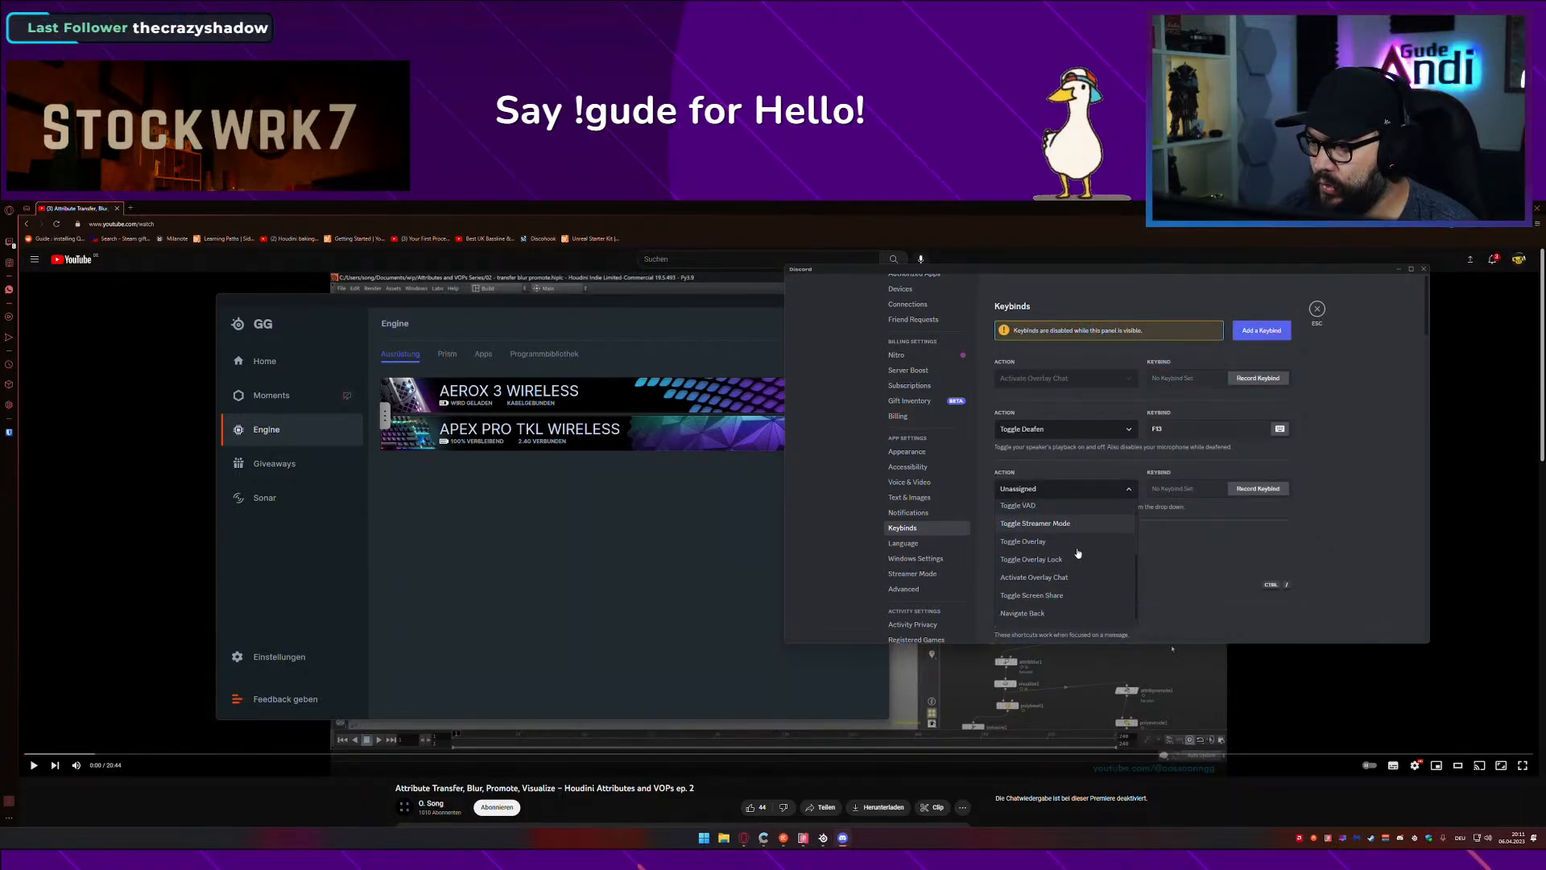
pyautogui.click(1091, 513)
pyautogui.click(1180, 493)
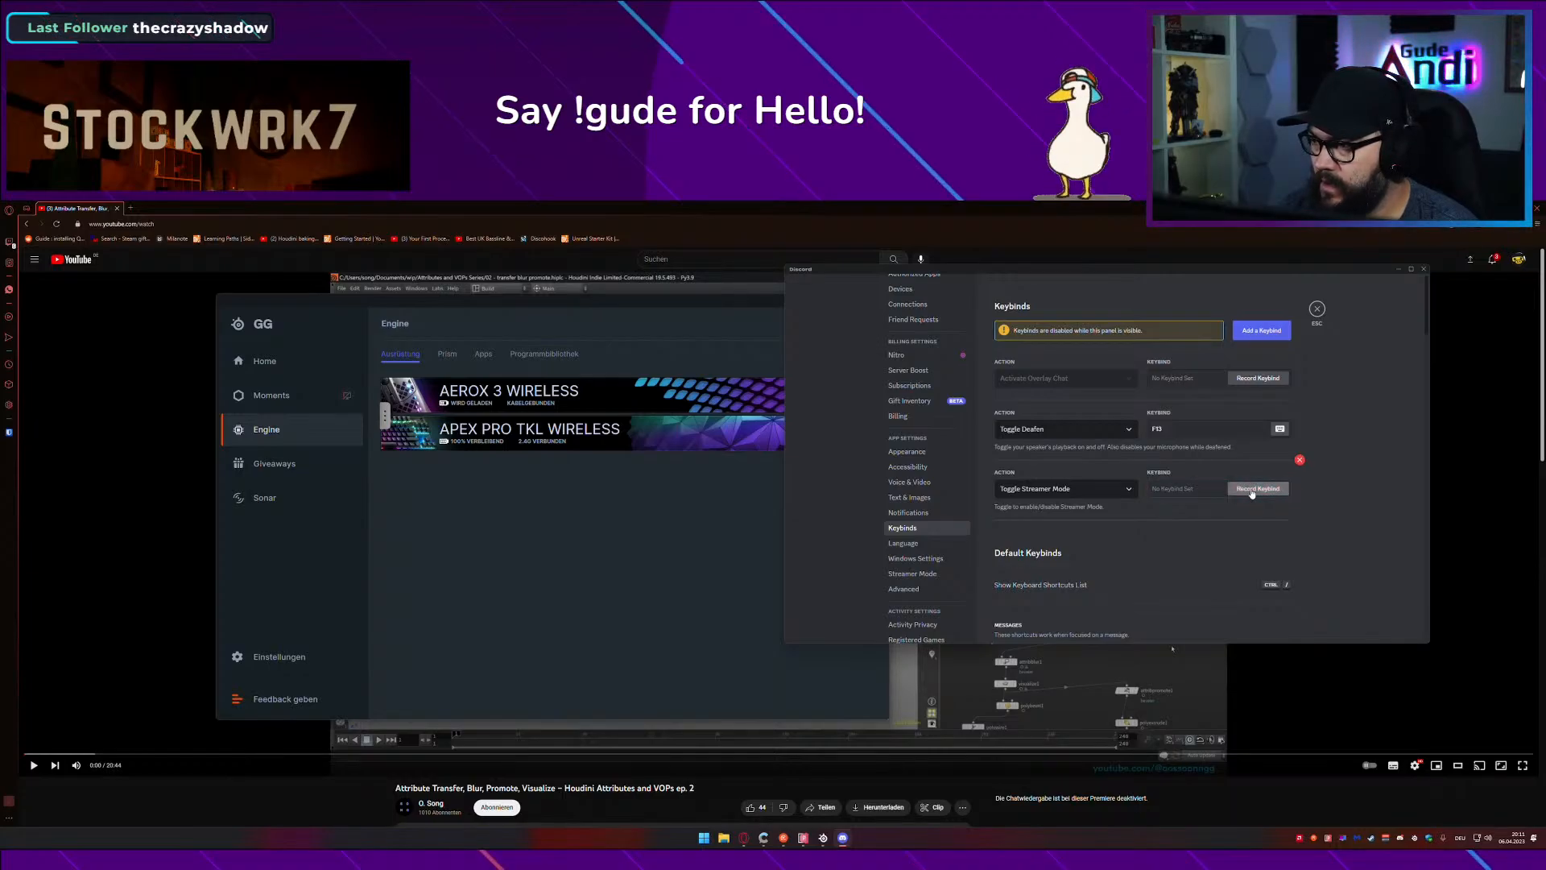
pyautogui.click(1258, 489)
# Step: Return to the Apex Pro TKL Wireless configuration, assign function key F20 to the F8 meta-binding, and save it
pyautogui.moveTo(511, 304); pyautogui.dragTo(502, 558)
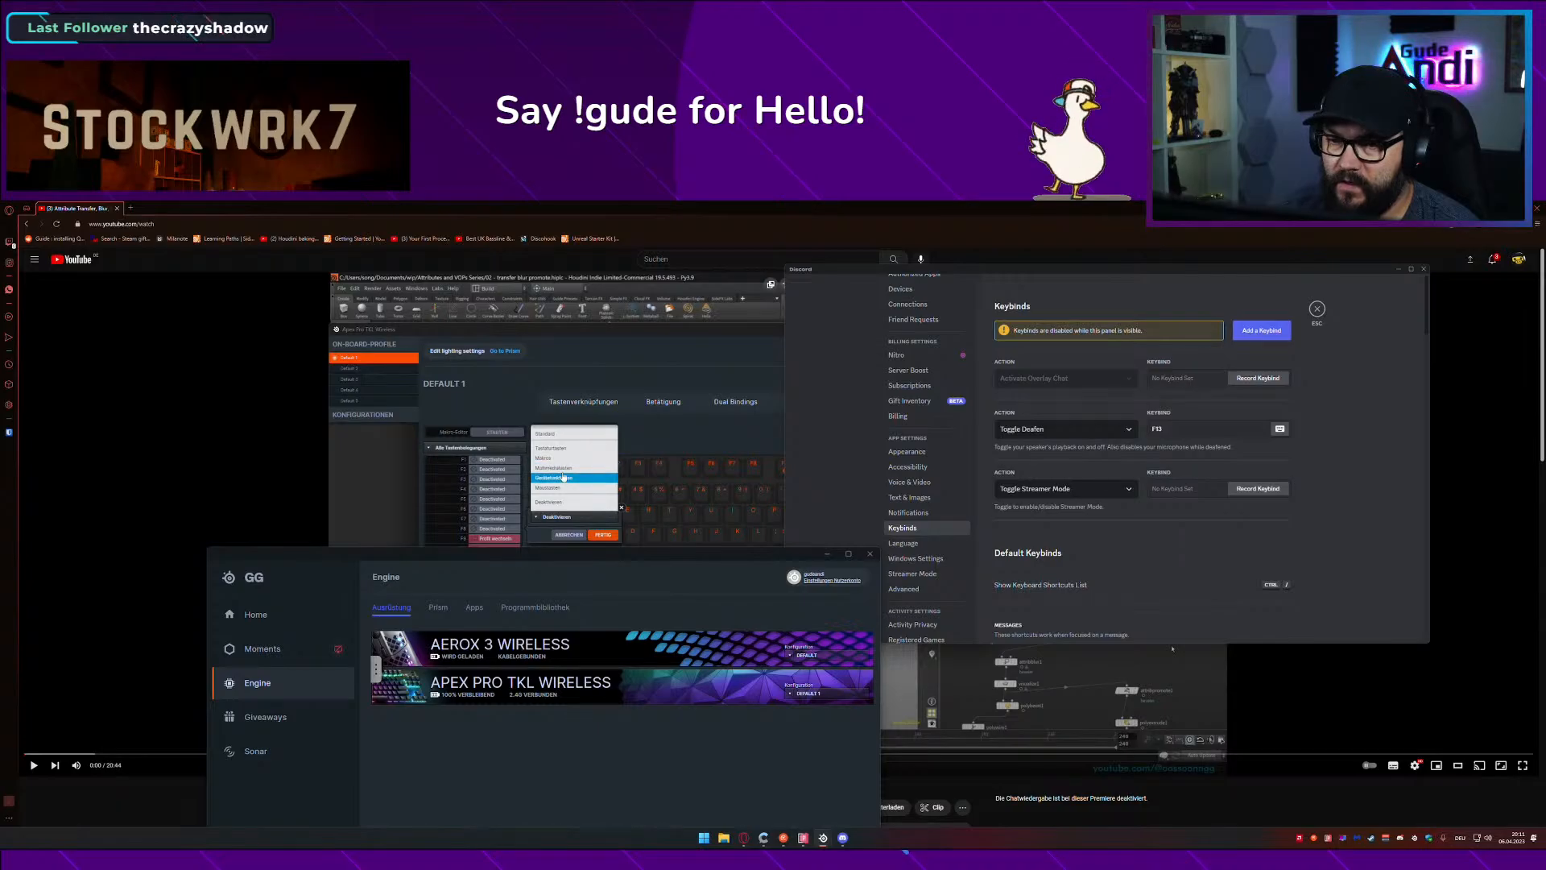
pyautogui.click(569, 449)
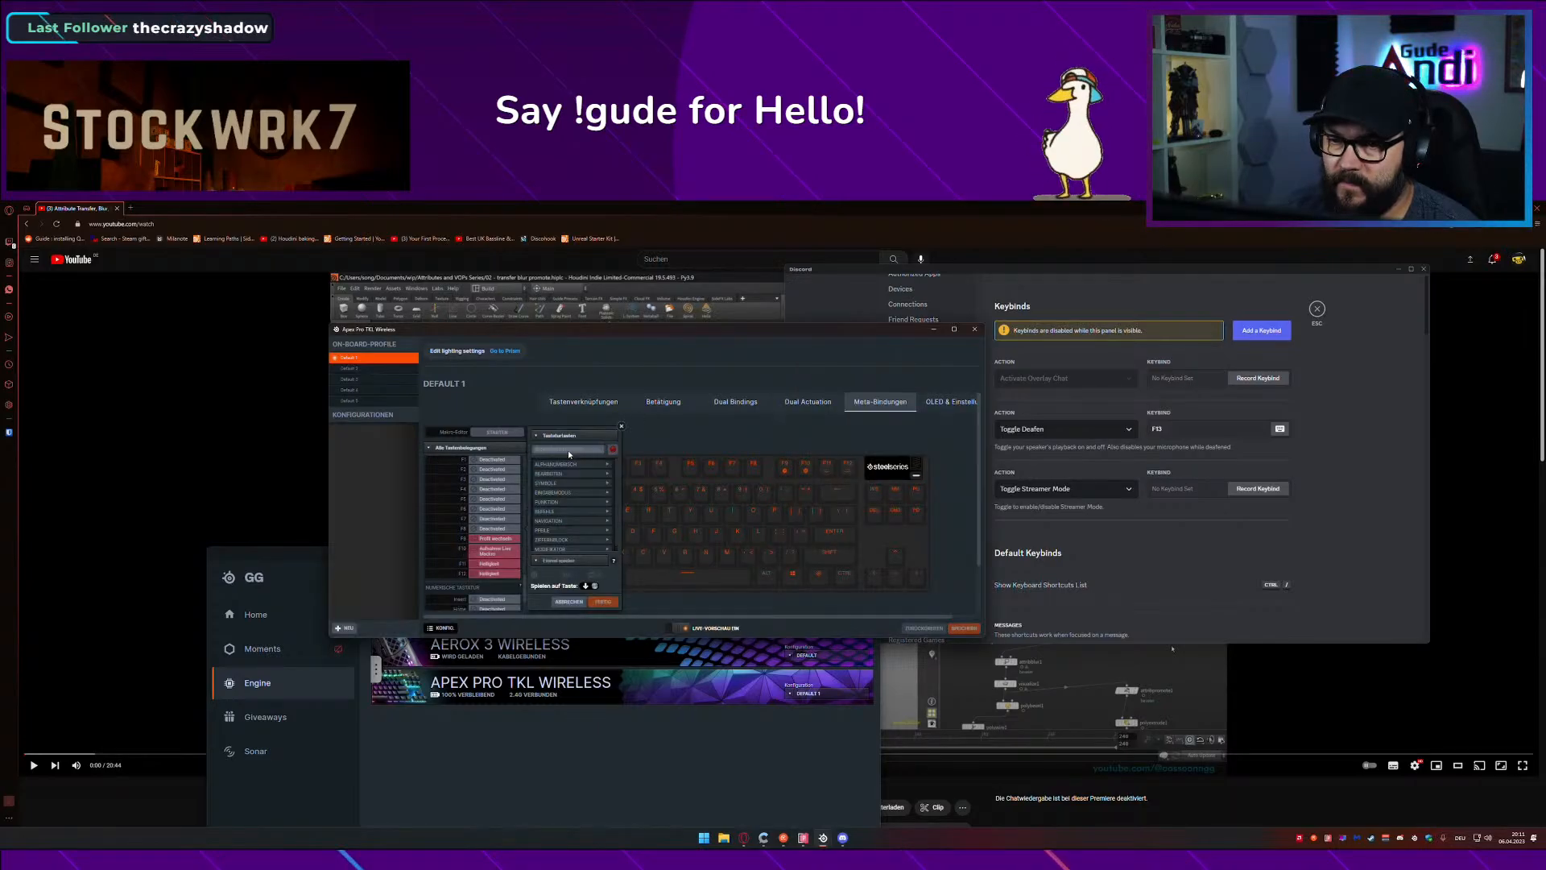
pyautogui.click(562, 502)
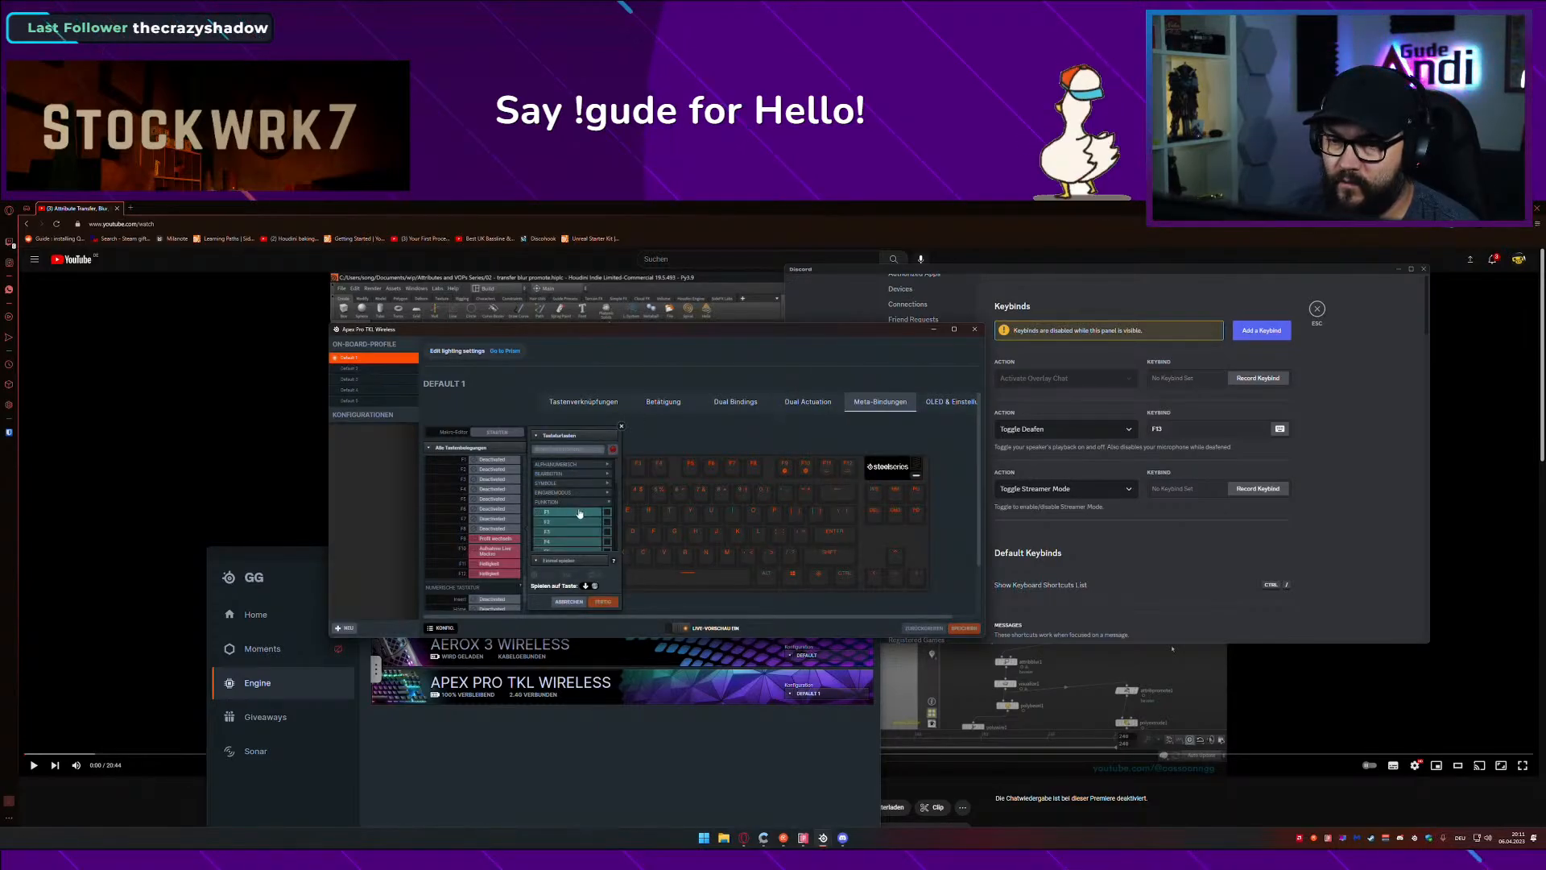
pyautogui.scroll(-5, 576, 510)
pyautogui.scroll(2, 579, 514)
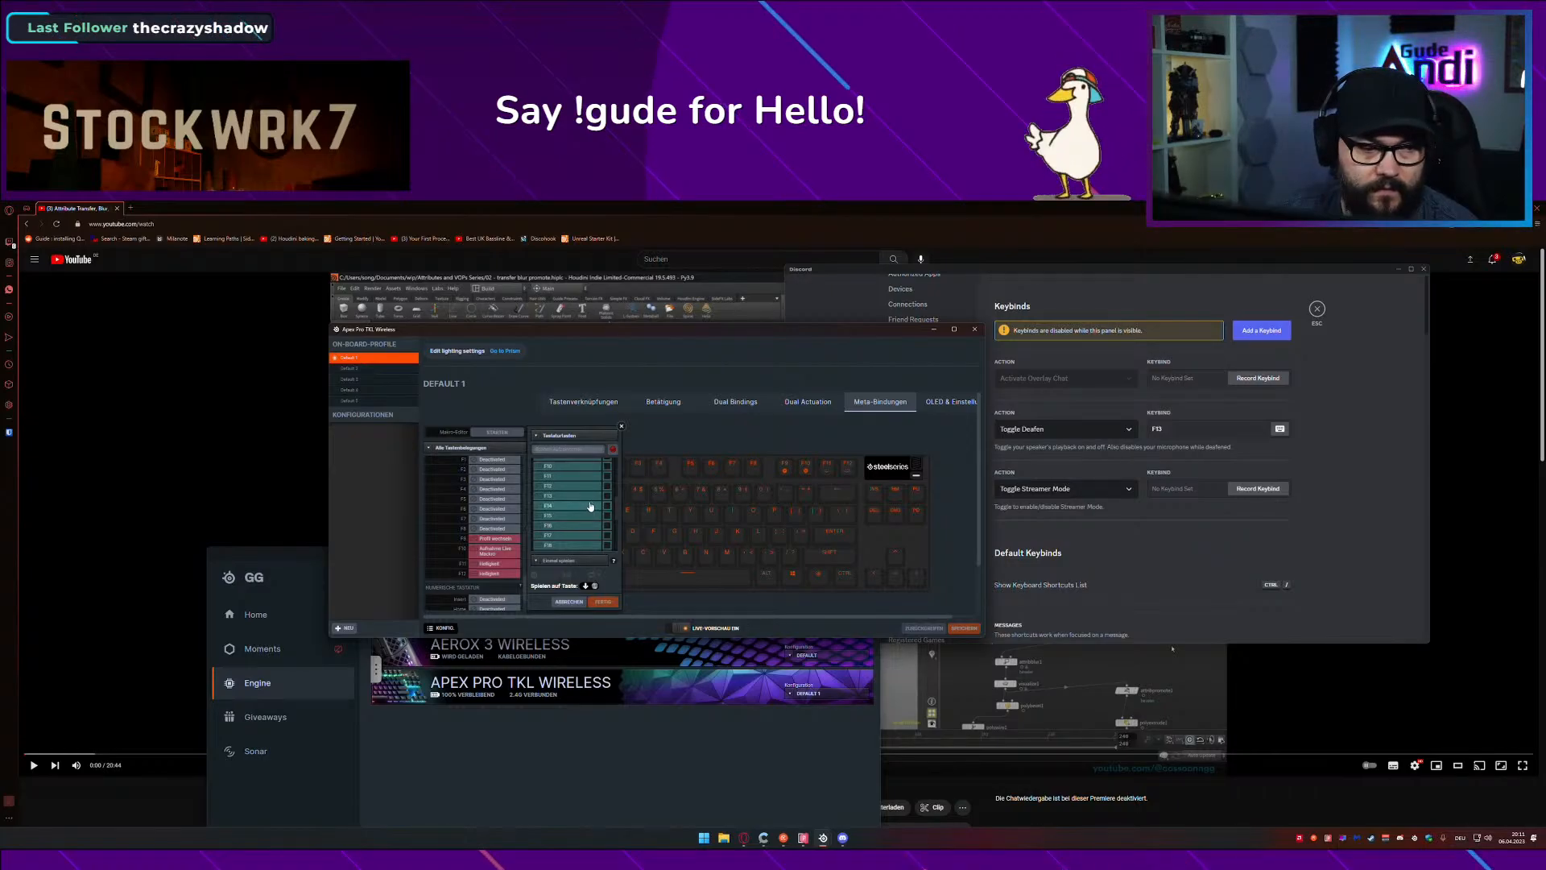
pyautogui.scroll(-2, 596, 511)
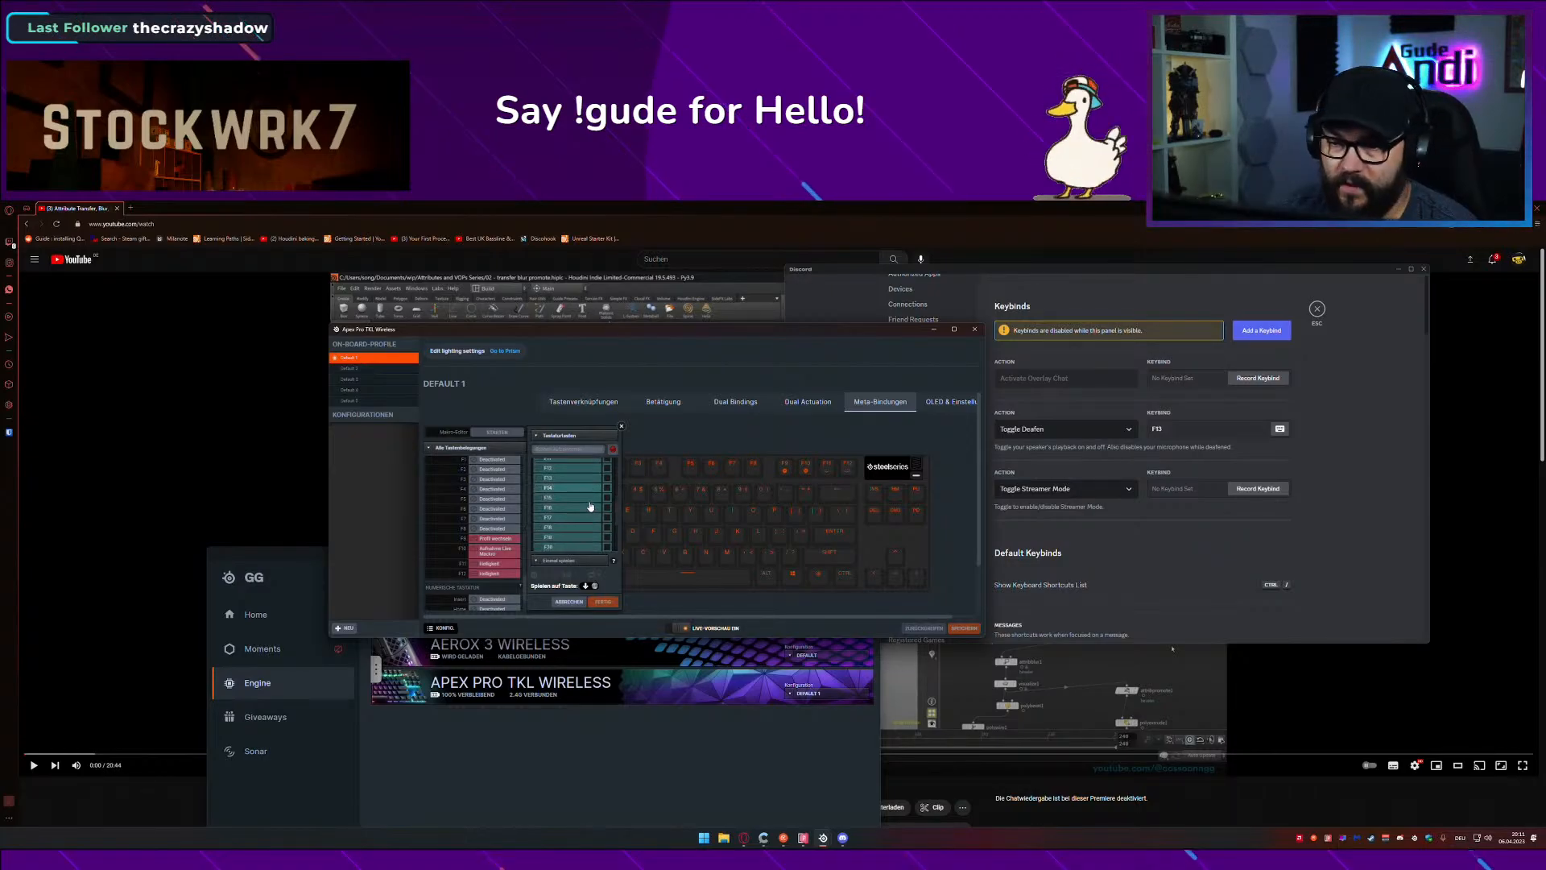
pyautogui.click(603, 602)
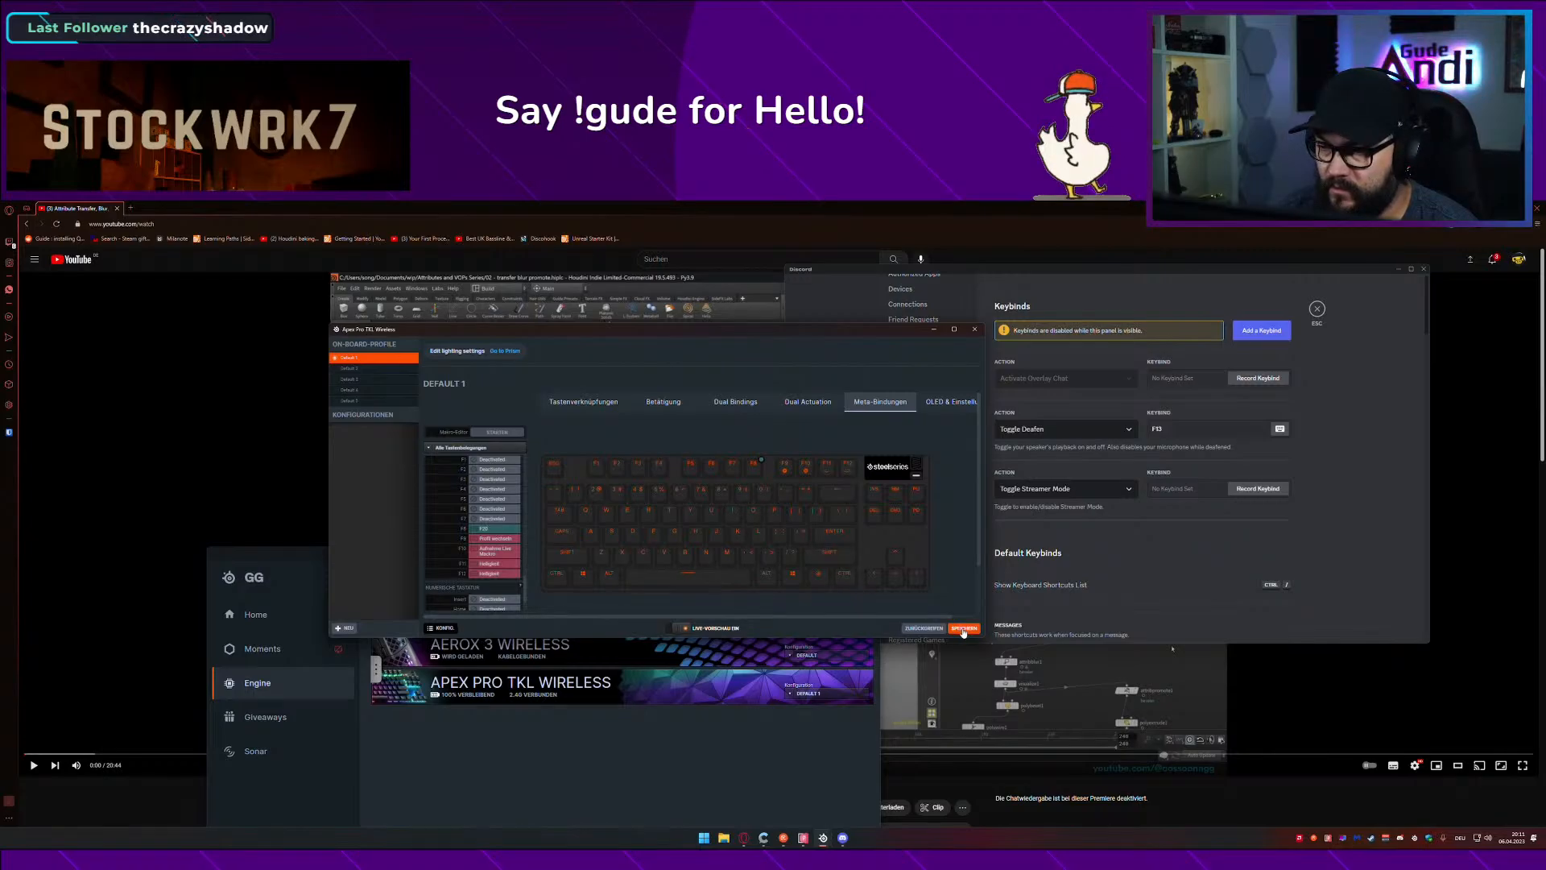
# Step: Record F20 as the Discord keybind for Toggle Streamer Mode
pyautogui.click(1180, 495)
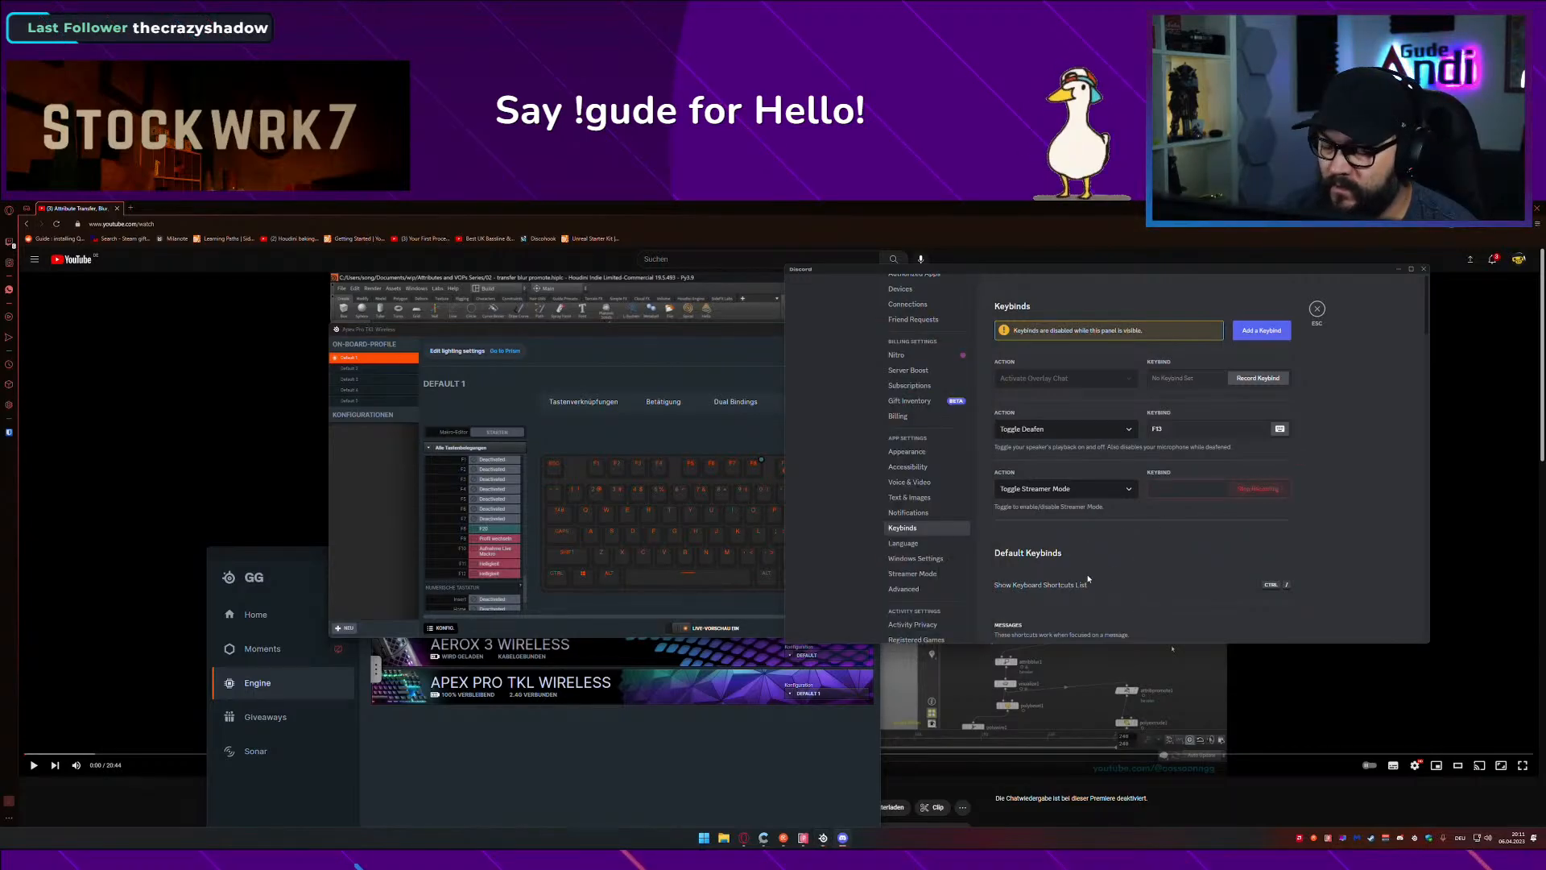
pyautogui.press('F20')
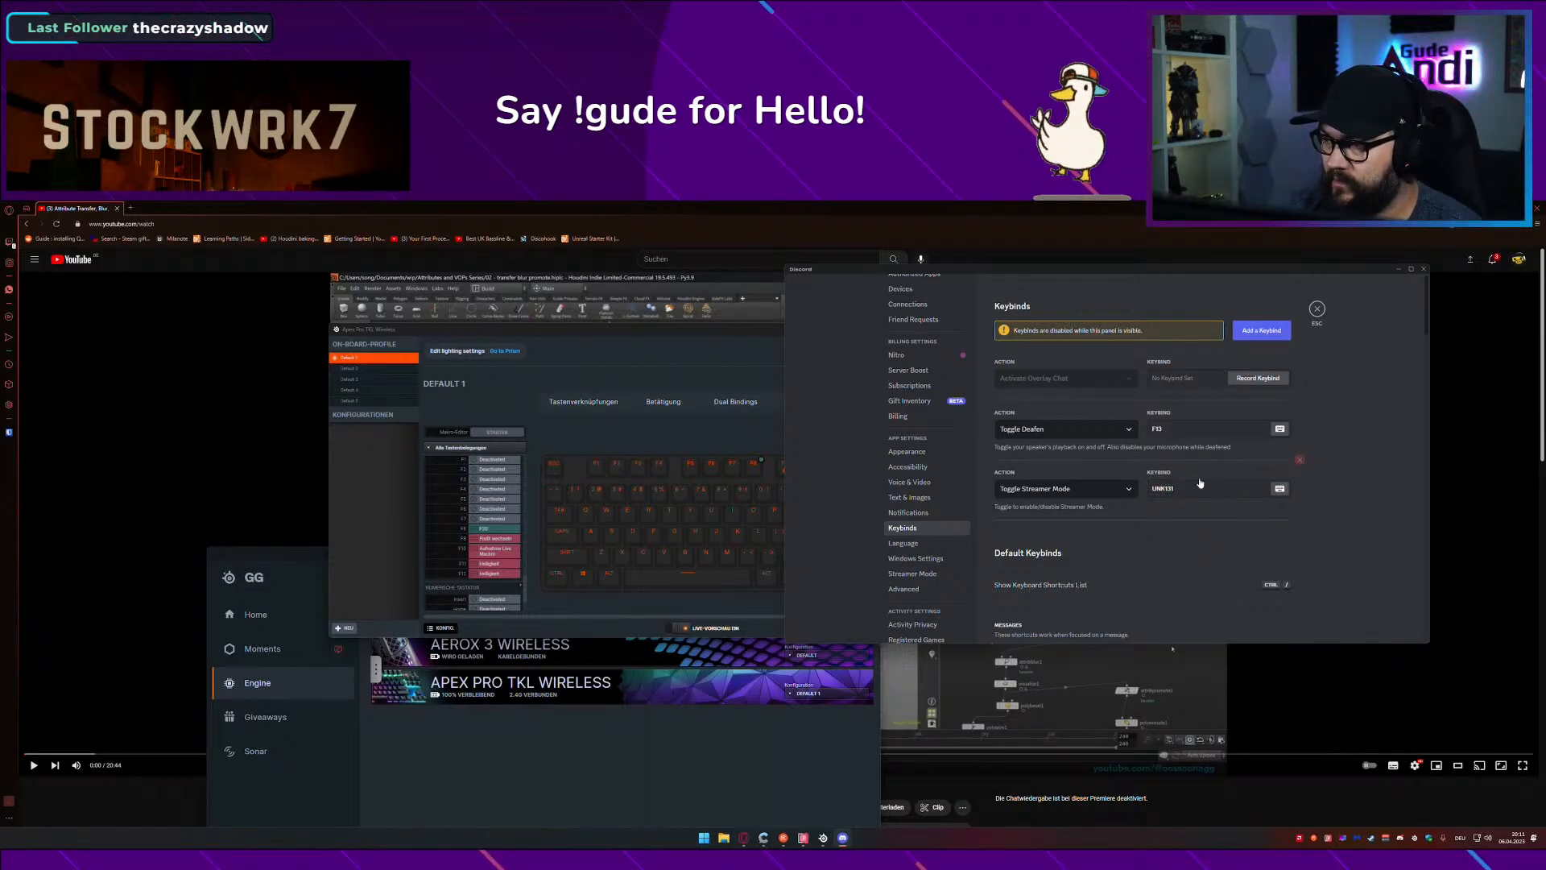
pyautogui.moveTo(1220, 499)
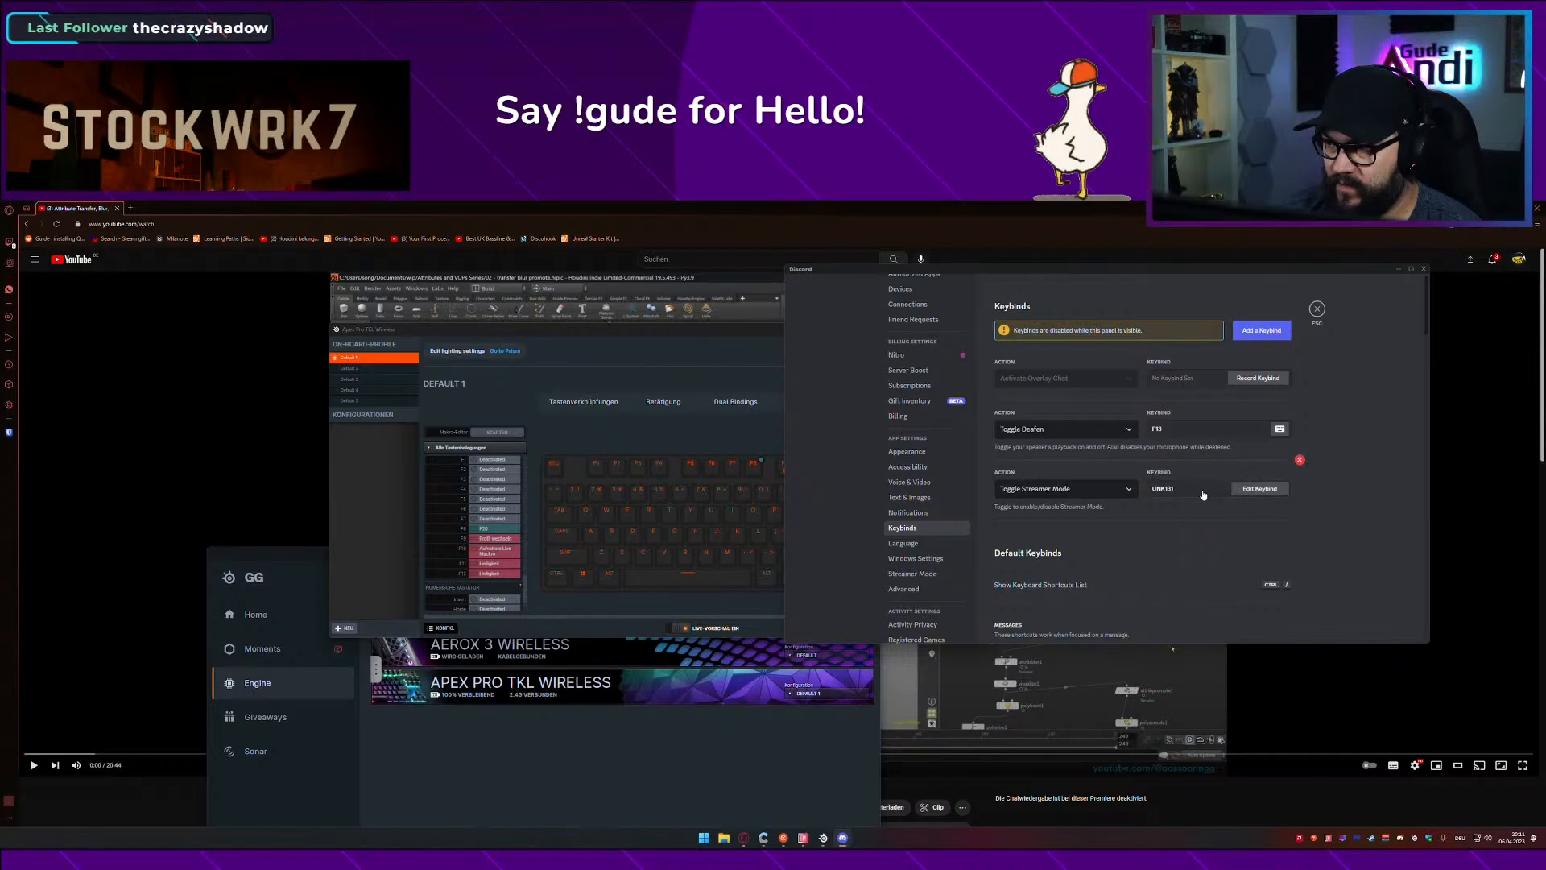
# Step: Return to Discord, leave the user settings, and test toggling Streamer Mode repeatedly with the new F20 keybind
pyautogui.click(557, 225)
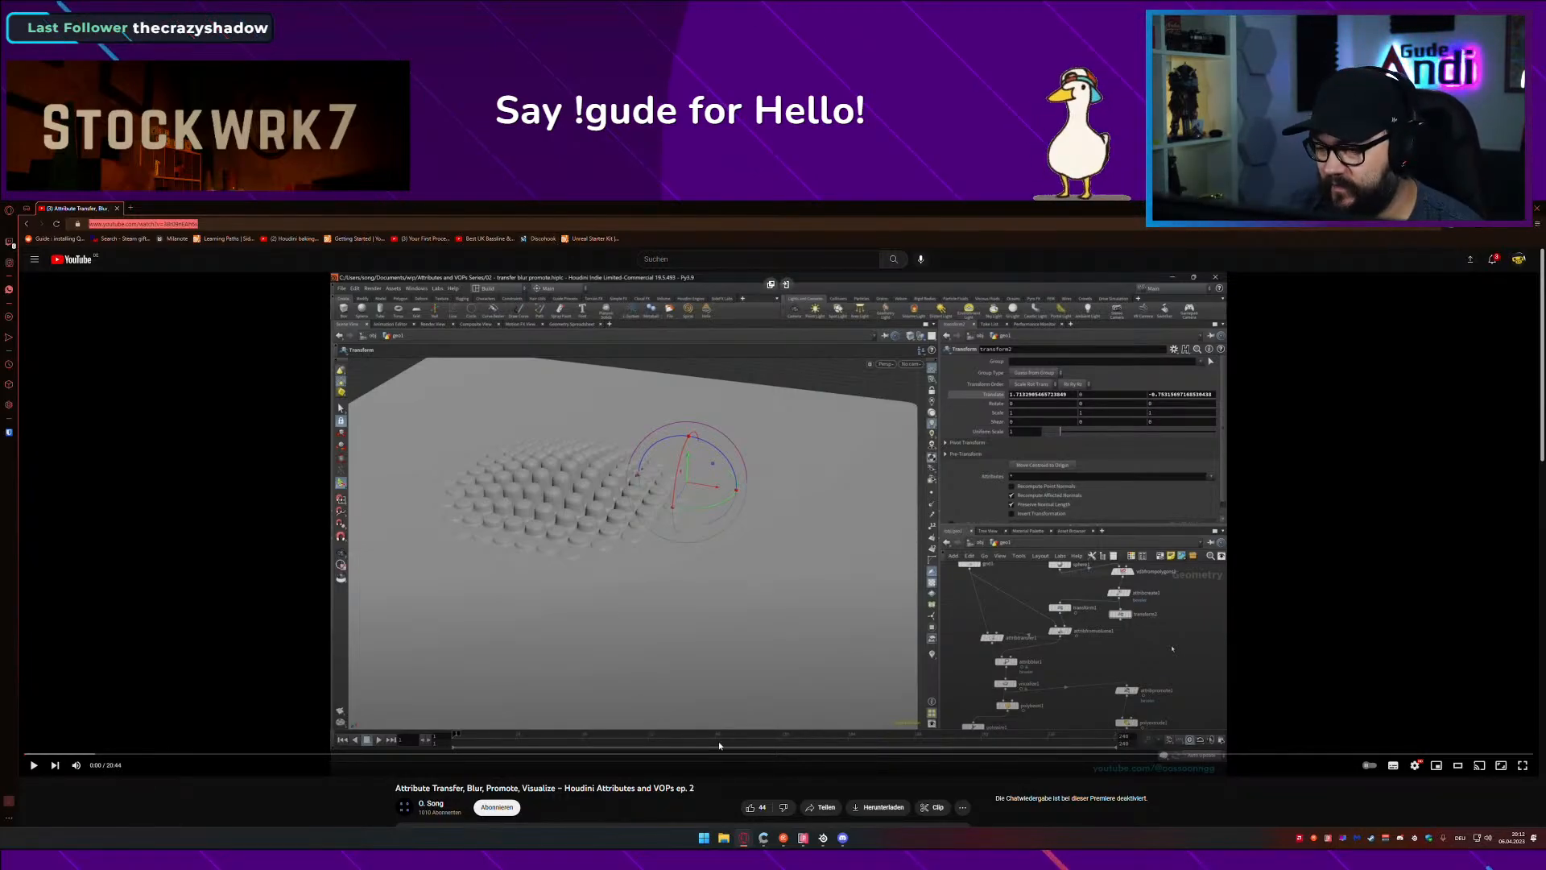
pyautogui.click(823, 838)
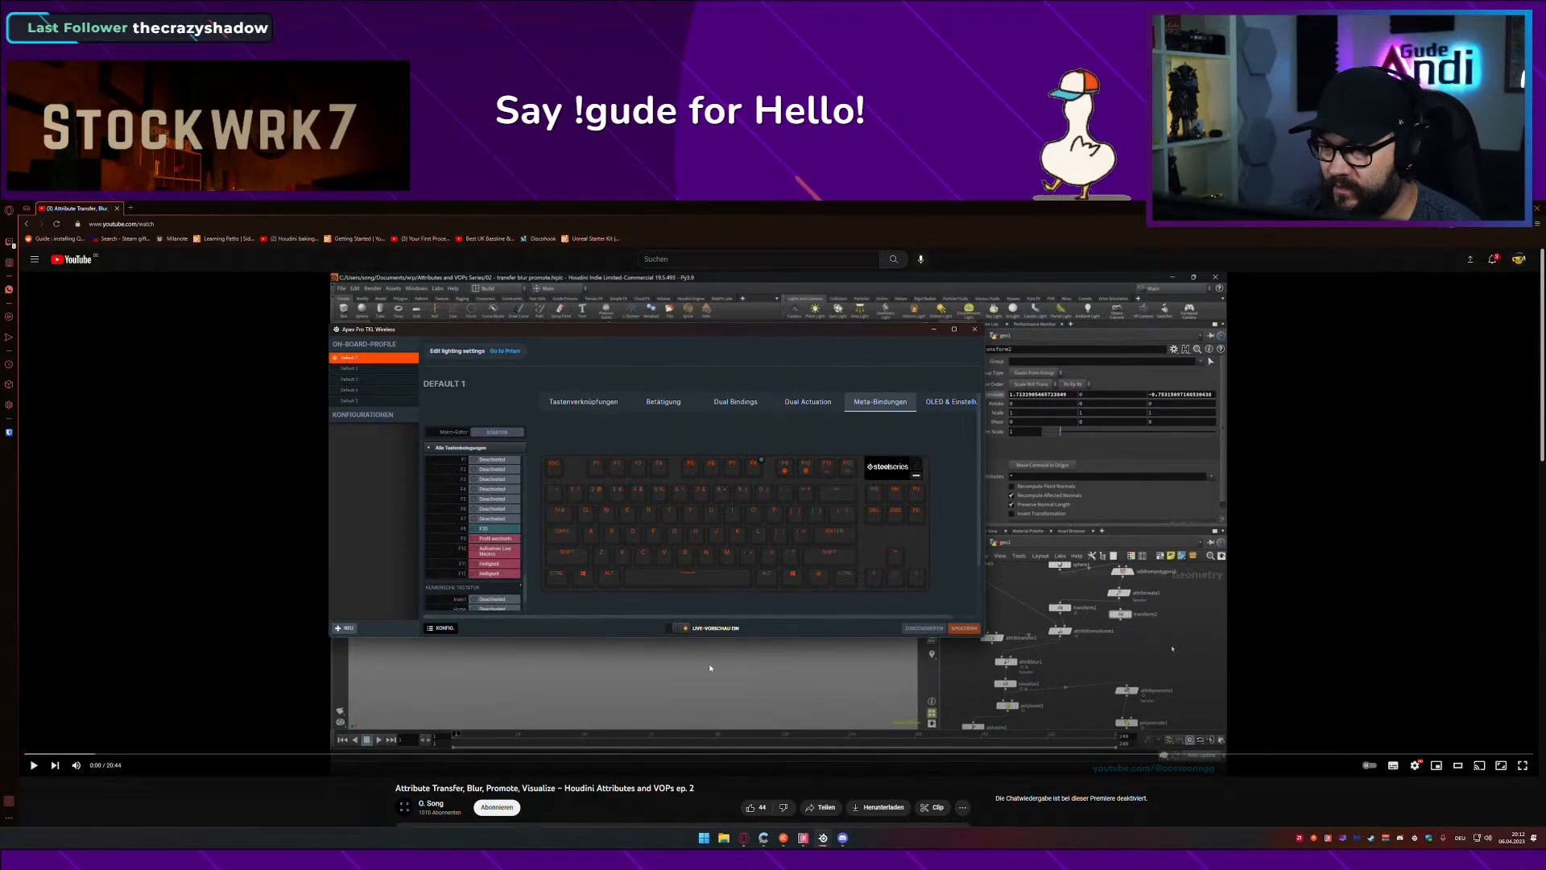
pyautogui.moveTo(845, 842)
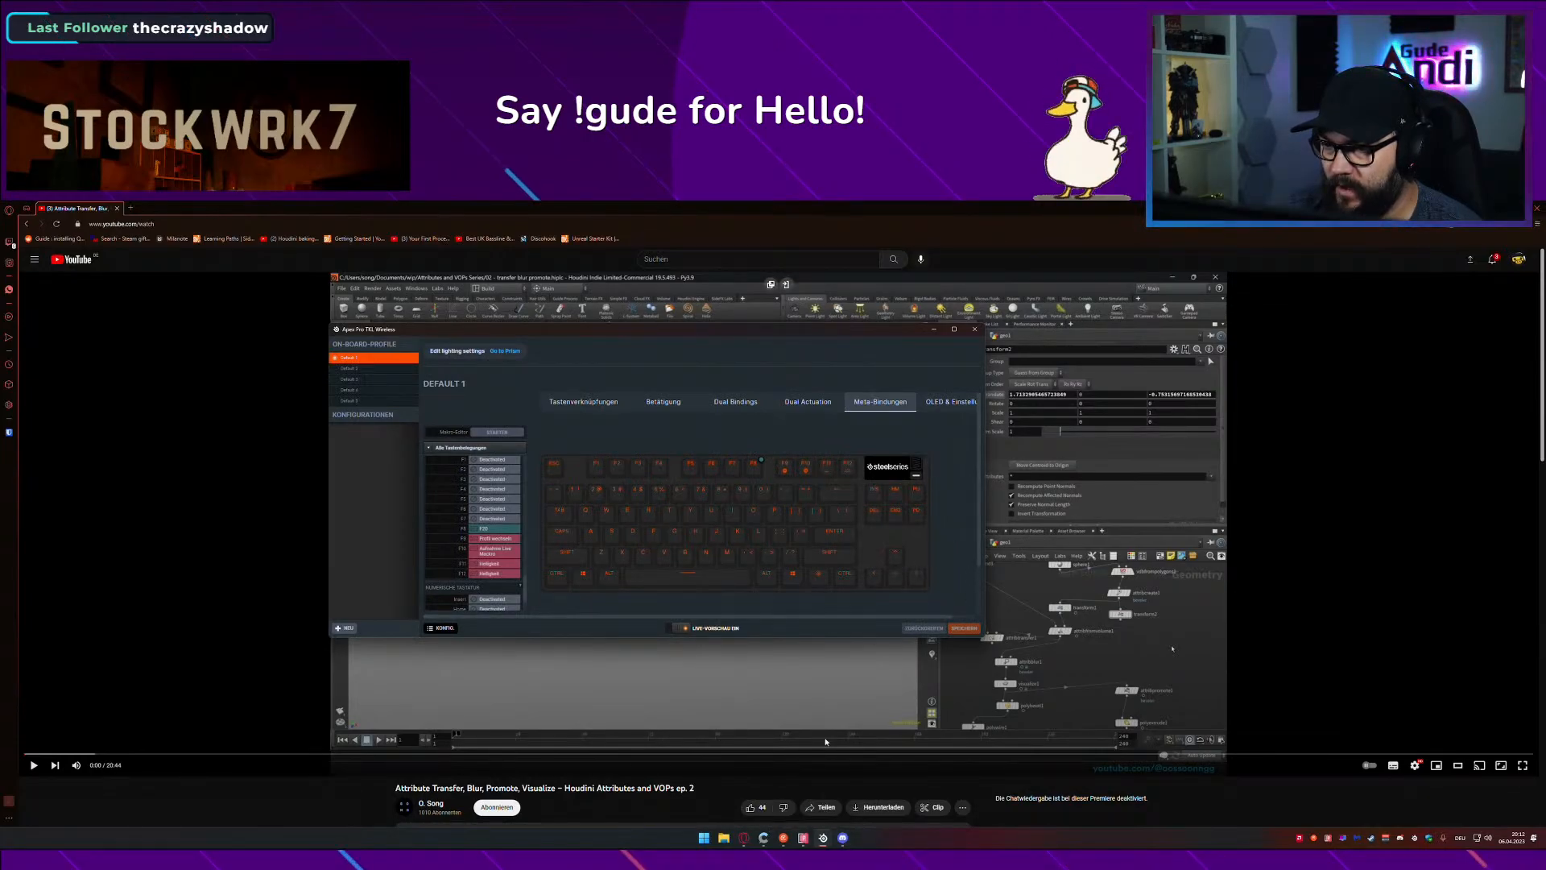
pyautogui.click(842, 839)
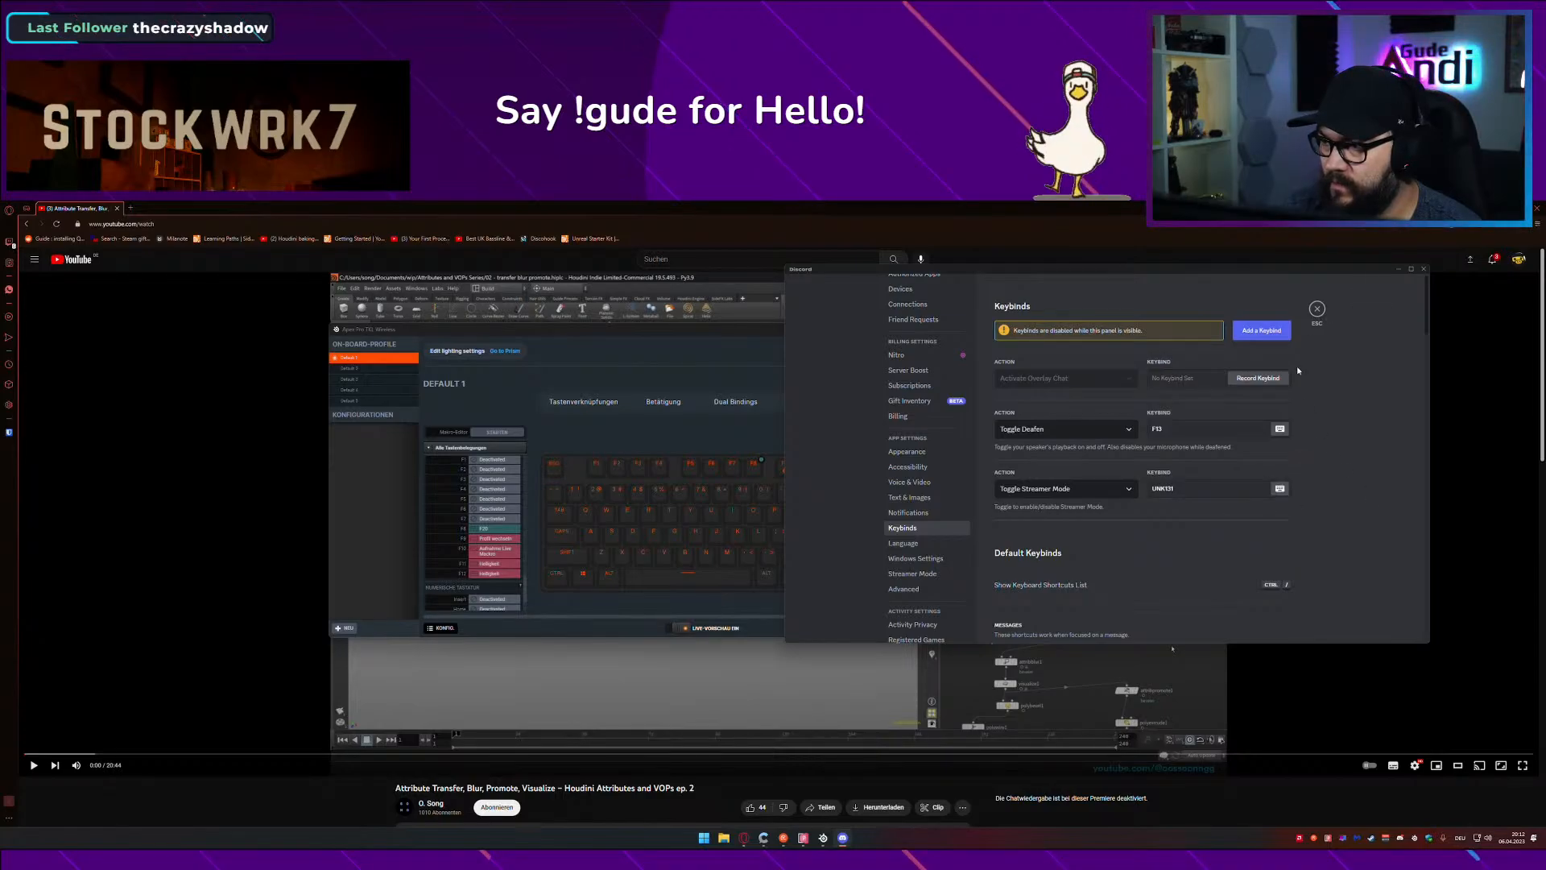
pyautogui.click(1317, 309)
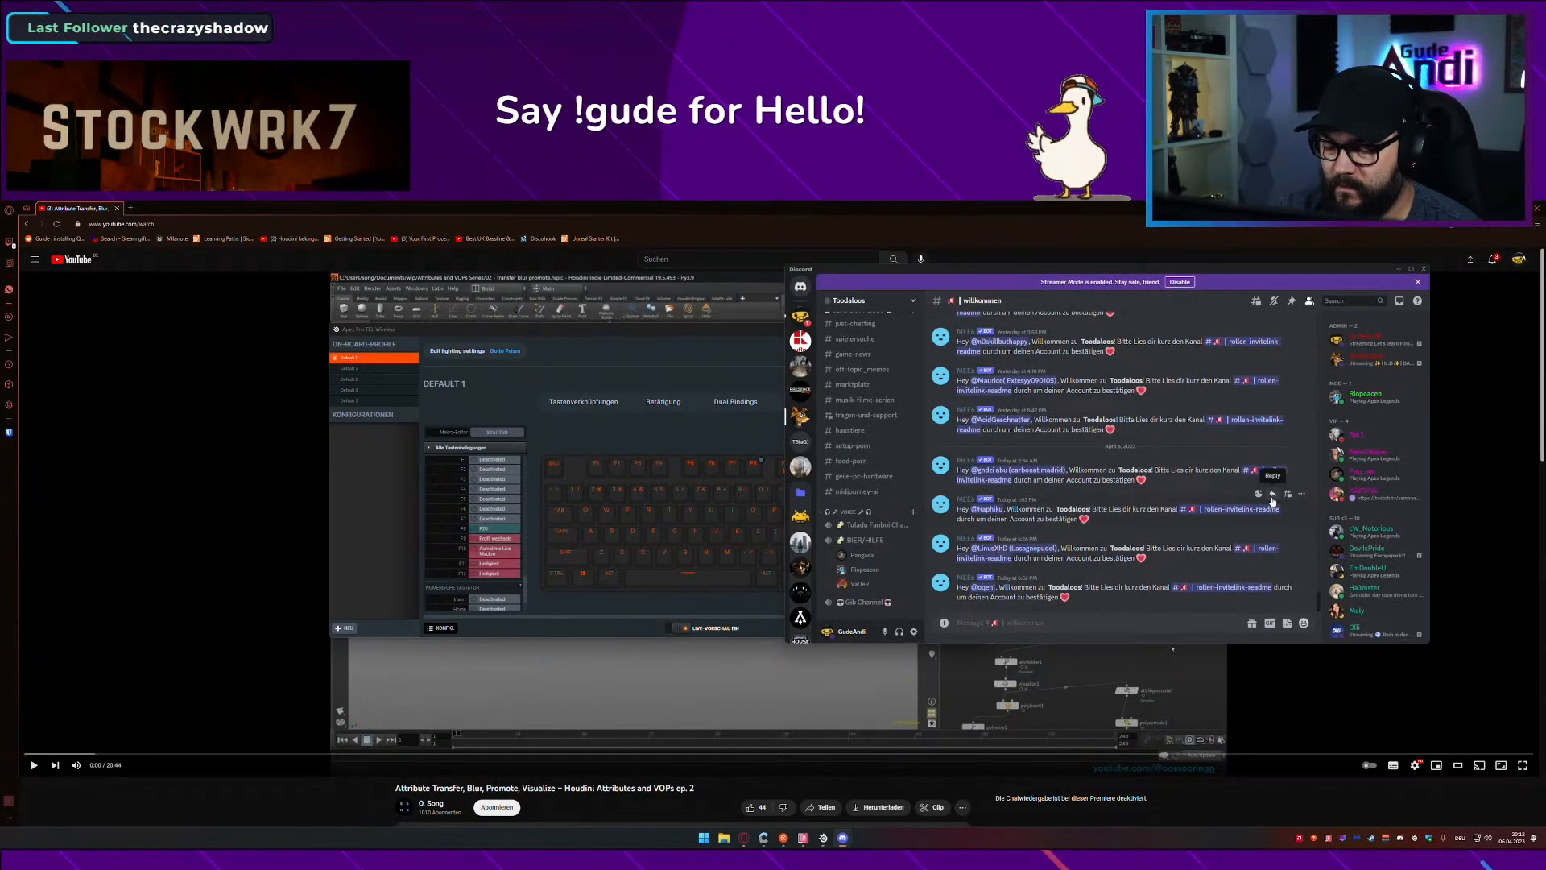
pyautogui.press('F20')
pyautogui.press('F20')
pyautogui.press('F20')
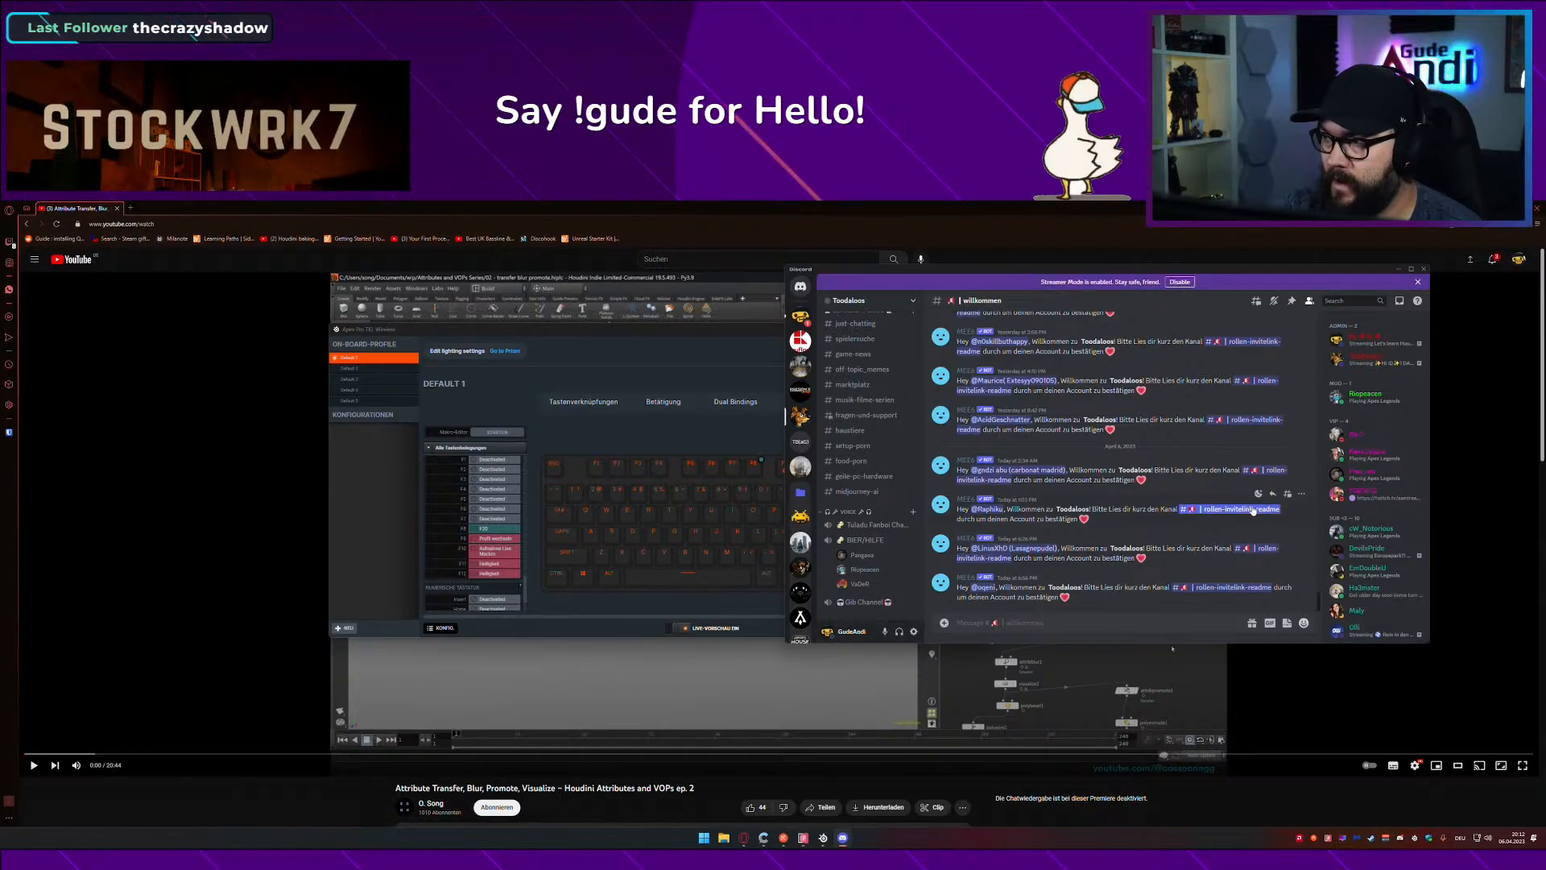
pyautogui.press('F20')
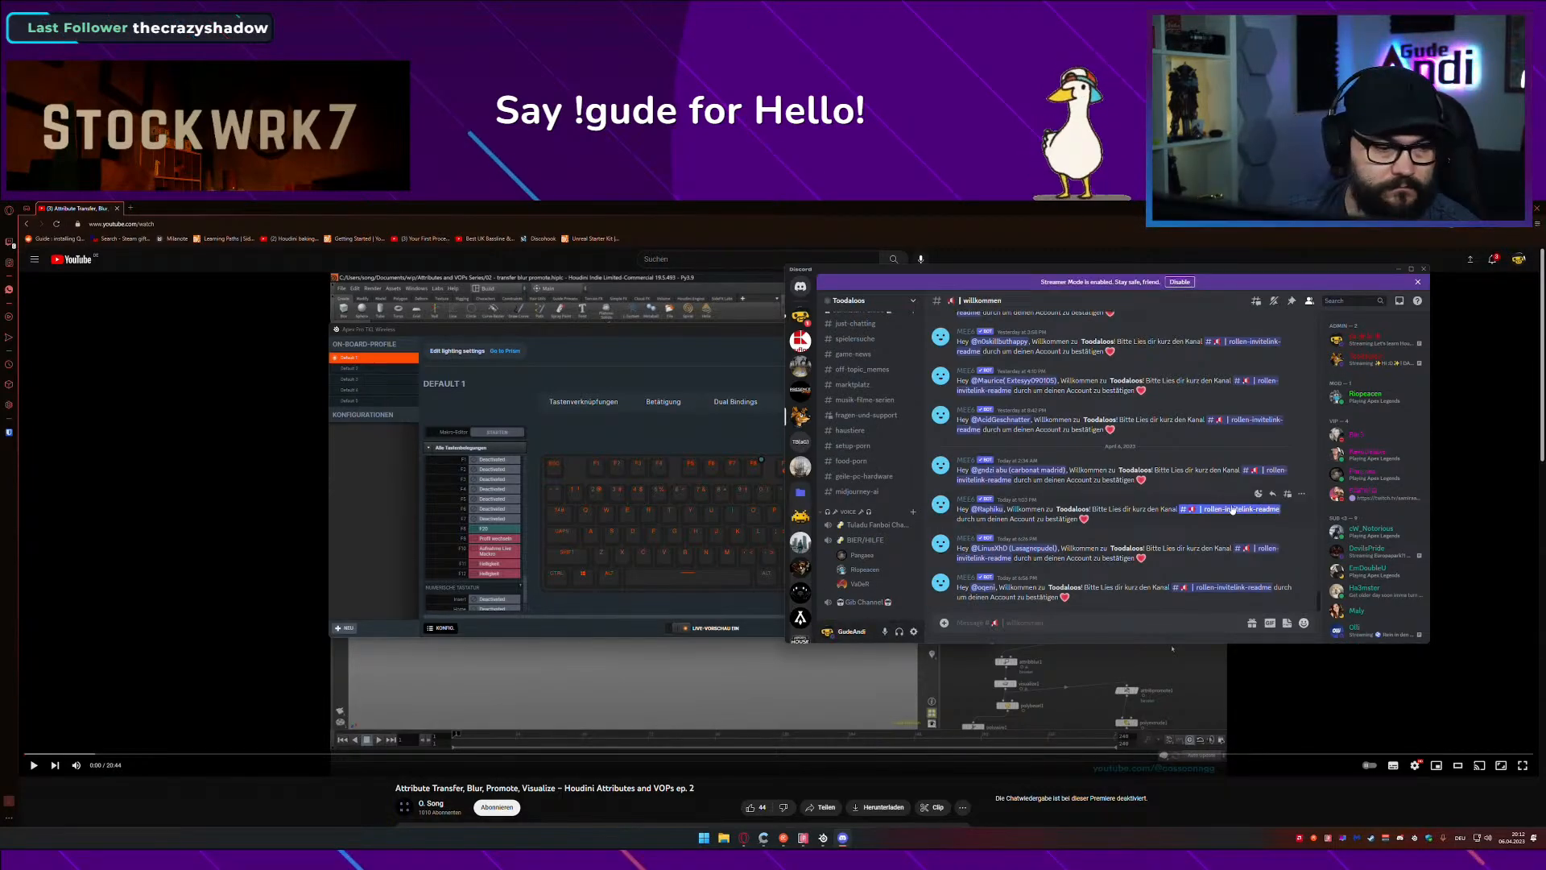
# Step: Close Discord and the Apex Pro TKL Wireless window, and snap the YouTube browser window to the left half of the screen
pyautogui.click(801, 317)
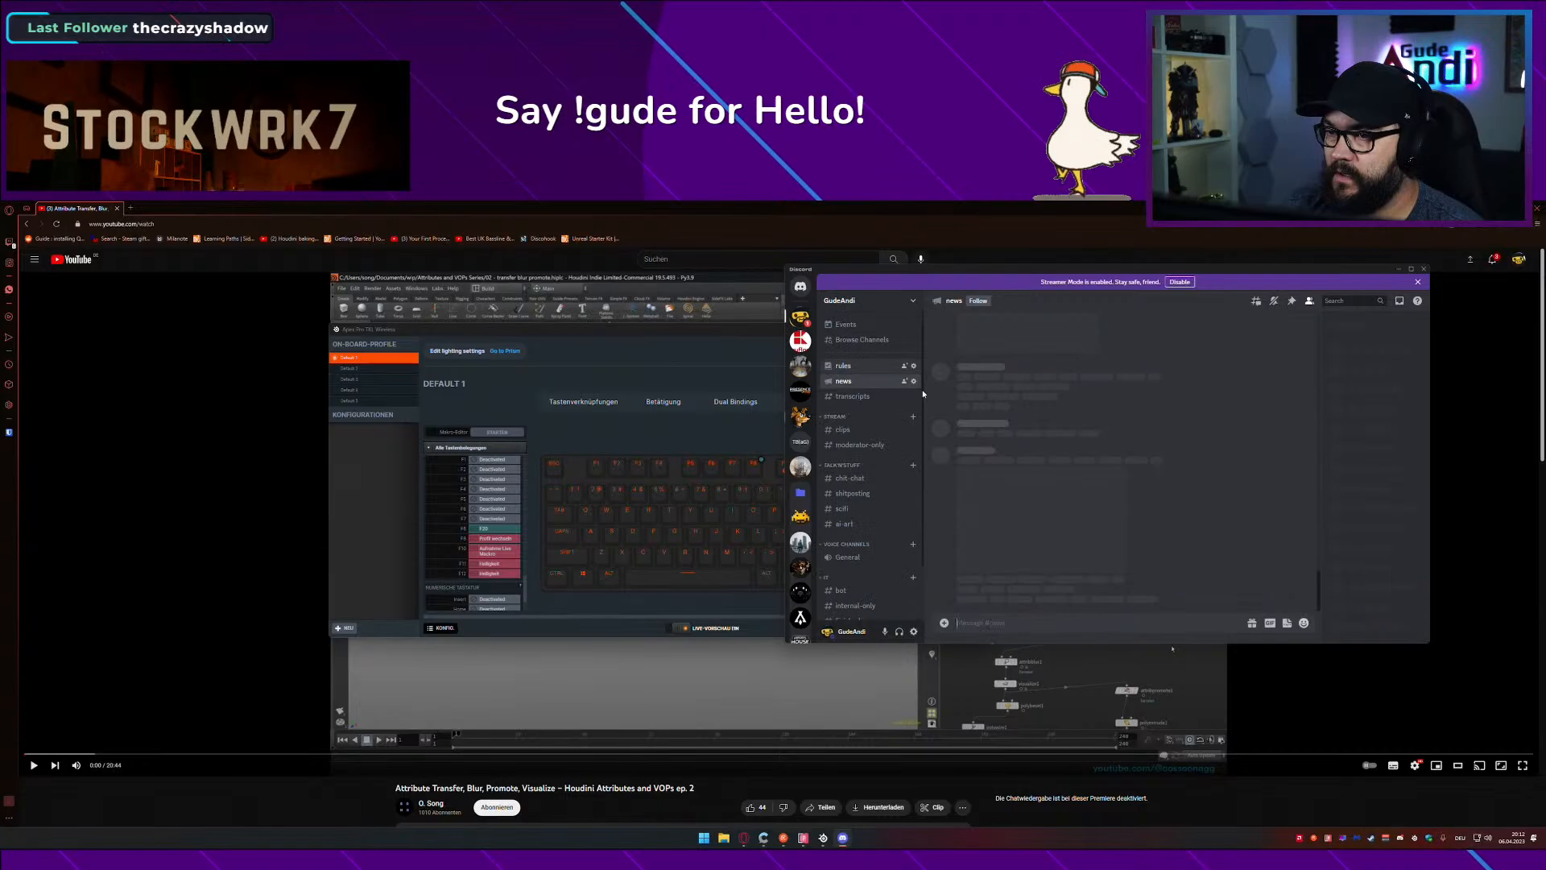
pyautogui.click(1424, 269)
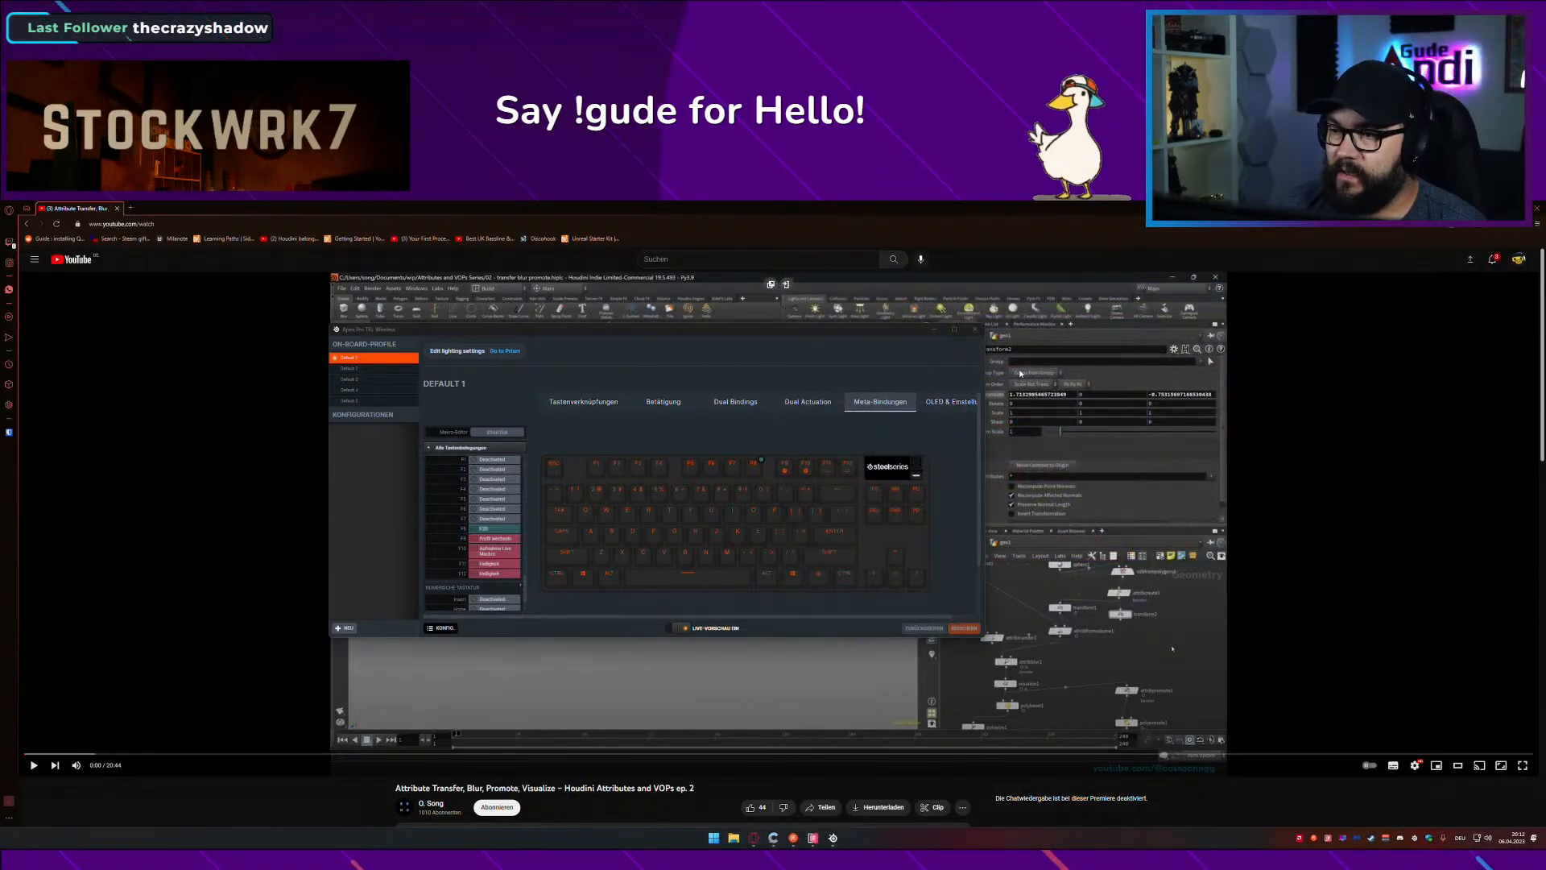
pyautogui.click(974, 331)
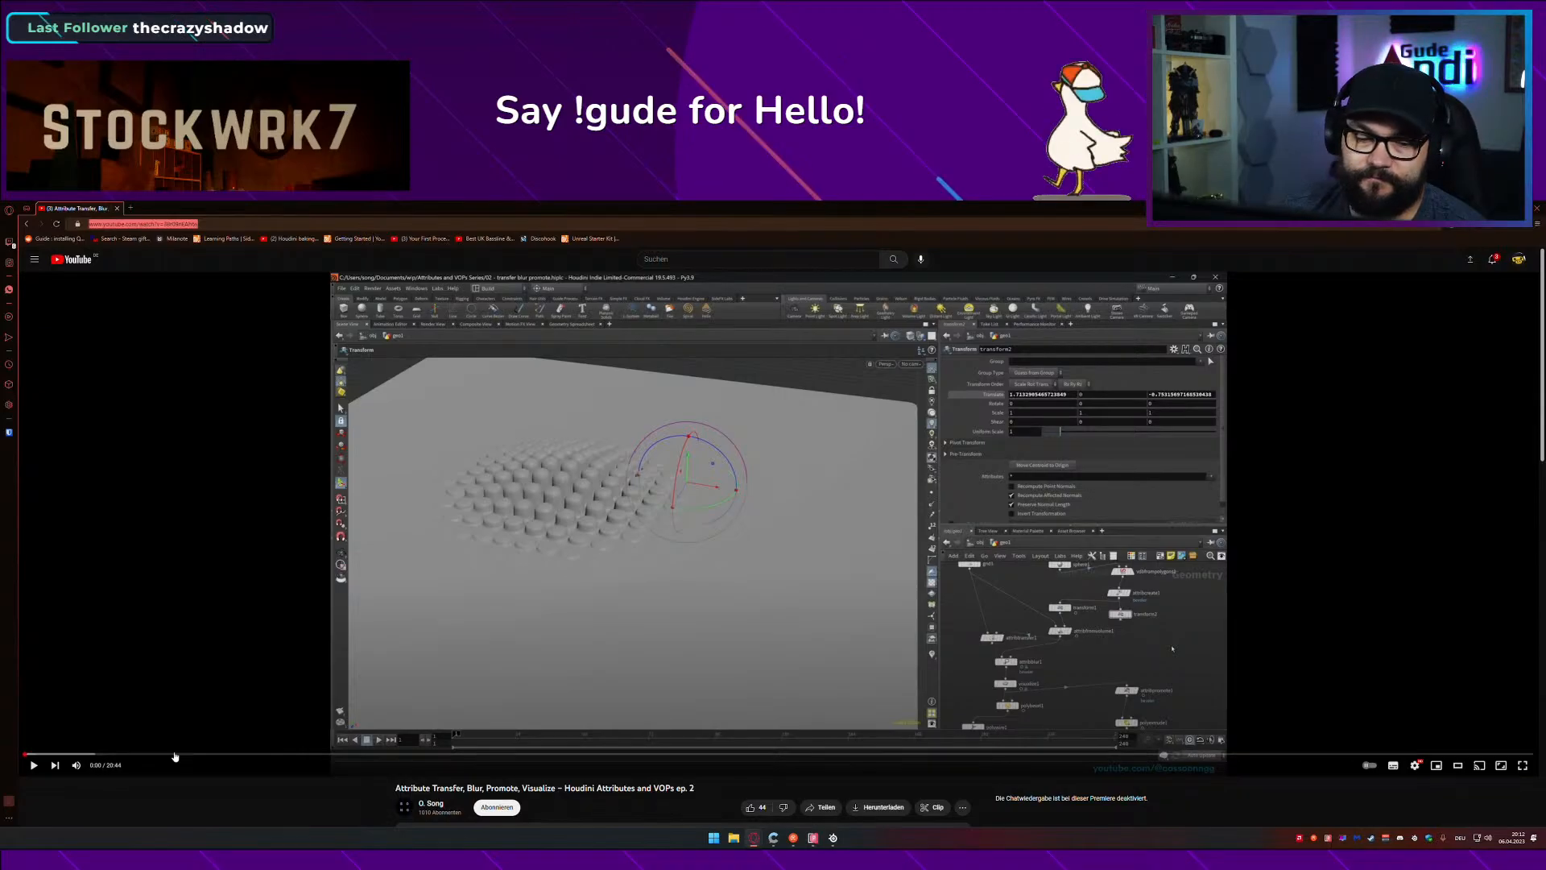
pyautogui.moveTo(1006, 205); pyautogui.dragTo(1, 403)
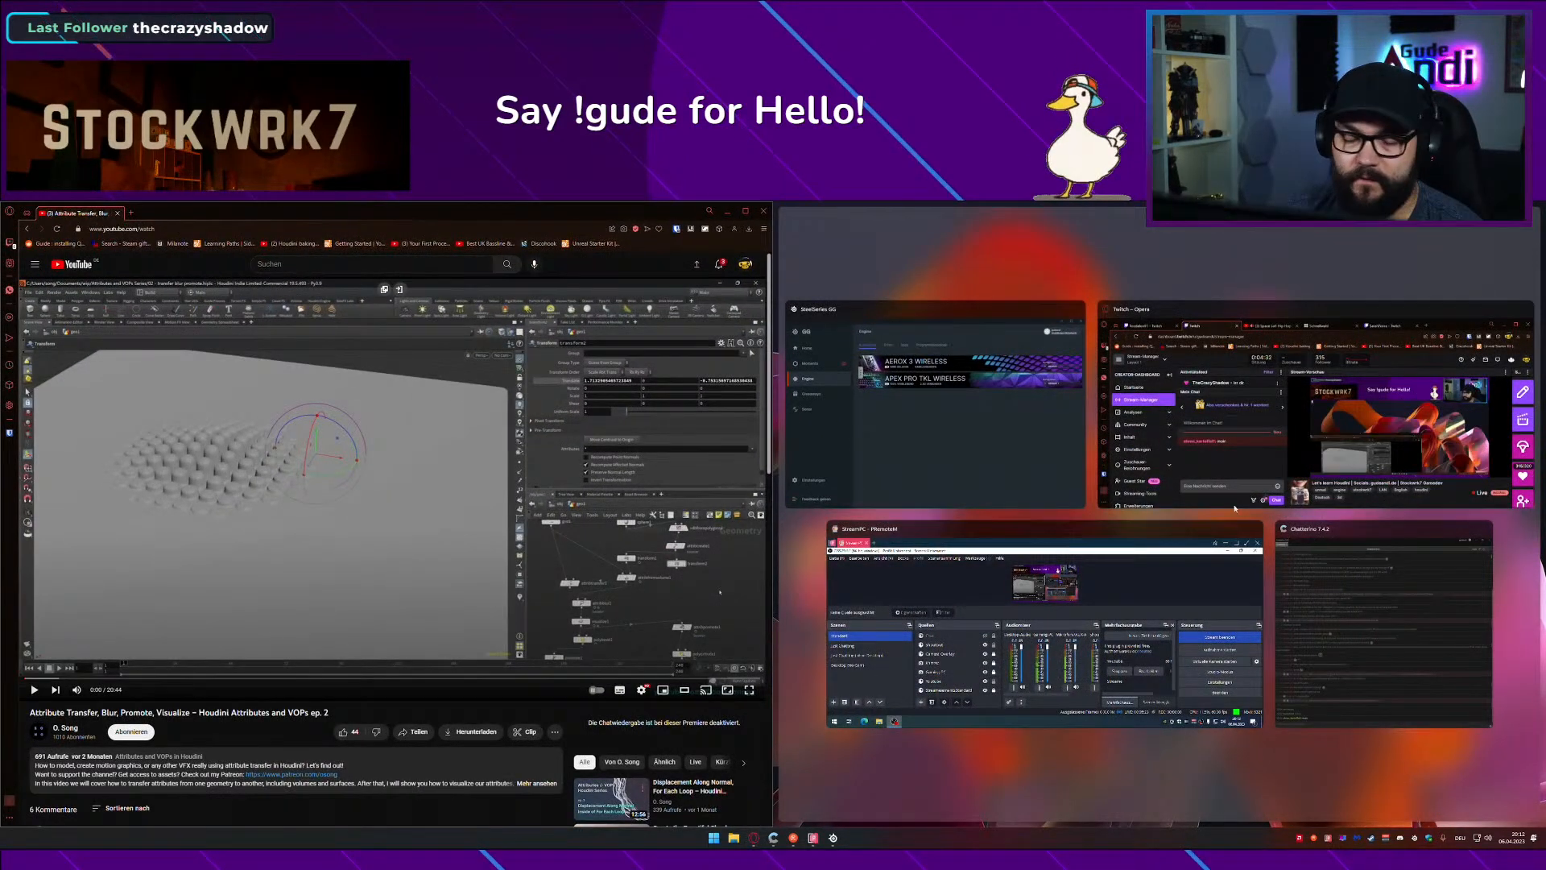
pyautogui.click(1221, 243)
# Step: Switch Steam to the other account and launch Houdini Indie from its library
pyautogui.click(1384, 839)
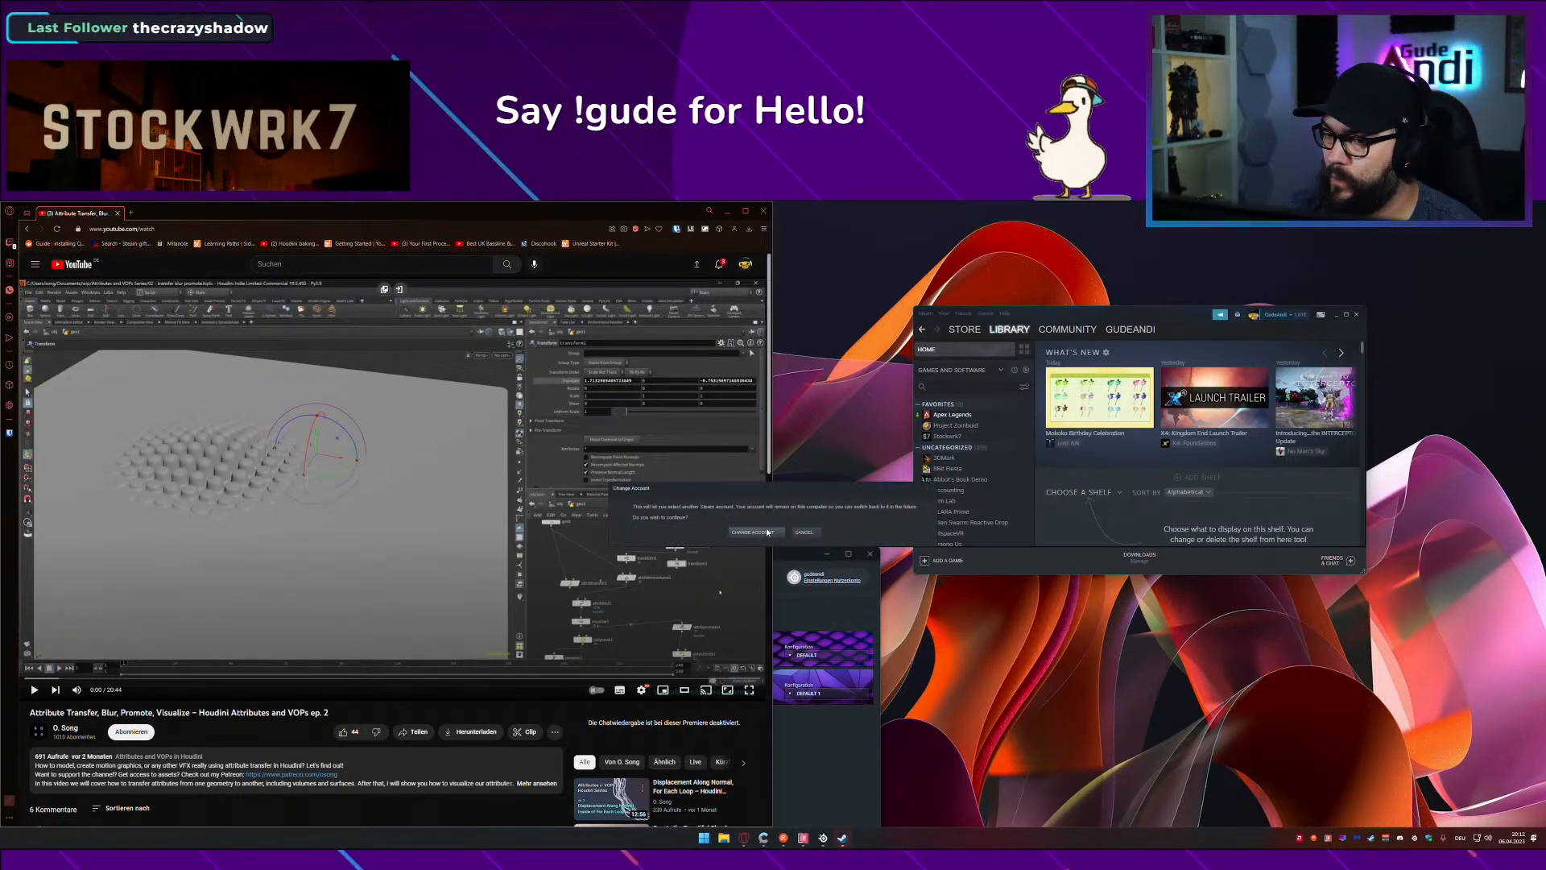
pyautogui.click(755, 532)
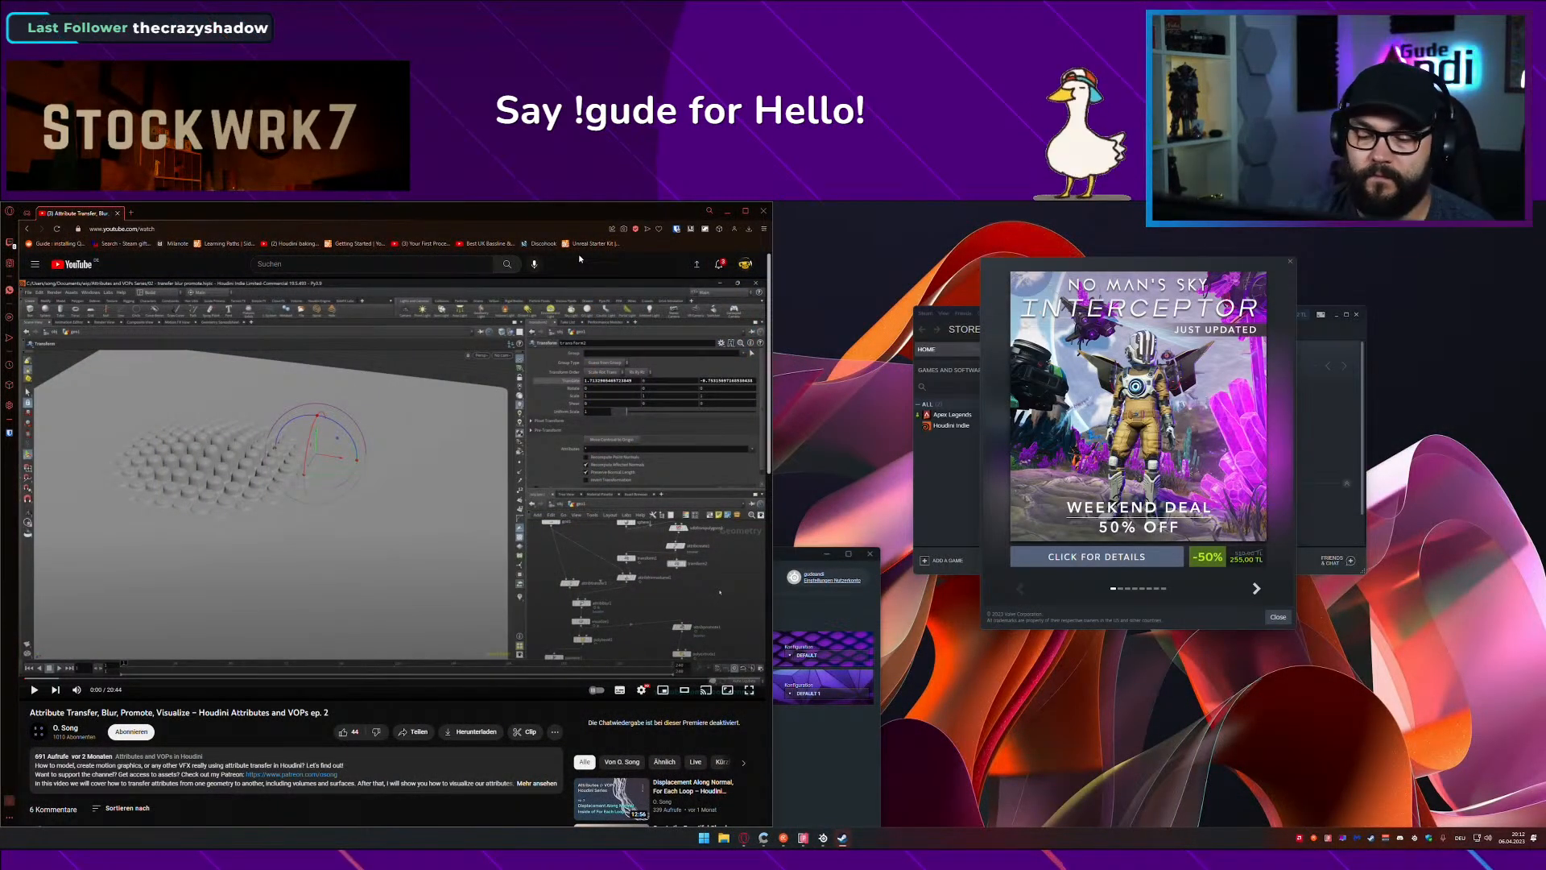
pyautogui.click(1278, 617)
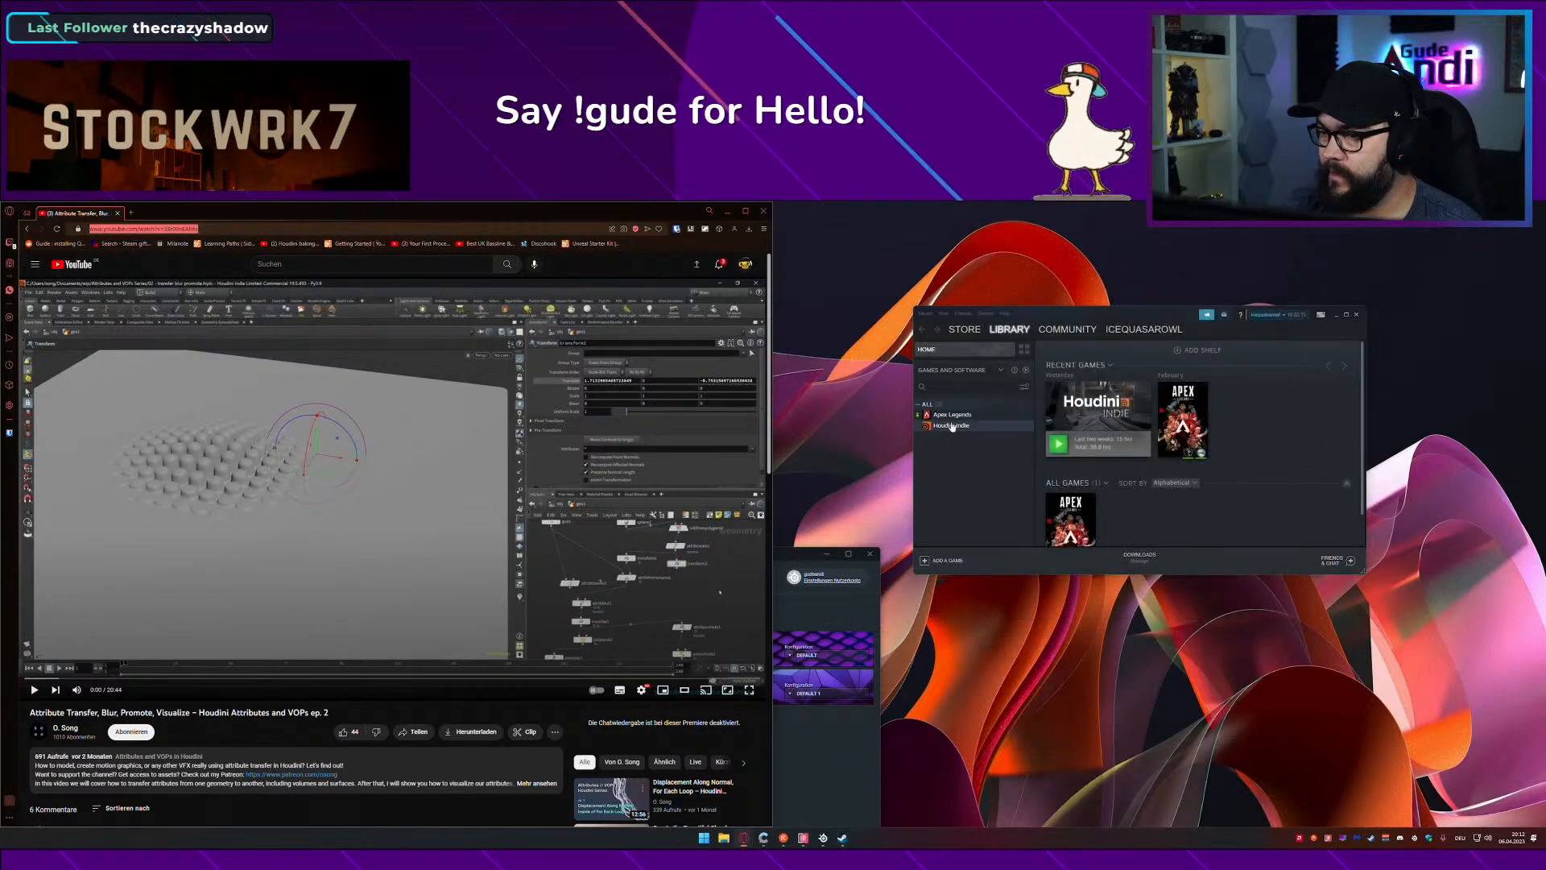
pyautogui.click(1088, 464)
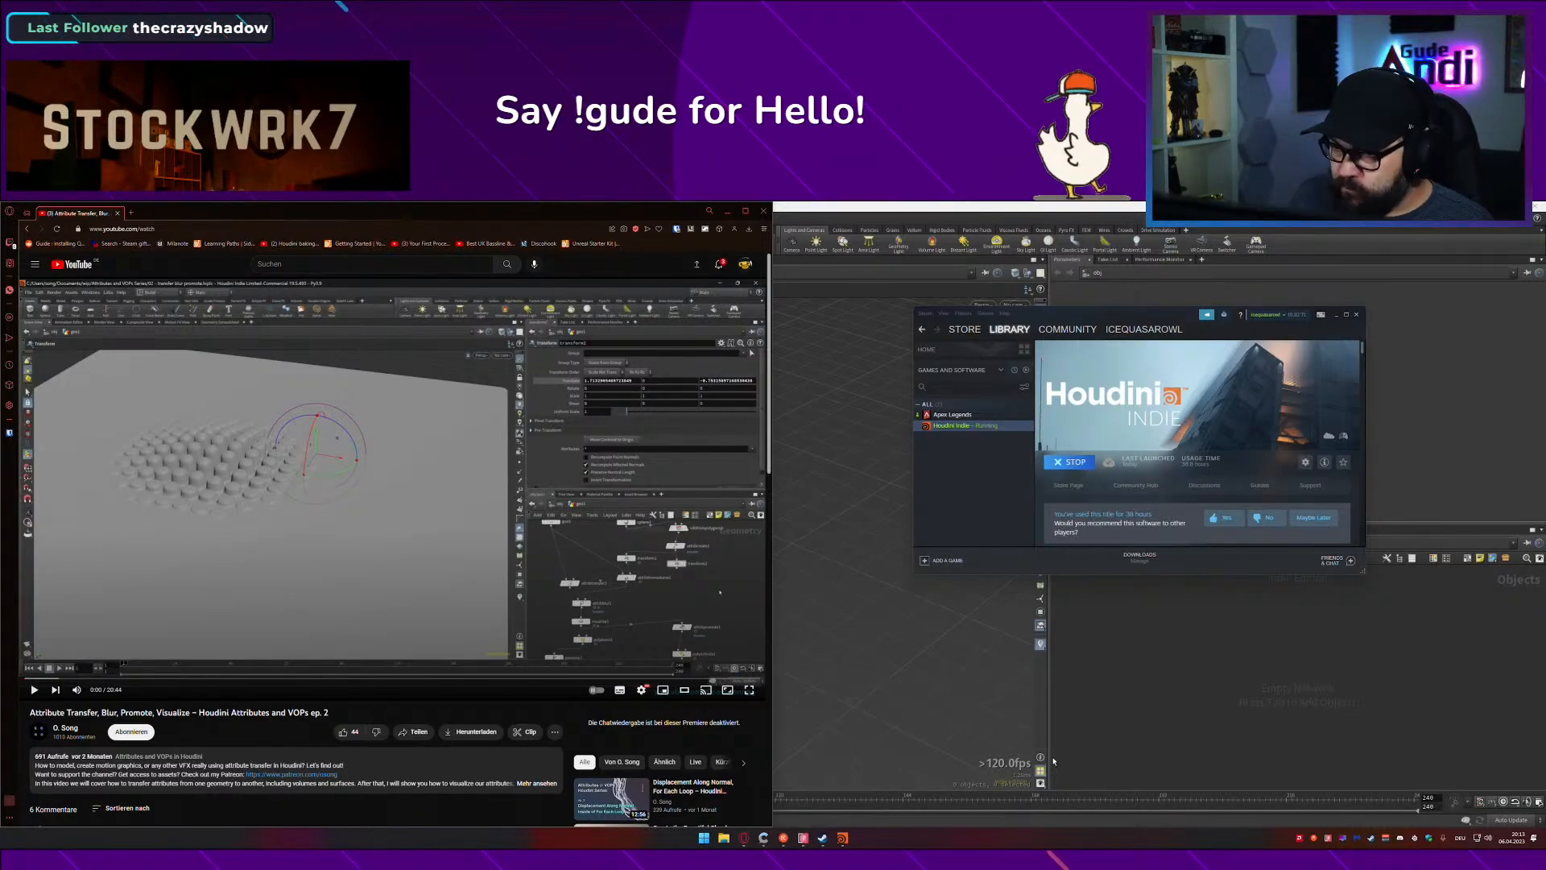
# Step: Narrow the browser to about two-fifths of the screen beside Houdini and start playing the tutorial video
pyautogui.moveTo(765, 514); pyautogui.dragTo(610, 514)
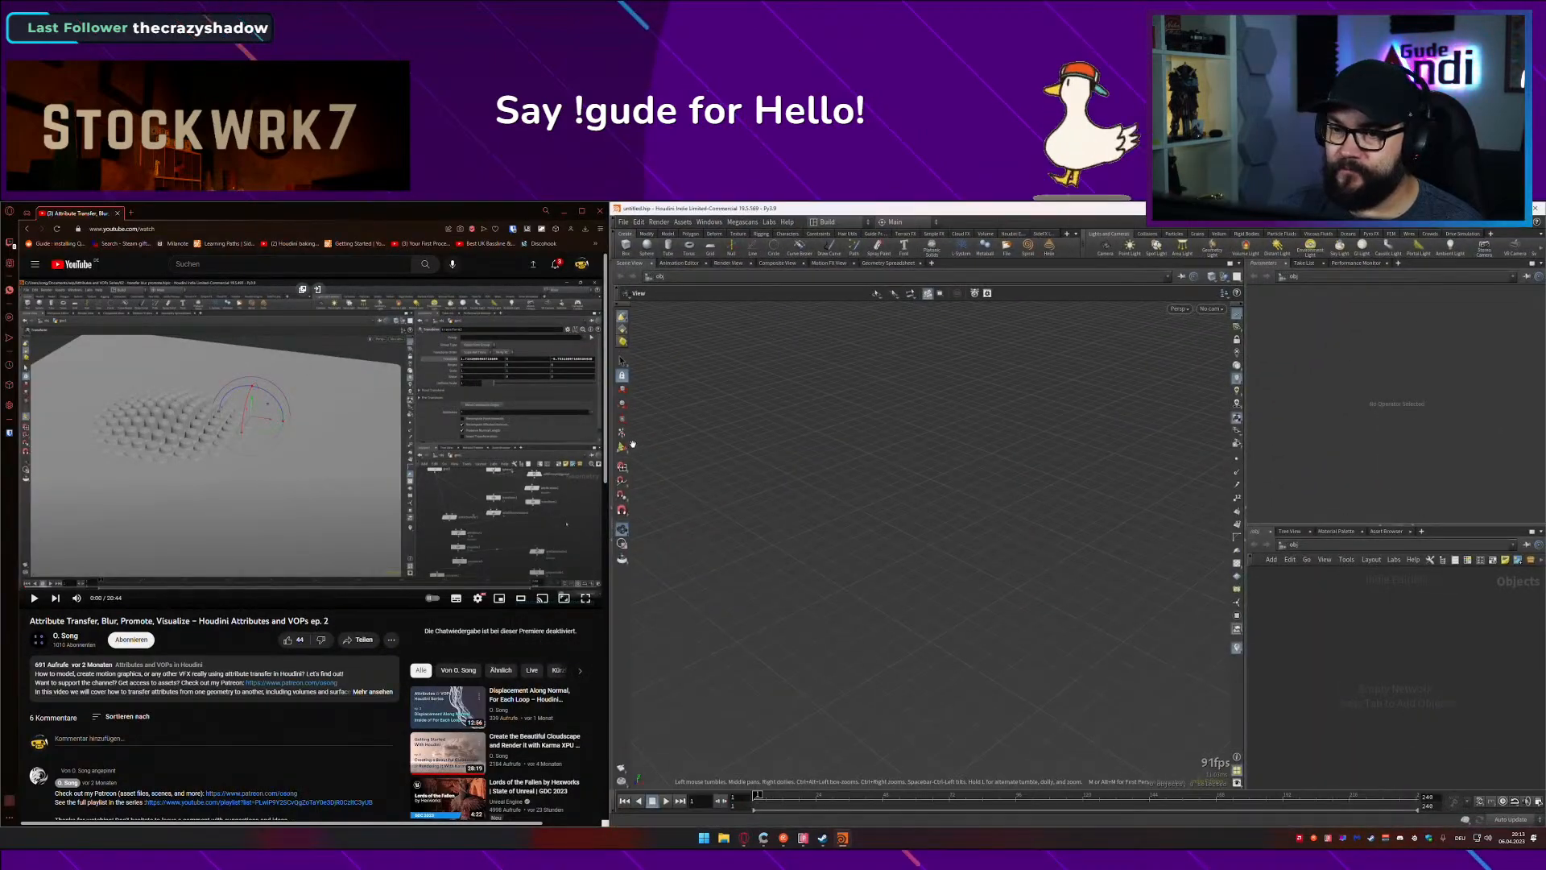
pyautogui.moveTo(610, 431); pyautogui.dragTo(646, 428)
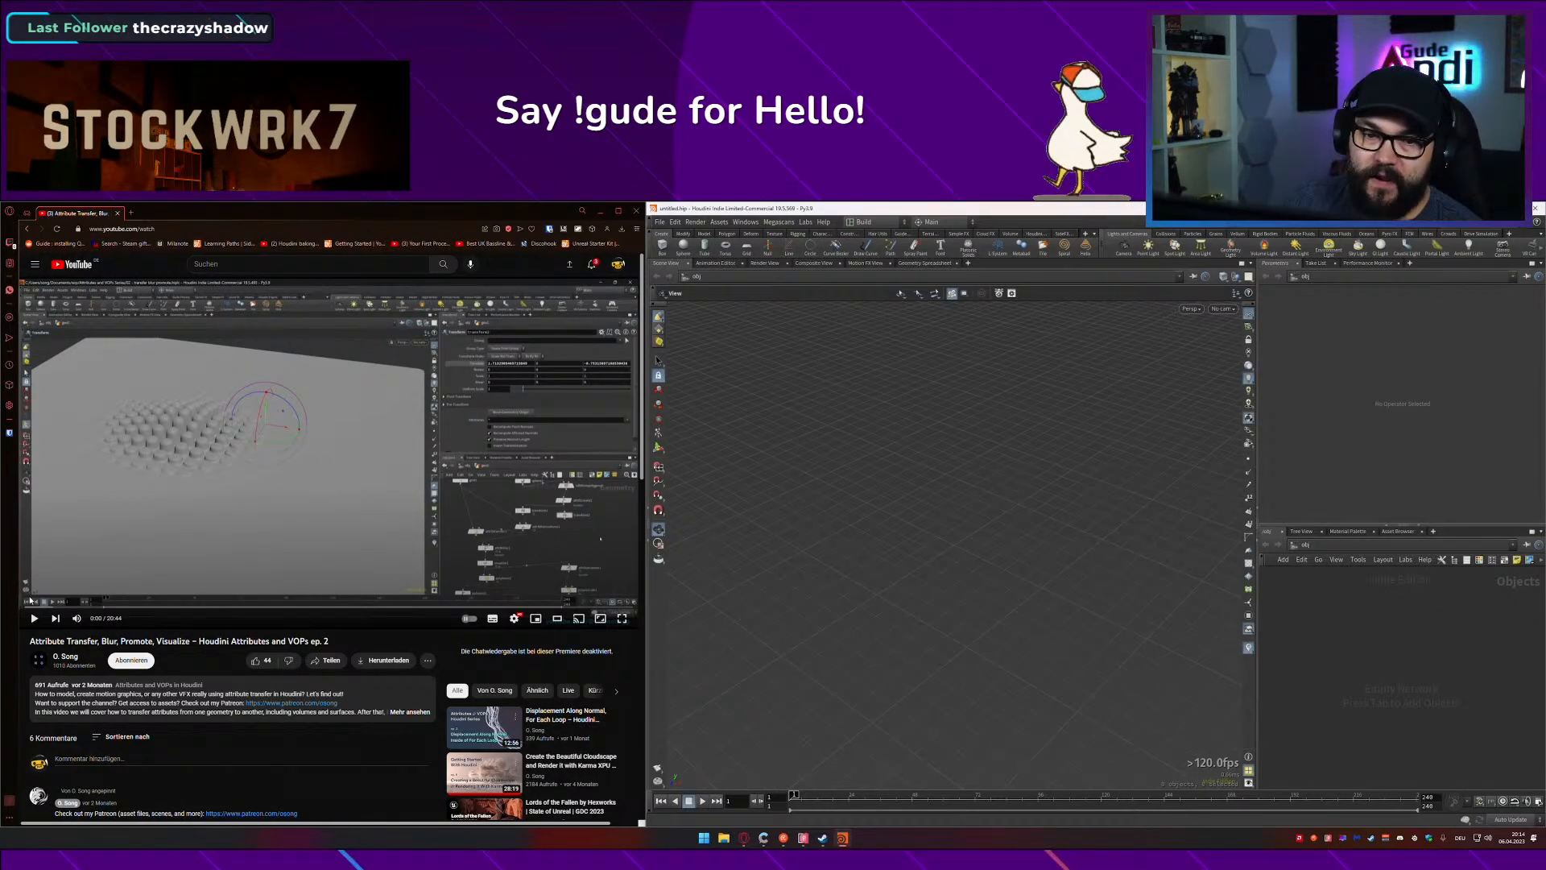
pyautogui.click(34, 618)
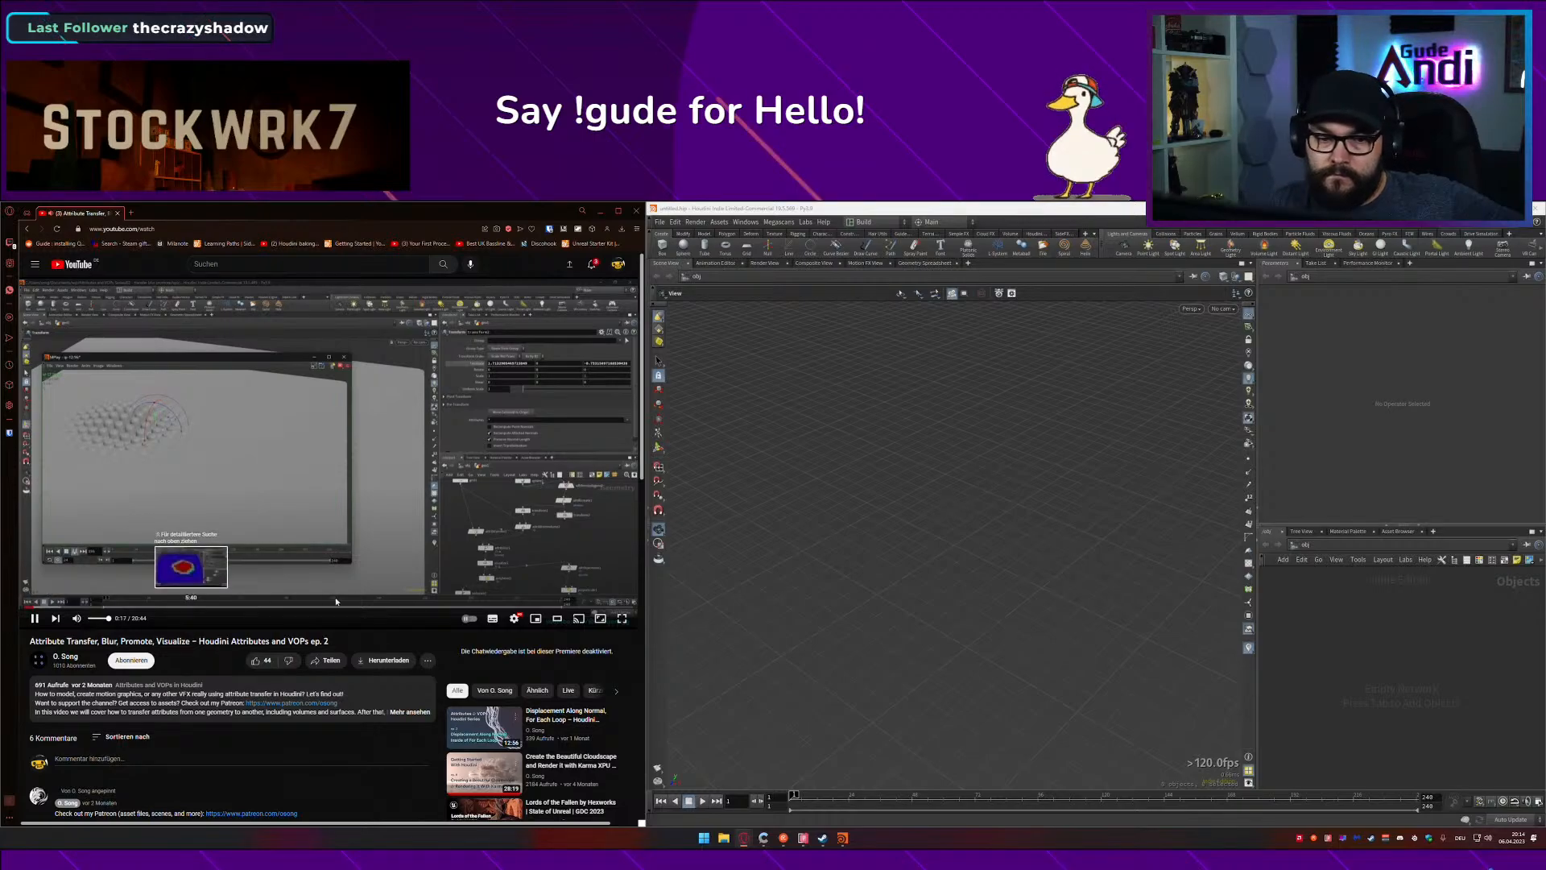
# Step: Watch the tutorial's introduction up to about 0:41, pausing and resuming playback for commentary
pyautogui.click(35, 618)
pyautogui.click(255, 487)
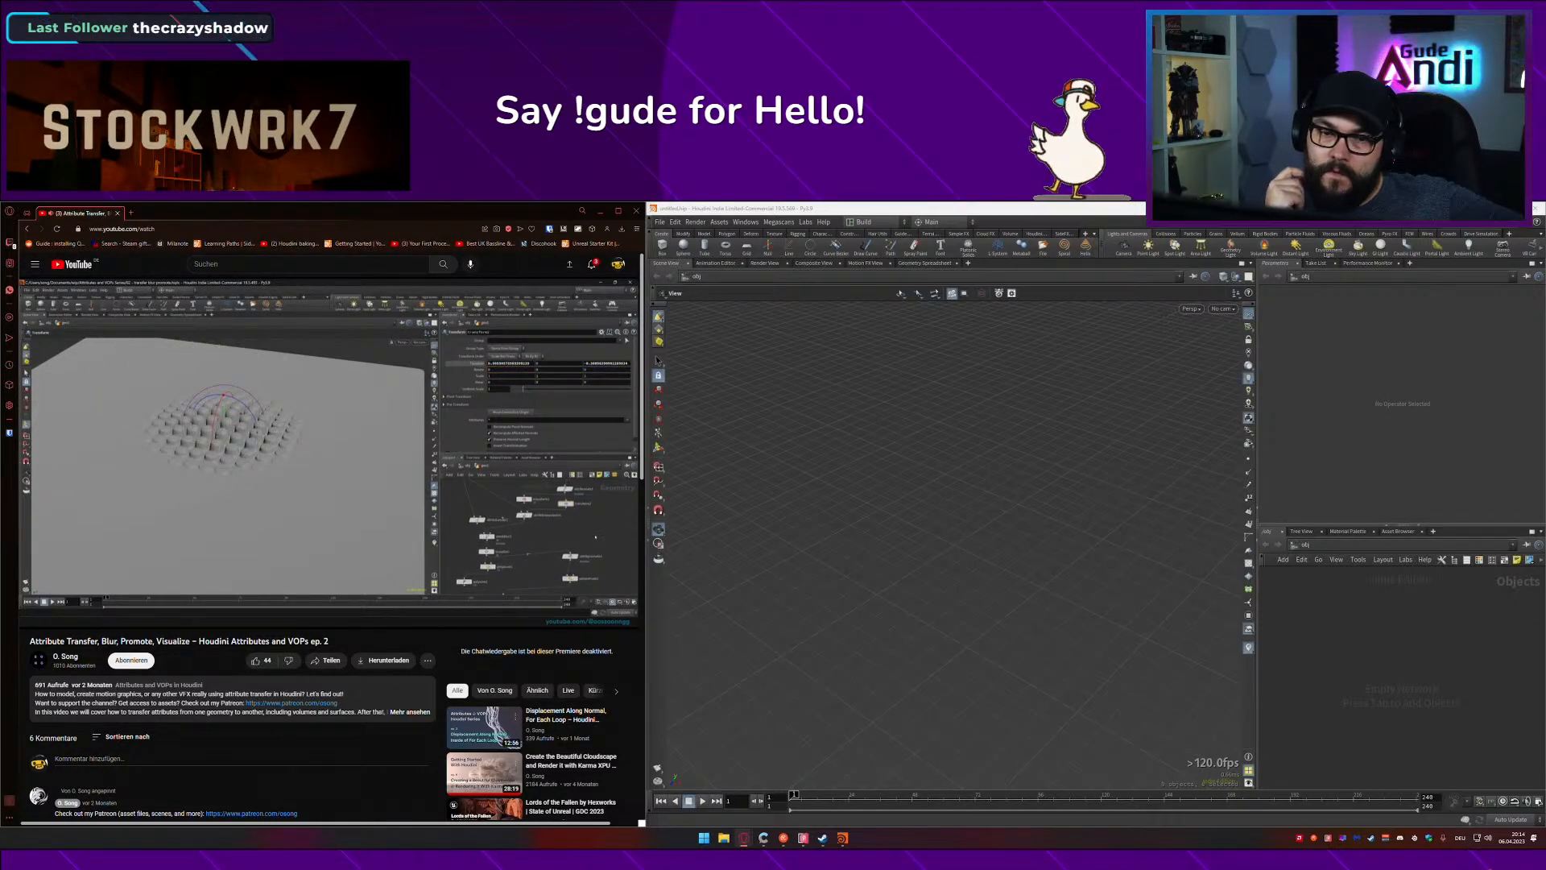
pyautogui.click(460, 531)
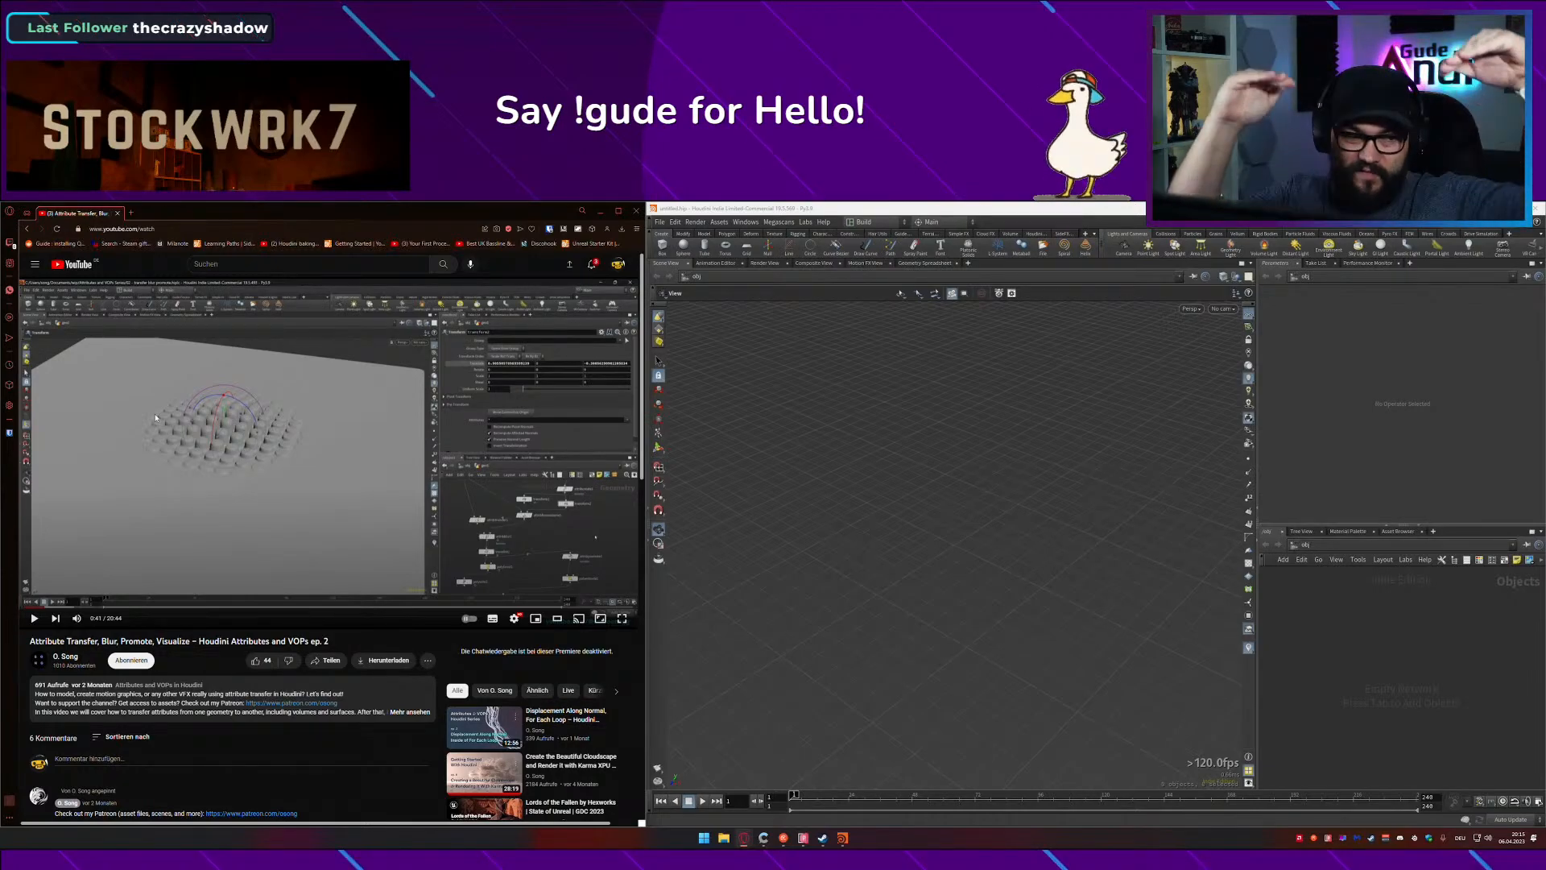
pyautogui.click(331, 444)
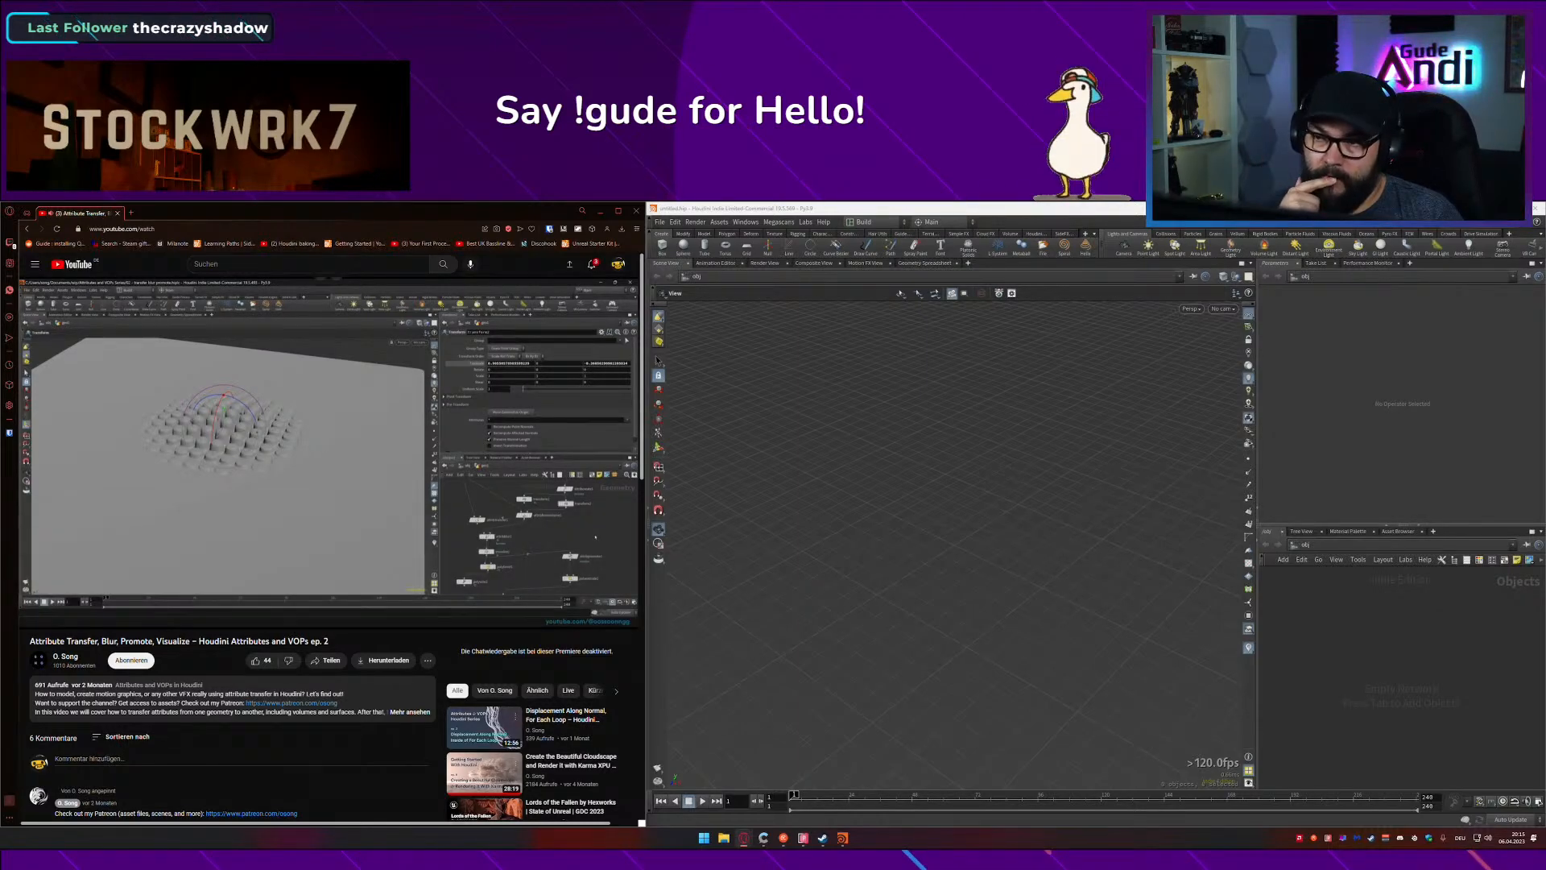
# Step: Open the most recently used Houdini project file, listed first among the recent files
pyautogui.click(659, 221)
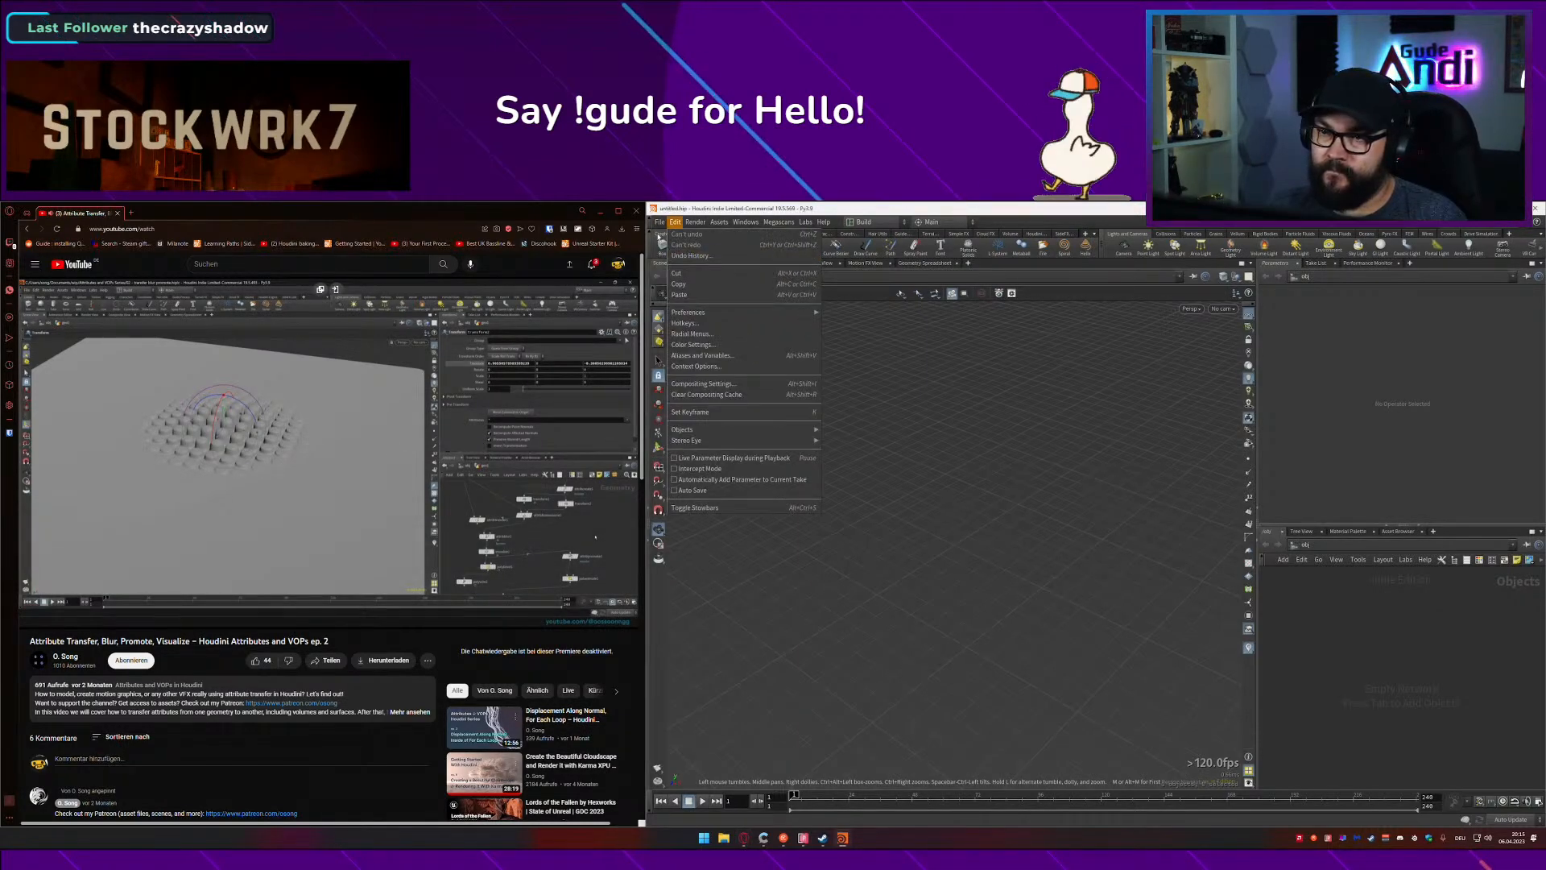
pyautogui.moveTo(680, 255)
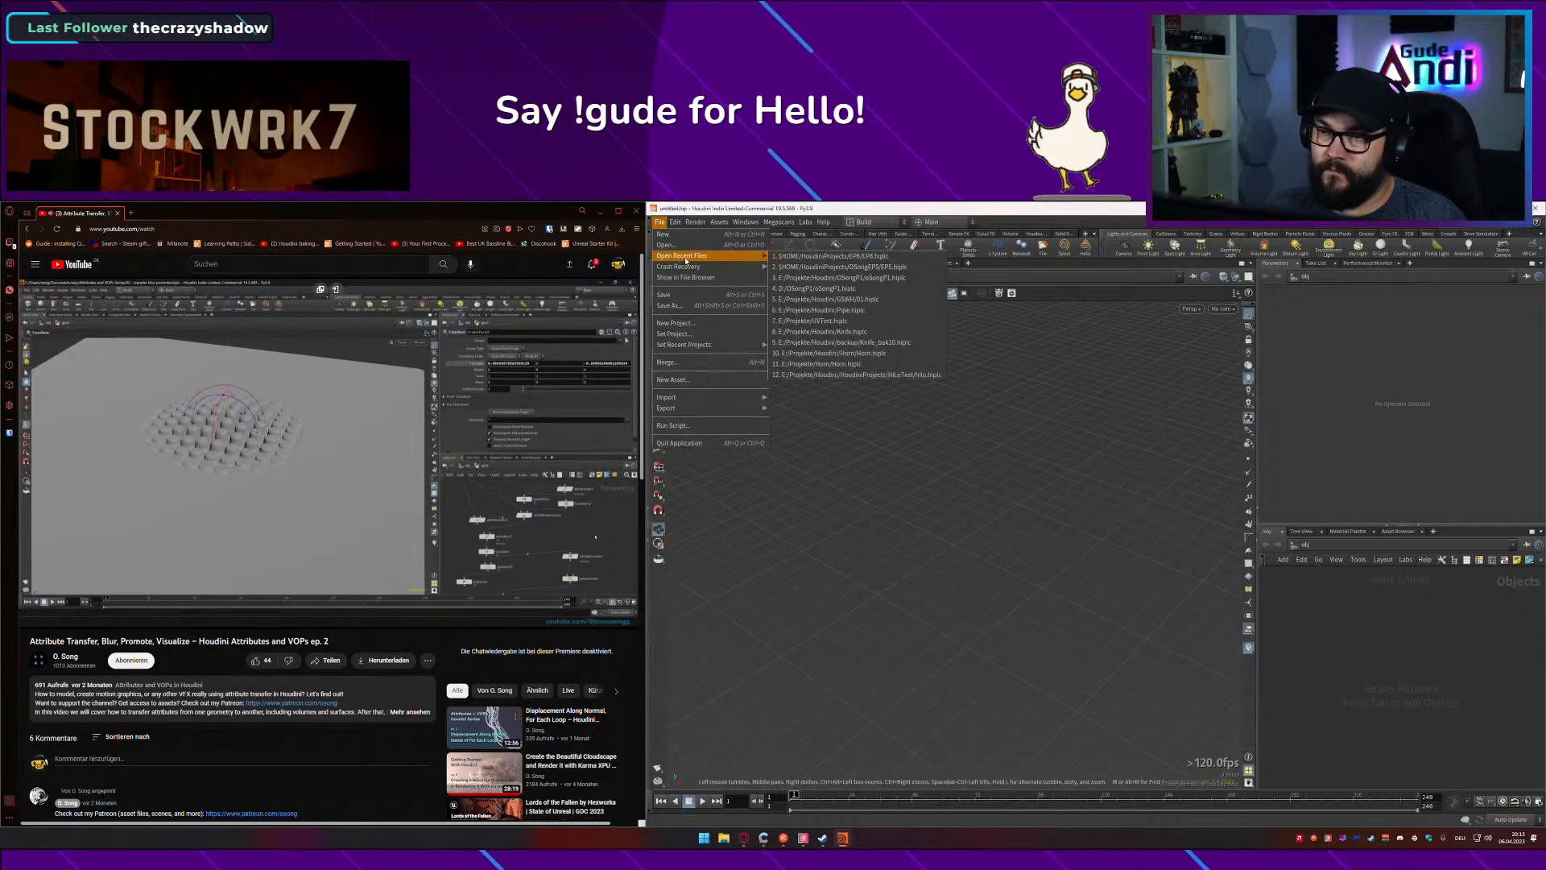
pyautogui.click(833, 257)
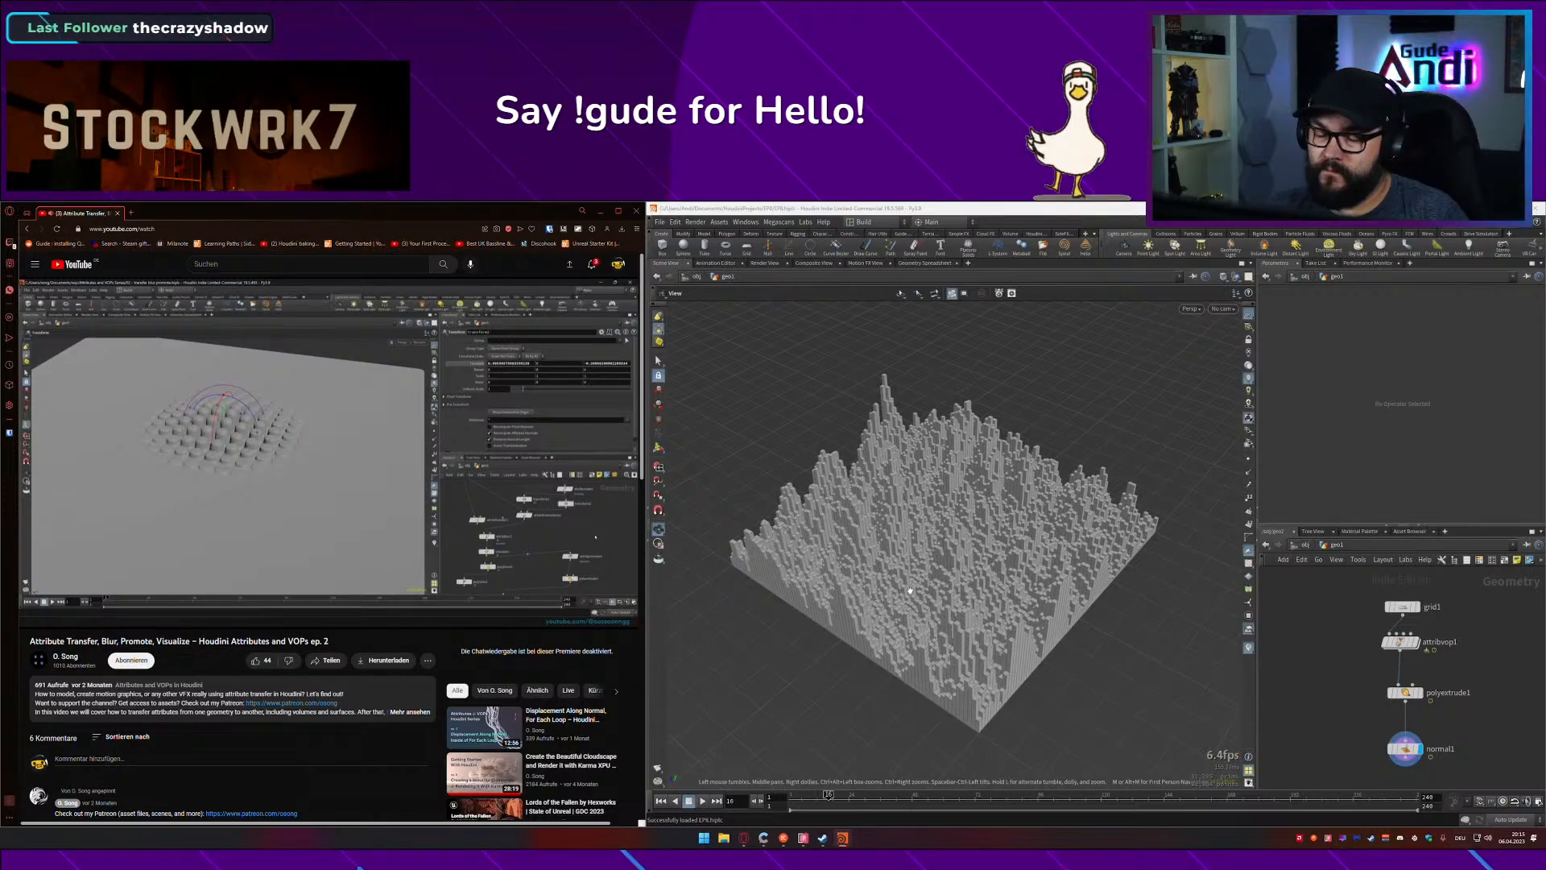
# Step: Review the project's extruded grid by scrubbing and playing its animation and viewing it from several angles
pyautogui.click(250, 501)
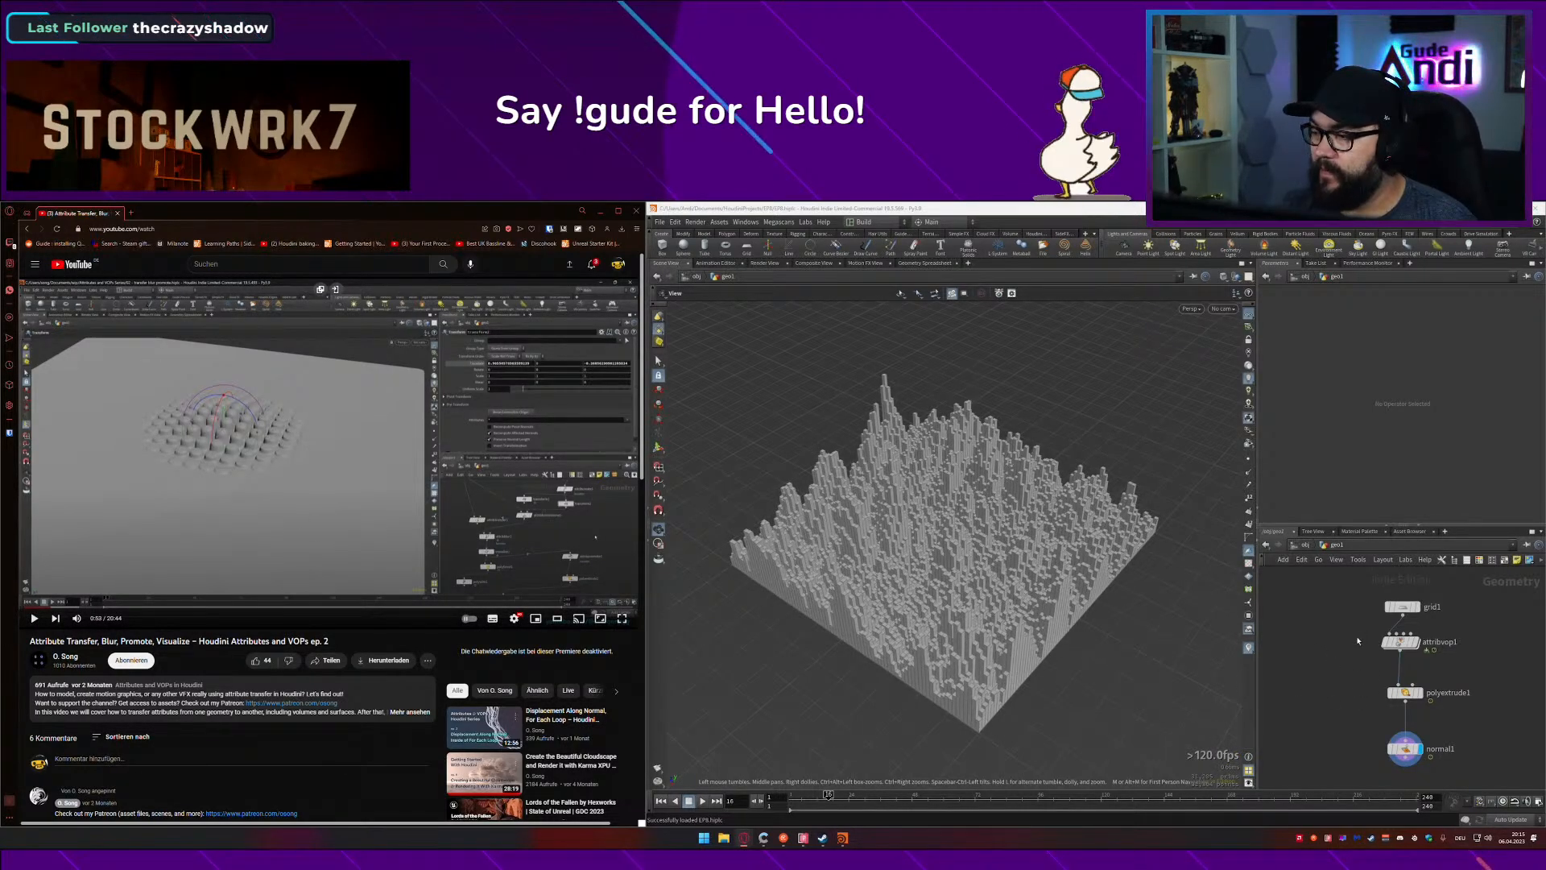
pyautogui.moveTo(1358, 642)
pyautogui.mouseDown(button='middle')
pyautogui.moveTo(1317, 621)
pyautogui.moveTo(1331, 641)
pyautogui.mouseUp(button='middle')
pyautogui.scroll(-3, 1316, 620)
pyautogui.scroll(4, 1316, 620)
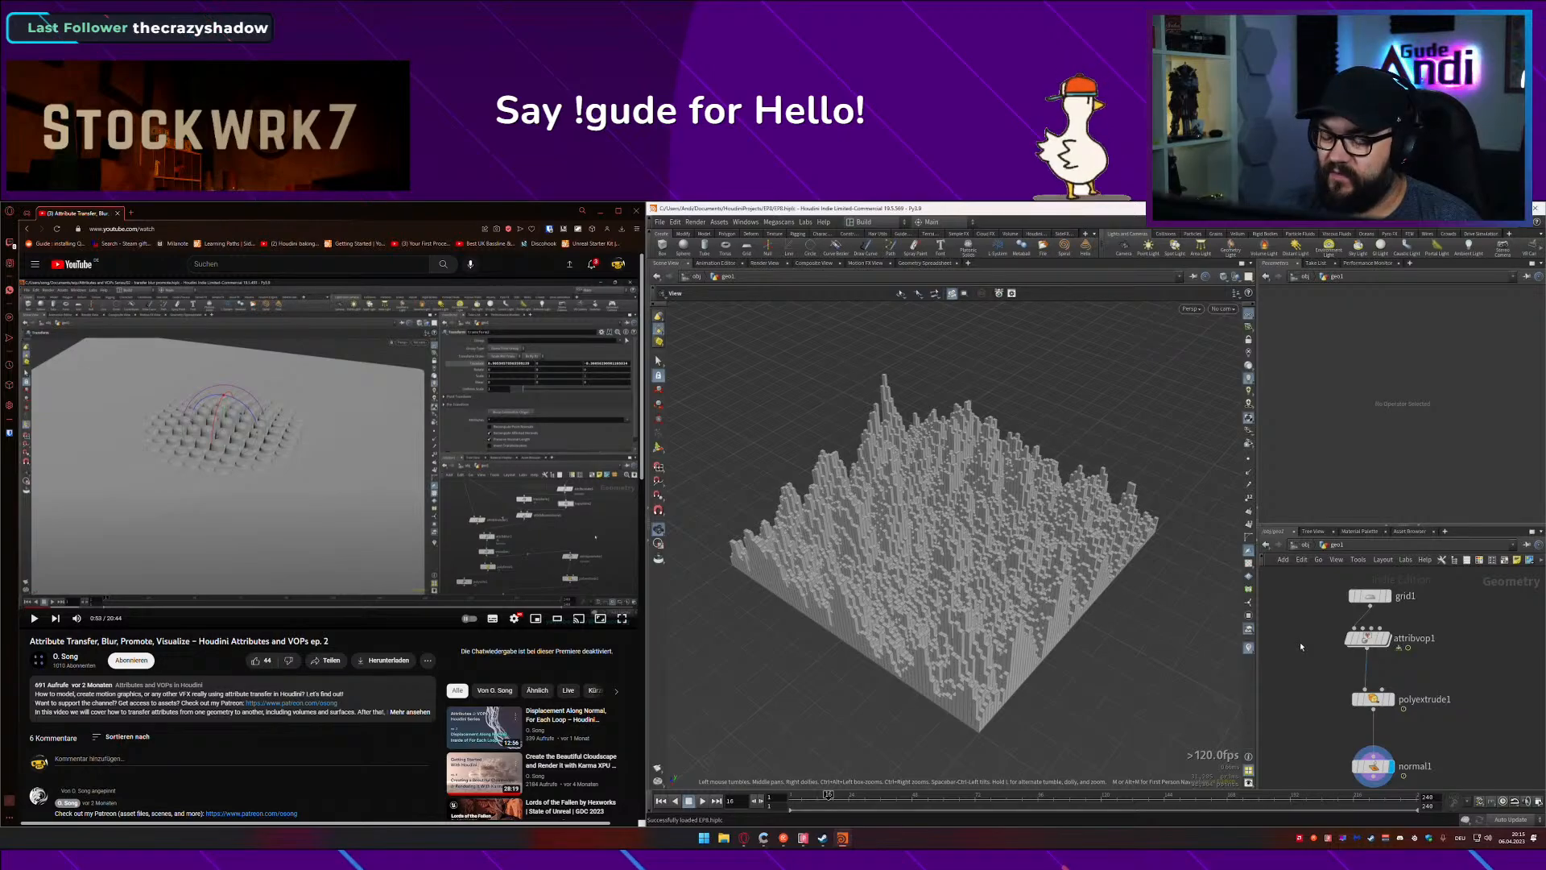
pyautogui.moveTo(1066, 655); pyautogui.dragTo(918, 462)
pyautogui.moveTo(828, 796); pyautogui.dragTo(887, 794)
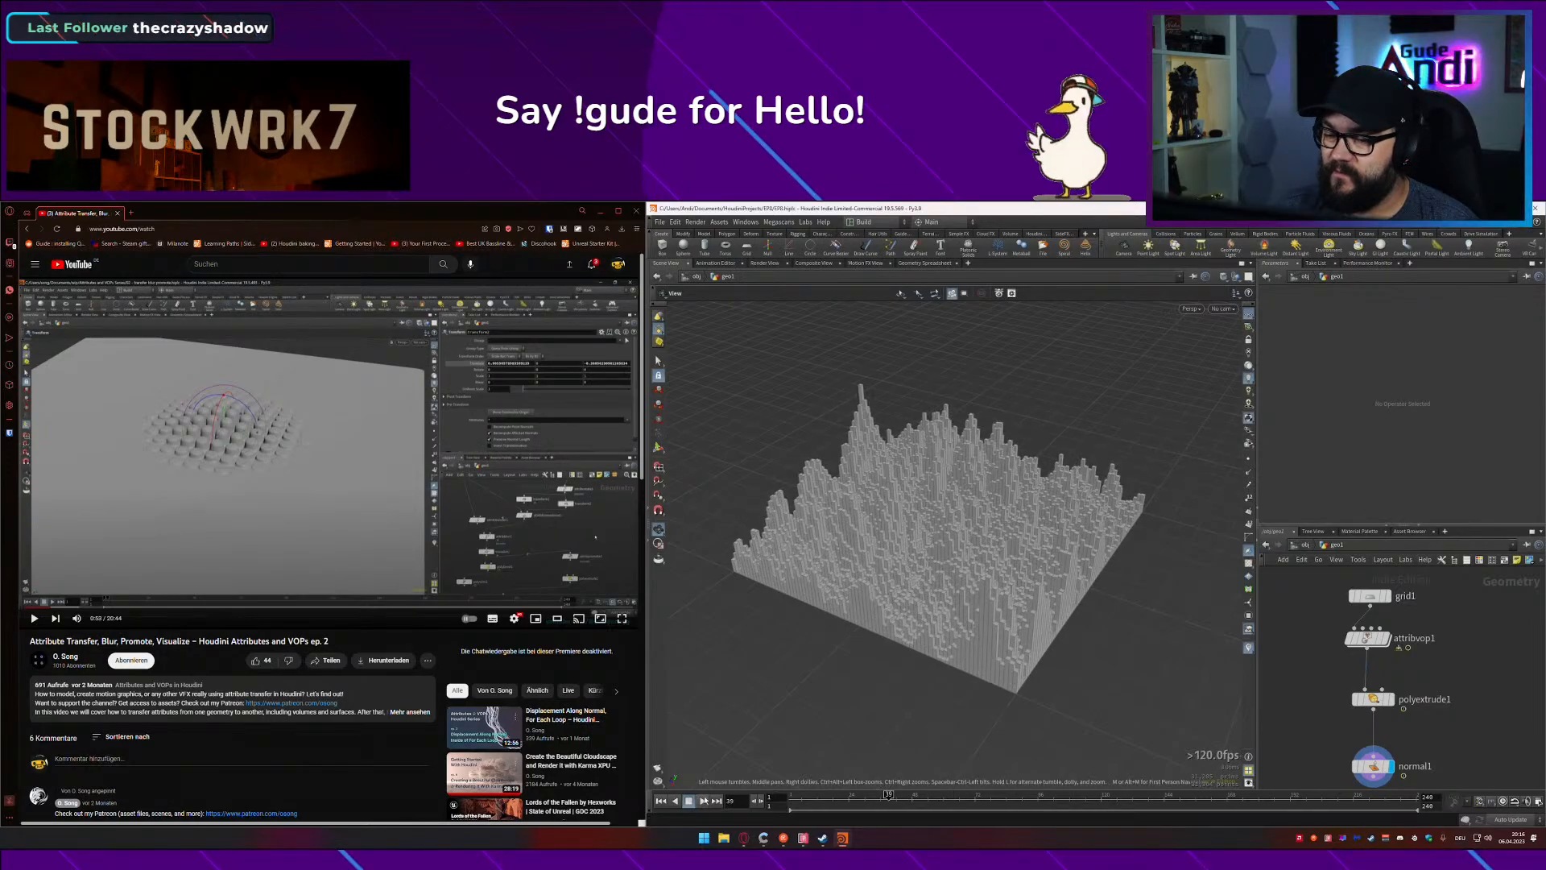
pyautogui.click(705, 801)
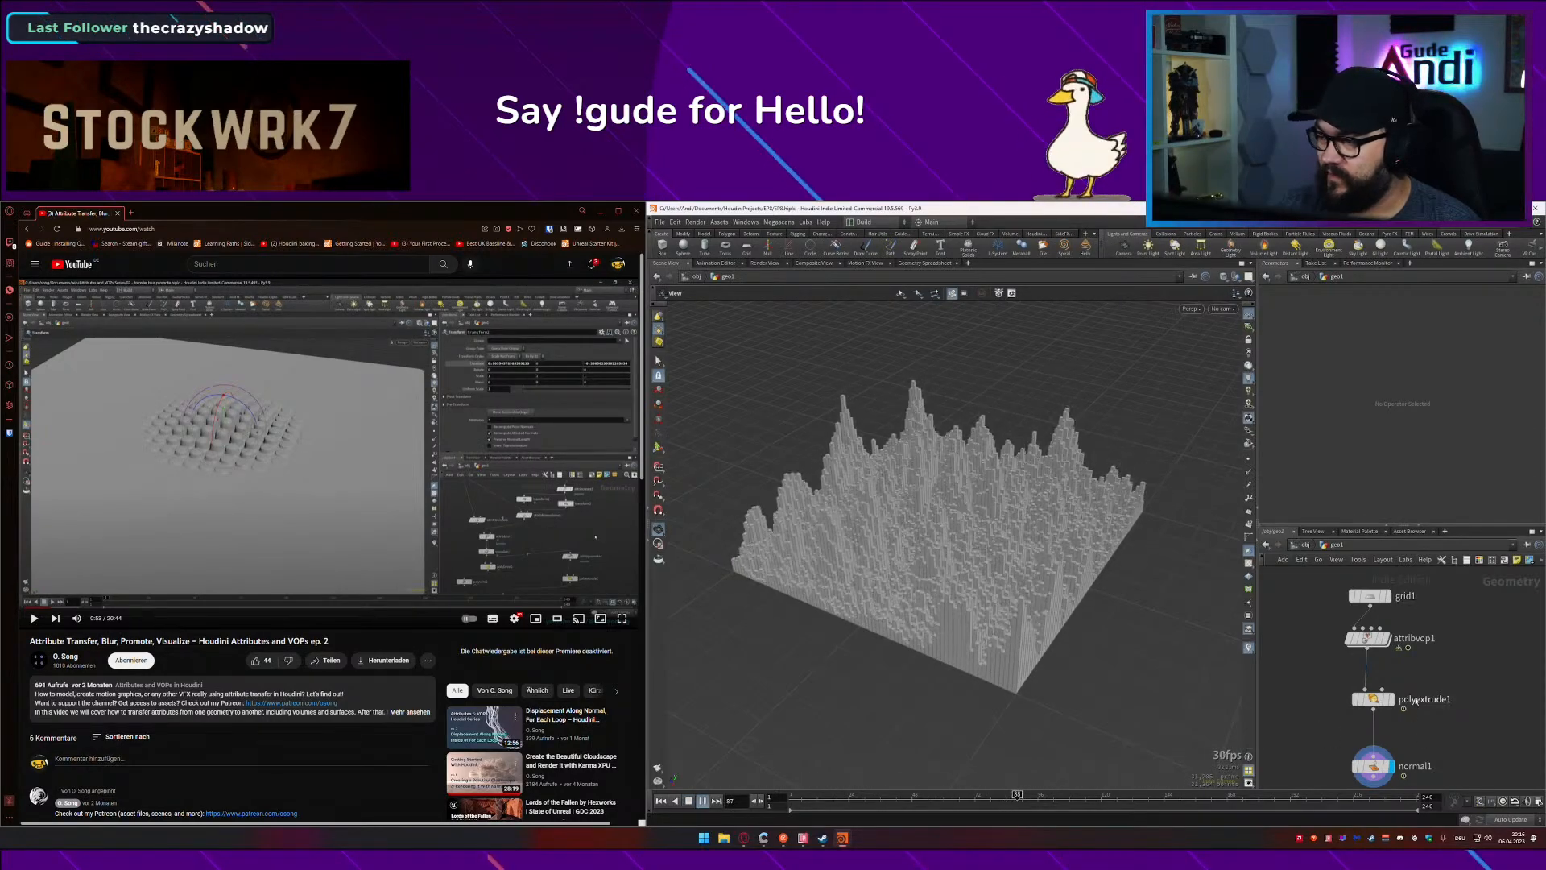
pyautogui.scroll(-2, 1415, 700)
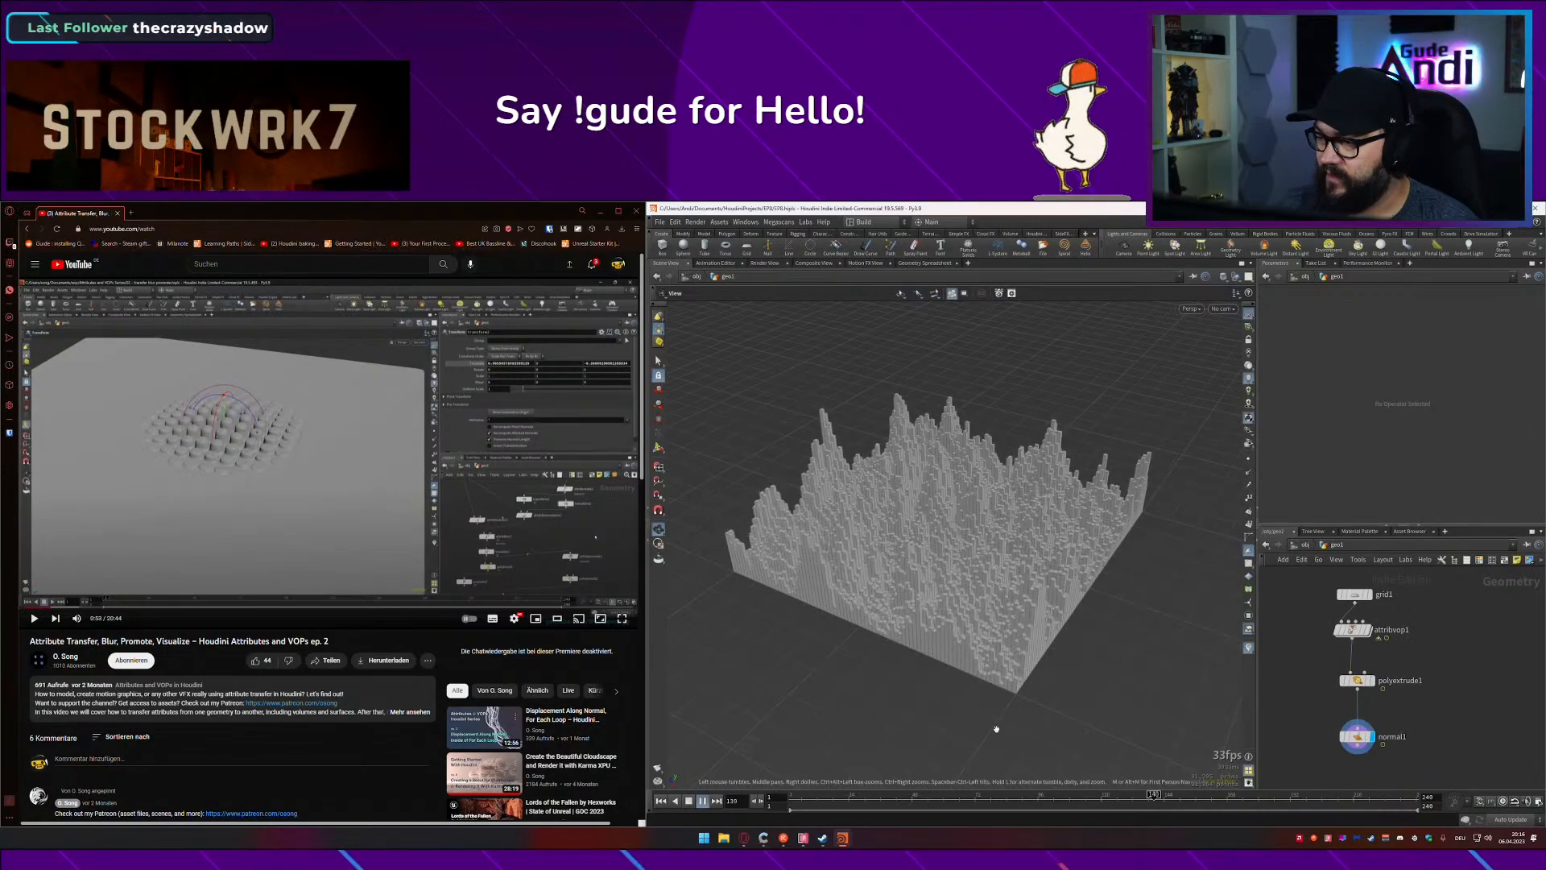
pyautogui.click(703, 800)
pyautogui.moveTo(983, 529); pyautogui.dragTo(1011, 432)
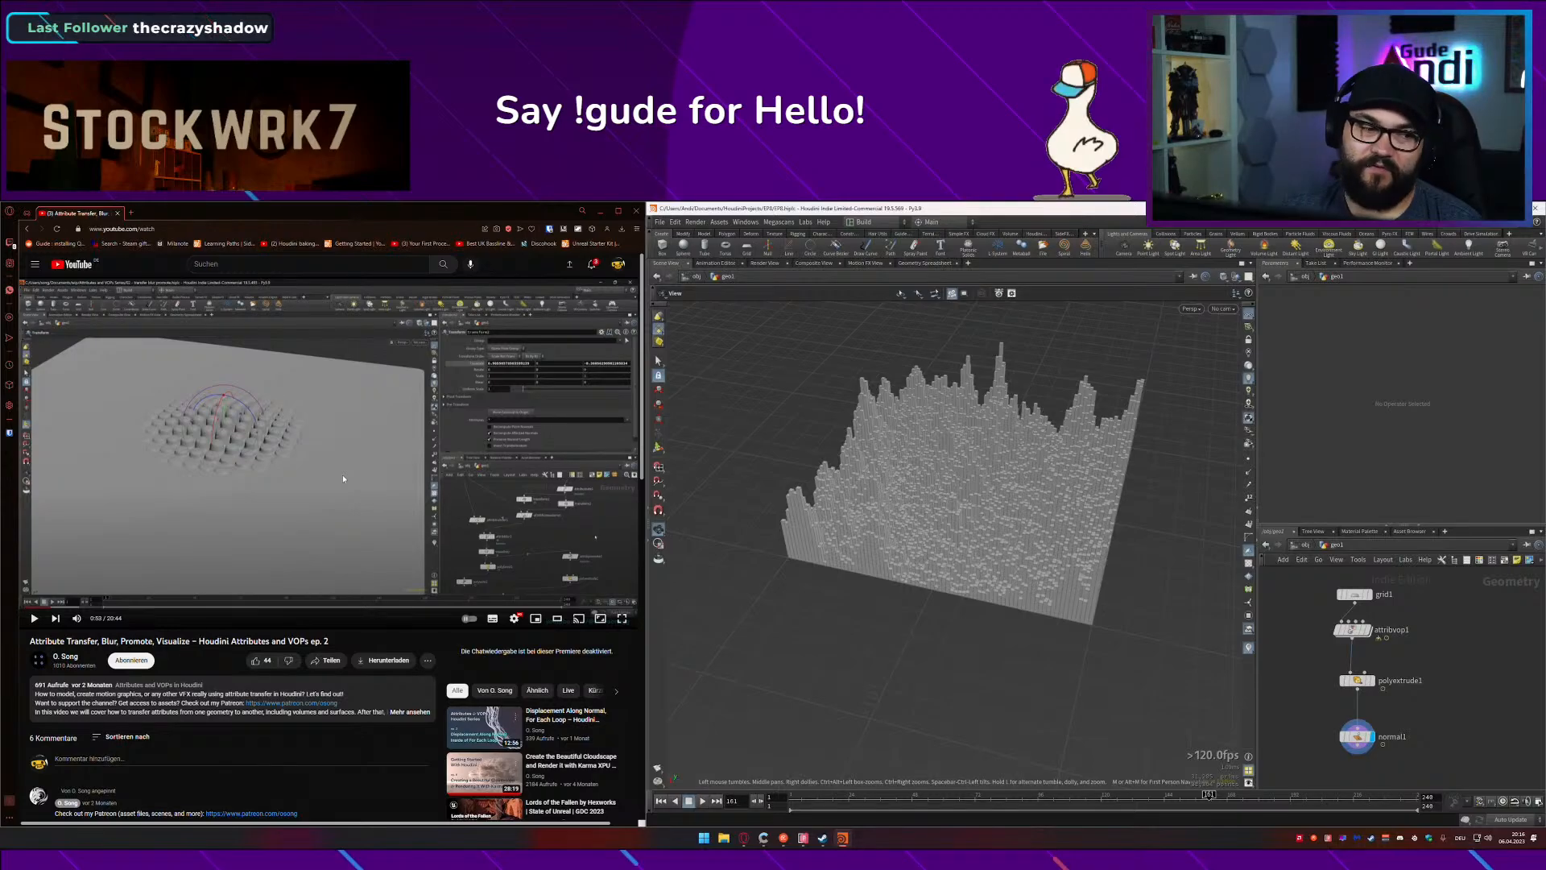
# Step: Resume the tutorial video and delete the grid, attribute VOP, polyextrude and normal nodes from the geometry network
pyautogui.click(283, 469)
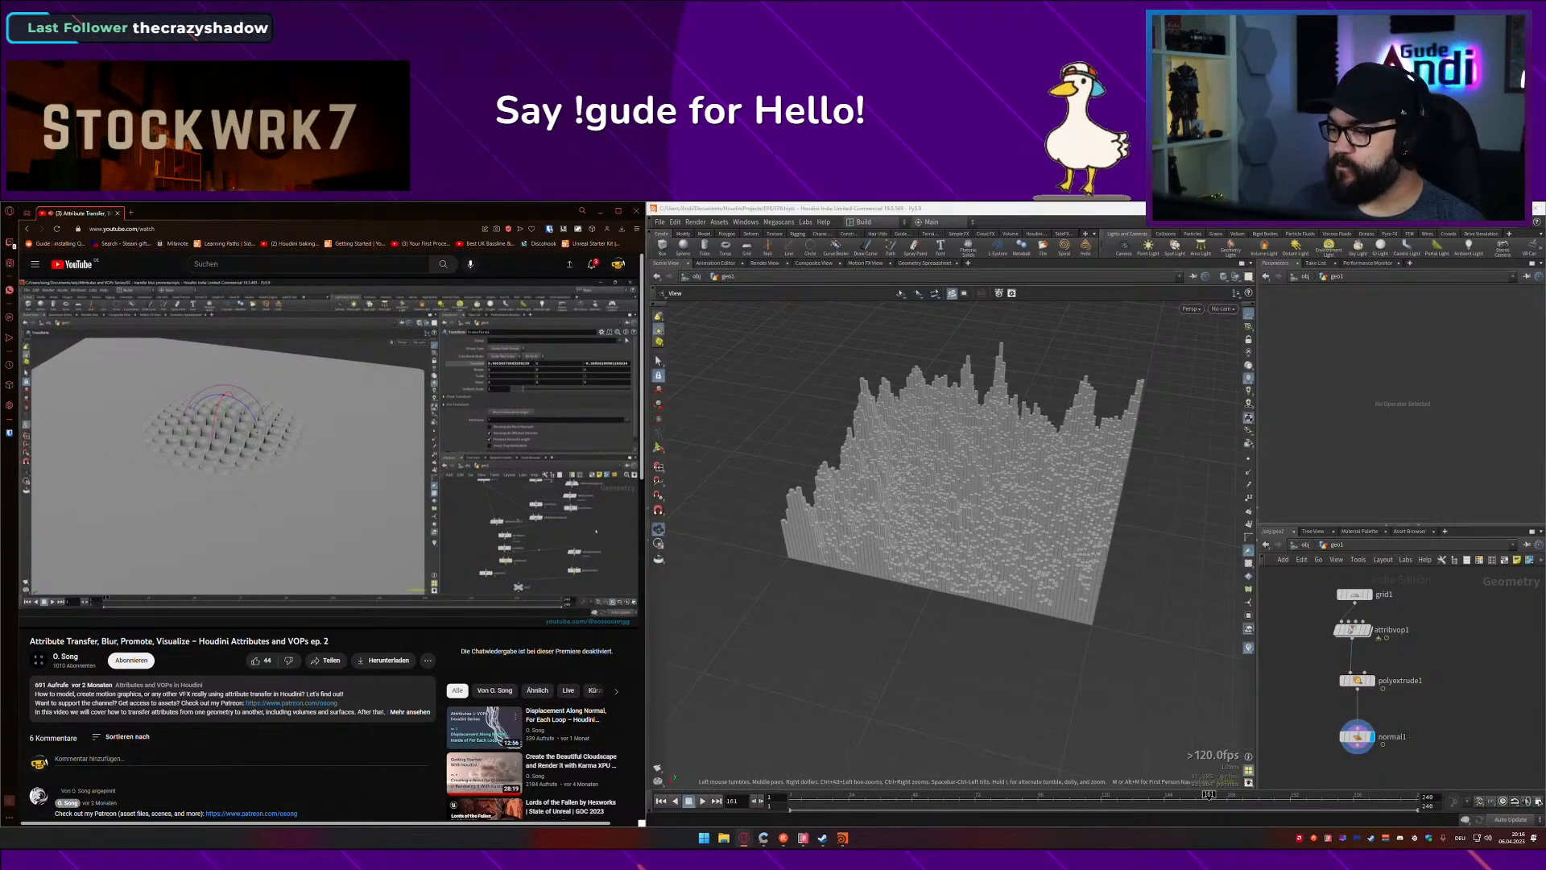
pyautogui.scroll(-5, 1459, 662)
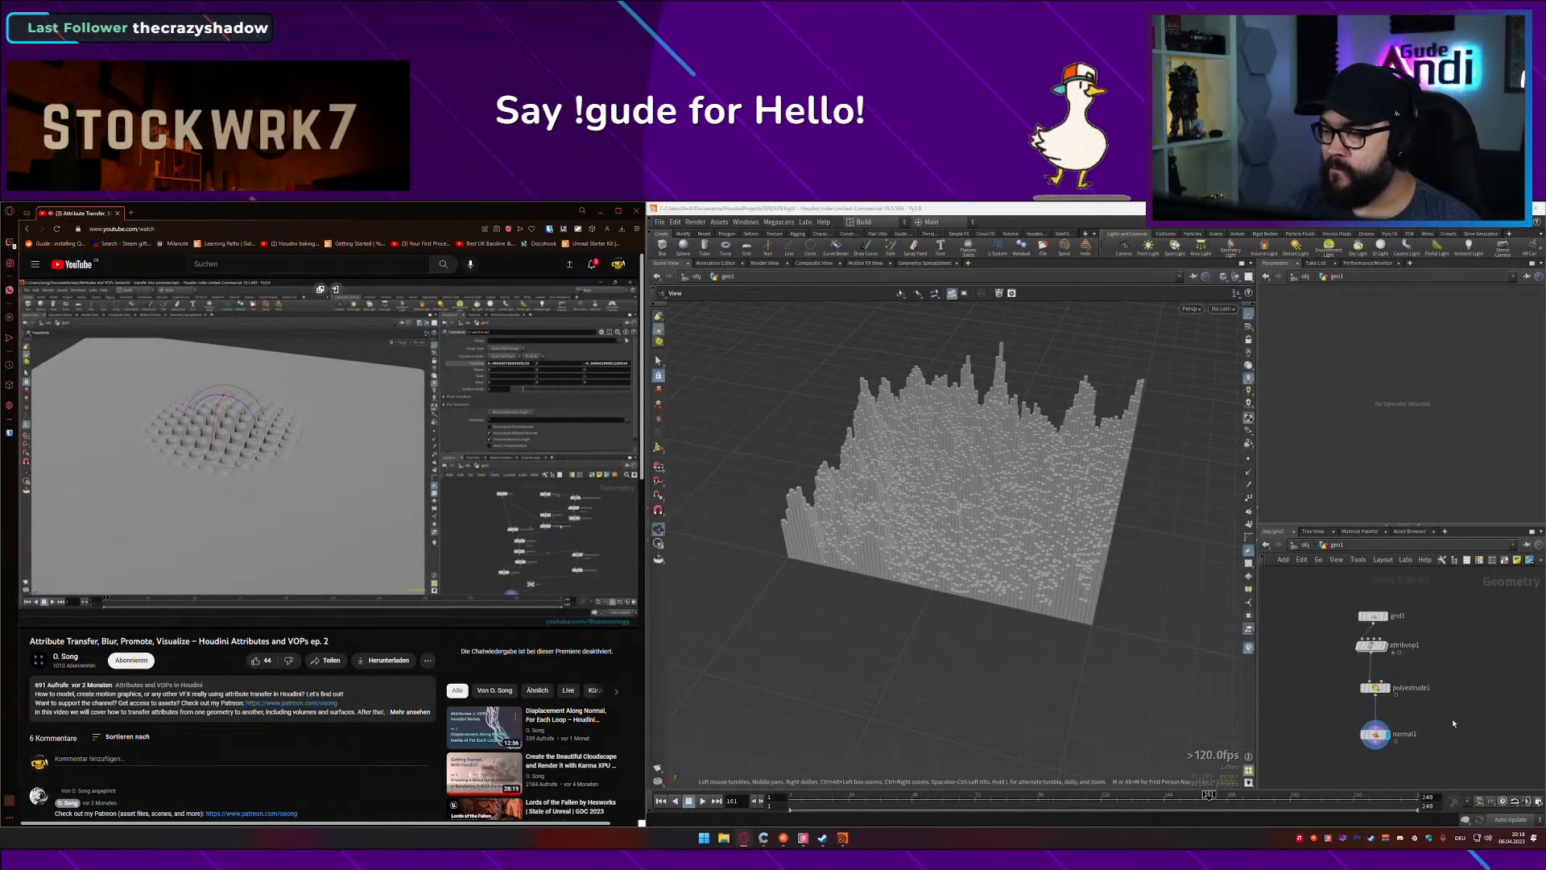
pyautogui.moveTo(1380, 620); pyautogui.dragTo(1470, 737)
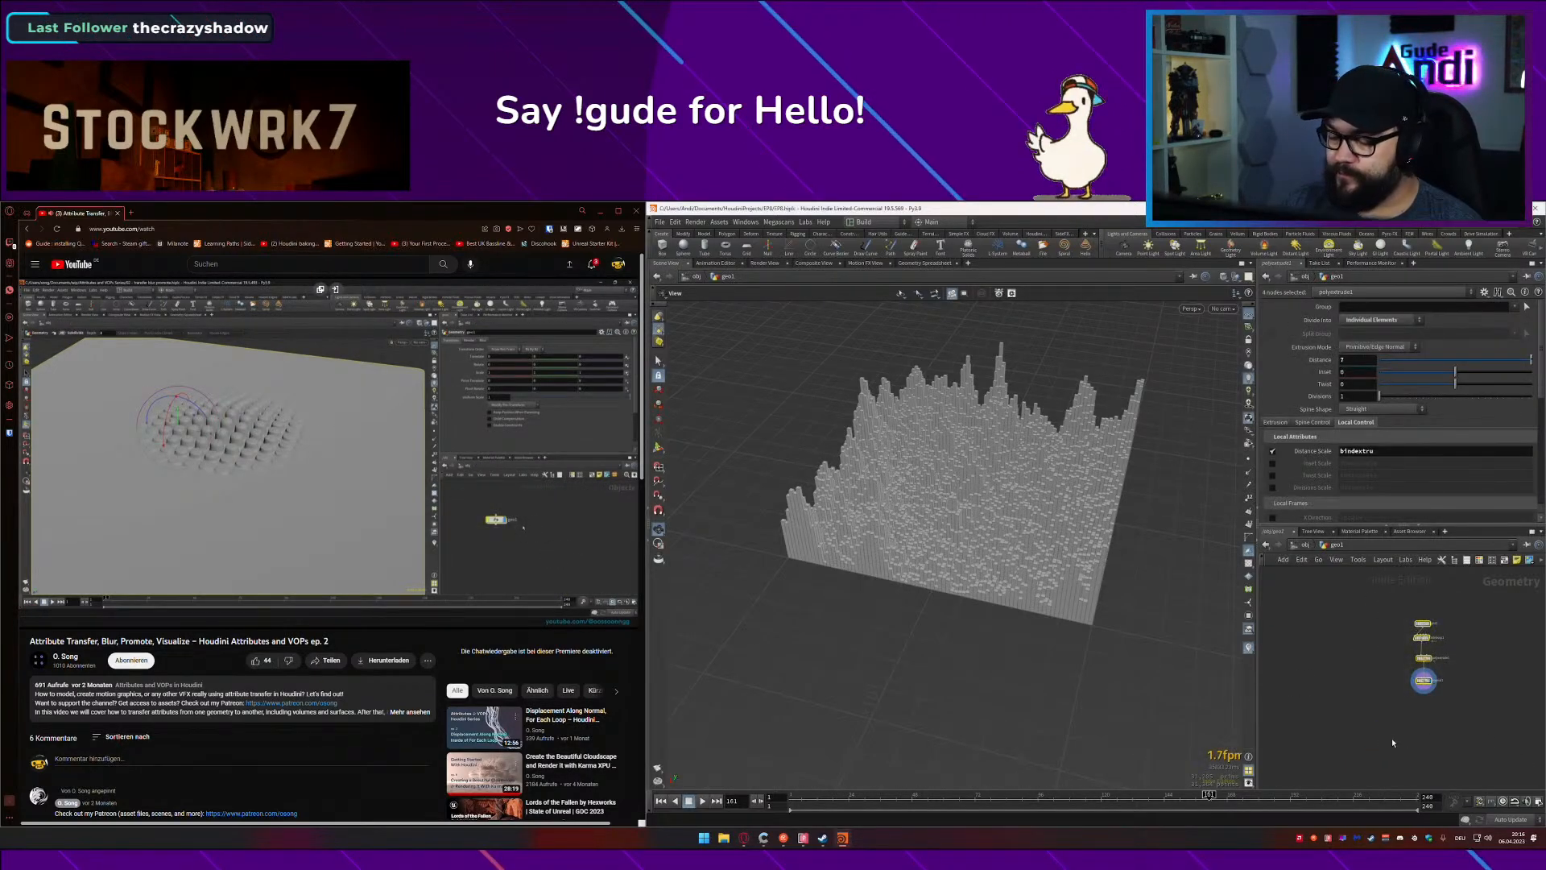
pyautogui.press('Delete')
# Step: Turn on Auto Save and save the emptied scene to its current file
pyautogui.click(675, 225)
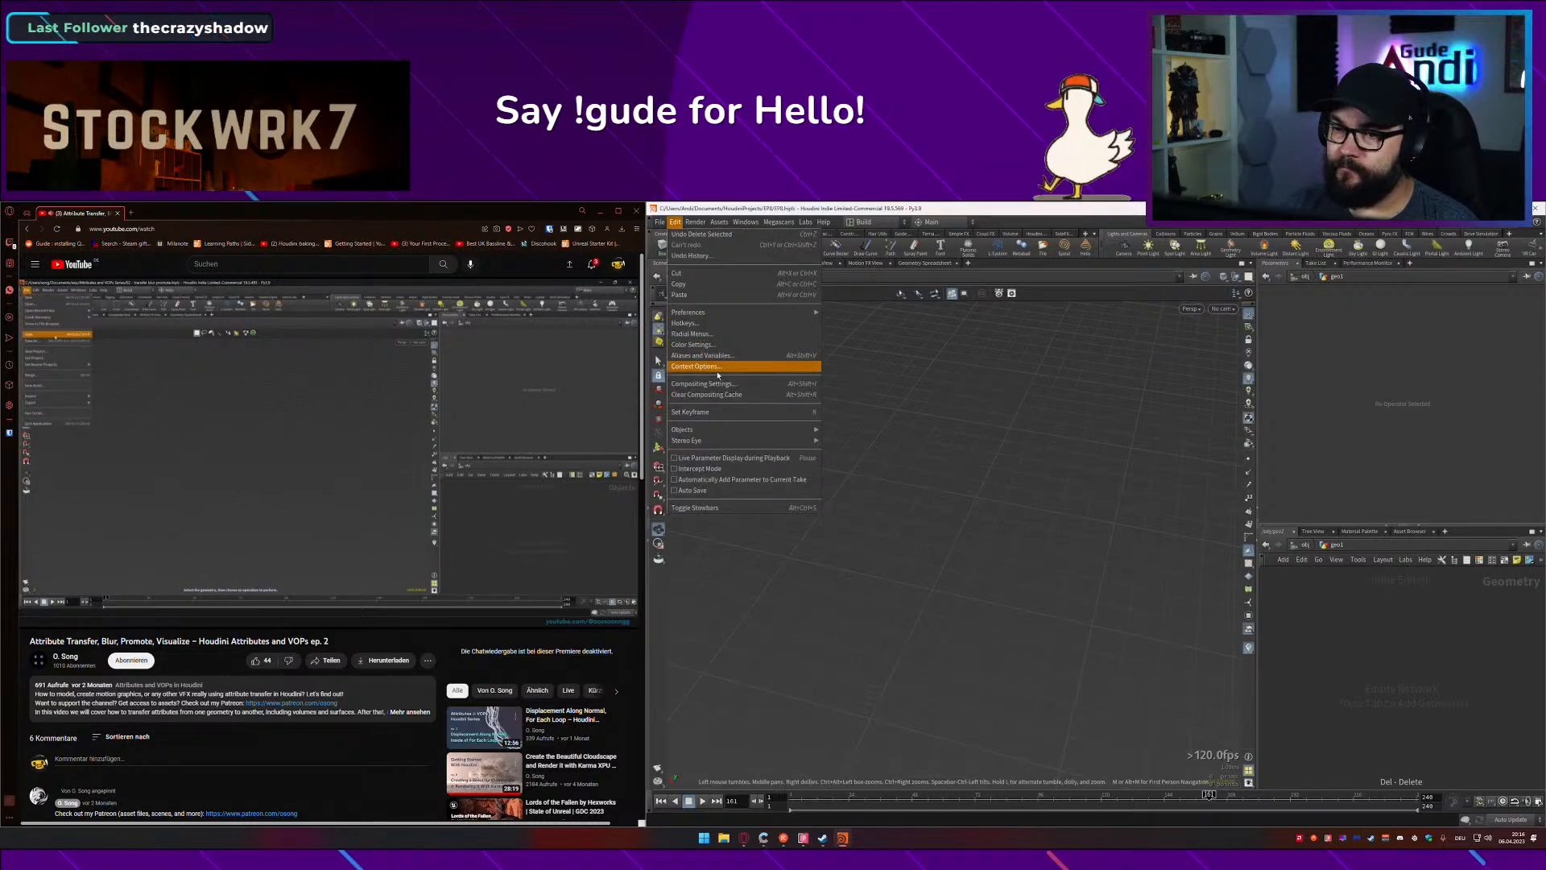
pyautogui.click(719, 491)
pyautogui.click(662, 225)
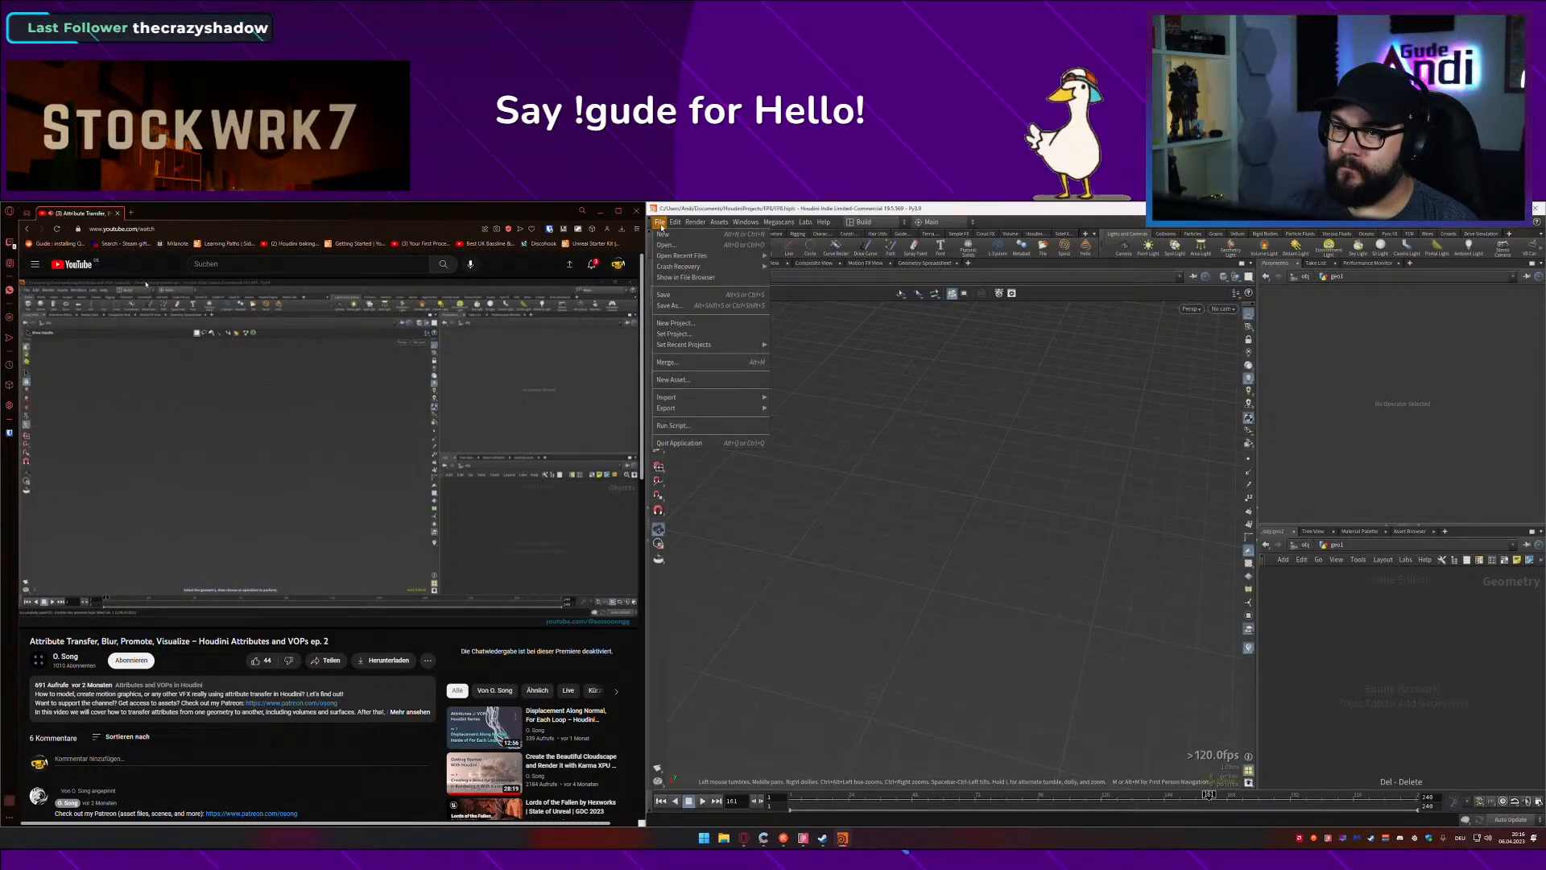
pyautogui.click(671, 295)
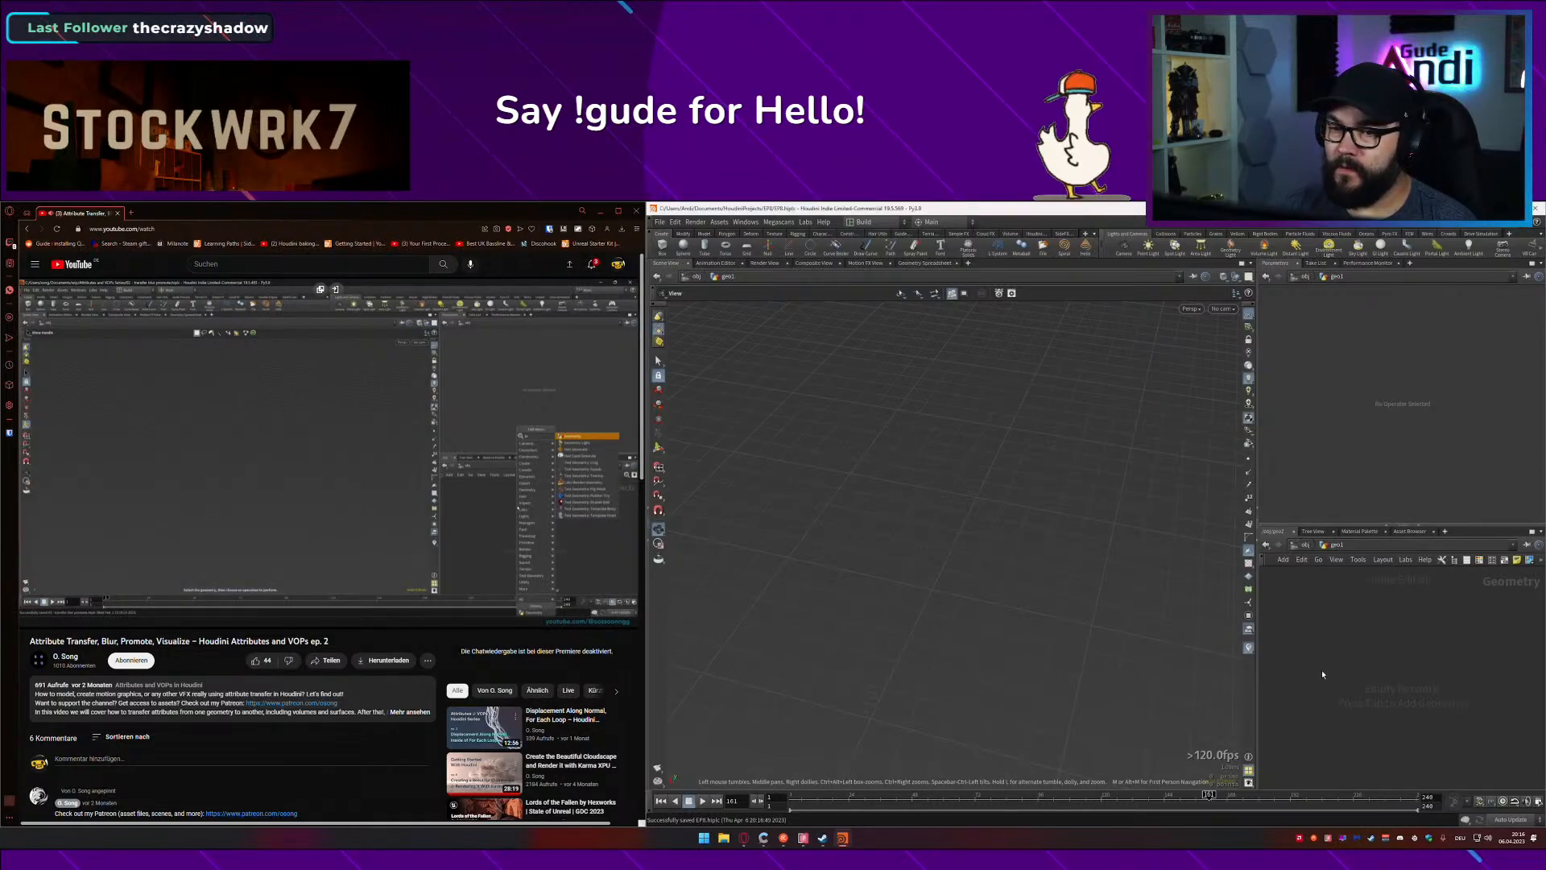
pyautogui.press('Tab')
pyautogui.write('geo')
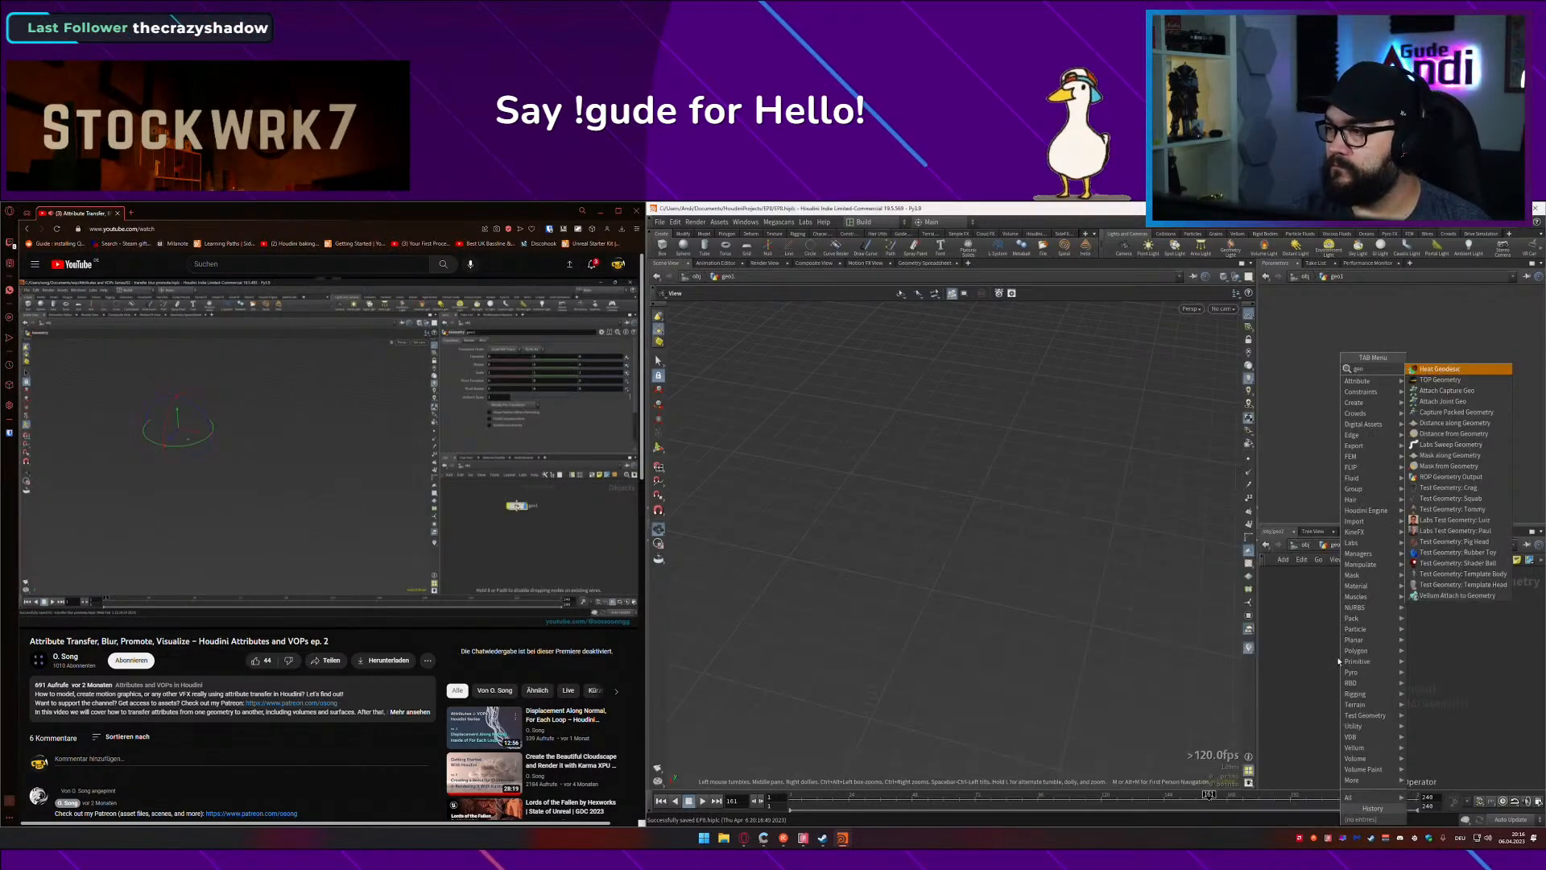
pyautogui.press('Return')
pyautogui.press('Return')
pyautogui.moveTo(1398, 698); pyautogui.dragTo(1345, 631)
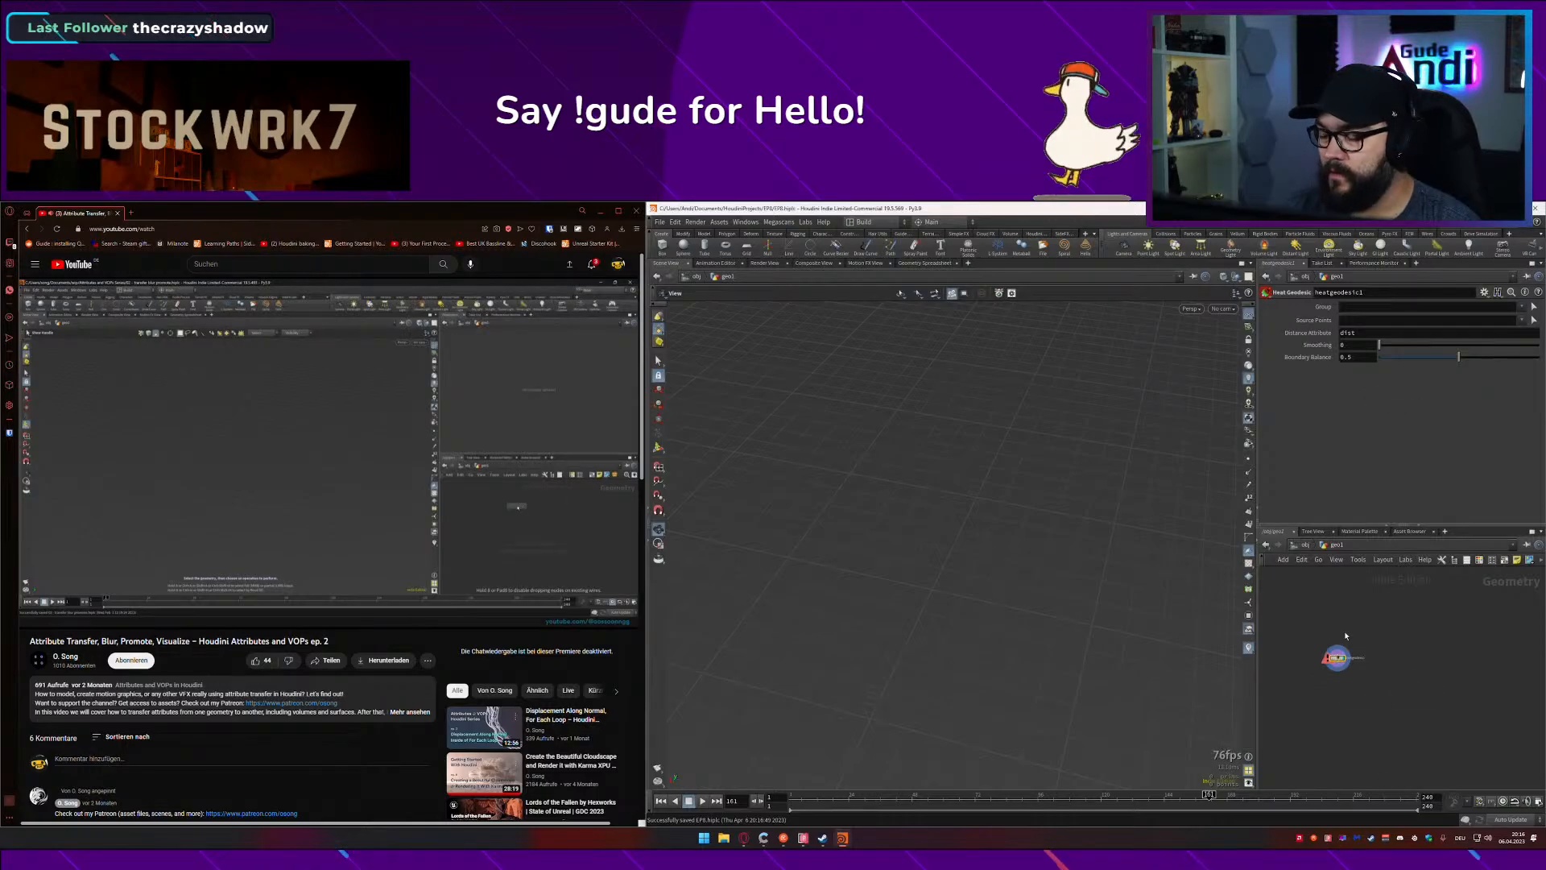
pyautogui.press('Delete')
# Step: Add a Grid node to the empty geometry network
pyautogui.press('Tab')
pyautogui.write('grid')
pyautogui.press('Return')
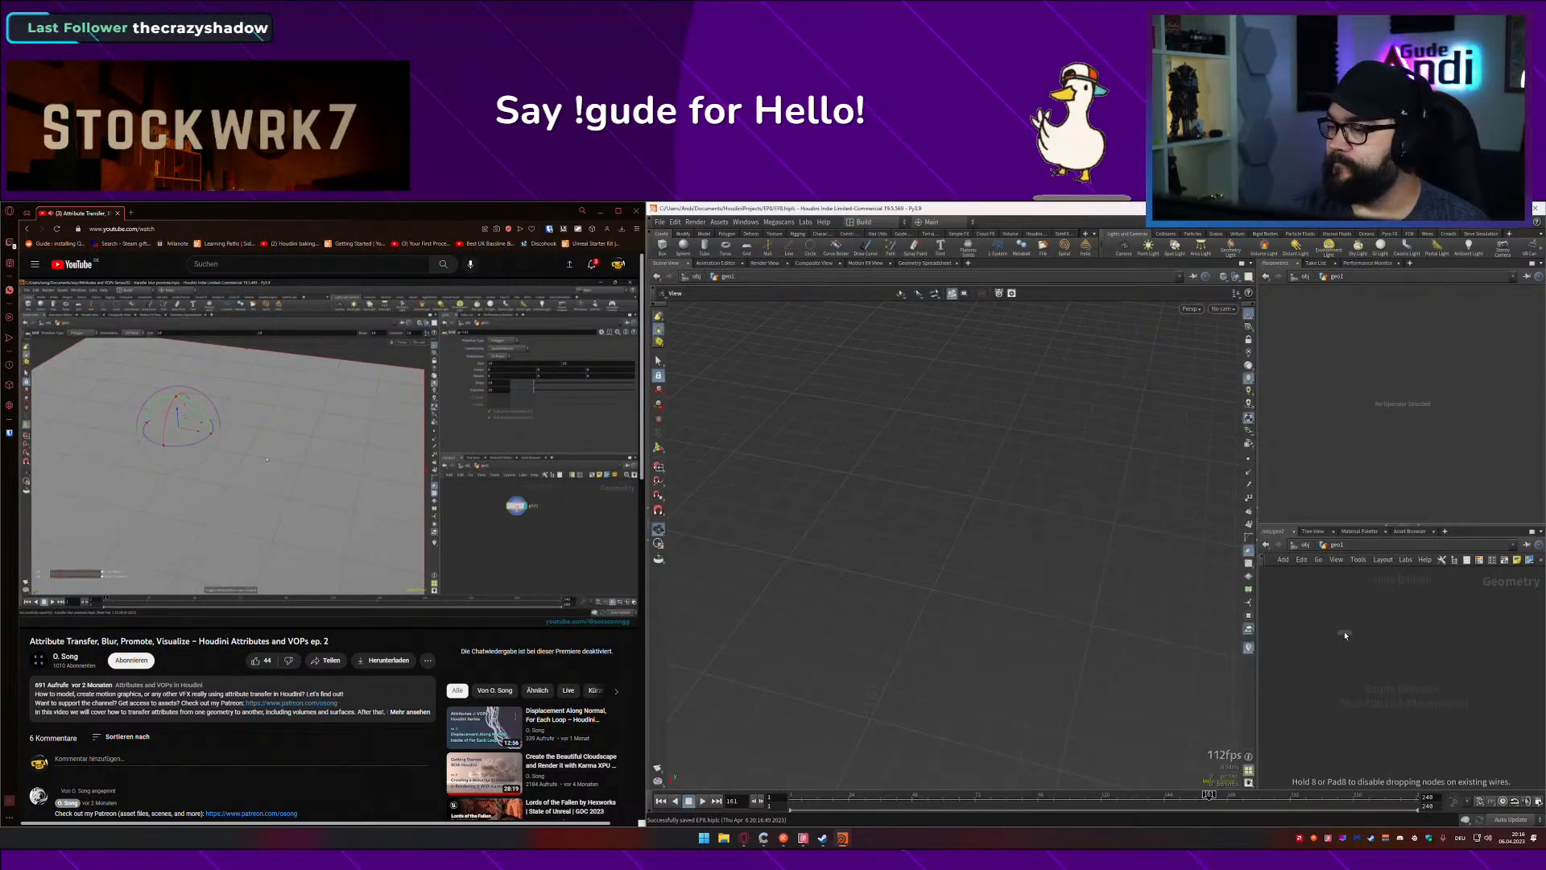
pyautogui.click(1345, 634)
pyautogui.moveTo(1129, 574); pyautogui.dragTo(1137, 599)
pyautogui.moveTo(1423, 598); pyautogui.dragTo(1306, 661)
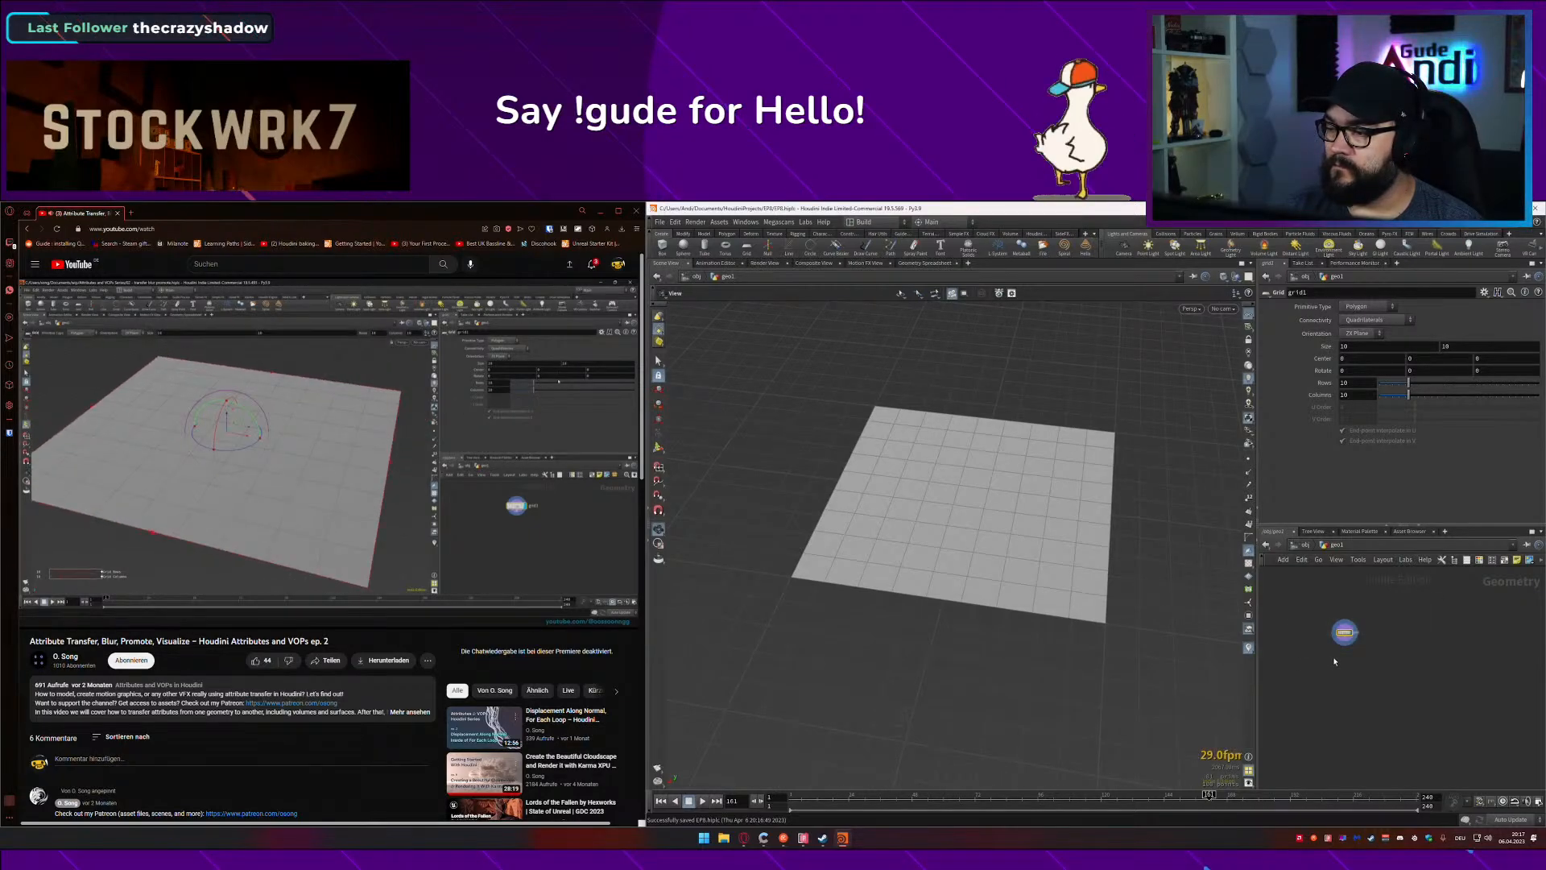
# Step: Keep the shaded wireframe display on and set the grid's rows and columns to 50 each
pyautogui.hotkey('shift', 'w')
pyautogui.hotkey('shift', 'w')
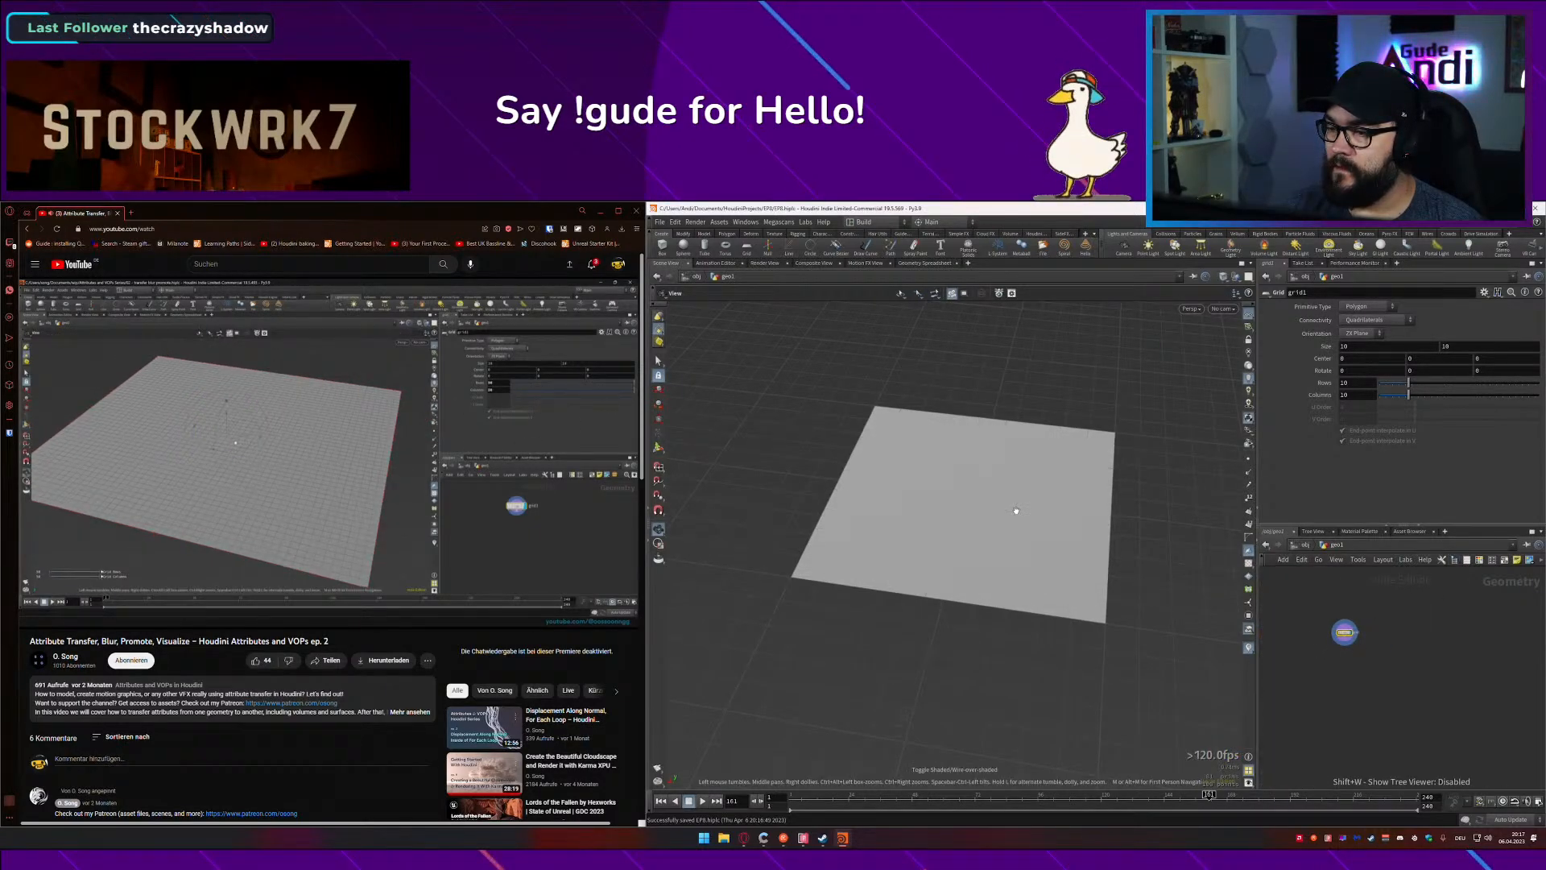
pyautogui.hotkey('shift', 'w')
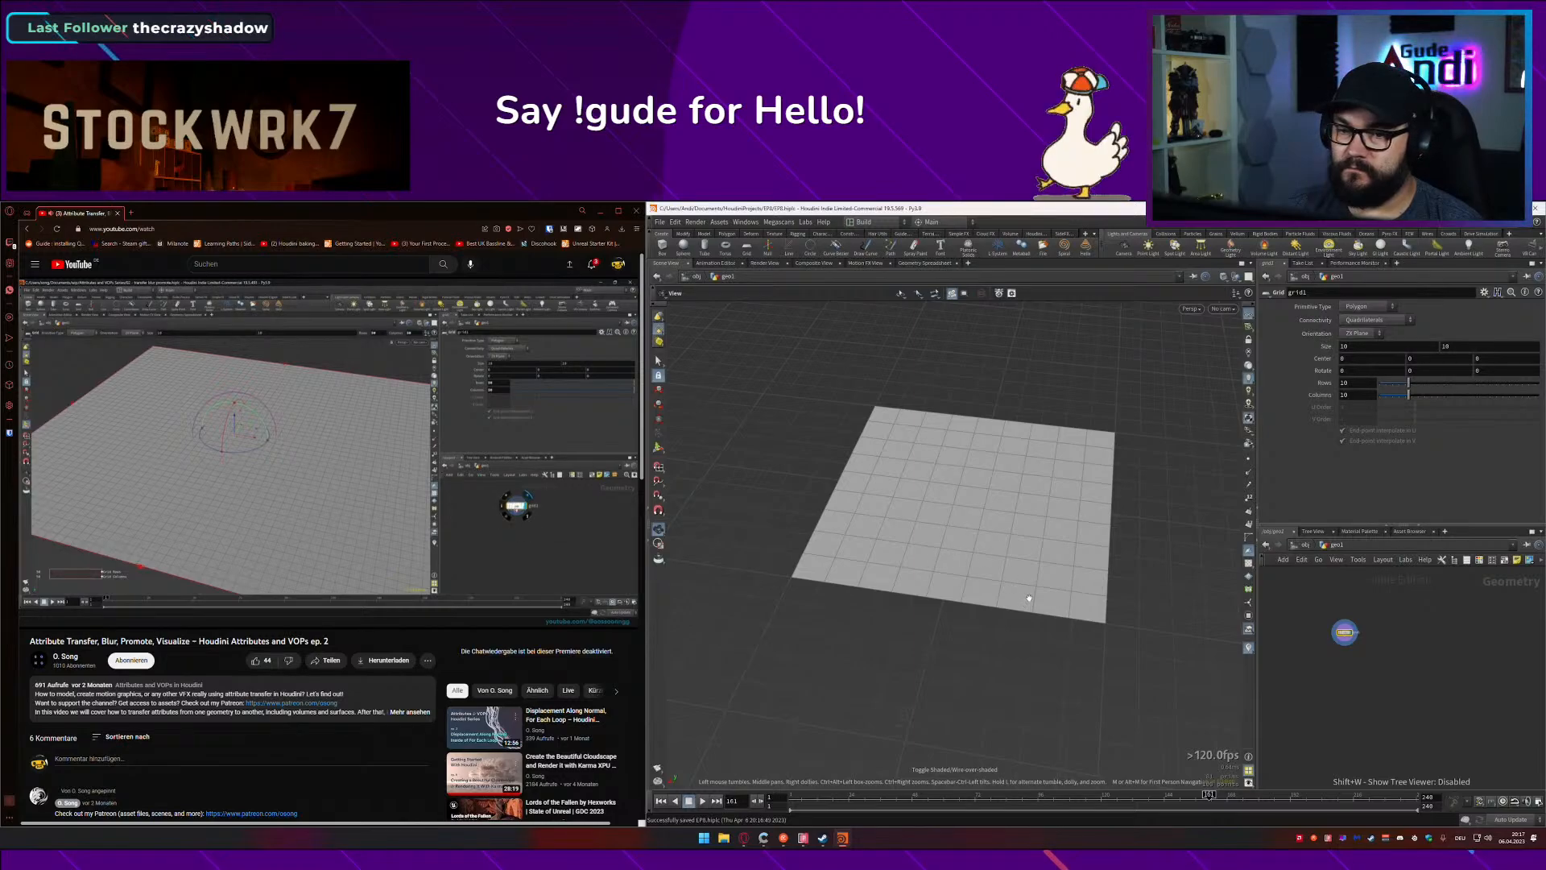
pyautogui.moveTo(1356, 383); pyautogui.dragTo(1313, 397)
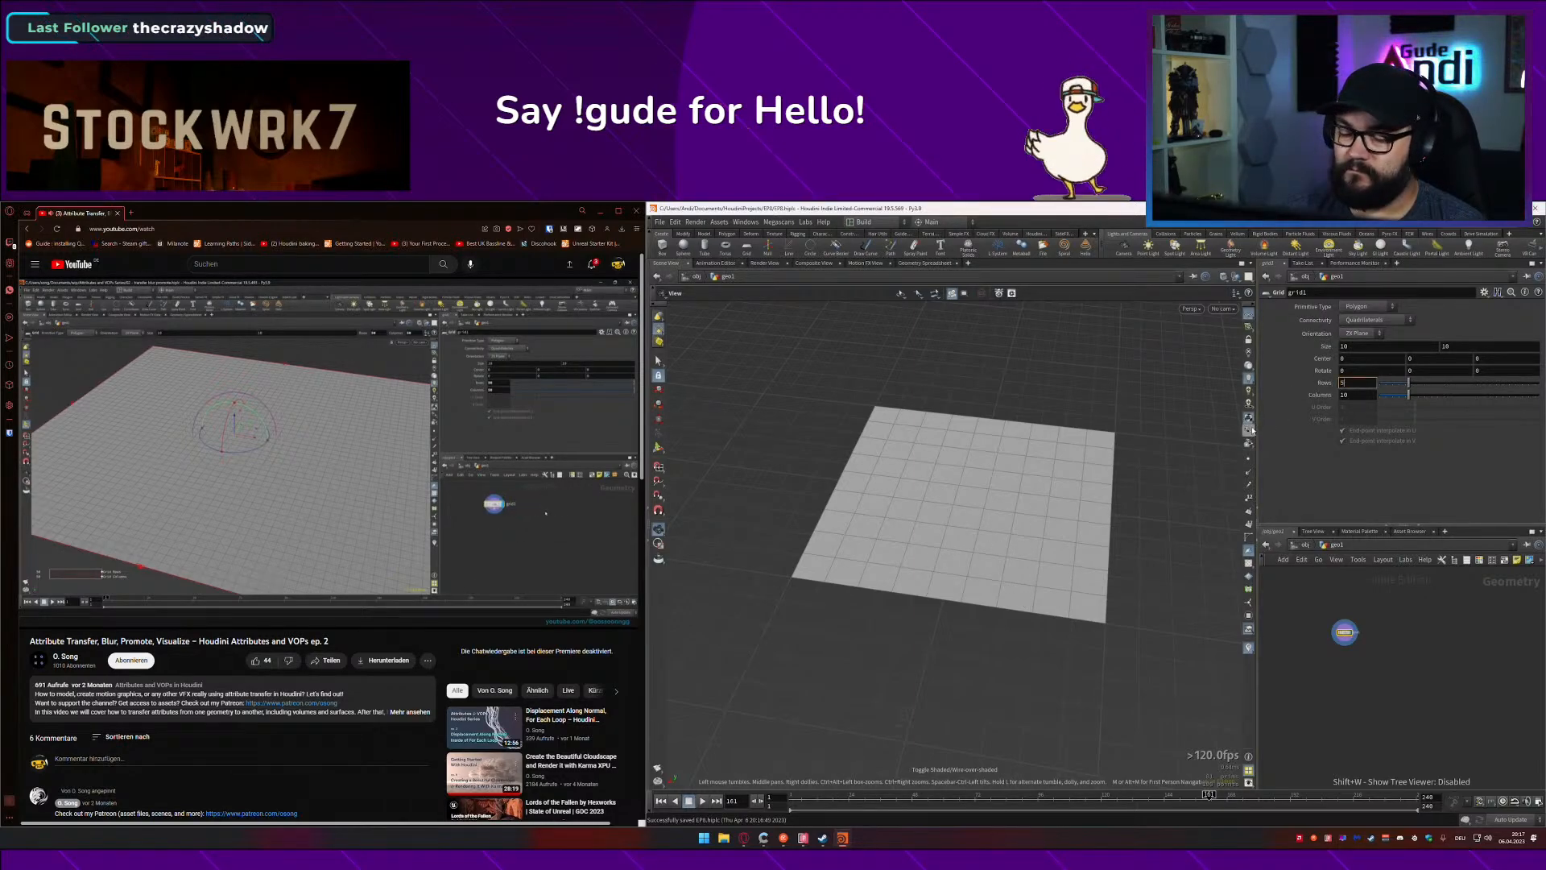
pyautogui.write('50')
pyautogui.press('Tab')
pyautogui.write('50')
pyautogui.press('Tab')
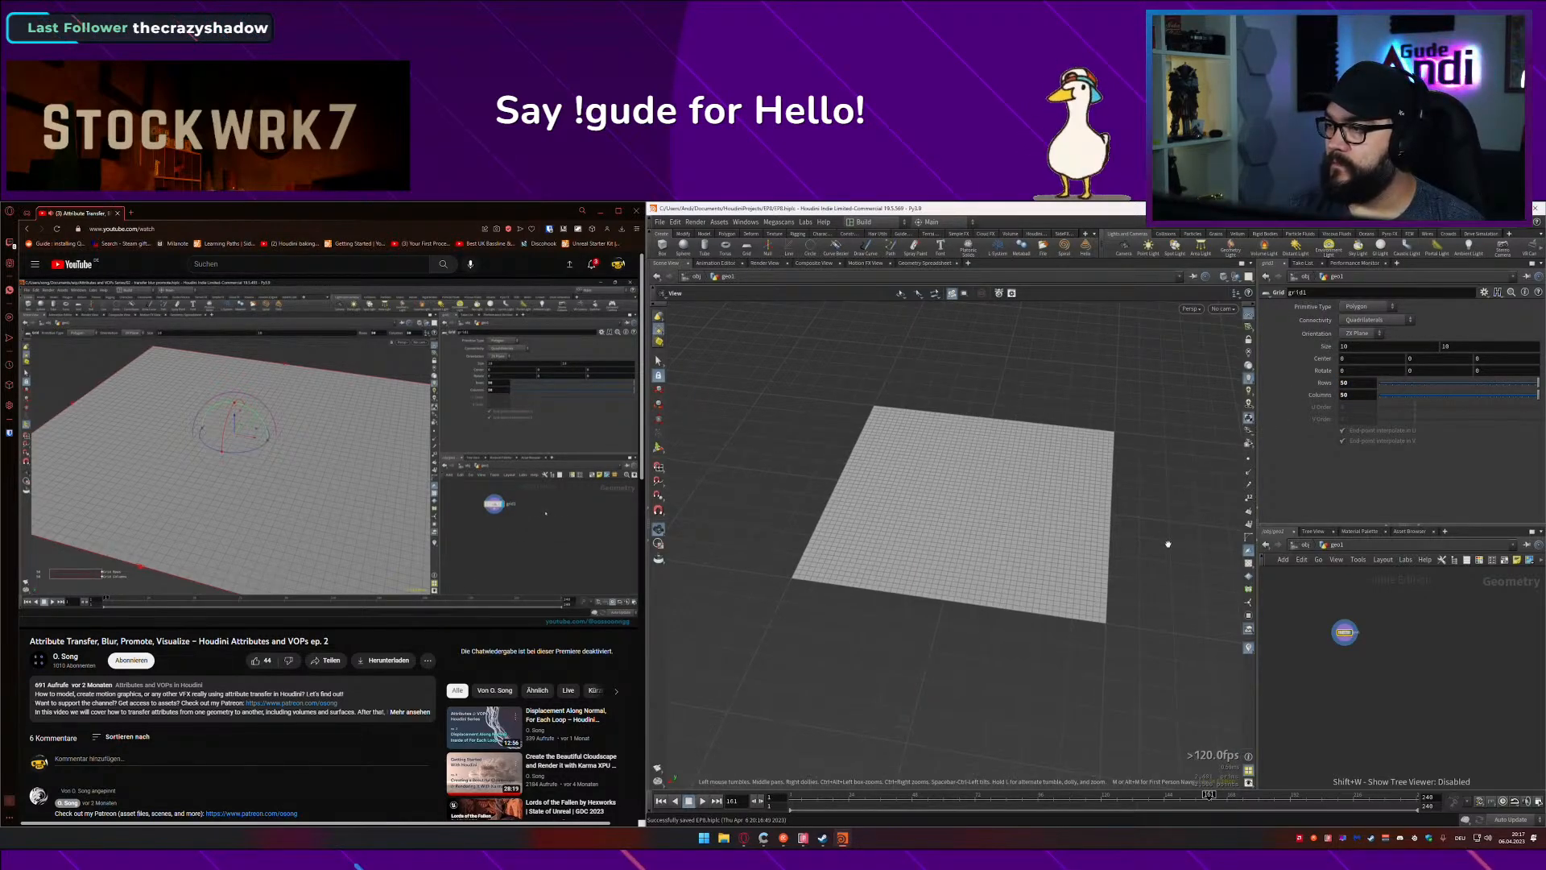
pyautogui.moveTo(1167, 544); pyautogui.dragTo(977, 529)
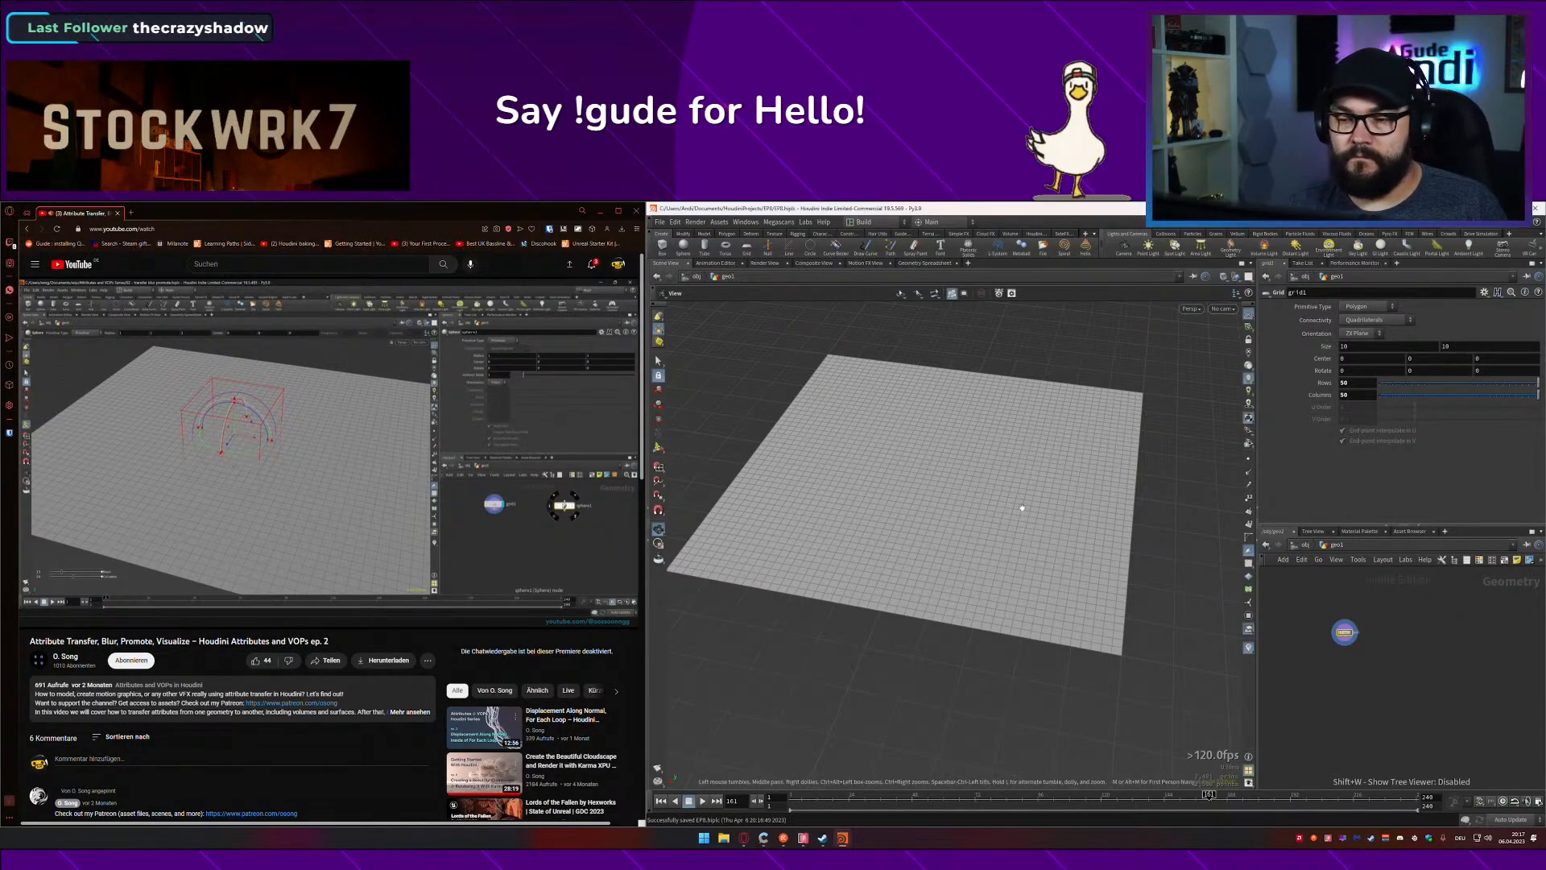
# Step: Add a Sphere node to the network and place it beside the grid node
pyautogui.click(514, 619)
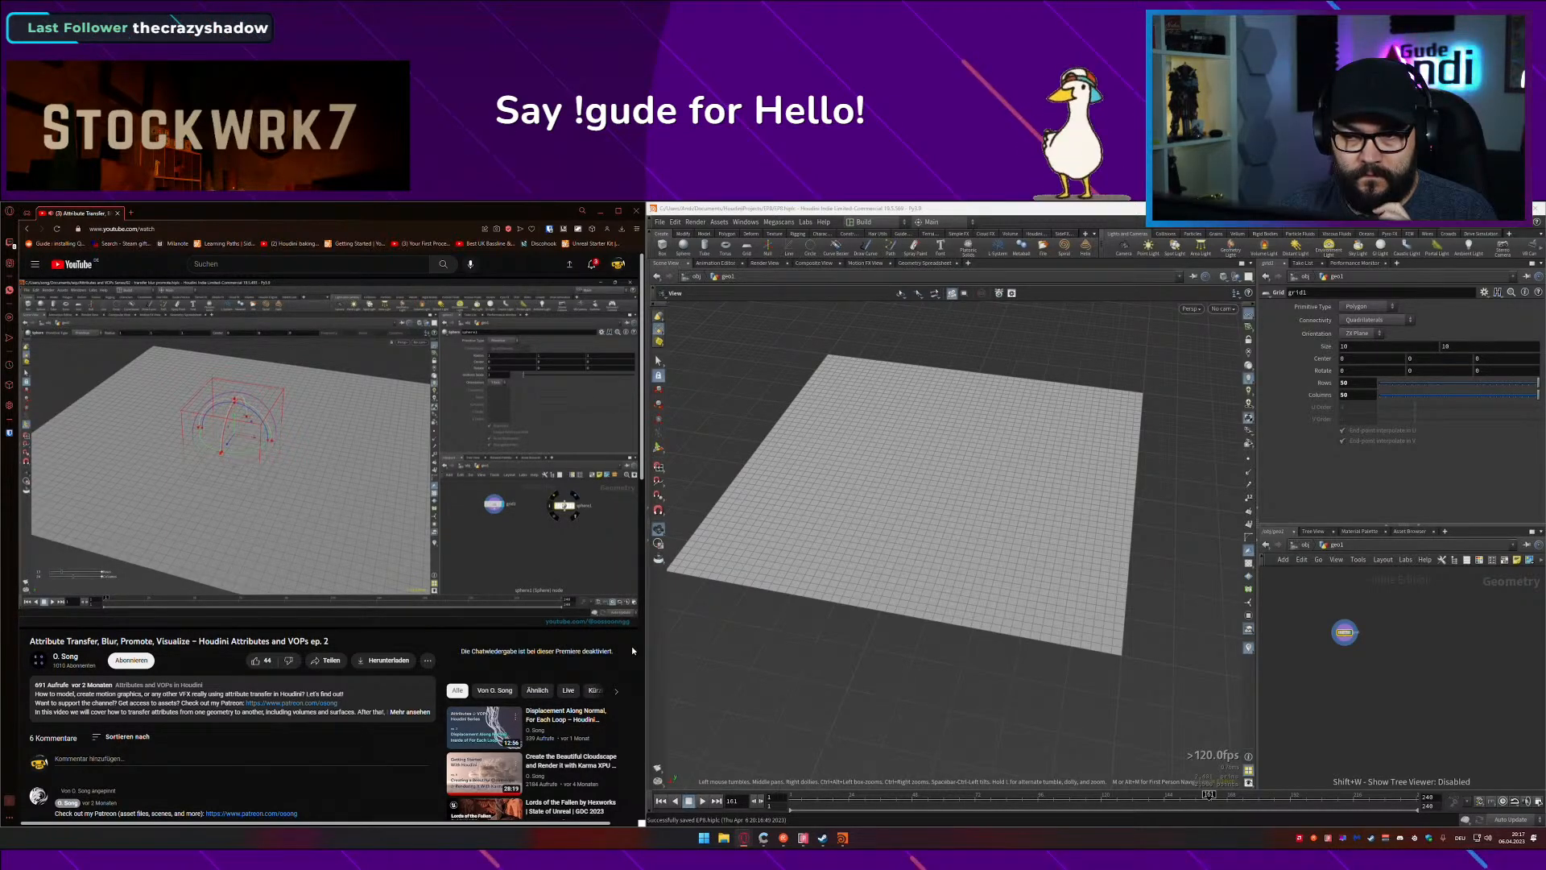
pyautogui.write('sphe')
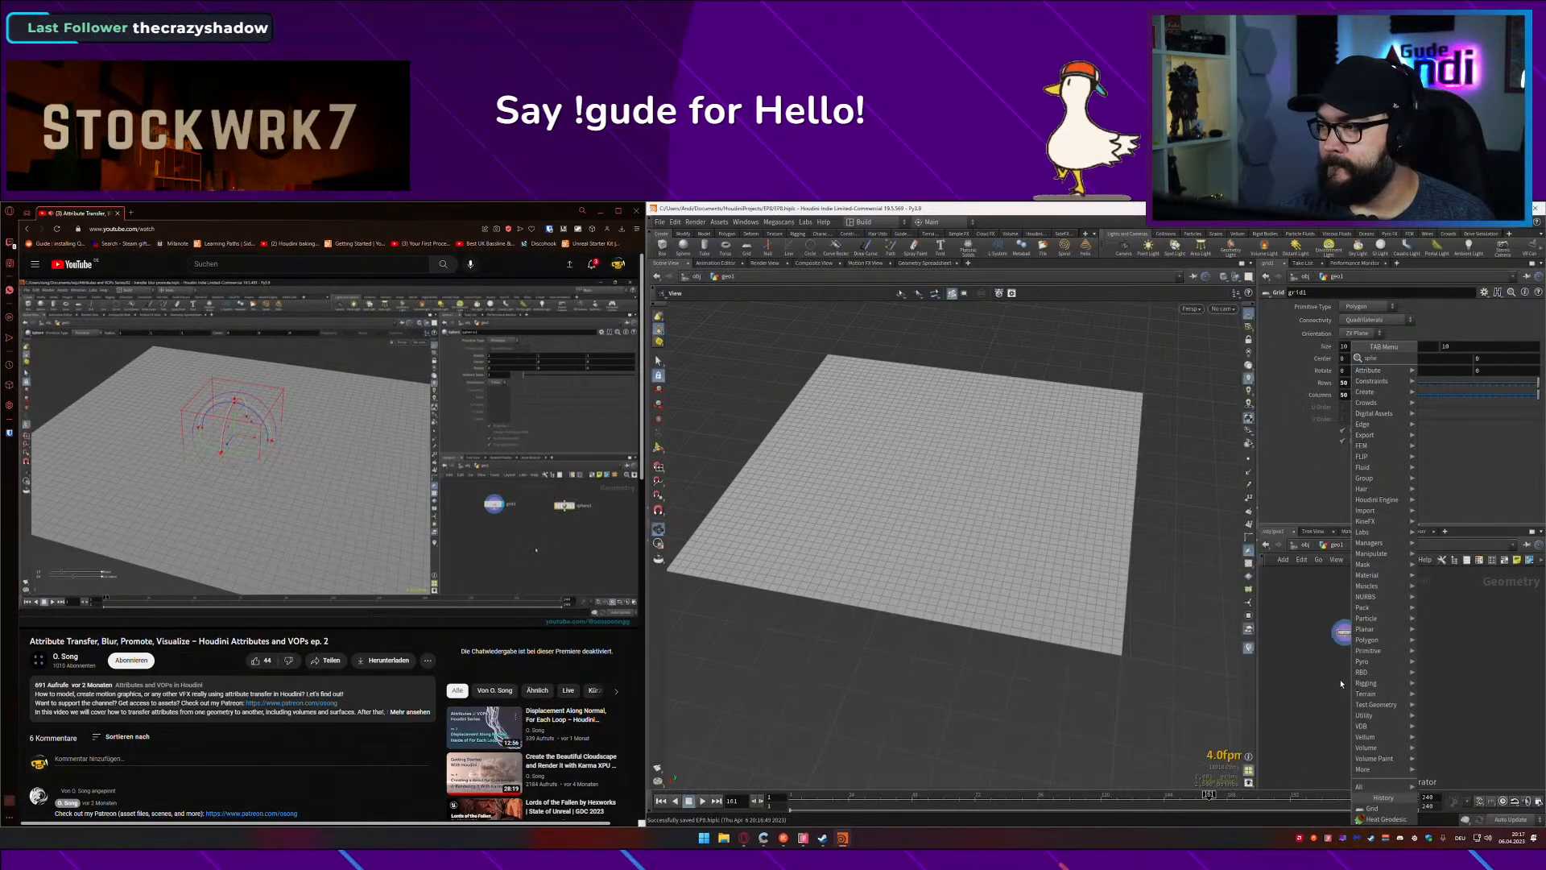
pyautogui.press('Return')
pyautogui.click(1341, 680)
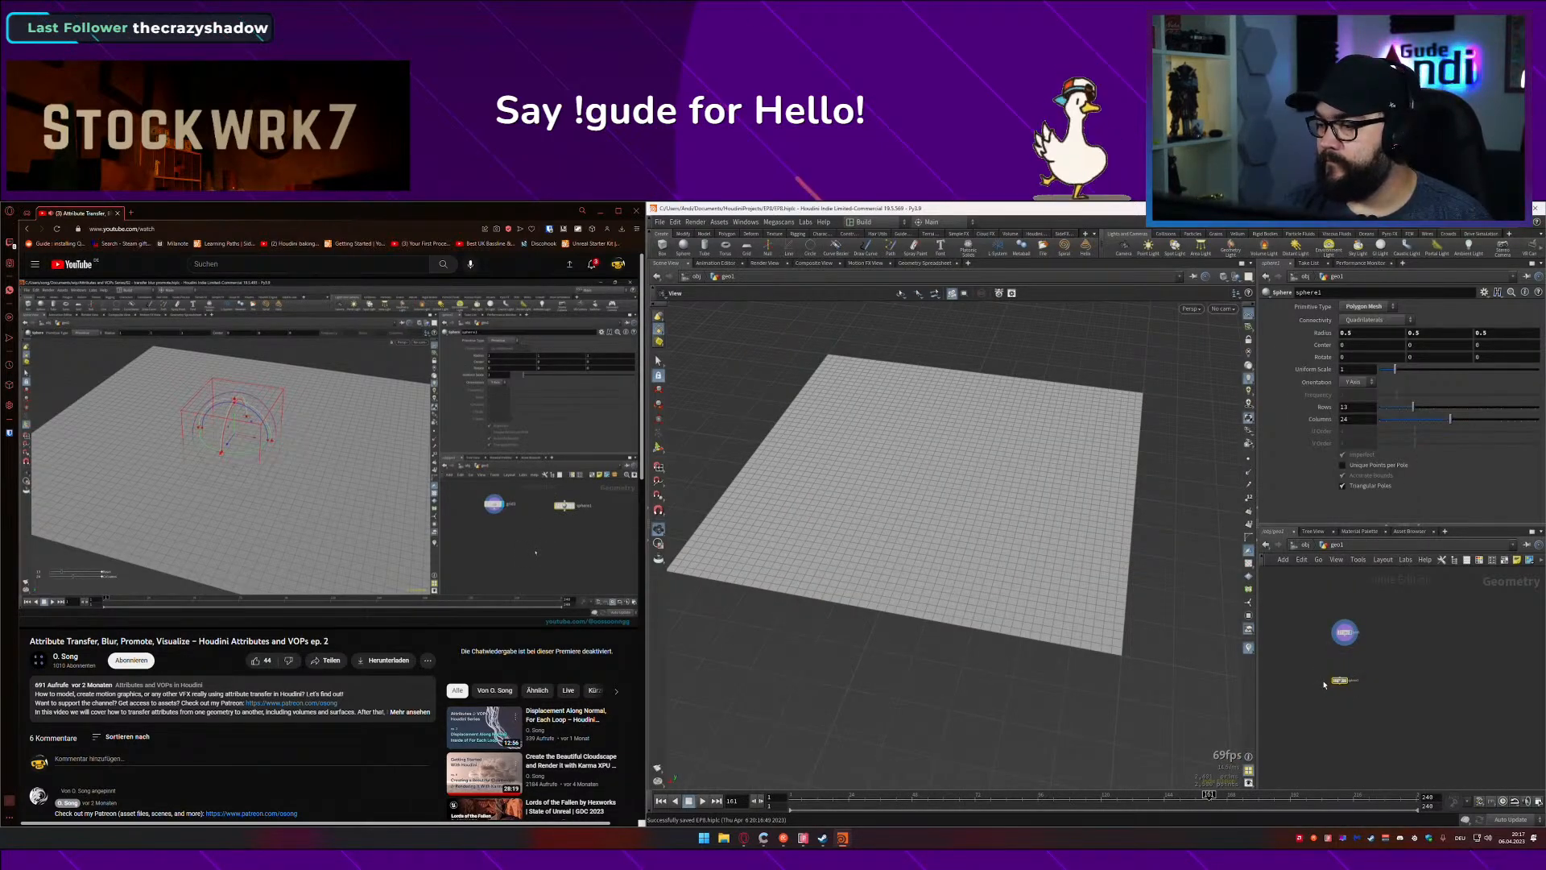
pyautogui.moveTo(1388, 632); pyautogui.dragTo(1416, 603)
pyautogui.scroll(4, 1388, 625)
pyautogui.moveTo(1374, 643); pyautogui.dragTo(1390, 714, button='middle')
pyautogui.scroll(-1, 1382, 709)
# Step: Widen the parameter and network panes at the viewport's expense and reframe the grid
pyautogui.moveTo(1258, 628); pyautogui.dragTo(1122, 628)
pyautogui.moveTo(894, 648)
pyautogui.mouseDown()
pyautogui.moveTo(908, 615)
pyautogui.moveTo(885, 620)
pyautogui.mouseUp()
pyautogui.moveTo(1205, 703); pyautogui.dragTo(1218, 665, button='middle')
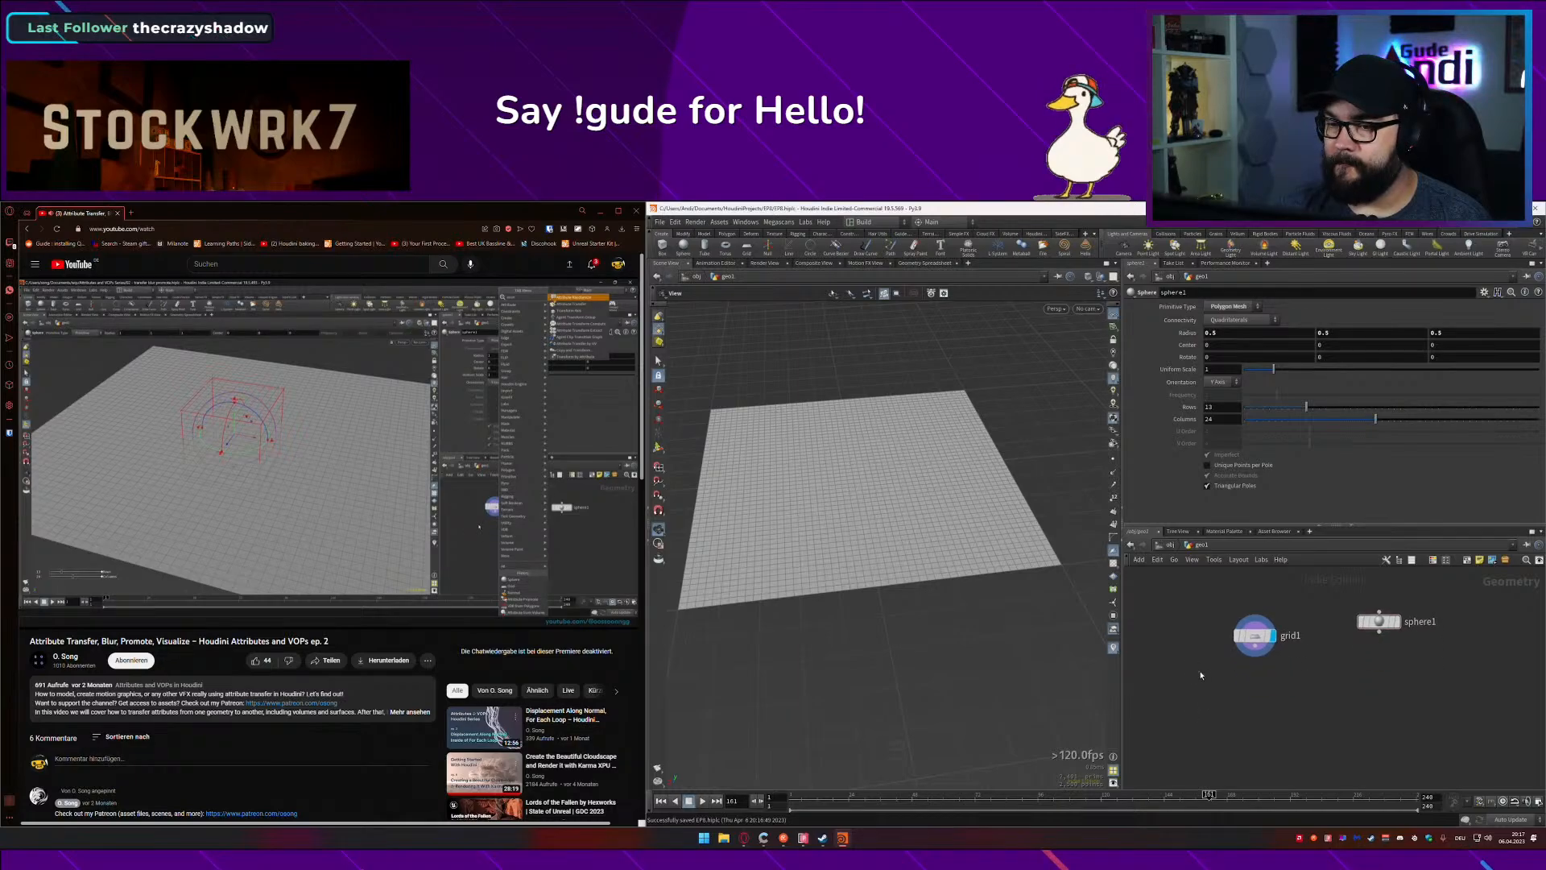
# Step: Add an Attribute Transfer node below the grid, with the grid as first input and the sphere as second
pyautogui.press('Tab')
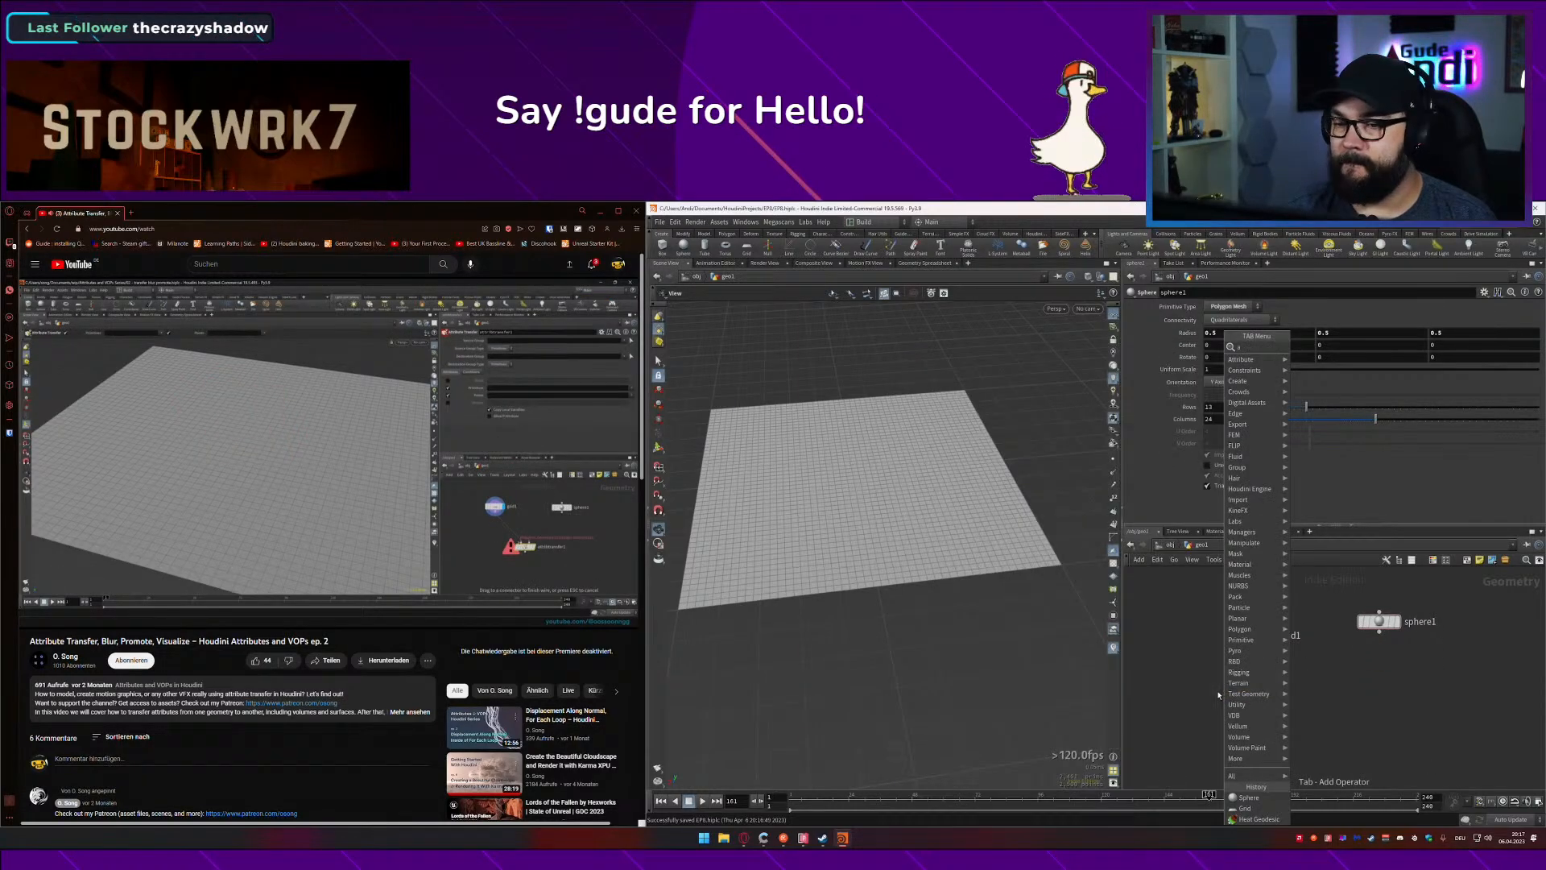
pyautogui.write('attri')
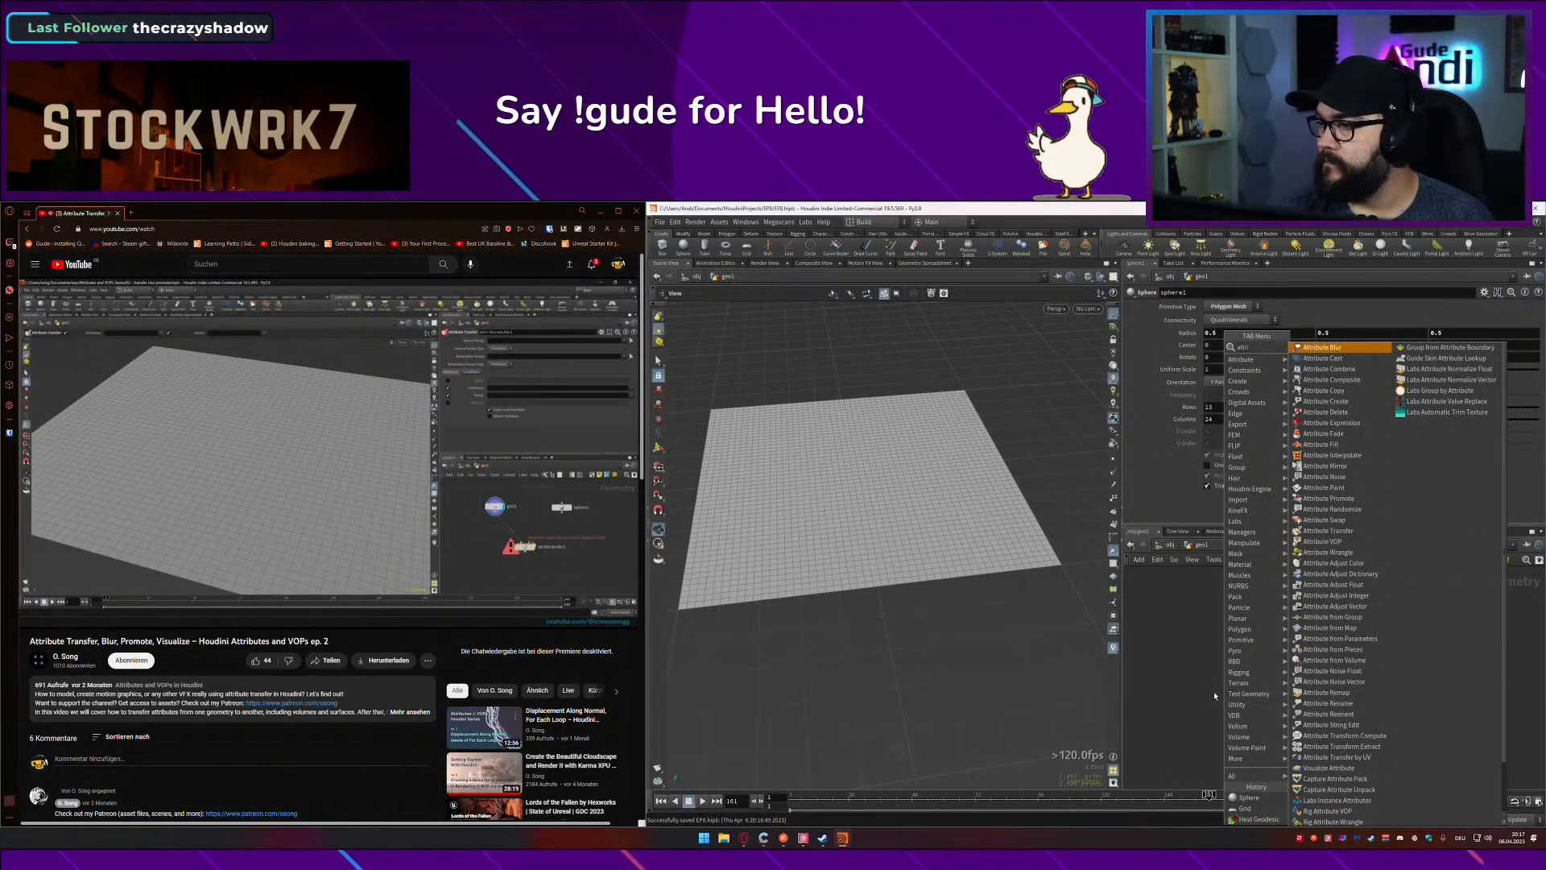
pyautogui.write('trans')
pyautogui.press('Return')
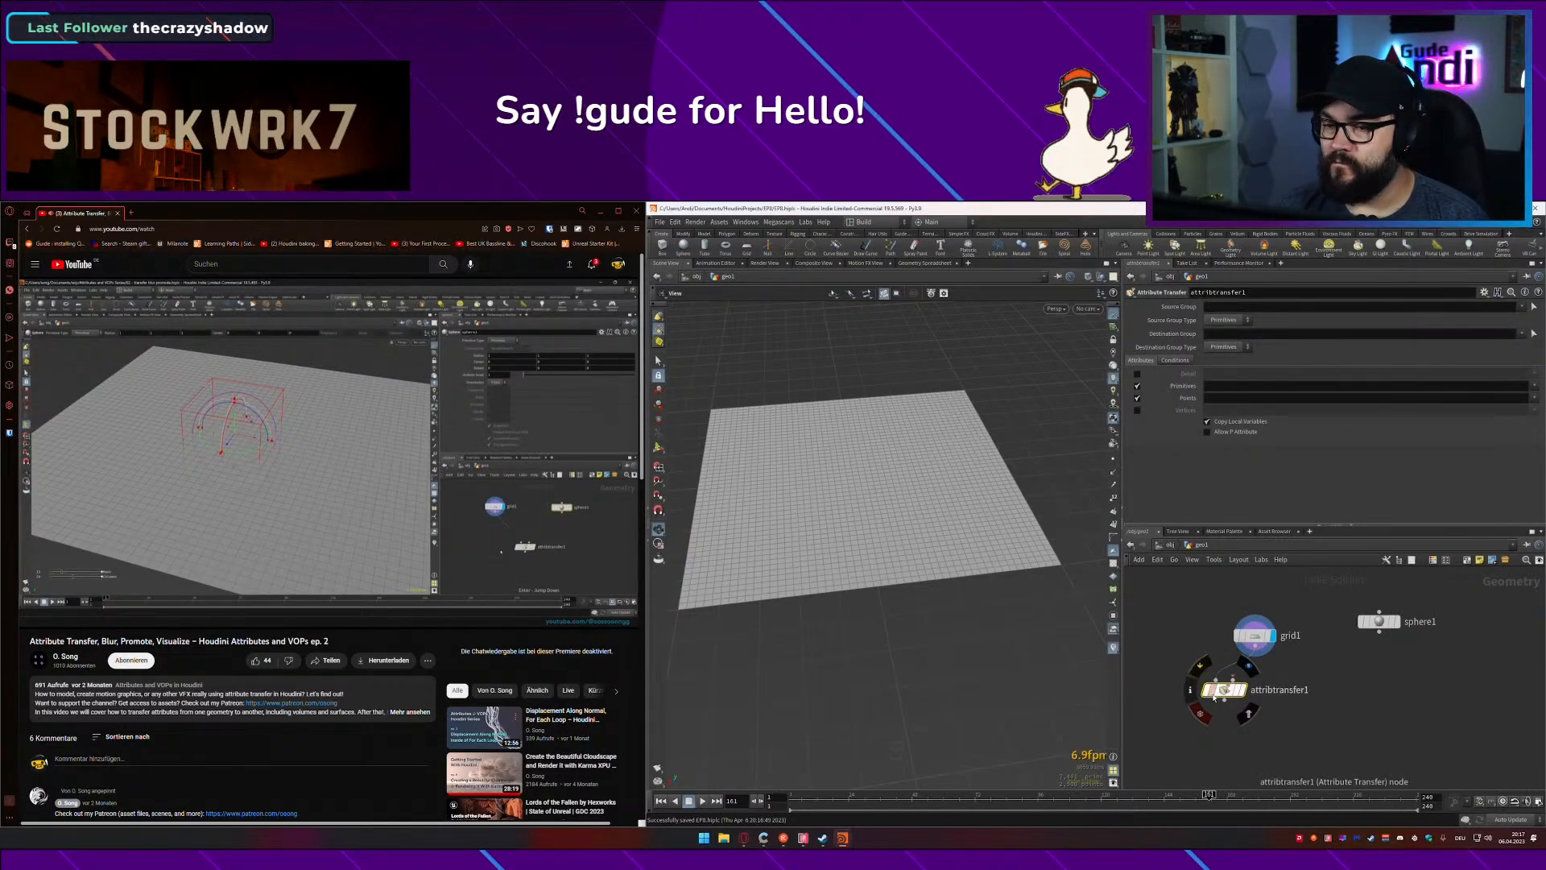
pyautogui.click(1260, 702)
pyautogui.moveTo(1387, 634); pyautogui.dragTo(1270, 691)
pyautogui.click(1305, 730)
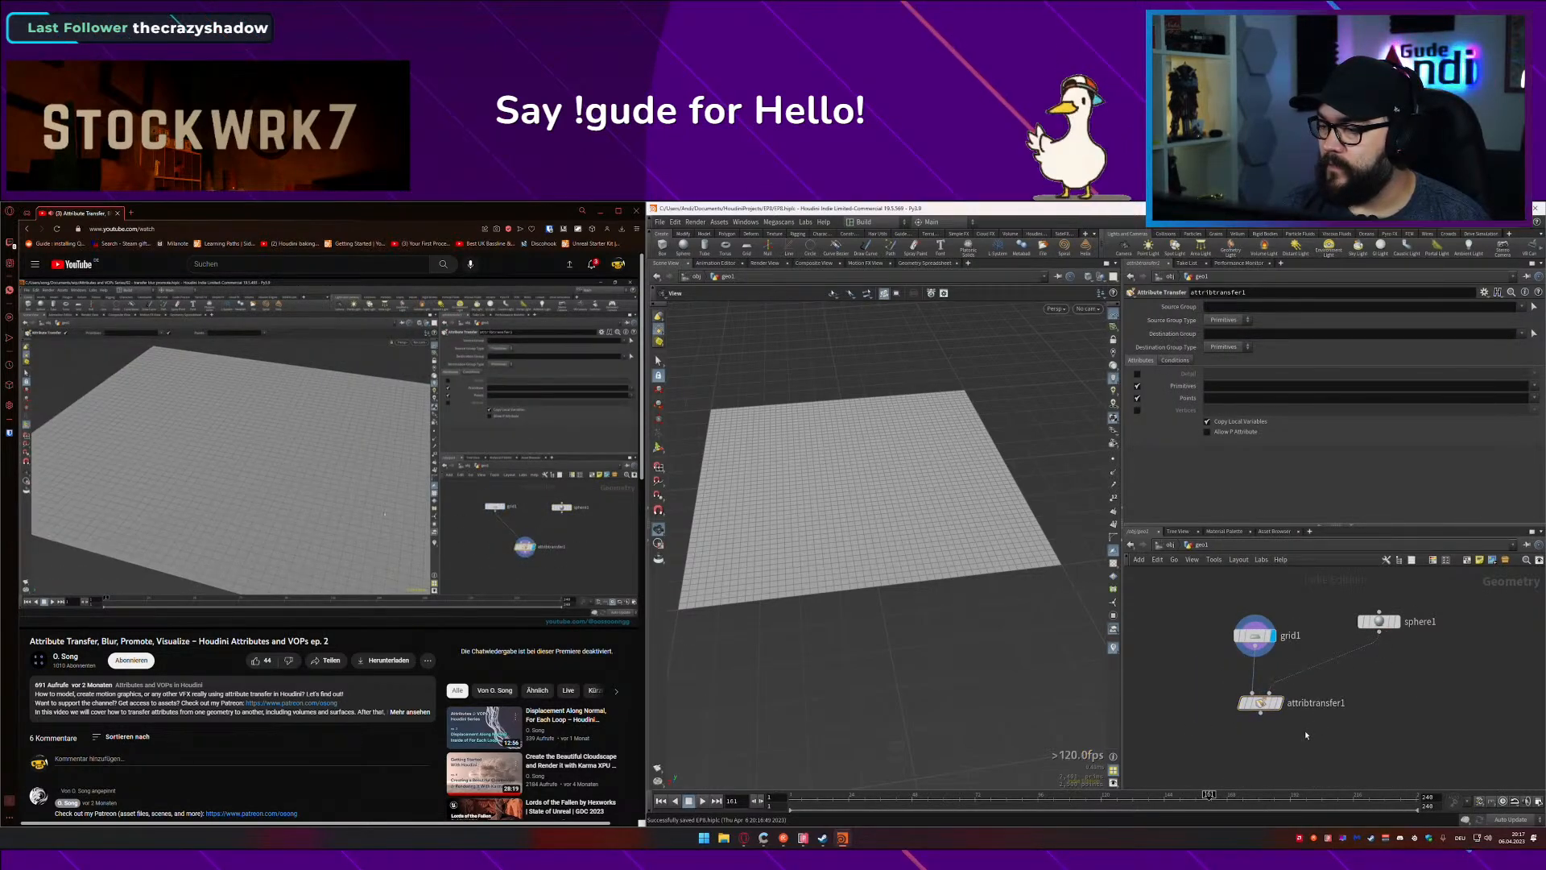
pyautogui.moveTo(1305, 730); pyautogui.dragTo(1321, 711, button='middle')
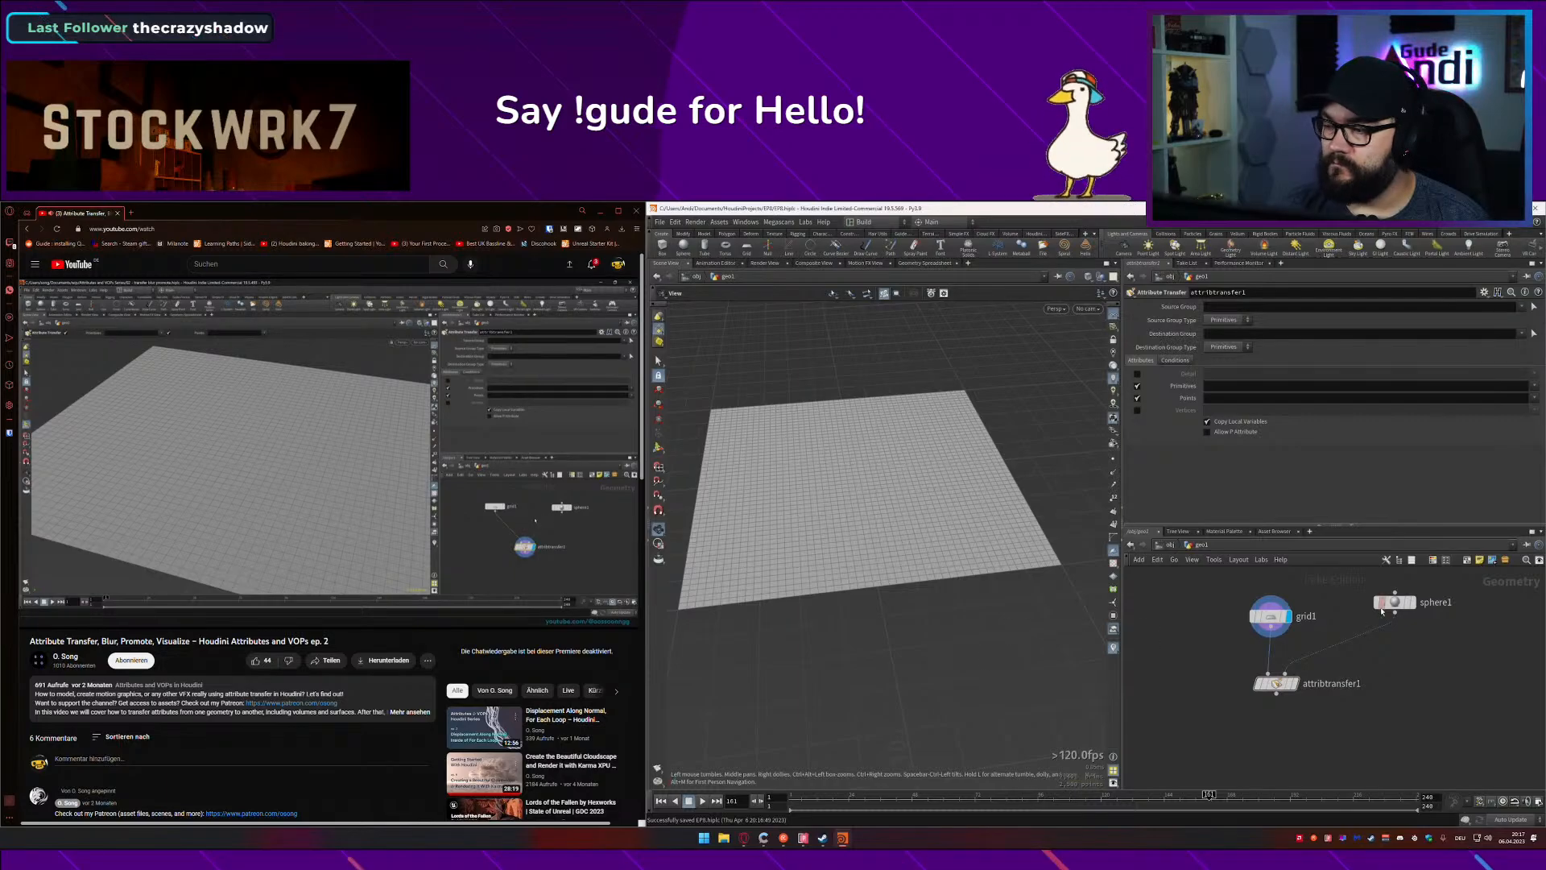
# Step: Set the display flag on the sphere and the template flag on the grid to view both together
pyautogui.click(1411, 603)
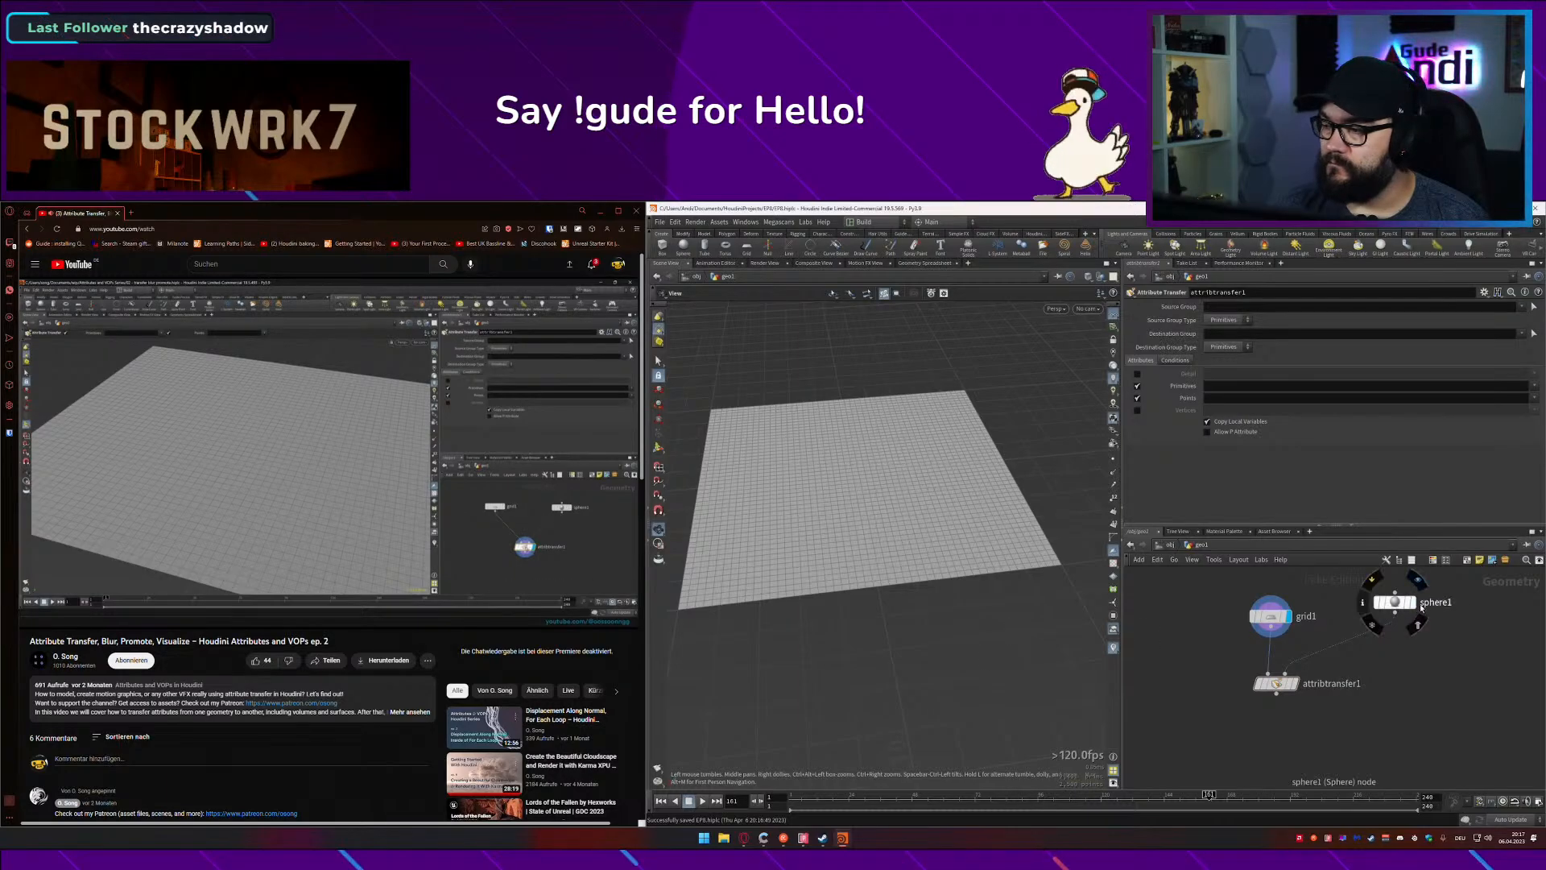
pyautogui.click(1286, 617)
pyautogui.moveTo(915, 615); pyautogui.dragTo(958, 613)
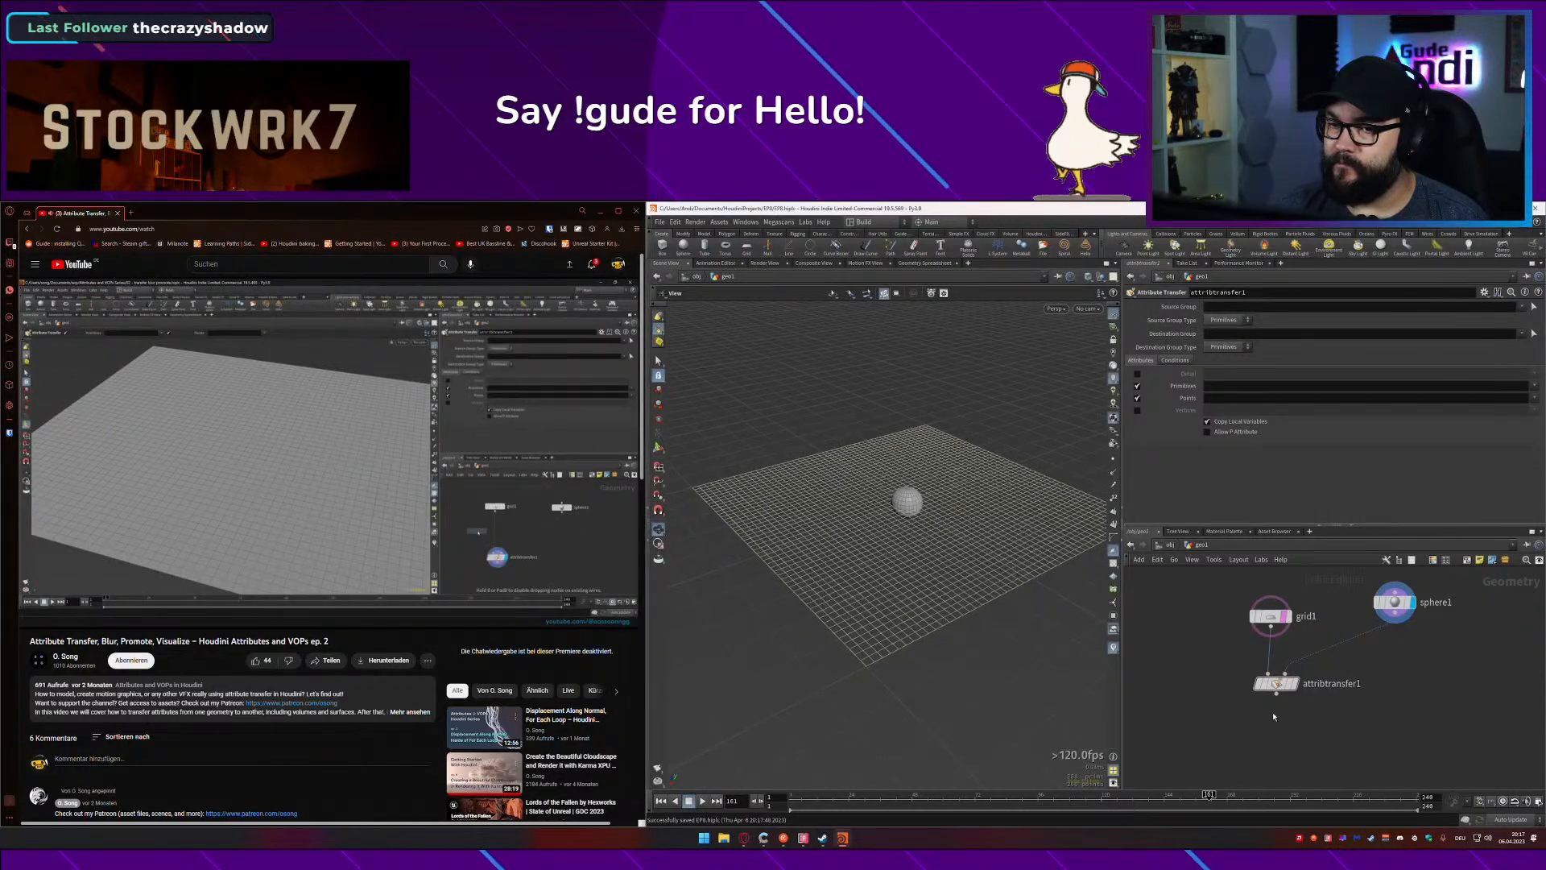
# Step: Move the Attribute Transfer node down and insert a Color node between it and the grid
pyautogui.press('Tab')
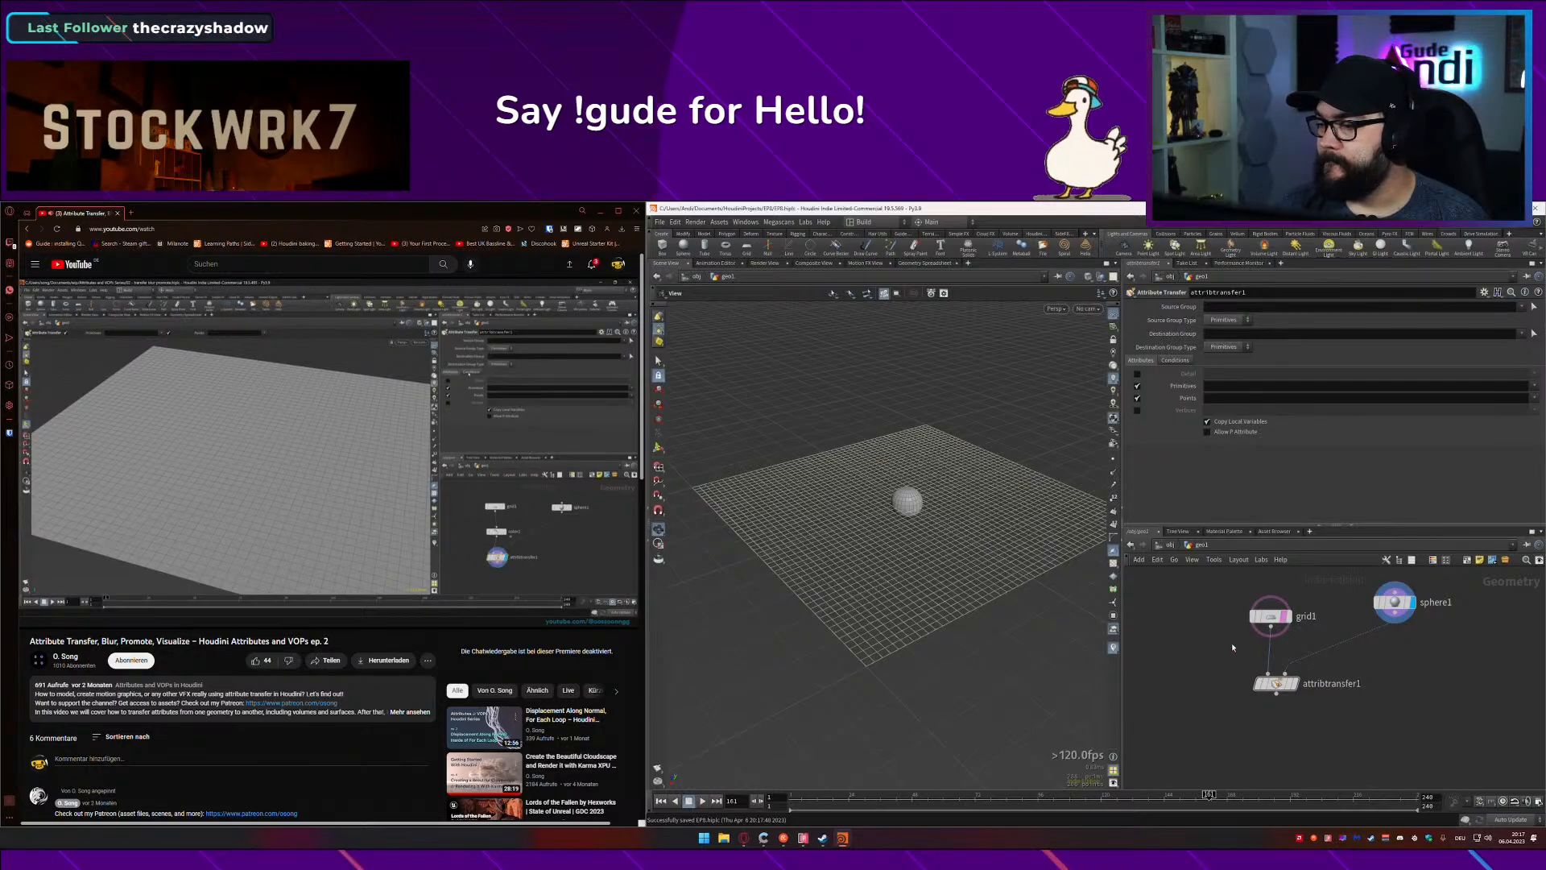
pyautogui.moveTo(1289, 689); pyautogui.dragTo(1307, 748)
pyautogui.press('Tab')
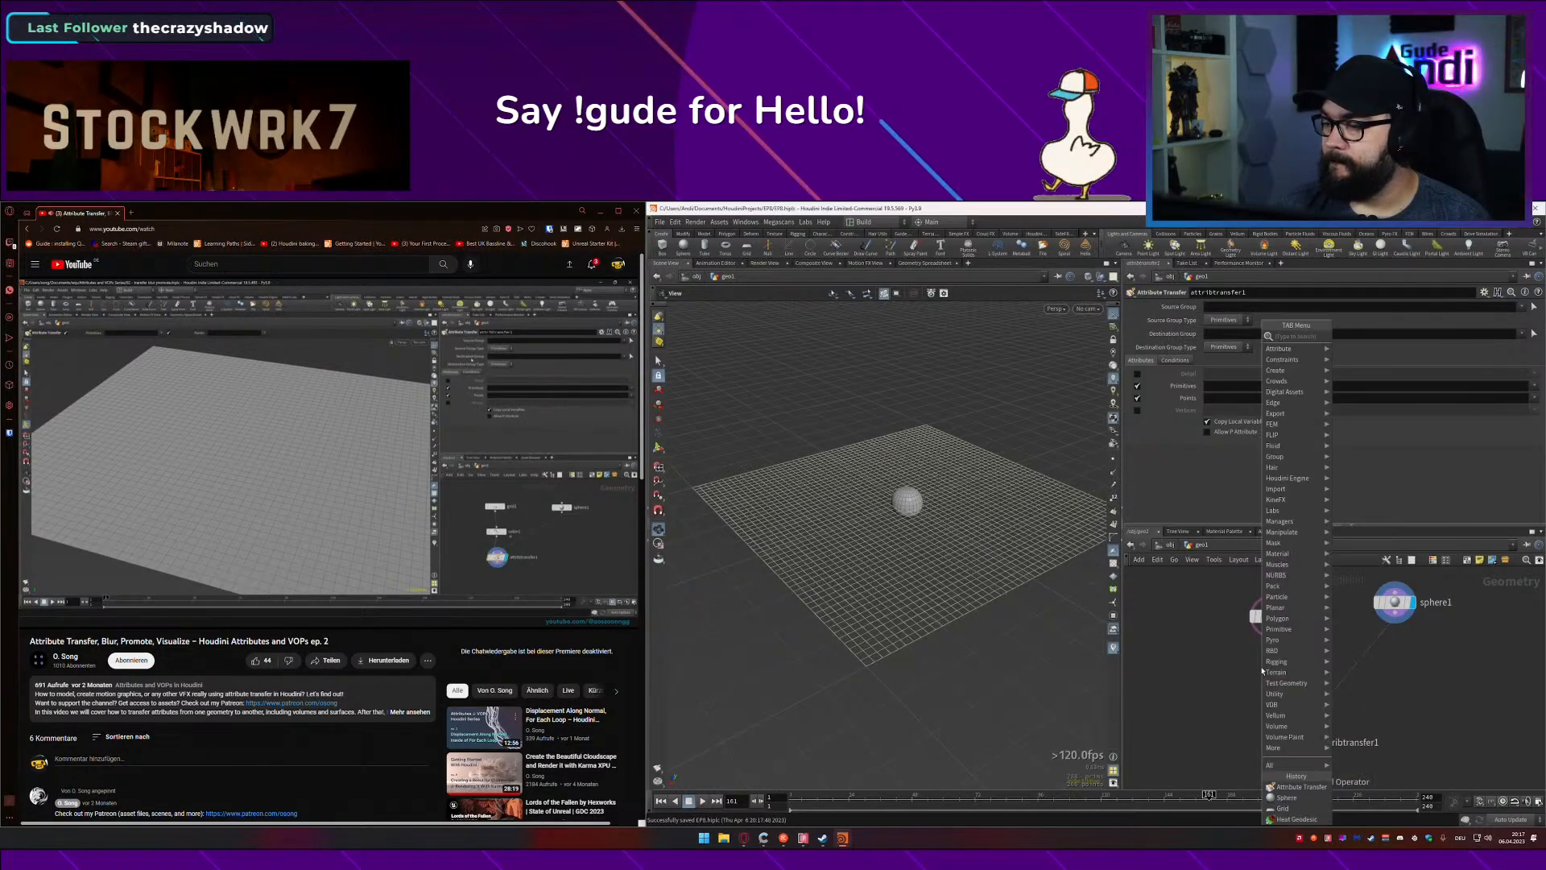
pyautogui.write('color')
pyautogui.press('Return')
pyautogui.click(1261, 667)
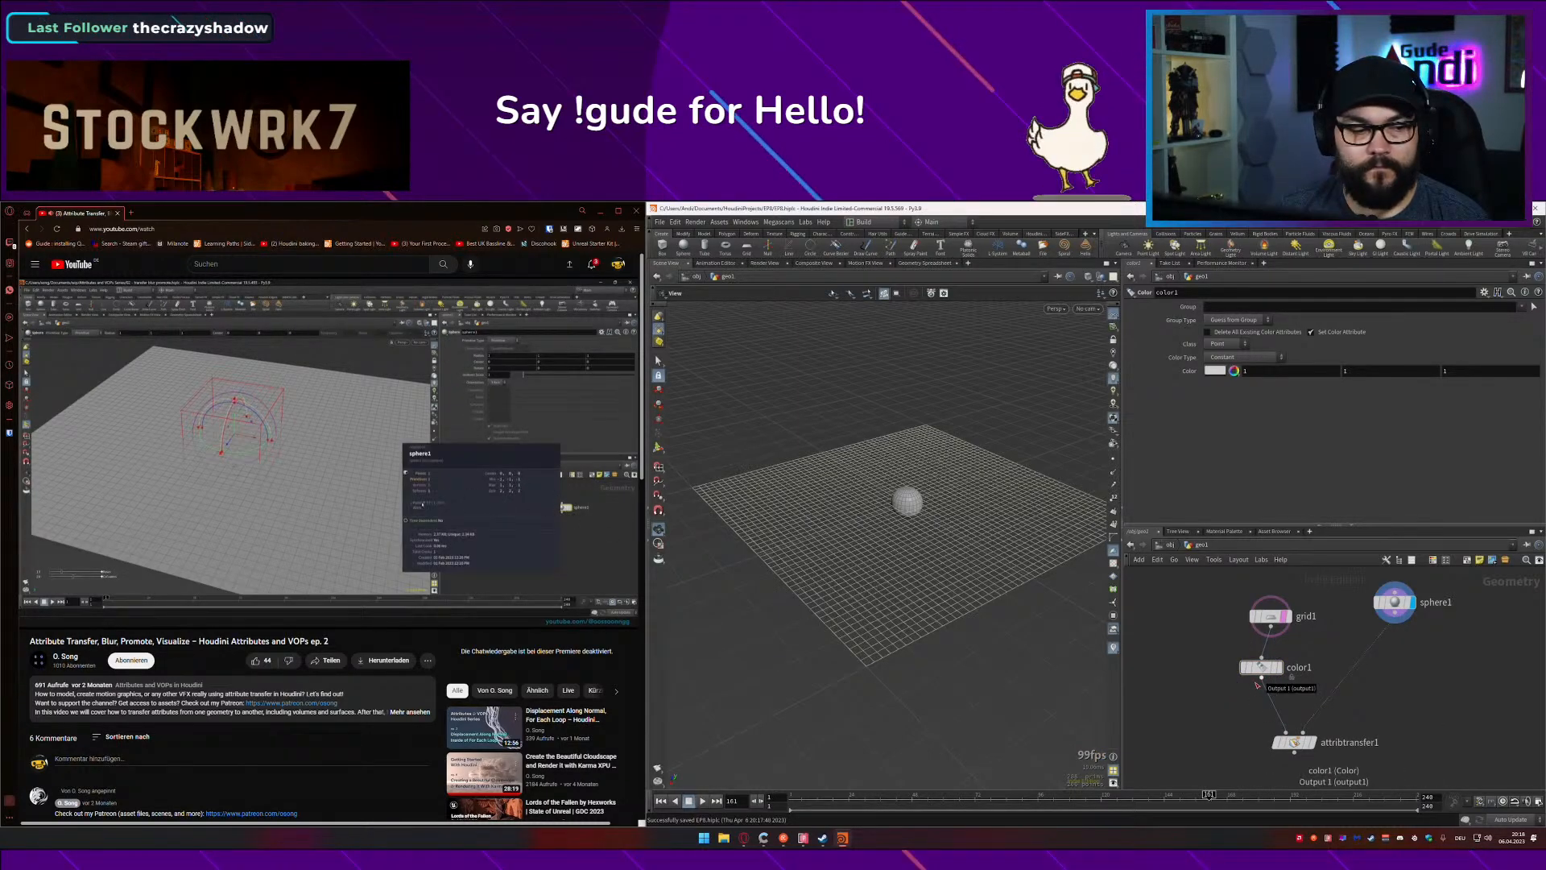
# Step: Play the tutorial video through the sphere settings section, pausing it where needed
pyautogui.click(381, 497)
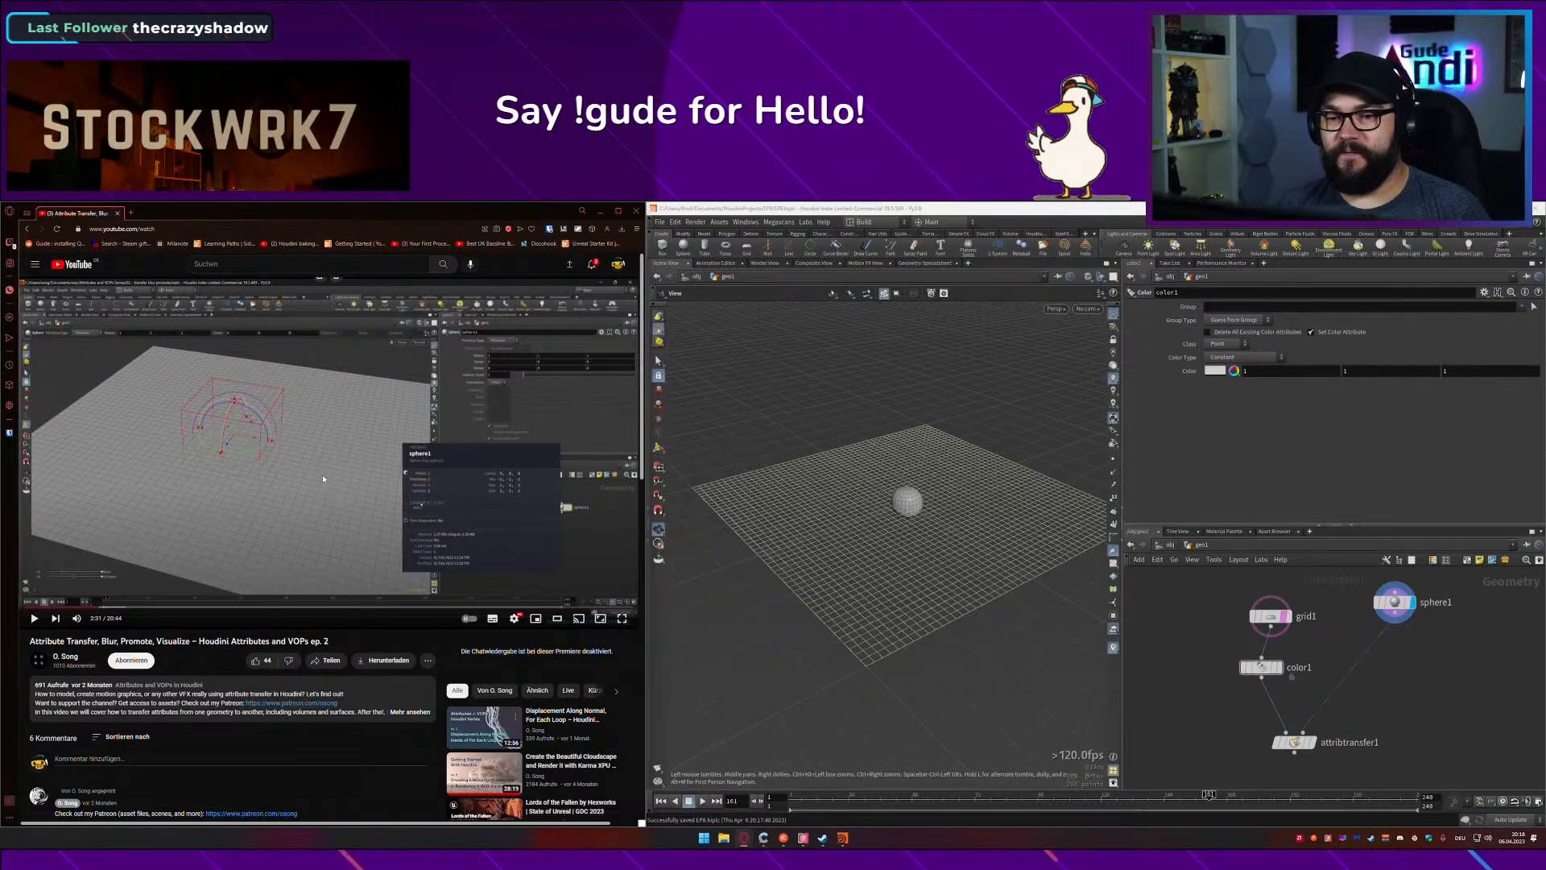
pyautogui.click(240, 468)
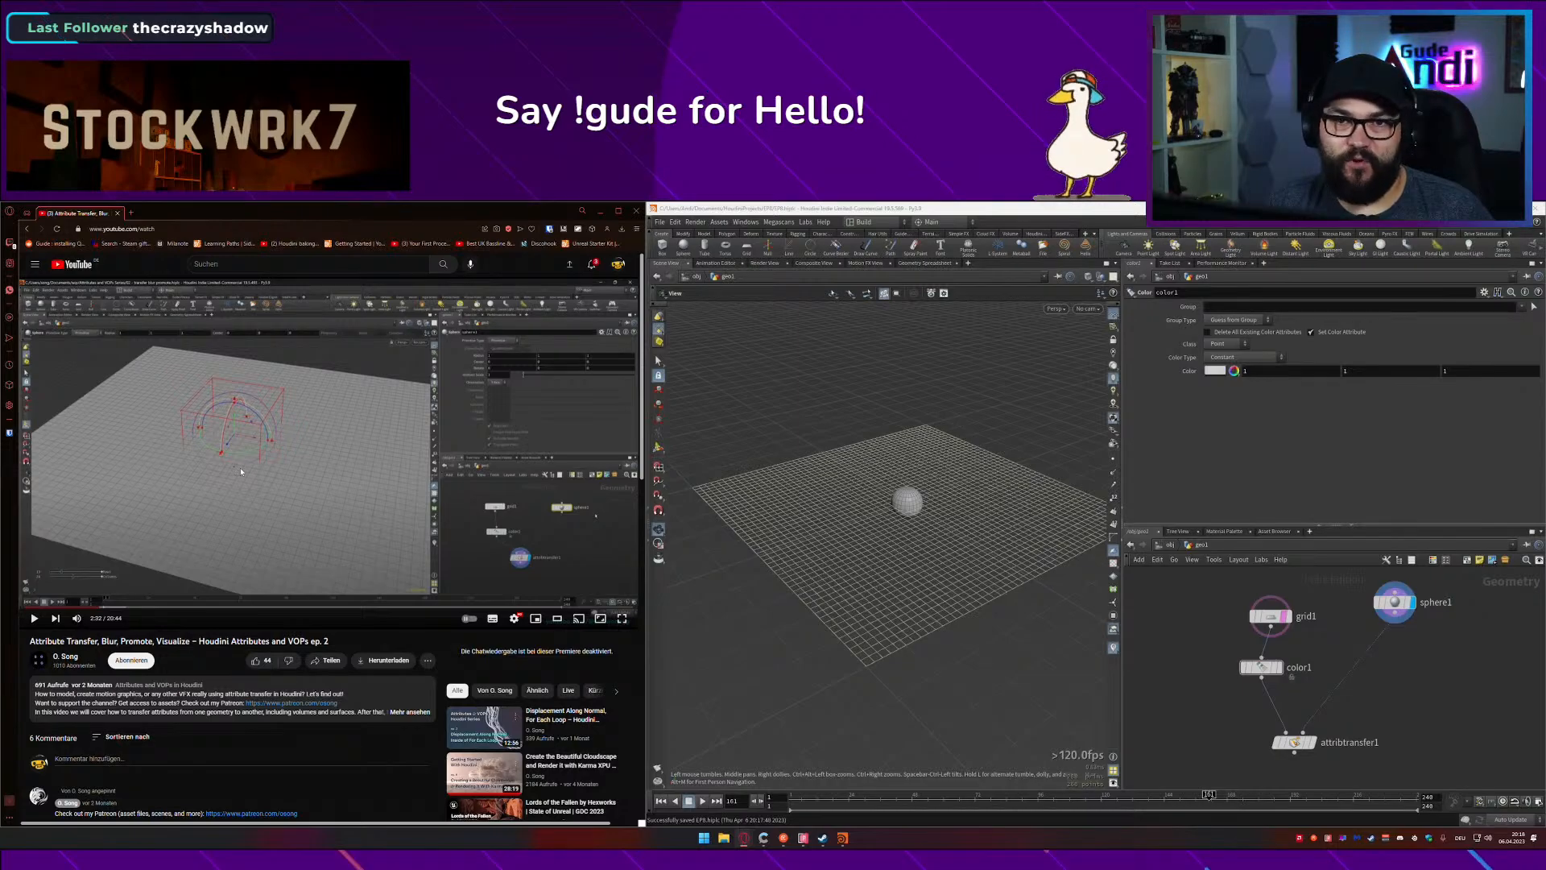
pyautogui.click(240, 467)
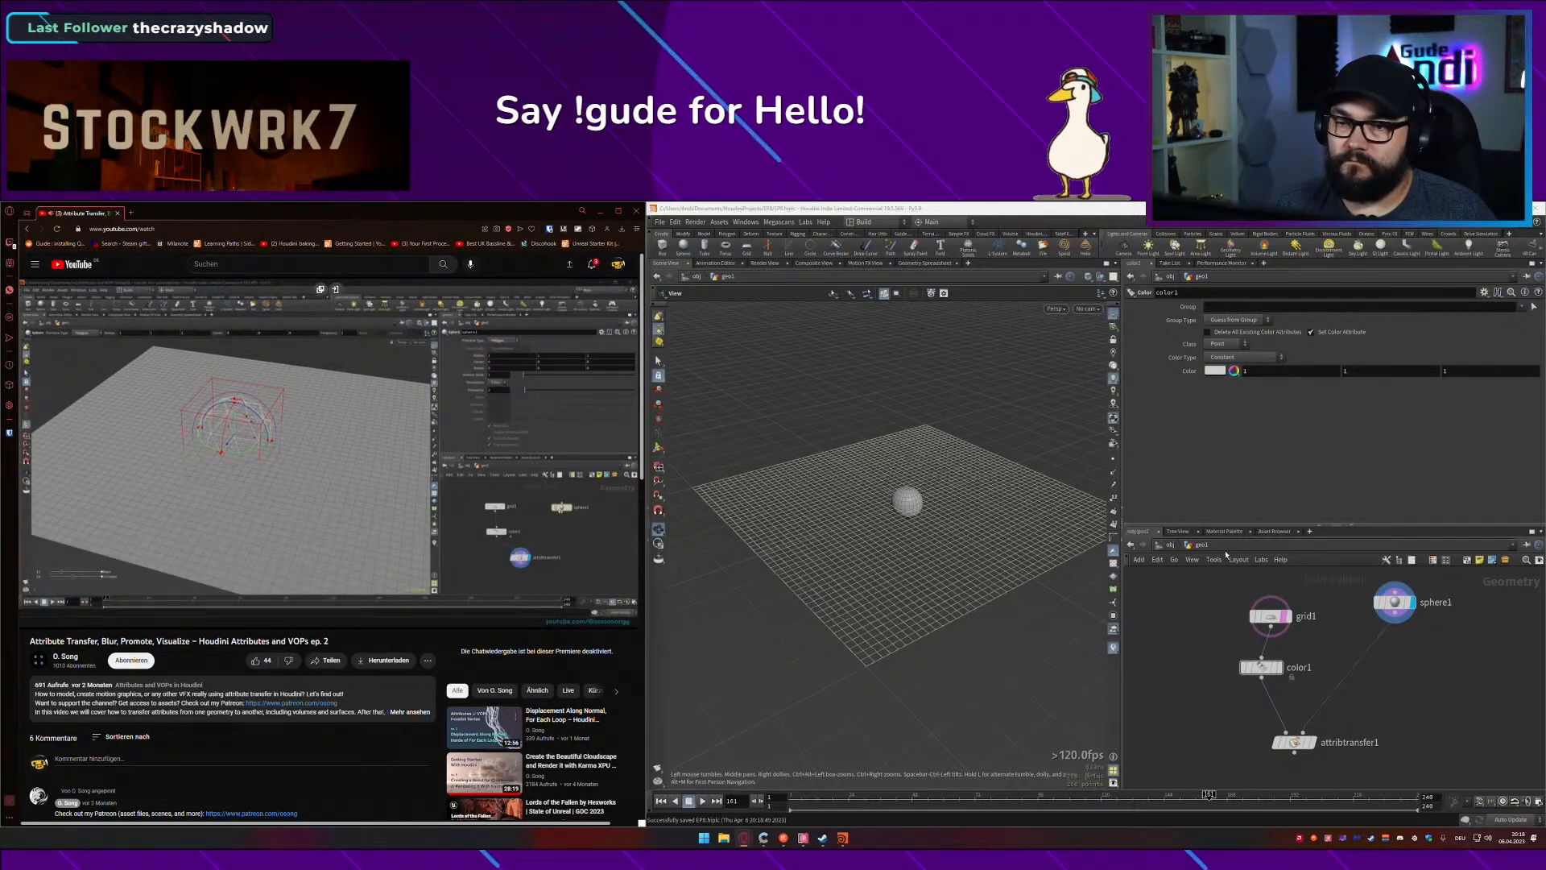
# Step: Try the Polygon primitive type on the sphere and return it to Polygon Mesh
pyautogui.click(1394, 603)
pyautogui.click(1230, 307)
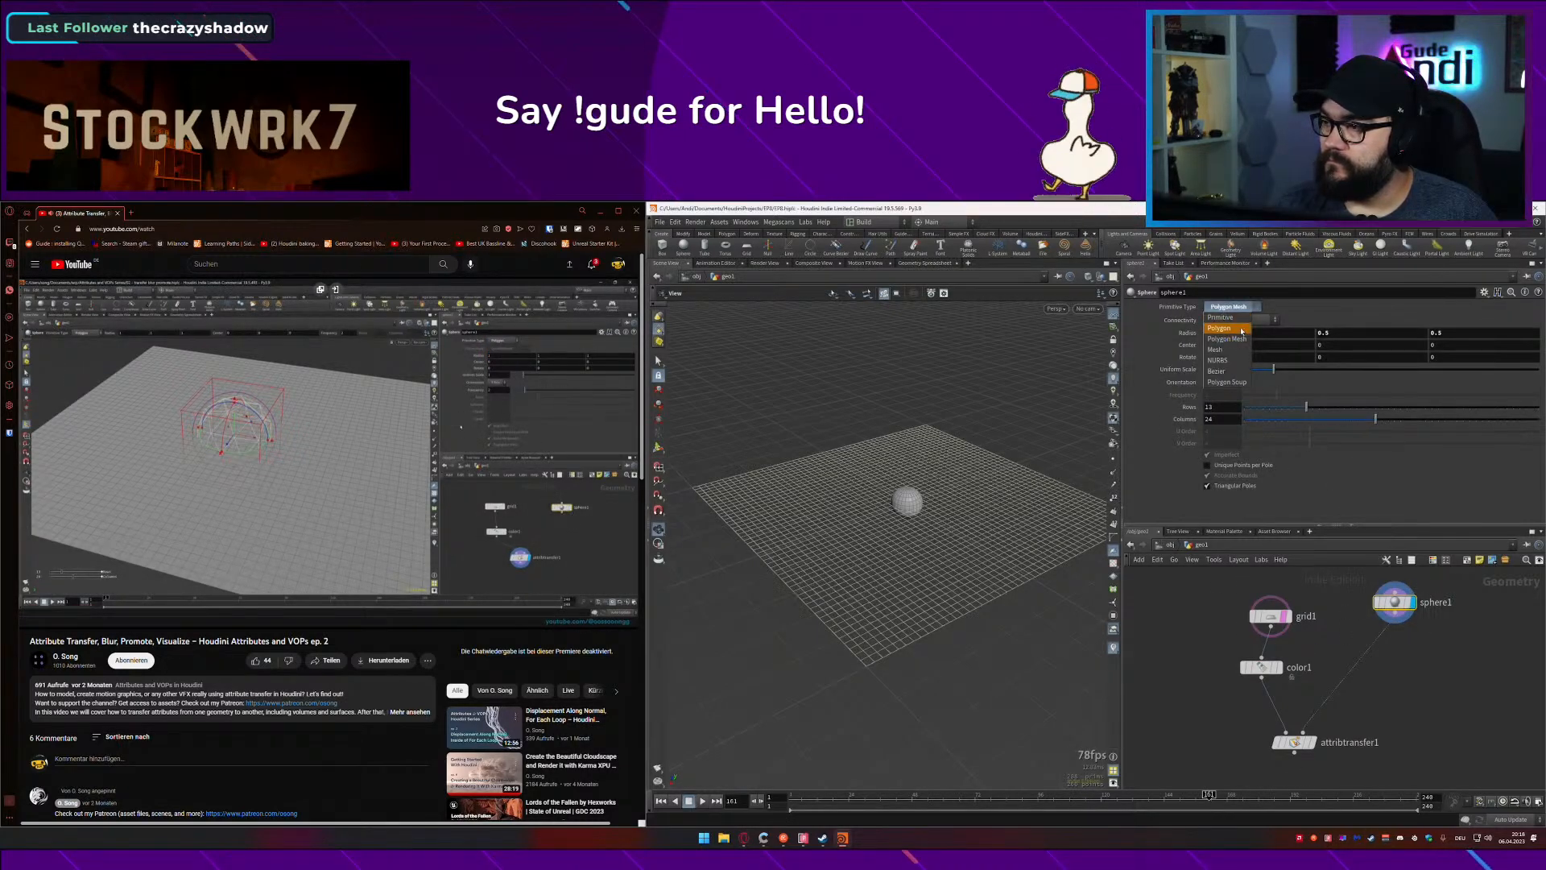
pyautogui.click(1241, 330)
pyautogui.click(1230, 307)
pyautogui.click(1227, 339)
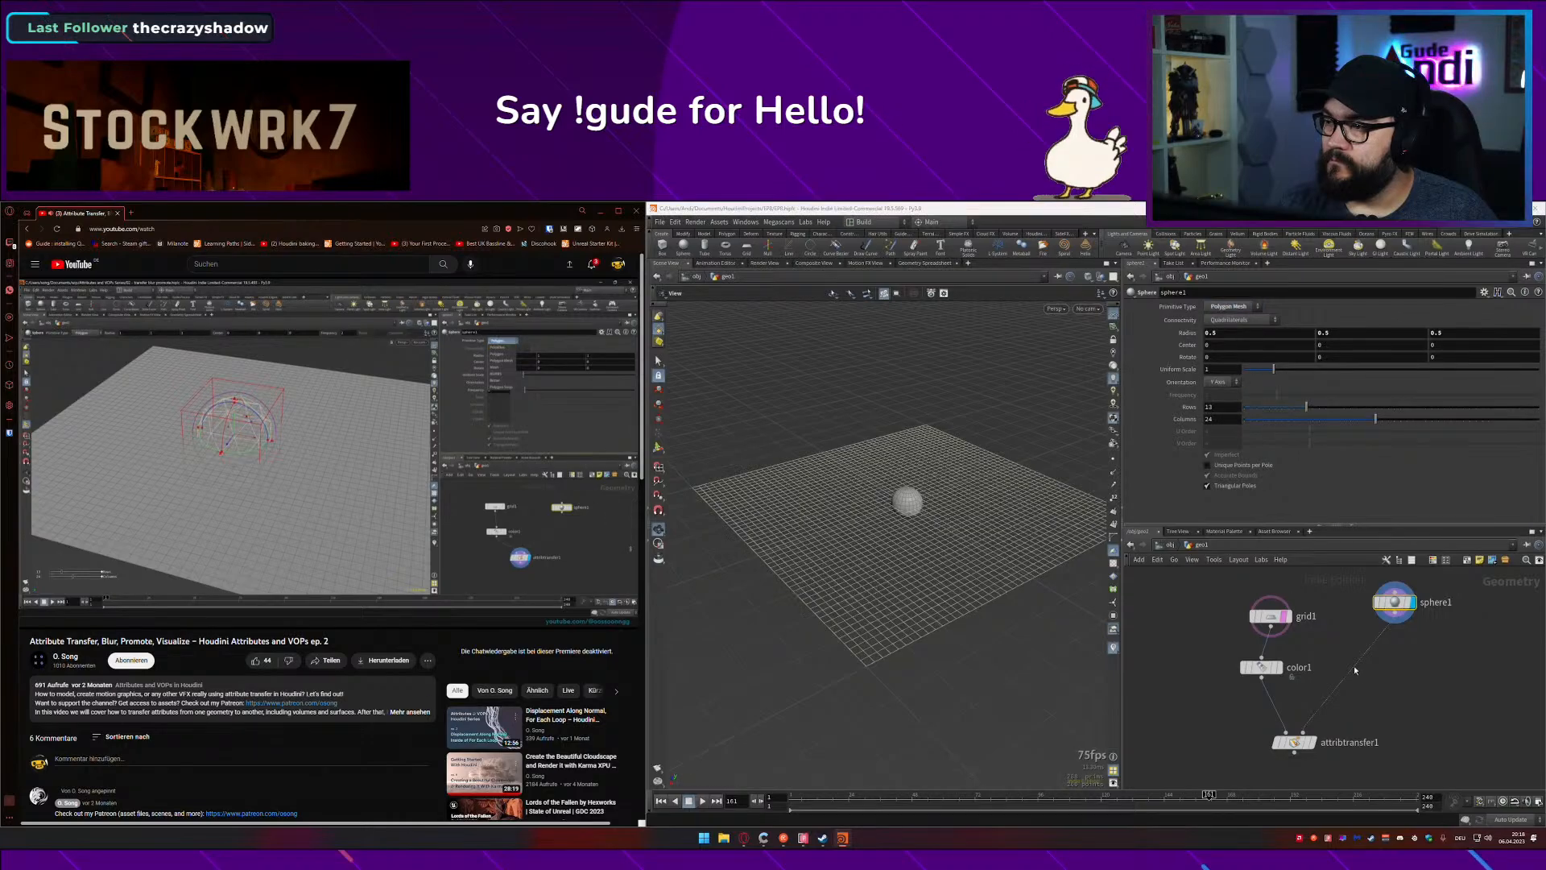
# Step: Add a Color node below the sphere and wire it into the second input of the Attribute Transfer node
pyautogui.moveTo(1342, 709); pyautogui.dragTo(1340, 689, button='middle')
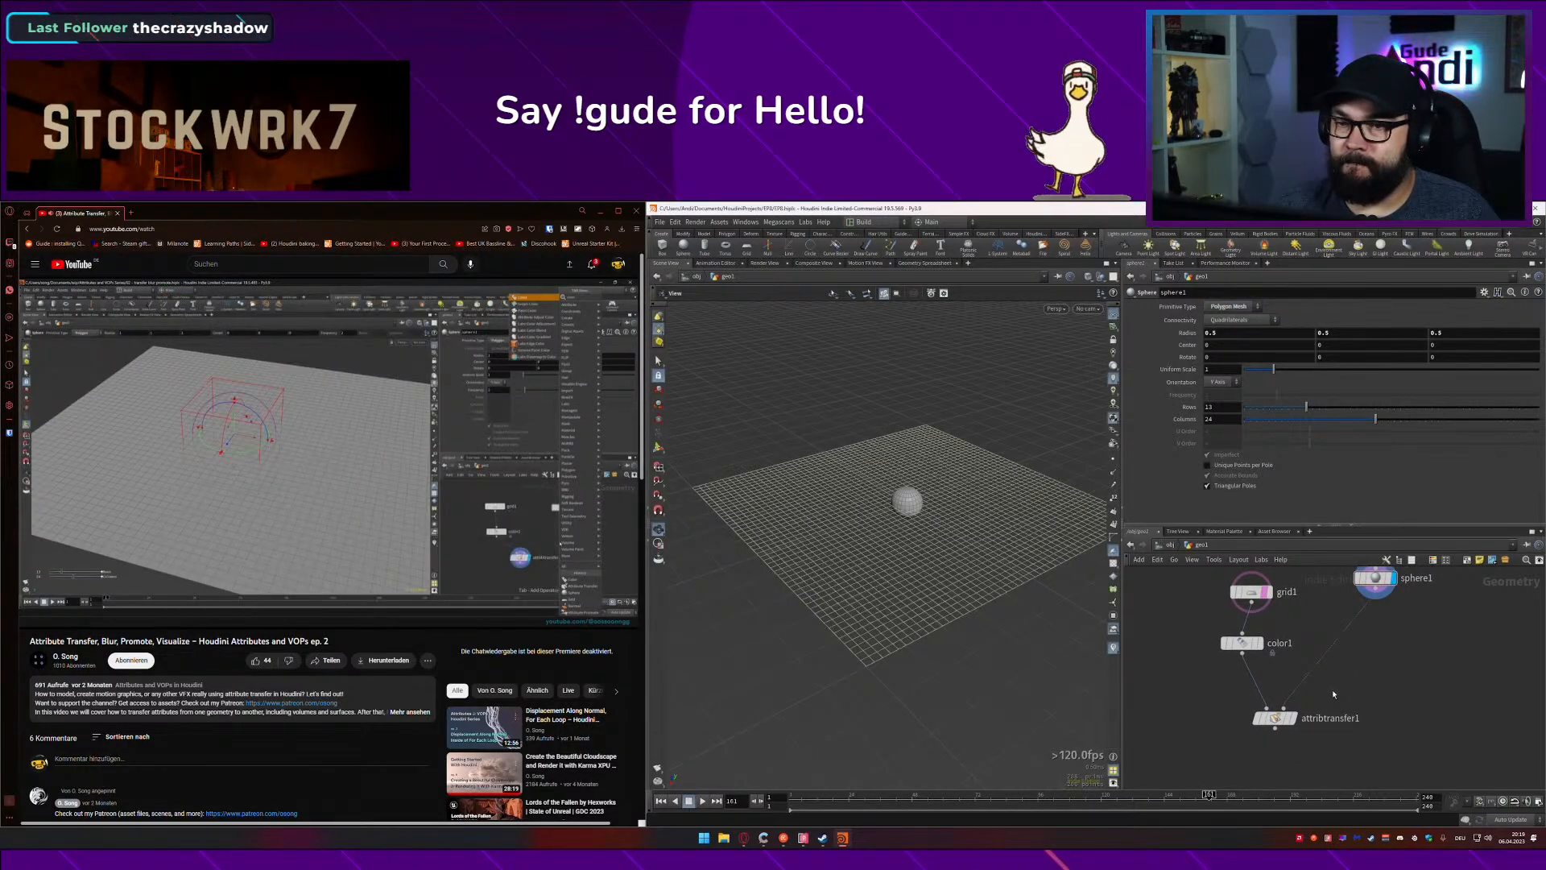
pyautogui.press('Tab')
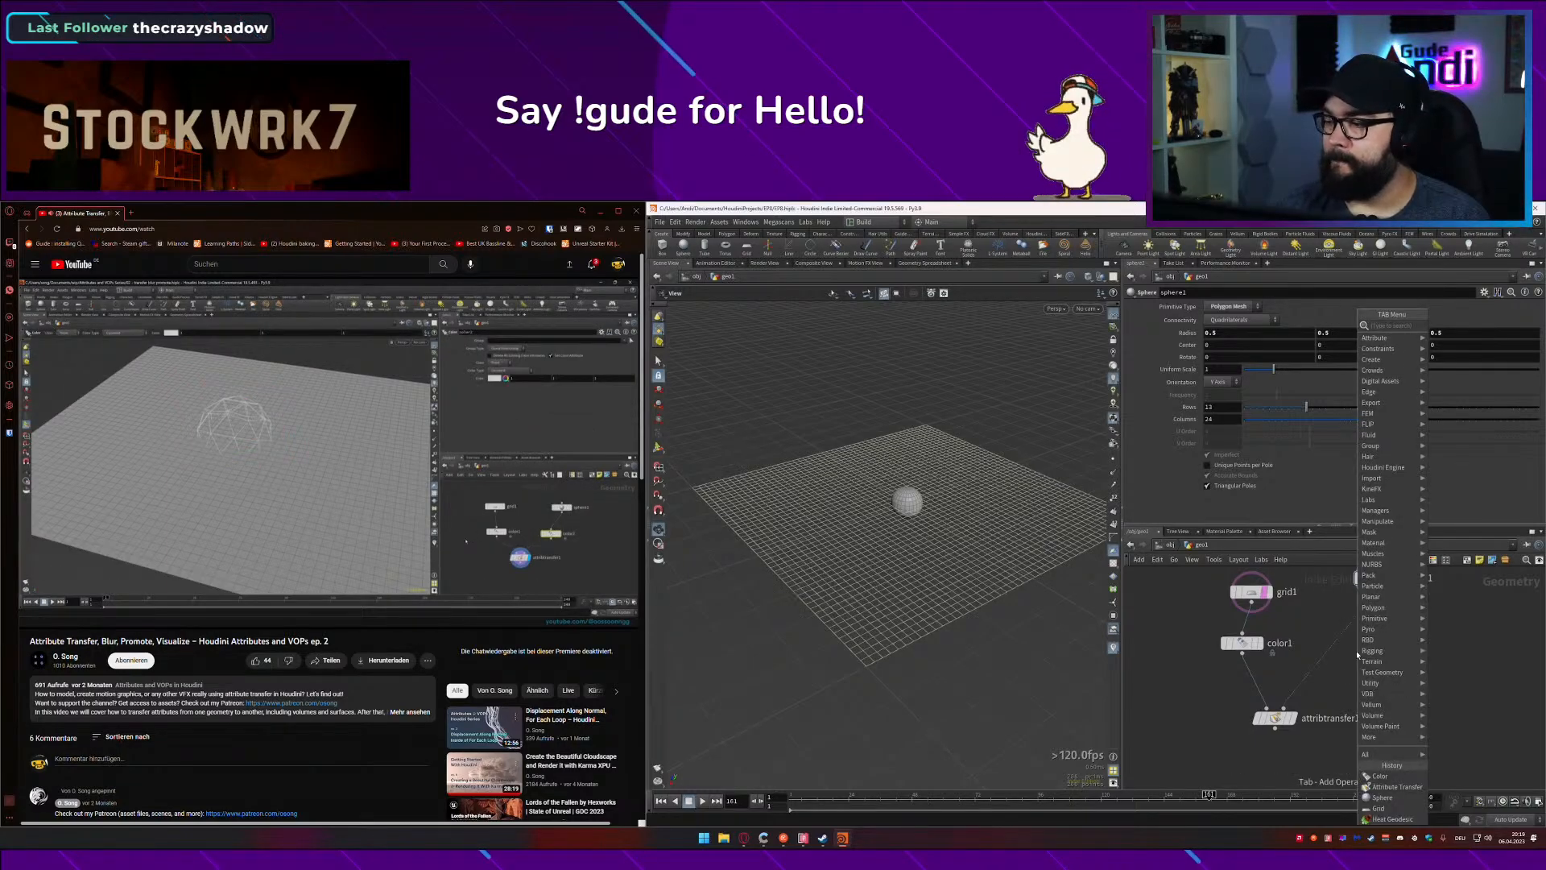
pyautogui.write('color')
pyautogui.press('Return')
pyautogui.click(1356, 652)
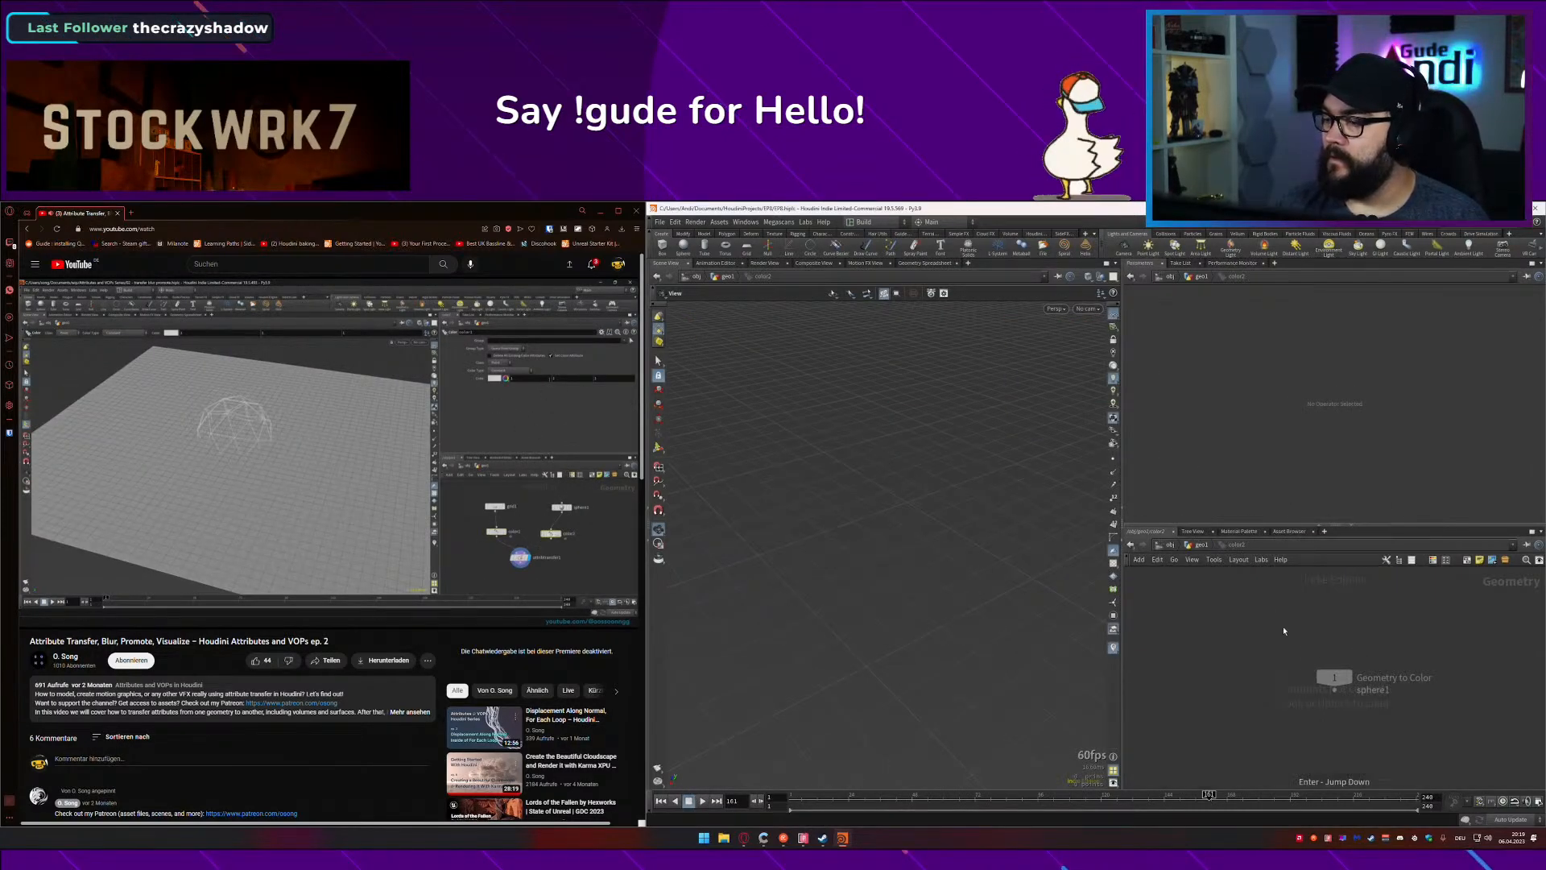
pyautogui.moveTo(1357, 662); pyautogui.dragTo(1284, 709)
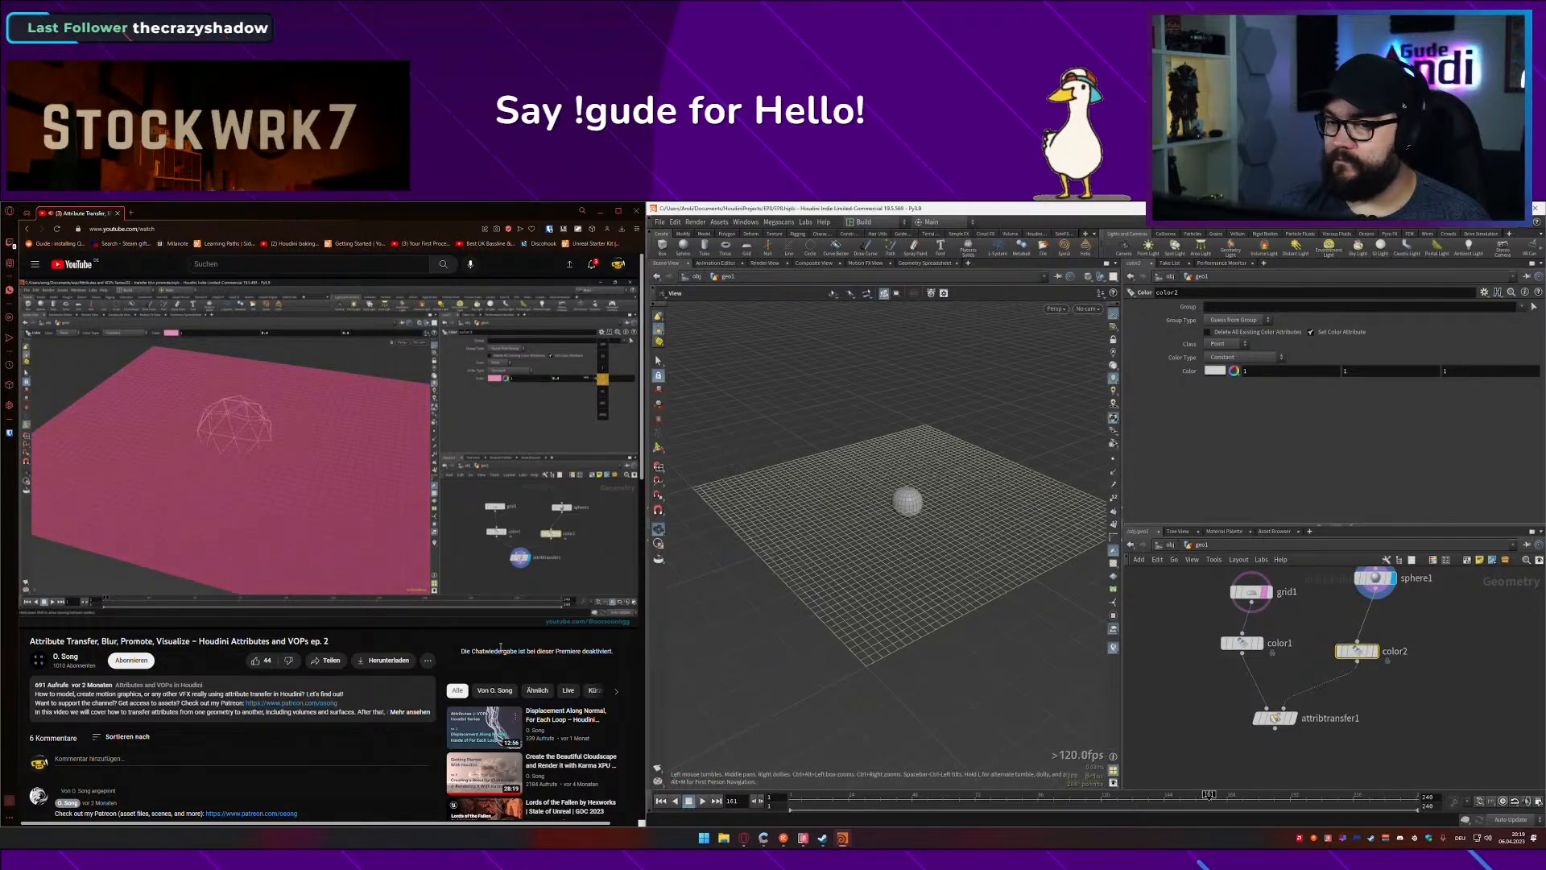
# Step: Pause the tutorial and set the sphere's Color node to a light red of 1, 0.208, 0.208
pyautogui.click(416, 456)
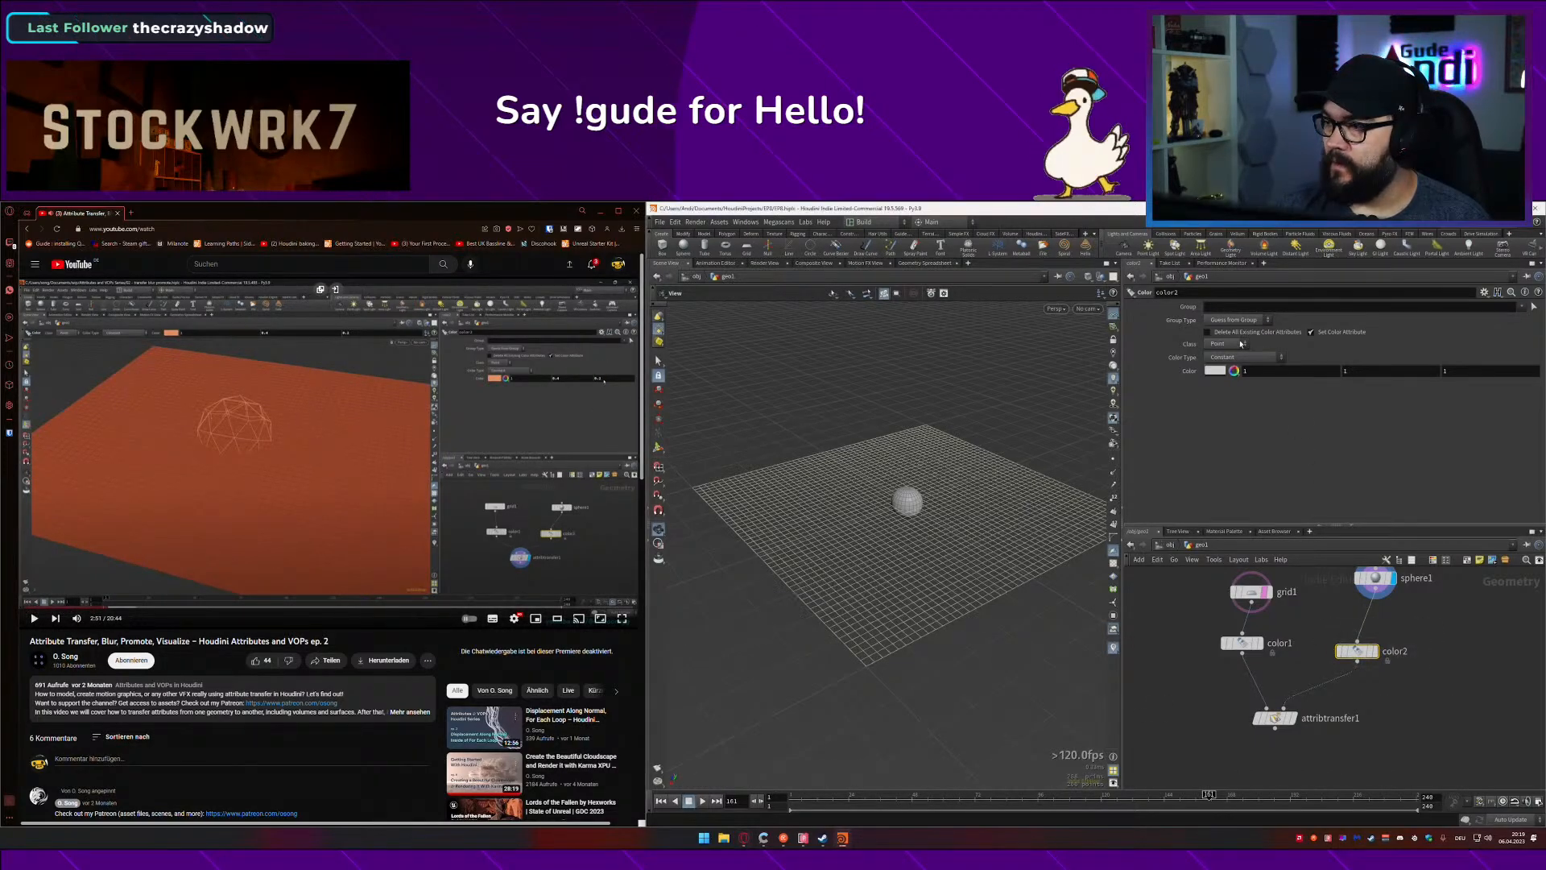
pyautogui.click(1215, 370)
pyautogui.click(1333, 426)
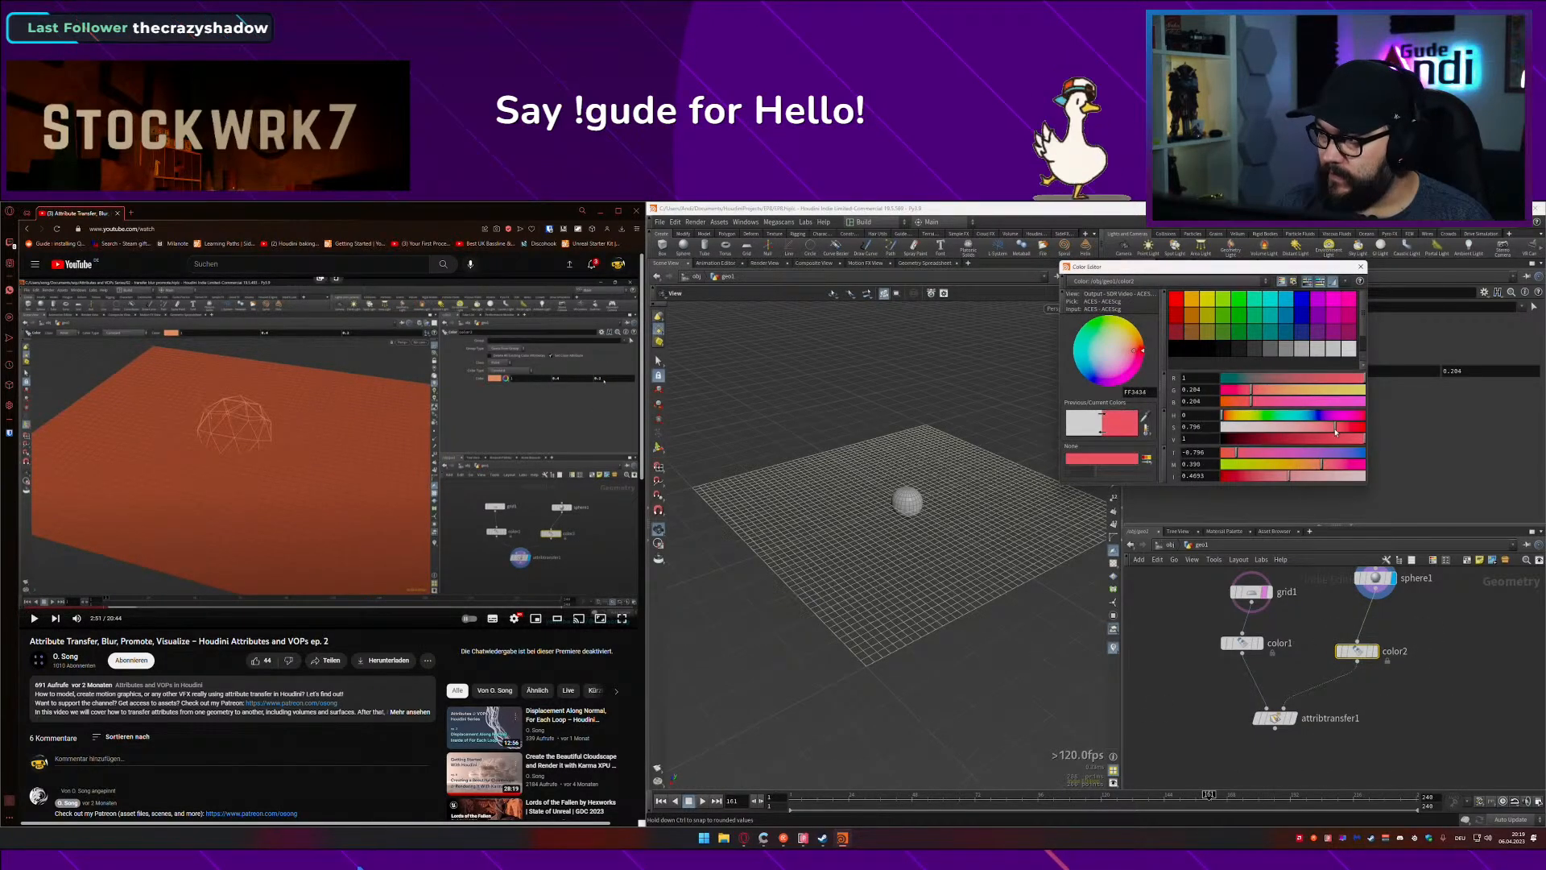
# Step: Display the Attribute Transfer result without the grid template and toggle the wire-over-shaded view
pyautogui.click(1293, 717)
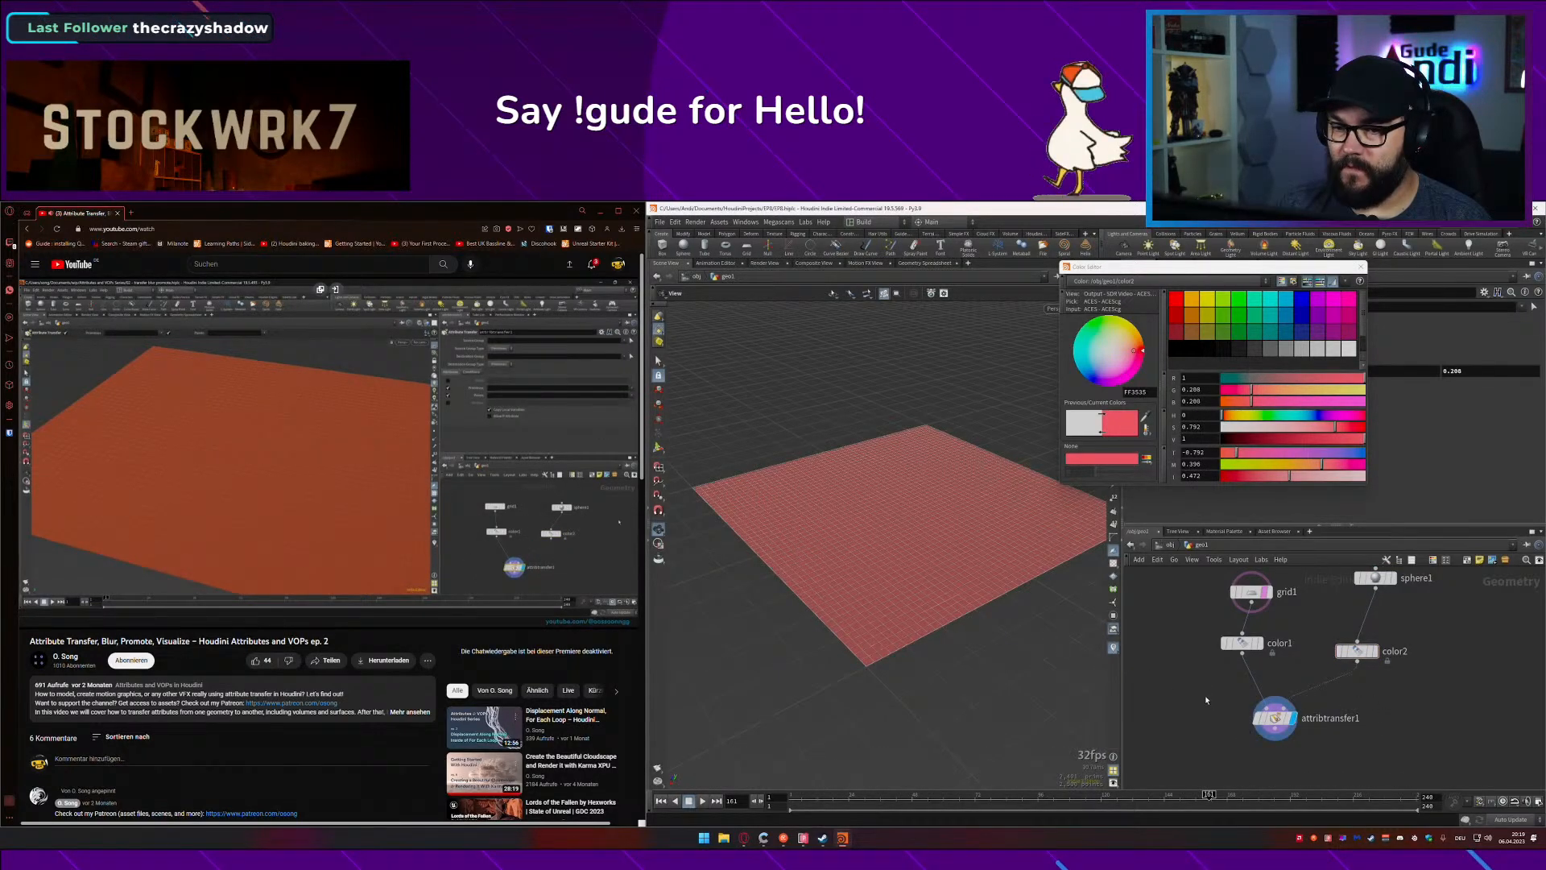
pyautogui.moveTo(870, 559); pyautogui.dragTo(913, 578)
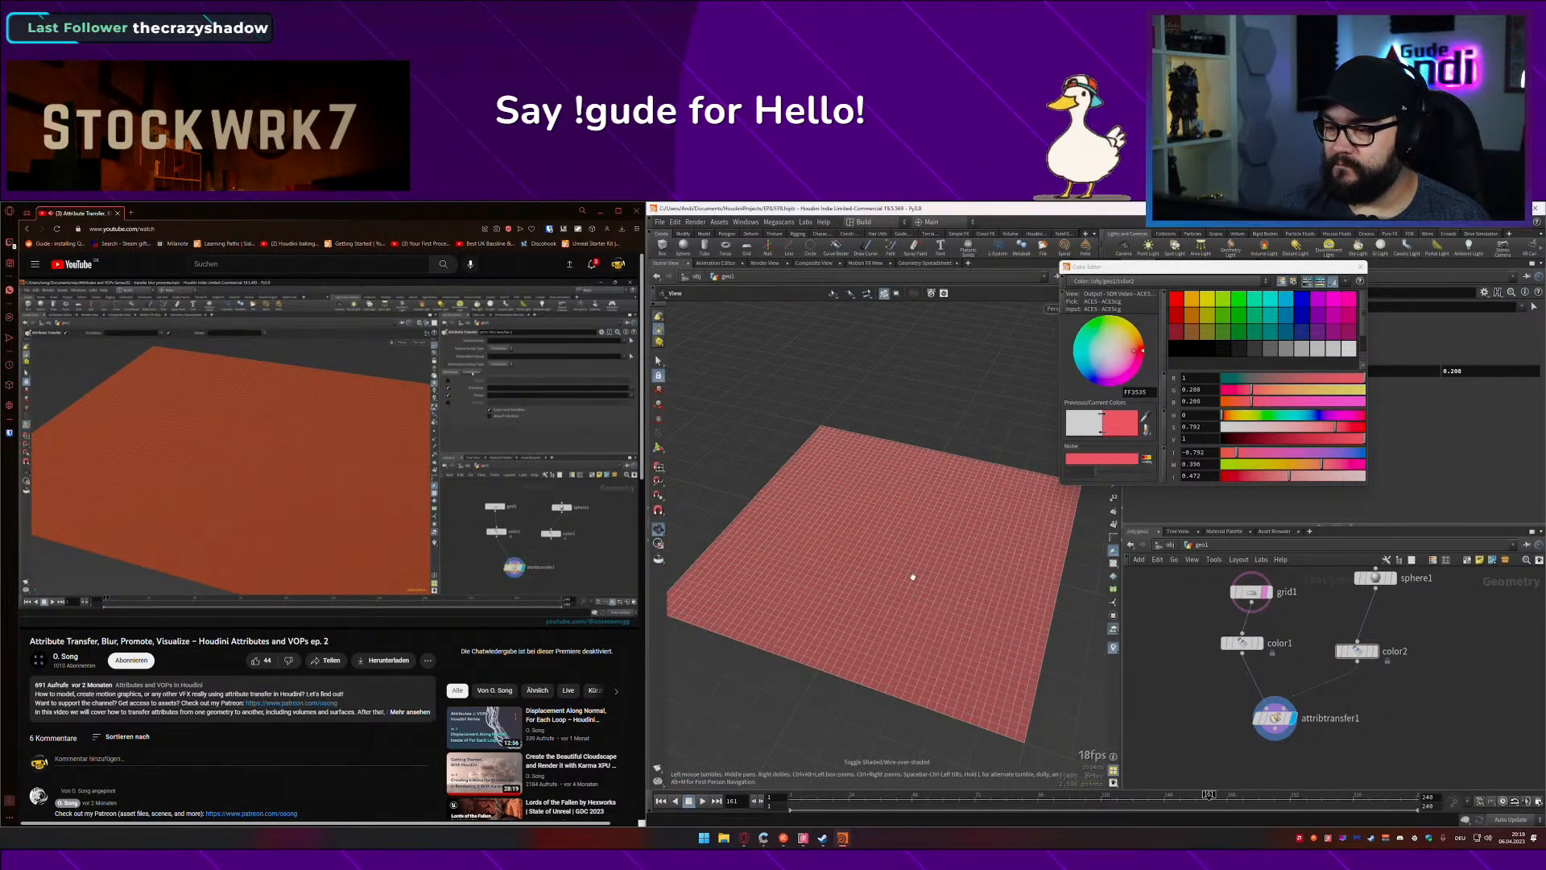
pyautogui.hotkey('shift', 'w')
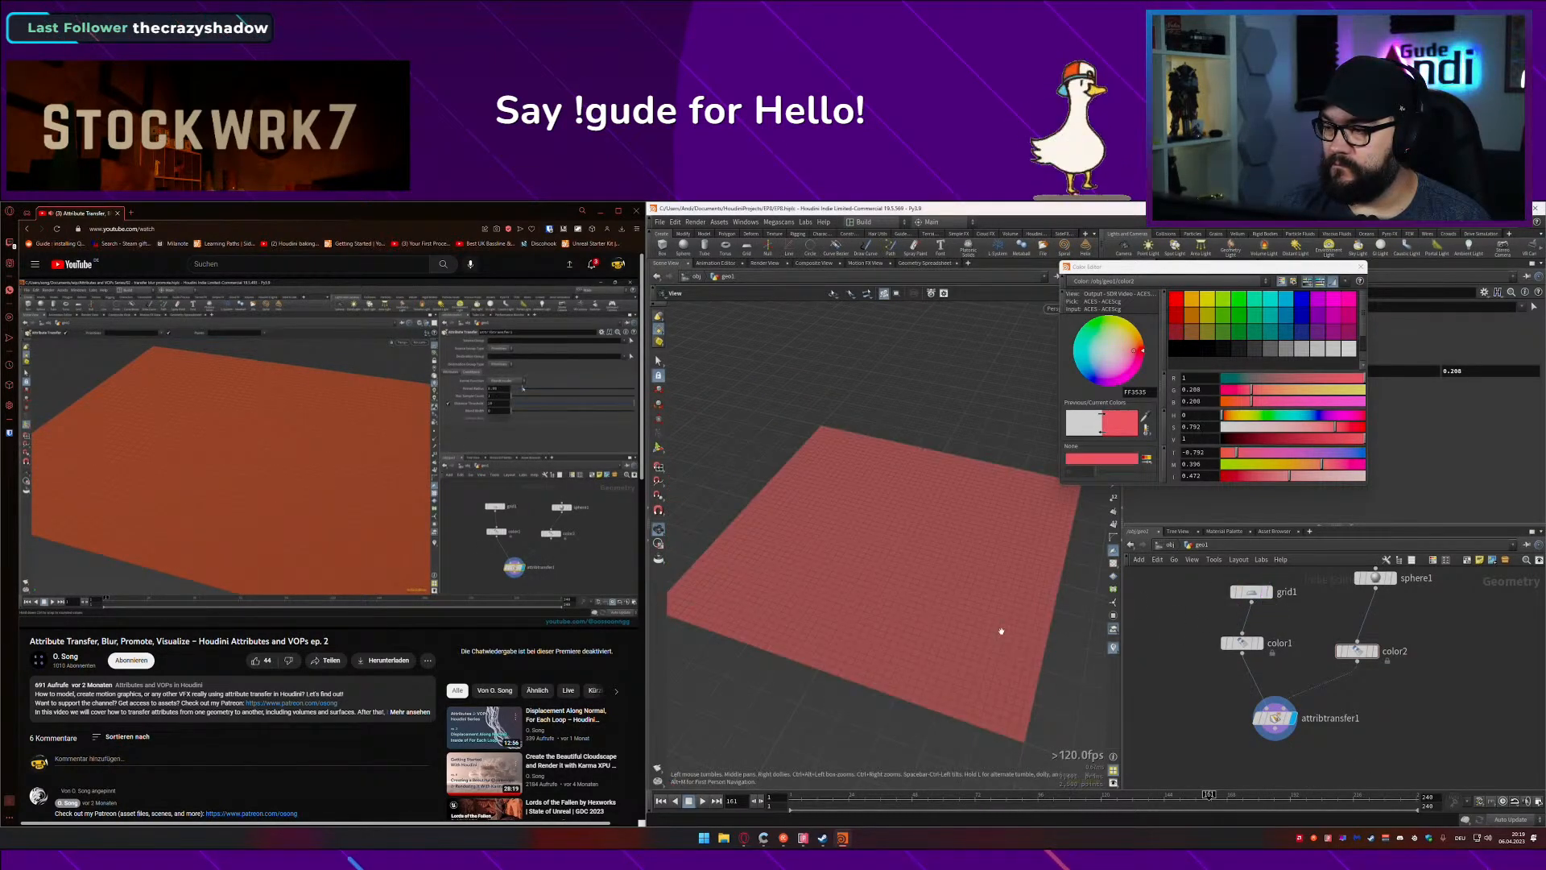
pyautogui.moveTo(1001, 631); pyautogui.dragTo(968, 636)
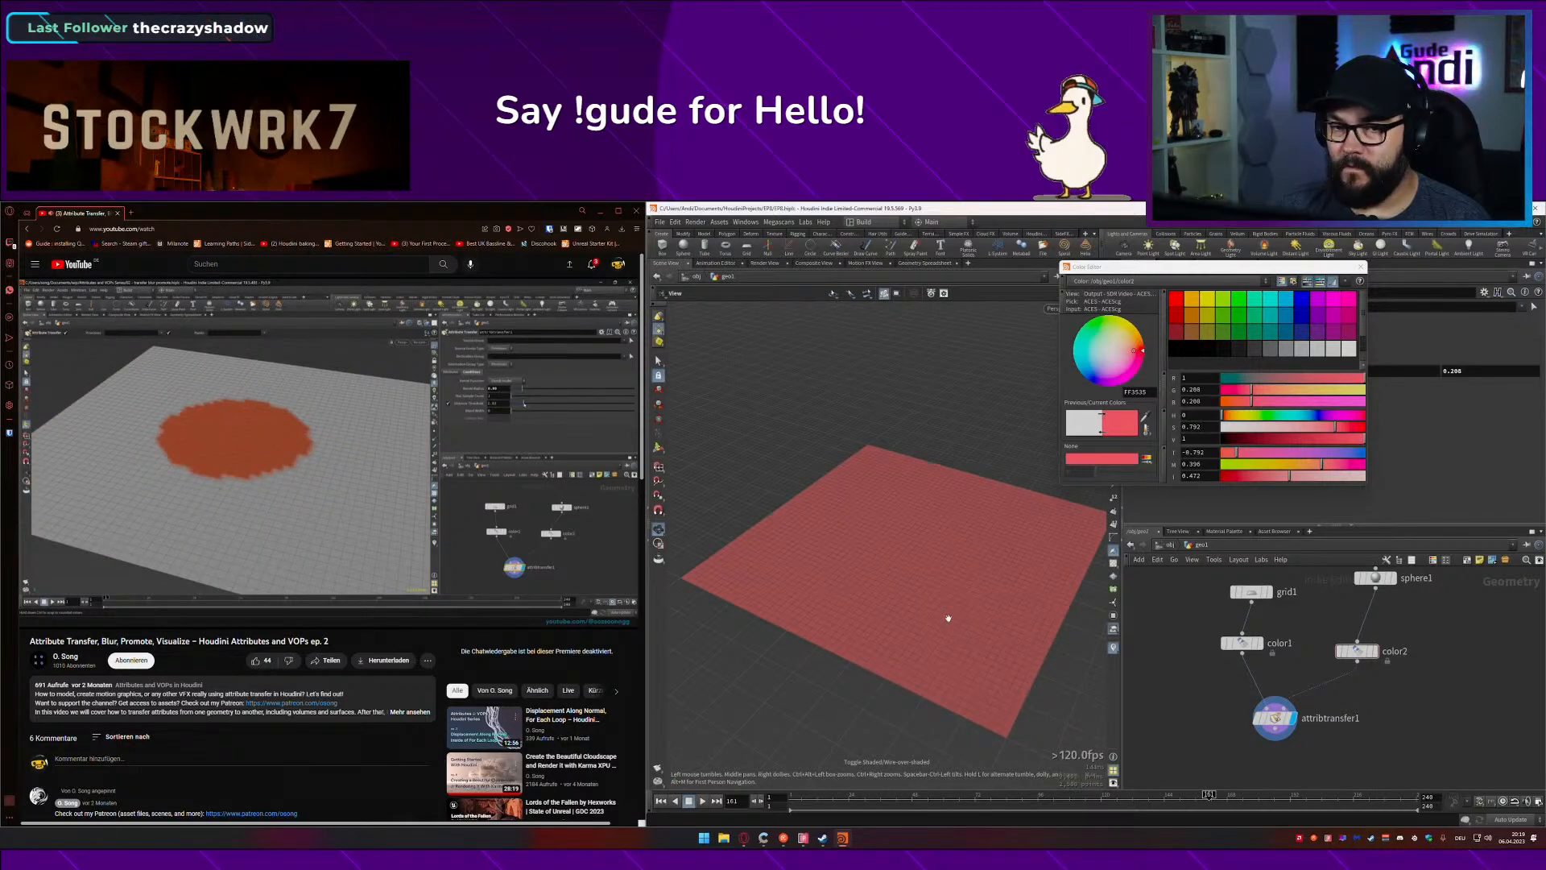
# Step: Close the color editor, reduce the Attribute Transfer's Distance Threshold to 2.02, and save the scene
pyautogui.click(368, 501)
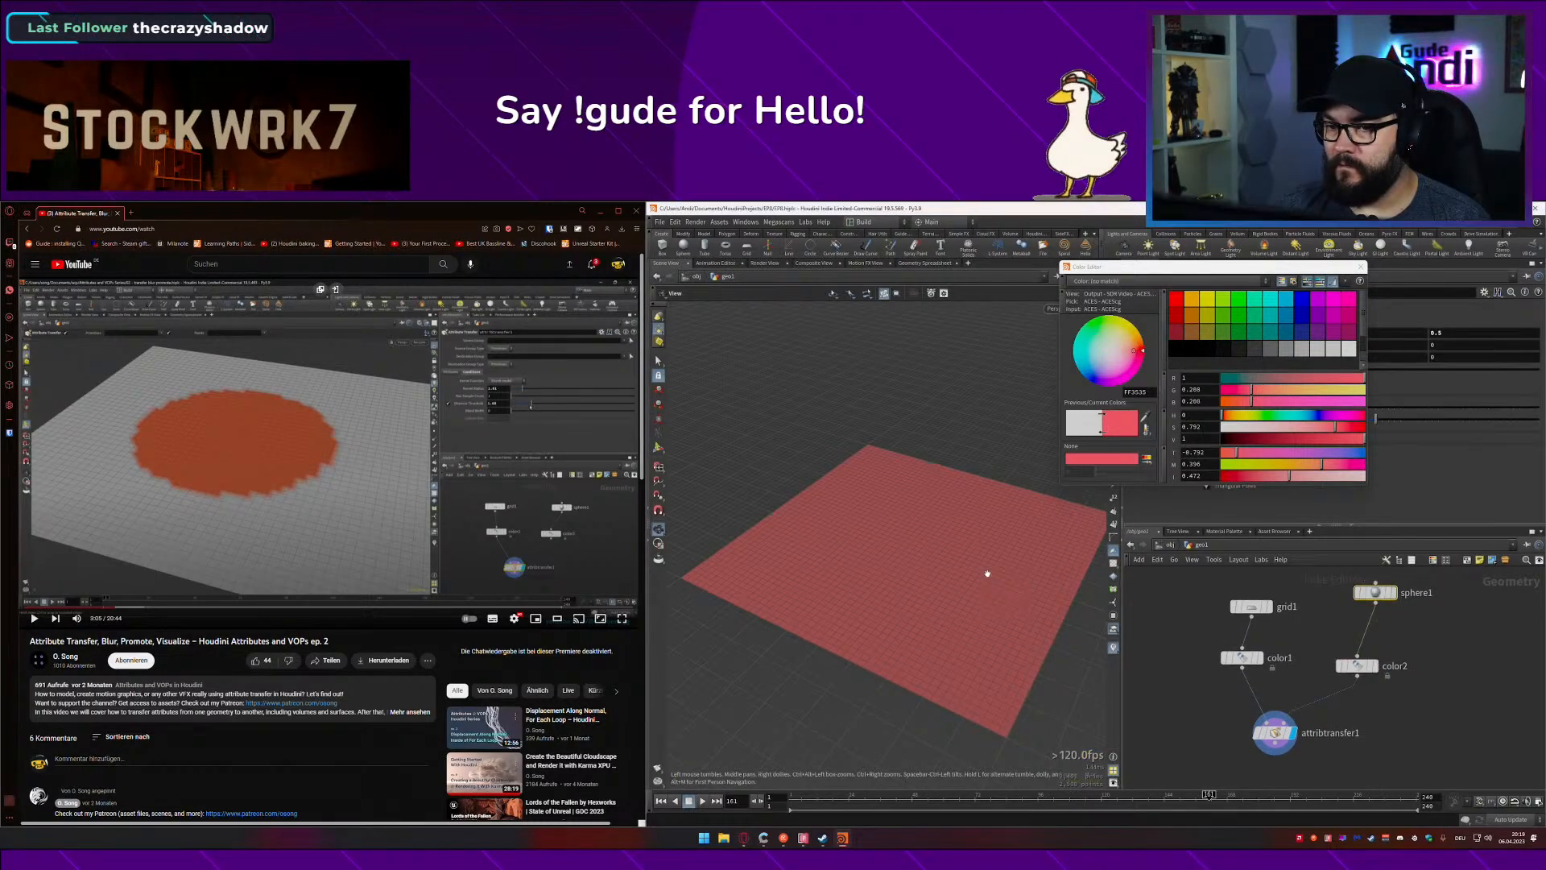
pyautogui.click(1361, 266)
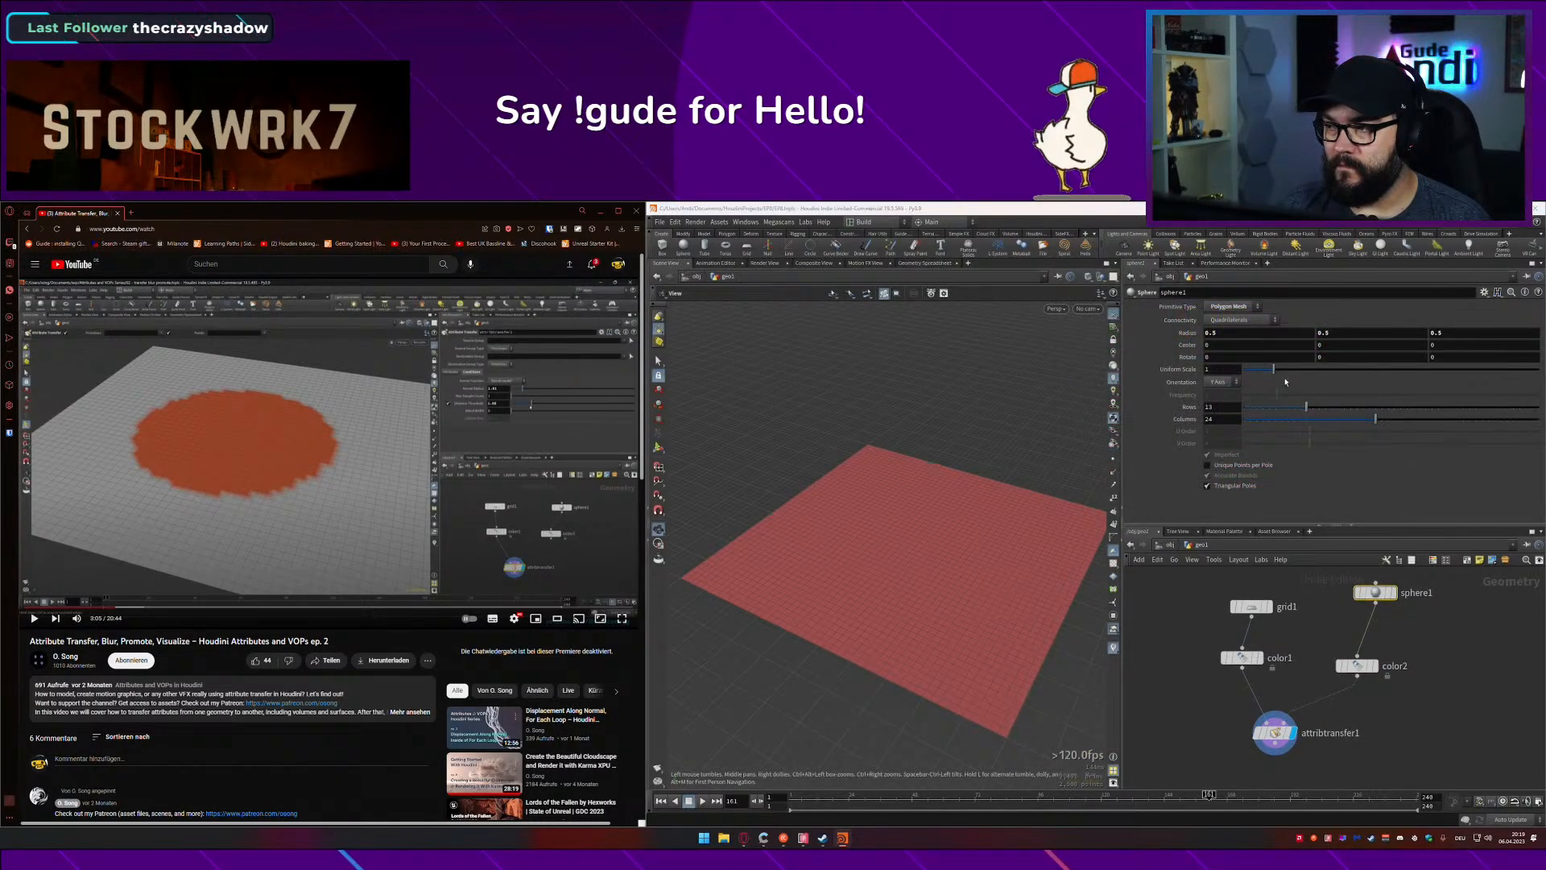
pyautogui.click(1268, 731)
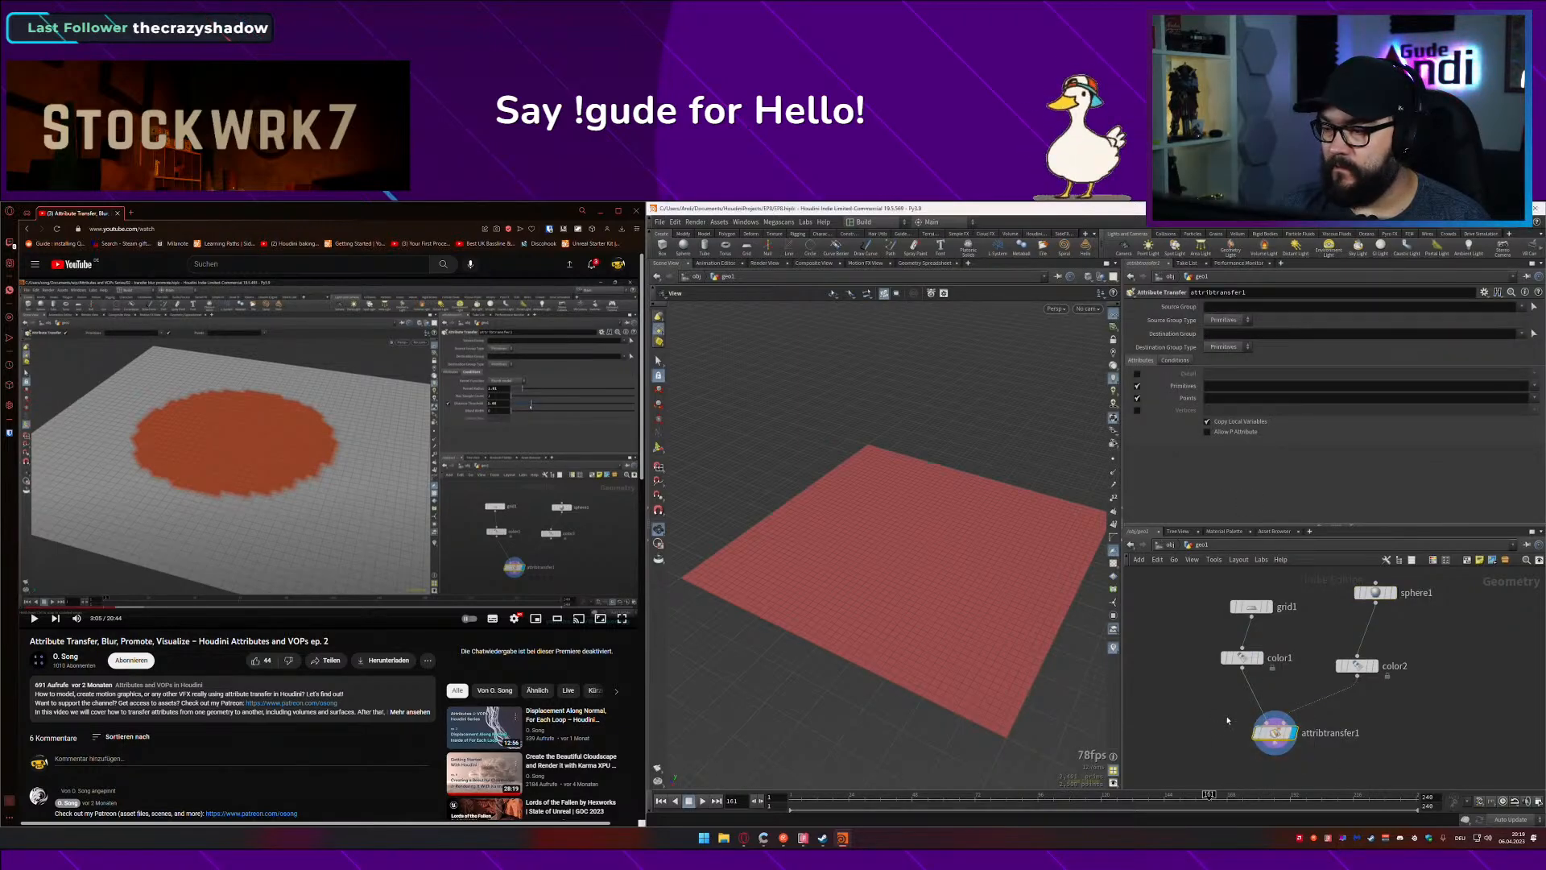
pyautogui.click(1177, 361)
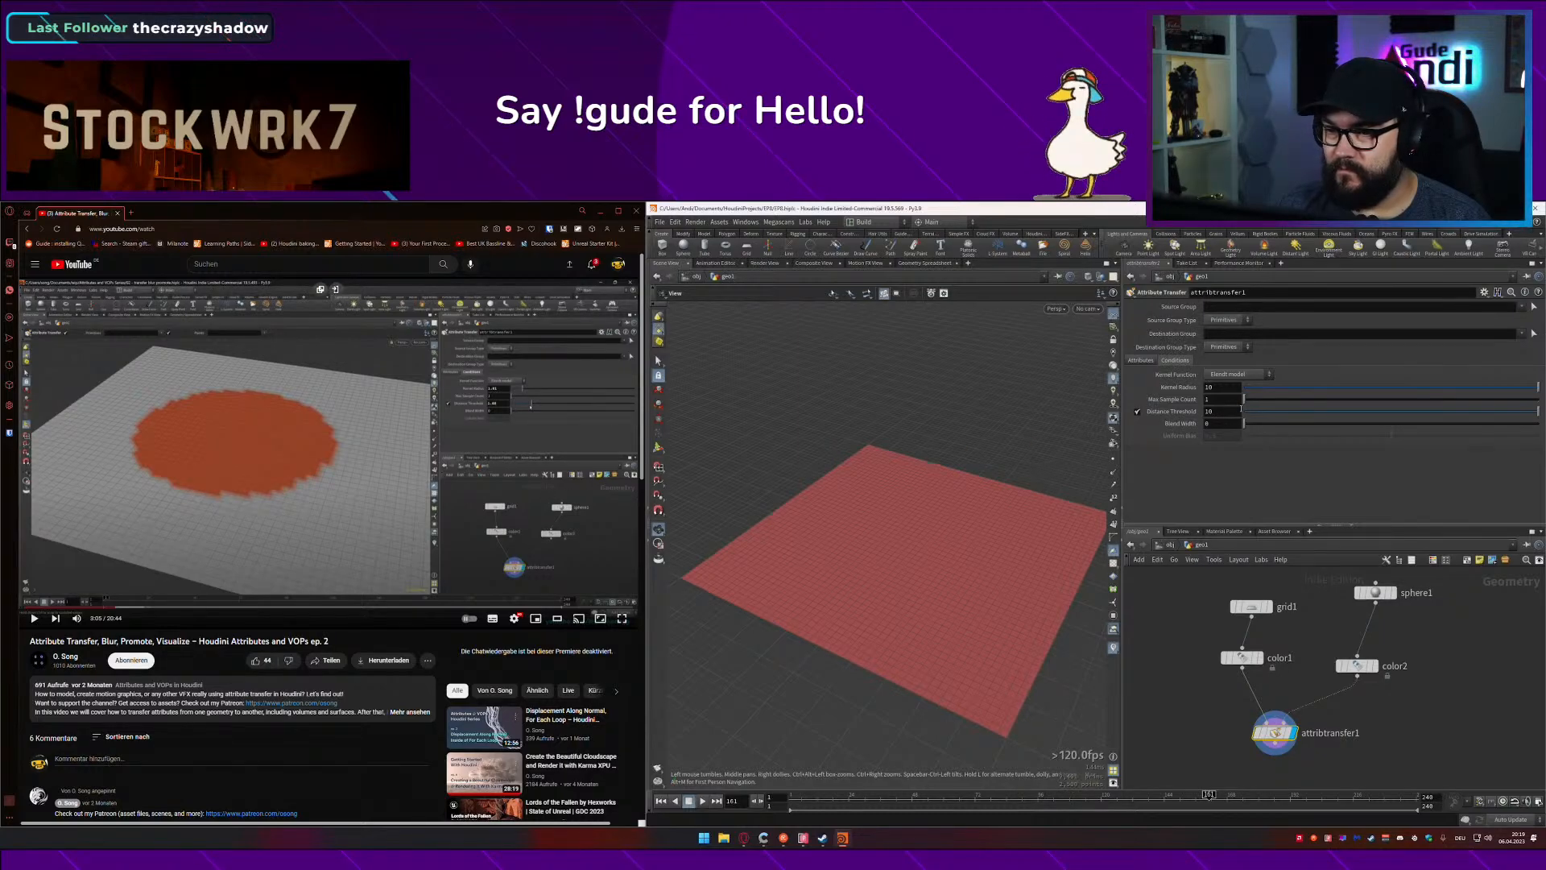
pyautogui.moveTo(1536, 411); pyautogui.dragTo(1310, 412)
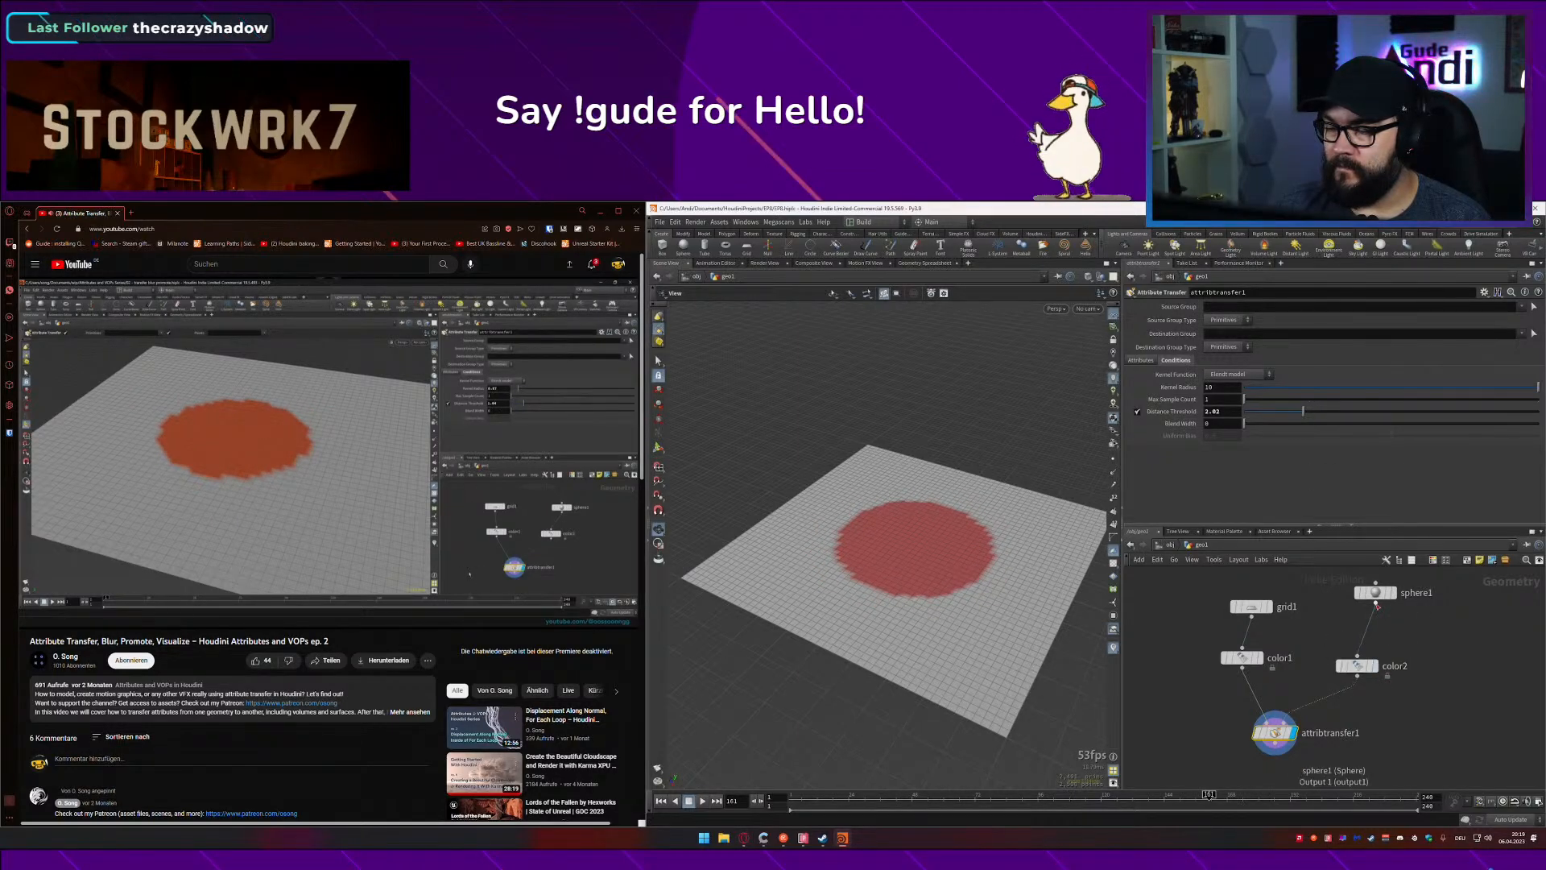
pyautogui.moveTo(1007, 555); pyautogui.dragTo(991, 563)
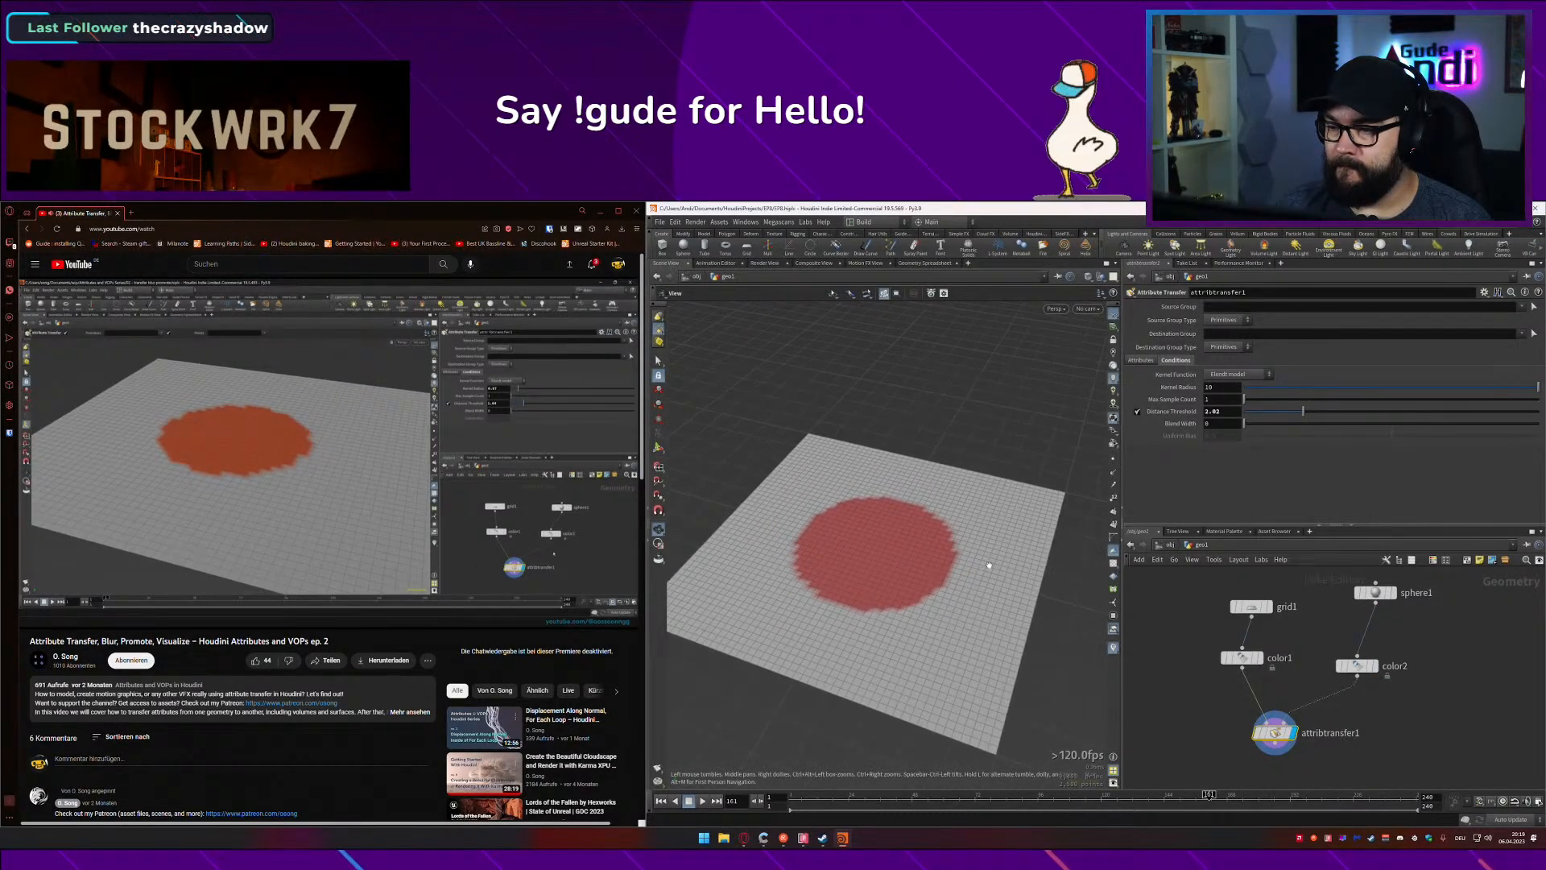
pyautogui.hotkey('ctrl', 's')
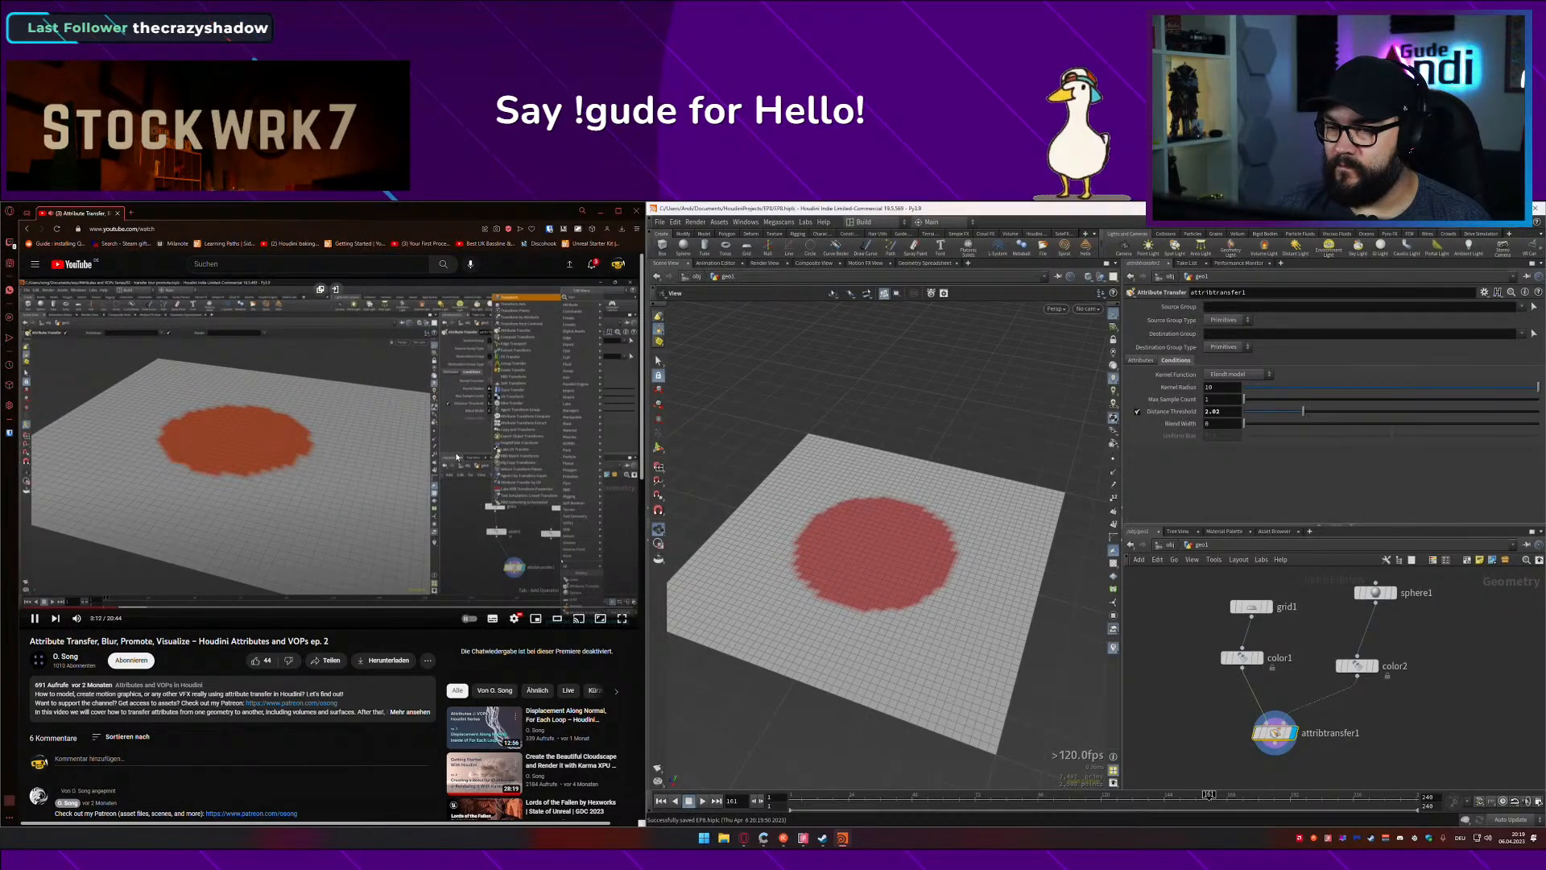
# Step: Pause the tutorial and insert a Transform node between the sphere's Color node and the Attribute Transfer's second input
pyautogui.click(450, 446)
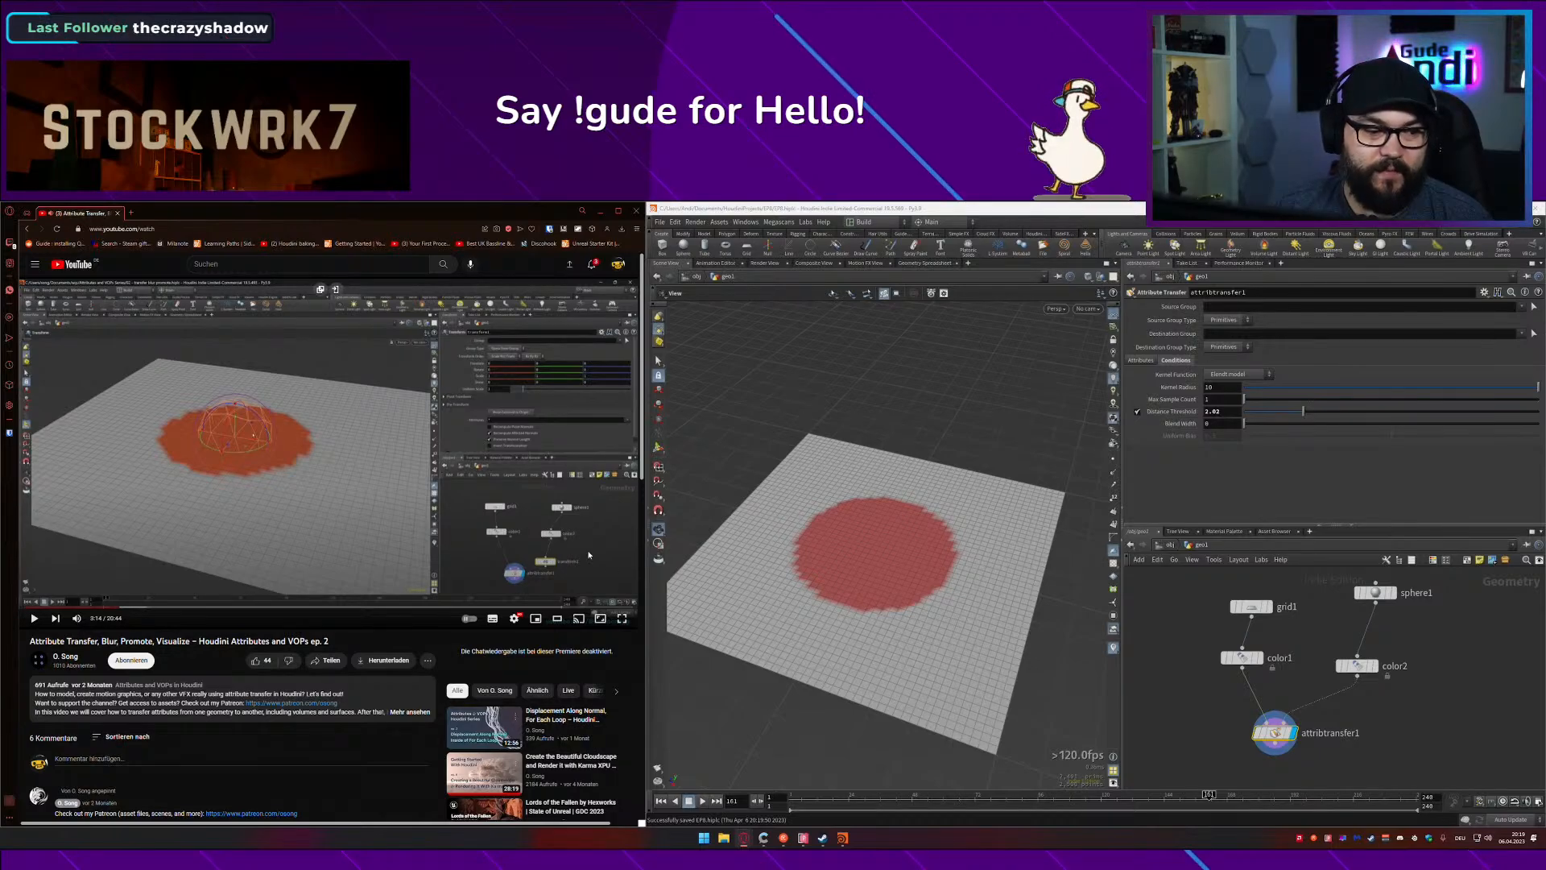
pyautogui.scroll(2, 1335, 688)
pyautogui.moveTo(1336, 702); pyautogui.dragTo(1319, 661, button='middle')
pyautogui.moveTo(1221, 719); pyautogui.dragTo(1216, 770)
pyautogui.scroll(-2, 1289, 685)
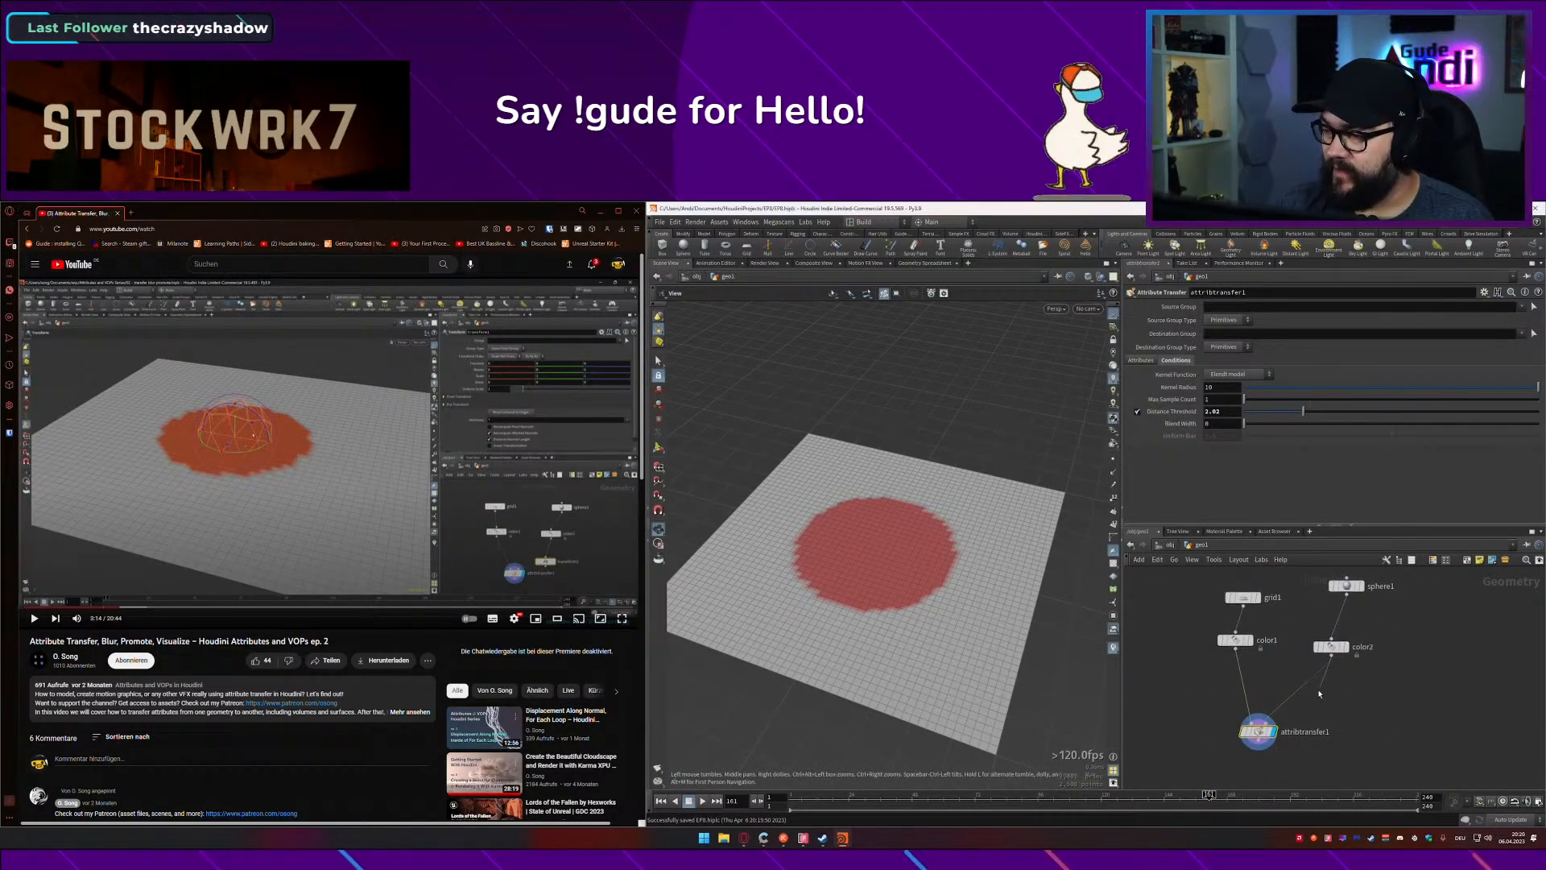
pyautogui.press('Tab')
pyautogui.write('trans')
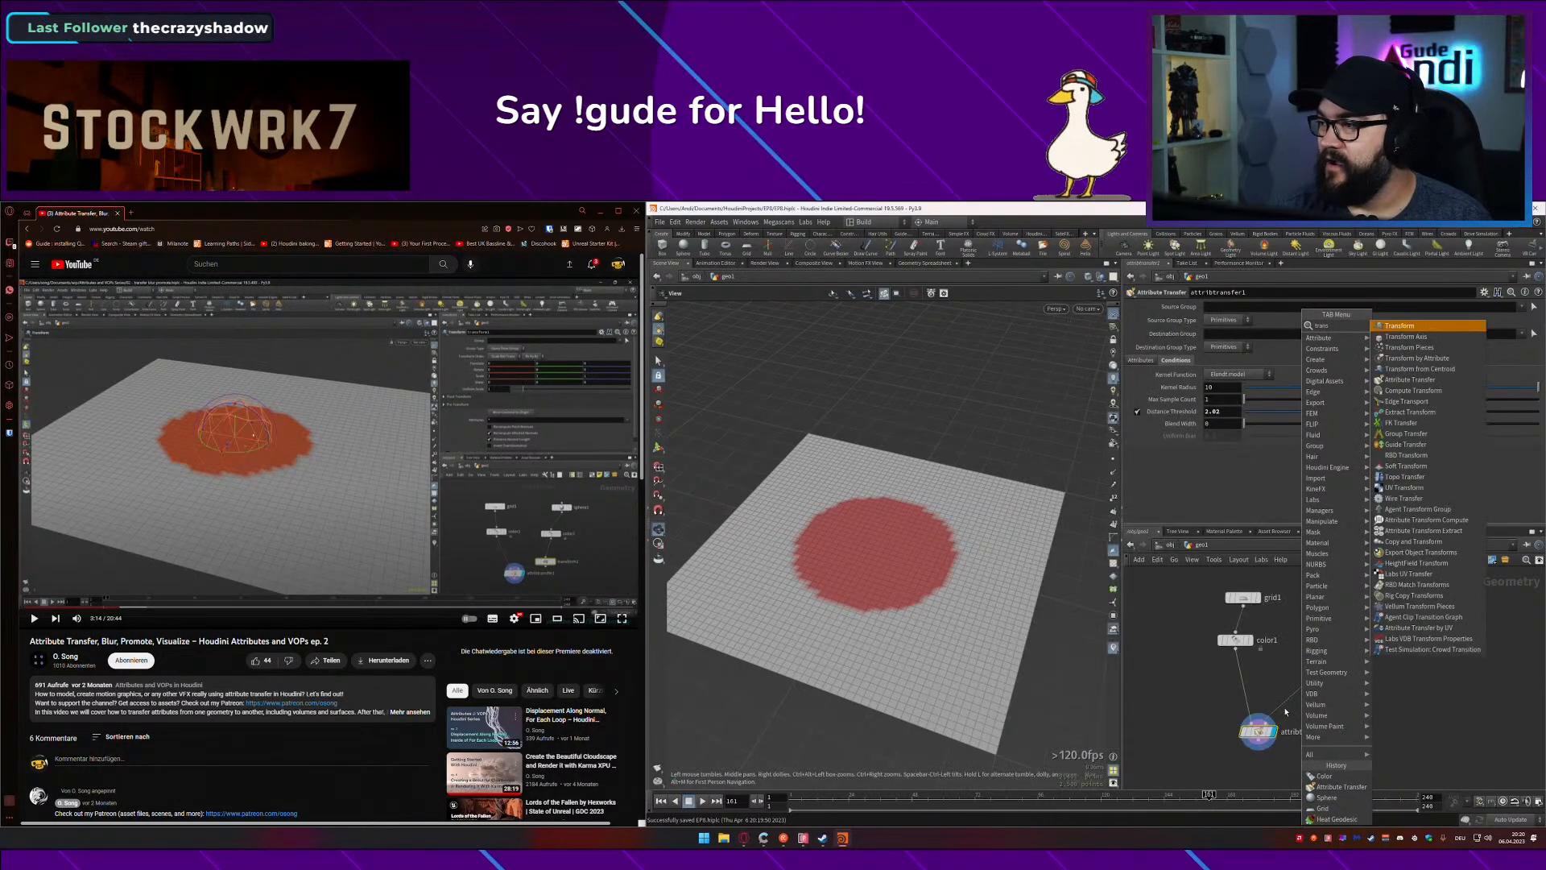
pyautogui.press('Return')
pyautogui.click(1304, 704)
pyautogui.moveTo(1306, 712); pyautogui.dragTo(1267, 721)
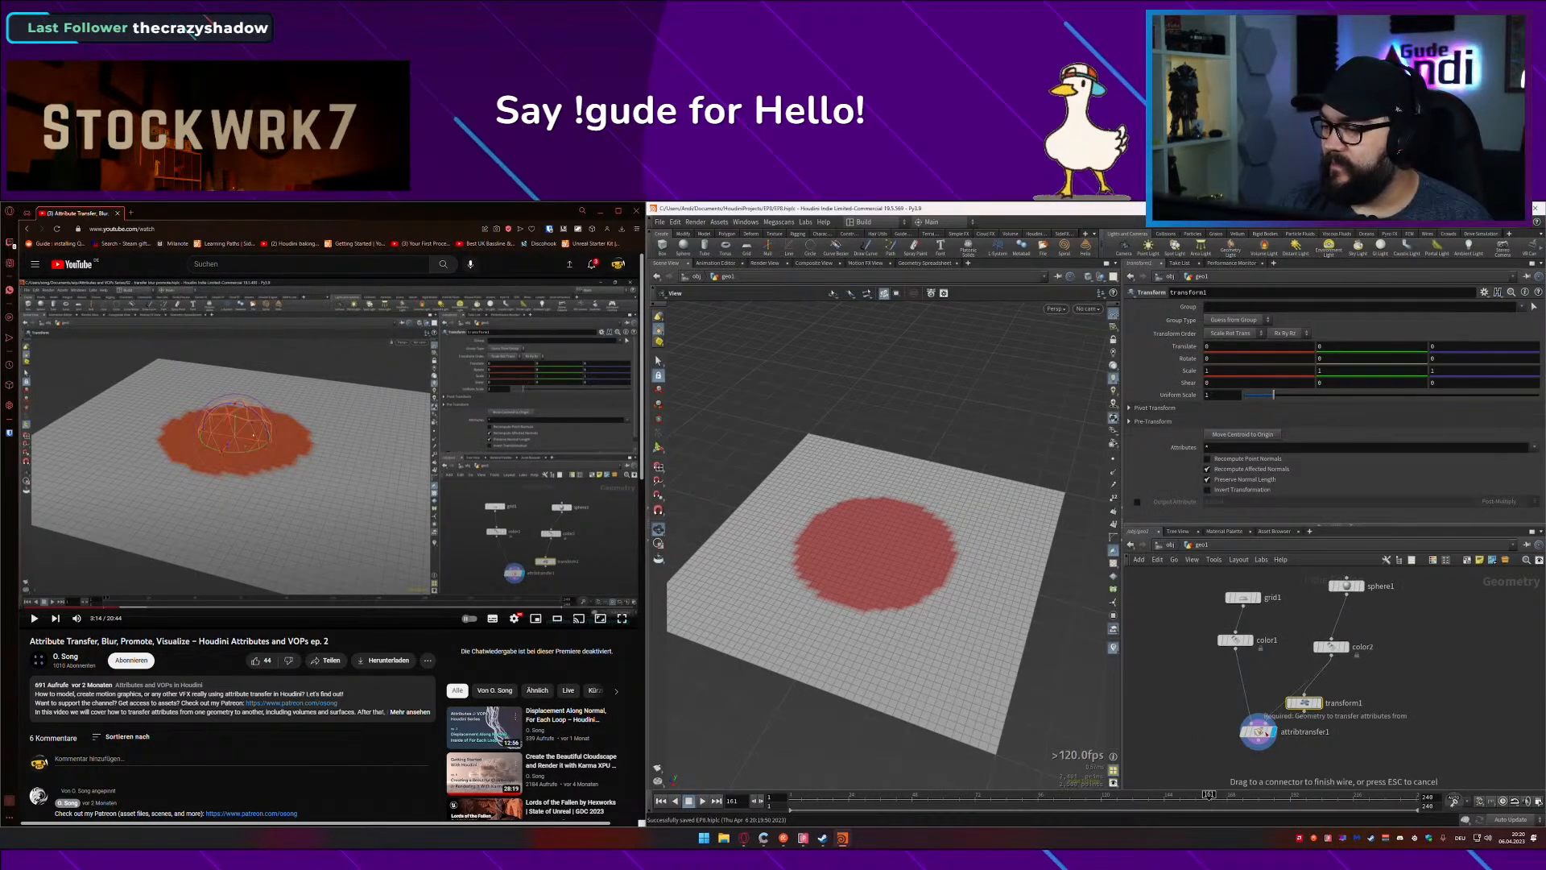
# Step: Move the grid and its Color node away from the sphere branch to spread out the network
pyautogui.moveTo(1326, 727)
pyautogui.mouseDown(button='middle')
pyautogui.moveTo(1326, 697)
pyautogui.moveTo(1340, 729)
pyautogui.mouseUp(button='middle')
pyautogui.moveTo(1298, 586); pyautogui.dragTo(1225, 673)
pyautogui.moveTo(1256, 600); pyautogui.dragTo(1200, 601)
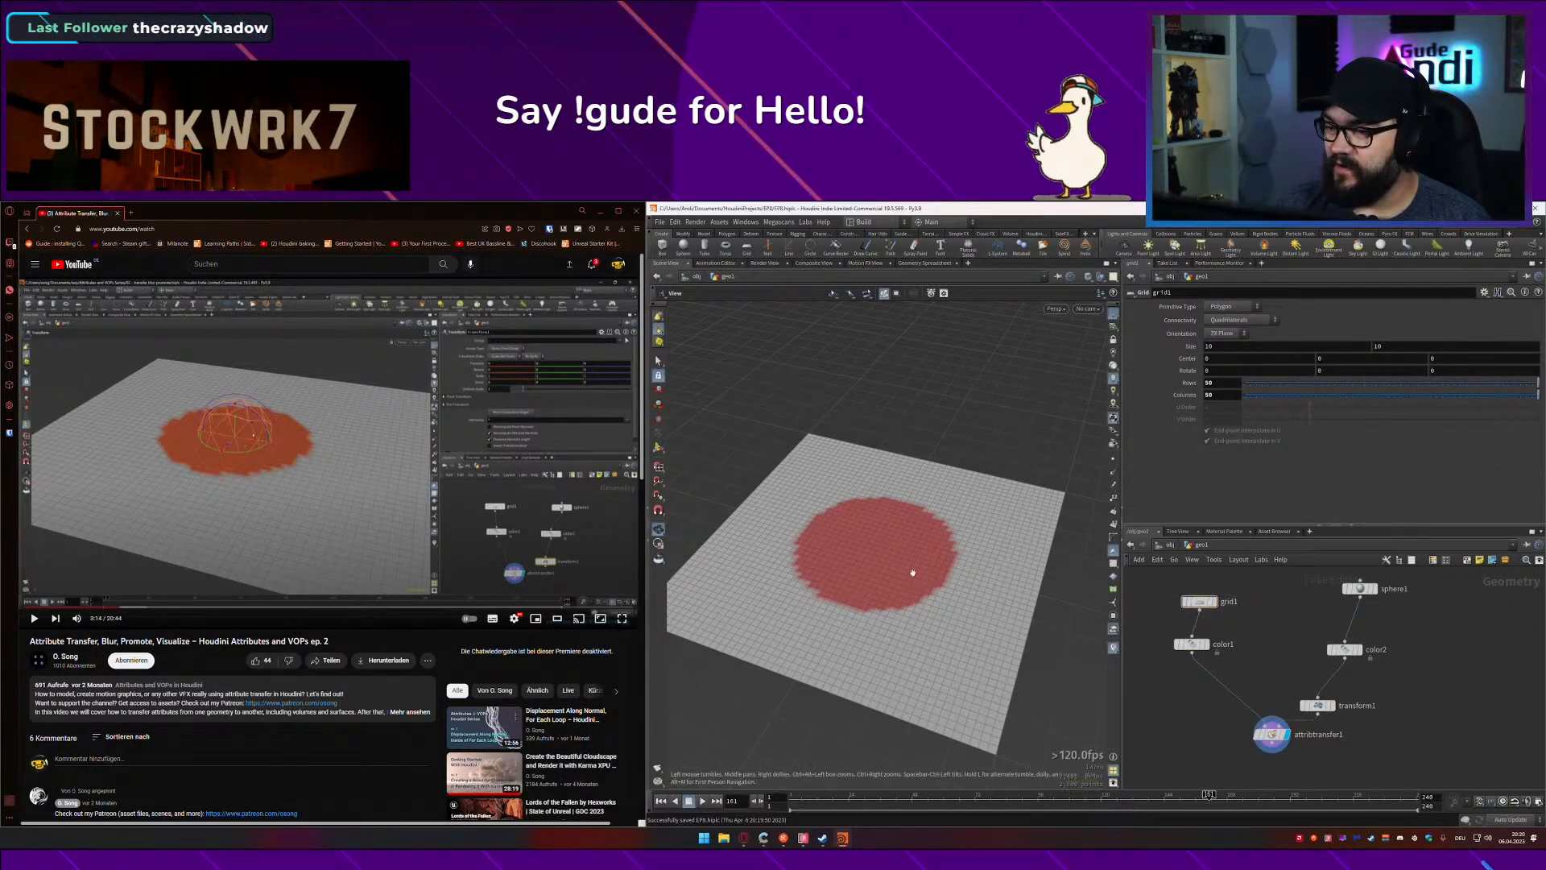
# Step: Try a near-black color on the grid's Color node, return it to white, and close the color editor
pyautogui.click(1207, 649)
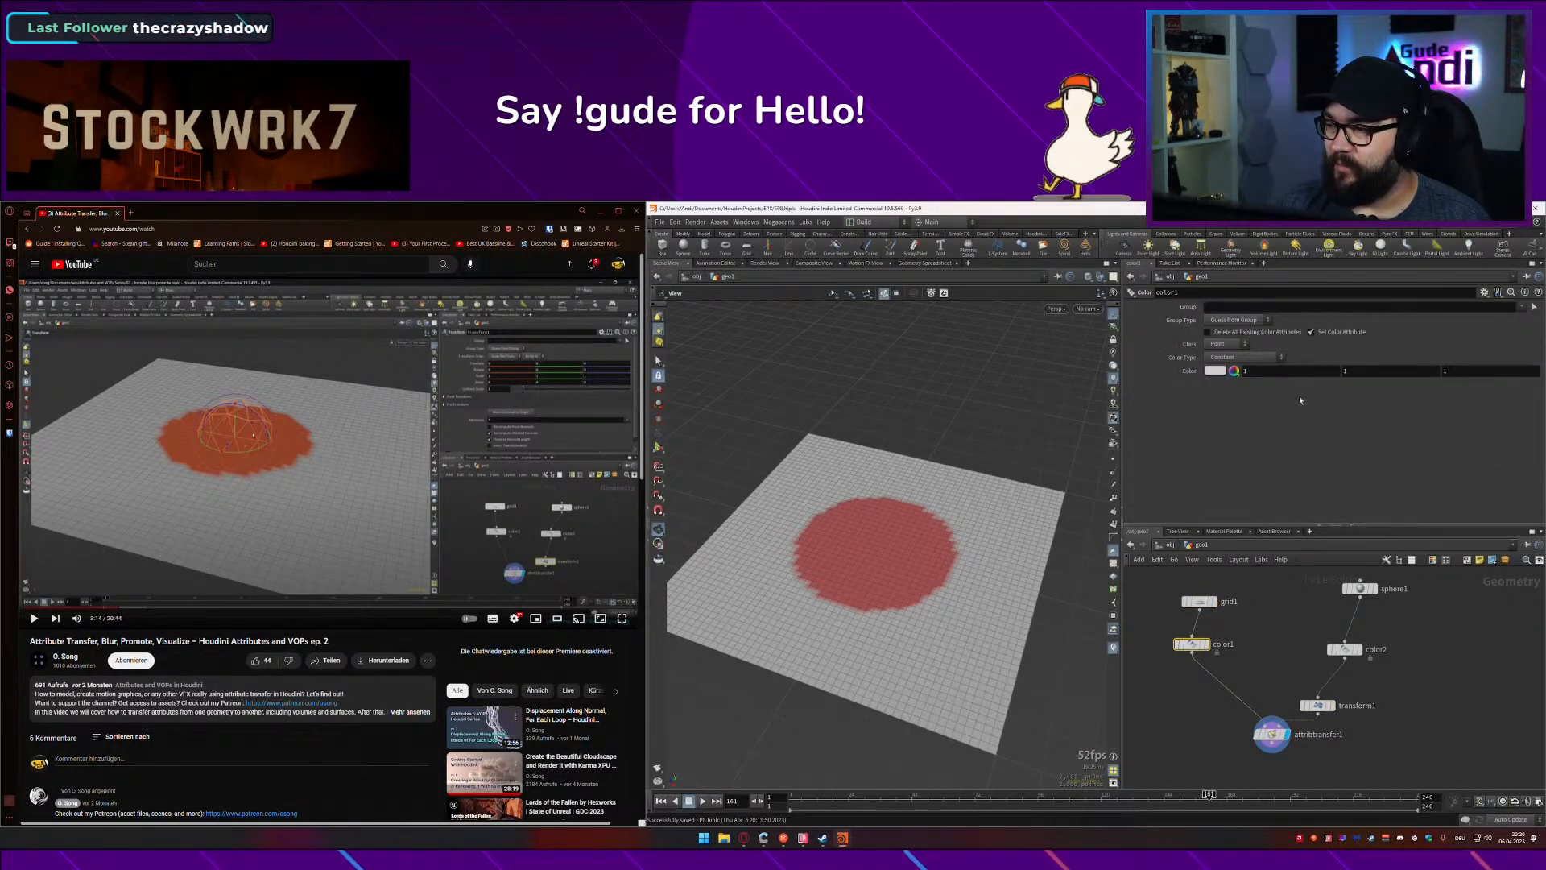
pyautogui.click(1215, 371)
pyautogui.click(1249, 351)
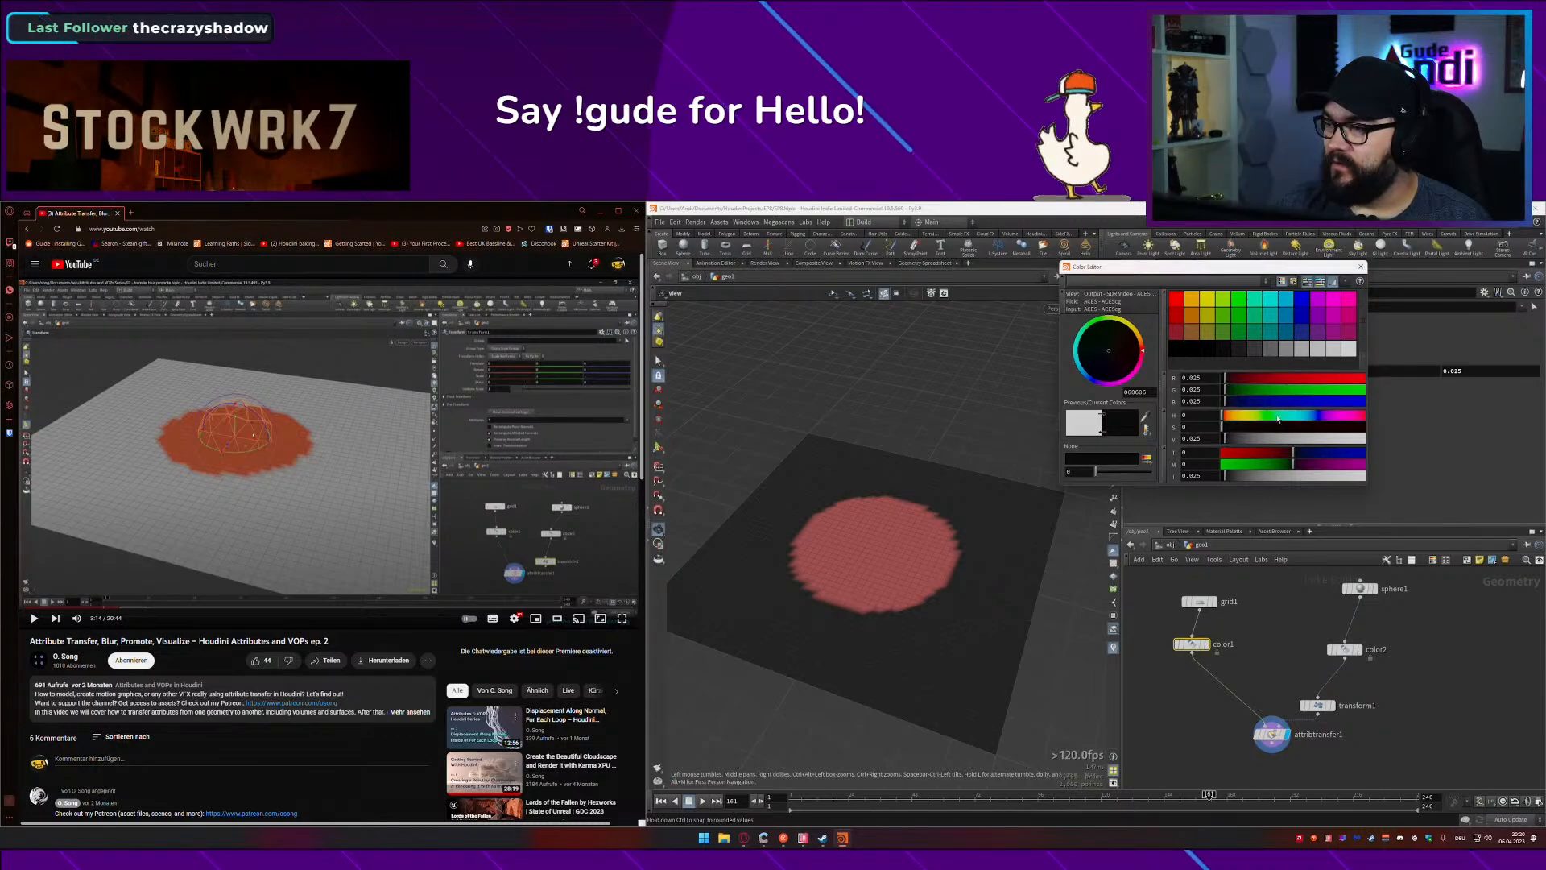
pyautogui.click(1349, 348)
pyautogui.click(1361, 266)
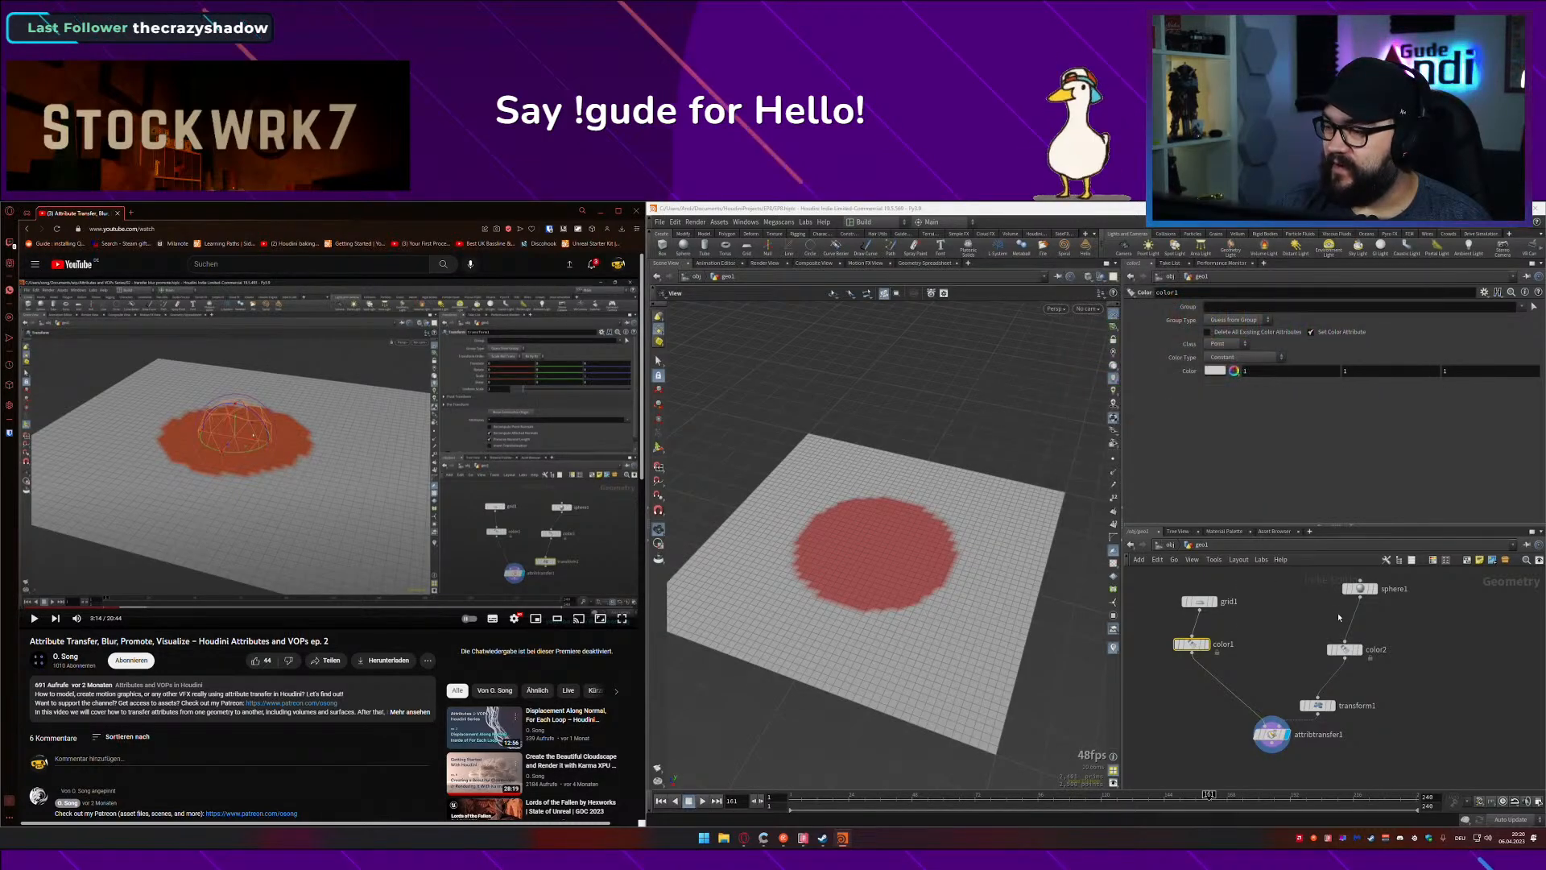
# Step: Move the Attribute Transfer node farther down and set the display flag on the sphere
pyautogui.moveTo(1272, 734); pyautogui.dragTo(1244, 755)
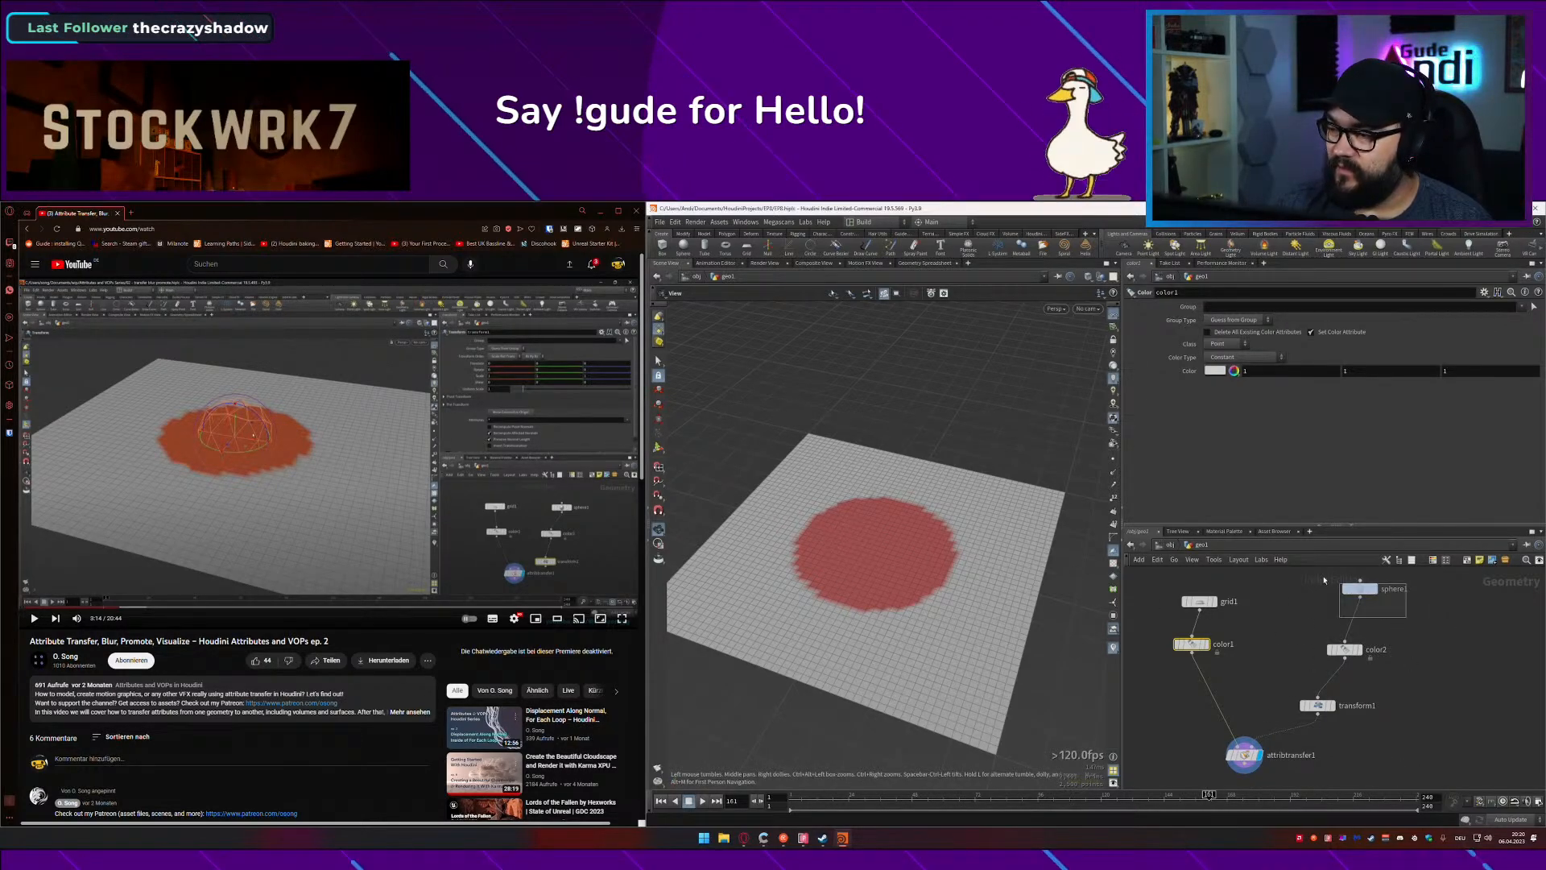
pyautogui.click(1359, 589)
pyautogui.click(1373, 589)
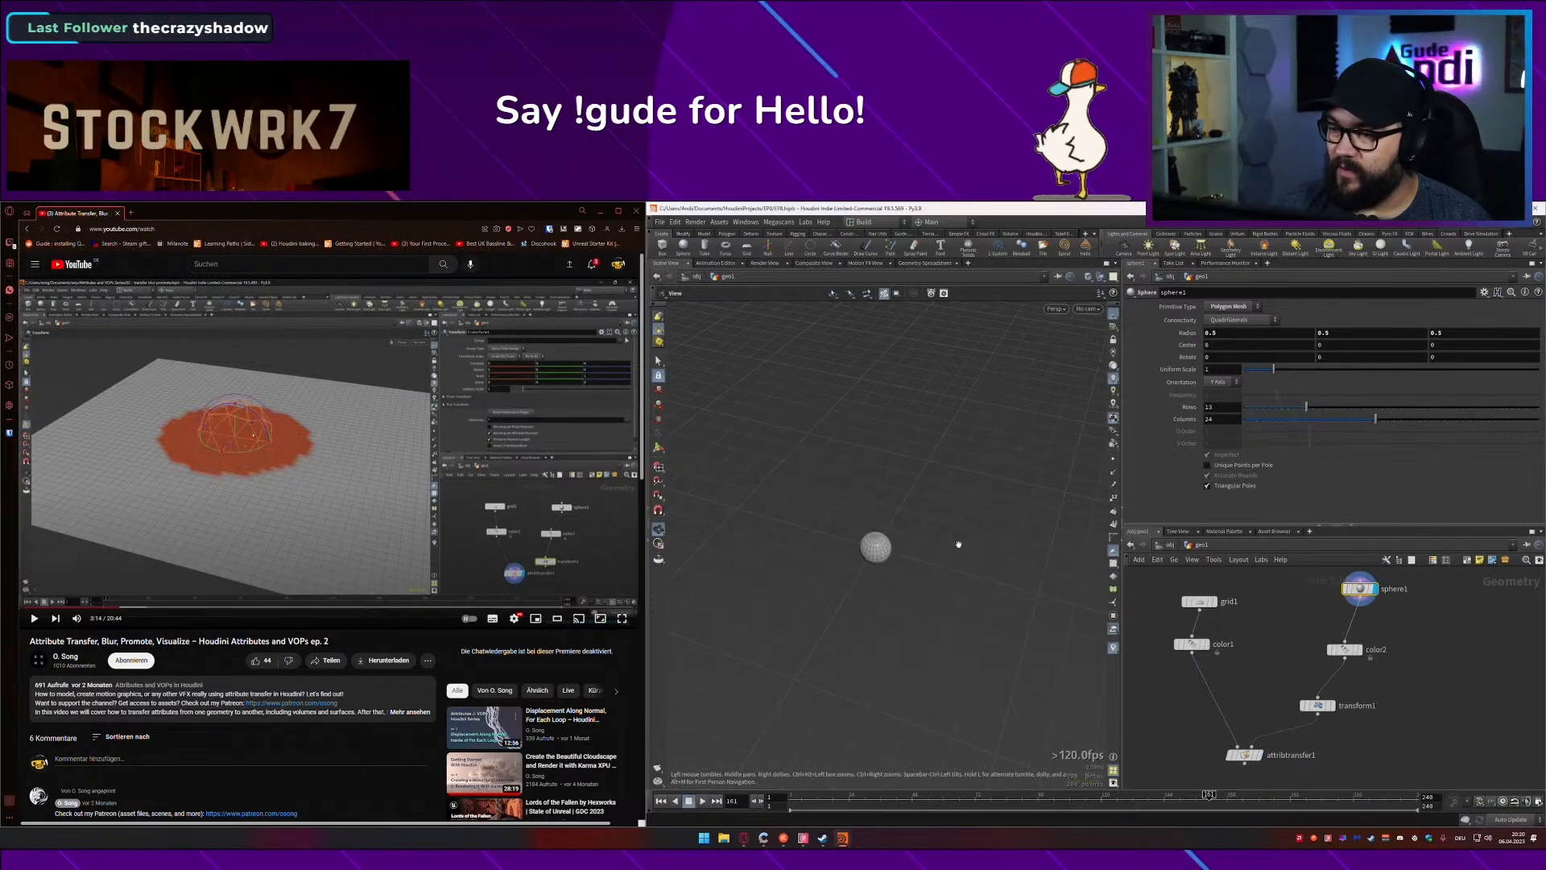
# Step: Display the Attribute Transfer result, move the sphere over the grid with its Transform node, and undo back to a Z translation of about 0.66
pyautogui.click(1259, 755)
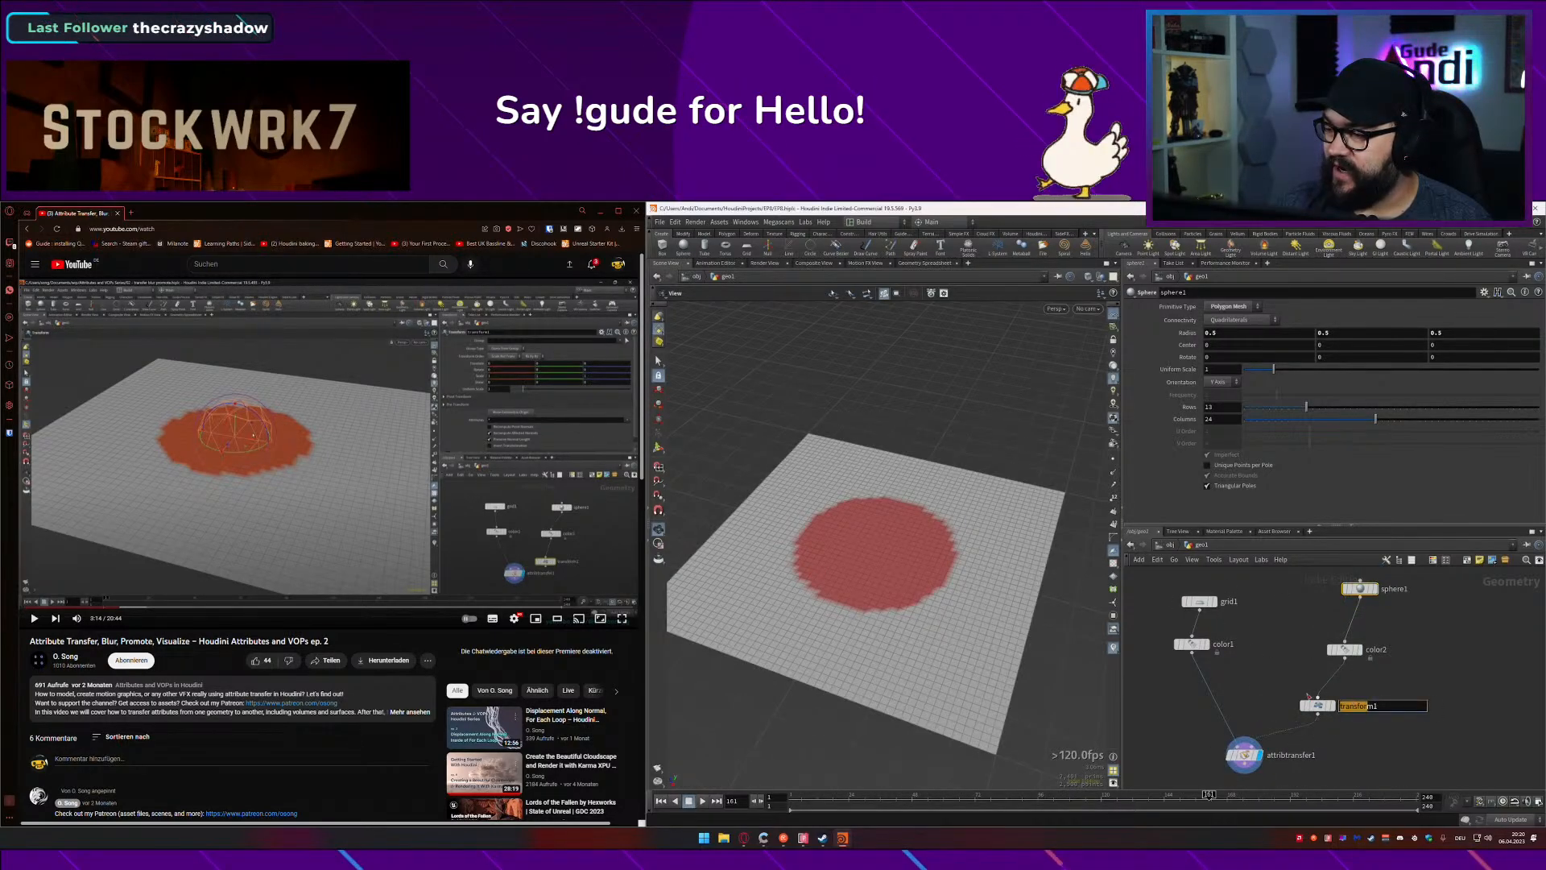
pyautogui.moveTo(1333, 717); pyautogui.dragTo(1334, 717)
pyautogui.press('Return')
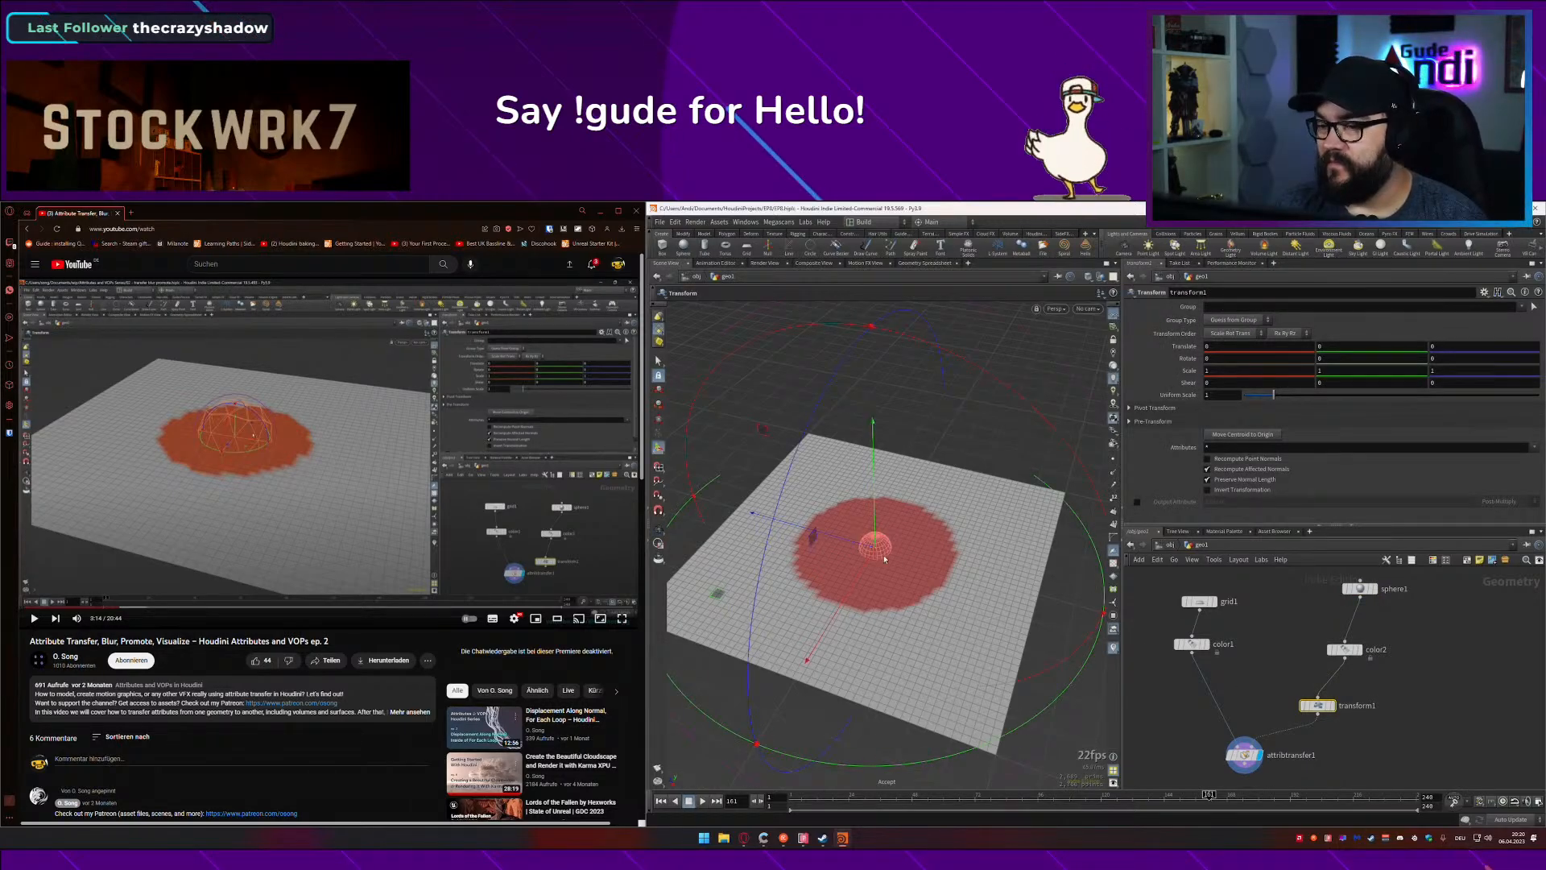
pyautogui.moveTo(839, 539)
pyautogui.mouseDown()
pyautogui.moveTo(798, 528)
pyautogui.moveTo(866, 553)
pyautogui.moveTo(835, 560)
pyautogui.mouseUp()
pyautogui.moveTo(778, 580); pyautogui.dragTo(727, 593)
pyautogui.hotkey('ctrl', 'z')
pyautogui.hotkey('ctrl', 'z')
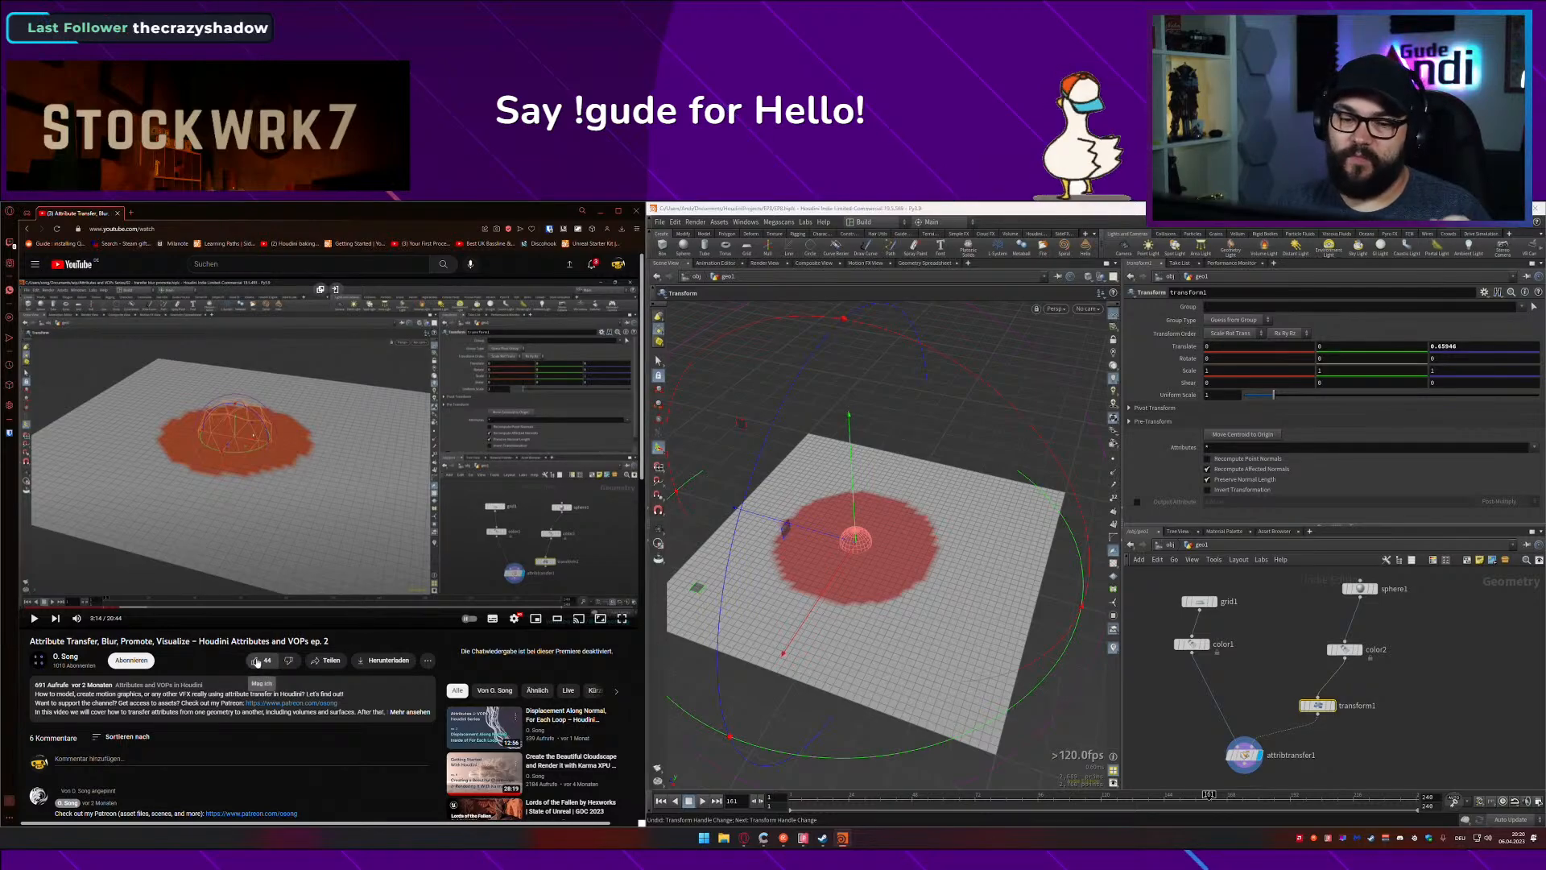
# Step: Resume the tutorial video, save the Houdini scene, and pause the video at the next explanation
pyautogui.click(306, 498)
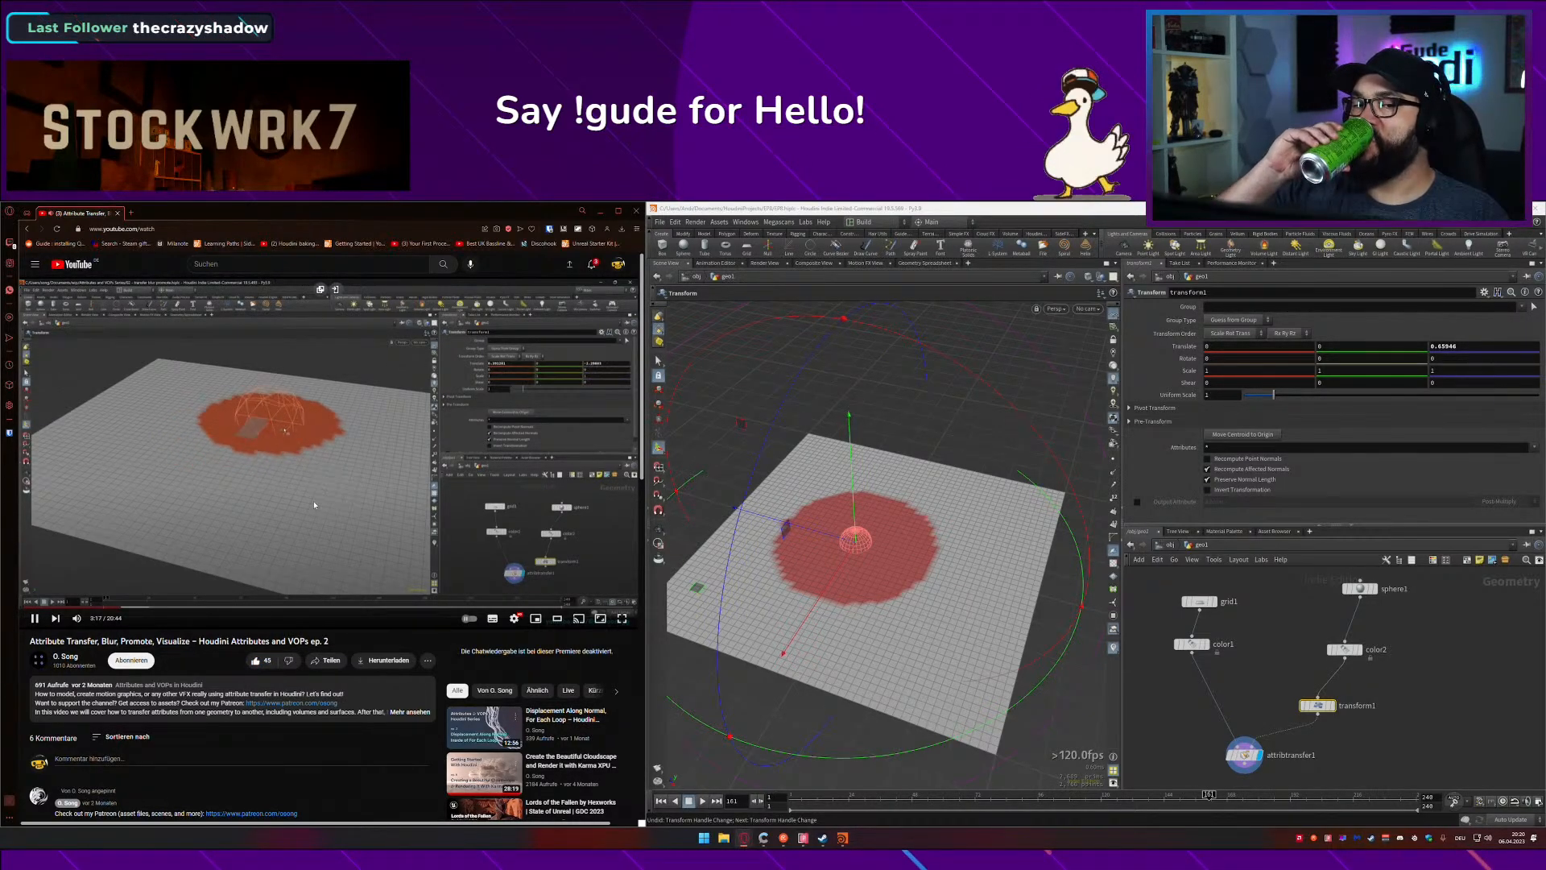
pyautogui.hotkey('ctrl', 's')
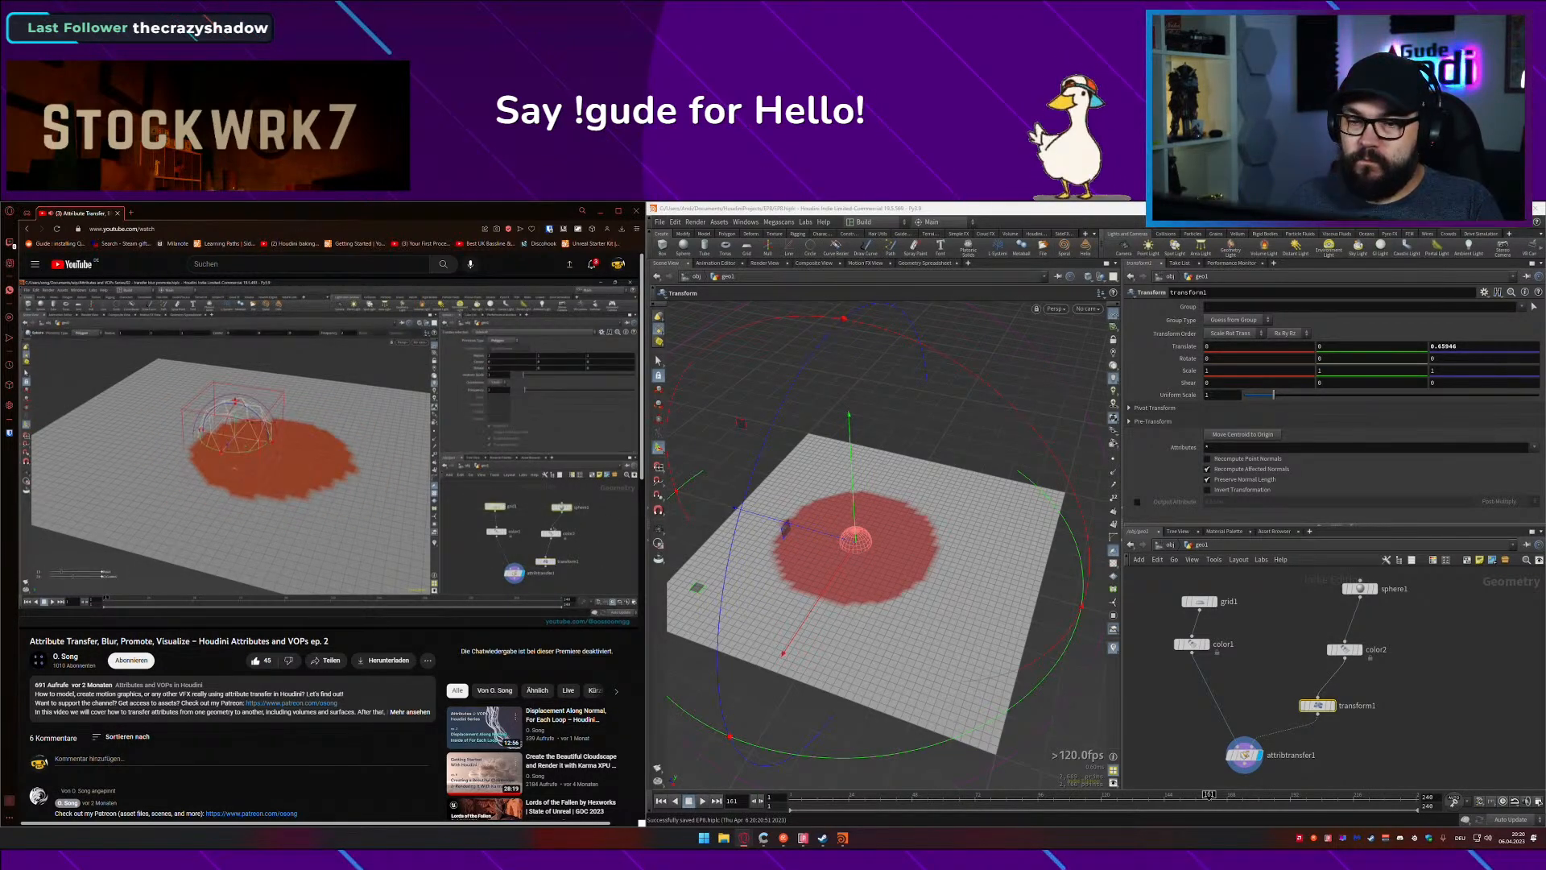
pyautogui.click(254, 515)
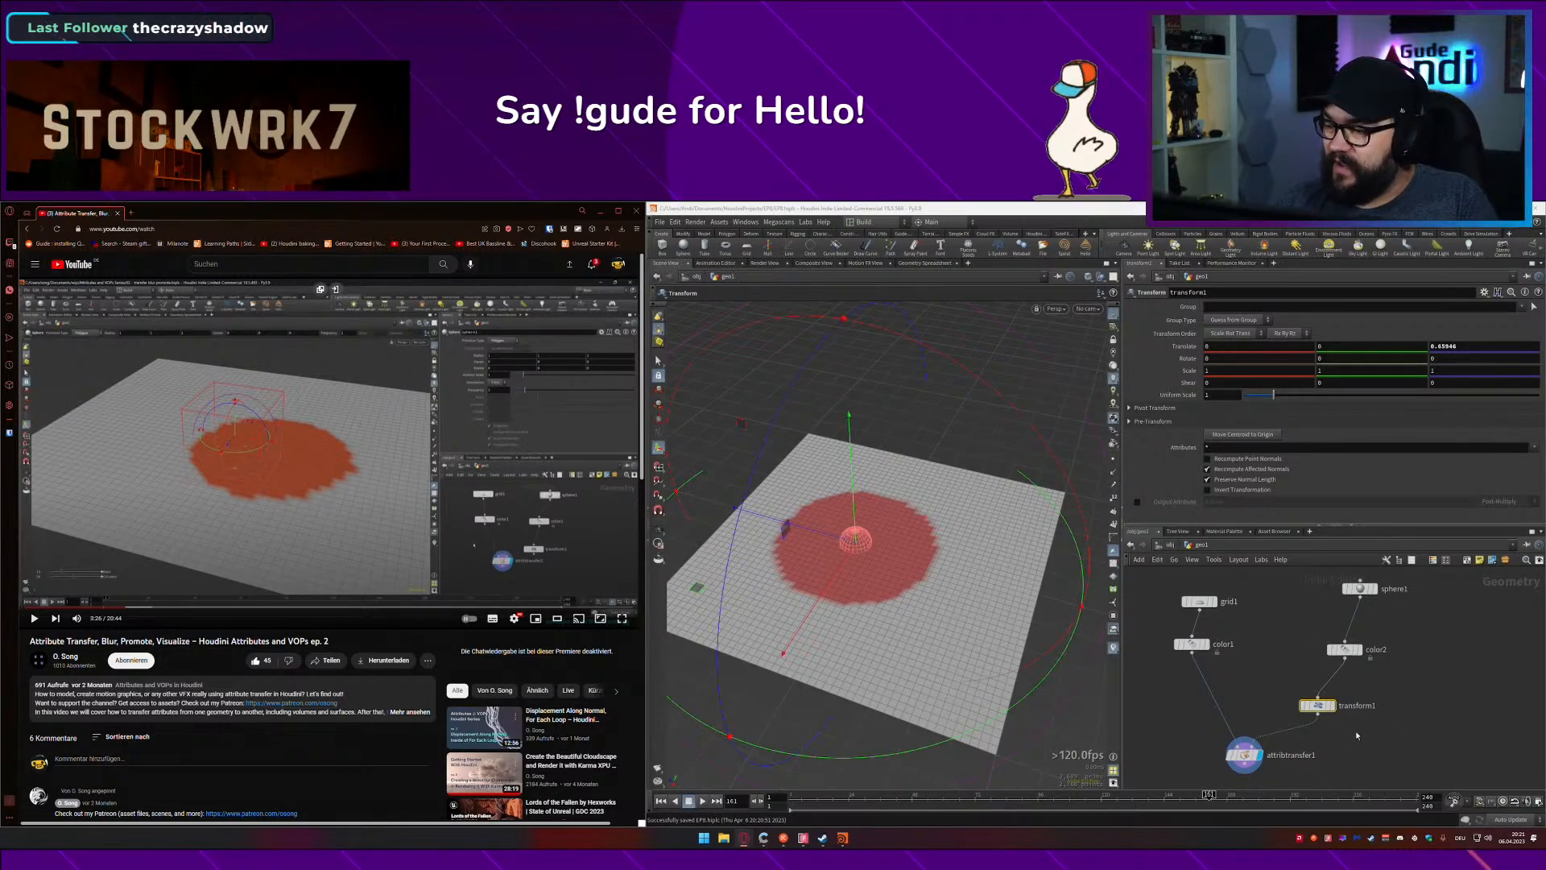
# Step: Inspect the parameters of the Attribute Transfer node, the sphere's Color node with its color editor, and the sphere itself
pyautogui.click(1245, 755)
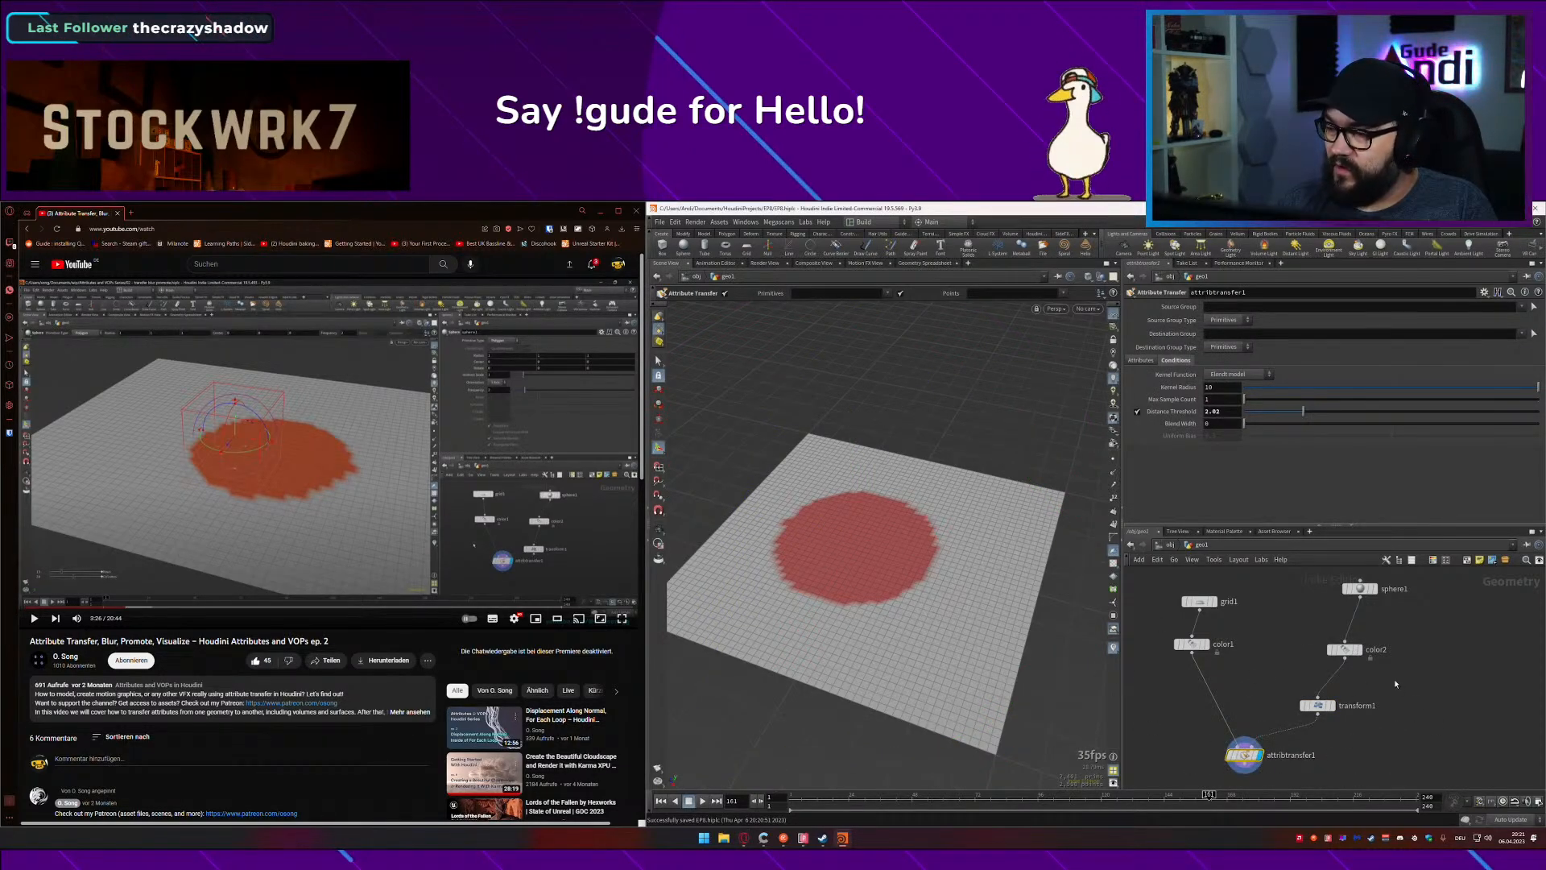
pyautogui.moveTo(1311, 631); pyautogui.dragTo(1310, 630)
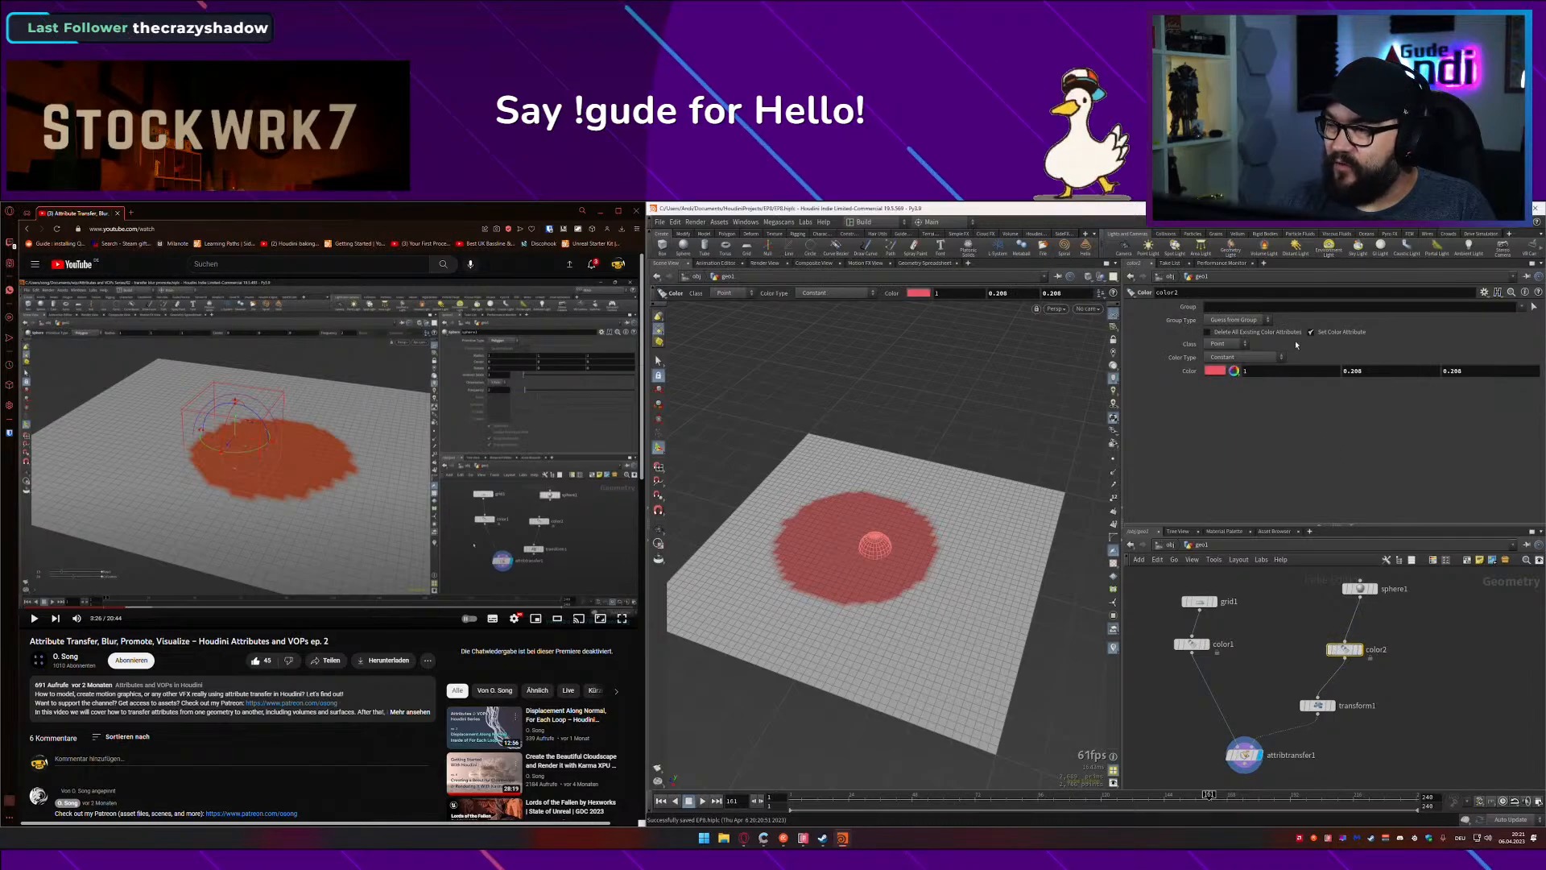
pyautogui.click(1215, 370)
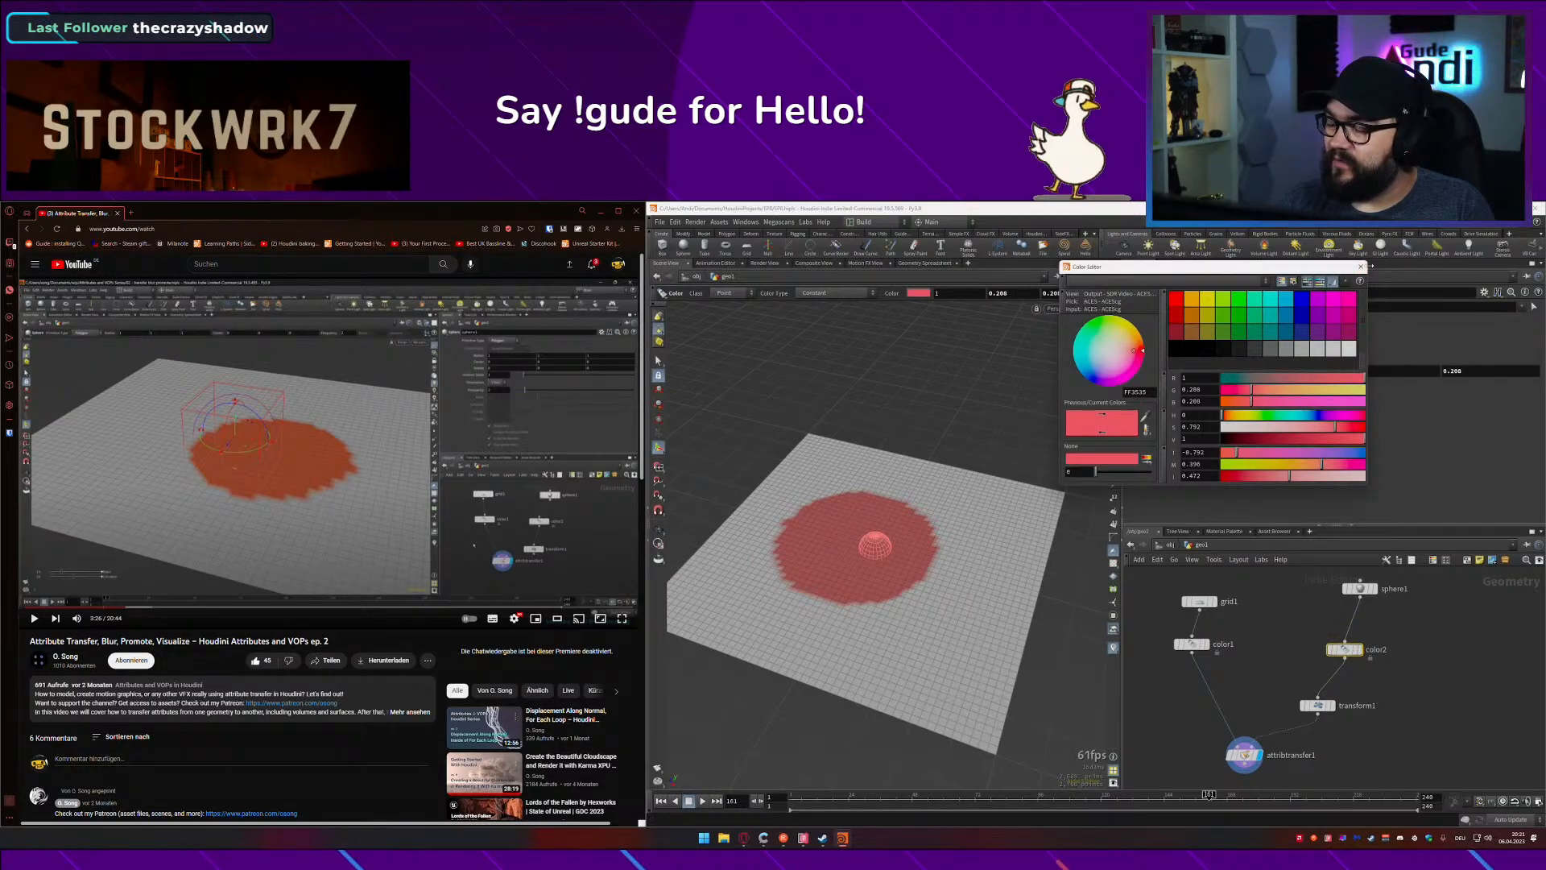
pyautogui.click(1361, 267)
pyautogui.click(1360, 589)
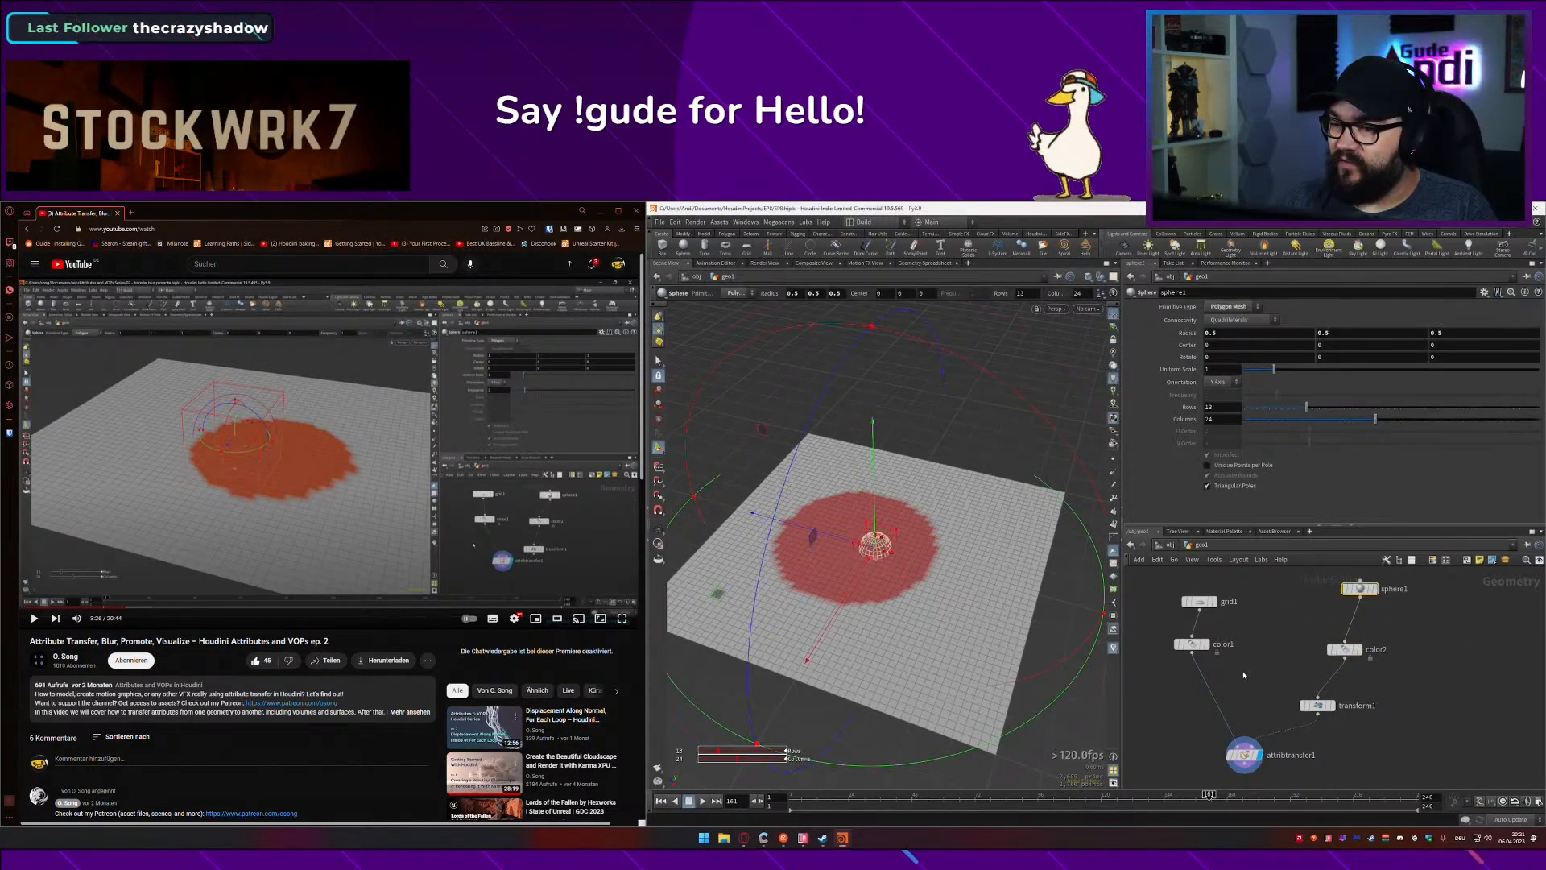
# Step: Add a Box node above the sphere's Color node and make it feed that node in place of the sphere
pyautogui.moveTo(1349, 645); pyautogui.dragTo(1341, 658)
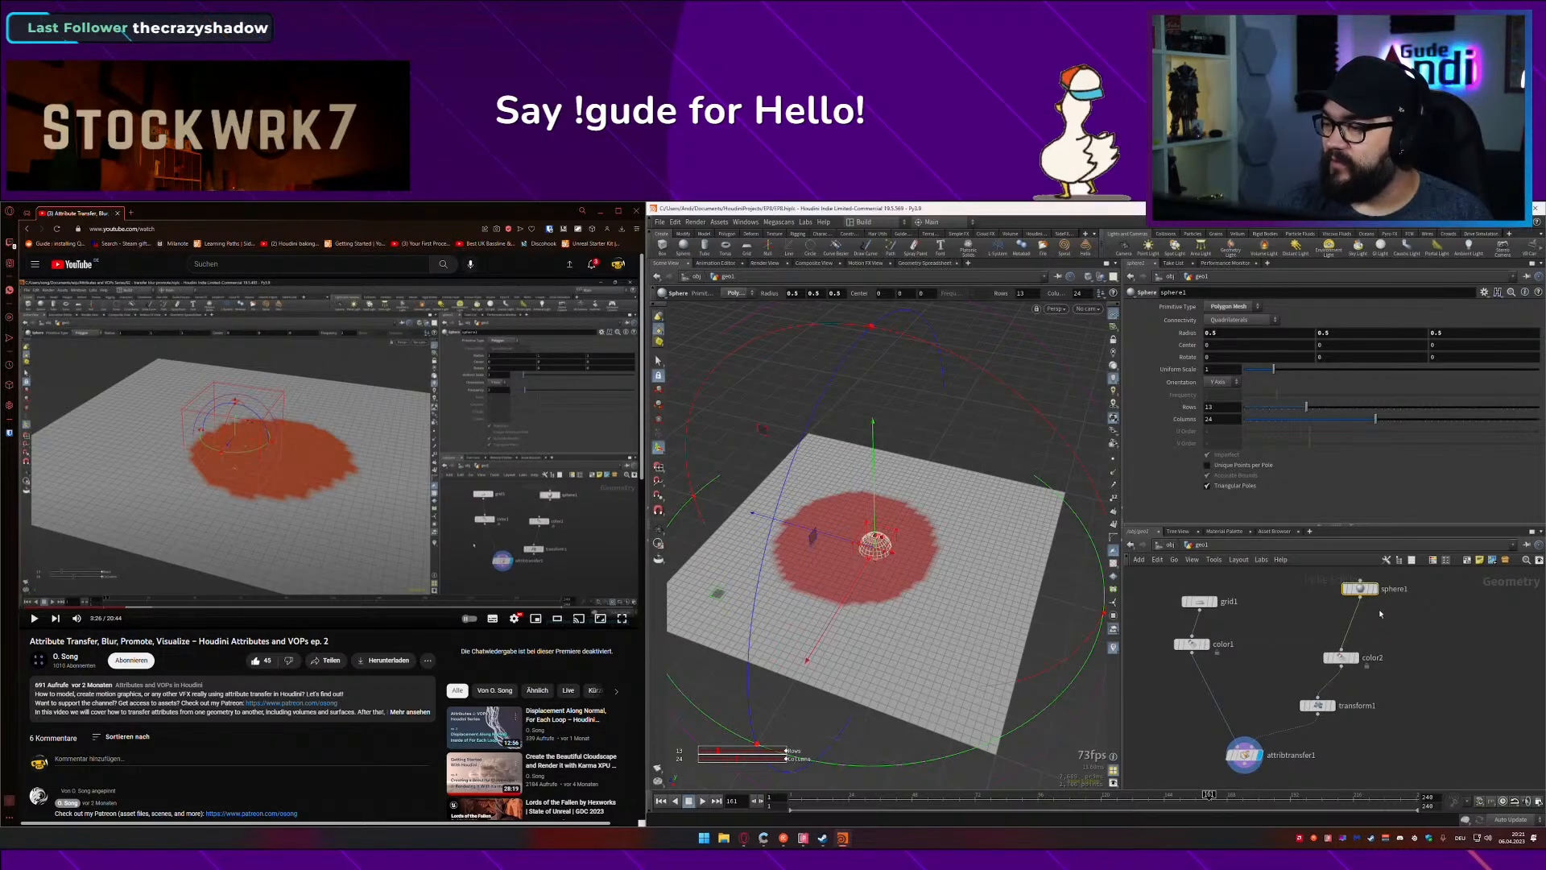
pyautogui.press('Tab')
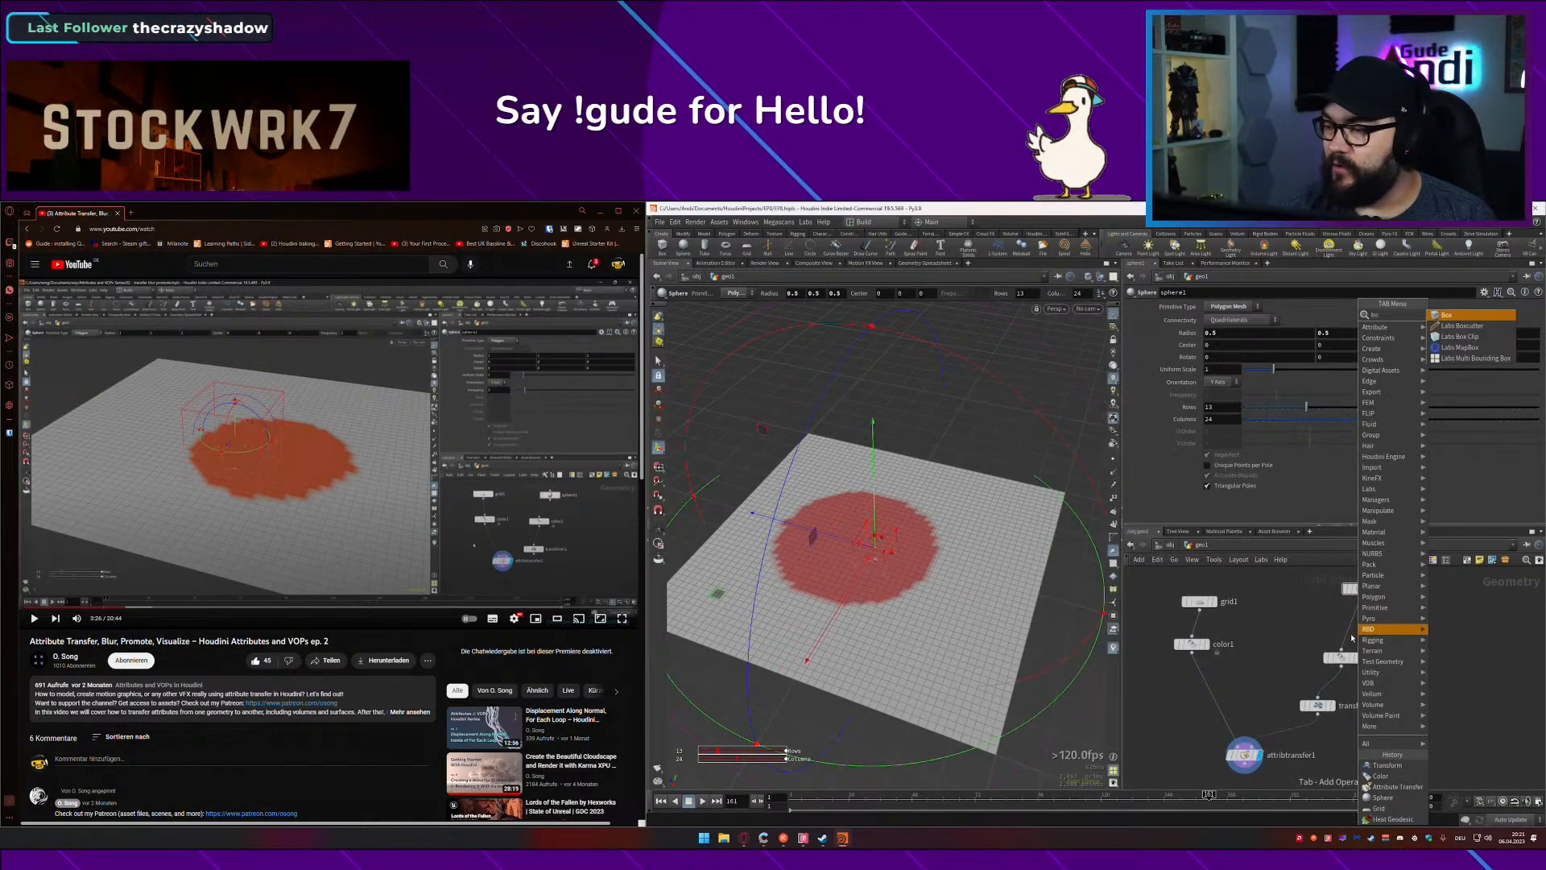
pyautogui.click(1372, 629)
pyautogui.click(1361, 623)
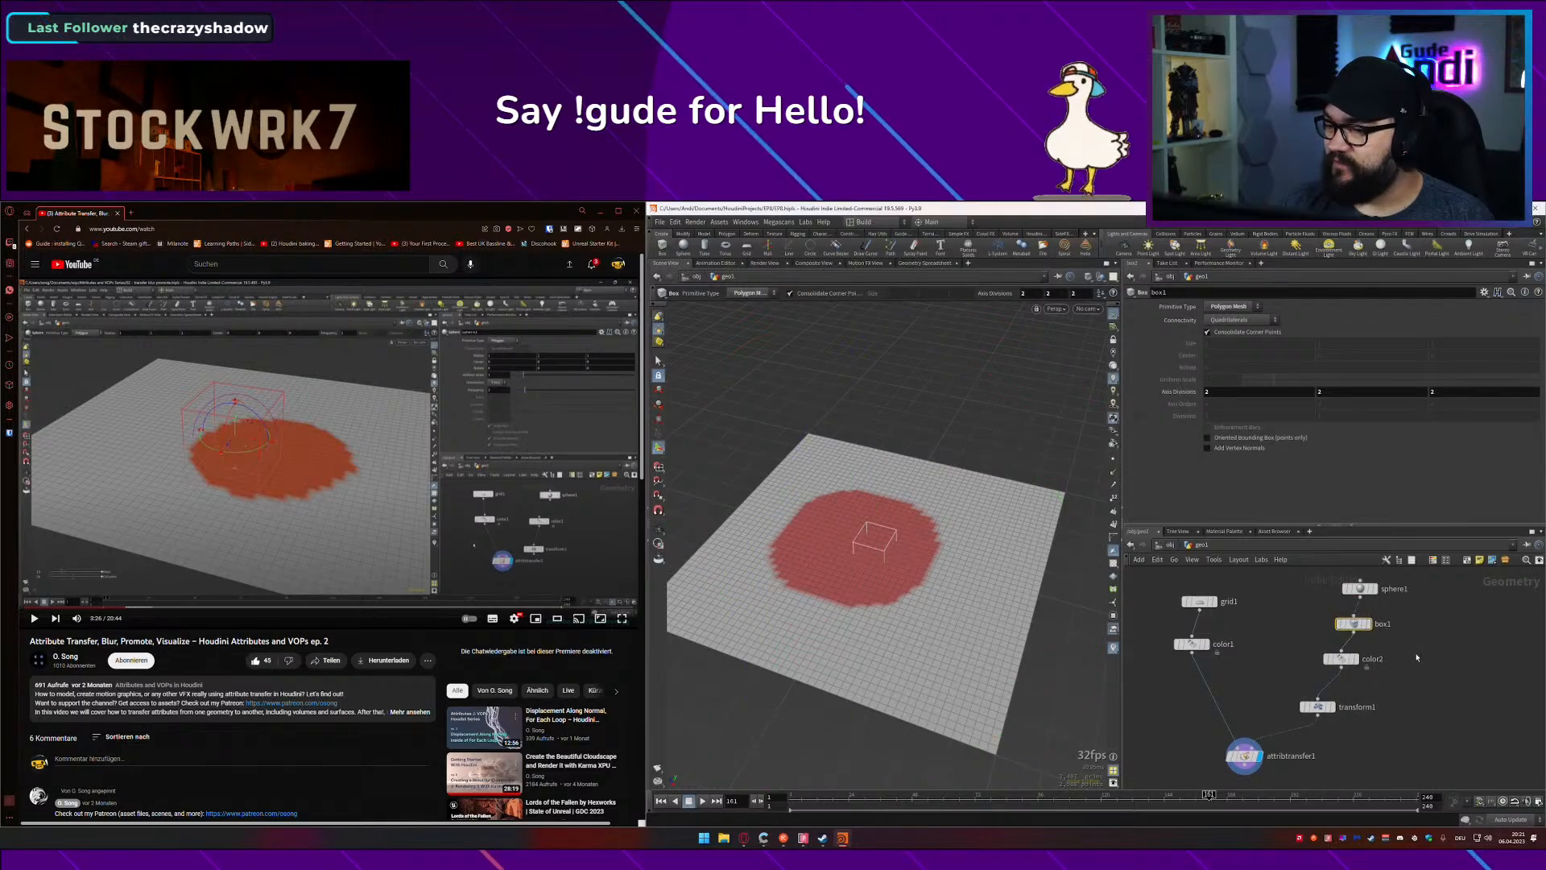
pyautogui.moveTo(1355, 623); pyautogui.dragTo(1383, 626)
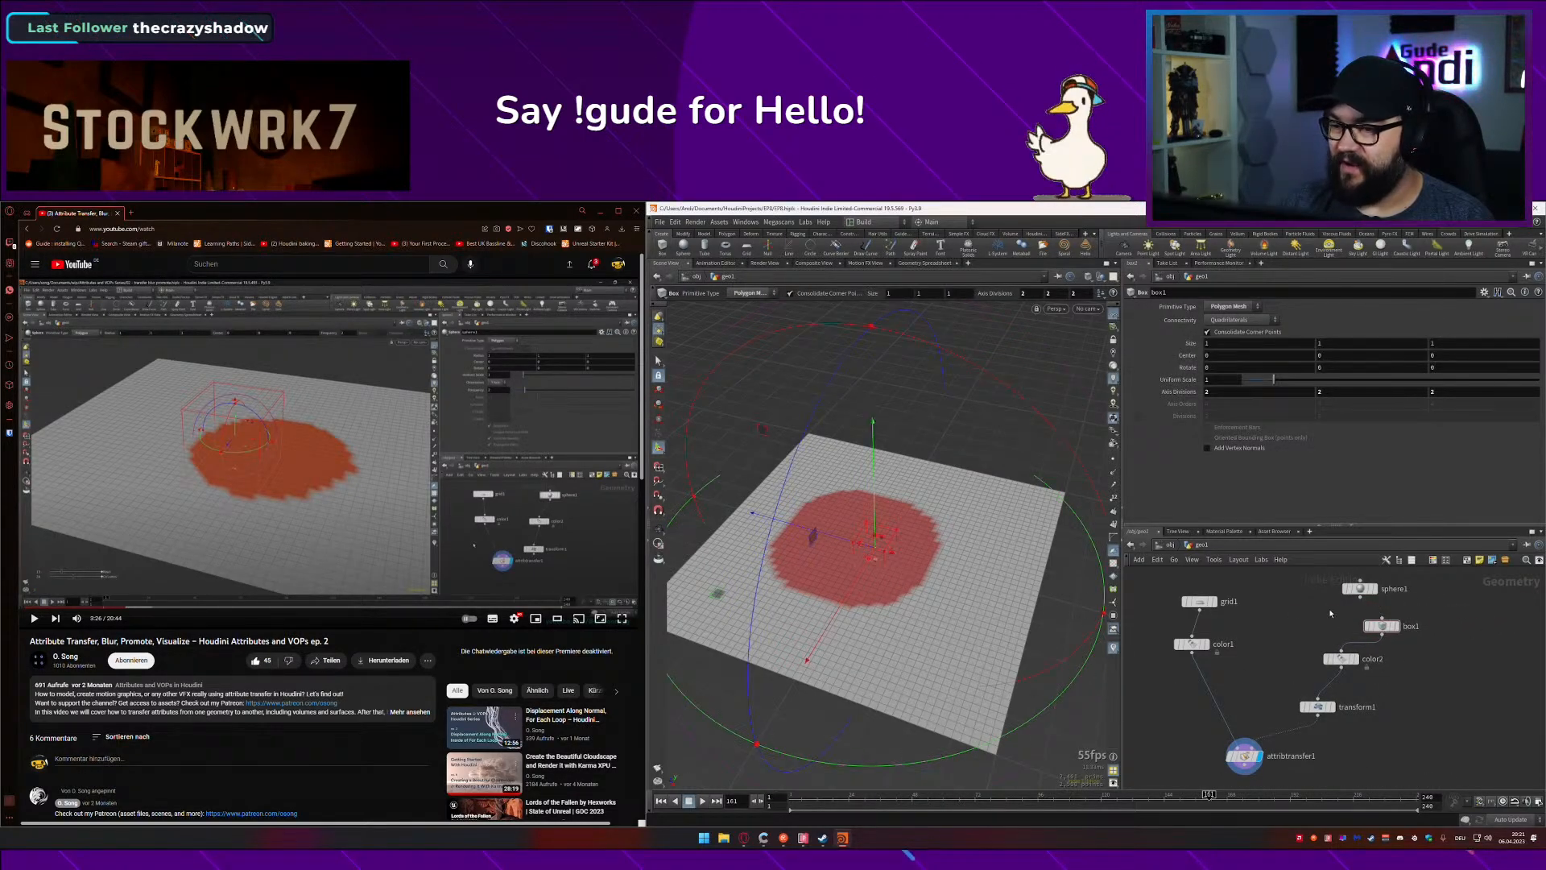
# Step: Move the box over the grid, save the scene, and stretch the box to about 2.37 in Y and 2.93 in Z
pyautogui.moveTo(716, 593); pyautogui.dragTo(740, 592)
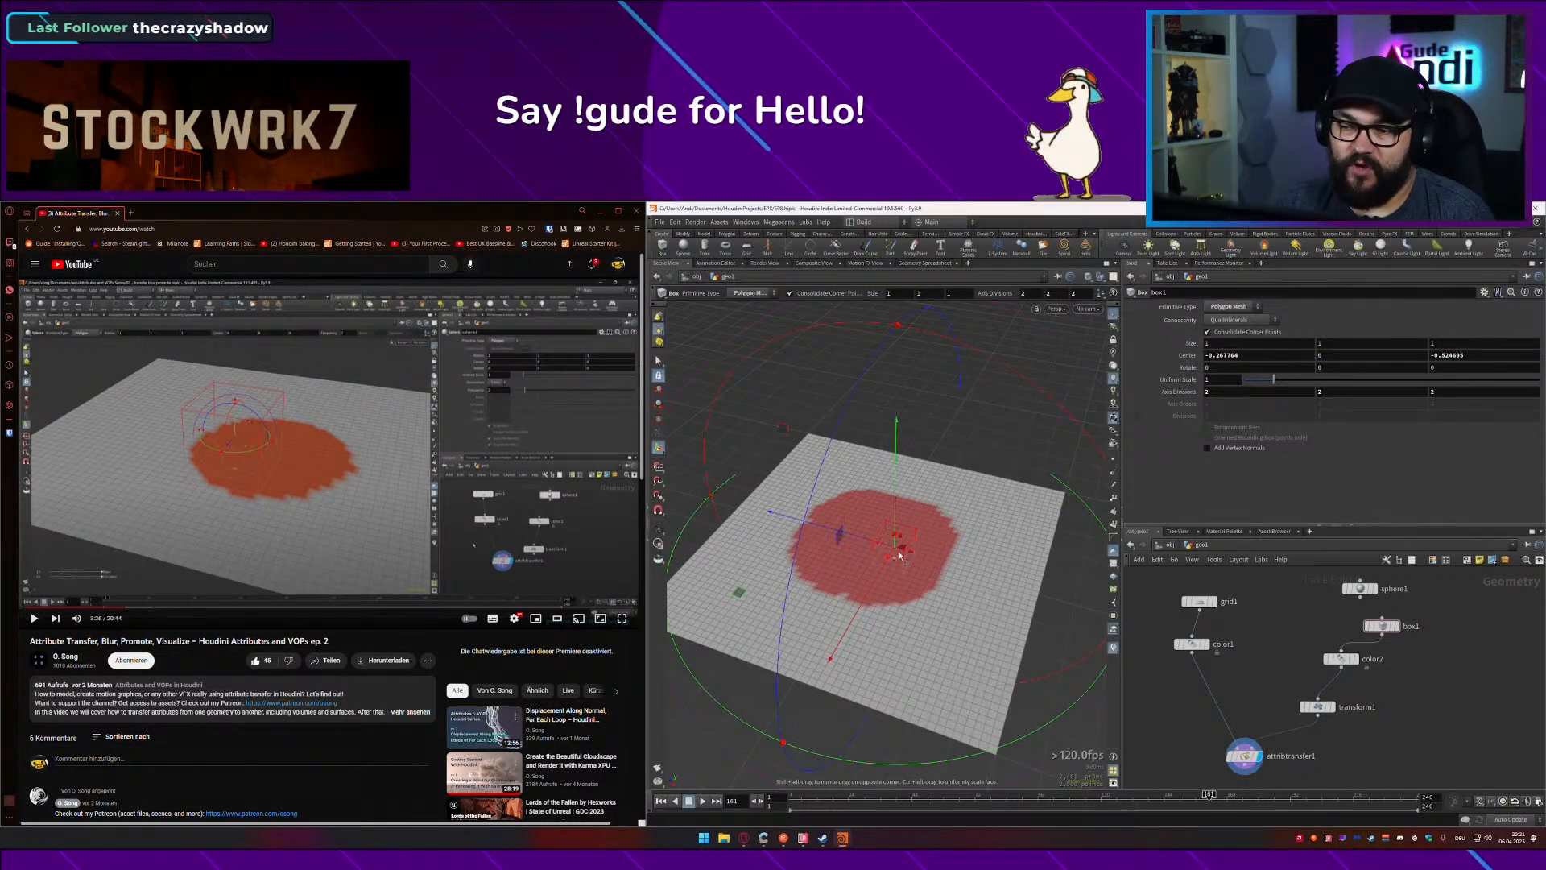
pyautogui.hotkey('ctrl', 's')
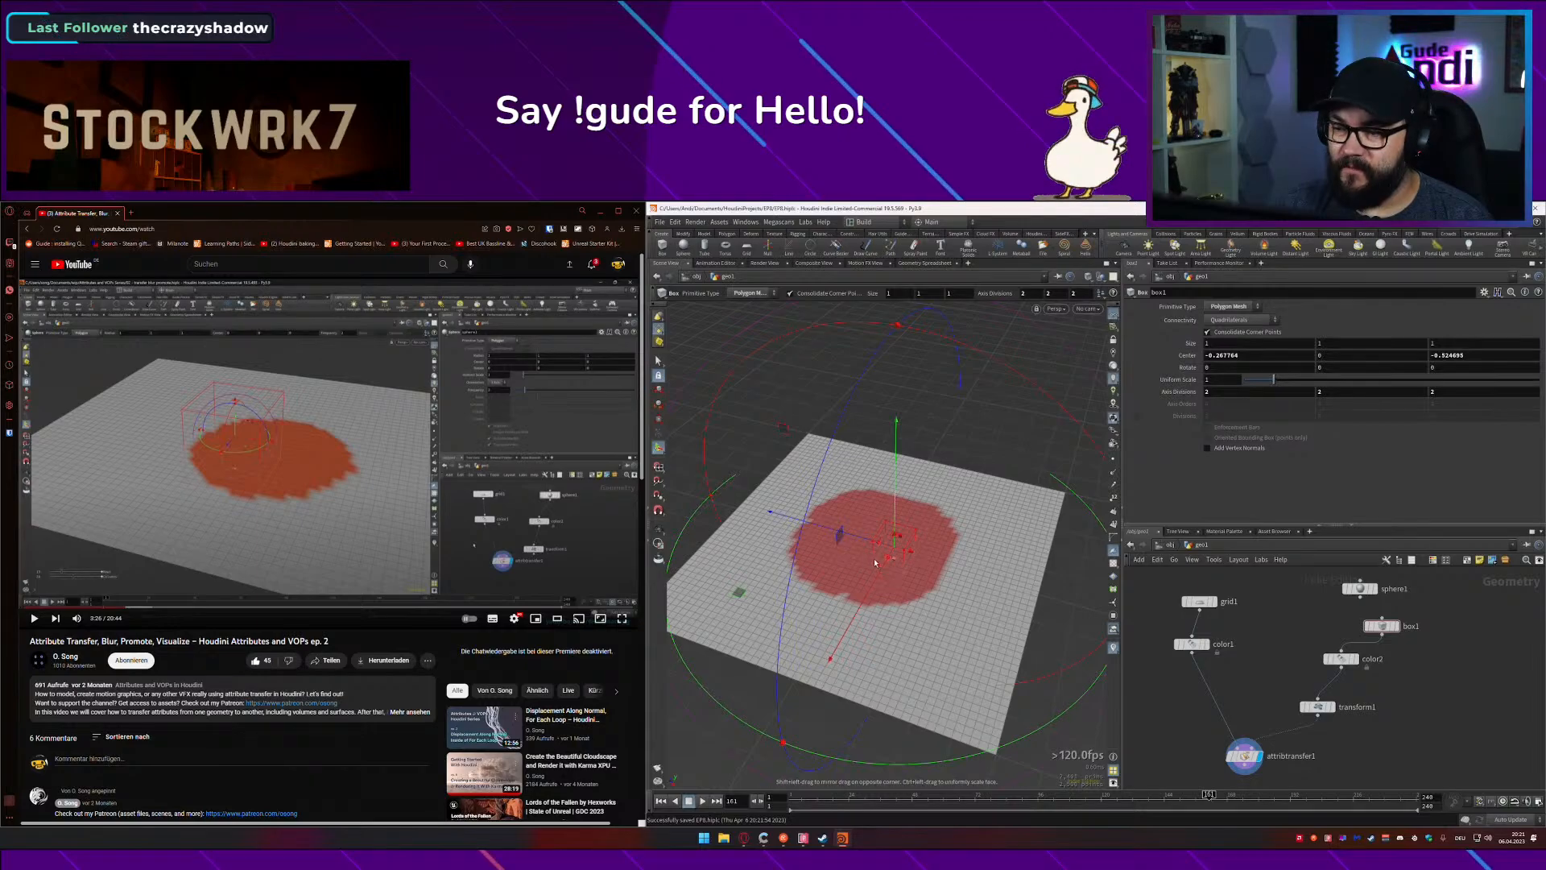
pyautogui.moveTo(873, 558); pyautogui.dragTo(801, 538)
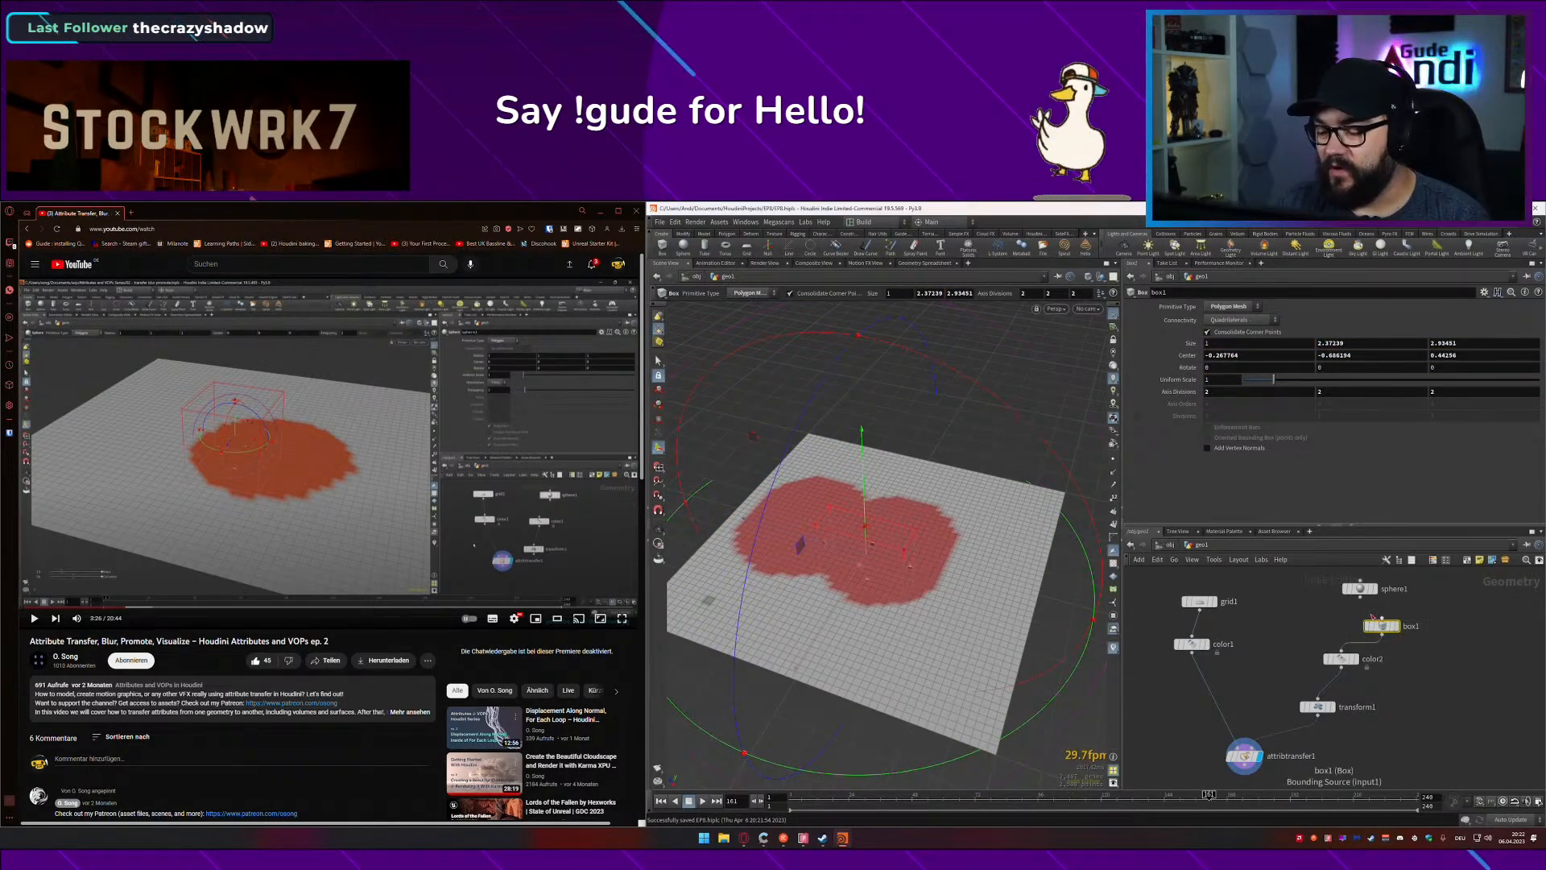
# Step: Delete the Box node and reconnect the sphere to its Color node
pyautogui.press('Delete')
pyautogui.moveTo(1361, 598); pyautogui.dragTo(1341, 652)
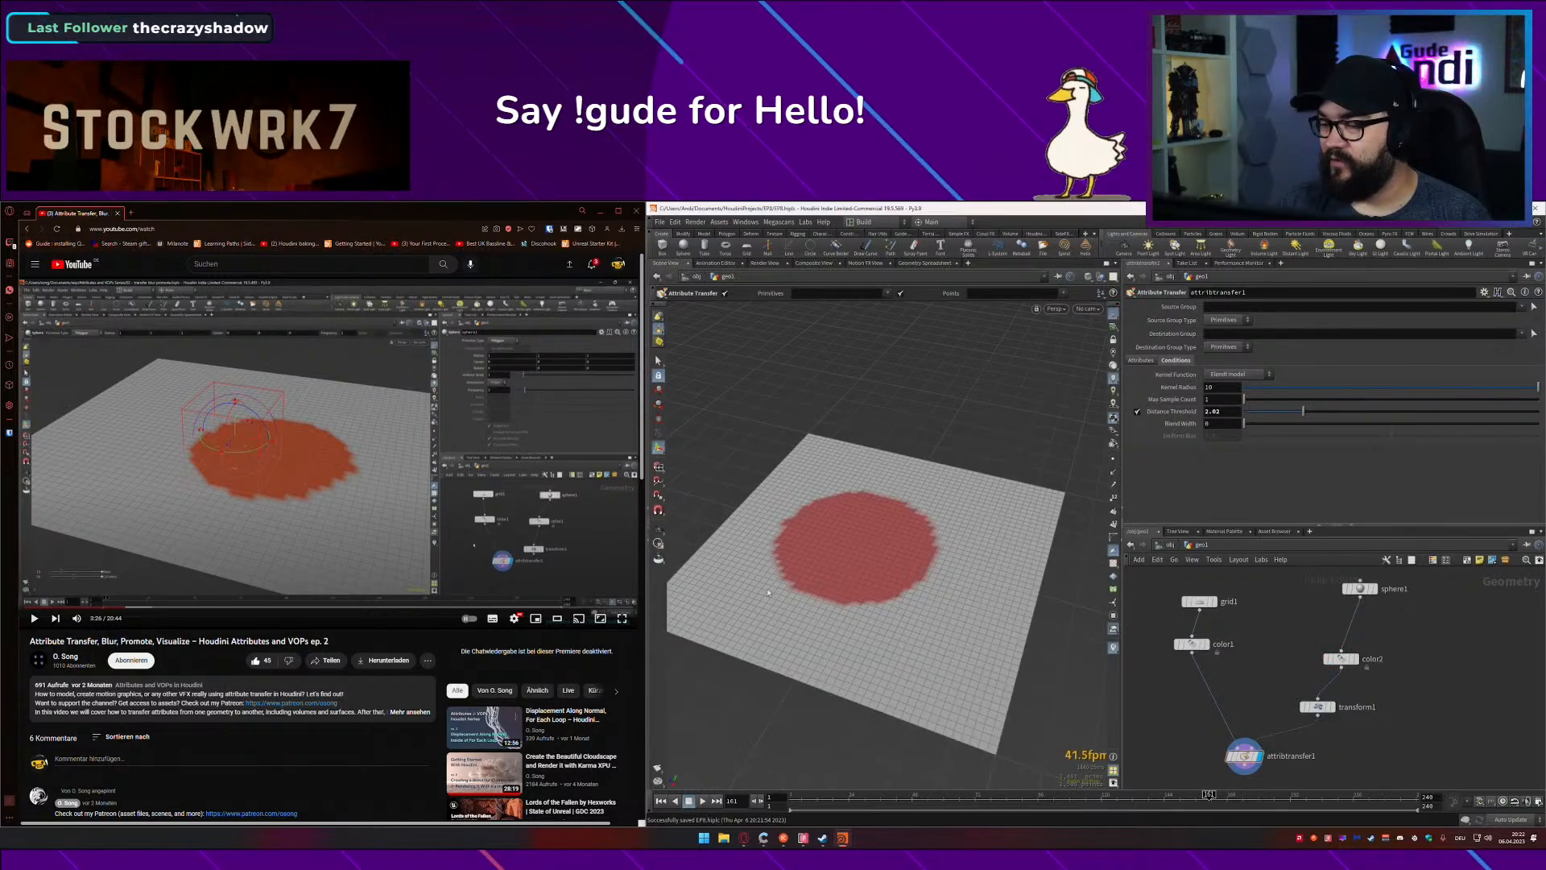
# Step: Resume the tutorial, delete the Color nodes from both the sphere and grid branches, and pause the video
pyautogui.click(322, 481)
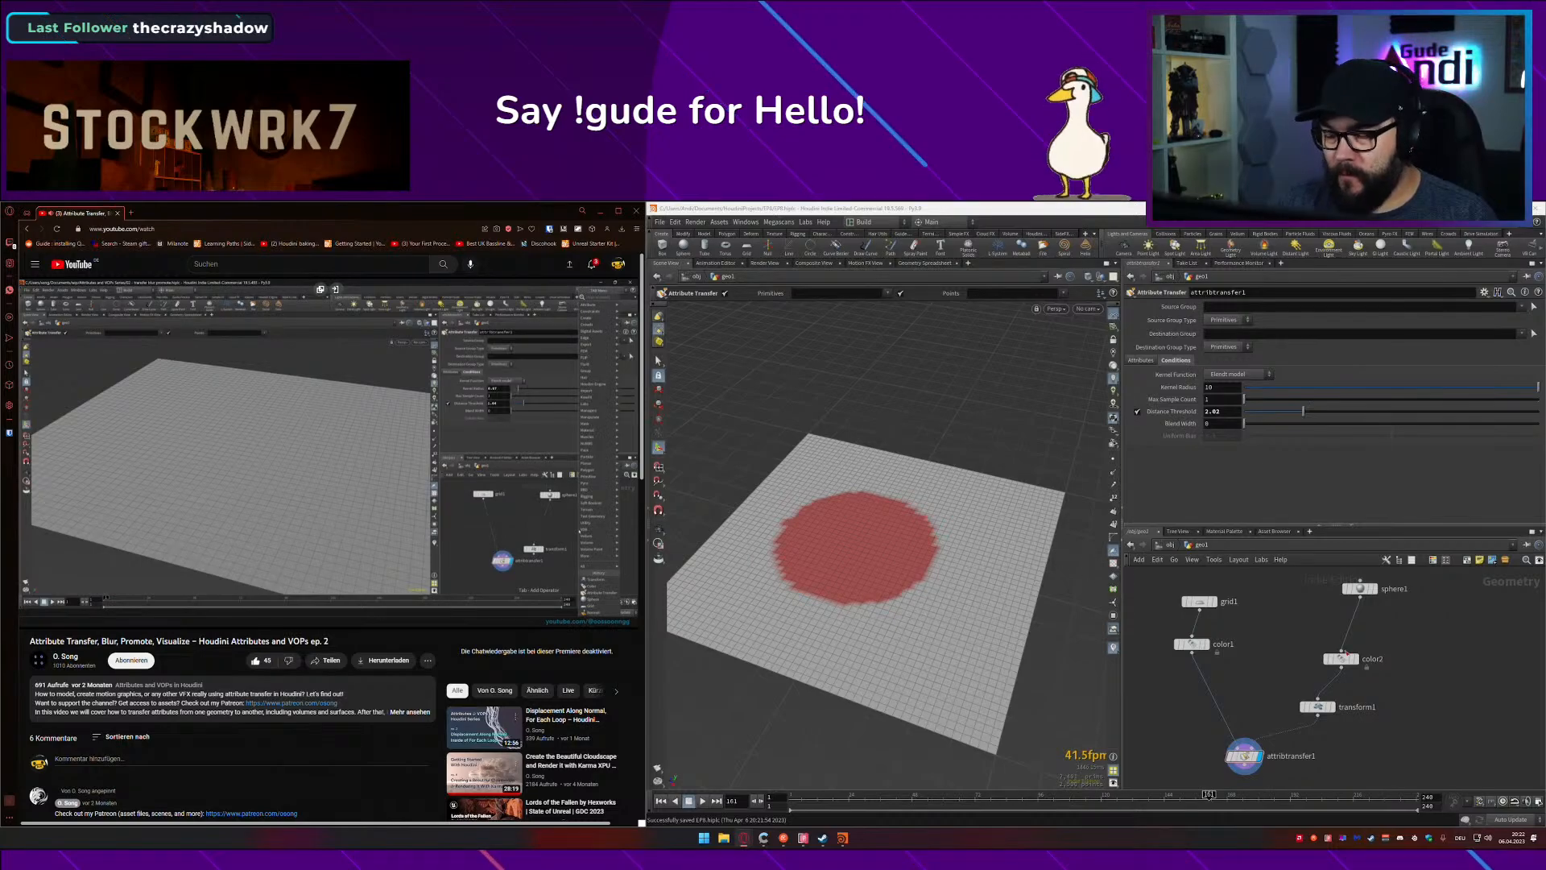
pyautogui.moveTo(1363, 669); pyautogui.dragTo(1329, 671)
pyautogui.press('Delete')
pyautogui.moveTo(1233, 644); pyautogui.dragTo(1160, 653)
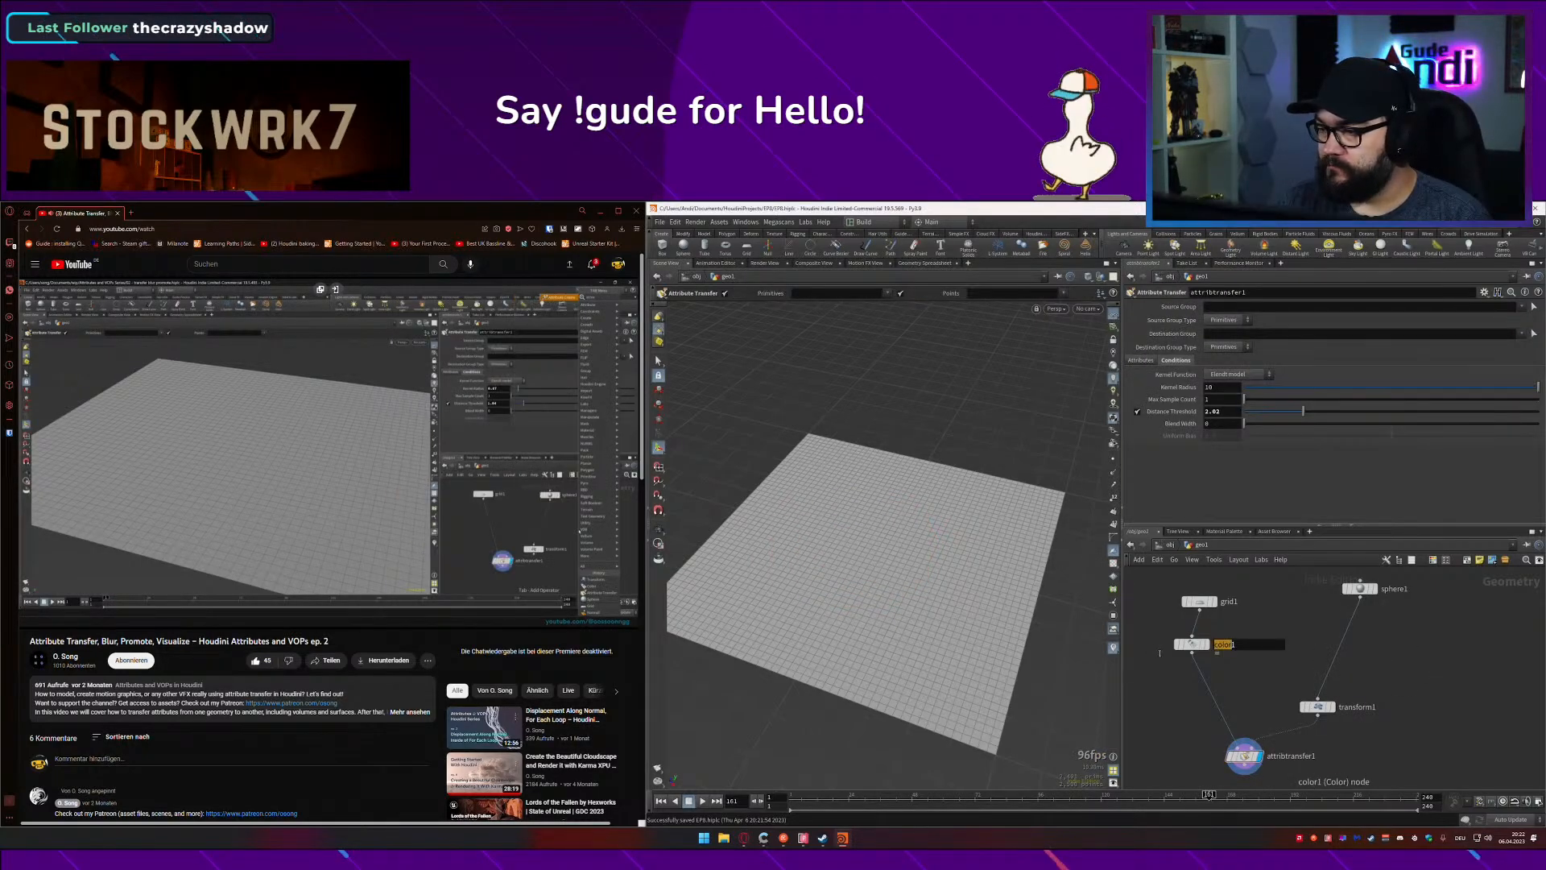
pyautogui.click(1255, 627)
pyautogui.click(1448, 657)
pyautogui.click(1448, 669)
pyautogui.moveTo(1256, 627); pyautogui.dragTo(1171, 657)
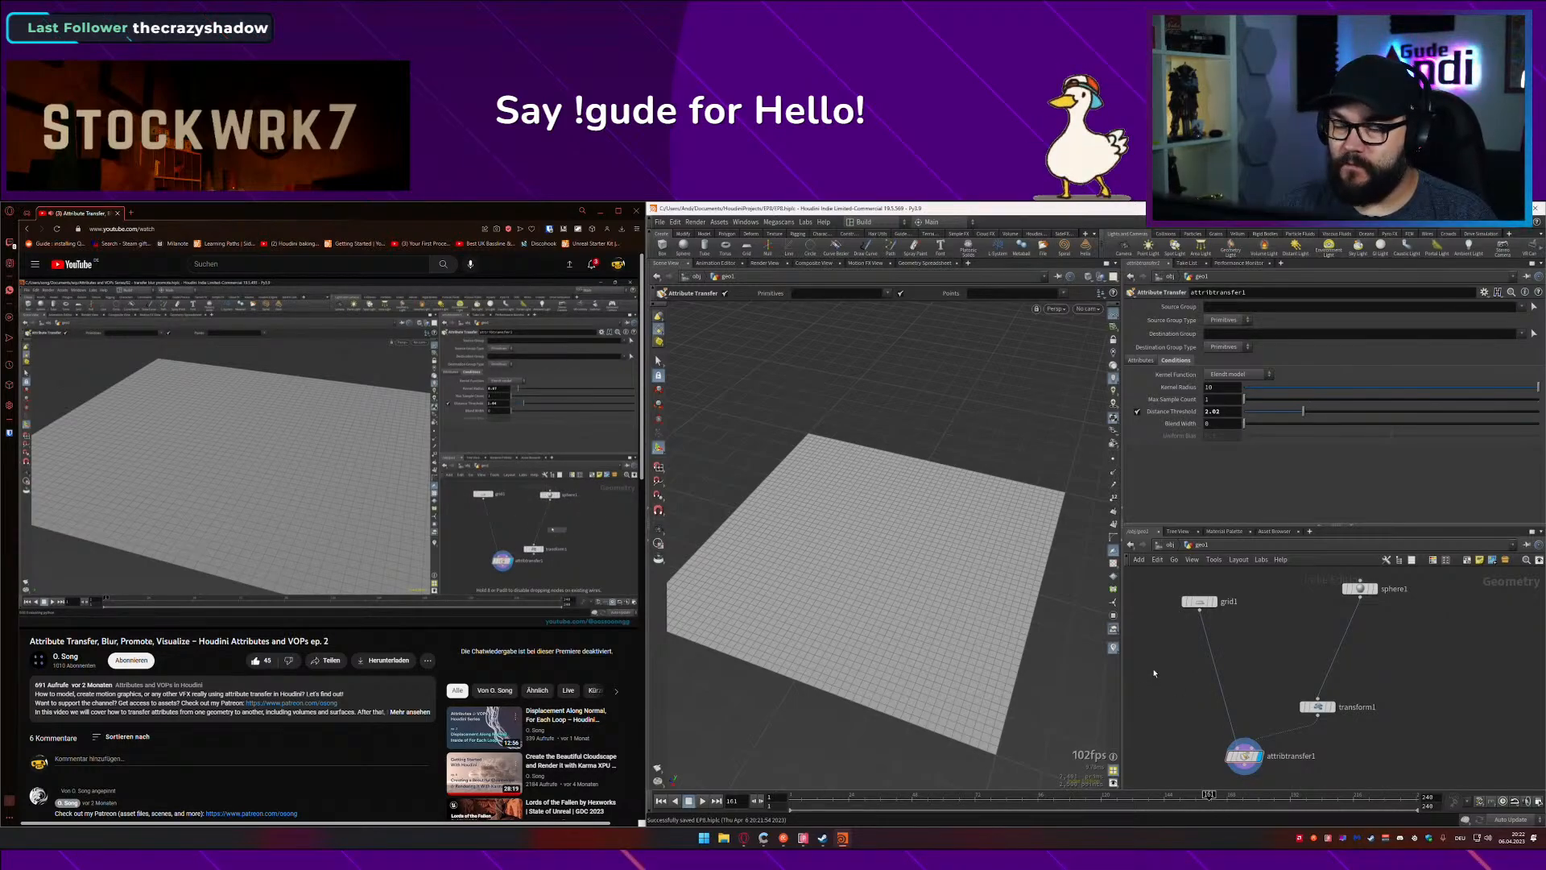
pyautogui.click(395, 488)
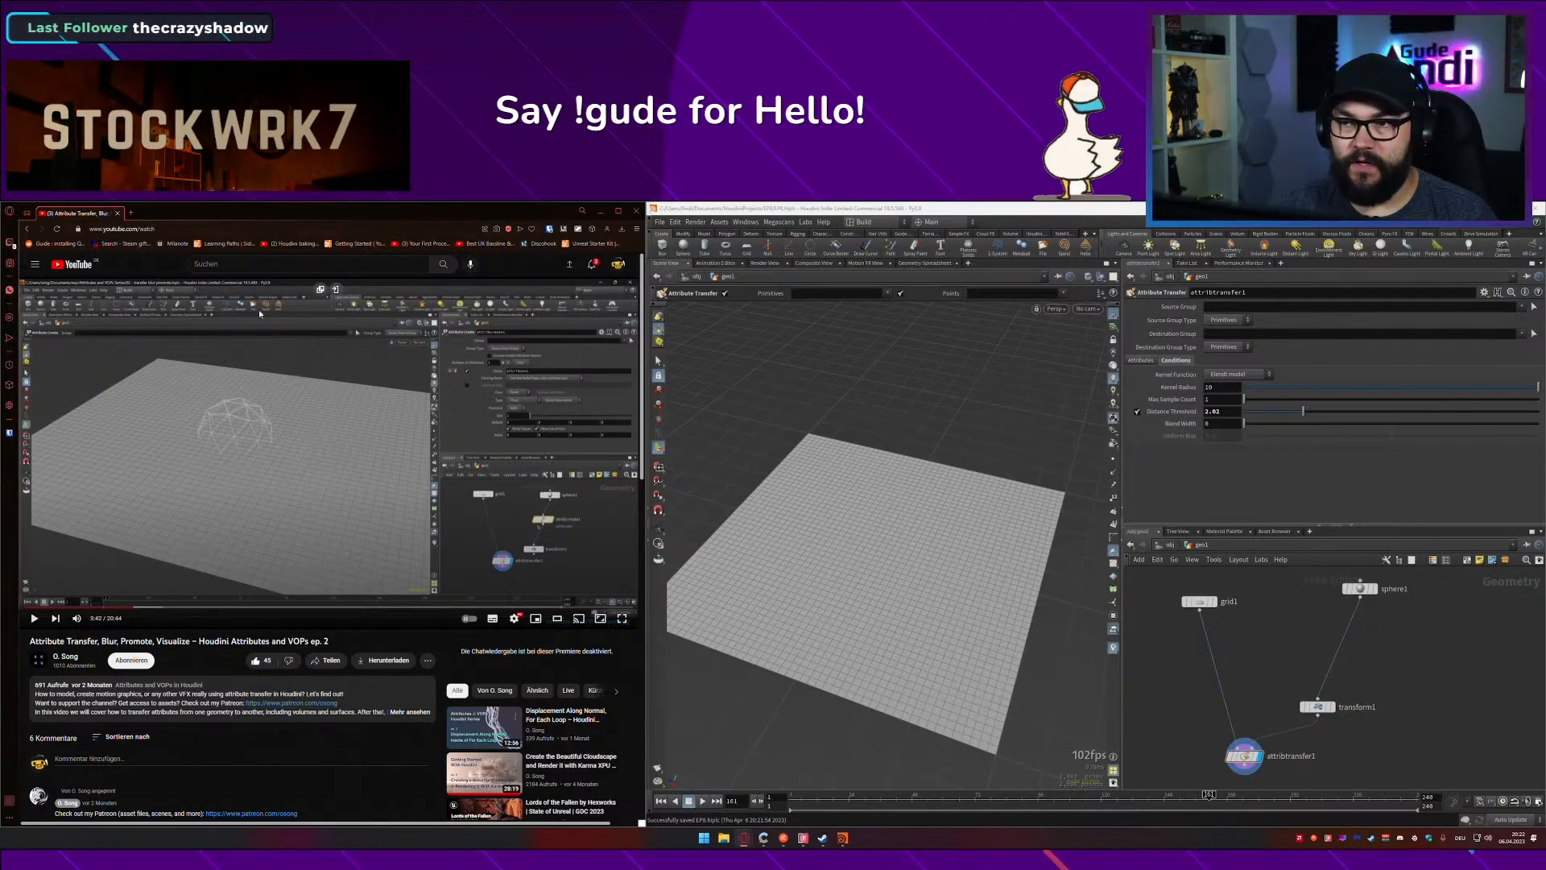
# Step: Open the SideFX website in a new browser tab and go to its homepage
pyautogui.click(131, 213)
pyautogui.write('side')
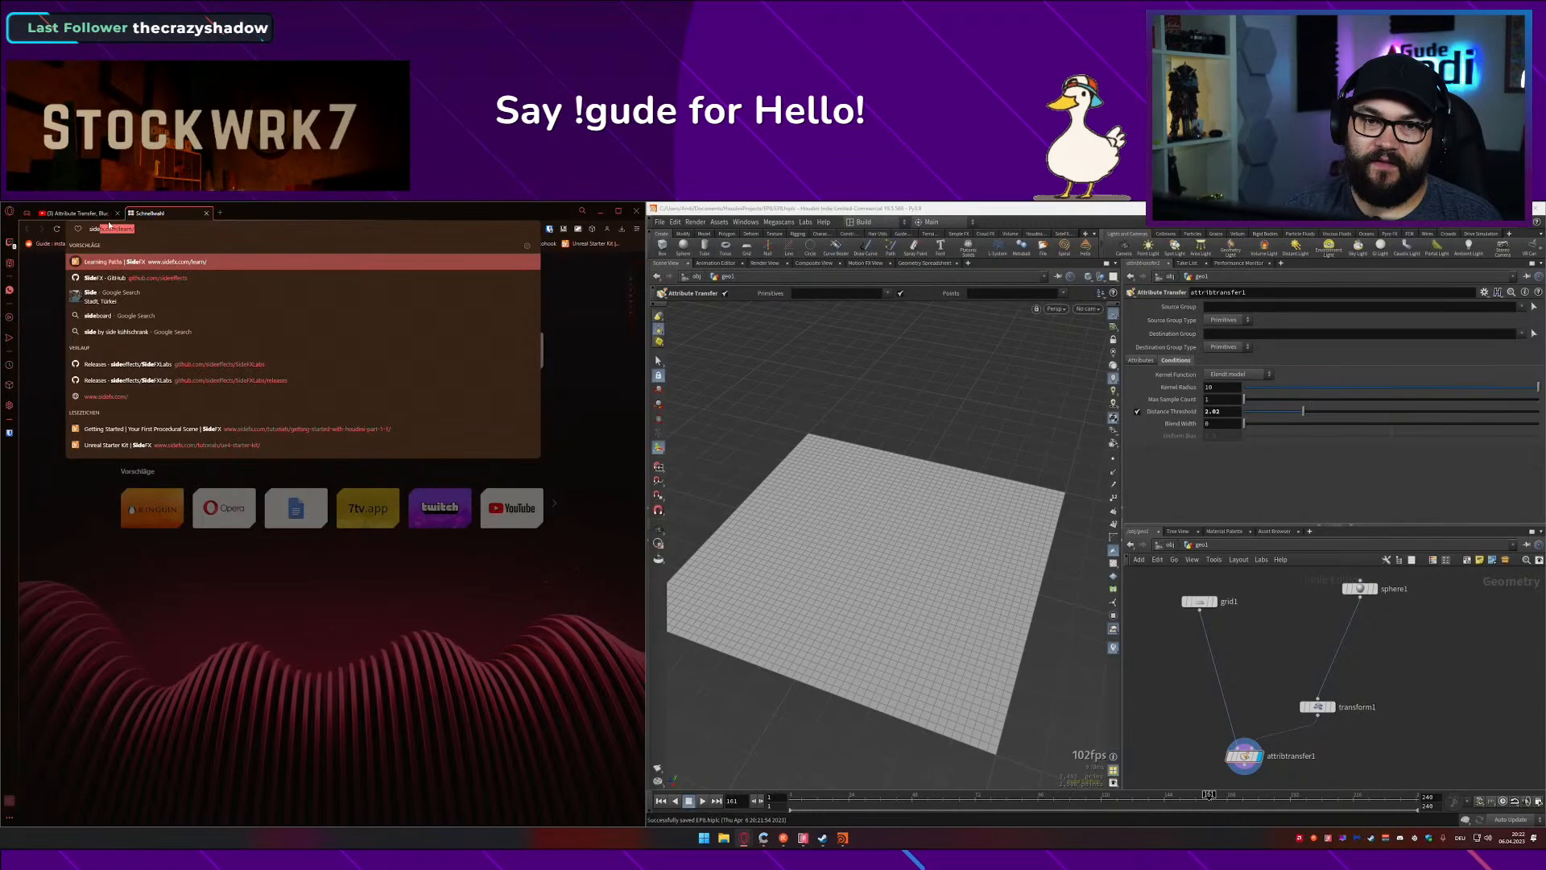
pyautogui.press('Return')
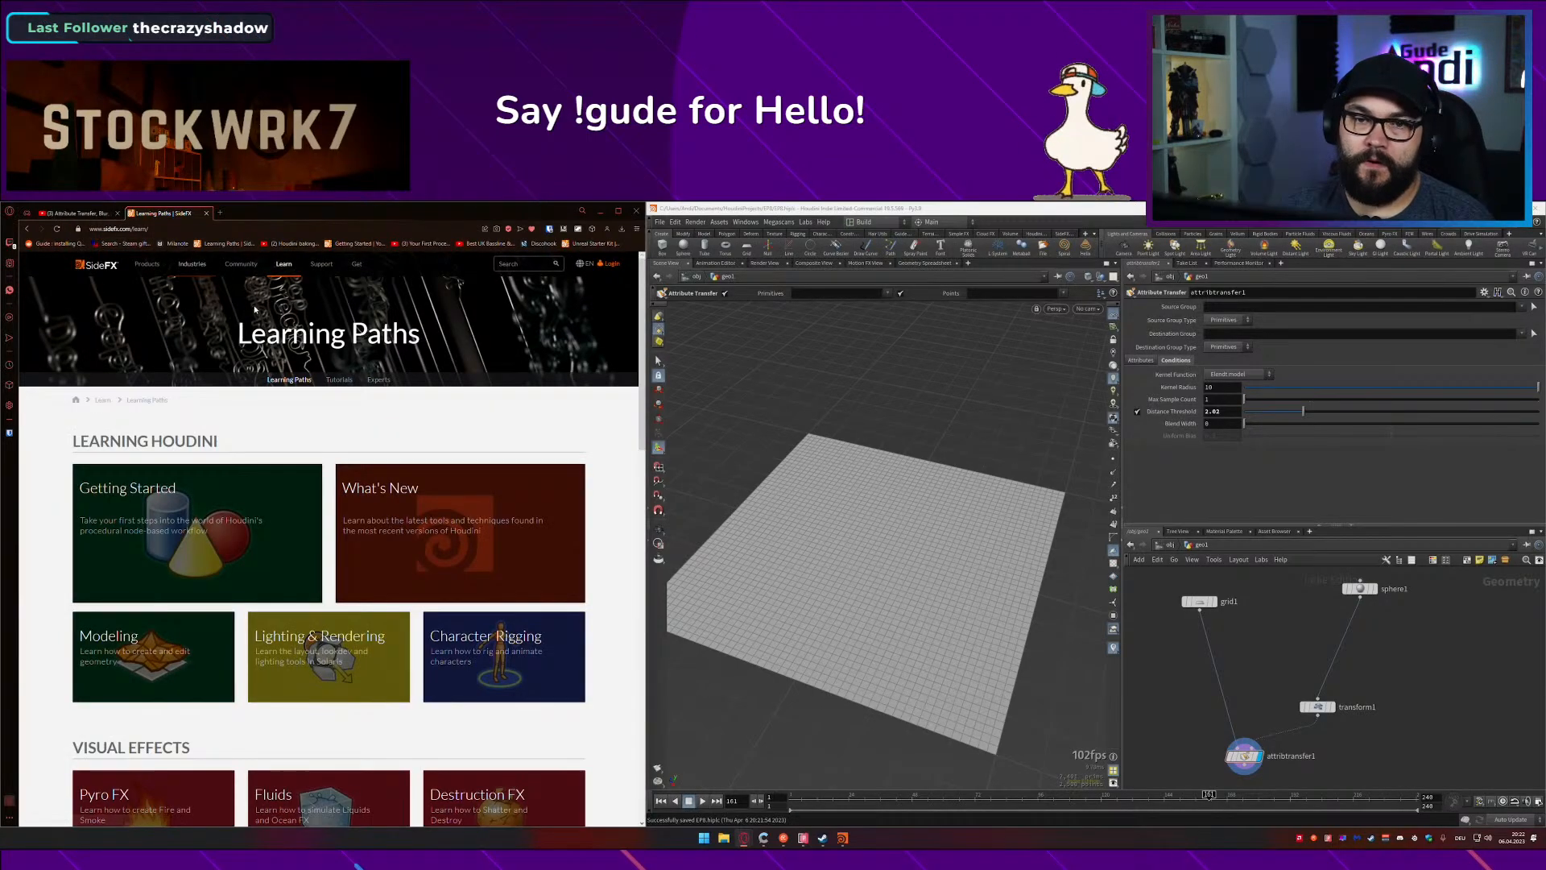
pyautogui.click(110, 270)
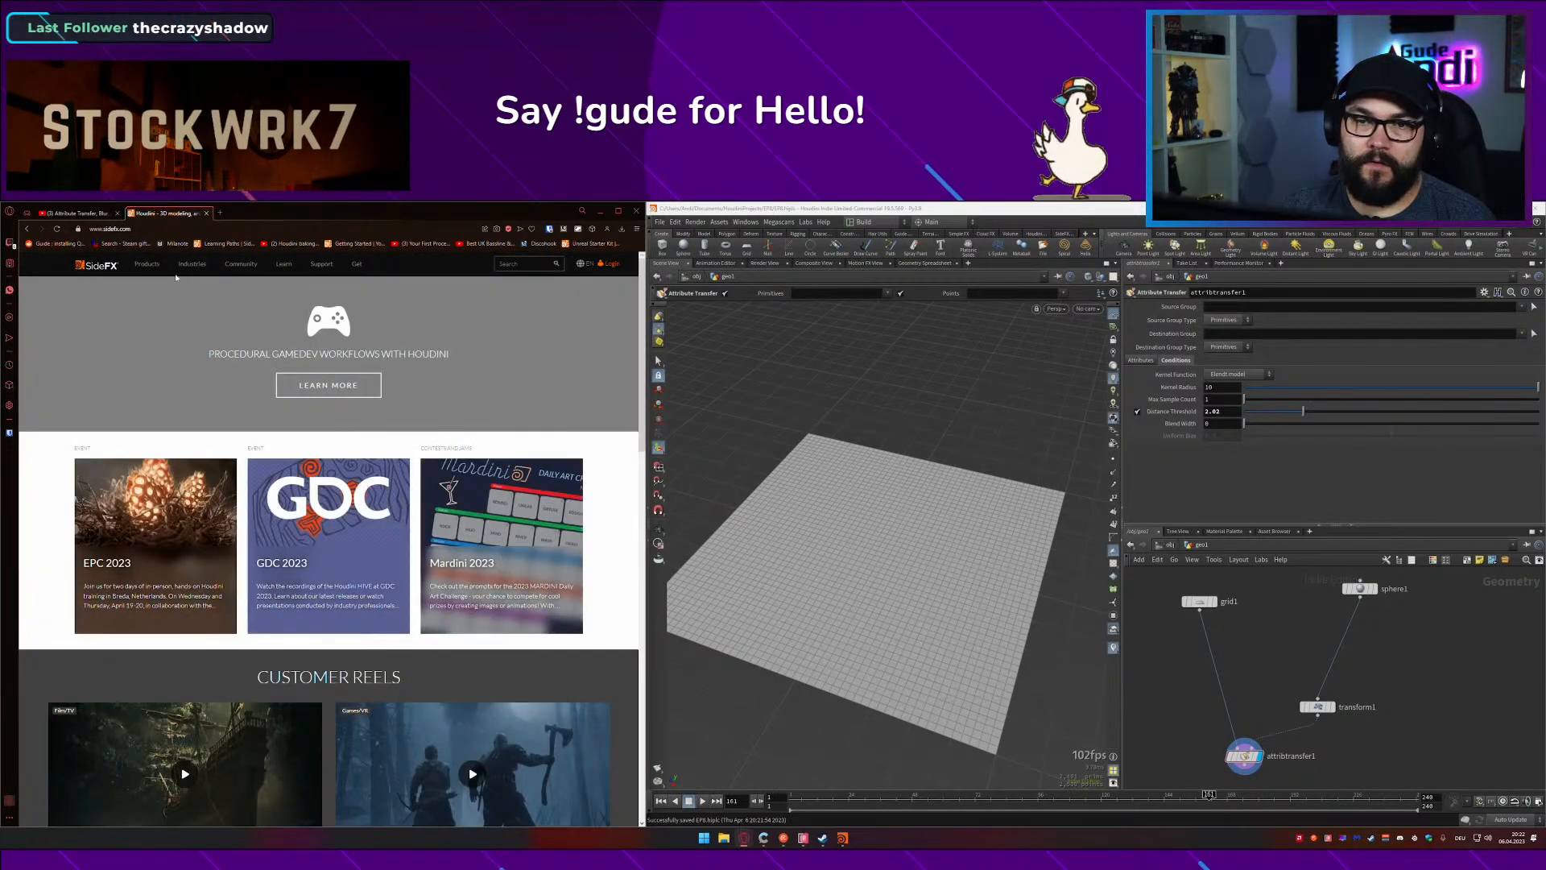
# Step: Open the Houdini product overview page and look through its sections
pyautogui.moveTo(147, 266)
pyautogui.moveTo(190, 309)
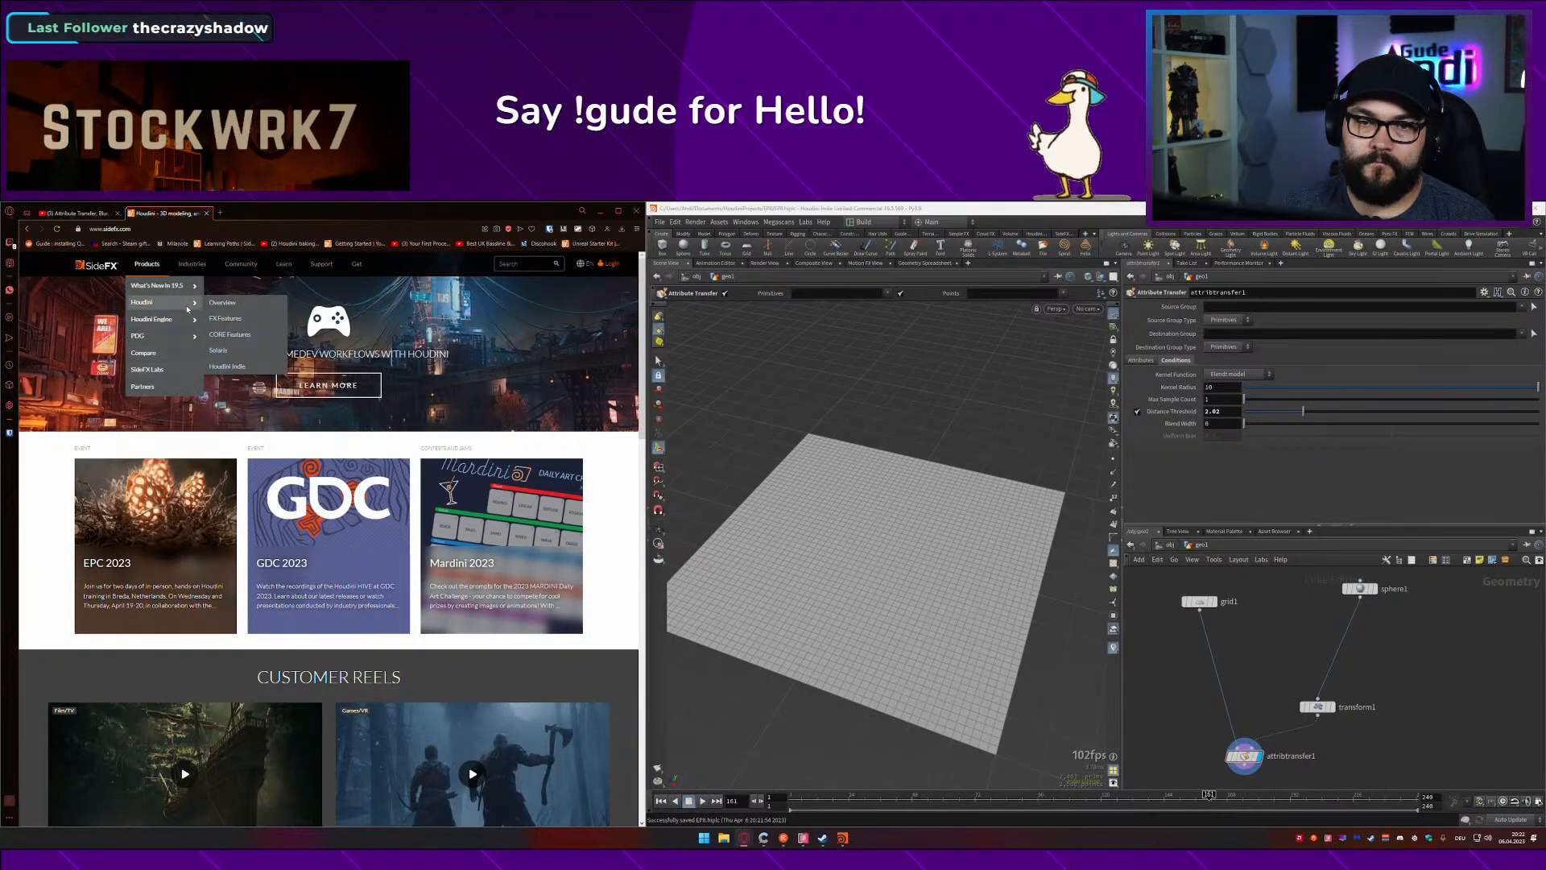
pyautogui.click(241, 308)
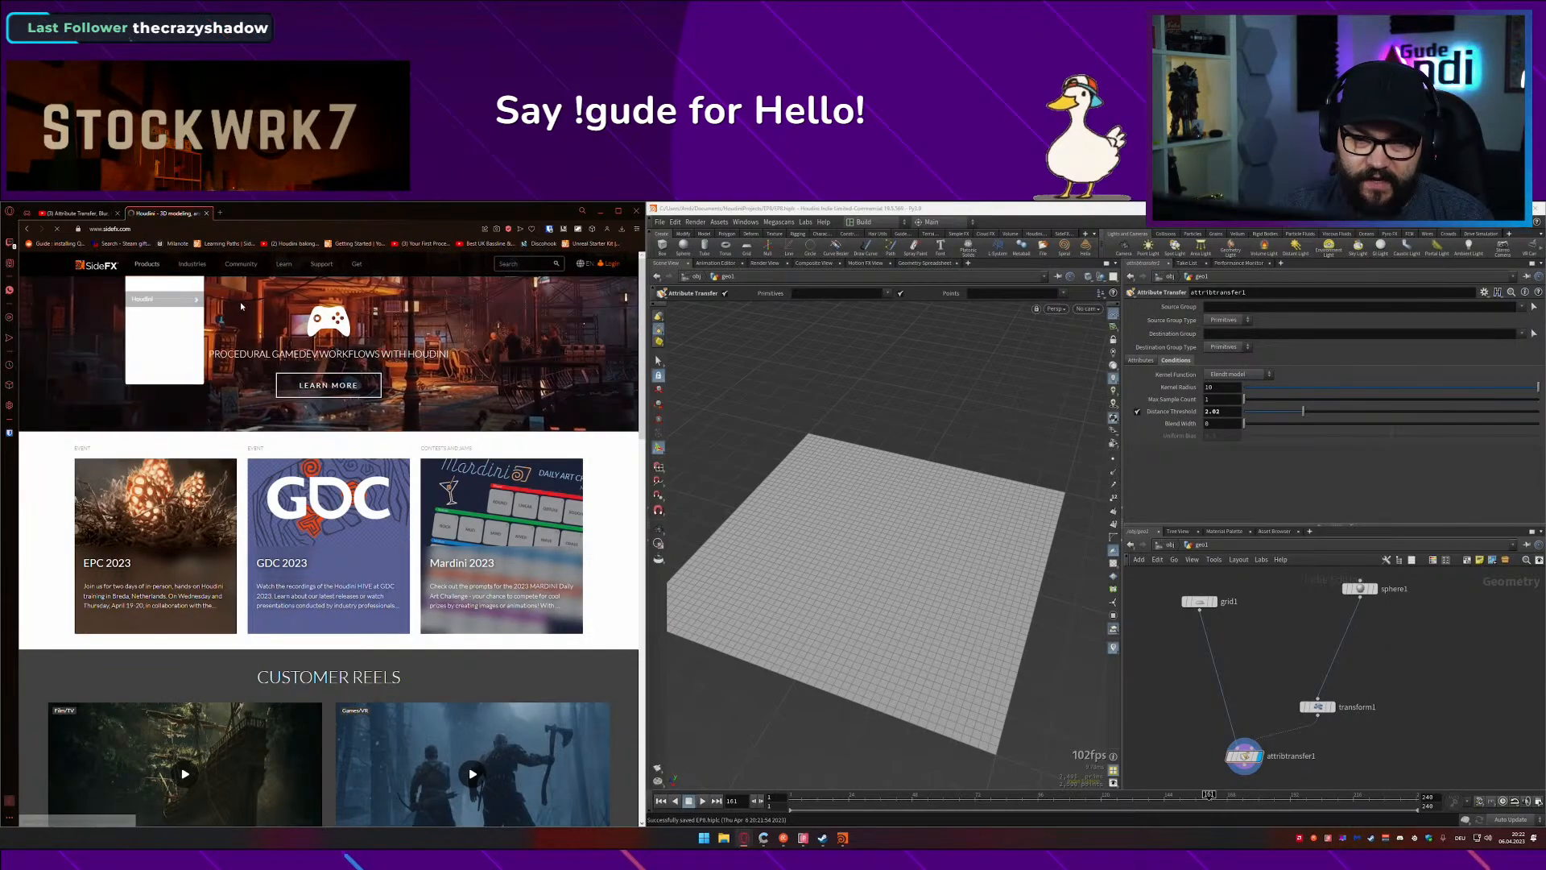
pyautogui.scroll(-3, 367, 524)
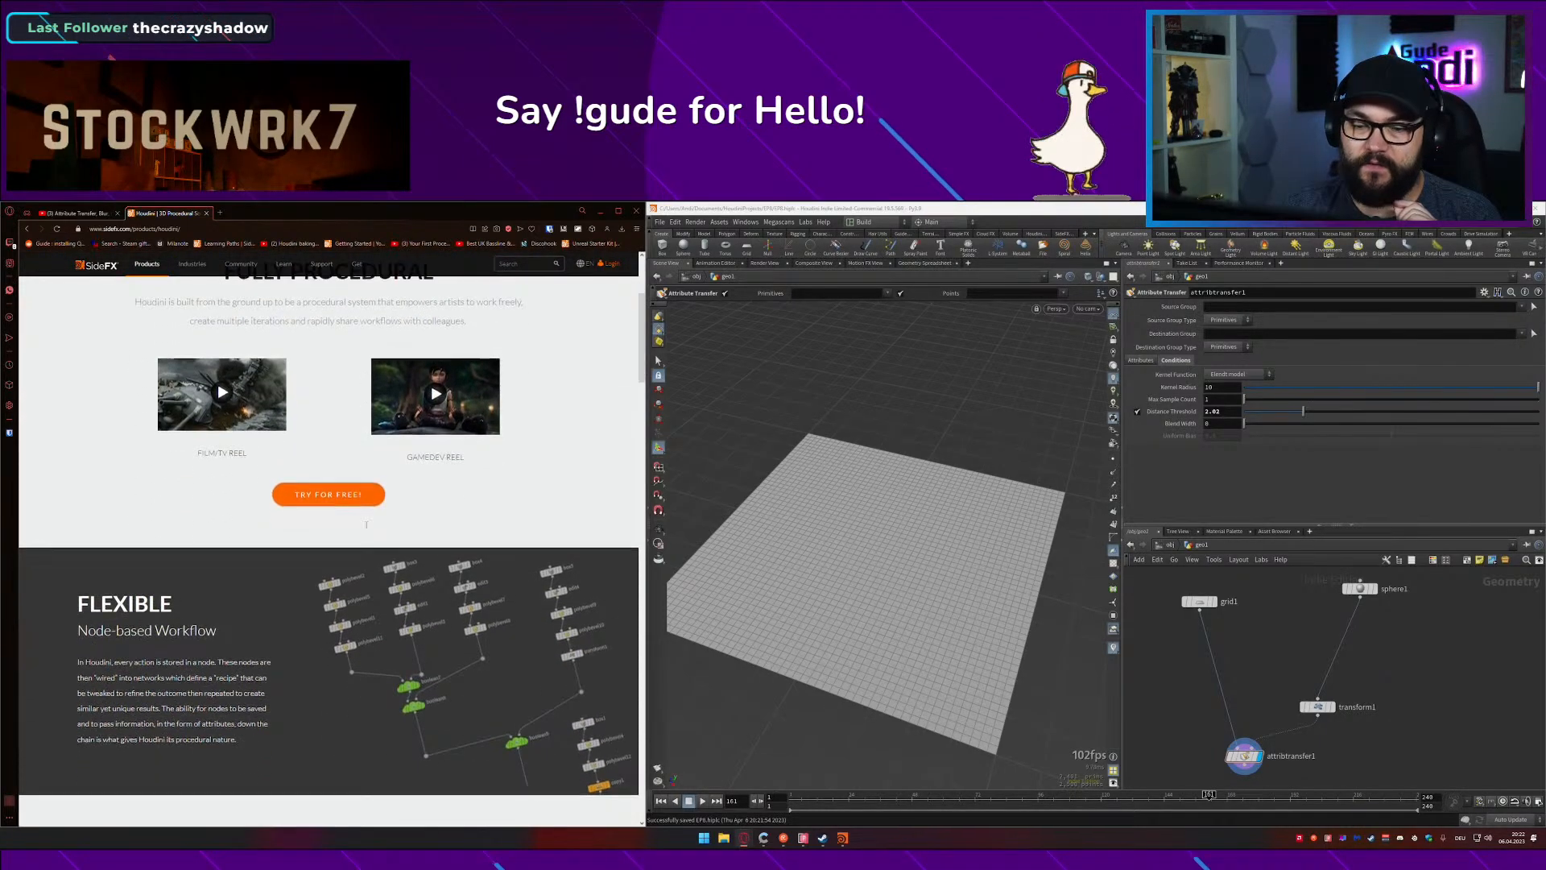
pyautogui.scroll(-3, 367, 524)
pyautogui.scroll(6, 367, 526)
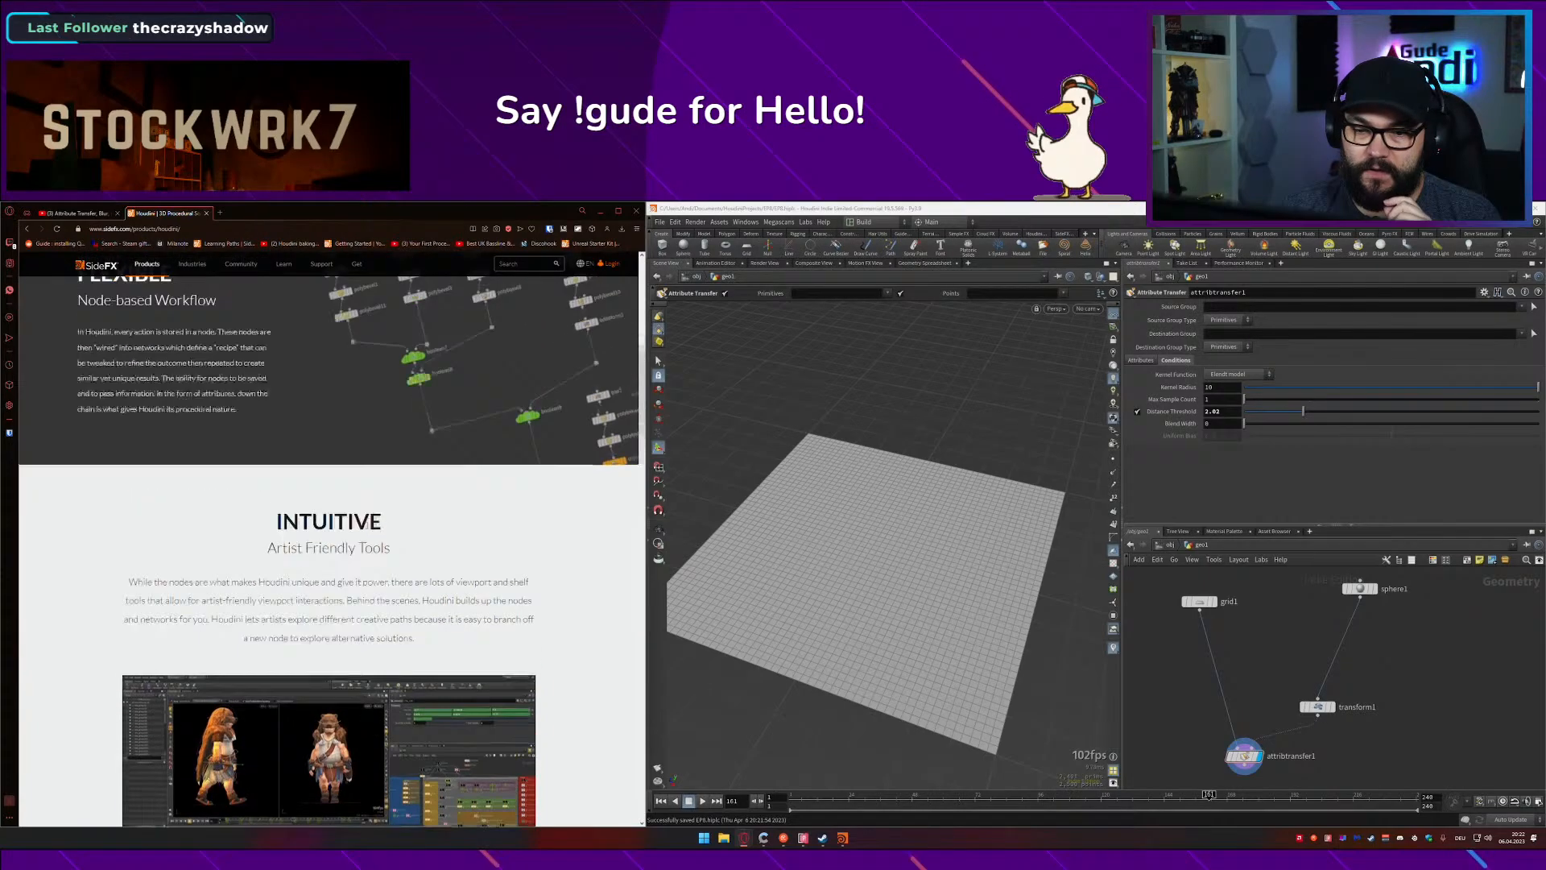
# Step: Open the SideFX Download page and look over its login and registration forms
pyautogui.moveTo(357, 264)
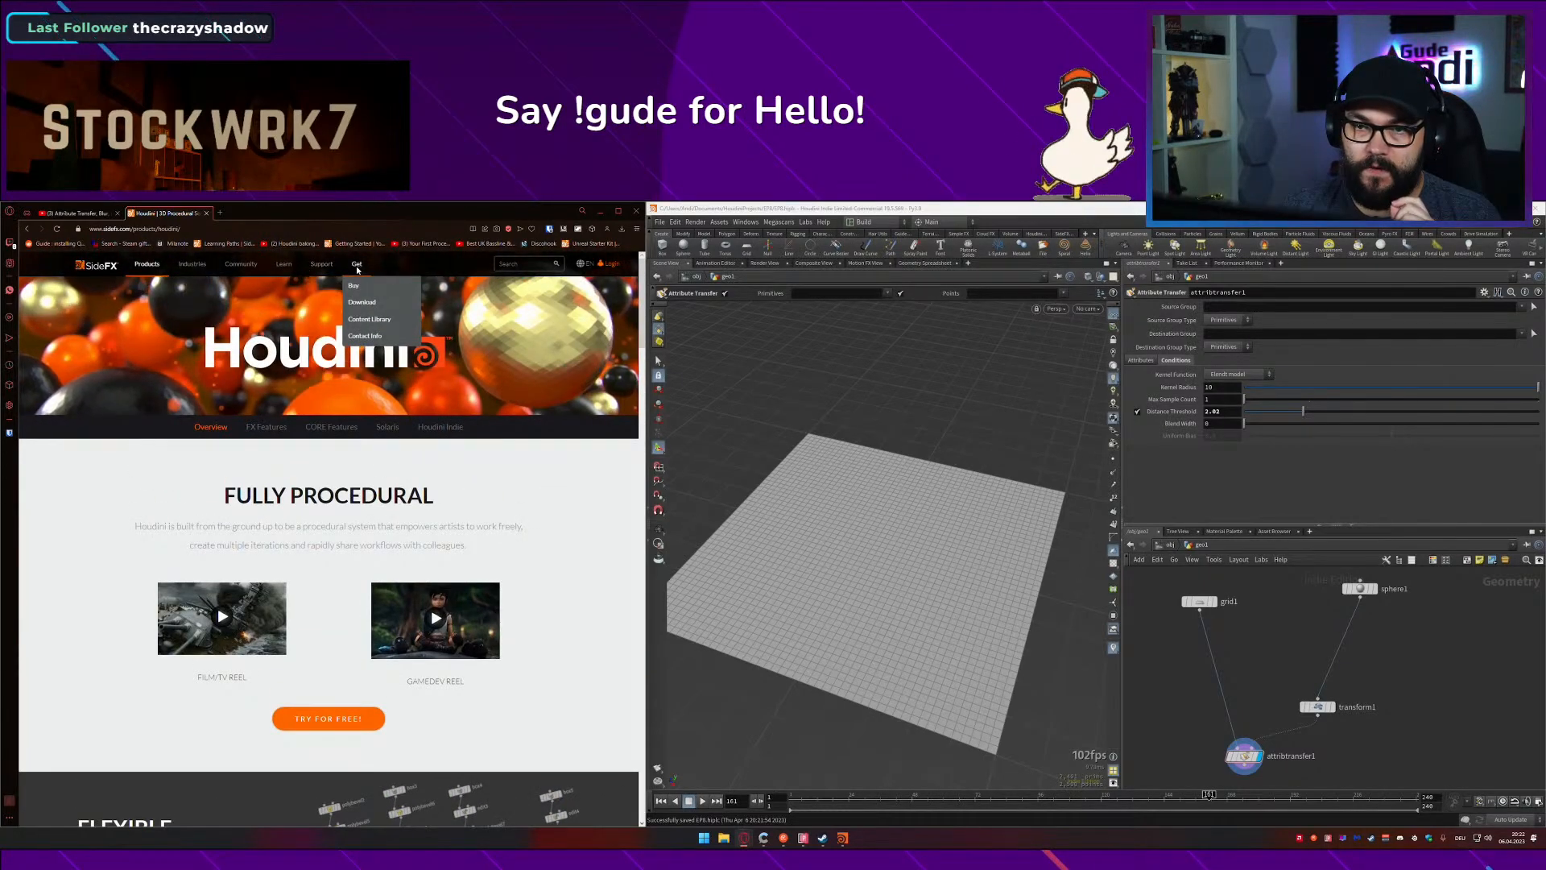
pyautogui.click(362, 303)
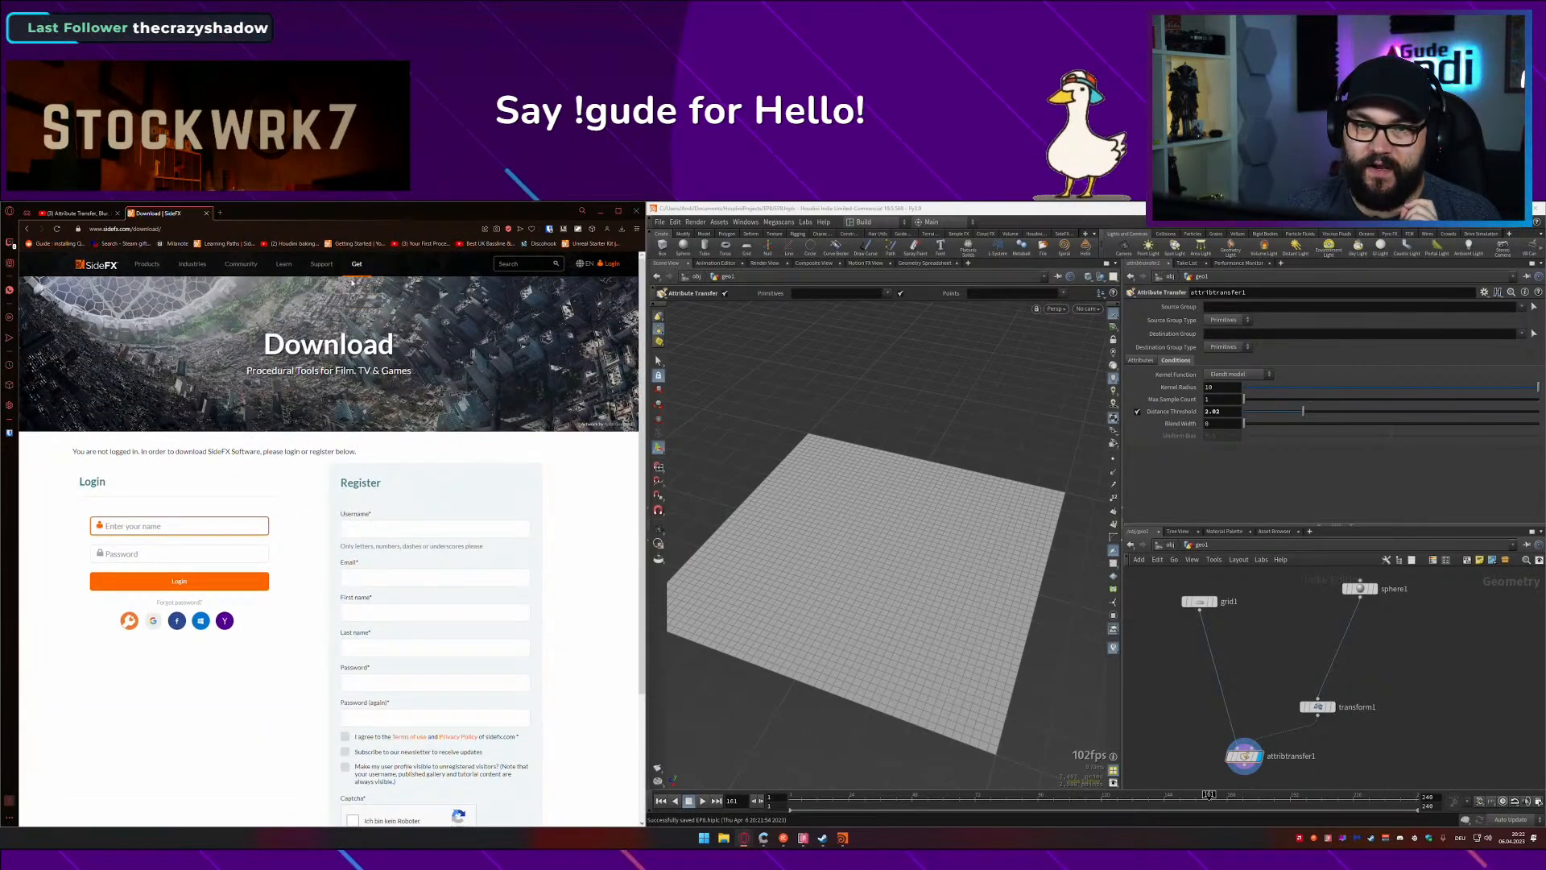
pyautogui.moveTo(352, 281)
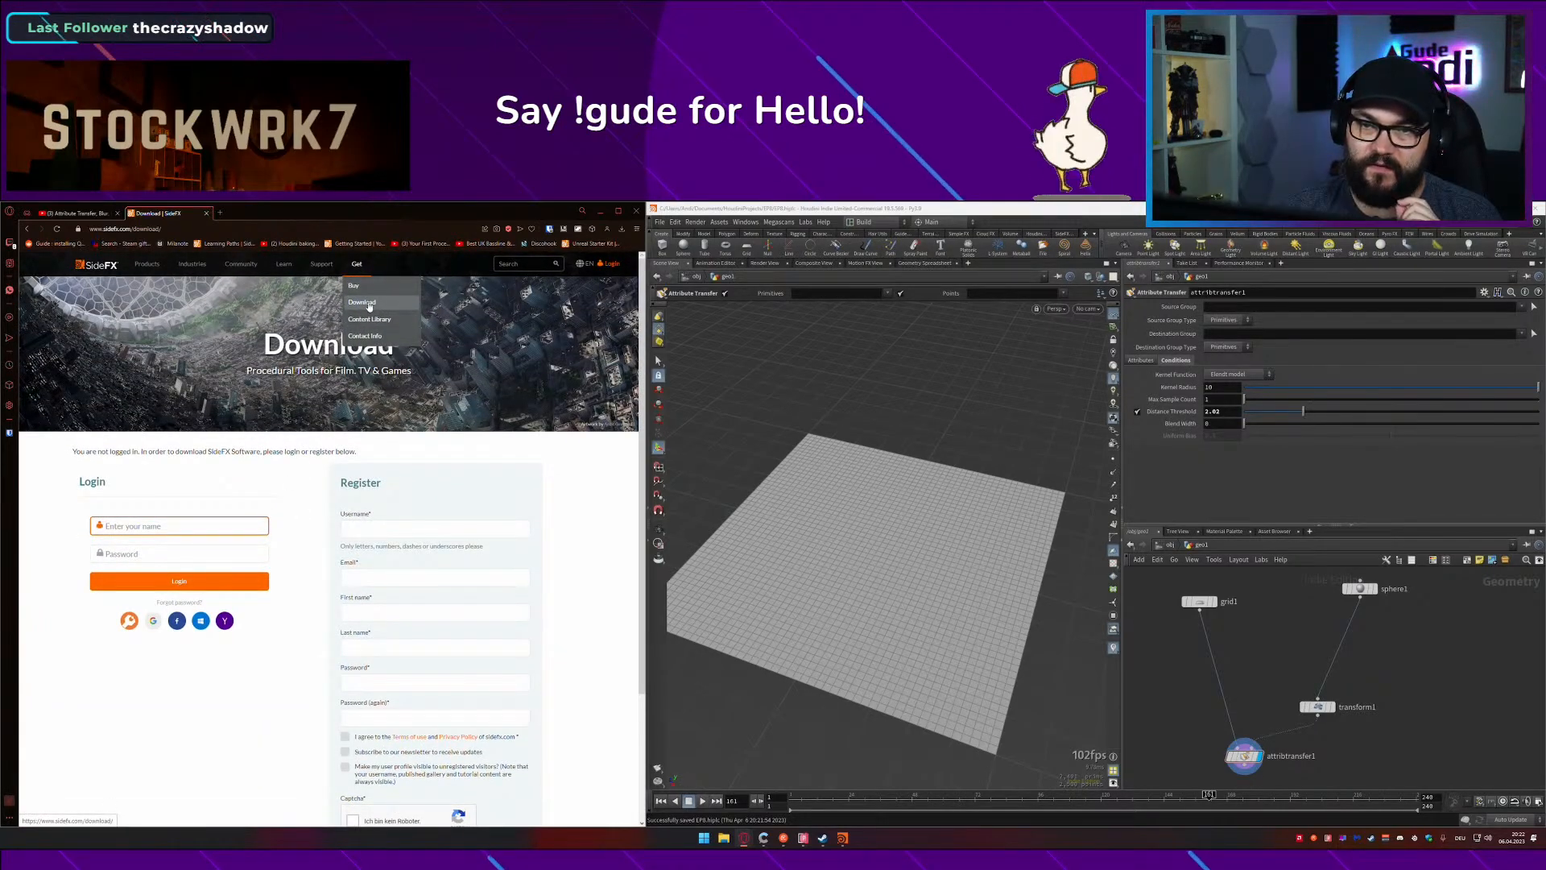
pyautogui.moveTo(296, 267)
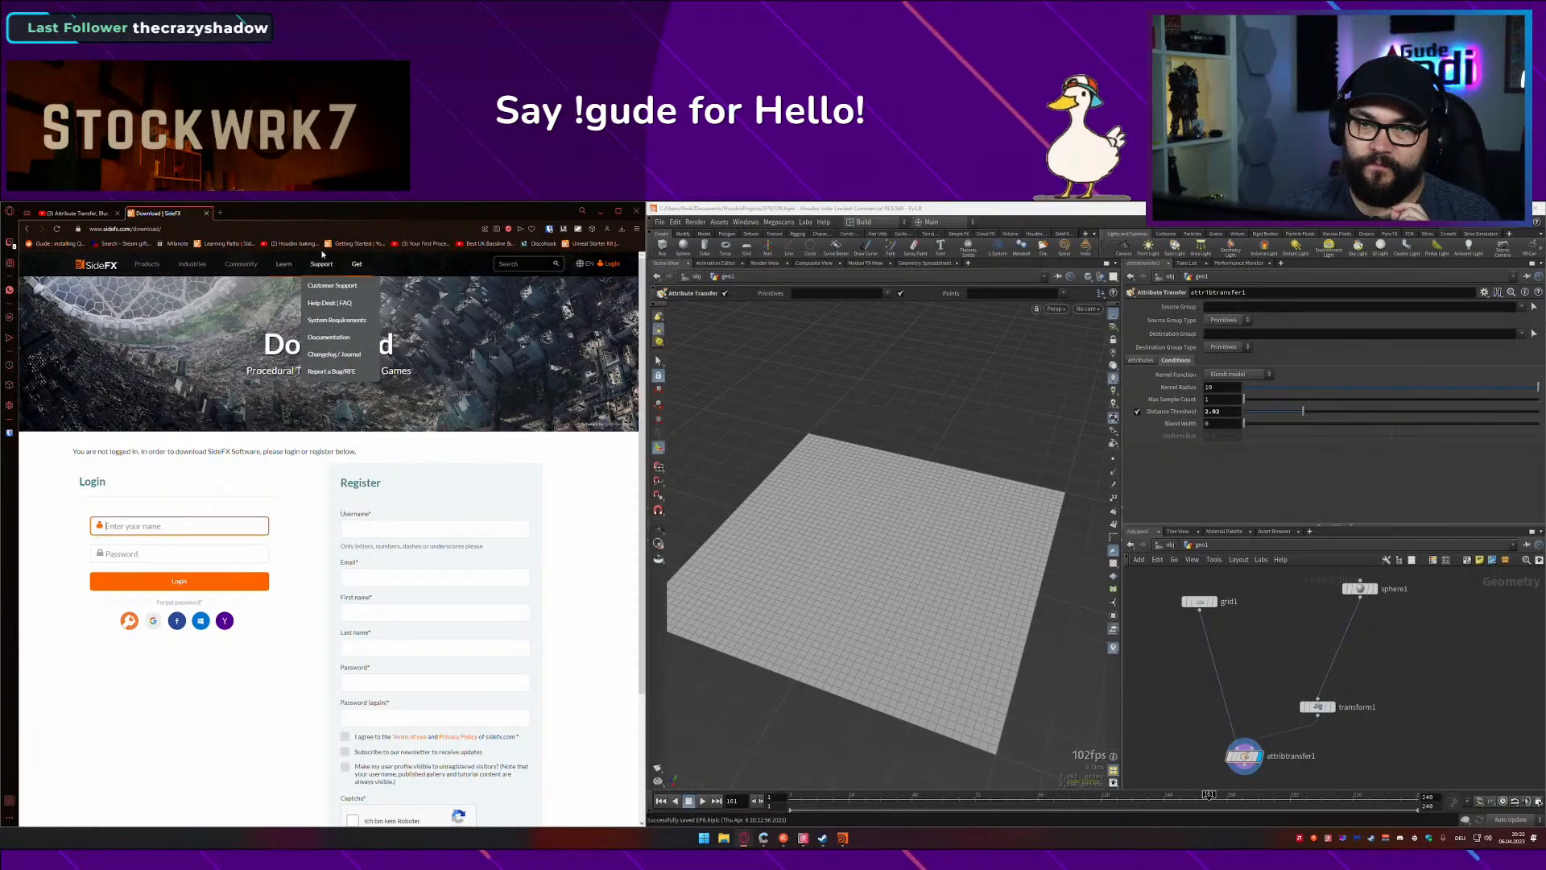
pyautogui.click(293, 229)
pyautogui.scroll(-3, 320, 478)
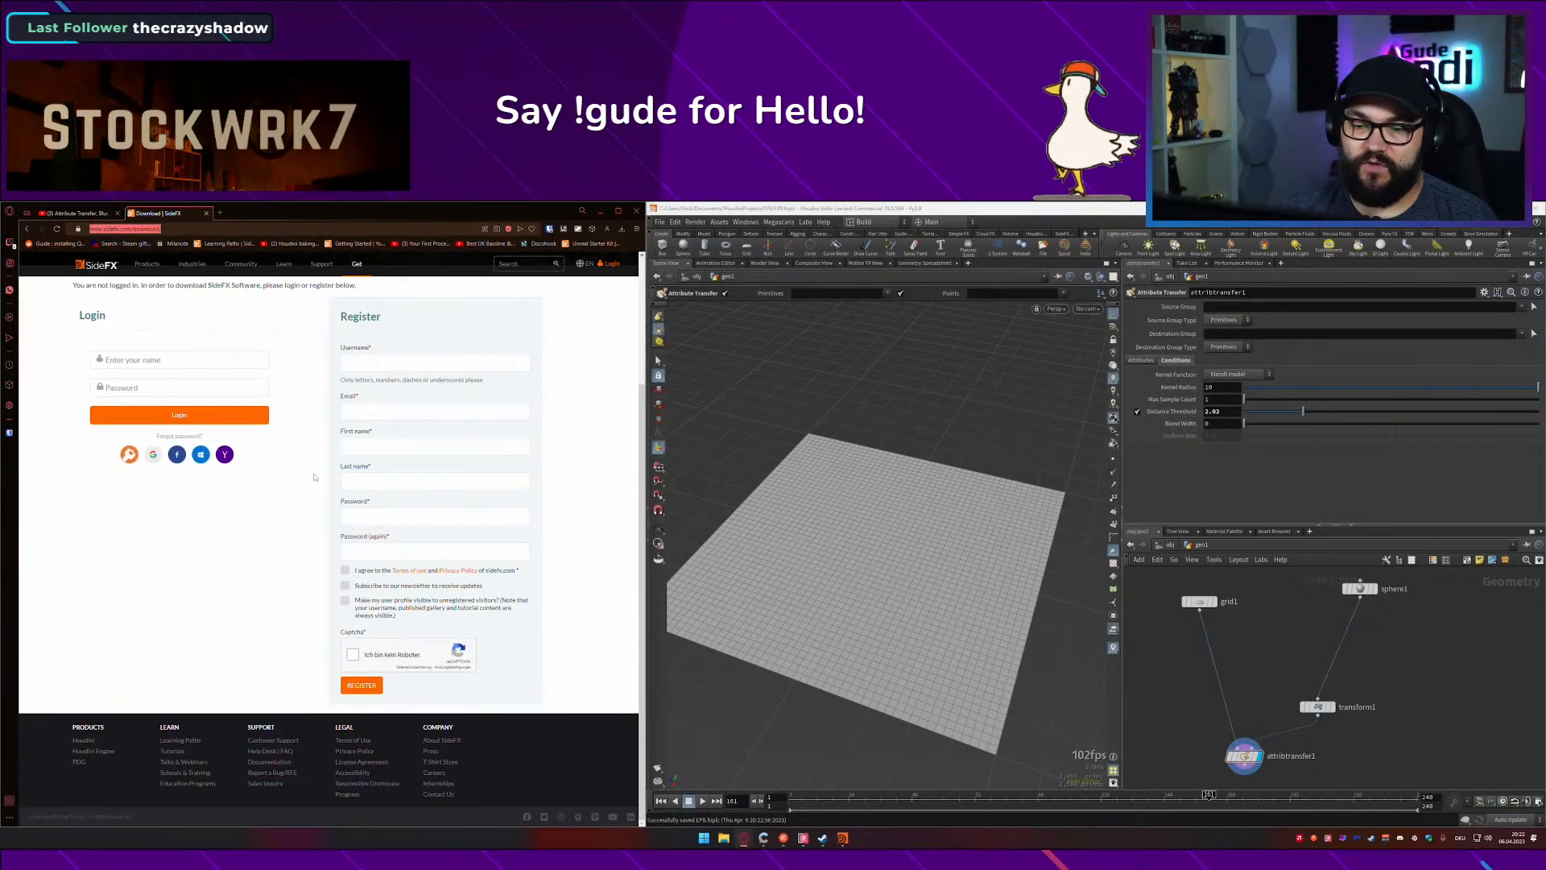
# Step: Search the web for "houdini education download" in a new tab and look through SideFX's Houdini Apprentice page
pyautogui.hotkey('ctrl', 't')
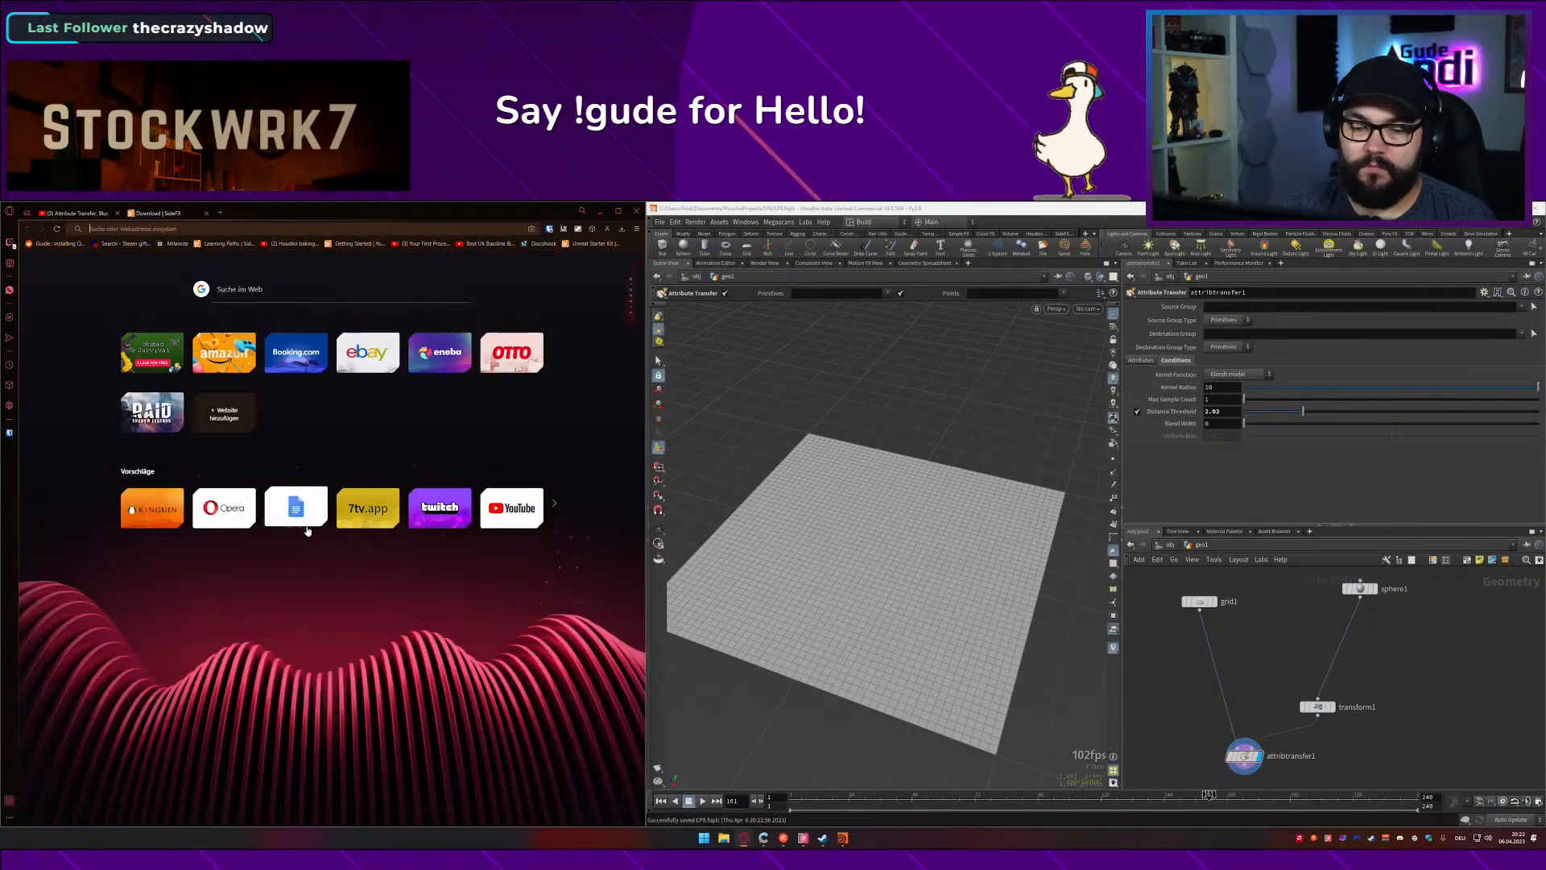
pyautogui.write('houdini educa')
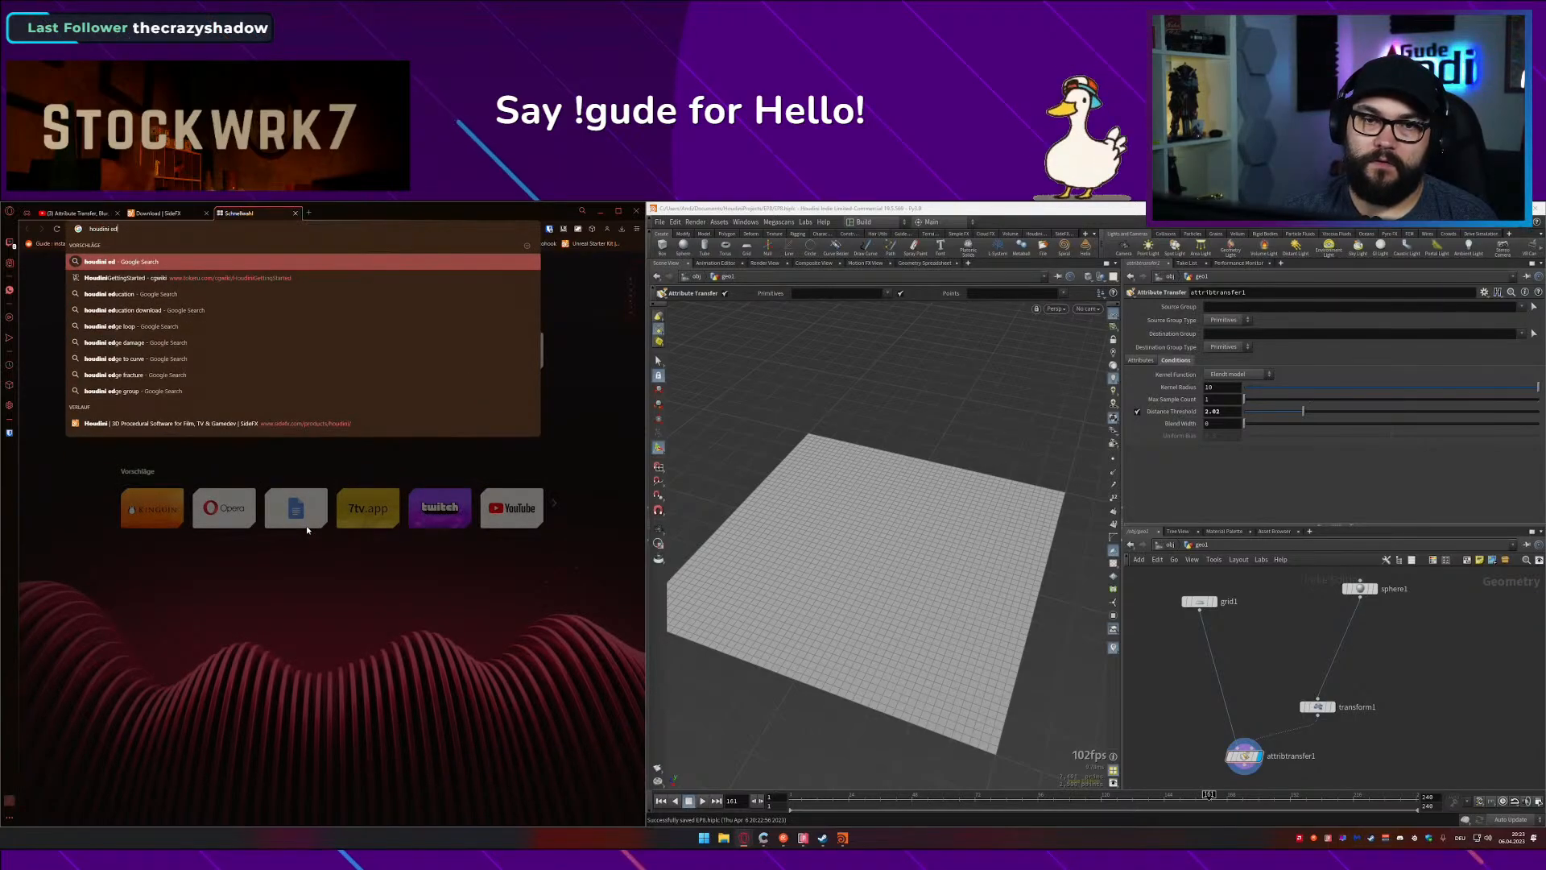
pyautogui.press('Down')
pyautogui.press('Down')
pyautogui.press('Return')
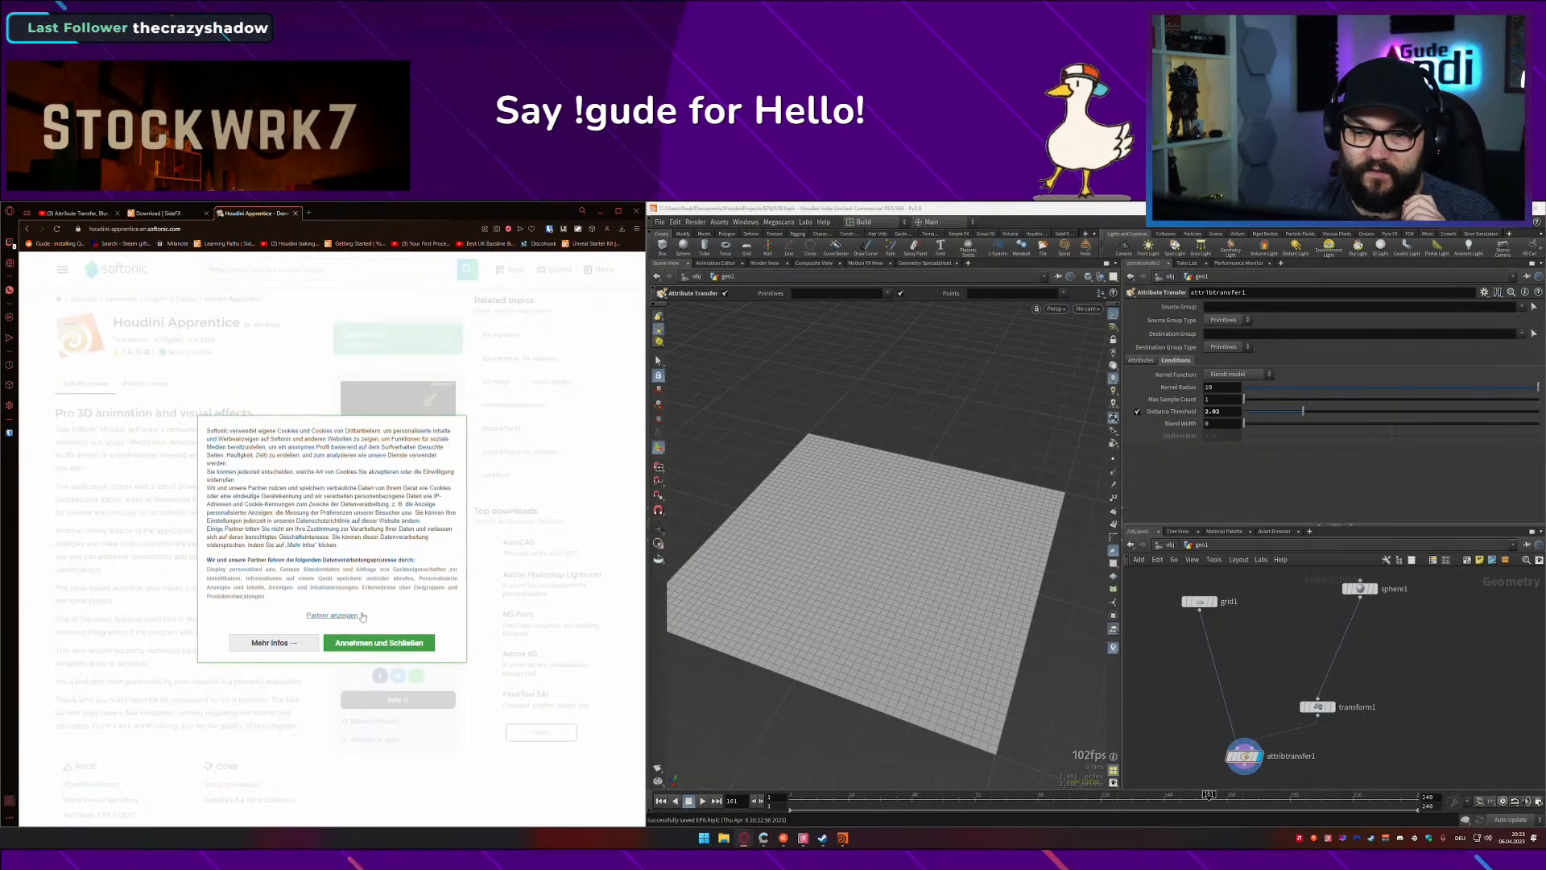
pyautogui.hotkey('alt', 'Left')
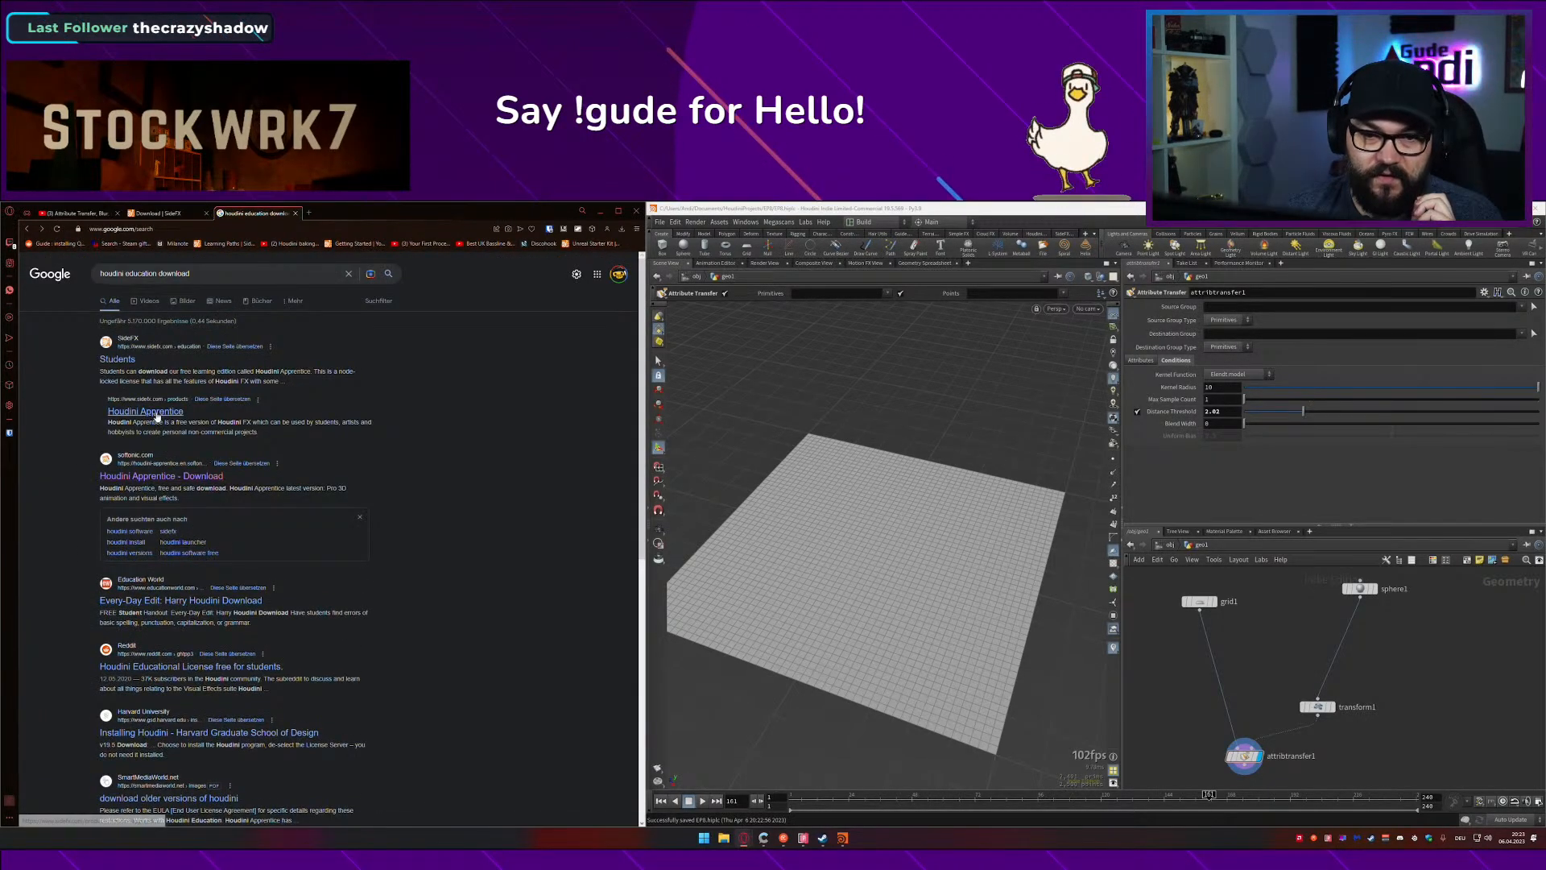
pyautogui.click(160, 413)
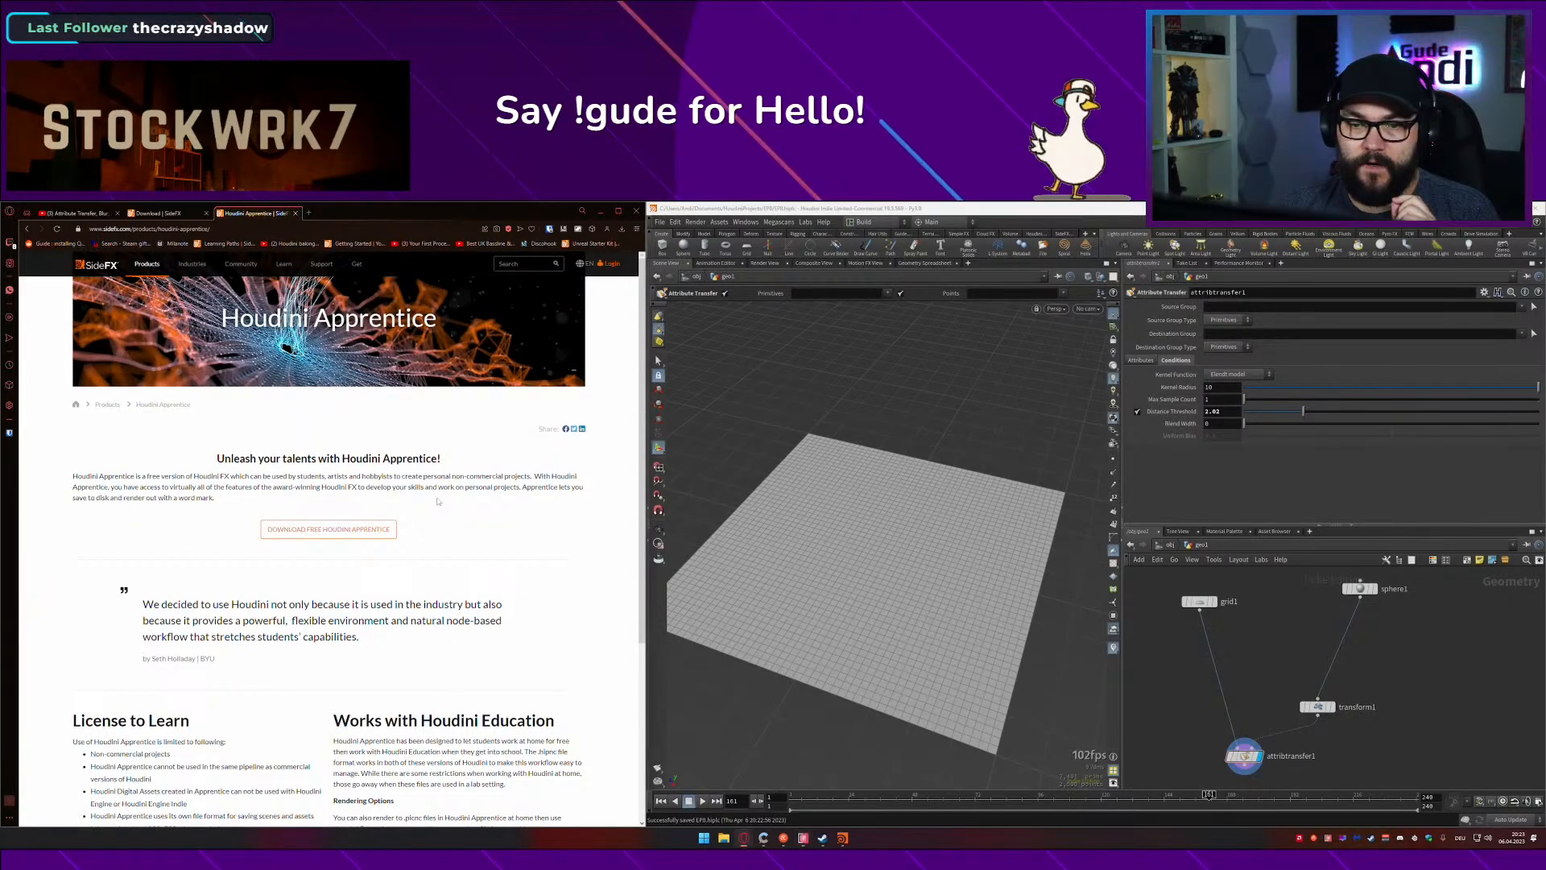
pyautogui.scroll(-2, 451, 572)
pyautogui.scroll(-1, 405, 566)
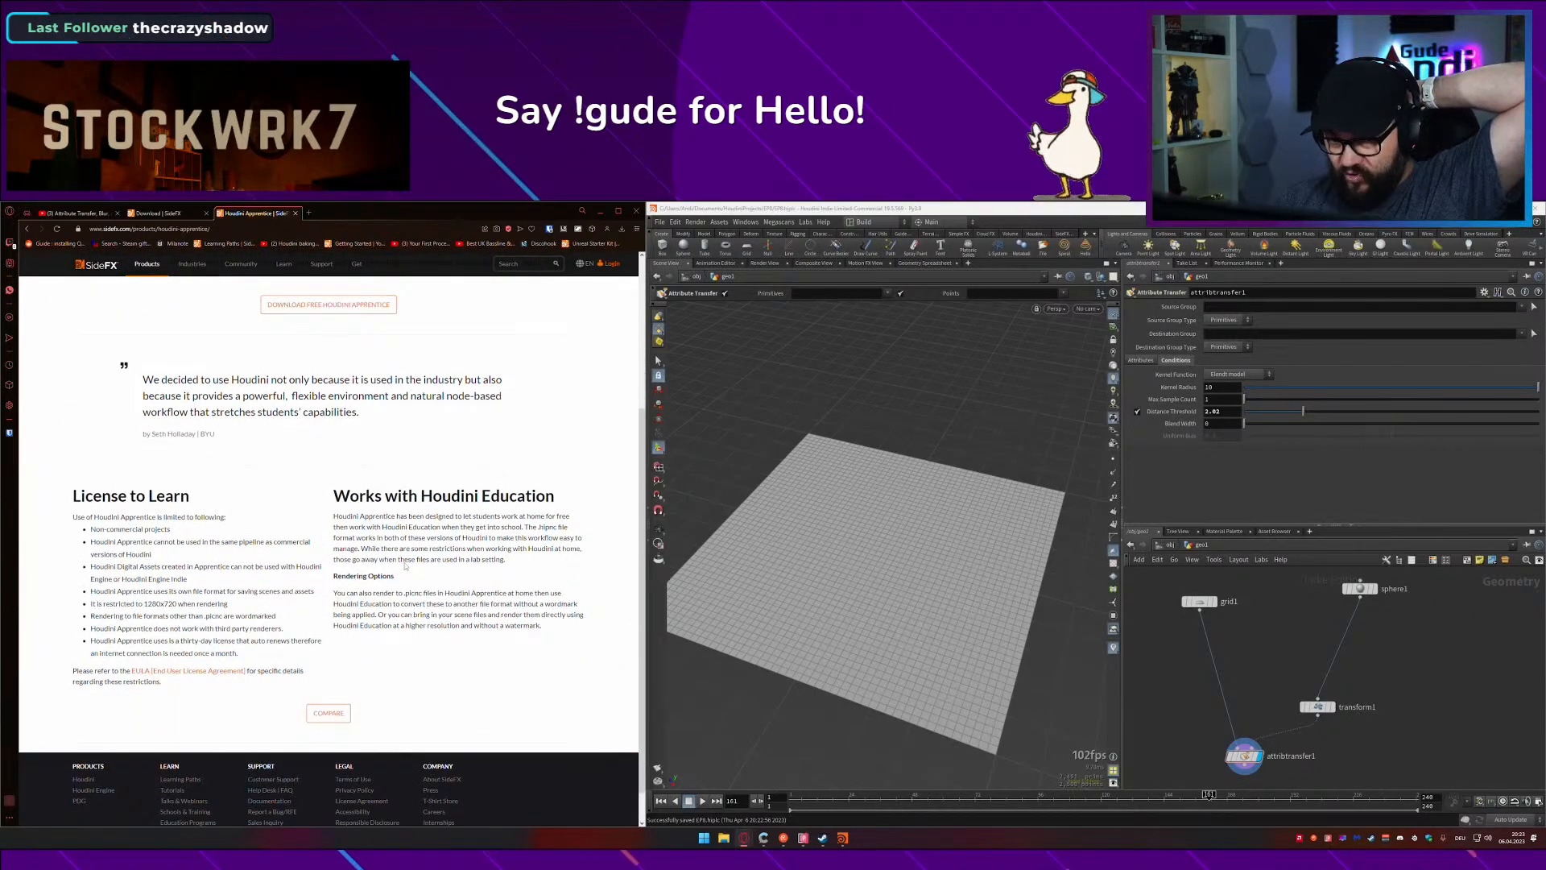
pyautogui.scroll(1, 194, 304)
# Step: Return to the SideFX Download tab and go back to the Houdini product page
pyautogui.click(76, 214)
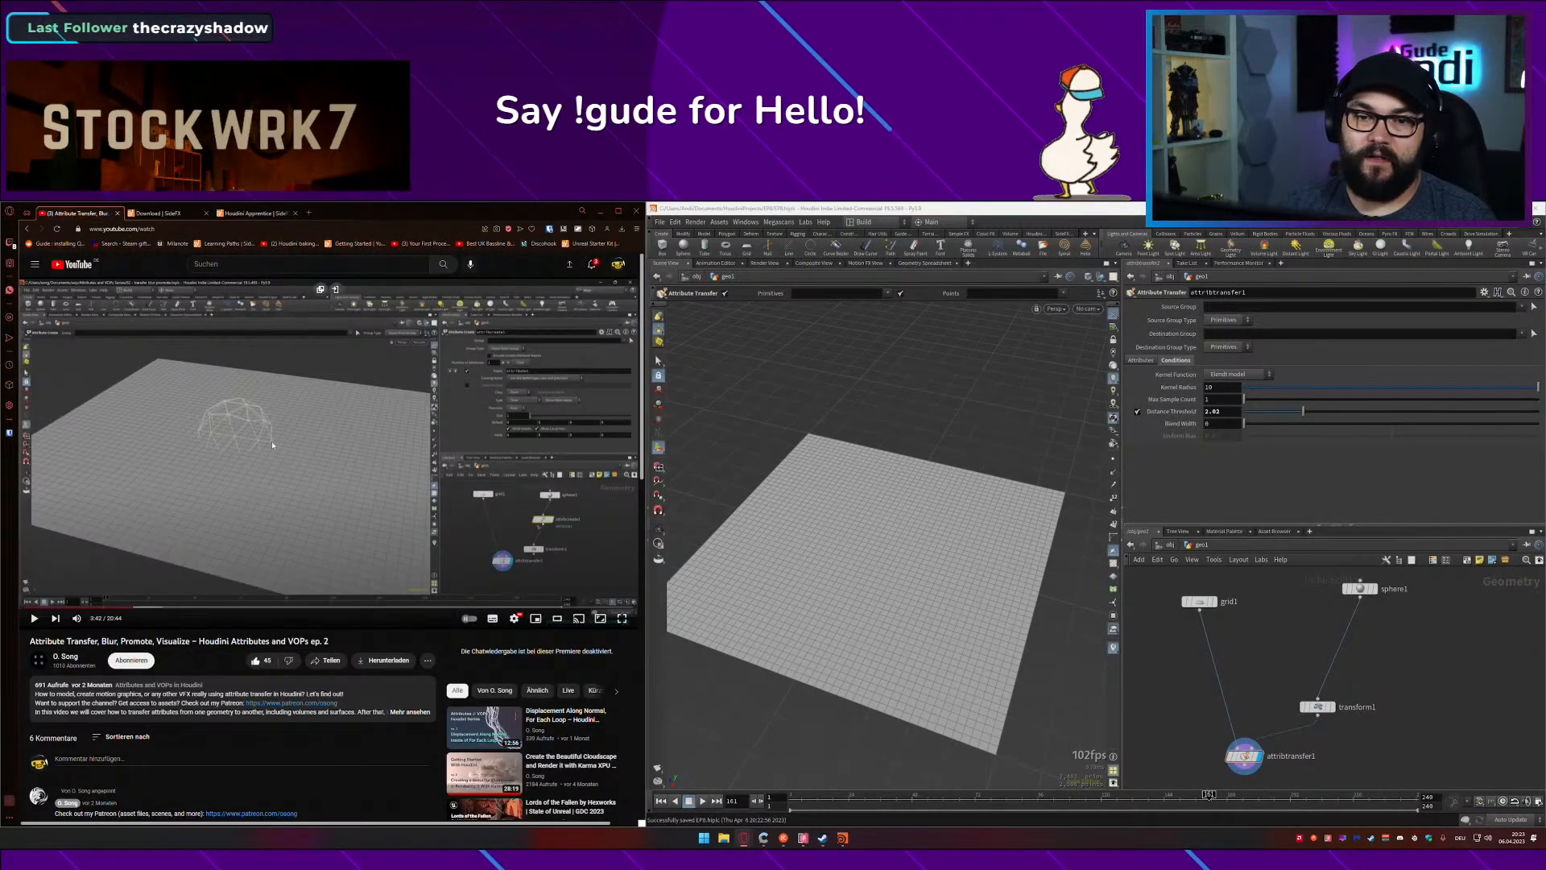
pyautogui.click(165, 213)
pyautogui.scroll(2, 307, 422)
pyautogui.click(97, 264)
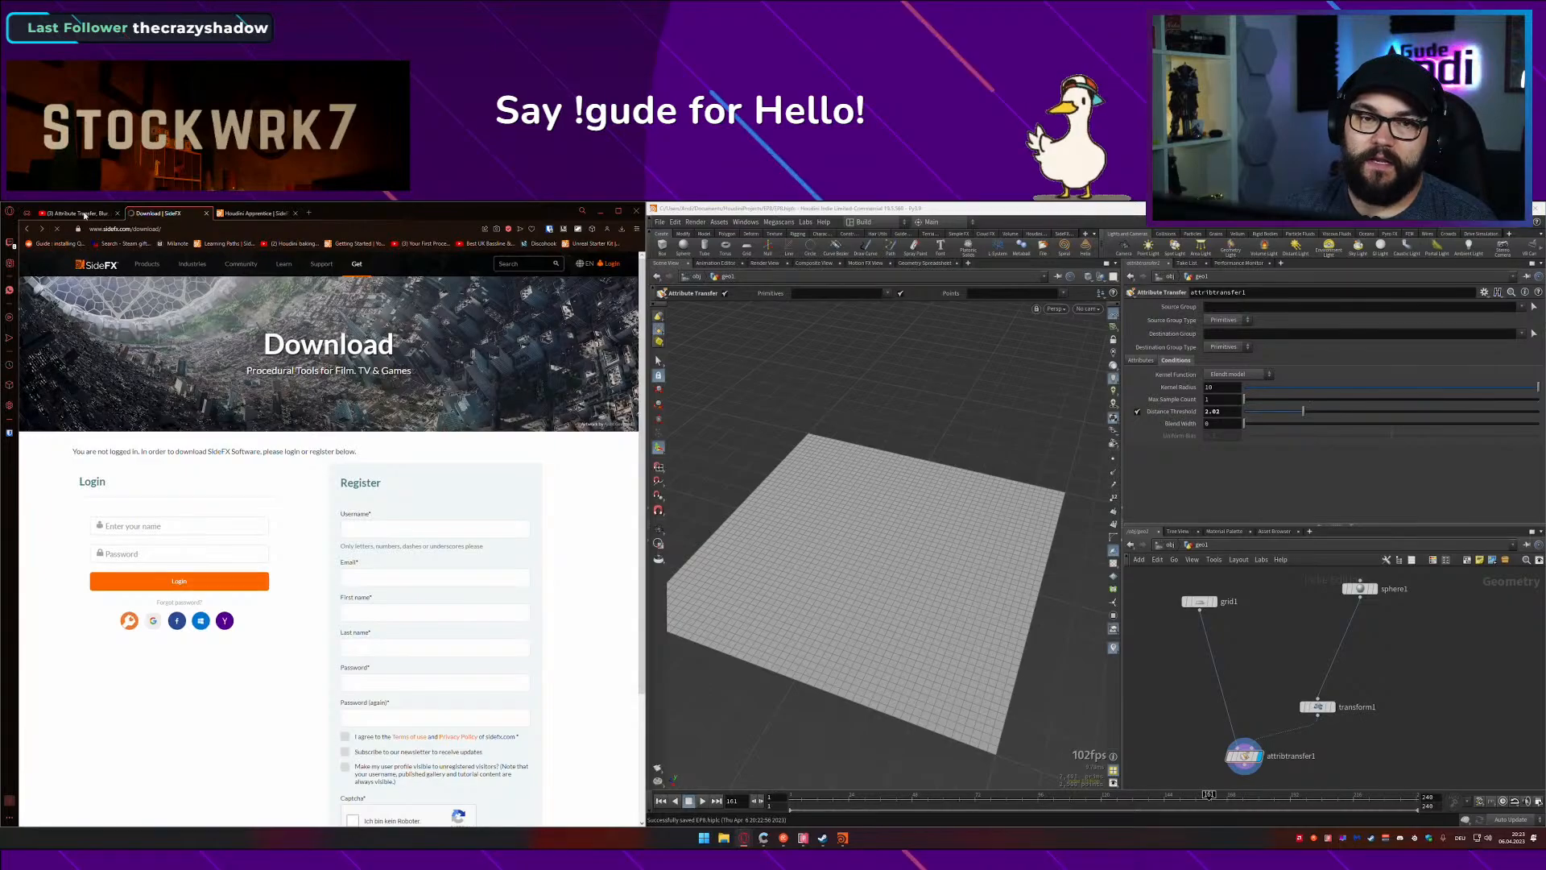
# Step: Open the tutorial creator's YouTube channel in a new tab and look over its Houdini video list
pyautogui.click(76, 214)
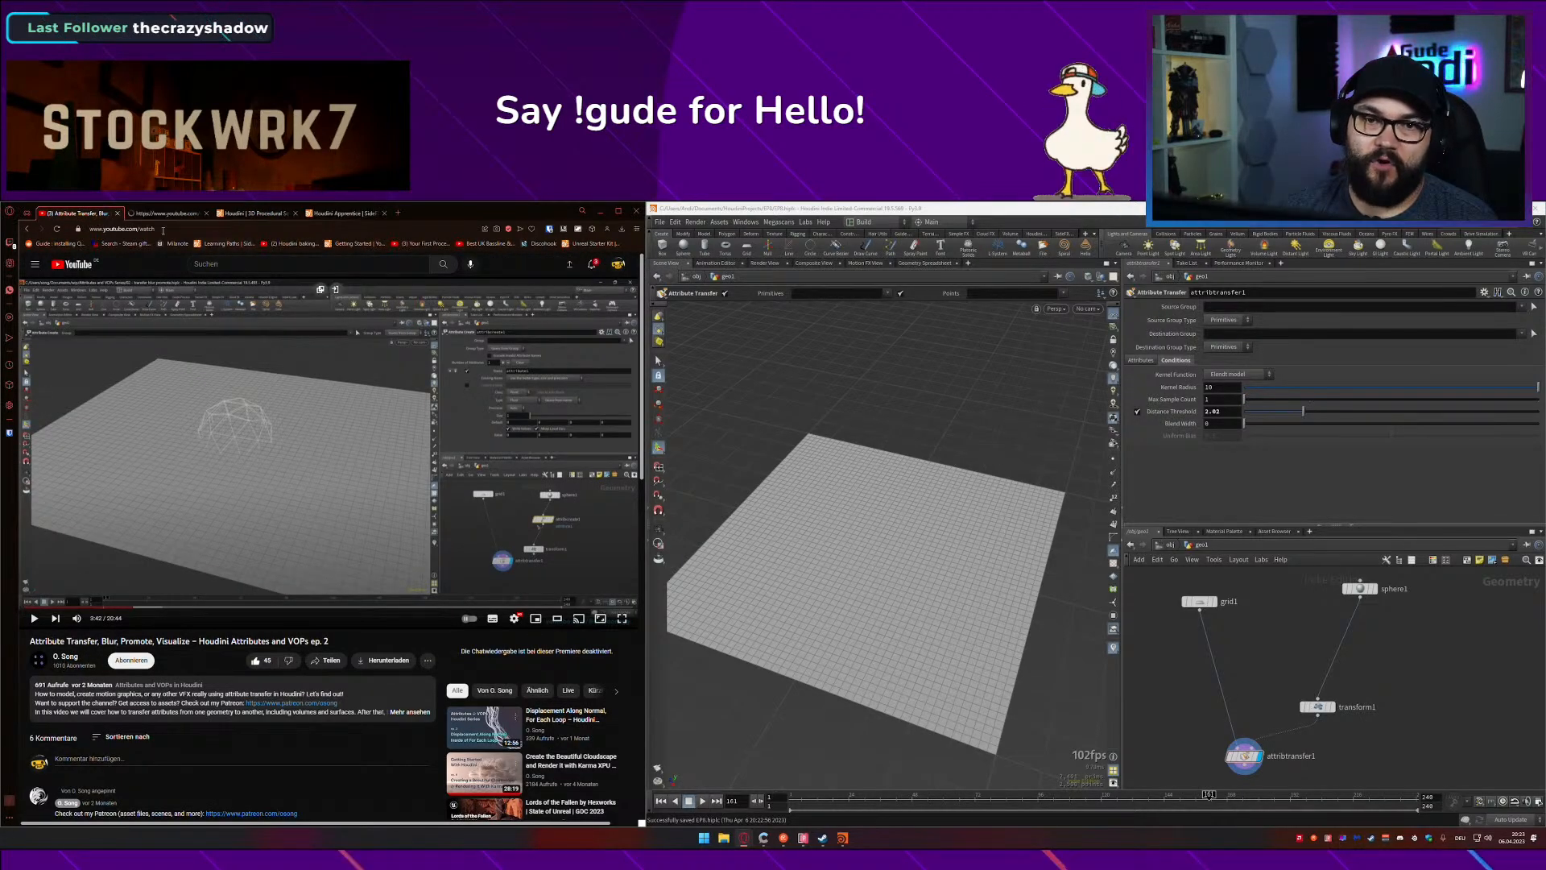
pyautogui.middleClick(62, 662)
pyautogui.click(232, 445)
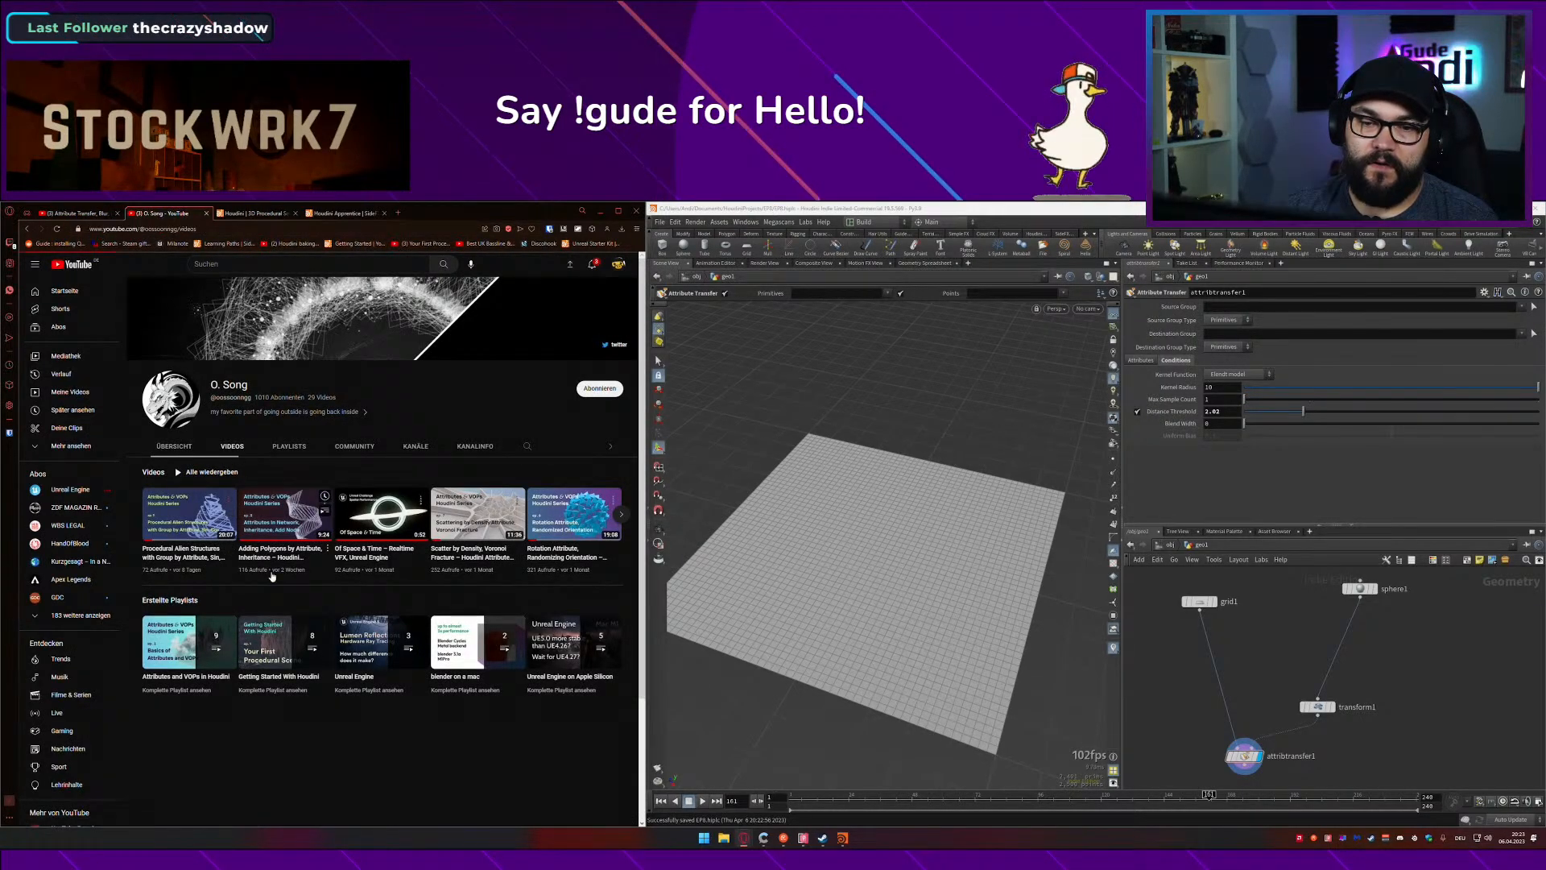
pyautogui.scroll(-10, 349, 601)
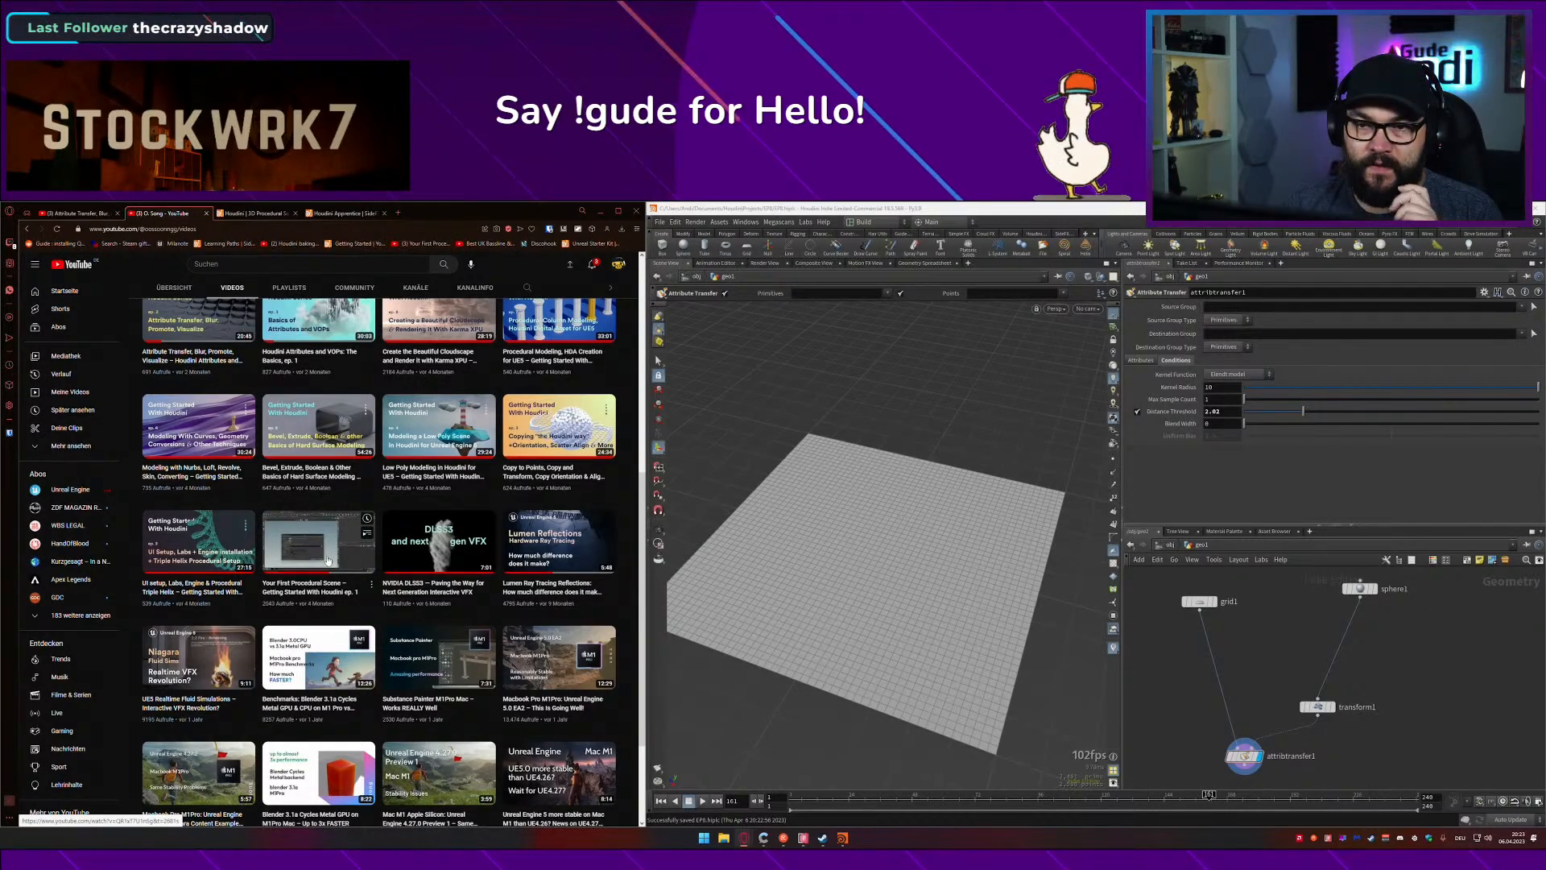
pyautogui.scroll(1, 327, 564)
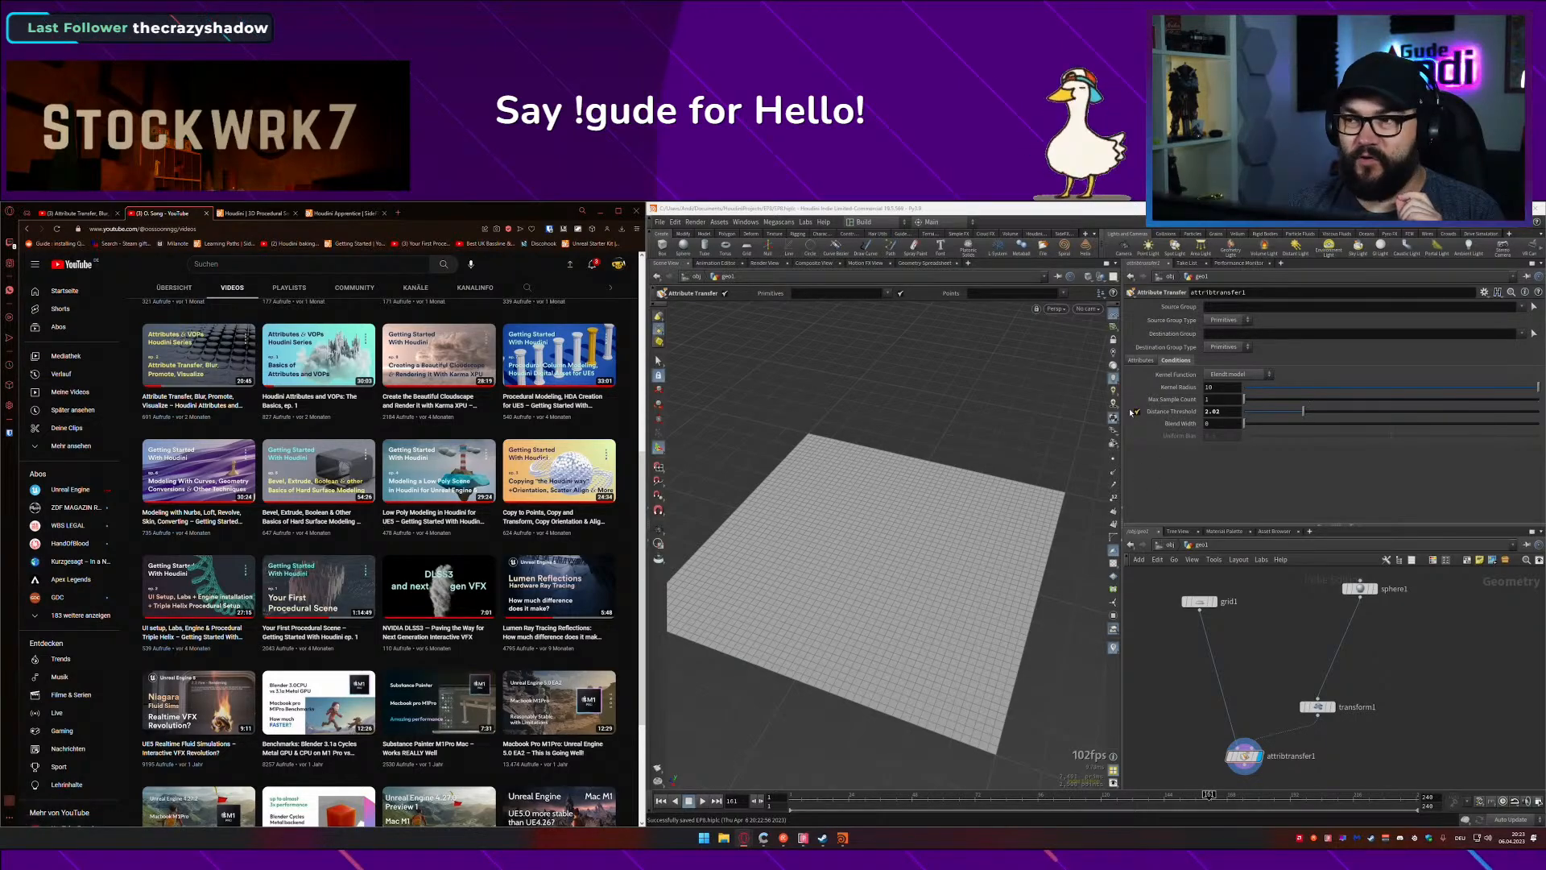
pyautogui.click(970, 210)
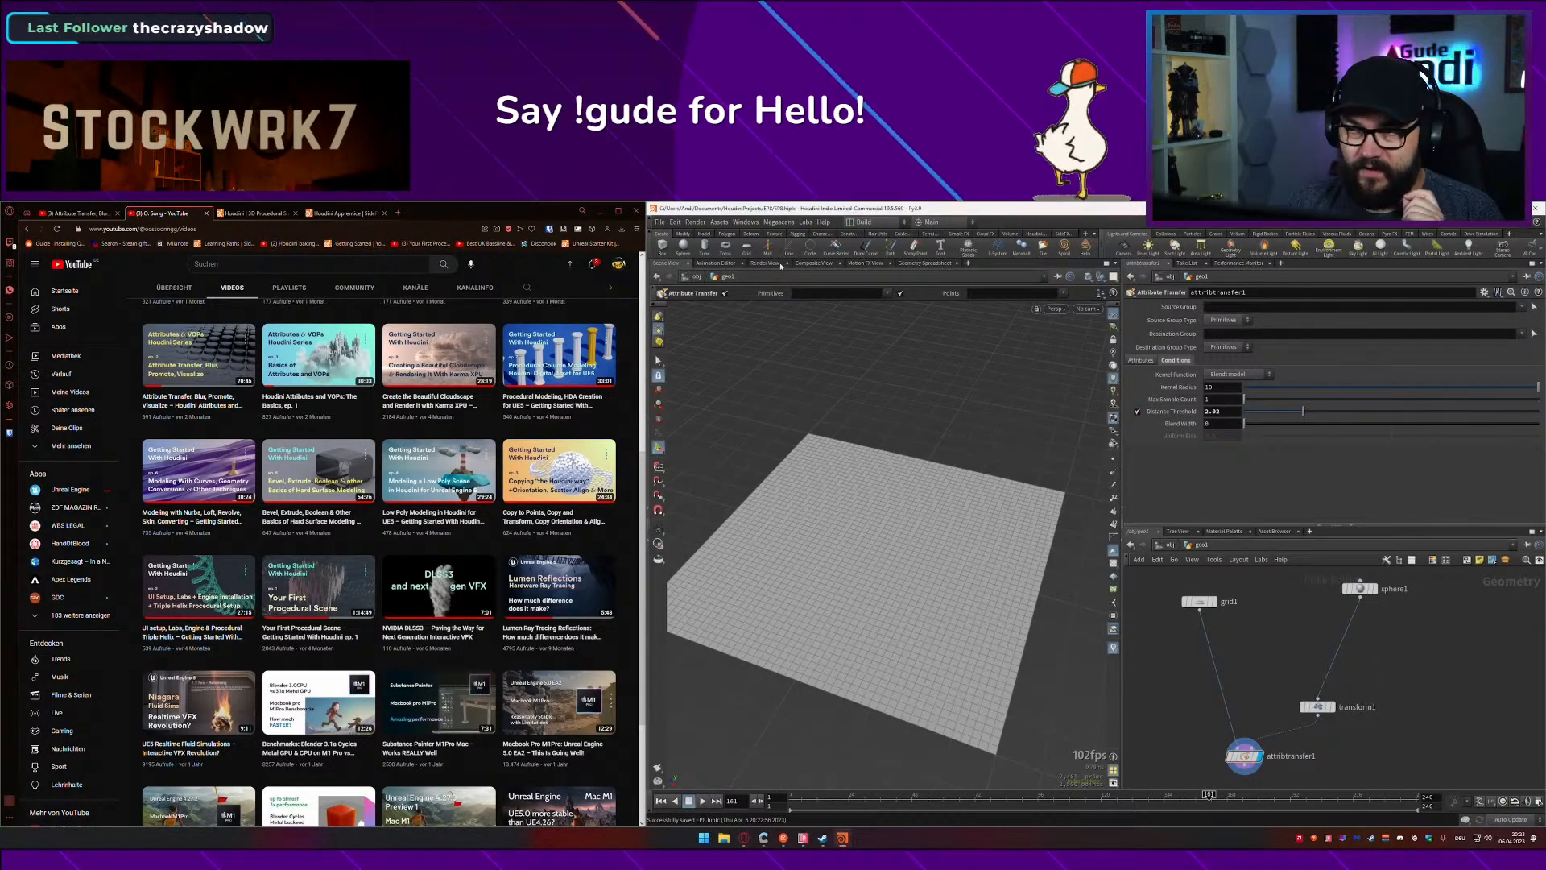
pyautogui.scroll(5, 316, 587)
pyautogui.scroll(-4, 325, 644)
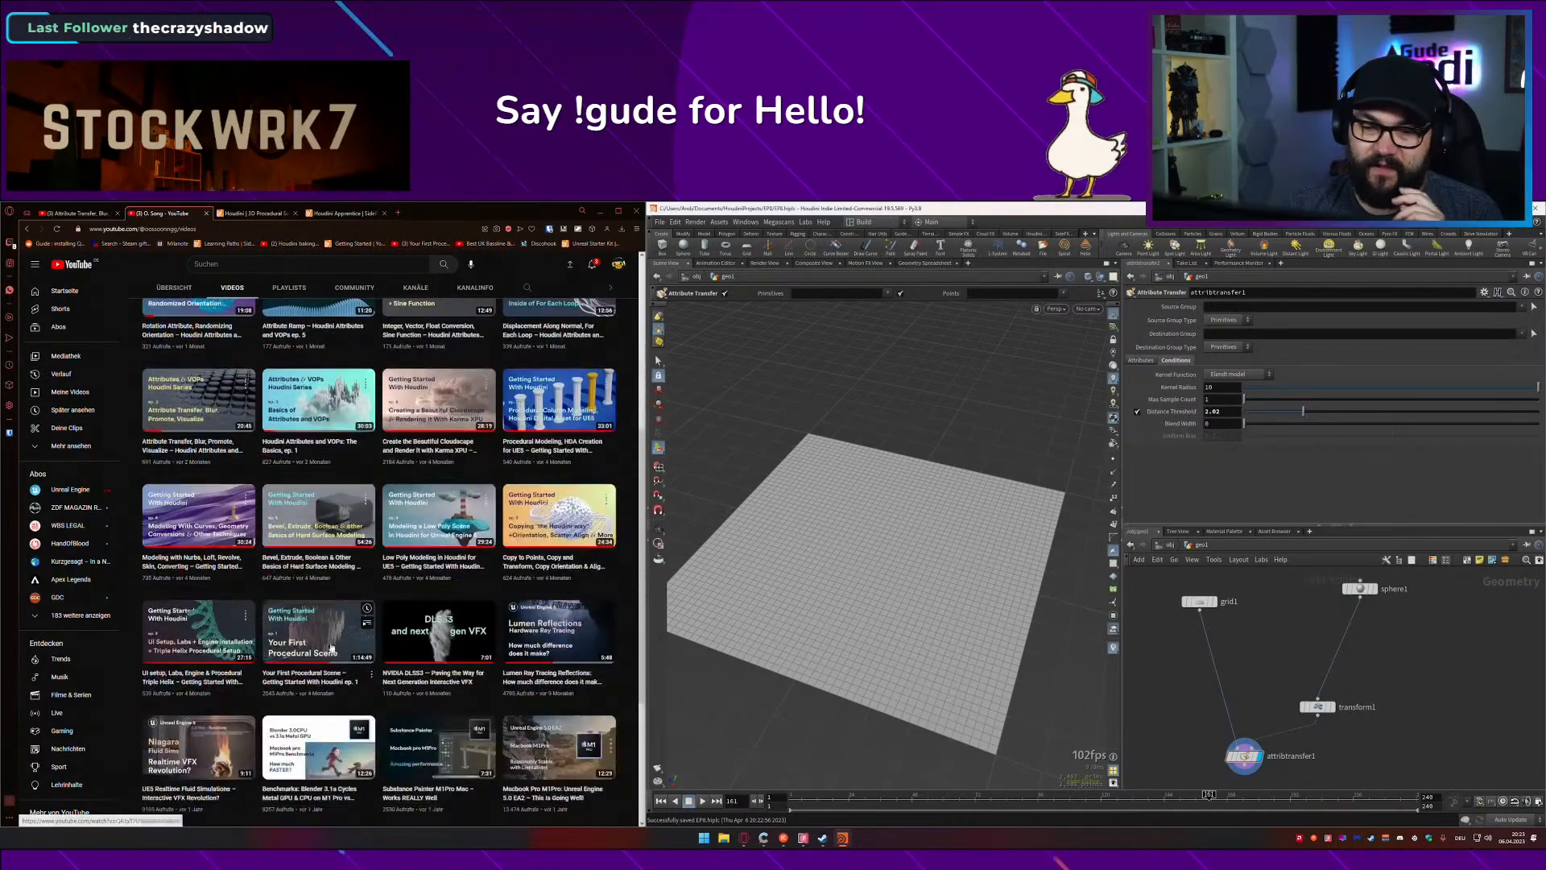
# Step: Open SideFX's Learning Paths and look through the Modeling tutorials
pyautogui.click(256, 212)
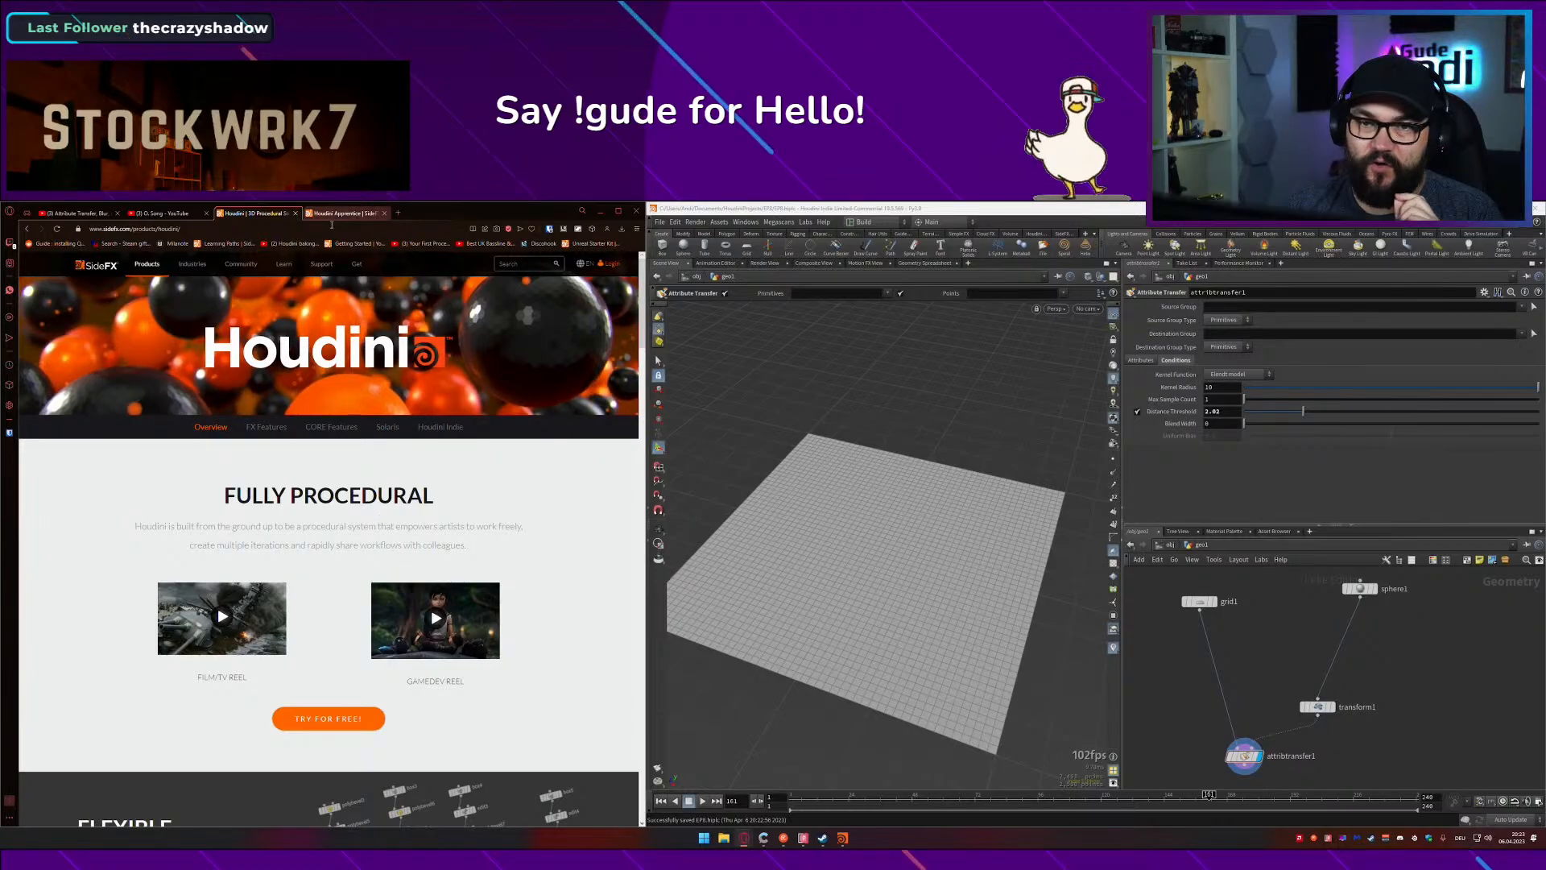
pyautogui.click(228, 243)
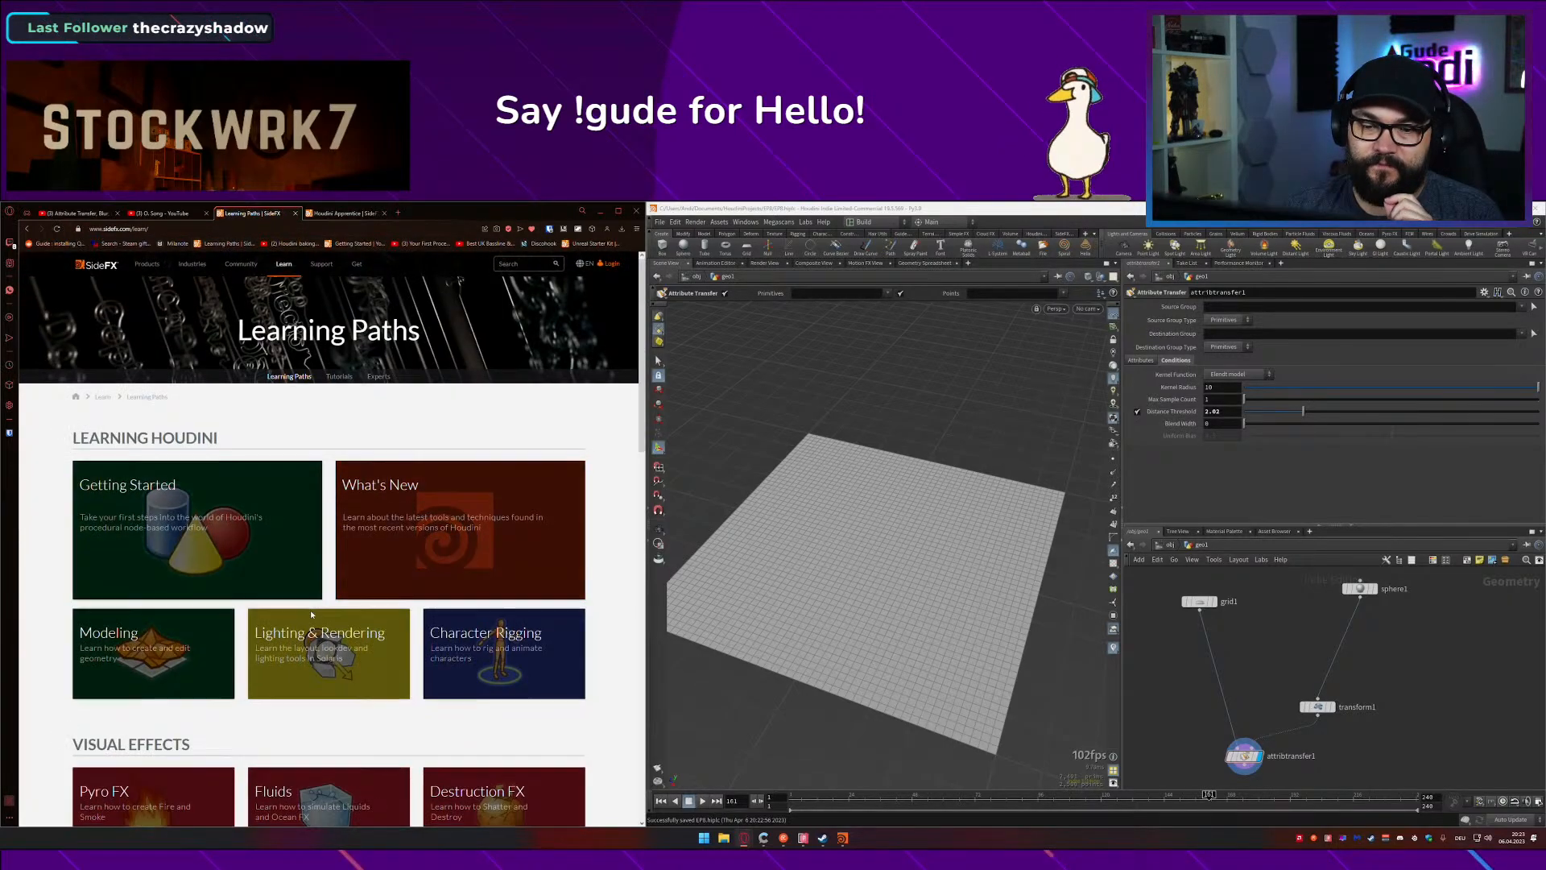
pyautogui.scroll(-3, 311, 611)
pyautogui.click(153, 479)
pyautogui.scroll(-10, 349, 604)
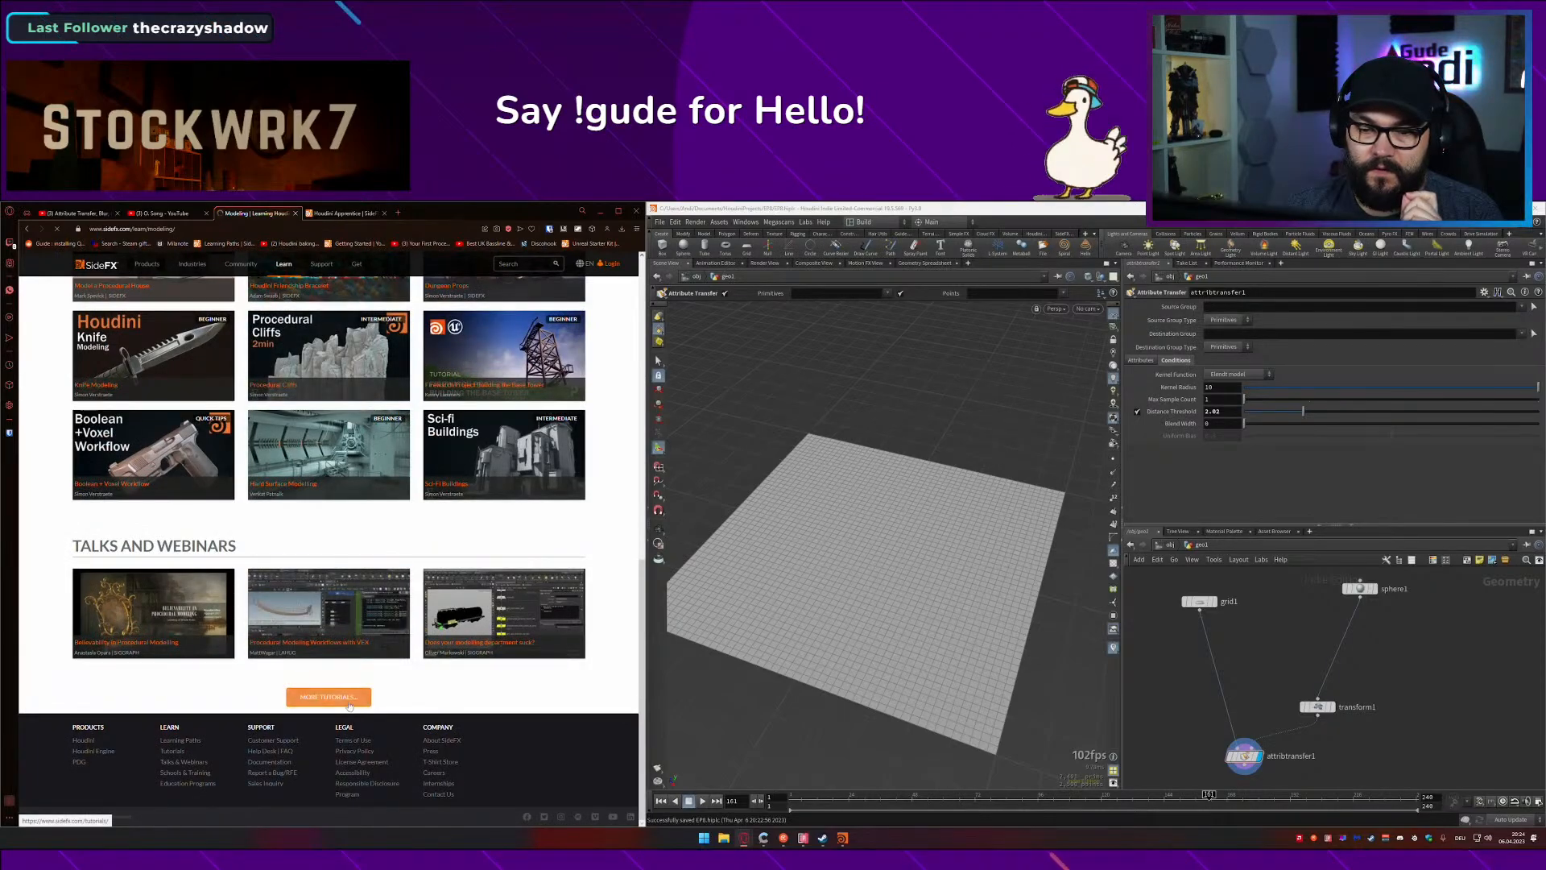
# Step: Open the full SideFX tutorials list and search it for "banan"
pyautogui.click(328, 697)
pyautogui.scroll(-5, 457, 693)
pyautogui.scroll(4, 456, 693)
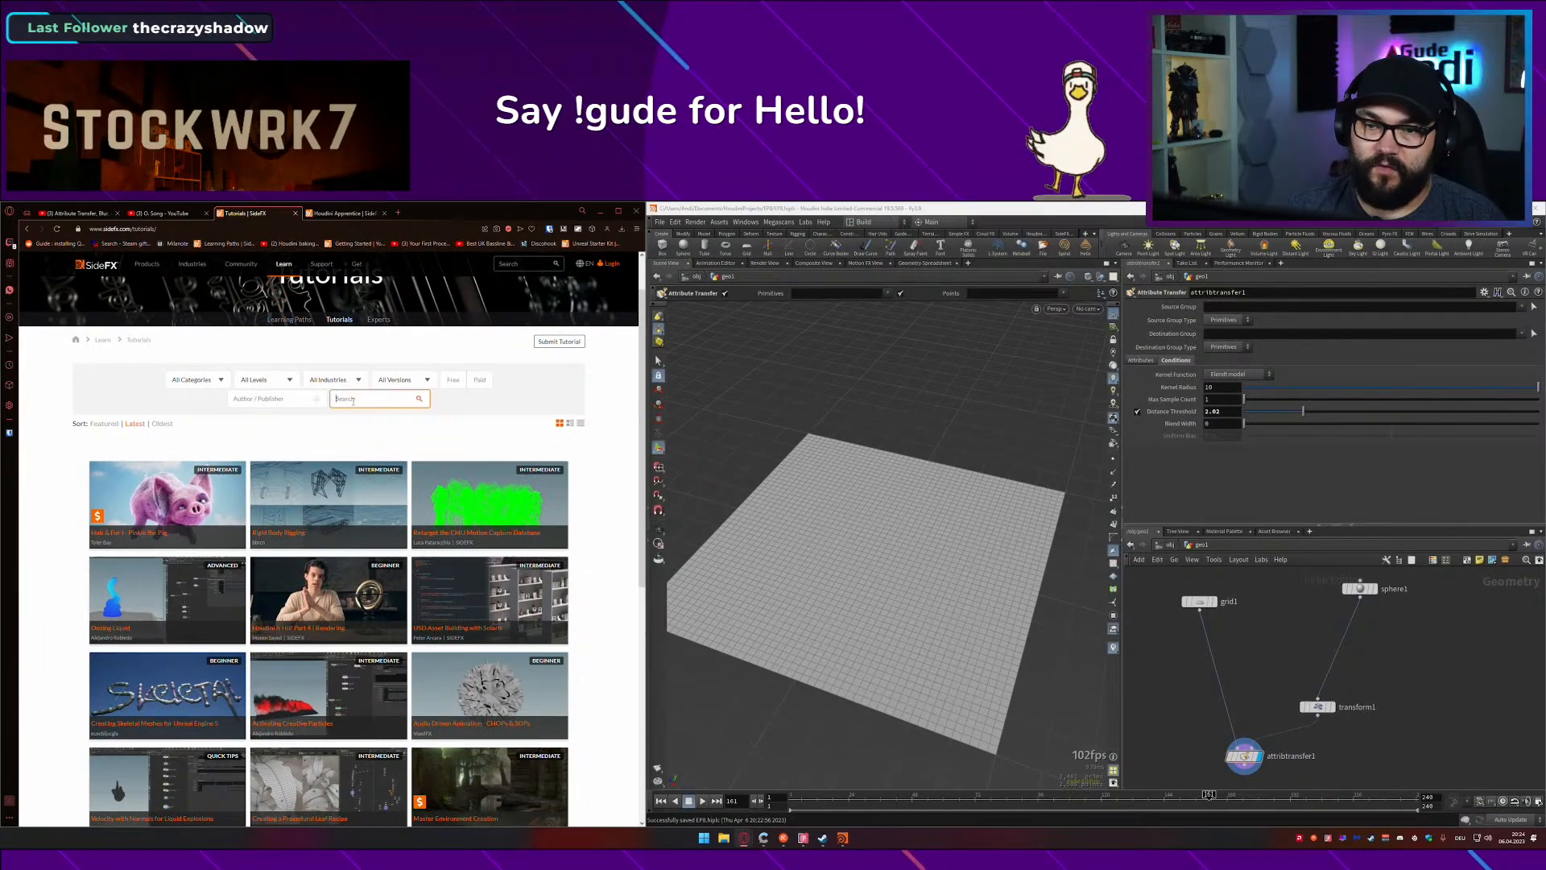
pyautogui.write('bana')
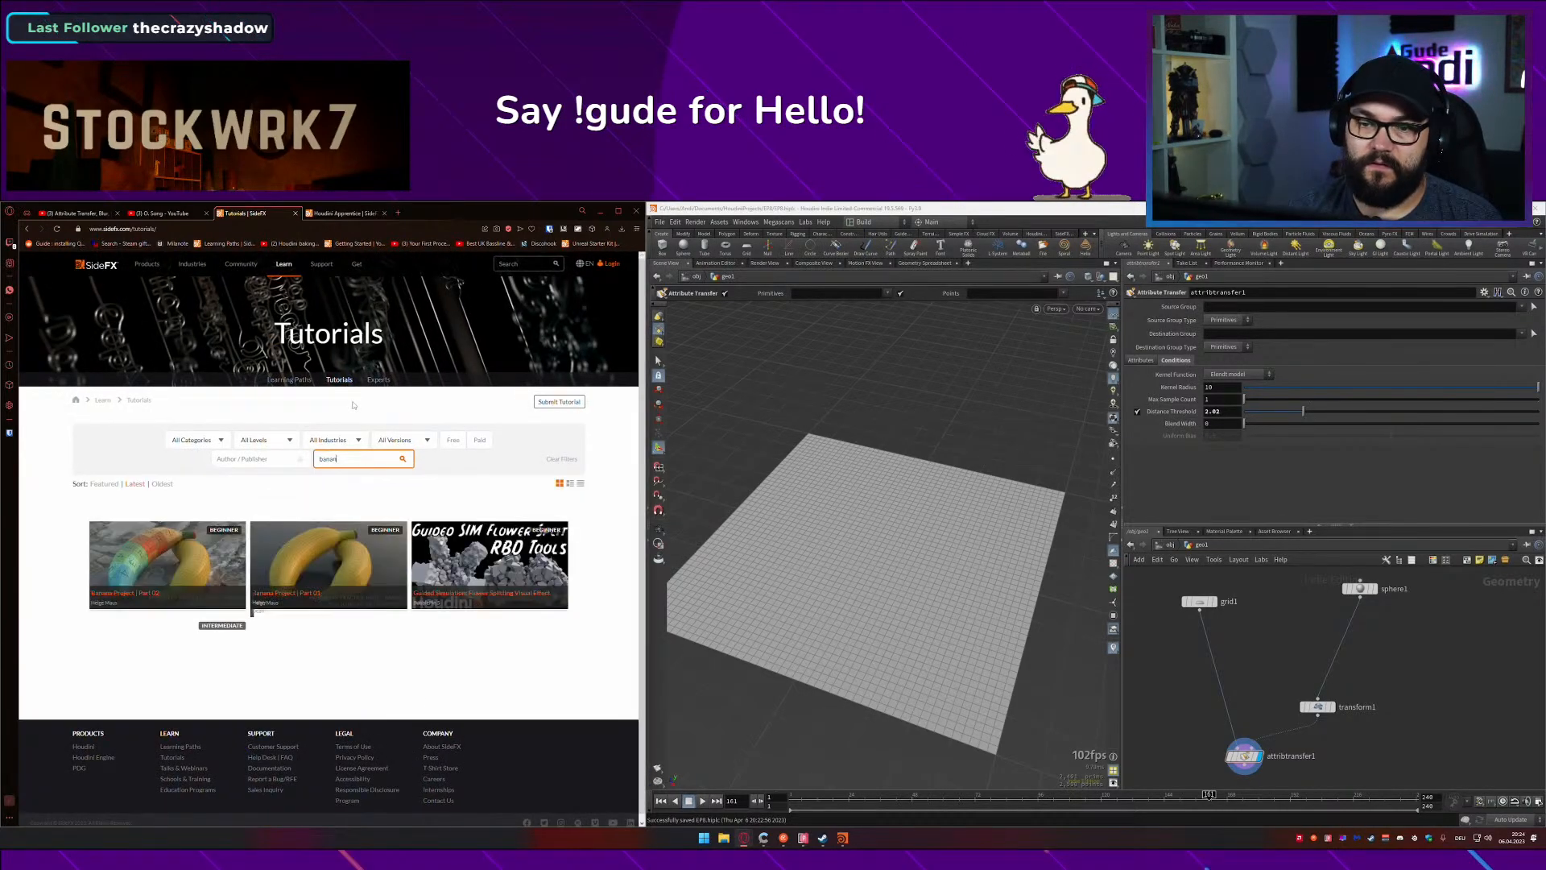
pyautogui.write('n')
# Step: Open both parts of the Banana Project tutorial in new tabs and view Part 01
pyautogui.middleClick(287, 556)
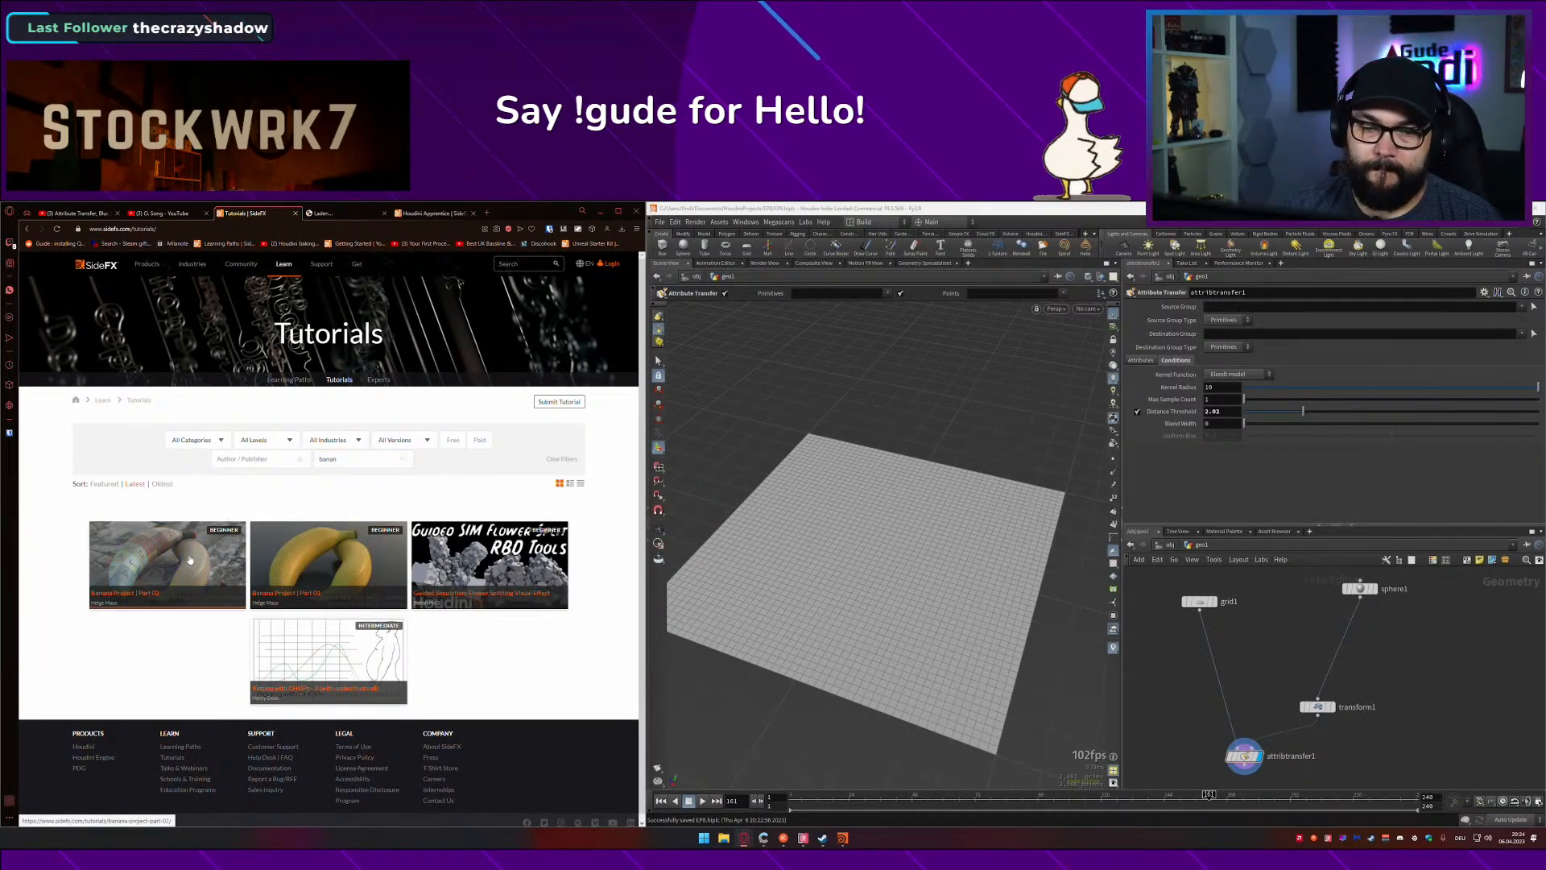
pyautogui.middleClick(167, 560)
pyautogui.click(339, 212)
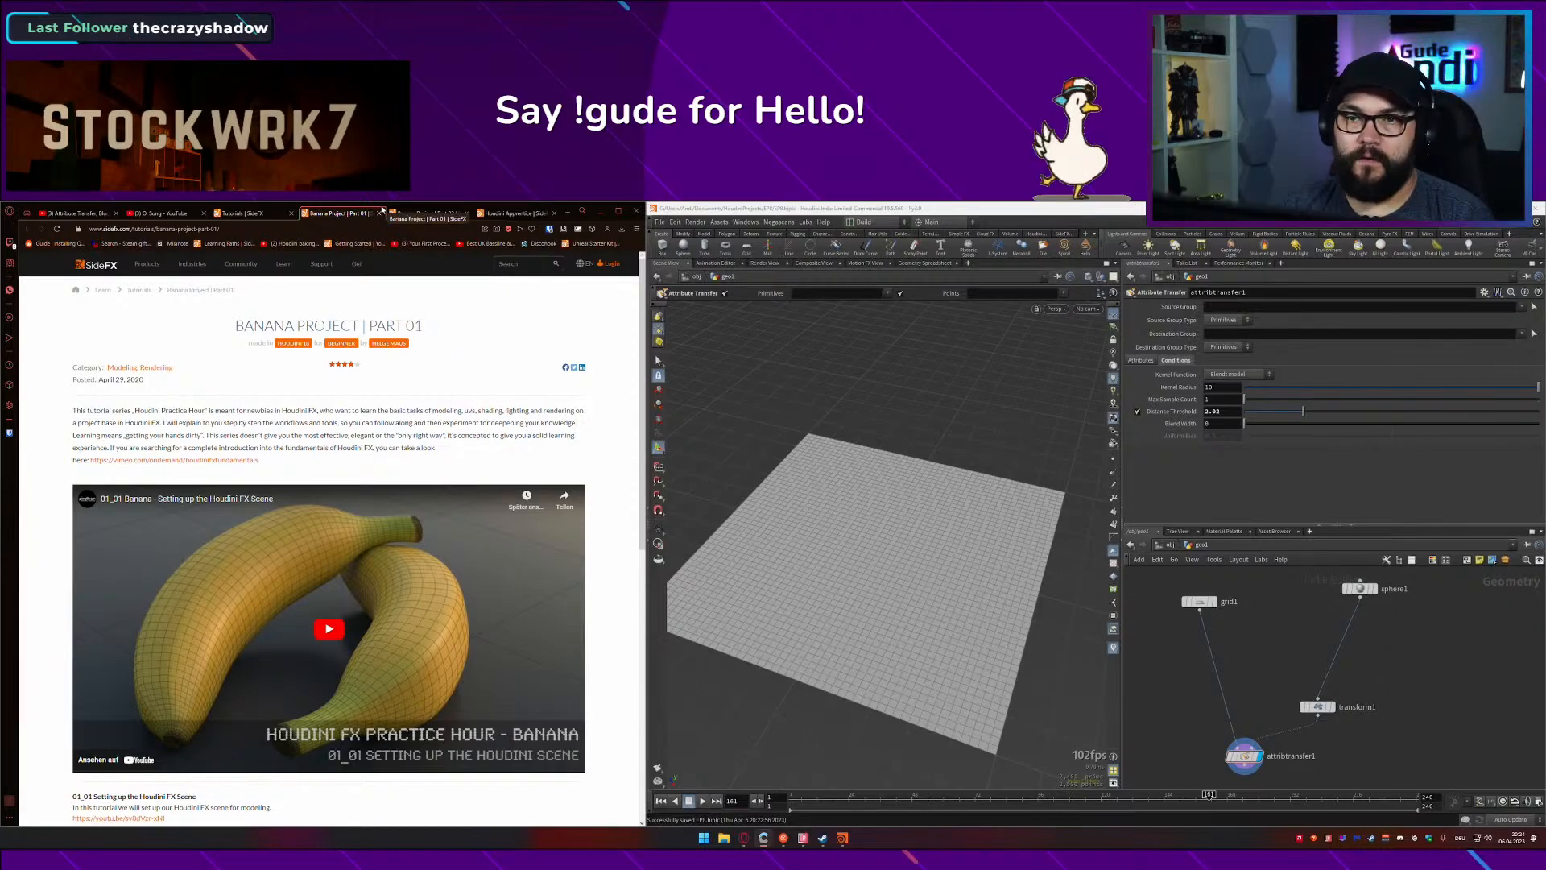
# Step: Close the Banana Project, SideFX and channel tabs, leaving only the attribute transfer video open
pyautogui.click(380, 212)
pyautogui.click(381, 212)
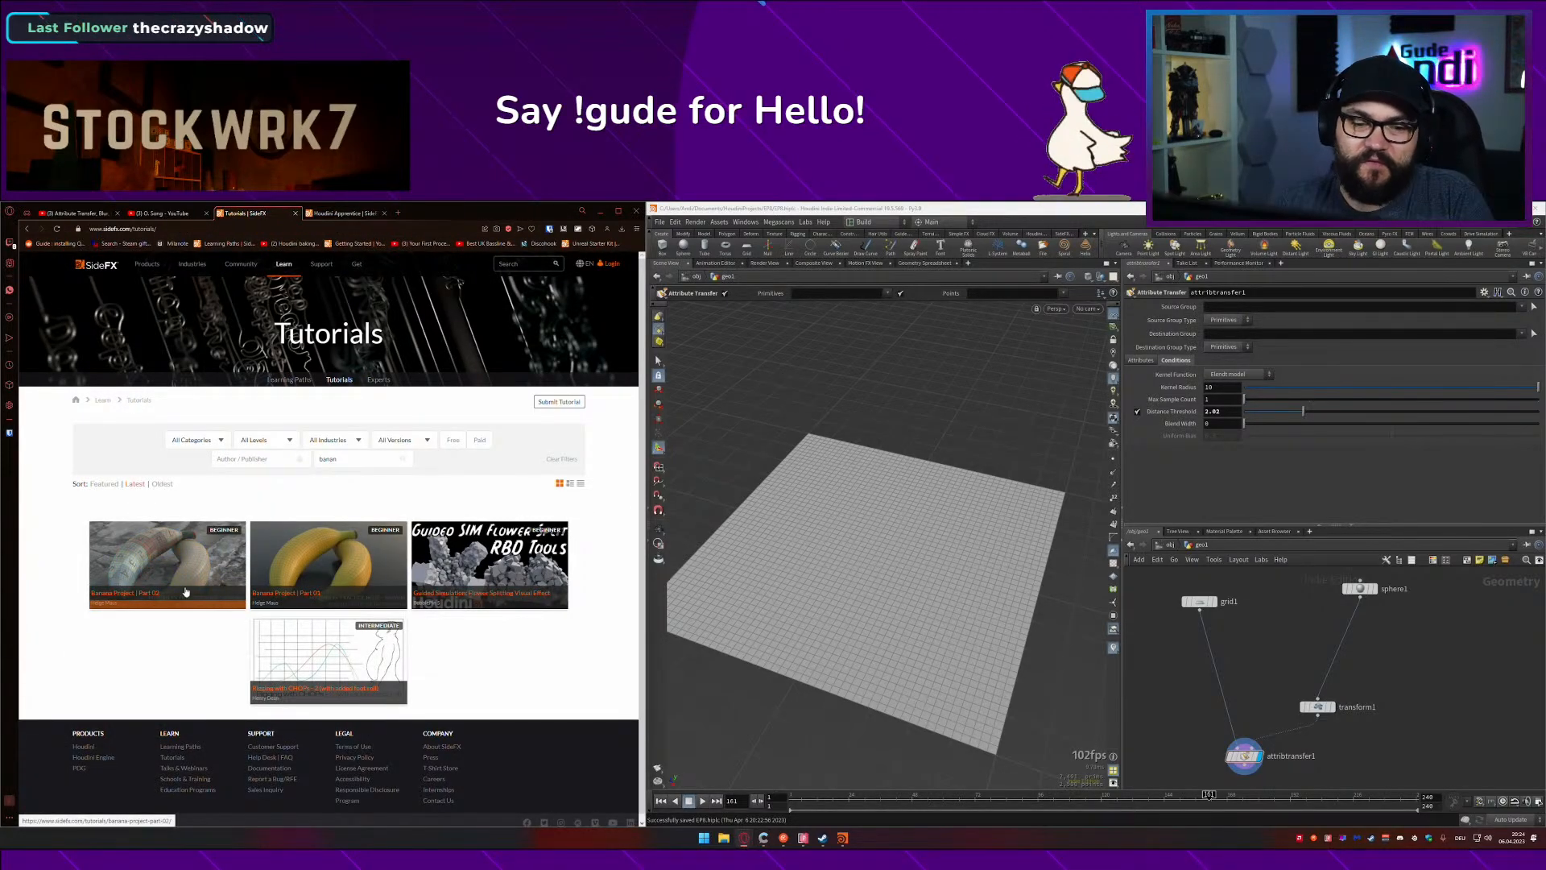
pyautogui.click(295, 213)
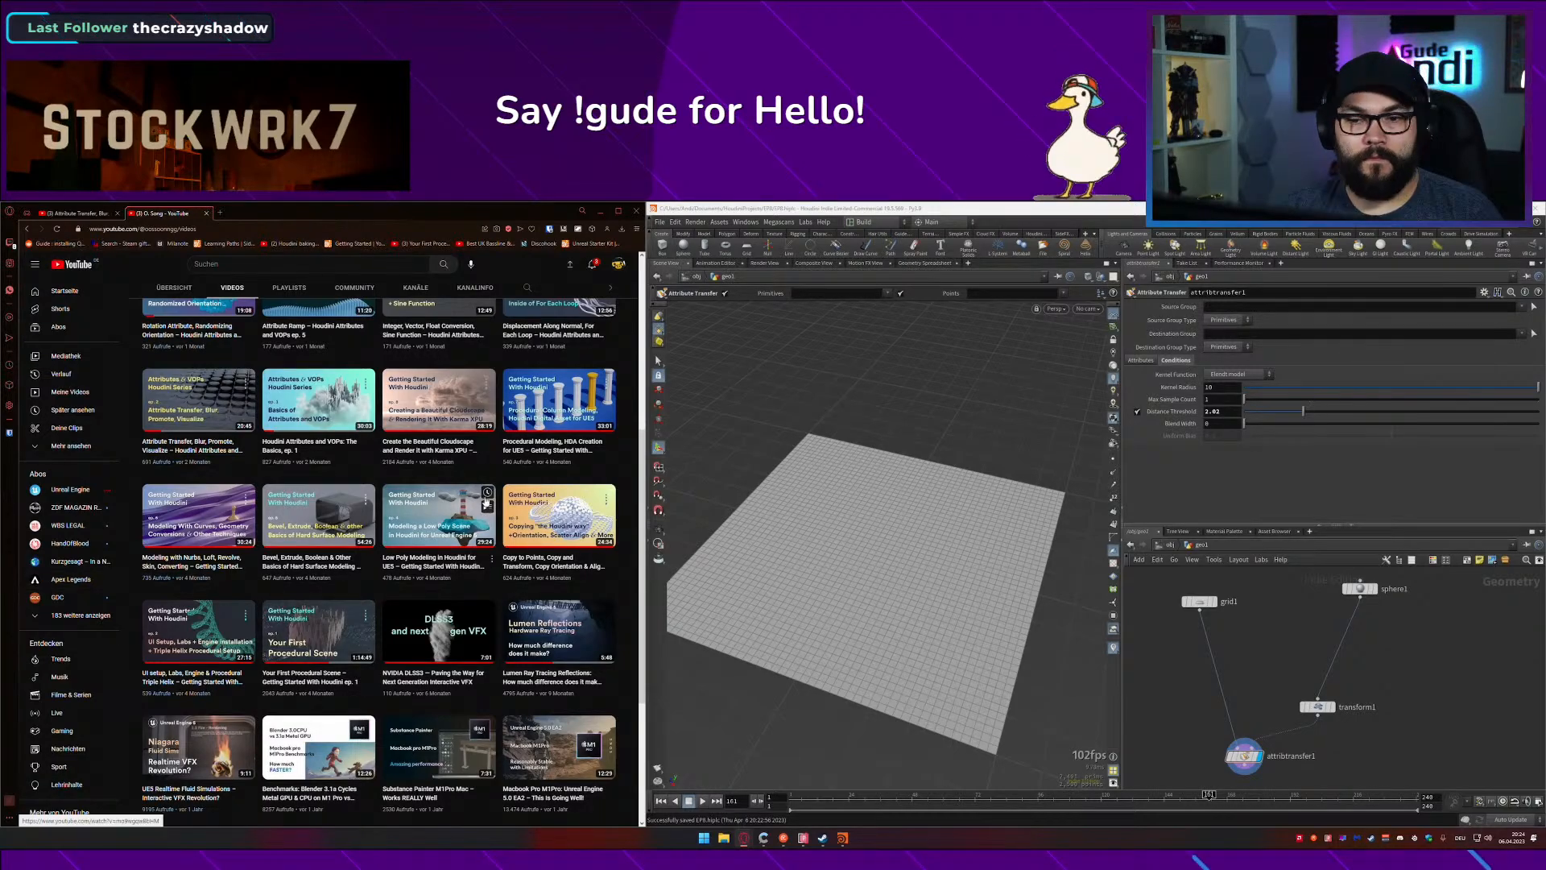
pyautogui.click(207, 214)
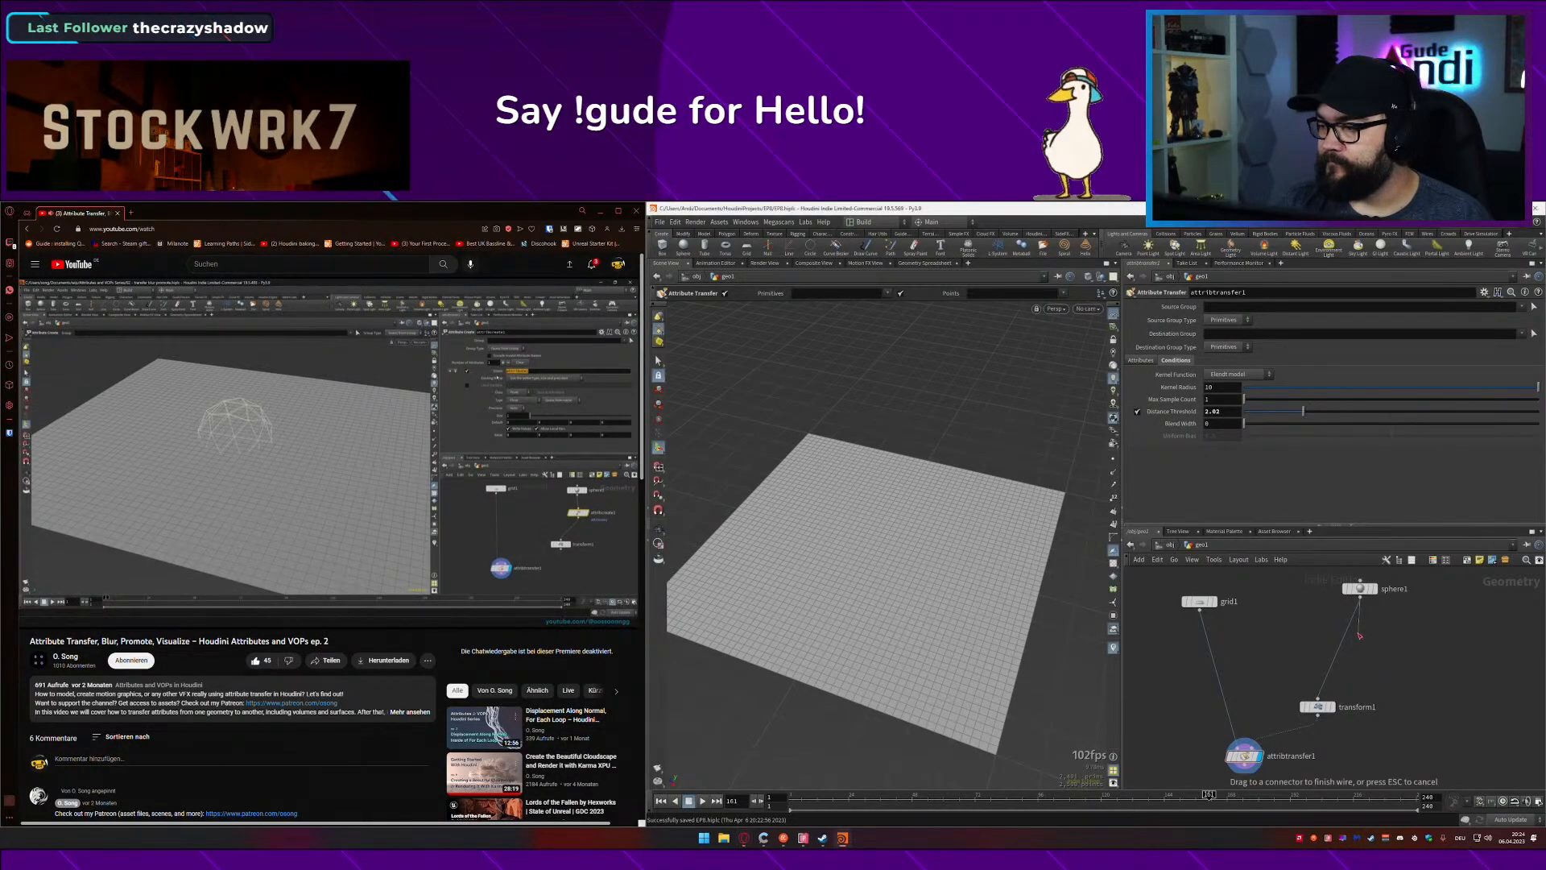
# Step: In Houdini, insert an Attribute Create node between the sphere and transform nodes and save the scene
pyautogui.press('Tab')
pyautogui.moveTo(1361, 640)
pyautogui.write('attribcr')
pyautogui.press('Return')
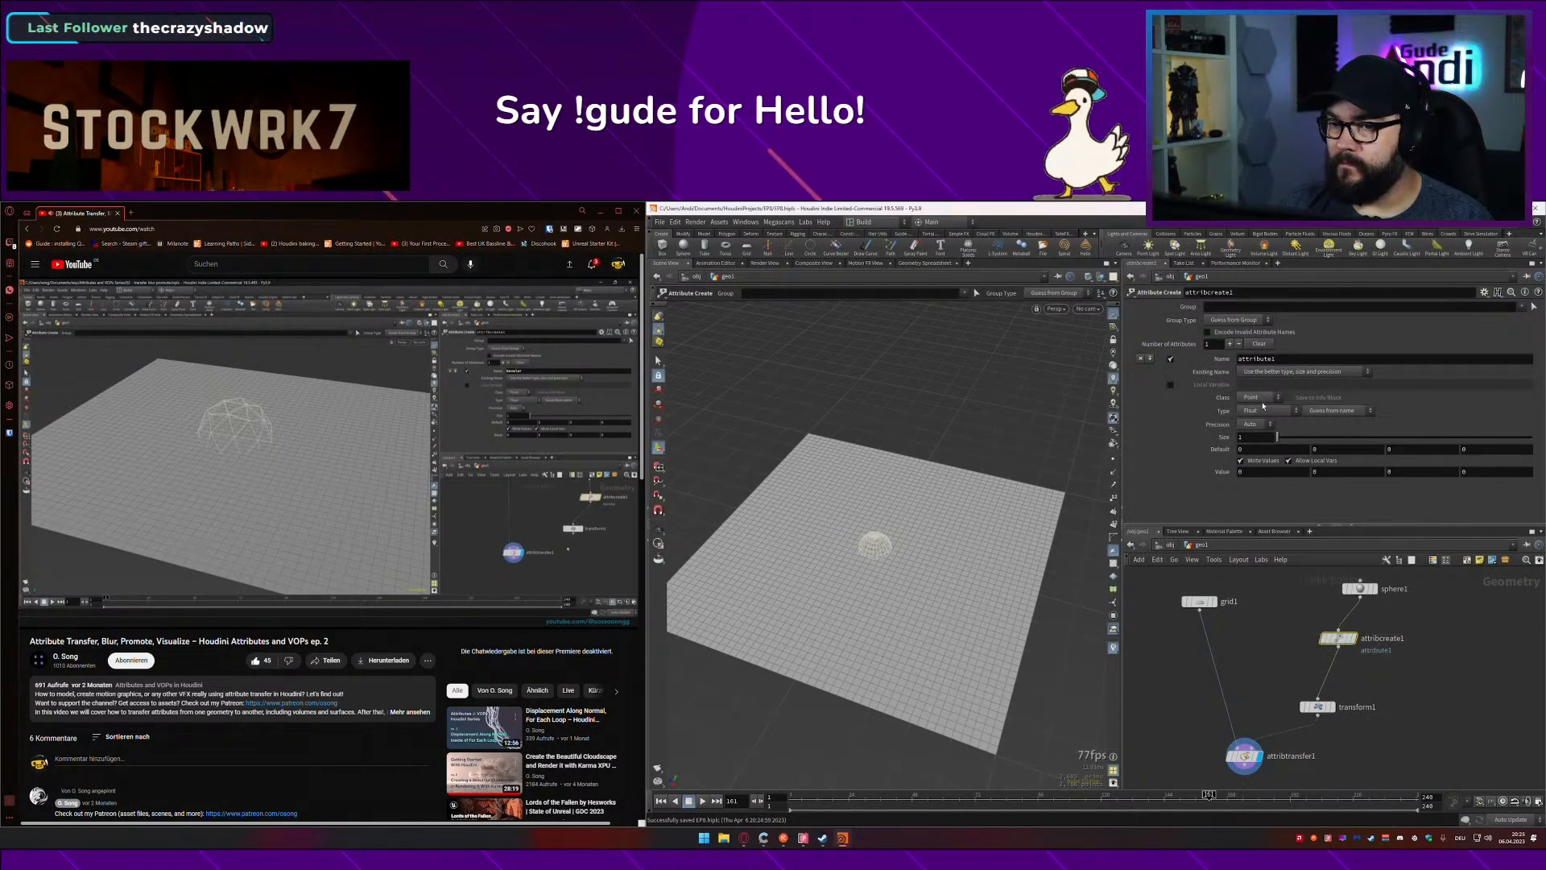
pyautogui.hotkey('ctrl', 's')
# Step: Name the new attribute in the Attribute Create node "beveler"
pyautogui.moveTo(1286, 359); pyautogui.dragTo(1172, 355)
pyautogui.write('be')
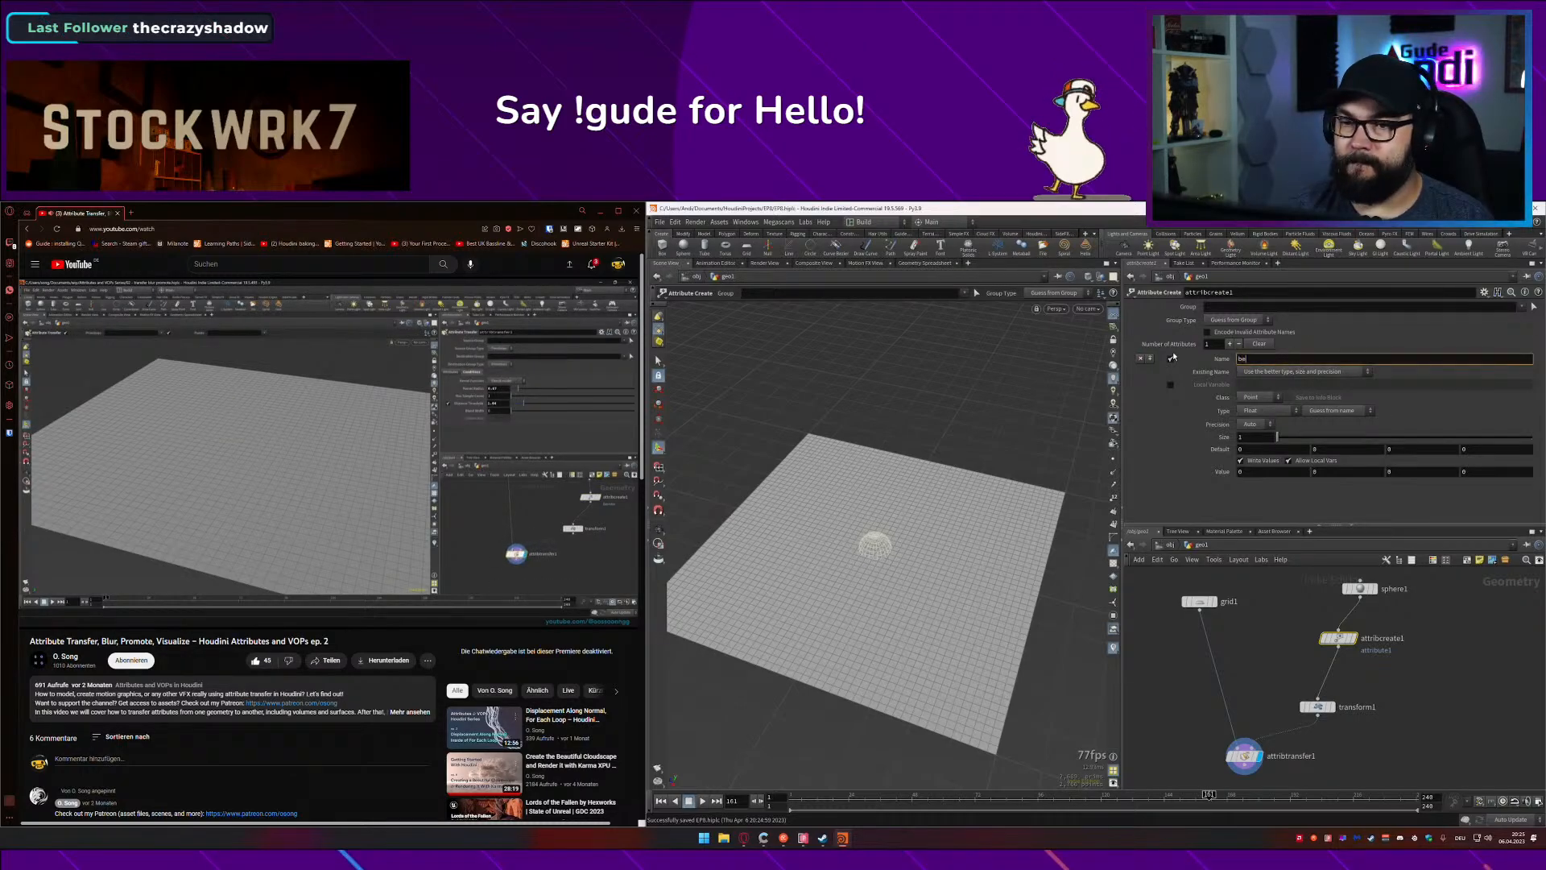
pyautogui.write('veler')
pyautogui.press('Return')
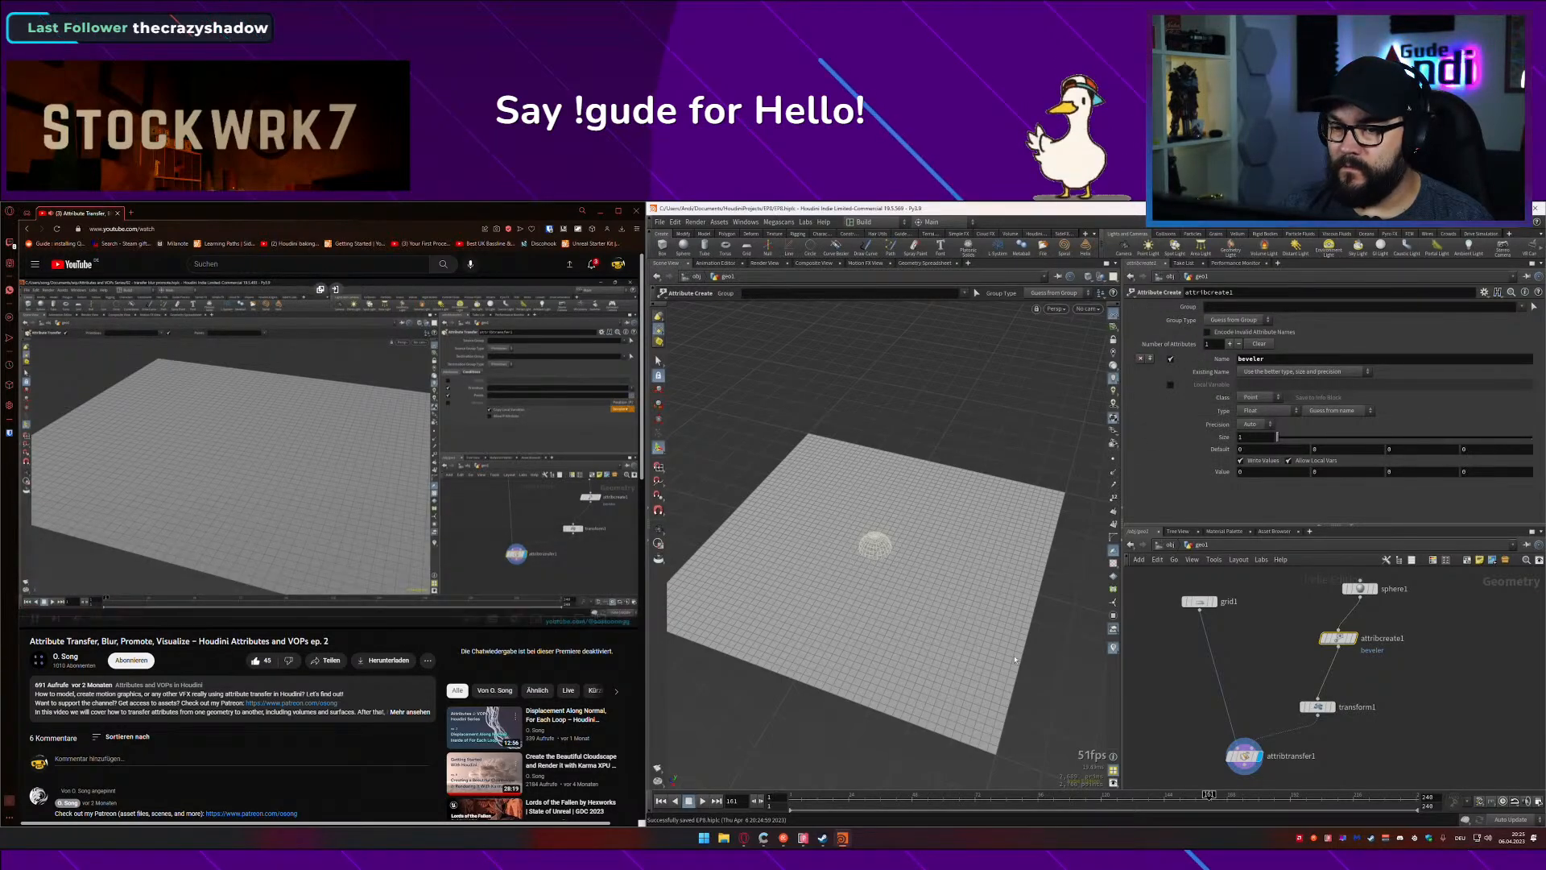
# Step: Set the Attribute Transfer node's Points attribute to "beveler" and check the node's info
pyautogui.click(1244, 755)
pyautogui.click(1176, 360)
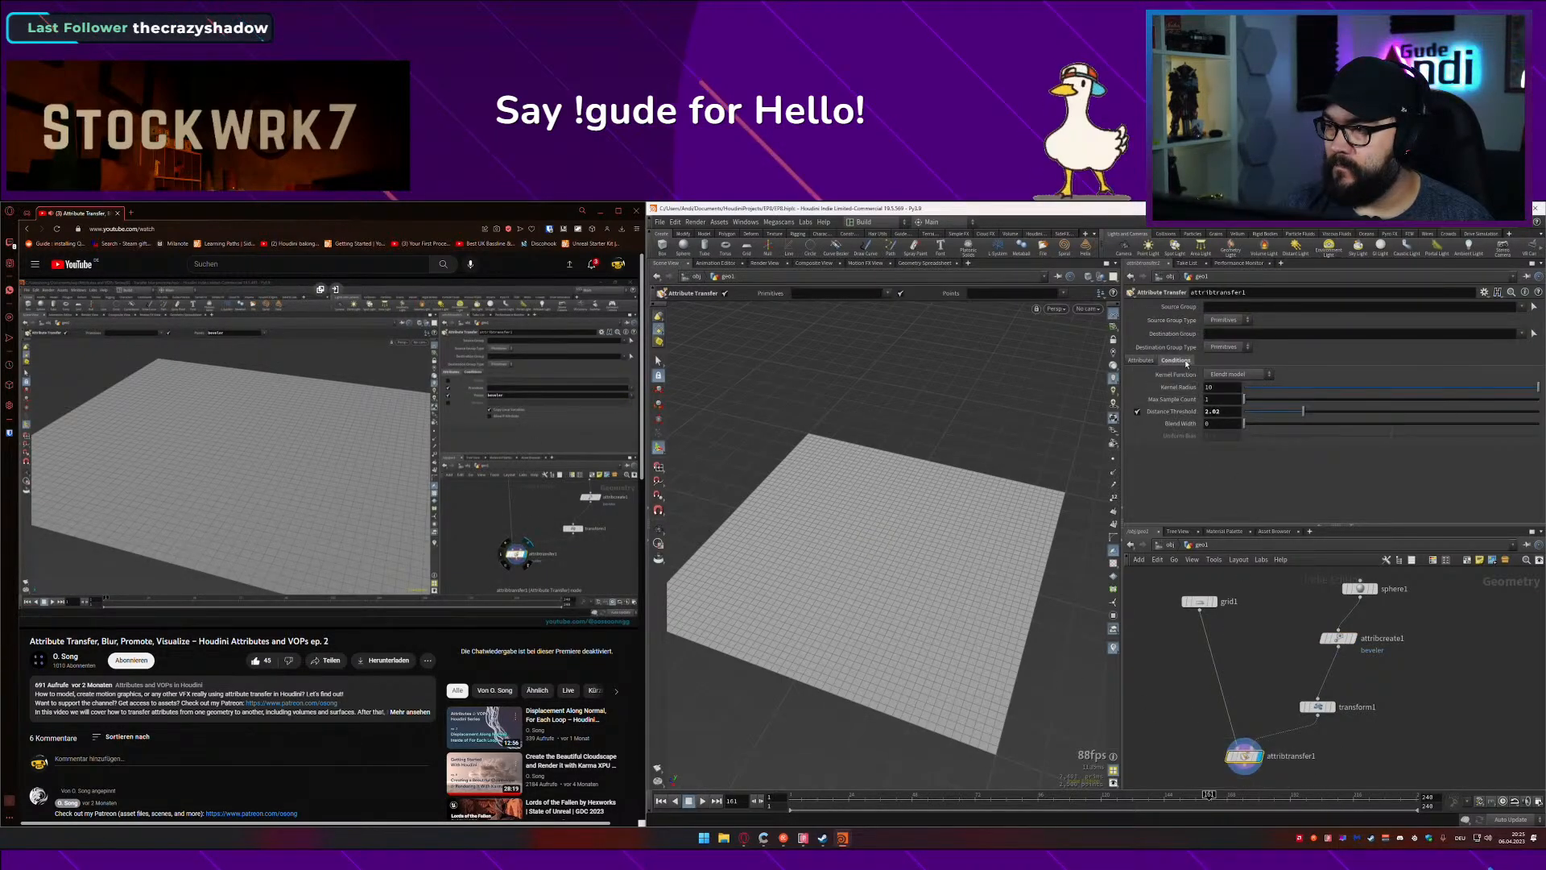
pyautogui.click(1141, 360)
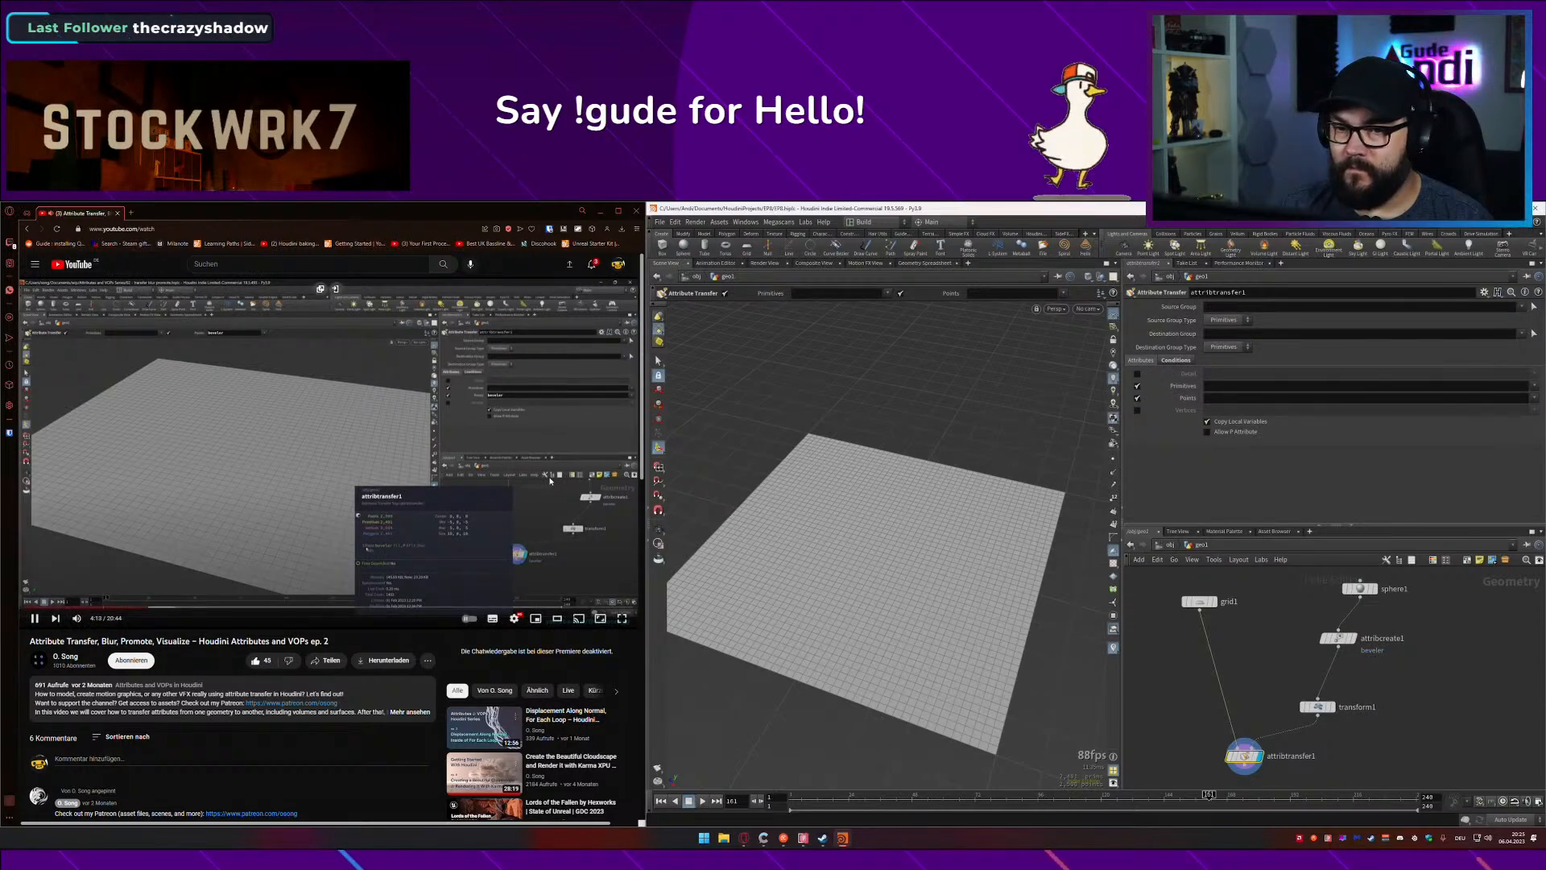
pyautogui.click(1229, 399)
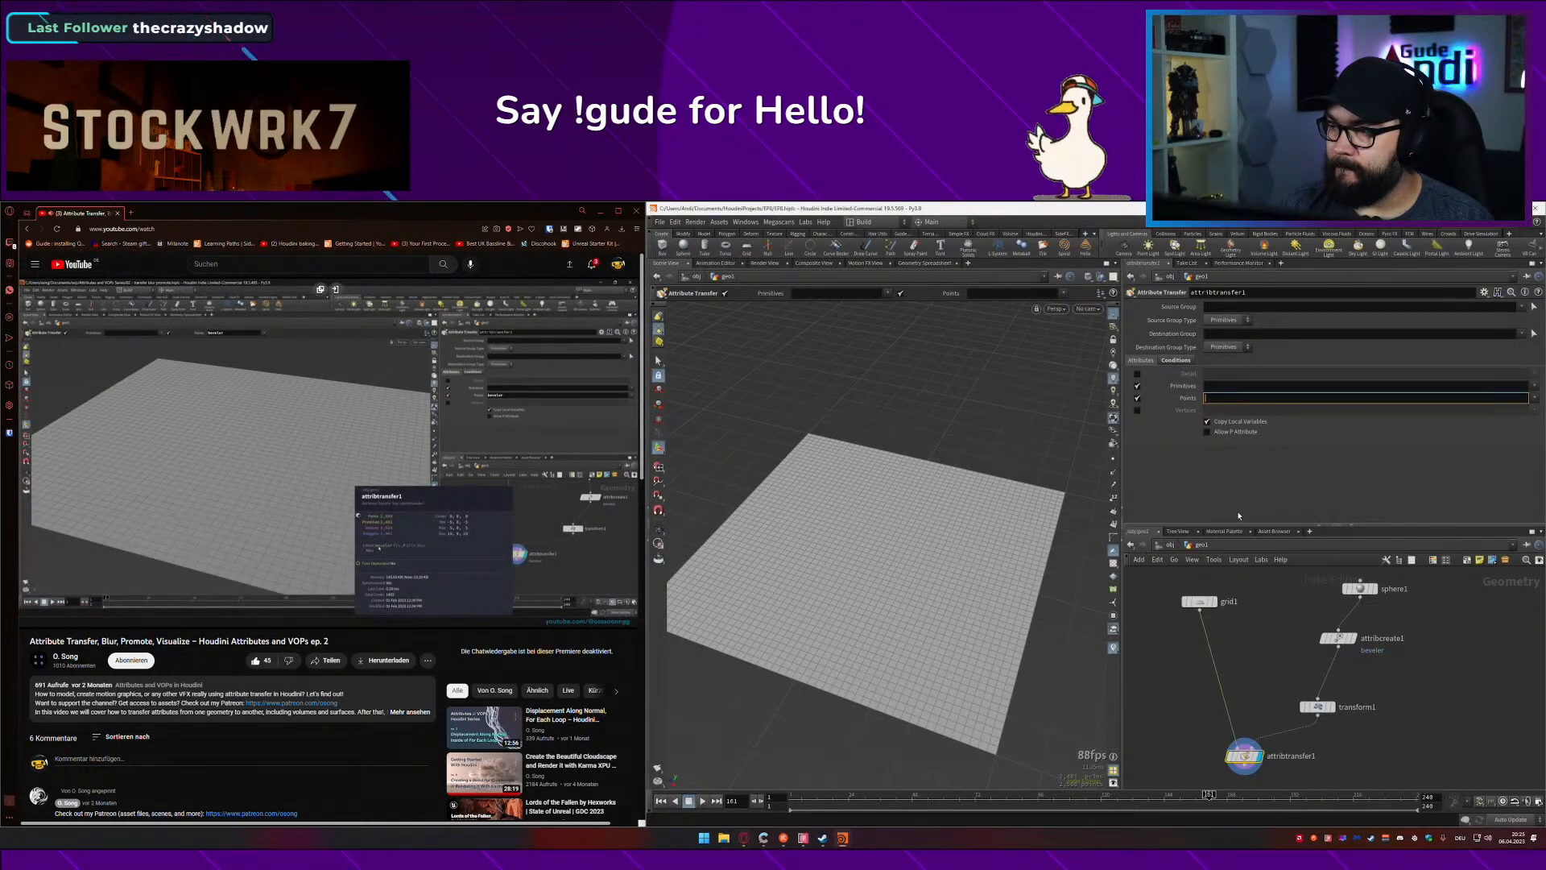
pyautogui.write('beveler')
pyautogui.press('Return')
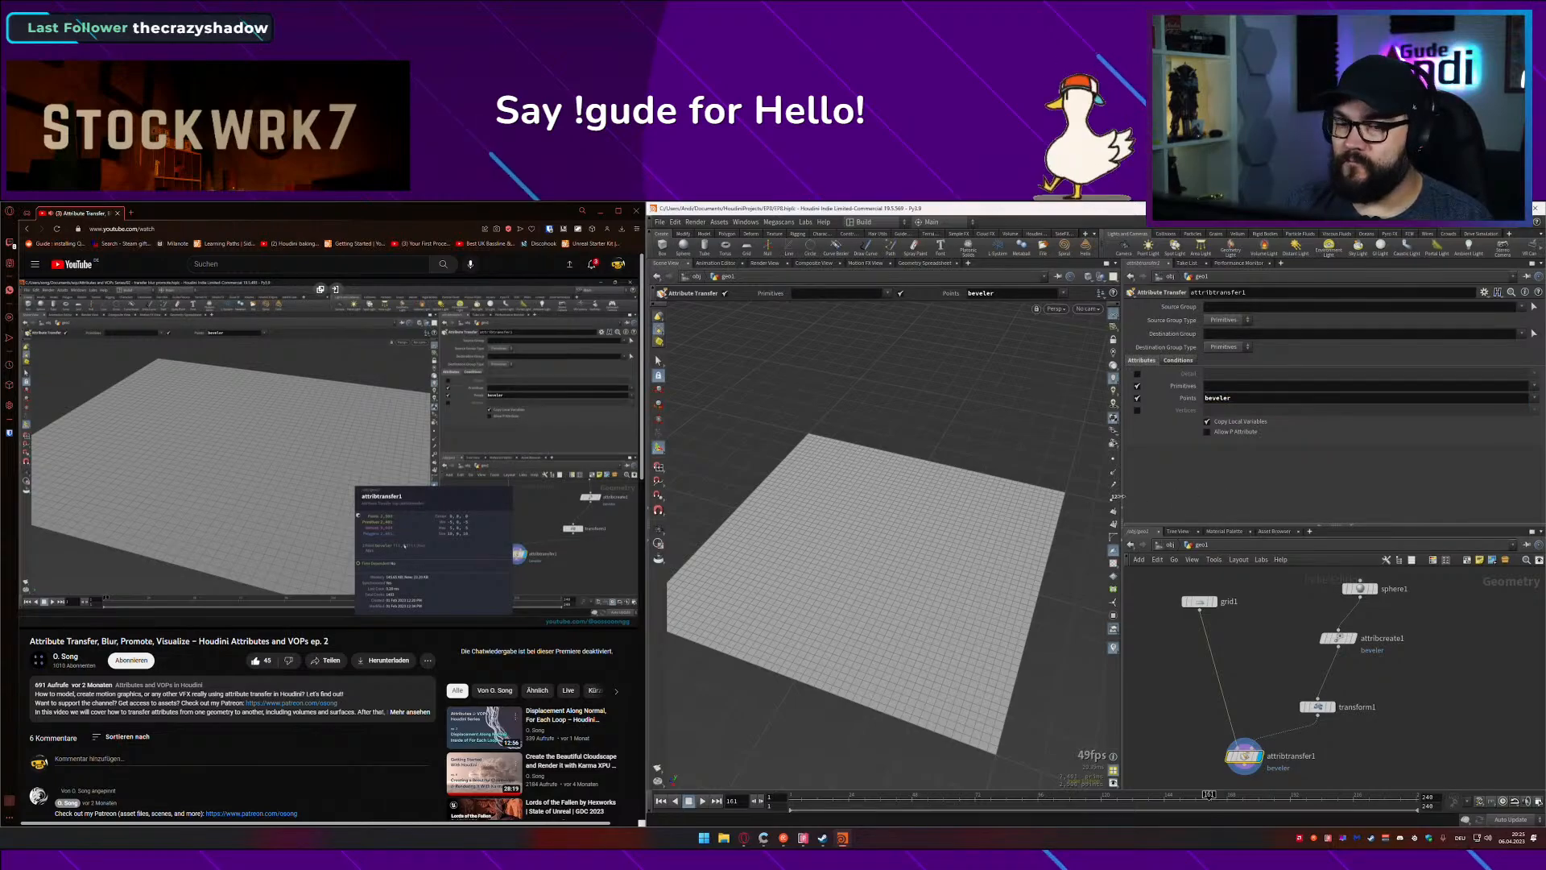
pyautogui.middleClick(1243, 758)
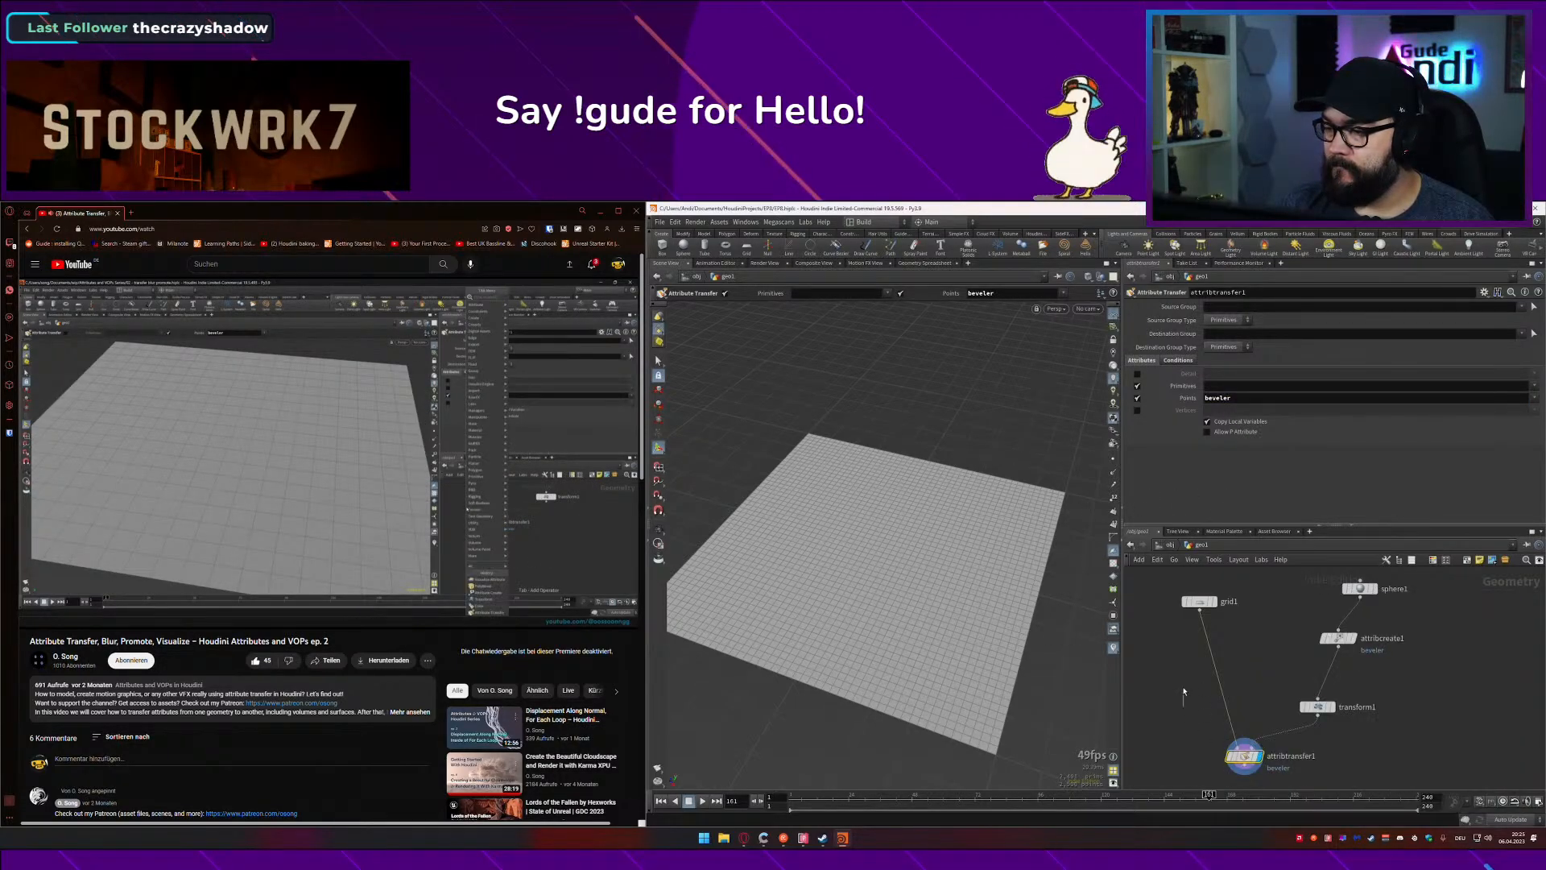
# Step: Move the Attribute Transfer node away from the transform node so it lines up beneath the grid node
pyautogui.scroll(3, 1215, 692)
pyautogui.scroll(-3, 1216, 649)
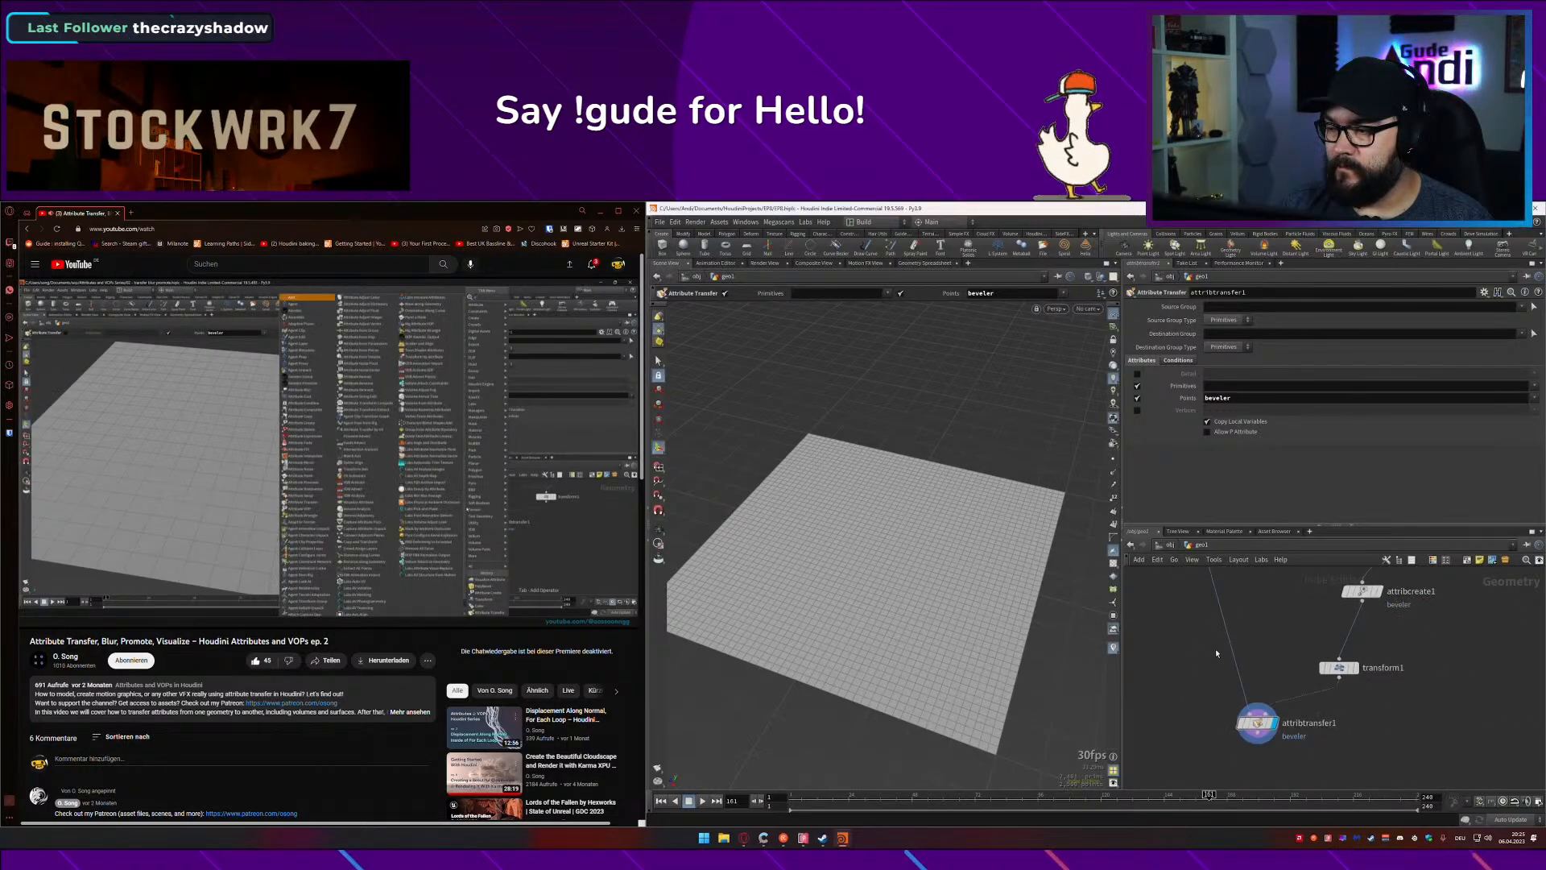
pyautogui.moveTo(1400, 663); pyautogui.dragTo(1409, 640, button='middle')
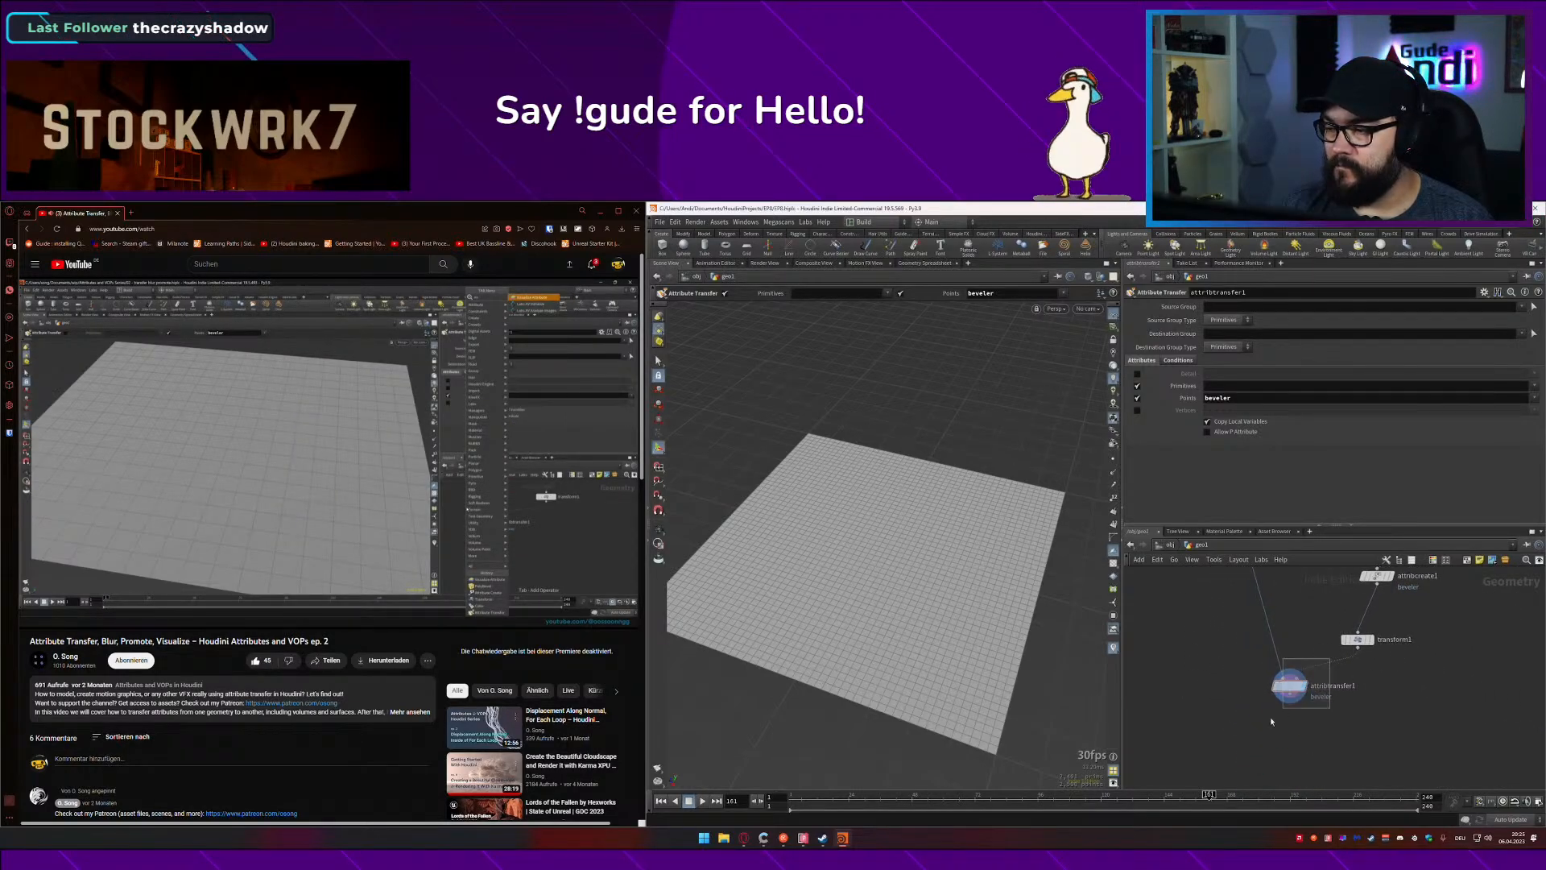
pyautogui.moveTo(1290, 687); pyautogui.dragTo(1255, 738)
pyautogui.scroll(3, 1272, 639)
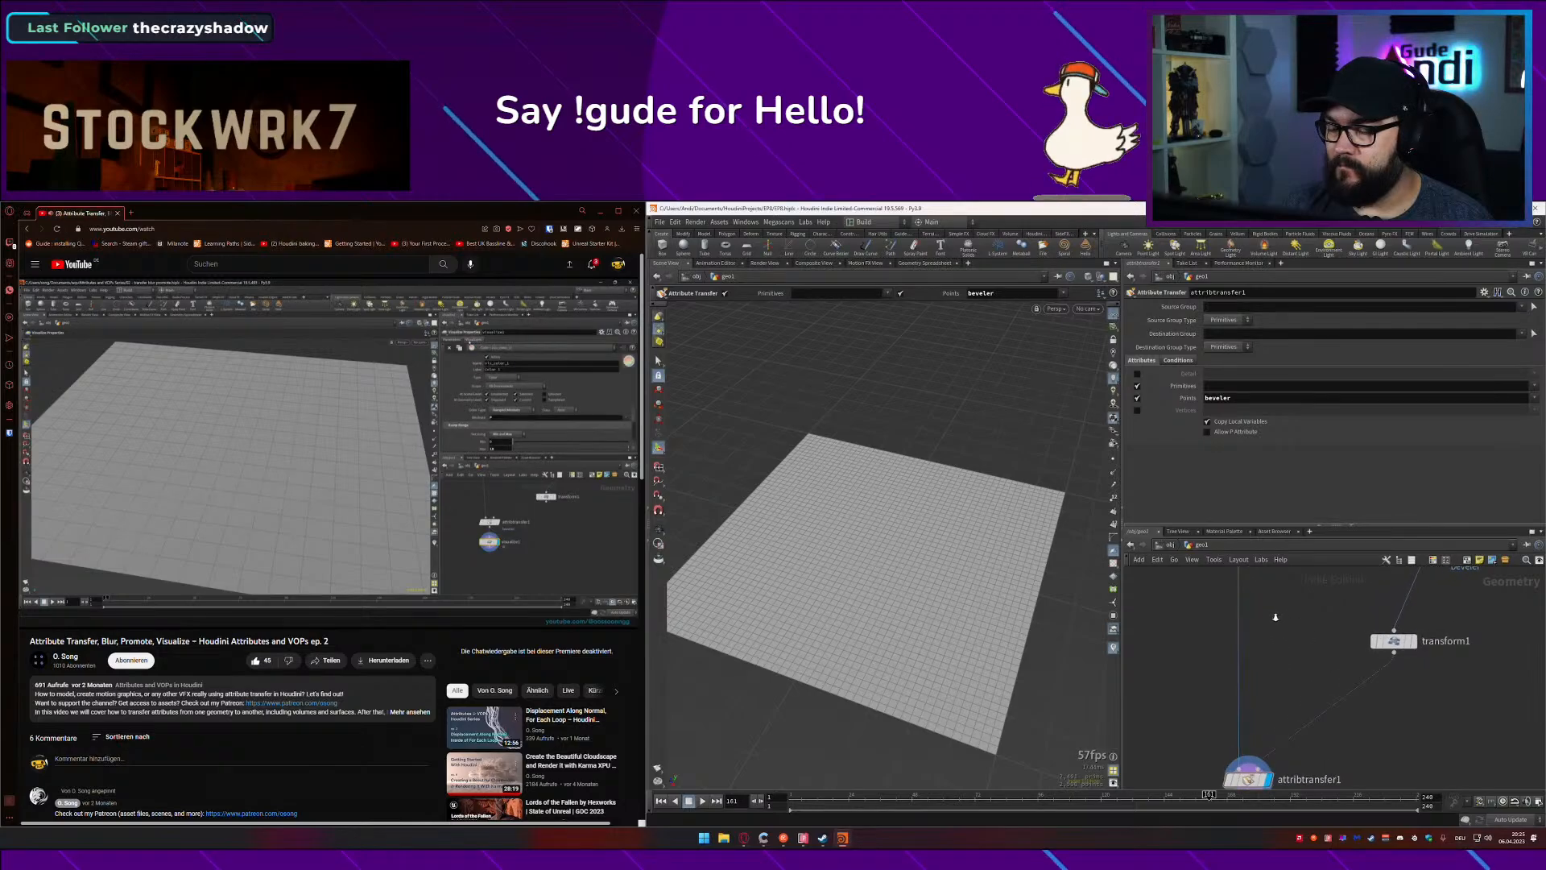
# Step: Add a Visualize node beneath the Attribute Transfer node, wired to its output, and display its result on the grid
pyautogui.moveTo(1273, 662); pyautogui.dragTo(1283, 583, button='middle')
pyautogui.scroll(-3, 1303, 588)
pyautogui.click(1274, 679)
pyautogui.click(1271, 722)
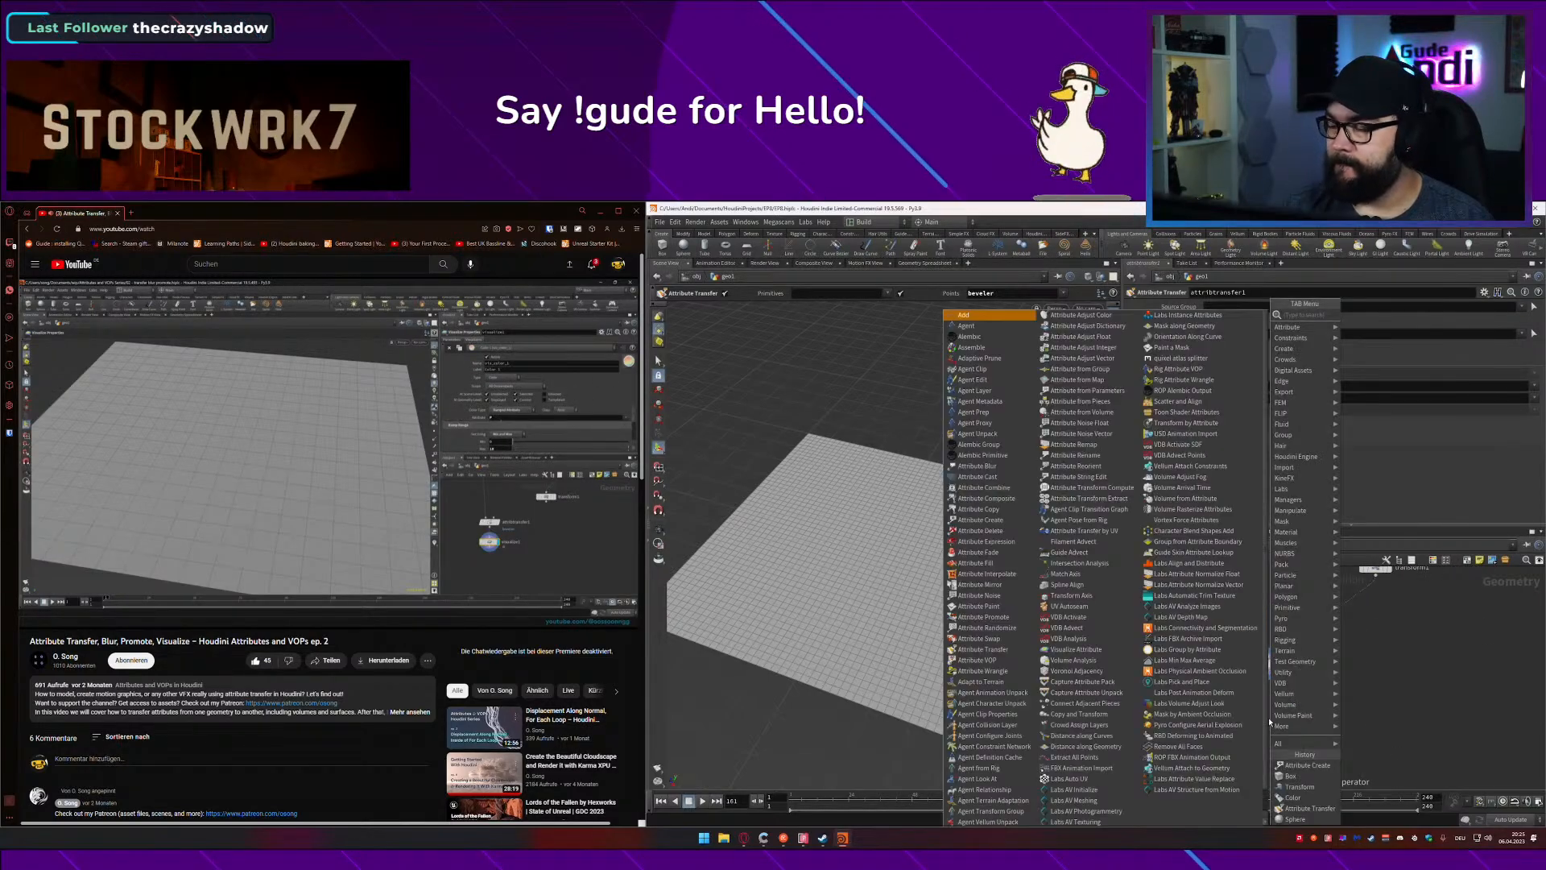
pyautogui.write('att vis')
pyautogui.press('Return')
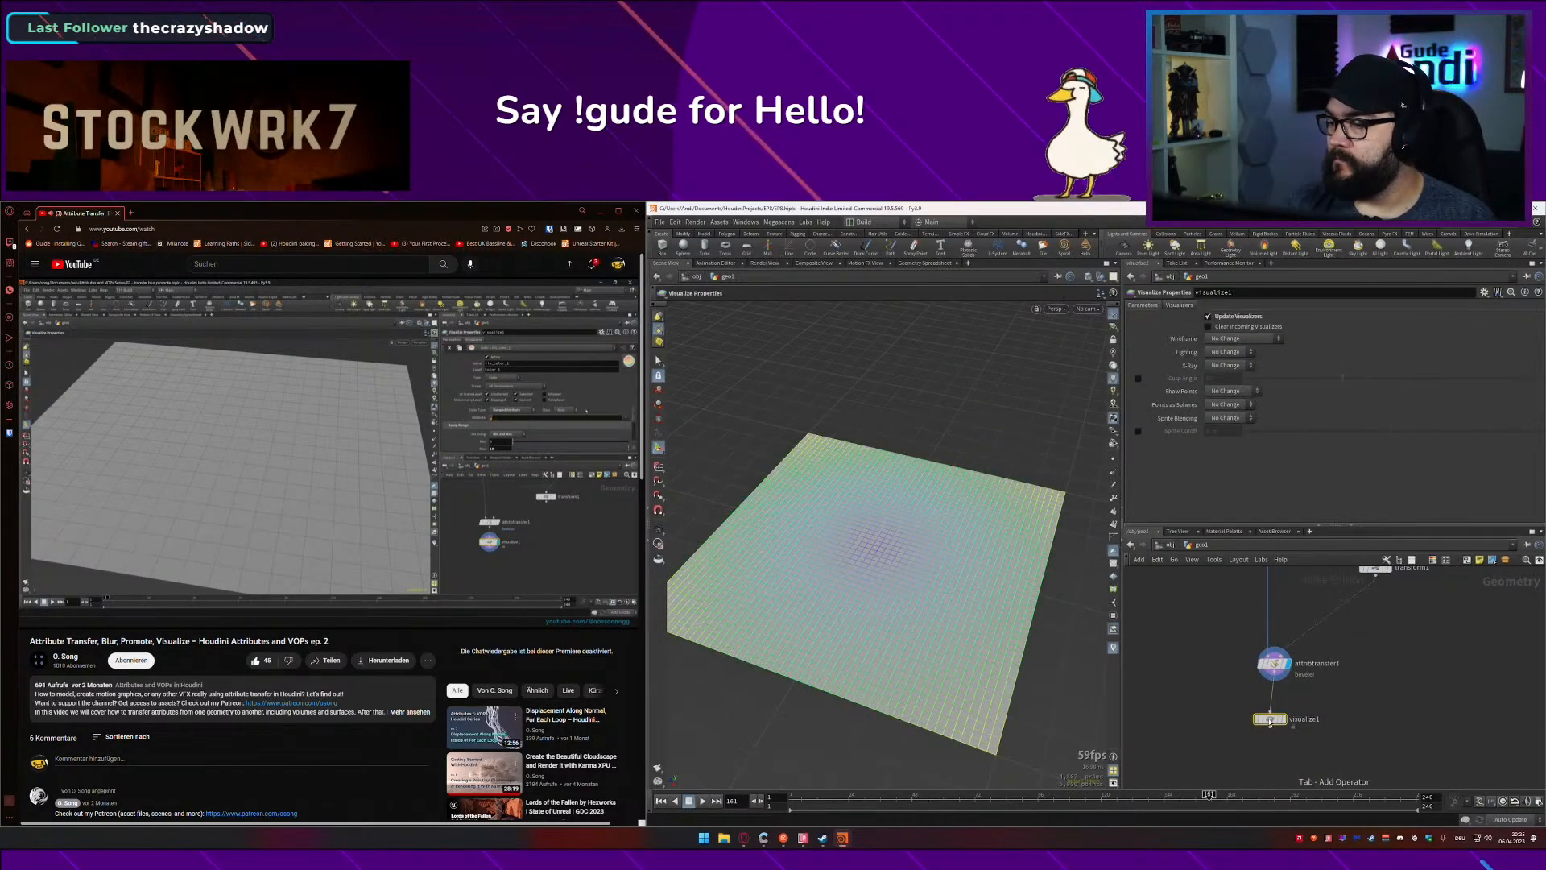
pyautogui.click(1283, 722)
pyautogui.keyDown('alt'); pyautogui.moveTo(956, 596); pyautogui.dragTo(980, 594); pyautogui.keyUp('alt')
pyautogui.click(496, 475)
pyautogui.click(496, 476)
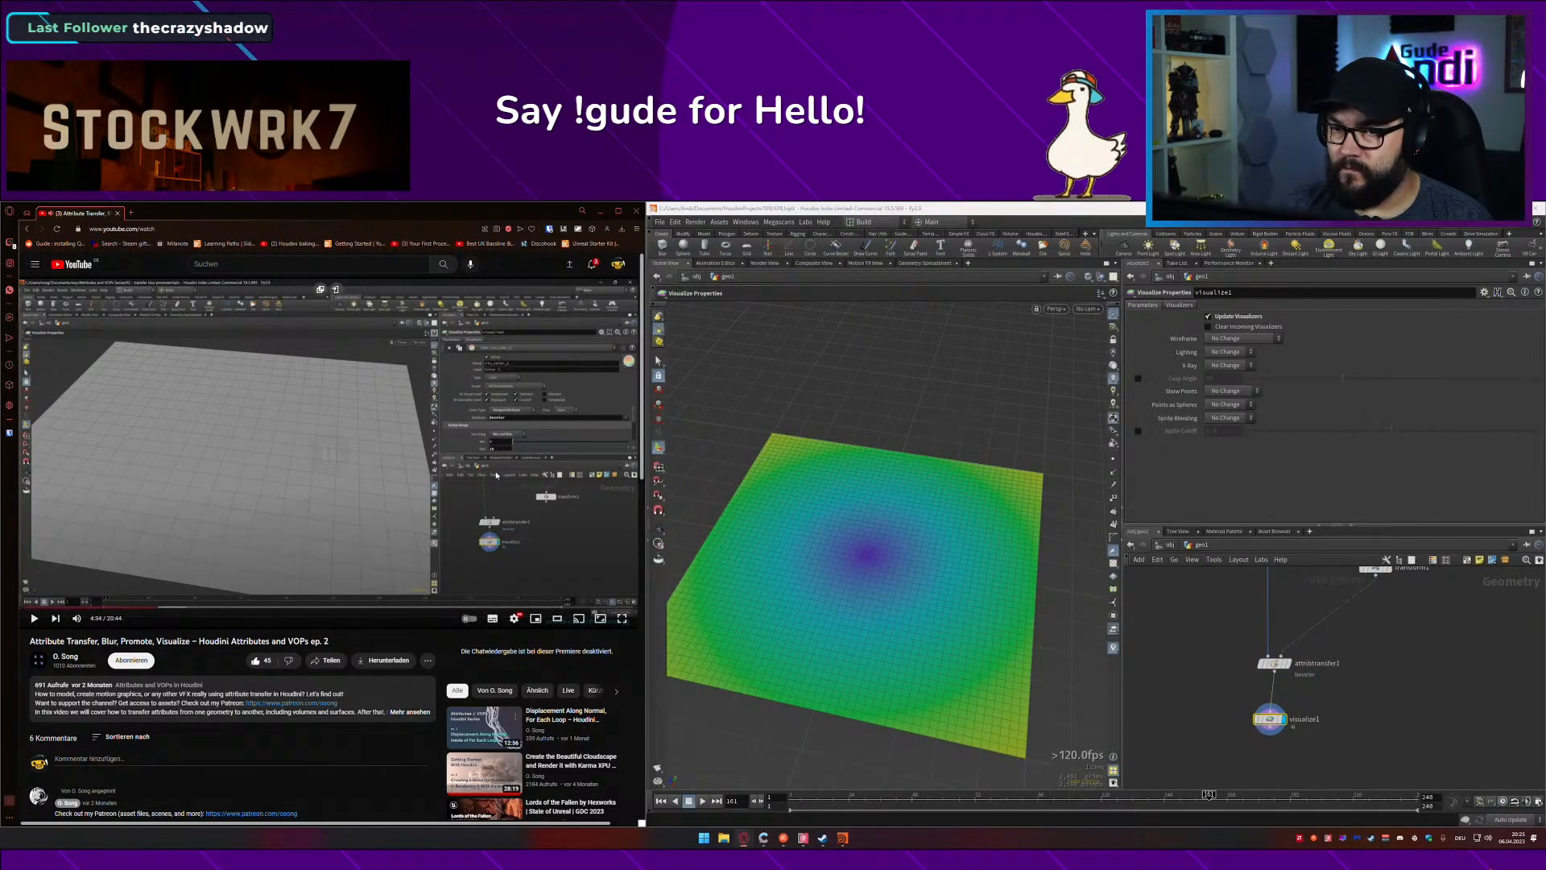
# Step: Set the Visualize node's color visualizer to use the "beveler" attribute
pyautogui.click(1178, 306)
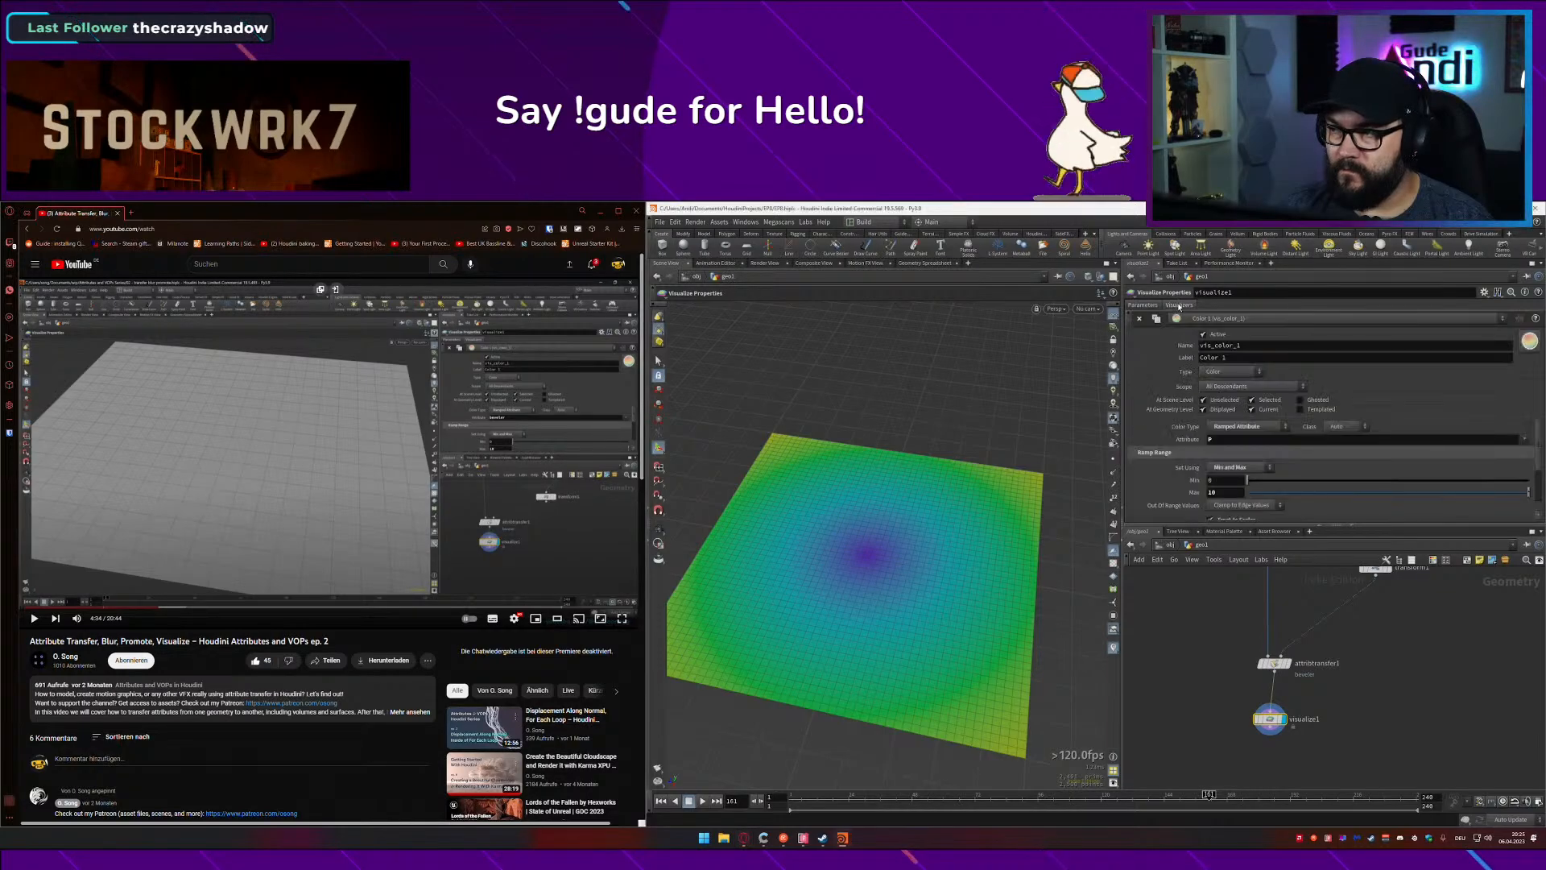
pyautogui.click(1208, 439)
pyautogui.write('beveler')
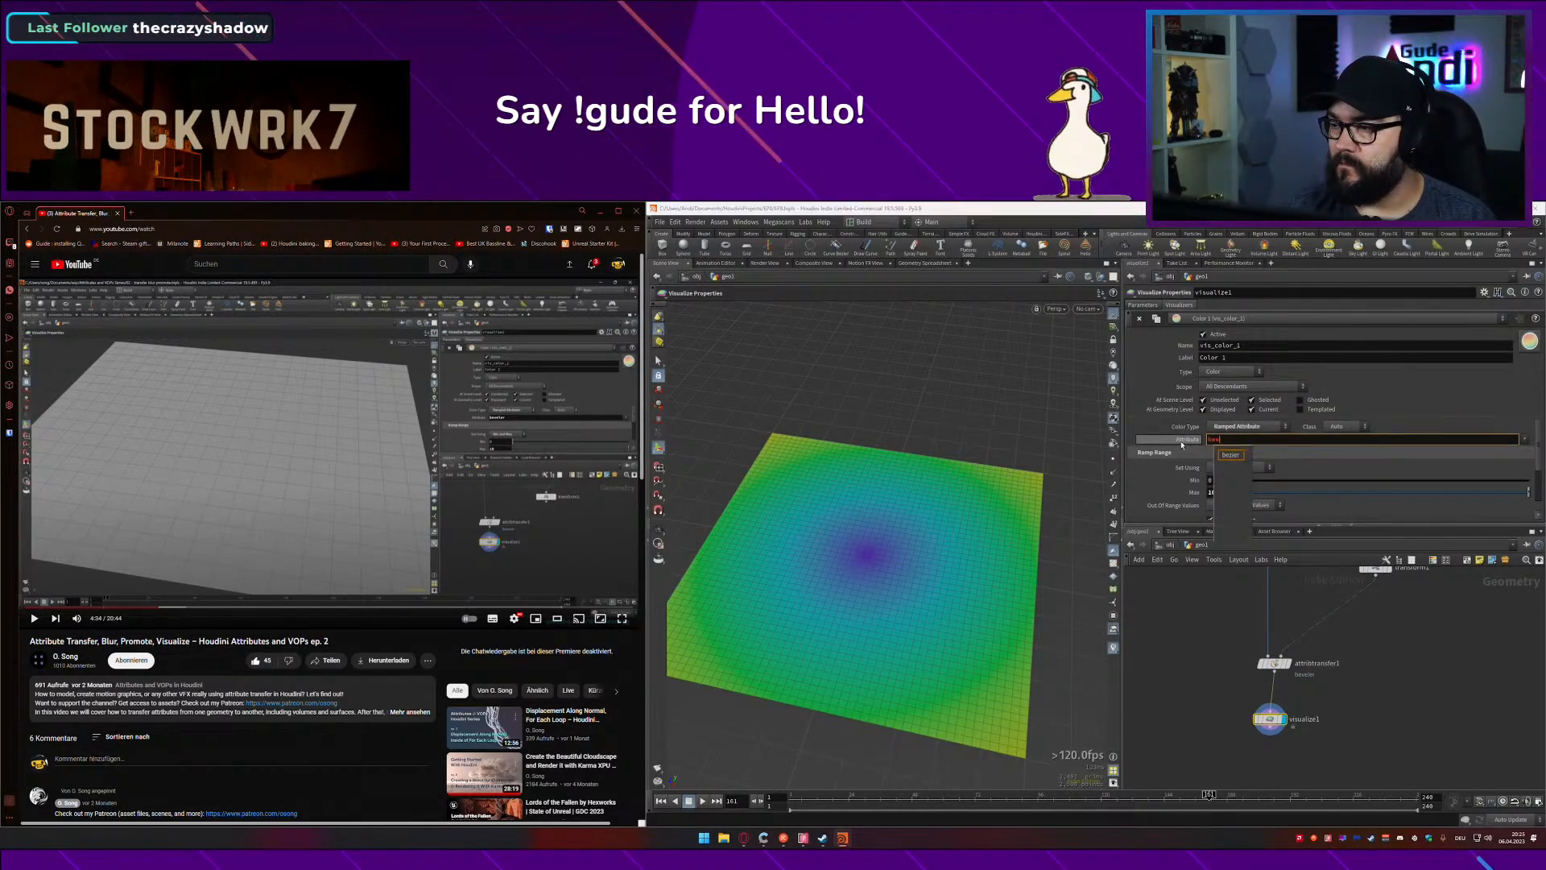
pyautogui.press('Return')
pyautogui.keyDown('alt'); pyautogui.moveTo(954, 529); pyautogui.dragTo(801, 524); pyautogui.keyUp('alt')
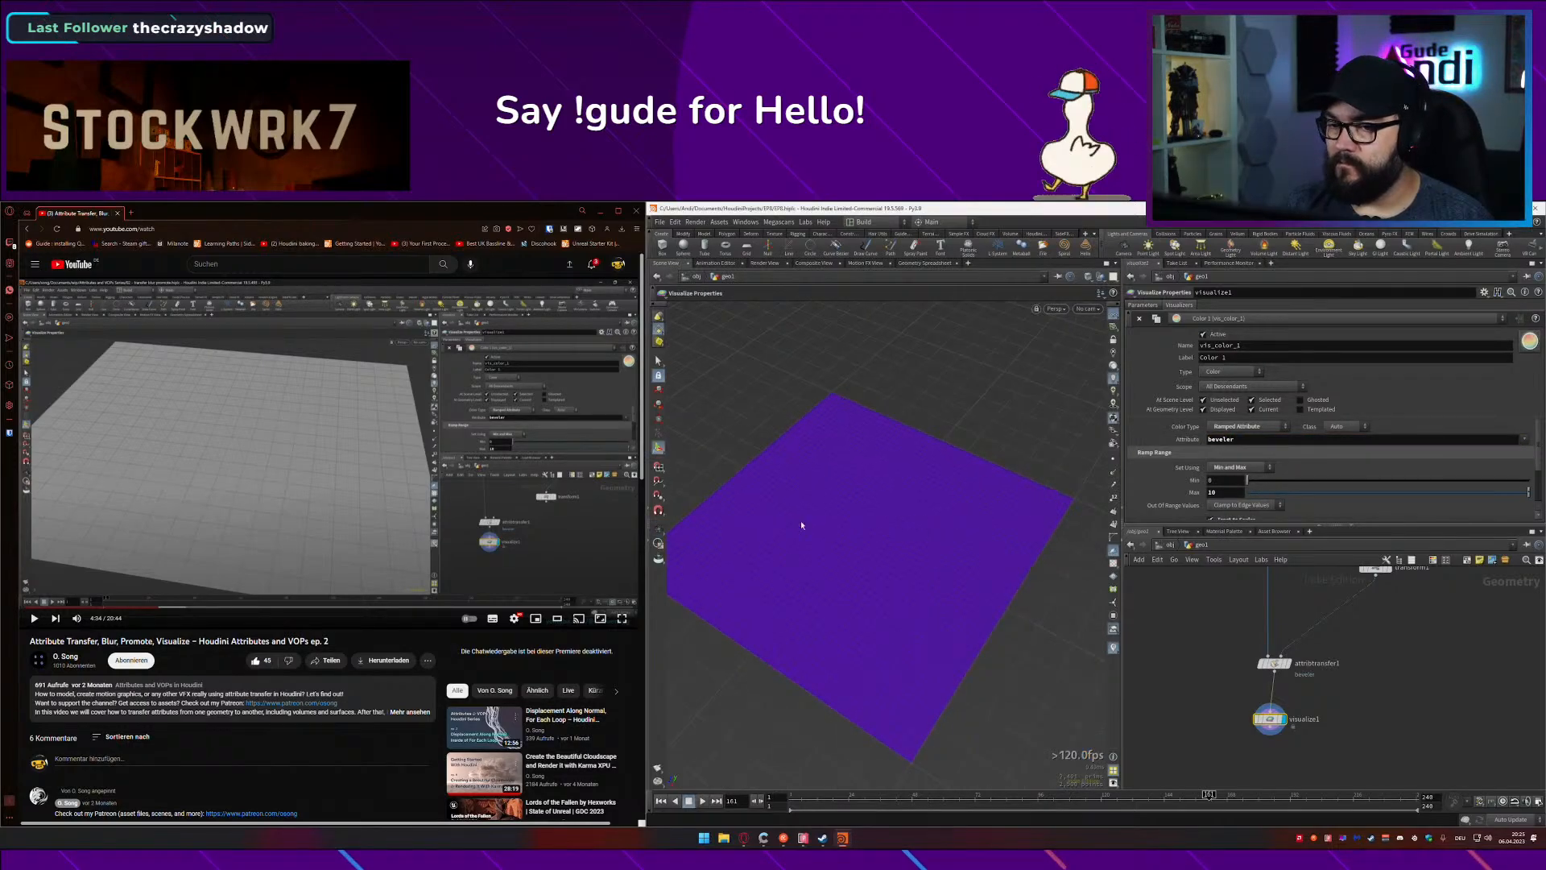
# Step: Enlarge the parameter area, set the visualizer's ramp range maximum to 0.27, and continue through the tutorial video
pyautogui.click(450, 457)
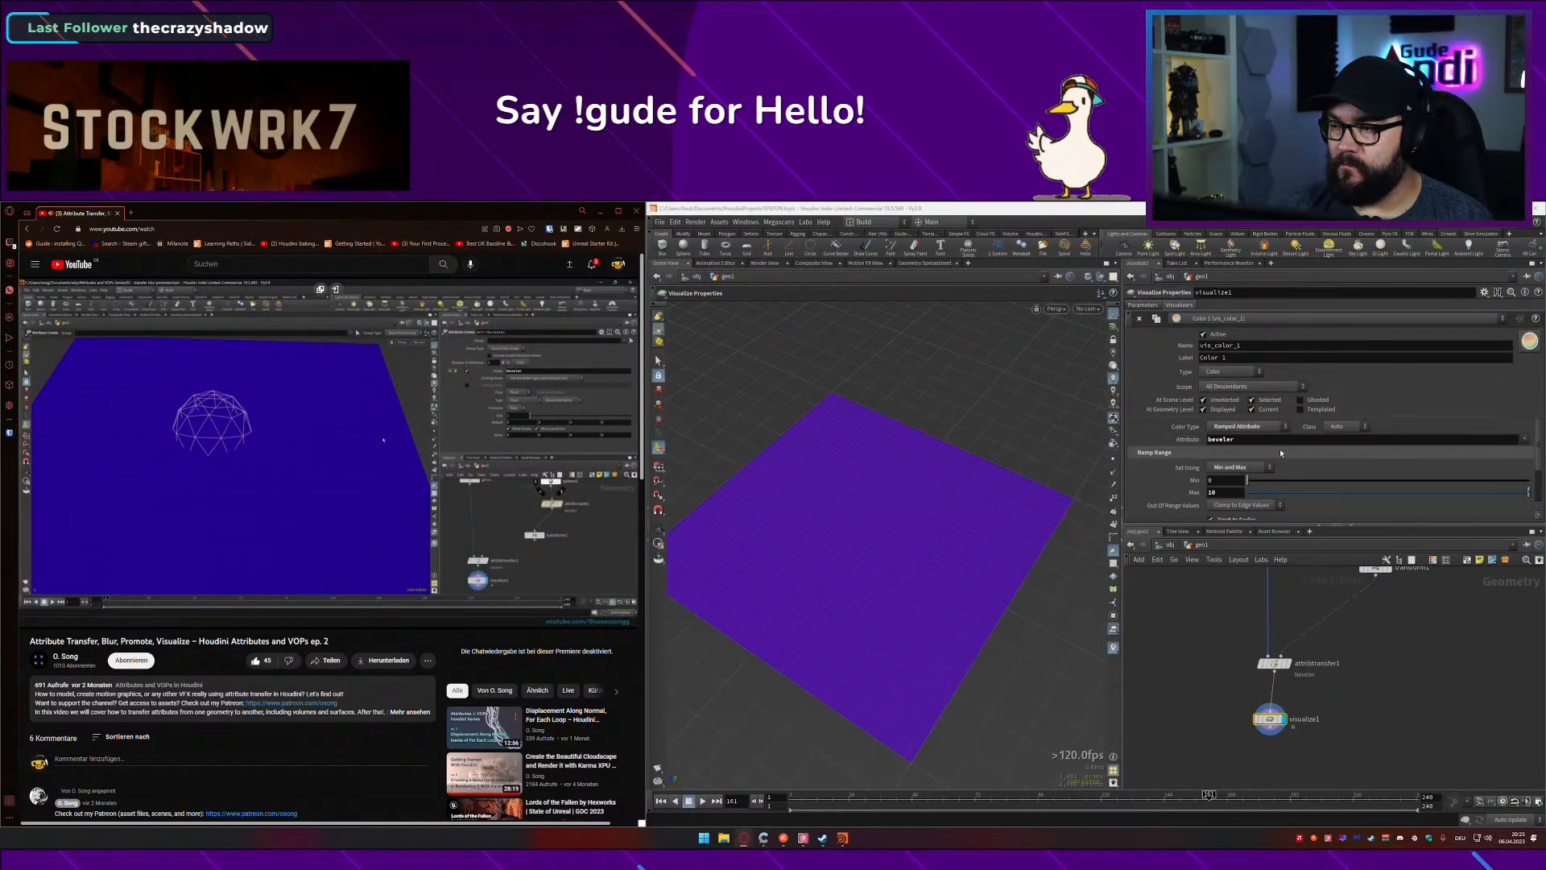
pyautogui.moveTo(1292, 524); pyautogui.dragTo(1293, 554)
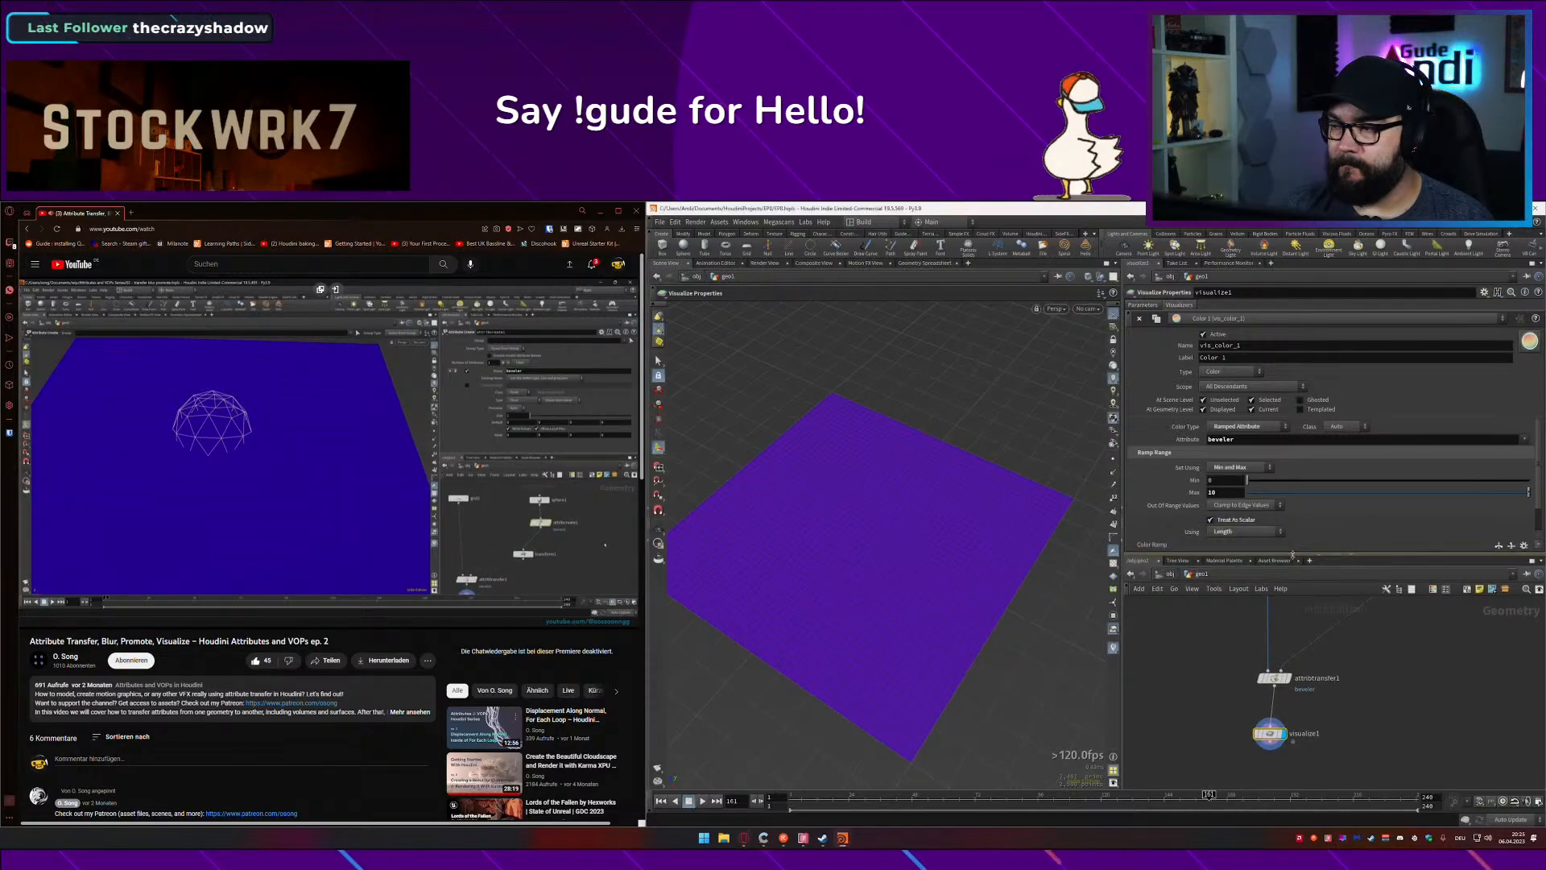
pyautogui.click(1323, 495)
pyautogui.scroll(-2, 1525, 484)
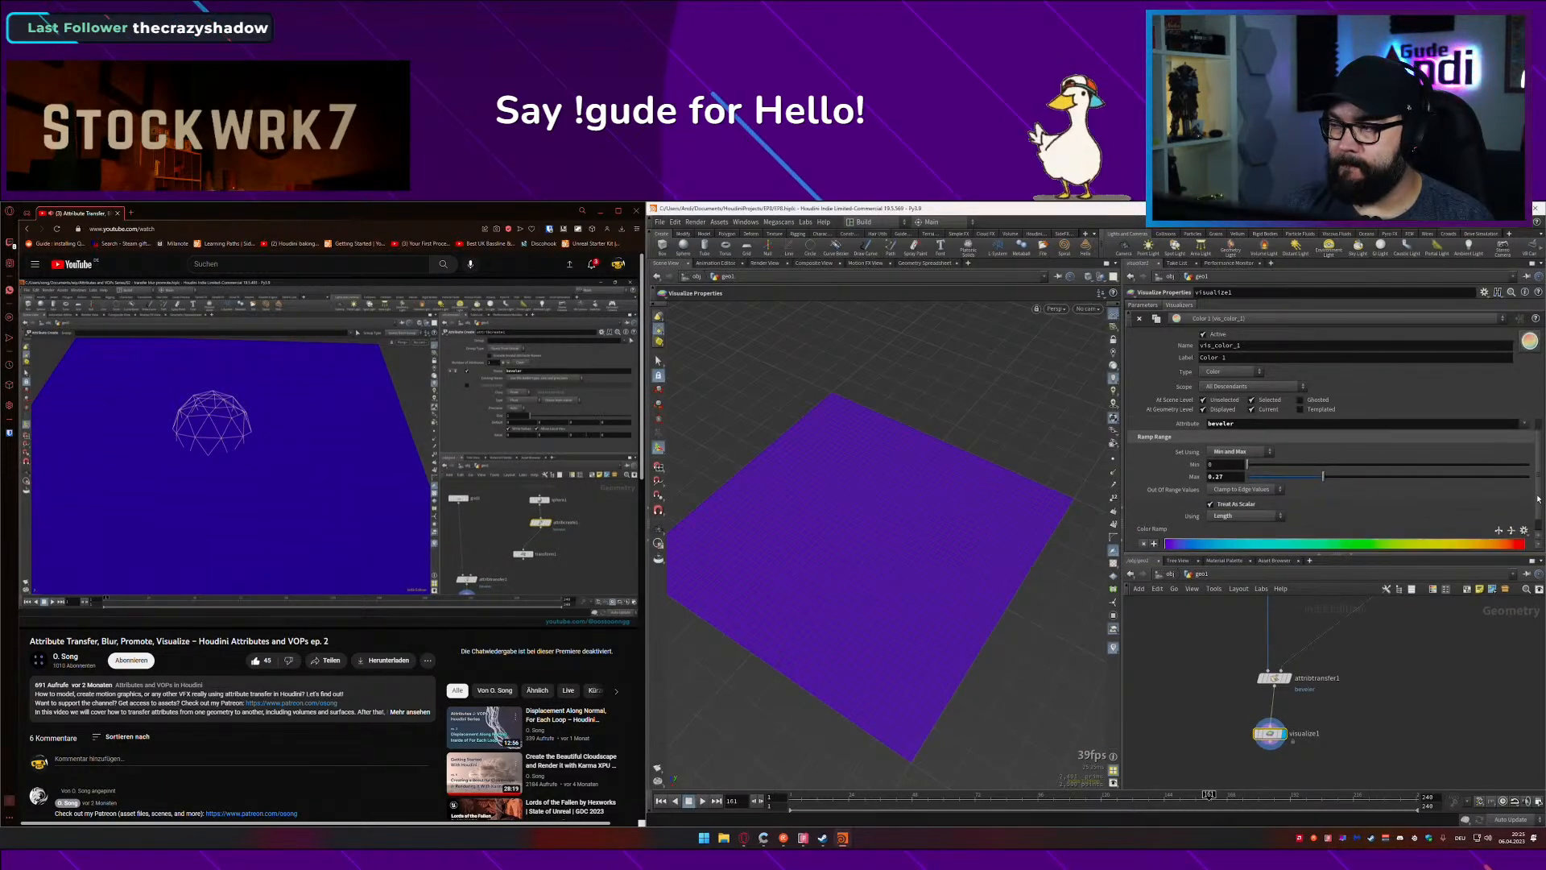
pyautogui.moveTo(510, 494)
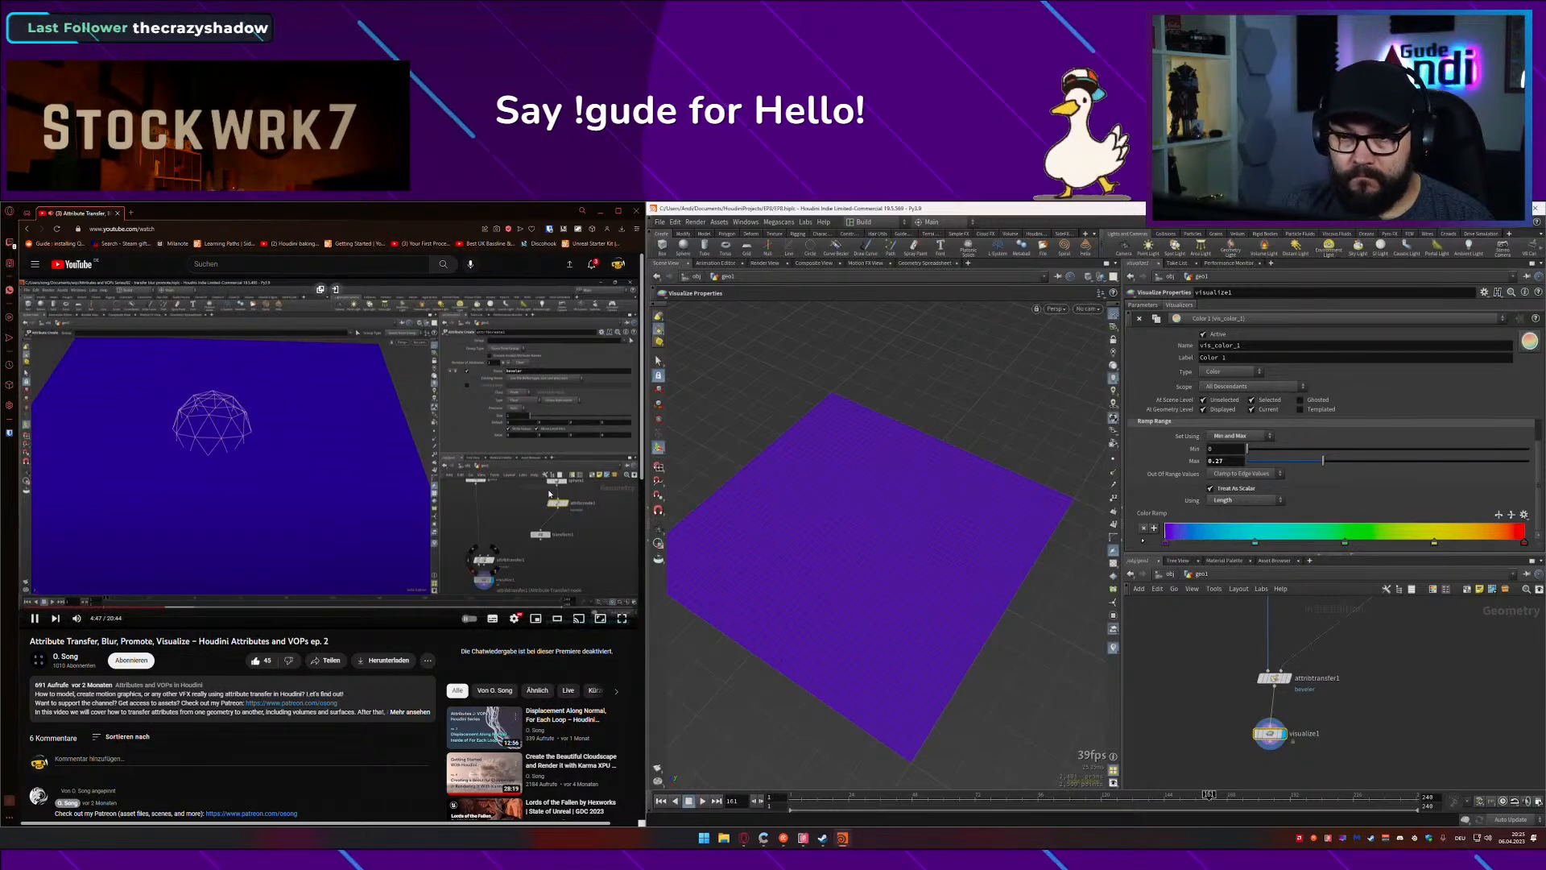
pyautogui.click(509, 490)
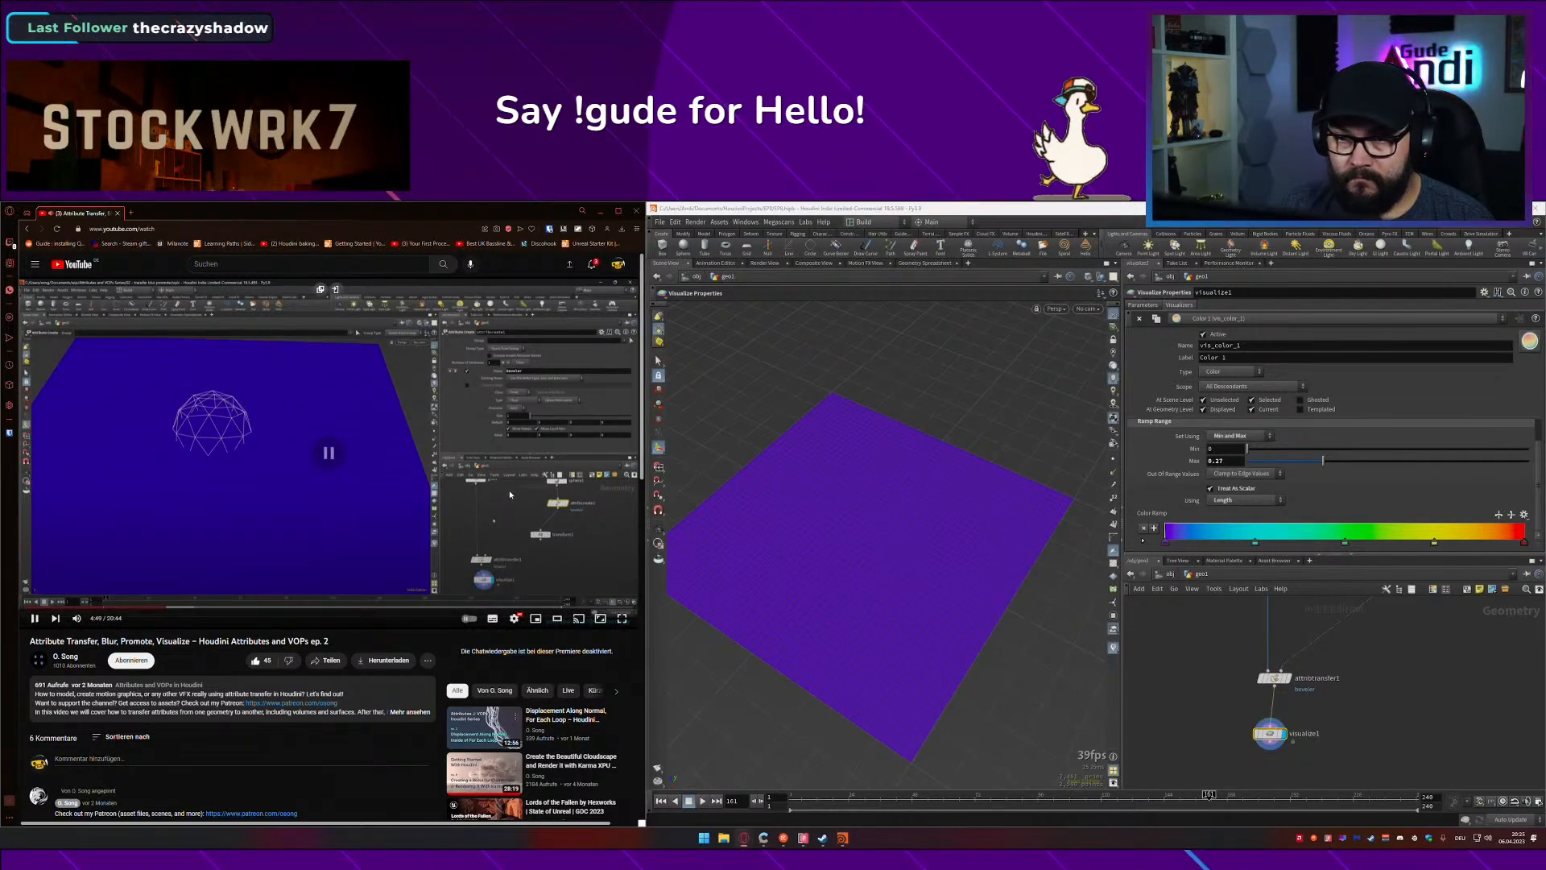
pyautogui.click(509, 489)
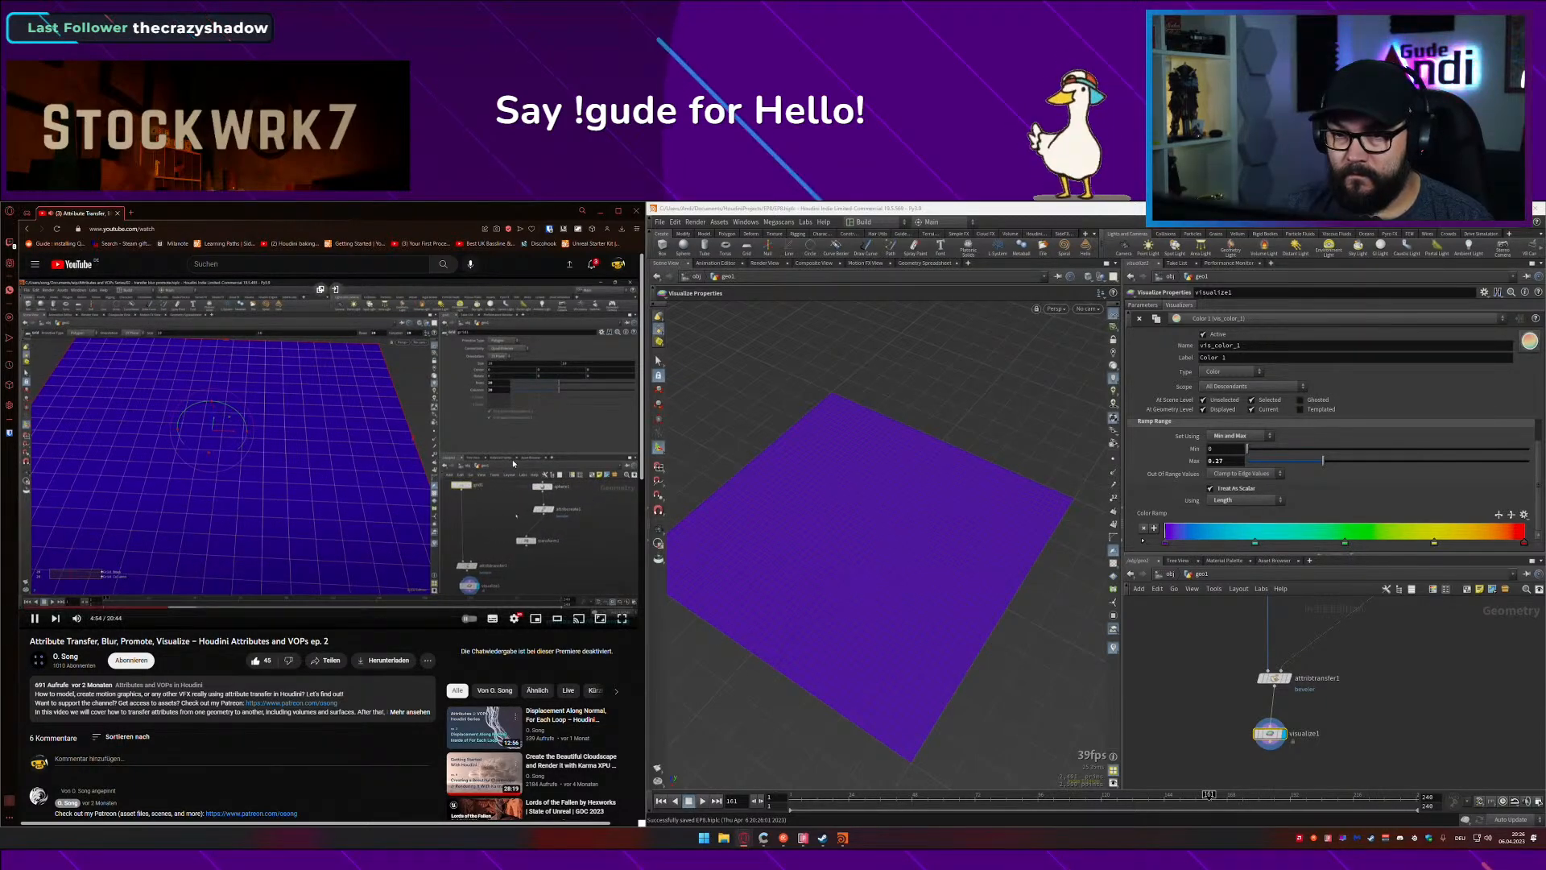
# Step: Set the first value of the "beveler" attribute to 1 in the Attribute Create node
pyautogui.moveTo(1450, 595); pyautogui.dragTo(1372, 732, button='middle')
pyautogui.click(1318, 656)
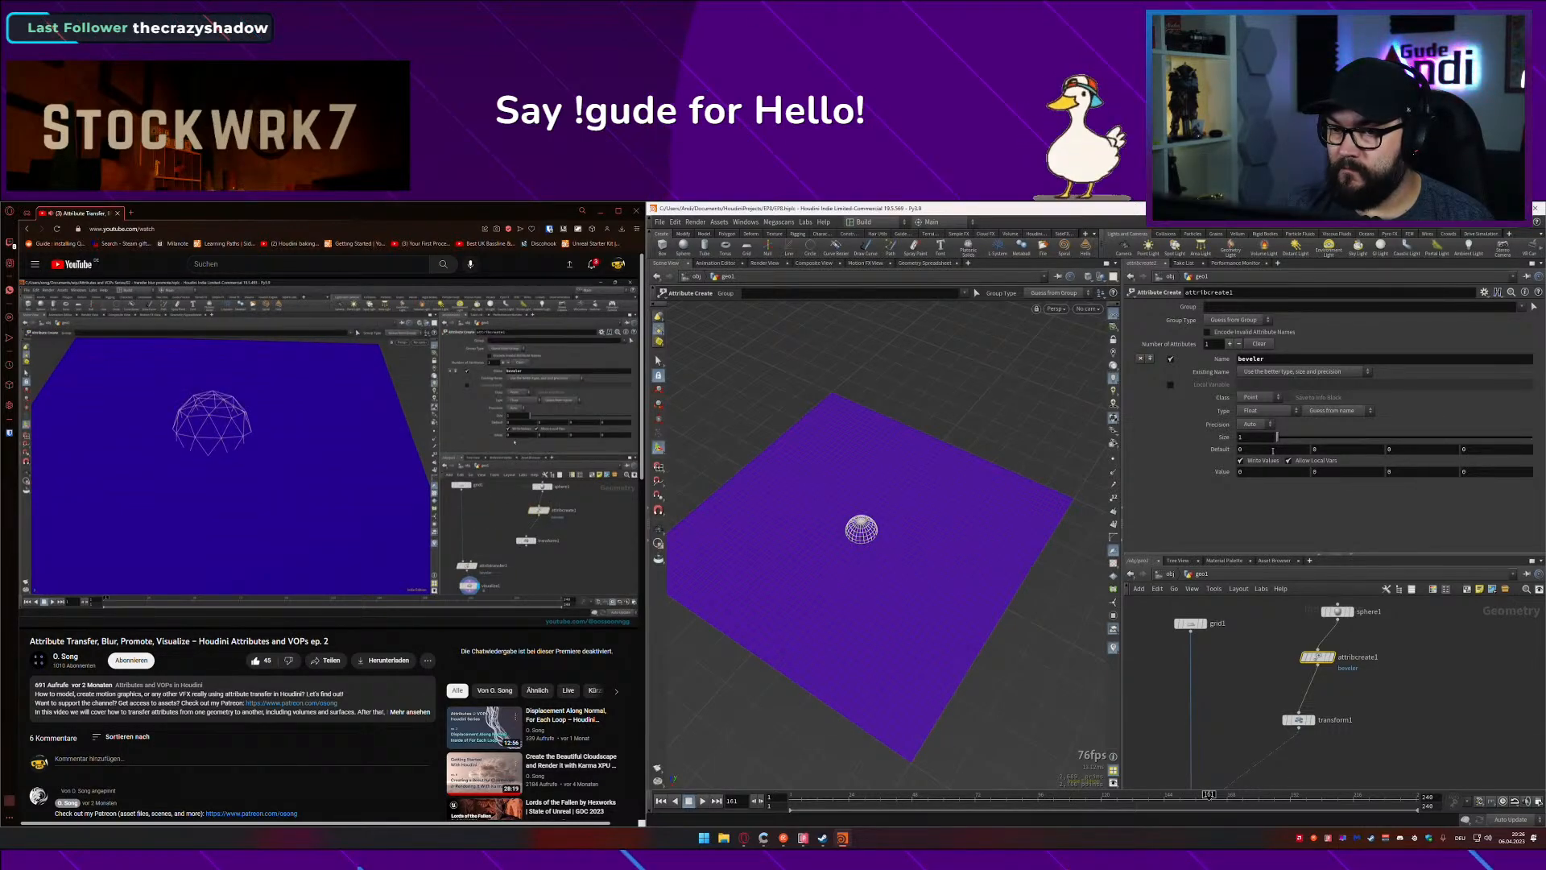
pyautogui.click(1263, 473)
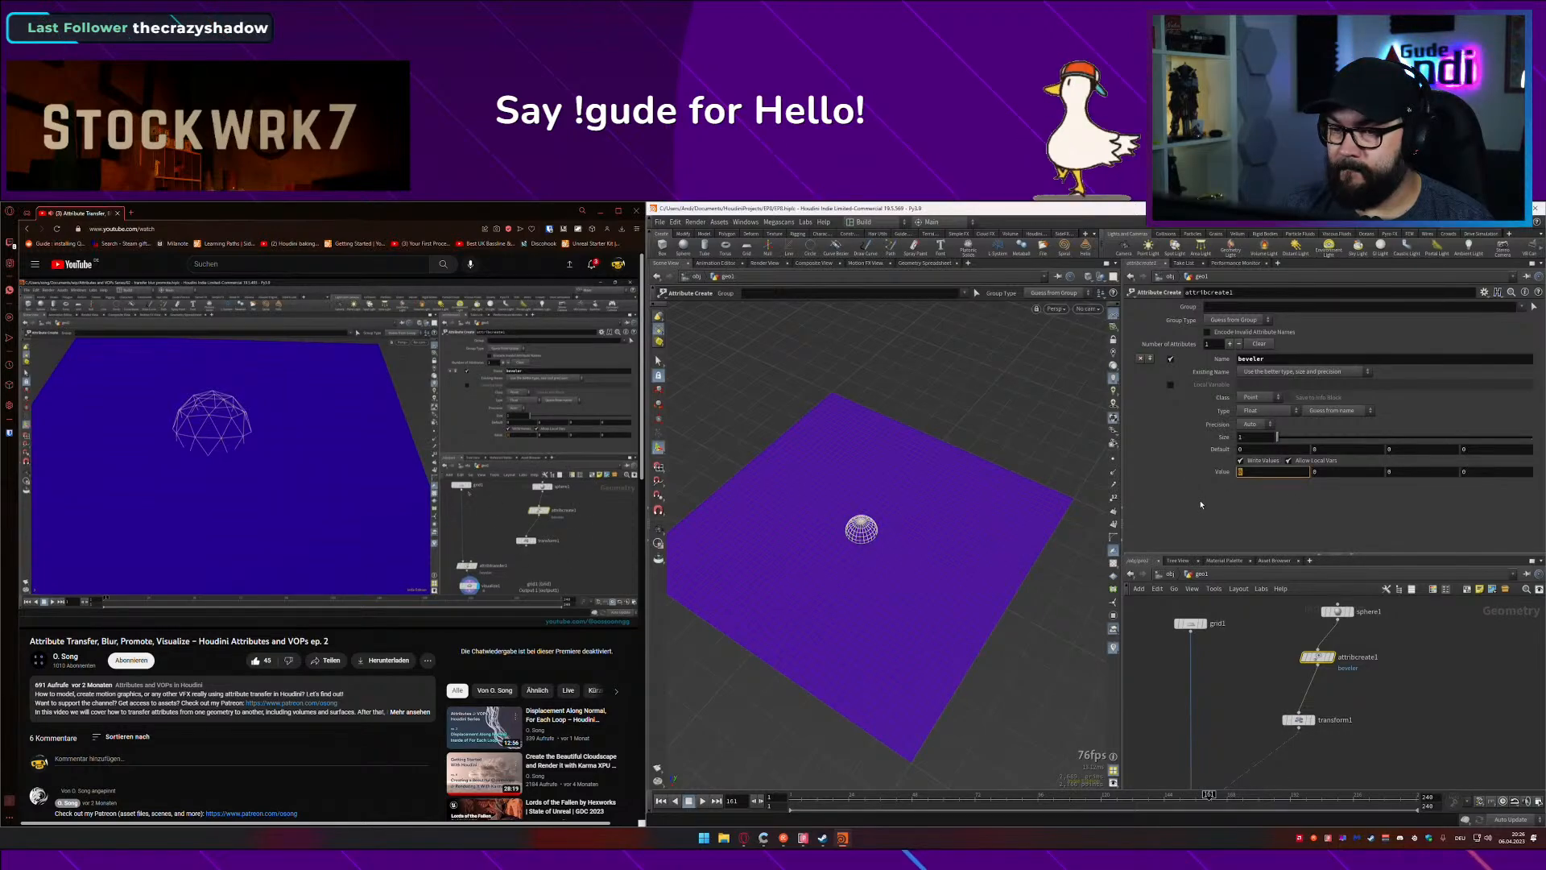
pyautogui.write('1')
pyautogui.press('Tab')
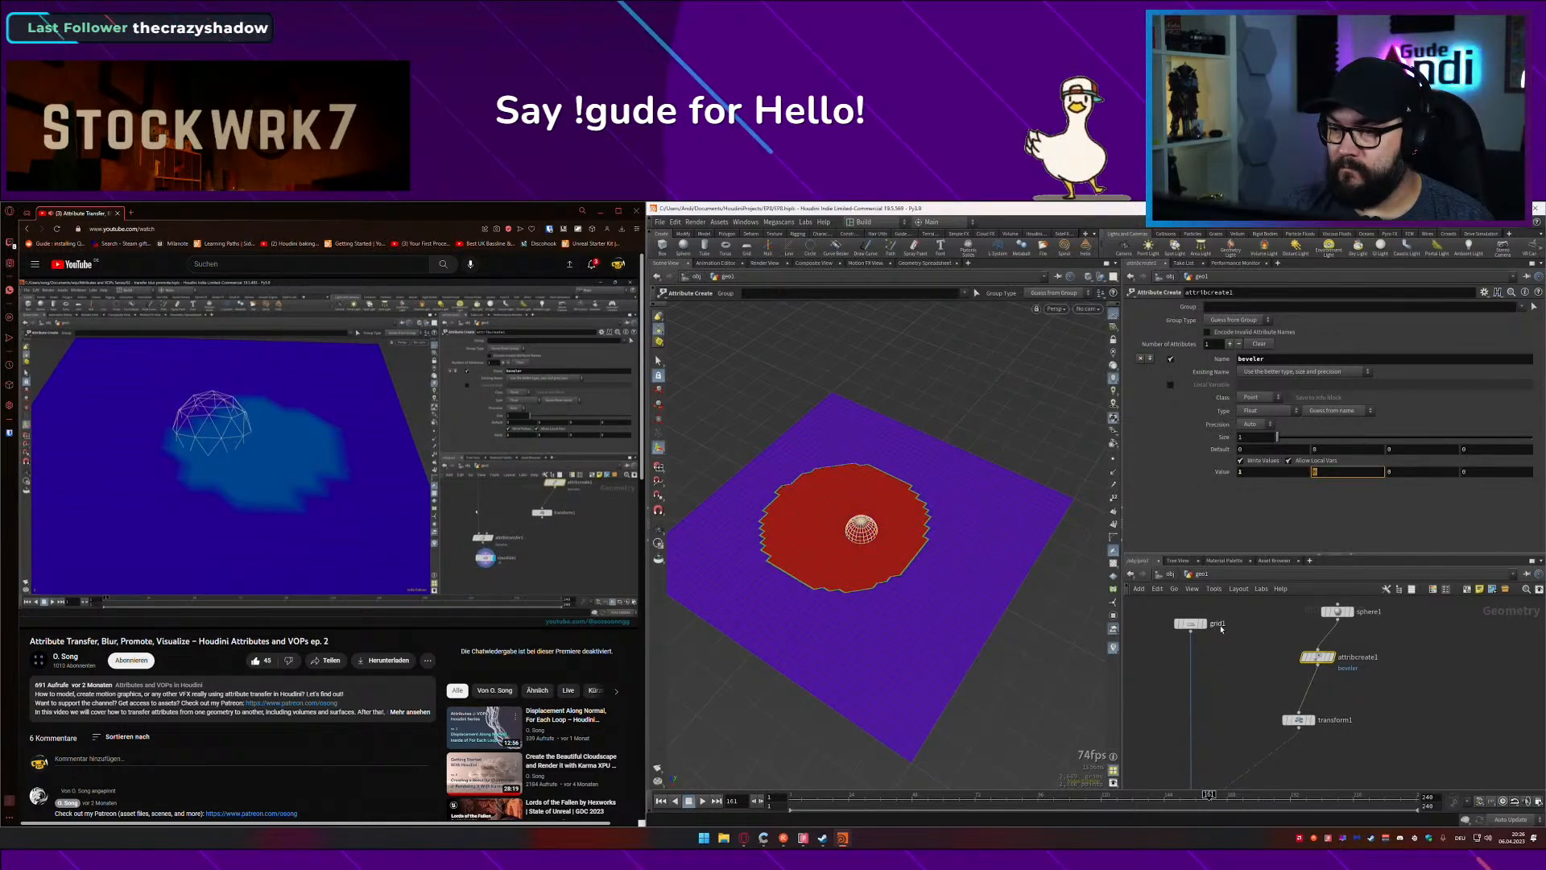
# Step: Check the Attribute Transfer node, then set the Visualize node's ramp range maximum to 1
pyautogui.moveTo(1236, 669); pyautogui.dragTo(1252, 631, button='middle')
pyautogui.moveTo(1265, 690); pyautogui.dragTo(1277, 643, button='middle')
pyautogui.click(1224, 731)
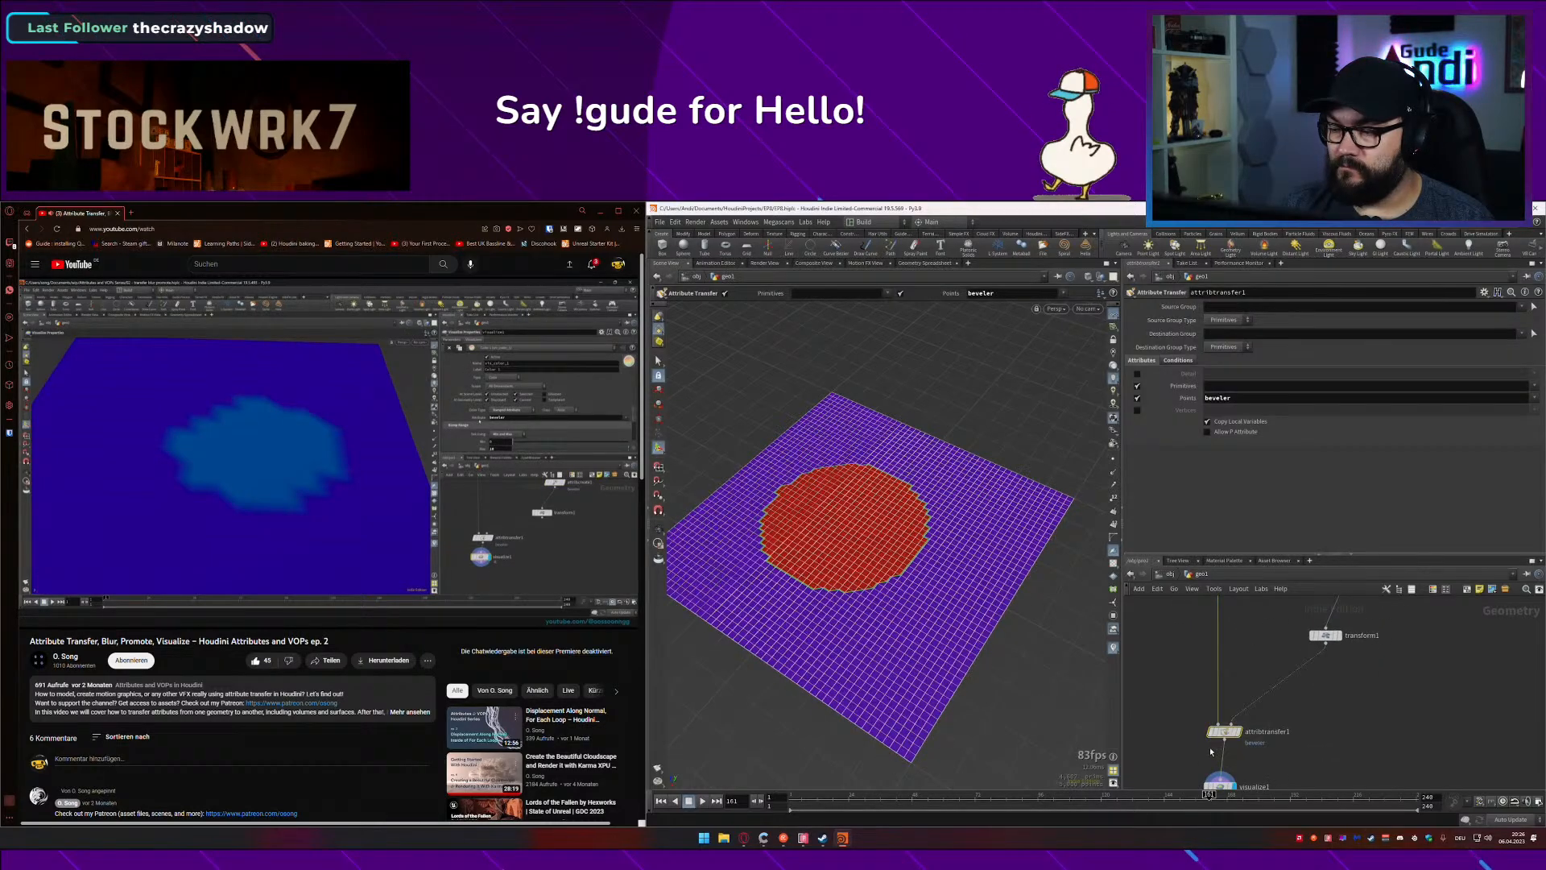
pyautogui.moveTo(1284, 737)
pyautogui.mouseDown(button='middle')
pyautogui.moveTo(1299, 669)
pyautogui.moveTo(1306, 706)
pyautogui.moveTo(1280, 746)
pyautogui.moveTo(1271, 730)
pyautogui.mouseUp(button='middle')
pyautogui.click(1235, 719)
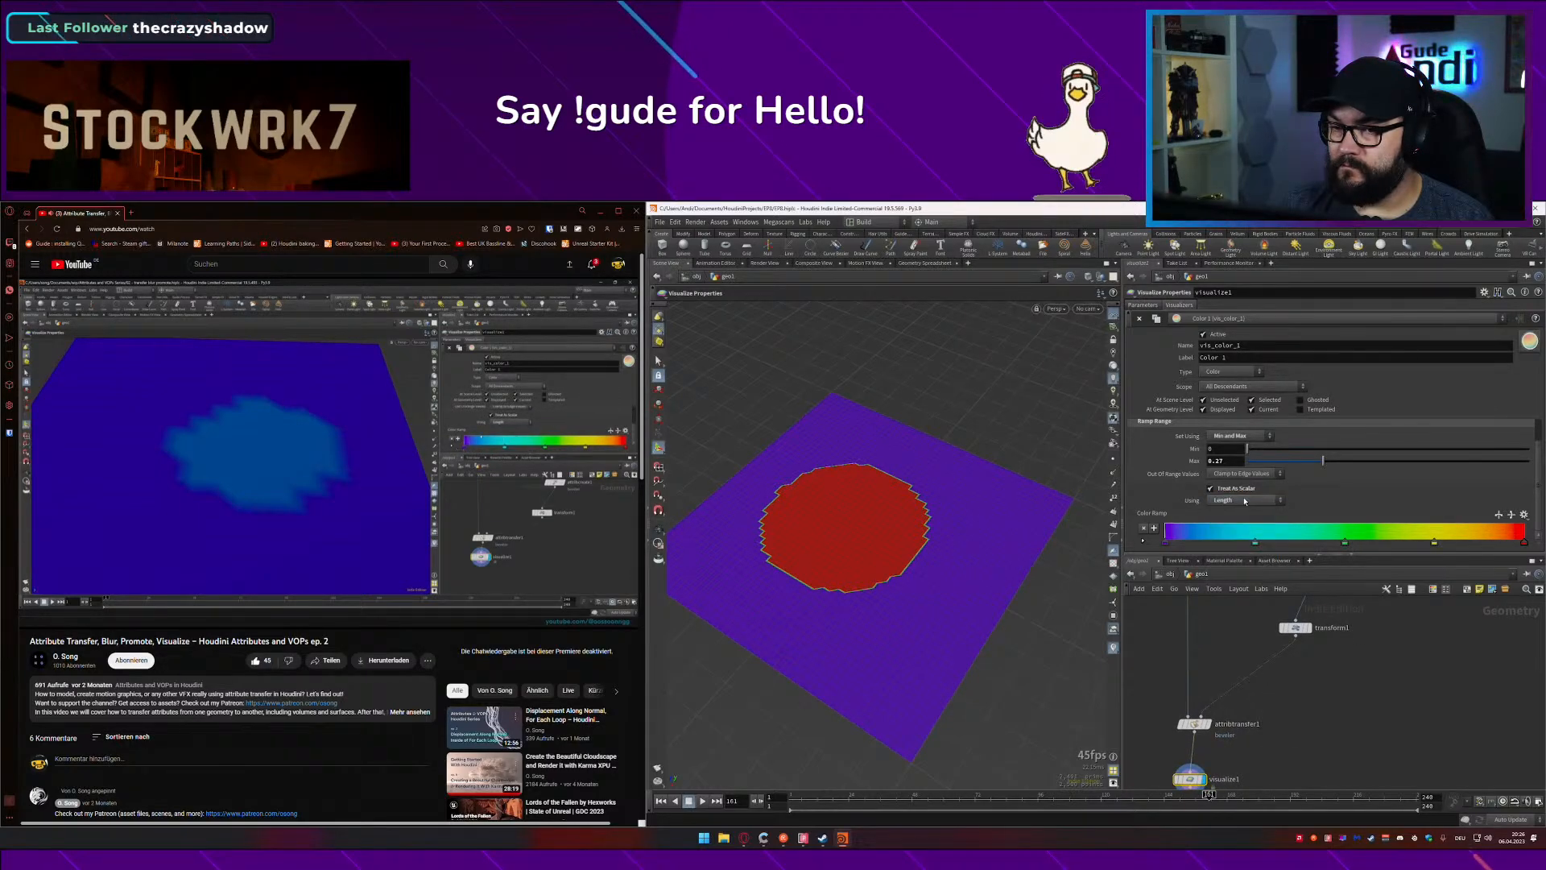
pyautogui.click(394, 486)
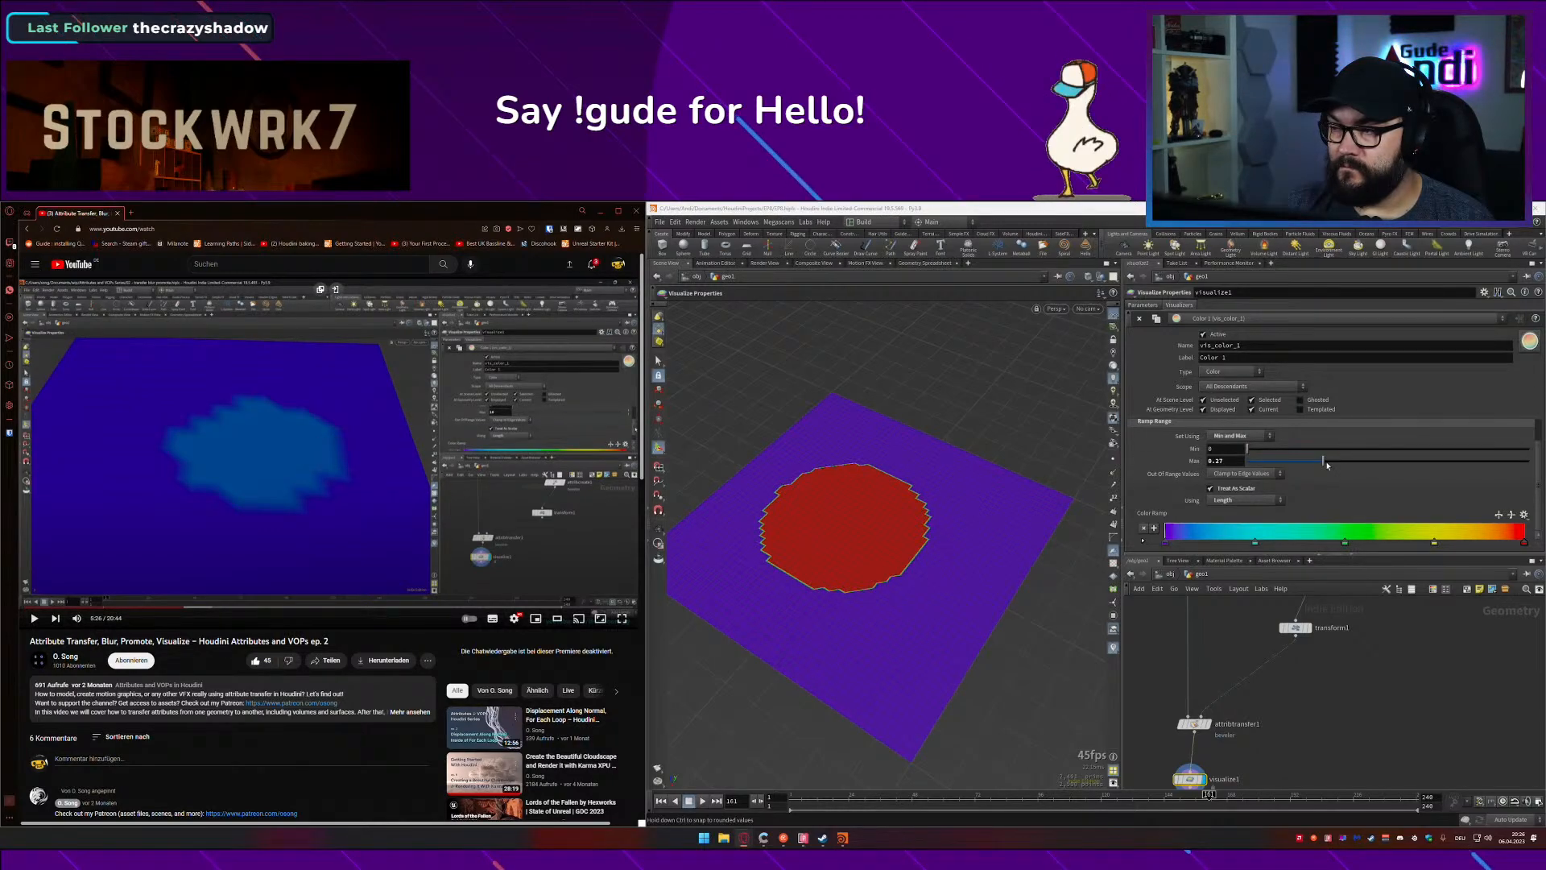
pyautogui.moveTo(1324, 460); pyautogui.dragTo(1527, 459)
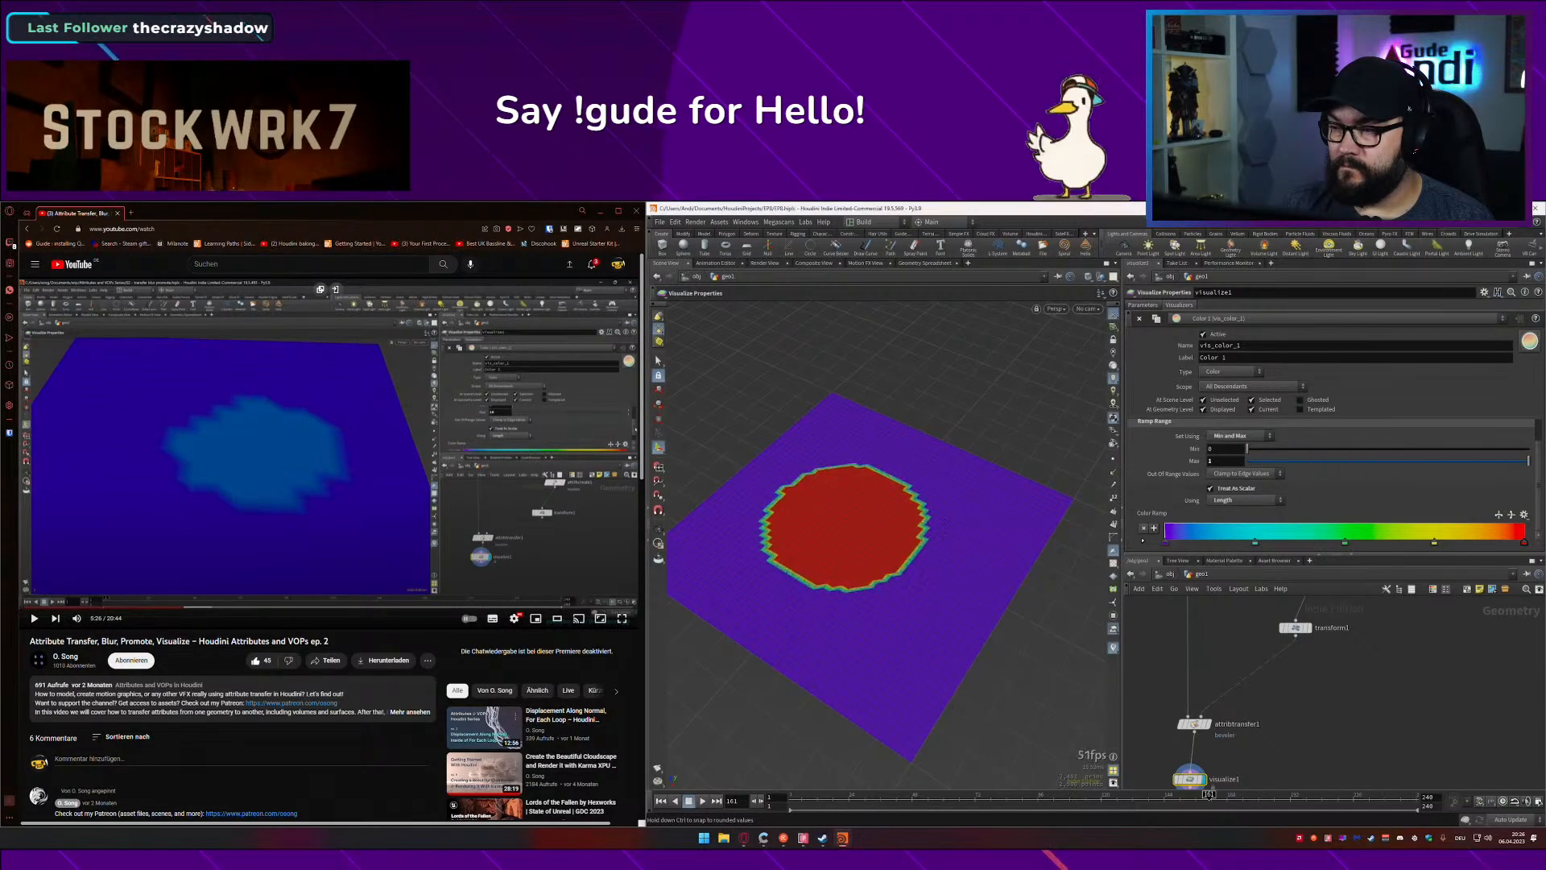
pyautogui.click(502, 473)
pyautogui.click(1236, 724)
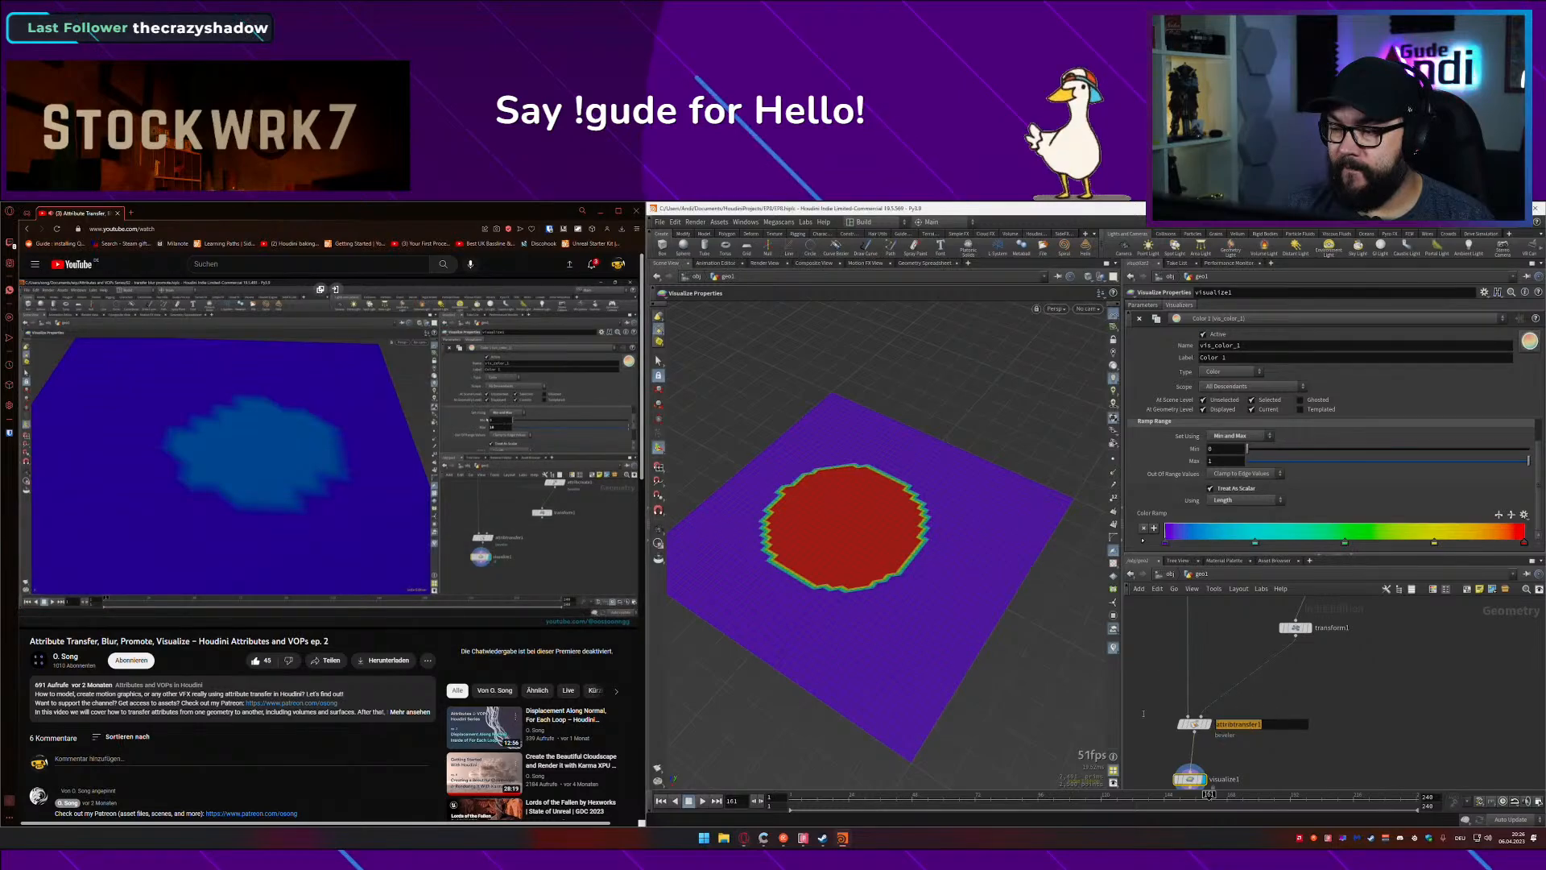
pyautogui.click(1145, 713)
pyautogui.click(1196, 724)
pyautogui.moveTo(1229, 751); pyautogui.dragTo(1262, 723, button='middle')
pyautogui.click(1203, 742)
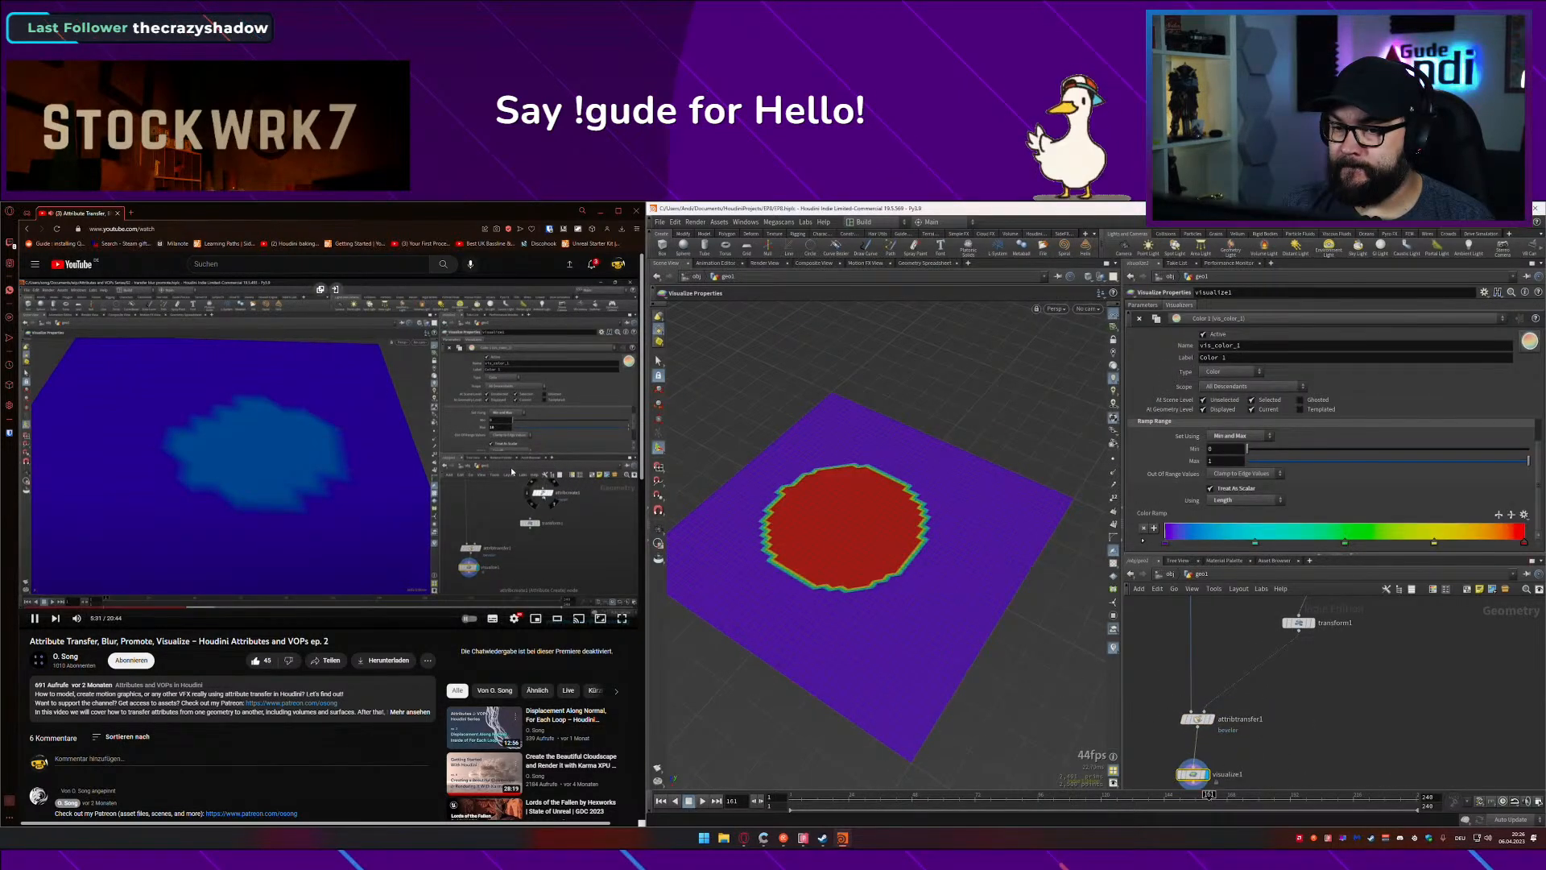
# Step: Rewind the tutorial video to the part about the Attribute Transfer node's settings and review it
pyautogui.click(511, 471)
pyautogui.click(161, 606)
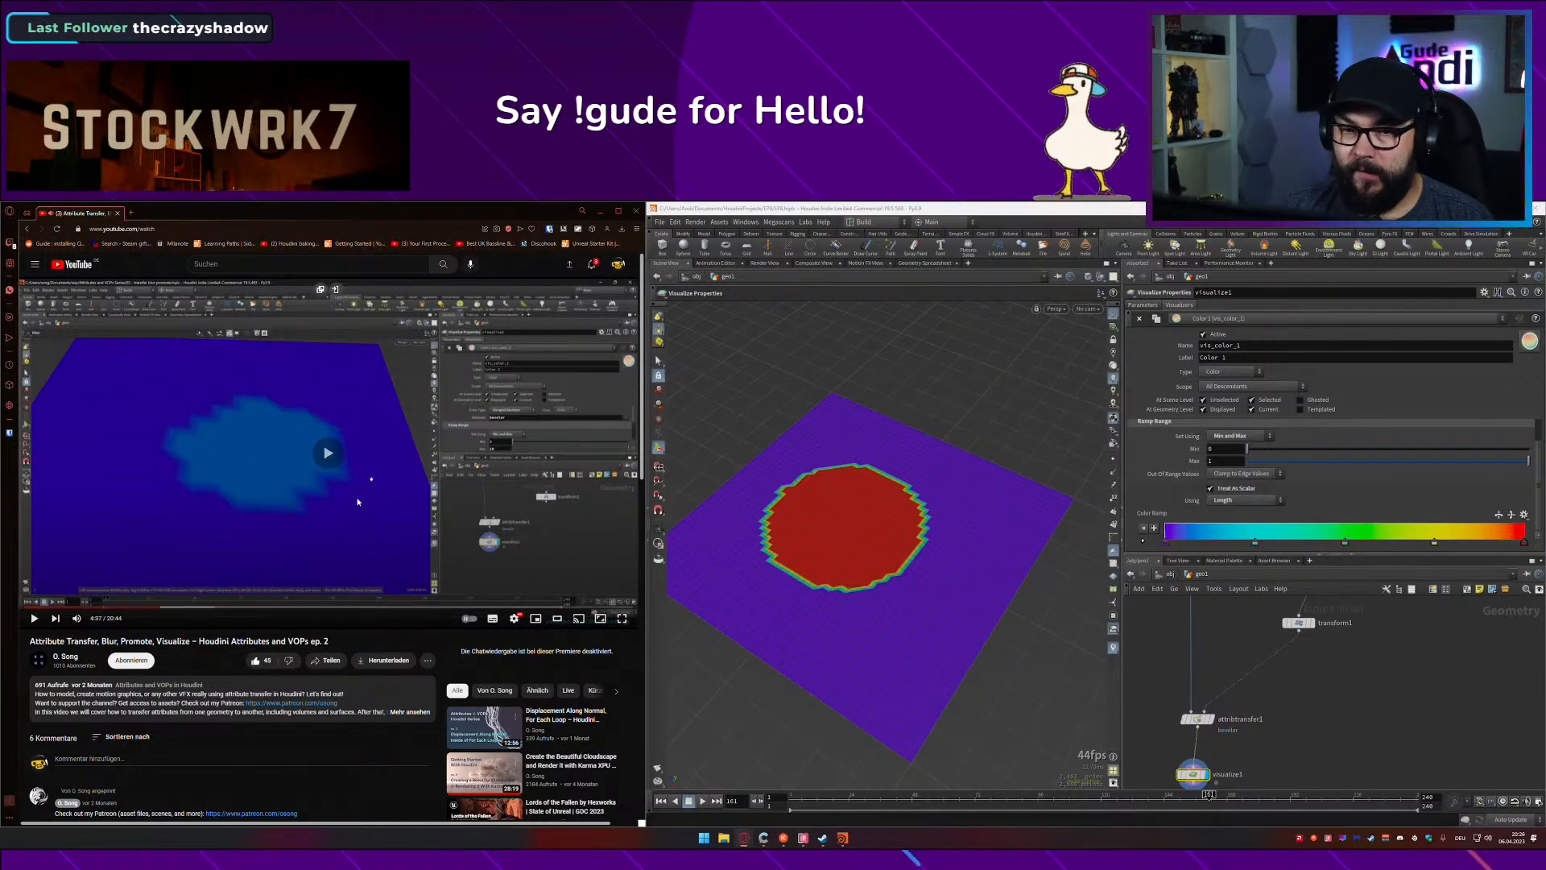
pyautogui.press('Left')
pyautogui.press('Left')
pyautogui.press('Left')
pyautogui.press('Left')
pyautogui.press('Left')
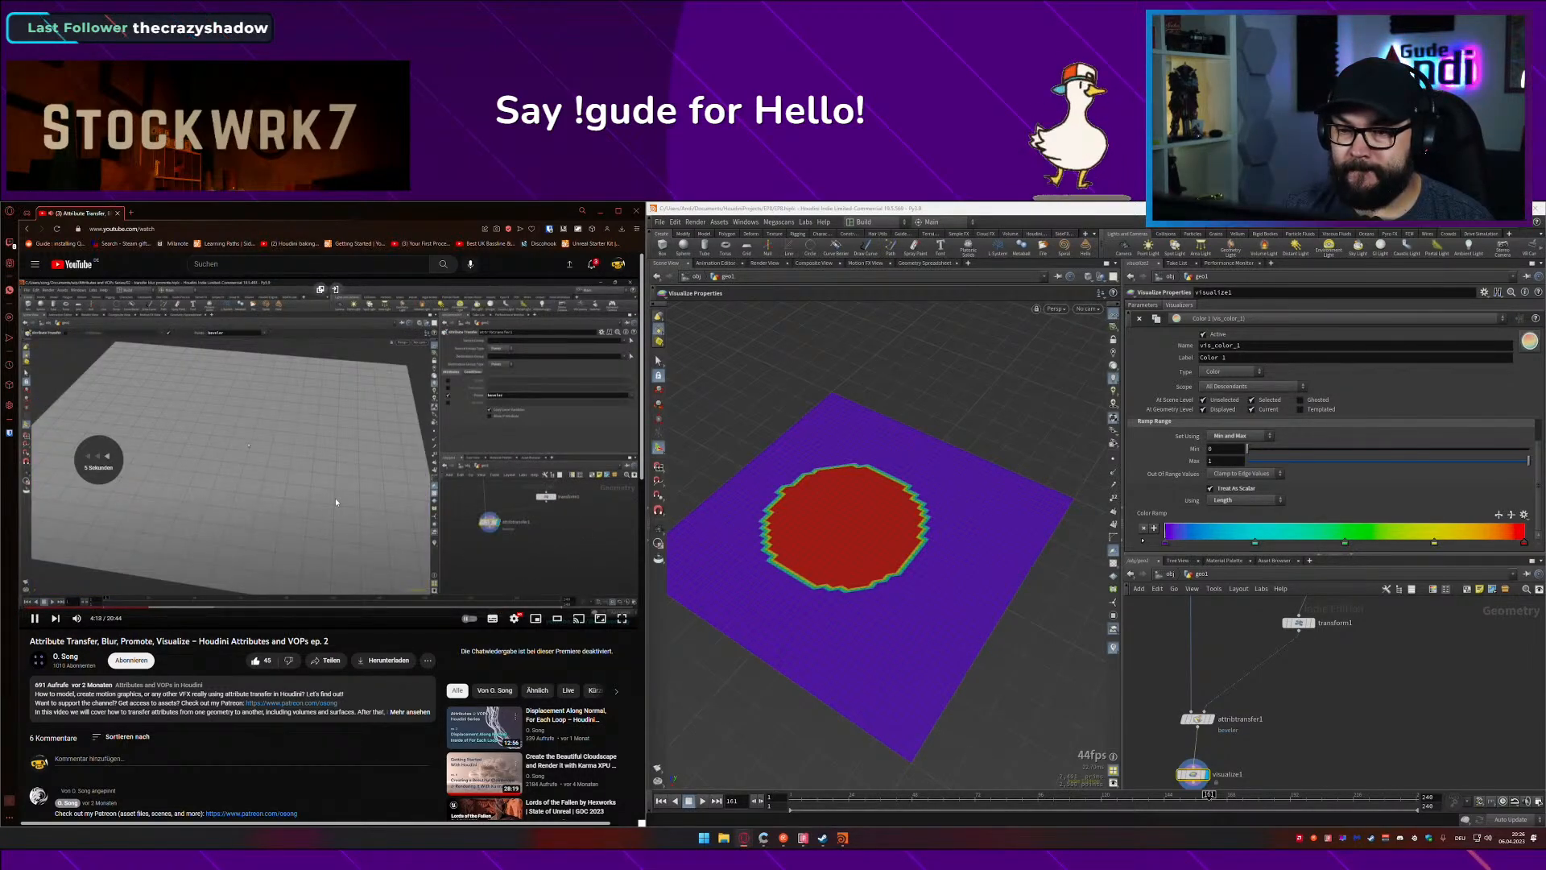
pyautogui.press('Left')
pyautogui.press('Left')
pyautogui.press('Left')
pyautogui.press('Left')
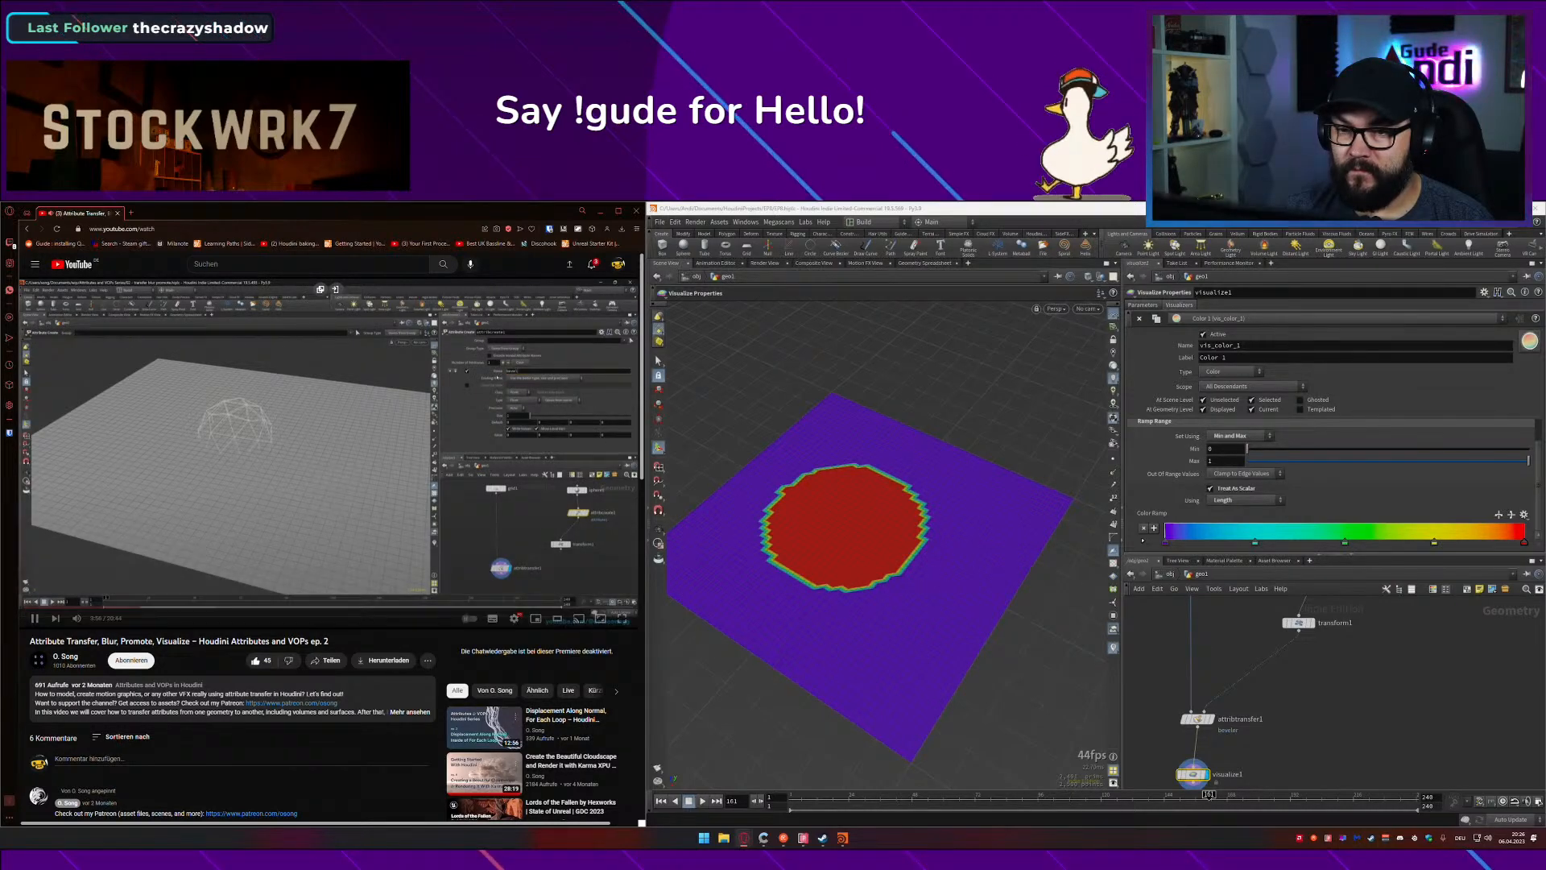
pyautogui.press('Right')
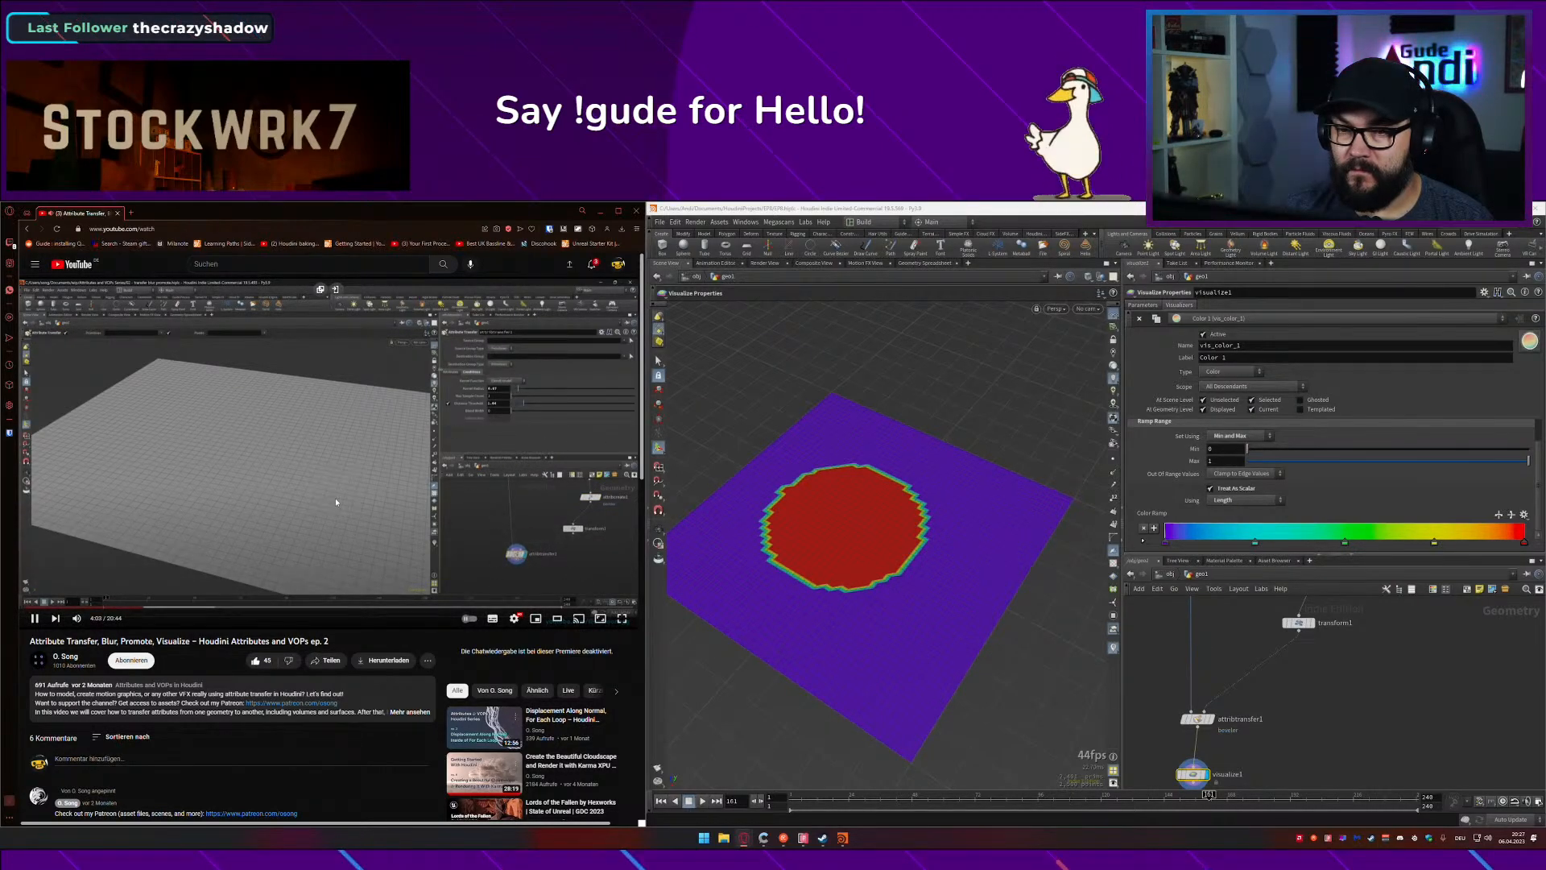
# Step: Save the scene and set the Attribute Transfer node's Kernel Radius to 3.91 and Distance Threshold to 1.01
pyautogui.click(1197, 719)
pyautogui.hotkey('ctrl', 's')
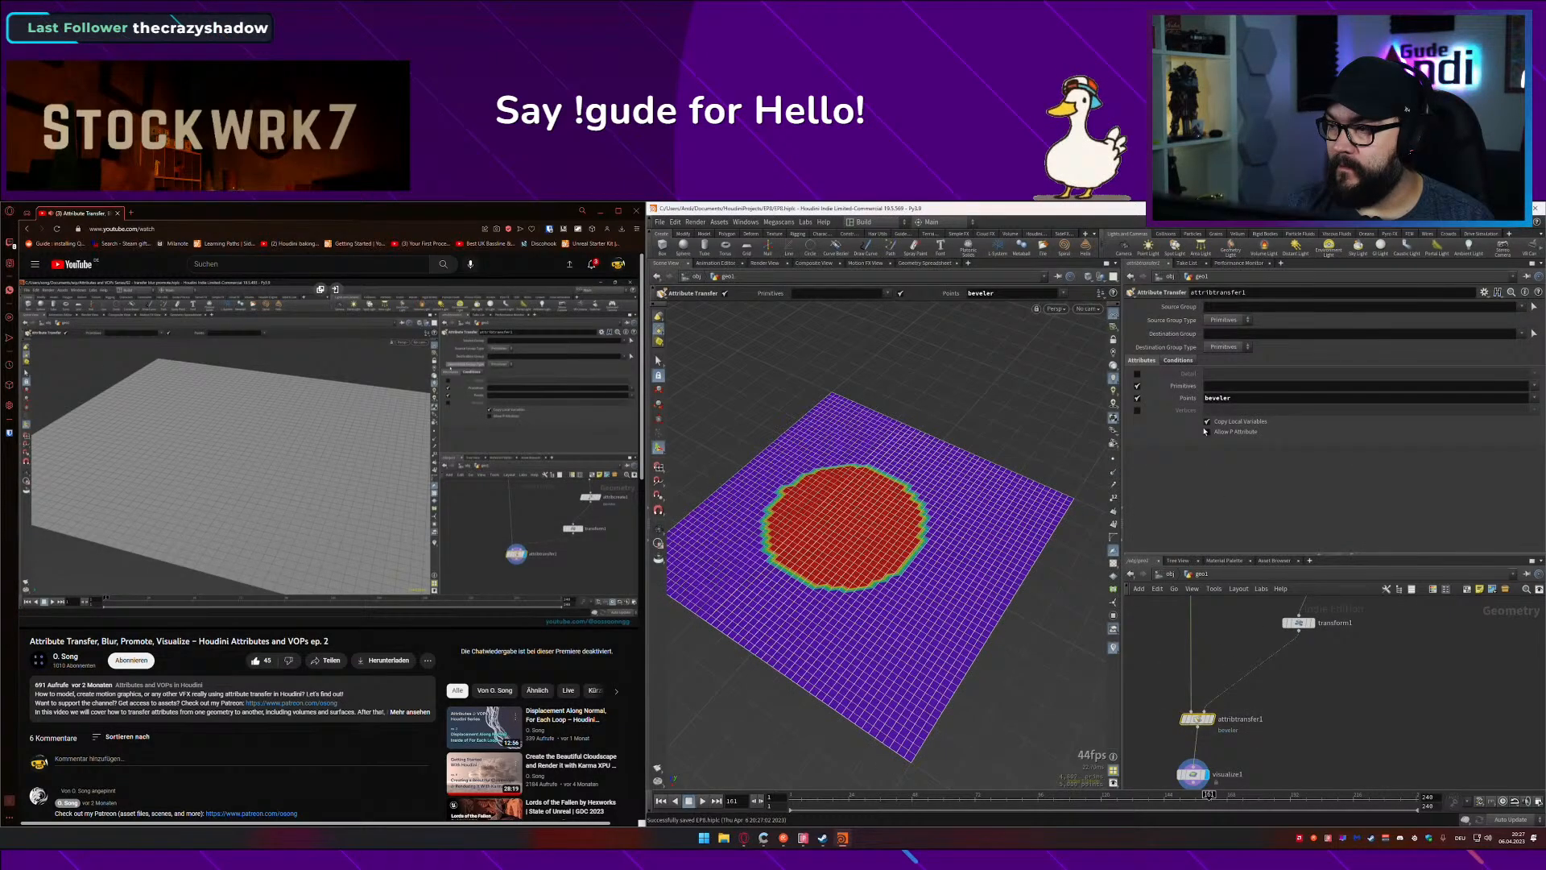
pyautogui.click(1176, 360)
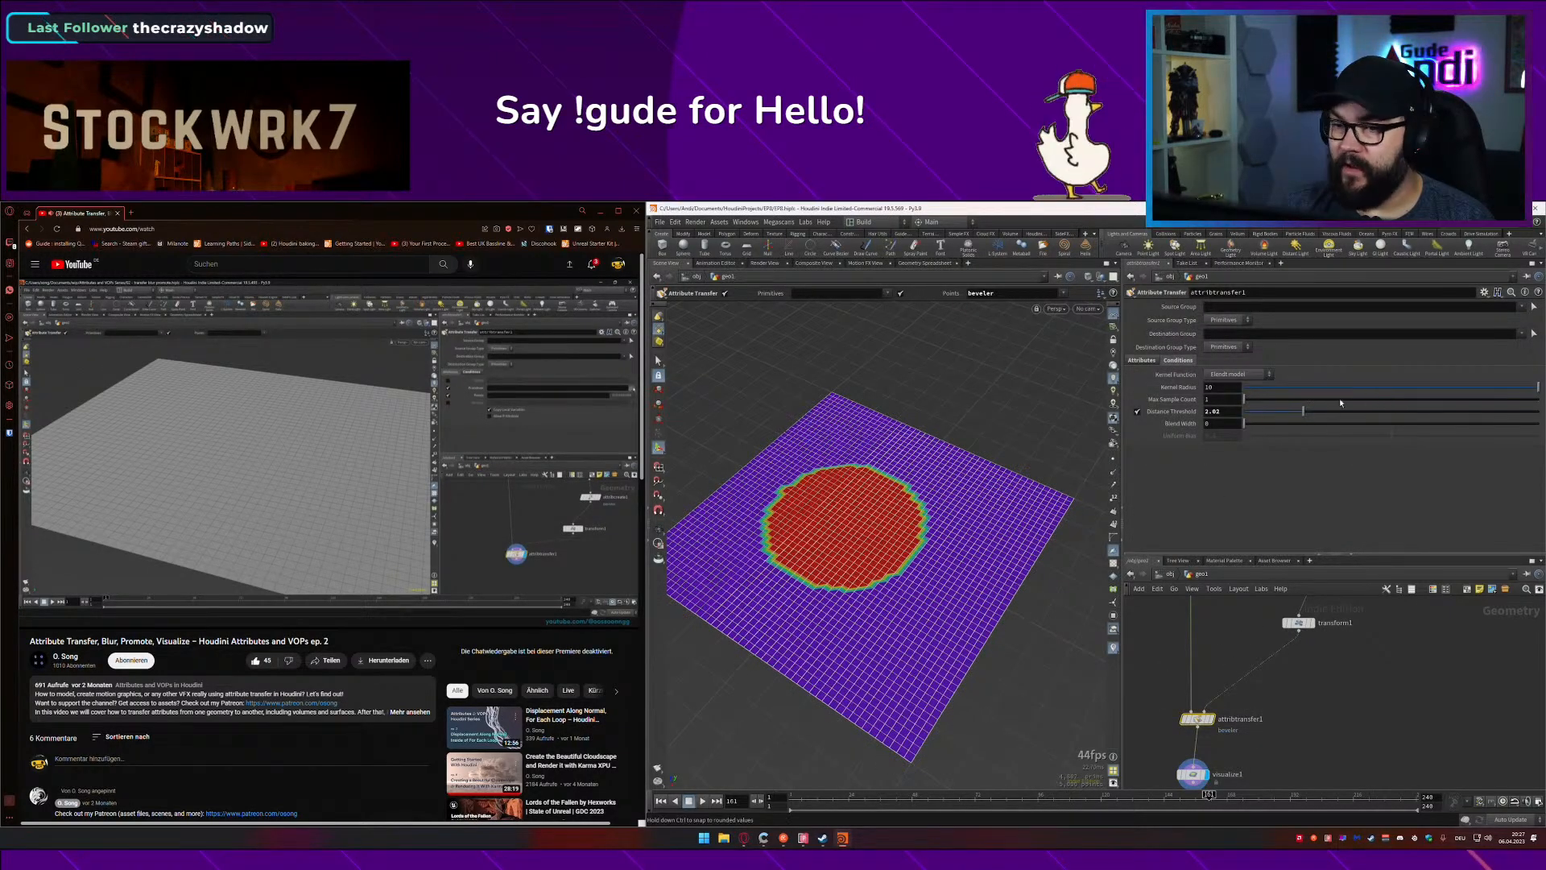
pyautogui.moveTo(1433, 391); pyautogui.dragTo(1274, 411)
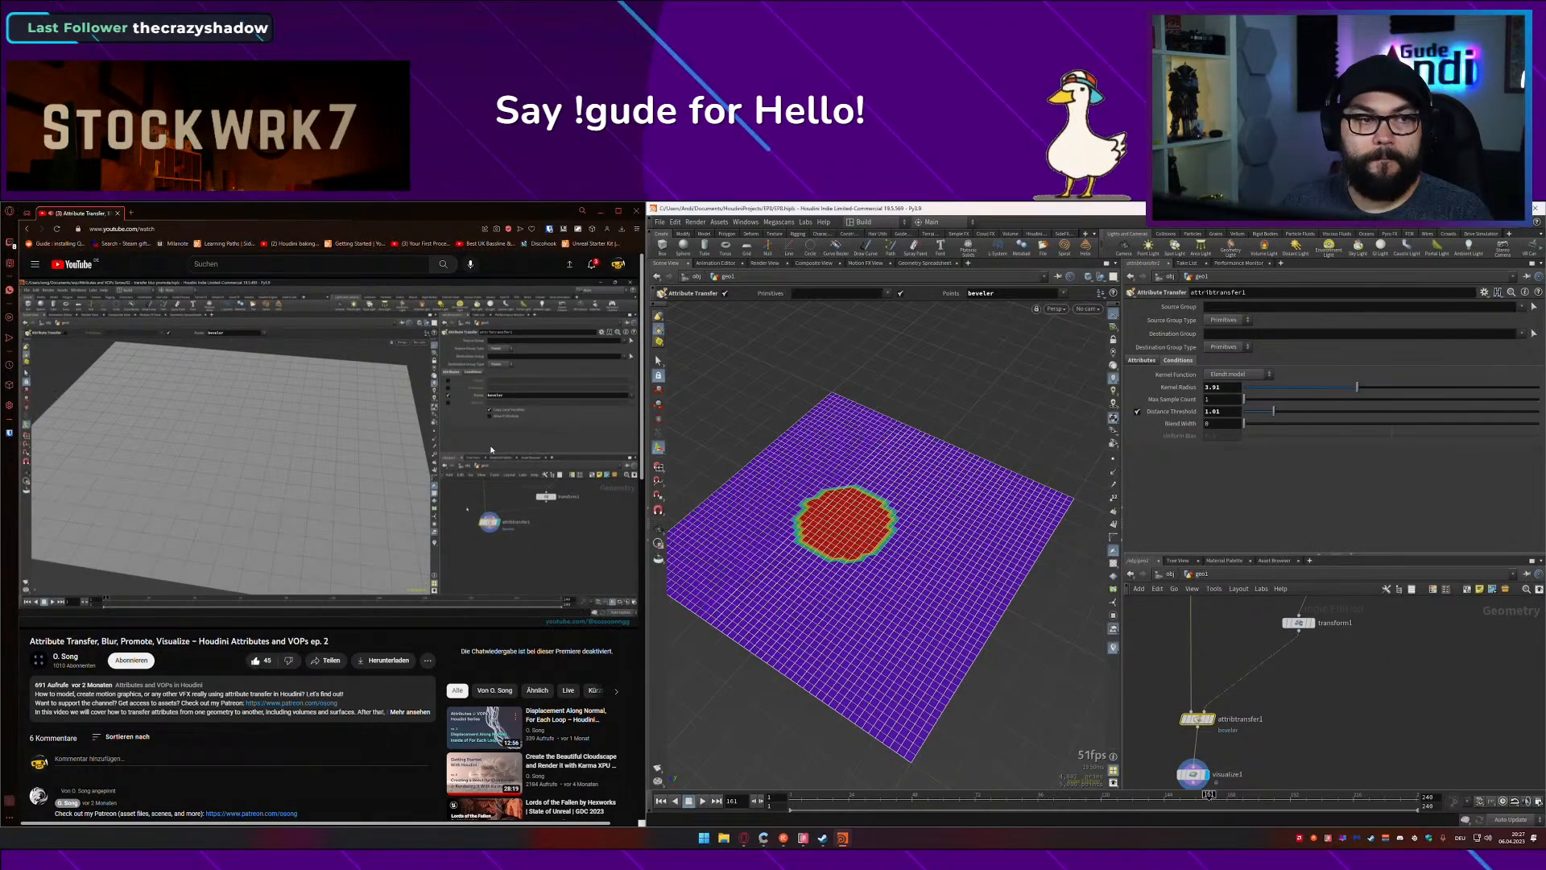
# Step: Review the tutorial's visualizer setup and set the Visualize node's ramp range maximum to 10
pyautogui.click(214, 489)
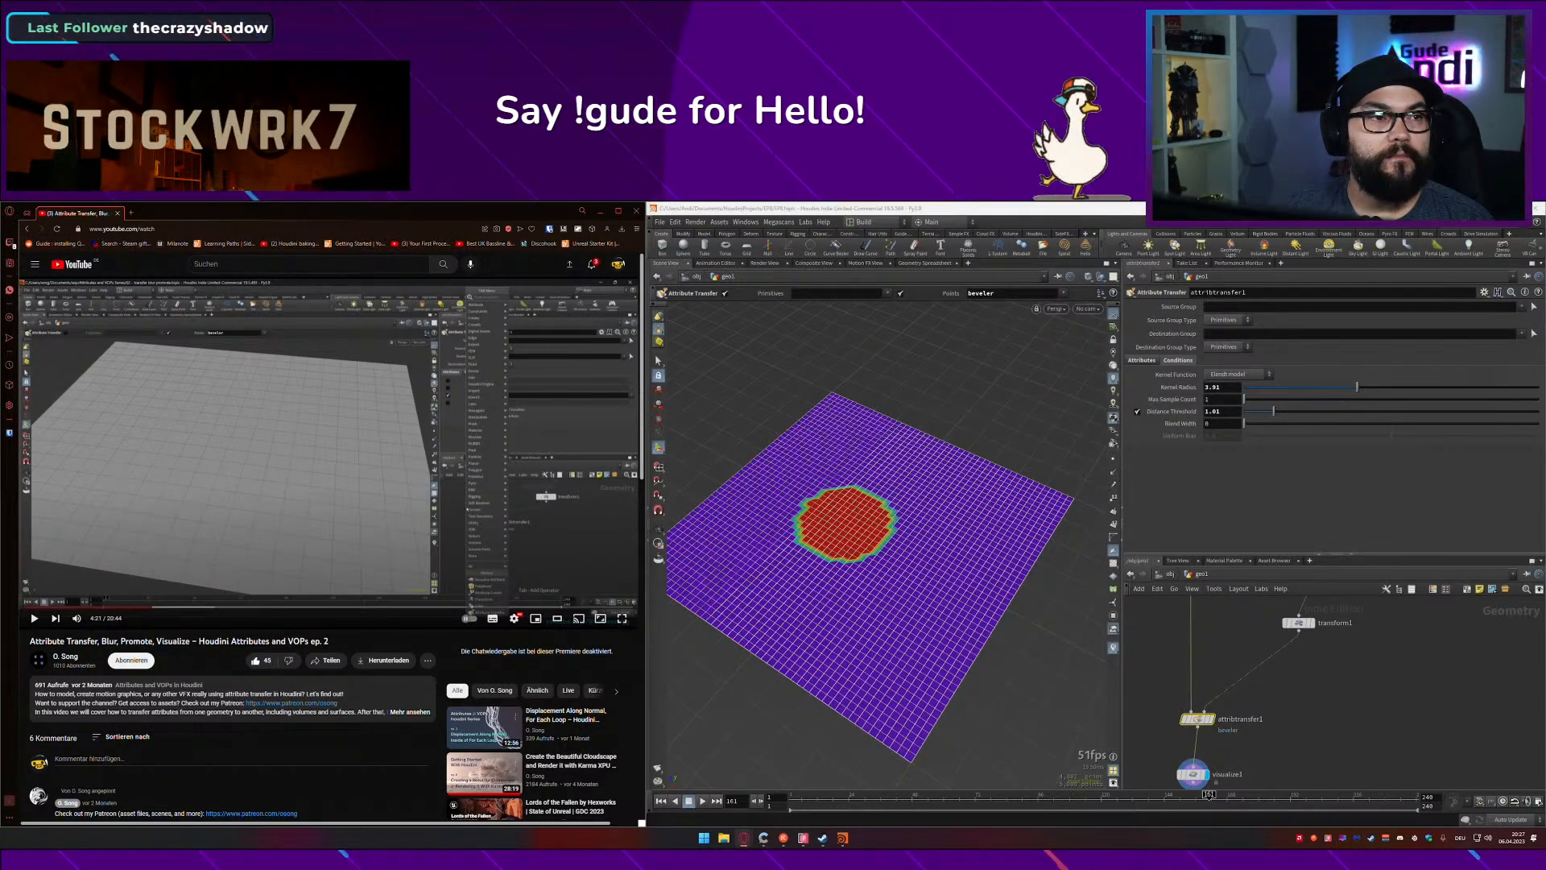
pyautogui.click(352, 533)
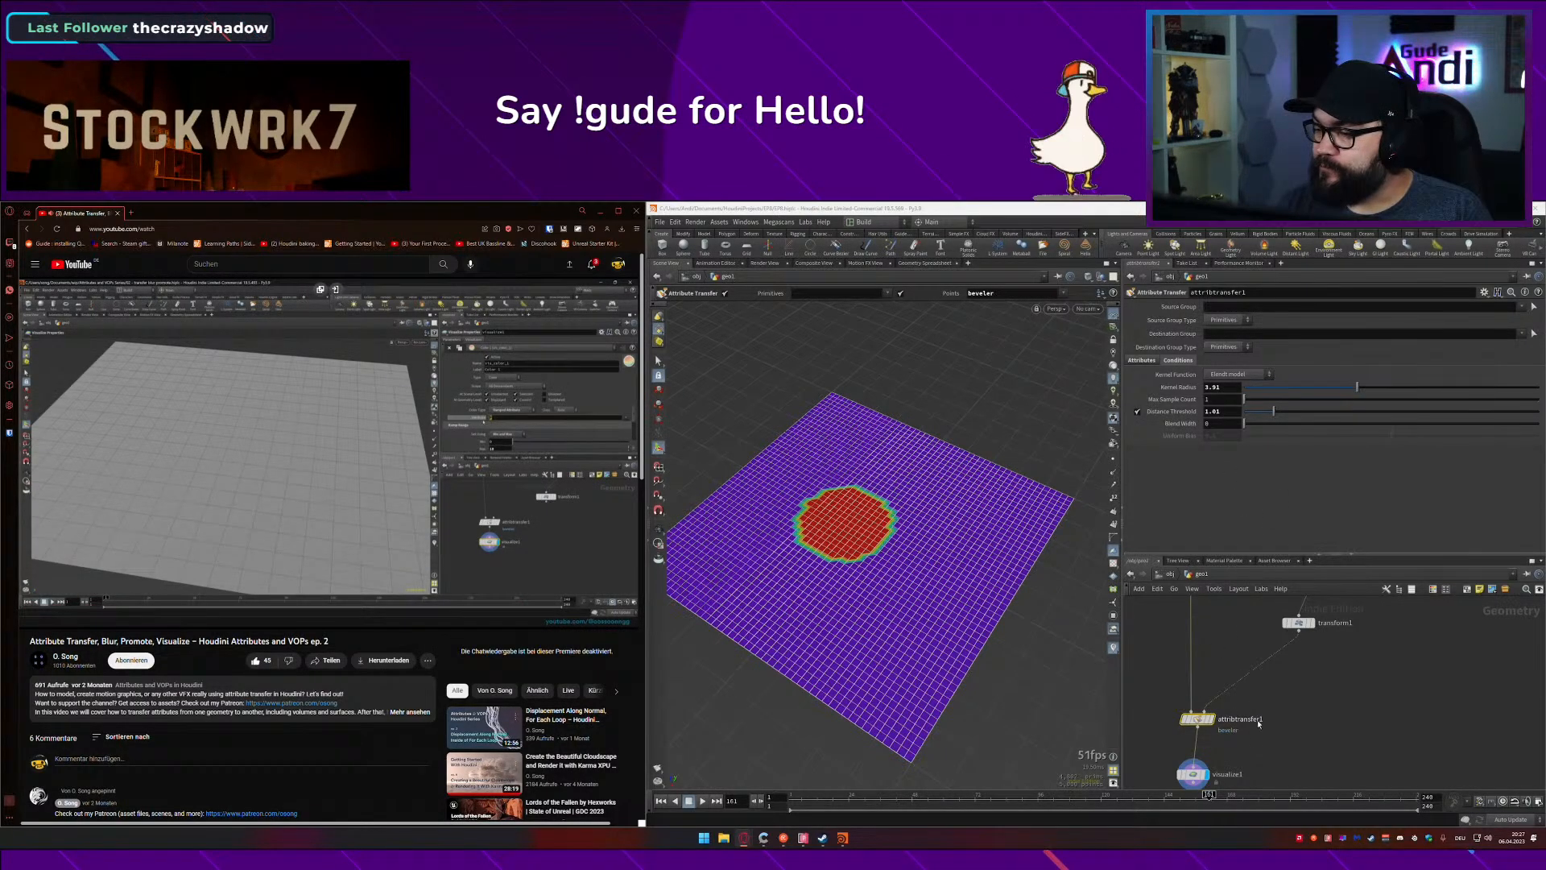
pyautogui.moveTo(1259, 723); pyautogui.dragTo(1261, 701, button='middle')
pyautogui.click(1194, 755)
pyautogui.moveTo(1192, 775); pyautogui.dragTo(1249, 708, button='middle')
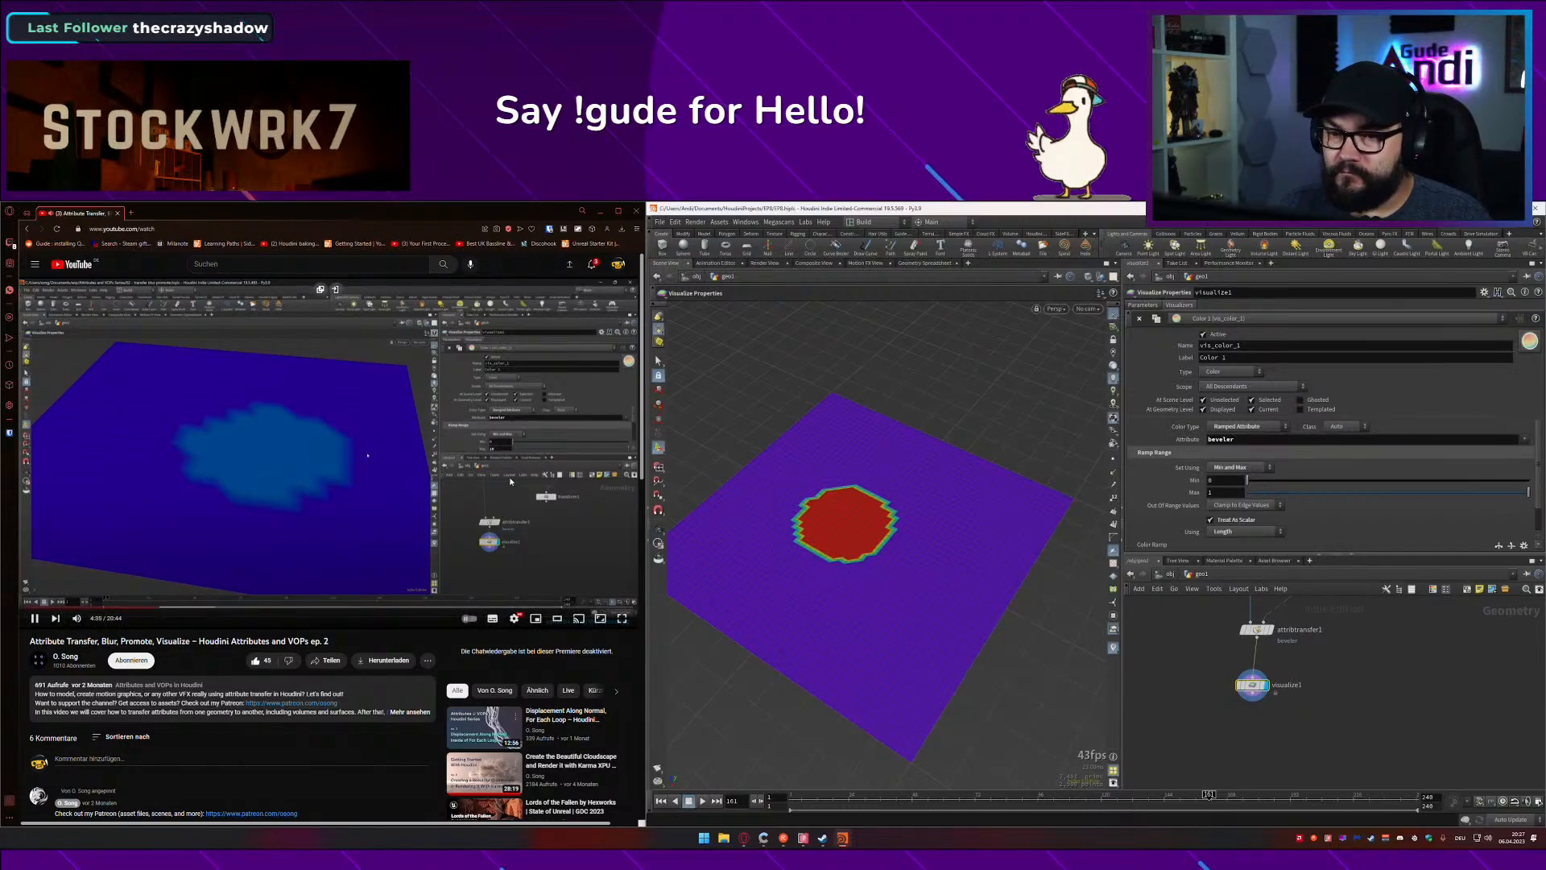
pyautogui.click(605, 488)
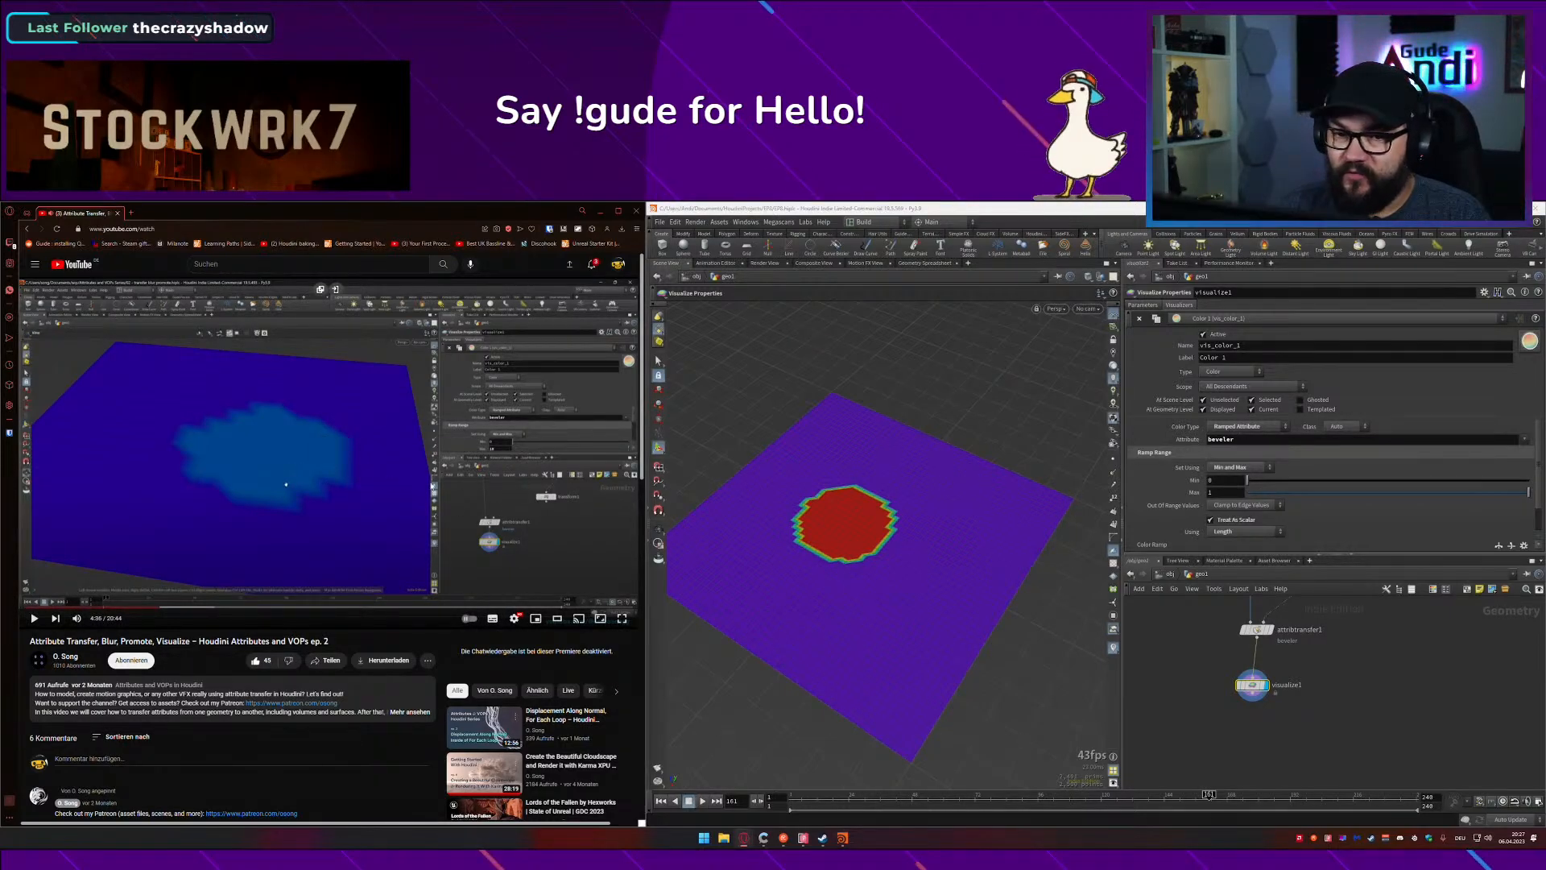
pyautogui.click(500, 499)
pyautogui.click(1225, 492)
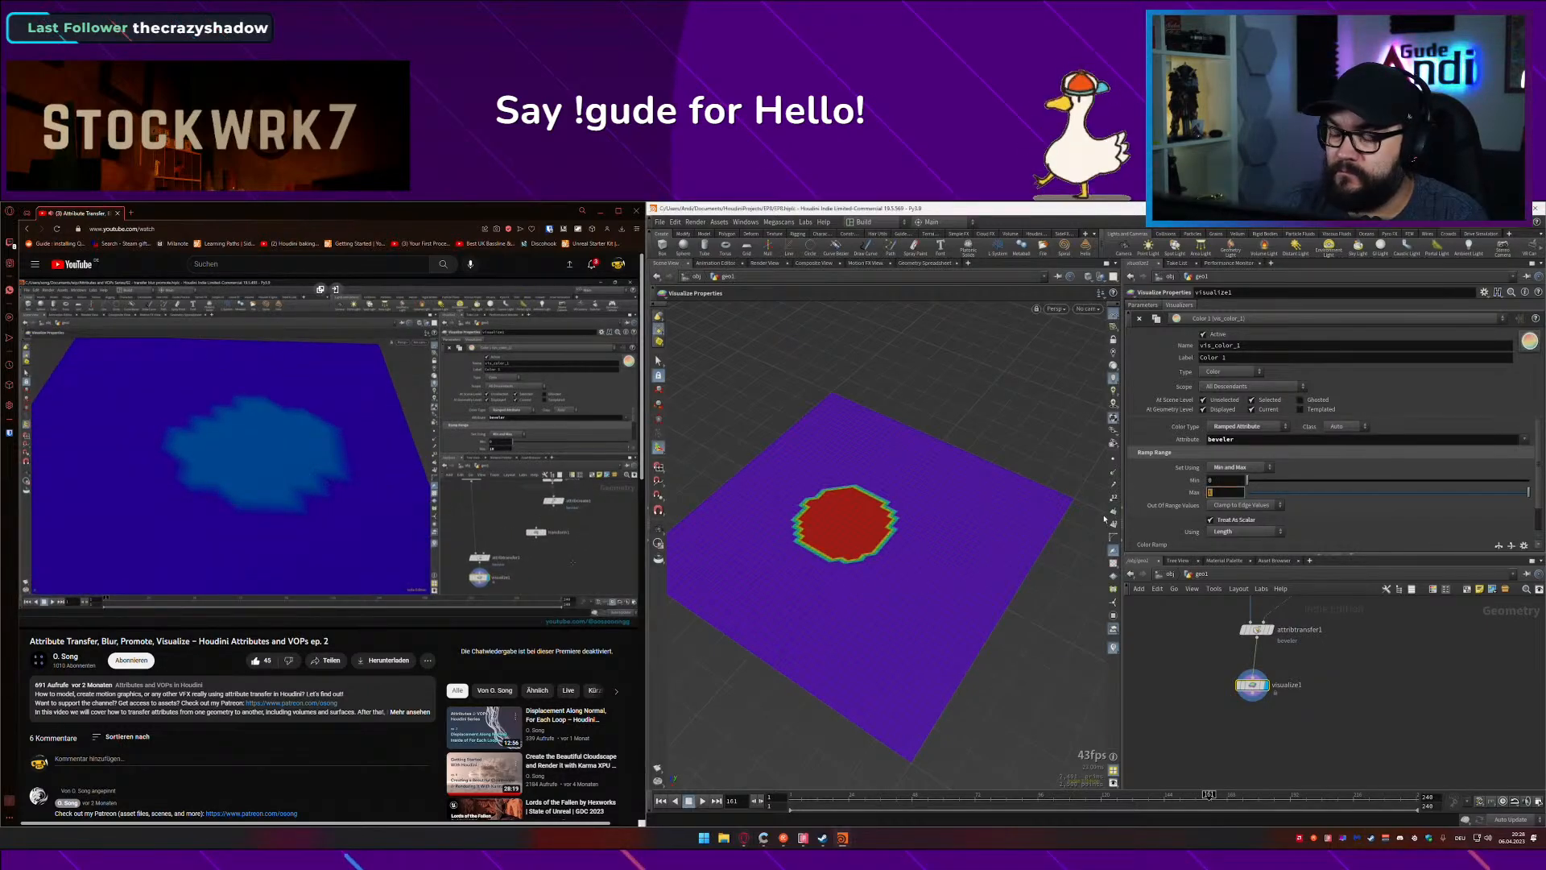
pyautogui.write('0')
pyautogui.press('Return')
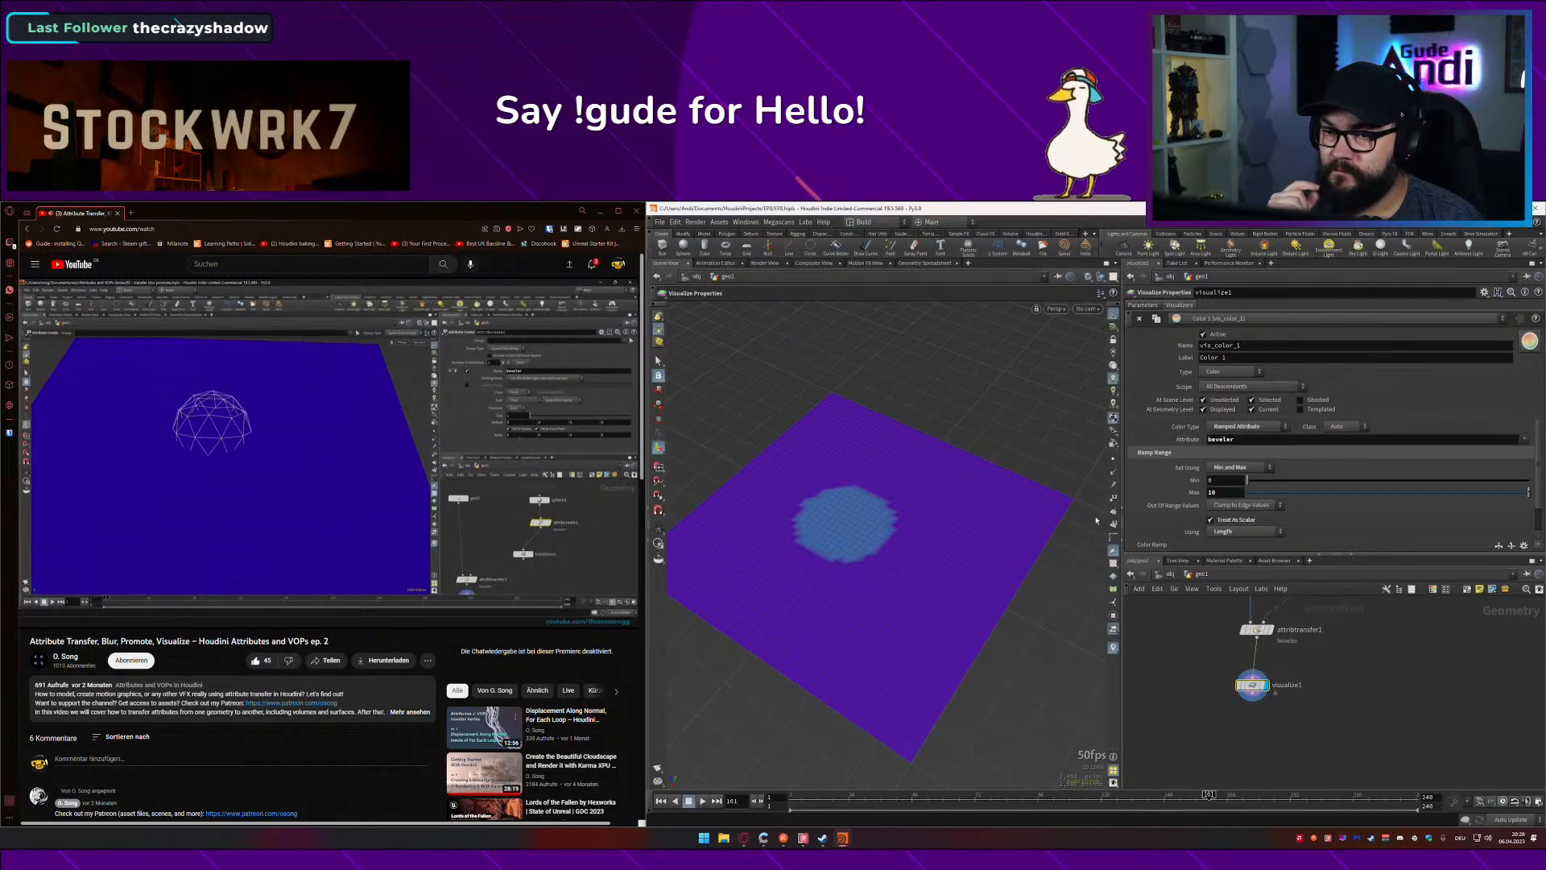
pyautogui.click(378, 453)
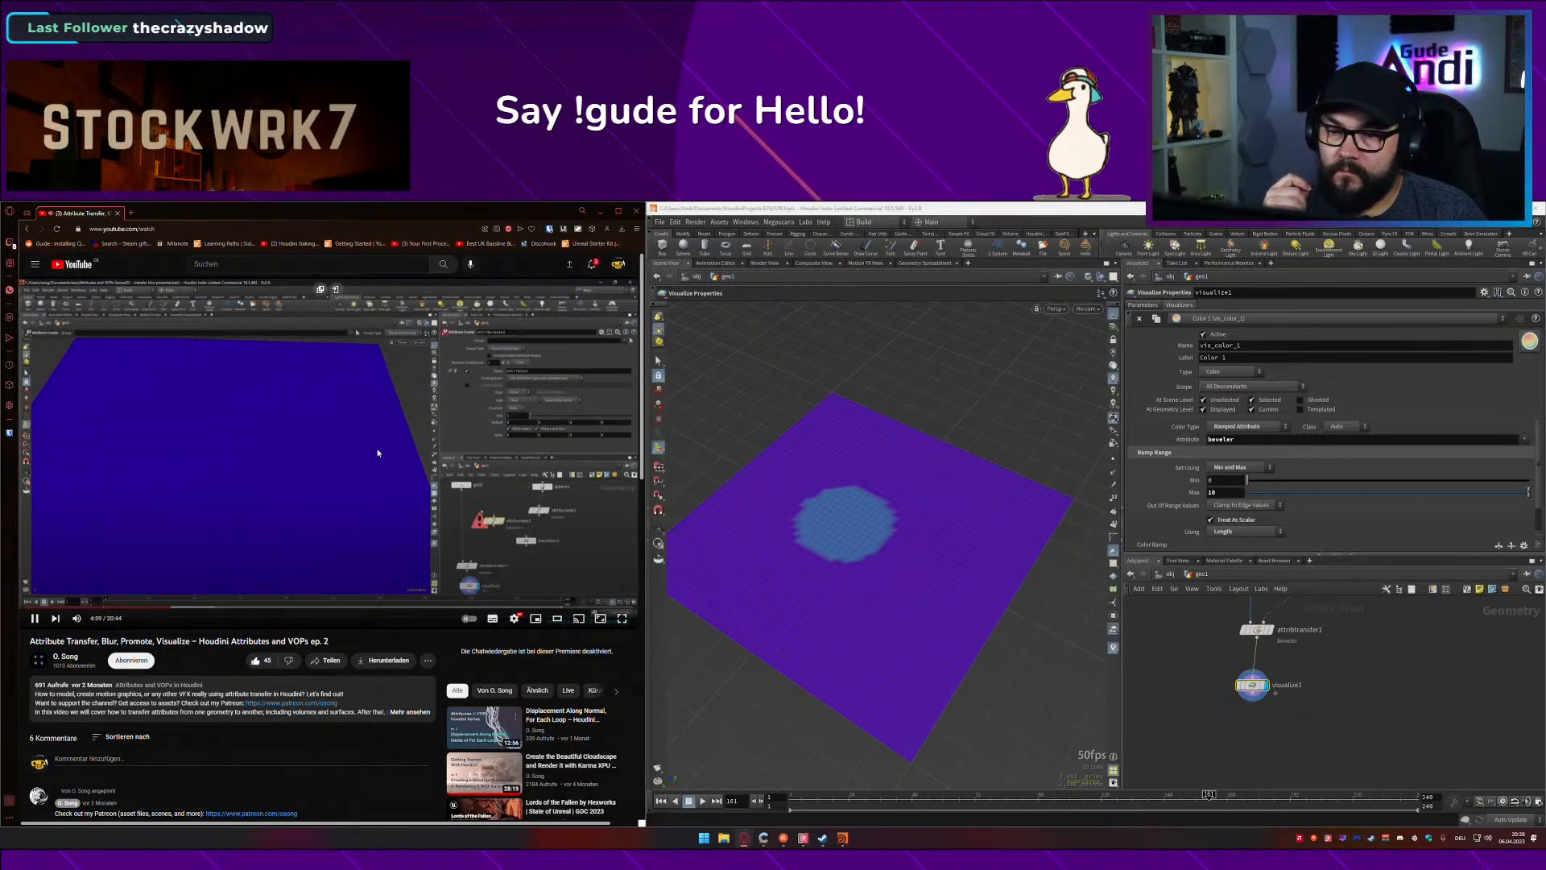
# Step: Skip ahead in the tutorial, set the Visualize node's ramp range maximum to 1 and save the scene
pyautogui.press('Right')
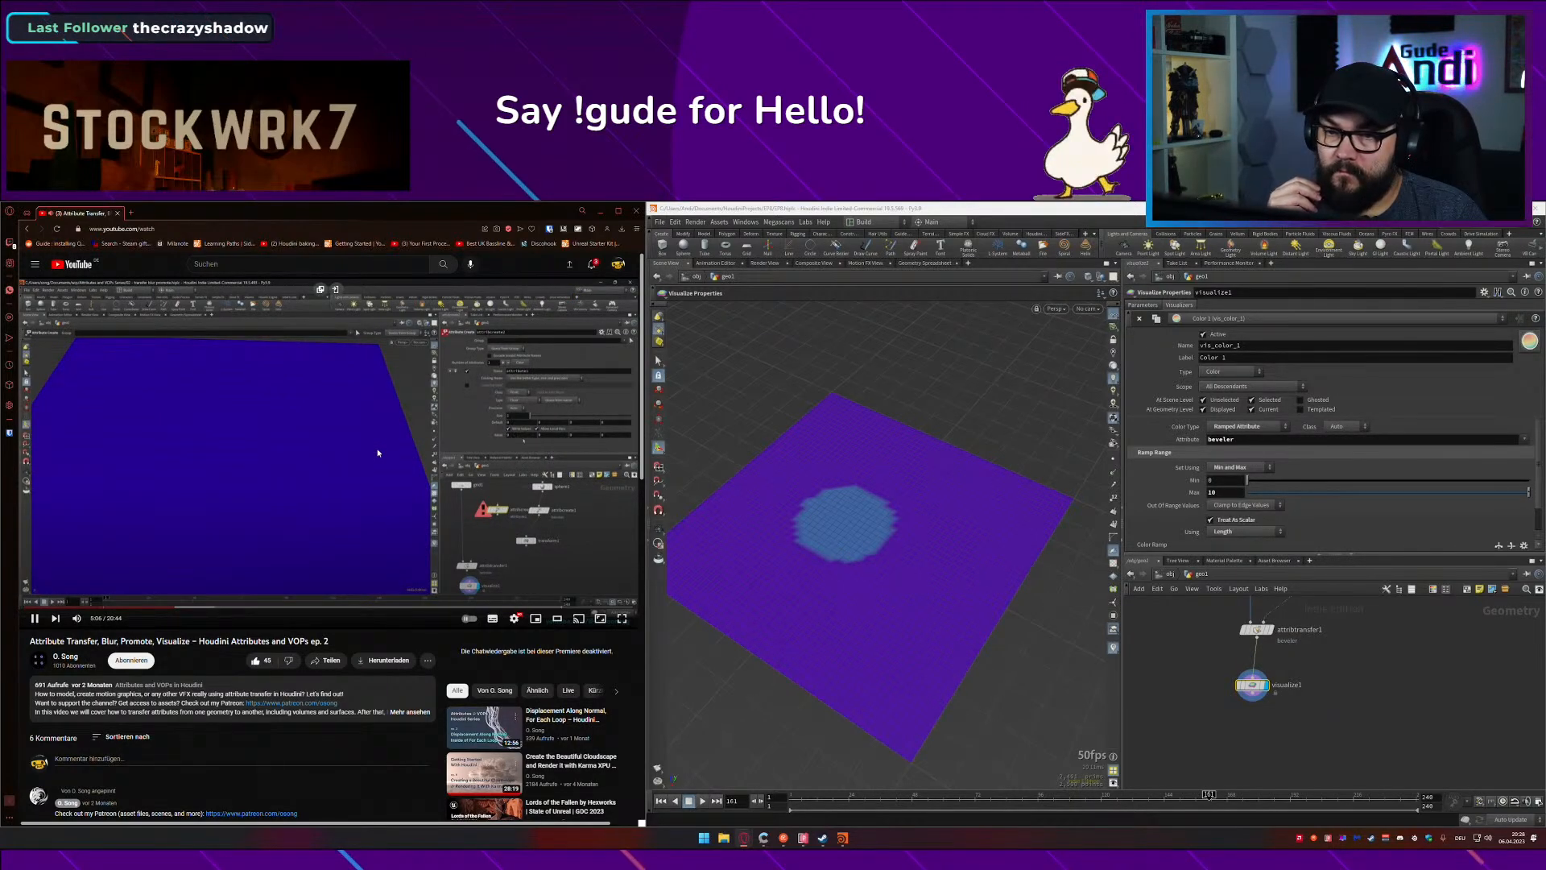
pyautogui.press('Right')
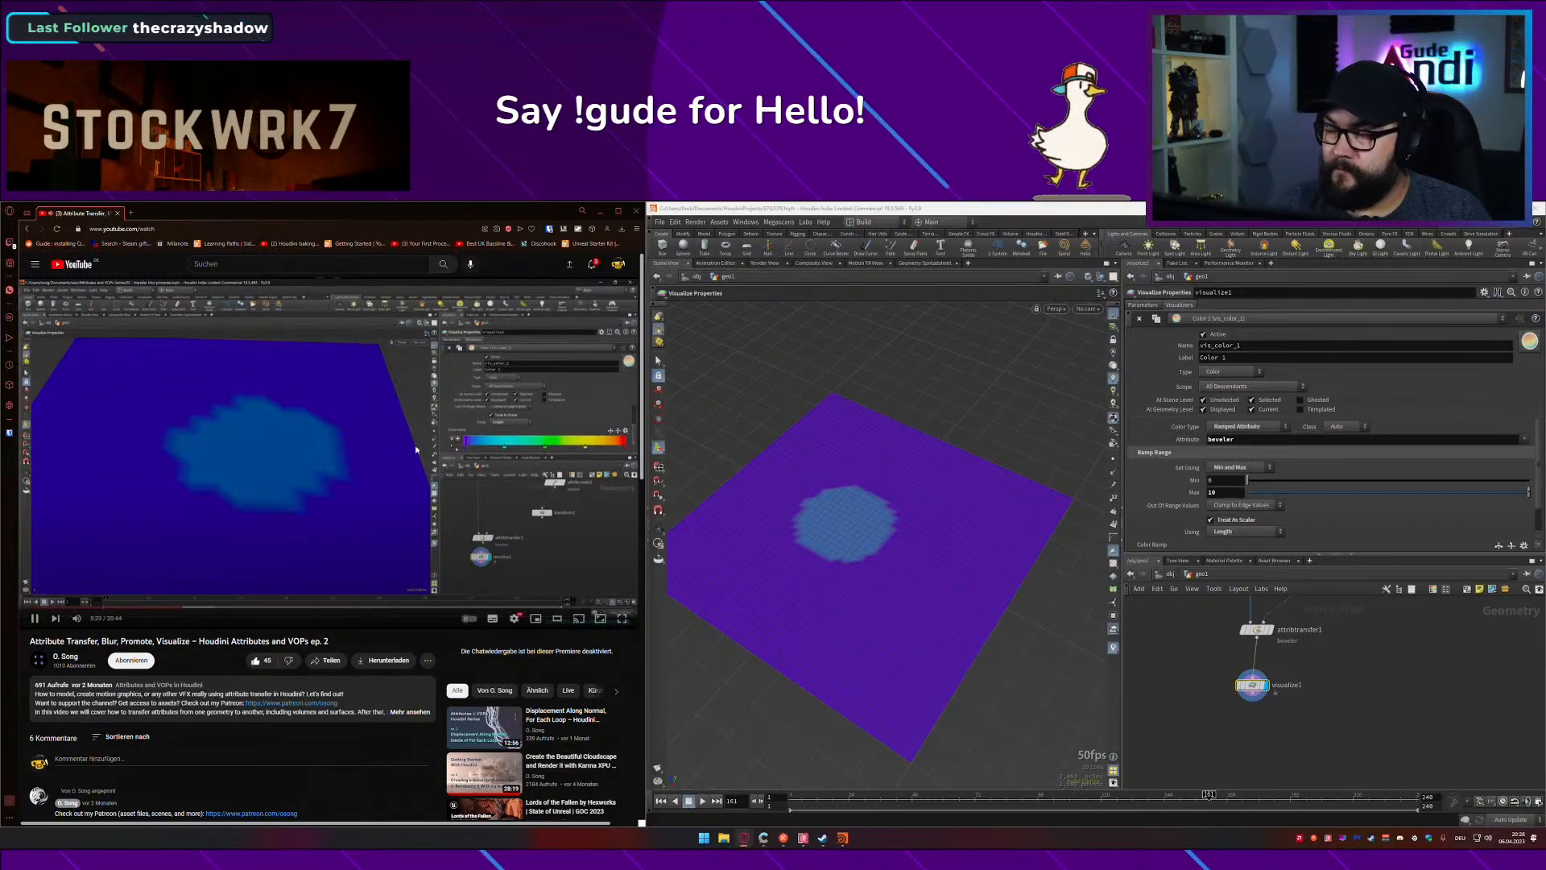
pyautogui.scroll(-2, 1540, 489)
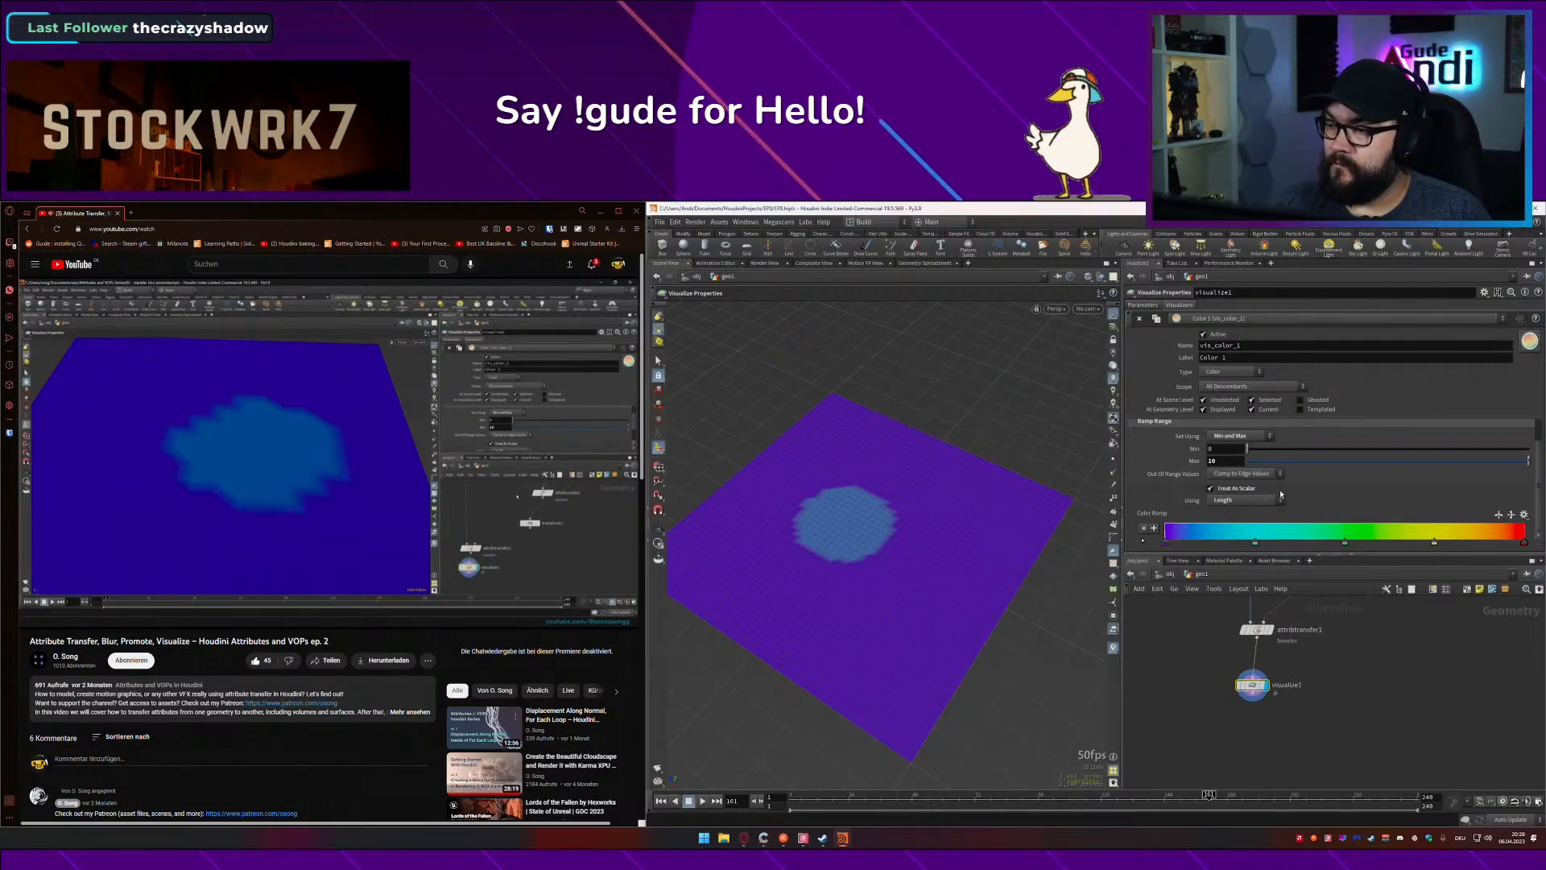
pyautogui.moveTo(1403, 465); pyautogui.dragTo(1476, 457)
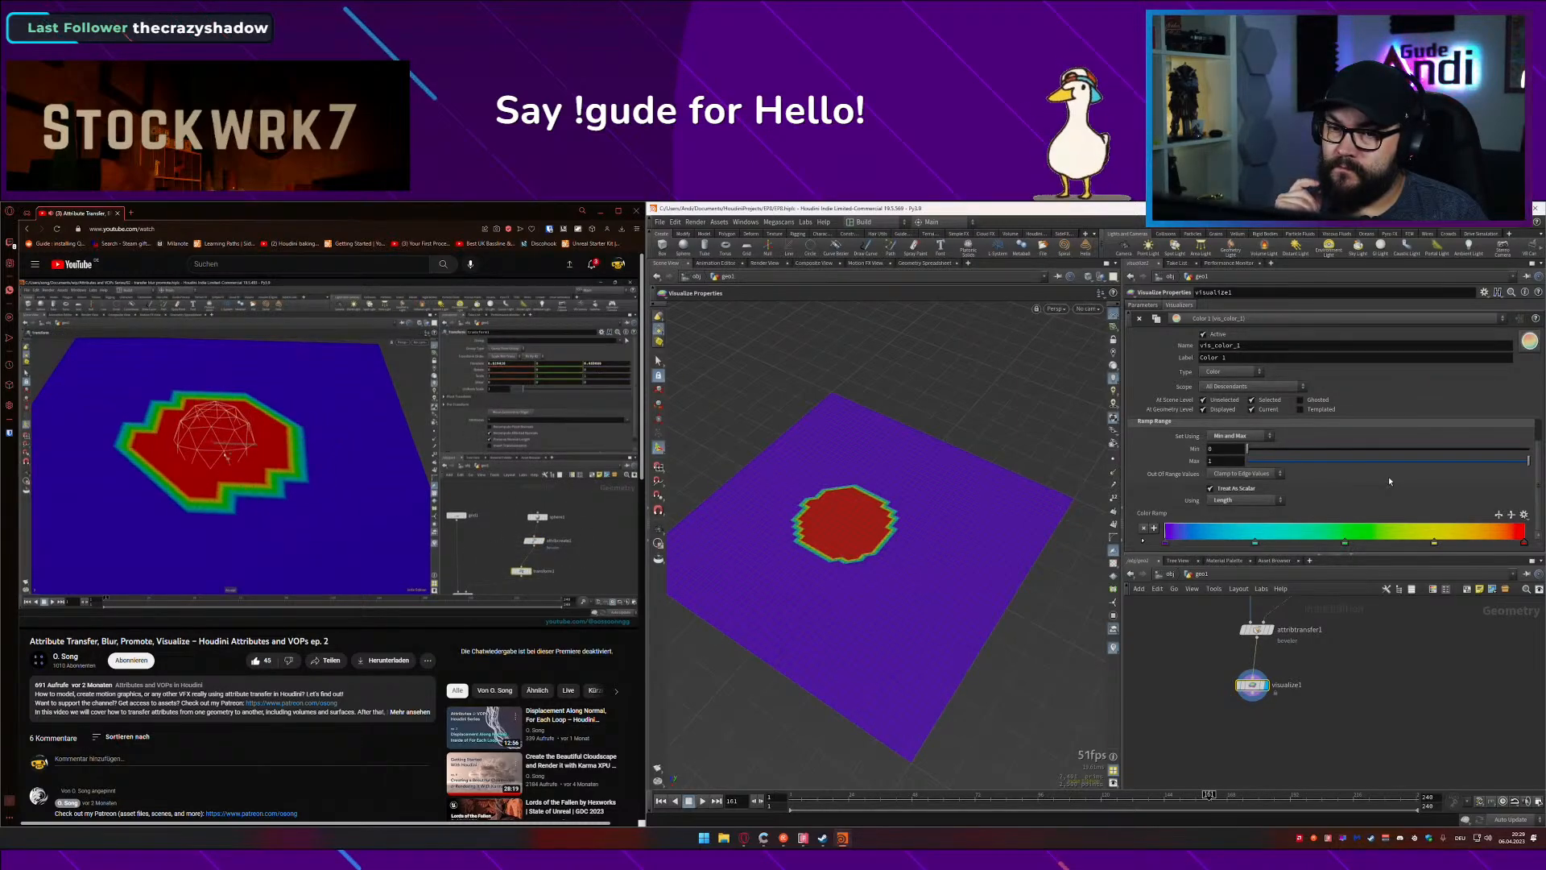
pyautogui.hotkey('ctrl', 's')
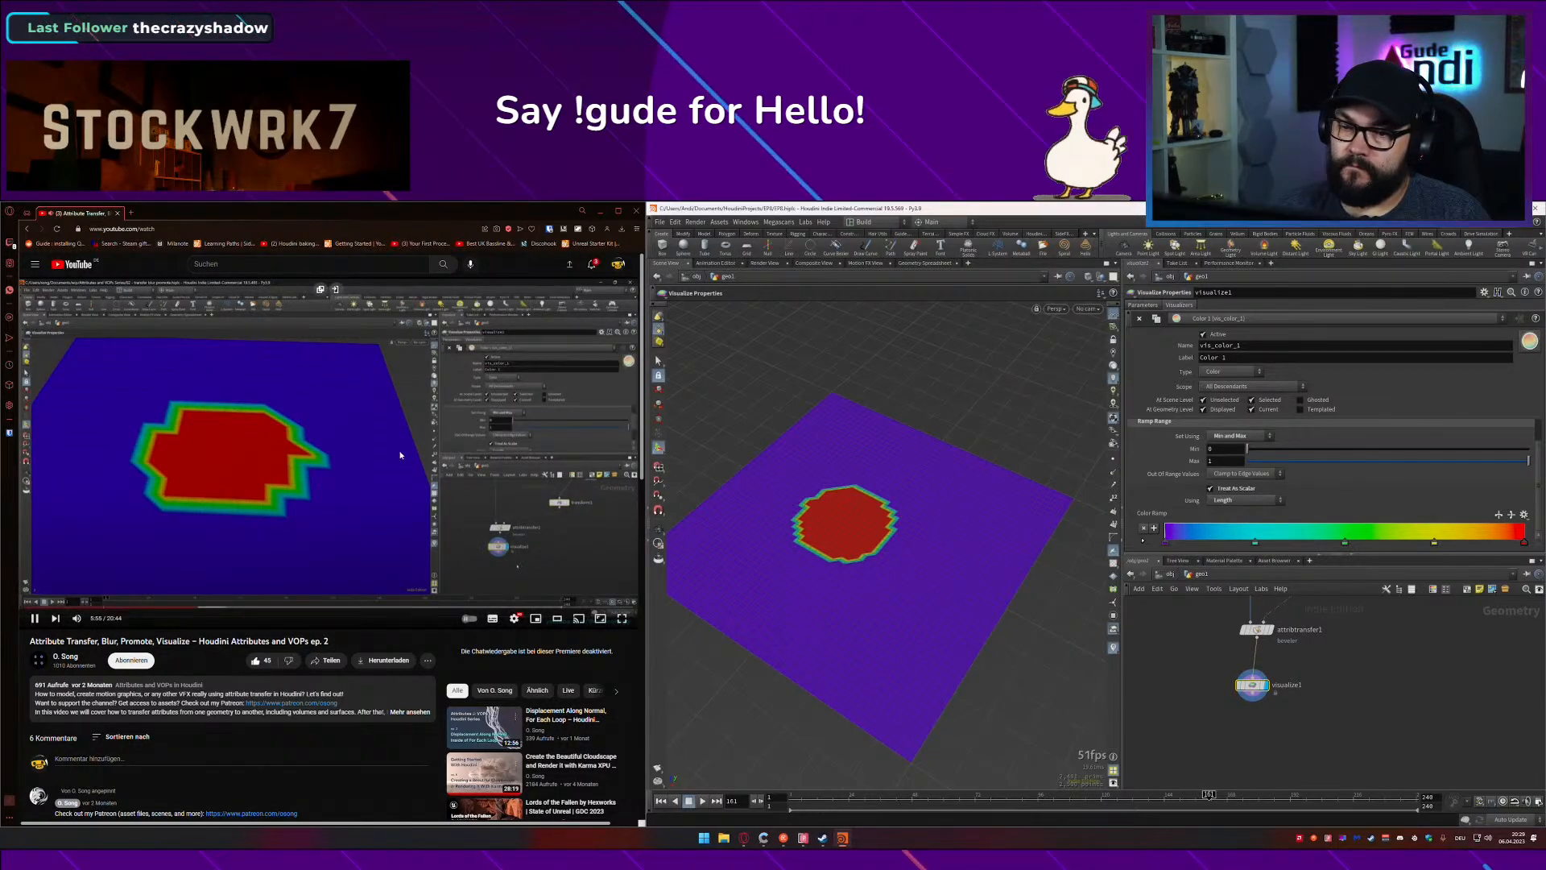
# Step: Add a PolyBevel node below visualize1, wired to its output, and display it
pyautogui.moveTo(1310, 714); pyautogui.dragTo(1300, 680, button='middle')
pyautogui.scroll(5, 1207, 659)
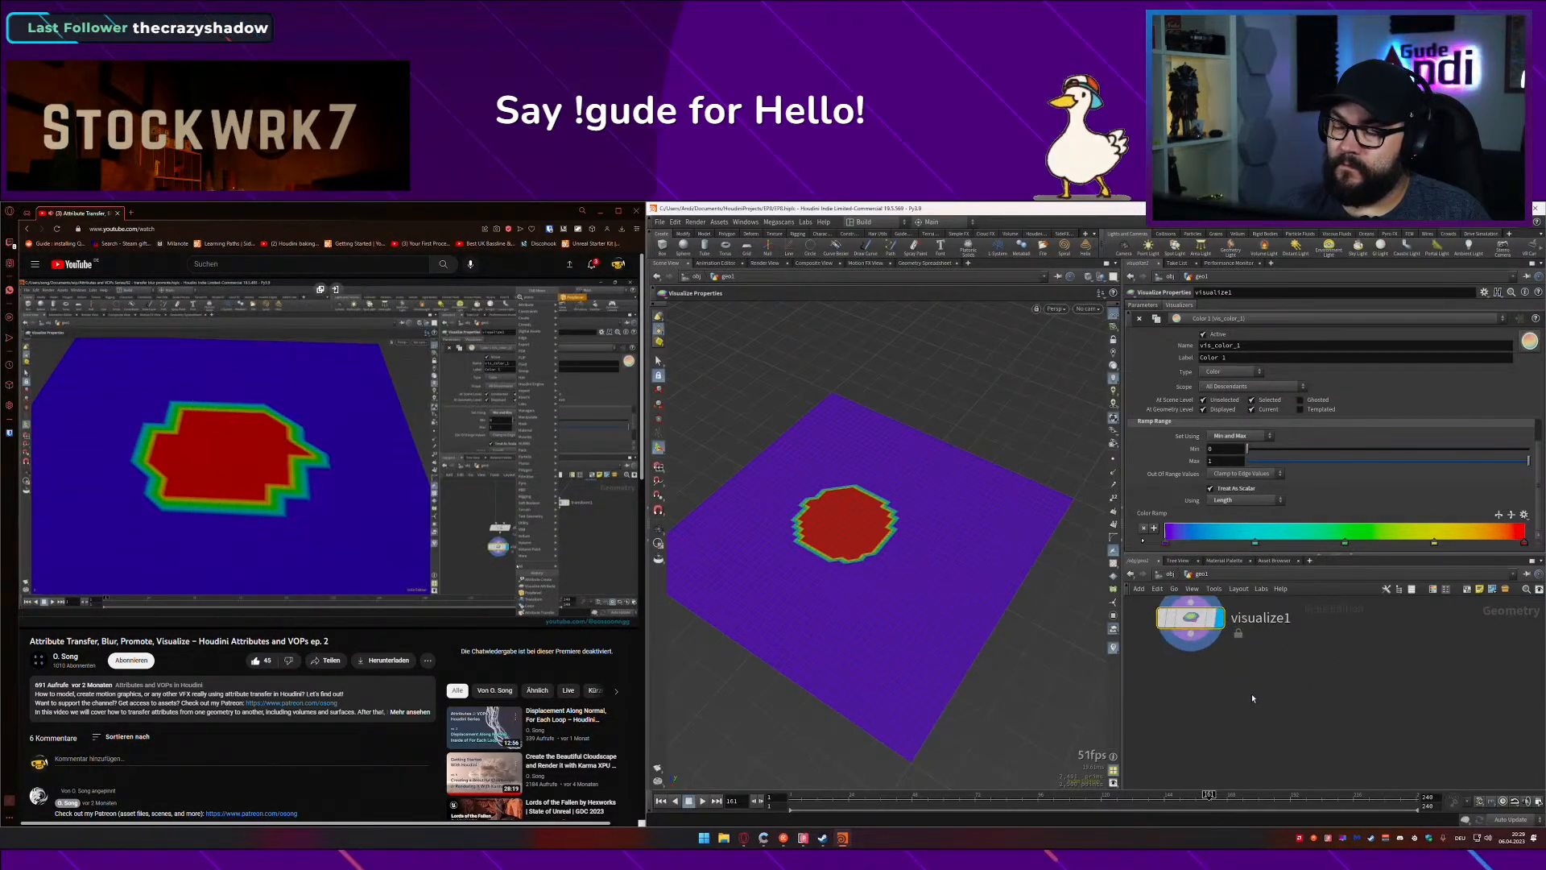
pyautogui.press('Tab')
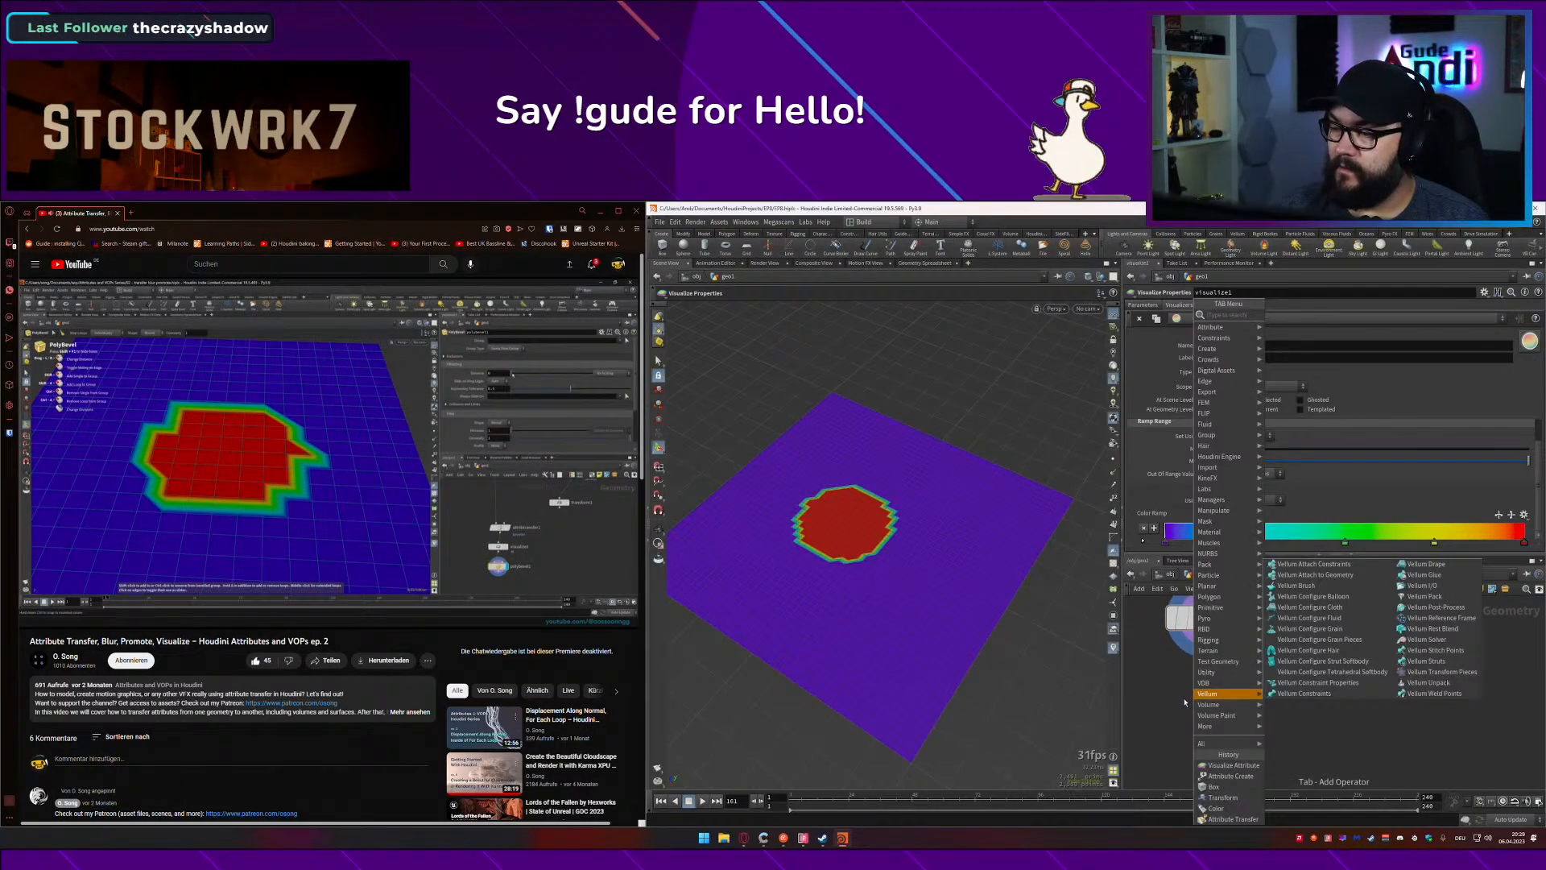
pyautogui.write('pol')
pyautogui.press('Return')
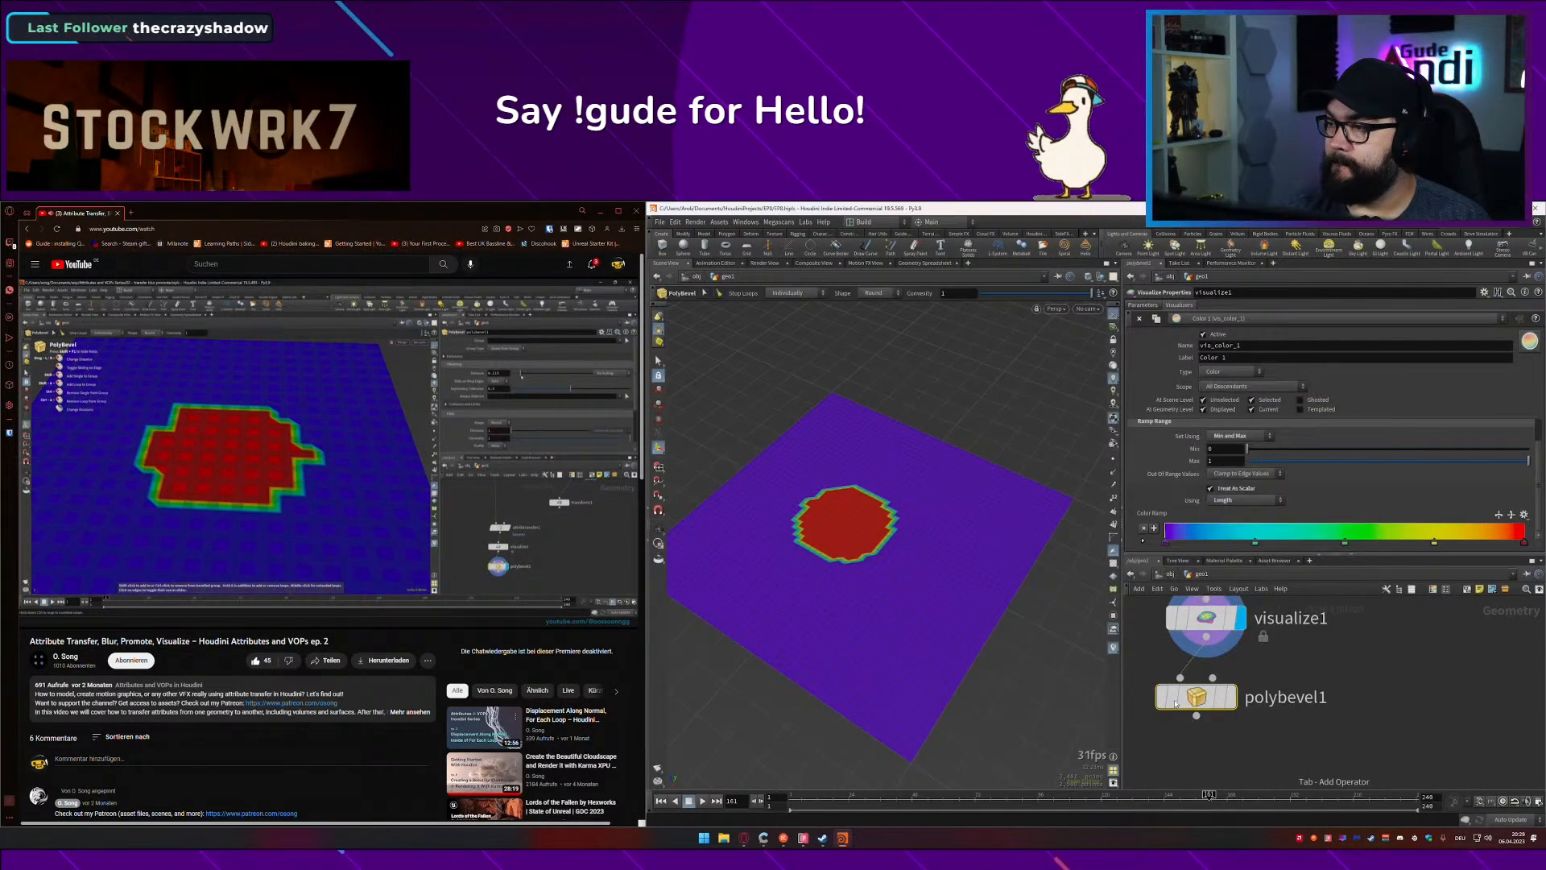
pyautogui.click(1176, 700)
pyautogui.click(1232, 699)
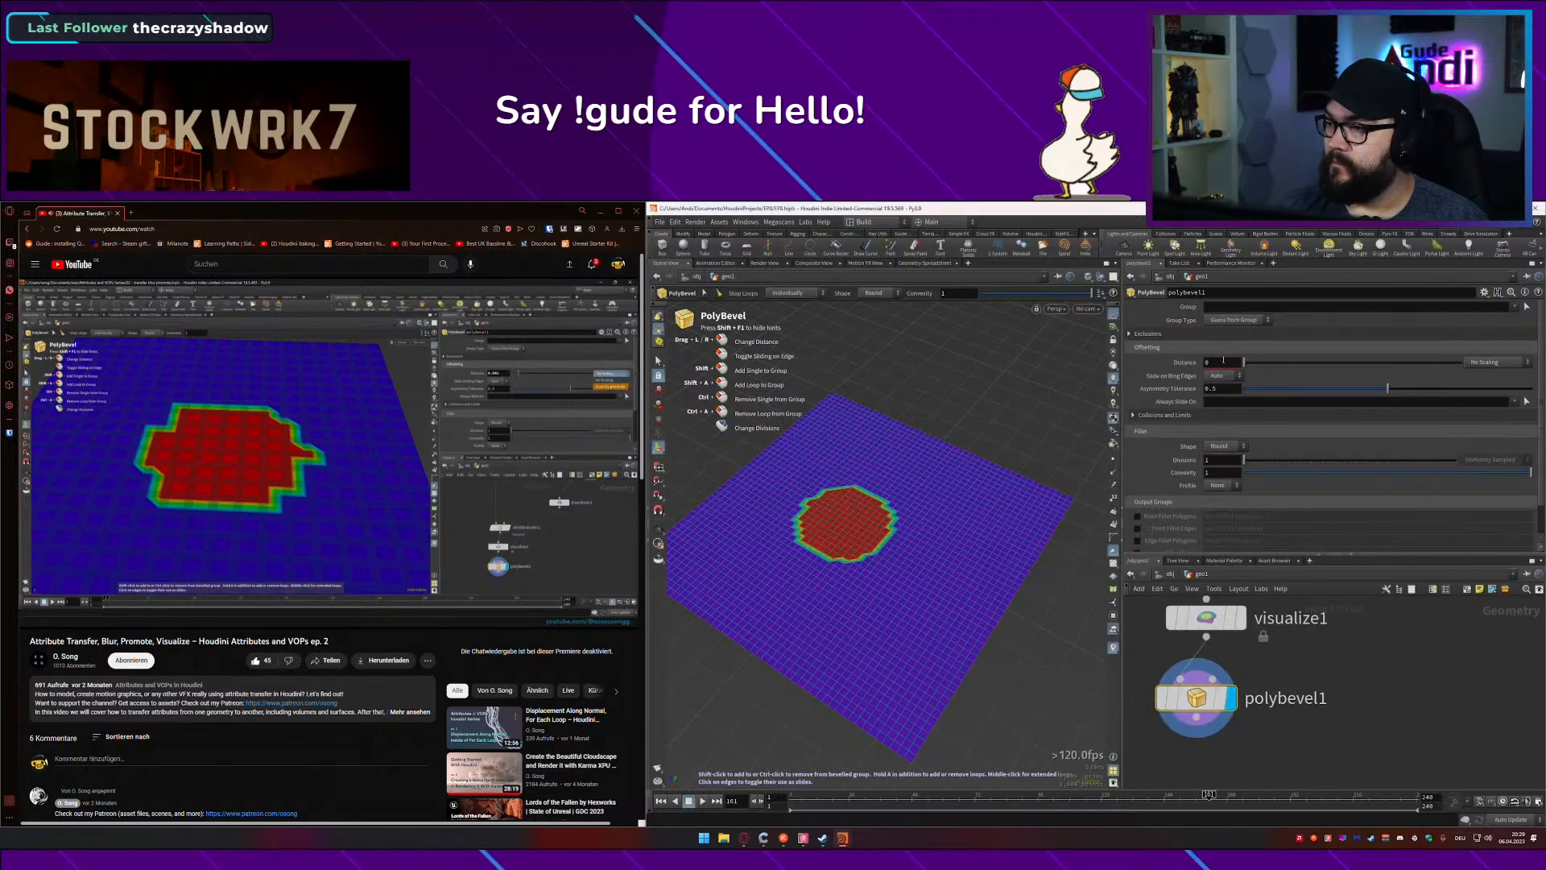
# Step: Set the PolyBevel distance to 0.1 and scale it by attribute, using only beveler as the point offset scale
pyautogui.write('.1')
pyautogui.press('Tab')
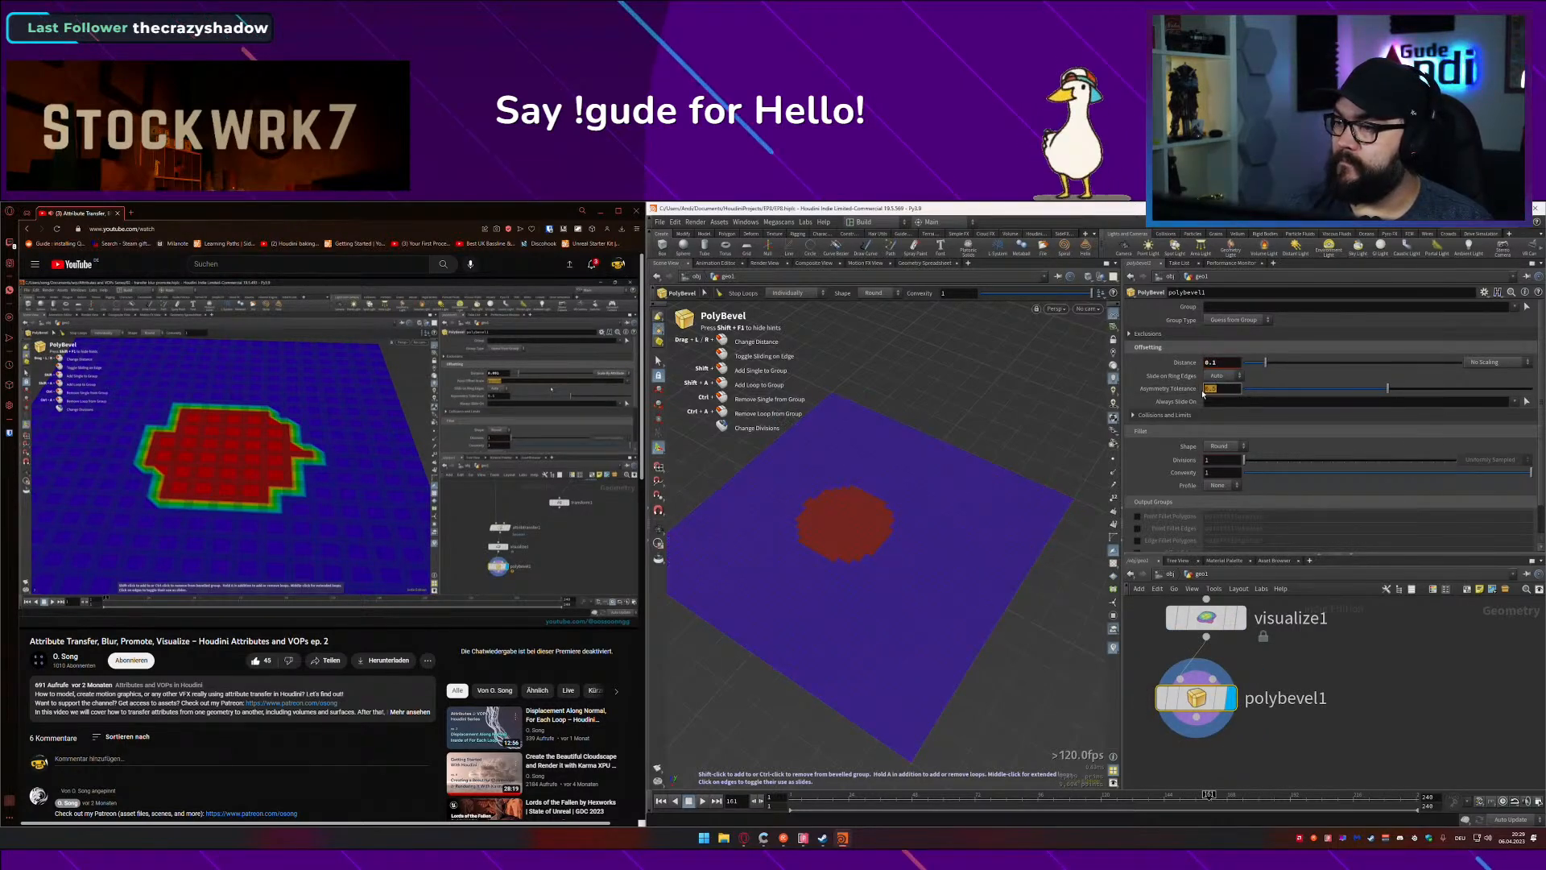
pyautogui.click(460, 473)
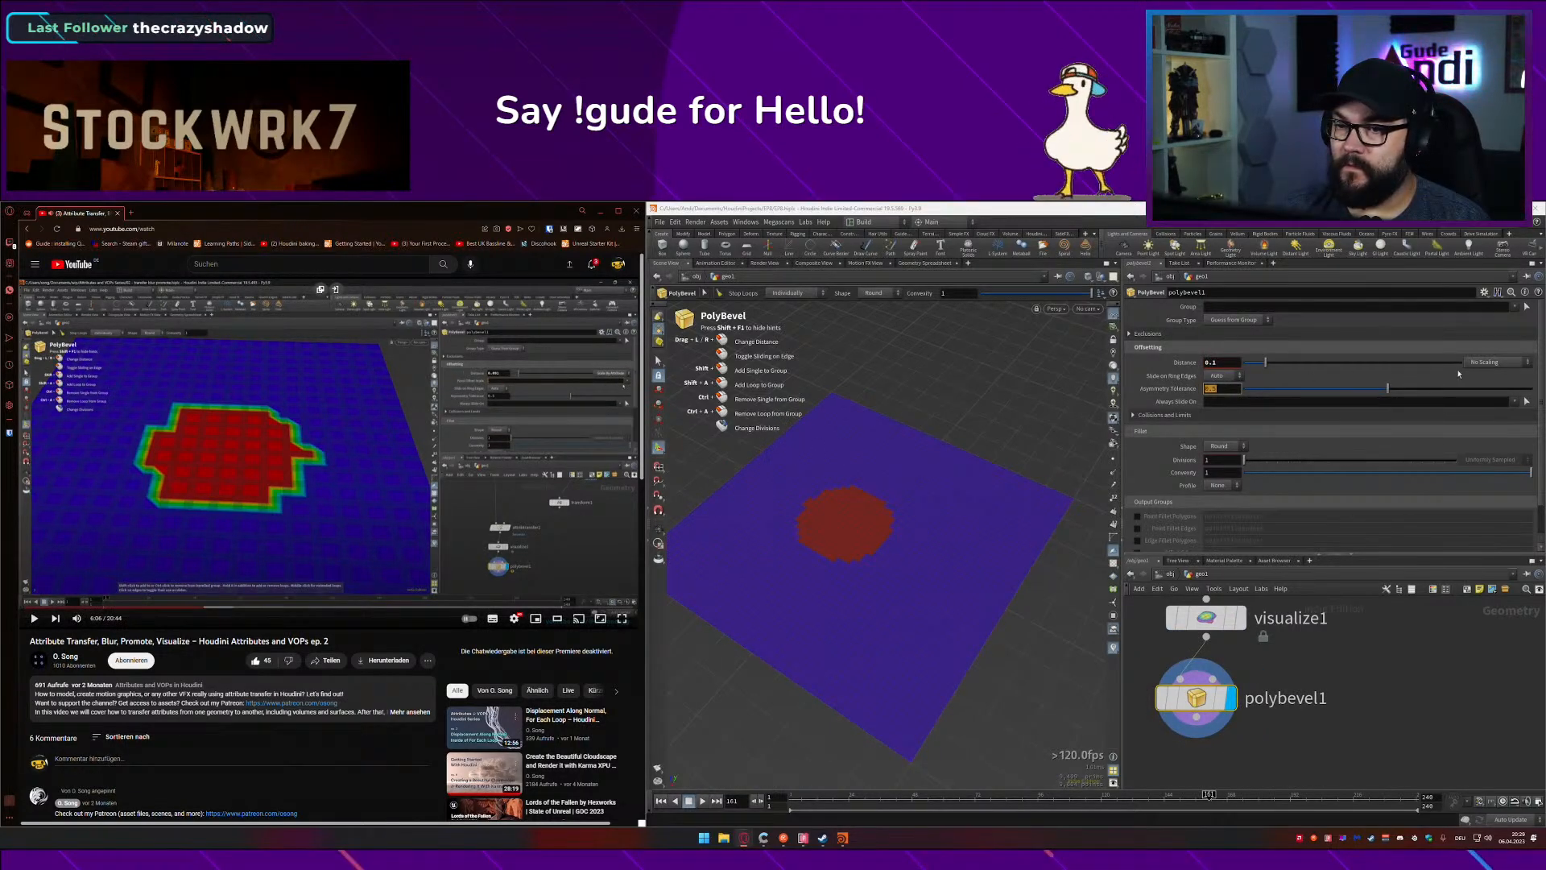
pyautogui.click(1489, 363)
pyautogui.click(1509, 384)
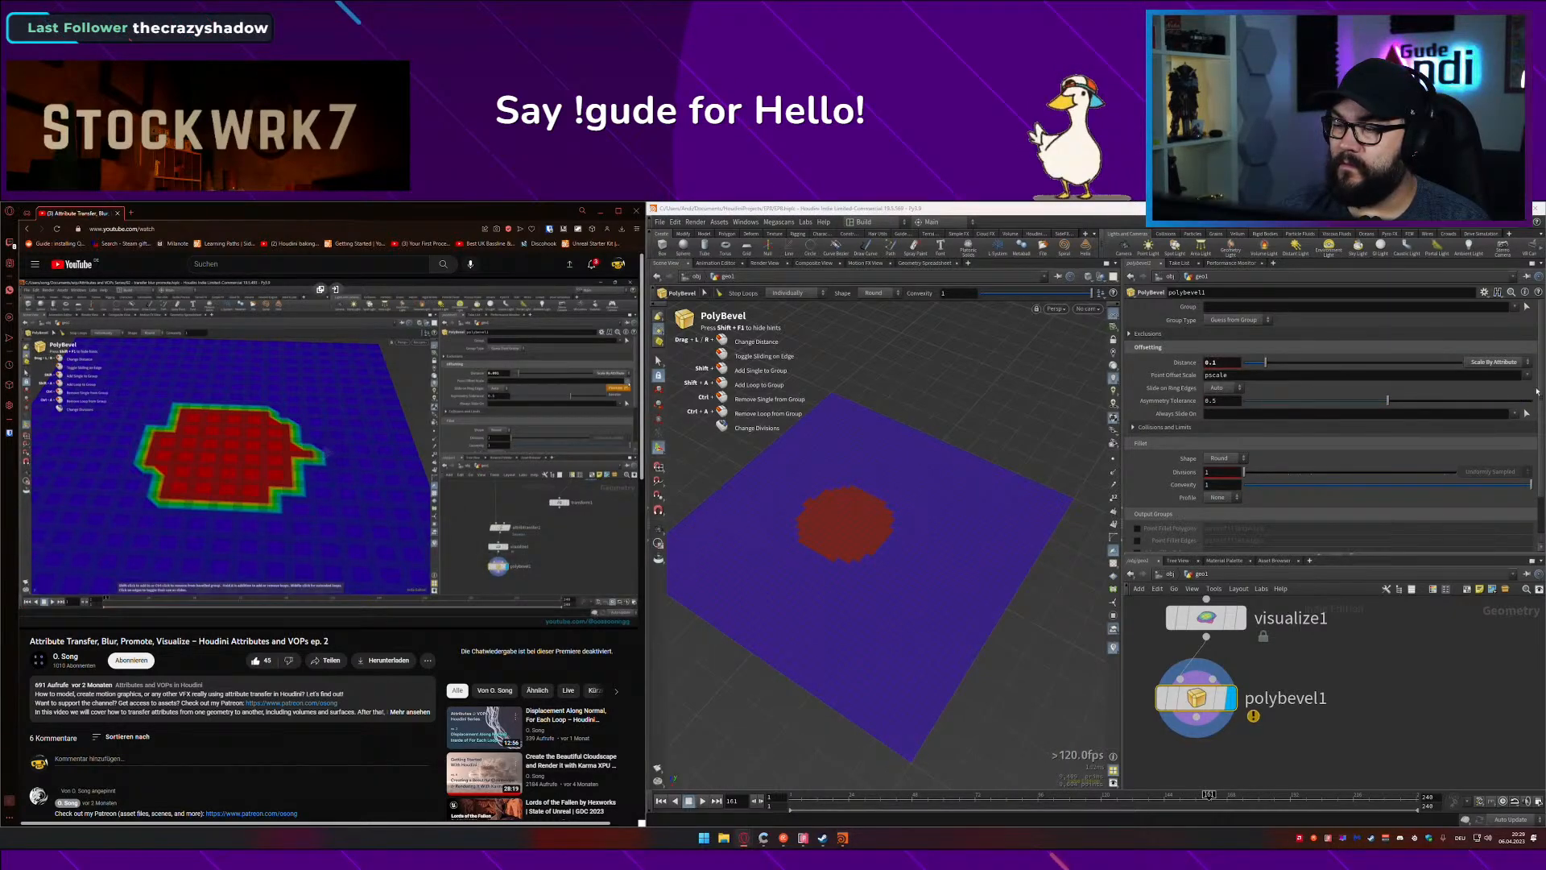
pyautogui.click(1527, 375)
pyautogui.click(1506, 397)
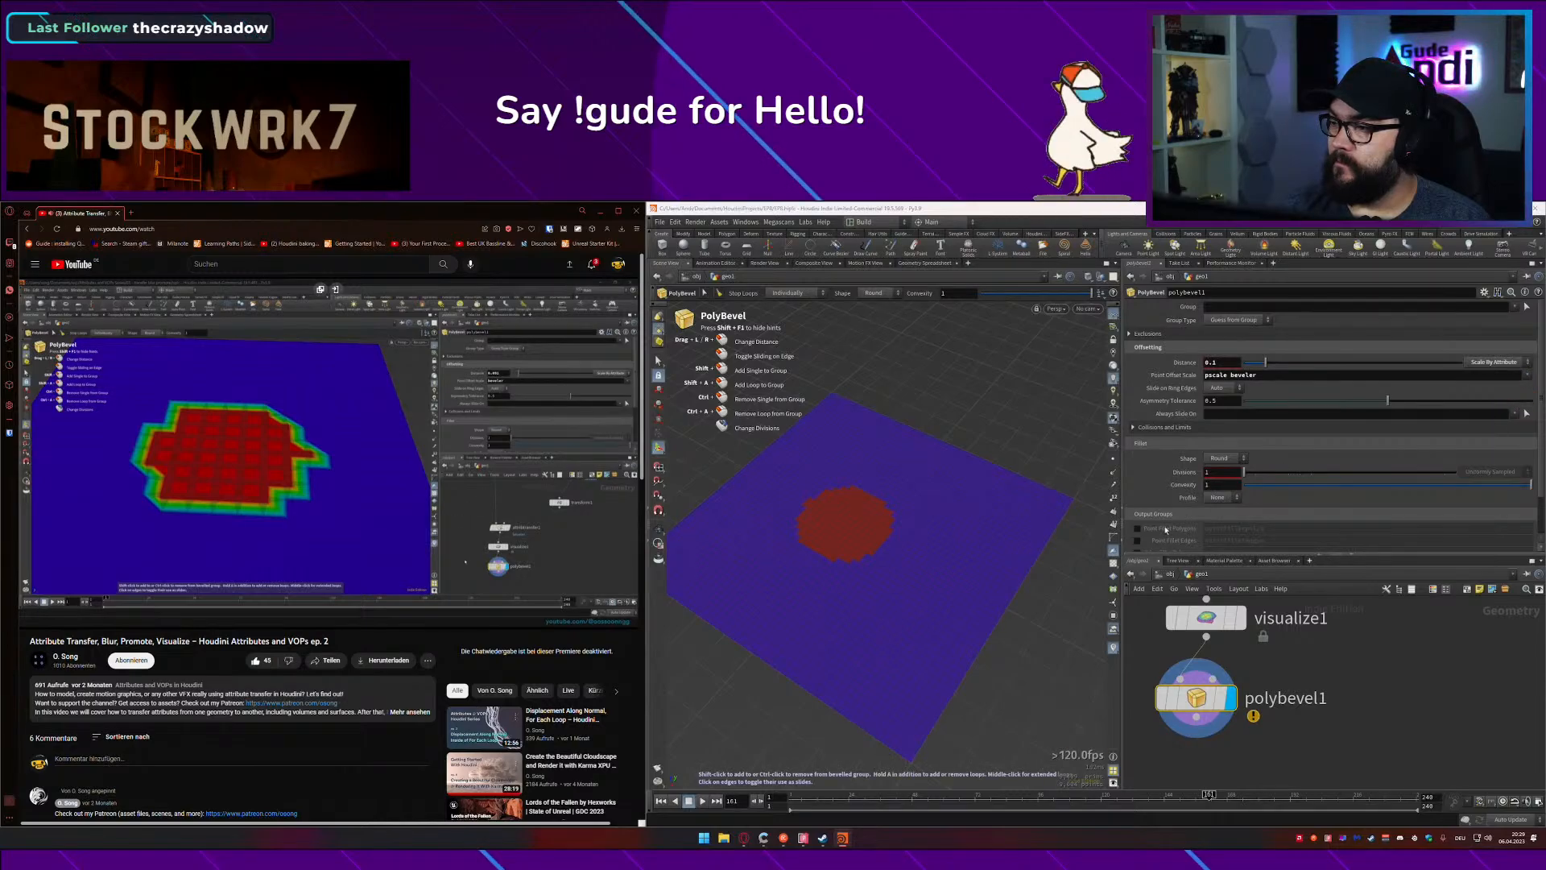
pyautogui.moveTo(1226, 376); pyautogui.dragTo(1201, 376)
pyautogui.press('BackSpace')
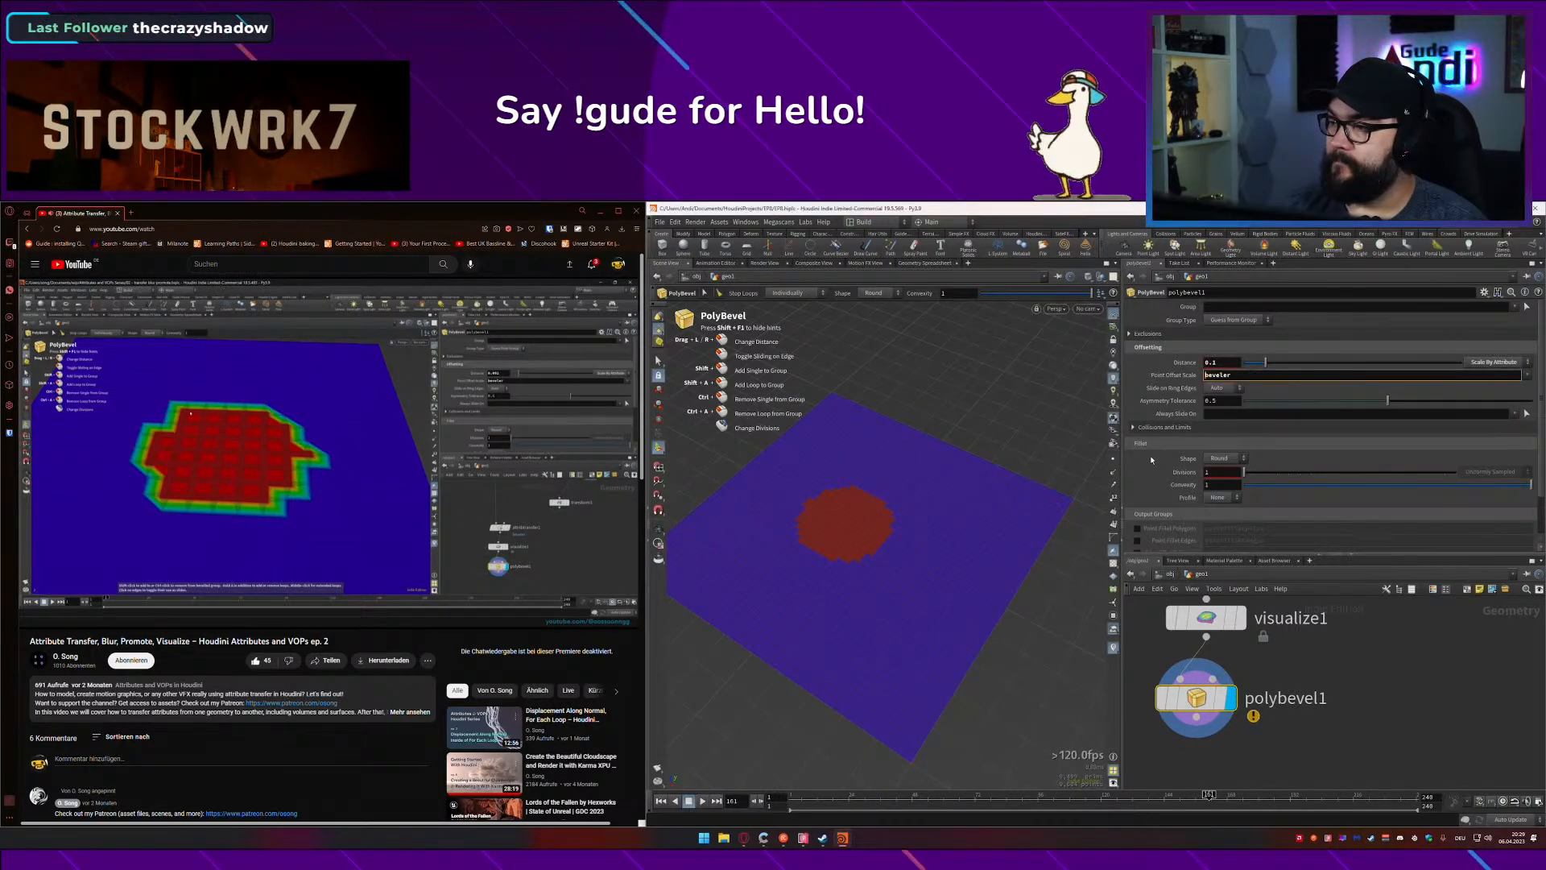
pyautogui.press('Return')
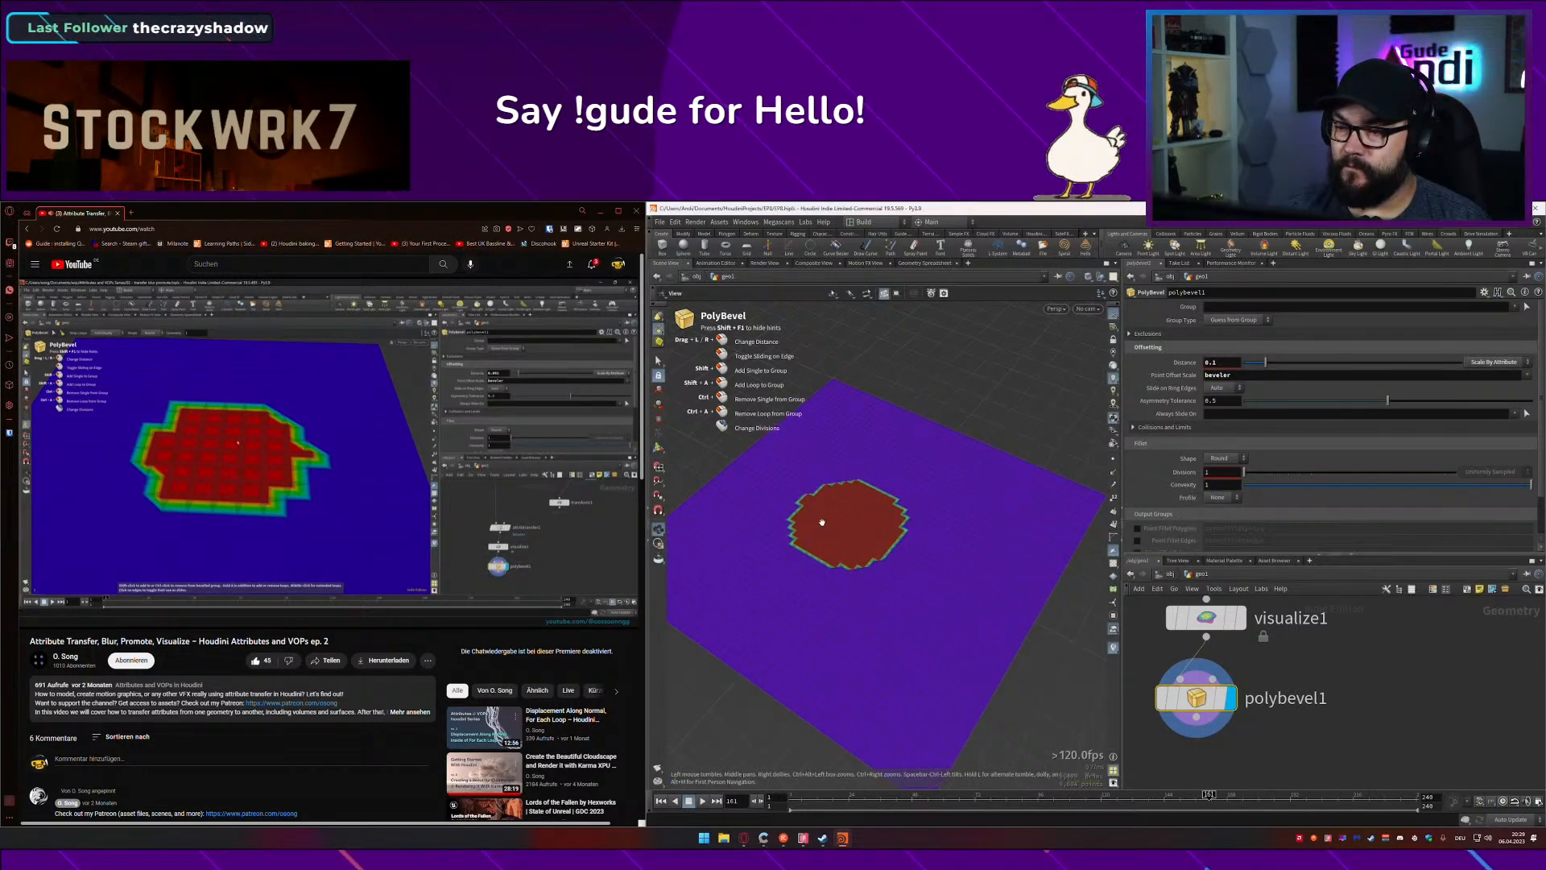
# Step: Inspect the beveled area of the grid, resume the tutorial and turn off the attribute visualization in the viewport
pyautogui.scroll(10, 846, 531)
pyautogui.scroll(-10, 860, 549)
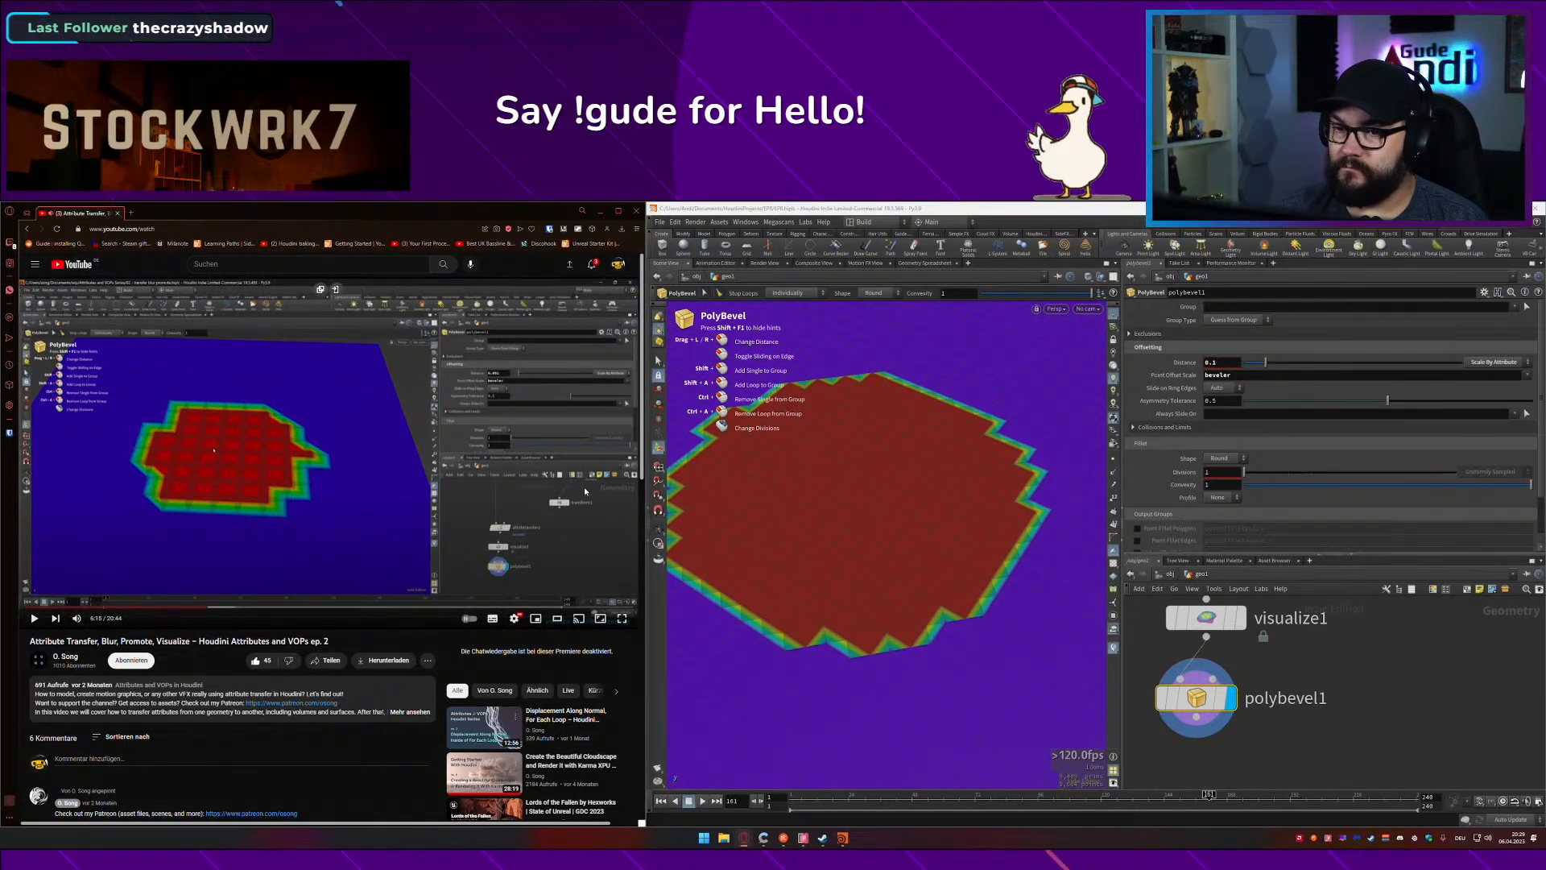
pyautogui.click(569, 484)
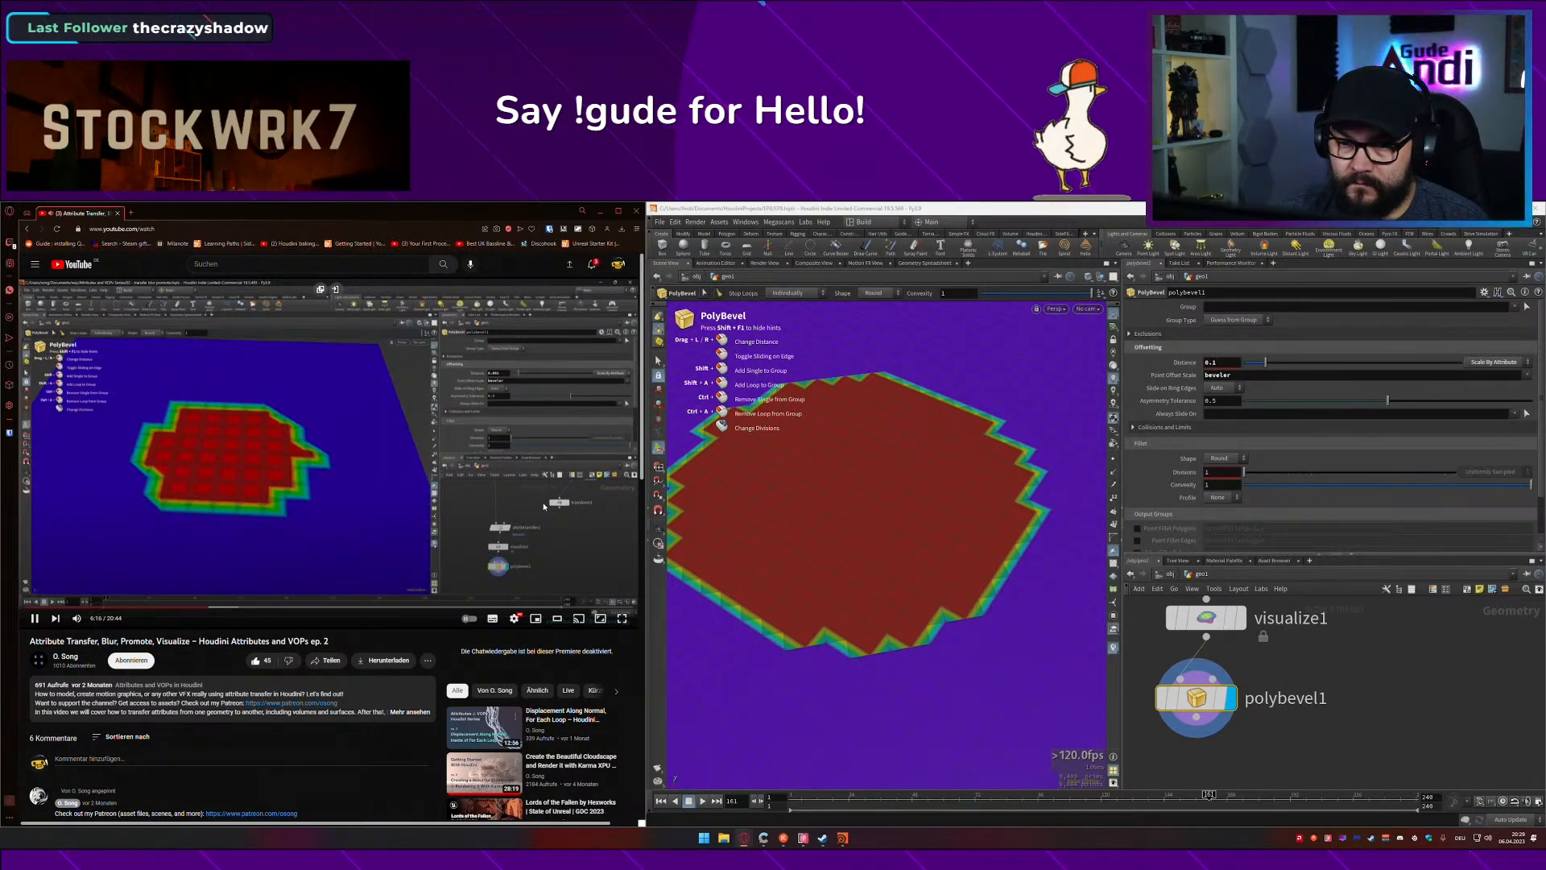
pyautogui.click(1112, 650)
pyautogui.click(1112, 650)
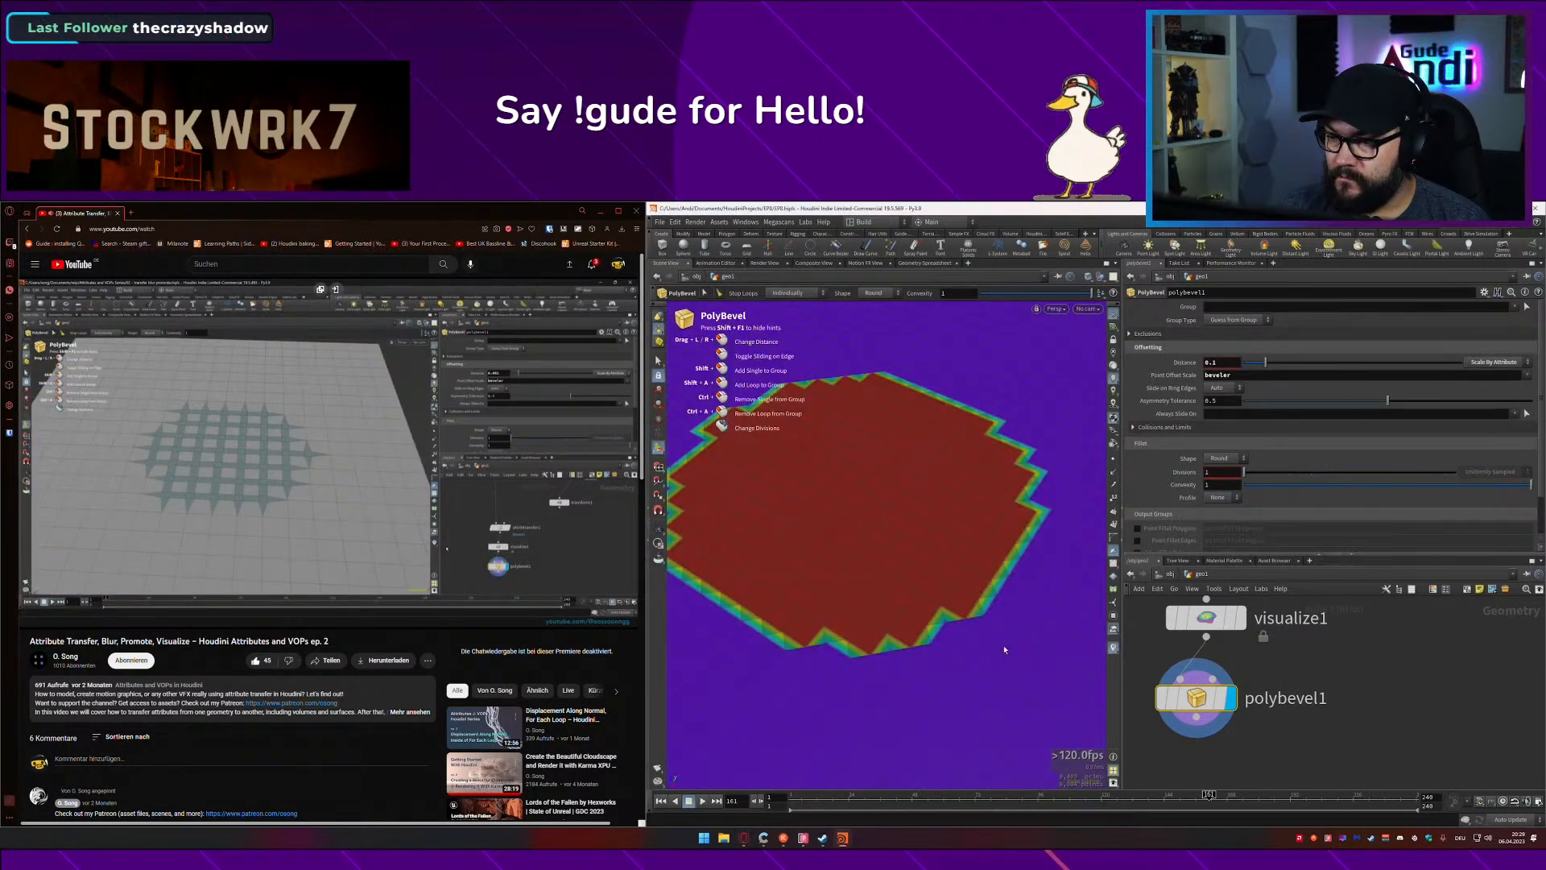
pyautogui.keyDown('alt'); pyautogui.scroll(-4, 968, 641); pyautogui.keyUp('alt')
pyautogui.keyDown('alt'); pyautogui.scroll(-2, 964, 635); pyautogui.keyUp('alt')
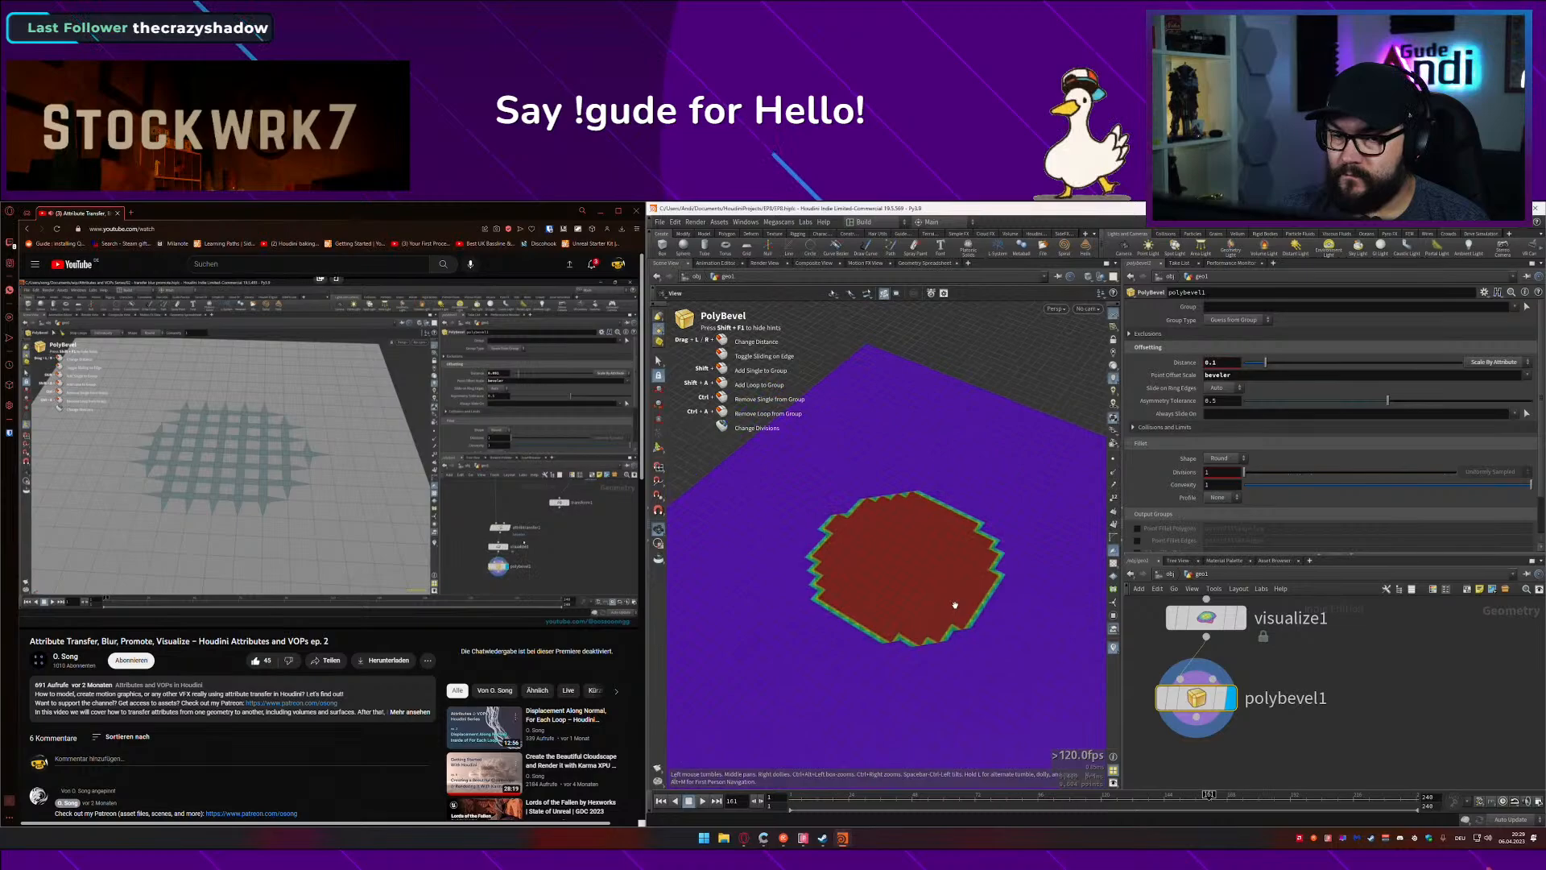
pyautogui.click(1113, 648)
# Step: Reduce the PolyBevel distance to 0.037 and check the bevel on the grid
pyautogui.keyDown('alt'); pyautogui.moveTo(967, 644); pyautogui.dragTo(942, 586, button='middle'); pyautogui.keyUp('alt')
pyautogui.keyDown('alt'); pyautogui.moveTo(942, 585); pyautogui.dragTo(916, 623); pyautogui.keyUp('alt')
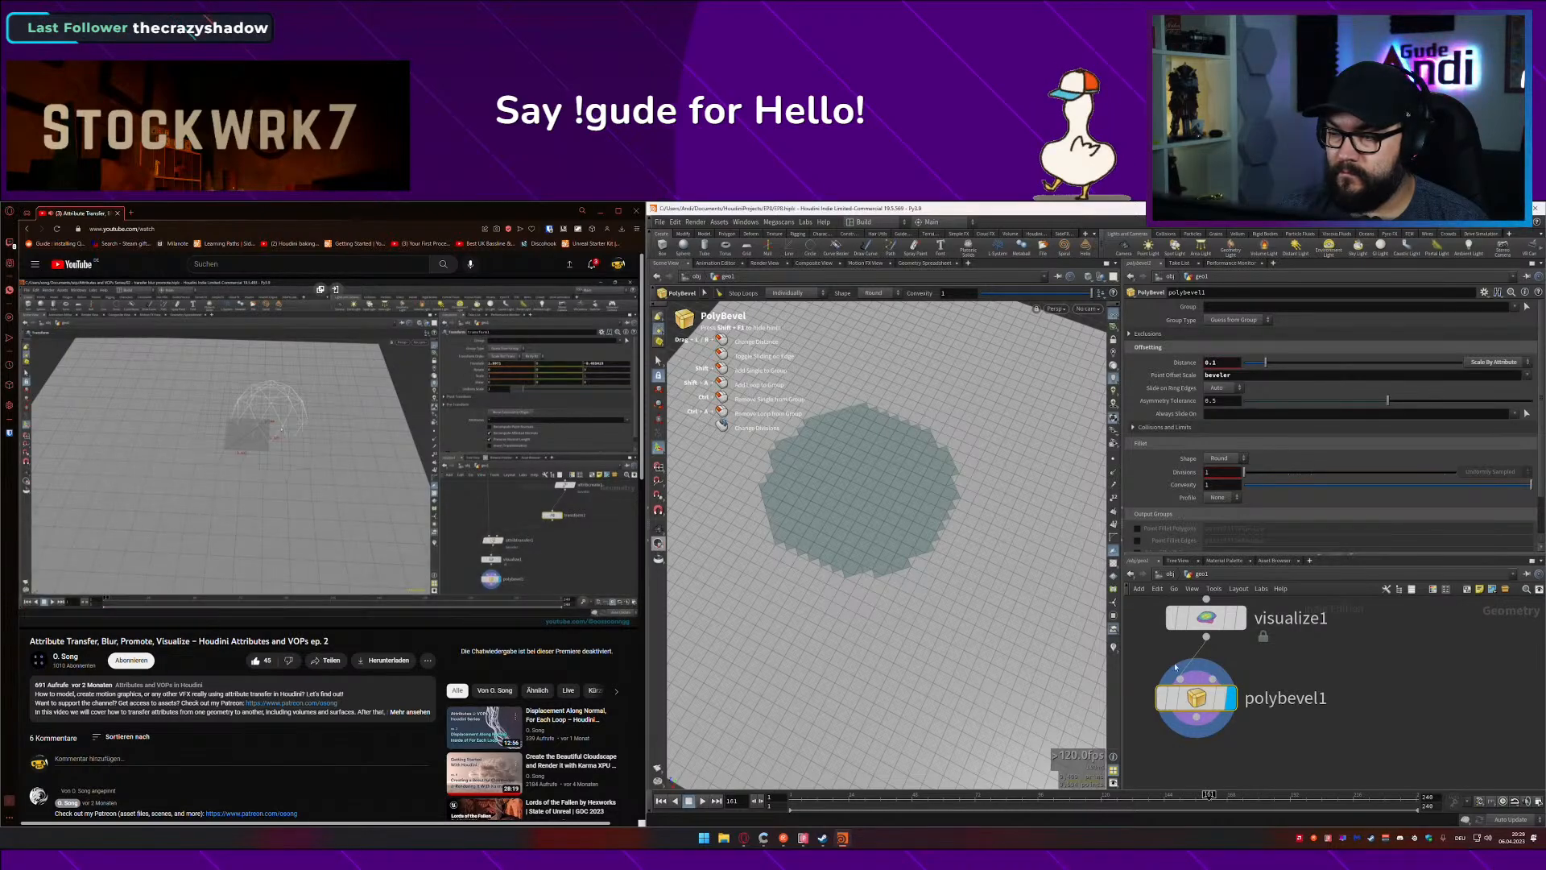
pyautogui.moveTo(1266, 369); pyautogui.dragTo(1253, 369)
pyautogui.keyDown('alt'); pyautogui.moveTo(910, 579); pyautogui.dragTo(960, 593); pyautogui.keyUp('alt')
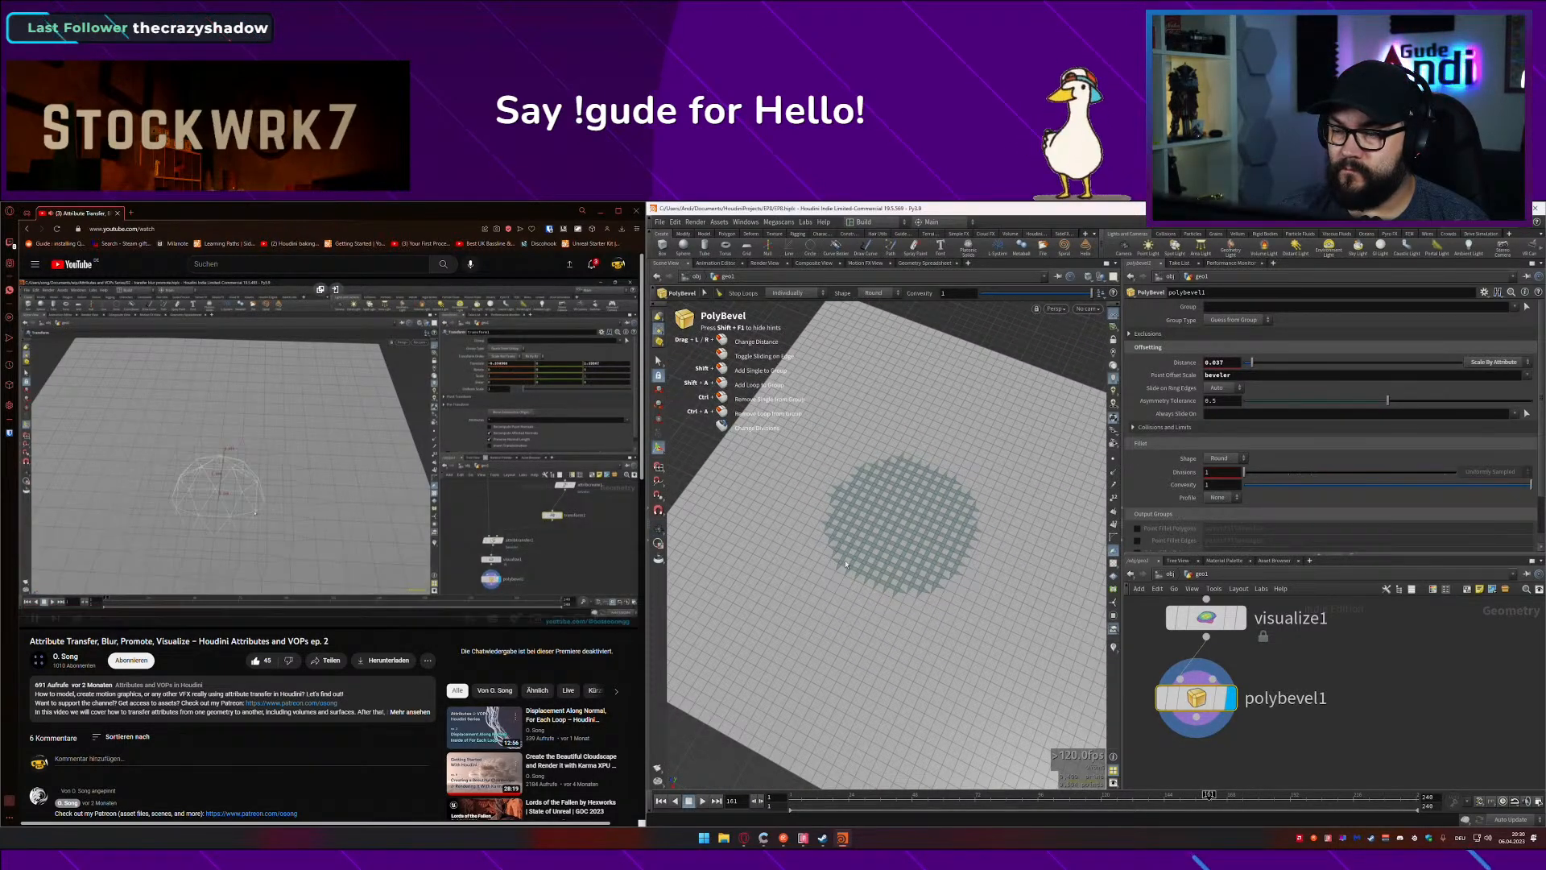
# Step: Move the transform1 node closer to attribtransfer1 and shift the sphere to about 0.198 in X and 0.432 in Z
pyautogui.moveTo(1309, 657)
pyautogui.mouseDown(button='middle')
pyautogui.moveTo(1322, 687)
pyautogui.moveTo(1310, 649)
pyautogui.mouseUp(button='middle')
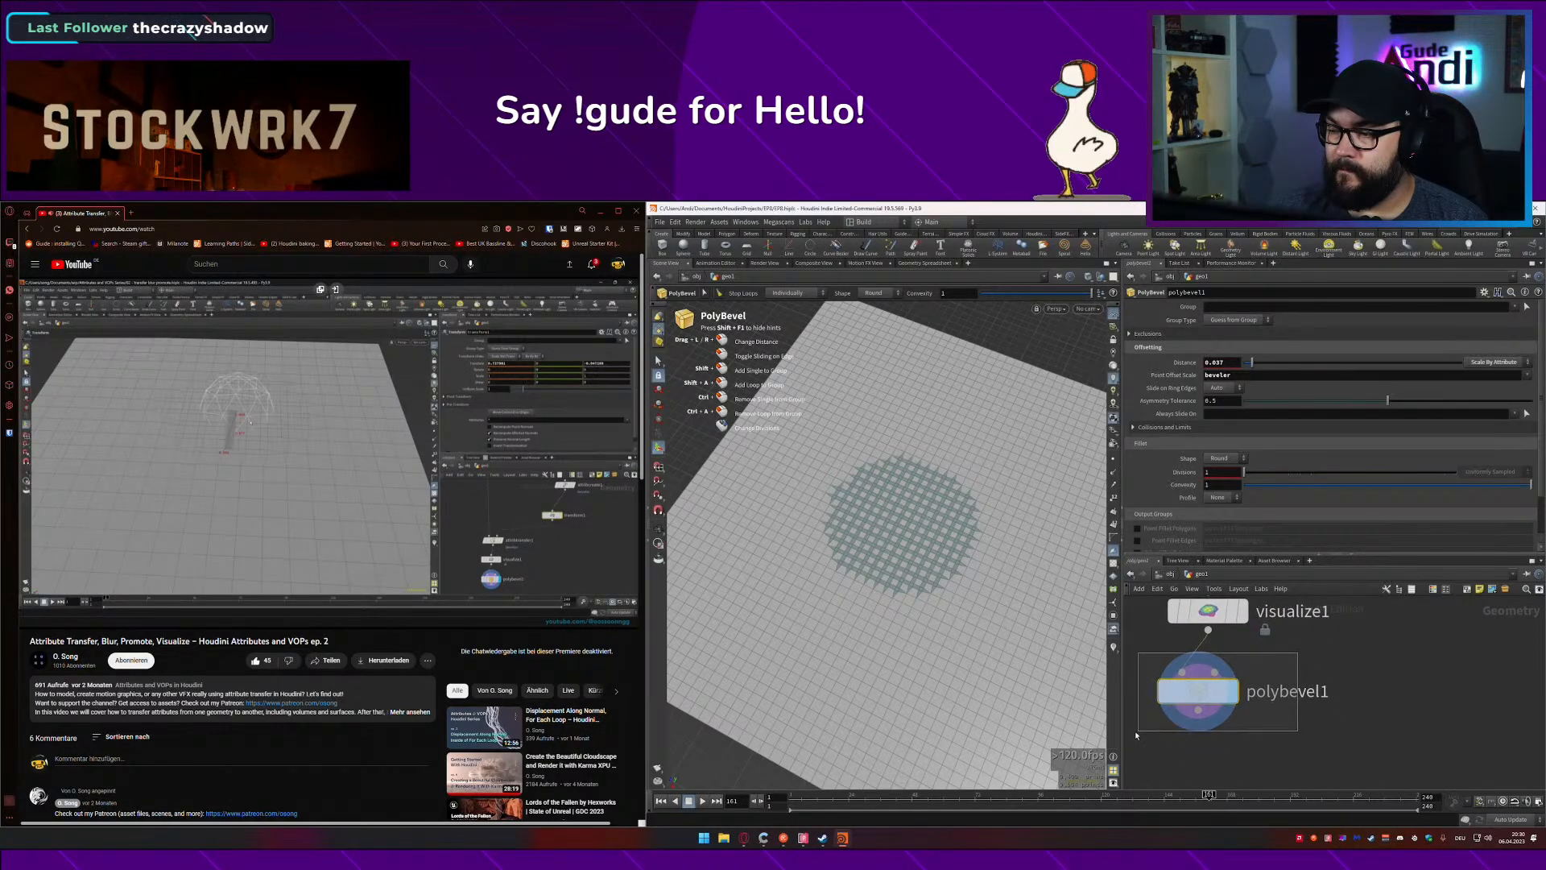
pyautogui.scroll(-5, 1280, 648)
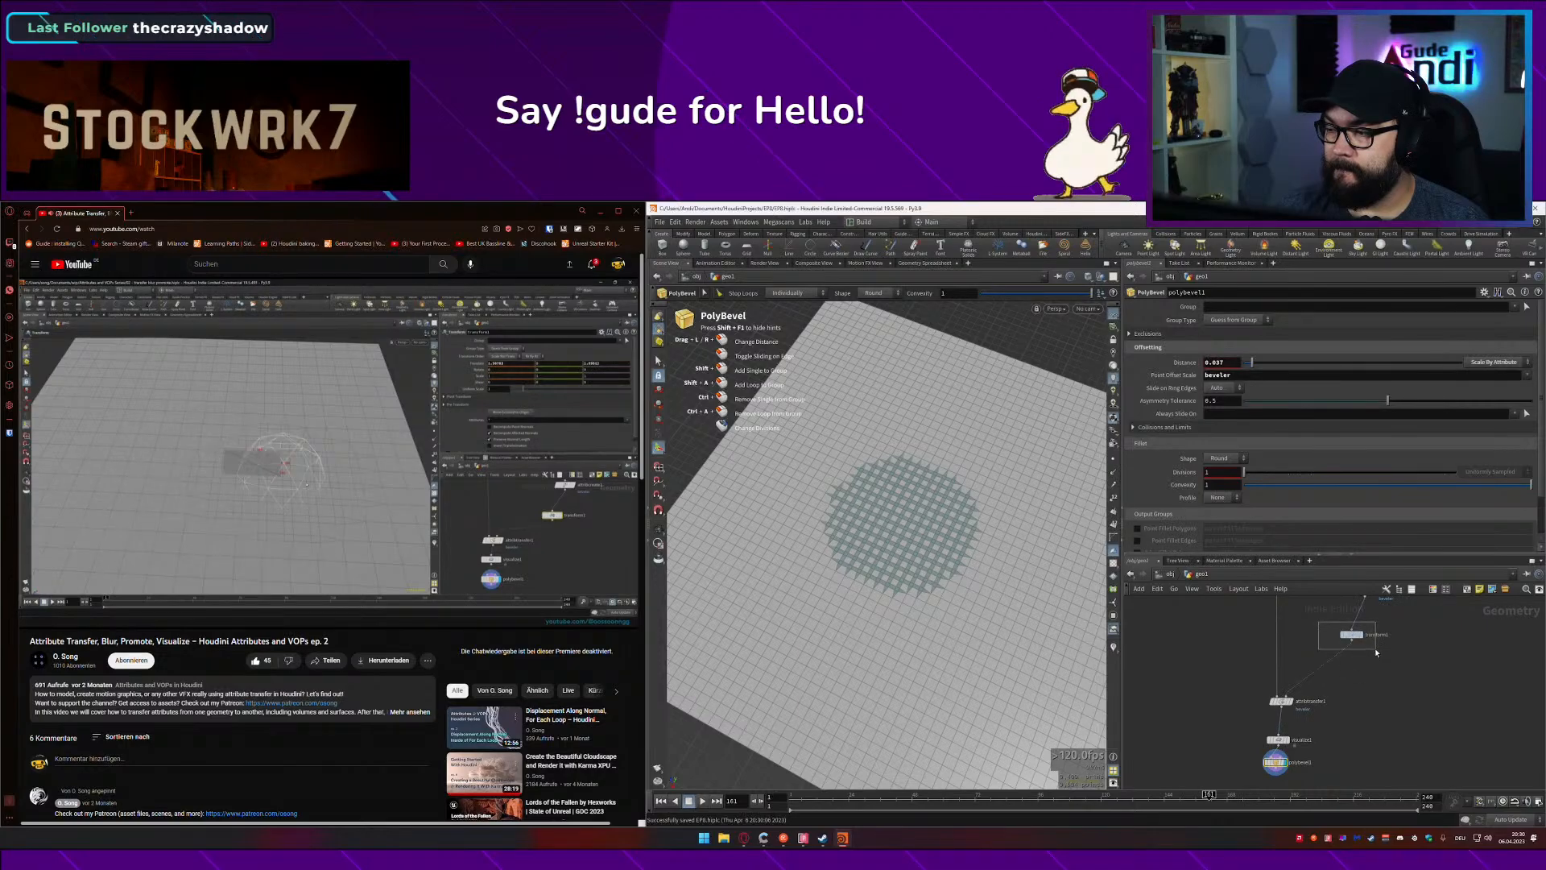
pyautogui.moveTo(1352, 636); pyautogui.dragTo(1361, 684)
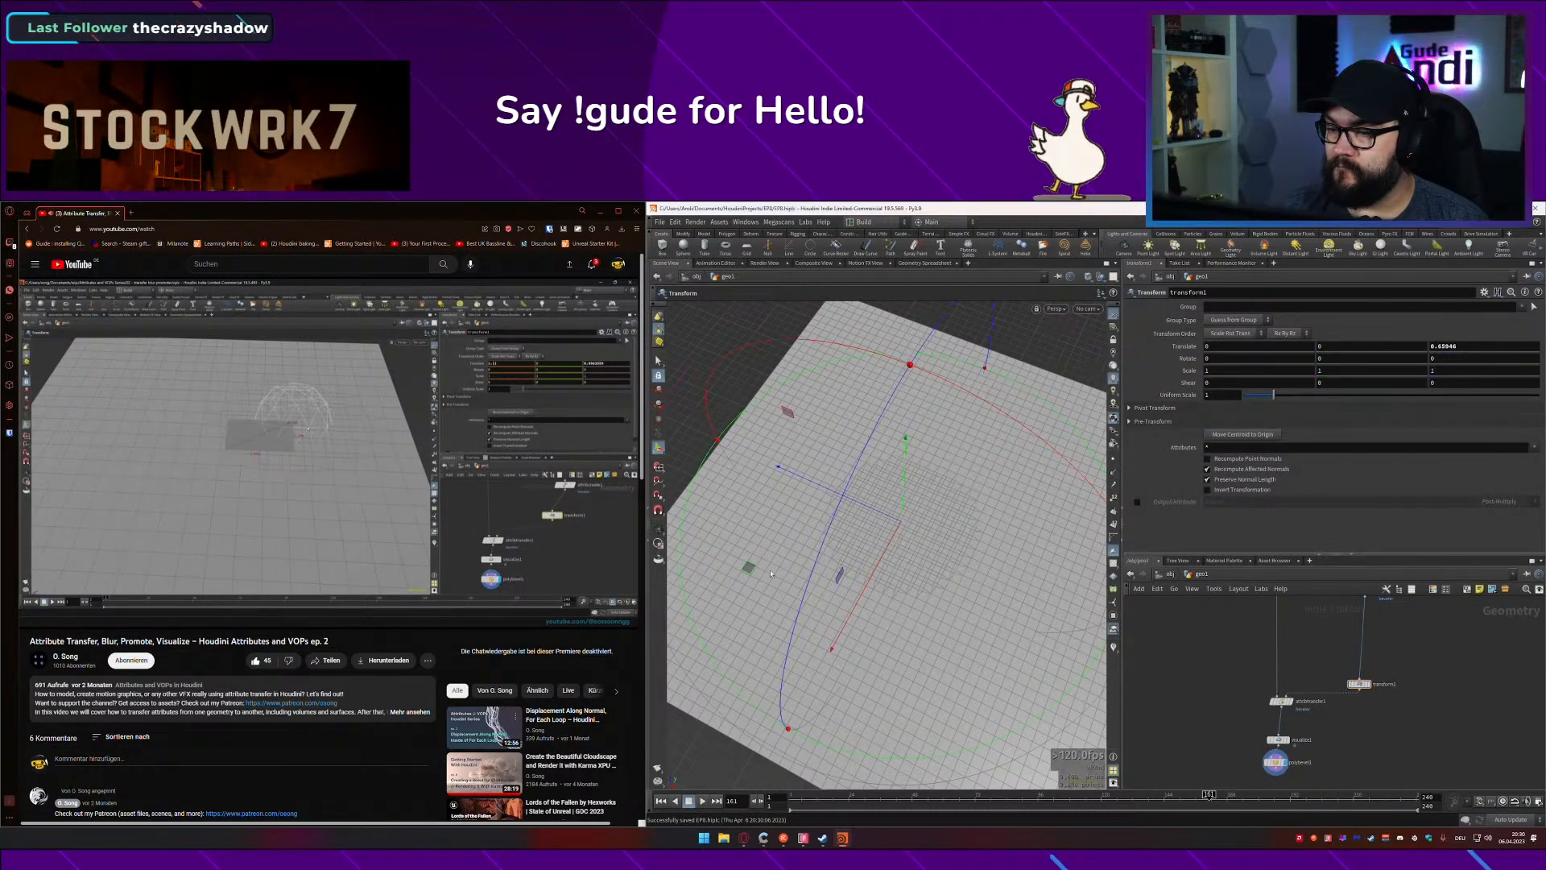
pyautogui.moveTo(749, 569)
pyautogui.mouseDown()
pyautogui.moveTo(813, 594)
pyautogui.moveTo(760, 514)
pyautogui.moveTo(753, 582)
pyautogui.mouseUp()
pyautogui.scroll(3, 907, 579)
pyautogui.keyDown('alt'); pyautogui.moveTo(906, 579); pyautogui.dragTo(942, 616); pyautogui.keyUp('alt')
pyautogui.scroll(-2, 942, 616)
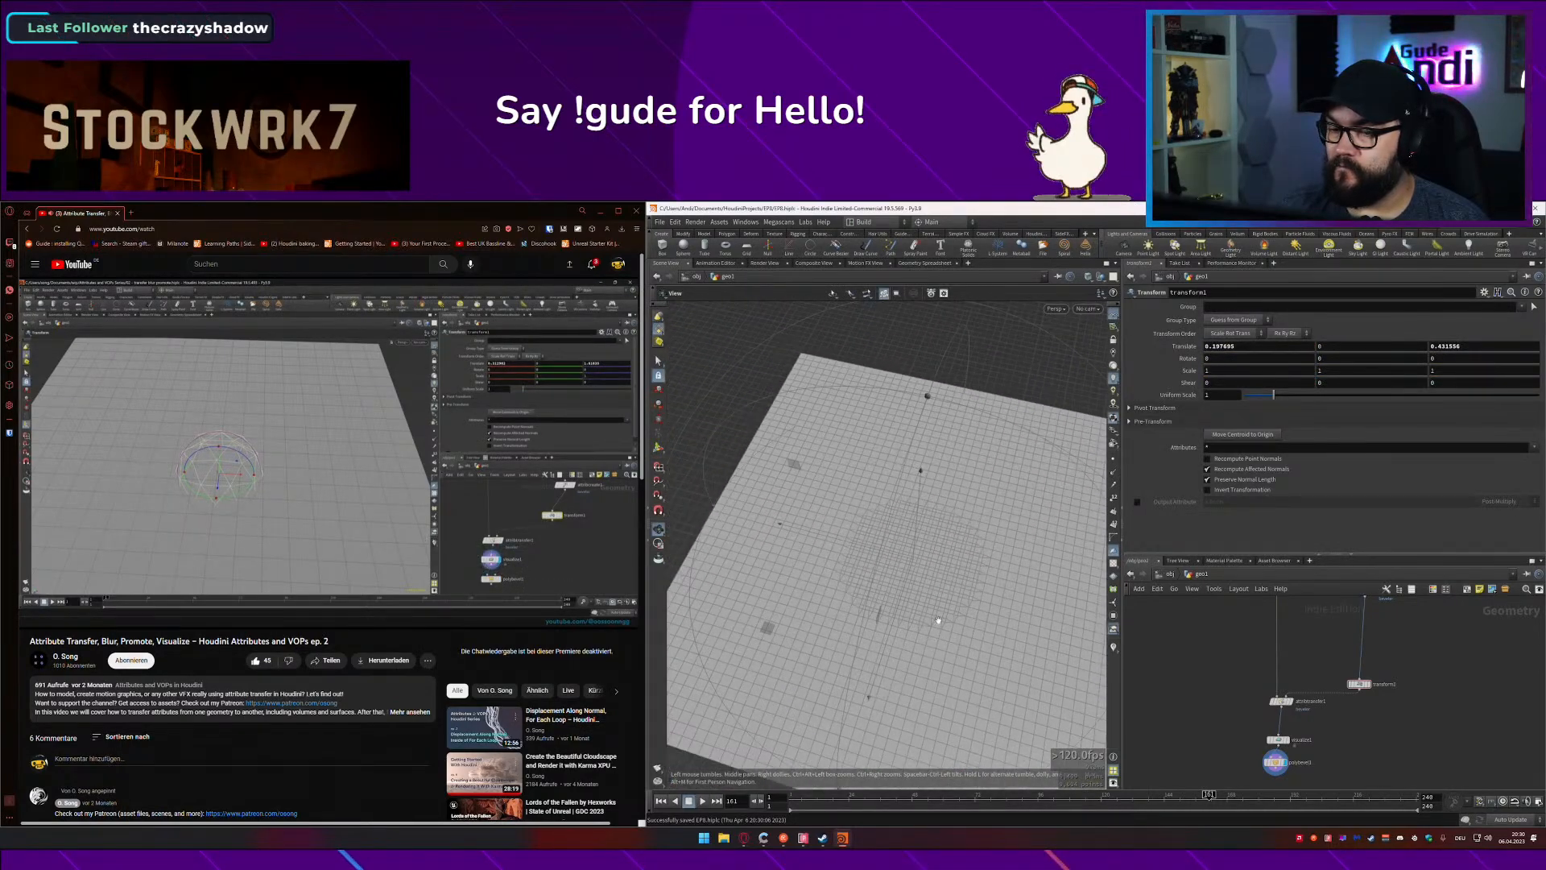
pyautogui.keyDown('alt'); pyautogui.moveTo(936, 621); pyautogui.dragTo(885, 563, button='middle'); pyautogui.keyUp('alt')
# Step: Display visualize1, insert an Attribute Blur node between attribtransfer1 and visualize1, and save the scene
pyautogui.moveTo(1323, 704); pyautogui.dragTo(1340, 610, button='middle')
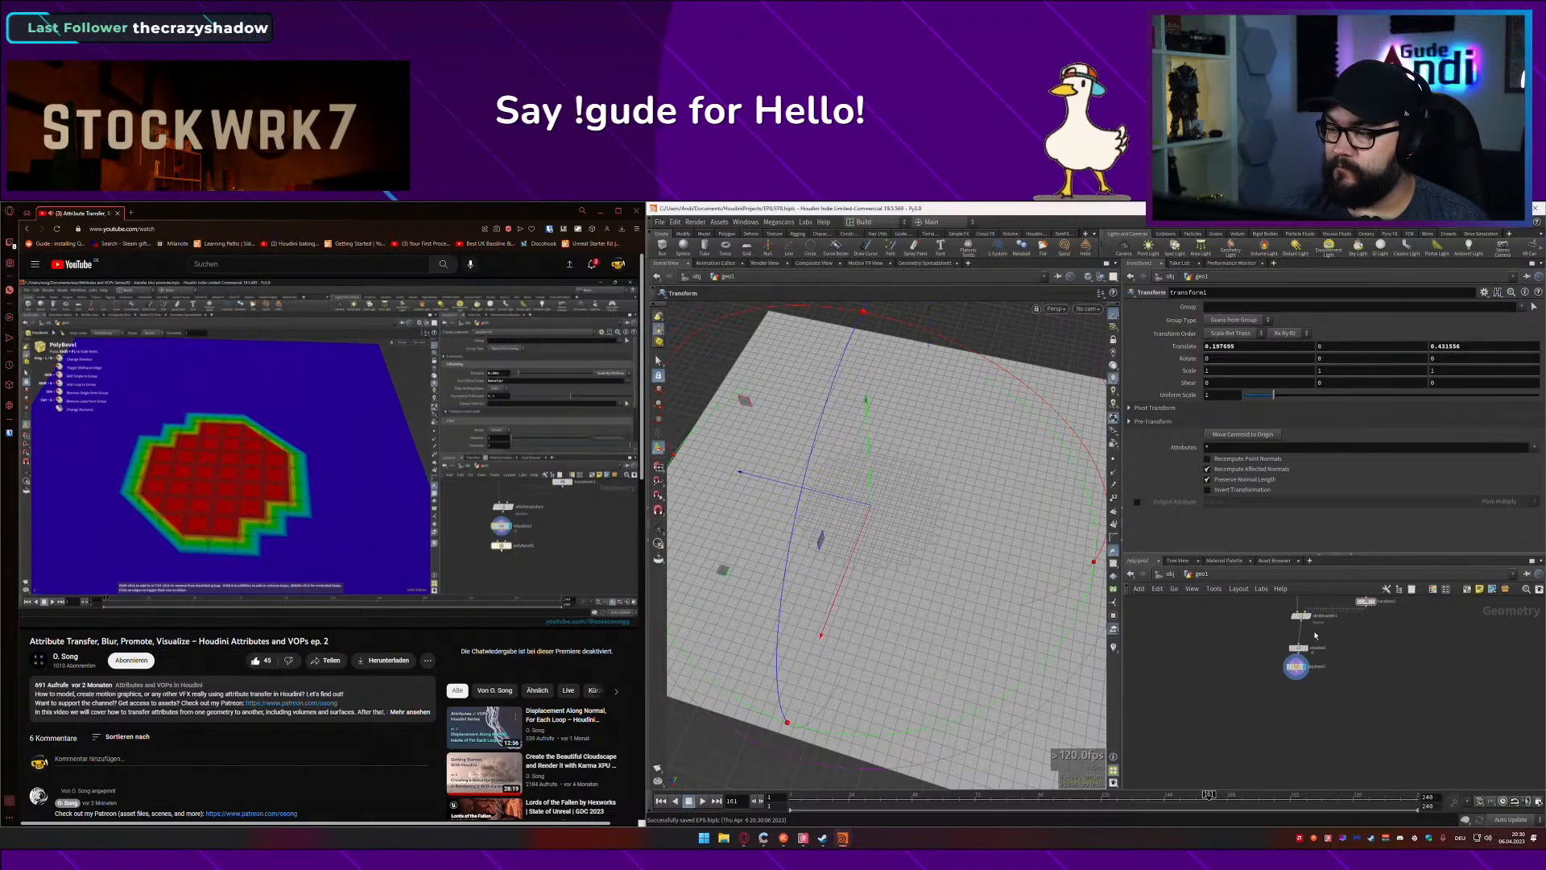
pyautogui.scroll(3, 1306, 646)
pyautogui.click(1309, 645)
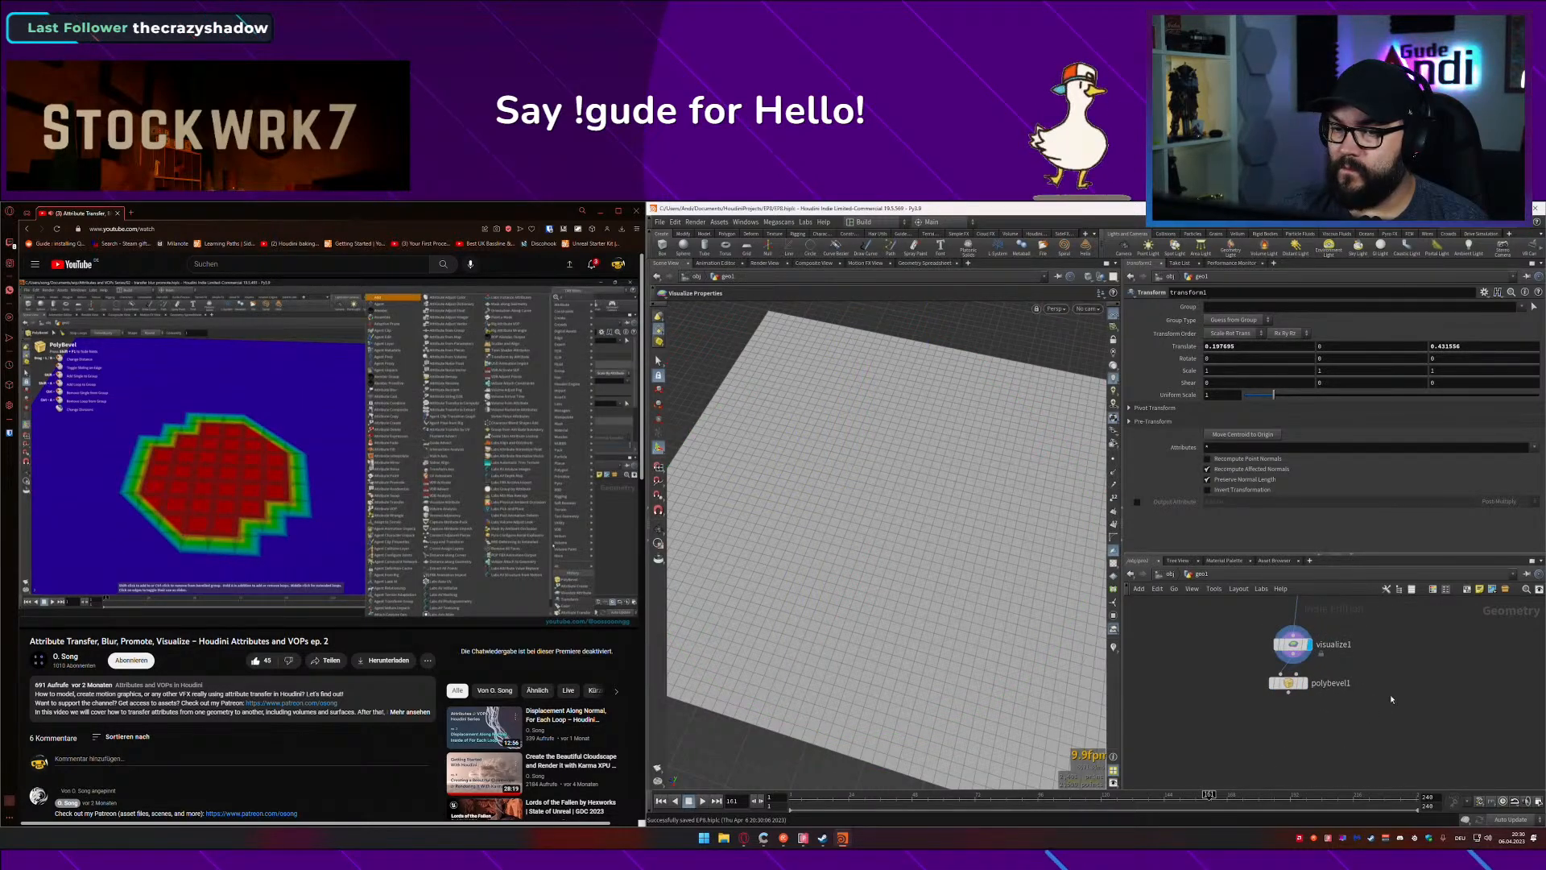
pyautogui.press('Tab')
pyautogui.write('attblur')
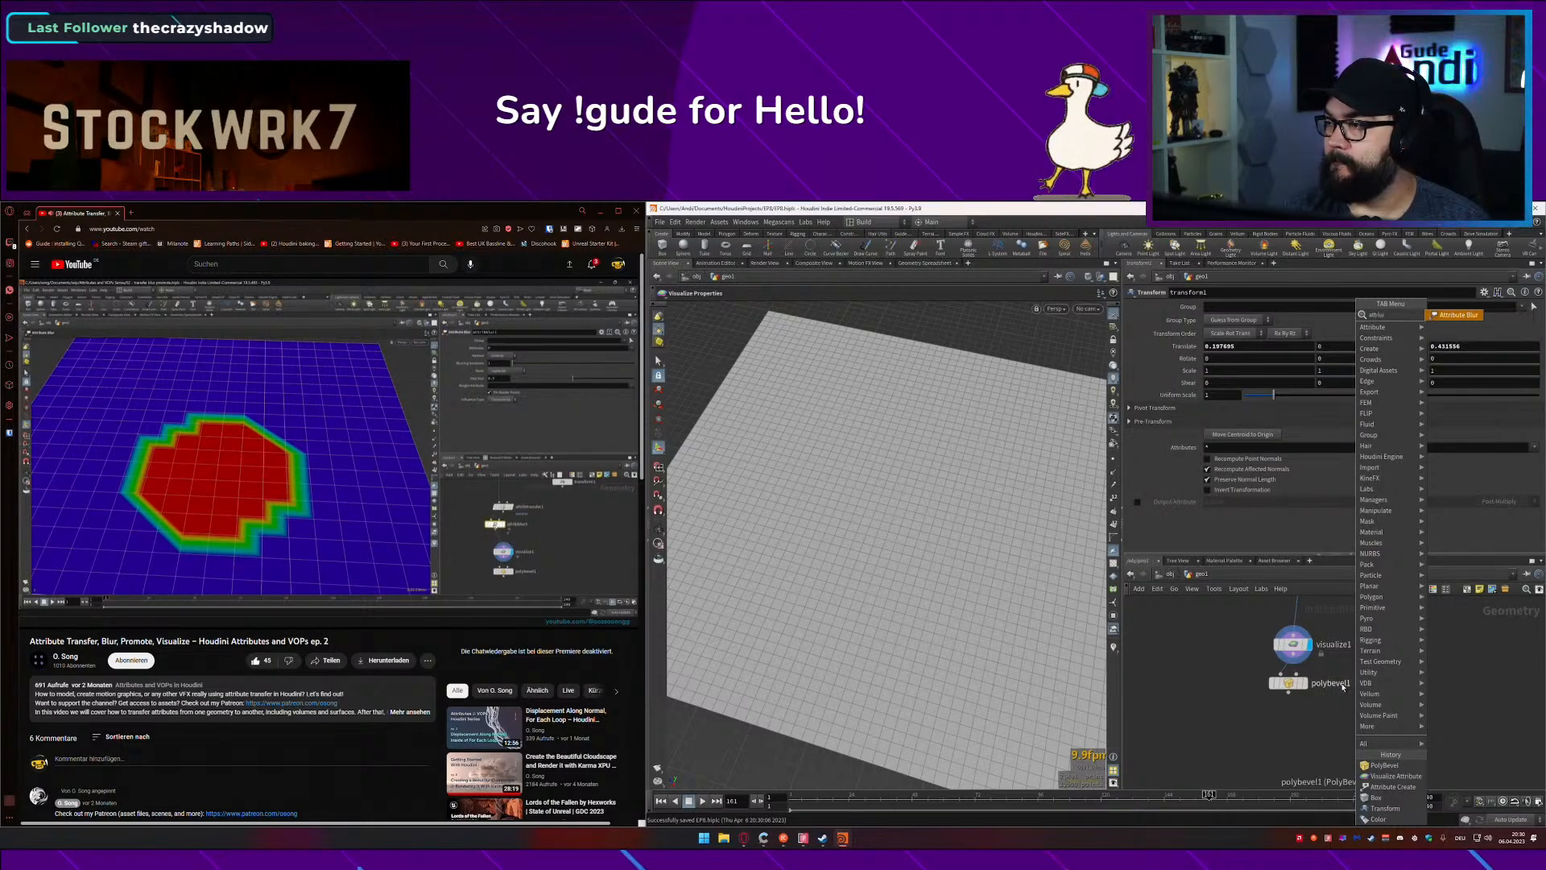
pyautogui.press('Return')
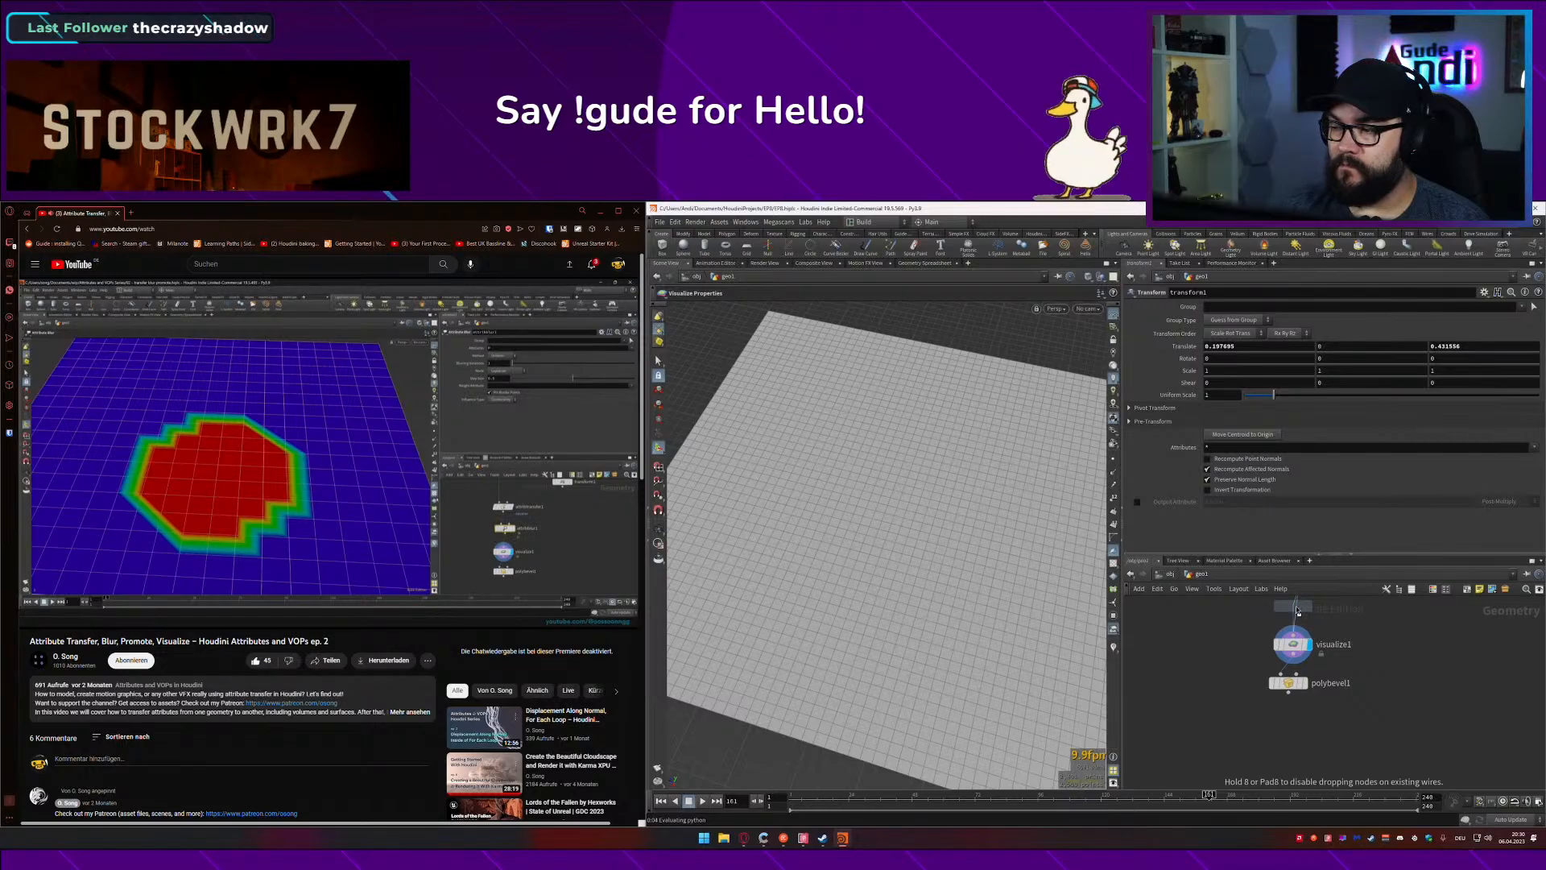
pyautogui.click(1297, 611)
pyautogui.hotkey('ctrl', 's')
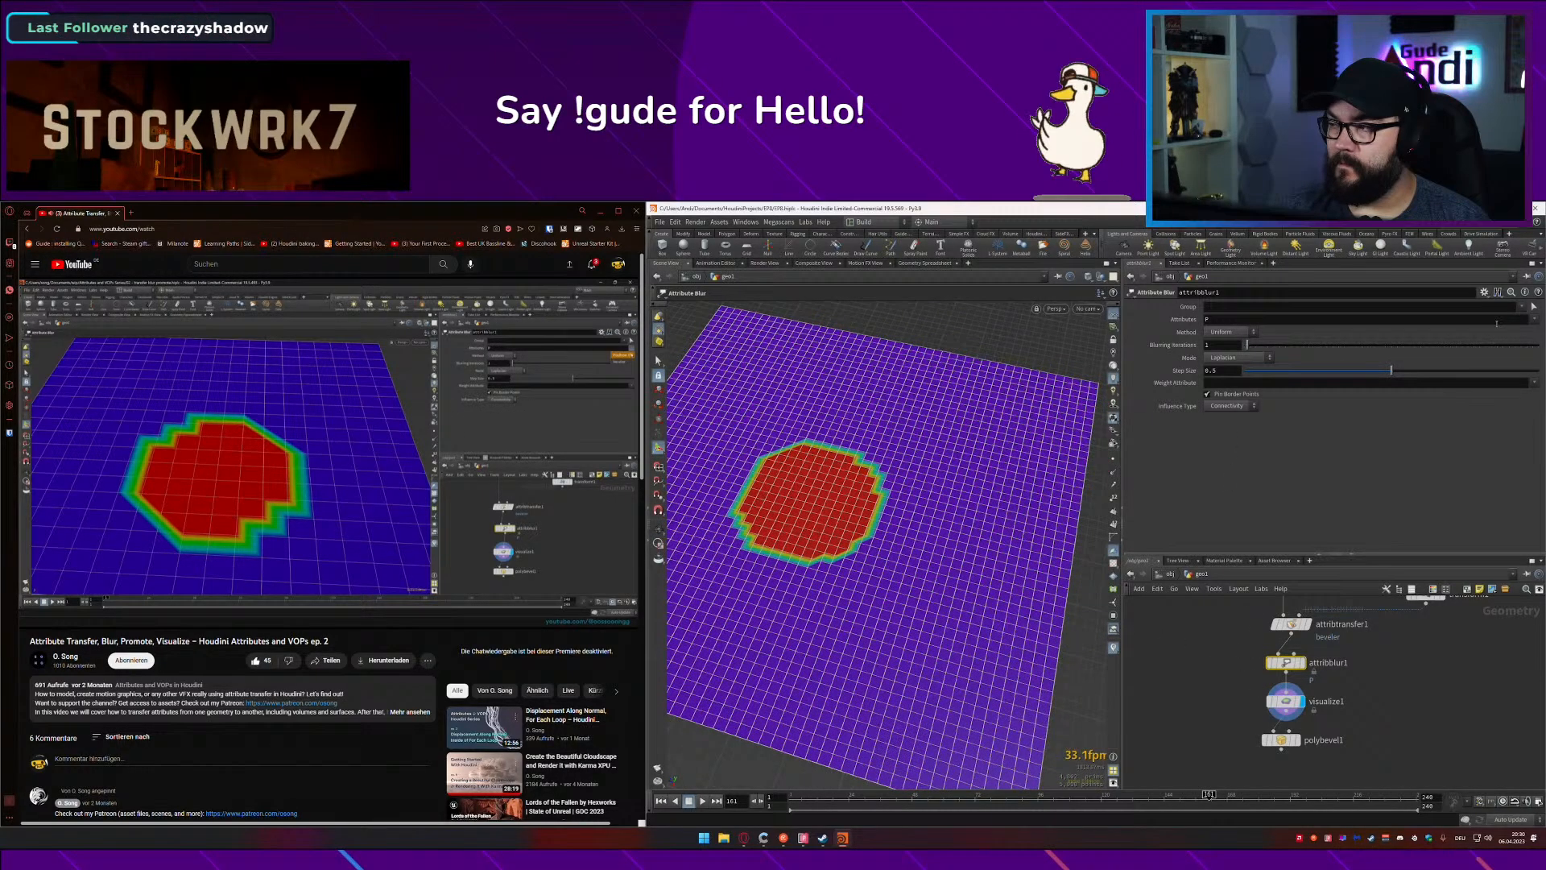
# Step: Make the Attribute Blur node blur only the beveler attribute instead of P
pyautogui.click(1535, 321)
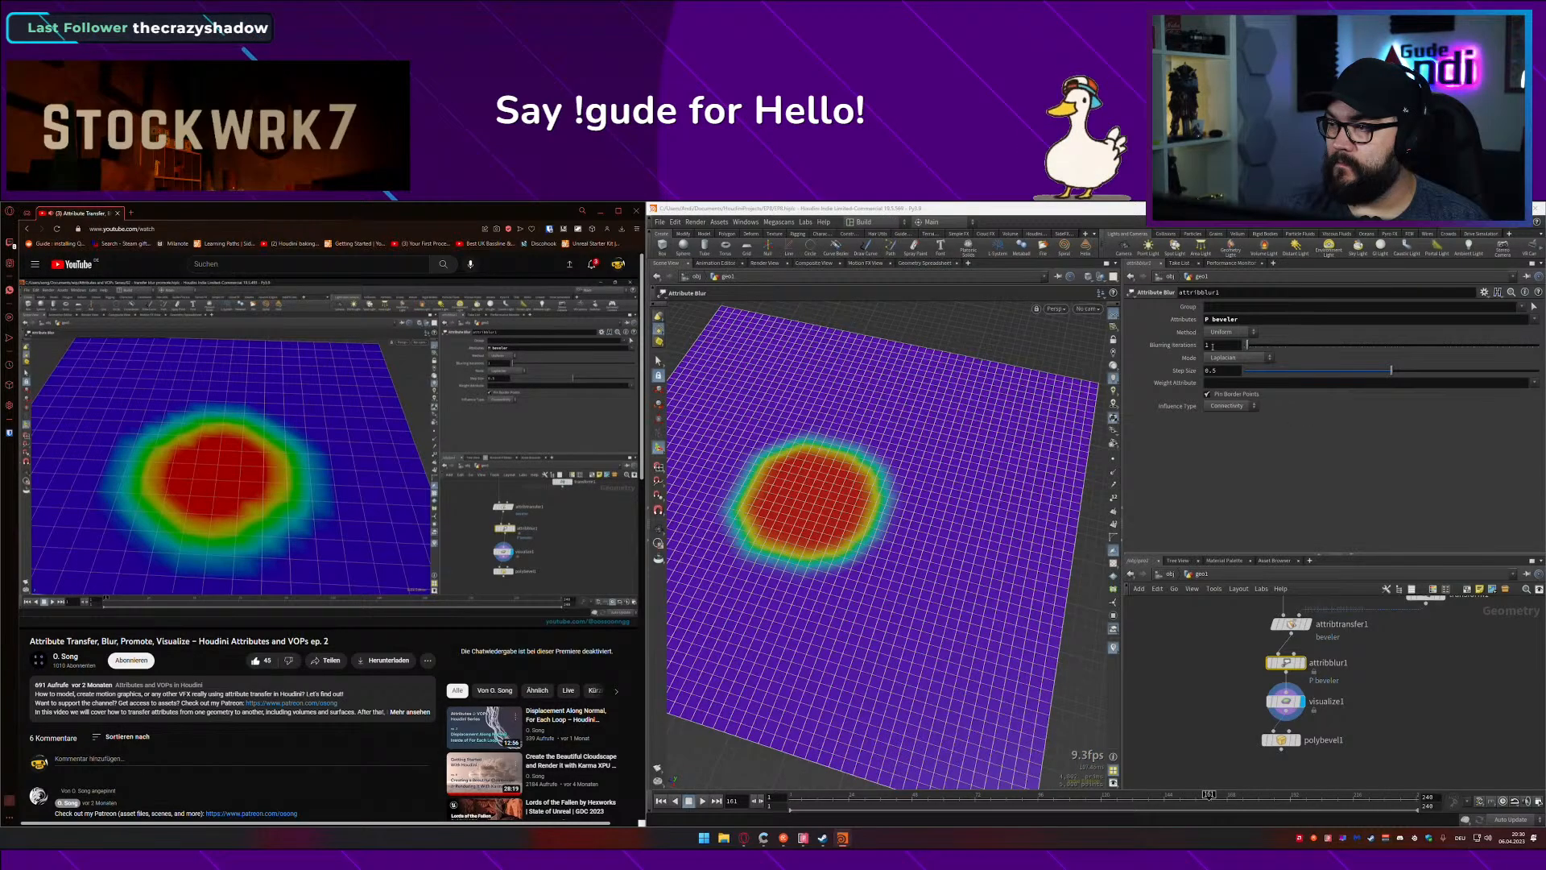
pyautogui.moveTo(1211, 319); pyautogui.dragTo(1164, 321)
pyautogui.press('BackSpace')
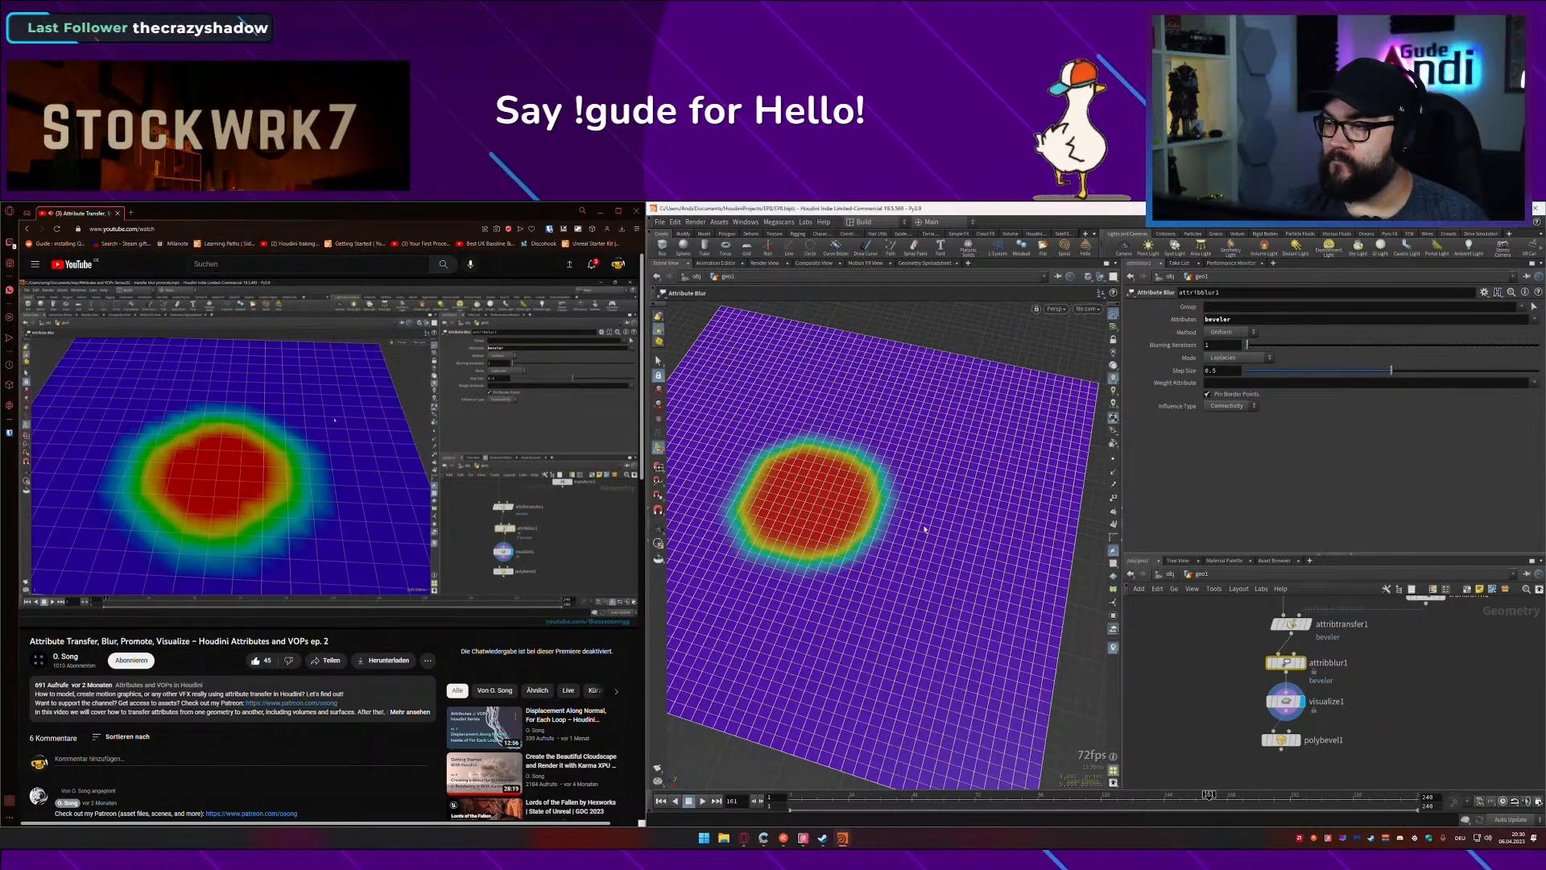
# Step: Try adjusting the Attribute Blur's blurring iterations and step size, and reset the step size to its default
pyautogui.moveTo(1249, 346)
pyautogui.mouseDown()
pyautogui.moveTo(1262, 347)
pyautogui.moveTo(1247, 347)
pyautogui.mouseUp()
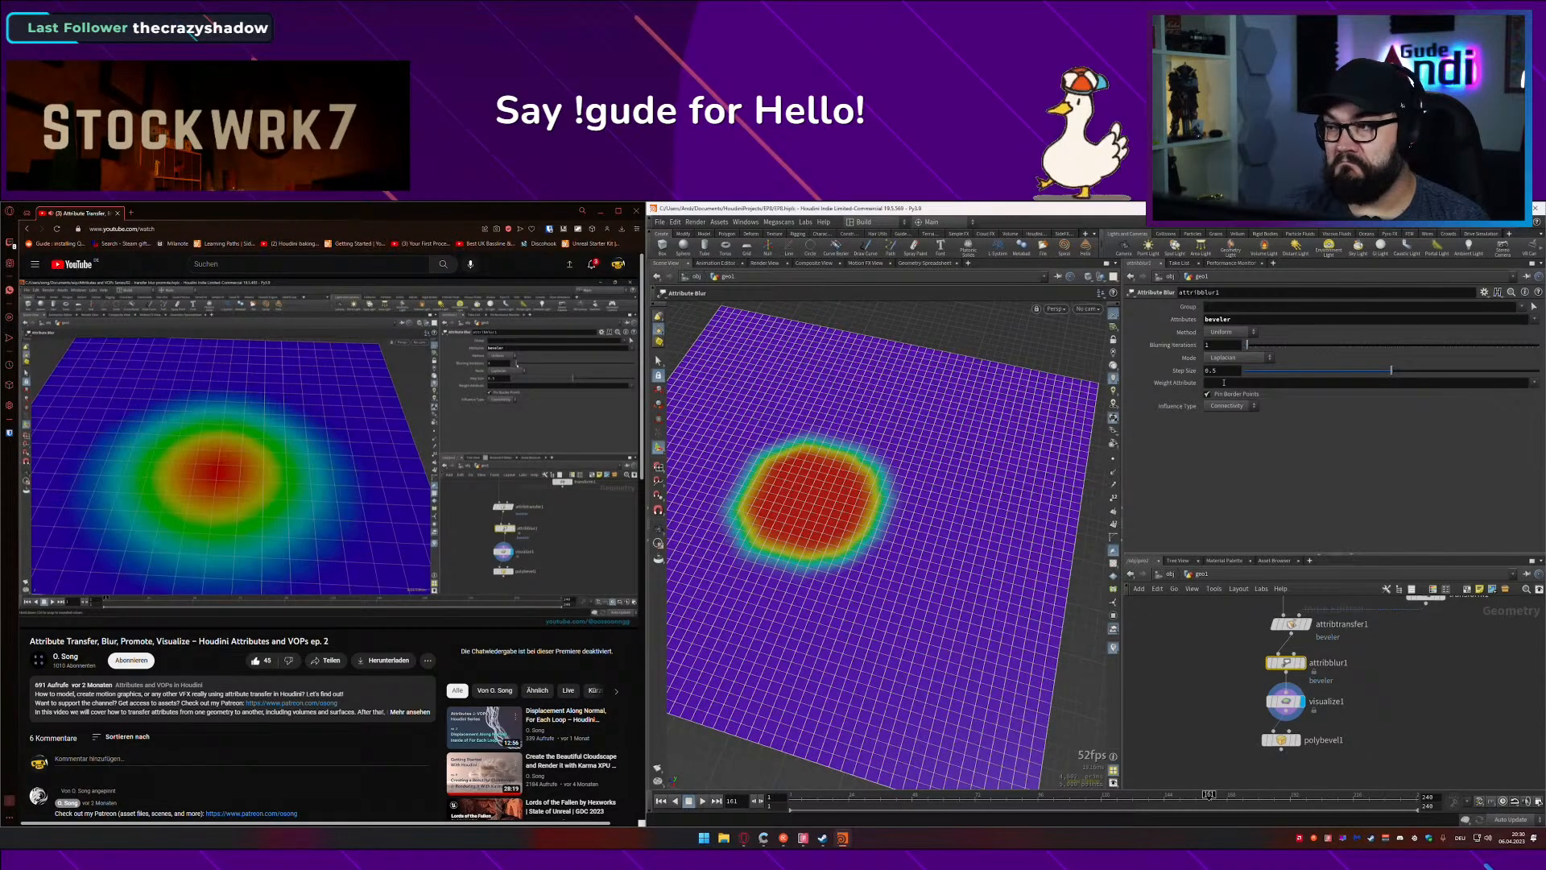
pyautogui.moveTo(1380, 370); pyautogui.dragTo(1389, 371)
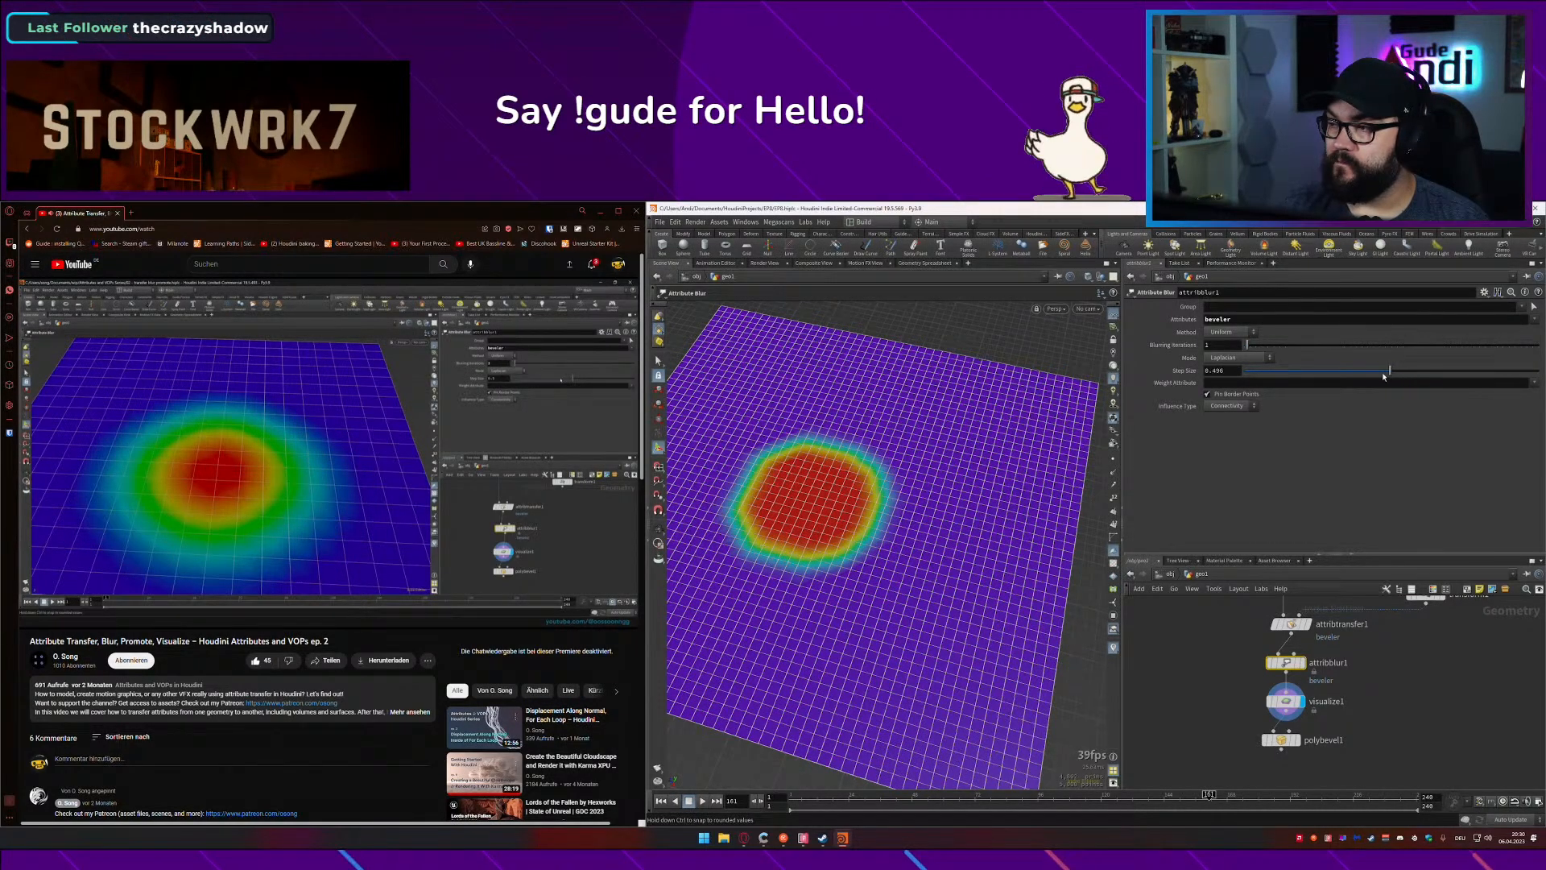
pyautogui.keyDown('ctrl'); pyautogui.middleClick(1234, 371); pyautogui.keyUp('ctrl')
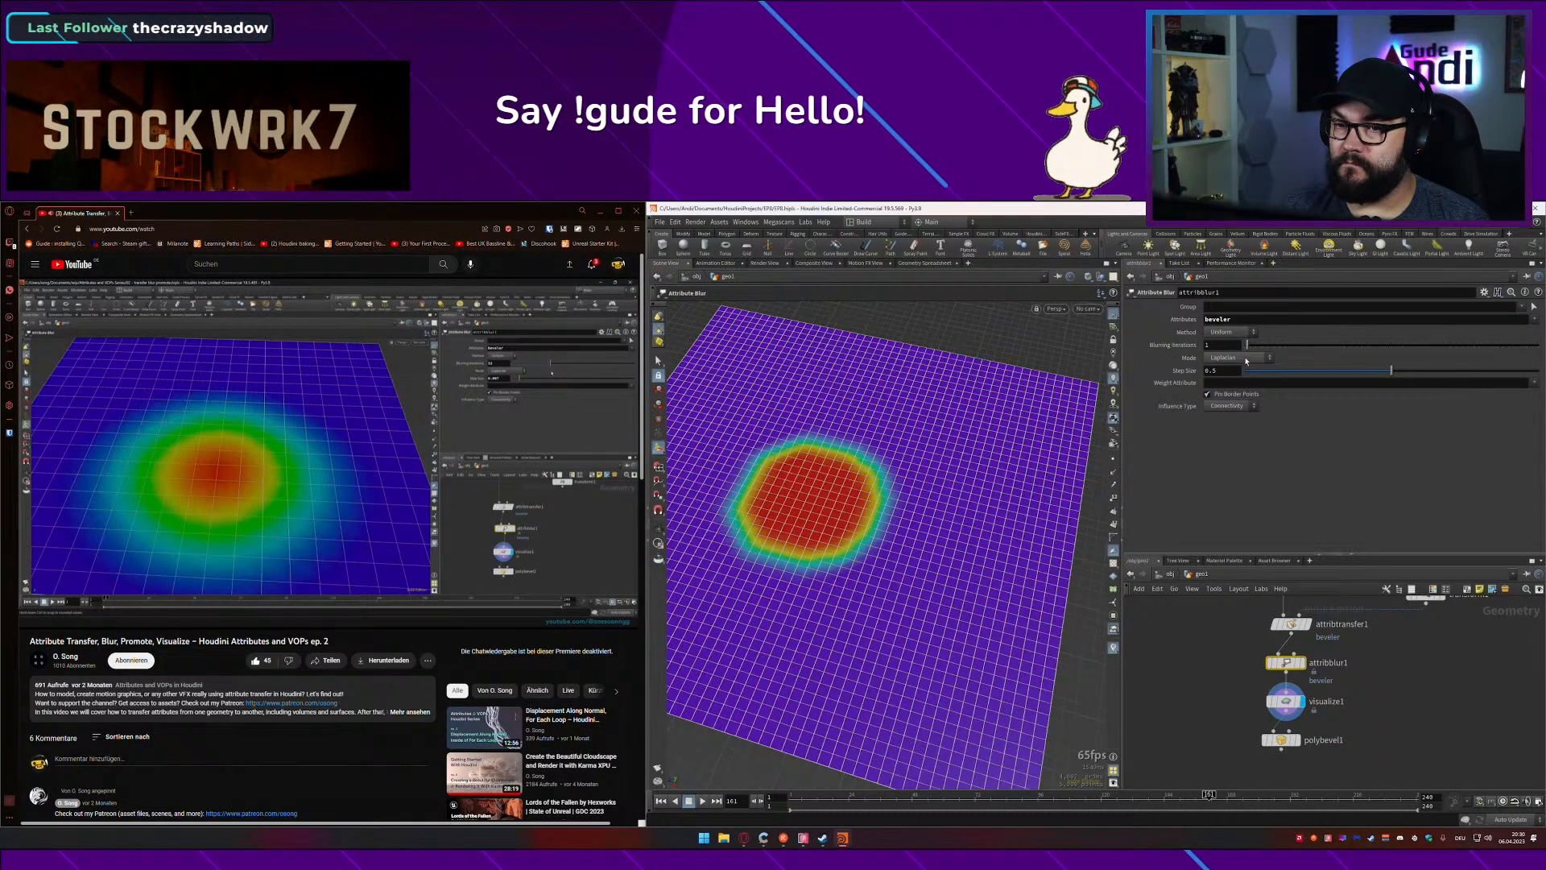
# Step: Set the Attribute Blur's blurring iterations to 8, and display polybevel1 after moving it further below visualize1
pyautogui.moveTo(1248, 344)
pyautogui.mouseDown()
pyautogui.moveTo(1361, 344)
pyautogui.moveTo(1268, 344)
pyautogui.mouseUp()
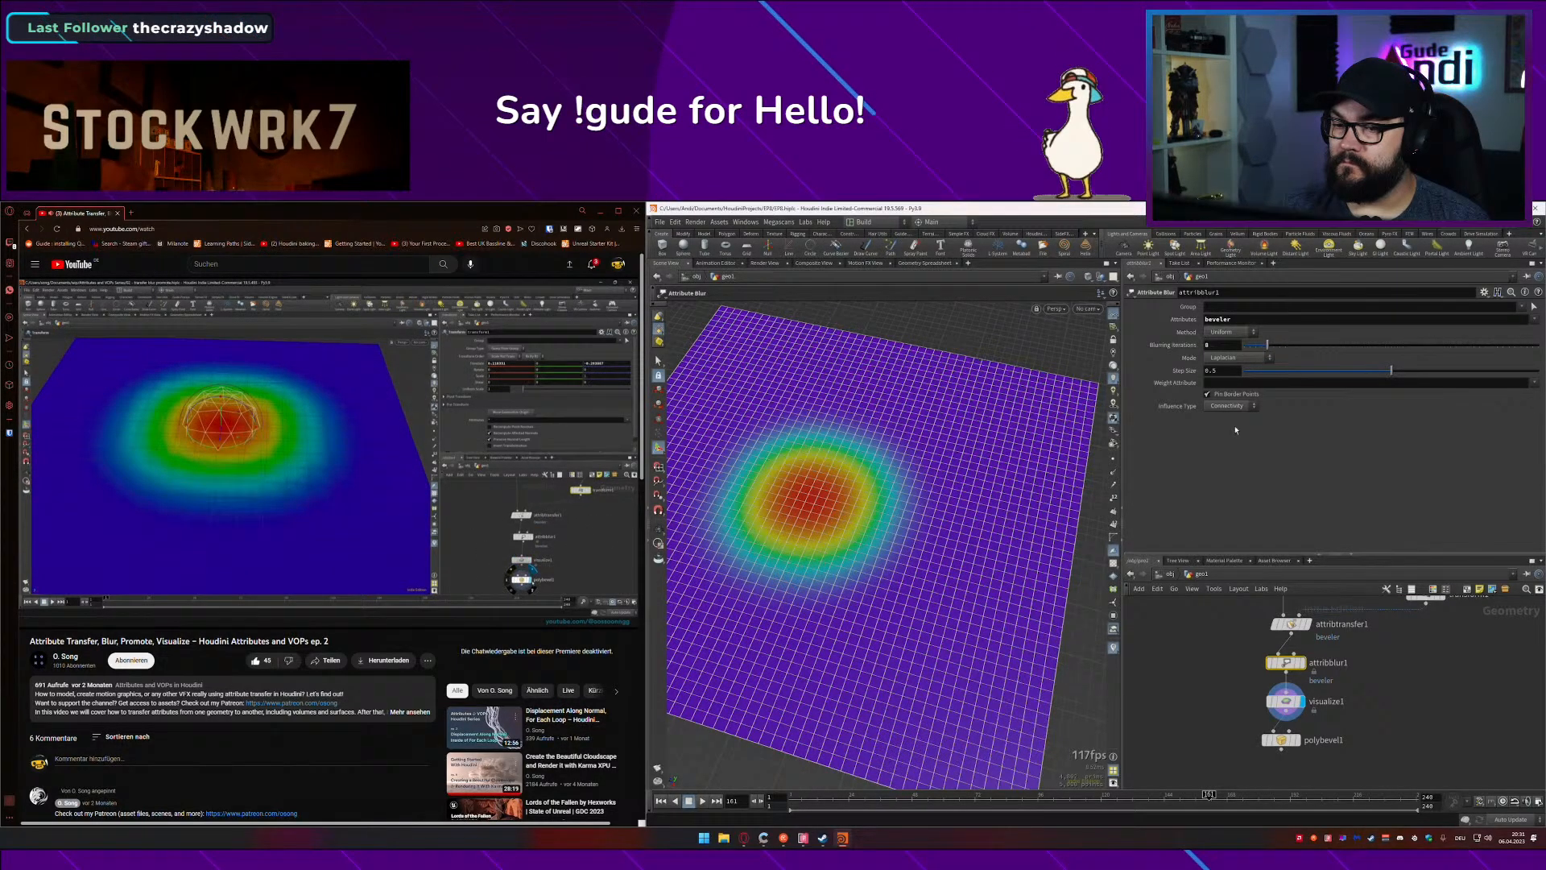
pyautogui.moveTo(1329, 711); pyautogui.dragTo(1335, 654, button='middle')
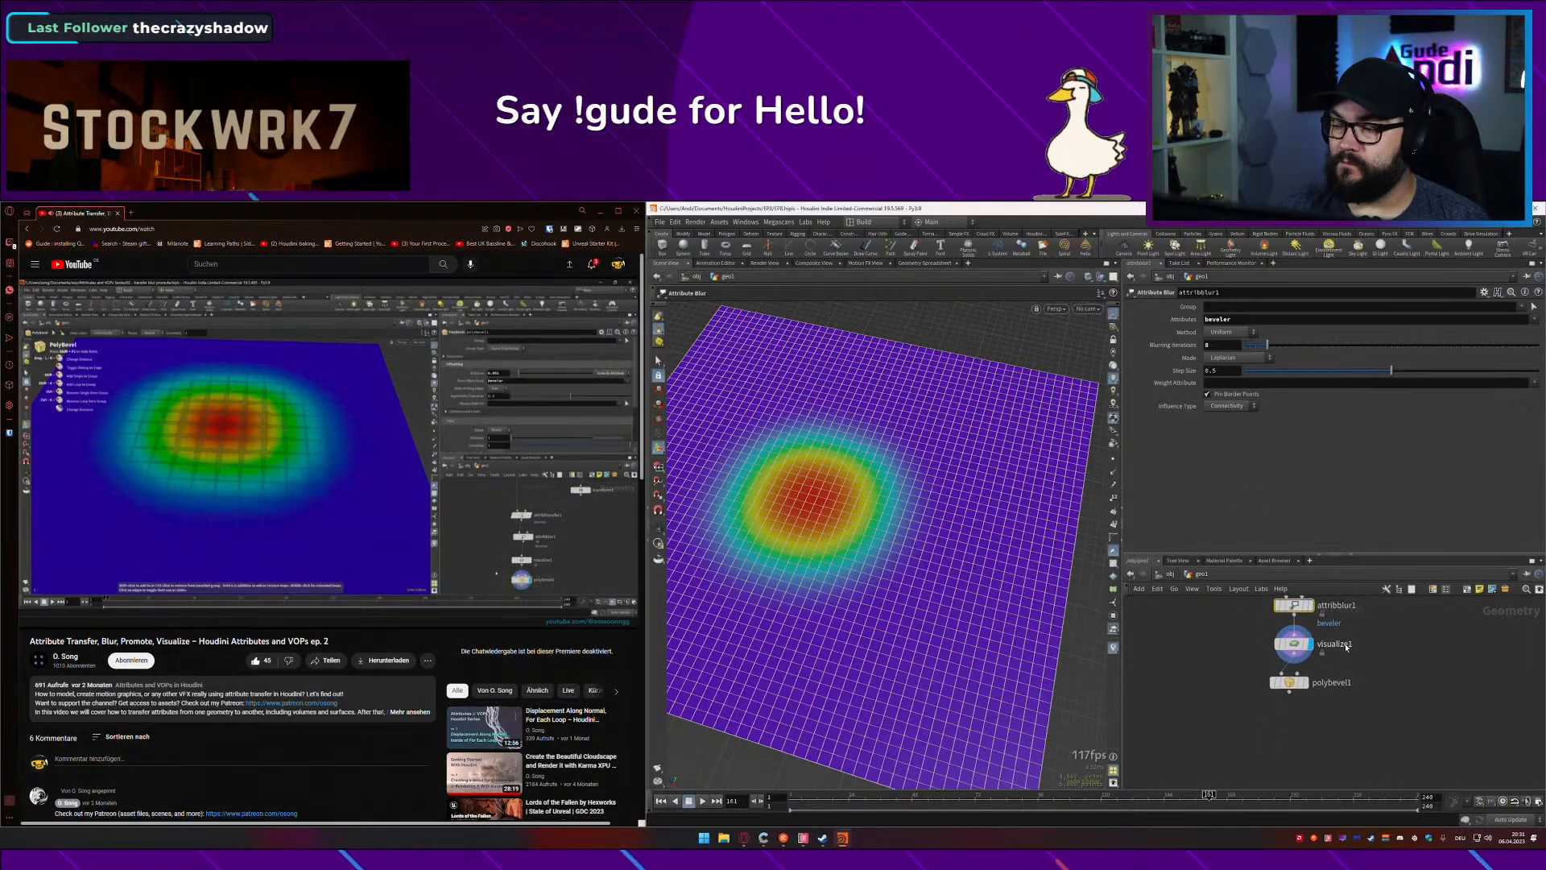
pyautogui.moveTo(1289, 685); pyautogui.dragTo(1289, 716)
pyautogui.moveTo(1321, 686); pyautogui.dragTo(1312, 656, button='middle')
pyautogui.click(1296, 685)
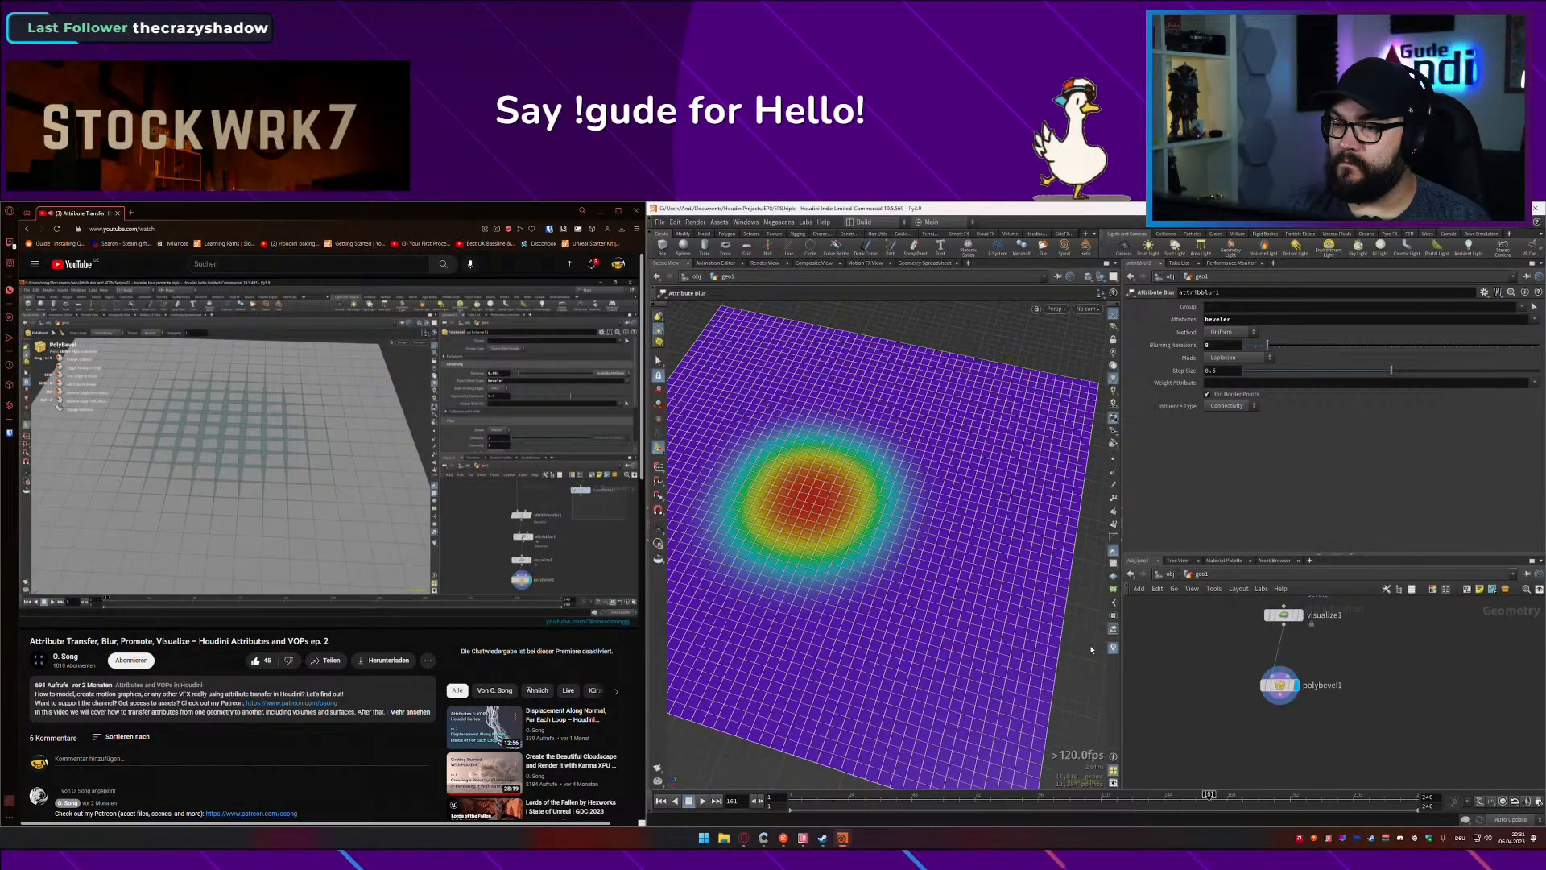
# Step: Hide the color visualization of the beveler attribute in the viewport and save the scene
pyautogui.click(1114, 648)
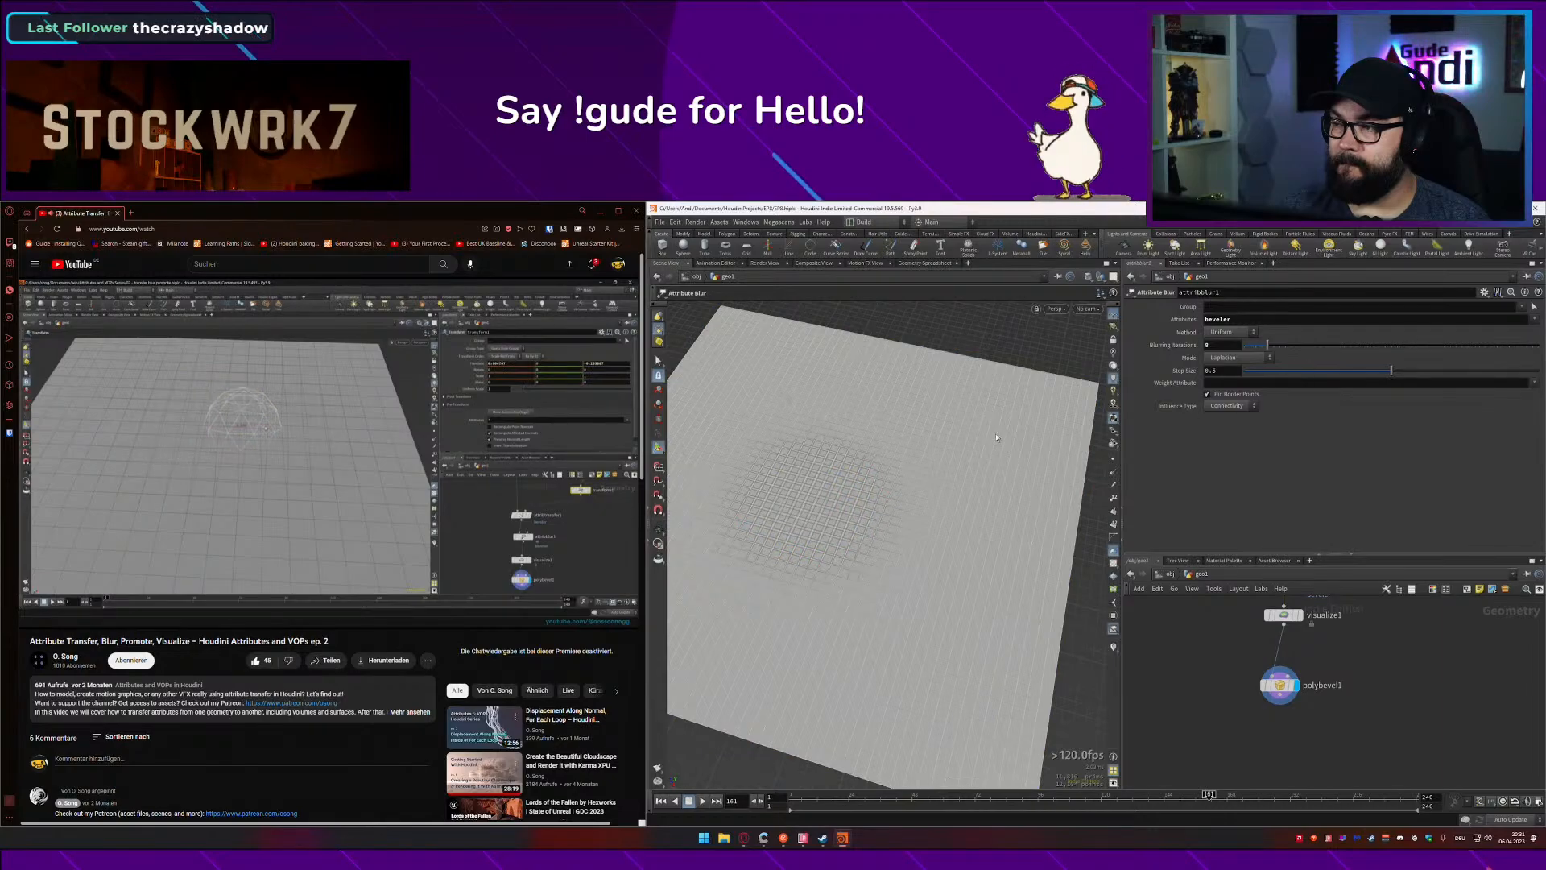
pyautogui.hotkey('ctrl', 's')
# Step: Move the sphere with the transform1 node to about -0.139 in X and -0.017 in Z
pyautogui.moveTo(1355, 628); pyautogui.dragTo(1347, 720, button='middle')
pyautogui.scroll(-3, 1348, 720)
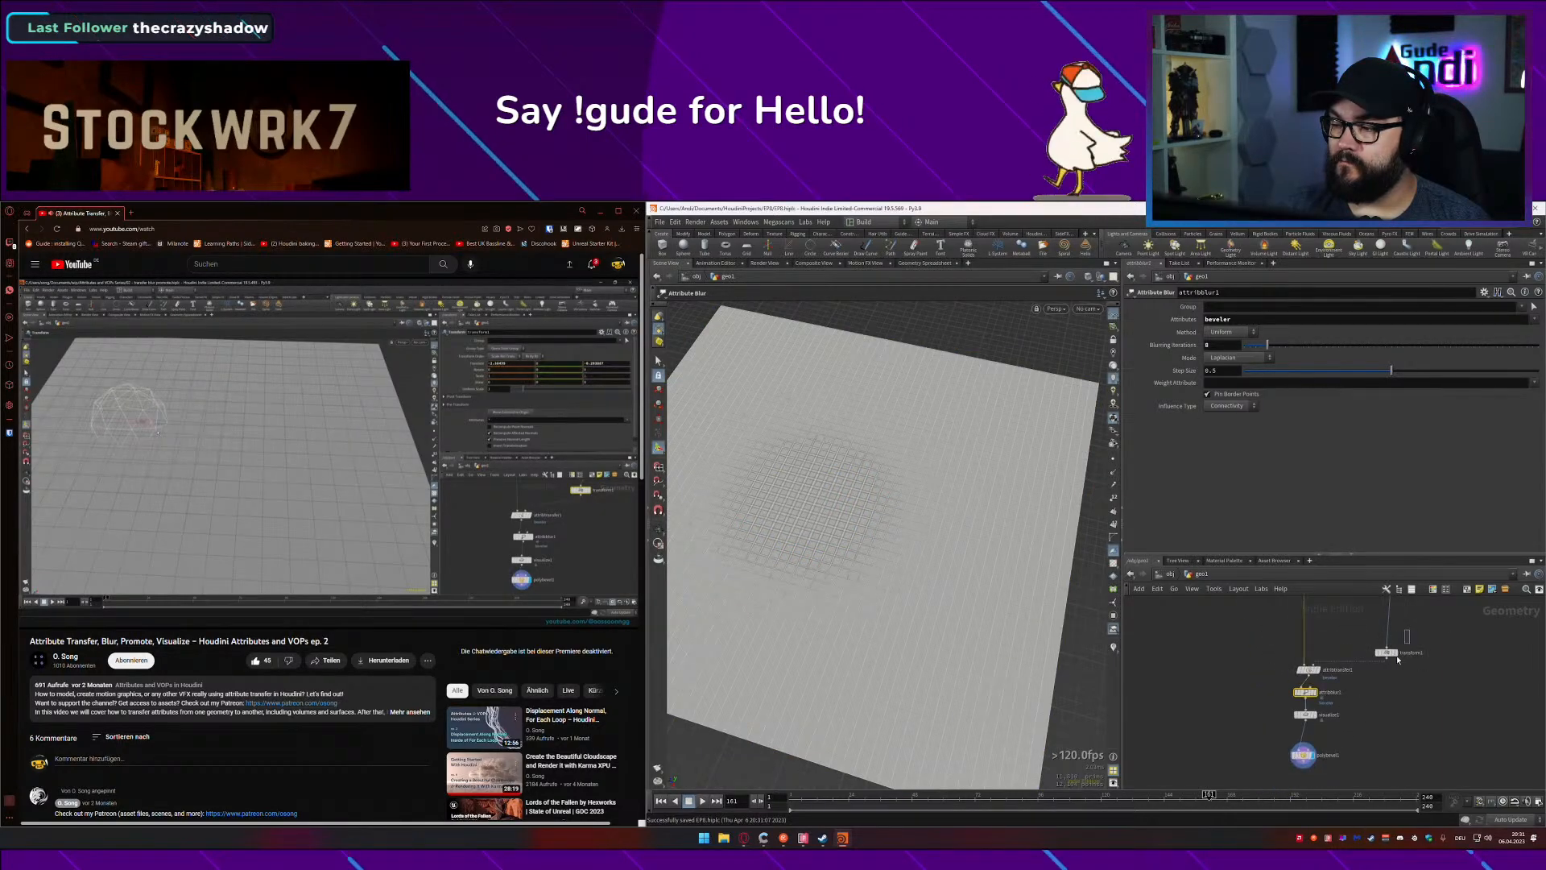
pyautogui.click(1387, 652)
pyautogui.press('Escape')
pyautogui.moveTo(732, 533); pyautogui.dragTo(836, 549)
pyautogui.moveTo(712, 477)
pyautogui.mouseDown()
pyautogui.moveTo(839, 509)
pyautogui.moveTo(766, 518)
pyautogui.moveTo(708, 504)
pyautogui.moveTo(716, 477)
pyautogui.moveTo(689, 487)
pyautogui.moveTo(741, 476)
pyautogui.mouseUp()
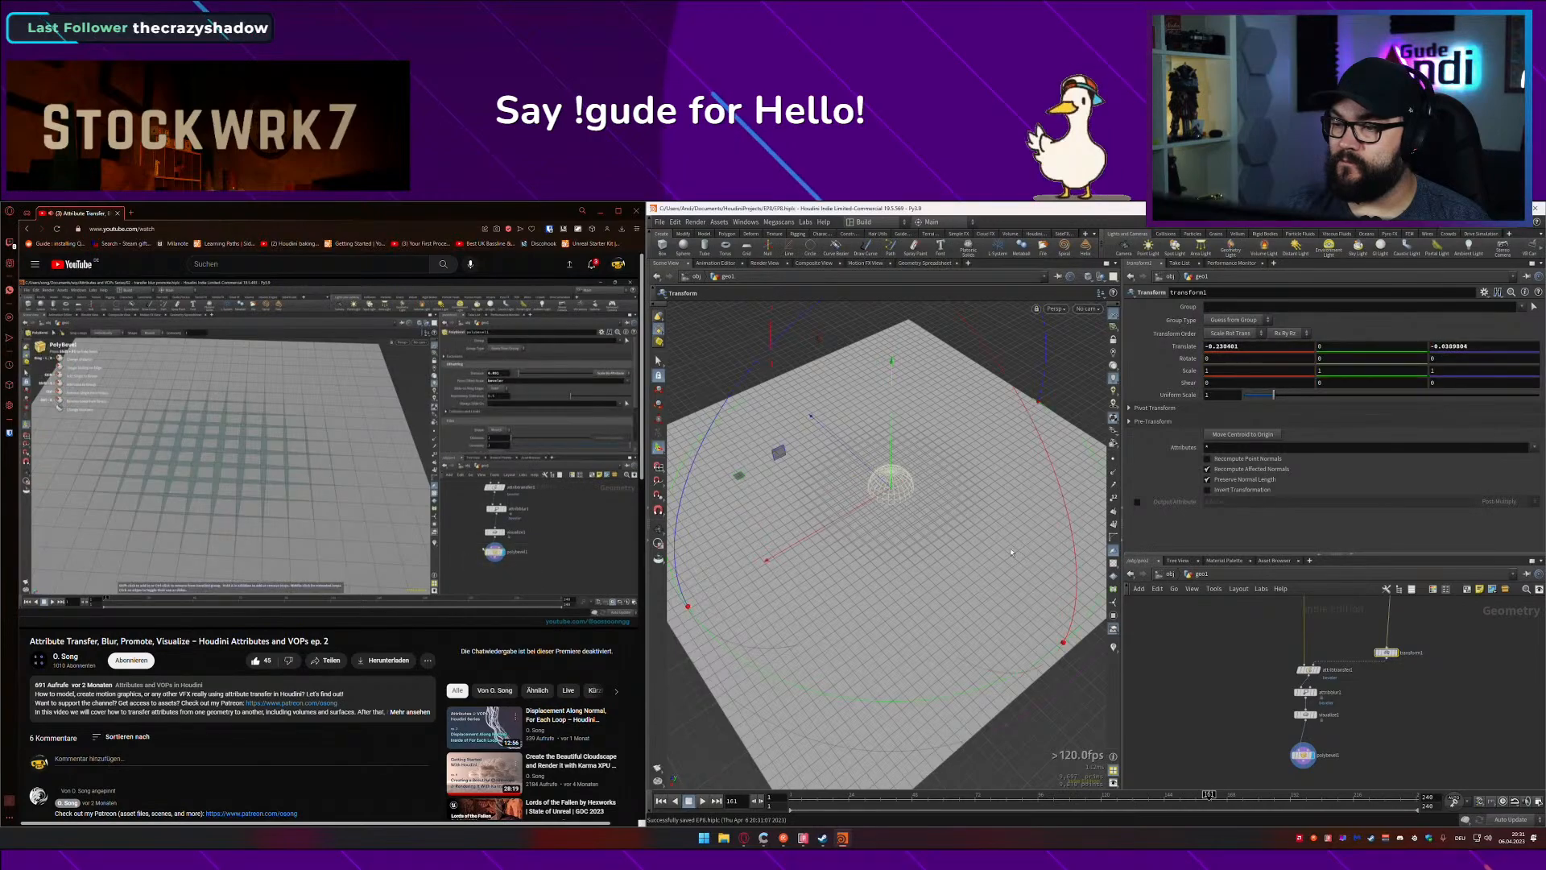
# Step: Change the sphere1 node's primitive type from Polygon Mesh to Polygon
pyautogui.moveTo(1451, 657); pyautogui.dragTo(1422, 778, button='middle')
pyautogui.click(1378, 681)
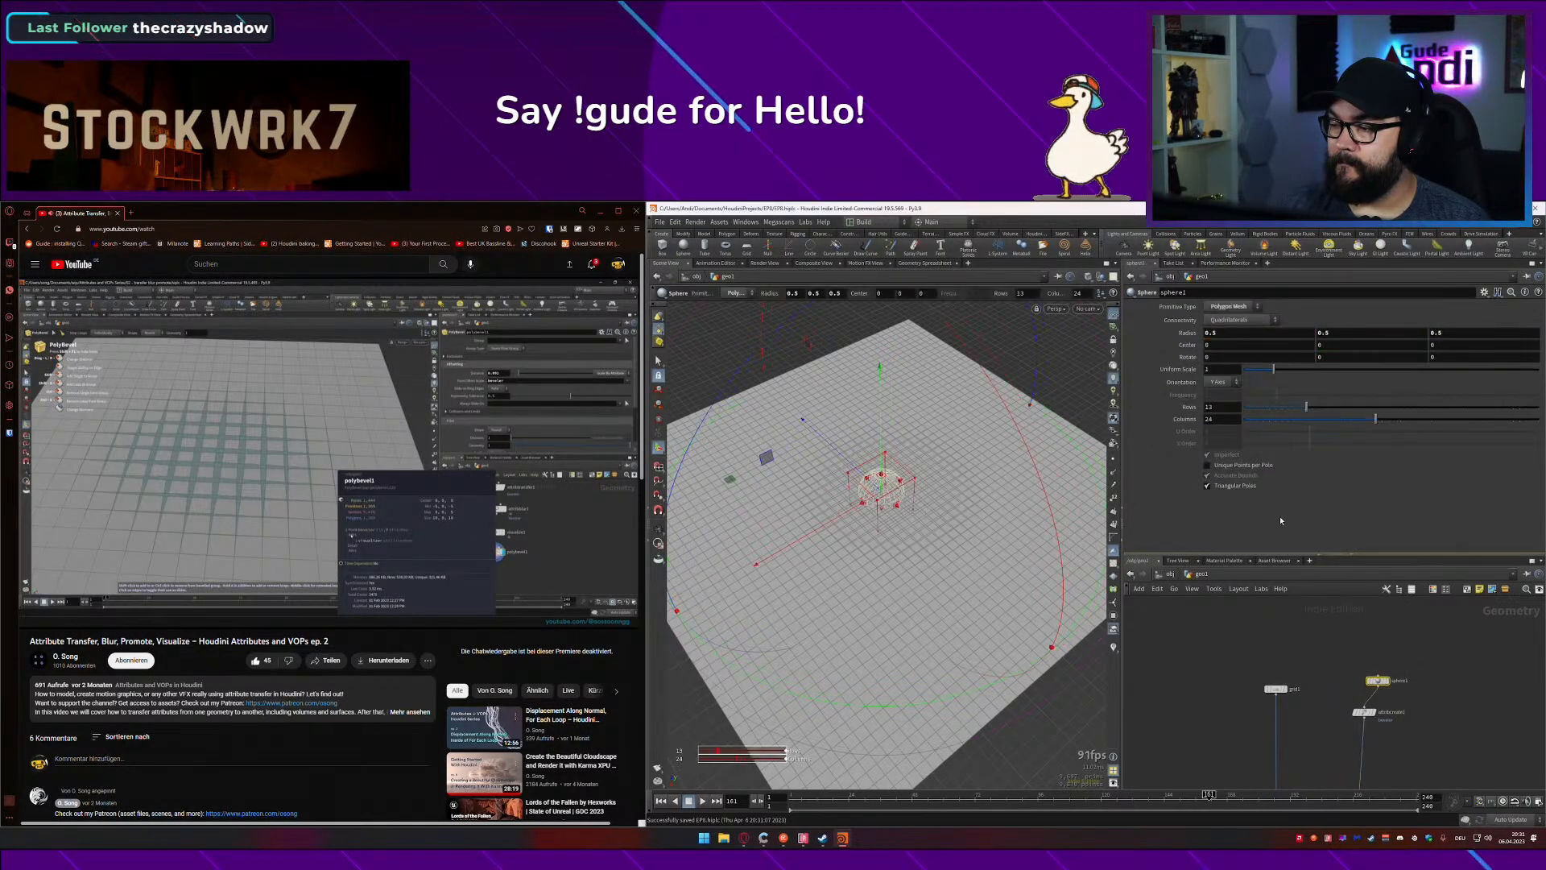
pyautogui.click(1225, 308)
pyautogui.click(1225, 329)
pyautogui.keyDown('alt'); pyautogui.moveTo(842, 493); pyautogui.dragTo(866, 514); pyautogui.keyUp('alt')
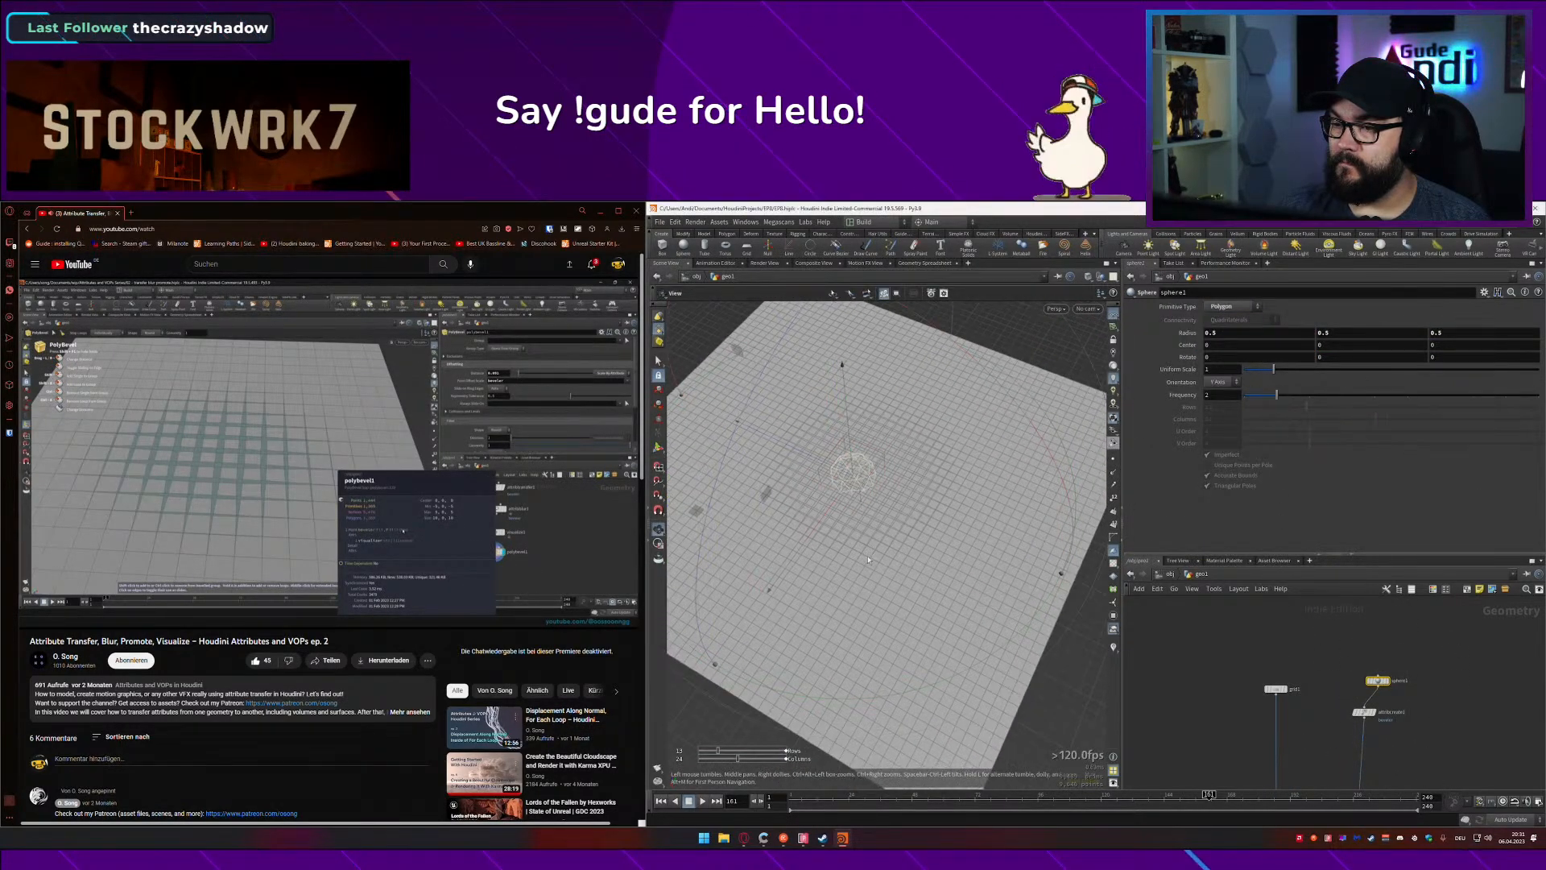
pyautogui.scroll(2, 866, 513)
pyautogui.scroll(3, 866, 513)
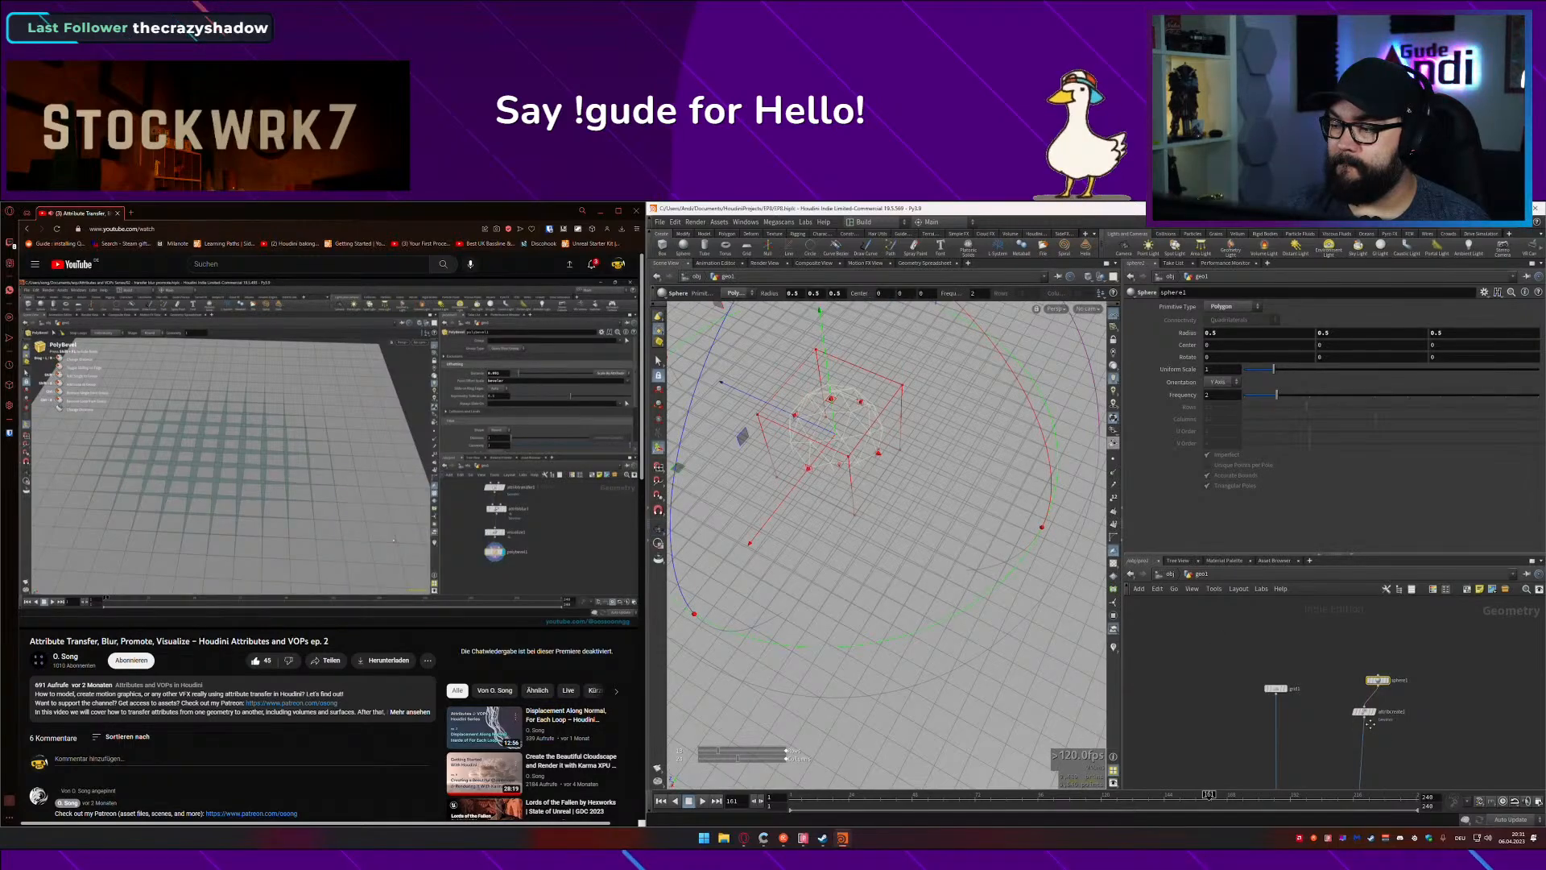
# Step: Select the polybevel1 node to show its parameters, check its node information, and save the scene
pyautogui.moveTo(1324, 773); pyautogui.dragTo(1327, 639, button='middle')
pyautogui.click(1281, 718)
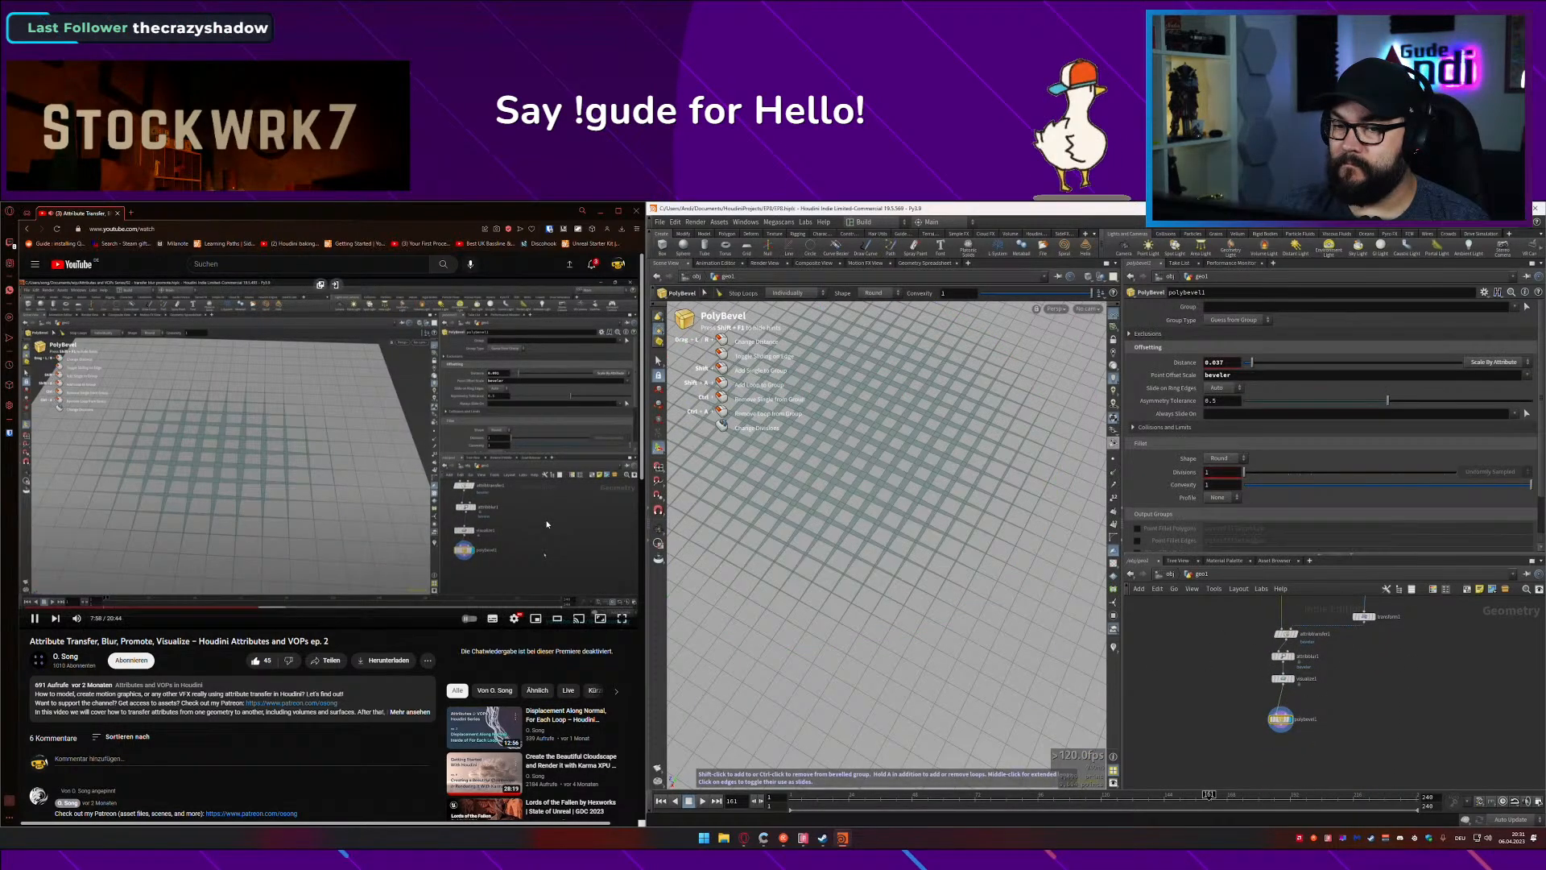
pyautogui.middleClick(1281, 719)
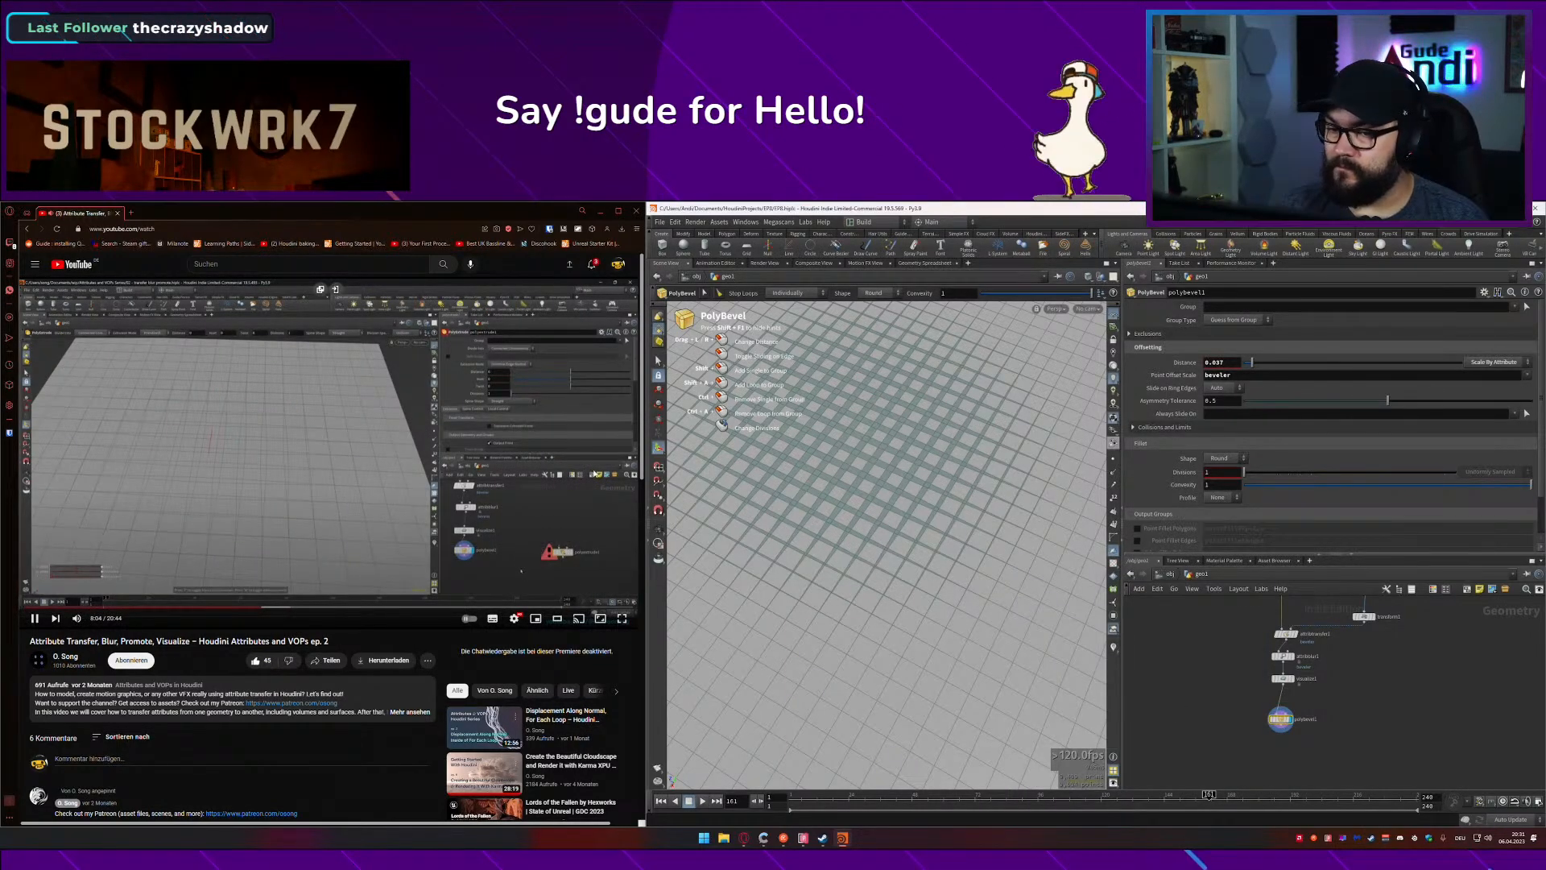
pyautogui.scroll(-1, 1344, 655)
pyautogui.moveTo(1388, 698); pyautogui.dragTo(1347, 693, button='middle')
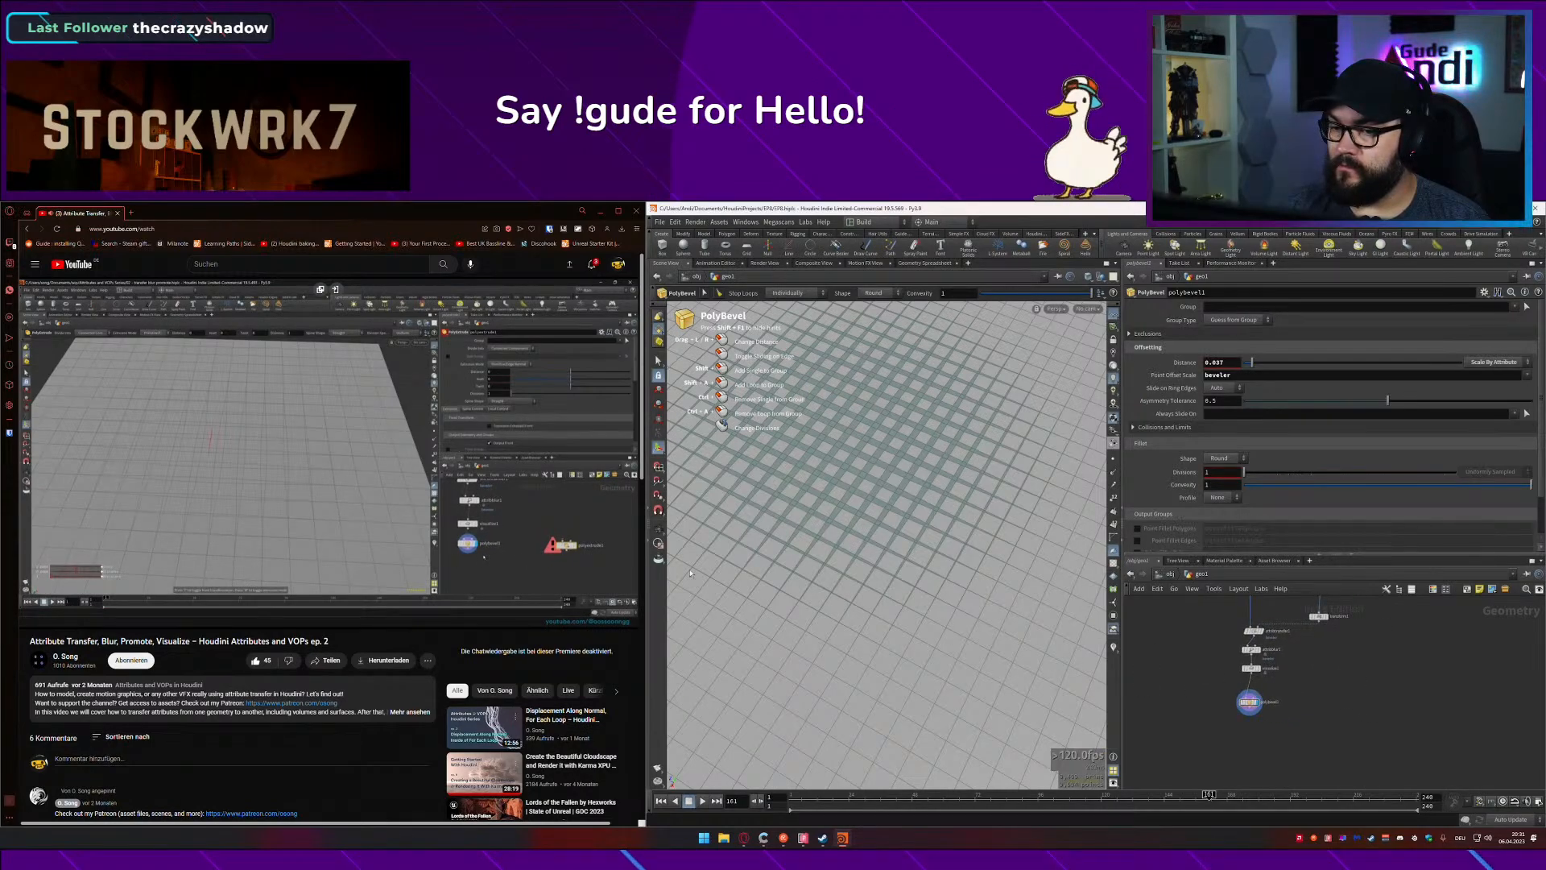
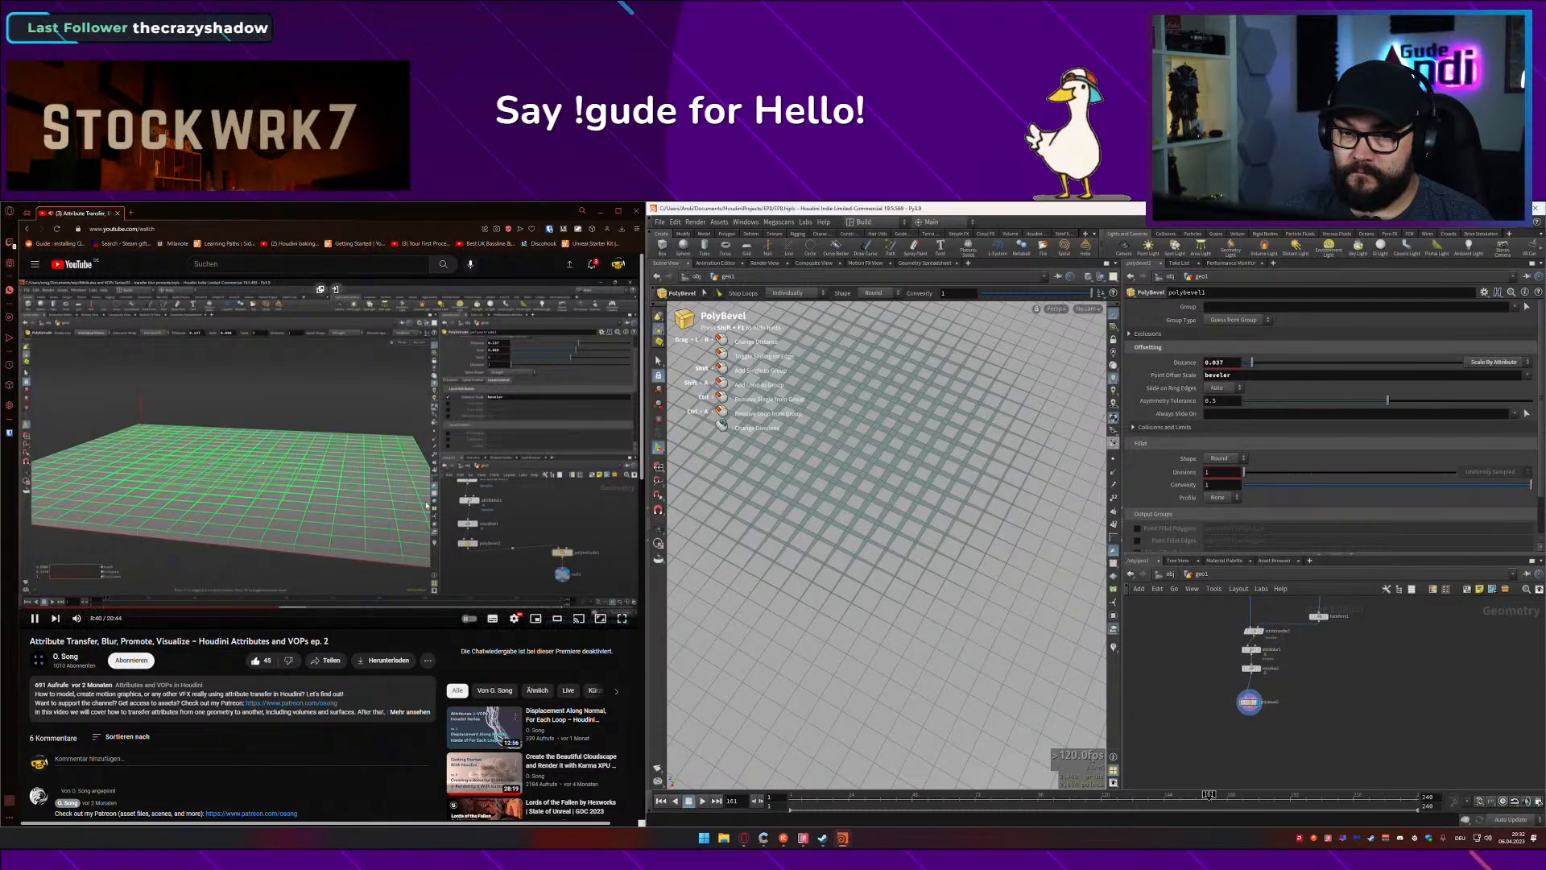
pyautogui.hotkey('ctrl', 's')
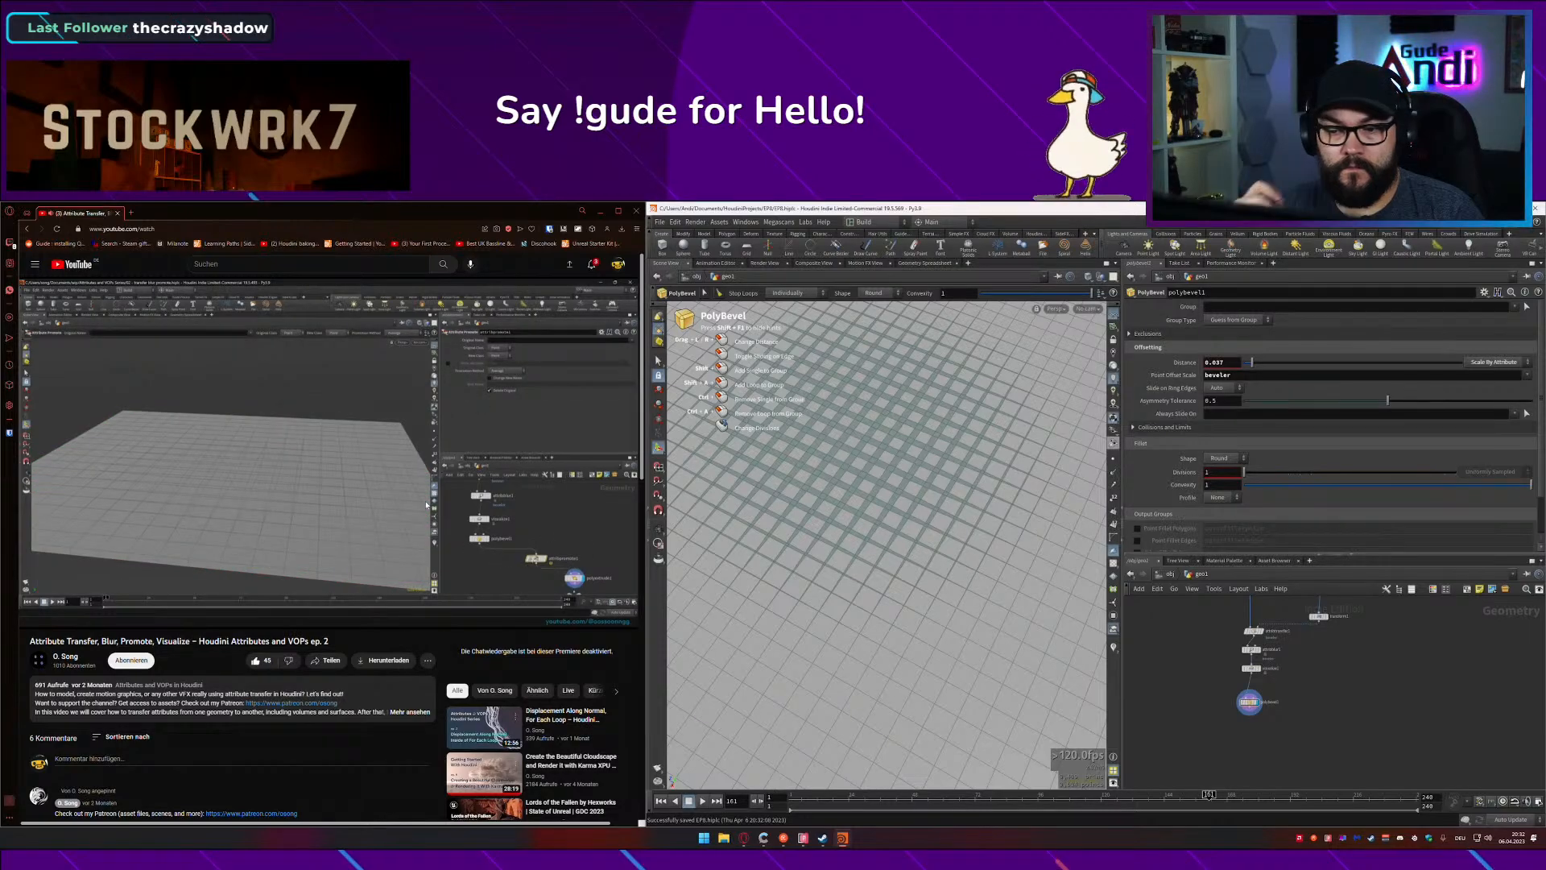
pyautogui.moveTo(1308, 695); pyautogui.dragTo(1278, 653, button='middle')
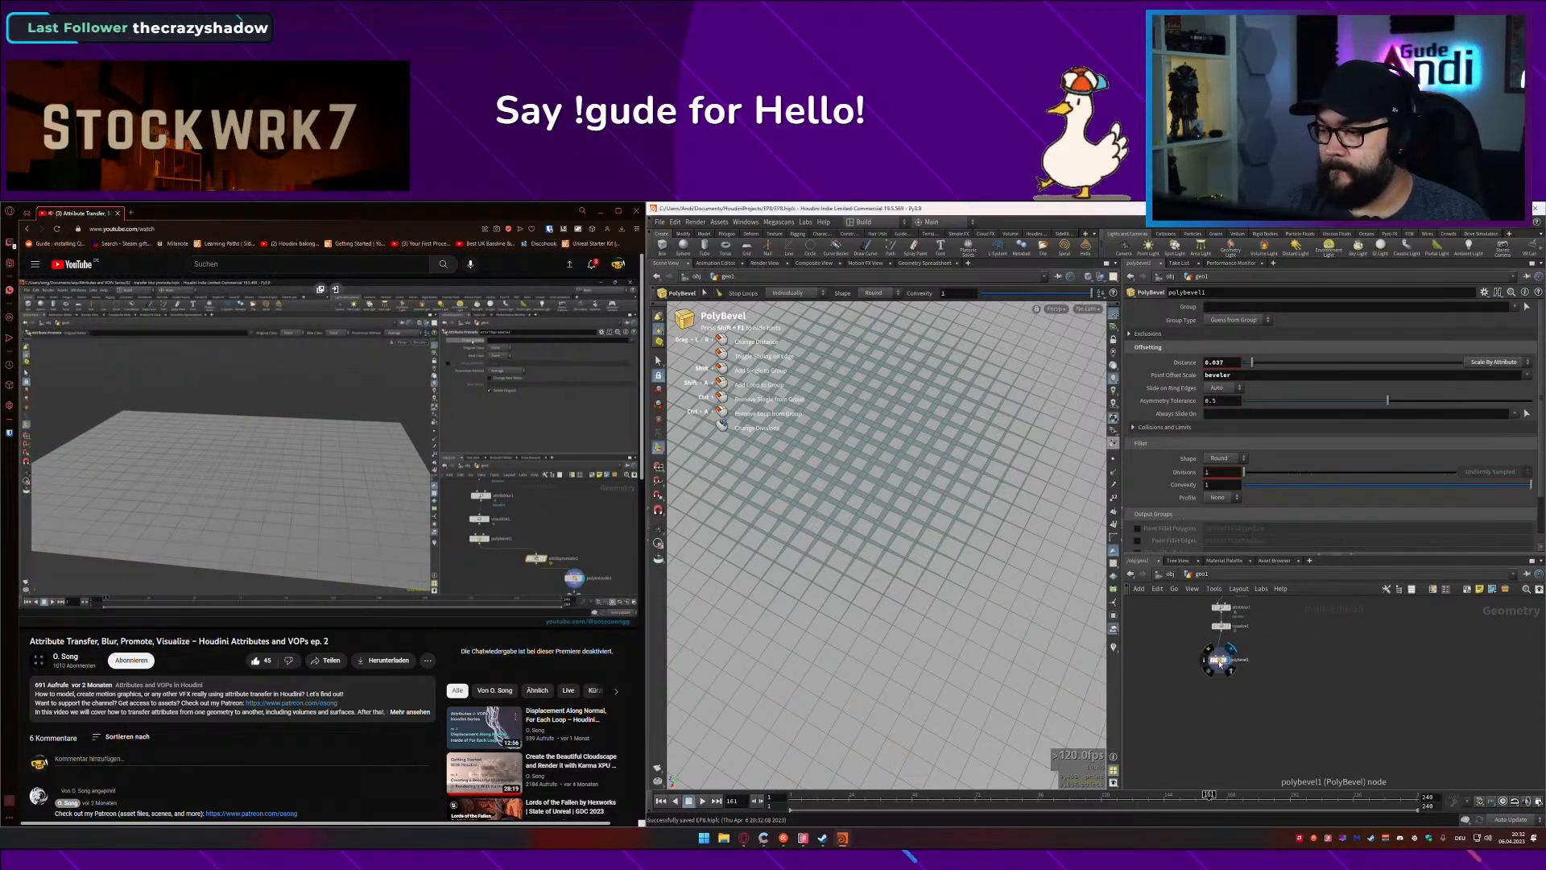
pyautogui.press('Tab')
pyautogui.write('apro')
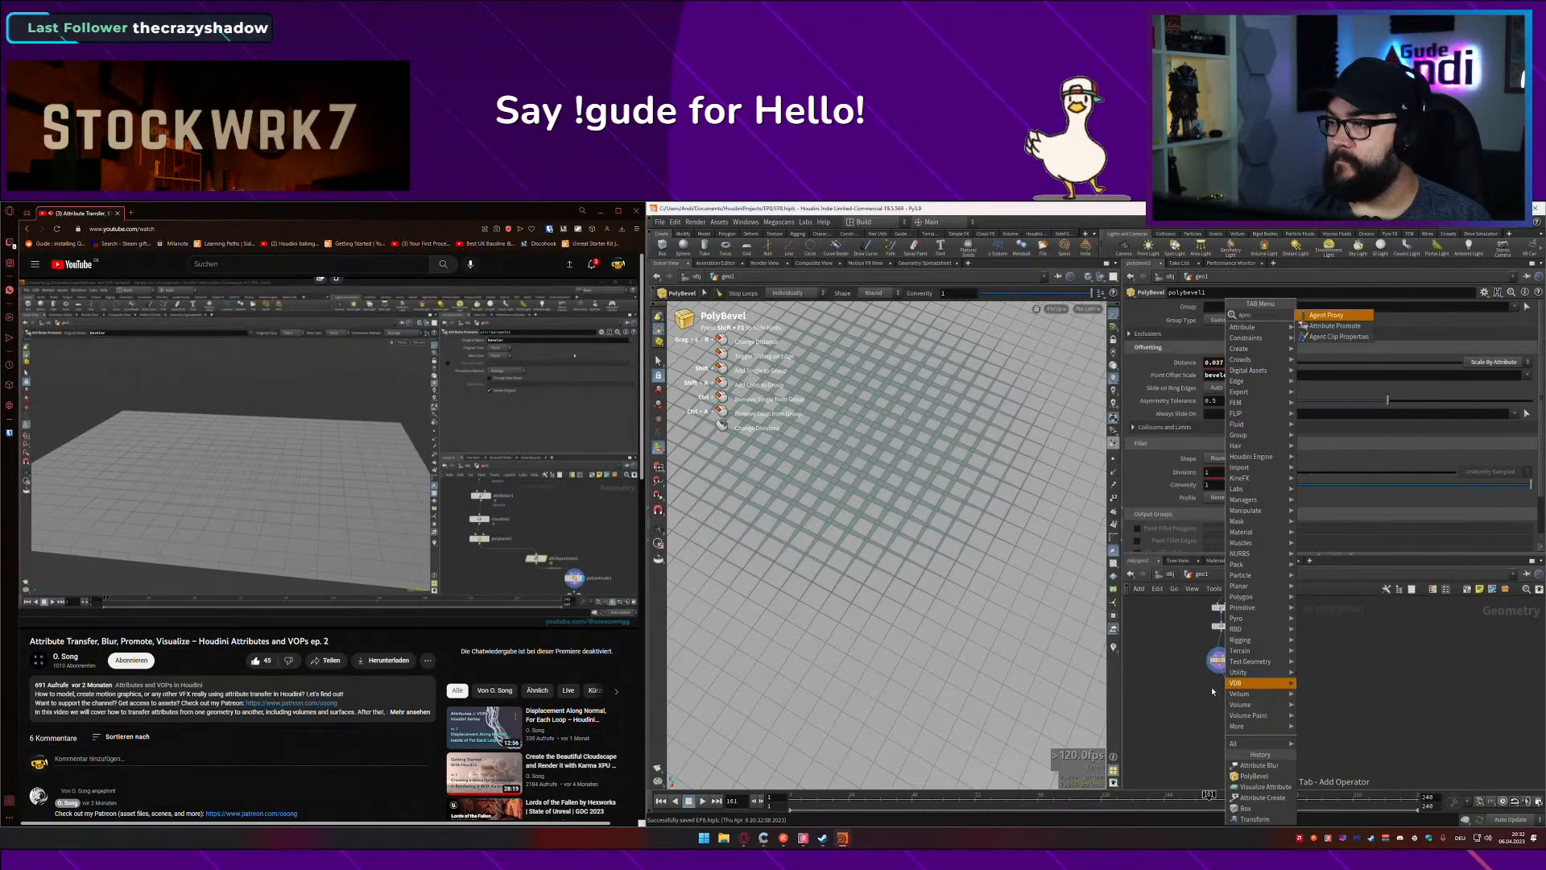
pyautogui.press('Return')
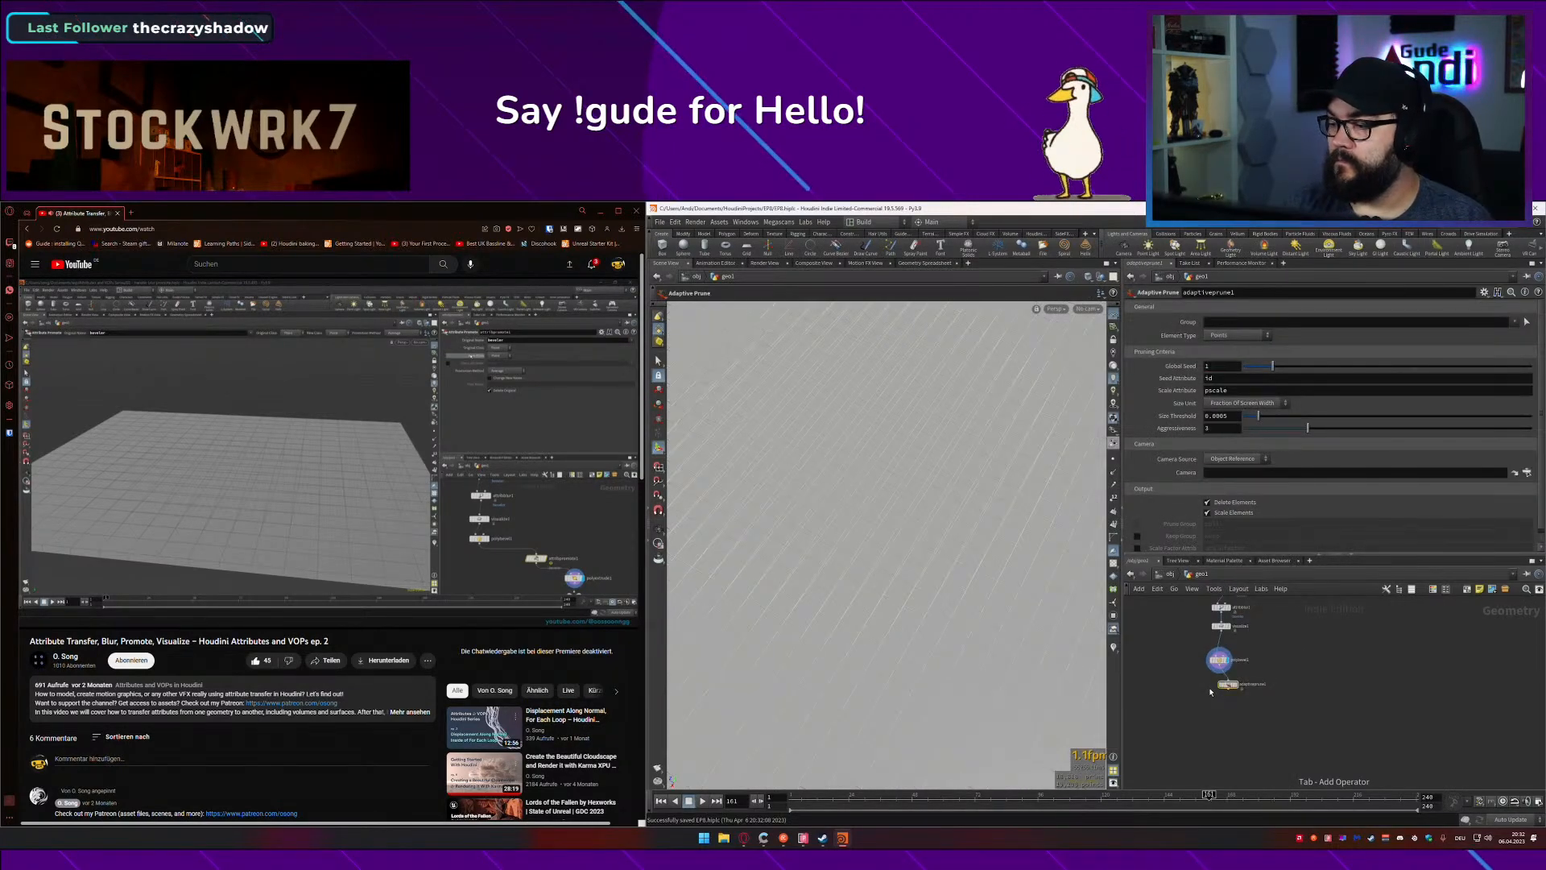
pyautogui.hotkey('ctrl', 'z')
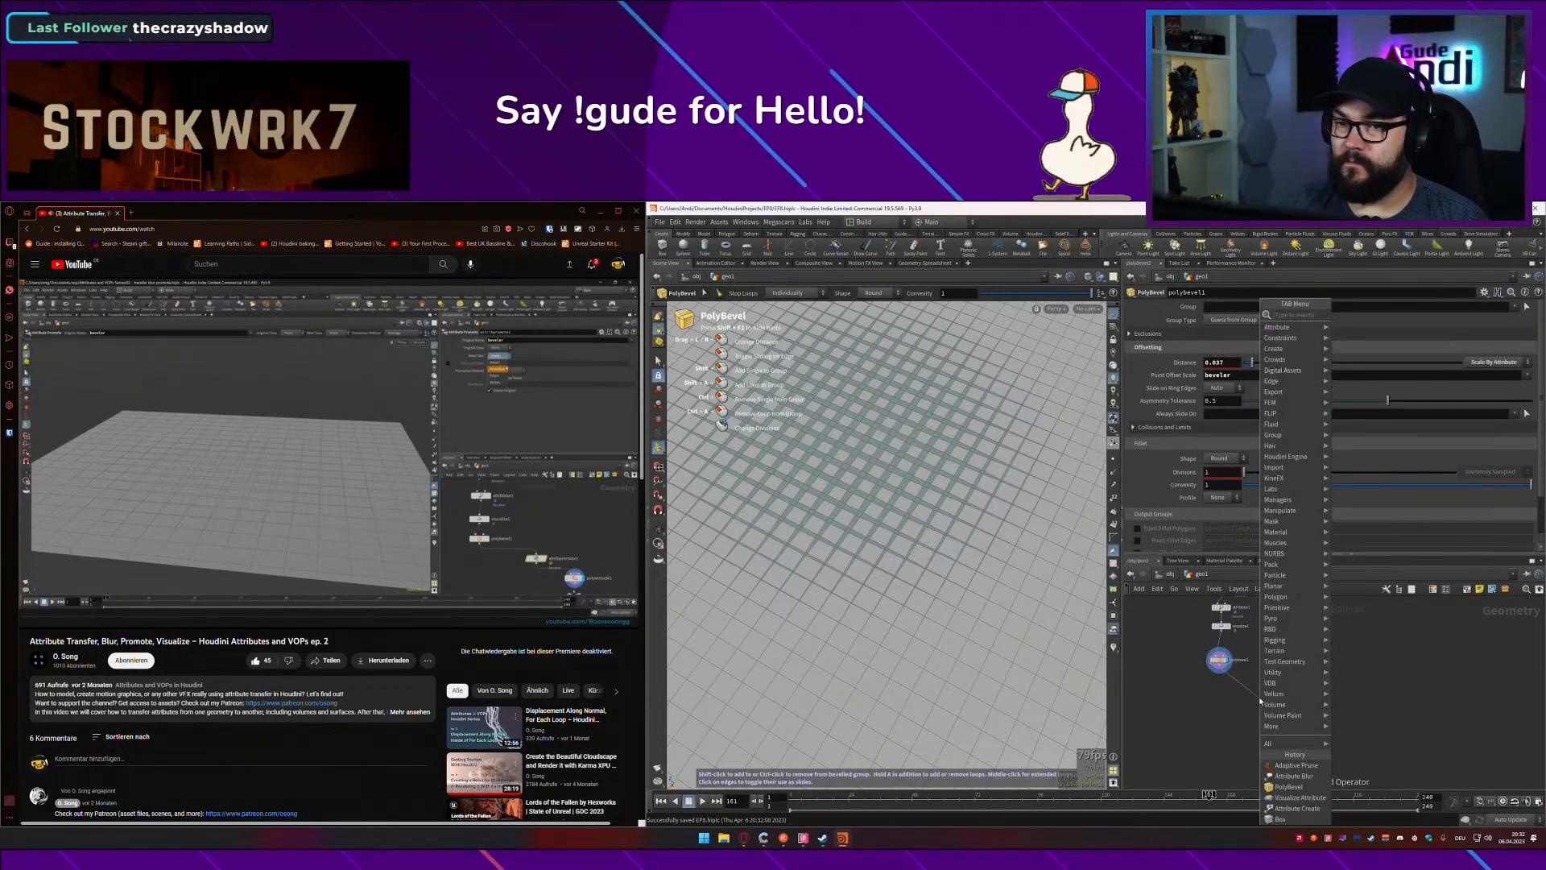
# Step: Add an Attribute Promote node connected to the output of polybevel1
pyautogui.press('Tab')
pyautogui.write('apro')
pyautogui.press('Down')
pyautogui.press('Return')
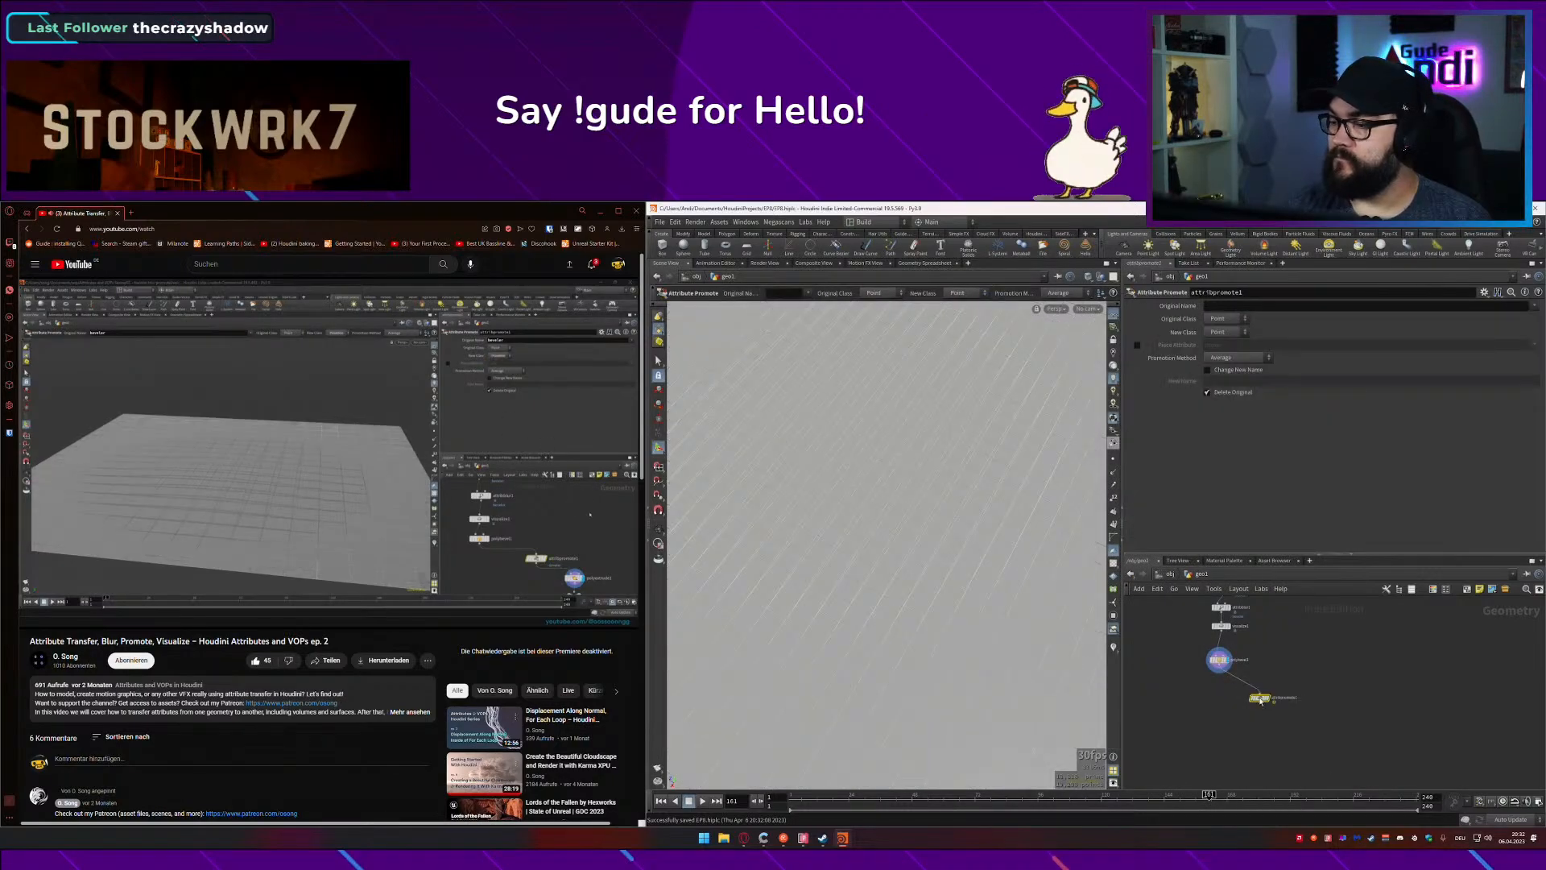
# Step: Pause the tutorial video and make the Attribute Promote node convert beveler from Point to Primitive class
pyautogui.click(586, 414)
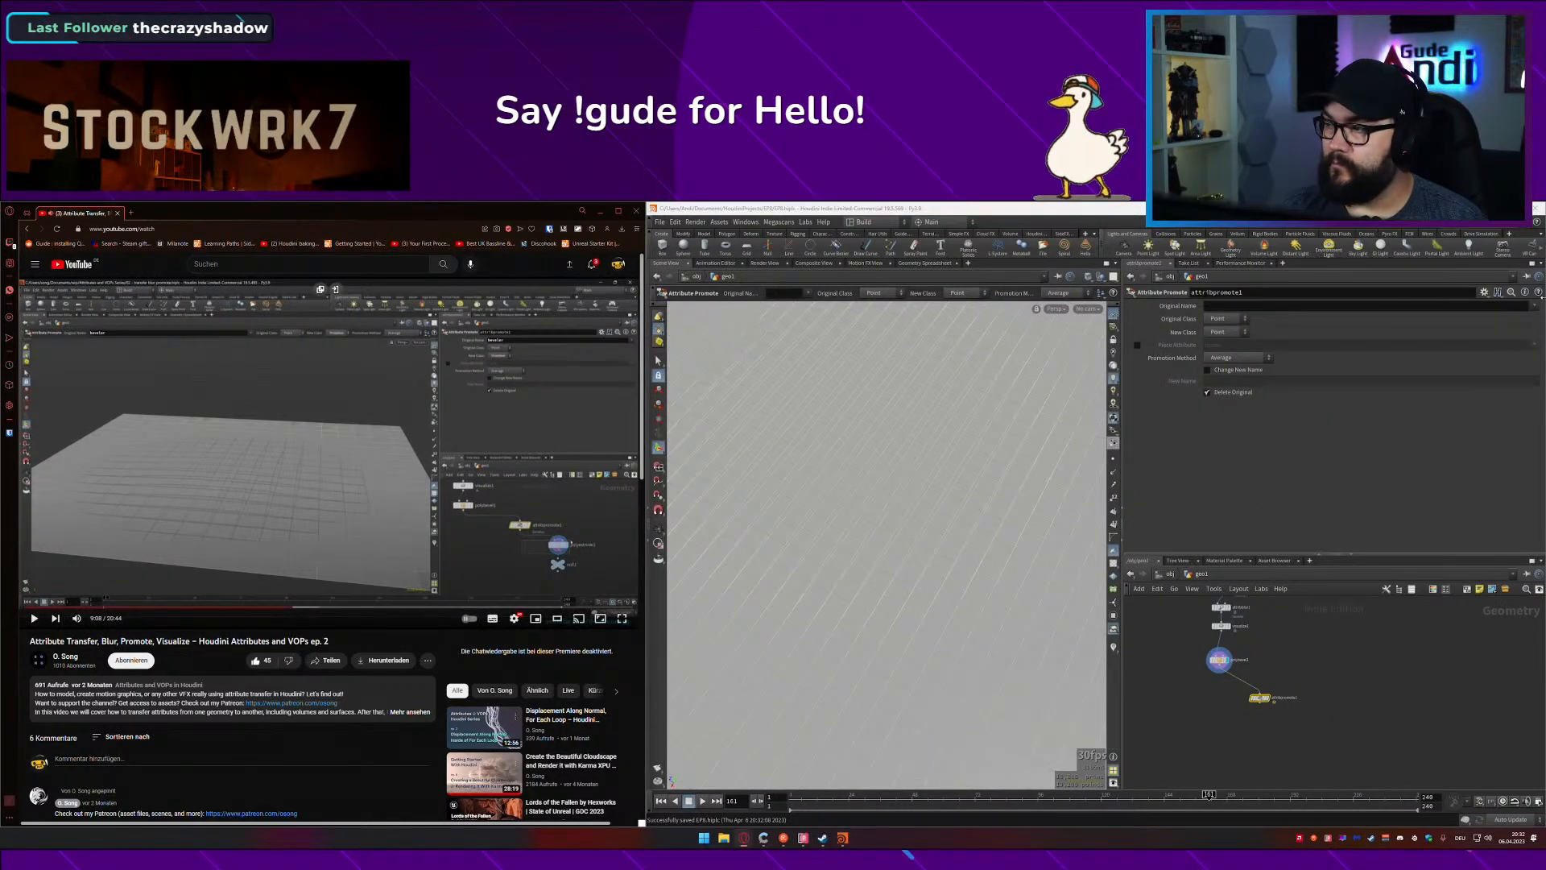
pyautogui.click(1514, 328)
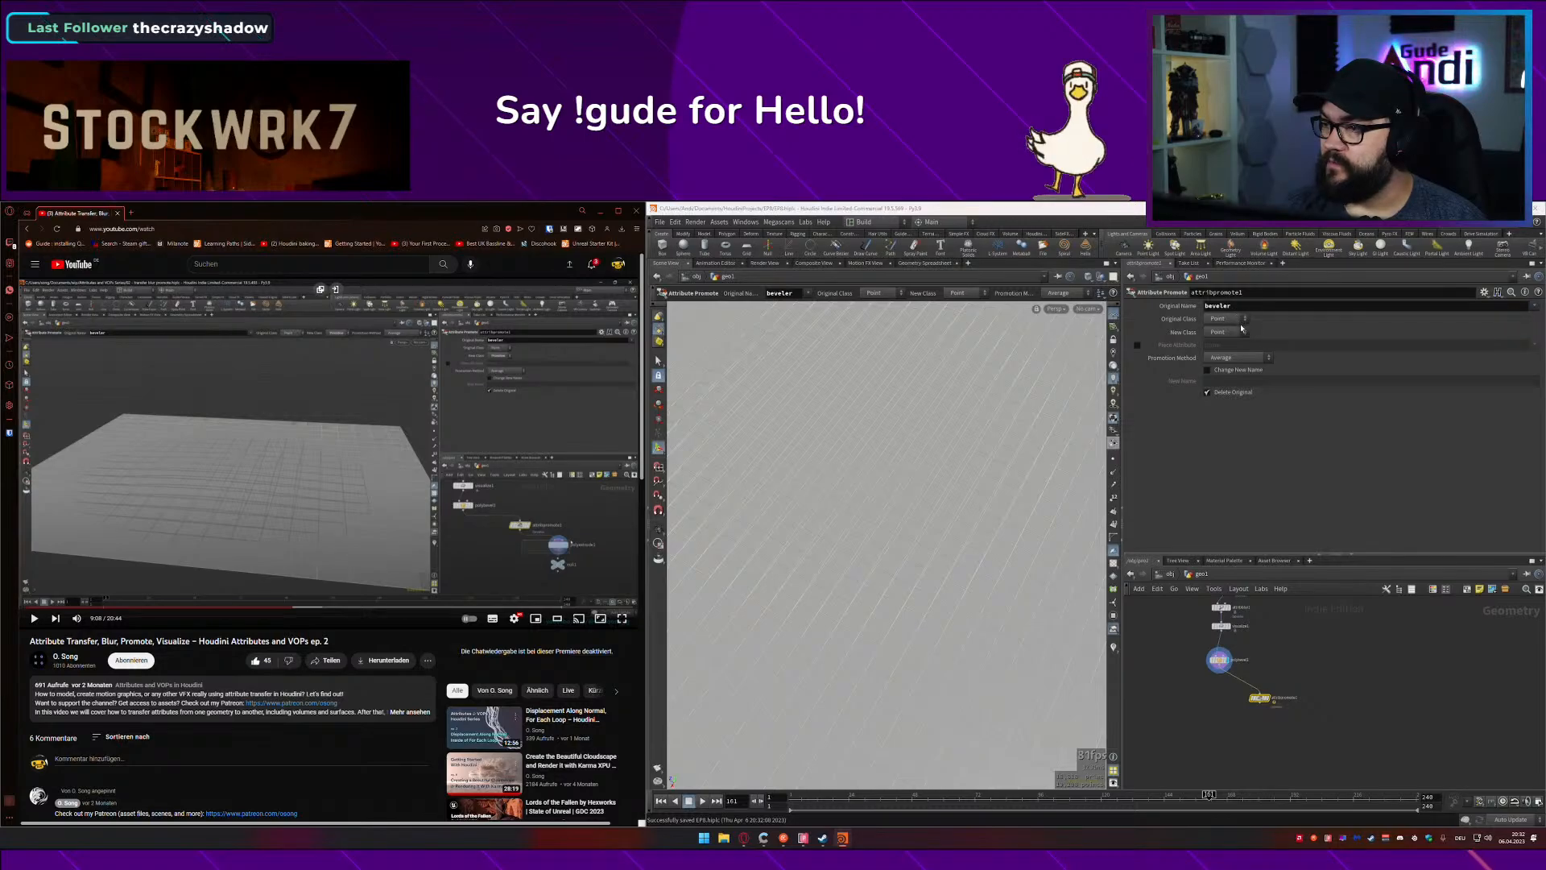
pyautogui.click(1221, 354)
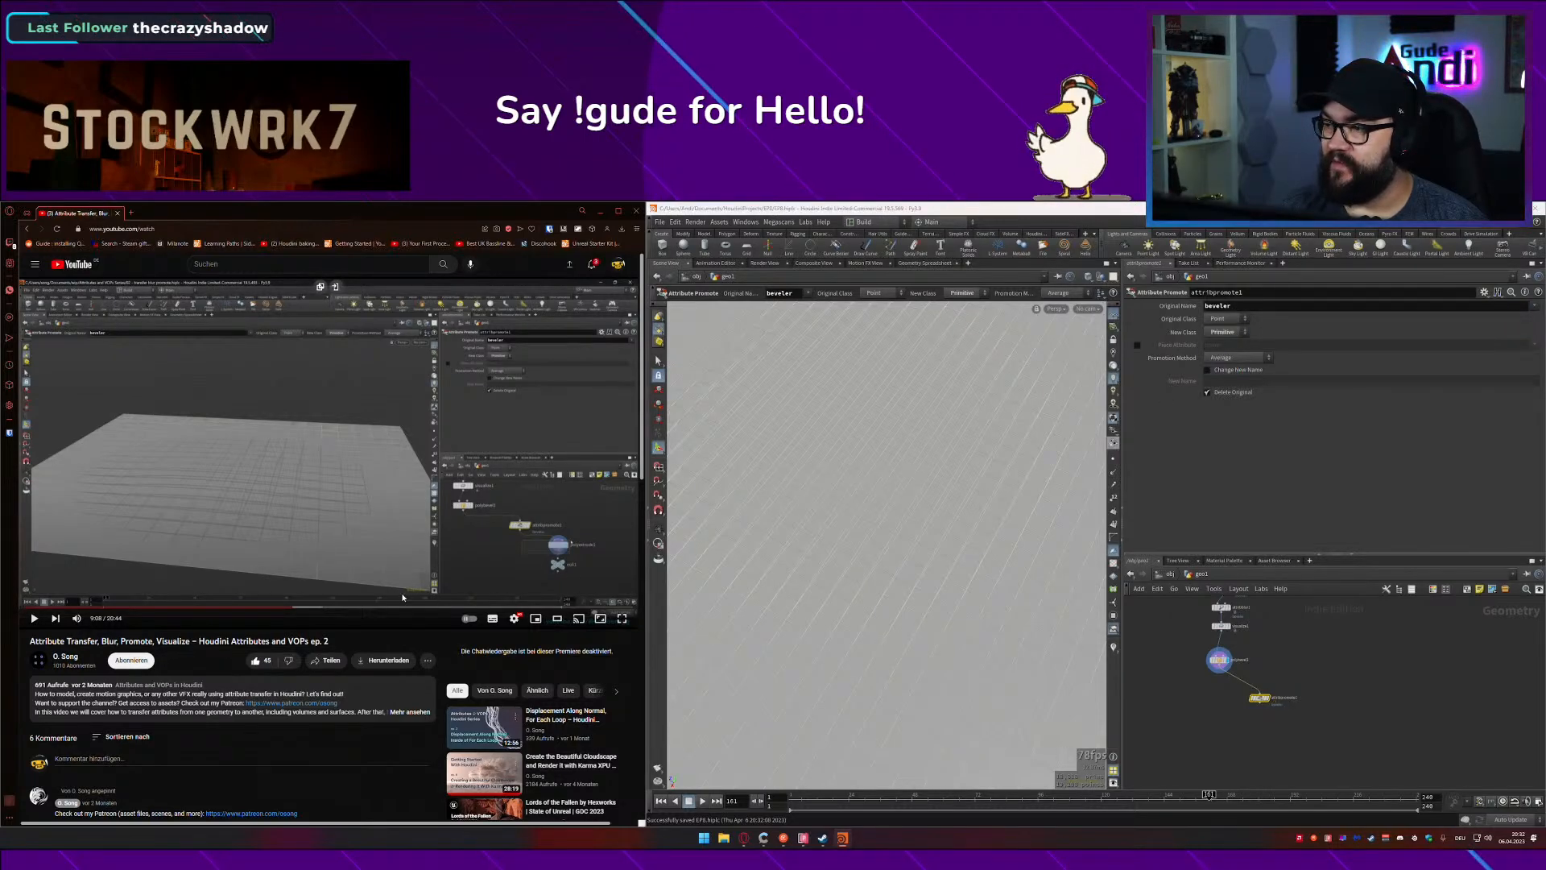
# Step: Watch the next part of the tutorial and add a PolyExtrude node connected below attribpromote1
pyautogui.click(575, 547)
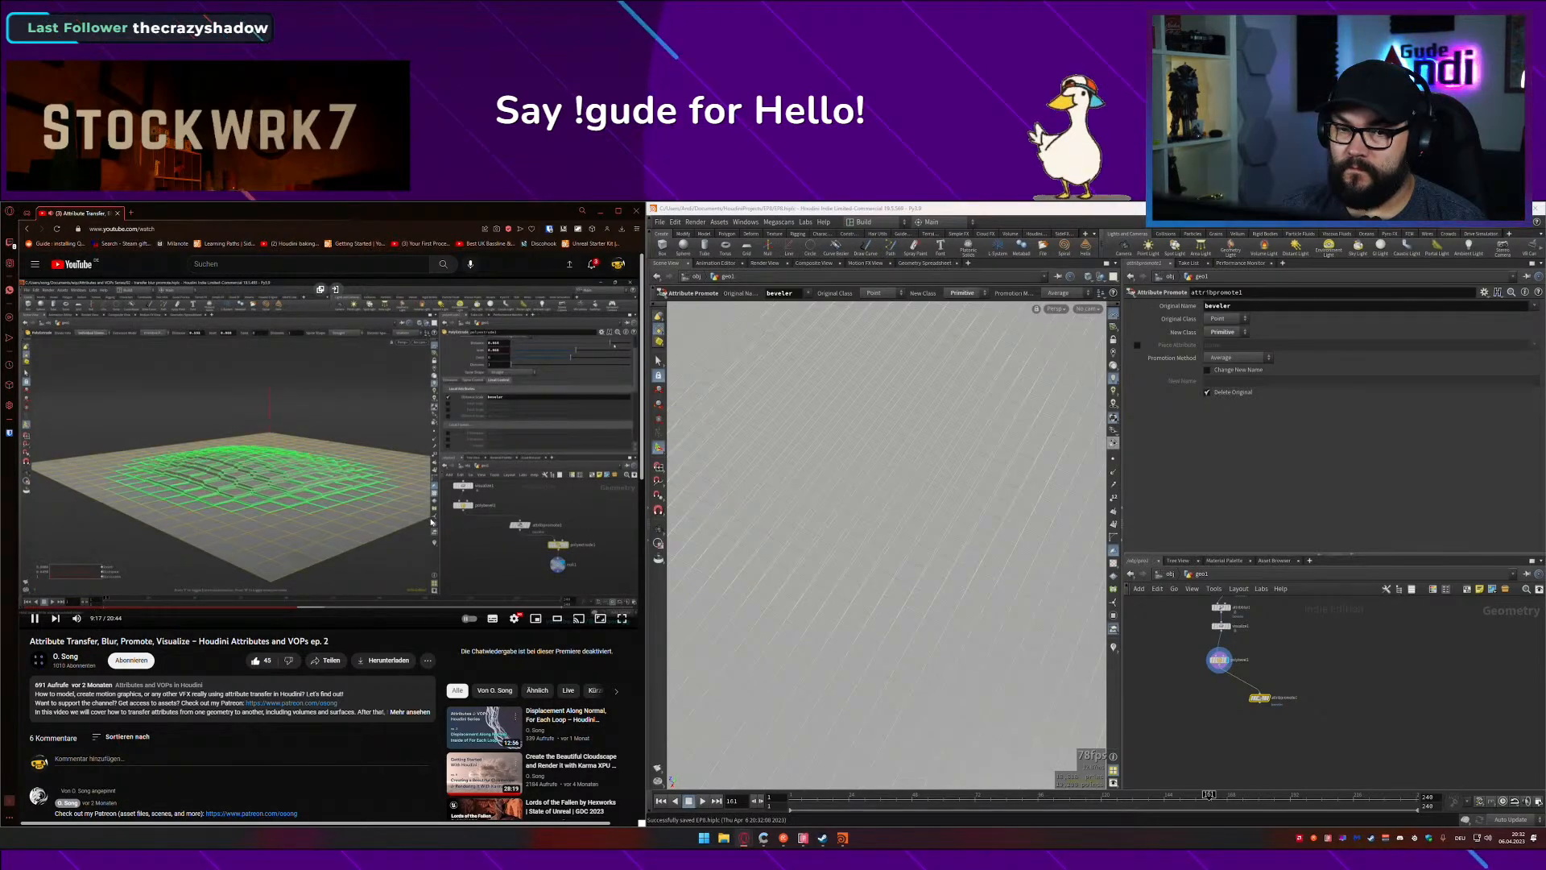
pyautogui.click(431, 522)
pyautogui.moveTo(1259, 700); pyautogui.dragTo(1266, 691)
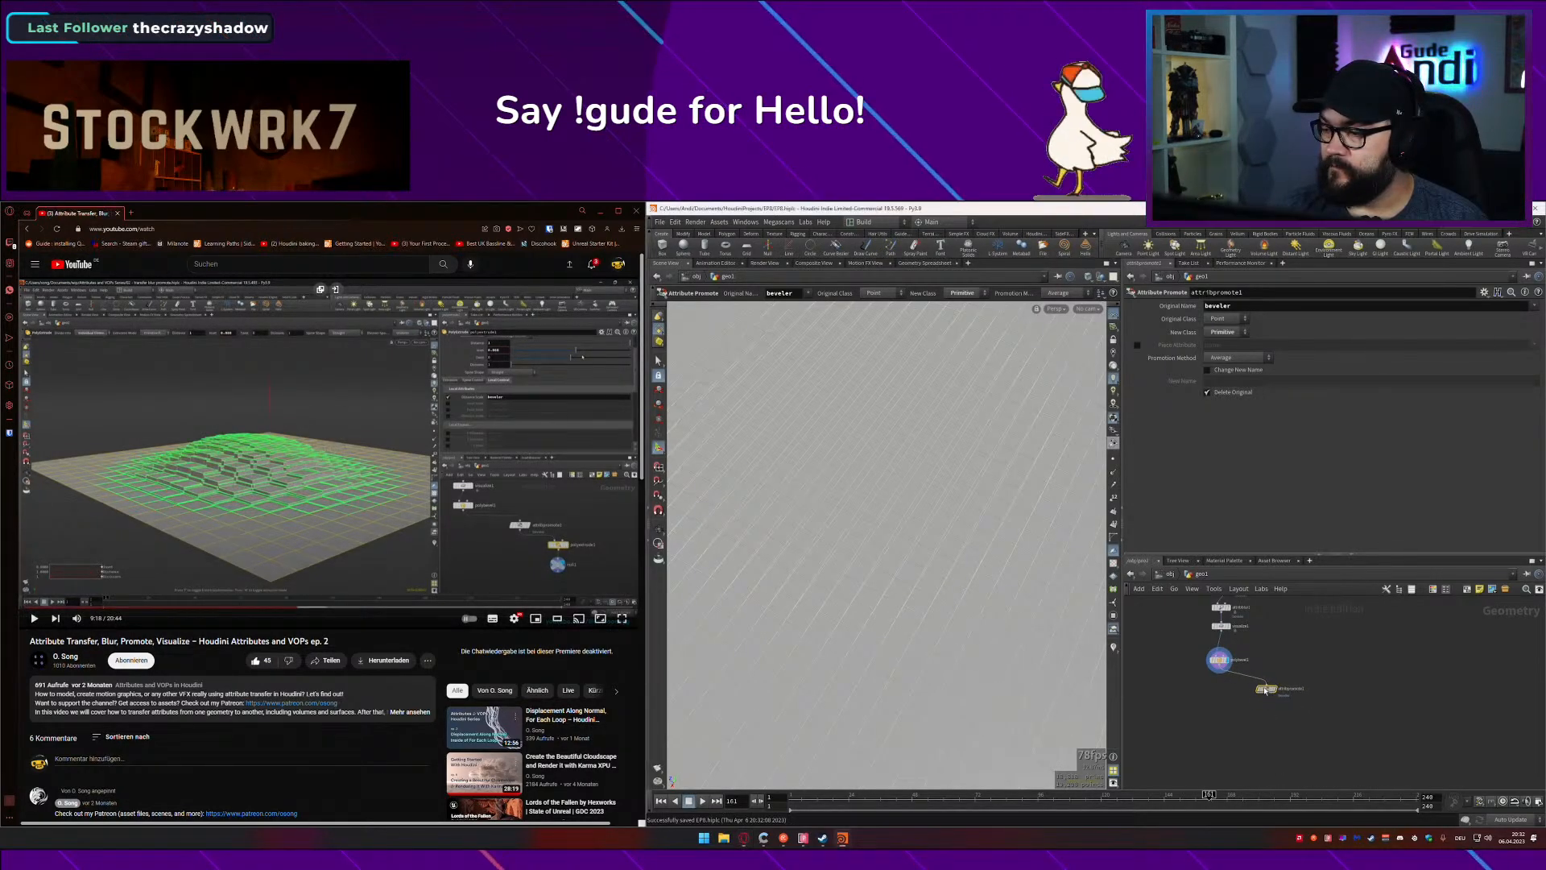
pyautogui.scroll(3, 1281, 694)
pyautogui.press('Tab')
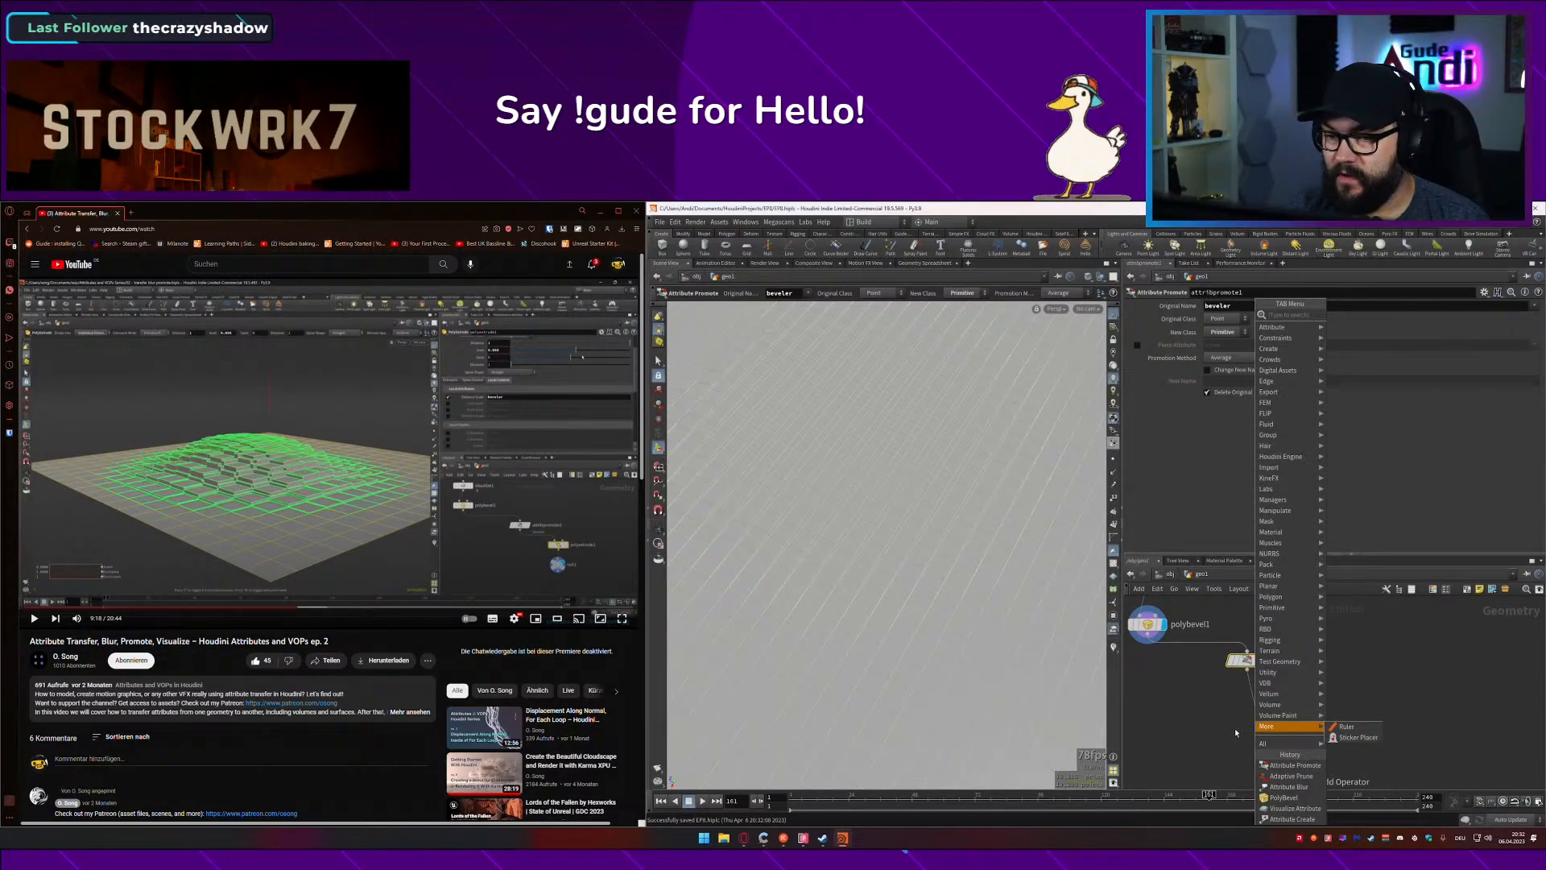
pyautogui.write('pex')
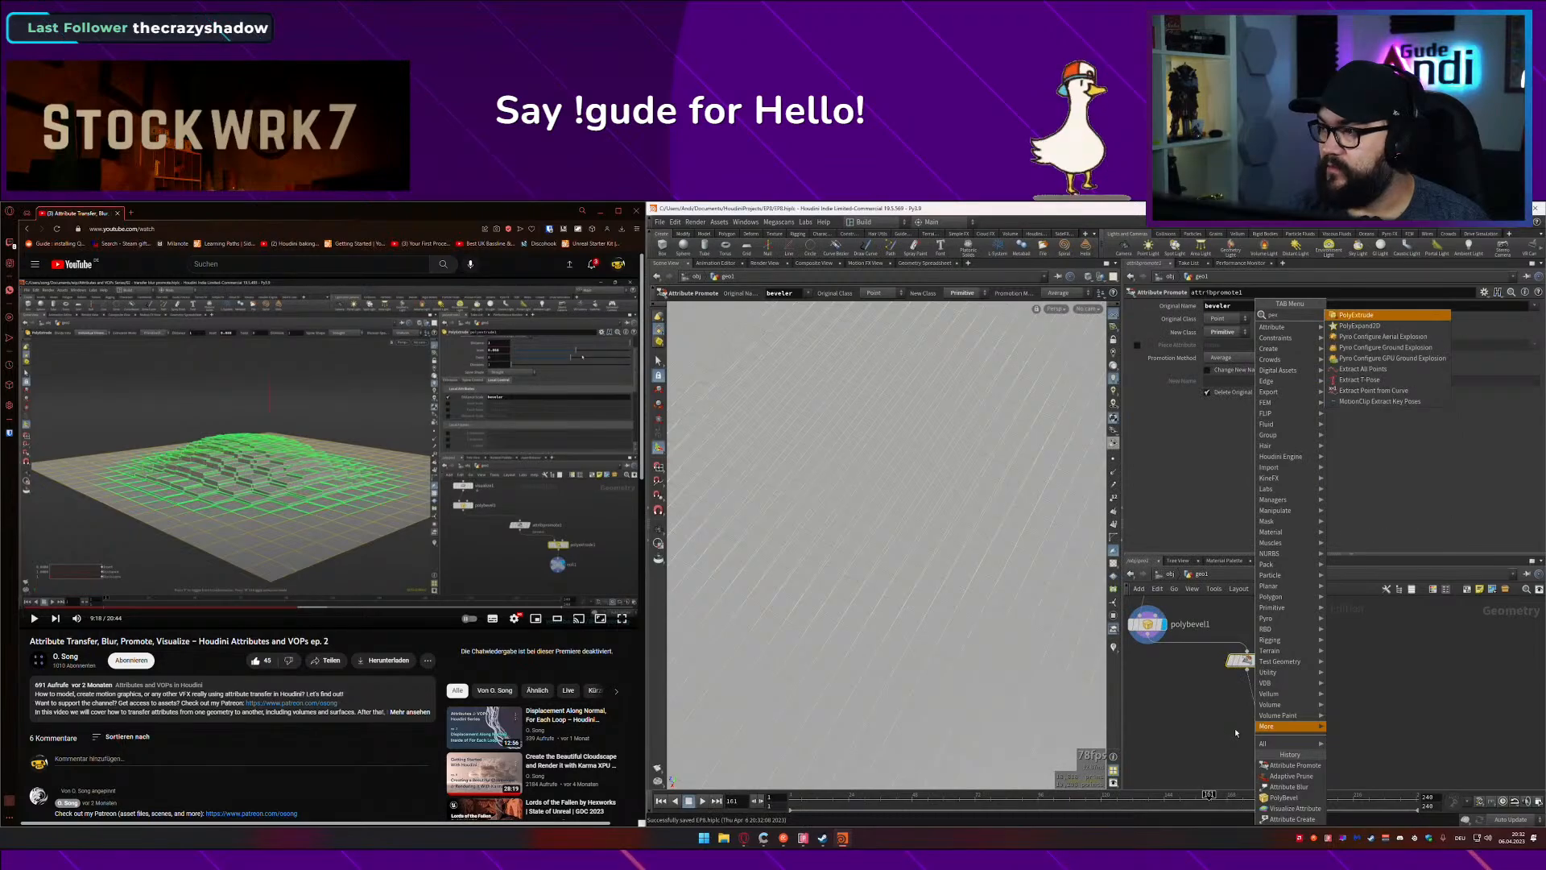
pyautogui.press('Return')
pyautogui.press('Return')
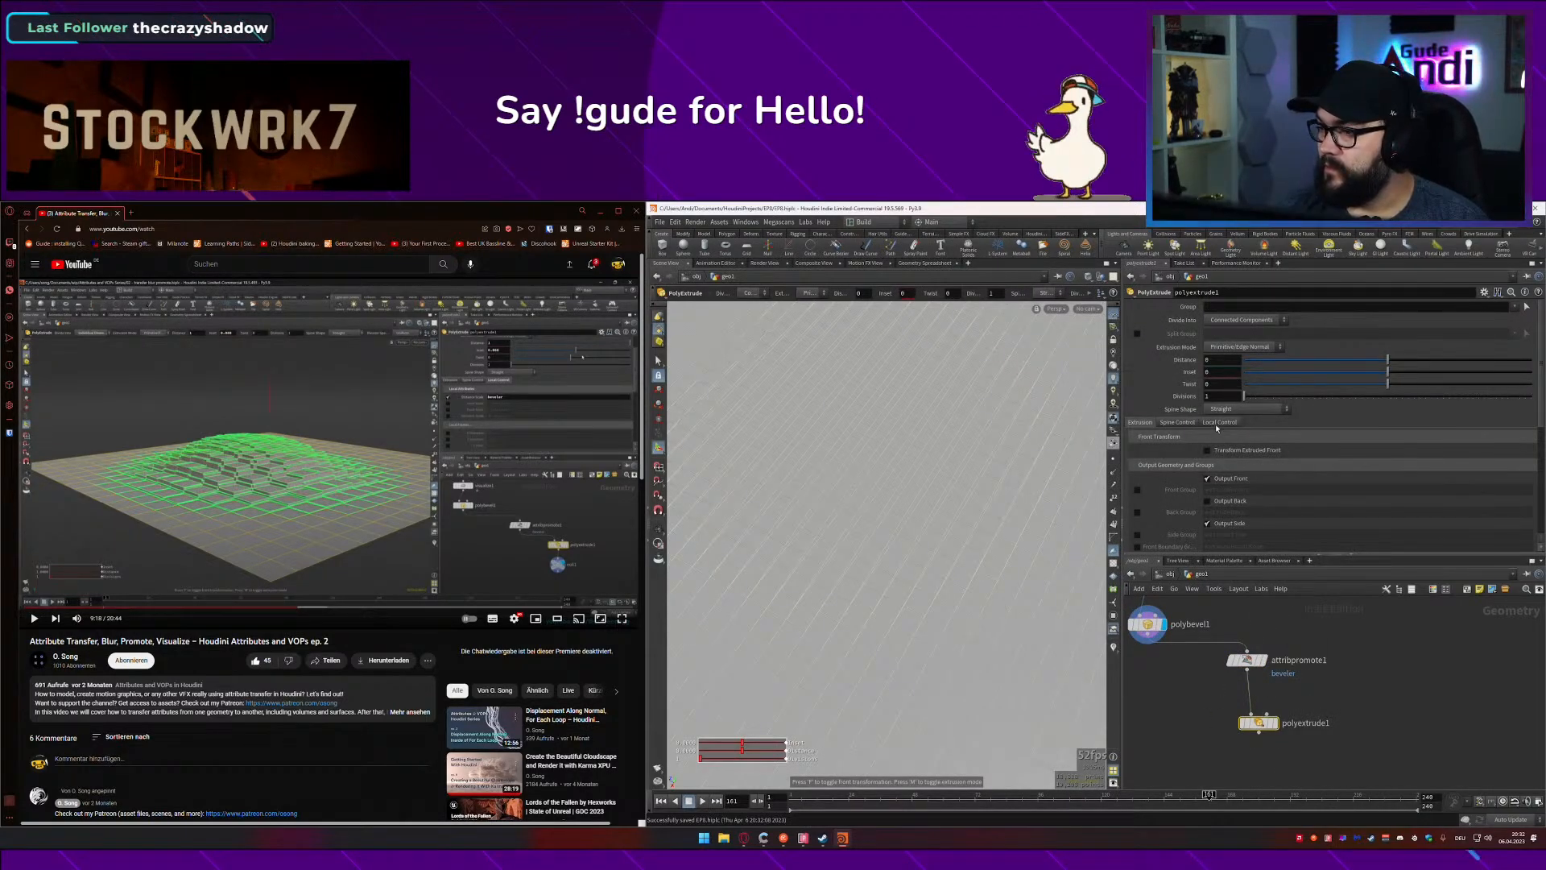
# Step: Set the PolyExtrude to divide into Individual Elements and scale its distance by the beveler attribute
pyautogui.click(1246, 319)
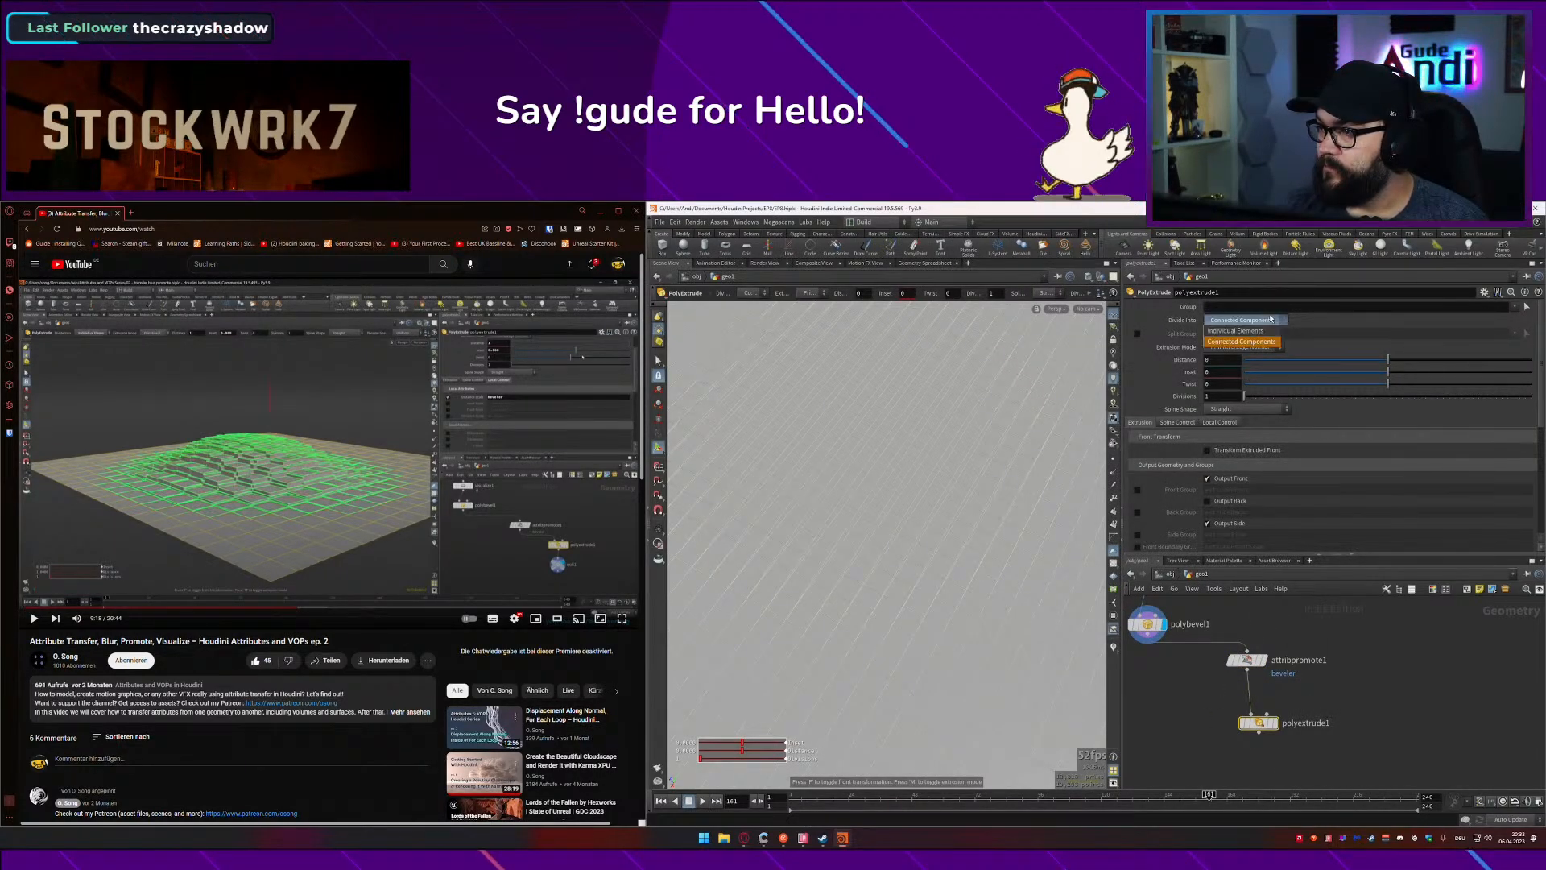
pyautogui.click(1241, 333)
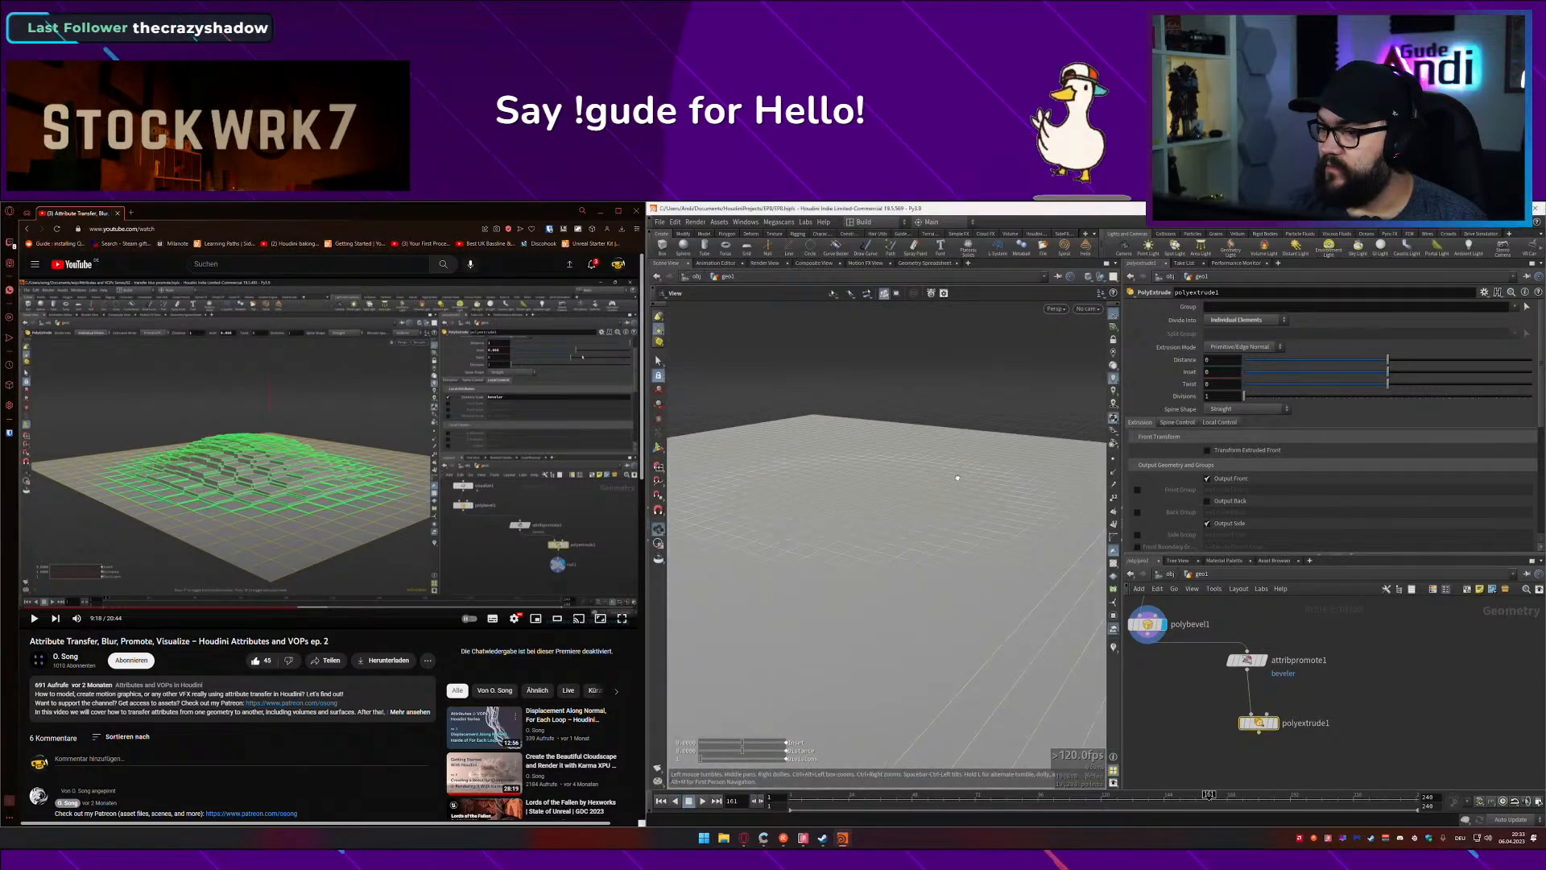
pyautogui.click(1219, 422)
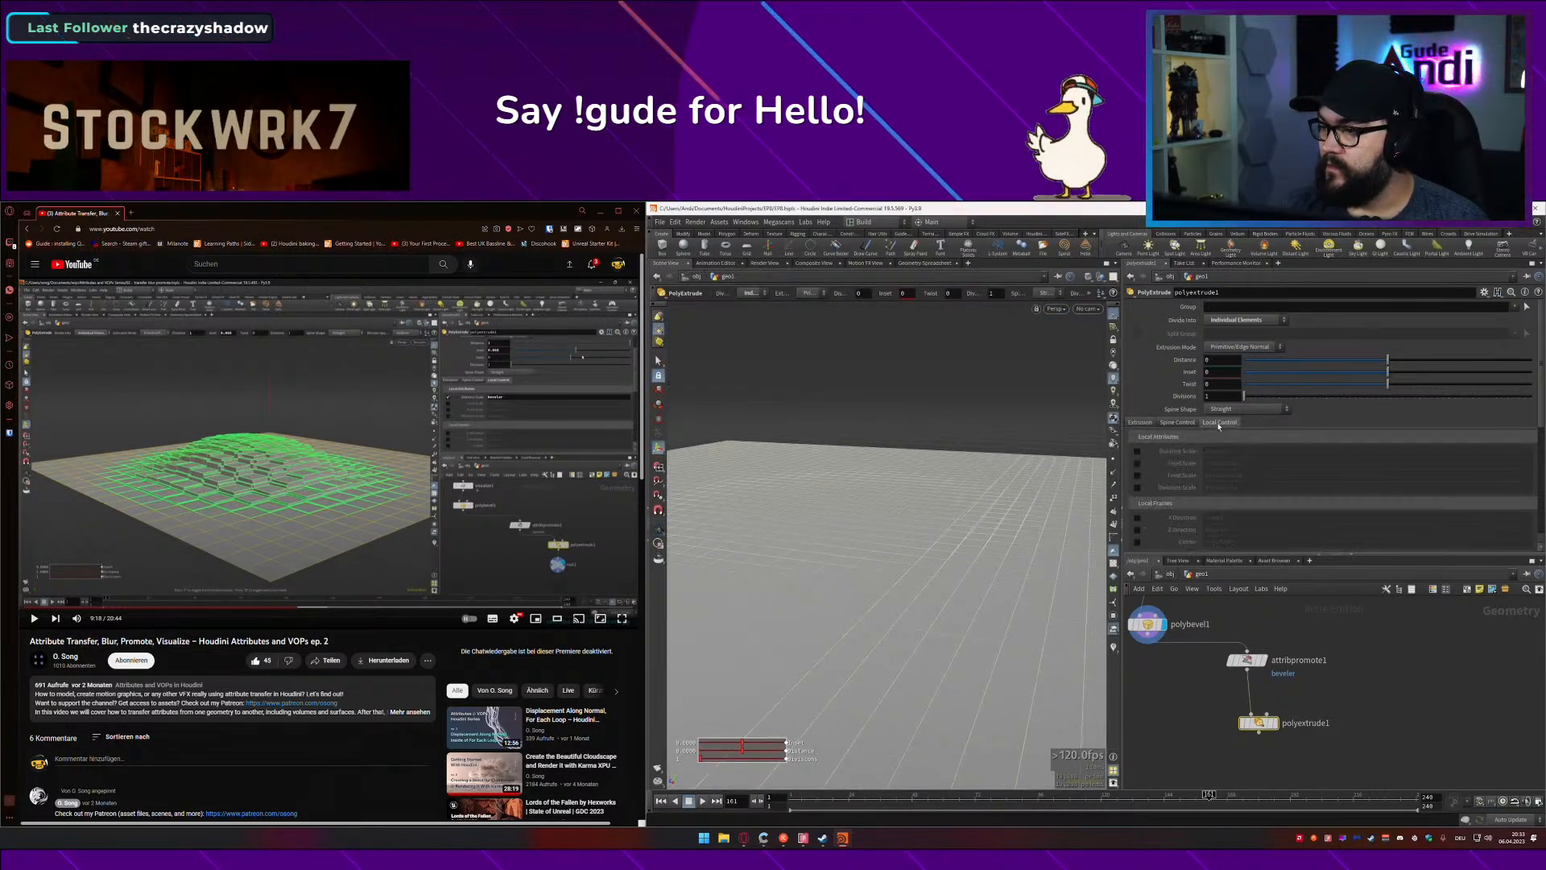
pyautogui.click(1137, 452)
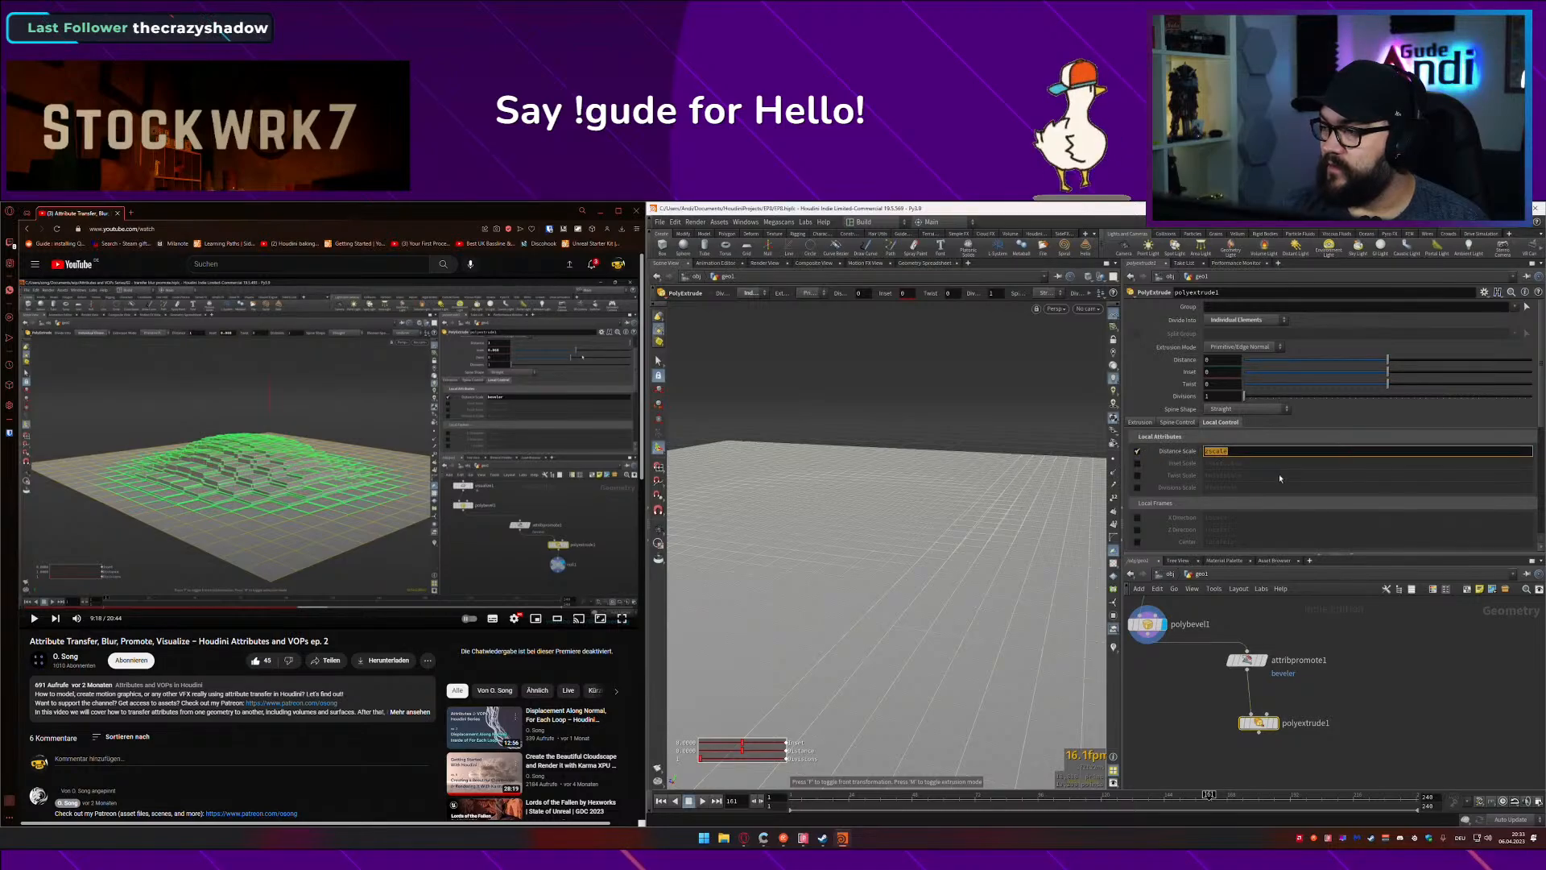
pyautogui.write('bevbel')
pyautogui.press('BackSpace')
pyautogui.press('BackSpace')
pyautogui.press('BackSpace')
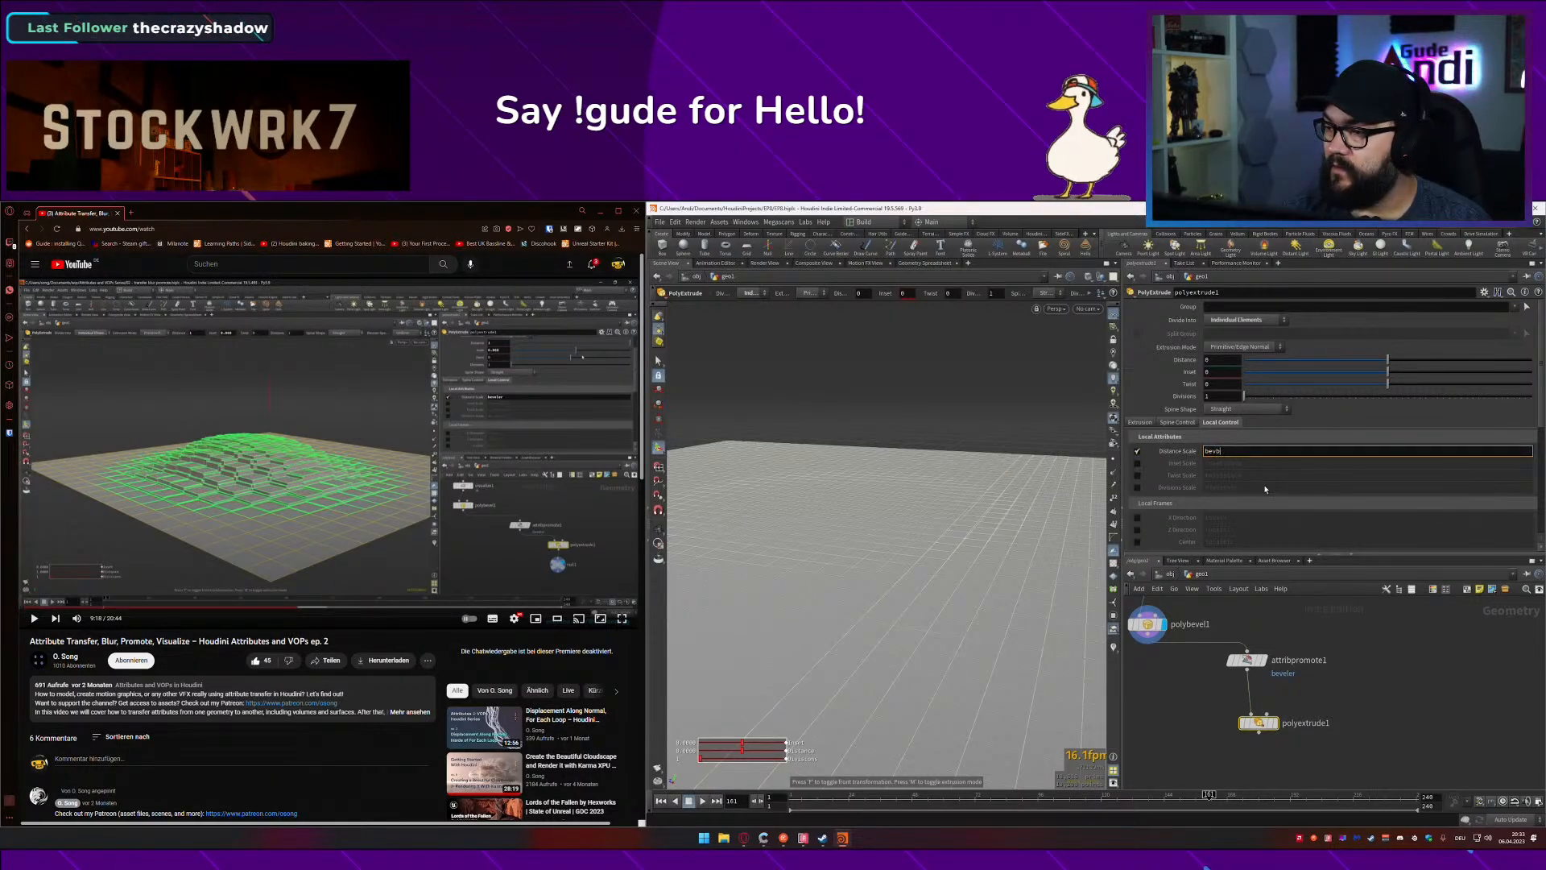
pyautogui.write('eler')
pyautogui.press('Return')
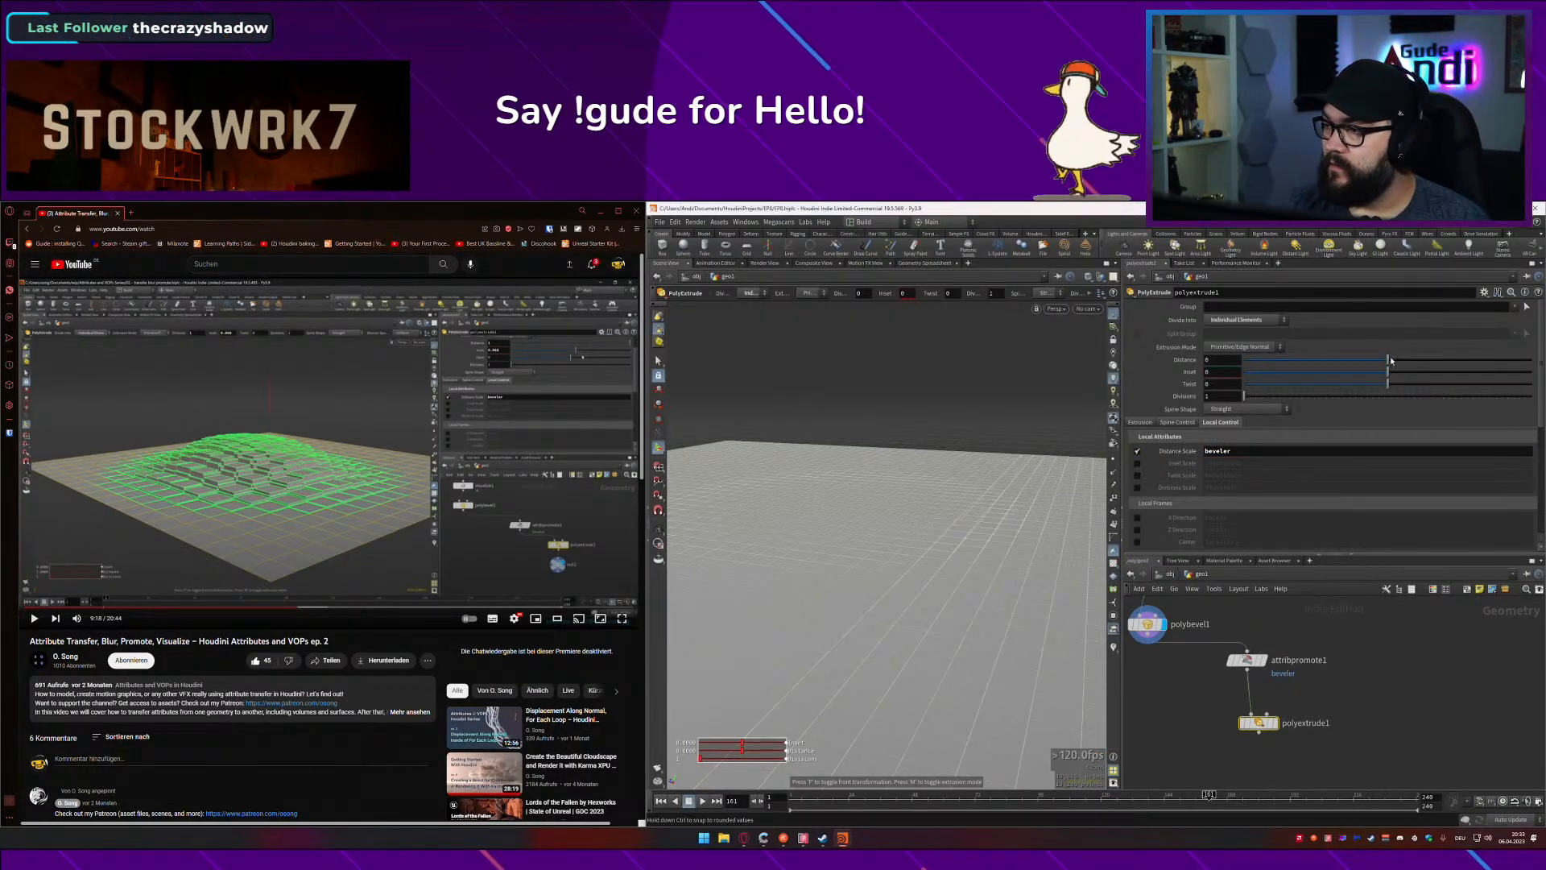
# Step: Set the extrusion distance of polyextrude1 to about 0.393, display the node and examine the raised area of the grid
pyautogui.moveTo(1391, 360); pyautogui.dragTo(1439, 368)
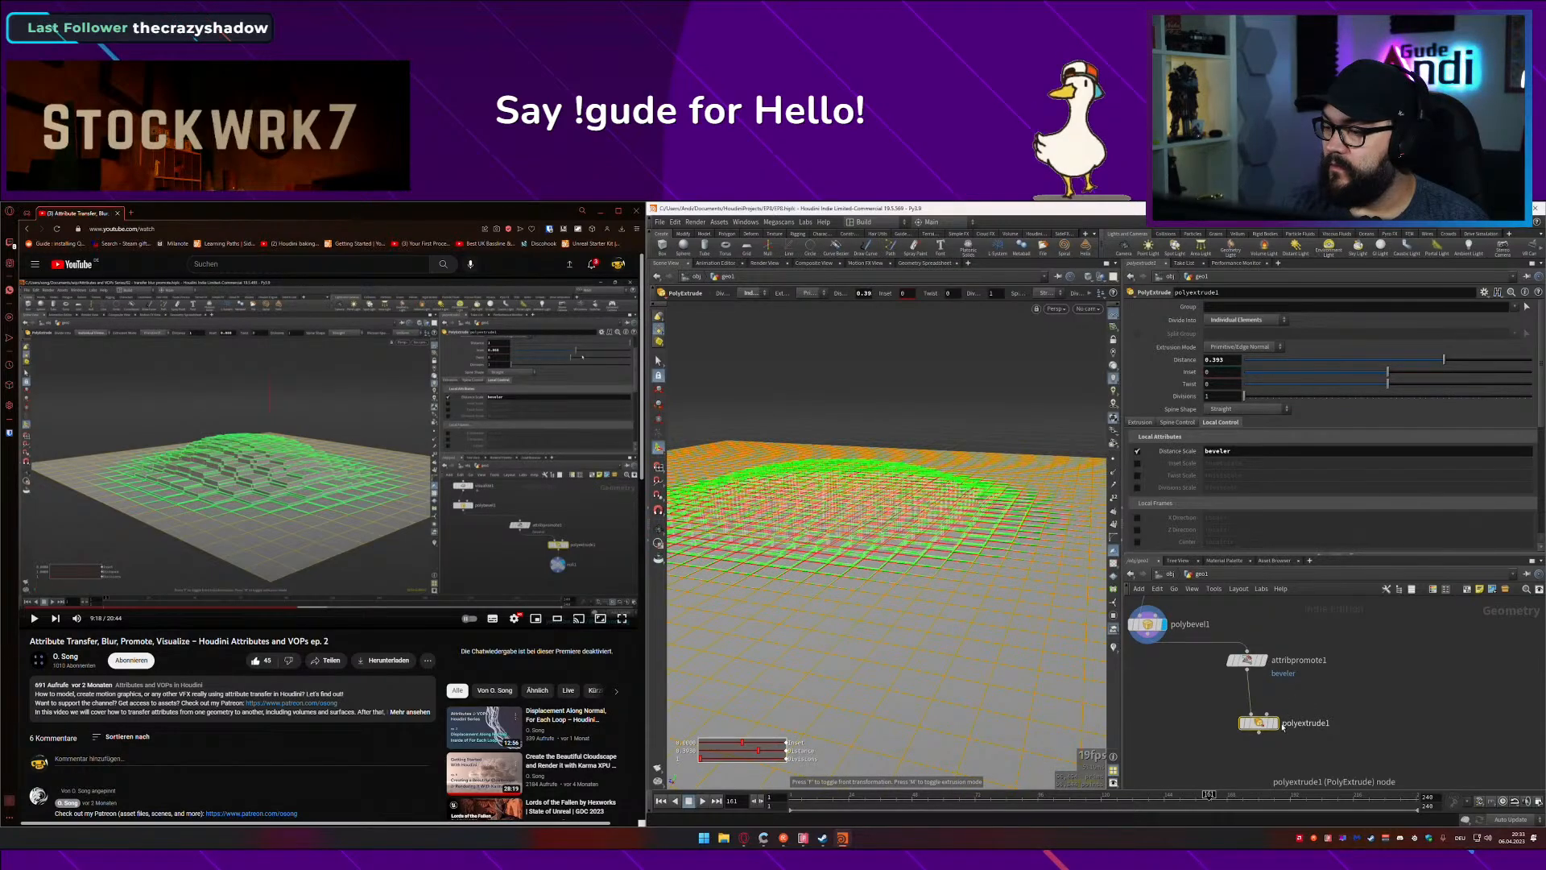
pyautogui.click(1276, 723)
pyautogui.keyDown('alt'); pyautogui.moveTo(1036, 615); pyautogui.dragTo(946, 637); pyautogui.keyUp('alt')
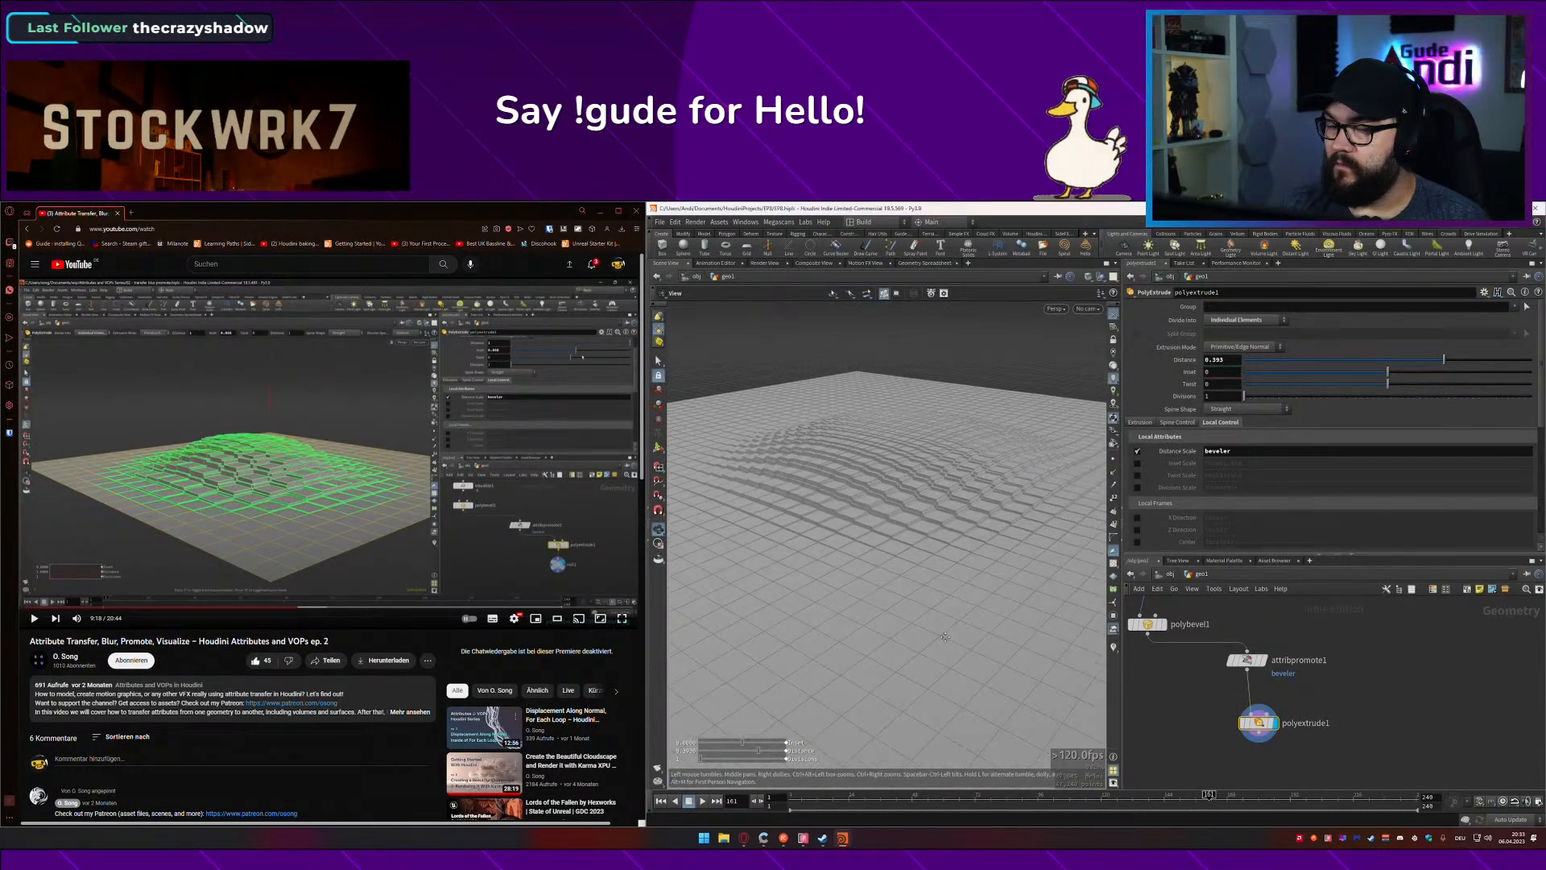
pyautogui.press('Return')
pyautogui.keyDown('alt'); pyautogui.moveTo(782, 543); pyautogui.dragTo(864, 574); pyautogui.keyUp('alt')
pyautogui.scroll(-6, 873, 554)
pyautogui.press('Return')
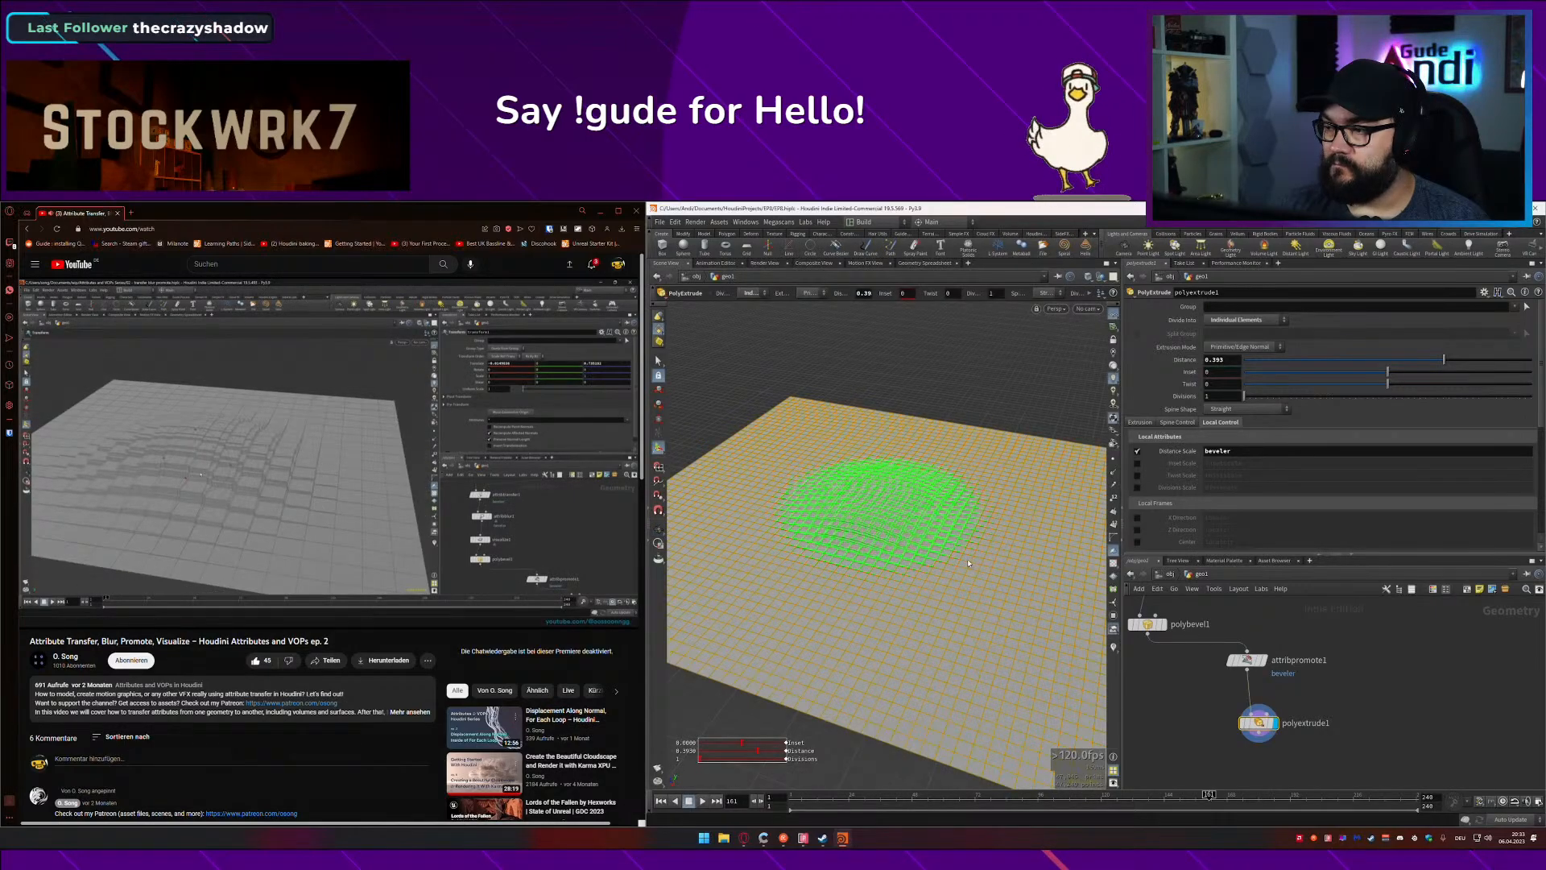
pyautogui.click(1139, 423)
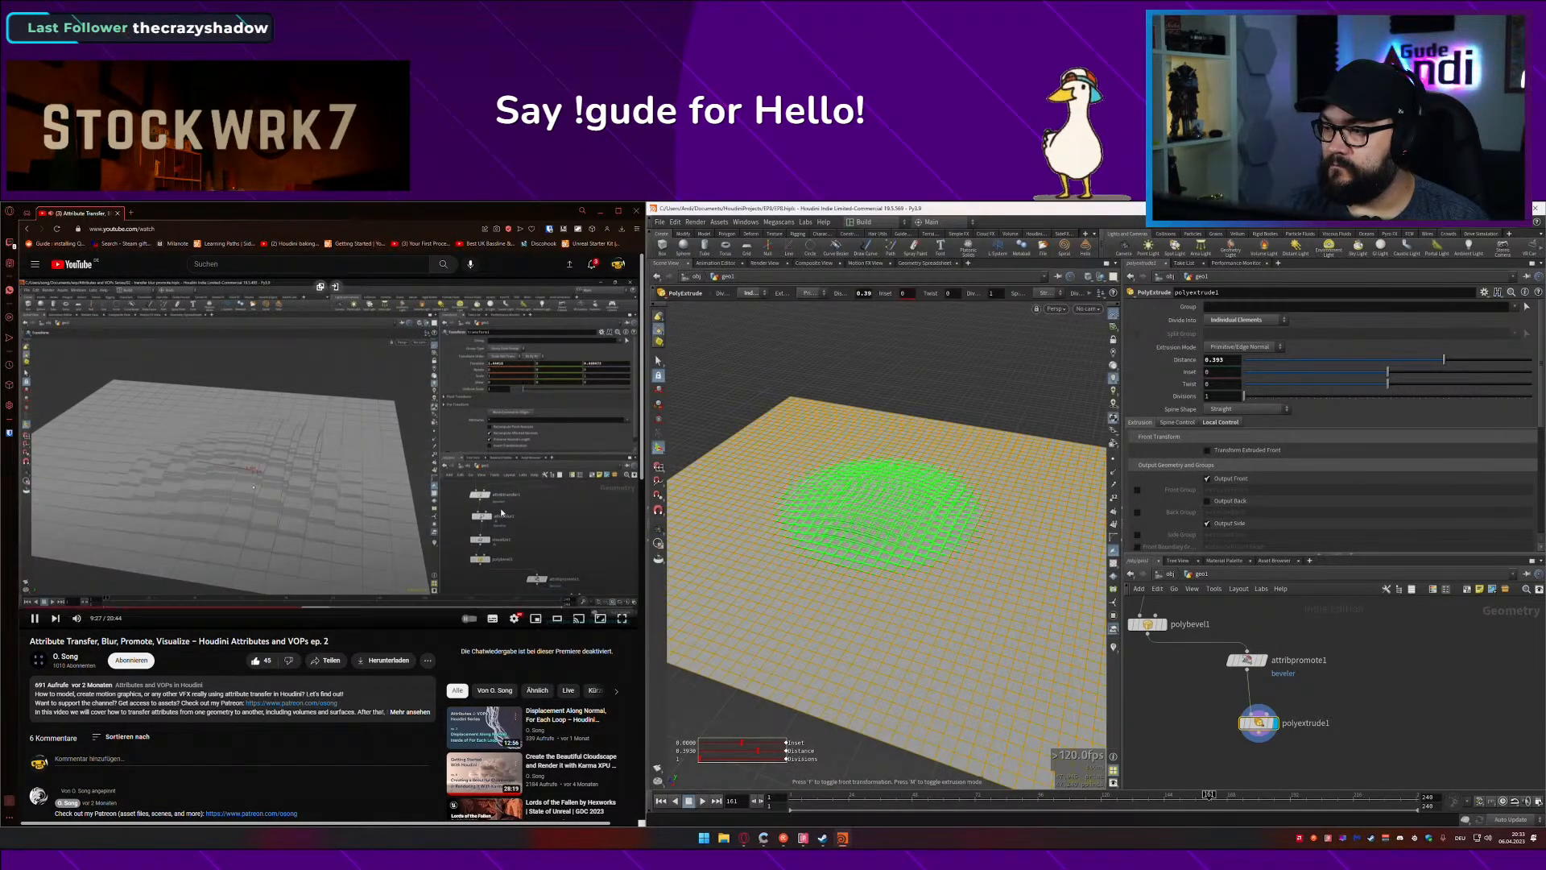
pyautogui.keyDown('alt'); pyautogui.moveTo(858, 600); pyautogui.dragTo(884, 556); pyautogui.keyUp('alt')
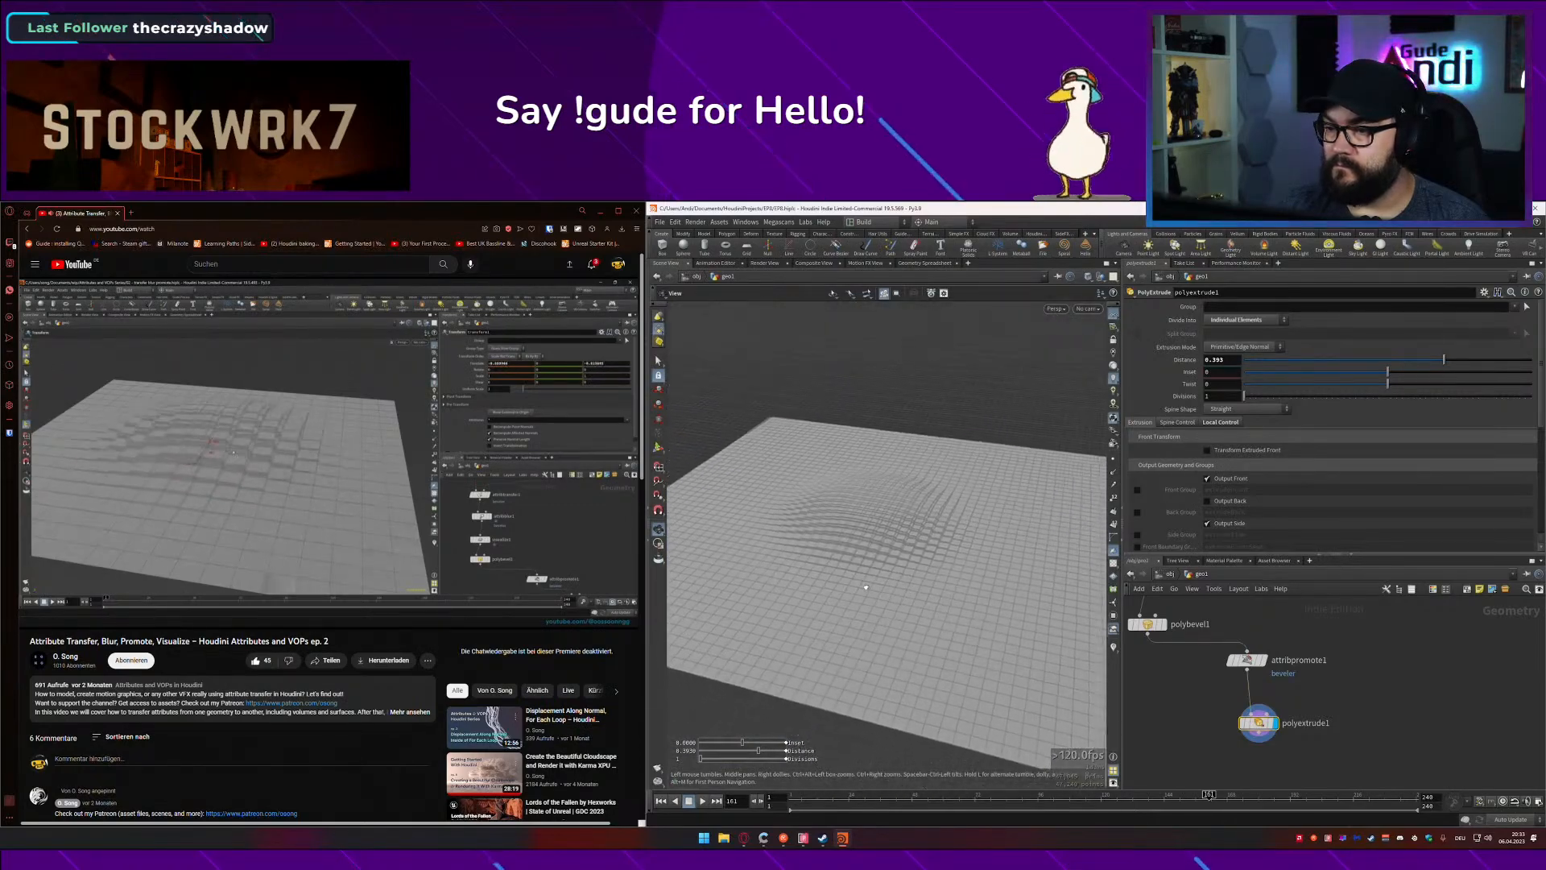
# Step: Pause the tutorial video and move transform1 across the ground plane to about 0.4 in X and -0.12 in Z
pyautogui.click(470, 483)
pyautogui.scroll(1, 1279, 661)
pyautogui.scroll(-3, 1303, 632)
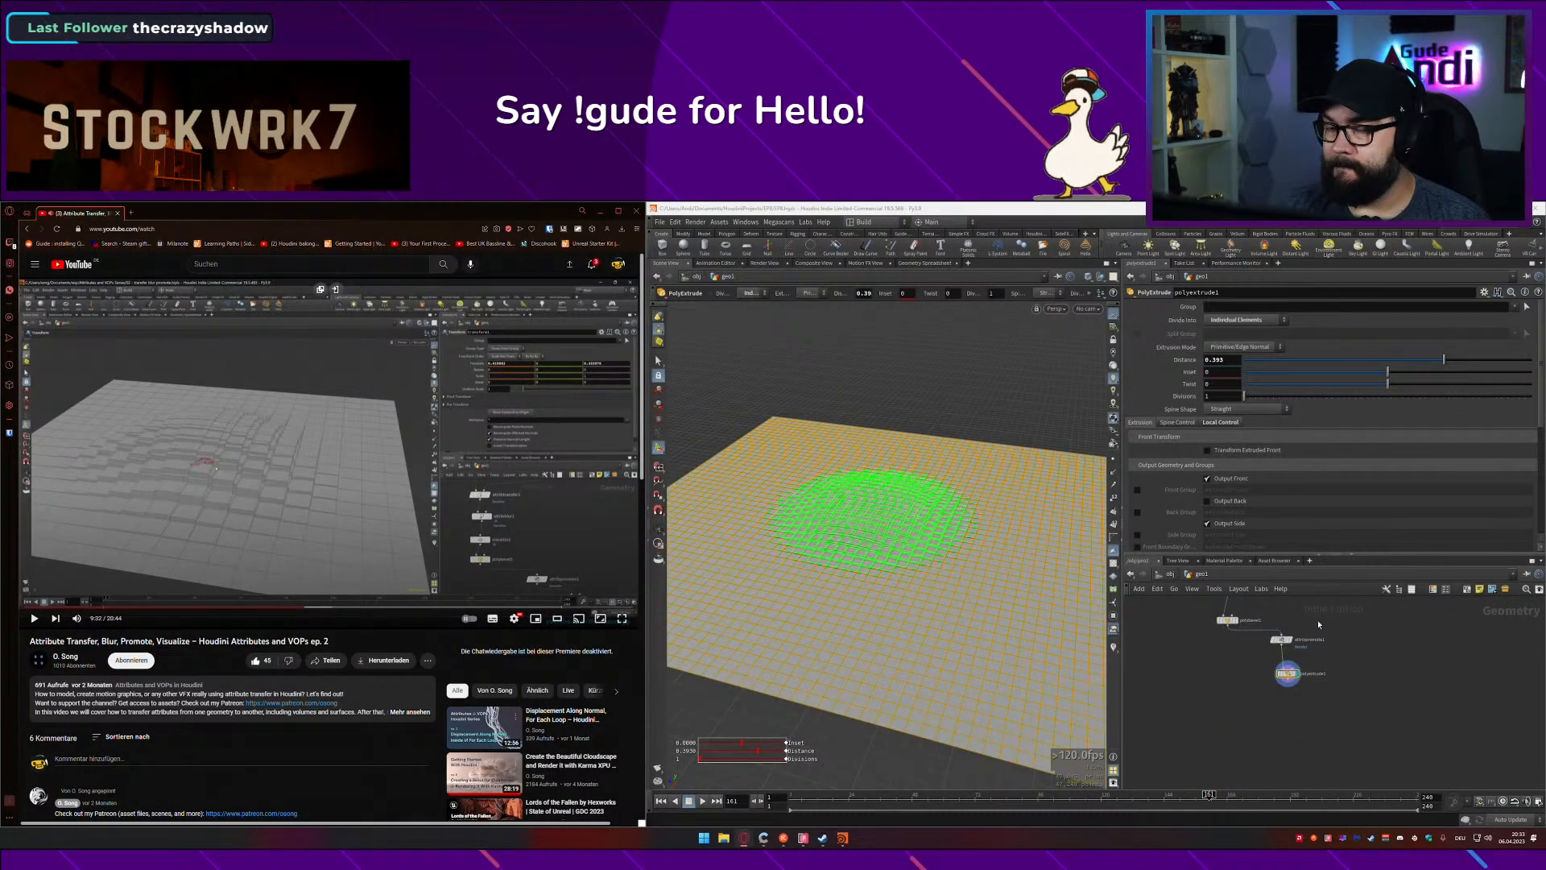
pyautogui.moveTo(1319, 626); pyautogui.dragTo(1298, 781, button='middle')
pyautogui.click(1289, 675)
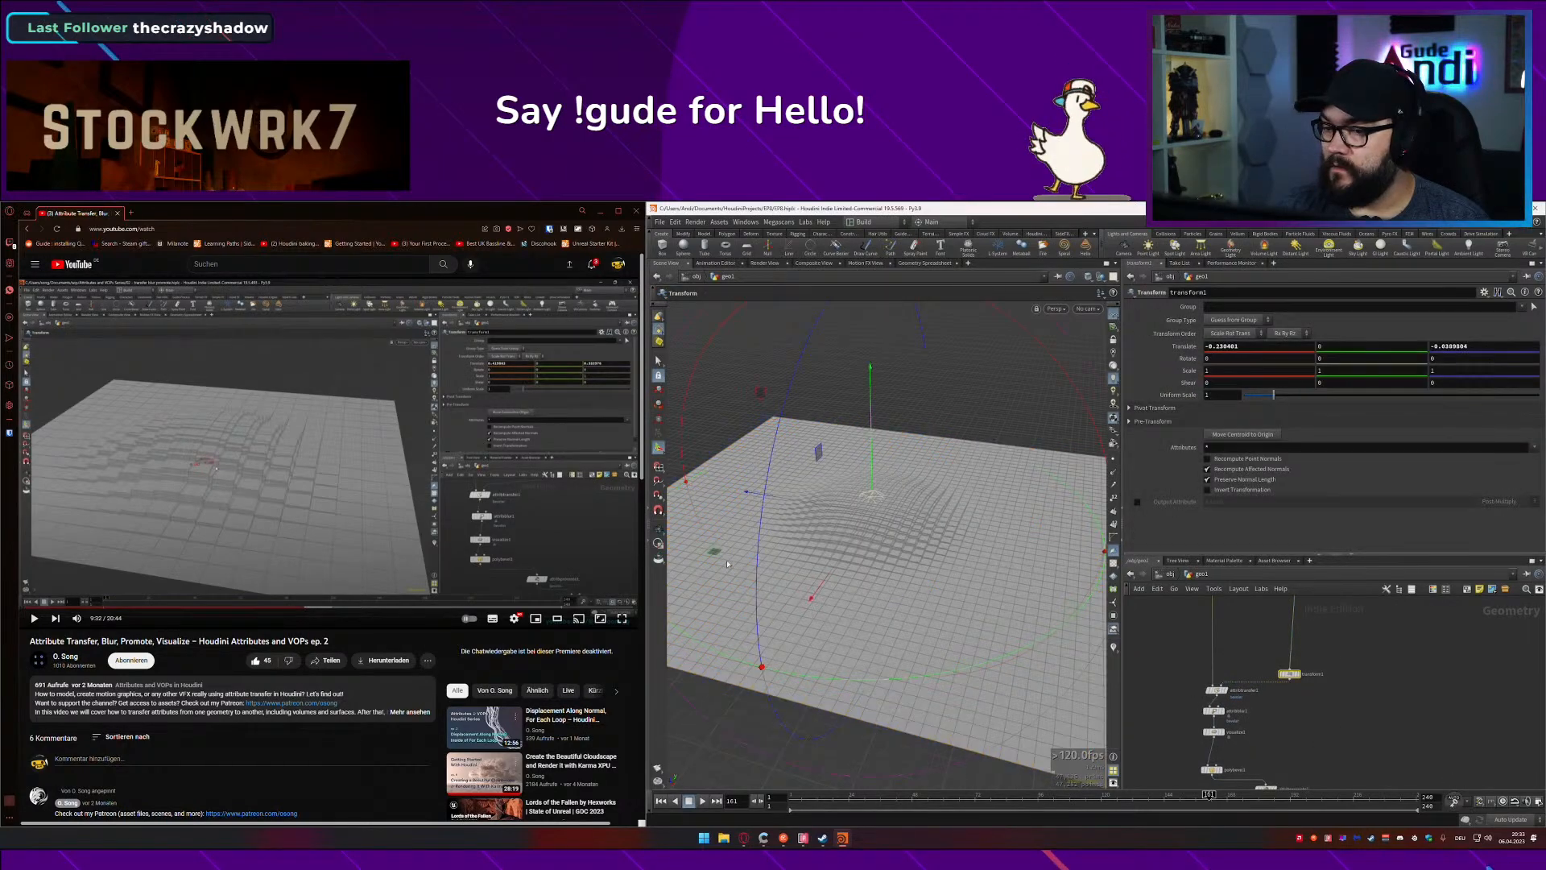
pyautogui.moveTo(716, 553)
pyautogui.mouseDown()
pyautogui.moveTo(828, 540)
pyautogui.moveTo(805, 593)
pyautogui.moveTo(695, 540)
pyautogui.moveTo(708, 566)
pyautogui.mouseUp()
pyautogui.keyDown('alt'); pyautogui.moveTo(711, 566); pyautogui.dragTo(853, 574, button='right'); pyautogui.keyUp('alt')
pyautogui.keyDown('alt'); pyautogui.moveTo(853, 574); pyautogui.dragTo(861, 524); pyautogui.keyUp('alt')
pyautogui.middleClick(1290, 674)
pyautogui.moveTo(1337, 734); pyautogui.dragTo(1343, 648, button='middle')
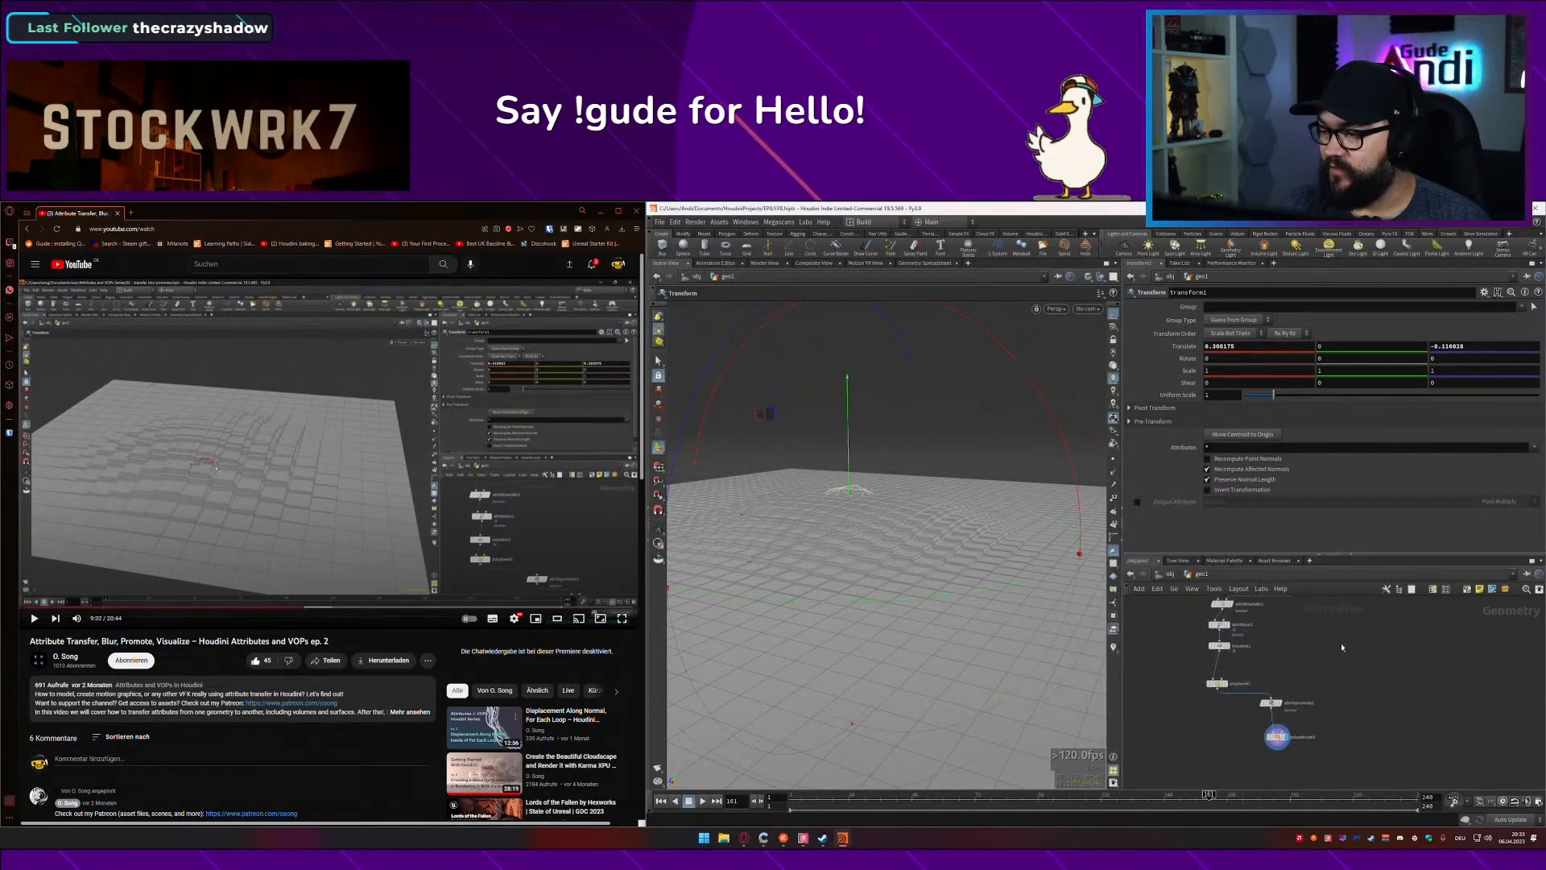
# Step: Try a different inset on polyextrude1 and undo it
pyautogui.click(1277, 737)
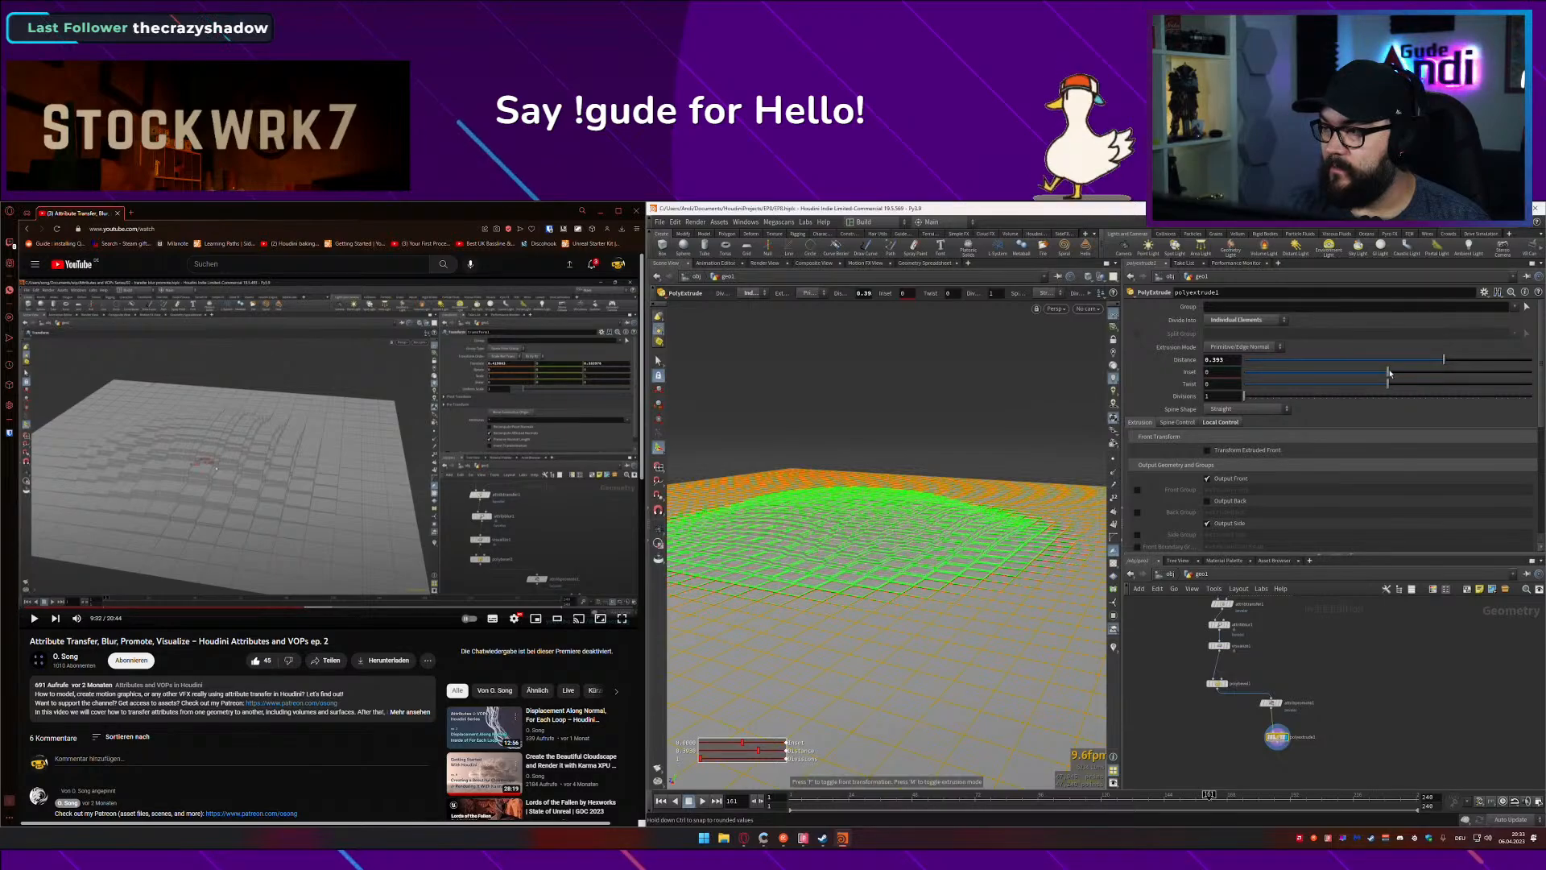
pyautogui.moveTo(1387, 372); pyautogui.dragTo(1238, 372)
pyautogui.hotkey('ctrl', 'z')
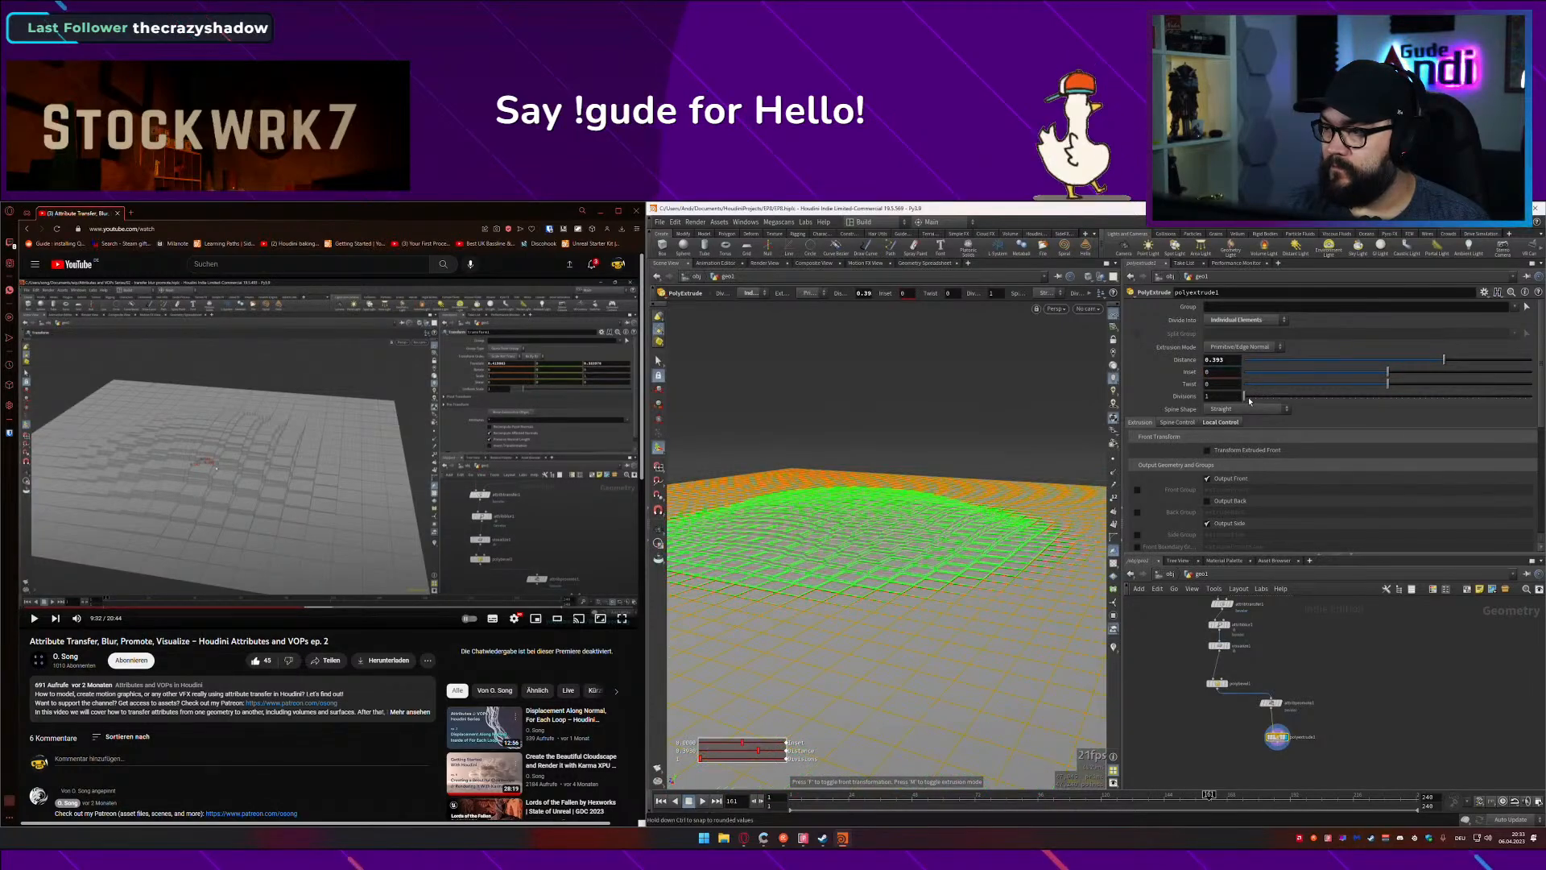
pyautogui.click(1469, 397)
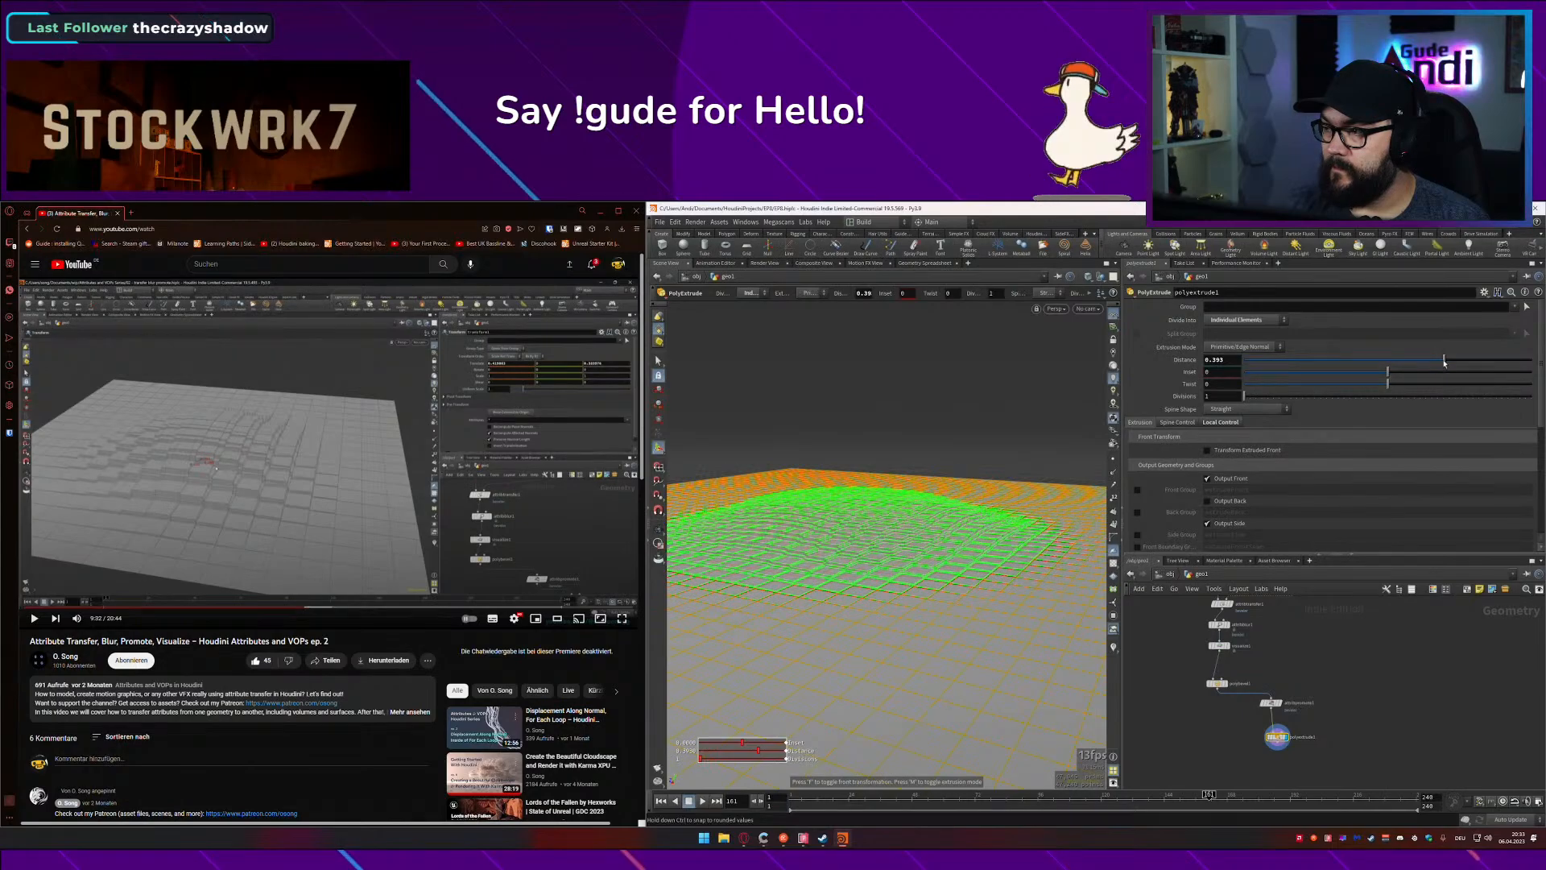
# Step: Raise the extrusion distance of polyextrude1 to about 0.45, inspect the bump from above and resume the tutorial video
pyautogui.moveTo(1444, 362); pyautogui.dragTo(1454, 360)
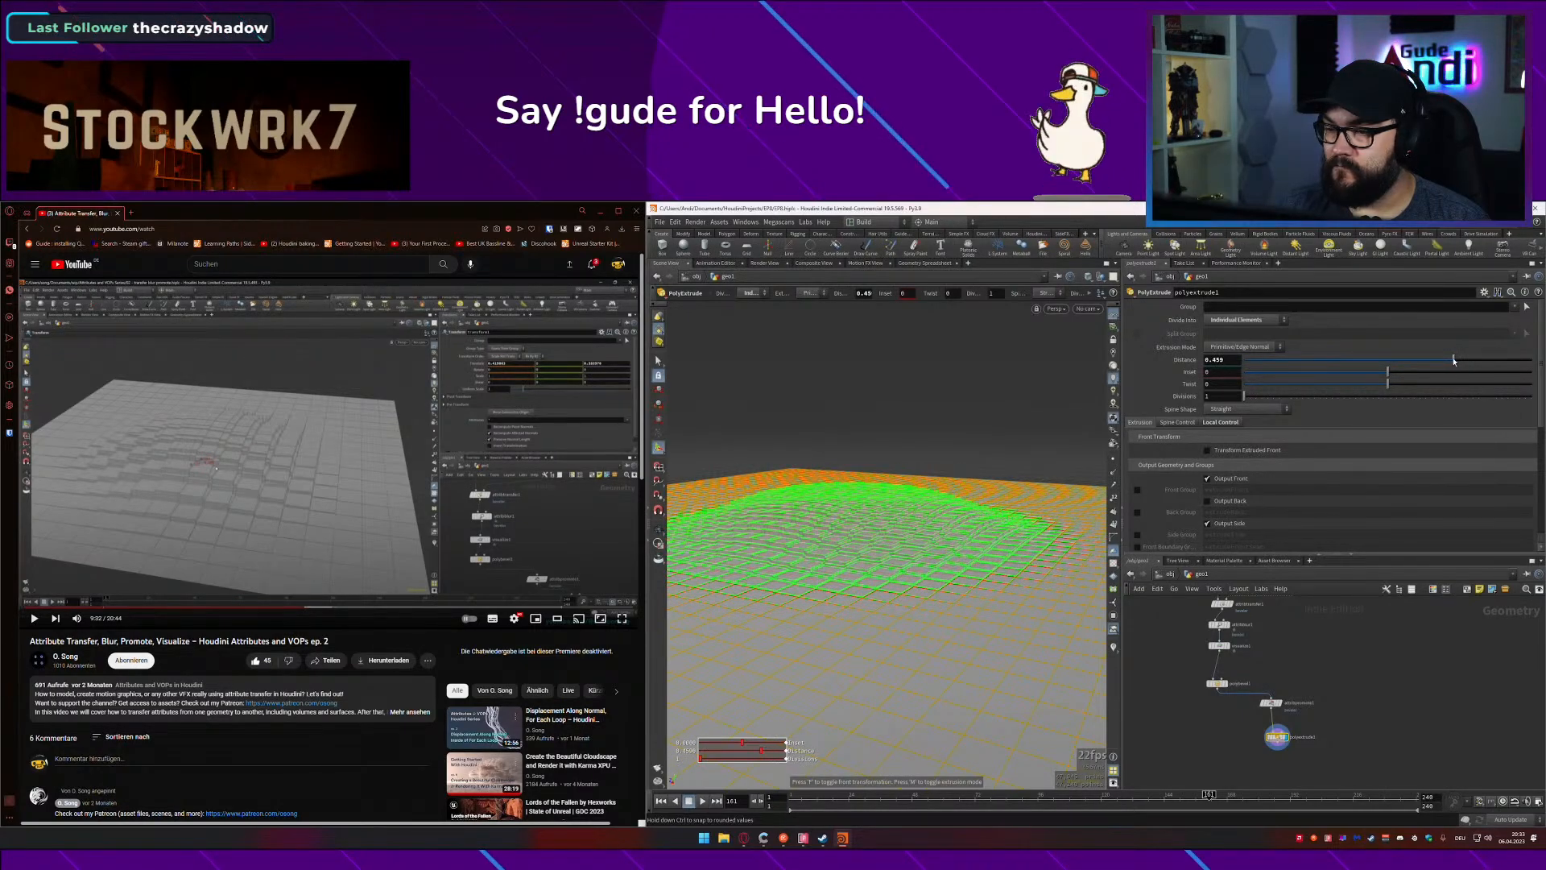
pyautogui.keyDown('alt'); pyautogui.moveTo(932, 484); pyautogui.dragTo(911, 584); pyautogui.keyUp('alt')
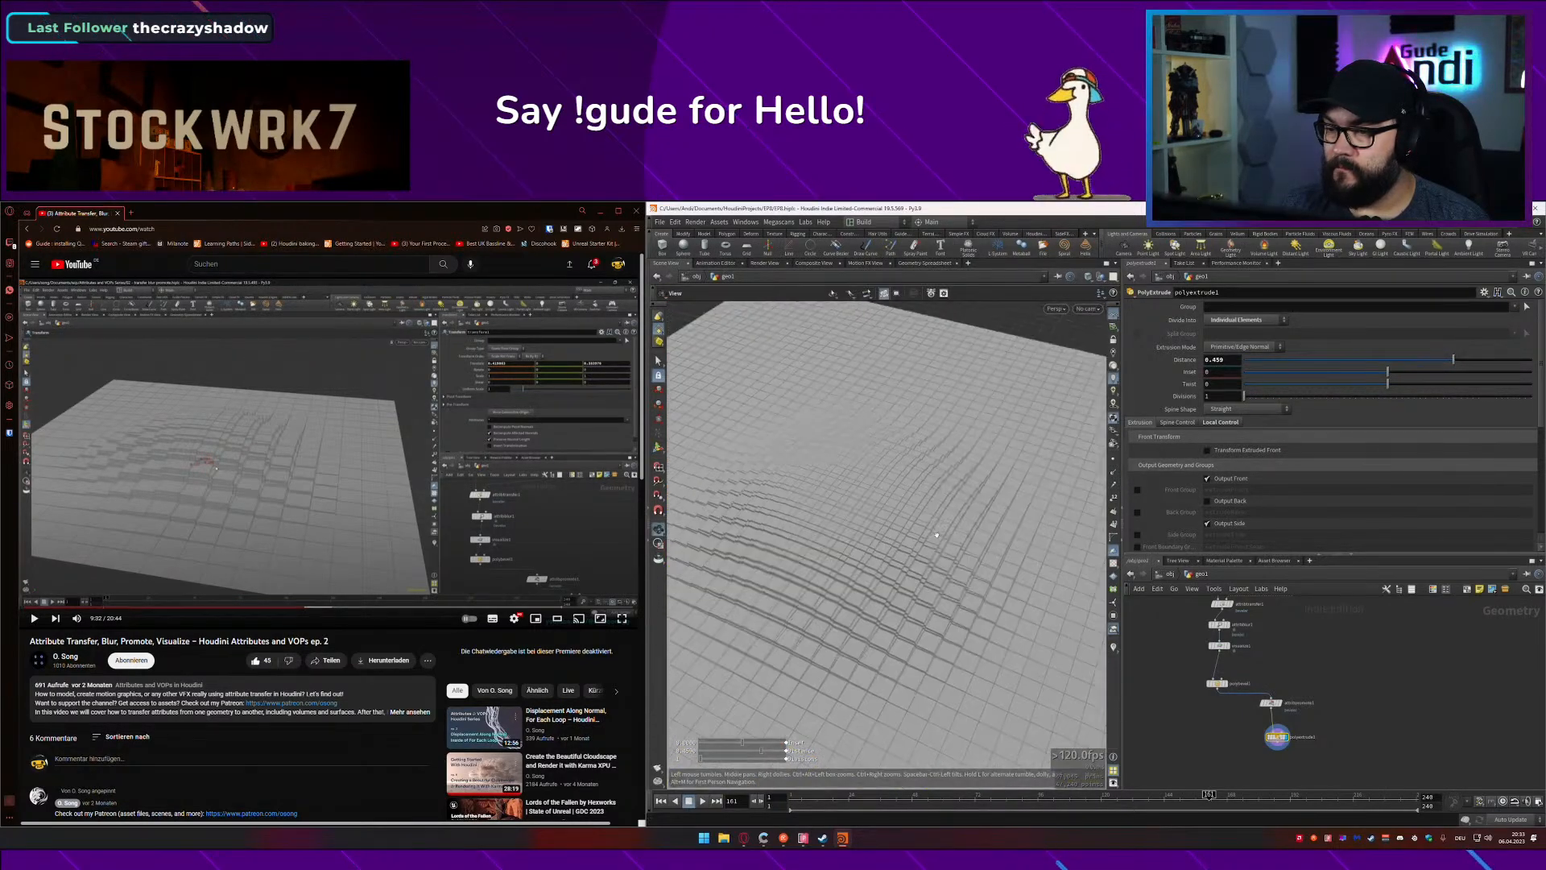
pyautogui.click(162, 509)
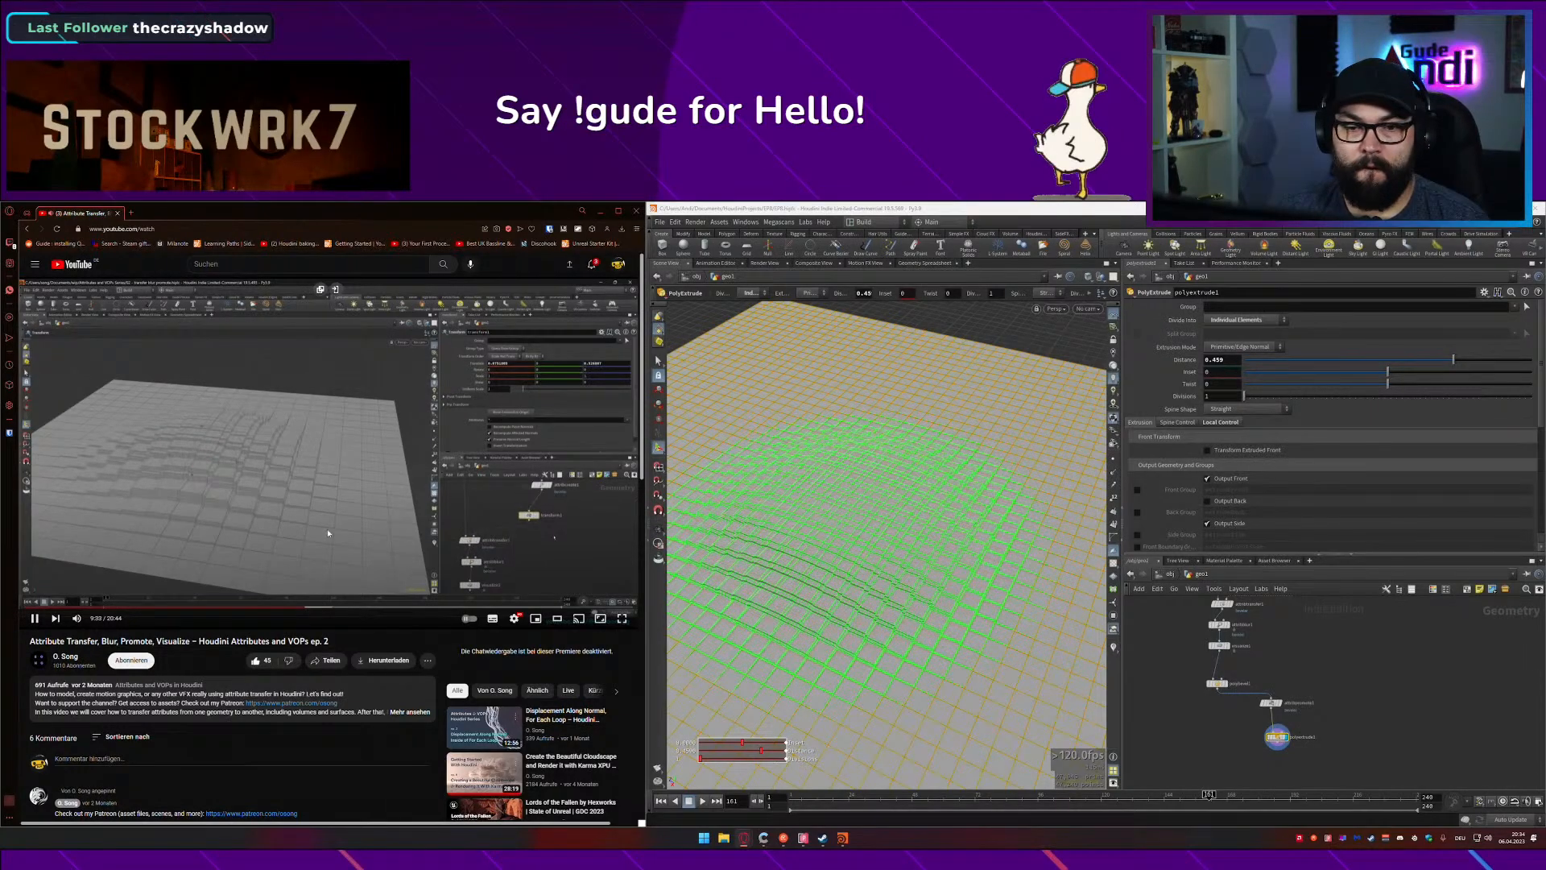
pyautogui.keyDown('alt'); pyautogui.moveTo(1015, 571); pyautogui.dragTo(956, 577, button='right'); pyautogui.keyUp('alt')
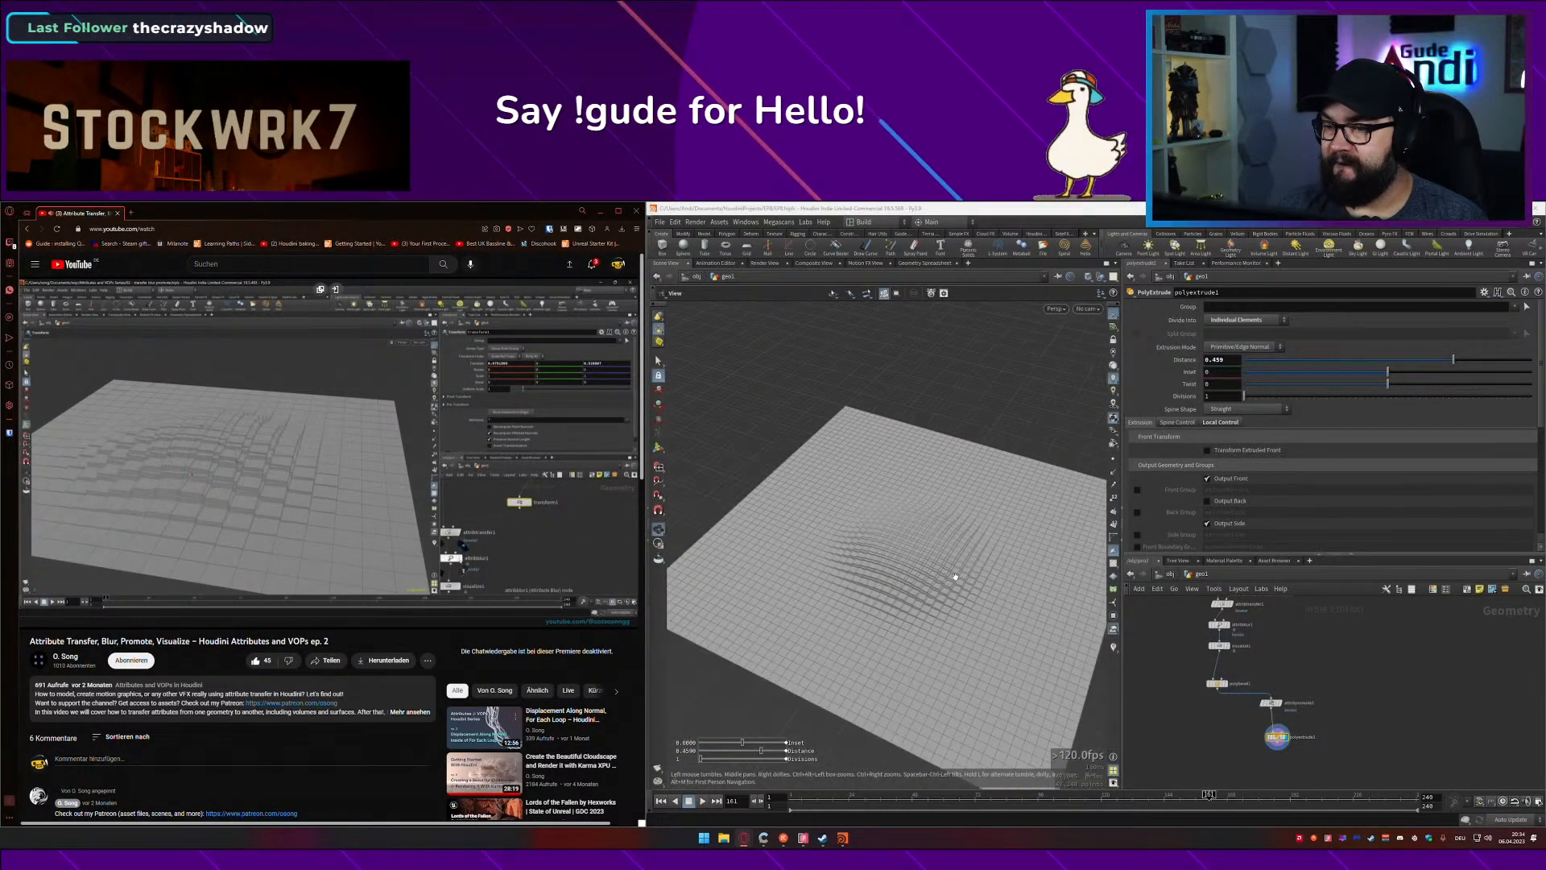
pyautogui.press('Return')
# Step: Select the attribpromote1 node and save the scene
pyautogui.moveTo(1306, 690); pyautogui.dragTo(1307, 639, button='middle')
pyautogui.click(1272, 651)
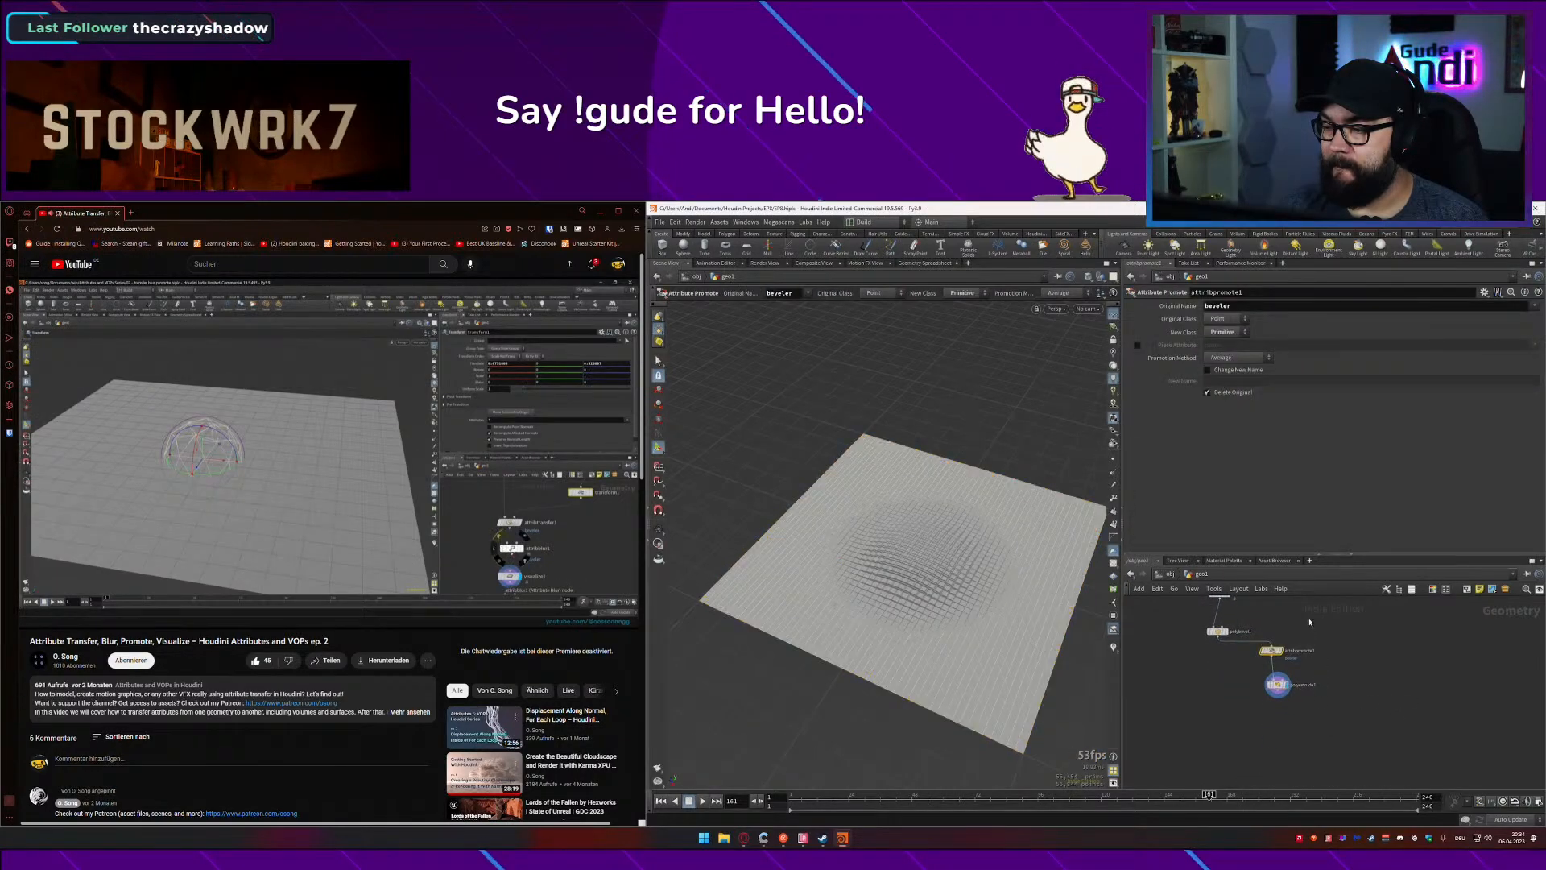
pyautogui.moveTo(1340, 654); pyautogui.dragTo(1345, 752, button='middle')
pyautogui.scroll(2, 1252, 685)
pyautogui.hotkey('ctrl', 's')
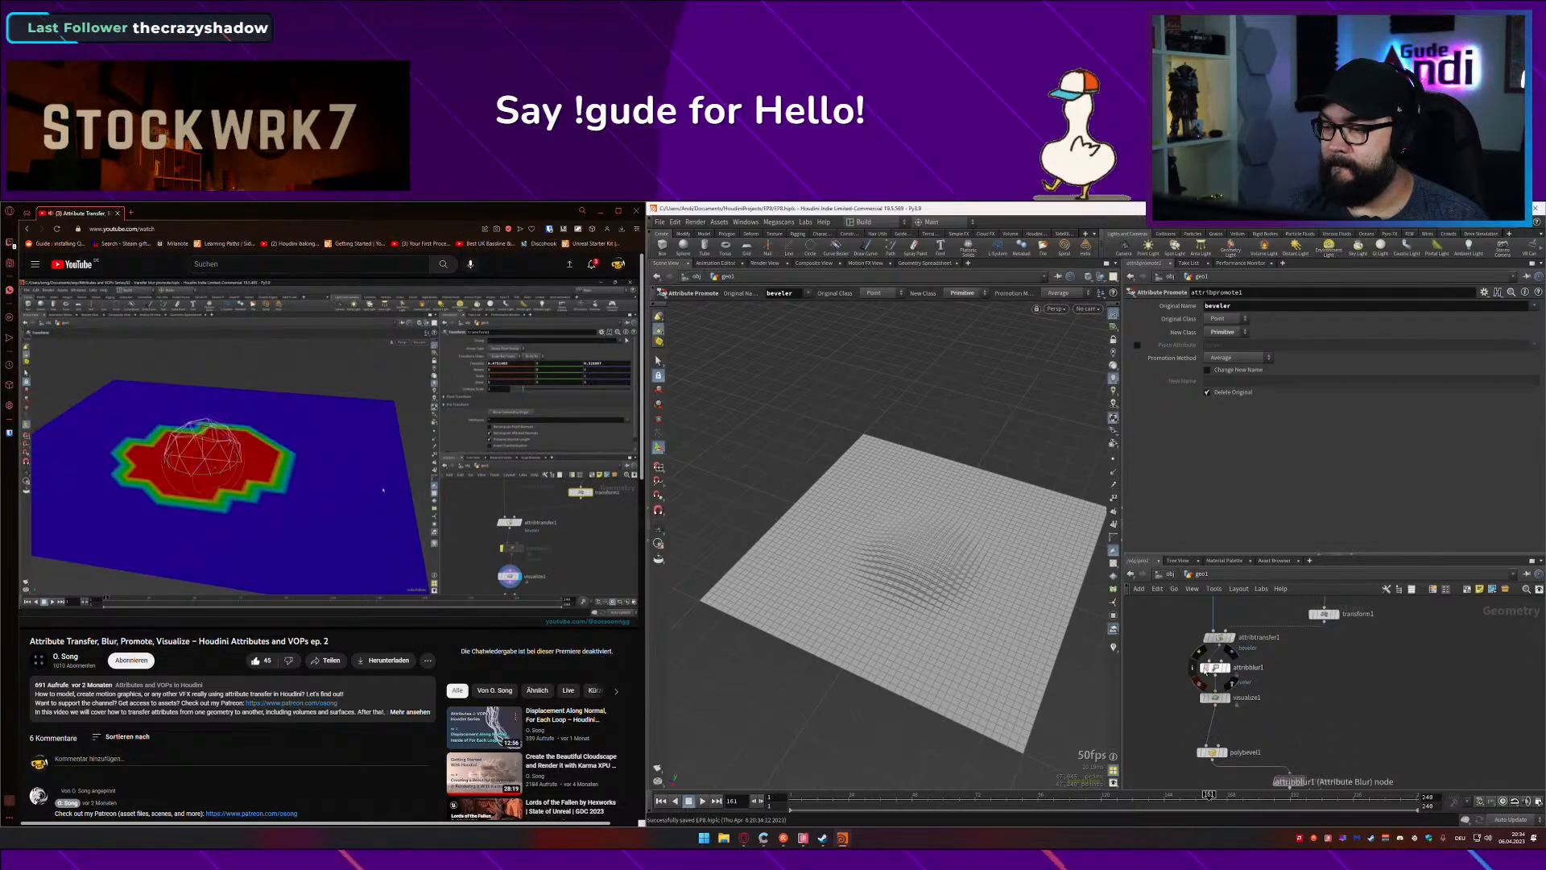
# Step: Bypass the attribblur1 node, then display and select visualize1 to show the bevel attribute as colours on the grid
pyautogui.click(1204, 670)
pyautogui.keyDown('alt'); pyautogui.moveTo(950, 594); pyautogui.dragTo(976, 615); pyautogui.keyUp('alt')
pyautogui.click(1218, 698)
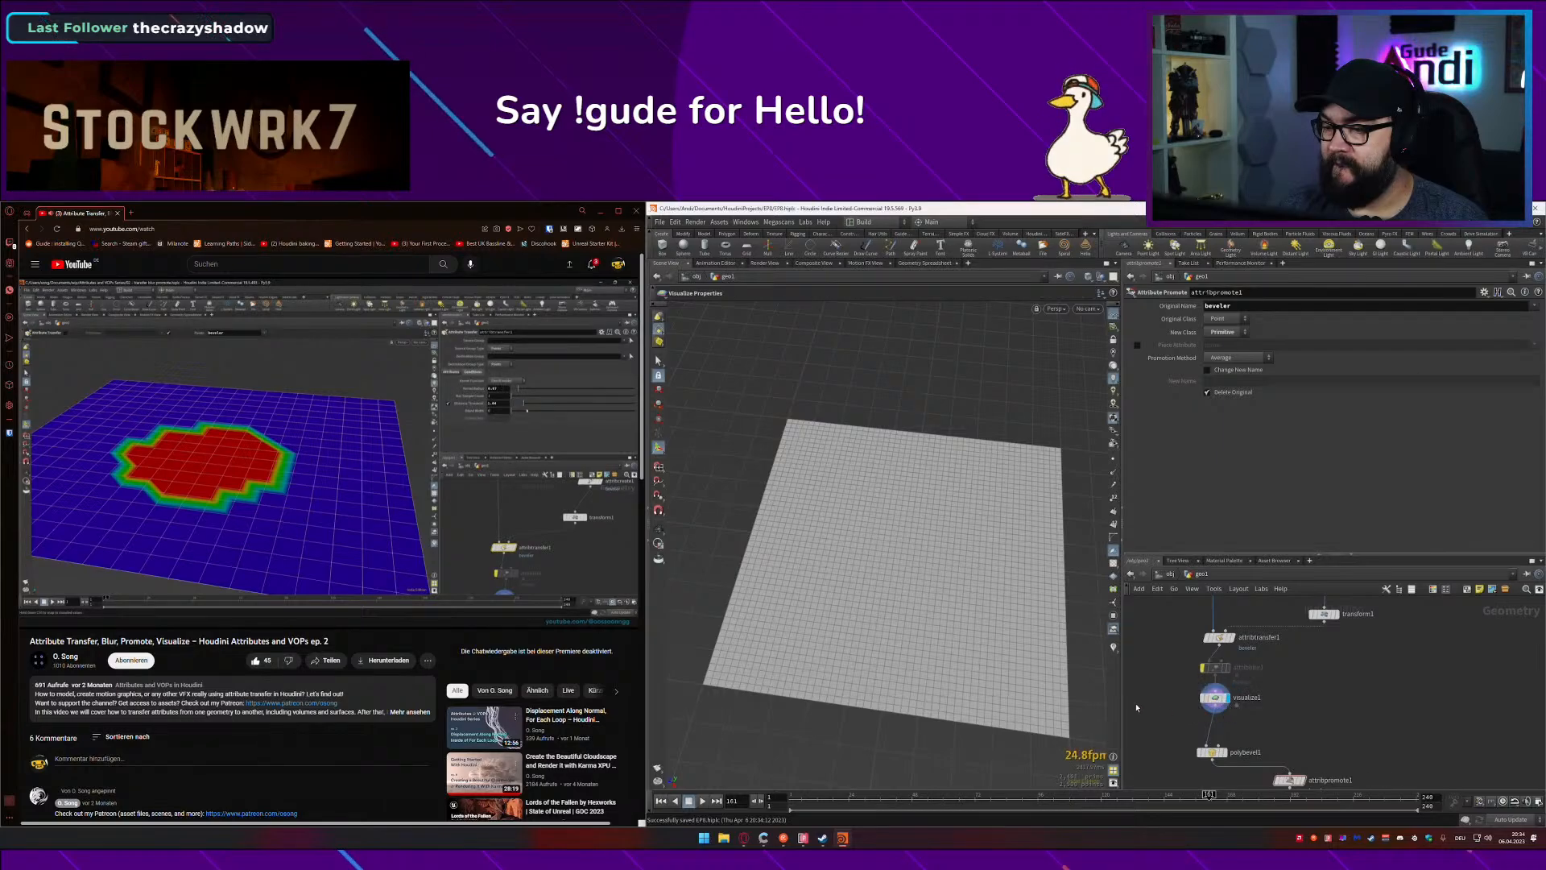
pyautogui.click(462, 523)
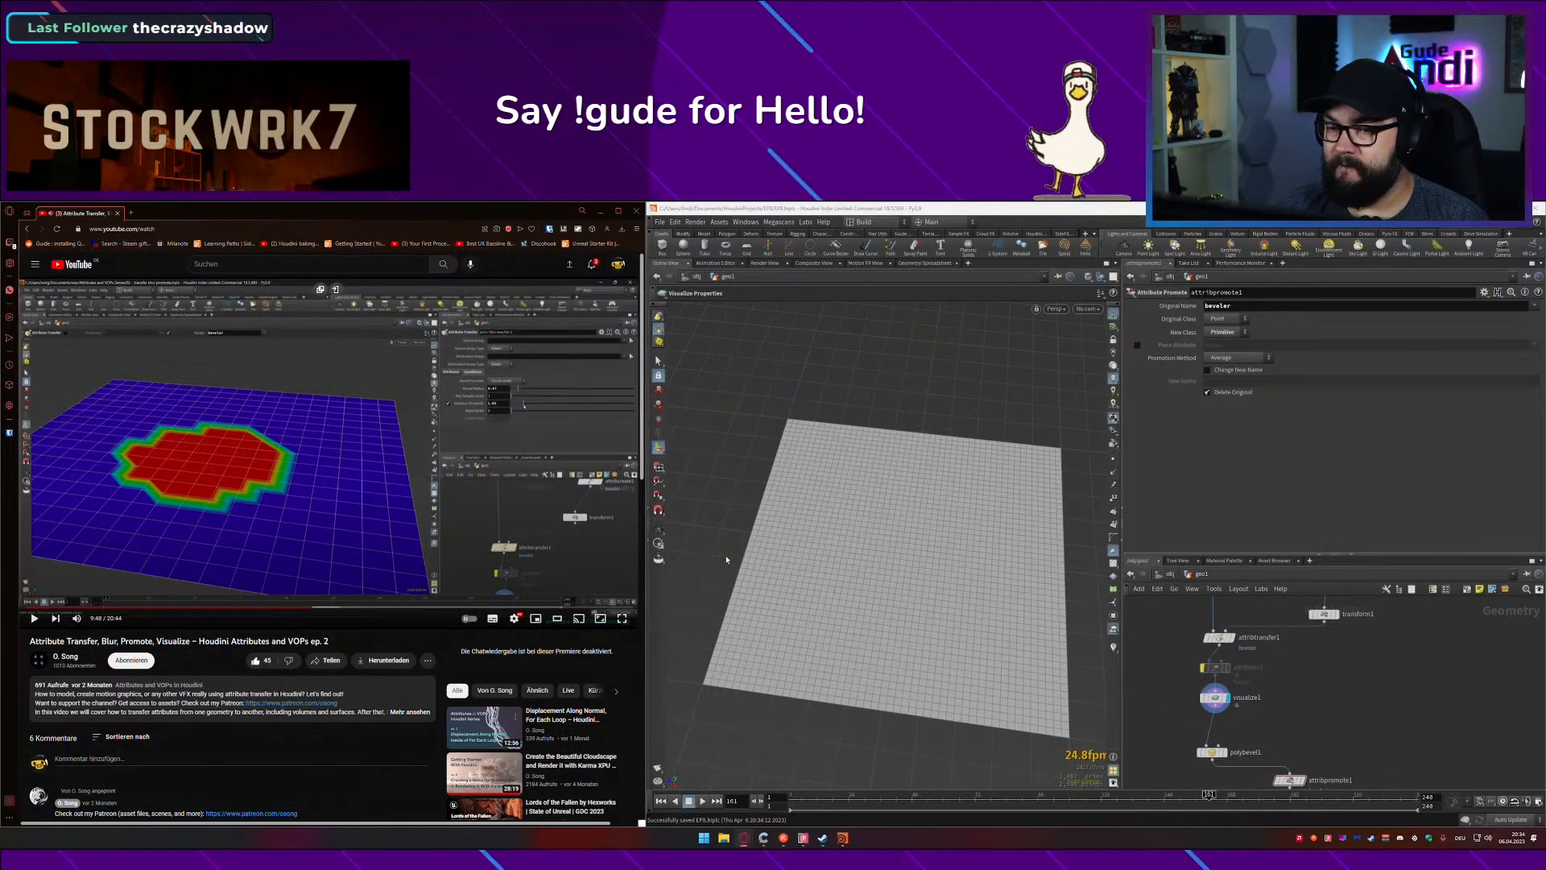
pyautogui.click(596, 544)
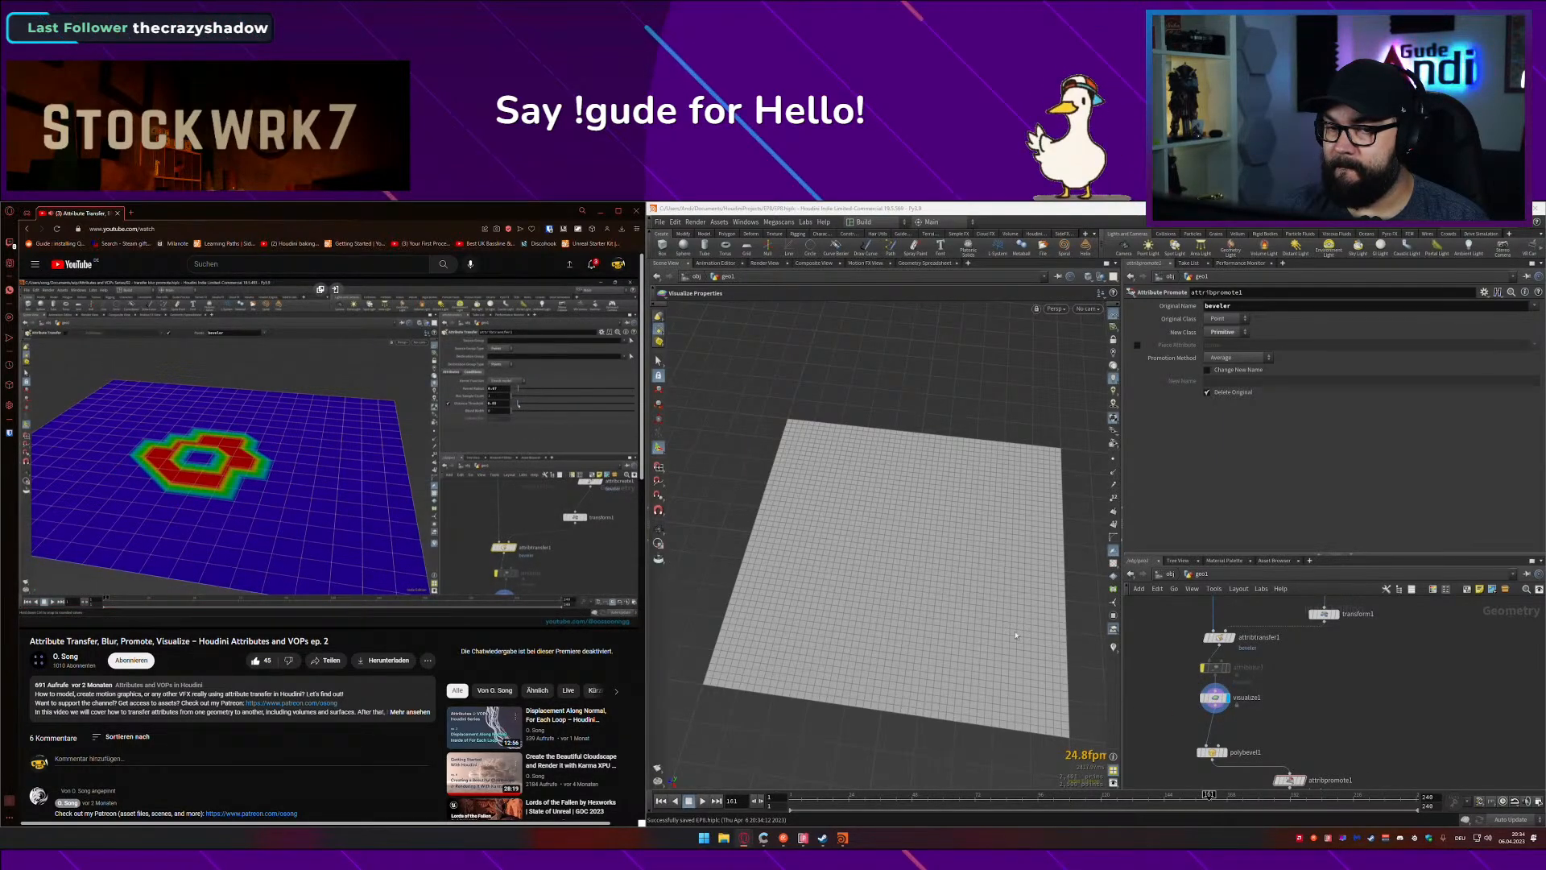
pyautogui.click(403, 493)
pyautogui.click(1215, 697)
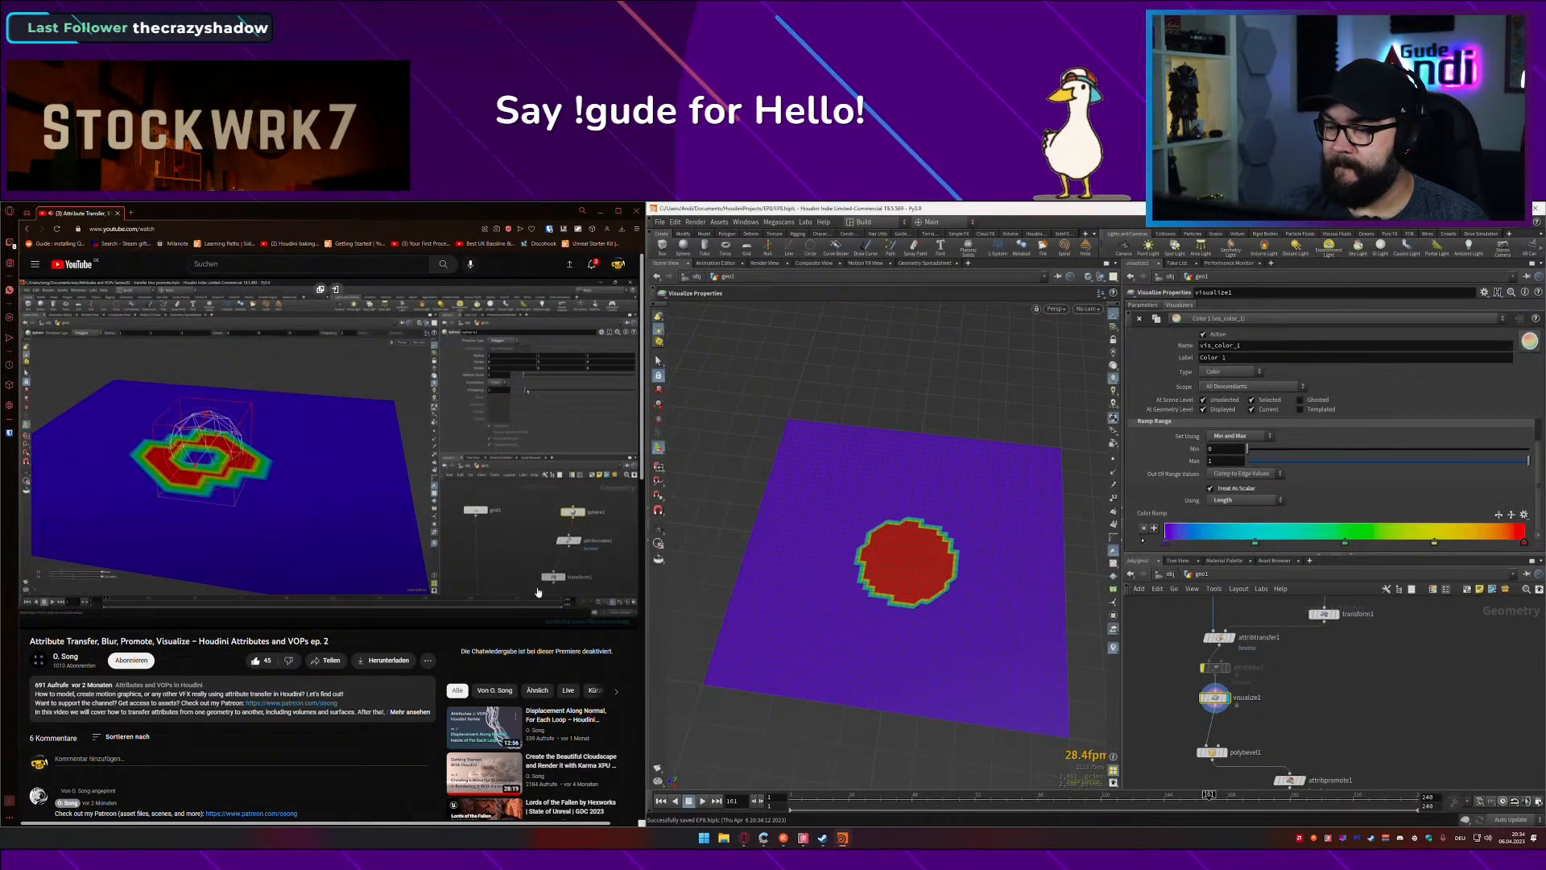
# Step: Rewind the tutorial video slightly and lower the distance threshold of attribtransfer1
pyautogui.click(485, 528)
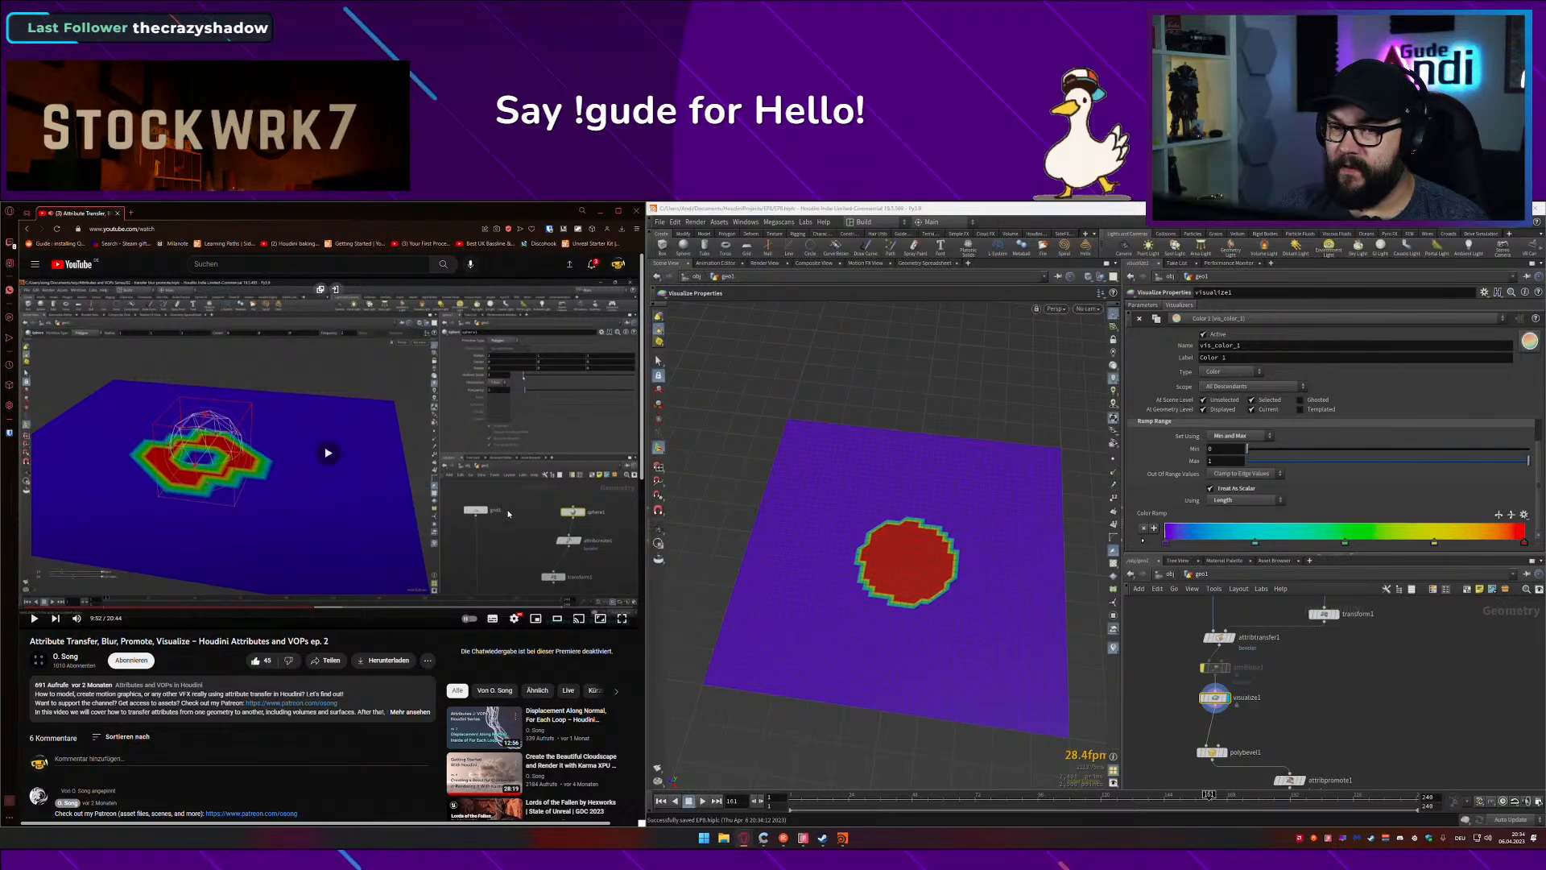
pyautogui.press('Left')
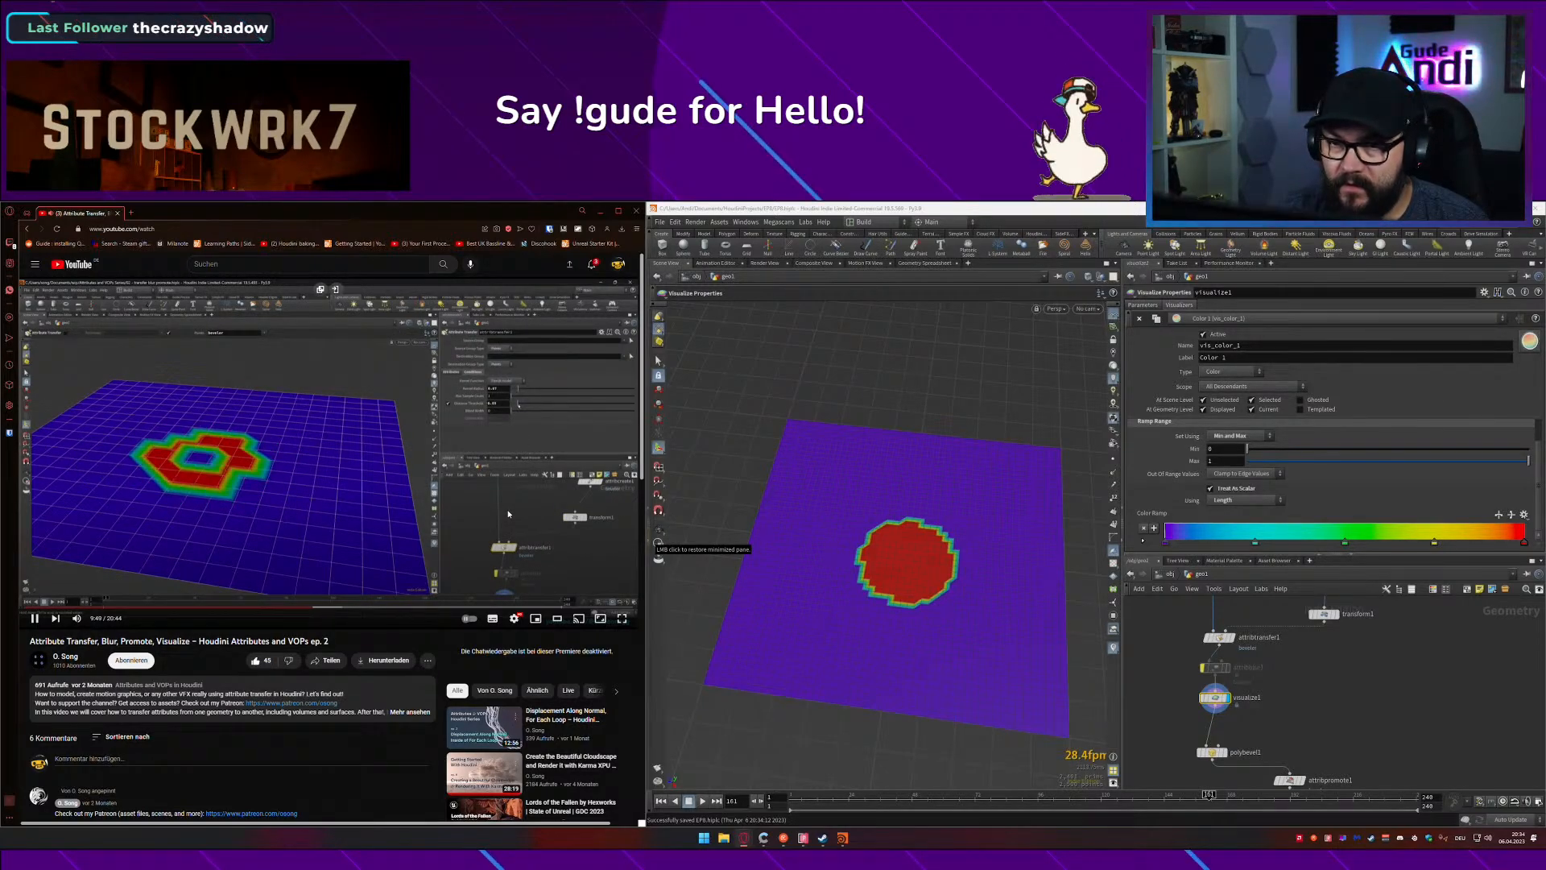
pyautogui.click(1220, 637)
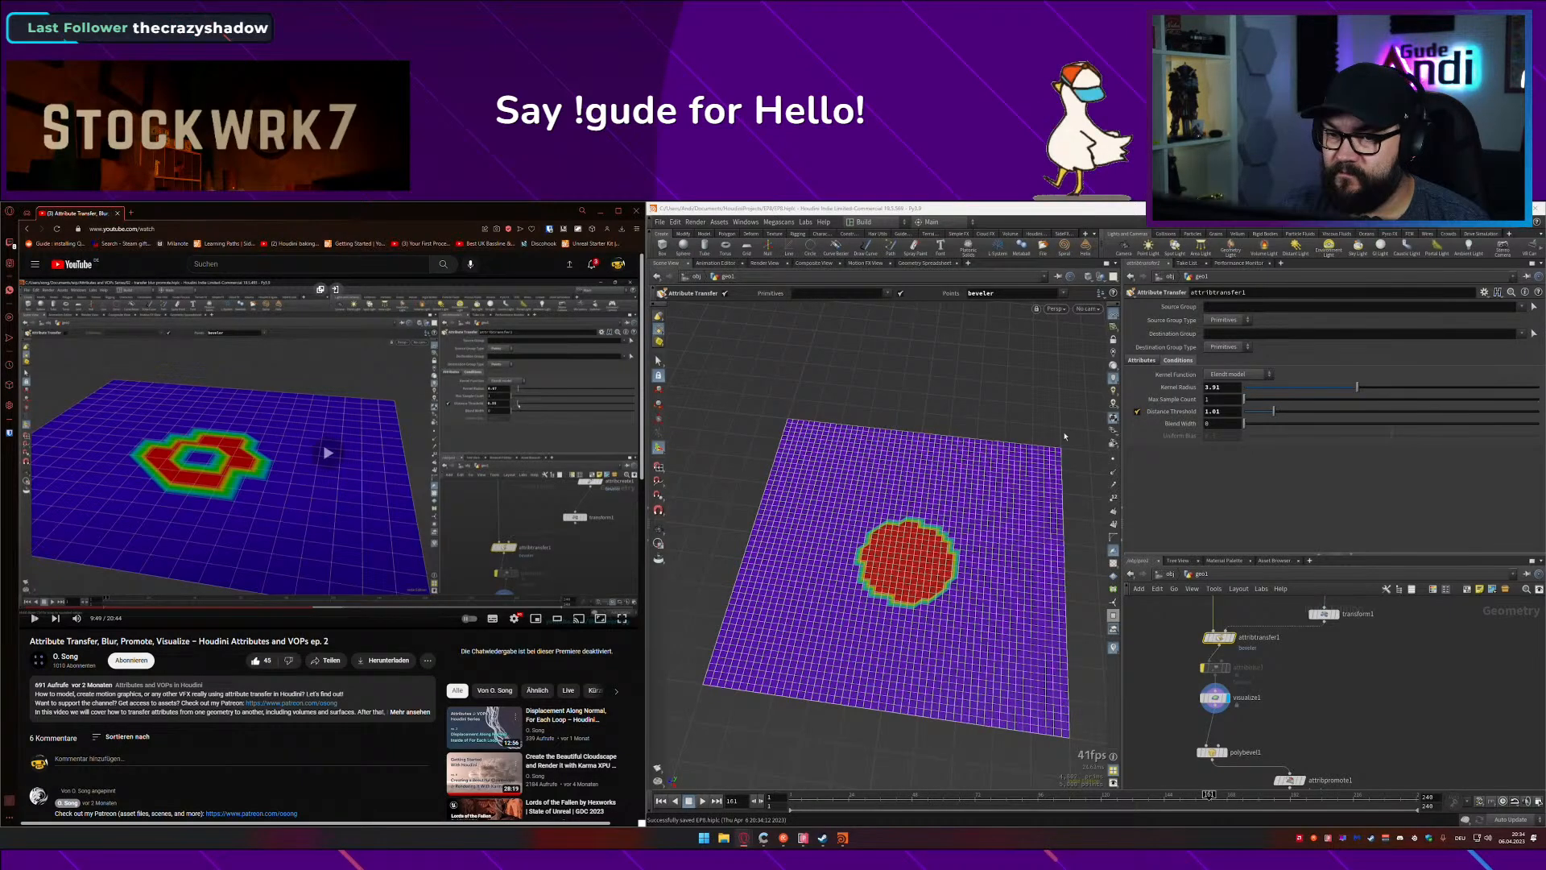
pyautogui.moveTo(1274, 412); pyautogui.dragTo(1260, 413)
# Step: Enlarge sphere1 by setting its uniform scale to about 6.7
pyautogui.moveTo(1408, 652); pyautogui.dragTo(1366, 787, button='middle')
pyautogui.click(1353, 654)
pyautogui.click(1322, 654)
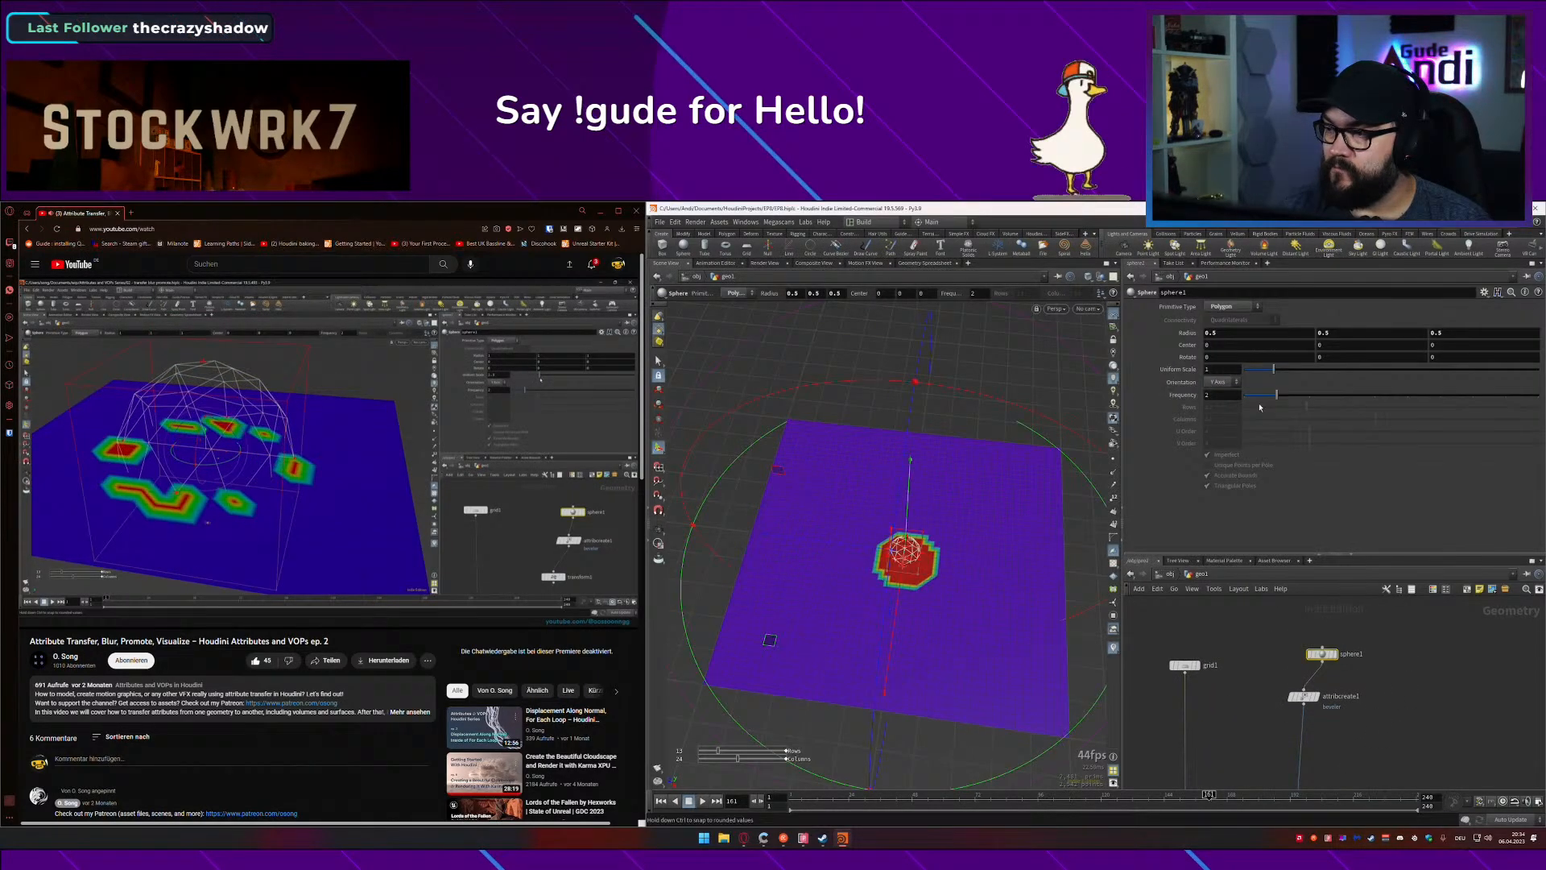
pyautogui.moveTo(1270, 371)
pyautogui.mouseDown()
pyautogui.moveTo(1460, 374)
pyautogui.moveTo(1362, 372)
pyautogui.moveTo(1444, 372)
pyautogui.mouseUp()
pyautogui.click(516, 483)
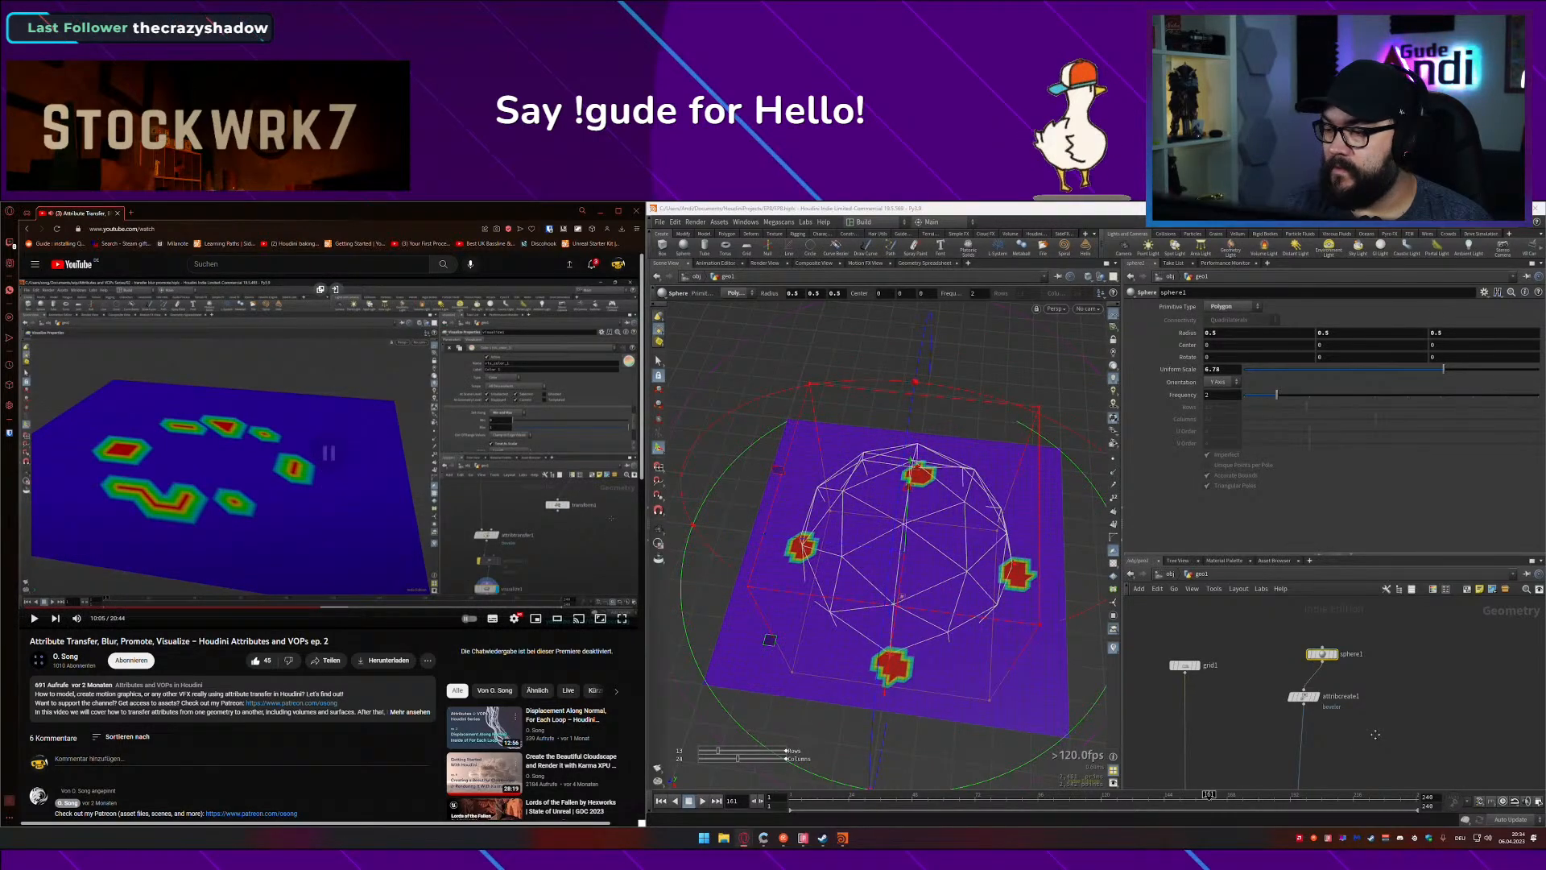
# Step: Display the polyextrude1 result and shift transform1 slightly across the ground plane
pyautogui.moveTo(1357, 773); pyautogui.dragTo(1341, 526, button='middle')
pyautogui.click(1337, 626)
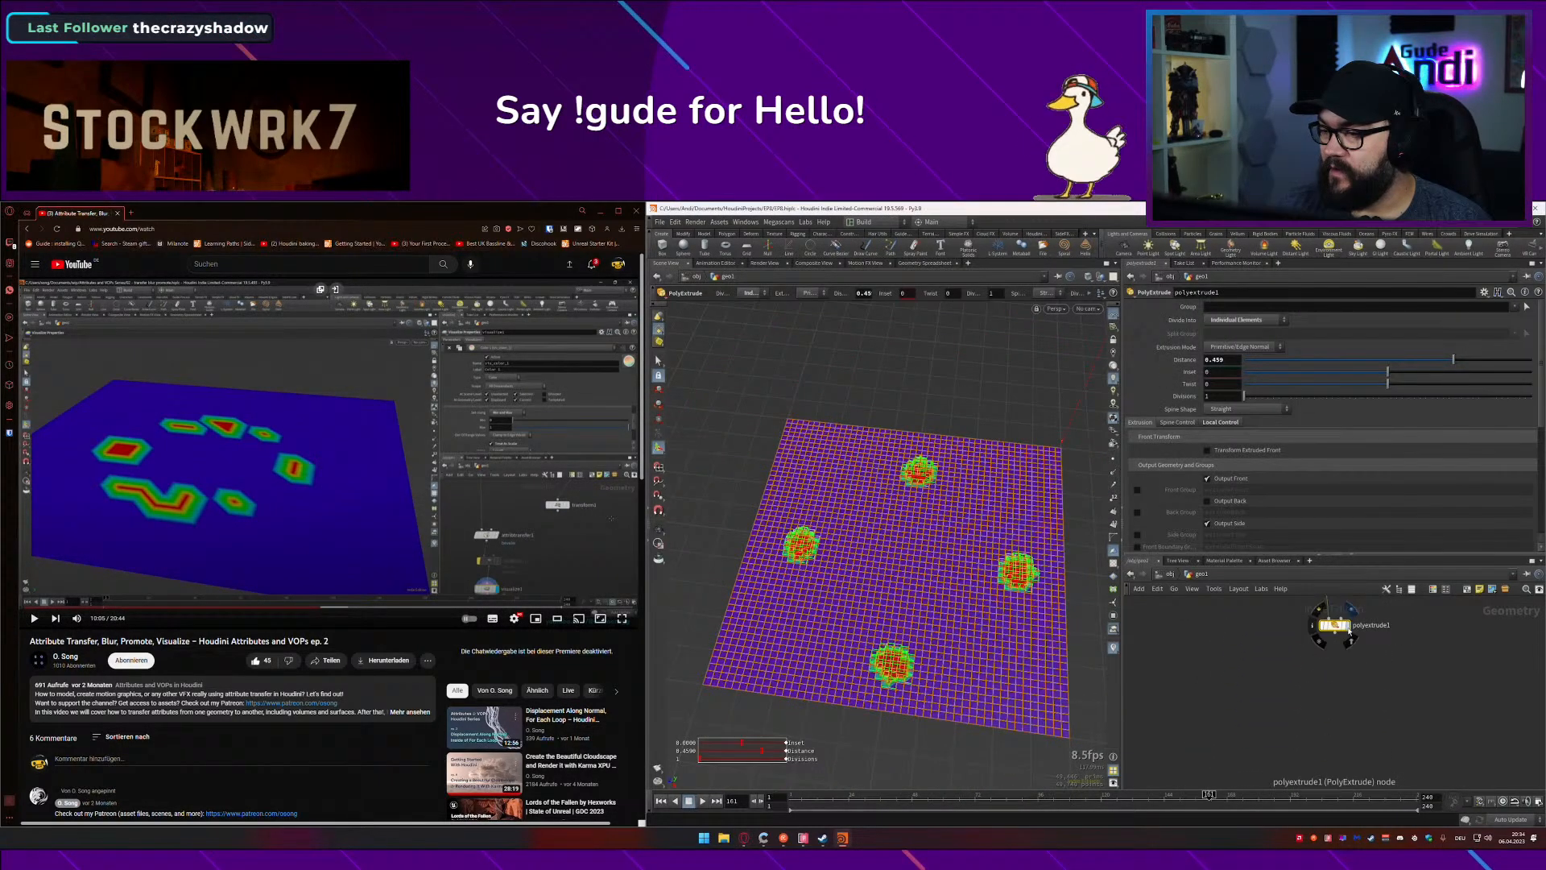
pyautogui.keyDown('alt'); pyautogui.moveTo(1047, 662); pyautogui.dragTo(1009, 656); pyautogui.keyUp('alt')
pyautogui.moveTo(1319, 713); pyautogui.dragTo(1366, 787, button='middle')
pyautogui.click(1333, 668)
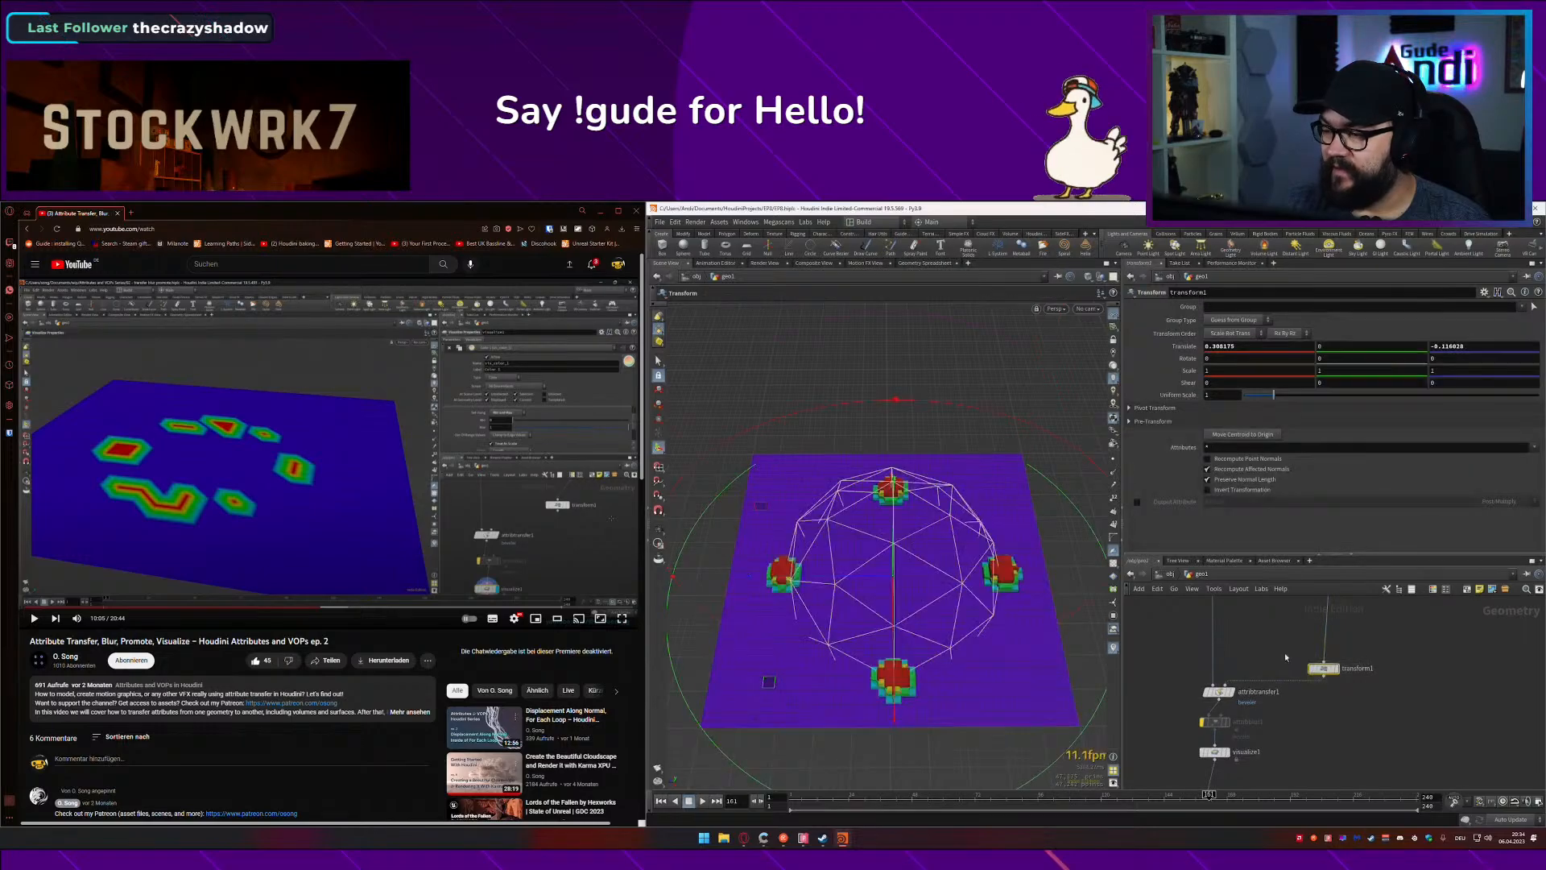
pyautogui.moveTo(769, 682)
pyautogui.mouseDown()
pyautogui.moveTo(748, 681)
pyautogui.moveTo(753, 697)
pyautogui.moveTo(767, 684)
pyautogui.mouseUp()
# Step: Resume the tutorial video, display visualize1 again and template sphere1 as a wireframe over the coloured grid
pyautogui.moveTo(1347, 714); pyautogui.dragTo(1323, 599, button='middle')
pyautogui.click(328, 449)
pyautogui.click(1330, 668)
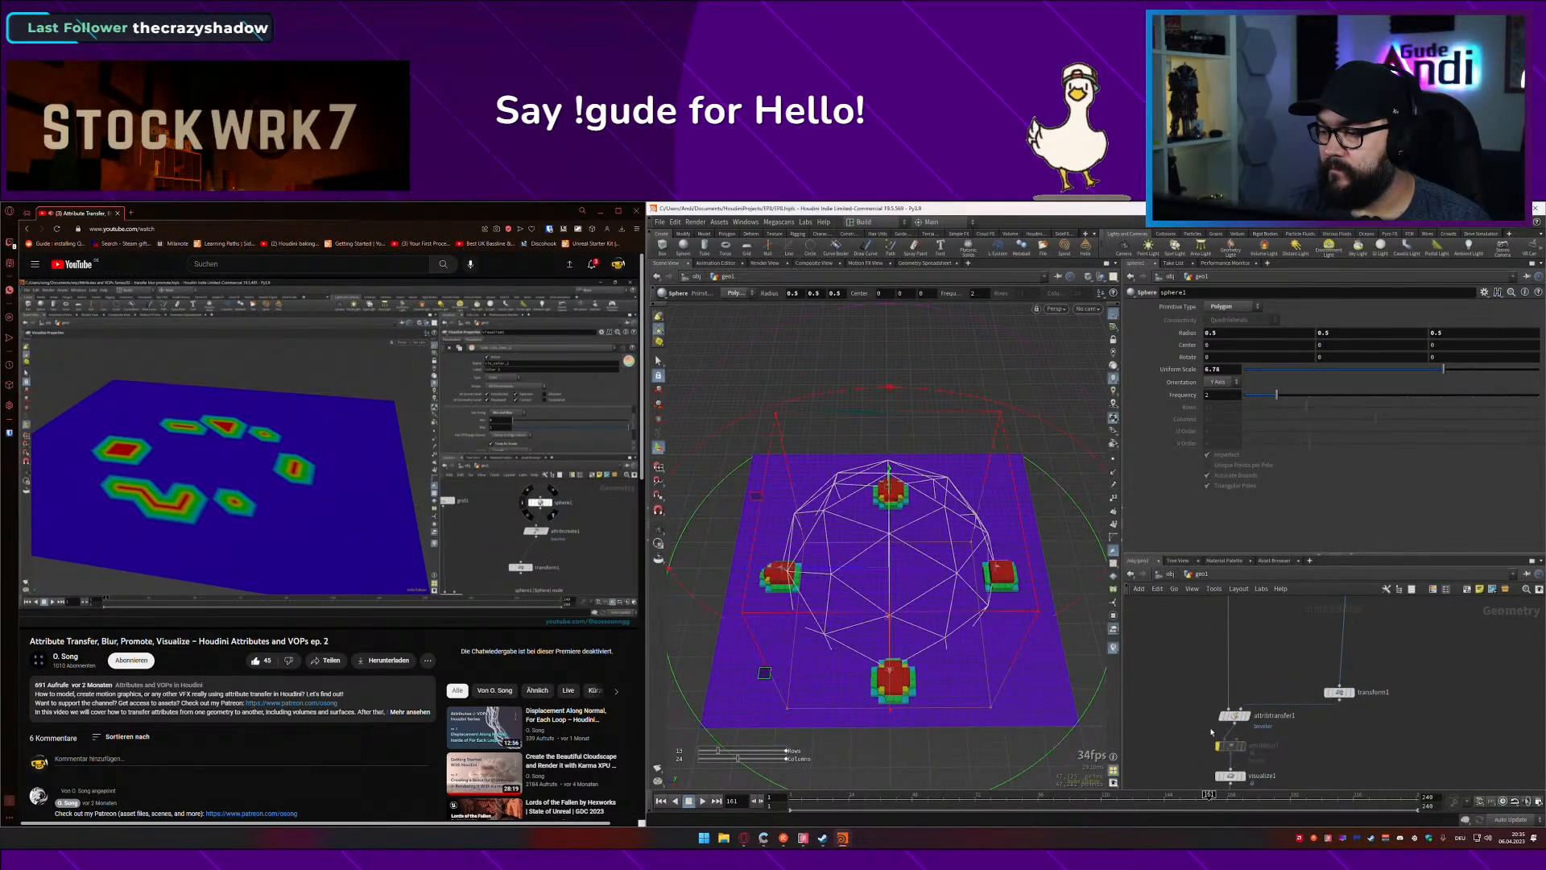
pyautogui.moveTo(1211, 731); pyautogui.dragTo(1226, 663, button='middle')
pyautogui.click(1244, 707)
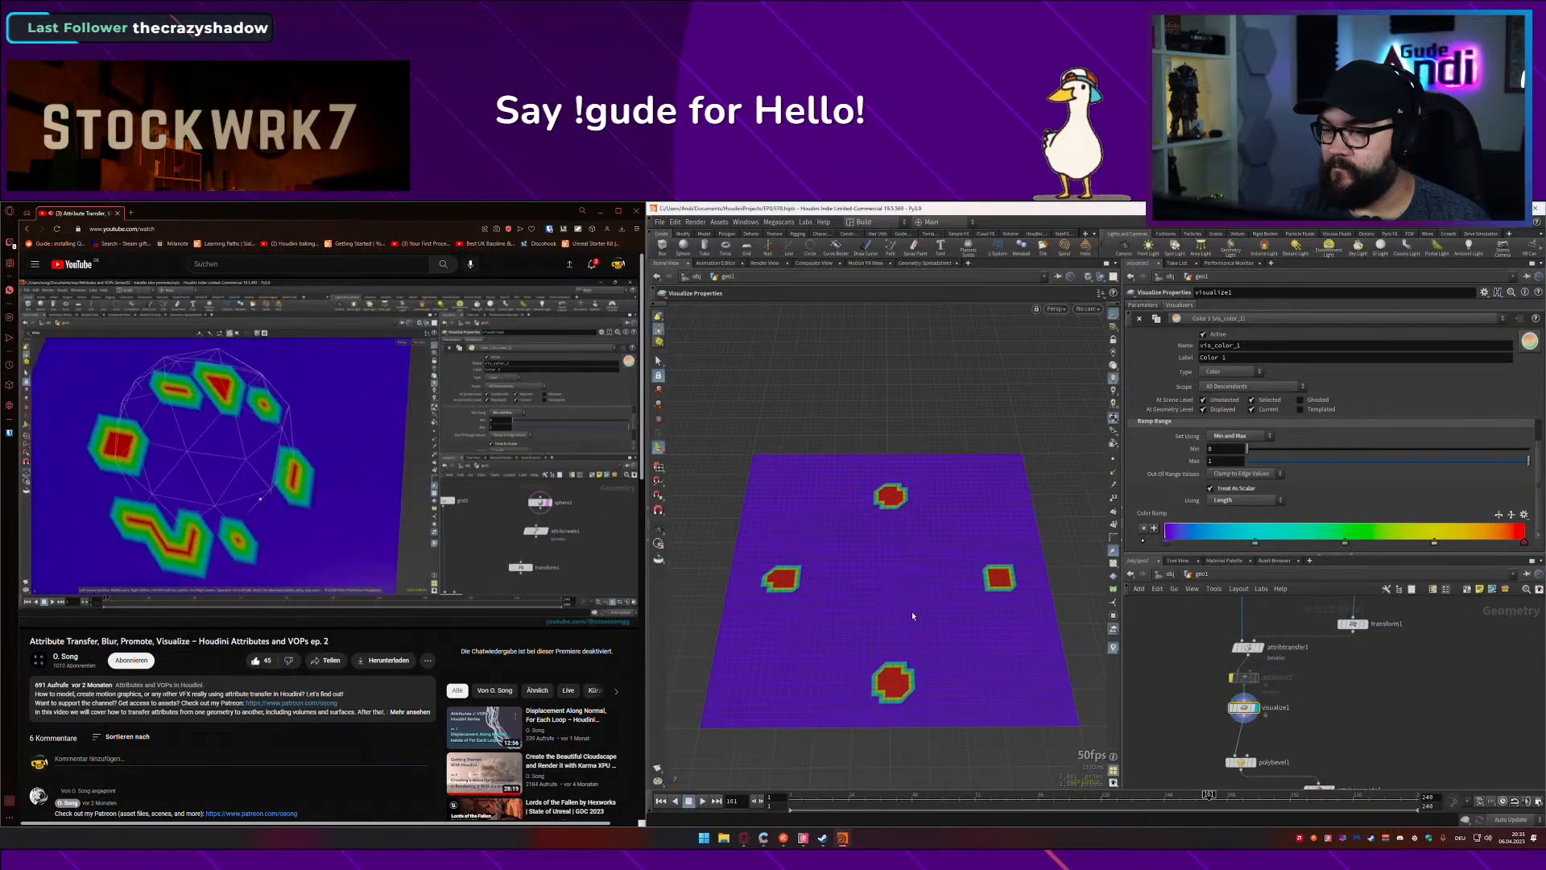
pyautogui.moveTo(1403, 604); pyautogui.dragTo(1364, 772, button='middle')
pyautogui.click(1356, 687)
pyautogui.moveTo(940, 631)
pyautogui.keyDown('alt'); pyautogui.mouseDown()
pyautogui.moveTo(964, 602)
pyautogui.moveTo(936, 629)
pyautogui.moveTo(948, 641)
pyautogui.mouseUp(); pyautogui.keyUp('alt')
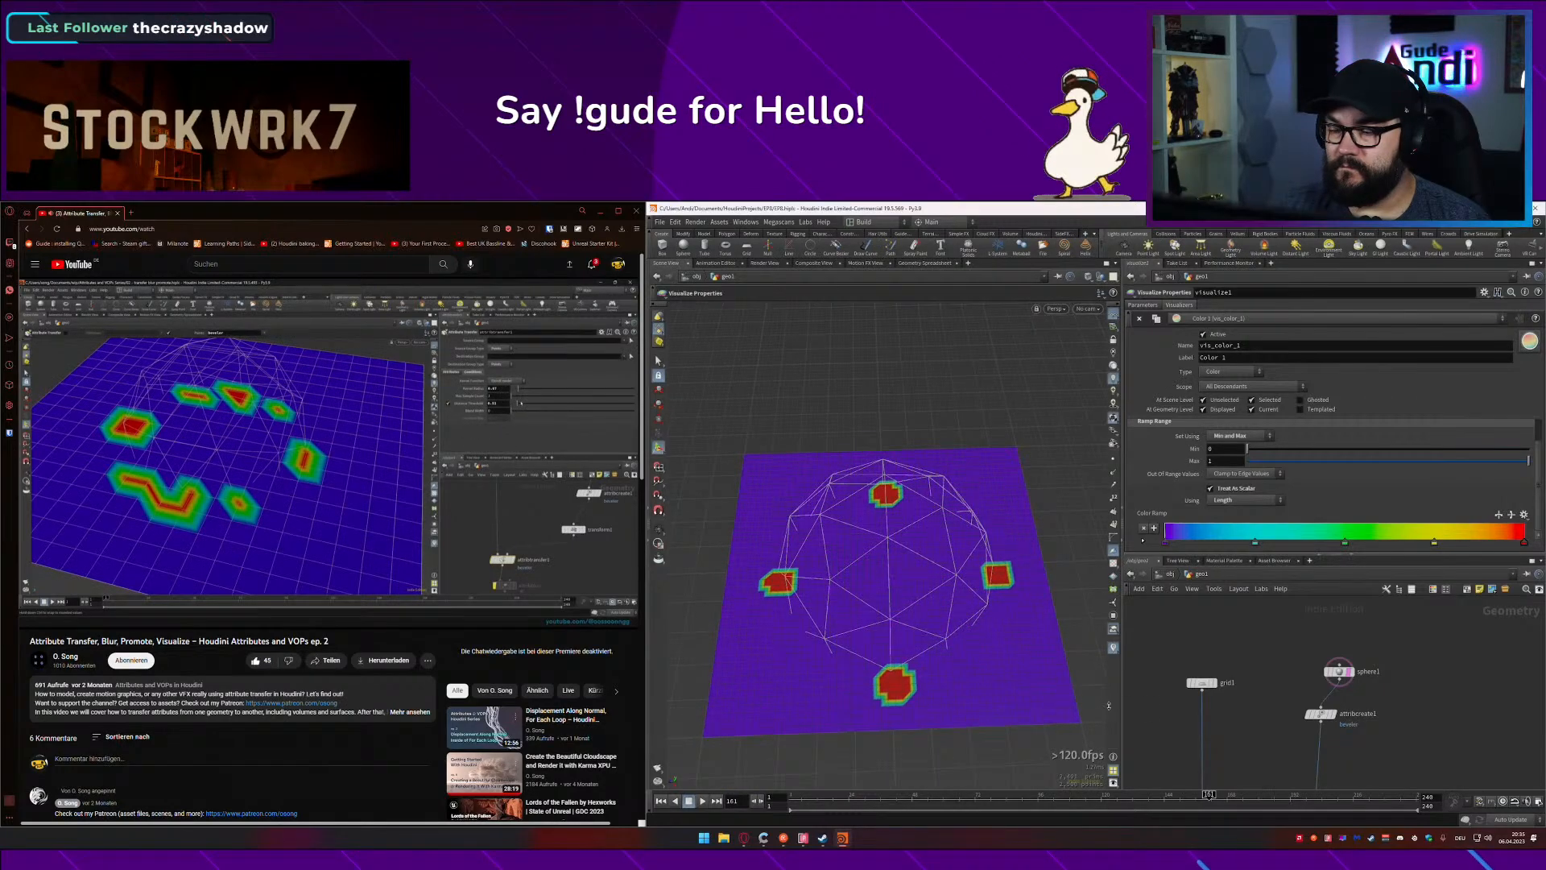
# Step: Save the scene and look over the node chain from attribtransfer1 down to polyextrude1
pyautogui.moveTo(1234, 778); pyautogui.dragTo(1263, 640, button='middle')
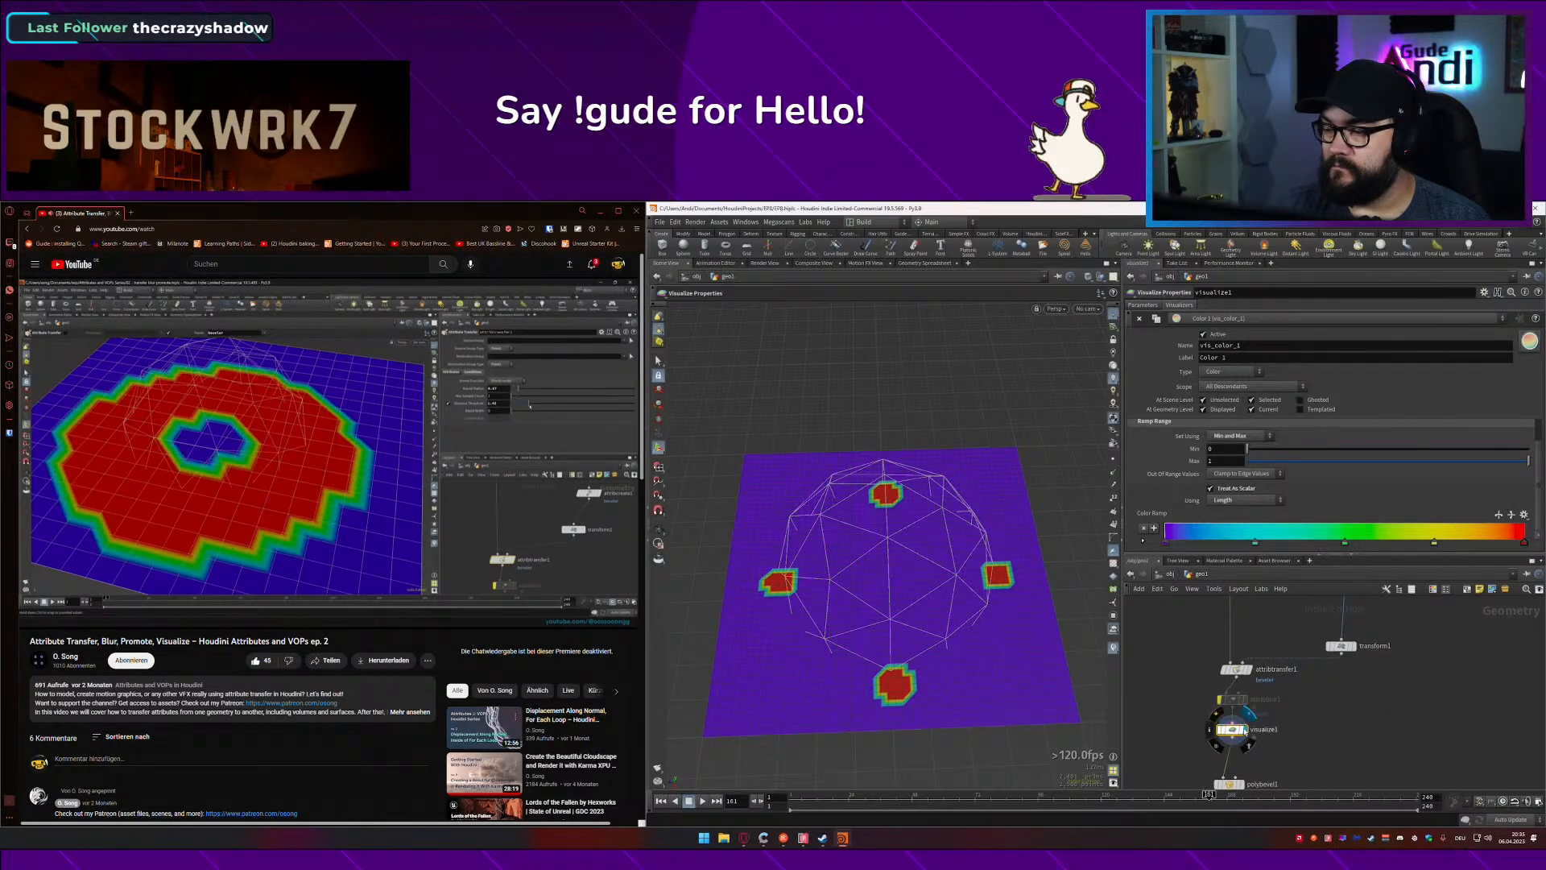
pyautogui.hotkey('ctrl', 's')
pyautogui.moveTo(1347, 704)
pyautogui.mouseDown(button='middle')
pyautogui.moveTo(1339, 745)
pyautogui.moveTo(1329, 634)
pyautogui.moveTo(1313, 628)
pyautogui.moveTo(1353, 694)
pyautogui.mouseUp(button='middle')
pyautogui.moveTo(1313, 729)
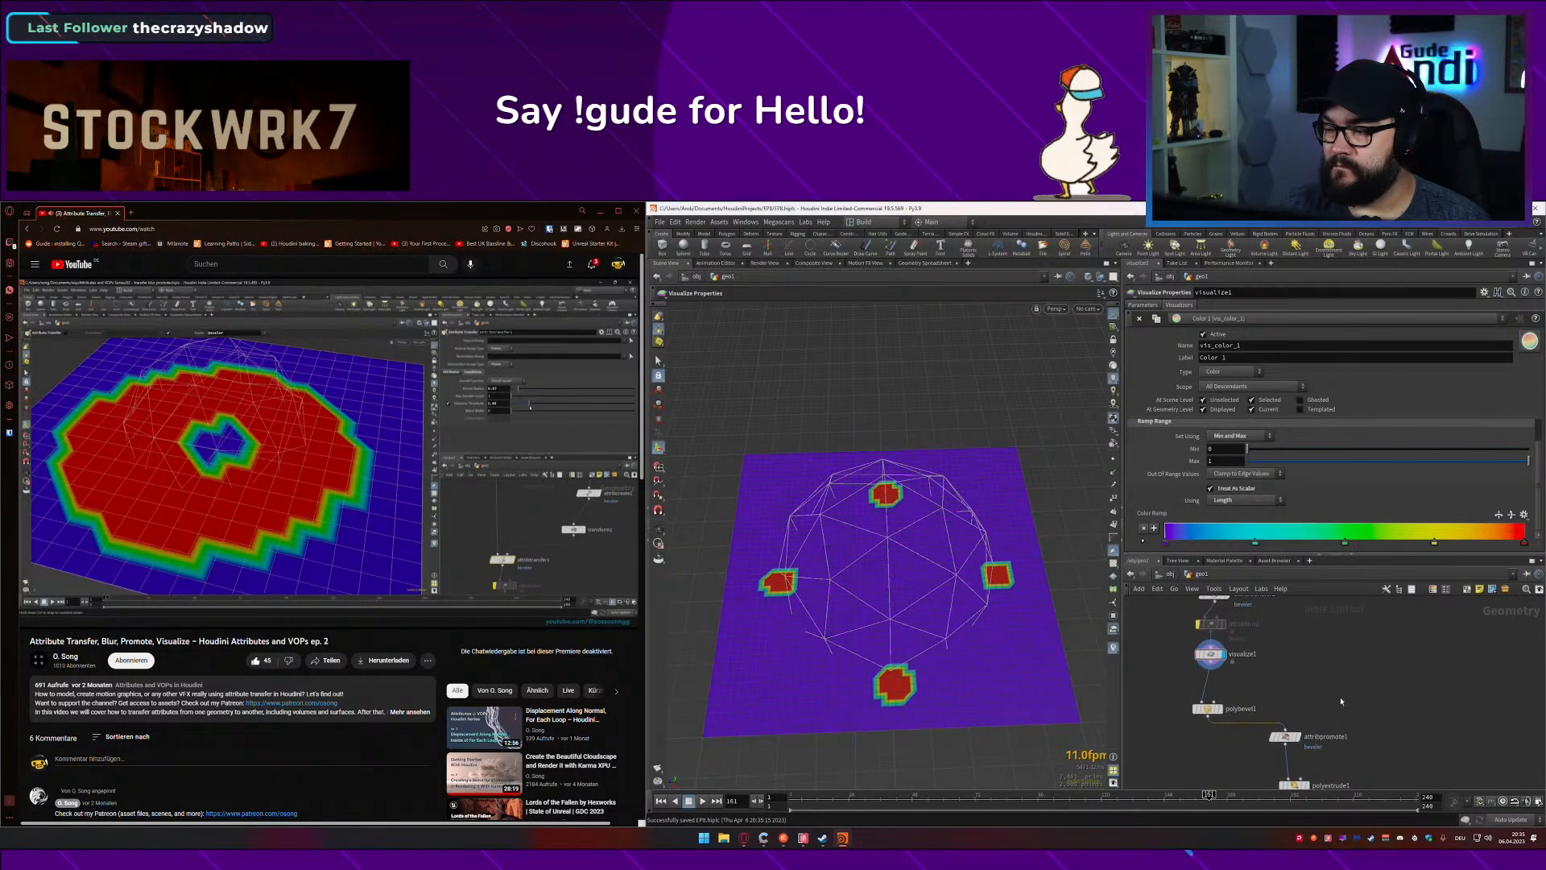
pyautogui.moveTo(1306, 536); pyautogui.dragTo(1306, 592, button='middle')
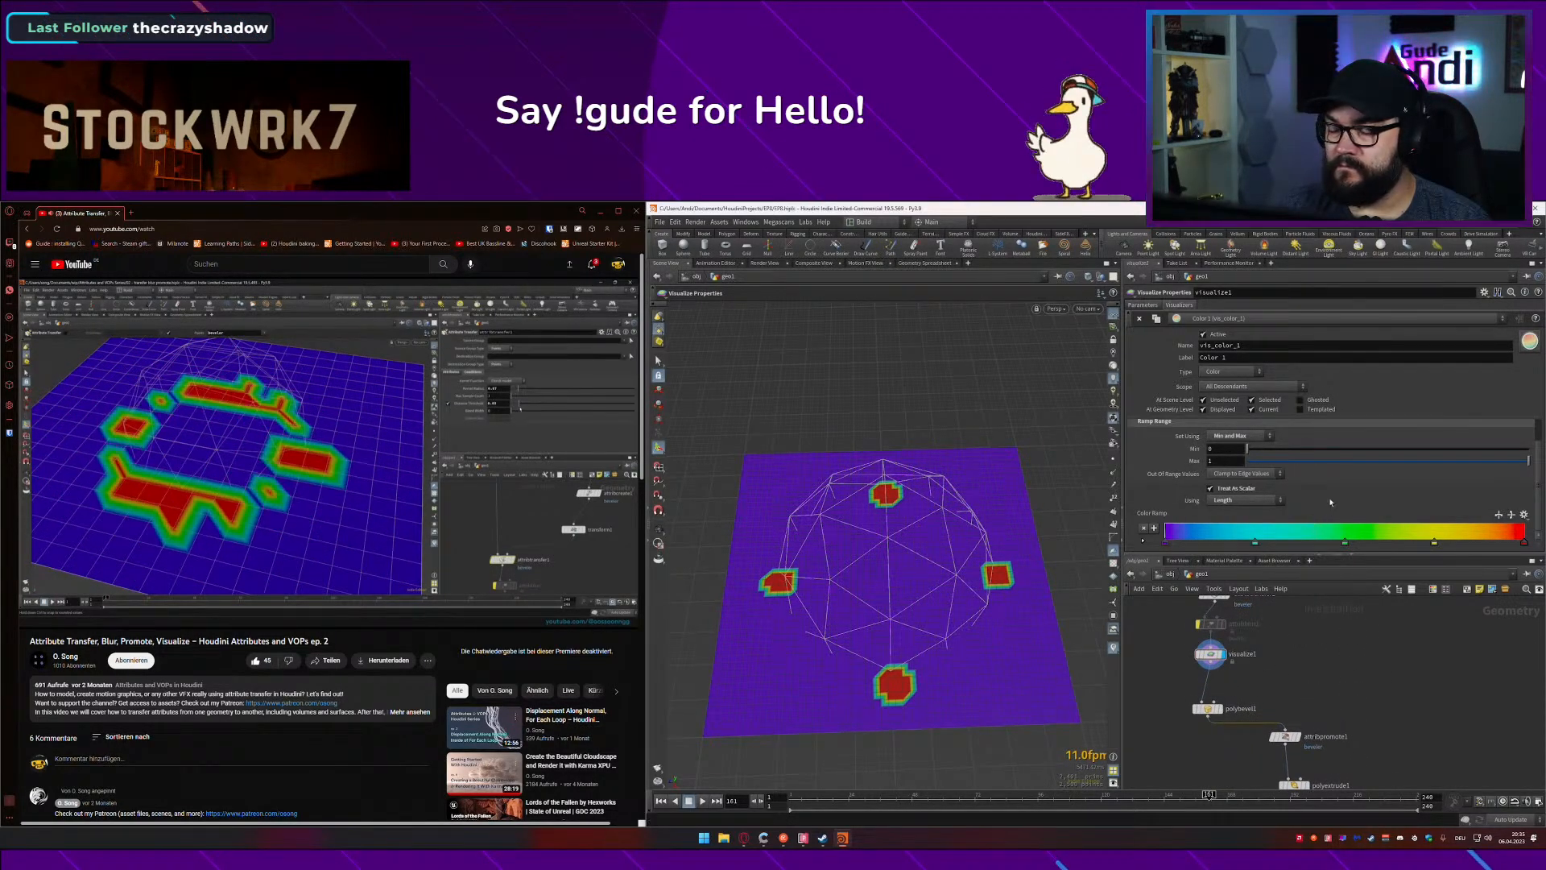
pyautogui.moveTo(1321, 654); pyautogui.dragTo(1336, 728, button='middle')
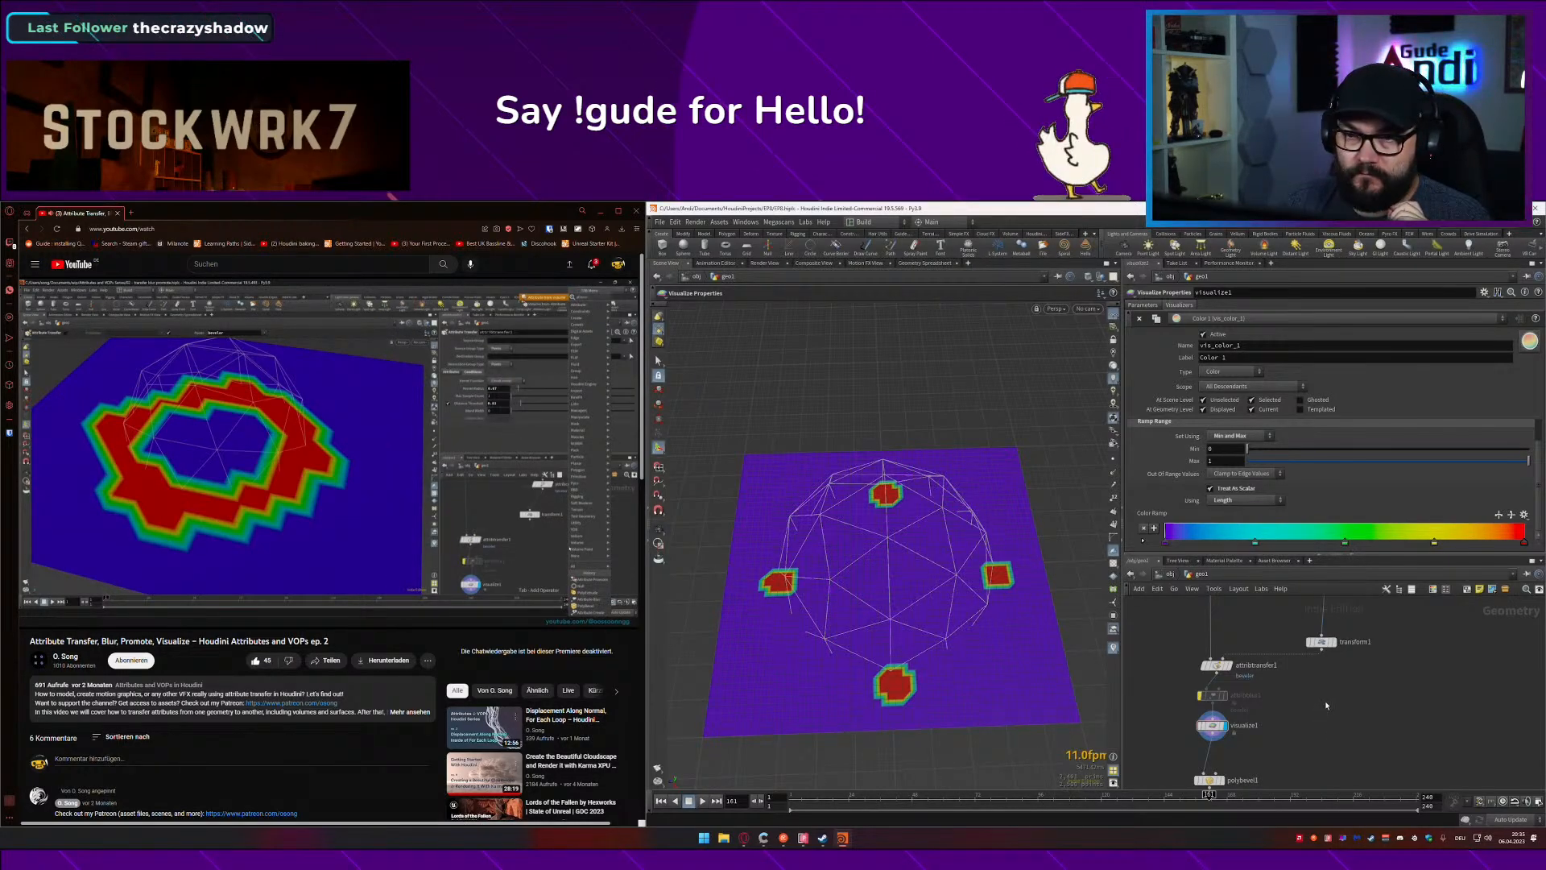
# Step: Play the next part of the tutorial video and check the attribtransfer1 node
pyautogui.click(531, 541)
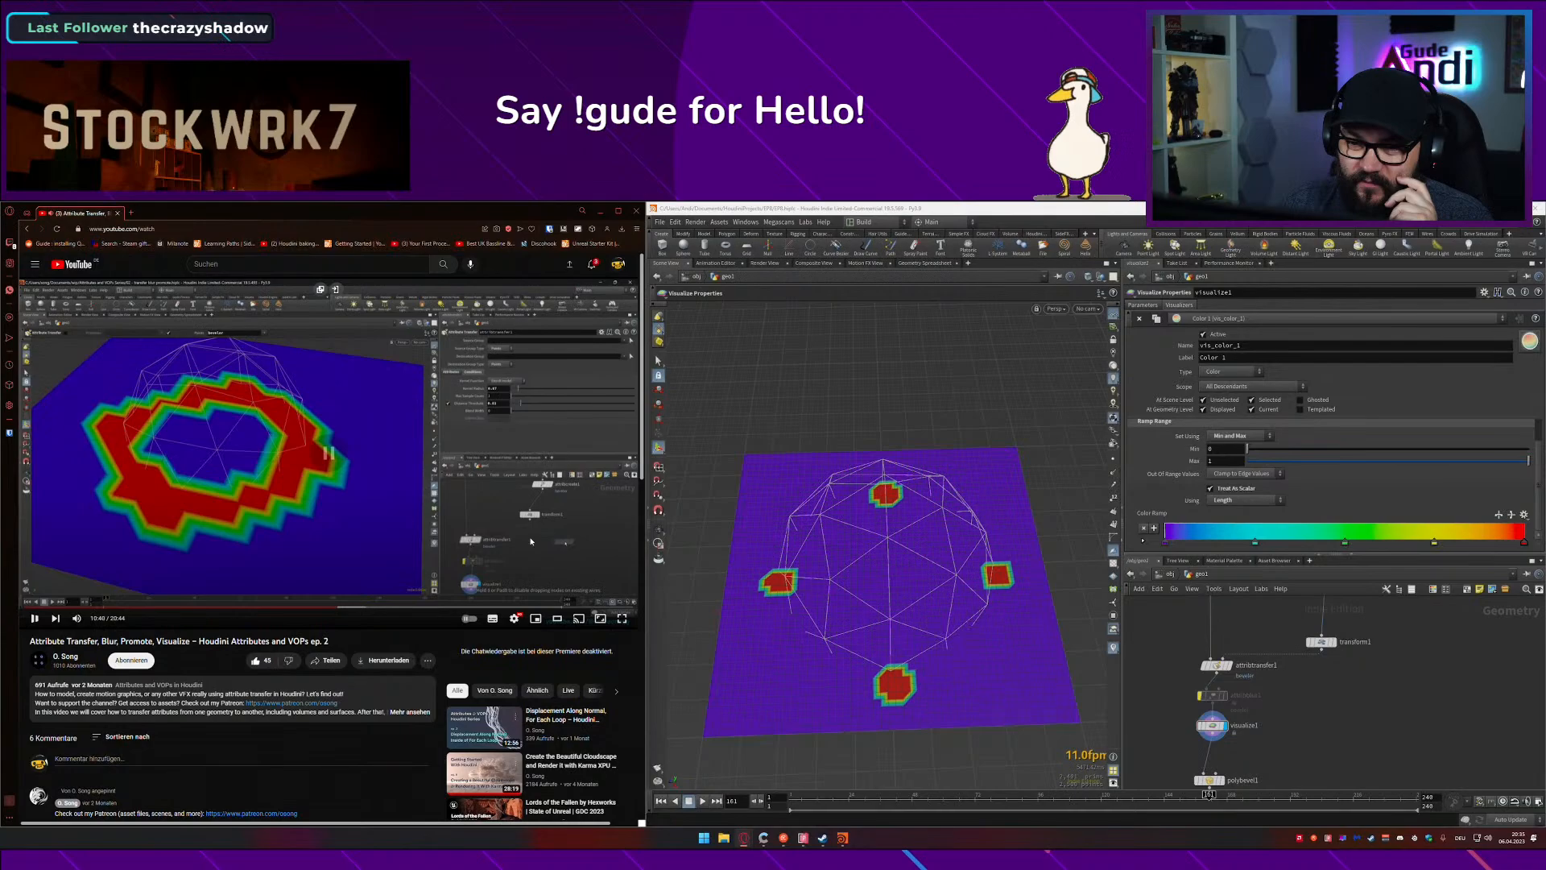
pyautogui.click(395, 545)
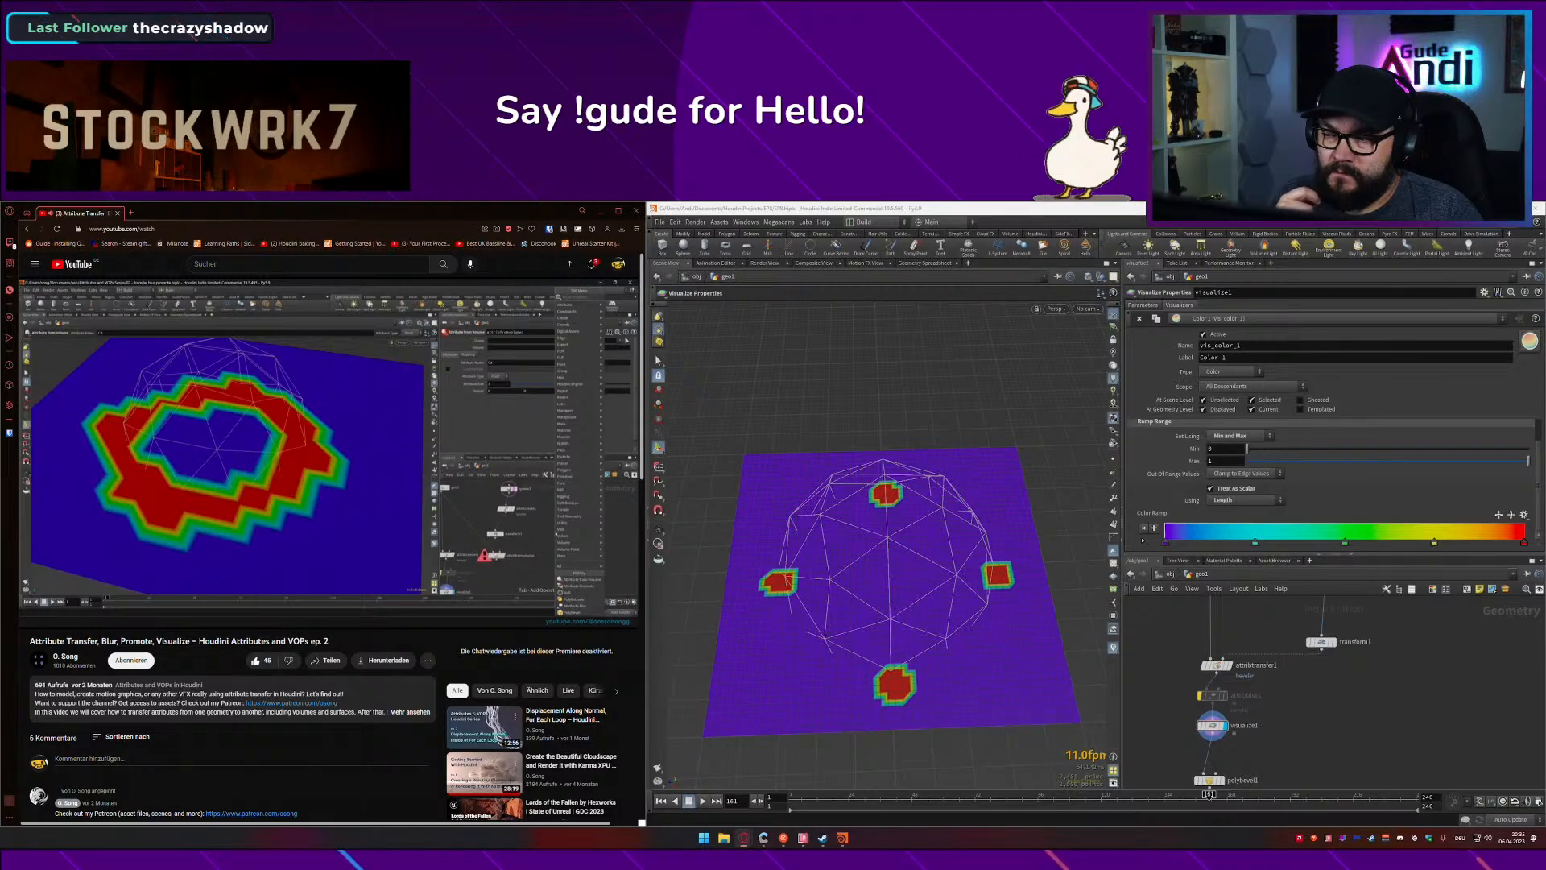
pyautogui.middleClick(1217, 666)
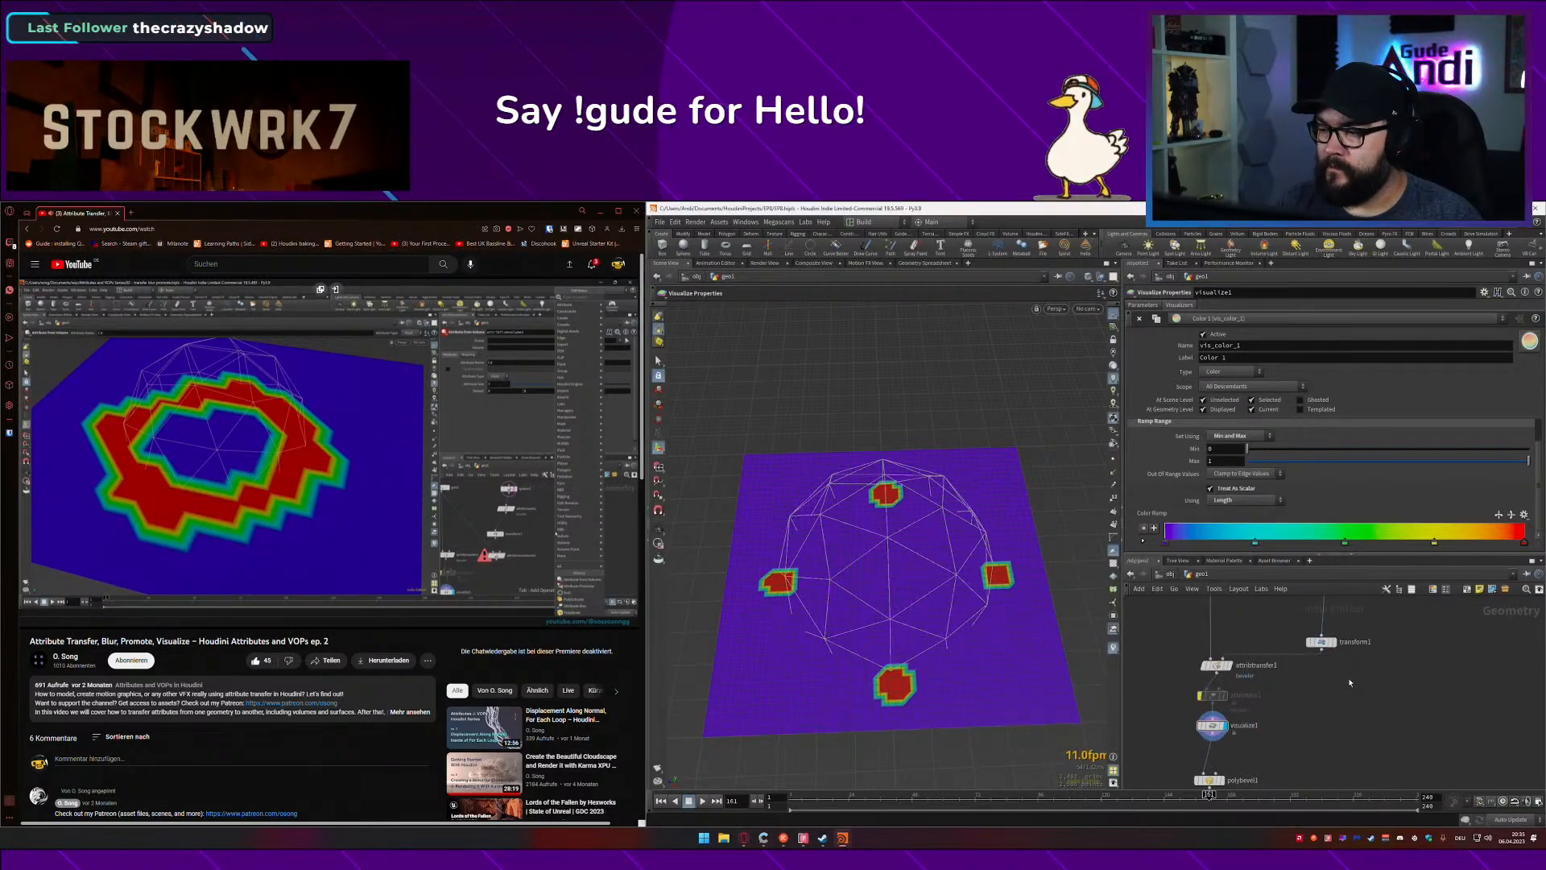
# Step: Add an Attribute from Volume node above attribtransfer1 and wire grid1 into its first input
pyautogui.moveTo(1348, 679); pyautogui.dragTo(1377, 774, button='middle')
pyautogui.press('Tab')
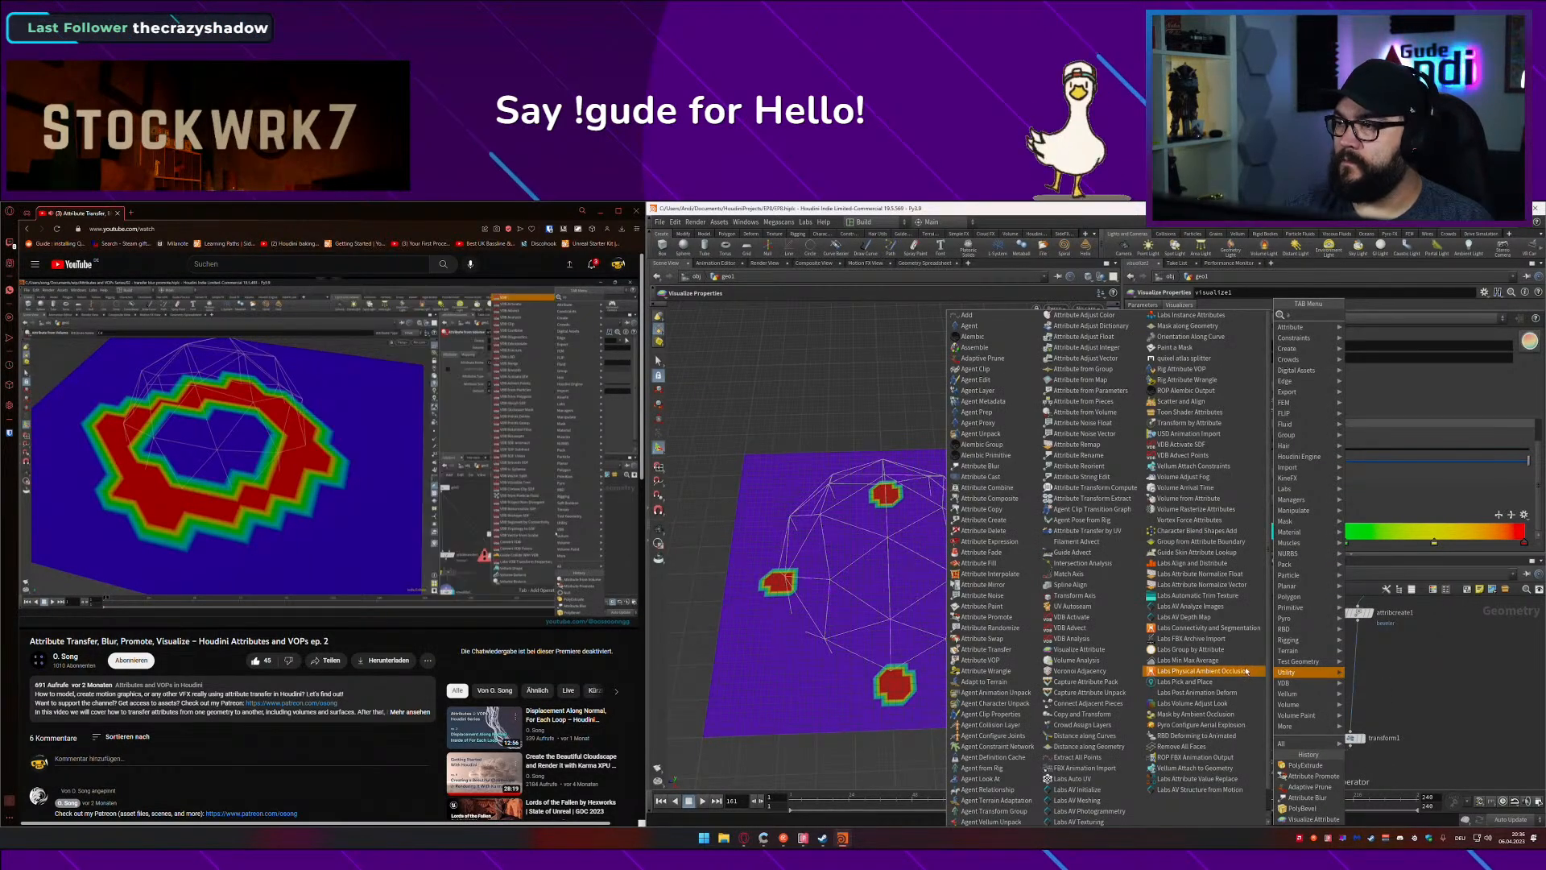
pyautogui.write('avolume')
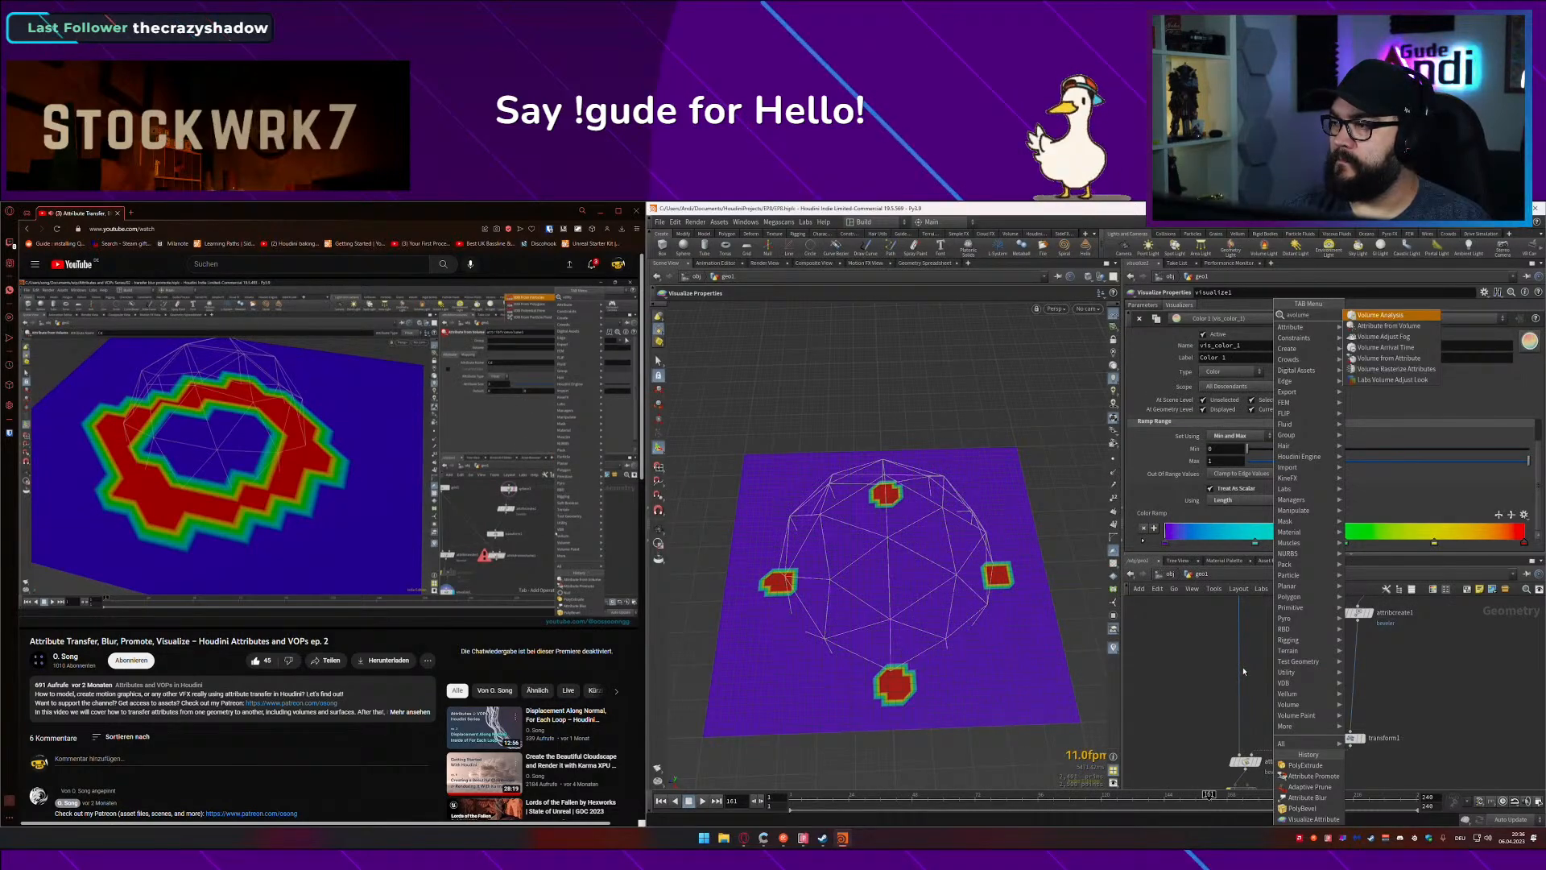
pyautogui.press('BackSpace')
pyautogui.press('BackSpace')
pyautogui.press('BackSpace')
pyautogui.press('BackSpace')
pyautogui.press('BackSpace')
pyautogui.press('BackSpace')
pyautogui.press('BackSpace')
pyautogui.write('at')
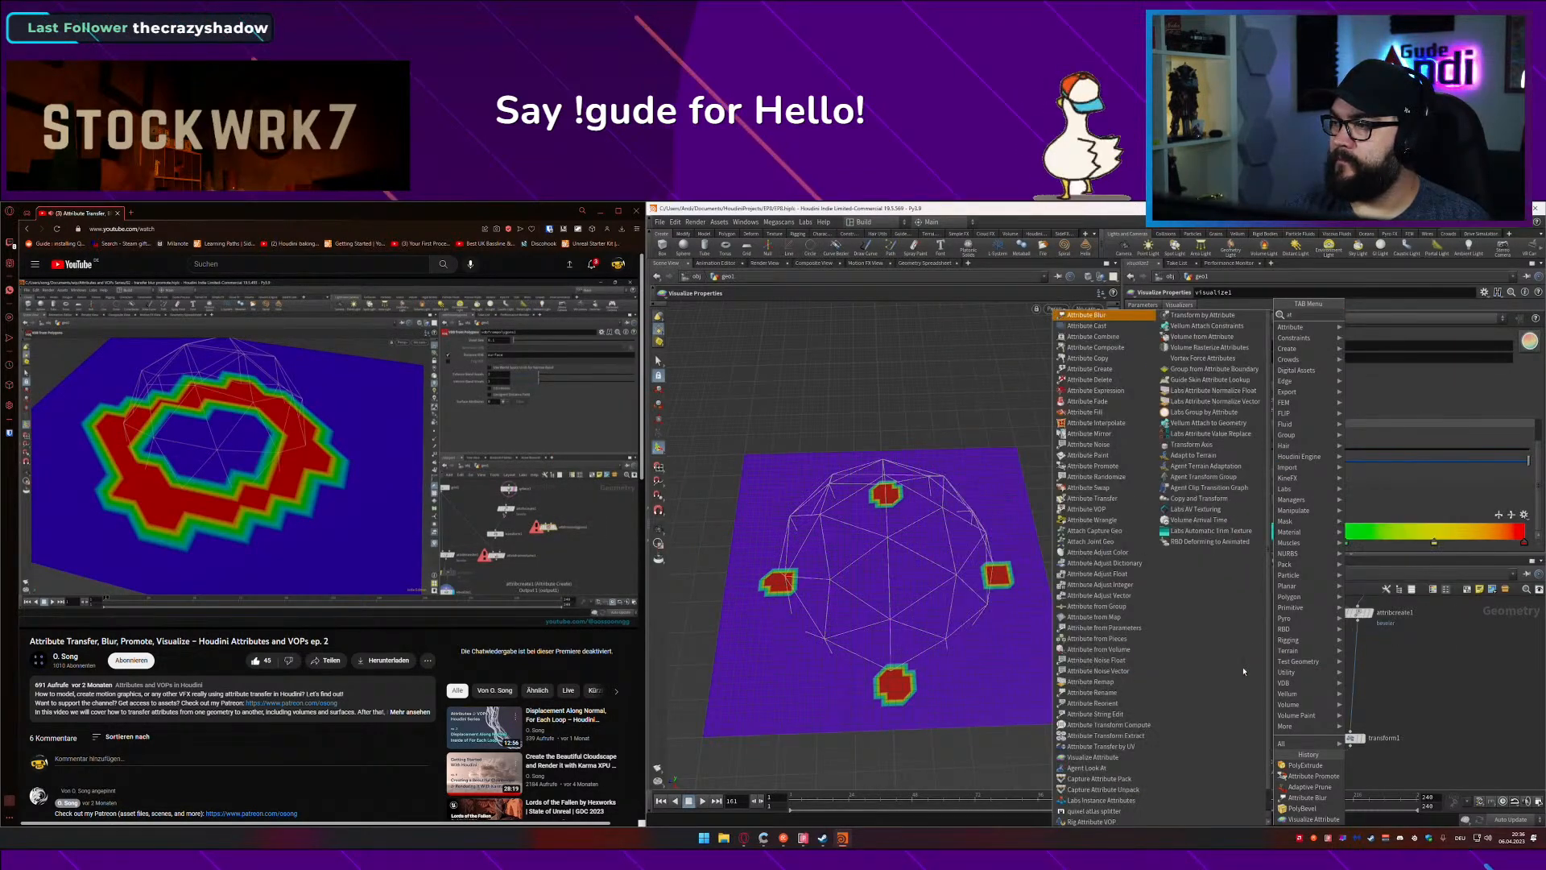
pyautogui.write('trvol')
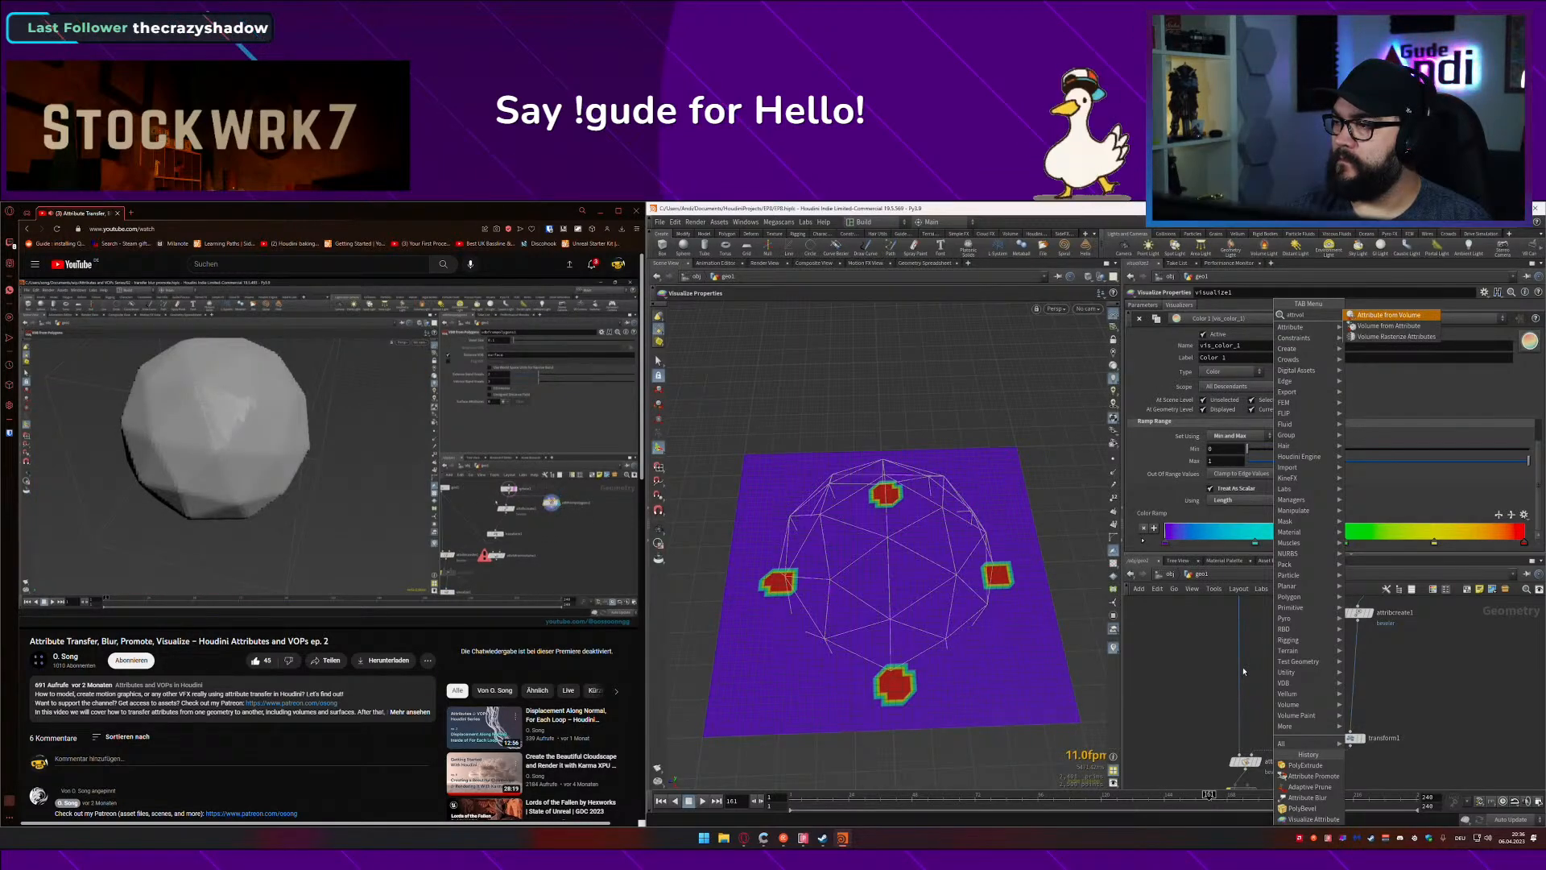
pyautogui.press('Return')
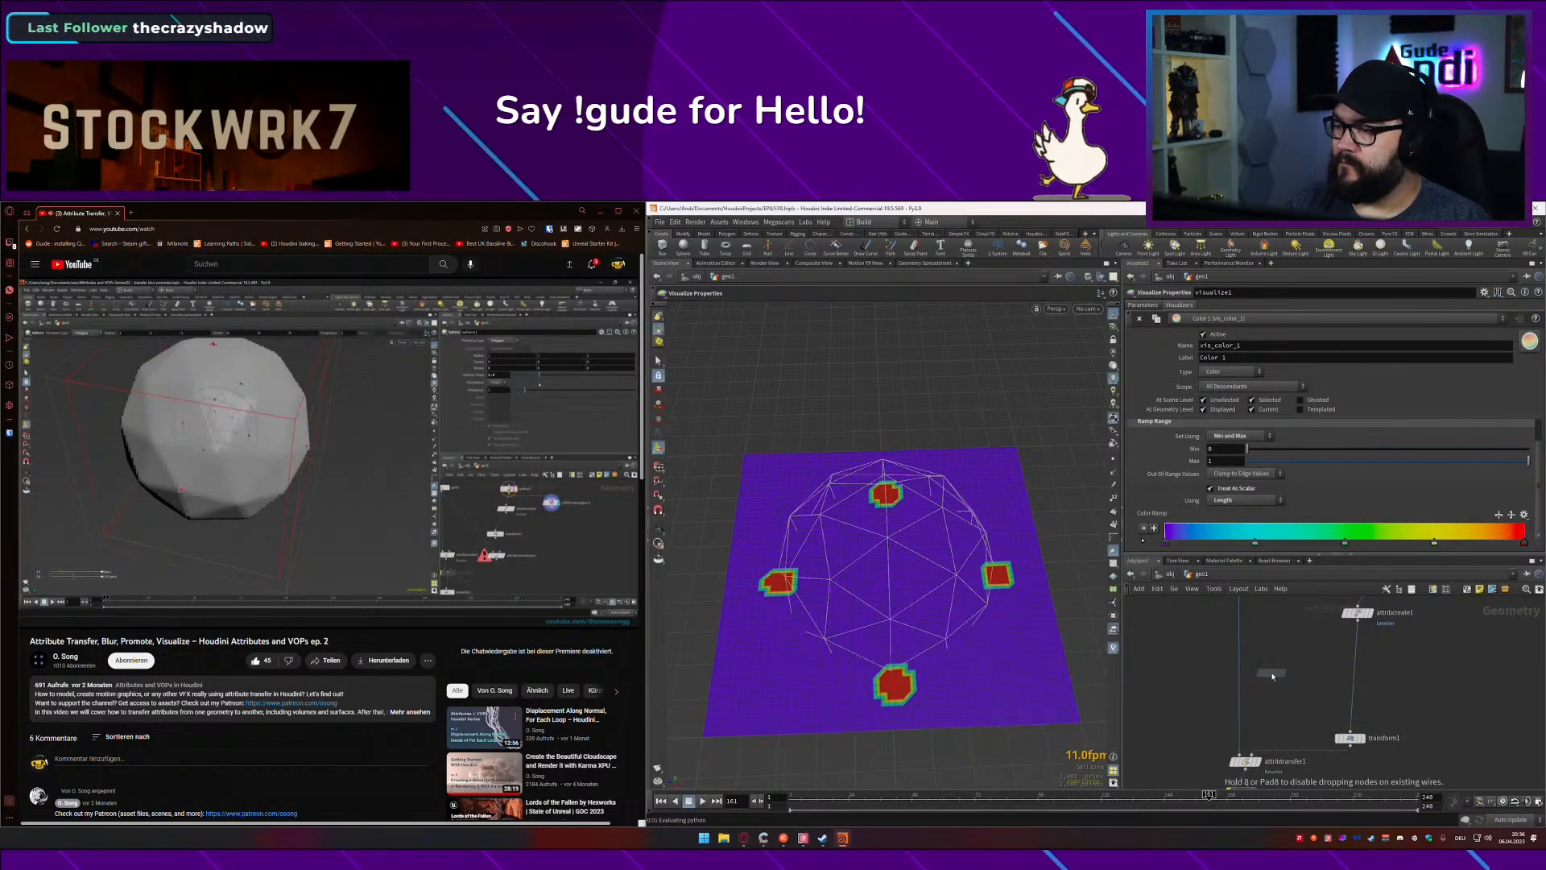
pyautogui.click(1272, 677)
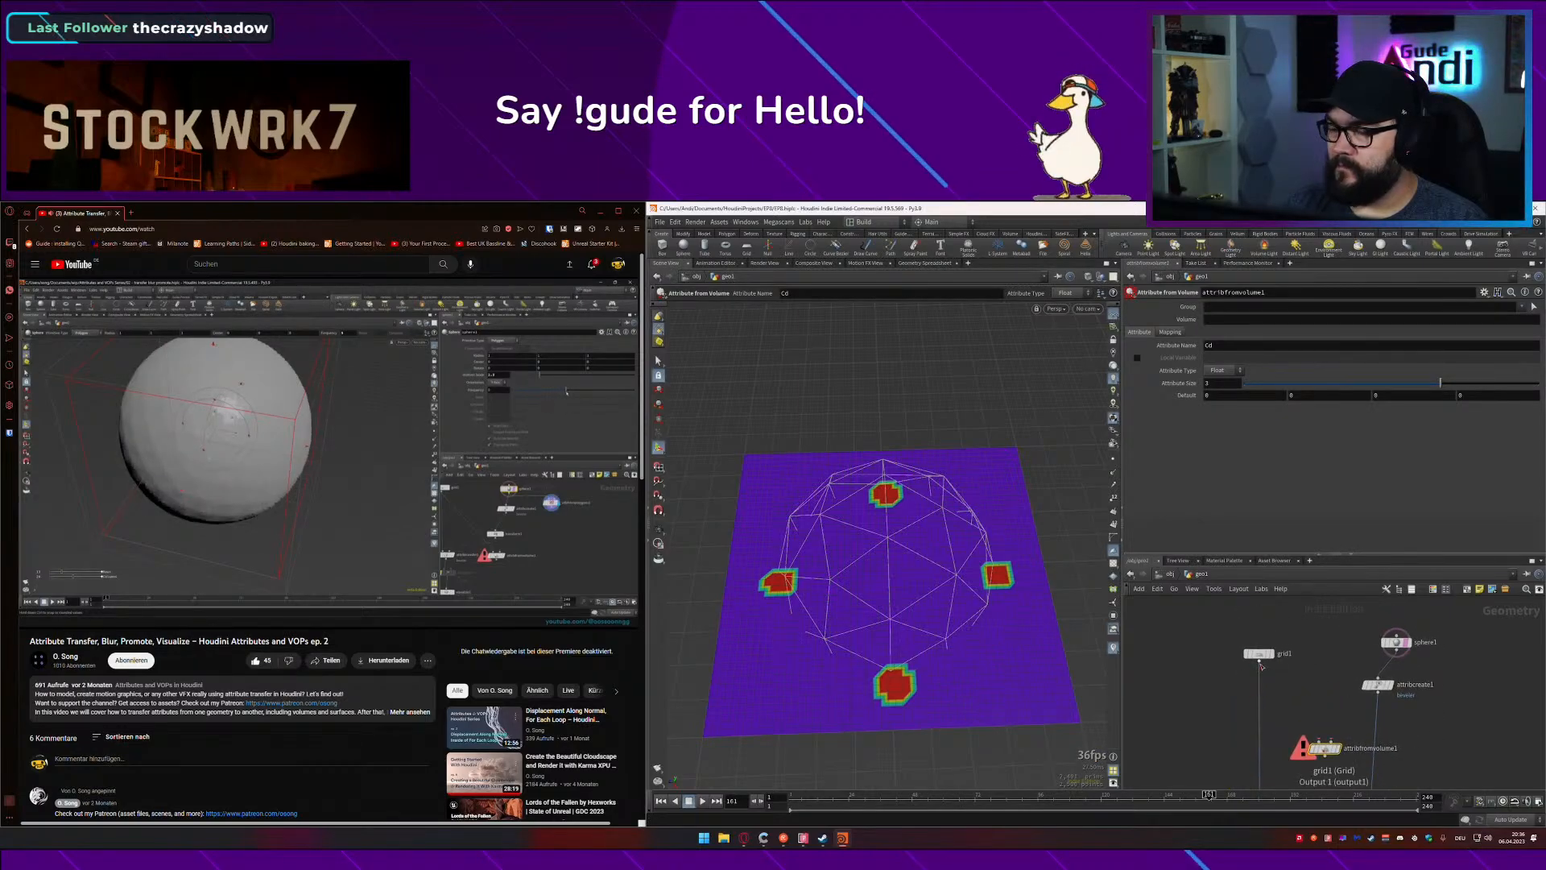
pyautogui.click(1316, 739)
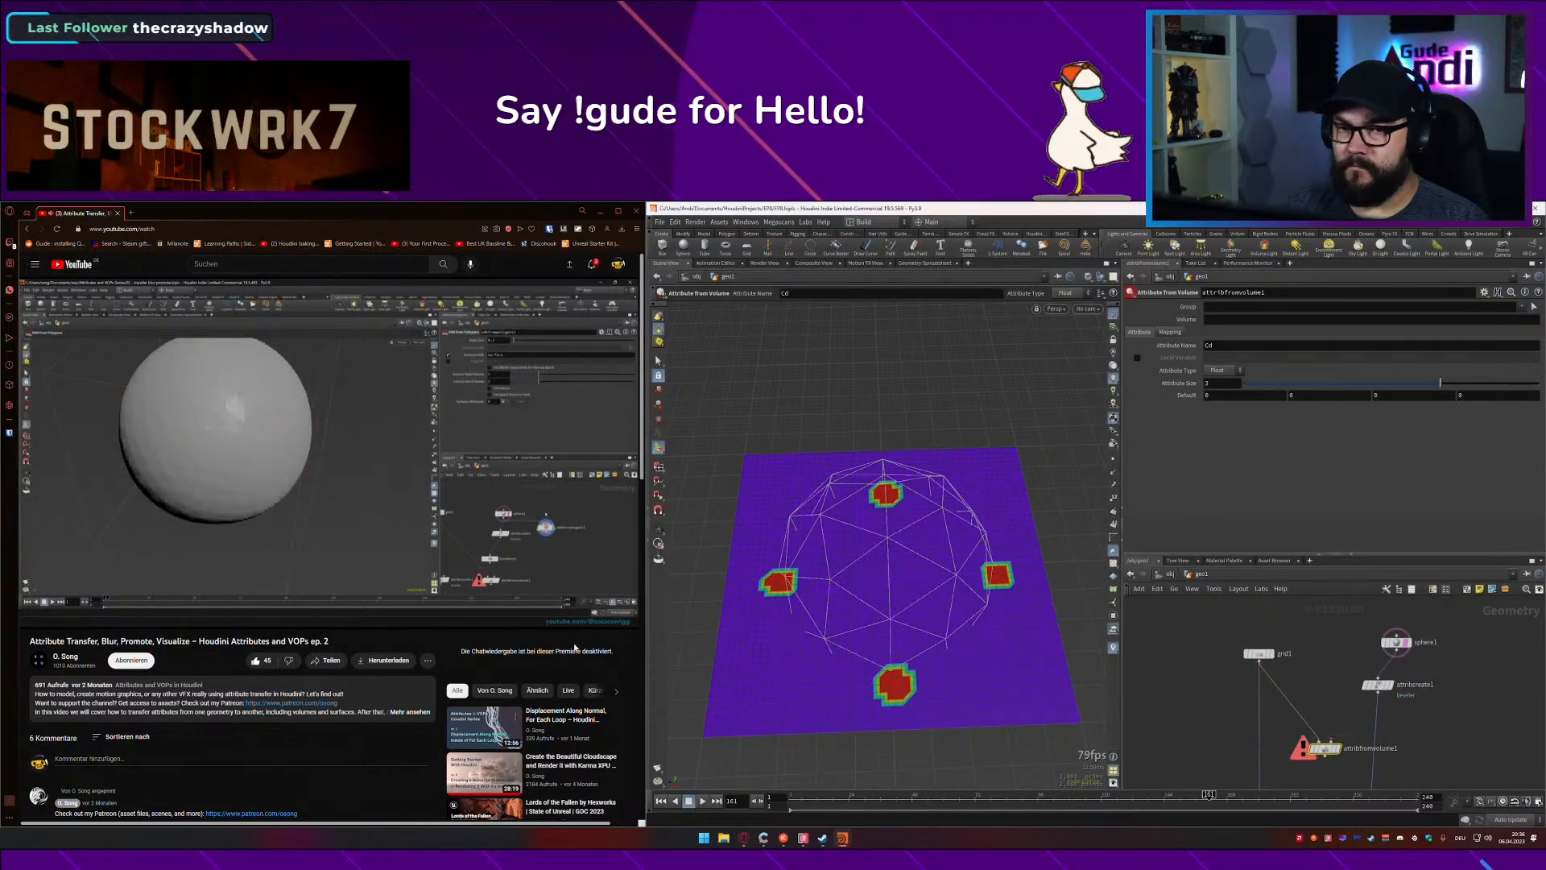
# Step: Save the scene, then add a VDB from Polygons node fed by sphere1 and display it
pyautogui.click(1407, 665)
pyautogui.hotkey('ctrl', 's')
pyautogui.moveTo(1408, 665); pyautogui.dragTo(1363, 622, button='middle')
pyautogui.press('Tab')
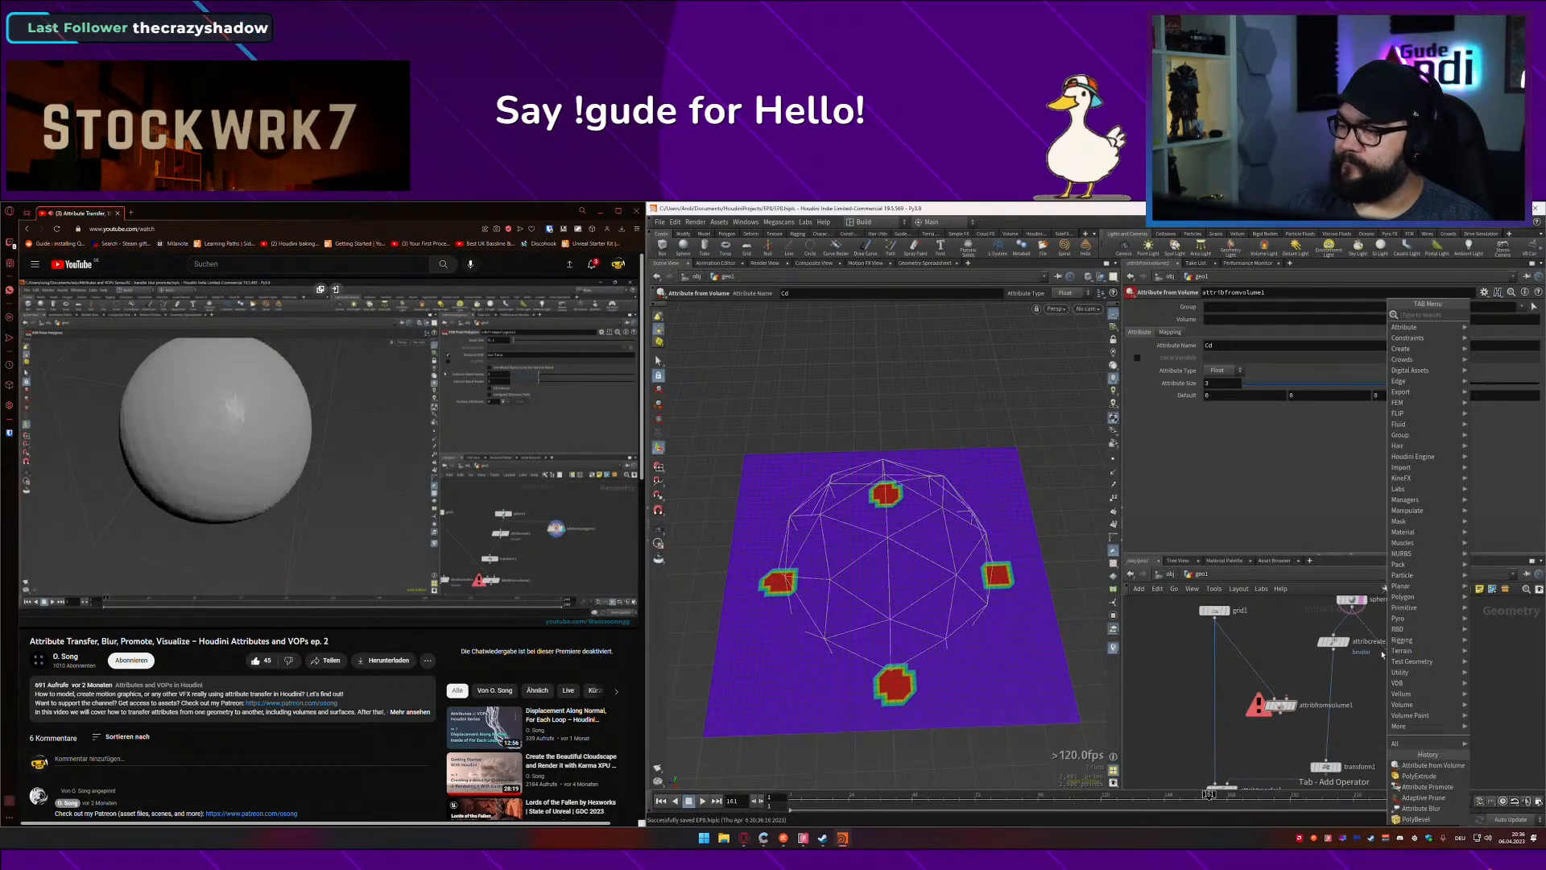
pyautogui.write('vdb')
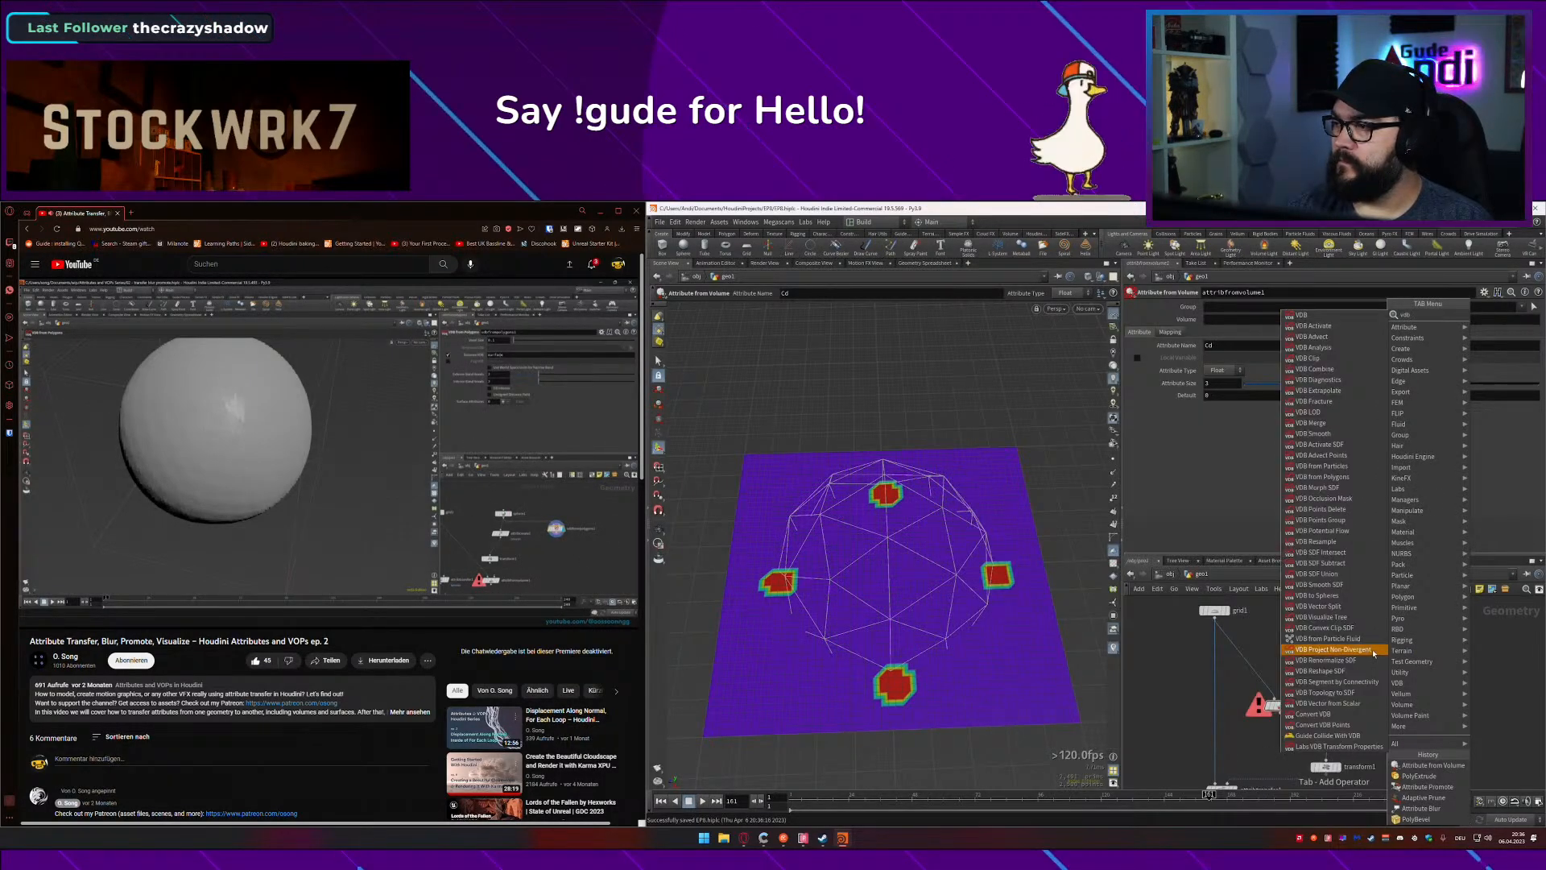
pyautogui.write('f')
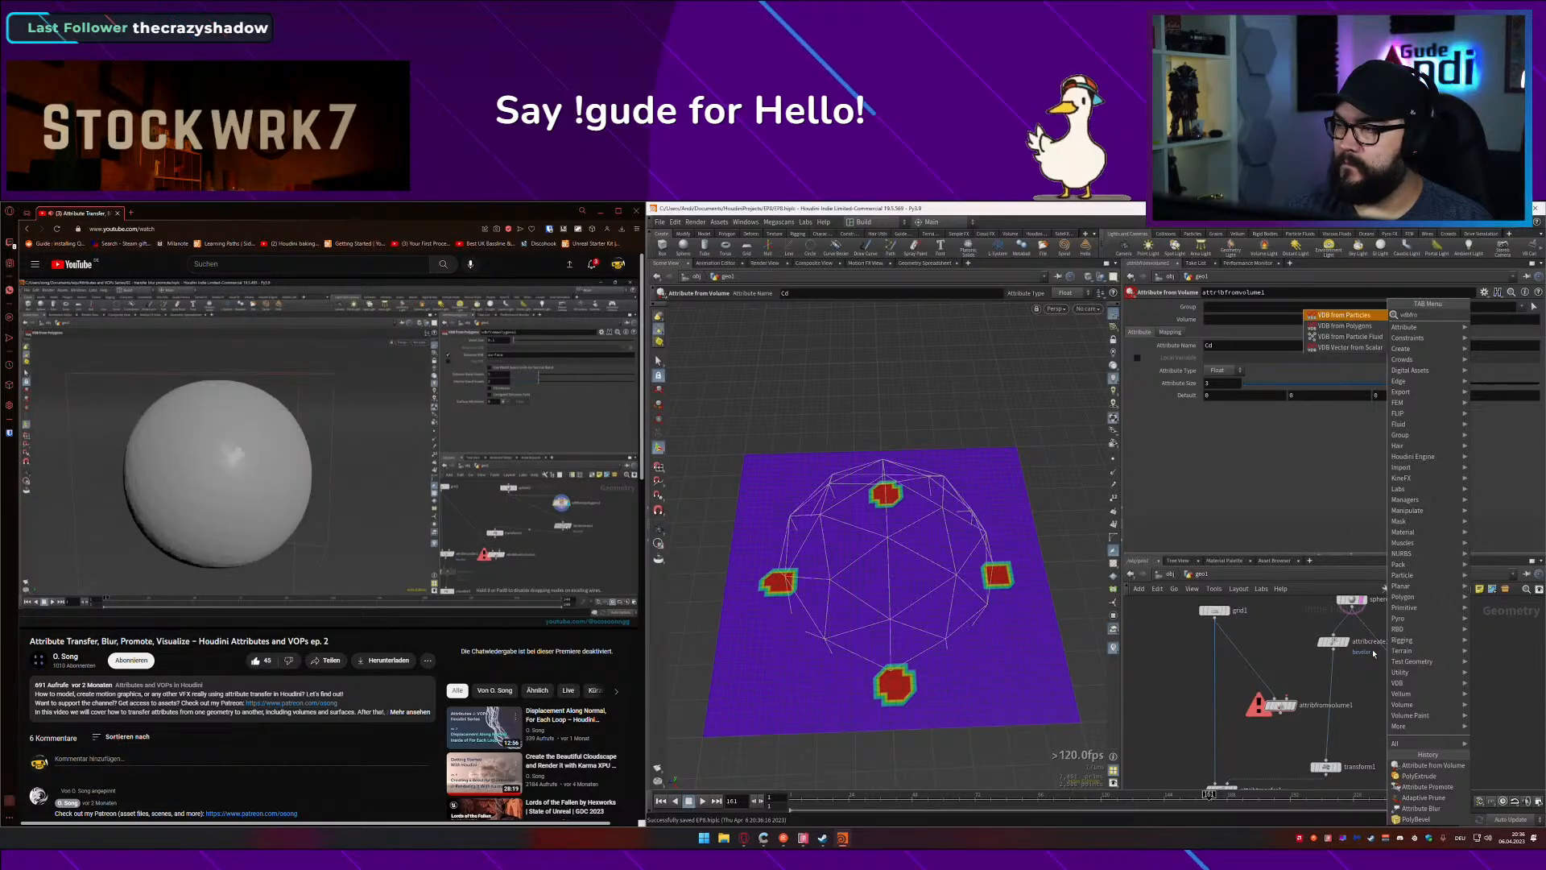
pyautogui.write('ro')
pyautogui.press('Down')
pyautogui.press('Return')
pyautogui.click(1374, 652)
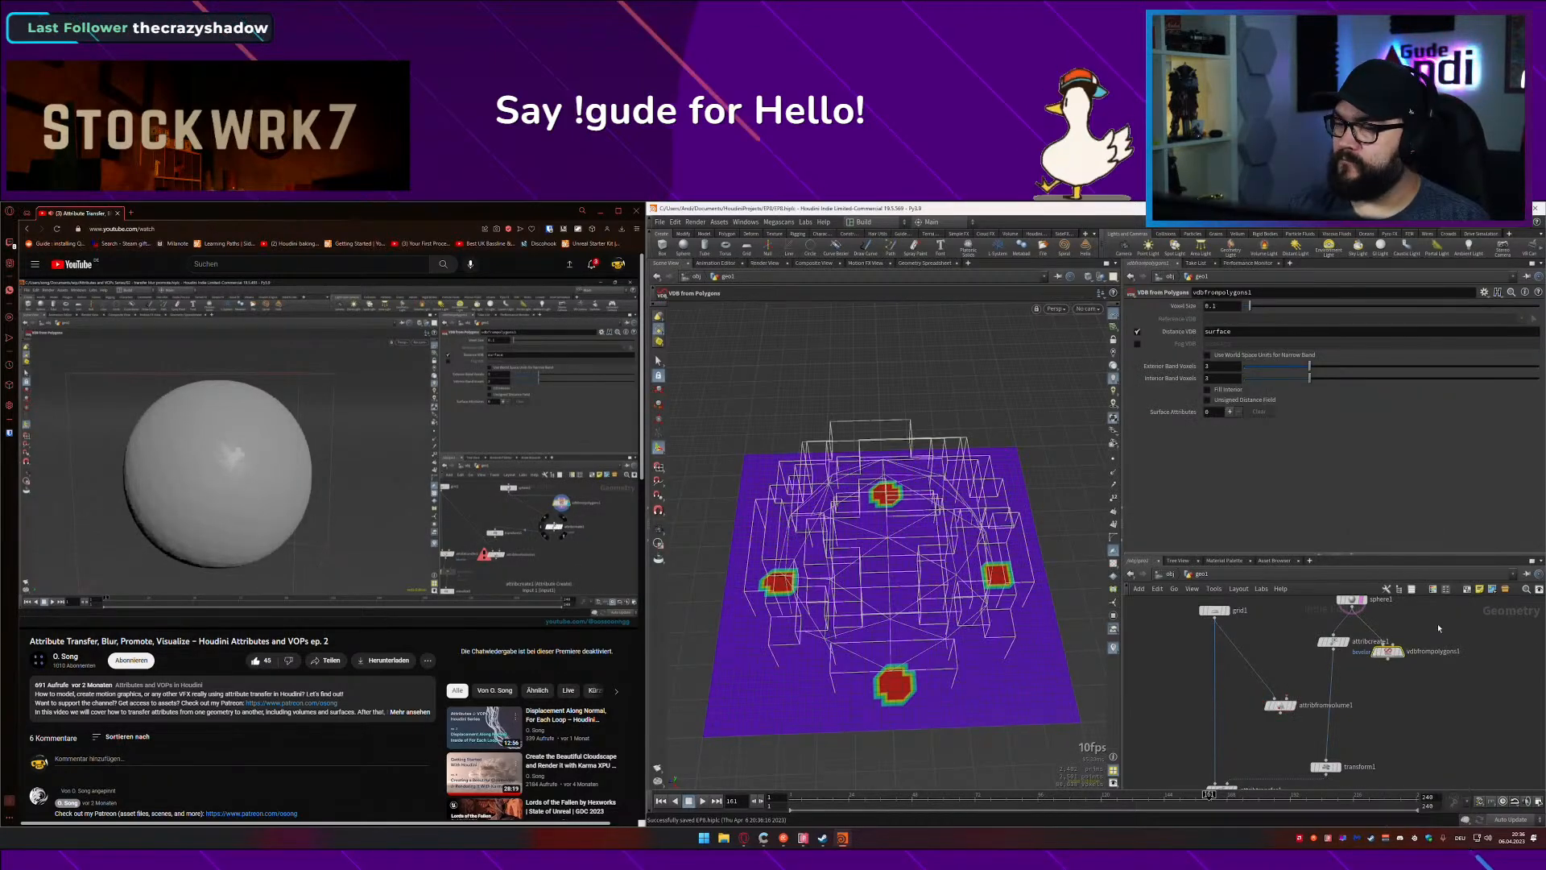
pyautogui.click(1400, 652)
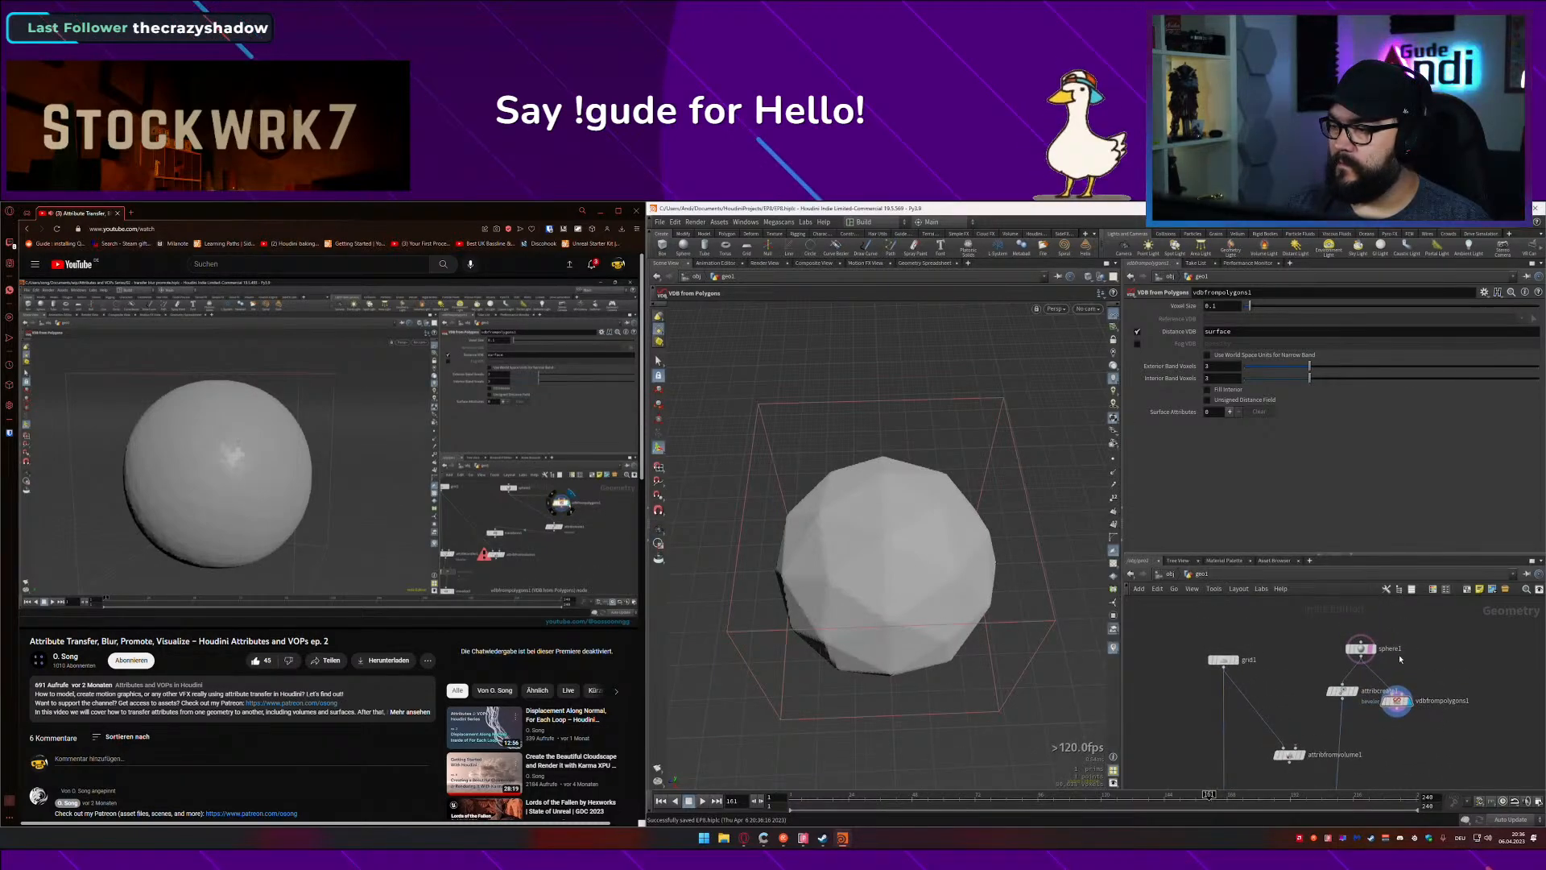
# Step: Change sphere1's primitive type to Polygon Mesh
pyautogui.click(1361, 649)
pyautogui.click(1226, 308)
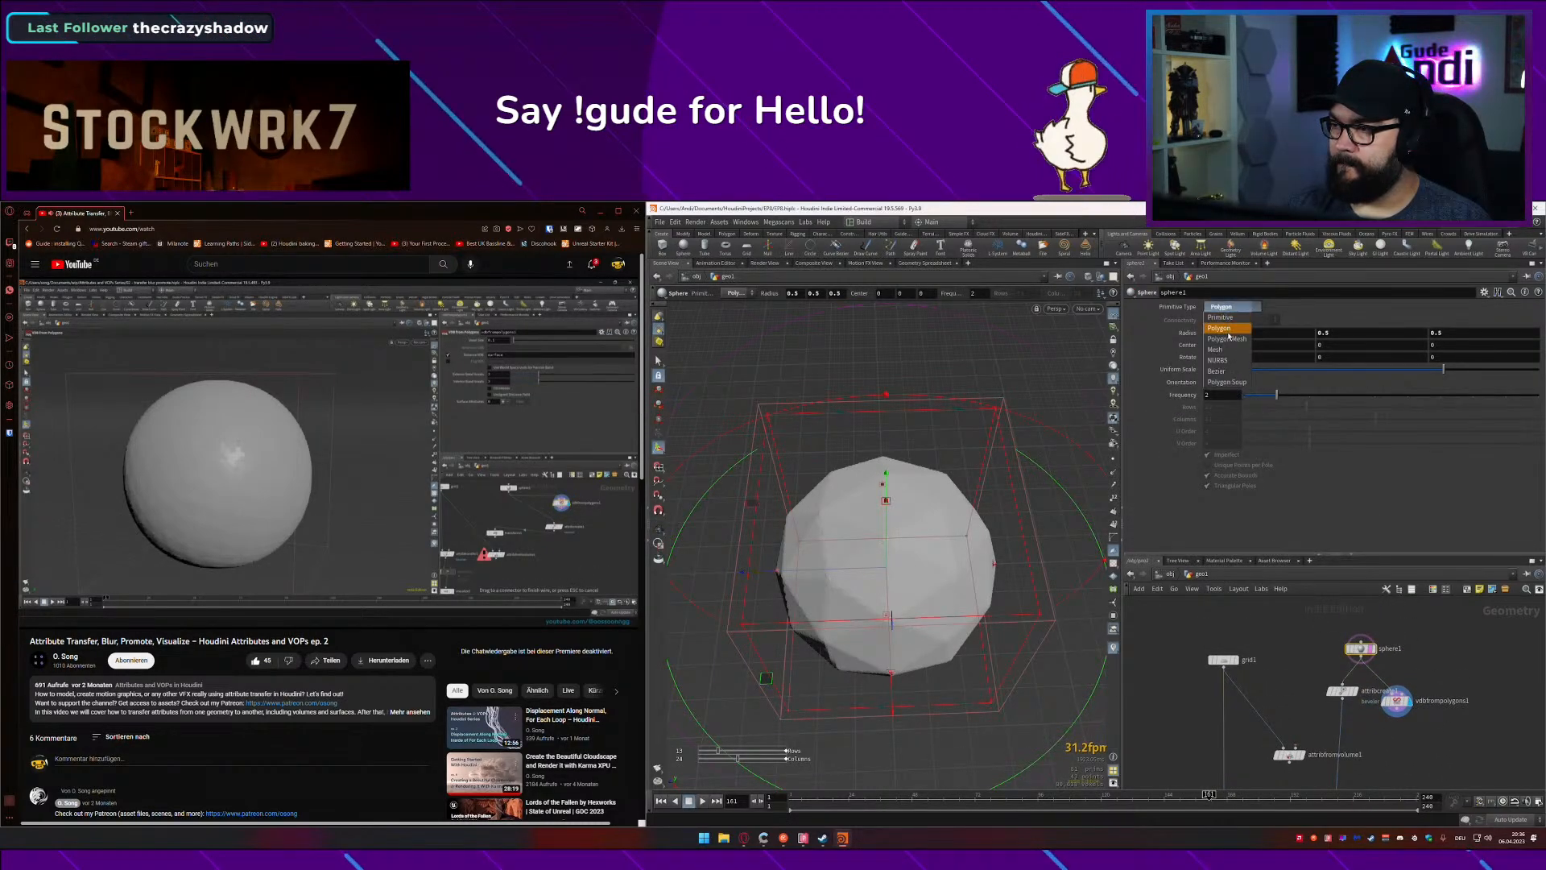
pyautogui.click(1229, 332)
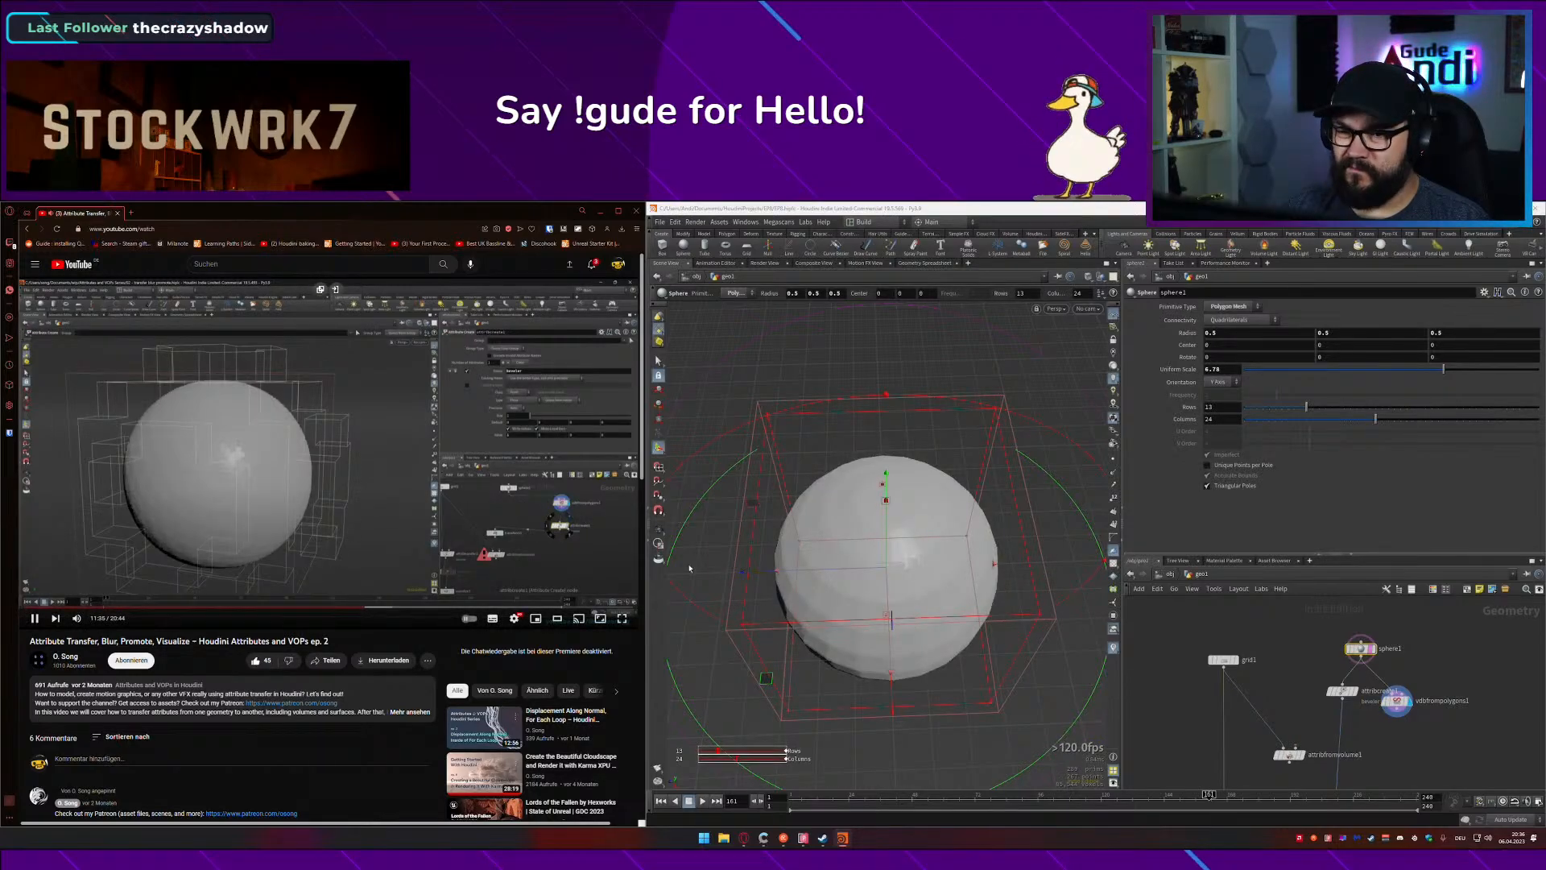
# Step: Move attribcreate1 lower in the network, below vdbfrompolygons1, and nudge attribfromvolume1
pyautogui.moveTo(1345, 705); pyautogui.dragTo(1340, 661, button='middle')
pyautogui.moveTo(1338, 653); pyautogui.dragTo(1357, 708)
pyautogui.moveTo(1305, 741)
pyautogui.mouseDown(button='middle')
pyautogui.moveTo(1311, 692)
pyautogui.moveTo(1307, 713)
pyautogui.mouseUp(button='middle')
pyautogui.moveTo(1290, 684); pyautogui.dragTo(1291, 672)
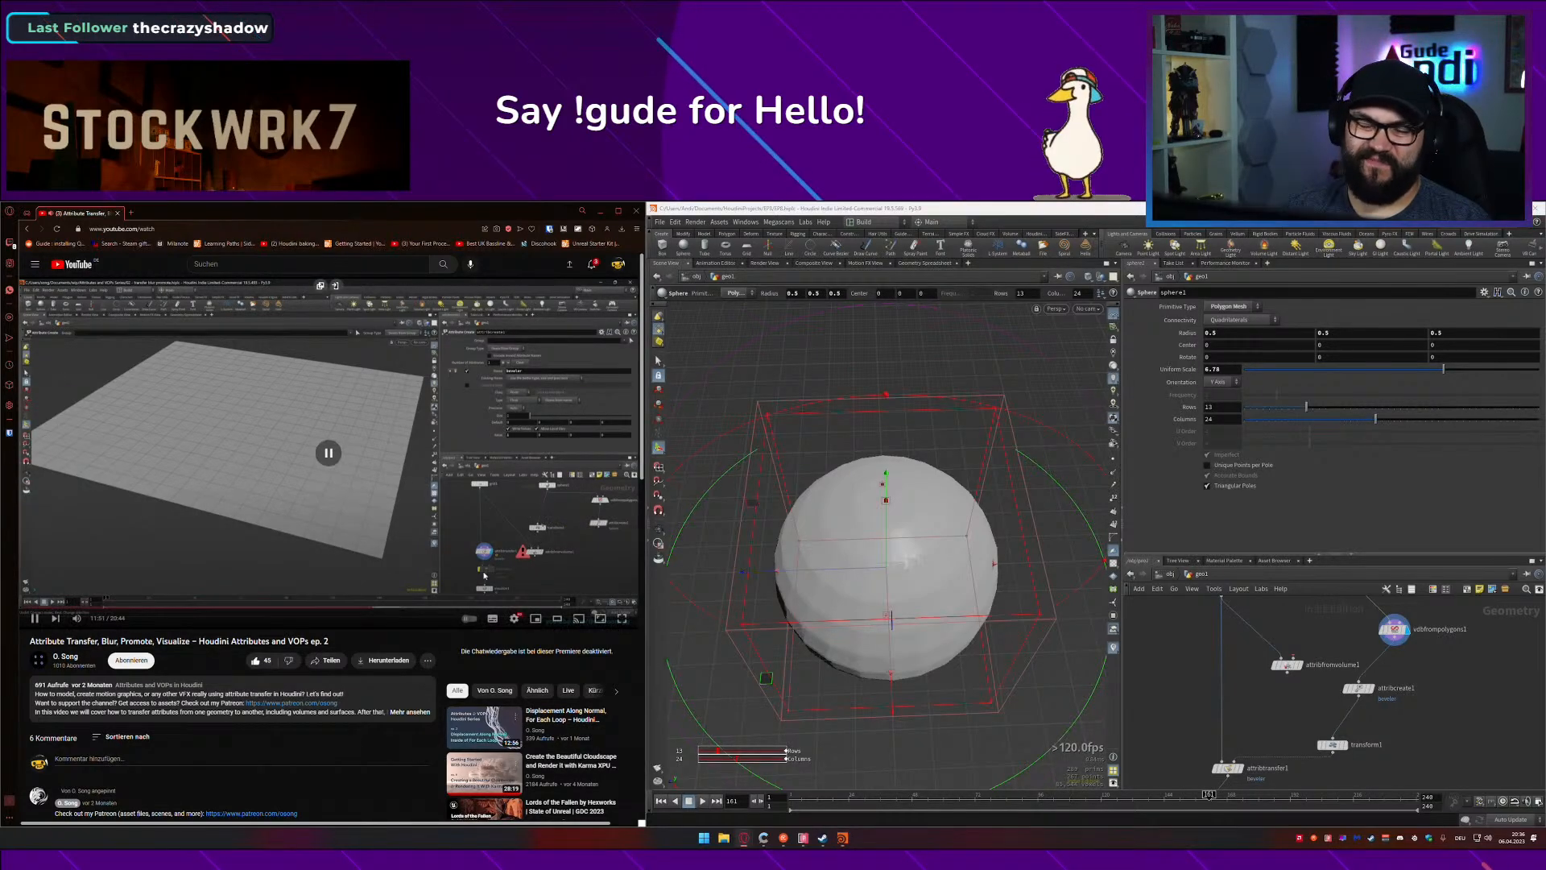
# Step: Look through the comments under the tutorial video and resume its playback
pyautogui.scroll(-5, 325, 449)
pyautogui.scroll(2, 383, 693)
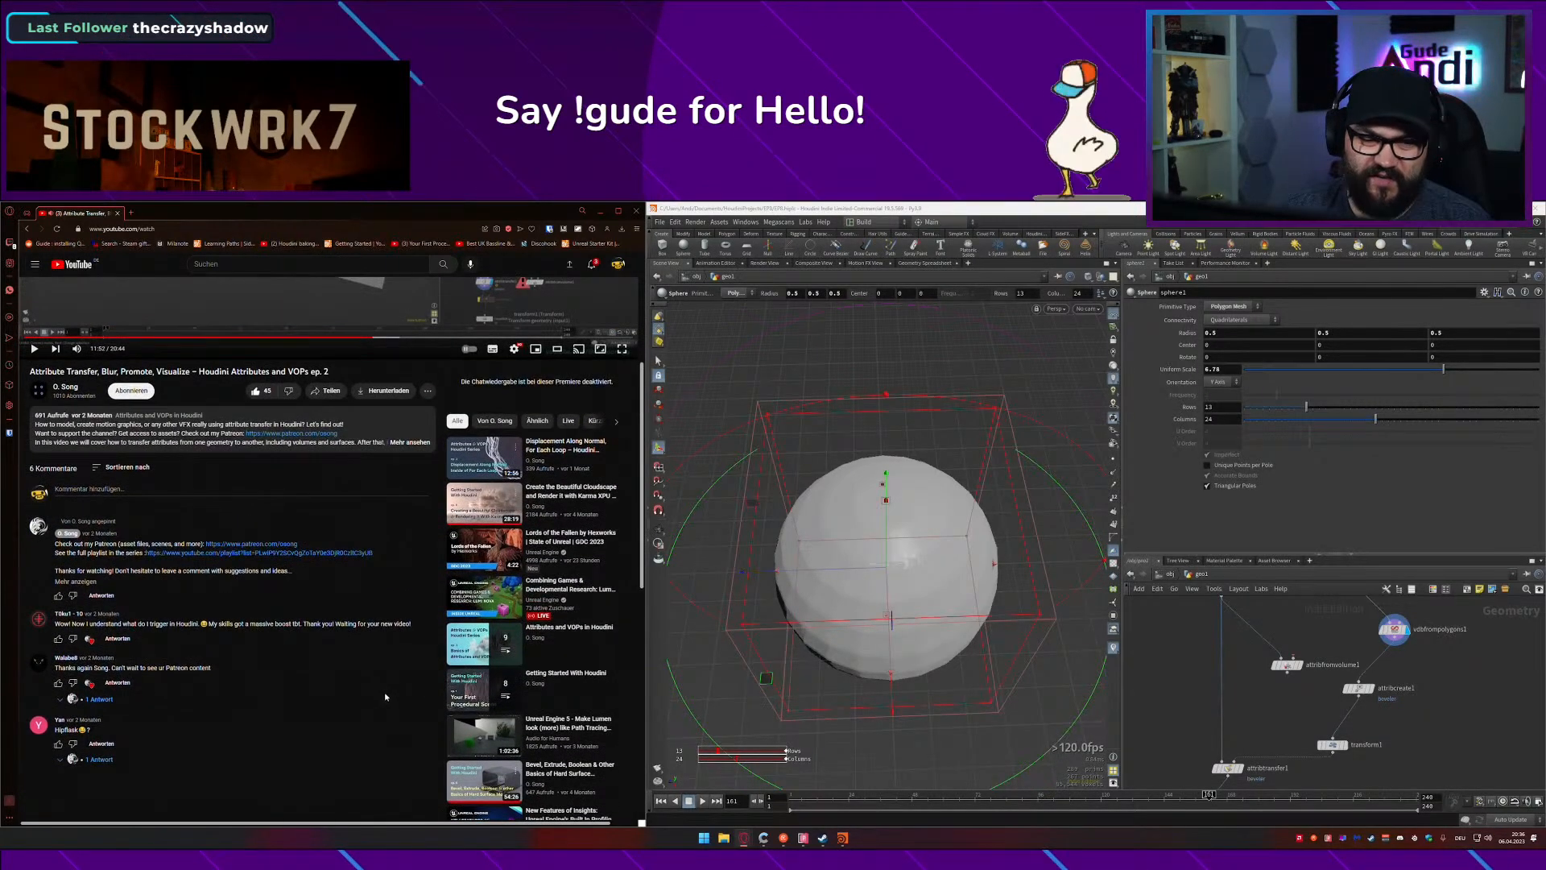
pyautogui.scroll(3, 384, 693)
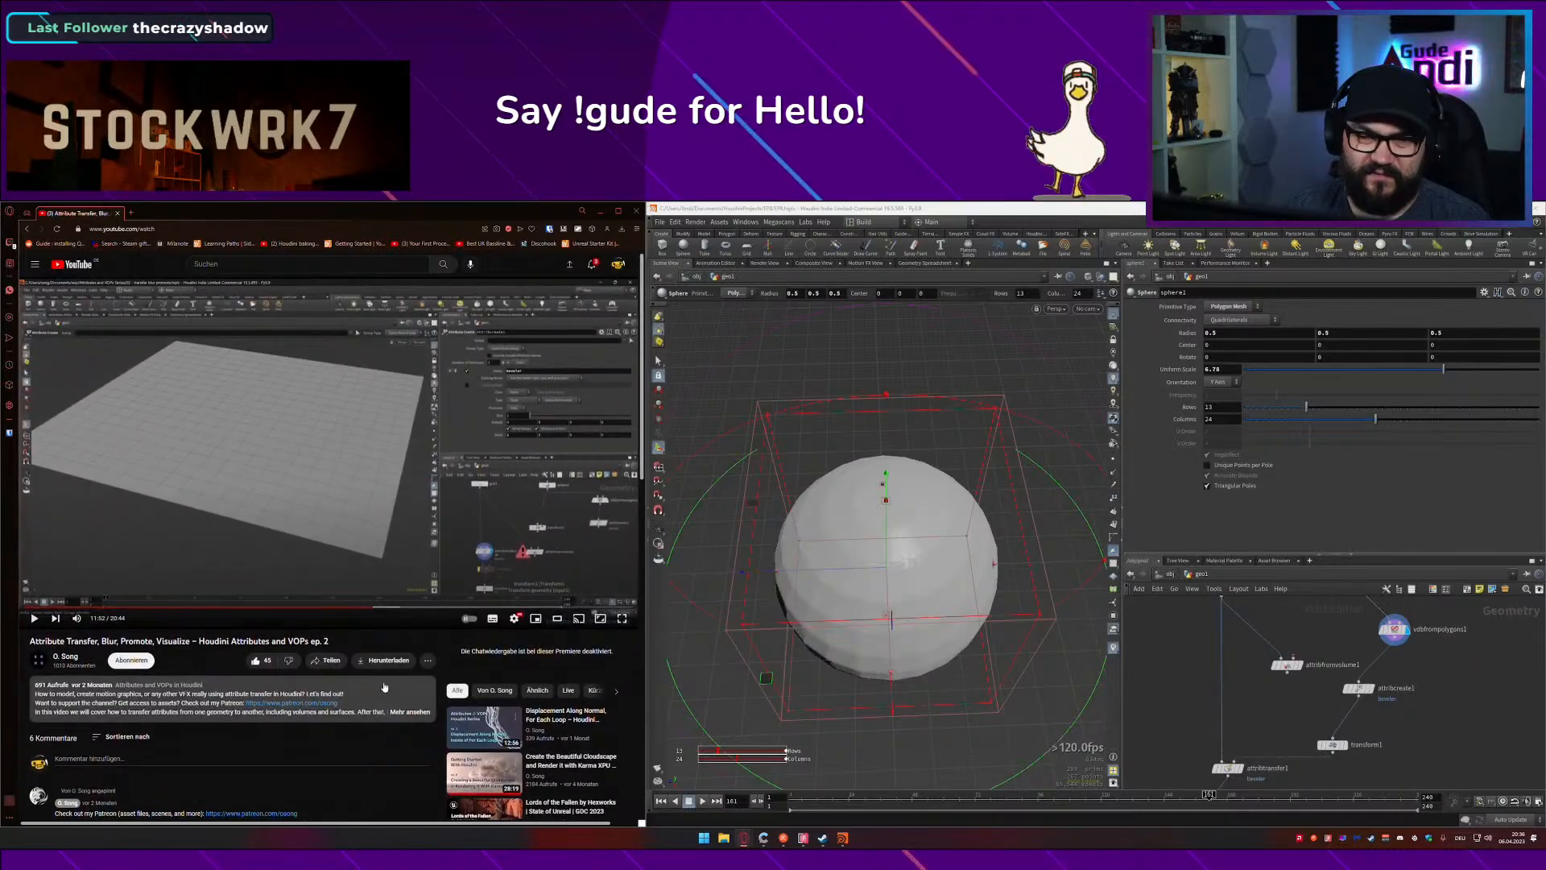
pyautogui.click(355, 454)
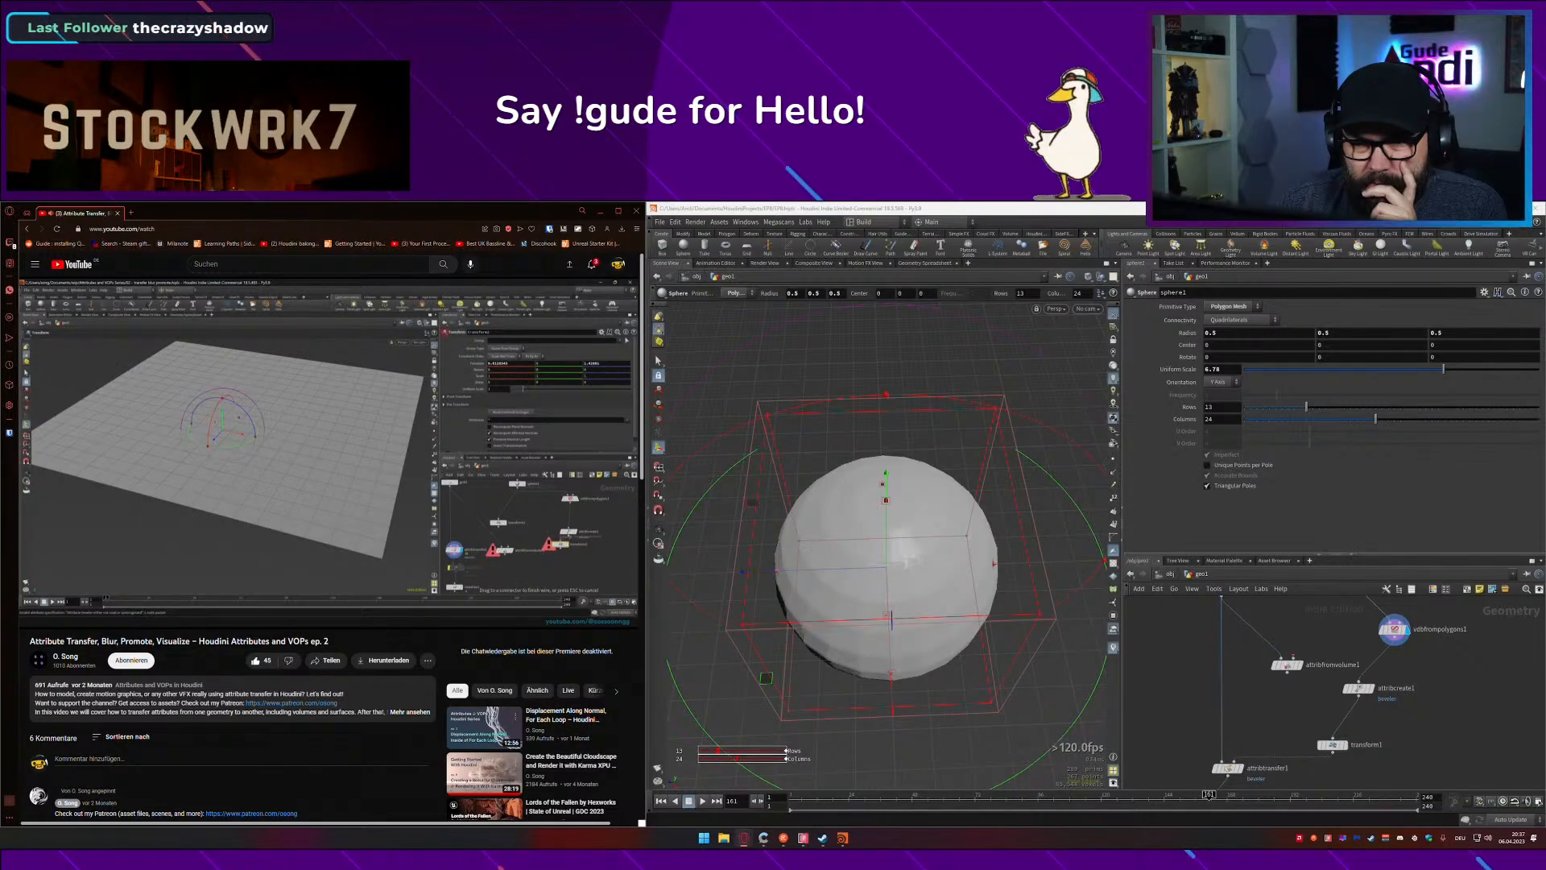
# Step: Line up attribcreate1 and transform1 in a chain below vdbfrompolygons1 and save the scene
pyautogui.moveTo(1337, 659); pyautogui.dragTo(1316, 667, button='middle')
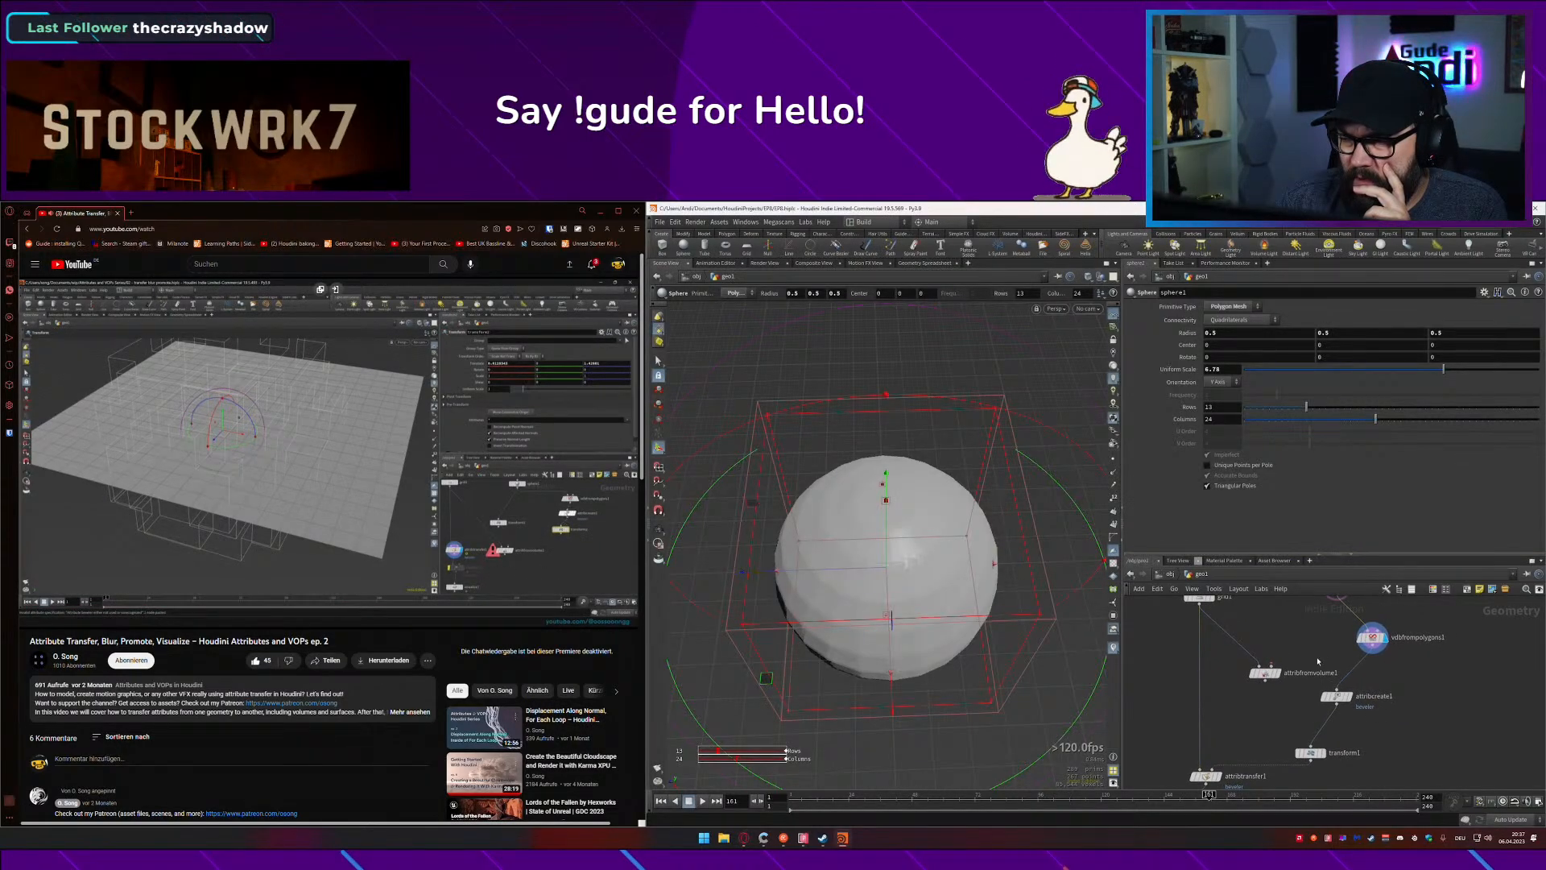
pyautogui.moveTo(1373, 695); pyautogui.dragTo(1375, 693)
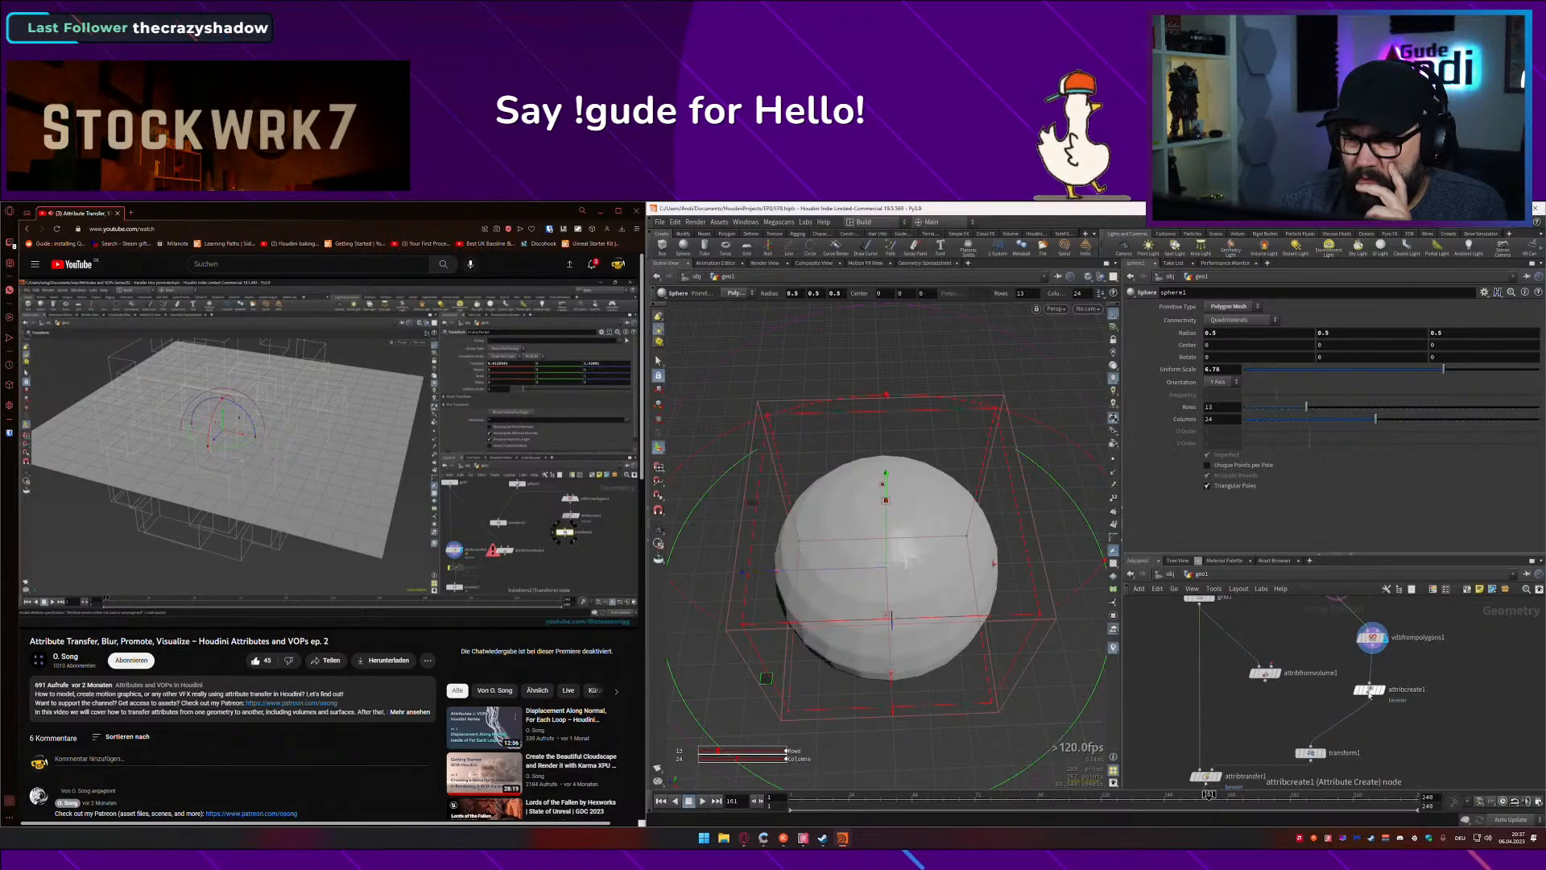
pyautogui.moveTo(1321, 753); pyautogui.dragTo(1366, 728)
pyautogui.hotkey('ctrl', 's')
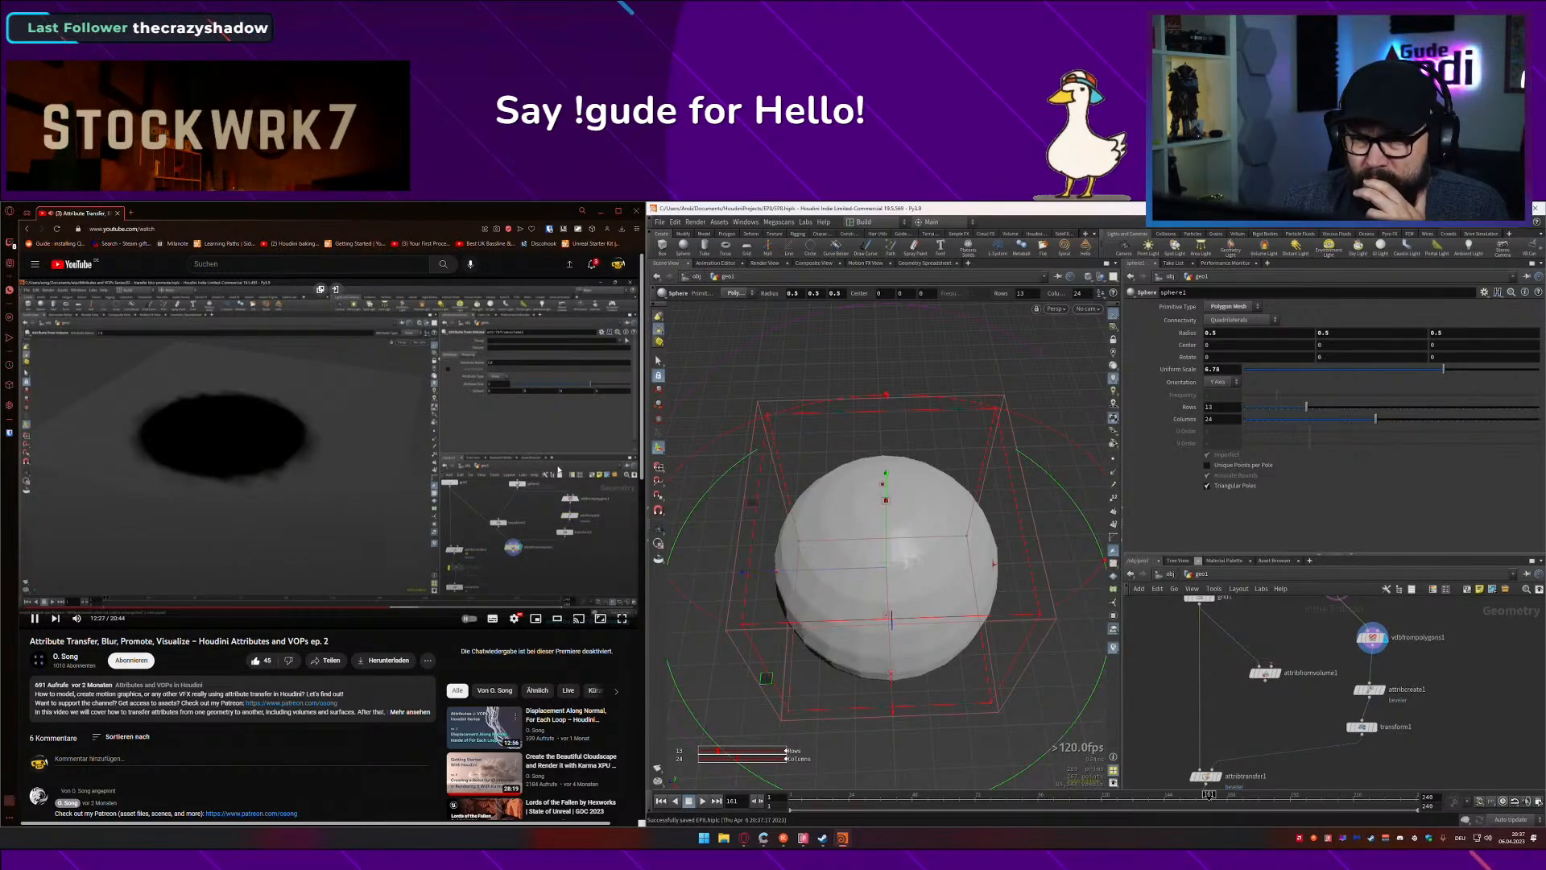
# Step: Pause the tutorial, move attribfromvolume1 down, wire transform1 into its second input, and resume playback
pyautogui.click(512, 477)
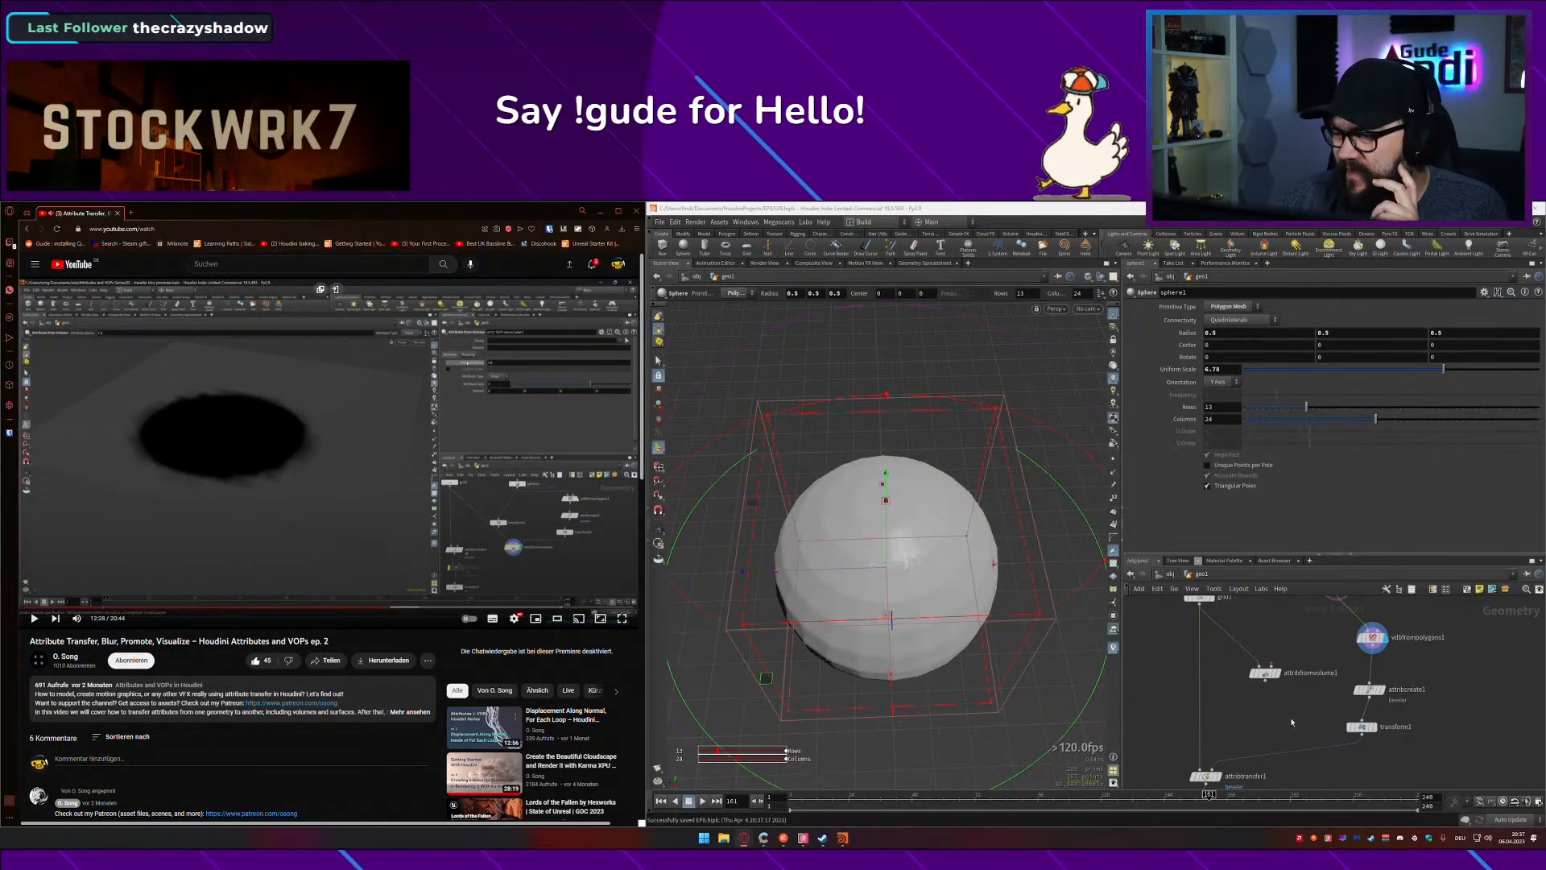
pyautogui.moveTo(1269, 700); pyautogui.dragTo(1279, 665, button='middle')
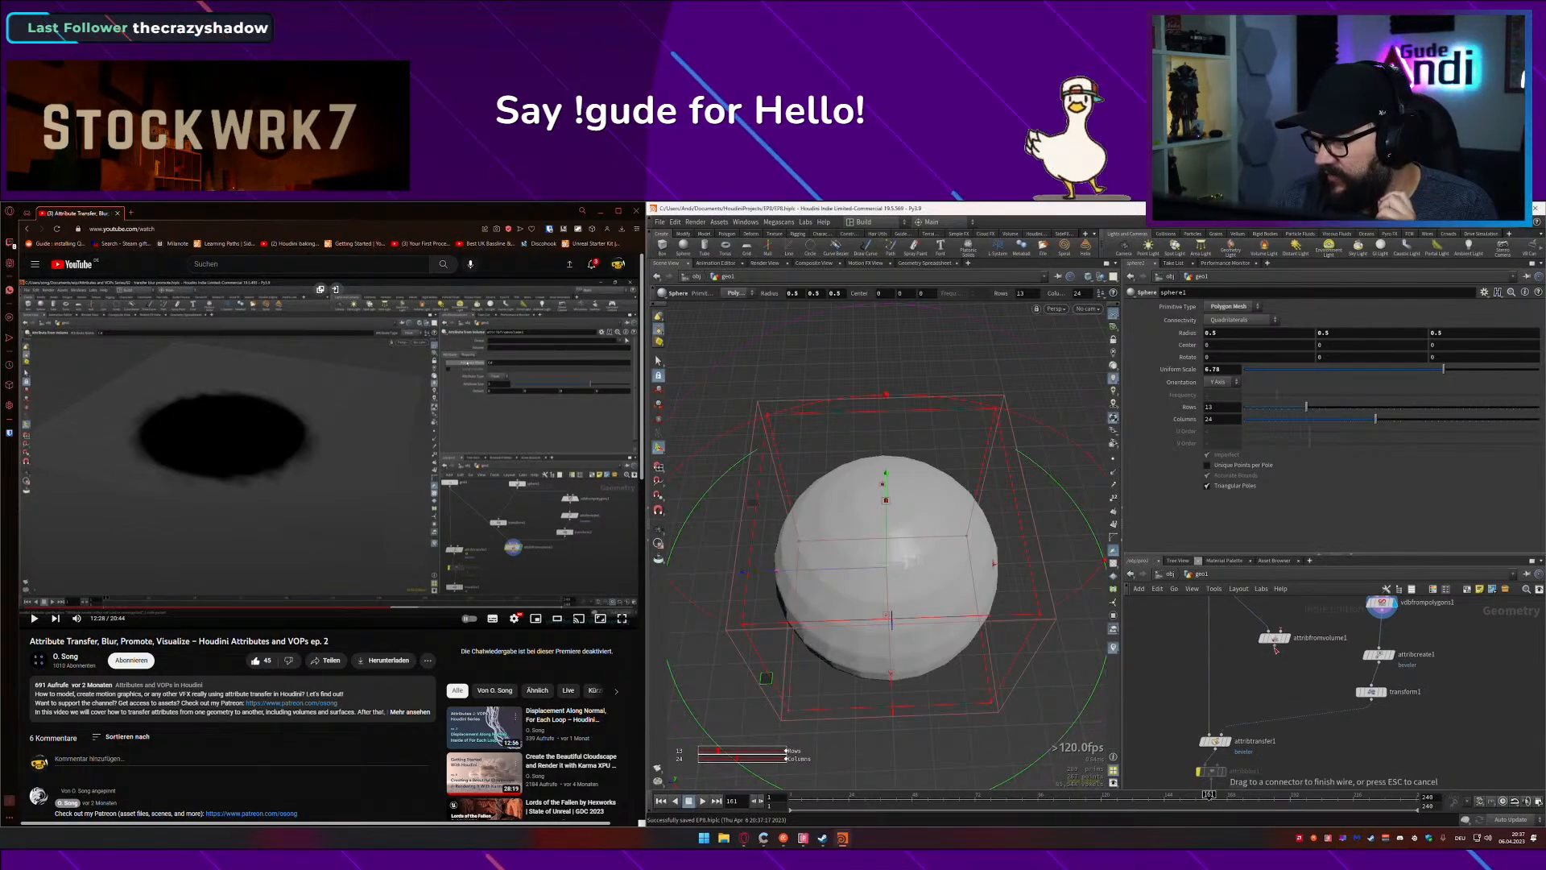
pyautogui.moveTo(1275, 644); pyautogui.dragTo(1287, 712)
pyautogui.click(1291, 702)
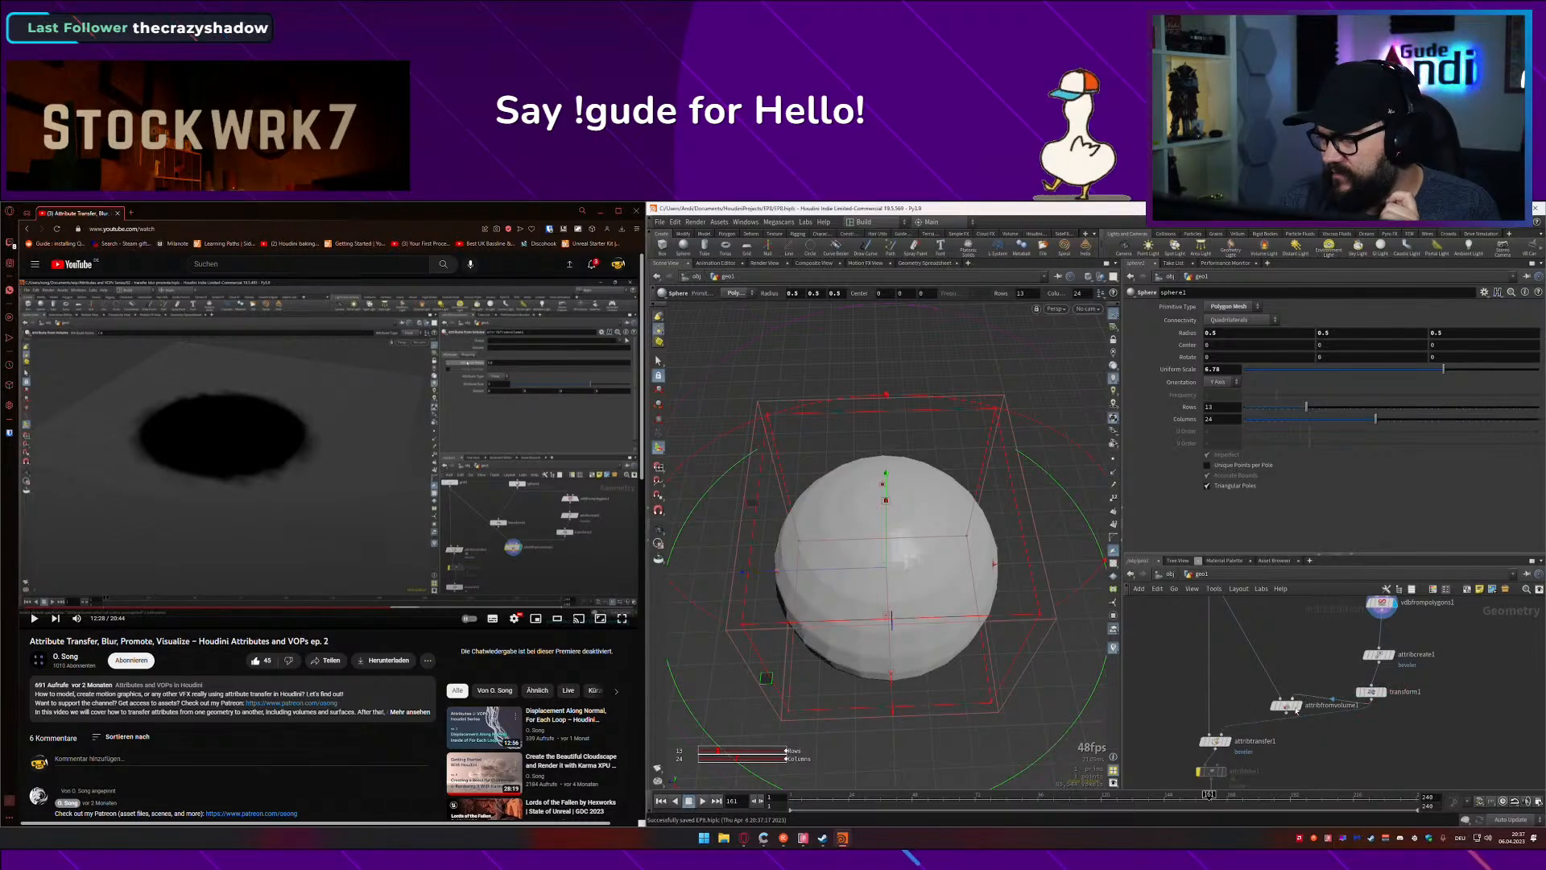
pyautogui.click(1289, 707)
pyautogui.click(376, 496)
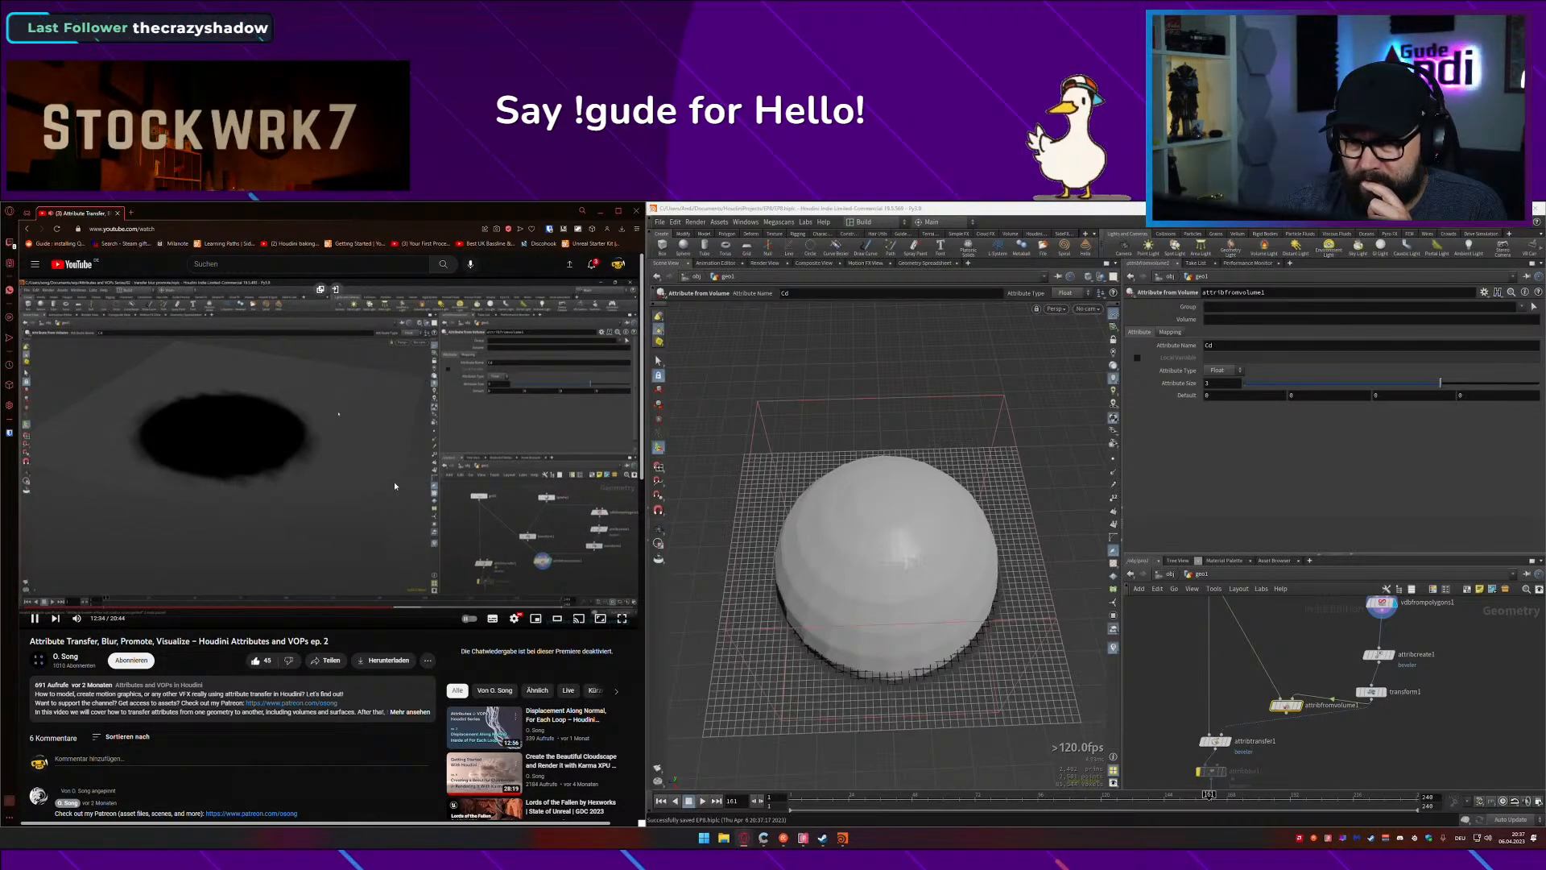
# Step: Display attribfromvolume1 and set its attribute name to beveler with an attribute size of 1
pyautogui.click(1304, 705)
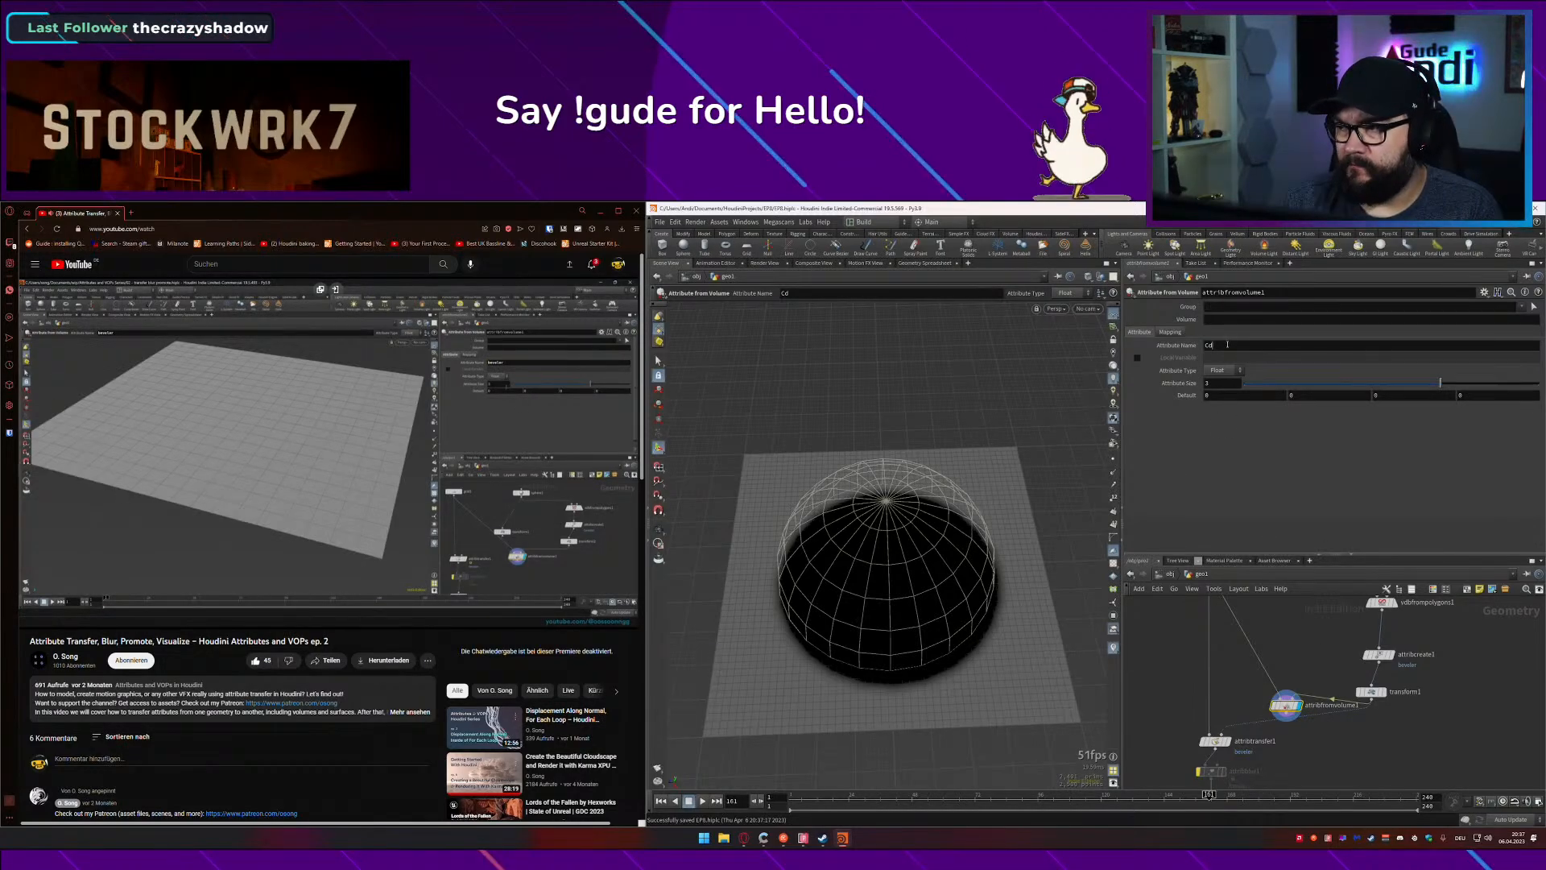
pyautogui.moveTo(1220, 346); pyautogui.dragTo(1130, 362)
pyautogui.write('beve')
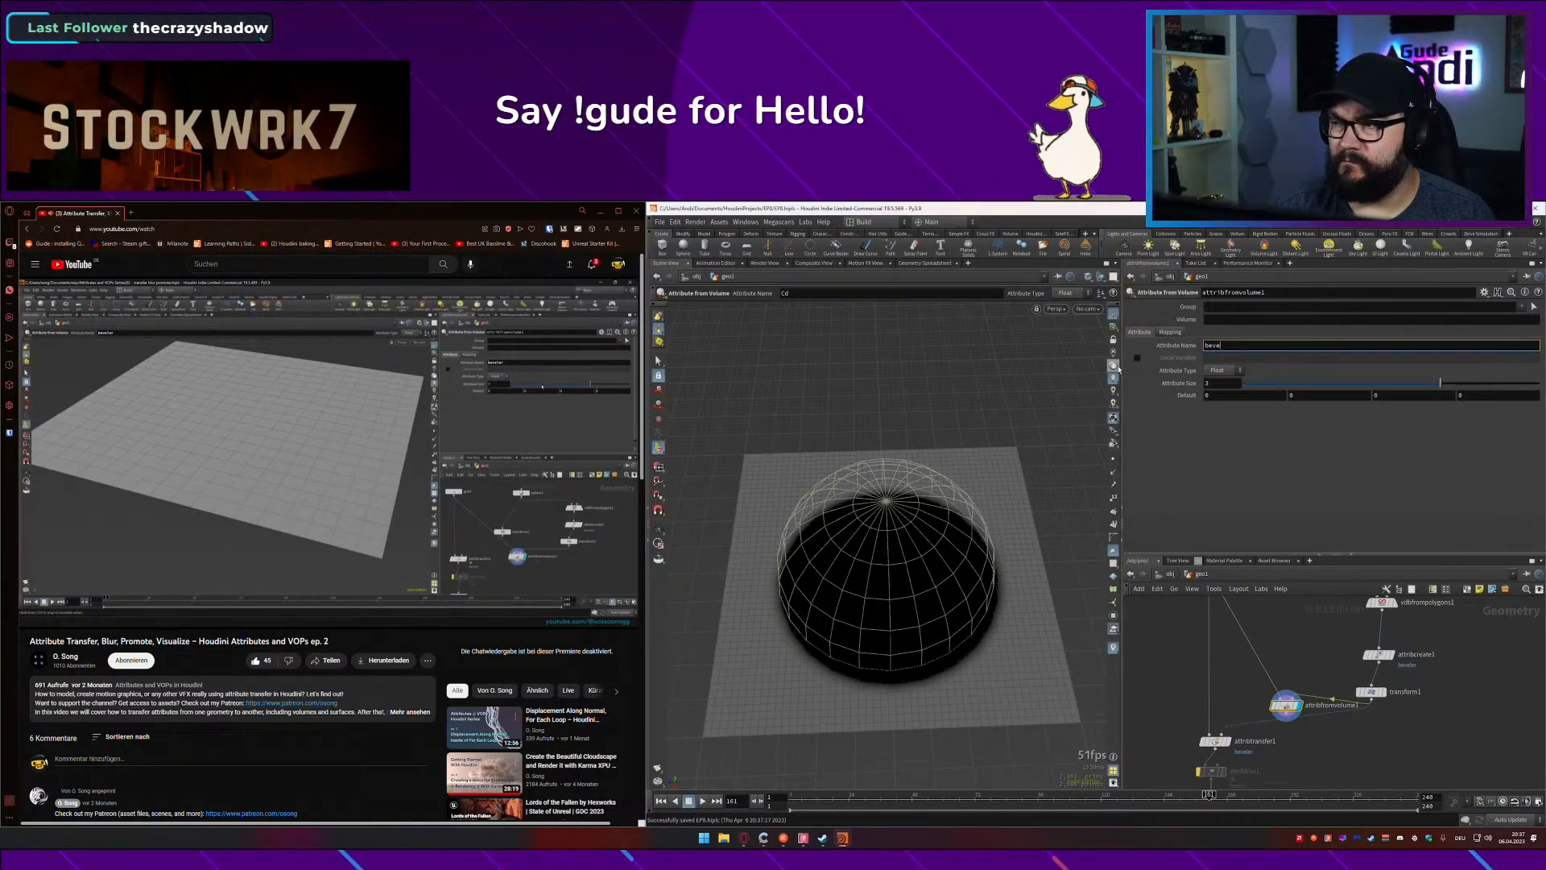
pyautogui.write('ler')
pyautogui.press('Return')
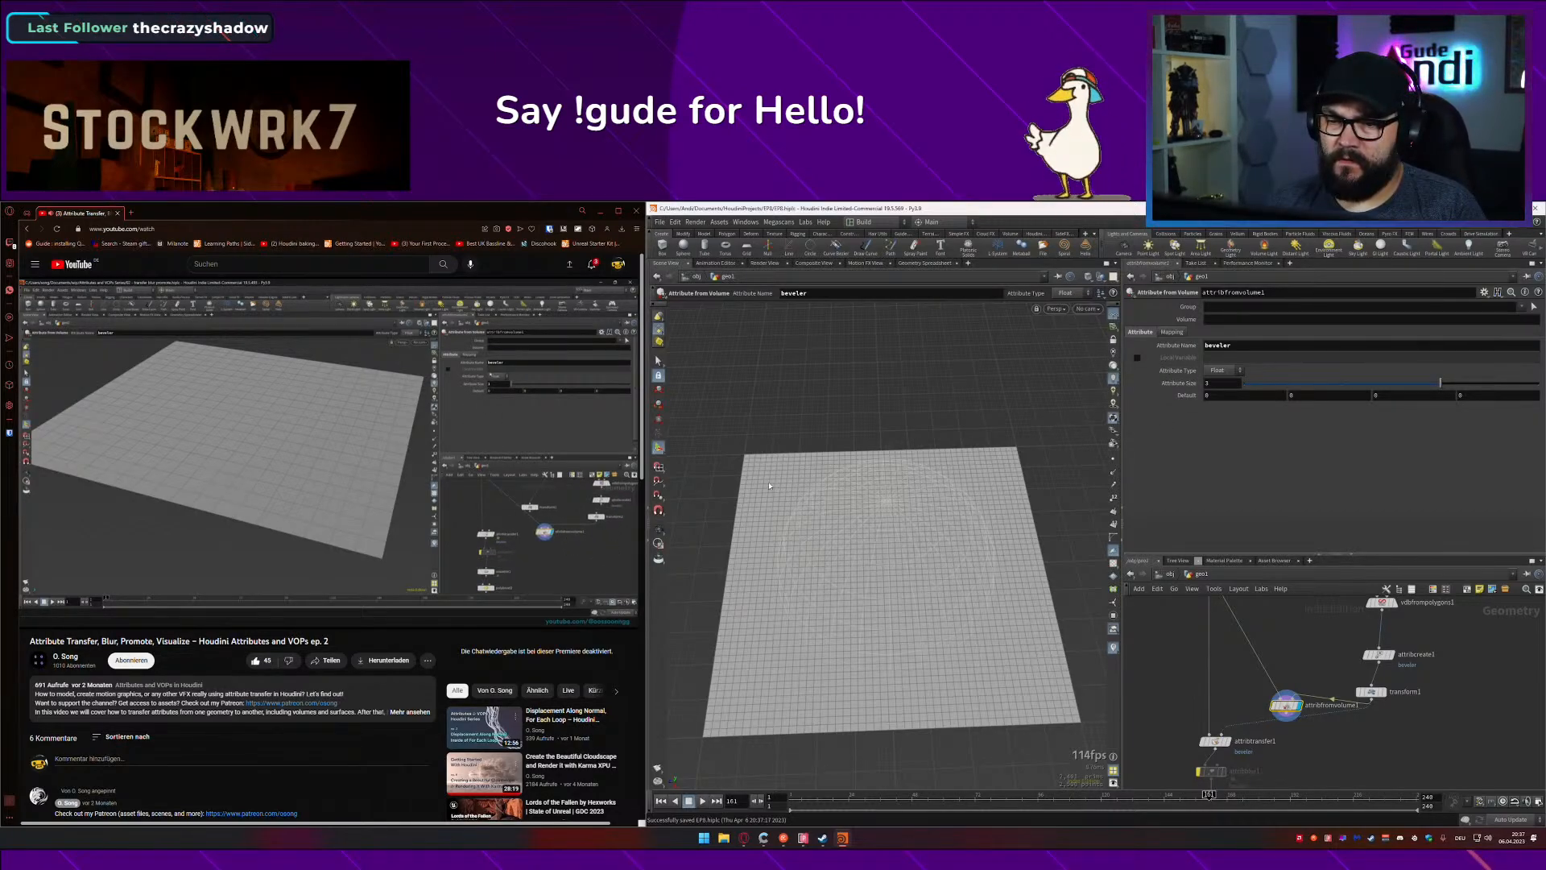
pyautogui.moveTo(478, 483)
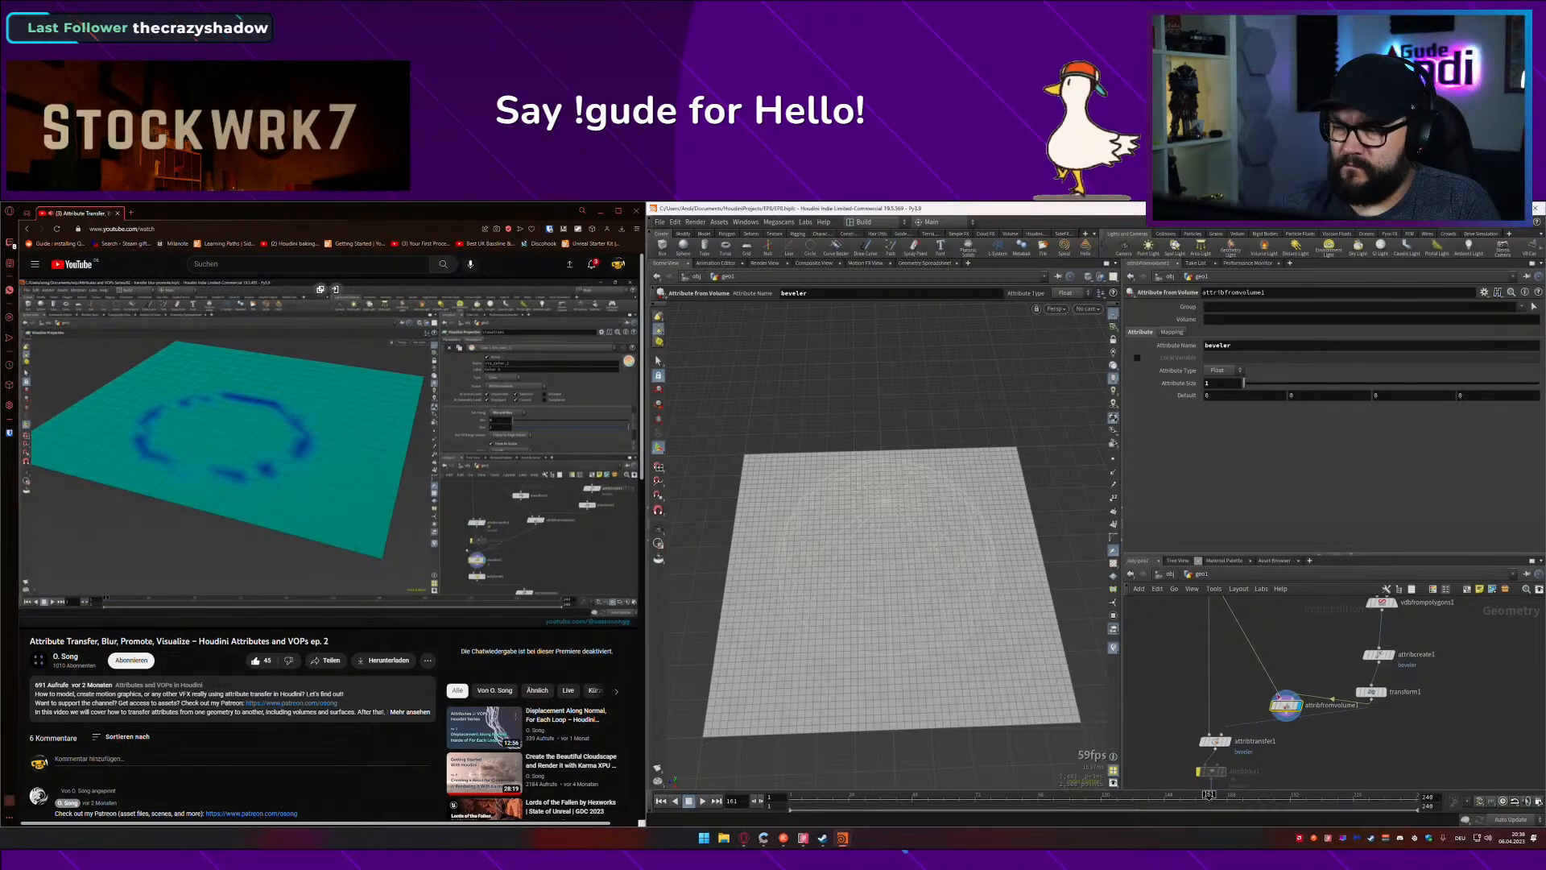
# Step: Wire attribfromvolume1 into visualize1, save the scene, and display visualize1 with its settings open
pyautogui.moveTo(1295, 726); pyautogui.dragTo(1294, 672, button='middle')
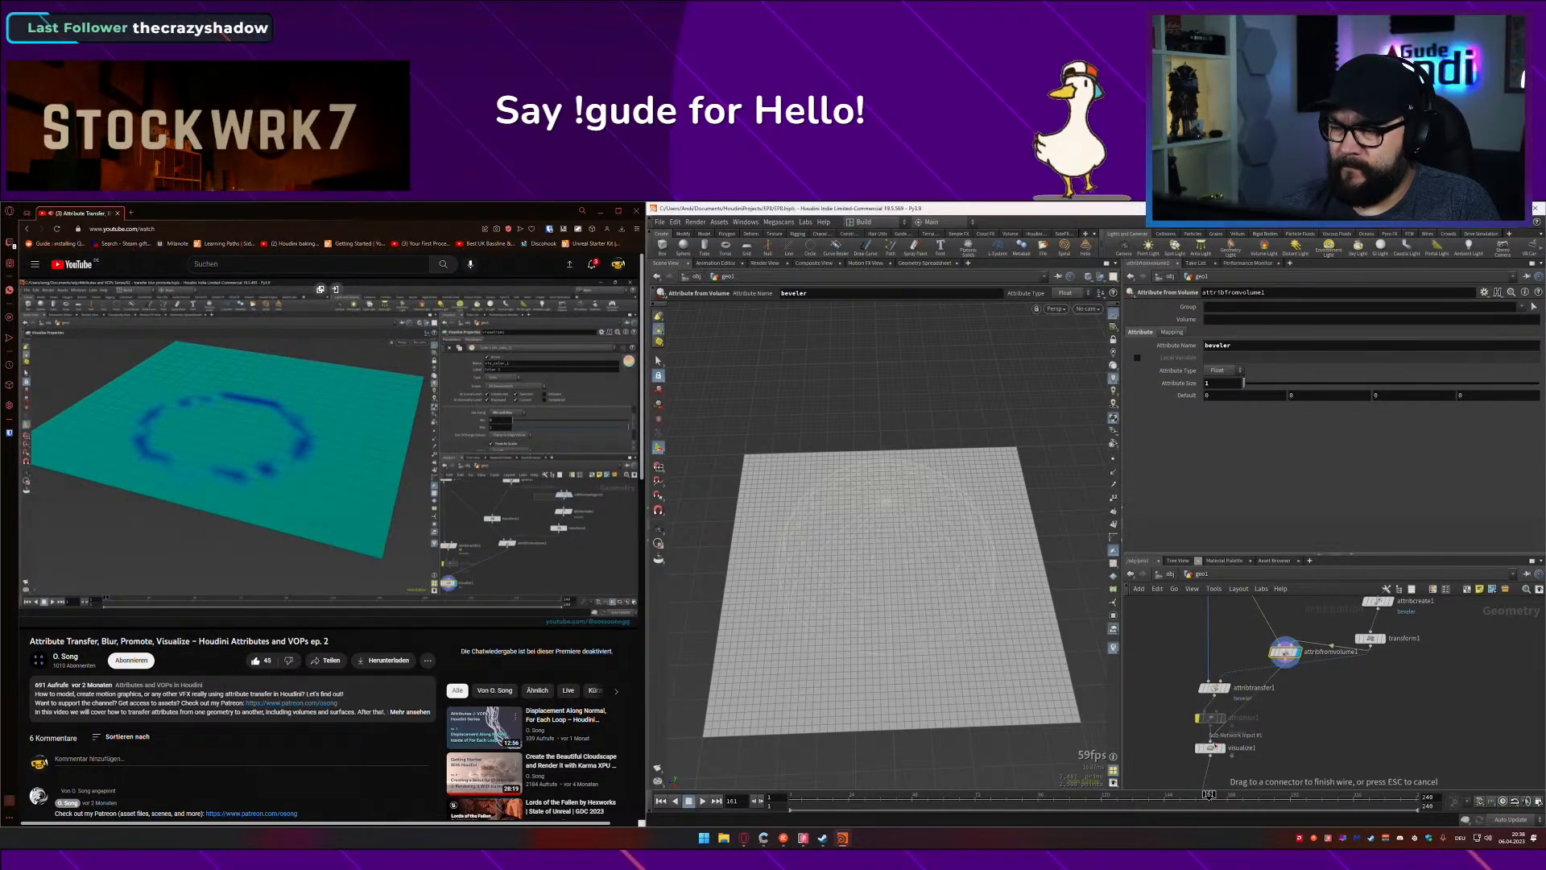
pyautogui.moveTo(1225, 754); pyautogui.dragTo(1224, 715, button='middle')
pyautogui.hotkey('ctrl', 's')
pyautogui.click(1224, 715)
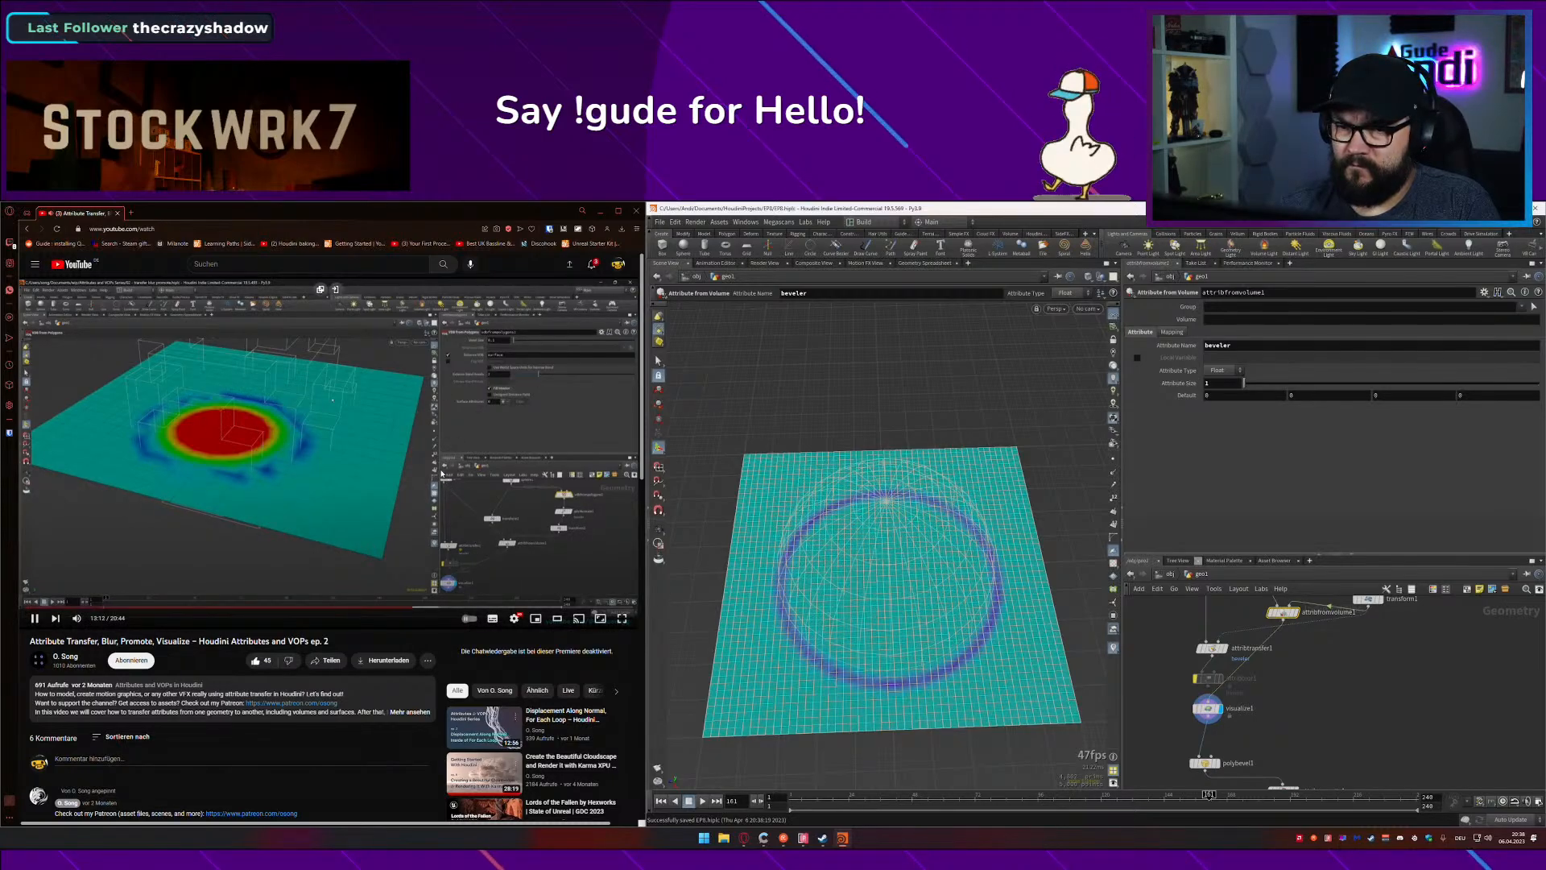
pyautogui.click(1192, 708)
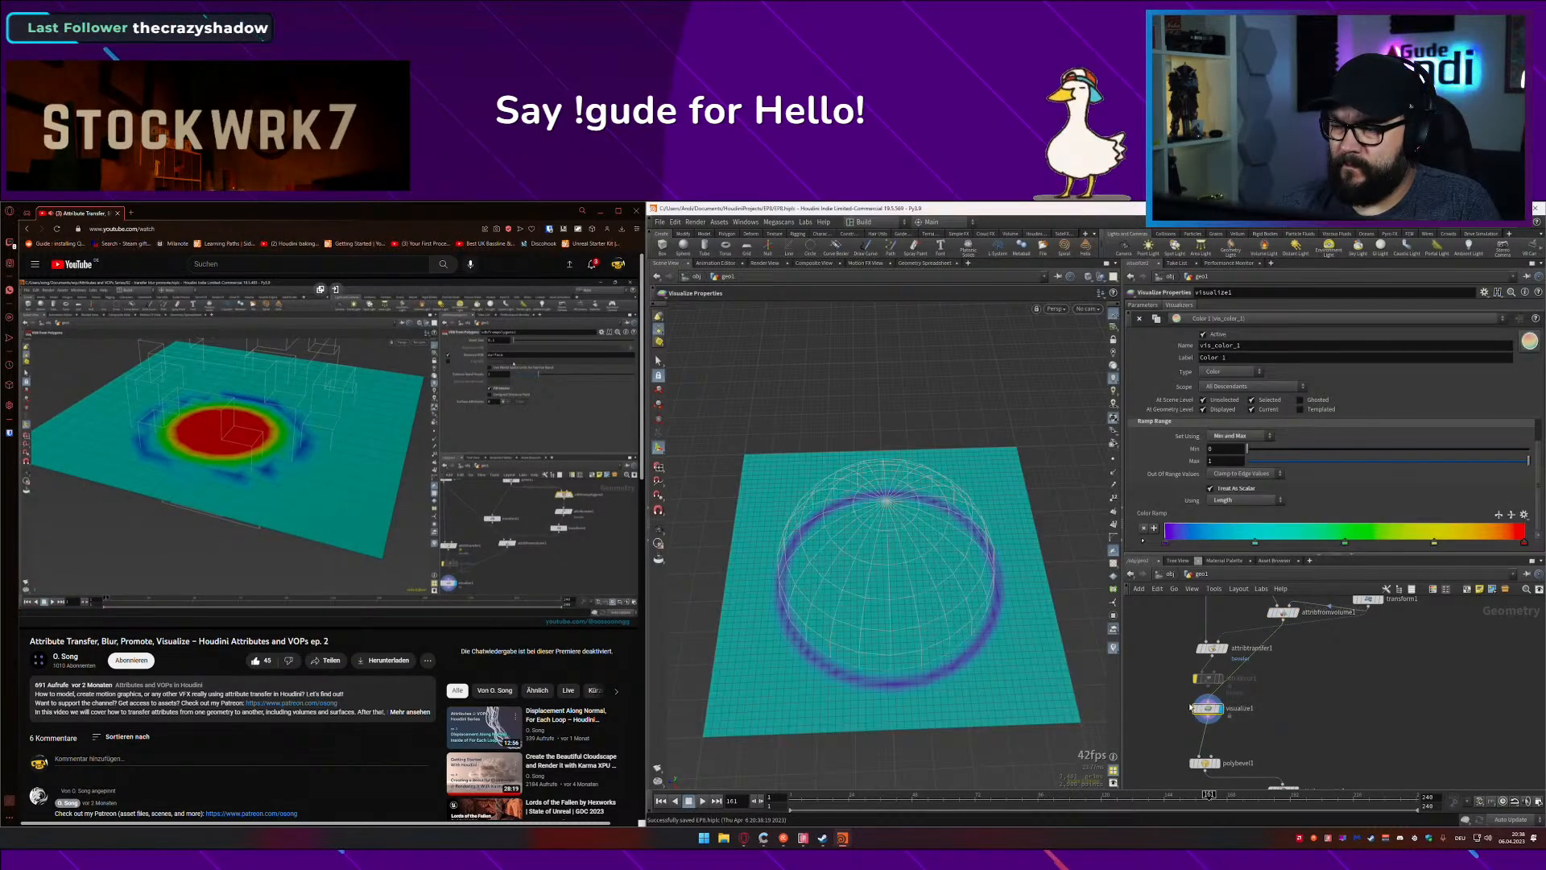
# Step: Replay the last few seconds of the tutorial and turn on Fill Interior for vdbfrompolygons1
pyautogui.click(374, 463)
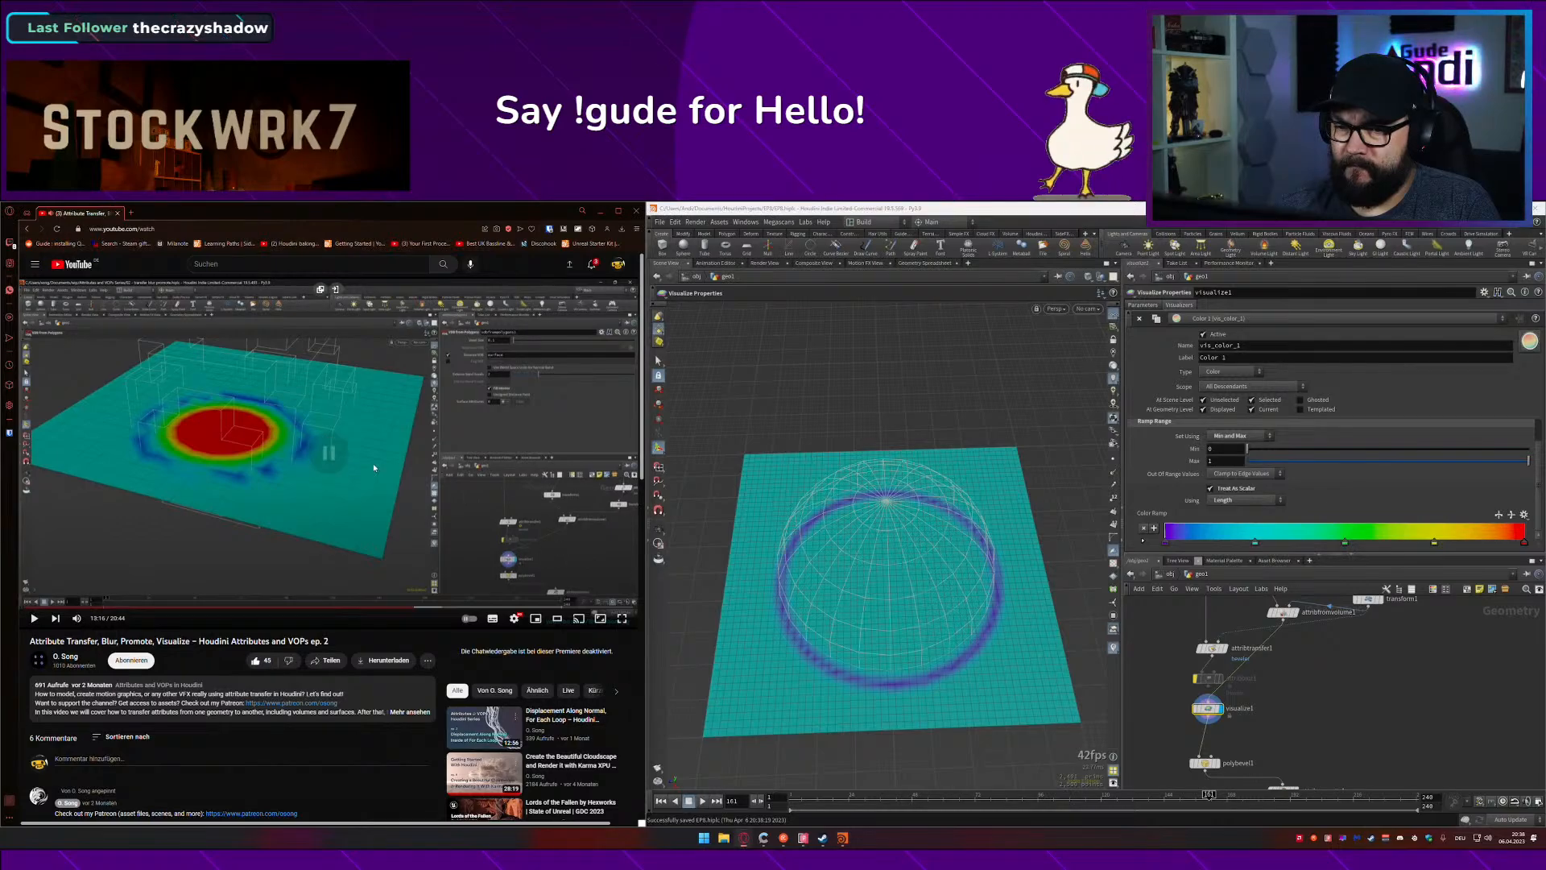
pyautogui.click(404, 461)
pyautogui.press('Left')
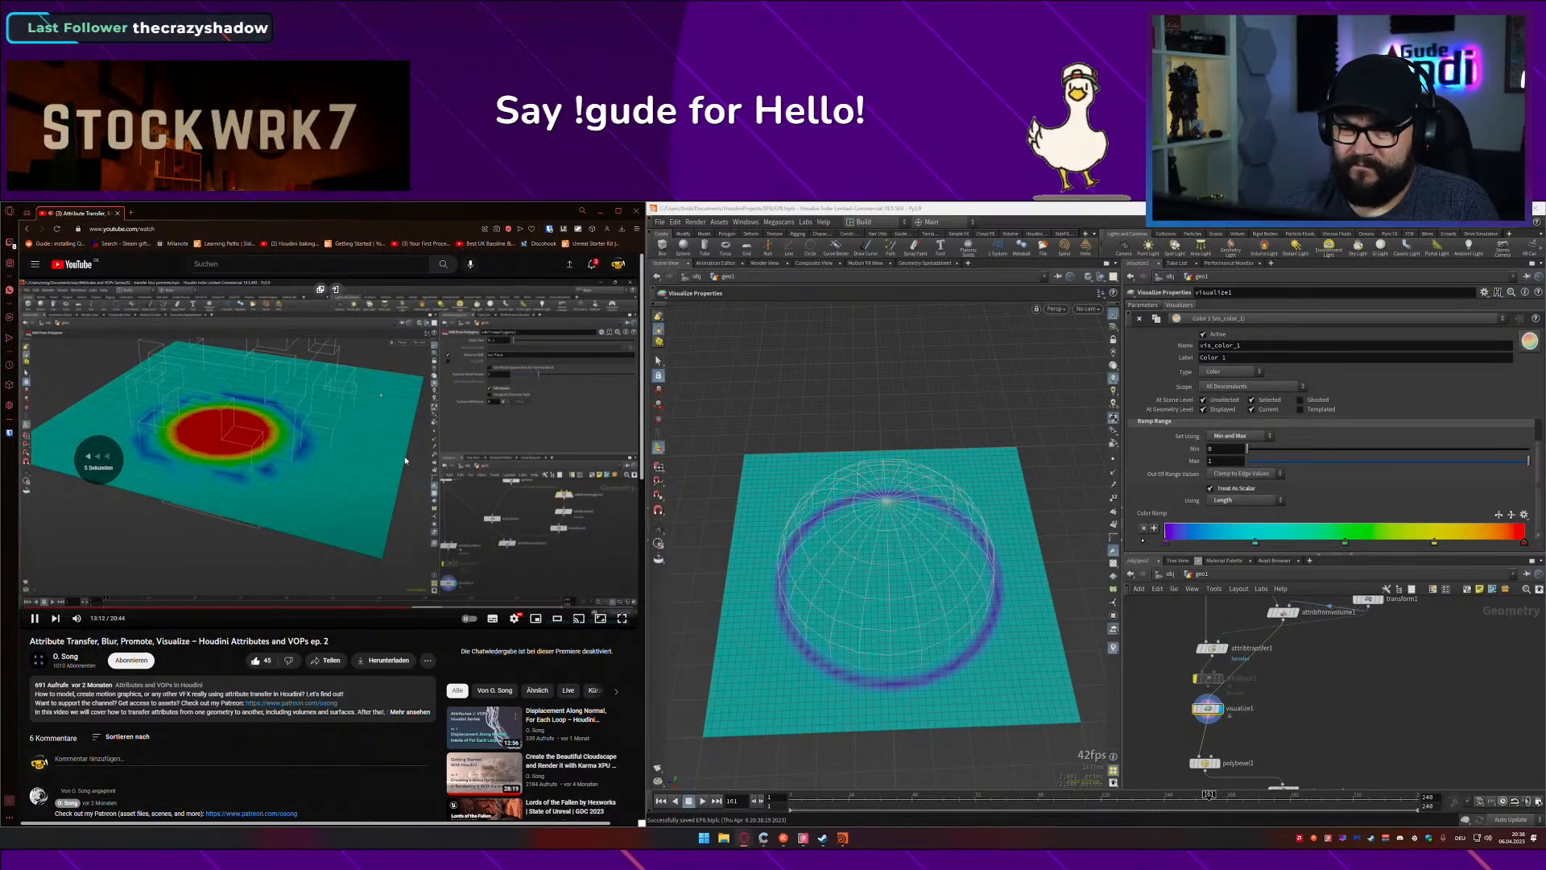
pyautogui.press('Left')
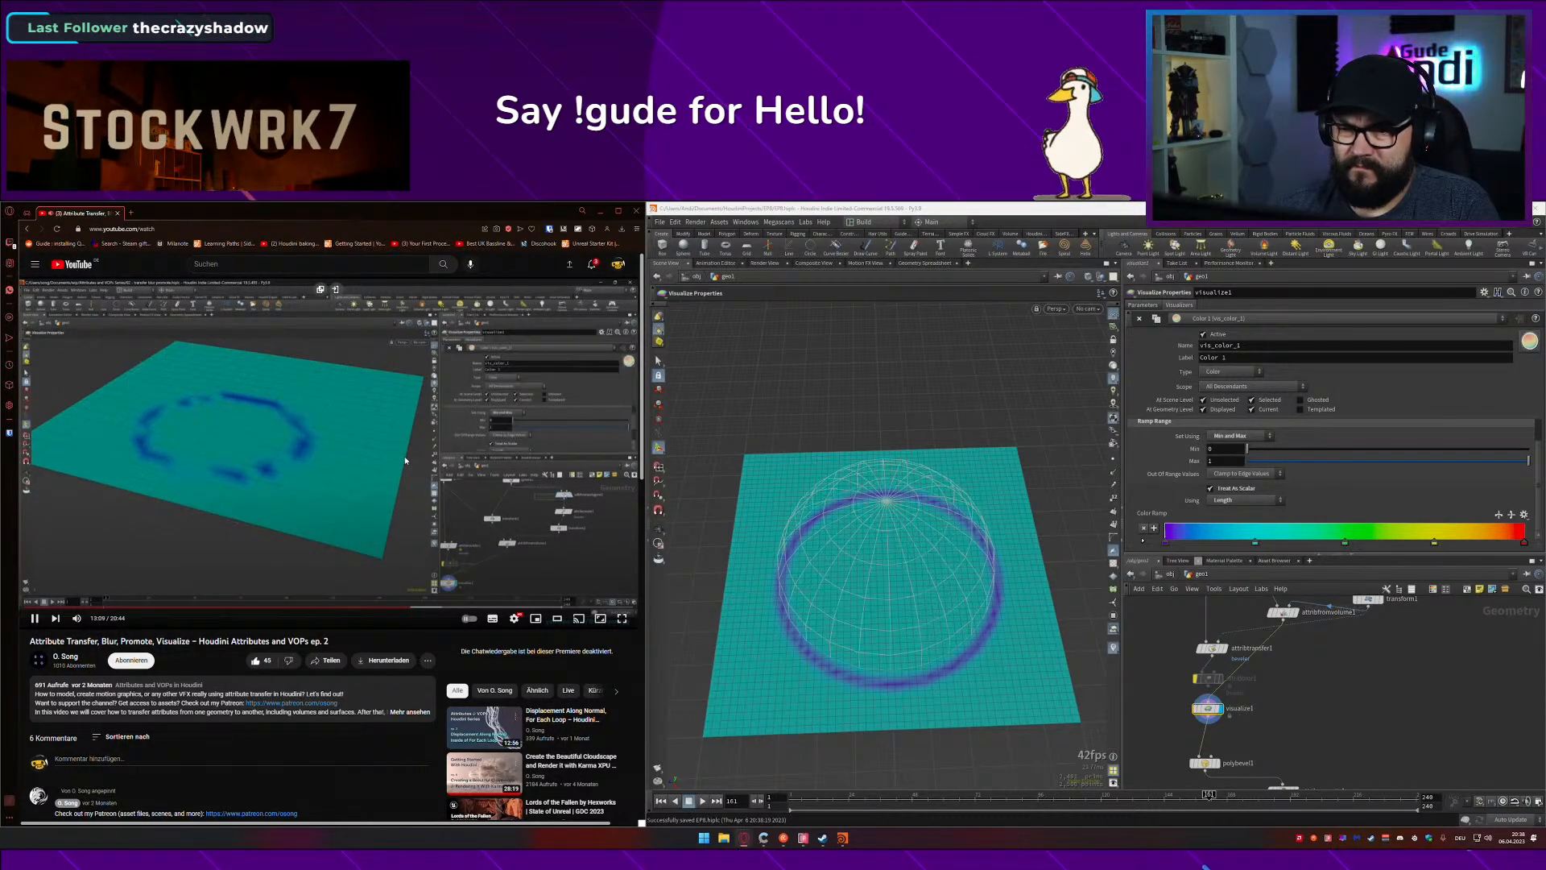
pyautogui.moveTo(1424, 620); pyautogui.dragTo(1410, 743, button='middle')
pyautogui.moveTo(1403, 667); pyautogui.dragTo(1371, 638)
pyautogui.click(1208, 389)
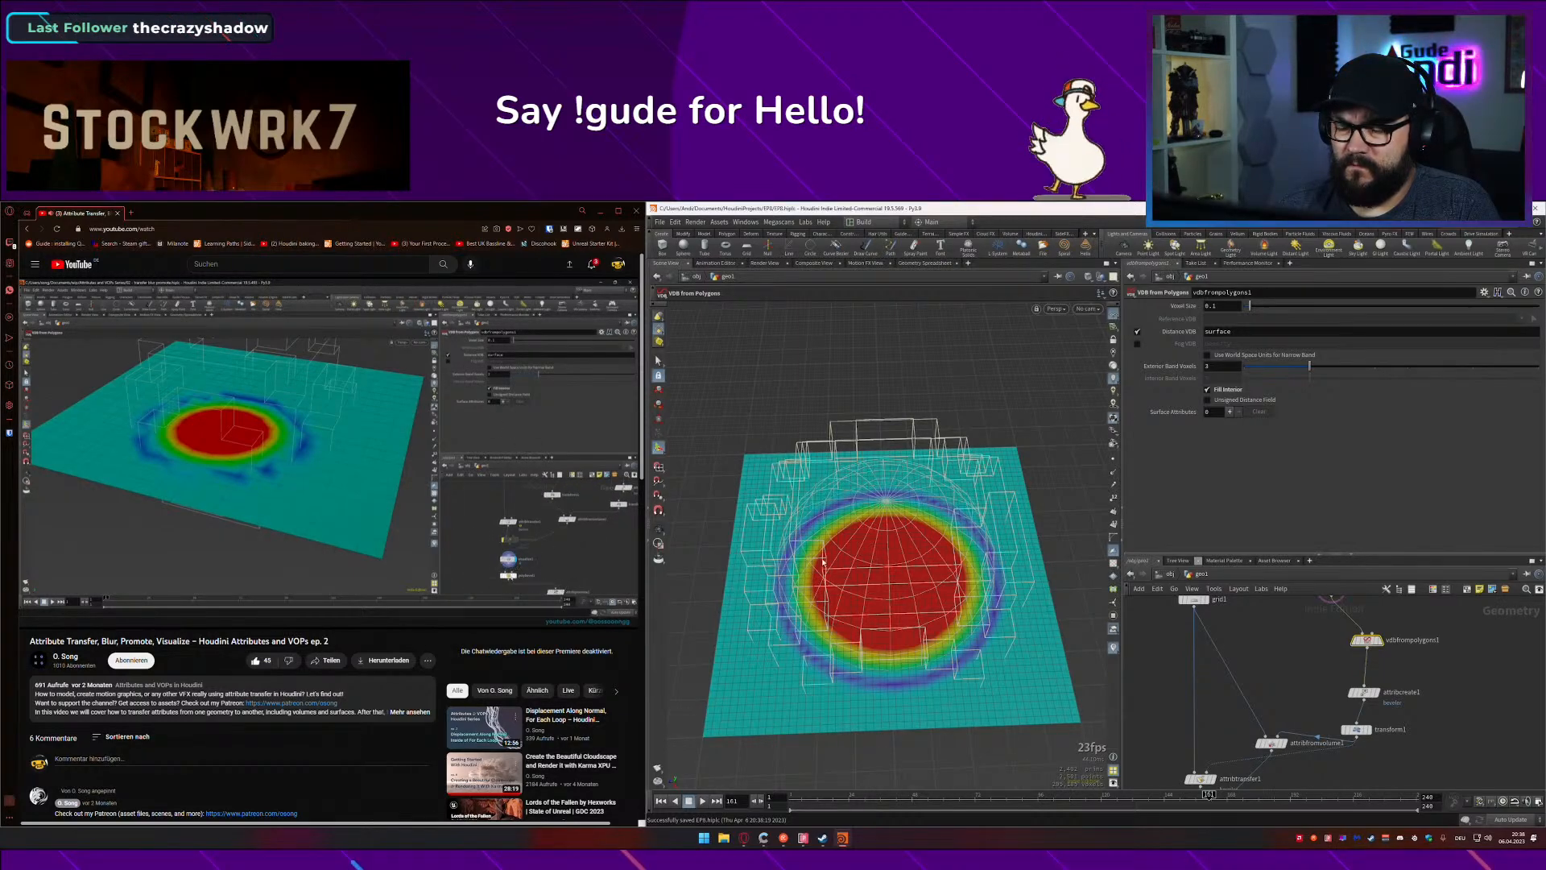
# Step: Pause the tutorial and move the attribute blur, visualize1 and polybevel1 nodes together into line beneath attribfromvolume1
pyautogui.moveTo(1305, 752); pyautogui.dragTo(1281, 619, button='middle')
pyautogui.scroll(-1, 1280, 693)
pyautogui.moveTo(1150, 645); pyautogui.dragTo(1240, 709)
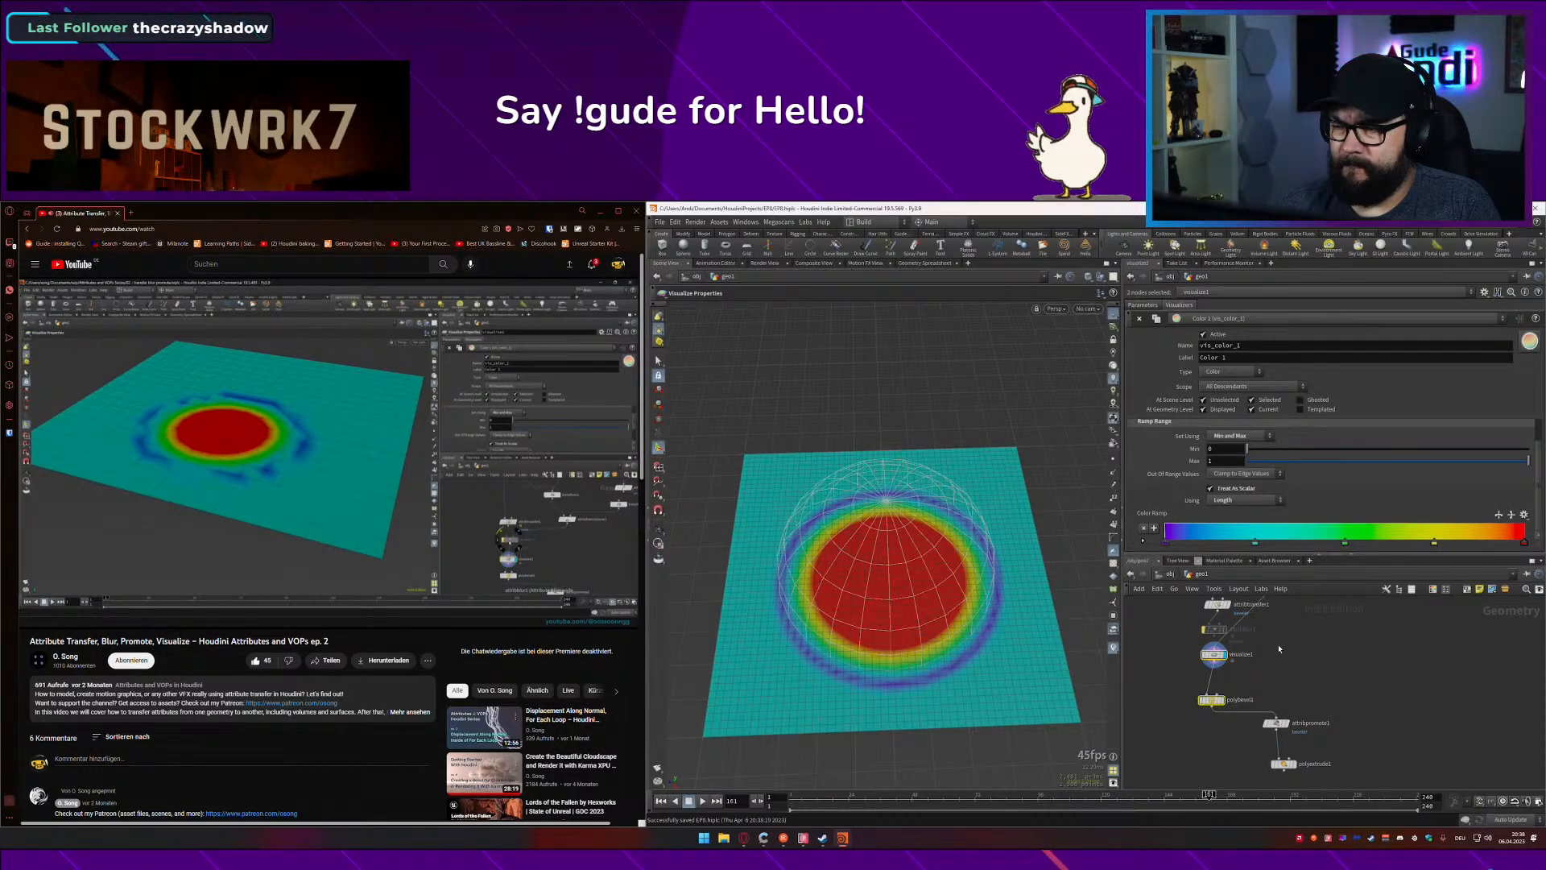
pyautogui.moveTo(1300, 636); pyautogui.dragTo(1308, 679, button='middle')
pyautogui.click(1308, 679)
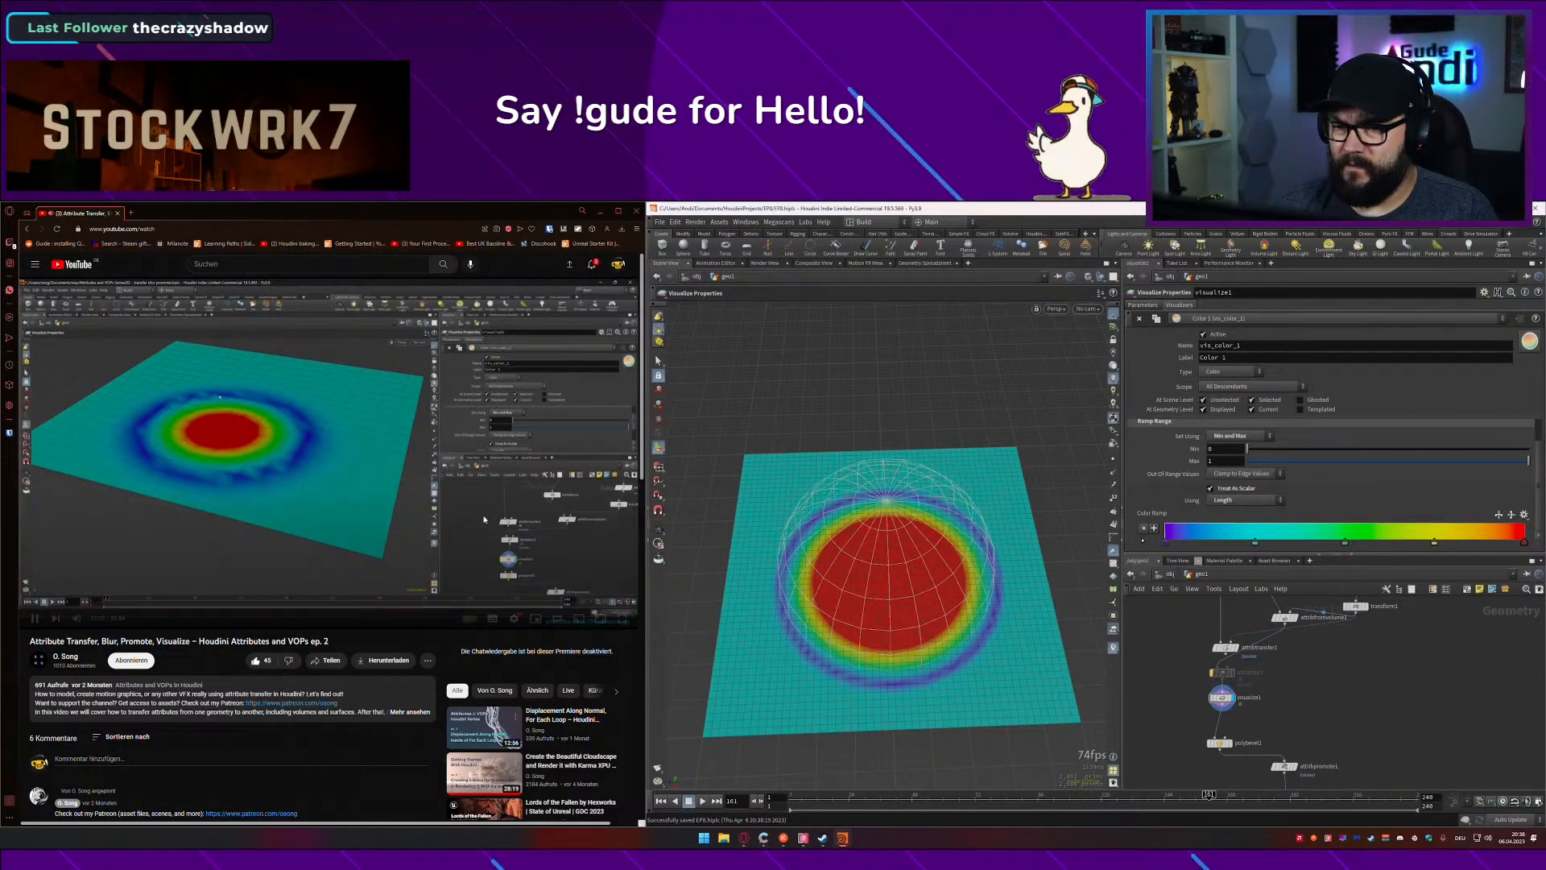
pyautogui.click(405, 434)
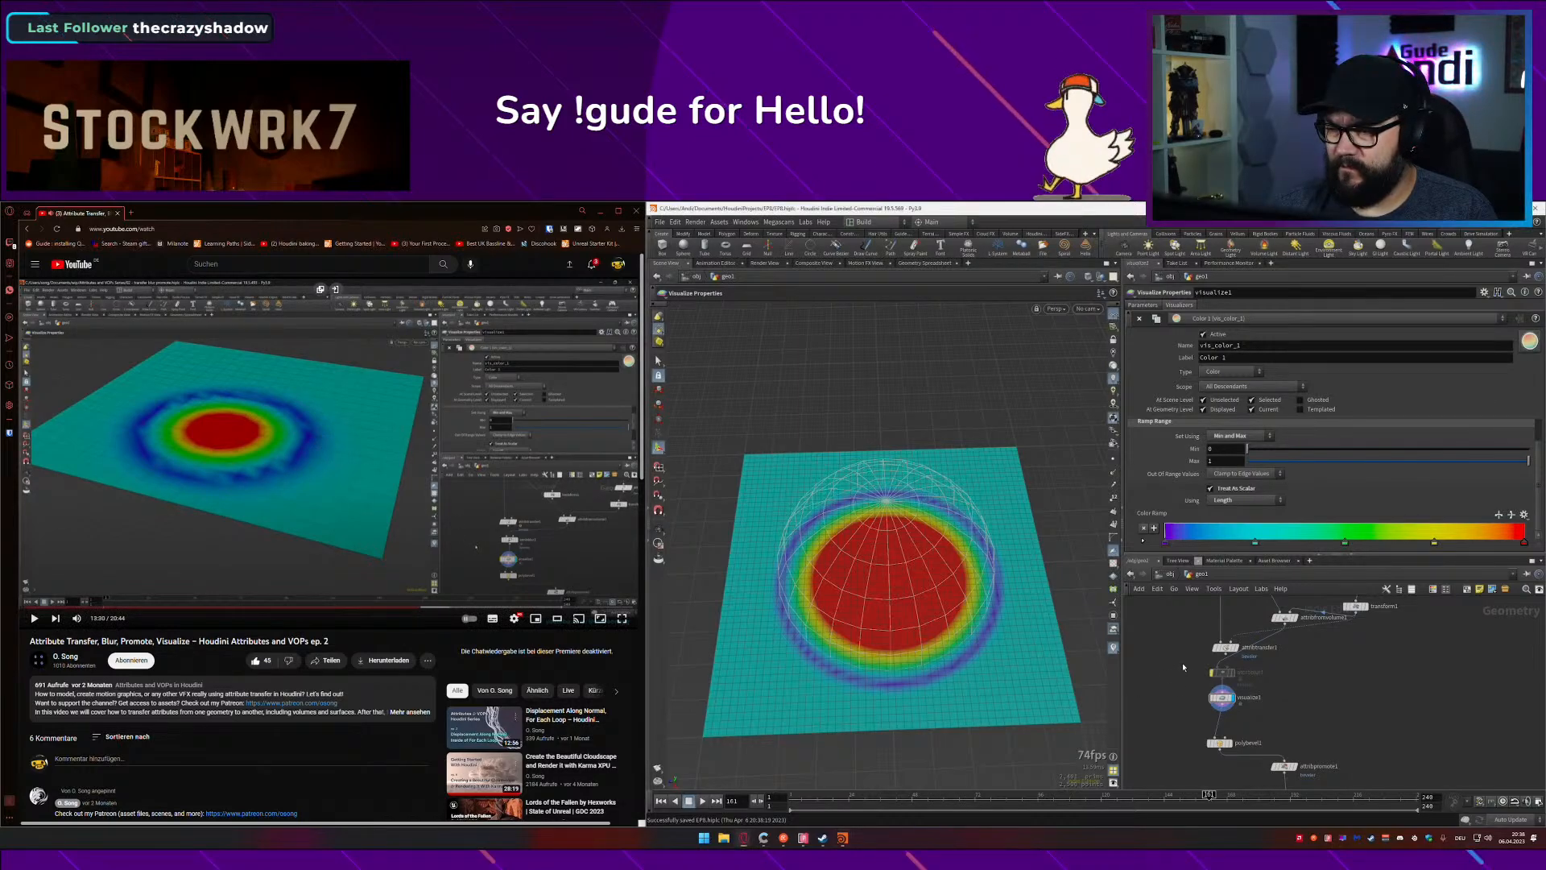
pyautogui.moveTo(1182, 664); pyautogui.dragTo(1231, 752)
pyautogui.moveTo(1224, 748); pyautogui.dragTo(1289, 741)
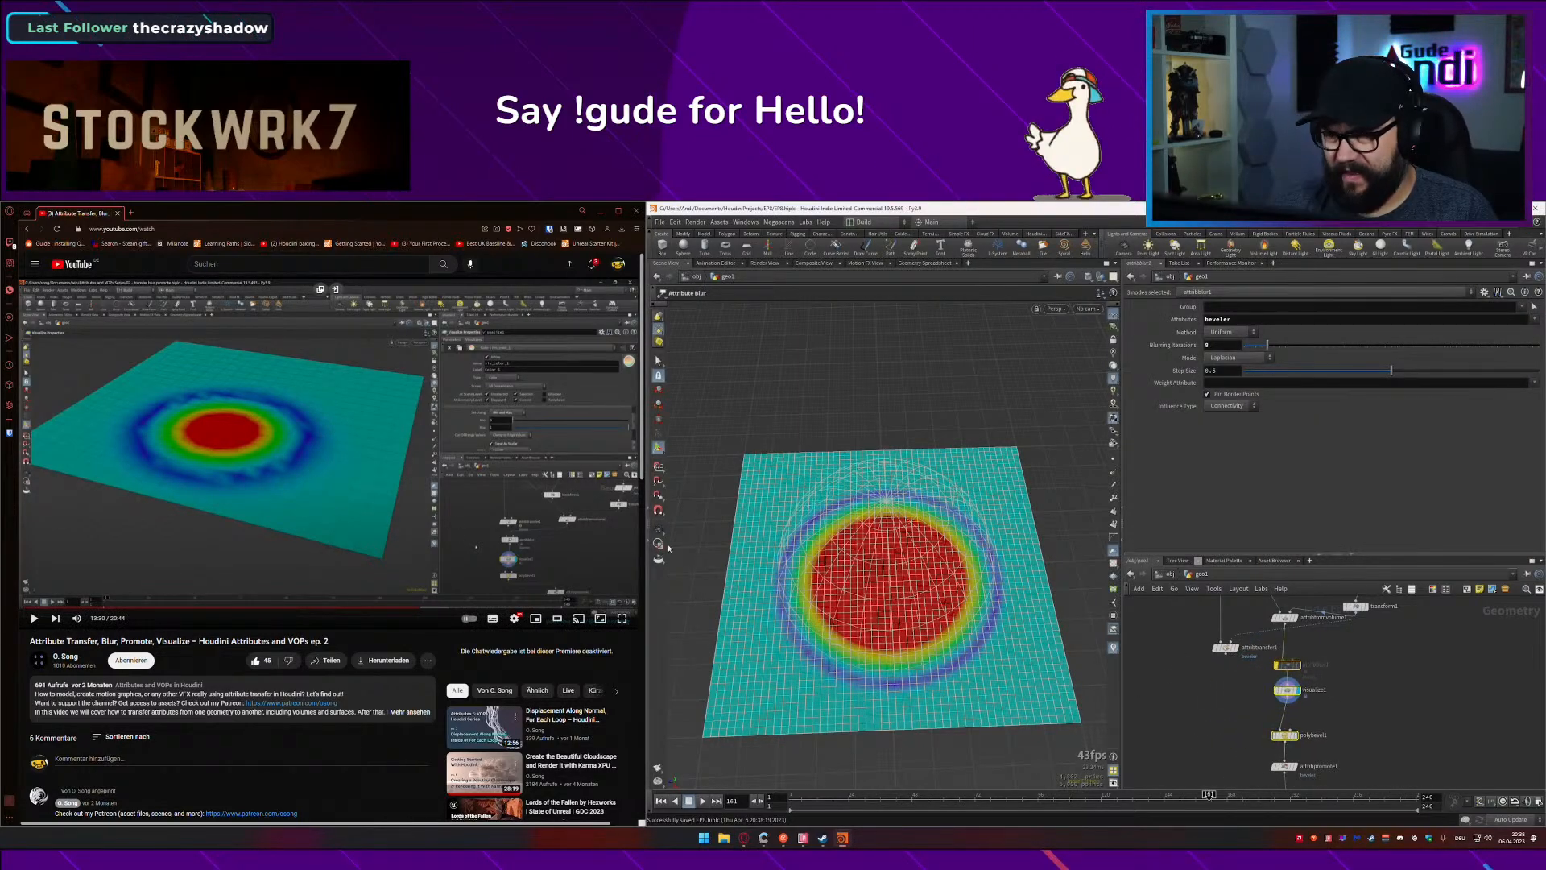
# Step: Resume the tutorial, check the polybevel1 result from another angle, and set the display to polyextrude1
pyautogui.click(479, 420)
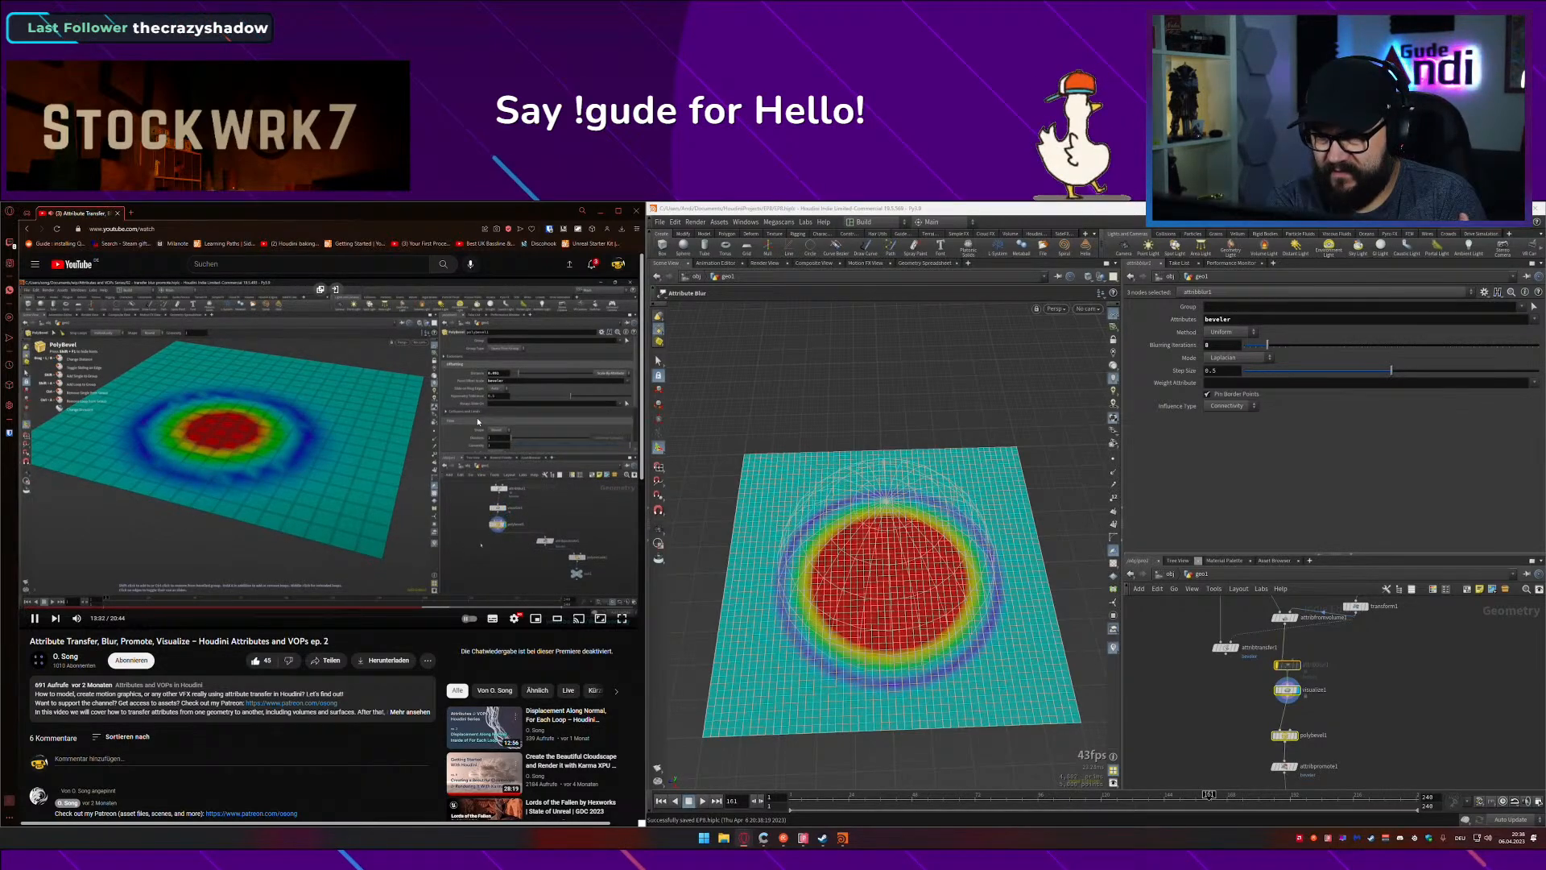
pyautogui.click(1295, 736)
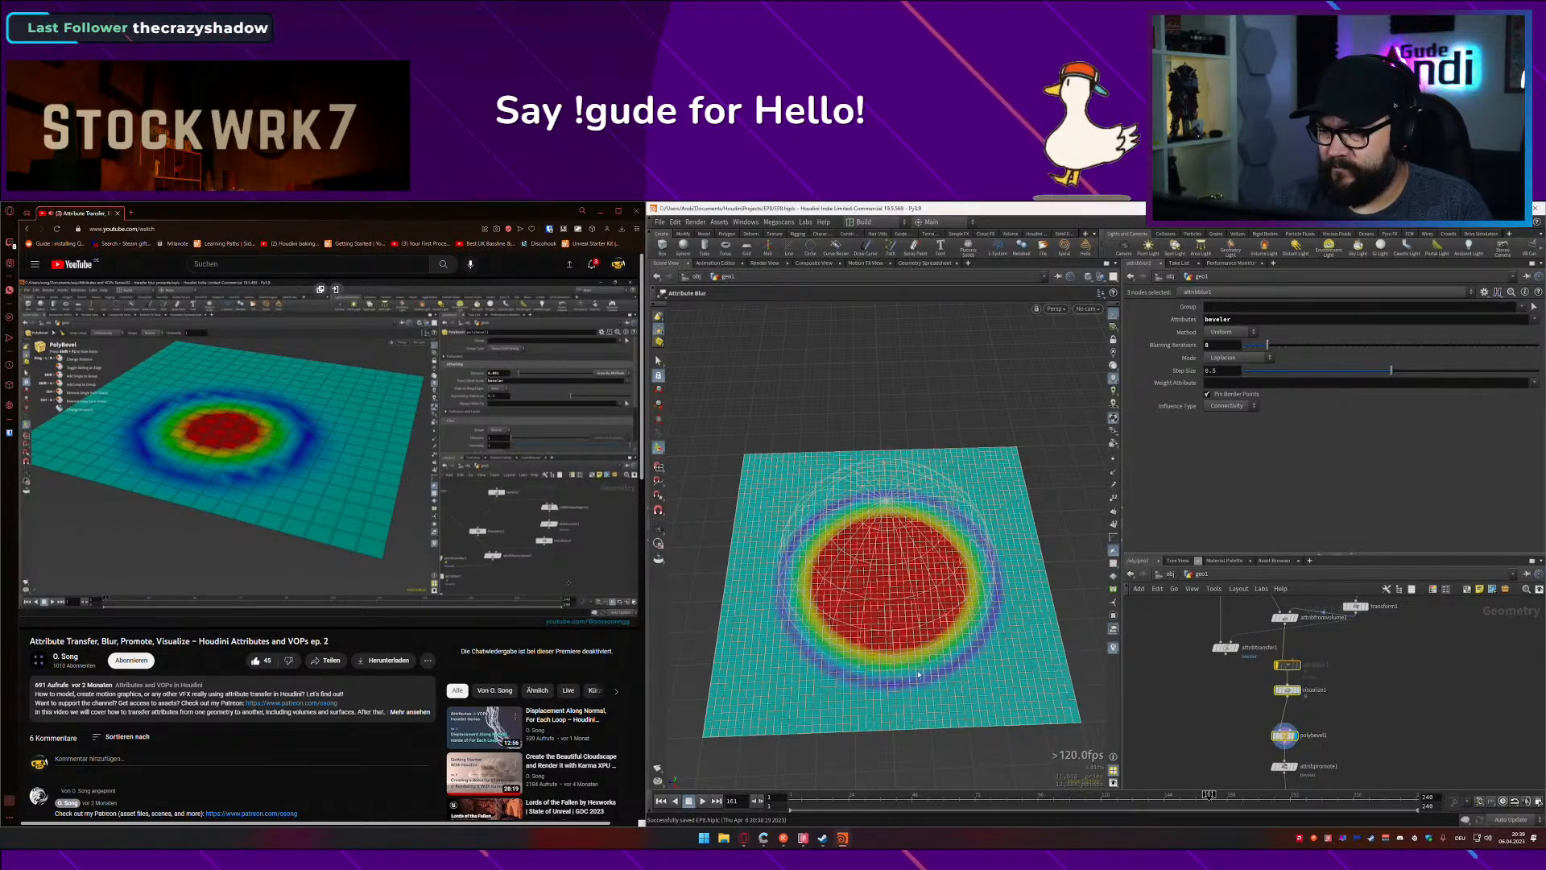
pyautogui.moveTo(923, 653)
pyautogui.mouseDown()
pyautogui.moveTo(925, 574)
pyautogui.moveTo(932, 656)
pyautogui.mouseUp()
pyautogui.moveTo(931, 656); pyautogui.dragTo(914, 608, button='middle')
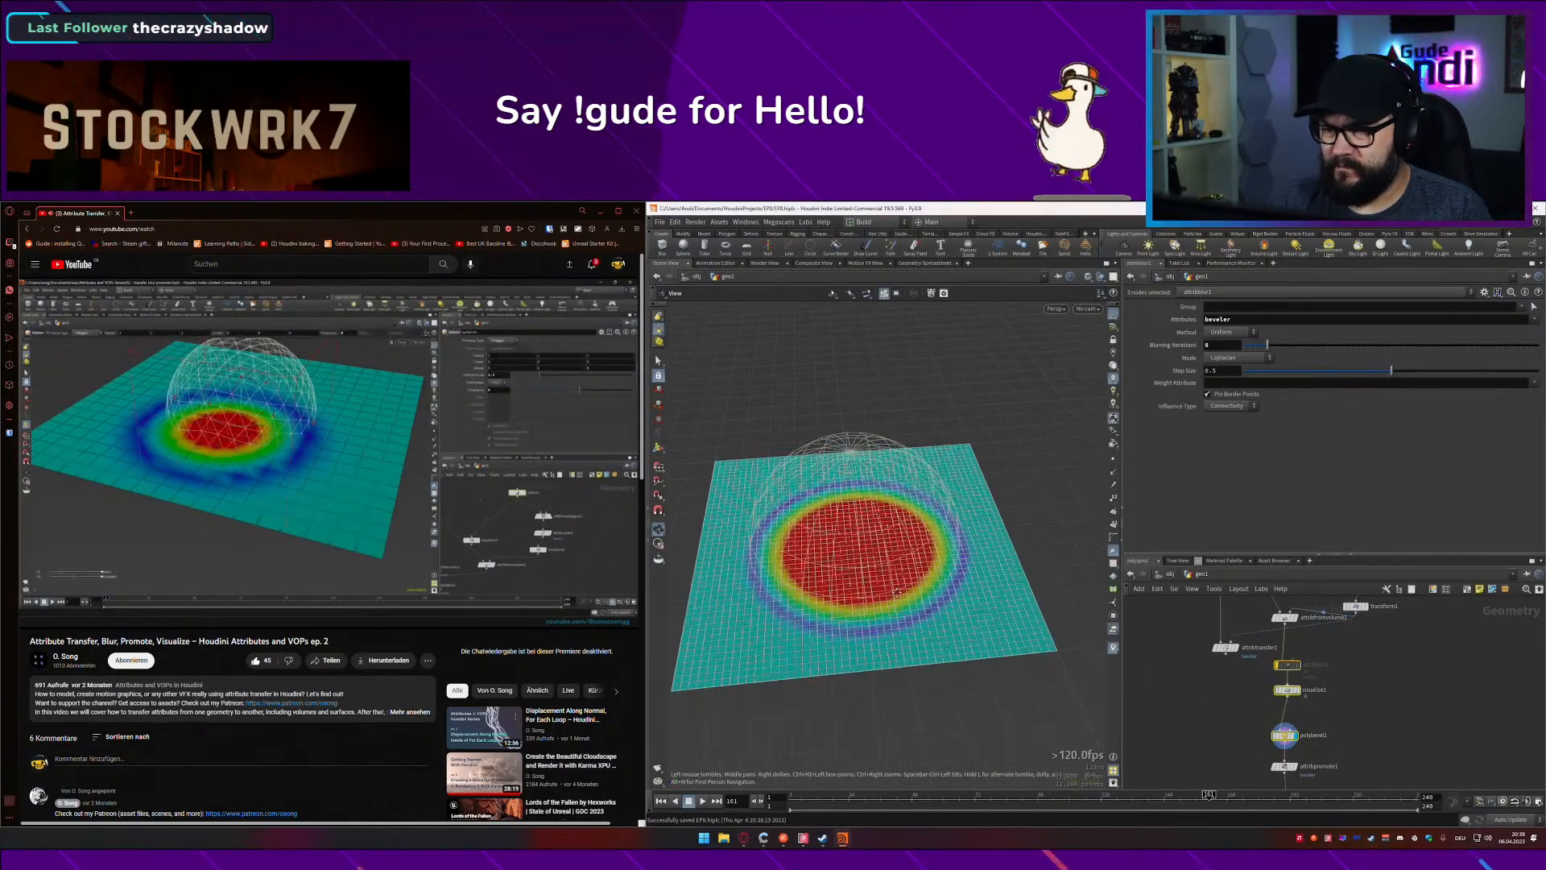
pyautogui.moveTo(913, 608); pyautogui.dragTo(883, 594)
pyautogui.moveTo(1435, 715); pyautogui.dragTo(1391, 618, button='middle')
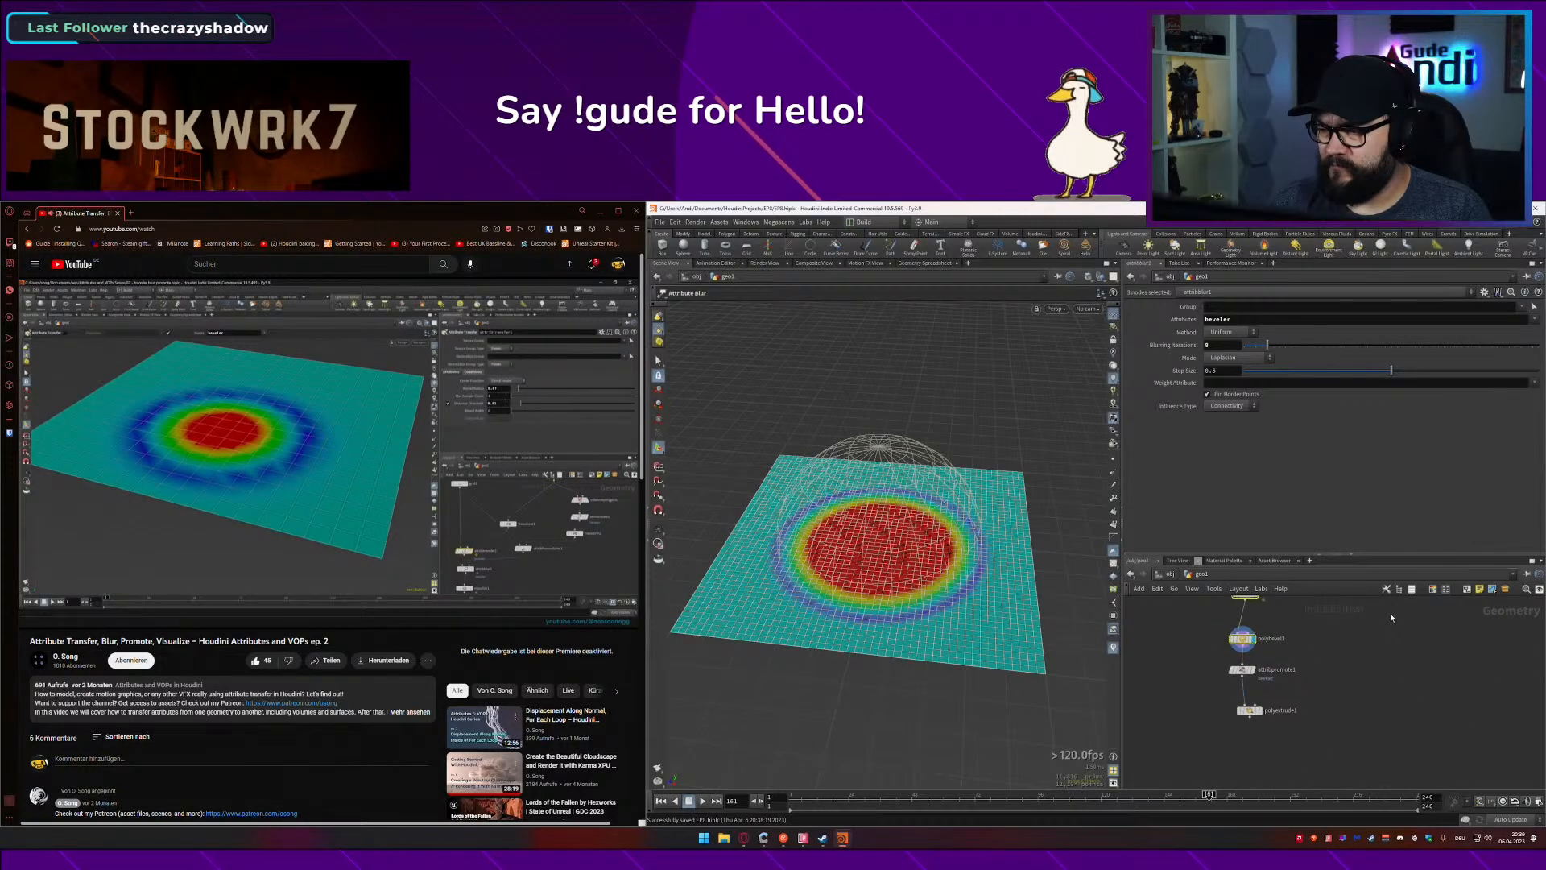
pyautogui.click(1262, 710)
pyautogui.moveTo(998, 623)
pyautogui.keyDown('alt'); pyautogui.mouseDown()
pyautogui.moveTo(1069, 590)
pyautogui.moveTo(1004, 625)
pyautogui.mouseUp(); pyautogui.keyUp('alt')
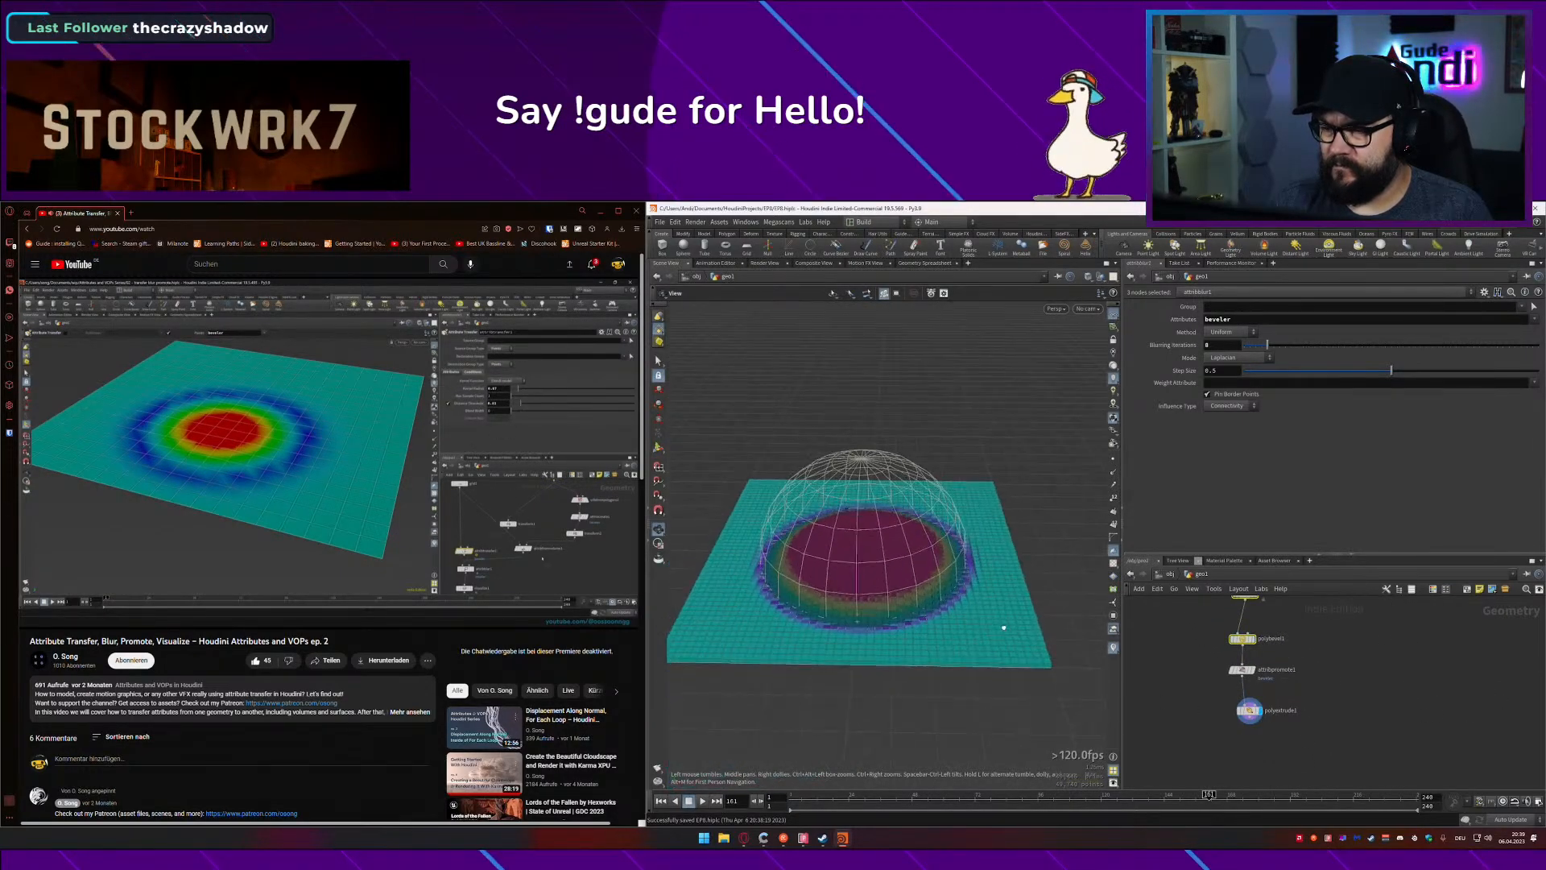
# Step: Seek back in the tutorial to about 13:24 and rewatch the part on sampling the attribute from the volume
pyautogui.click(394, 470)
pyautogui.moveTo(1353, 648); pyautogui.dragTo(1296, 720, button='middle')
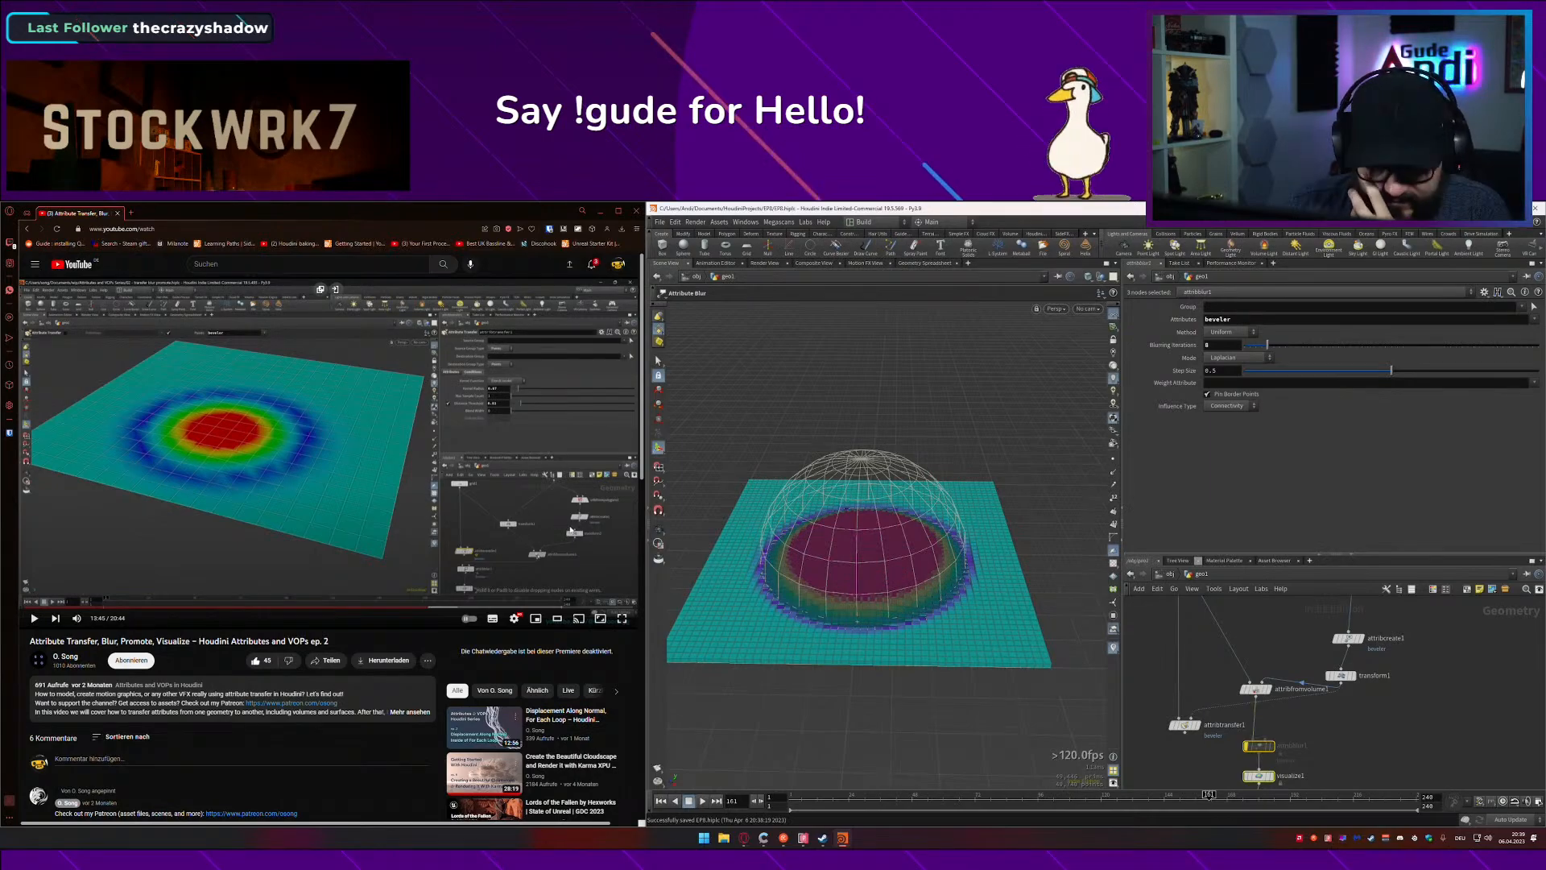
pyautogui.click(388, 605)
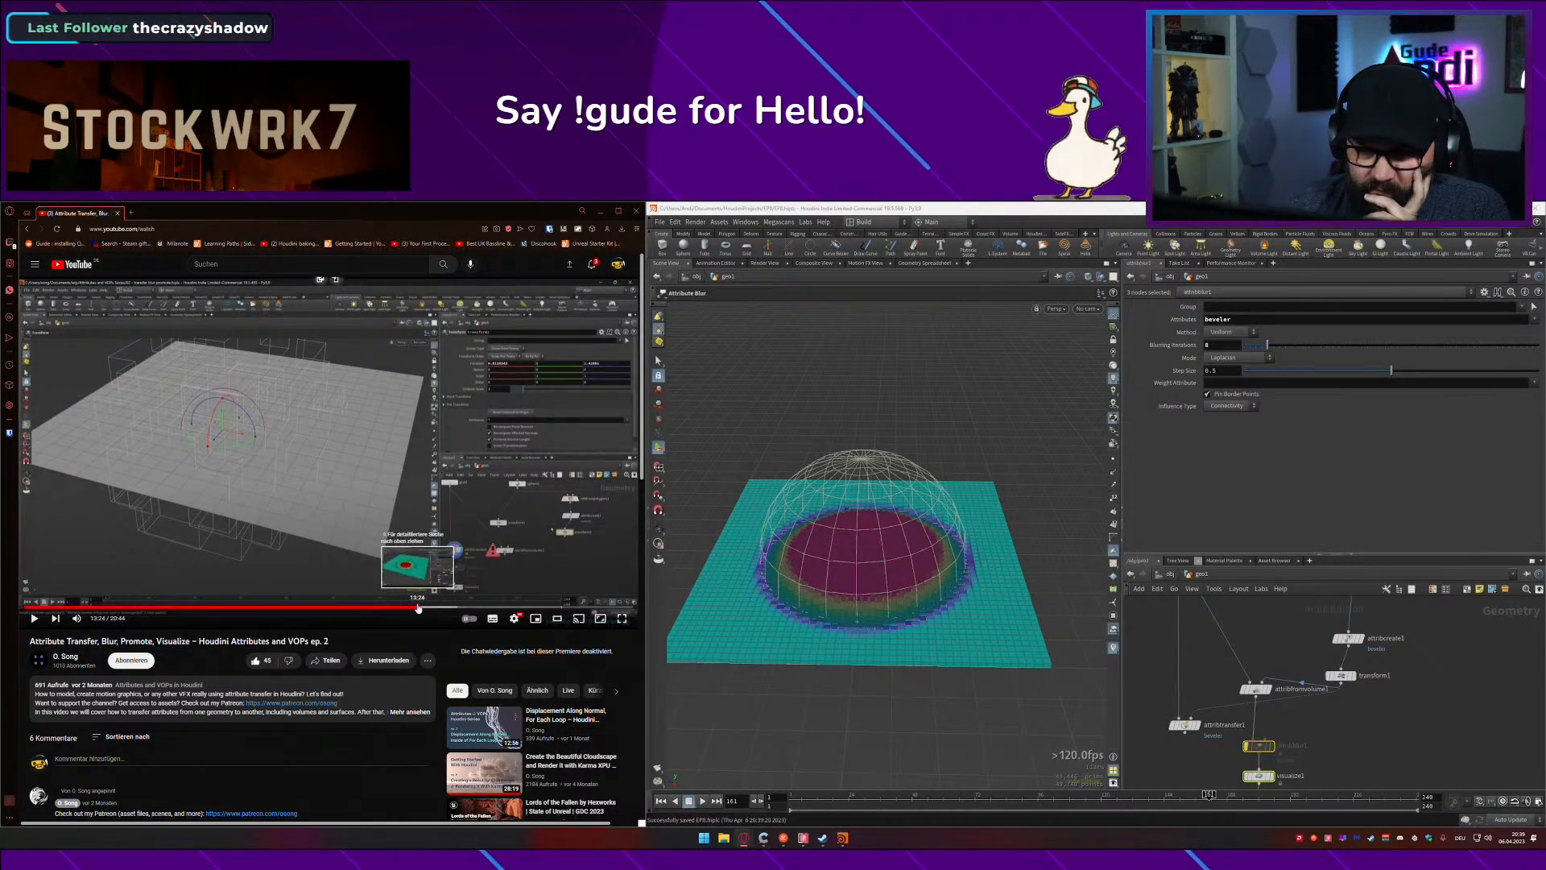
pyautogui.click(424, 606)
pyautogui.click(435, 605)
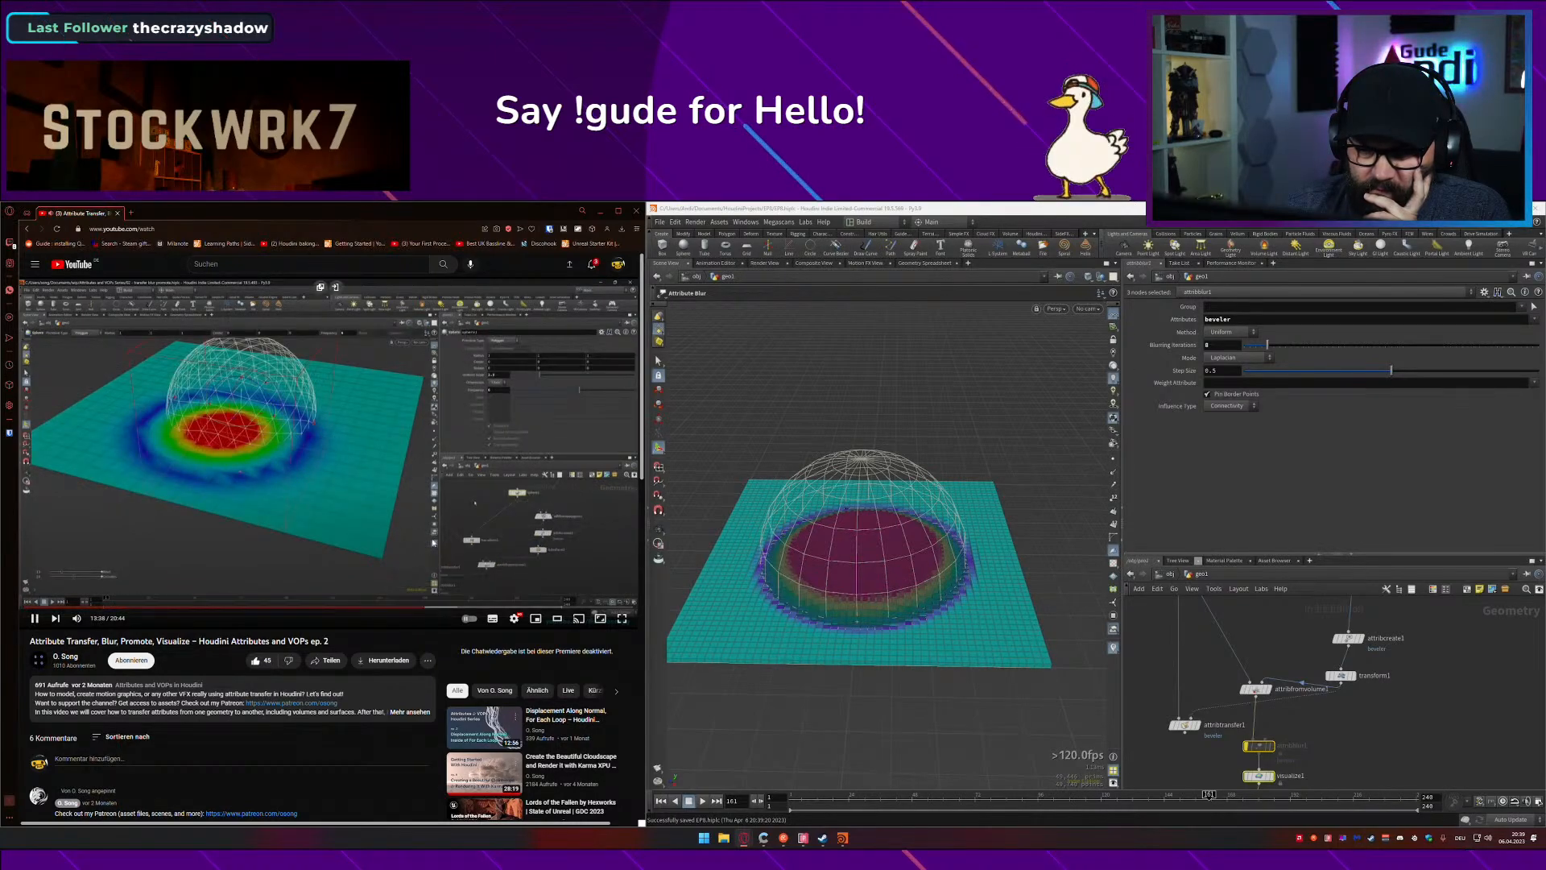
pyautogui.click(397, 510)
pyautogui.press('Left')
pyautogui.press('Left')
pyautogui.press('Left')
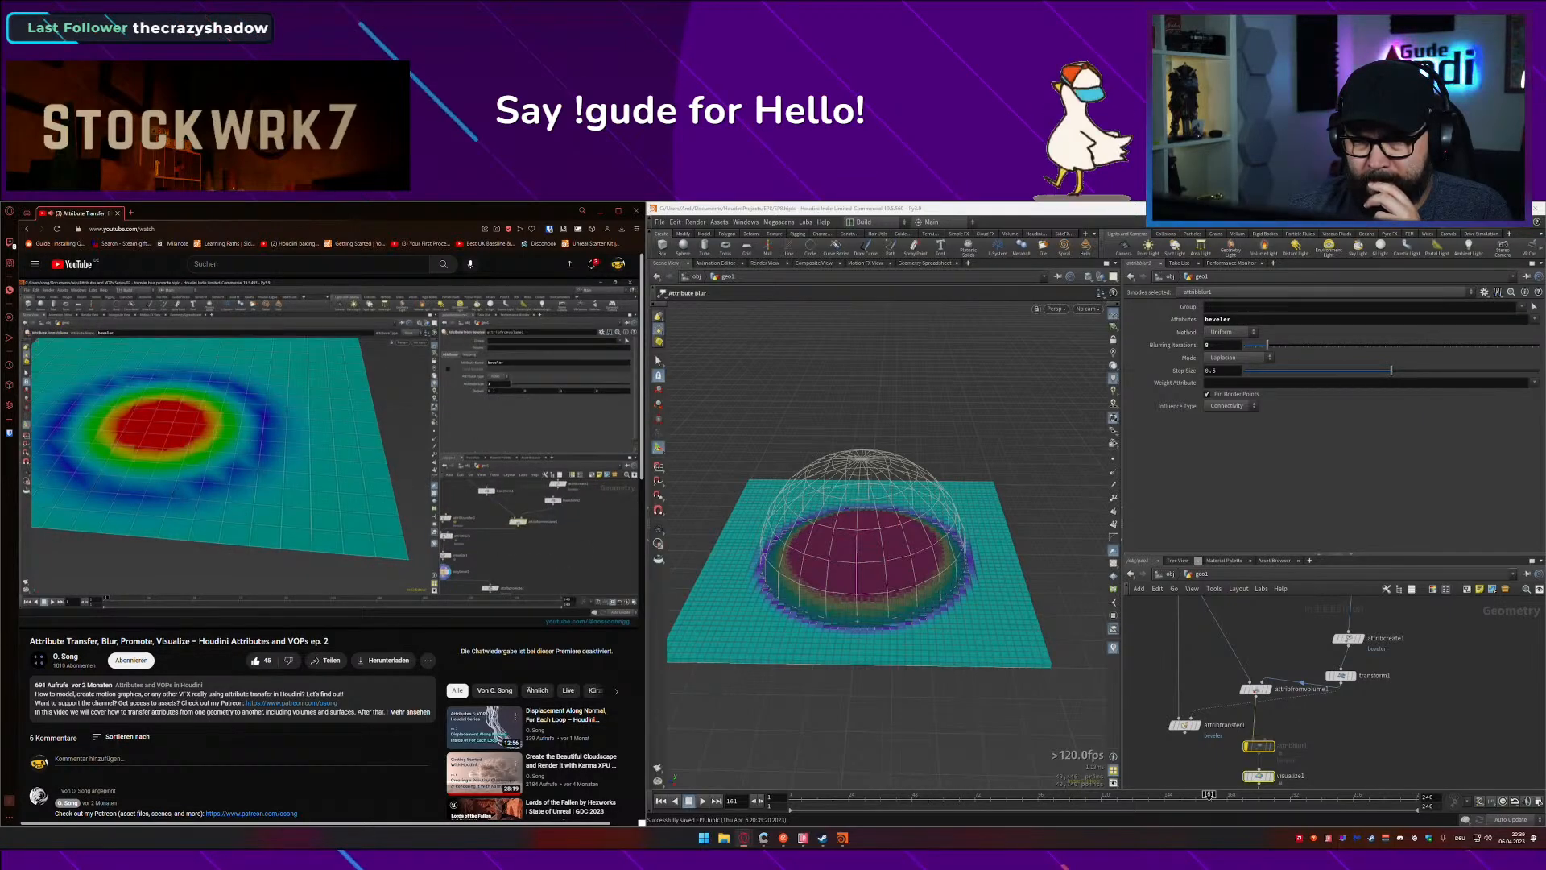
# Step: Examine the settings of attribcreate1 and compare them with the tutorial while pausing and resuming it
pyautogui.moveTo(1379, 616); pyautogui.dragTo(1363, 701, button='middle')
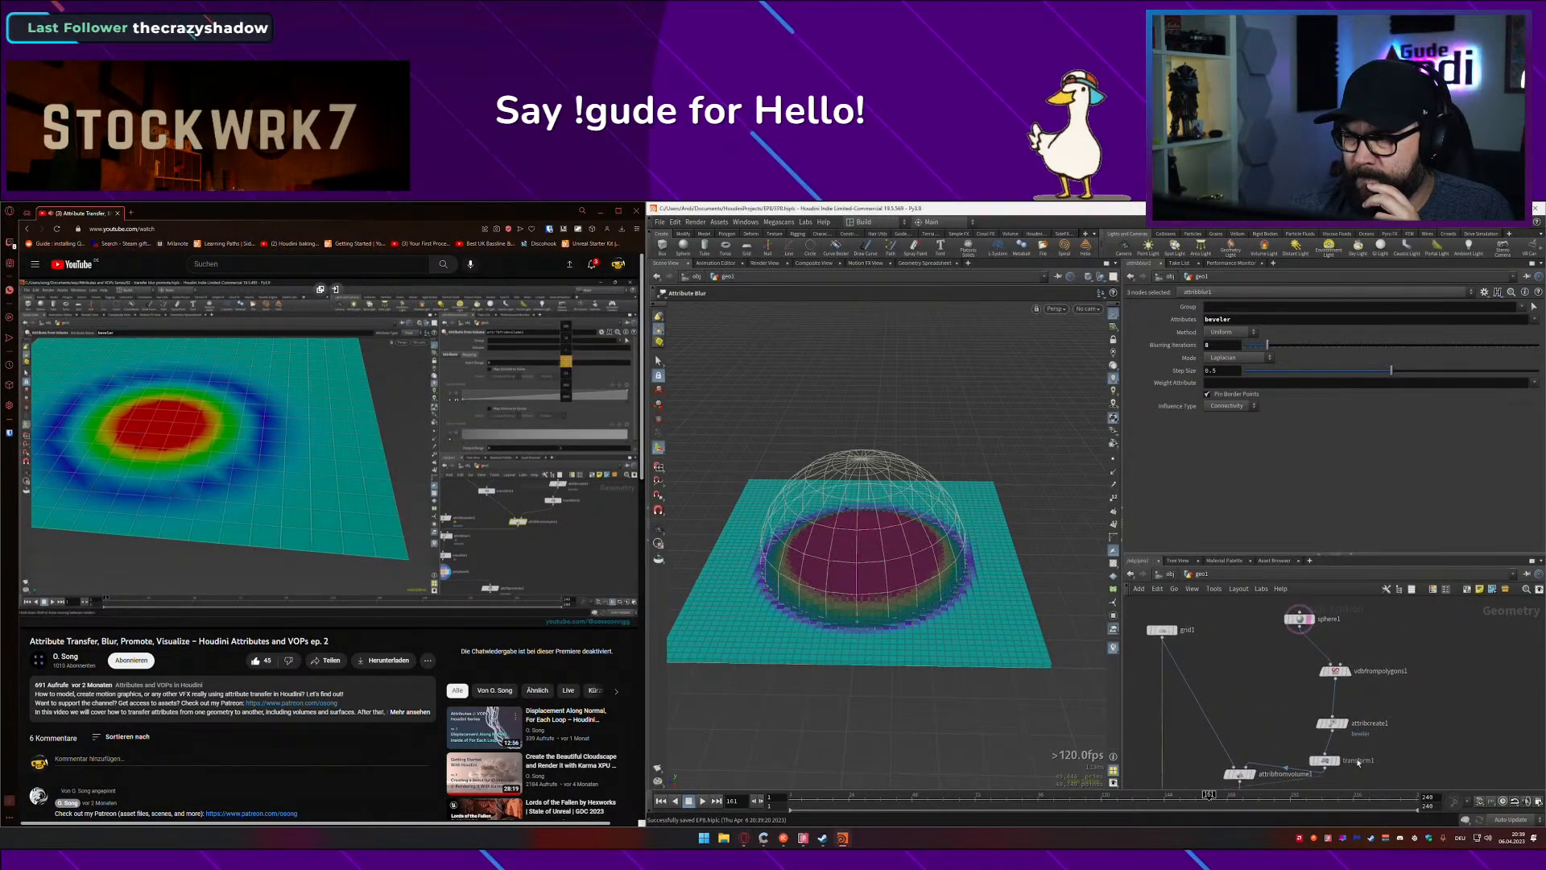
pyautogui.click(1332, 723)
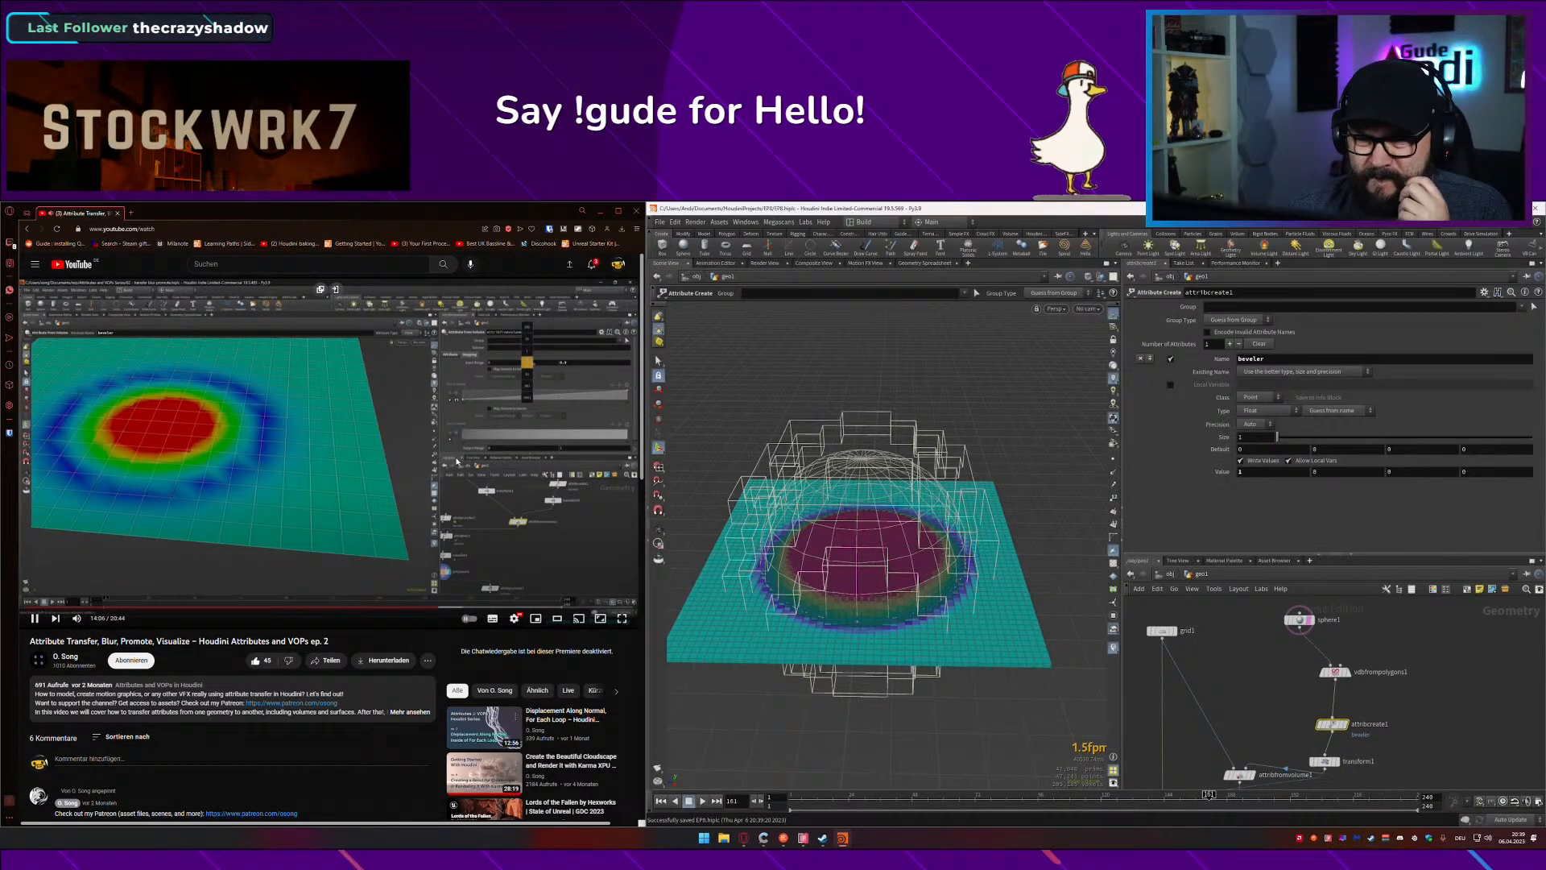
pyautogui.click(455, 453)
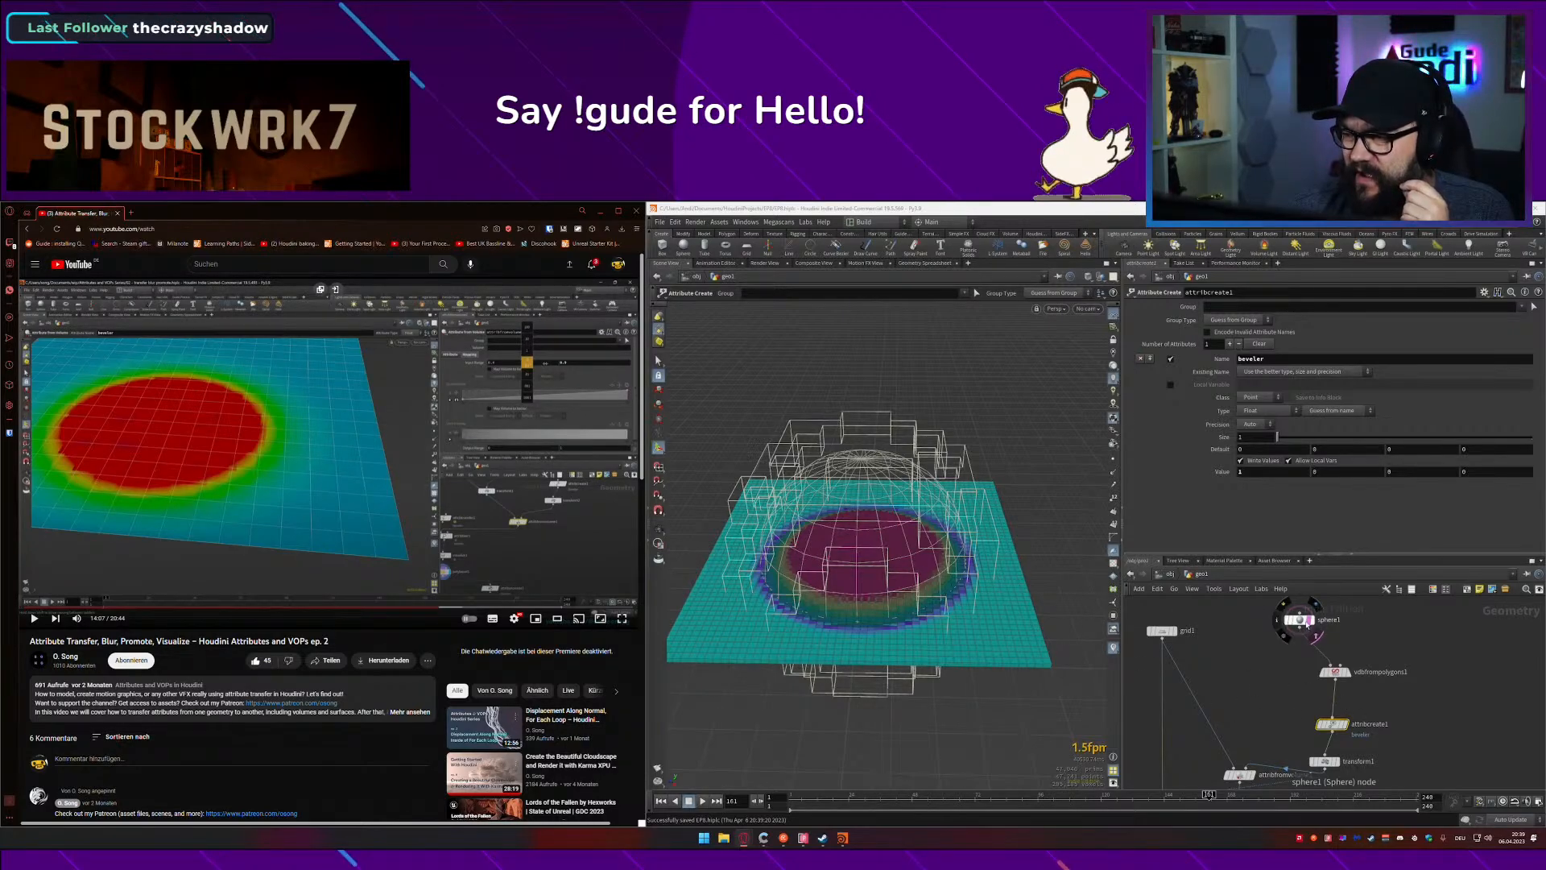
pyautogui.click(1273, 622)
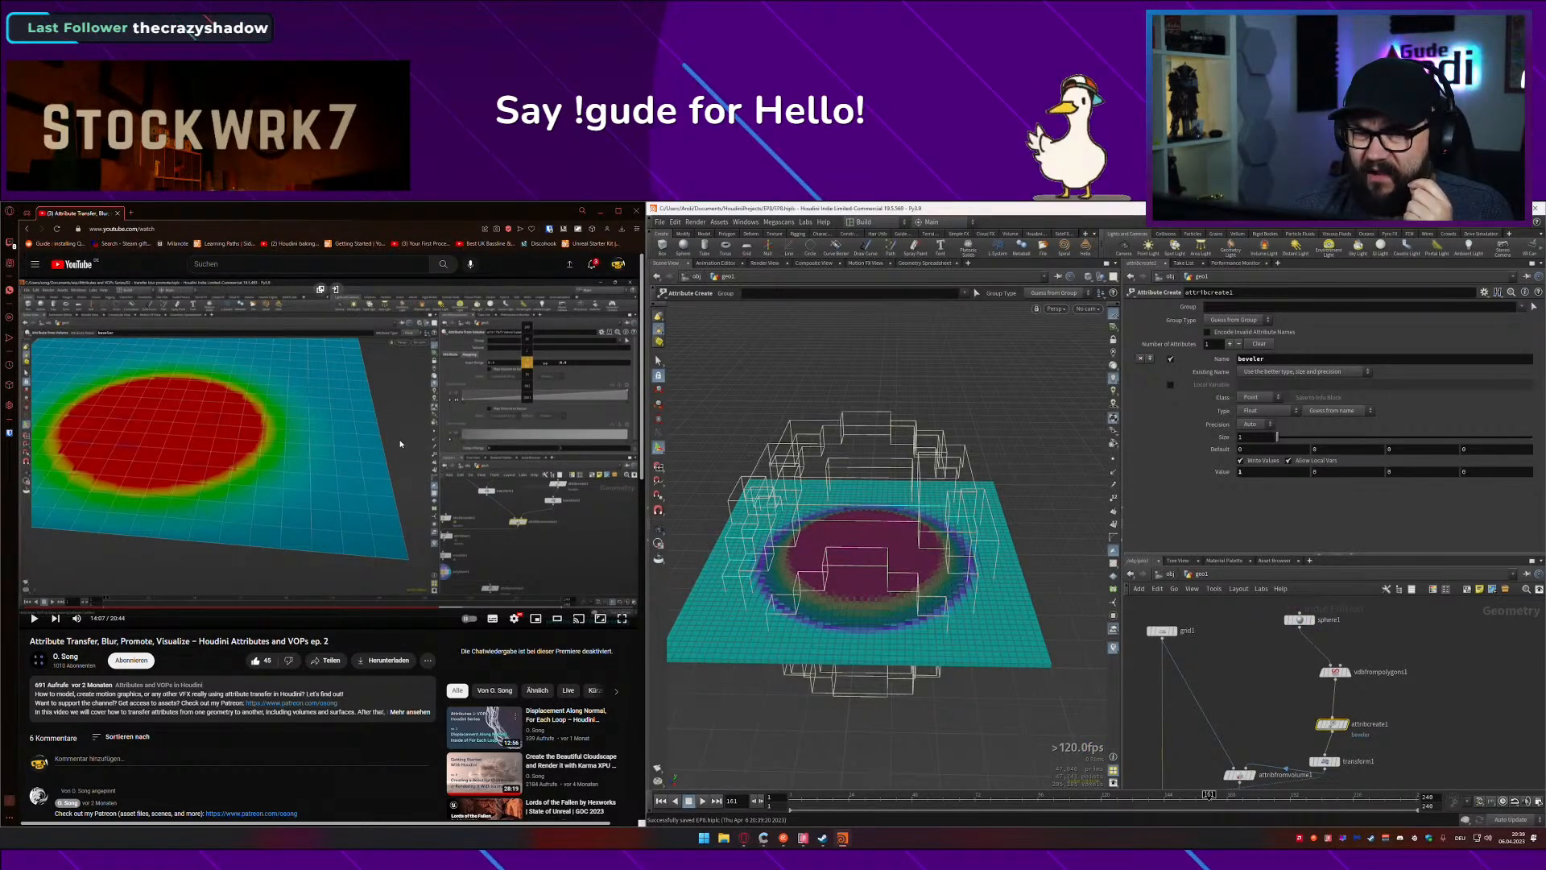
pyautogui.click(497, 448)
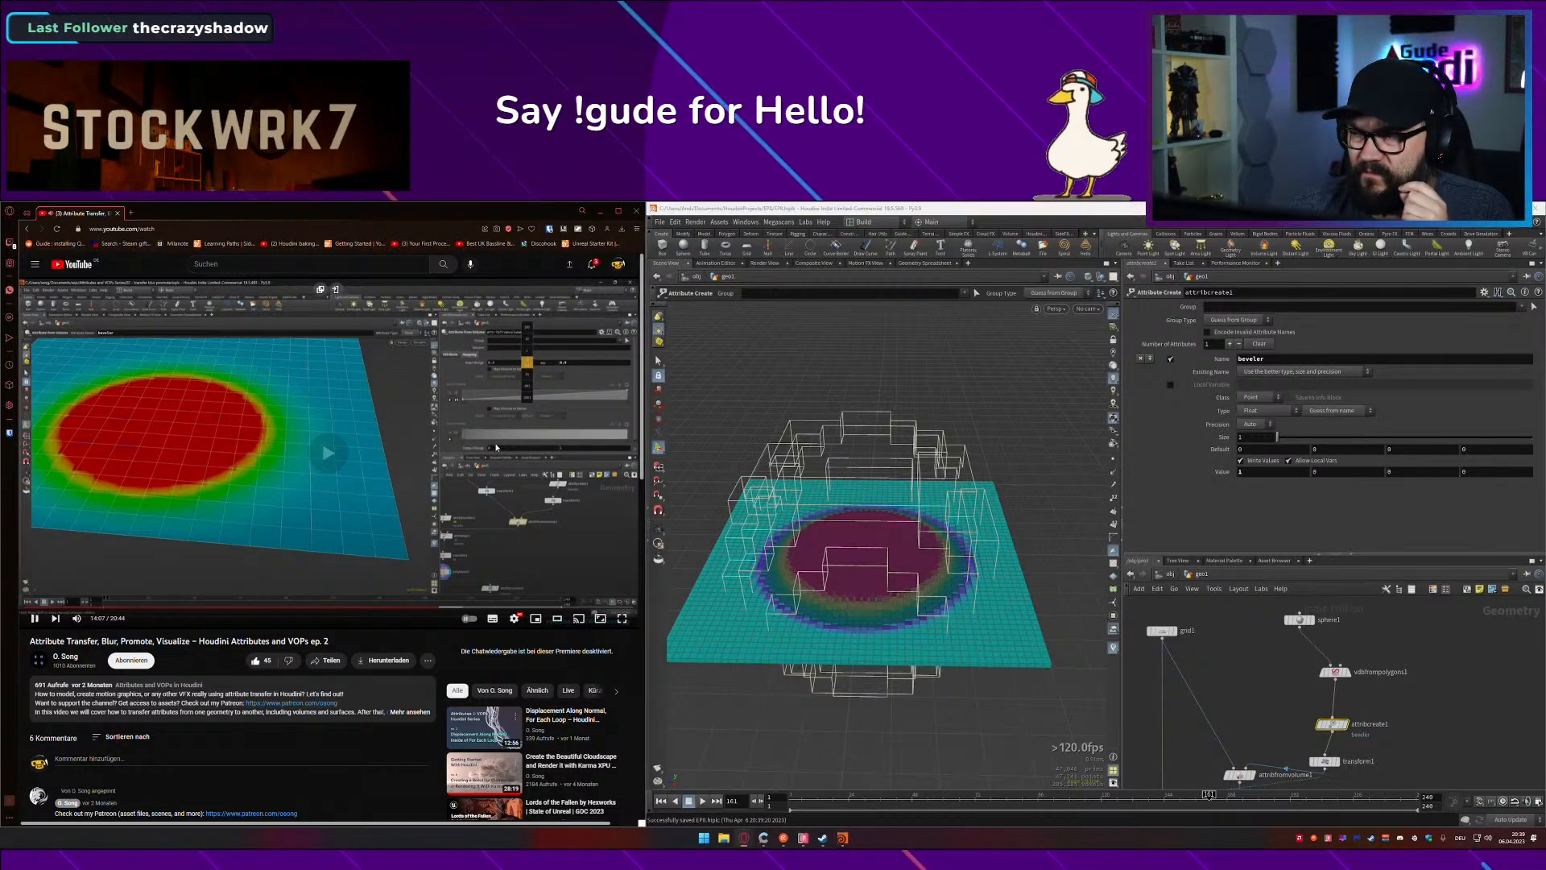
pyautogui.click(442, 479)
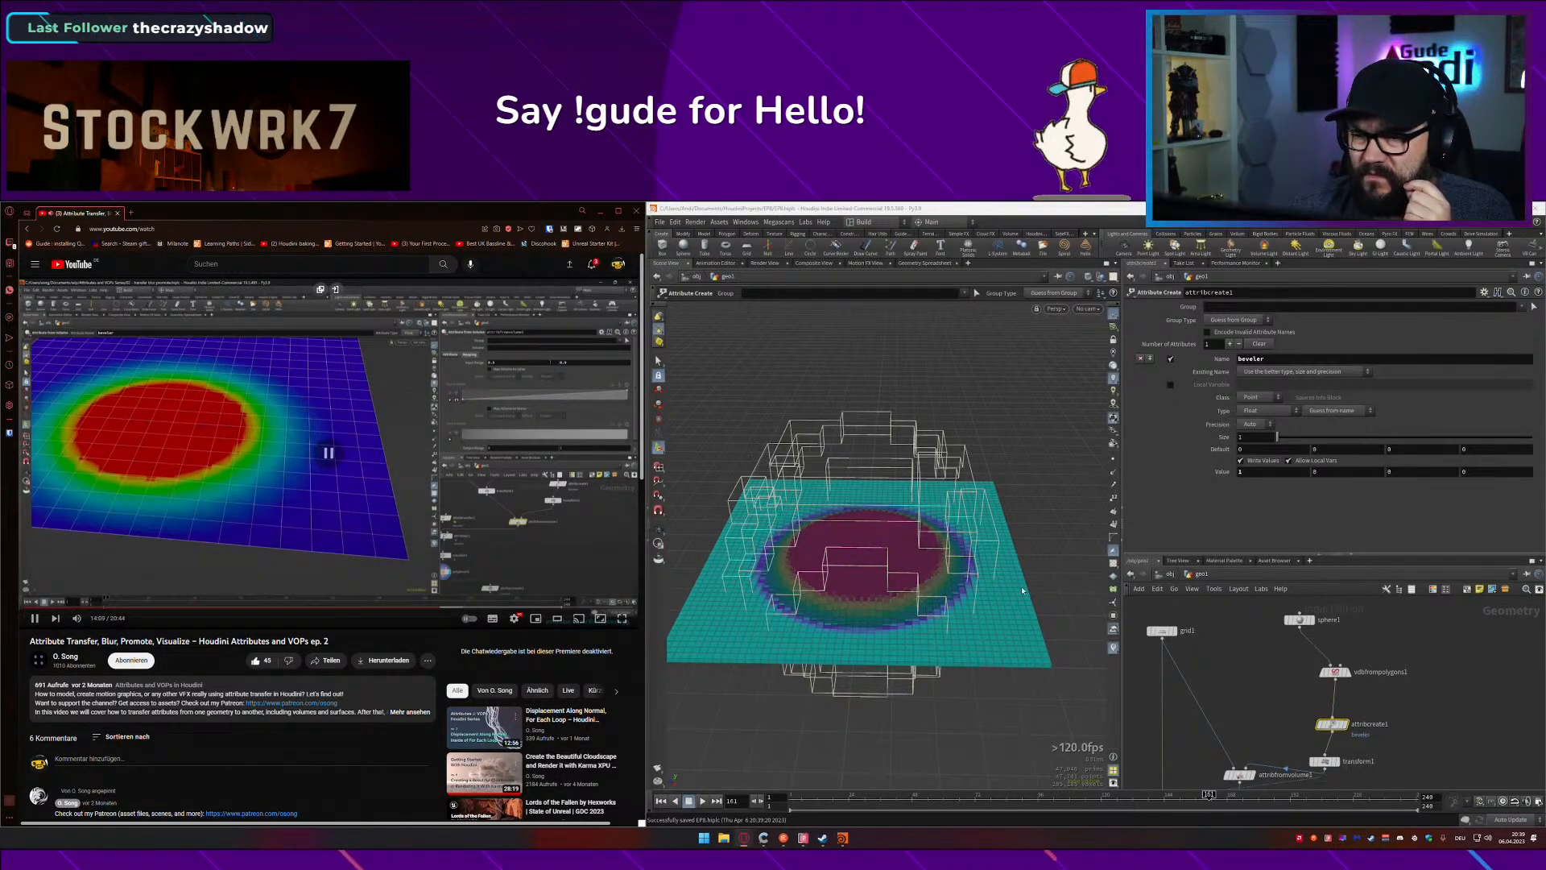
# Step: Try a different mapping input range on attribfromvolume1, with a minimum of -0.2 and a reduced maximum
pyautogui.moveTo(1271, 746); pyautogui.dragTo(1267, 677, button='middle')
pyautogui.click(1234, 705)
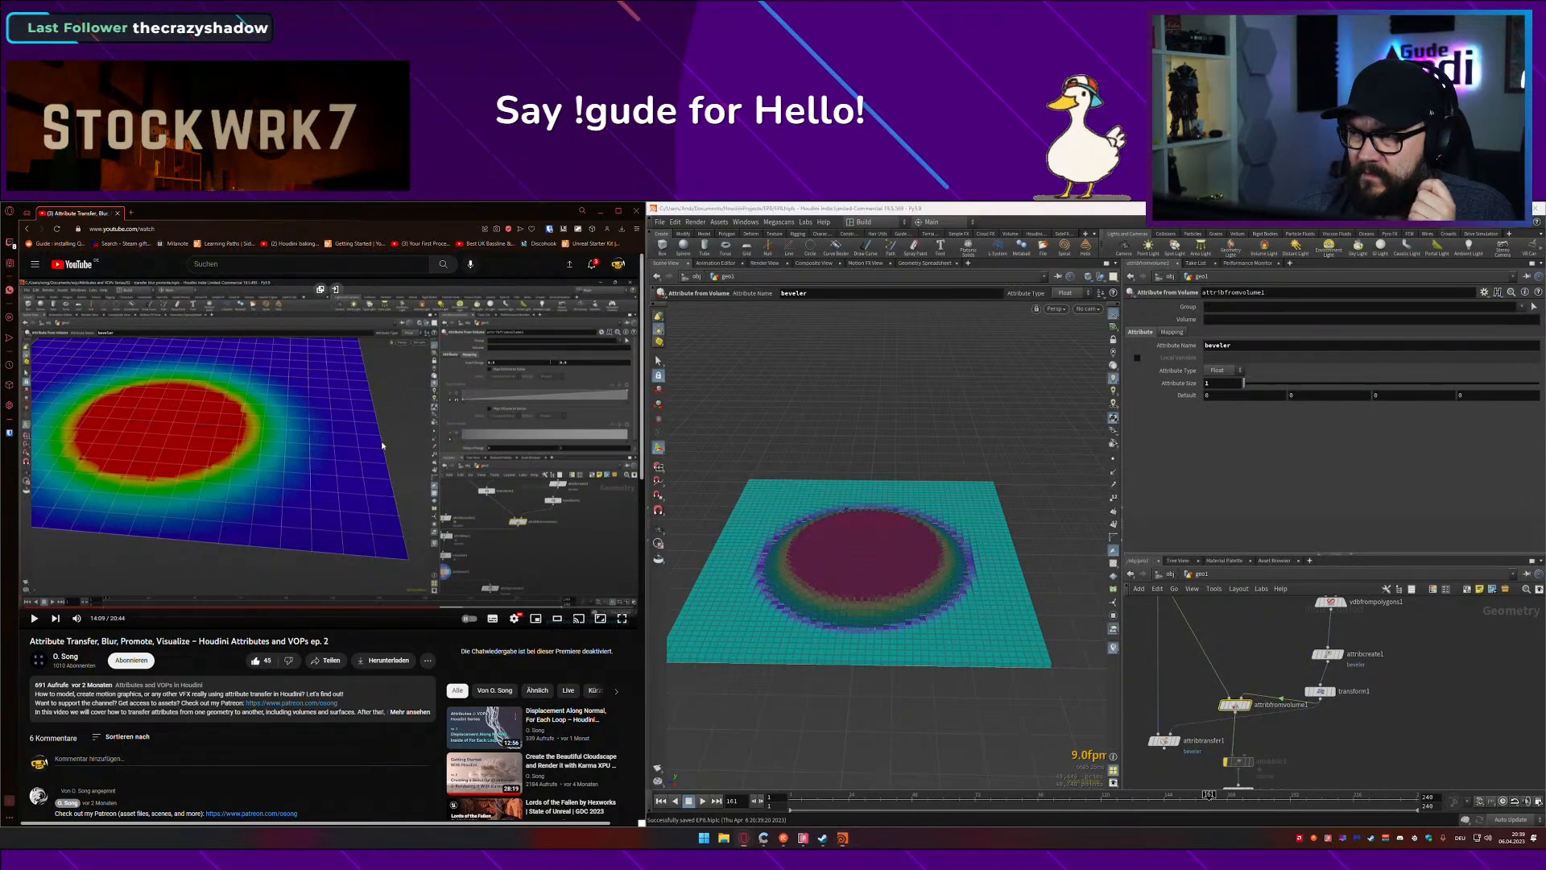
pyautogui.click(400, 422)
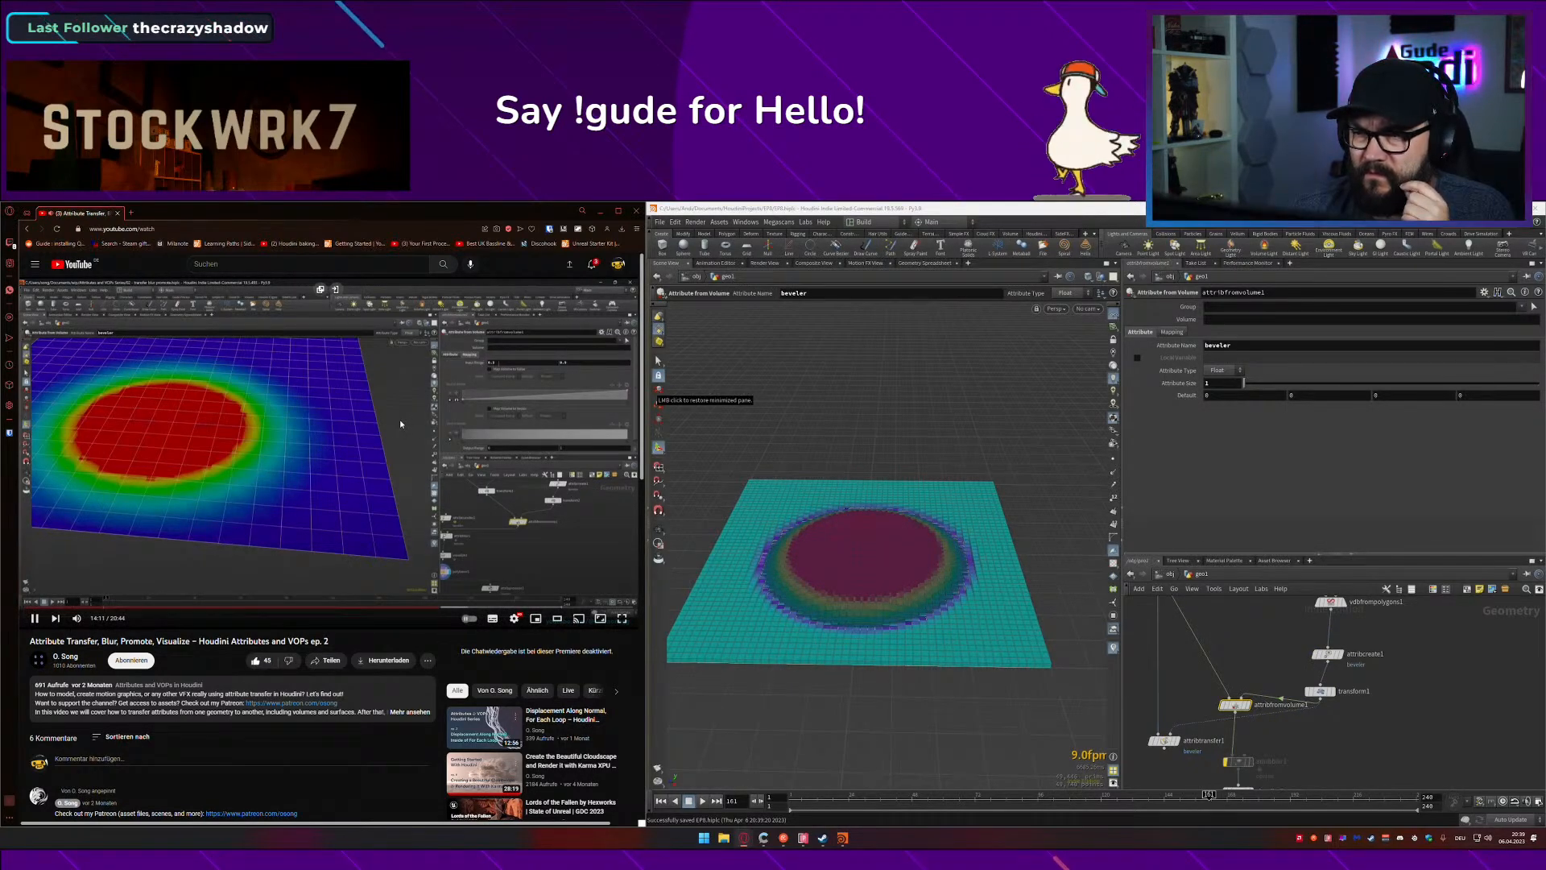
pyautogui.click(1171, 332)
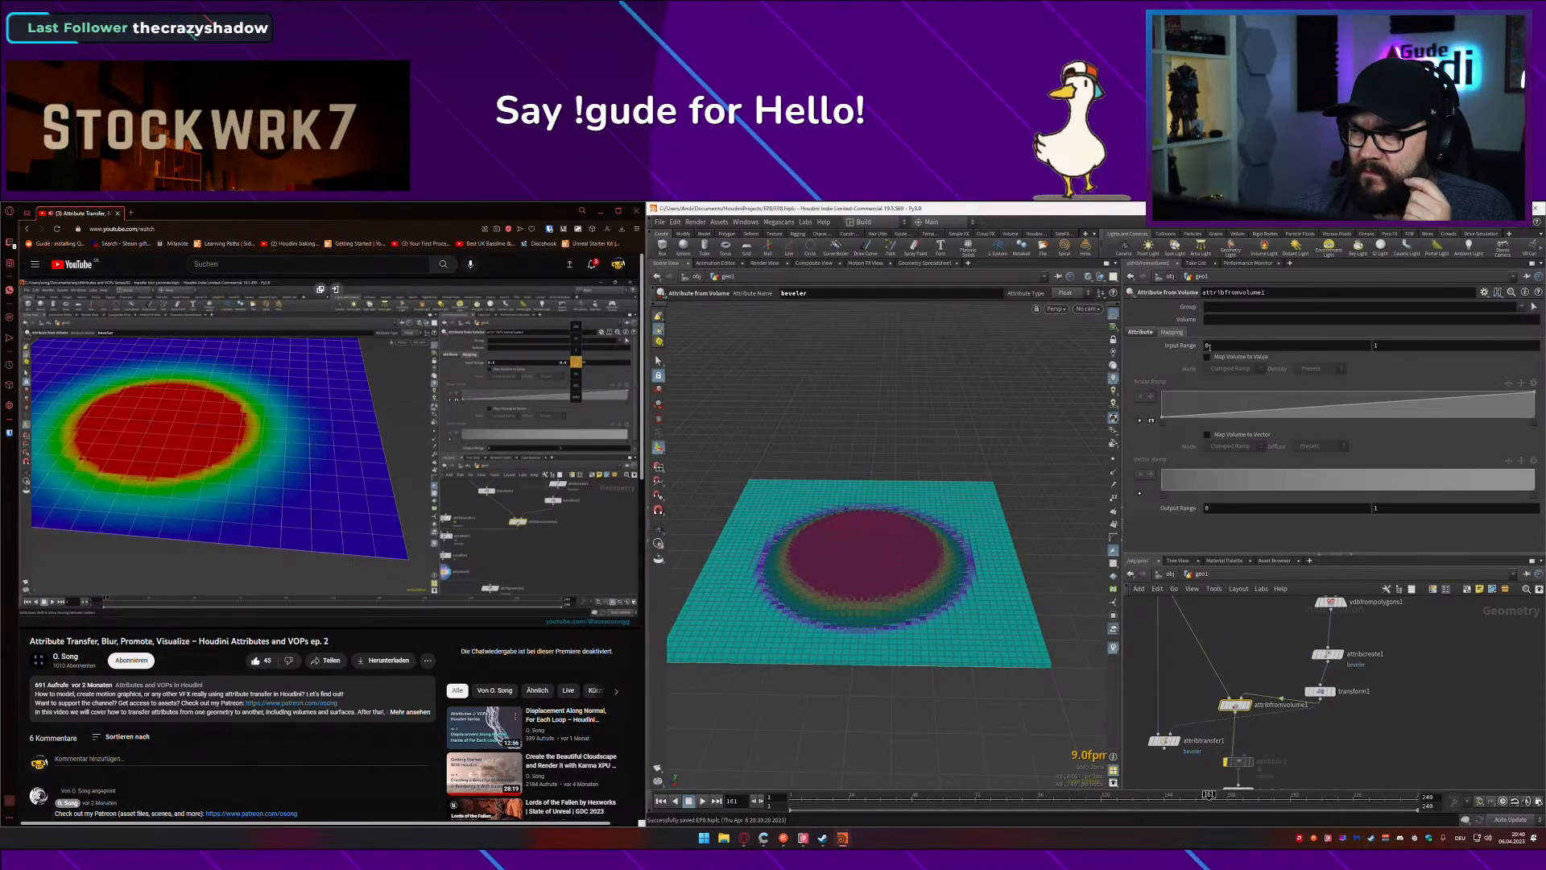
pyautogui.moveTo(1238, 345)
pyautogui.mouseDown(button='middle')
pyautogui.moveTo(1266, 345)
pyautogui.moveTo(1236, 345)
pyautogui.mouseUp(button='middle')
pyautogui.moveTo(1420, 345); pyautogui.dragTo(1357, 343, button='middle')
# Step: Reset the mapping input range of attribfromvolume1 to 0 and 1
pyautogui.doubleClick(1357, 344)
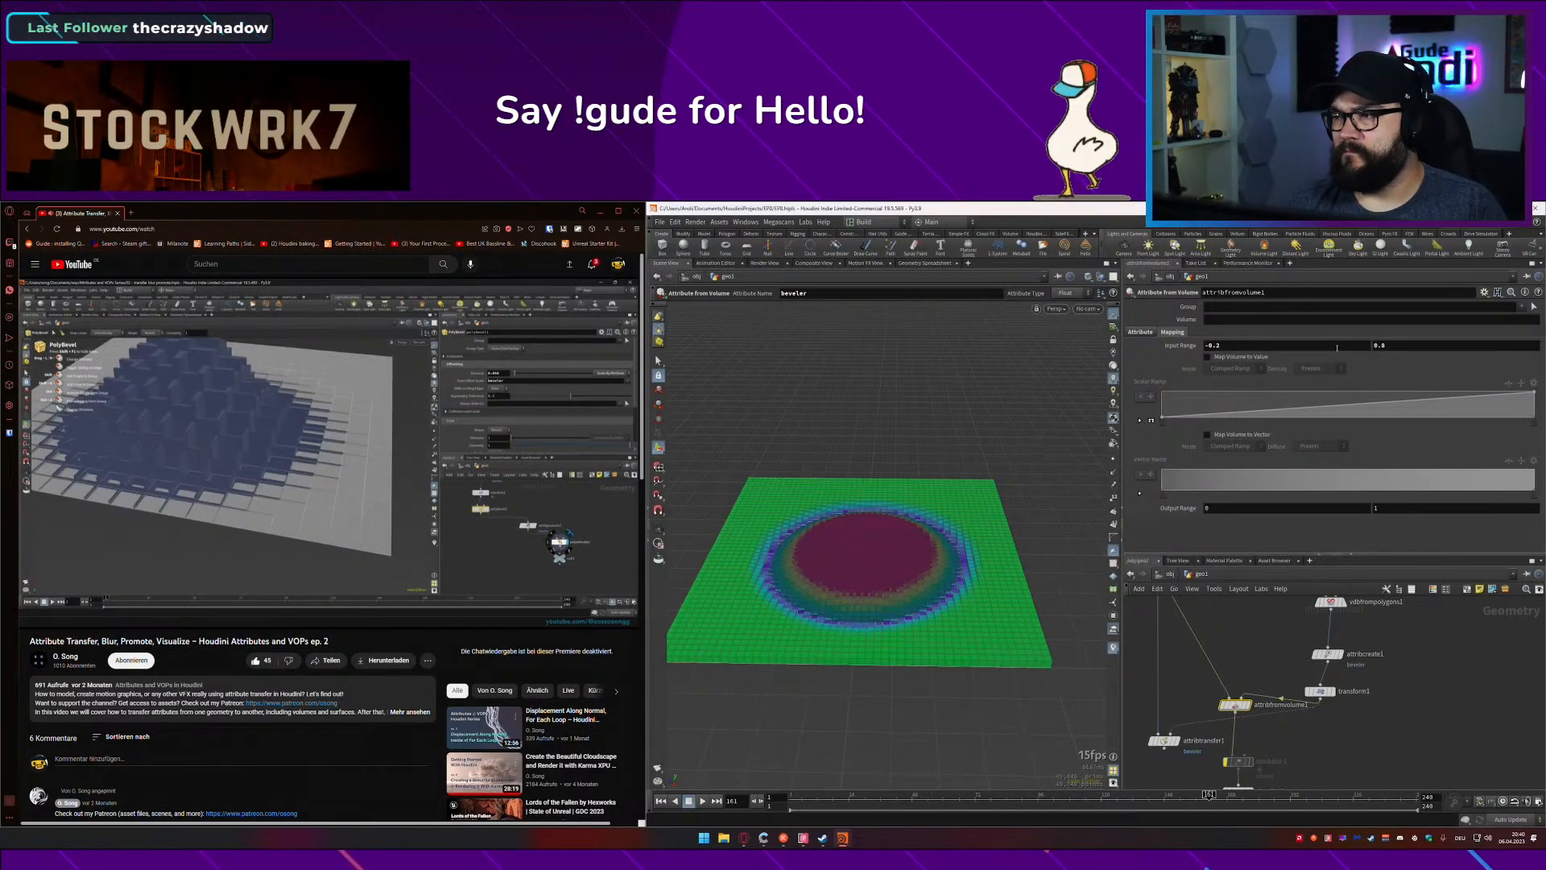
pyautogui.write('0')
pyautogui.press('Tab')
pyautogui.write('1')
pyautogui.press('Return')
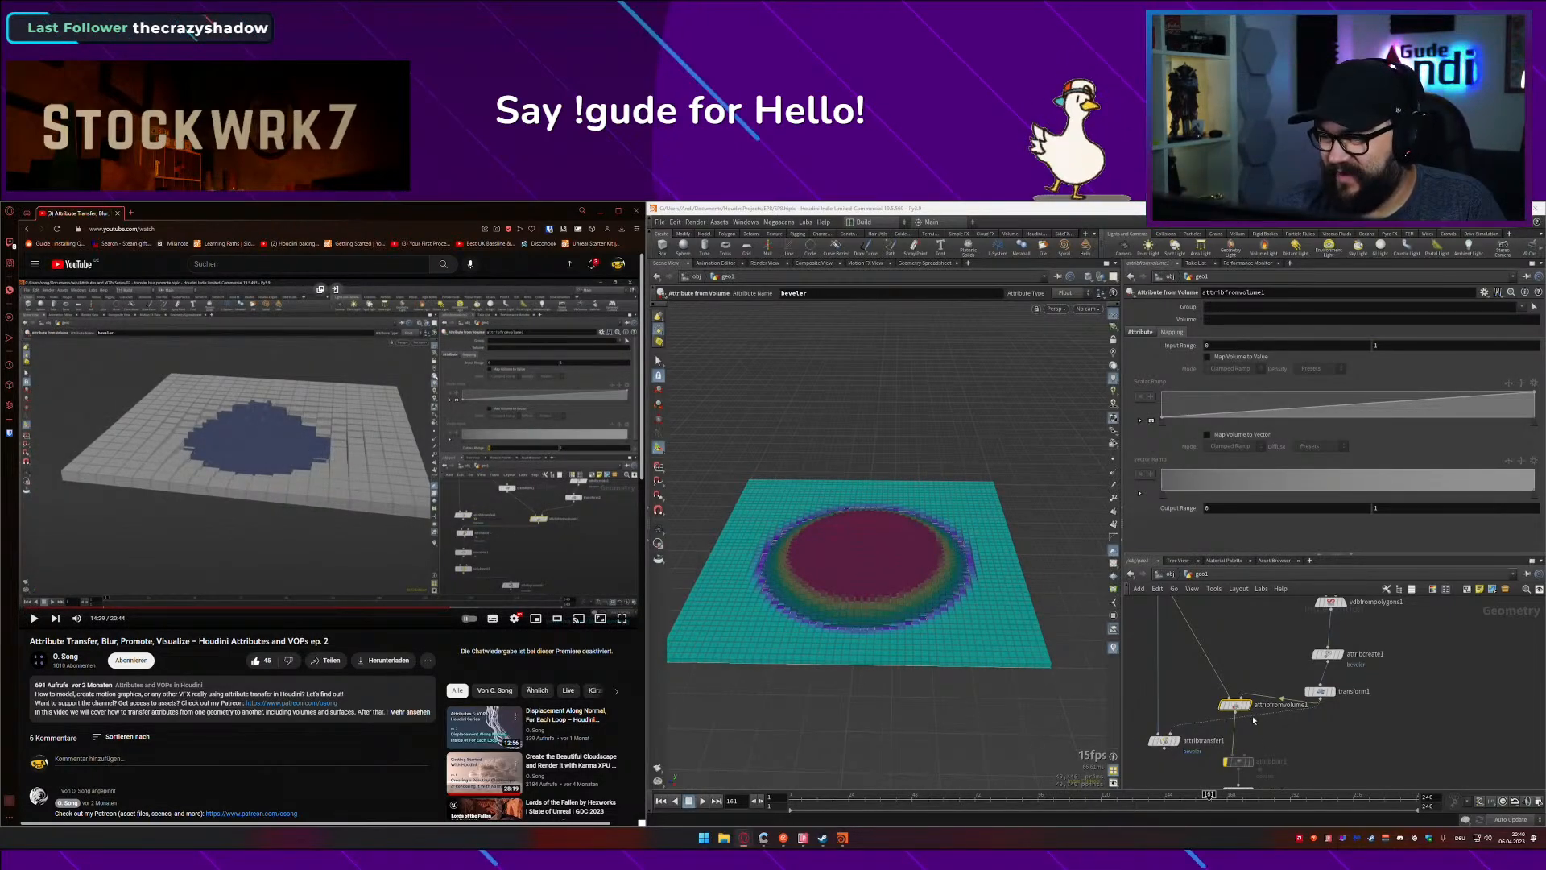
# Step: Save the scene and resume the tutorial
pyautogui.moveTo(1254, 719); pyautogui.dragTo(1237, 634, button='middle')
pyautogui.hotkey('ctrl', 's')
pyautogui.click(424, 493)
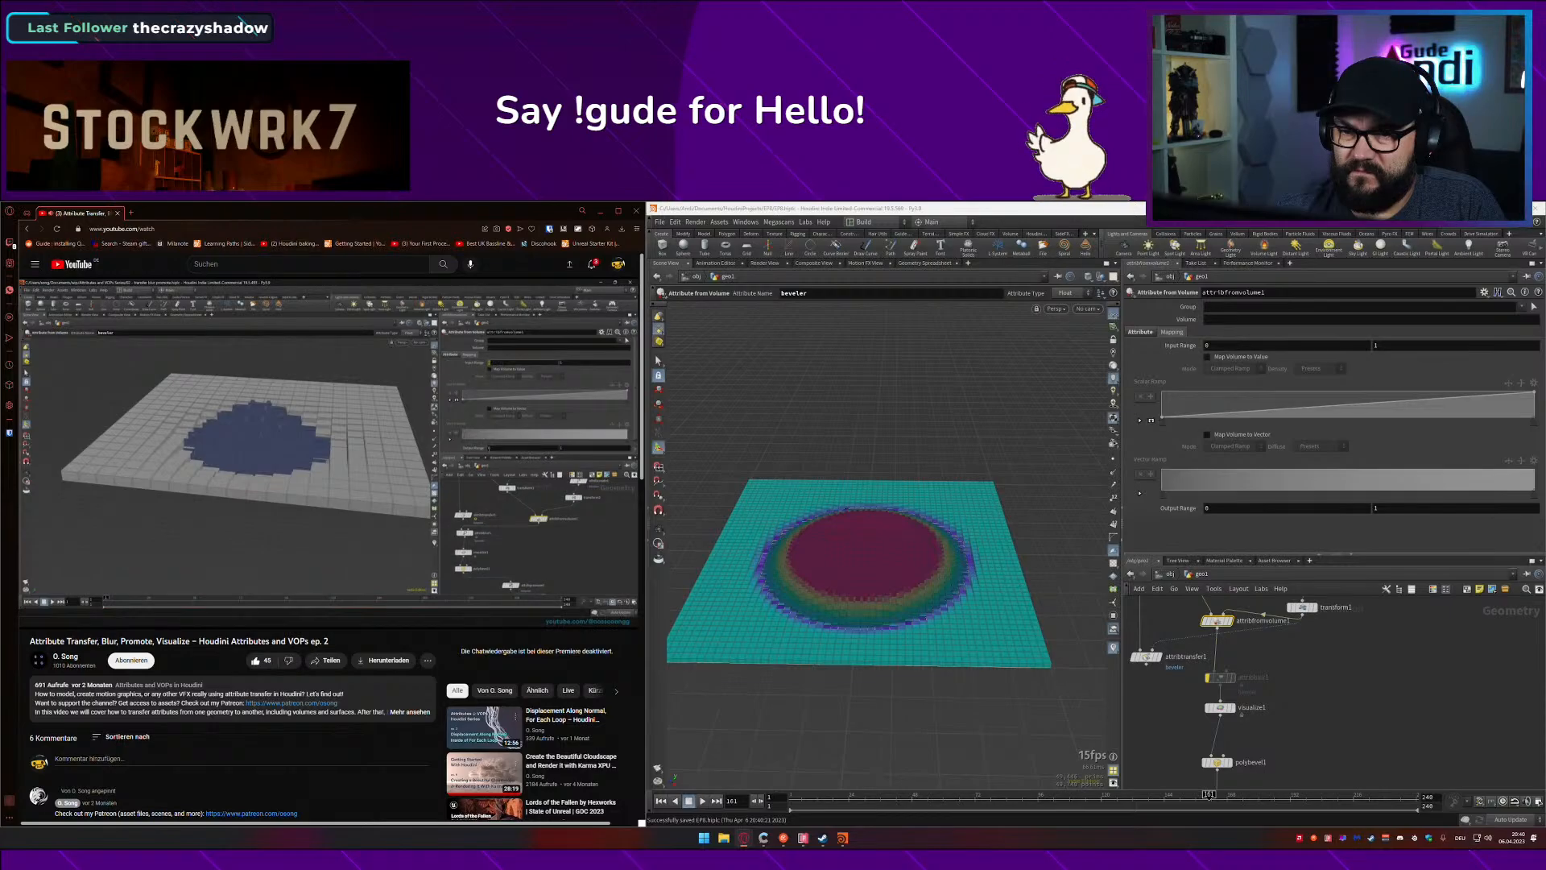
# Step: Increase the extrusion distance of polyextrude1
pyautogui.moveTo(453, 472)
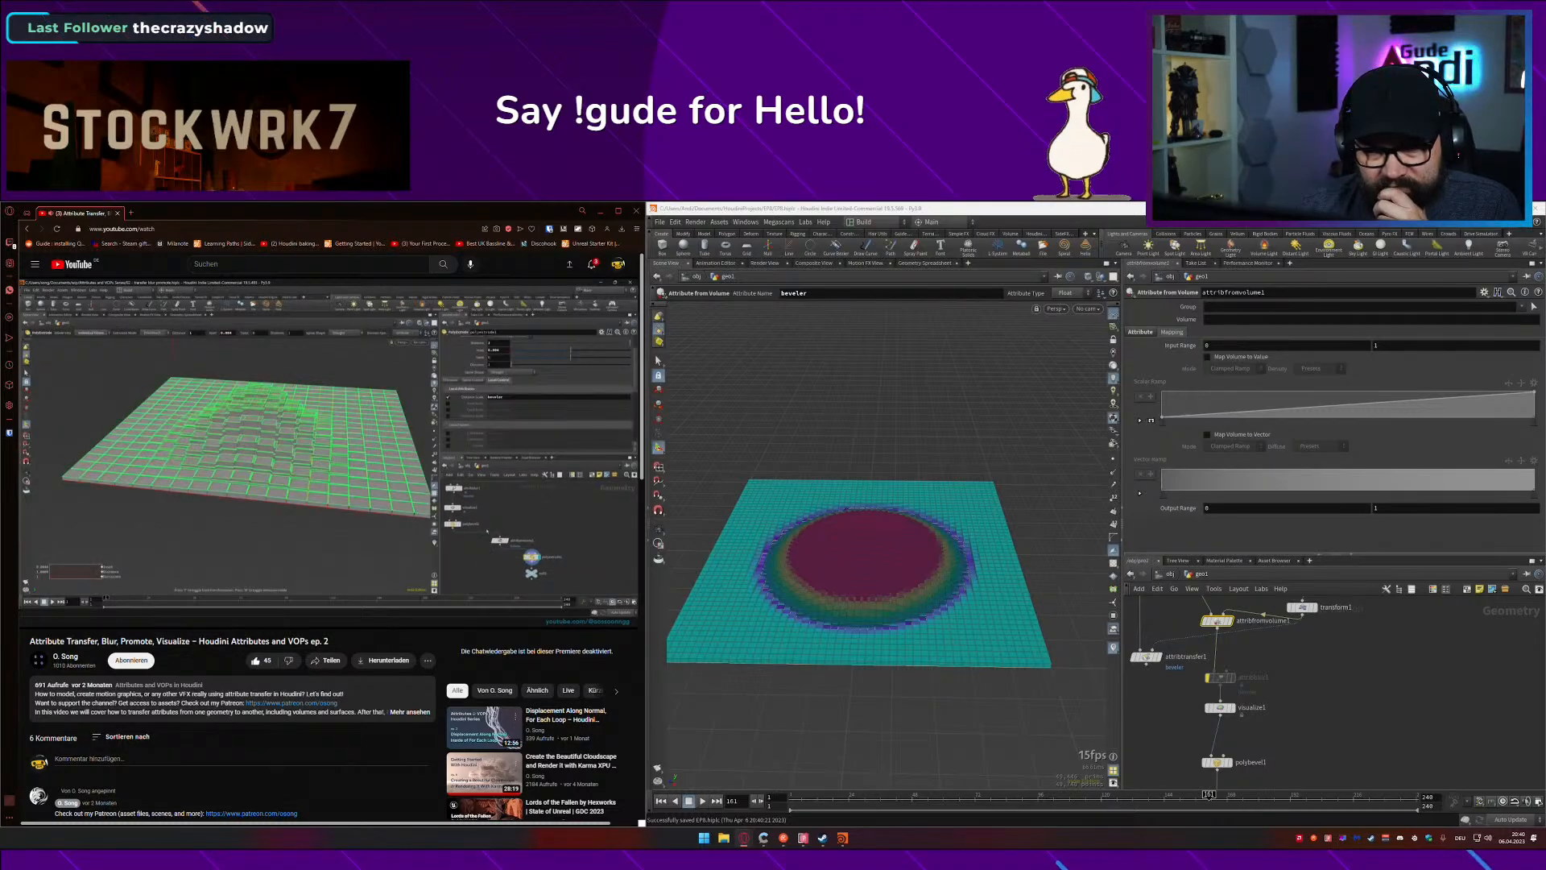
pyautogui.moveTo(1240, 718); pyautogui.dragTo(1305, 604, button='middle')
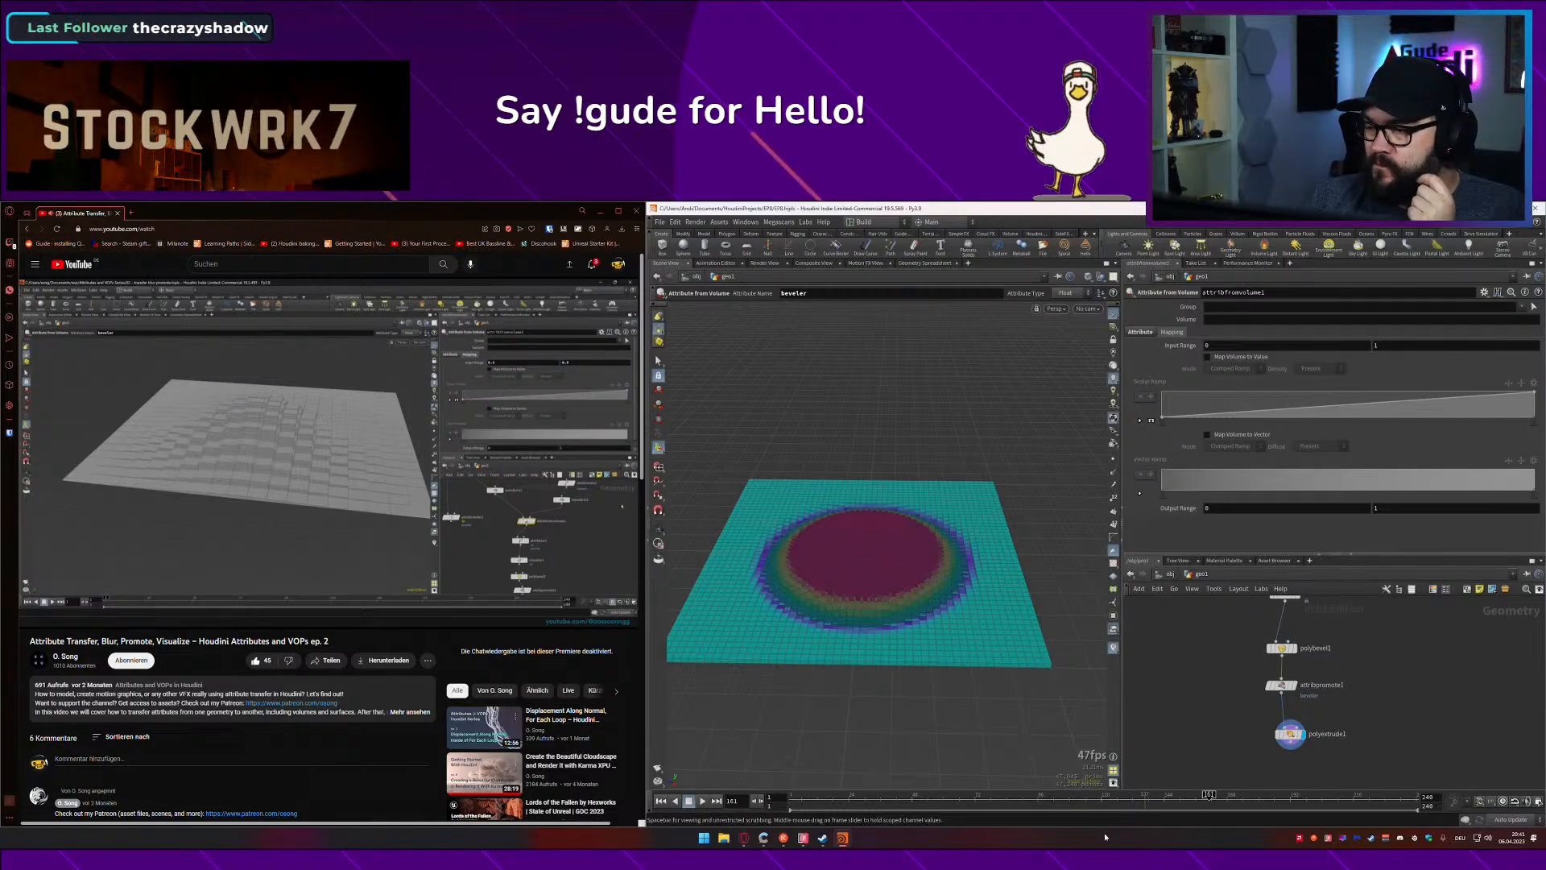
pyautogui.click(1142, 332)
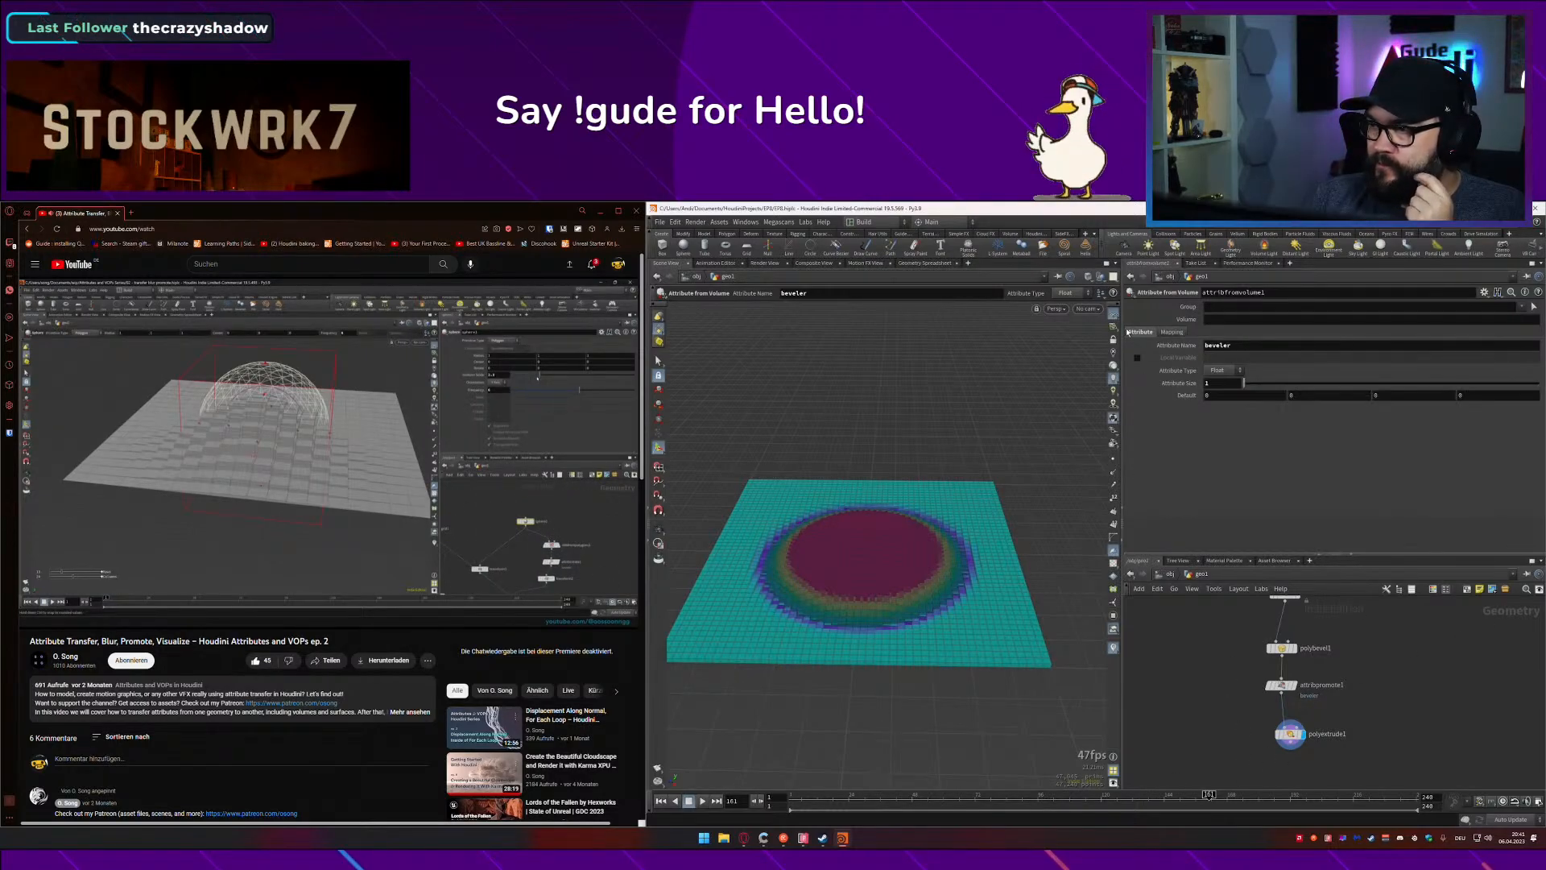
pyautogui.click(1291, 734)
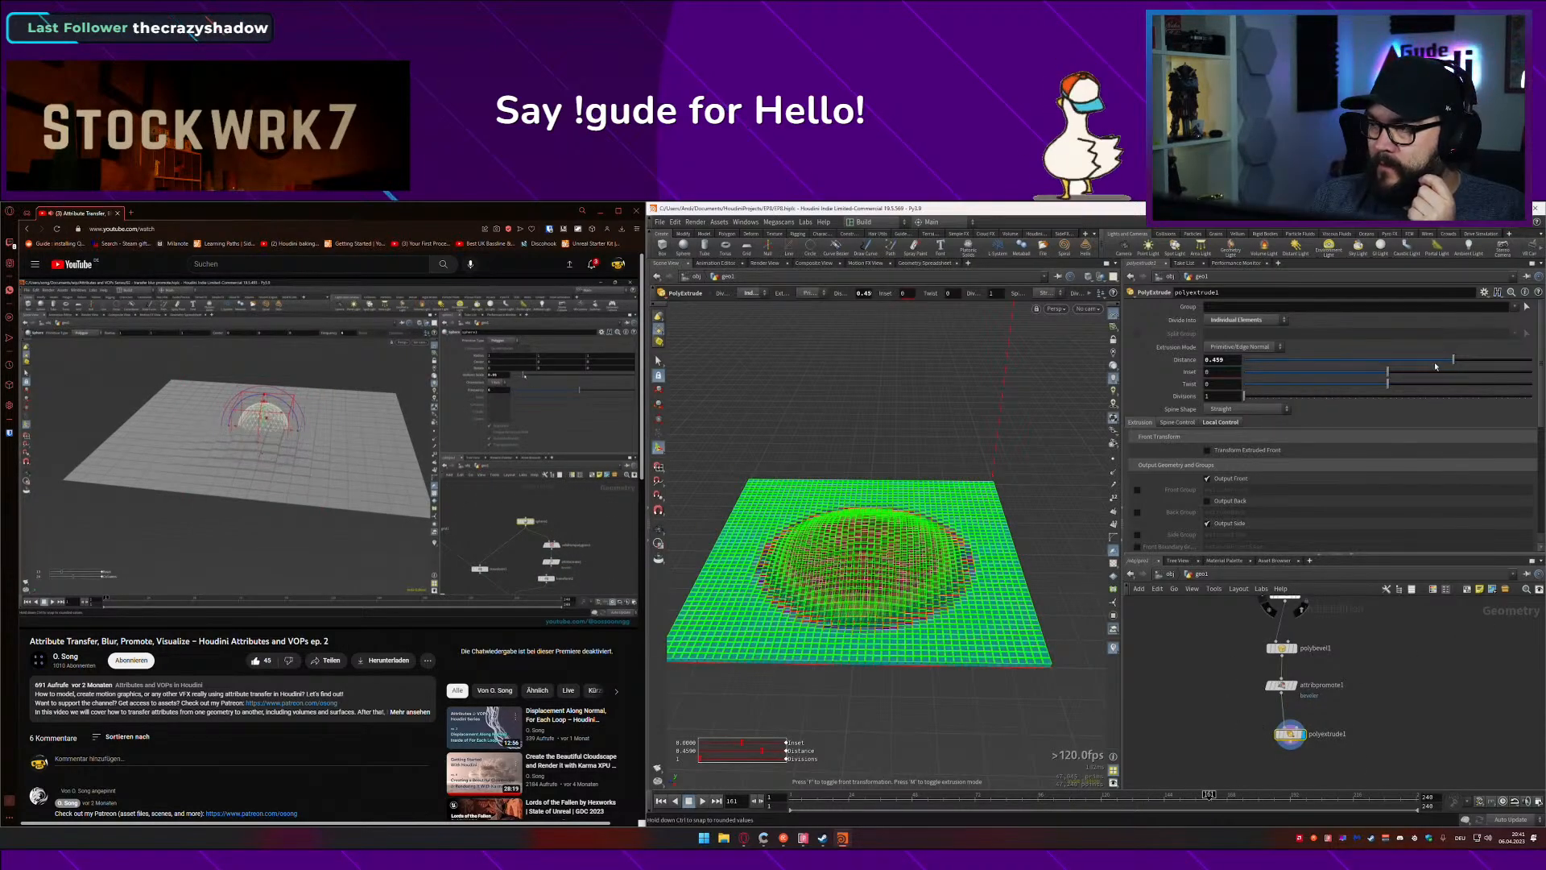
pyautogui.moveTo(1435, 366); pyautogui.dragTo(1490, 361)
# Step: Reduce the offset distance of the PolyBevel node above attribpromote1 to 0.028 and save the scene
pyautogui.moveTo(1366, 707); pyautogui.dragTo(1368, 749, button='middle')
pyautogui.click(1283, 728)
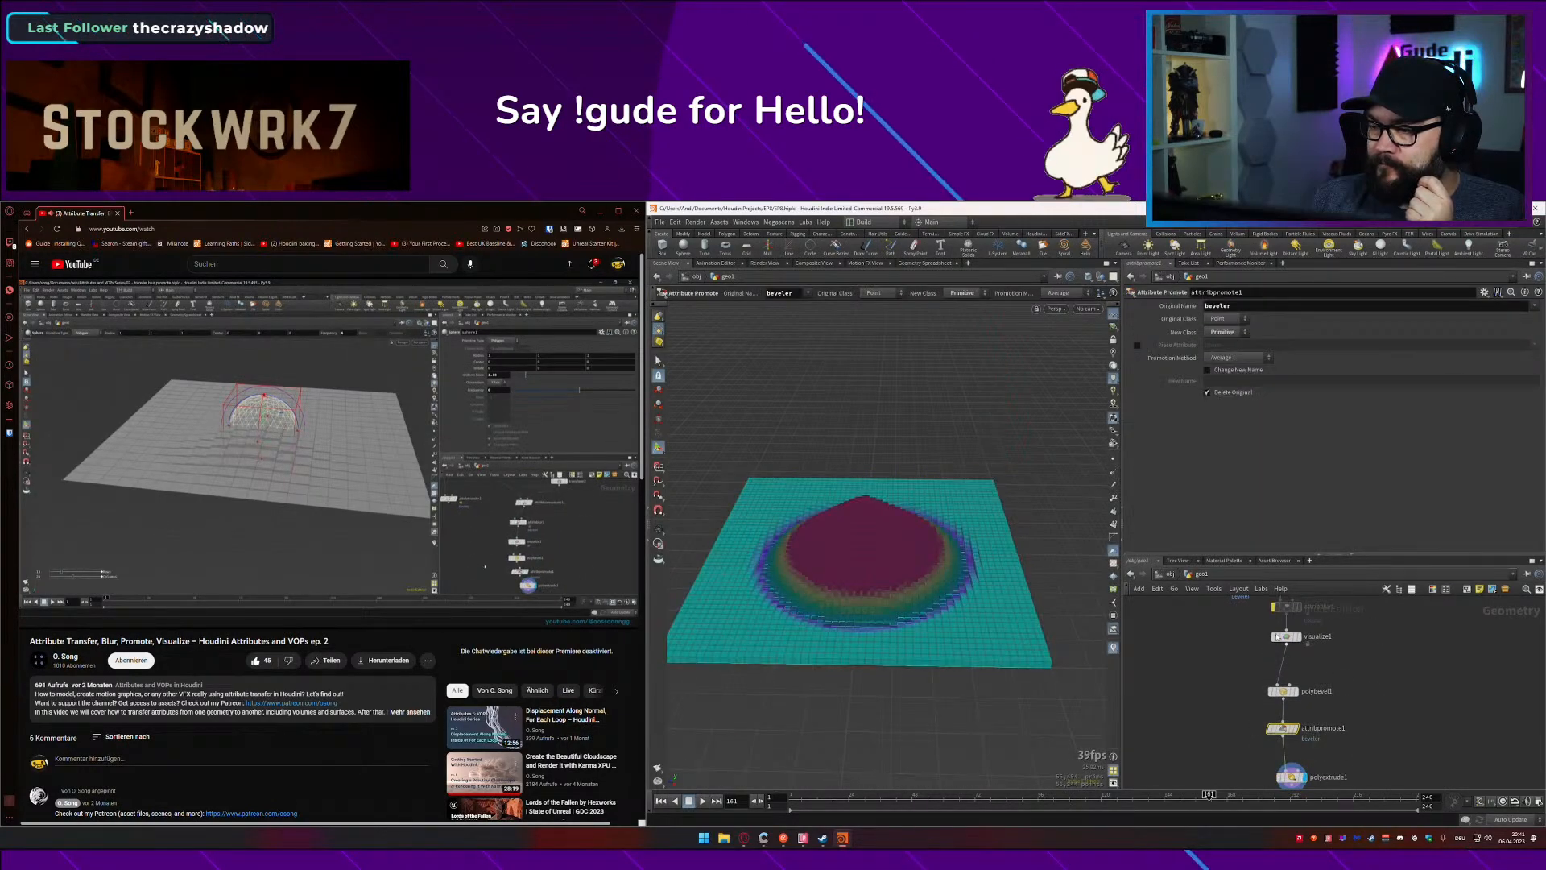
pyautogui.click(1282, 691)
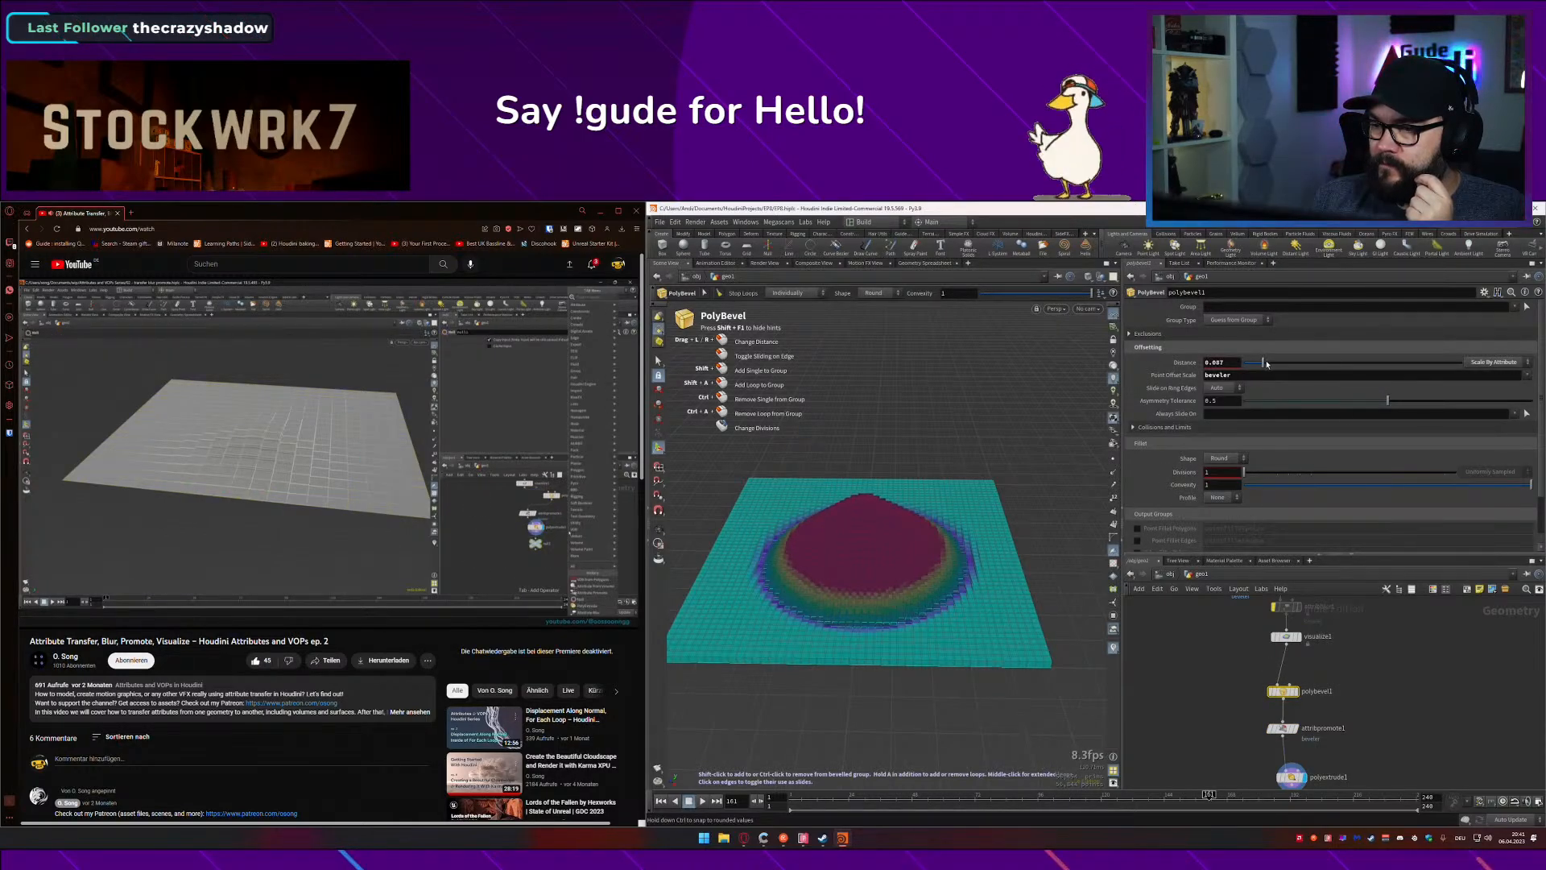
pyautogui.moveTo(1258, 363); pyautogui.dragTo(1250, 371)
pyautogui.hotkey('ctrl', 's')
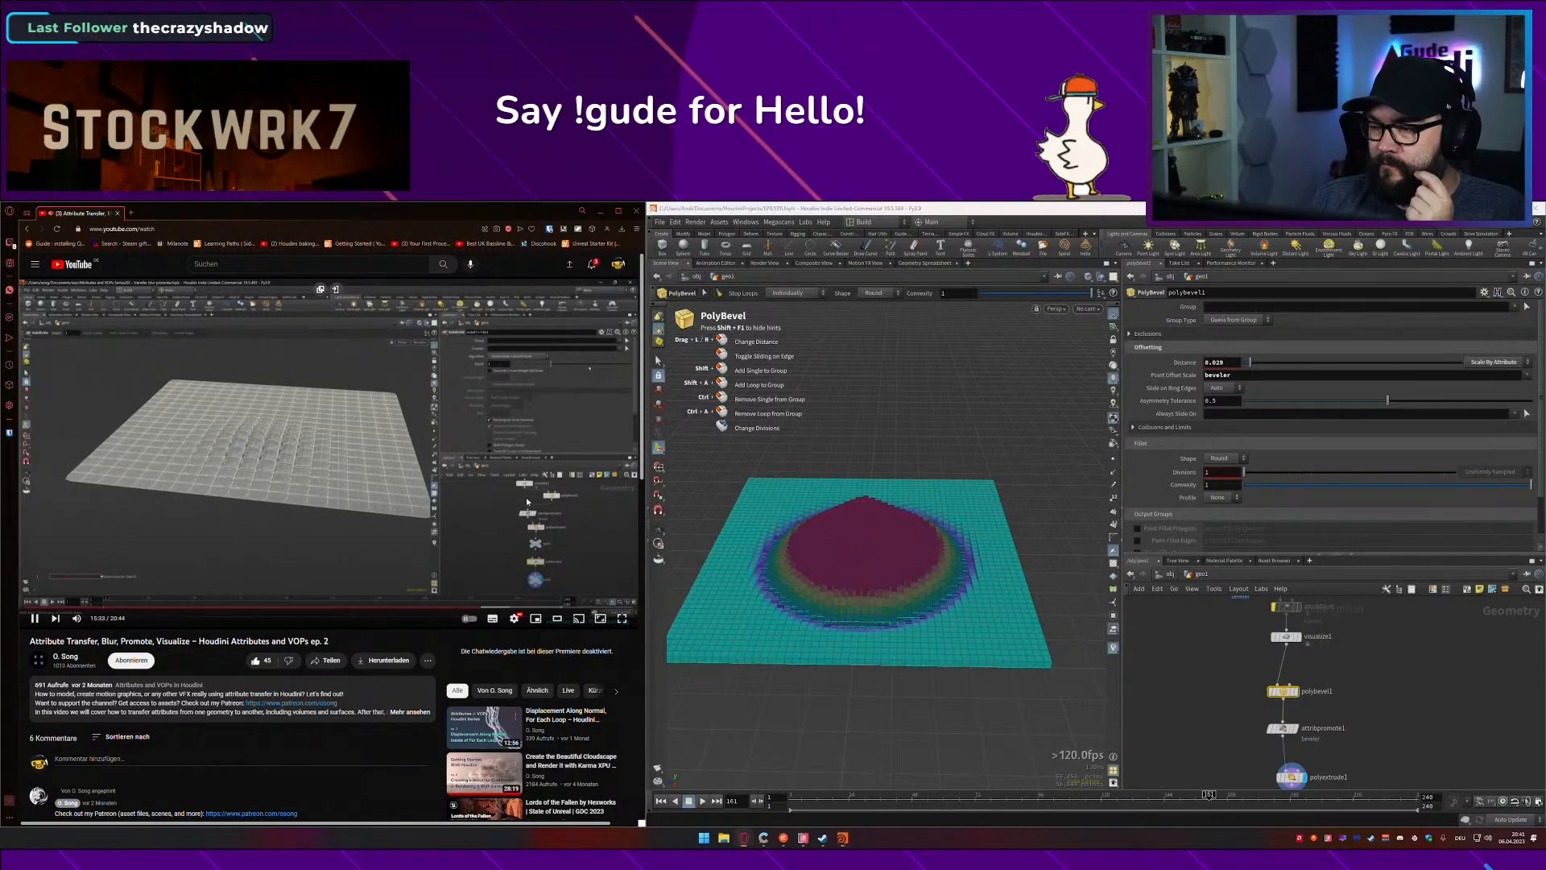
# Step: Pause the tutorial and add a Subdivide node with a depth of 2 below polyextrude1
pyautogui.click(525, 496)
pyautogui.moveTo(1397, 718); pyautogui.dragTo(1356, 594, button='middle')
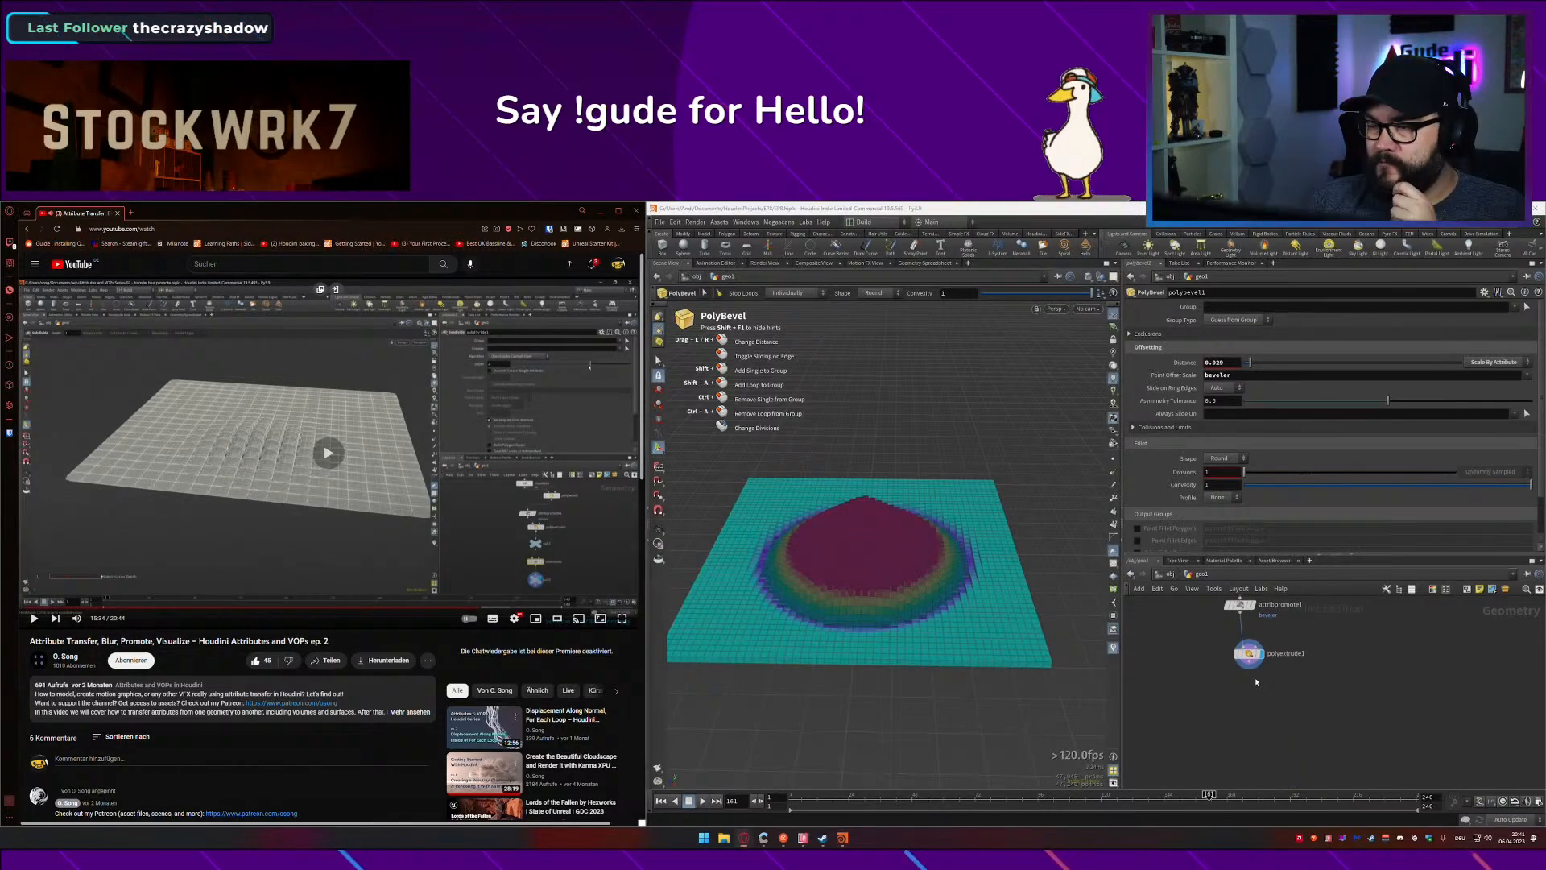
pyautogui.press('Tab')
pyautogui.write('s')
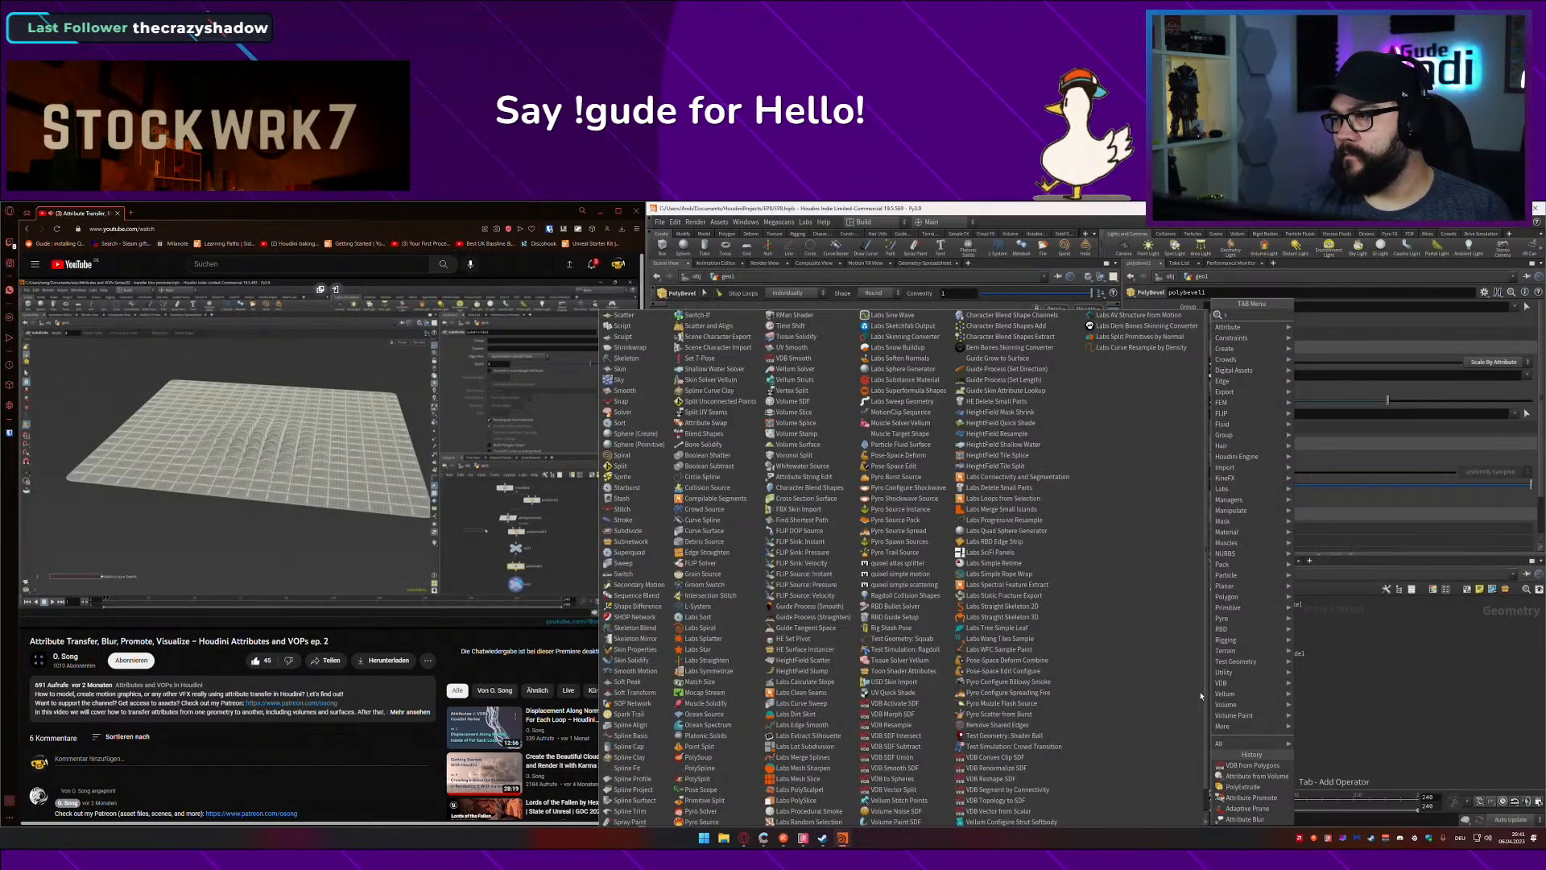
pyautogui.write('ub')
pyautogui.press('Return')
pyautogui.press('Return')
pyautogui.keyDown('alt'); pyautogui.moveTo(1029, 653); pyautogui.dragTo(883, 587); pyautogui.keyUp('alt')
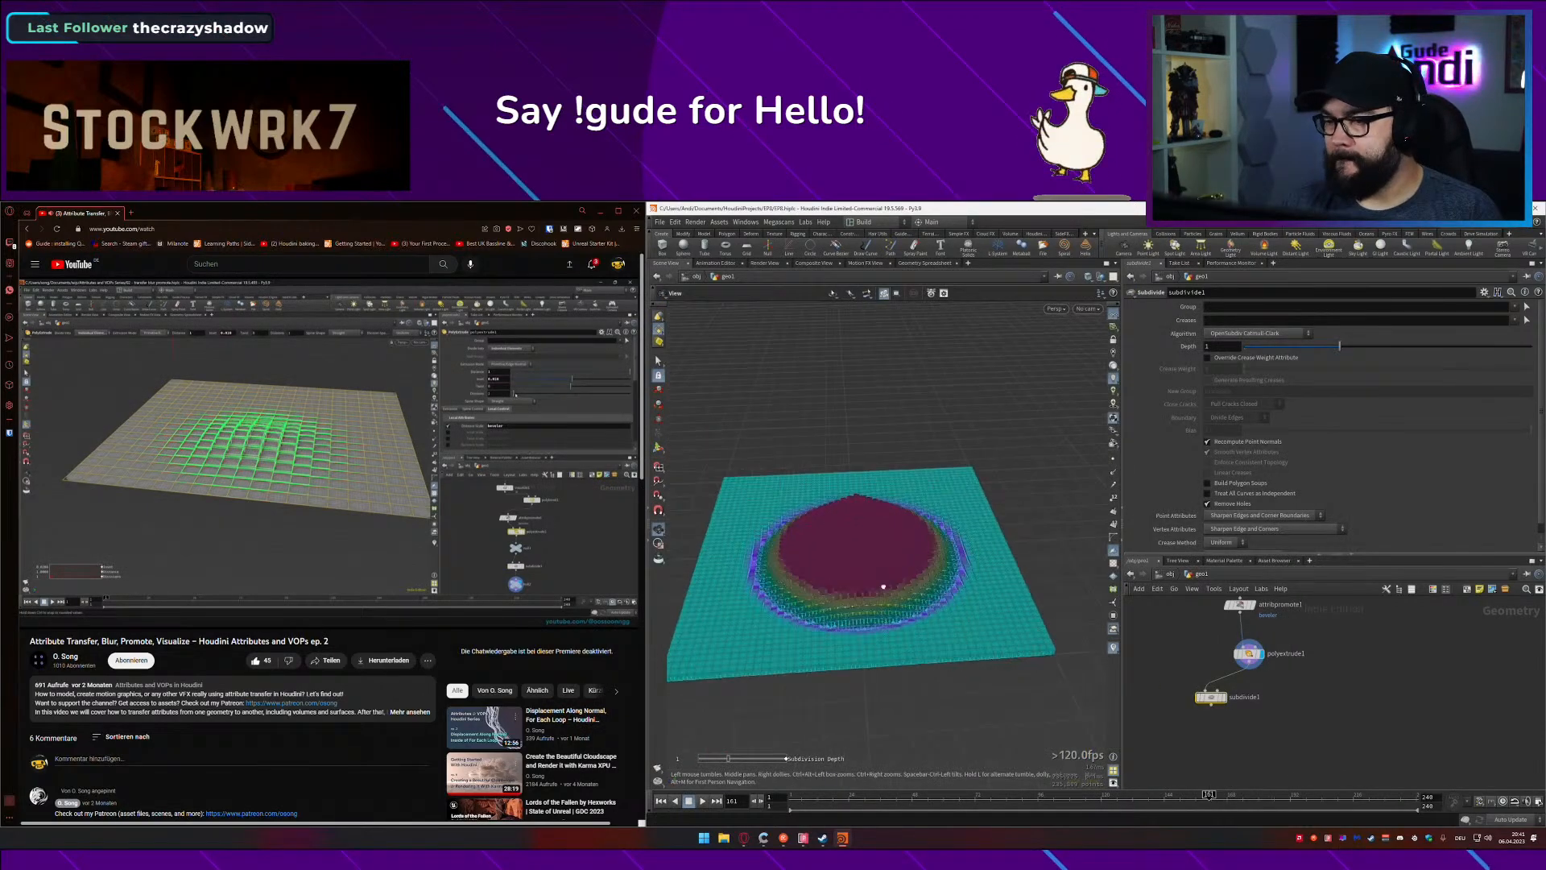
pyautogui.scroll(5, 882, 587)
pyautogui.moveTo(1388, 351); pyautogui.dragTo(1434, 350)
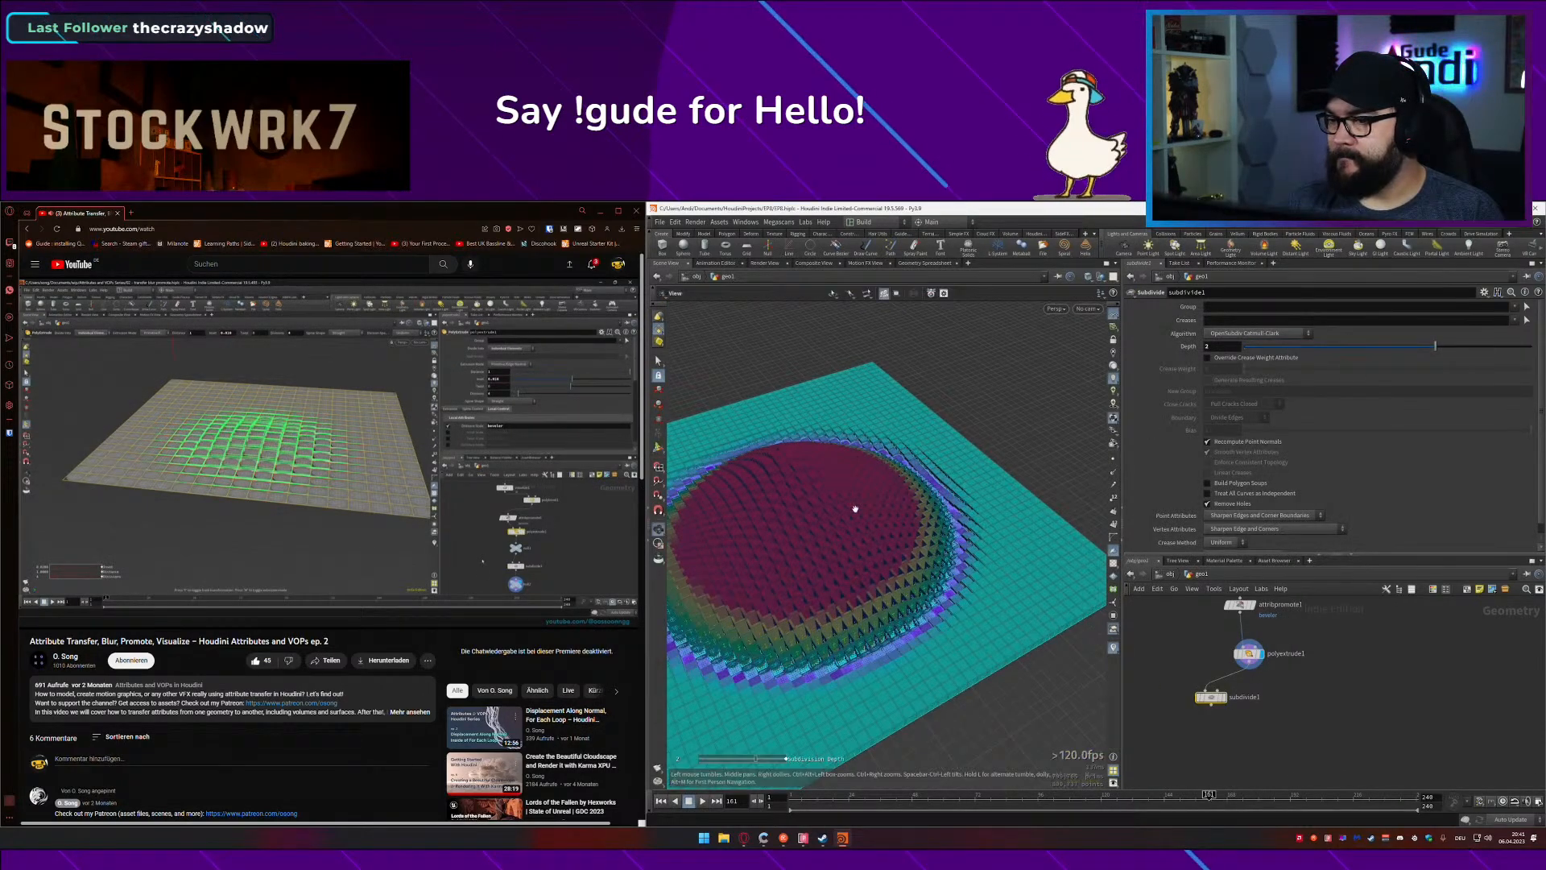
pyautogui.keyDown('alt'); pyautogui.moveTo(857, 507); pyautogui.dragTo(985, 509, button='middle'); pyautogui.keyUp('alt')
pyautogui.scroll(7, 980, 494)
pyautogui.keyDown('alt'); pyautogui.moveTo(959, 511); pyautogui.dragTo(964, 504); pyautogui.keyUp('alt')
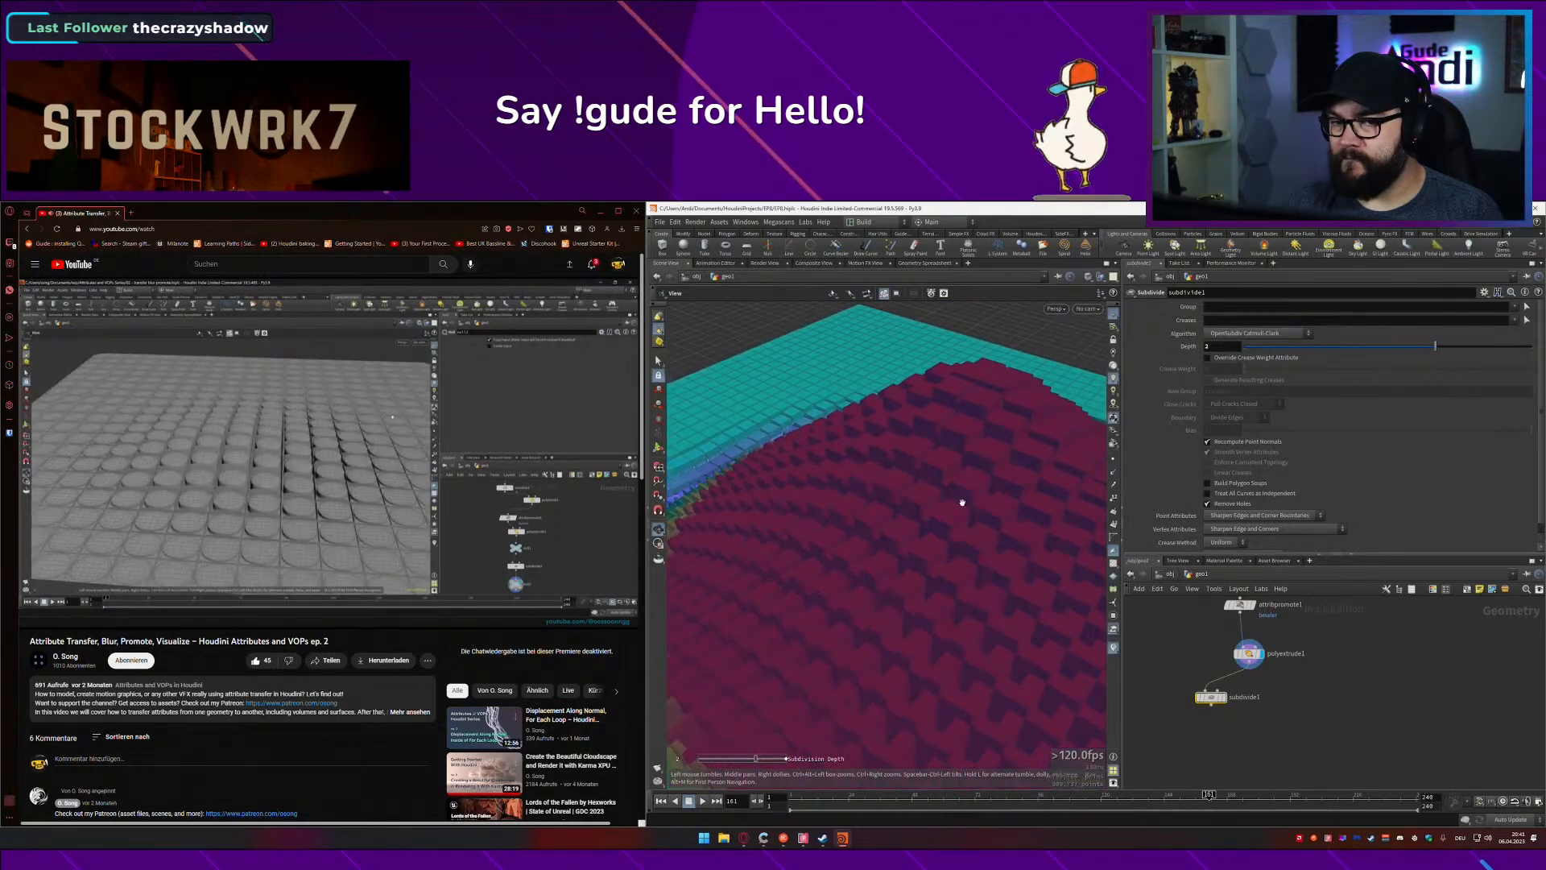
# Step: Rewind the tutorial a few seconds and replay the part about the extrusion divisions
pyautogui.click(346, 439)
pyautogui.press('Left')
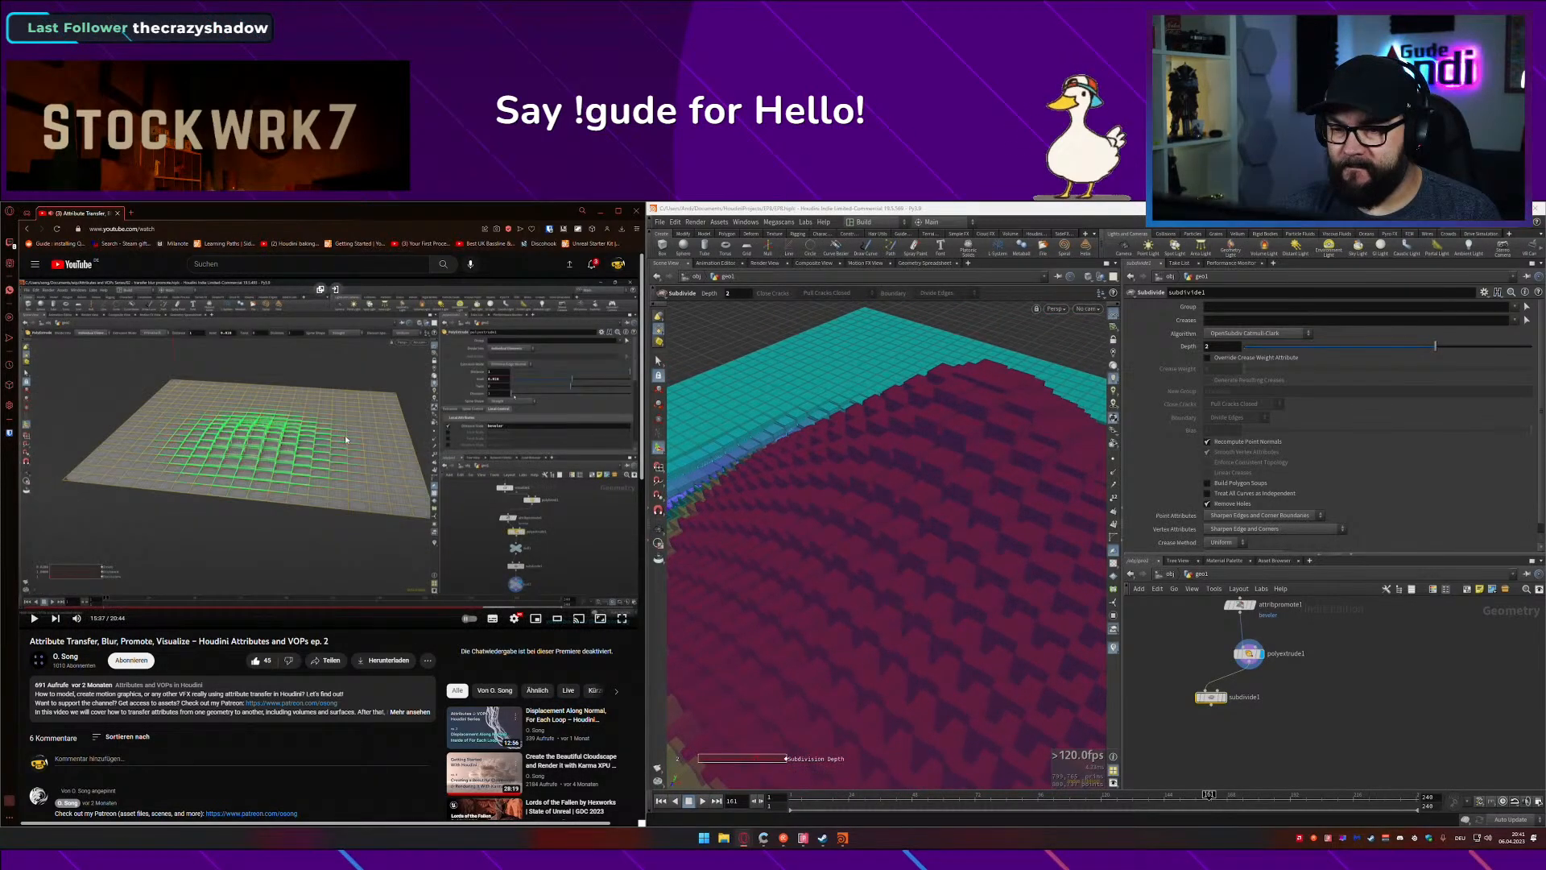
pyautogui.press('Left')
pyautogui.click(345, 439)
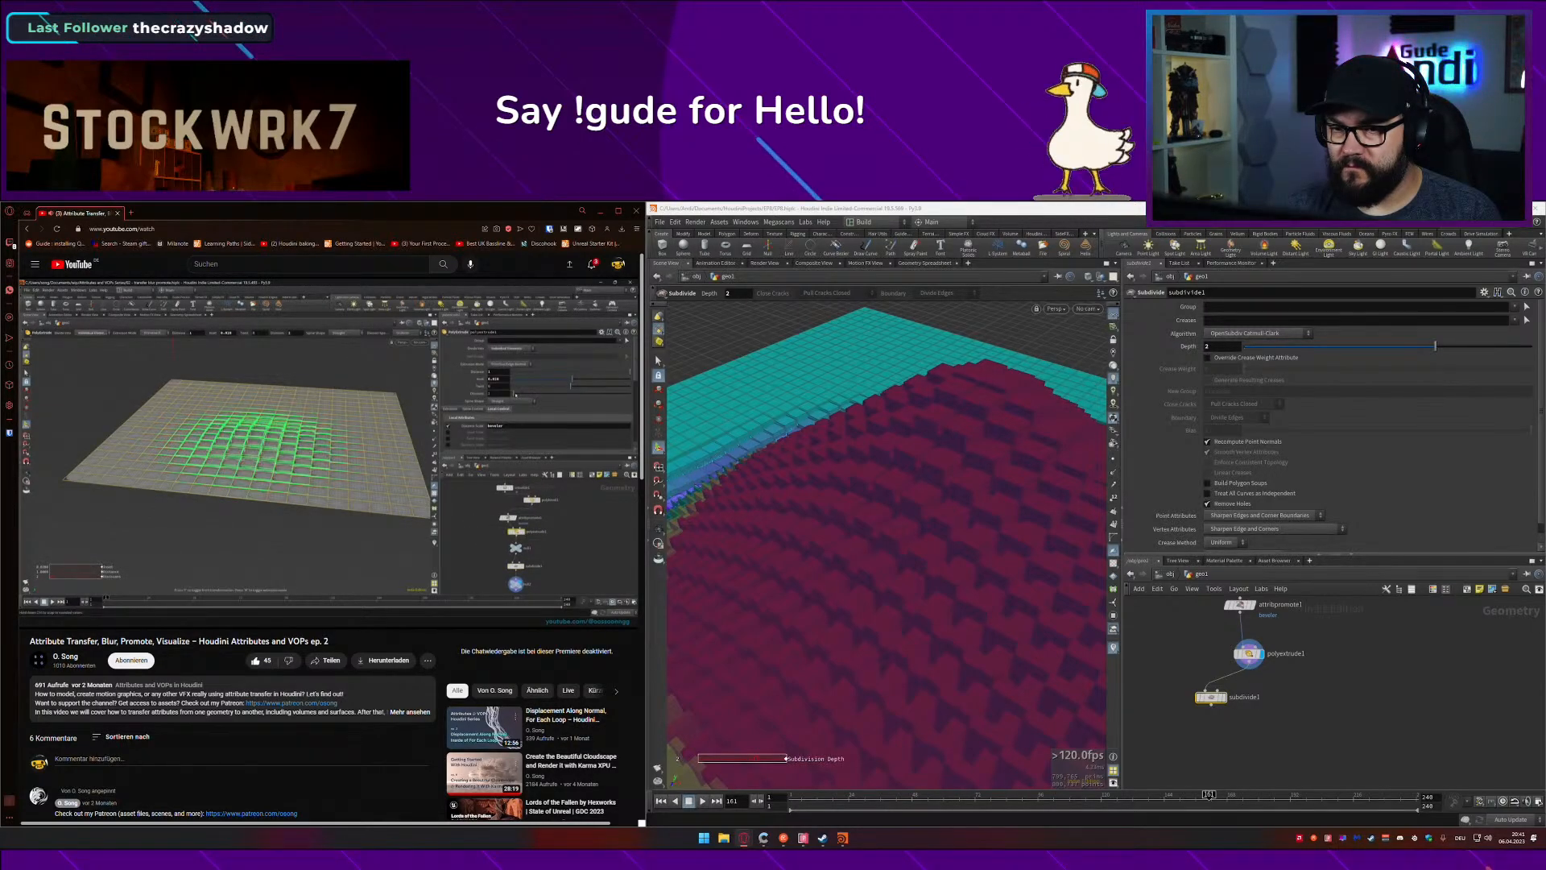
pyautogui.click(342, 441)
# Step: Try more divisions on polyextrude1 and make subdivide1 the displayed node
pyautogui.moveTo(1330, 657); pyautogui.dragTo(1293, 657, button='middle')
pyautogui.click(1270, 720)
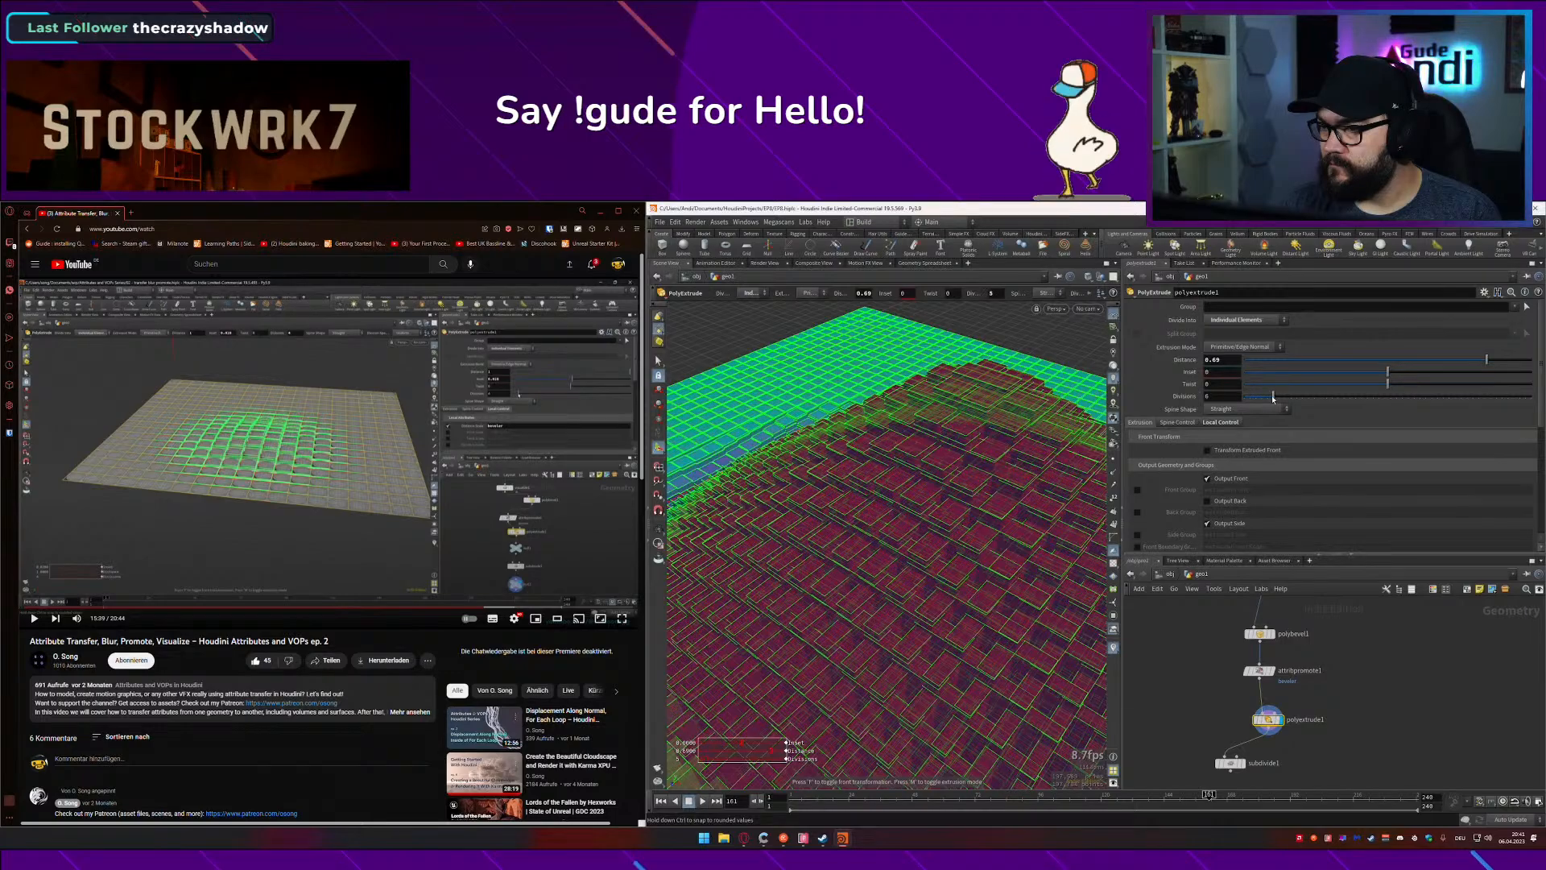
pyautogui.keyDown('alt'); pyautogui.moveTo(933, 451); pyautogui.dragTo(1024, 469); pyautogui.keyUp('alt')
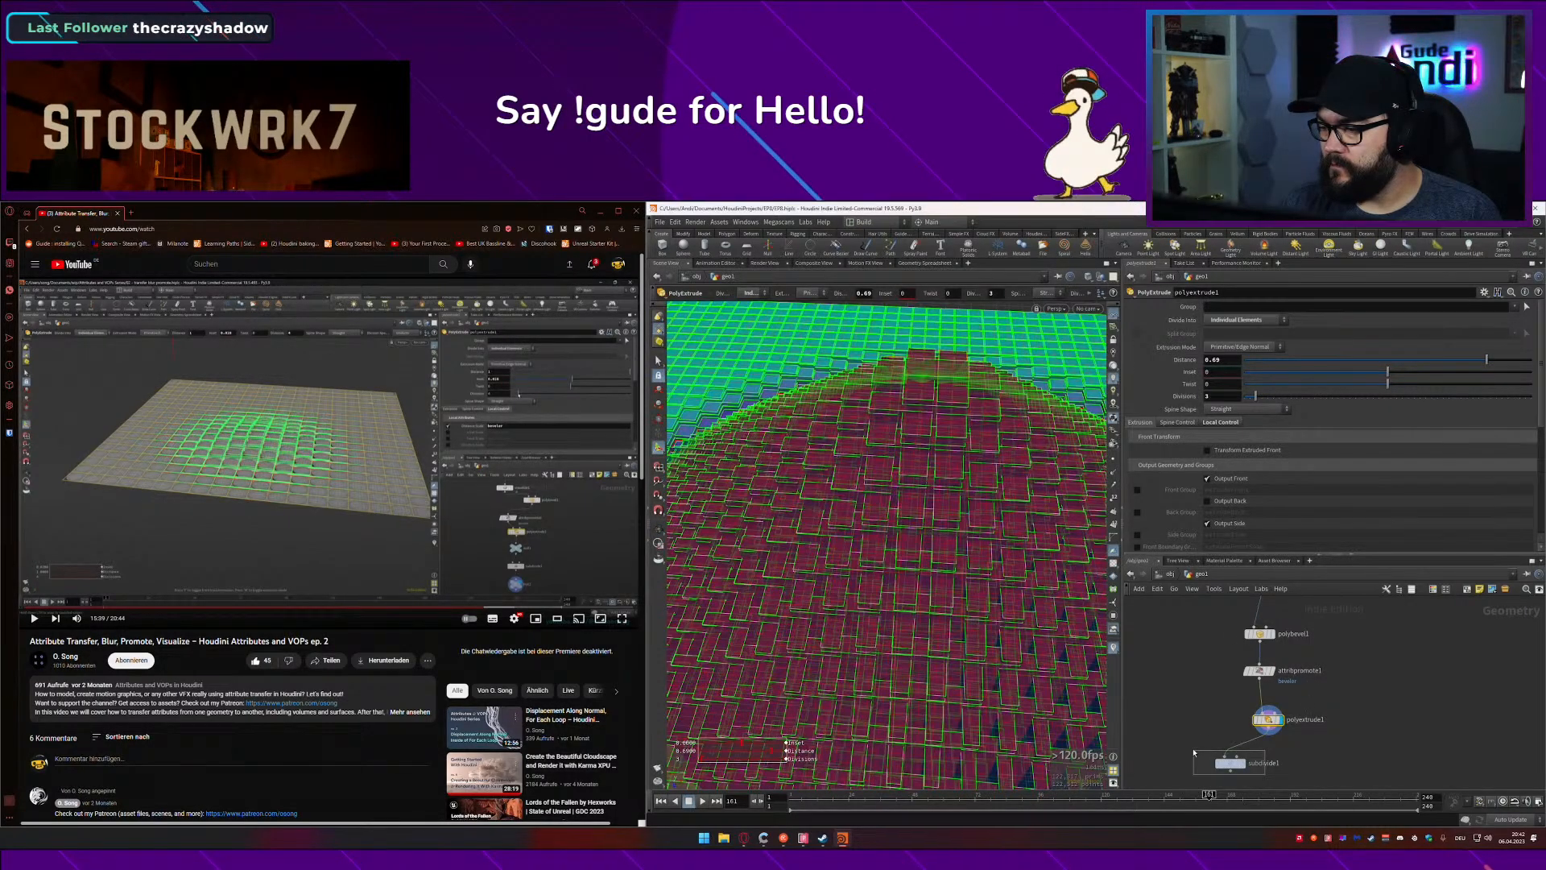
pyautogui.click(1264, 766)
pyautogui.click(1245, 764)
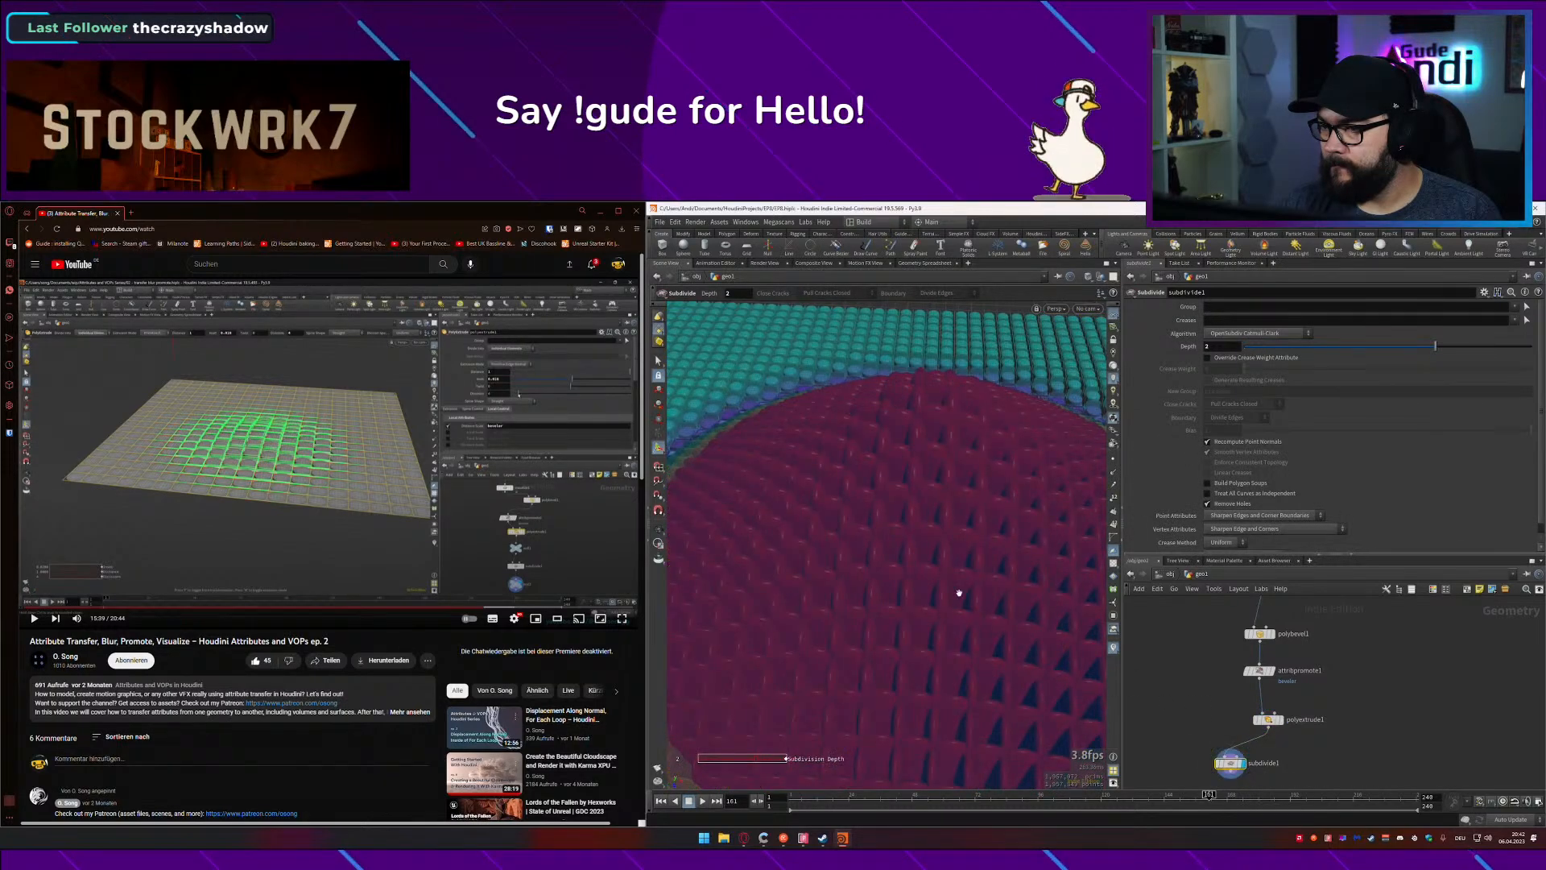
pyautogui.keyDown('alt'); pyautogui.moveTo(959, 593); pyautogui.dragTo(1031, 644); pyautogui.keyUp('alt')
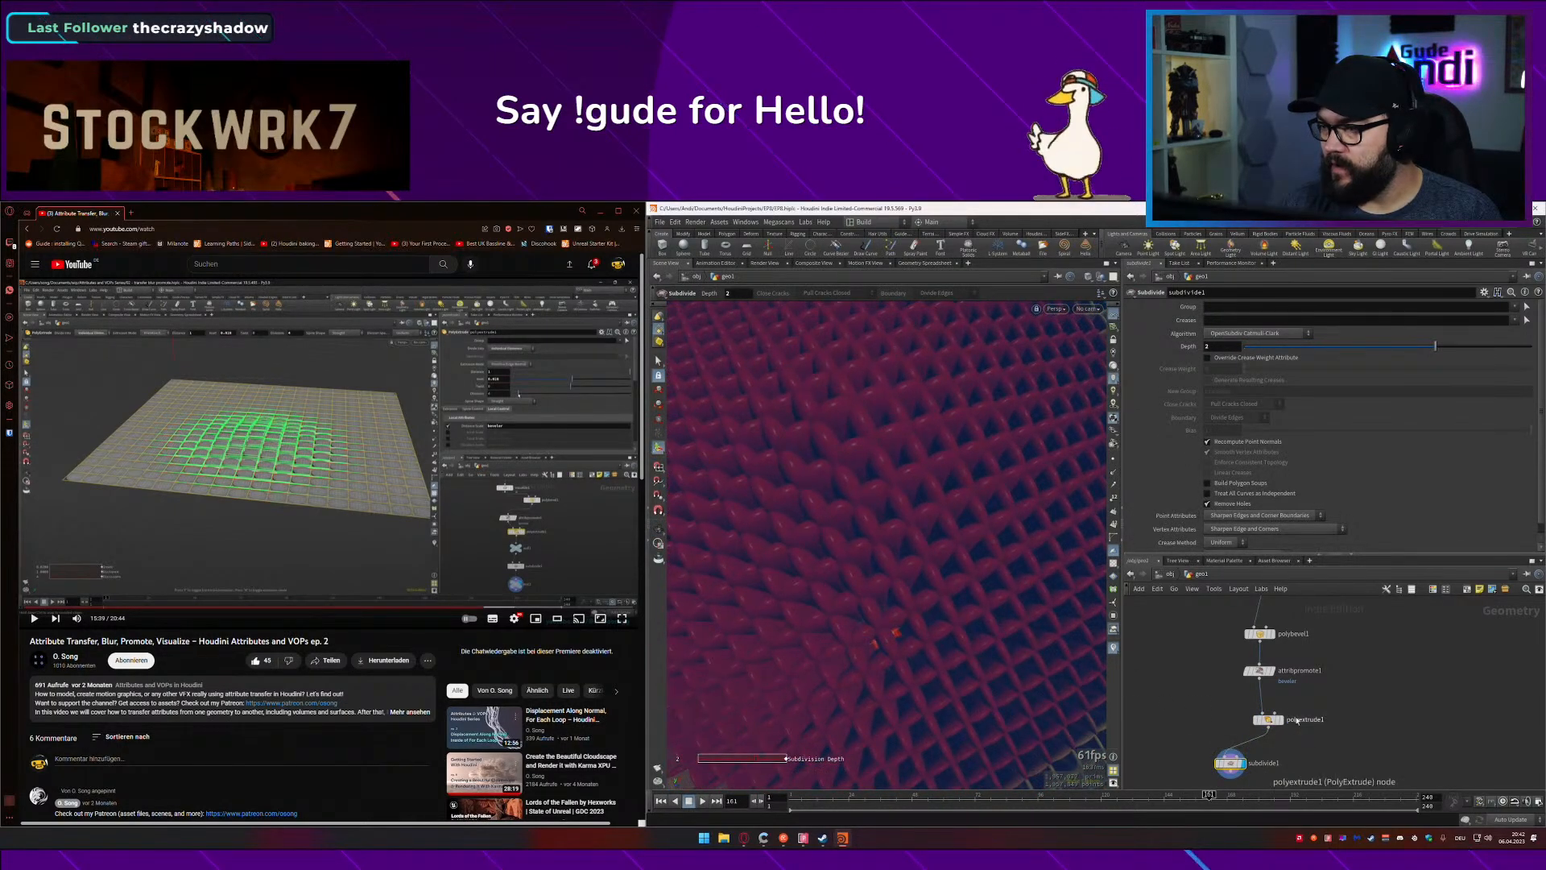
# Step: Set the divisions of polyextrude1 back to 1 and check the subdivided surface
pyautogui.click(1269, 719)
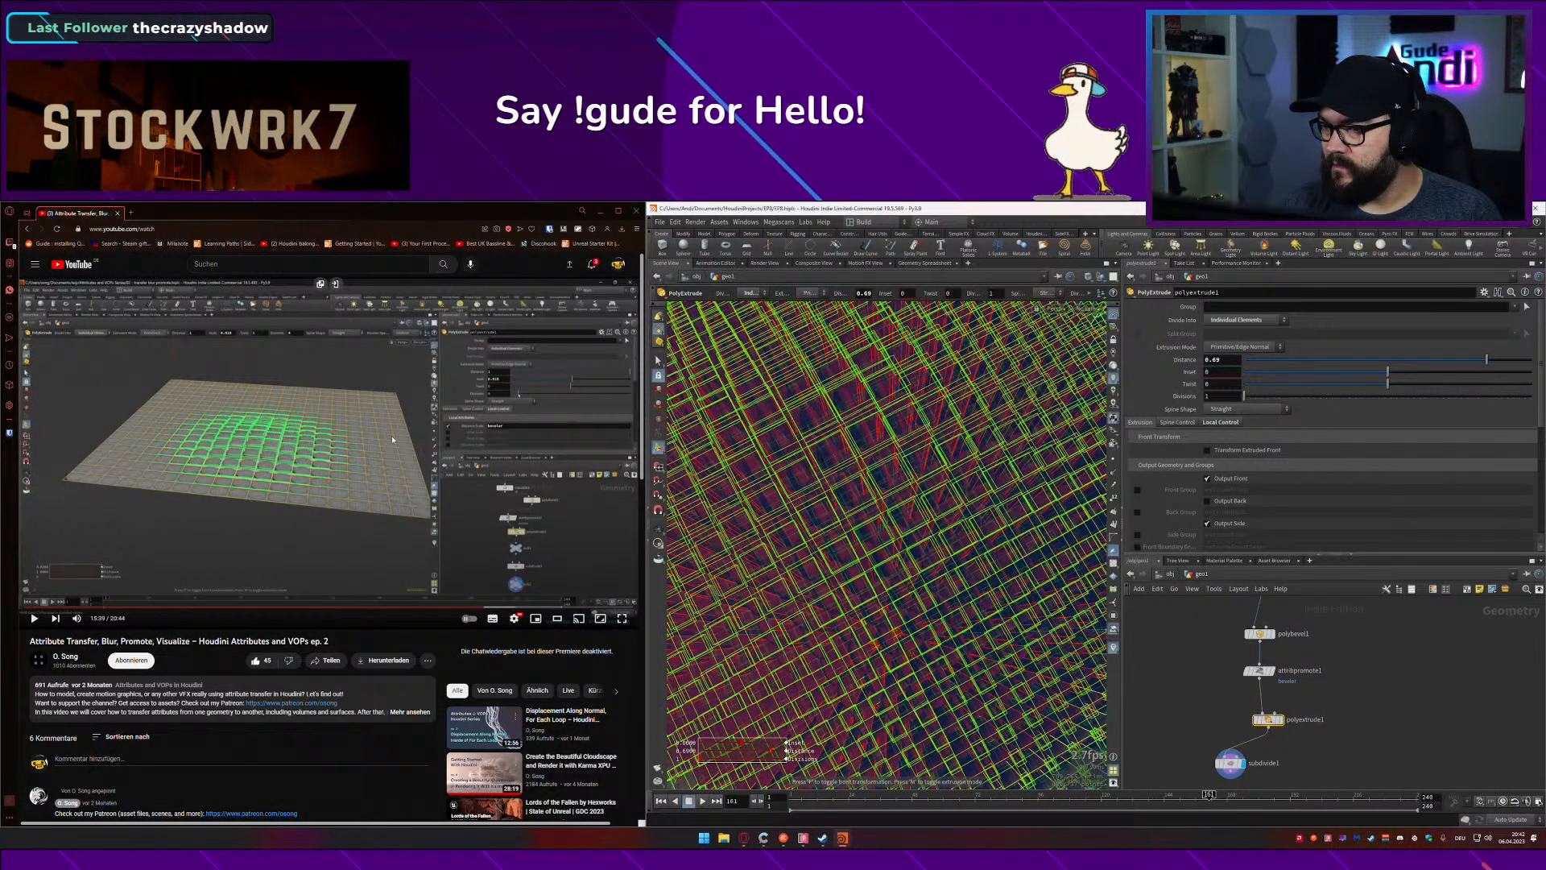
pyautogui.press('Escape')
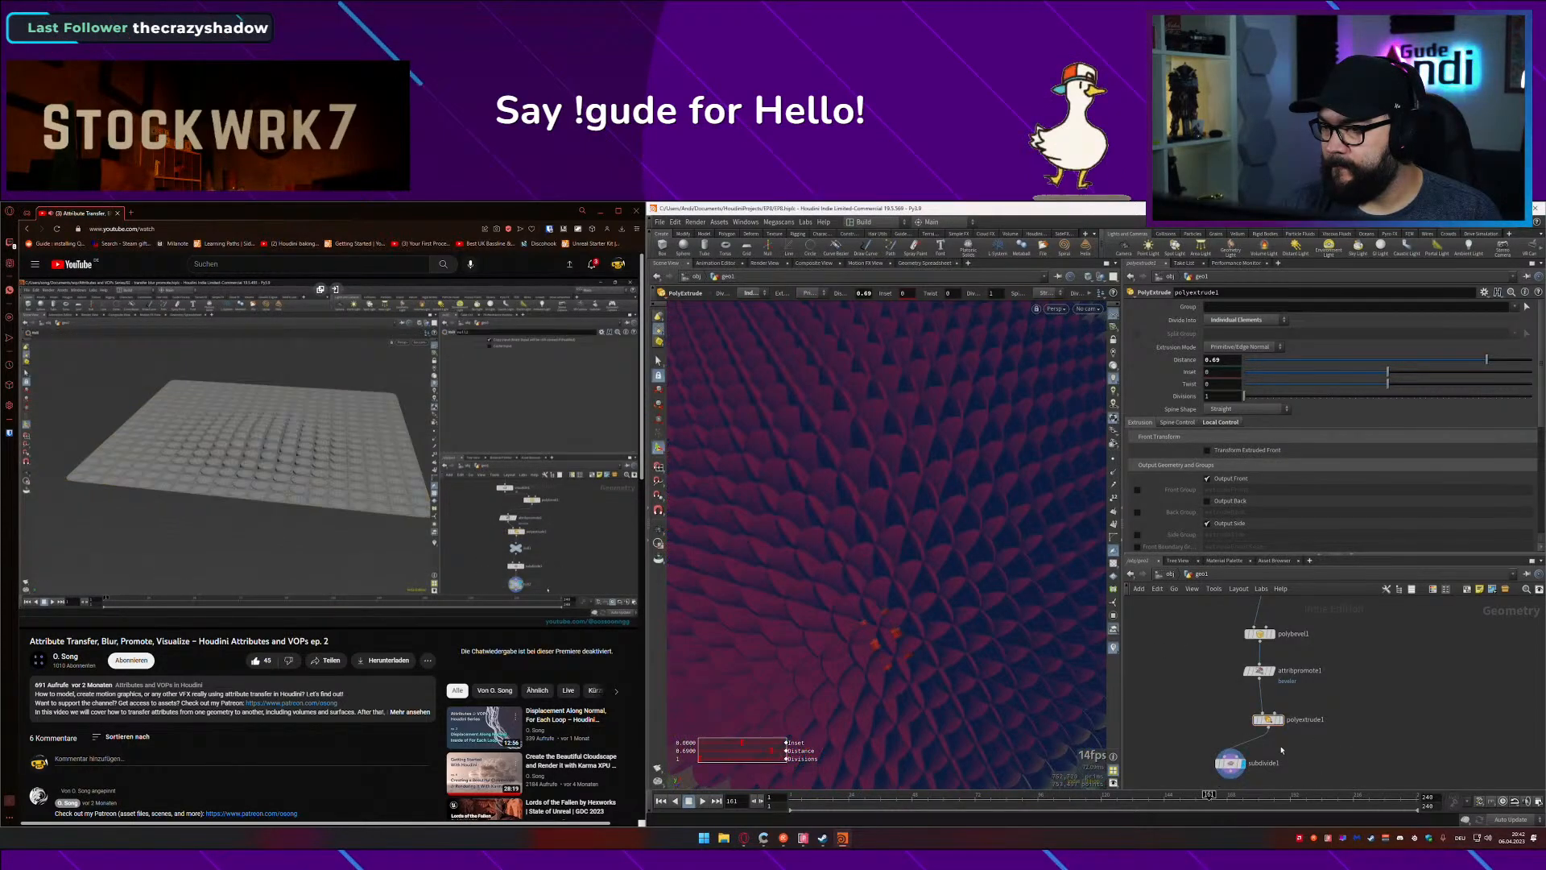
pyautogui.keyDown('alt'); pyautogui.moveTo(901, 547); pyautogui.dragTo(777, 592); pyautogui.keyUp('alt')
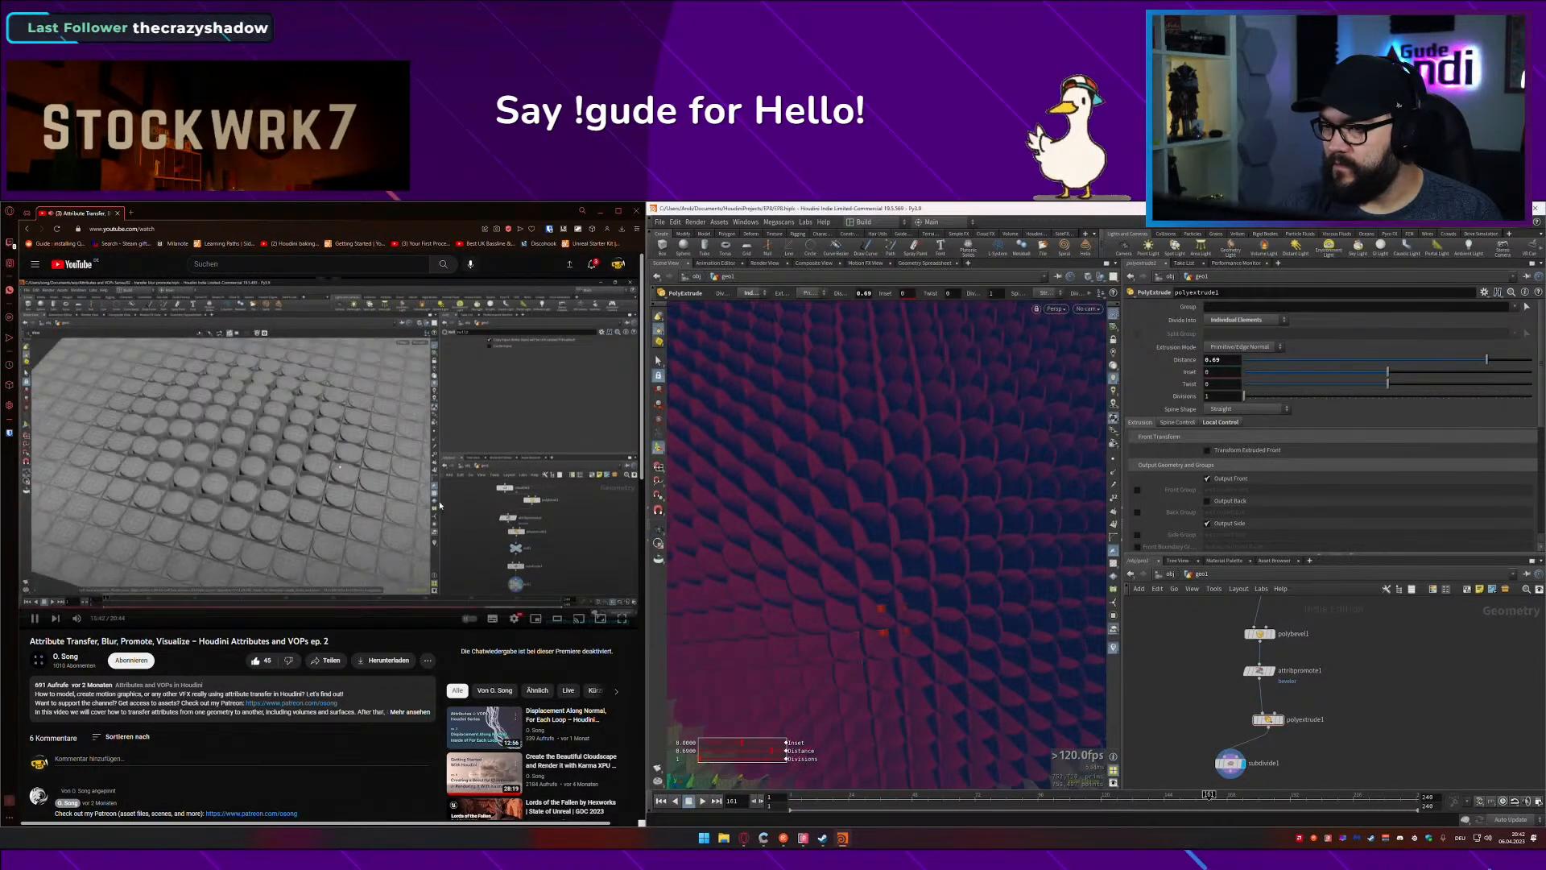
# Step: Jump the tutorial video back to about 14:21 and continue watching from there
pyautogui.click(370, 494)
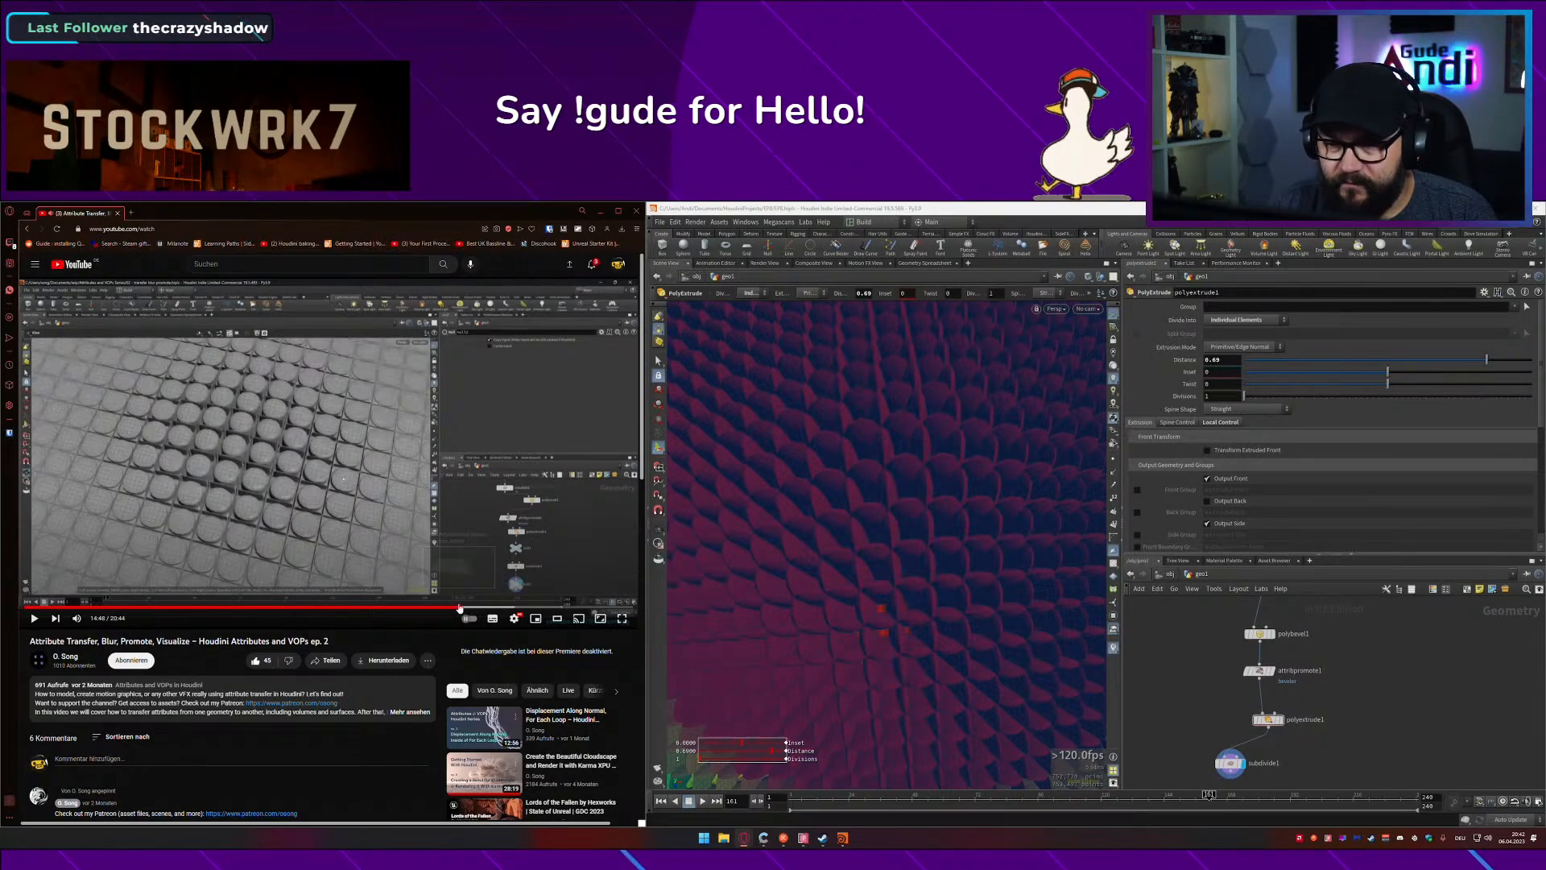
pyautogui.click(447, 606)
pyautogui.click(447, 607)
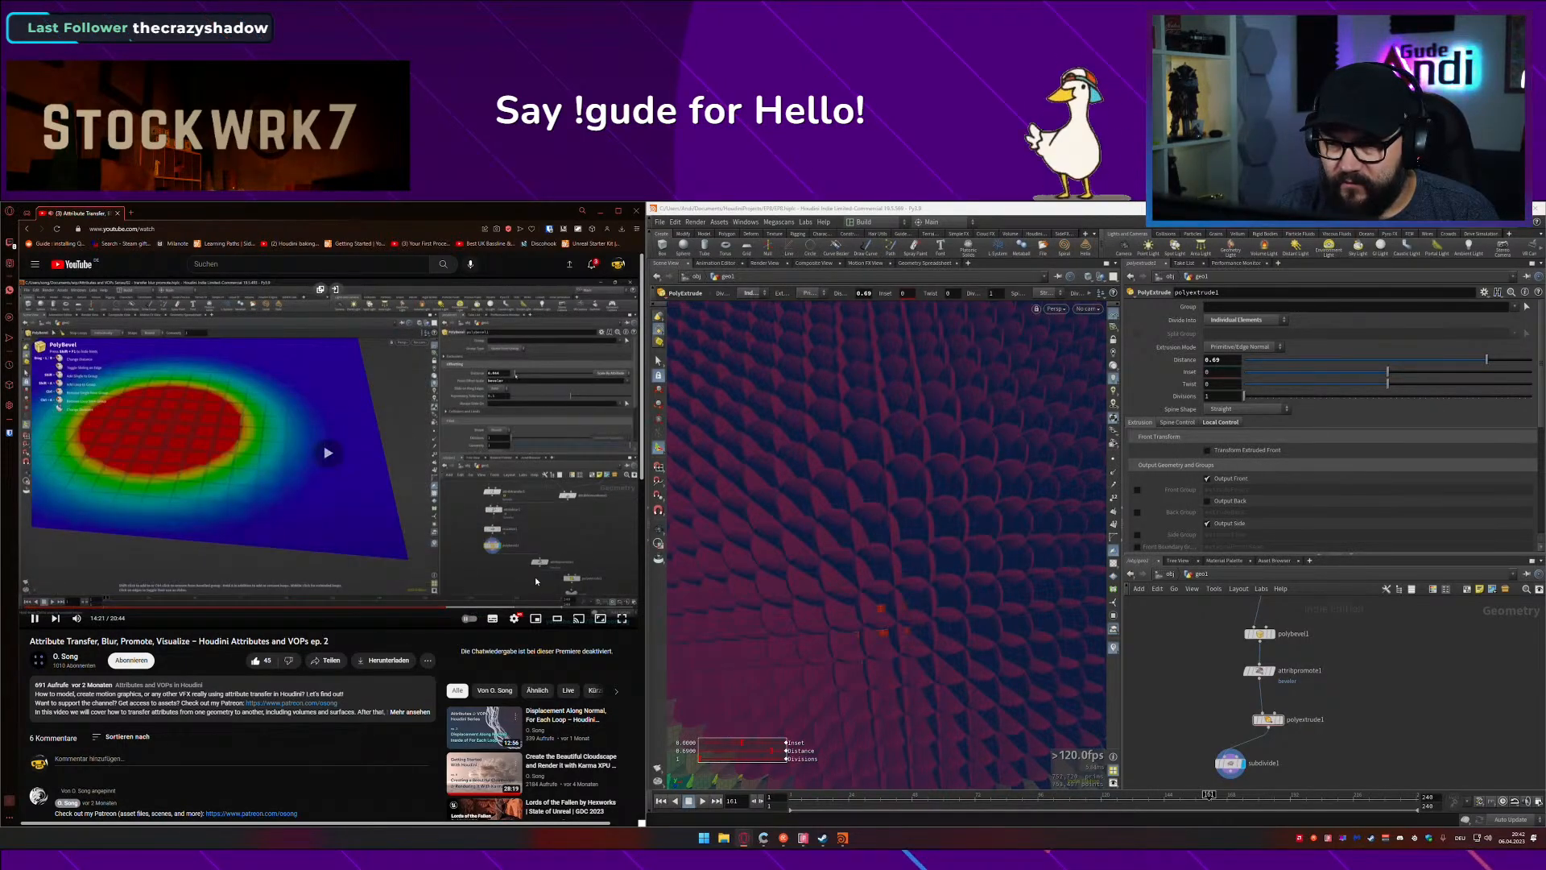
# Step: Review the settings of attribfromvolume1, transform1 and visualize1, and save the scene
pyautogui.moveTo(1312, 695); pyautogui.dragTo(1343, 793, button='middle')
pyautogui.moveTo(1312, 631); pyautogui.dragTo(1294, 687, button='middle')
pyautogui.click(1275, 668)
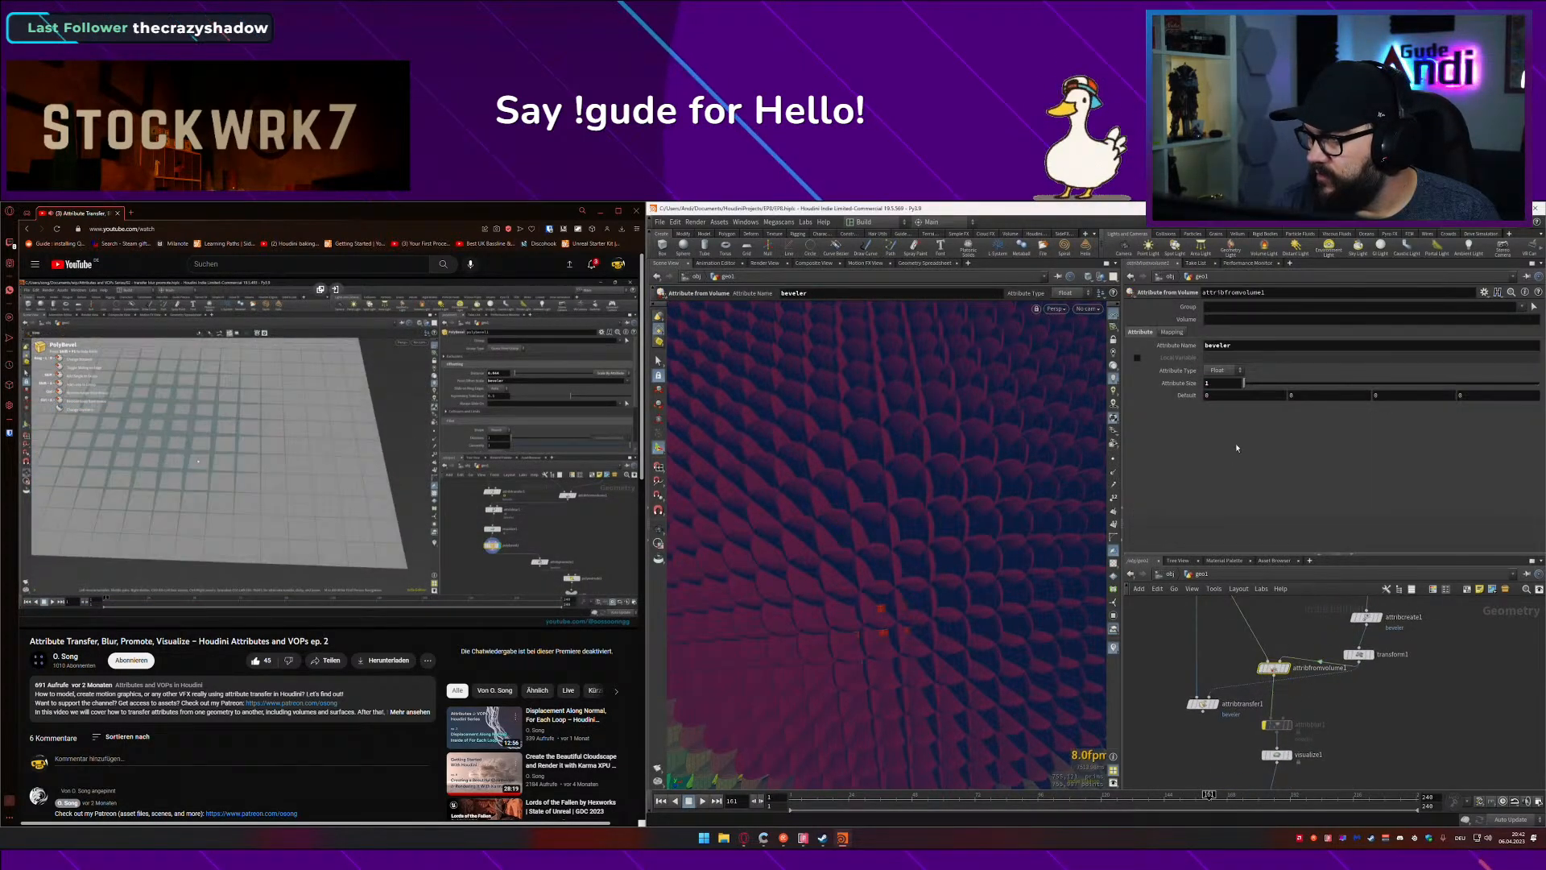
pyautogui.click(1360, 654)
pyautogui.moveTo(1328, 749); pyautogui.dragTo(1329, 679, button='middle')
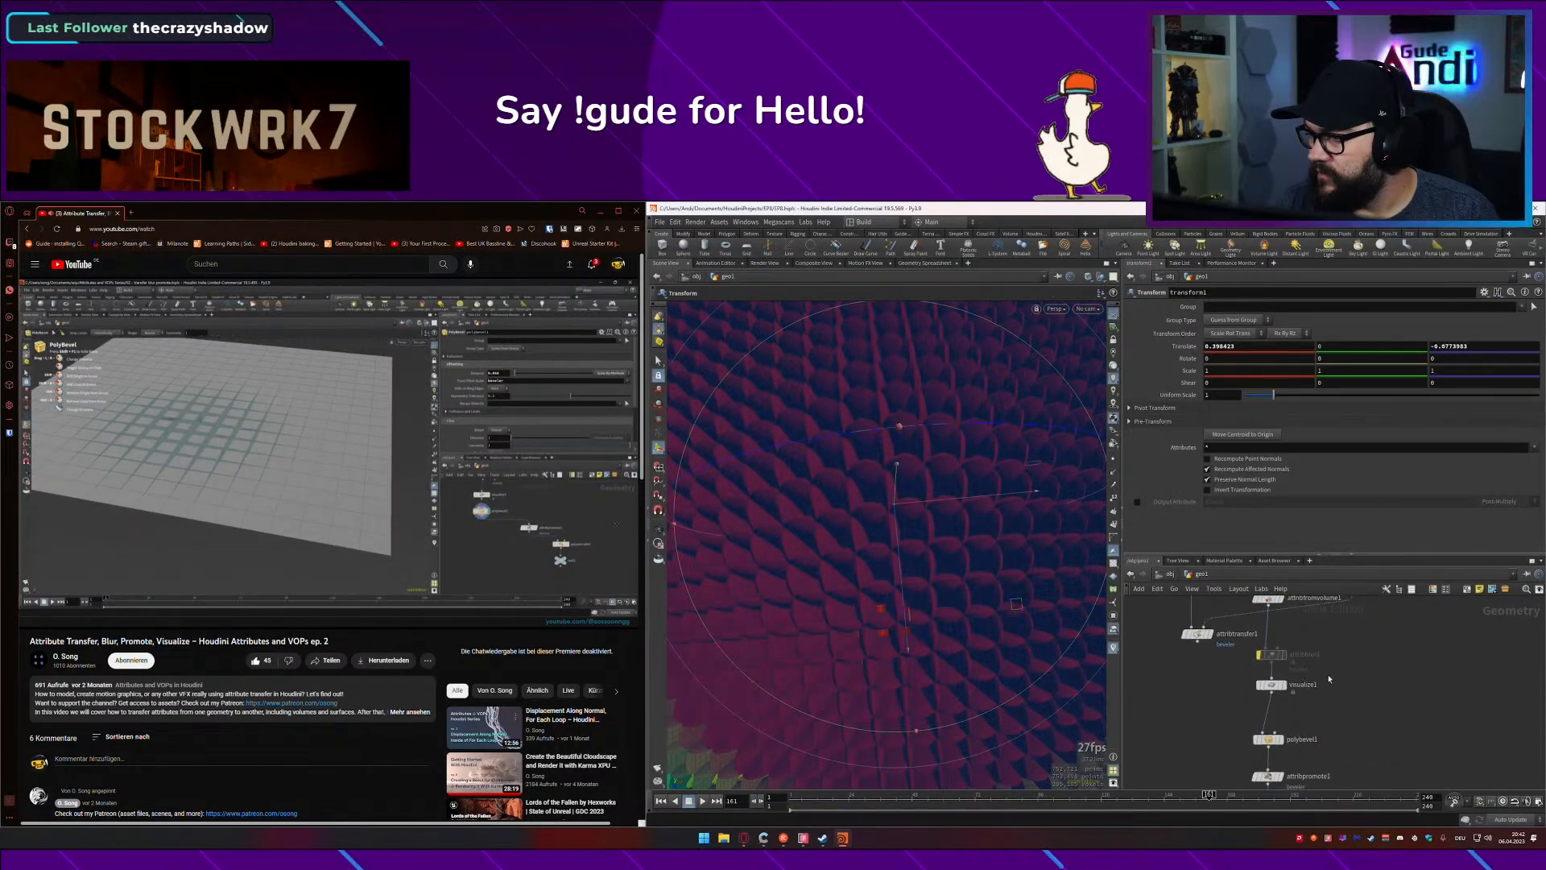
pyautogui.click(1271, 684)
pyautogui.hotkey('ctrl', 's')
pyautogui.click(415, 509)
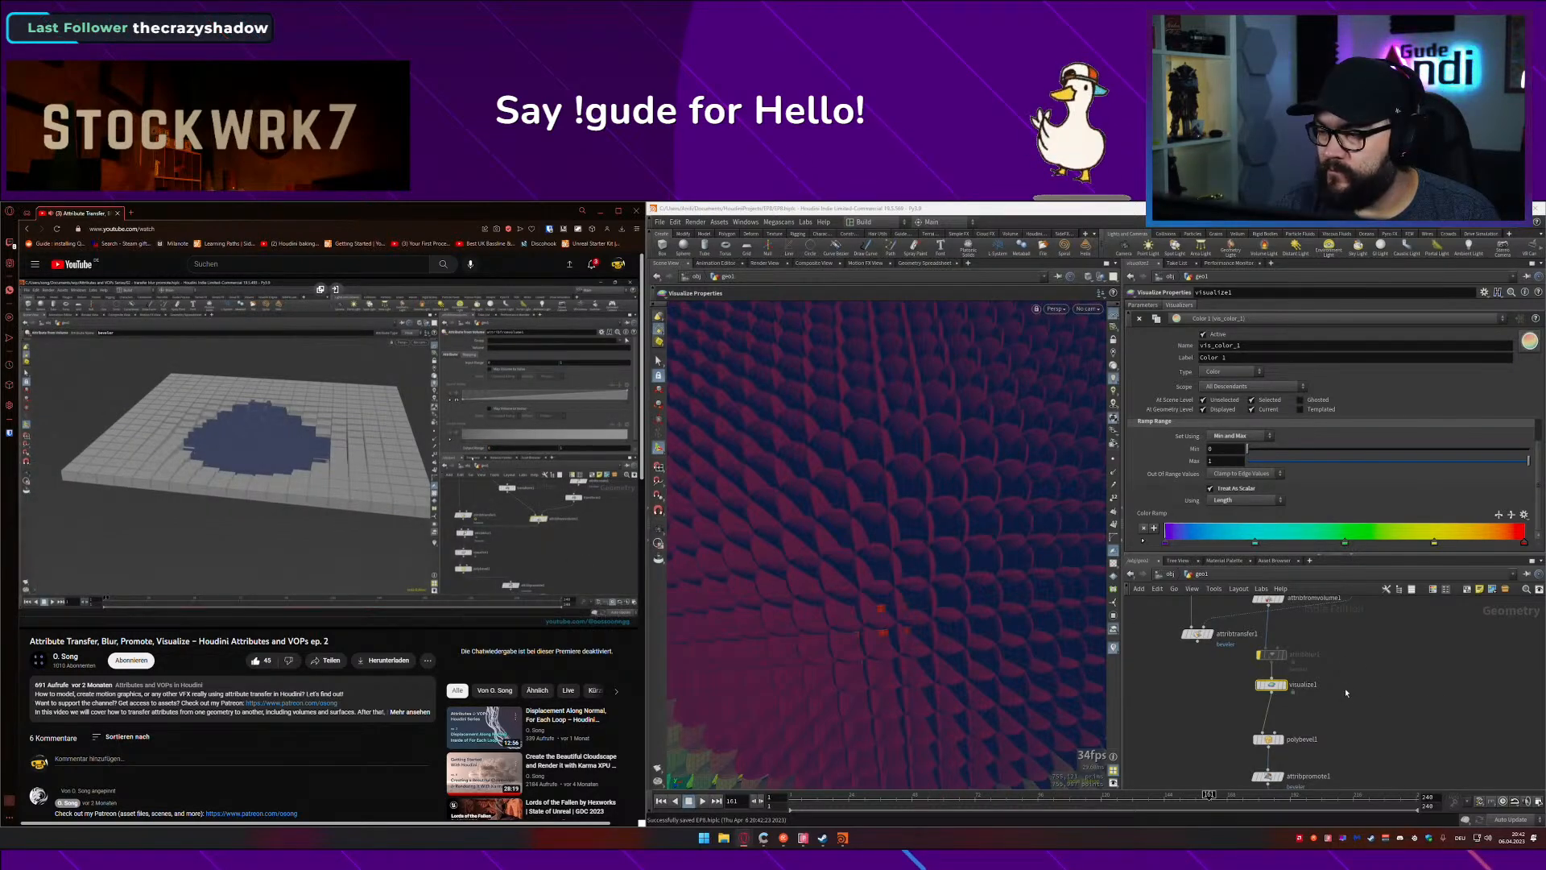
# Step: Invert the mapping input range of attribfromvolume1 by setting it to 1 and 0
pyautogui.moveTo(1346, 693); pyautogui.dragTo(1342, 750, button='middle')
pyautogui.click(1266, 656)
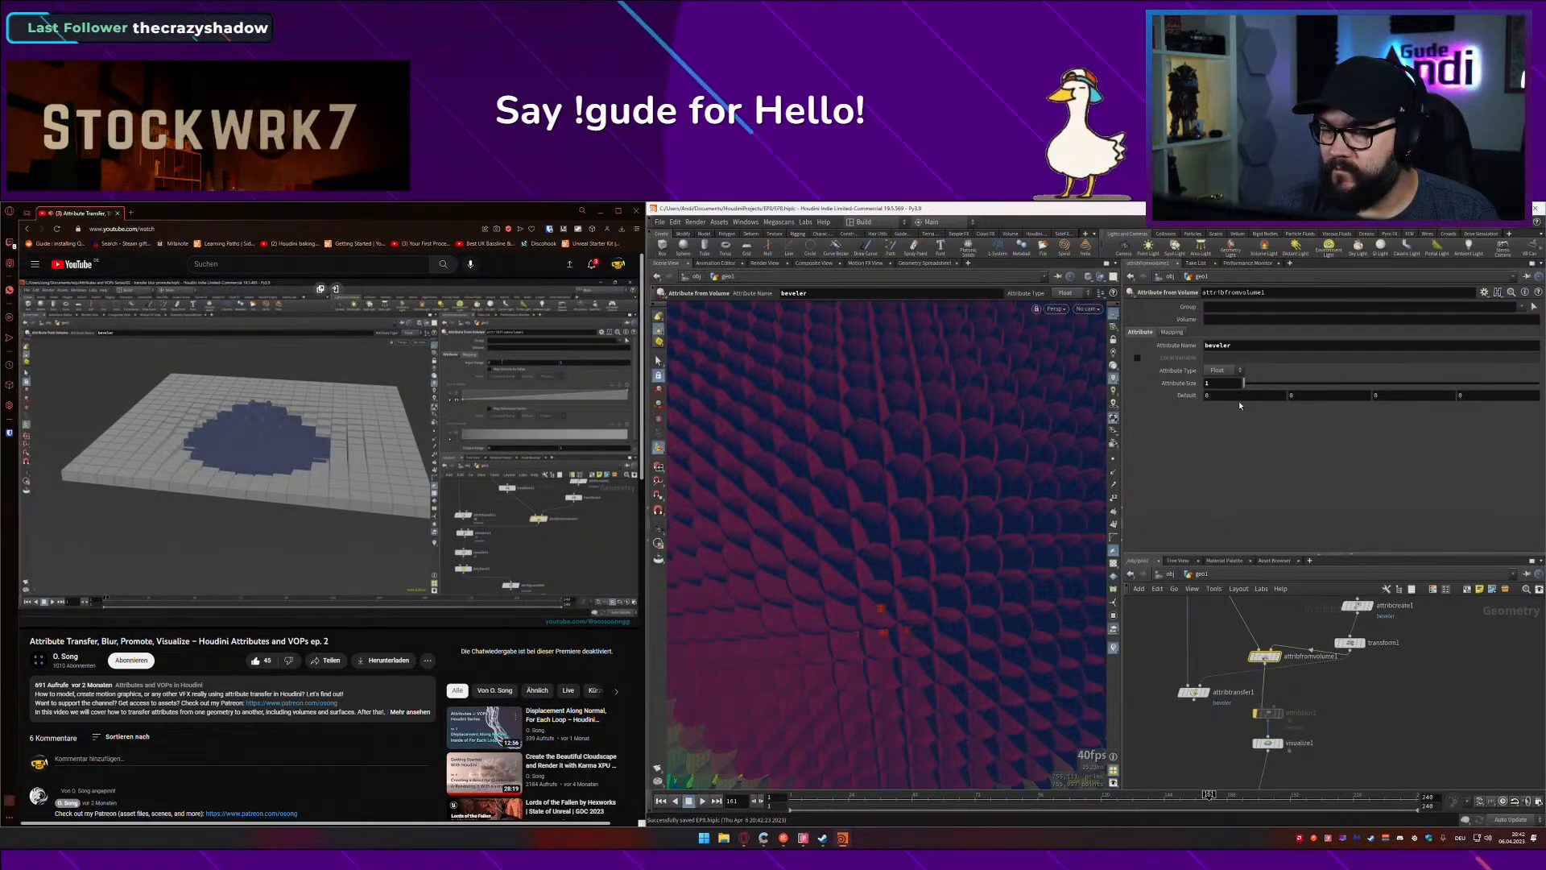
pyautogui.click(1173, 333)
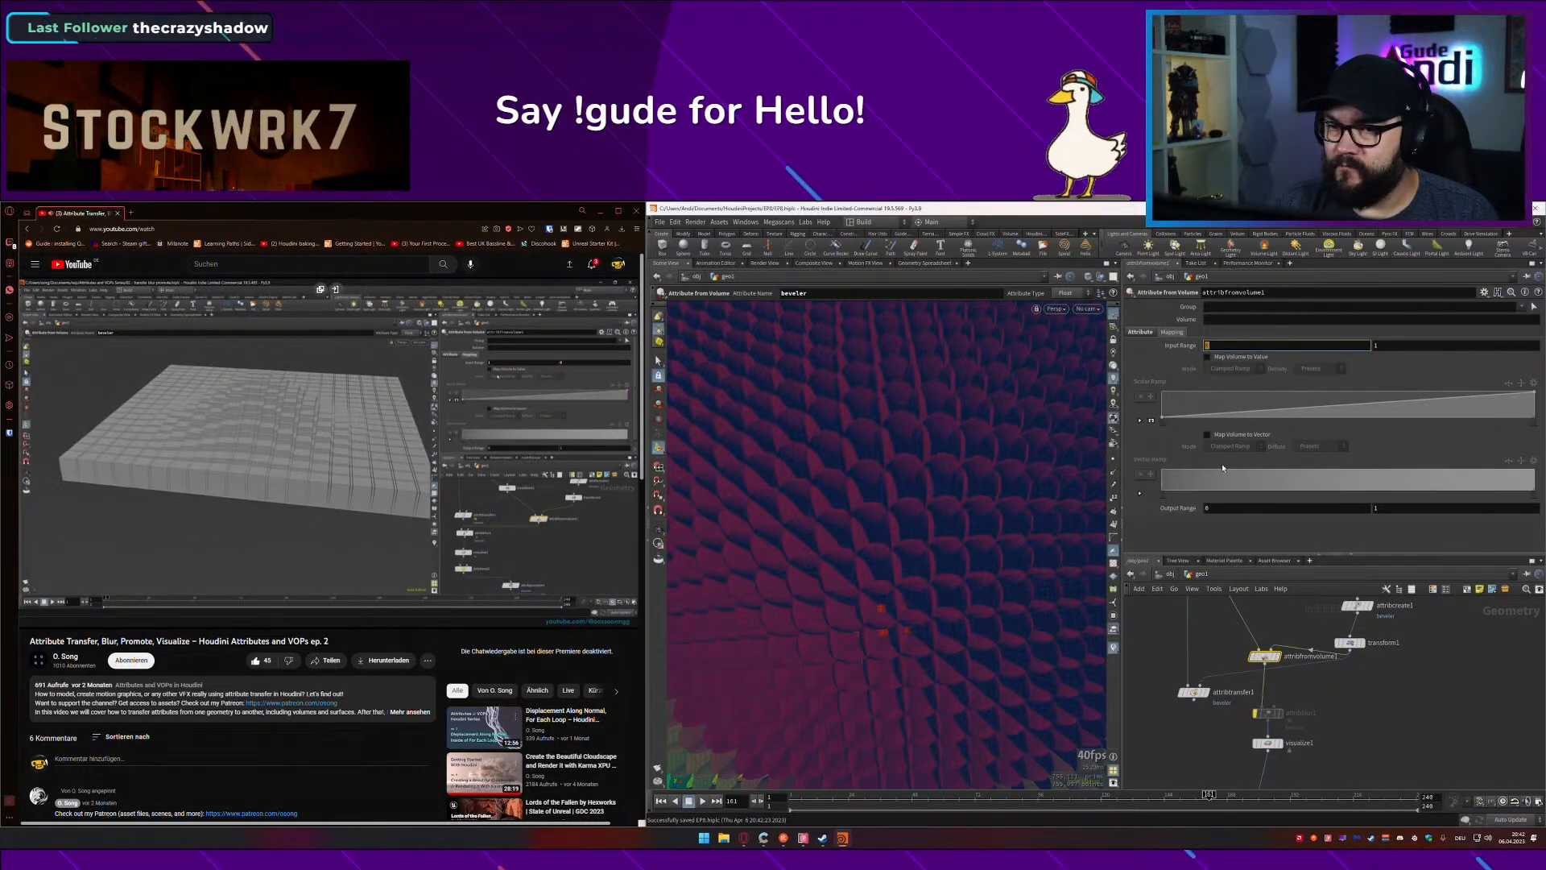
pyautogui.write('1')
pyautogui.press('Tab')
pyautogui.write('0')
pyautogui.press('Tab')
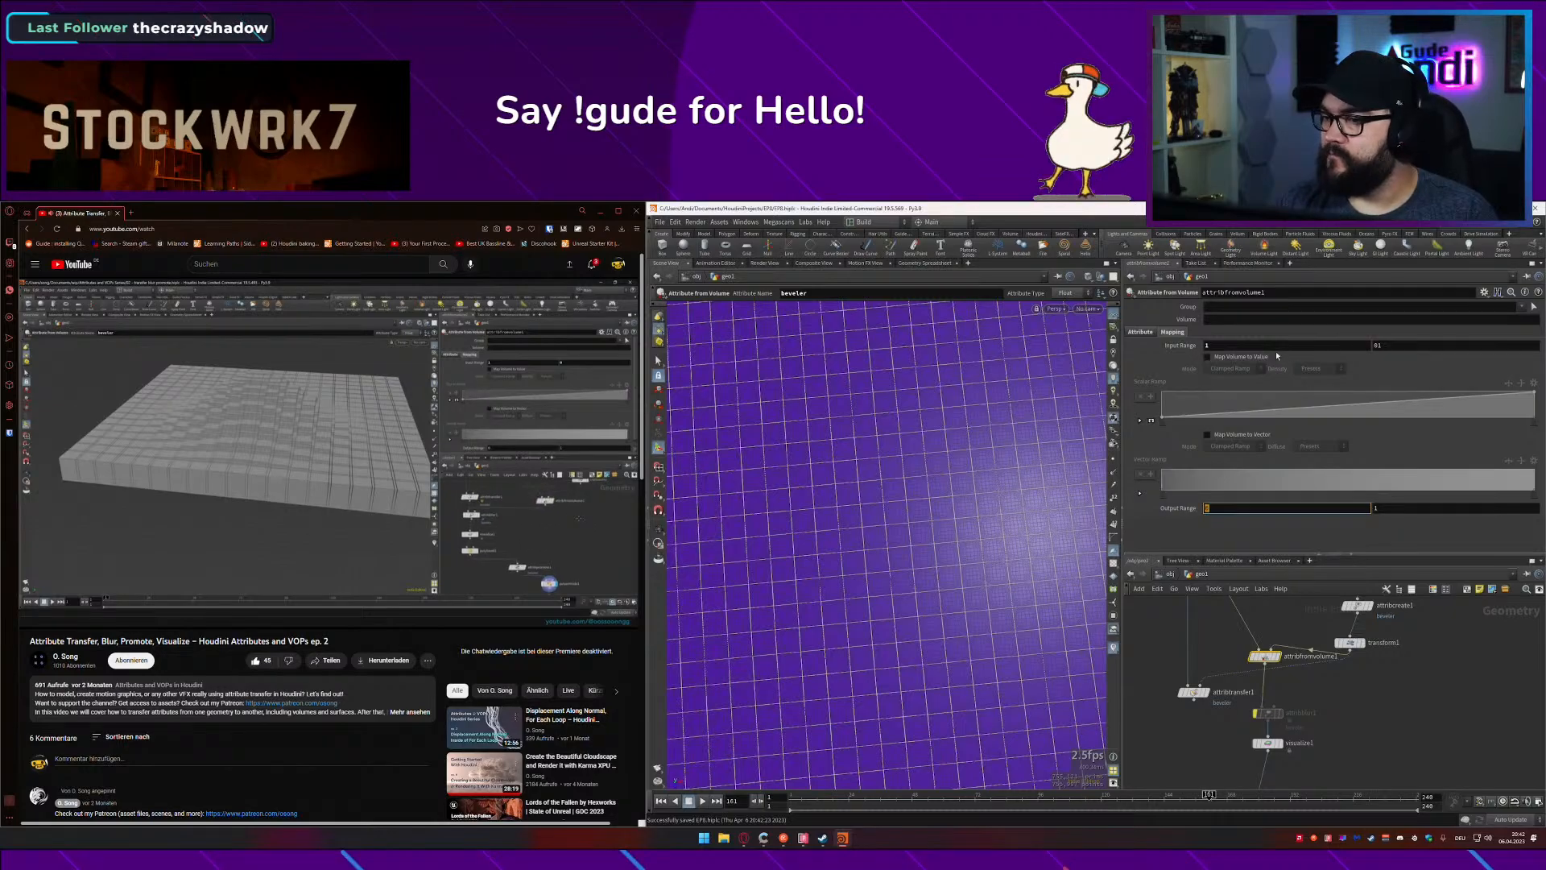
pyautogui.click(1384, 347)
pyautogui.press('BackSpace')
pyautogui.press('Return')
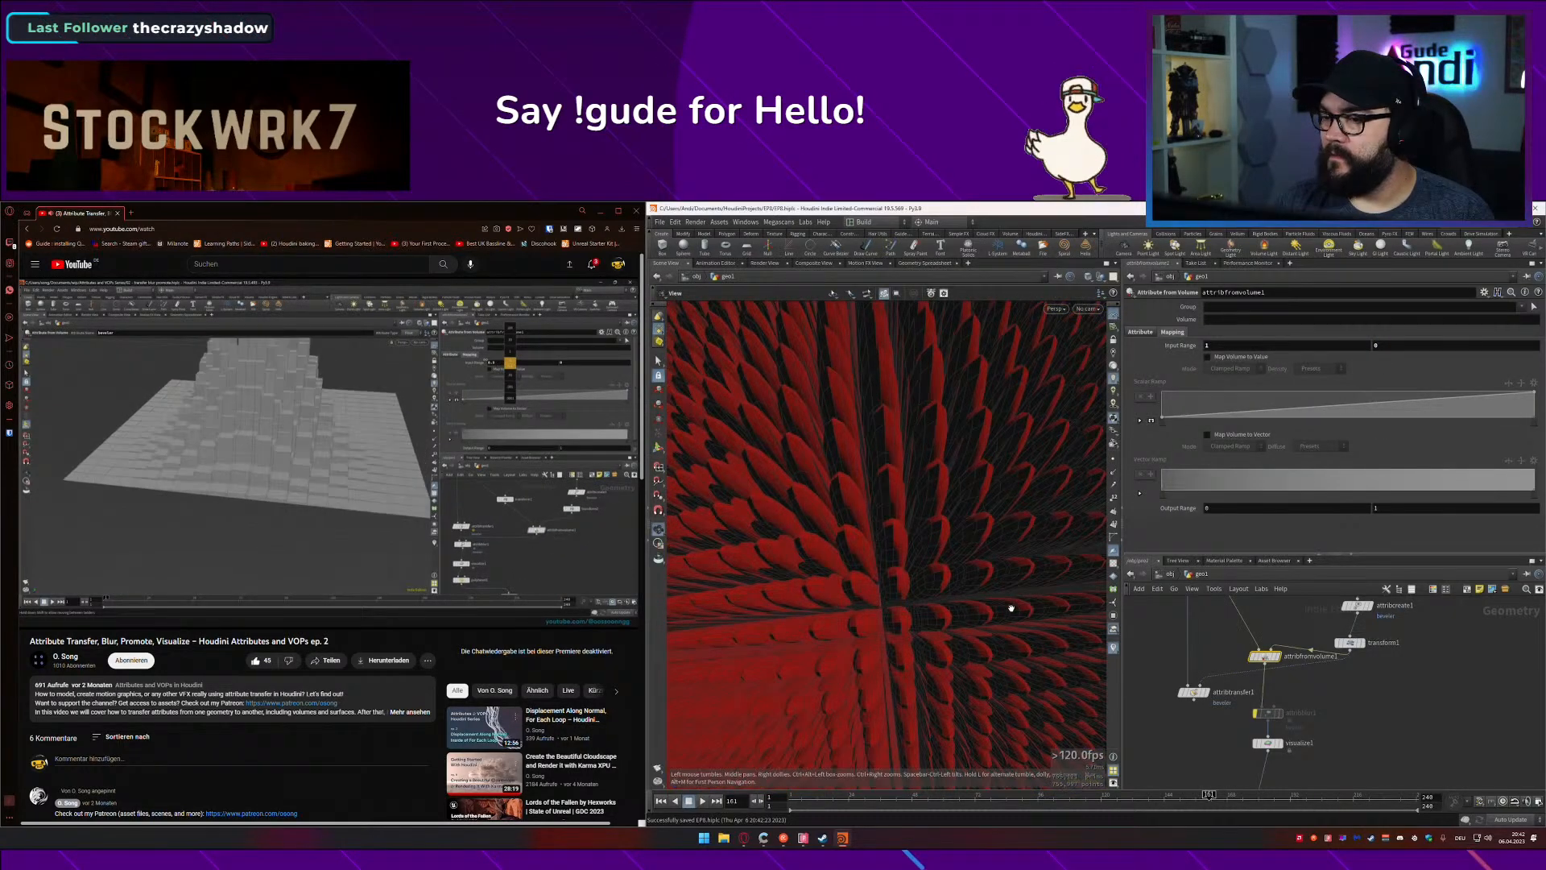
# Step: Reduce the extrusion distance of polyextrude1 to 0.017
pyautogui.keyDown('alt'); pyautogui.moveTo(1011, 608); pyautogui.dragTo(900, 419); pyautogui.keyUp('alt')
pyautogui.moveTo(1328, 718); pyautogui.dragTo(1341, 628, button='middle')
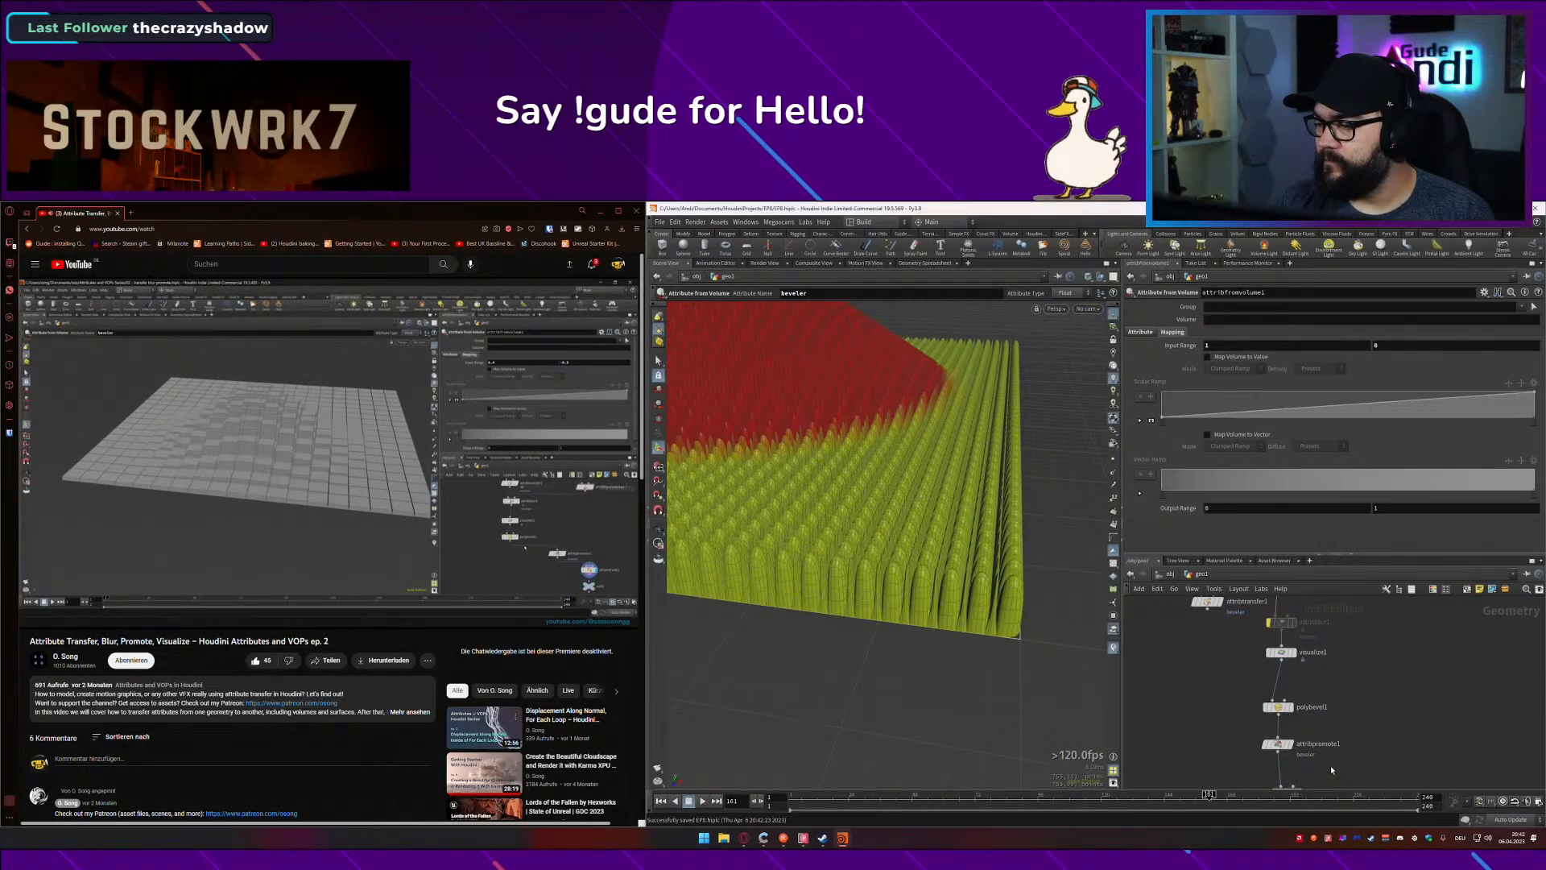
pyautogui.moveTo(1332, 766); pyautogui.dragTo(1322, 713, button='middle')
pyautogui.click(1276, 740)
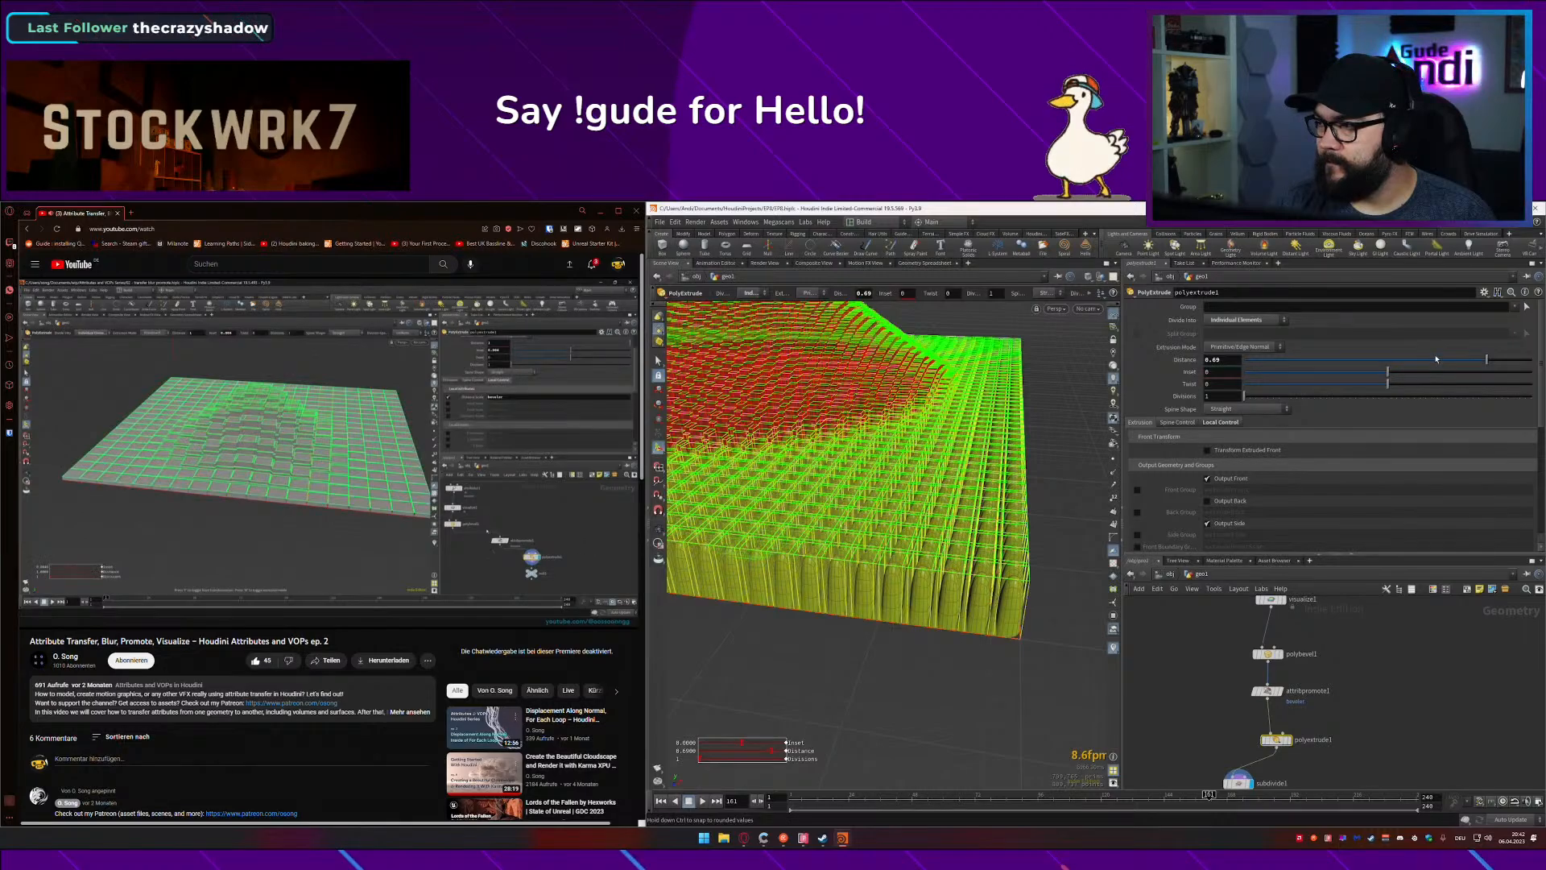
pyautogui.moveTo(1435, 359); pyautogui.dragTo(1392, 359)
pyautogui.keyDown('alt'); pyautogui.moveTo(904, 433); pyautogui.dragTo(895, 501); pyautogui.keyUp('alt')
pyautogui.keyDown('alt'); pyautogui.moveTo(896, 501); pyautogui.dragTo(987, 594, button='middle'); pyautogui.keyUp('alt')
pyautogui.scroll(3, 984, 591)
pyautogui.keyDown('alt'); pyautogui.moveTo(983, 591); pyautogui.dragTo(1028, 513); pyautogui.keyUp('alt')
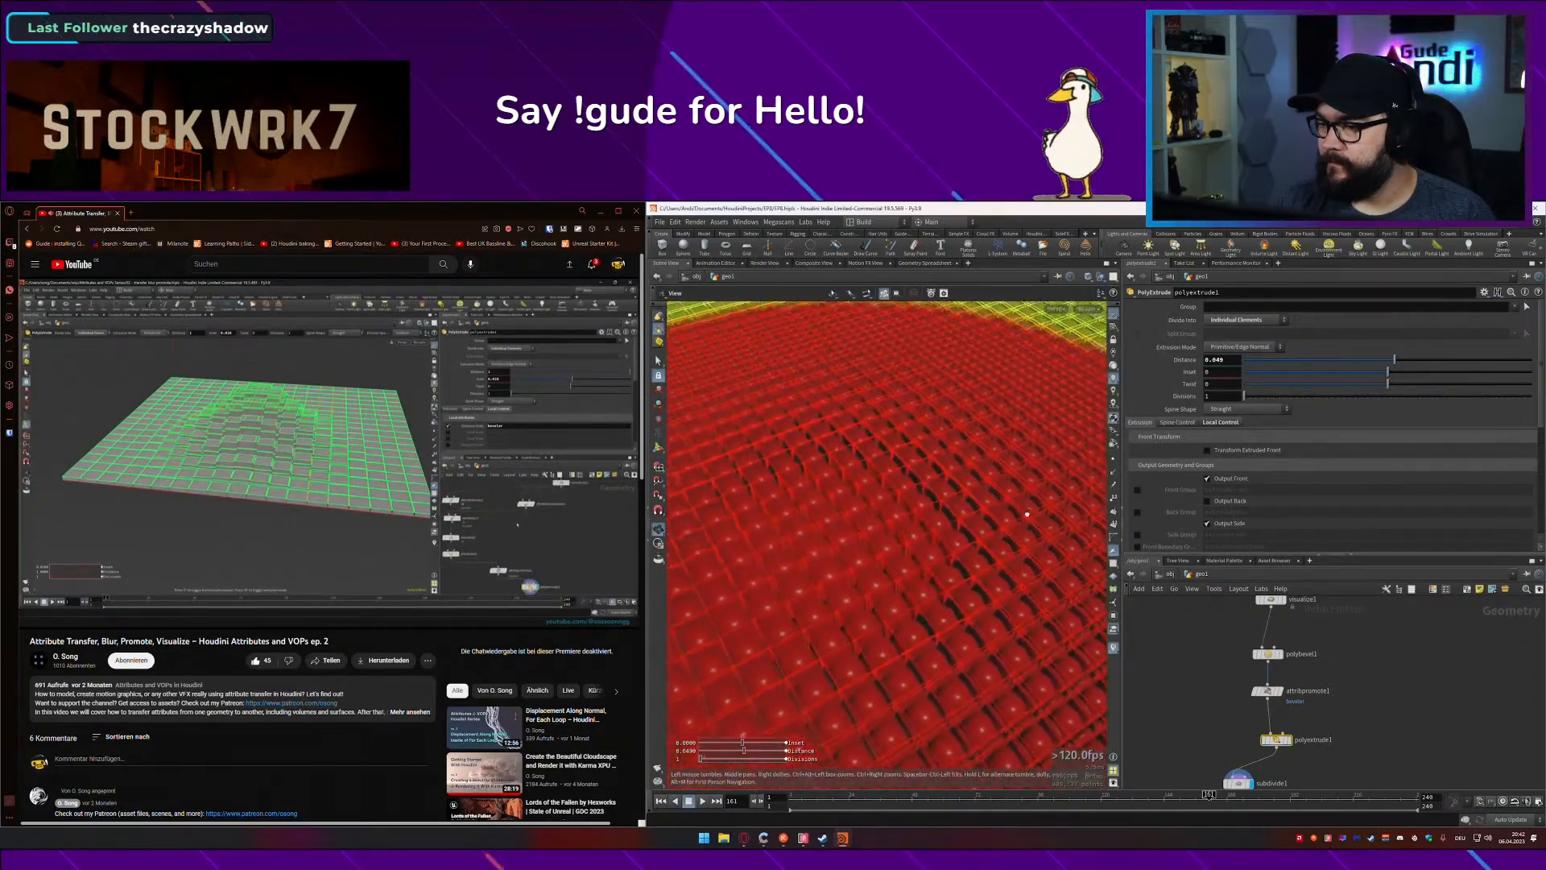
pyautogui.press('Return')
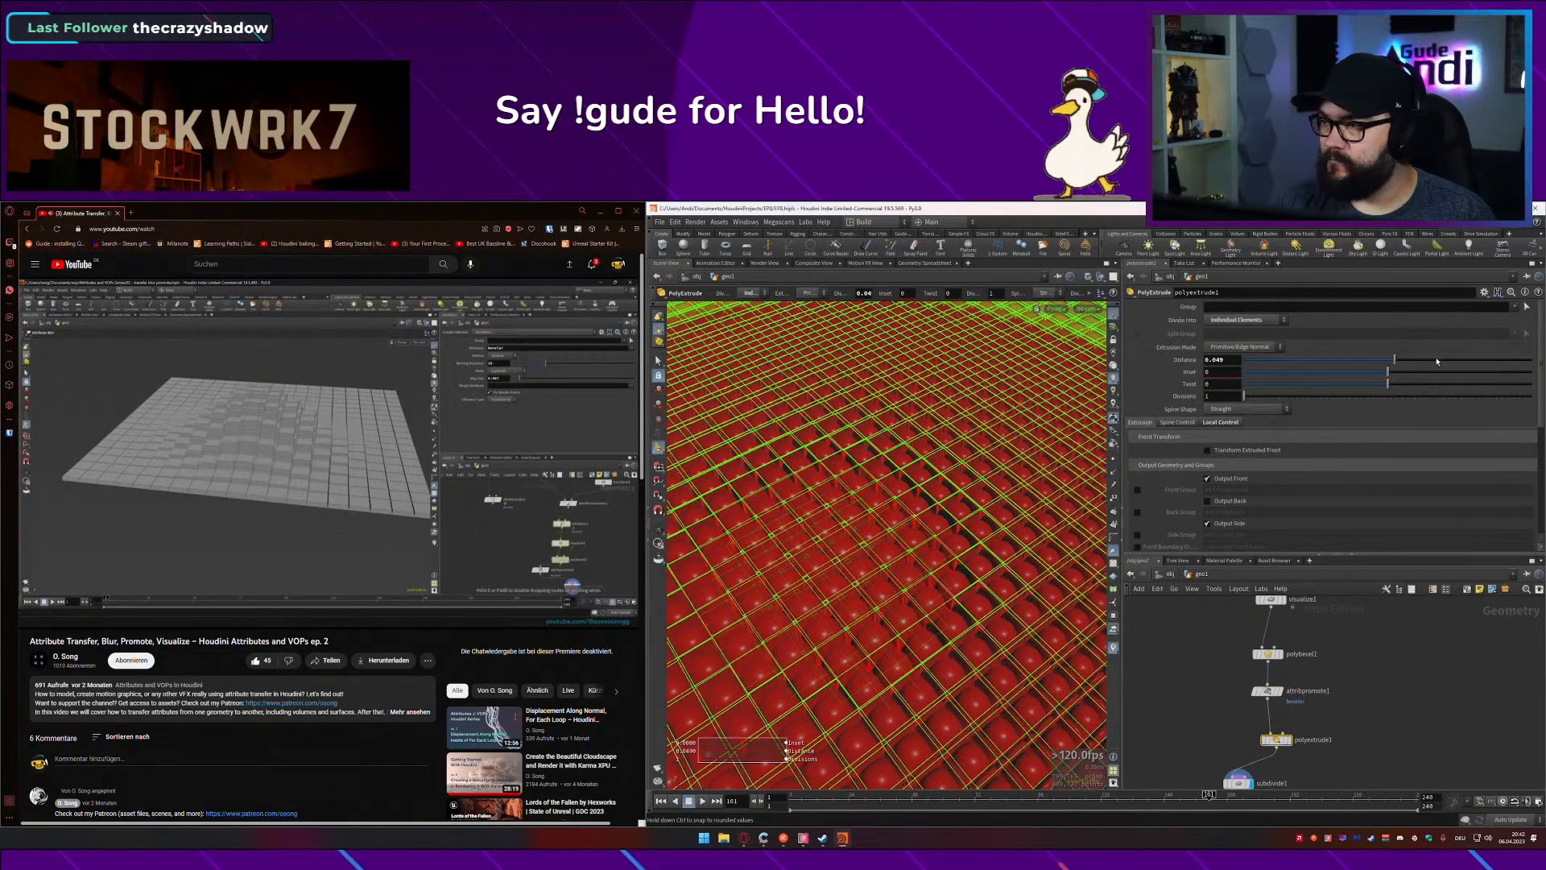
pyautogui.moveTo(1394, 360); pyautogui.dragTo(1389, 361)
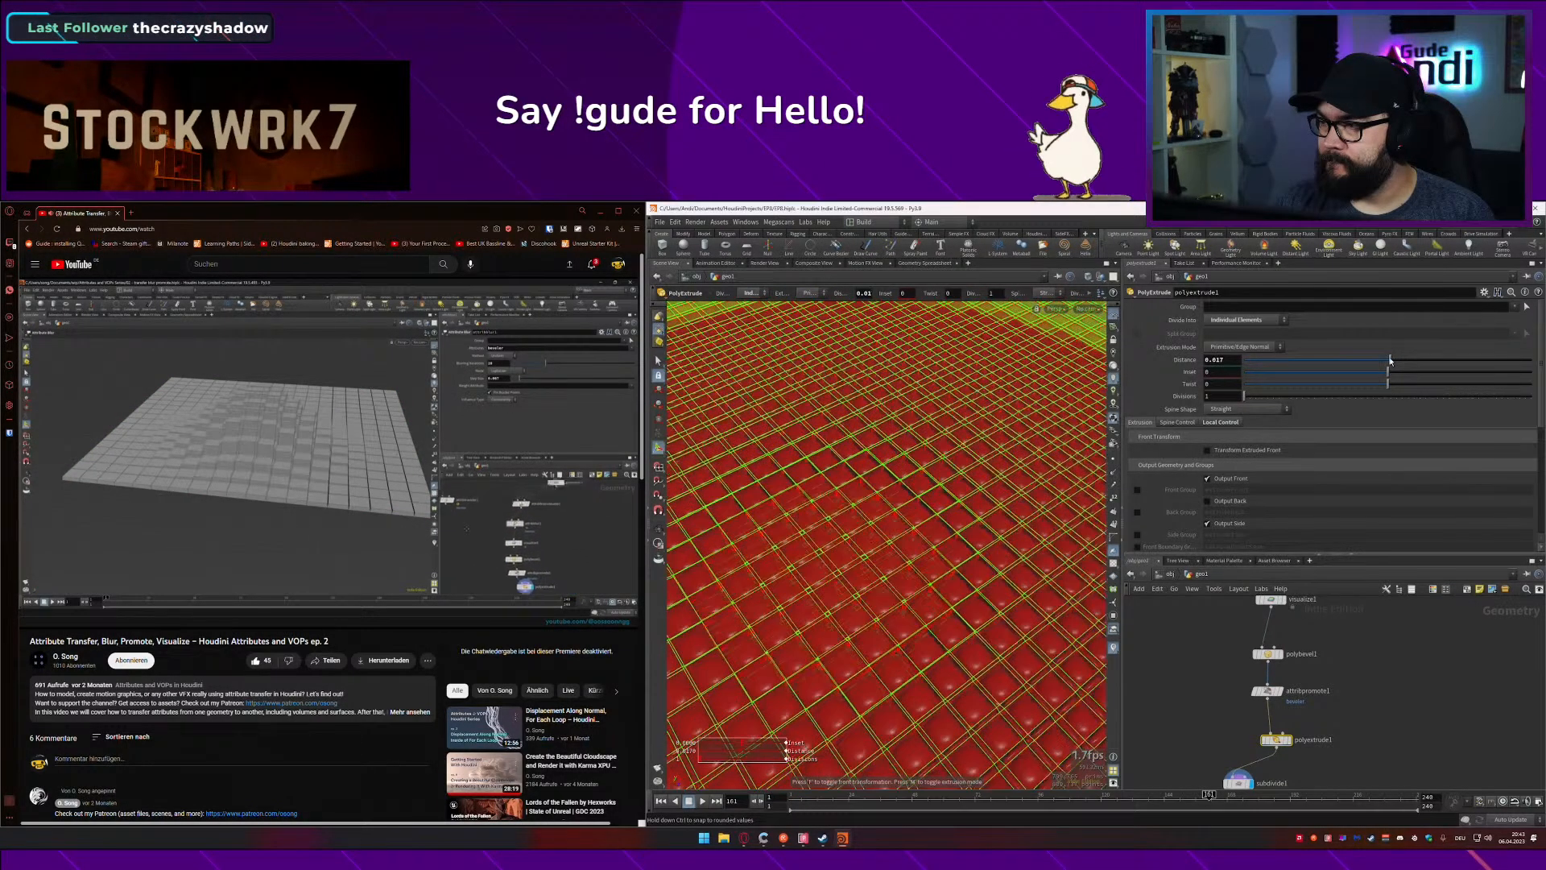
pyautogui.keyDown('alt'); pyautogui.moveTo(951, 496); pyautogui.dragTo(973, 463); pyautogui.keyUp('alt')
# Step: Open the subdivide1 settings and examine the subdivided grid around the edge of the red area
pyautogui.moveTo(1310, 781); pyautogui.dragTo(1301, 696, button='middle')
pyautogui.click(1230, 681)
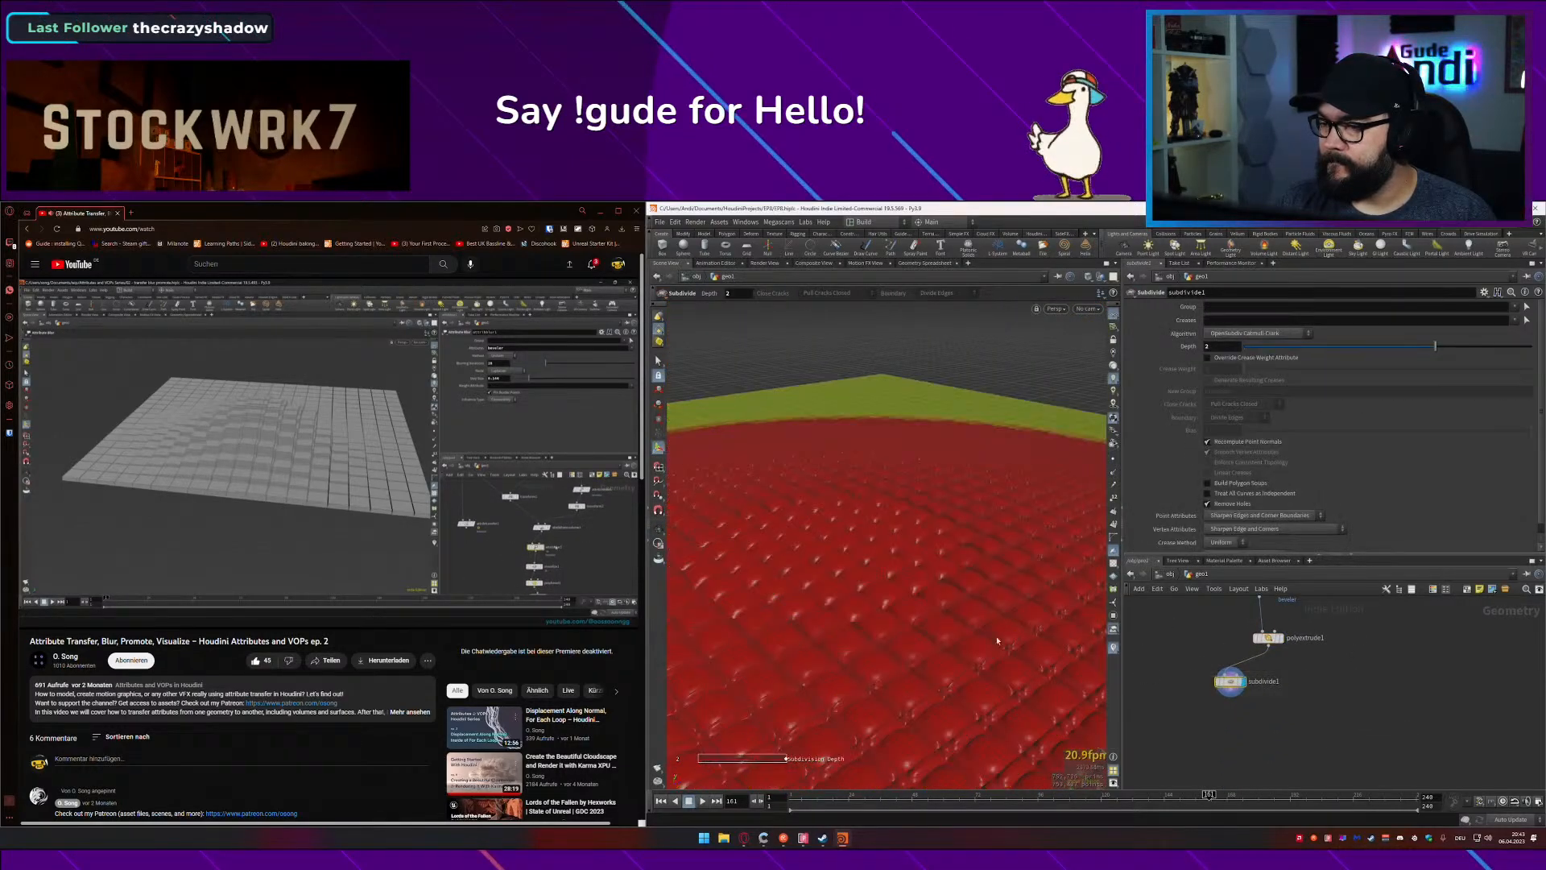
pyautogui.keyDown('alt'); pyautogui.moveTo(1001, 639); pyautogui.dragTo(923, 643); pyautogui.keyUp('alt')
pyautogui.scroll(-5, 868, 463)
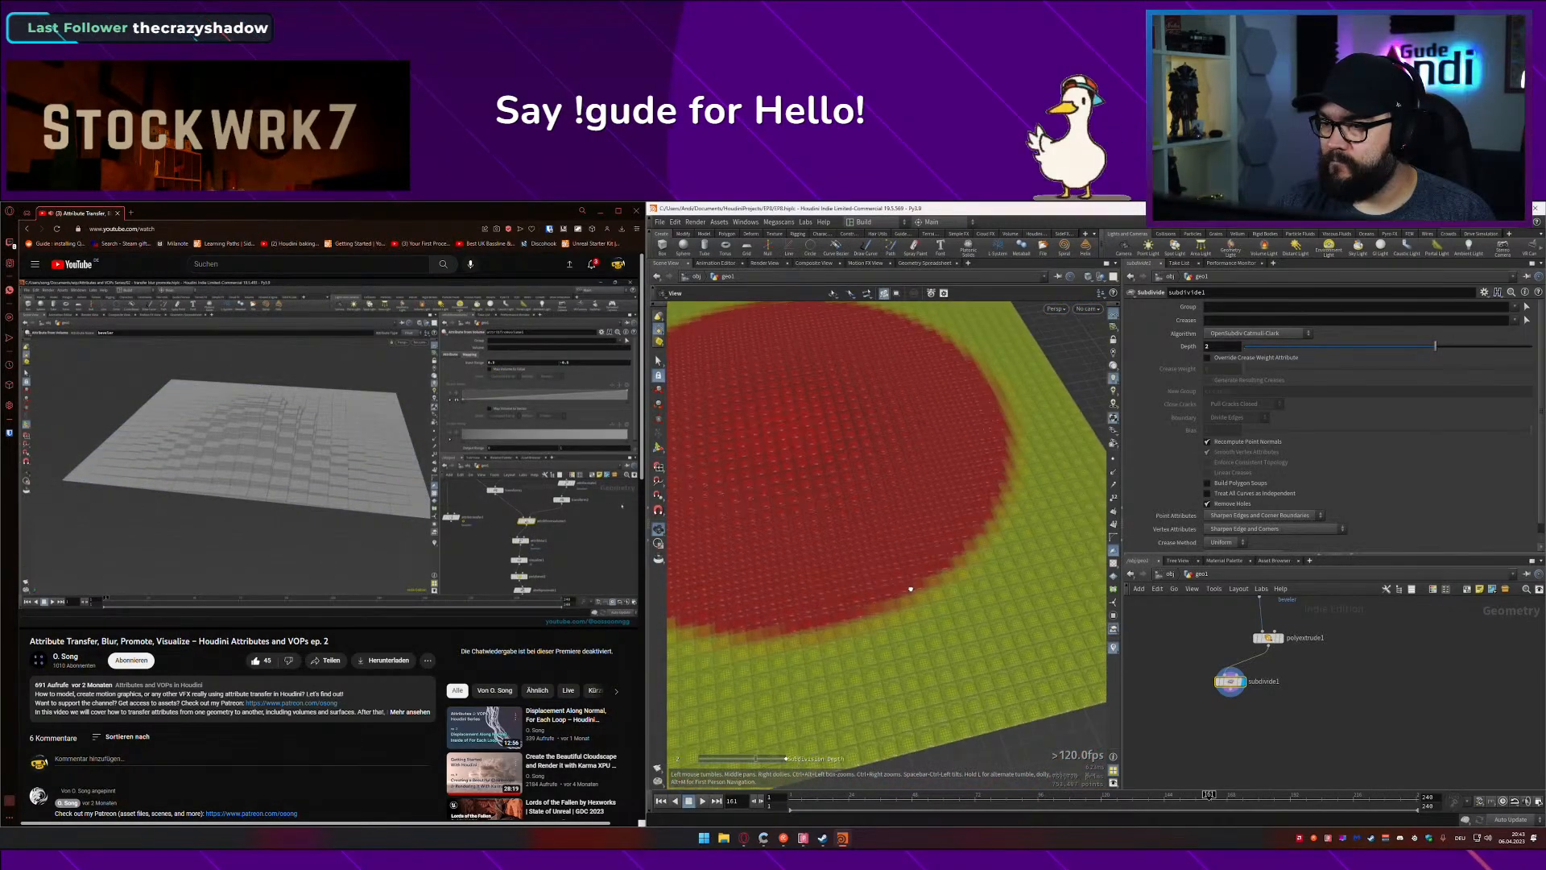
# Step: Reduce the uniform scale of sphere1 to about 3.9 to shrink the red area on the grid
pyautogui.moveTo(1323, 731); pyautogui.dragTo(1336, 762, button='middle')
pyautogui.moveTo(1332, 760); pyautogui.dragTo(1217, 728)
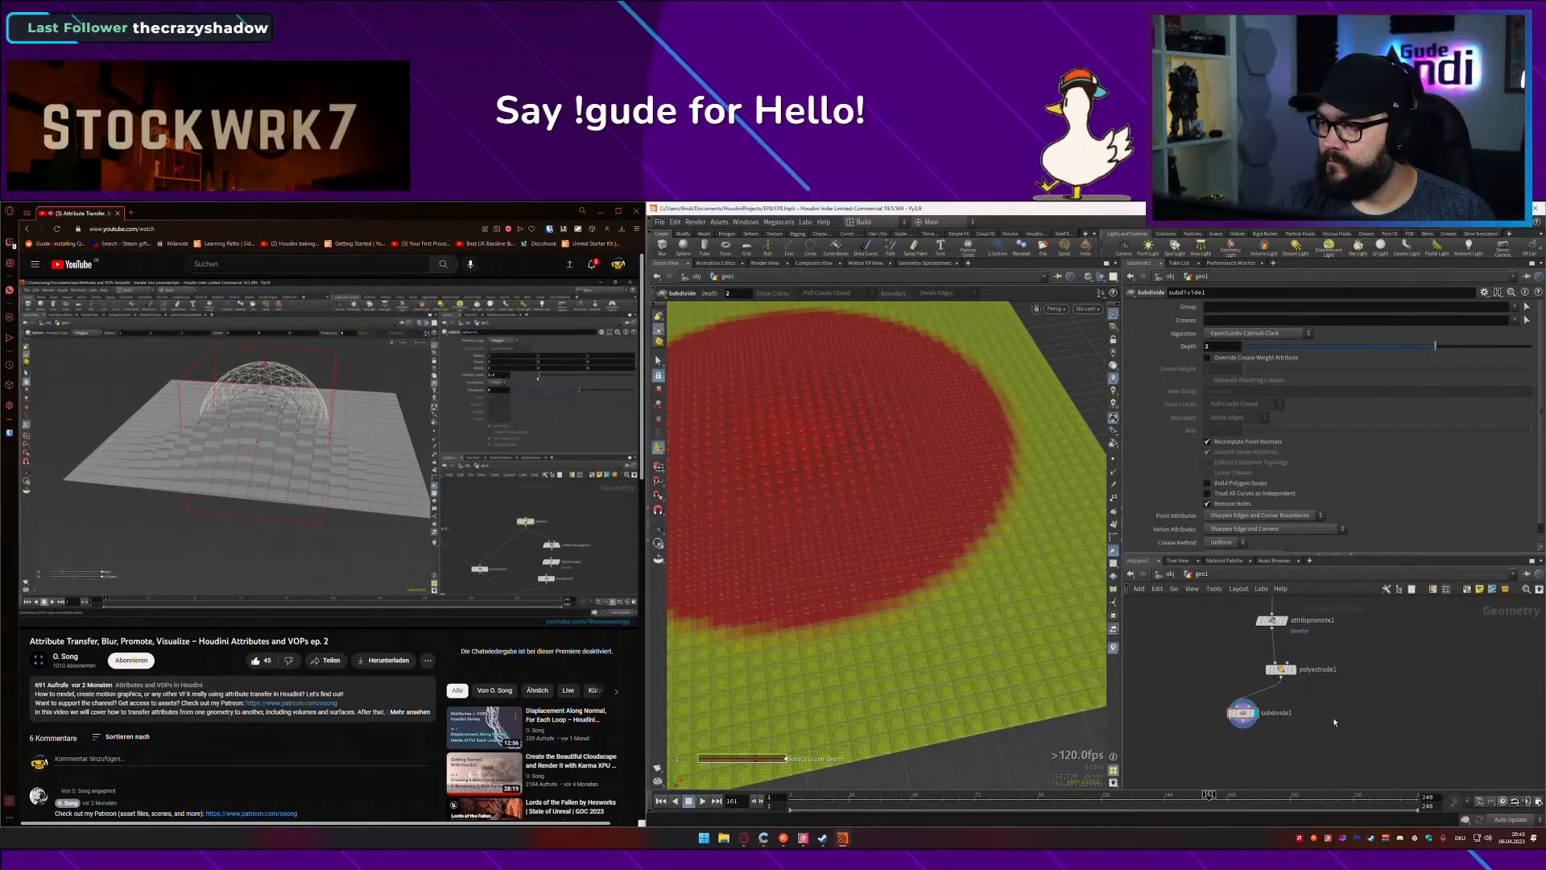
pyautogui.click(1279, 670)
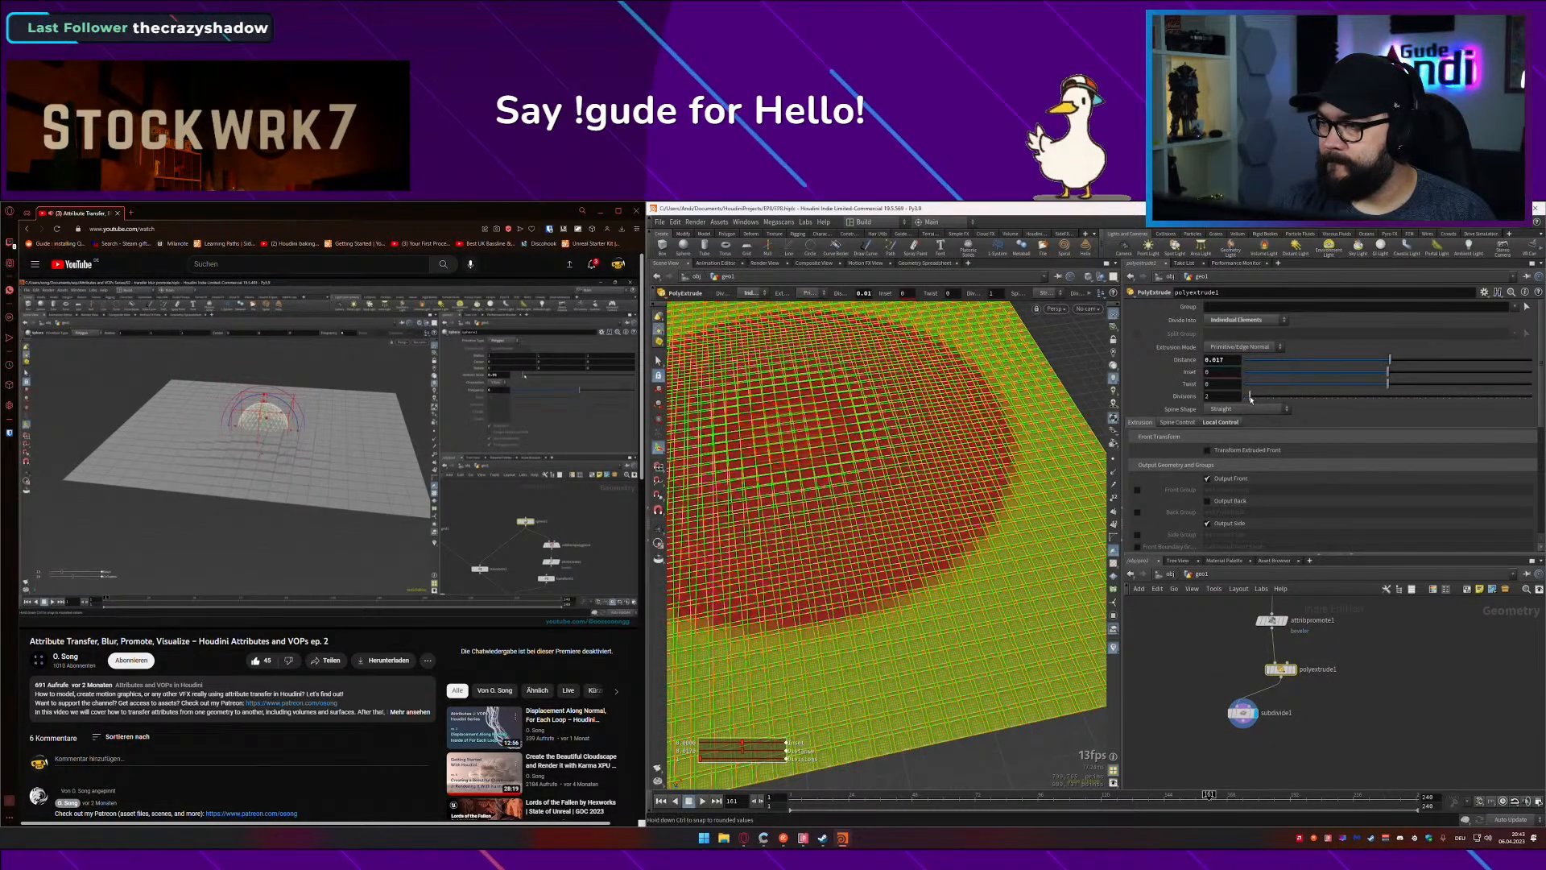
pyautogui.keyDown('alt'); pyautogui.moveTo(891, 487); pyautogui.dragTo(988, 549, button='middle'); pyautogui.keyUp('alt')
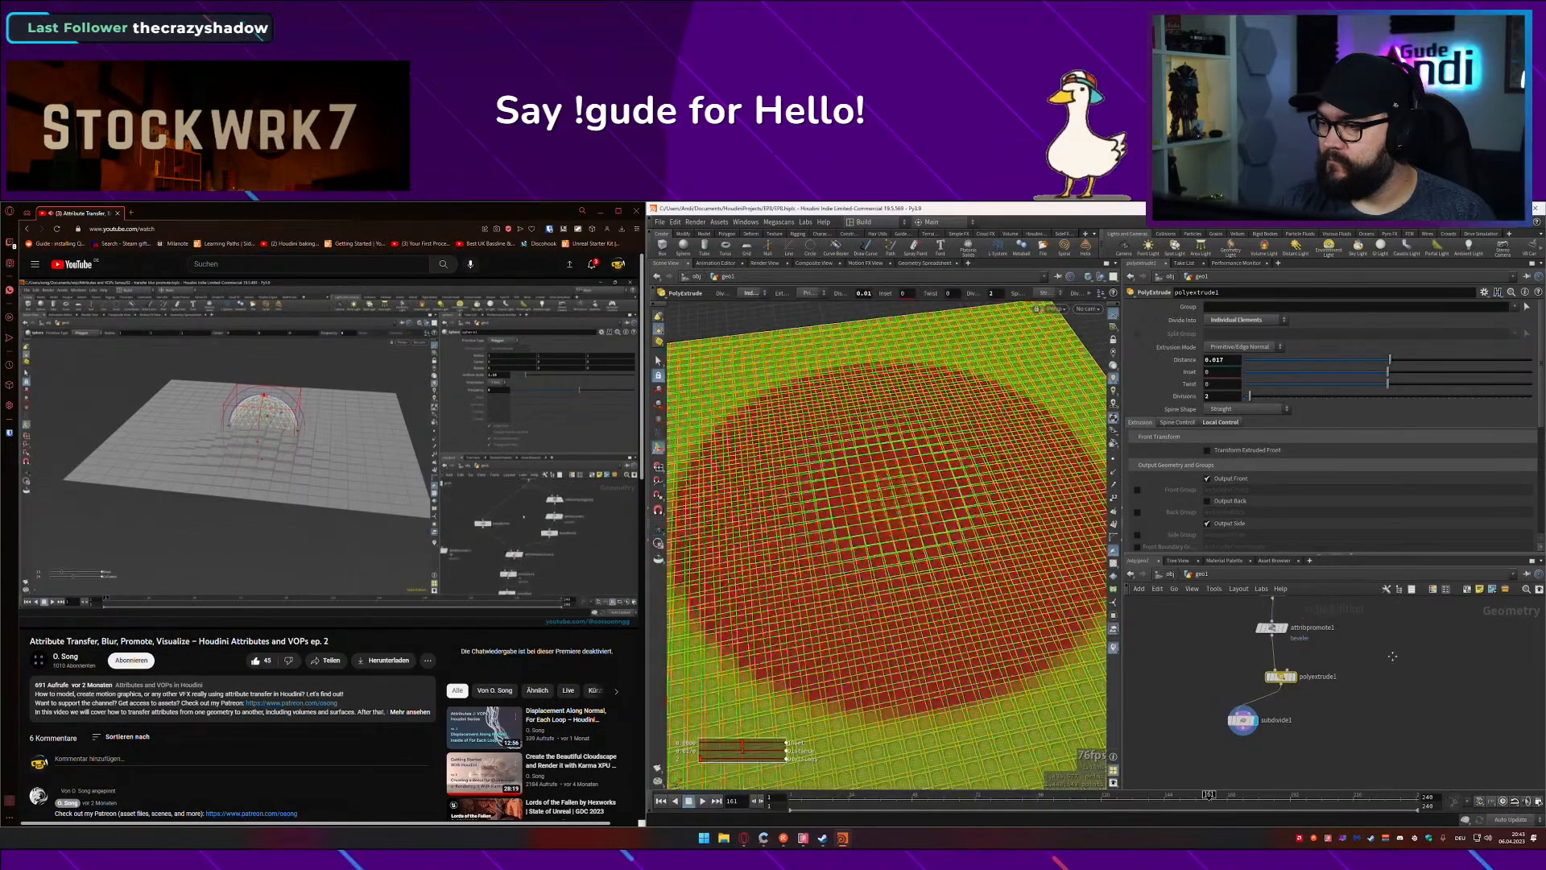
pyautogui.moveTo(1394, 650); pyautogui.dragTo(1393, 749, button='middle')
pyautogui.moveTo(1395, 617); pyautogui.dragTo(1392, 772, button='middle')
pyautogui.click(1313, 663)
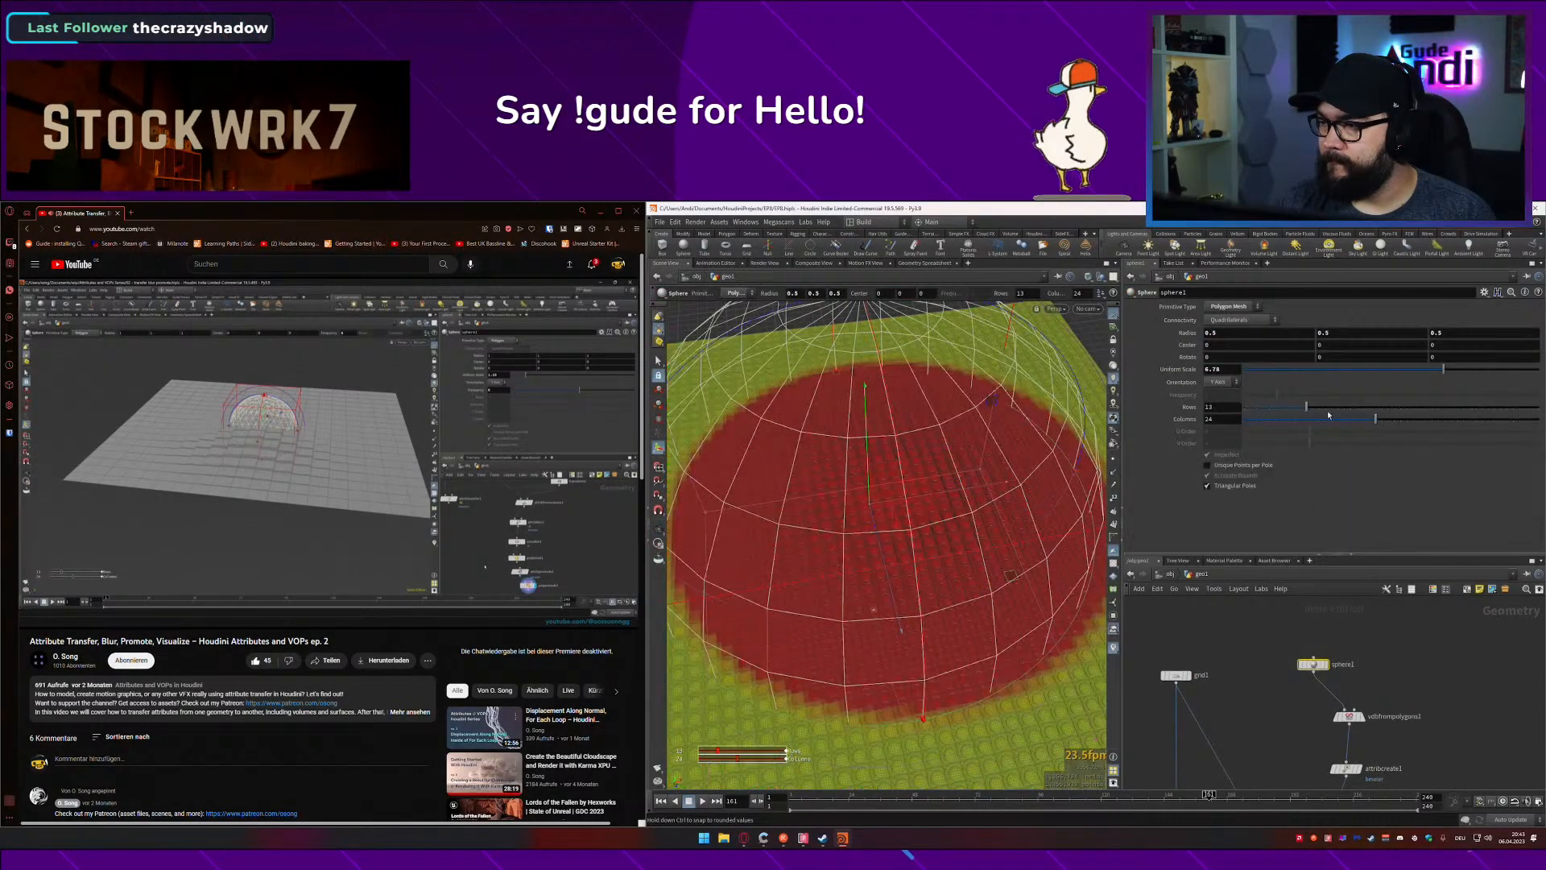
pyautogui.moveTo(1382, 370); pyautogui.dragTo(1358, 371)
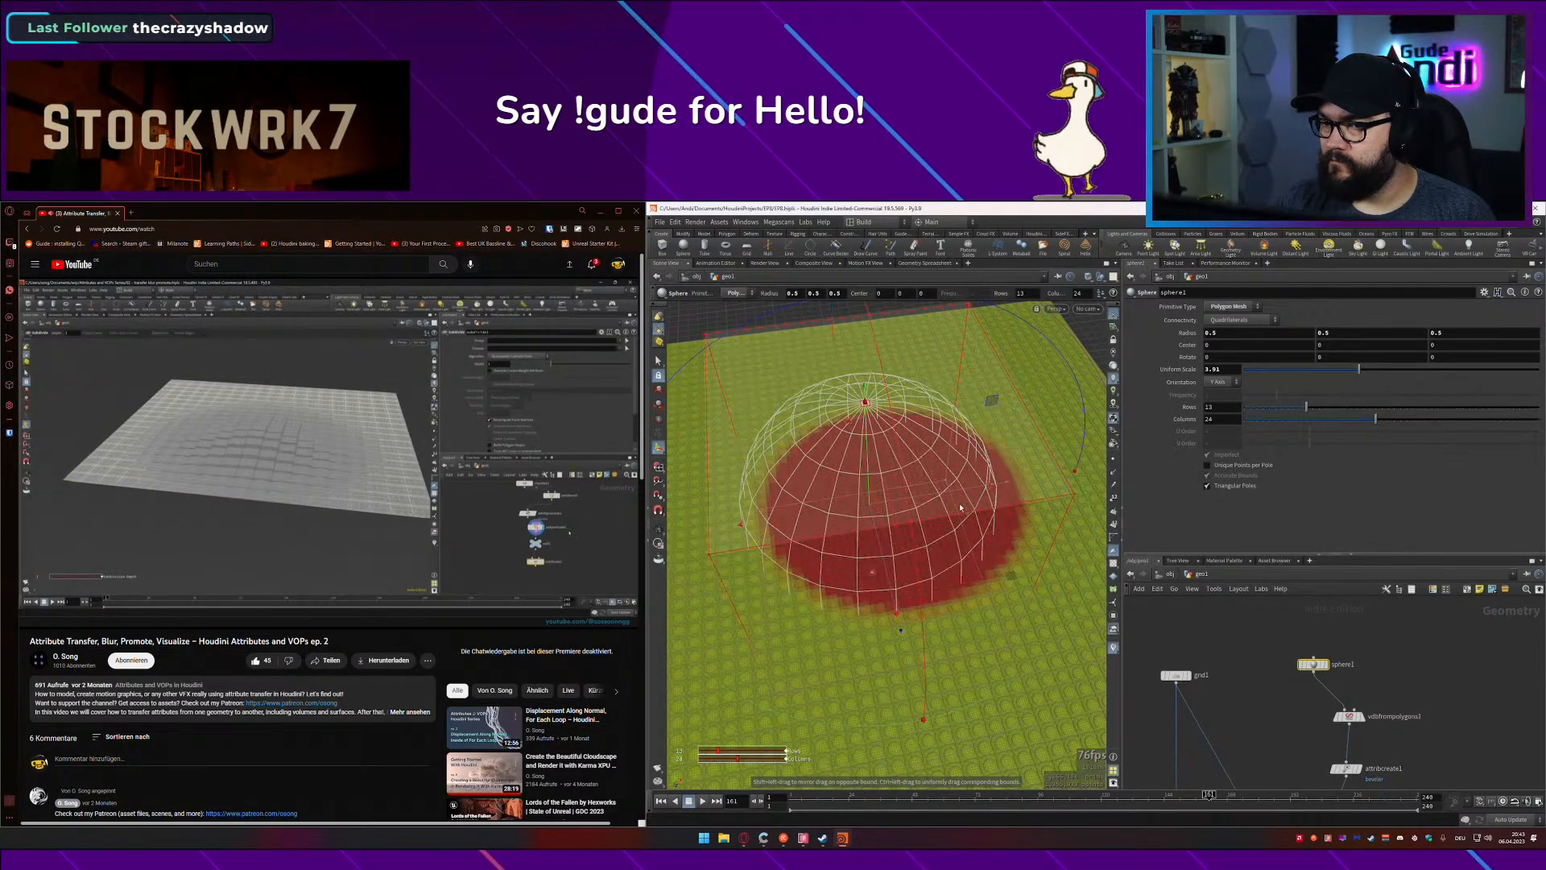
# Step: Reopen the subdivide1 settings, inspect the rounded tiles within the red area up close, and save the scene
pyautogui.moveTo(1419, 762); pyautogui.dragTo(1405, 532, button='middle')
pyautogui.moveTo(1321, 725); pyautogui.dragTo(1318, 635, button='middle')
pyautogui.moveTo(1245, 787); pyautogui.dragTo(1152, 761)
pyautogui.keyDown('alt'); pyautogui.moveTo(929, 604); pyautogui.dragTo(991, 599); pyautogui.keyUp('alt')
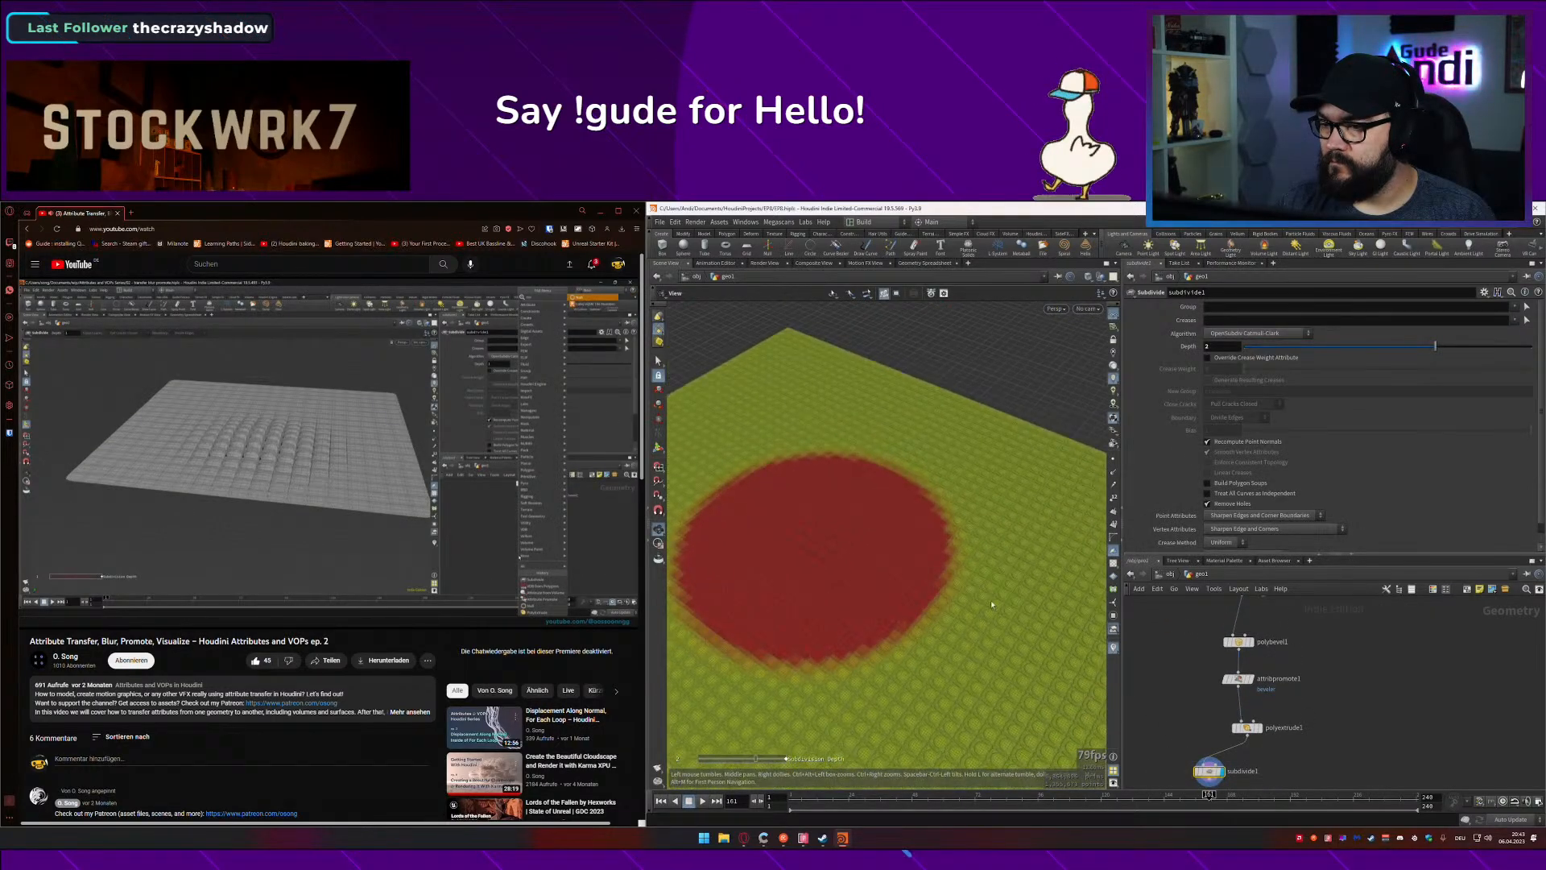
pyautogui.moveTo(1192, 701); pyautogui.dragTo(1221, 721, button='middle')
pyautogui.scroll(6, 956, 577)
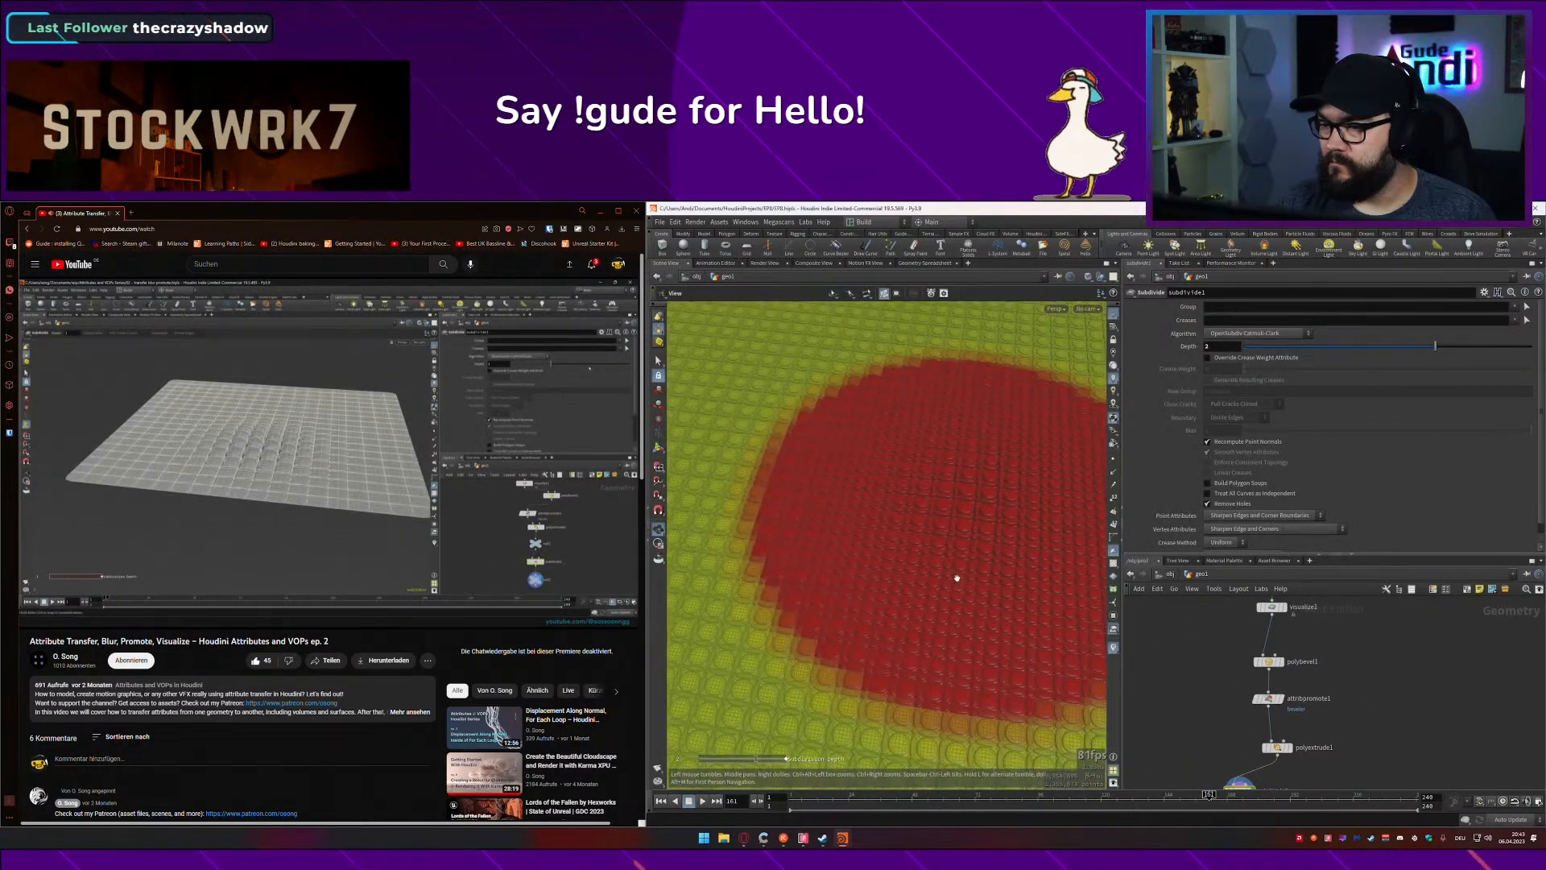
pyautogui.hotkey('ctrl', 's')
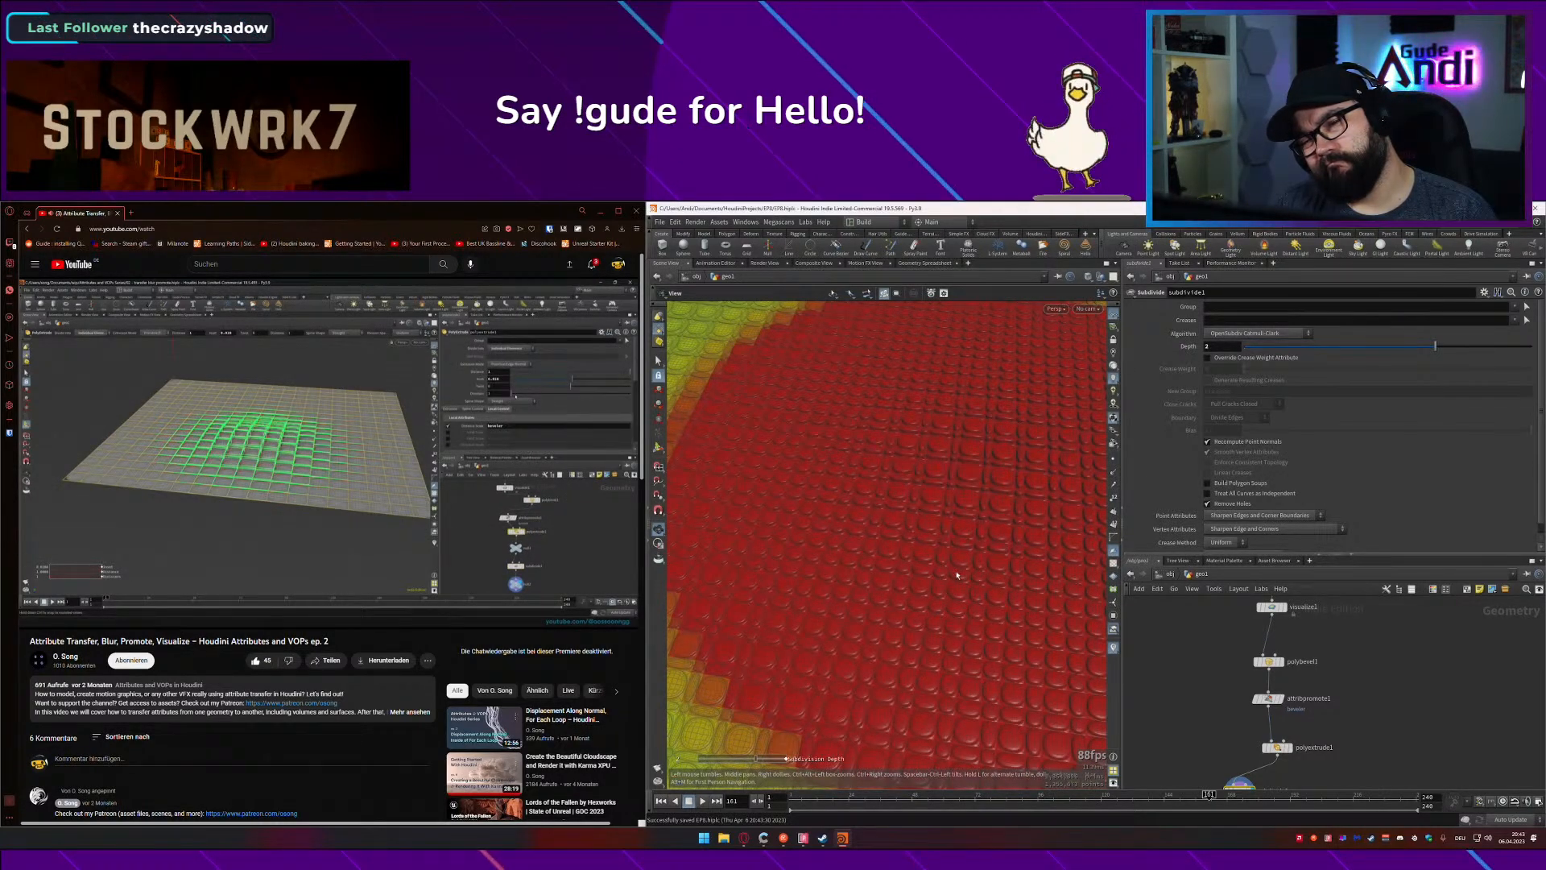
pyautogui.press('Return')
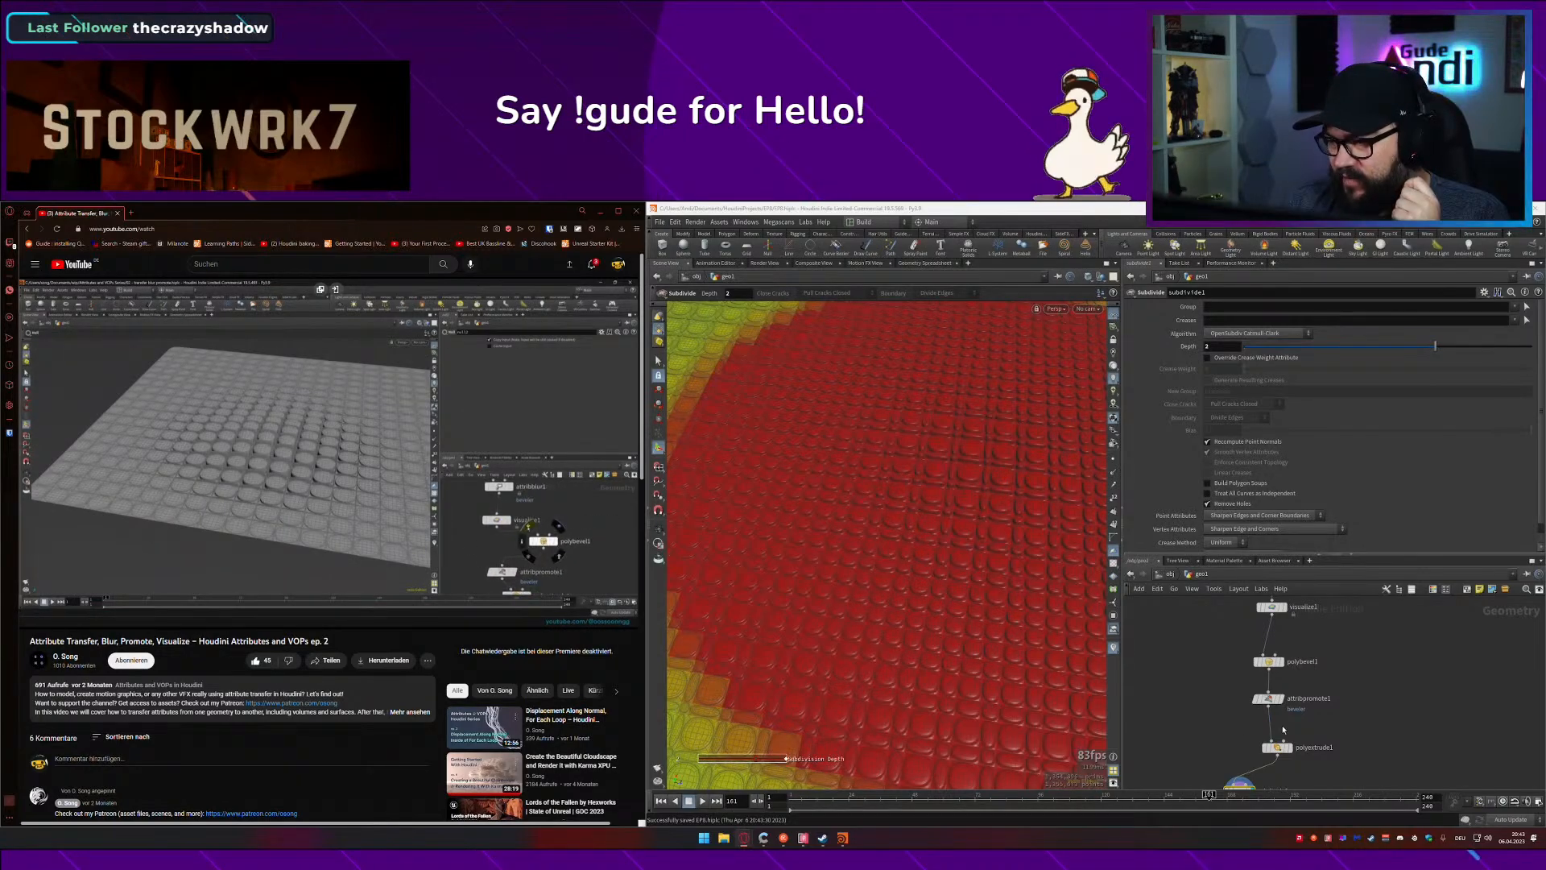
# Step: Open the polyextrude1 settings and skim the rest of the Attribute Transfer, Blur, Promote, Visualize video to near its end
pyautogui.moveTo(1283, 730); pyautogui.dragTo(1274, 703, button='middle')
pyautogui.click(1258, 724)
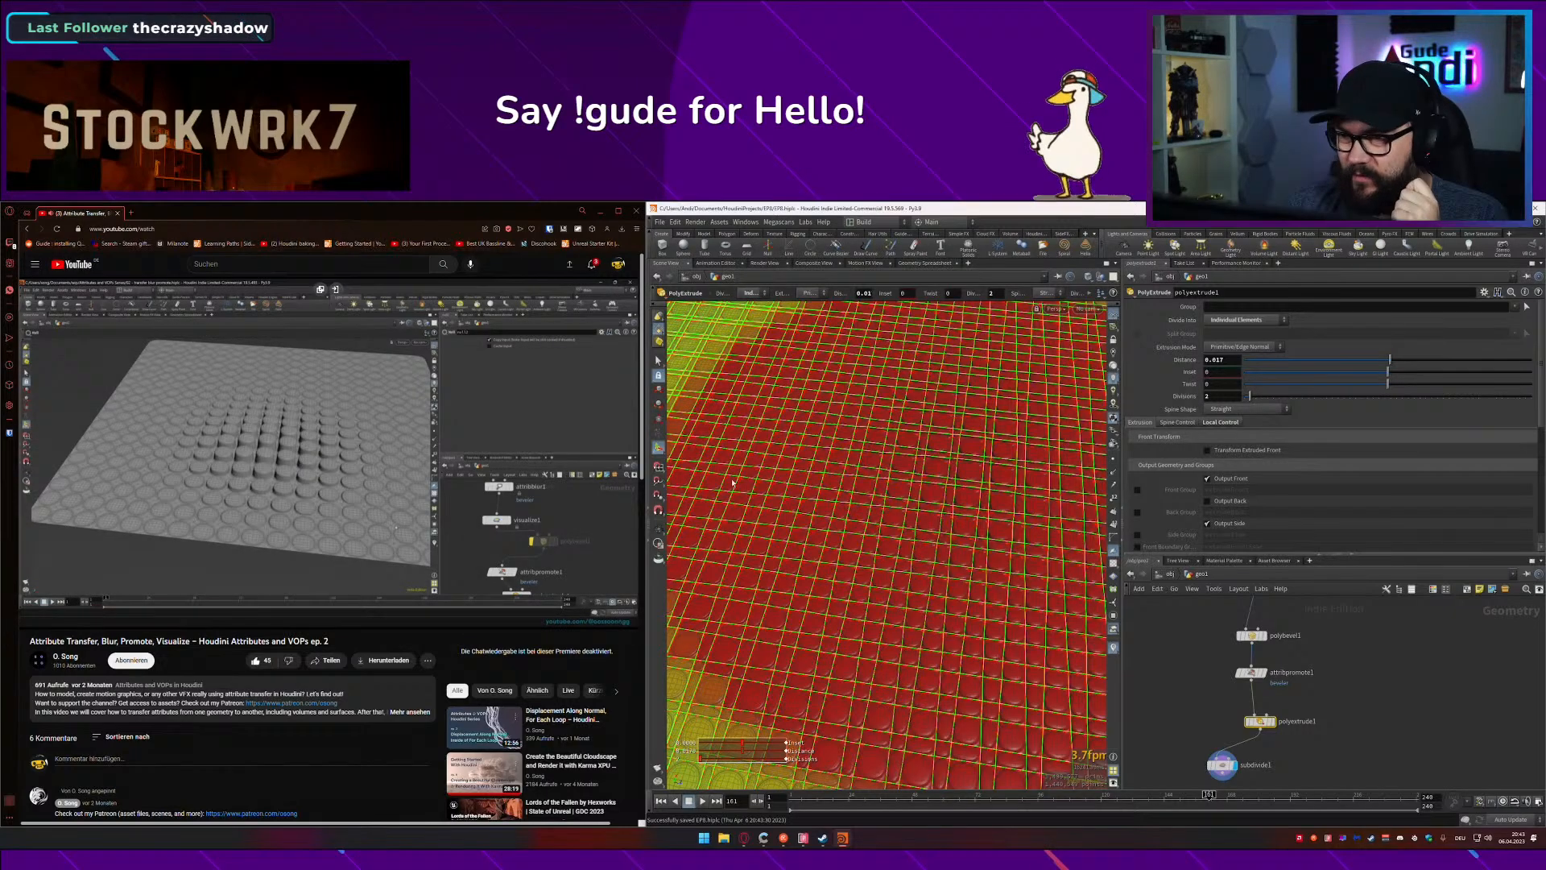
pyautogui.moveTo(342, 489)
pyautogui.click(500, 607)
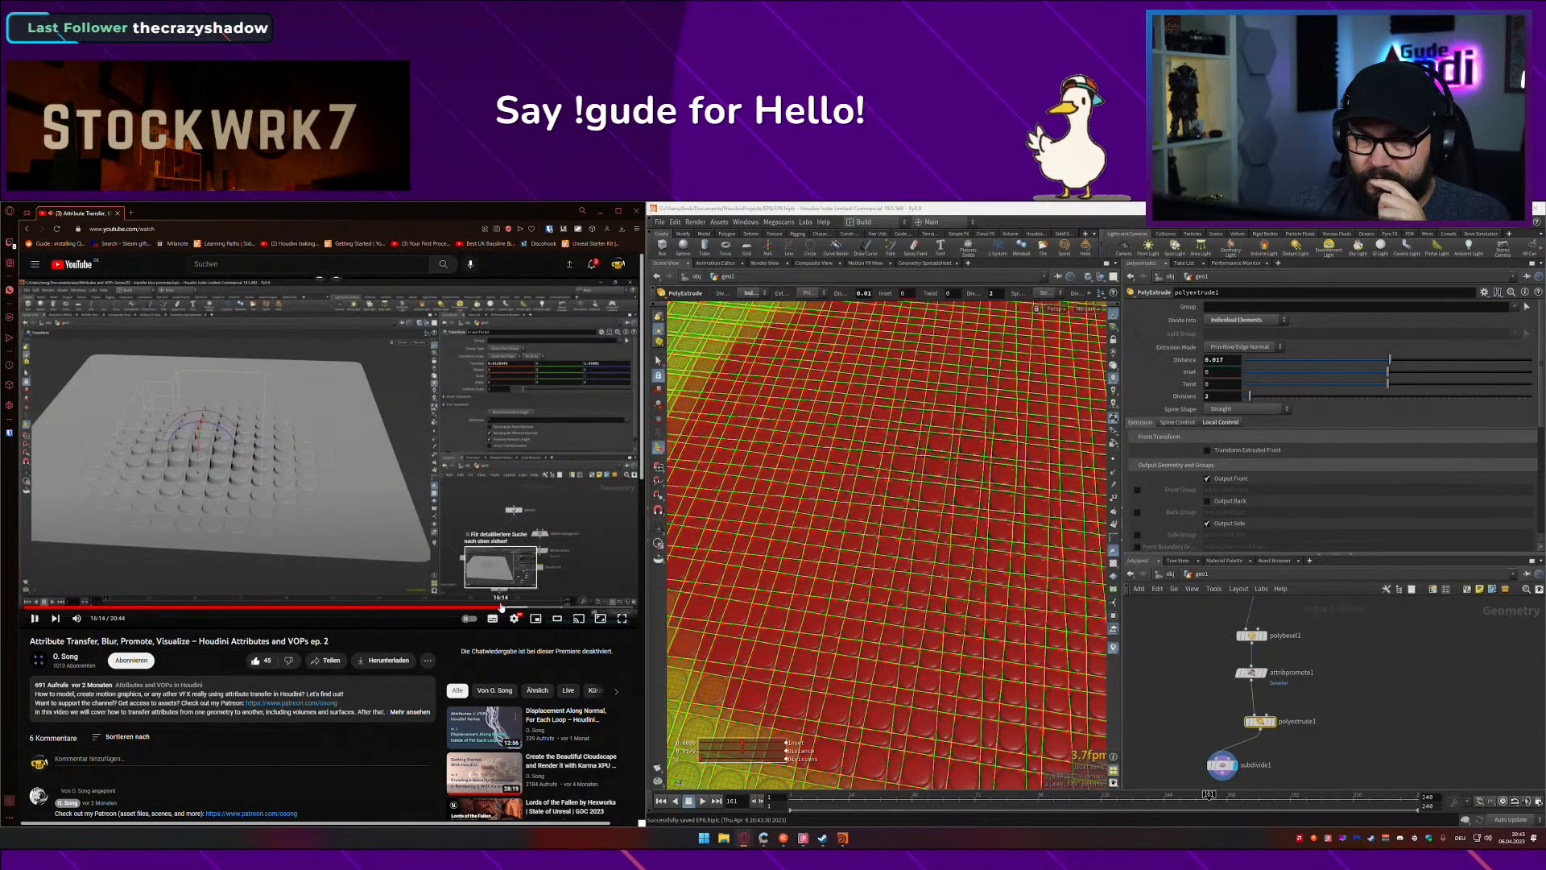
pyautogui.click(421, 511)
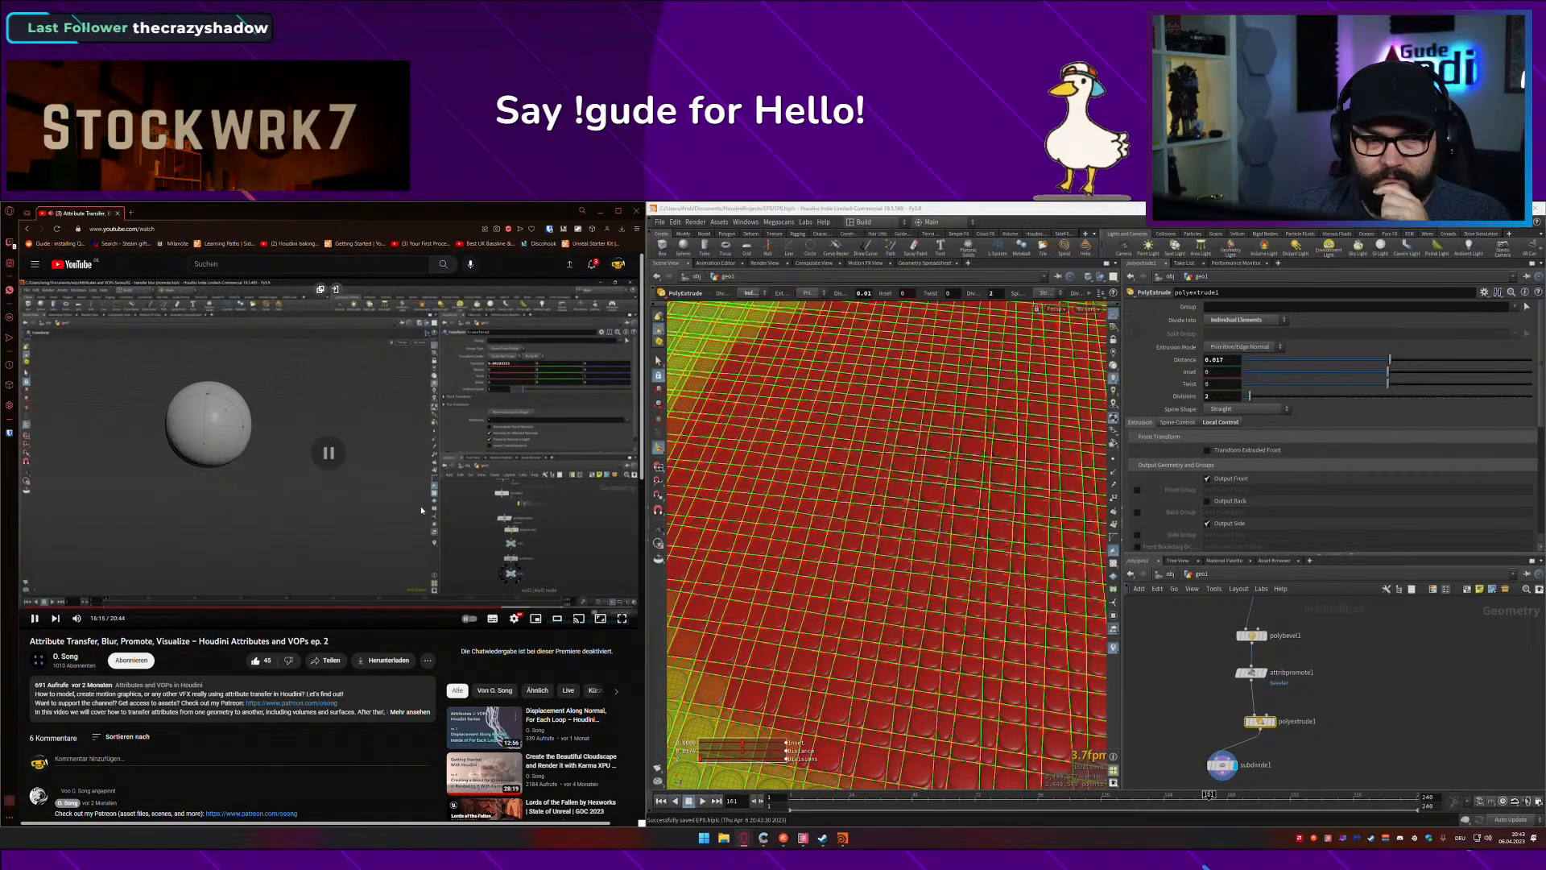
pyautogui.click(421, 506)
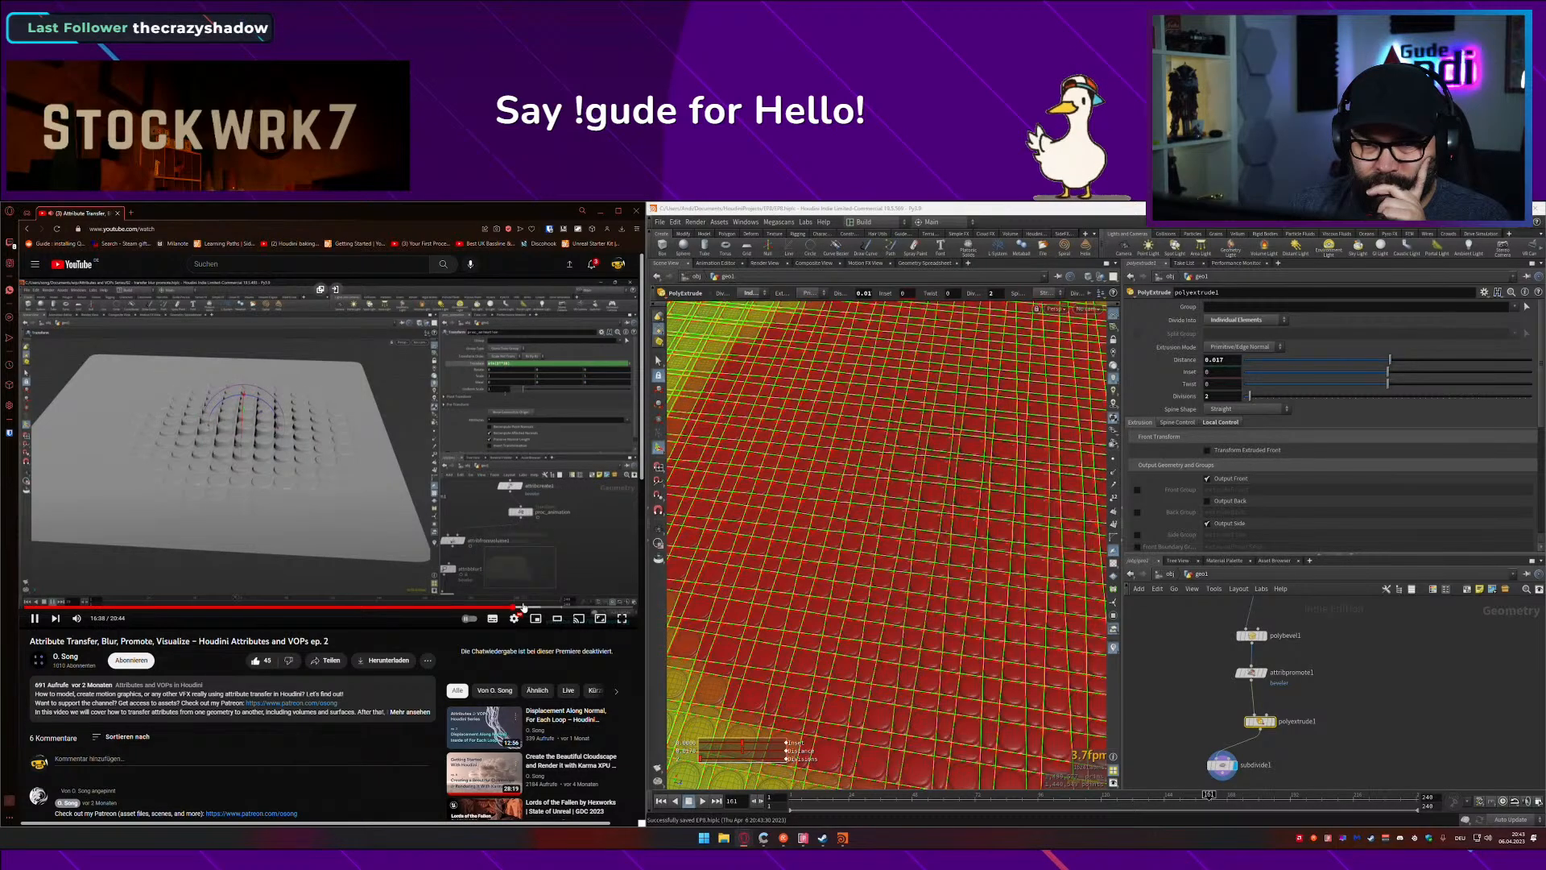
pyautogui.click(516, 605)
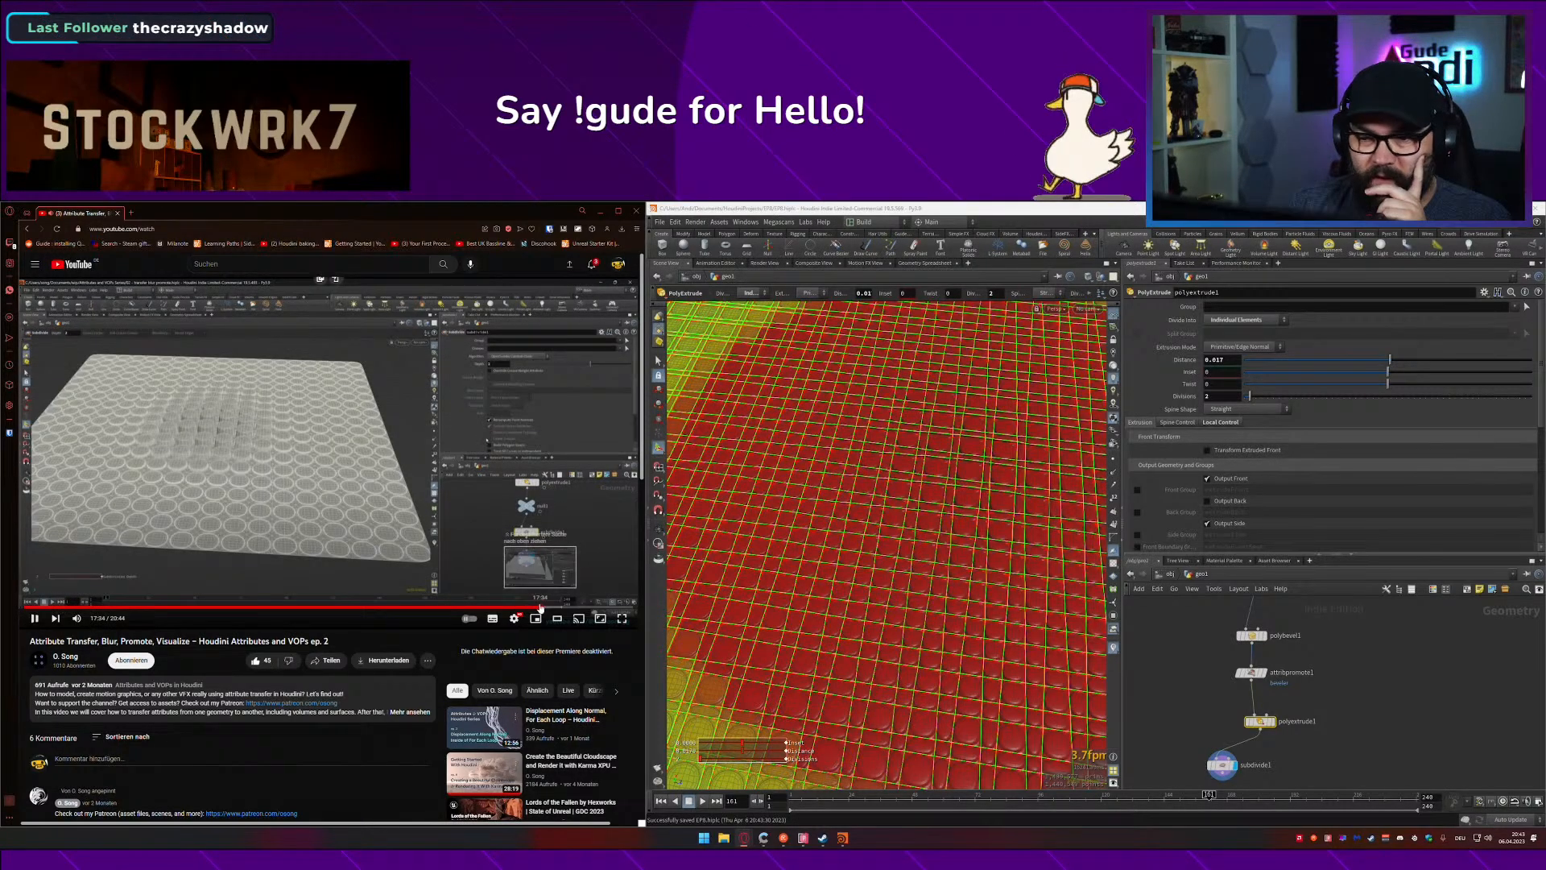
pyautogui.click(551, 606)
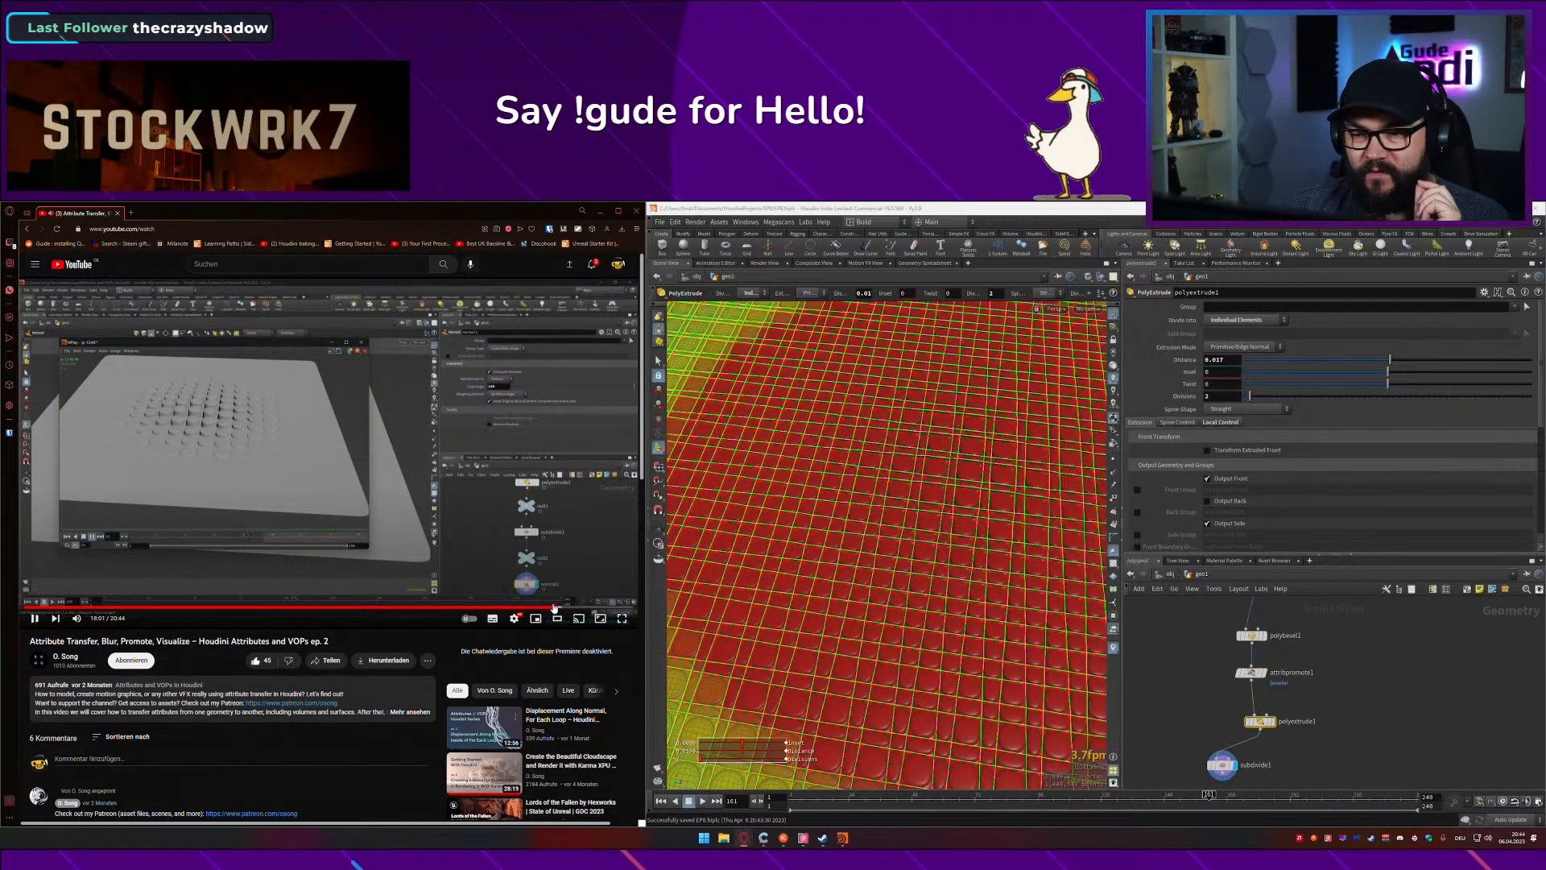
pyautogui.click(564, 606)
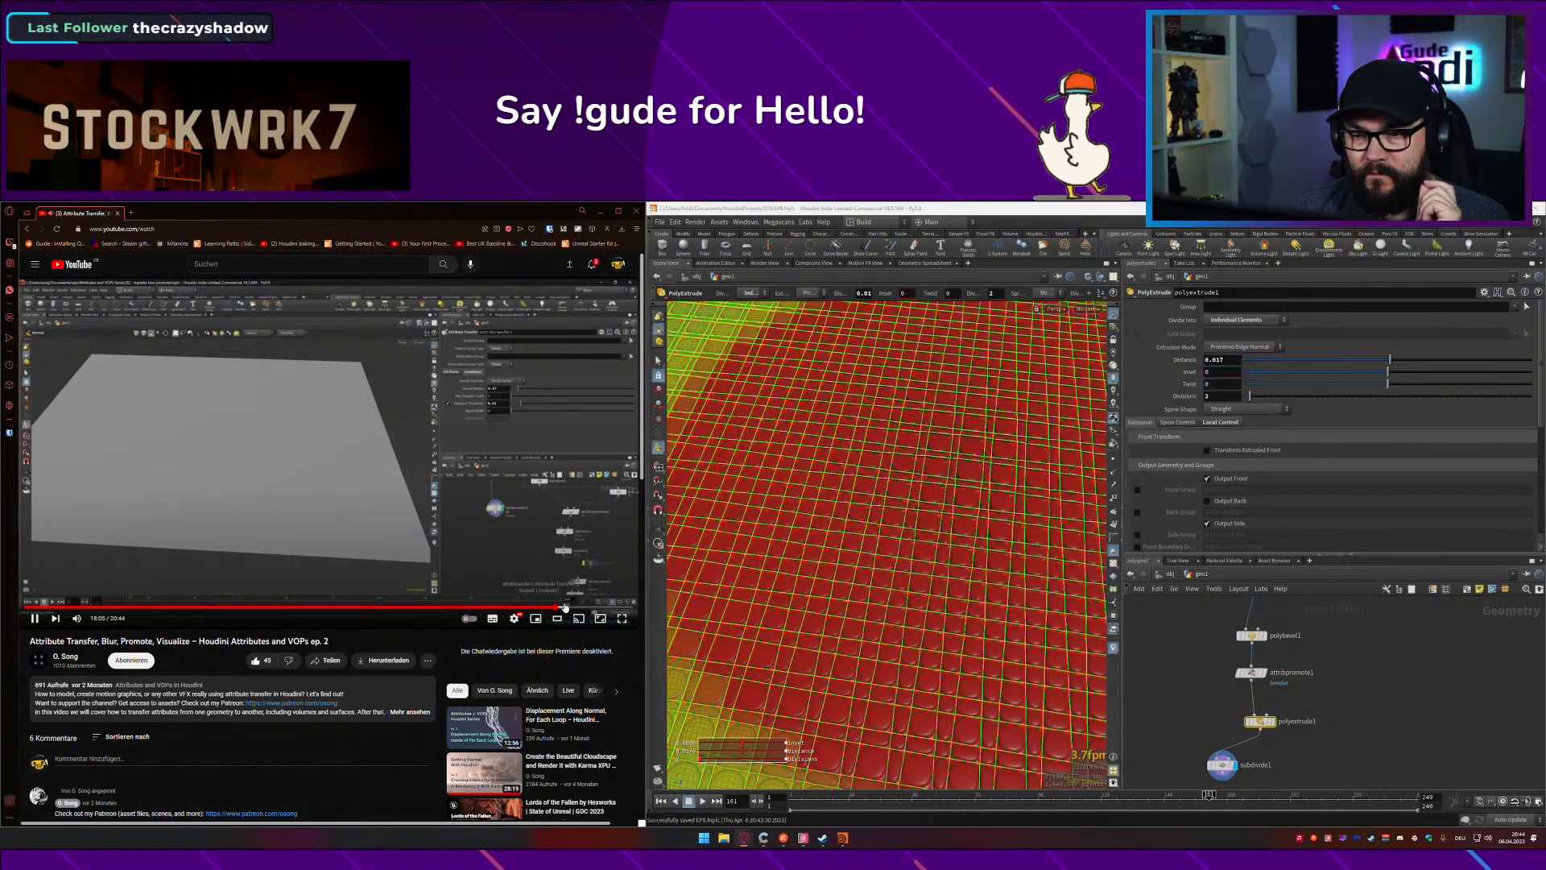
pyautogui.click(572, 607)
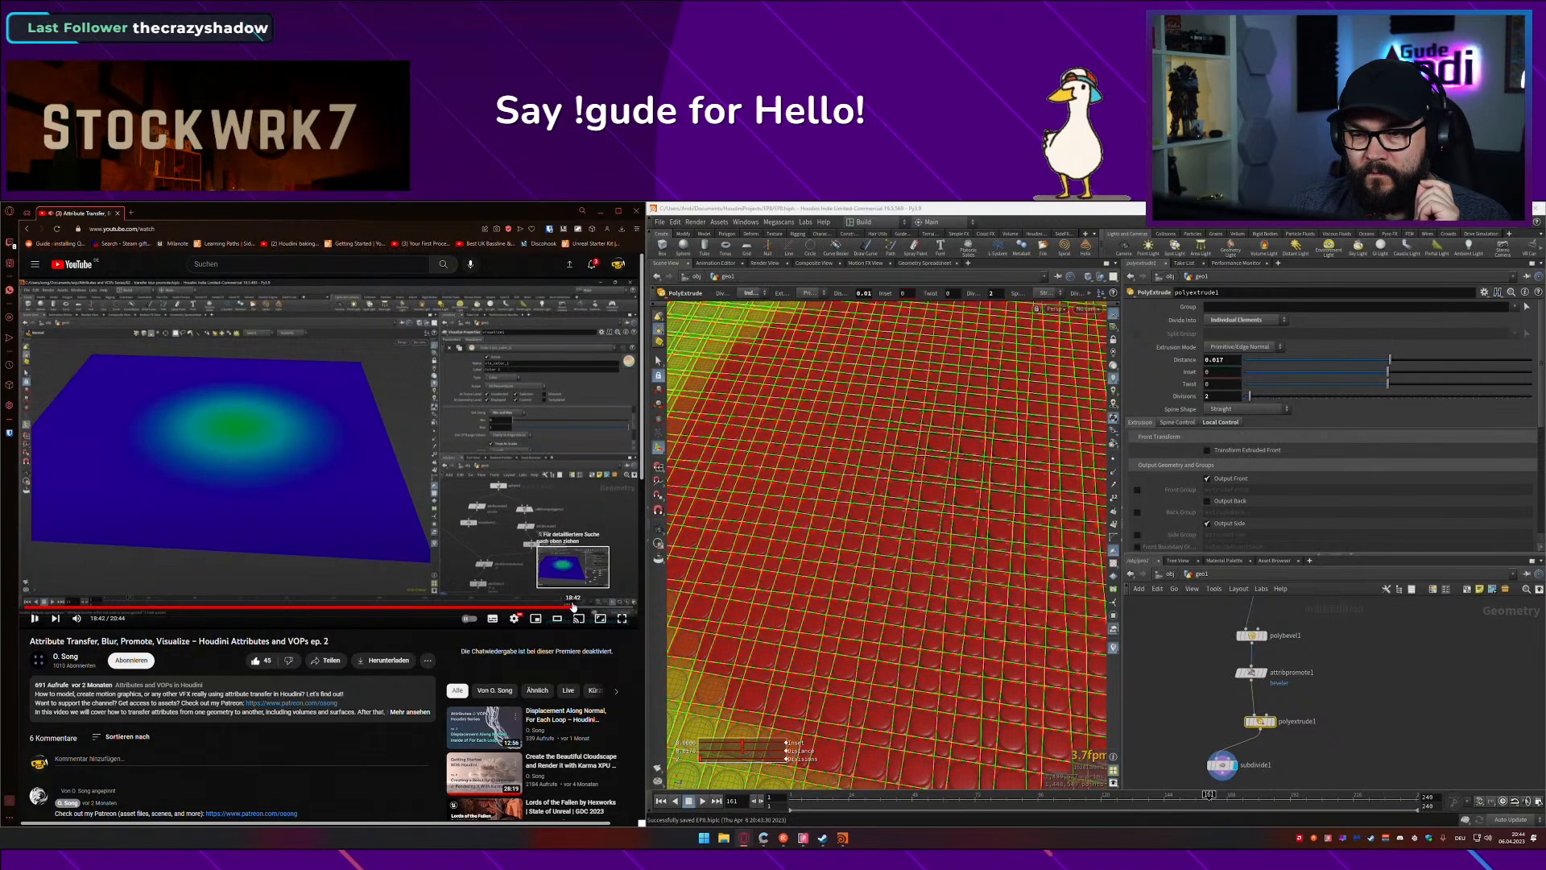
pyautogui.click(571, 606)
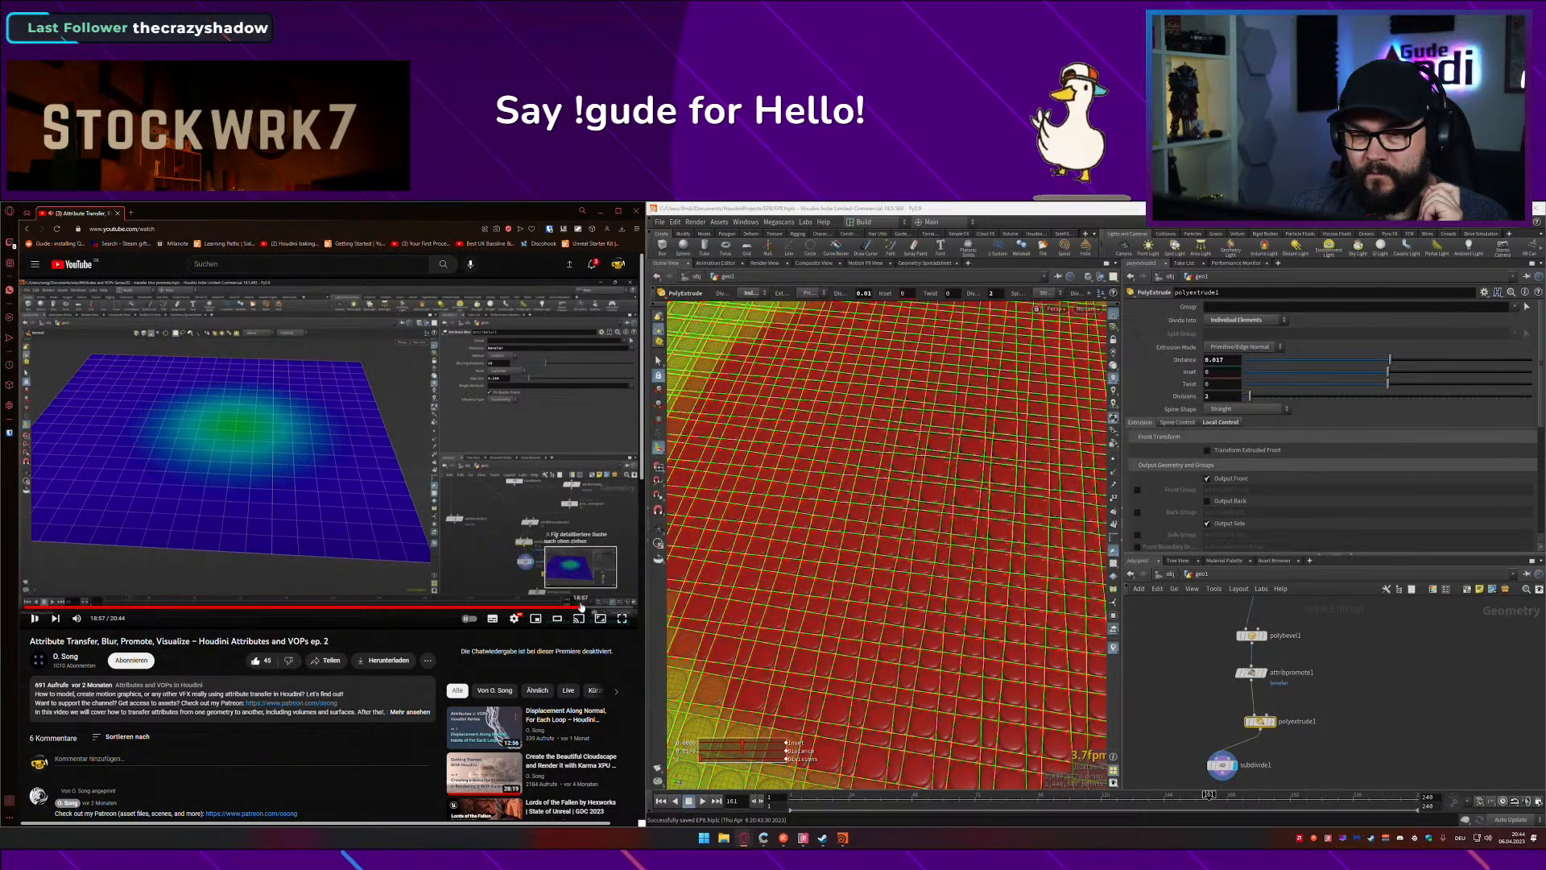
pyautogui.click(581, 606)
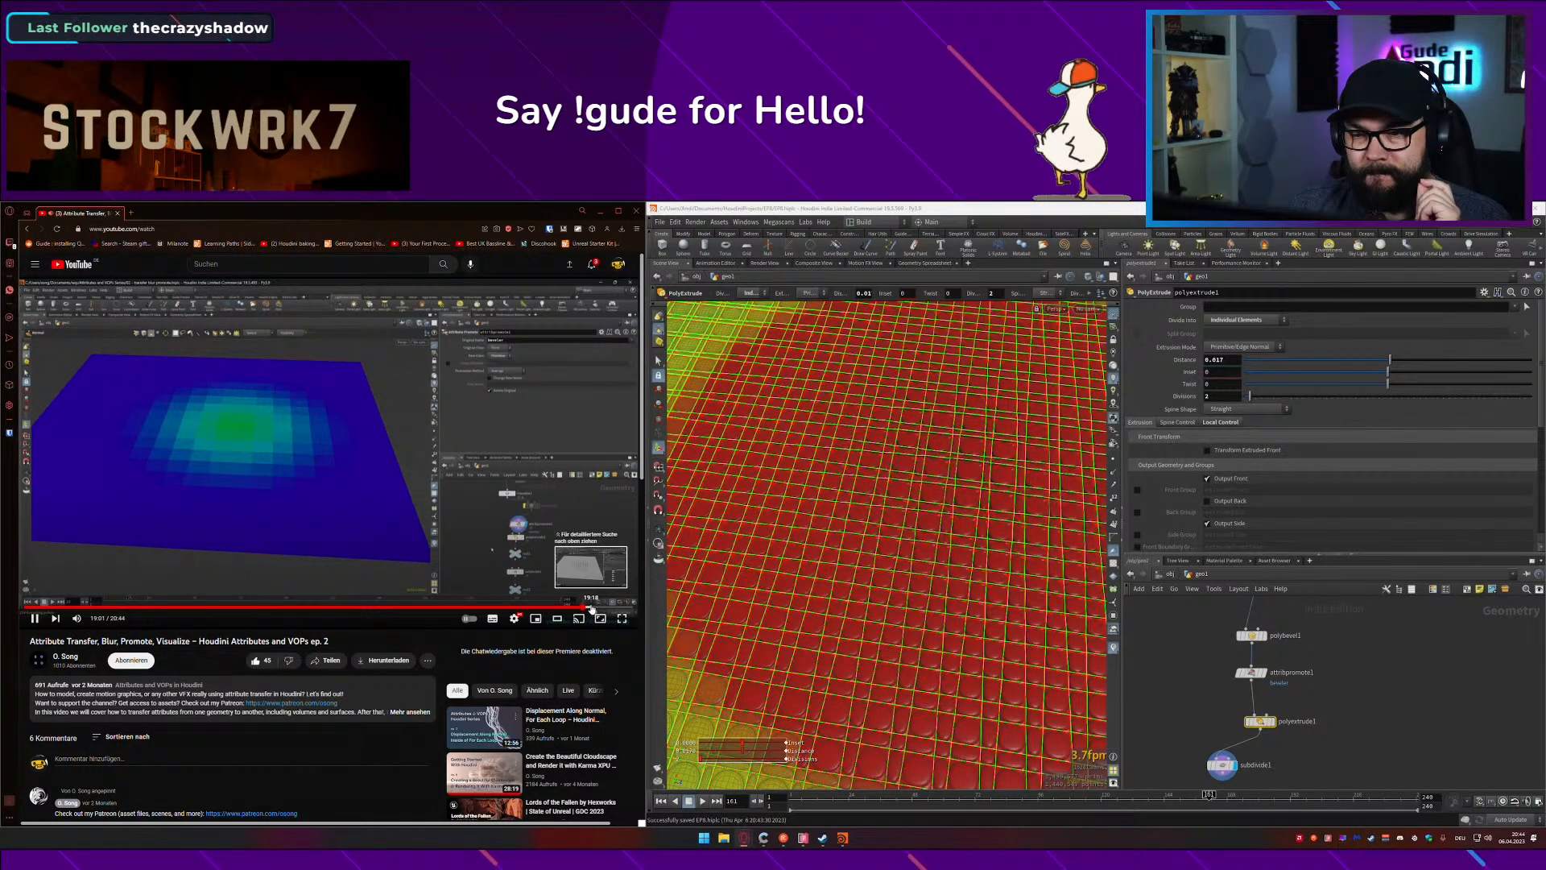
pyautogui.click(592, 607)
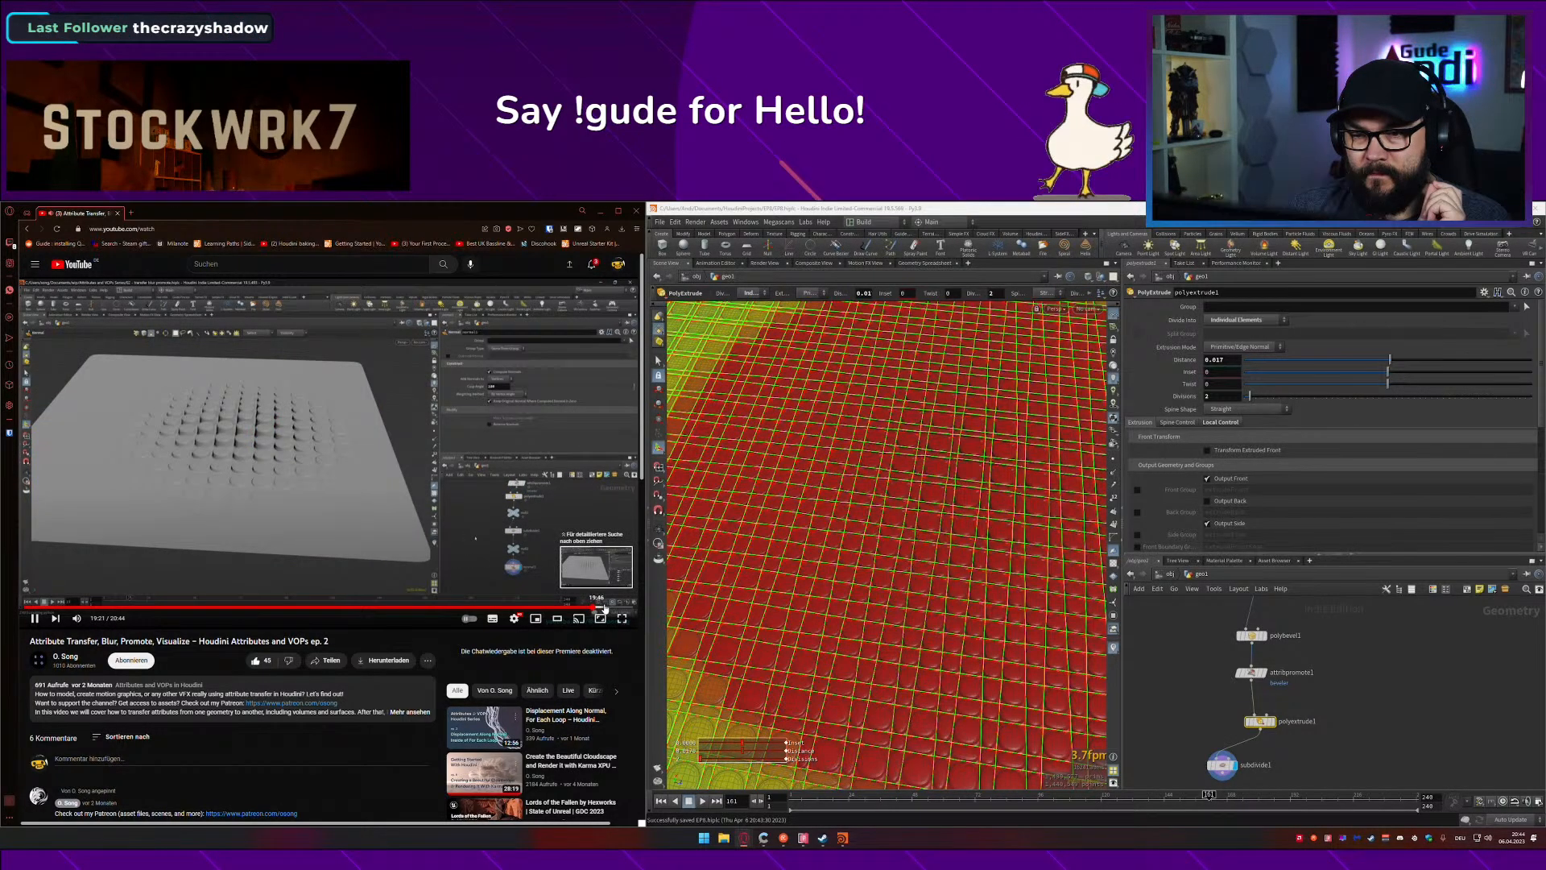
pyautogui.click(606, 607)
pyautogui.click(618, 606)
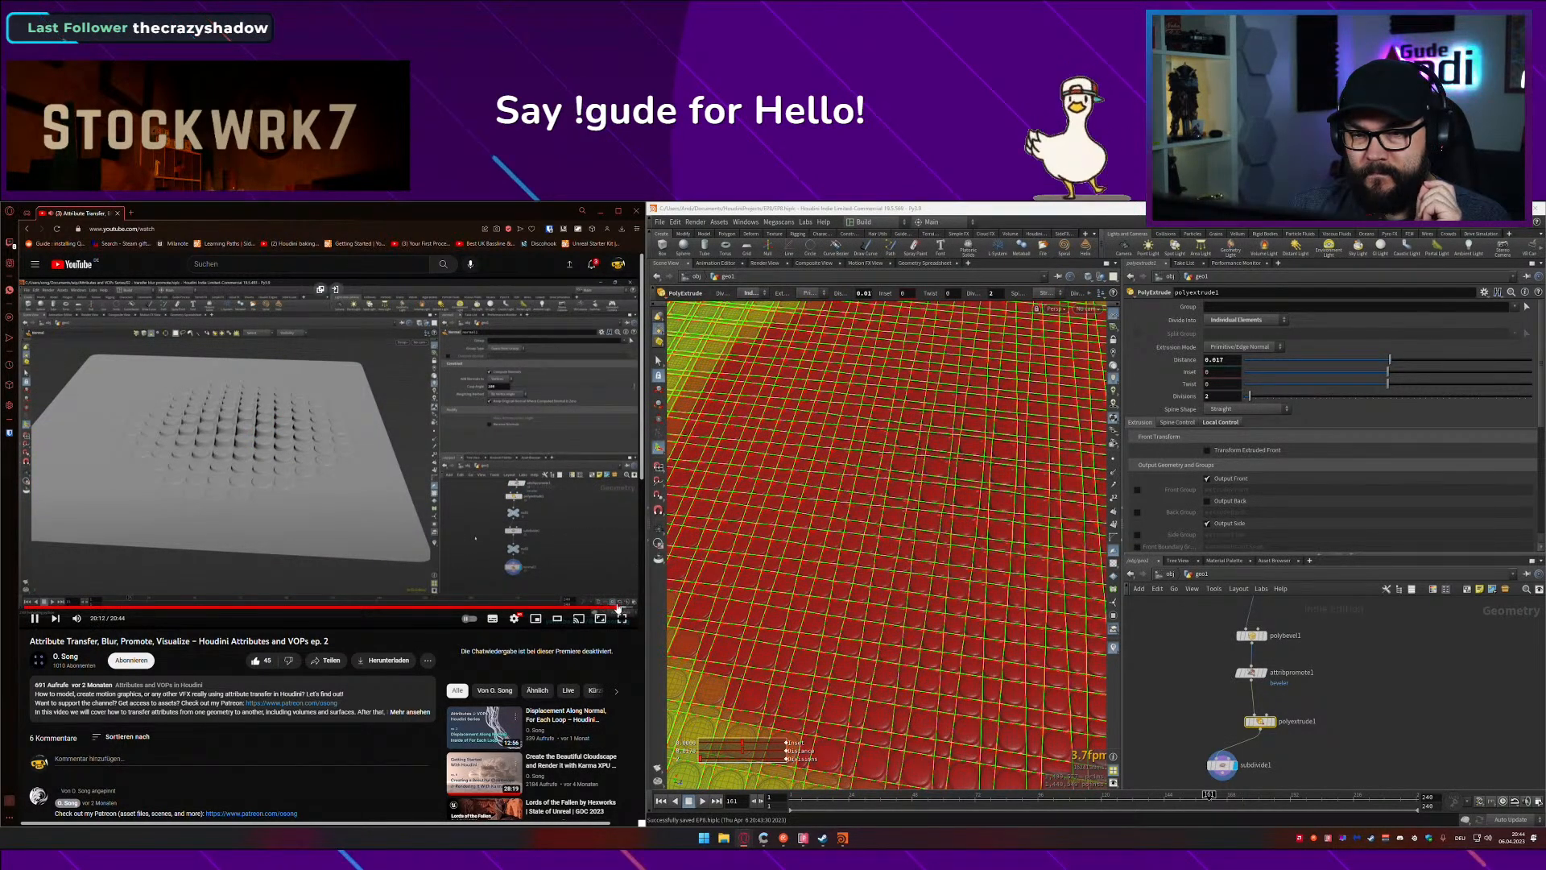
# Step: Open episode 3, Displacement Along Normal, For Each Loop, from the creator's channel videos and pause it at the start
pyautogui.click(66, 656)
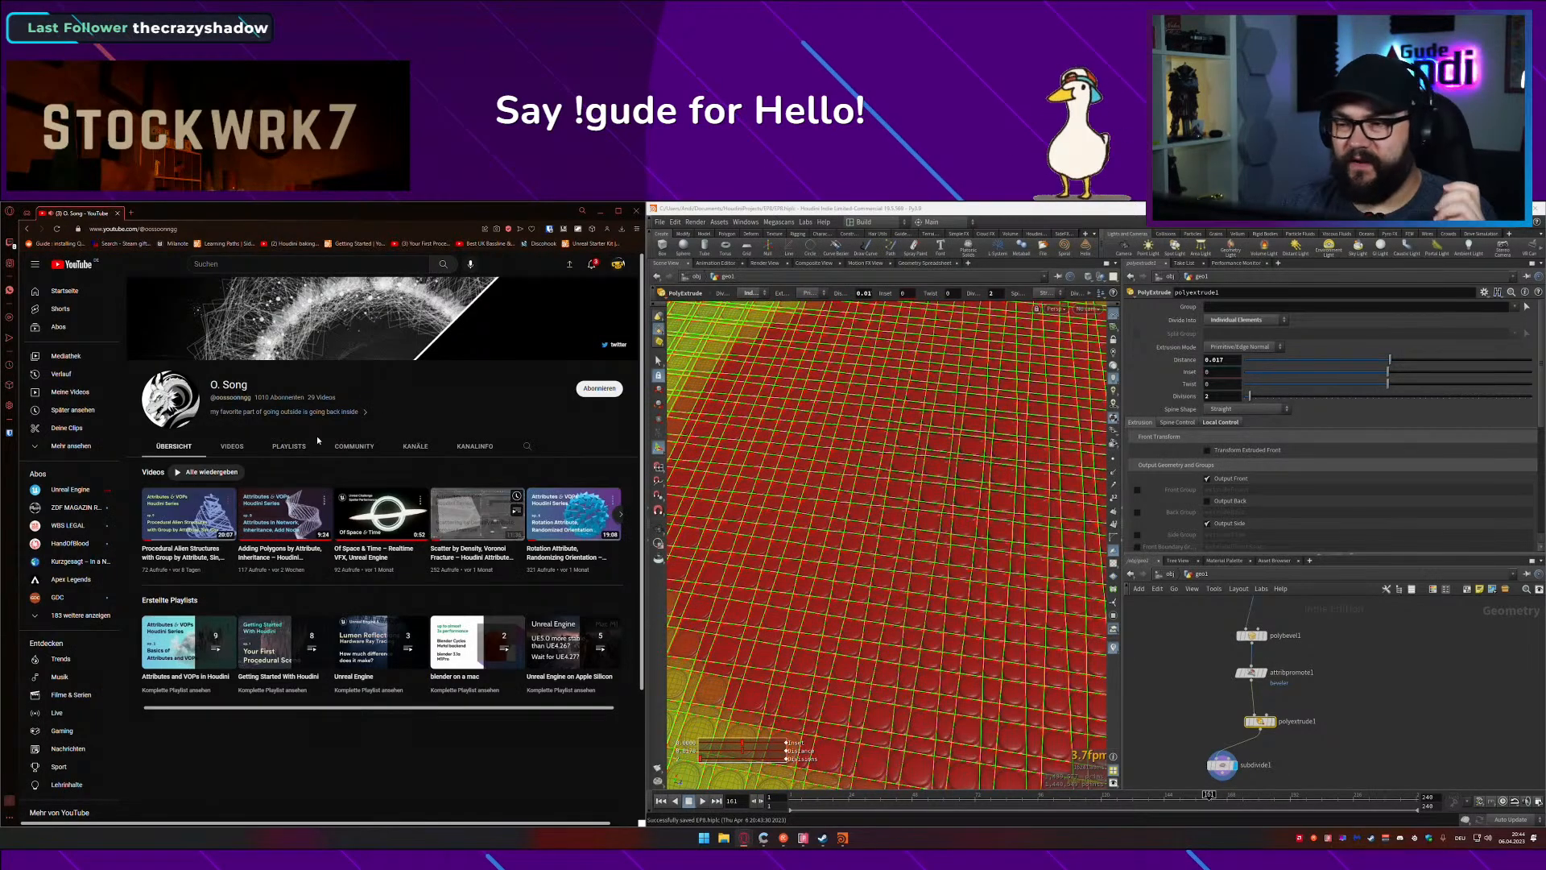
pyautogui.click(233, 446)
pyautogui.scroll(-1, 363, 548)
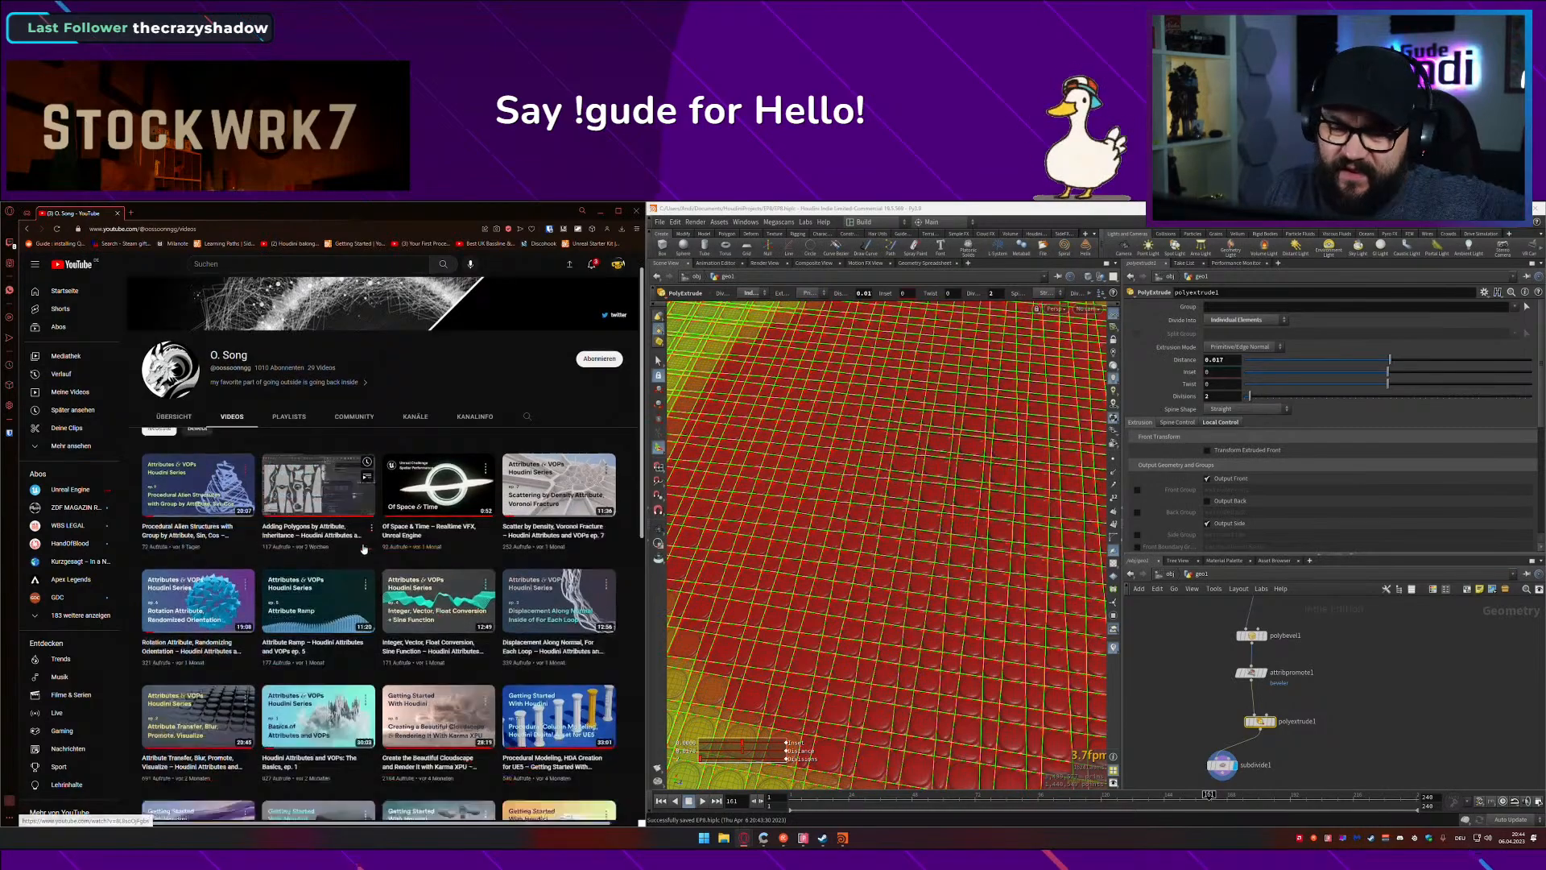
pyautogui.scroll(-2, 363, 548)
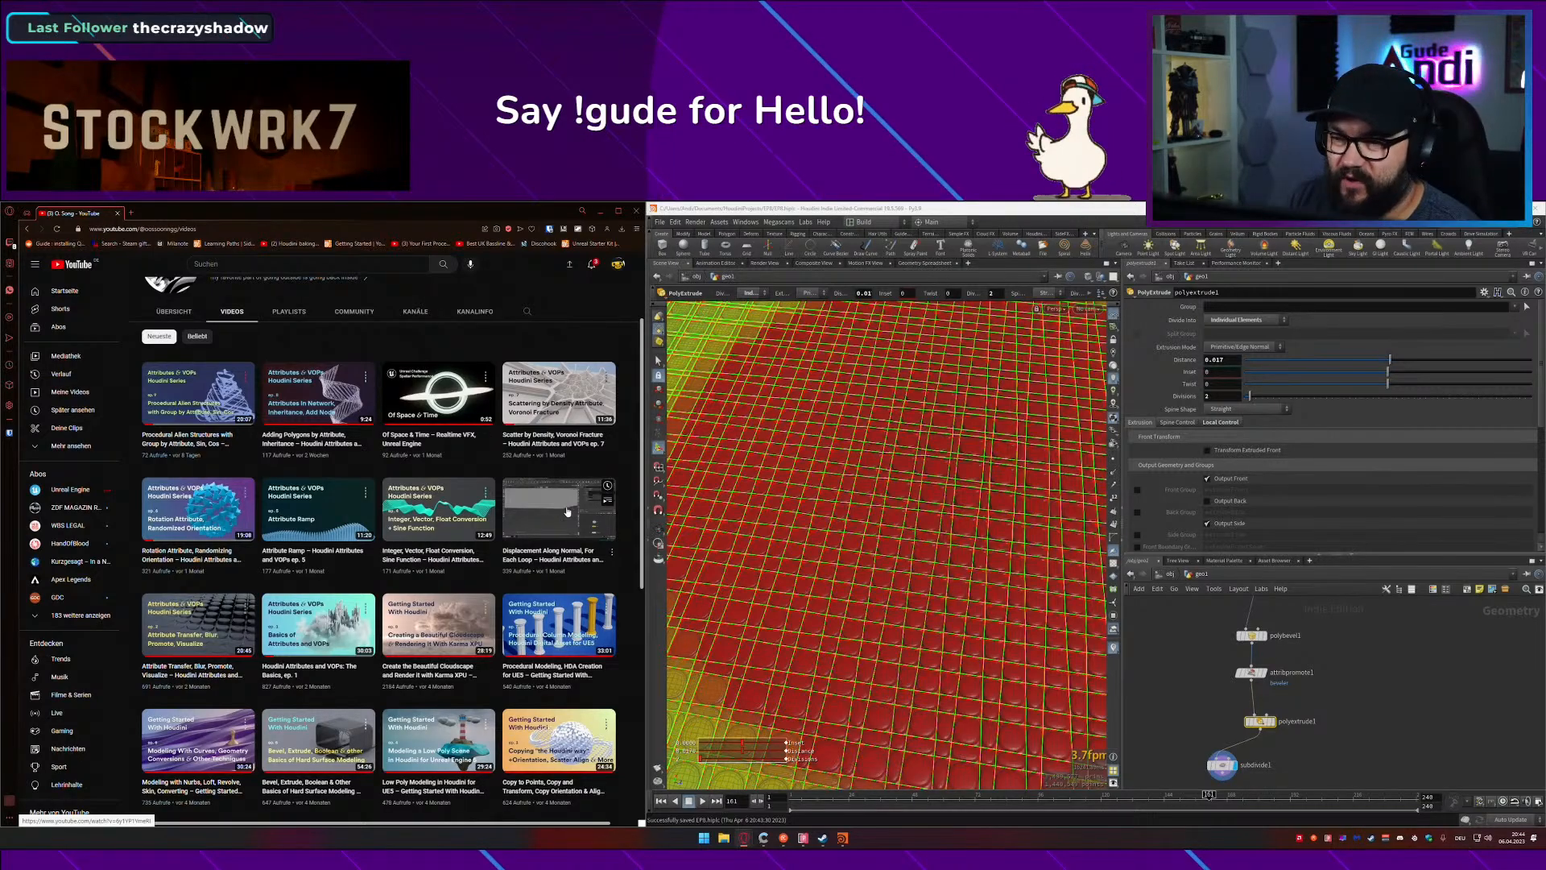
pyautogui.click(567, 511)
pyautogui.click(236, 515)
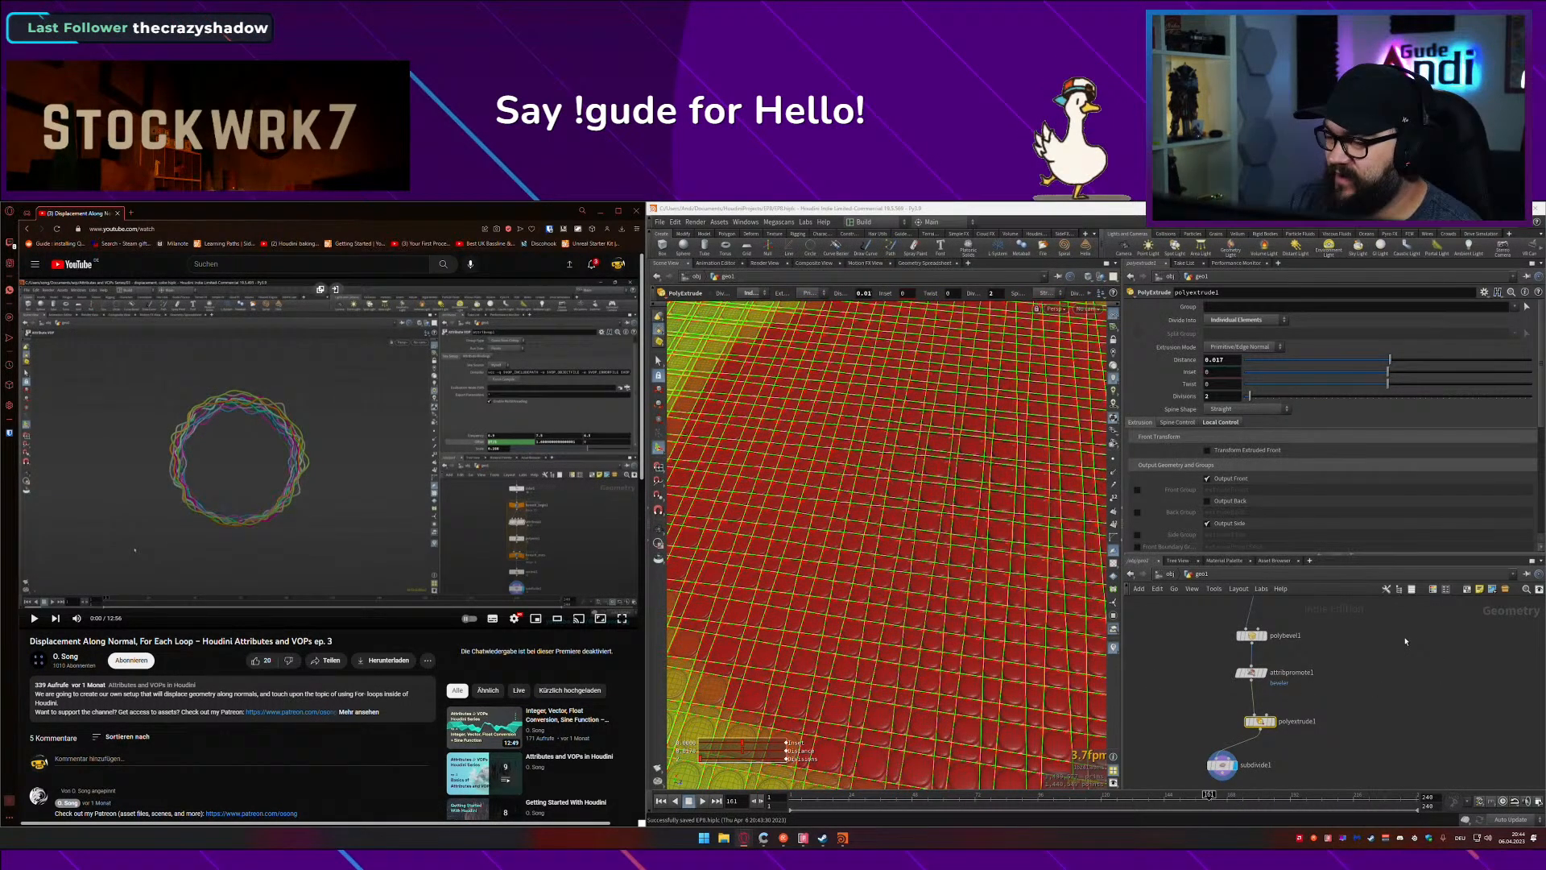
# Step: Delete all nodes from the geo1 network
pyautogui.scroll(-3, 1403, 642)
pyautogui.moveTo(1358, 637); pyautogui.dragTo(1350, 721, button='middle')
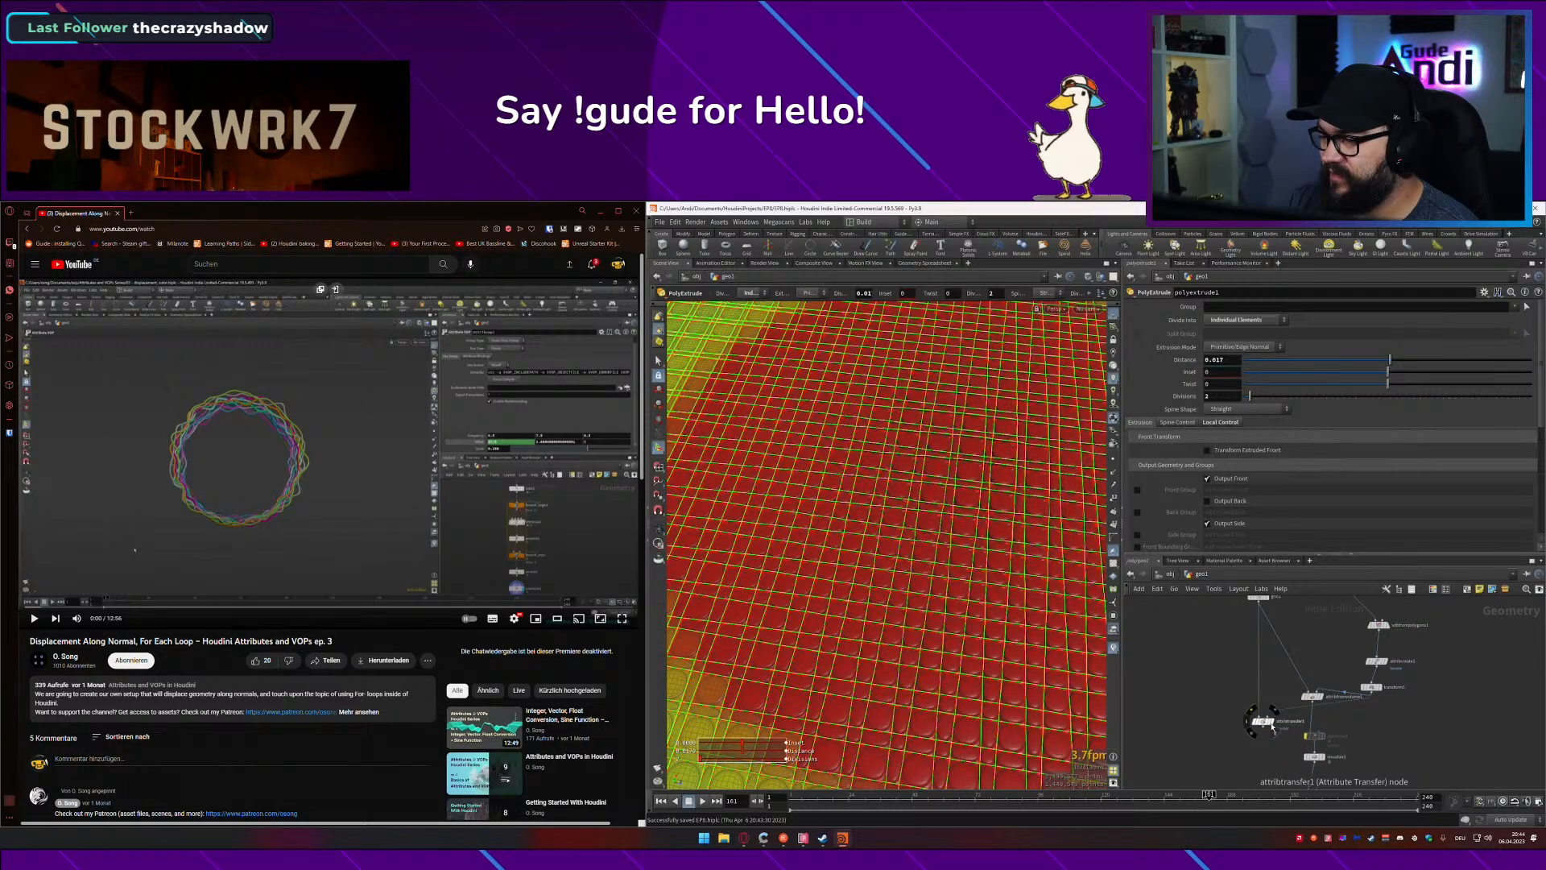
pyautogui.scroll(-5, 1271, 727)
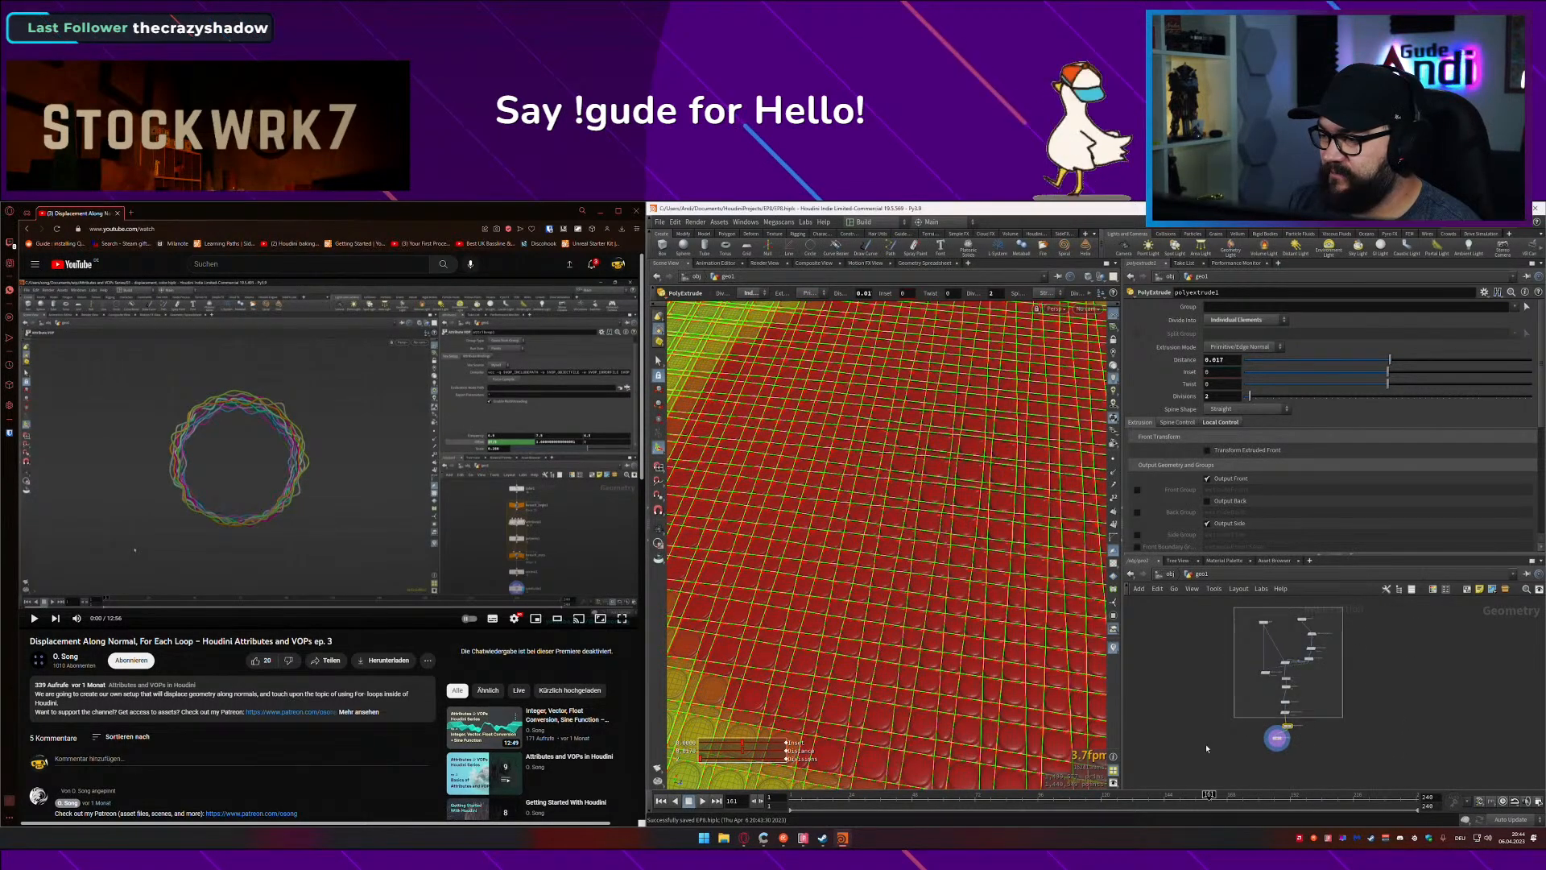
pyautogui.press('Delete')
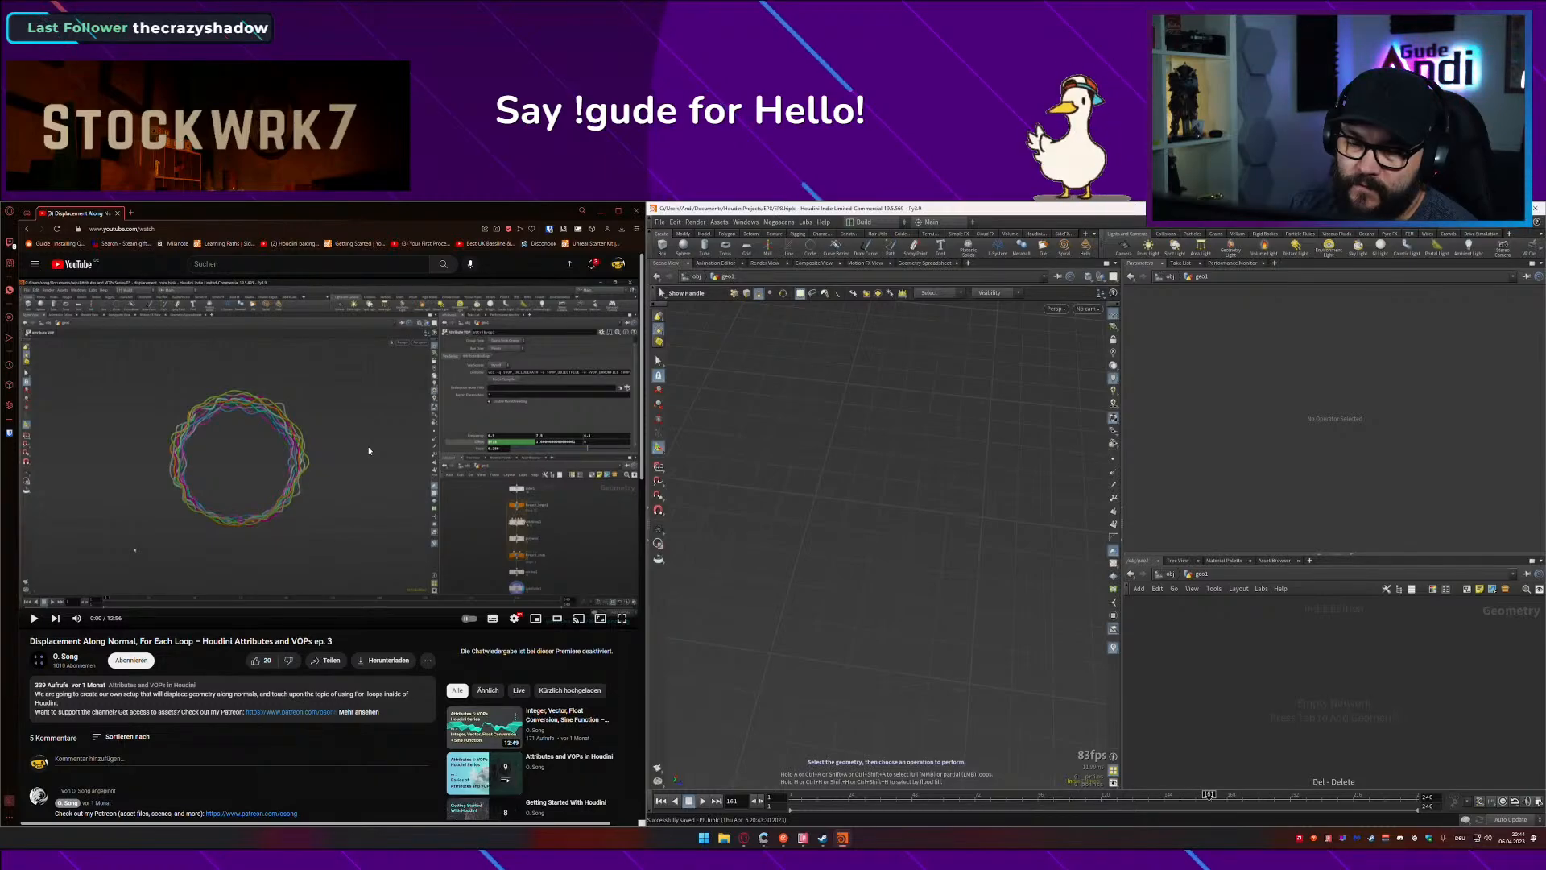
# Step: Read the comments under the episode 3 video, including the reply about whether the for-each loop is needed
pyautogui.scroll(-3, 365, 454)
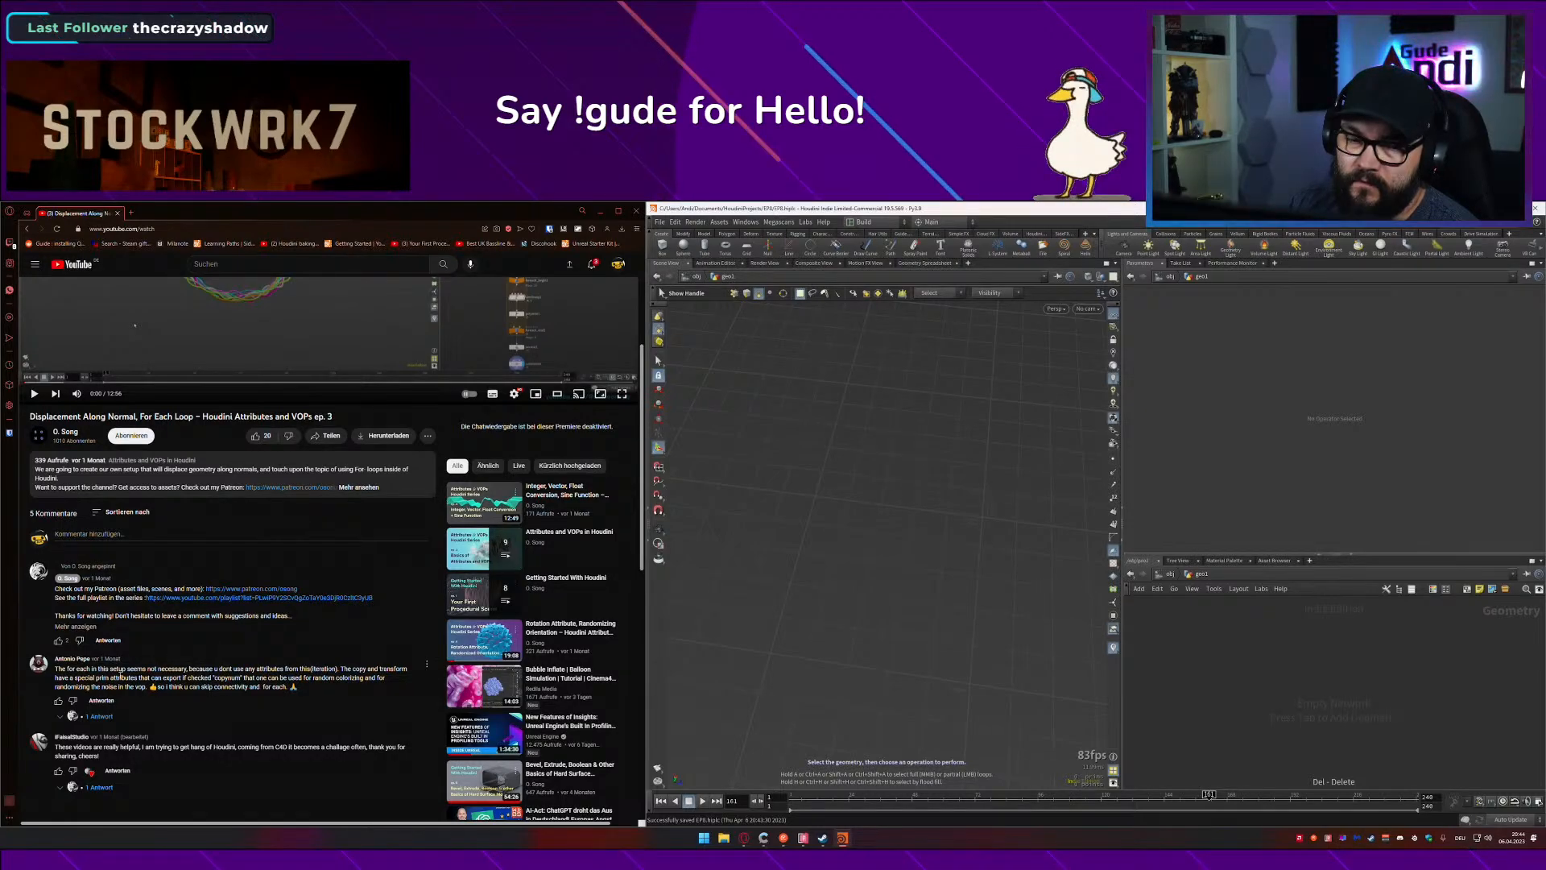
pyautogui.moveTo(72, 663); pyautogui.dragTo(324, 668)
pyautogui.click(325, 668)
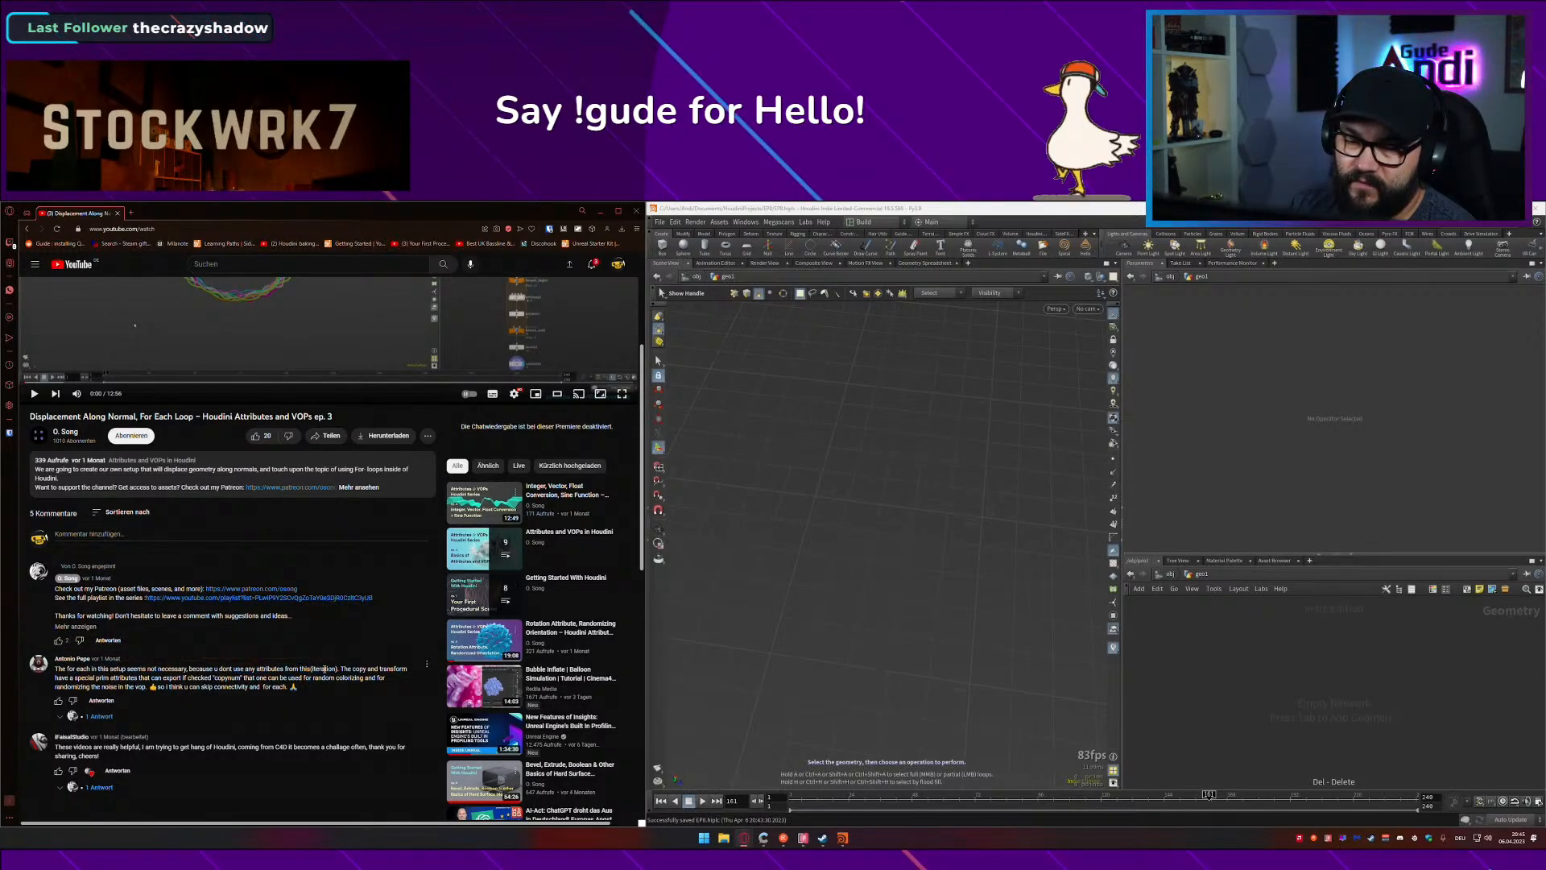
pyautogui.moveTo(95, 678); pyautogui.dragTo(211, 686)
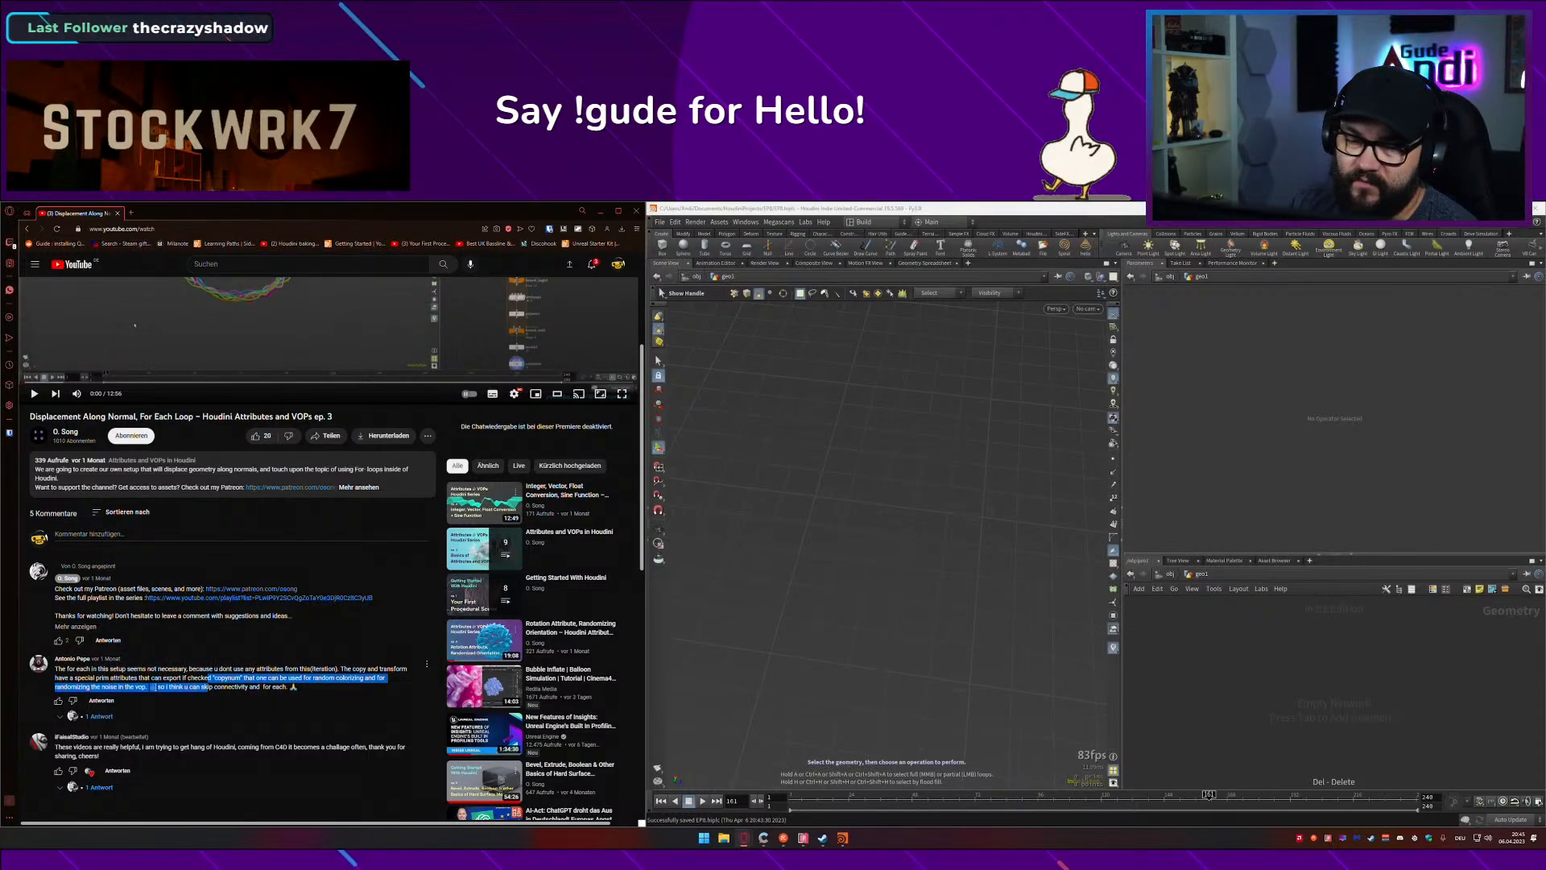
pyautogui.click(101, 716)
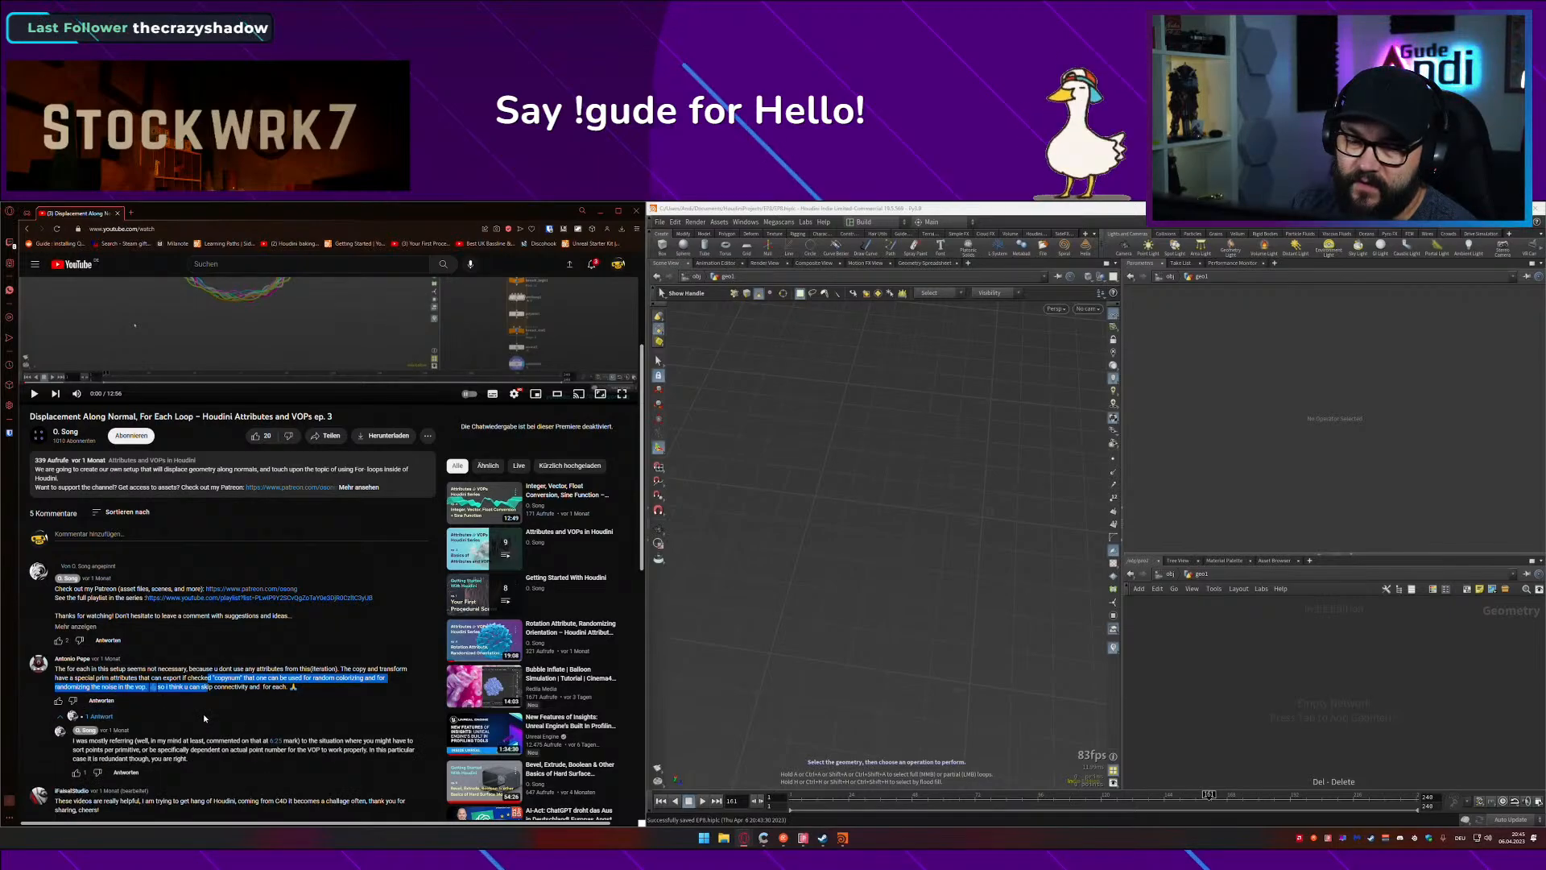
pyautogui.scroll(-1, 203, 713)
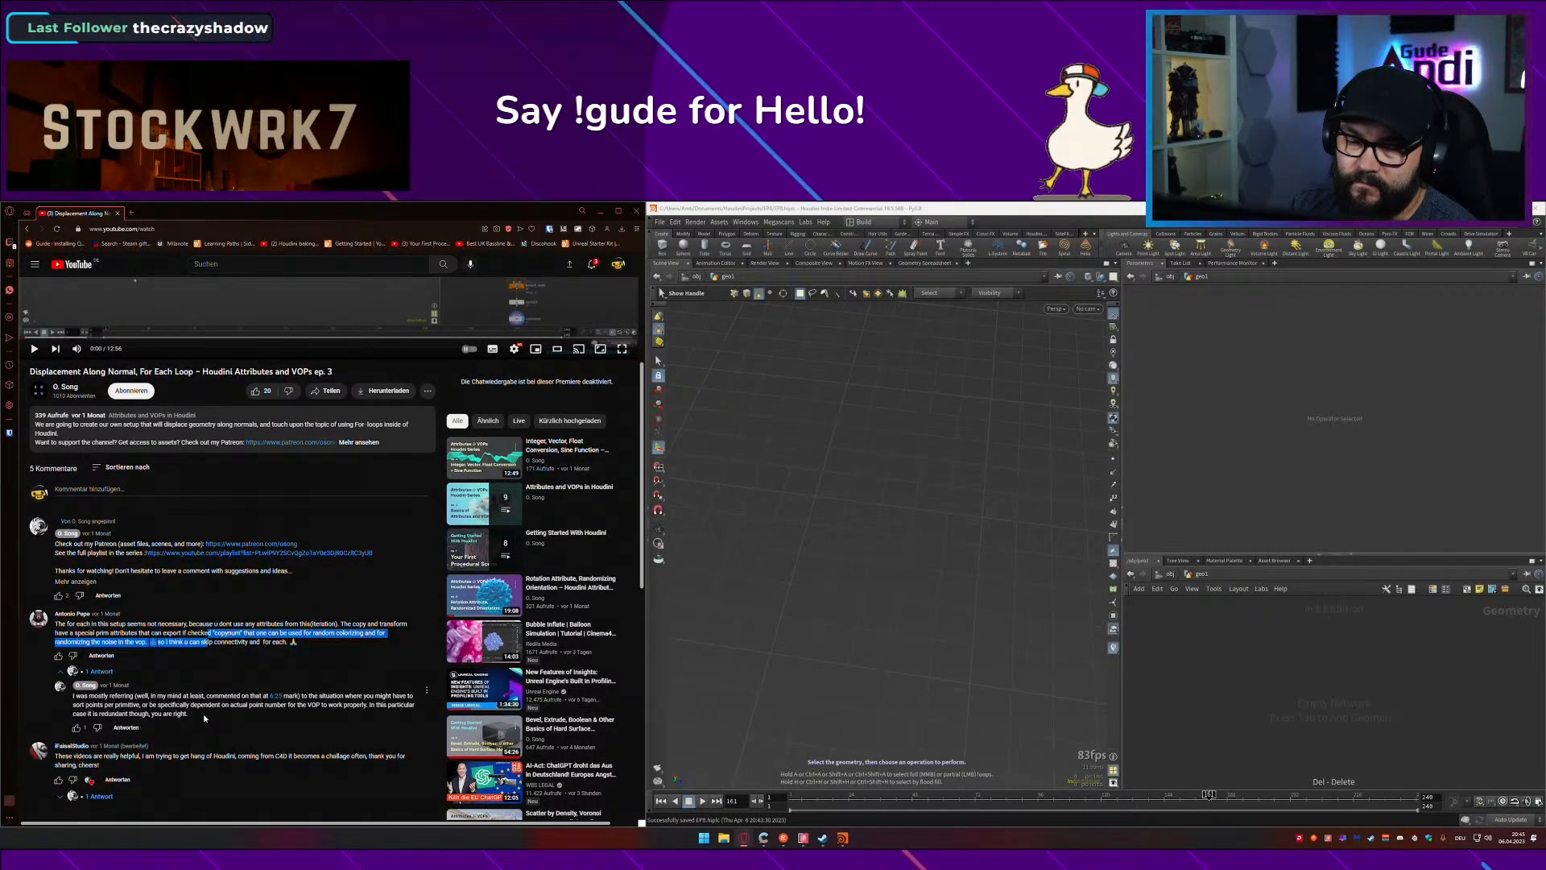
pyautogui.scroll(-1, 203, 714)
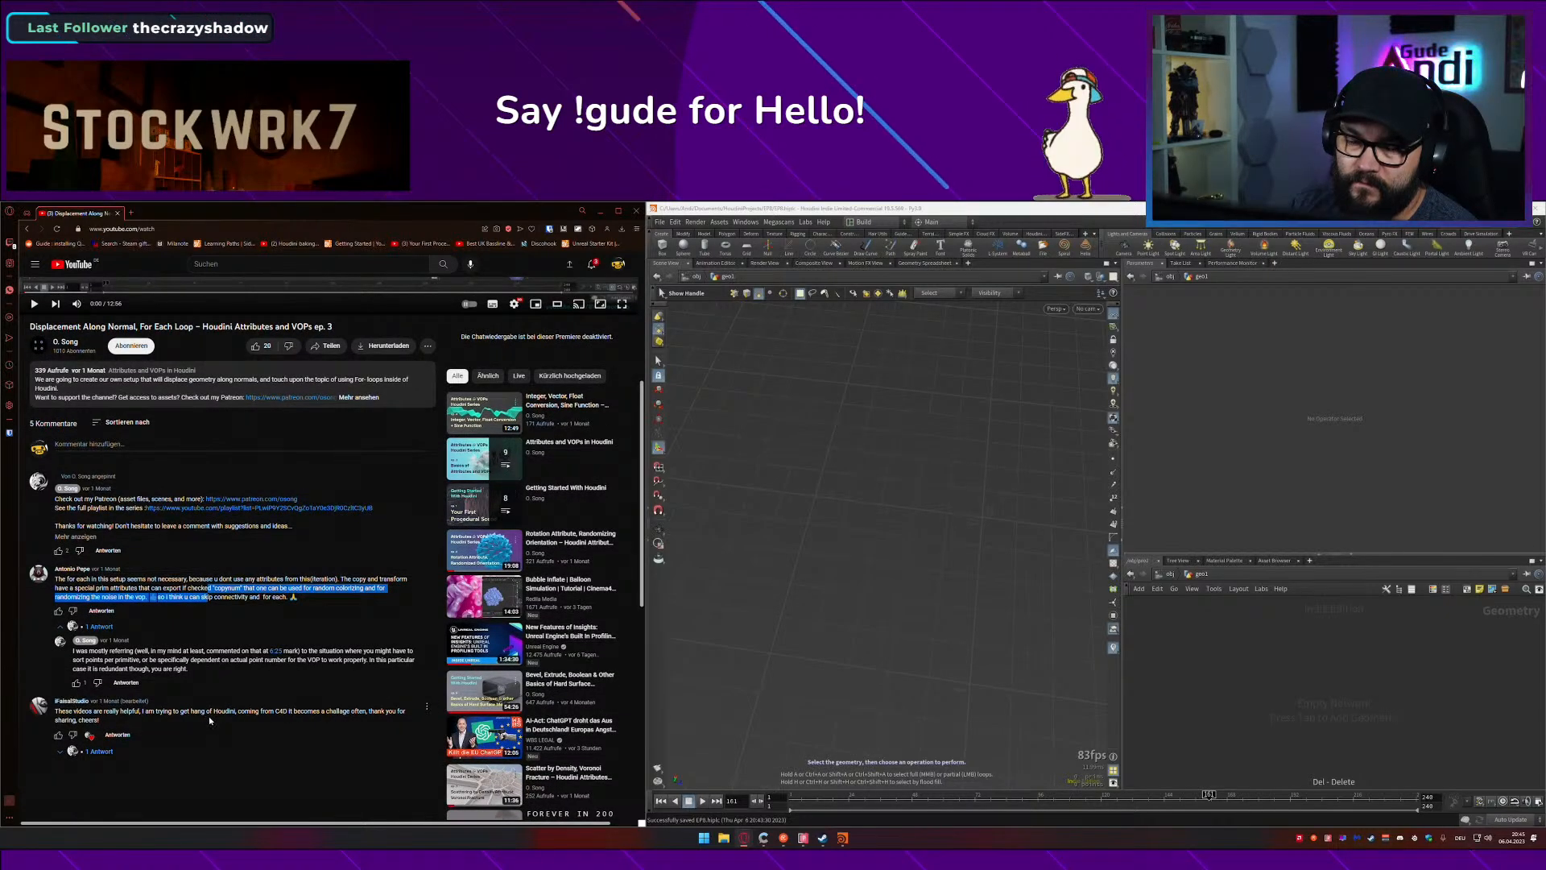
pyautogui.scroll(3, 210, 717)
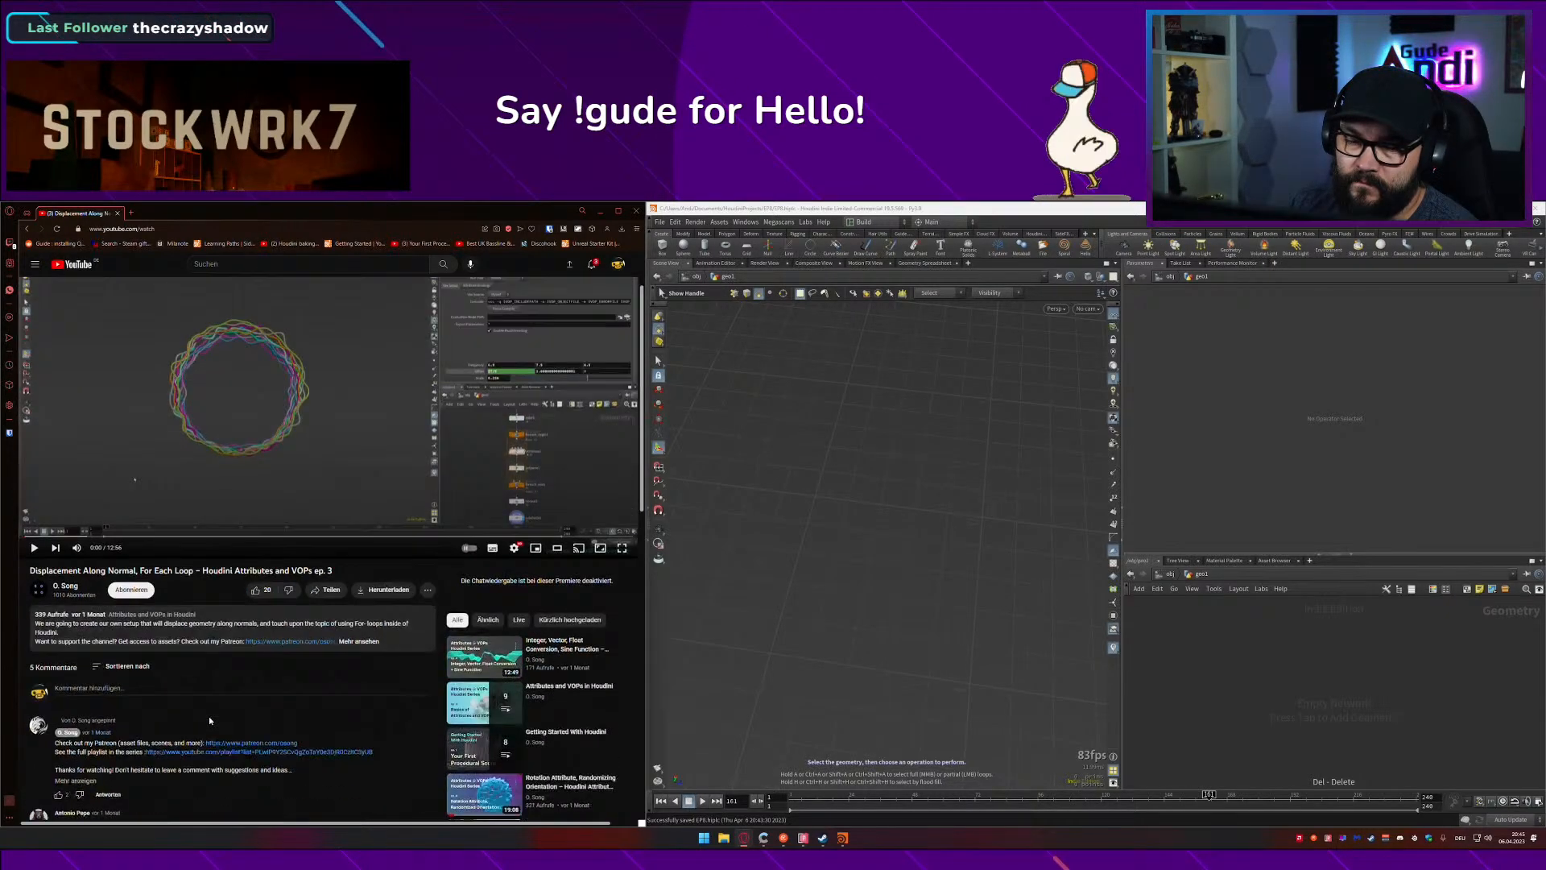
# Step: Play the episode 3 video and give it a like
pyautogui.scroll(1, 209, 717)
pyautogui.click(291, 513)
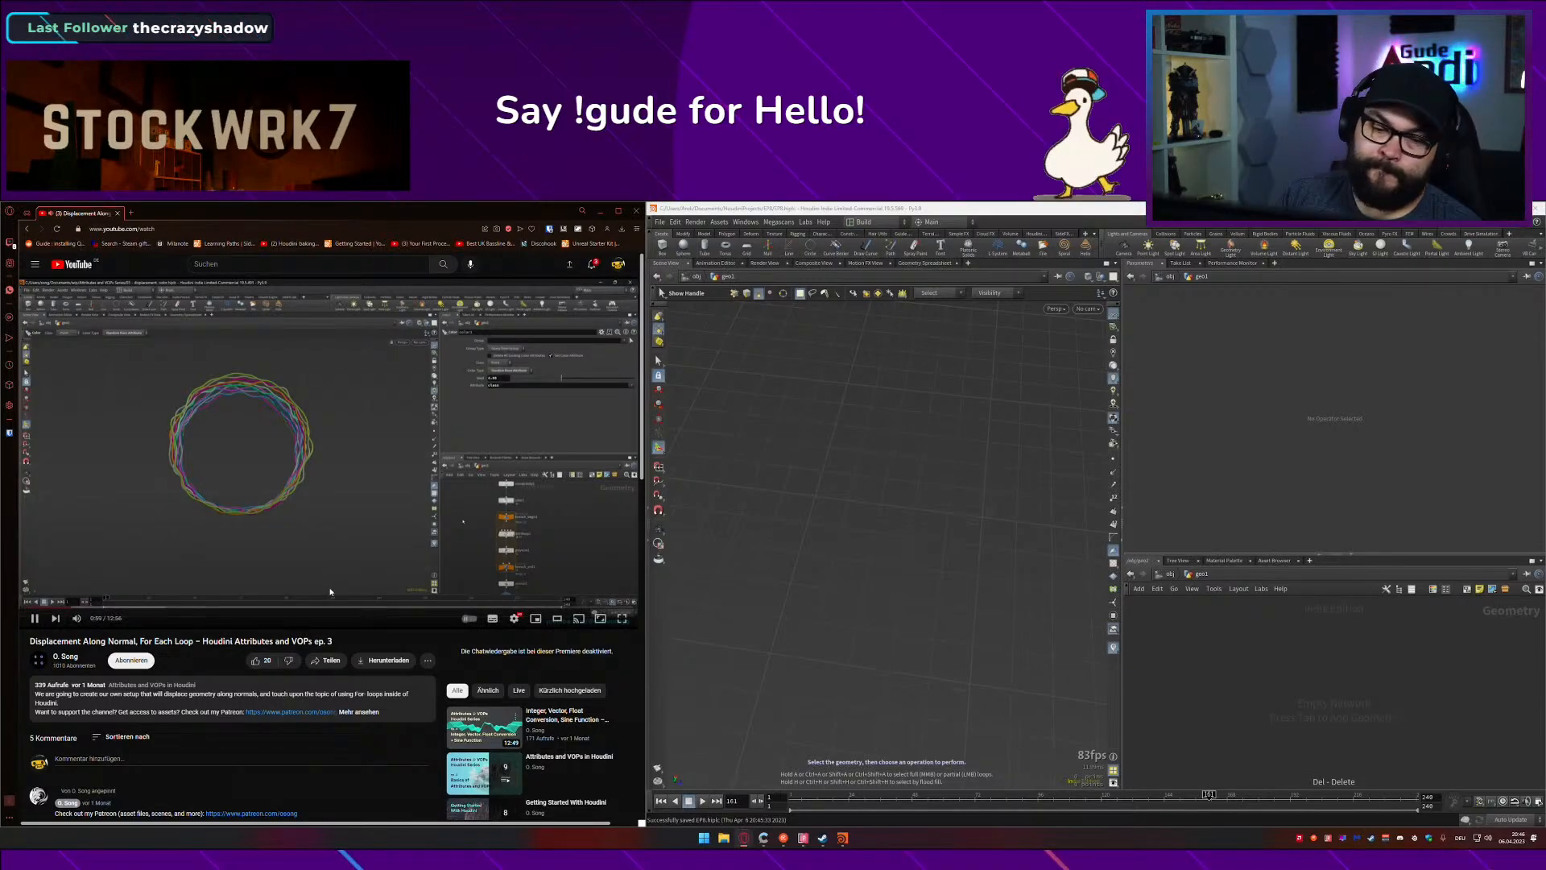
pyautogui.click(256, 661)
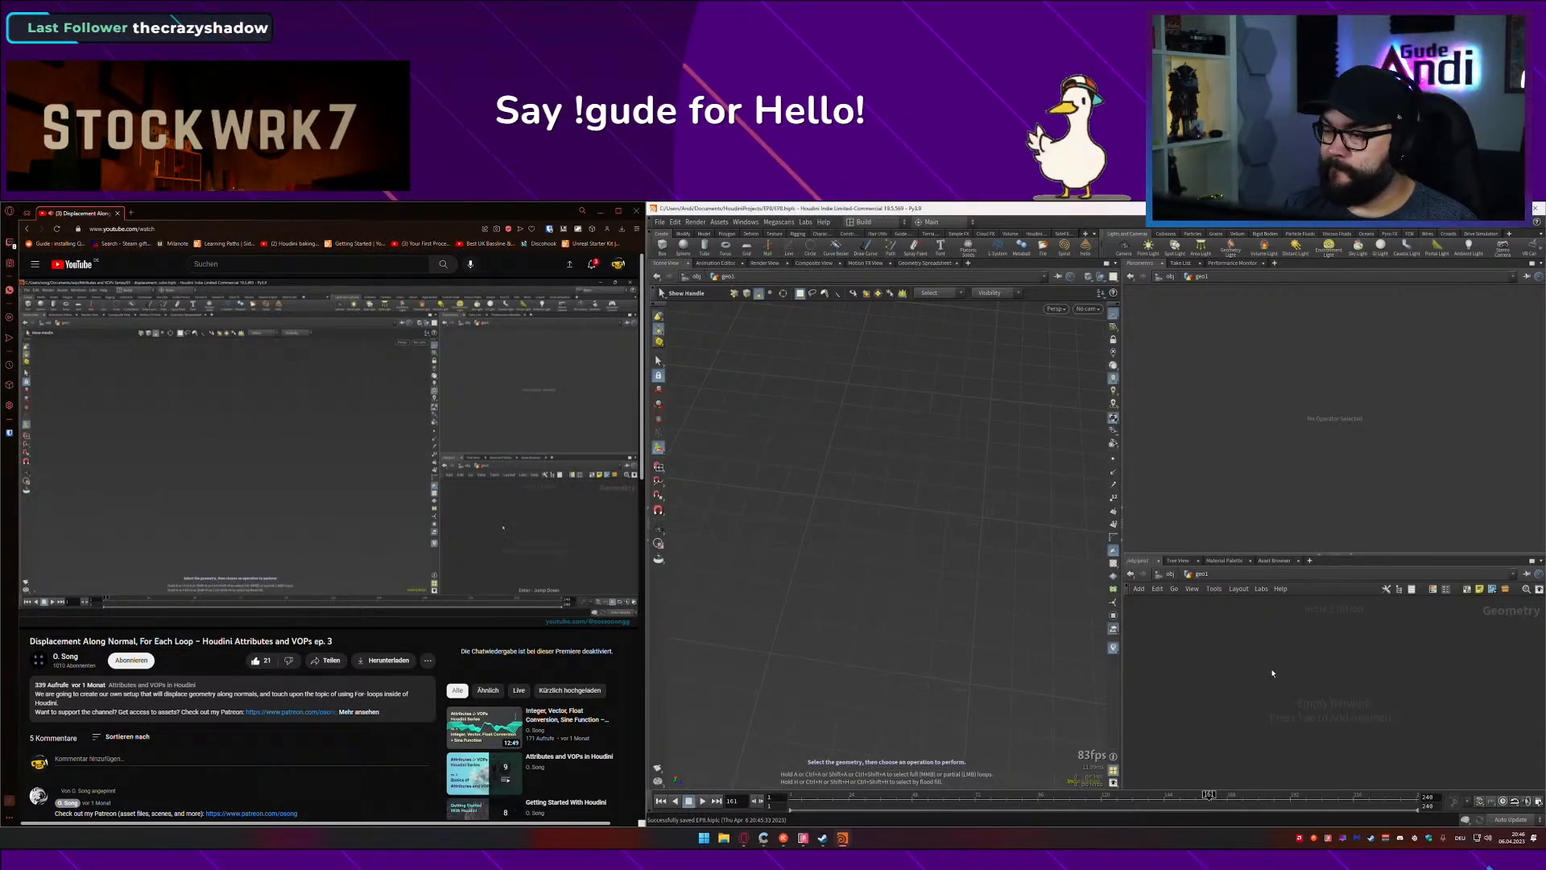
# Step: Add a Circle node to the empty geo1 network
pyautogui.press('Tab')
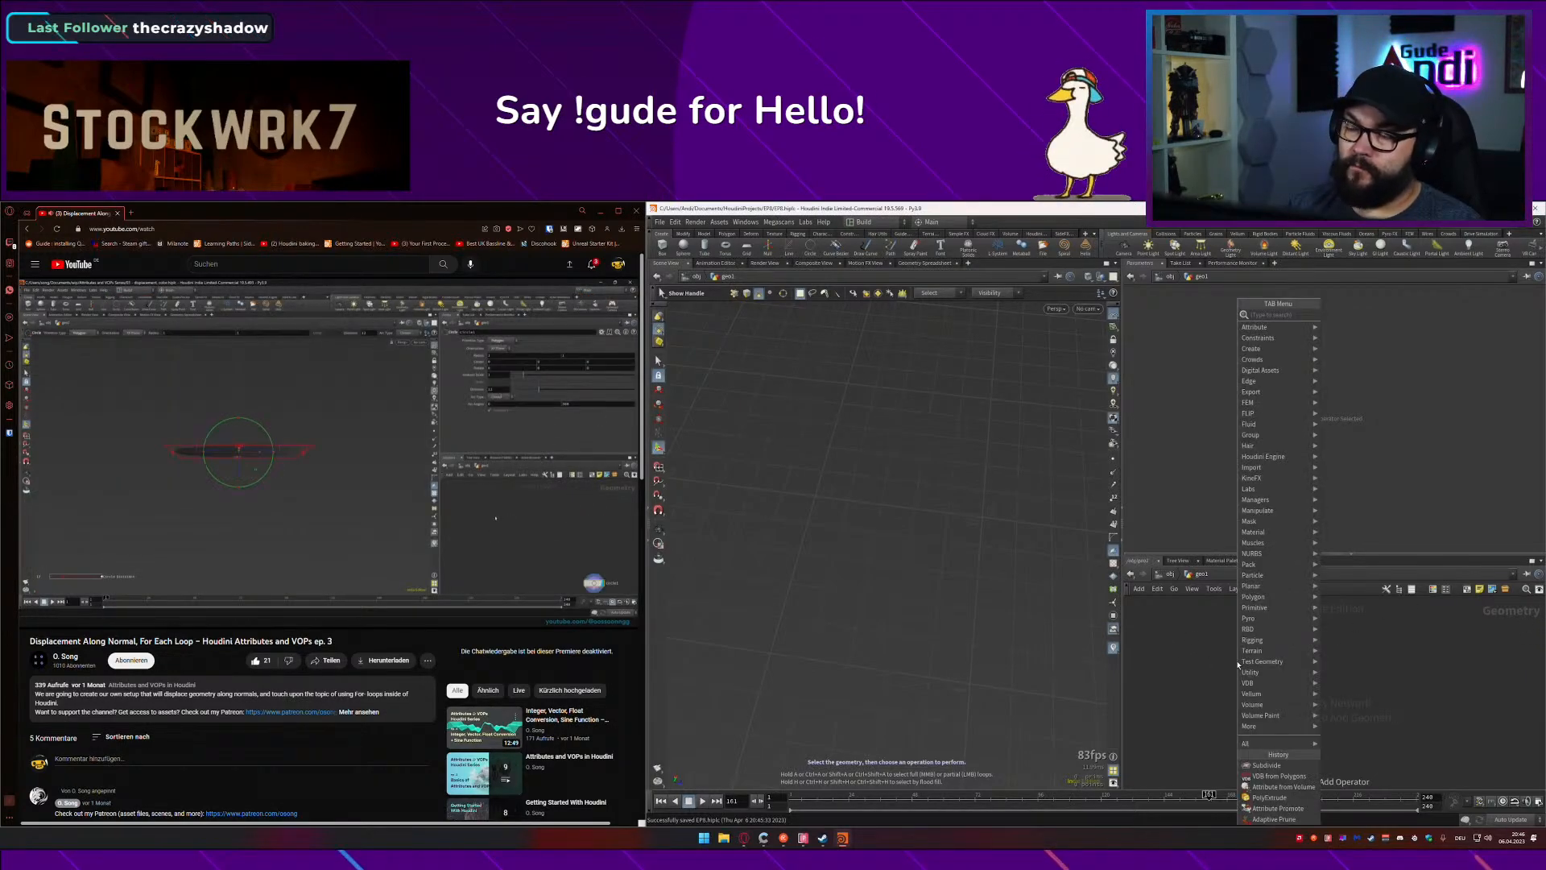
pyautogui.write('circle')
pyautogui.press('Return')
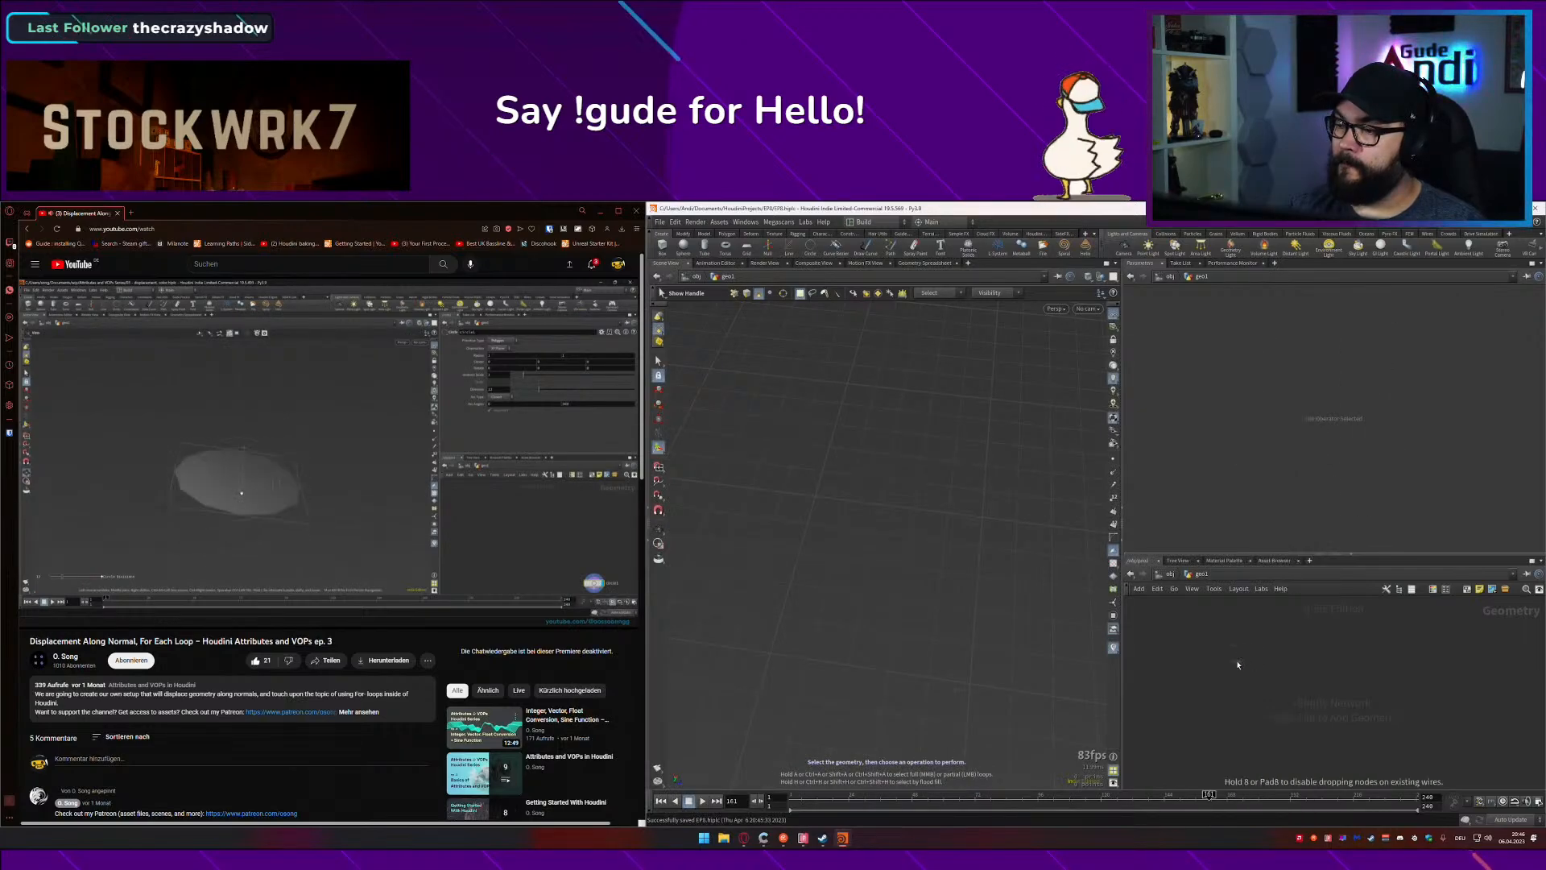
pyautogui.click(1275, 633)
pyautogui.keyDown('alt'); pyautogui.moveTo(942, 618); pyautogui.dragTo(1008, 559); pyautogui.keyUp('alt')
pyautogui.keyDown('alt'); pyautogui.moveTo(1024, 565); pyautogui.dragTo(1065, 554, button='middle'); pyautogui.keyUp('alt')
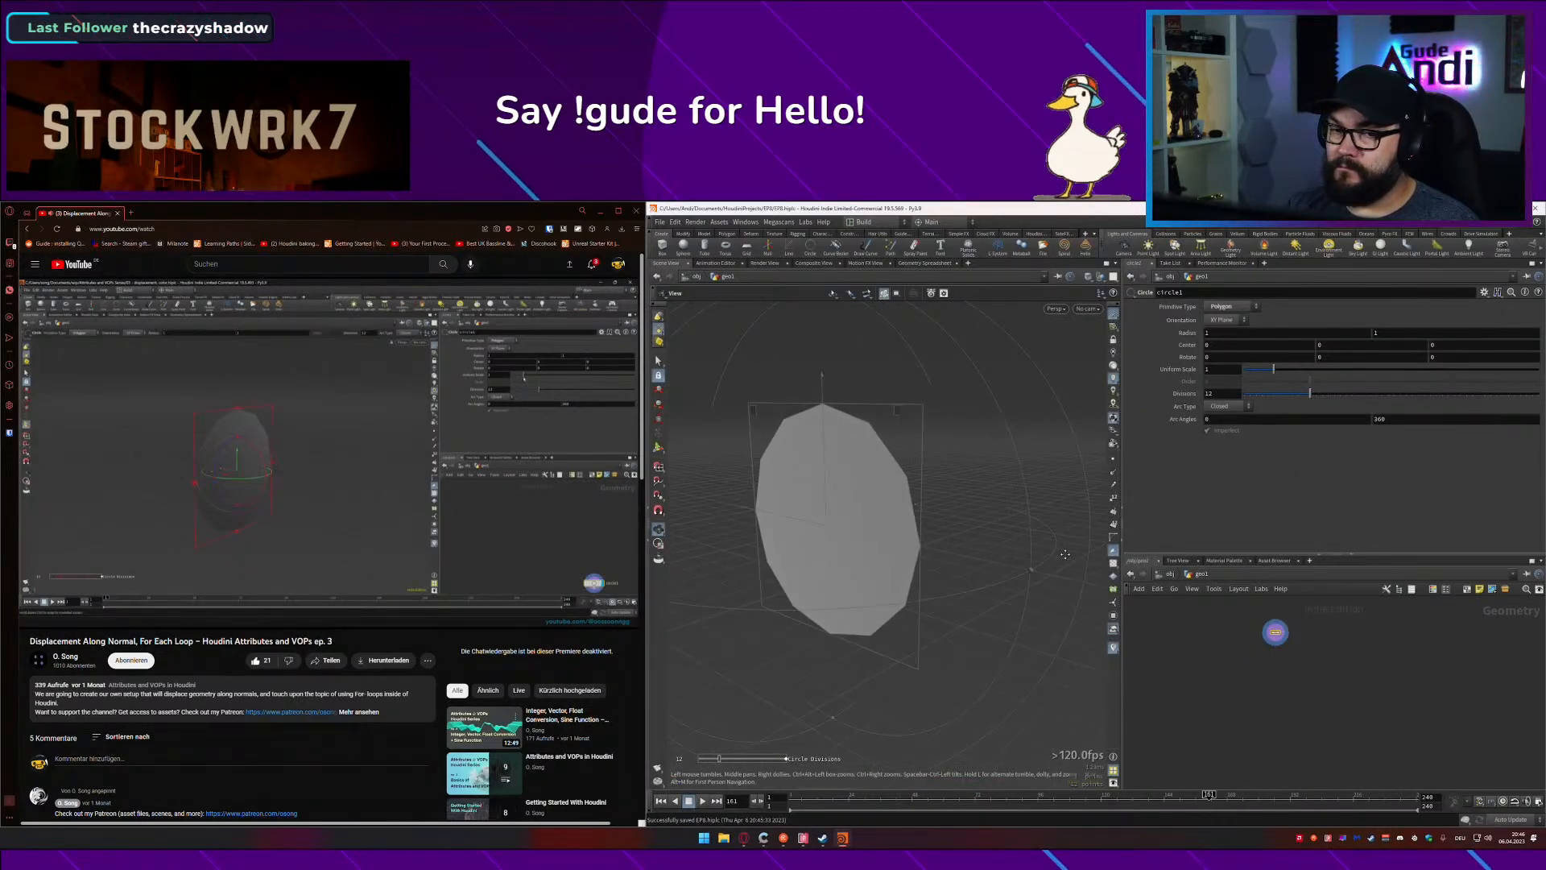
pyautogui.keyDown('alt'); pyautogui.moveTo(1065, 554); pyautogui.dragTo(1002, 558); pyautogui.keyUp('alt')
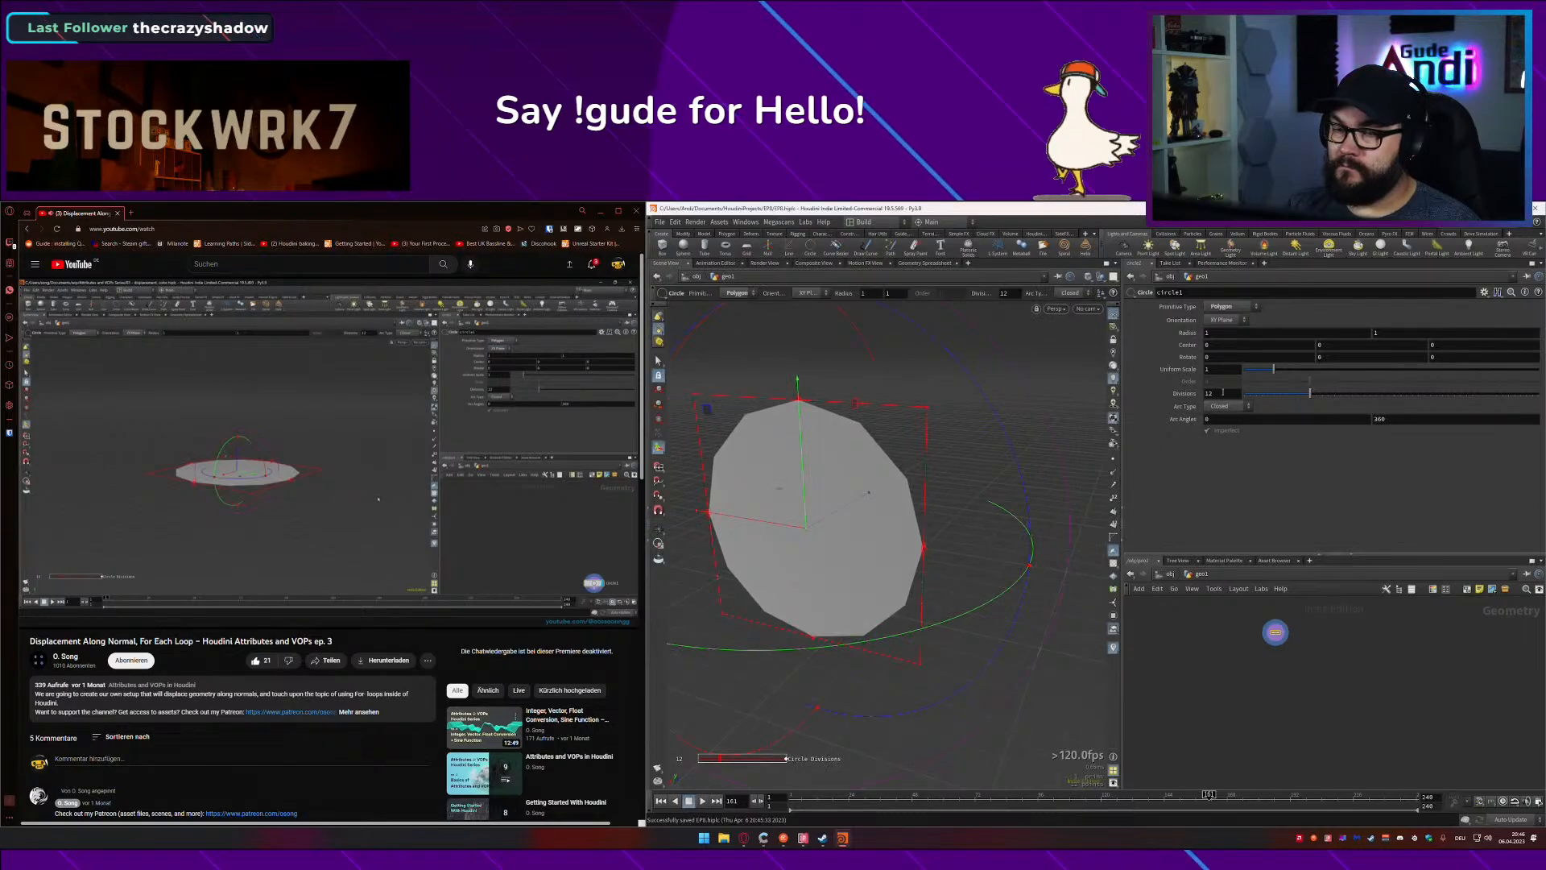
# Step: Set the circle's orientation to ZX Plane so it lies flat on the grid, and reposition its node slightly
pyautogui.click(1226, 320)
pyautogui.click(1224, 345)
pyautogui.press('Escape')
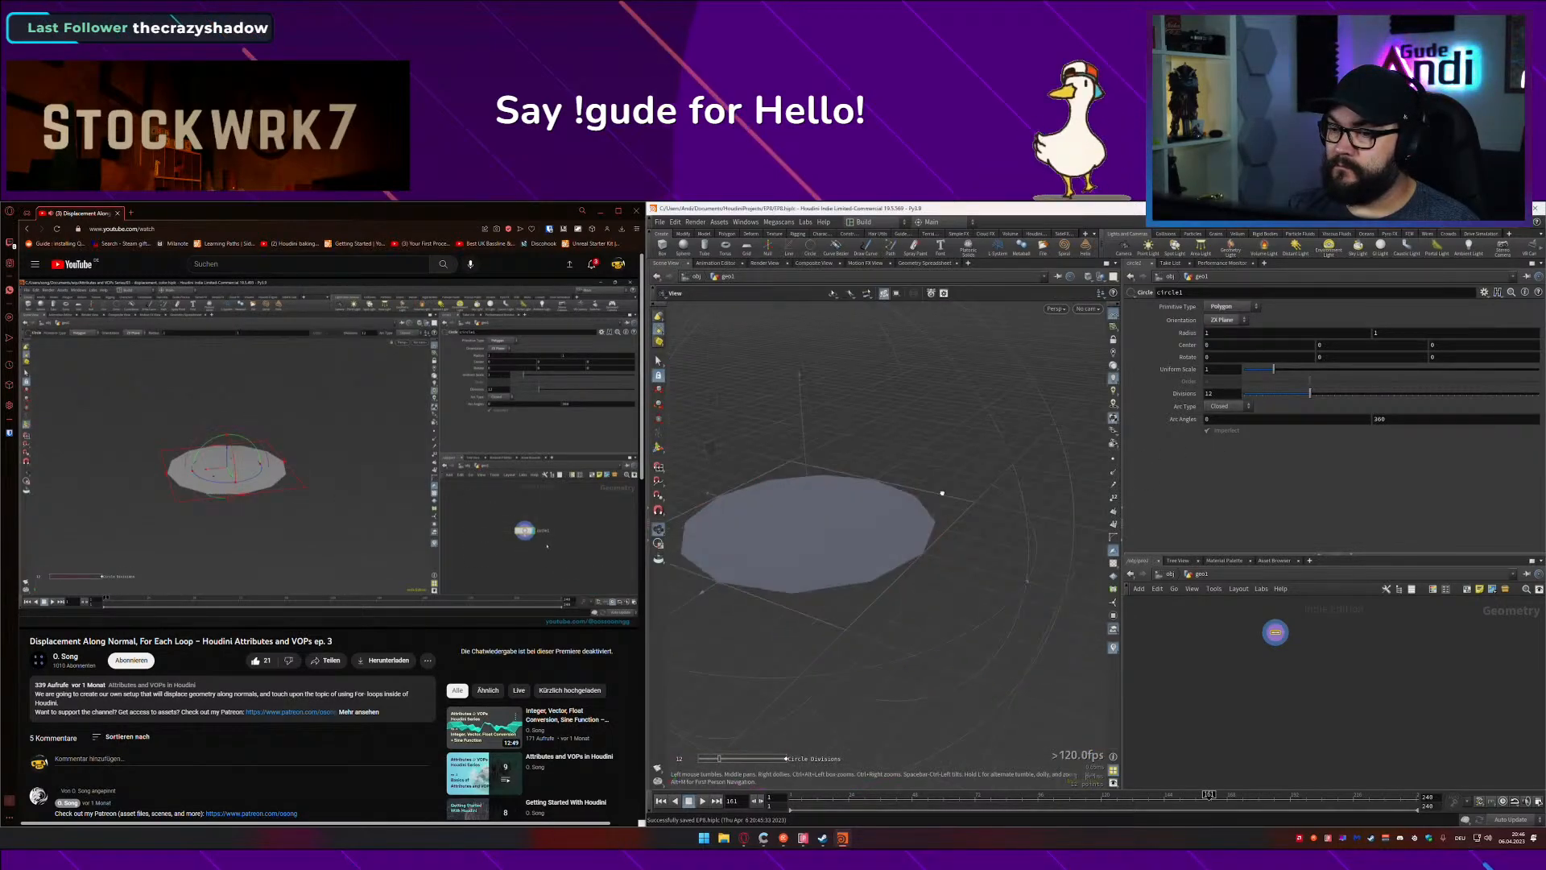
pyautogui.moveTo(942, 493); pyautogui.dragTo(1015, 582)
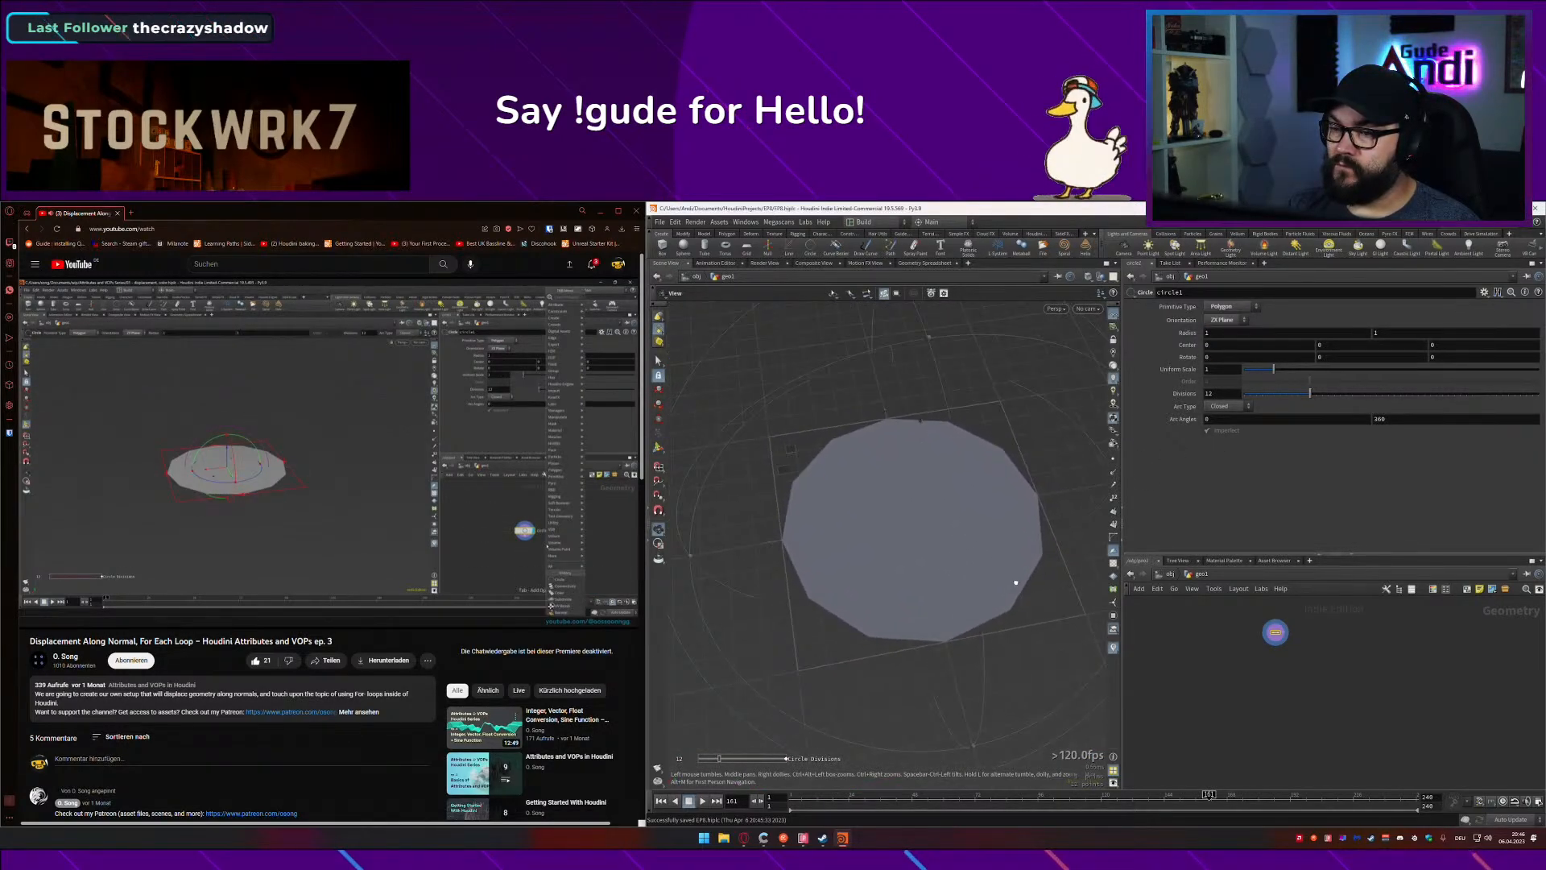
pyautogui.press('Return')
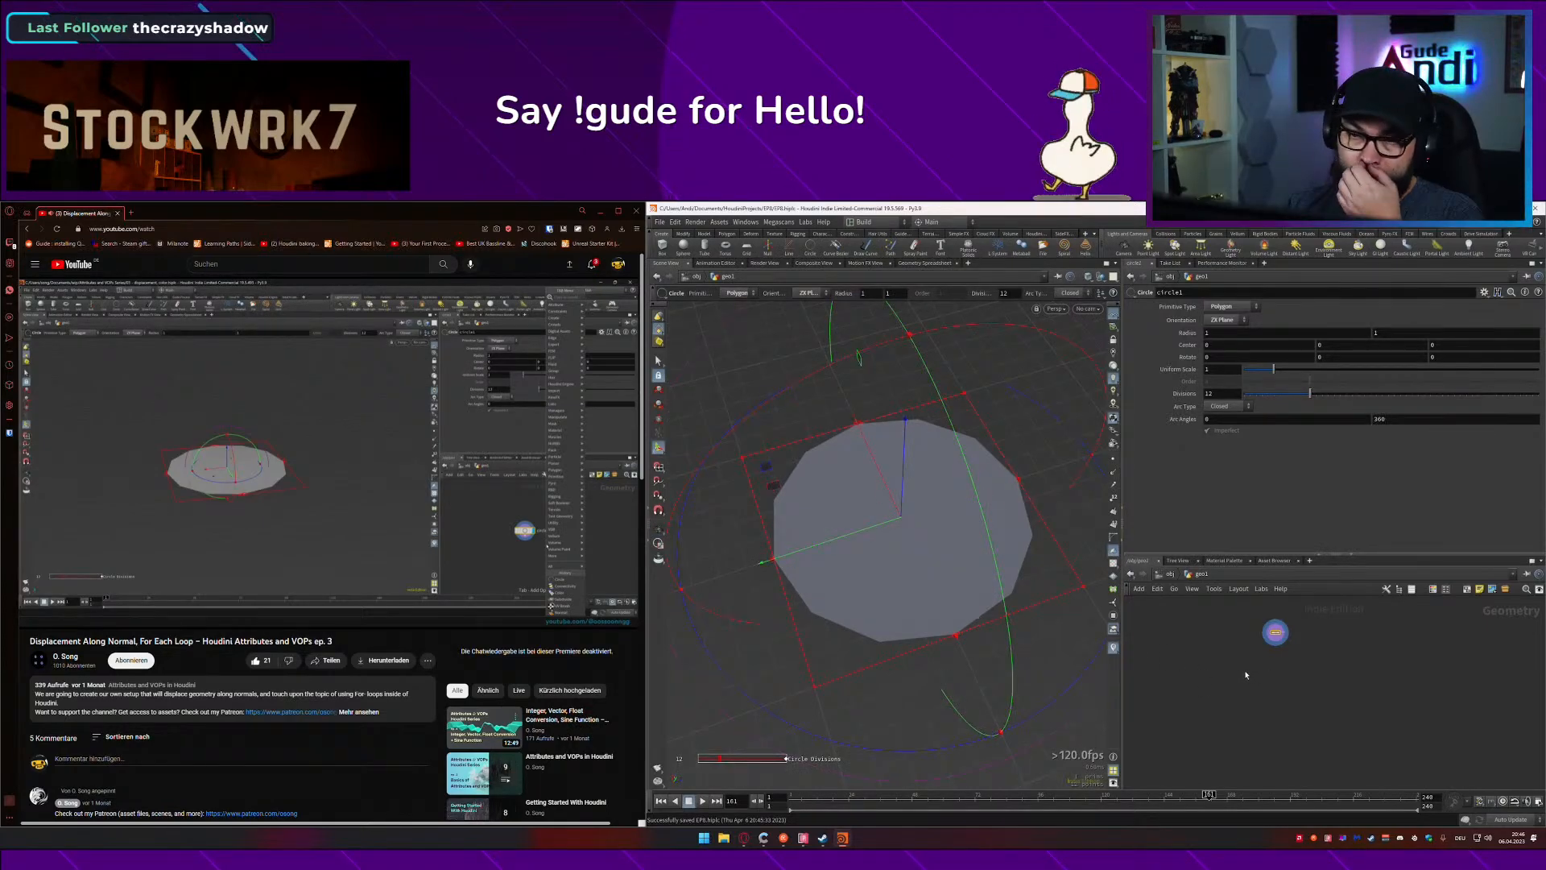
pyautogui.click(1273, 647)
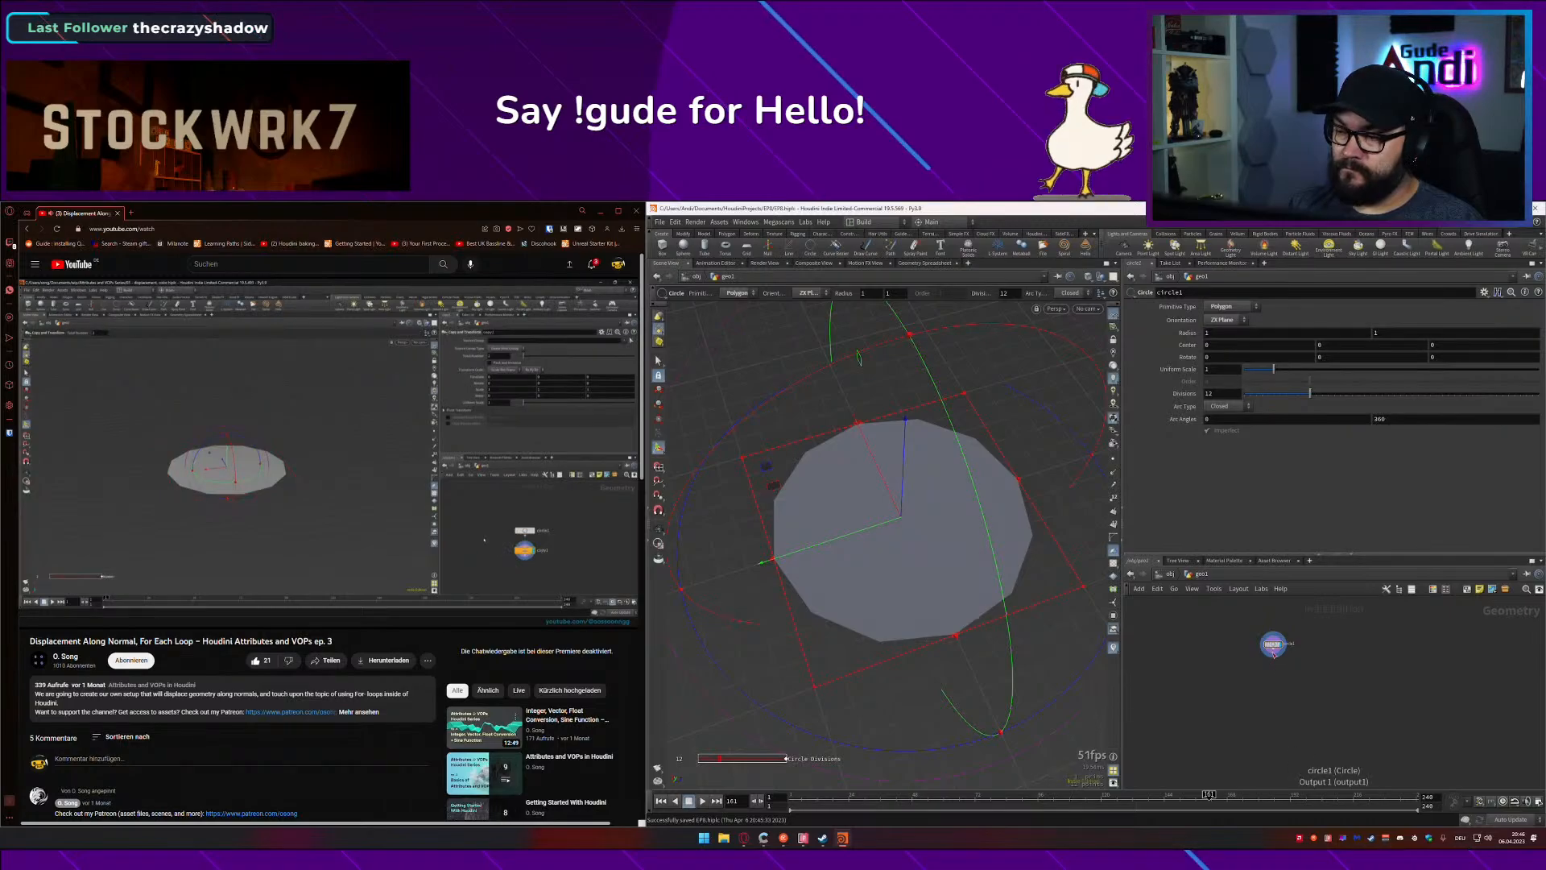
# Step: Add a Copy and Transform node connected directly below circle1
pyautogui.press('Tab')
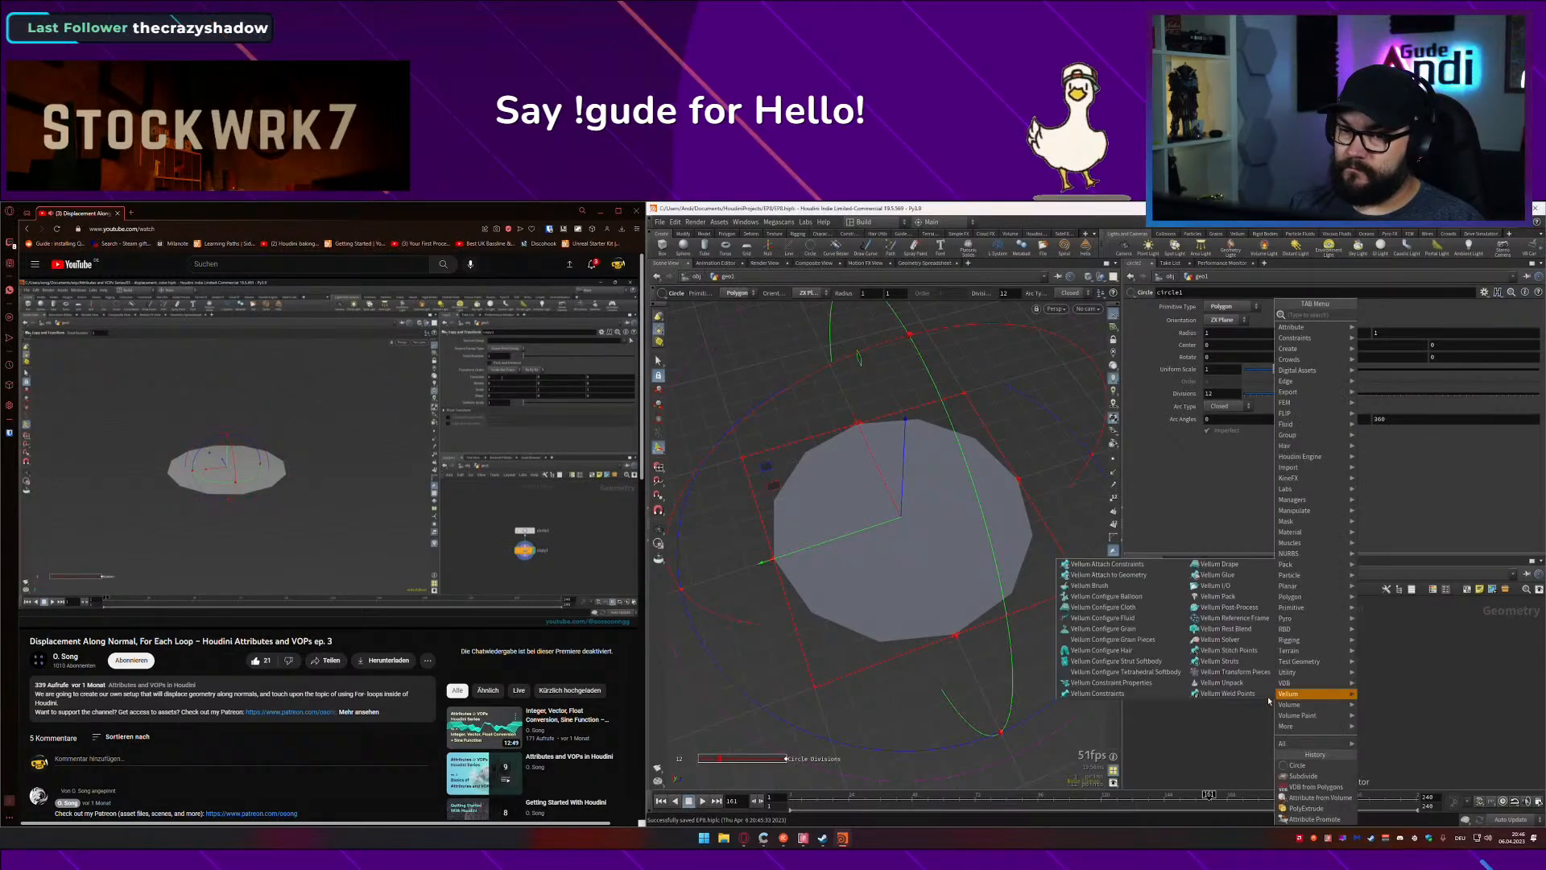
pyautogui.write('copy')
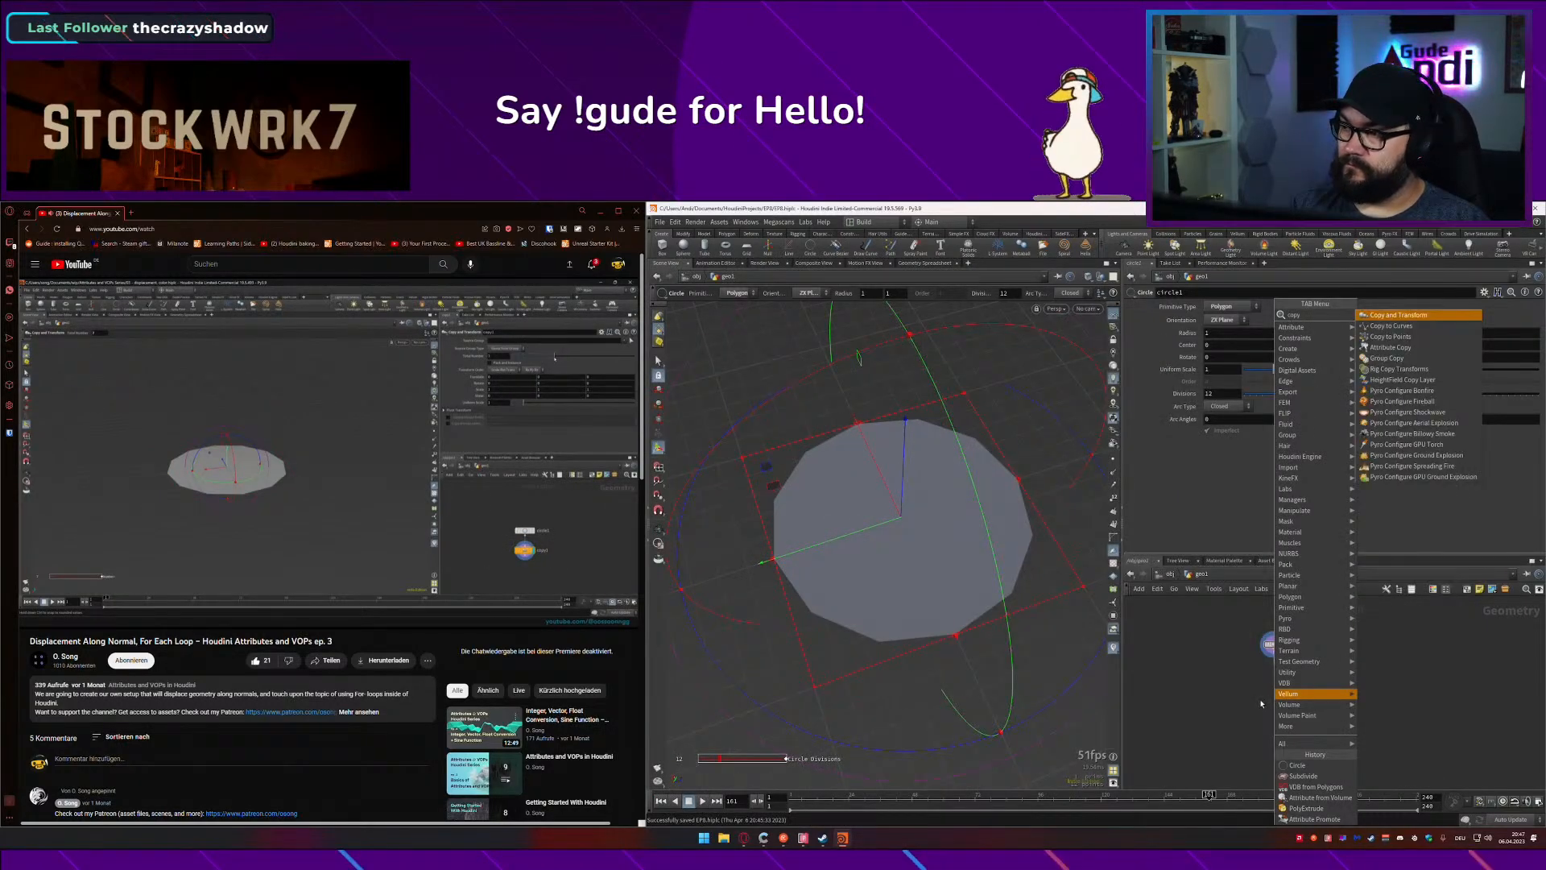
pyautogui.press('Return')
pyautogui.click(1260, 698)
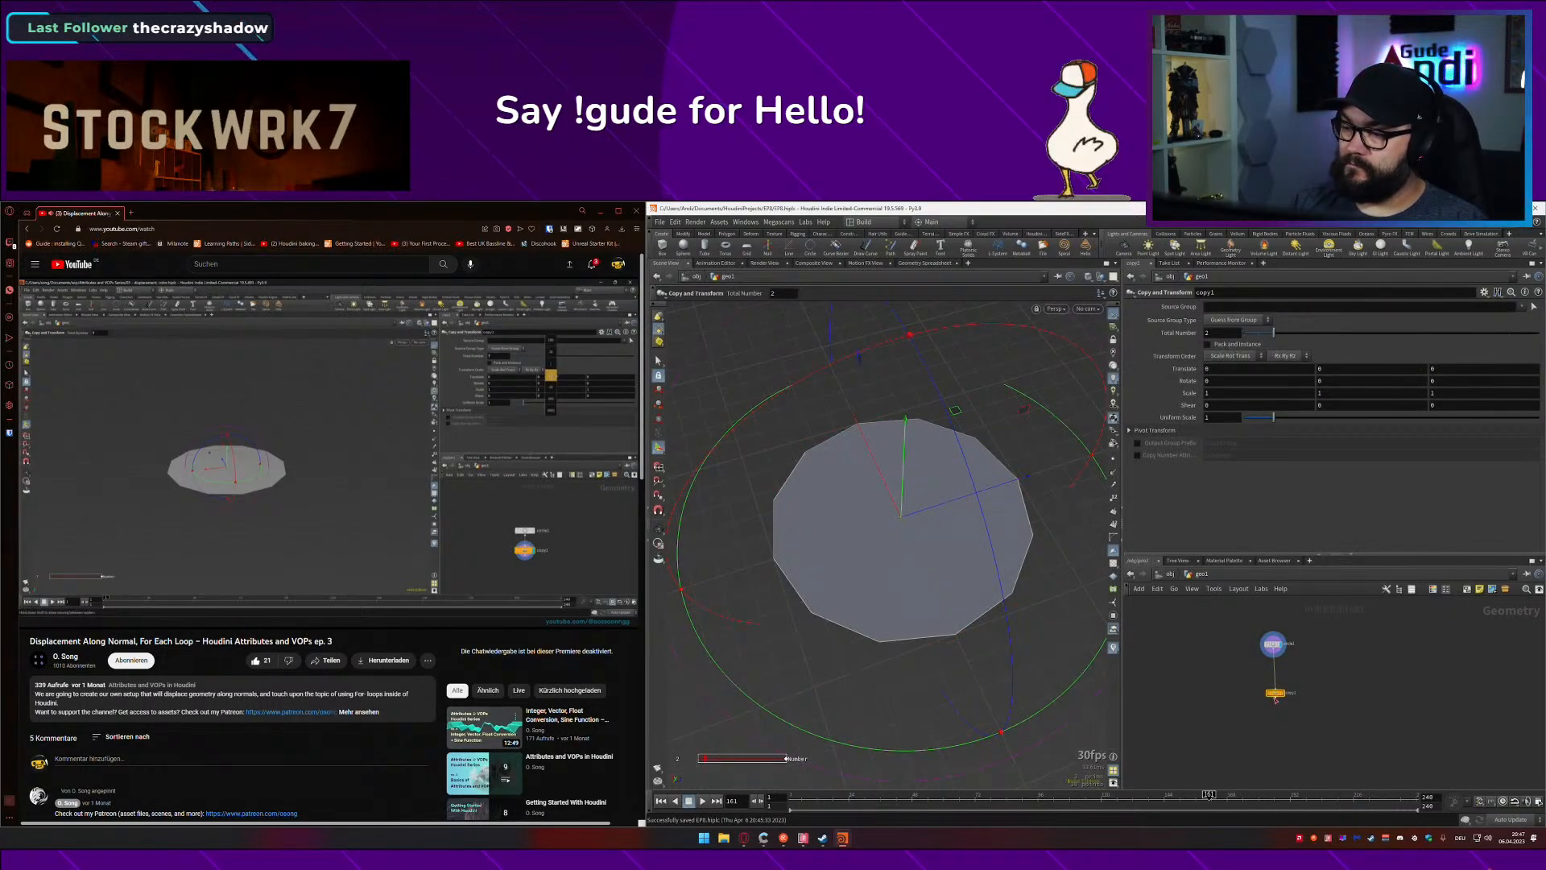
pyautogui.moveTo(1275, 693); pyautogui.dragTo(1273, 680)
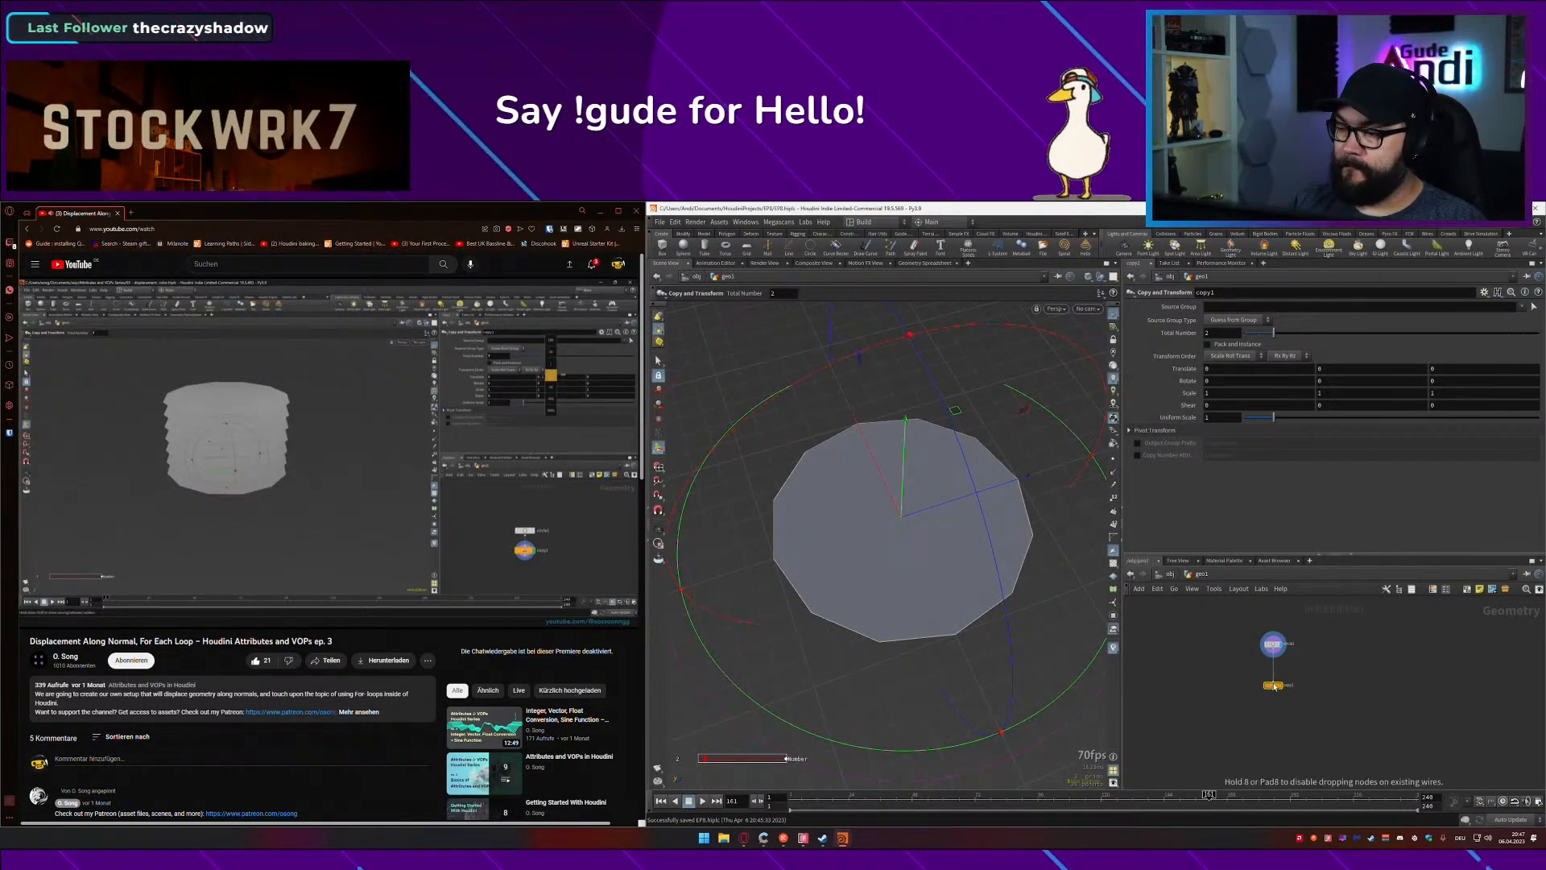
# Step: Pause the tutorial, set copy1 to a total number of 7 with a Y translation of 1, and display the copies
pyautogui.click(396, 578)
pyautogui.moveTo(1273, 332); pyautogui.dragTo(1335, 336)
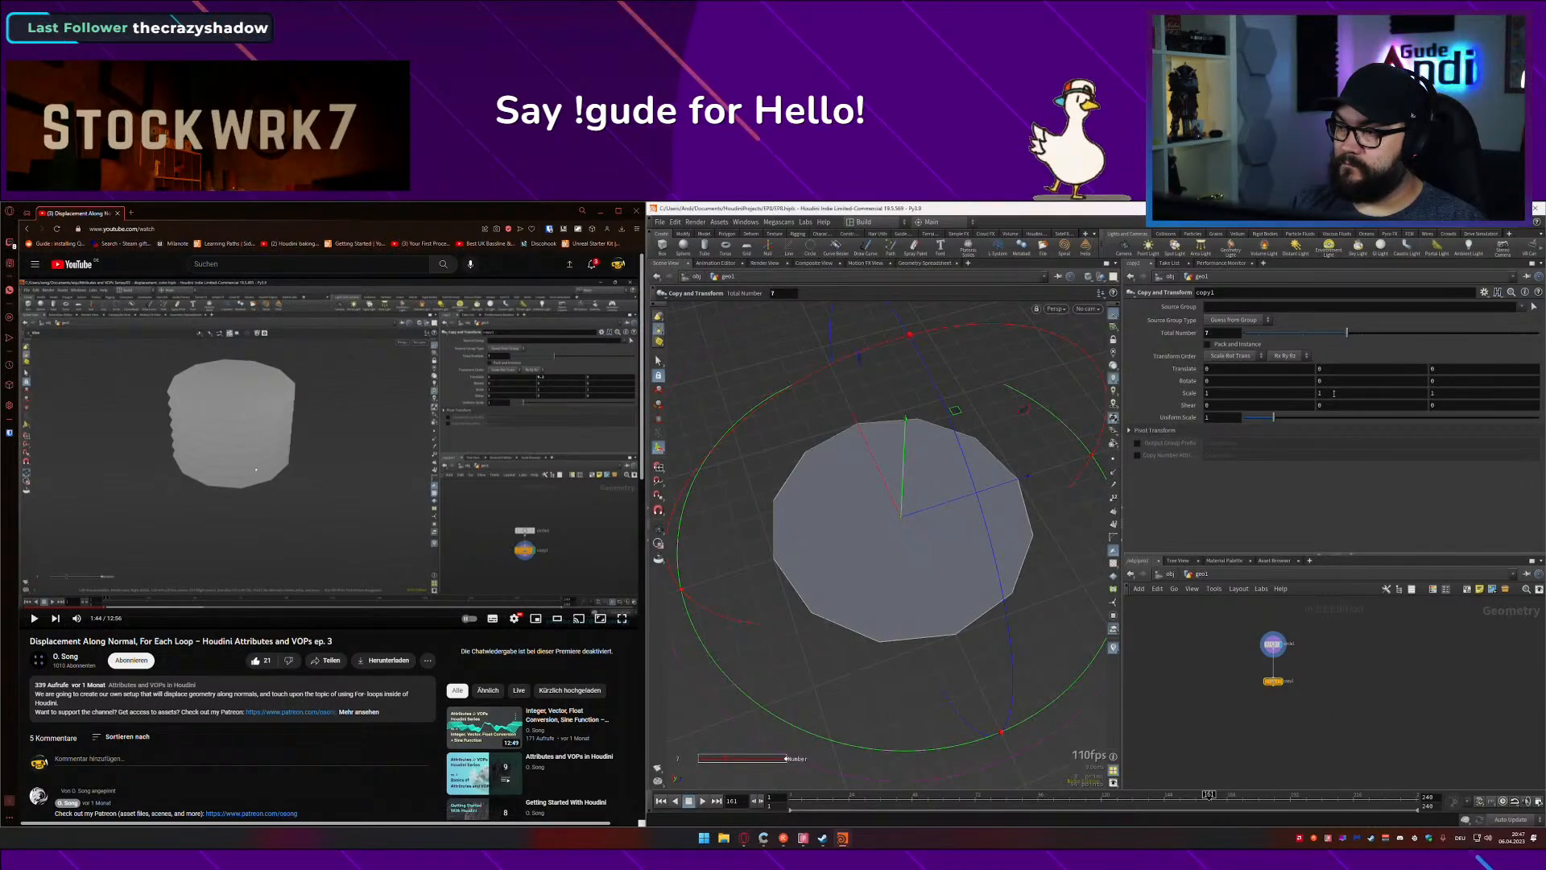
pyautogui.click(1337, 369)
pyautogui.write('1')
pyautogui.press('Tab')
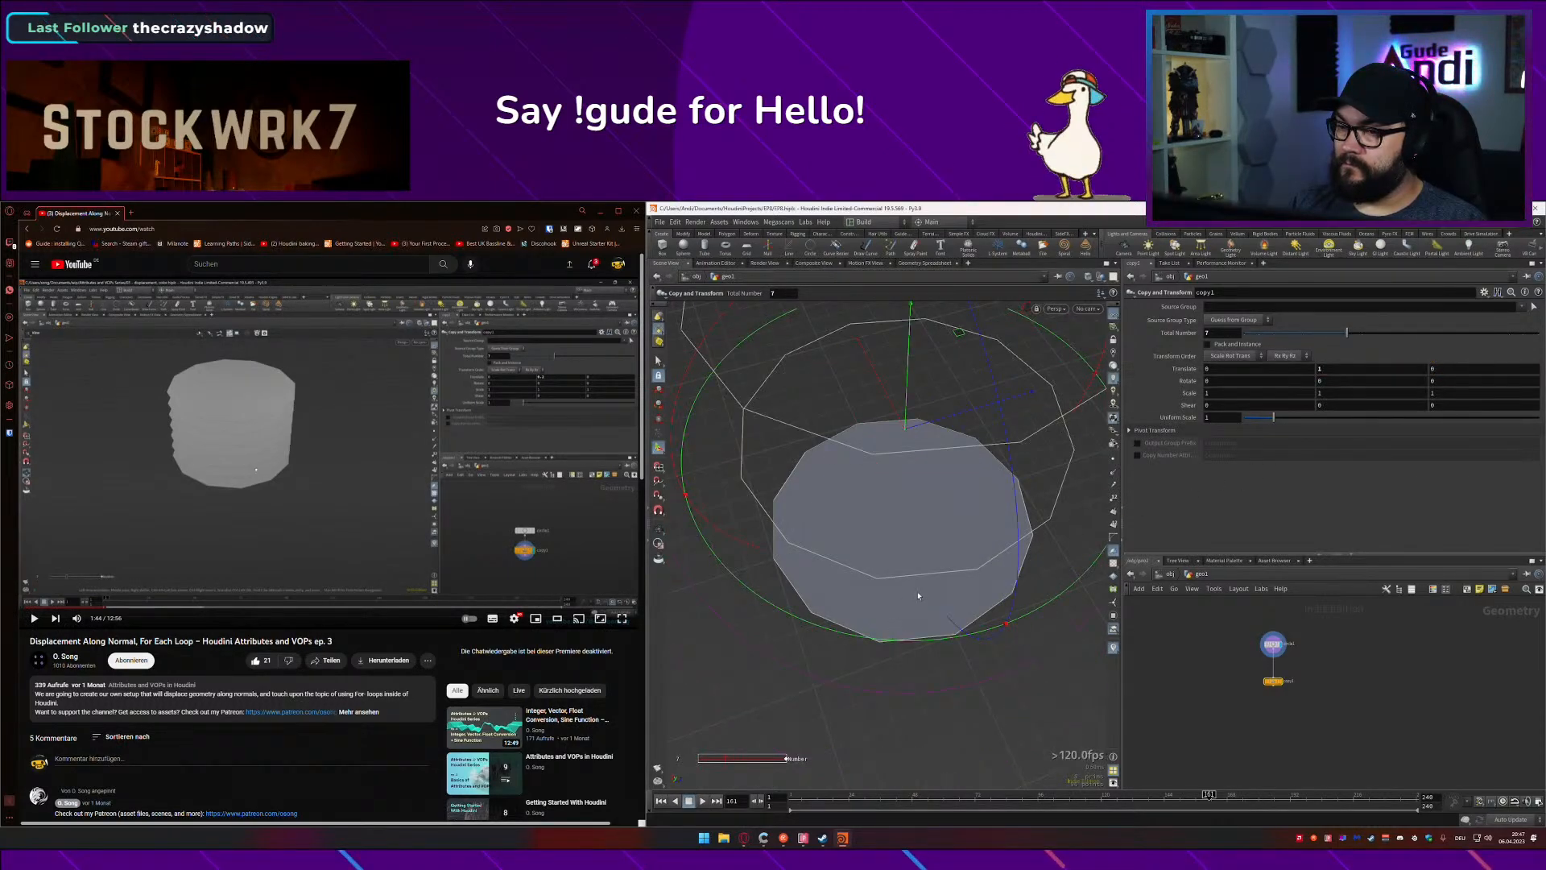
pyautogui.keyDown('alt'); pyautogui.moveTo(902, 660); pyautogui.dragTo(924, 601); pyautogui.keyUp('alt')
pyautogui.scroll(-5, 924, 600)
pyautogui.keyDown('alt'); pyautogui.moveTo(932, 591); pyautogui.dragTo(893, 620, button='middle'); pyautogui.keyUp('alt')
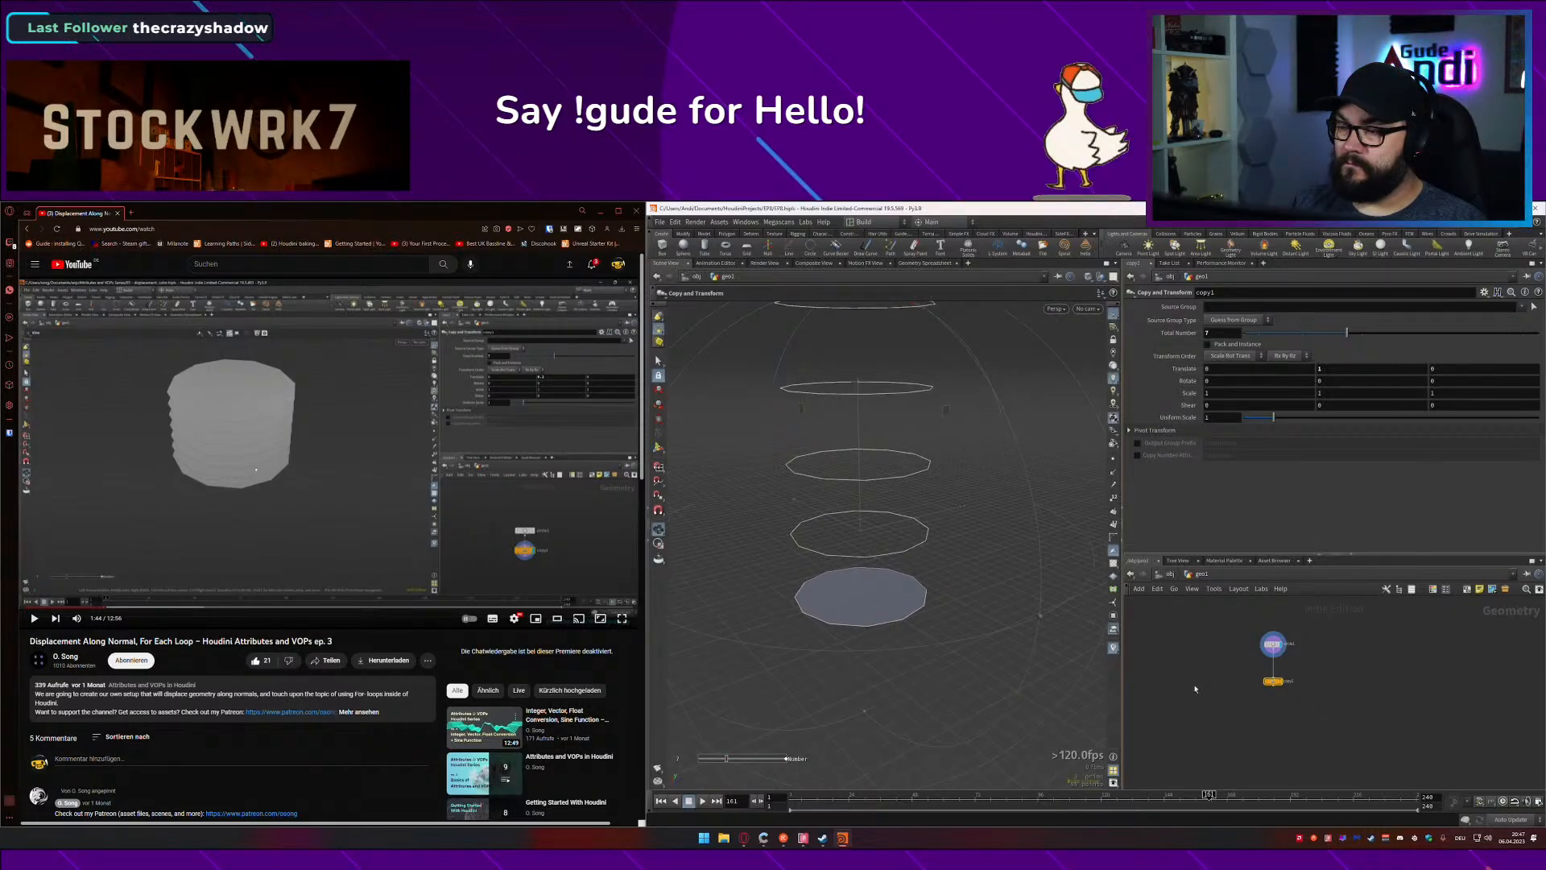
pyautogui.click(1282, 682)
# Step: Compare with the tutorial and reduce copy1's Y translation to 0.2 to tighten the stack of circles
pyautogui.click(452, 518)
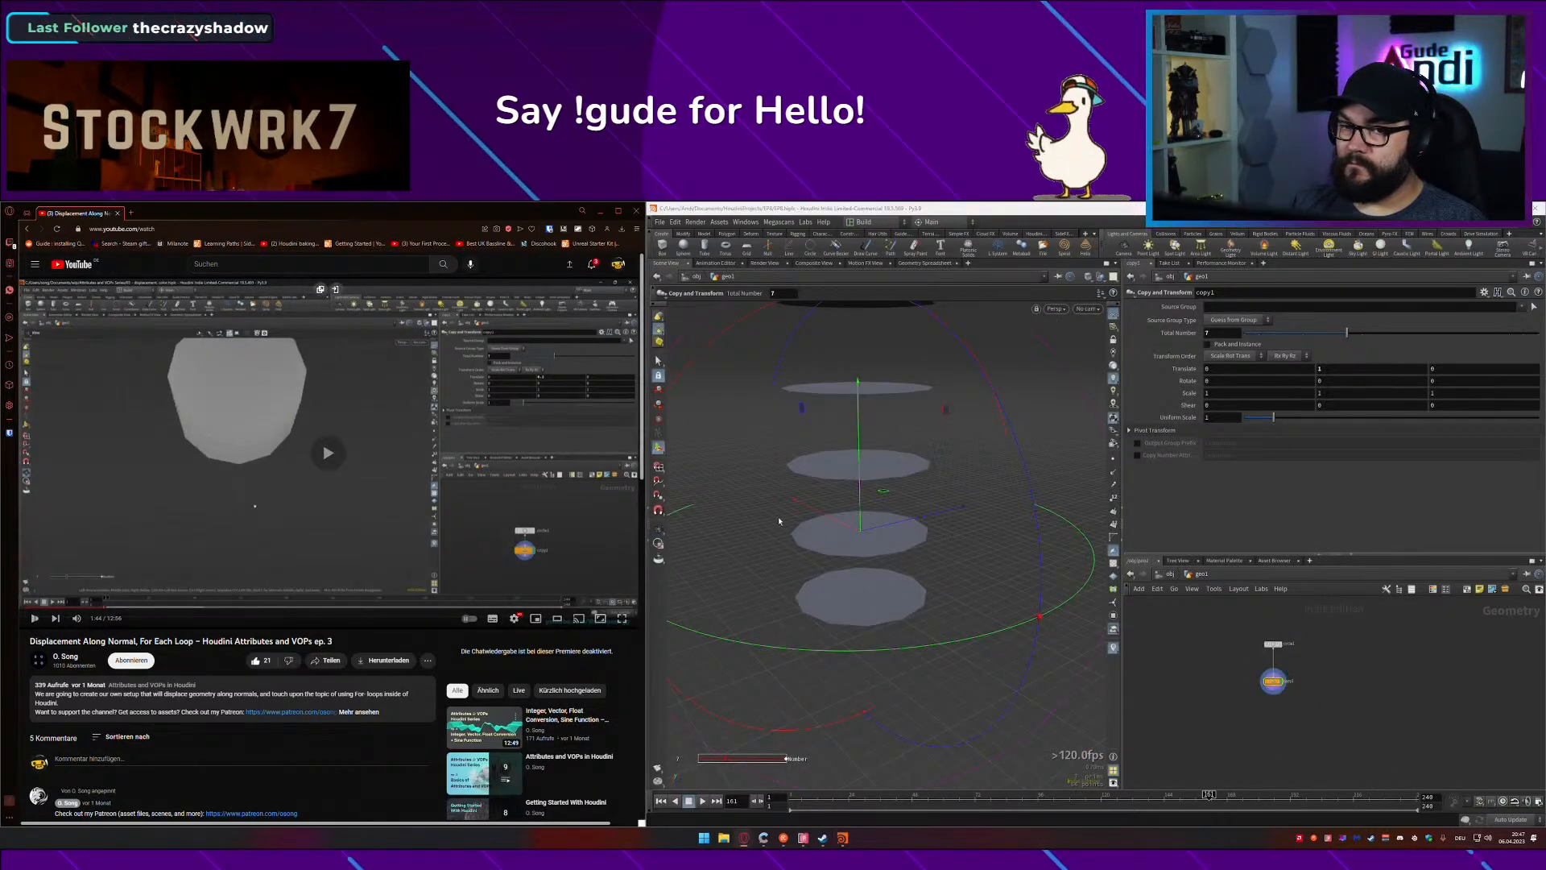
pyautogui.click(544, 496)
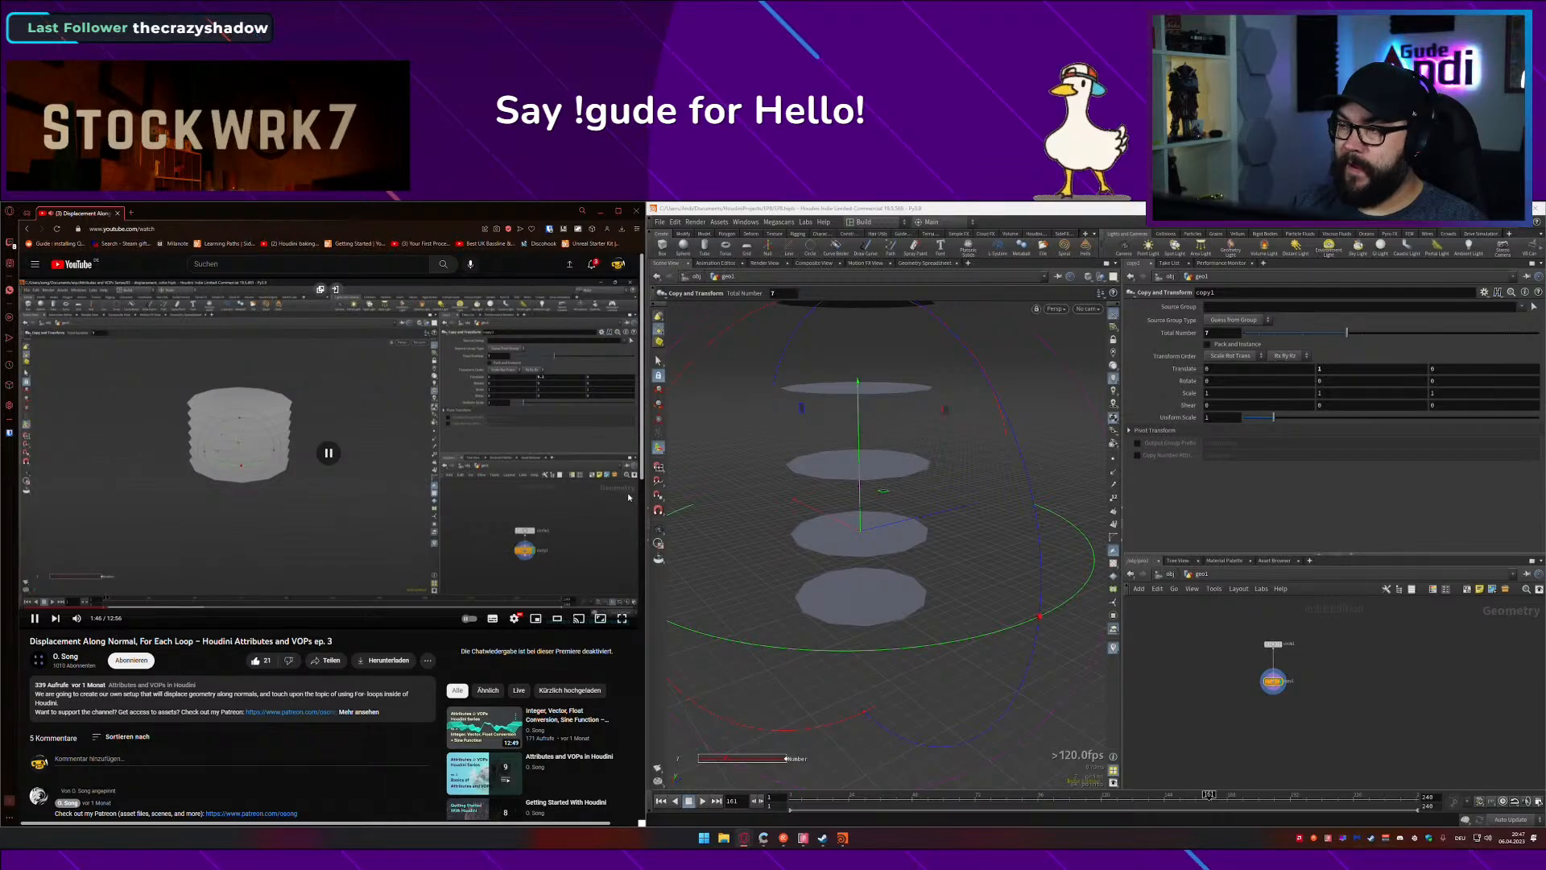
pyautogui.moveTo(1374, 369)
pyautogui.mouseDown(button='middle')
pyautogui.moveTo(1361, 390)
pyautogui.moveTo(1363, 369)
pyautogui.mouseUp(button='middle')
pyautogui.click(328, 449)
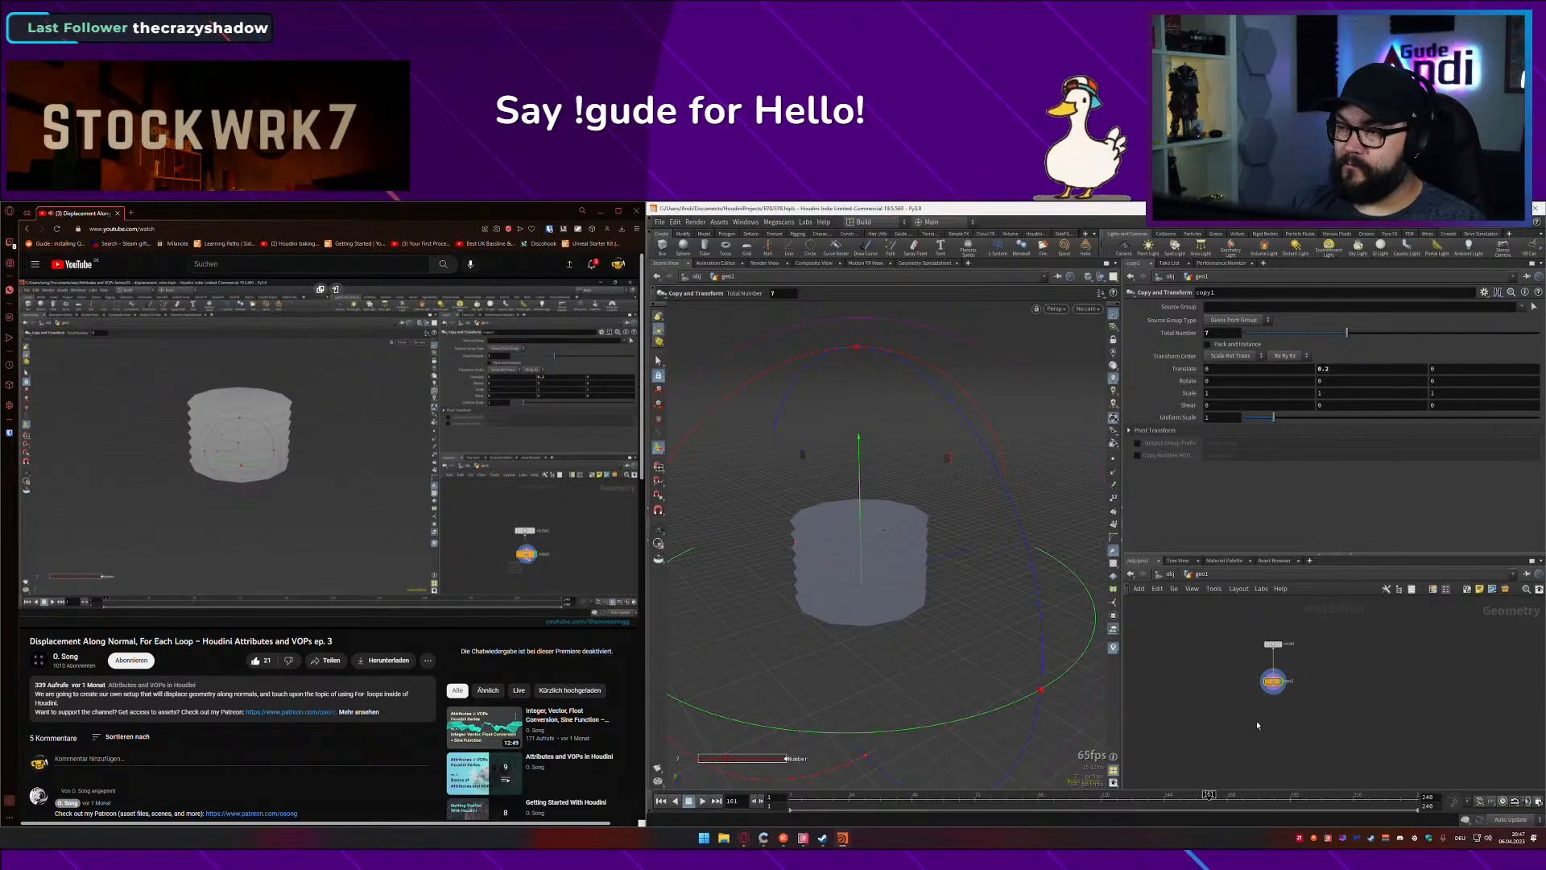
# Step: Add an Attribute VOP node connected below copy1
pyautogui.scroll(3, 1257, 720)
pyautogui.moveTo(1258, 724); pyautogui.dragTo(1240, 761, button='middle')
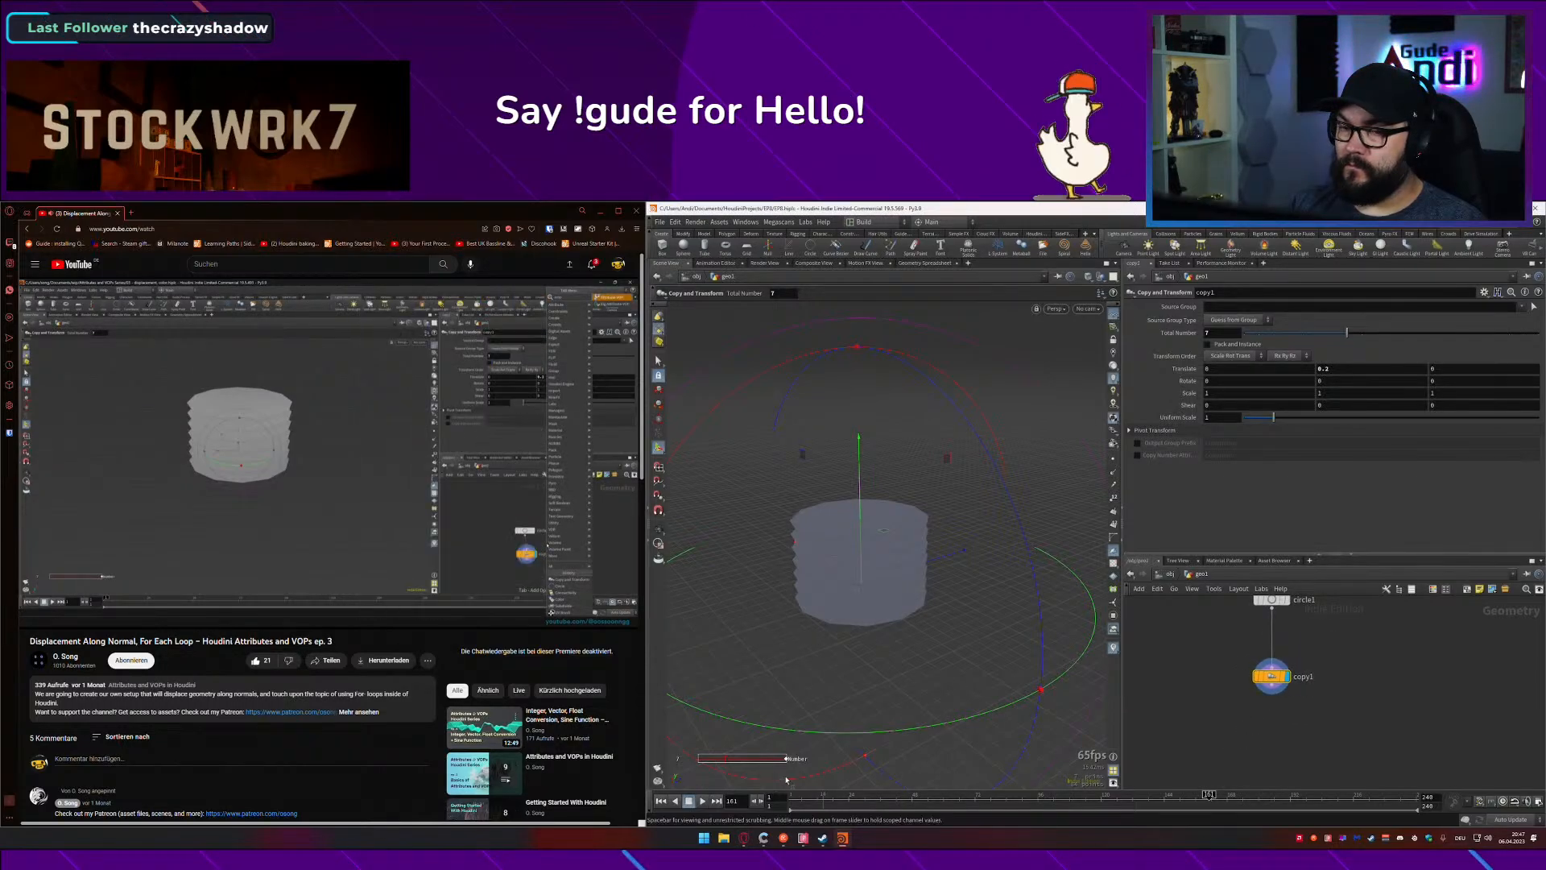
pyautogui.press('Tab')
pyautogui.write('a')
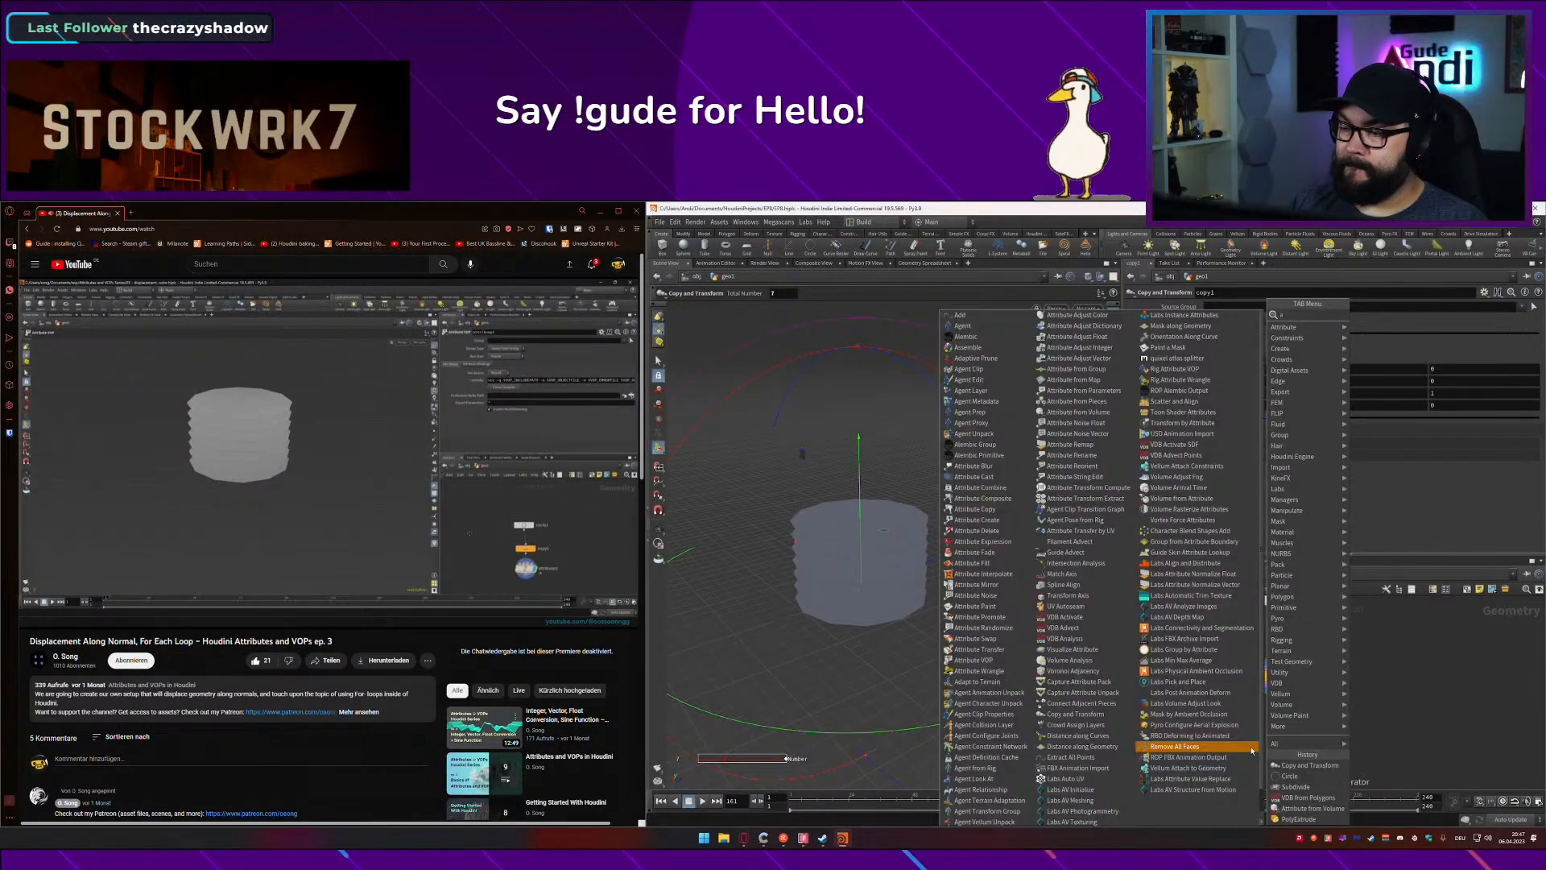
pyautogui.write('ttvo')
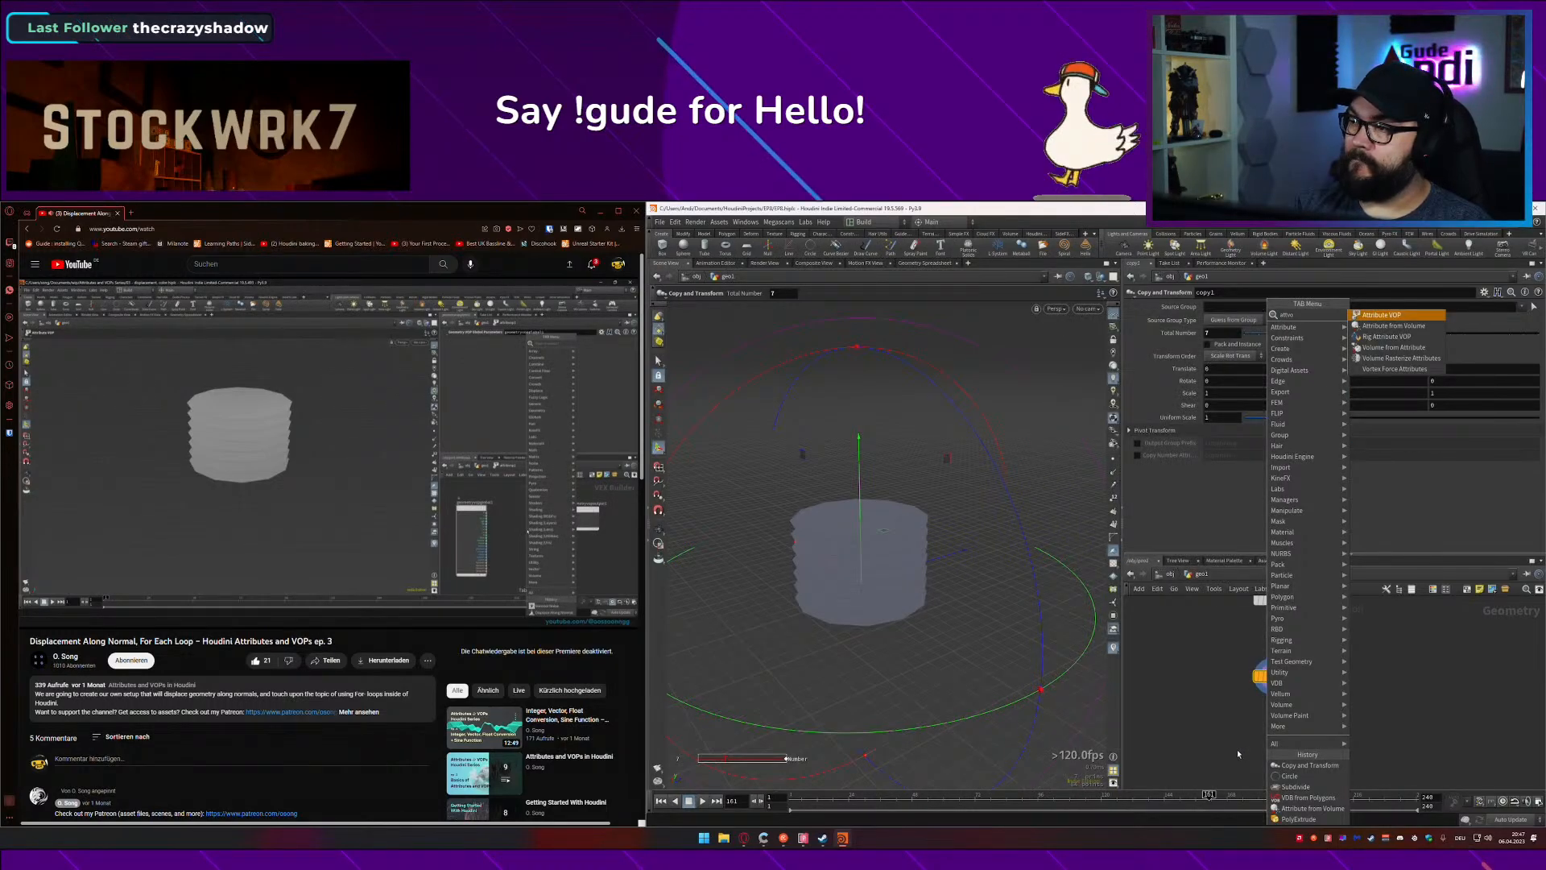
pyautogui.press('Return')
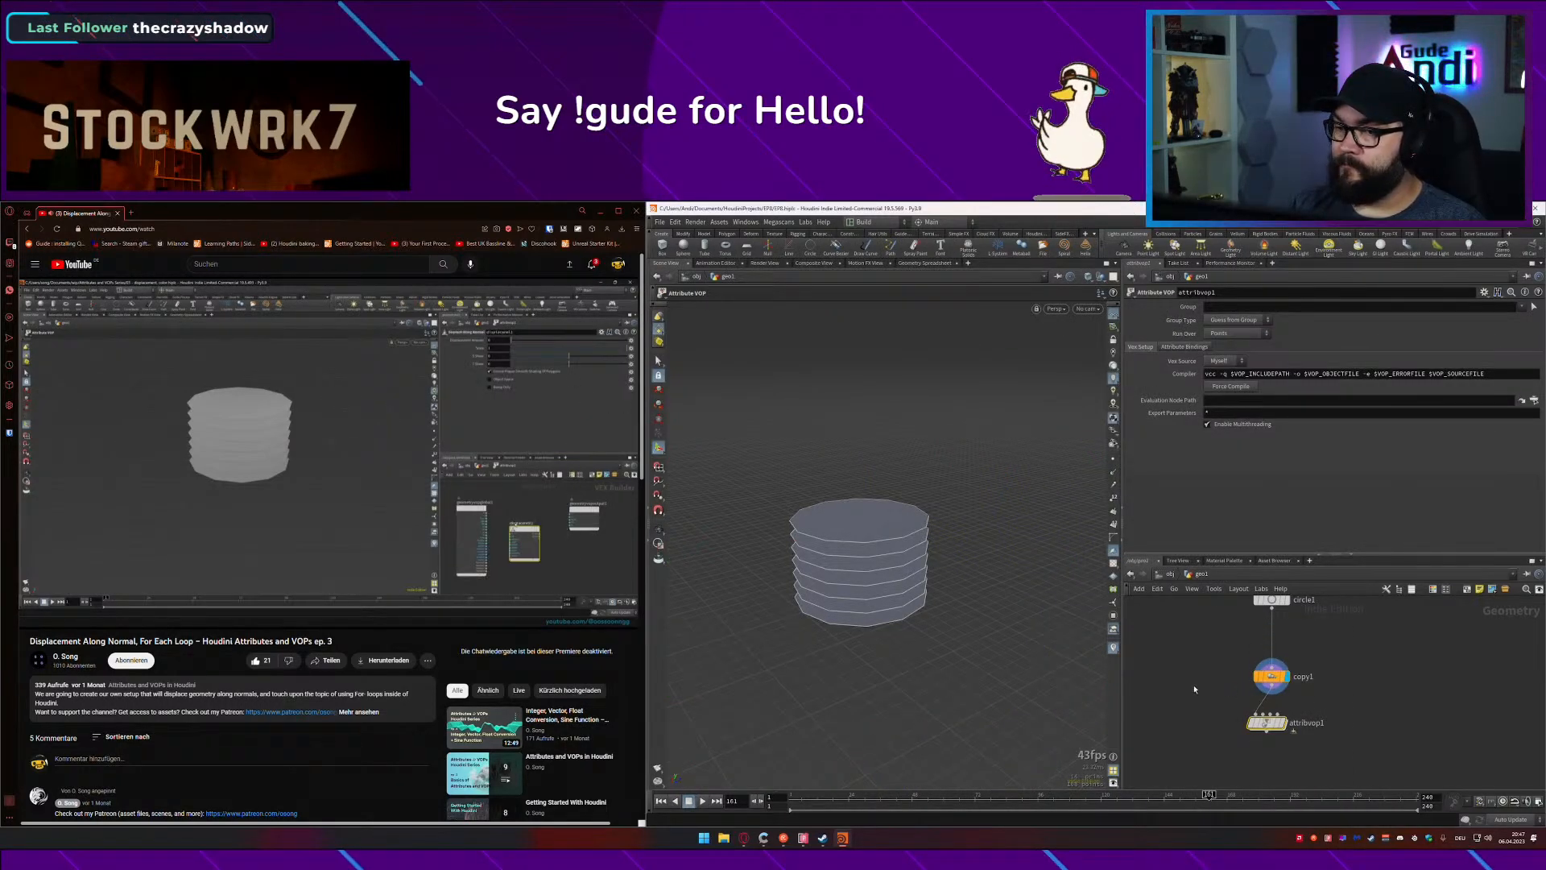
# Step: Go inside attribvop1 and save the scene
pyautogui.doubleClick(1267, 722)
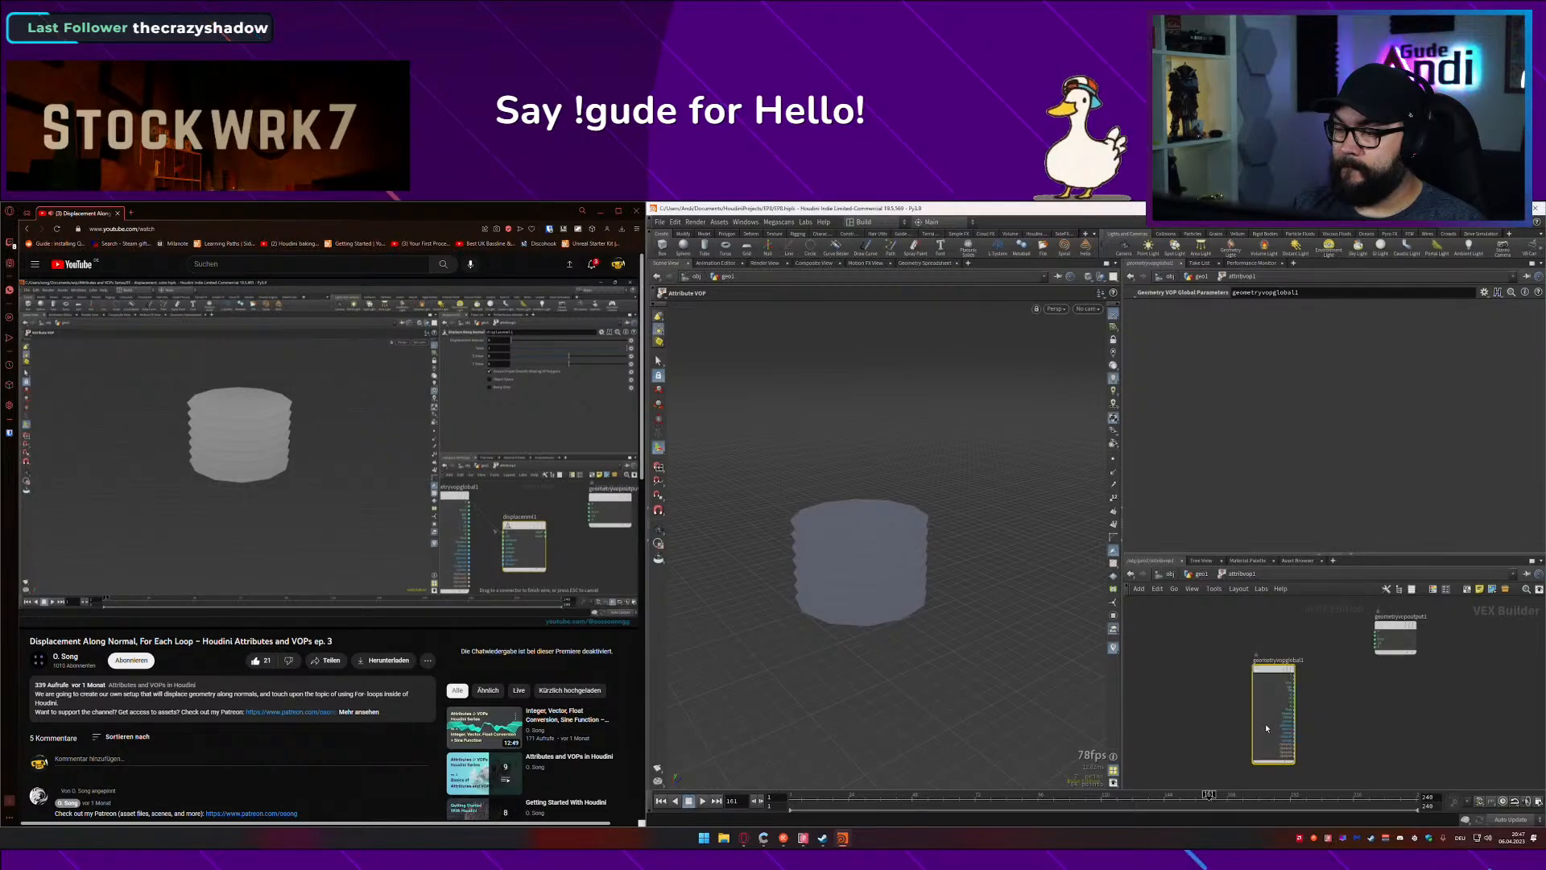
pyautogui.hotkey('ctrl', 's')
pyautogui.scroll(3, 1312, 699)
pyautogui.moveTo(1261, 701)
pyautogui.mouseDown()
pyautogui.moveTo(1248, 685)
pyautogui.moveTo(1260, 701)
pyautogui.mouseUp()
pyautogui.middleClick(1268, 688)
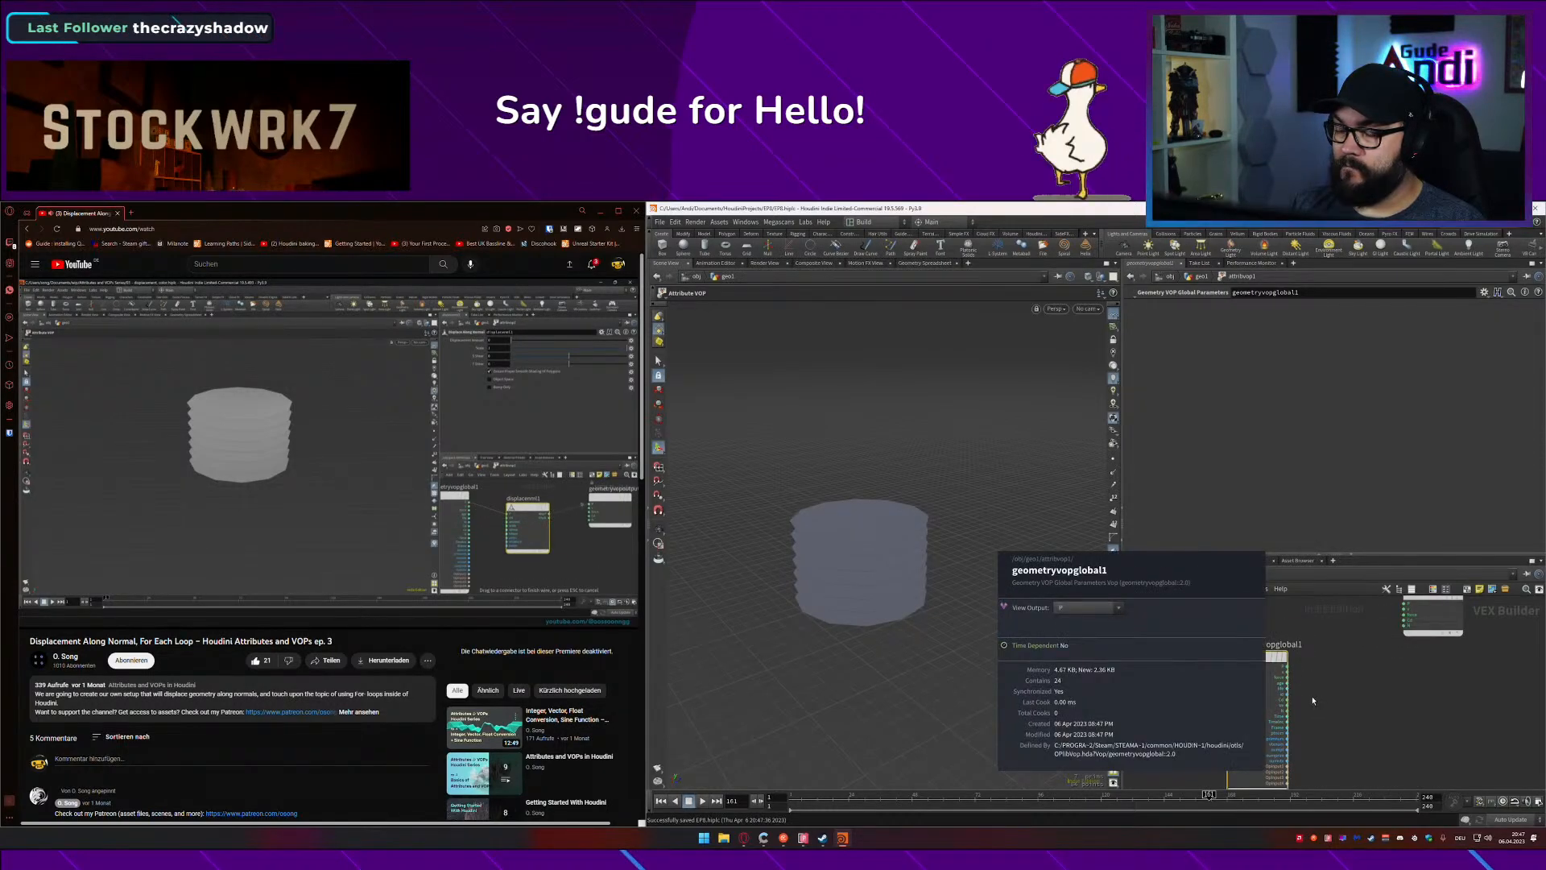
# Step: Rewind the tutorial slightly and add a Displace Along Normal node beside geometryvopglobal1 in the VOP network
pyautogui.click(395, 533)
pyautogui.press('Left')
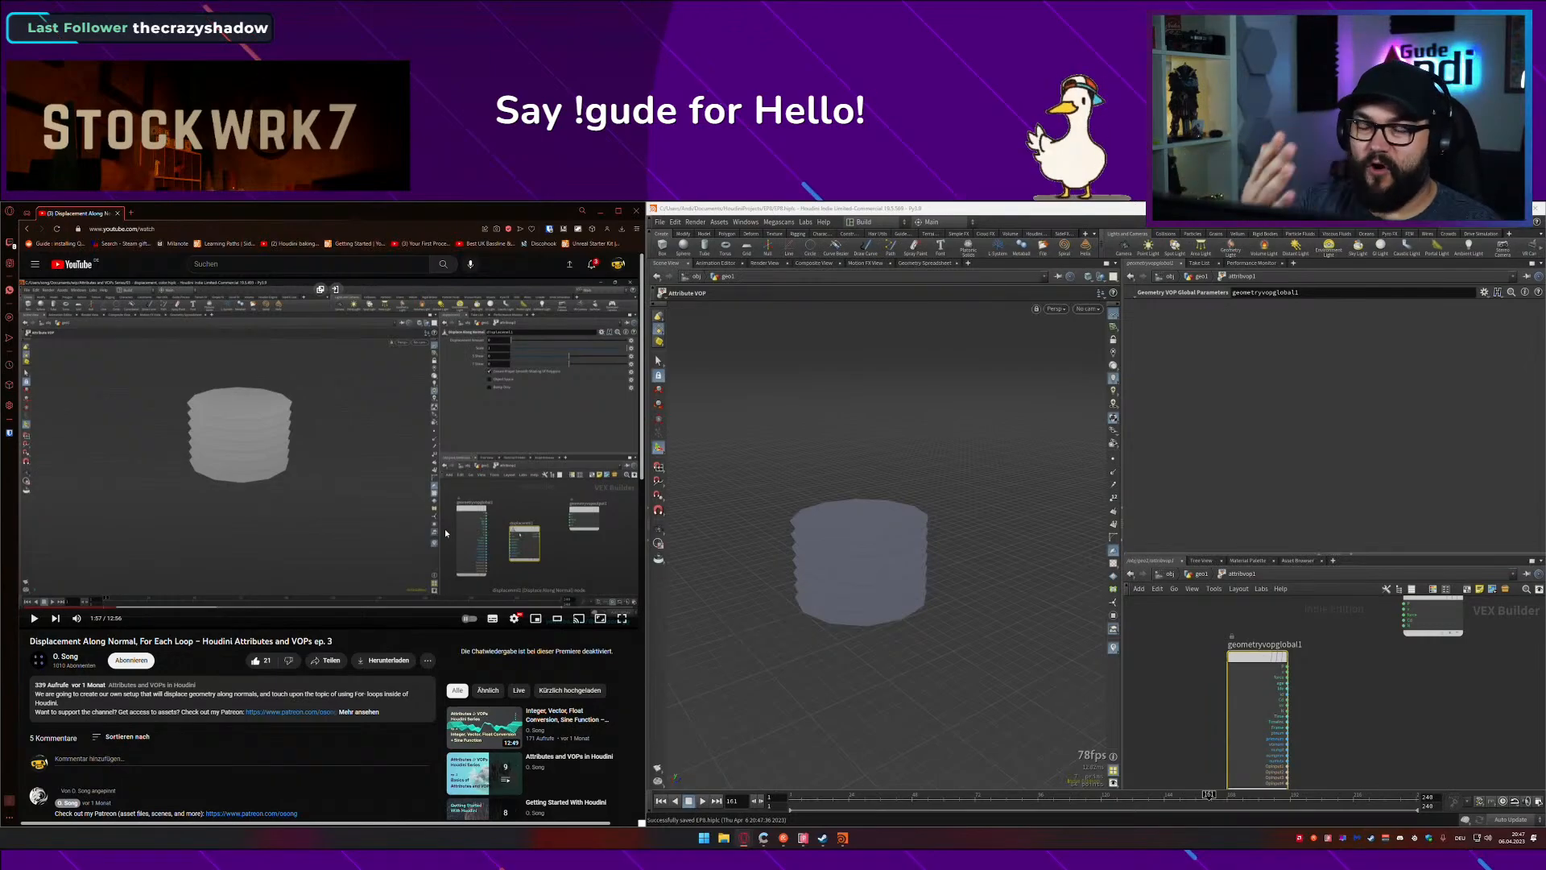
pyautogui.click(1324, 697)
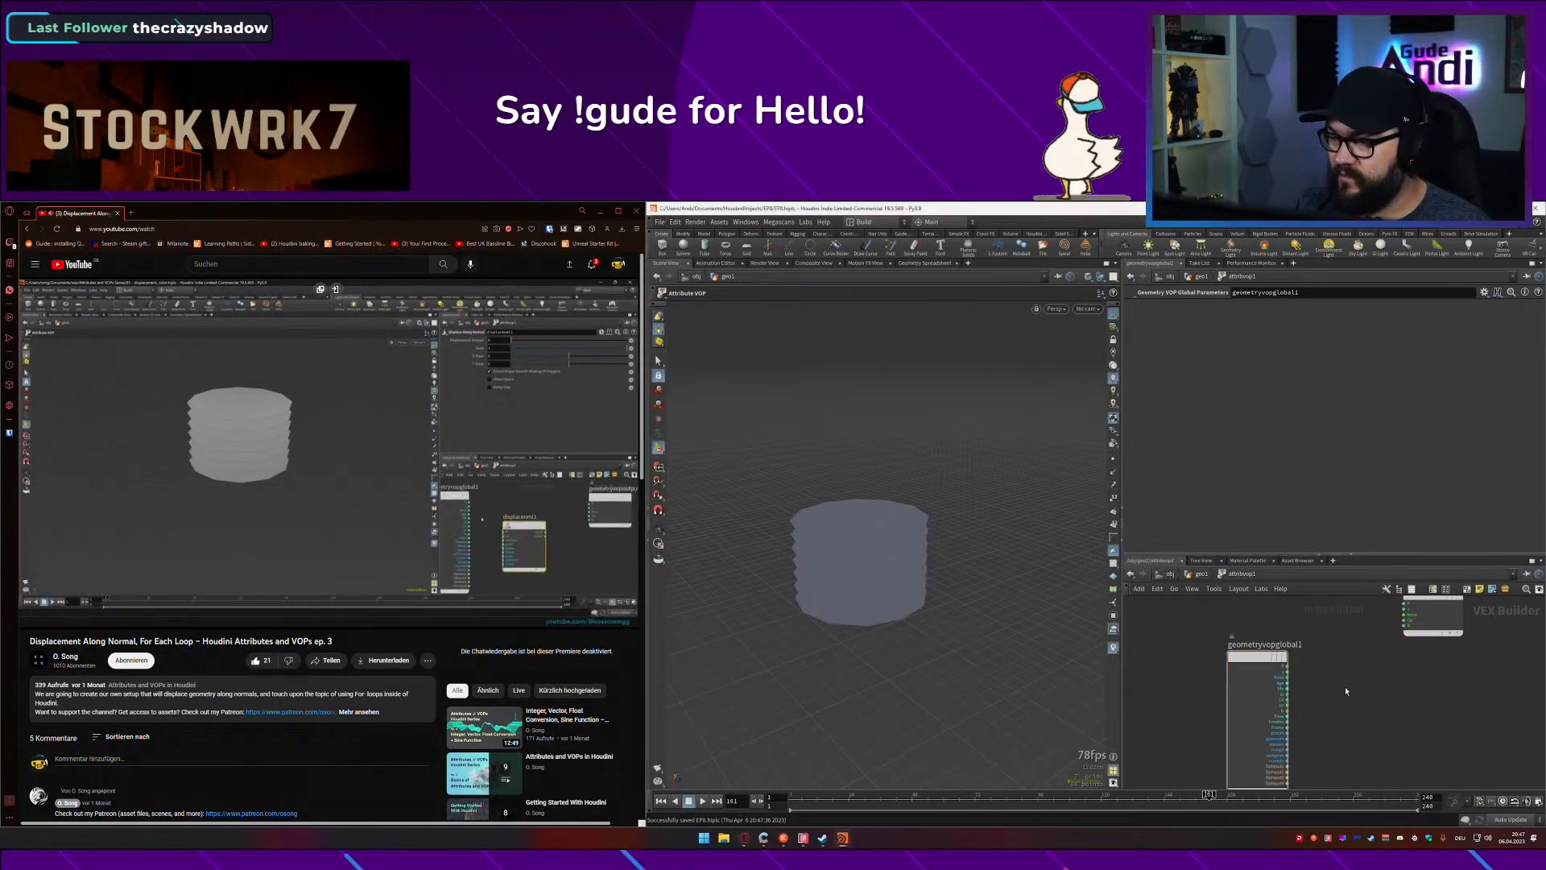
pyautogui.moveTo(1258, 658); pyautogui.dragTo(1190, 624)
pyautogui.press('Tab')
pyautogui.write('displ')
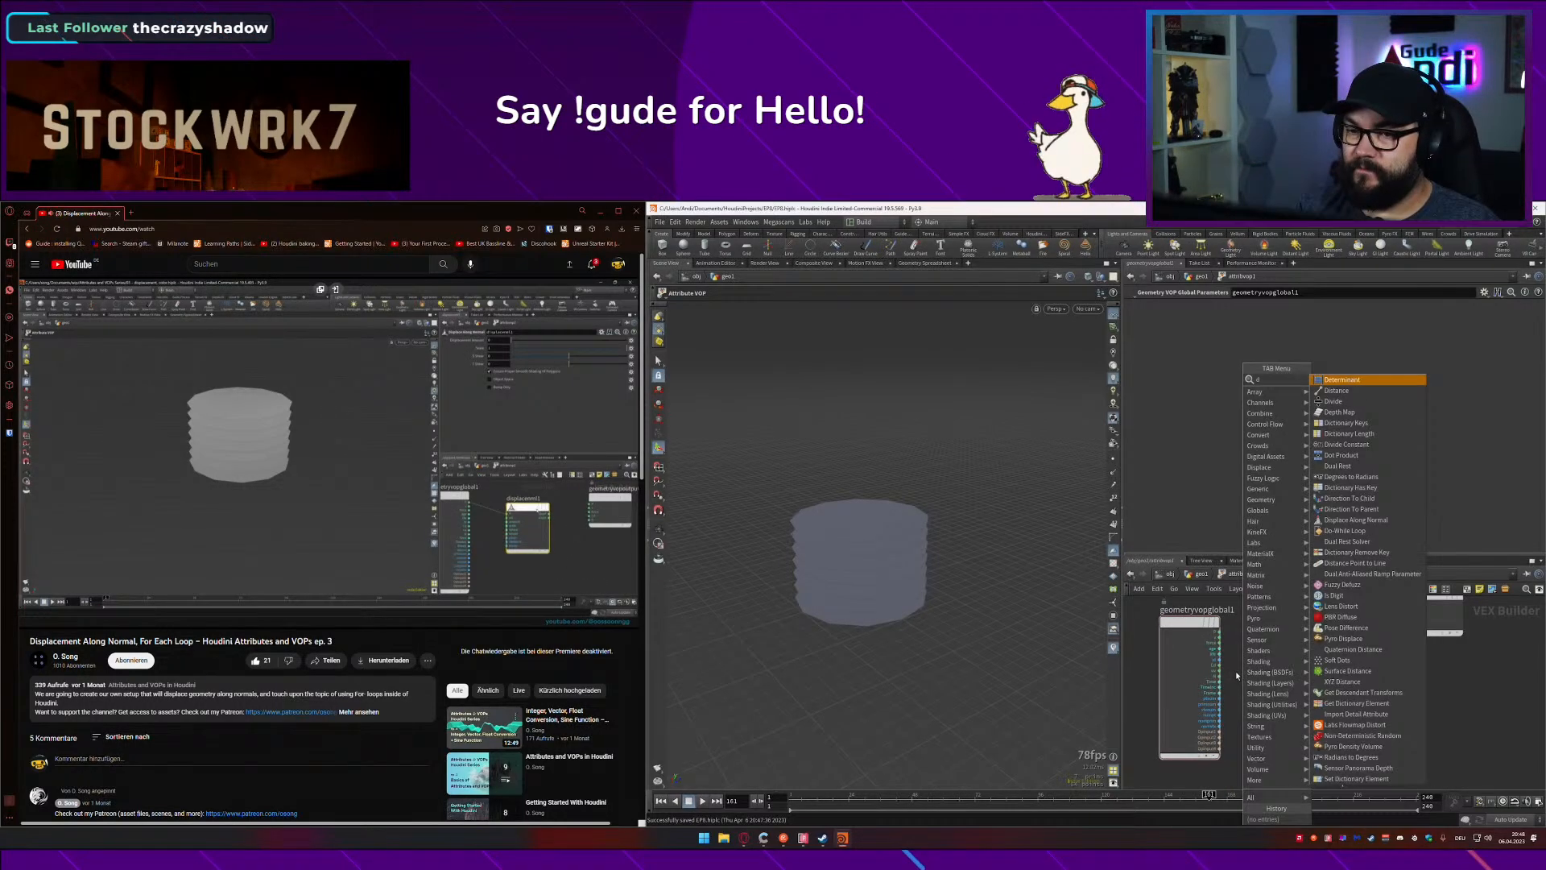
pyautogui.press('Return')
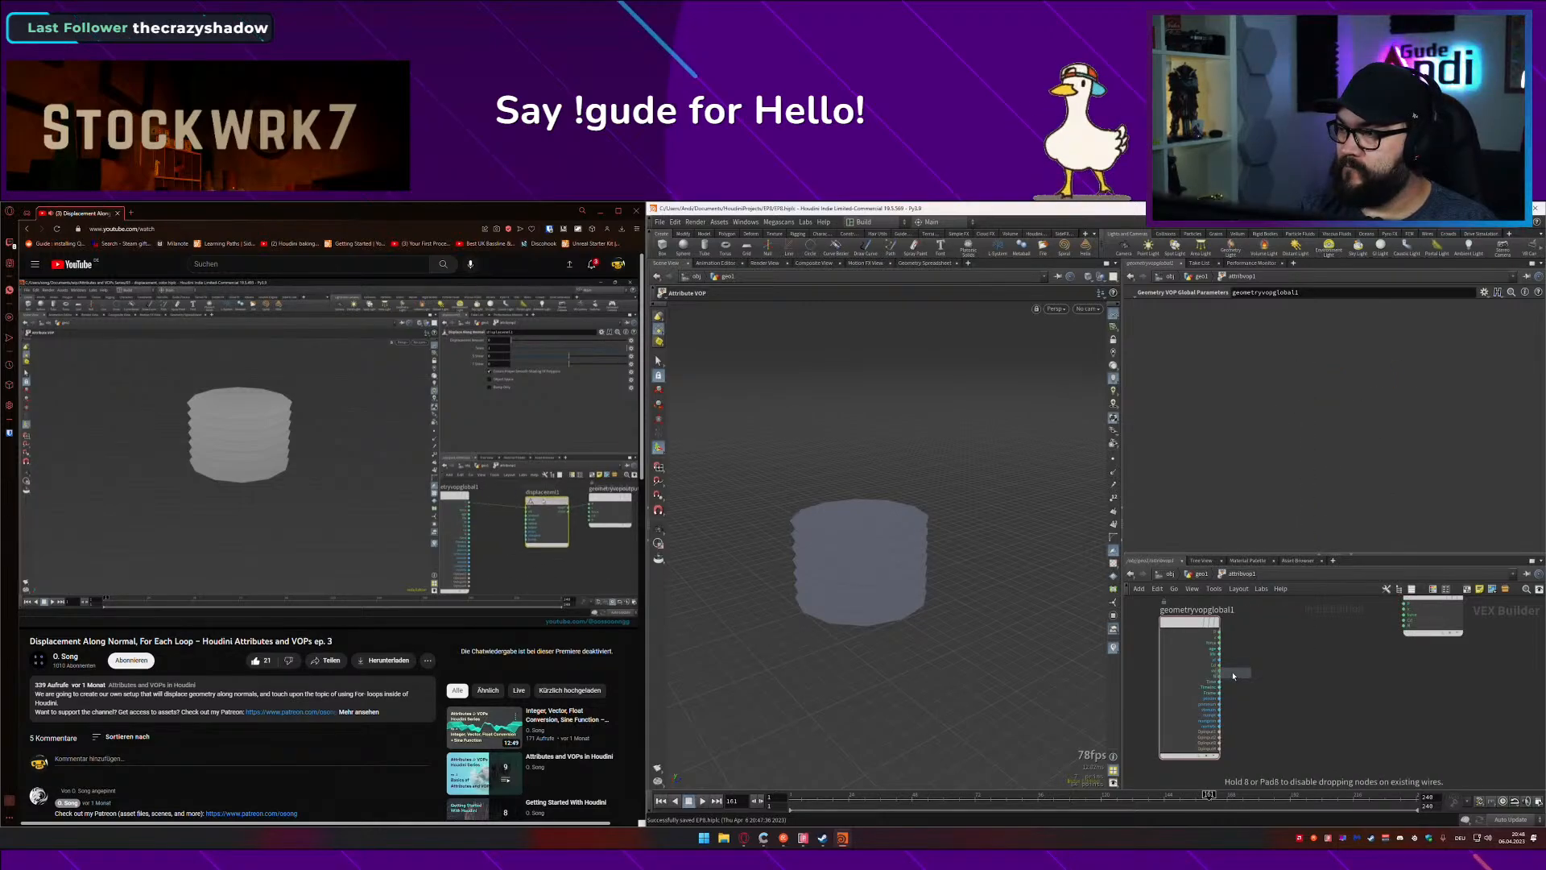
pyautogui.click(1310, 647)
# Step: Wire the global P through the Displace Along Normal node's P input and its displaced position output into P of geometryvopoutput1
pyautogui.click(1217, 632)
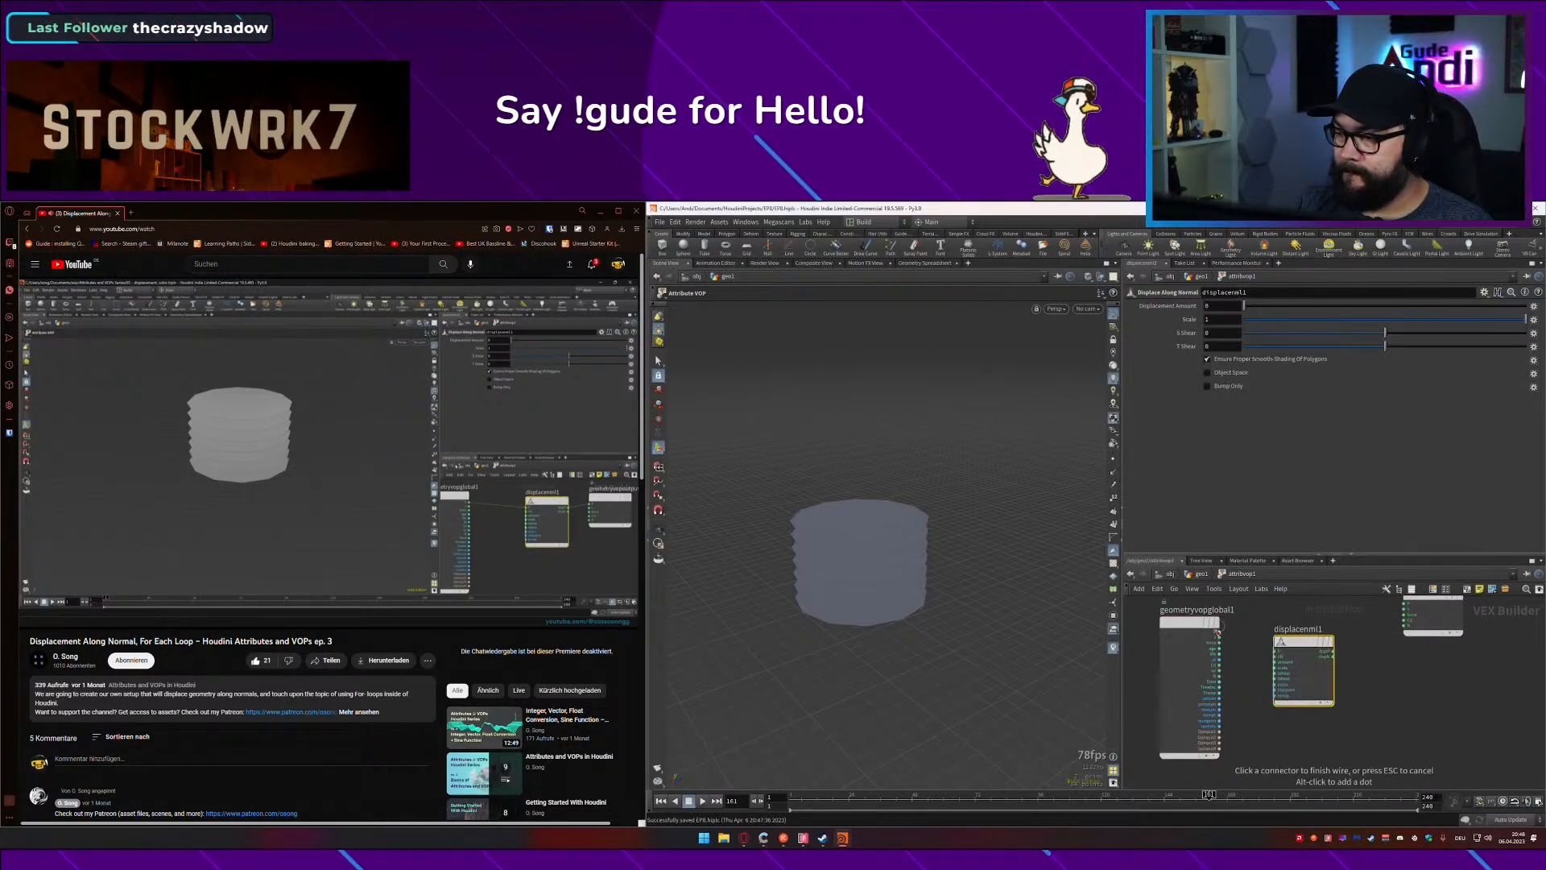
pyautogui.click(1276, 654)
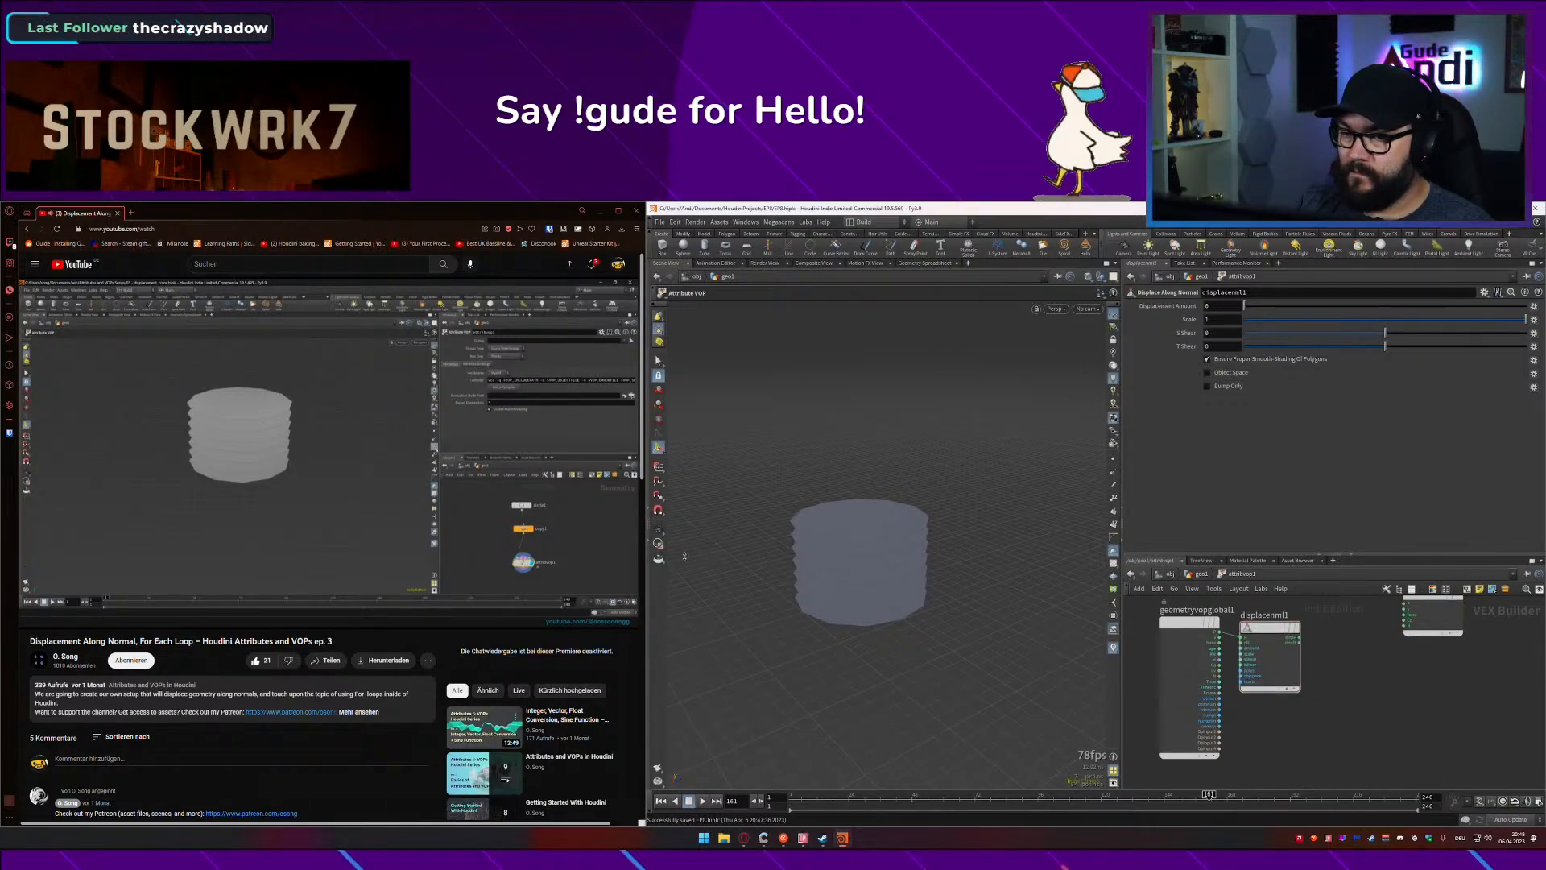
pyautogui.click(467, 505)
pyautogui.press('Left')
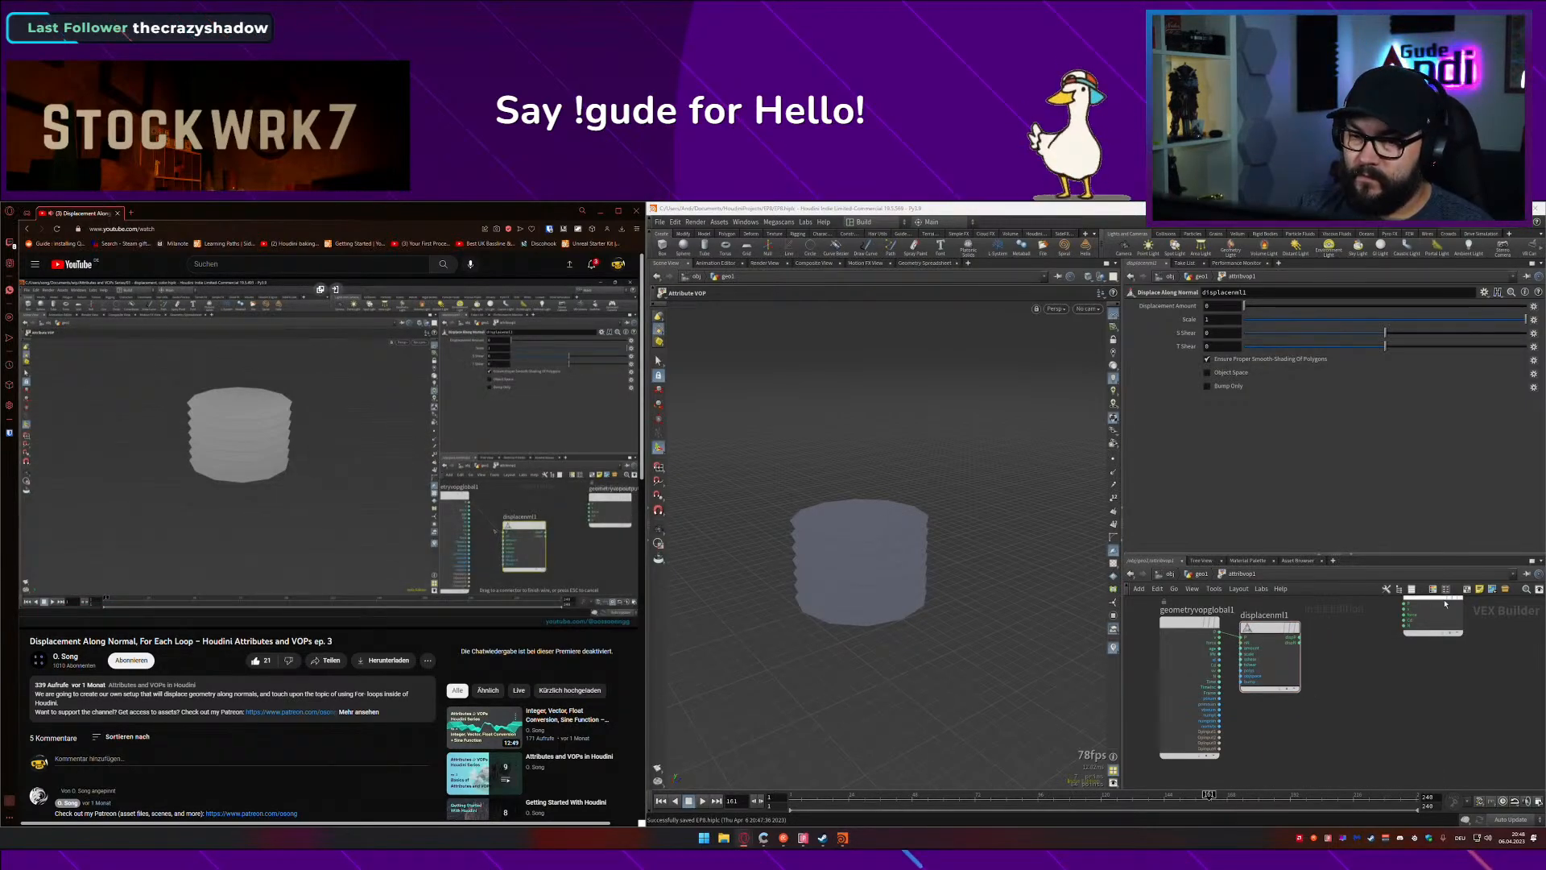
pyautogui.scroll(2, 1301, 638)
pyautogui.moveTo(1298, 636)
pyautogui.mouseDown()
pyautogui.moveTo(1381, 626)
pyautogui.moveTo(1326, 636)
pyautogui.mouseUp()
pyautogui.moveTo(1326, 636); pyautogui.dragTo(1303, 692, button='middle')
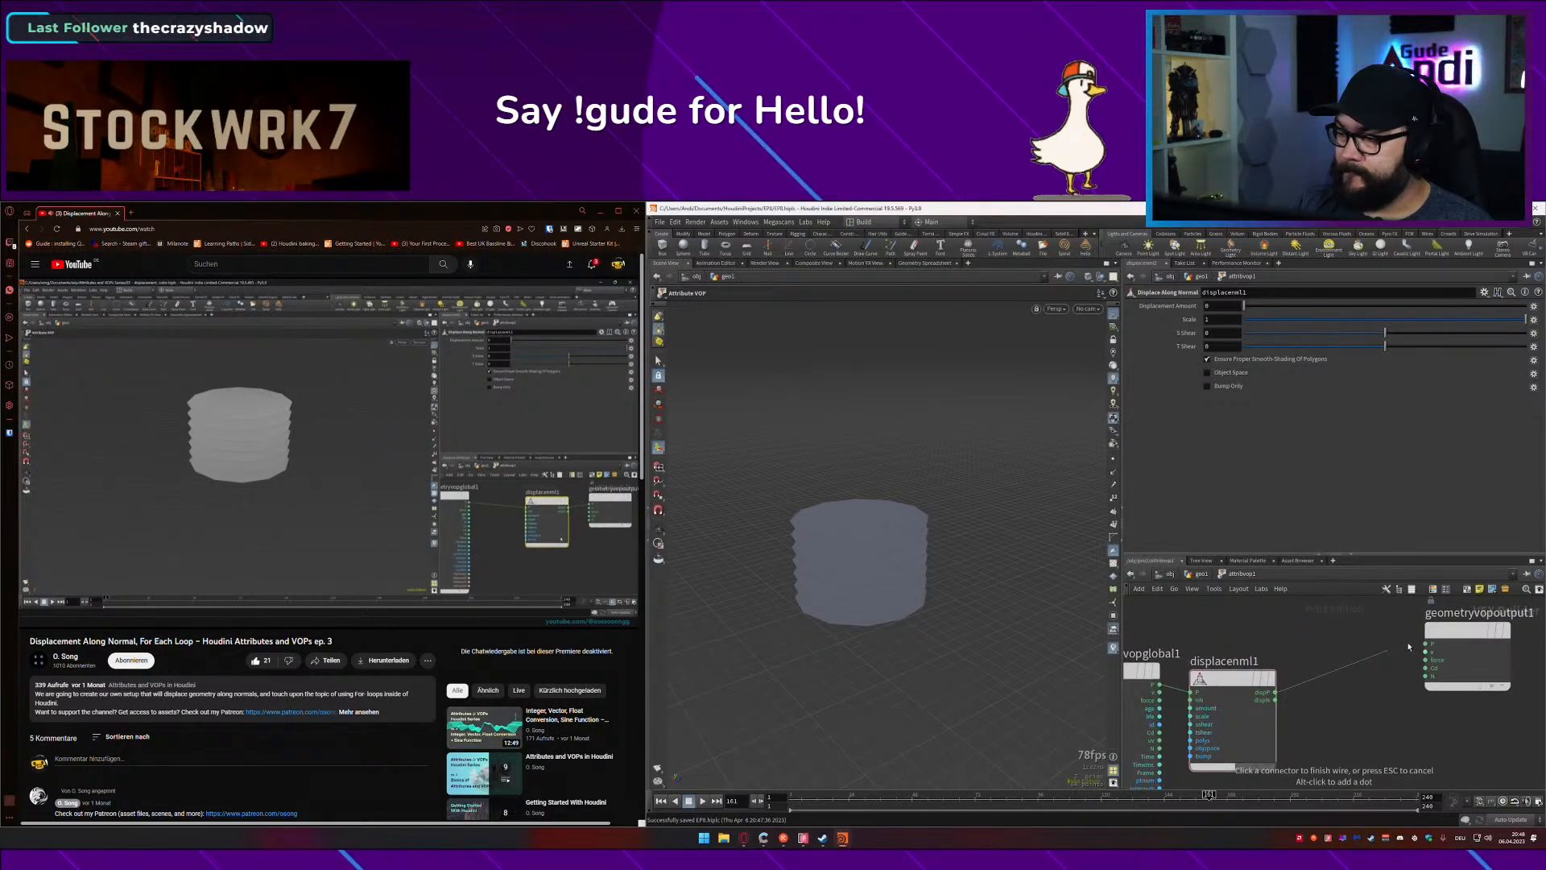
pyautogui.moveTo(1232, 681); pyautogui.dragTo(1287, 673)
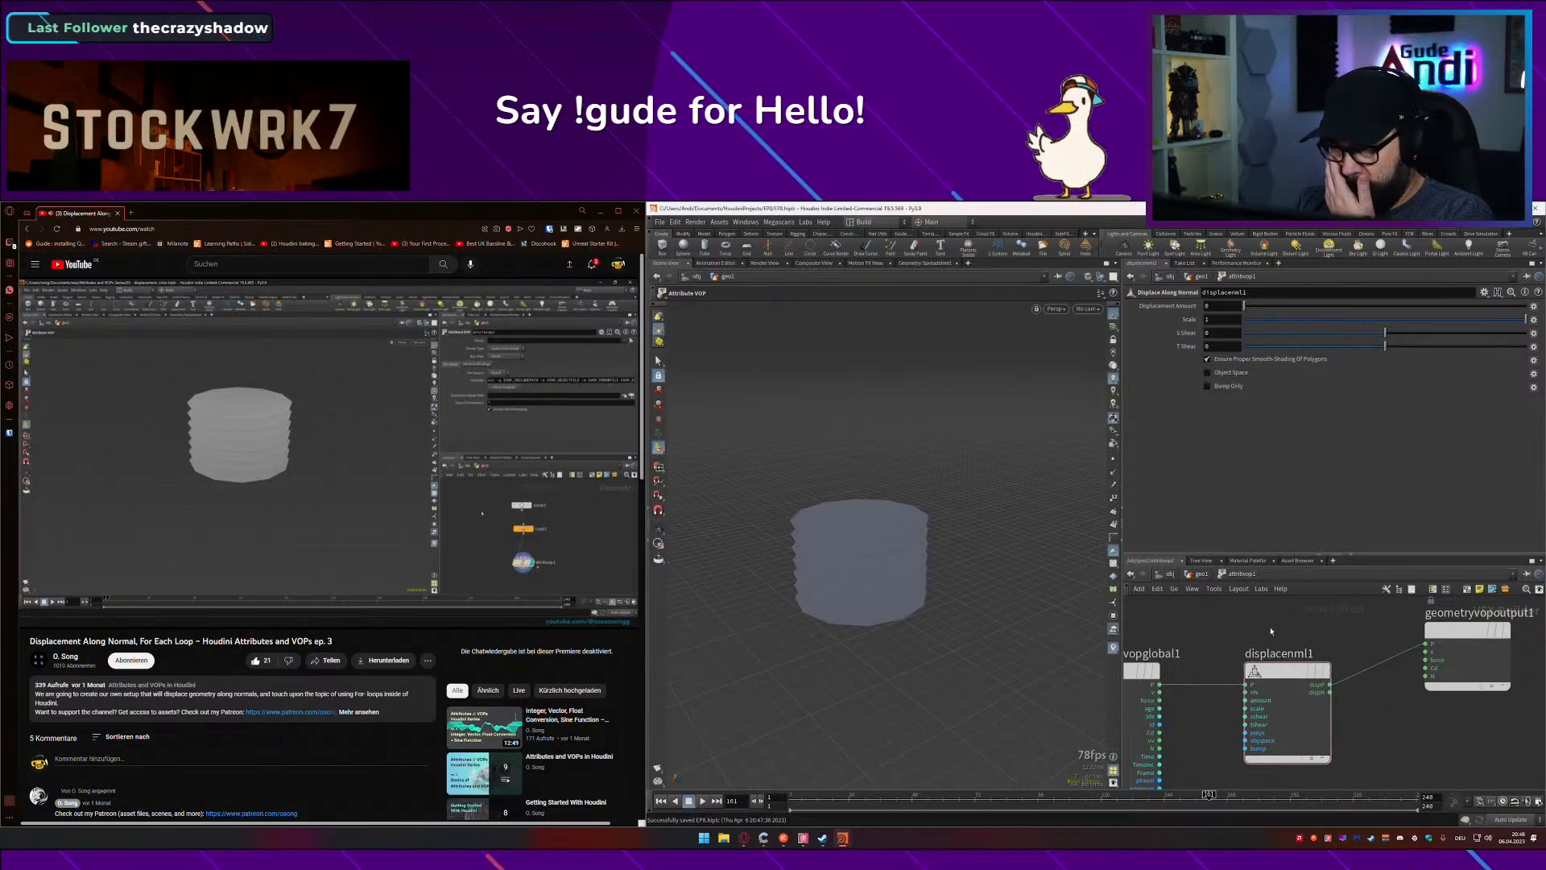
# Step: Return to the geo1 network, set the display to attribvop1 and turn on point normals in the viewport
pyautogui.click(1200, 574)
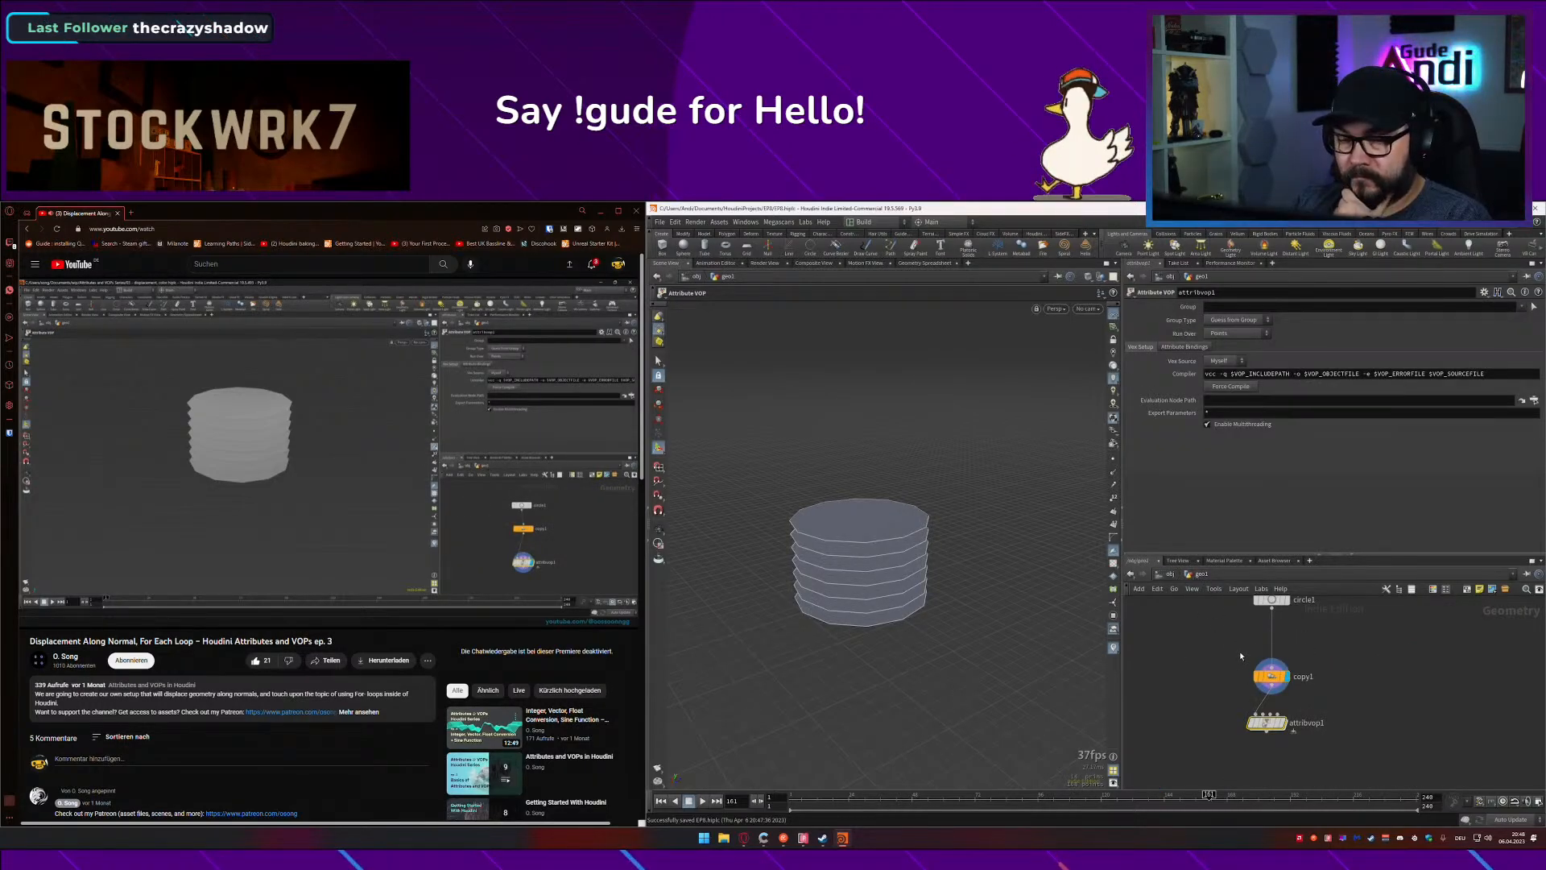
pyautogui.click(1282, 717)
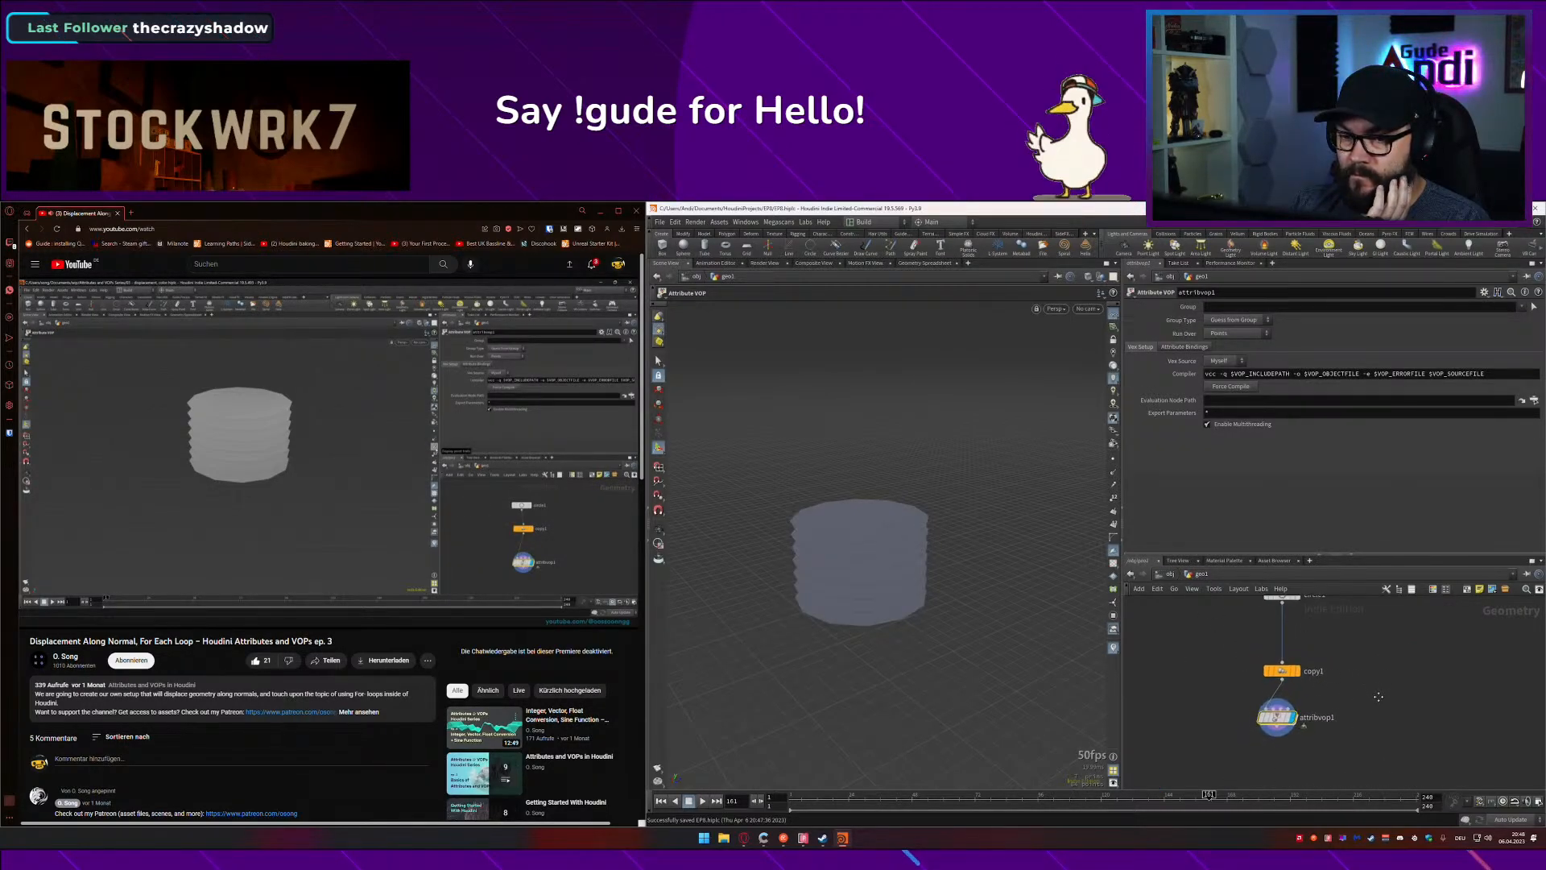
pyautogui.click(1113, 475)
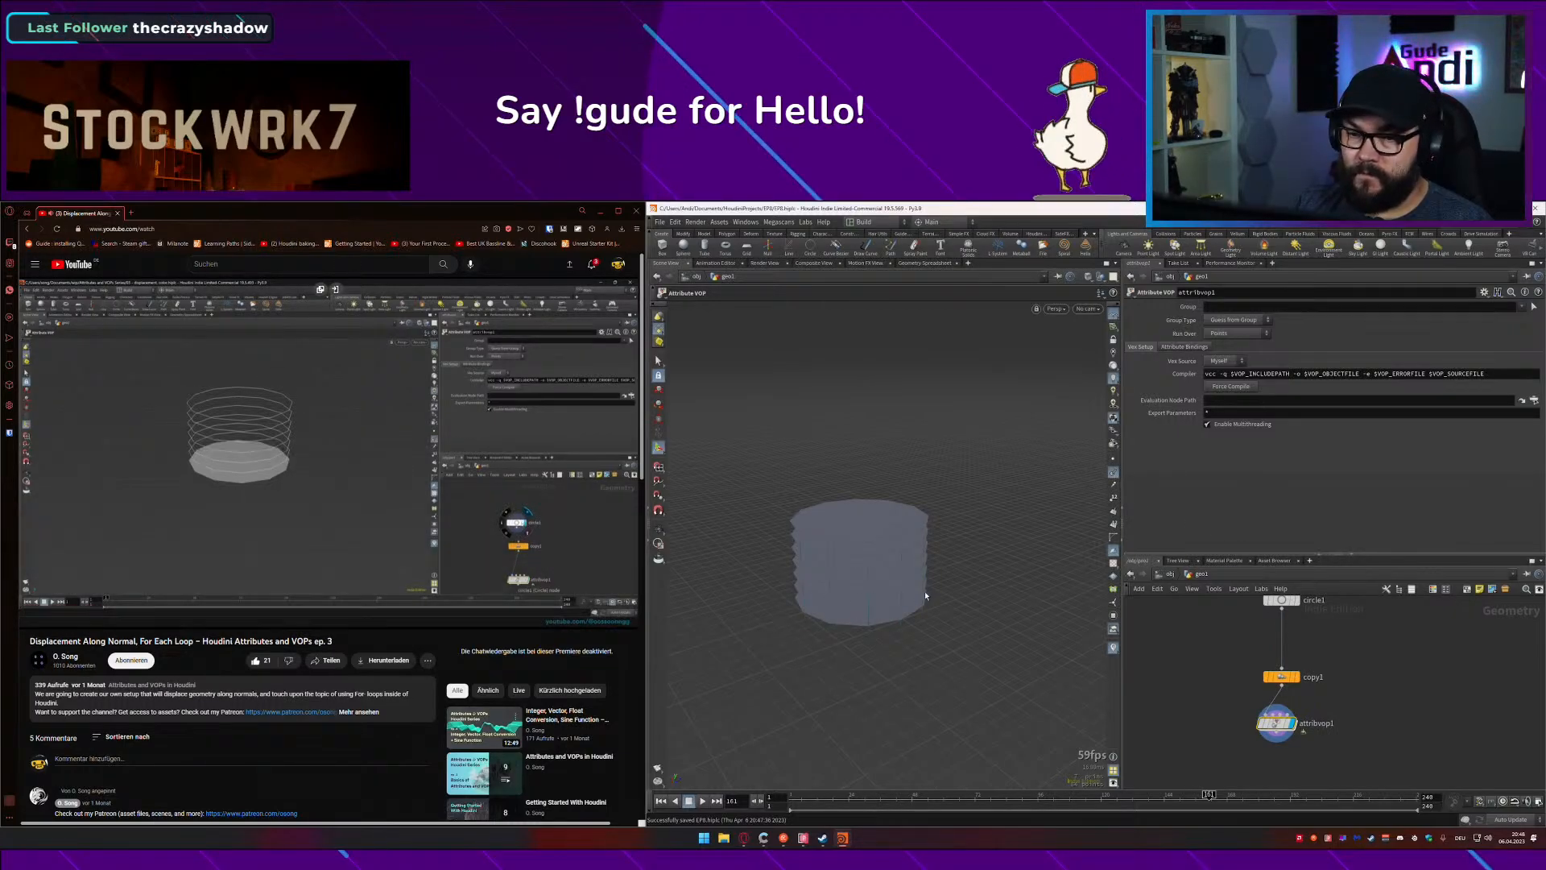
pyautogui.keyDown('alt'); pyautogui.moveTo(926, 596); pyautogui.dragTo(956, 621); pyautogui.keyUp('alt')
pyautogui.scroll(3, 832, 649)
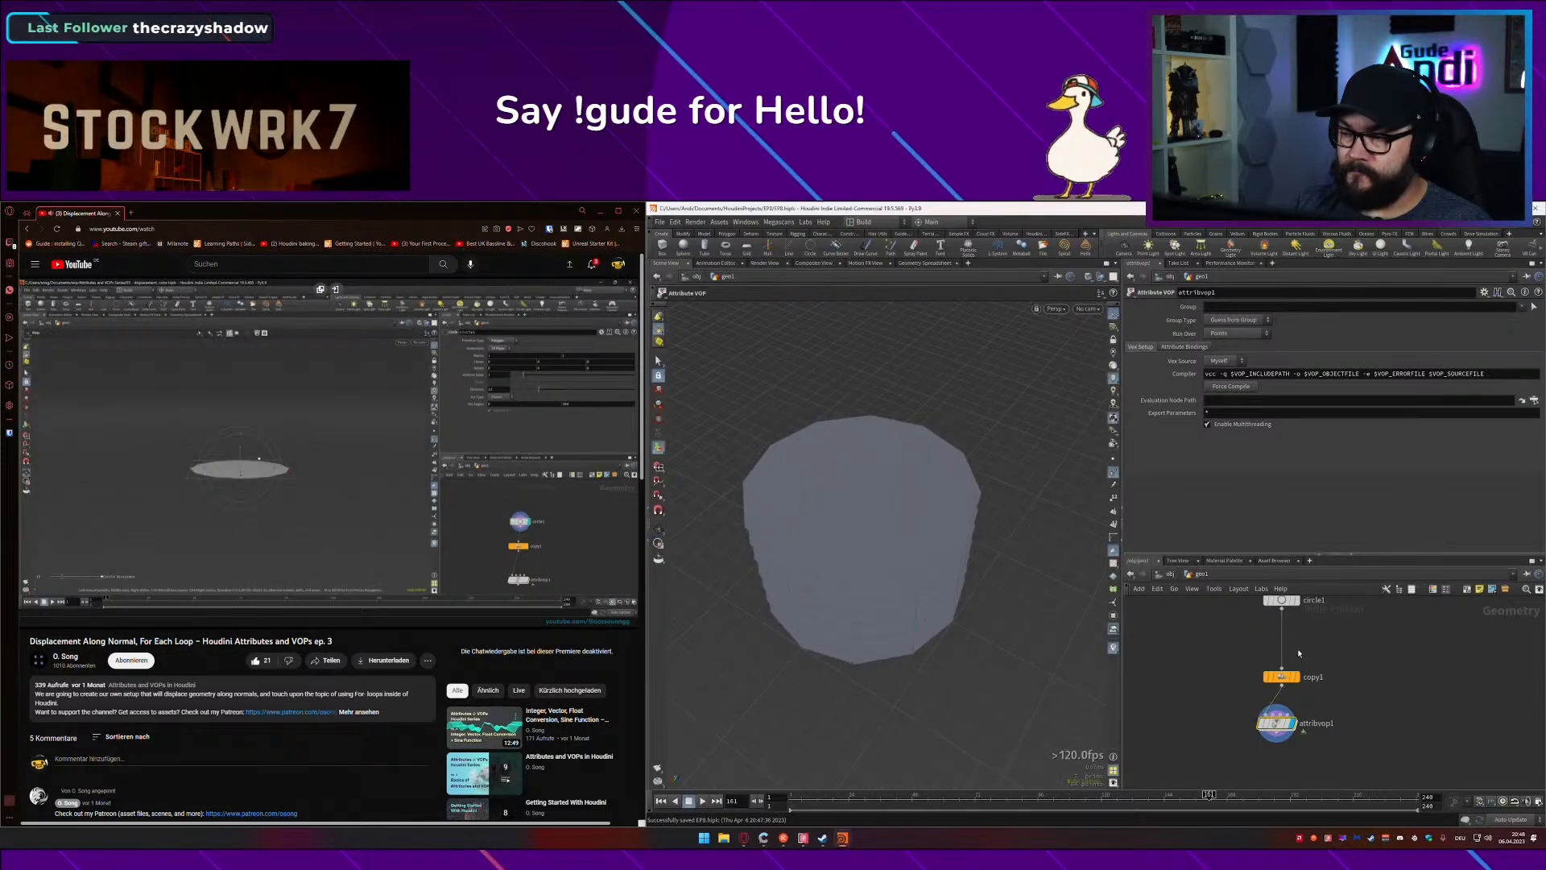
# Step: Display circle1 on its own and examine its surface for point normals
pyautogui.moveTo(1299, 654); pyautogui.dragTo(1300, 711, button='middle')
pyautogui.click(1282, 658)
pyautogui.click(1296, 658)
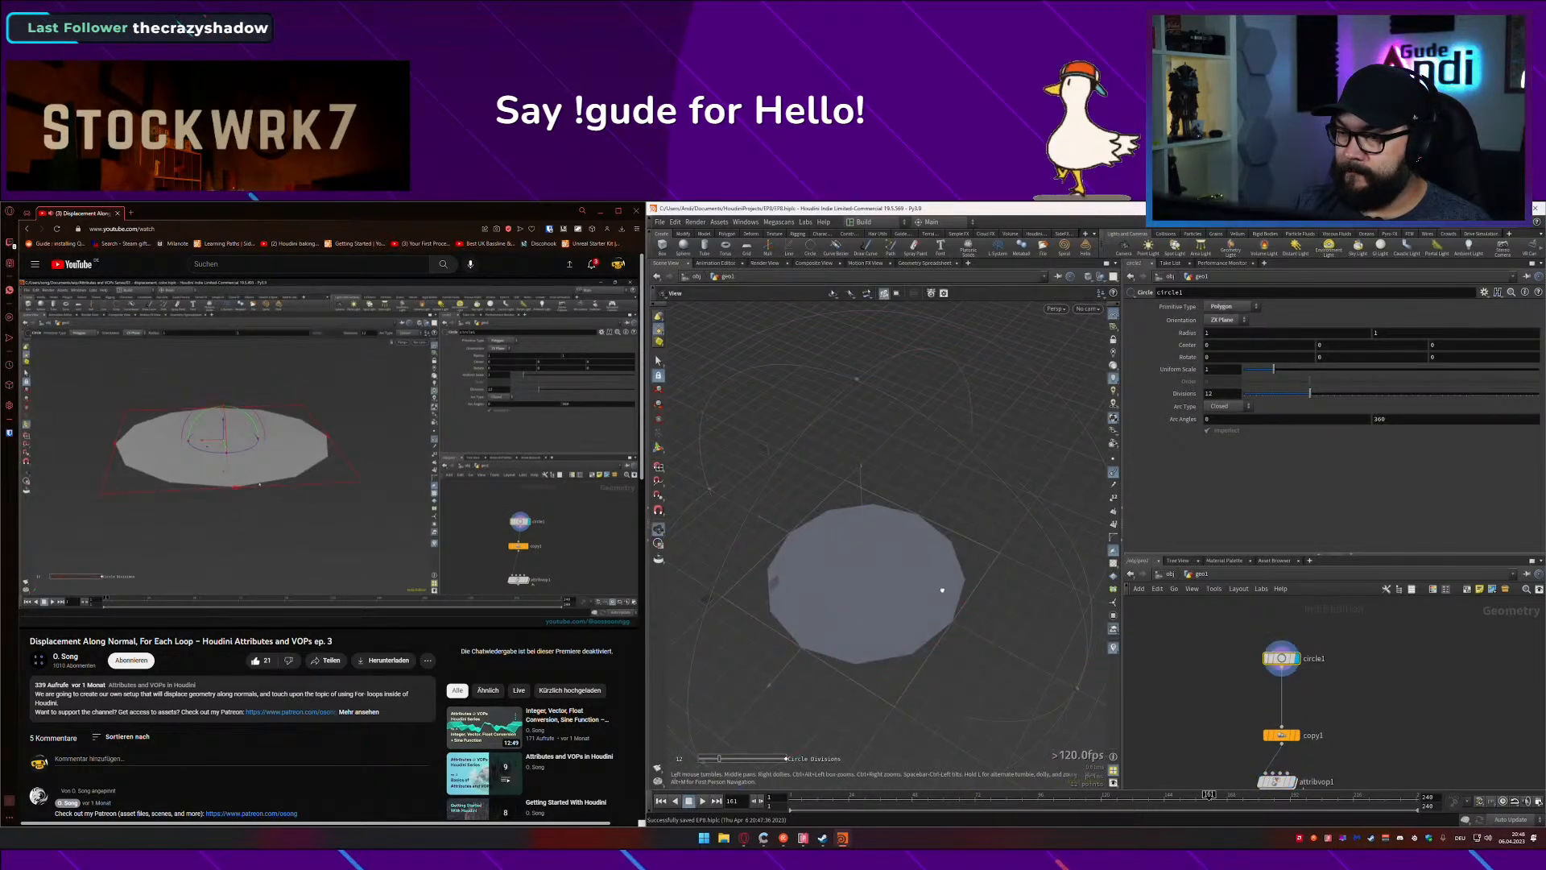
pyautogui.keyDown('alt'); pyautogui.moveTo(942, 590); pyautogui.dragTo(947, 559); pyautogui.keyUp('alt')
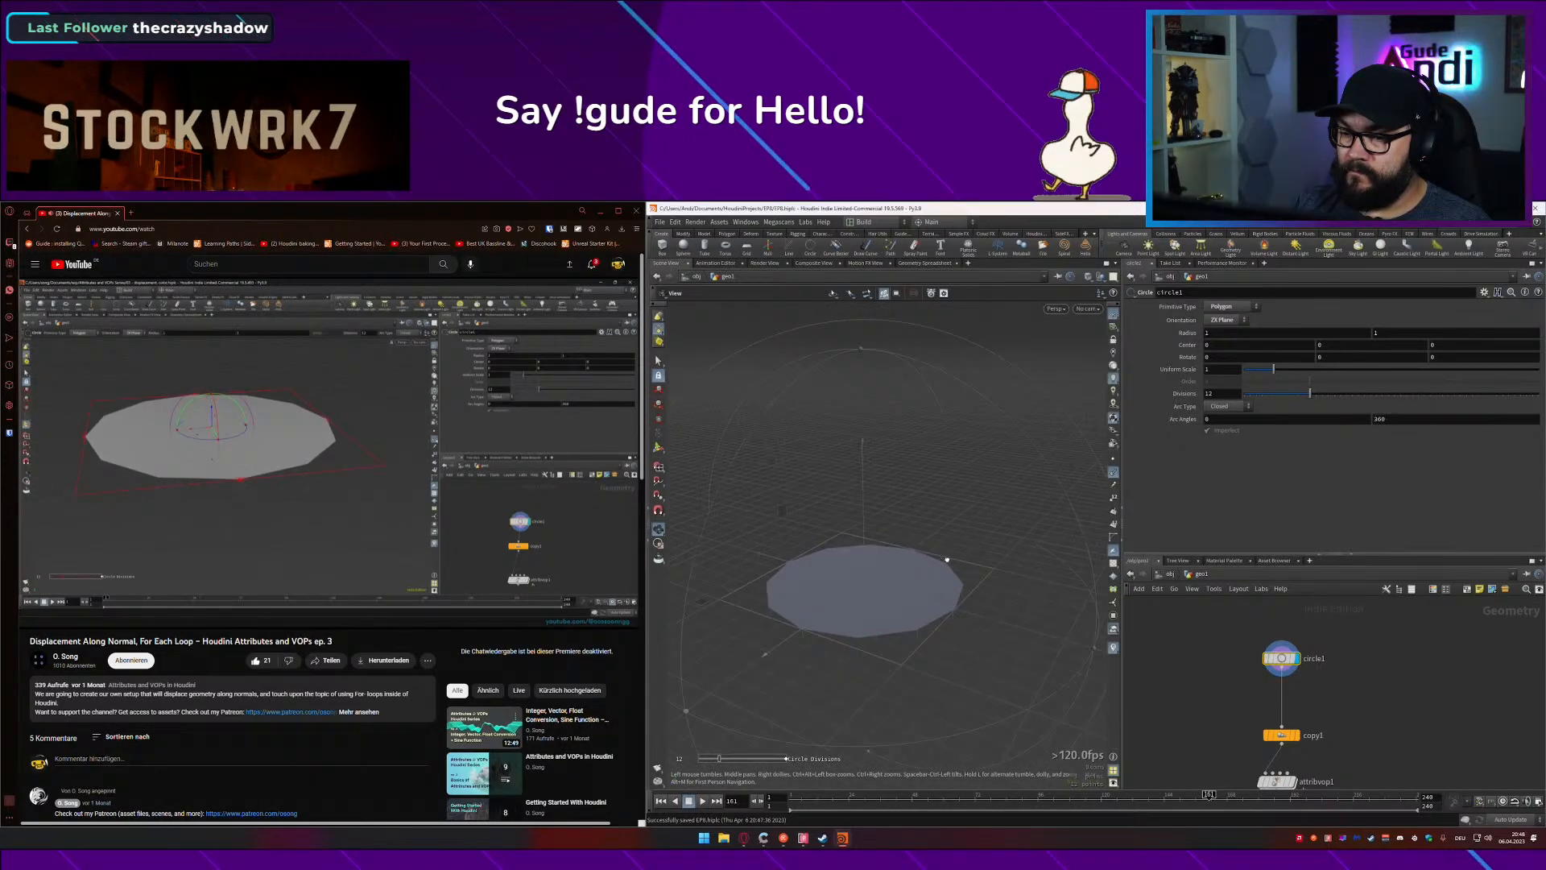
pyautogui.press('Return')
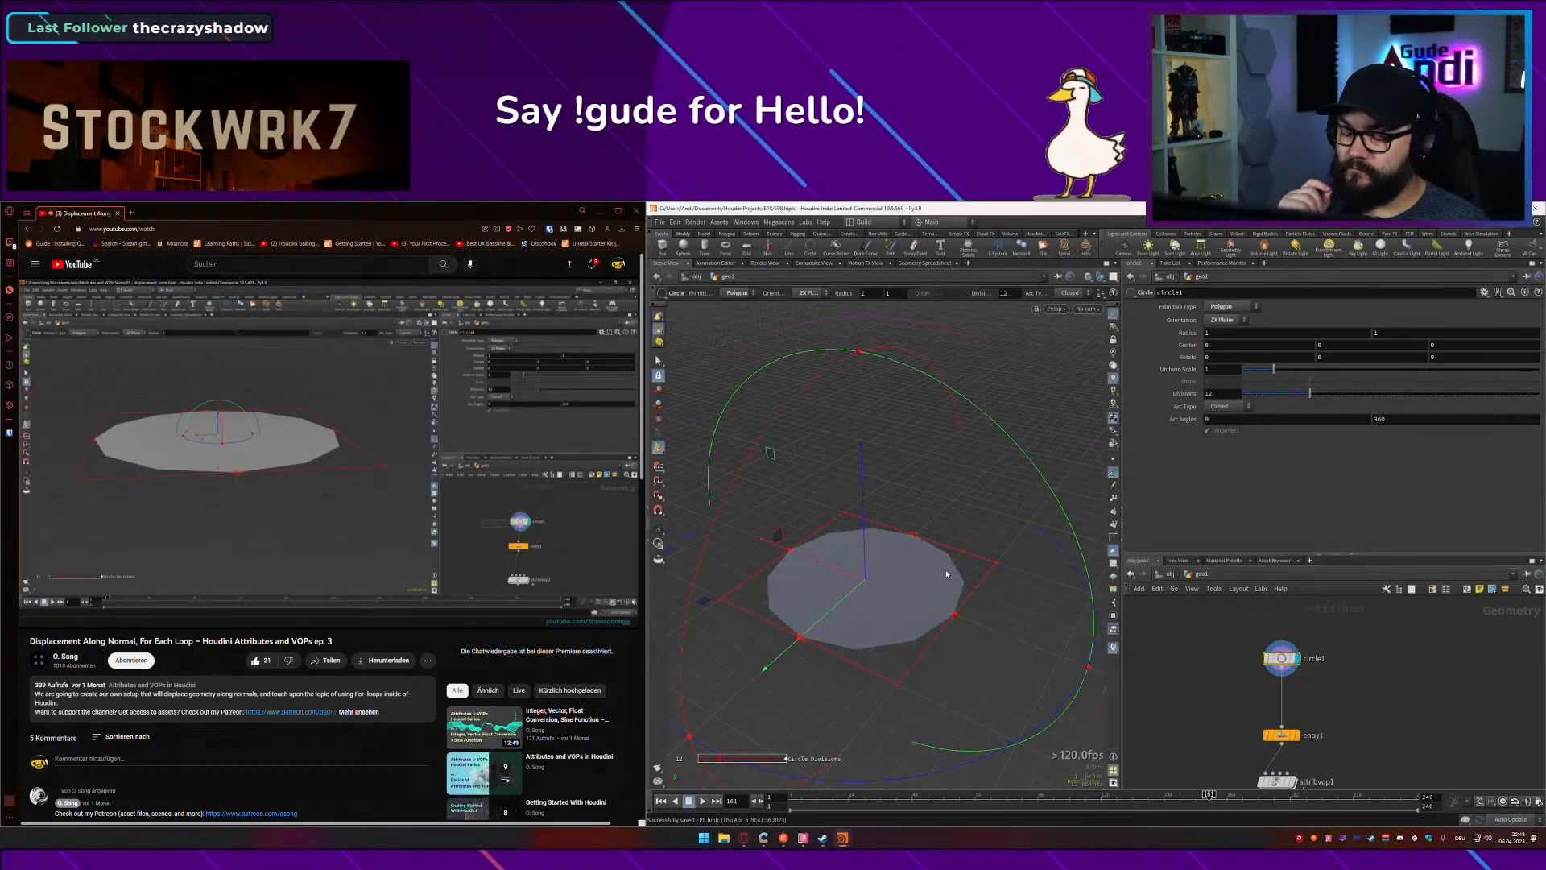
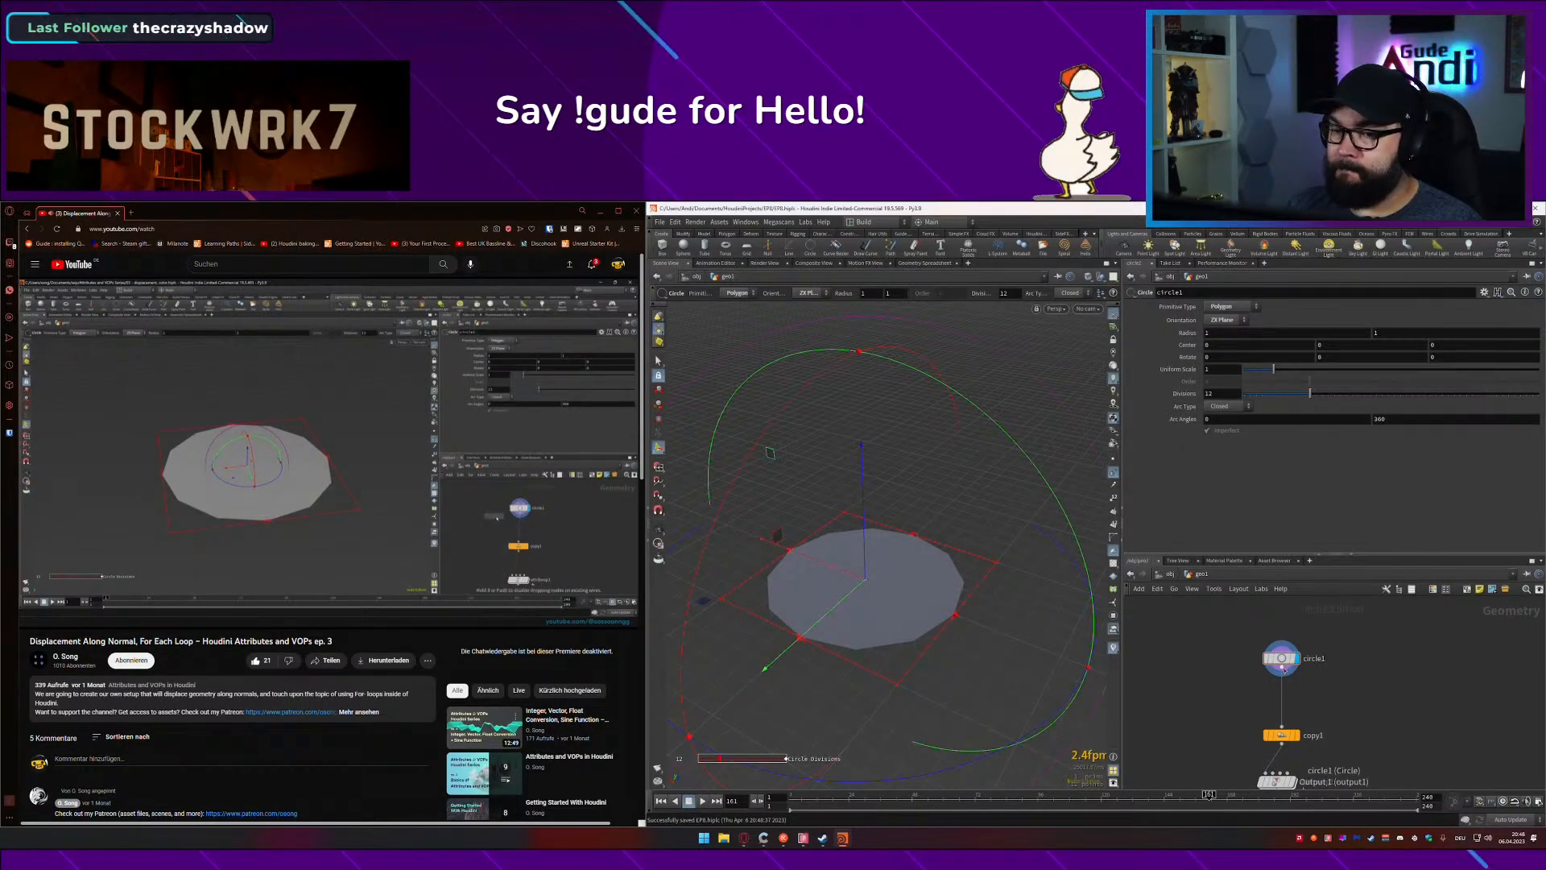
# Step: Add a PolyFrame node below circle1 and display its result
pyautogui.press('Tab')
pyautogui.write('poly')
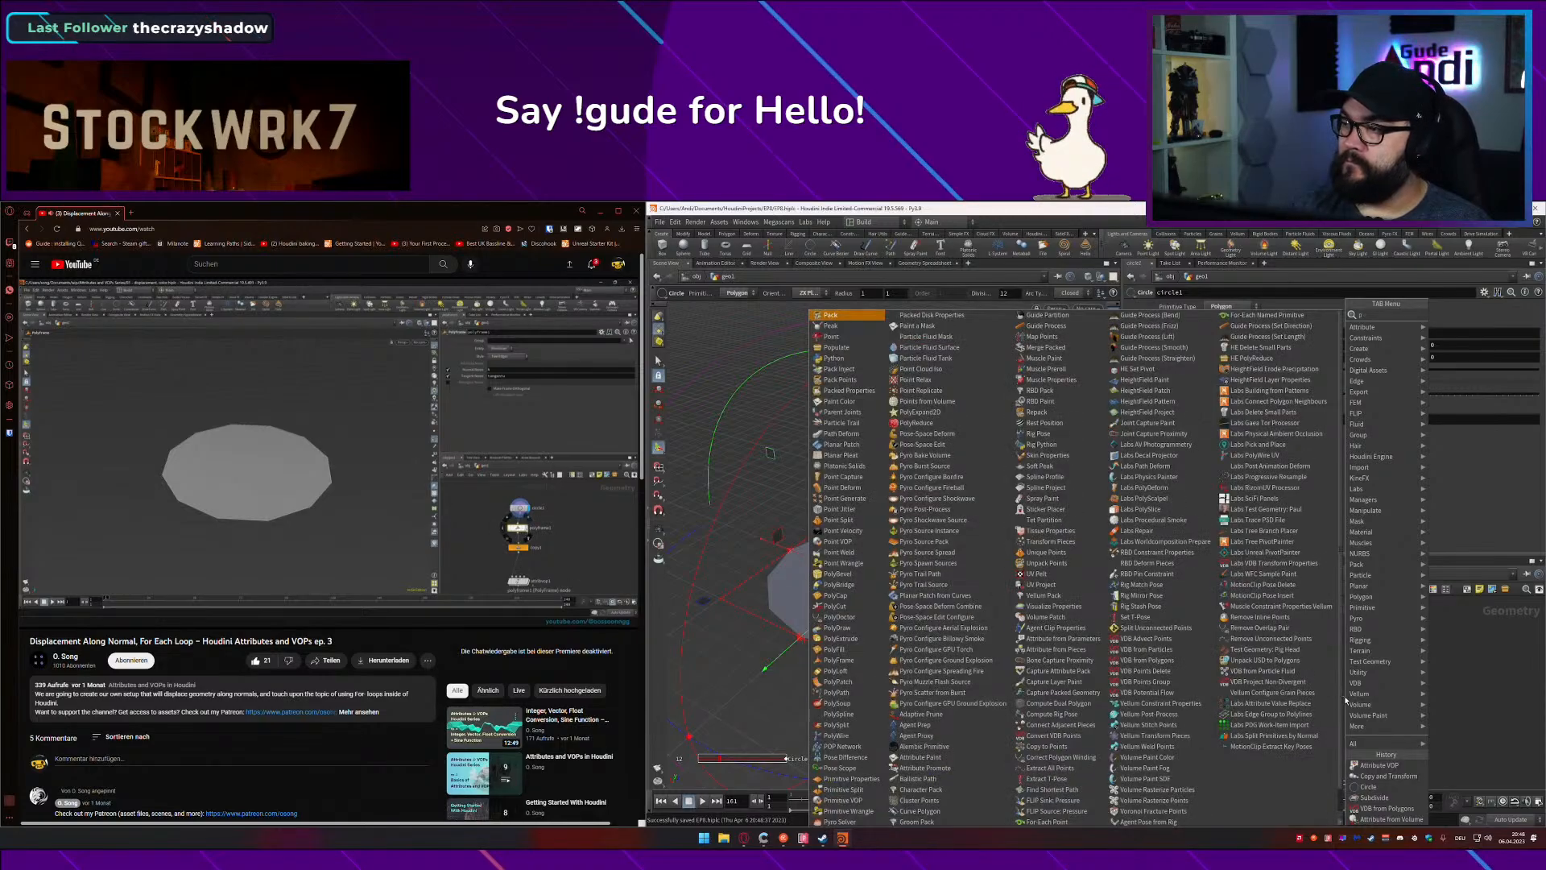
pyautogui.press('Return')
pyautogui.click(1346, 699)
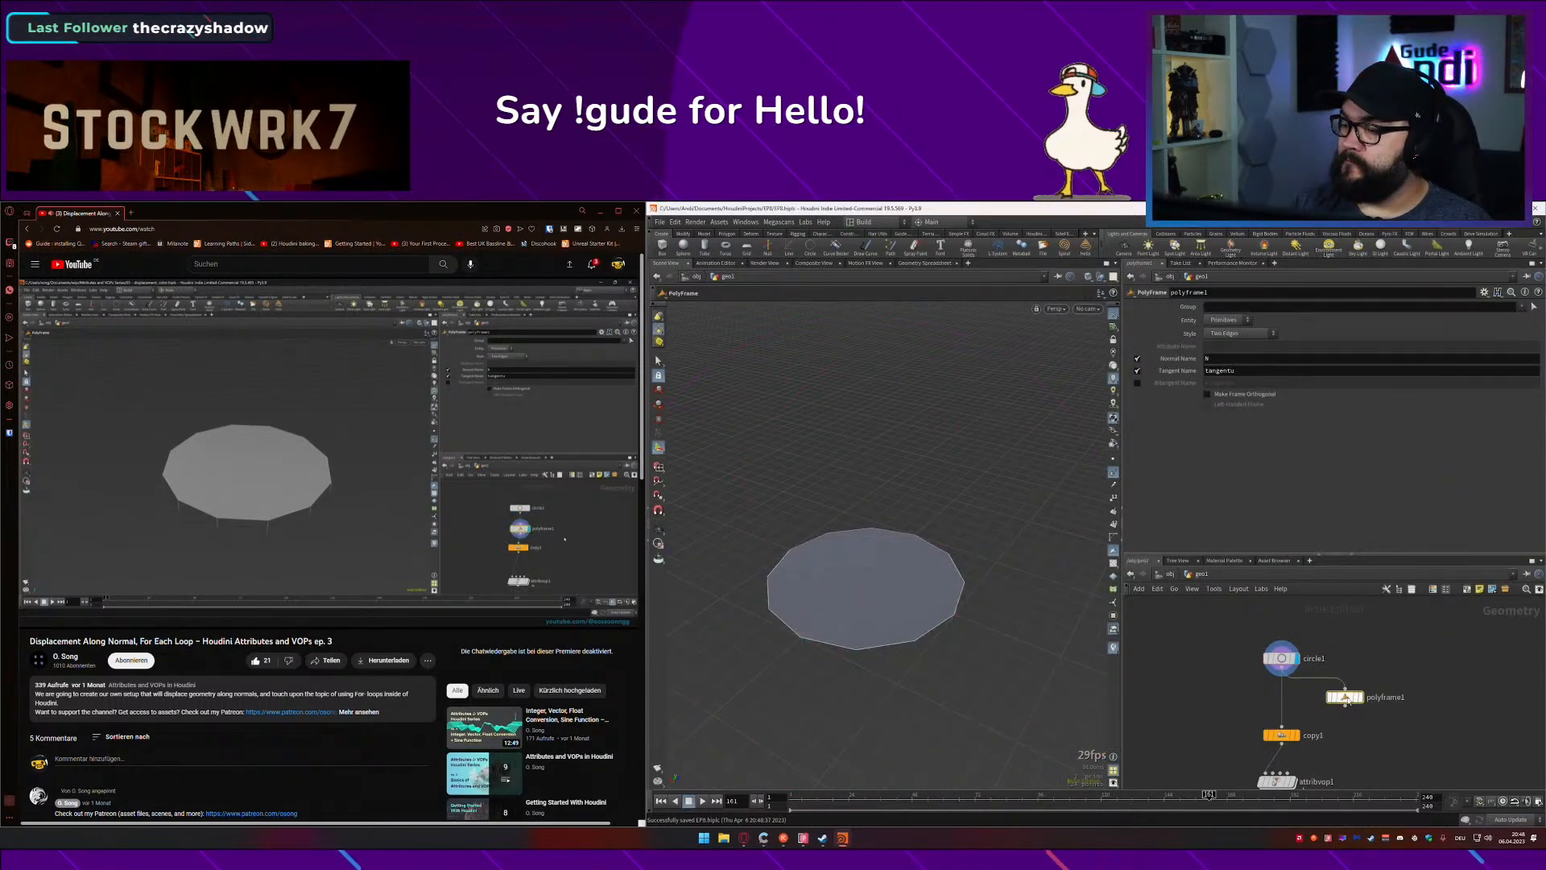
pyautogui.click(1363, 700)
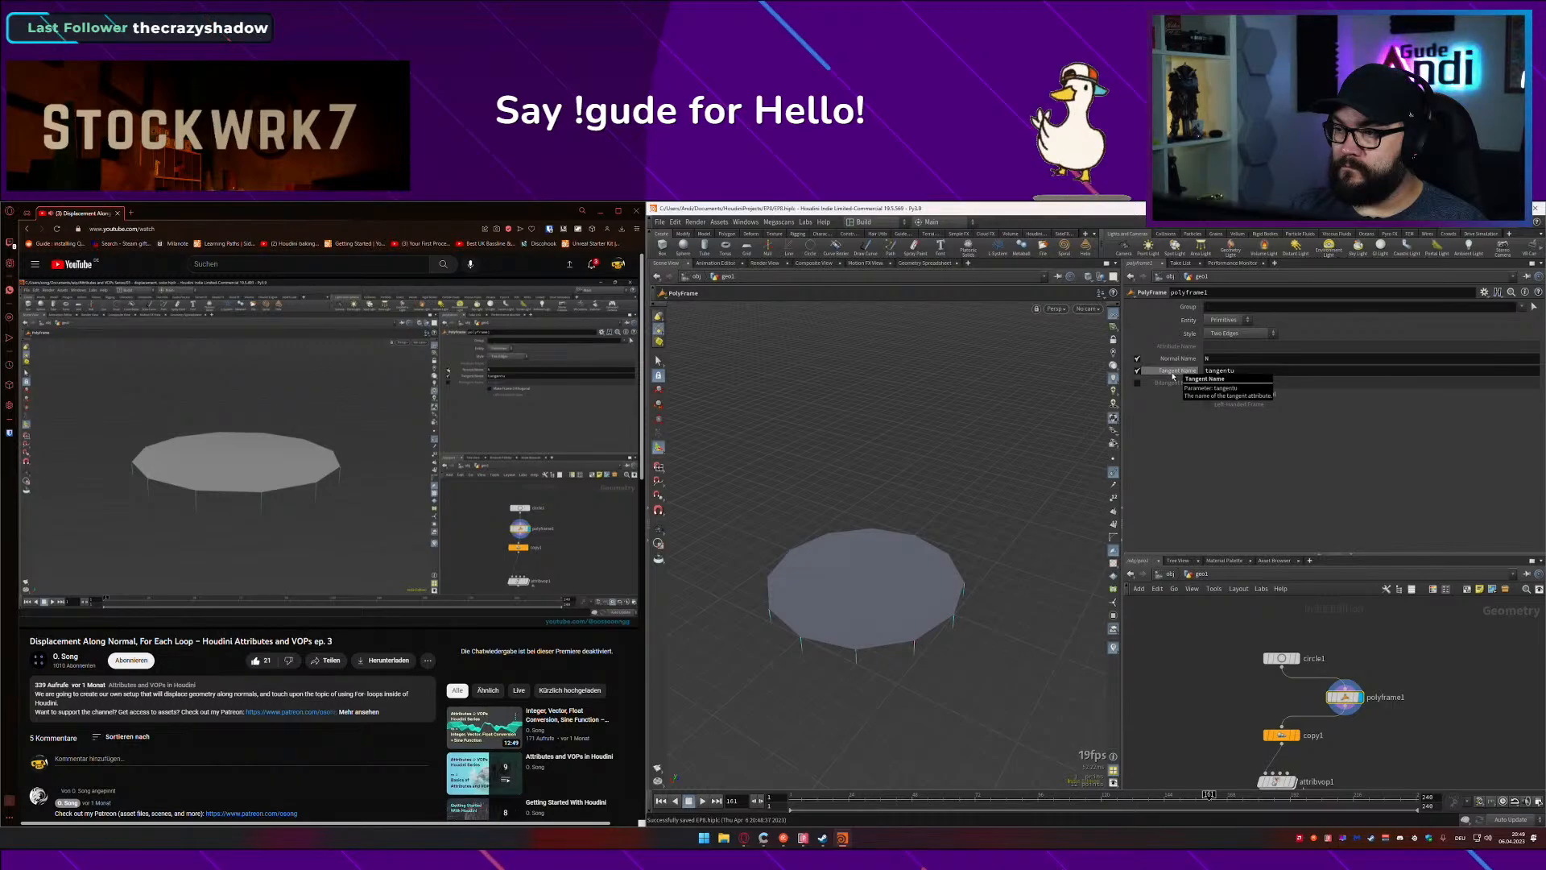
# Step: Disable the normal name on polyframe1 and set its tangent name to N
pyautogui.moveTo(1241, 372); pyautogui.dragTo(1192, 373)
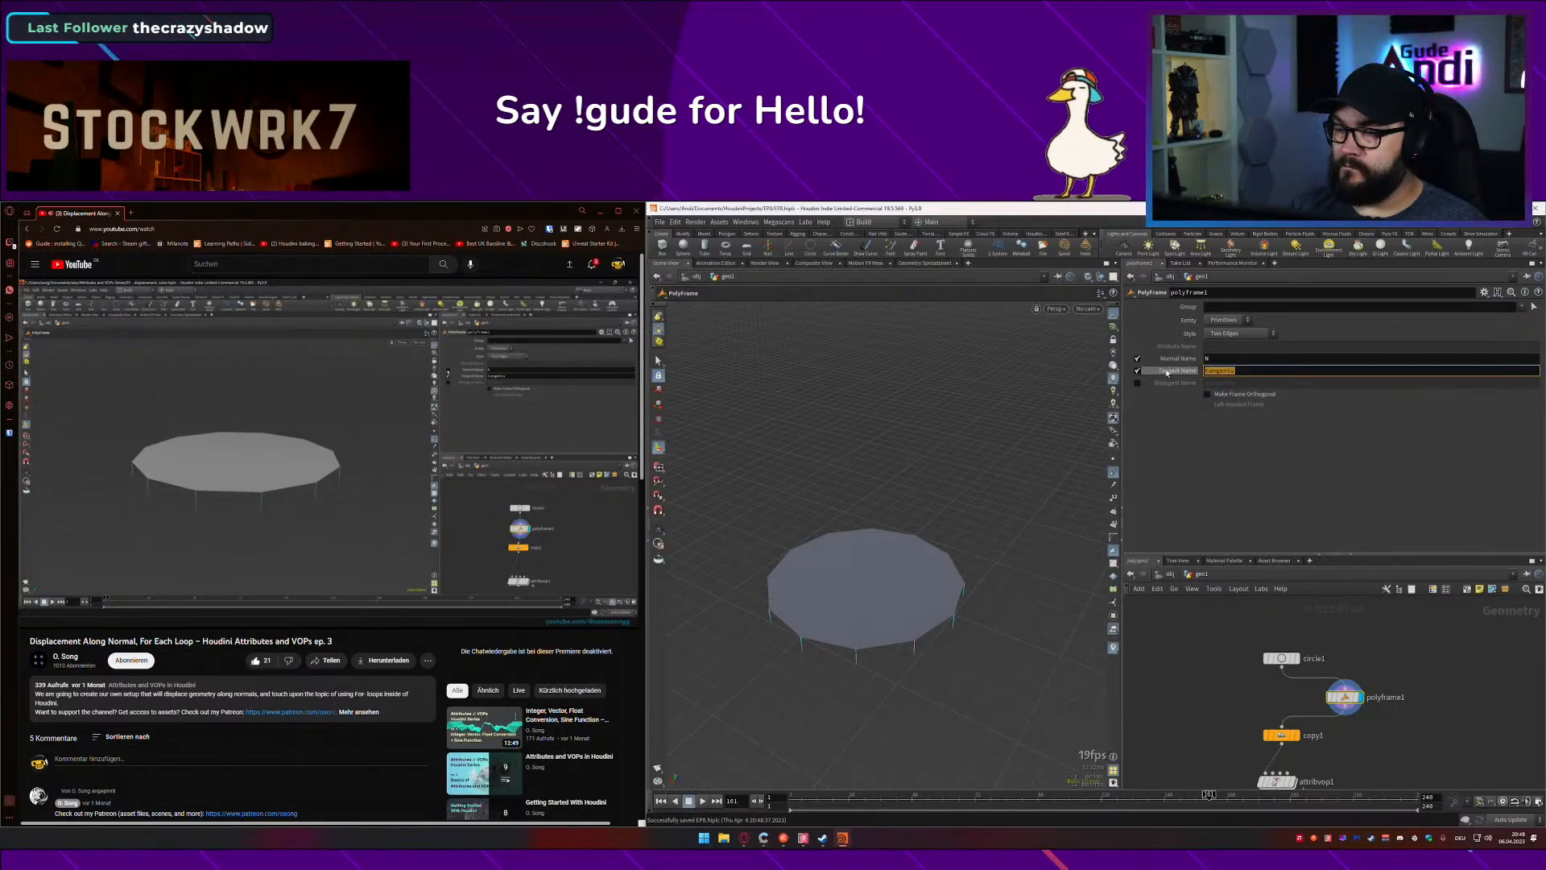
pyautogui.click(1137, 359)
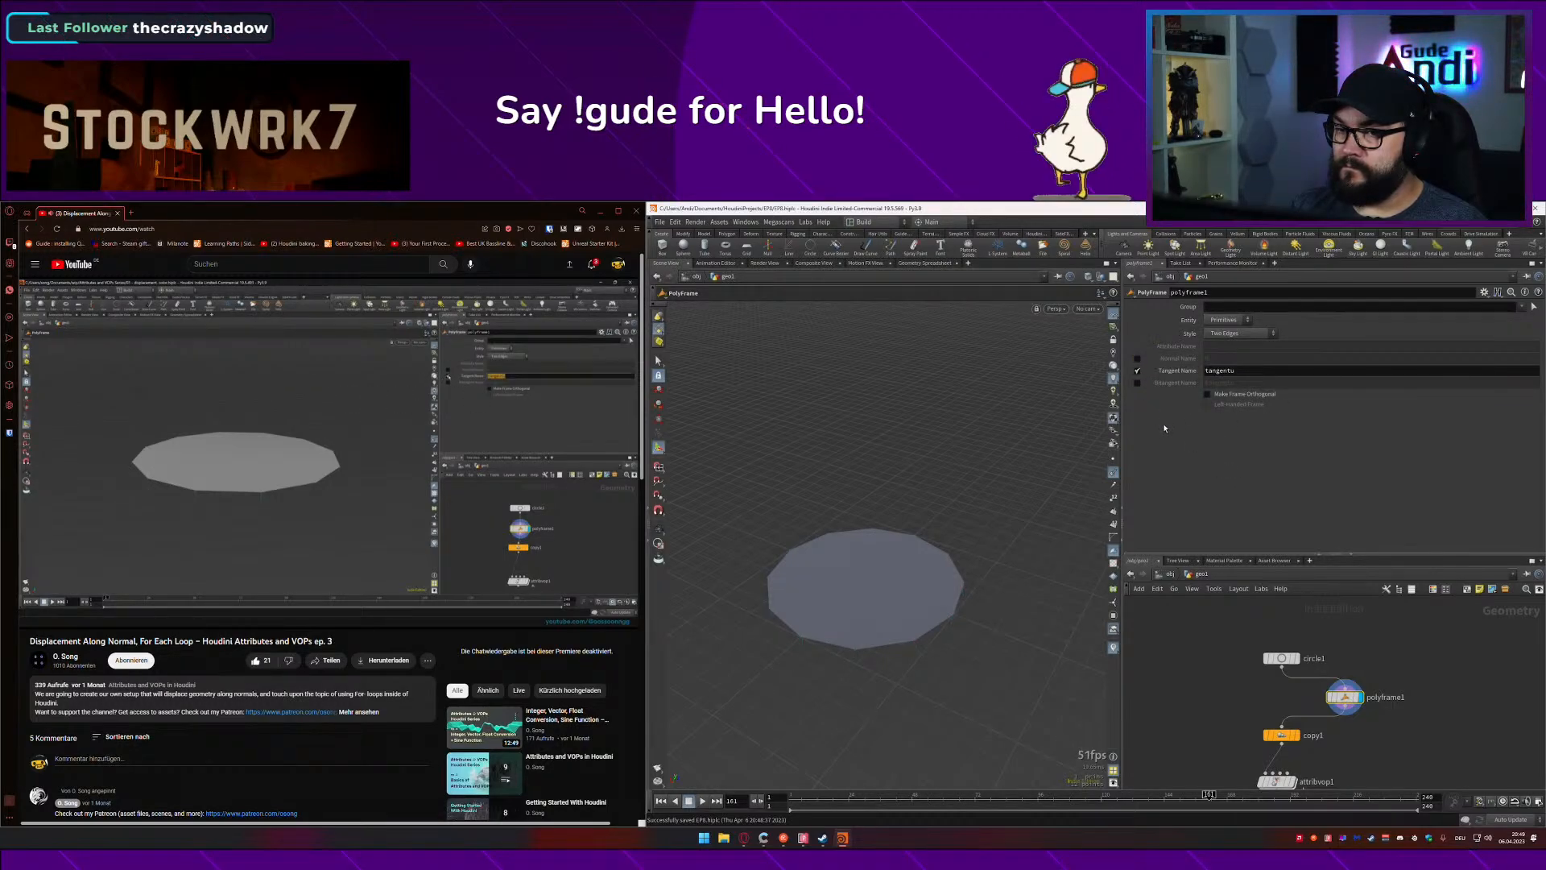
pyautogui.moveTo(1240, 372); pyautogui.dragTo(1180, 381)
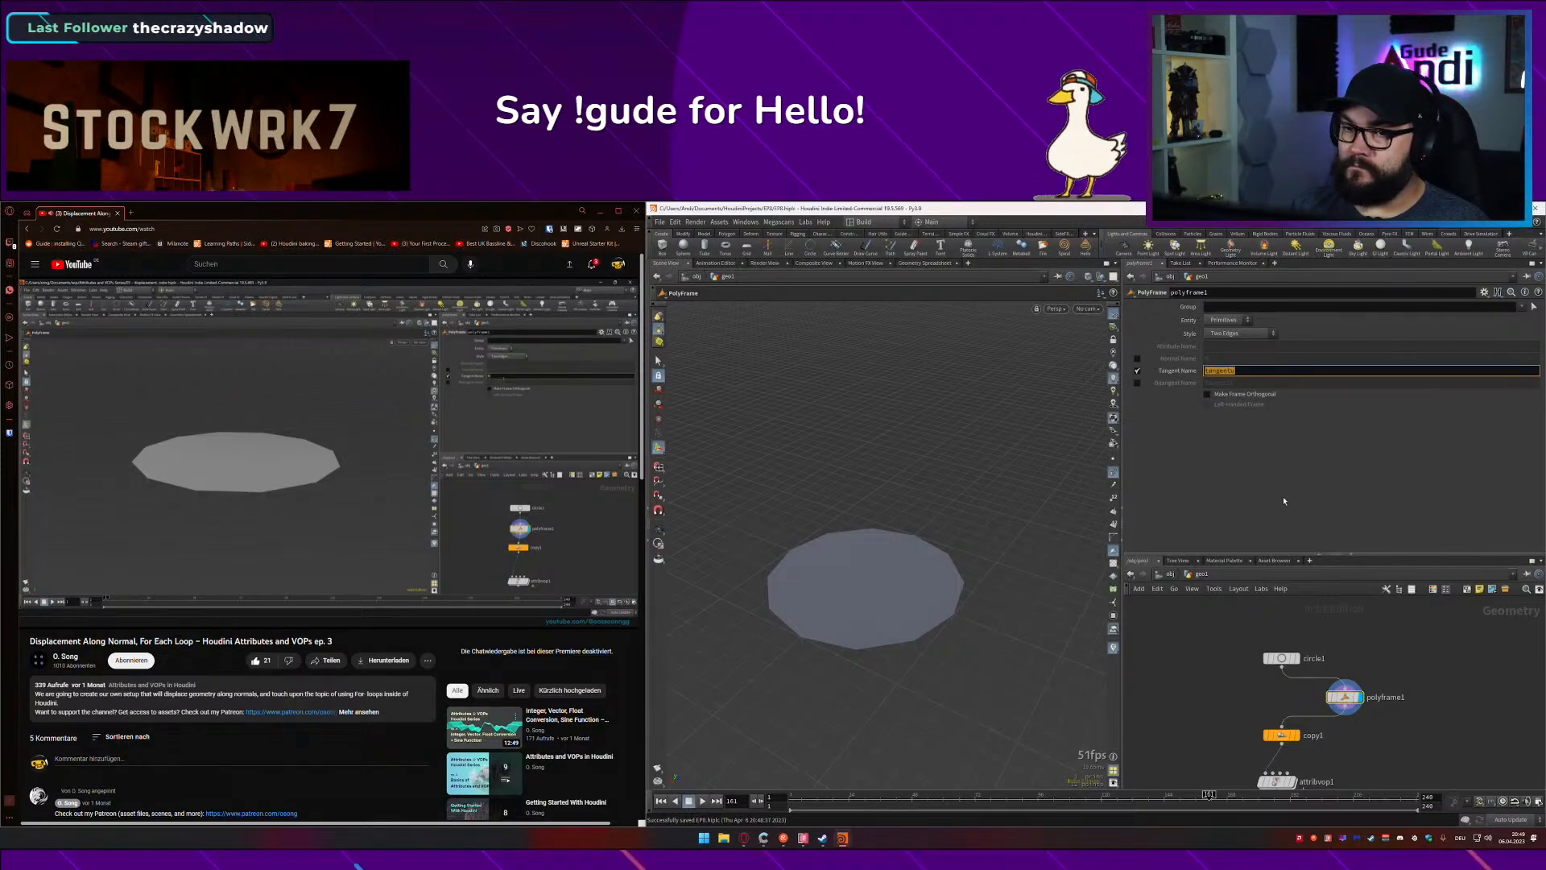
pyautogui.write('N')
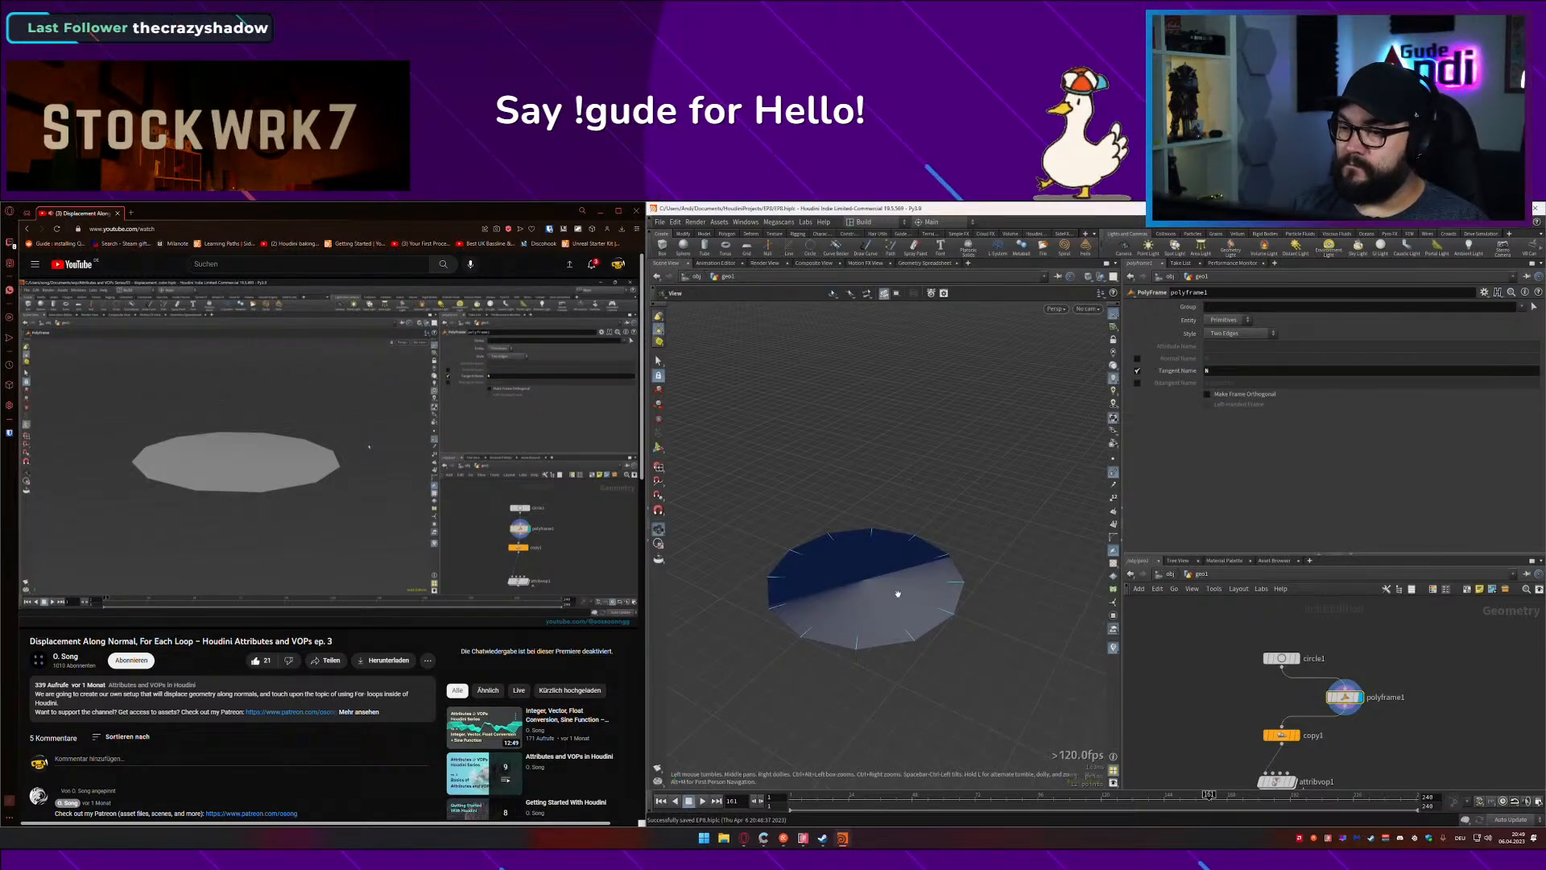
pyautogui.moveTo(898, 593); pyautogui.dragTo(879, 630)
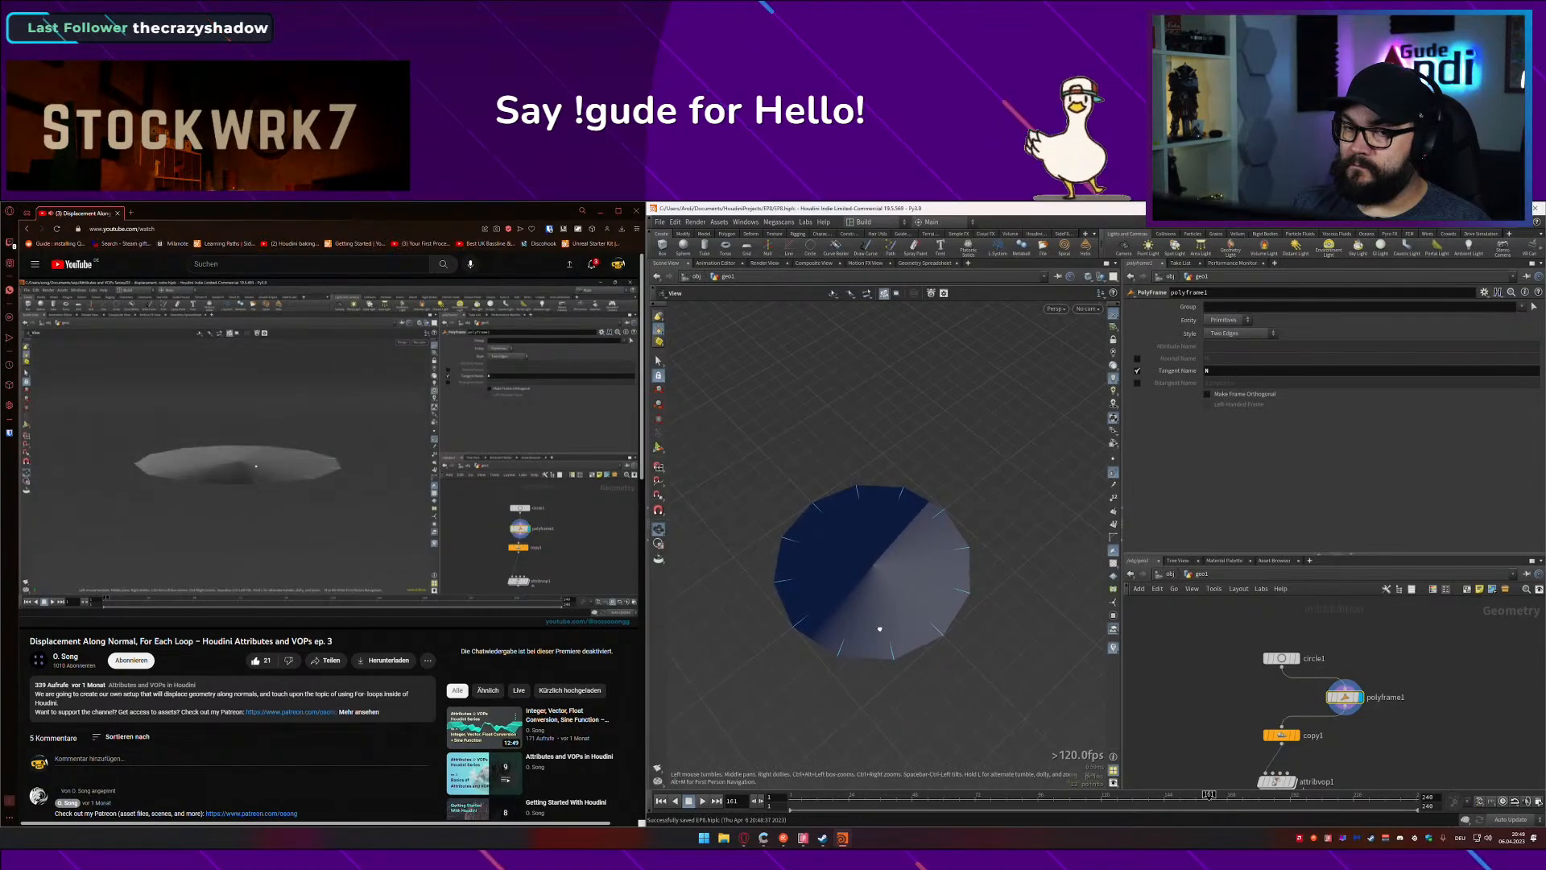
pyautogui.press('Return')
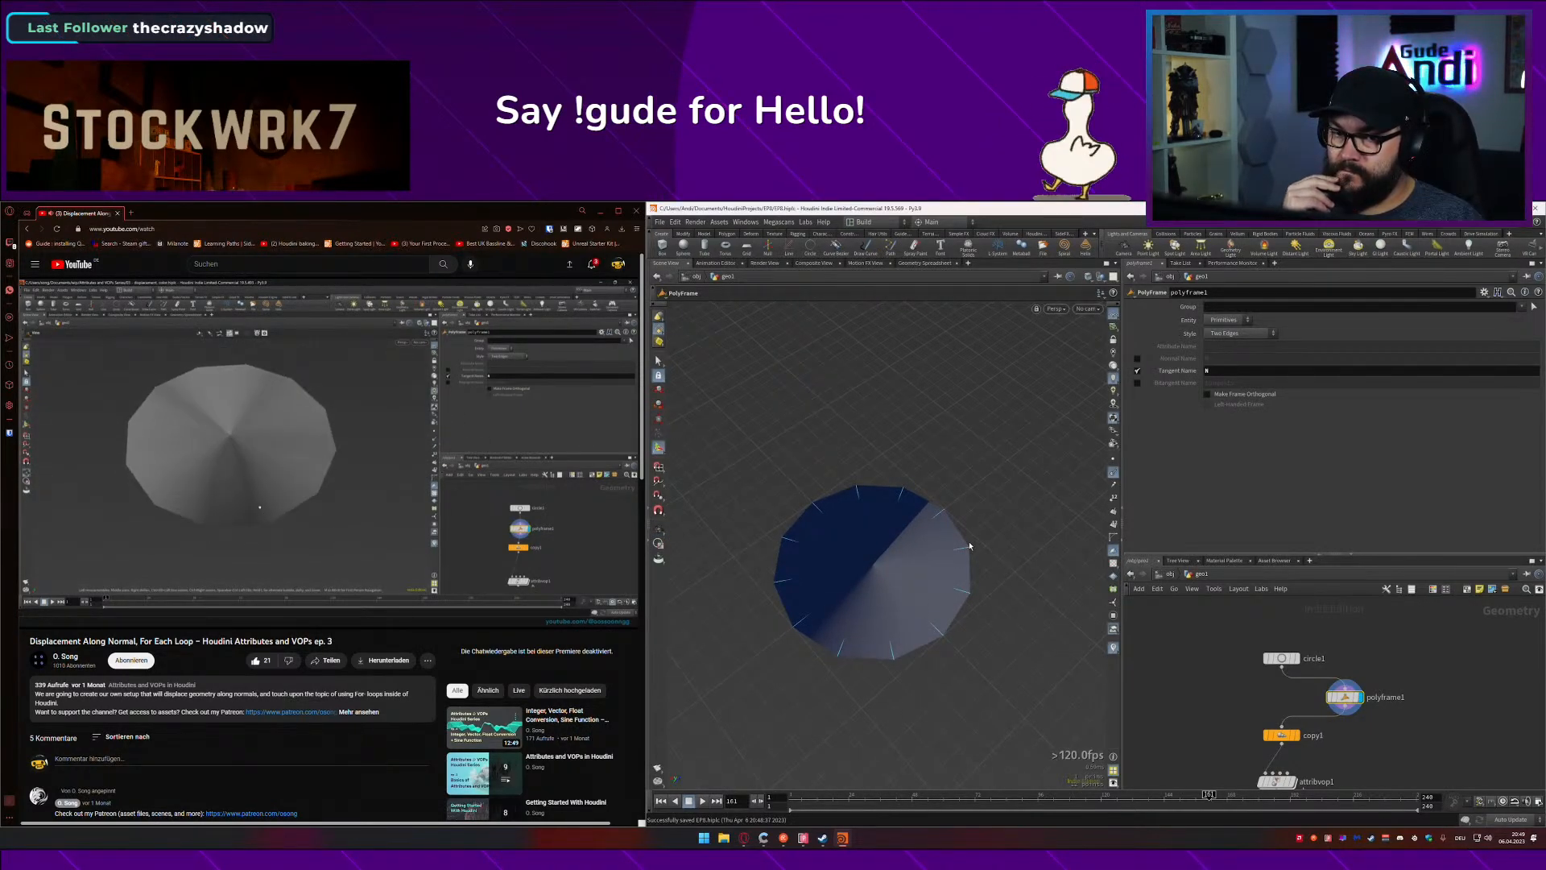
# Step: Inspect the new normals and line up polyframe1 between circle1 and copy1
pyautogui.click(1114, 474)
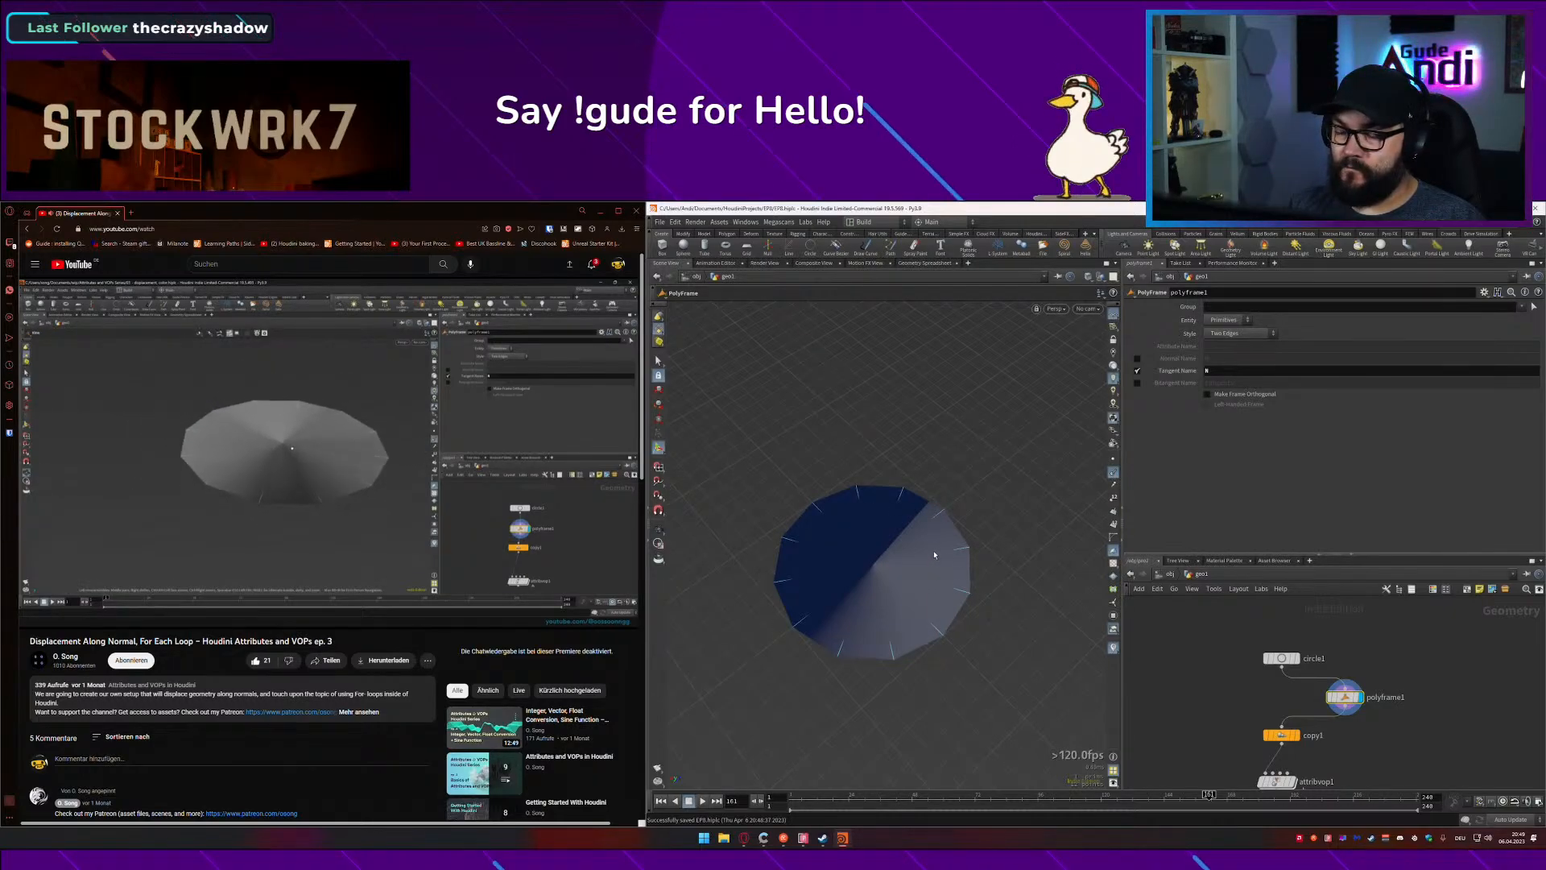
pyautogui.press('Escape')
pyautogui.moveTo(977, 614); pyautogui.dragTo(1027, 577)
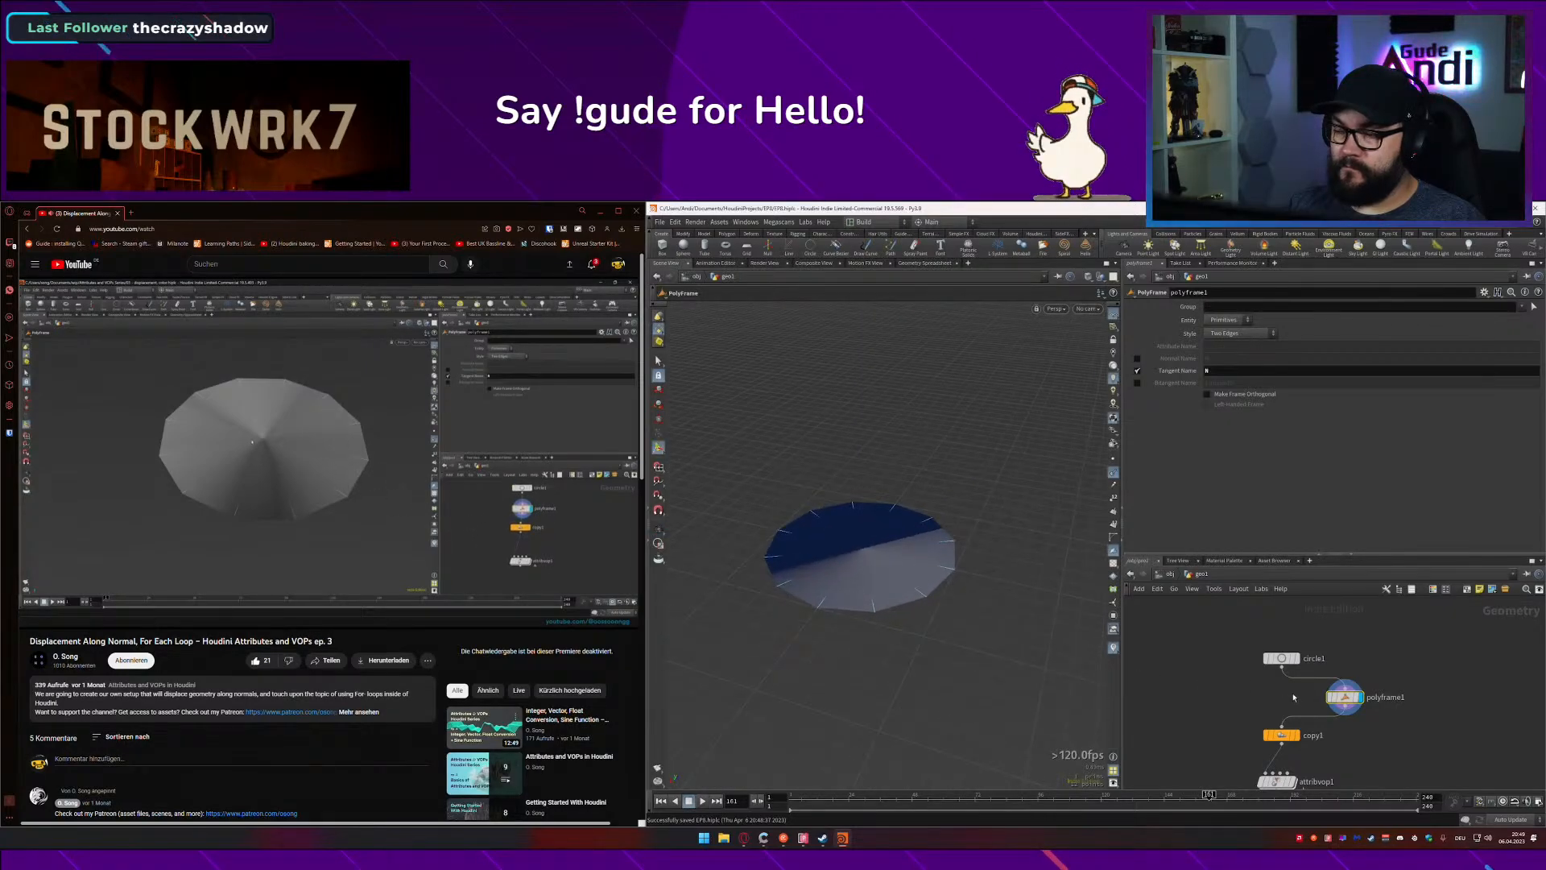
pyautogui.moveTo(1293, 698); pyautogui.dragTo(1285, 674, button='middle')
pyautogui.moveTo(1348, 669); pyautogui.dragTo(1284, 669)
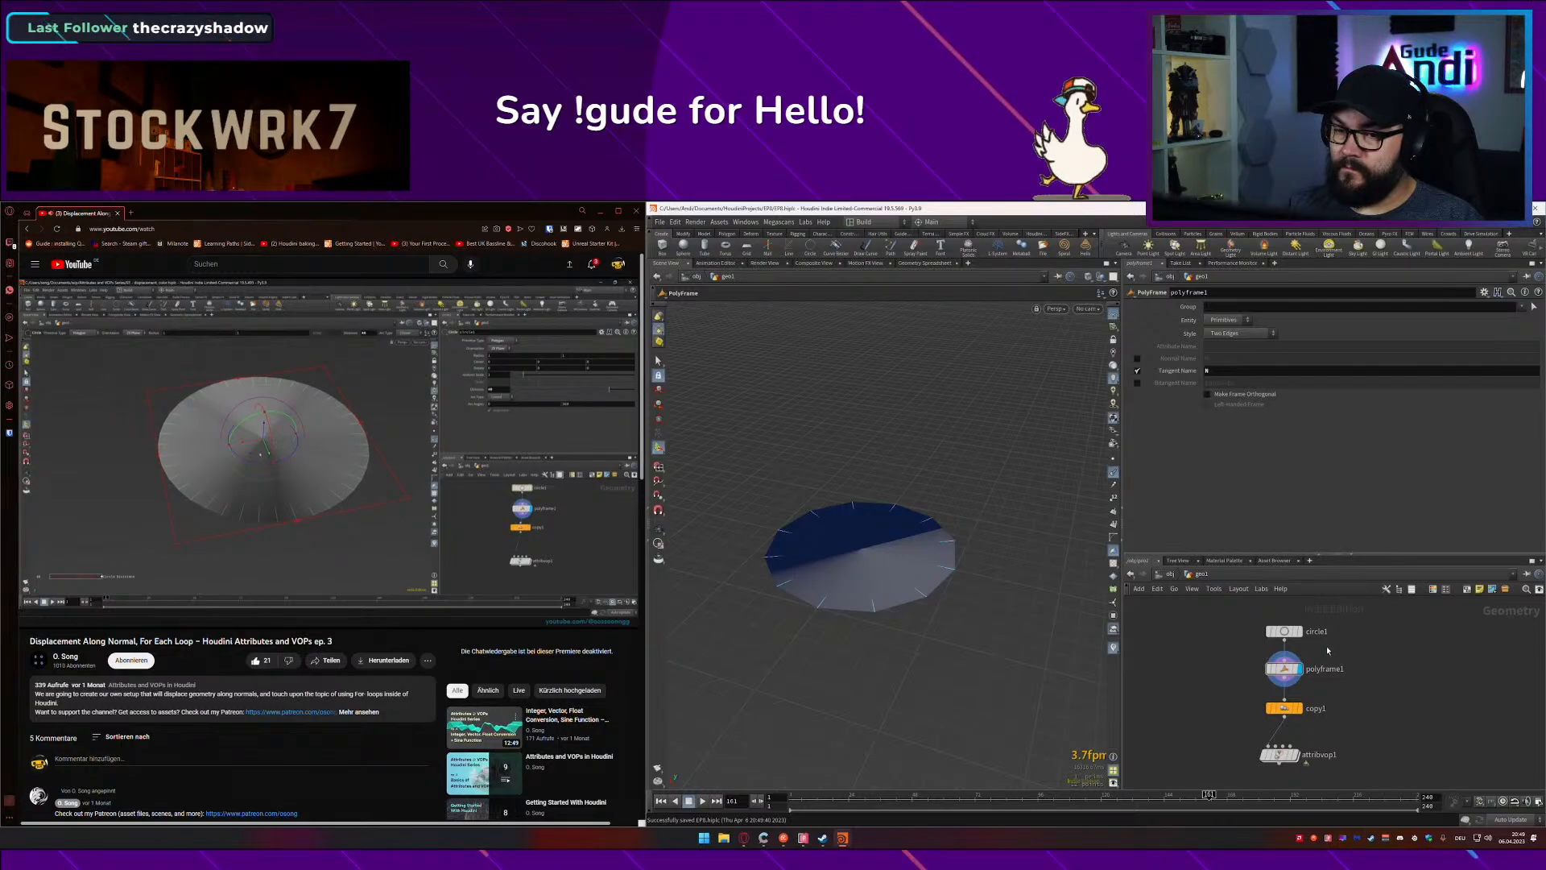
# Step: Raise circle1's divisions to 40 and display attribvop1 to view the normals on the stacked circles
pyautogui.moveTo(588, 530)
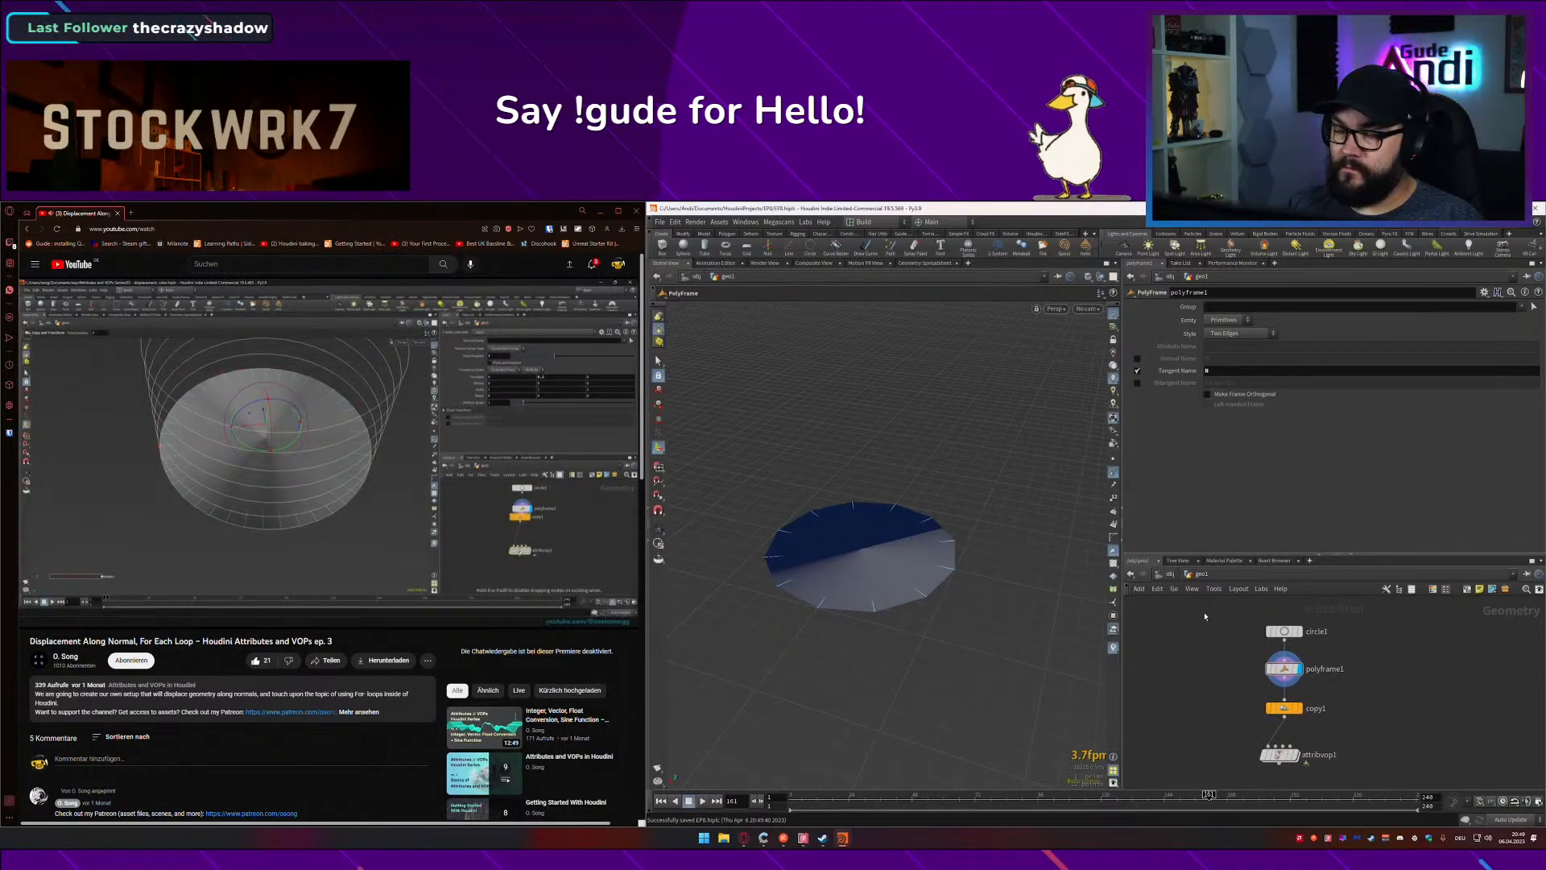
pyautogui.click(1284, 632)
pyautogui.moveTo(1321, 395); pyautogui.dragTo(1475, 394)
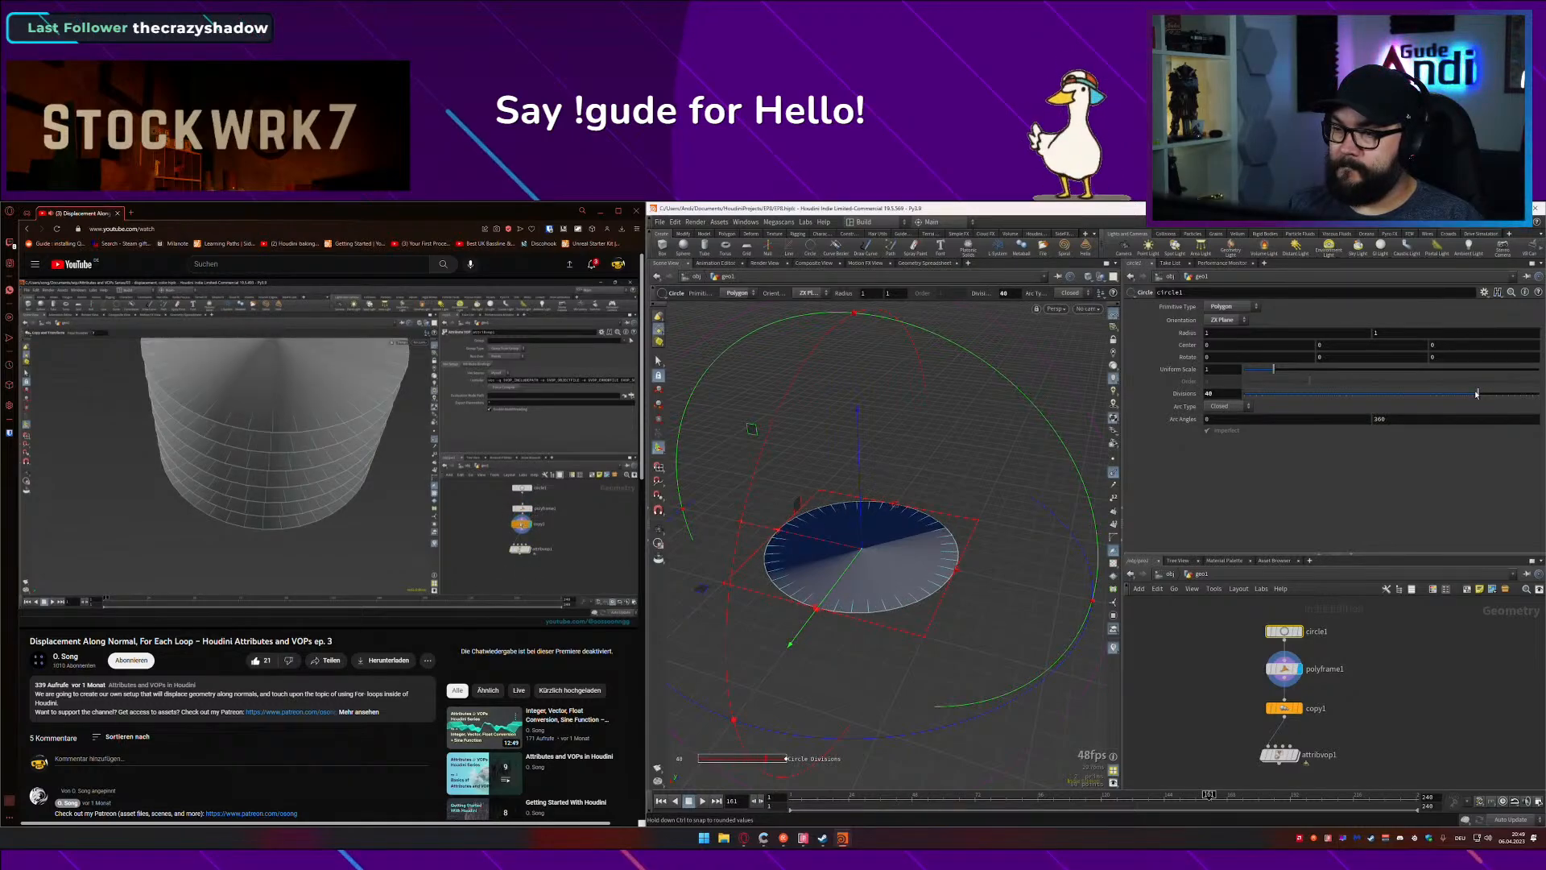
pyautogui.moveTo(1325, 783); pyautogui.dragTo(1346, 682, button='middle')
pyautogui.click(1302, 648)
pyautogui.click(1318, 648)
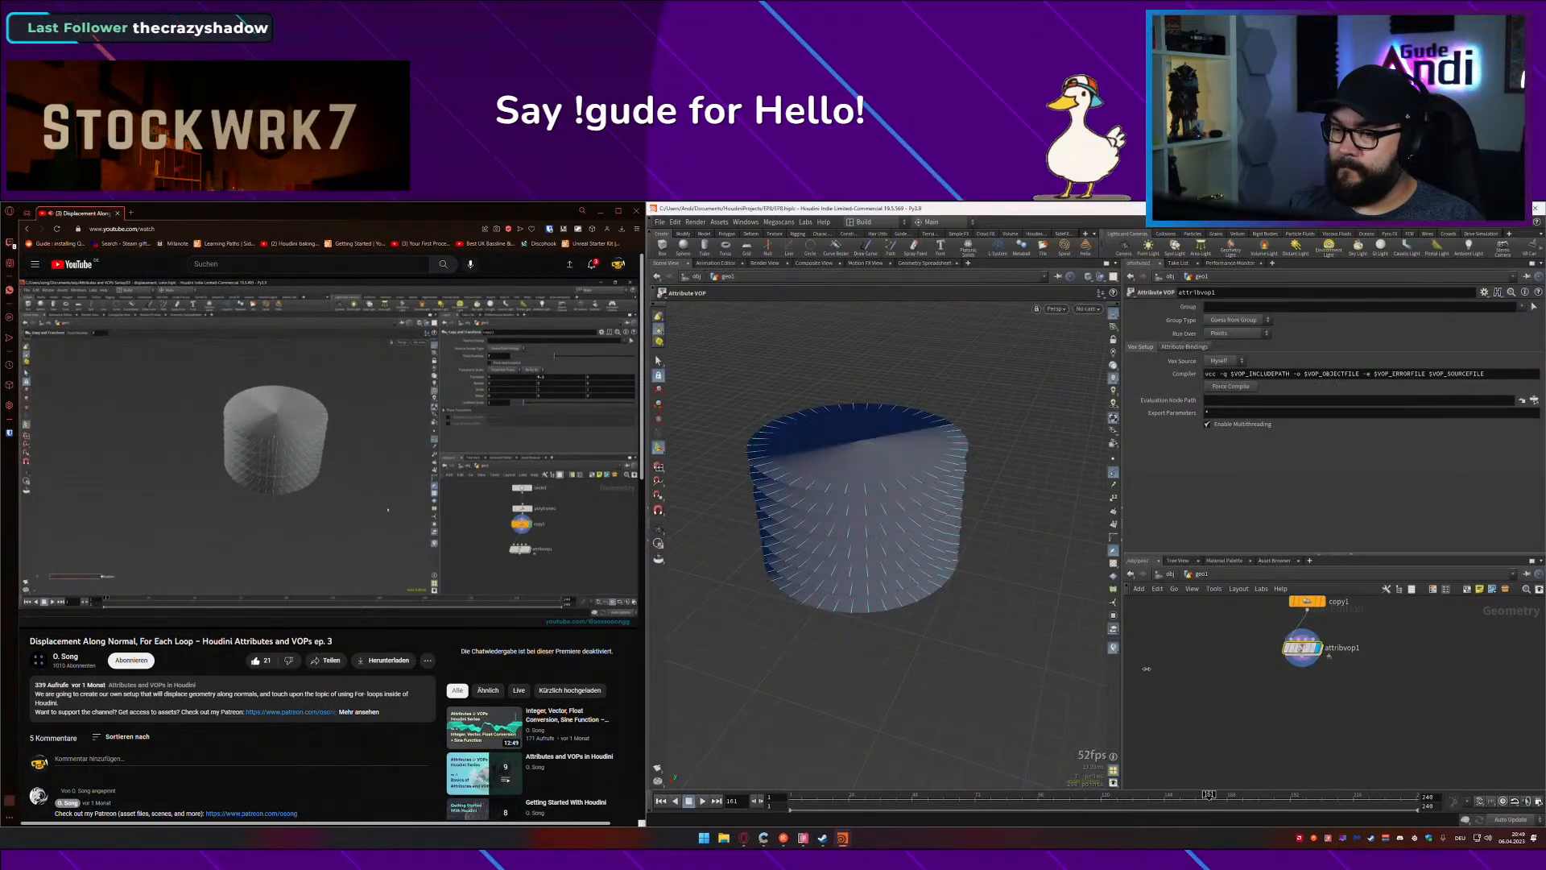
pyautogui.keyDown('alt'); pyautogui.moveTo(1000, 606); pyautogui.dragTo(1094, 677); pyautogui.keyUp('alt')
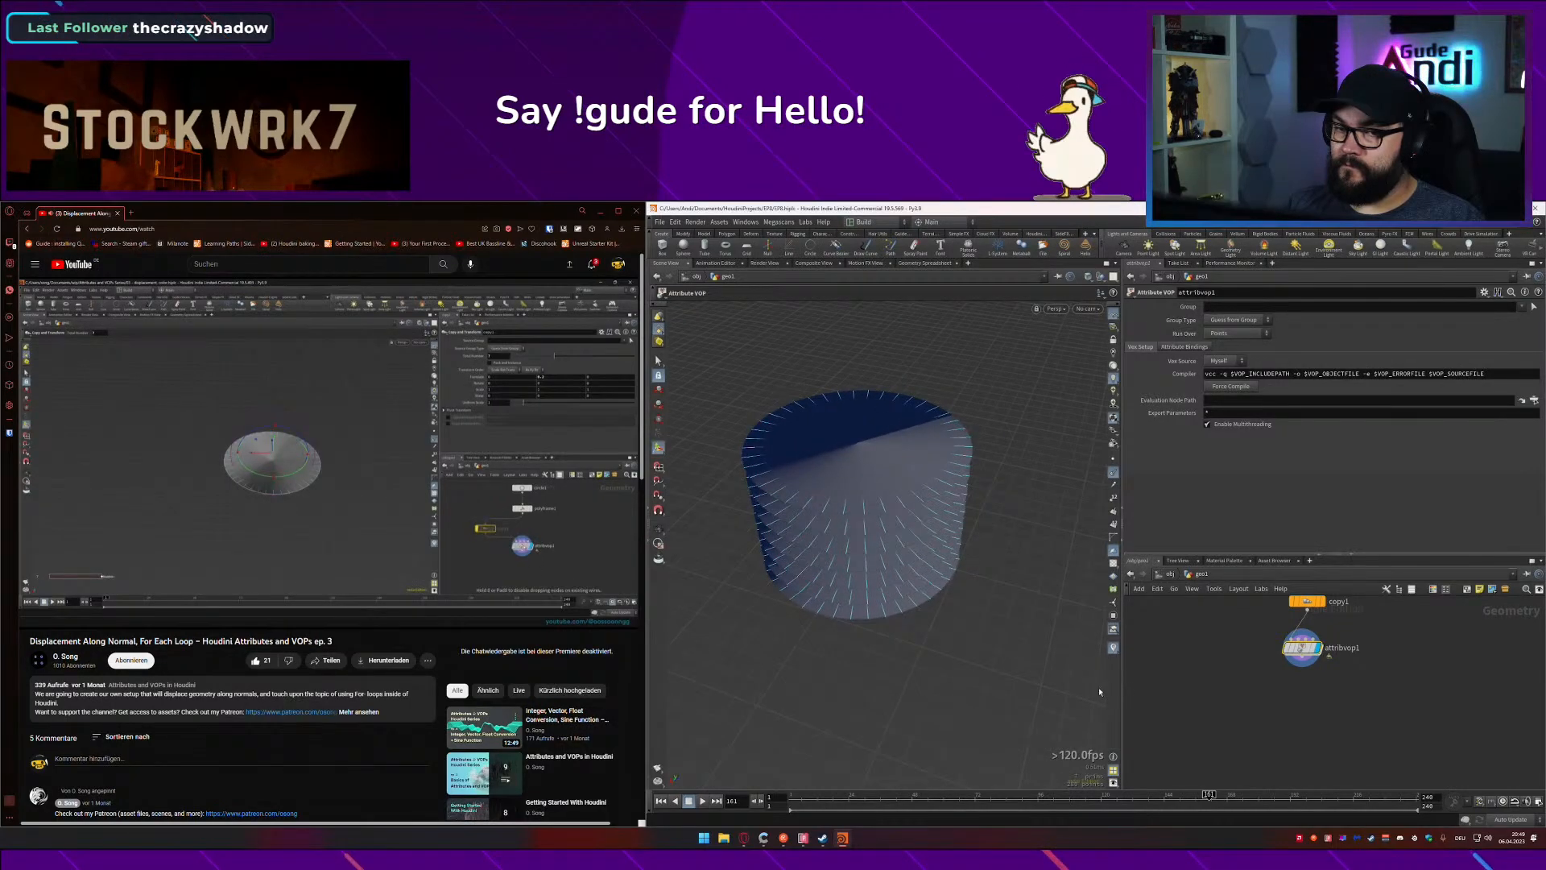
# Step: Move attribvop1 aside and wire polyframe1's output directly into its first input, bypassing copy1
pyautogui.moveTo(1313, 716); pyautogui.dragTo(1285, 729, button='middle')
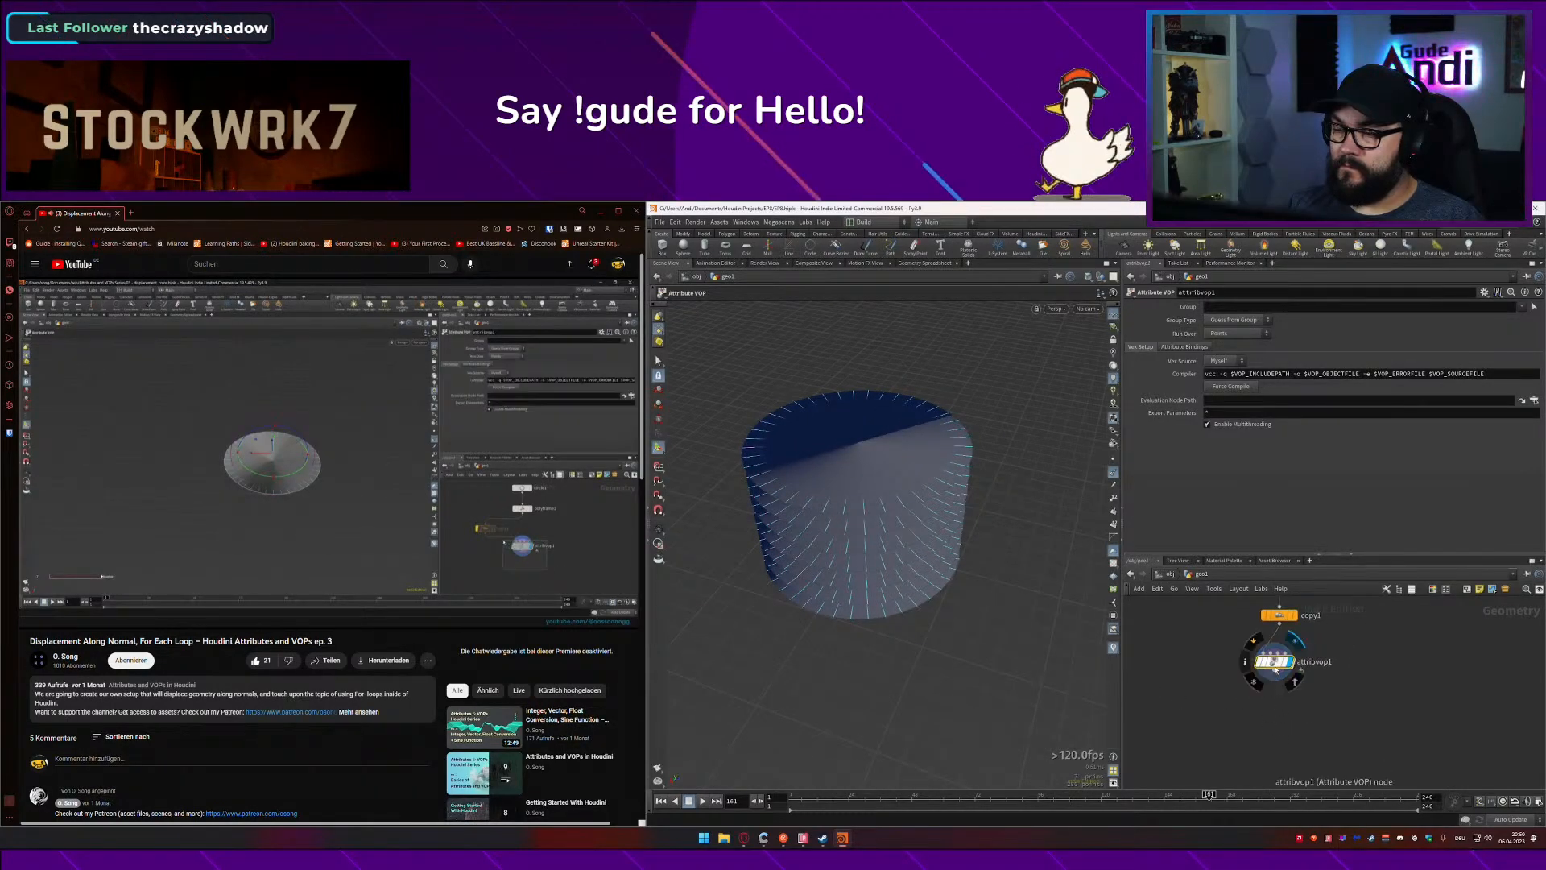
pyautogui.moveTo(1291, 664); pyautogui.dragTo(1364, 683)
pyautogui.moveTo(1362, 683); pyautogui.dragTo(1341, 726, button='middle')
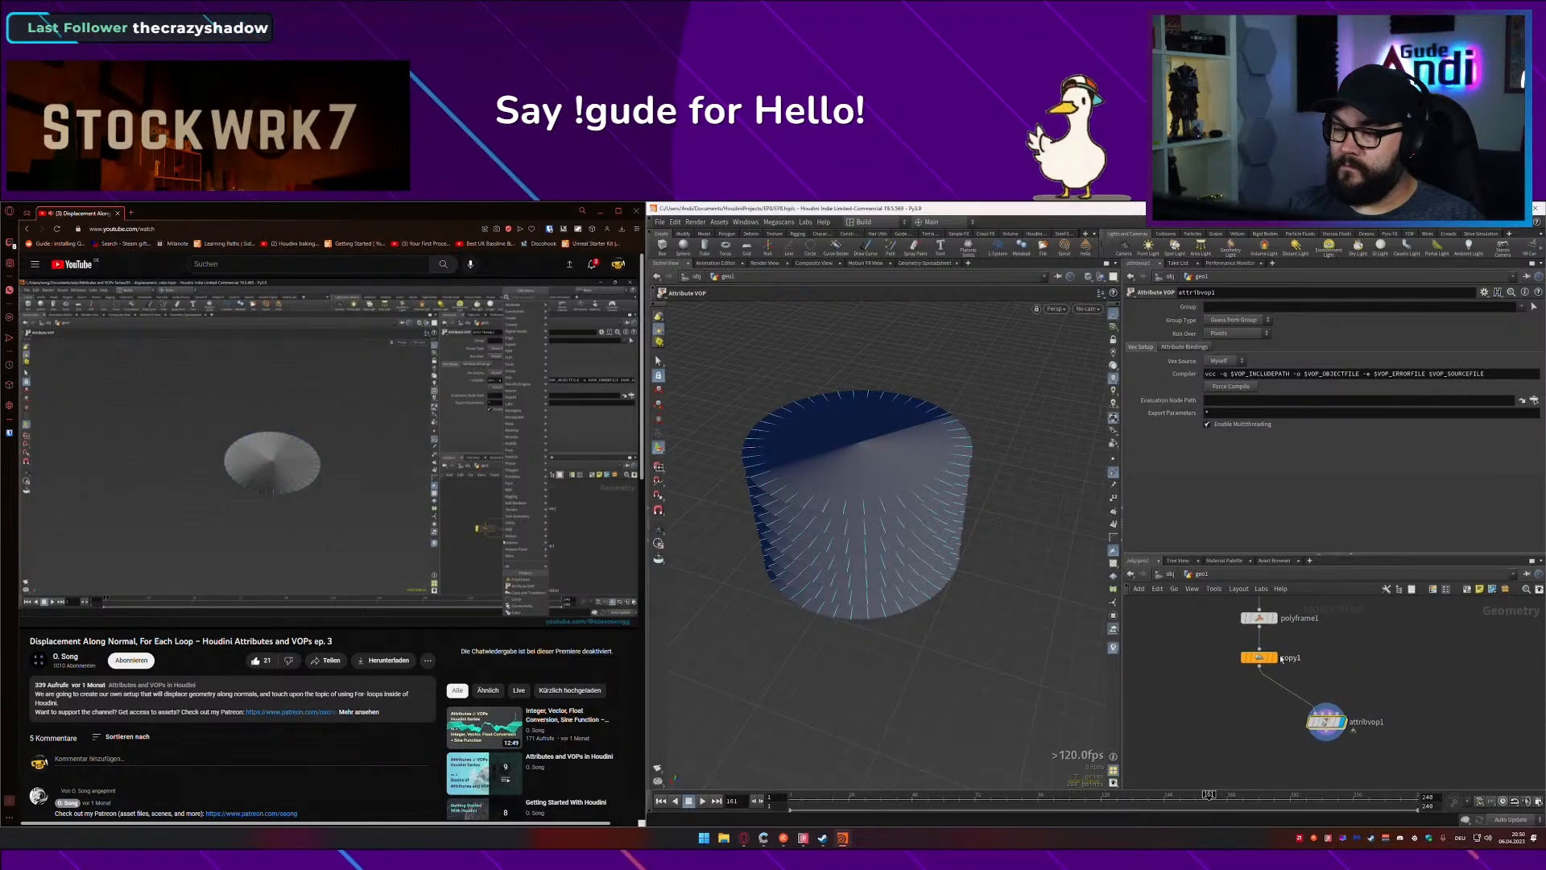
pyautogui.moveTo(1261, 630); pyautogui.dragTo(1326, 712)
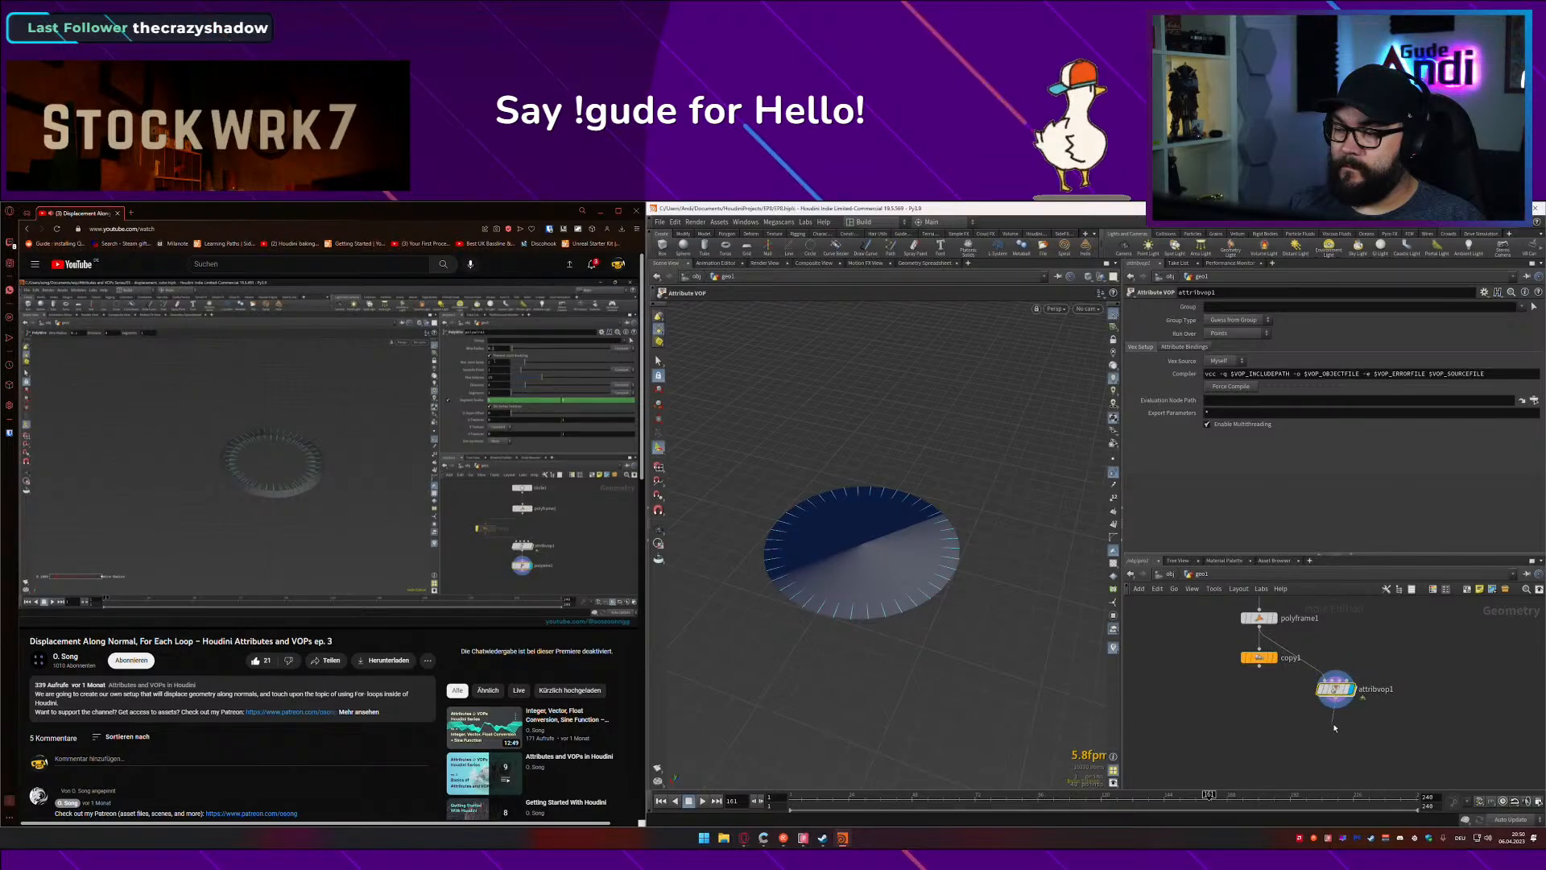
# Step: Add a PolyWire node connected below attribvop1 and display its result
pyautogui.press('Tab')
pyautogui.write('polyw')
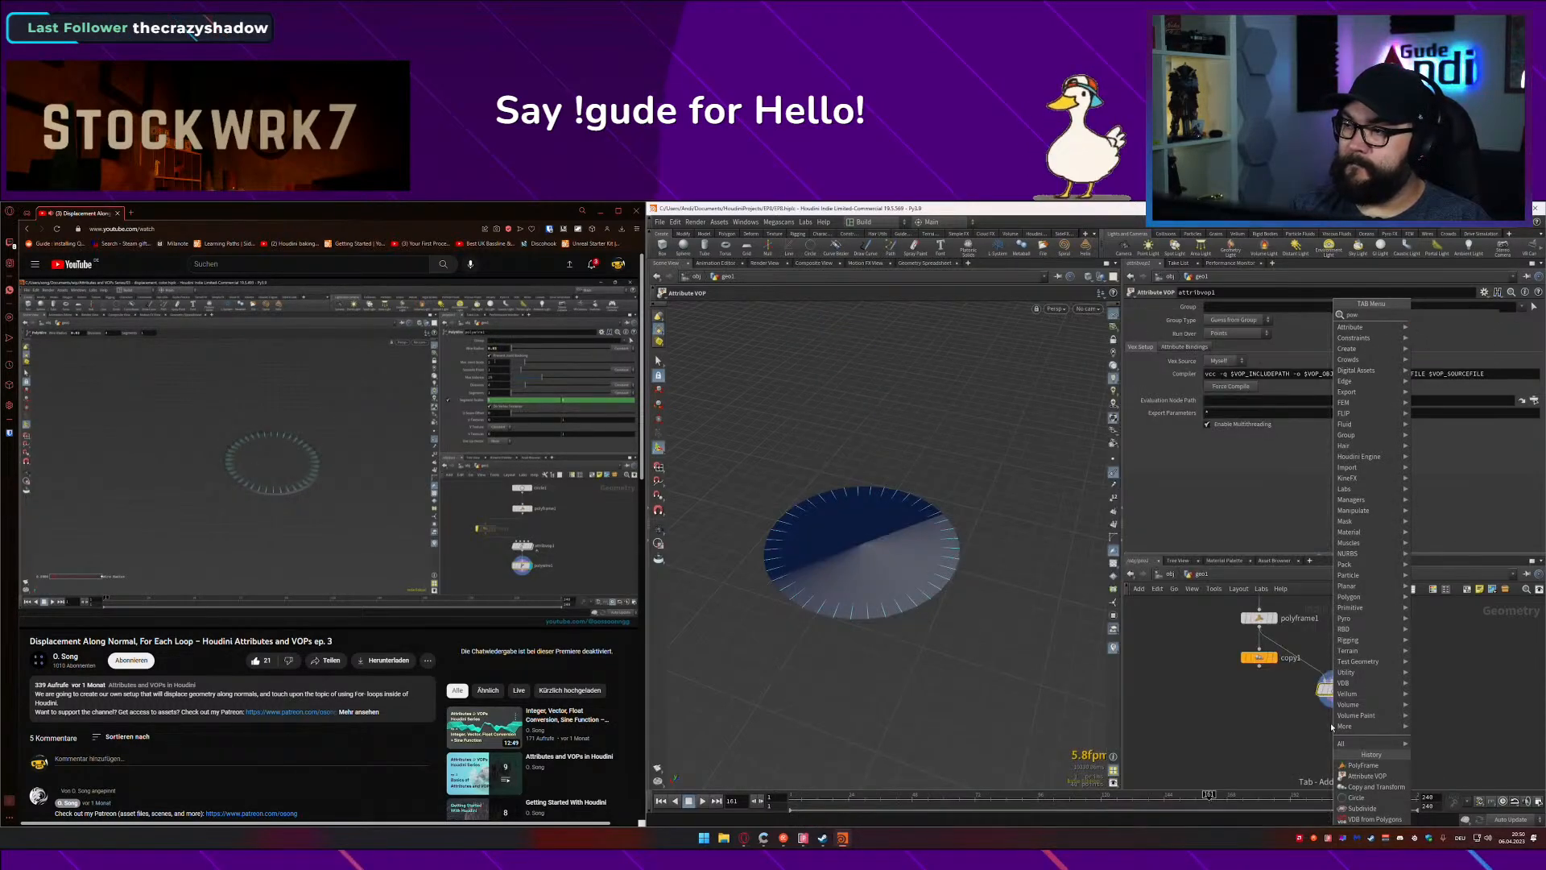
pyautogui.press('Return')
pyautogui.press('Return')
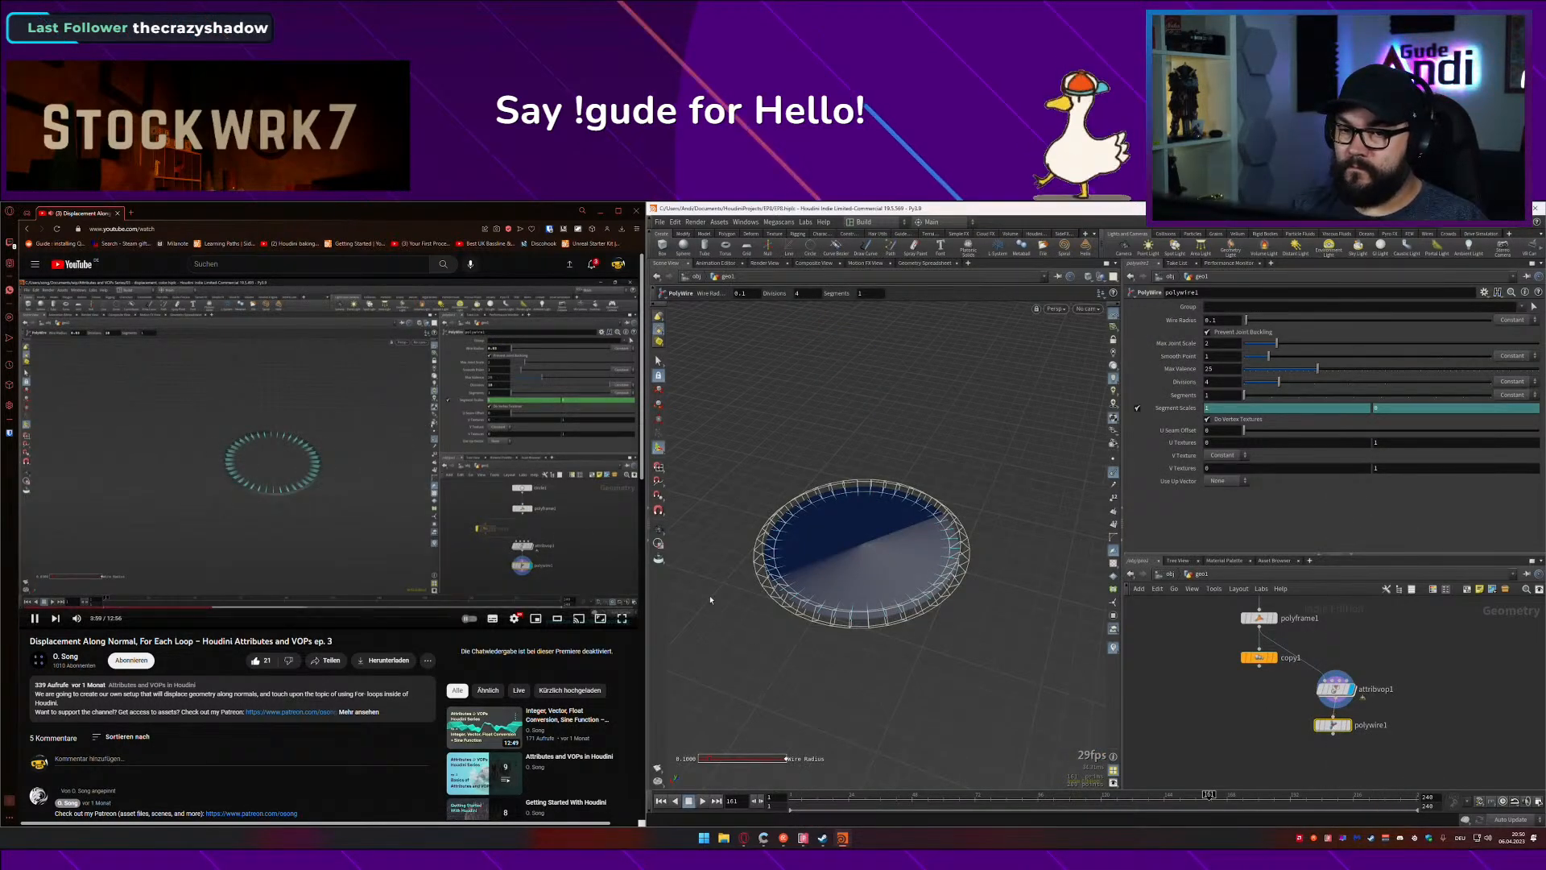
pyautogui.click(1348, 725)
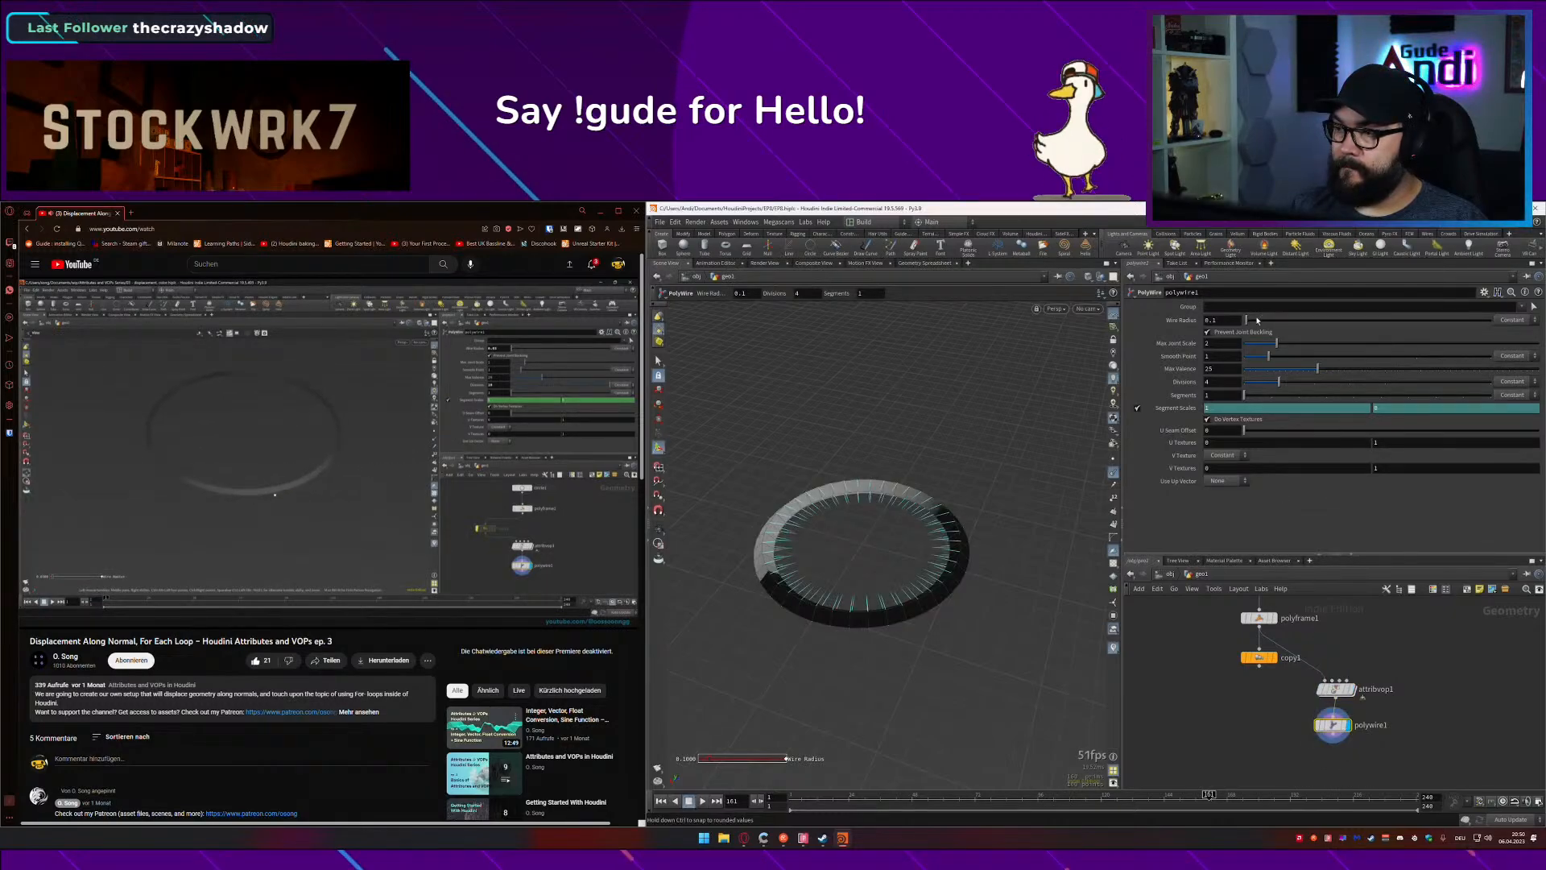
# Step: Set polywire1's wire radius to 0.03 and its divisions to 10, checking the values against the tutorial video
pyautogui.click(535, 440)
pyautogui.moveTo(1208, 320); pyautogui.dragTo(1208, 321, button='middle')
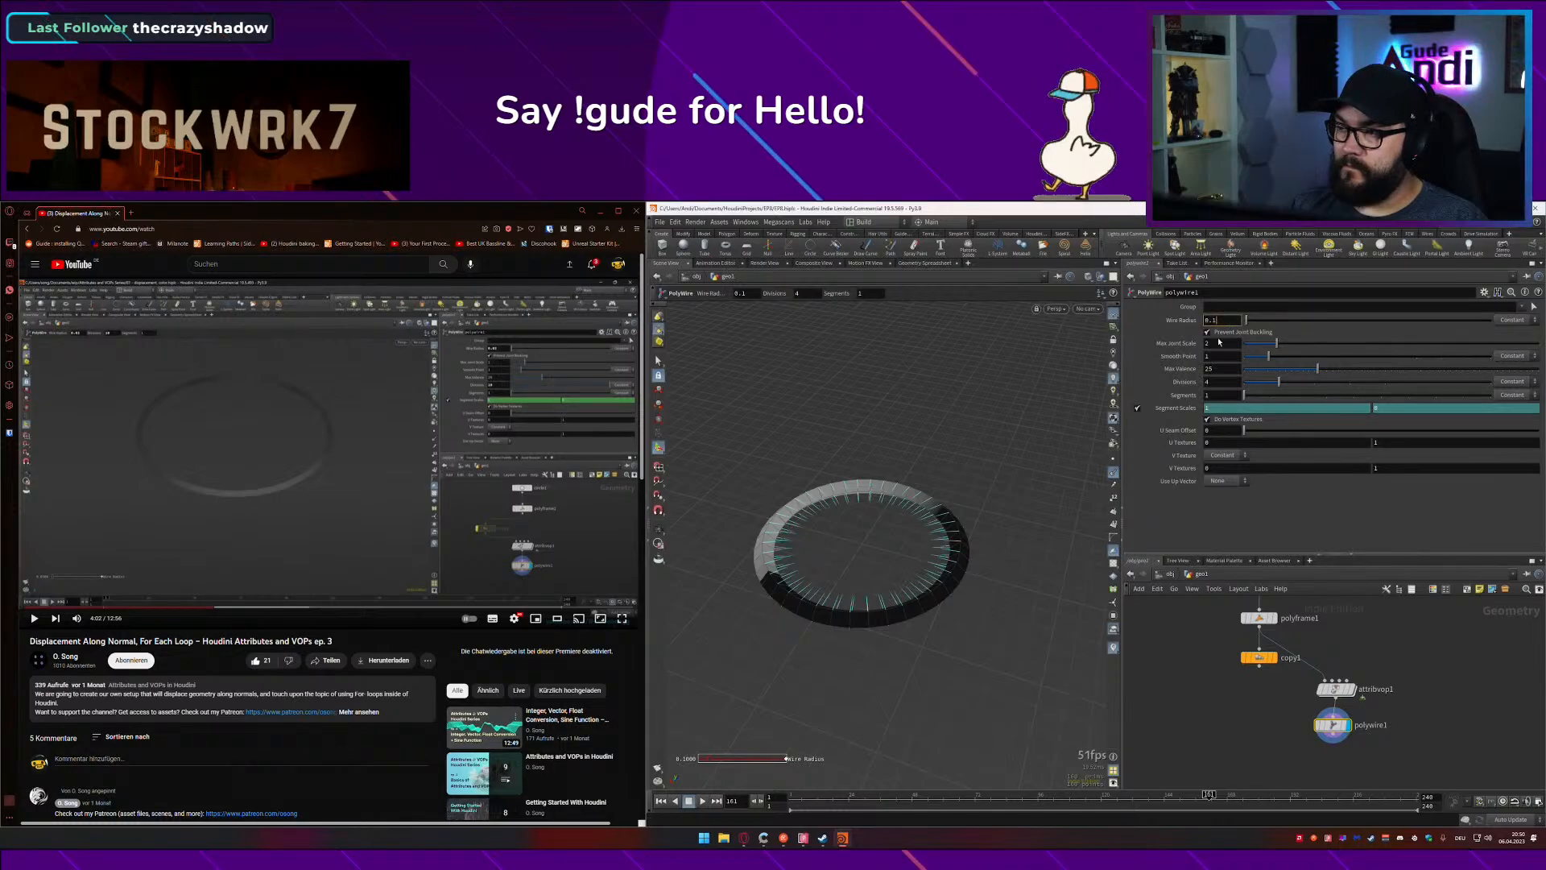
pyautogui.press('Return')
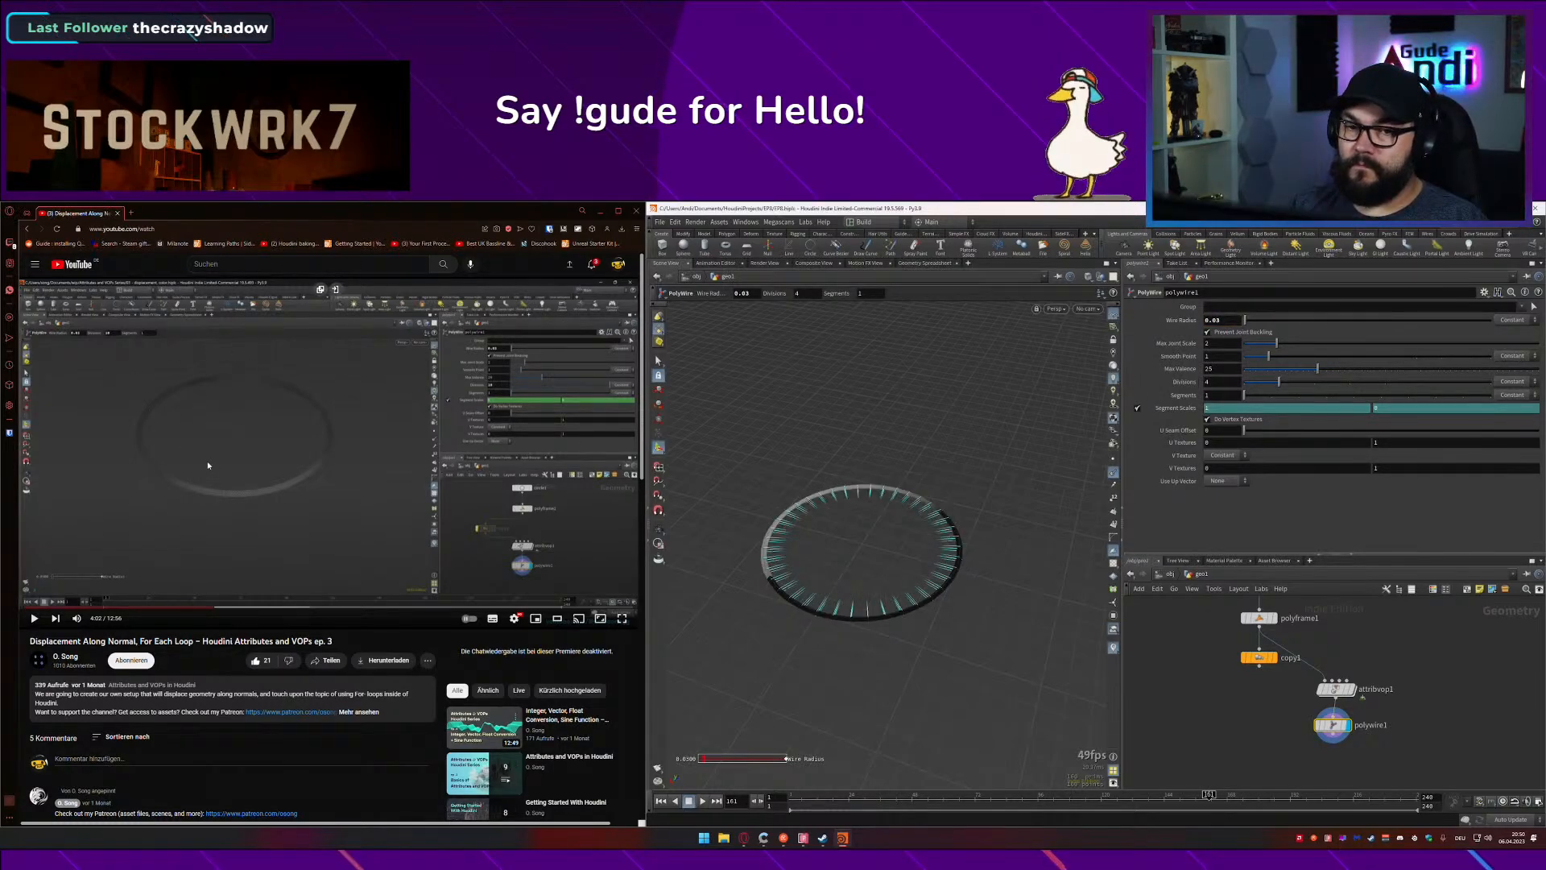
pyautogui.press('space')
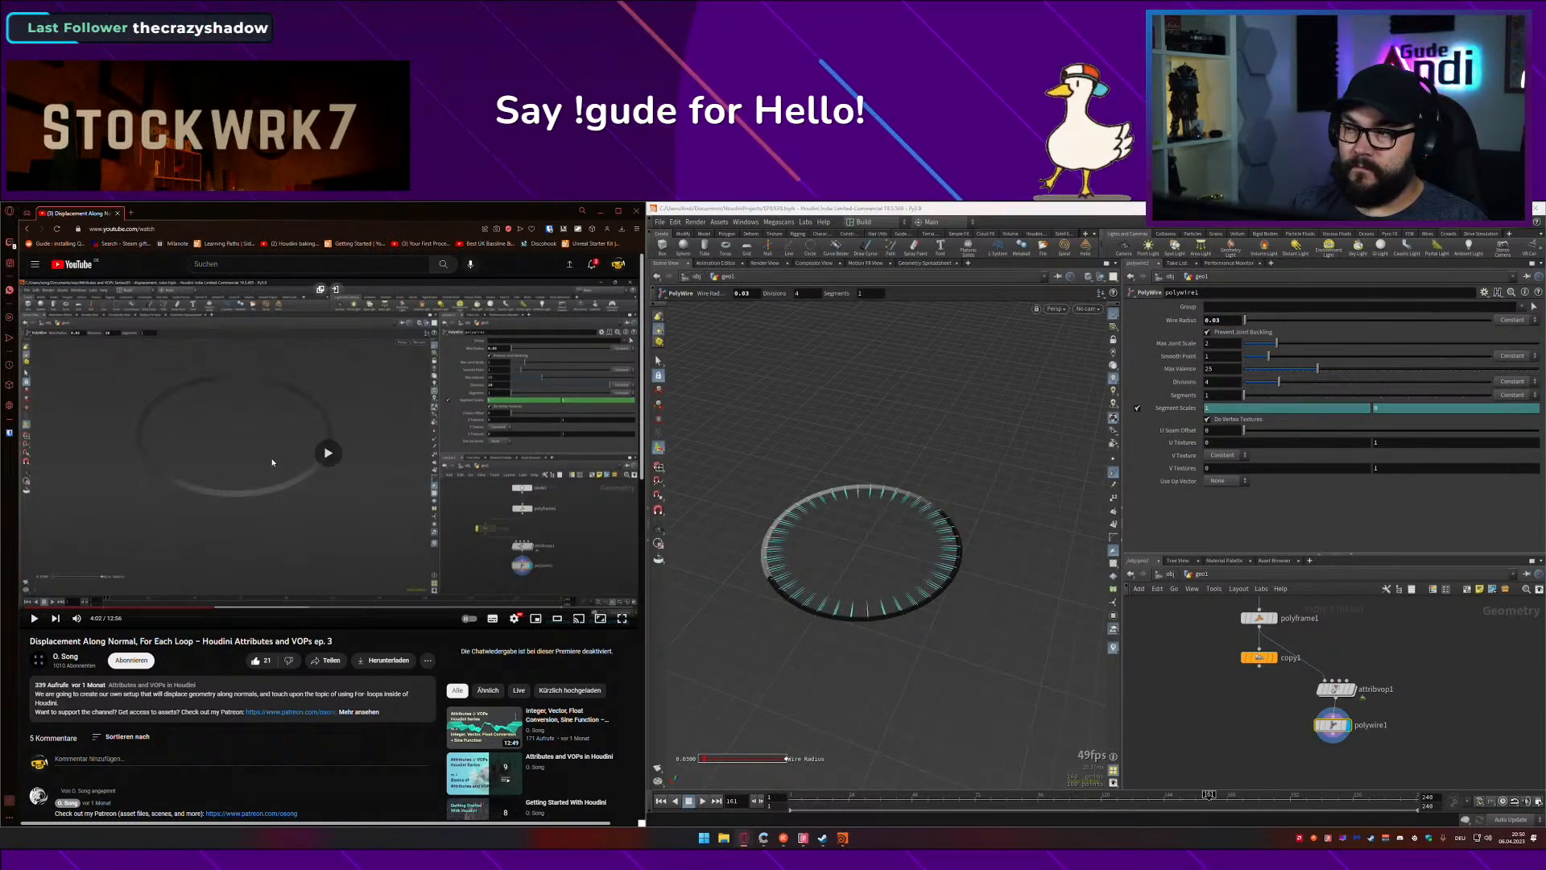
pyautogui.press('Left')
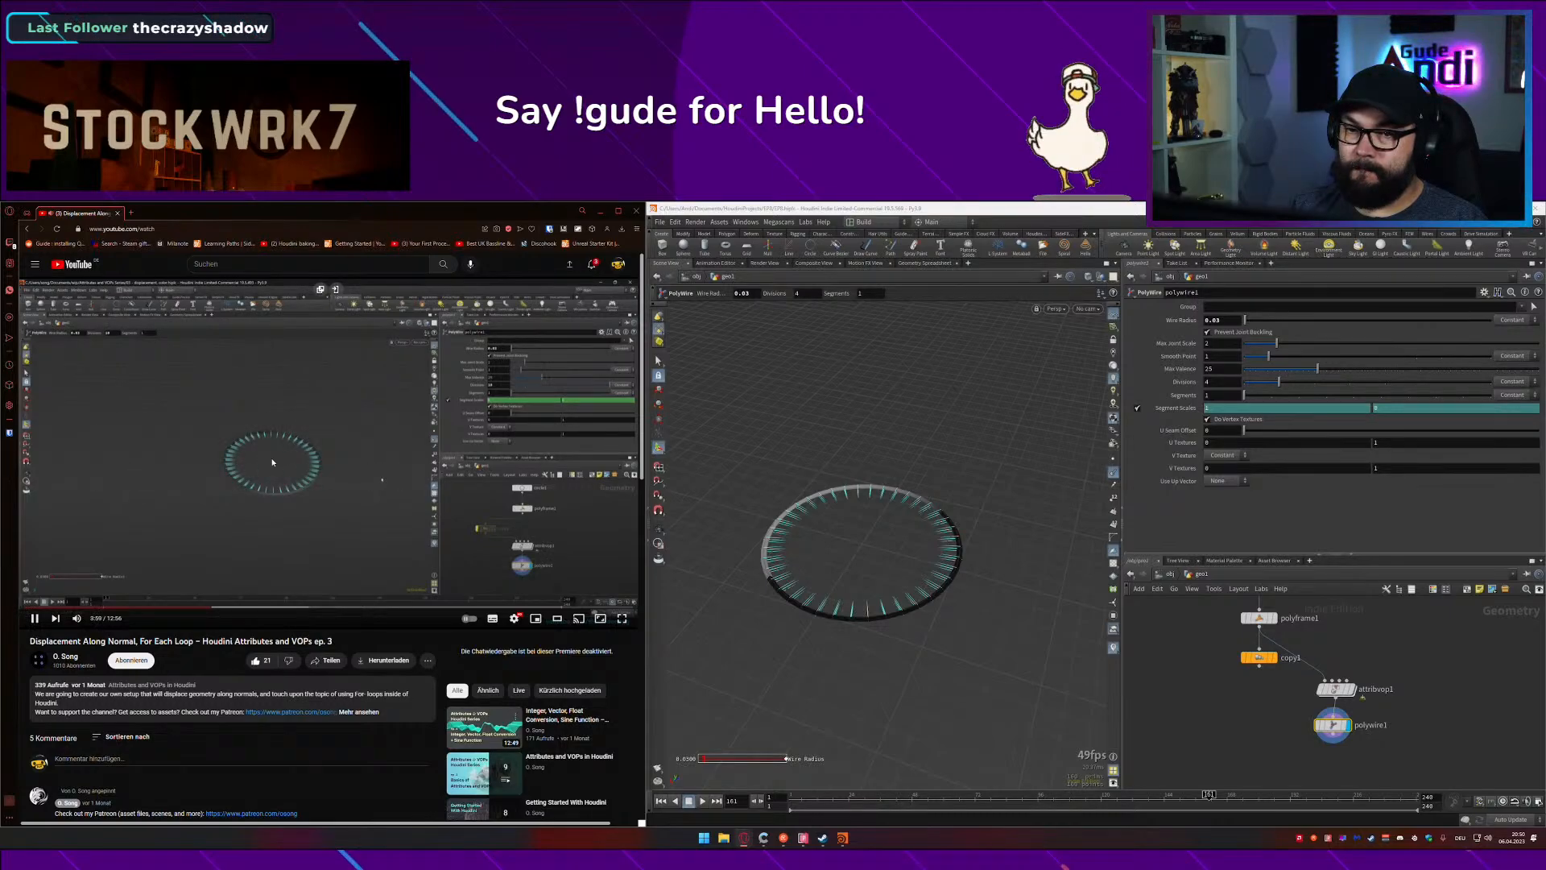
pyautogui.moveTo(1279, 382); pyautogui.dragTo(1528, 388)
pyautogui.click(522, 466)
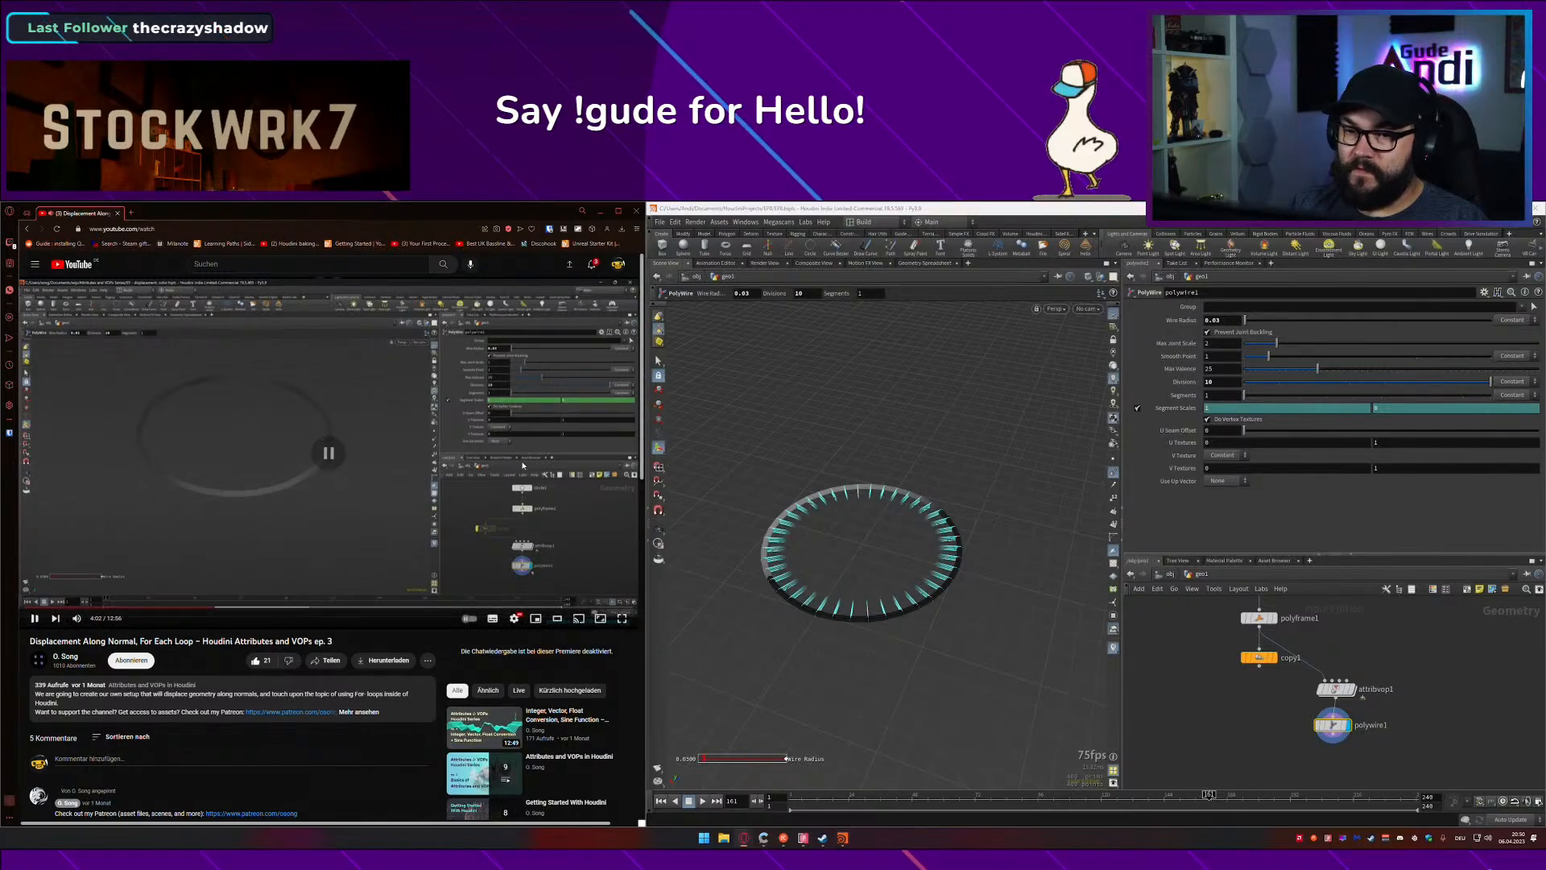
# Step: Recheck the tutorial and turn off the normals display in the viewport to inspect polywire1's ring
pyautogui.press('Left')
pyautogui.click(522, 466)
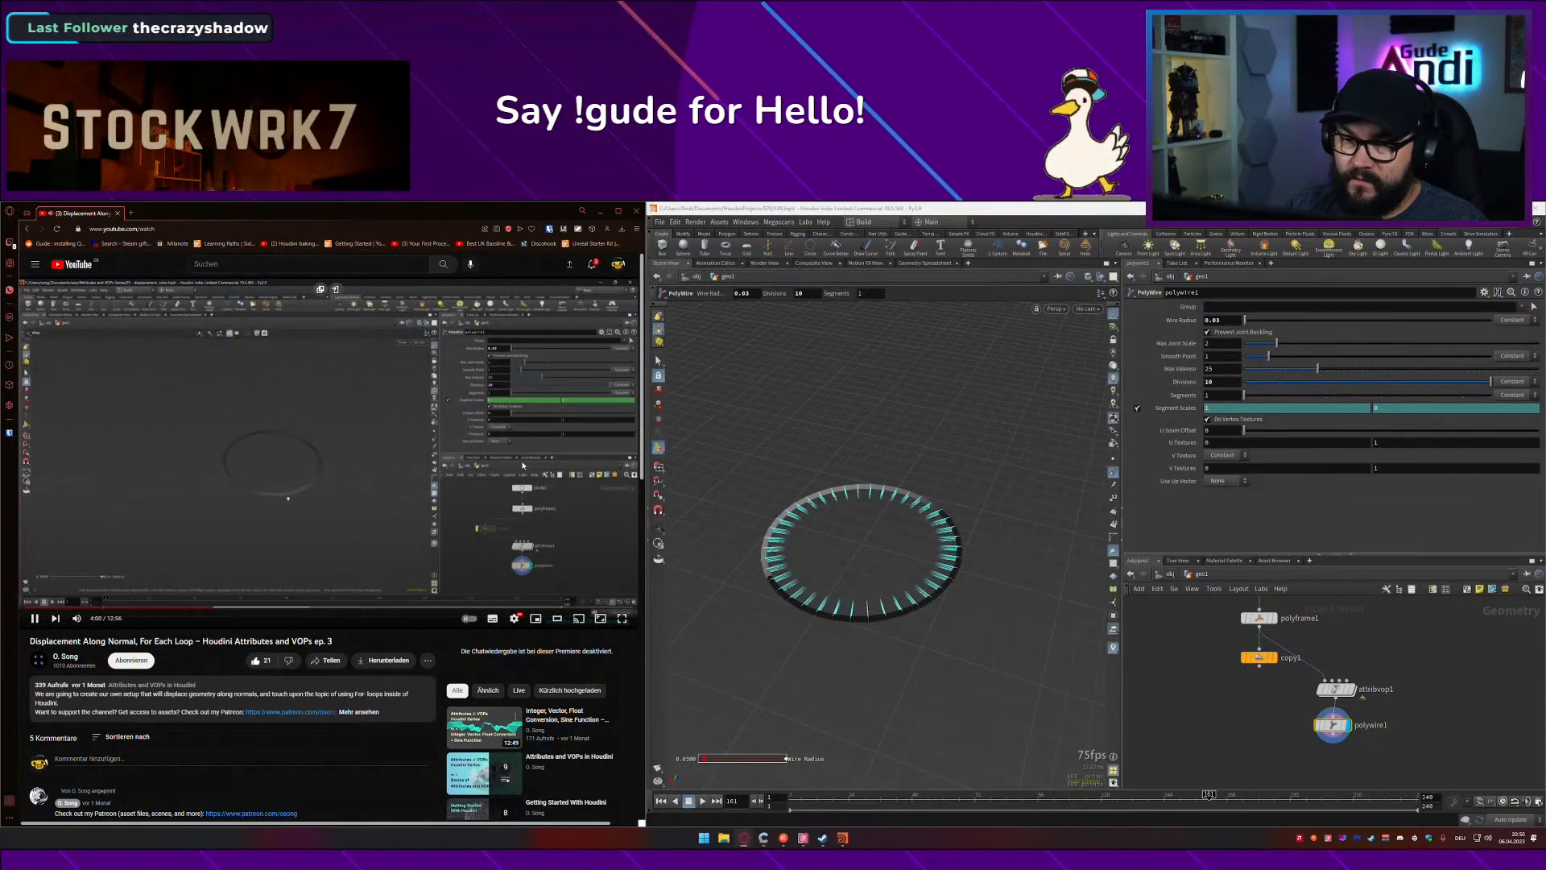
pyautogui.click(1114, 472)
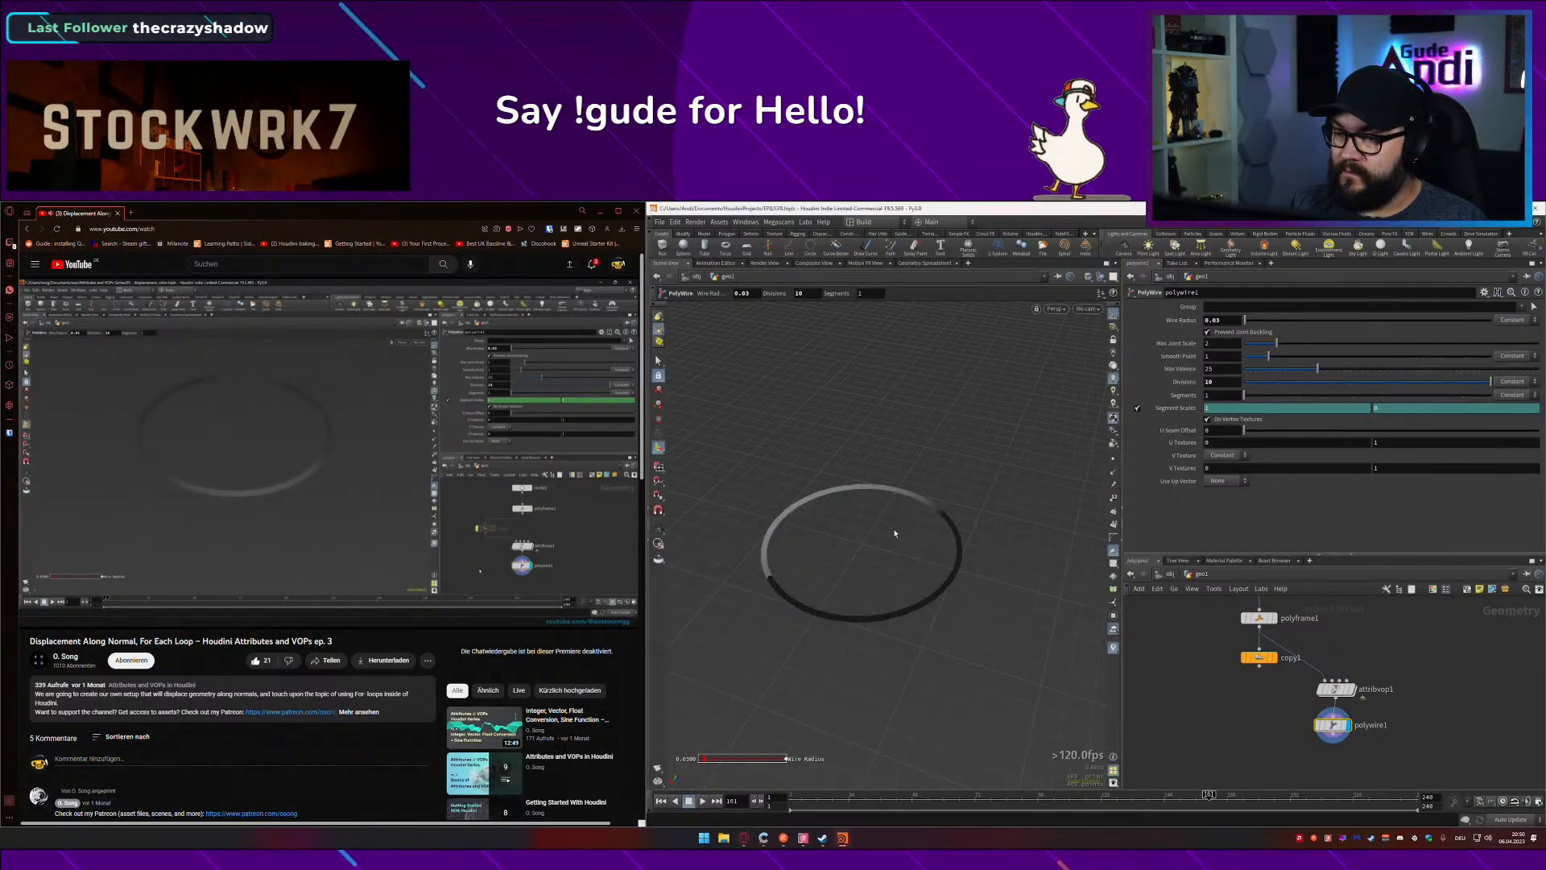
pyautogui.keyDown('alt'); pyautogui.moveTo(918, 529); pyautogui.dragTo(851, 568); pyautogui.keyUp('alt')
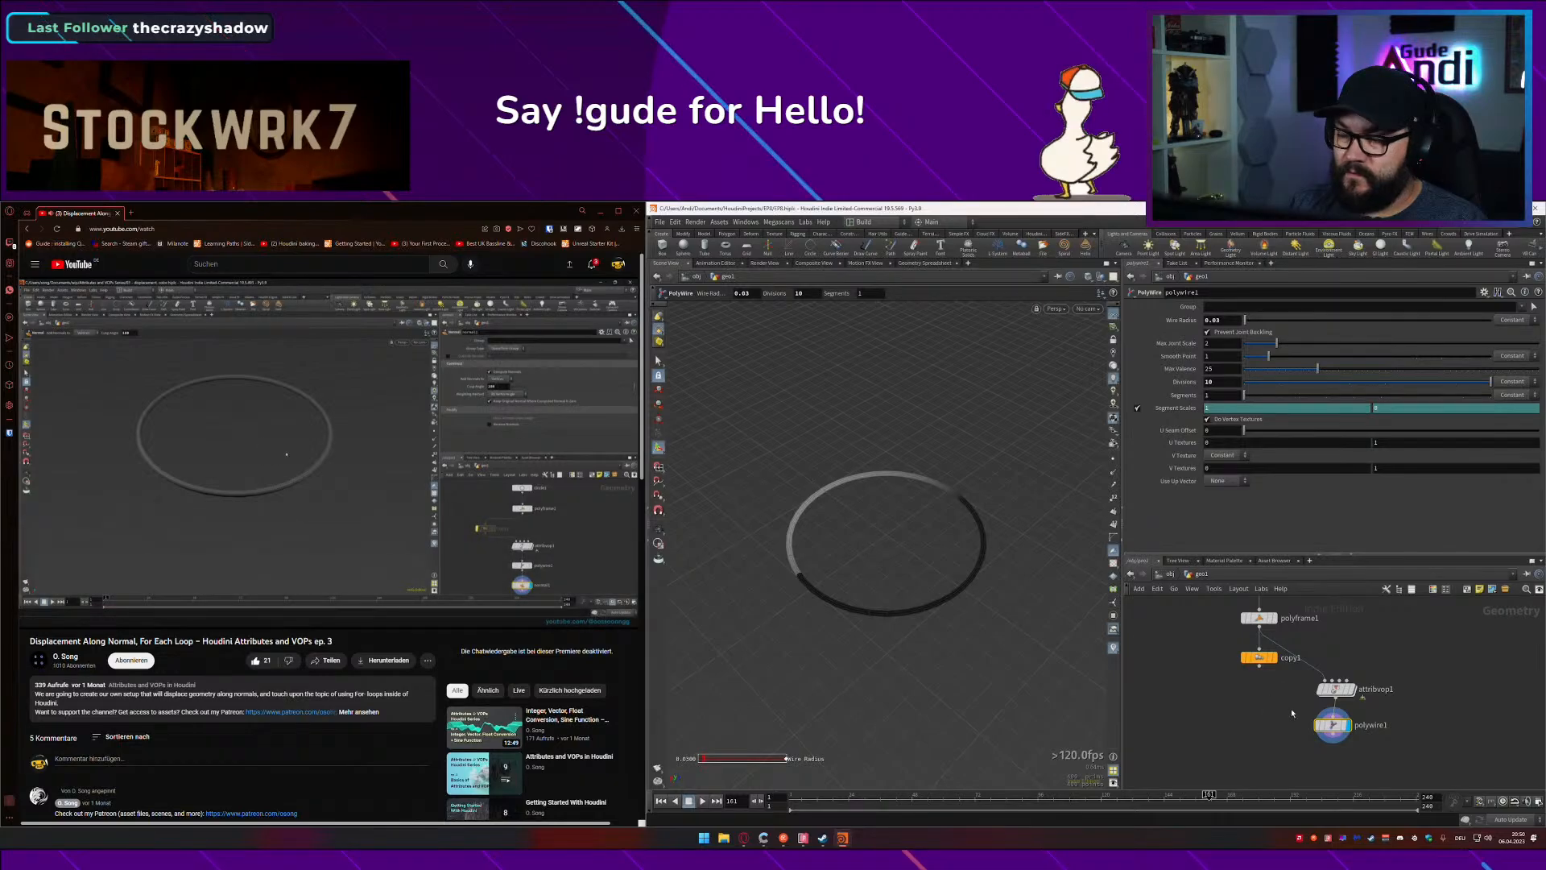
# Step: Add a Normal node connected below polywire1, save the scene and display the new node's result
pyautogui.press('Tab')
pyautogui.write('normal')
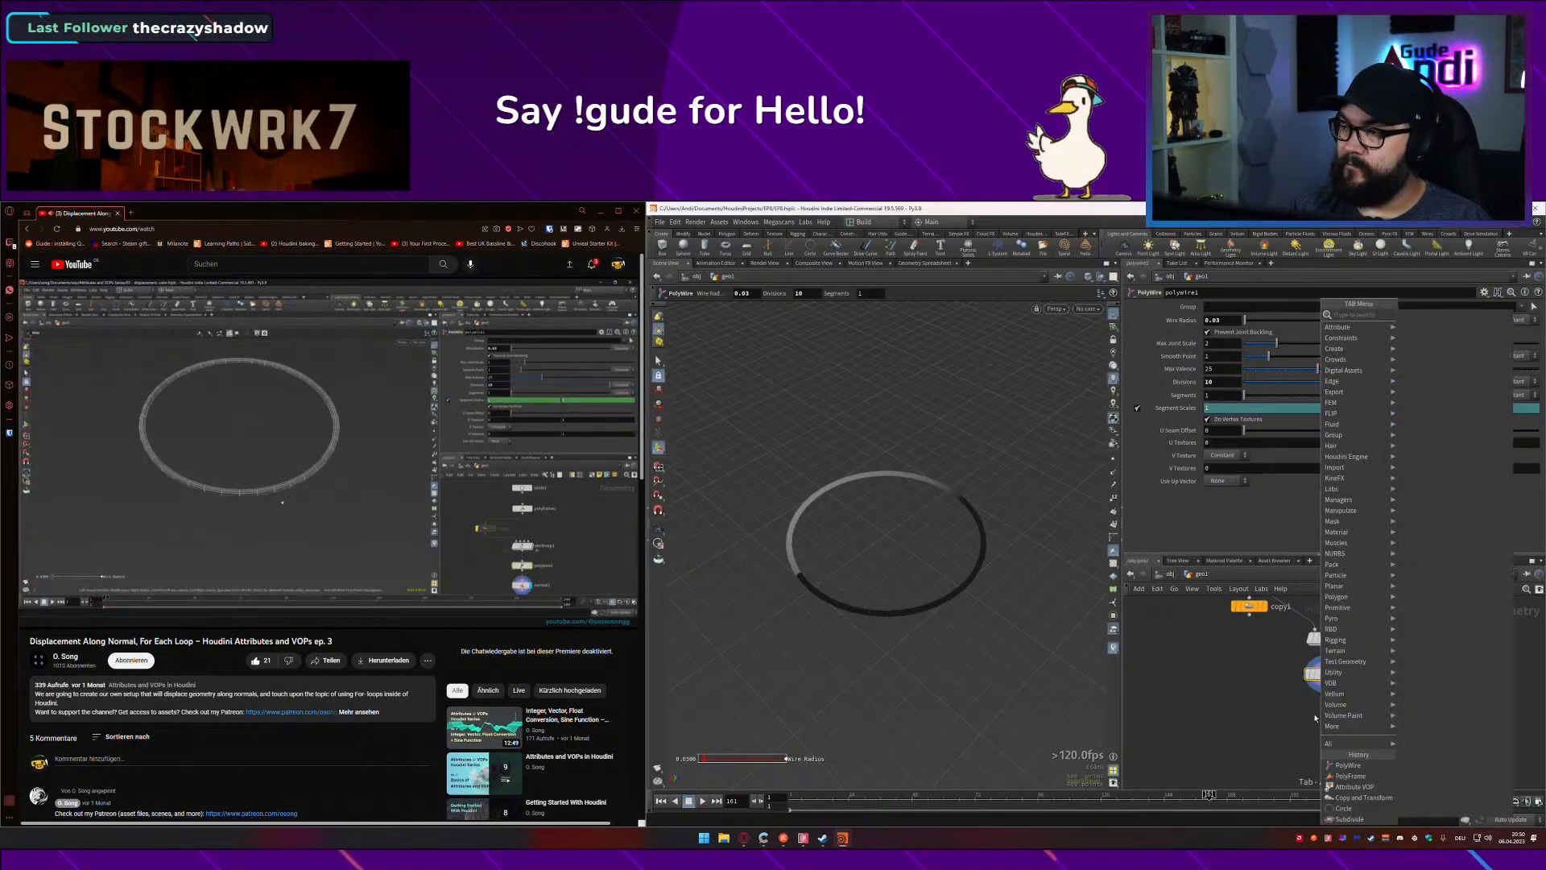
pyautogui.press('Return')
pyautogui.click(1319, 717)
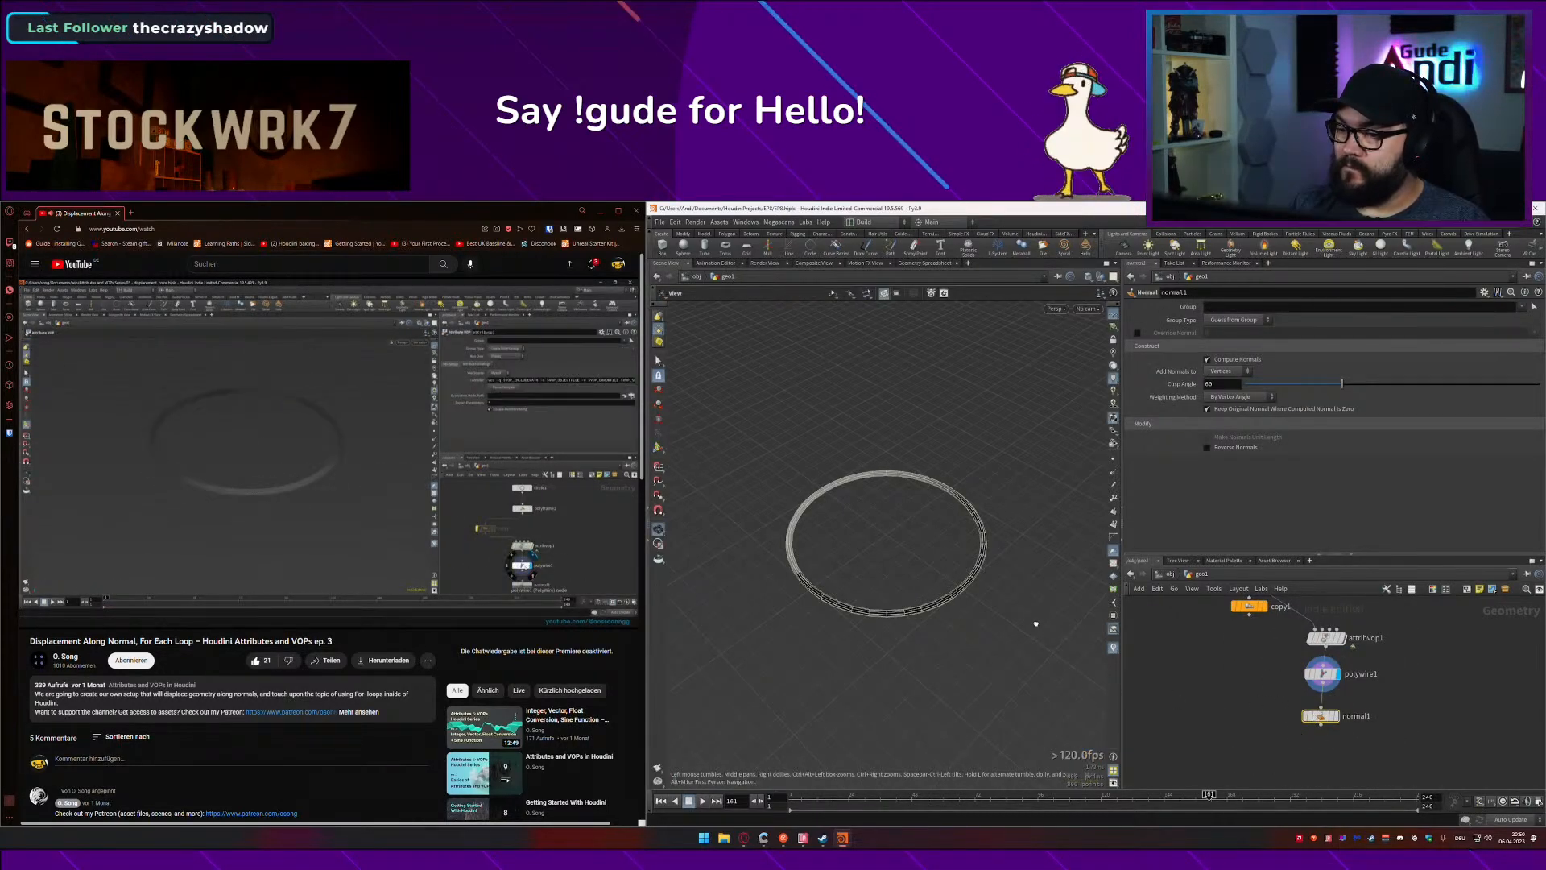
pyautogui.hotkey('ctrl', 's')
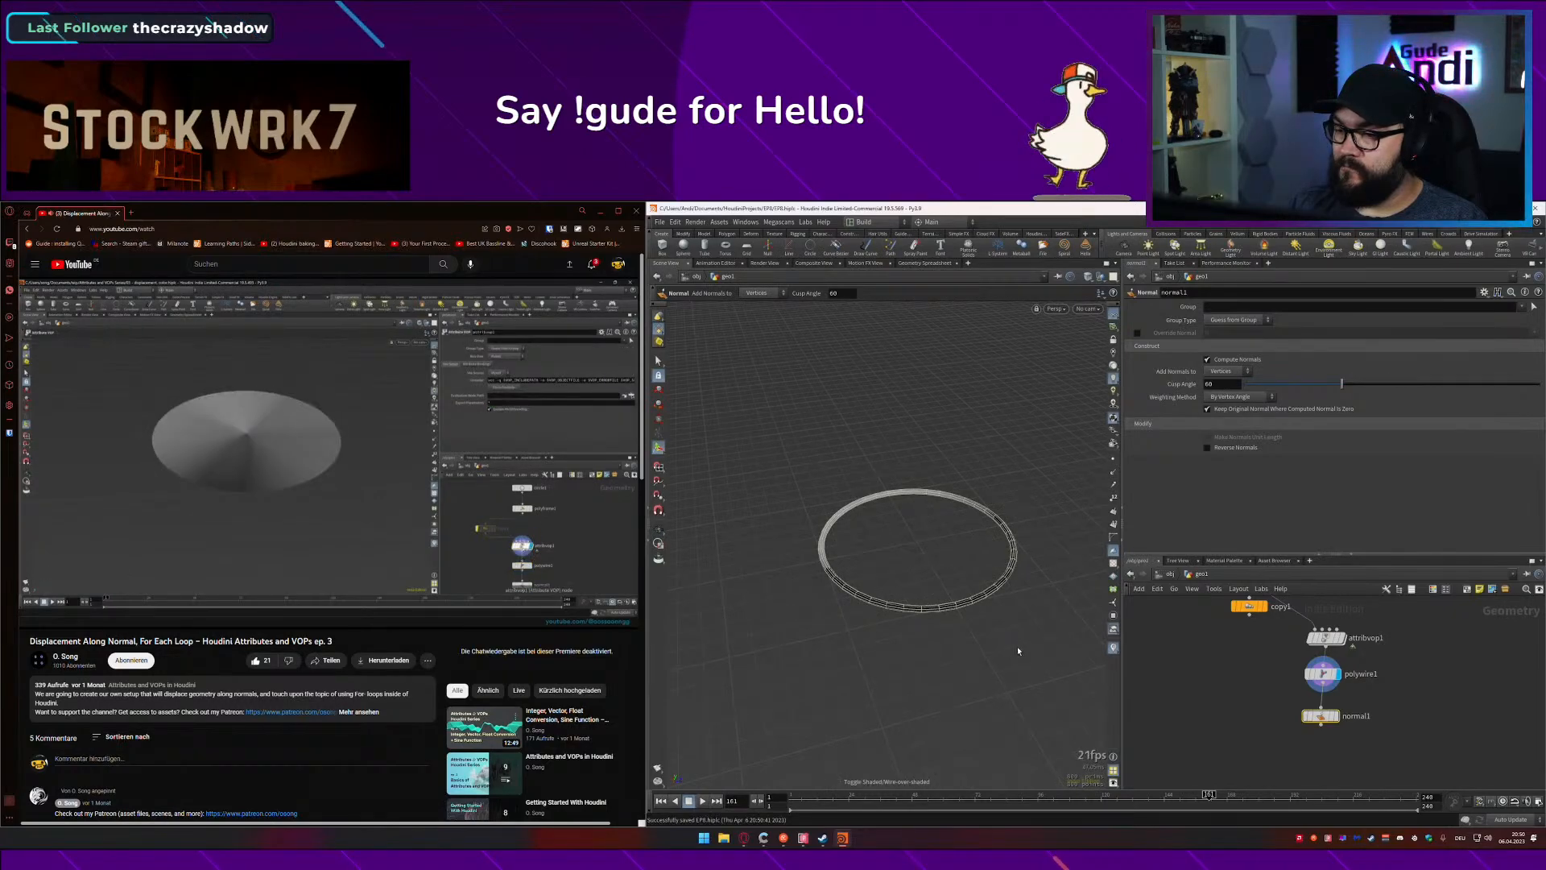
pyautogui.click(1333, 719)
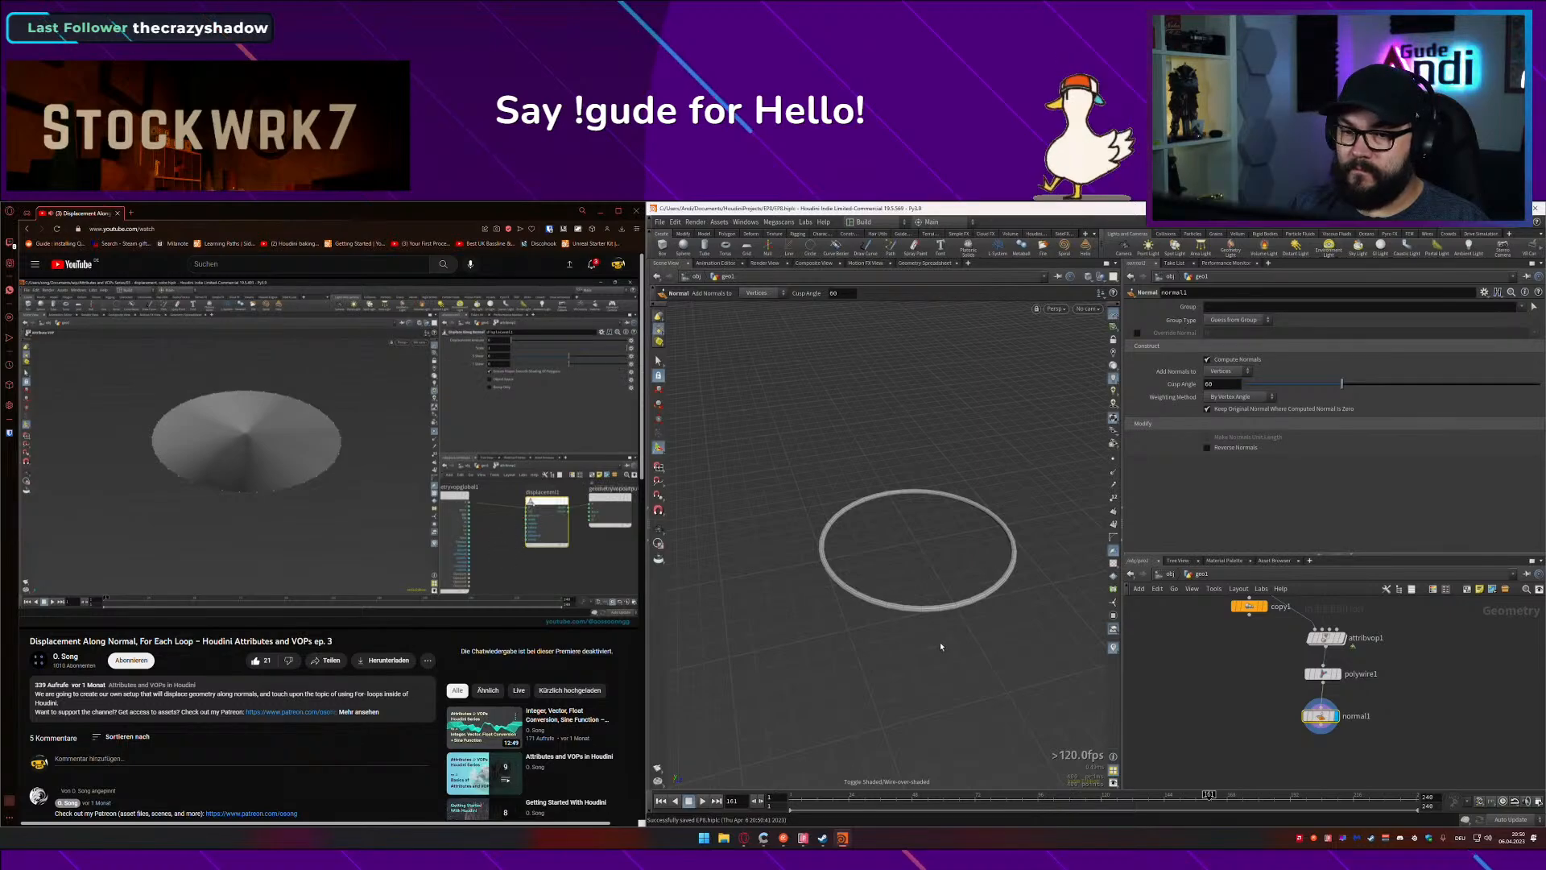
# Step: Replay the tutorial passage in which the Attribute VOP is displayed and its inner network is opened
pyautogui.moveTo(1233, 690); pyautogui.dragTo(1253, 758, button='middle')
pyautogui.click(532, 541)
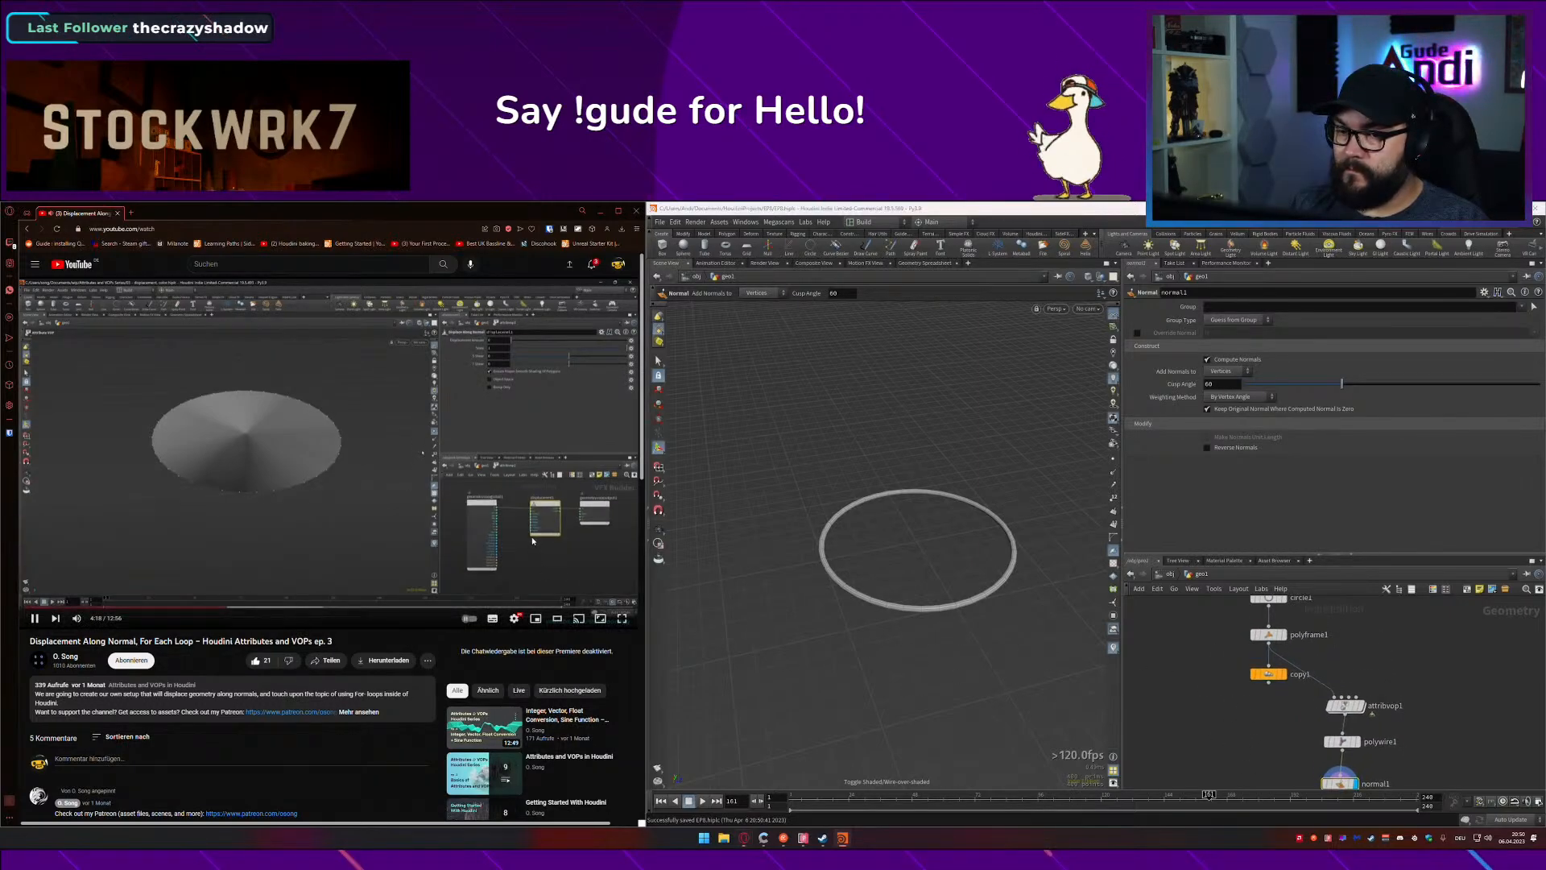
pyautogui.press('space')
pyautogui.press('Left')
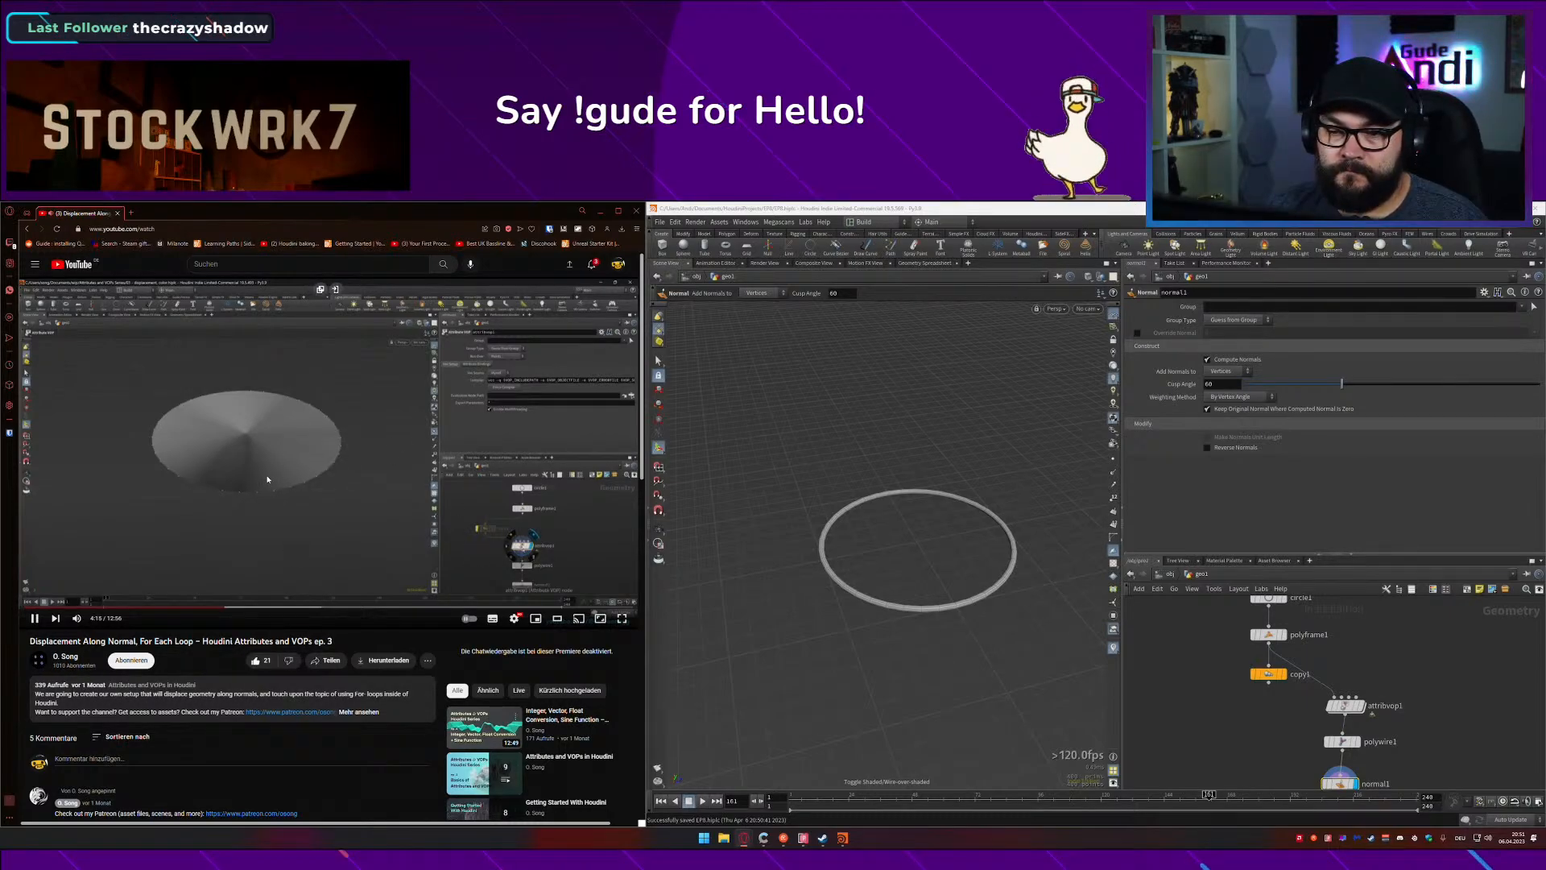
pyautogui.press('space')
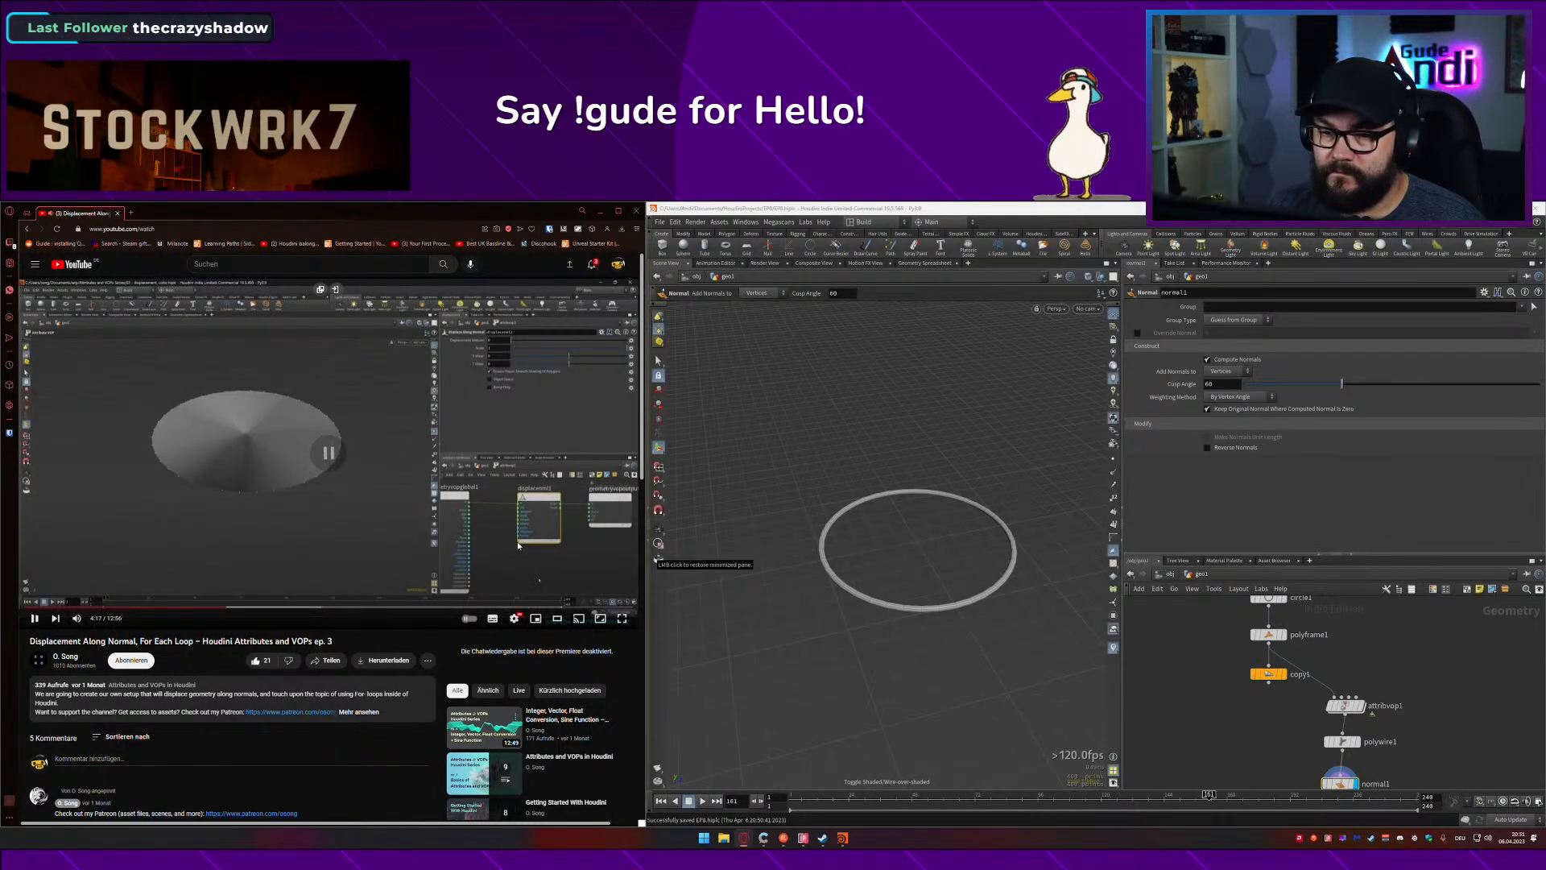
pyautogui.press('Left')
pyautogui.press('space')
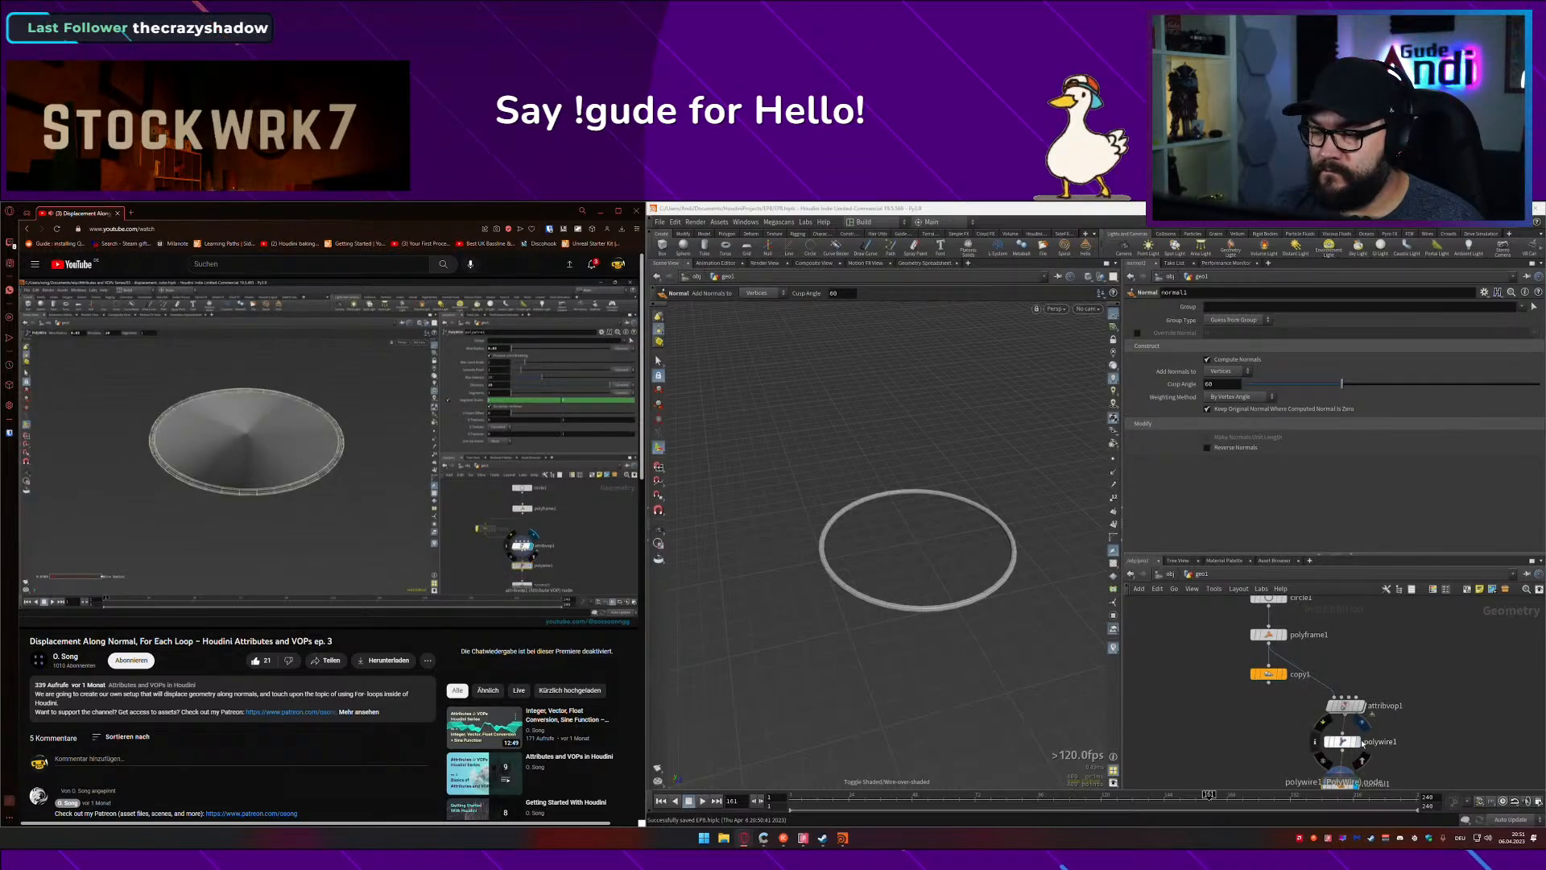
# Step: Display attribvop1, open its VOP network and move the geometry output node away from displacenml1
pyautogui.click(1366, 686)
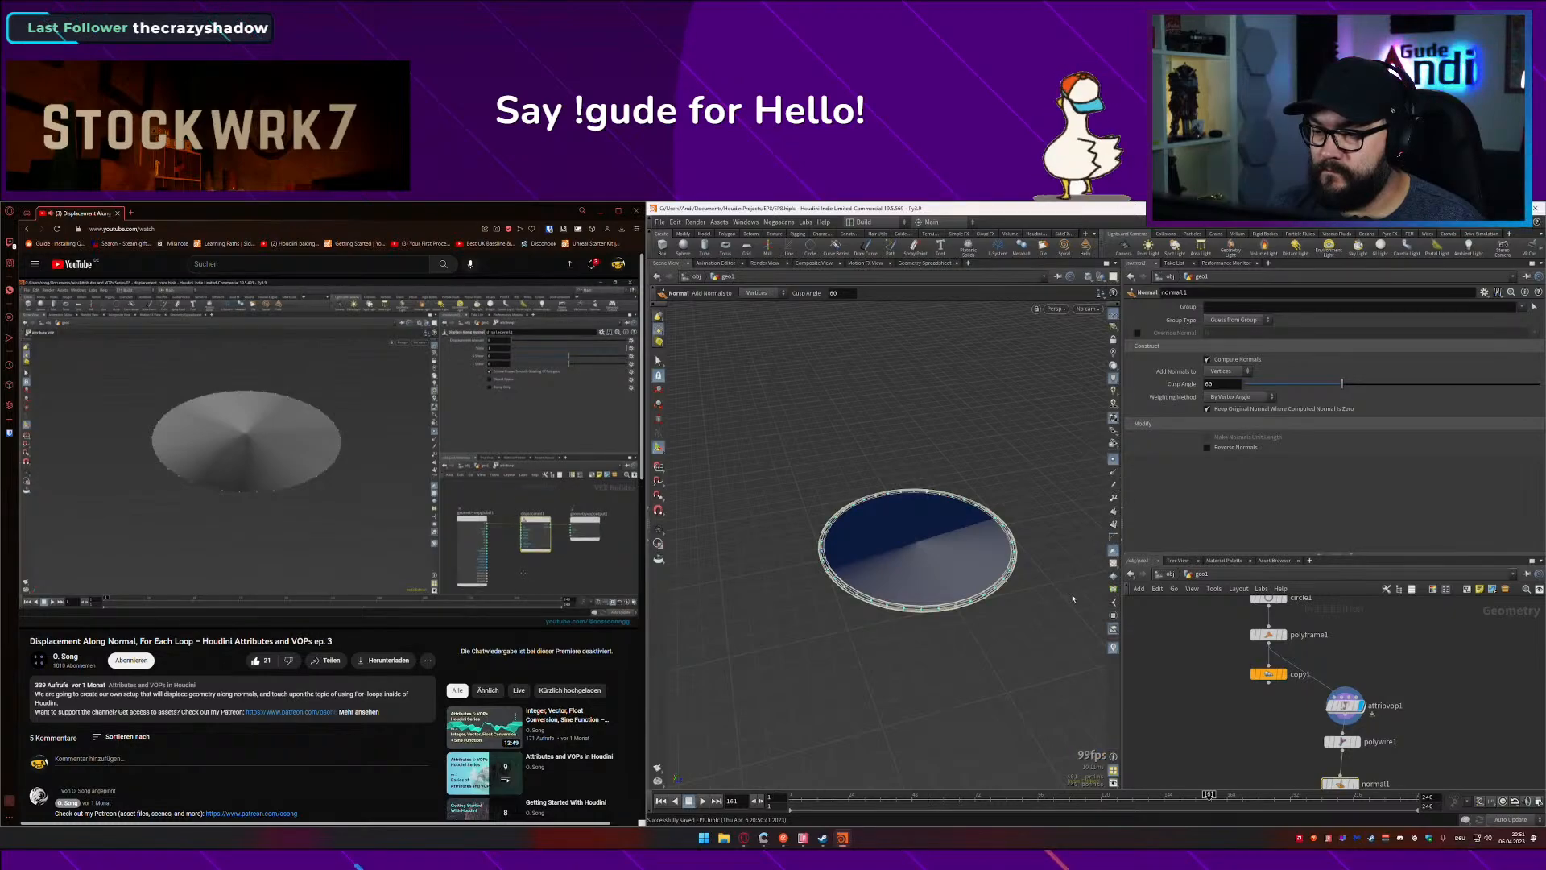
pyautogui.click(1371, 684)
pyautogui.click(1347, 706)
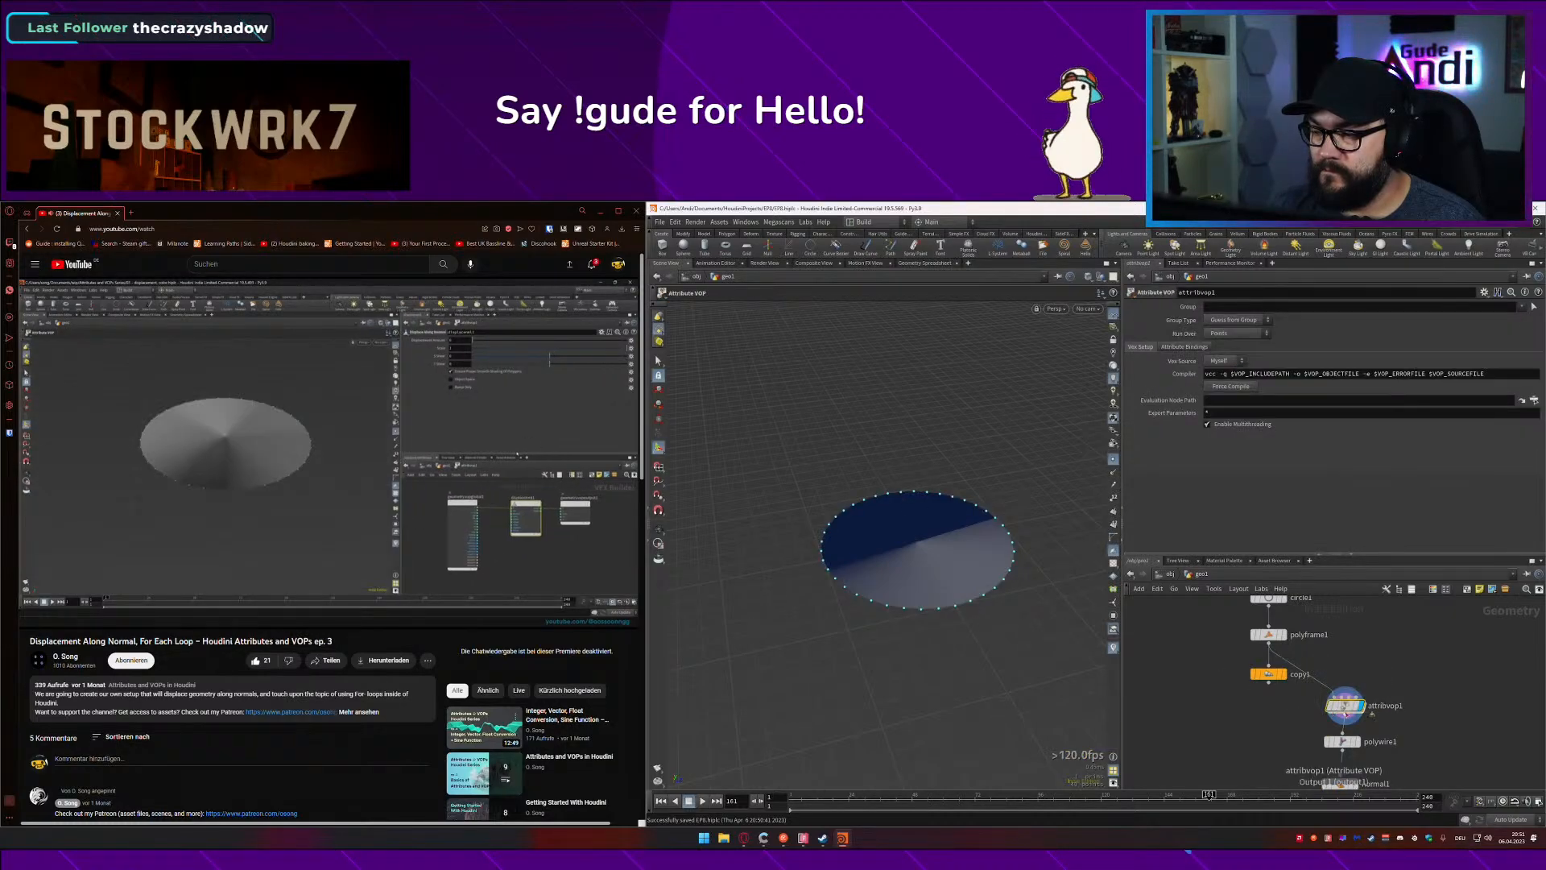
pyautogui.doubleClick(1350, 706)
pyautogui.click(1319, 698)
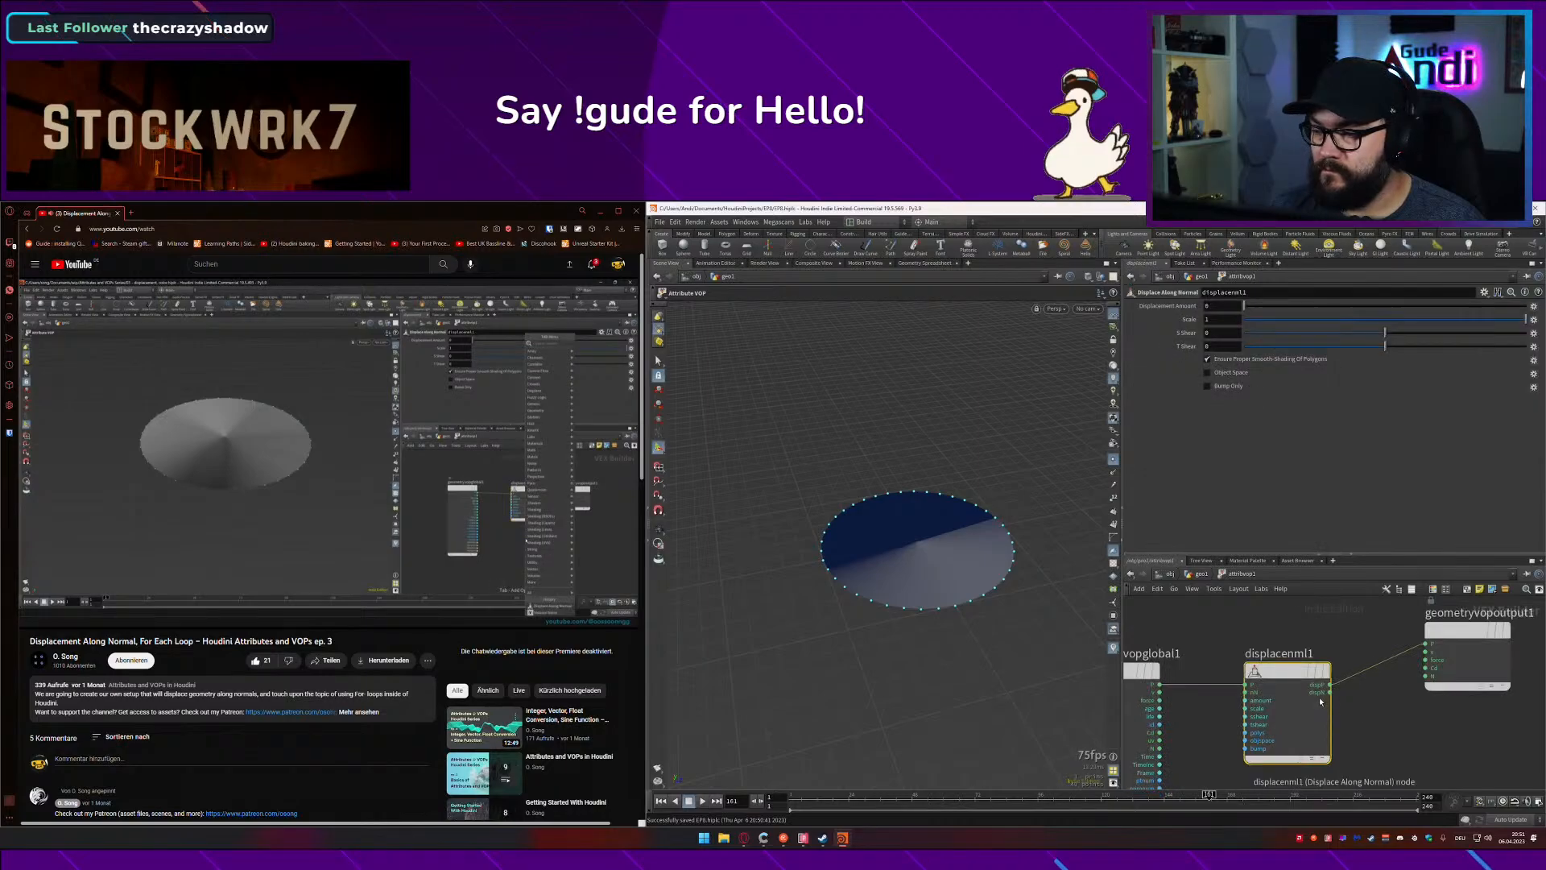
pyautogui.moveTo(1324, 649); pyautogui.dragTo(1340, 615, button='middle')
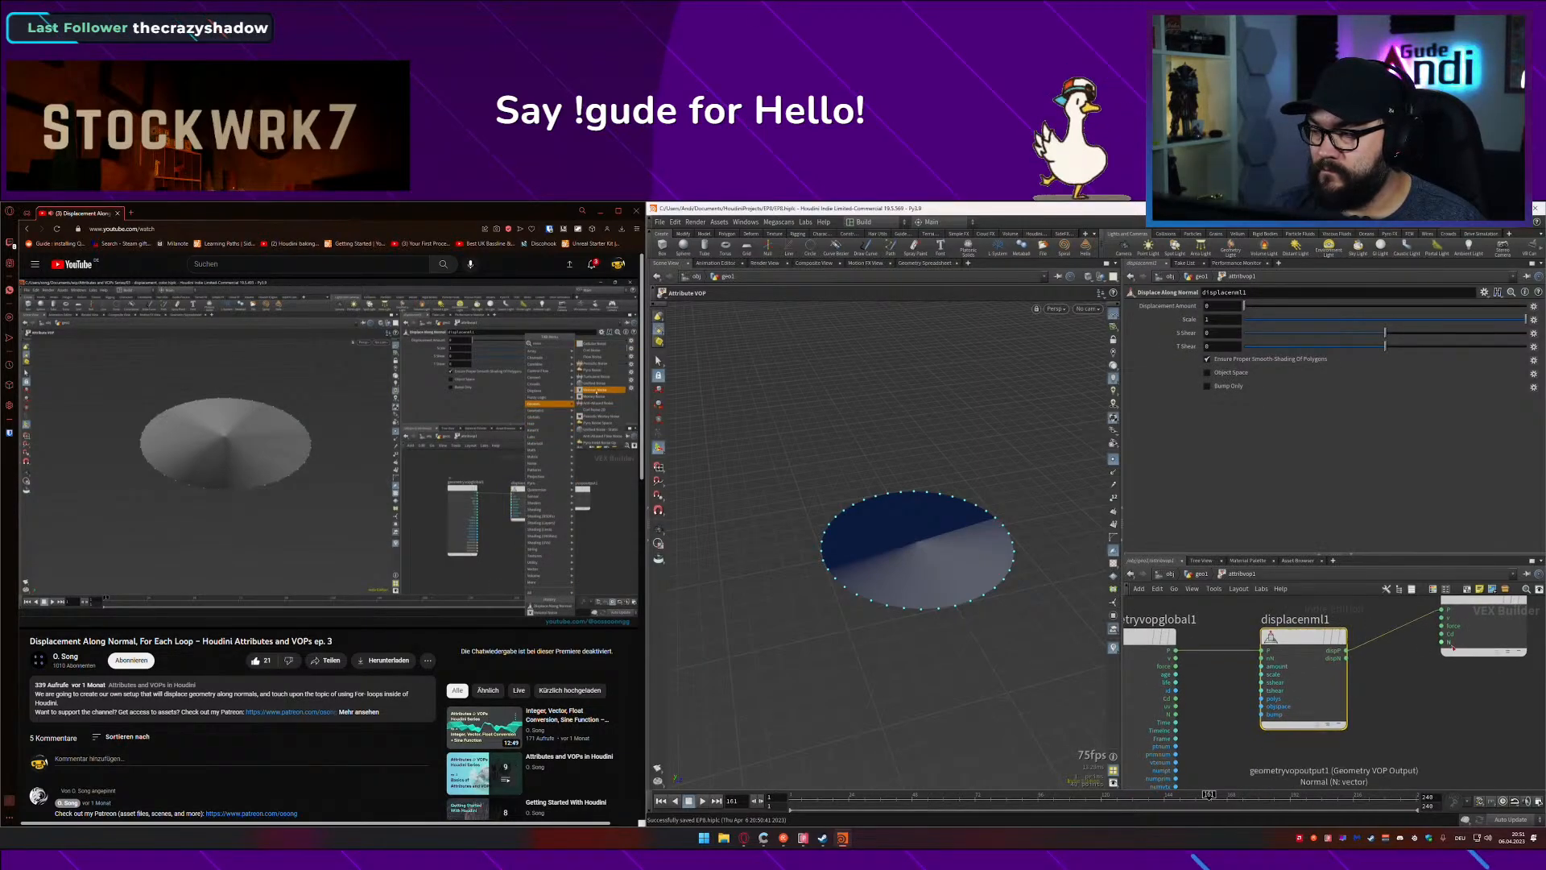
pyautogui.middleClick(1331, 647)
pyautogui.moveTo(1453, 677); pyautogui.dragTo(1449, 713, button='middle')
pyautogui.moveTo(1467, 637); pyautogui.dragTo(1490, 698)
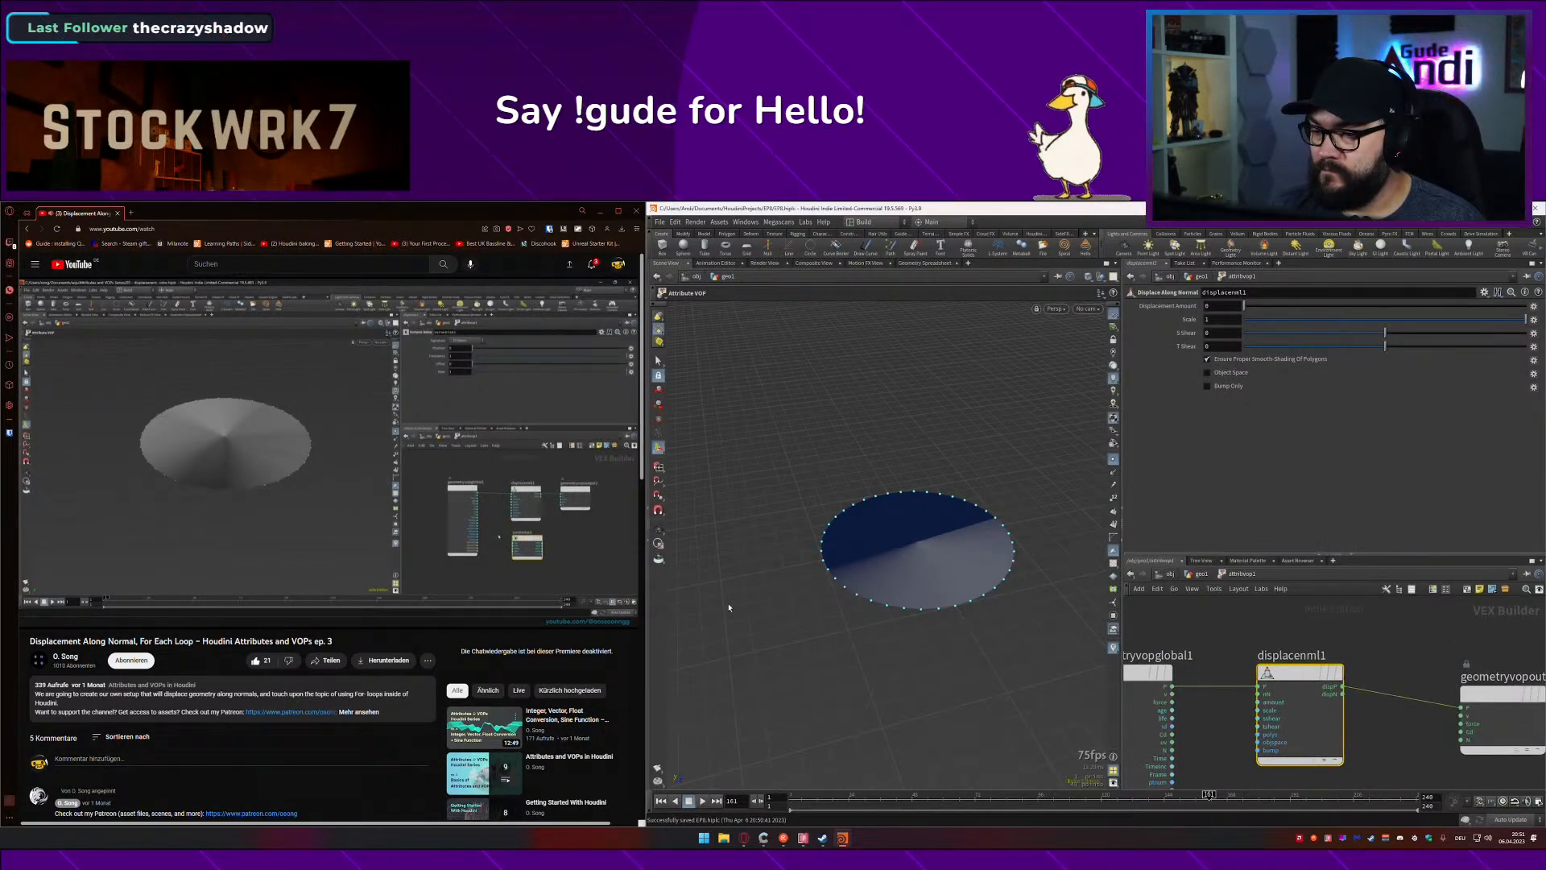
# Step: Return to the geometry network and rewind the tutorial to compare how the bypassed copy node is wired
pyautogui.click(525, 533)
pyautogui.keyDown('alt'); pyautogui.moveTo(989, 681); pyautogui.dragTo(954, 671); pyautogui.keyUp('alt')
pyautogui.press('u')
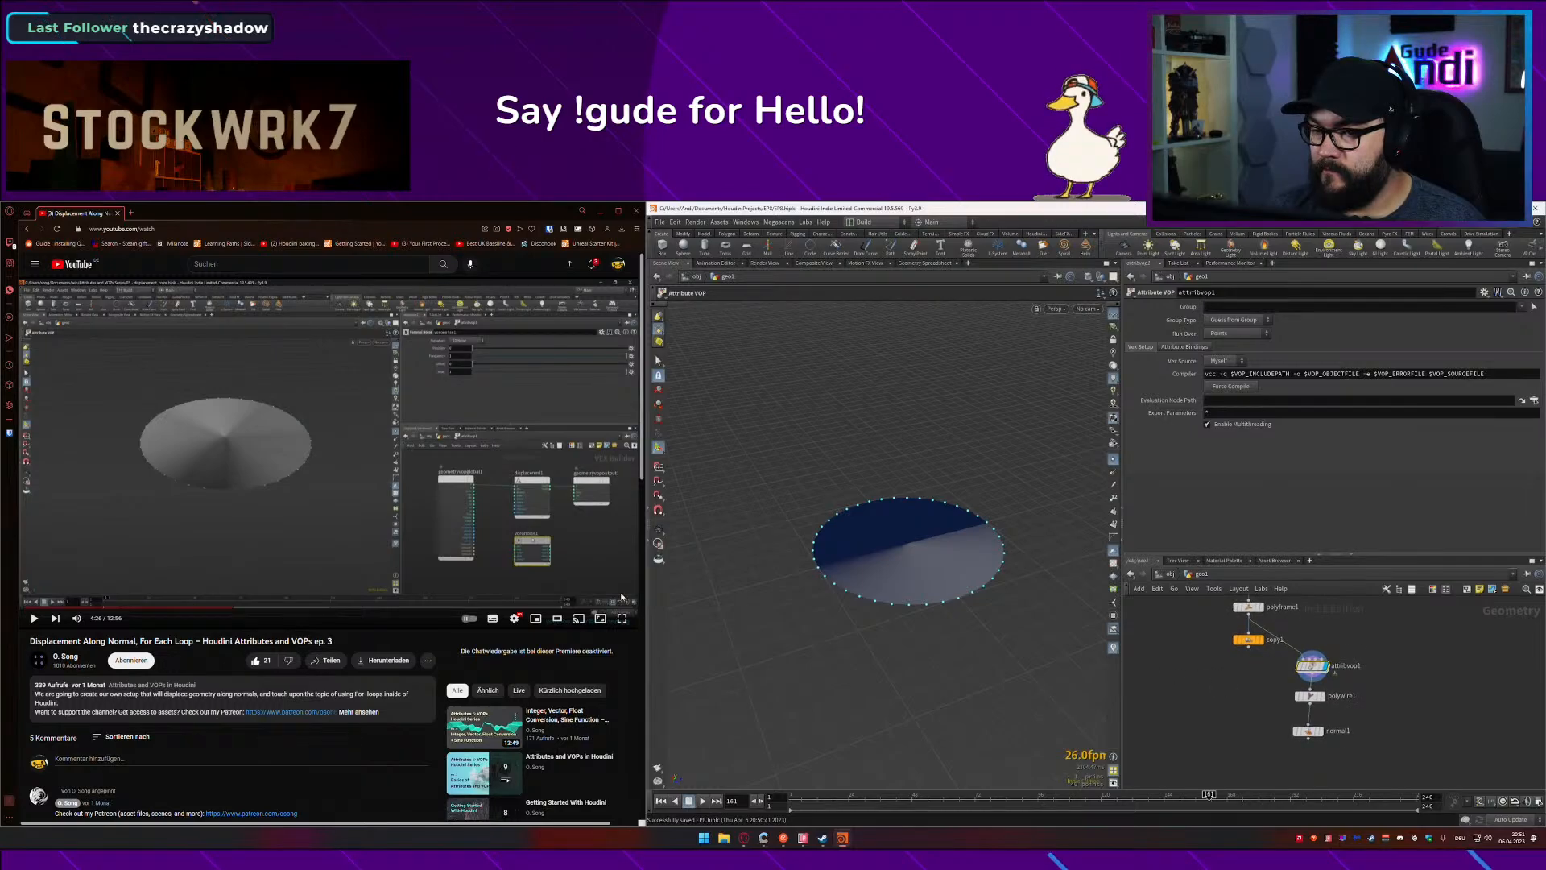
pyautogui.click(499, 563)
pyautogui.press('Left')
pyautogui.press('Left')
pyautogui.press('Left')
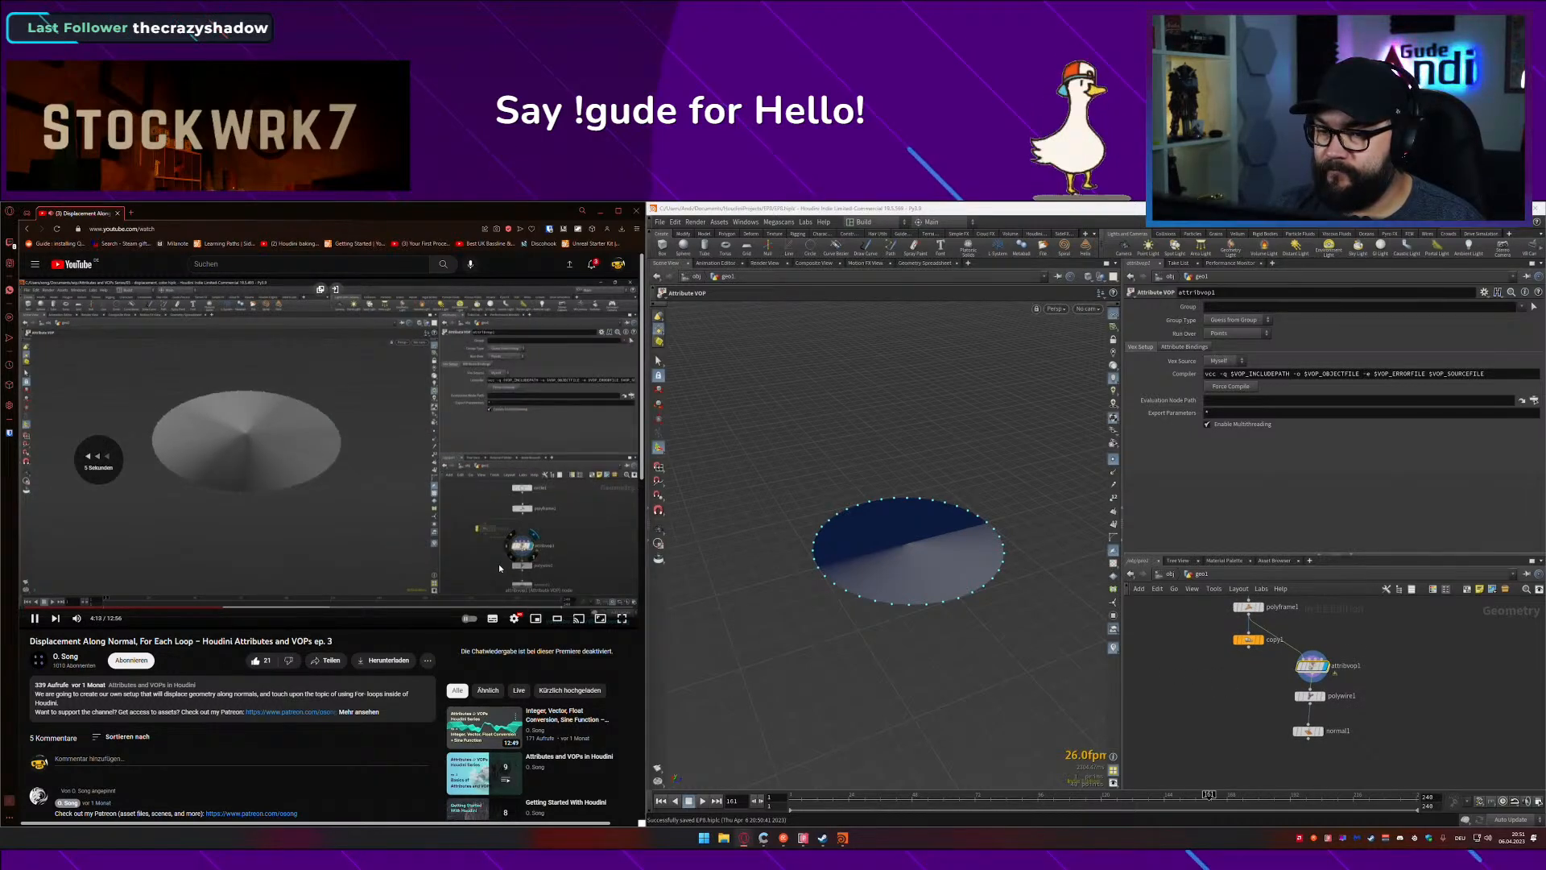
pyautogui.press('Left')
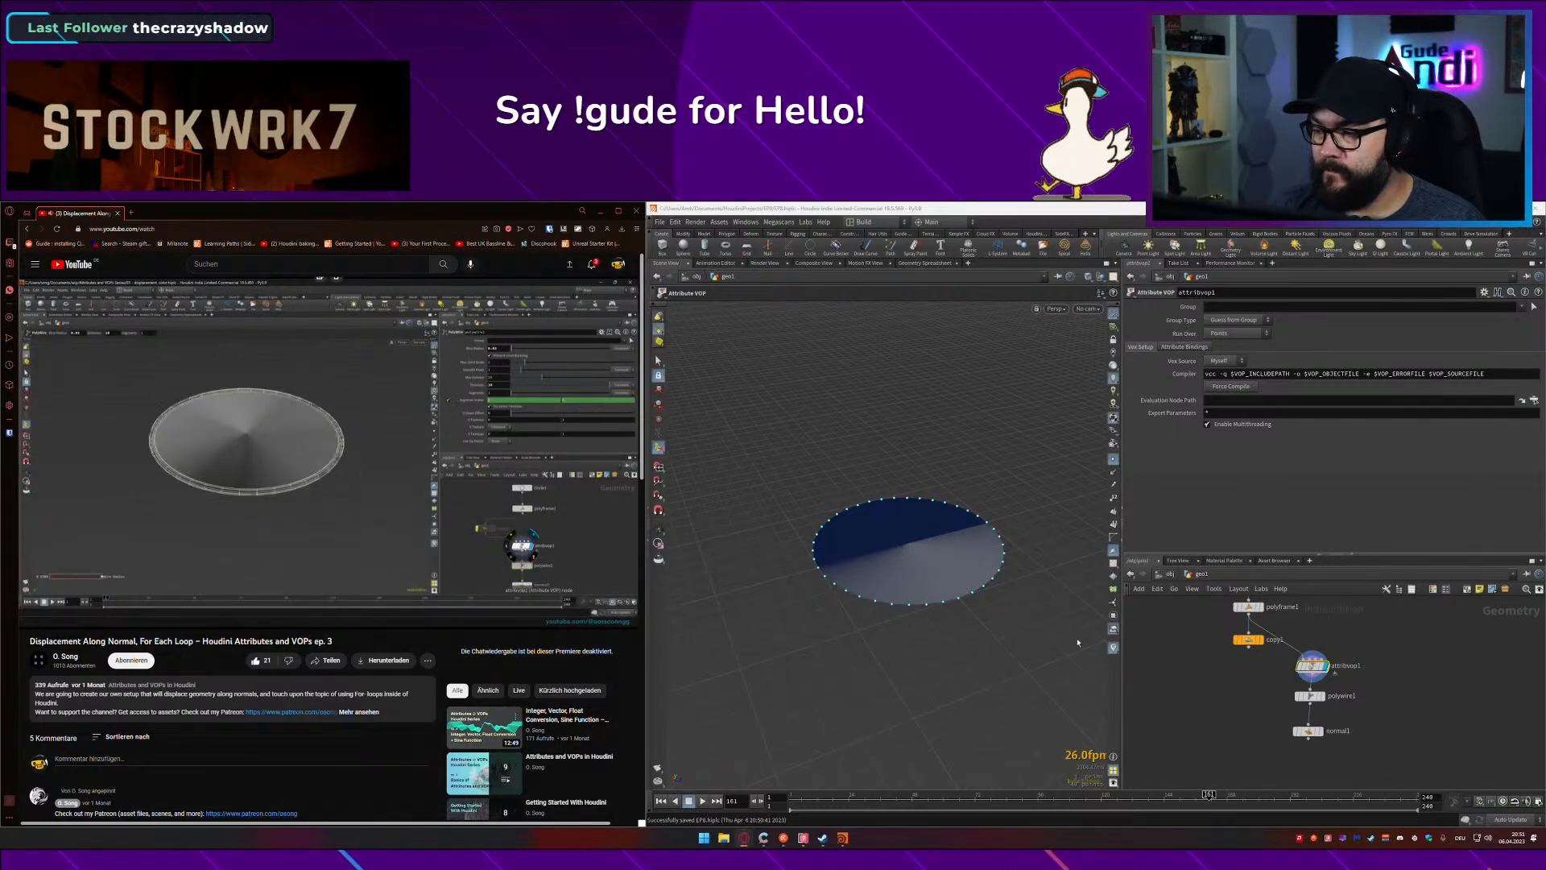
pyautogui.press('space')
# Step: Wire copy1's output into attribvop1's first input, bypass copy1 and view normal1's result
pyautogui.moveTo(1249, 647); pyautogui.dragTo(1312, 654)
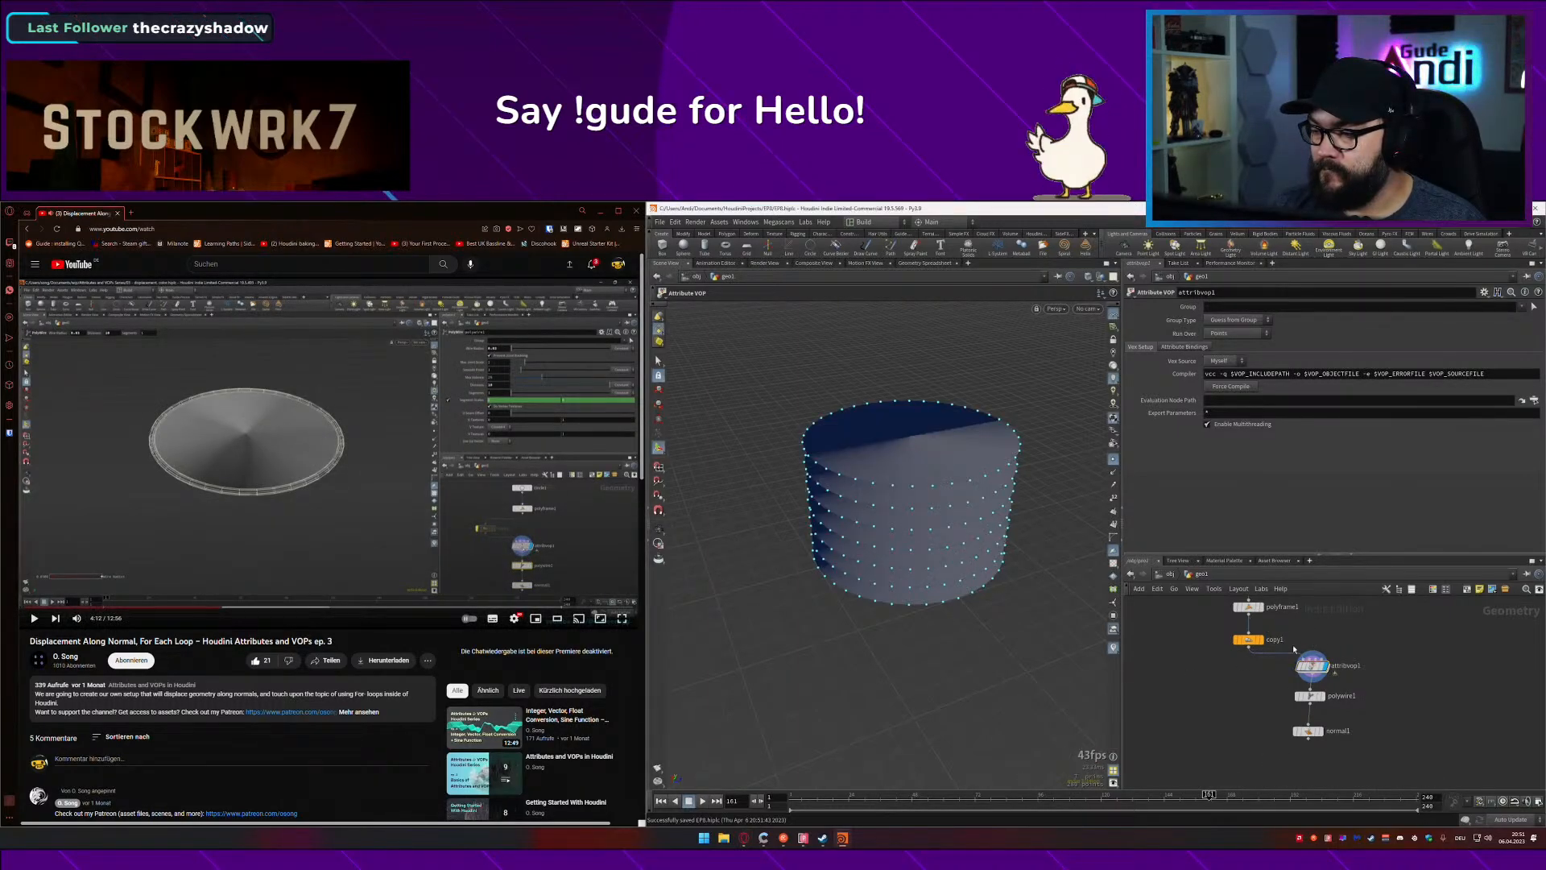
pyautogui.click(1238, 642)
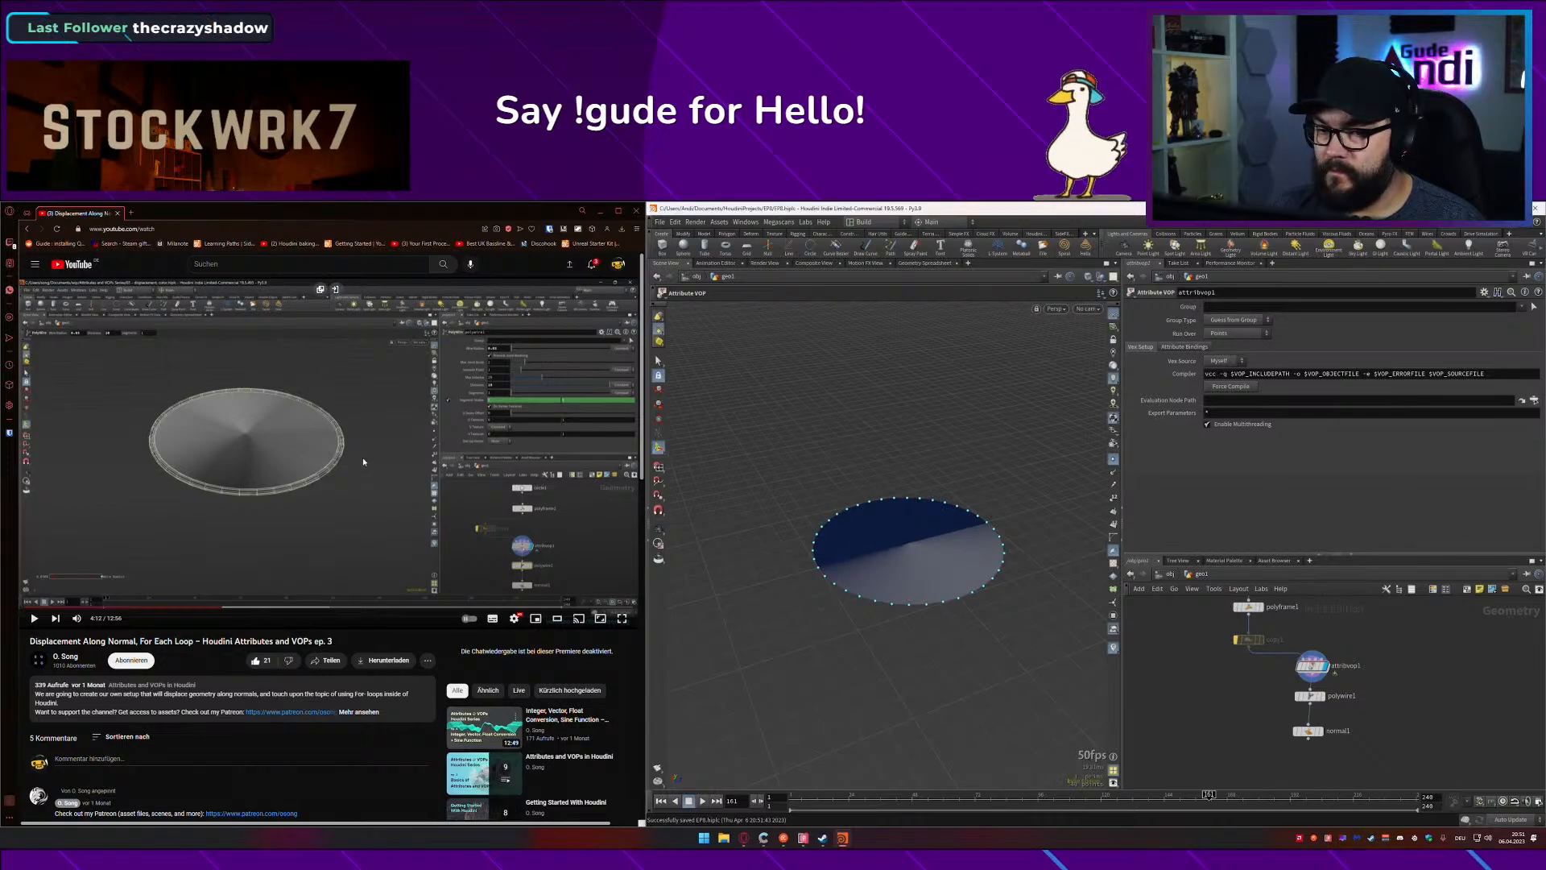
pyautogui.click(1320, 730)
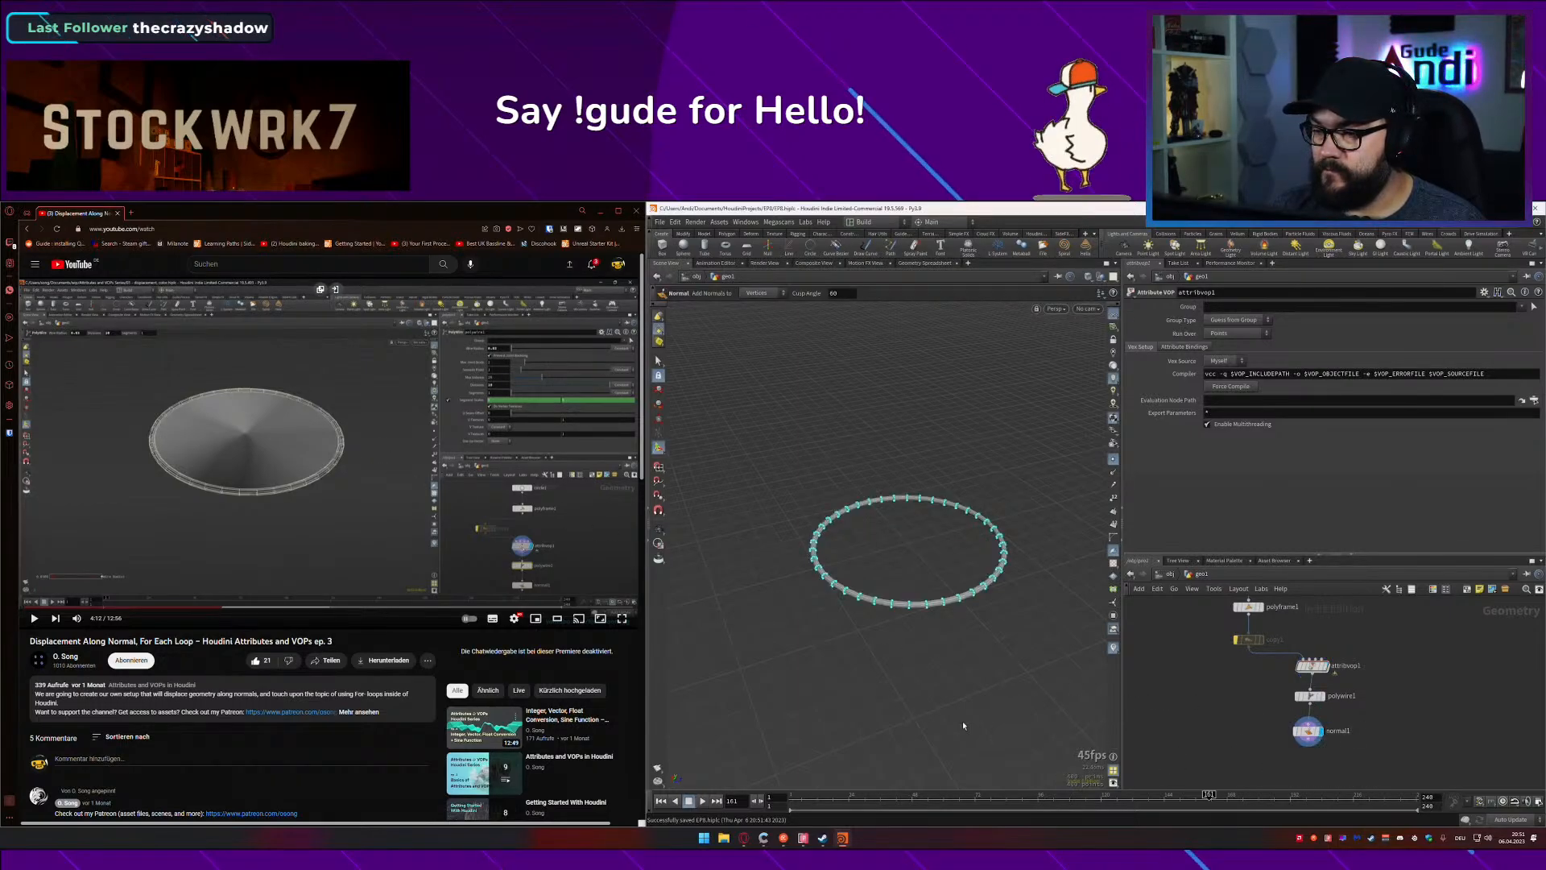
pyautogui.moveTo(963, 724); pyautogui.dragTo(880, 687)
pyautogui.moveTo(1008, 626); pyautogui.dragTo(981, 604)
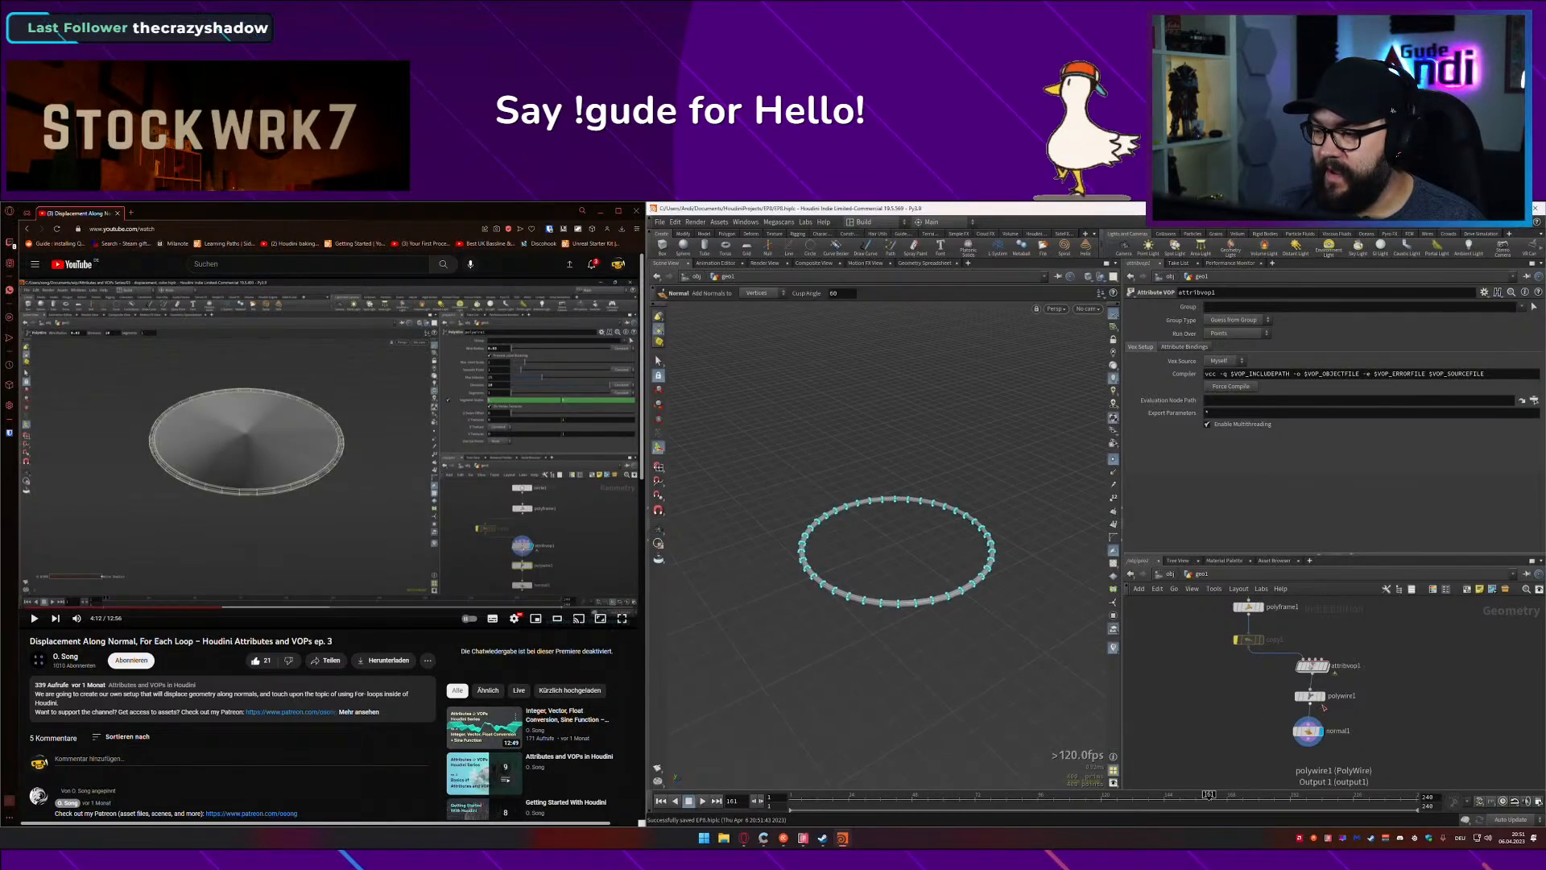
# Step: Switch the display back to attribvop1, reopen its VOP network and space displacenml1 and the output node further apart
pyautogui.moveTo(1353, 715); pyautogui.dragTo(1366, 738, button='middle')
pyautogui.moveTo(1359, 733); pyautogui.dragTo(1336, 722)
pyautogui.click(1338, 688)
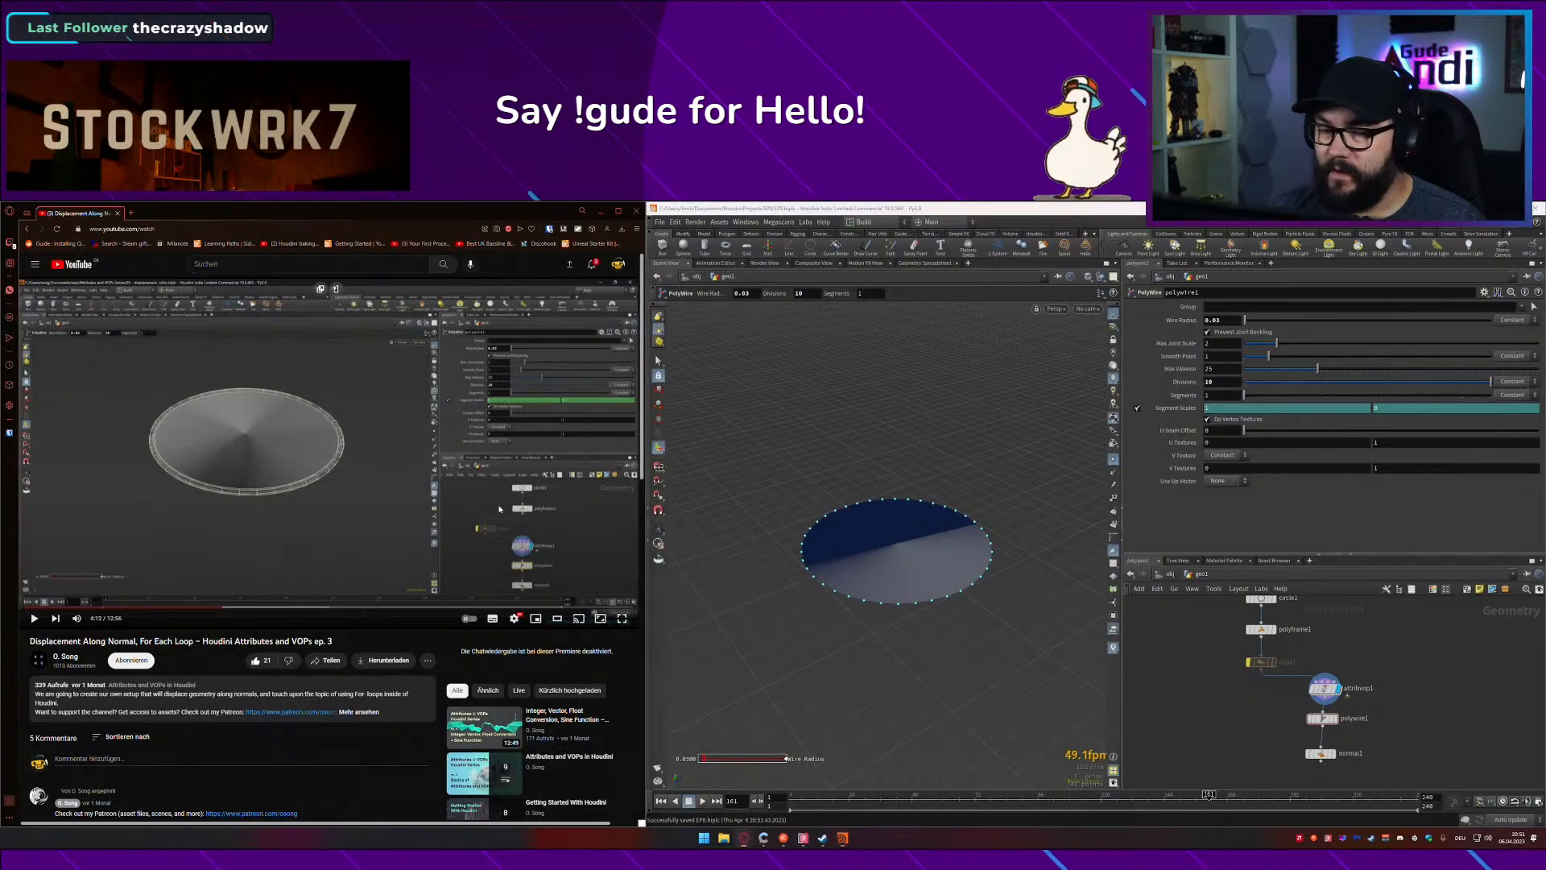
pyautogui.click(516, 523)
pyautogui.doubleClick(1332, 691)
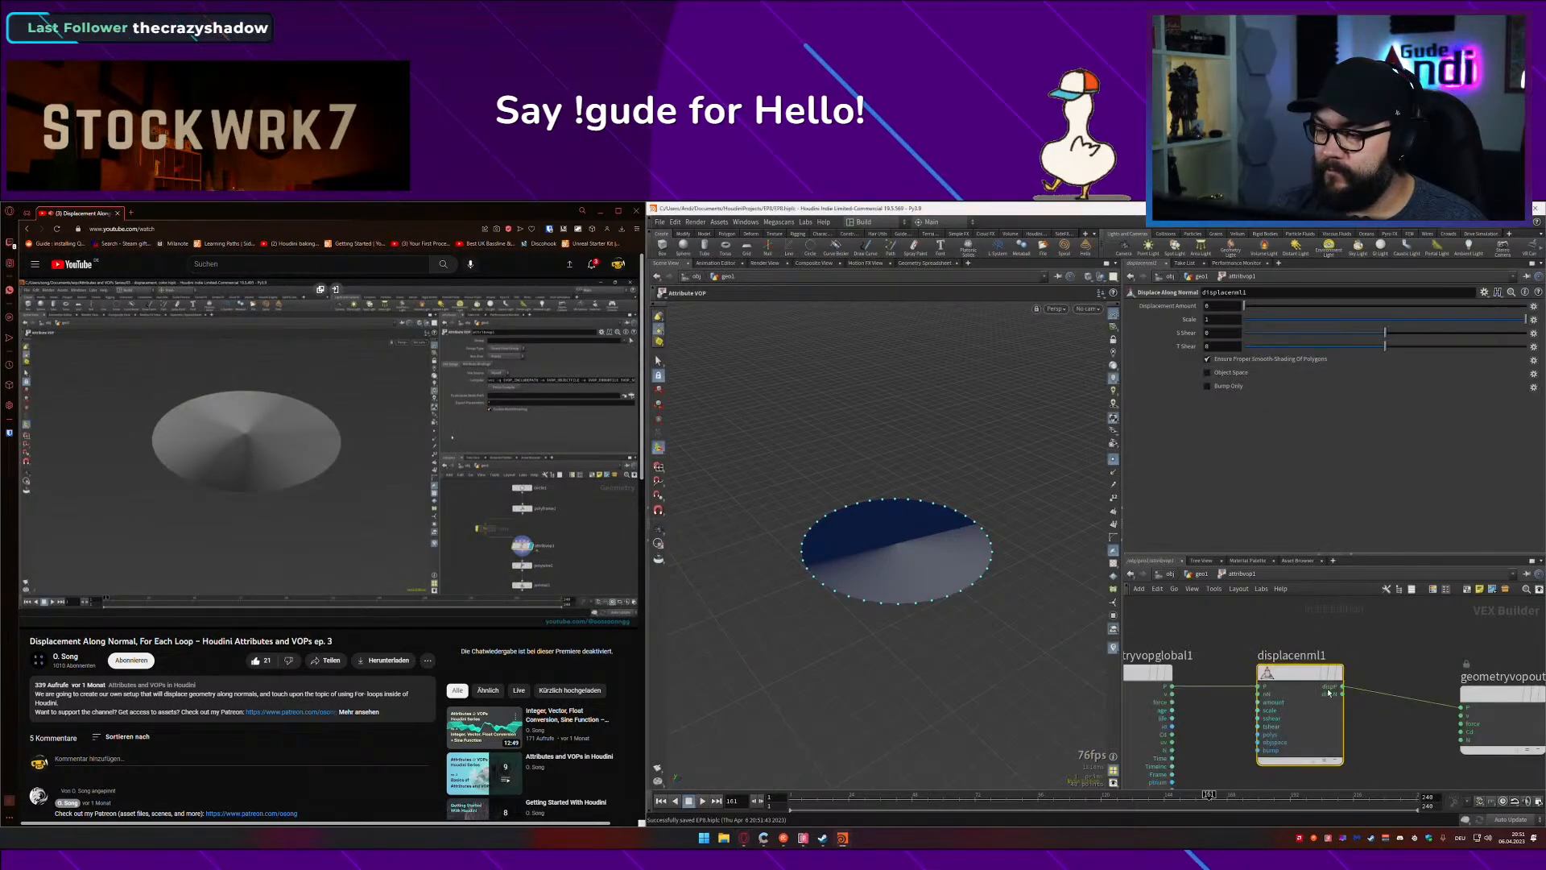
pyautogui.moveTo(1364, 653); pyautogui.dragTo(1361, 635, button='middle')
pyautogui.moveTo(1484, 676); pyautogui.dragTo(1504, 654)
pyautogui.moveTo(1419, 708); pyautogui.dragTo(1385, 697, button='middle')
pyautogui.moveTo(1253, 643); pyautogui.dragTo(1234, 642)
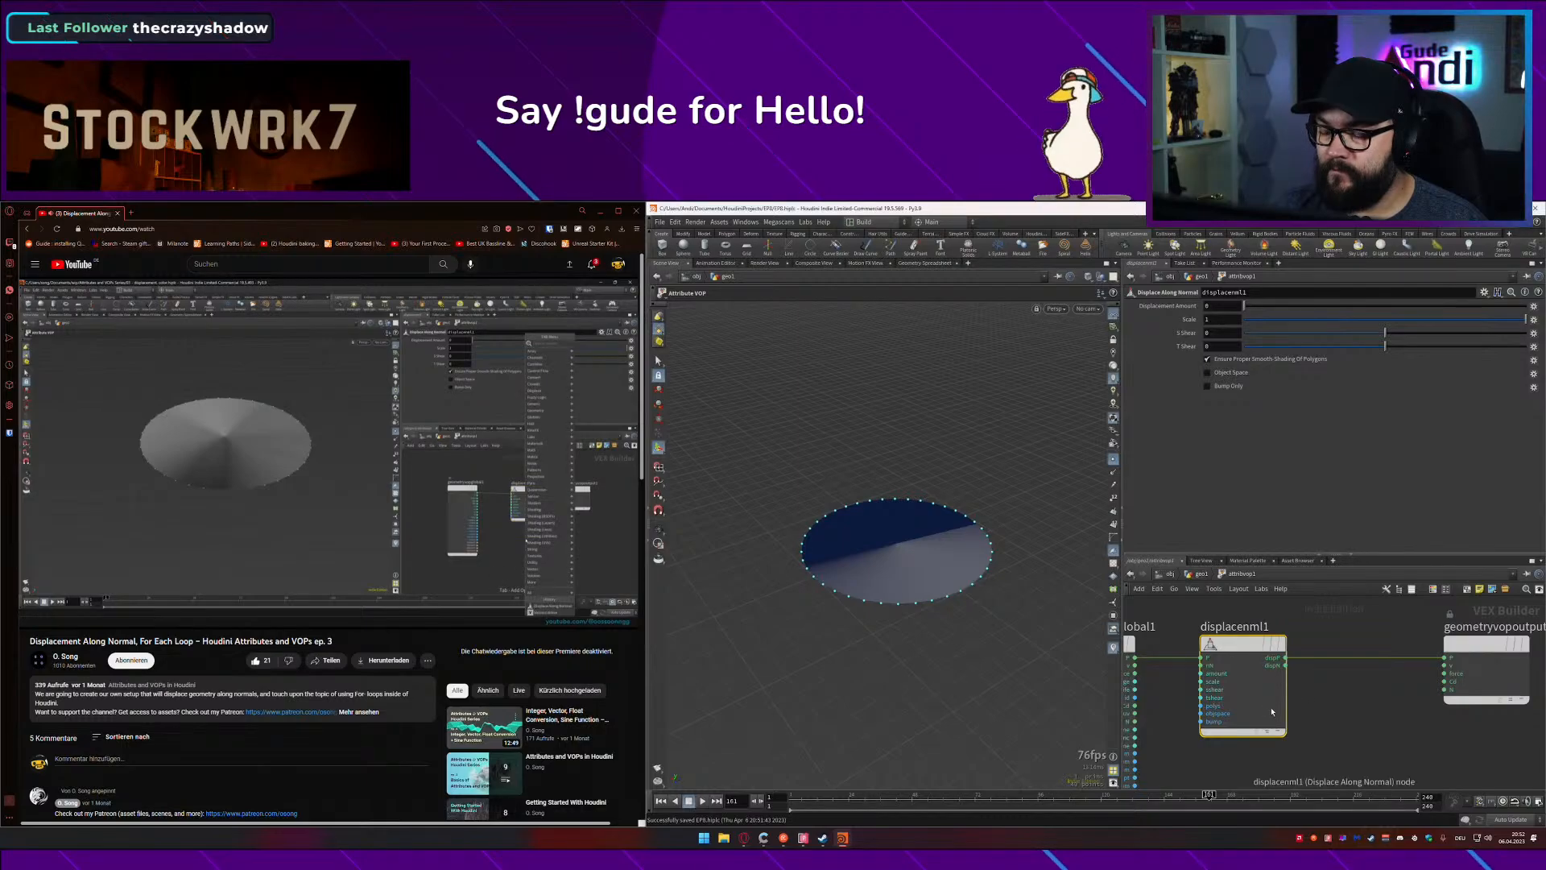
pyautogui.press('Tab')
pyautogui.write('noi')
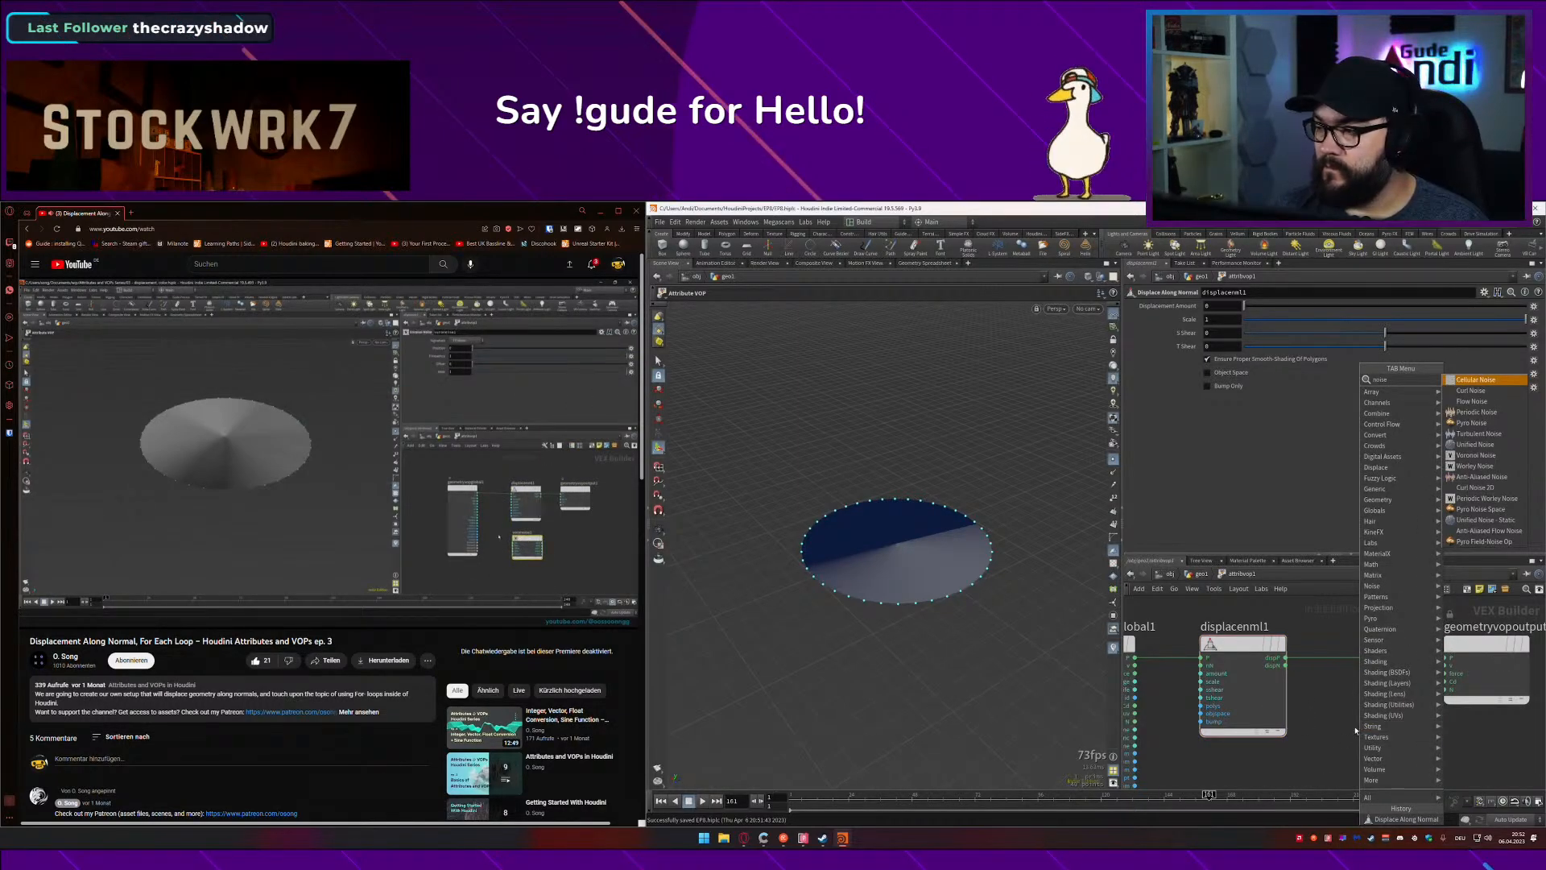
pyautogui.click(341, 533)
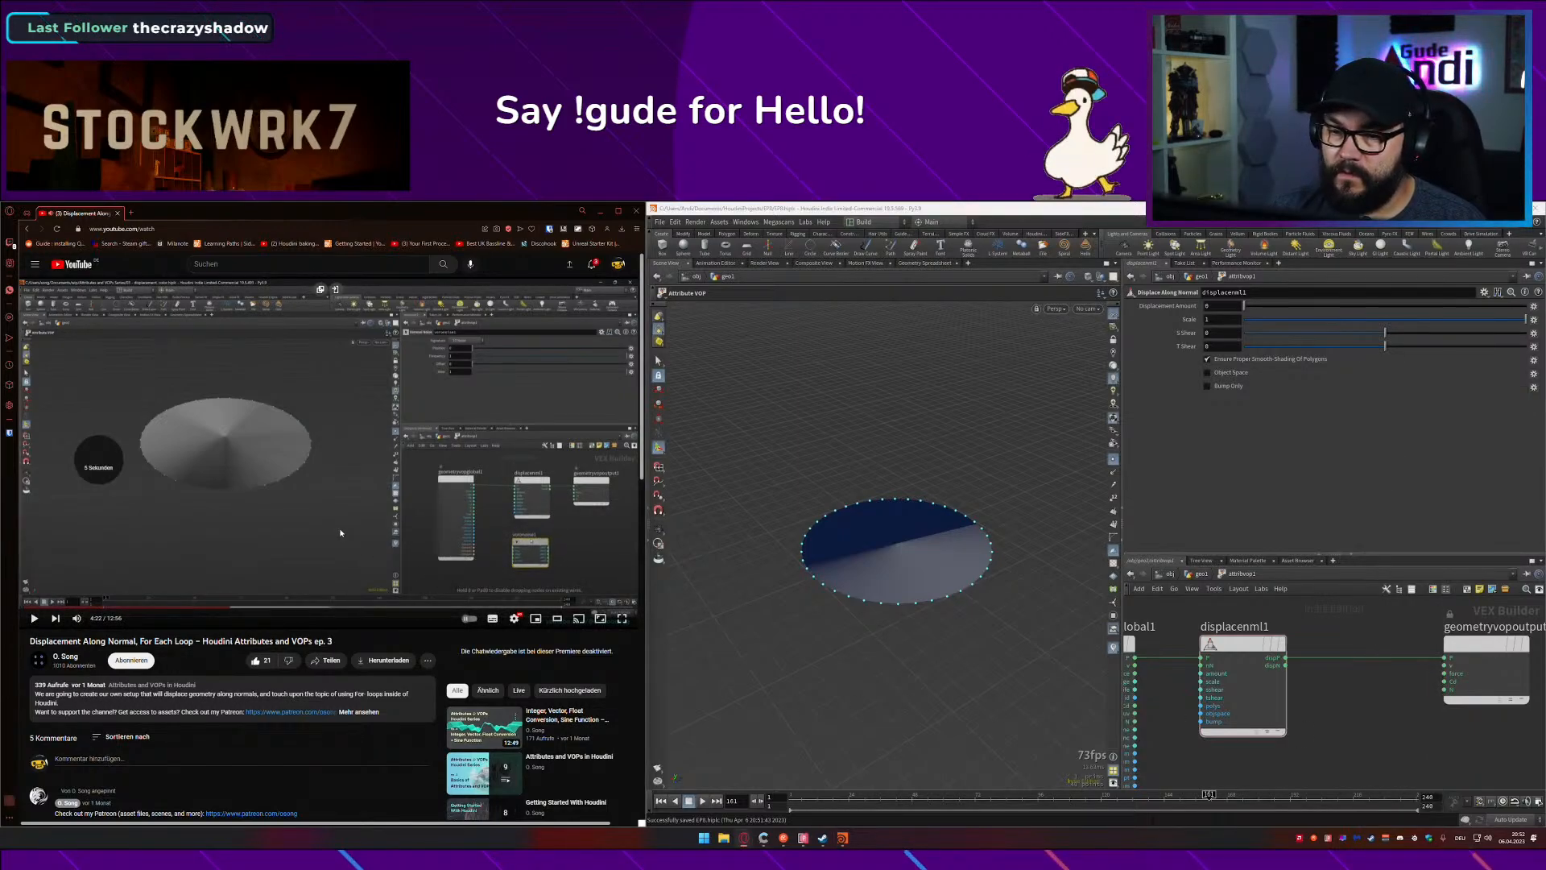
pyautogui.press('Left')
pyautogui.click(341, 532)
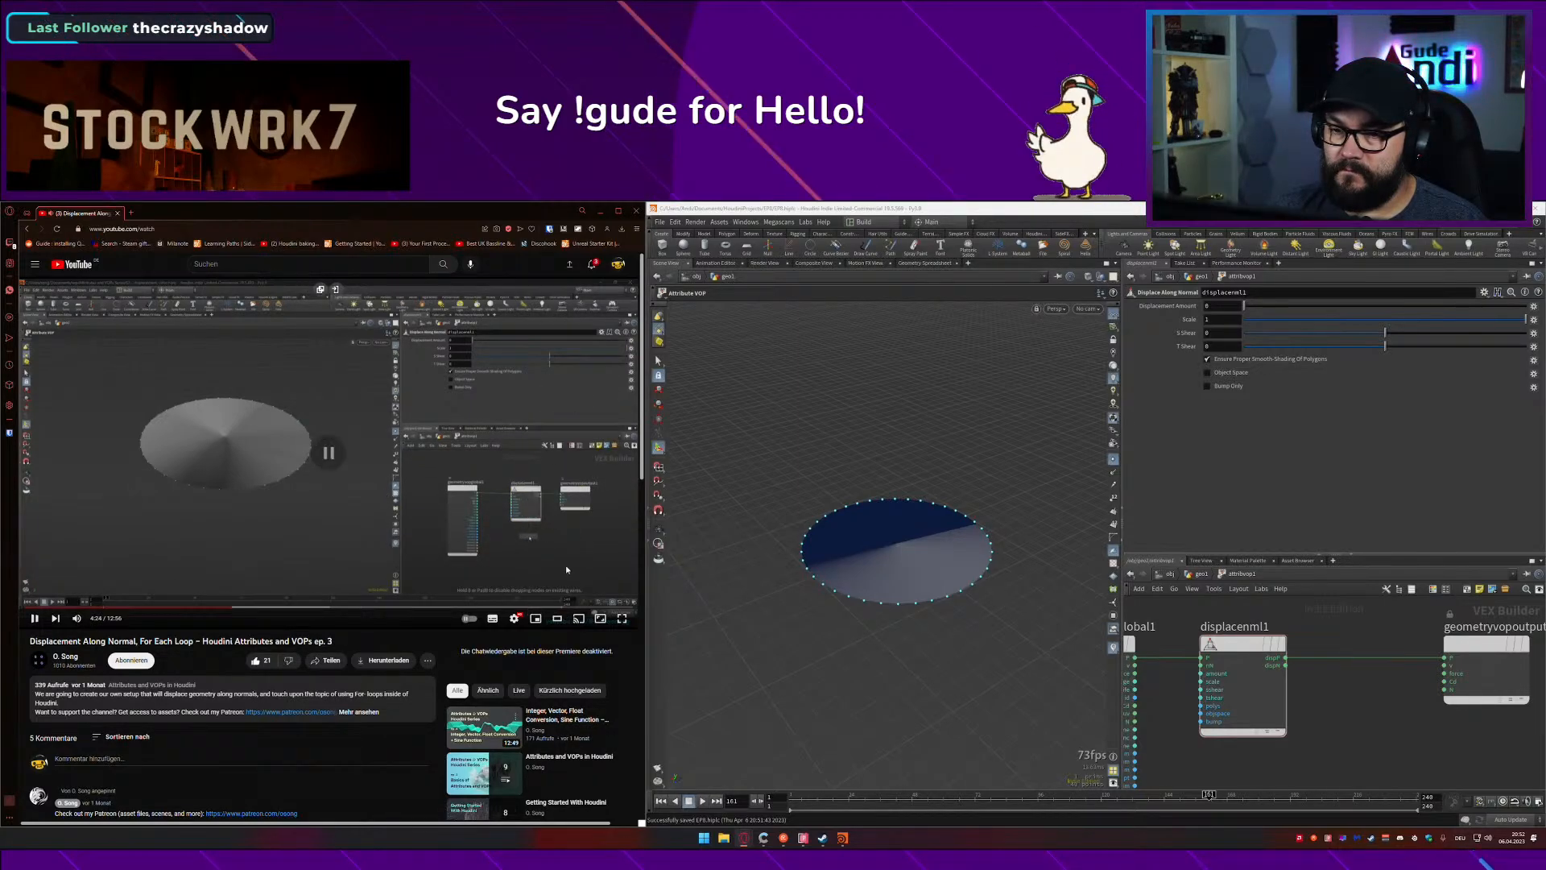
# Step: Add a Voronoi Noise node inside attribvop1 and place it directly below displacenml1
pyautogui.scroll(-3, 1300, 749)
pyautogui.press('Tab')
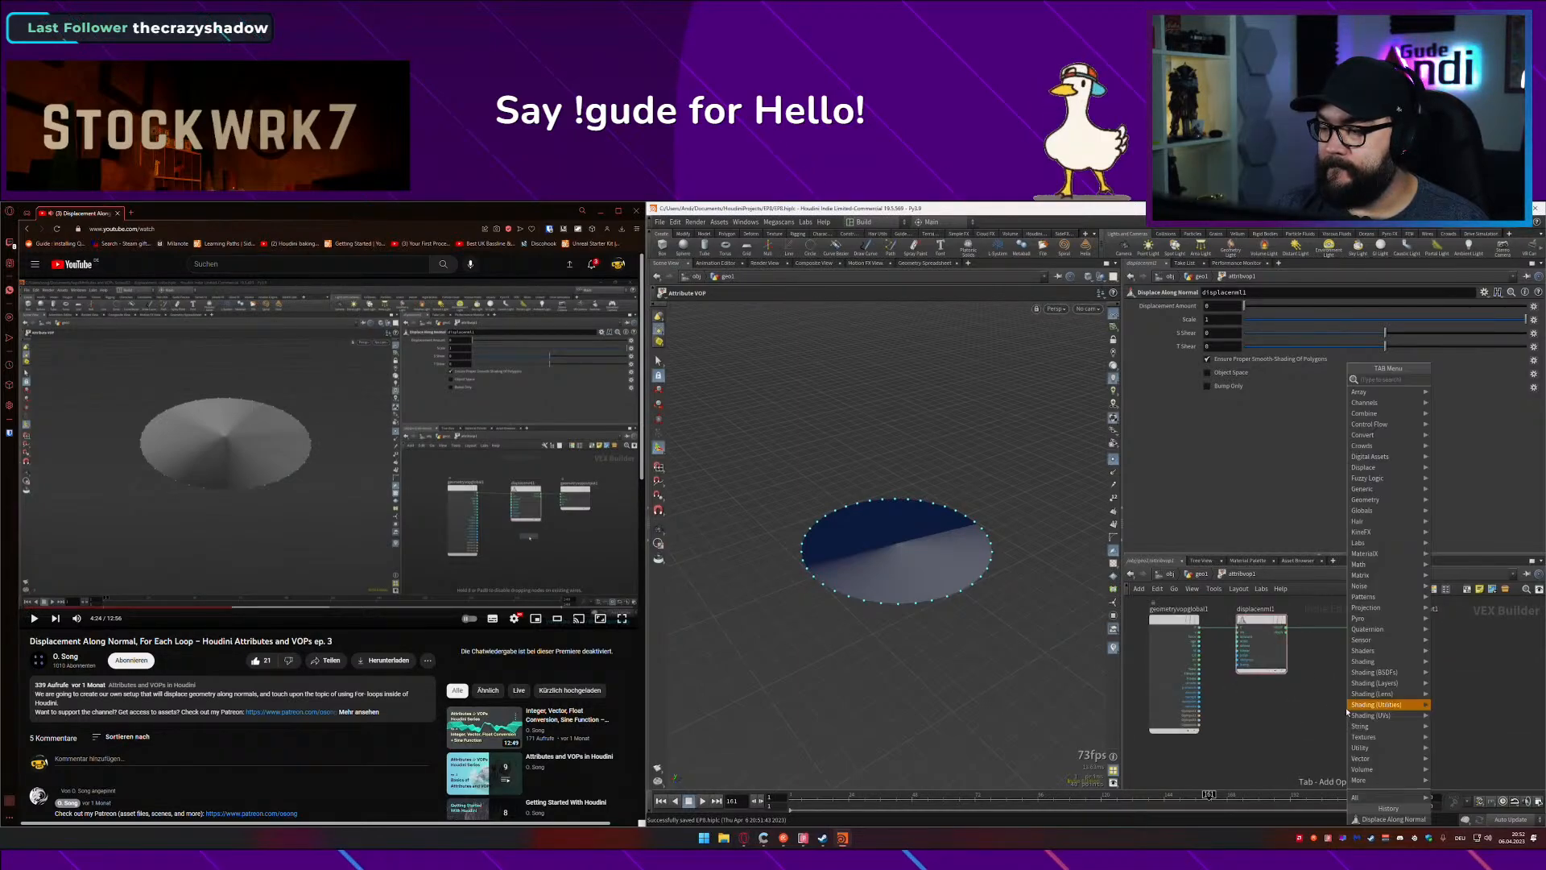
pyautogui.write('nois')
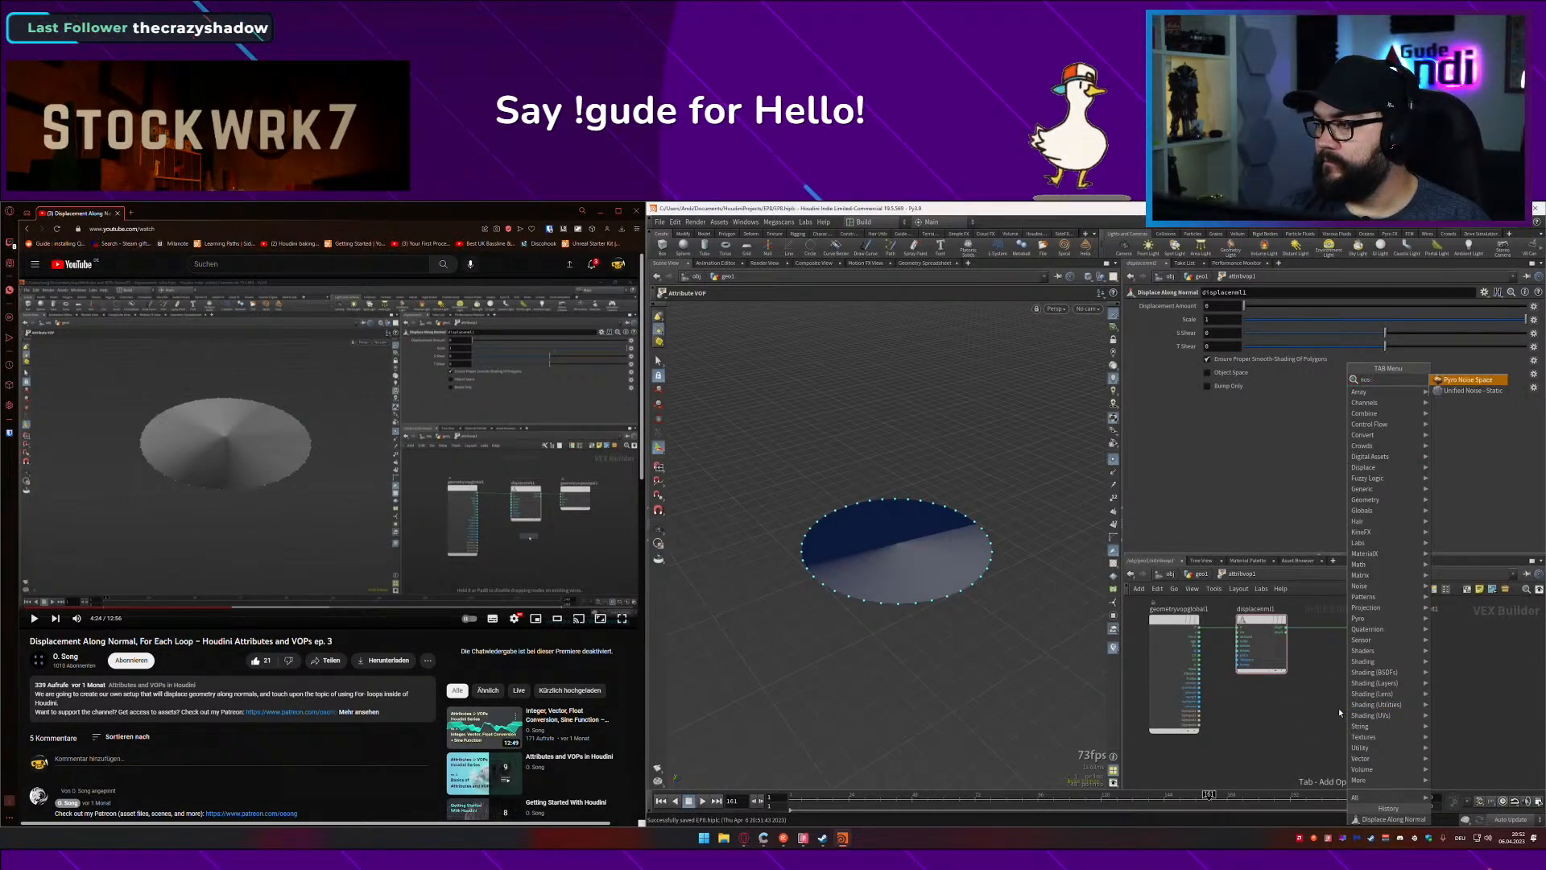
pyautogui.press('BackSpace')
pyautogui.write('ise')
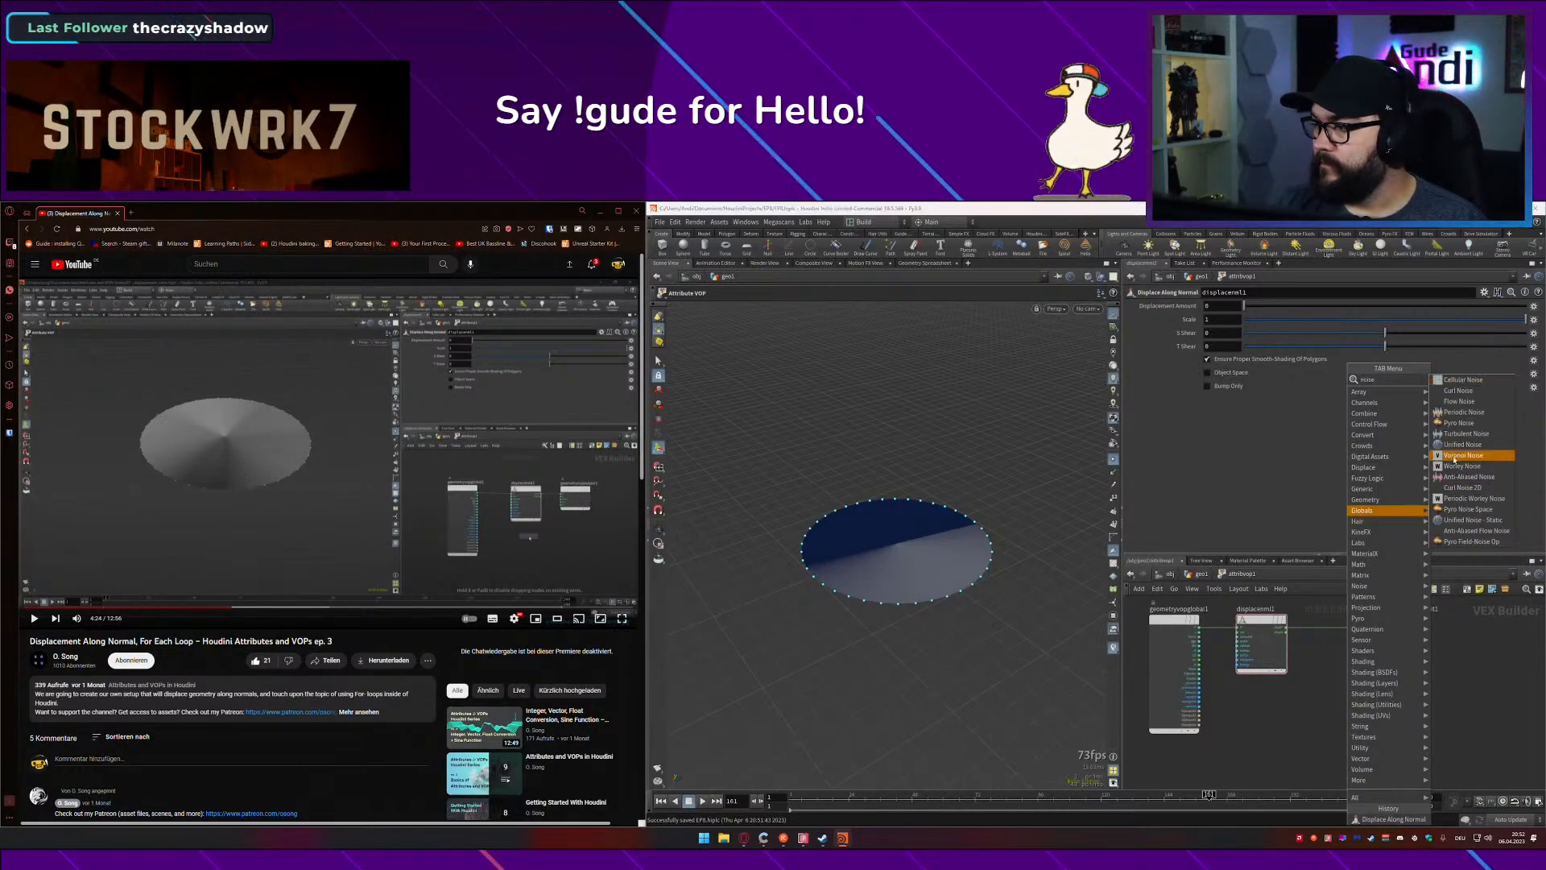
pyautogui.click(1457, 446)
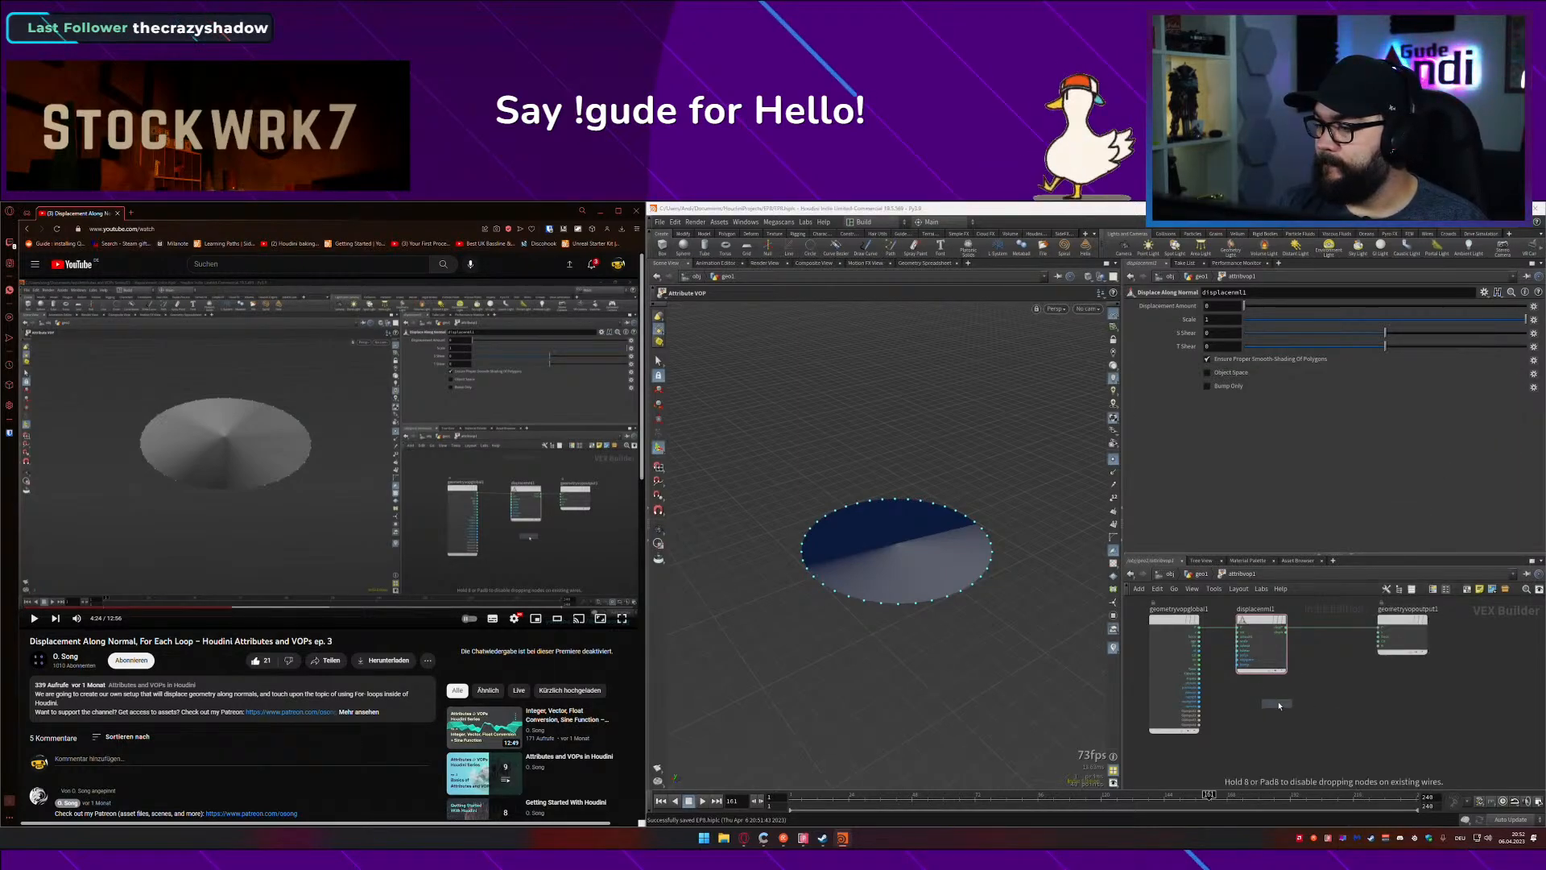
pyautogui.click(1322, 693)
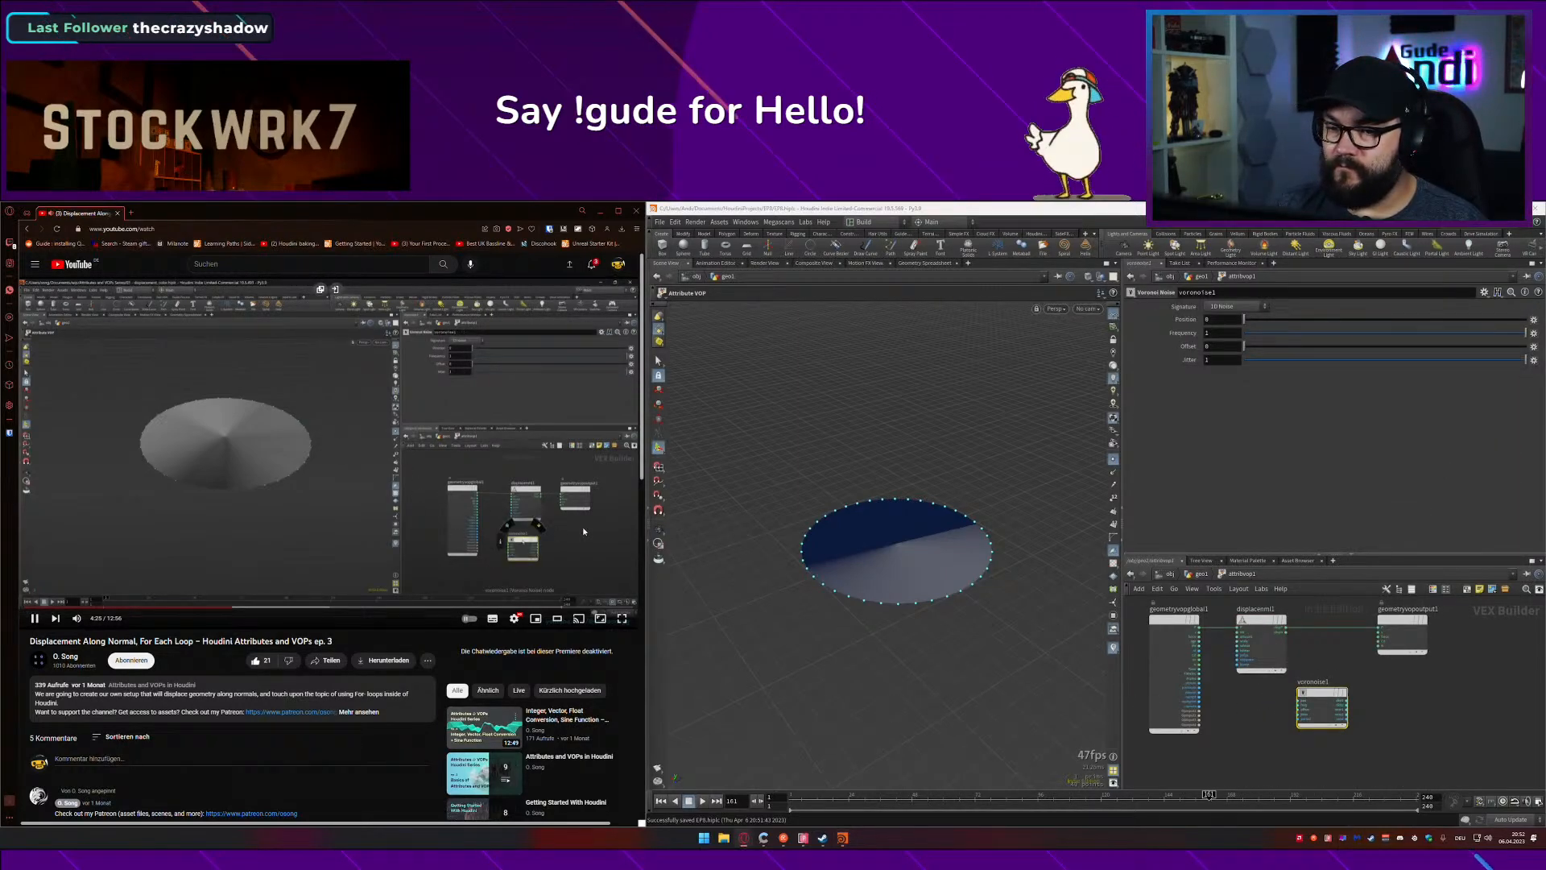
pyautogui.moveTo(1315, 695); pyautogui.dragTo(1255, 699)
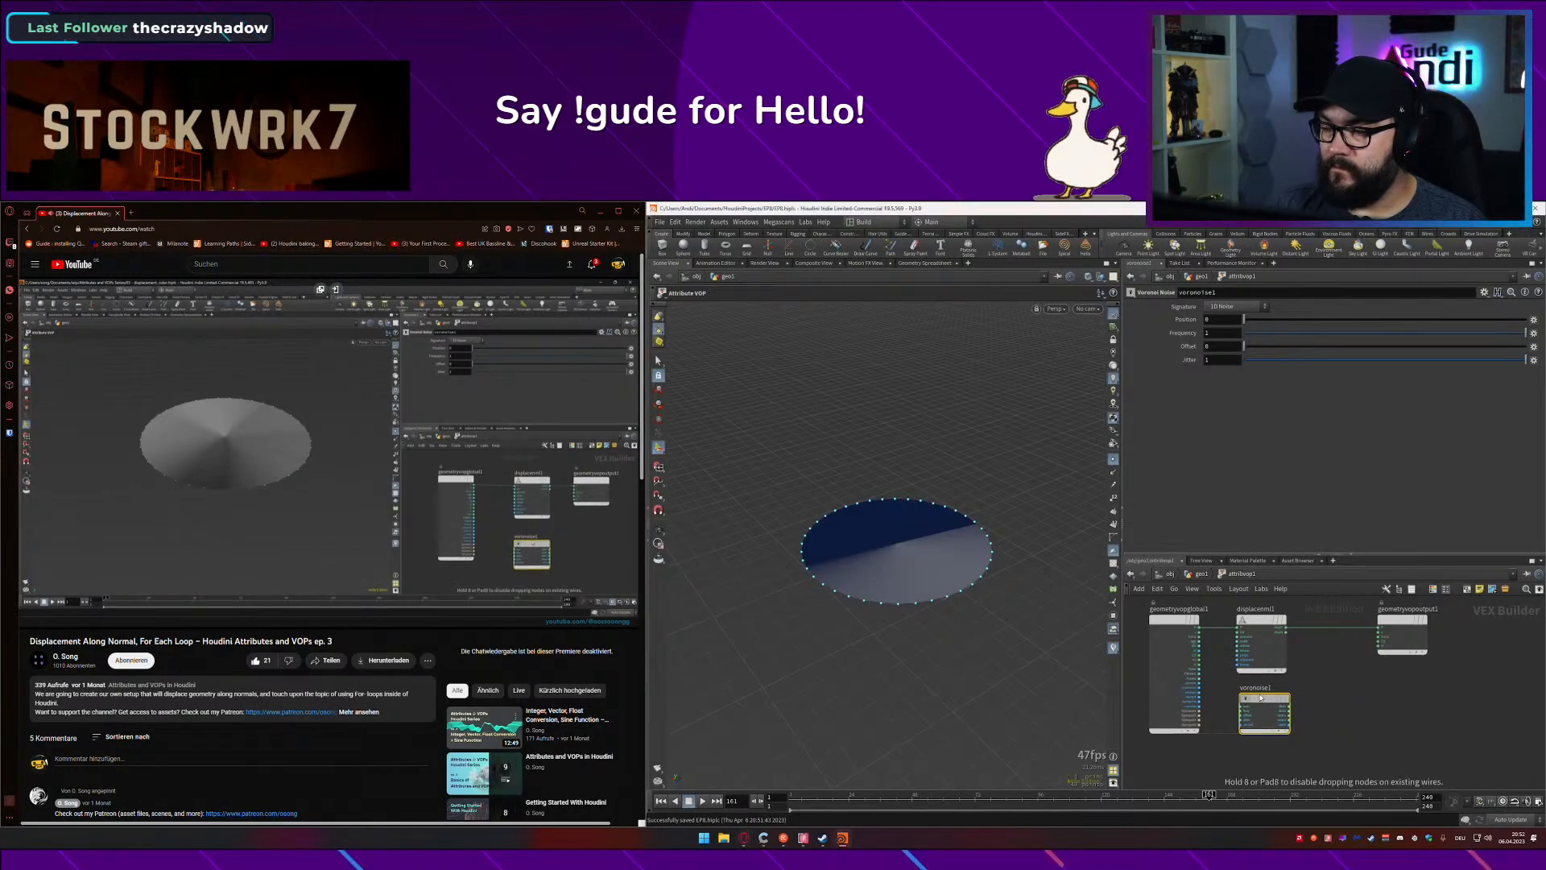
# Step: Spread out the nodes in attribvop1 and wire geometryvopglobal1's P output into voronoise1's position input
pyautogui.moveTo(1260, 644); pyautogui.dragTo(1293, 644)
pyautogui.moveTo(1268, 698); pyautogui.dragTo(1298, 698)
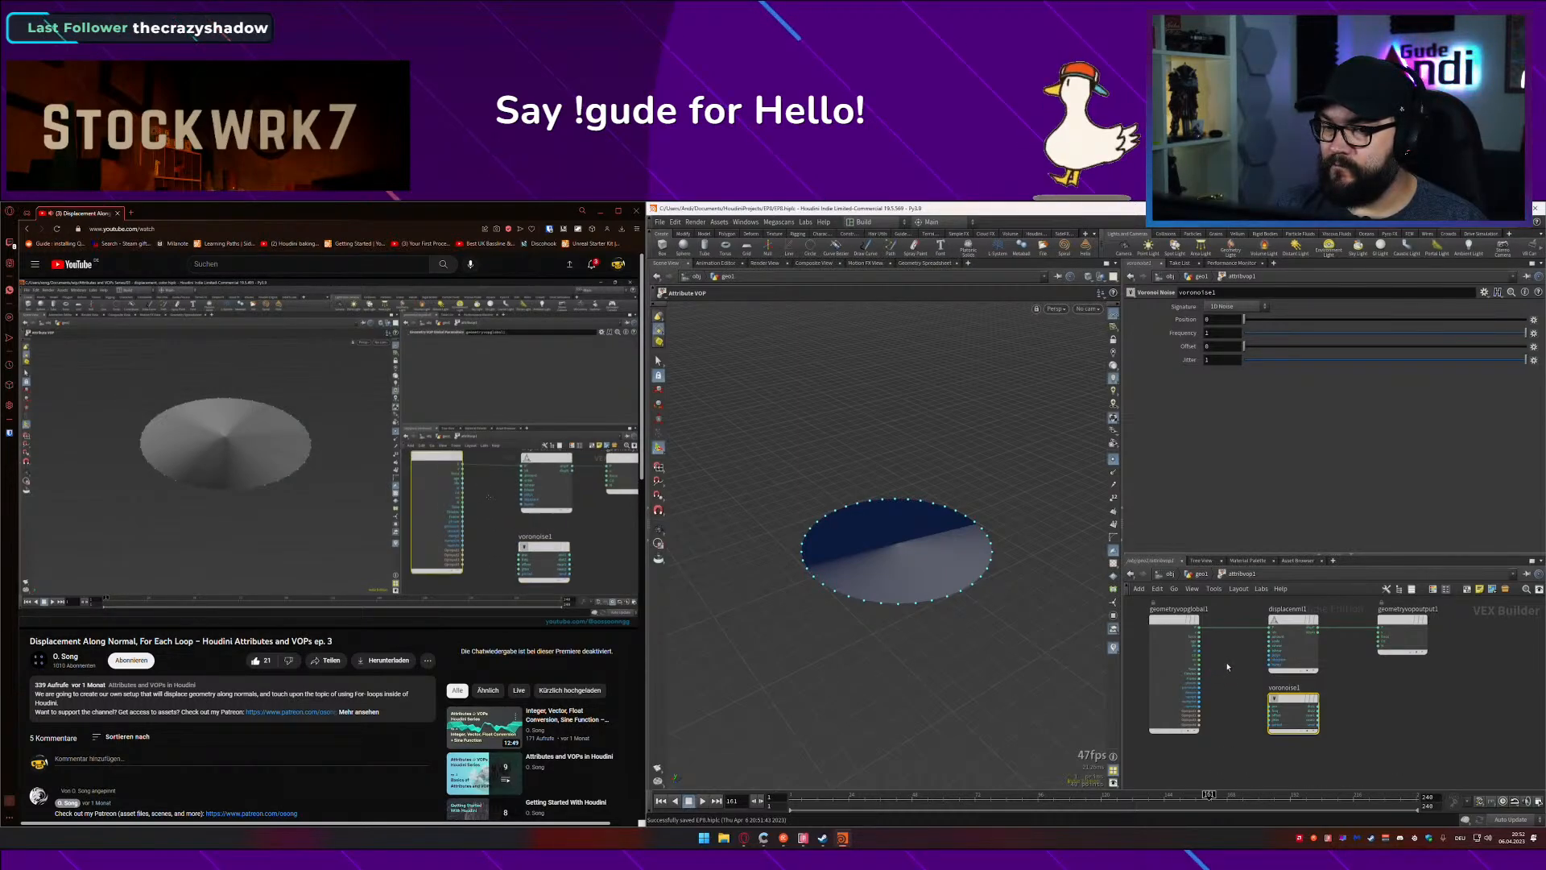
pyautogui.moveTo(1170, 622); pyautogui.dragTo(1154, 623)
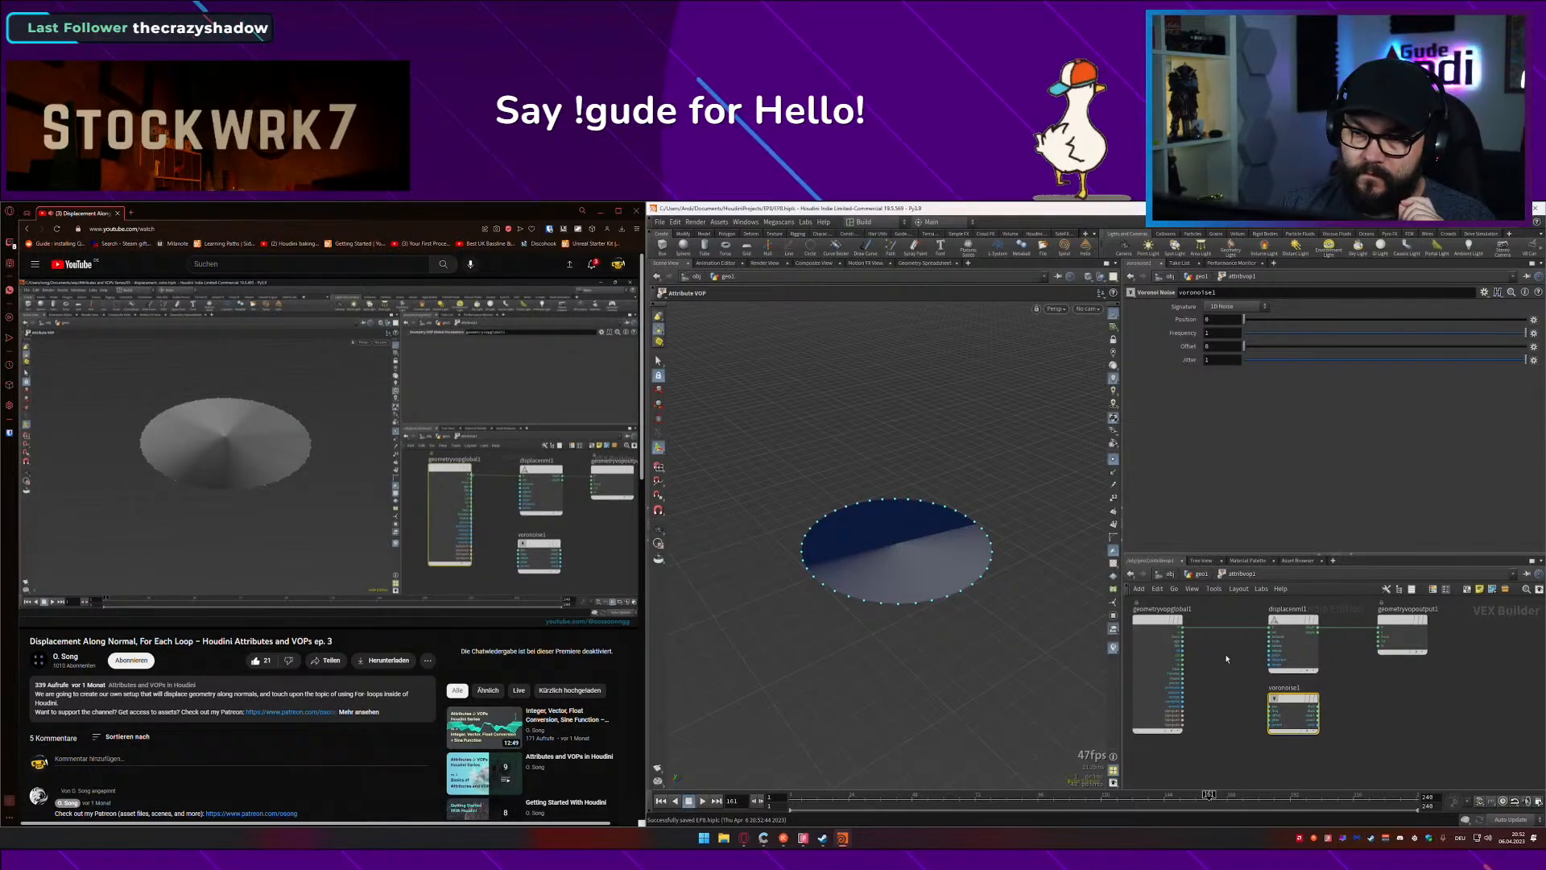
pyautogui.moveTo(1184, 628); pyautogui.dragTo(1272, 709)
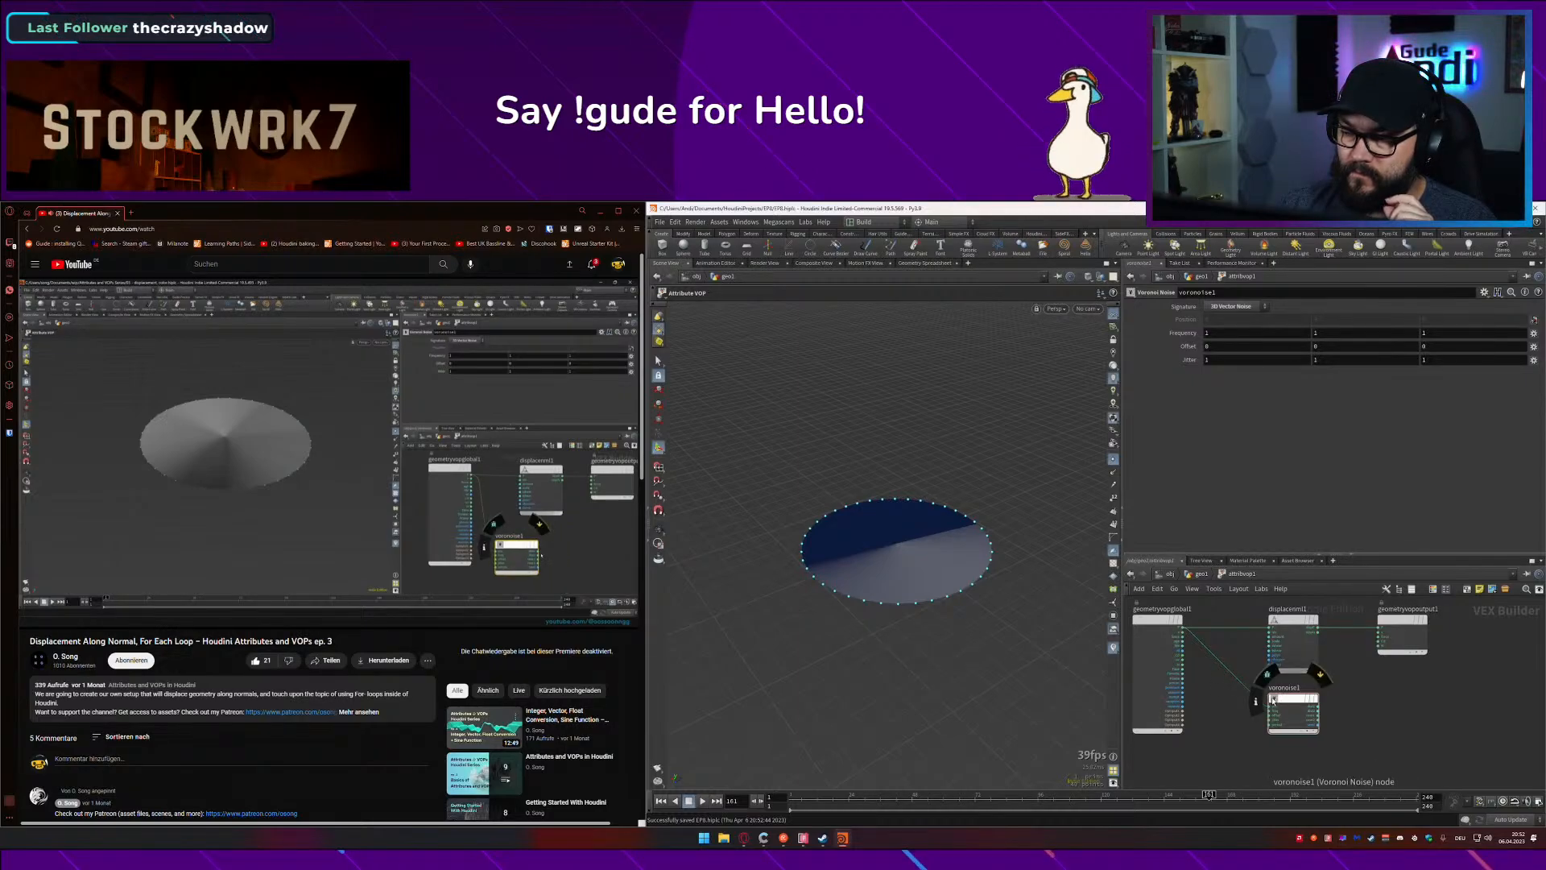
# Step: Wire voronoise1's Distance To Point 1 output into displacenml1's displacement amount and shift displacenml1 and the output node further away
pyautogui.moveTo(1368, 721); pyautogui.dragTo(1305, 726, button='middle')
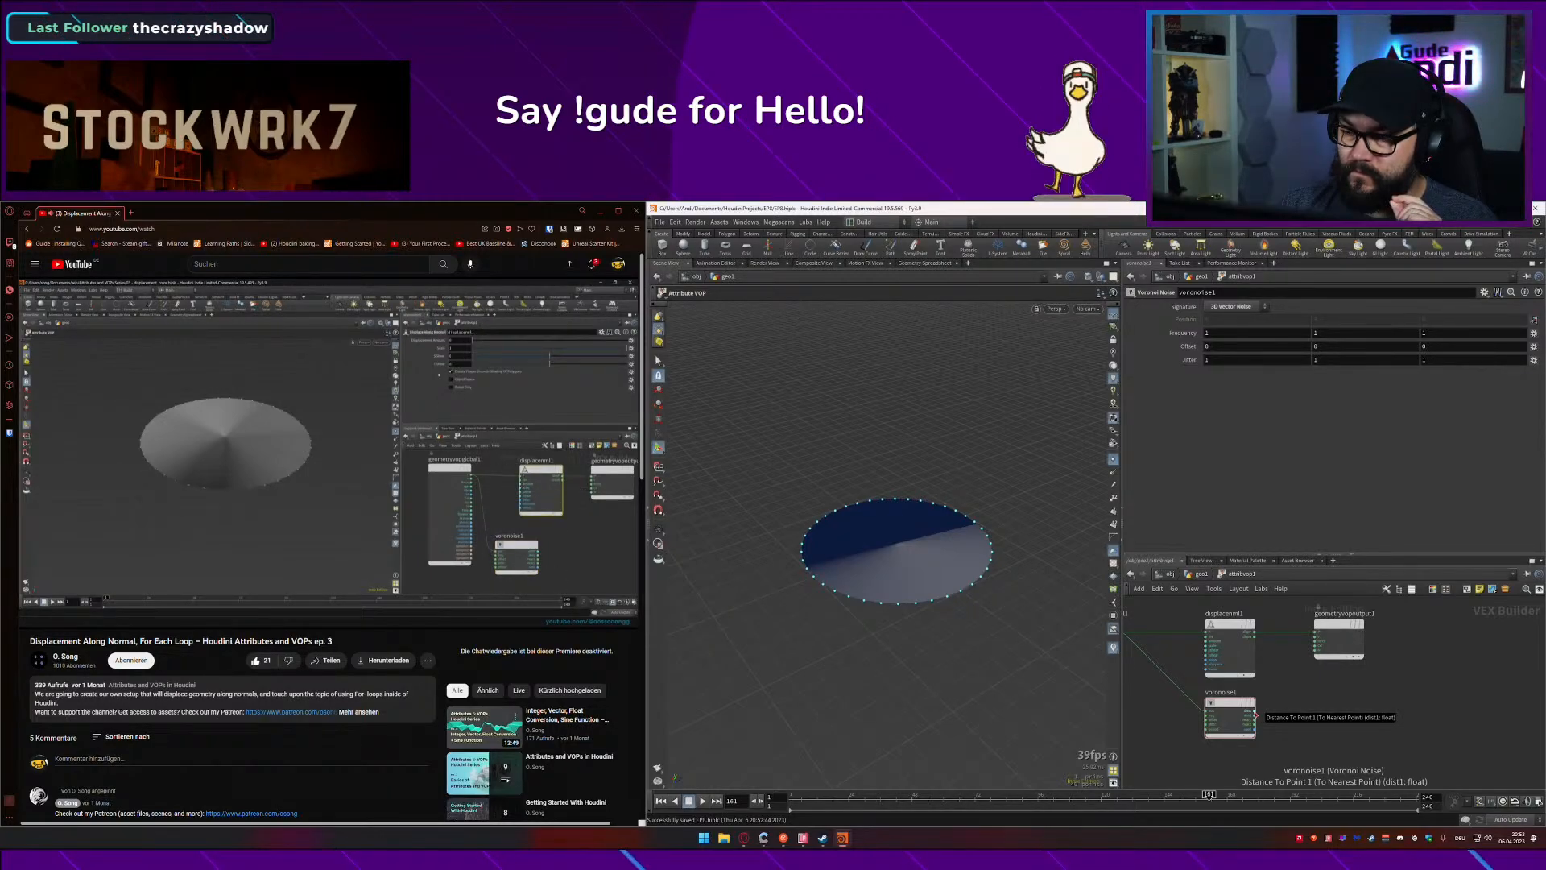
pyautogui.moveTo(1256, 715); pyautogui.dragTo(1403, 630)
pyautogui.moveTo(1269, 626); pyautogui.dragTo(1400, 633)
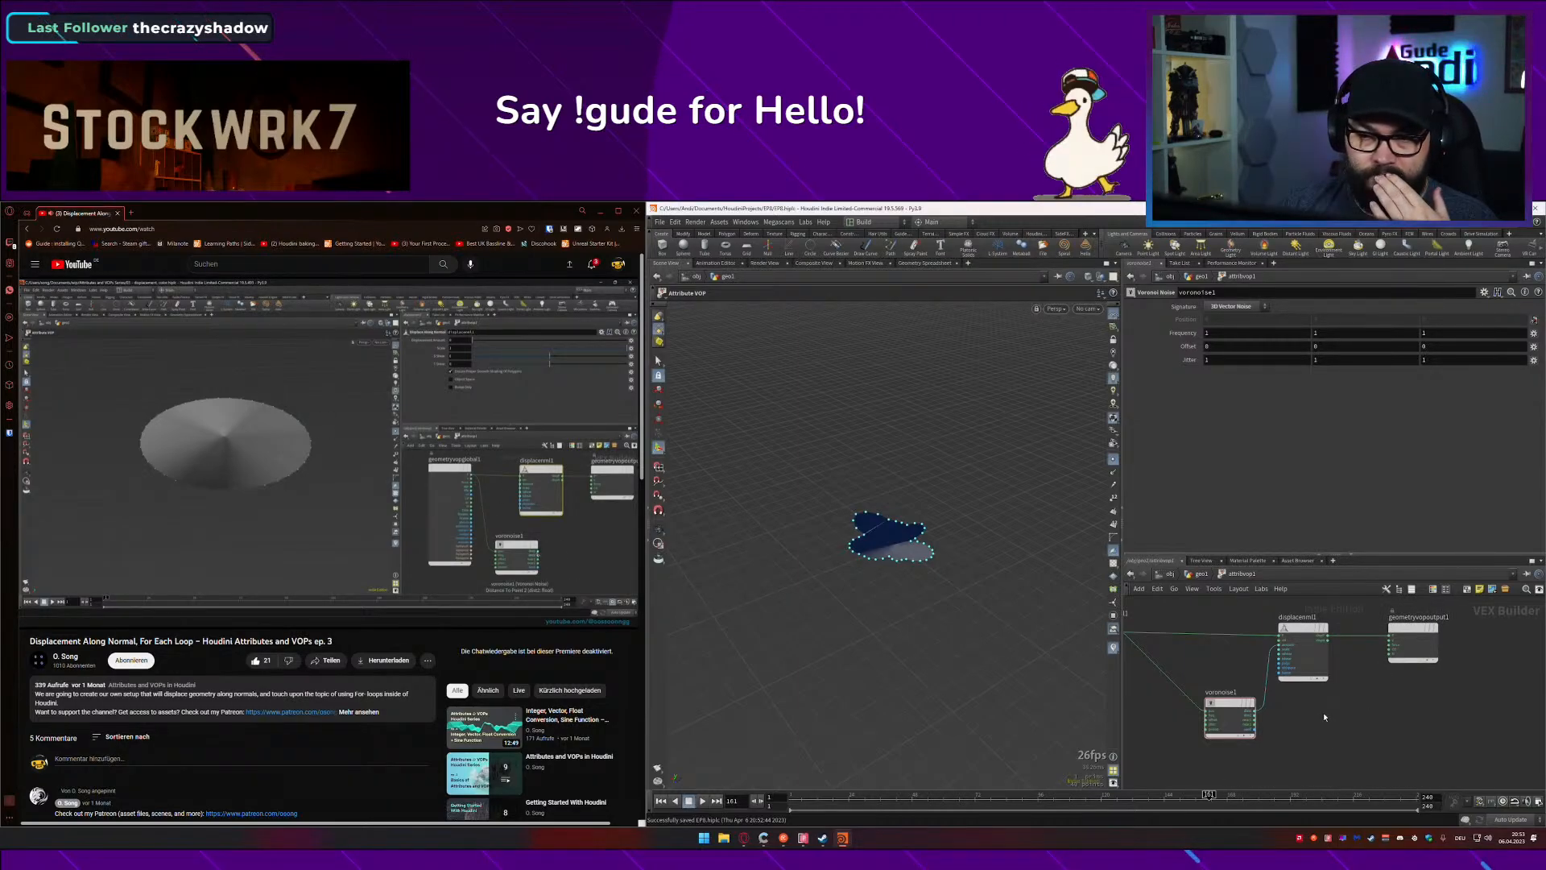
pyautogui.scroll(3, 1261, 723)
pyautogui.scroll(-4, 1266, 713)
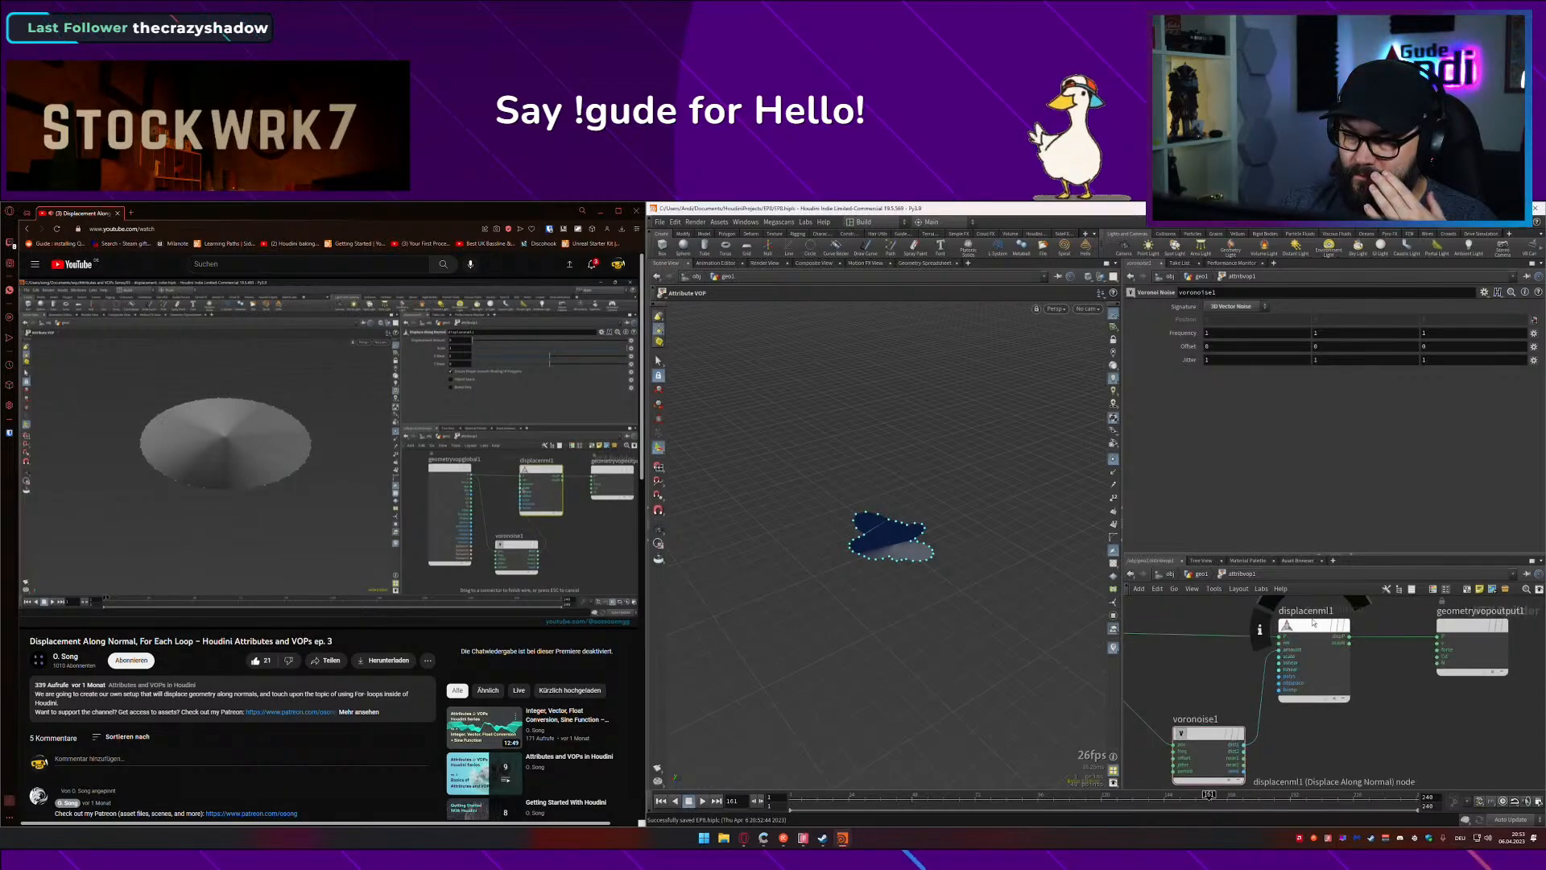
pyautogui.scroll(-2, 1241, 706)
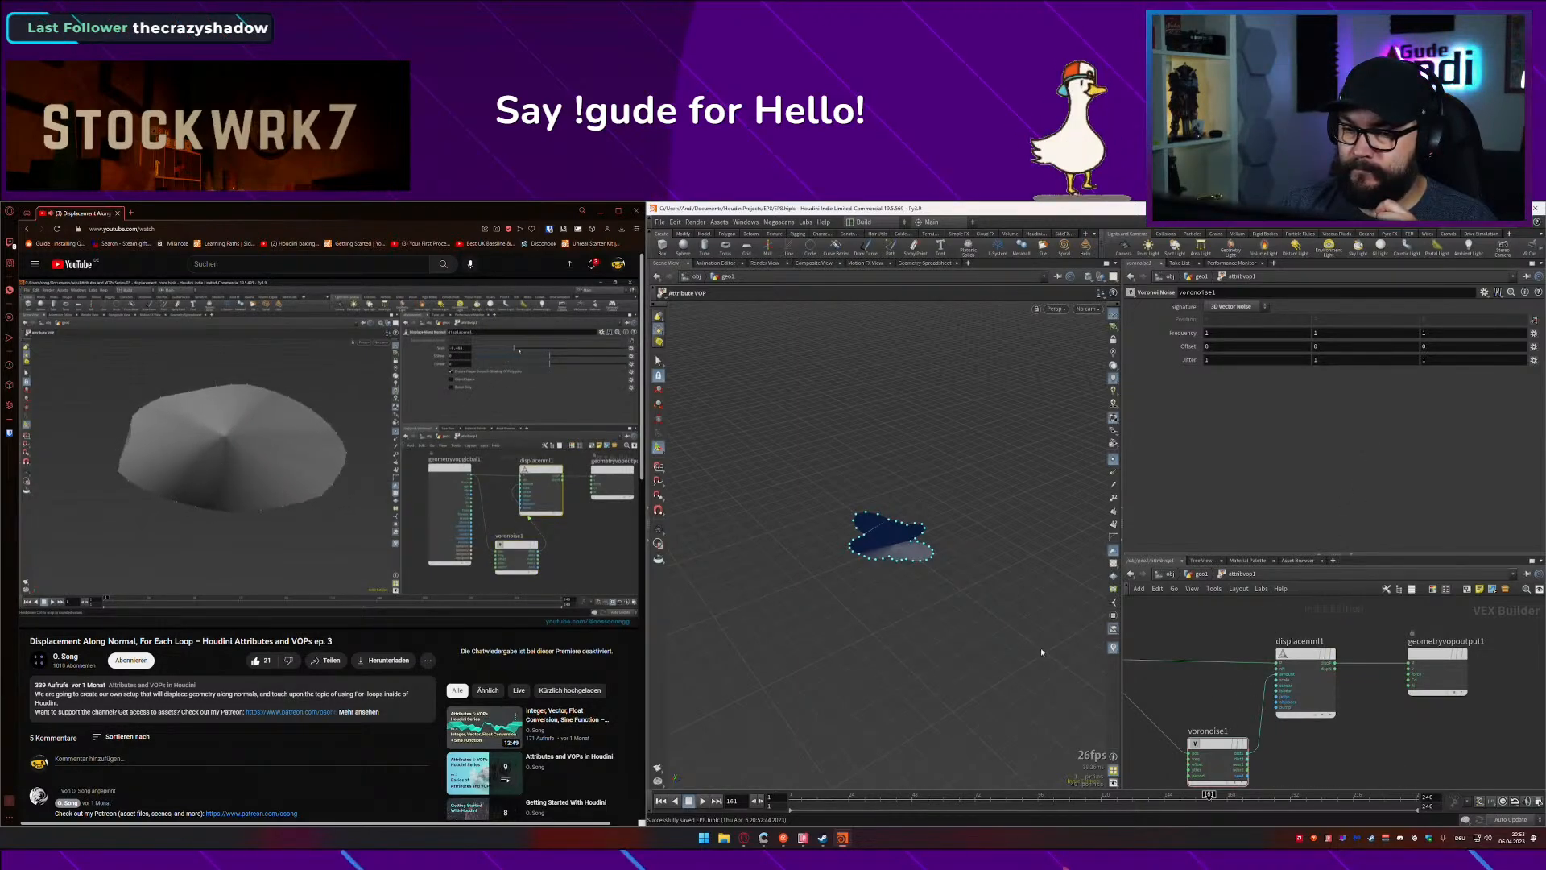
# Step: Reduce displacenml1's Scale to about 0.23
pyautogui.click(1305, 677)
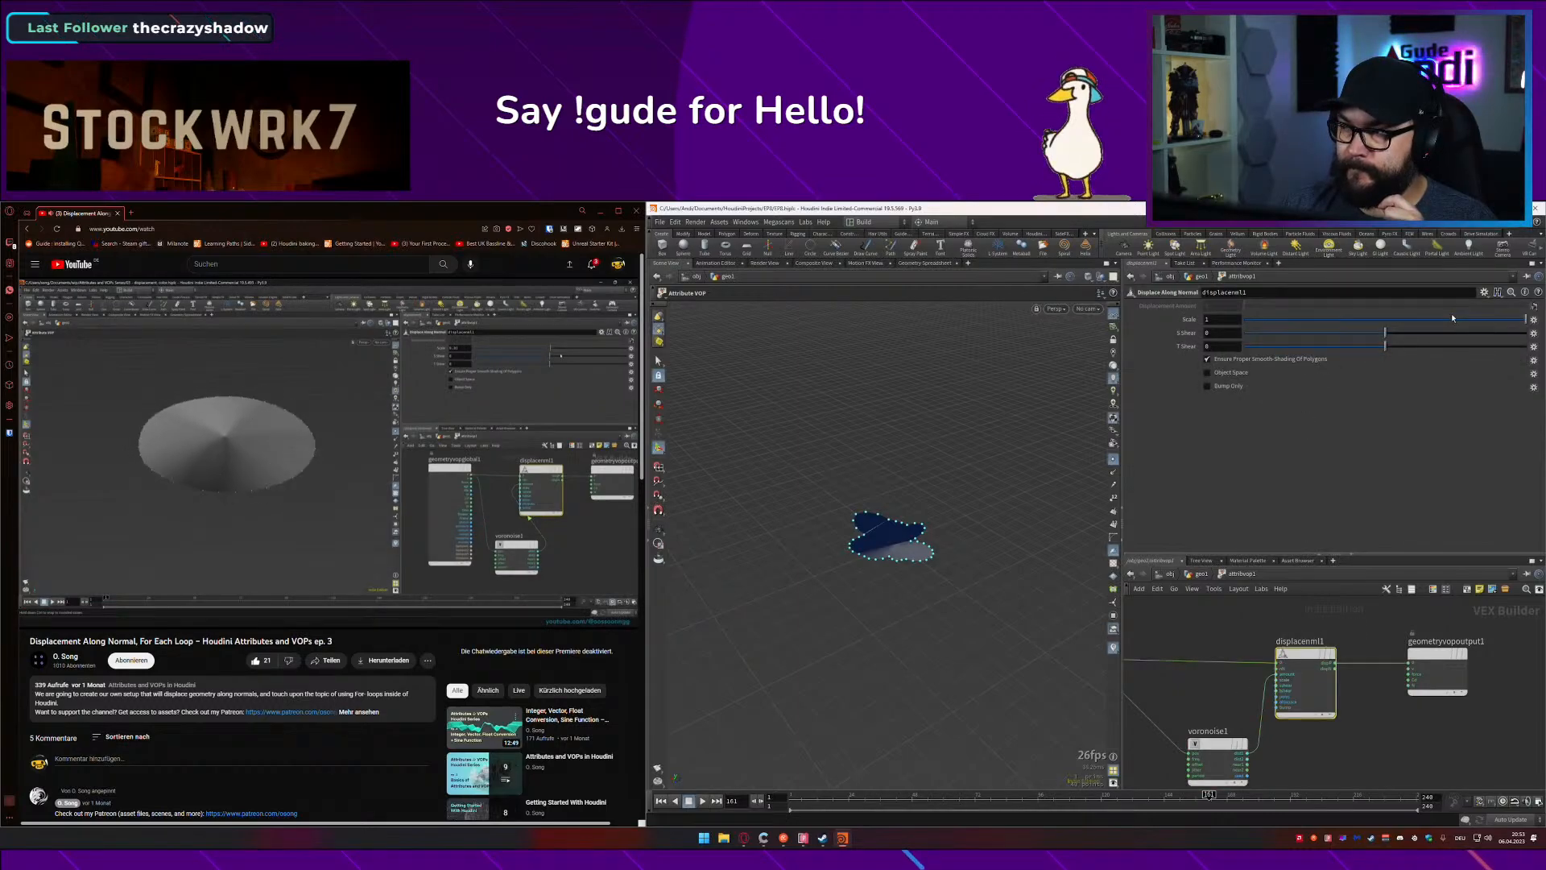
pyautogui.moveTo(1451, 319); pyautogui.dragTo(1417, 324)
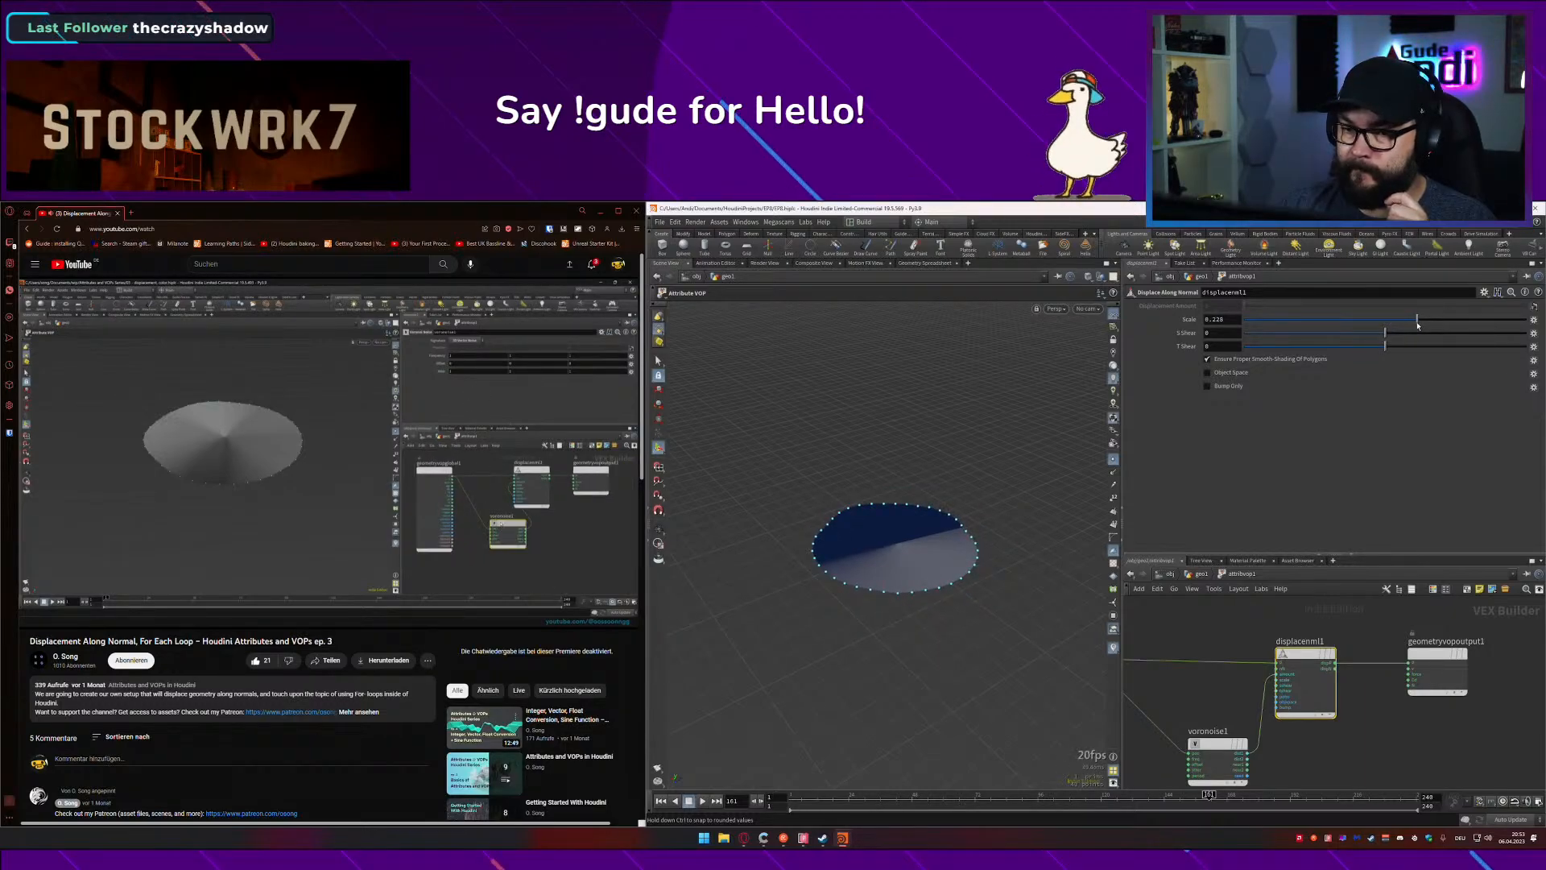
# Step: Move voronoise1 slightly away from displacenml1 and raise its first Frequency component to about 4.4
pyautogui.moveTo(1257, 695); pyautogui.dragTo(1276, 644, button='middle')
pyautogui.moveTo(1241, 693); pyautogui.dragTo(1215, 692)
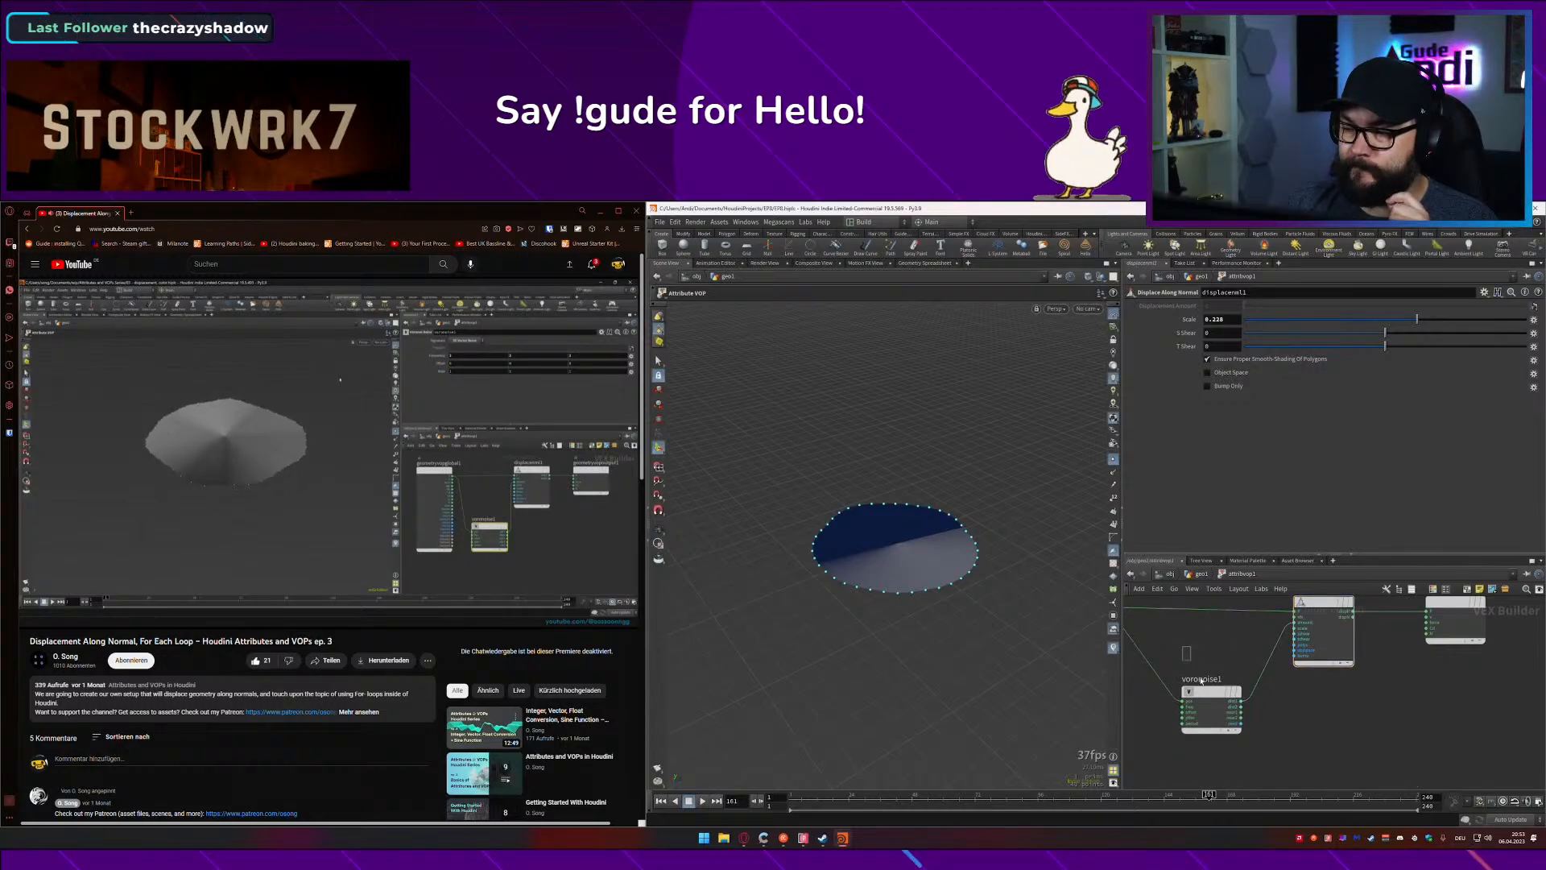
pyautogui.click(1204, 693)
pyautogui.moveTo(1231, 334); pyautogui.dragTo(1518, 335, button='middle')
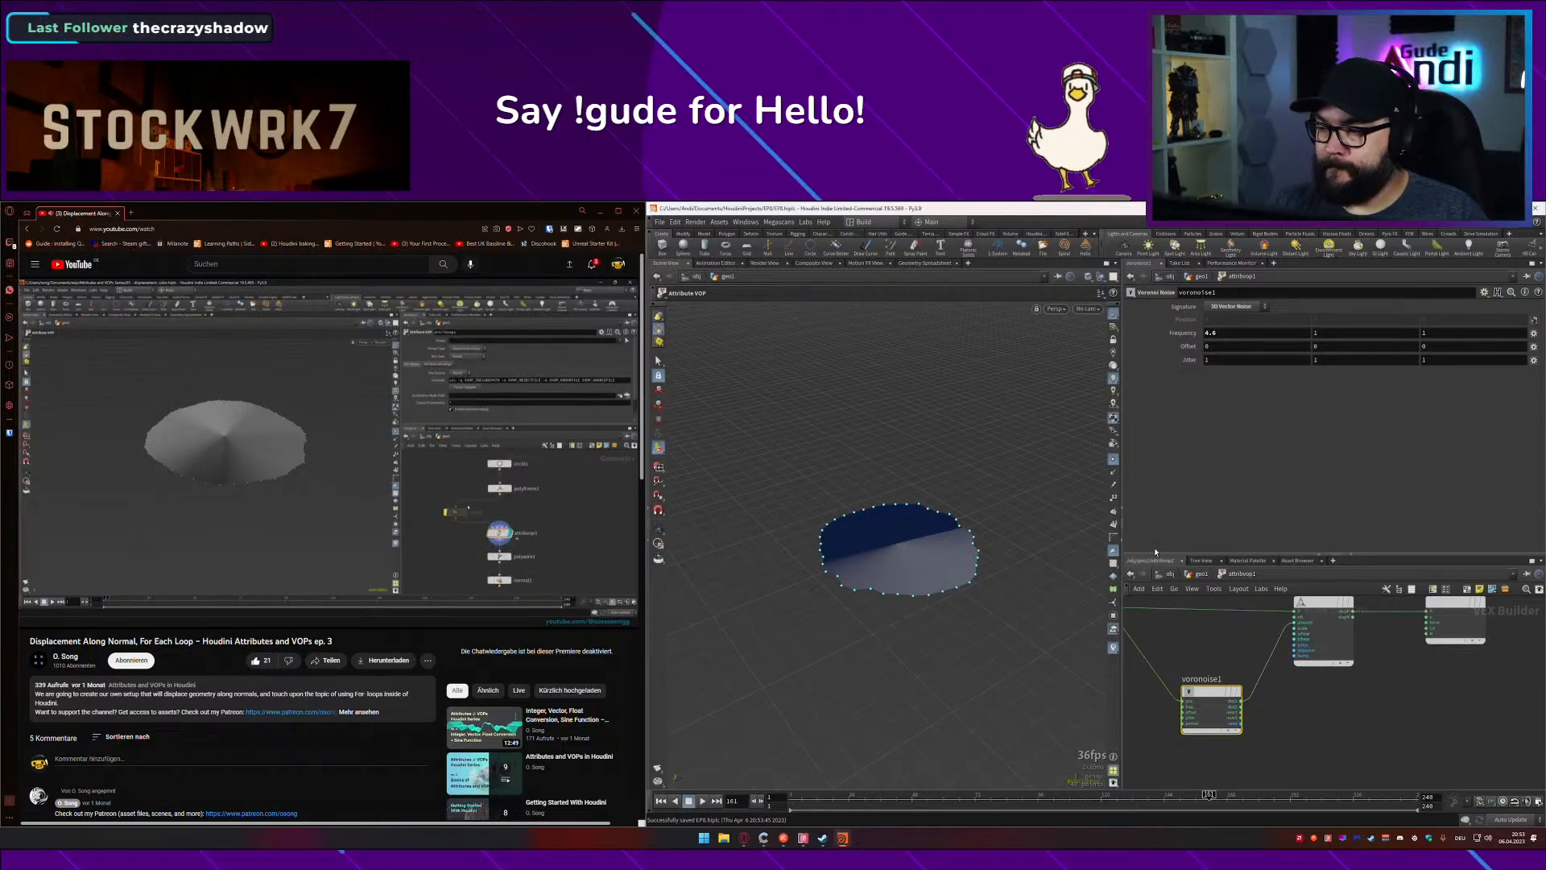
# Step: Return to the geometry network, turn off the bypass on copy1 and inspect the displaced stack of circles
pyautogui.click(1201, 573)
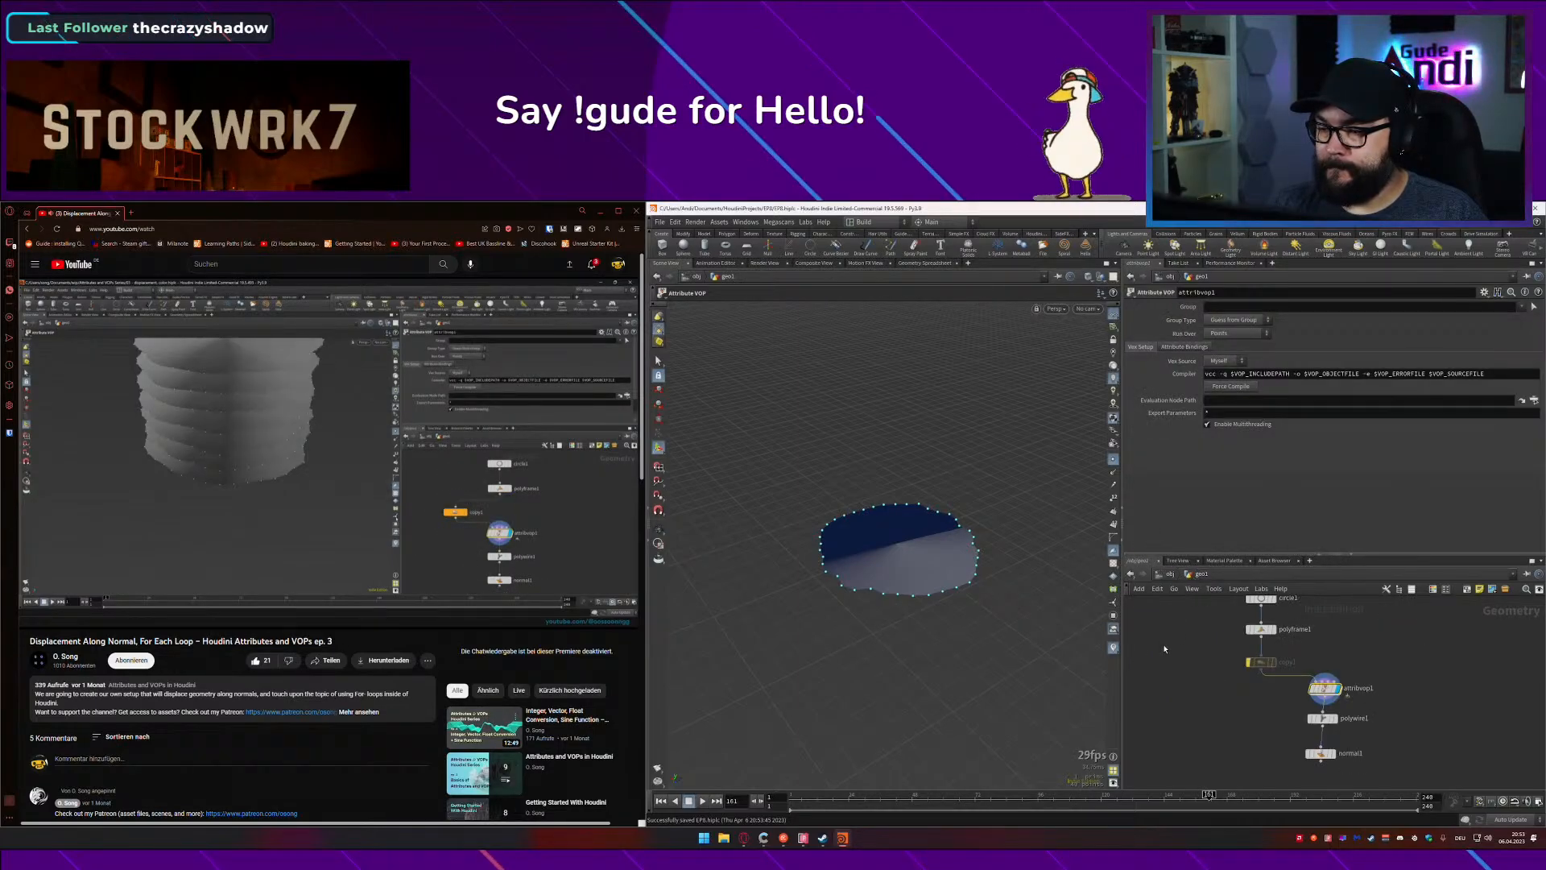
pyautogui.click(1246, 662)
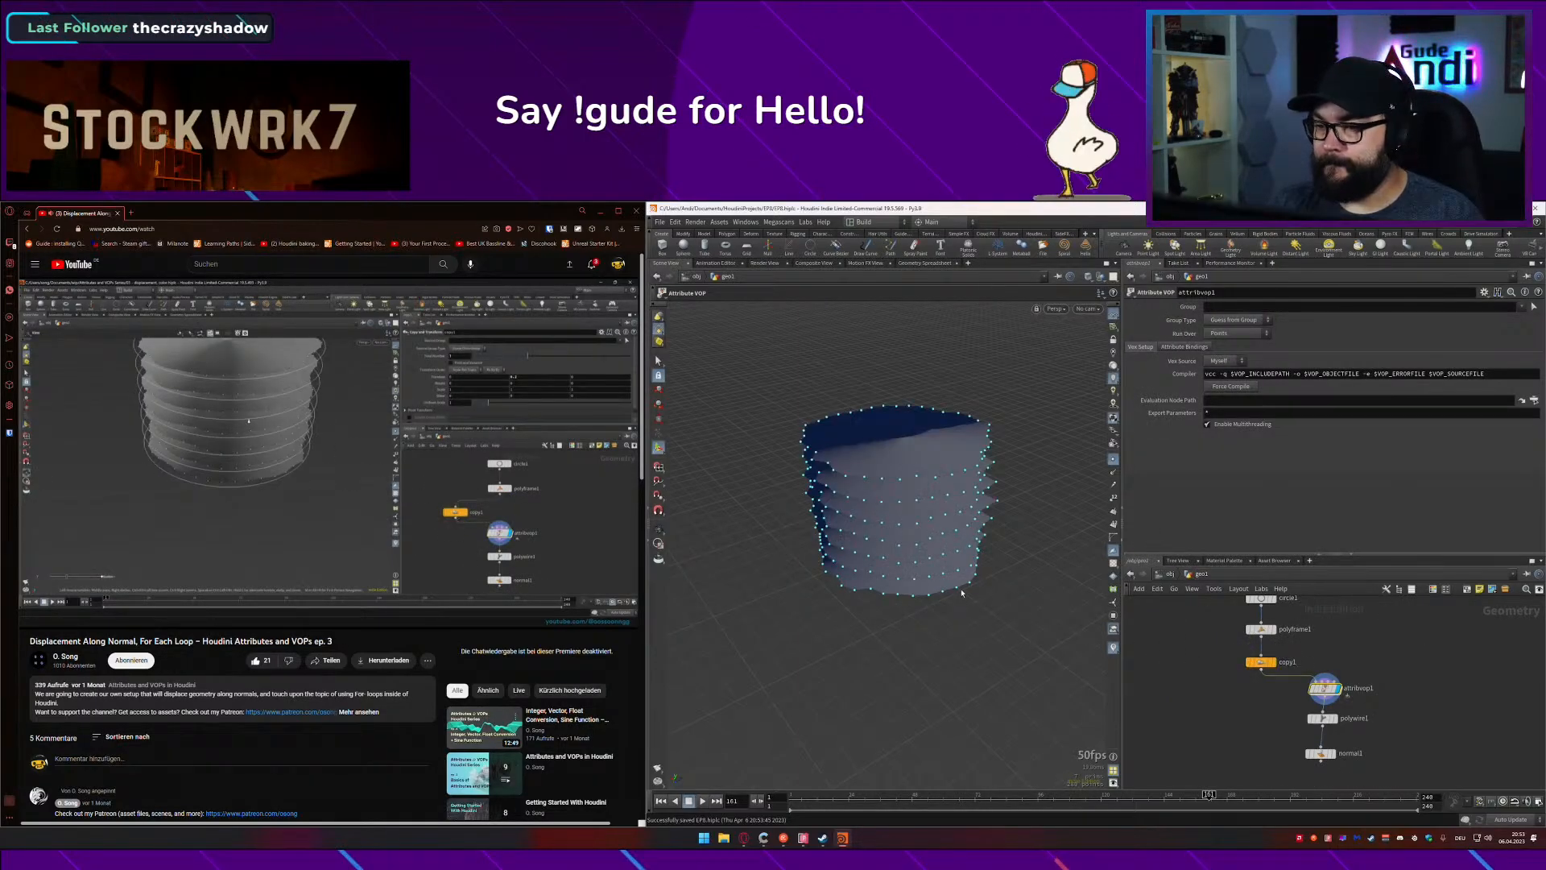
pyautogui.moveTo(998, 609); pyautogui.dragTo(985, 508)
pyautogui.moveTo(1002, 468); pyautogui.dragTo(1014, 627)
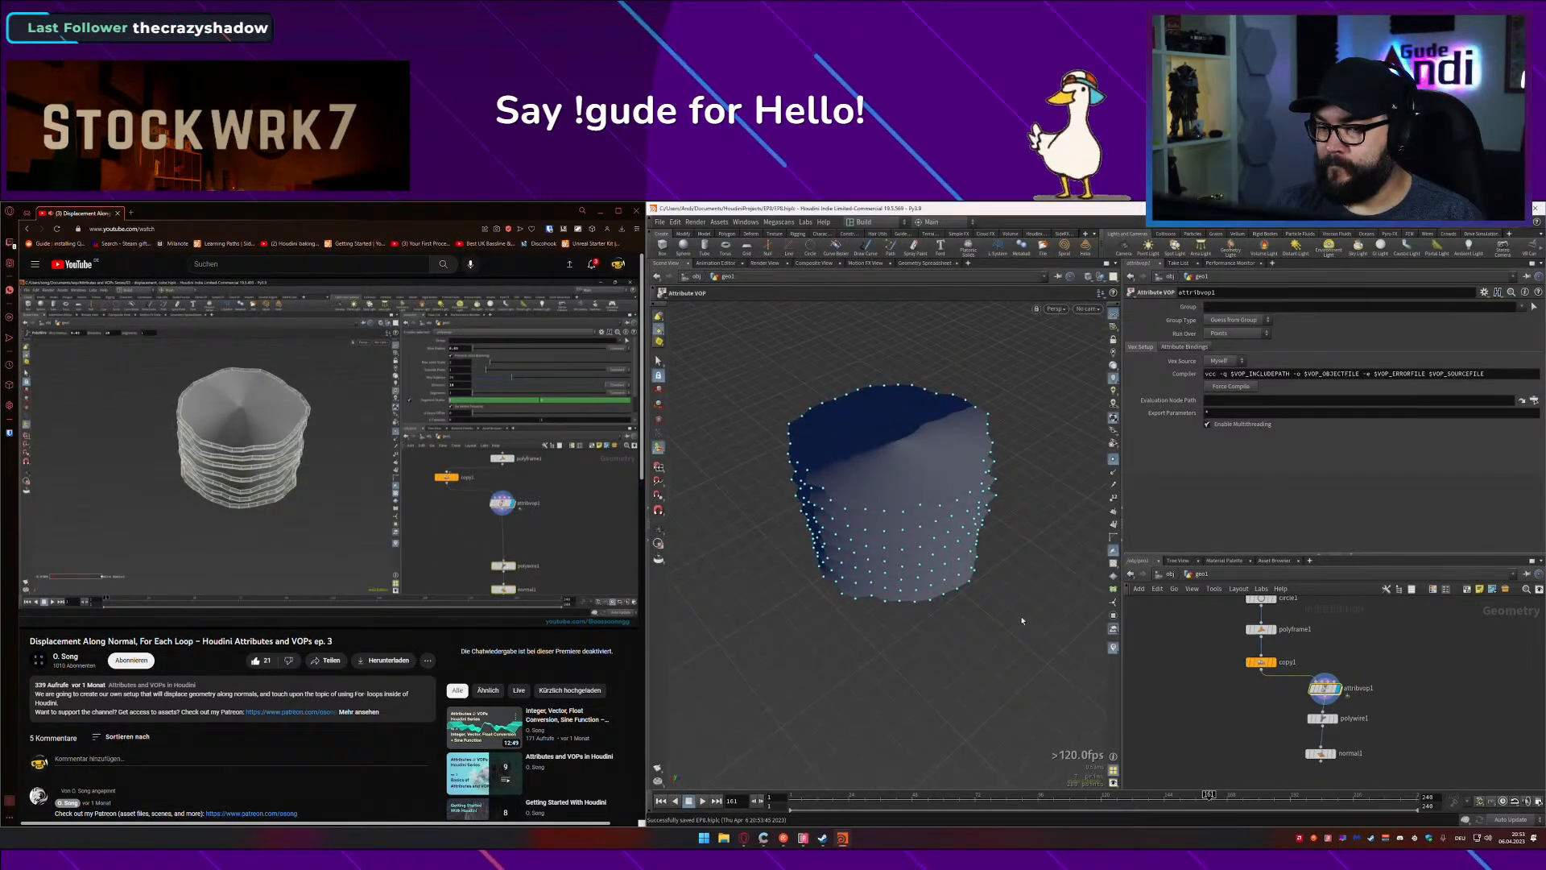
# Step: Move polywire1 and normal1 further down and pull attribvop1 out of the node chain, off to the side
pyautogui.moveTo(1262, 665)
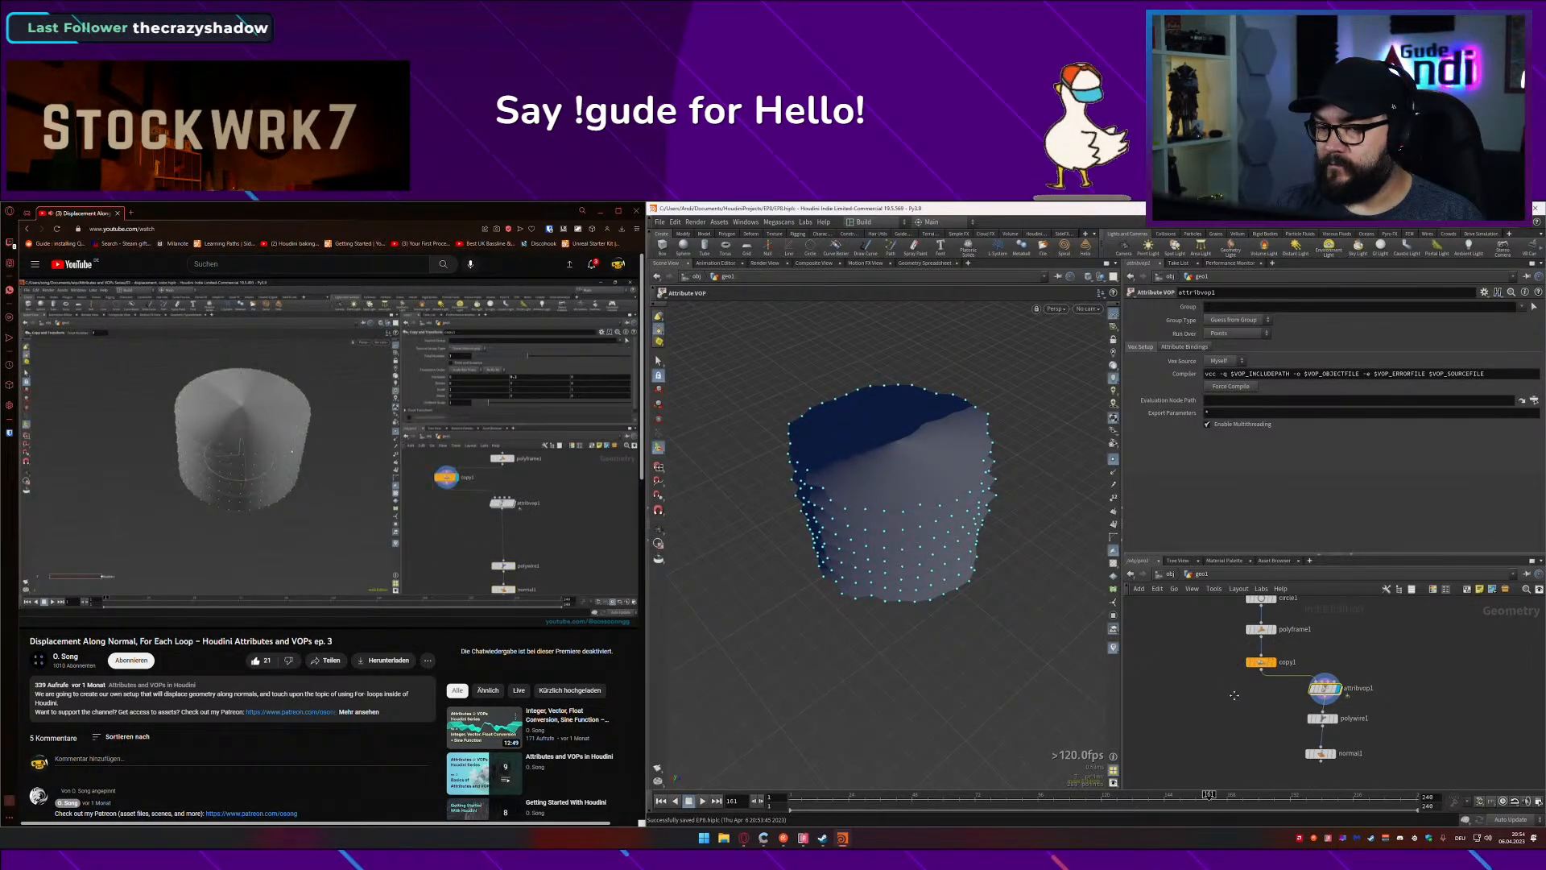
pyautogui.moveTo(1264, 669); pyautogui.dragTo(1229, 647, button='middle')
pyautogui.scroll(-2, 1229, 647)
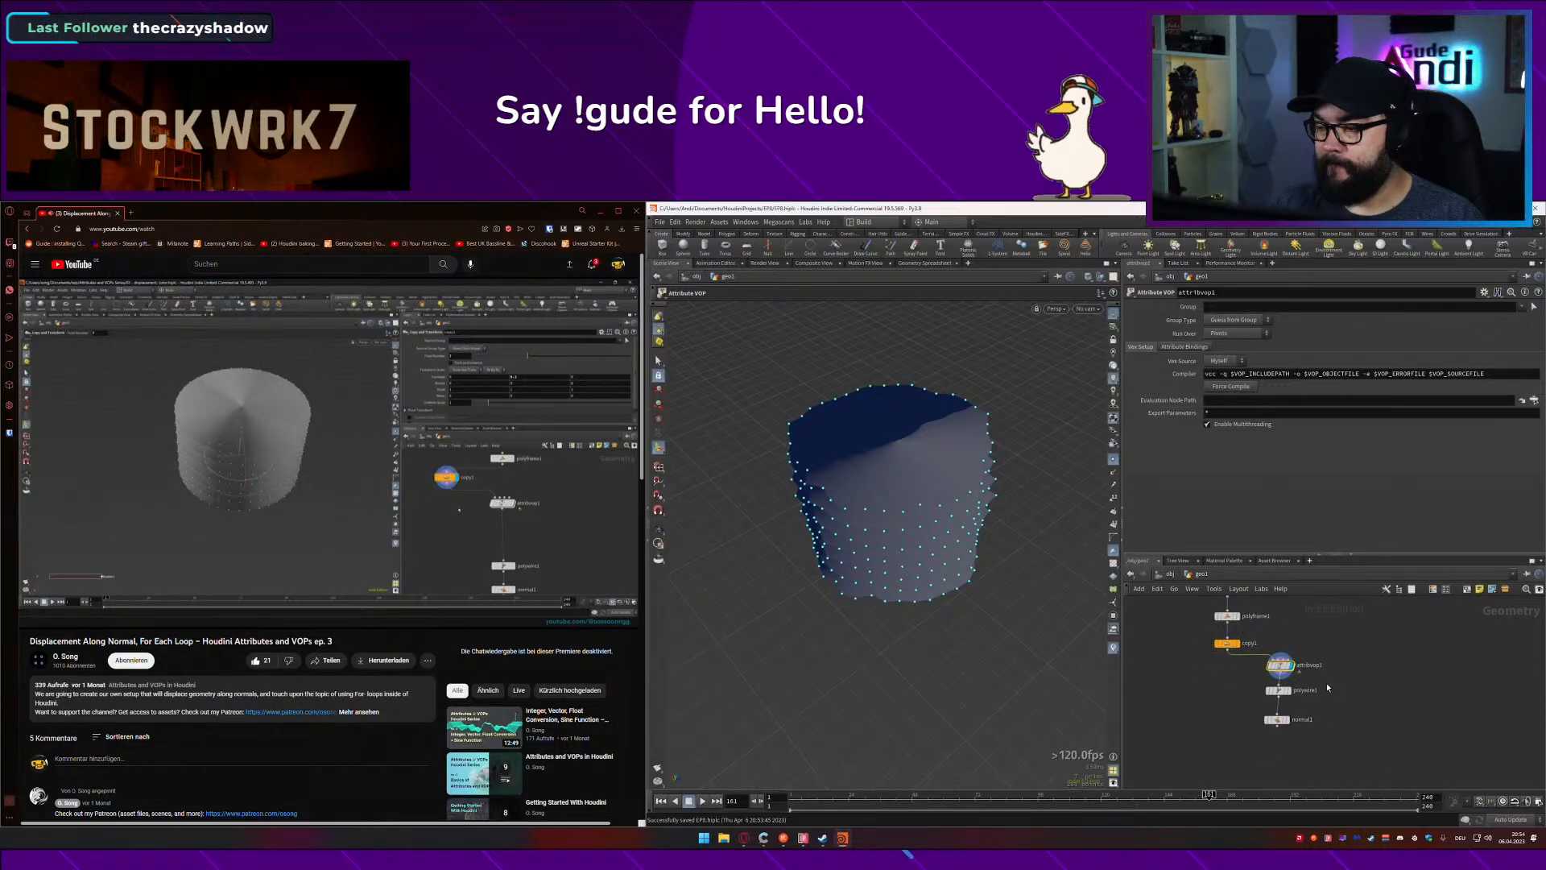
pyautogui.keyDown('ctrl'); pyautogui.moveTo(1279, 691); pyautogui.dragTo(1273, 739); pyautogui.keyUp('ctrl')
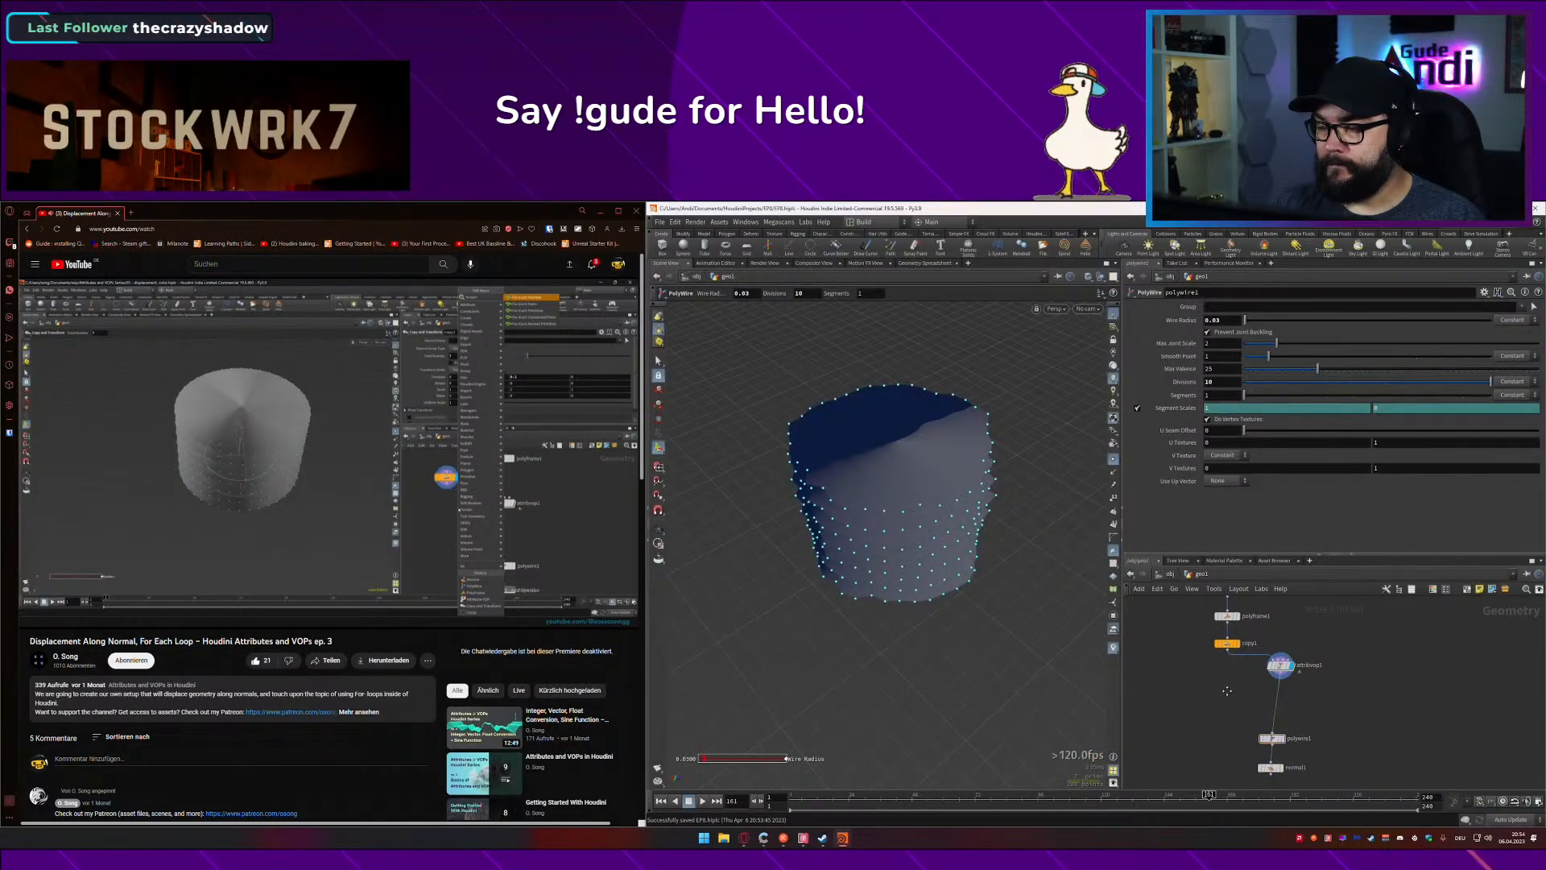
pyautogui.moveTo(1250, 701); pyautogui.dragTo(1257, 689, button='middle')
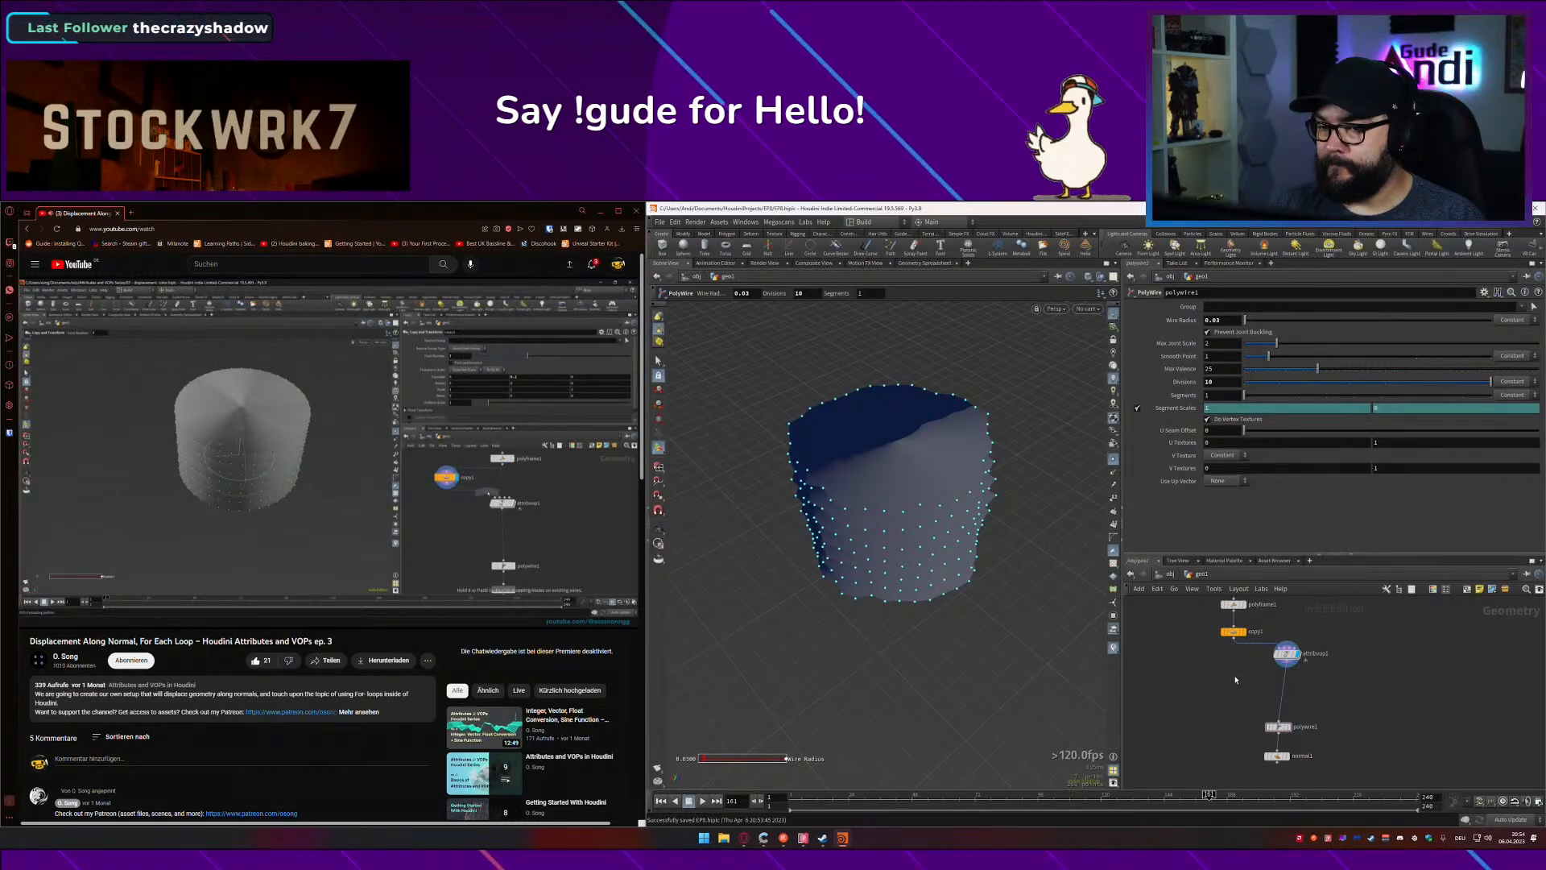
pyautogui.moveTo(571, 500)
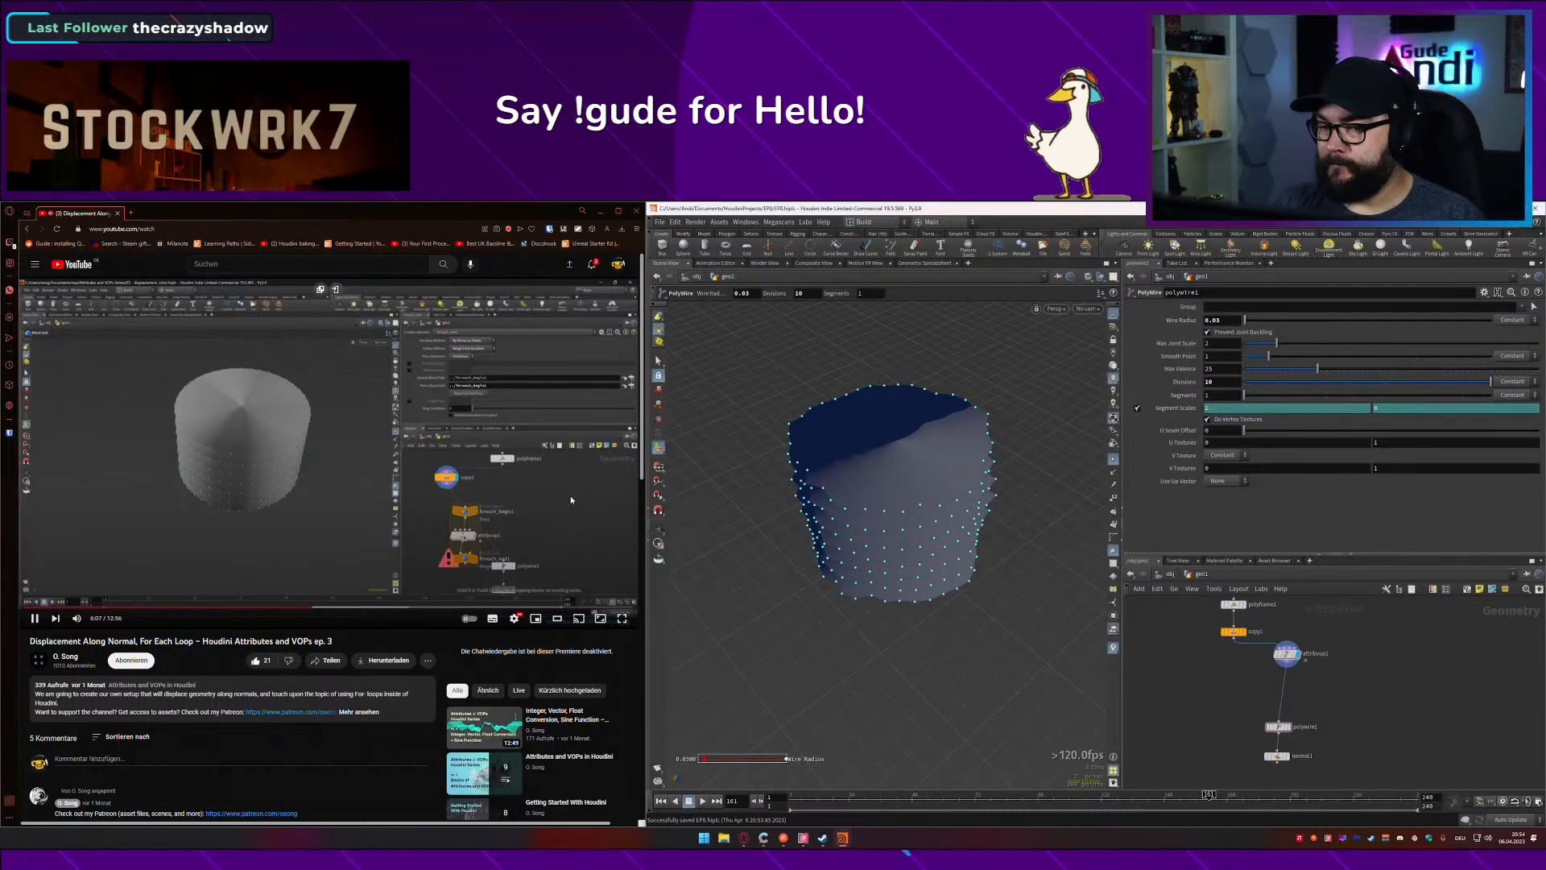
pyautogui.moveTo(1286, 654); pyautogui.dragTo(1409, 672)
# Step: Search the available for-each nodes and replay the tutorial from about 6:01 to check which variant it adds
pyautogui.press('Tab')
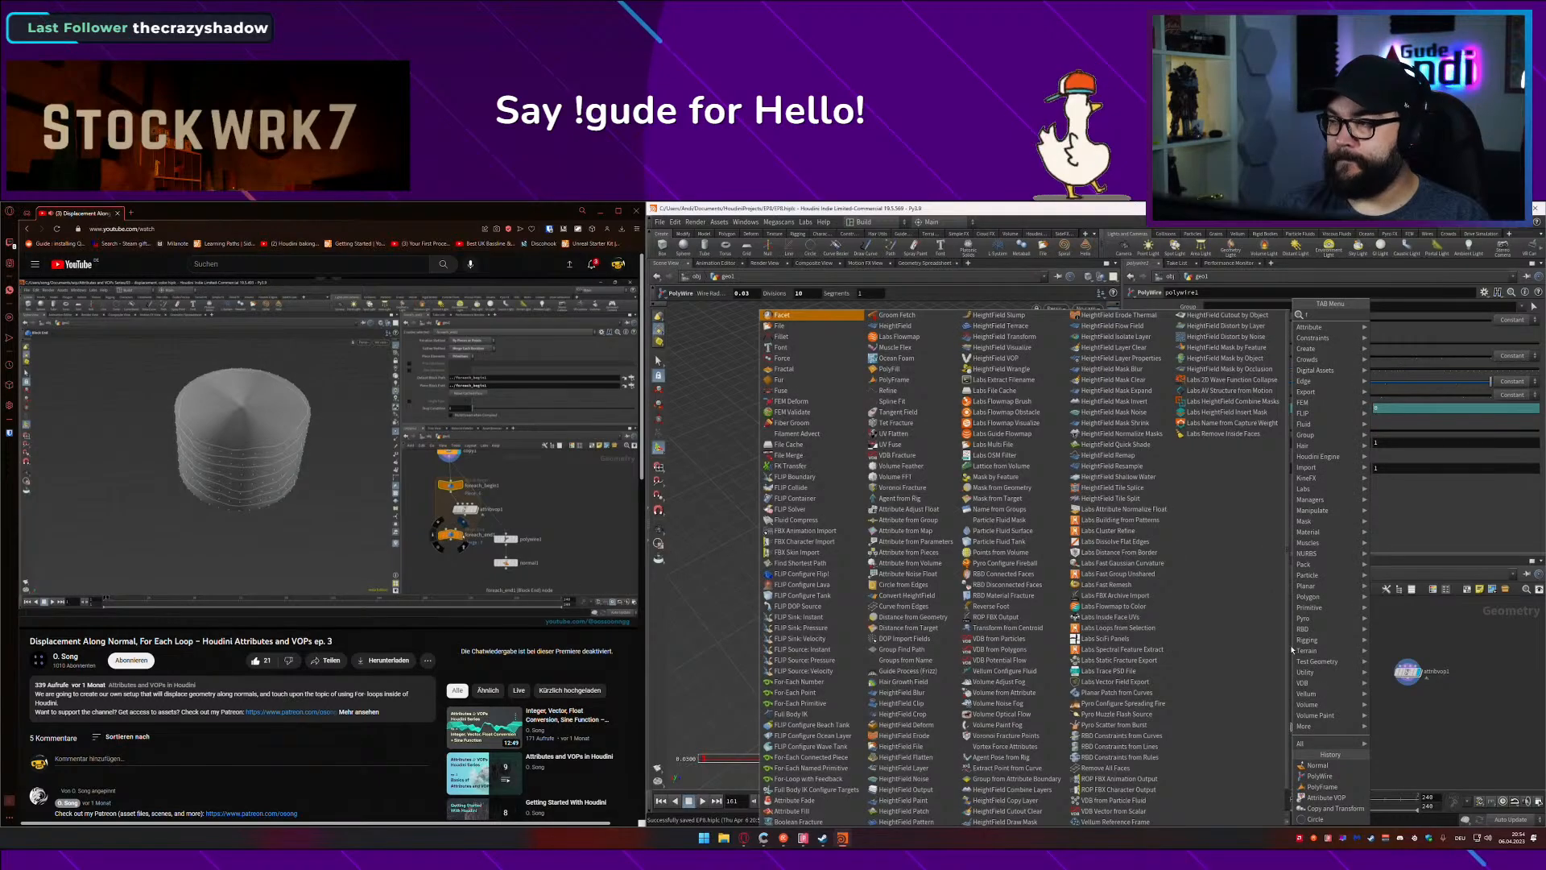
pyautogui.write('foreac')
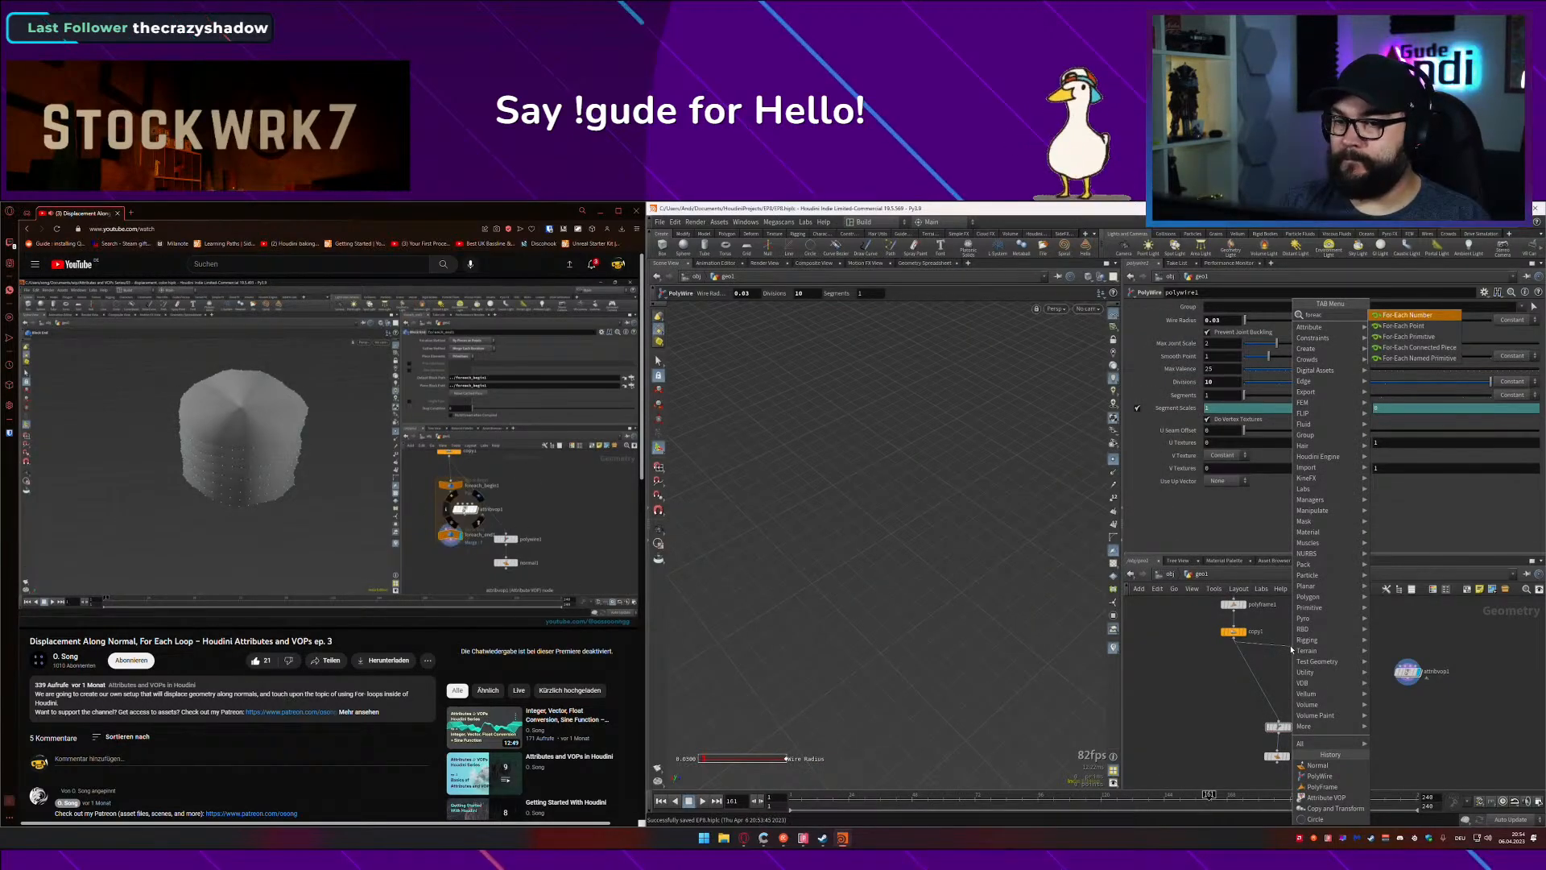
pyautogui.click(308, 607)
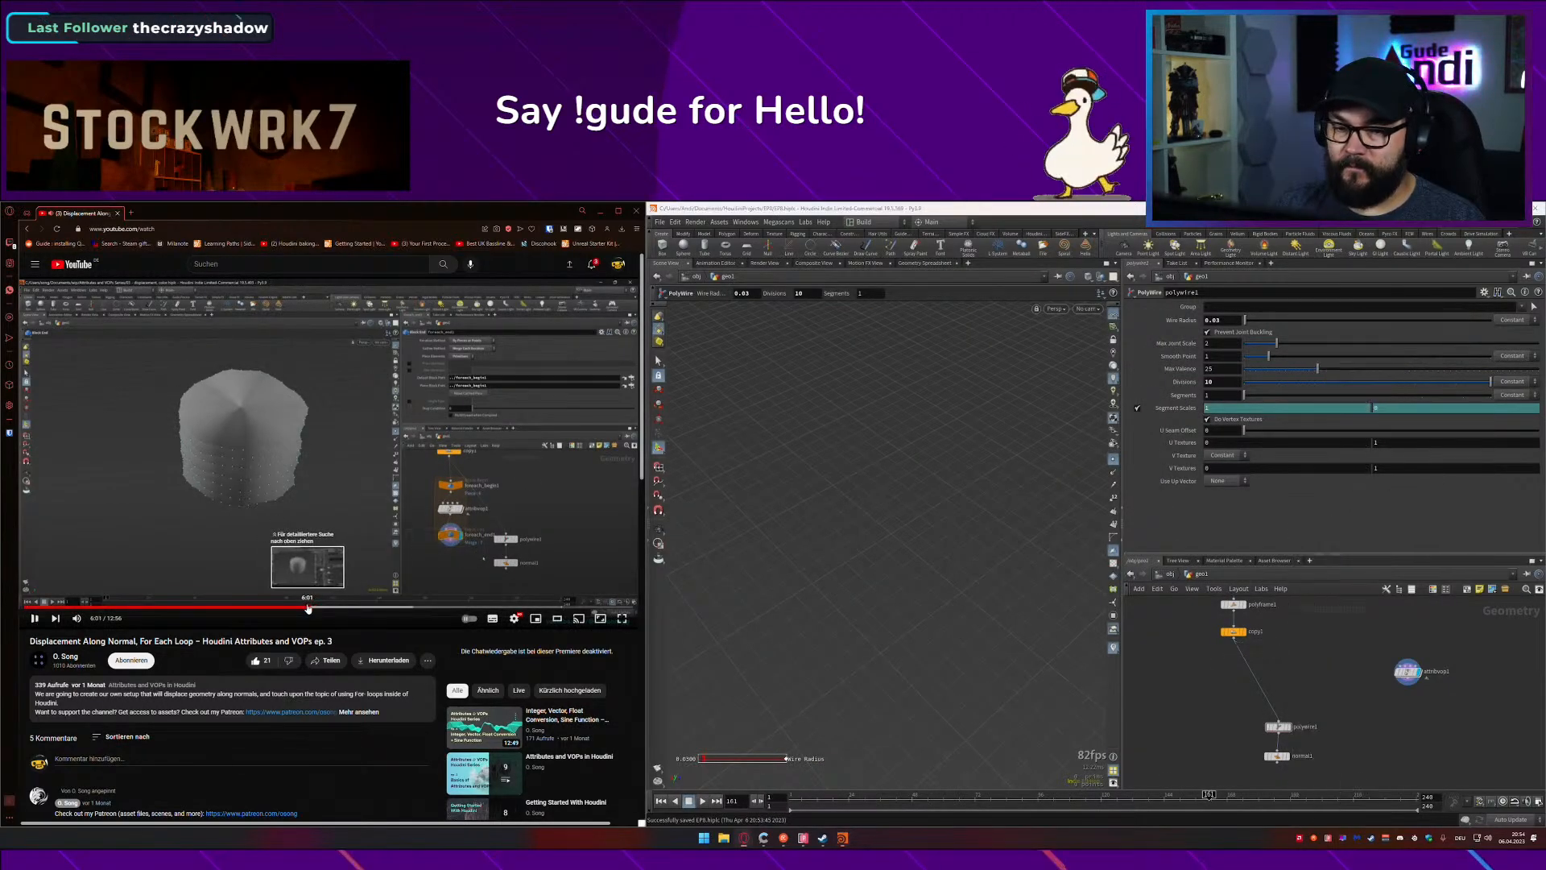
pyautogui.click(386, 530)
pyautogui.click(387, 533)
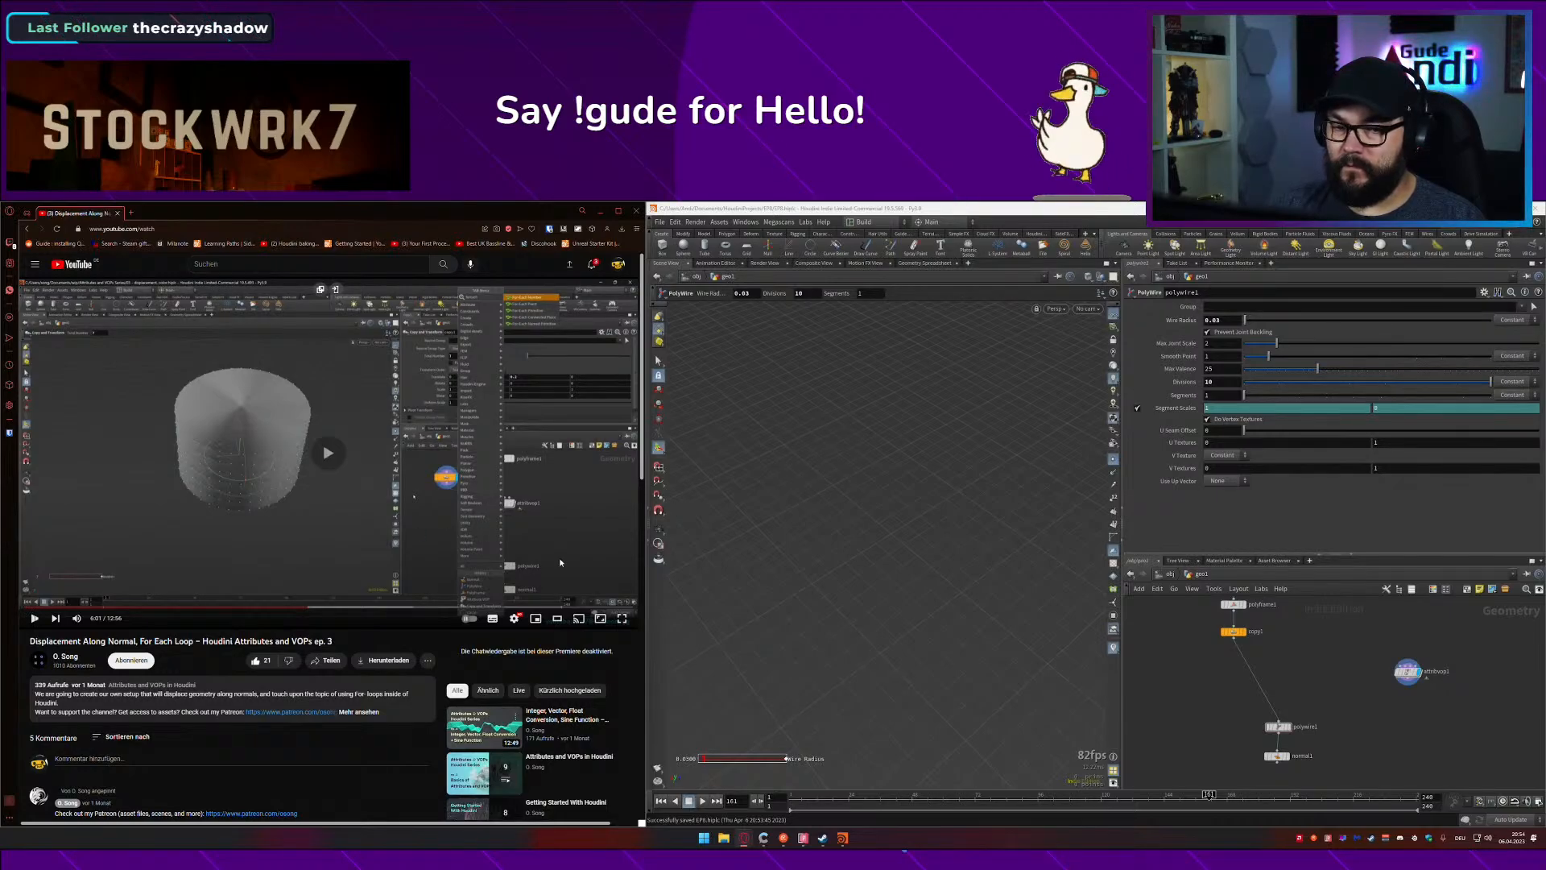
# Step: Add a For-Each Primitive loop fed by copy1, placed above polywire1
pyautogui.press('Tab')
pyautogui.write('foreac')
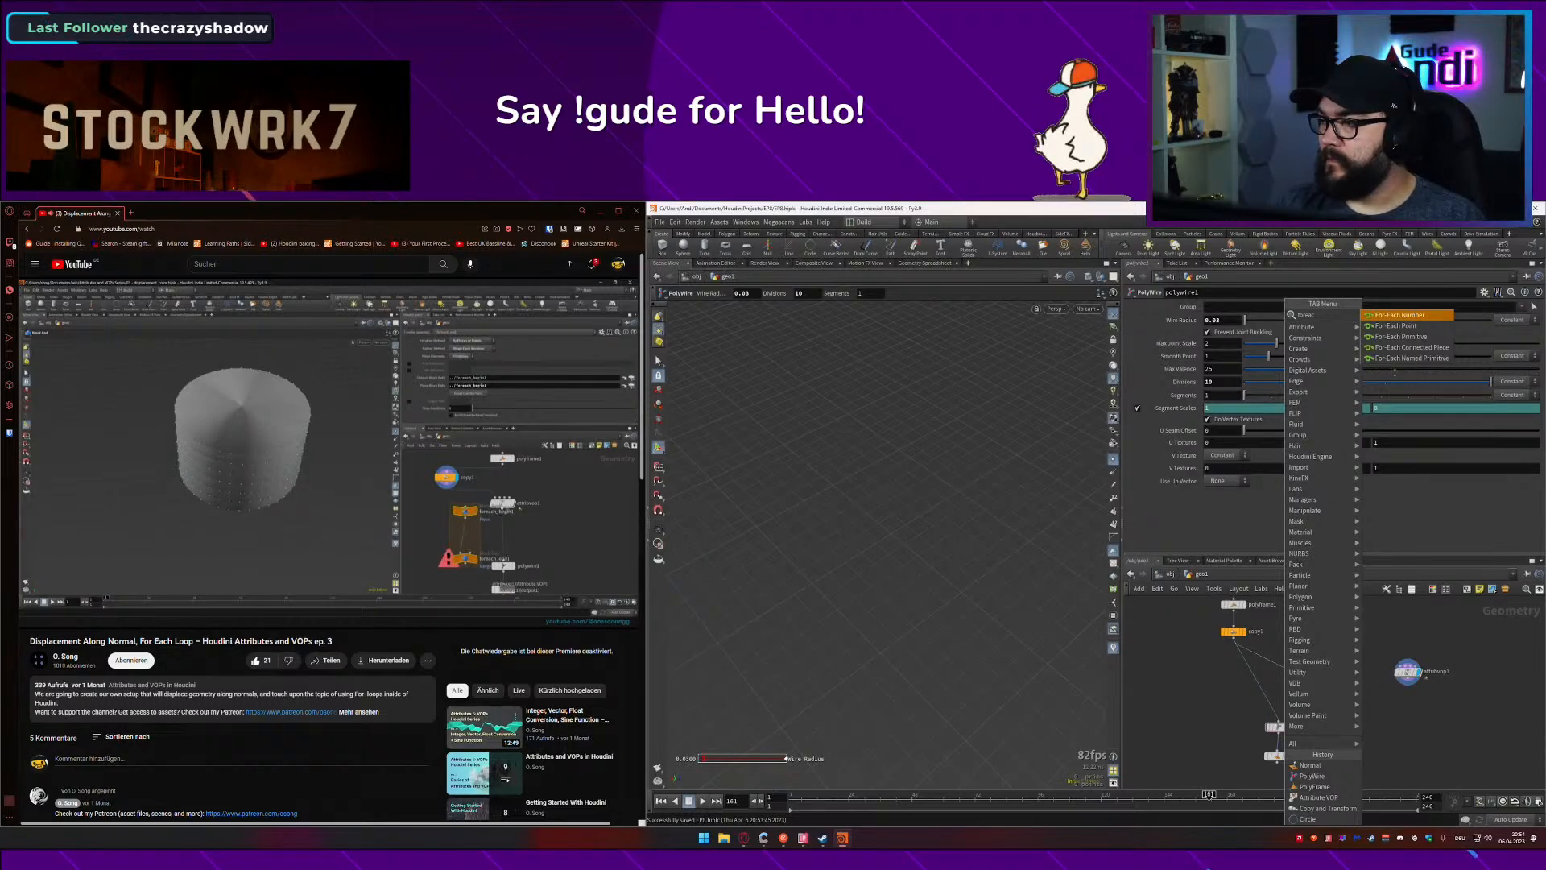
pyautogui.press('Down')
pyautogui.press('Down')
pyautogui.press('Return')
# Step: Rewind the tutorial slightly to recheck how the for-each loop is added
pyautogui.click(382, 497)
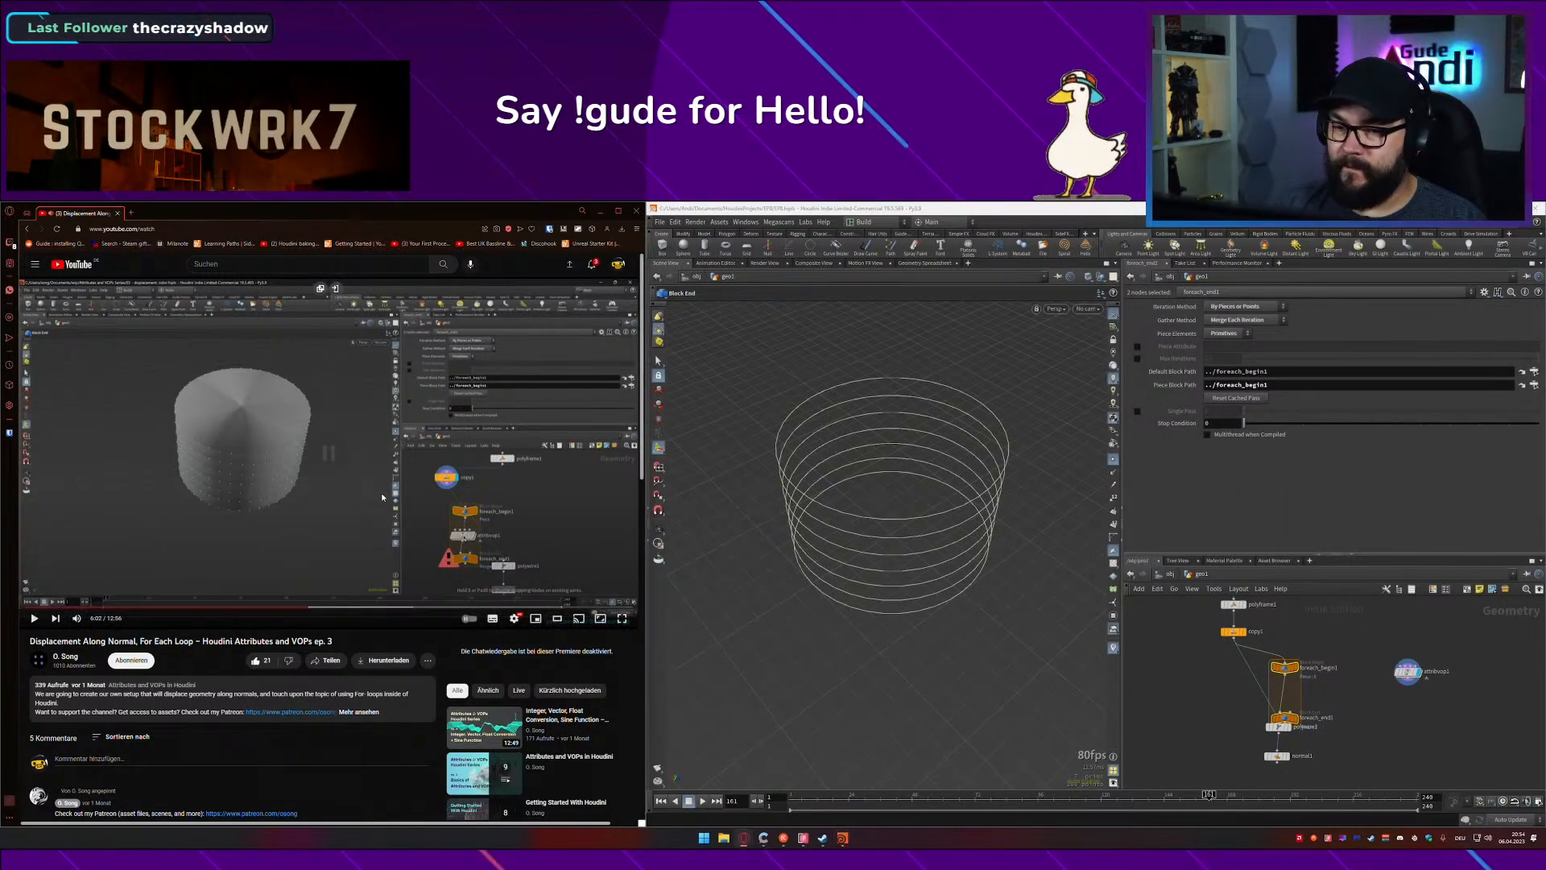
pyautogui.press('Left')
pyautogui.press('Left')
pyautogui.click(382, 497)
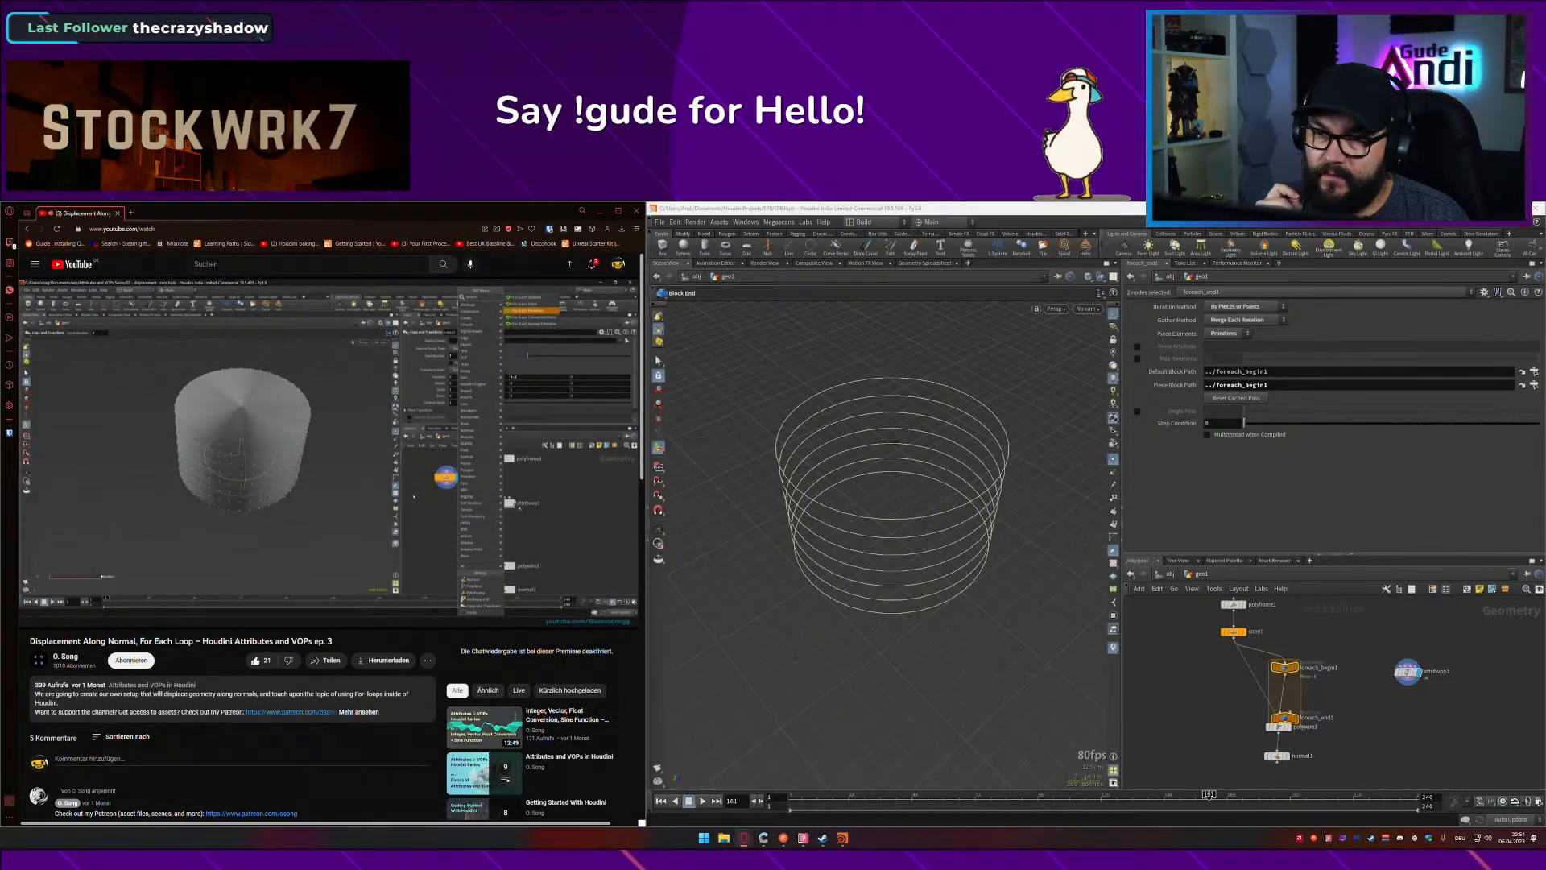
# Step: Move polywire1 and normal1 below the loop, insert attribvop1 between foreach_begin1 and foreach_end1, and save the scene
pyautogui.moveTo(1229, 669); pyautogui.dragTo(1228, 620, button='middle')
pyautogui.moveTo(1310, 725); pyautogui.dragTo(1254, 711)
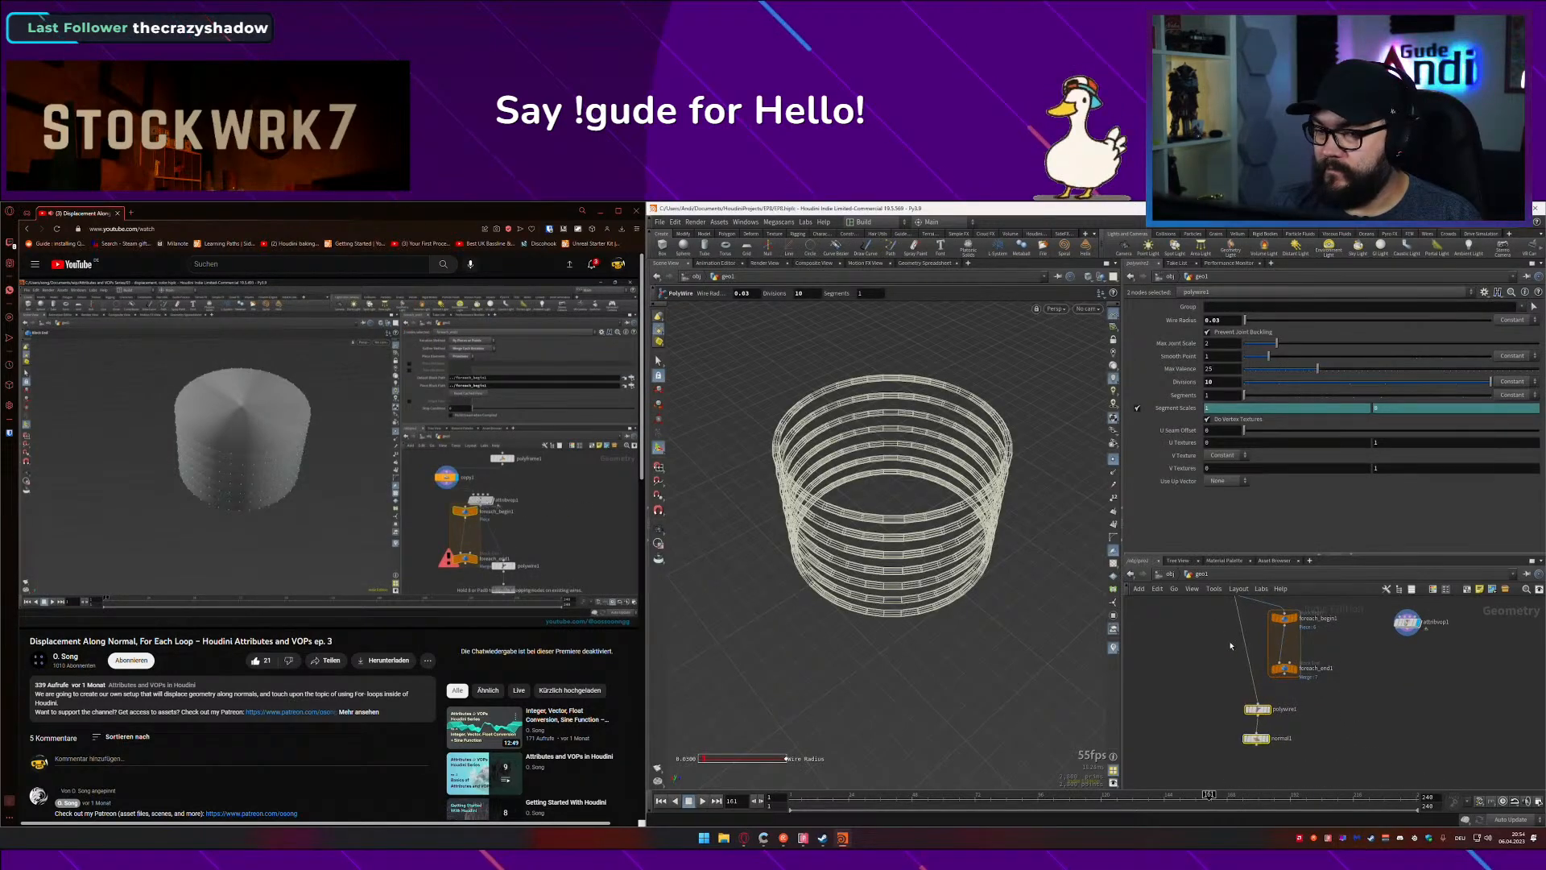
pyautogui.click(1229, 640)
pyautogui.moveTo(1405, 625); pyautogui.dragTo(1280, 644)
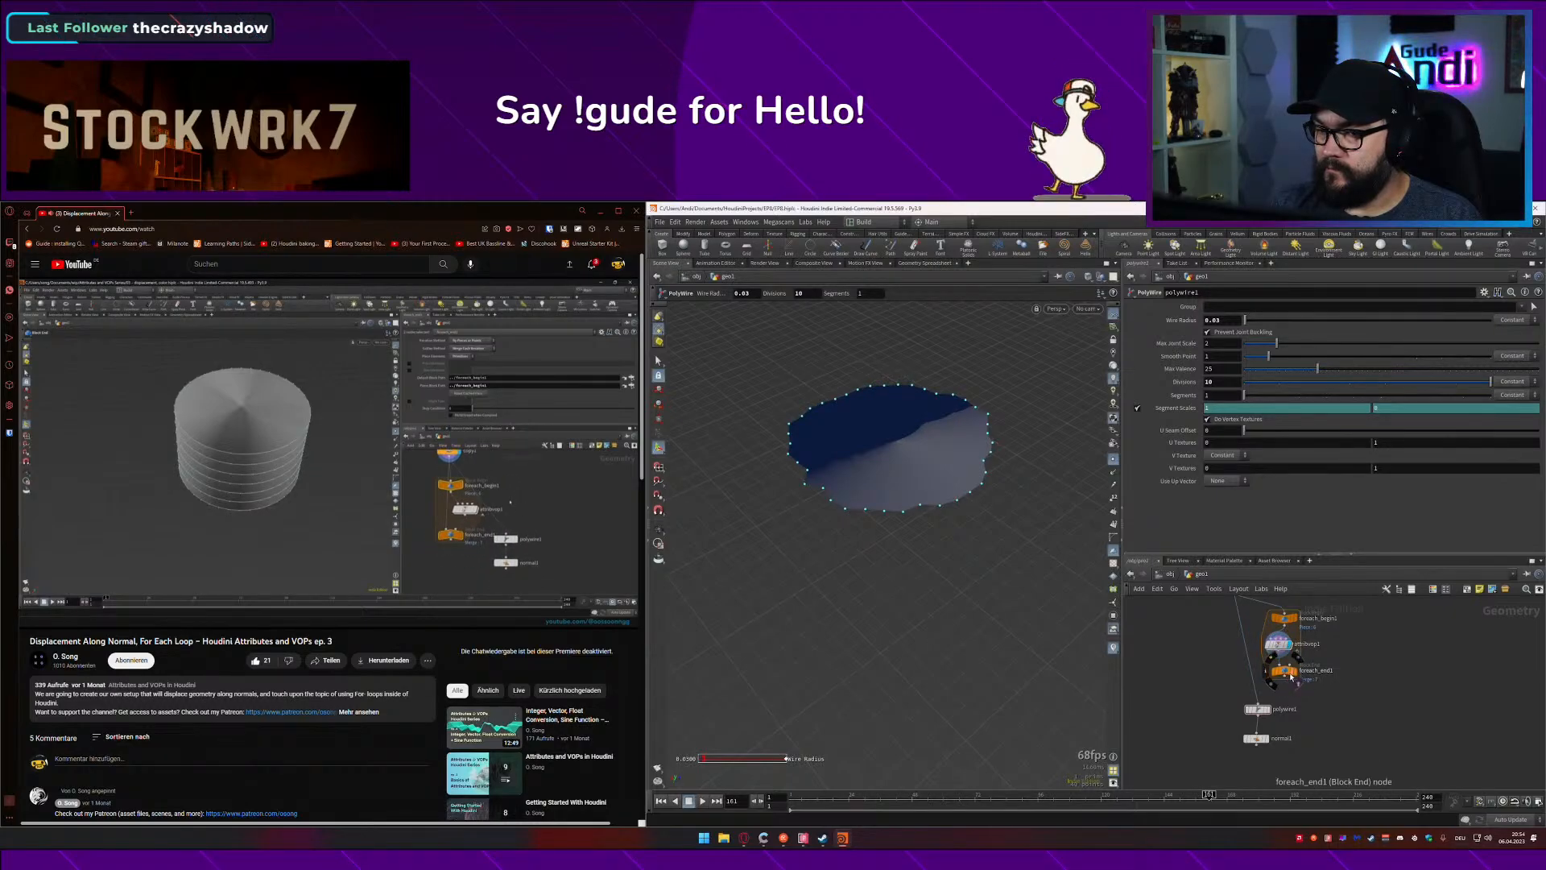
pyautogui.scroll(2, 1353, 648)
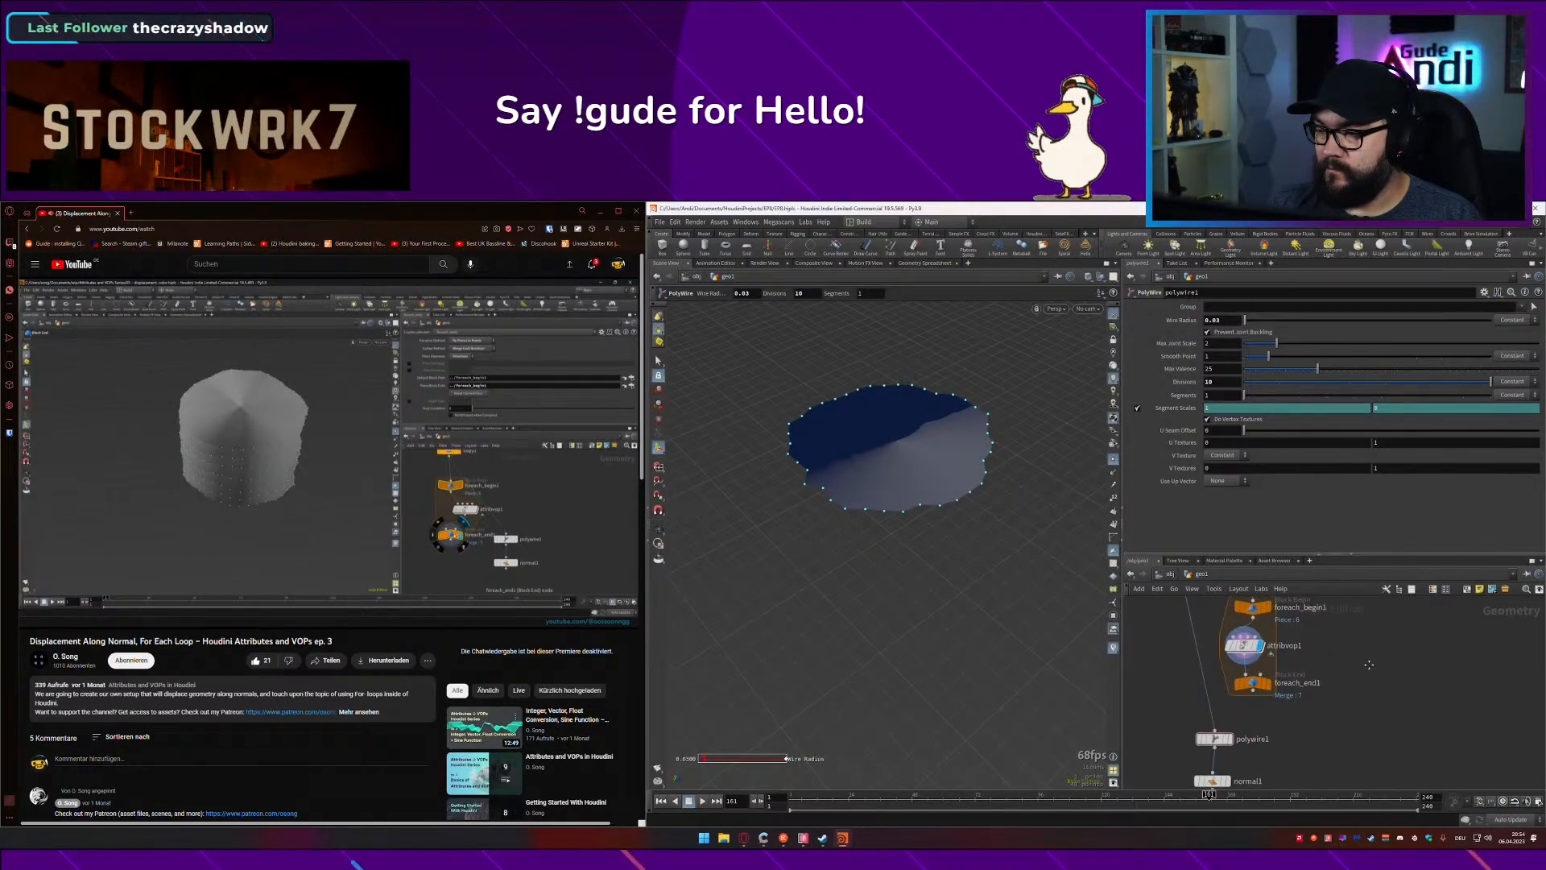
pyautogui.scroll(-3, 1378, 685)
pyautogui.hotkey('ctrl', 's')
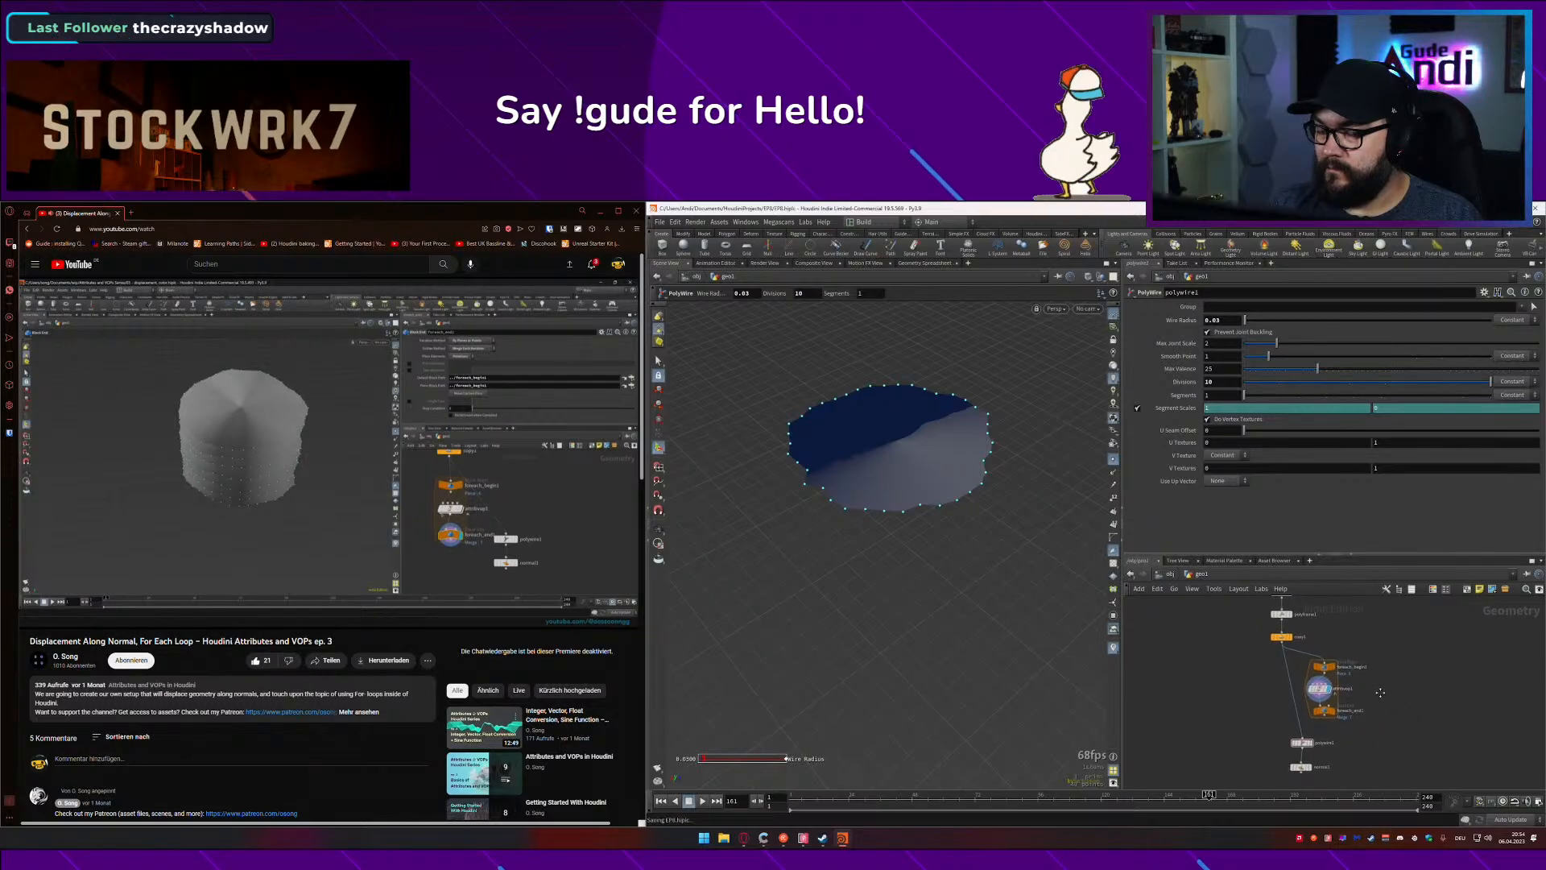
# Step: Connect foreach_end1's output to polywire1 and display normal1's result, inspecting the wire rings from different angles
pyautogui.moveTo(1381, 693); pyautogui.dragTo(1381, 699, button='middle')
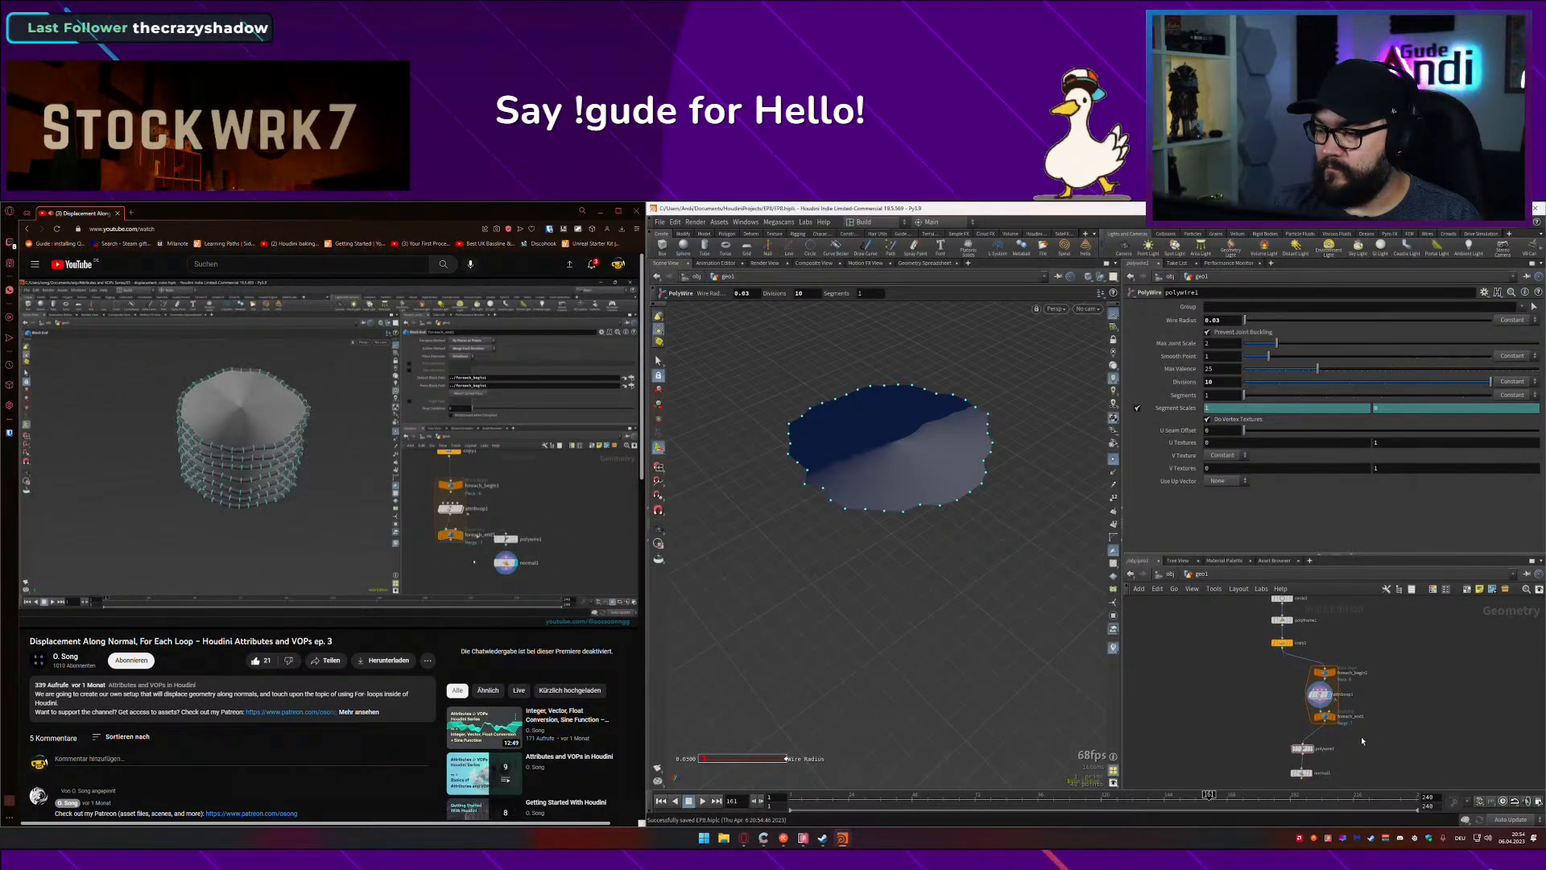
pyautogui.click(1313, 775)
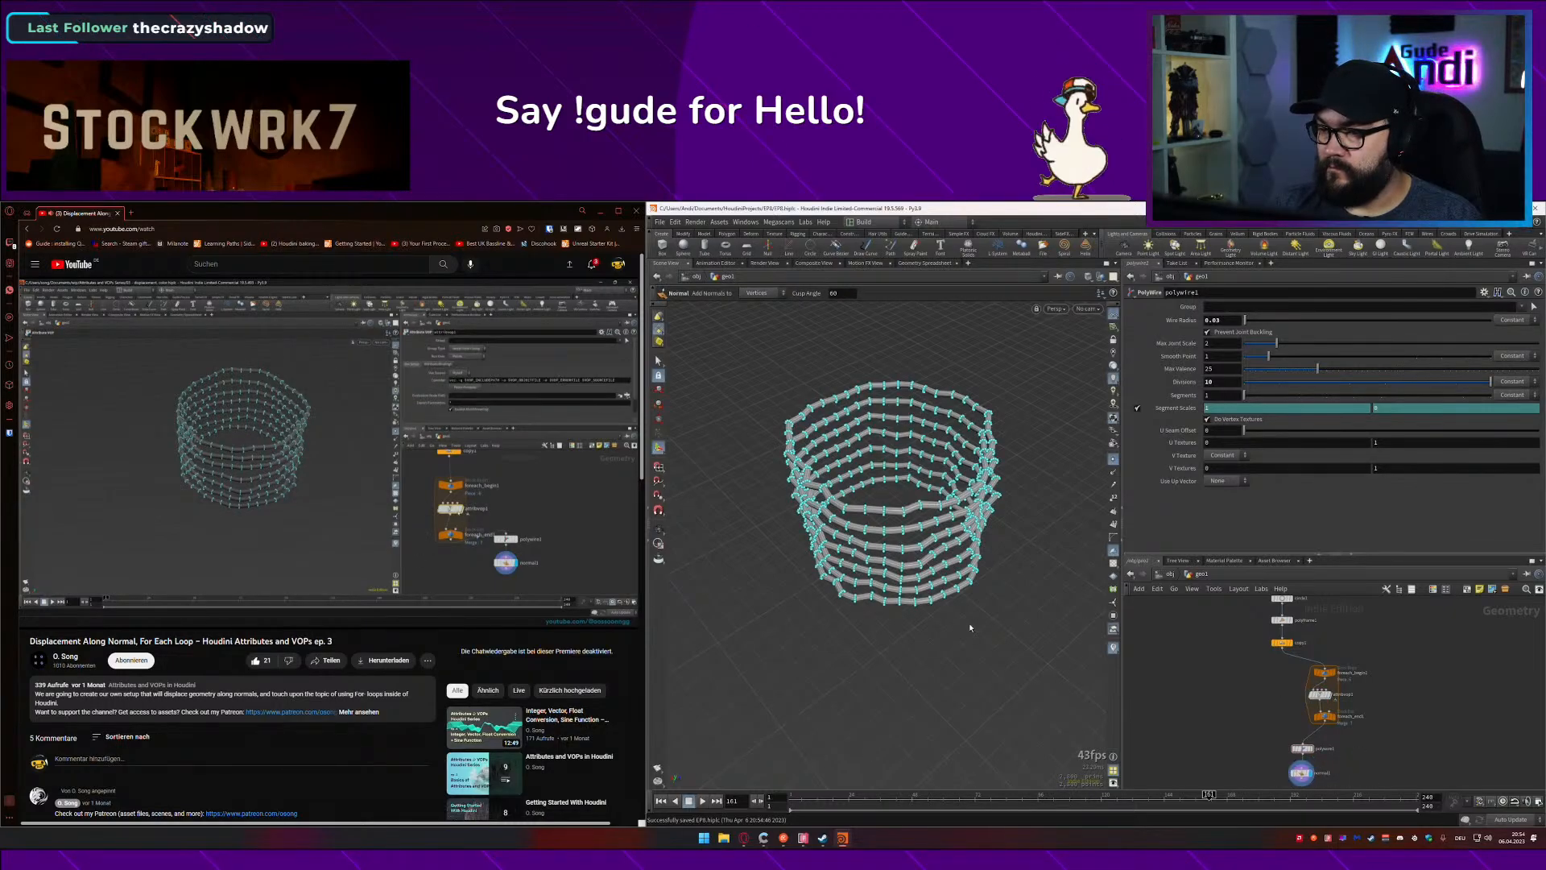
pyautogui.moveTo(969, 621); pyautogui.dragTo(1051, 620)
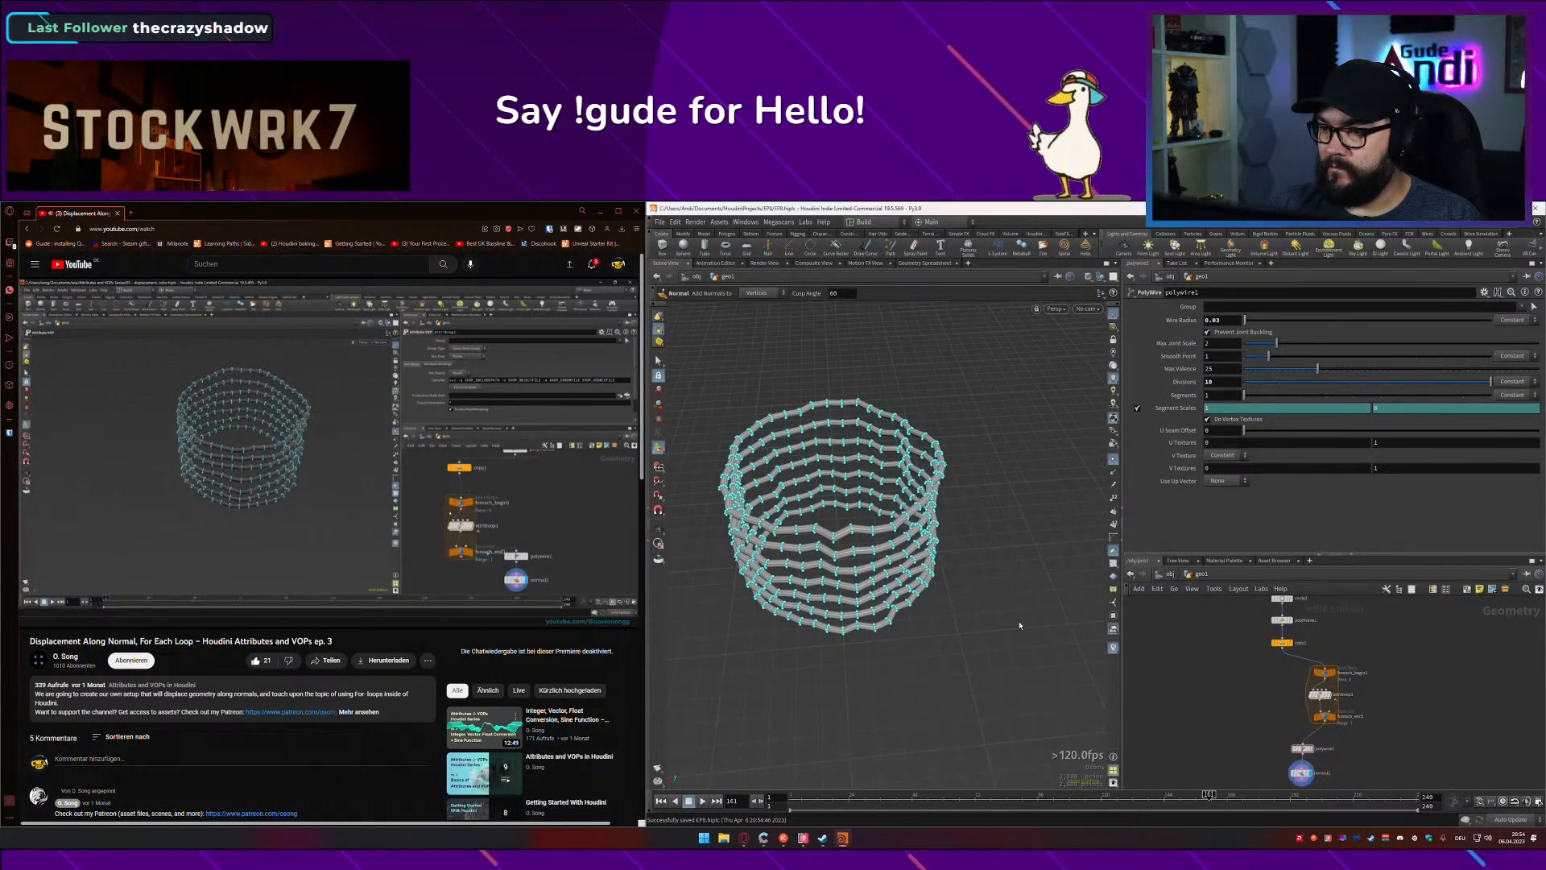
pyautogui.moveTo(1018, 625)
pyautogui.keyDown('alt'); pyautogui.mouseDown()
pyautogui.moveTo(963, 494)
pyautogui.moveTo(1018, 605)
pyautogui.mouseUp(); pyautogui.keyUp('alt')
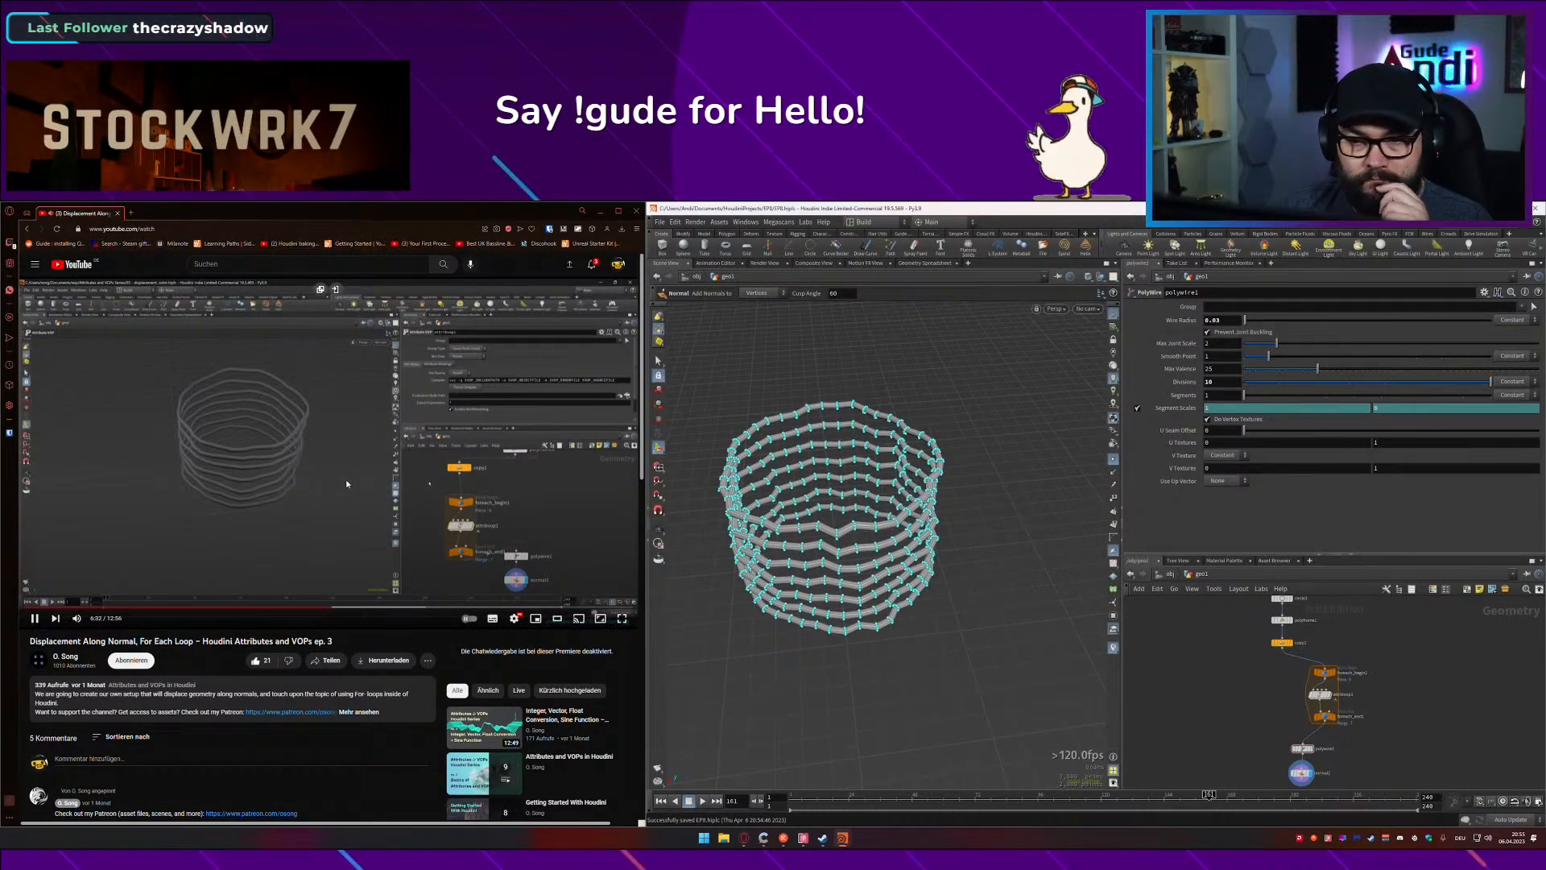
# Step: Follow the displacement tutorial video and inspect the settings of the foreach_begin1 and foreach_end1 nodes
pyautogui.click(351, 483)
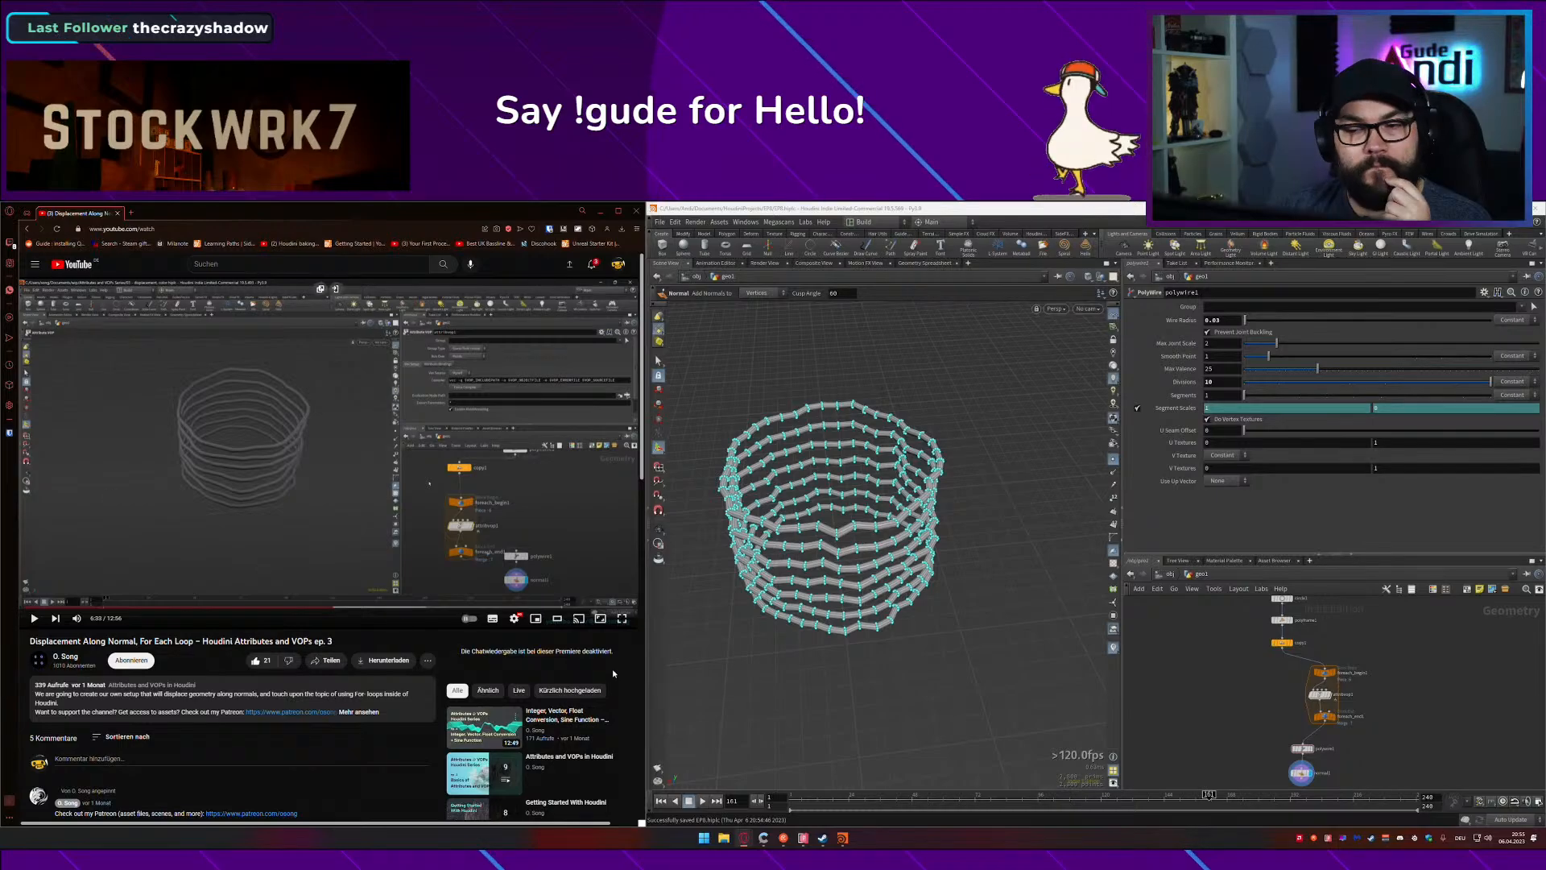
pyautogui.press('space')
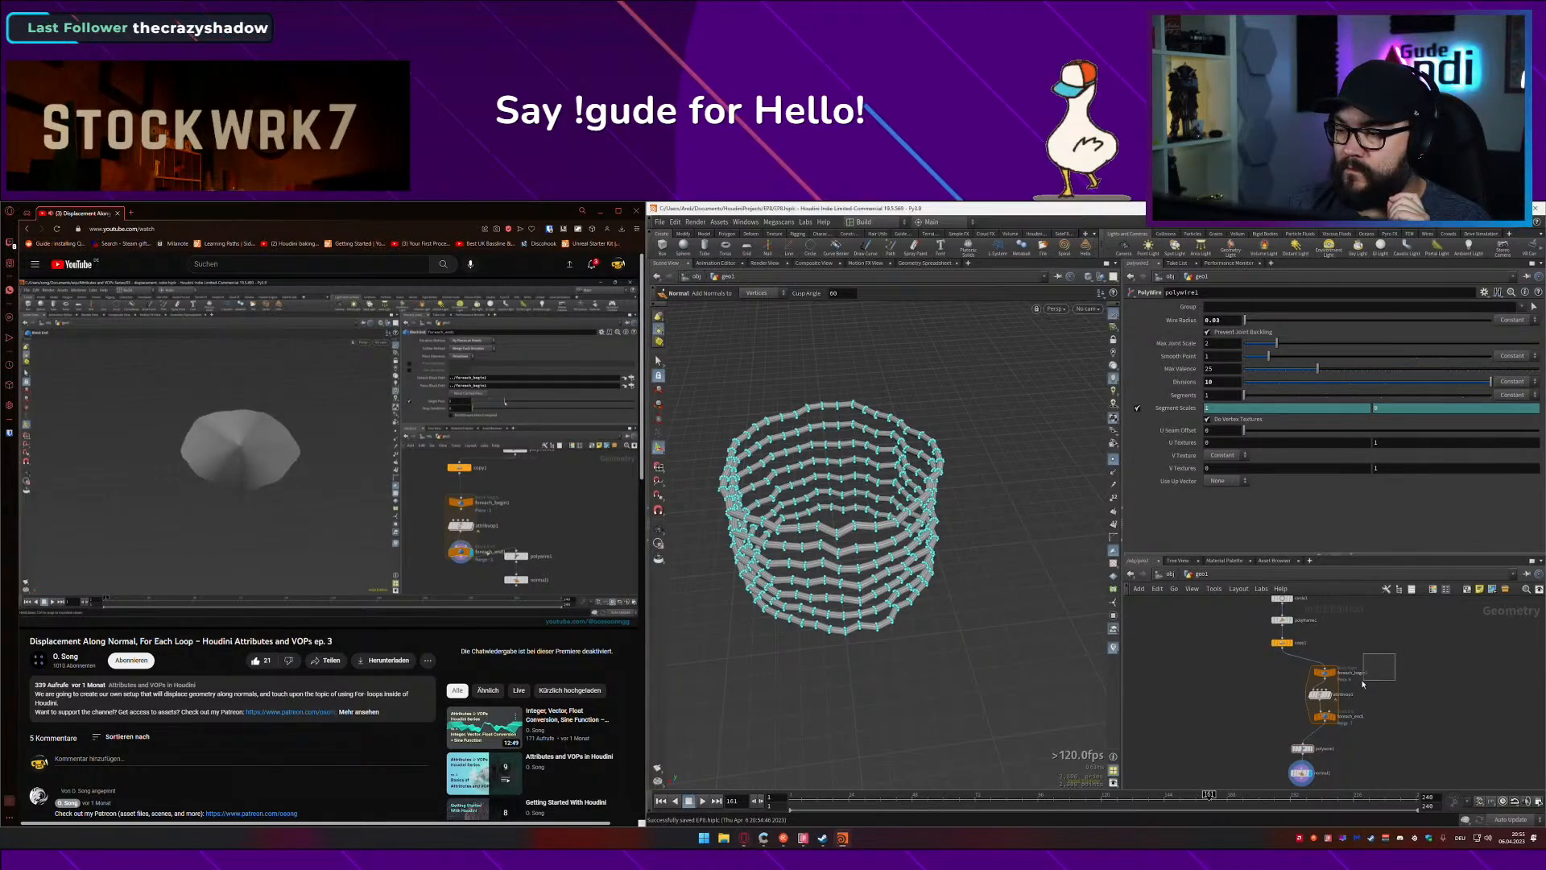
pyautogui.click(1325, 673)
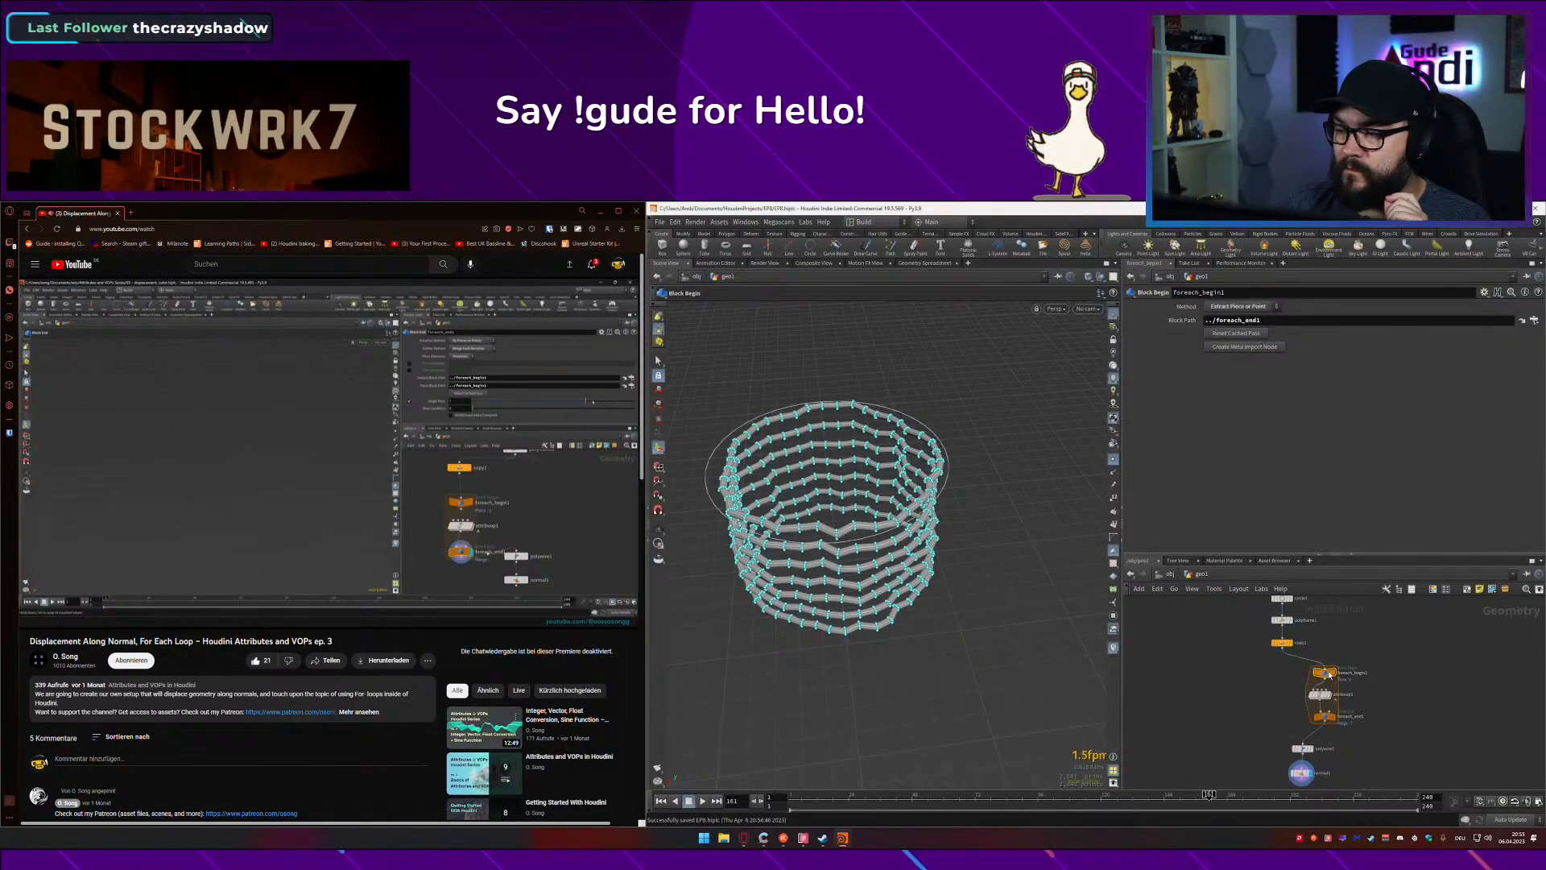
pyautogui.click(1325, 717)
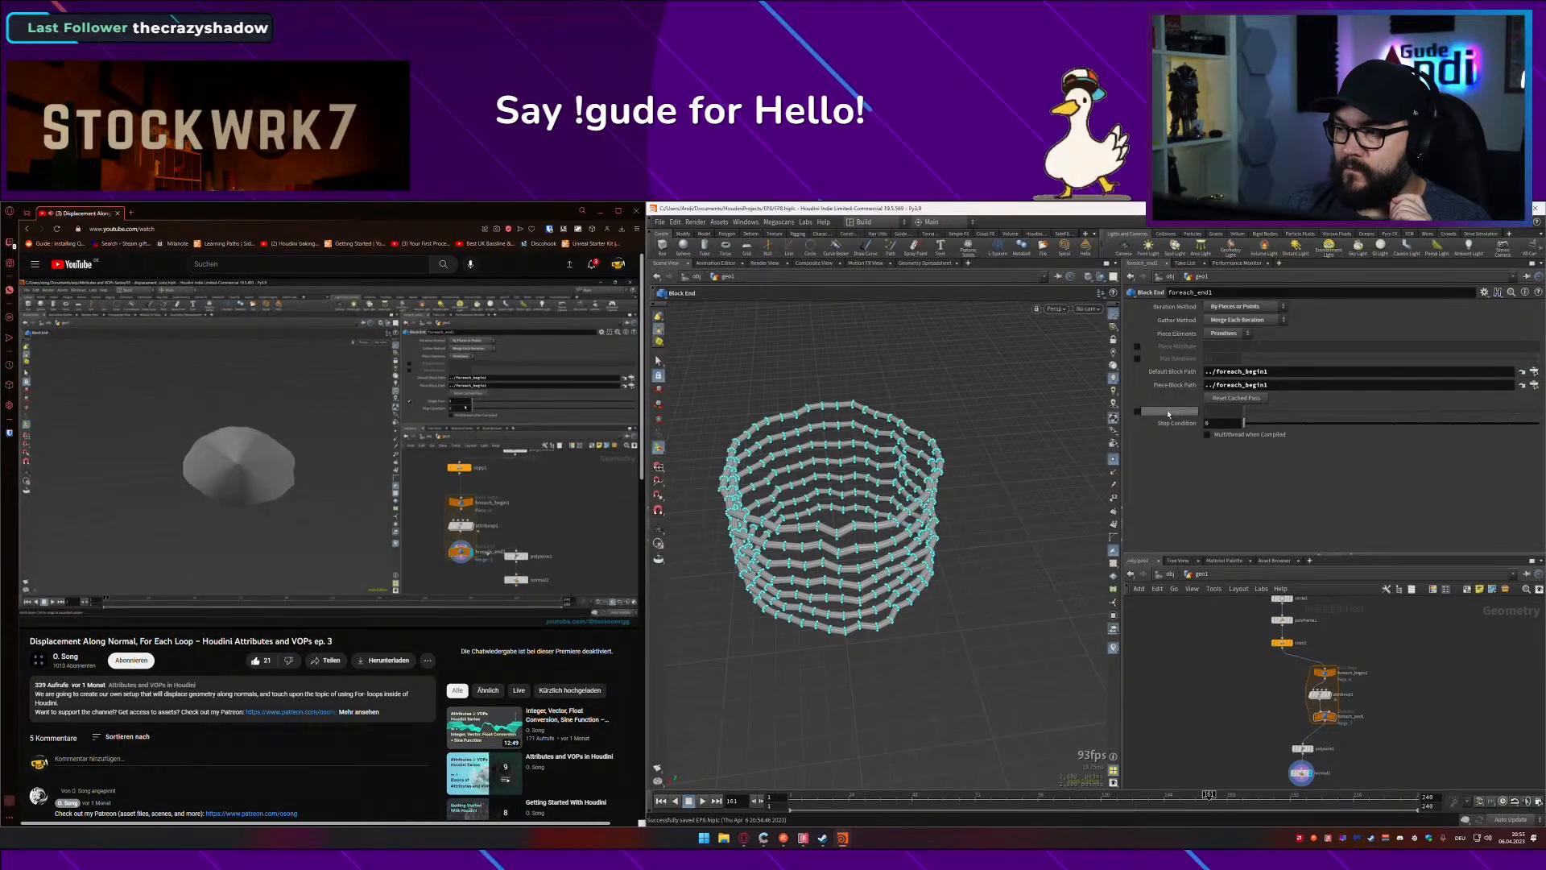
# Step: Preview one loop iteration by enabling Single Pass on foreach_end1, save the scene, and turn Single Pass off again
pyautogui.moveTo(1183, 412); pyautogui.dragTo(1193, 417)
pyautogui.click(1138, 411)
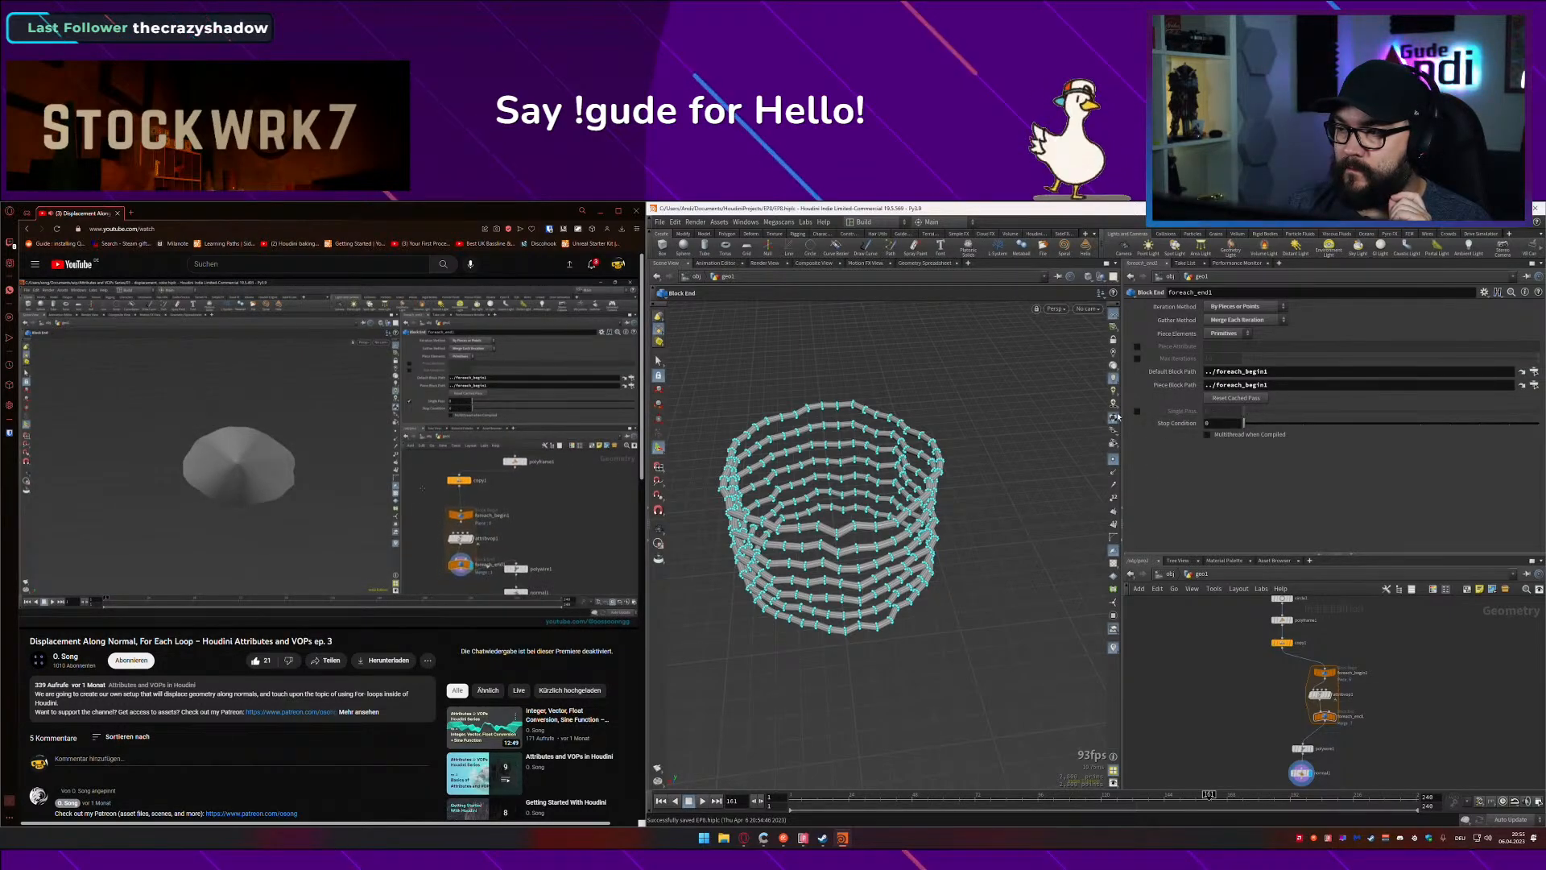
pyautogui.click(1138, 412)
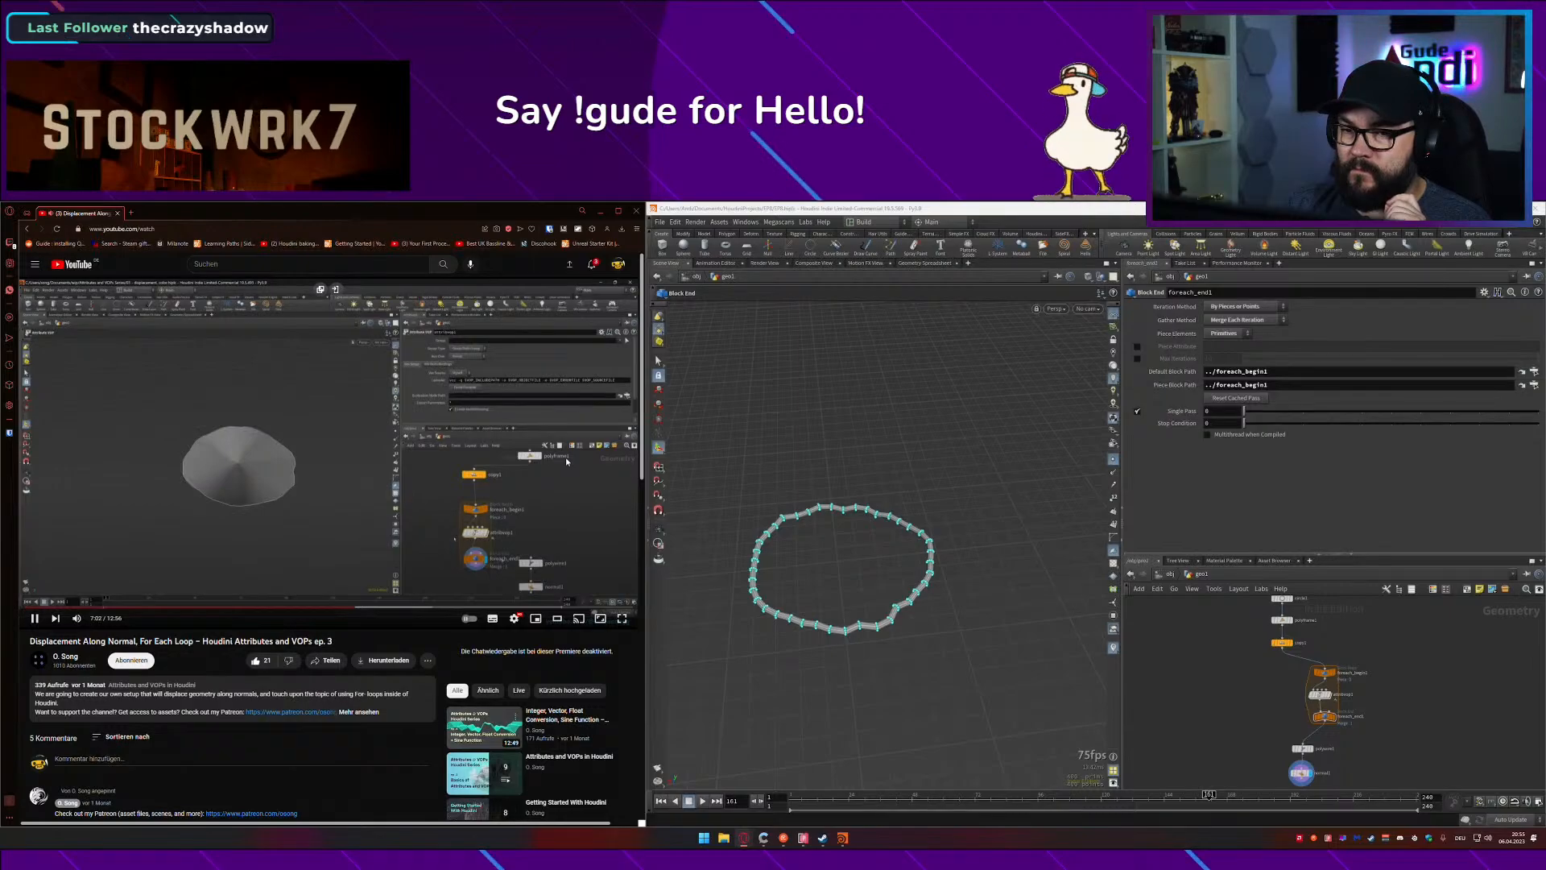
pyautogui.hotkey('ctrl', 's')
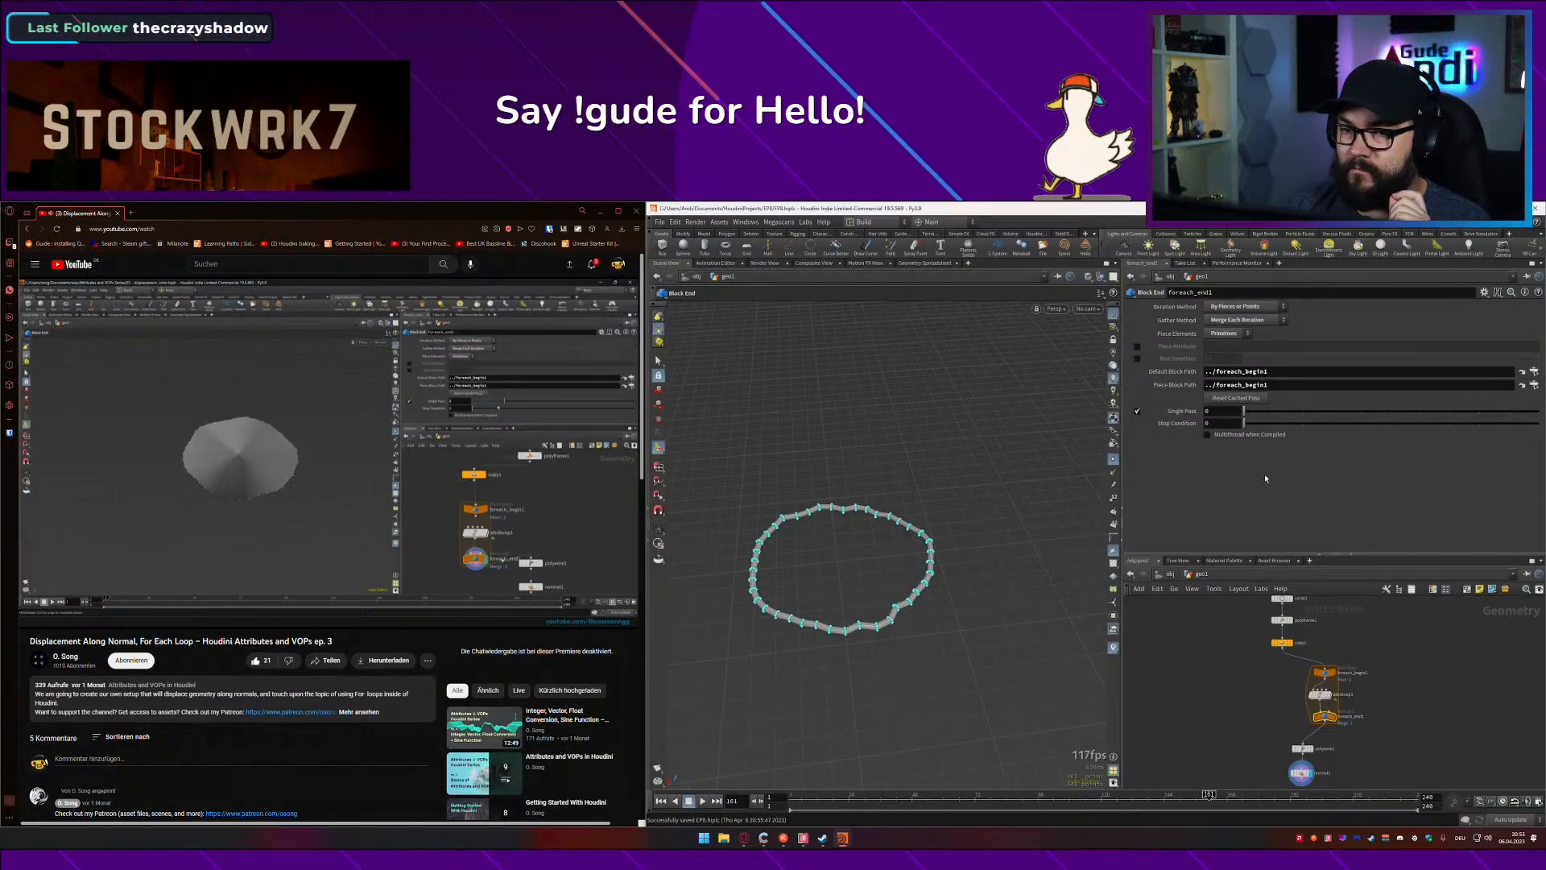
pyautogui.moveTo(1258, 412)
pyautogui.mouseDown()
pyautogui.moveTo(1424, 414)
pyautogui.moveTo(1248, 423)
pyautogui.mouseUp()
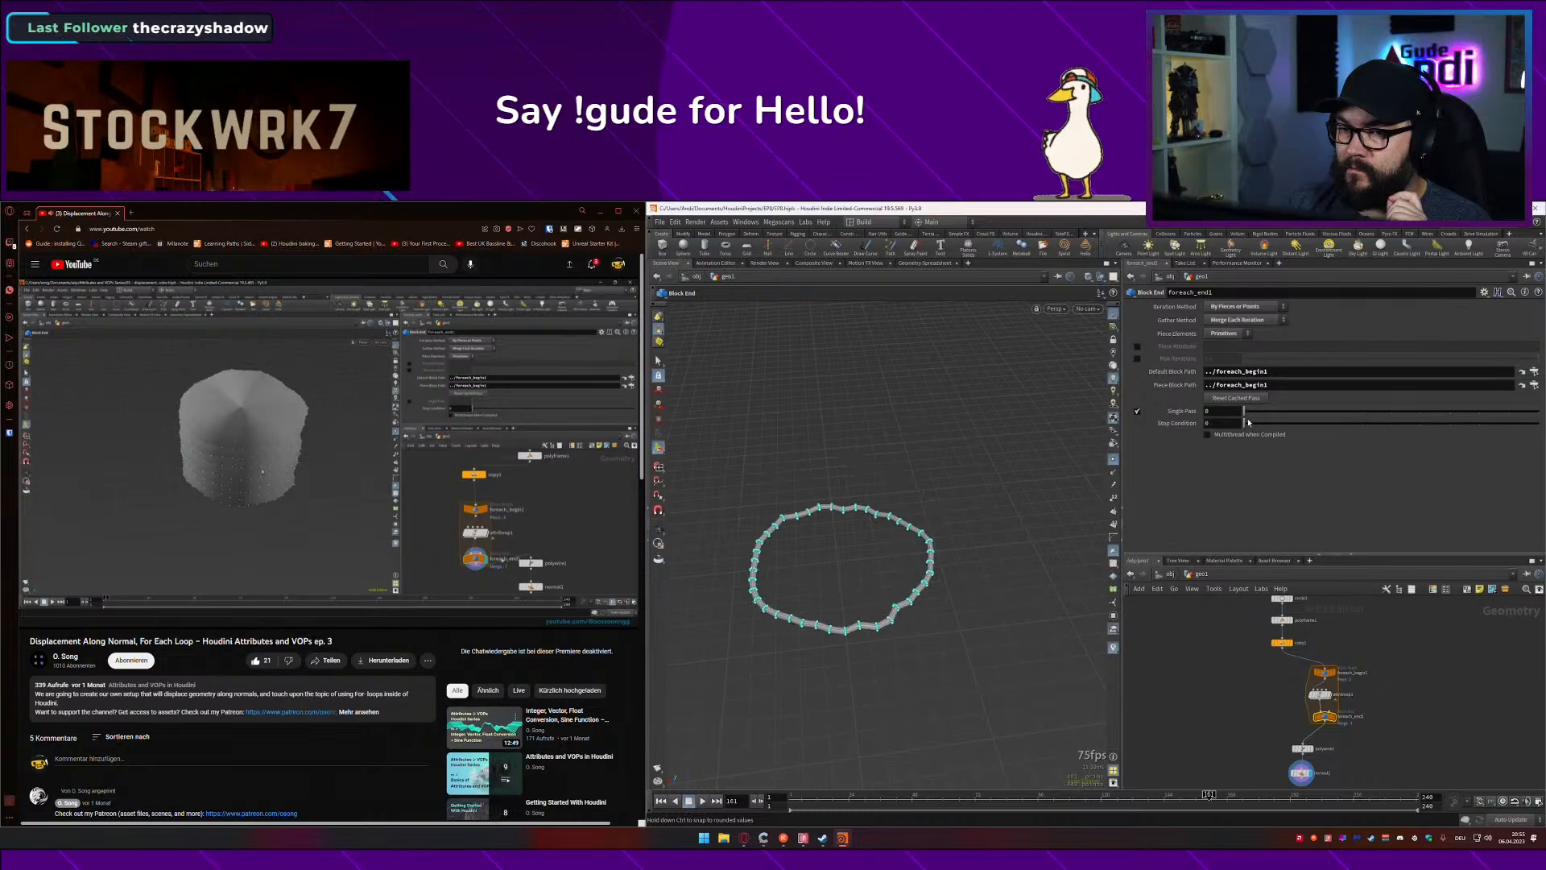
pyautogui.click(1138, 411)
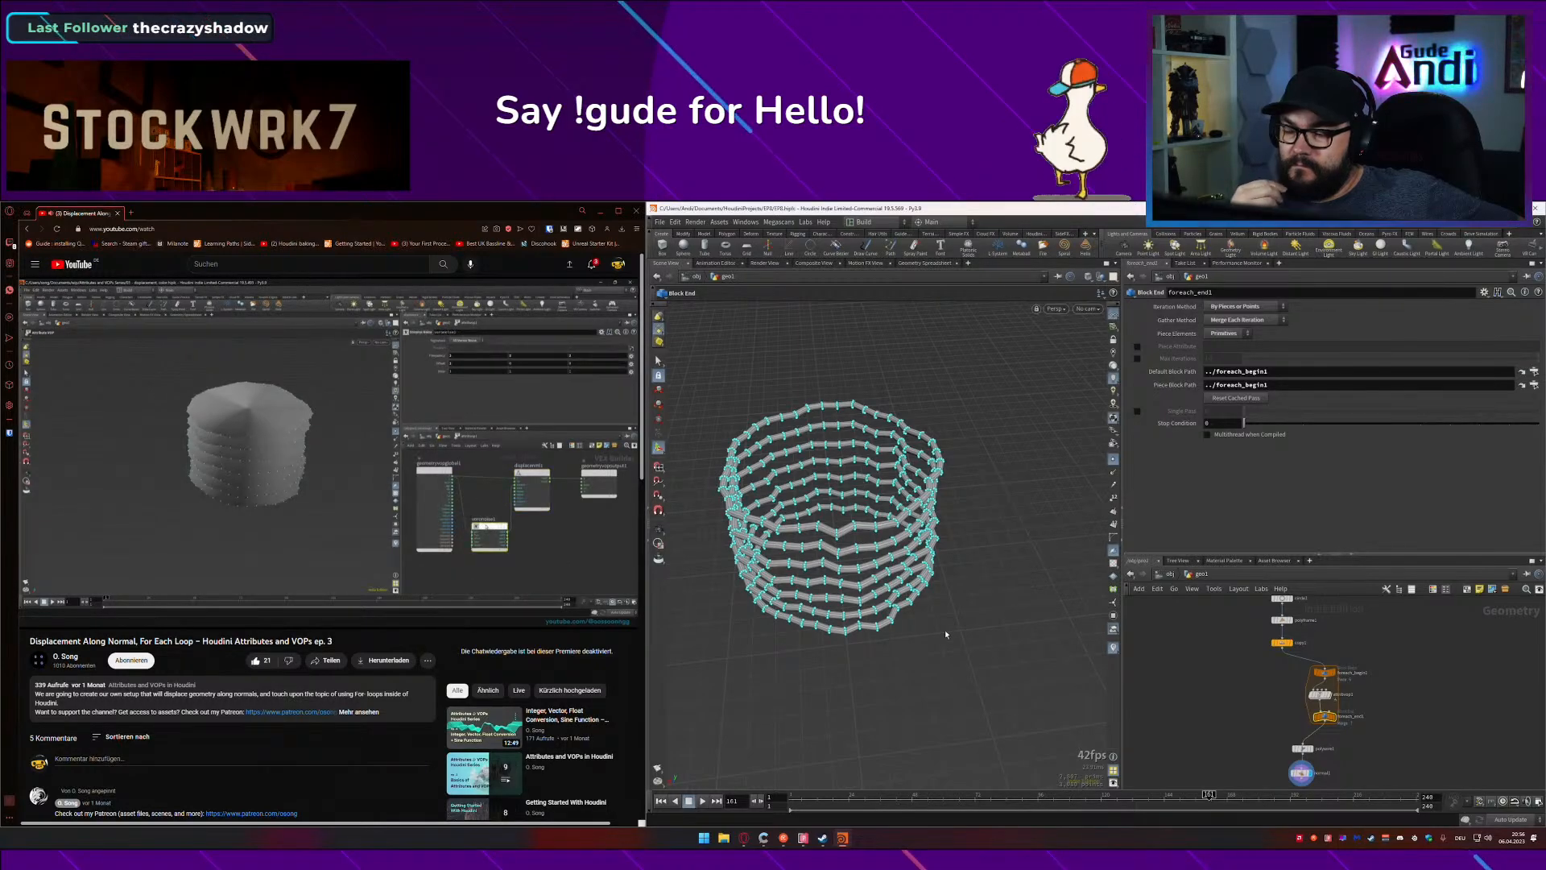
# Step: Inside the attribvop1 network, promote the Frequency input of the voronoise1 node to a parameter
pyautogui.doubleClick(1321, 698)
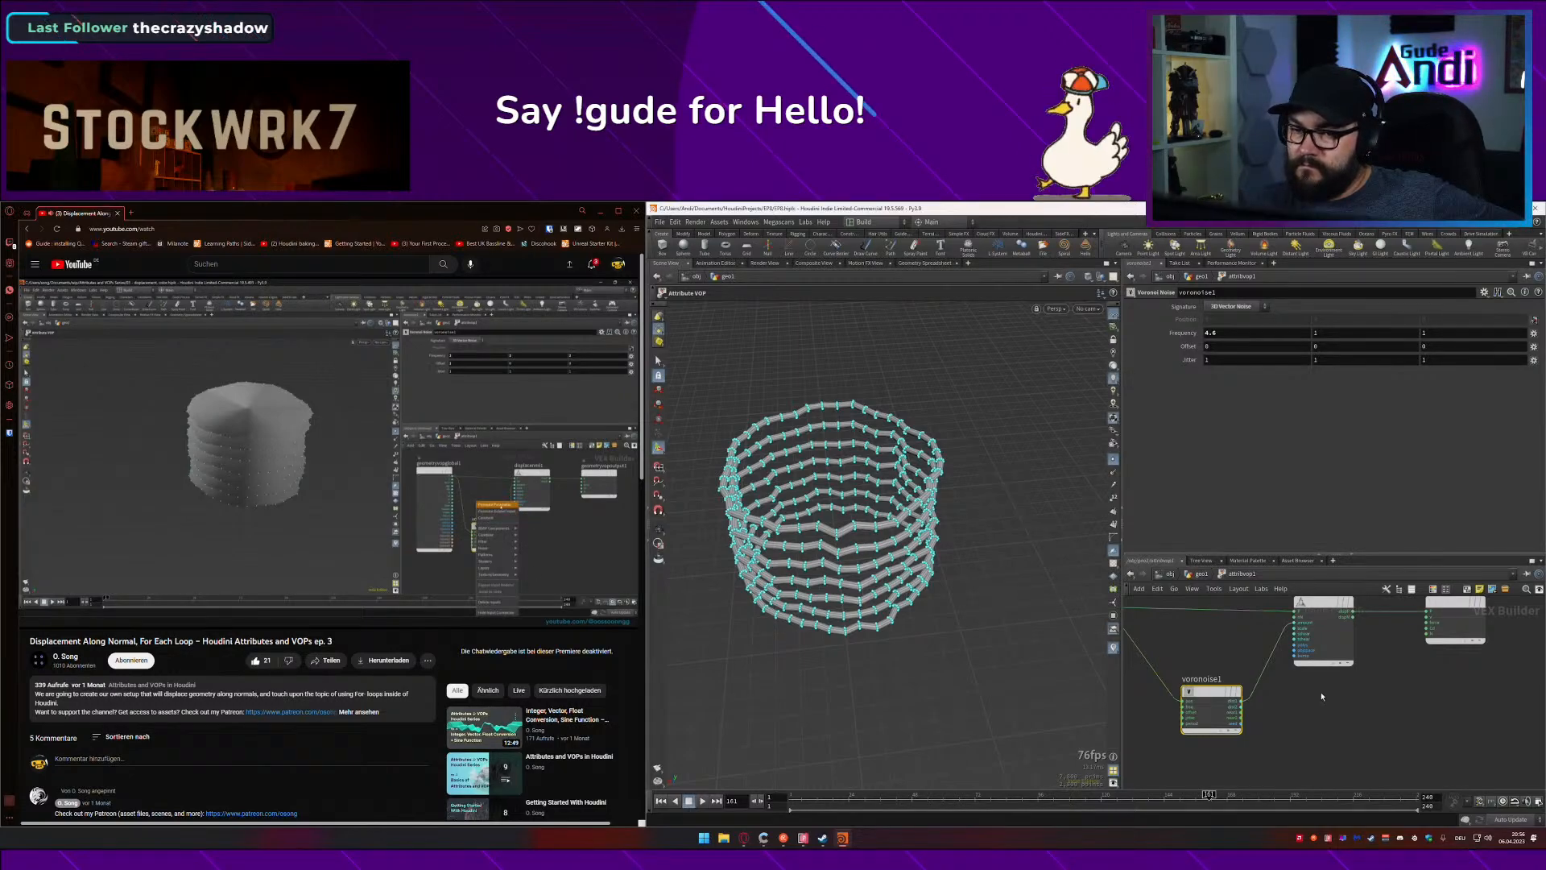
pyautogui.middleClick(1205, 697)
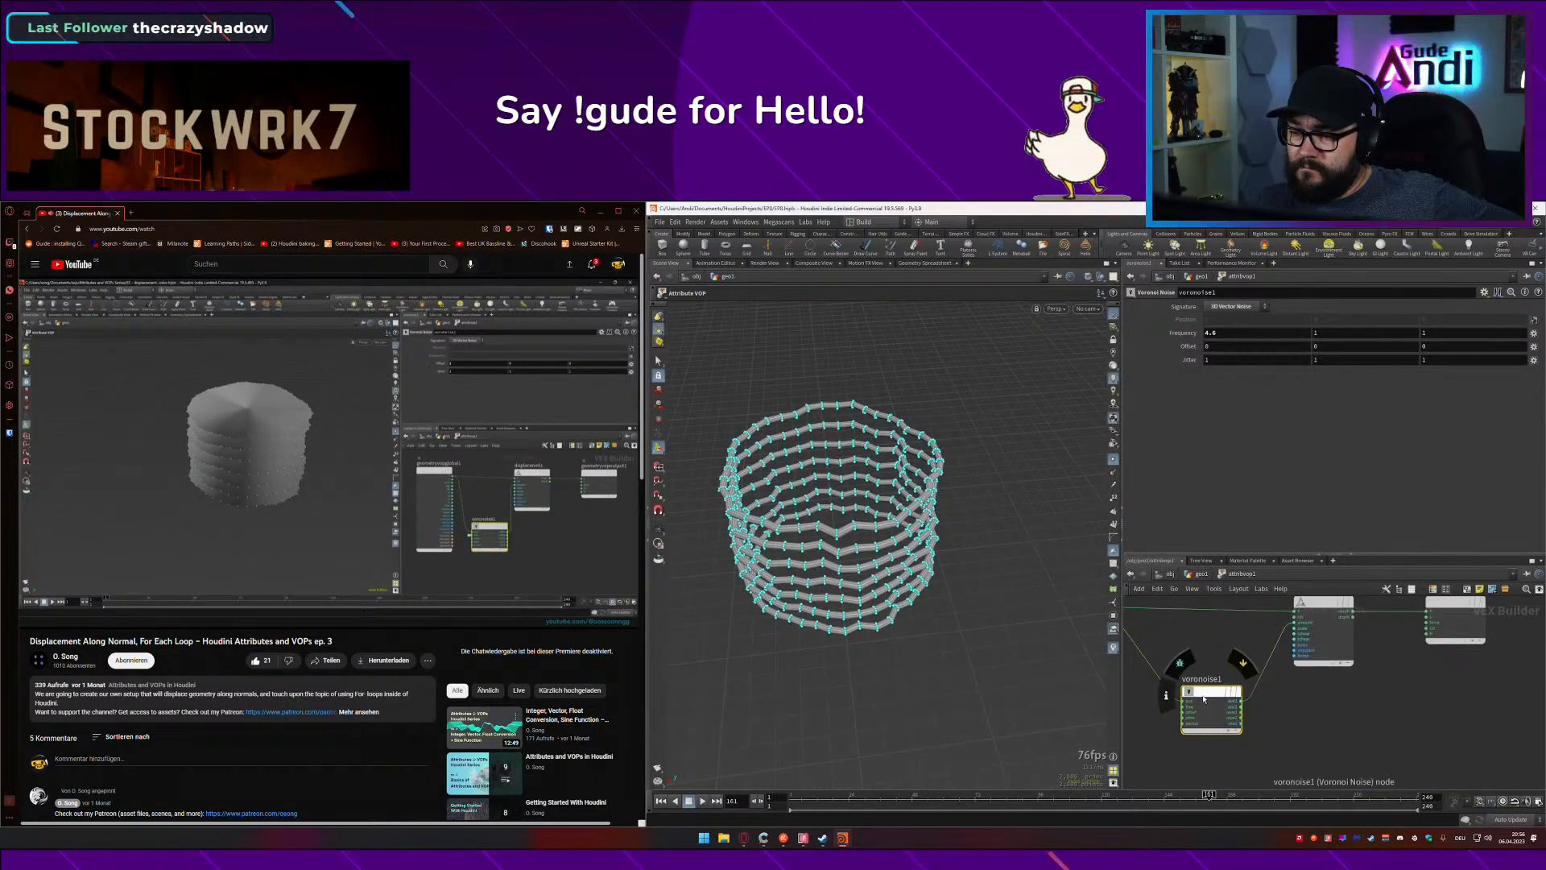
pyautogui.rightClick(1190, 707)
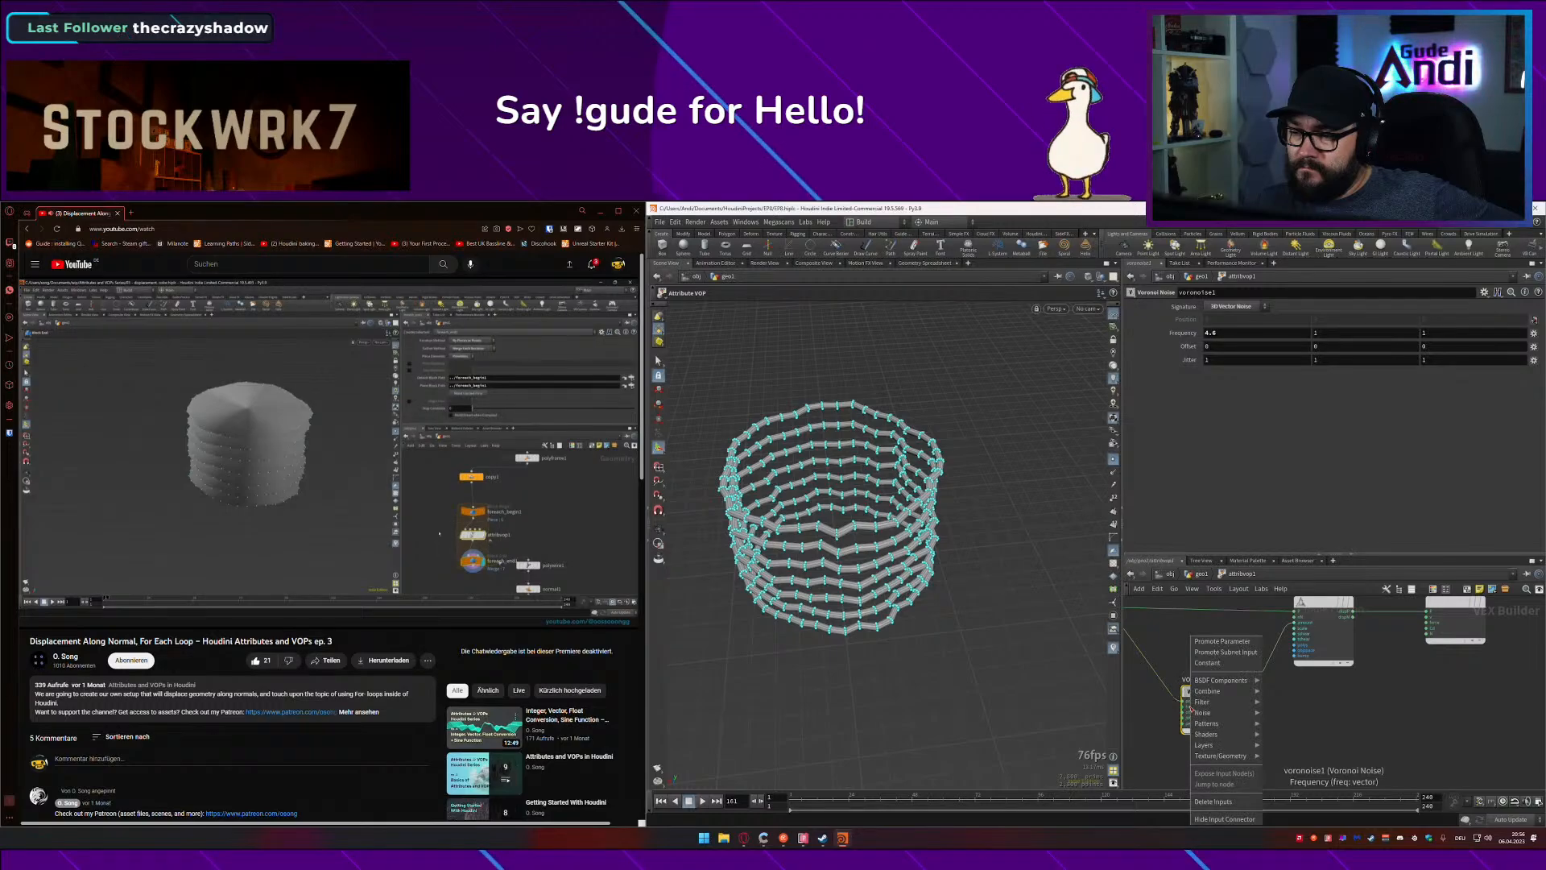
pyautogui.click(1240, 642)
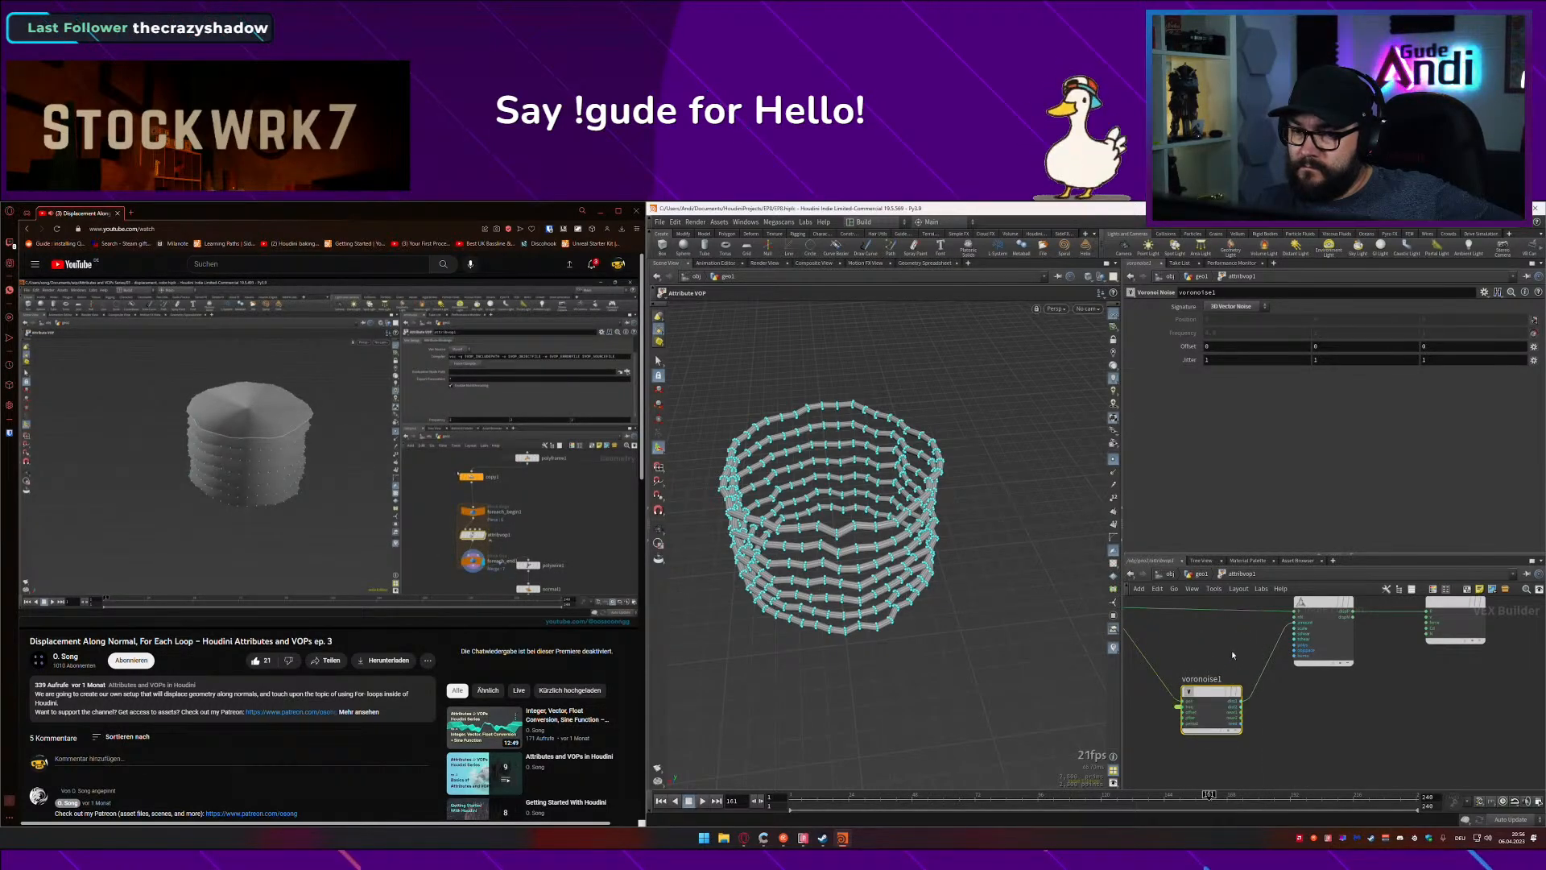
# Step: Return to the geo1 network, make the network editor taller and save the scene
pyautogui.click(1200, 573)
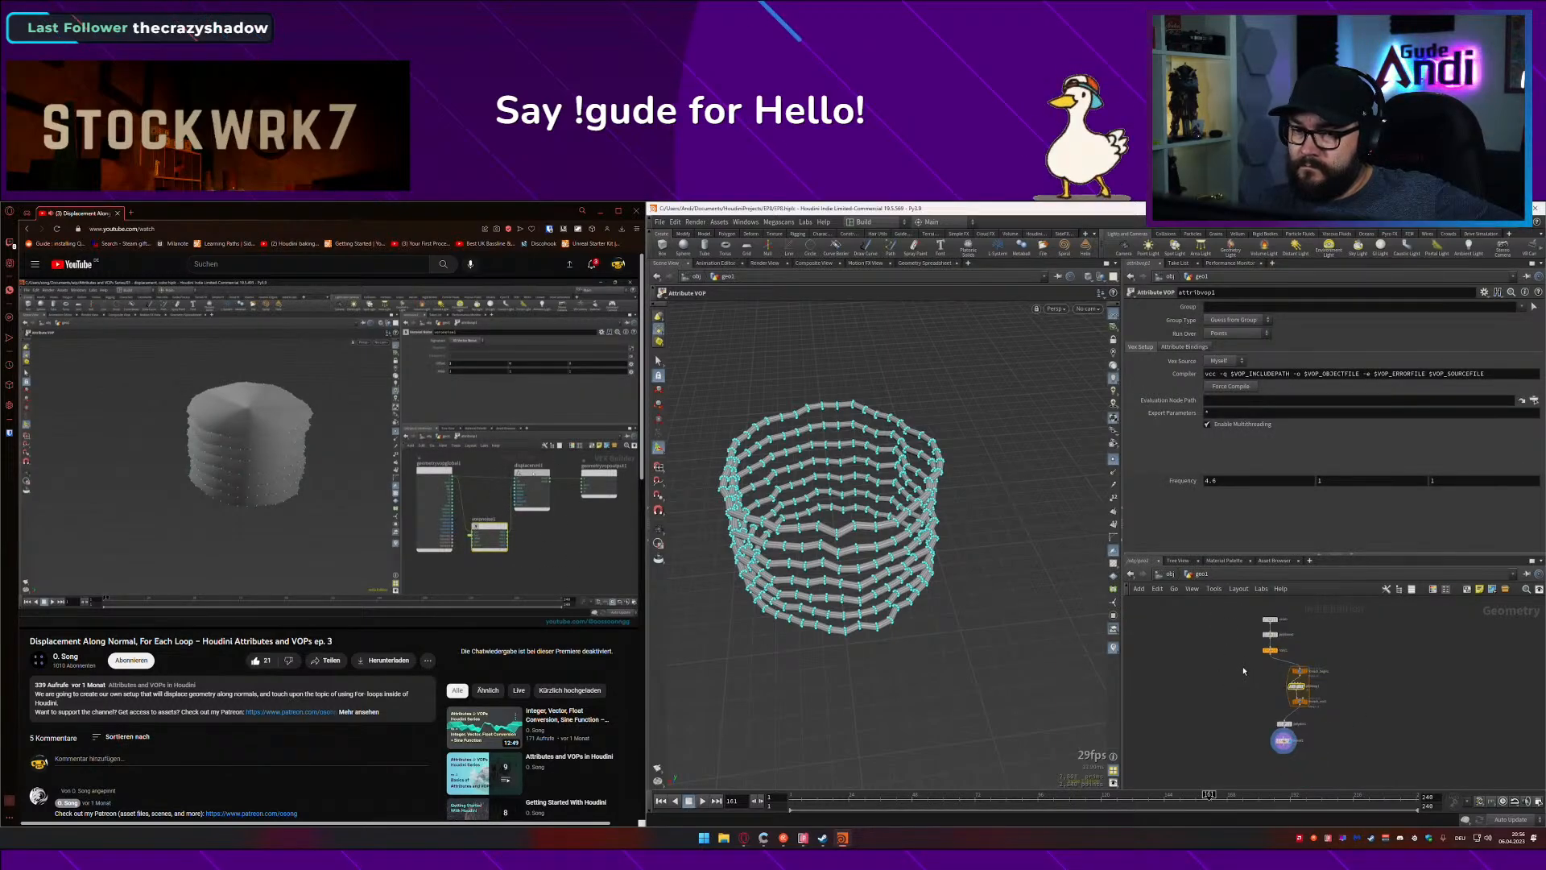
pyautogui.moveTo(1245, 667); pyautogui.dragTo(1248, 697, button='middle')
pyautogui.scroll(2, 1250, 710)
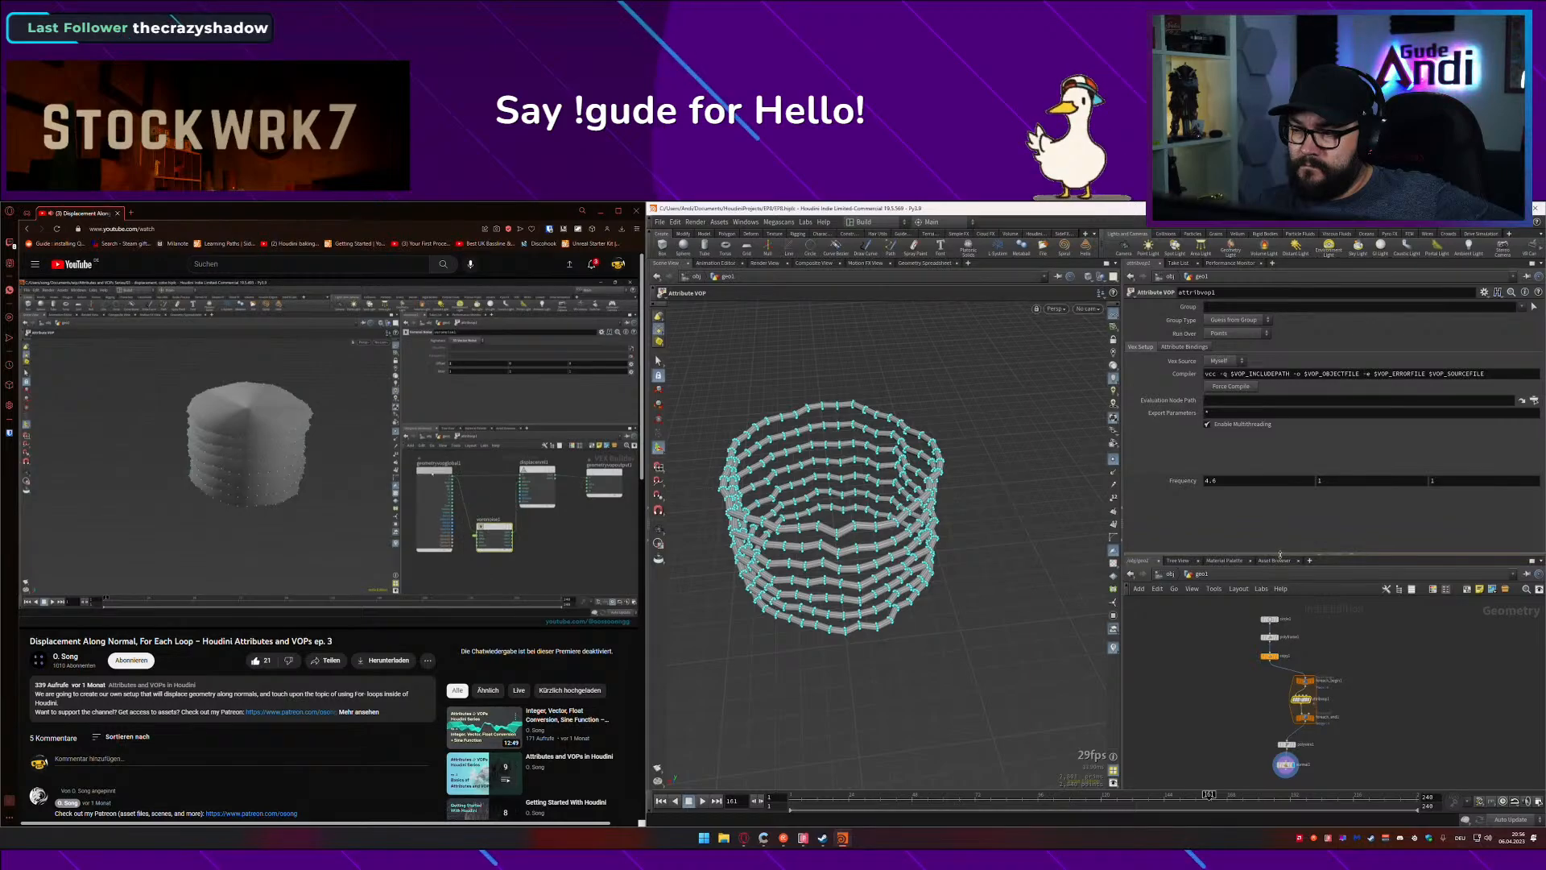
pyautogui.moveTo(1279, 555); pyautogui.dragTo(1280, 484)
pyautogui.scroll(3, 1248, 643)
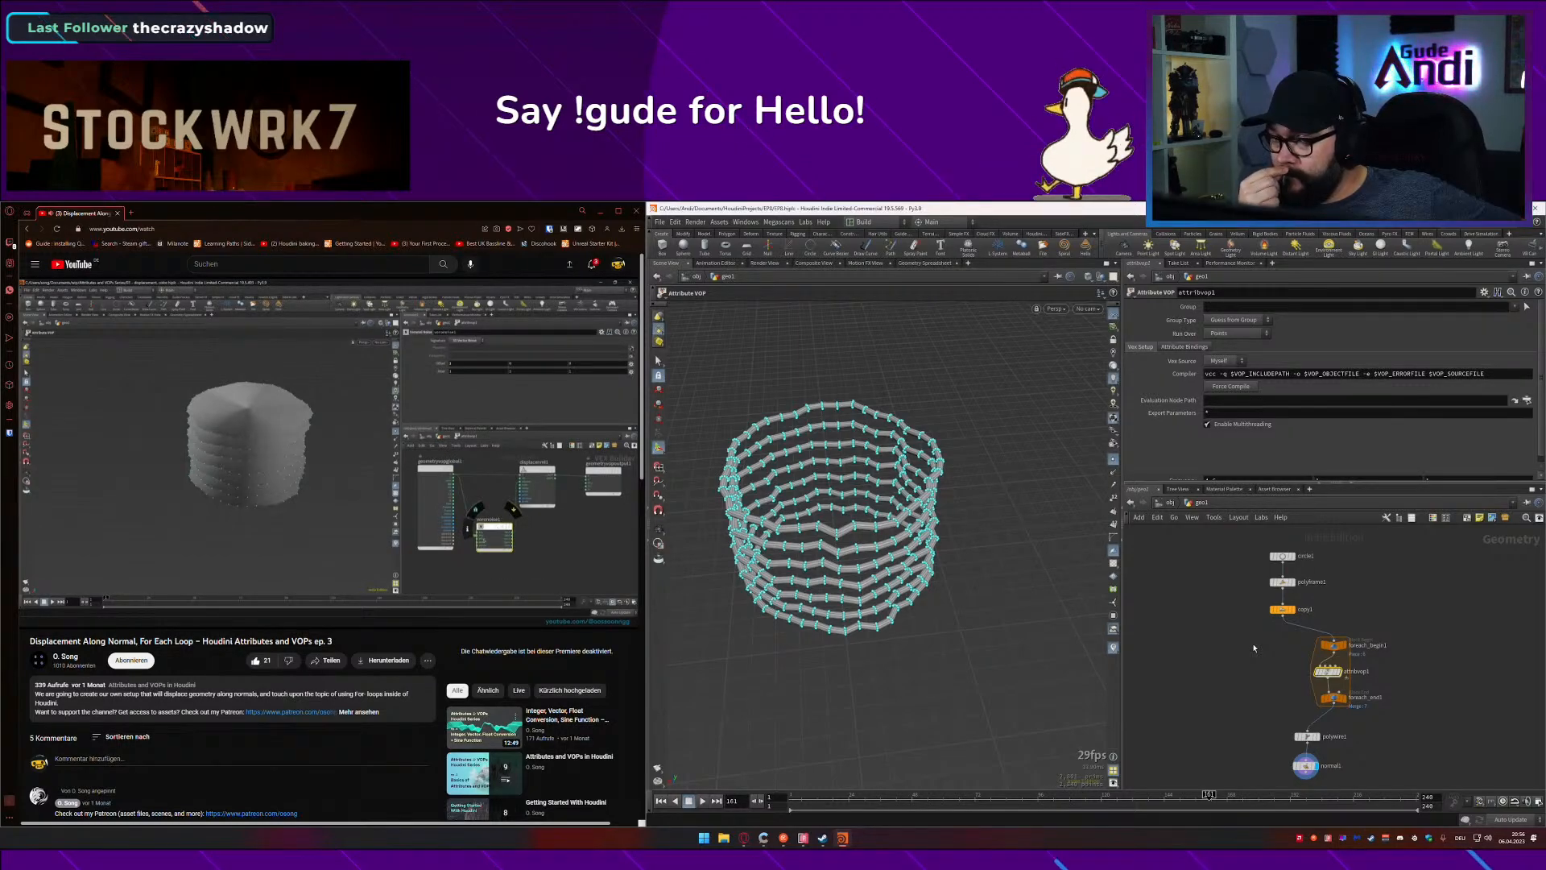
pyautogui.hotkey('ctrl', 's')
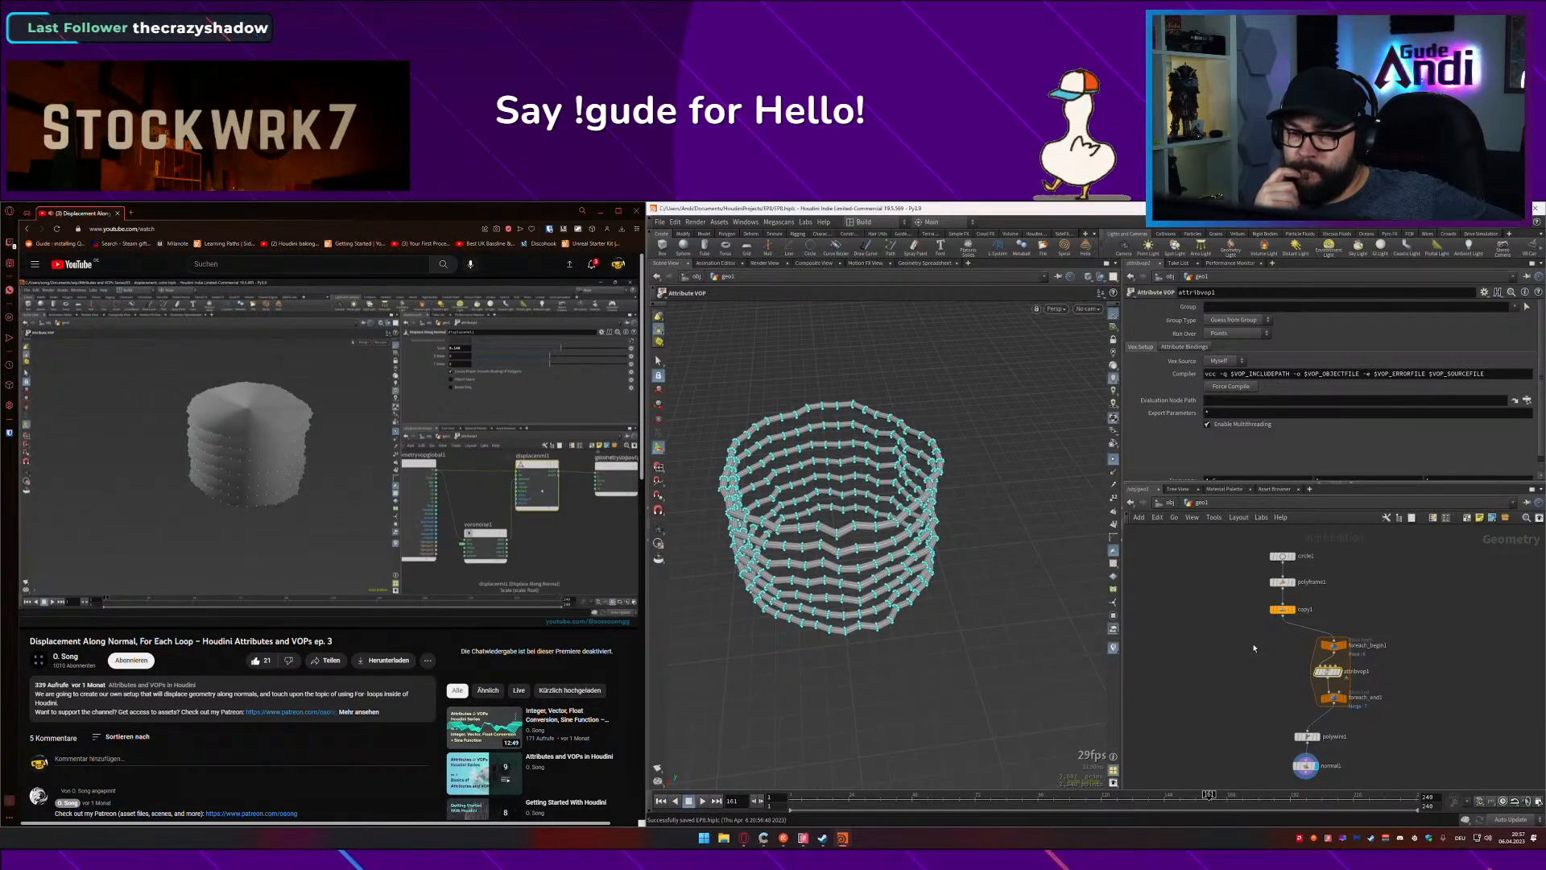
# Step: Inside attribvop1, promote the Scale input of the displace-along-normal node to a parameter
pyautogui.doubleClick(1328, 671)
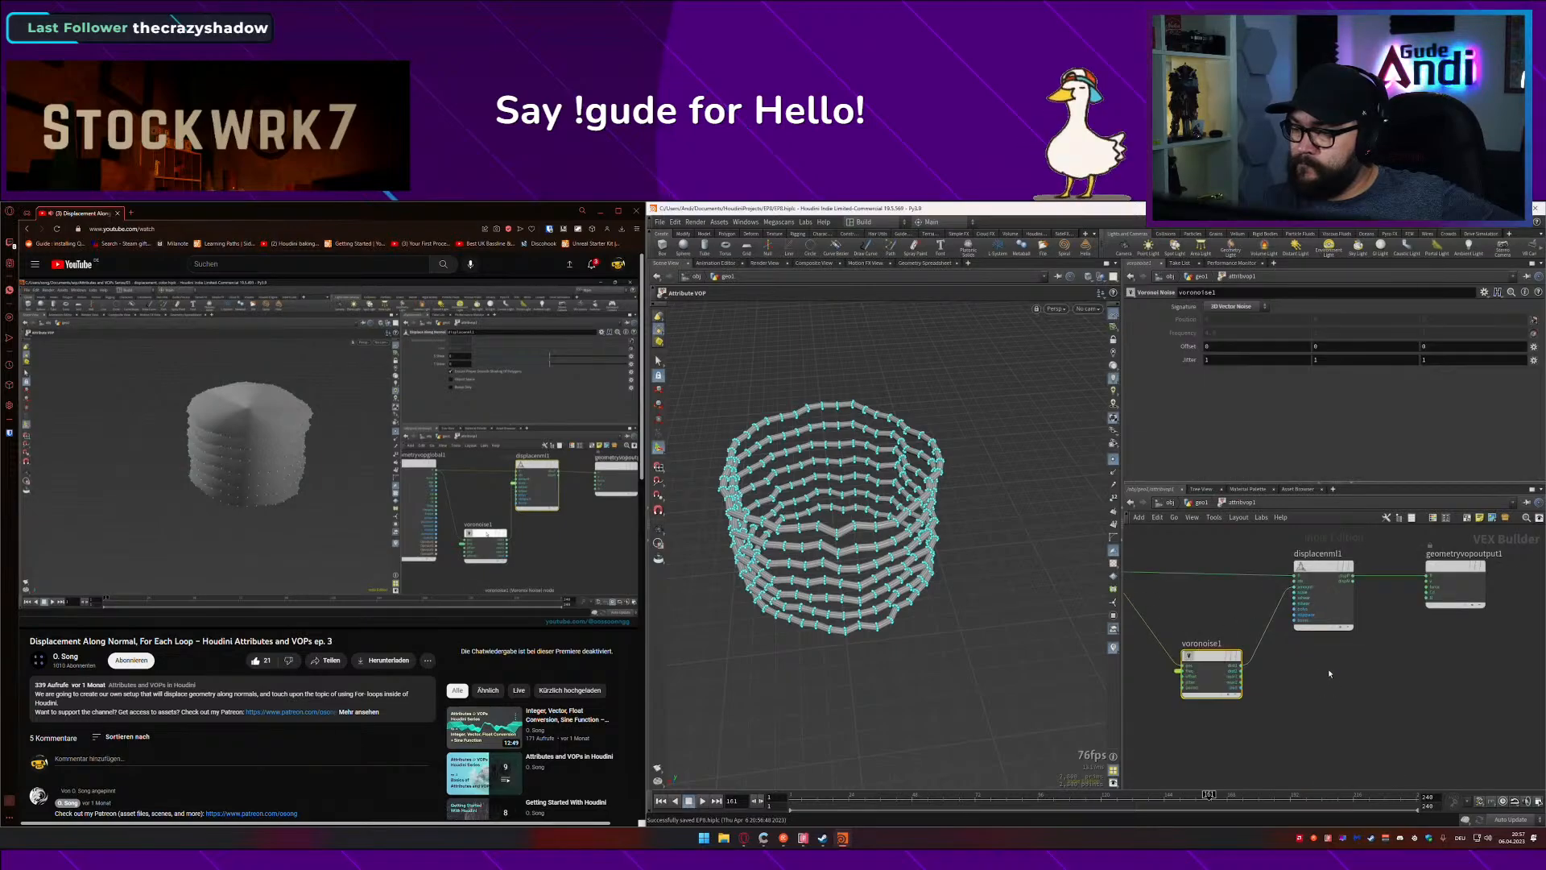
pyautogui.middleClick(1296, 592)
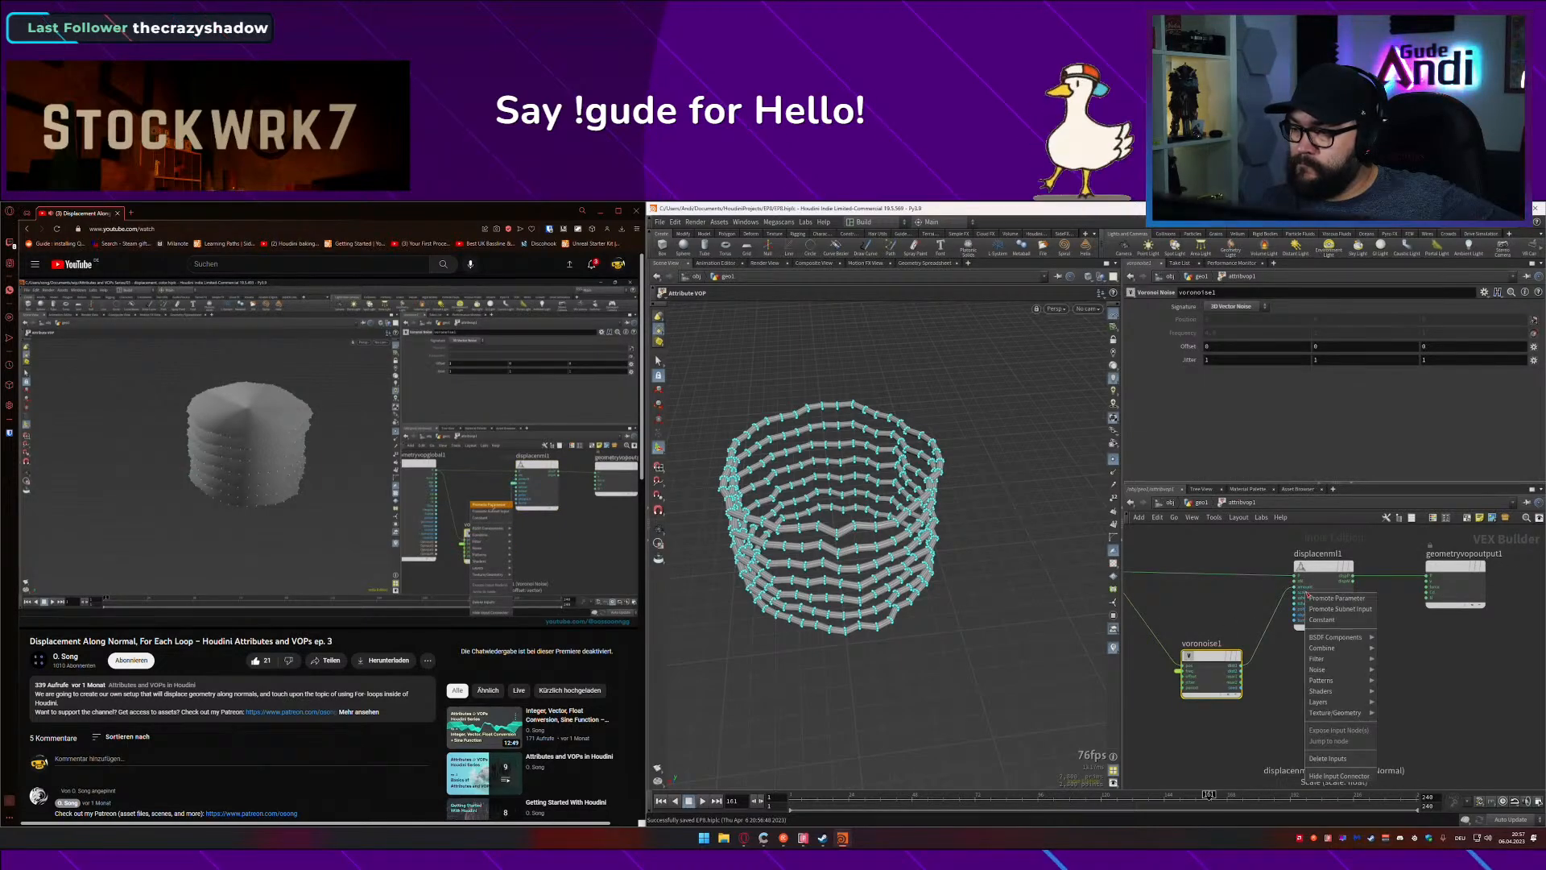
pyautogui.click(1318, 599)
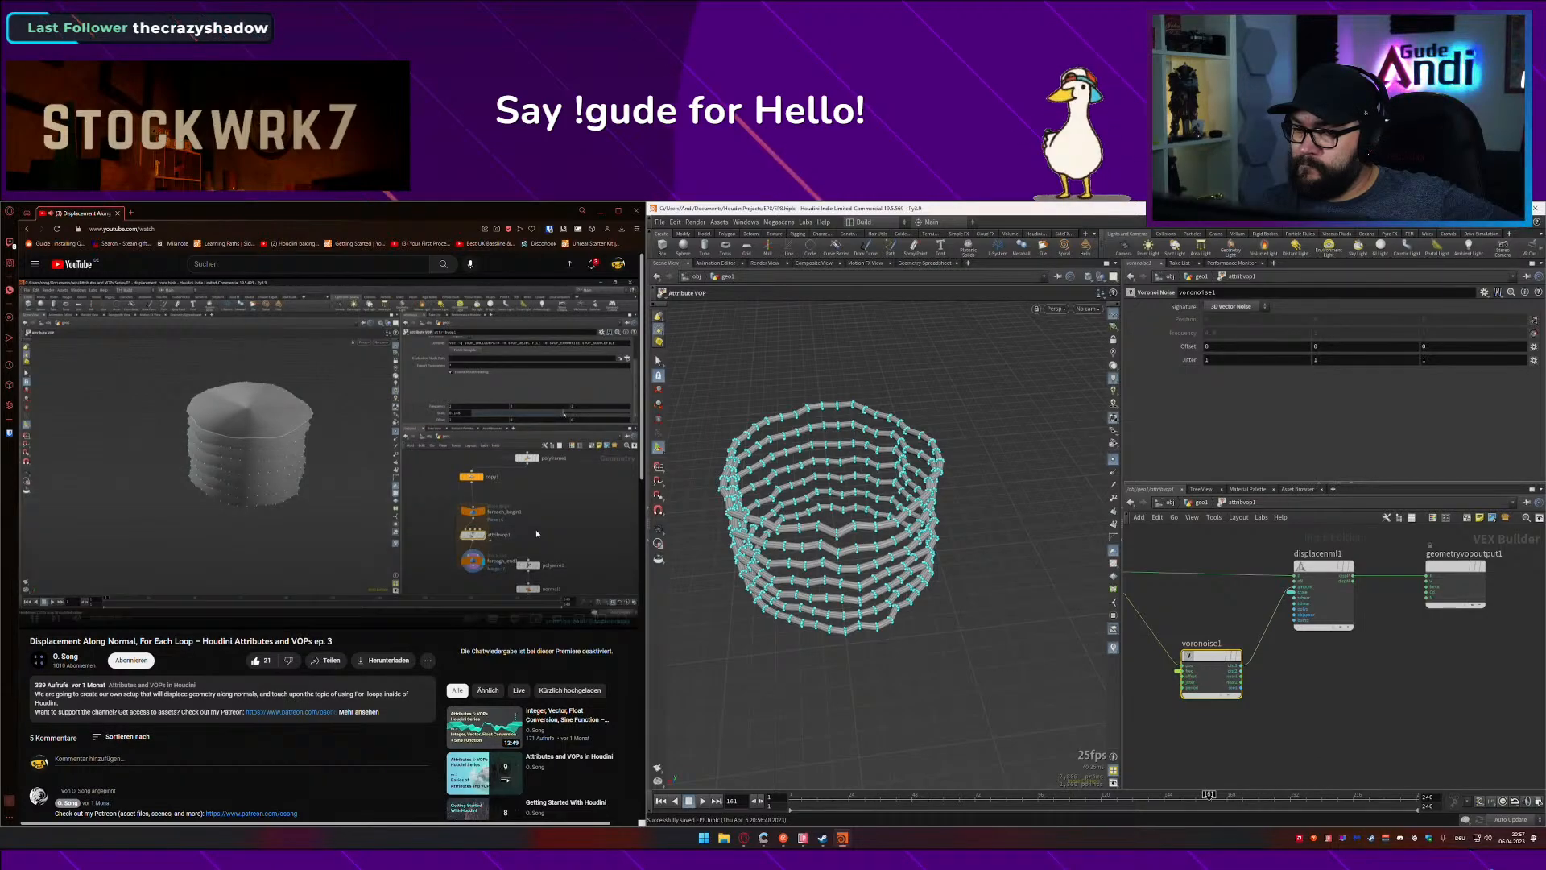
# Step: Replay the tutorial passage, promote the voronoise1 Offset input to a parameter and return to the geo1 network
pyautogui.click(500, 496)
pyautogui.press('Left')
pyautogui.click(502, 500)
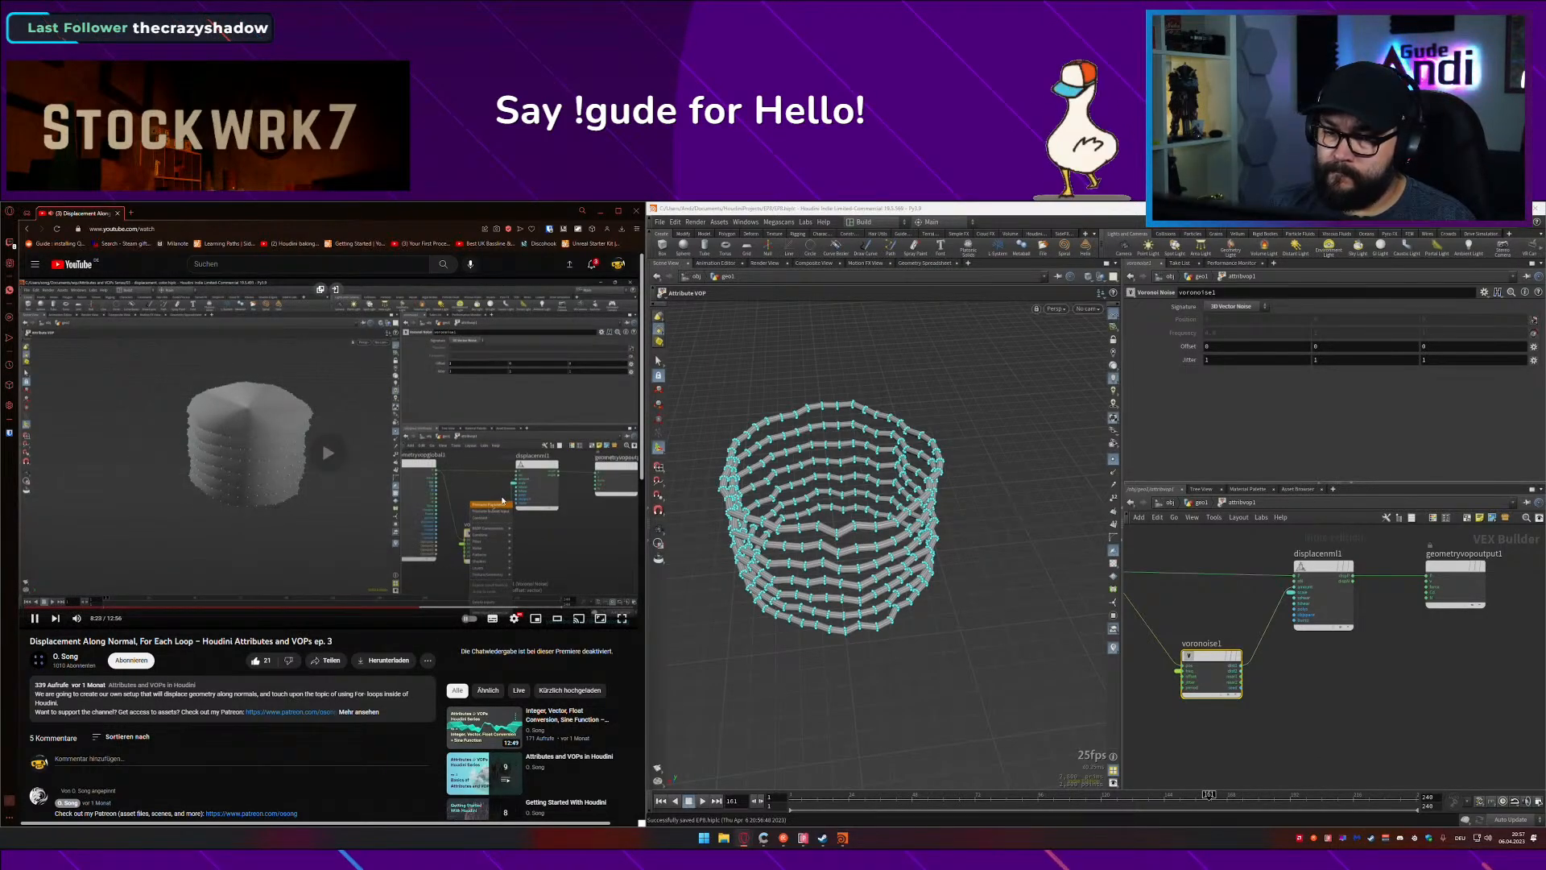
pyautogui.rightClick(1184, 676)
pyautogui.click(1220, 642)
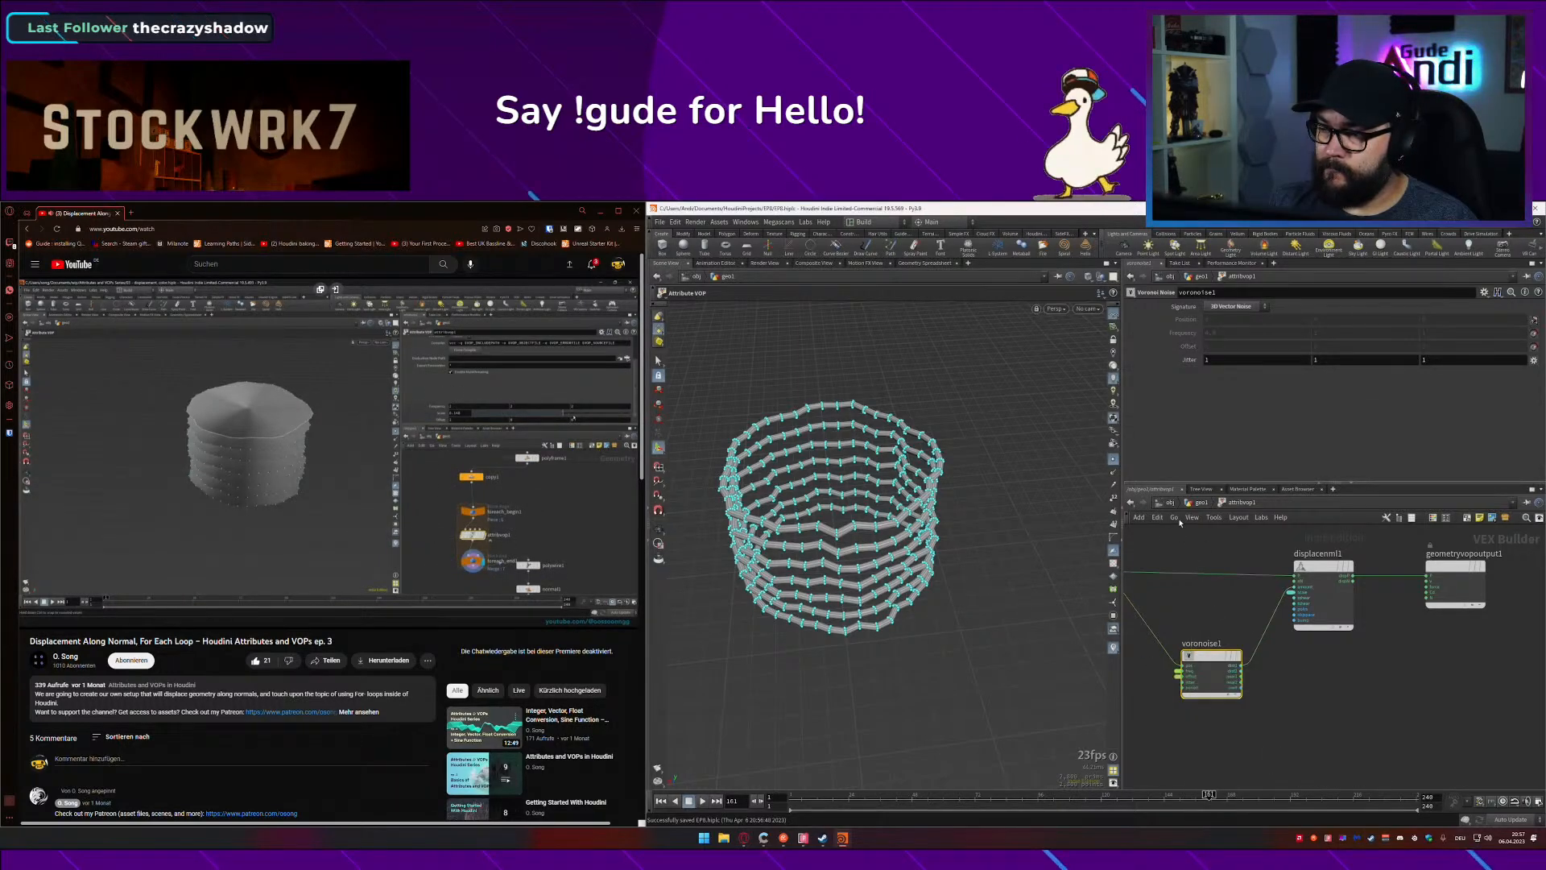
pyautogui.press('u')
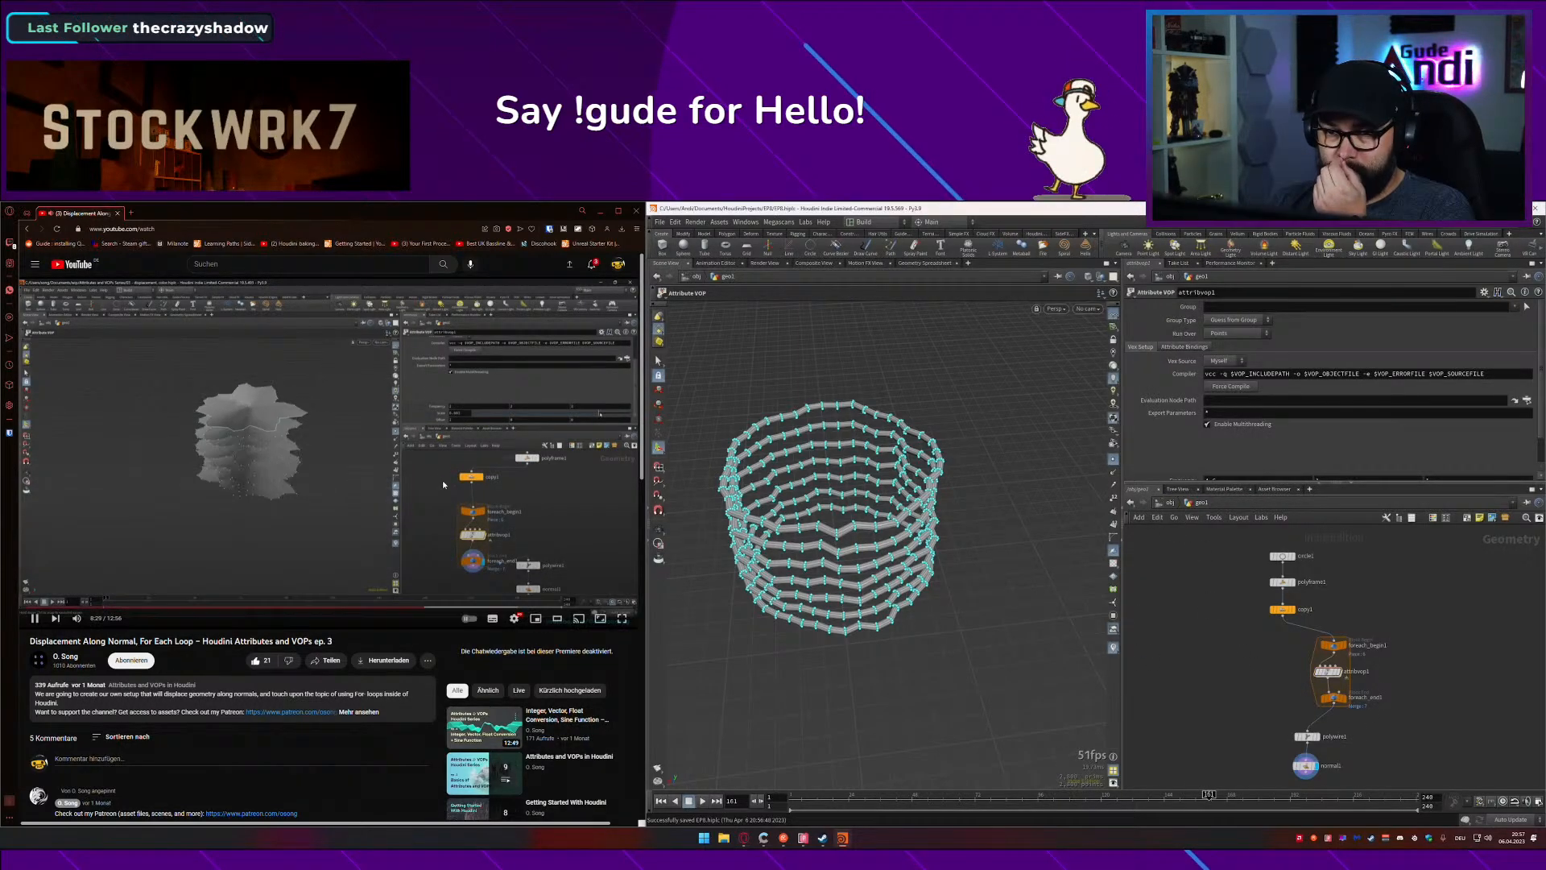
# Step: On attribvop1, set the displacement Scale to about 0.089 and the first Offset value to 1.2
pyautogui.click(464, 522)
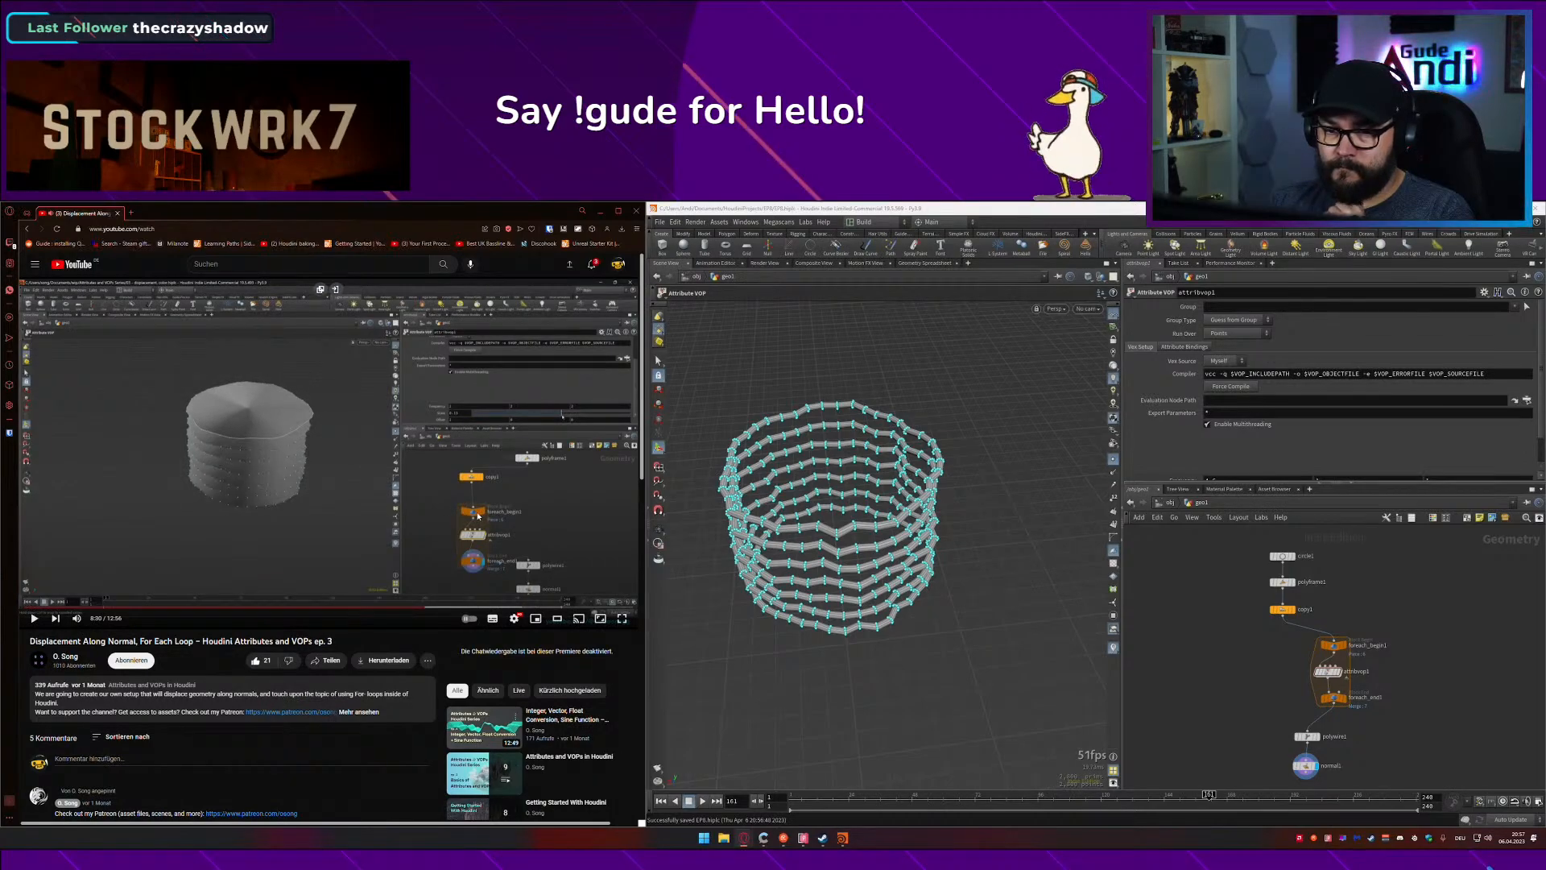
pyautogui.click(478, 515)
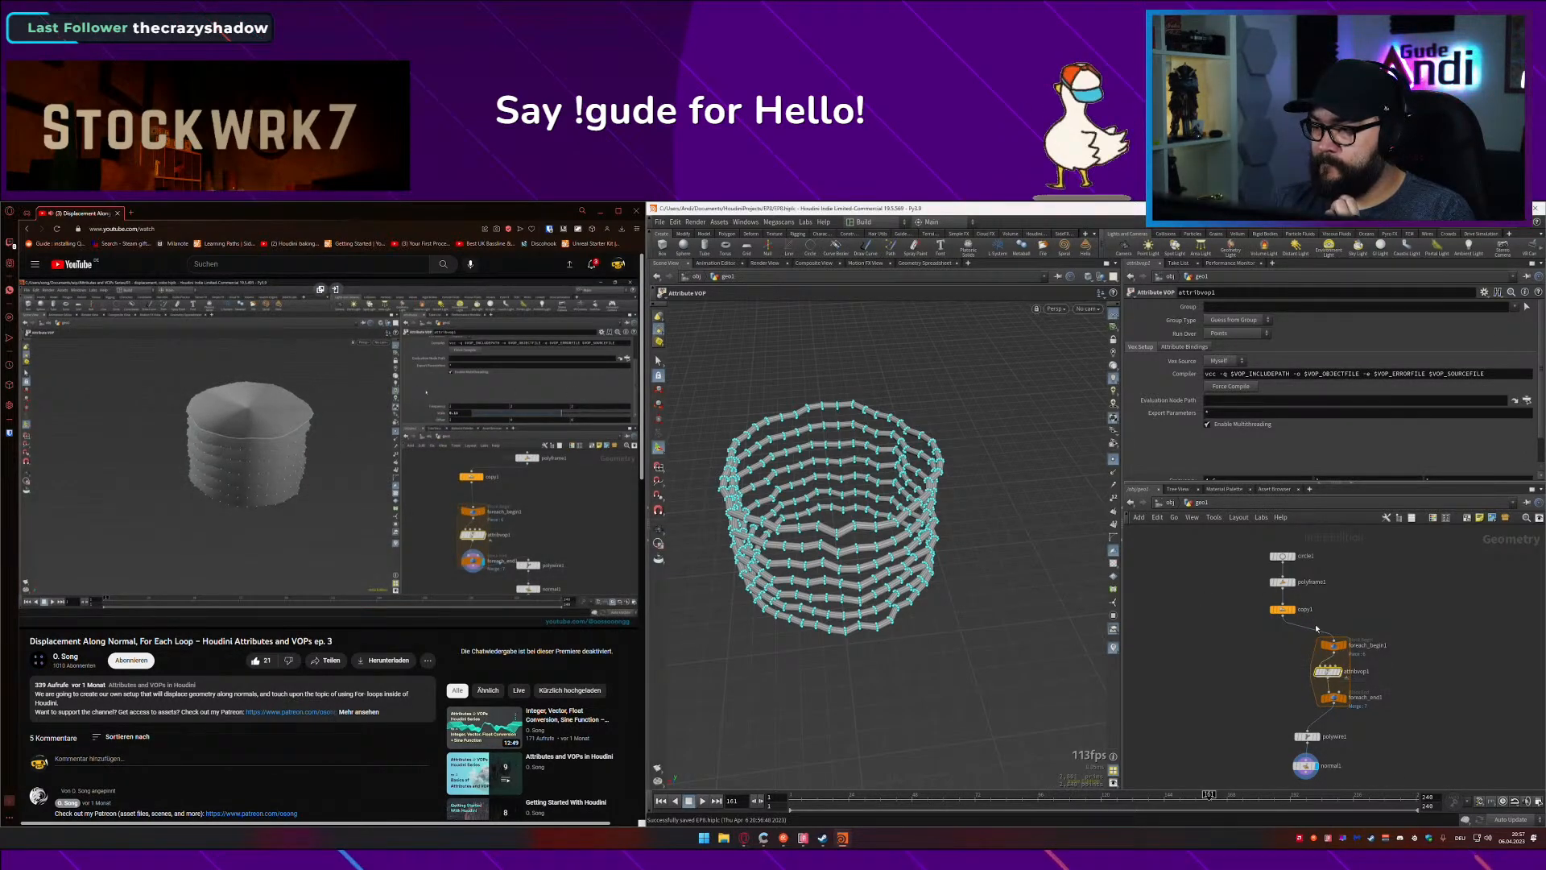
pyautogui.scroll(-1, 1389, 447)
pyautogui.moveTo(1353, 467); pyautogui.dragTo(1435, 461)
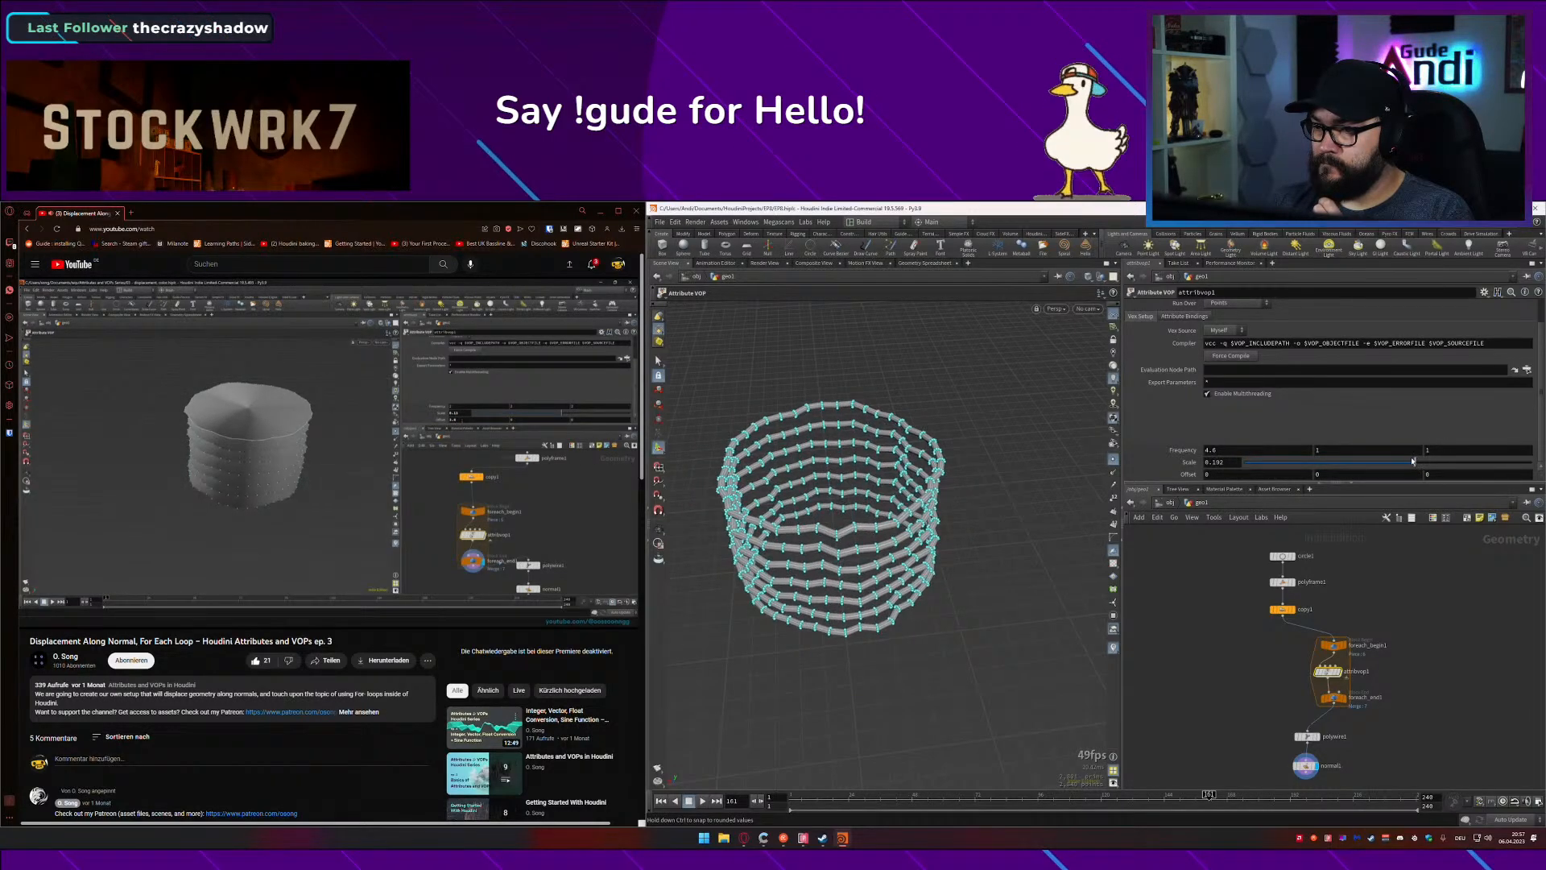
pyautogui.moveTo(1340, 456); pyautogui.dragTo(1316, 454)
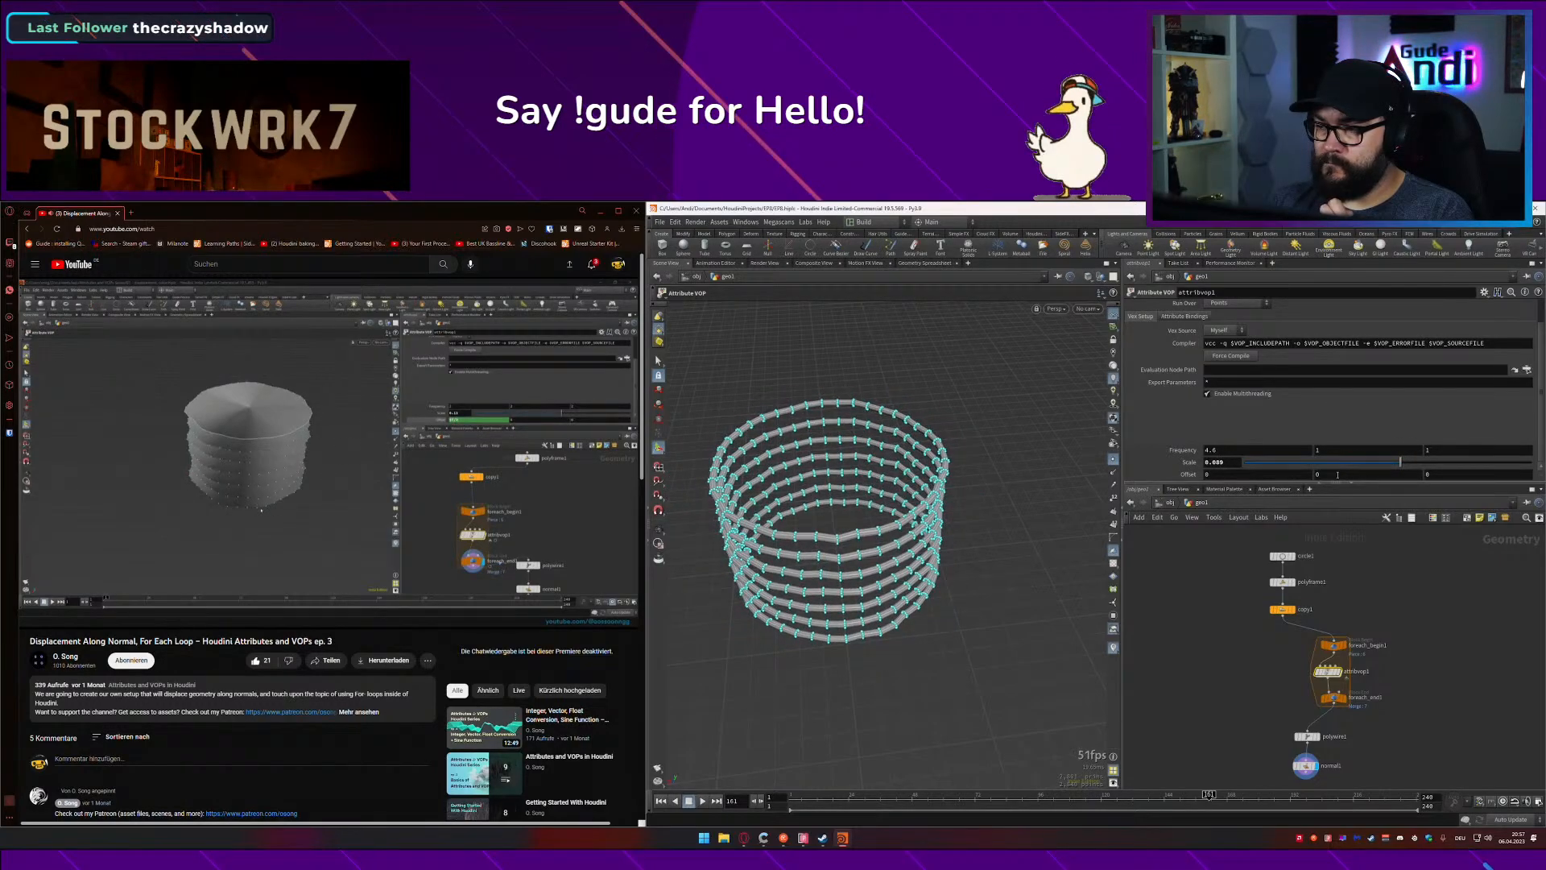
pyautogui.moveTo(1237, 475); pyautogui.dragTo(1239, 475, button='middle')
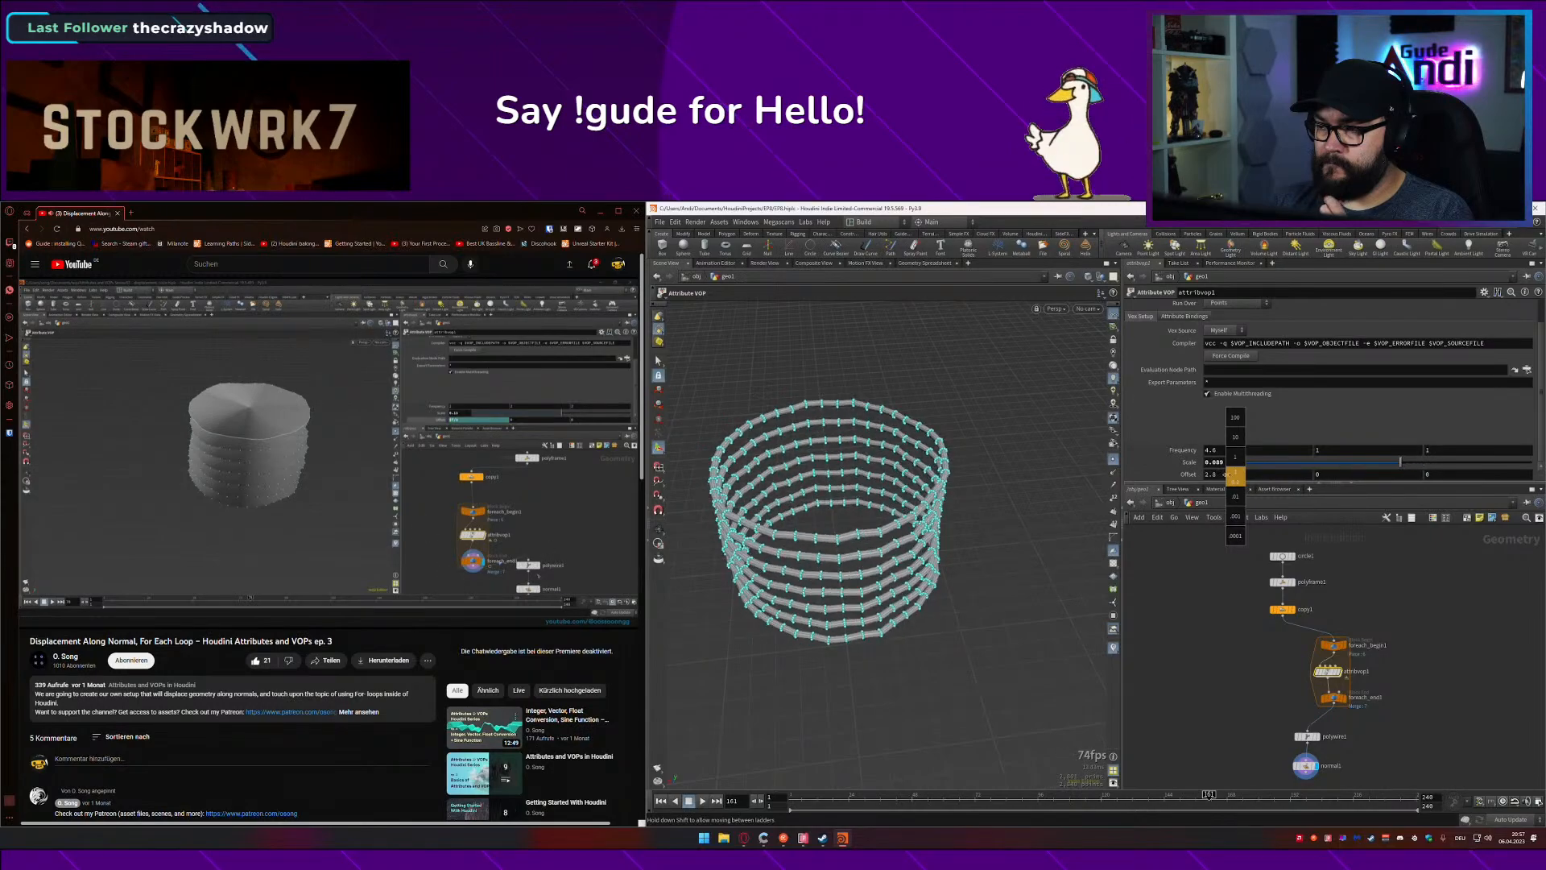
pyautogui.moveTo(1236, 475); pyautogui.dragTo(1209, 475, button='middle')
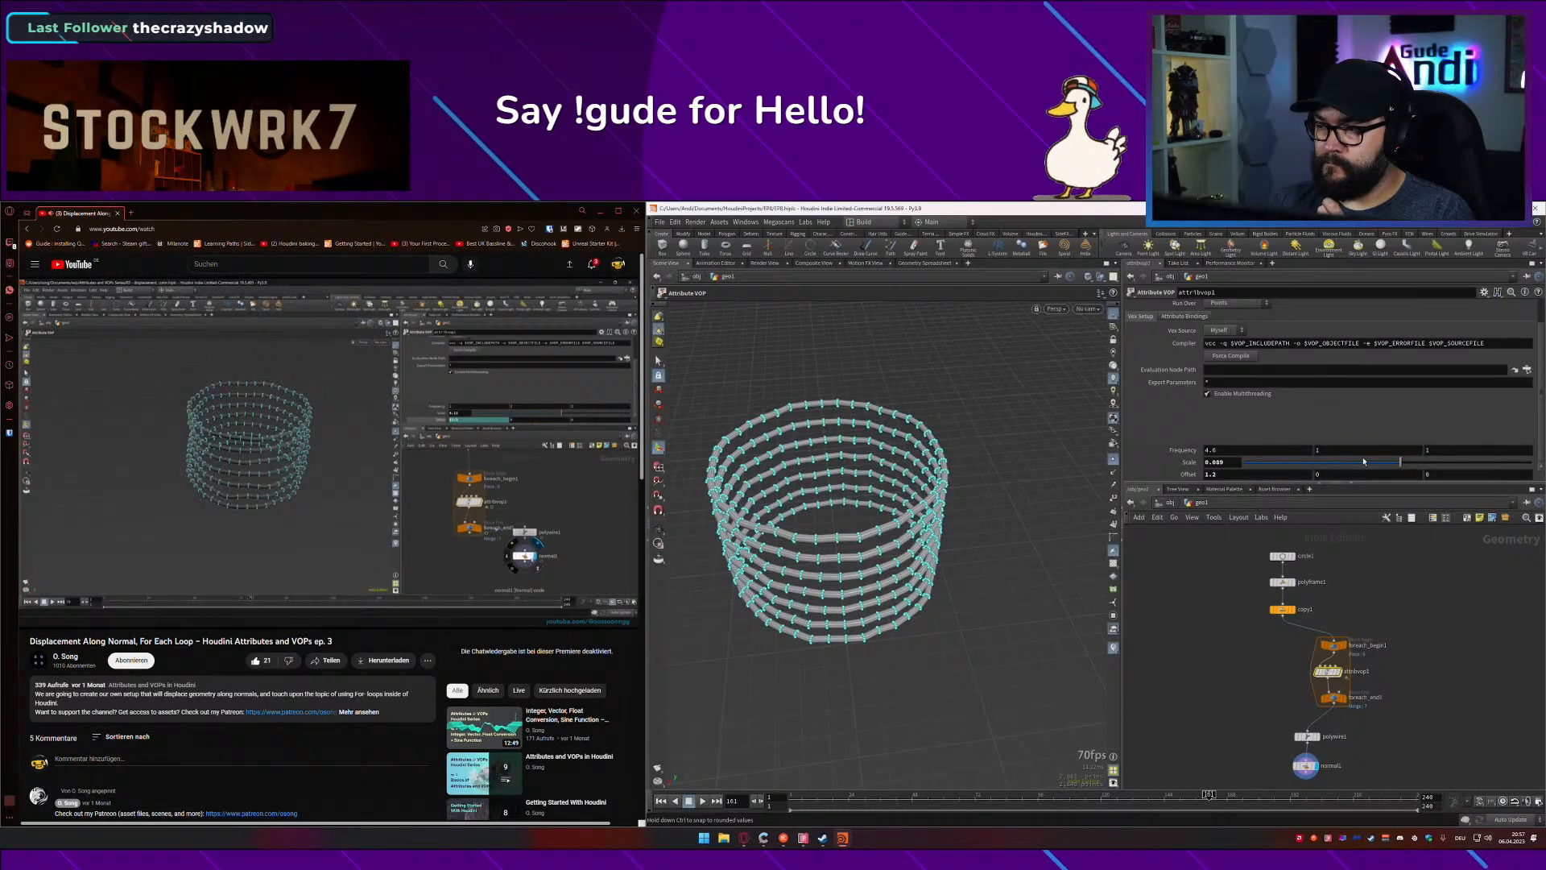
# Step: Set attribvop1's second and third Frequency values to 2.6 and -3.8 and its Scale to -0.54, and save the scene
pyautogui.moveTo(1363, 462); pyautogui.dragTo(1313, 460)
pyautogui.moveTo(1348, 448); pyautogui.dragTo(1238, 451, button='middle')
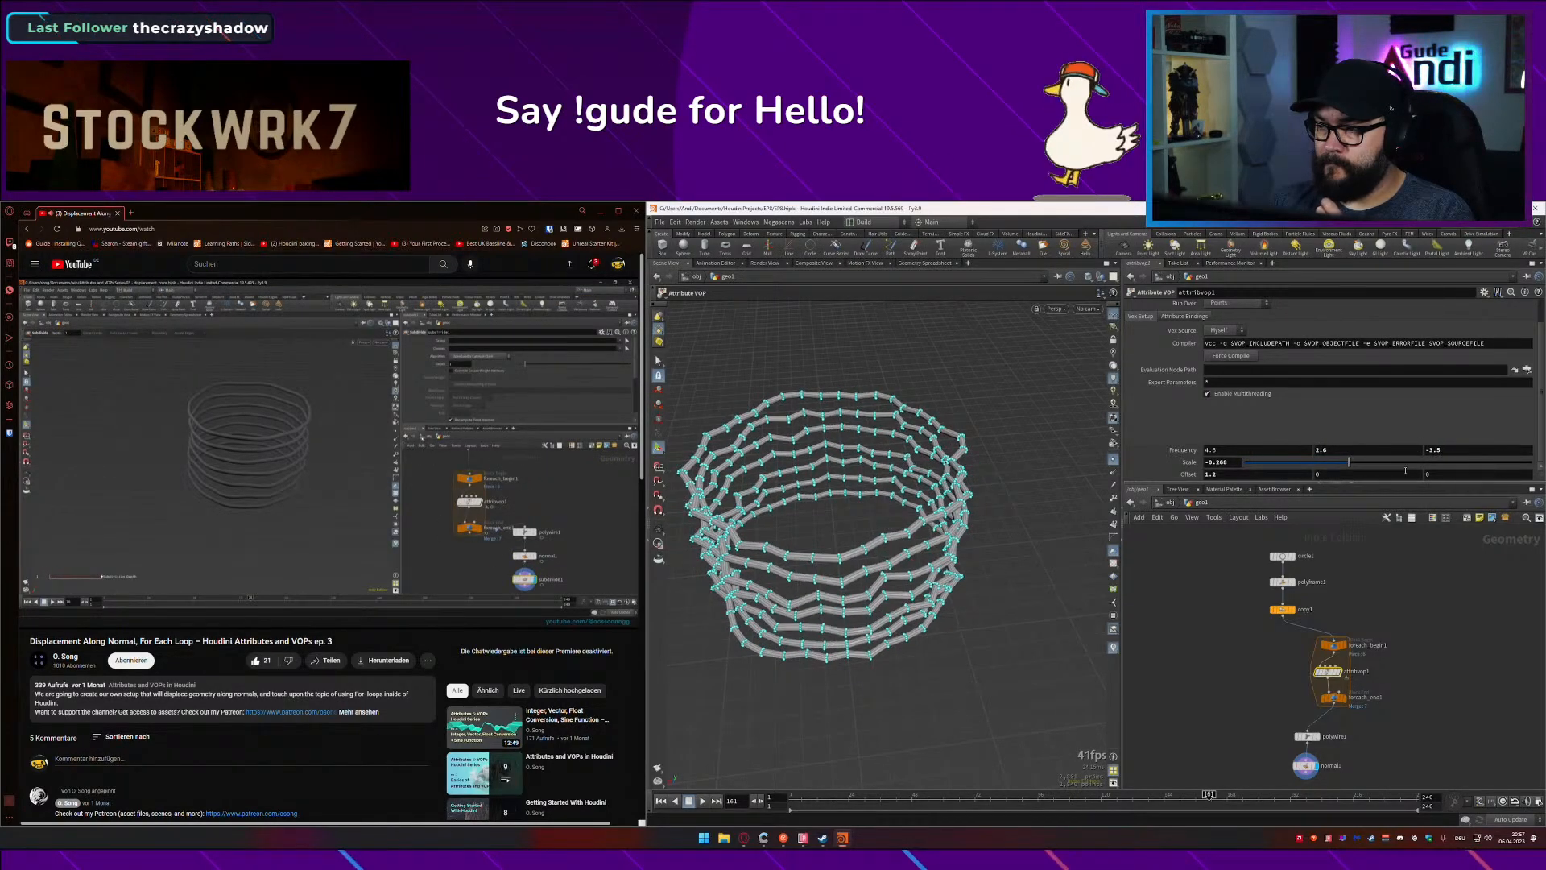
pyautogui.moveTo(1349, 463); pyautogui.dragTo(1311, 463)
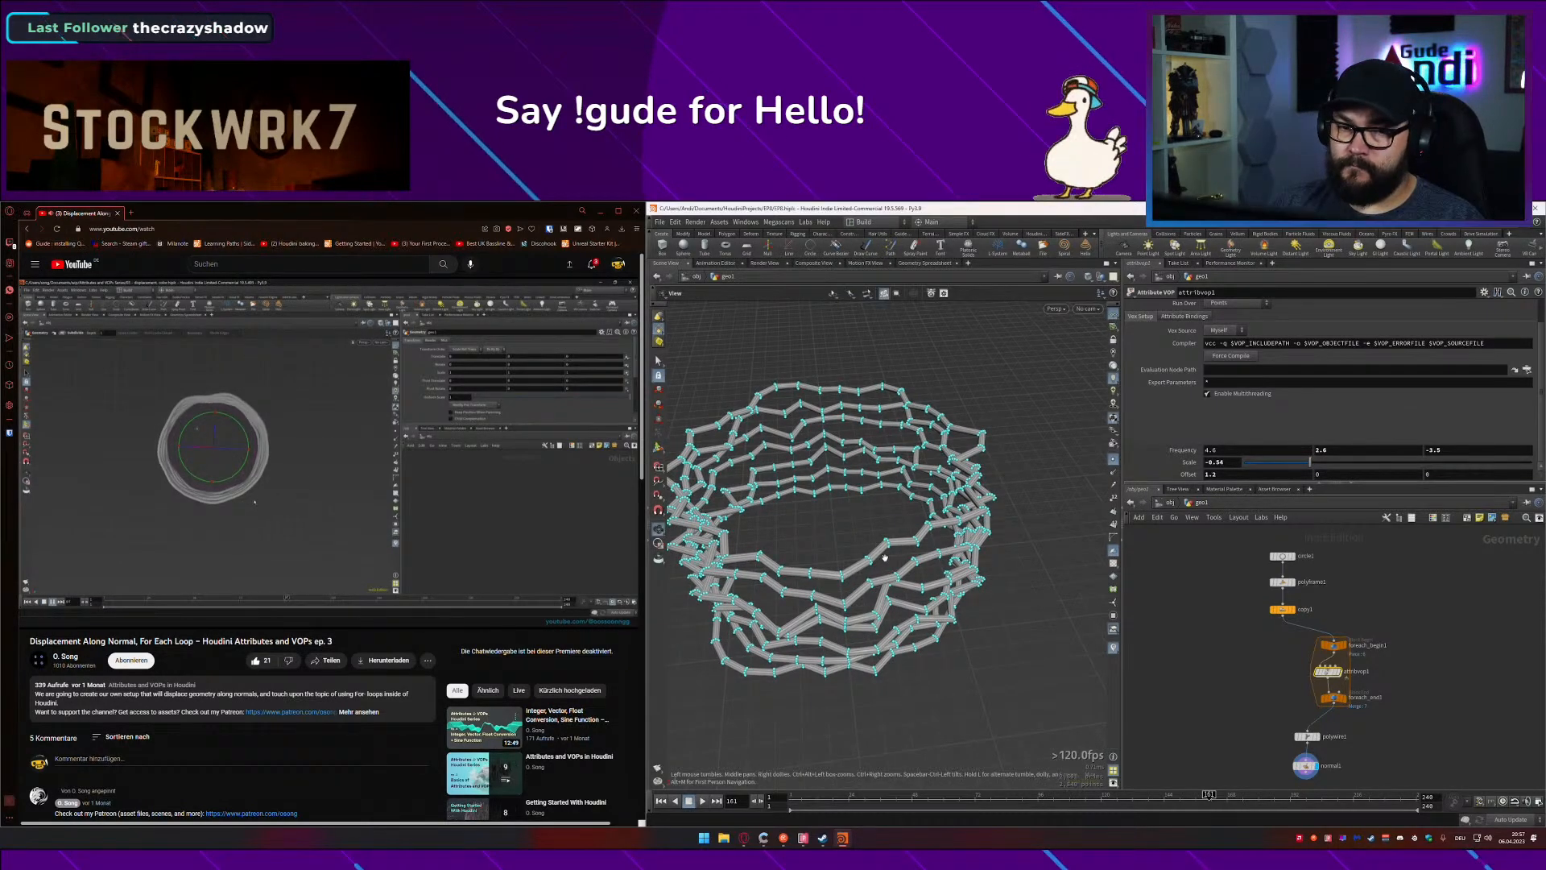
pyautogui.keyDown('alt'); pyautogui.moveTo(883, 548); pyautogui.dragTo(813, 507); pyautogui.keyUp('alt')
pyautogui.hotkey('ctrl', 's')
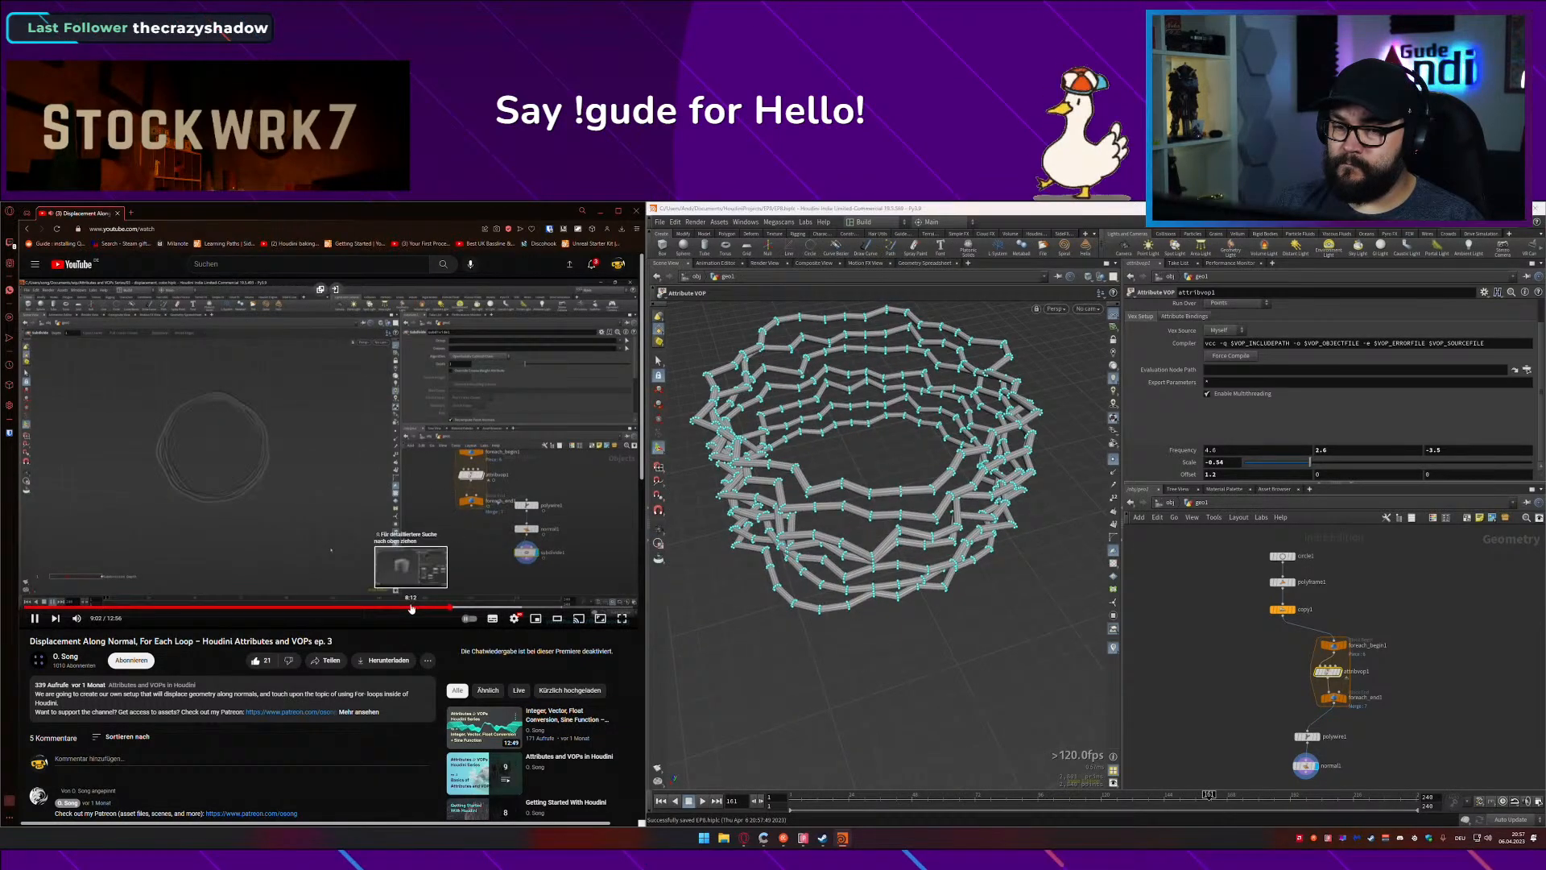
# Step: Skip through the tutorial to the Offset passage and set attribvop1's first Offset value to the expression $T/3
pyautogui.click(442, 605)
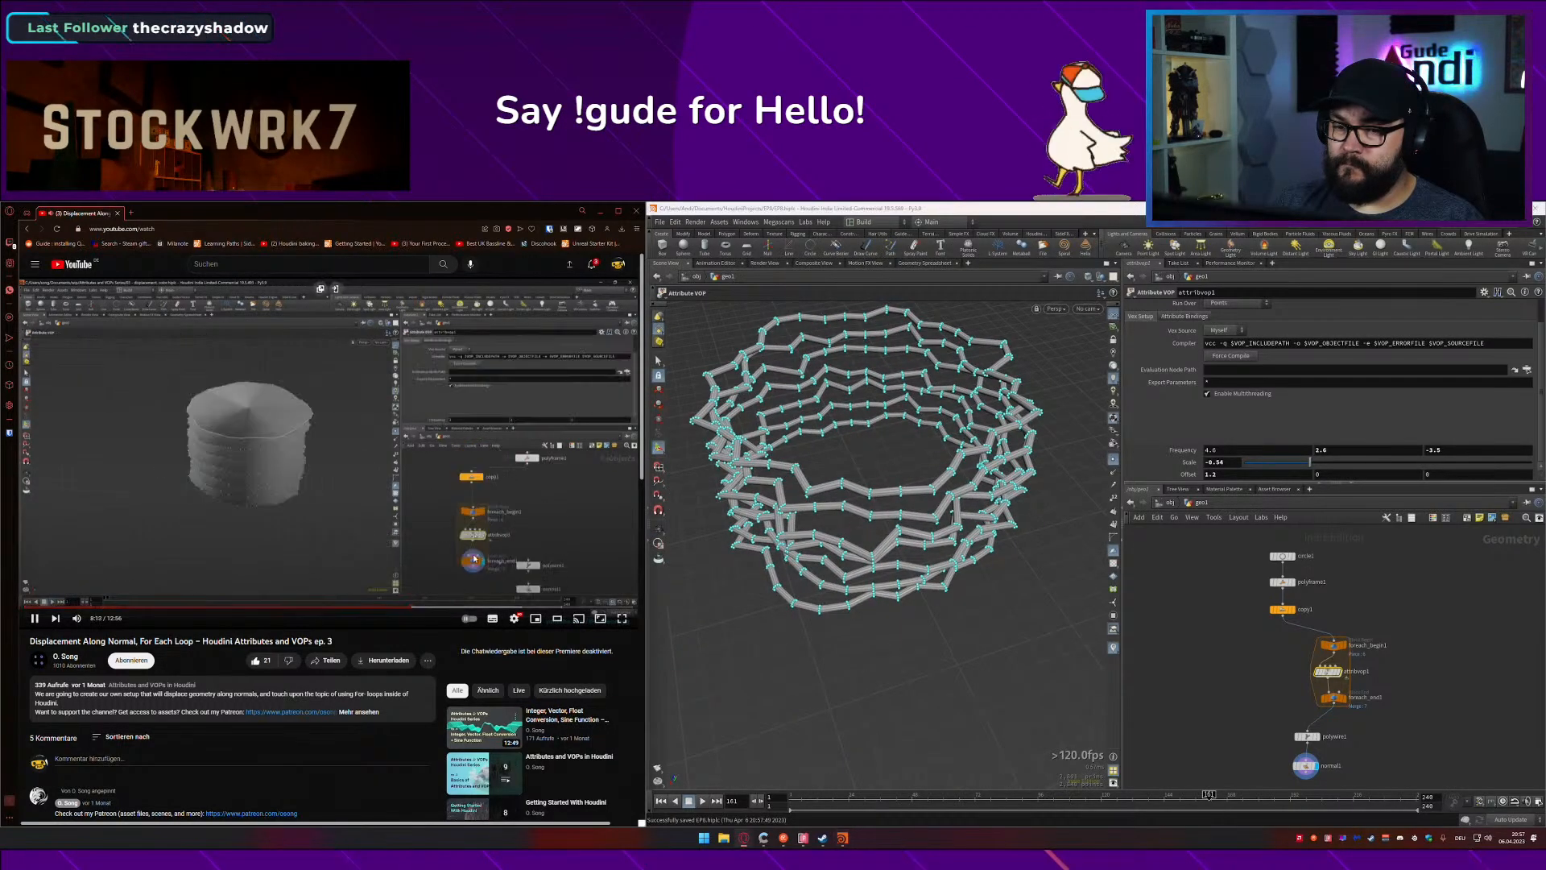
pyautogui.click(433, 605)
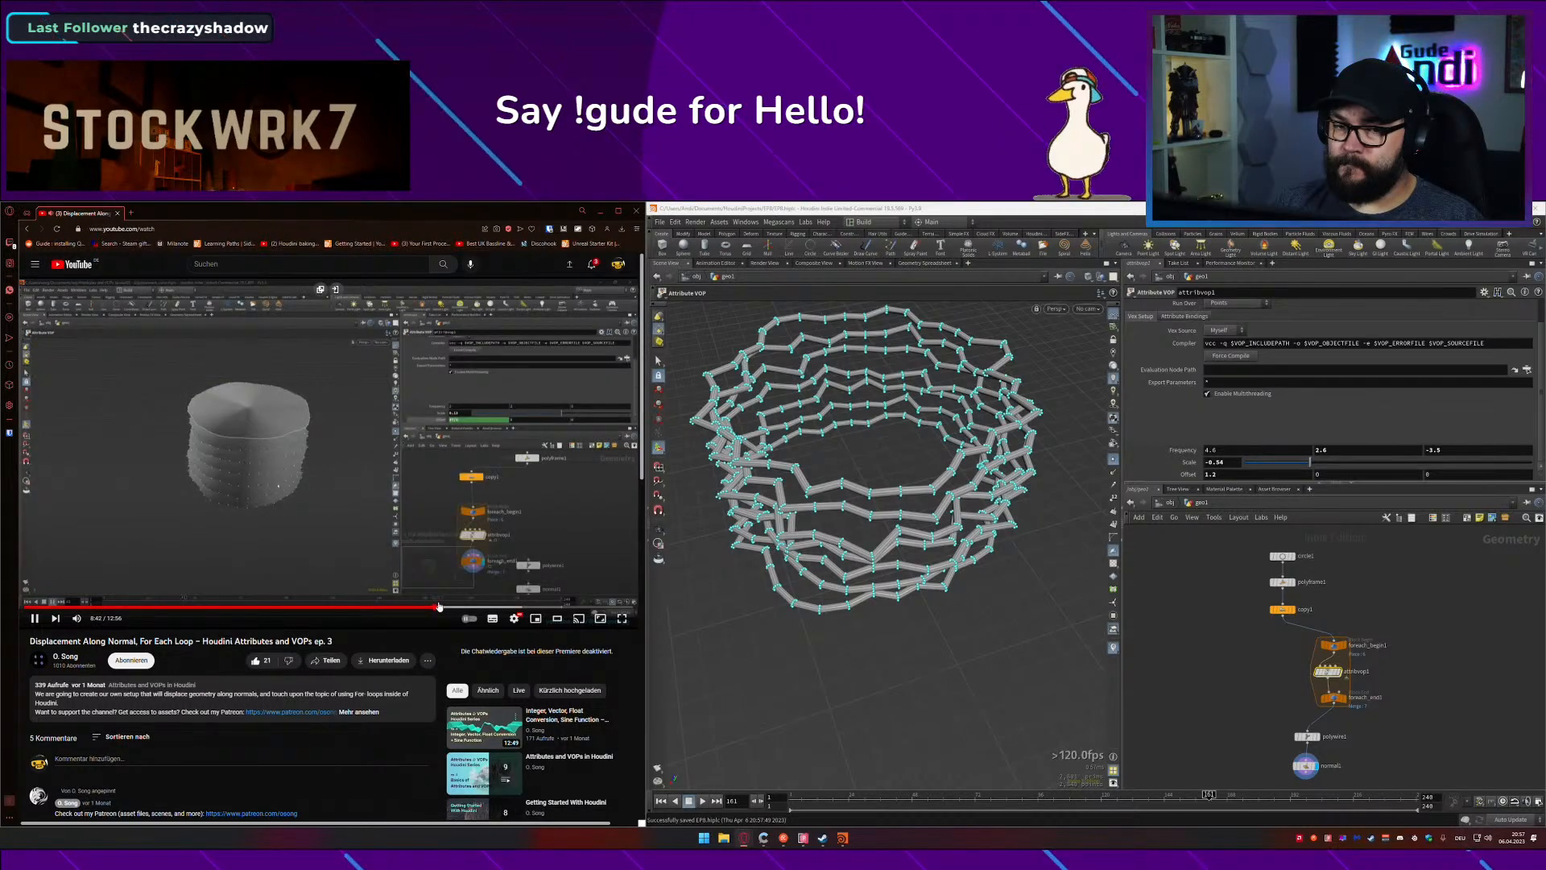
pyautogui.click(1247, 476)
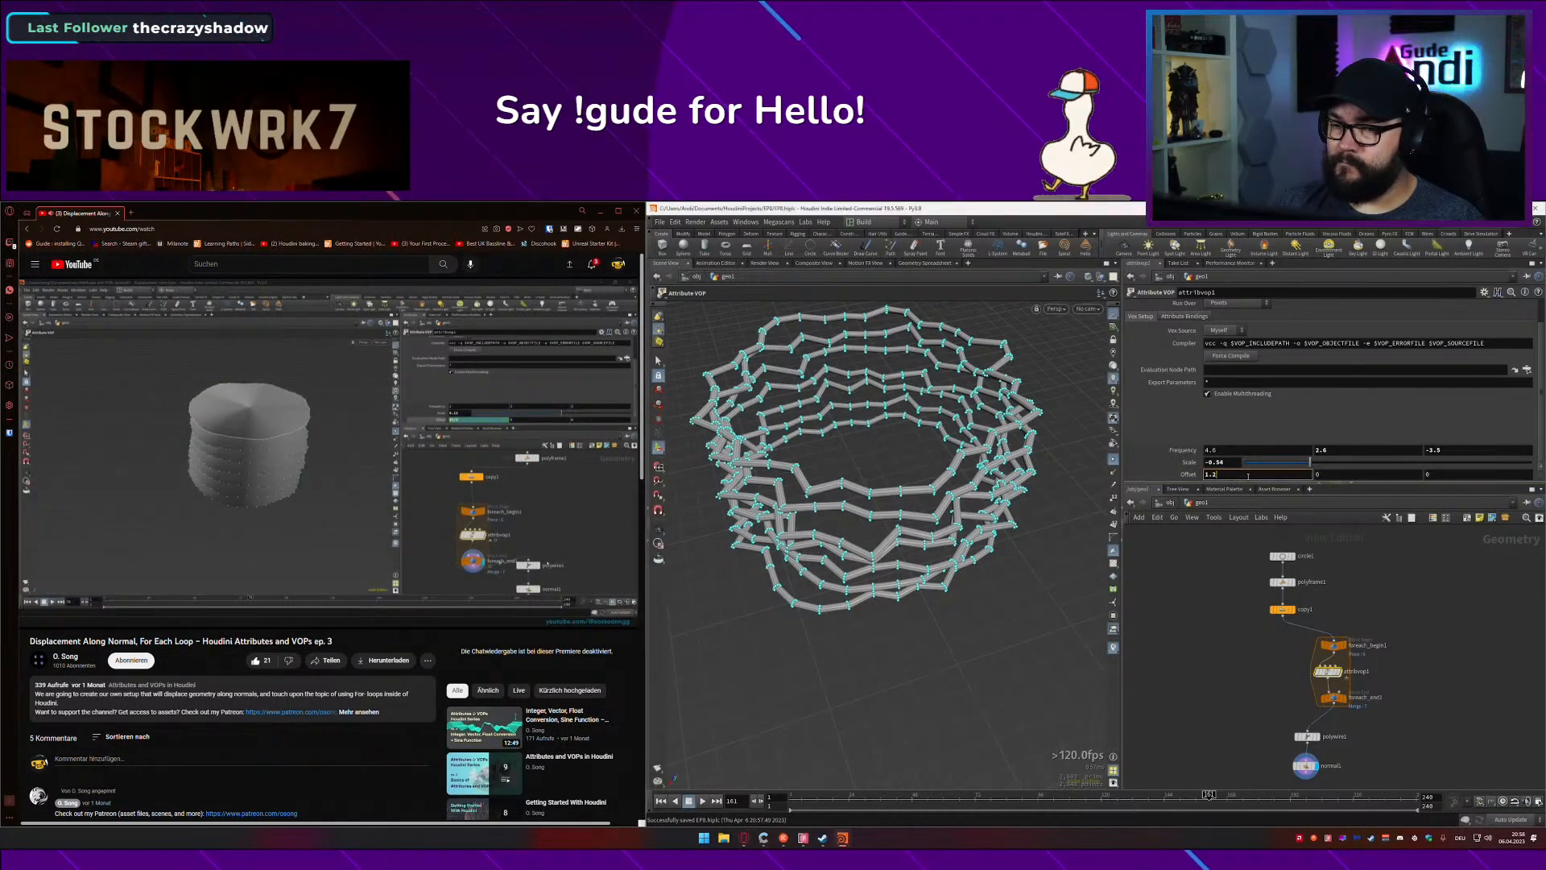
pyautogui.write('$')
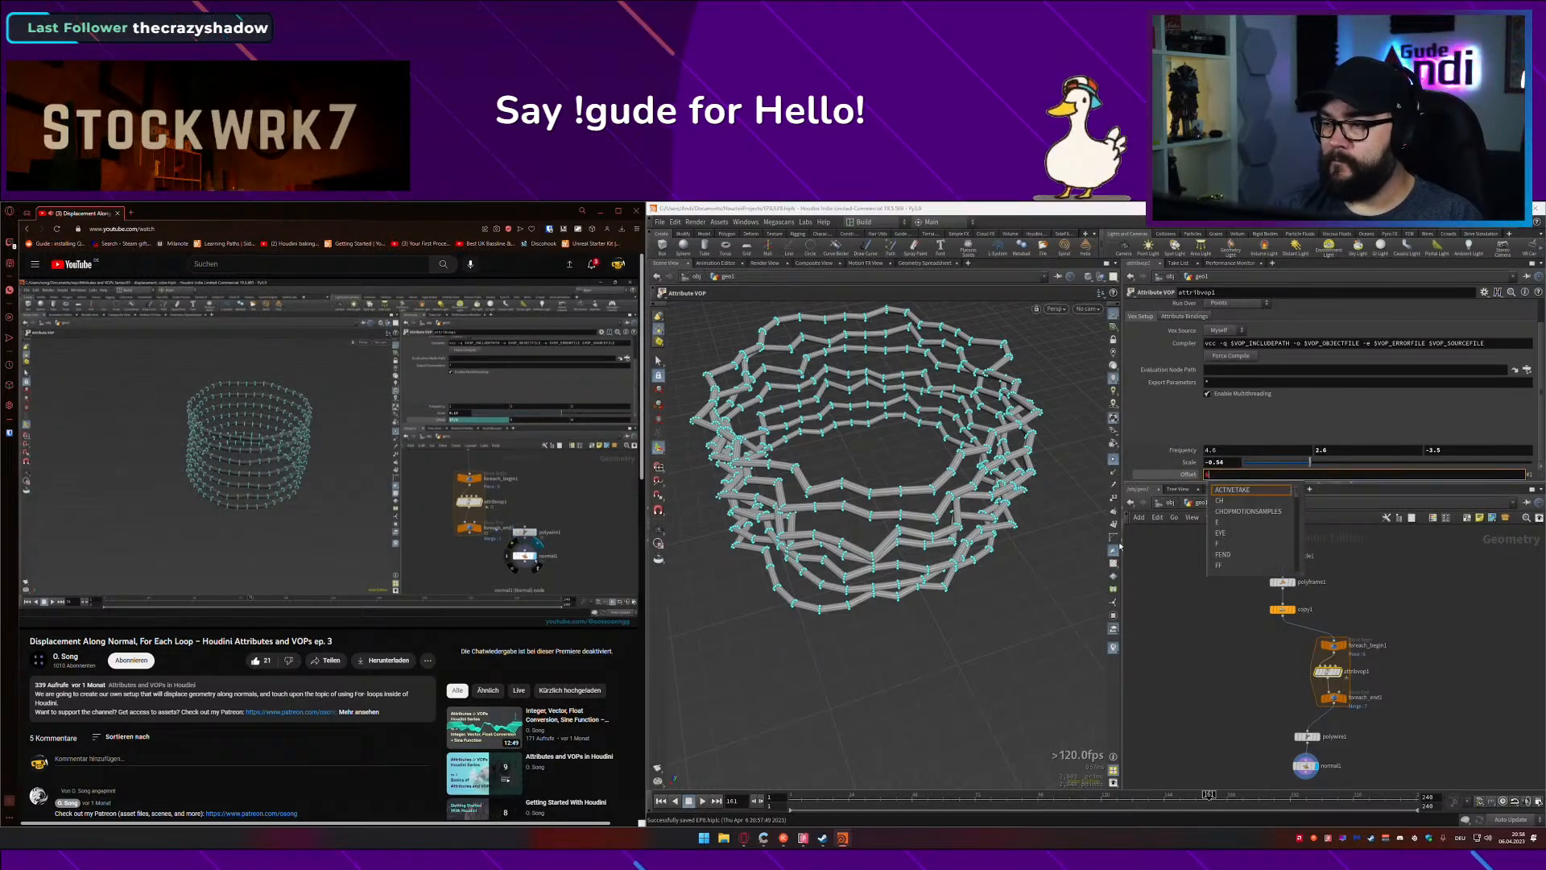
pyautogui.write('T/3')
pyautogui.press('Return')
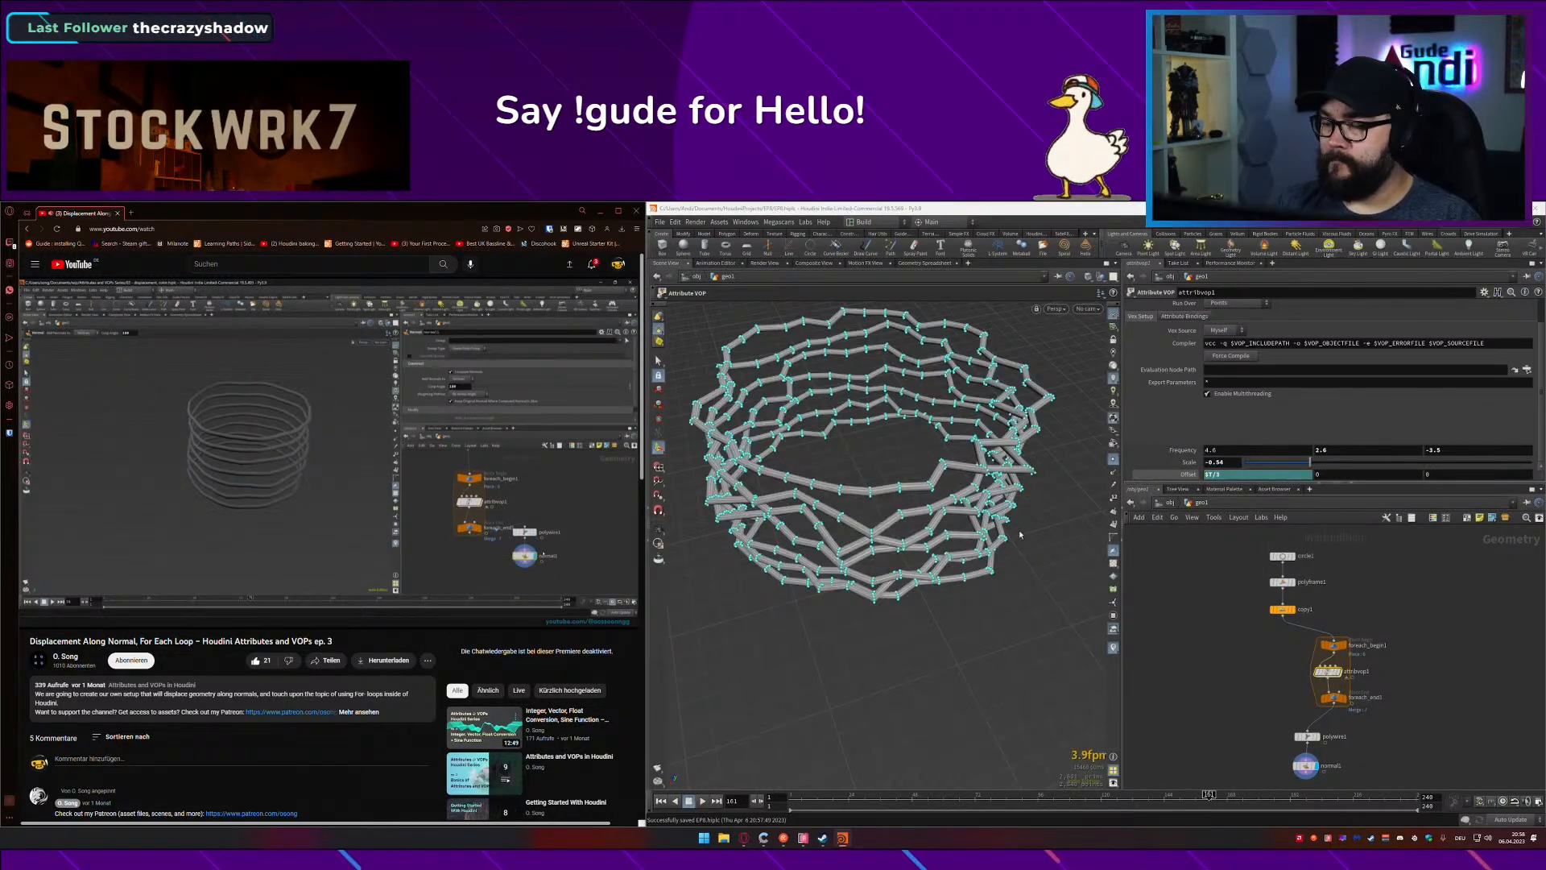
# Step: Preview the ring animation from the object level, pause the tutorial and go back inside geo1
pyautogui.moveTo(821, 795); pyautogui.dragTo(937, 793)
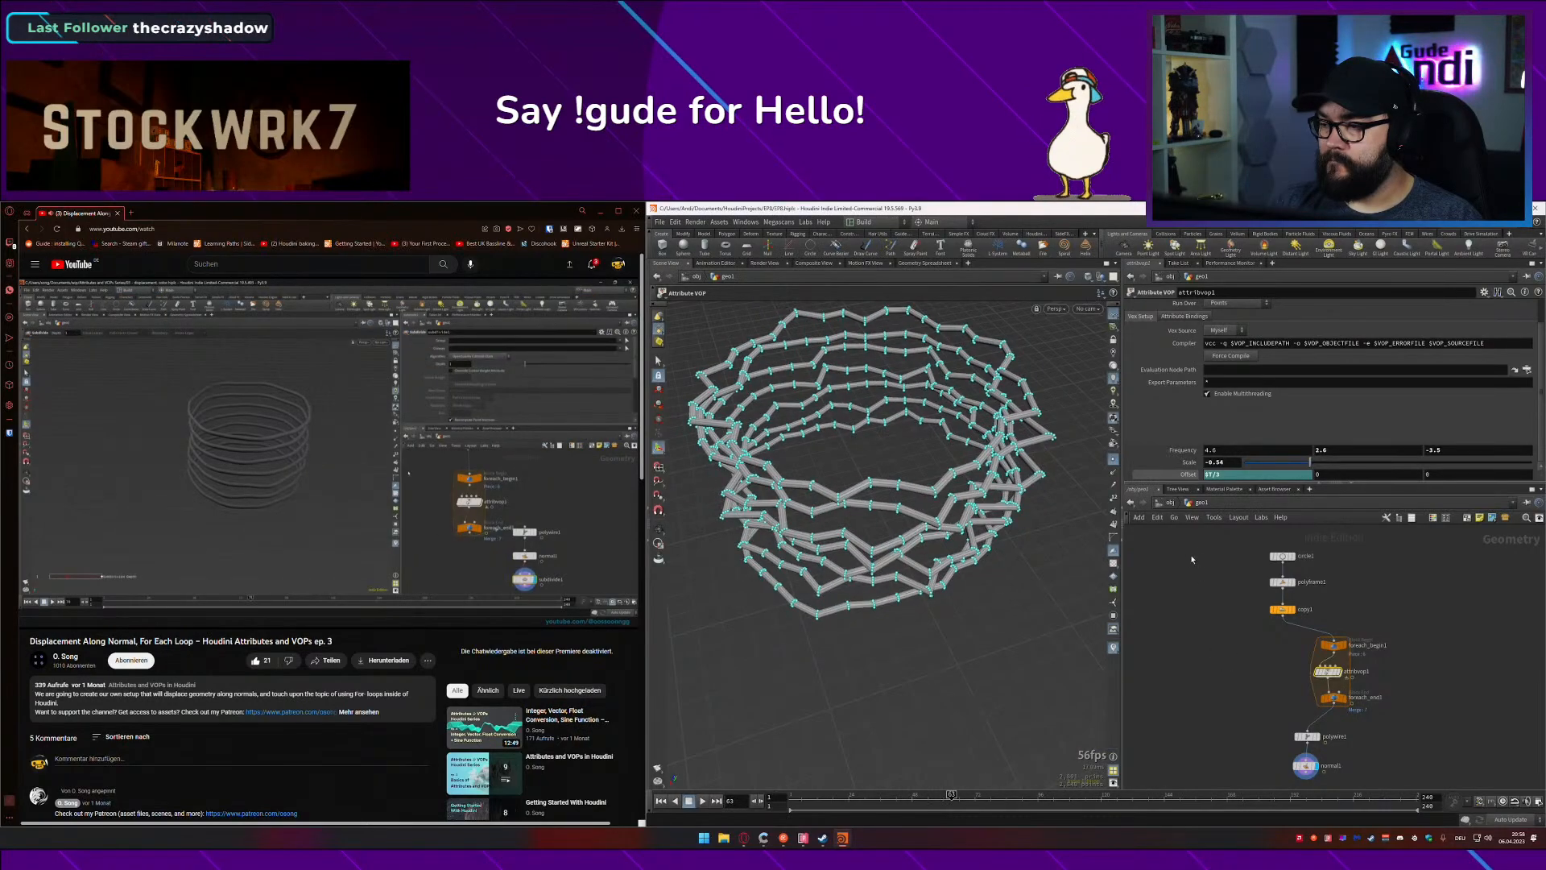
pyautogui.click(1172, 503)
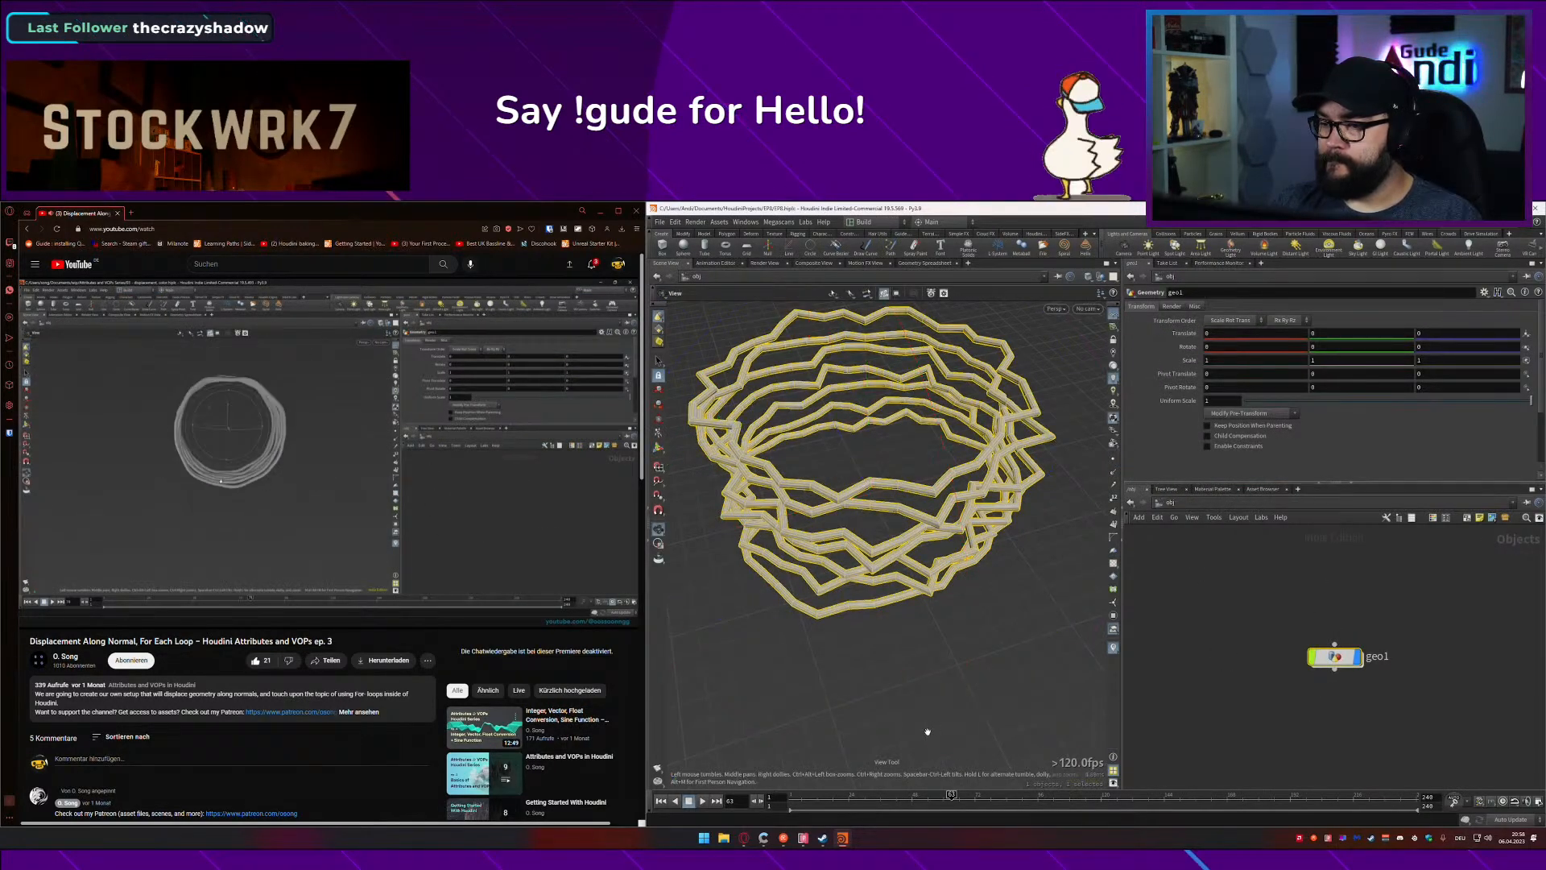
pyautogui.click(1236, 722)
pyautogui.click(701, 802)
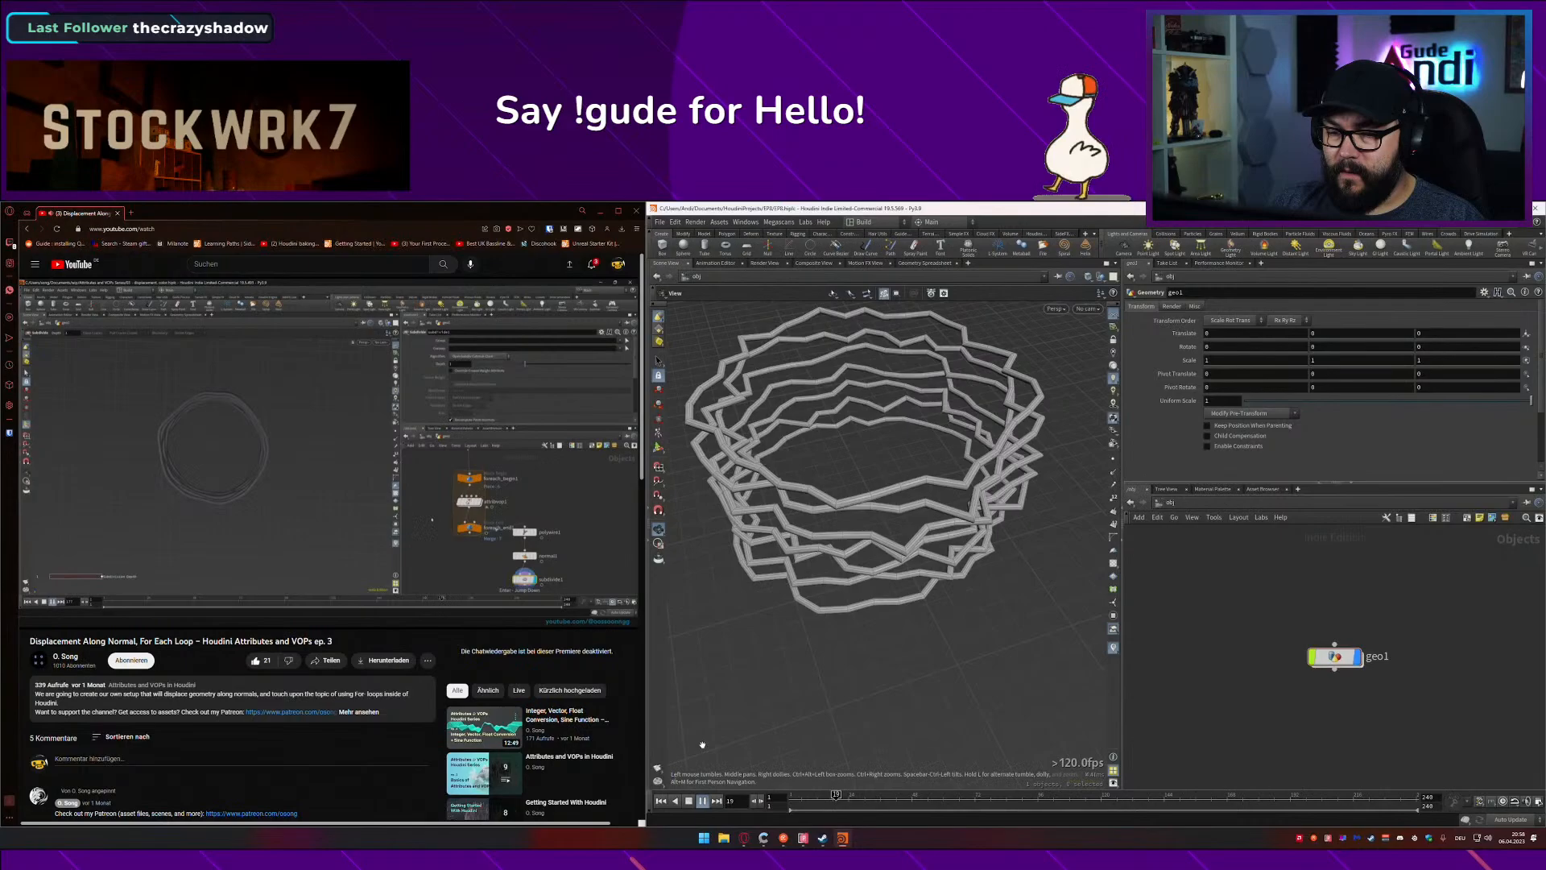
pyautogui.click(703, 802)
pyautogui.click(307, 542)
pyautogui.doubleClick(1335, 657)
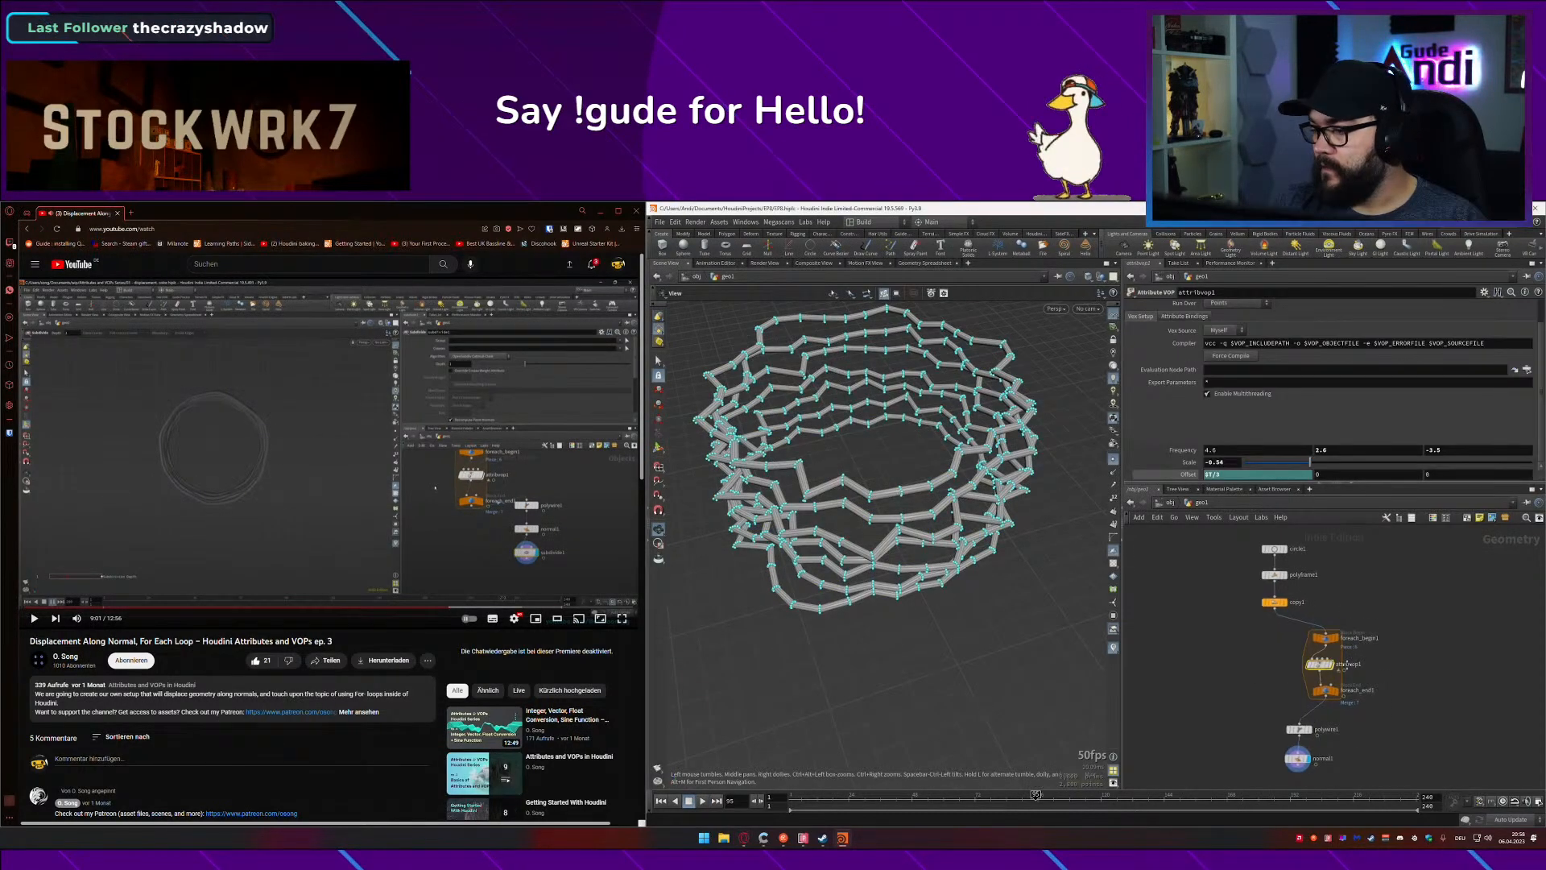
# Step: Add a Subdivide node after normal1, display it and set its Depth to 2
pyautogui.click(1302, 727)
pyautogui.press('Tab')
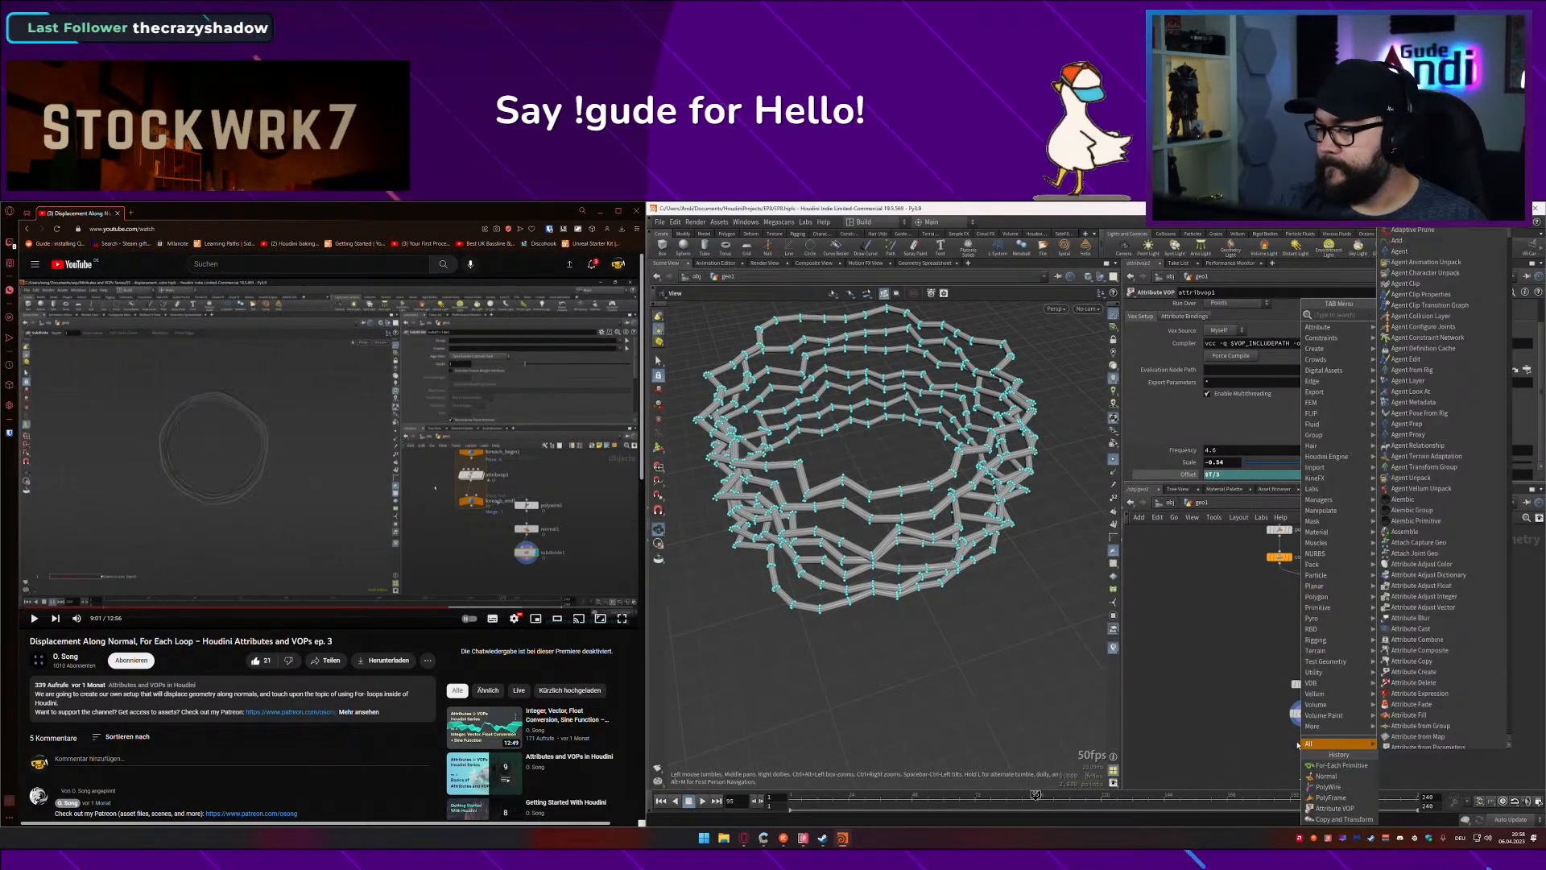
pyautogui.write('sub')
pyautogui.press('Return')
pyautogui.click(1288, 745)
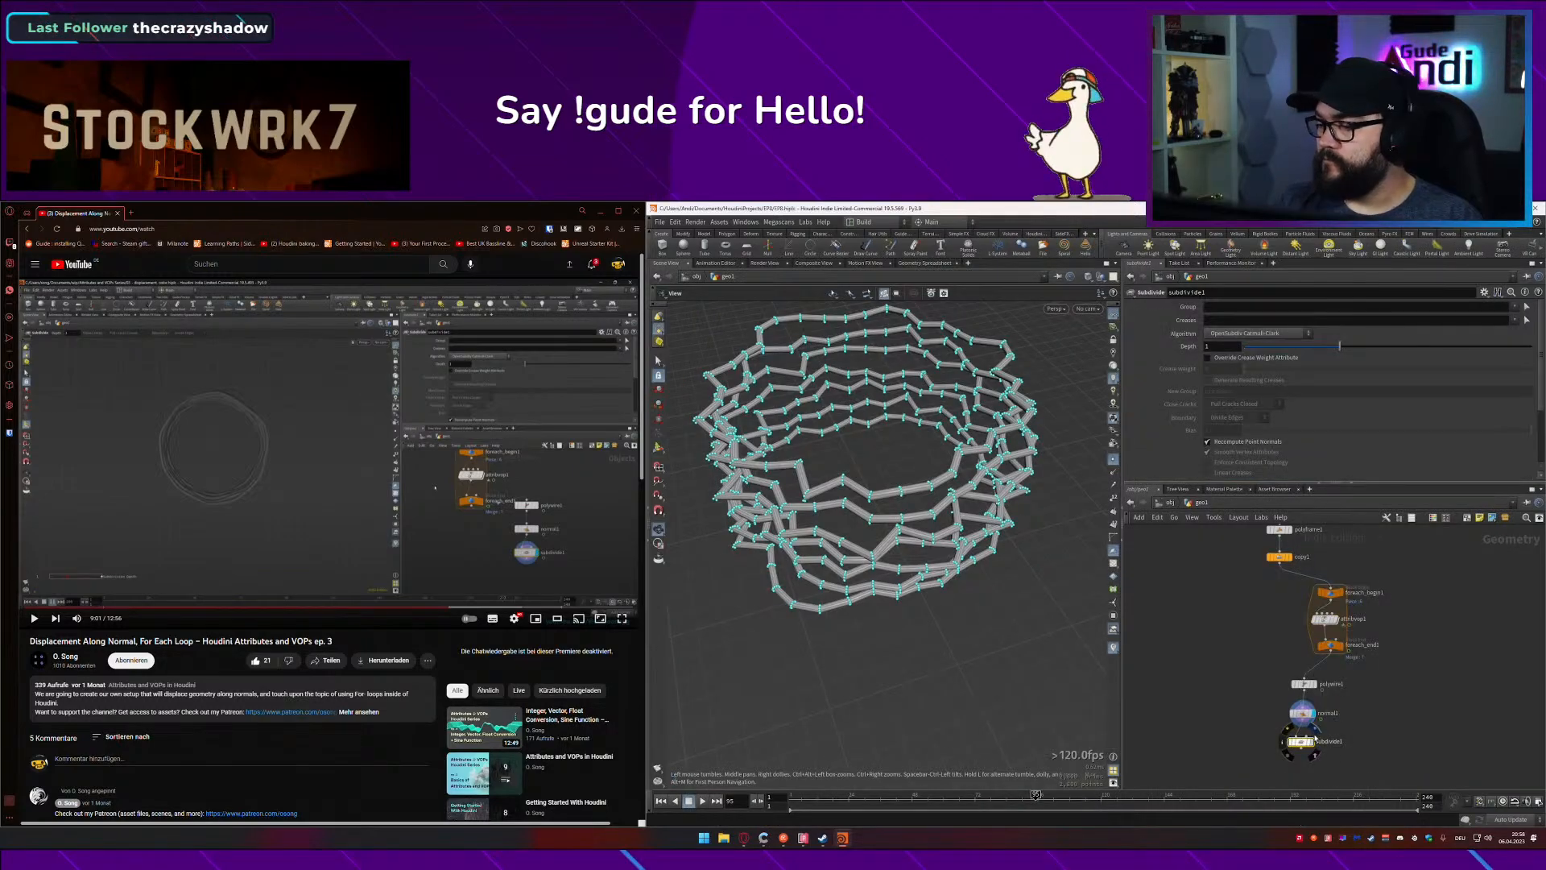
pyautogui.click(1313, 741)
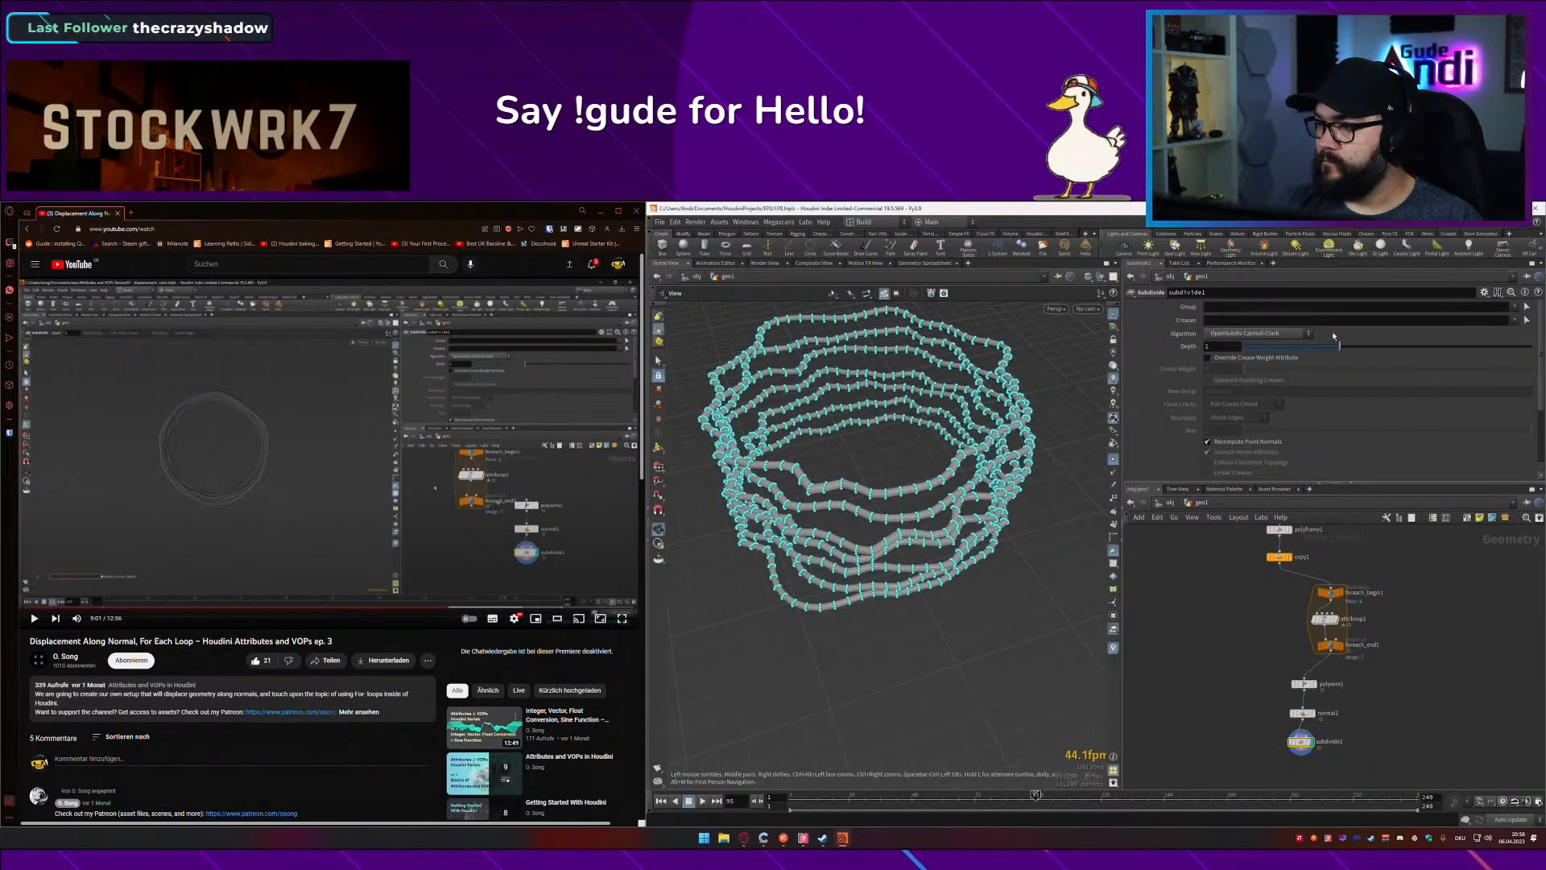
pyautogui.moveTo(1345, 349); pyautogui.dragTo(1420, 348)
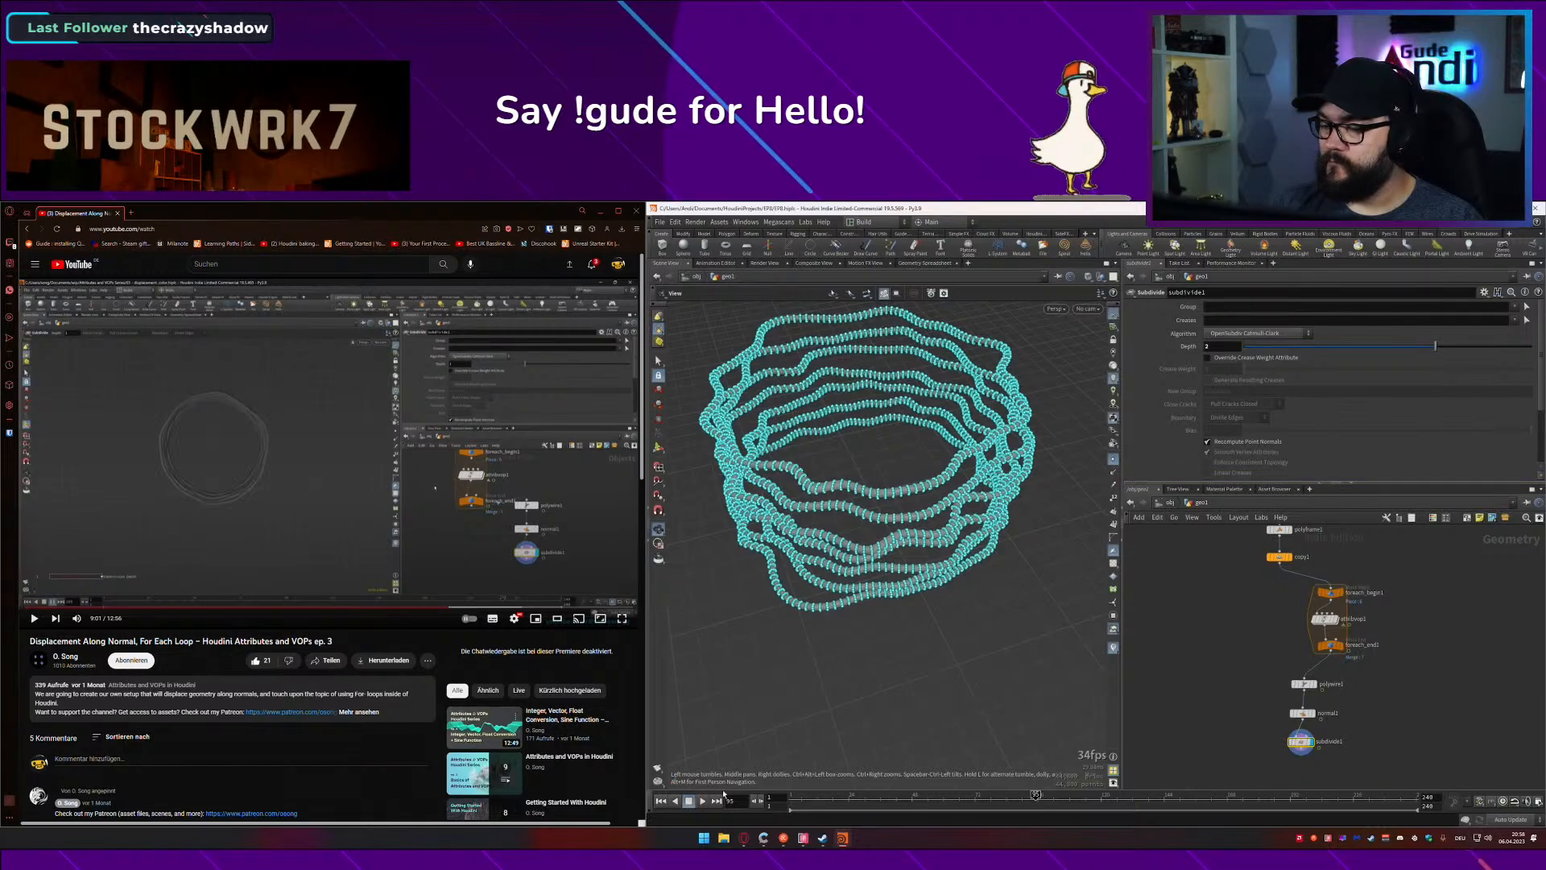
# Step: Hide the point markers in the viewport and play the animation of the subdivided rings
pyautogui.click(1217, 624)
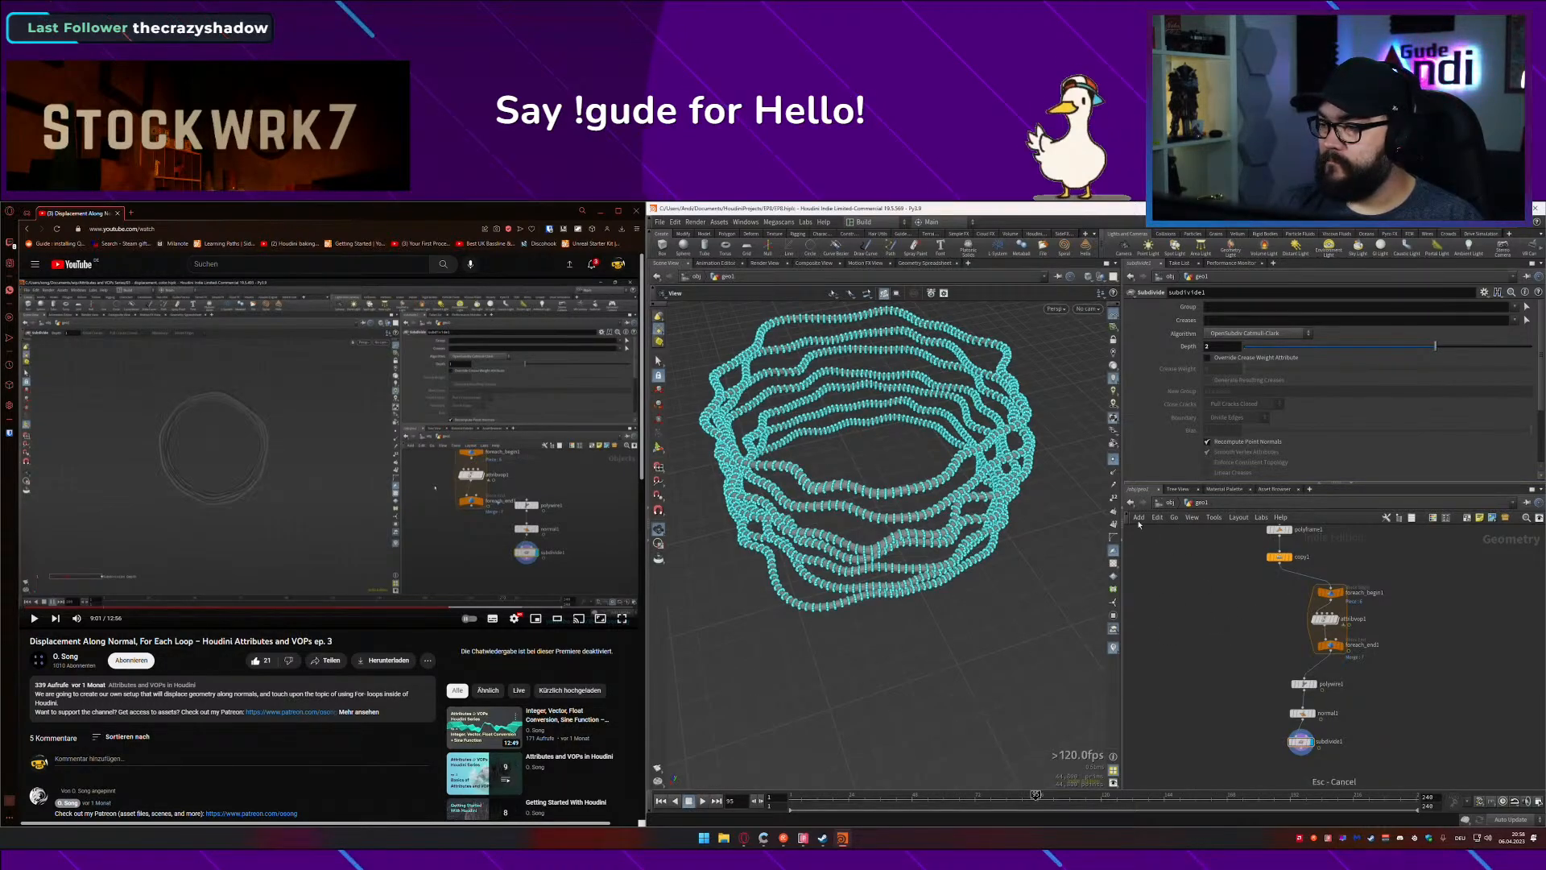
pyautogui.click(1114, 465)
pyautogui.click(702, 801)
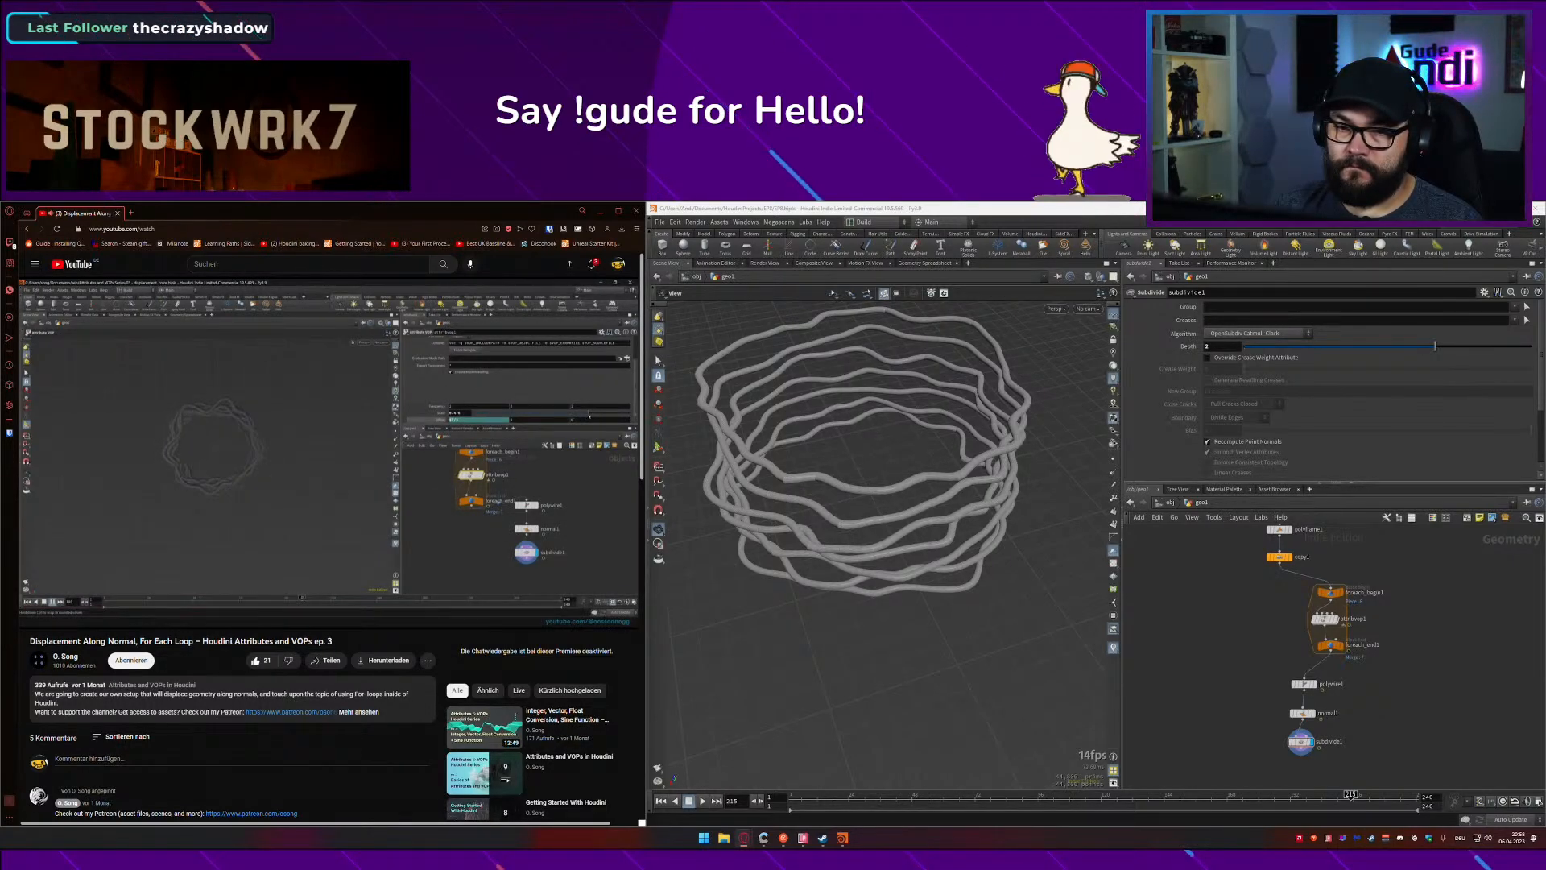
# Step: Set attribvop1's displacement Scale to about -0.303
pyautogui.click(1319, 620)
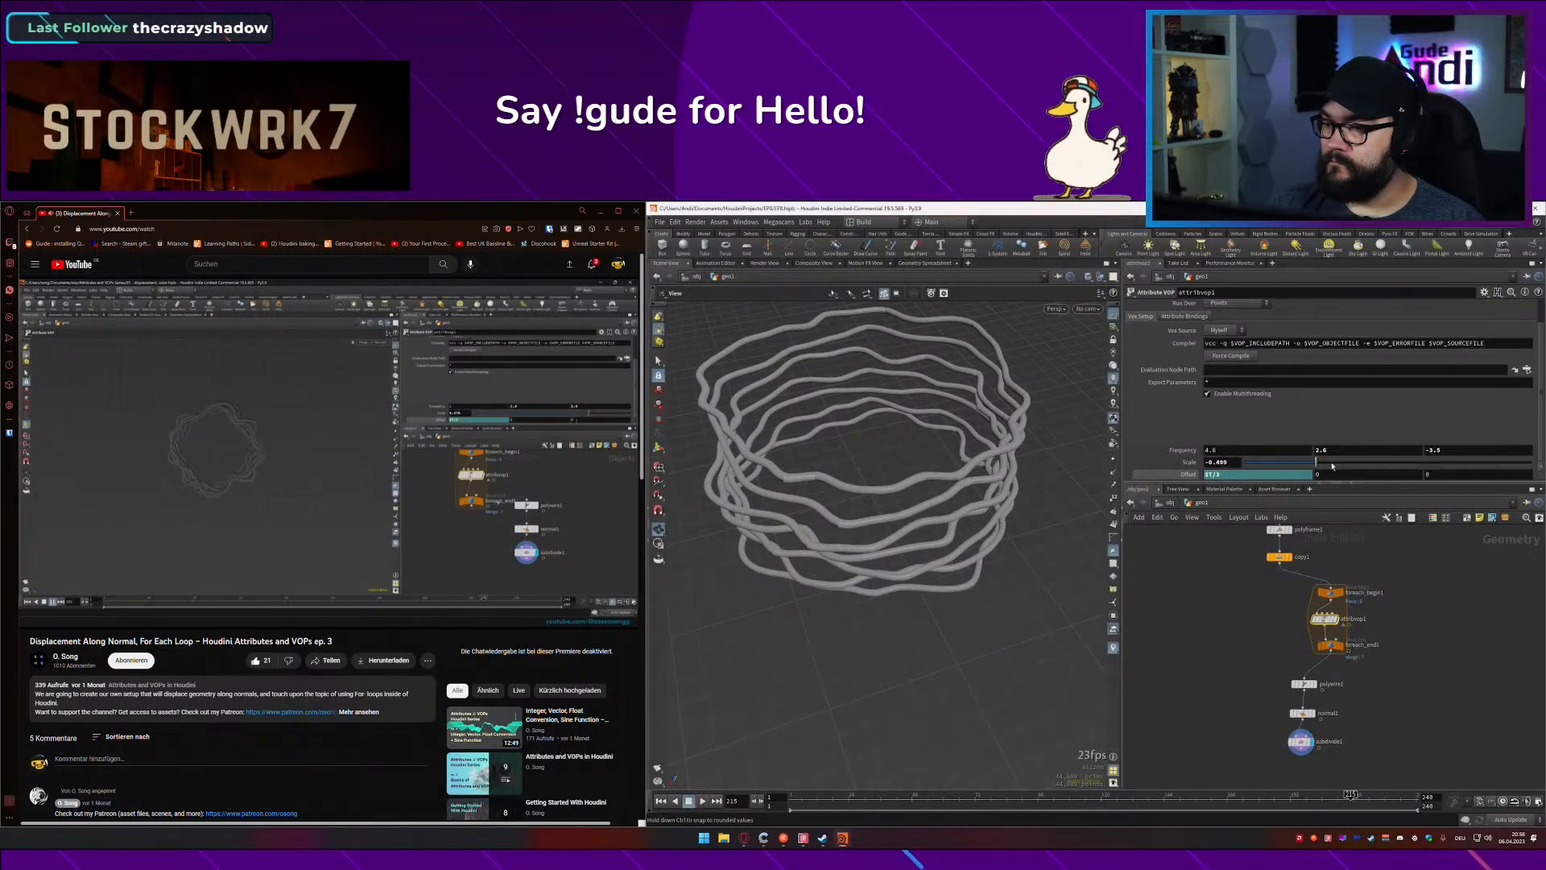
pyautogui.moveTo(1332, 465)
pyautogui.mouseDown()
pyautogui.moveTo(1432, 462)
pyautogui.moveTo(1339, 462)
pyautogui.mouseUp()
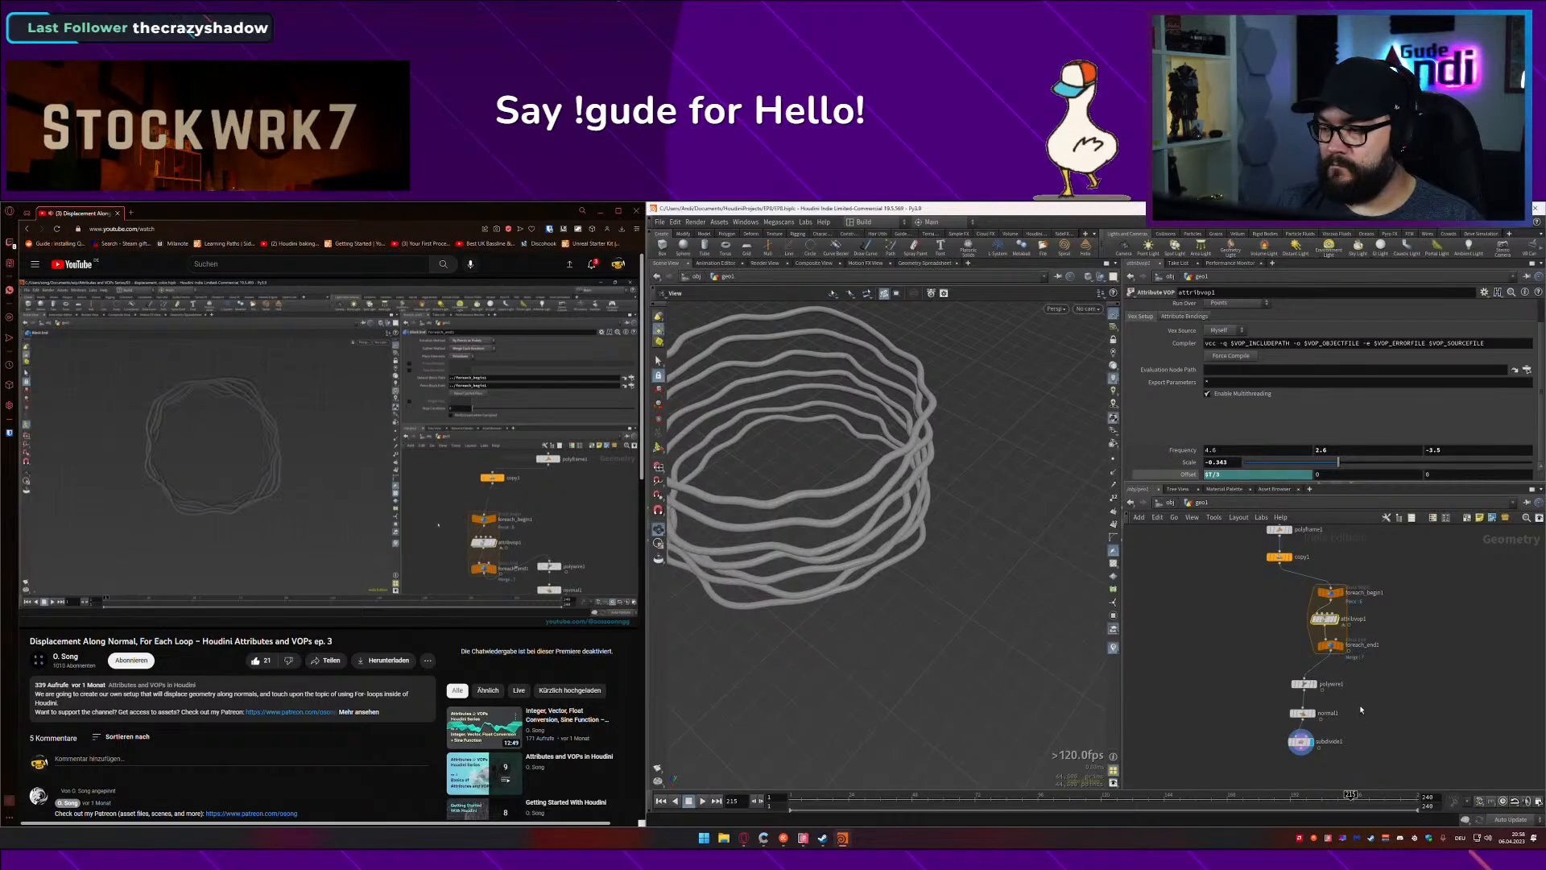
# Step: Try inserting a PolyBevel node between normal1 and subdivide1, and display it
pyautogui.moveTo(1361, 710); pyautogui.dragTo(1349, 610, button='middle')
pyautogui.scroll(3, 1312, 642)
pyautogui.moveTo(1271, 643); pyautogui.dragTo(1252, 719)
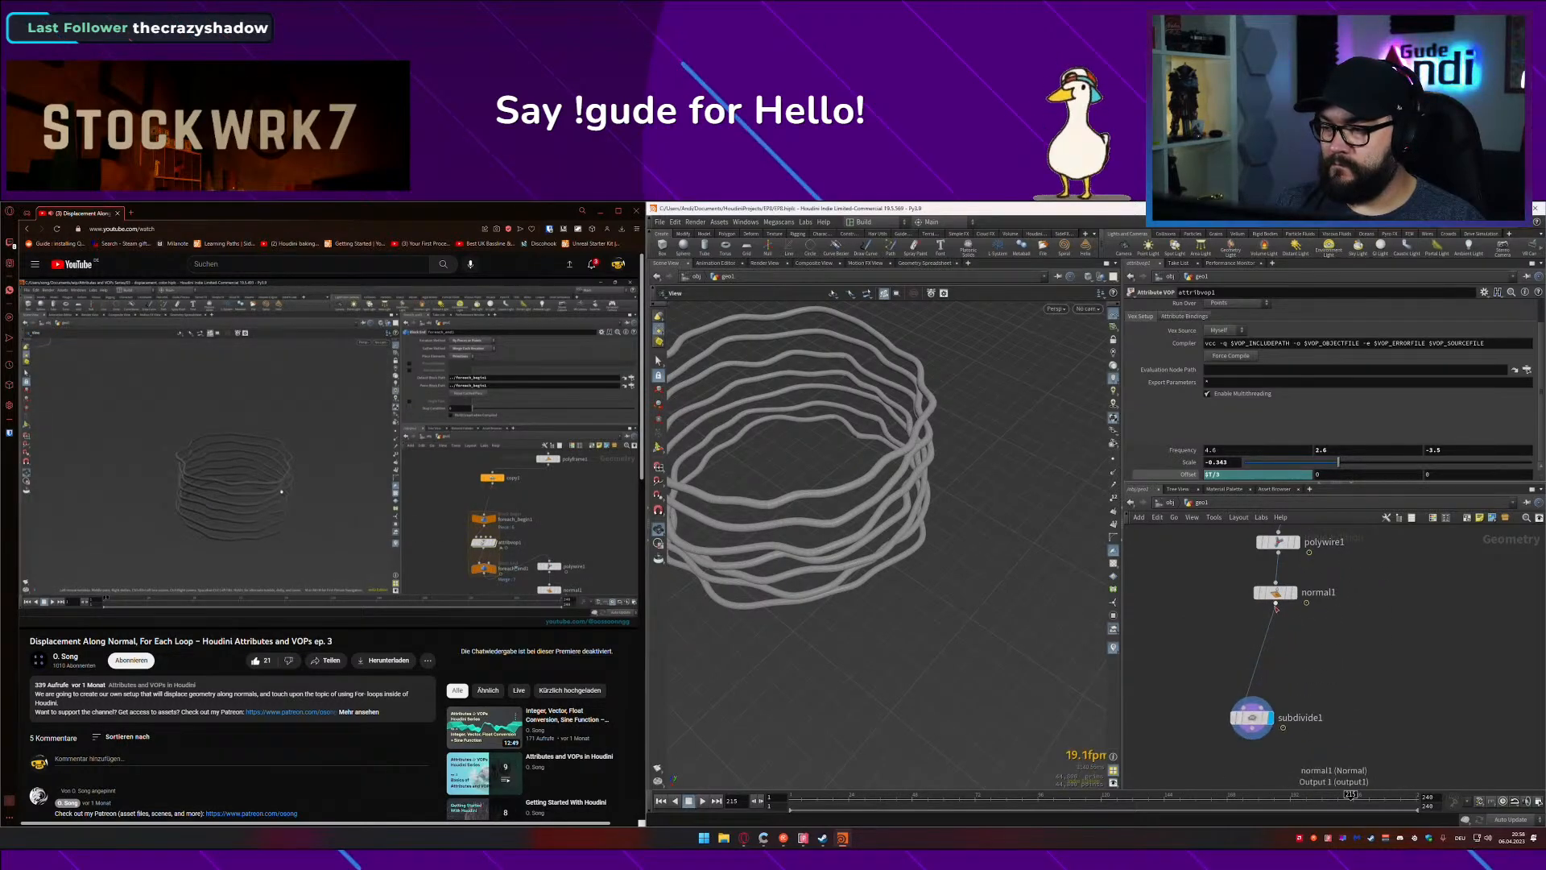
pyautogui.press('Tab')
pyautogui.moveTo(1289, 672)
pyautogui.write('po')
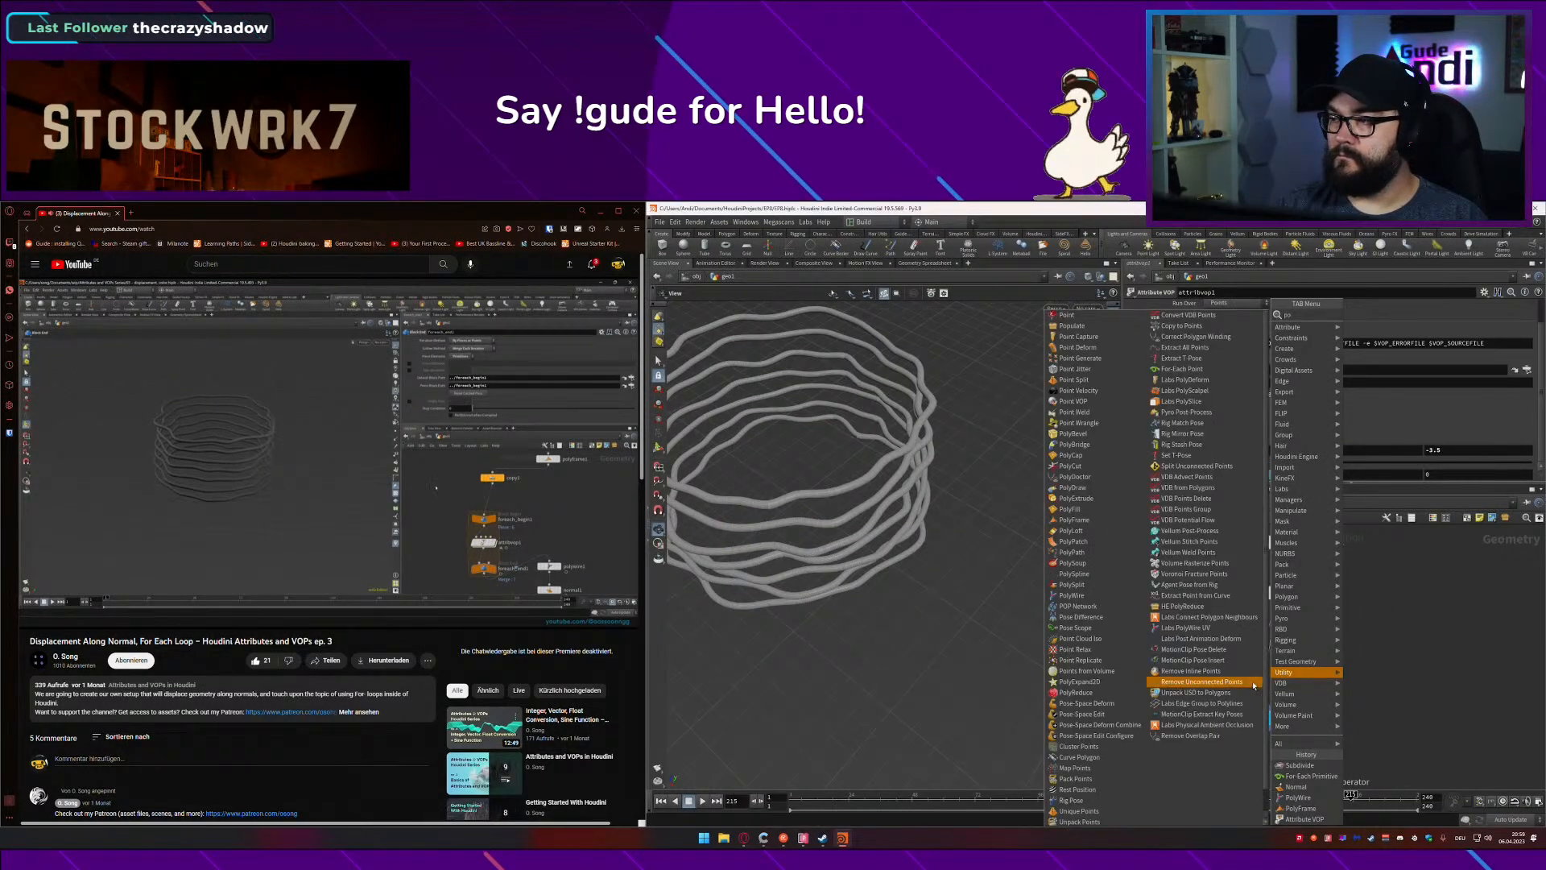
pyautogui.write('lyb')
pyautogui.press('Return')
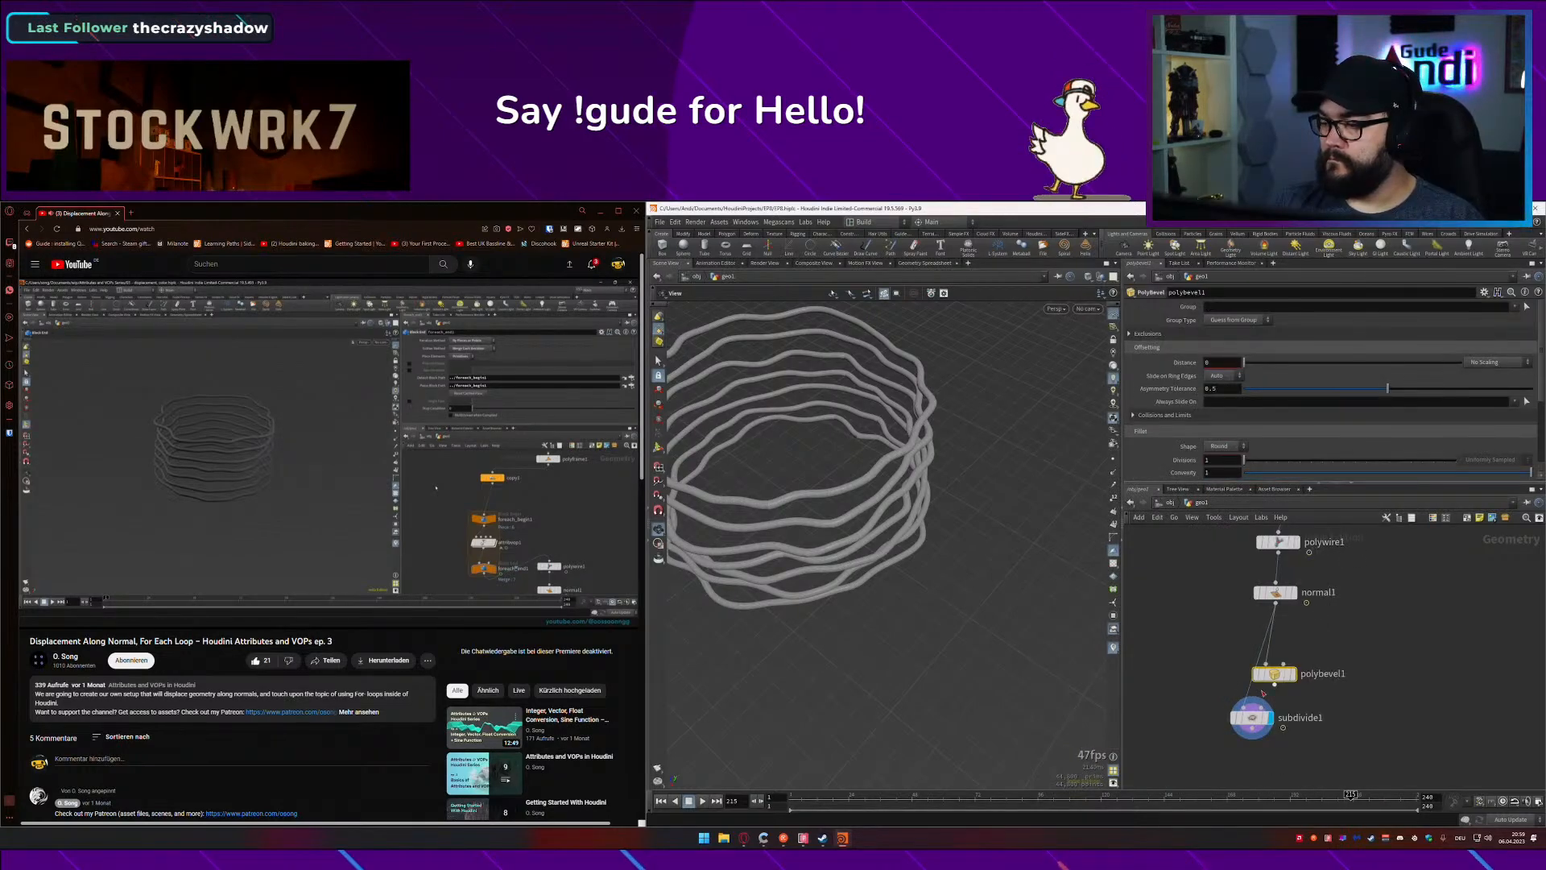
pyautogui.moveTo(1275, 685); pyautogui.dragTo(1245, 708)
pyautogui.click(1293, 673)
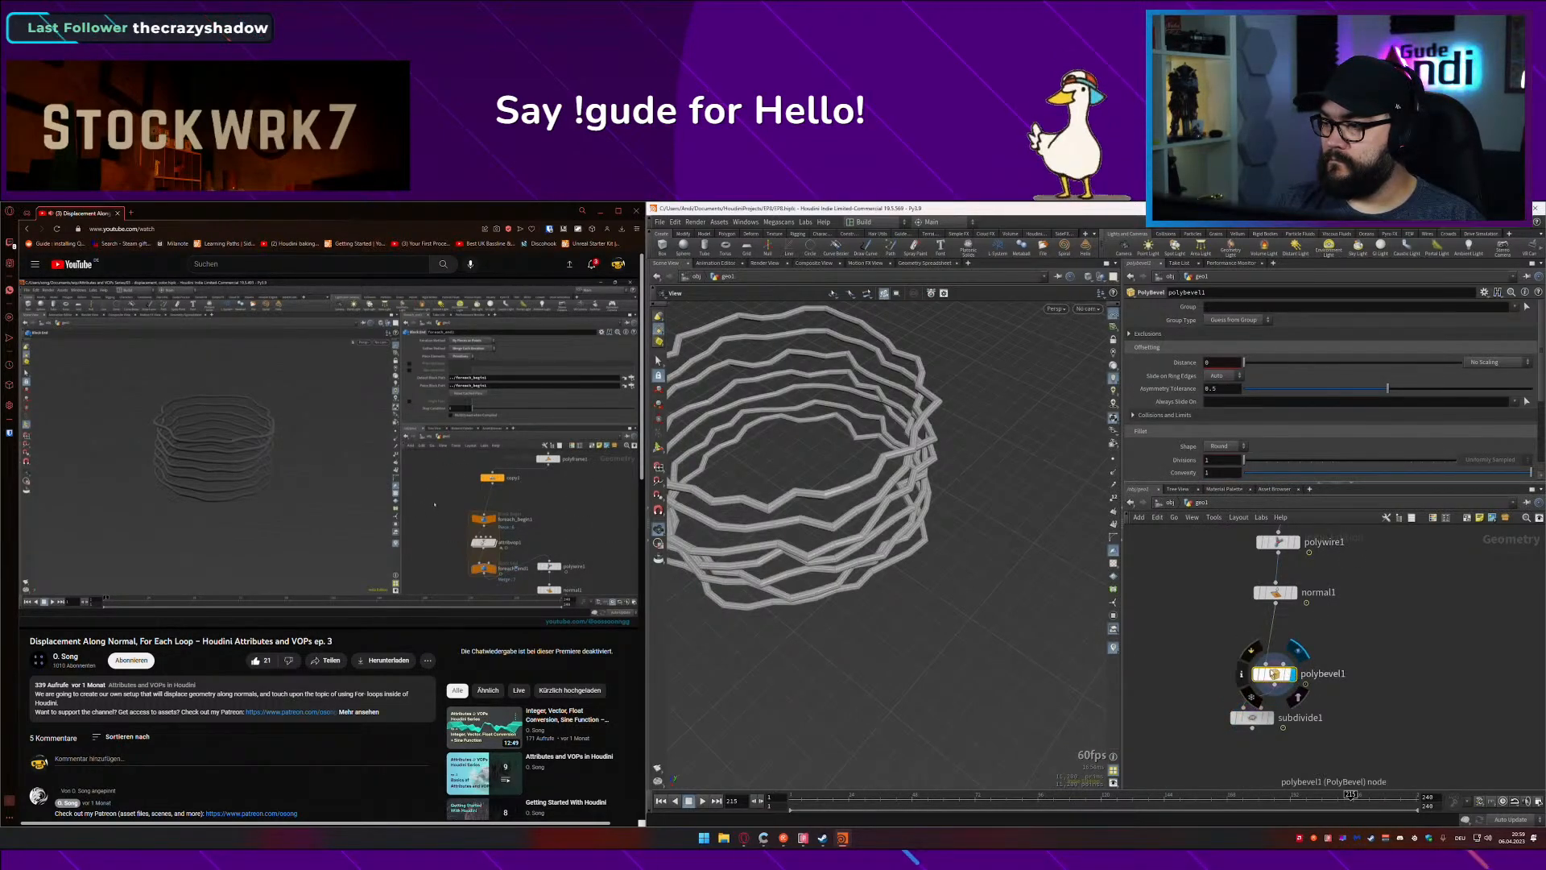
# Step: Try adjusting polybevel1's Distance and Divisions, and delete the node
pyautogui.moveTo(1245, 364)
pyautogui.mouseDown()
pyautogui.moveTo(1263, 365)
pyautogui.moveTo(1229, 363)
pyautogui.mouseUp()
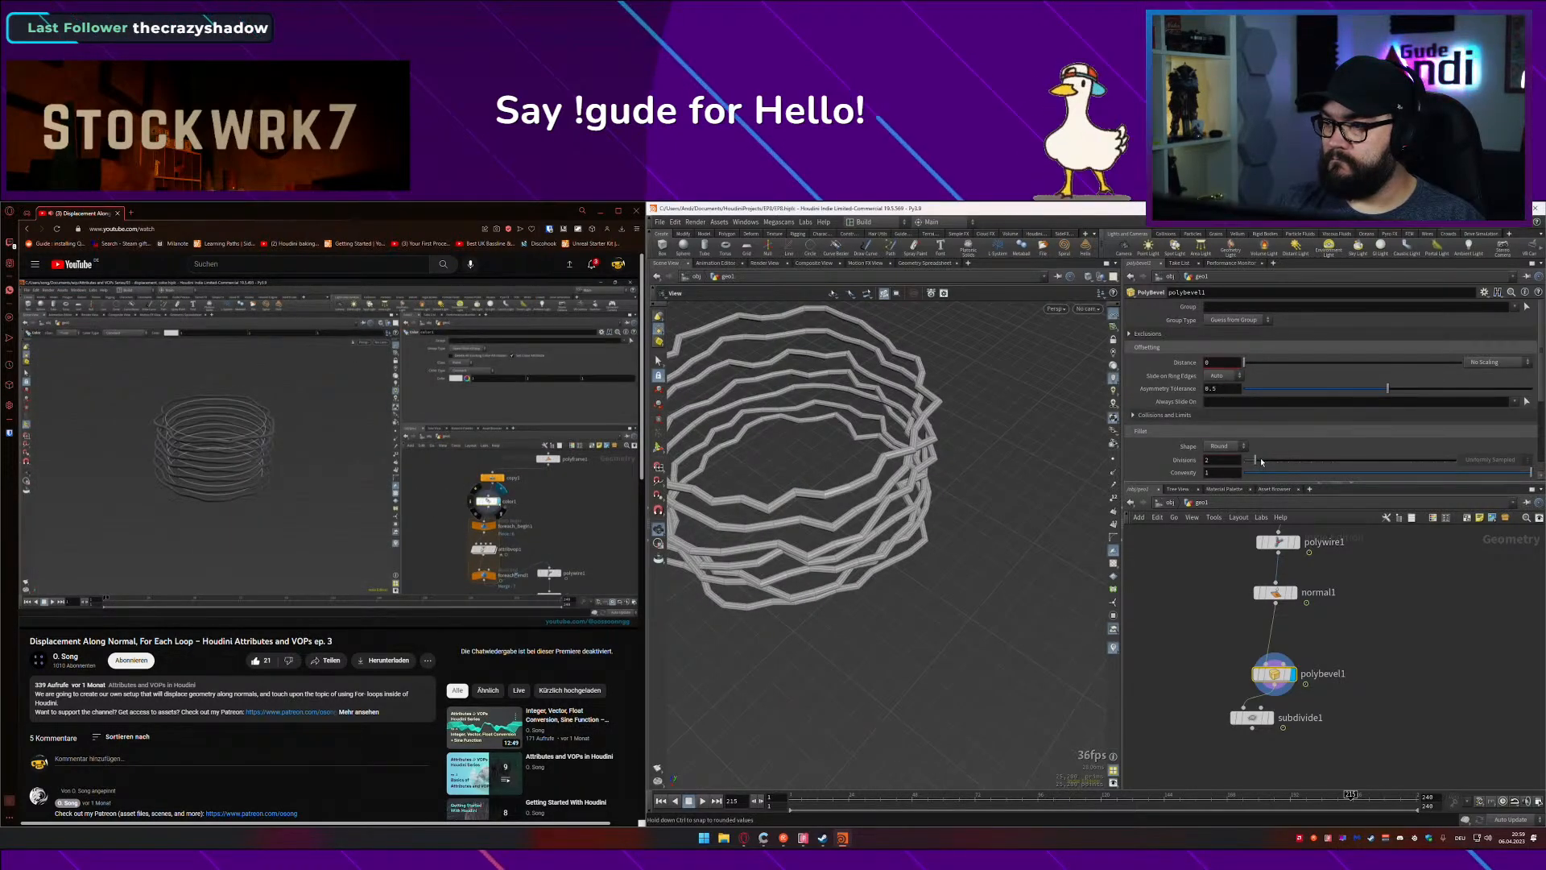
pyautogui.moveTo(1260, 458); pyautogui.dragTo(1258, 463)
pyautogui.moveTo(1245, 367); pyautogui.dragTo(1233, 371)
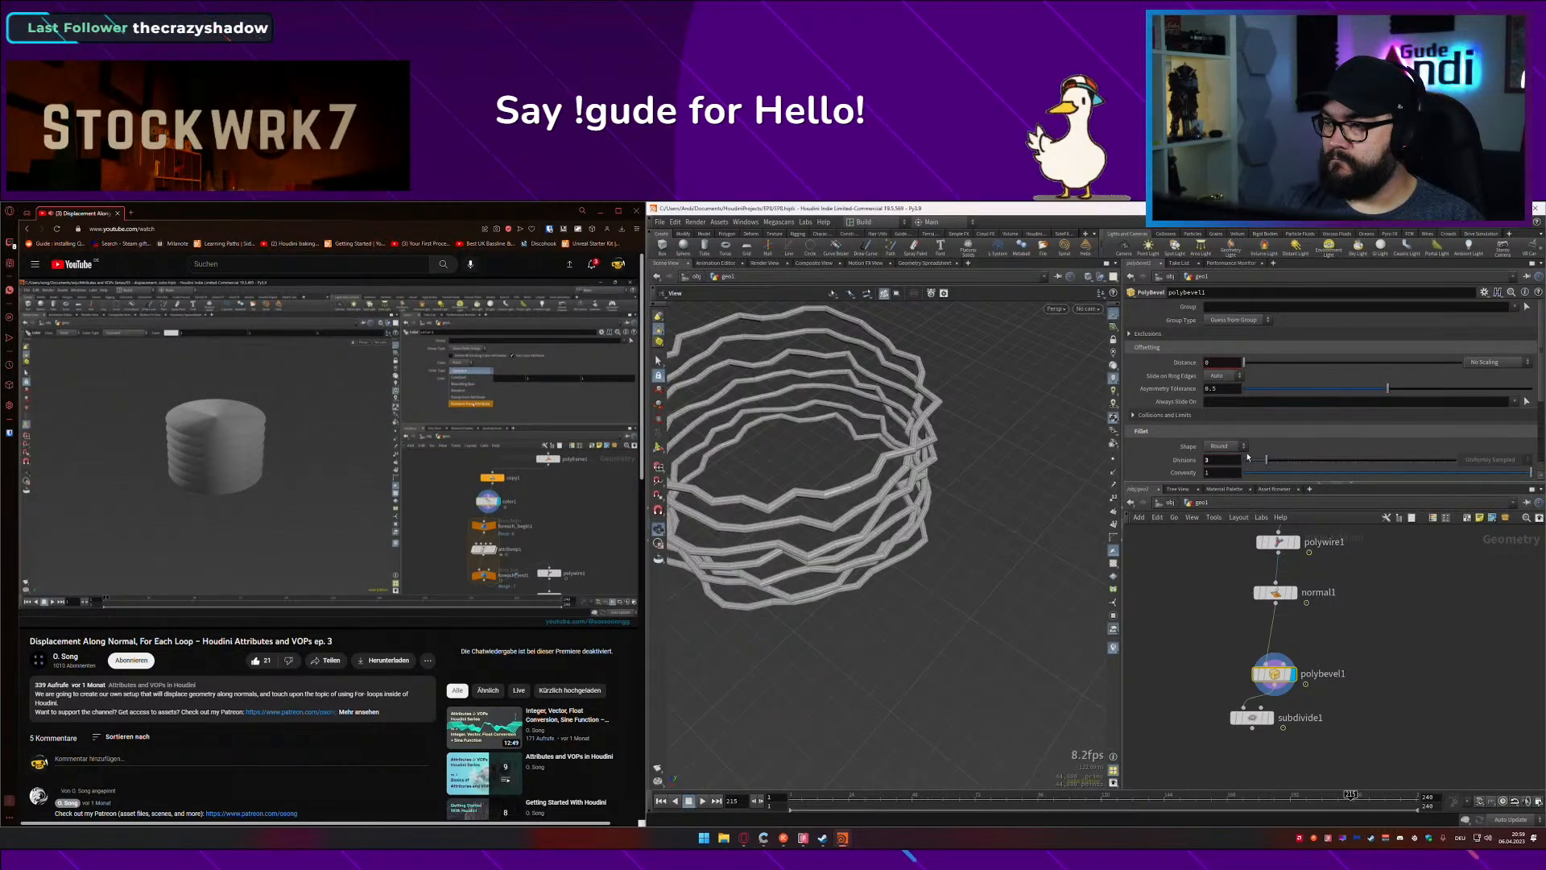
pyautogui.moveTo(1275, 673); pyautogui.dragTo(1278, 673)
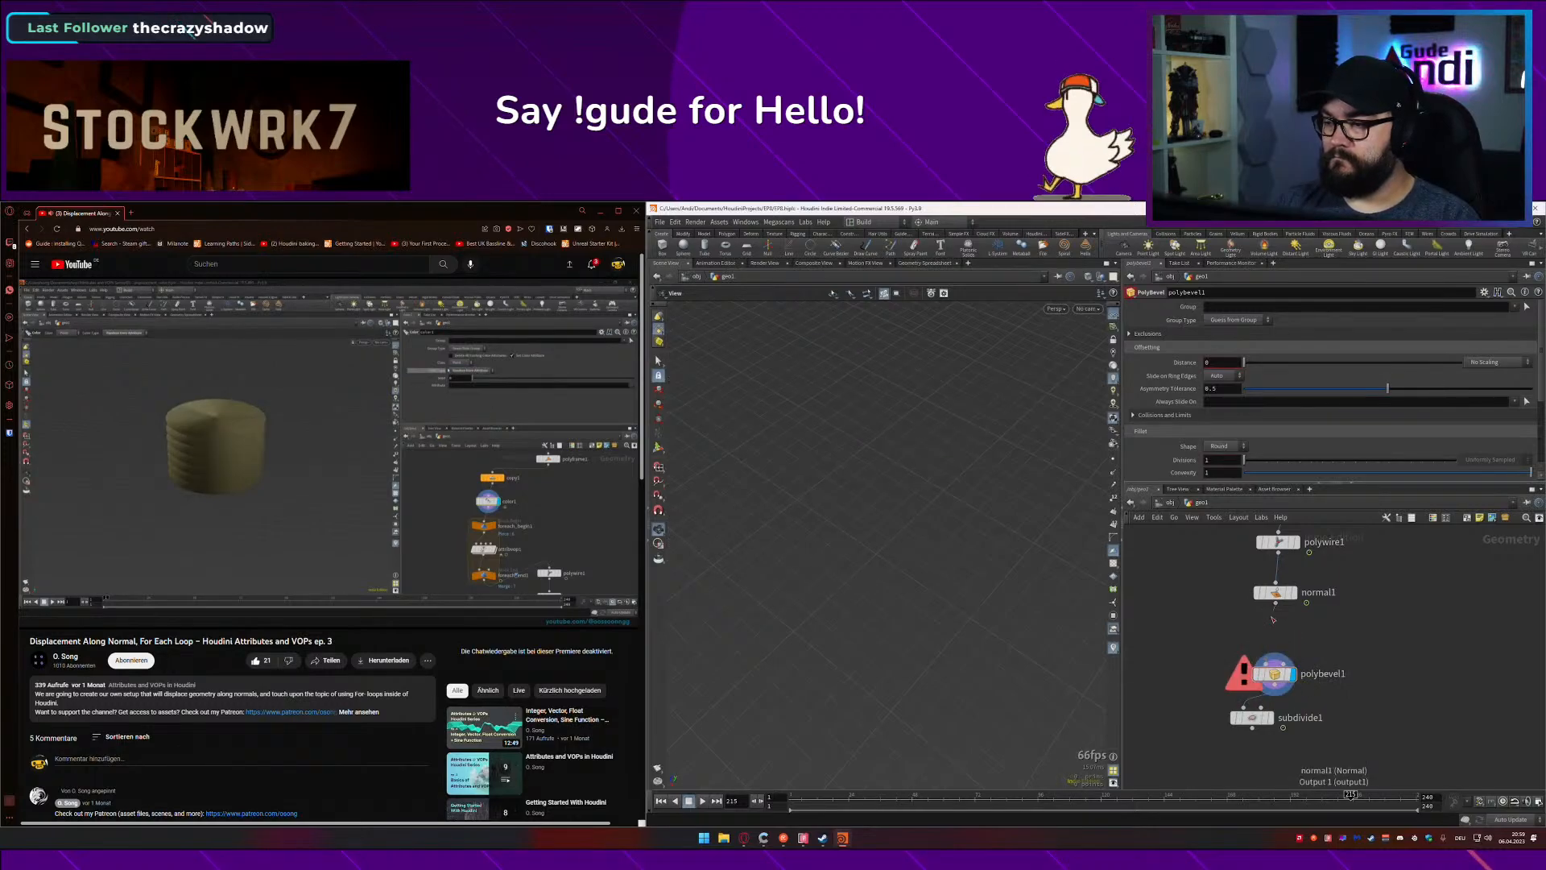
pyautogui.press('Delete')
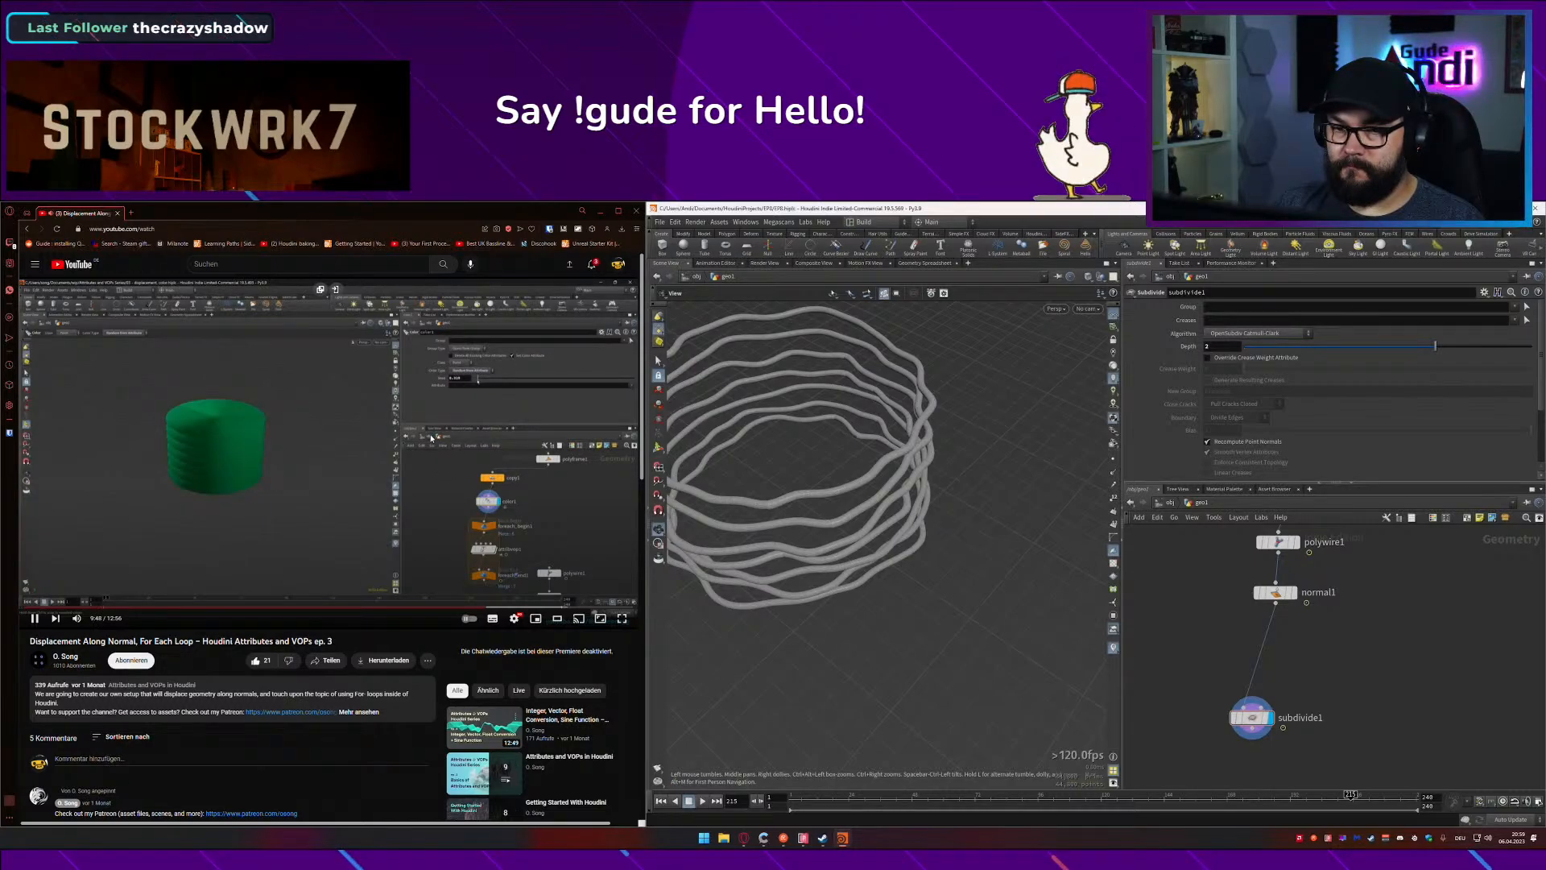
# Step: Move polywire1 and normal1 together so they line up below foreach_end1
pyautogui.moveTo(1315, 653); pyautogui.dragTo(1331, 747, button='middle')
pyautogui.scroll(-3, 1406, 629)
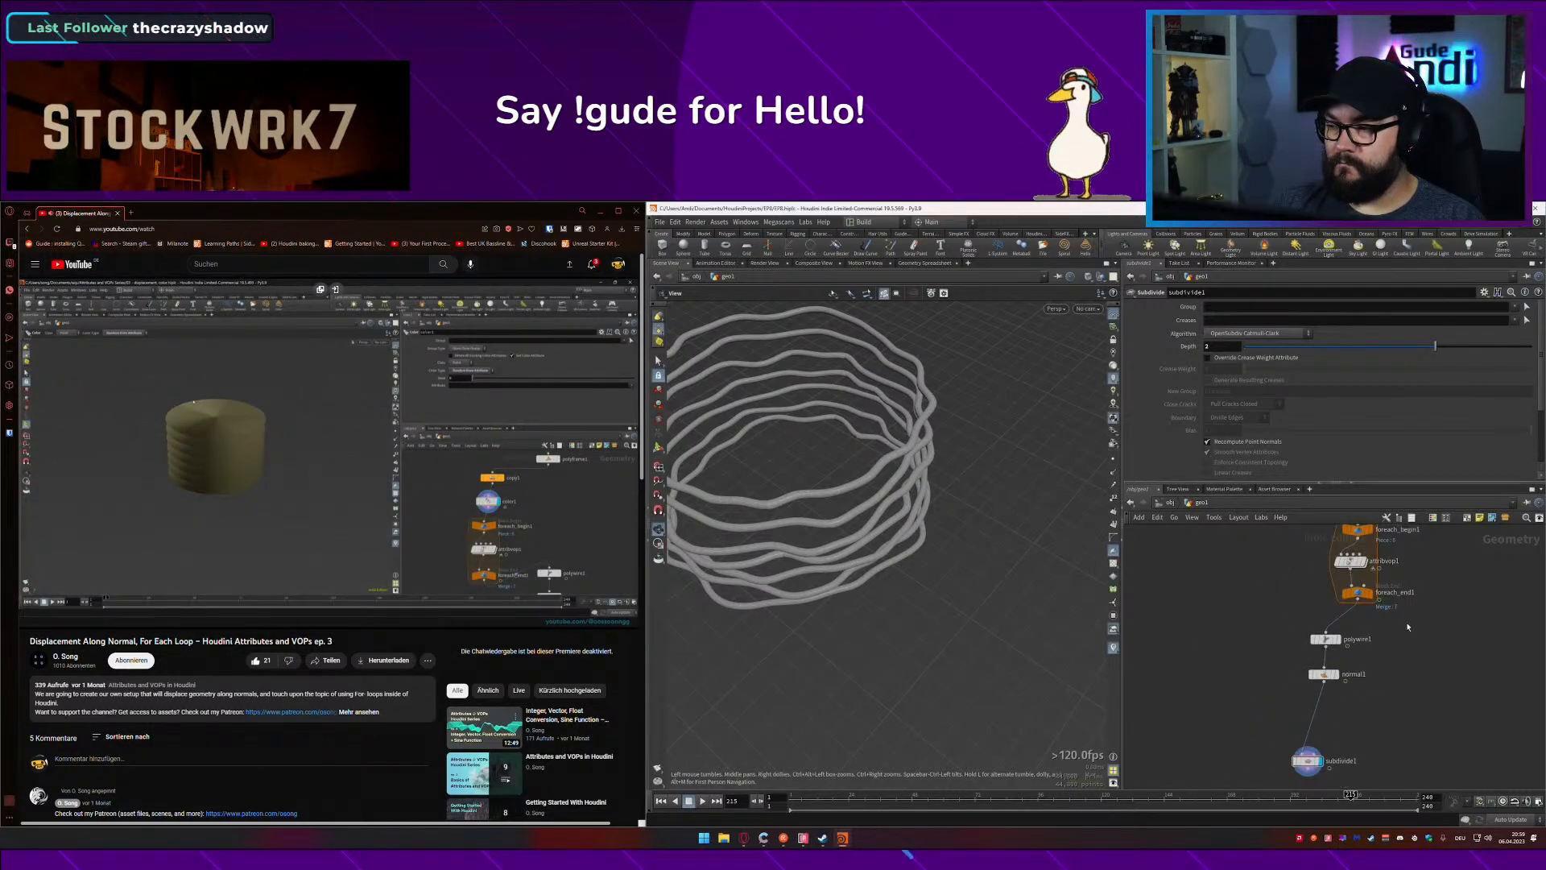
pyautogui.moveTo(1348, 572); pyautogui.dragTo(1320, 649, button='middle')
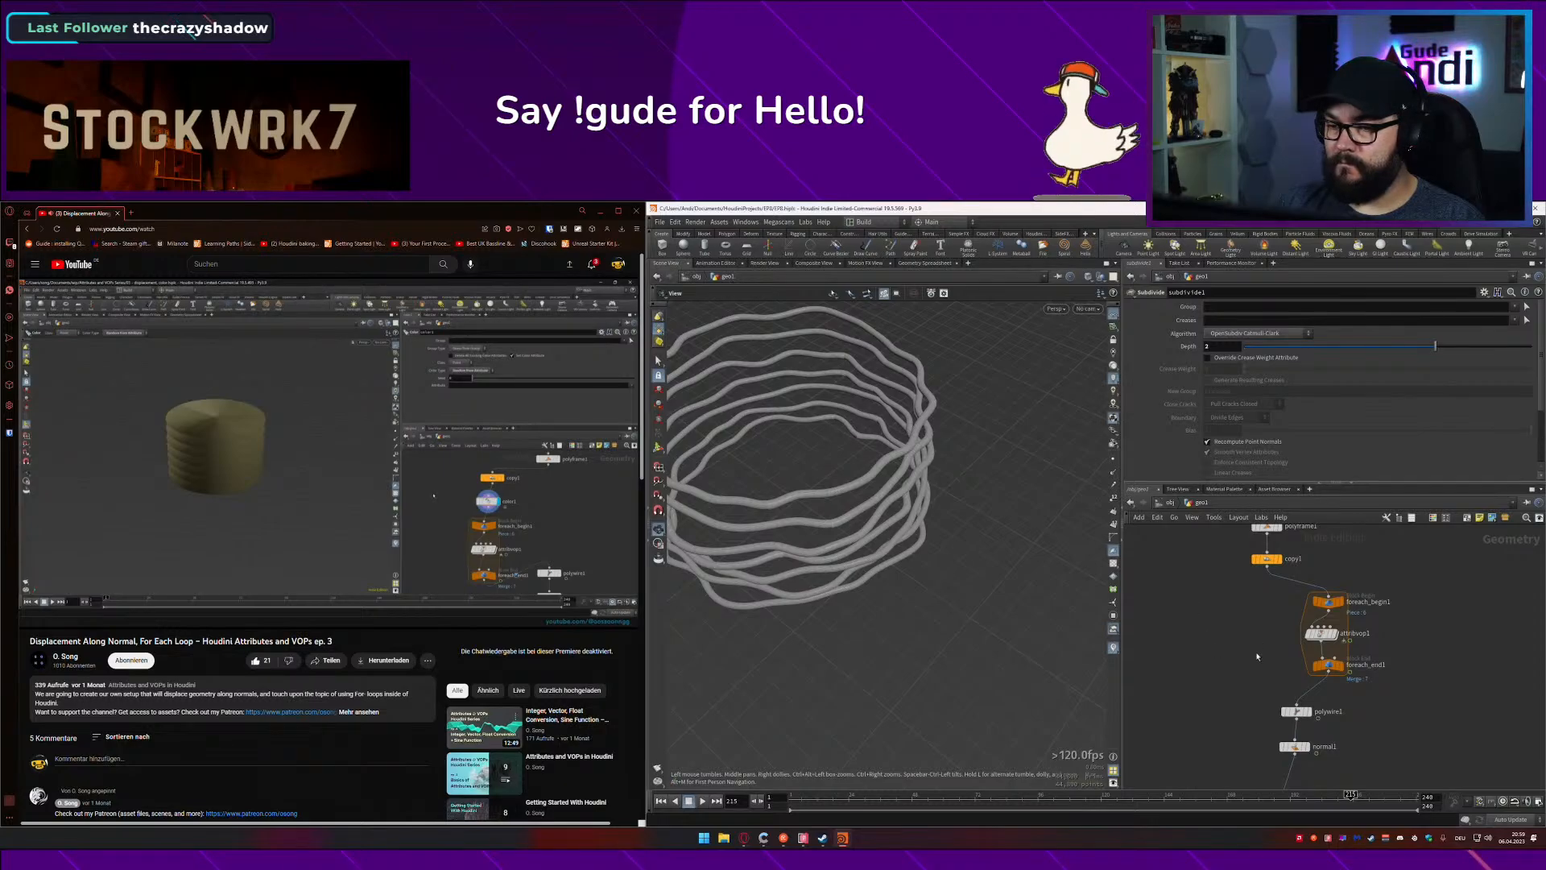
pyautogui.moveTo(1243, 697); pyautogui.dragTo(1250, 636, button='middle')
pyautogui.moveTo(1249, 634); pyautogui.dragTo(1318, 717)
pyautogui.moveTo(1314, 654); pyautogui.dragTo(1346, 690)
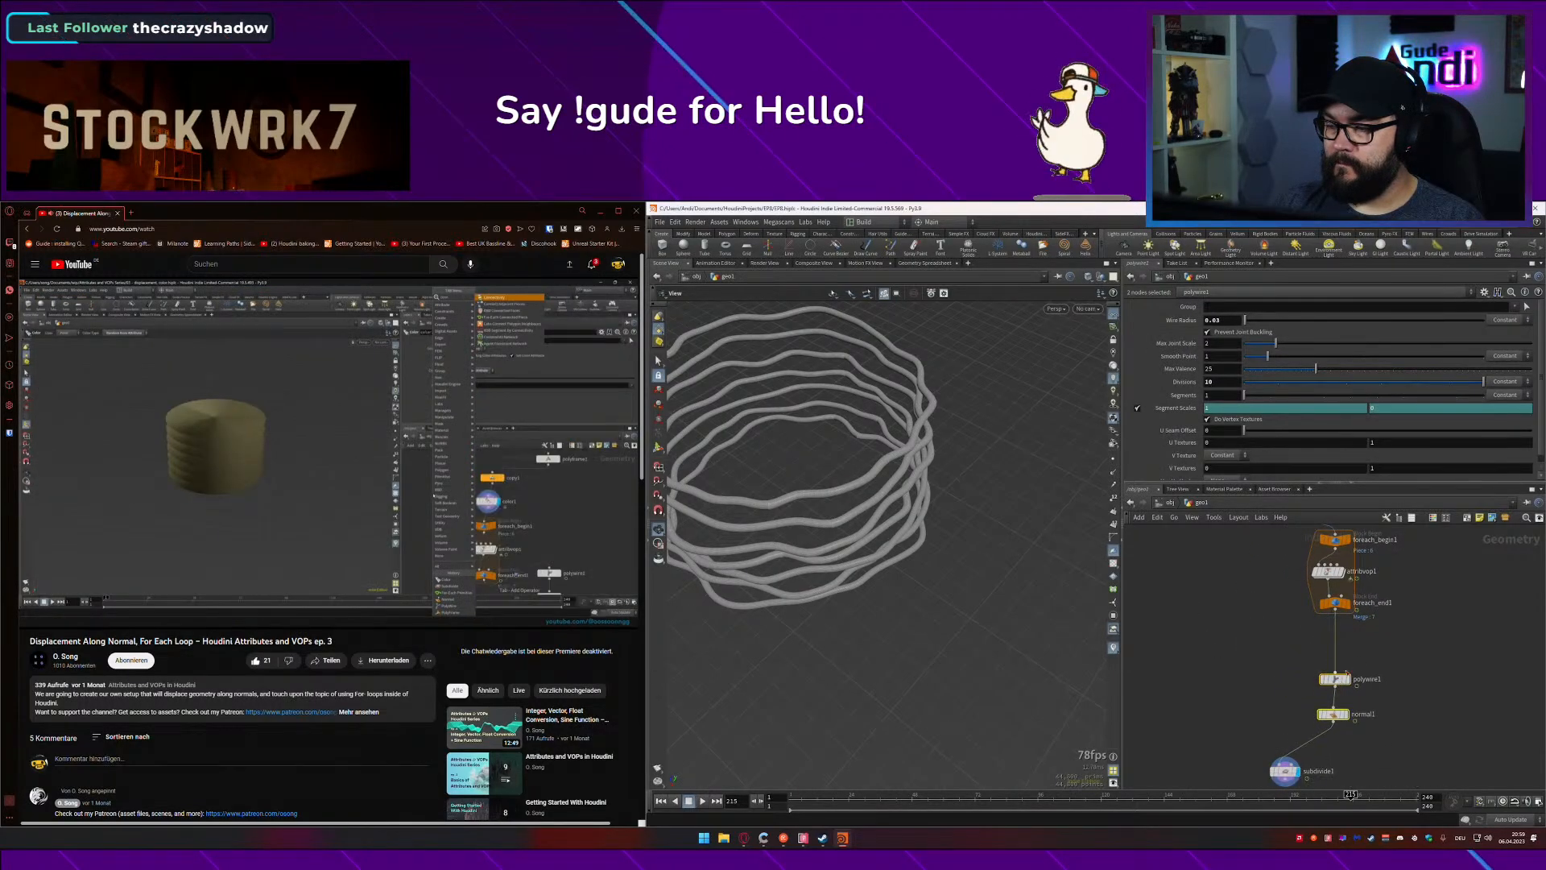
pyautogui.click(1356, 626)
pyautogui.moveTo(1356, 625); pyautogui.dragTo(1361, 645, button='middle')
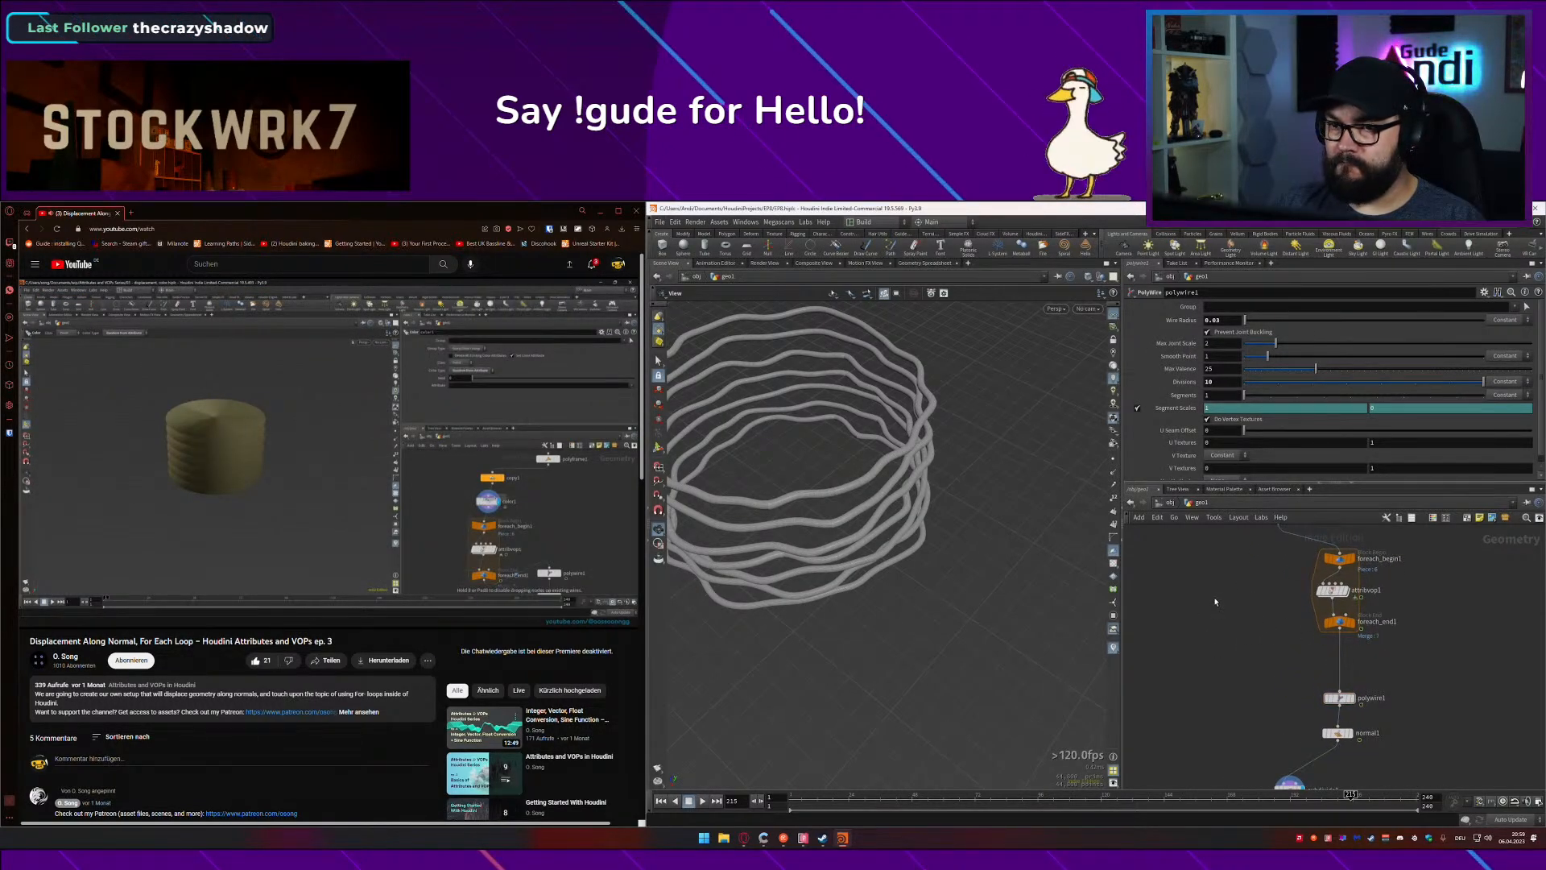
# Step: Add a Connectivity node and insert it between polyframe1 and copy1
pyautogui.press('Tab')
pyautogui.write('conne')
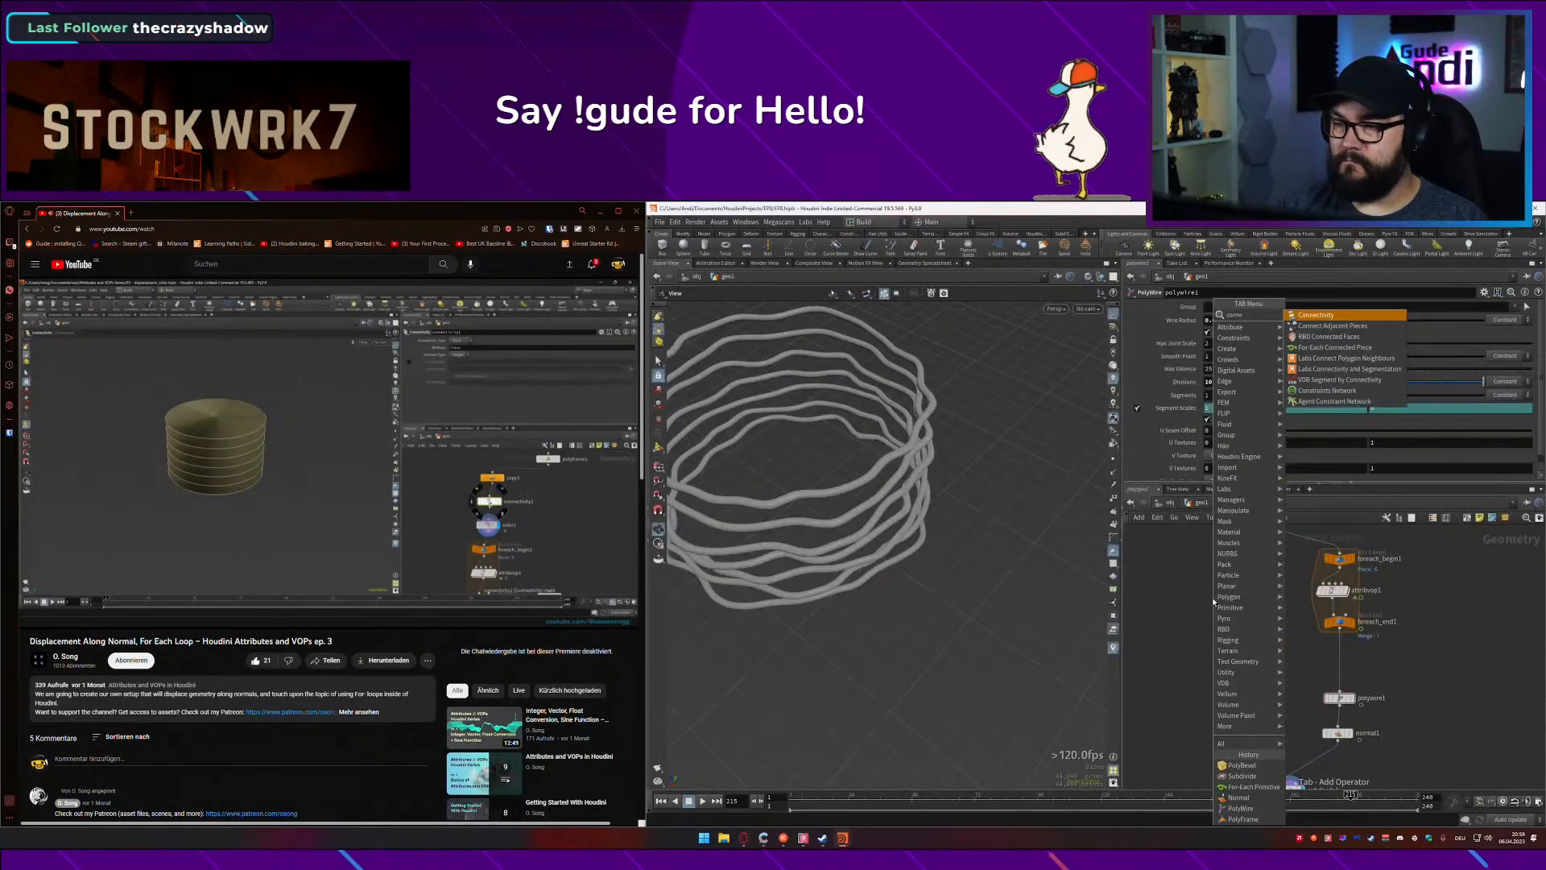
pyautogui.press('Return')
pyautogui.click(1225, 559)
pyautogui.moveTo(1284, 579); pyautogui.dragTo(1279, 708, button='middle')
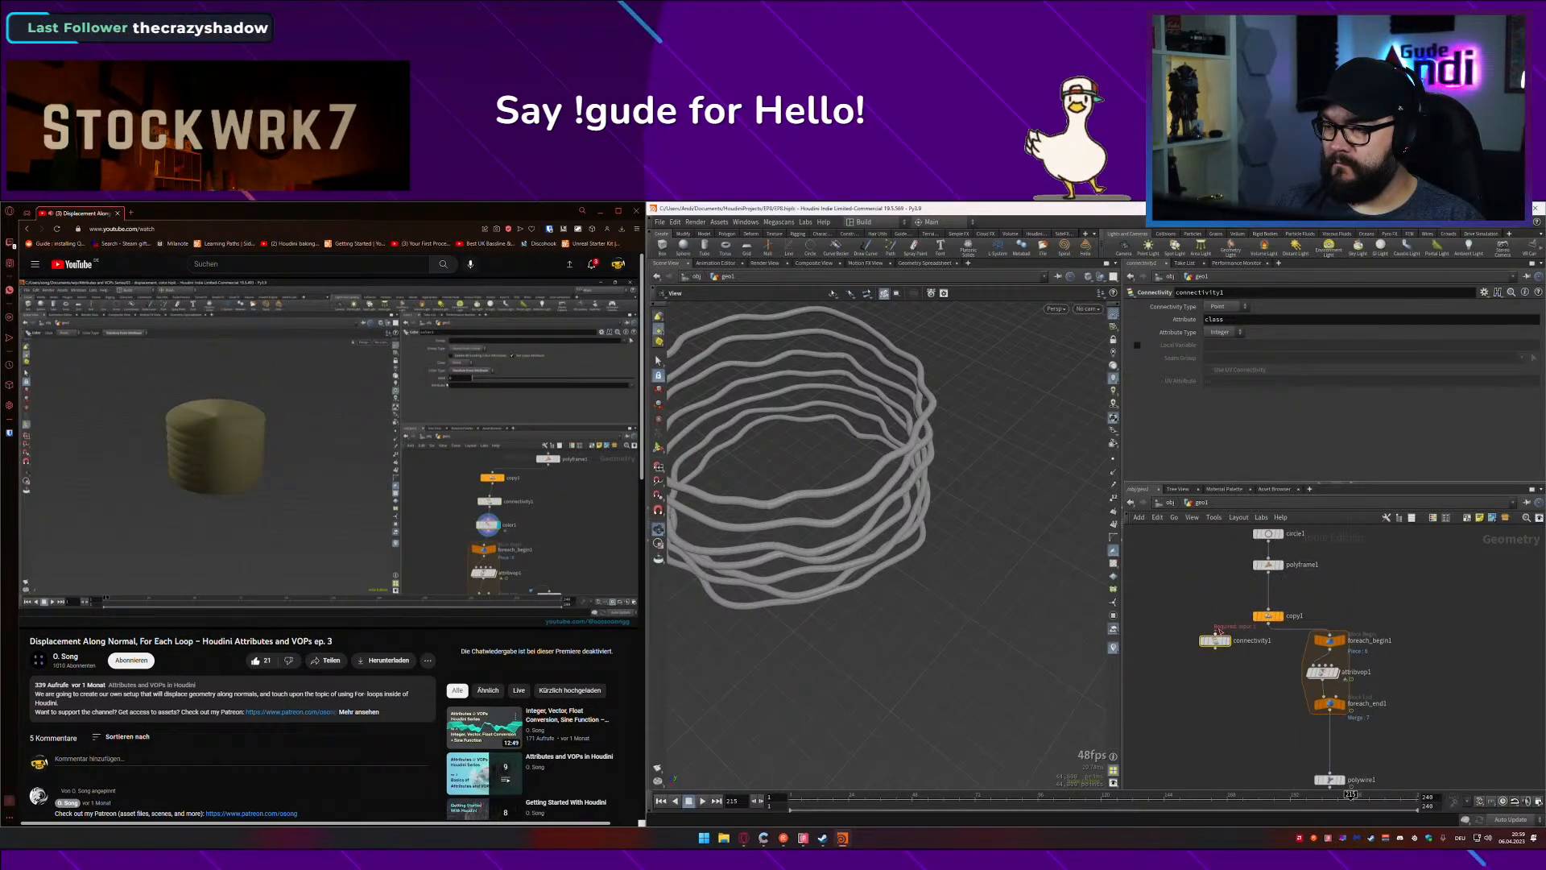
pyautogui.moveTo(1215, 640); pyautogui.dragTo(1270, 594)
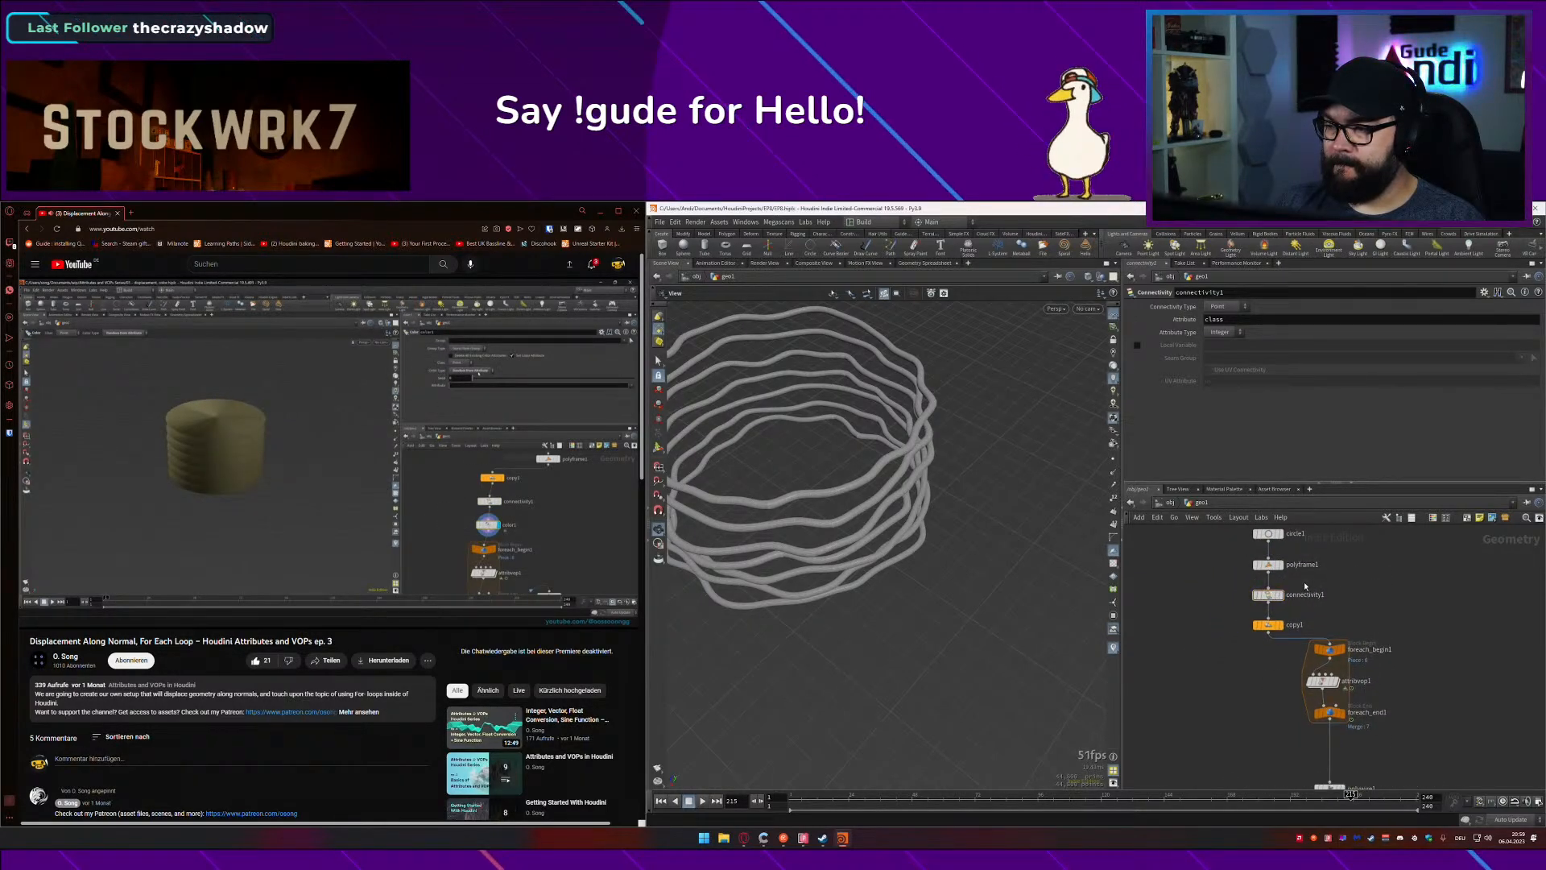
# Step: Replay the tutorial passage that shows the Connectivity node's settings
pyautogui.click(362, 487)
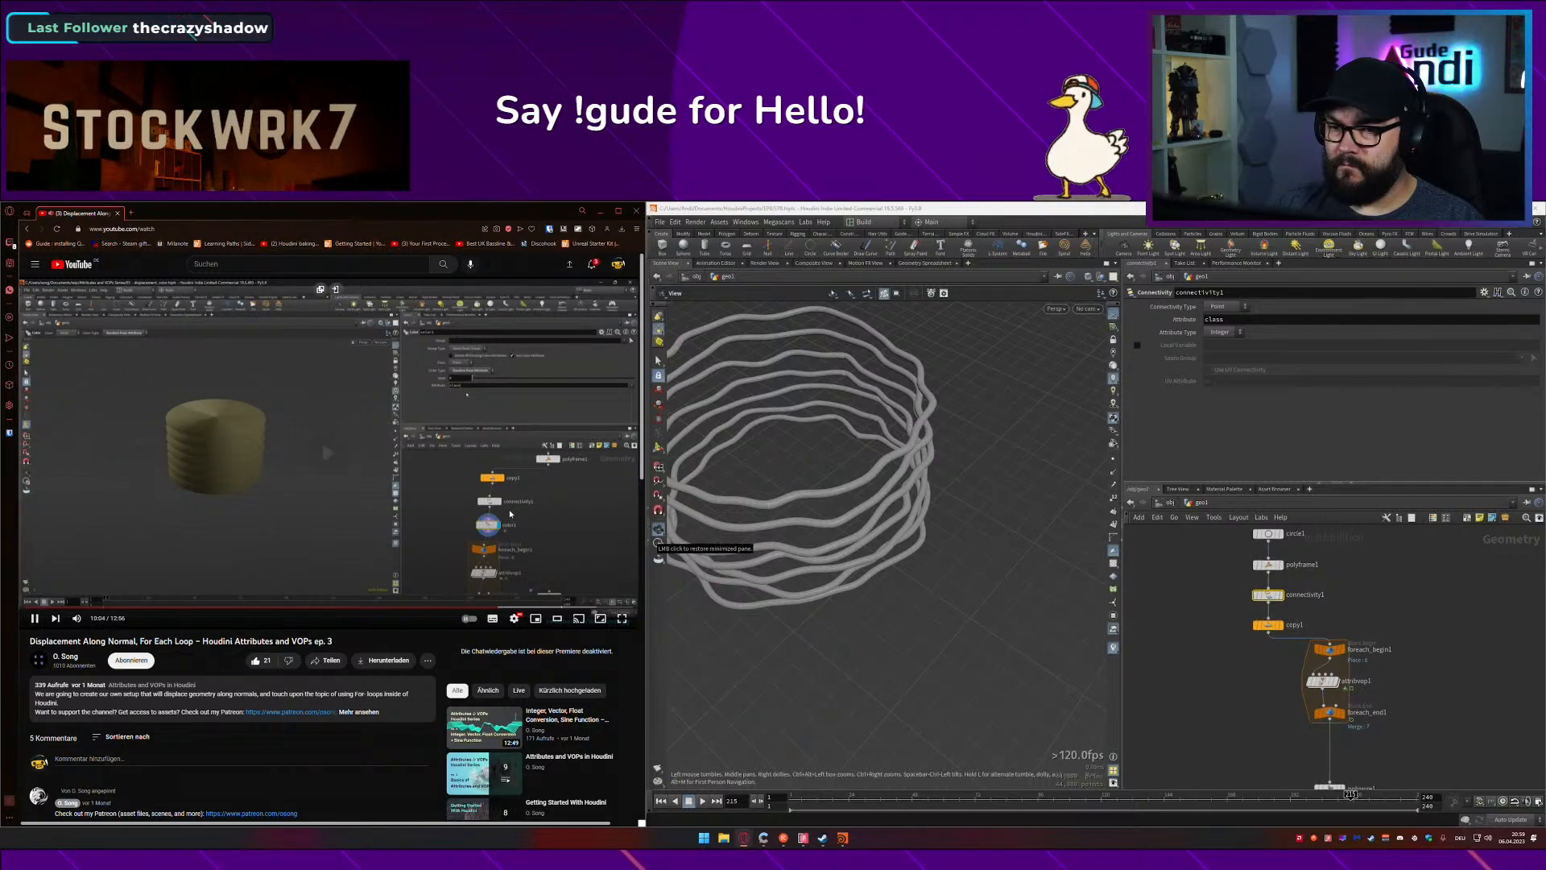
pyautogui.press('Left')
pyautogui.press('Left')
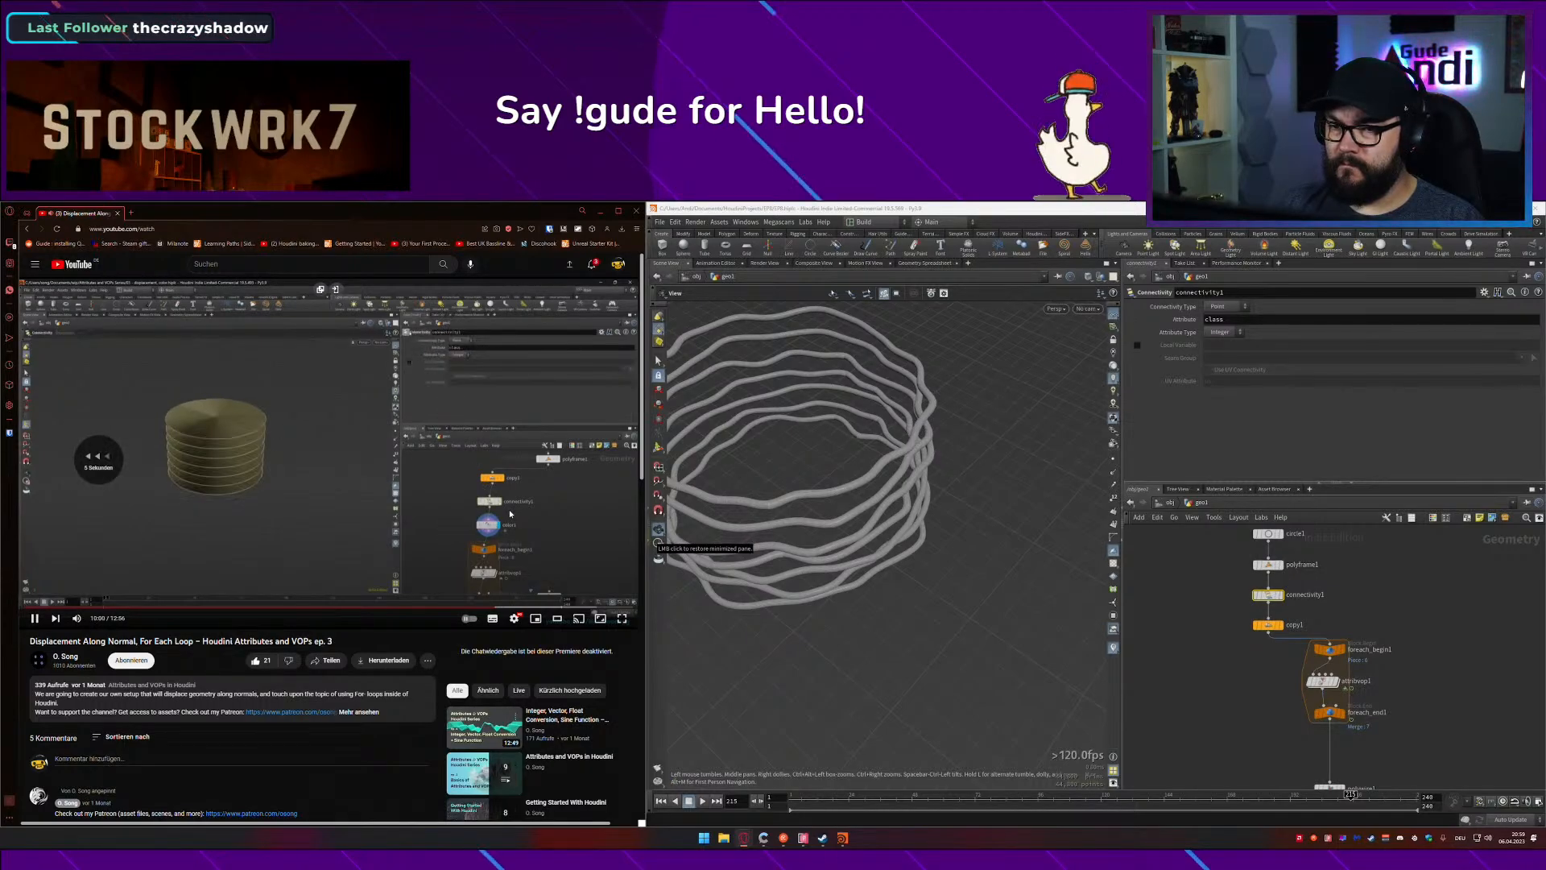
pyautogui.press('space')
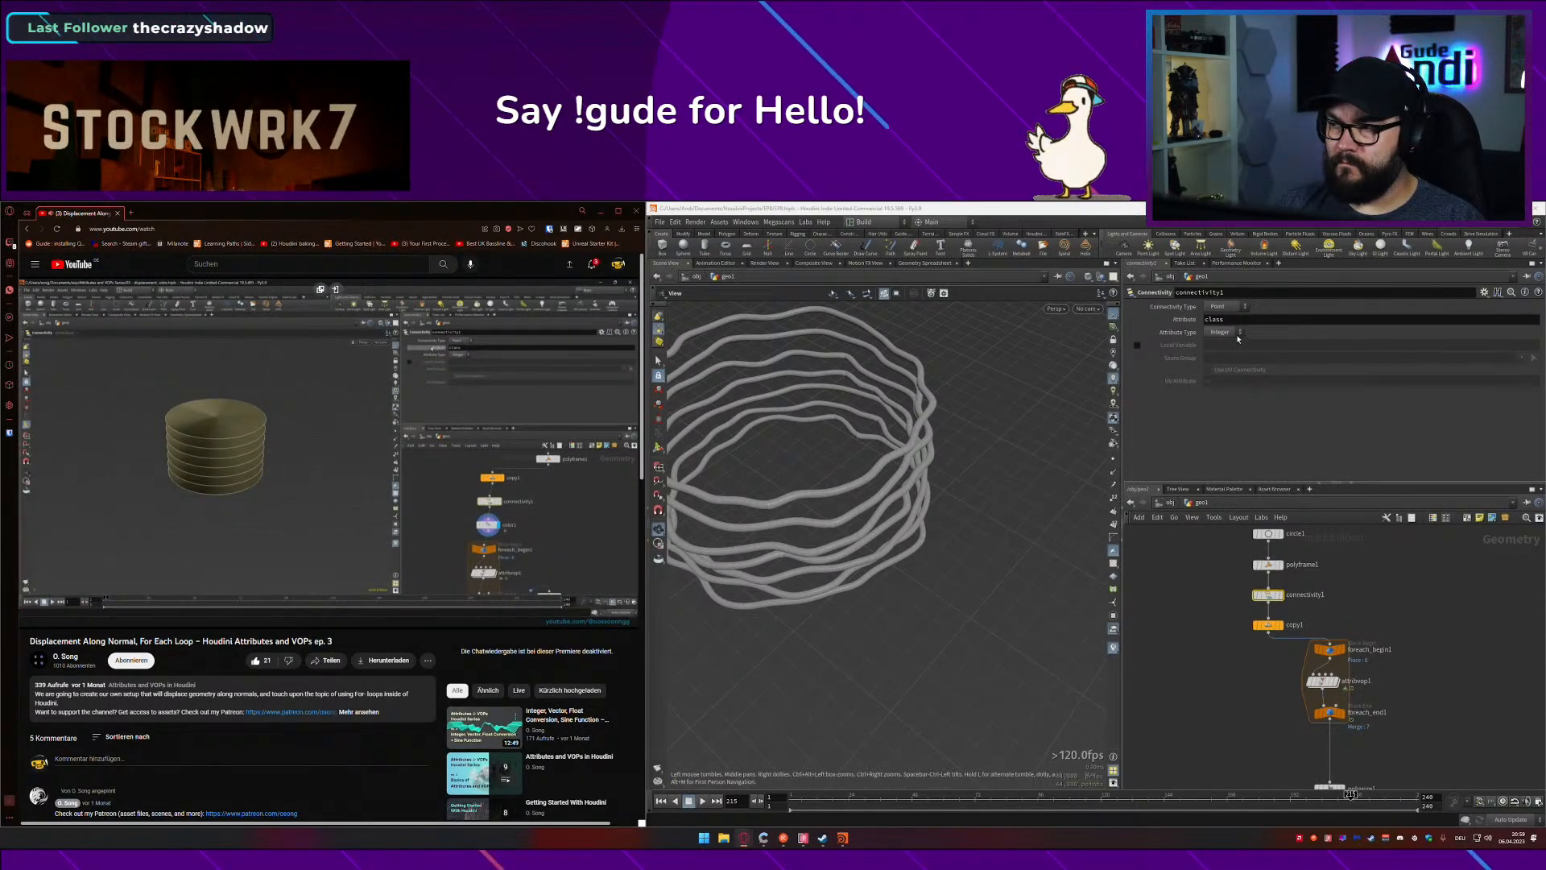
# Step: Save the scene and insert a new Color node between connectivity1 and copy1
pyautogui.hotkey('ctrl', 's')
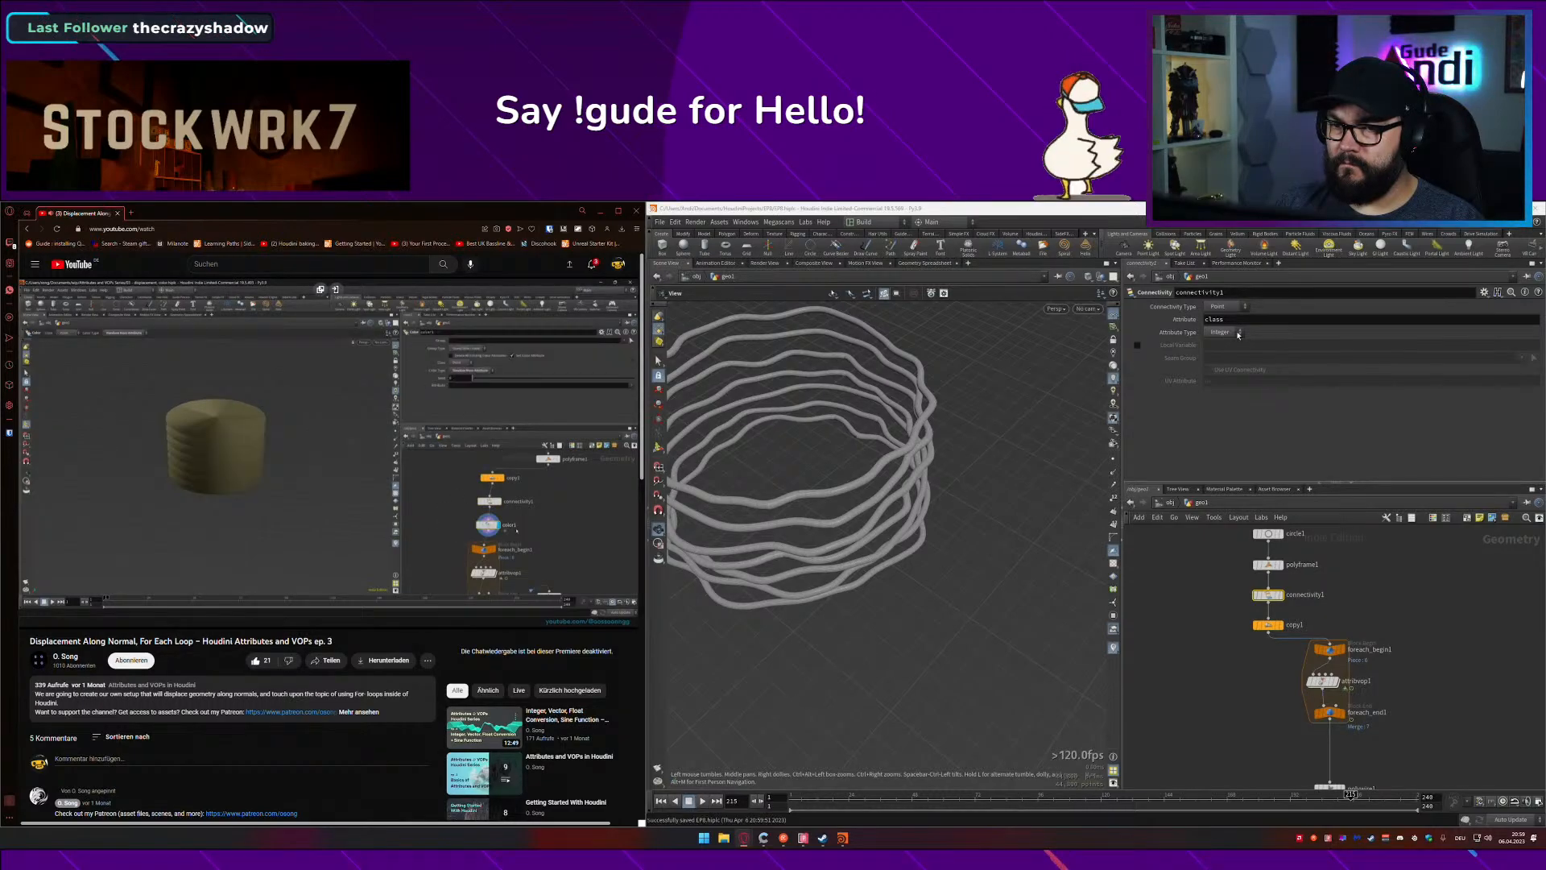
pyautogui.moveTo(1269, 596); pyautogui.dragTo(1284, 612)
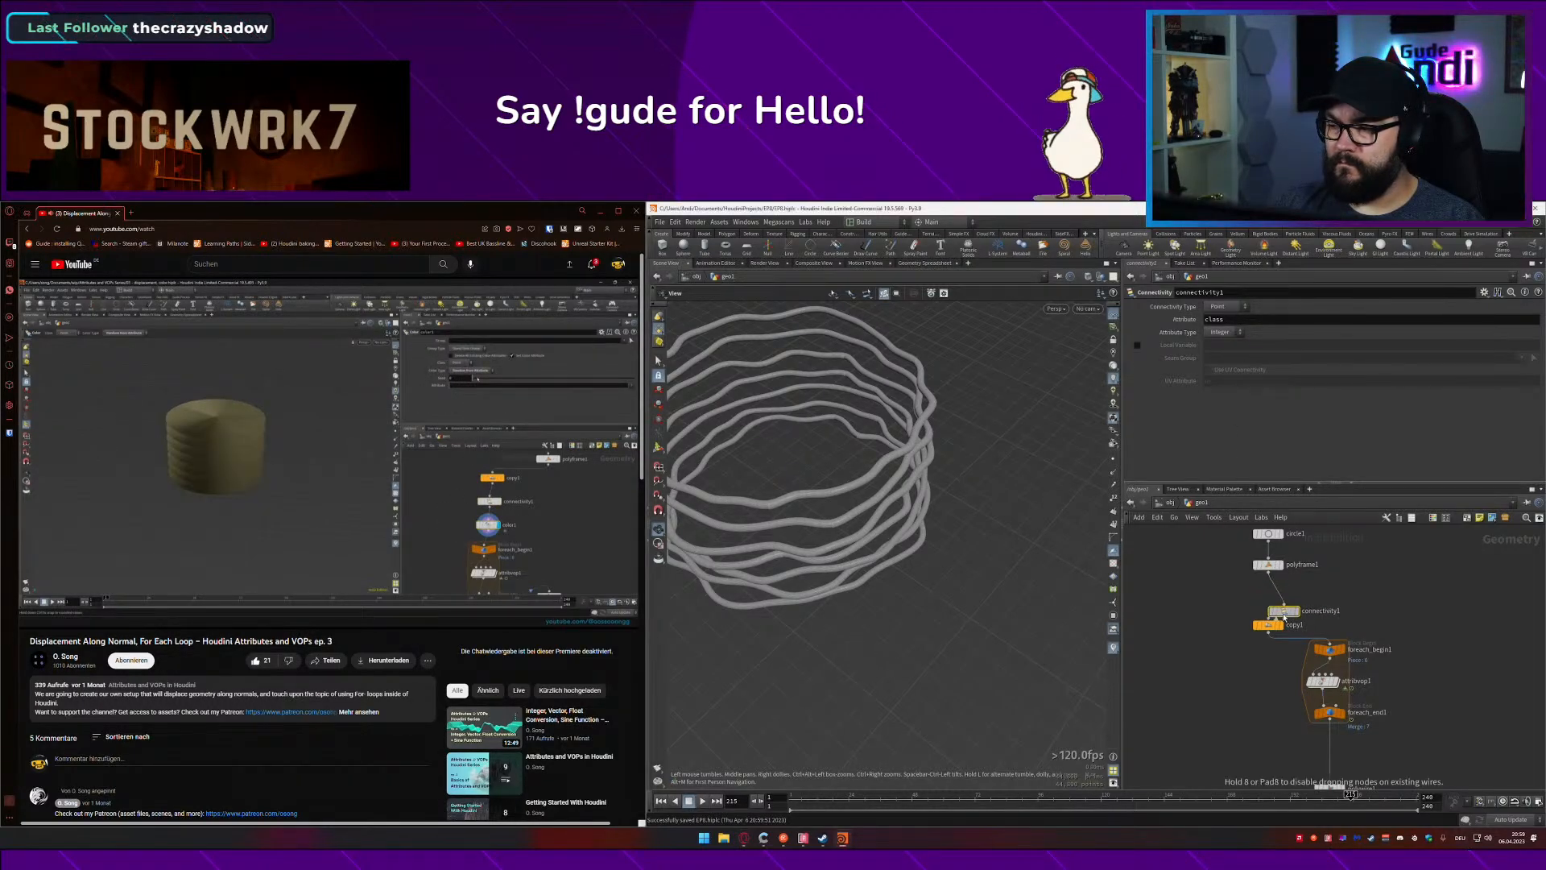
pyautogui.moveTo(1317, 566); pyautogui.dragTo(1326, 636, button='middle')
pyautogui.moveTo(1325, 586); pyautogui.dragTo(1263, 592)
pyautogui.click(1252, 608)
pyautogui.press('Tab')
pyautogui.write('co')
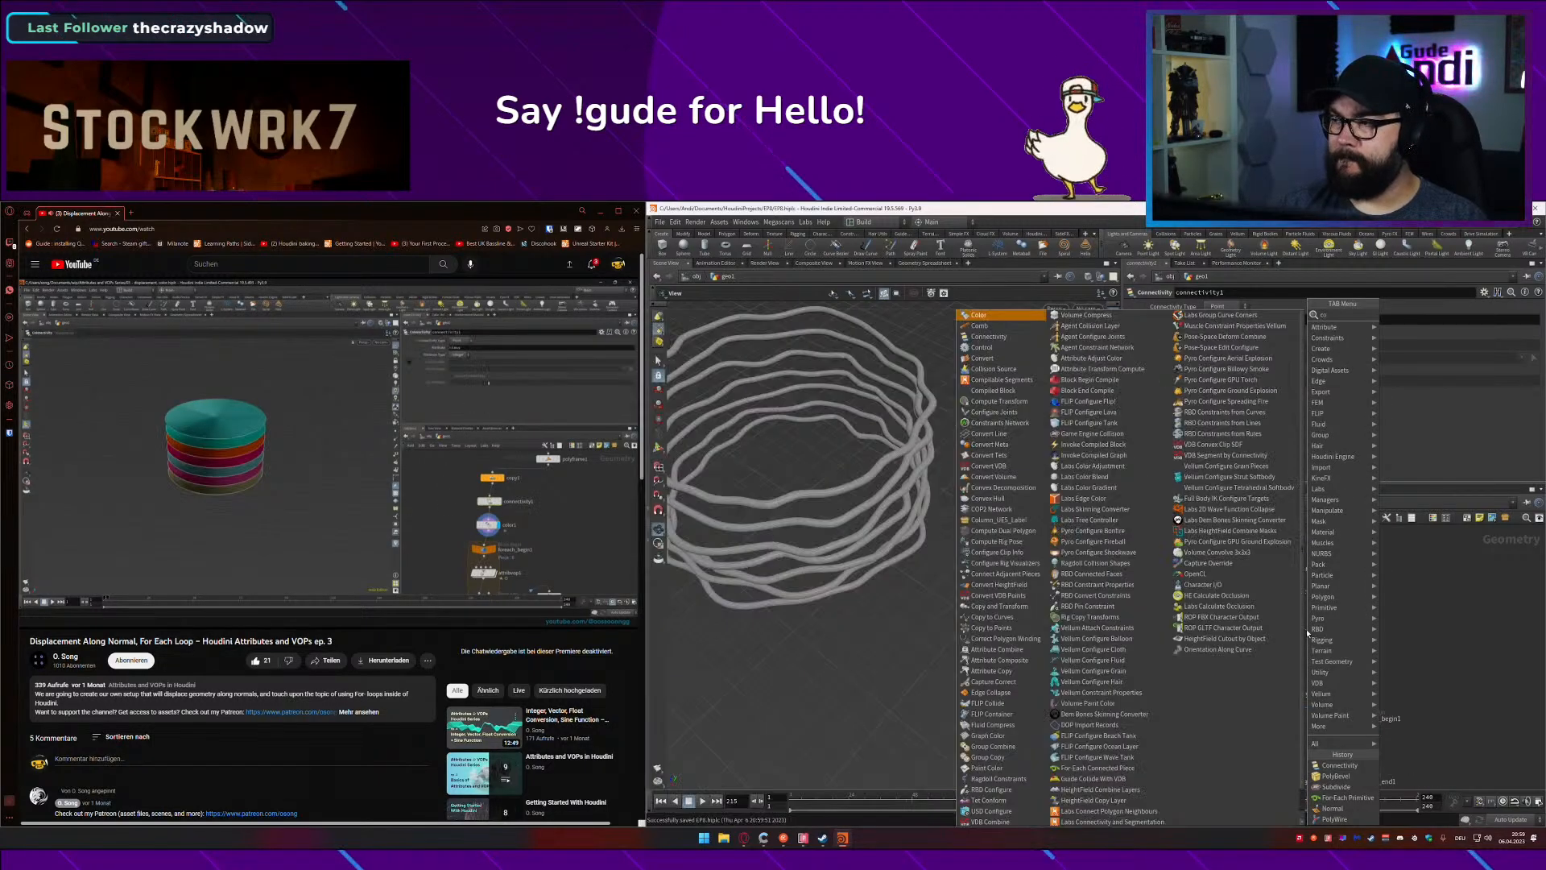
pyautogui.press('Return')
pyautogui.click(1308, 632)
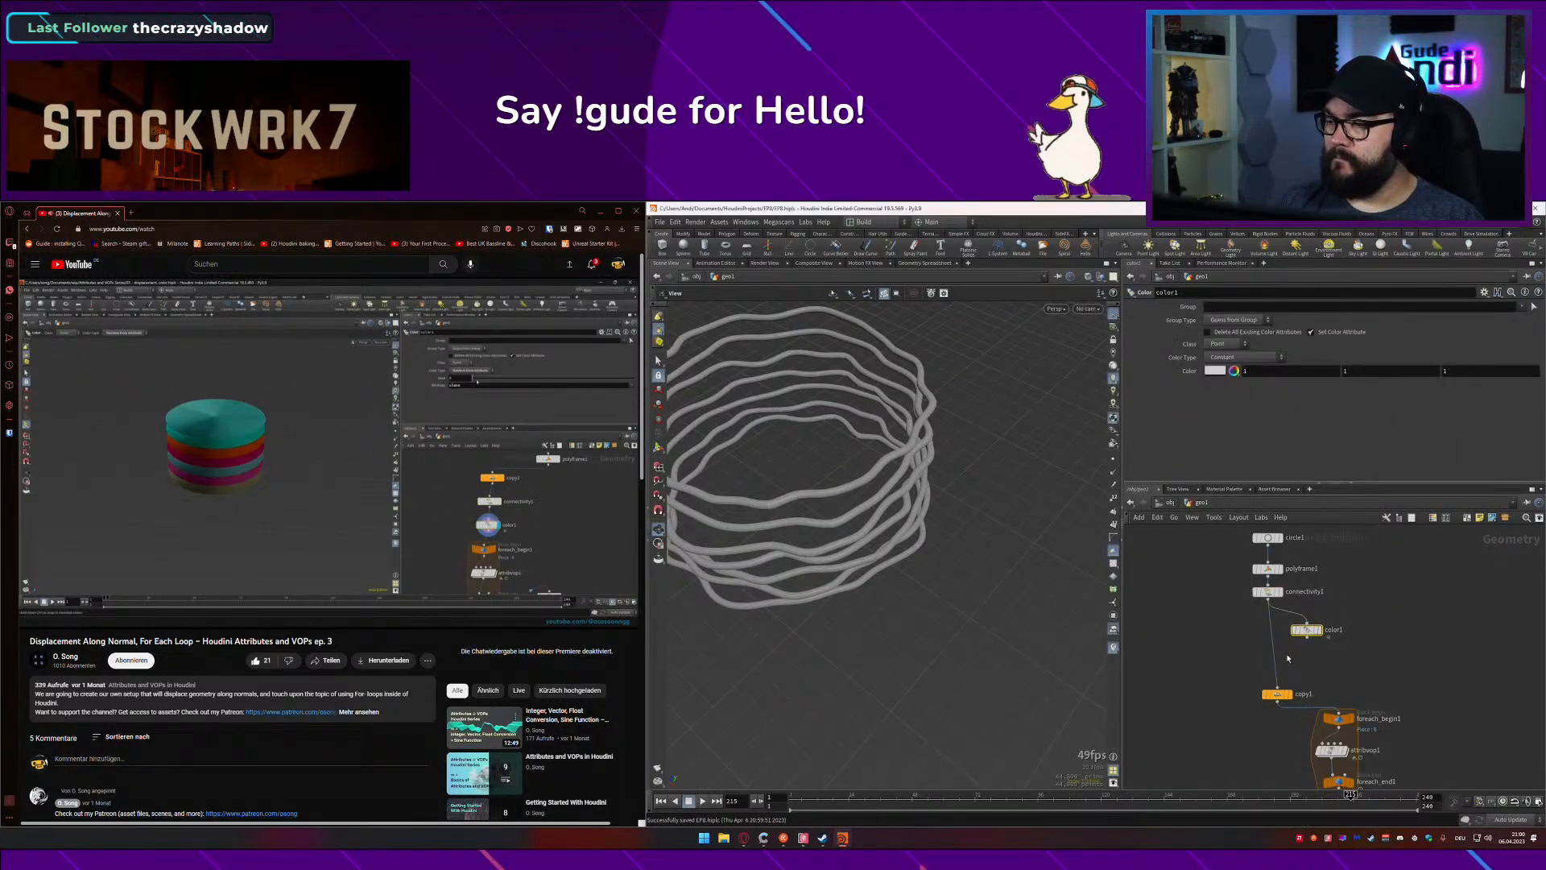
pyautogui.moveTo(1307, 638); pyautogui.dragTo(1277, 687)
pyautogui.click(570, 581)
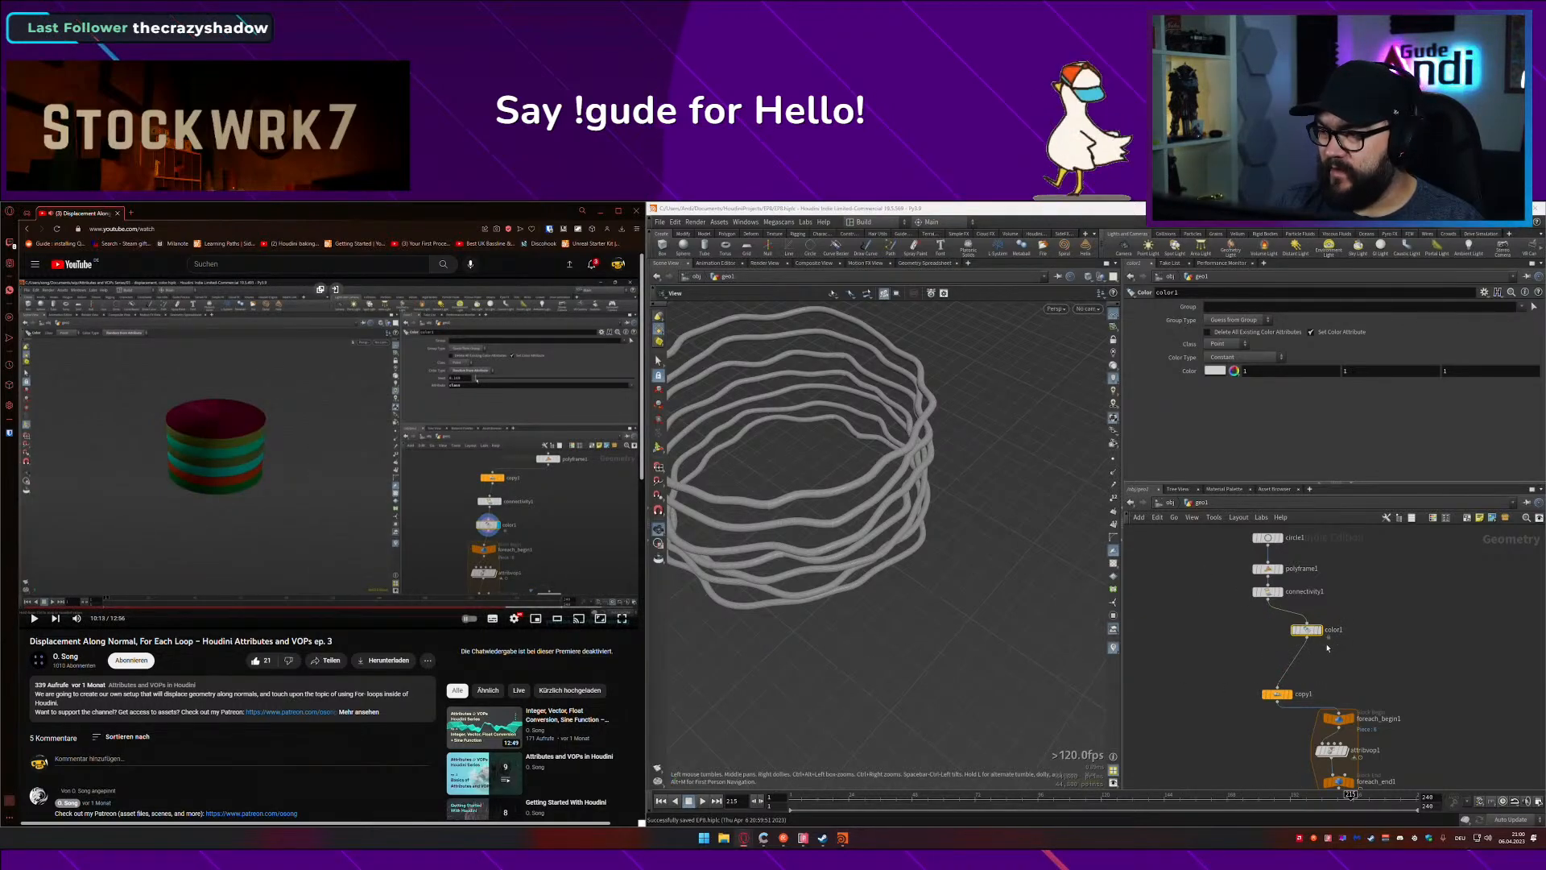
# Step: Try restricting color1 by entering class as its Group
pyautogui.click(1220, 307)
pyautogui.write('clas')
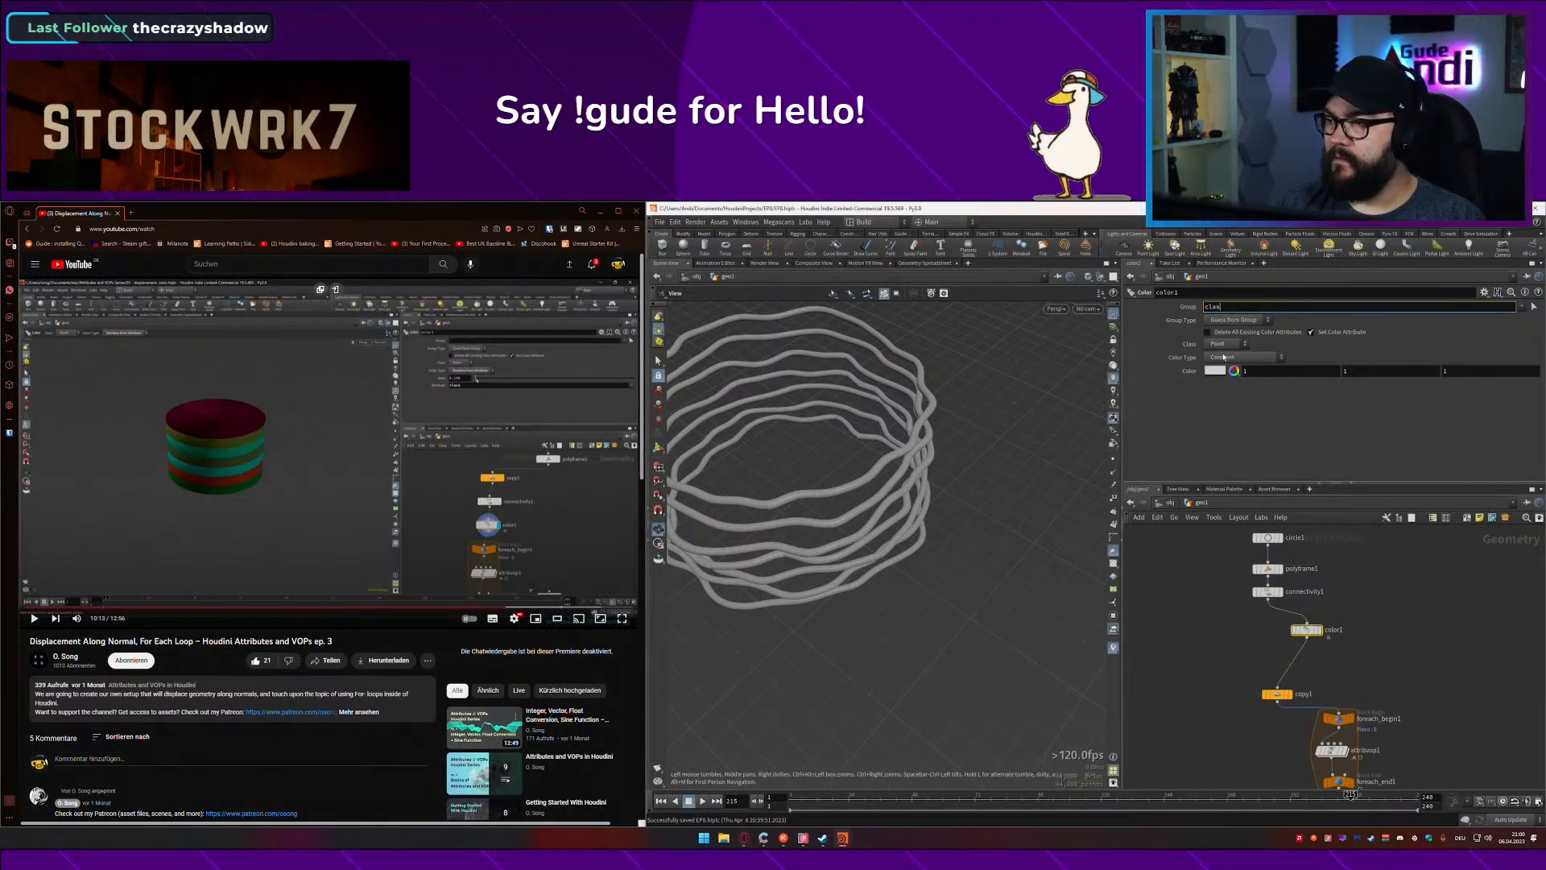
pyautogui.write('s')
pyautogui.press('Return')
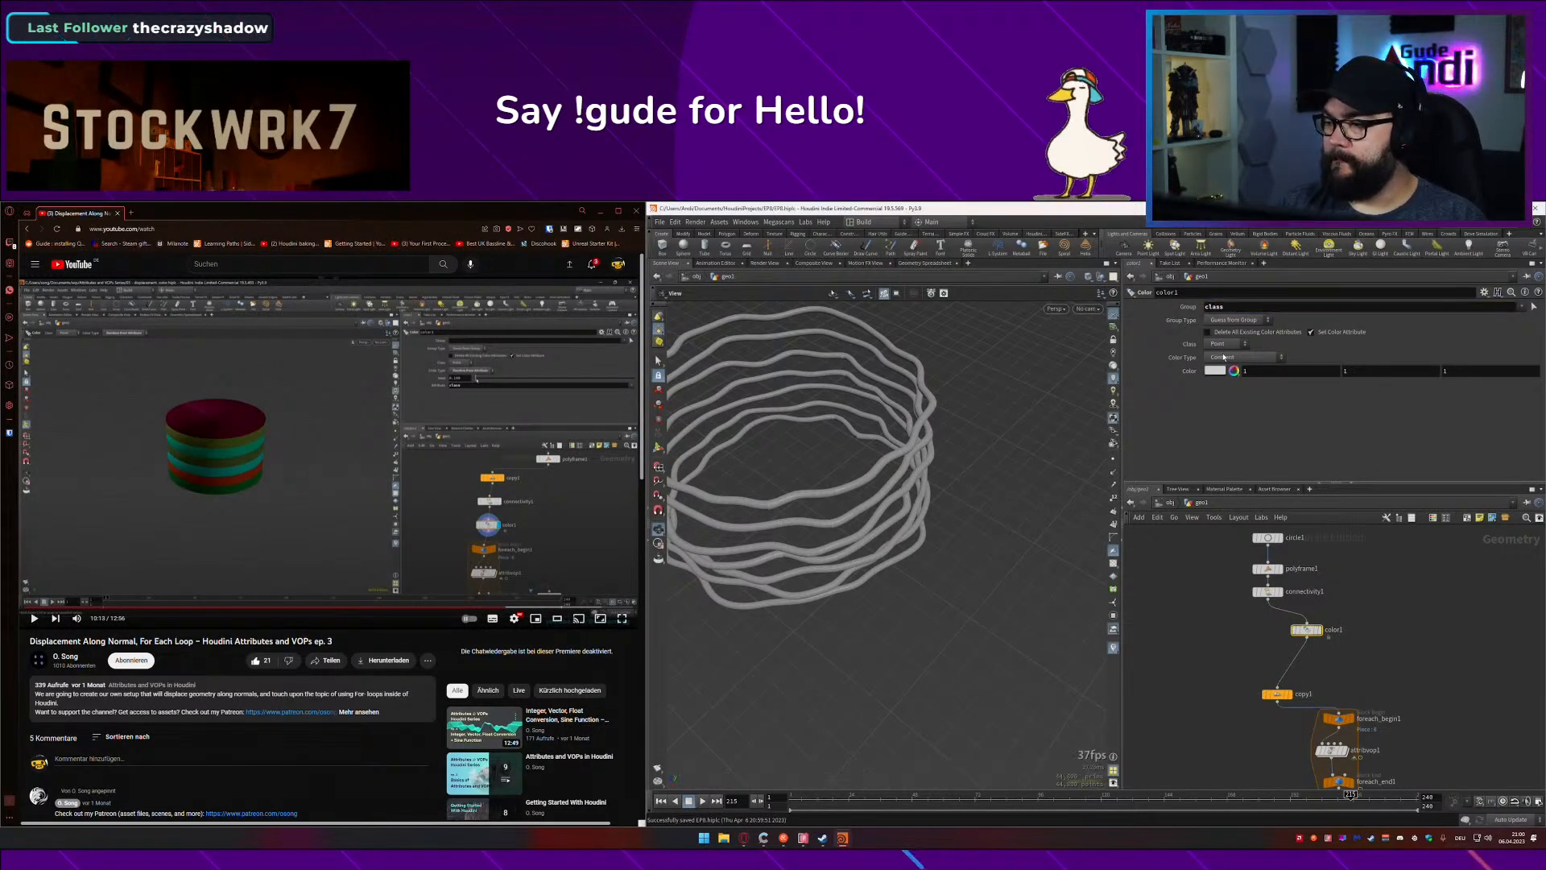
# Step: Display copy1's result and replay the tutorial passage that shows the Color node's settings
pyautogui.click(1288, 693)
pyautogui.click(620, 418)
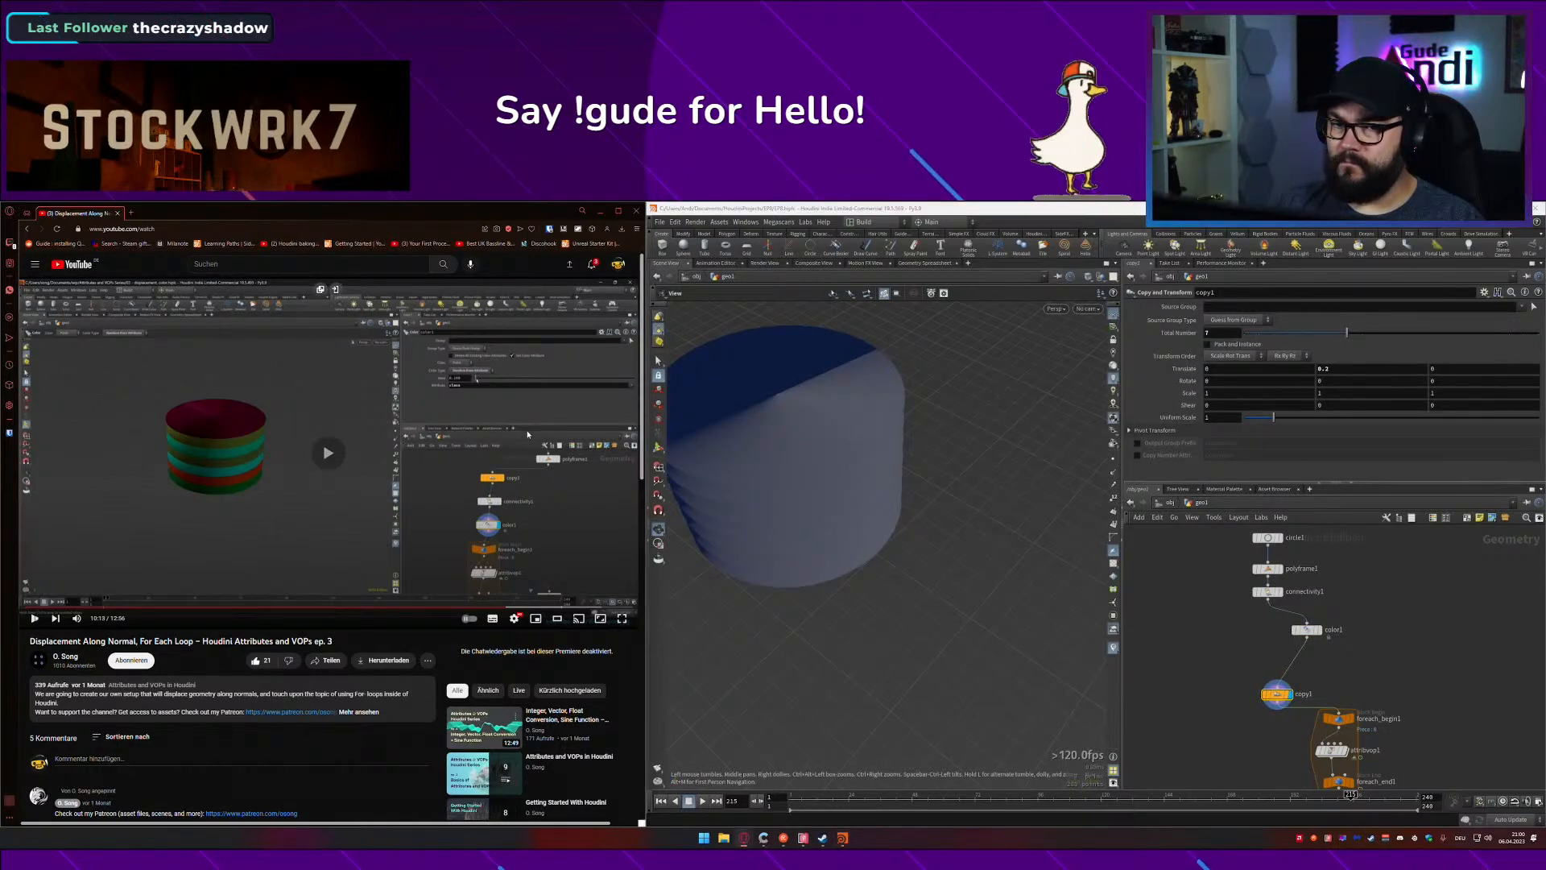
pyautogui.press('Left')
pyautogui.press('Left')
pyautogui.press('Left')
pyautogui.press('Left')
pyautogui.press('Left')
pyautogui.press('Left')
pyautogui.press('Left')
pyautogui.press('Left')
pyautogui.press('Left')
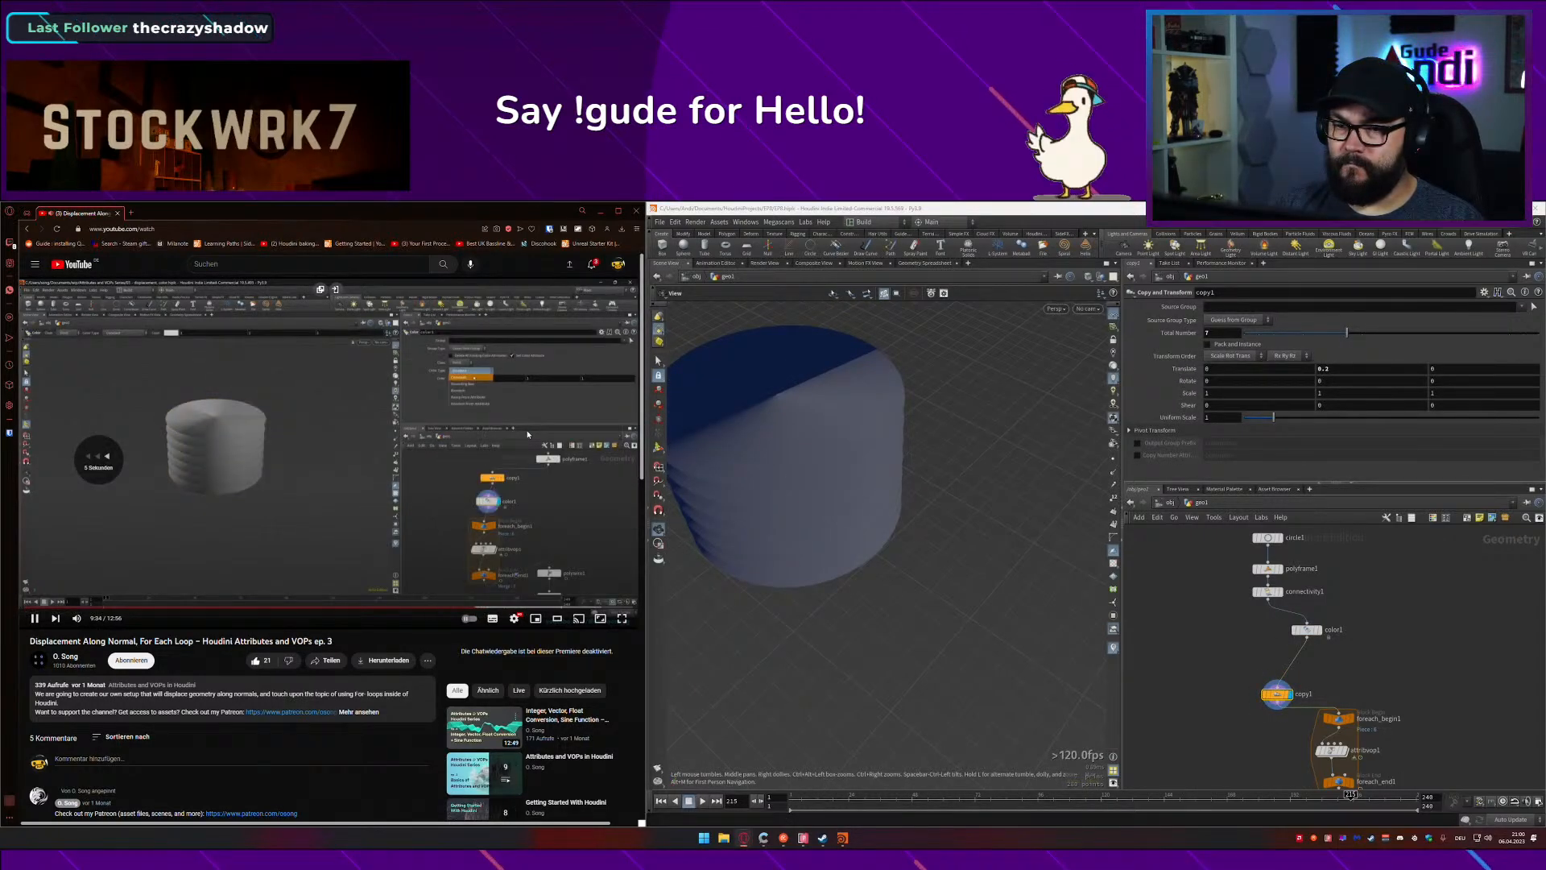
pyautogui.press('Right')
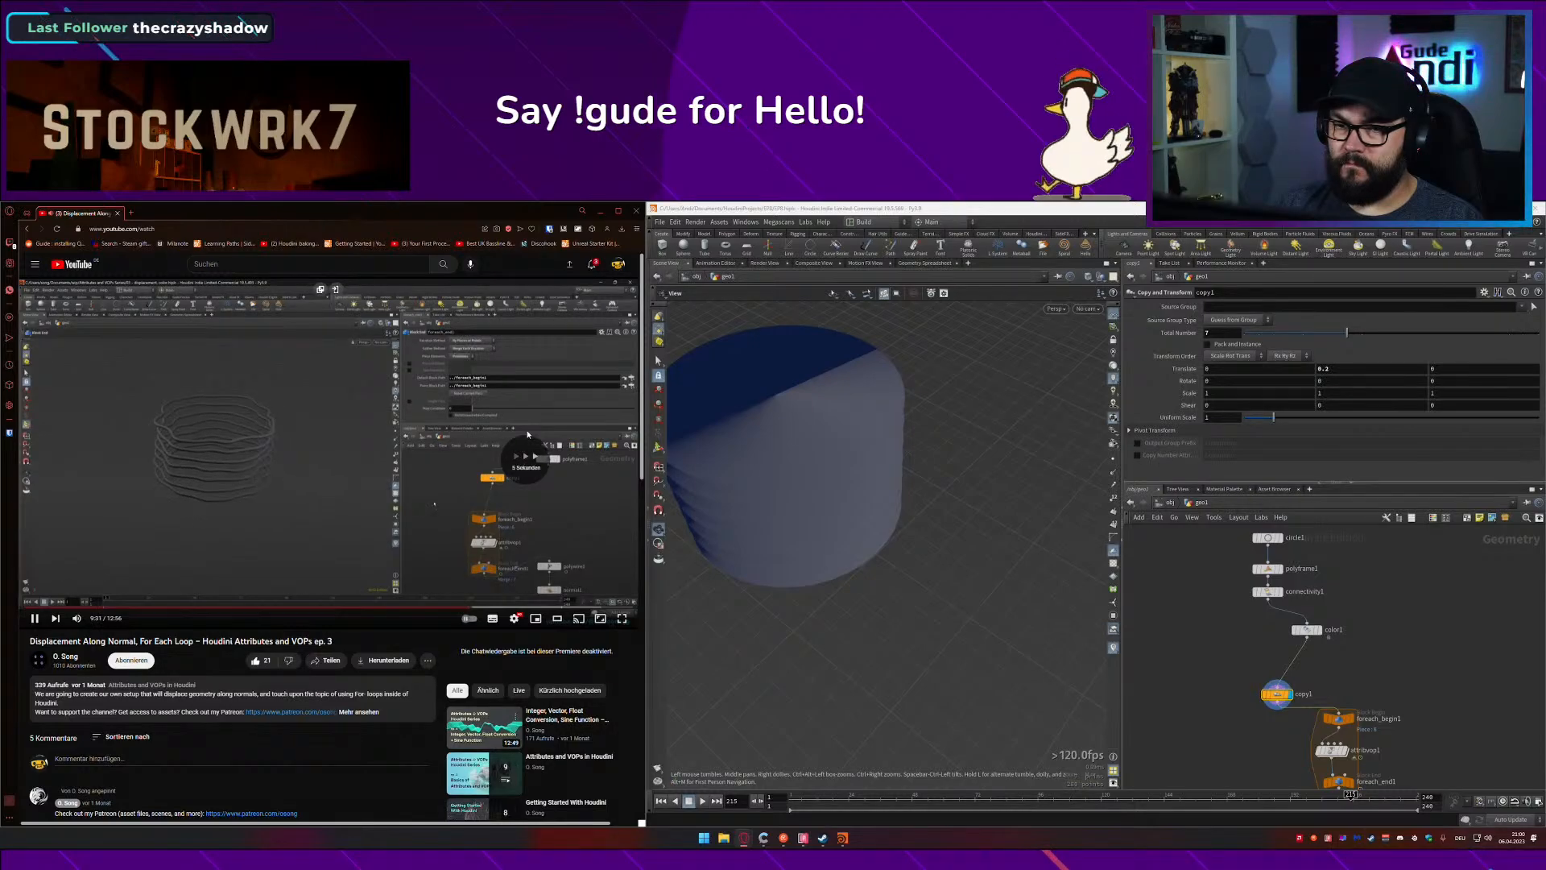
pyautogui.press('Right')
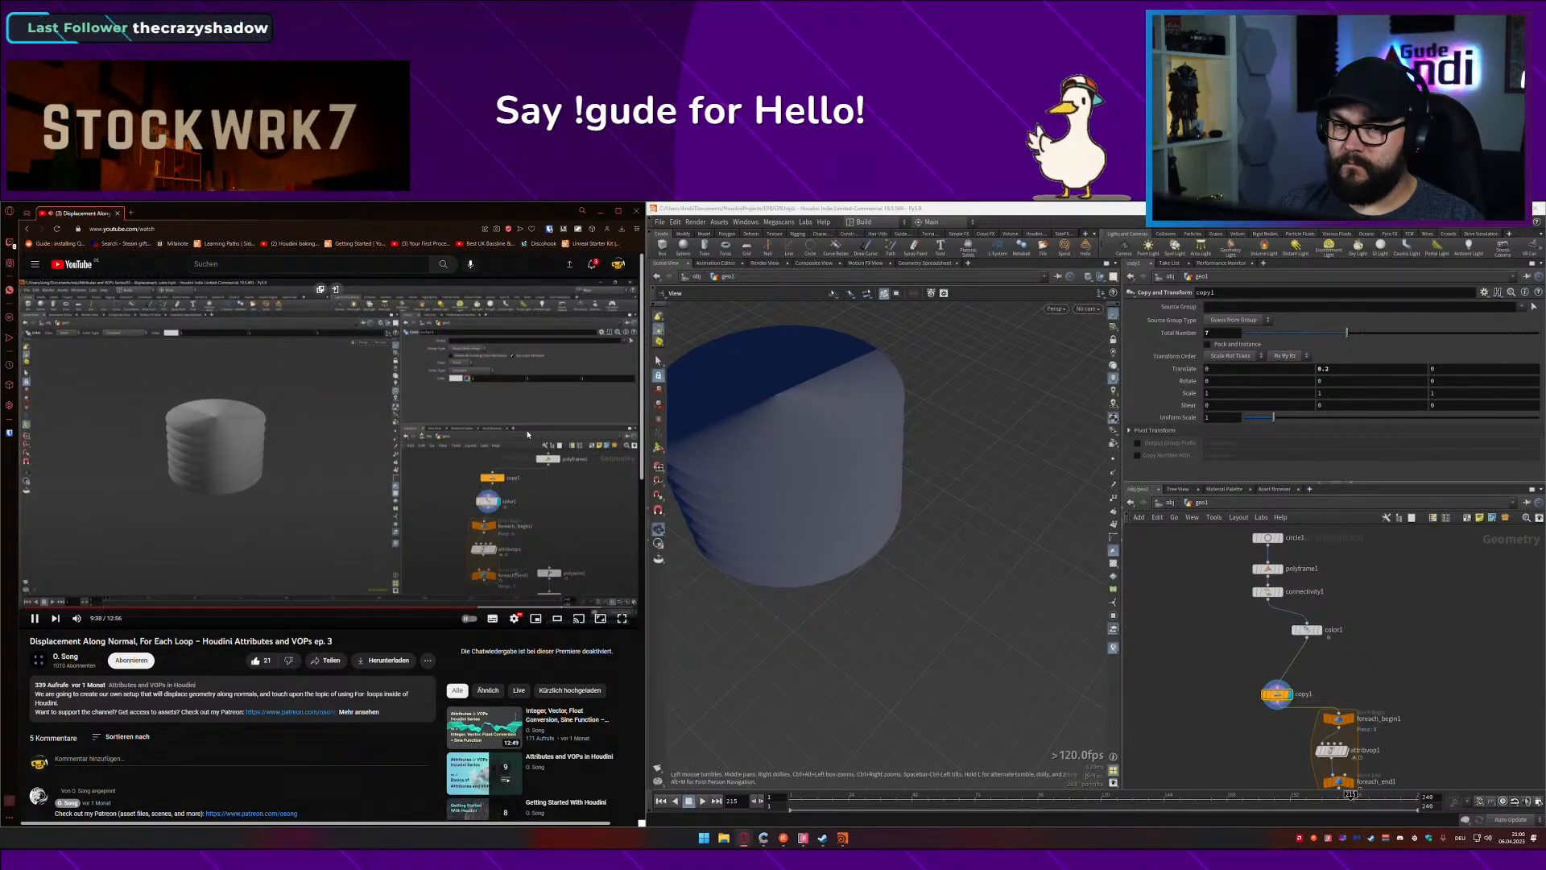
# Step: Set color1's Color Type to Random from Attribute and its Seed to about 2.02
pyautogui.click(1306, 629)
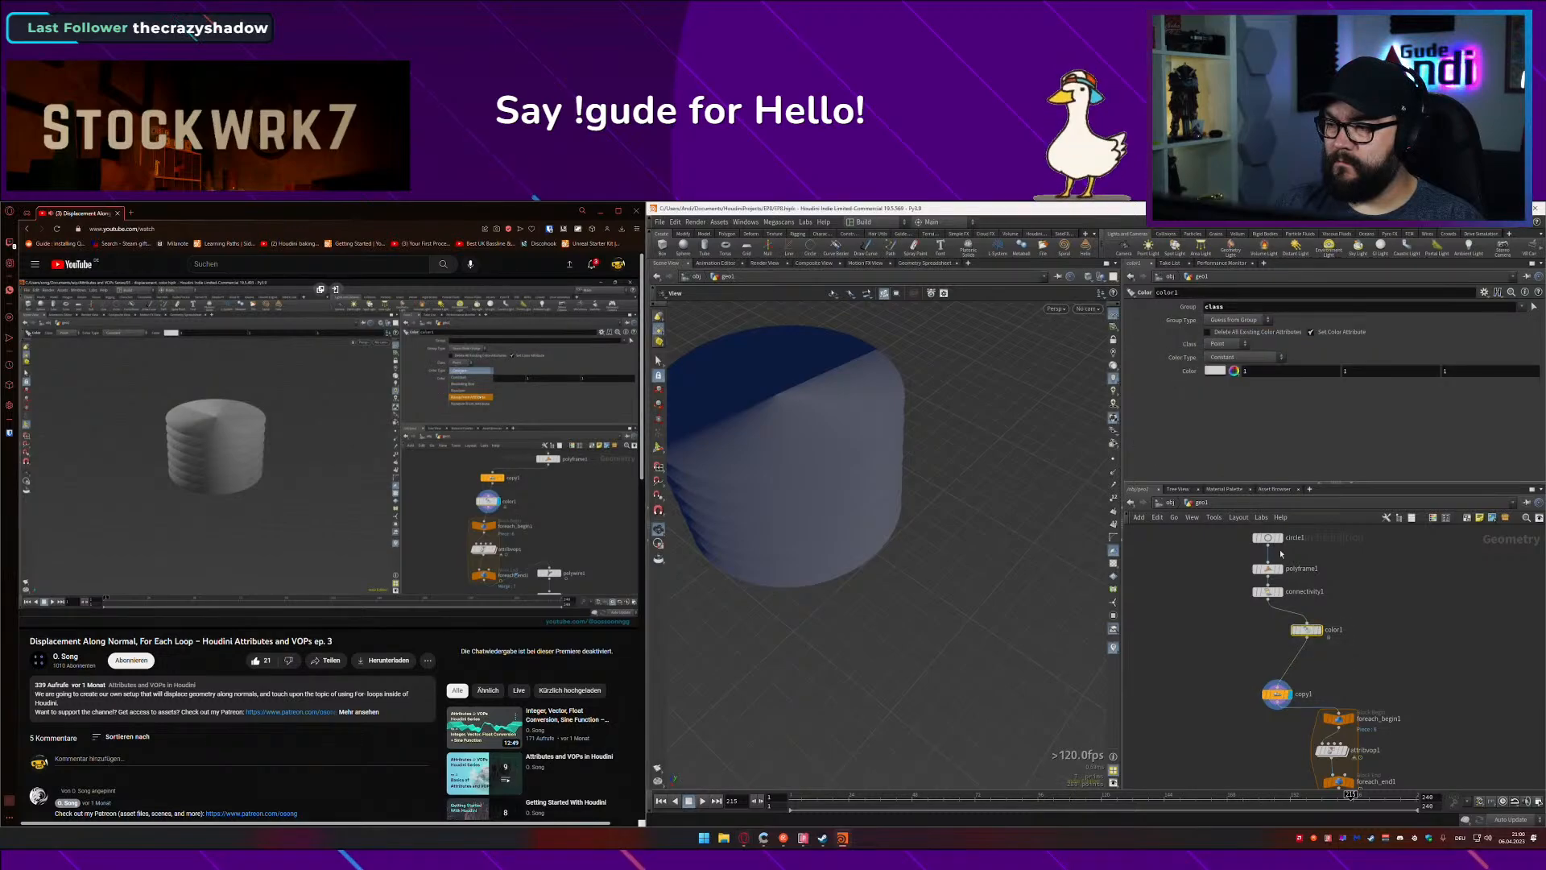
pyautogui.click(1235, 320)
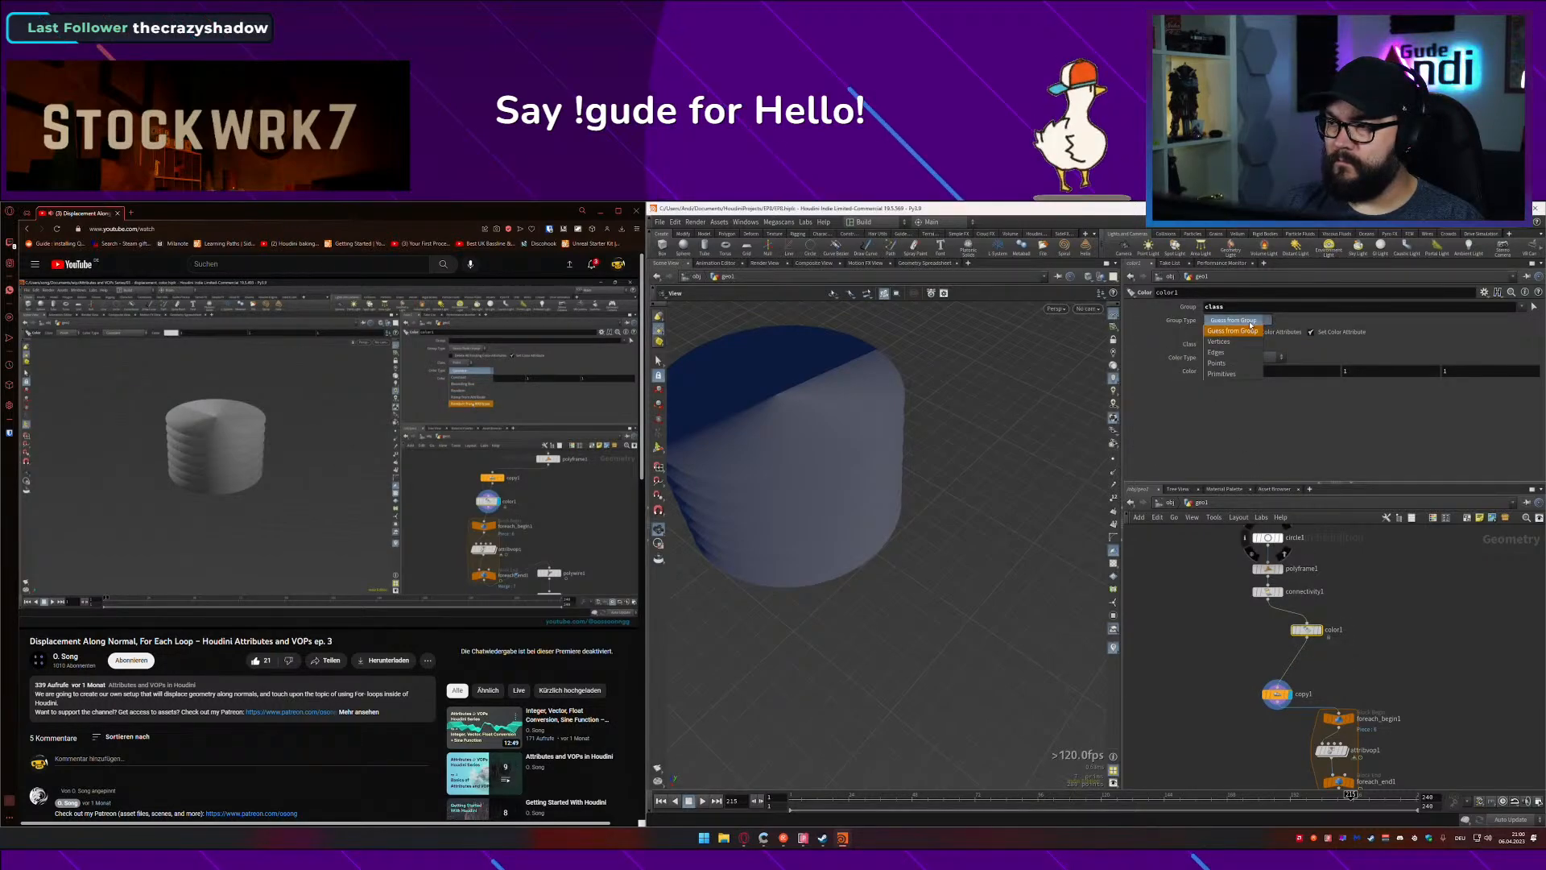
pyautogui.click(1305, 331)
pyautogui.click(1244, 357)
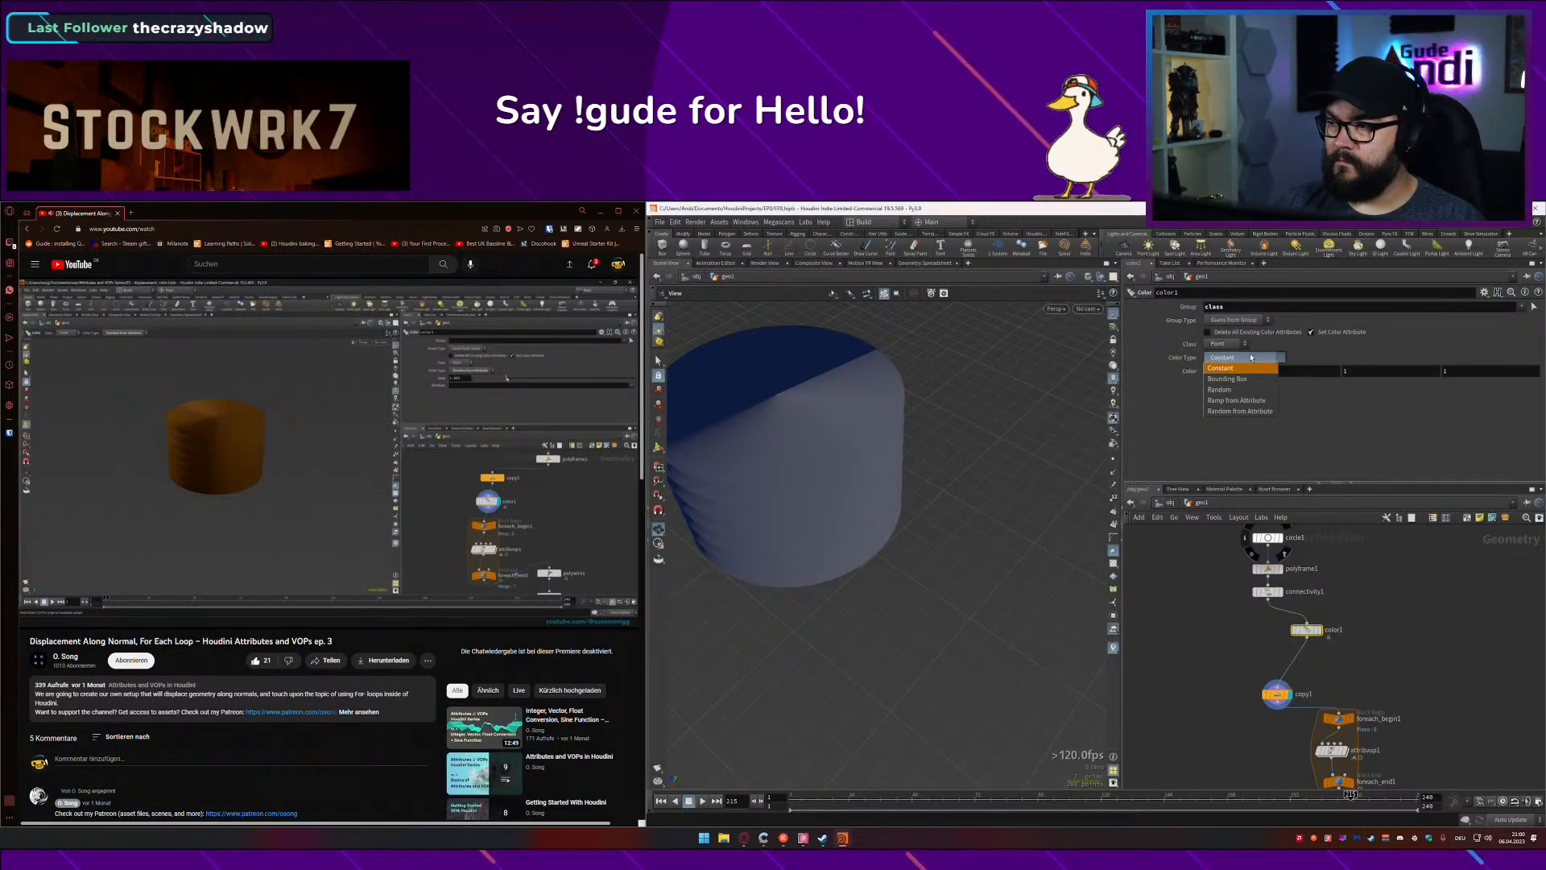
pyautogui.click(1244, 411)
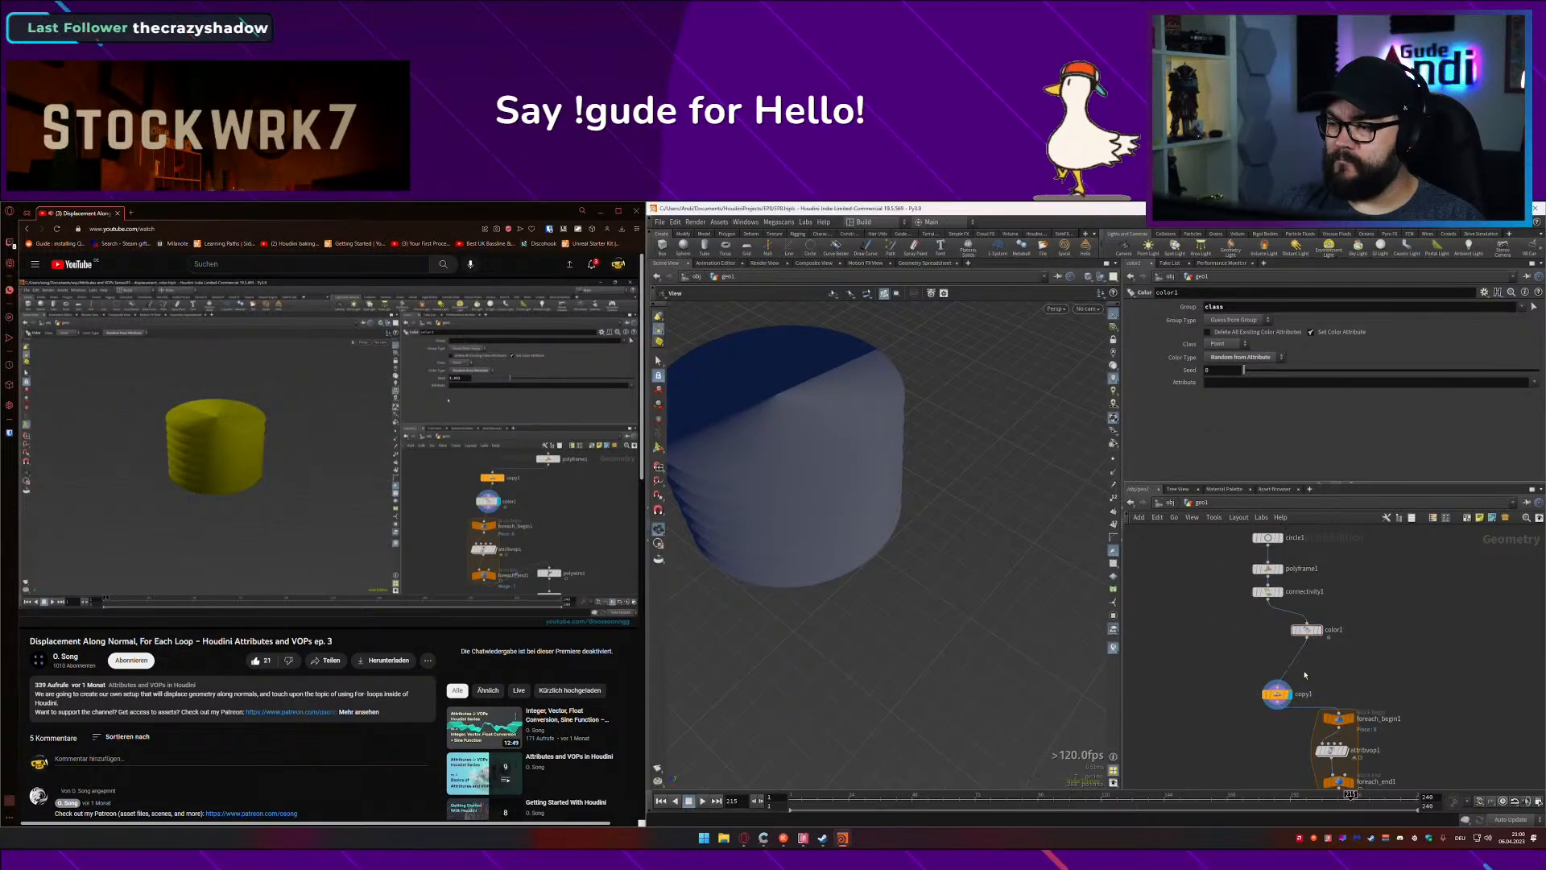
pyautogui.moveTo(1321, 634)
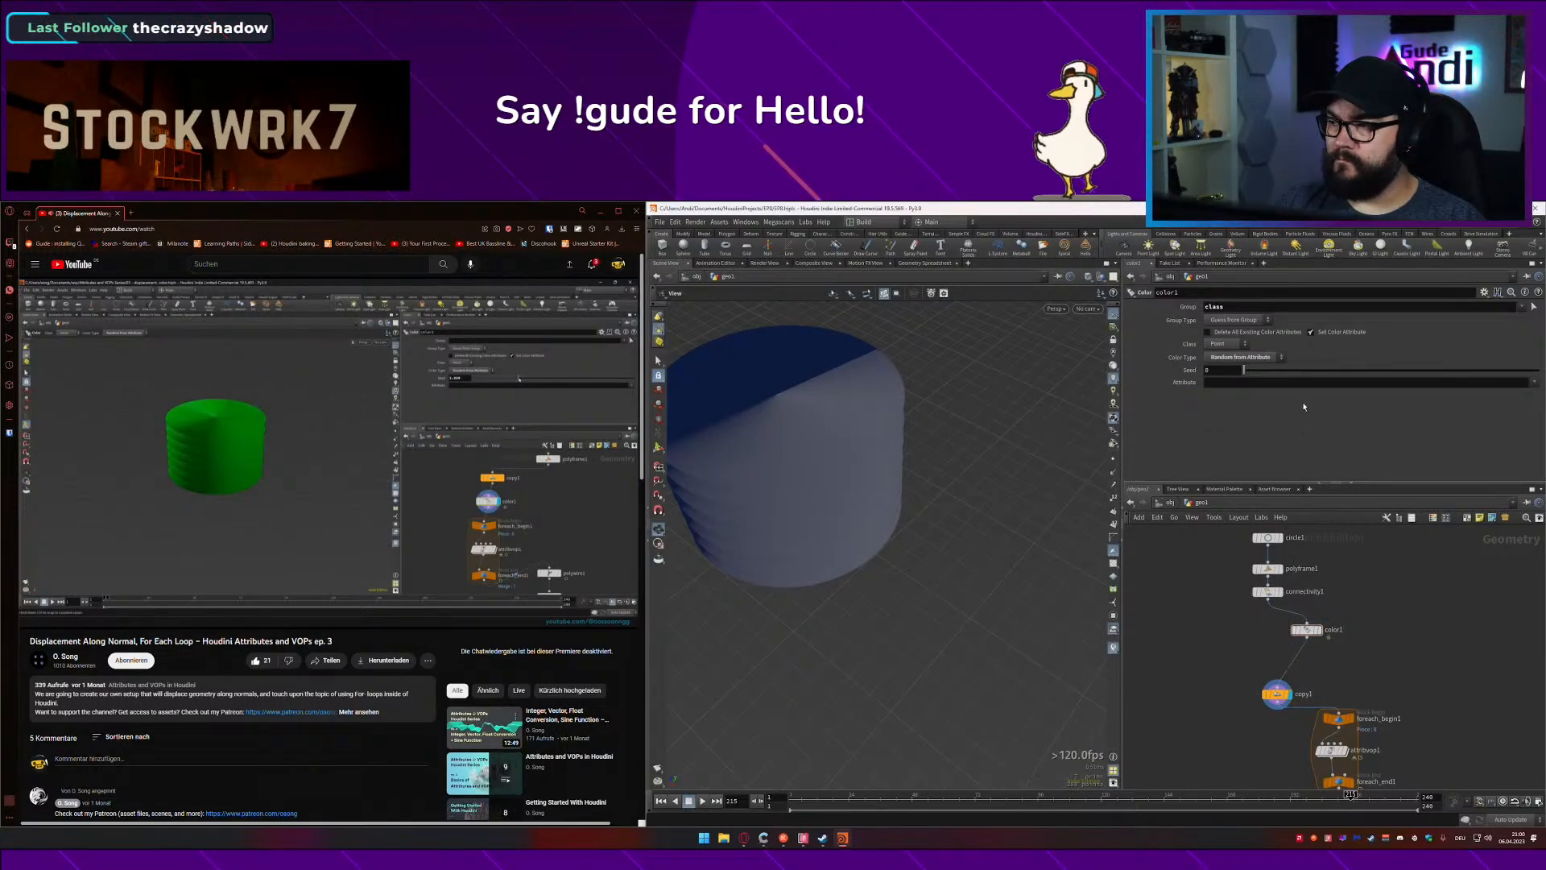
pyautogui.moveTo(1244, 371); pyautogui.dragTo(1261, 370)
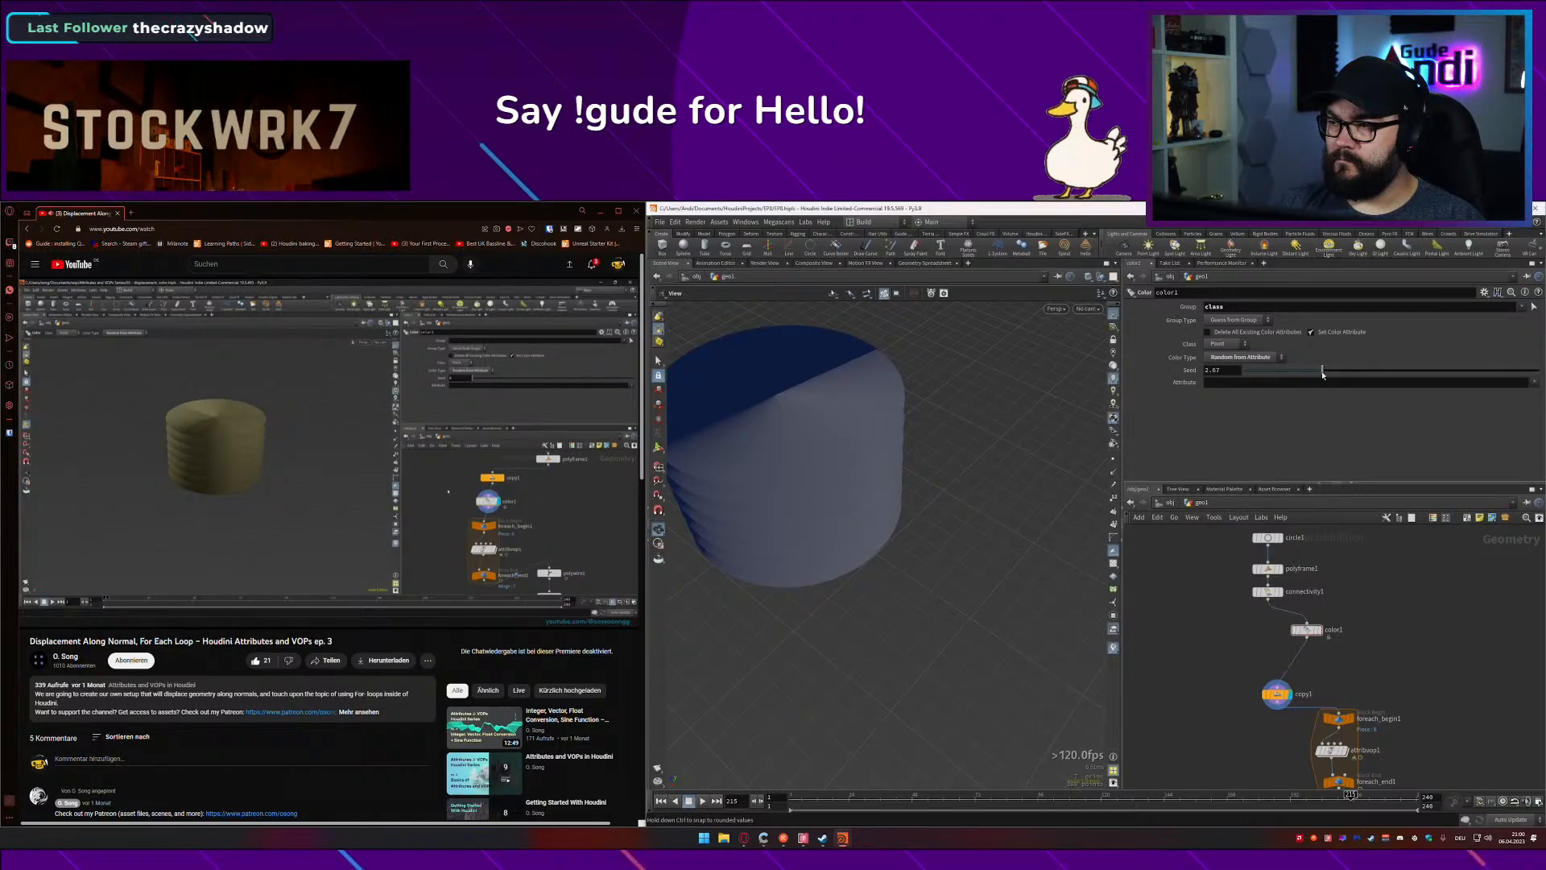
# Step: Pause the tutorial and move copy1 up so it sits closer below color1 in the network
pyautogui.click(1278, 694)
pyautogui.moveTo(943, 510); pyautogui.dragTo(894, 512)
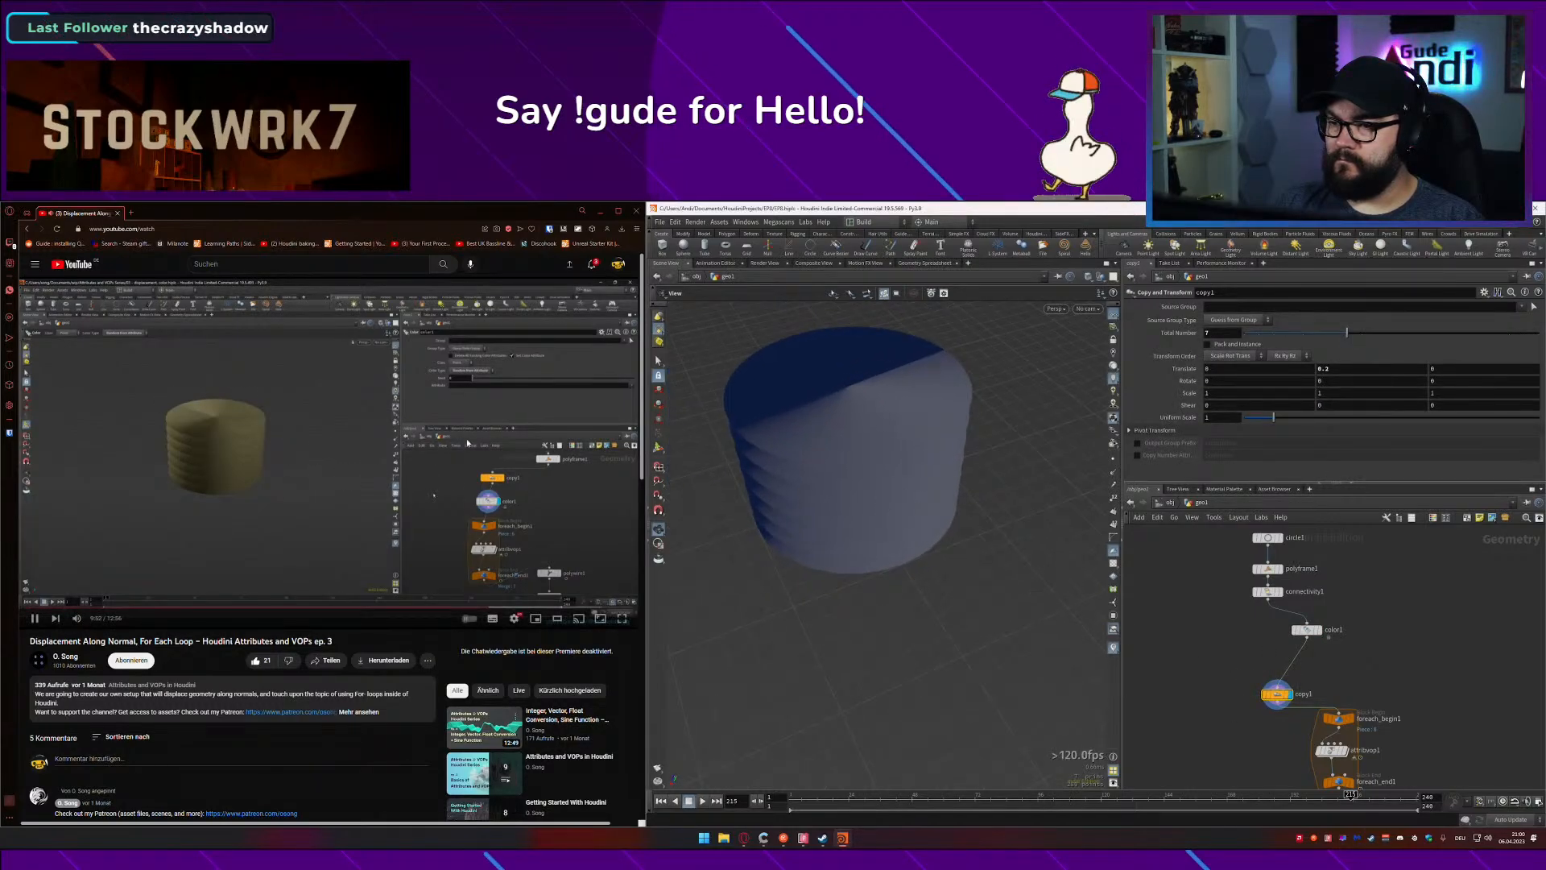
pyautogui.click(469, 441)
pyautogui.moveTo(1217, 611); pyautogui.dragTo(1203, 570, button='middle')
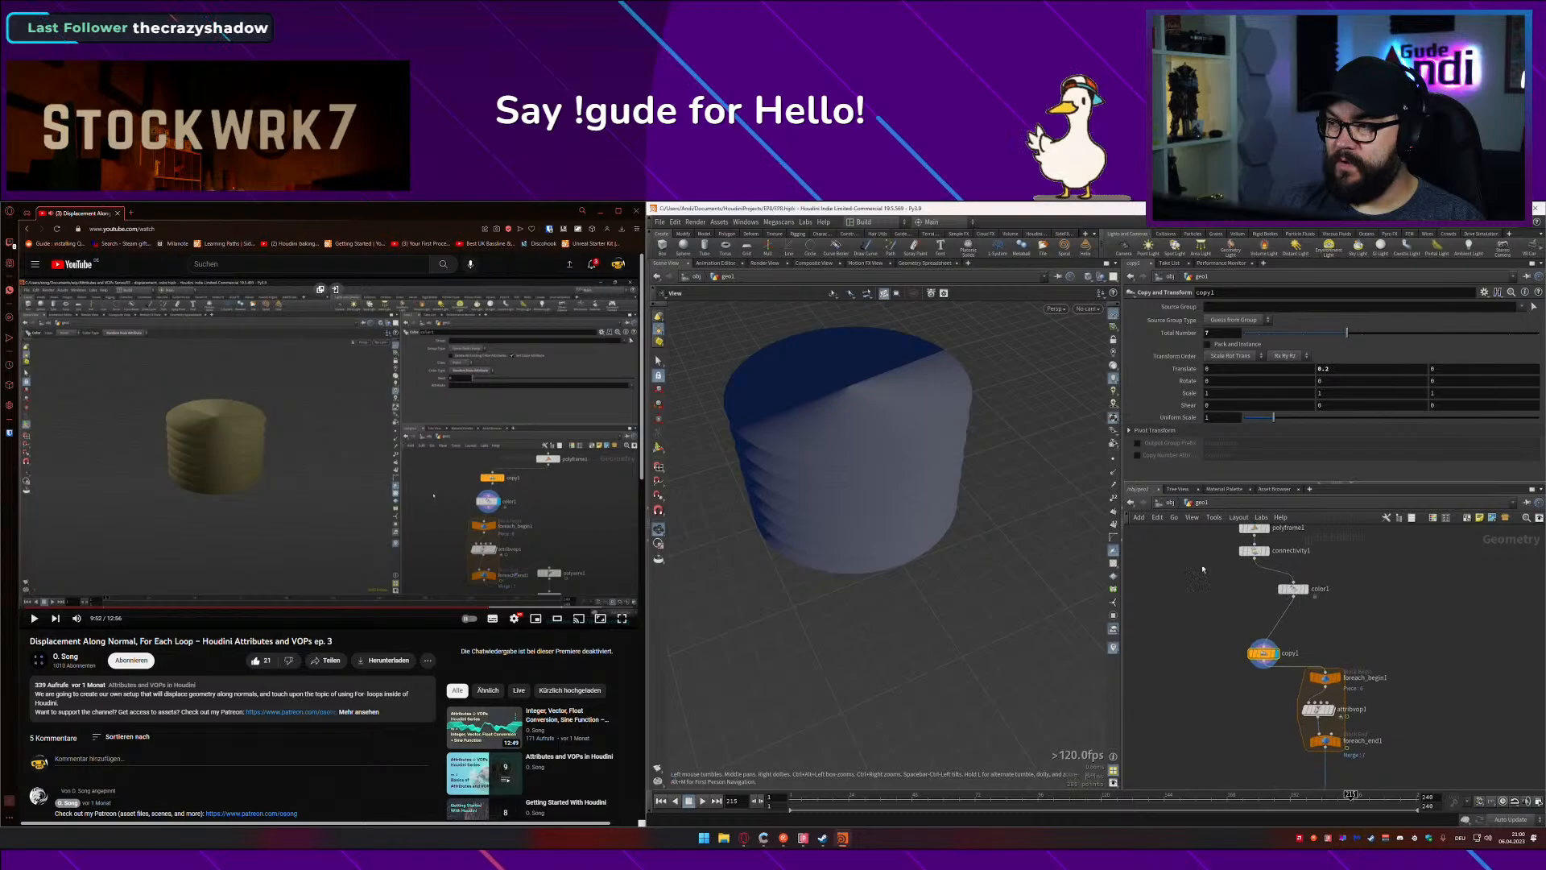
pyautogui.click(1114, 562)
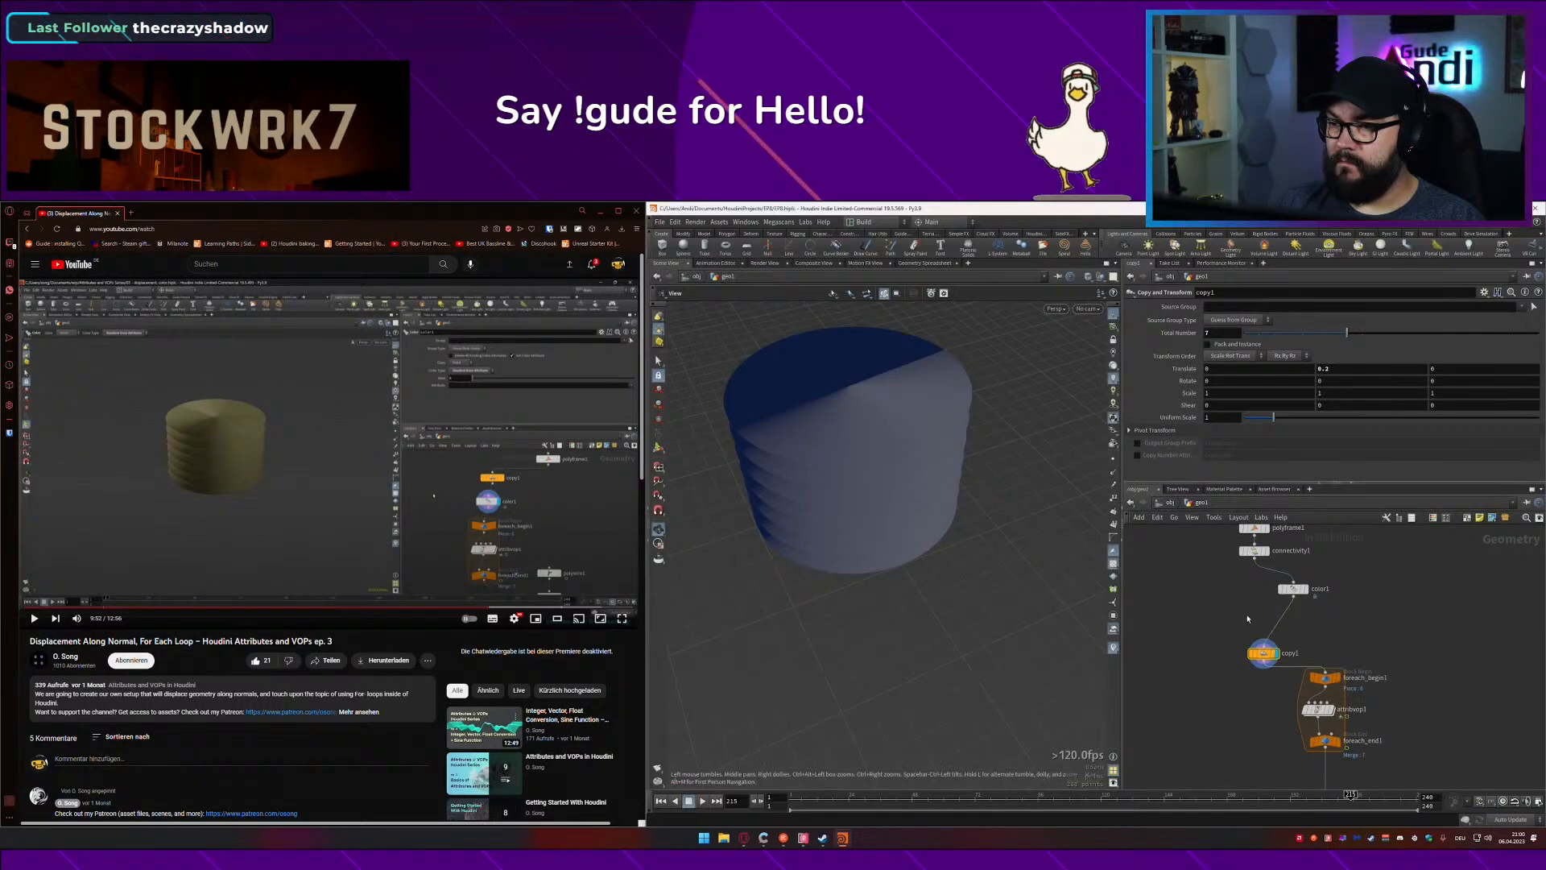
pyautogui.moveTo(1246, 621); pyautogui.dragTo(1241, 649, button='middle')
pyautogui.moveTo(1219, 666); pyautogui.dragTo(1255, 699)
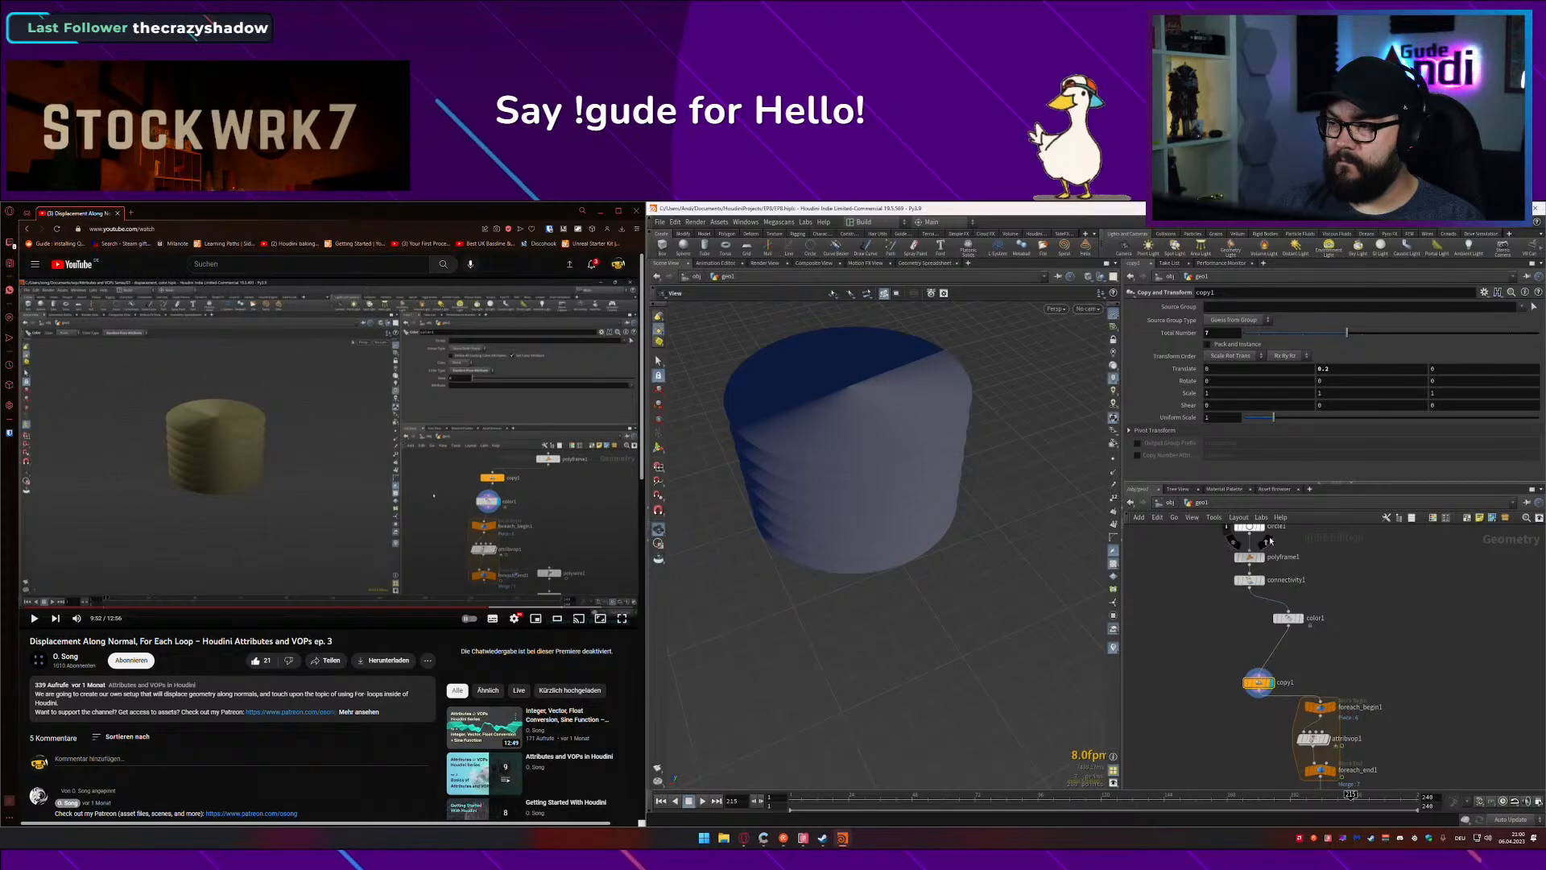
pyautogui.moveTo(1250, 683); pyautogui.dragTo(1266, 661)
# Step: Clear color1's Group and change its Seed to about 2.81 while checking the stacked rings' colour
pyautogui.click(1288, 618)
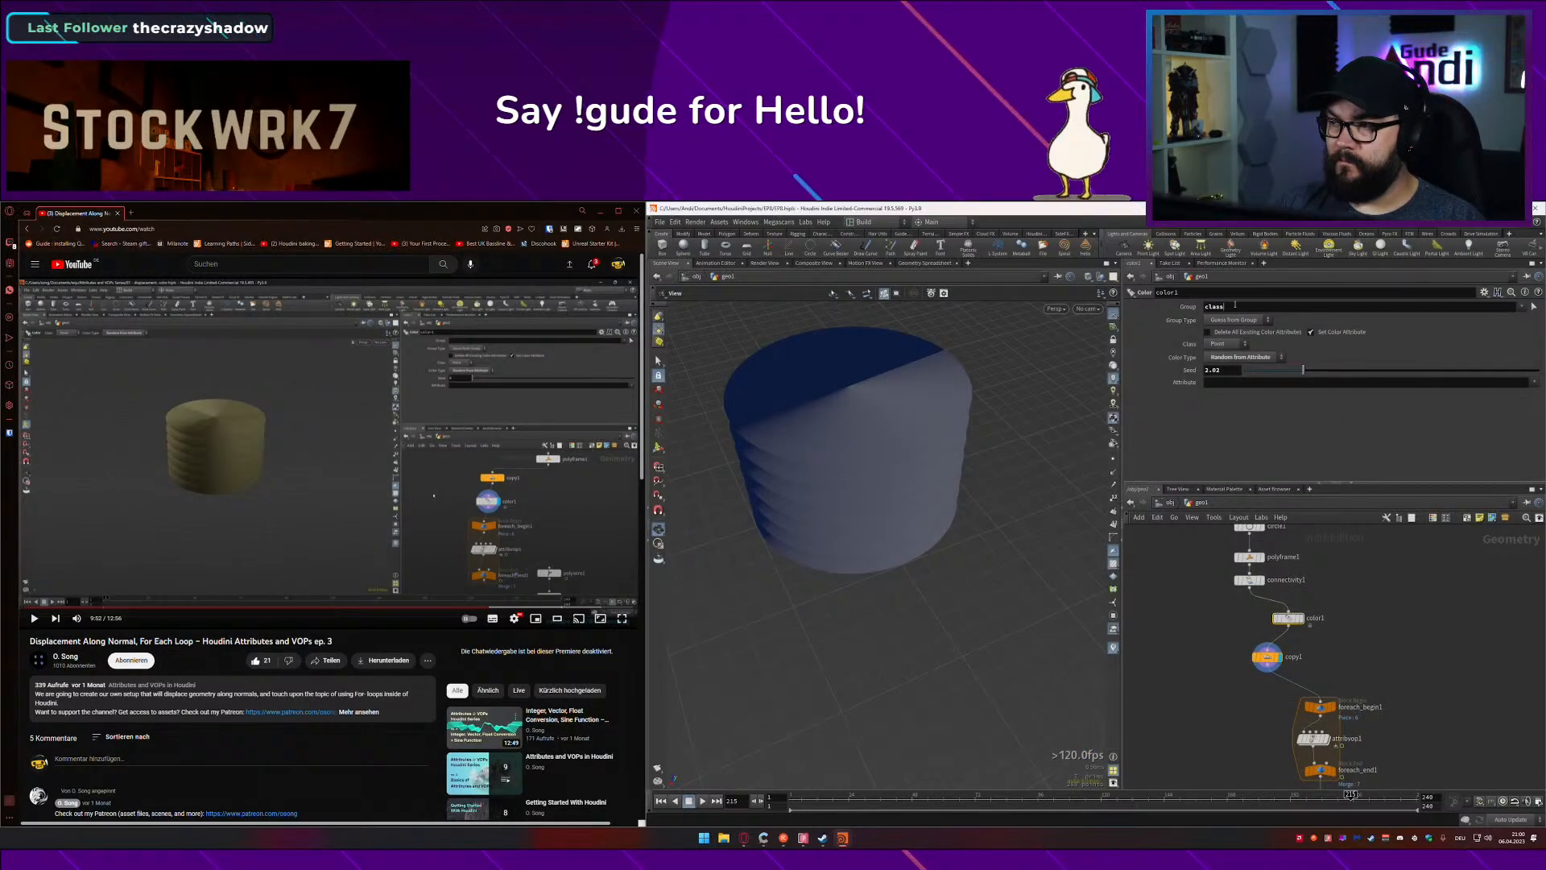
pyautogui.click(1523, 307)
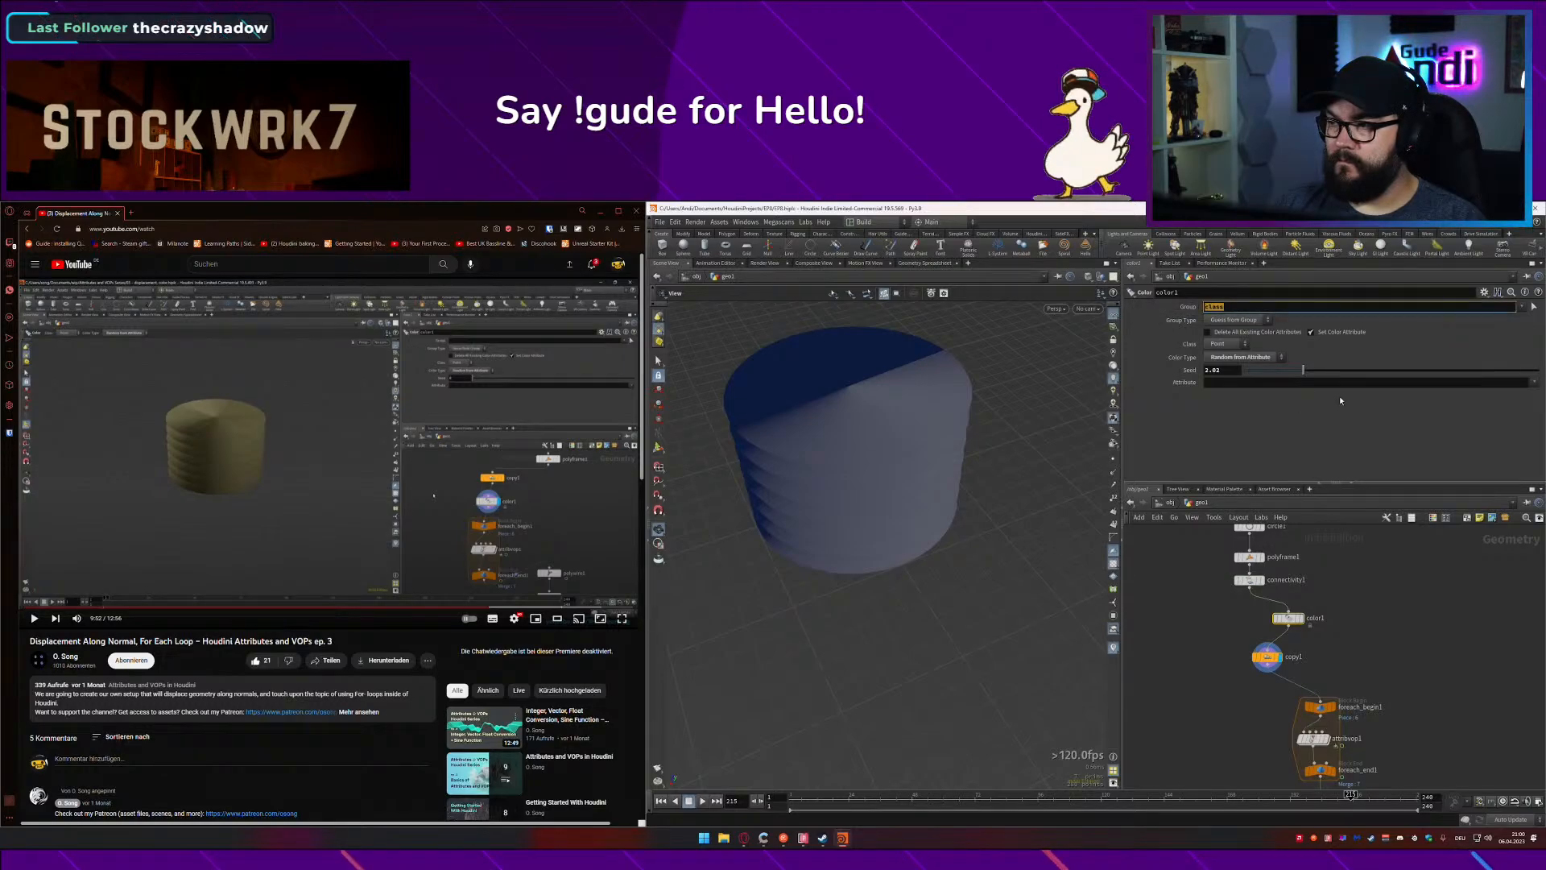
pyautogui.press('BackSpace')
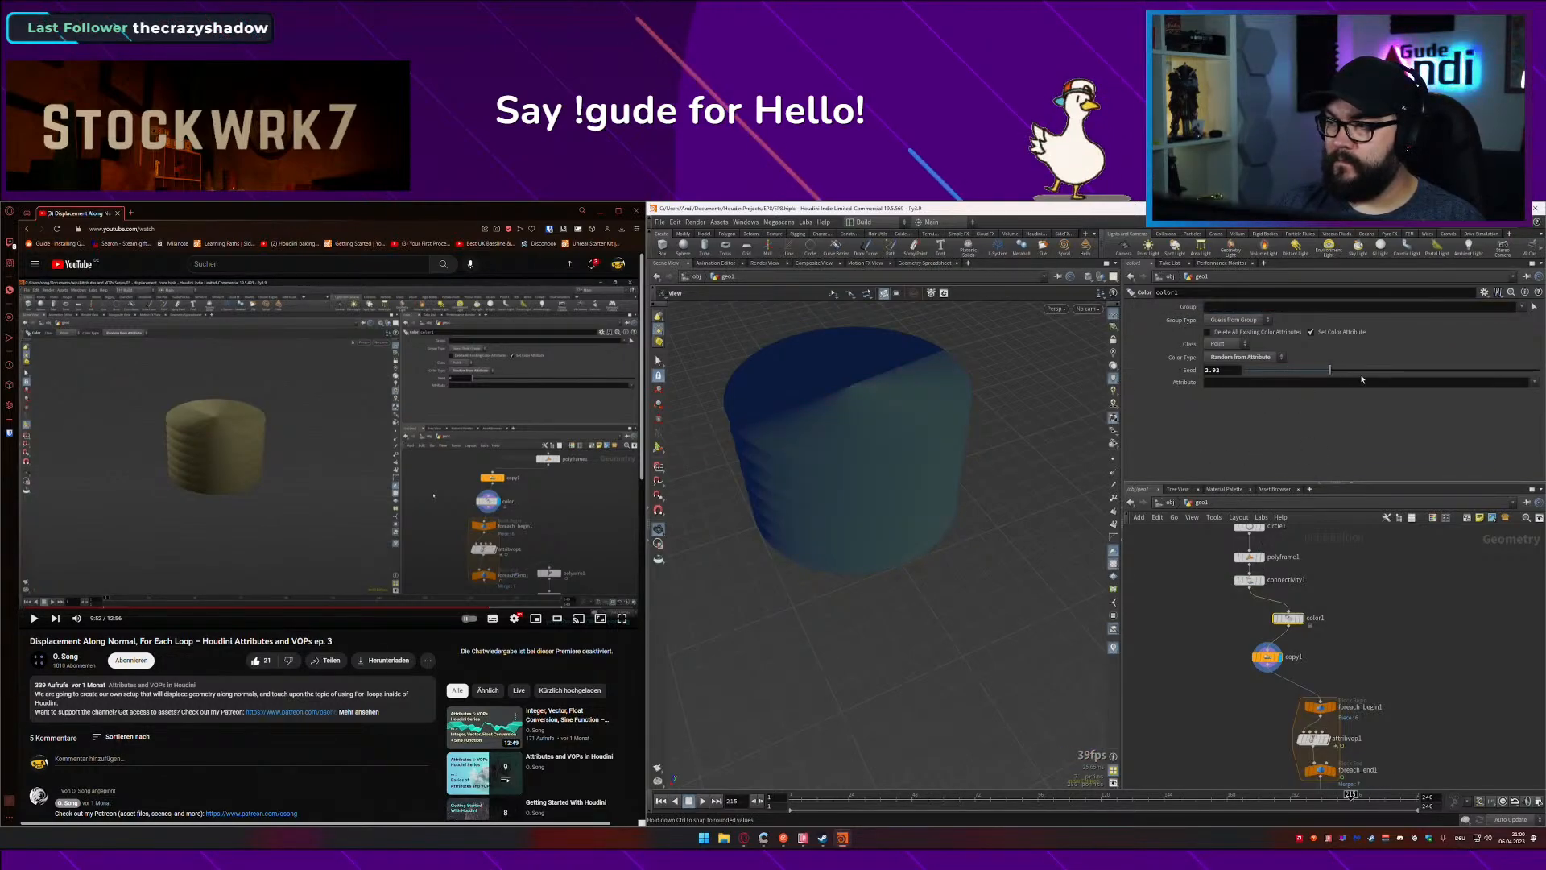
pyautogui.moveTo(1303, 369); pyautogui.dragTo(1327, 371)
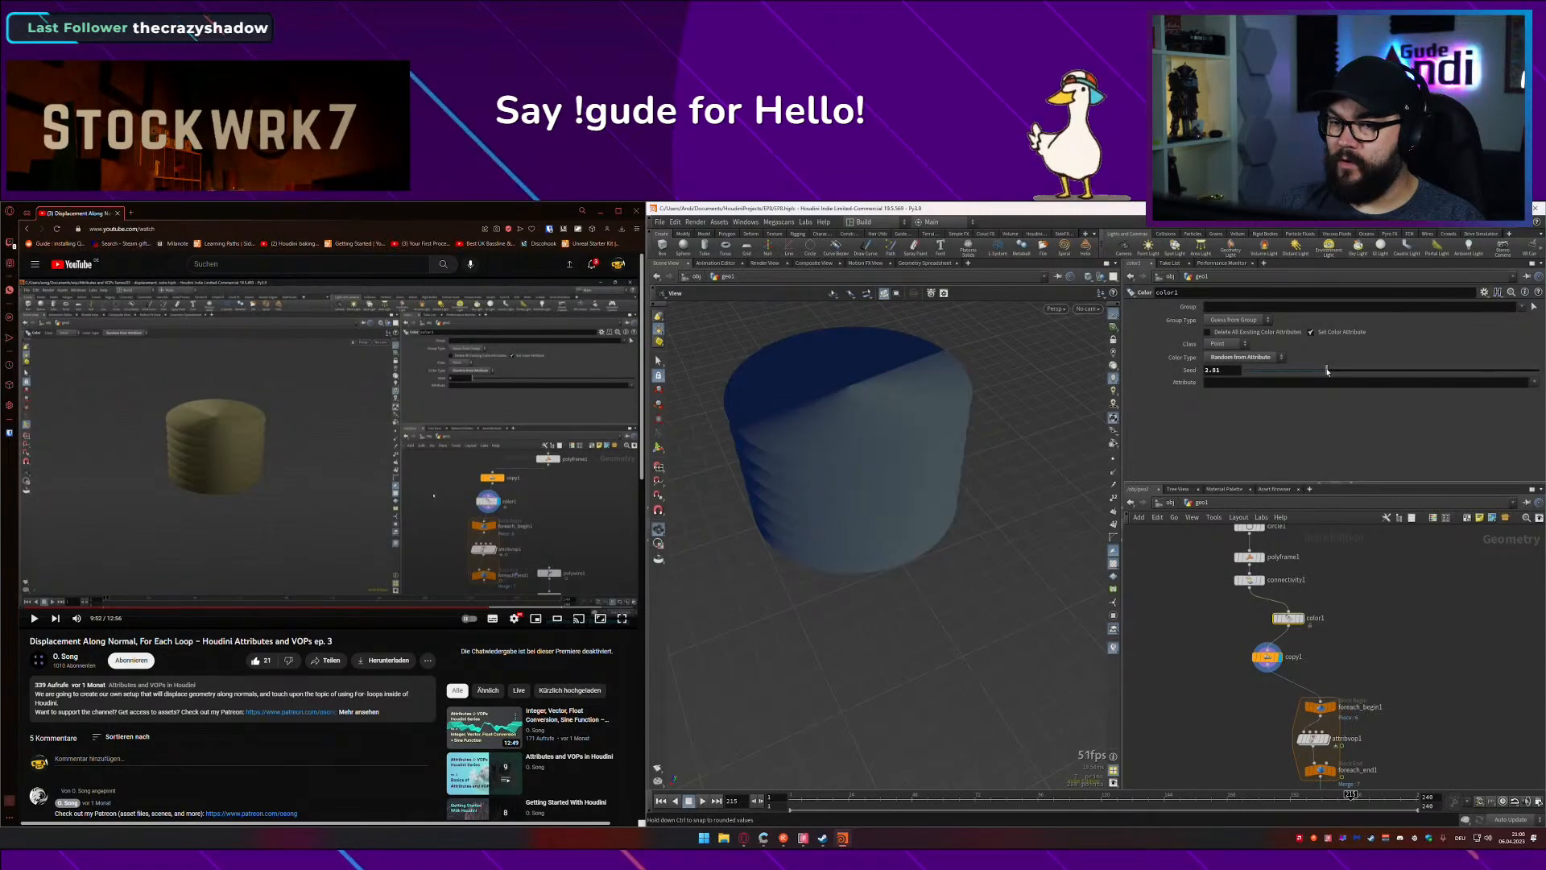
pyautogui.moveTo(932, 504); pyautogui.dragTo(983, 484)
# Step: Set color1's Attribute to class, save the scene, and change the Seed to 3.5
pyautogui.click(487, 513)
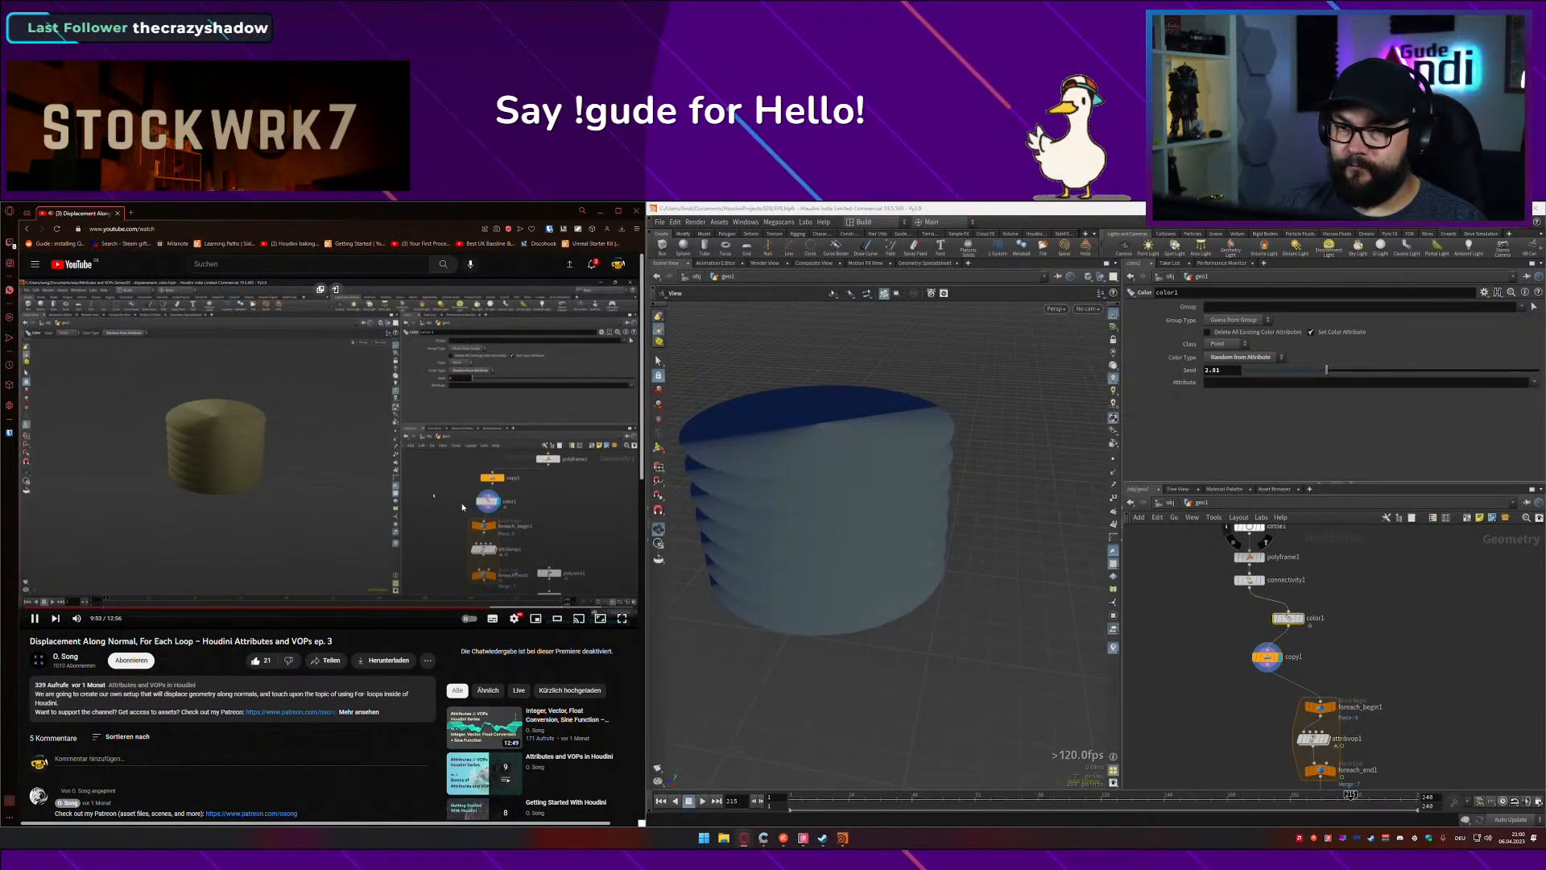
pyautogui.click(1249, 383)
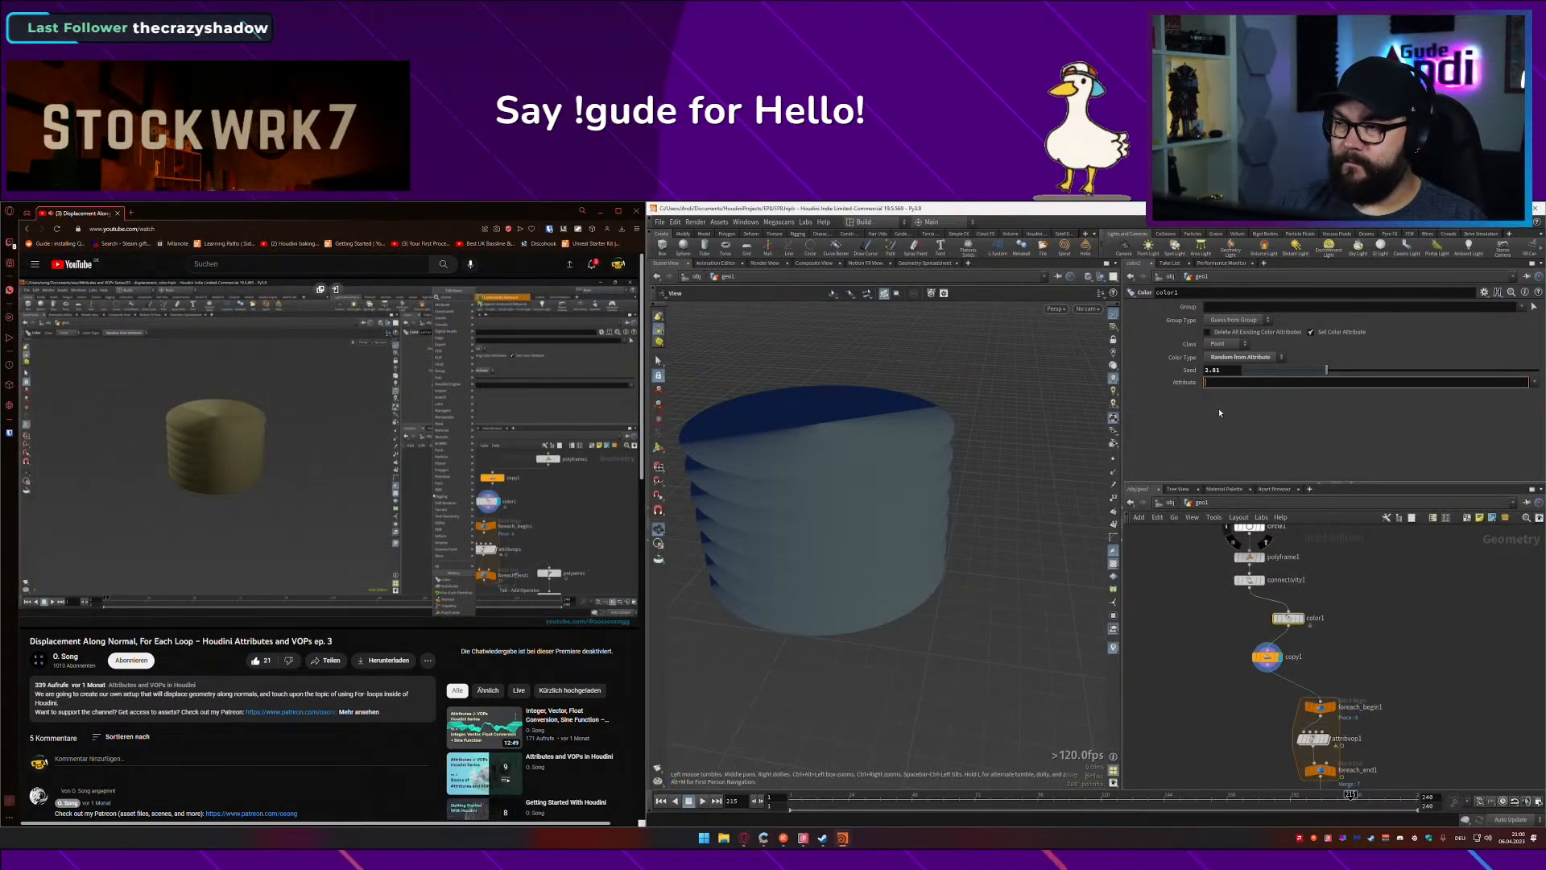
pyautogui.write('class')
pyautogui.press('Return')
pyautogui.hotkey('ctrl', 's')
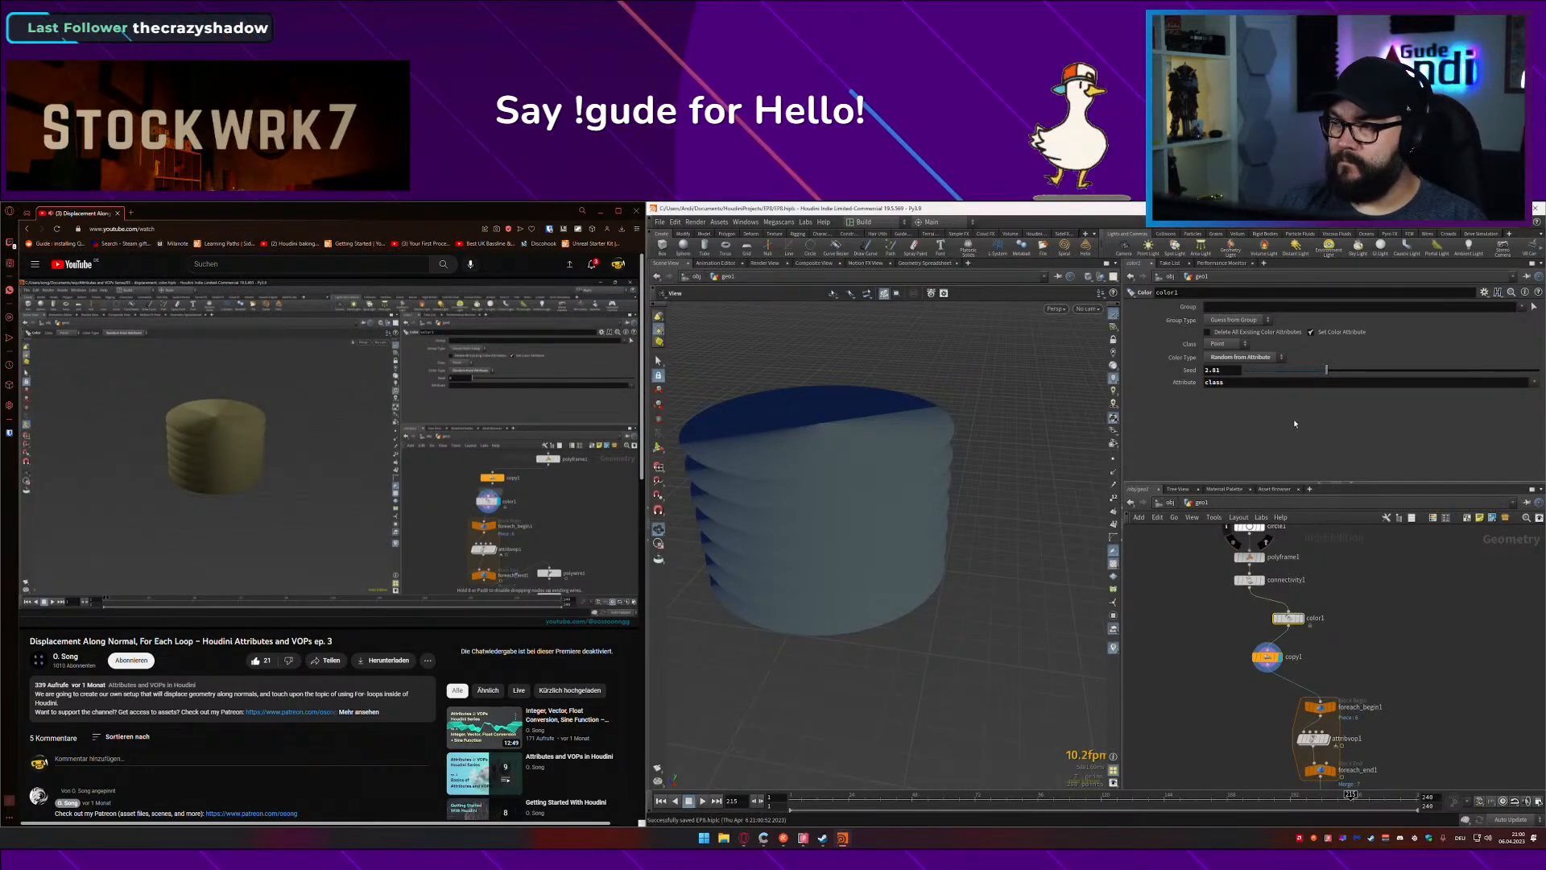
pyautogui.moveTo(1326, 370)
pyautogui.mouseDown()
pyautogui.moveTo(1370, 366)
pyautogui.moveTo(1346, 369)
pyautogui.mouseUp()
pyautogui.moveTo(1327, 627)
pyautogui.mouseDown(button='middle')
pyautogui.moveTo(1324, 563)
pyautogui.moveTo(1327, 617)
pyautogui.mouseUp(button='middle')
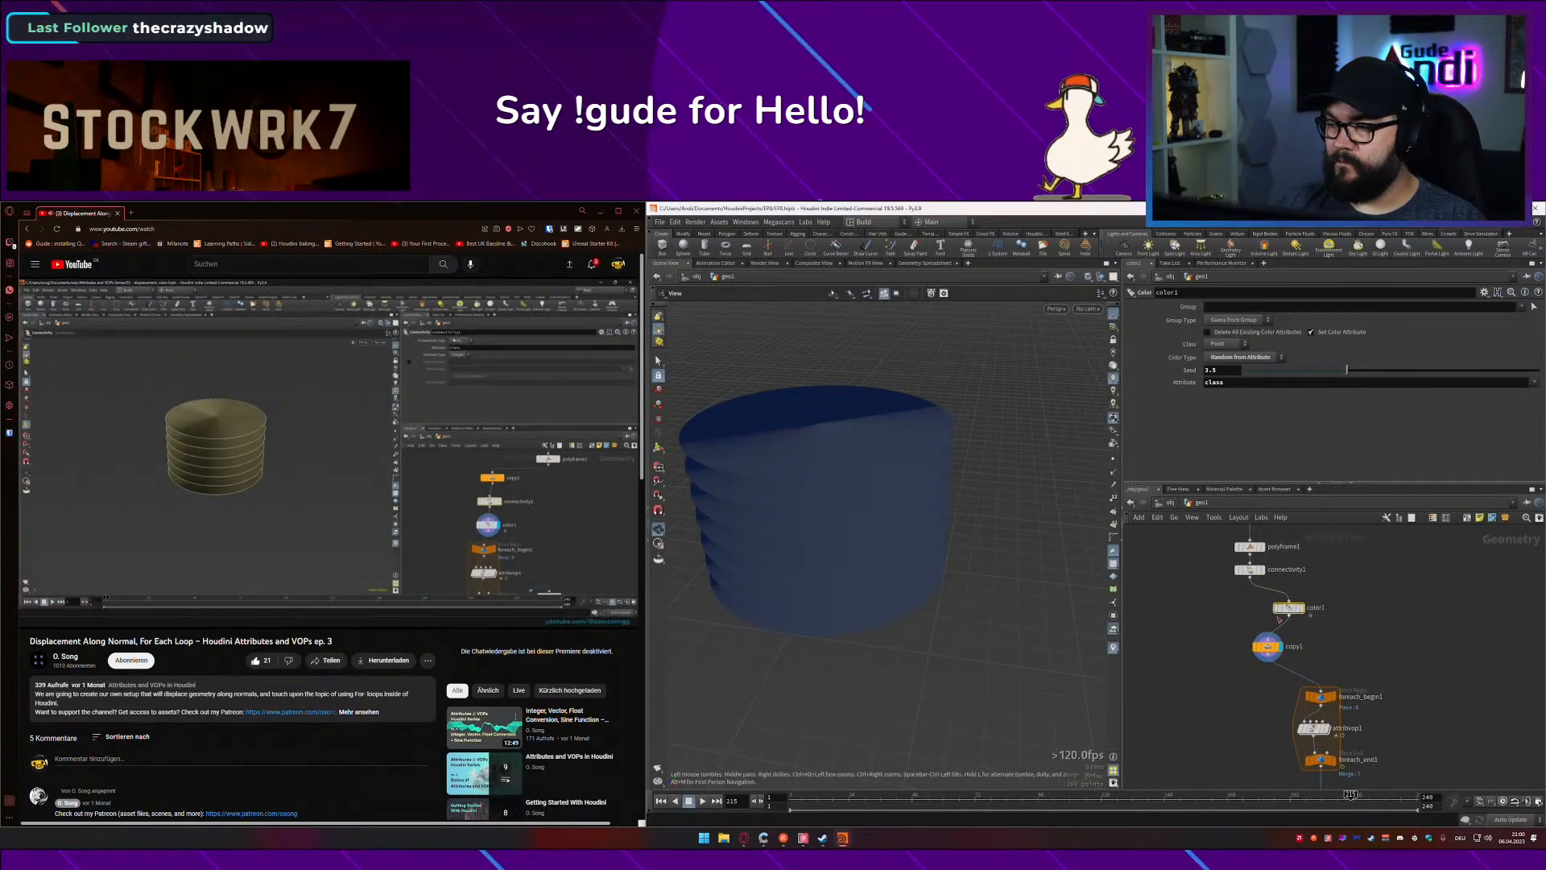
# Step: Compare the settings of connectivity1 and color1 with those in the tutorial passage on random ring colours
pyautogui.moveTo(1250, 570); pyautogui.dragTo(1256, 575)
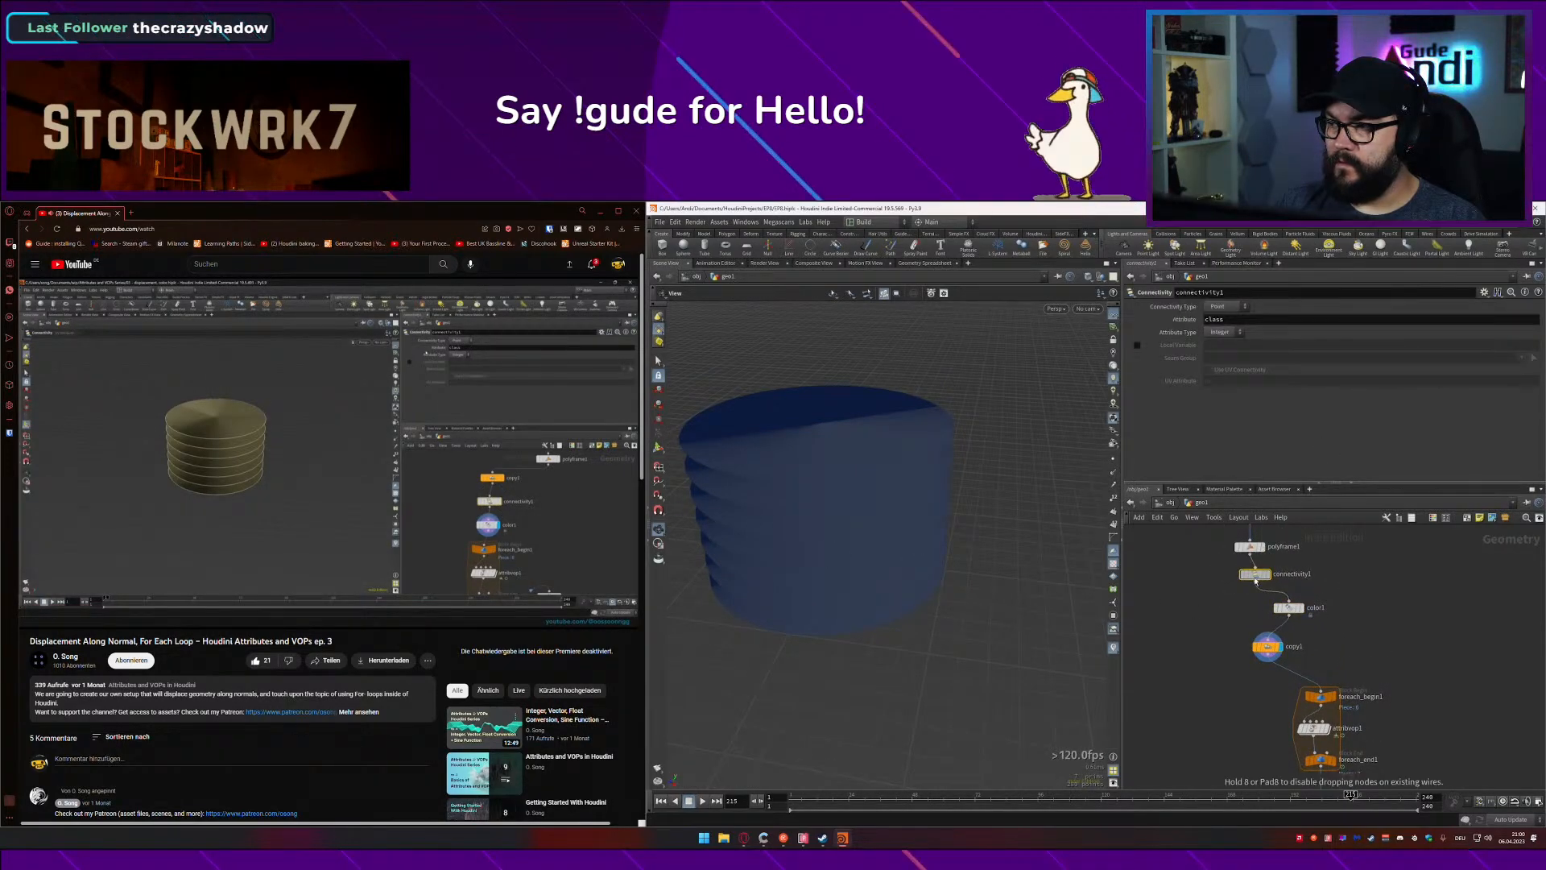
pyautogui.click(401, 406)
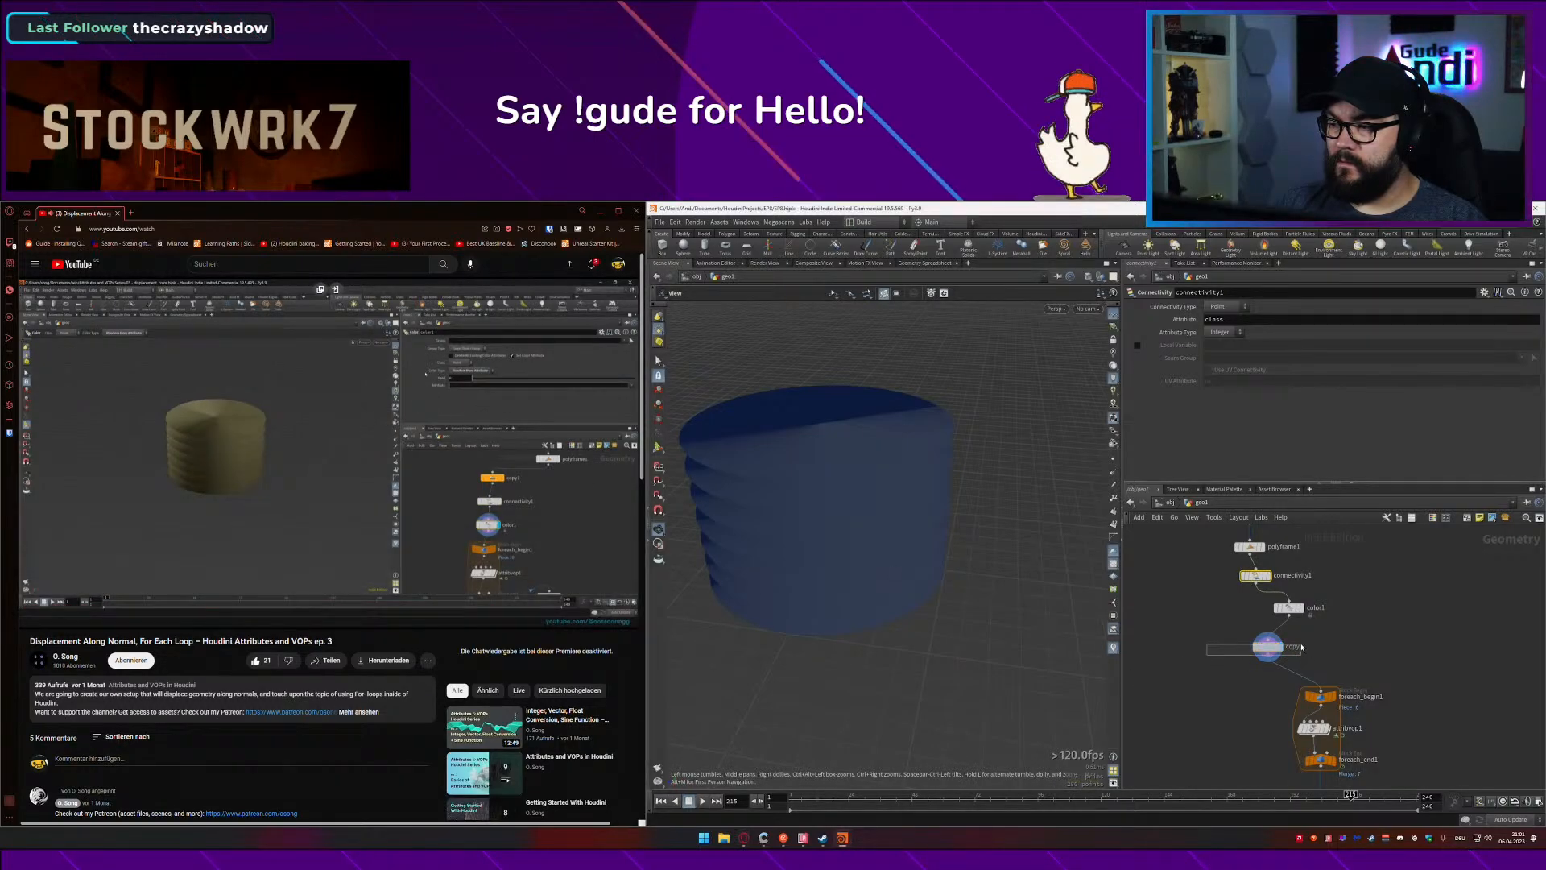
pyautogui.click(1267, 646)
pyautogui.click(1281, 610)
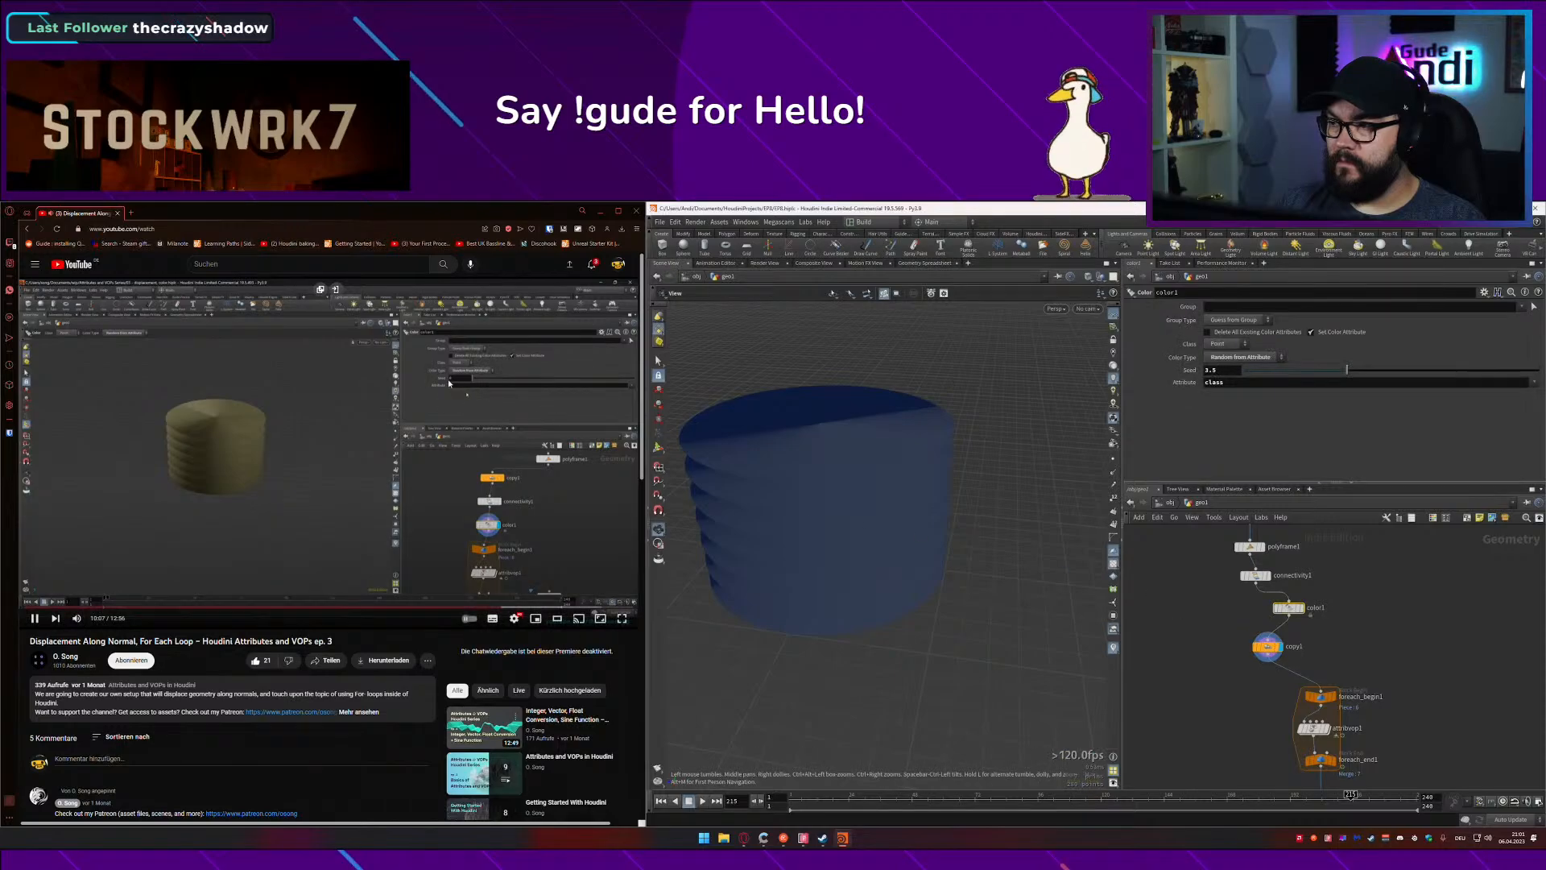
pyautogui.click(451, 421)
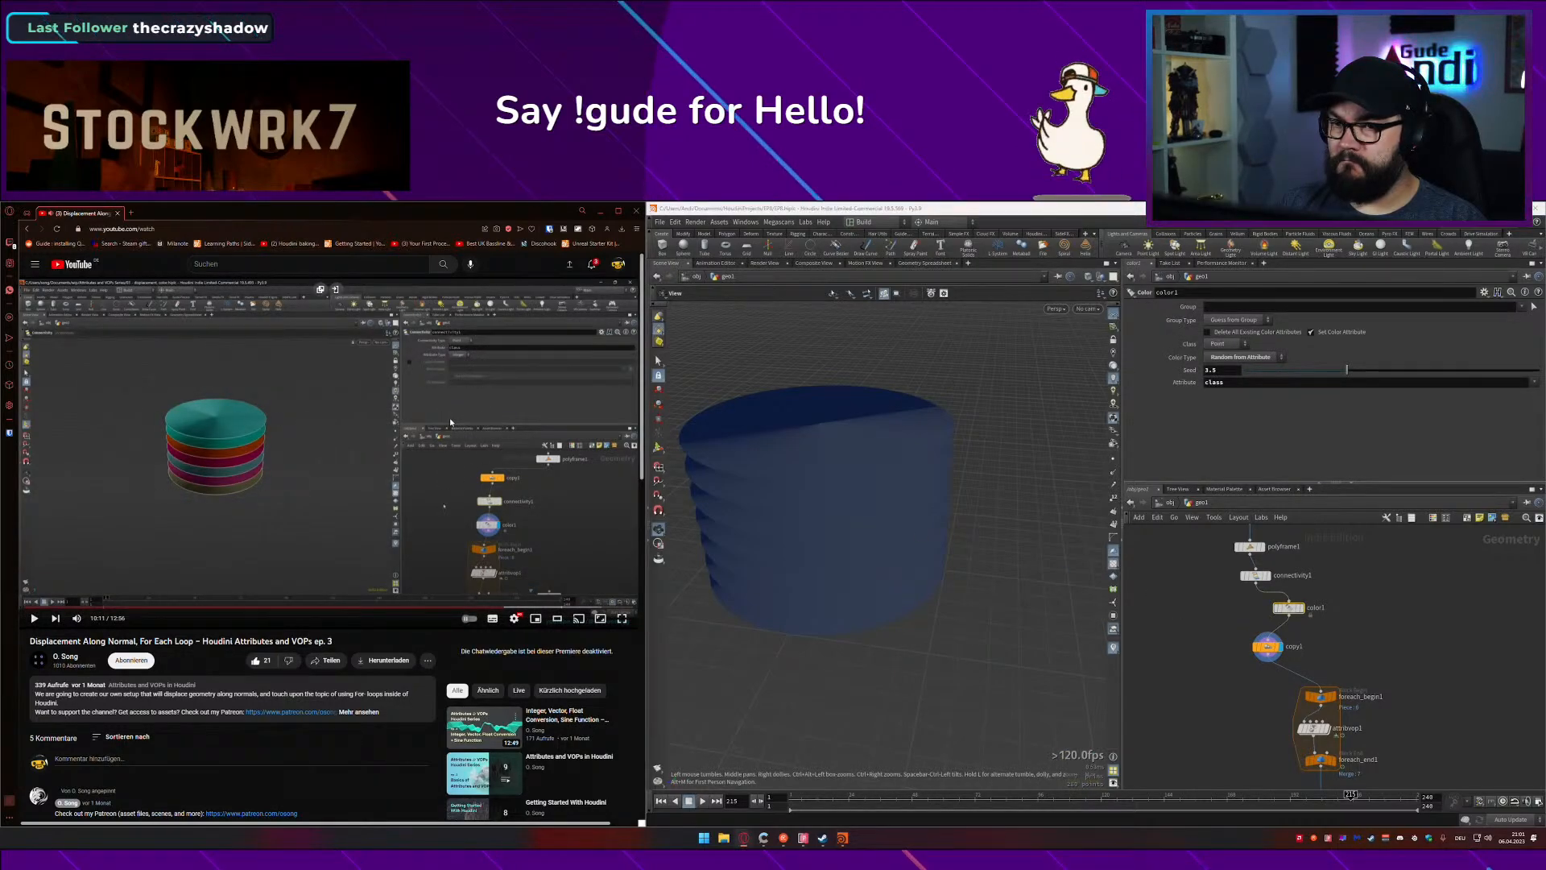
pyautogui.click(449, 417)
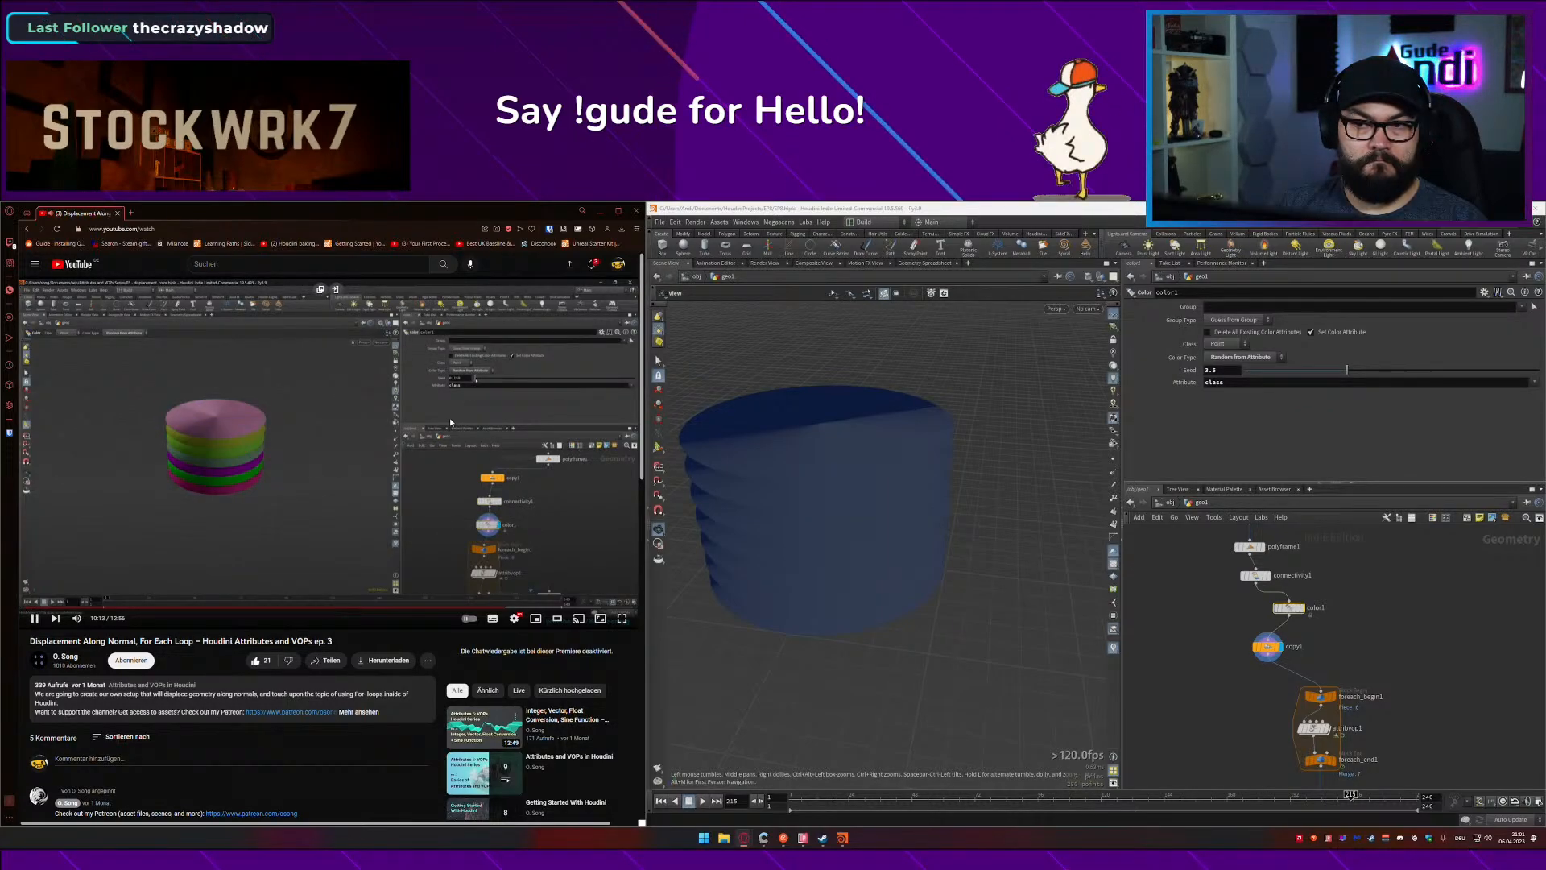
pyautogui.click(450, 417)
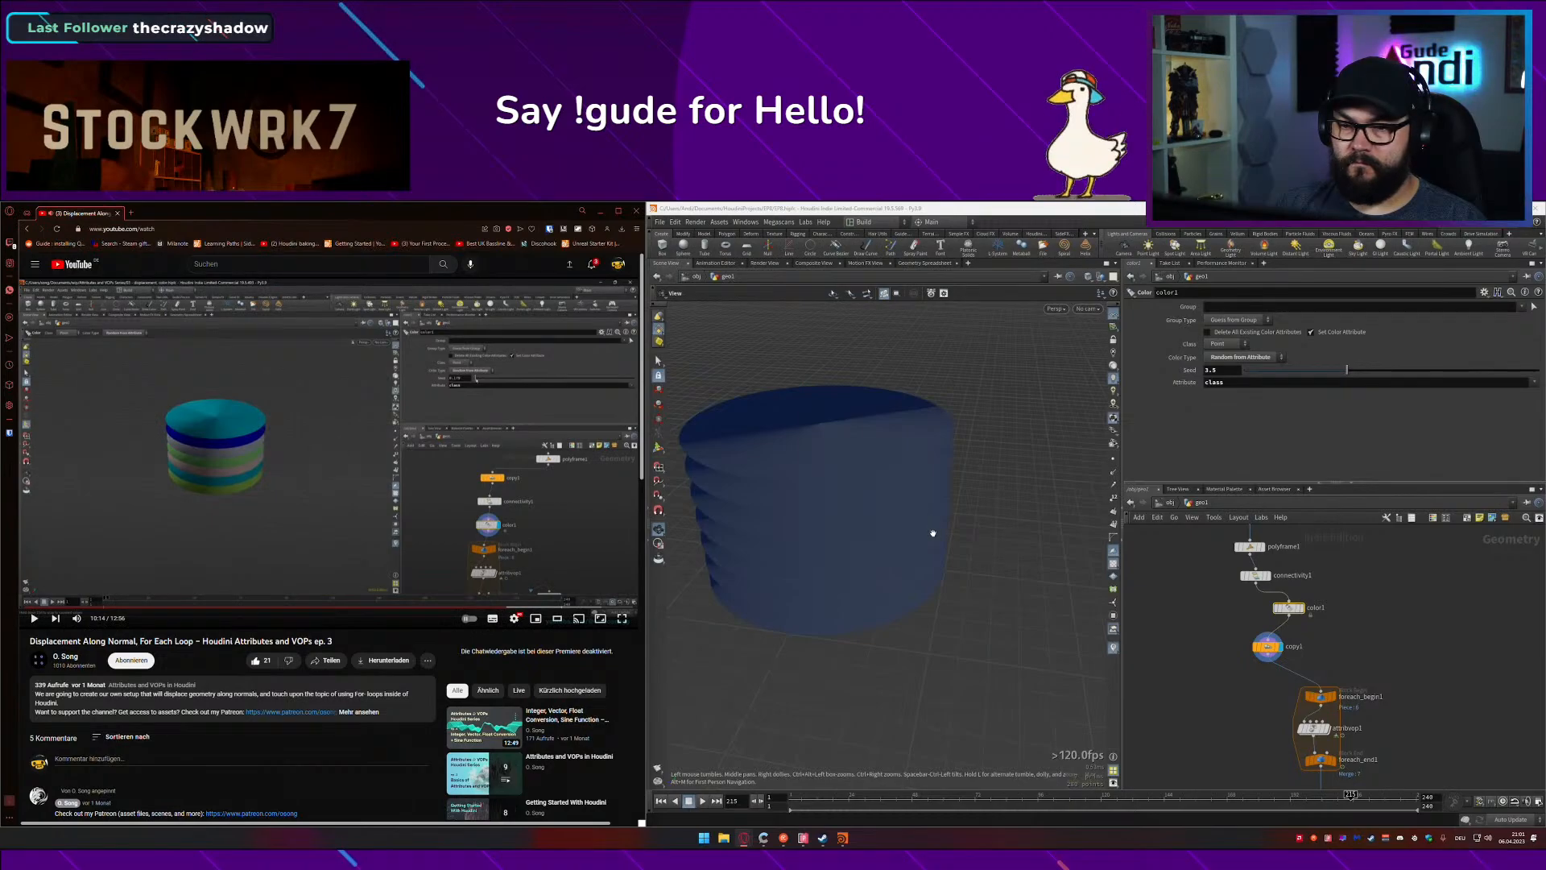
# Step: Reorder the network so copy1 feeds connectivity1 and color1 follows it, lining the three nodes up above the for-each block
pyautogui.moveTo(1366, 603); pyautogui.dragTo(1320, 576, button='middle')
pyautogui.moveTo(1243, 618)
pyautogui.mouseDown()
pyautogui.moveTo(1281, 672)
pyautogui.moveTo(1259, 592)
pyautogui.mouseUp()
pyautogui.moveTo(1296, 644); pyautogui.dragTo(1301, 595, button='middle')
pyautogui.click(1282, 611)
pyautogui.moveTo(1264, 629); pyautogui.dragTo(1272, 604)
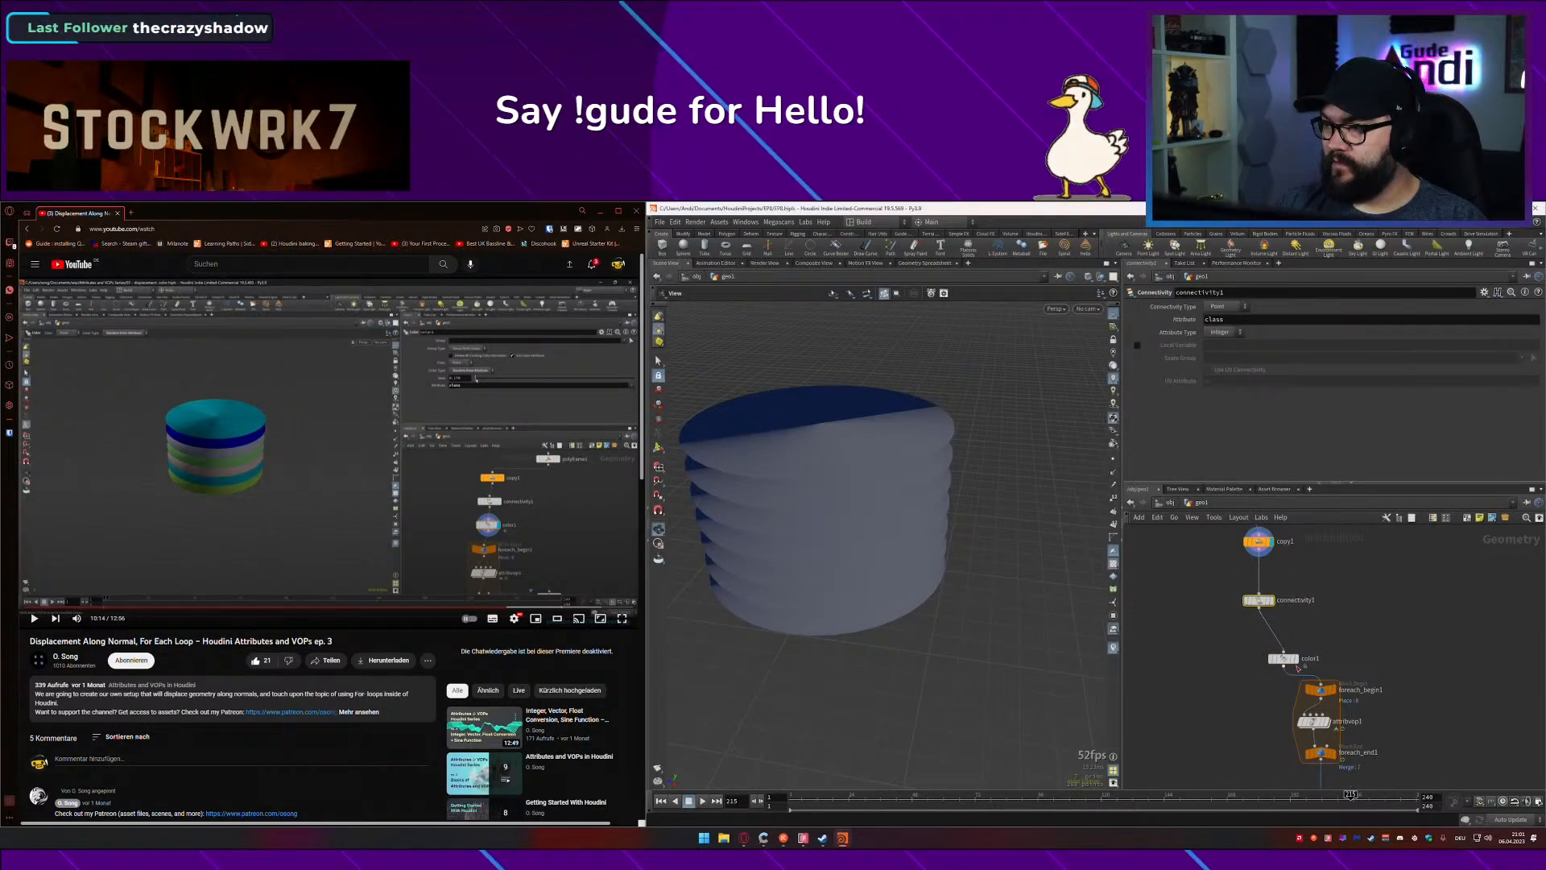
pyautogui.moveTo(1286, 659); pyautogui.dragTo(1271, 638)
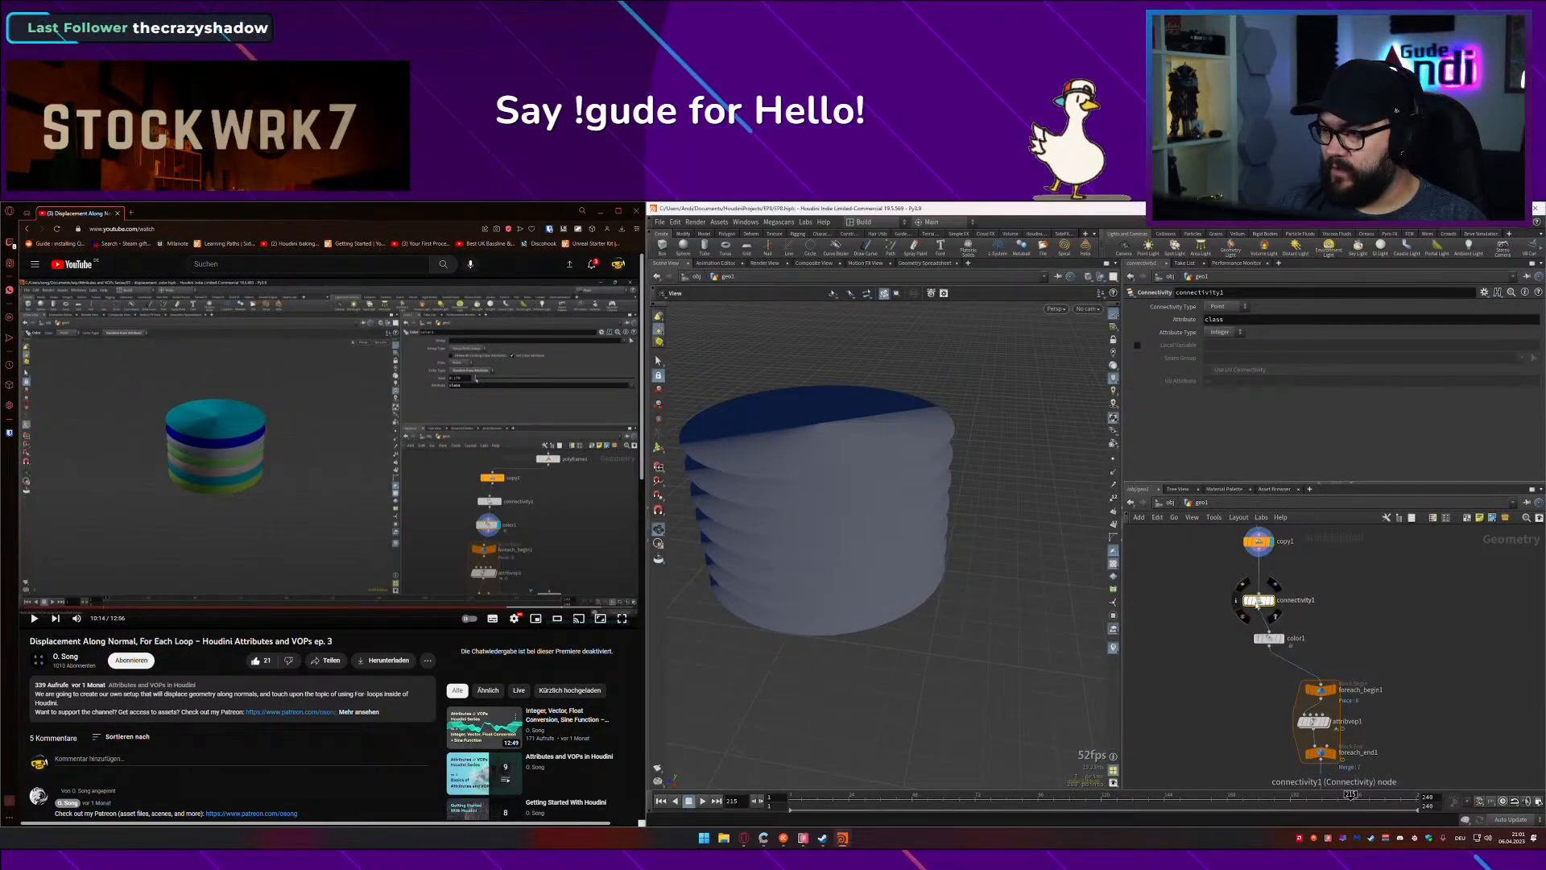
# Step: Read connectivity1's help page on how the class attribute numbers connected pieces, including its parameters and examples
pyautogui.rightClick(1261, 603)
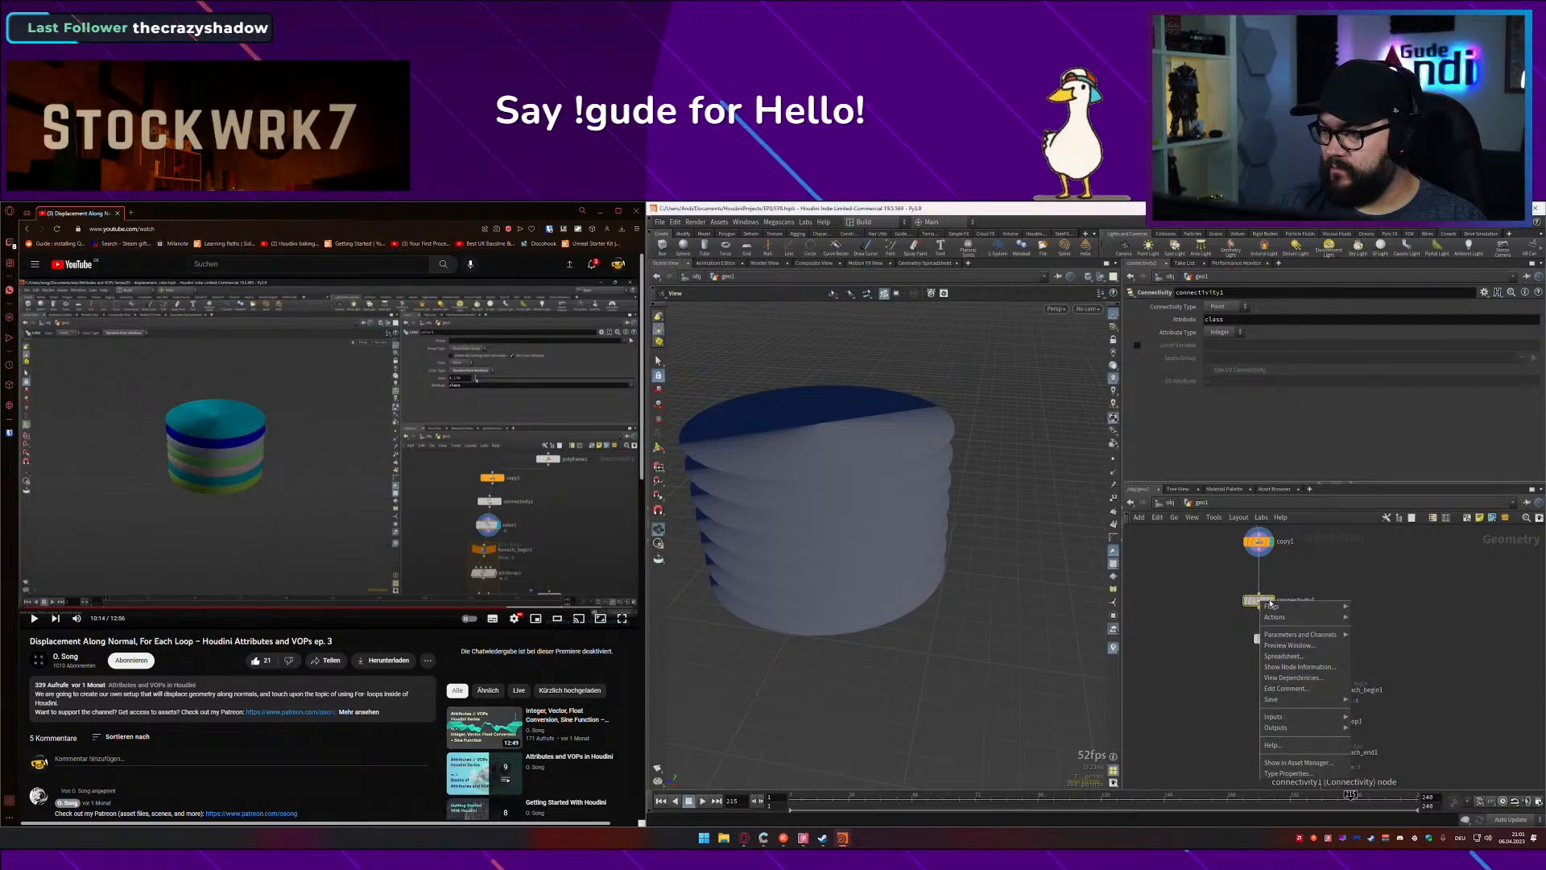
pyautogui.click(1283, 746)
pyautogui.rightClick(1259, 601)
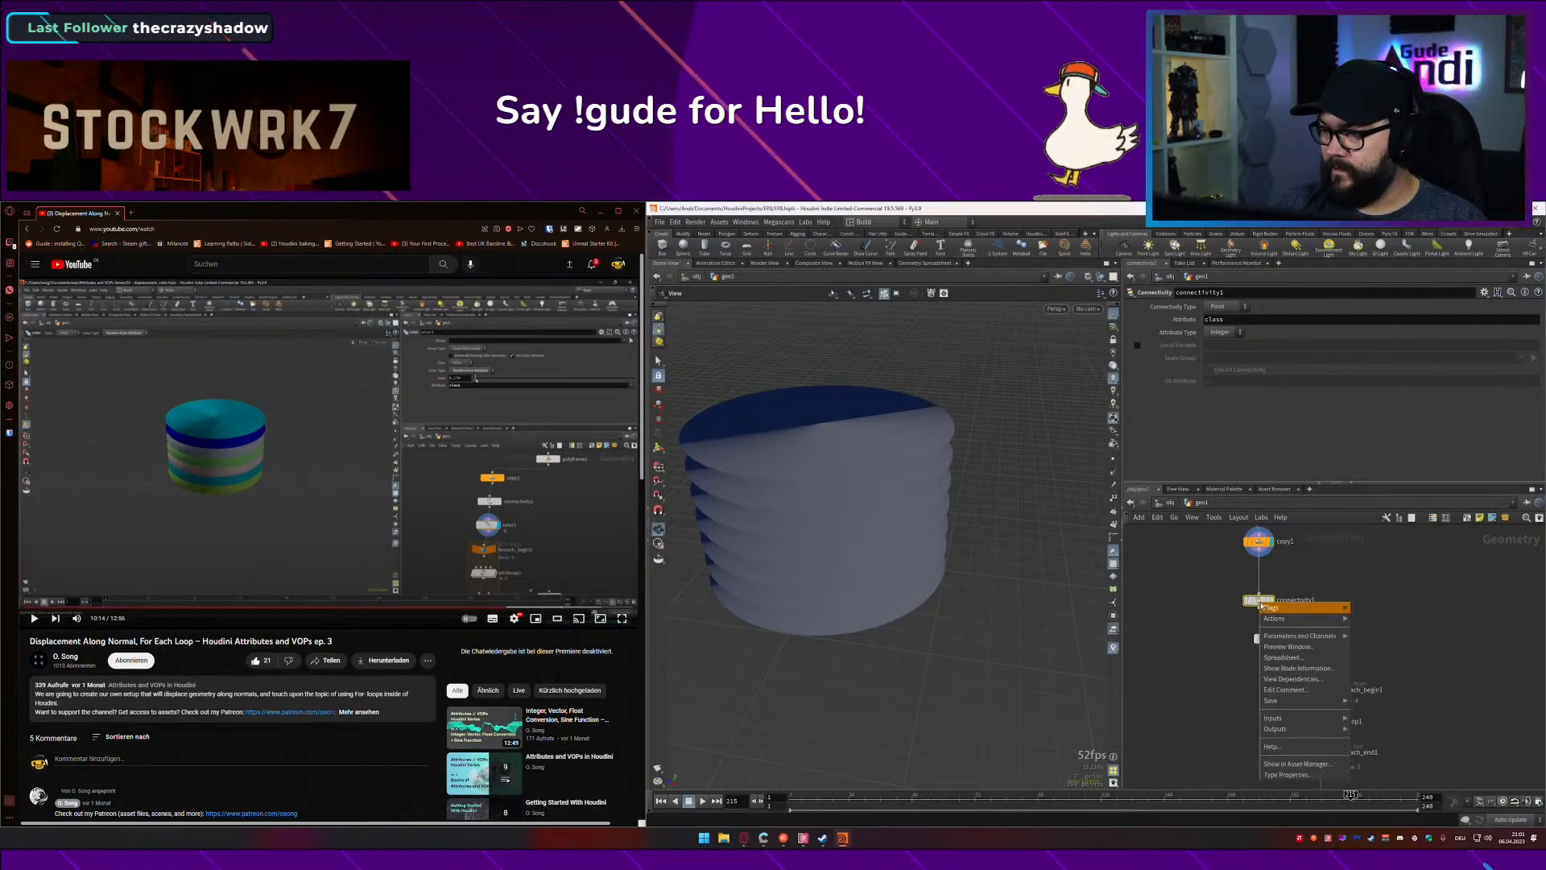
pyautogui.click(1274, 742)
pyautogui.rightClick(1260, 604)
pyautogui.click(1279, 742)
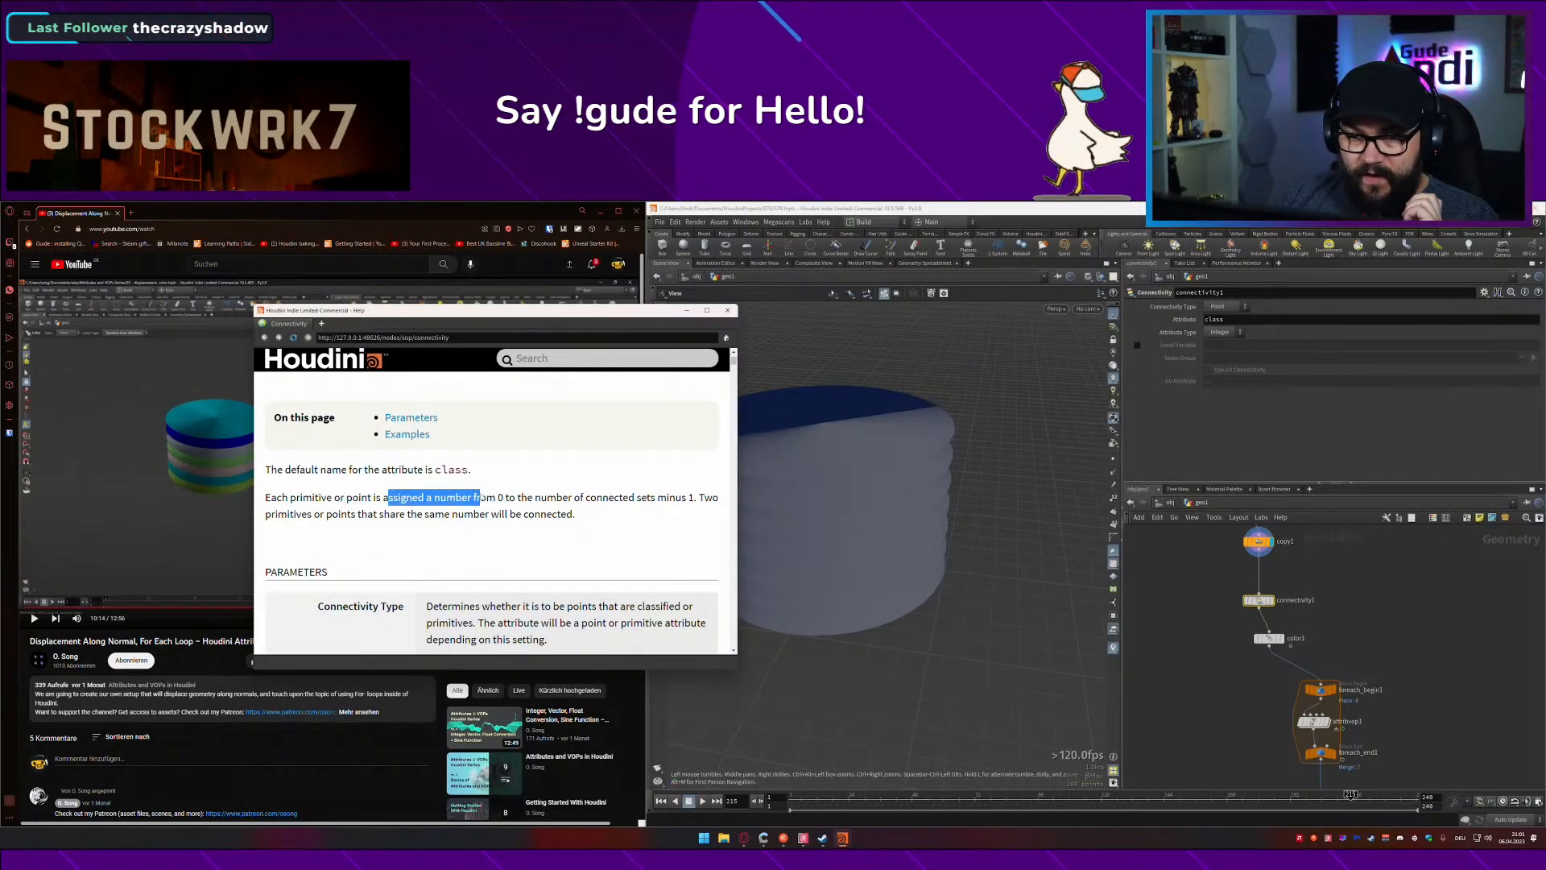
pyautogui.click(507, 503)
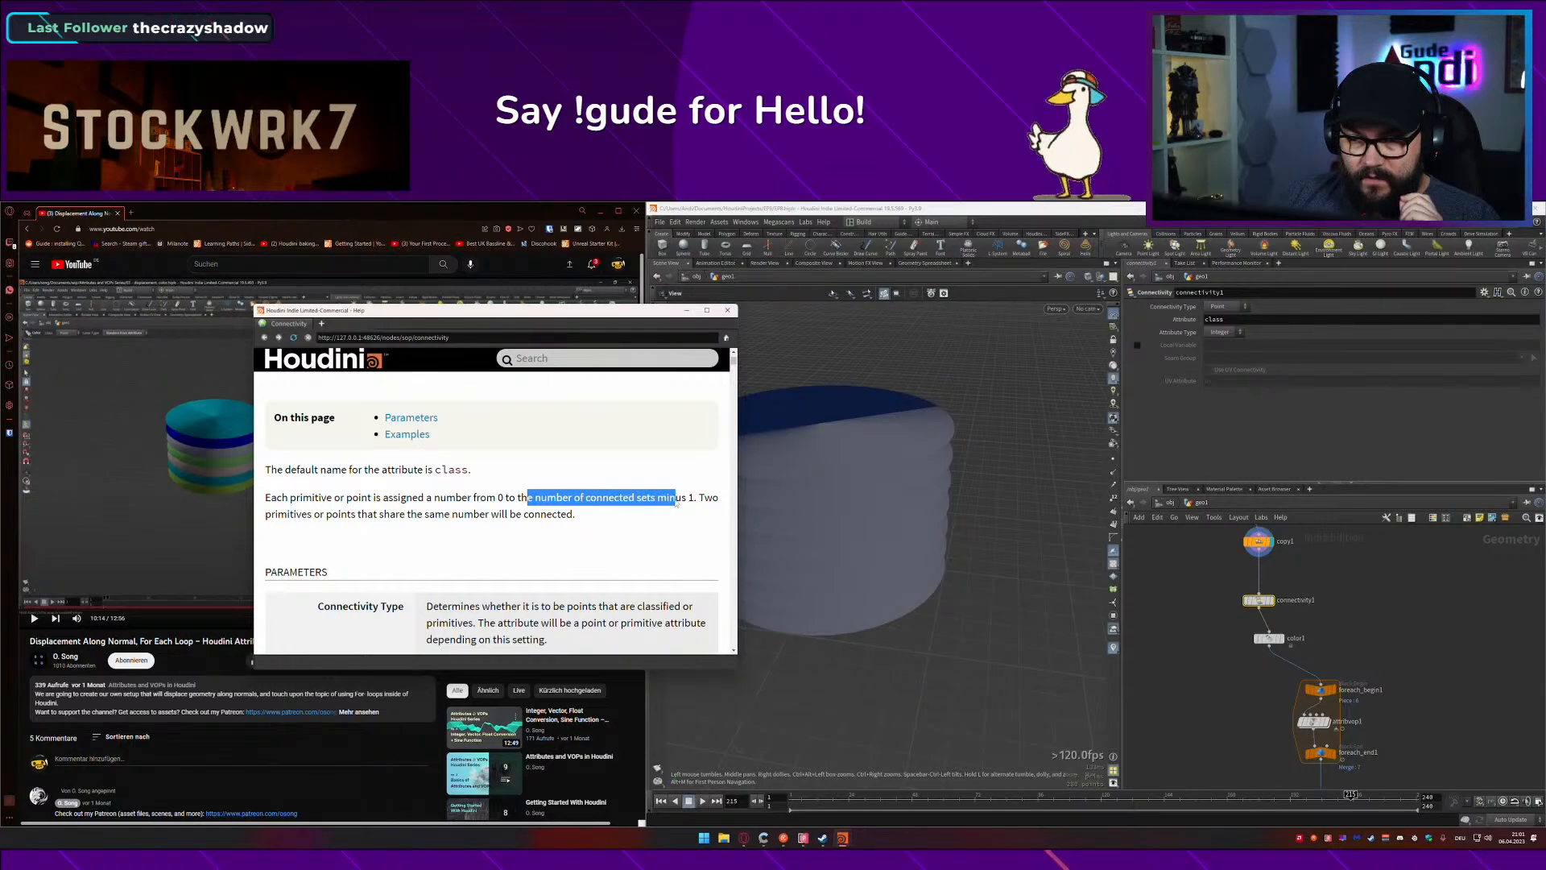
pyautogui.moveTo(678, 502); pyautogui.dragTo(660, 502)
pyautogui.click(516, 498)
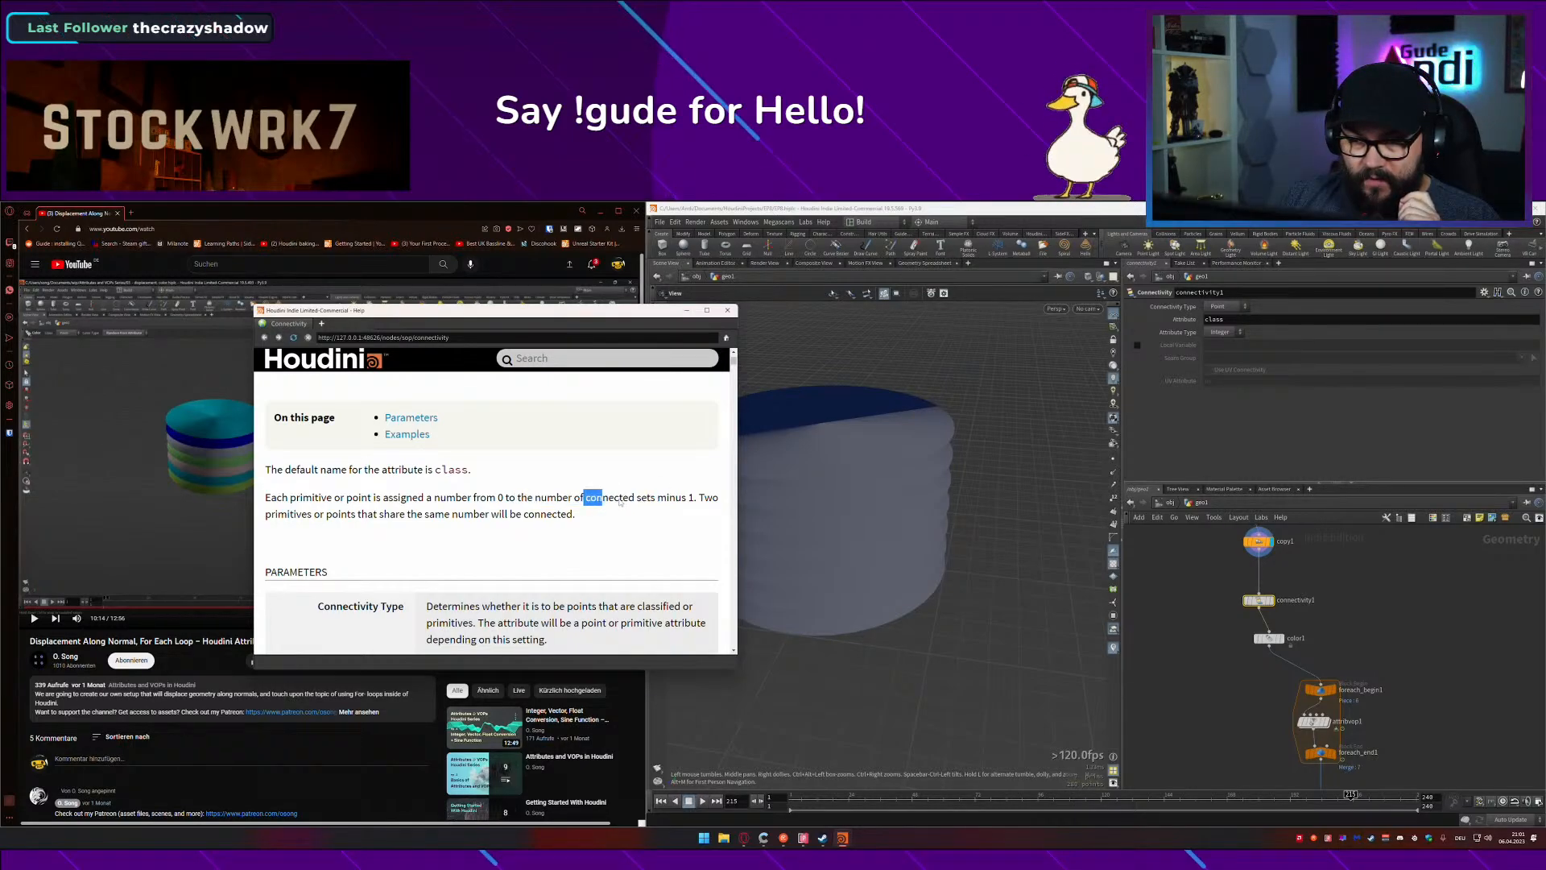
pyautogui.click(659, 500)
pyautogui.moveTo(292, 498); pyautogui.dragTo(493, 515)
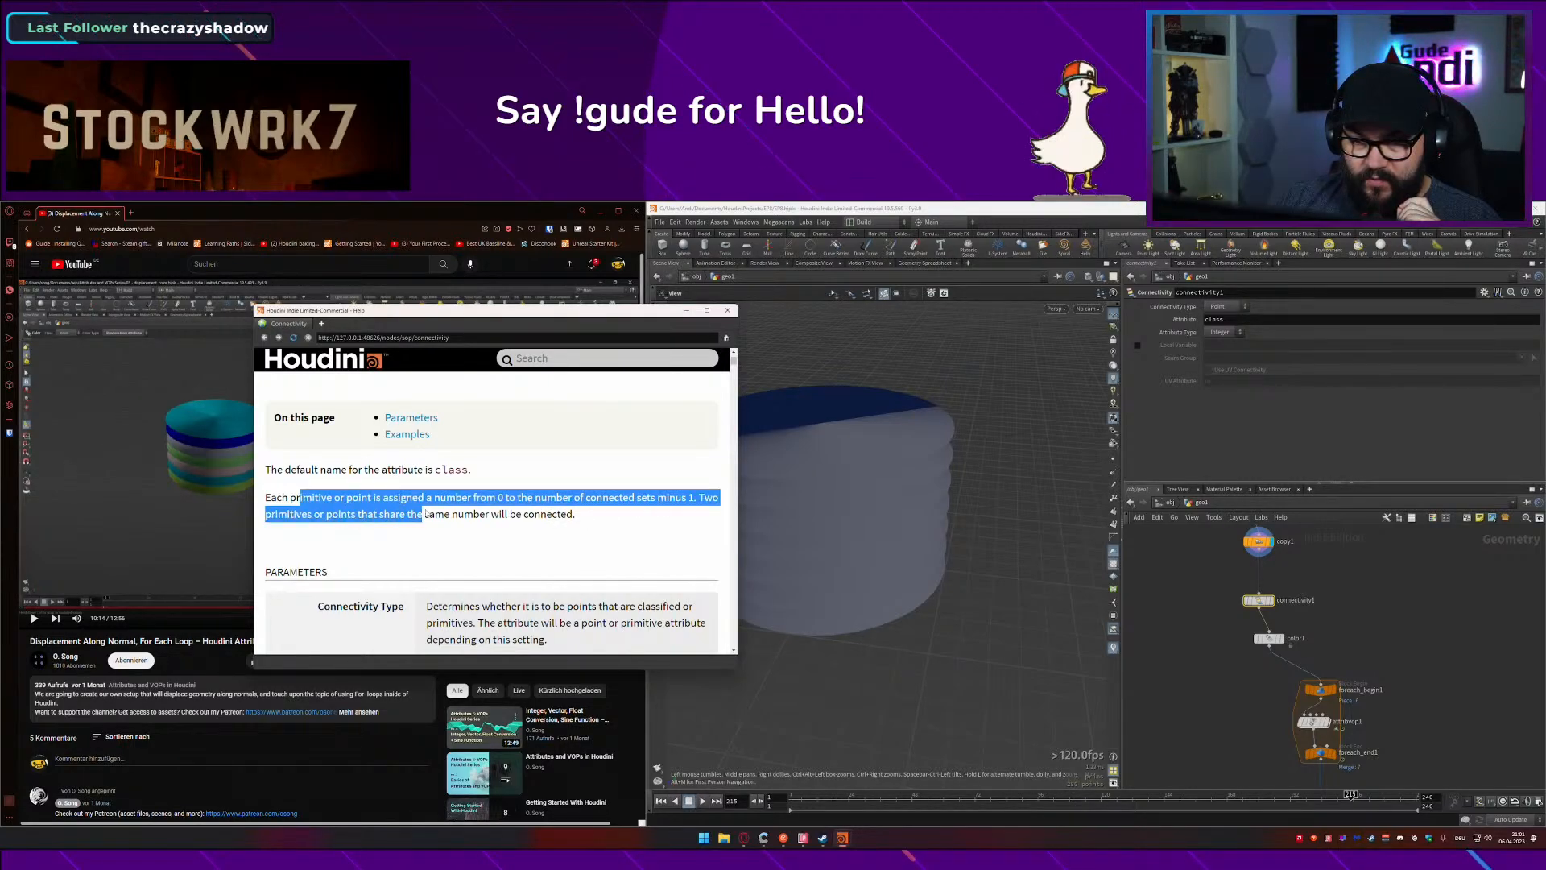
pyautogui.scroll(-3, 500, 524)
pyautogui.scroll(-8, 500, 524)
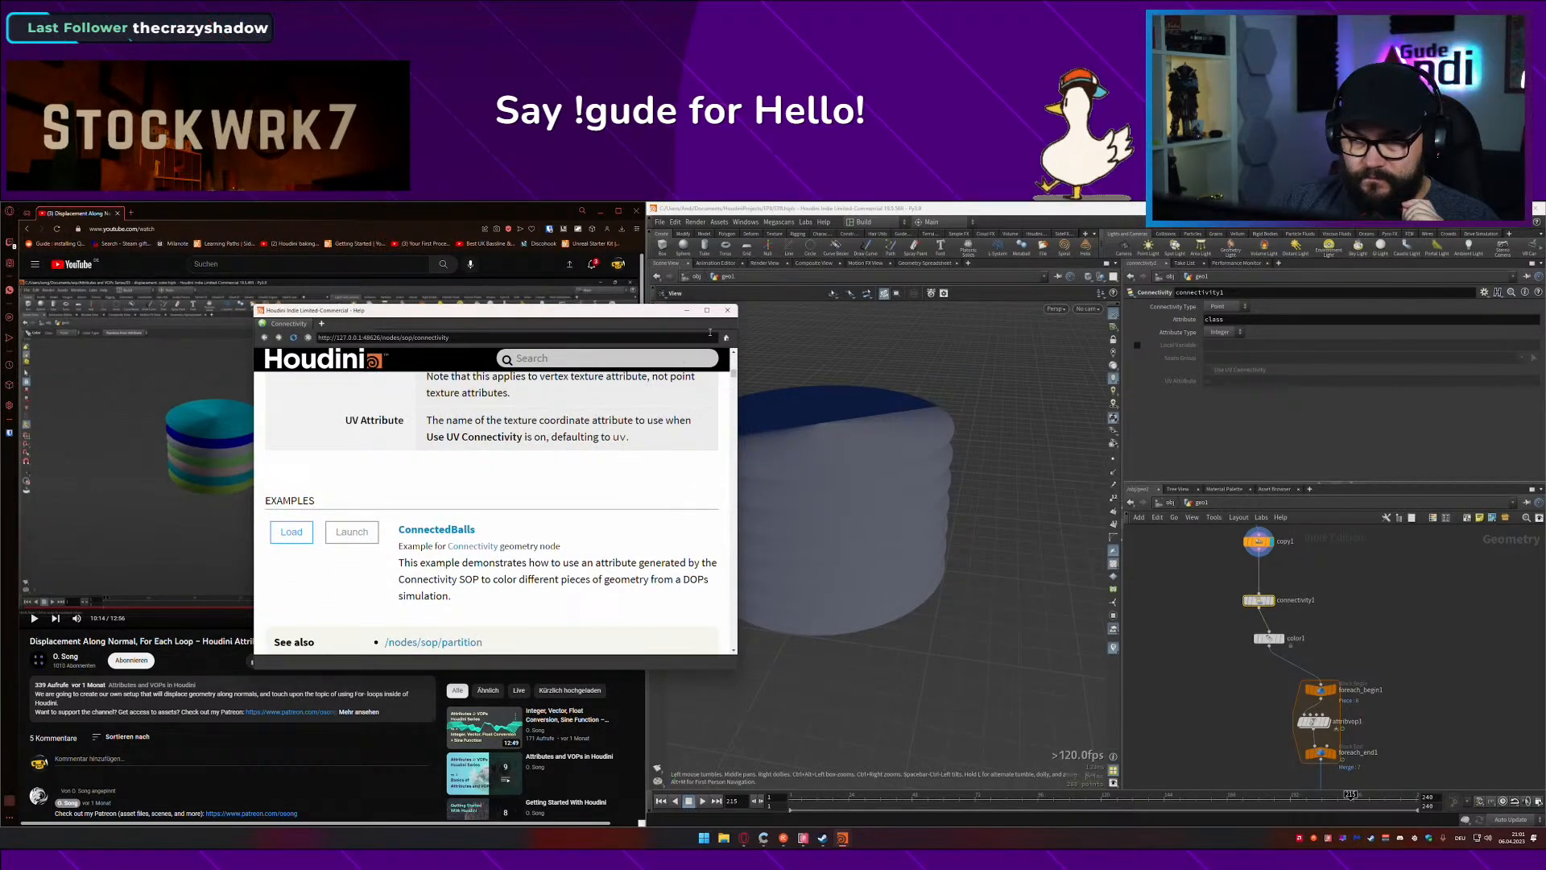
pyautogui.click(727, 310)
# Step: Save the scene, briefly check the point numbers, and display color1's result in the viewport
pyautogui.hotkey('ctrl', 's')
pyautogui.click(1114, 499)
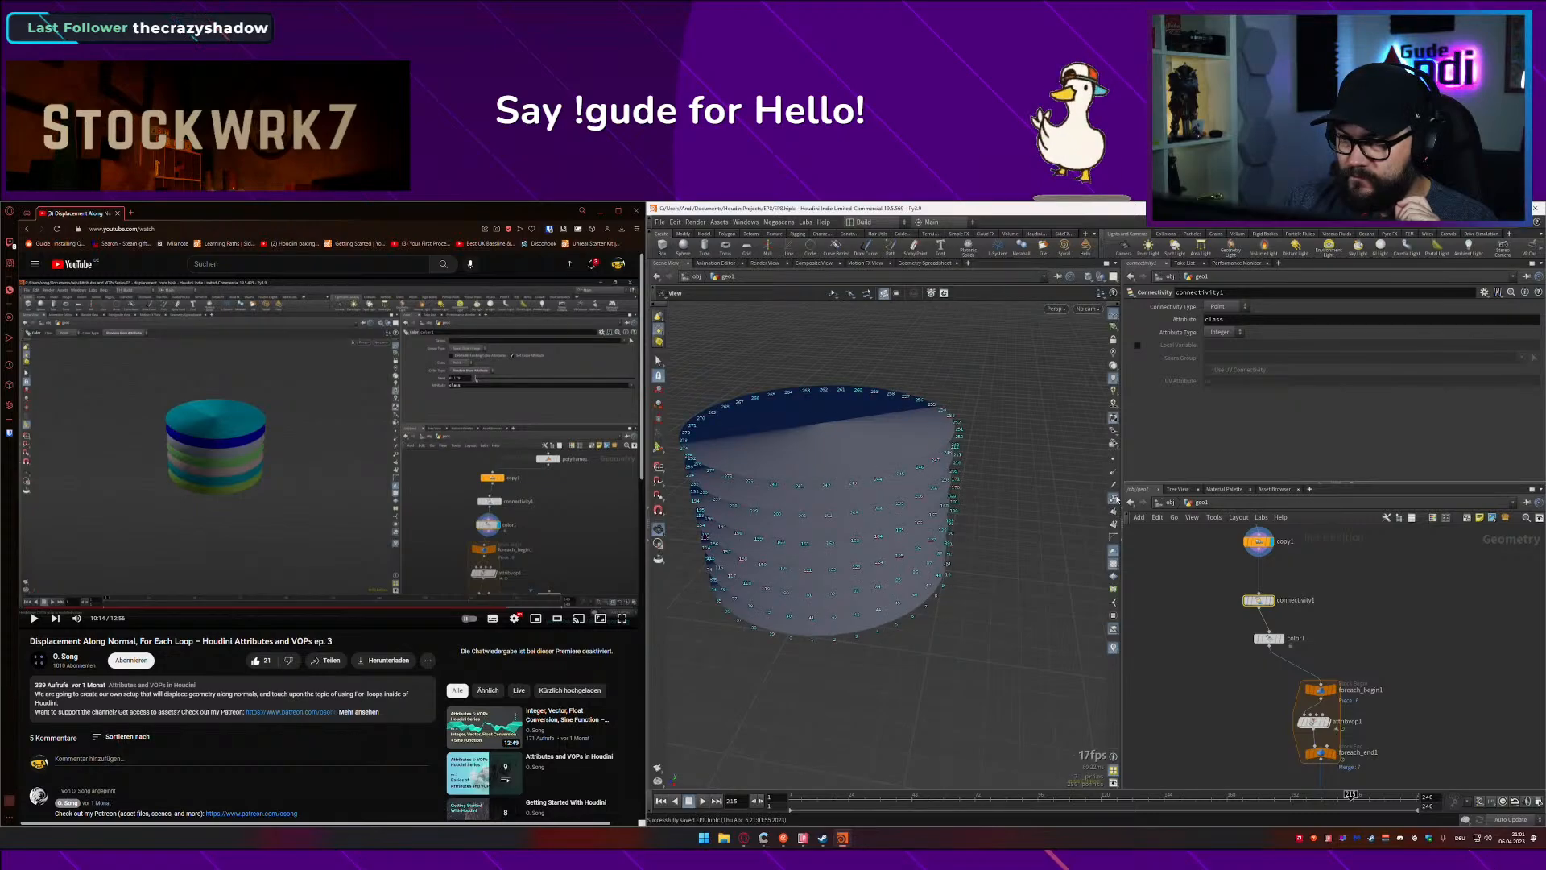
pyautogui.click(1114, 498)
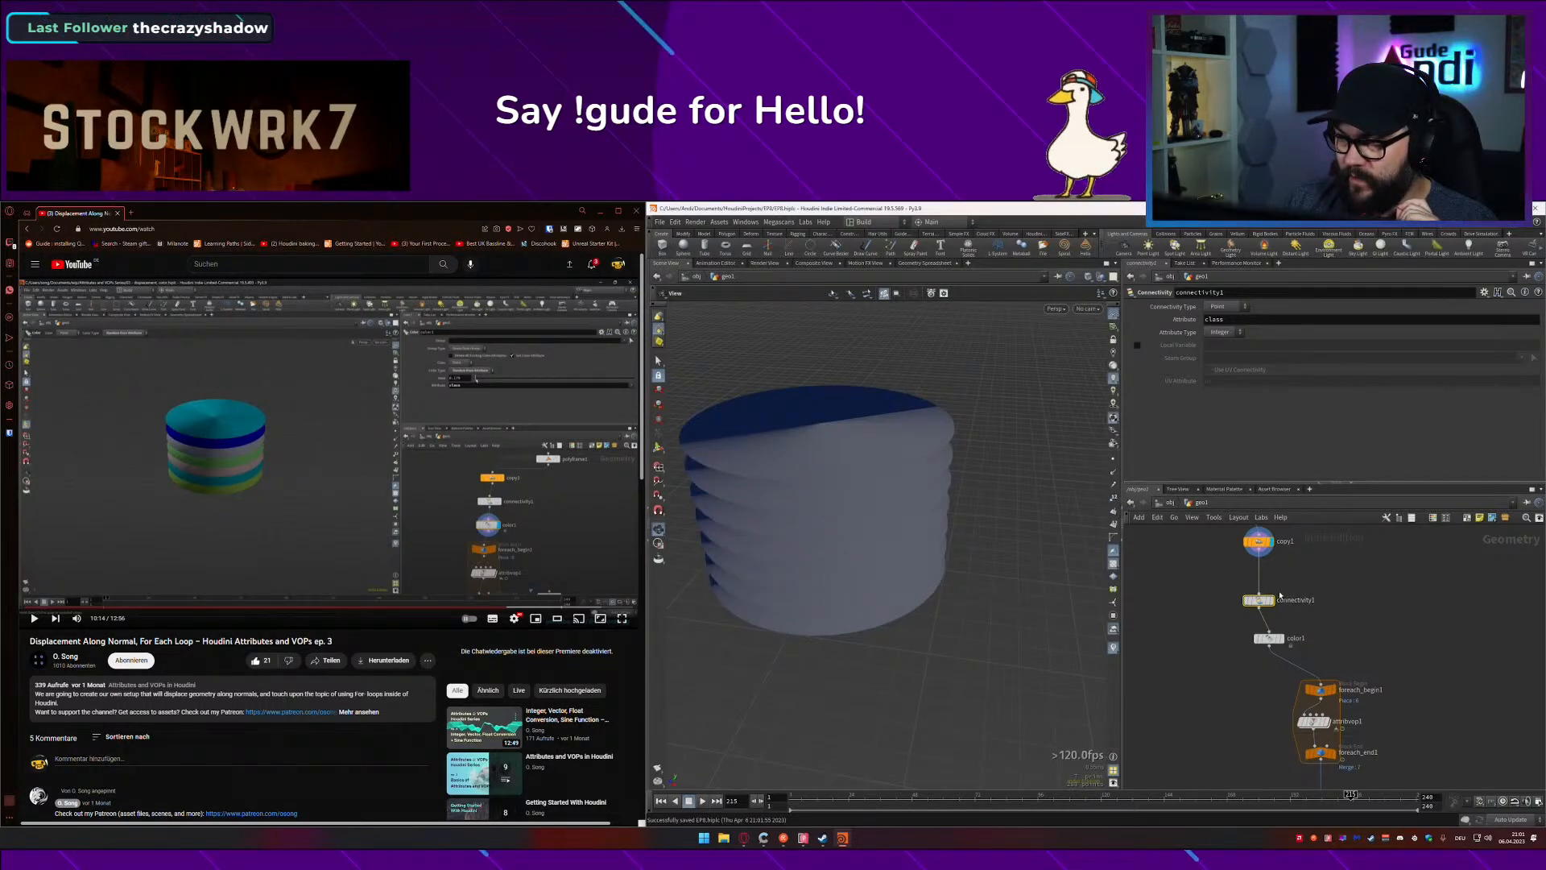
pyautogui.click(1280, 640)
pyautogui.click(1271, 638)
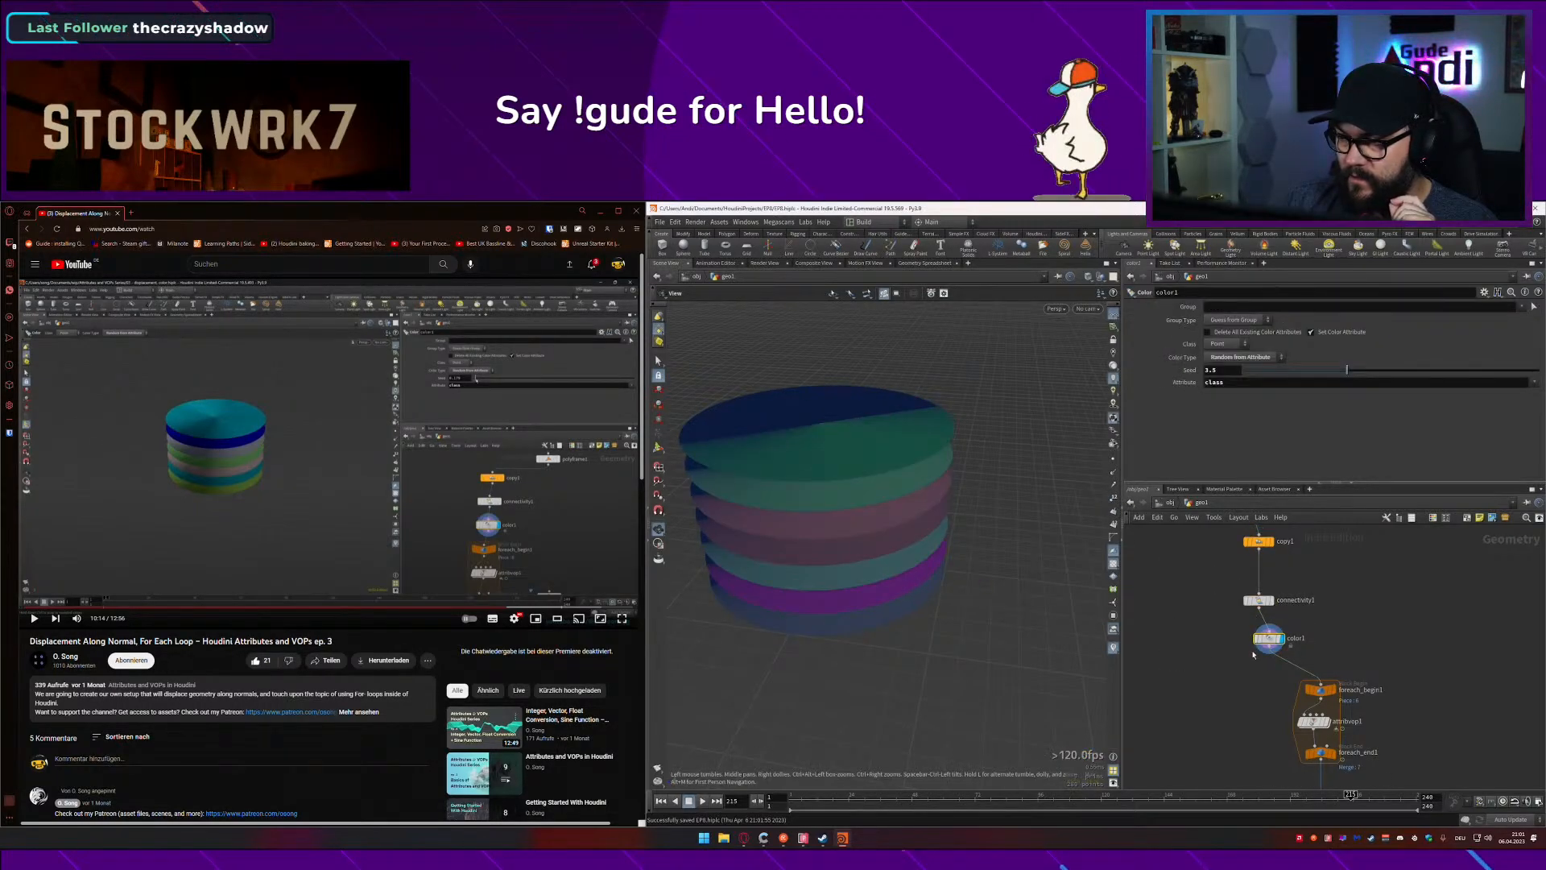
# Step: Revert color1's Attribute to its default and set the Seed to about 3.11
pyautogui.rightClick(1172, 384)
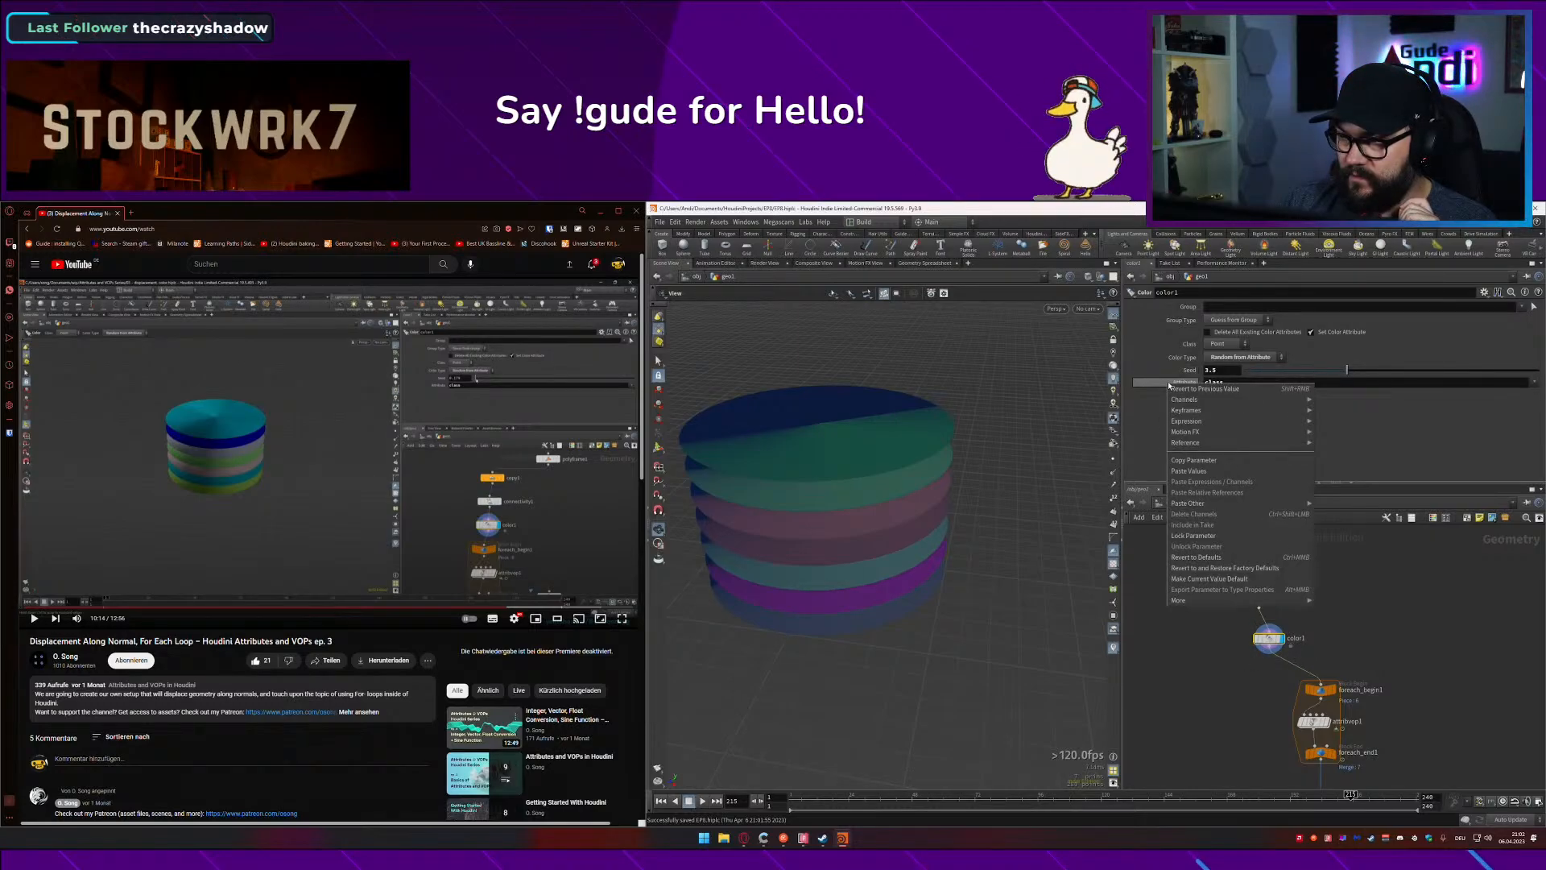
pyautogui.click(1193, 558)
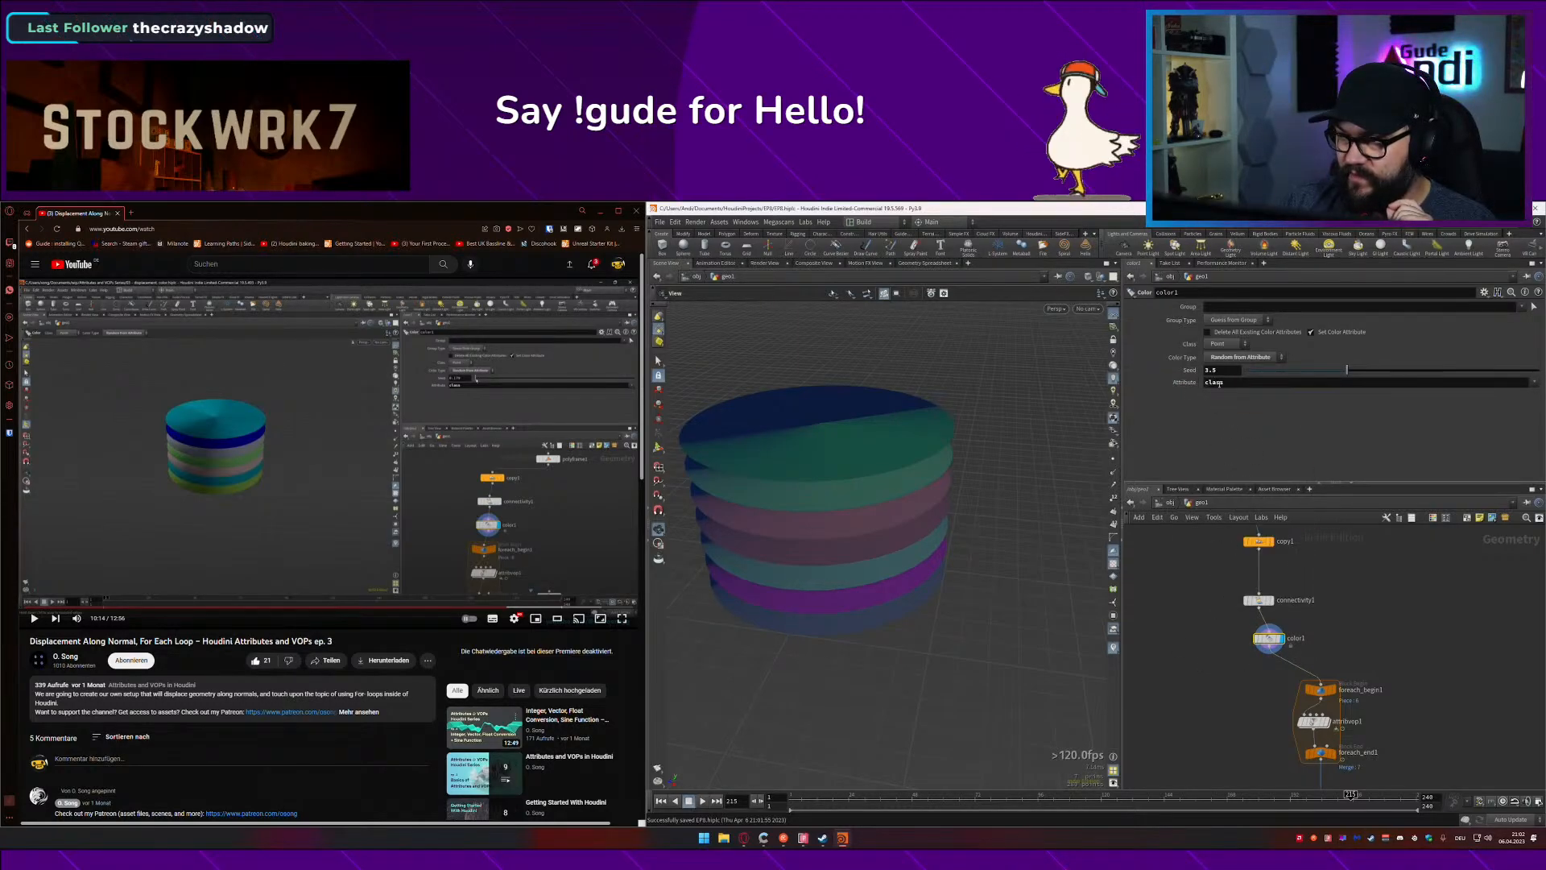
pyautogui.click(1258, 601)
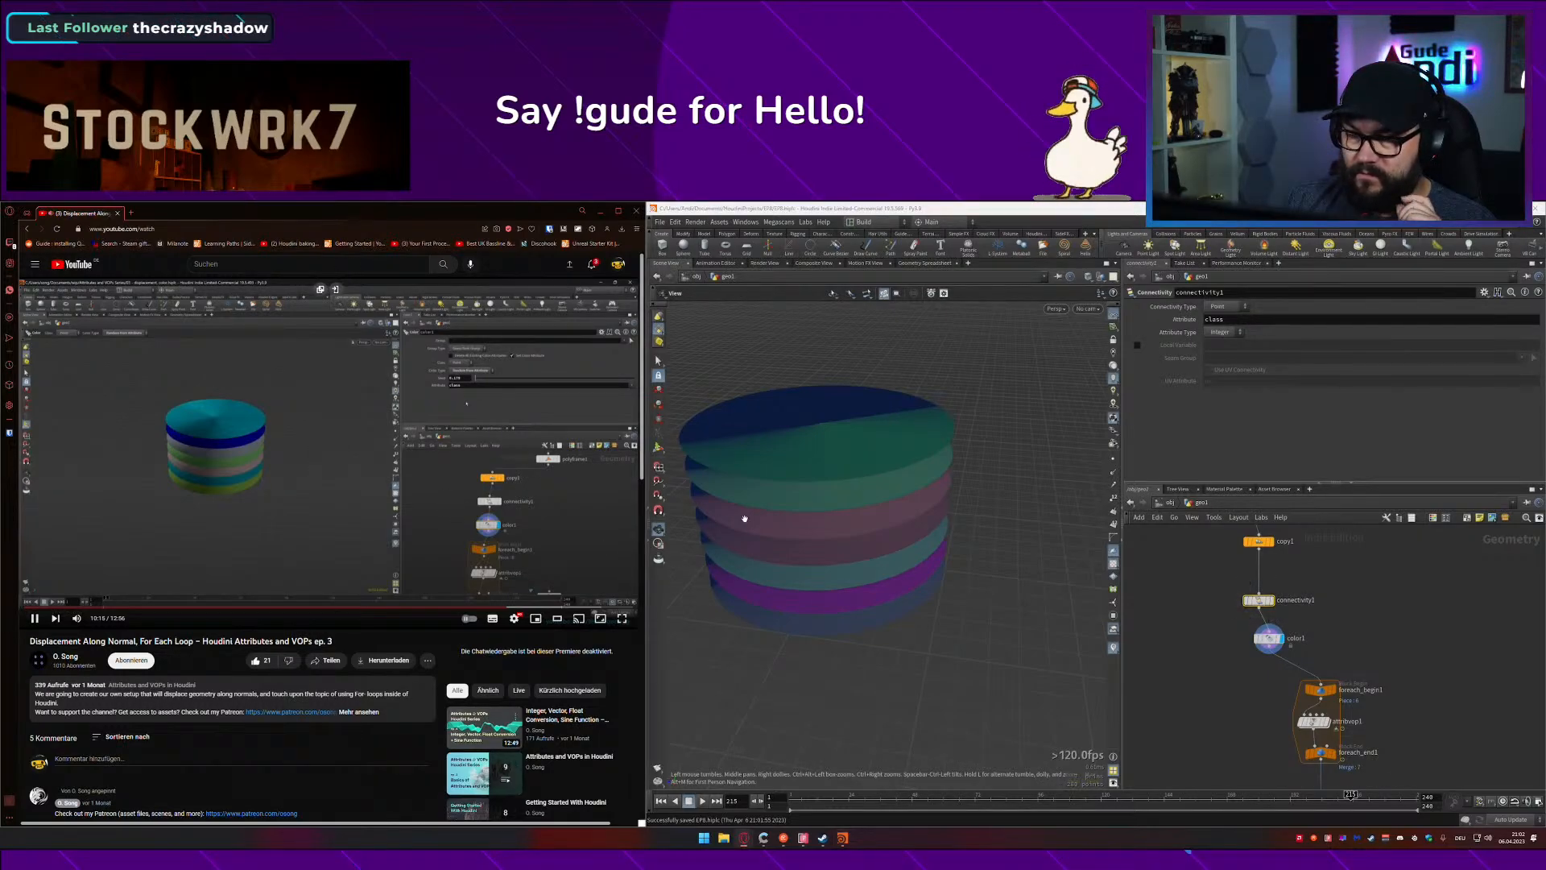
pyautogui.click(1269, 638)
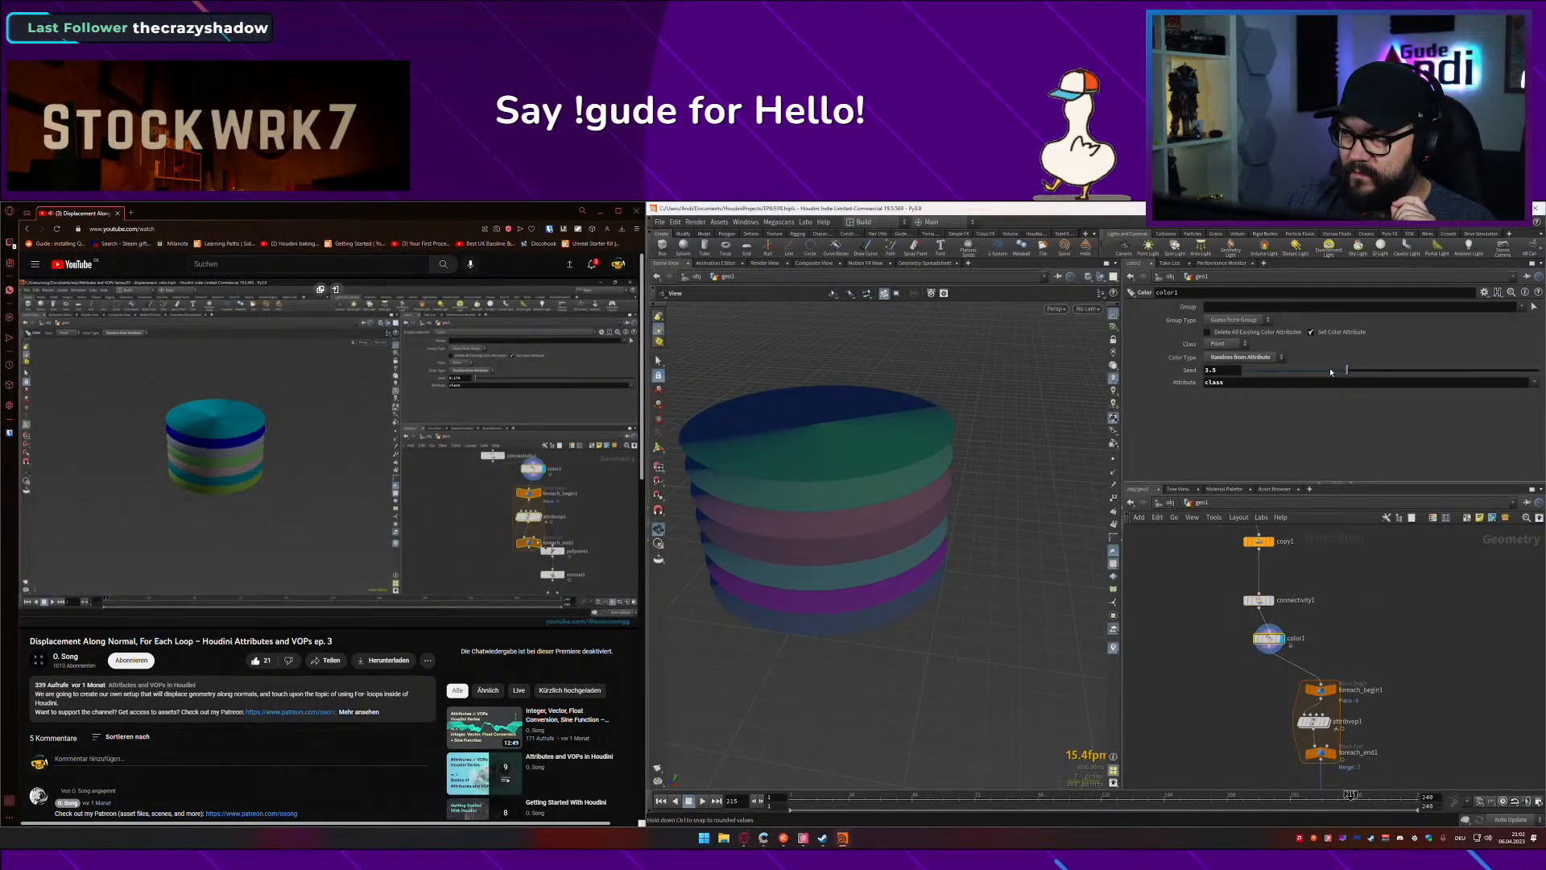
pyautogui.moveTo(1329, 371)
pyautogui.mouseDown()
pyautogui.moveTo(1398, 369)
pyautogui.moveTo(1335, 373)
pyautogui.mouseUp()
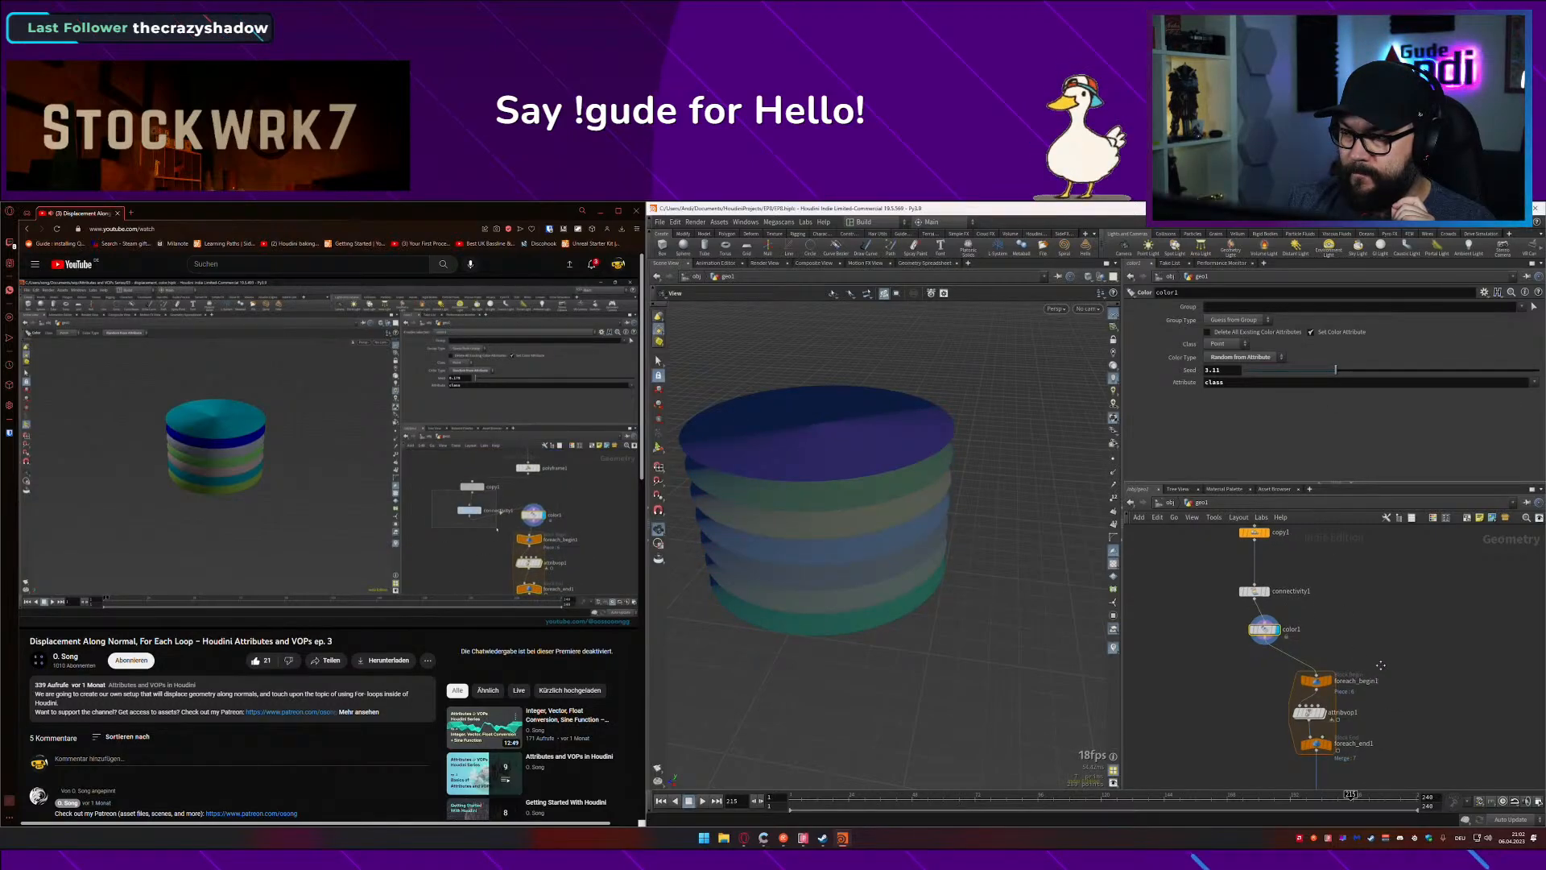
# Step: Display subdivide1's output and view the coloured, displaced rings from a higher angle
pyautogui.moveTo(1381, 664); pyautogui.dragTo(1366, 524, button='middle')
pyautogui.scroll(-2, 1342, 675)
pyautogui.click(1271, 746)
pyautogui.click(1285, 746)
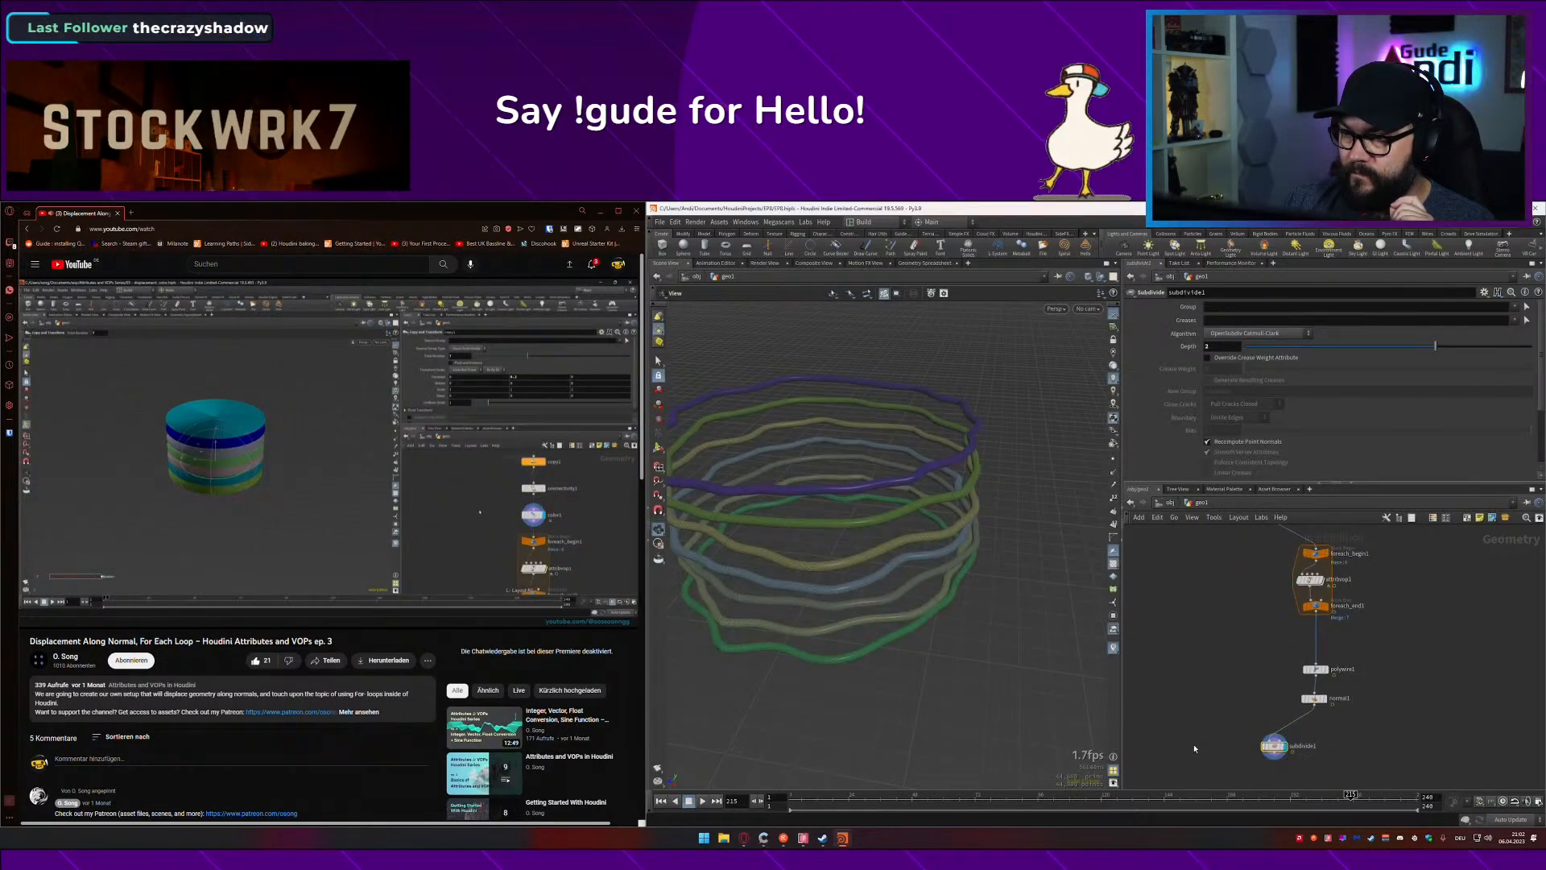
pyautogui.click(1115, 564)
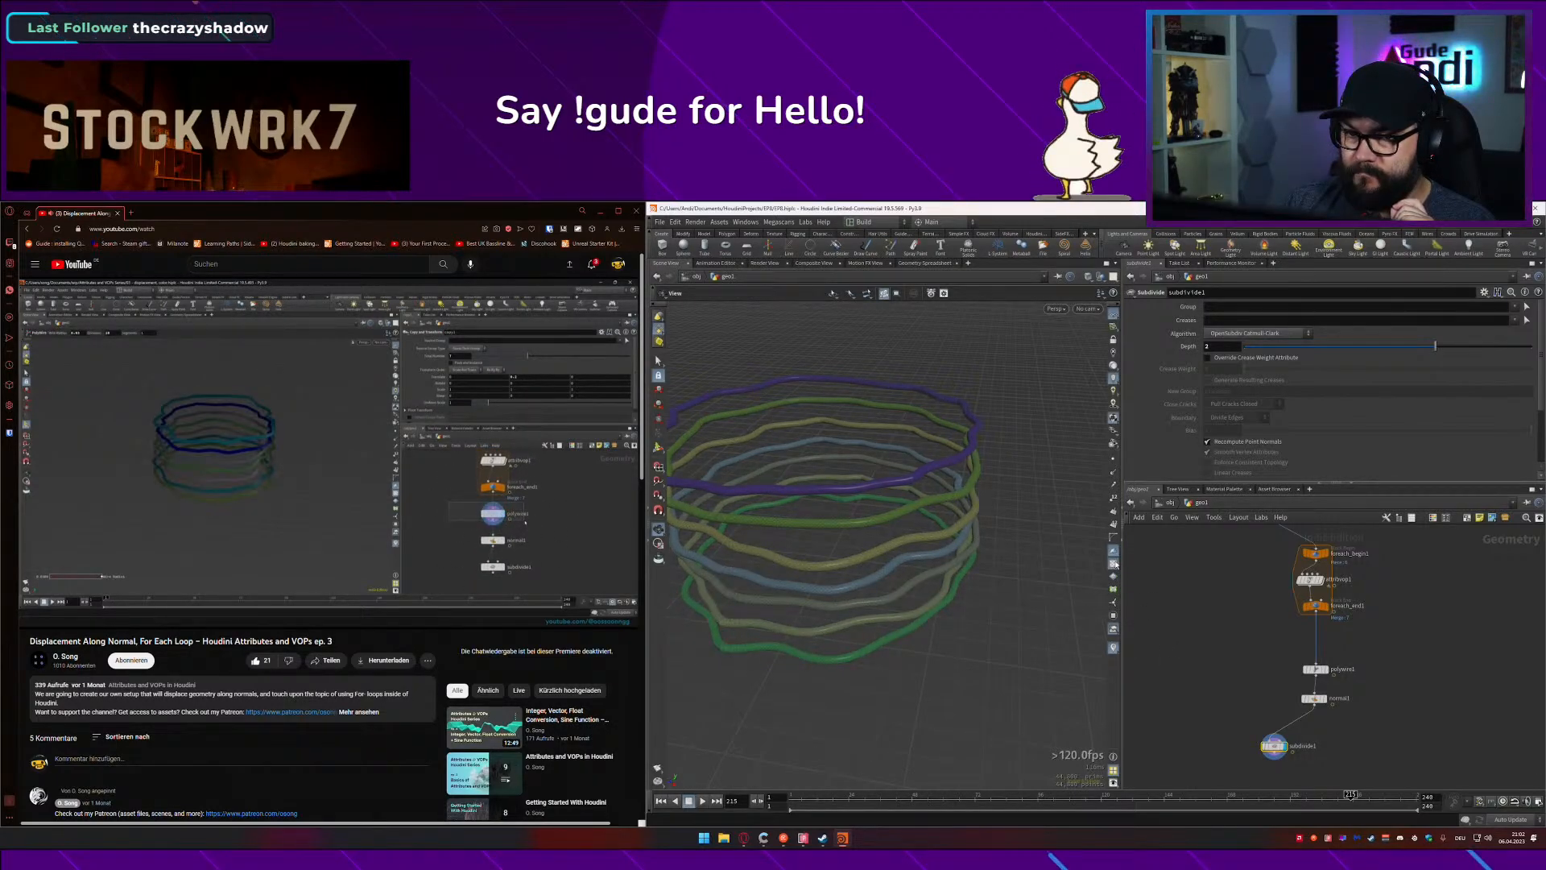
pyautogui.moveTo(838, 491); pyautogui.dragTo(932, 555)
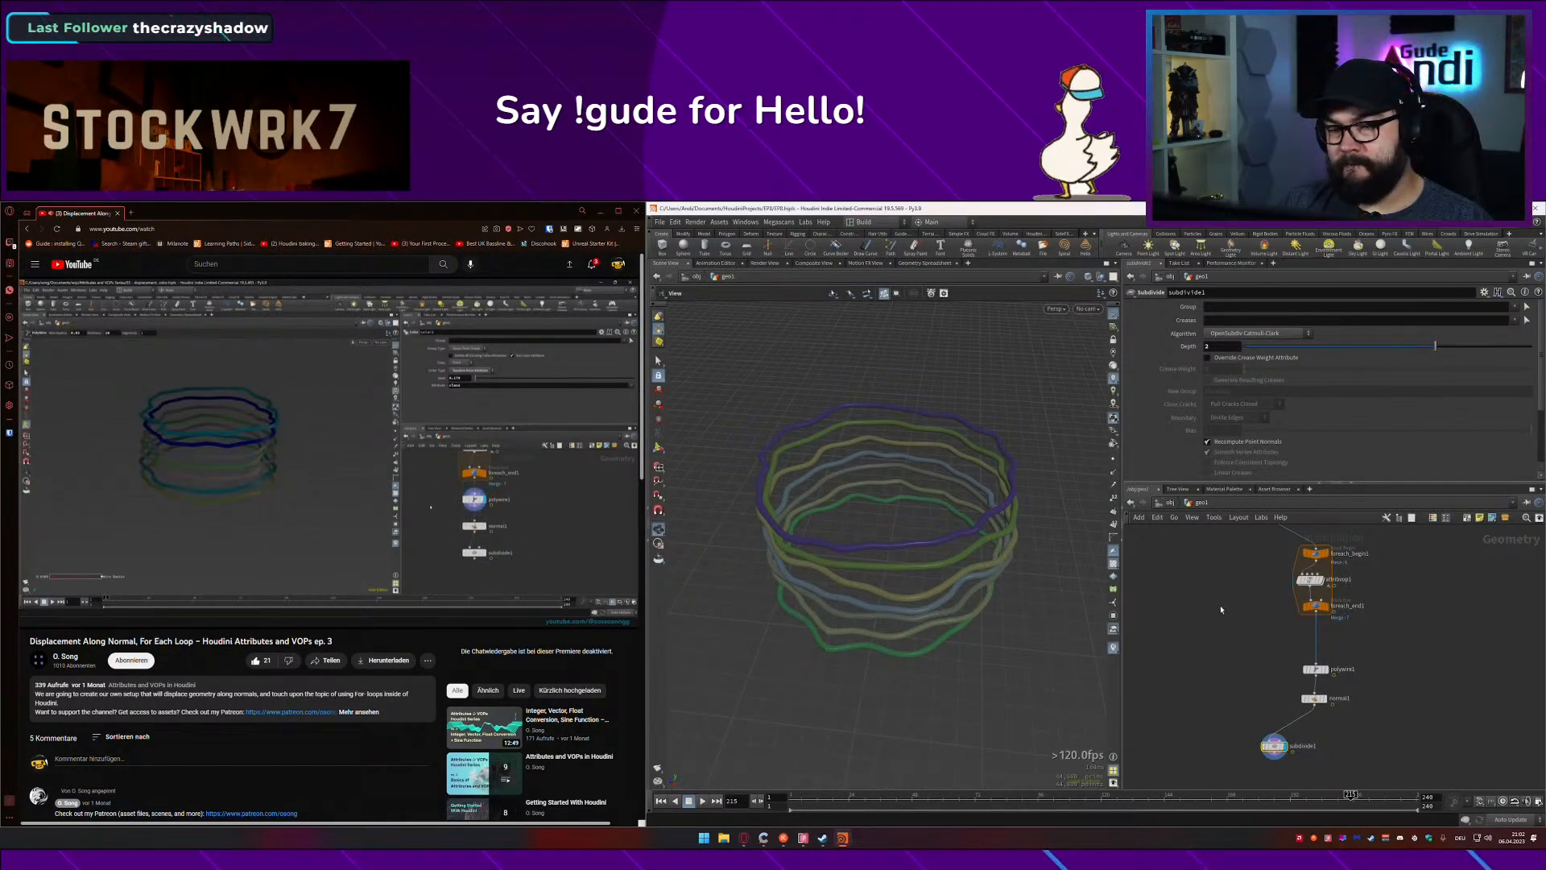
# Step: Move normal1 after subdivide1, display its output, and inspect the wire rings' surface up close
pyautogui.moveTo(1231, 603); pyautogui.dragTo(1228, 605, button='middle')
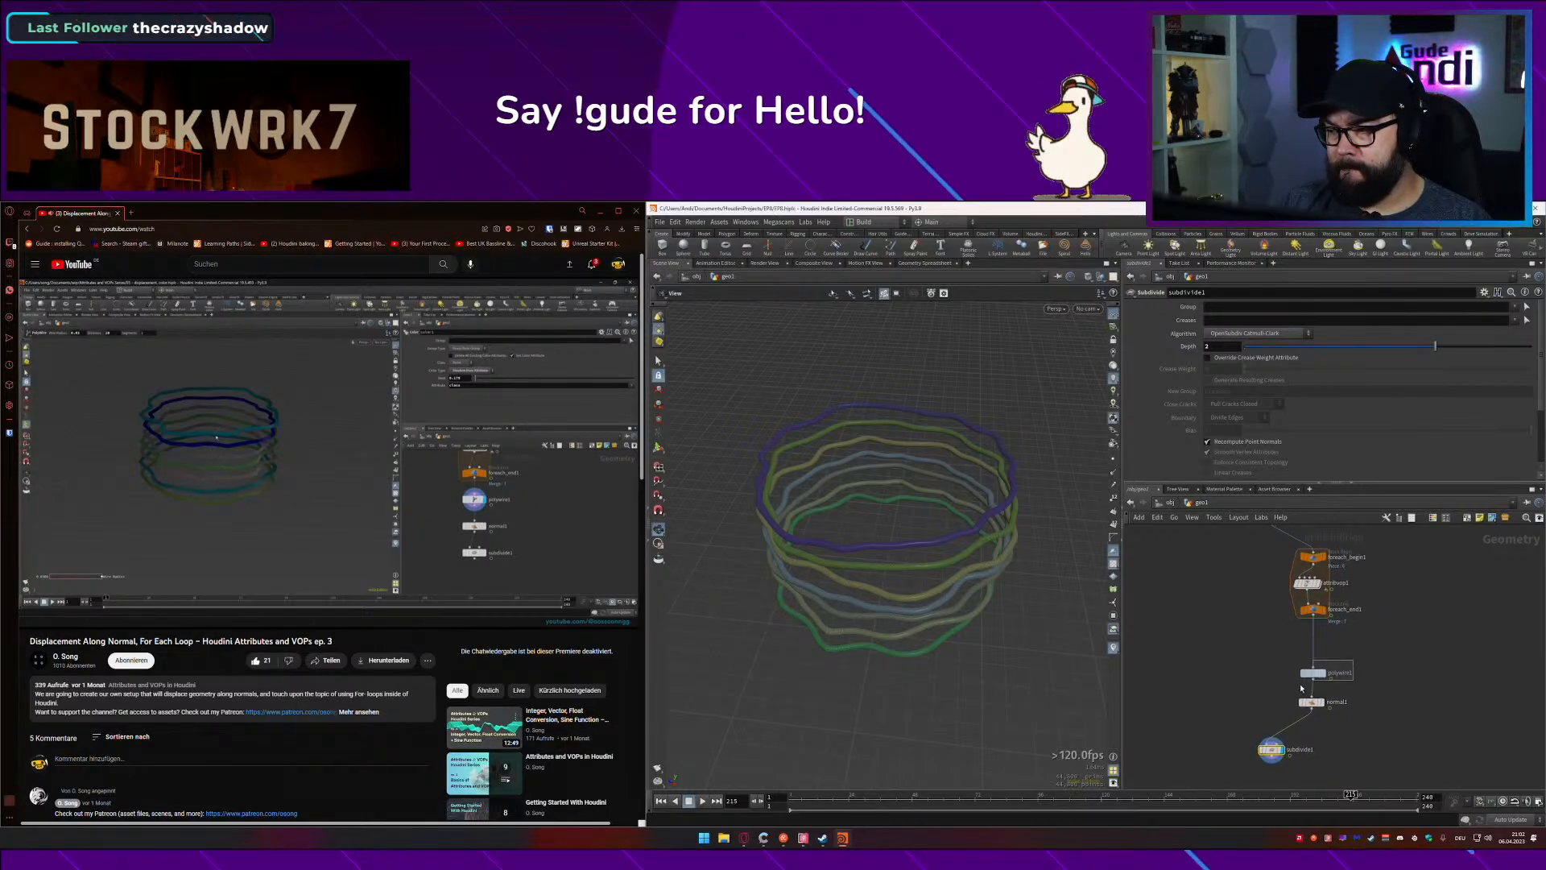
pyautogui.moveTo(1311, 673); pyautogui.dragTo(1316, 656)
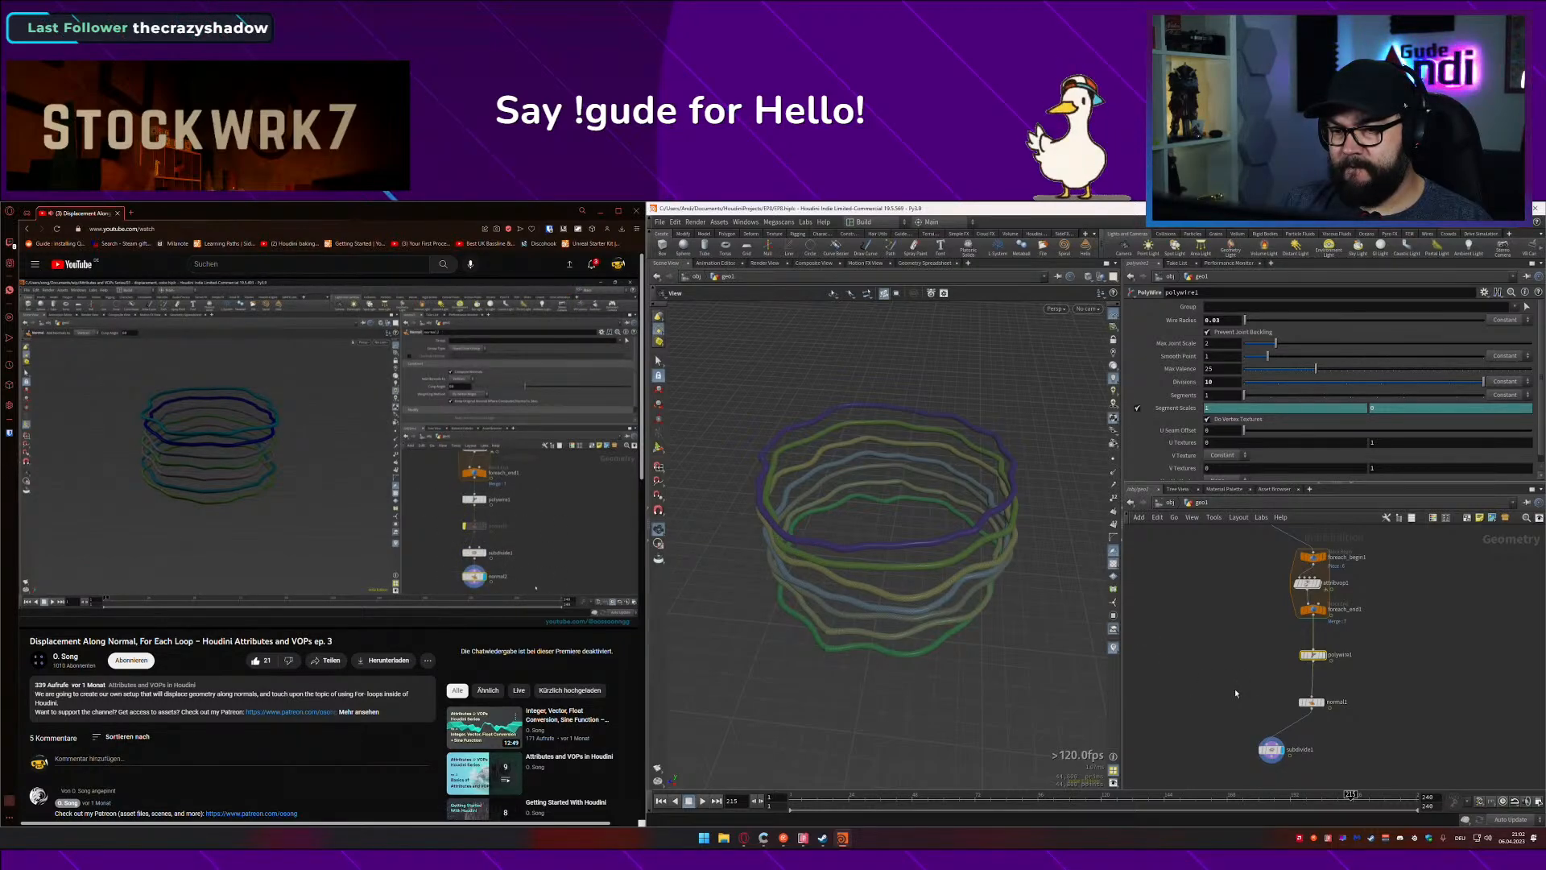
pyautogui.moveTo(1274, 699); pyautogui.dragTo(1272, 665, button='middle')
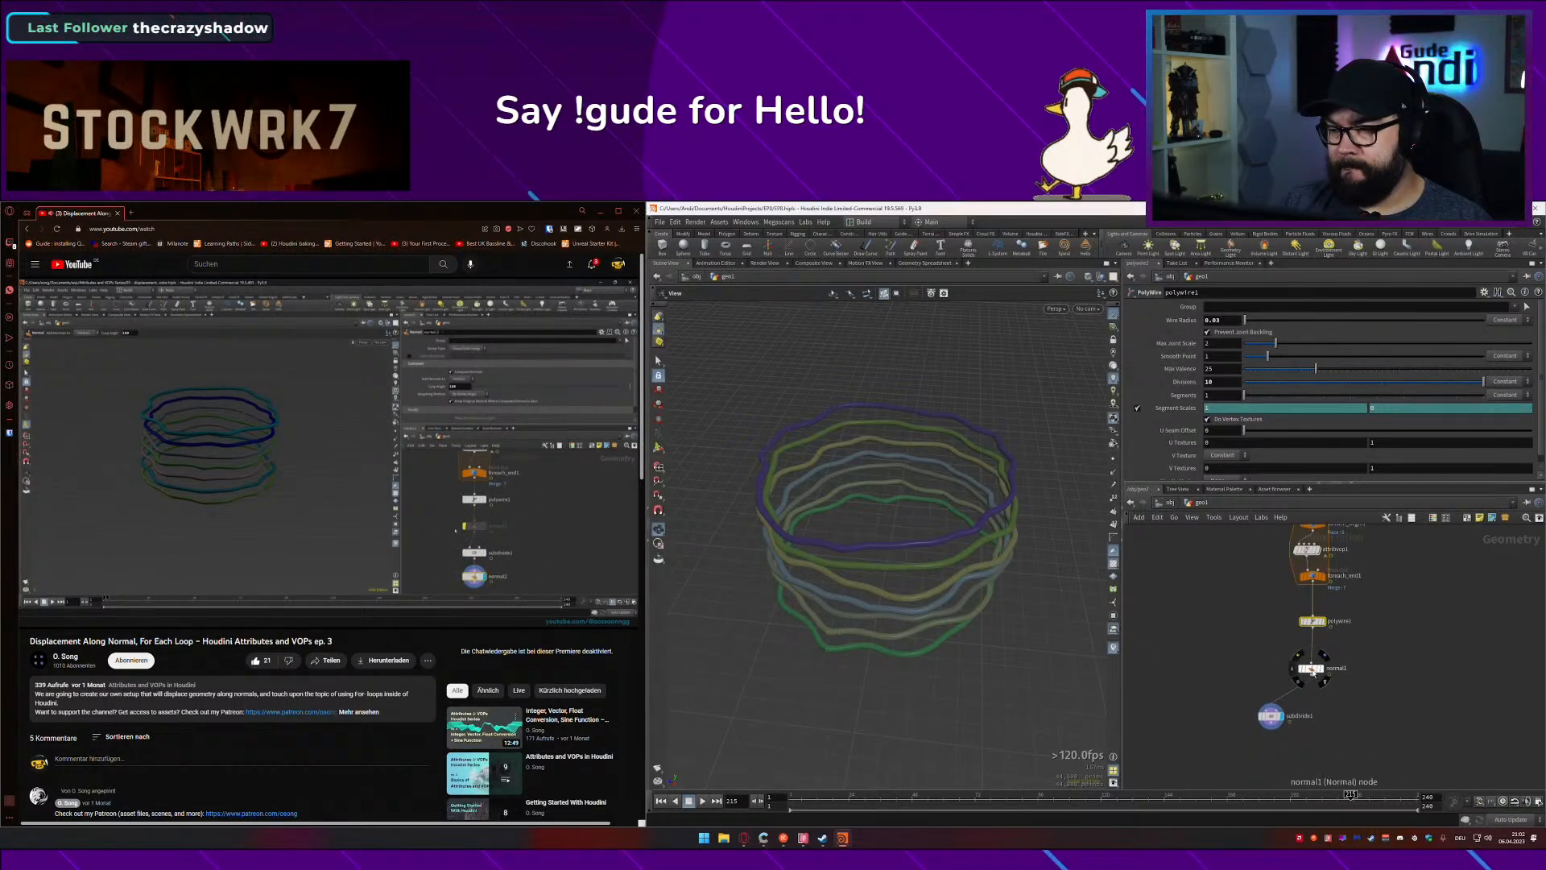
pyautogui.moveTo(1315, 671); pyautogui.dragTo(1287, 768)
pyautogui.moveTo(1279, 746); pyautogui.dragTo(1277, 721, button='middle')
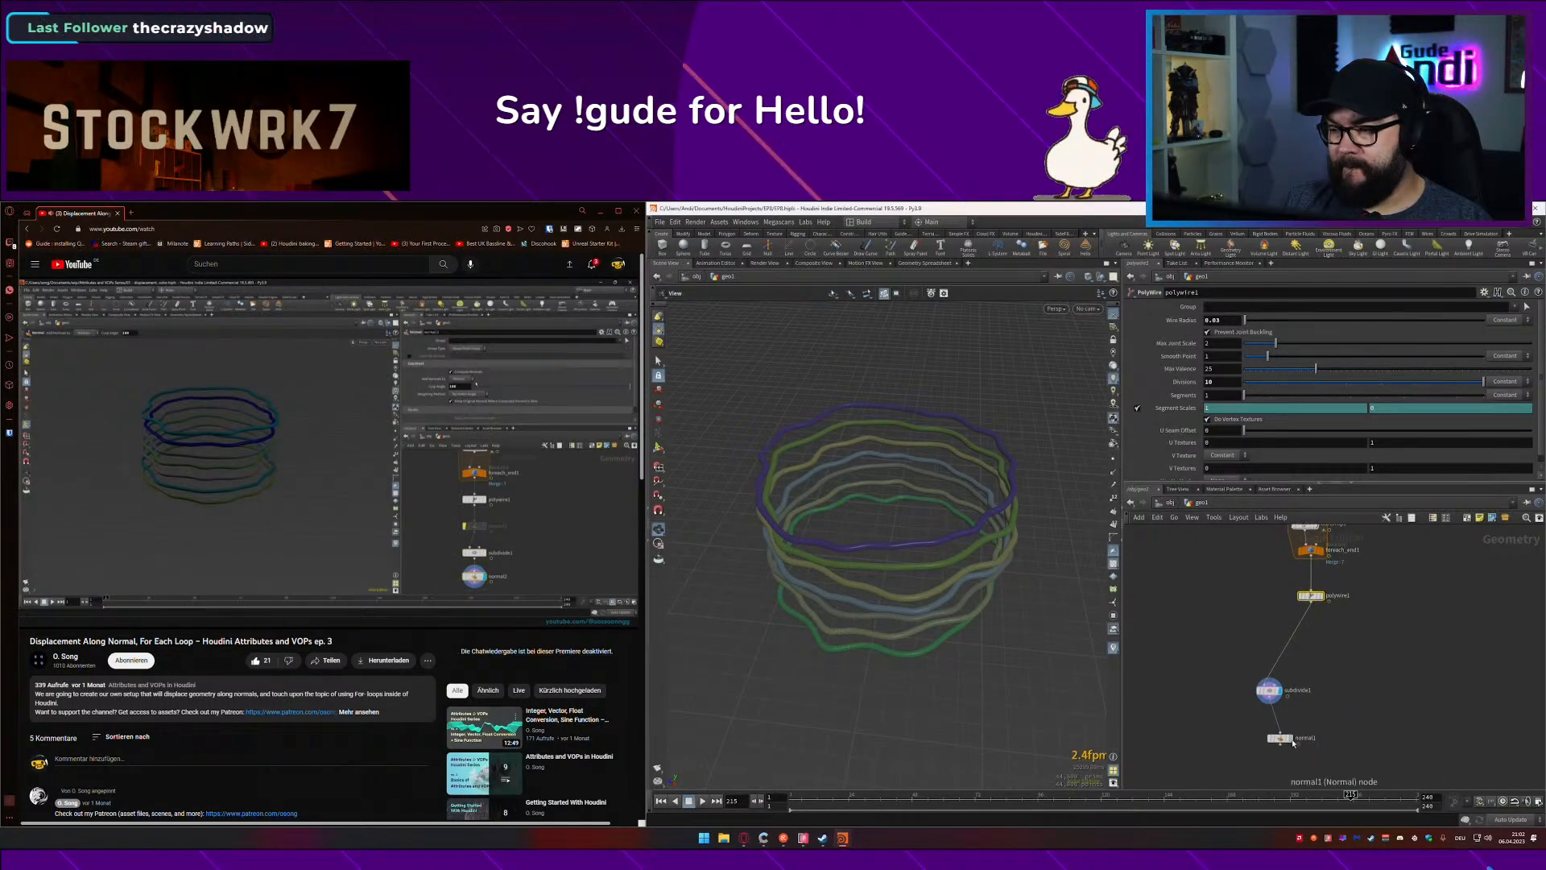
pyautogui.moveTo(1345, 671); pyautogui.dragTo(1321, 692)
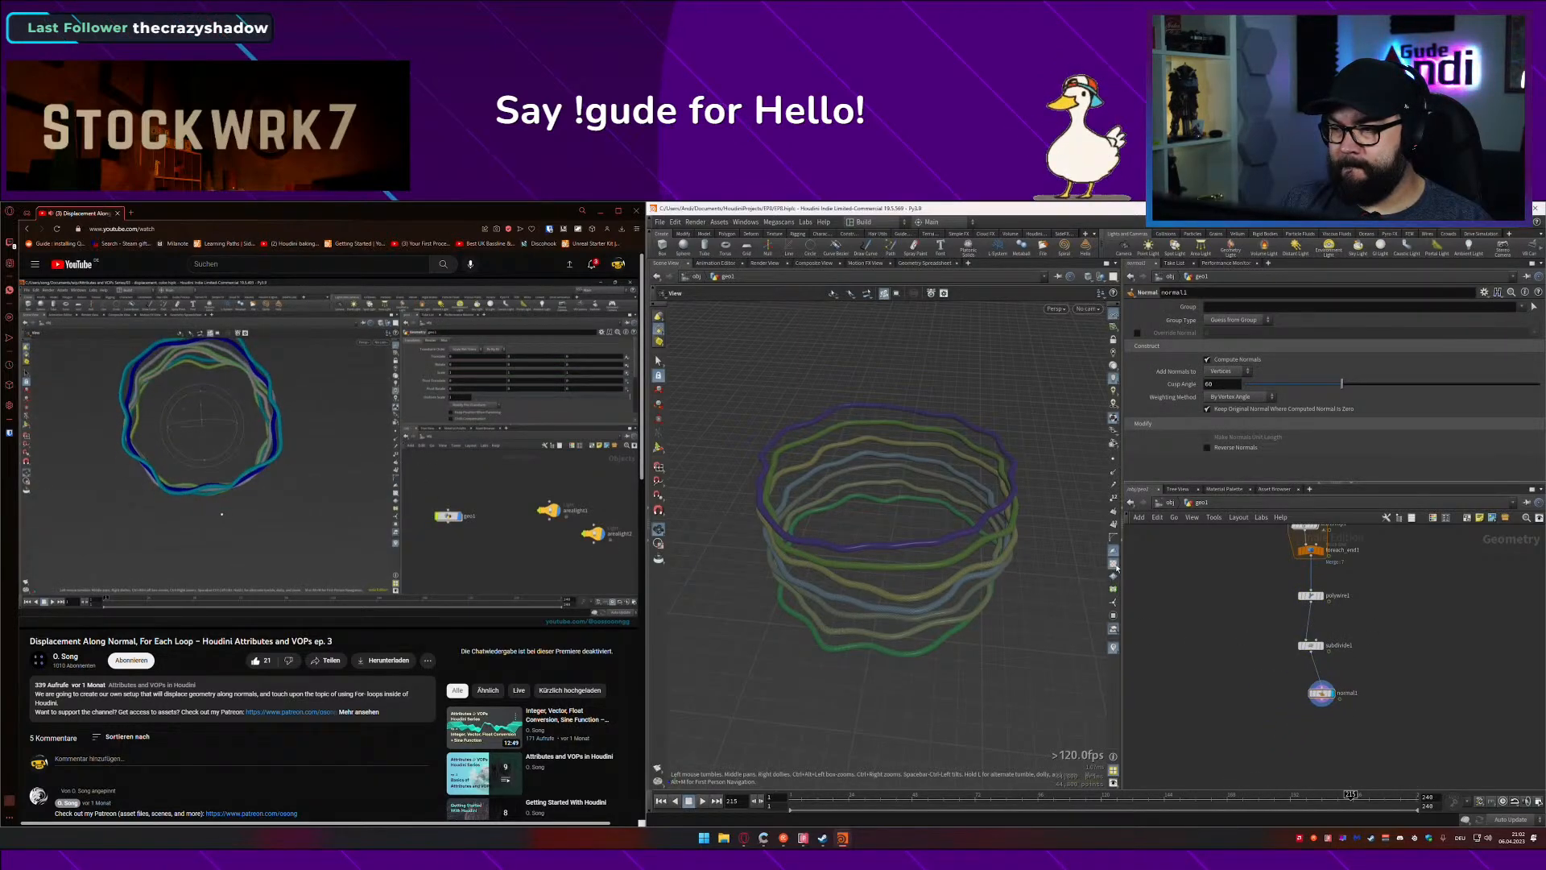
pyautogui.moveTo(929, 590); pyautogui.dragTo(885, 558)
pyautogui.scroll(10, 885, 559)
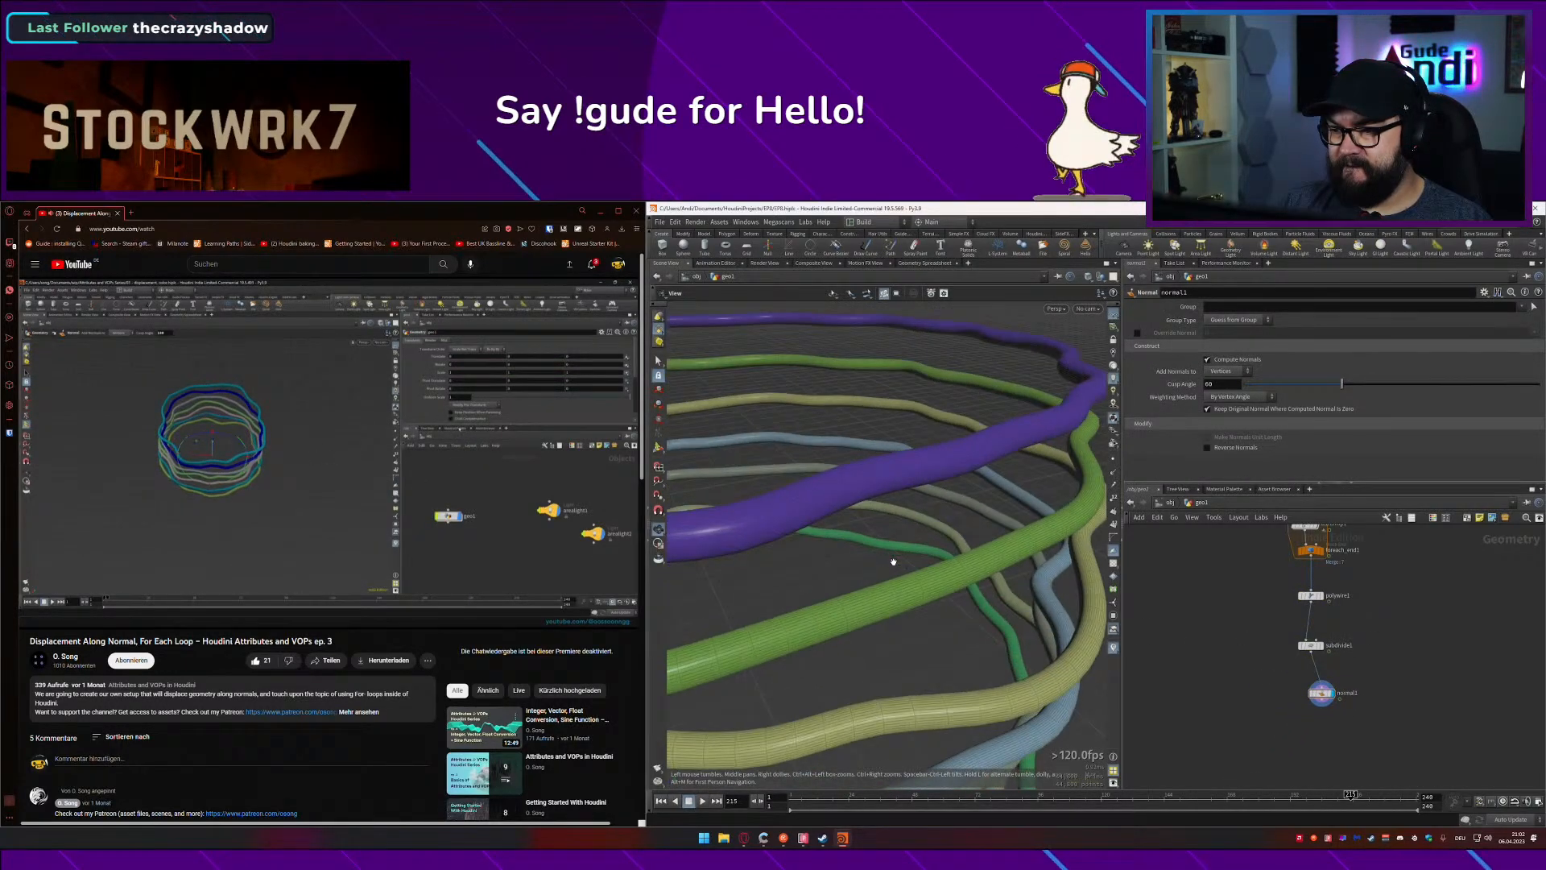
pyautogui.moveTo(896, 559); pyautogui.dragTo(921, 556)
pyautogui.scroll(-10, 922, 560)
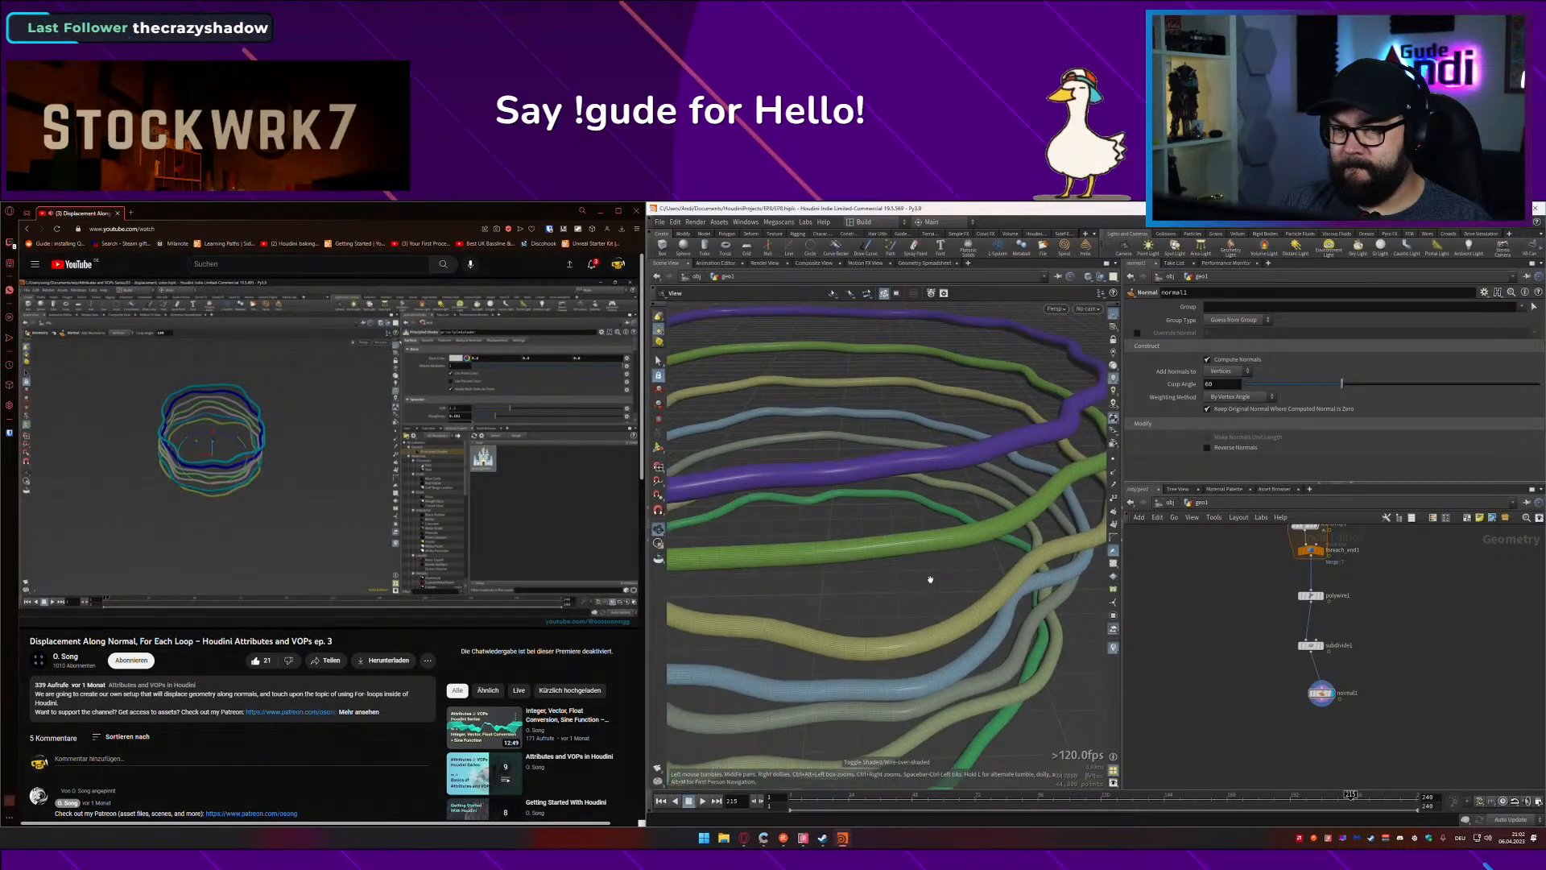
pyautogui.scroll(-3, 930, 580)
# Step: Add a Principled Shader from the material gallery to the scene's /mat network
pyautogui.moveTo(1266, 572); pyautogui.dragTo(1248, 591, button='middle')
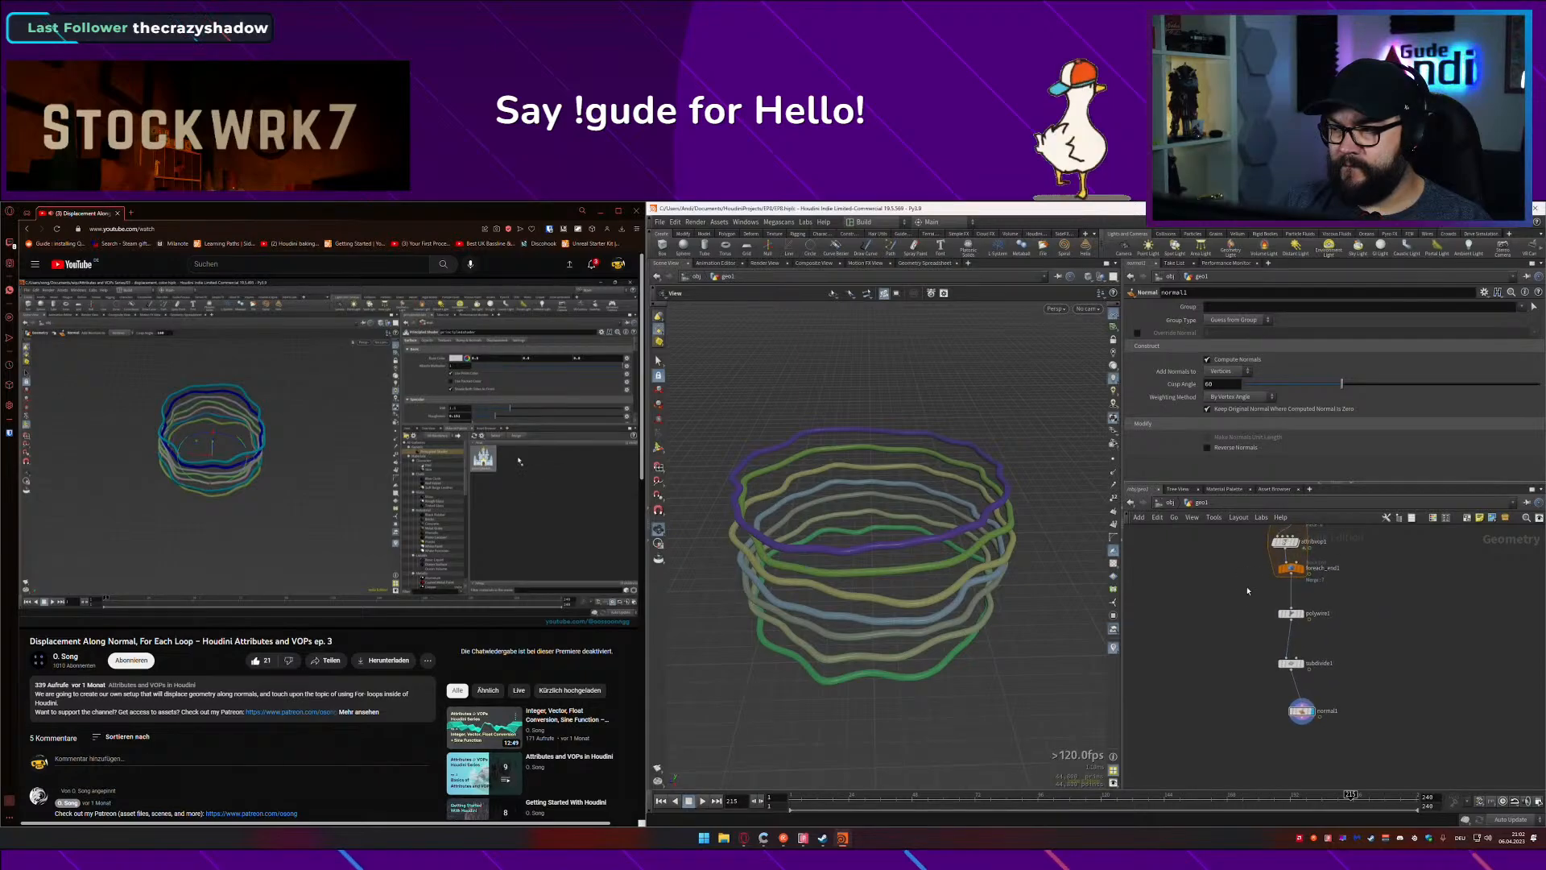
pyautogui.click(1221, 489)
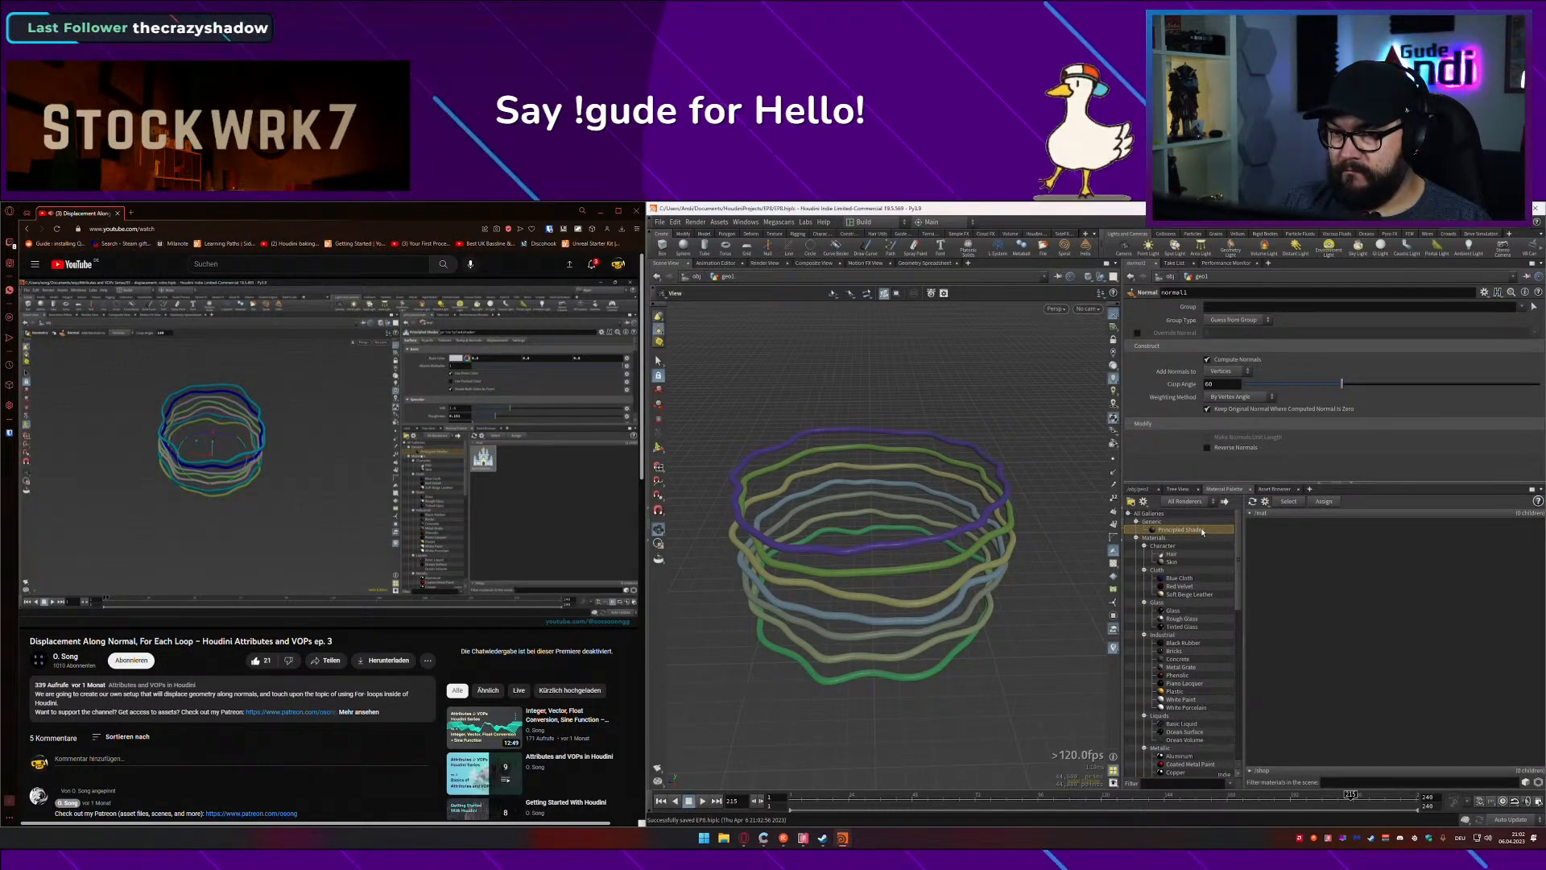
pyautogui.scroll(-10, 1197, 564)
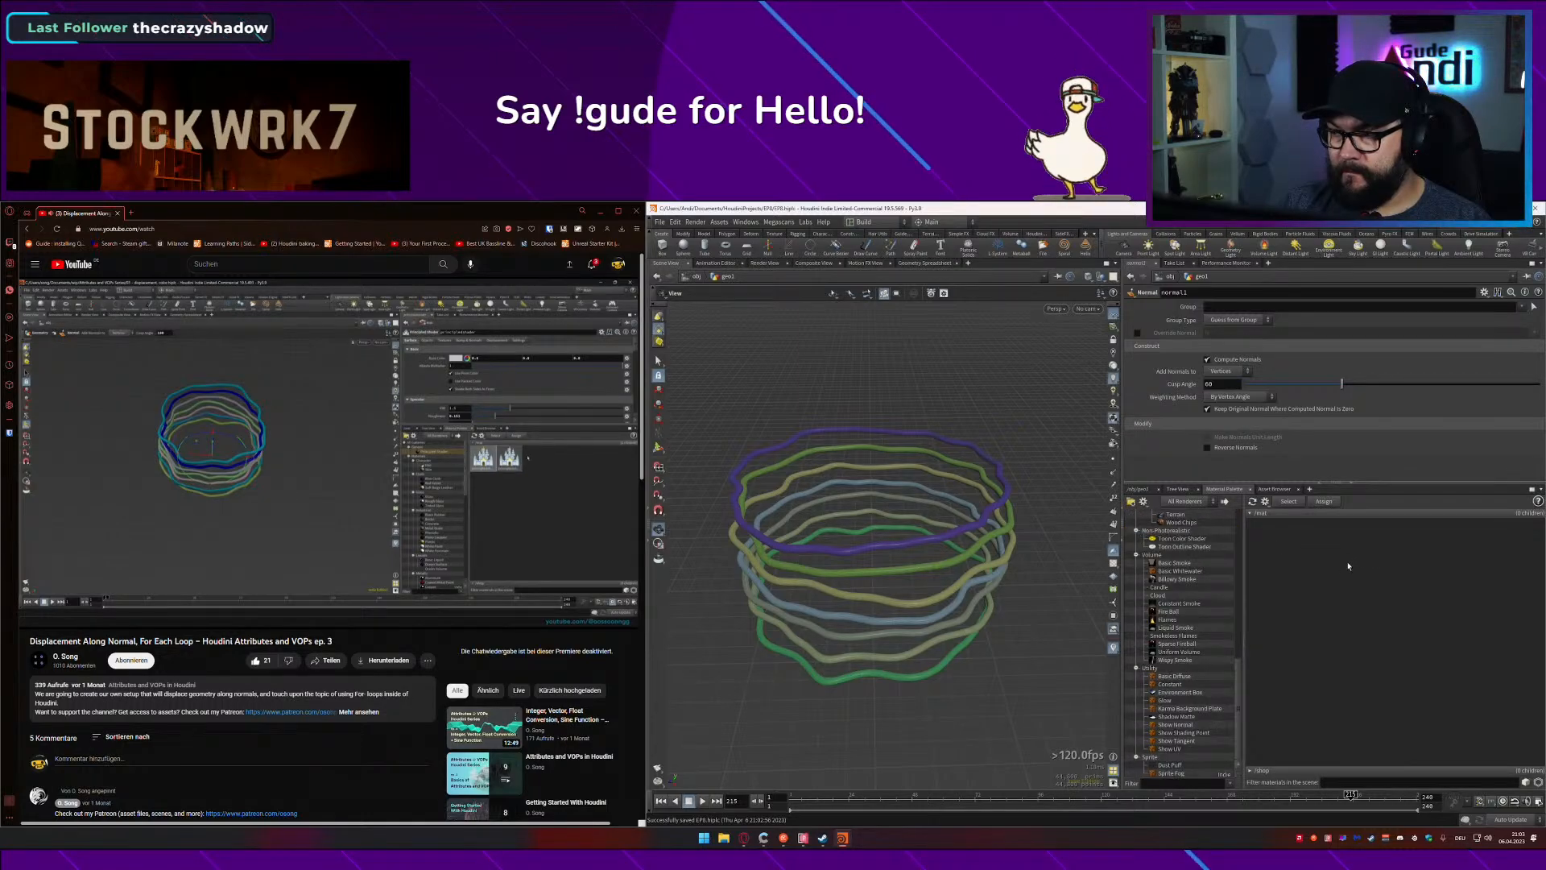
pyautogui.scroll(15, 1195, 590)
pyautogui.moveTo(1192, 530); pyautogui.dragTo(1282, 554)
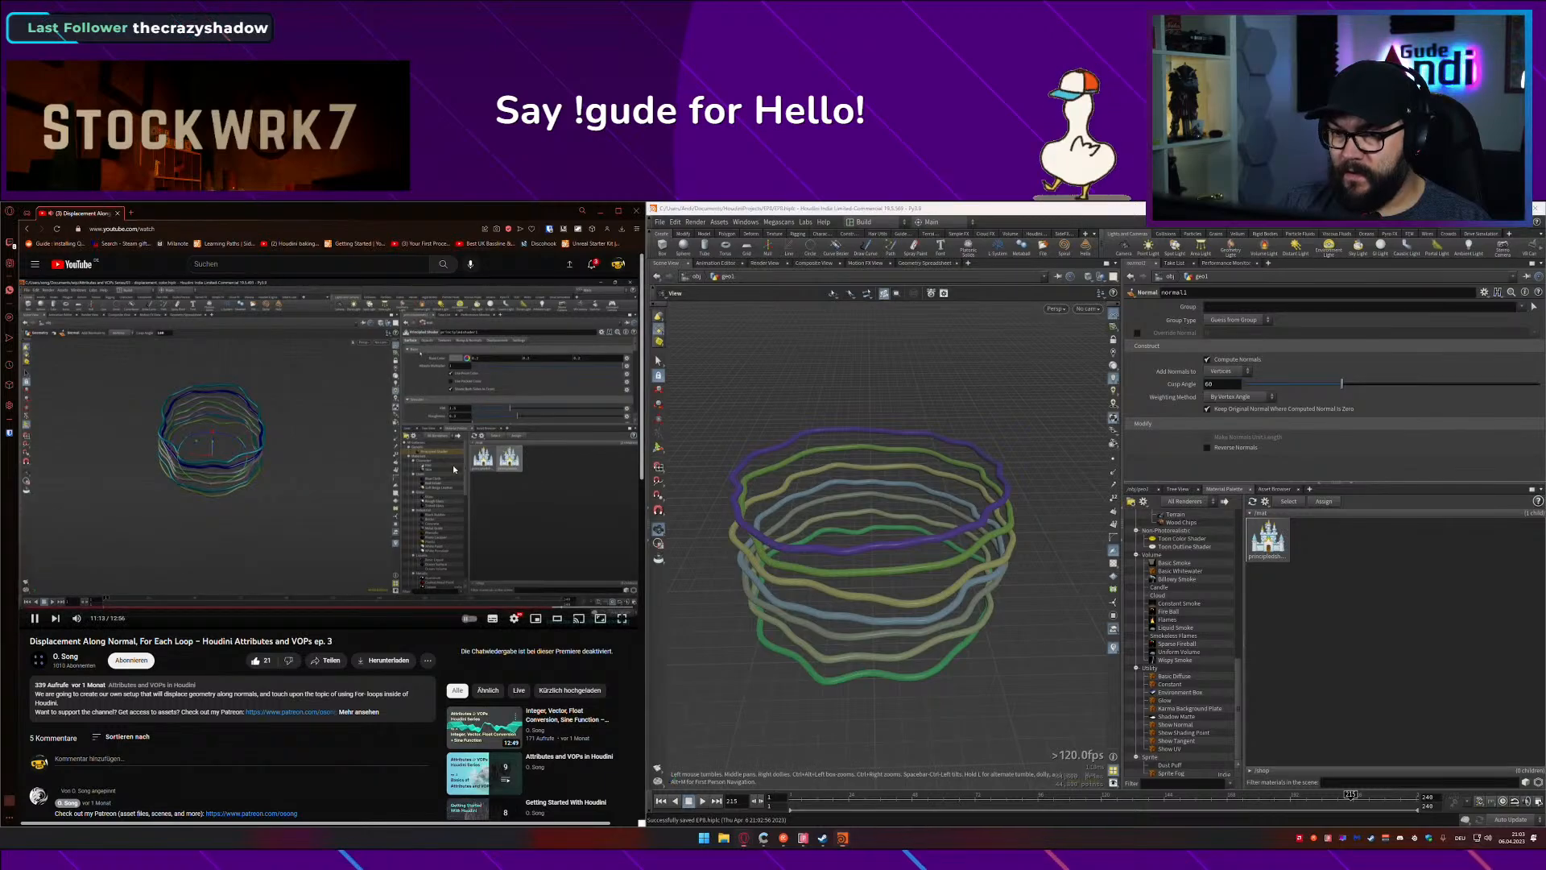
# Step: Replay the tutorial's material passage and assign the principled shader to the rings
pyautogui.press('Left')
pyautogui.press('space')
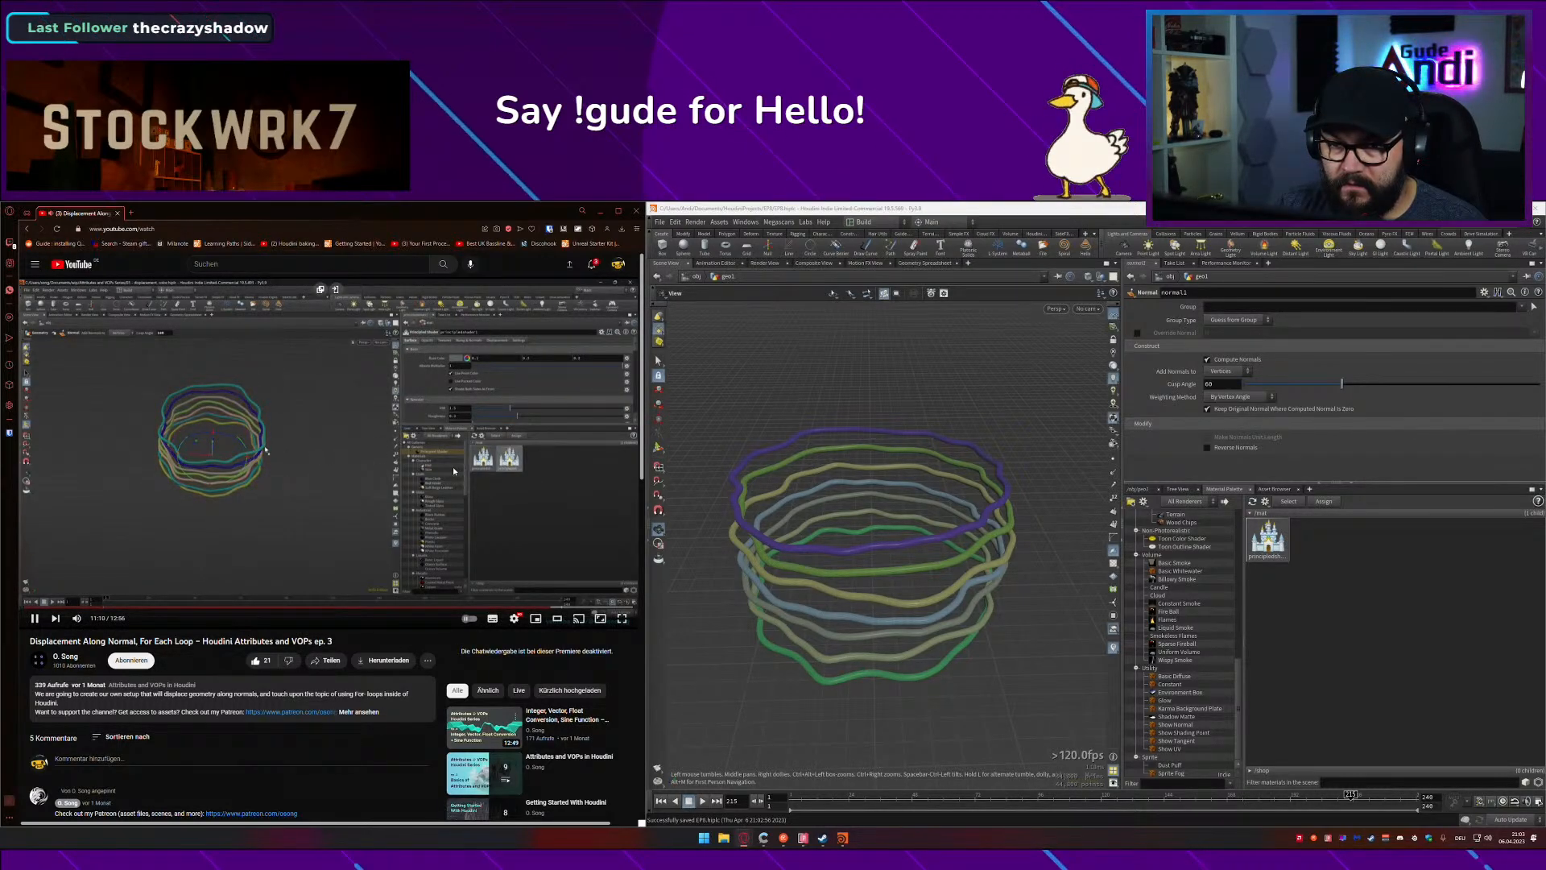
pyautogui.press('space')
pyautogui.moveTo(1270, 538); pyautogui.dragTo(973, 520)
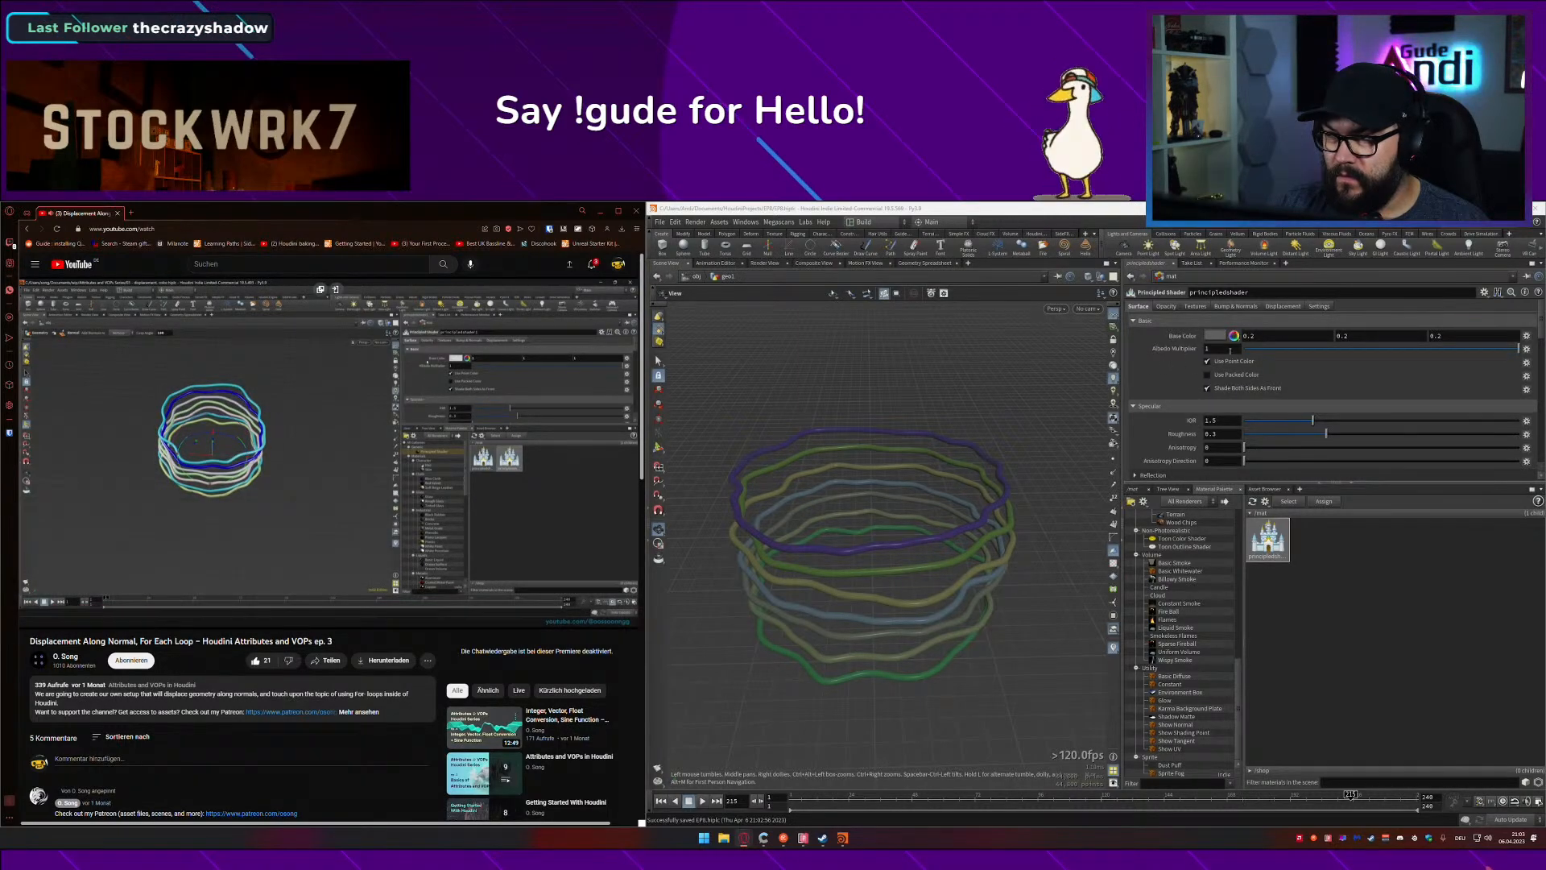
# Step: Set the principled shader's Base Color to 0.7 in all channels and its Roughness to about 0.154
pyautogui.press('Left')
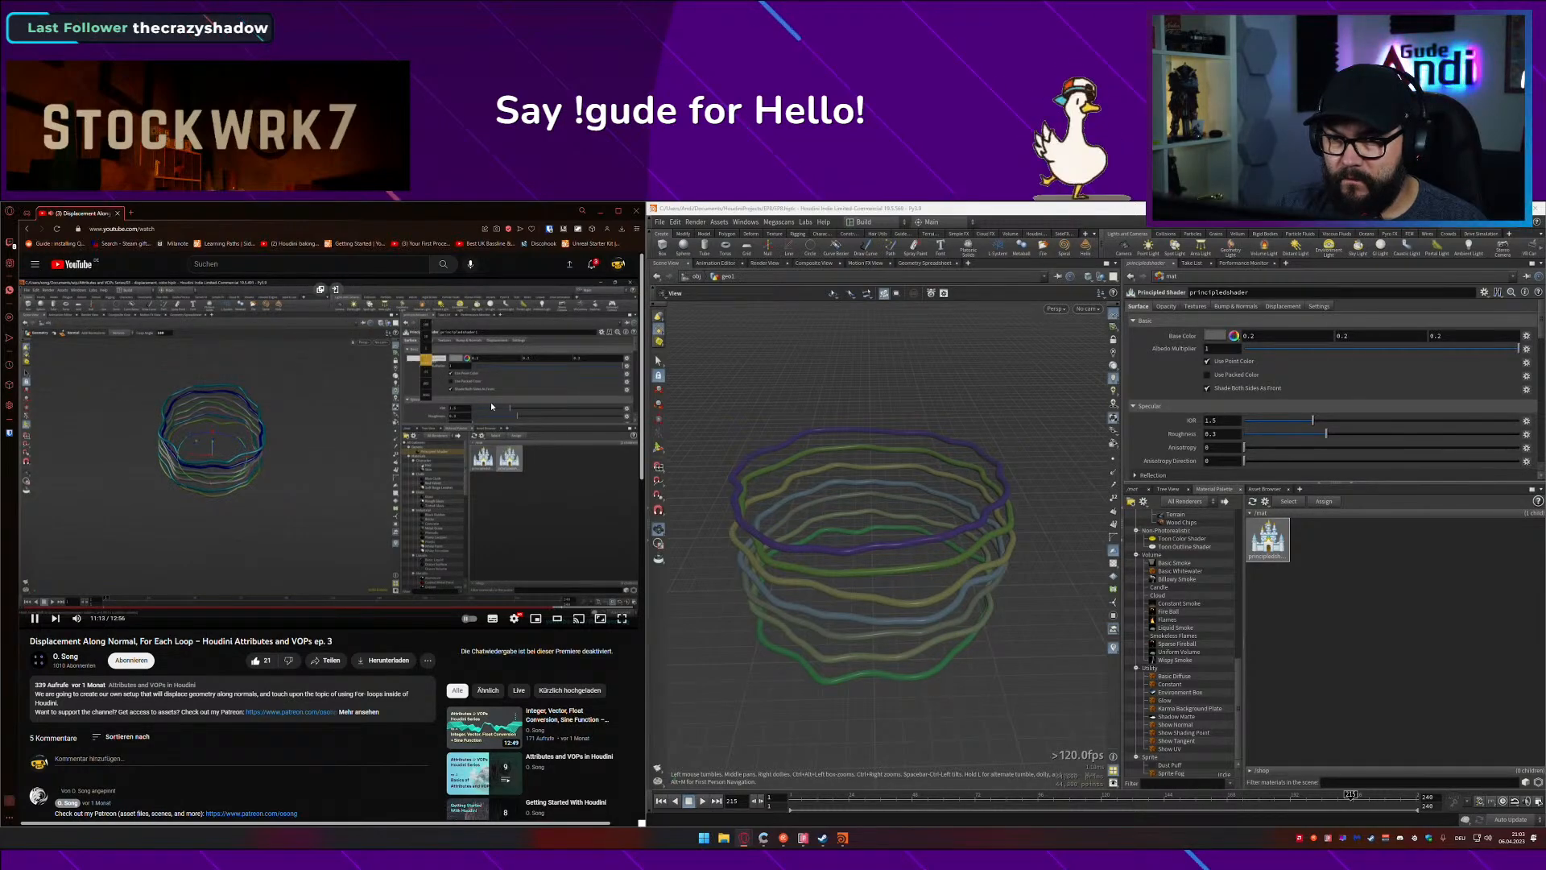
pyautogui.middleClick(1166, 337)
pyautogui.moveTo(1165, 336); pyautogui.dragTo(1205, 336, button='middle')
pyautogui.scroll(-1, 1282, 436)
pyautogui.moveTo(1323, 423); pyautogui.dragTo(1285, 421)
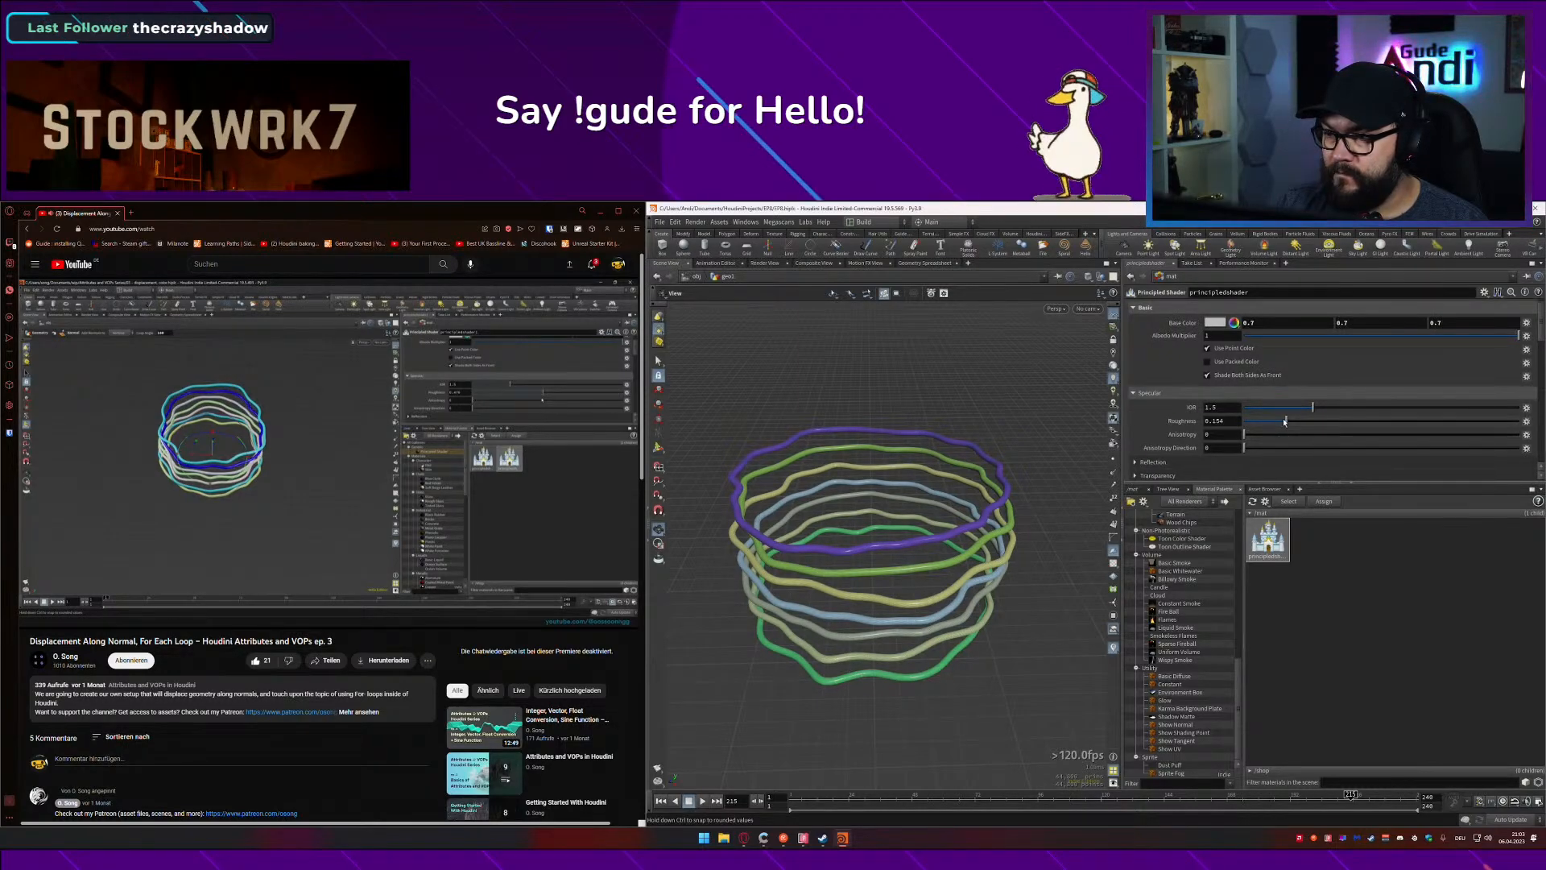
# Step: Set the principled shader's Roughness to about 0.151, then return to the scene's /obj network
pyautogui.moveTo(1462, 423); pyautogui.dragTo(1289, 421)
pyautogui.click(337, 459)
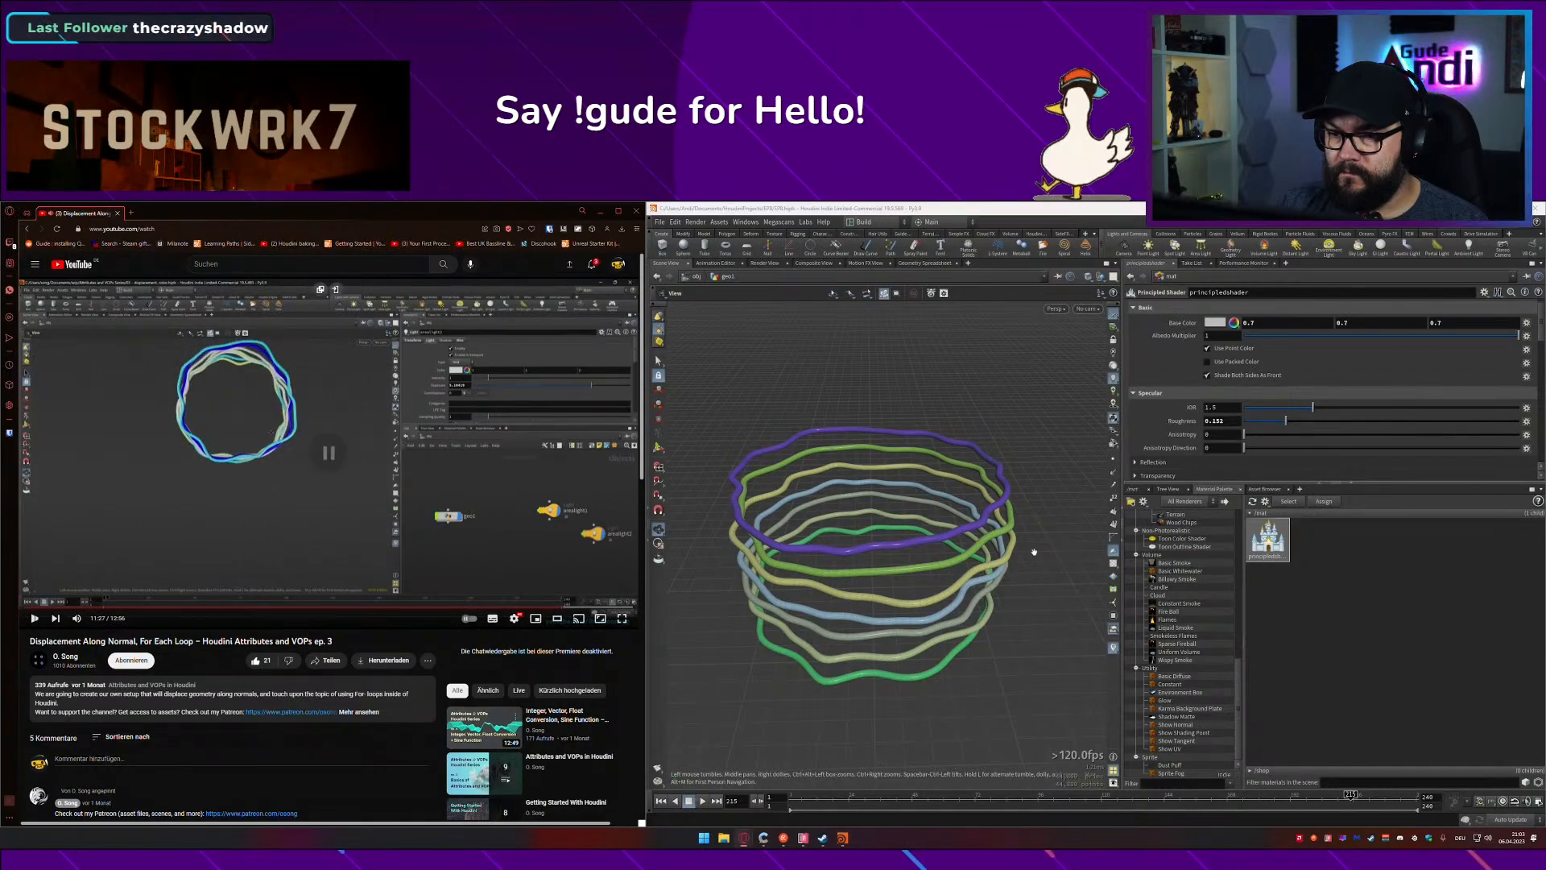
pyautogui.click(1134, 489)
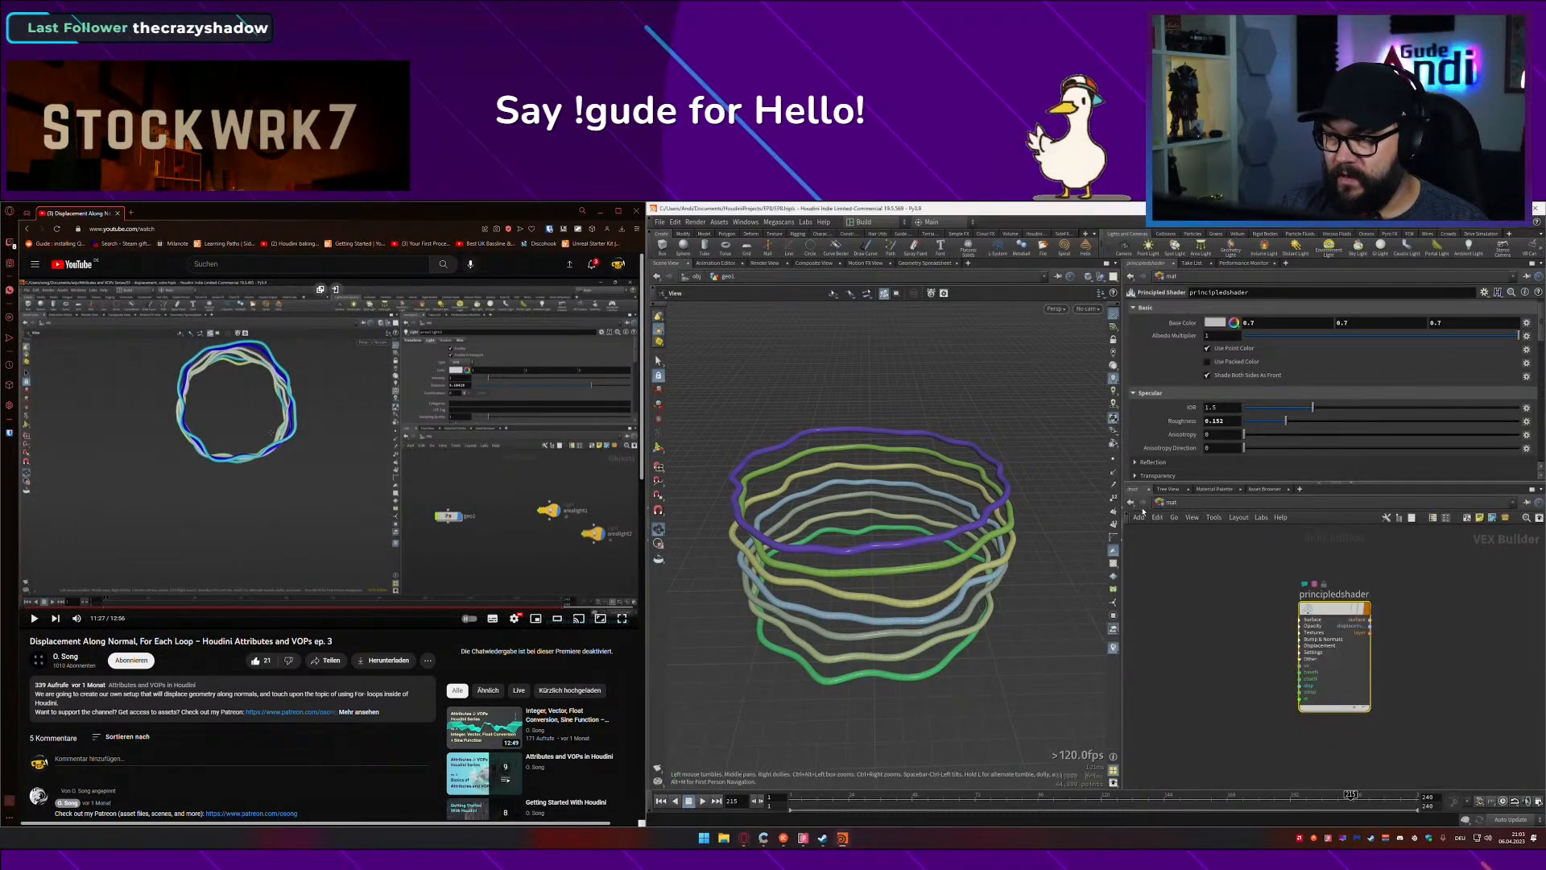
pyautogui.click(1171, 501)
pyautogui.click(1186, 554)
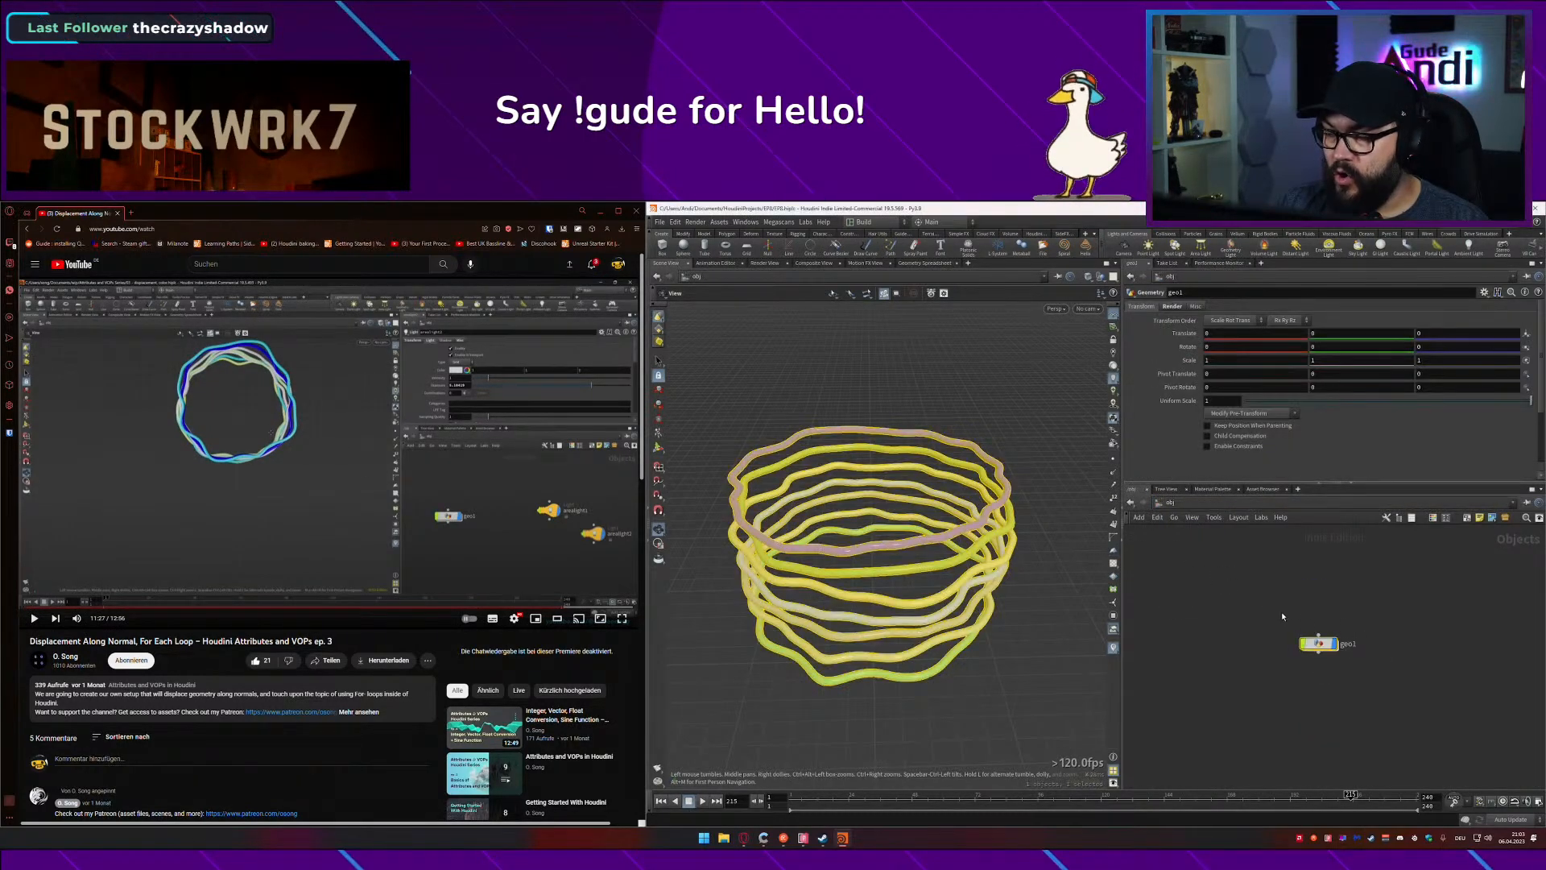
pyautogui.click(1291, 615)
# Step: Add an area light to the /obj network and place its node above geo1
pyautogui.scroll(-5, 988, 549)
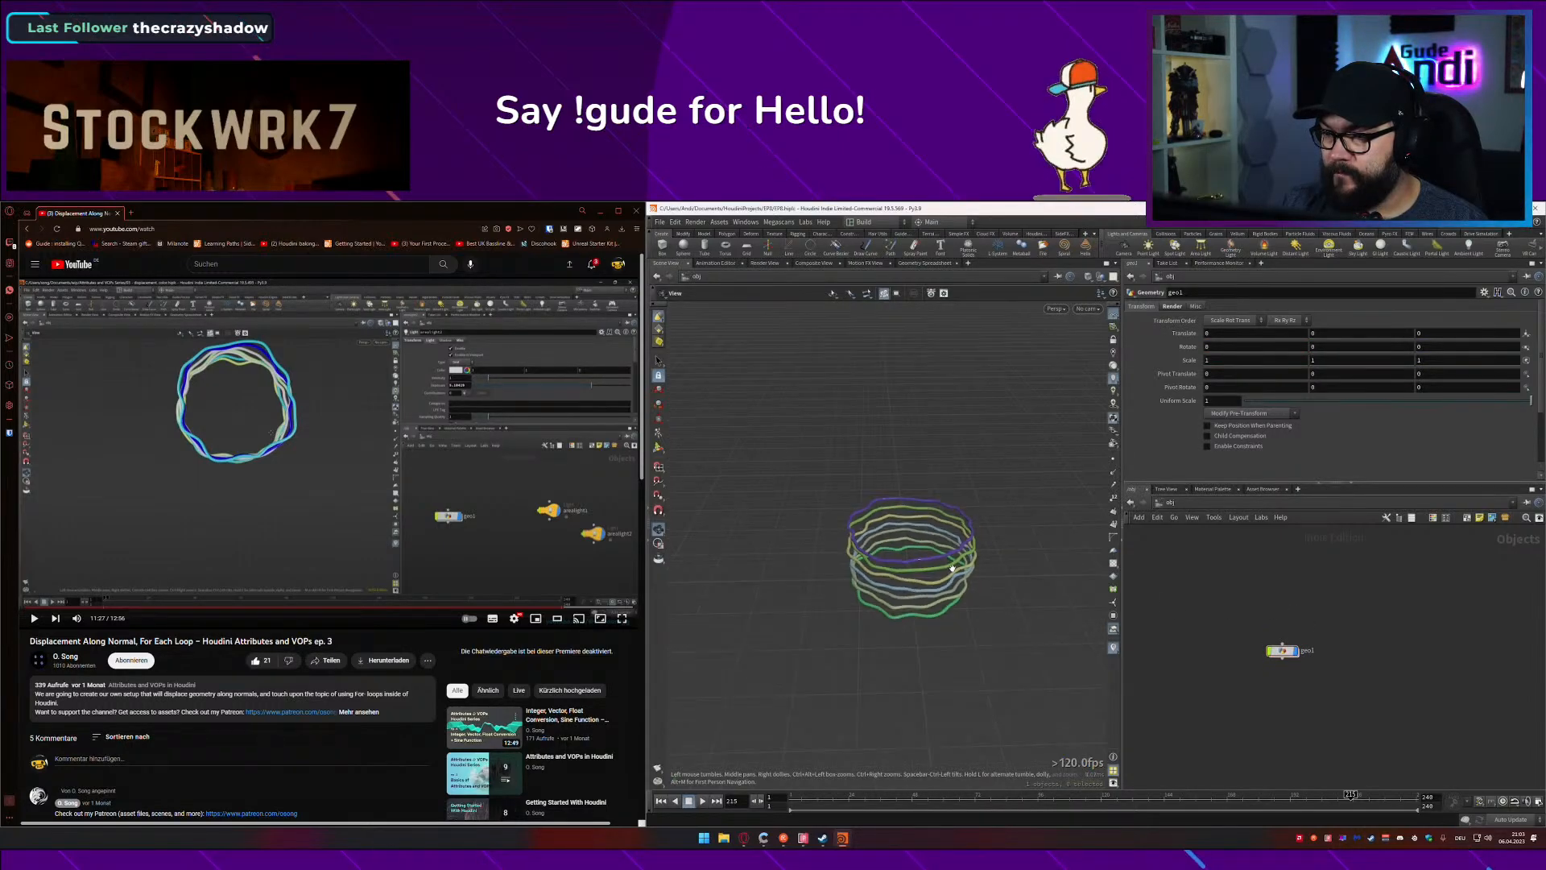
pyautogui.moveTo(988, 549); pyautogui.dragTo(1001, 590)
pyautogui.moveTo(1001, 590); pyautogui.dragTo(953, 507, button='middle')
pyautogui.moveTo(953, 508); pyautogui.dragTo(1012, 522)
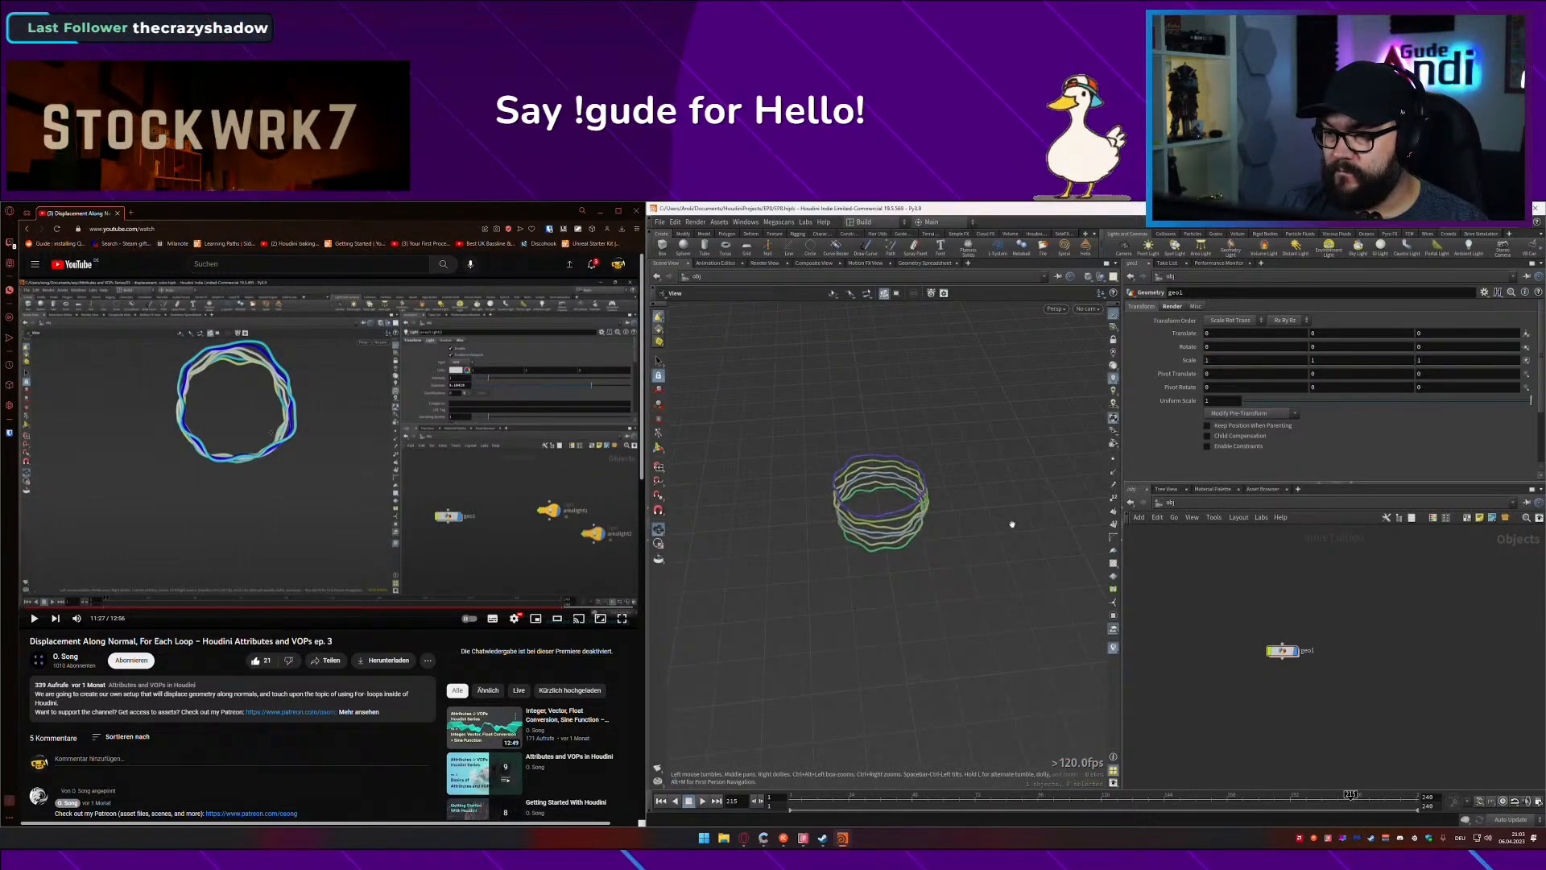
pyautogui.press('Tab')
pyautogui.write('area')
pyautogui.press('Return')
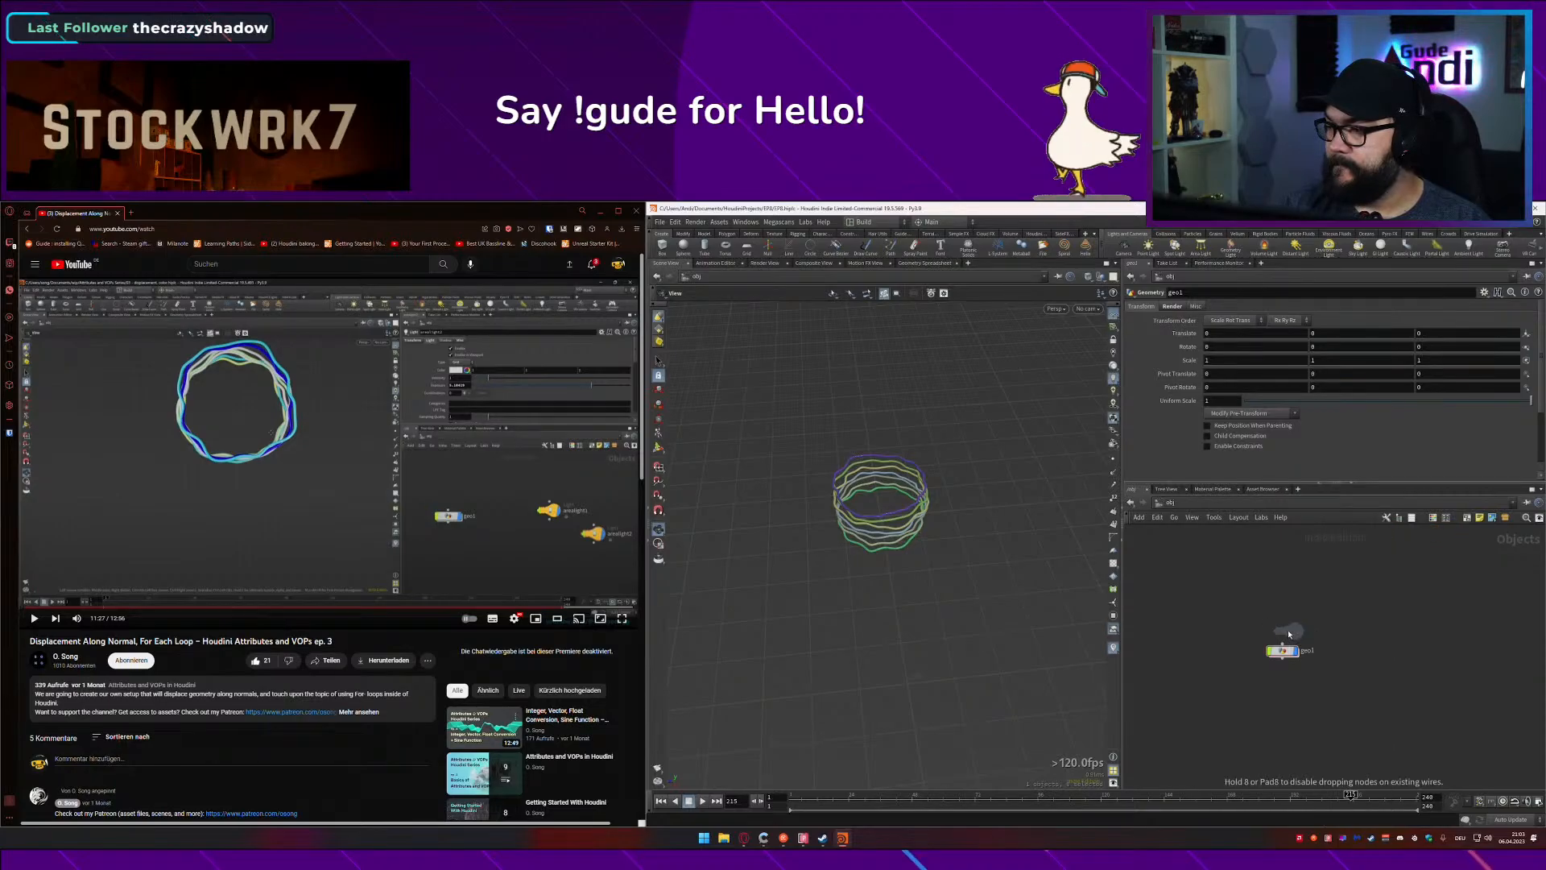
pyautogui.click(1323, 607)
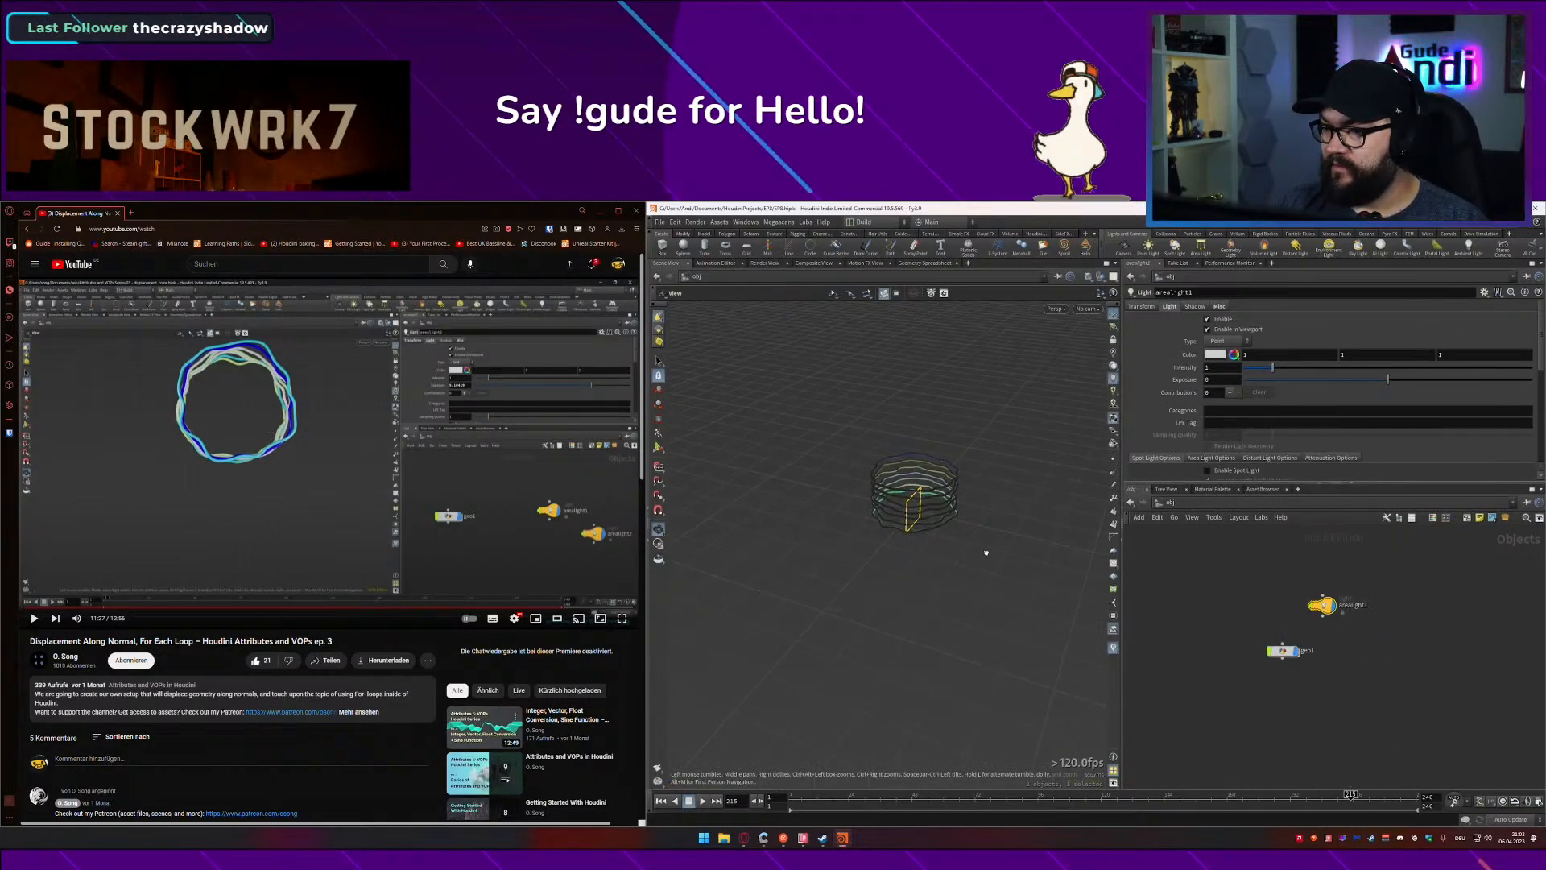
pyautogui.scroll(3, 1332, 613)
pyautogui.moveTo(1328, 607); pyautogui.dragTo(1372, 577)
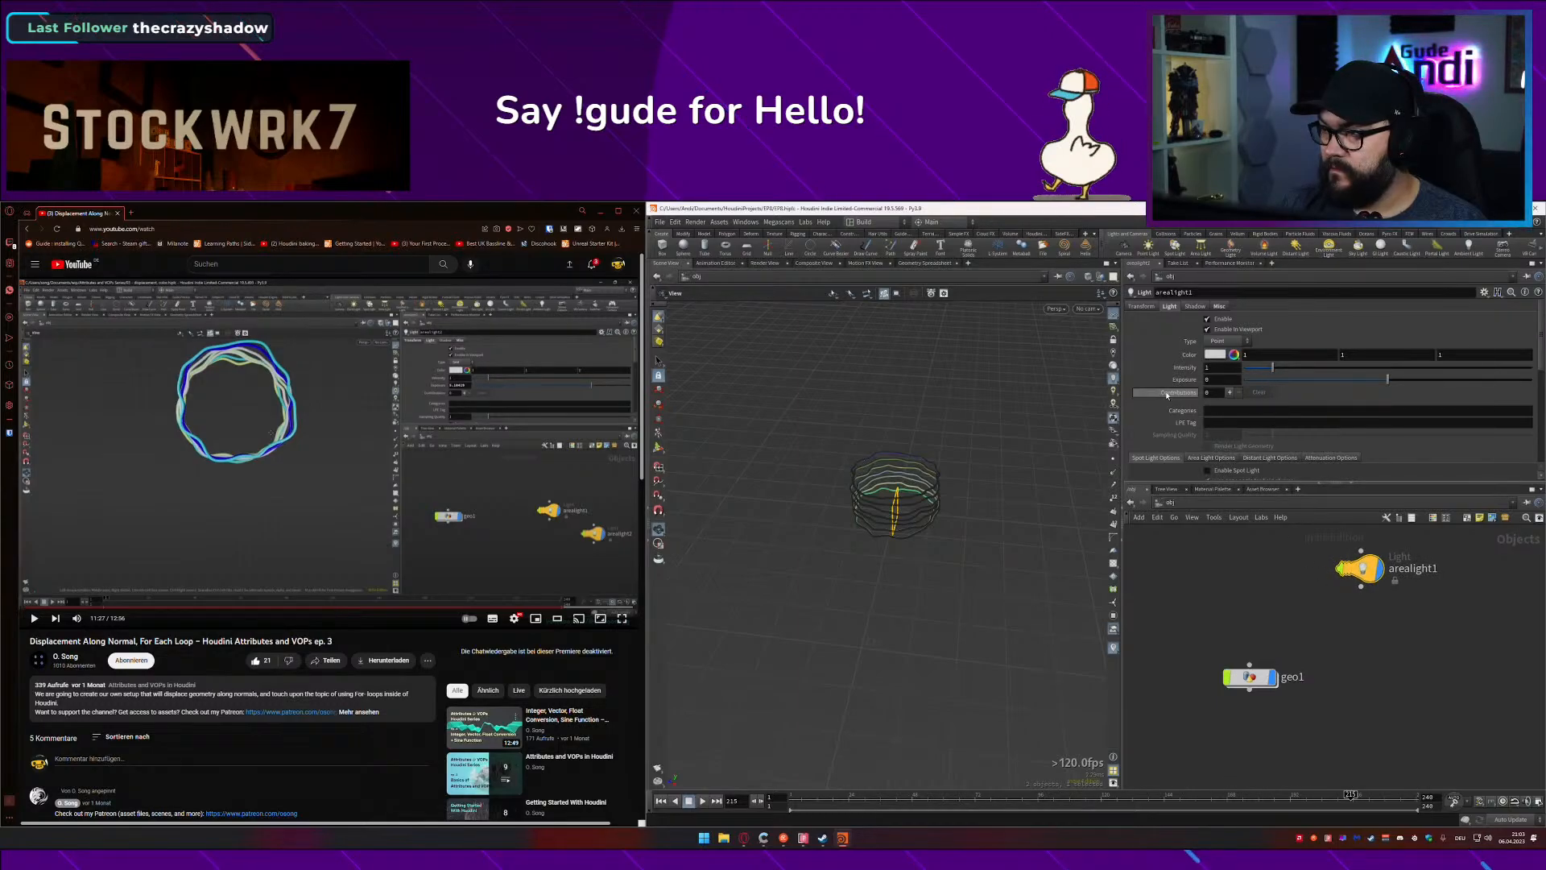
# Step: Raise arealight1 to about 2.67 in Y, offset it to about 2.31 in Z, and rotate it about -46.18 degrees around X
pyautogui.click(1140, 306)
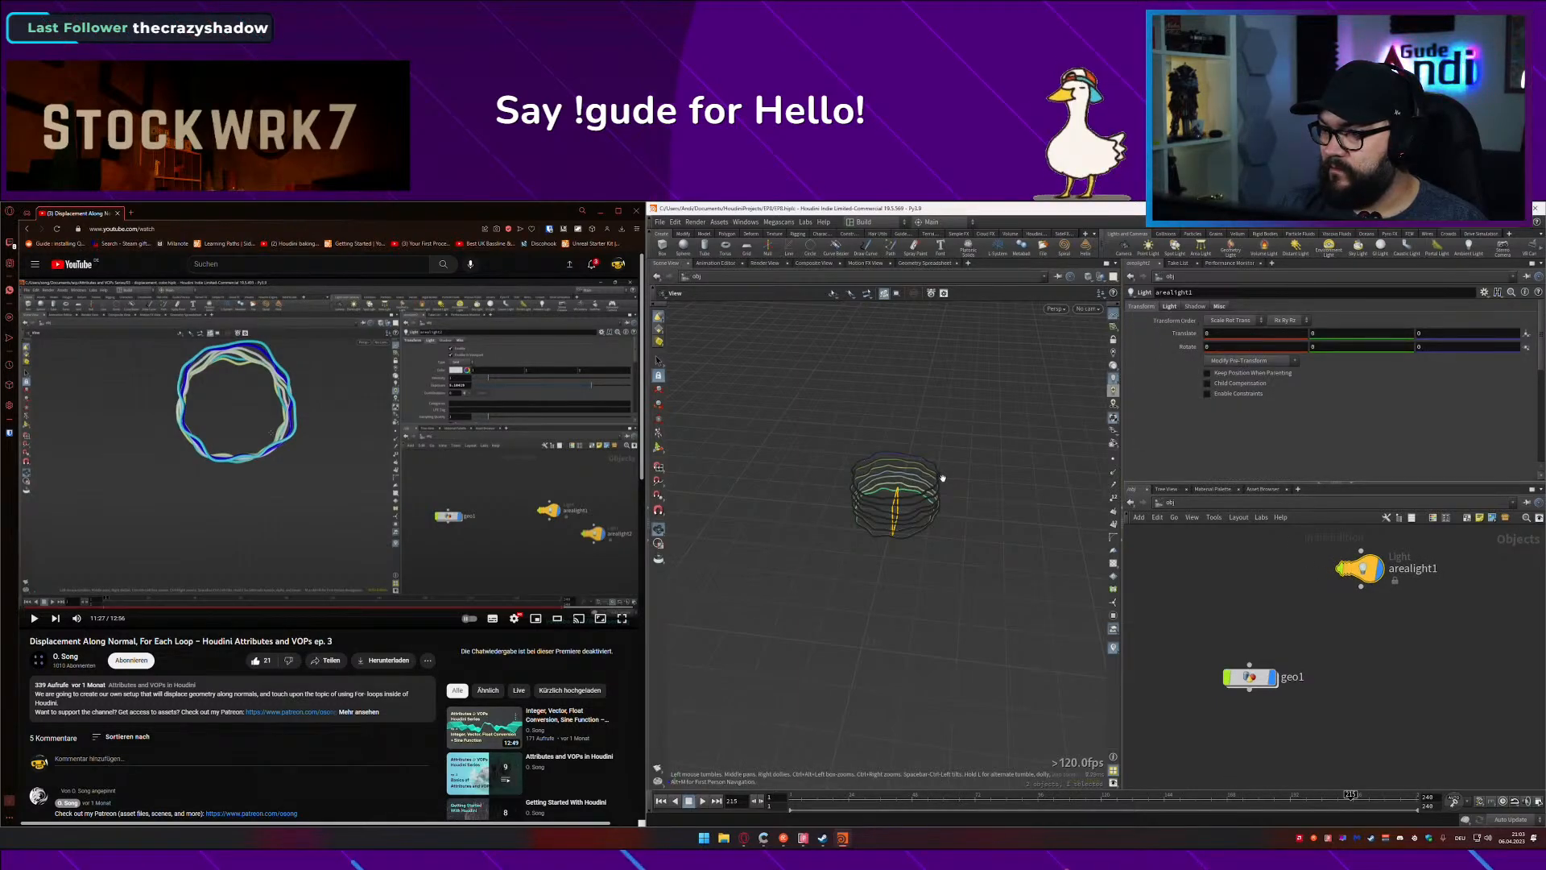
pyautogui.press('t')
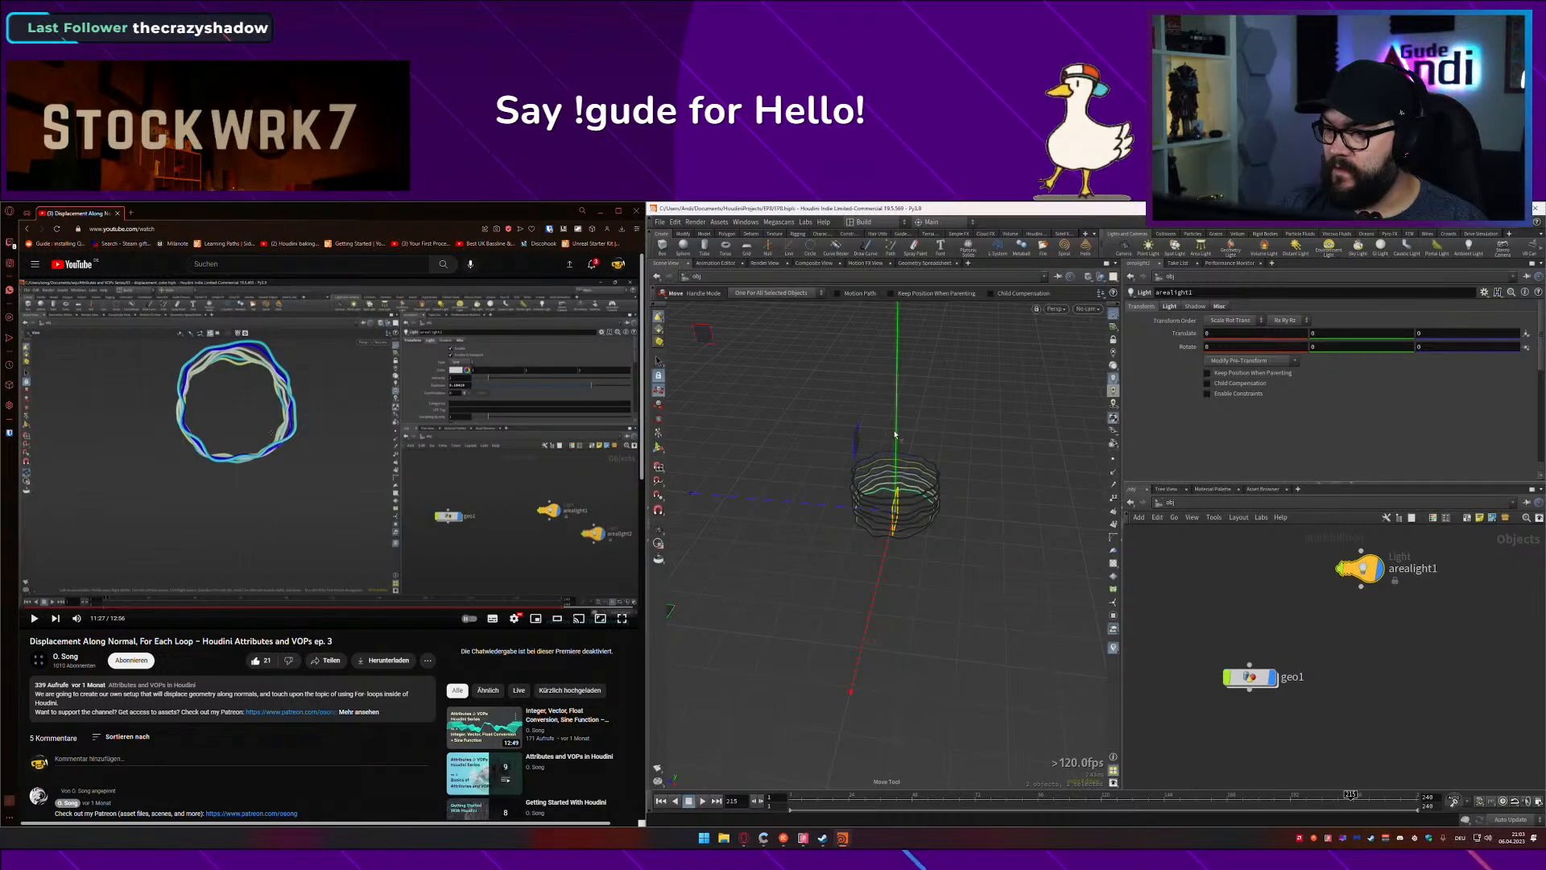
pyautogui.moveTo(894, 435); pyautogui.dragTo(899, 297)
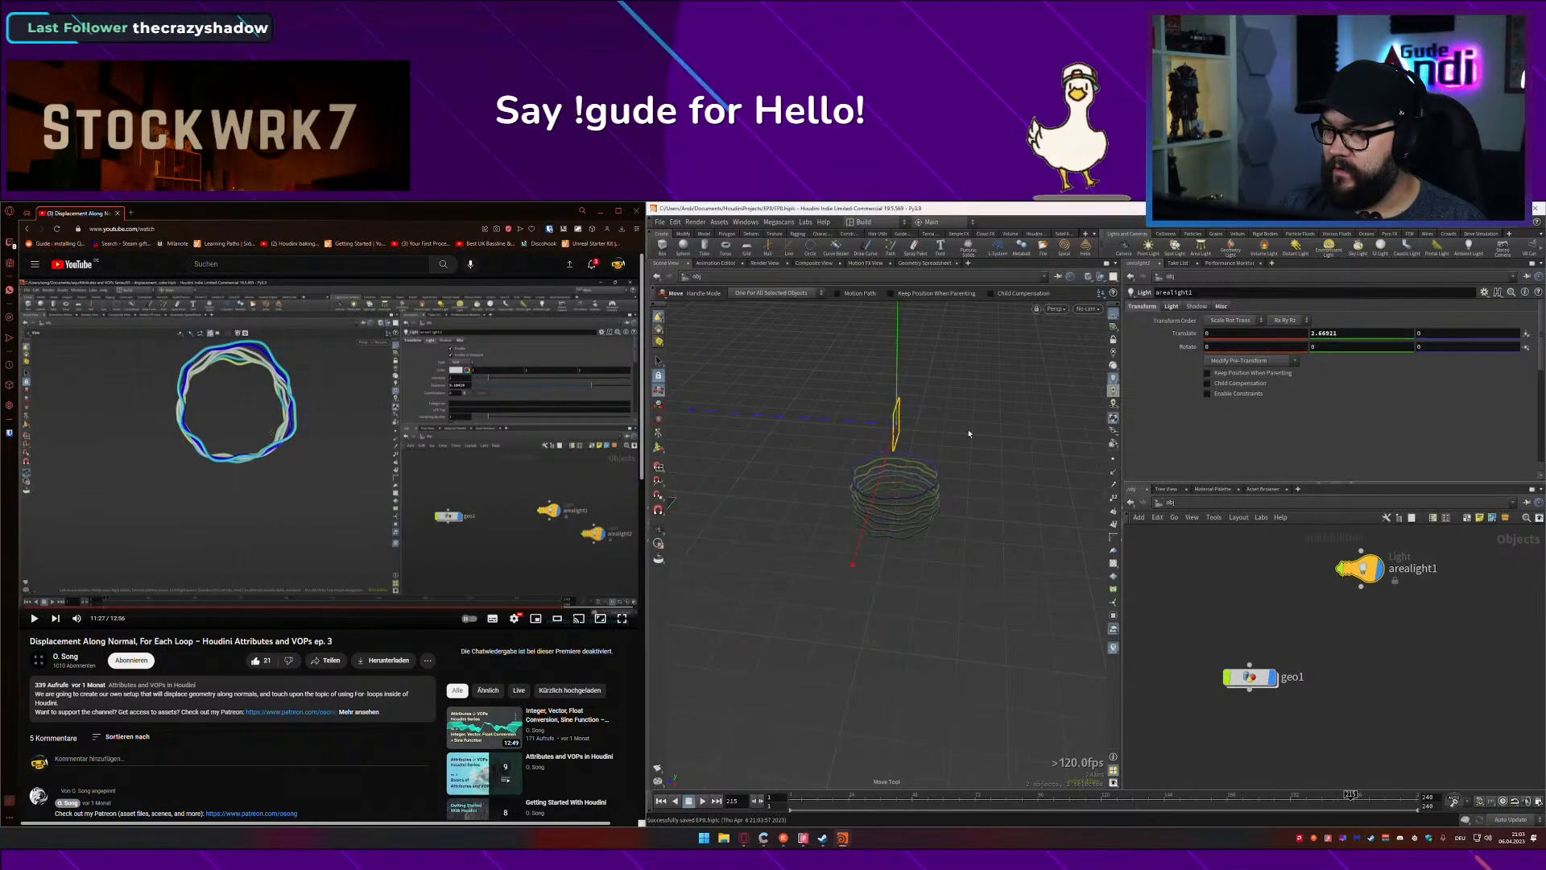
pyautogui.moveTo(857, 420); pyautogui.dragTo(767, 403)
pyautogui.press('e')
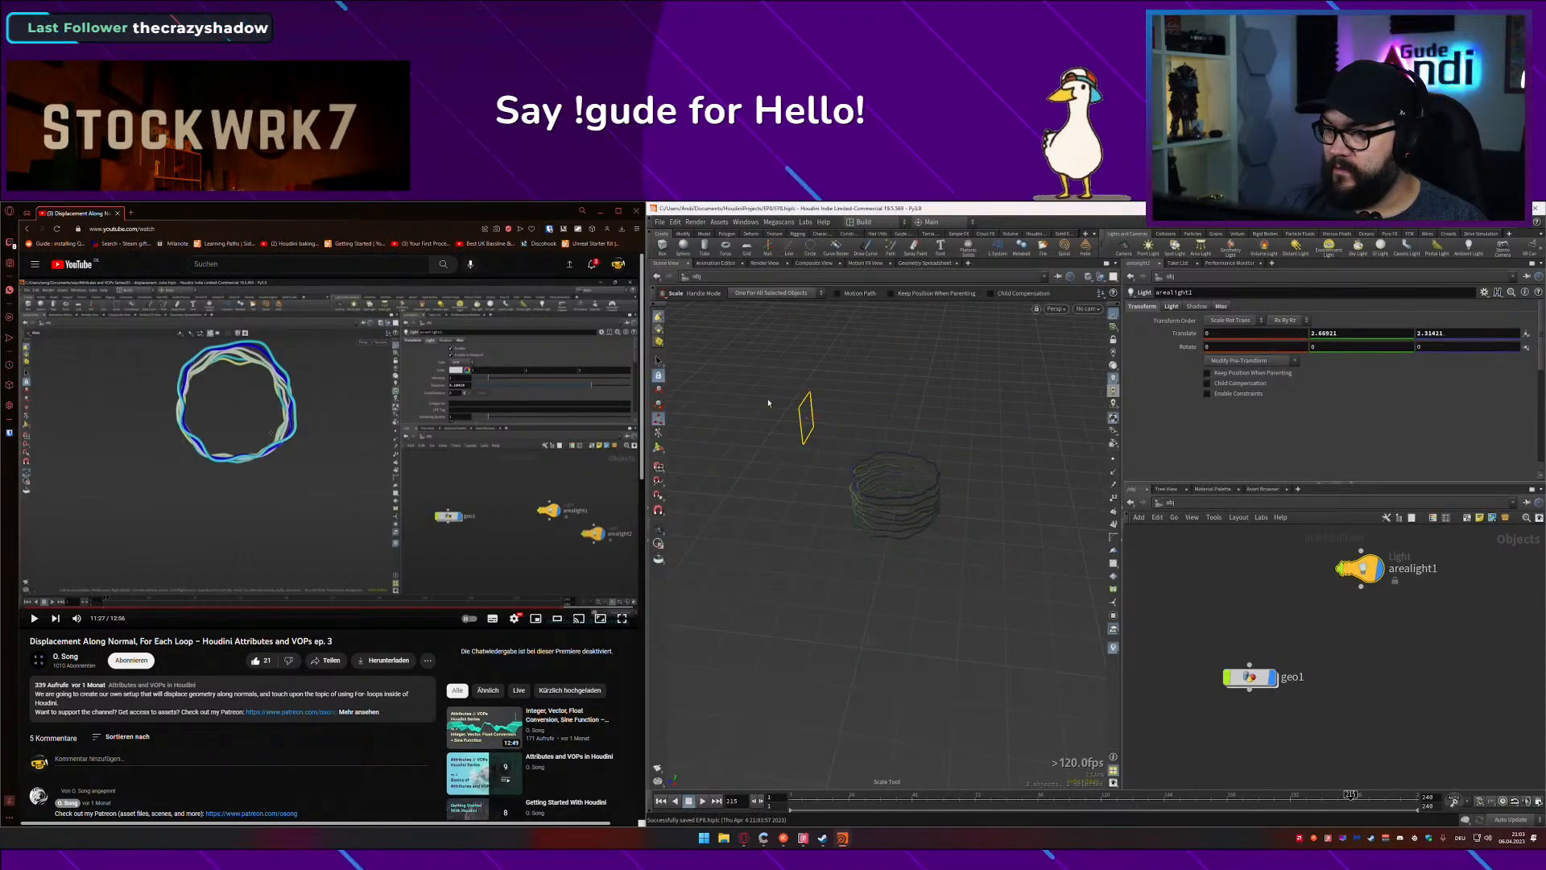
pyautogui.press('r')
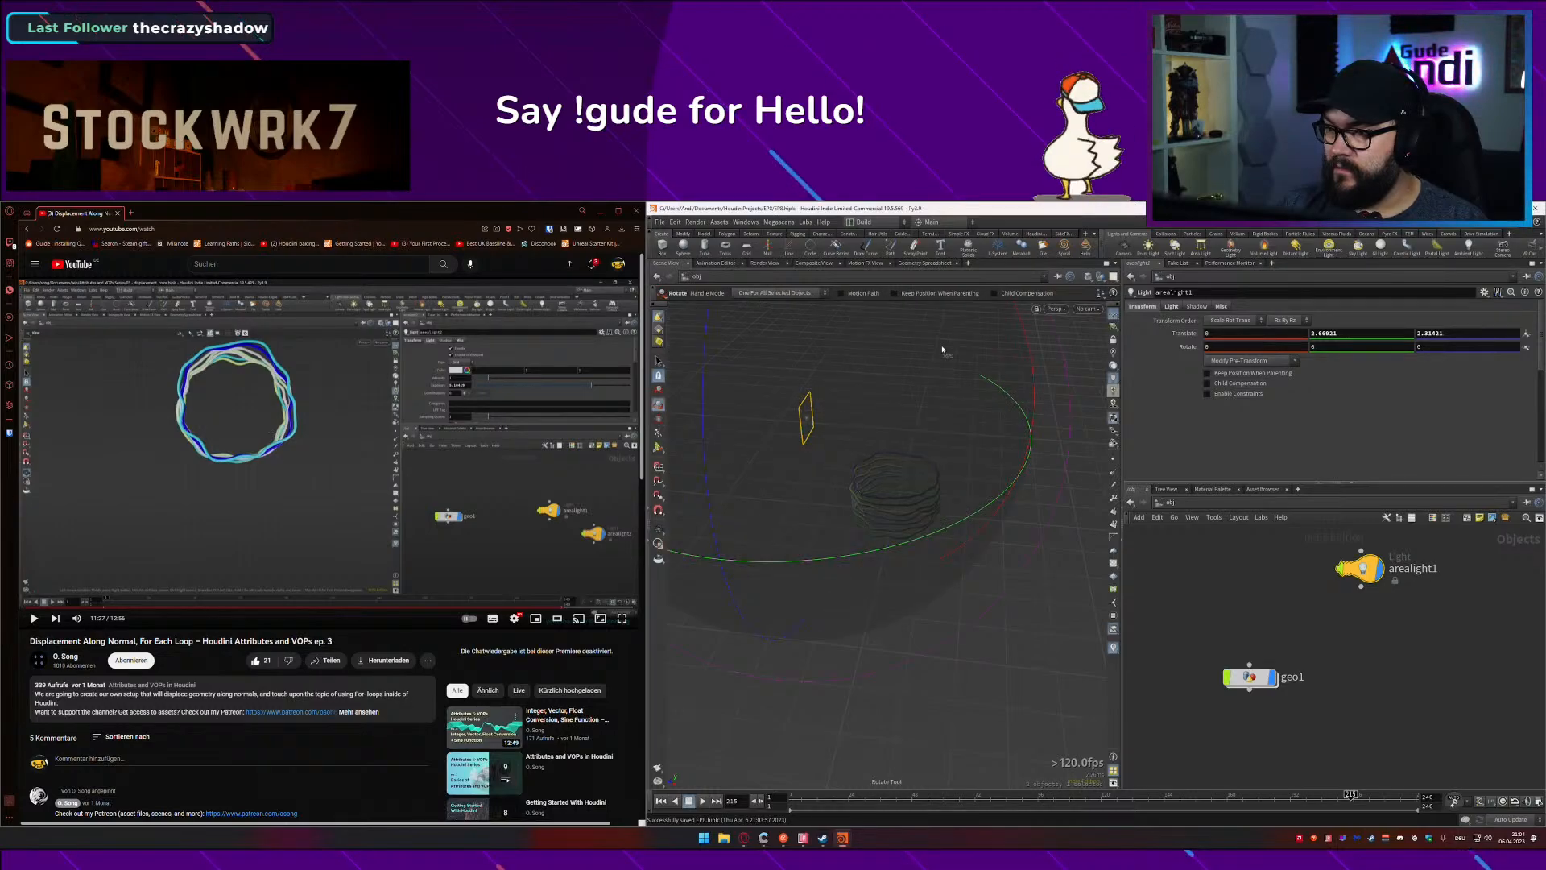
pyautogui.moveTo(1025, 334); pyautogui.dragTo(1062, 406)
pyautogui.moveTo(1018, 511); pyautogui.dragTo(1014, 508)
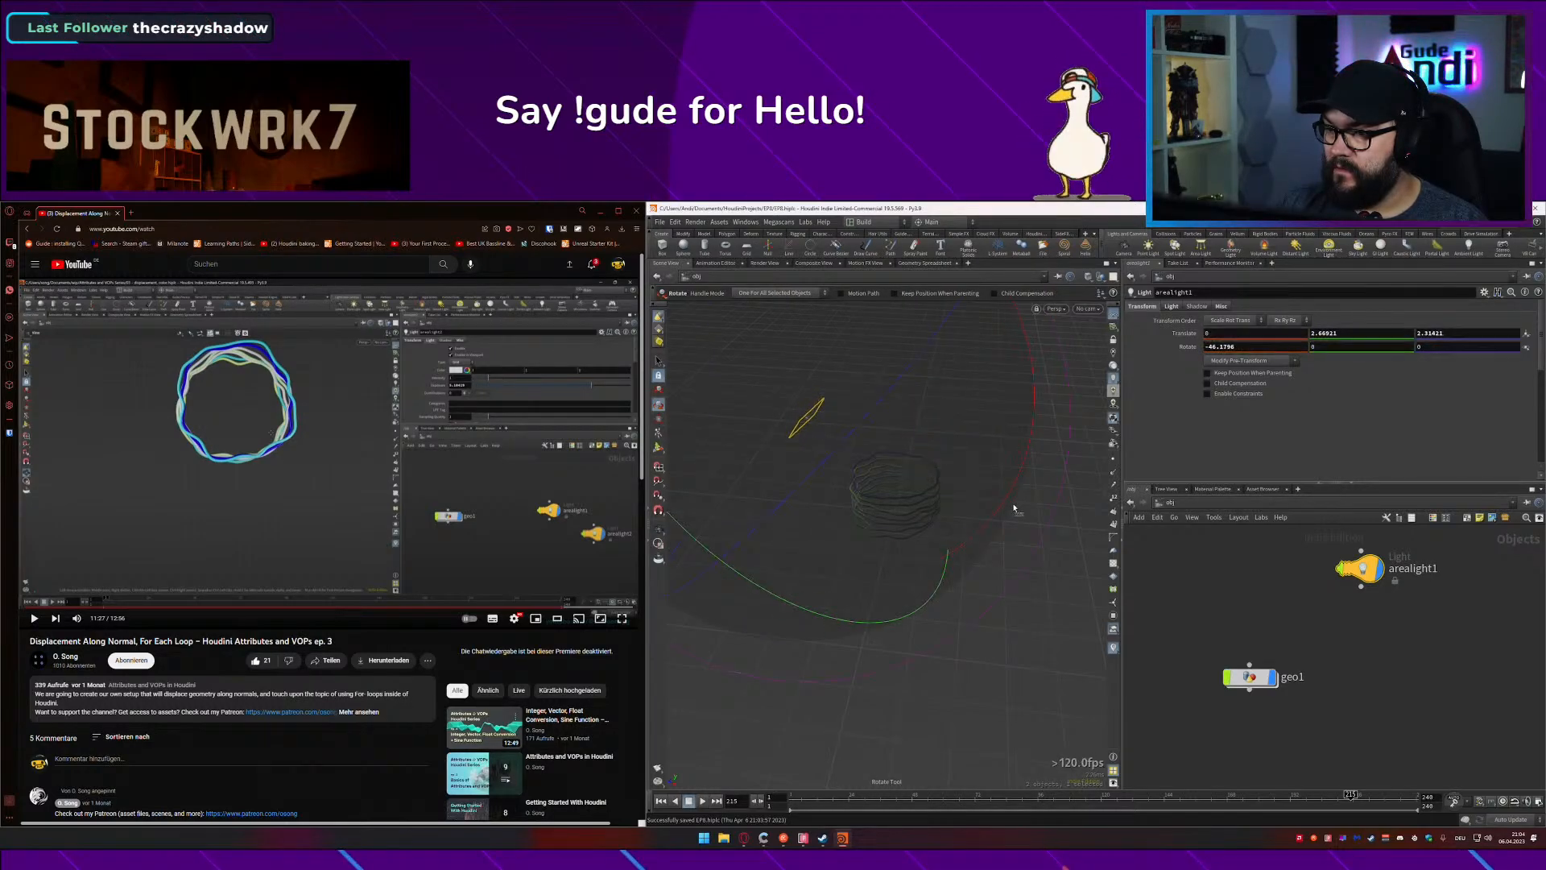
# Step: Duplicate arealight1 and move the copy to the rings' opposite side, at about 2.85 in Y and -6.56 in Z
pyautogui.moveTo(1032, 599)
pyautogui.keyDown('alt'); pyautogui.mouseDown()
pyautogui.moveTo(977, 606)
pyautogui.moveTo(1078, 577)
pyautogui.moveTo(950, 534)
pyautogui.moveTo(990, 528)
pyautogui.moveTo(983, 552)
pyautogui.mouseUp(); pyautogui.keyUp('alt')
pyautogui.keyDown('alt'); pyautogui.moveTo(1361, 568); pyautogui.dragTo(1396, 620); pyautogui.keyUp('alt')
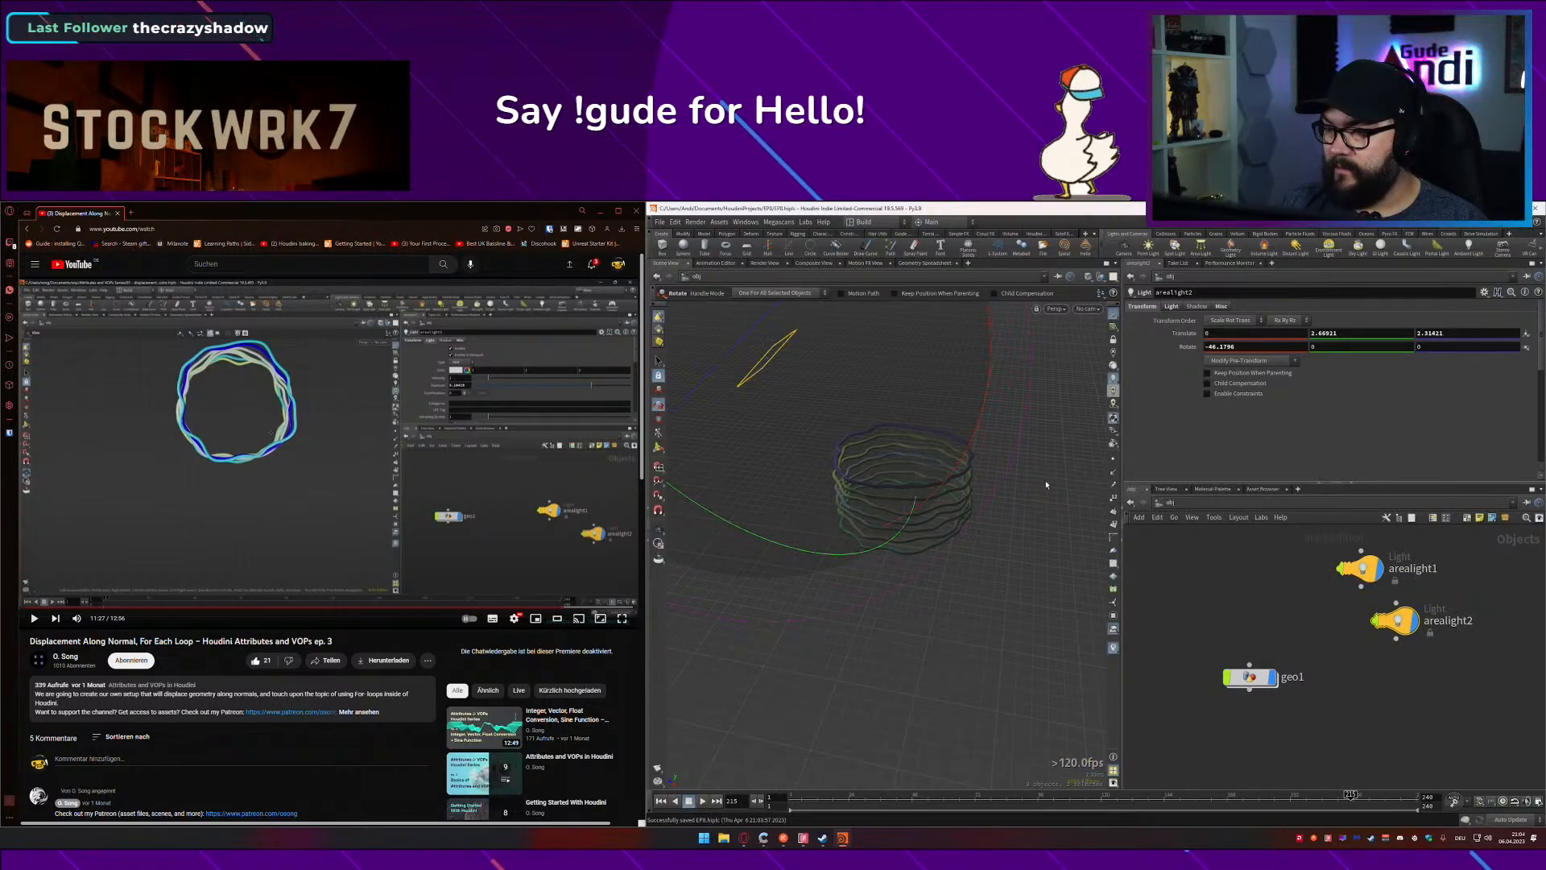
pyautogui.keyDown('alt'); pyautogui.moveTo(1065, 481); pyautogui.dragTo(1013, 483, button='right'); pyautogui.keyUp('alt')
pyautogui.keyDown('alt'); pyautogui.moveTo(1013, 483); pyautogui.dragTo(935, 509, button='middle'); pyautogui.keyUp('alt')
pyautogui.press('t')
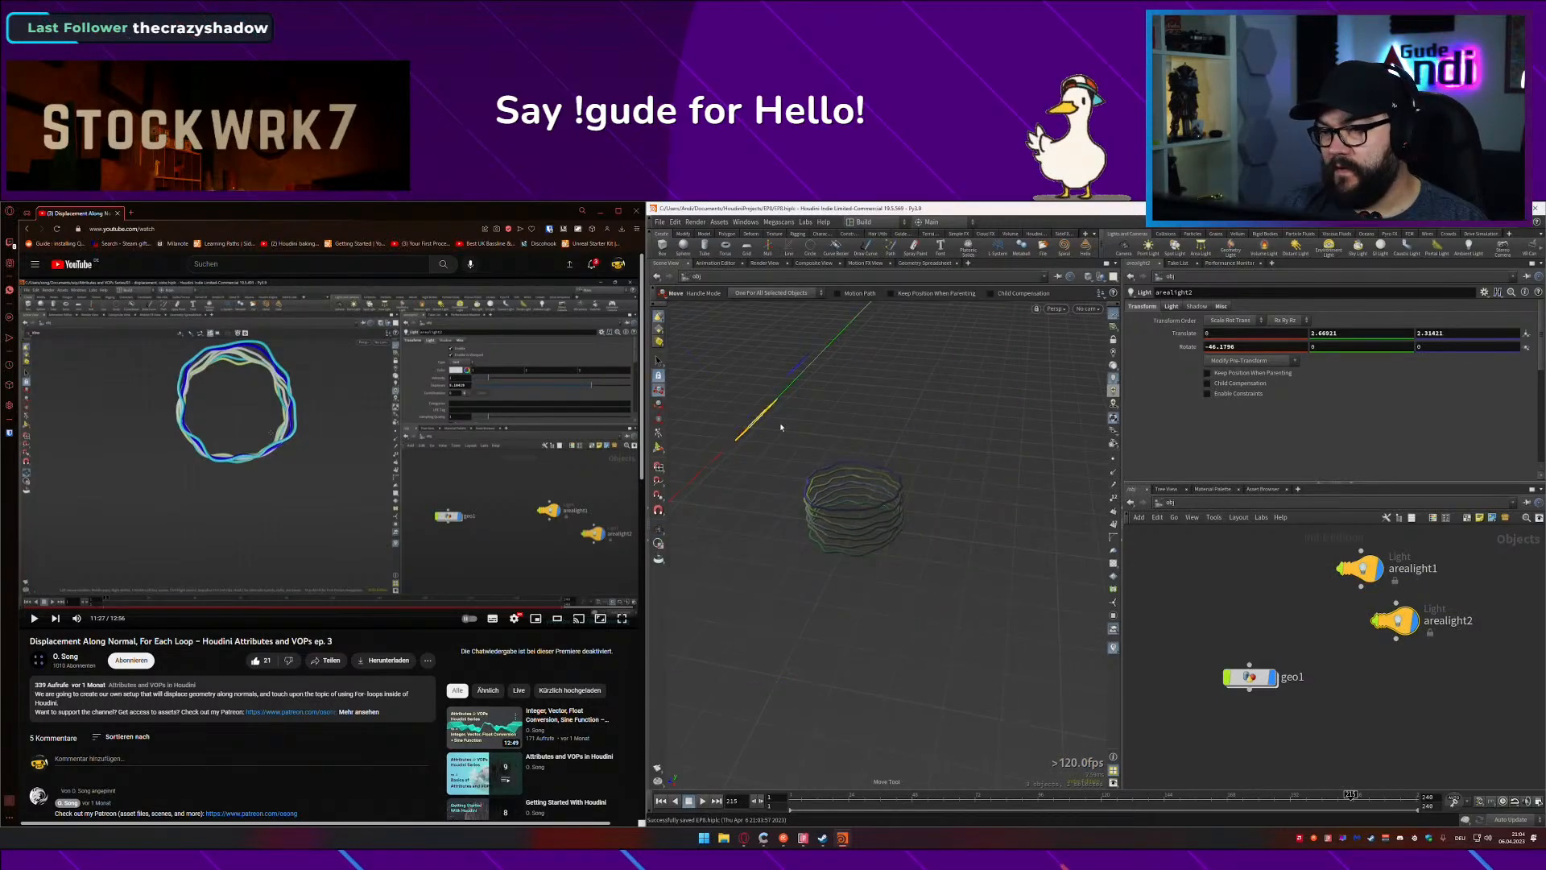
pyautogui.keyDown('alt'); pyautogui.moveTo(806, 437); pyautogui.dragTo(1016, 523); pyautogui.keyUp('alt')
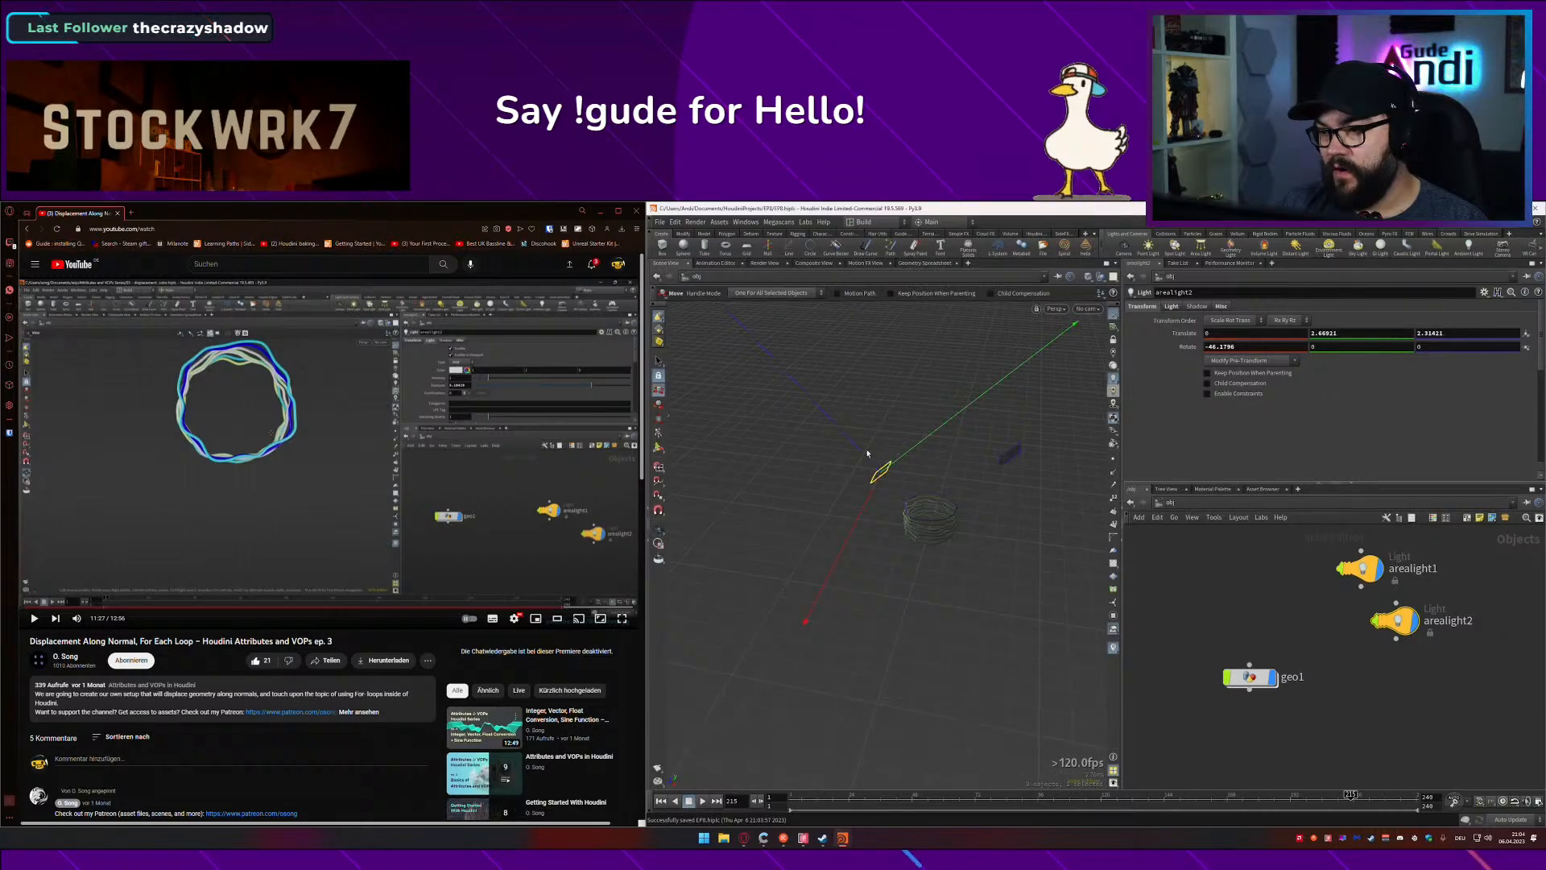
pyautogui.moveTo(867, 453); pyautogui.dragTo(876, 471)
pyautogui.moveTo(945, 544); pyautogui.dragTo(1133, 463)
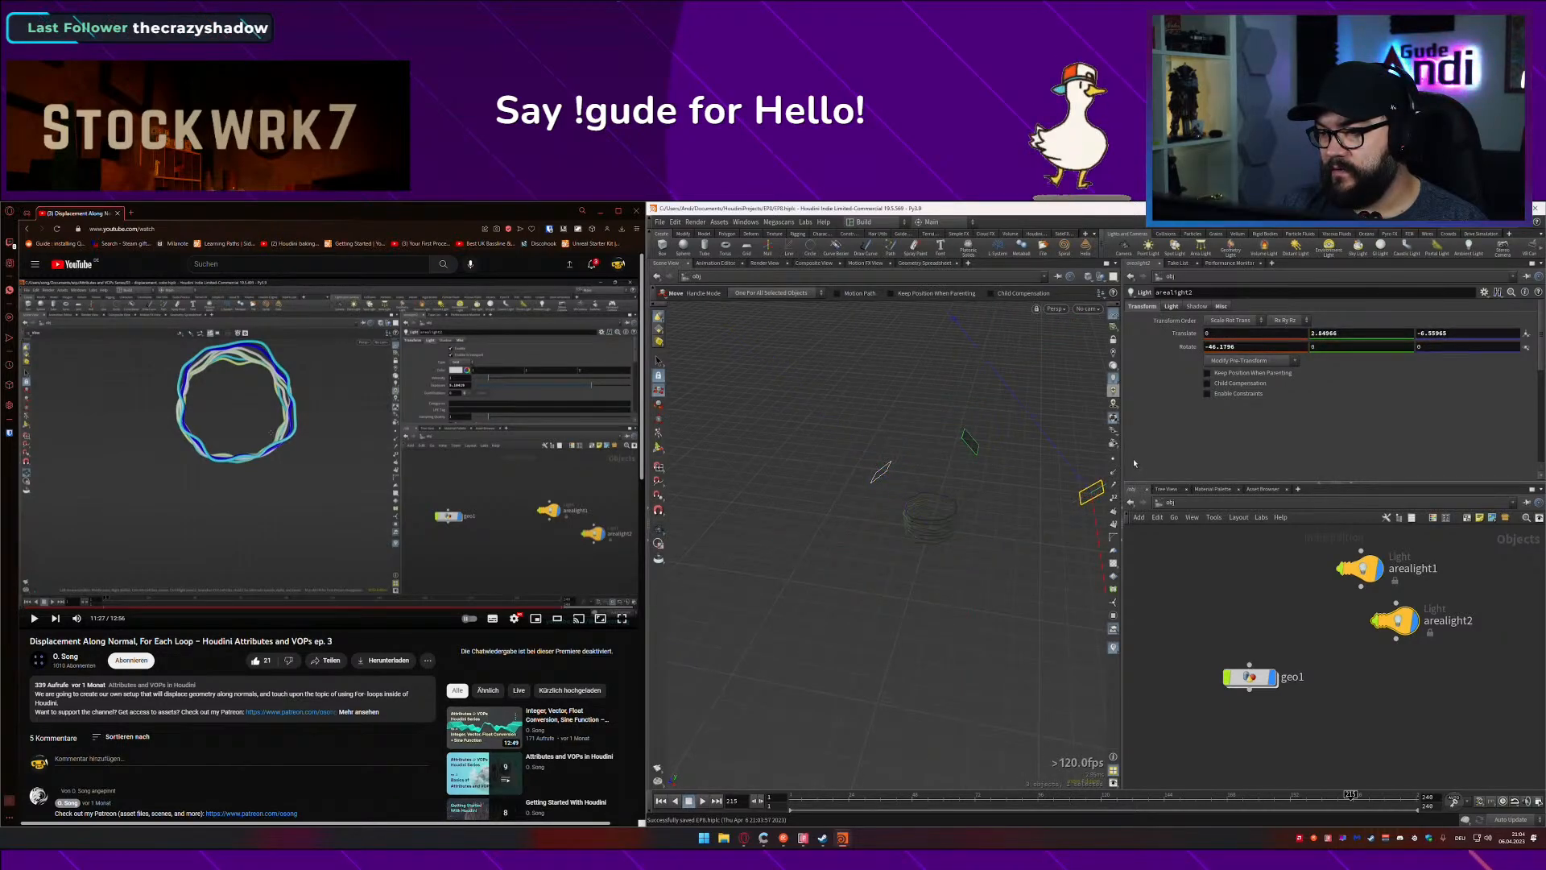
# Step: Rotate arealight2 to about -153.4 degrees around X and move it nearer the rings, to about 1.30 in Y and -3.99 in Z
pyautogui.press('r')
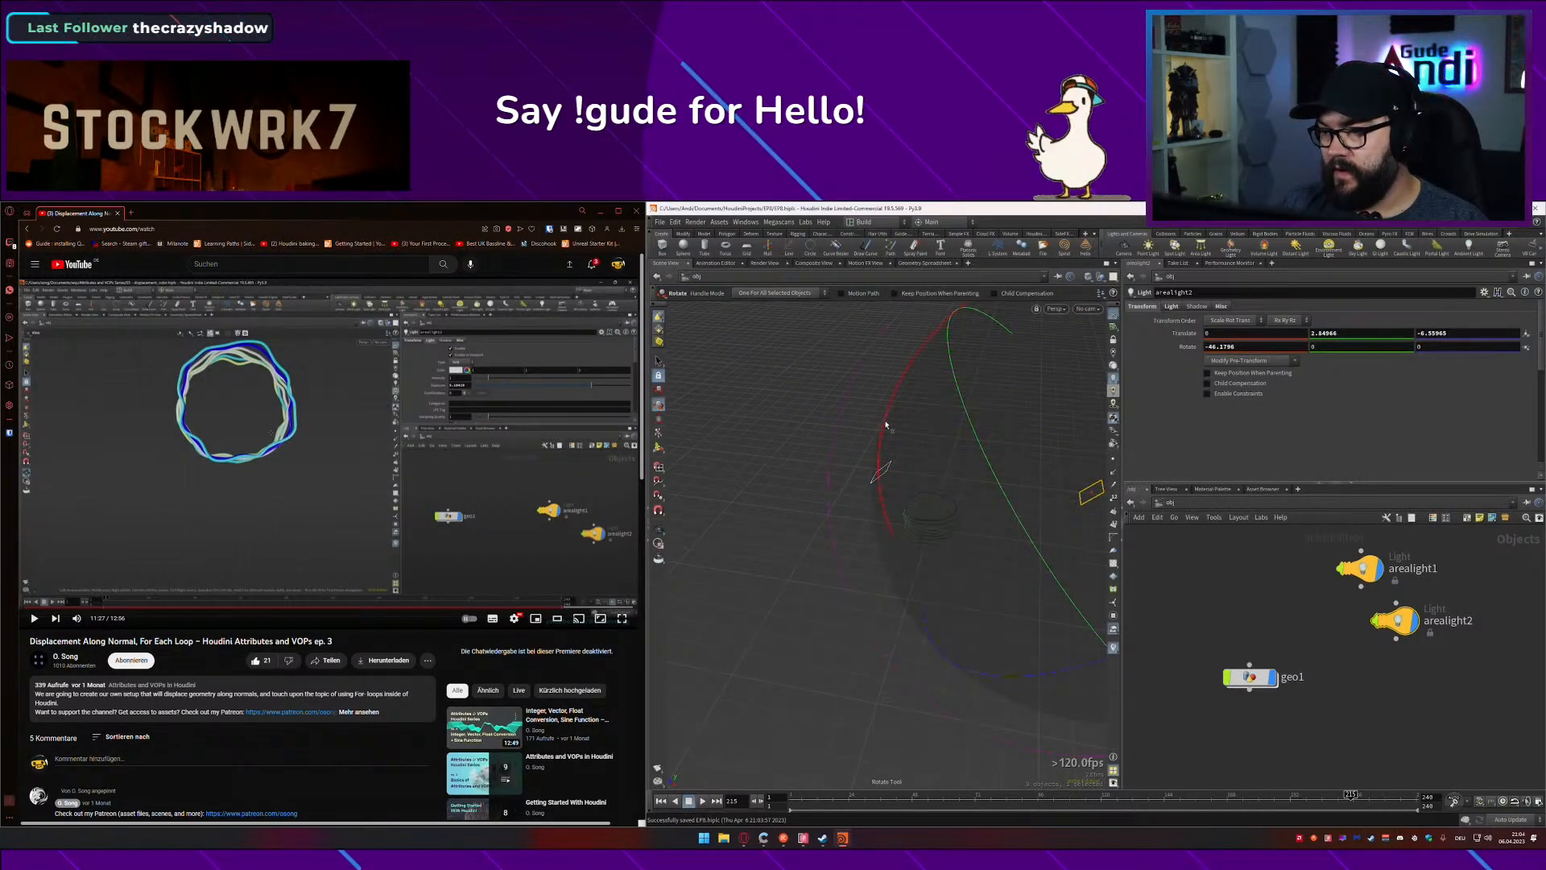
pyautogui.moveTo(886, 425); pyautogui.dragTo(1041, 493)
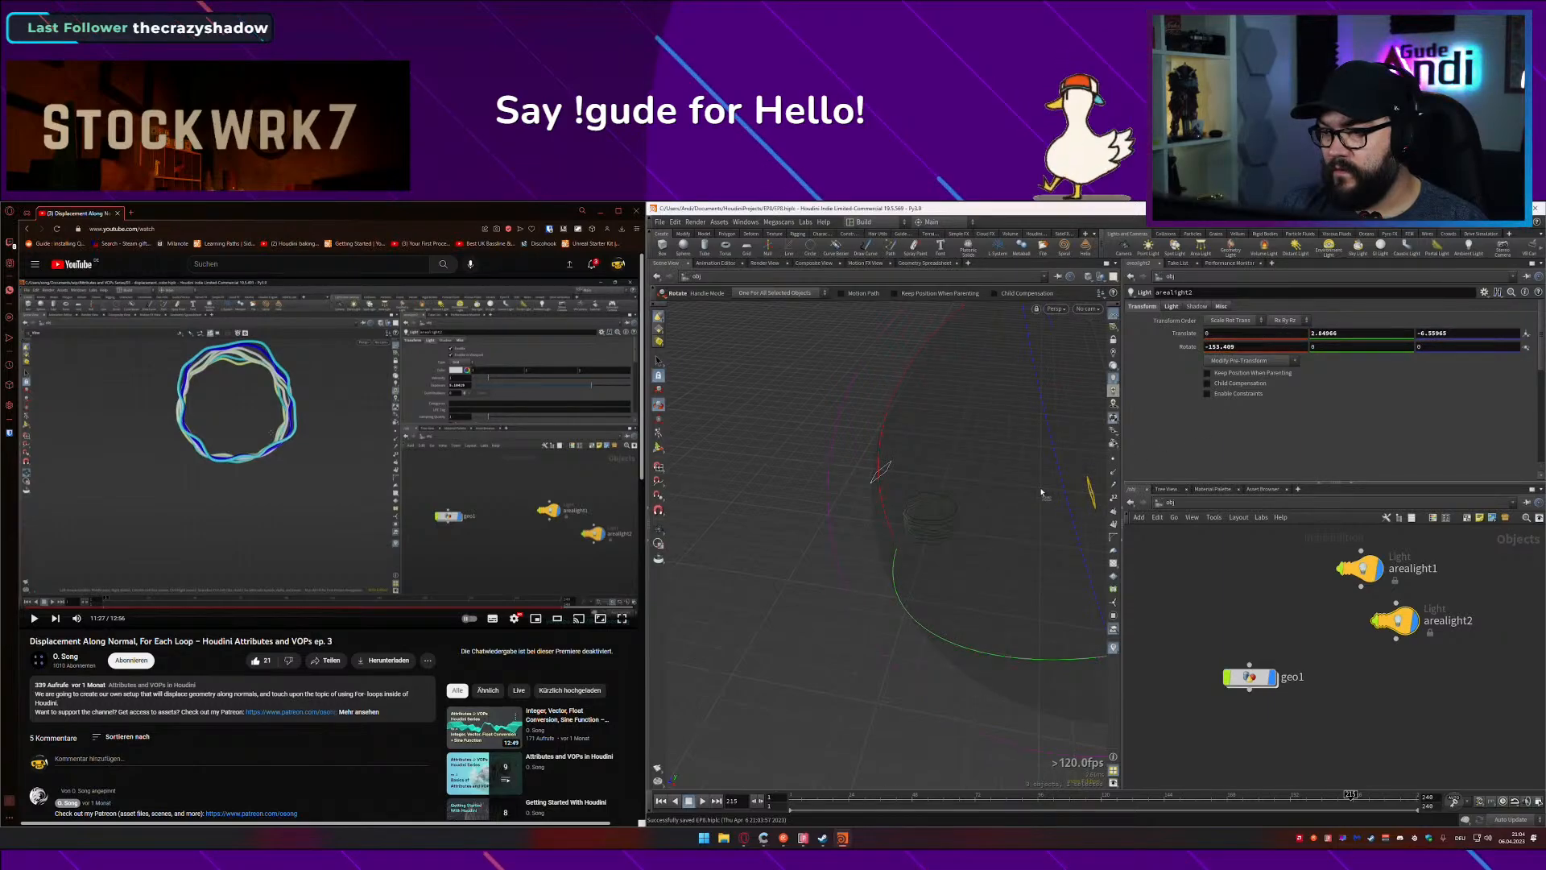
pyautogui.press('t')
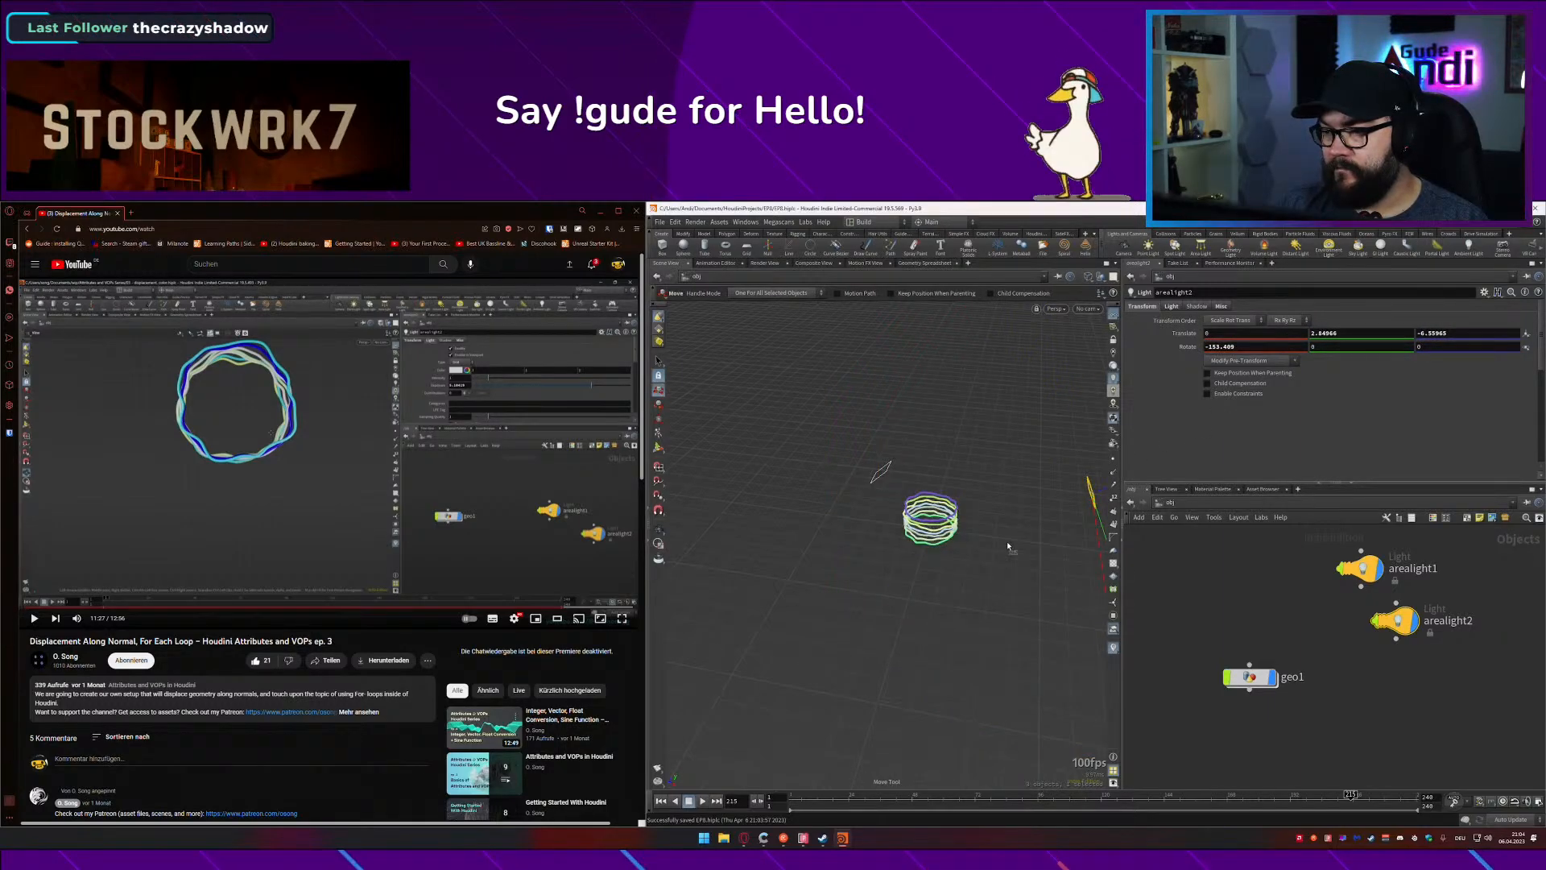
pyautogui.keyDown('alt'); pyautogui.moveTo(1001, 556); pyautogui.dragTo(1042, 552); pyautogui.keyUp('alt')
pyautogui.keyDown('alt'); pyautogui.moveTo(1024, 548); pyautogui.dragTo(984, 545, button='middle'); pyautogui.keyUp('alt')
pyautogui.moveTo(1061, 475); pyautogui.dragTo(1000, 497)
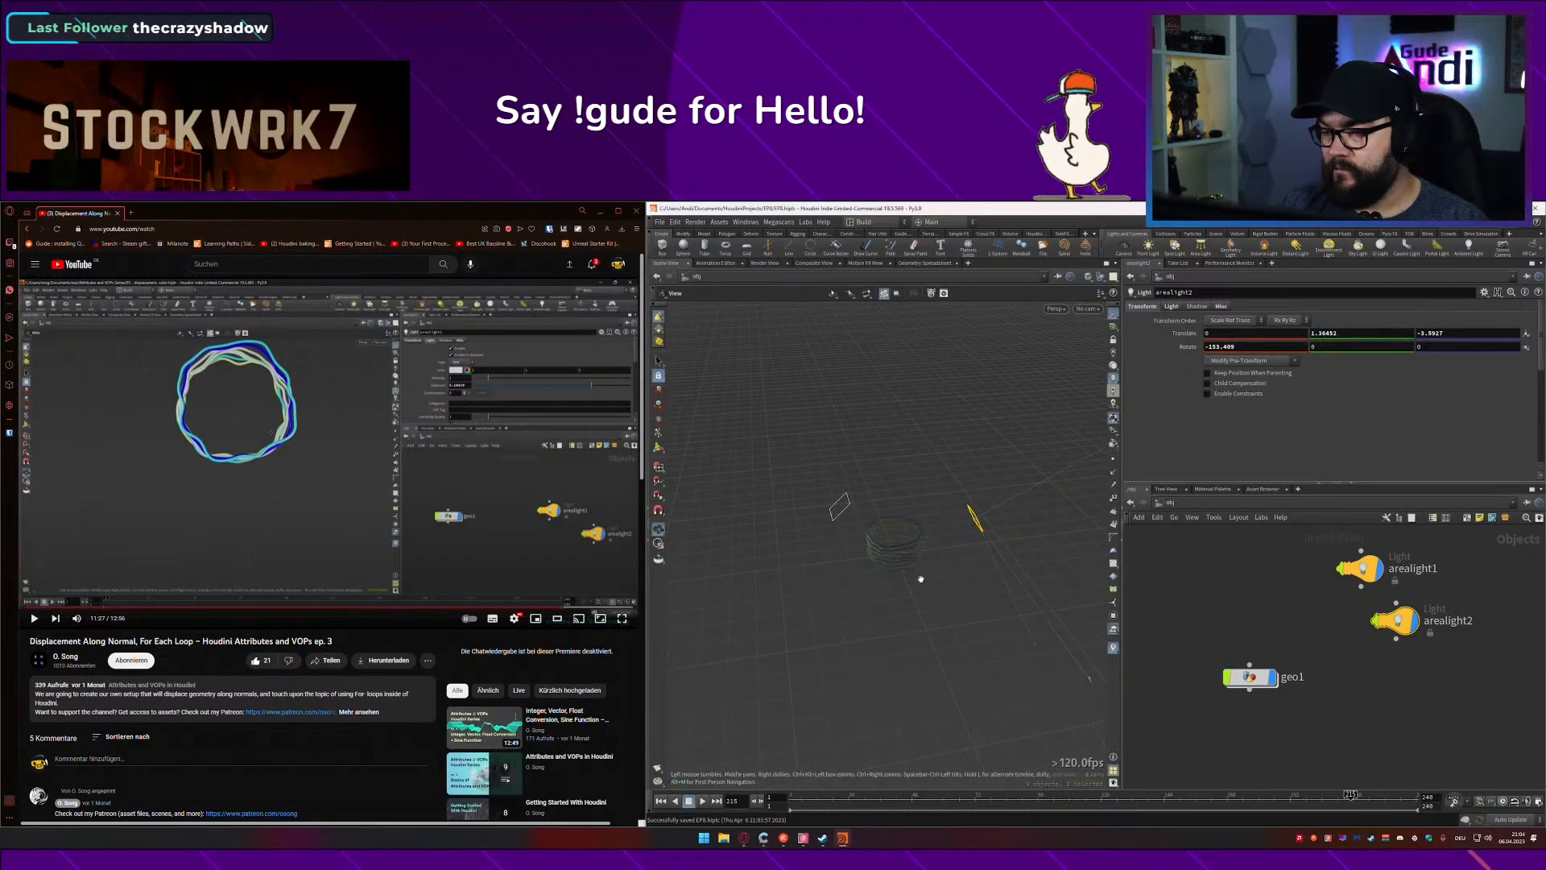
# Step: Inspect the rings under both area lights while playing the animation and the tutorial's next passage
pyautogui.click(1246, 679)
pyautogui.scroll(6, 926, 573)
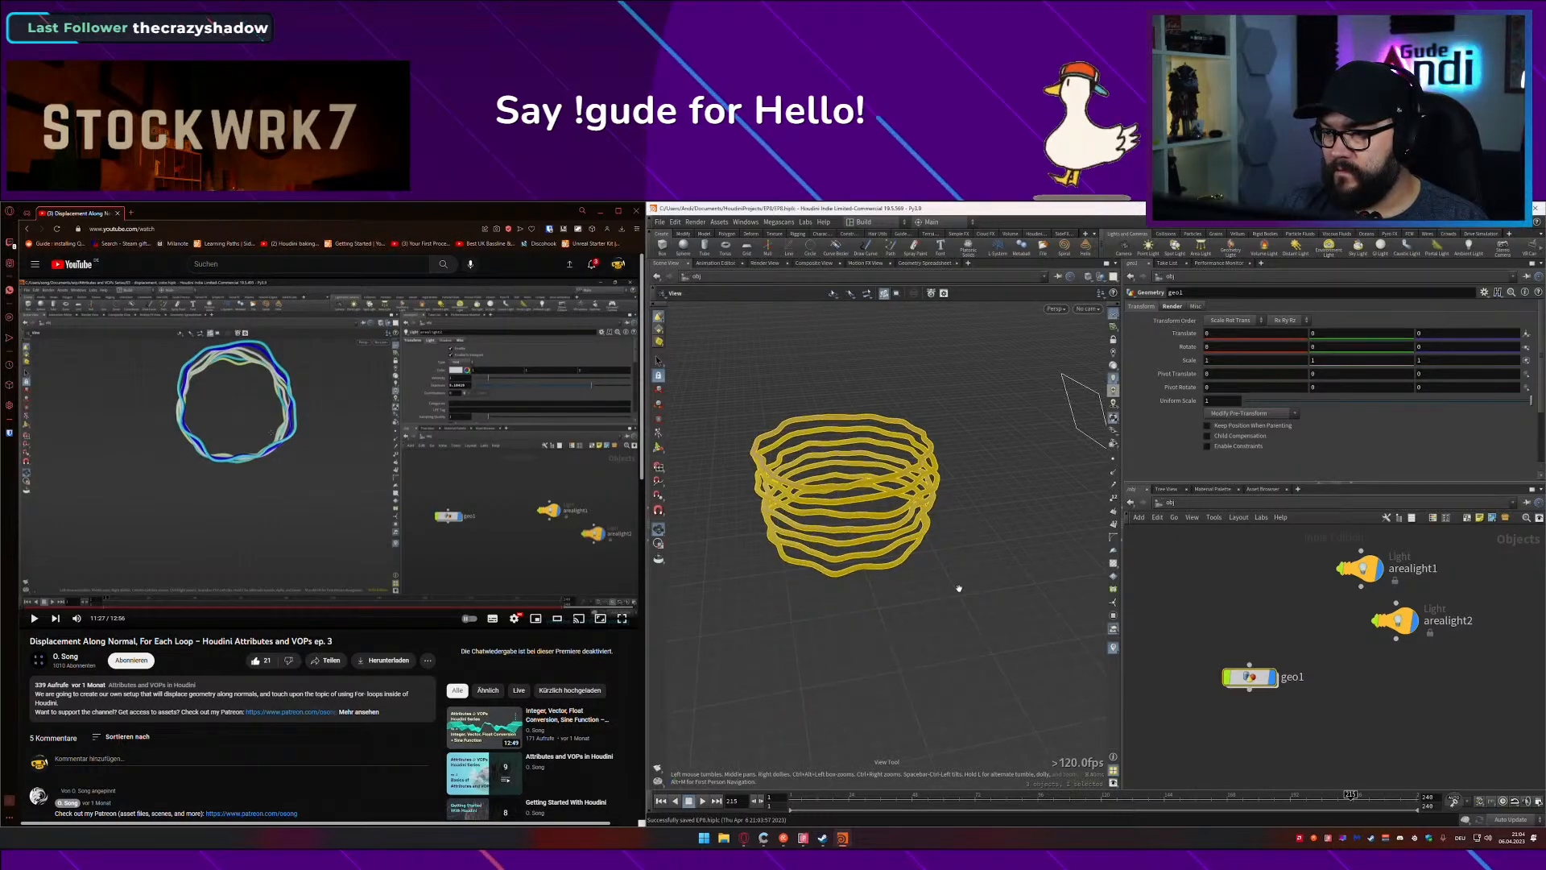
pyautogui.click(955, 563)
pyautogui.moveTo(944, 556); pyautogui.dragTo(501, 507)
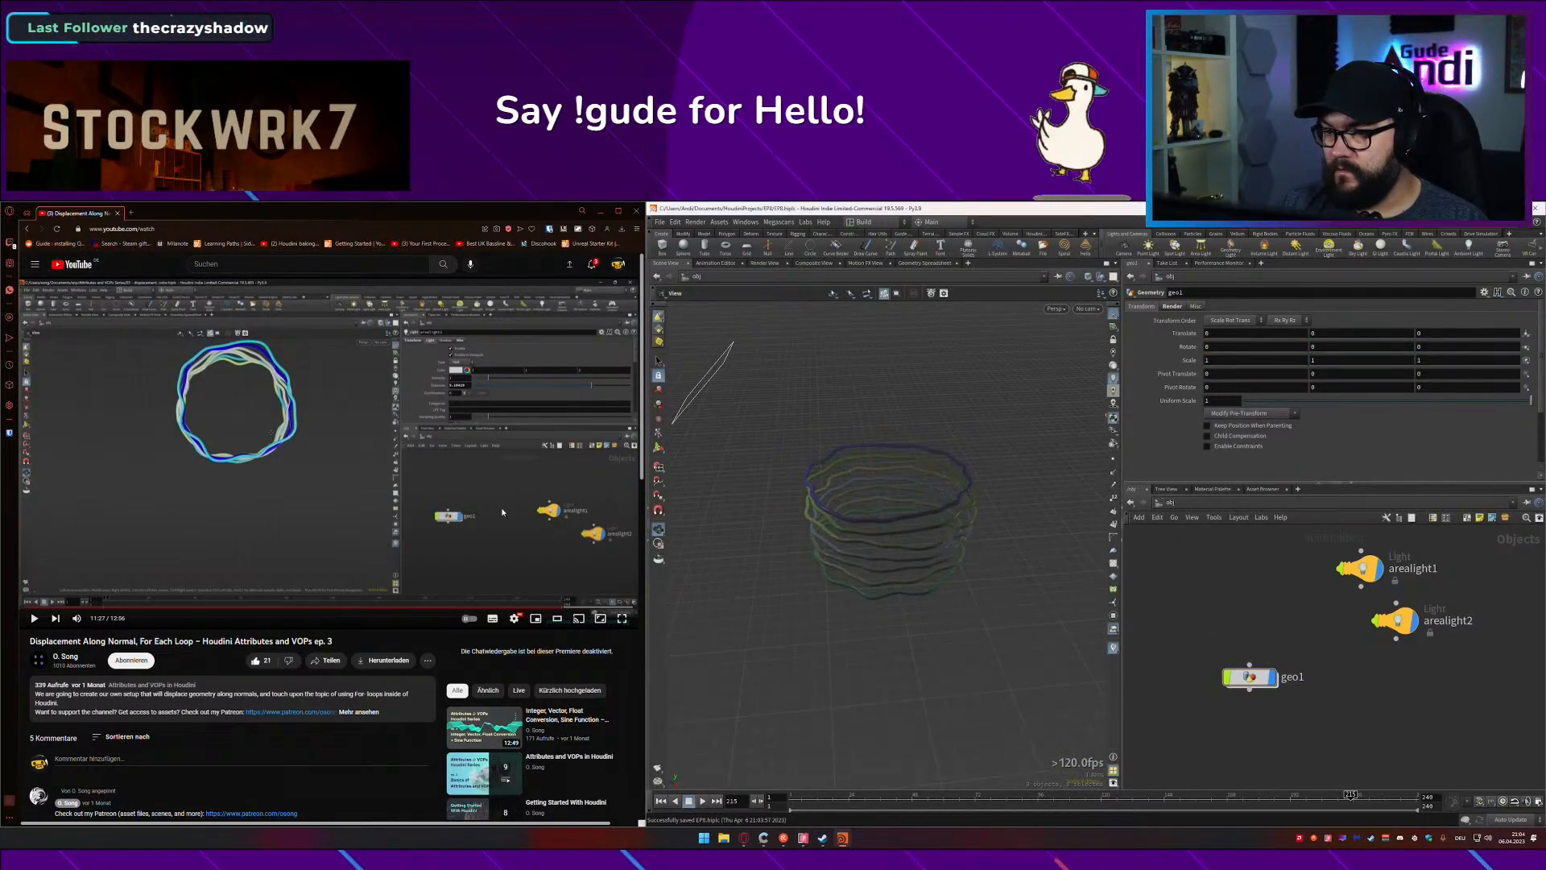
pyautogui.click(453, 478)
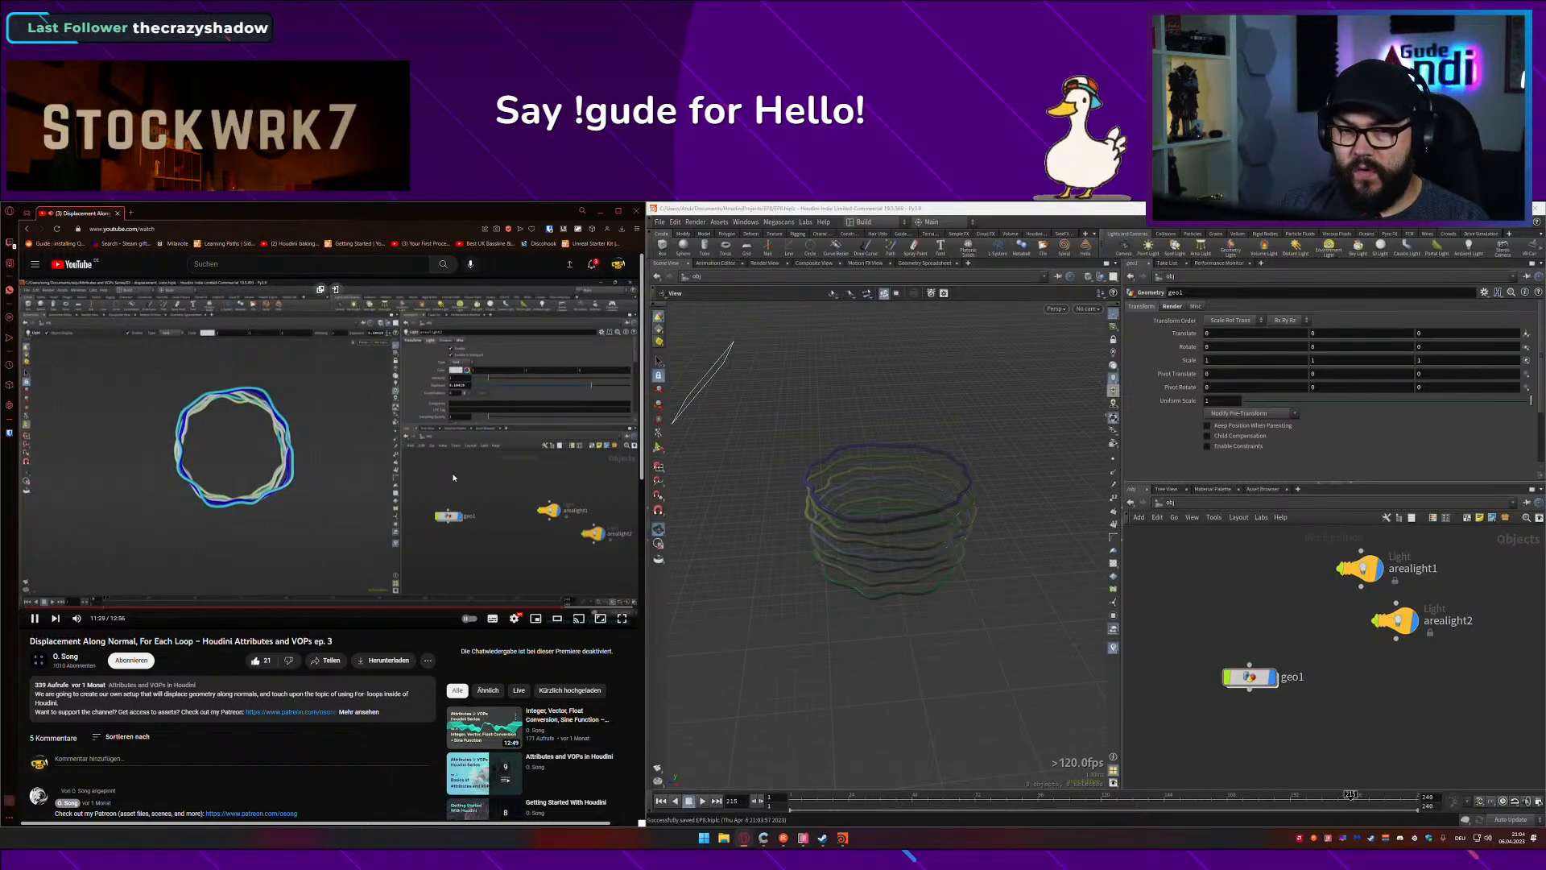
pyautogui.click(689, 801)
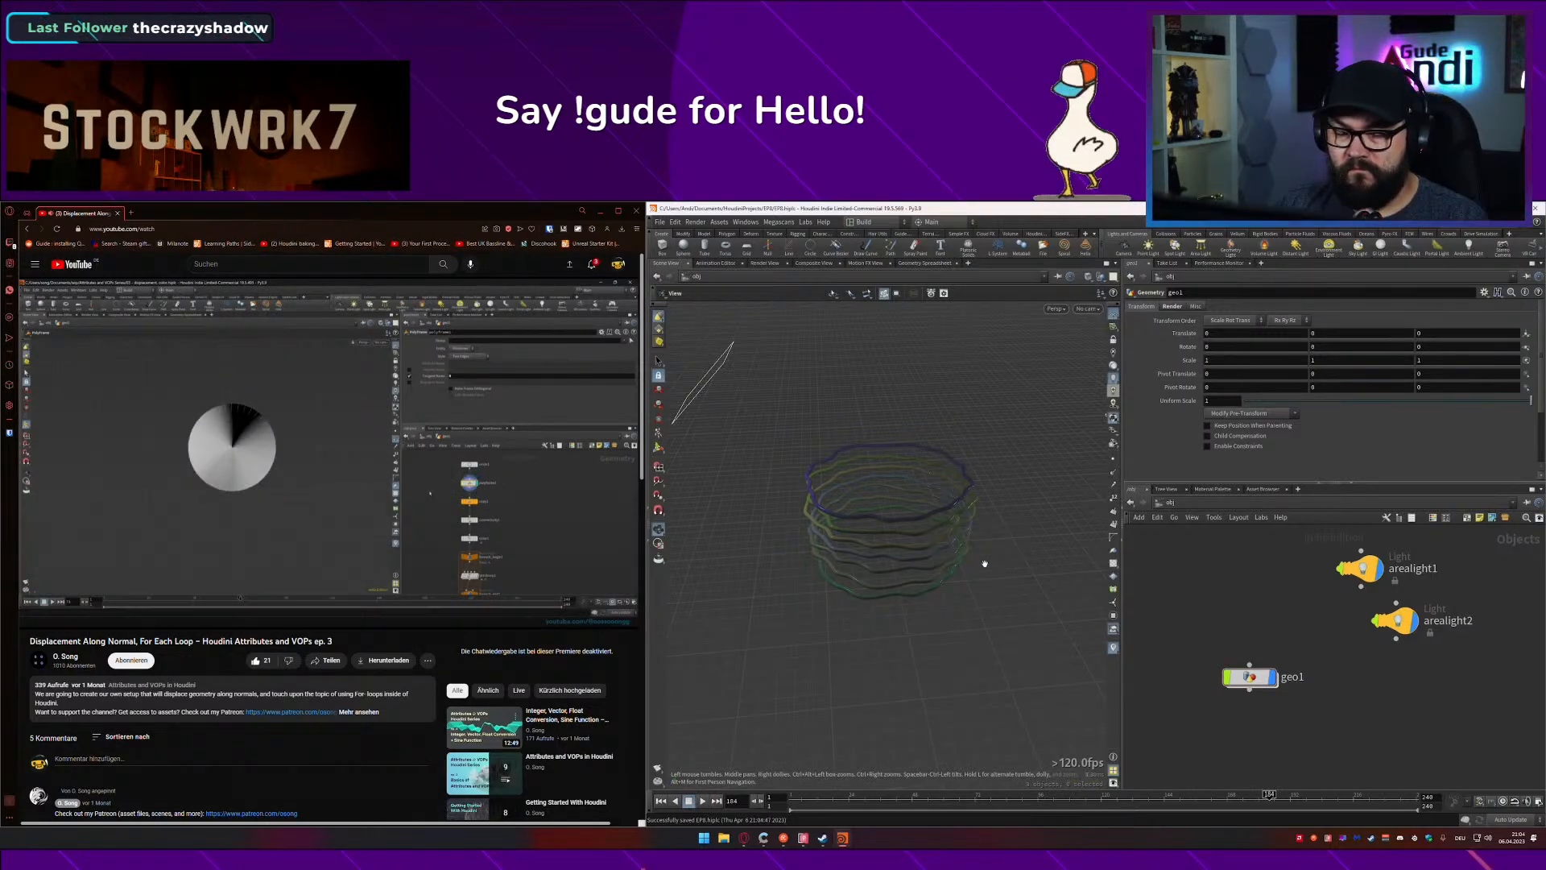
# Step: Enter geo1 and review its node chain from polyframe1 to normal1 alongside the tutorial's recap
pyautogui.doubleClick(1249, 677)
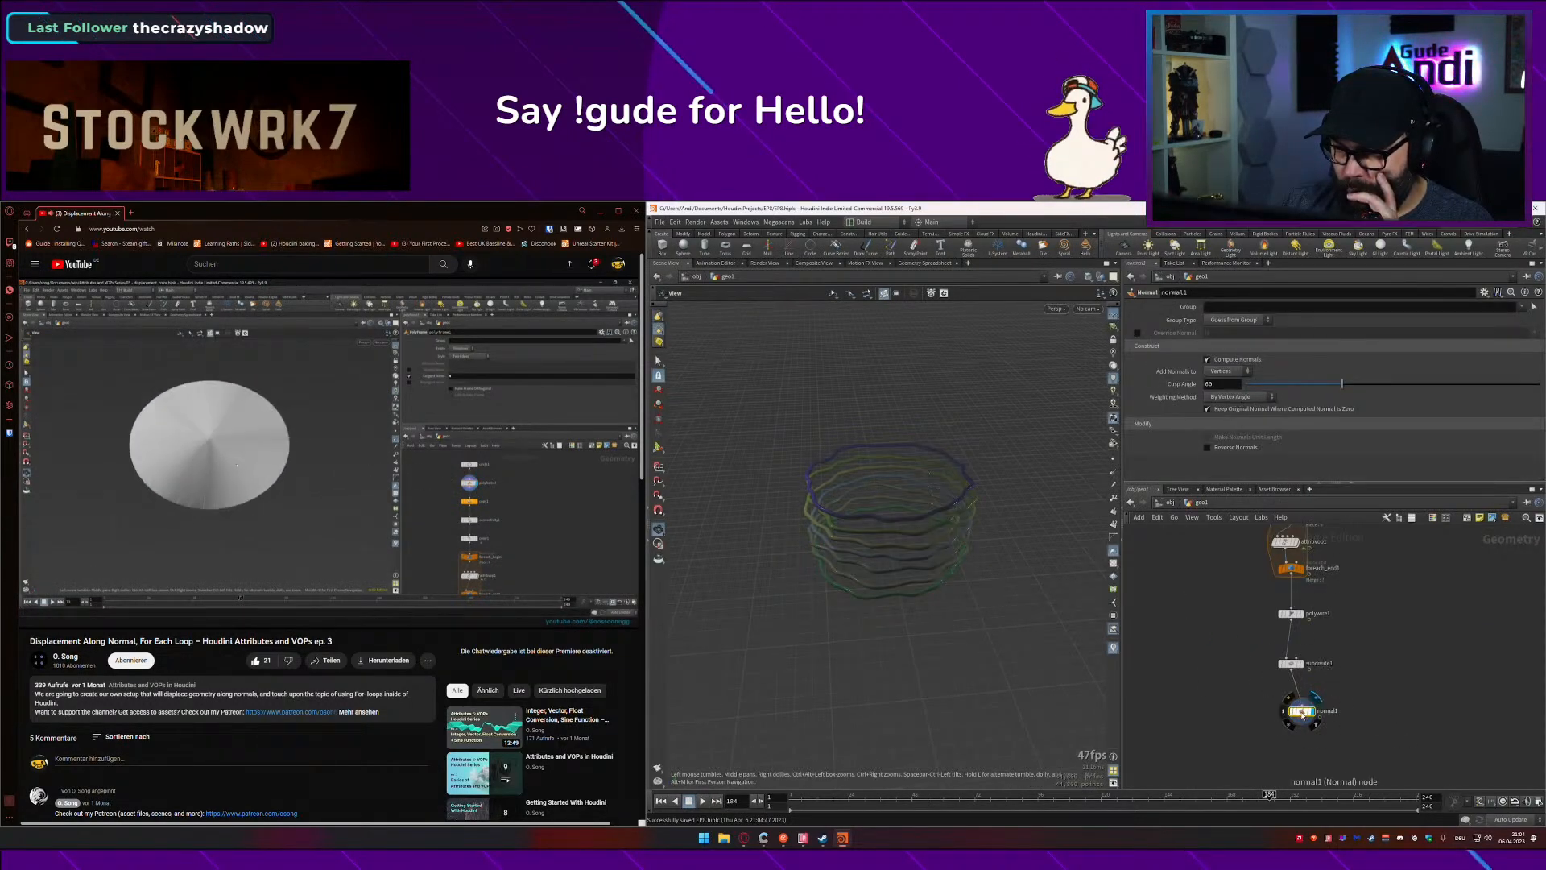
pyautogui.moveTo(1359, 650); pyautogui.dragTo(1376, 763, button='middle')
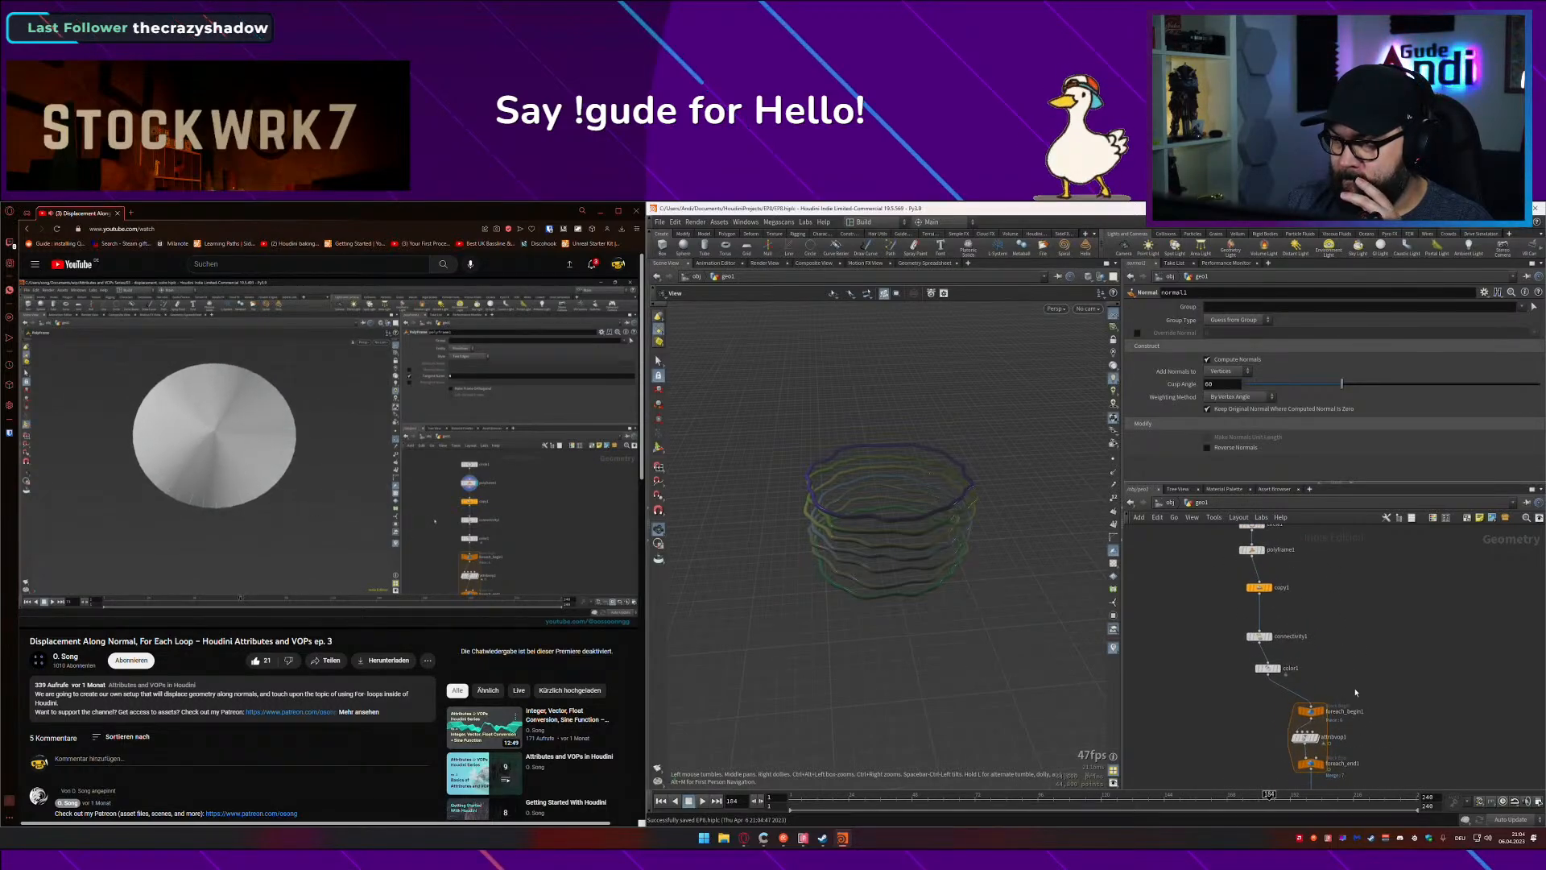
pyautogui.moveTo(1305, 599); pyautogui.dragTo(1275, 604, button='middle')
pyautogui.scroll(1, 1268, 613)
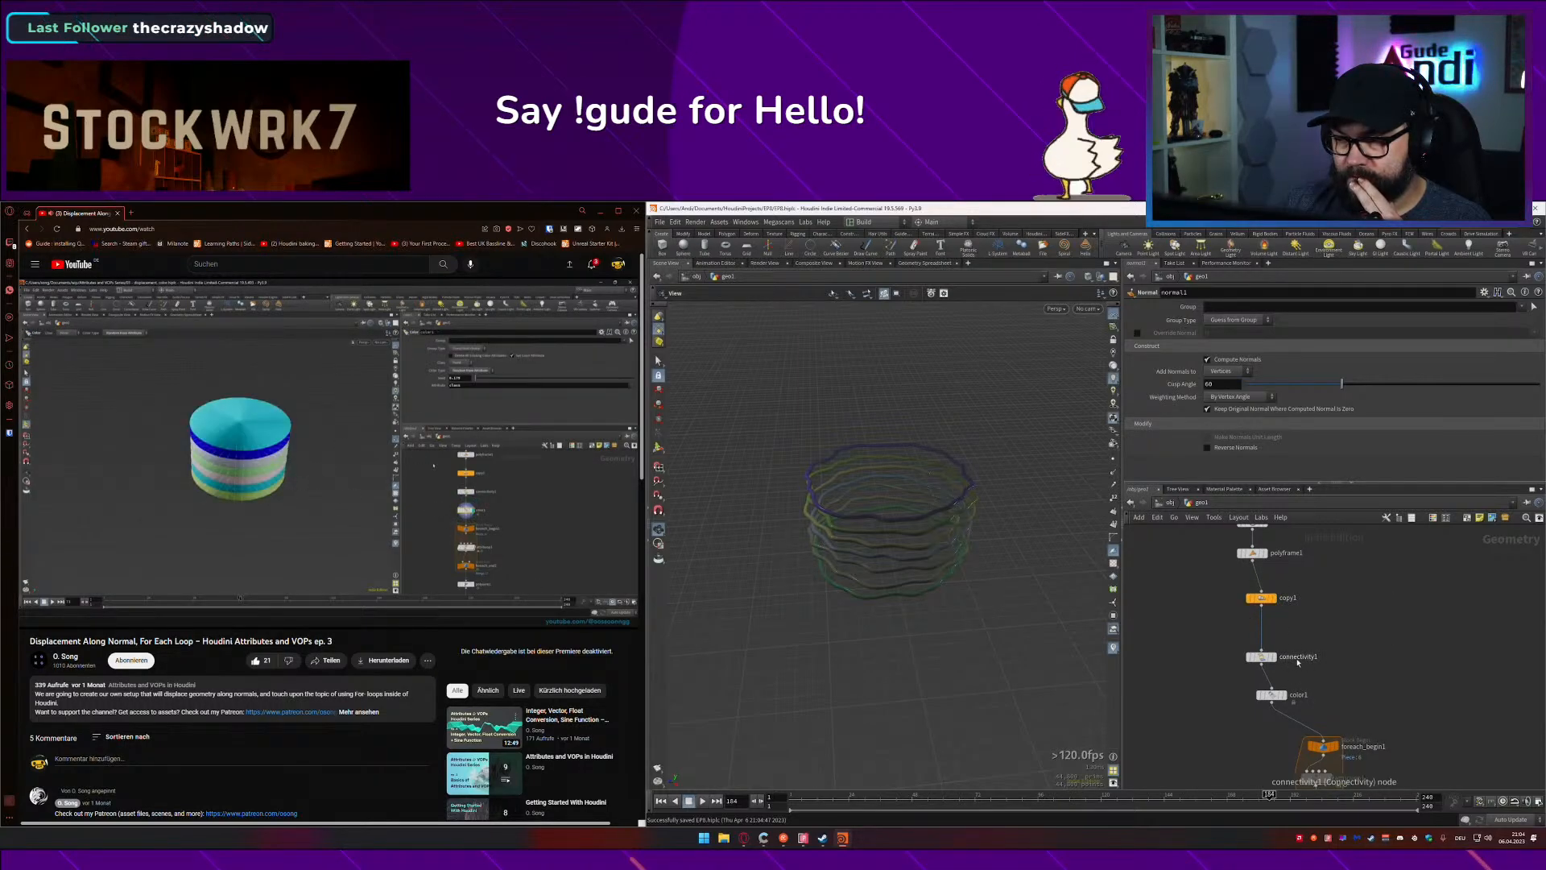
pyautogui.moveTo(1298, 662); pyautogui.dragTo(1284, 602, button='middle')
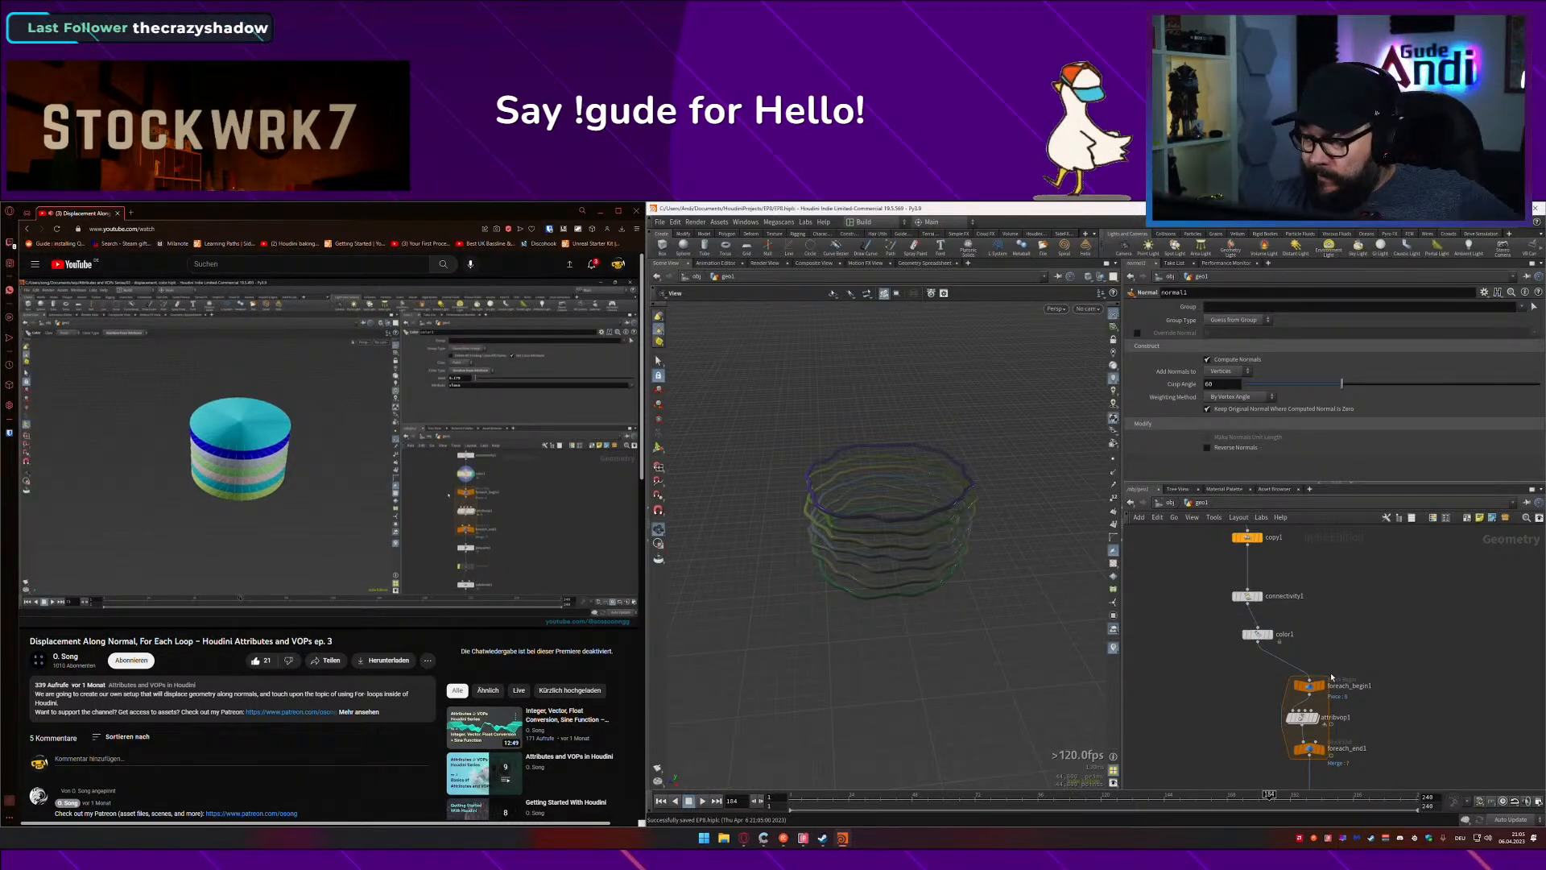
pyautogui.moveTo(1340, 650); pyautogui.dragTo(1340, 576, button='middle')
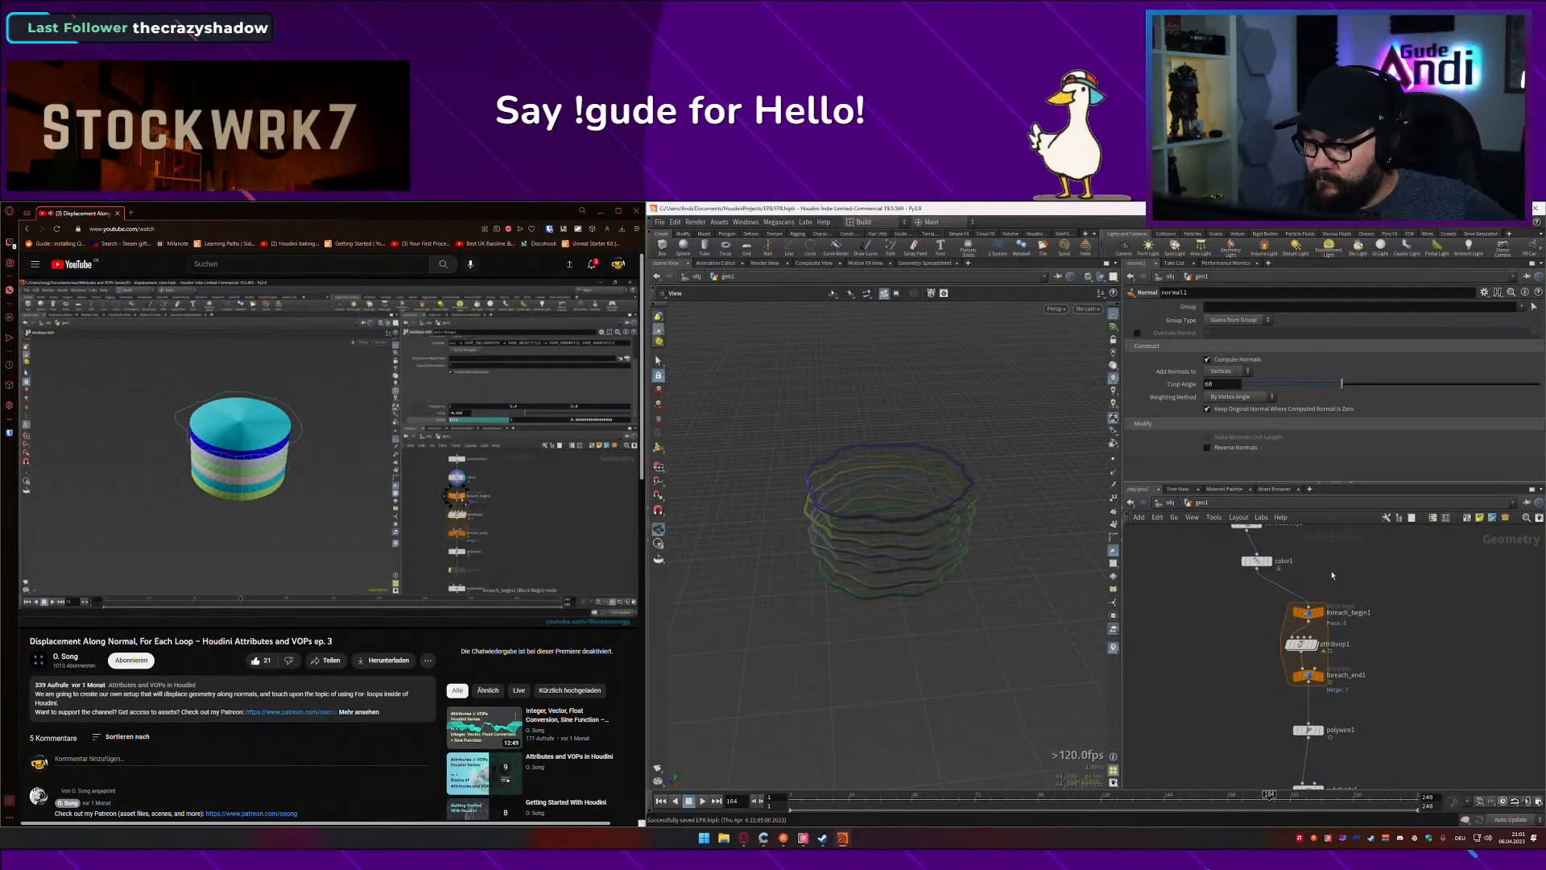
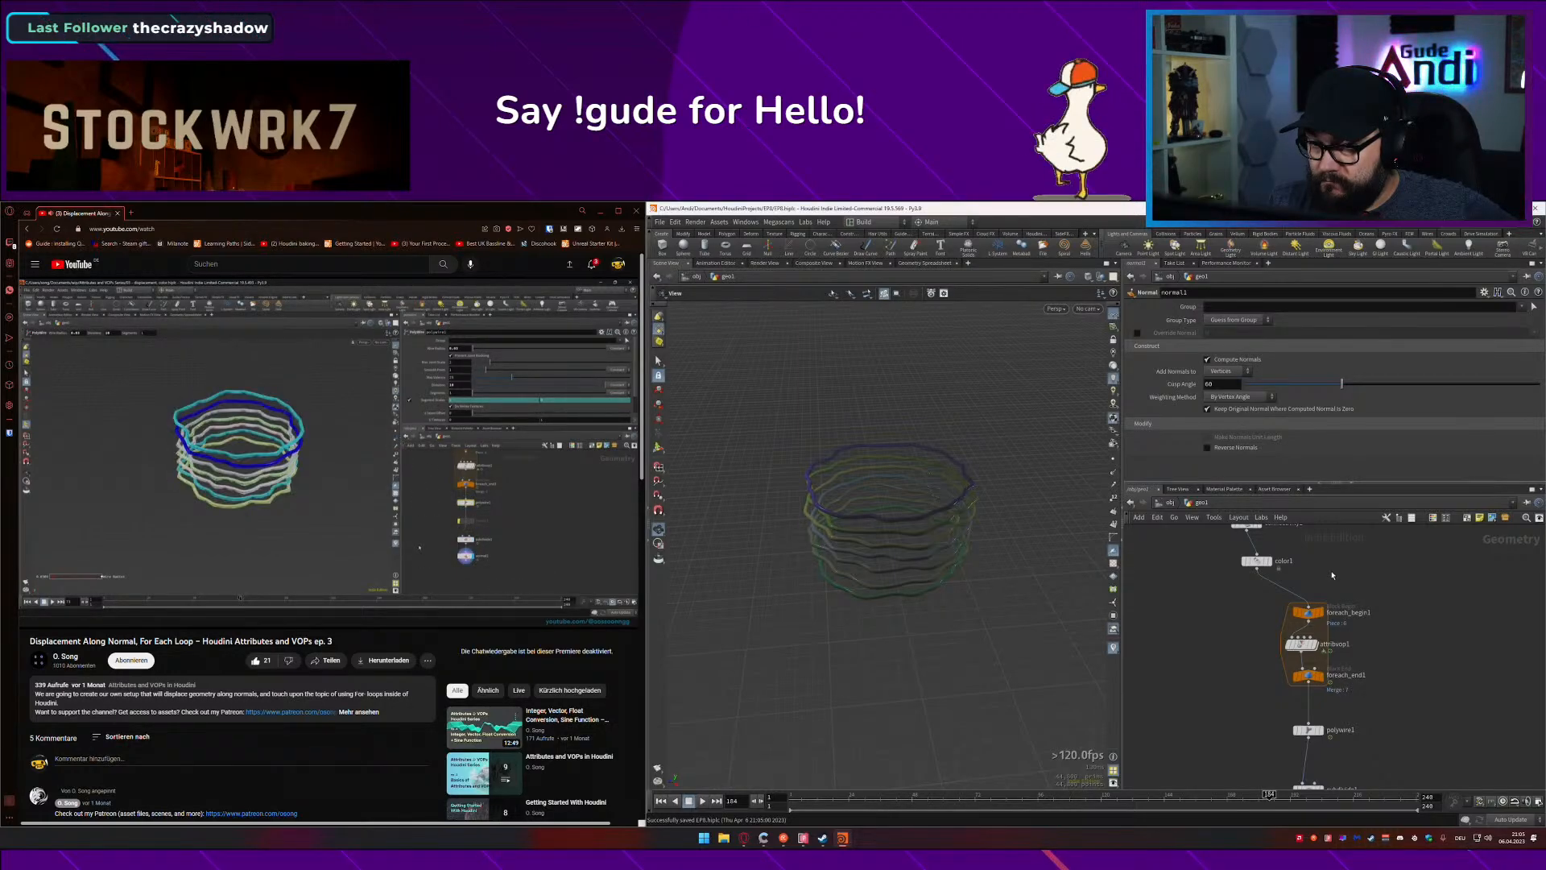
pyautogui.moveTo(1370, 692); pyautogui.dragTo(1364, 582, button='middle')
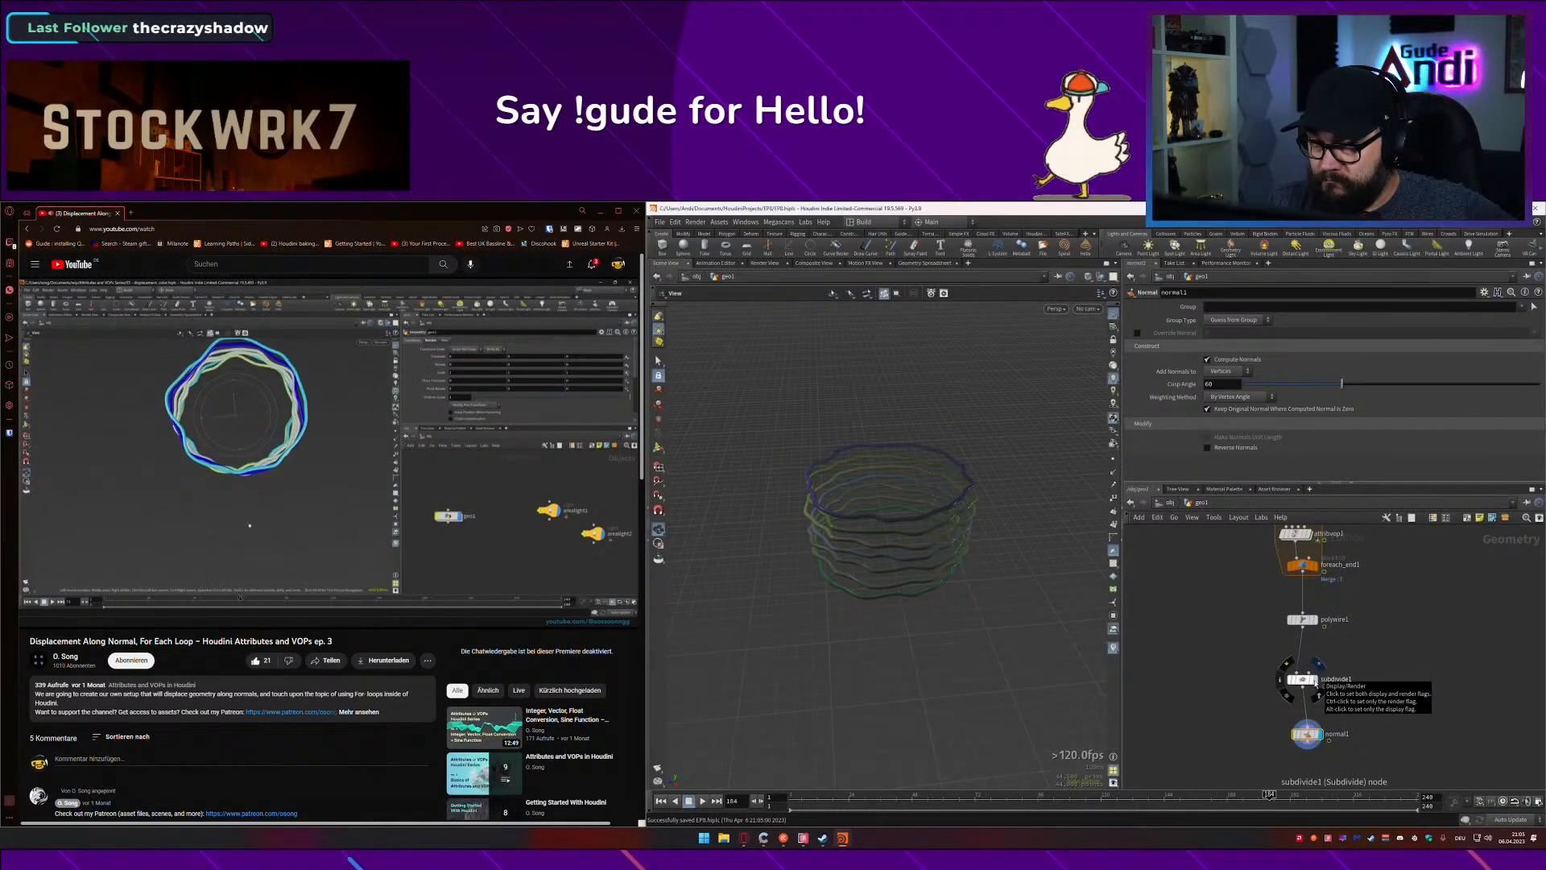
pyautogui.click(509, 519)
pyautogui.moveTo(1363, 699); pyautogui.dragTo(1347, 663, button='middle')
# Step: Switch the viewport to plain shaded display, frame the rings larger and snip the viewport area around them
pyautogui.moveTo(936, 575); pyautogui.dragTo(978, 604)
pyautogui.hotkey('shift', 'w')
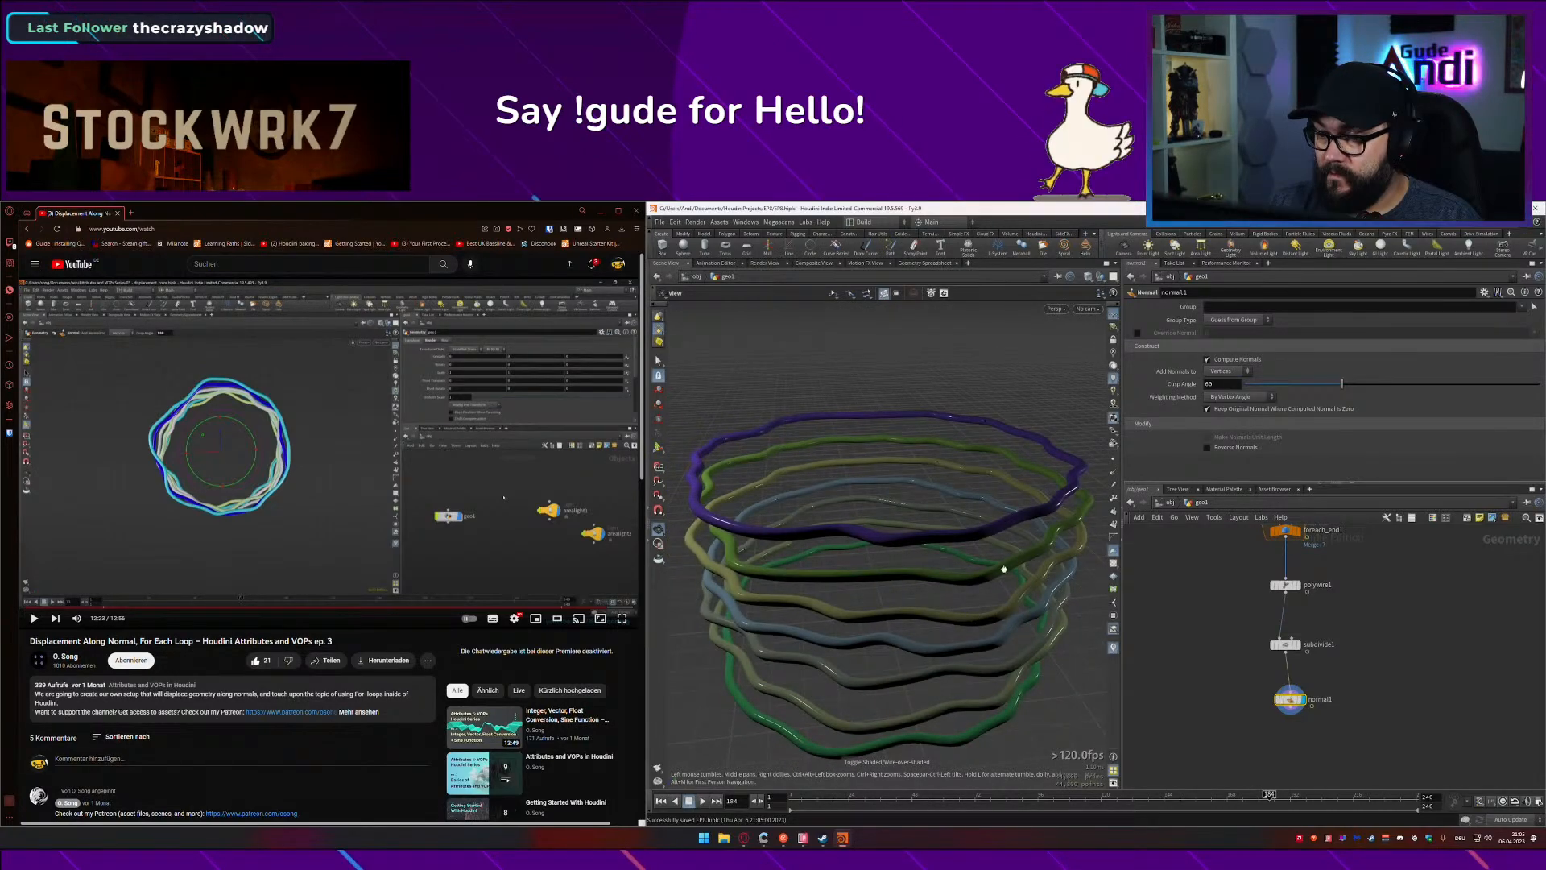
pyautogui.press('super+shift+s')
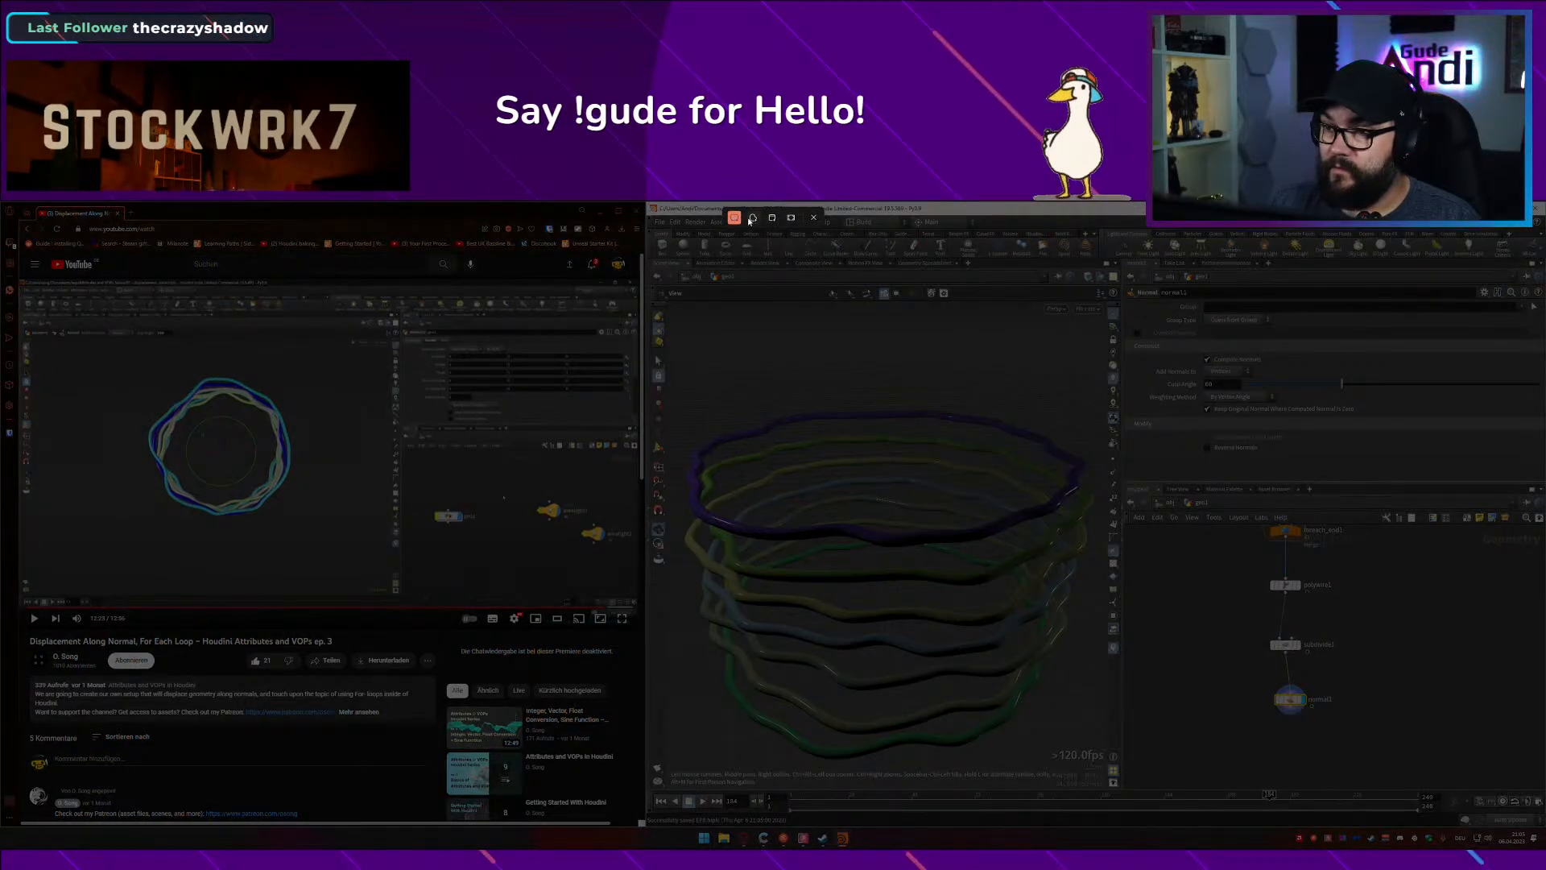
pyautogui.moveTo(669, 333); pyautogui.dragTo(1095, 764)
# Step: Search Windows for "screen", pin the Snipping Tool to Start and launch it
pyautogui.press('super')
pyautogui.write('screen')
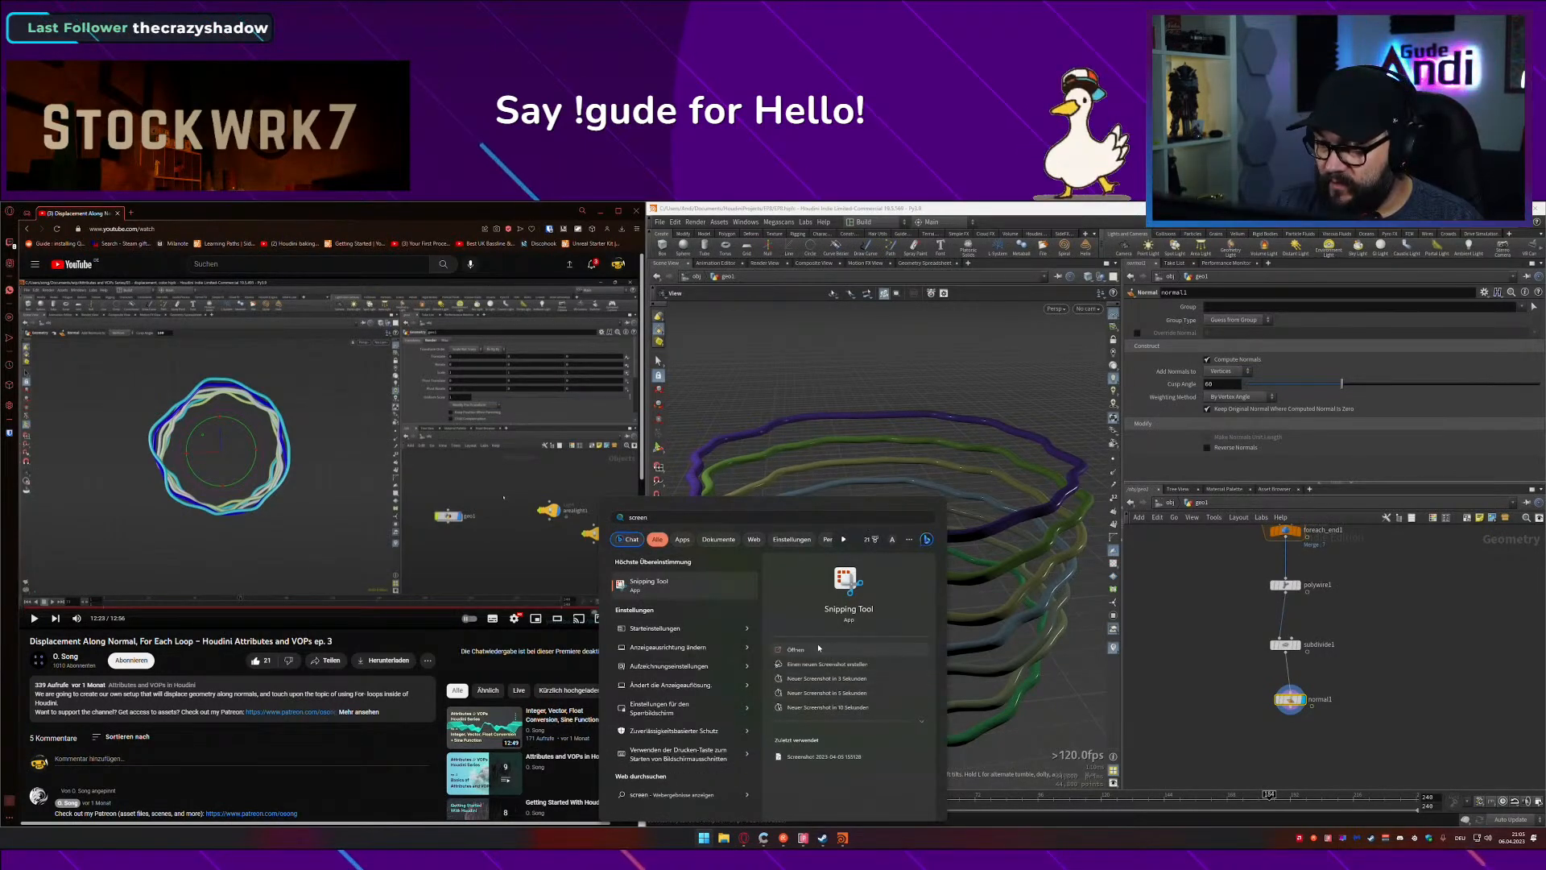
pyautogui.rightClick(641, 590)
pyautogui.click(672, 615)
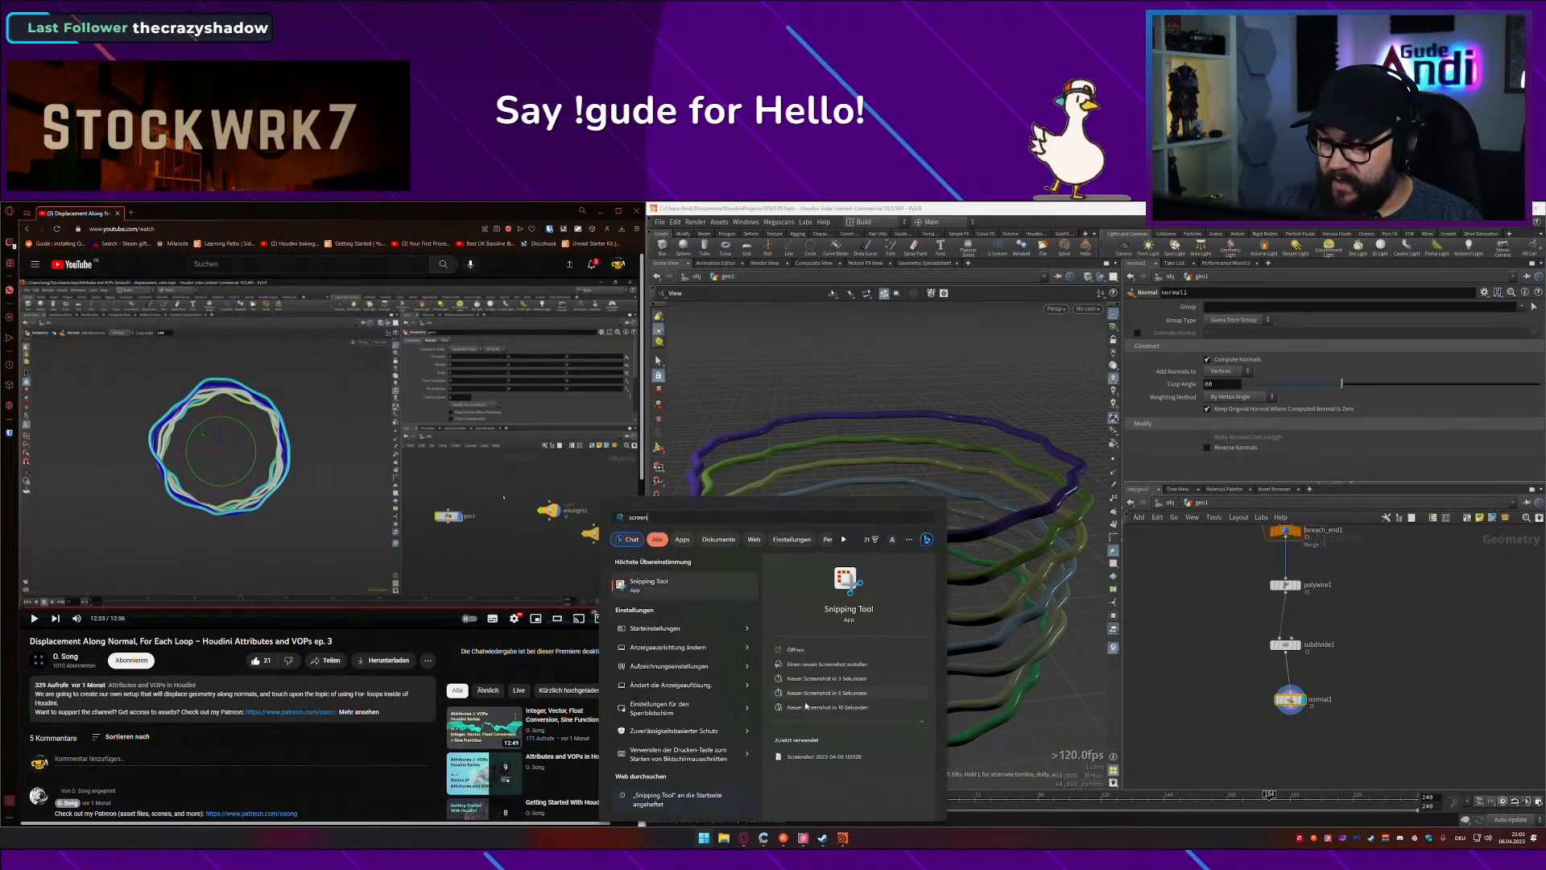
pyautogui.press('super')
pyautogui.click(751, 615)
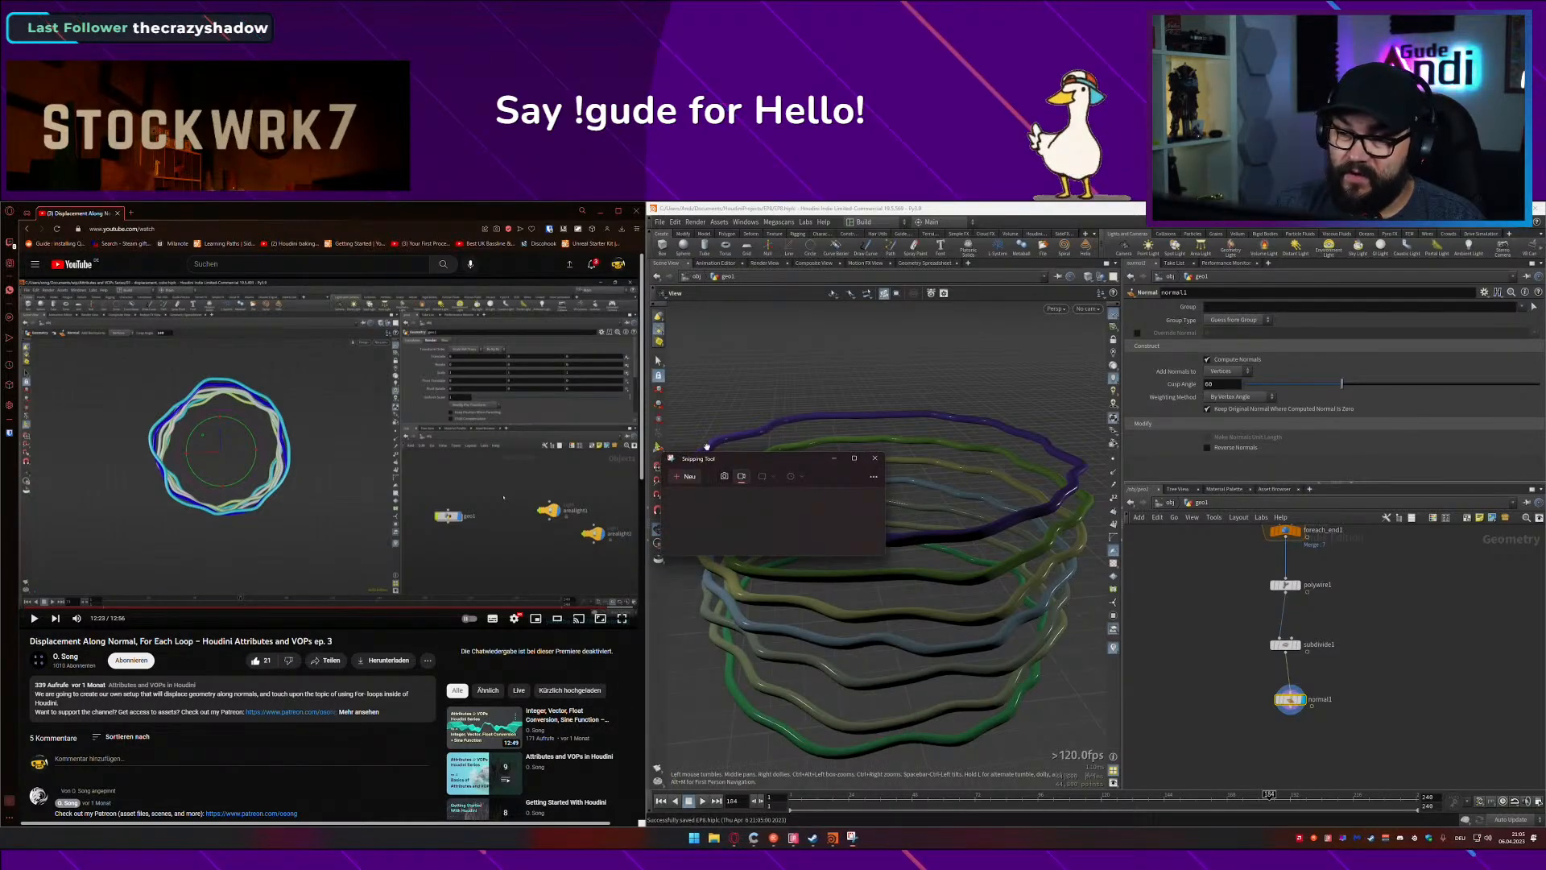
# Step: Set the Snipping Tool to video recording, move its window off the viewport and start recording the area around the rings
pyautogui.click(742, 478)
pyautogui.moveTo(725, 458); pyautogui.dragTo(513, 339)
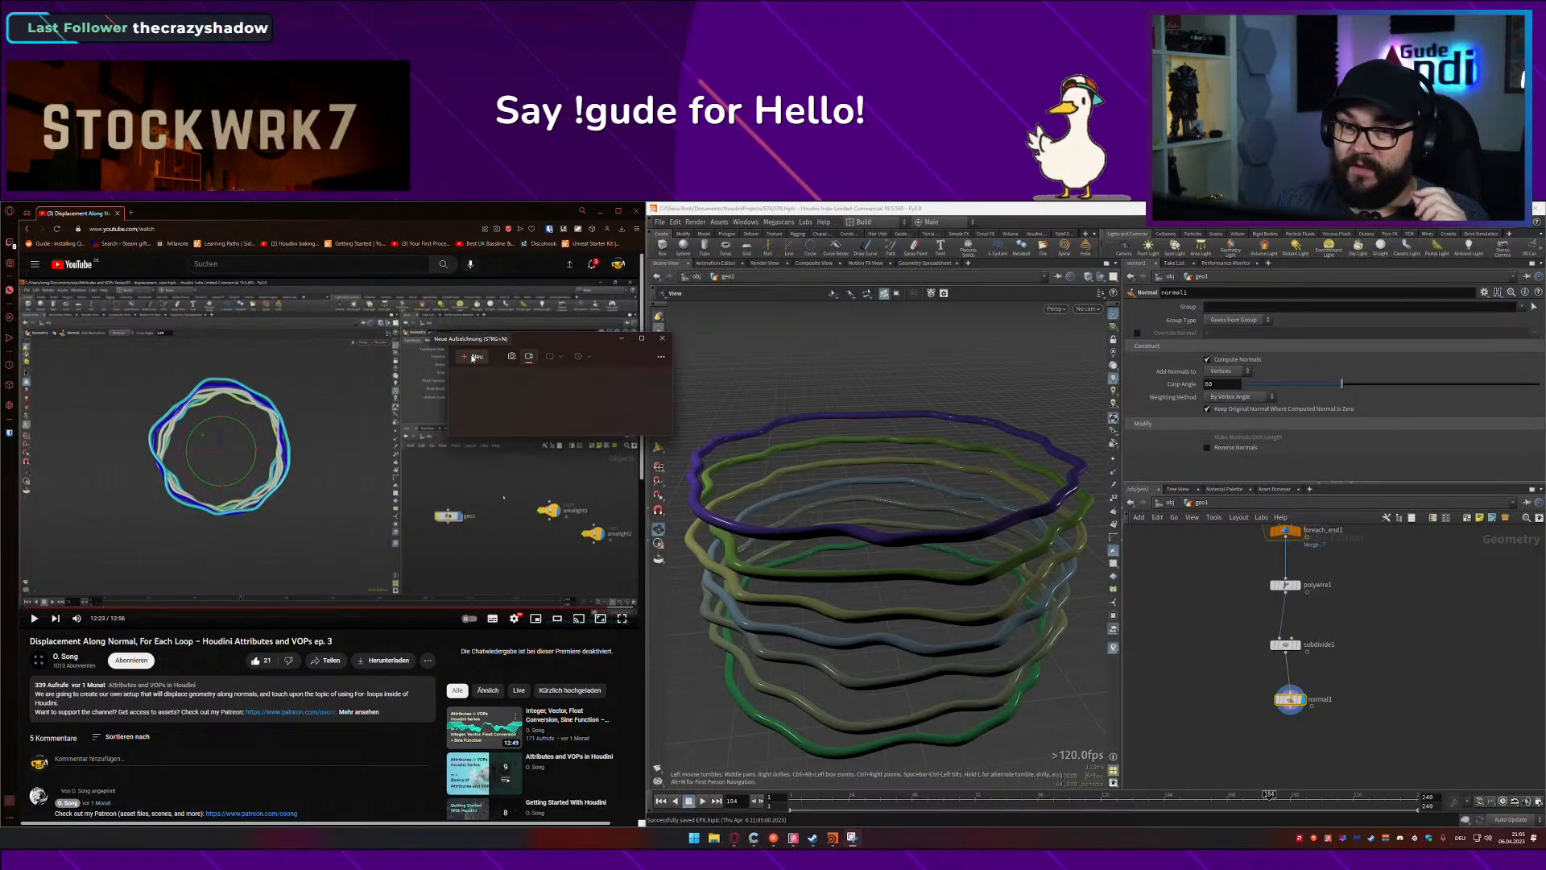
pyautogui.click(472, 358)
pyautogui.moveTo(1100, 367); pyautogui.dragTo(665, 773)
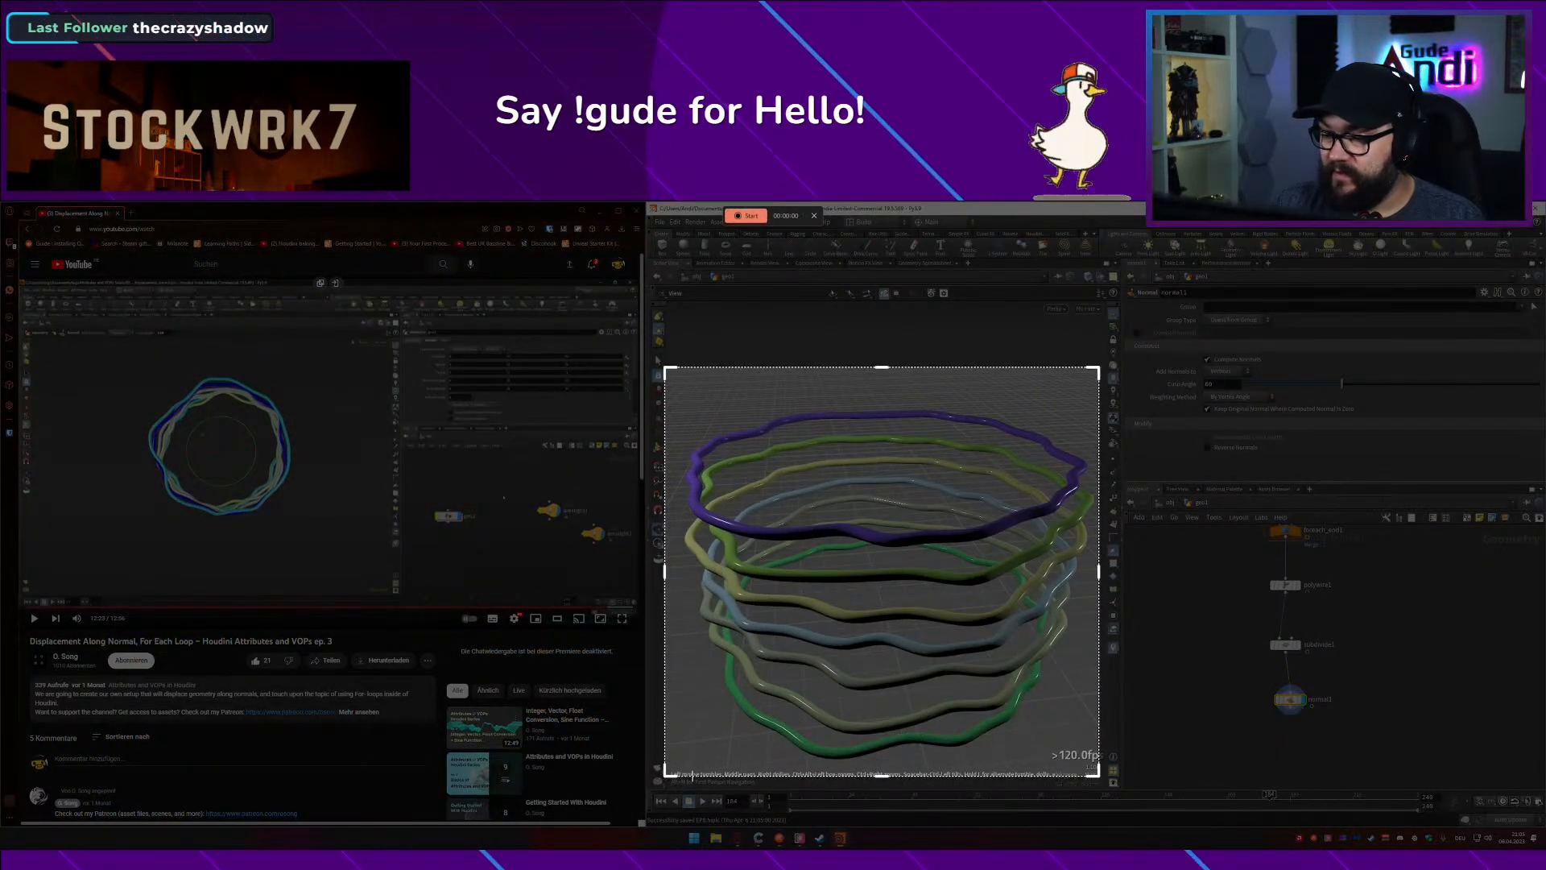
pyautogui.click(746, 215)
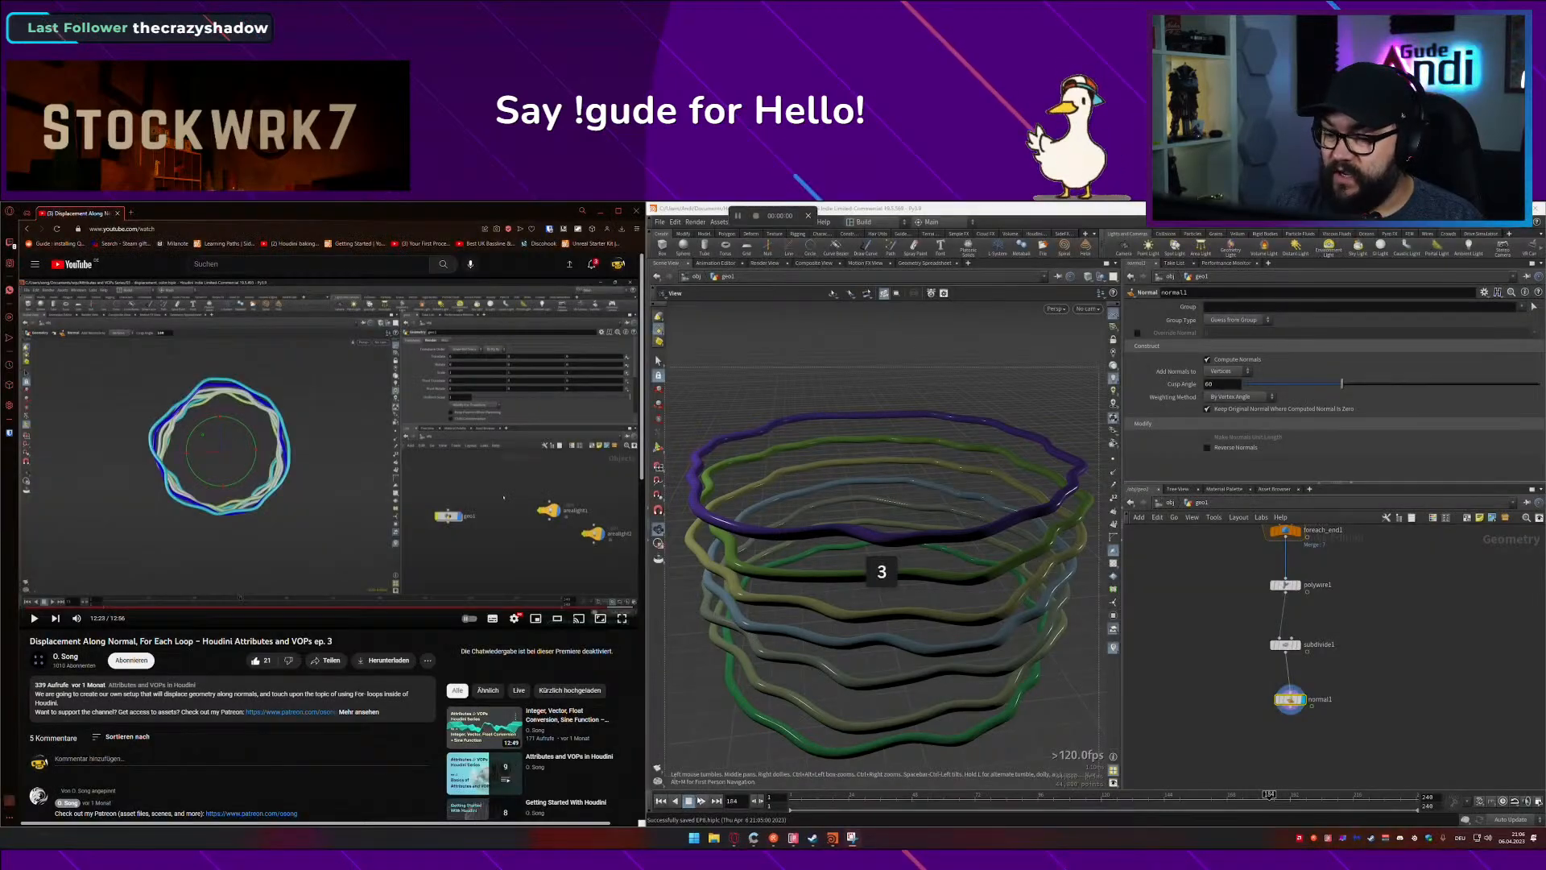
# Step: Play the ring animation for a few seconds while recording, stop playback and end the screen recording
pyautogui.moveTo(815, 797); pyautogui.dragTo(785, 798)
pyautogui.click(703, 801)
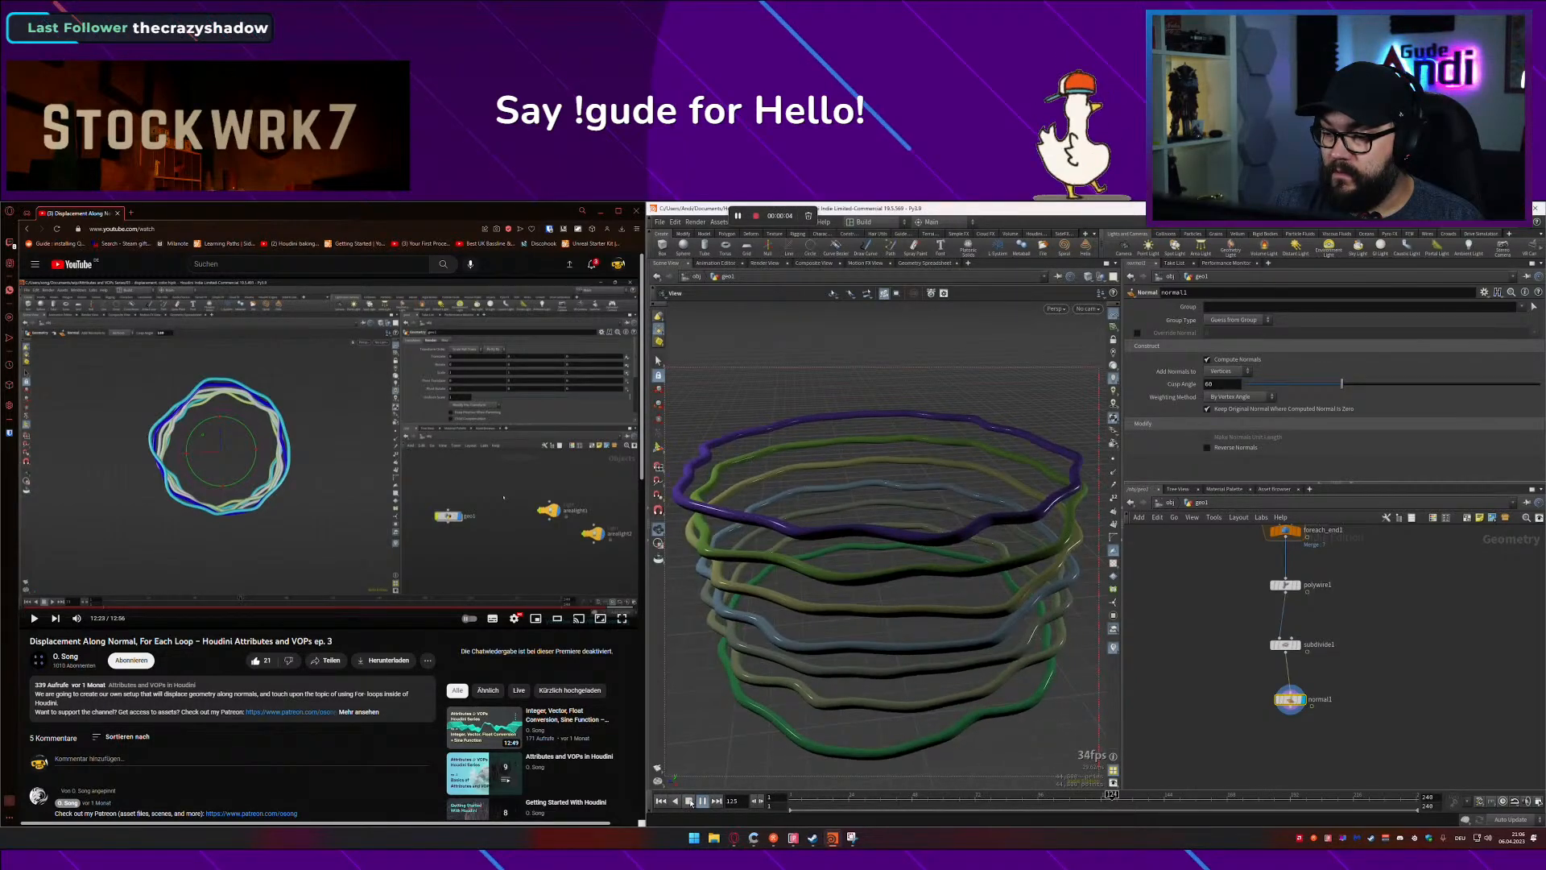
pyautogui.click(691, 803)
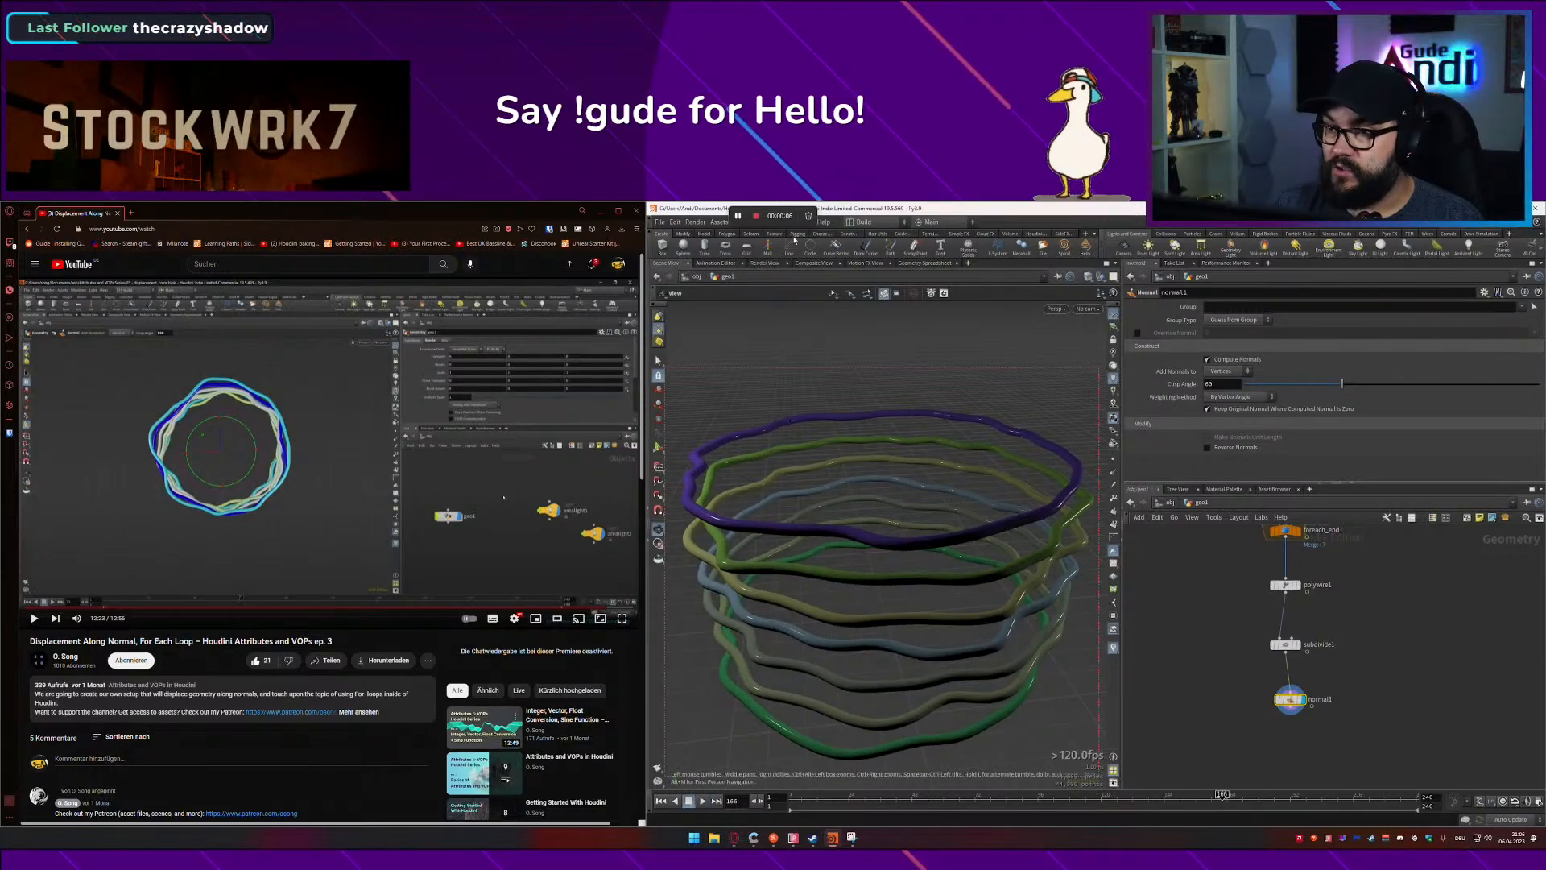
pyautogui.click(756, 216)
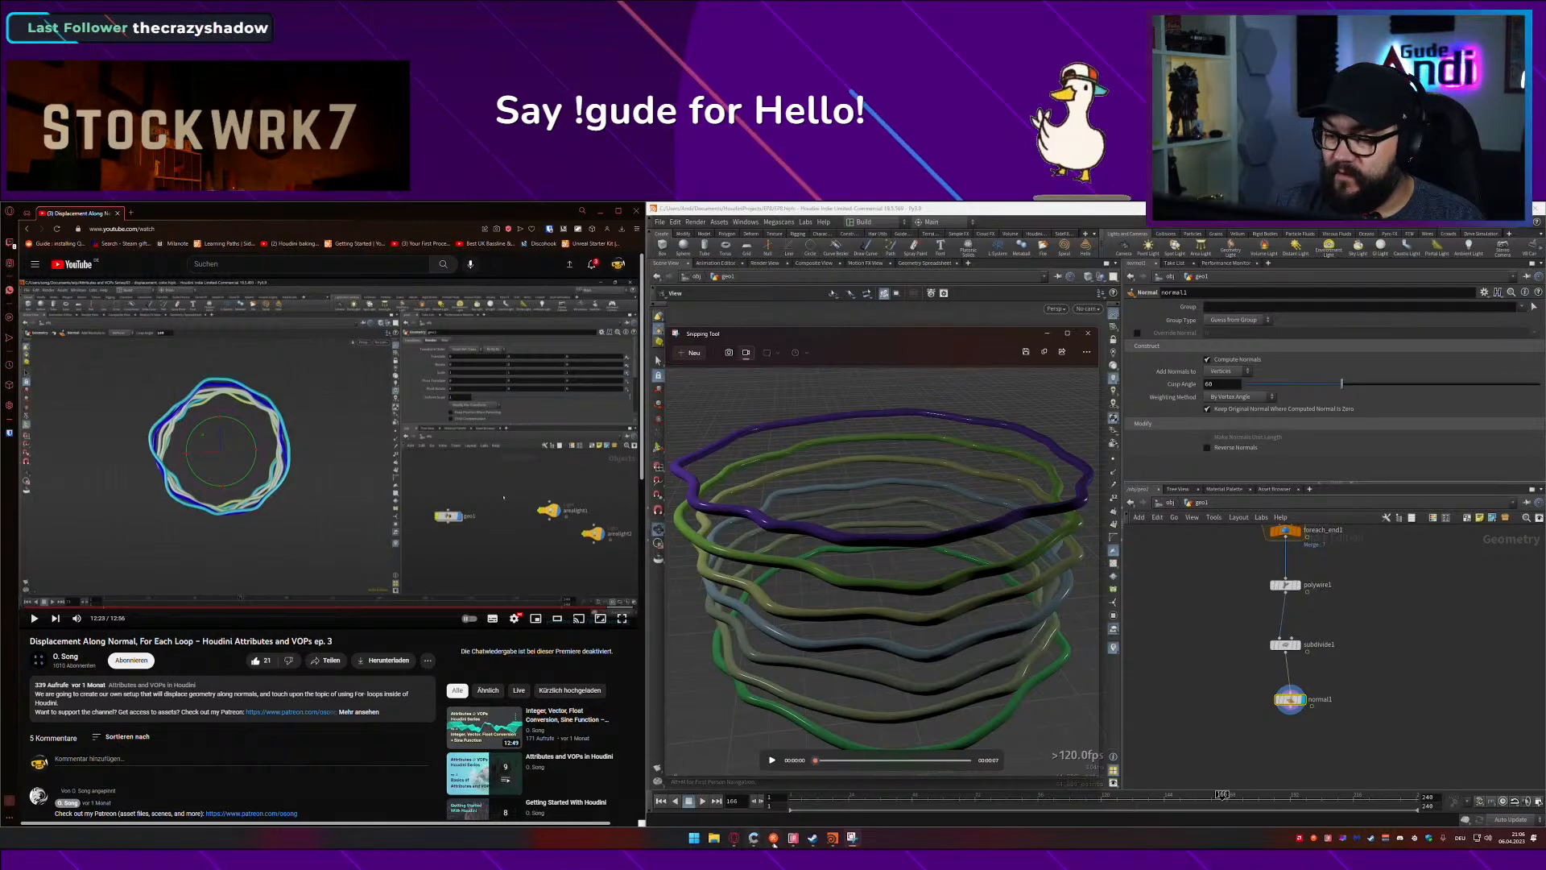
# Step: Switch to Discord and post the ring recording in the general-3d channel of the Dorabos Sloth Farm server
pyautogui.click(1401, 839)
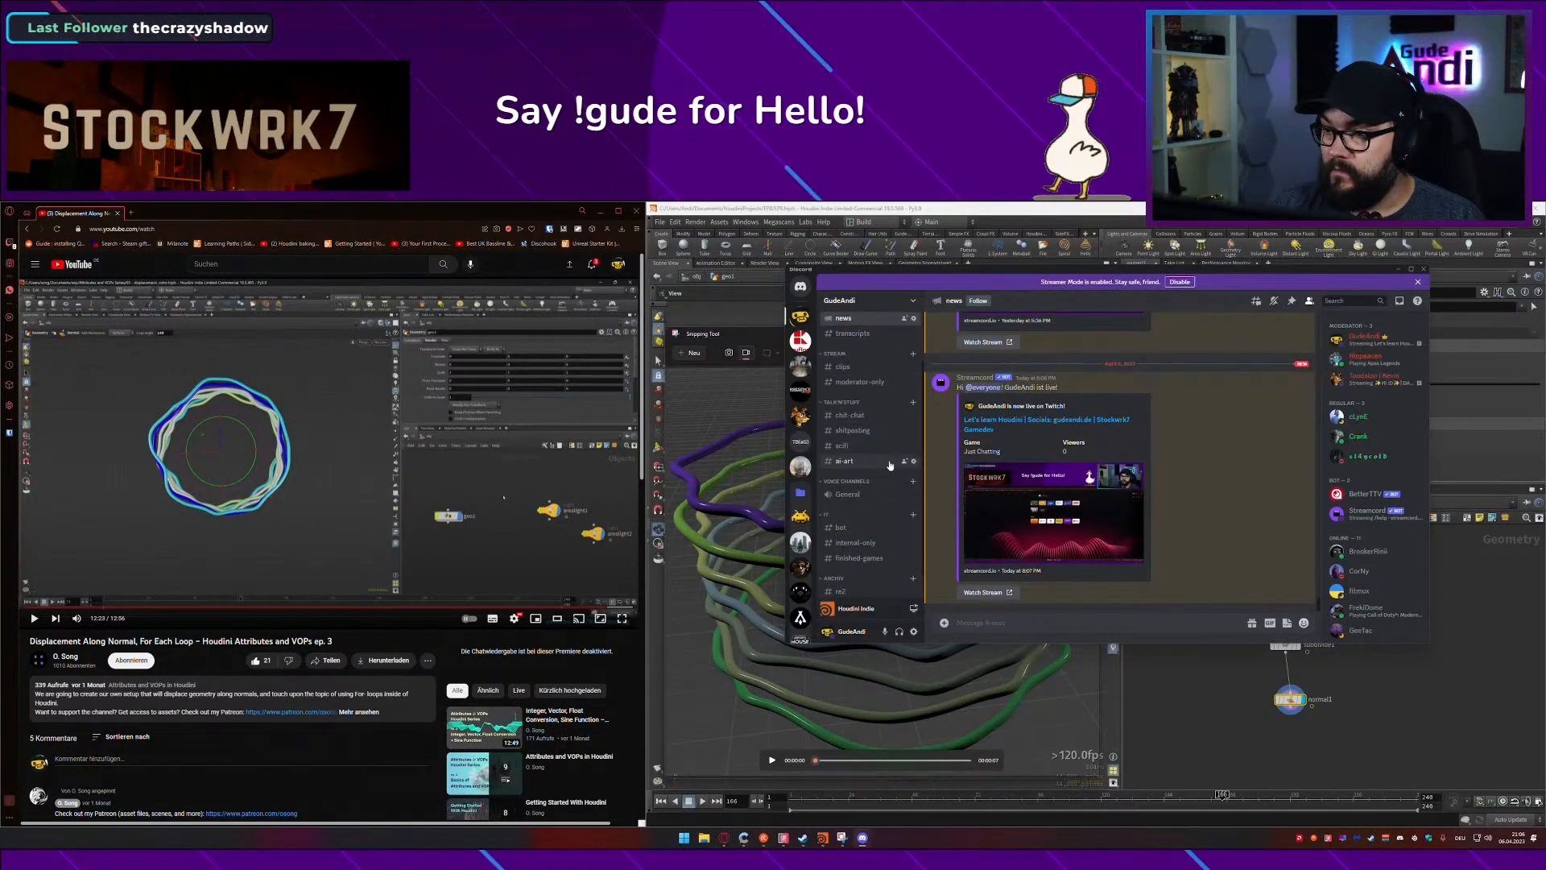
pyautogui.scroll(-1, 889, 465)
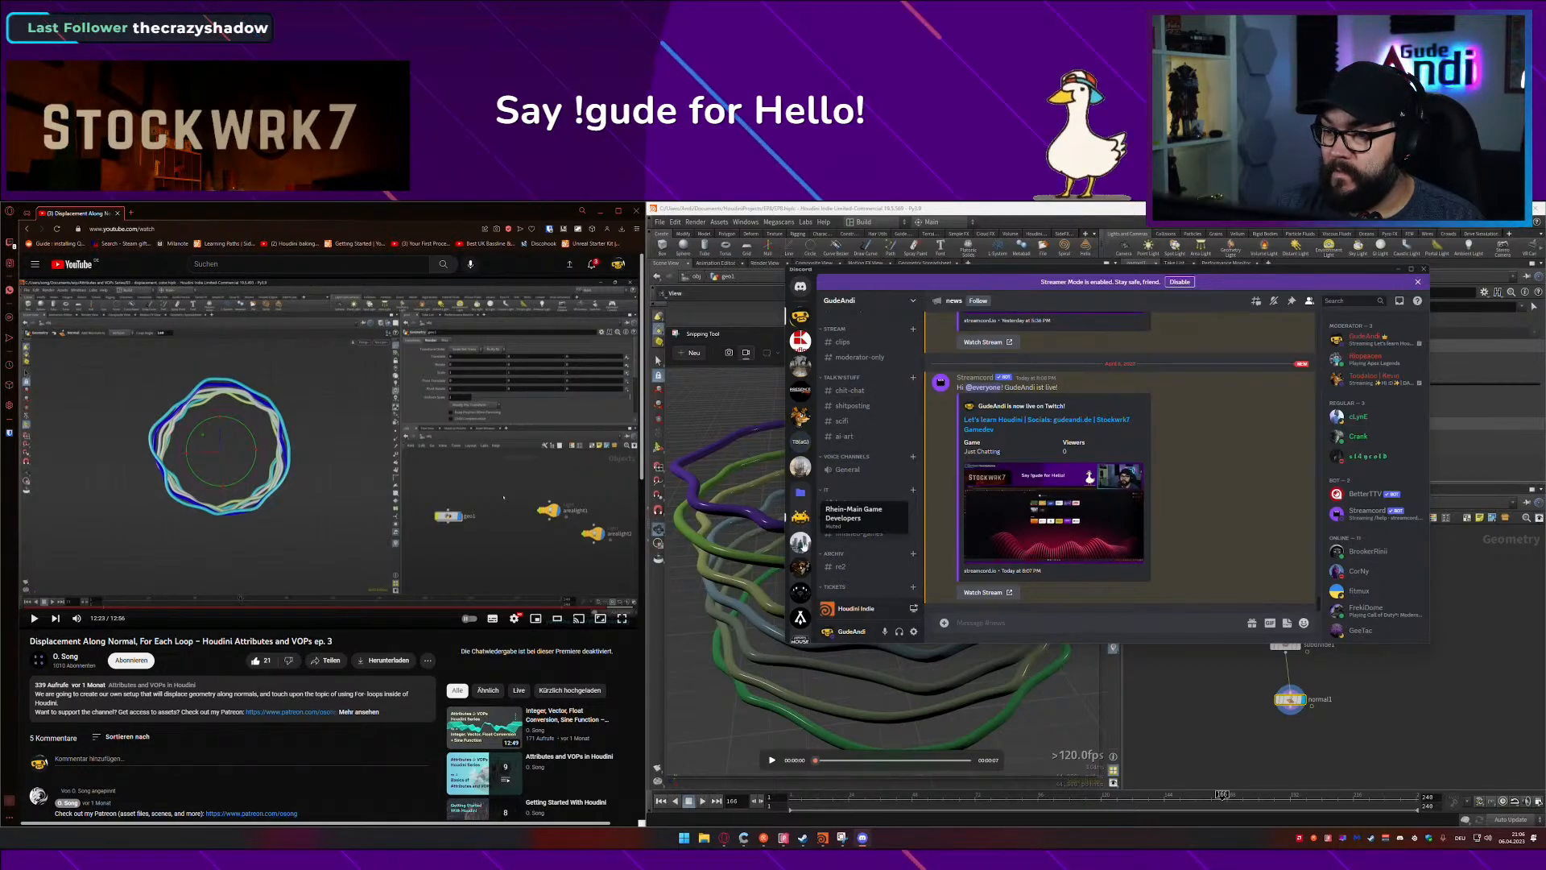
pyautogui.click(801, 518)
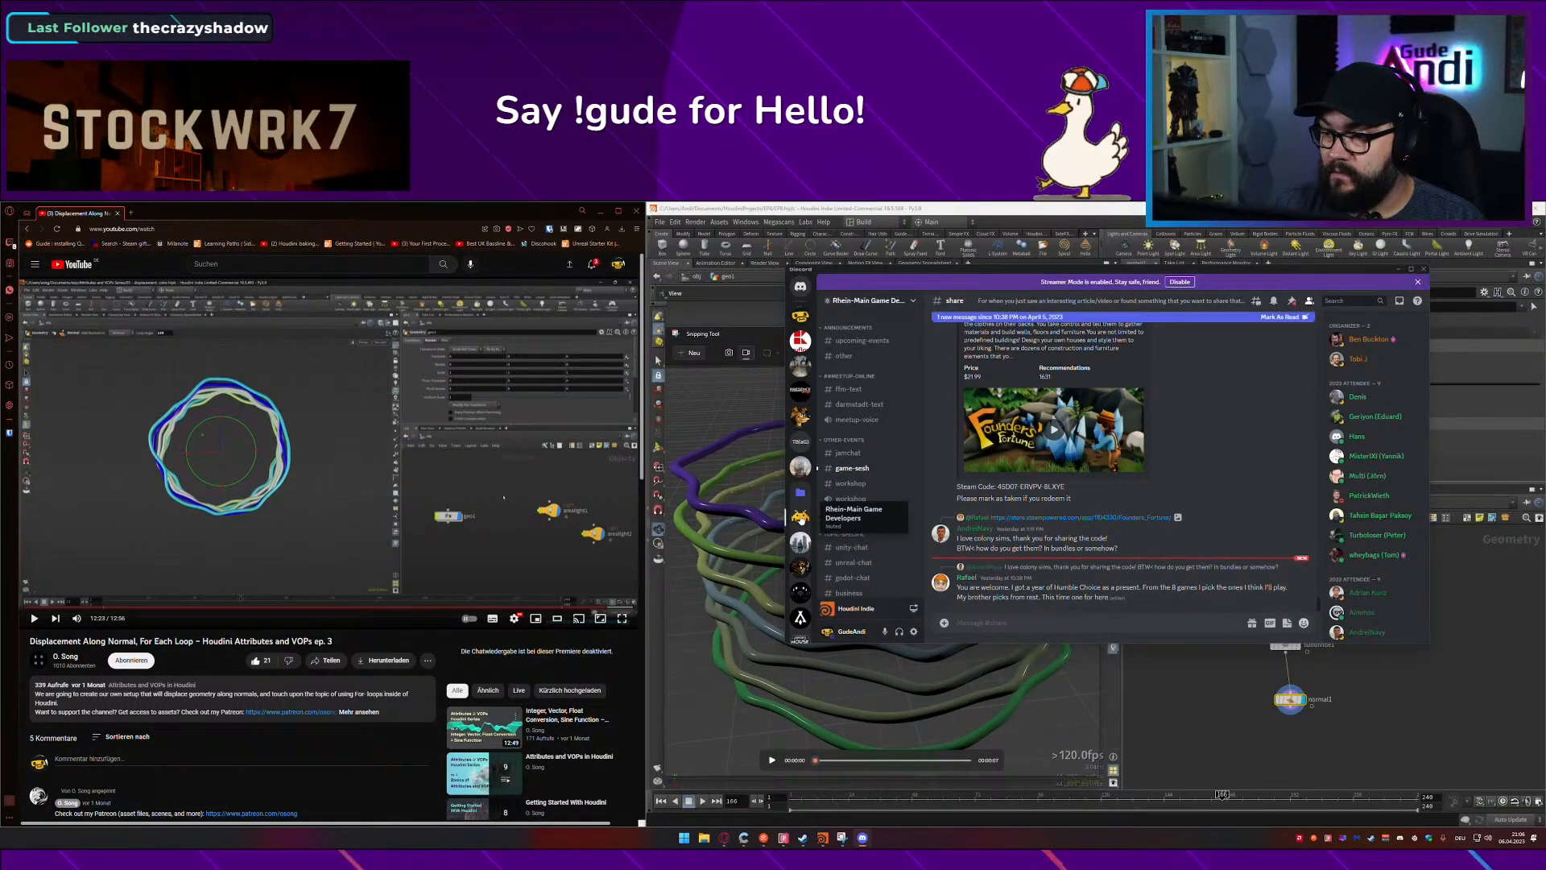
pyautogui.click(801, 567)
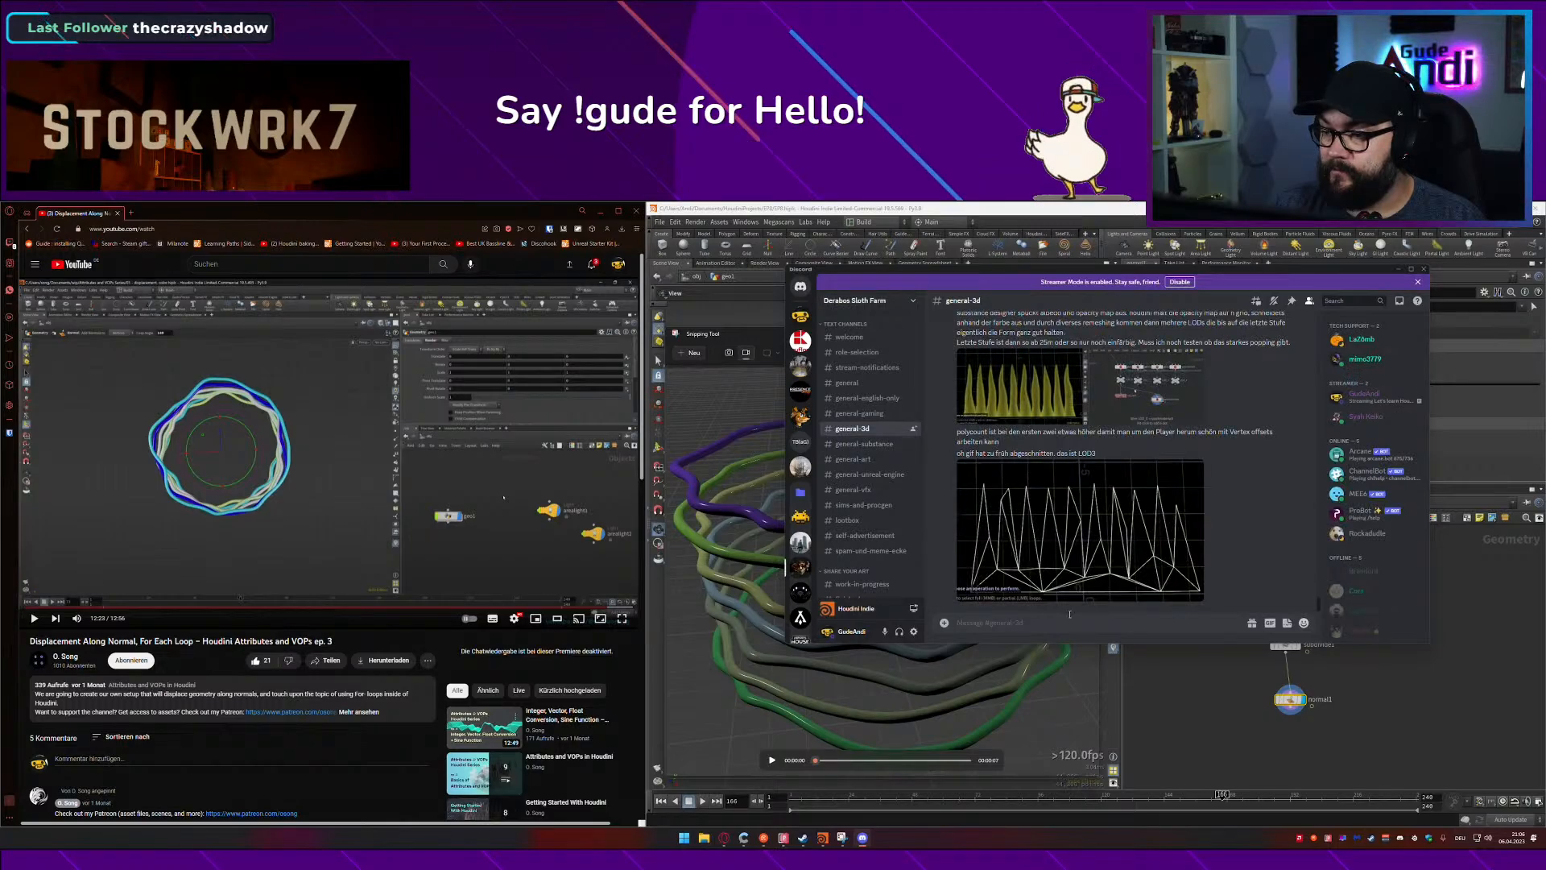
pyautogui.hotkey('ctrl', 'v')
pyautogui.press('Return')
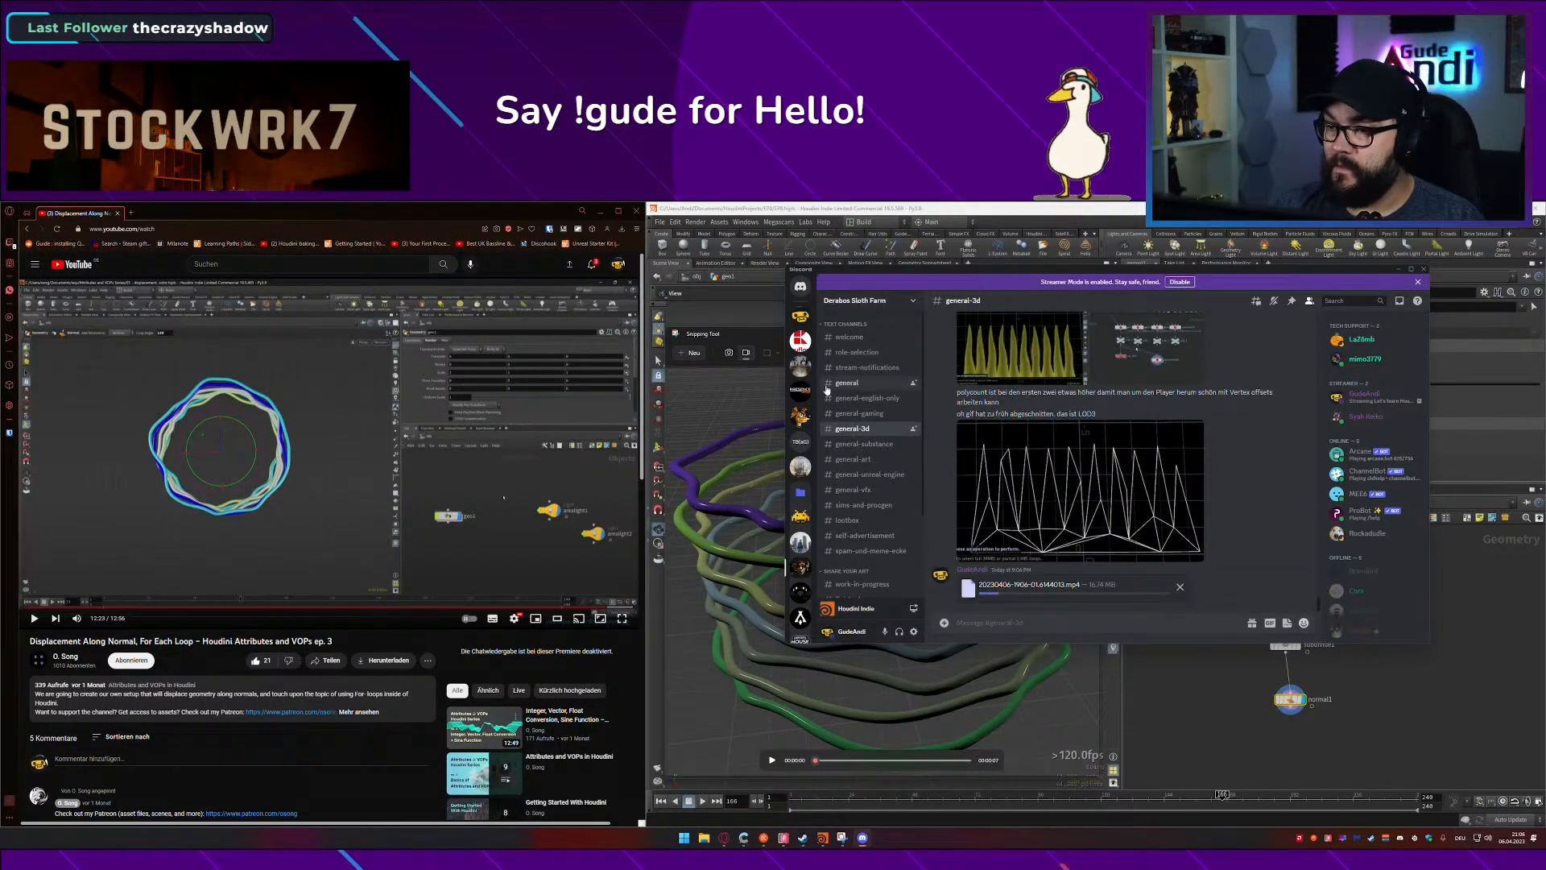
# Step: Read the portfolio channel of the Rhein-Main Game Developers server and add an emoji reaction to the newest introduction post
pyautogui.click(800, 517)
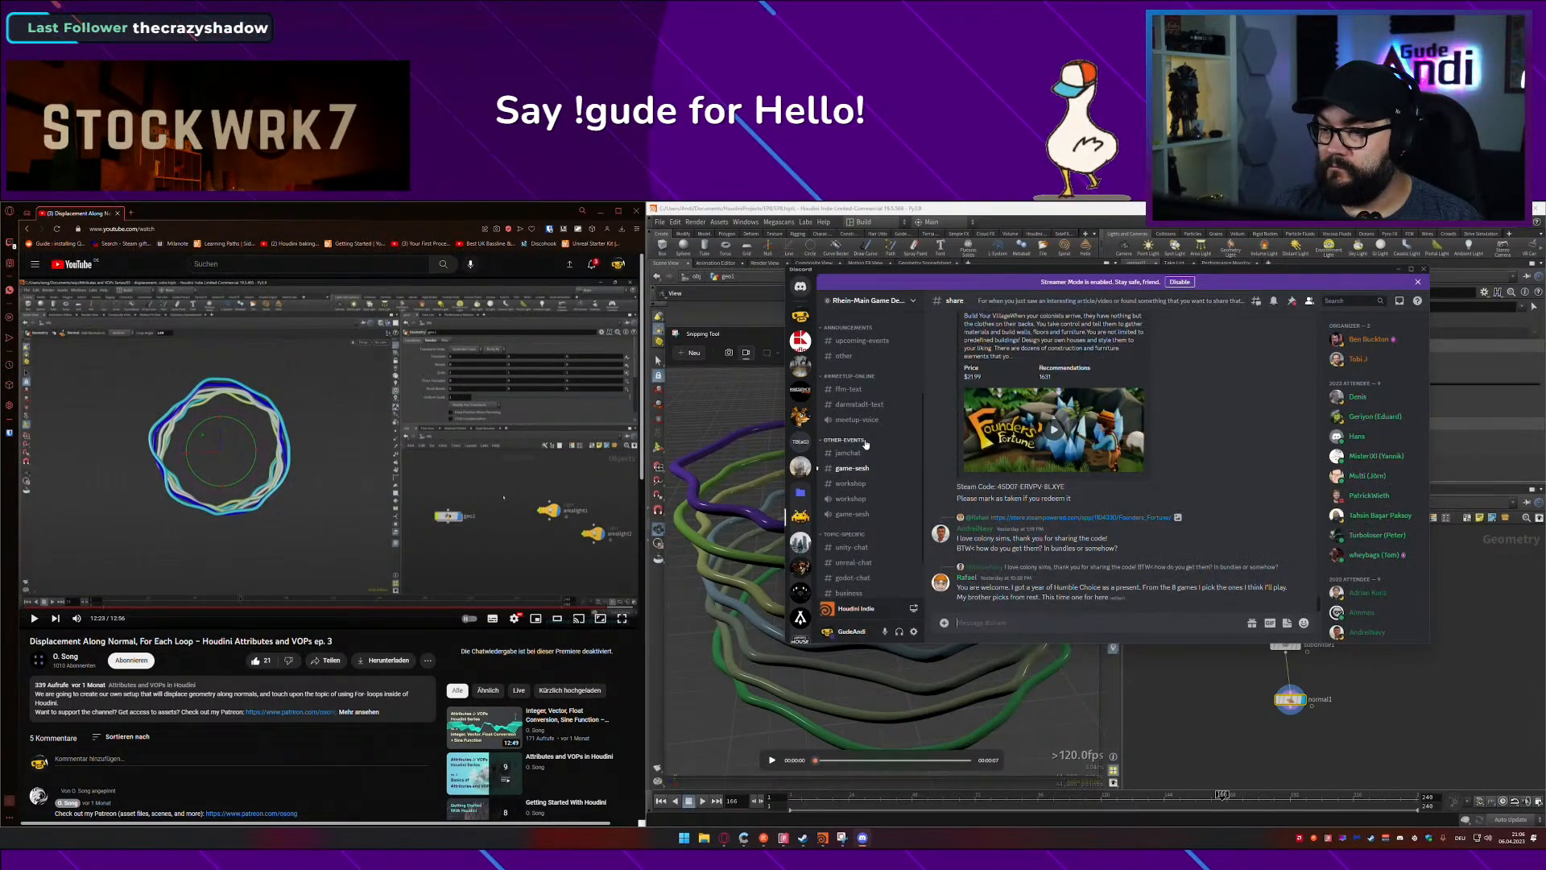
pyautogui.click(858, 468)
pyautogui.scroll(3, 864, 450)
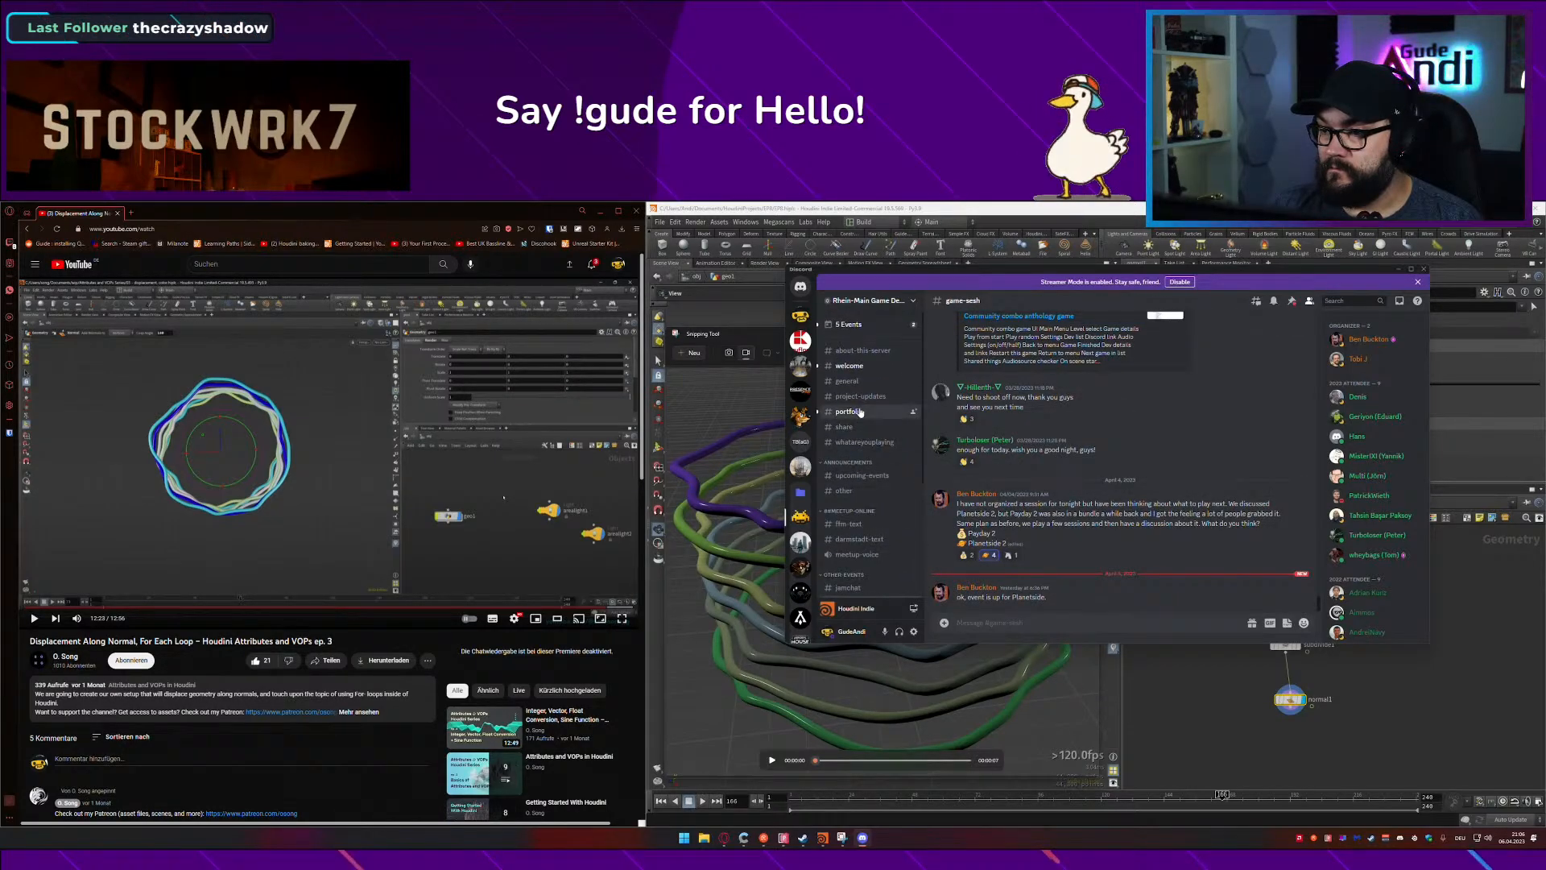
pyautogui.click(849, 412)
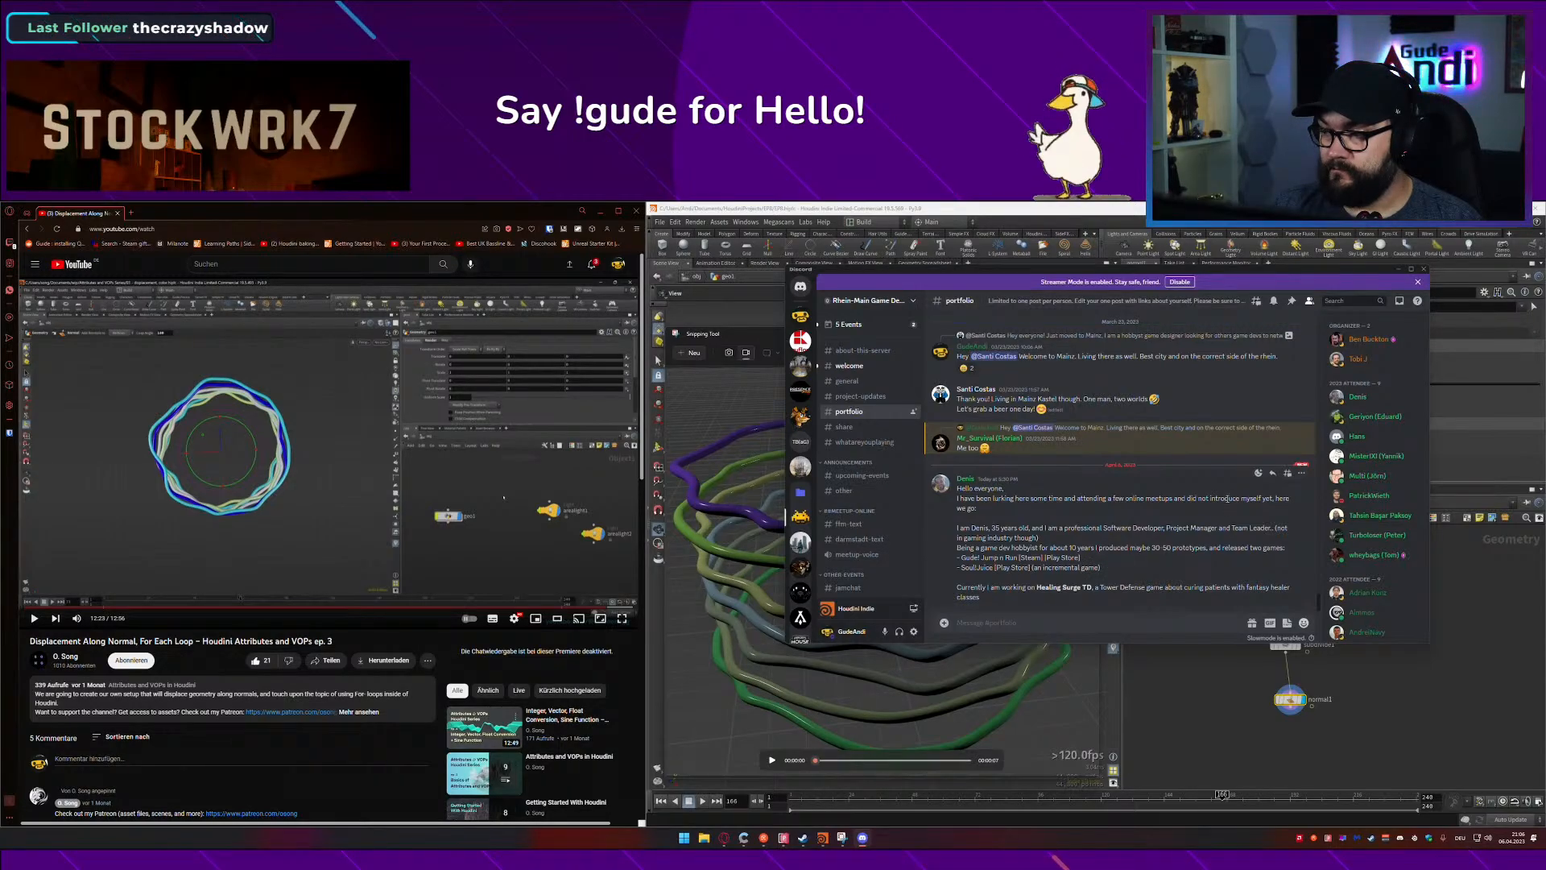
pyautogui.click(1259, 473)
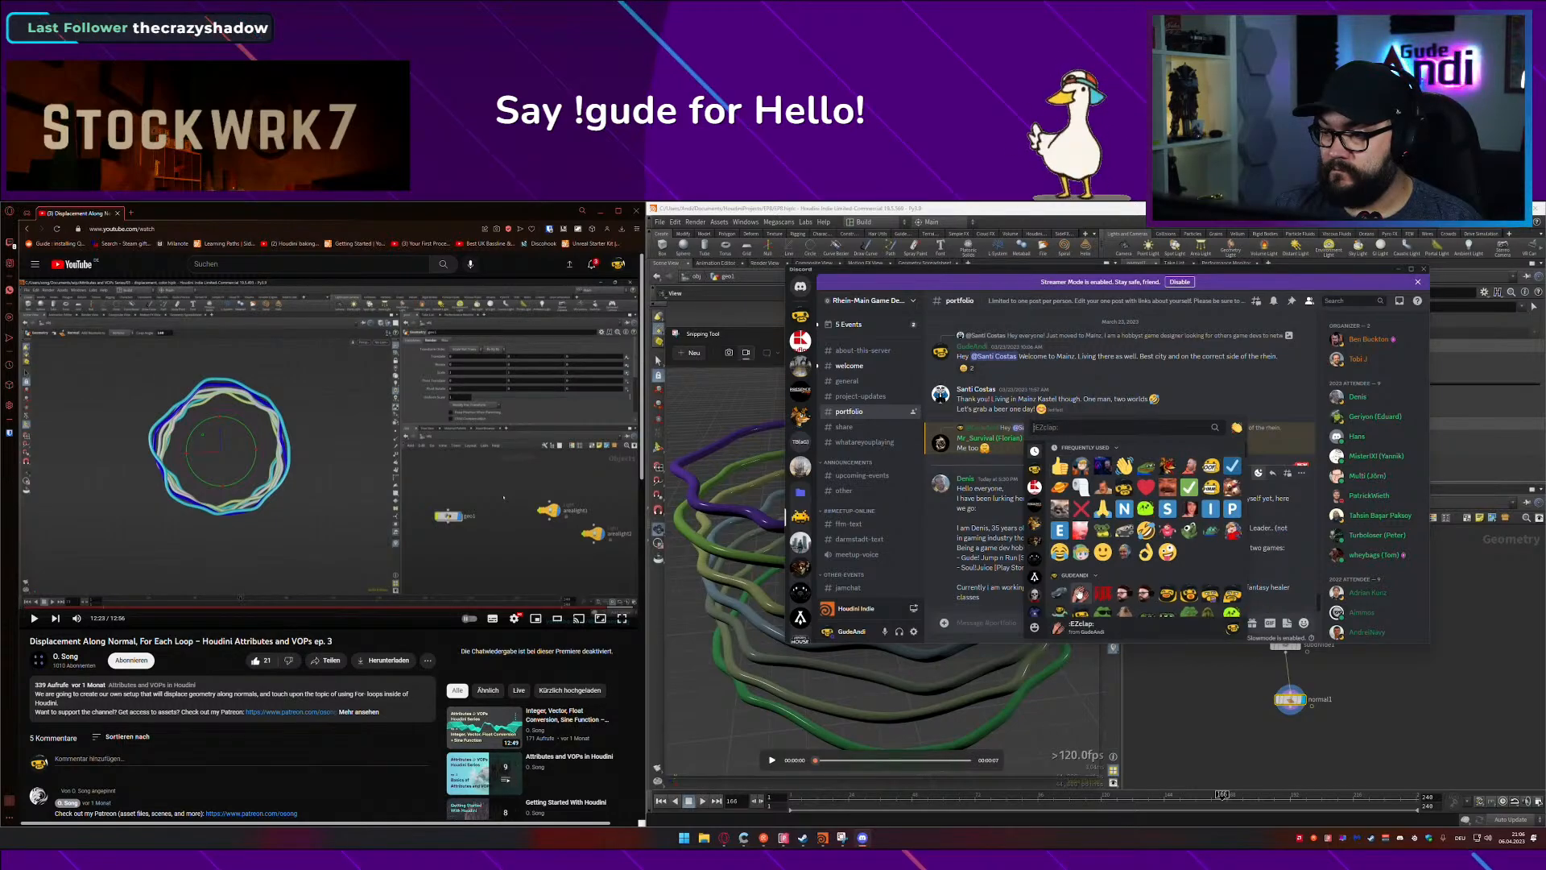
pyautogui.click(1080, 594)
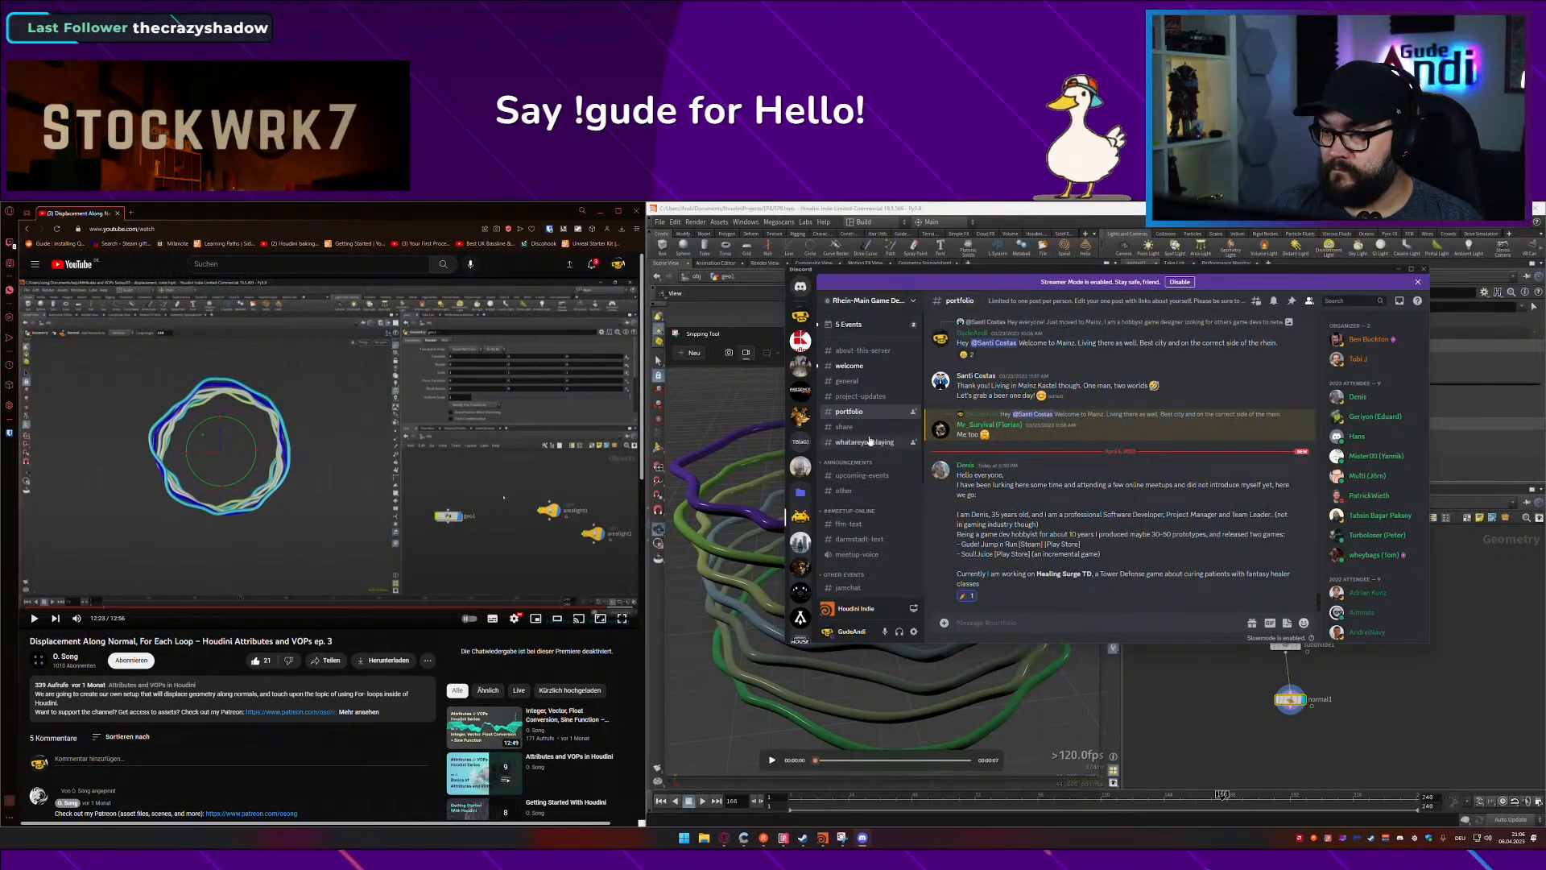
# Step: Mark interest in the server's April 11 "Lets Play: Planetside 2" event after reading its description, and close the event list
pyautogui.click(849, 324)
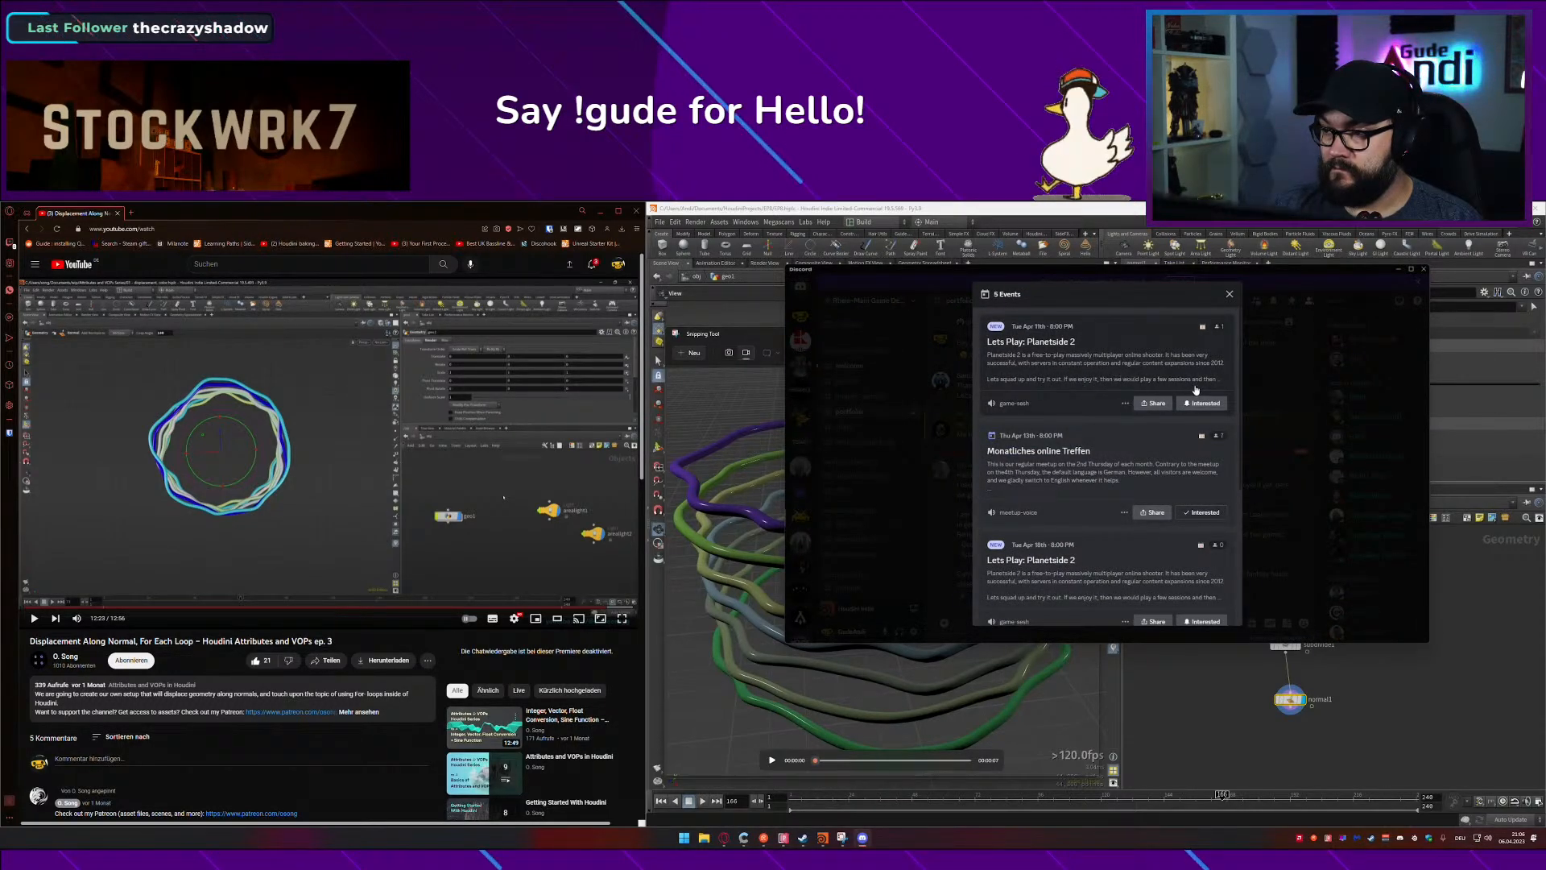
pyautogui.click(1127, 382)
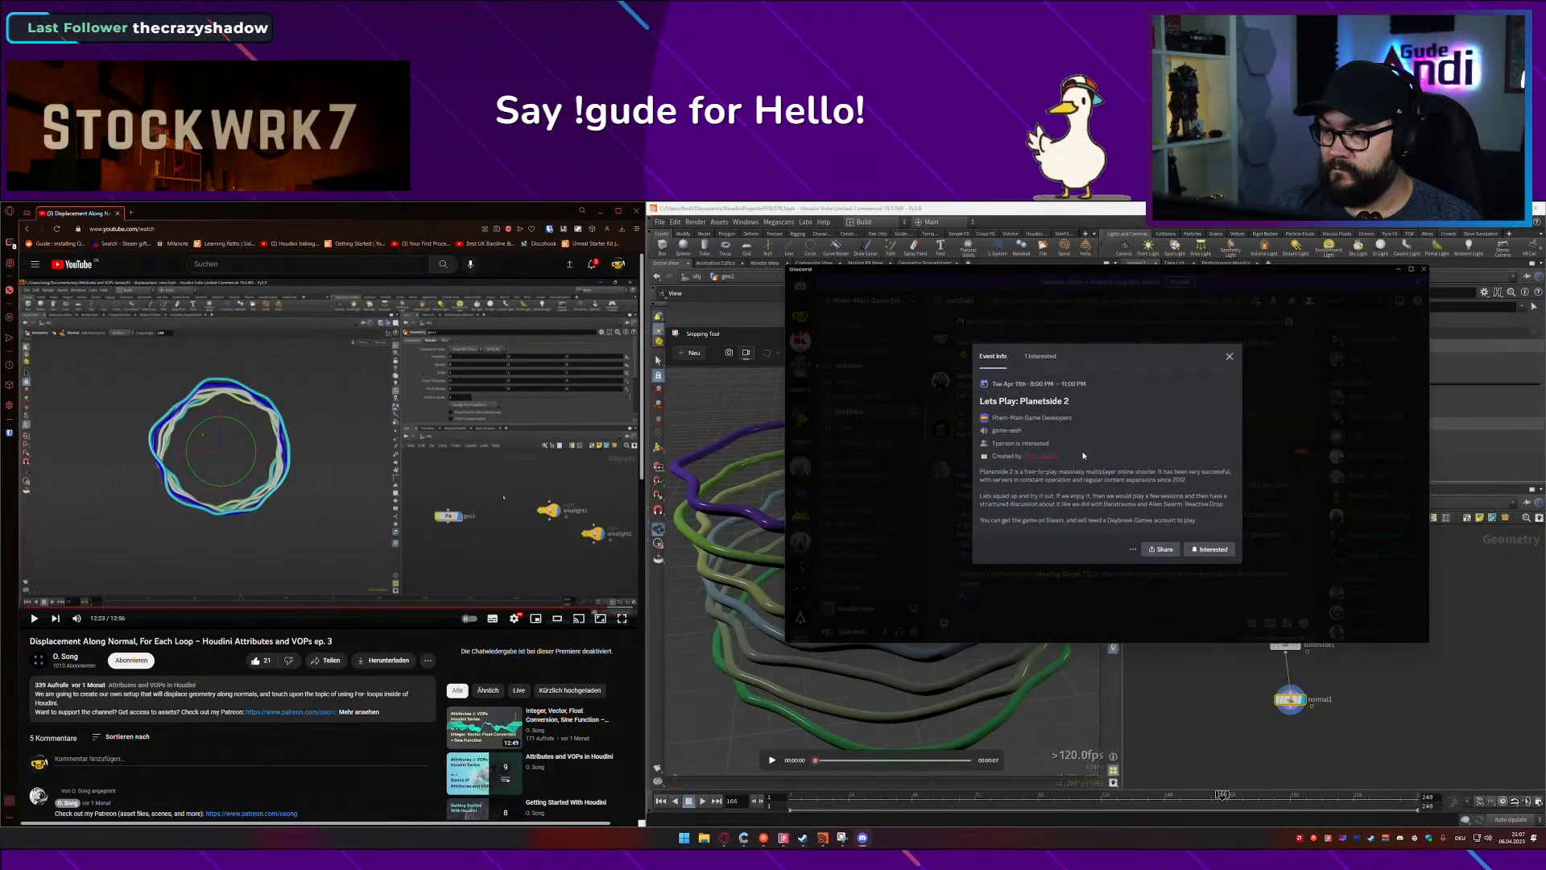
pyautogui.moveTo(982, 496); pyautogui.dragTo(1119, 496)
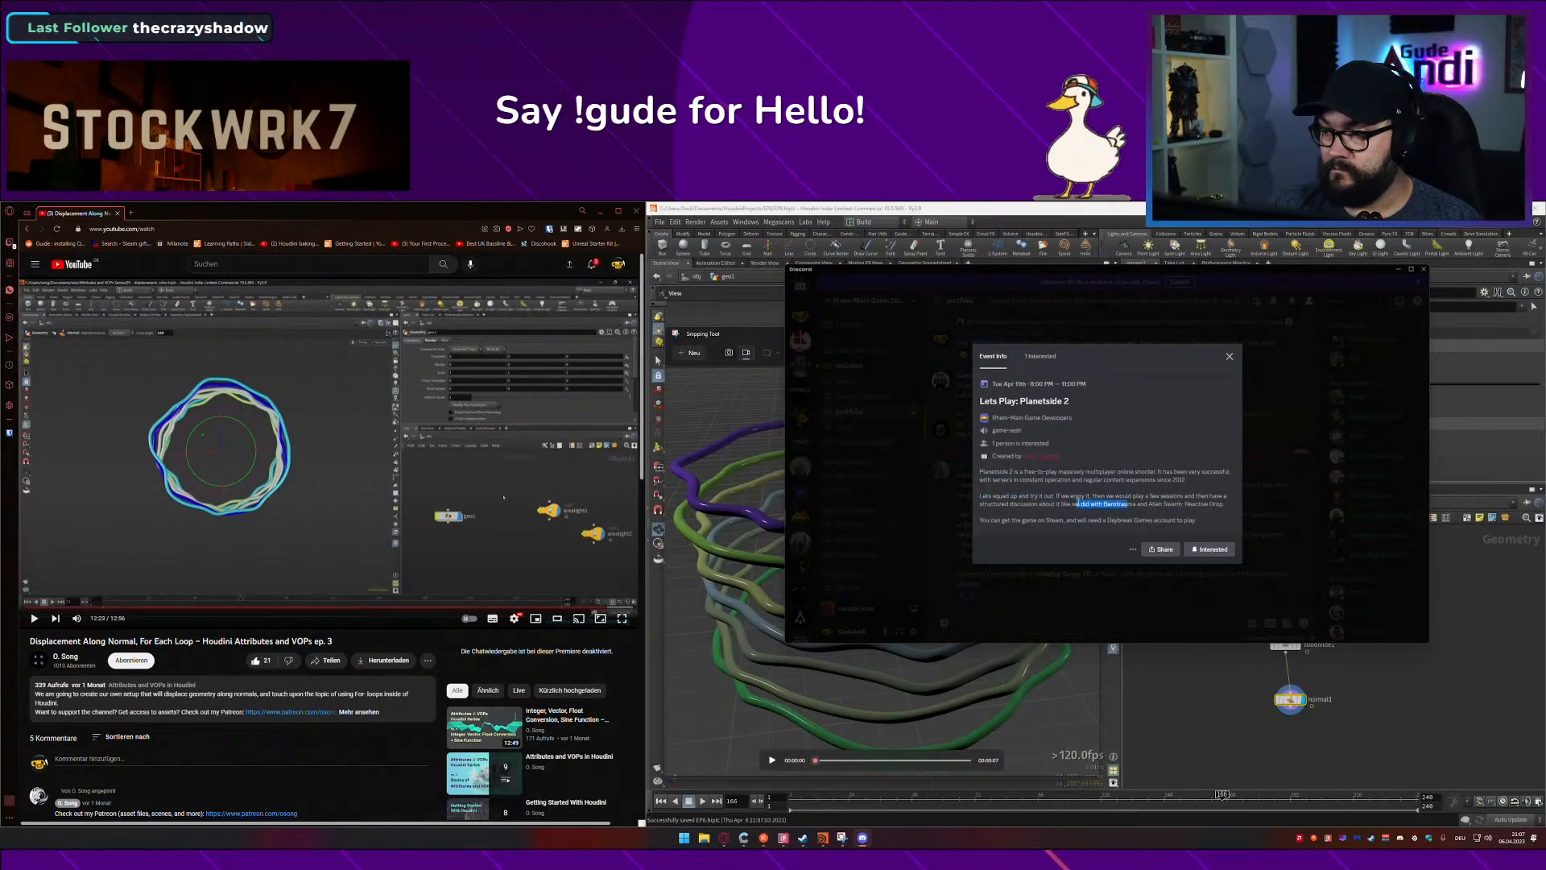
pyautogui.click(1201, 548)
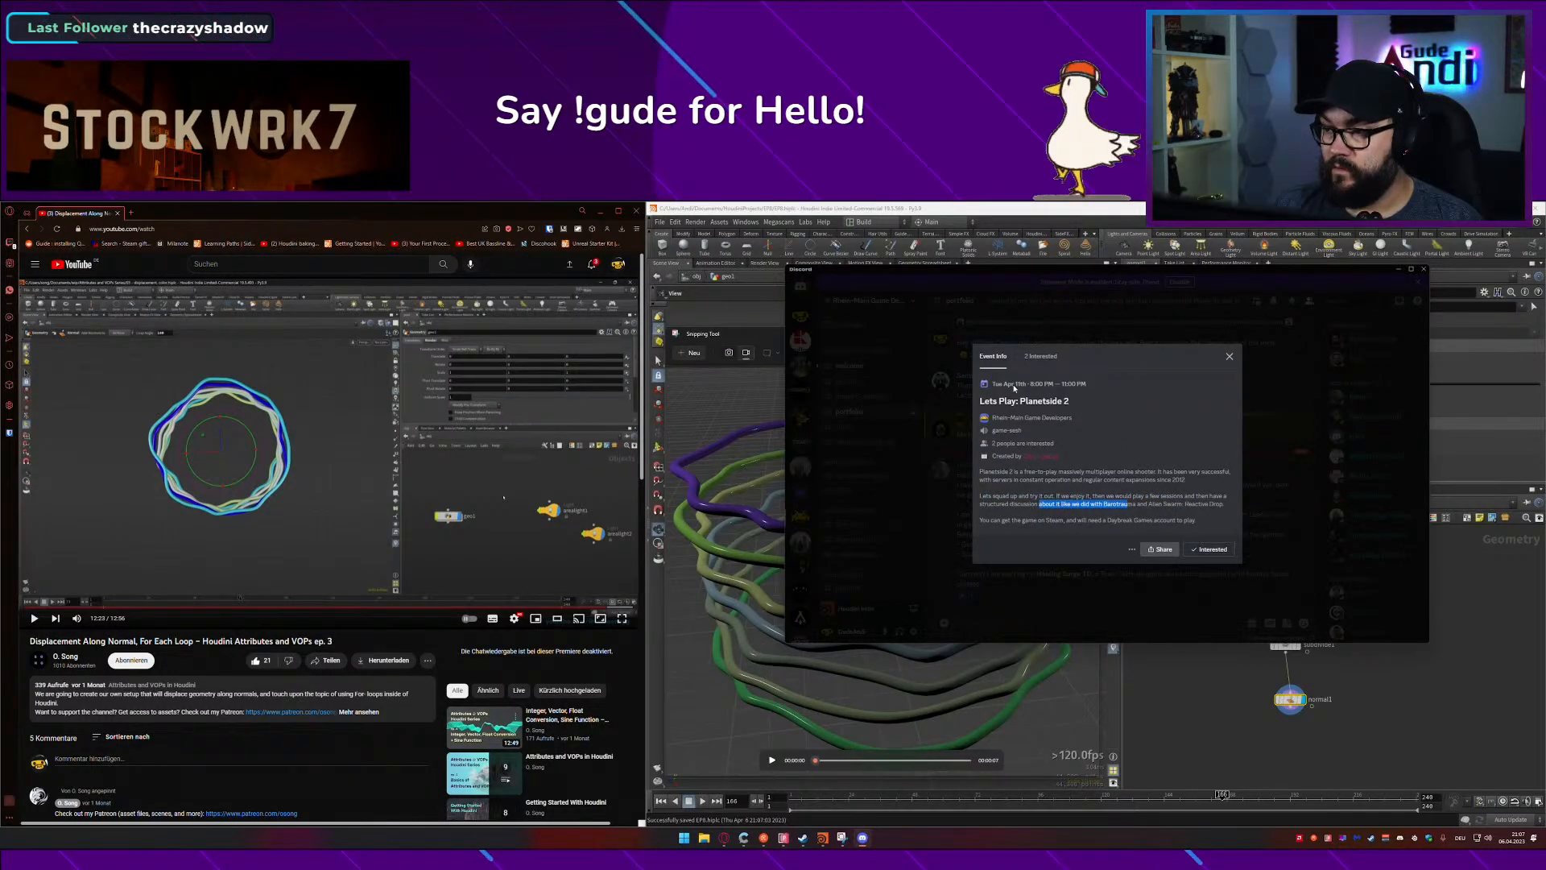
pyautogui.click(1229, 356)
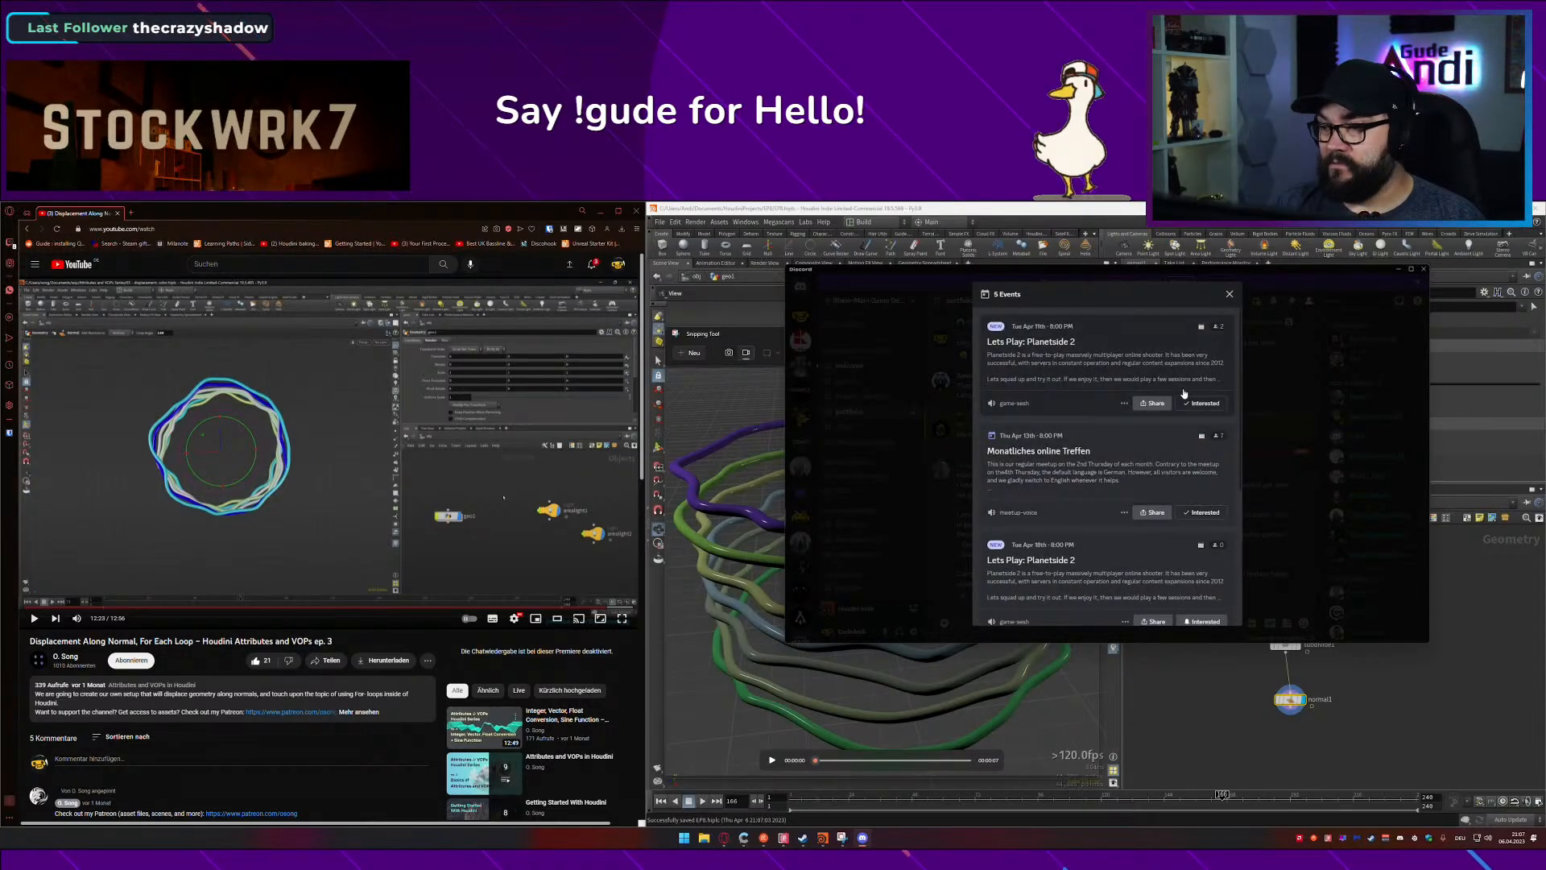
pyautogui.click(1229, 295)
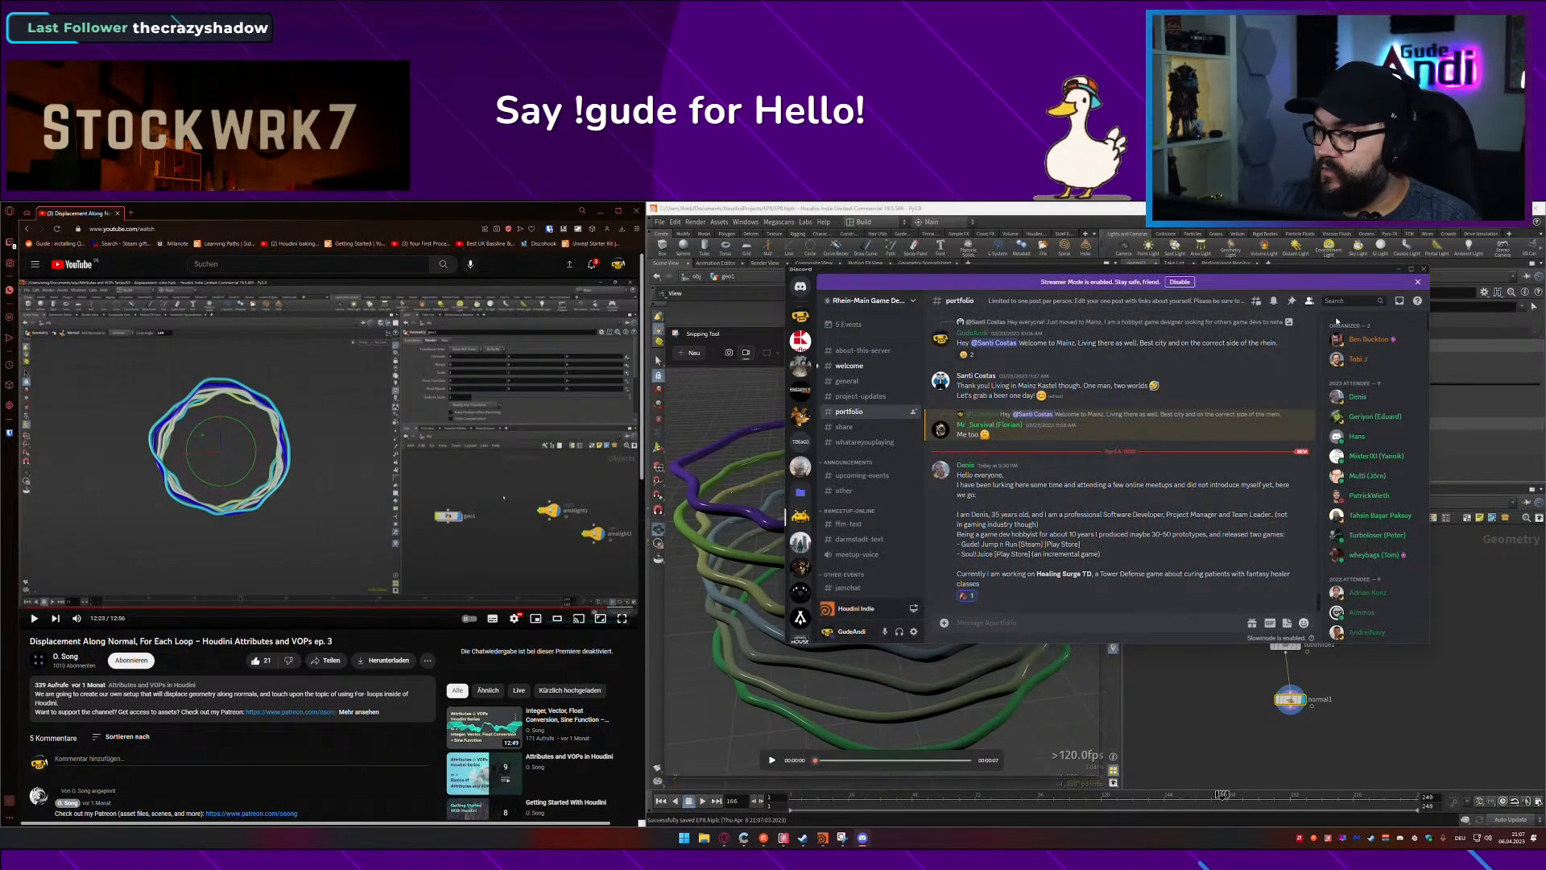
# Step: Close Discord and open the YouTube channel page of the tutorial's creator
pyautogui.click(1422, 271)
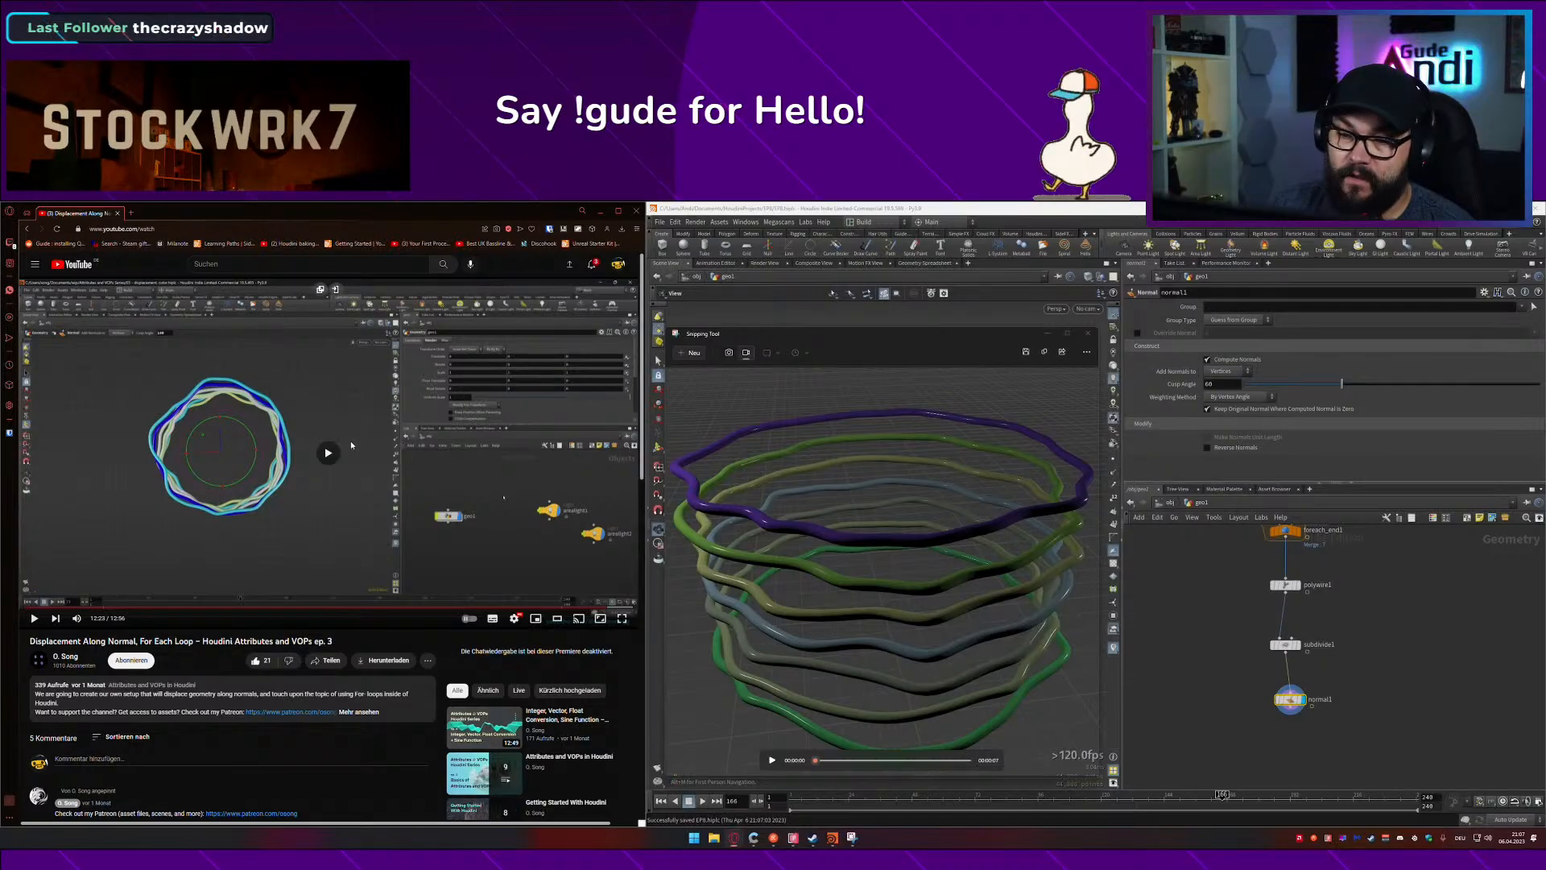
pyautogui.scroll(-2, 105, 666)
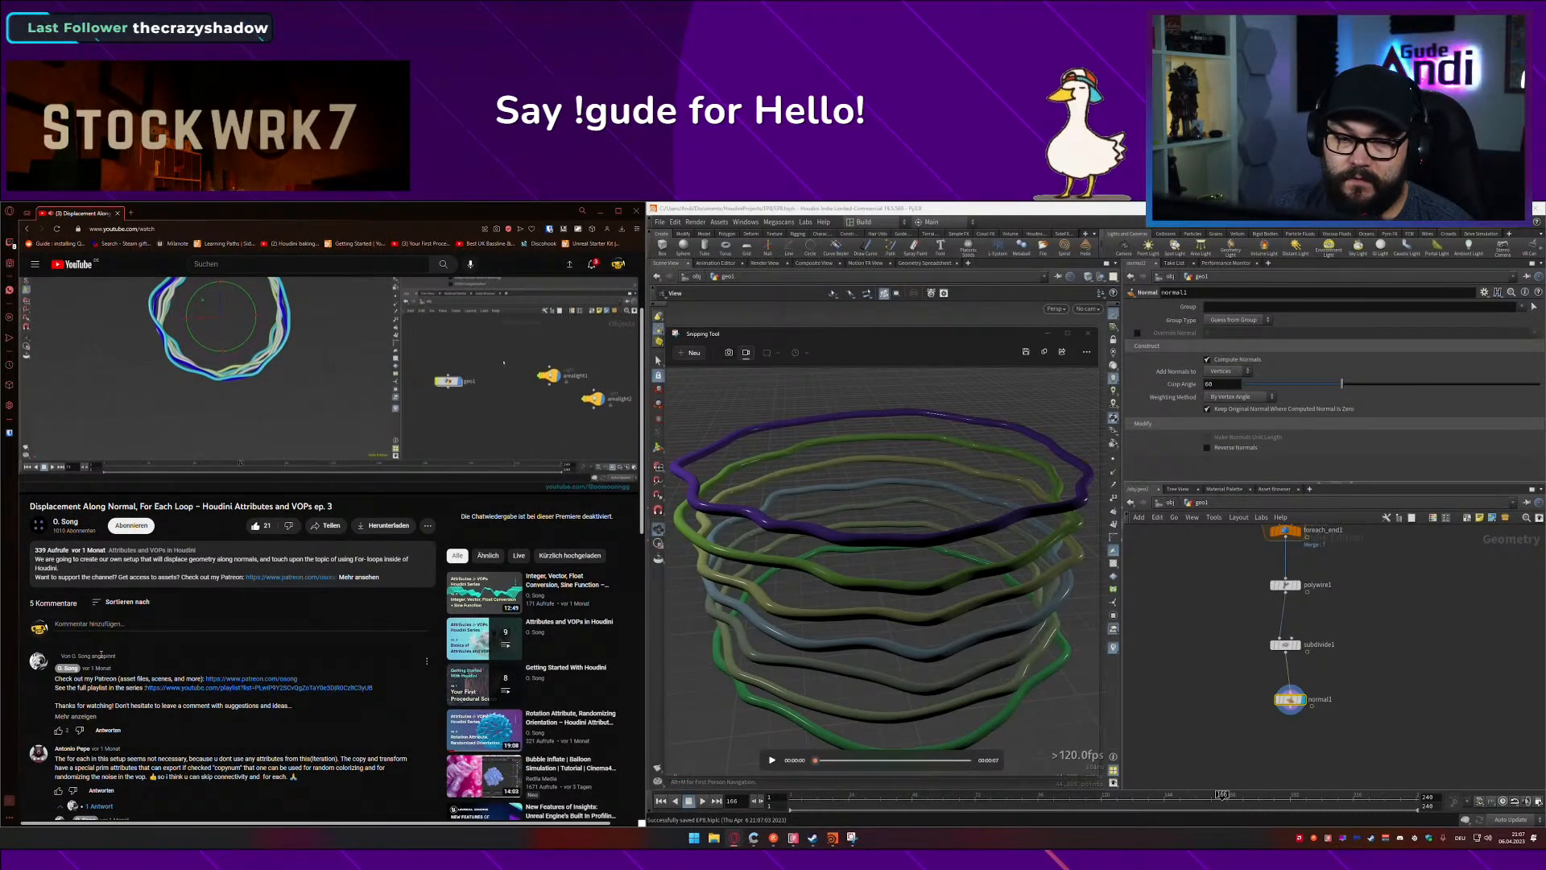
pyautogui.click(65, 522)
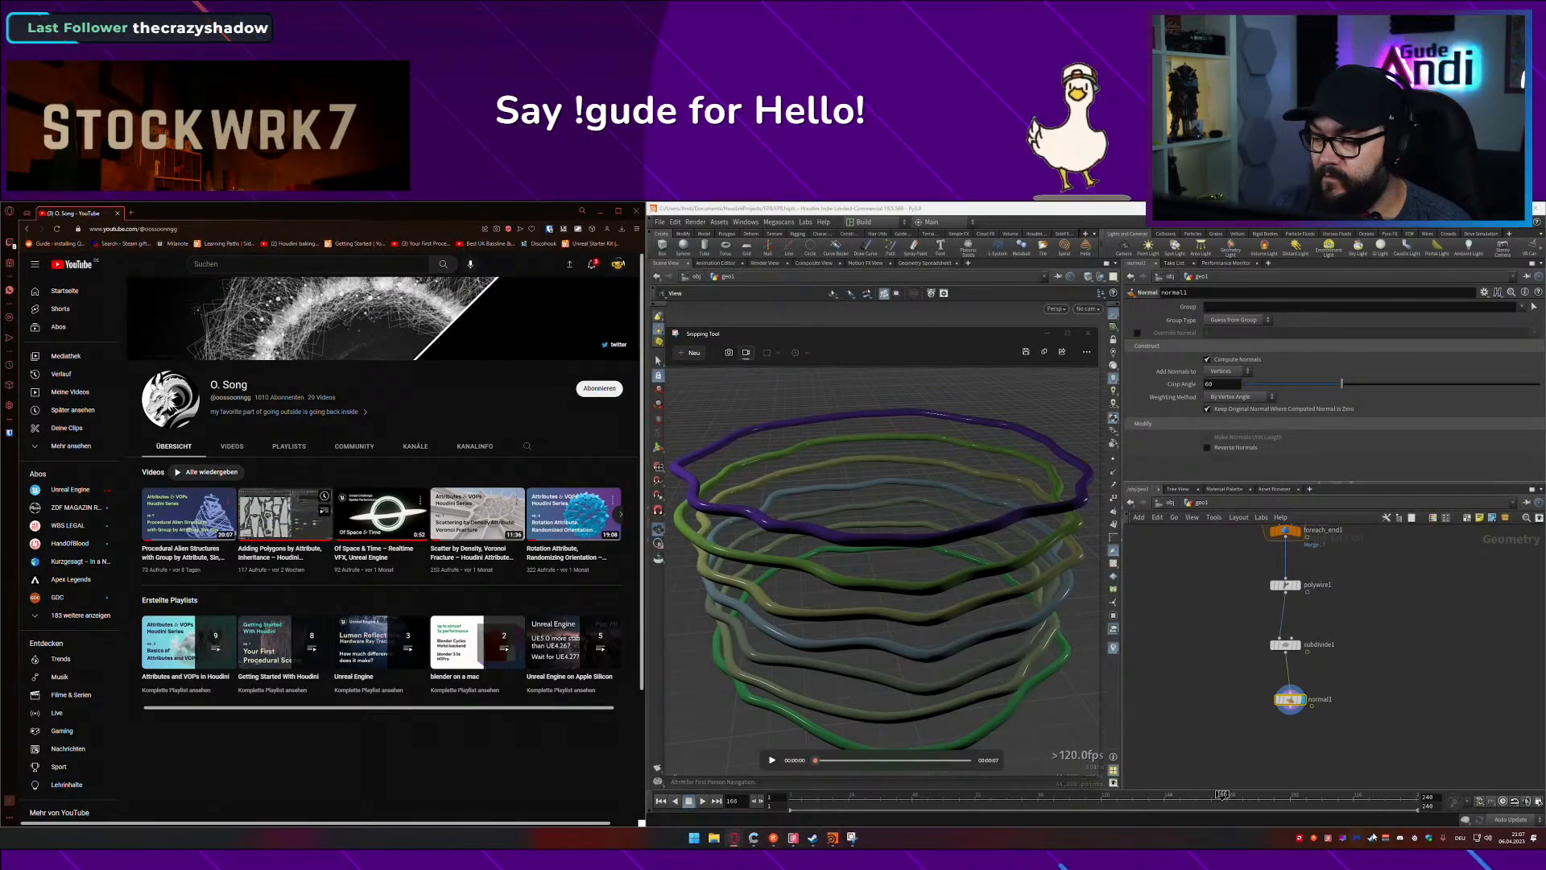
# Step: Reopen Discord, play the ring video posted in general-3d and return to Houdini
pyautogui.click(1400, 839)
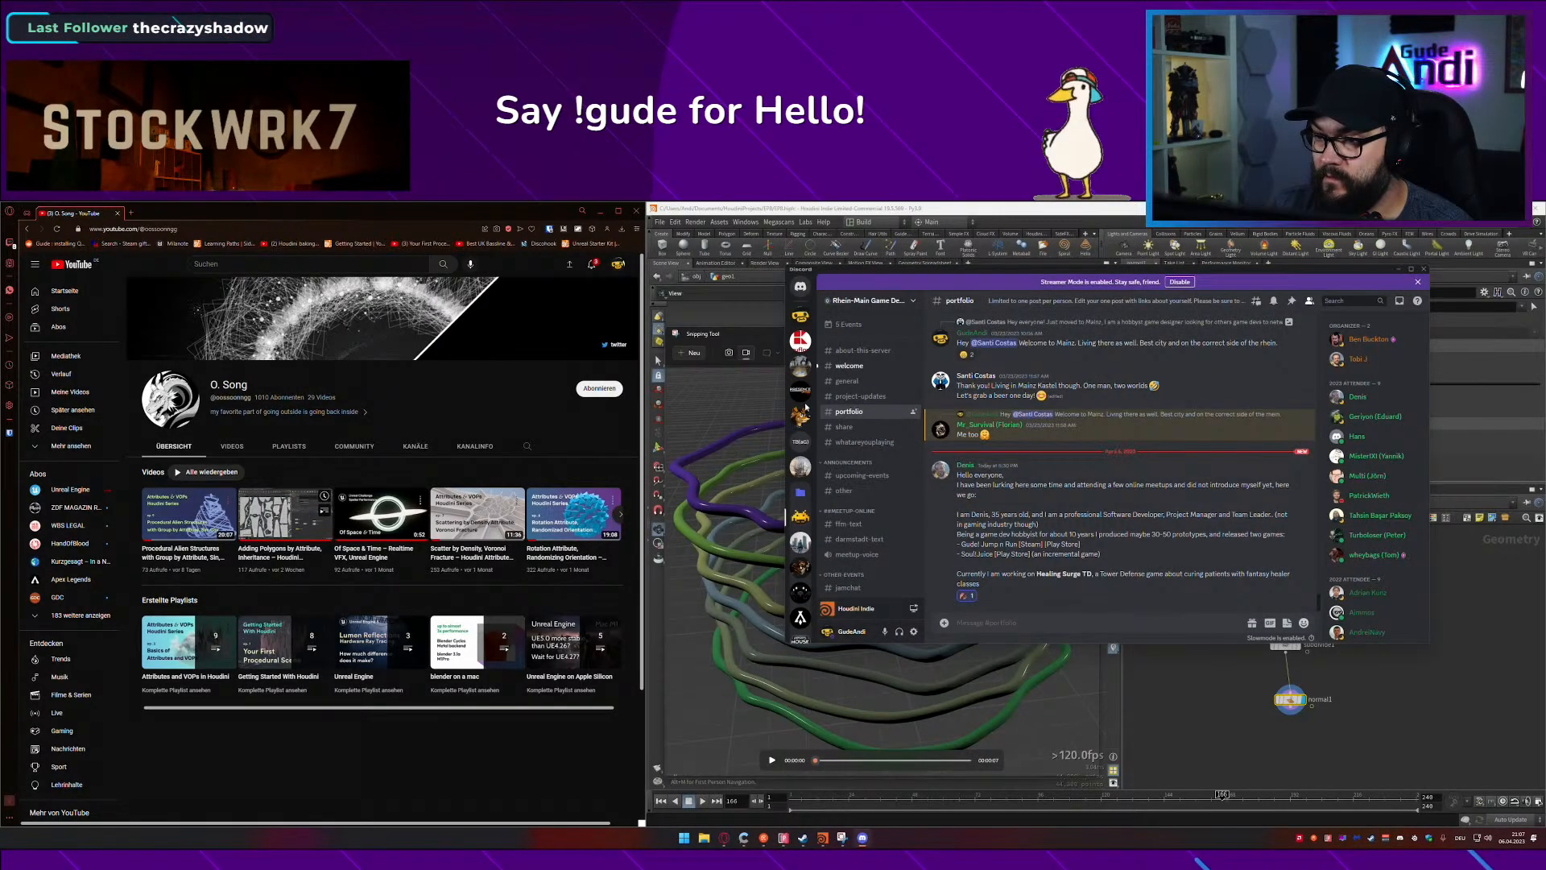
pyautogui.click(799, 567)
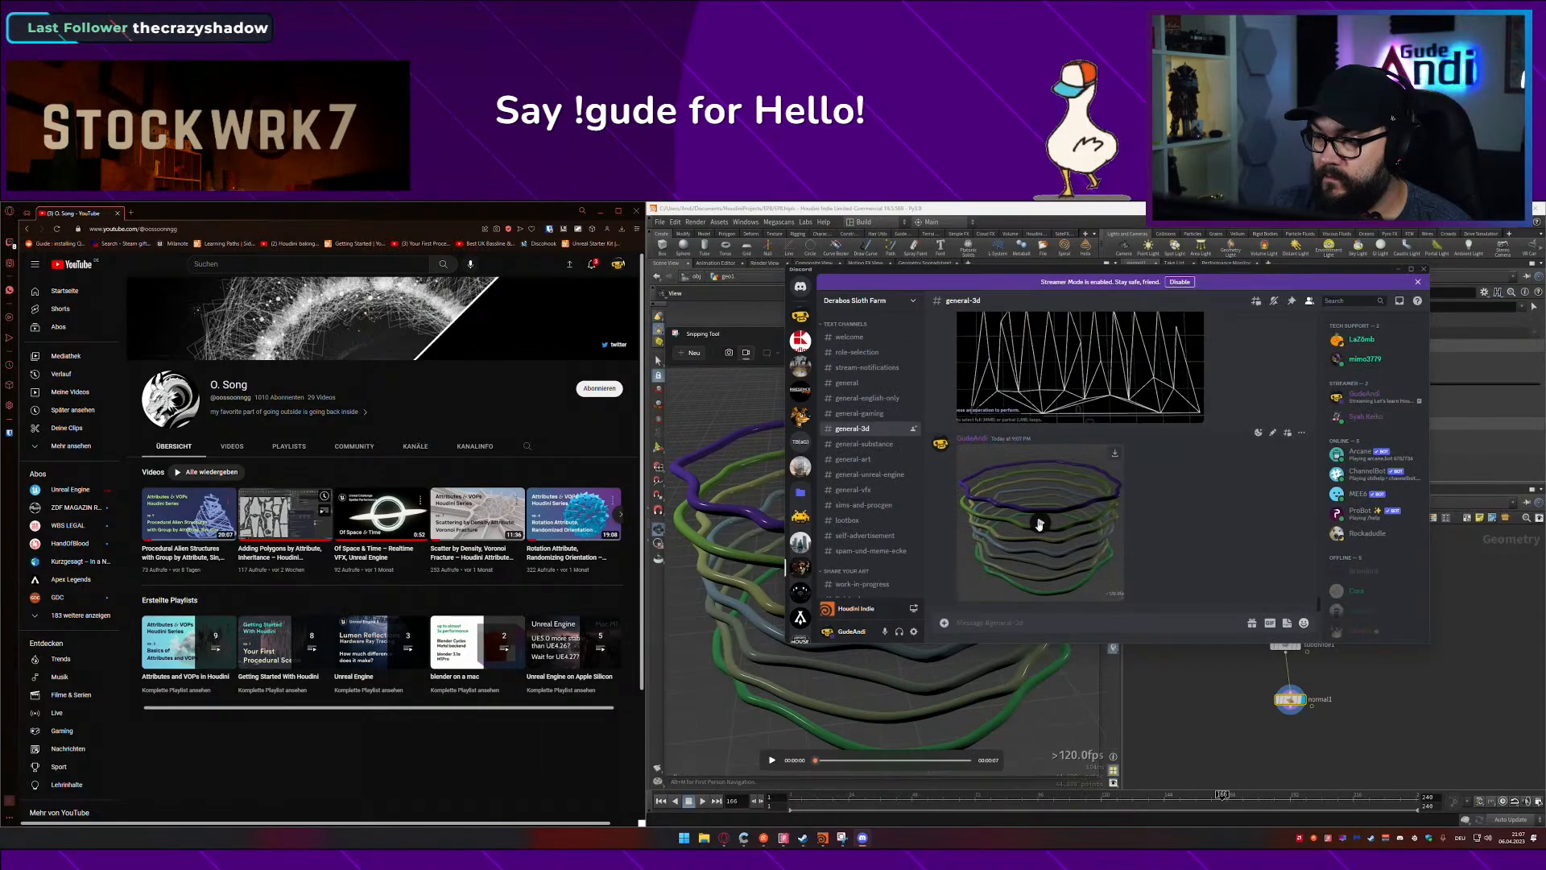
pyautogui.click(1039, 524)
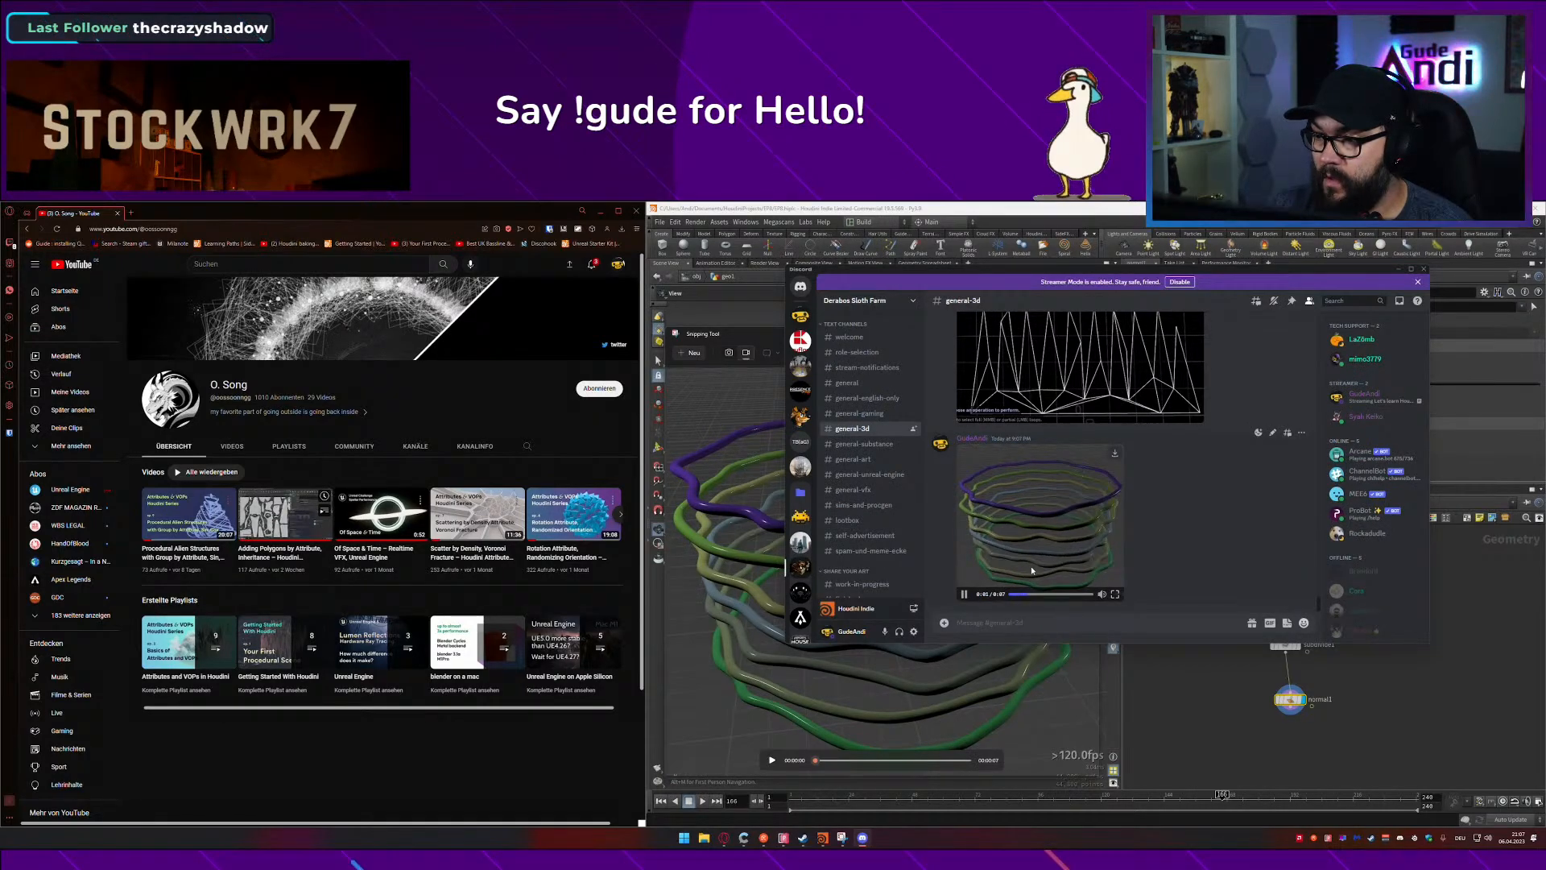
pyautogui.click(1420, 281)
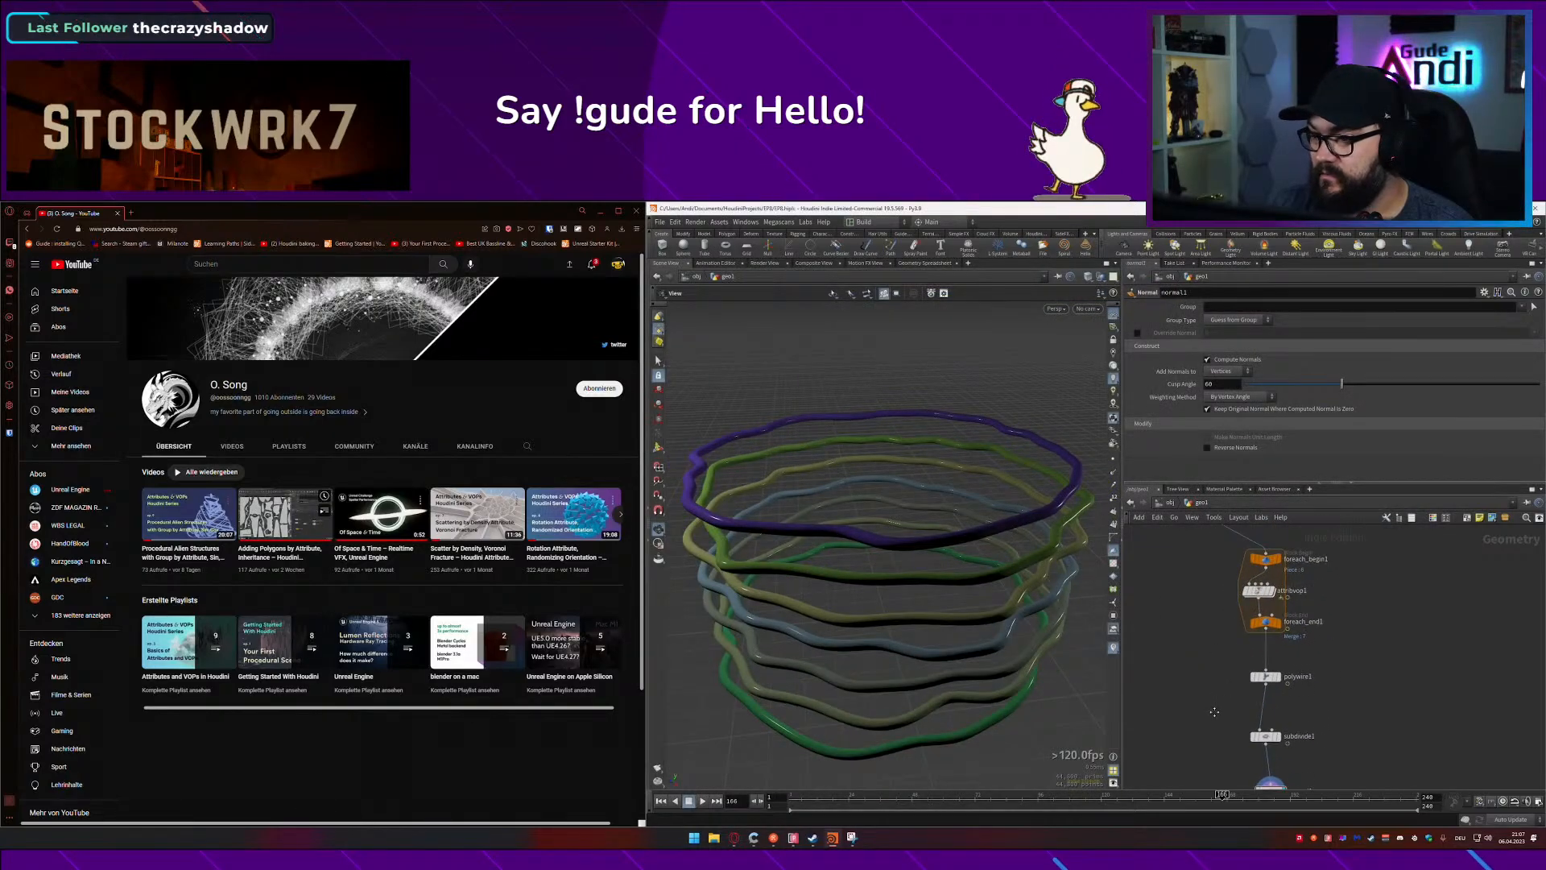
# Step: Select the connectivity1 node above the for-each loop to inspect its parameters
pyautogui.scroll(-3, 1213, 676)
pyautogui.moveTo(1205, 627); pyautogui.dragTo(1228, 697, button='middle')
pyautogui.moveTo(1200, 586); pyautogui.dragTo(1256, 643)
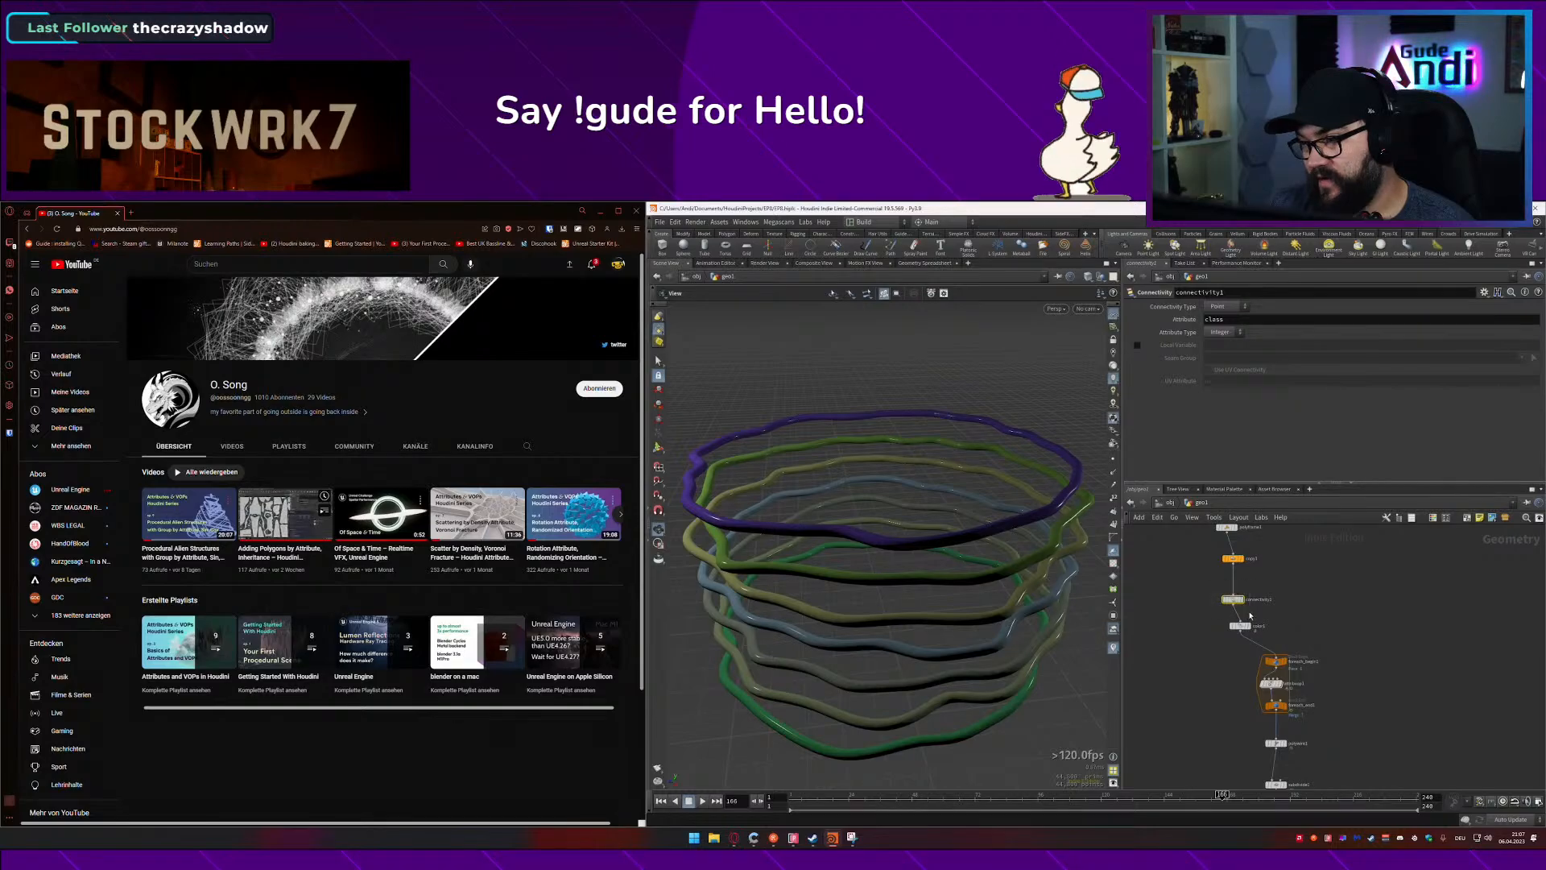
# Step: Show the point numbers in the viewport and display the output of the connectivity1 node
pyautogui.scroll(3, 1228, 599)
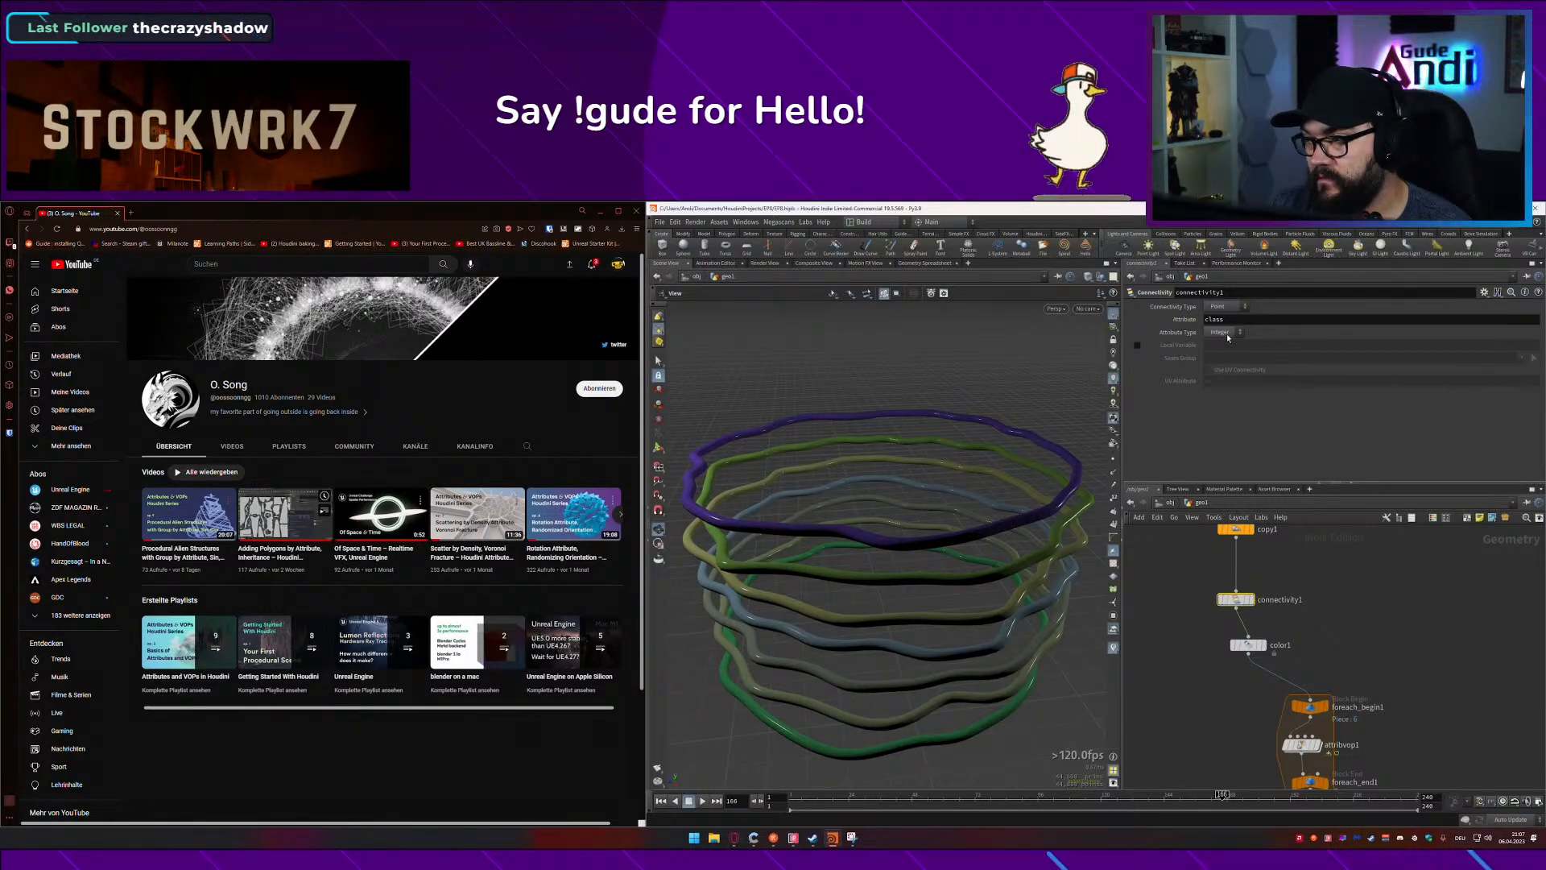
pyautogui.click(1113, 507)
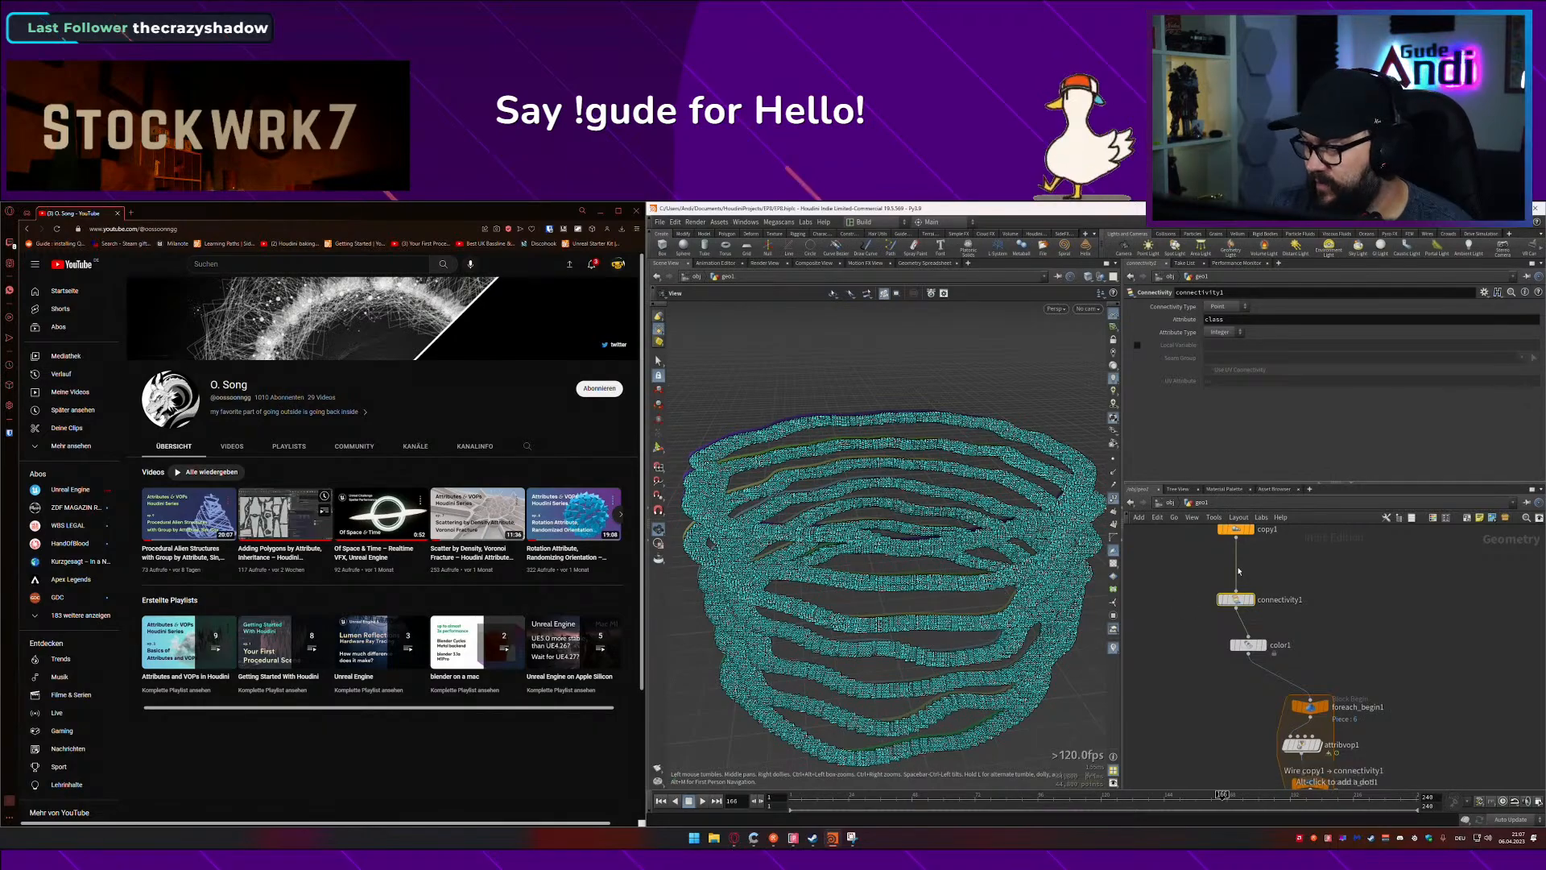
pyautogui.moveTo(1272, 600); pyautogui.dragTo(1280, 630, button='middle')
pyautogui.click(1261, 629)
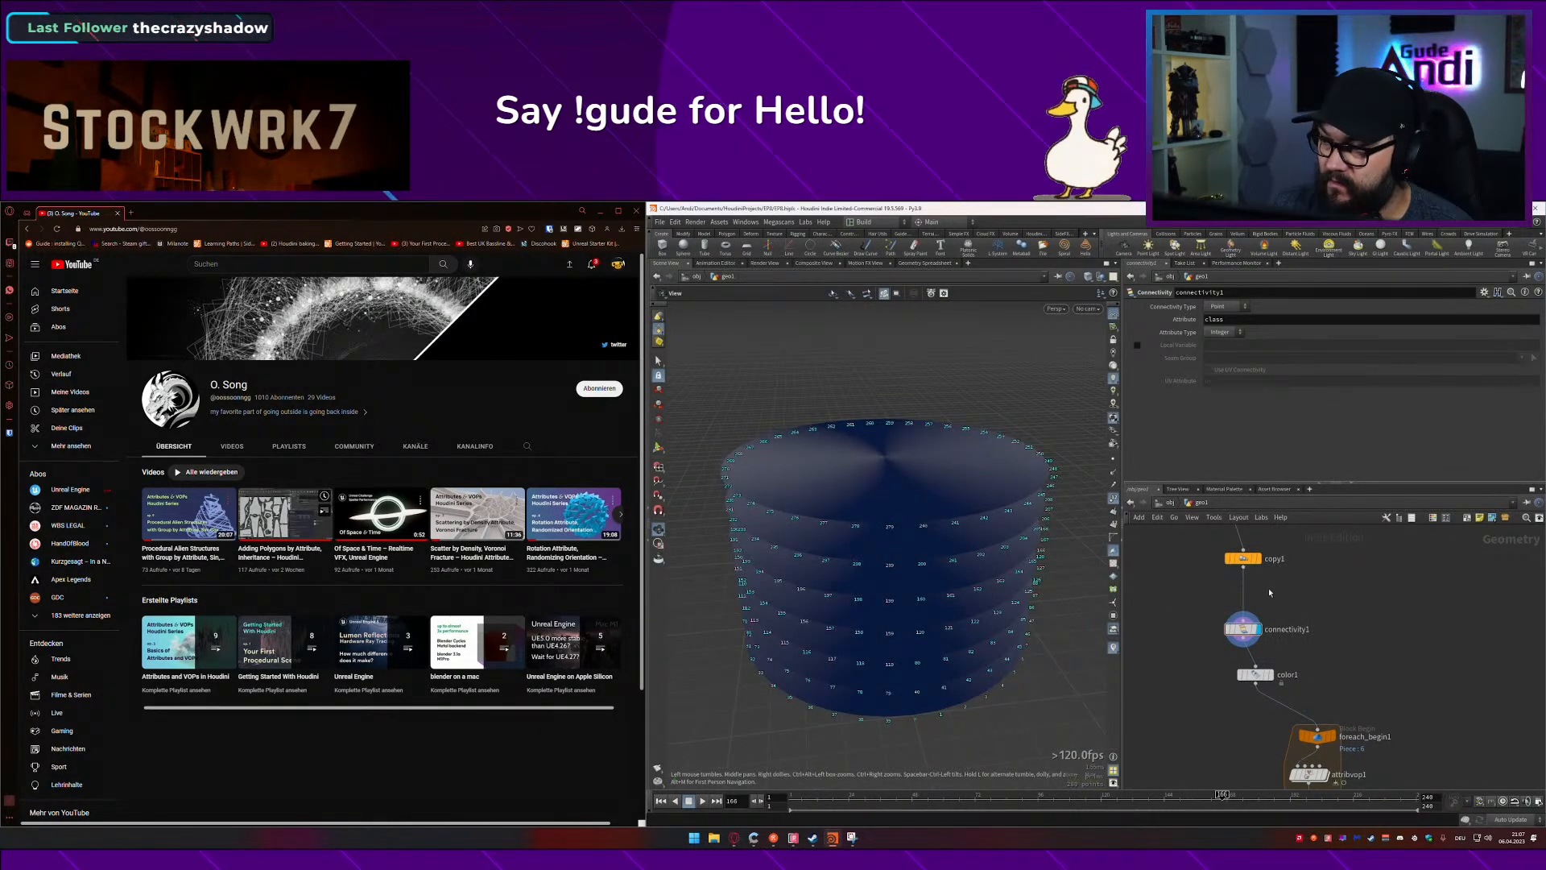
pyautogui.moveTo(1270, 592); pyautogui.dragTo(1269, 632, button='middle')
pyautogui.moveTo(1243, 671); pyautogui.dragTo(1247, 658)
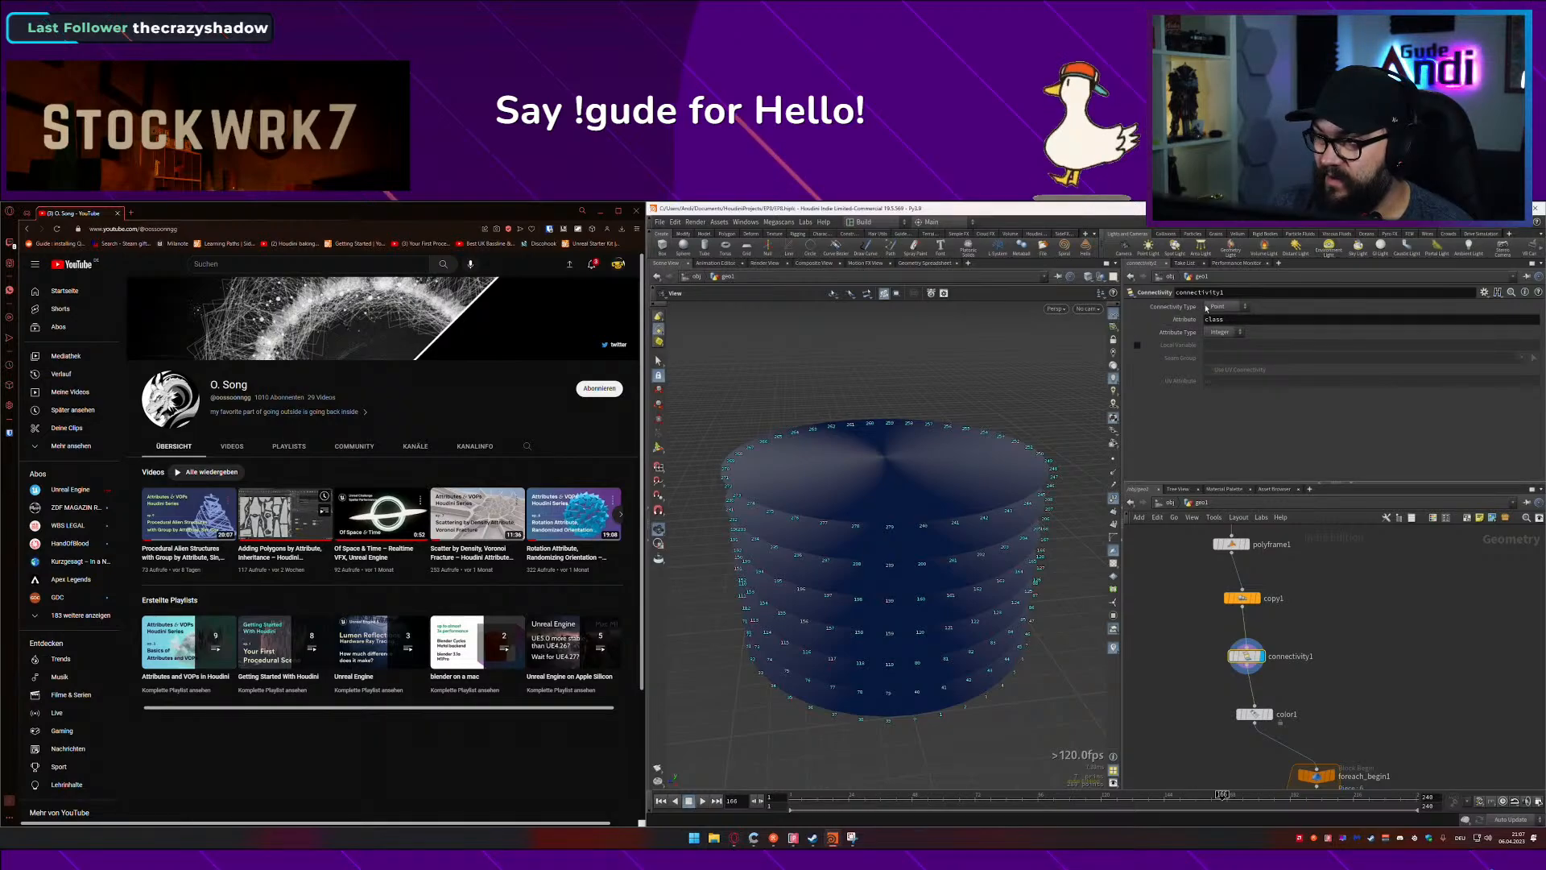
# Step: Open the help page of the connectivity1 node and read its description of the class attribute
pyautogui.rightClick(1248, 654)
pyautogui.click(1260, 793)
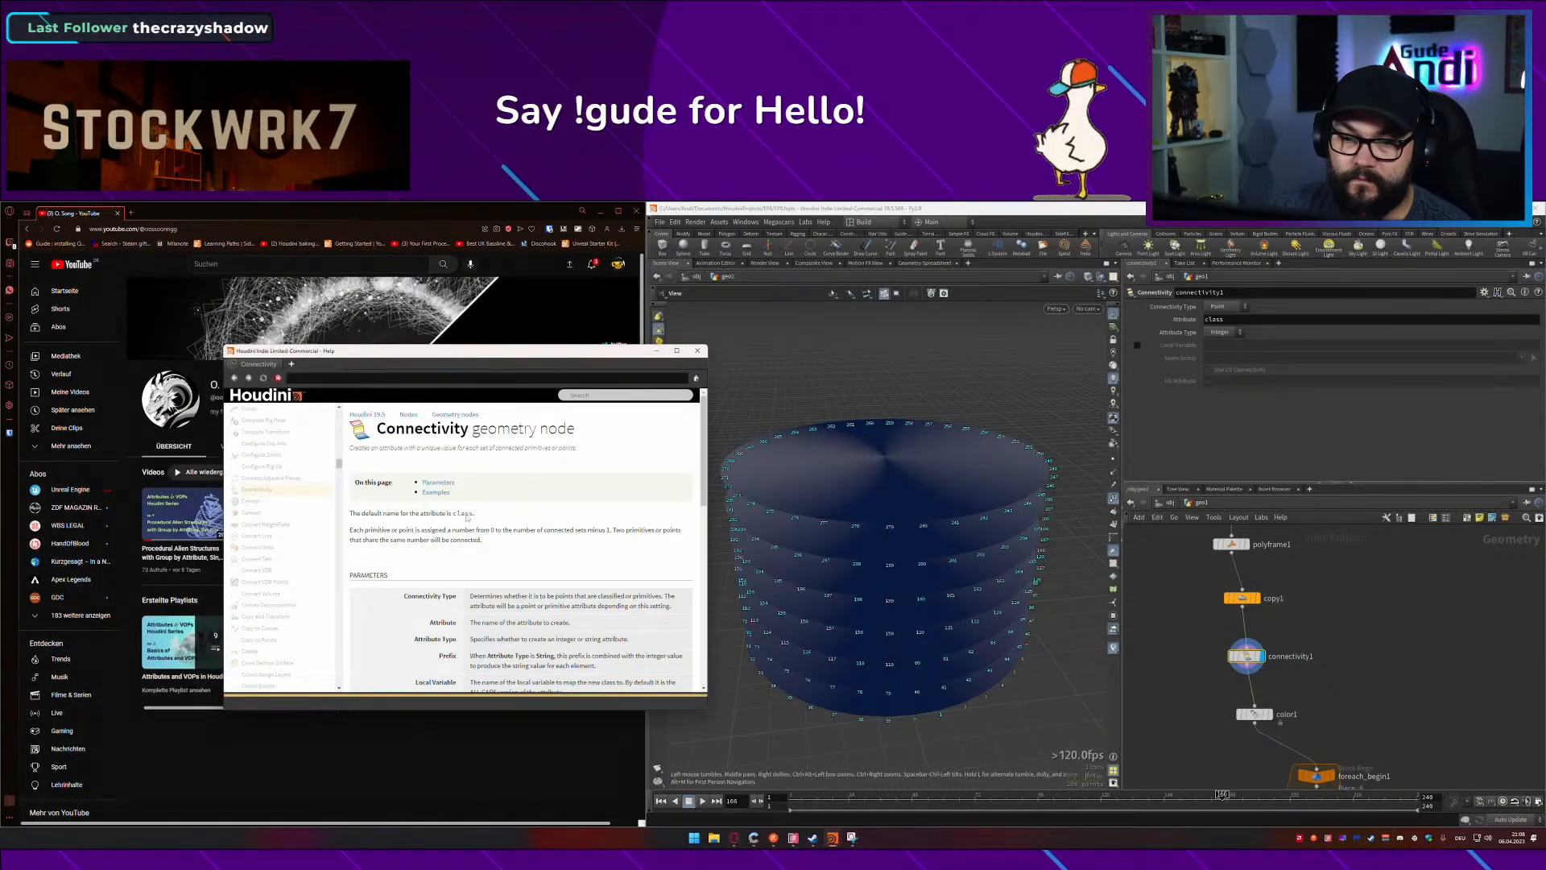
pyautogui.scroll(-1, 391, 611)
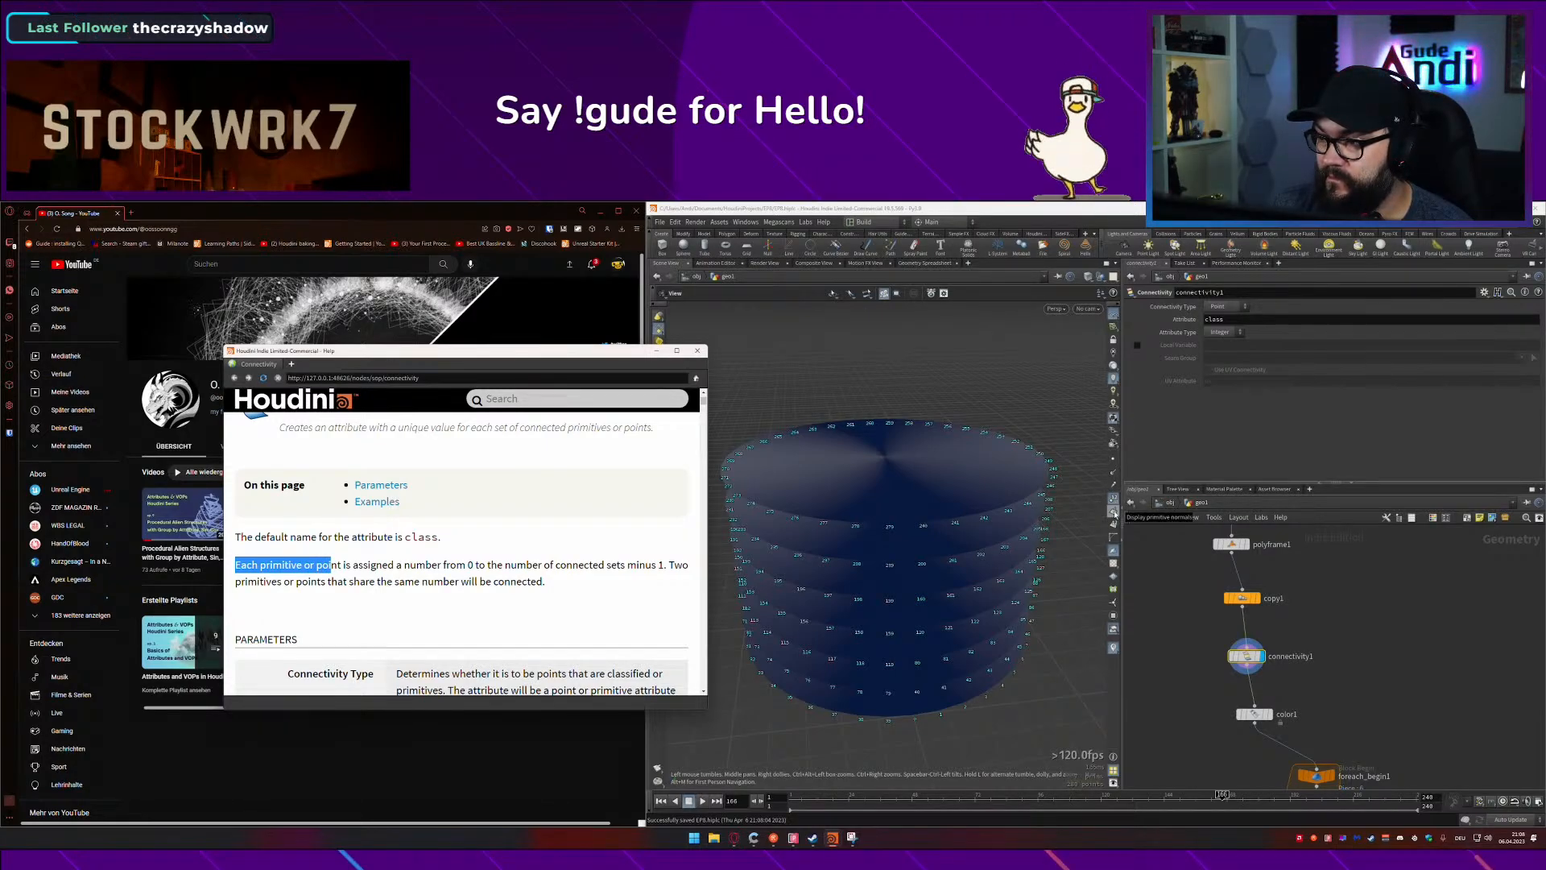
# Step: Turn off the point numbers, show the primitive numbers instead and inspect the stacked discs from several angles
pyautogui.click(1114, 512)
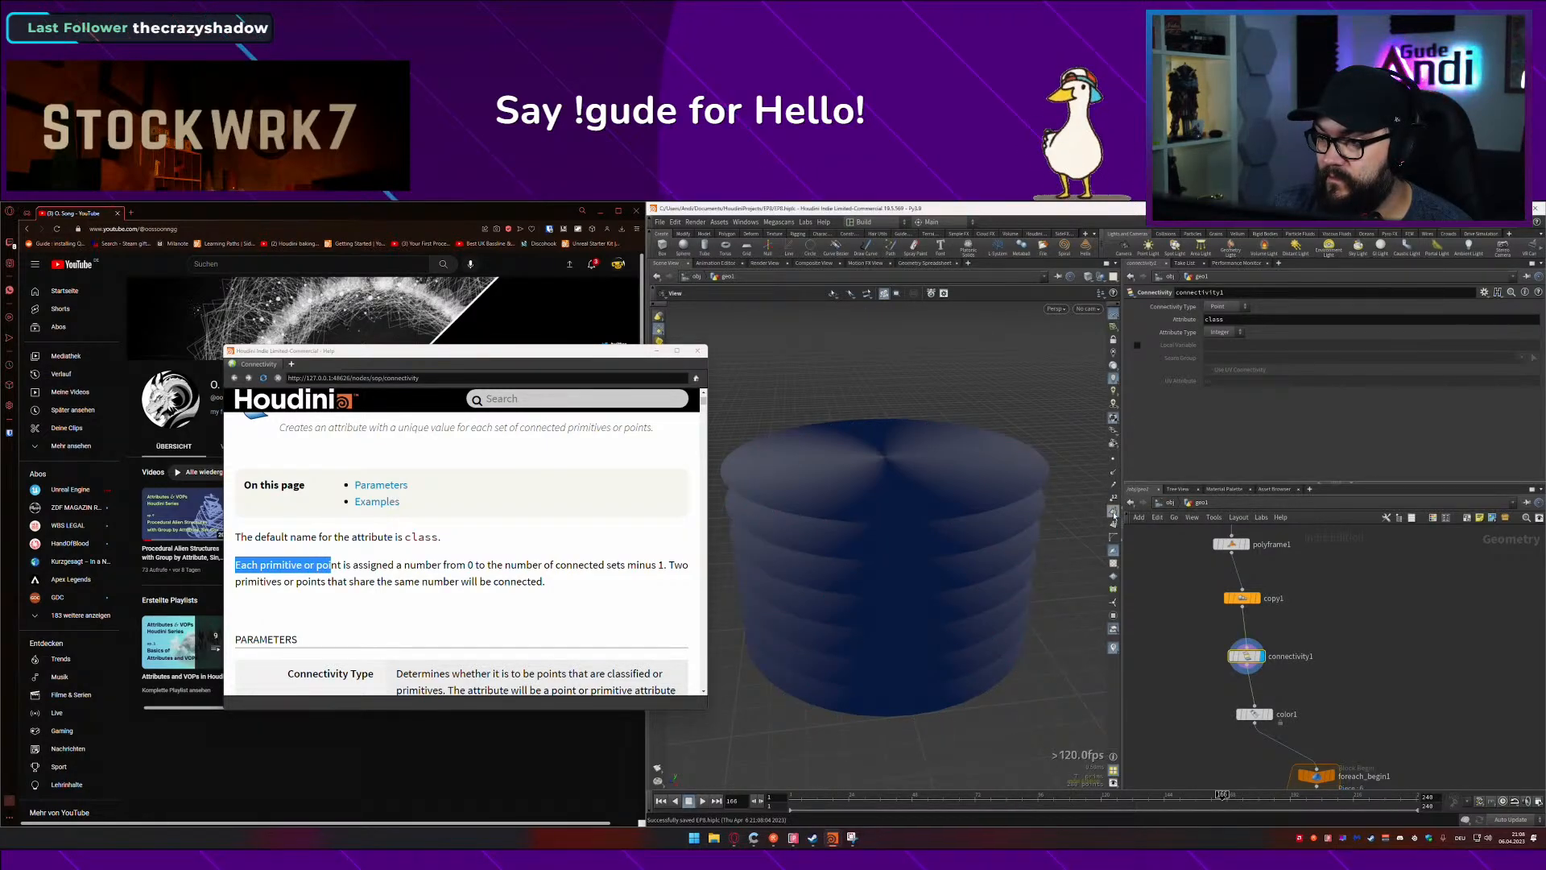
pyautogui.moveTo(889, 463); pyautogui.dragTo(1062, 513)
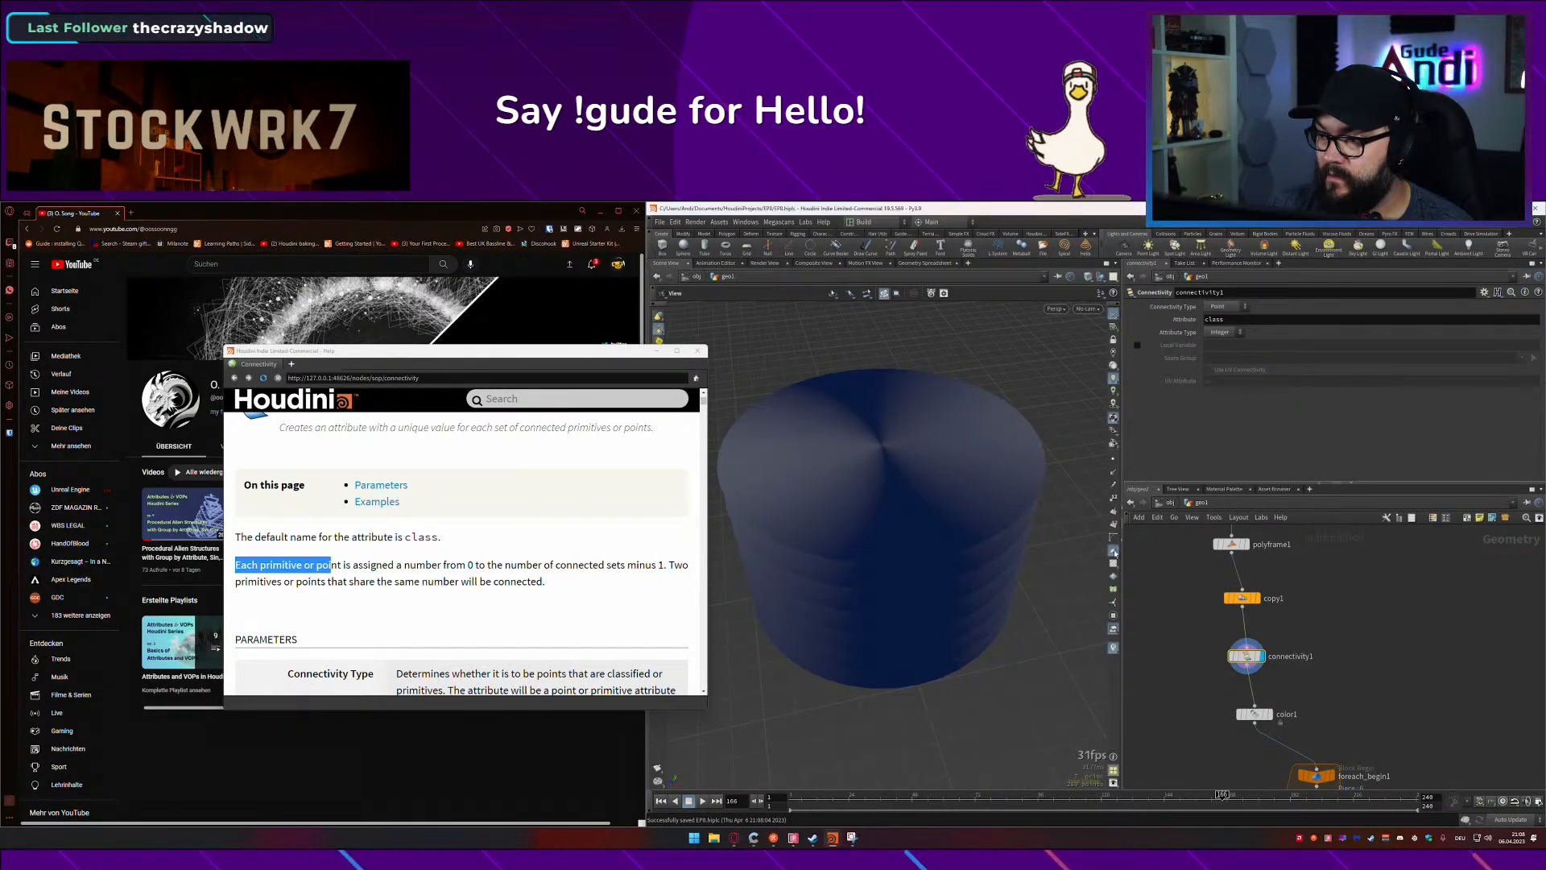
pyautogui.click(1114, 528)
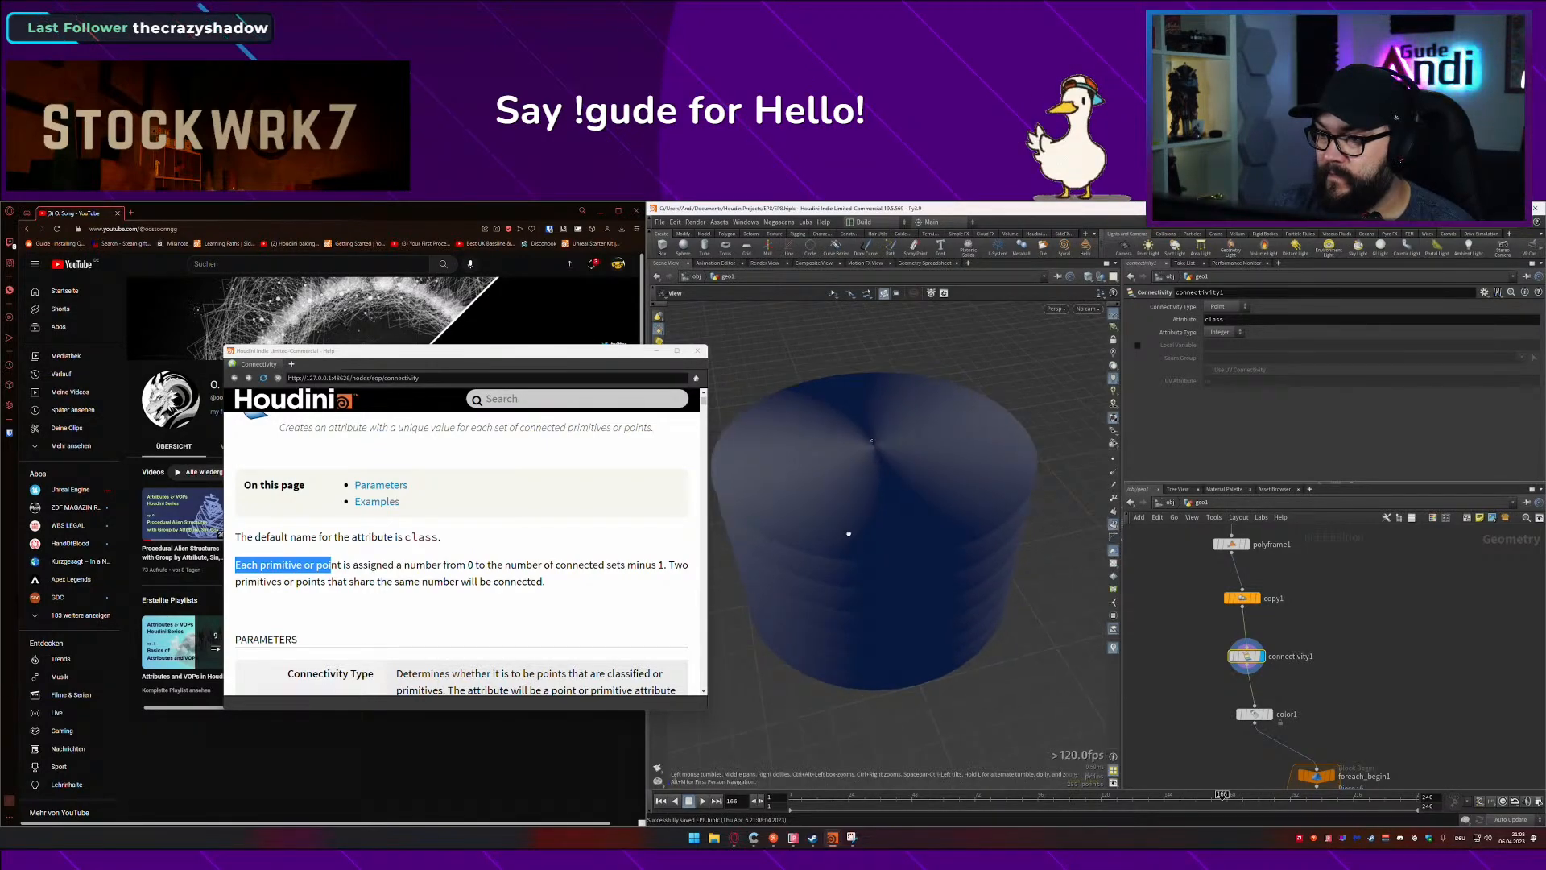
pyautogui.moveTo(849, 534); pyautogui.dragTo(894, 475)
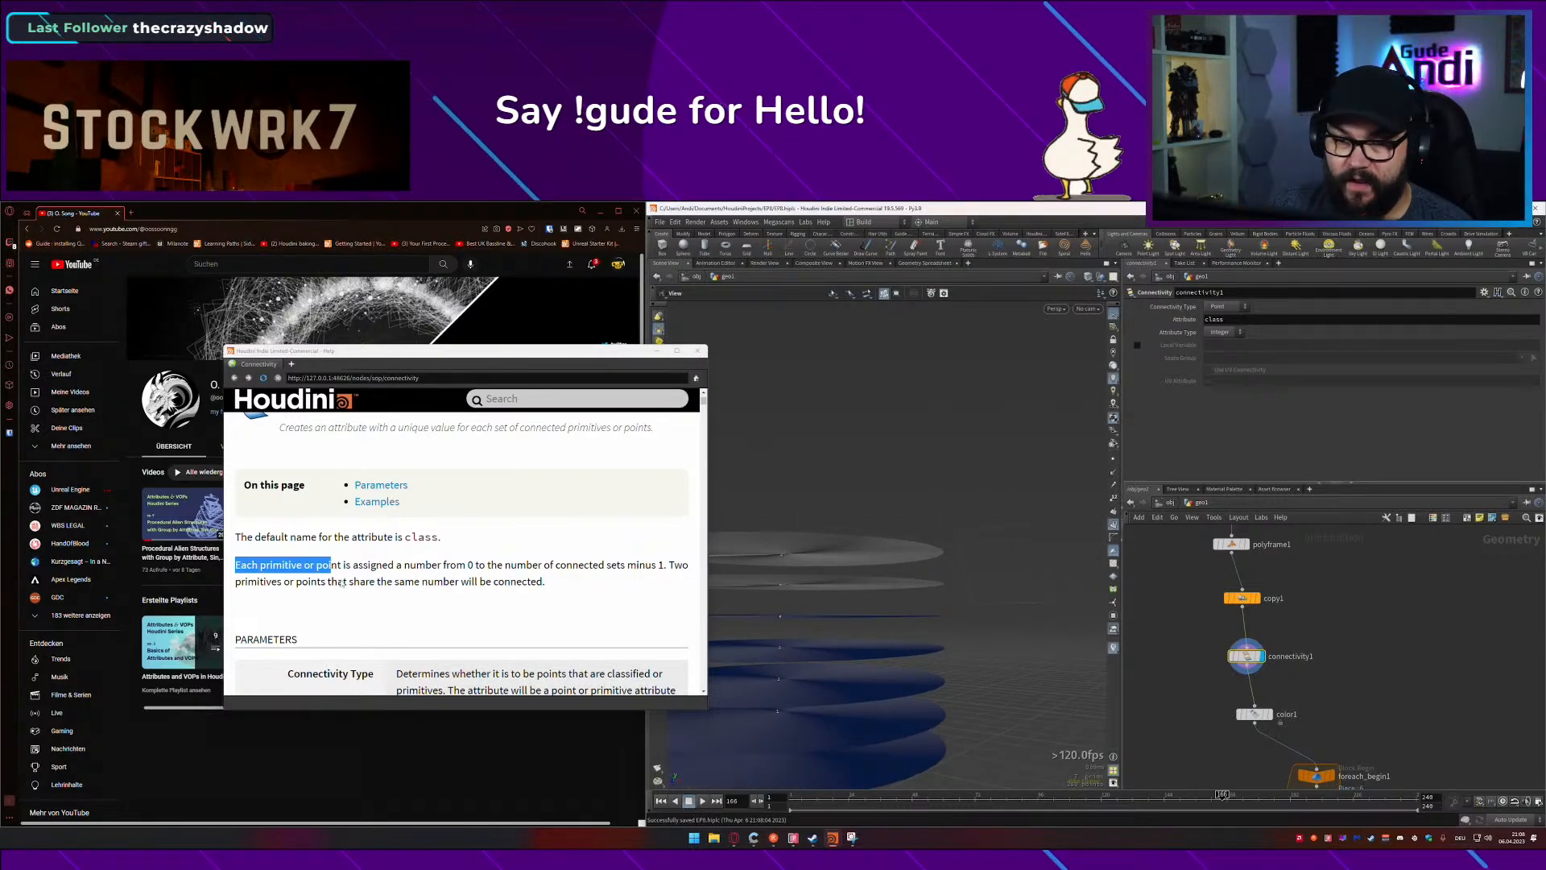
# Step: Read how the Connectivity help describes numbering connected points or primitives, and compare it with the discs in the viewport
pyautogui.moveTo(396, 564); pyautogui.dragTo(426, 565)
pyautogui.click(443, 565)
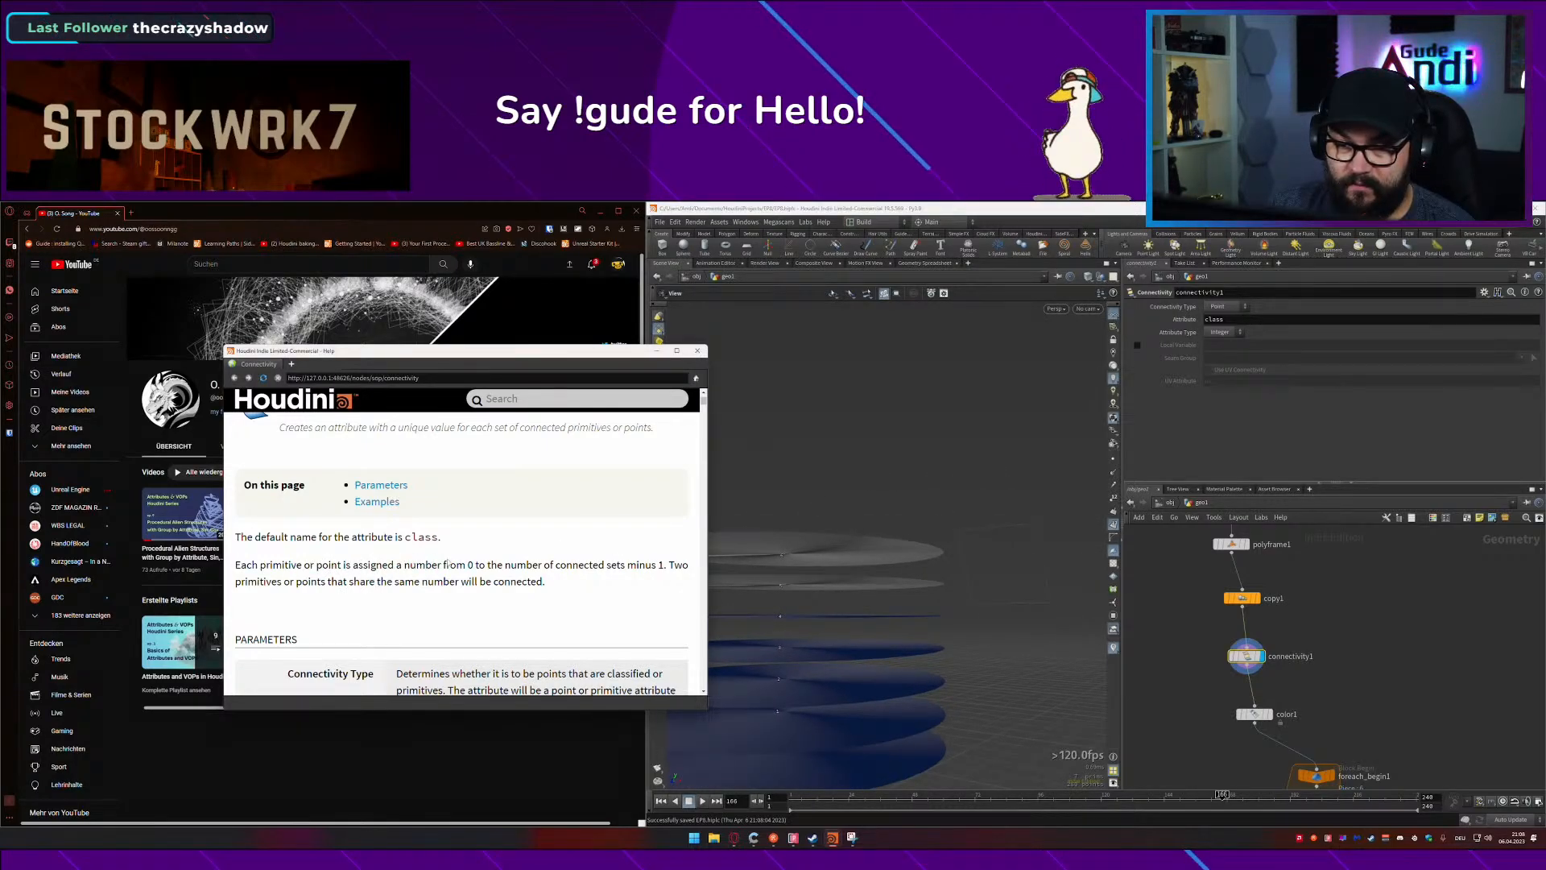
pyautogui.moveTo(546, 565); pyautogui.dragTo(627, 564)
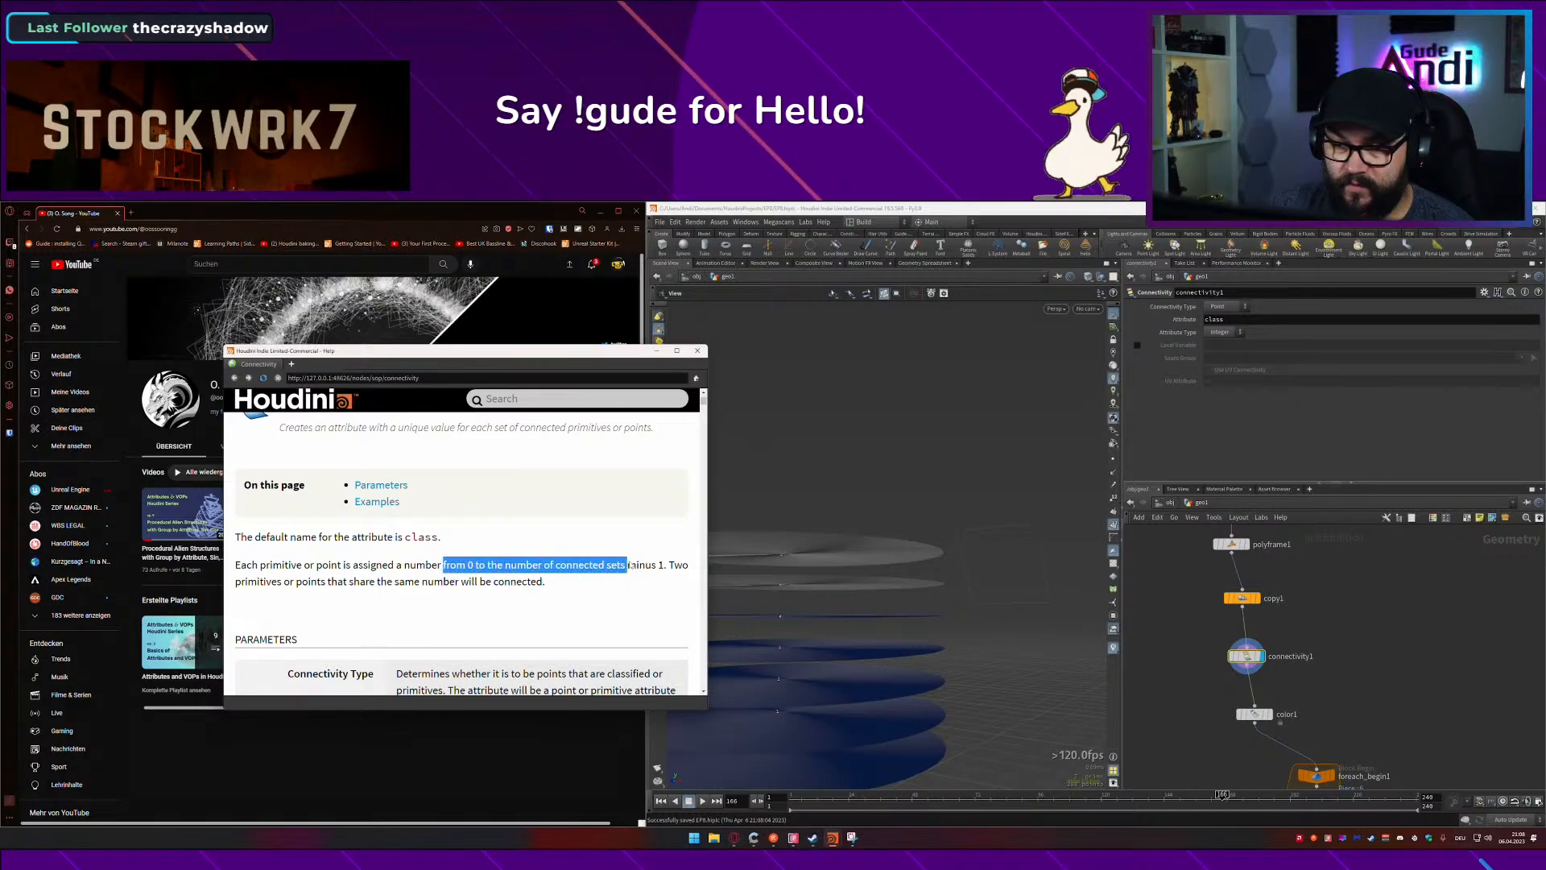
pyautogui.moveTo(247, 582); pyautogui.dragTo(381, 581)
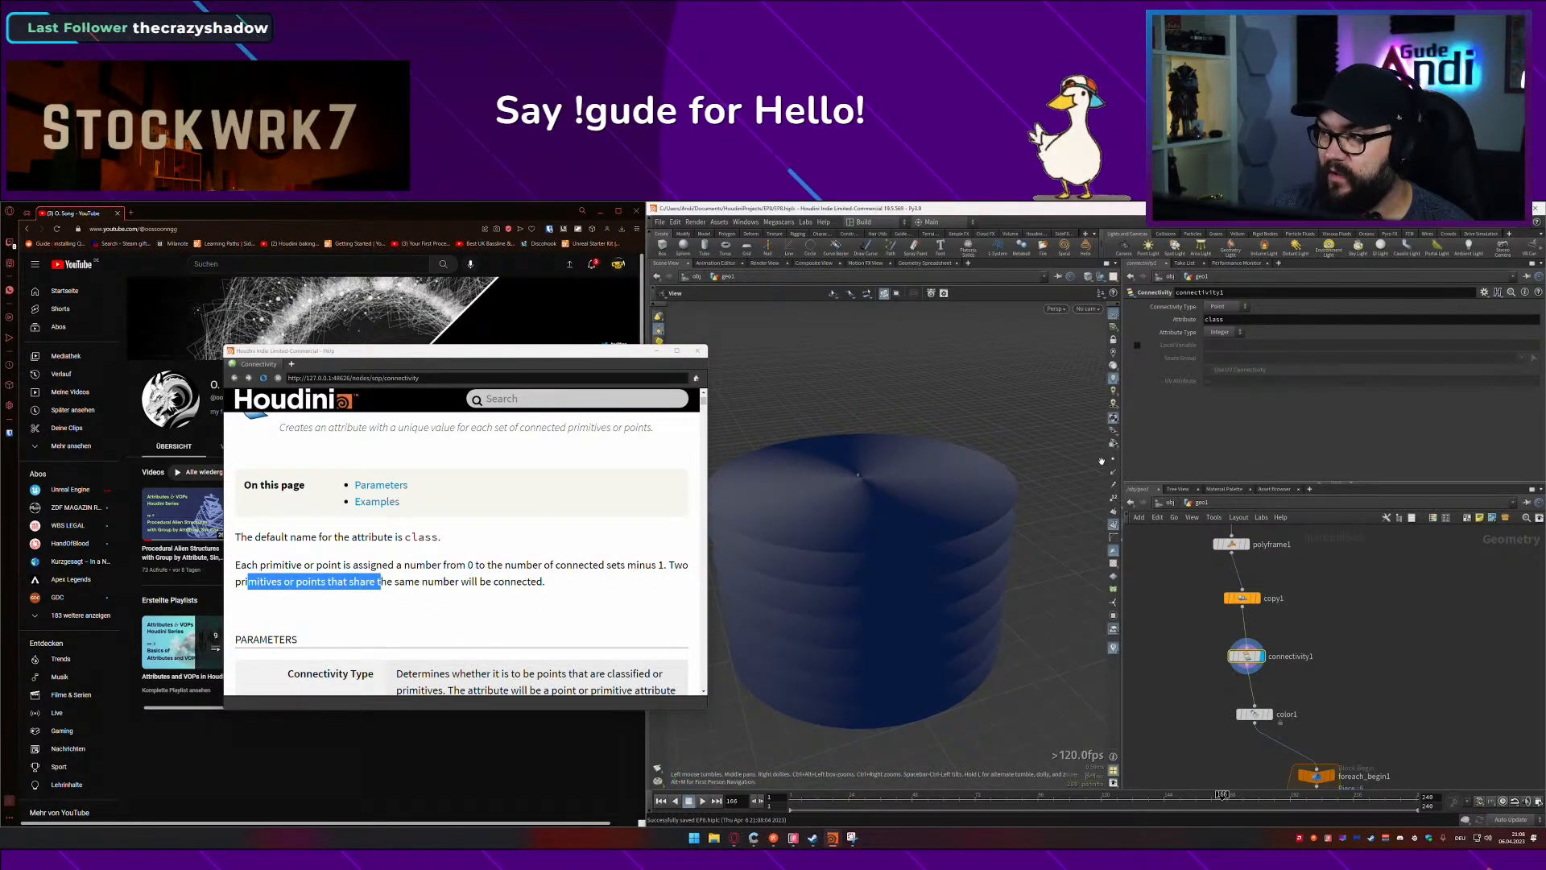
pyautogui.moveTo(926, 460); pyautogui.dragTo(885, 501)
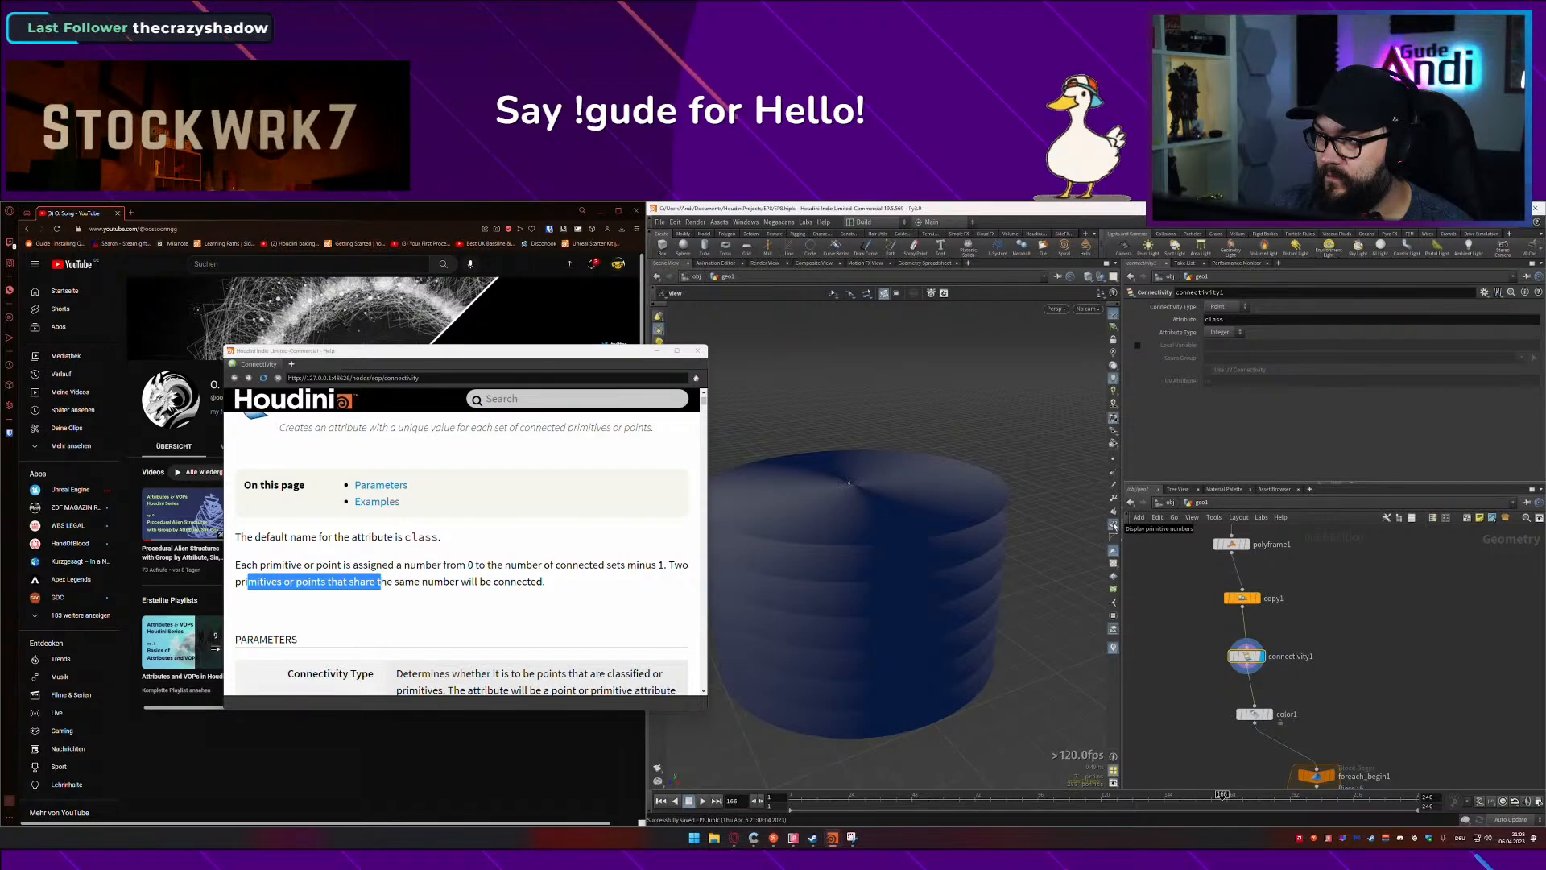
# Step: Try Primitive as the Connectivity Type of connectivity1 and display the last node's result
pyautogui.click(1229, 308)
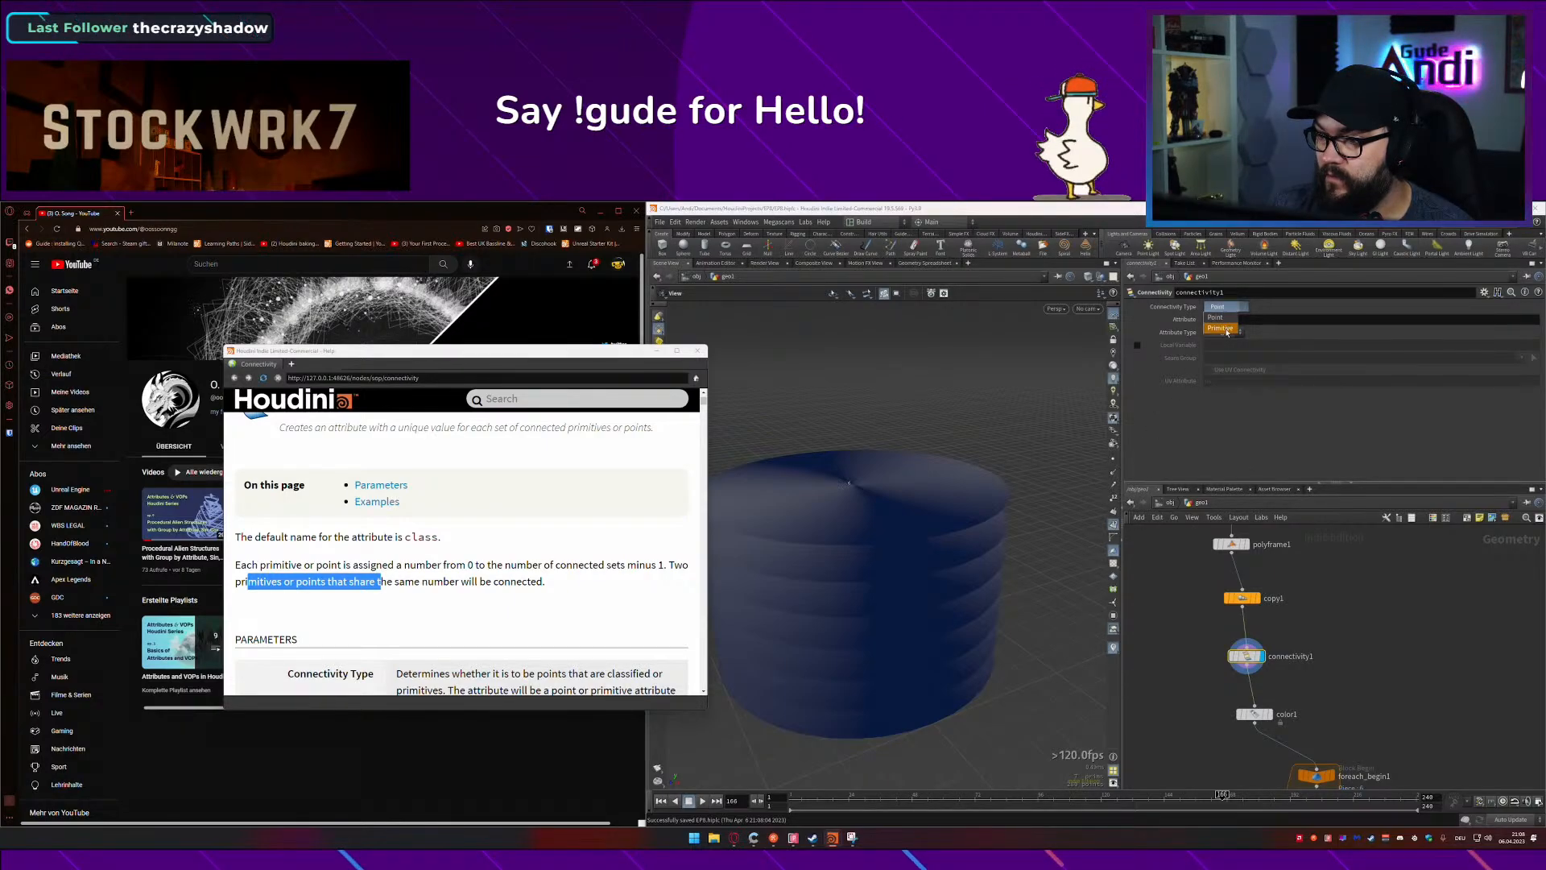
pyautogui.click(1220, 329)
pyautogui.scroll(-4, 1359, 734)
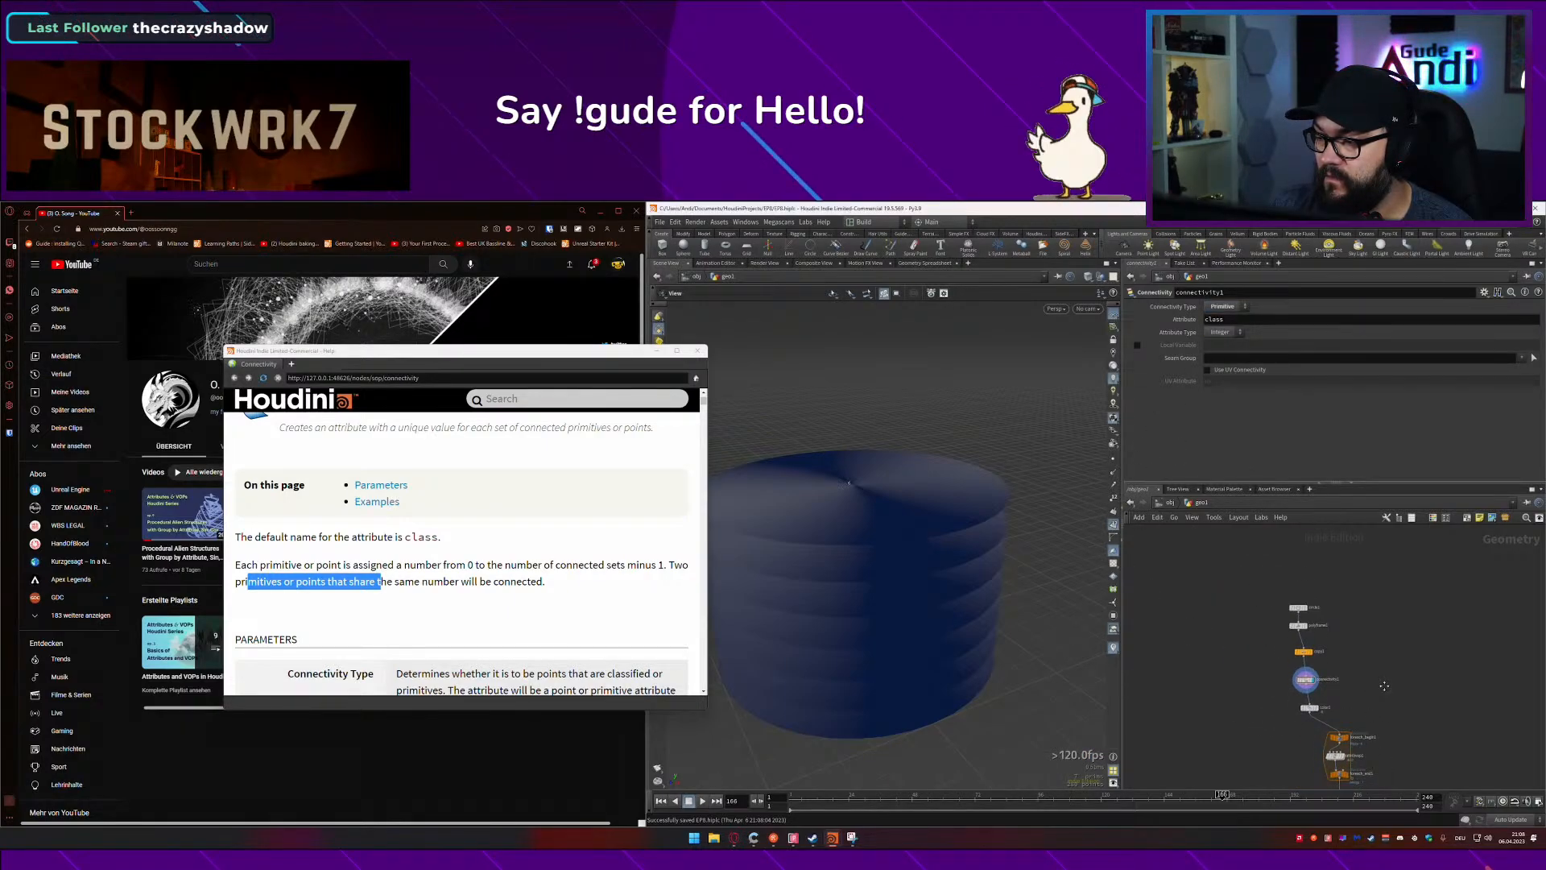
pyautogui.moveTo(1360, 734); pyautogui.dragTo(1359, 593, button='middle')
pyautogui.click(1348, 748)
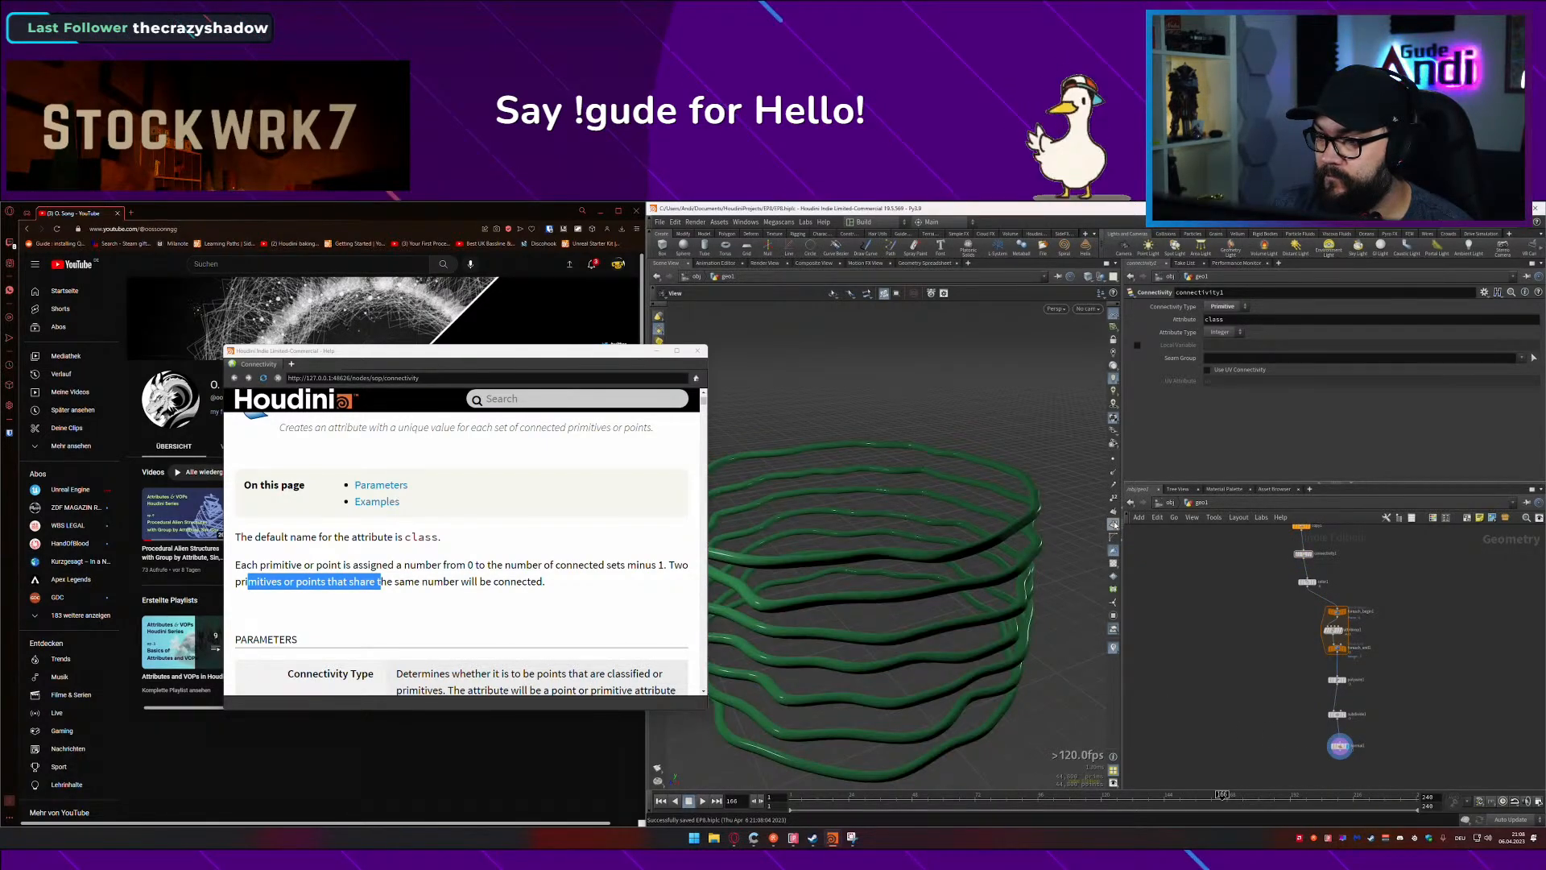
# Step: Set the Connectivity Type of connectivity1 back to Point
pyautogui.moveTo(1312, 547); pyautogui.dragTo(1336, 635, button='middle')
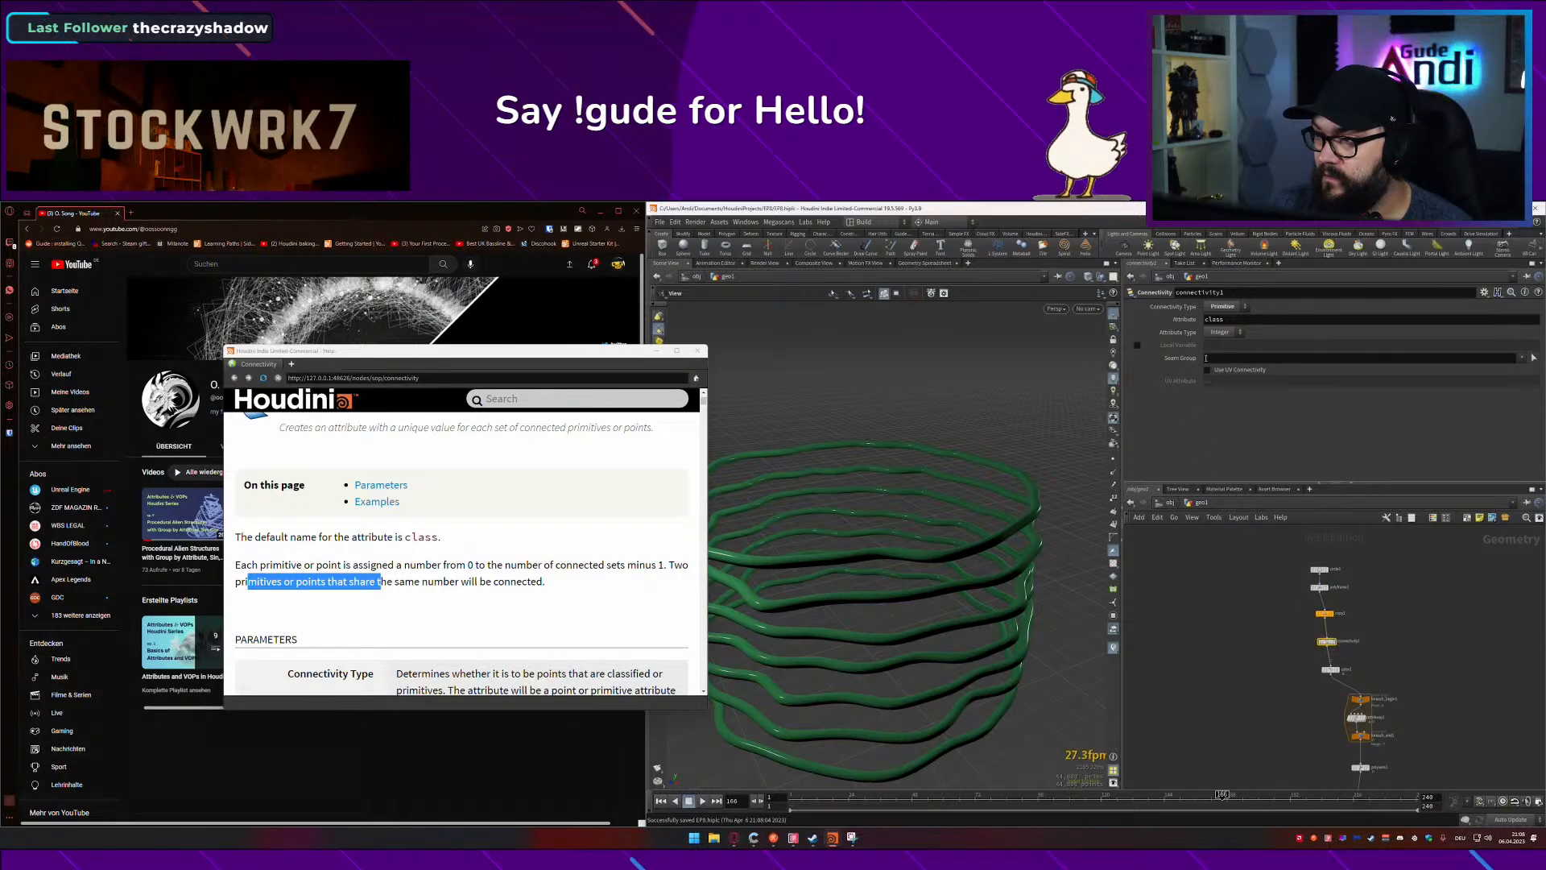
pyautogui.click(1223, 307)
pyautogui.click(1231, 318)
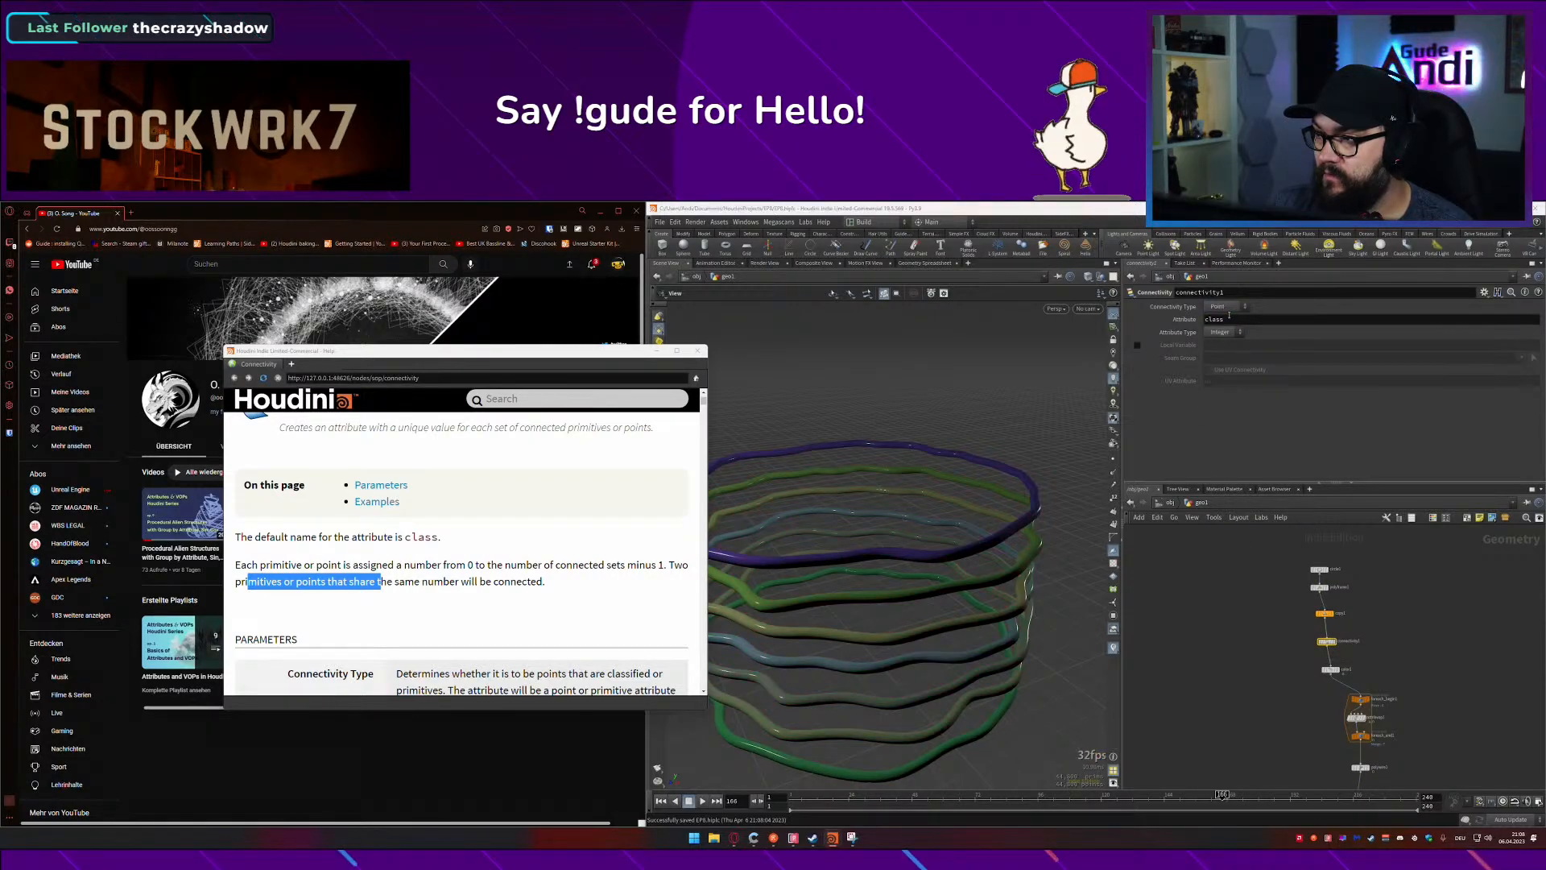
# Step: Display the connectivity1 output with its points shown, and reread the help sentence about assigned numbers
pyautogui.click(1114, 461)
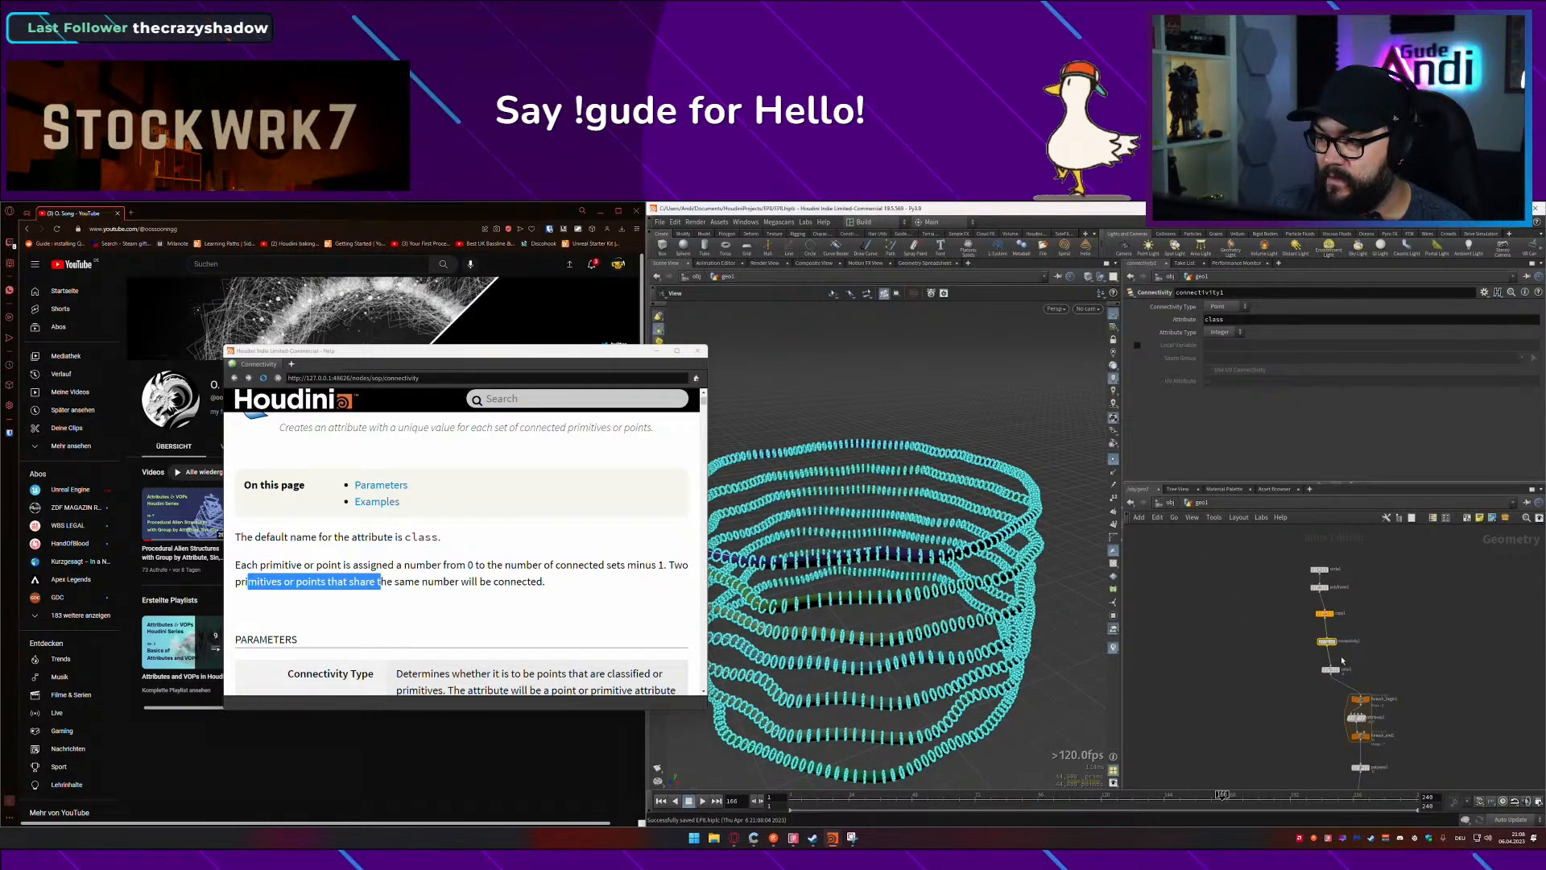
pyautogui.click(1335, 641)
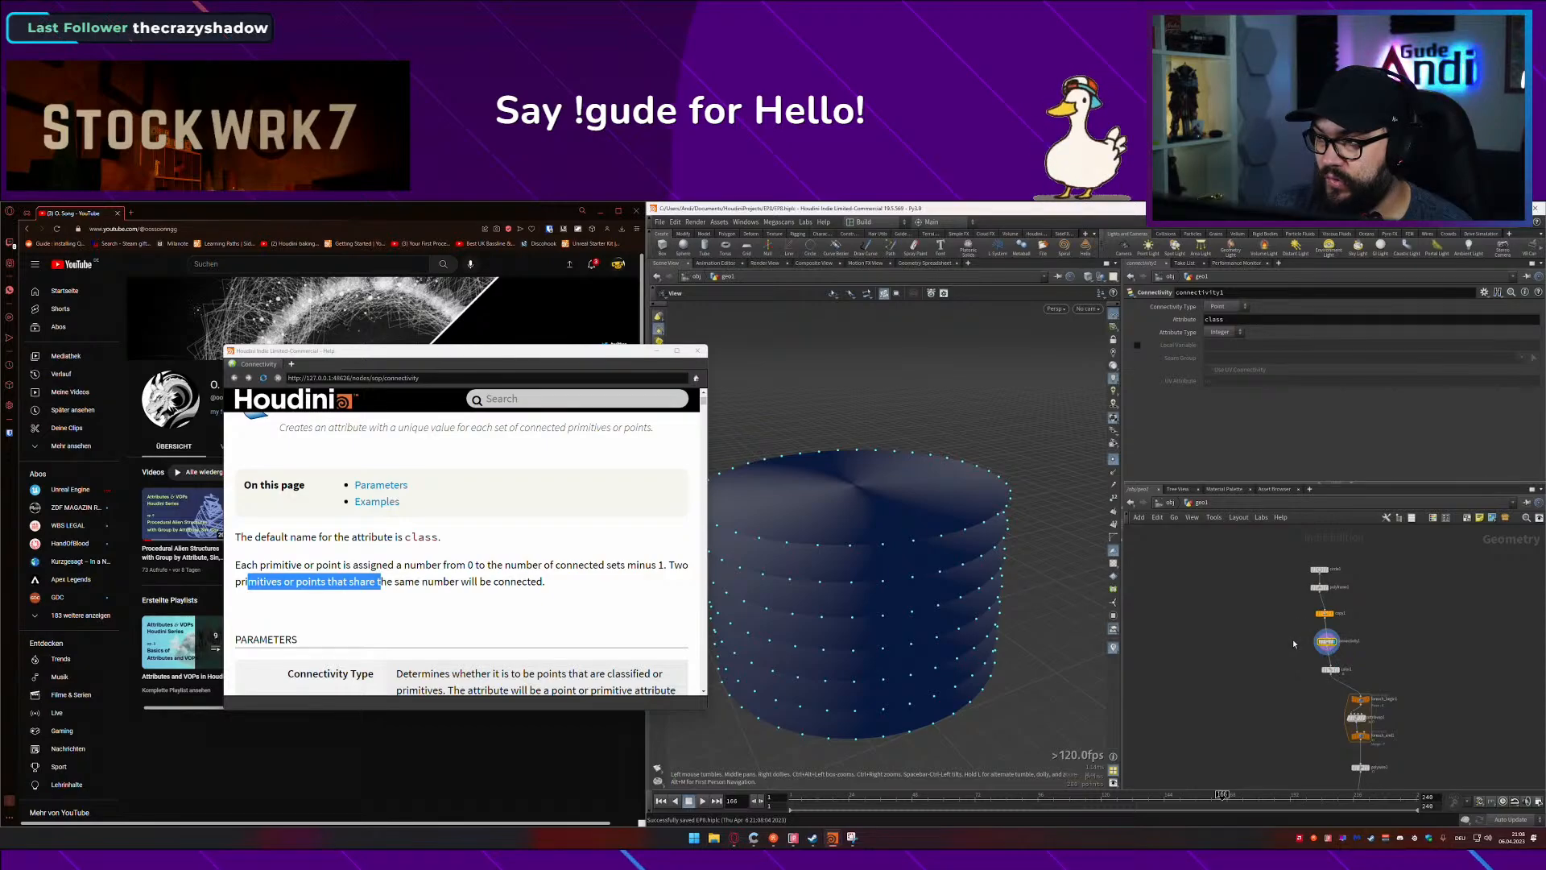
pyautogui.scroll(3, 1293, 640)
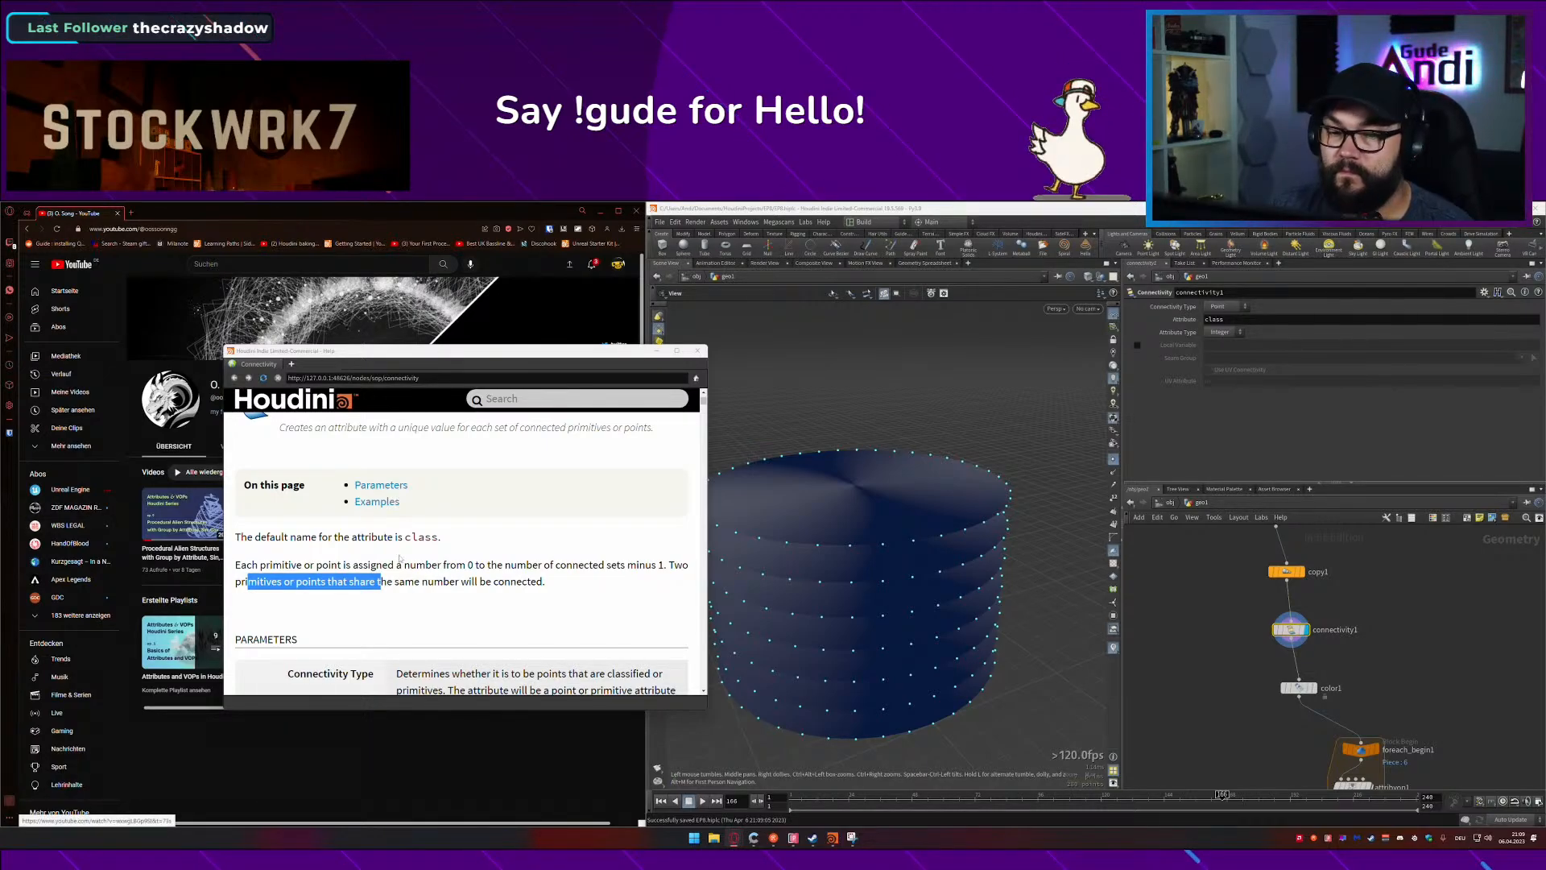
pyautogui.scroll(-1, 269, 555)
pyautogui.moveTo(241, 538); pyautogui.dragTo(529, 541)
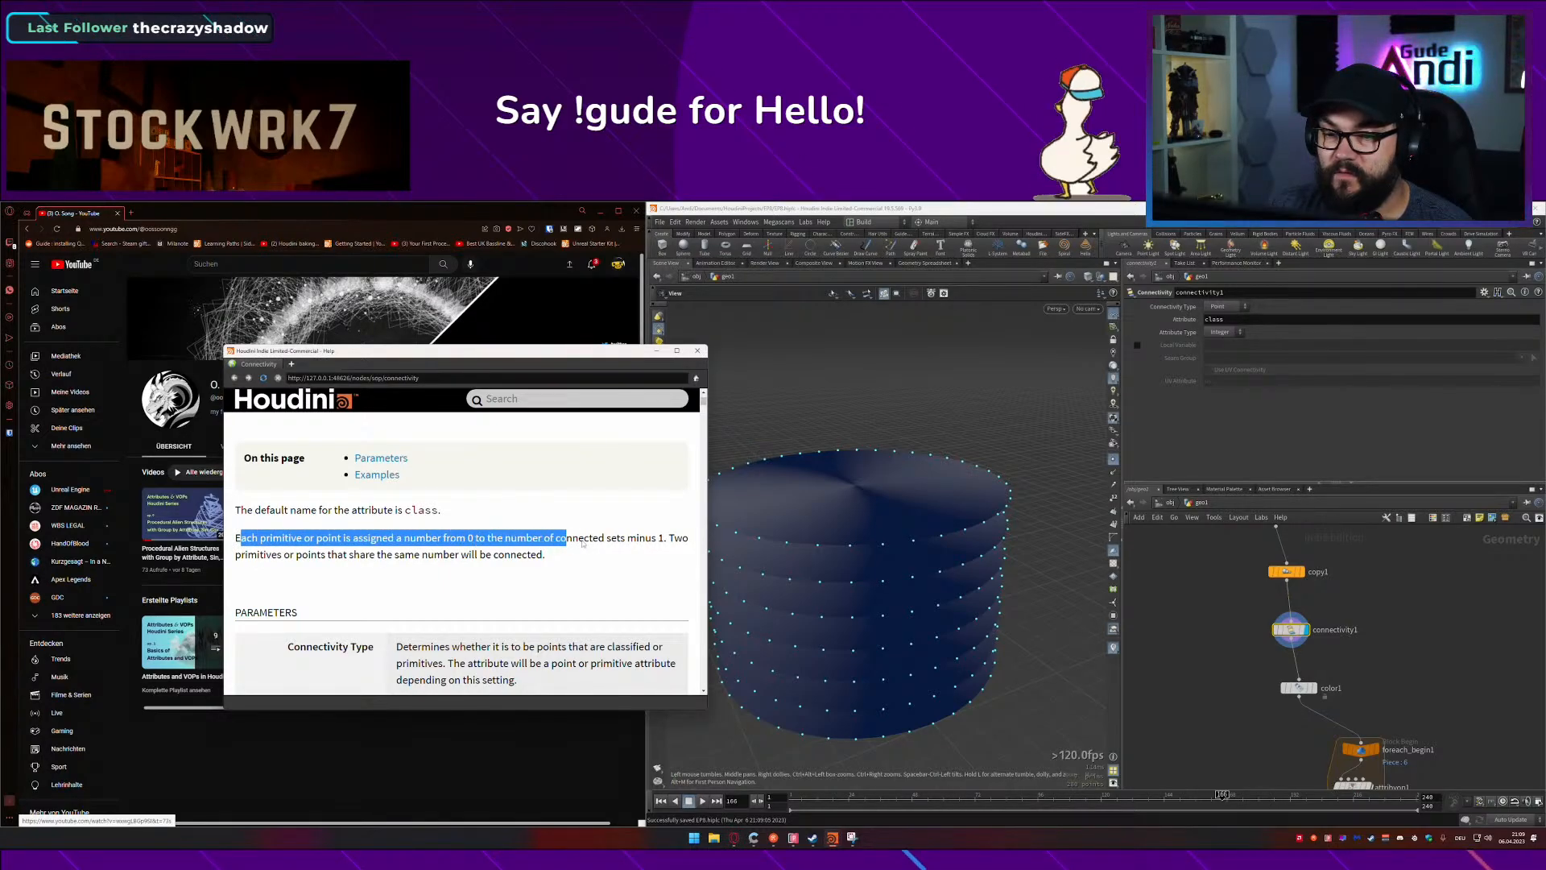
# Step: Hide the points and check the other numbering and normals overlays on the discs
pyautogui.click(1115, 497)
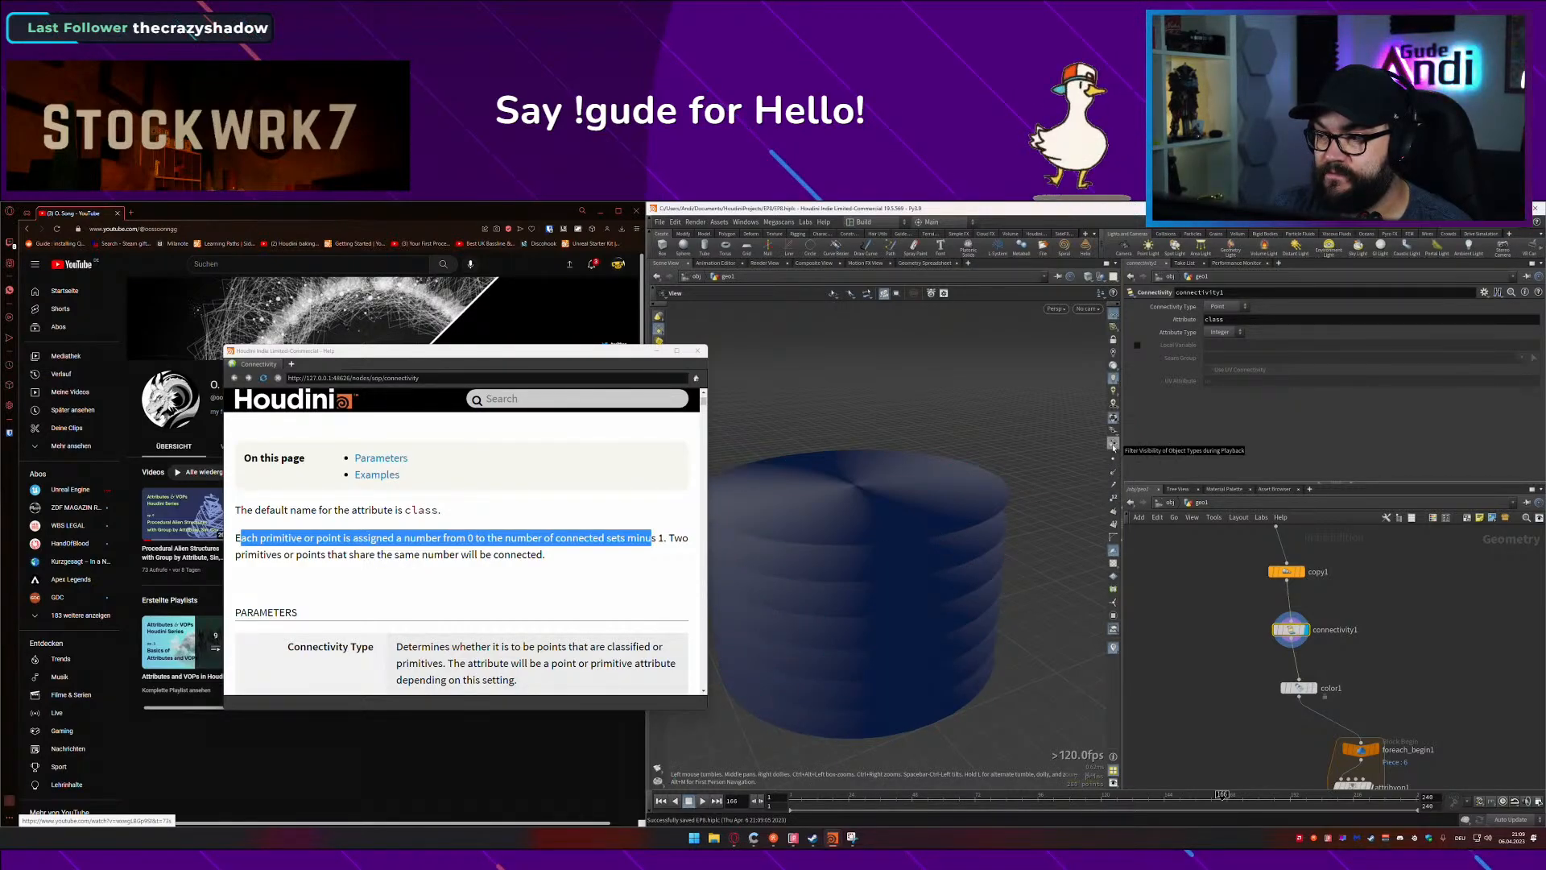
pyautogui.click(1114, 498)
pyautogui.click(1115, 512)
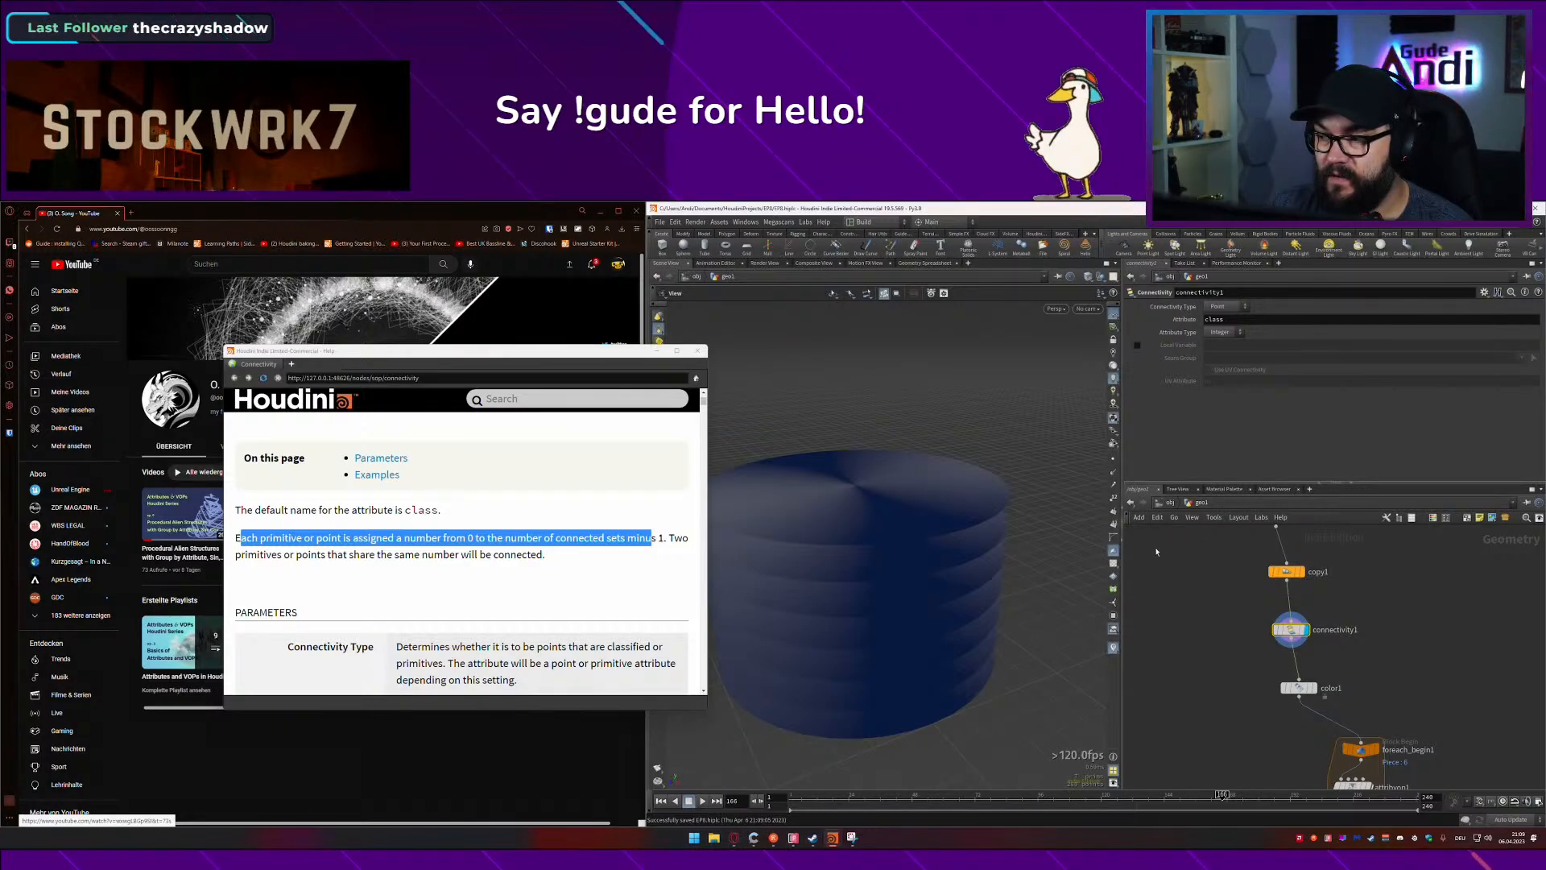
# Step: Lower the random seed of the color1 node to about 2.8 and display that node's output
pyautogui.moveTo(1330, 658); pyautogui.dragTo(1322, 636, button='middle')
pyautogui.moveTo(1321, 636); pyautogui.dragTo(1261, 693)
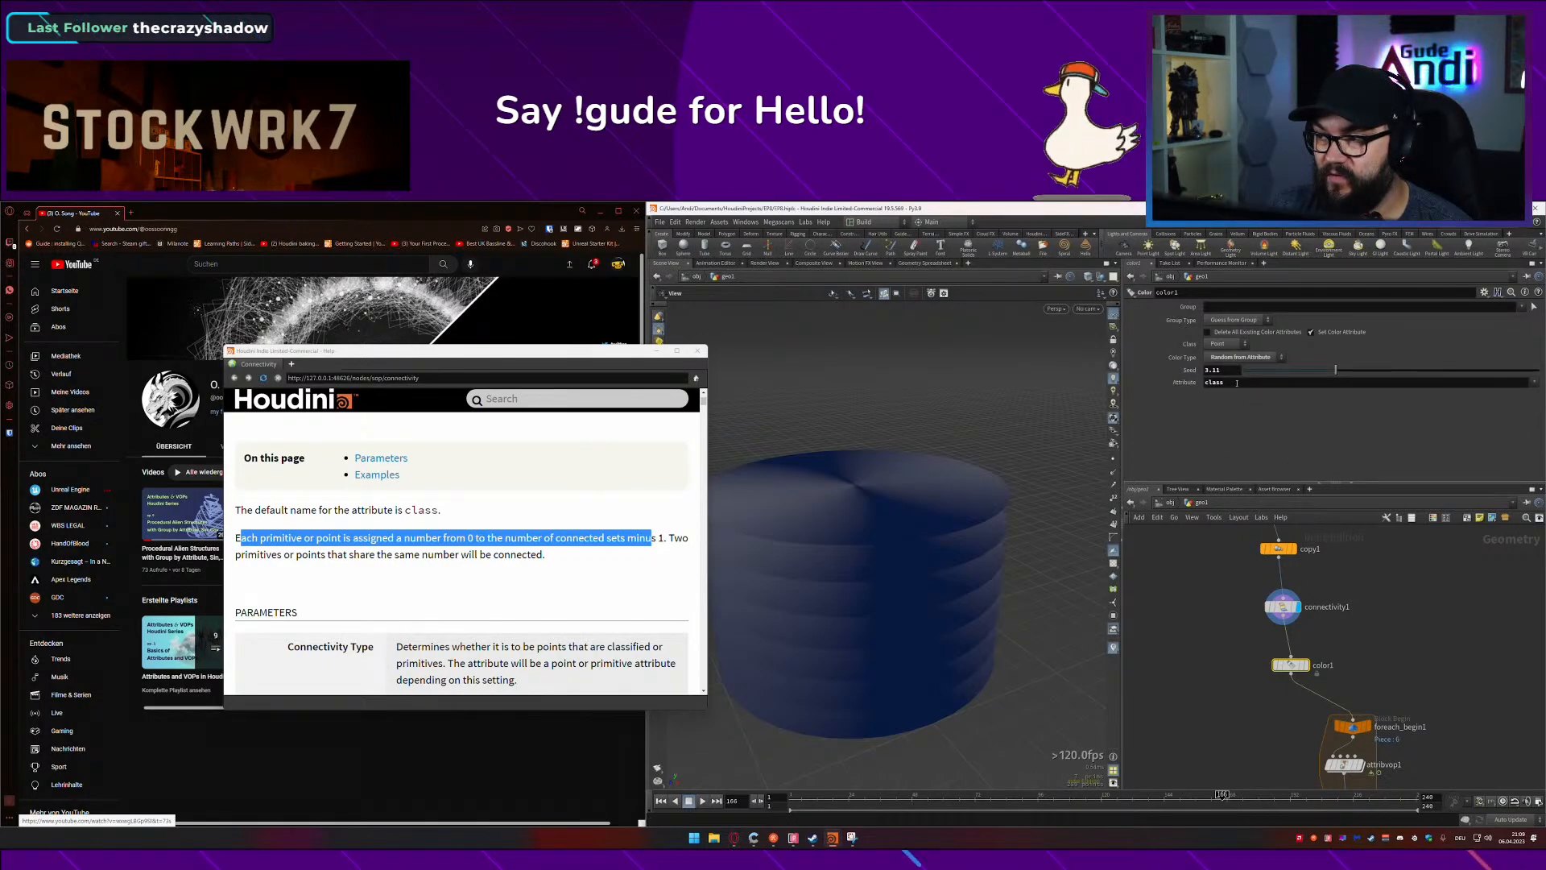
pyautogui.moveTo(1335, 372); pyautogui.dragTo(1327, 378)
pyautogui.click(1306, 664)
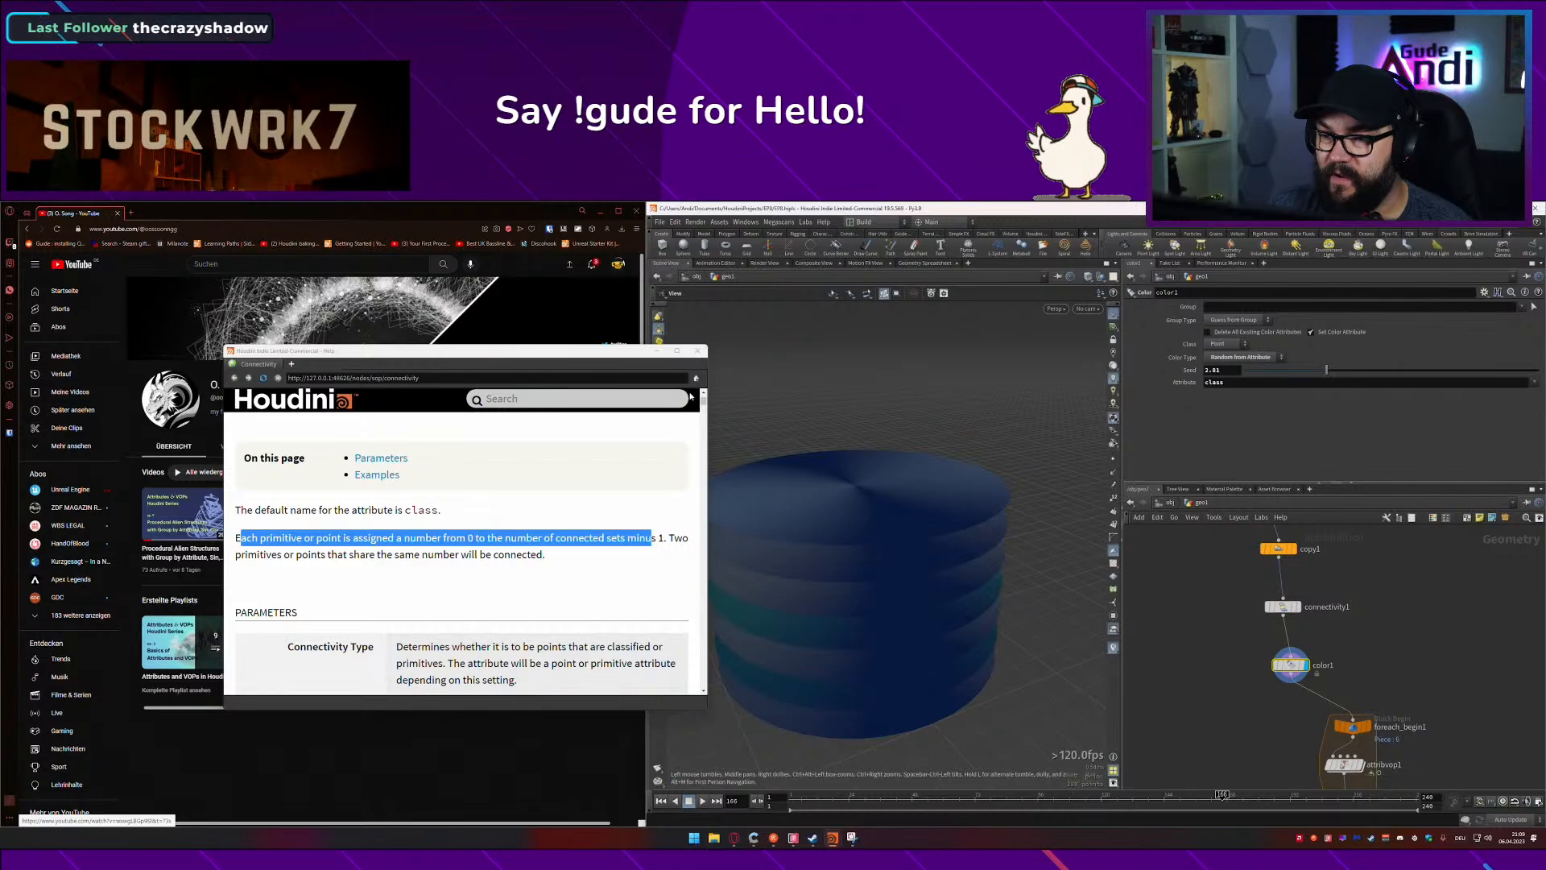
# Step: Close the Connectivity help window and open the full video list of the tutorial creator's YouTube channel
pyautogui.click(698, 352)
pyautogui.click(248, 449)
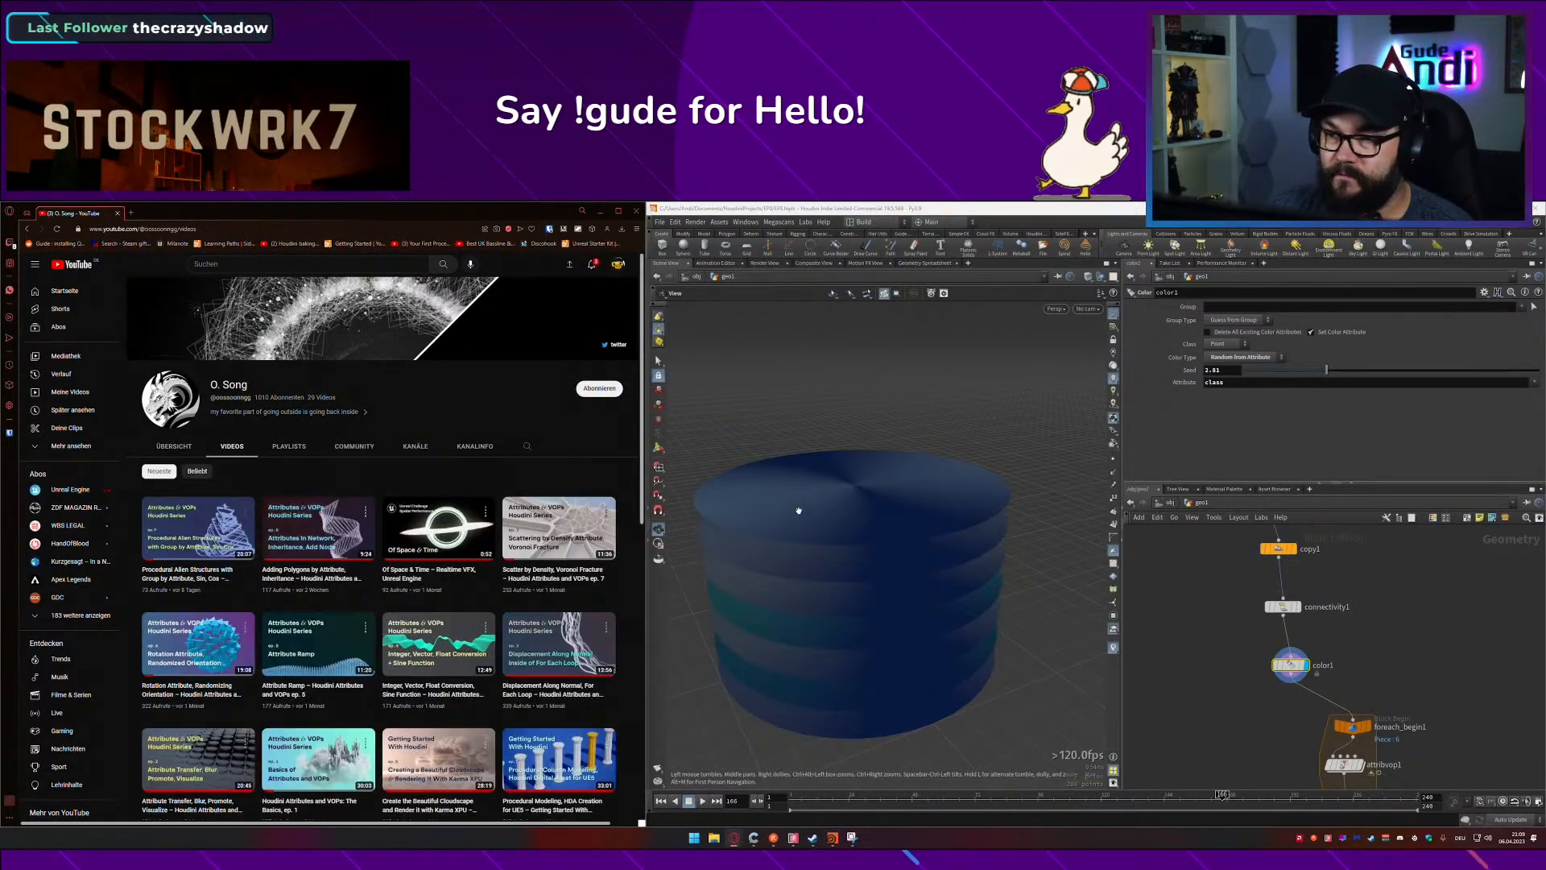
# Step: Delete all nodes in the geo1 network and save the scene
pyautogui.scroll(-5, 1321, 629)
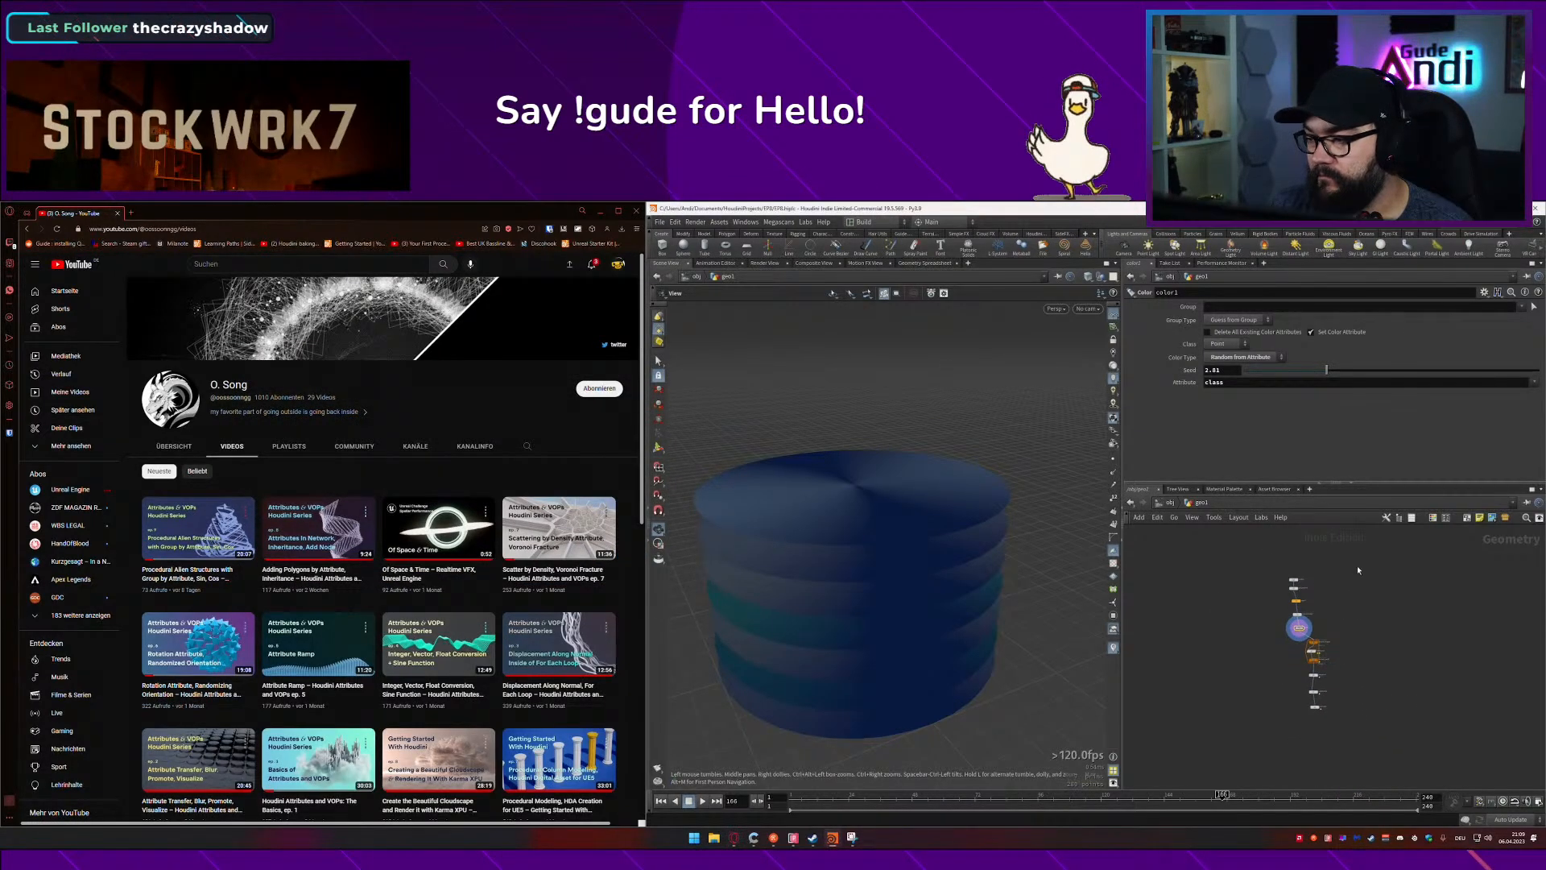
pyautogui.moveTo(1356, 566); pyautogui.dragTo(1230, 722)
pyautogui.press('Delete')
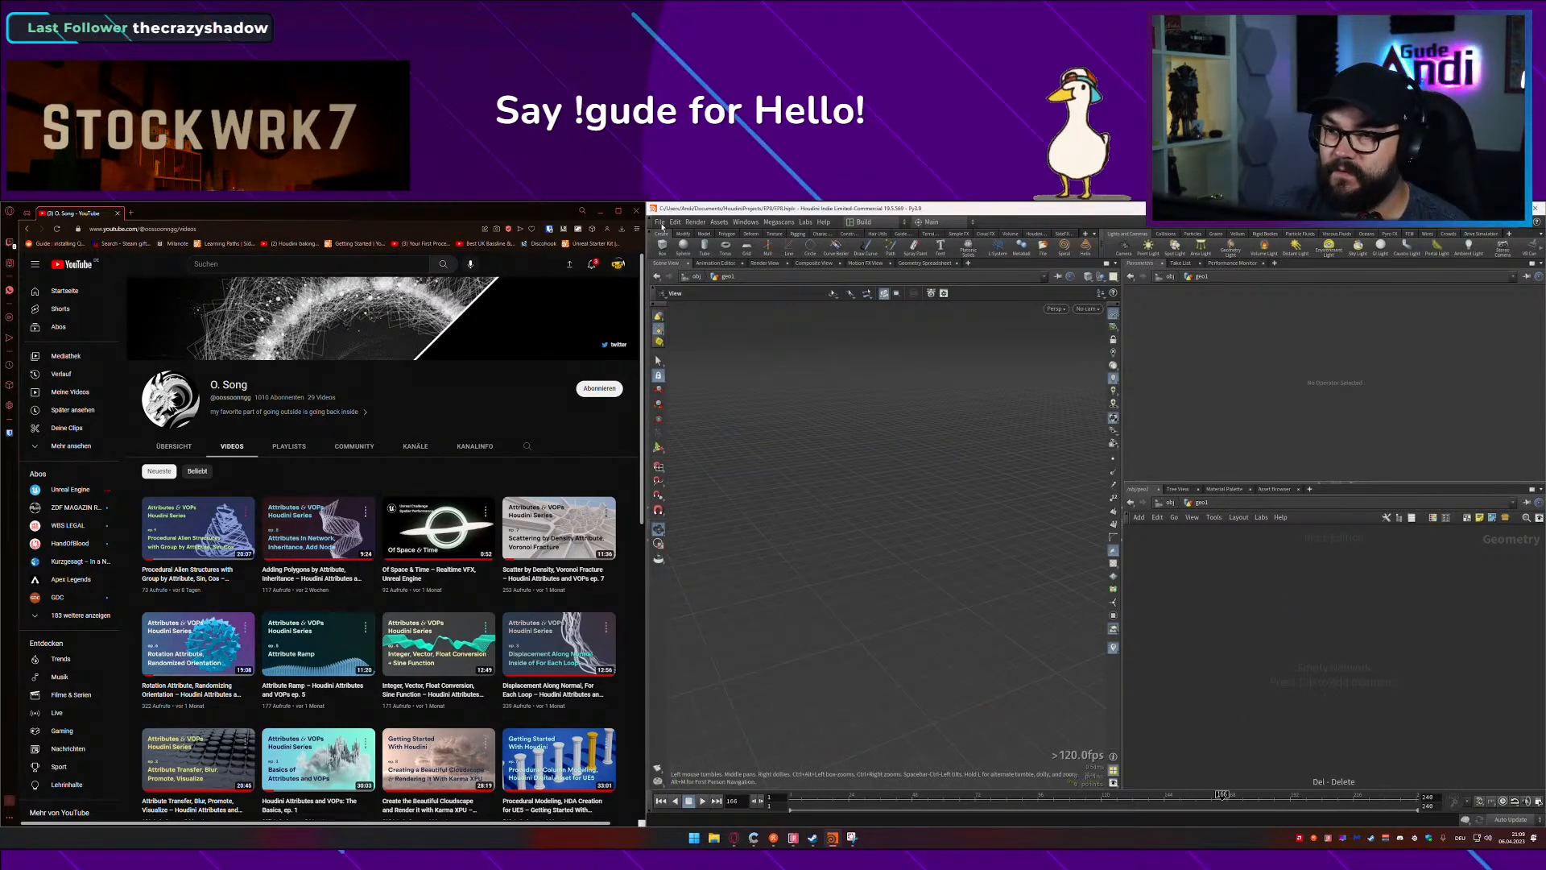
pyautogui.click(660, 221)
pyautogui.click(680, 294)
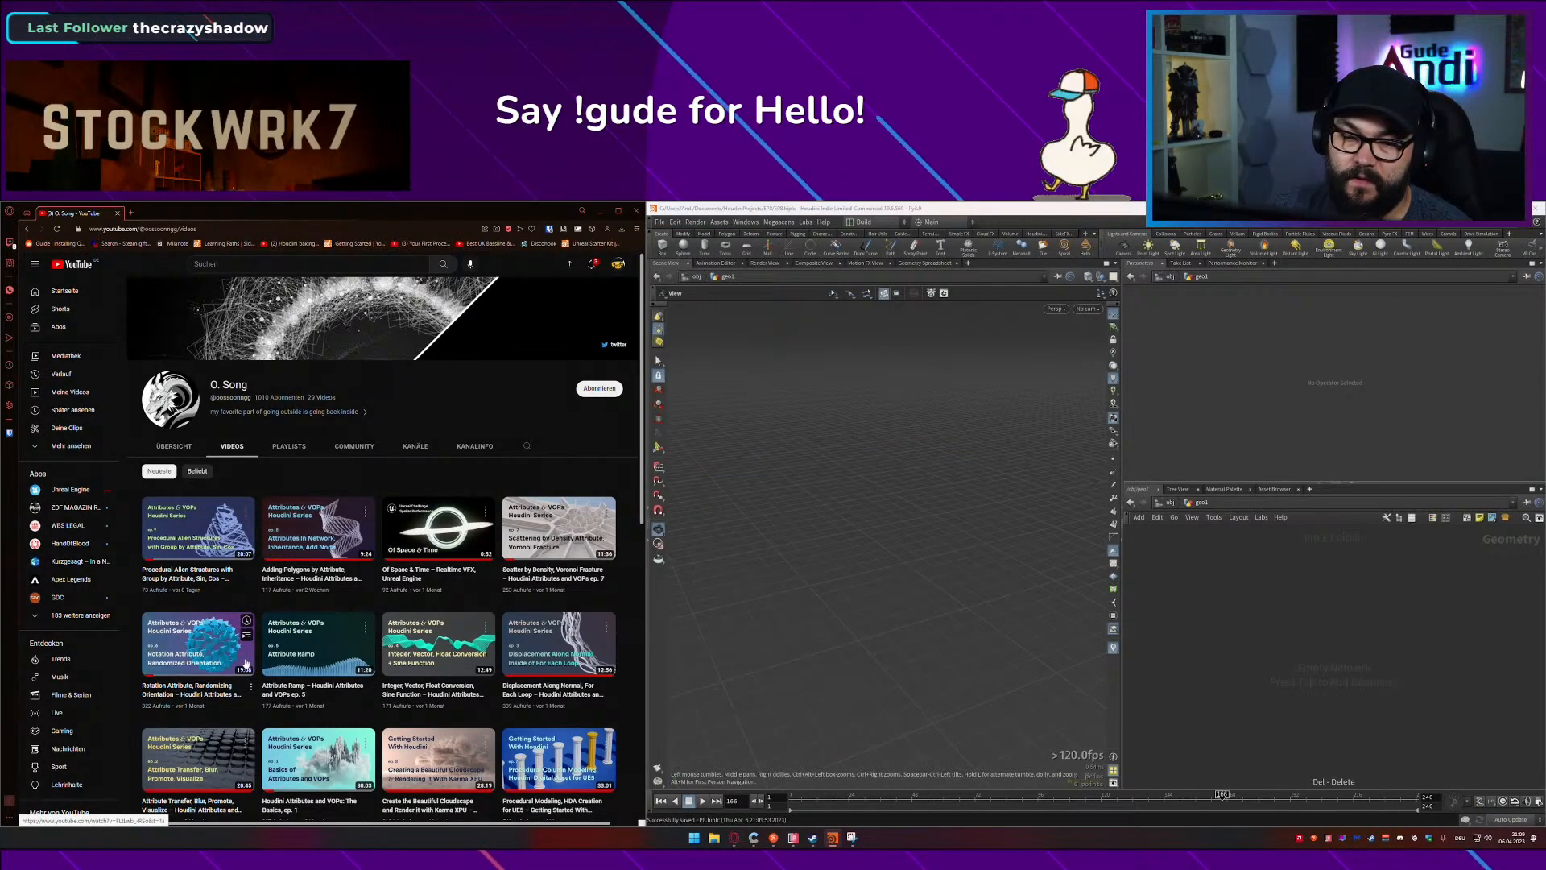
# Step: Open the tutorial "Integer, Vector, Float Conversion, Sine Function – Houdini Attributes and VOPs ep. 4"
pyautogui.scroll(-1, 380, 651)
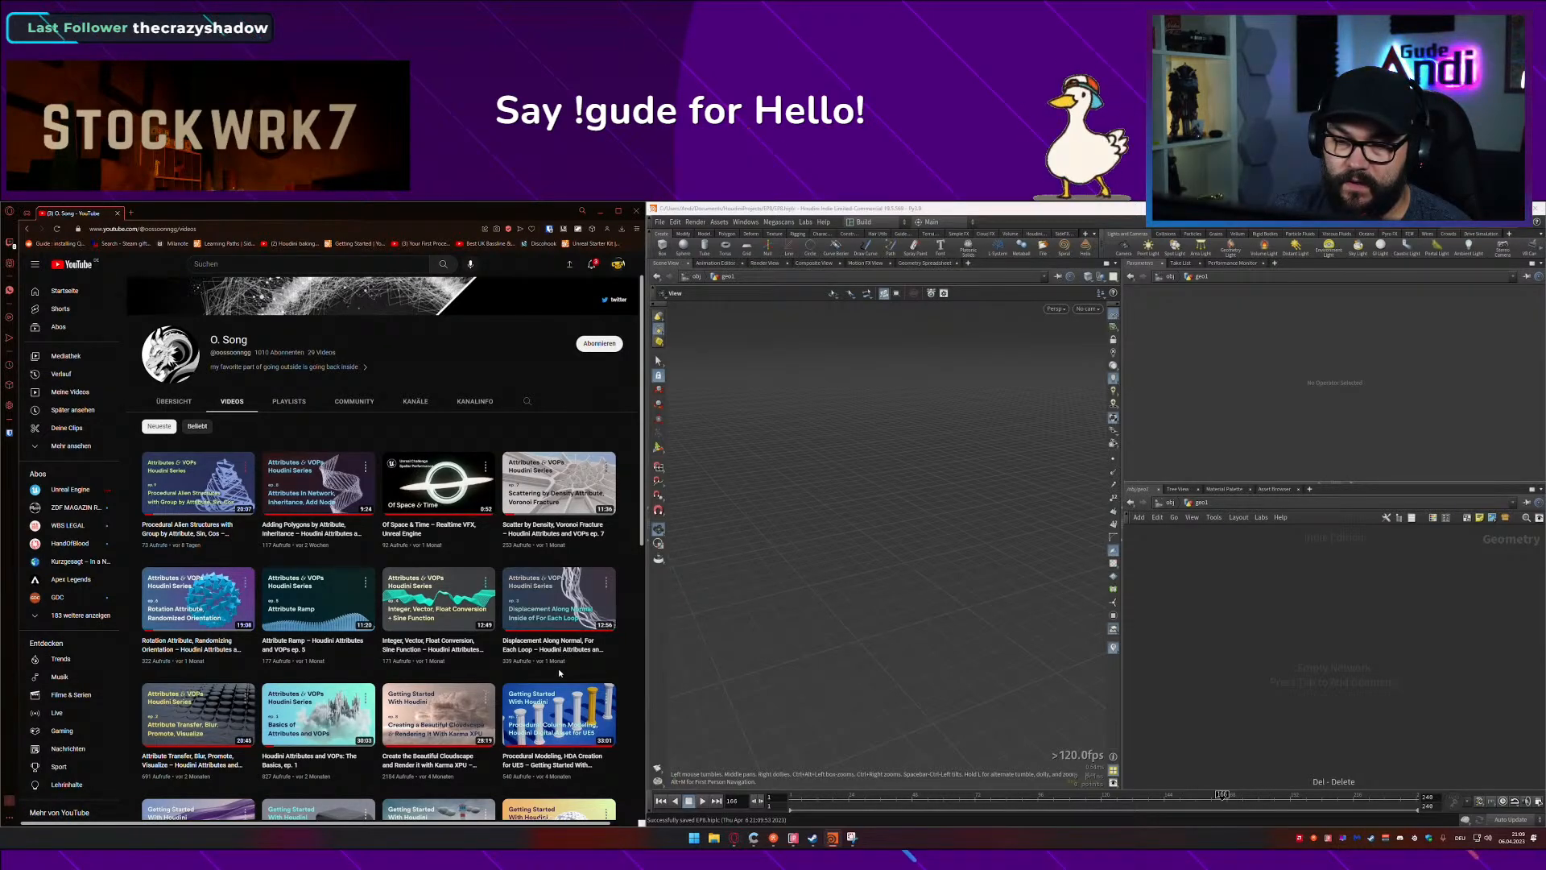
pyautogui.click(439, 600)
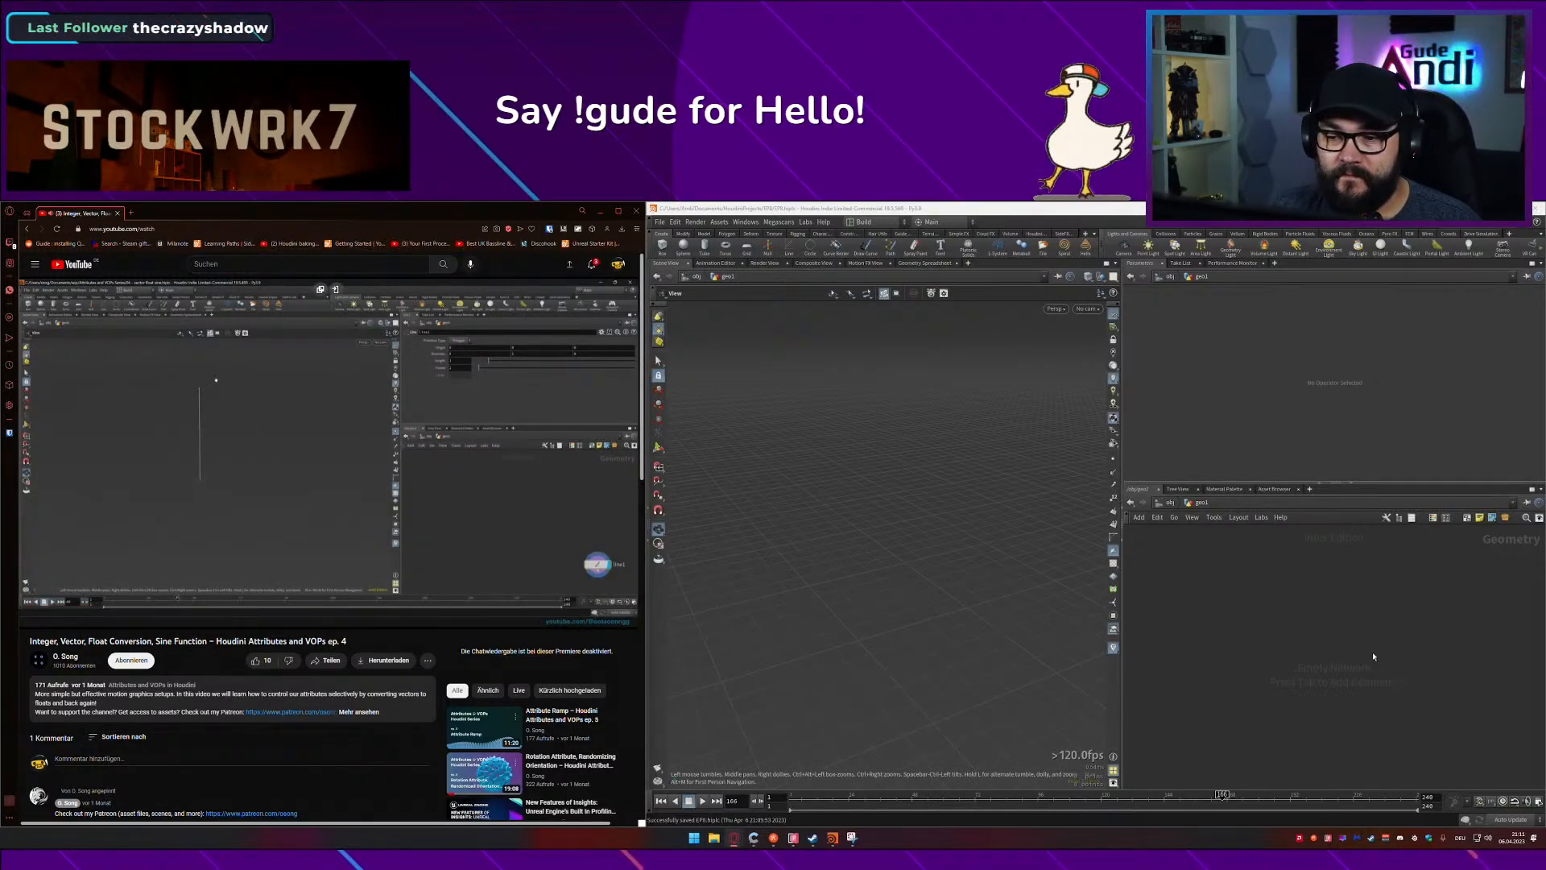
# Step: Add a Line node to the empty geo1 network
pyautogui.press('Tab')
pyautogui.write('line')
pyautogui.press('Return')
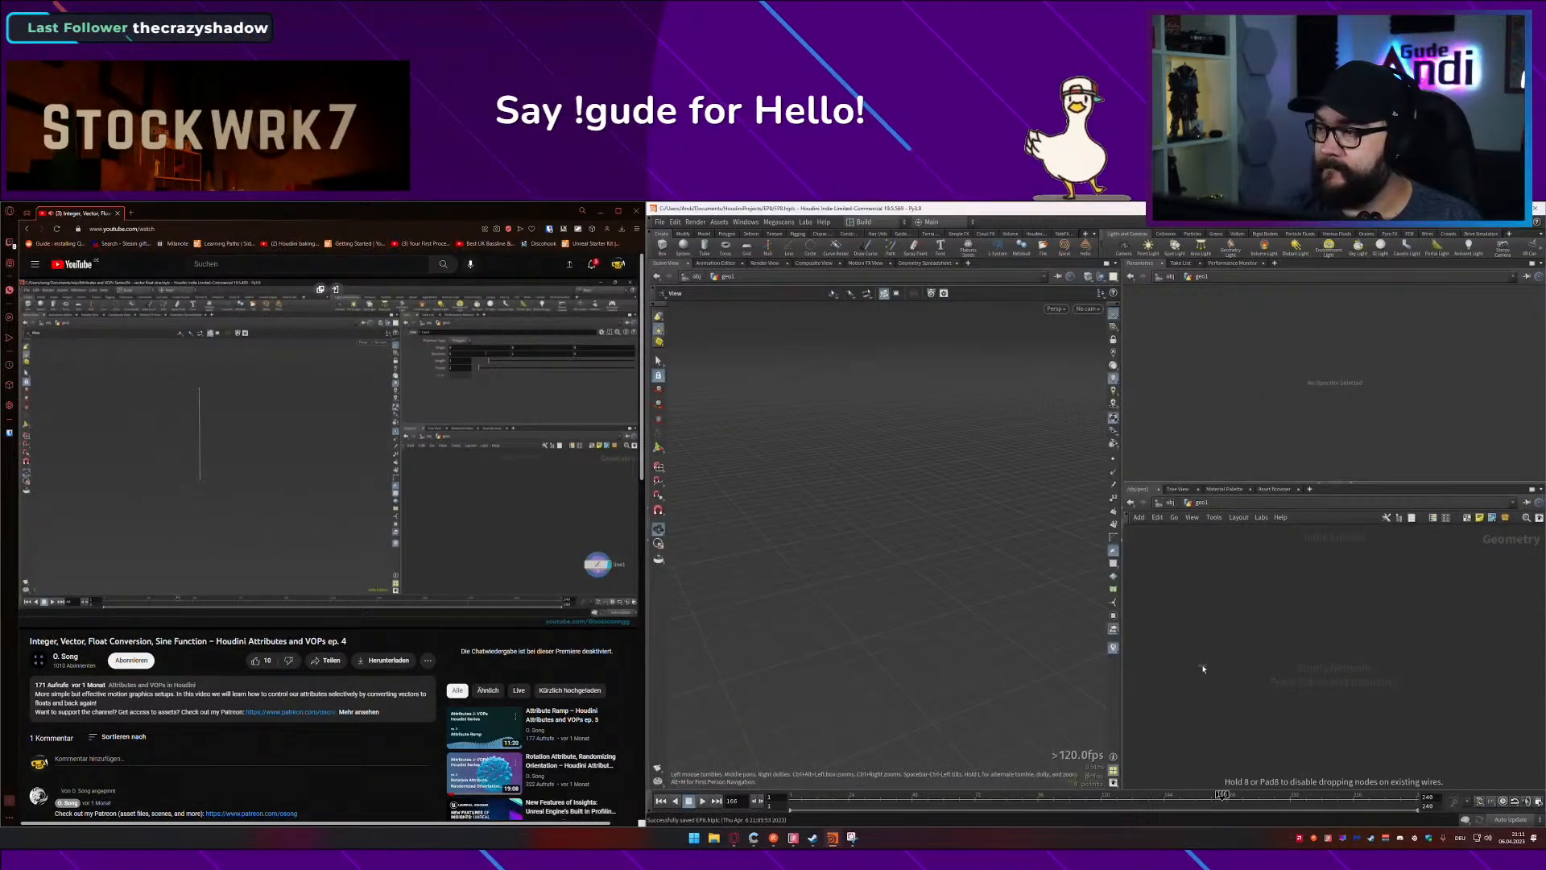
pyautogui.click(1202, 639)
pyautogui.moveTo(1327, 320); pyautogui.dragTo(1302, 343)
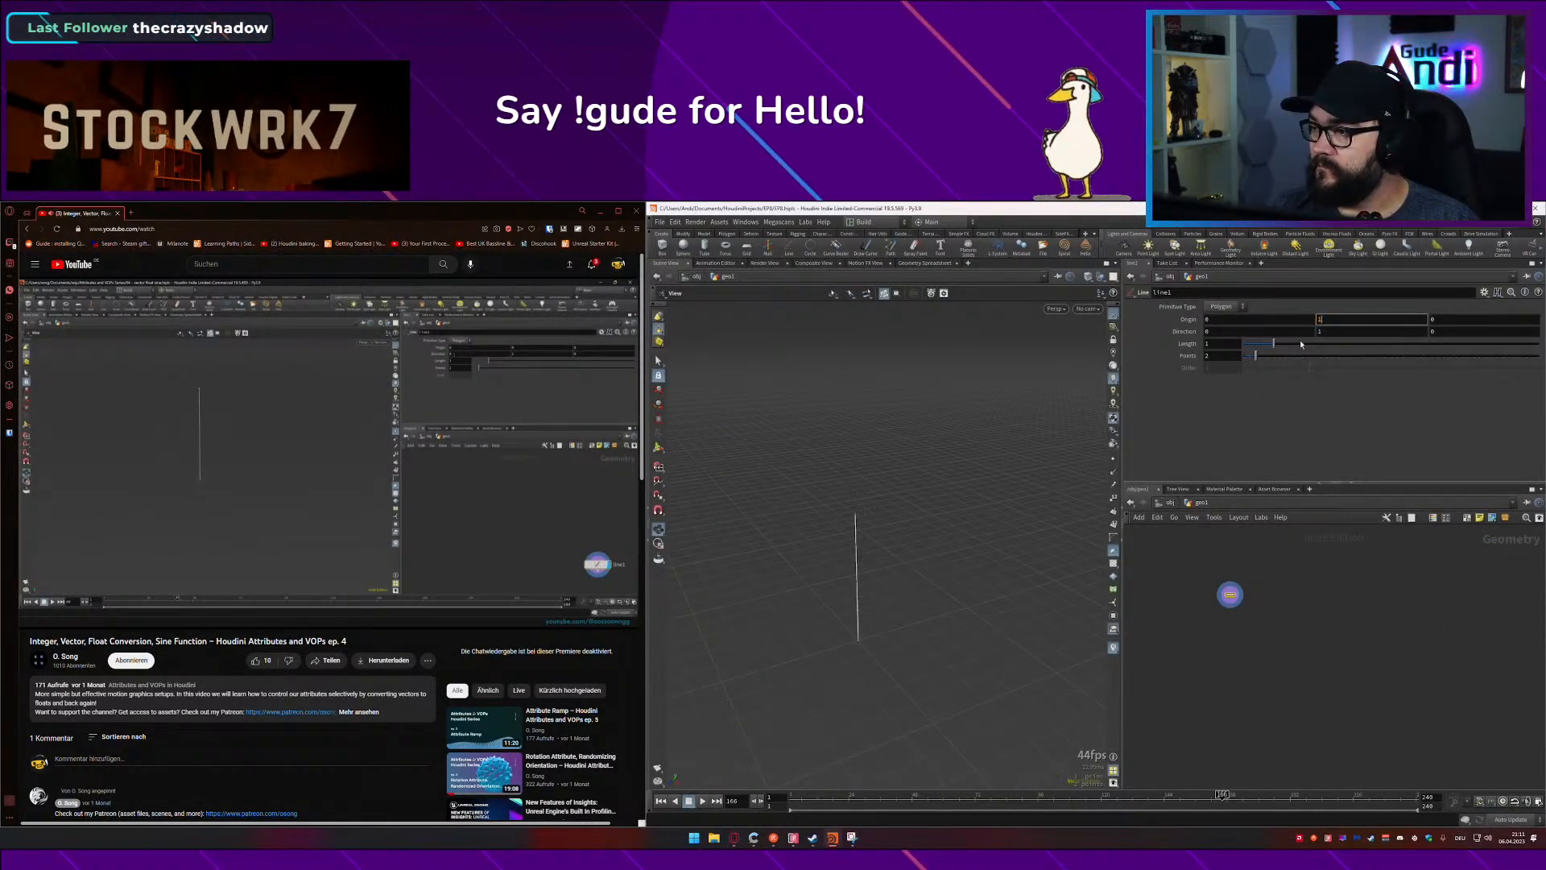
pyautogui.write('1')
pyautogui.press('Tab')
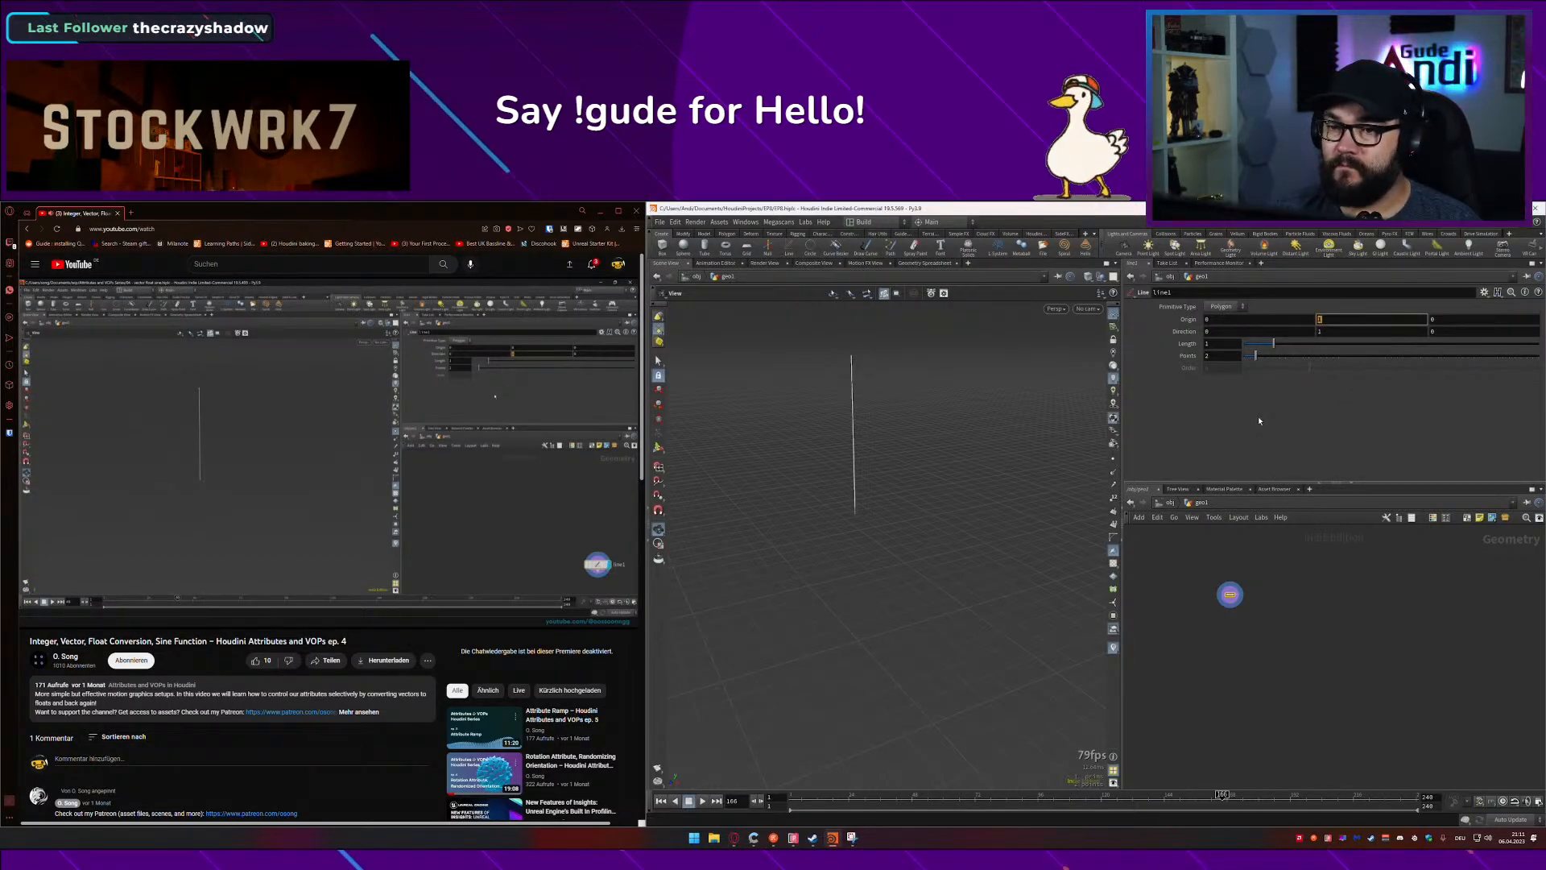
pyautogui.write('0')
pyautogui.press('Tab')
# Step: Set the line's direction to 0, 0, 1 so it runs along the Z axis
pyautogui.moveTo(981, 546); pyautogui.dragTo(956, 611)
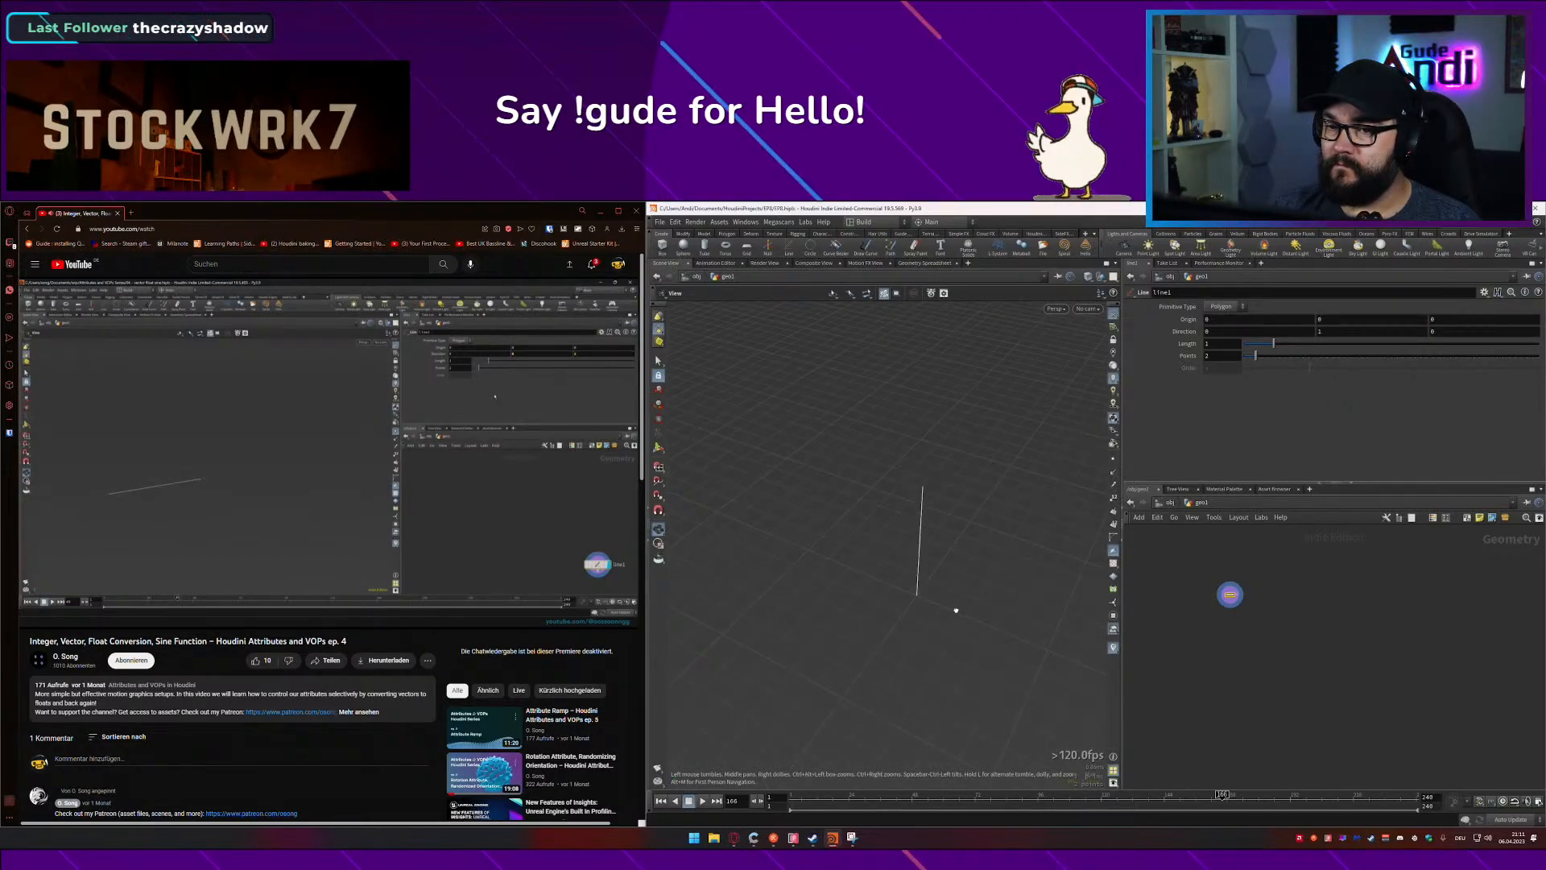
pyautogui.click(1325, 320)
pyautogui.doubleClick(1322, 332)
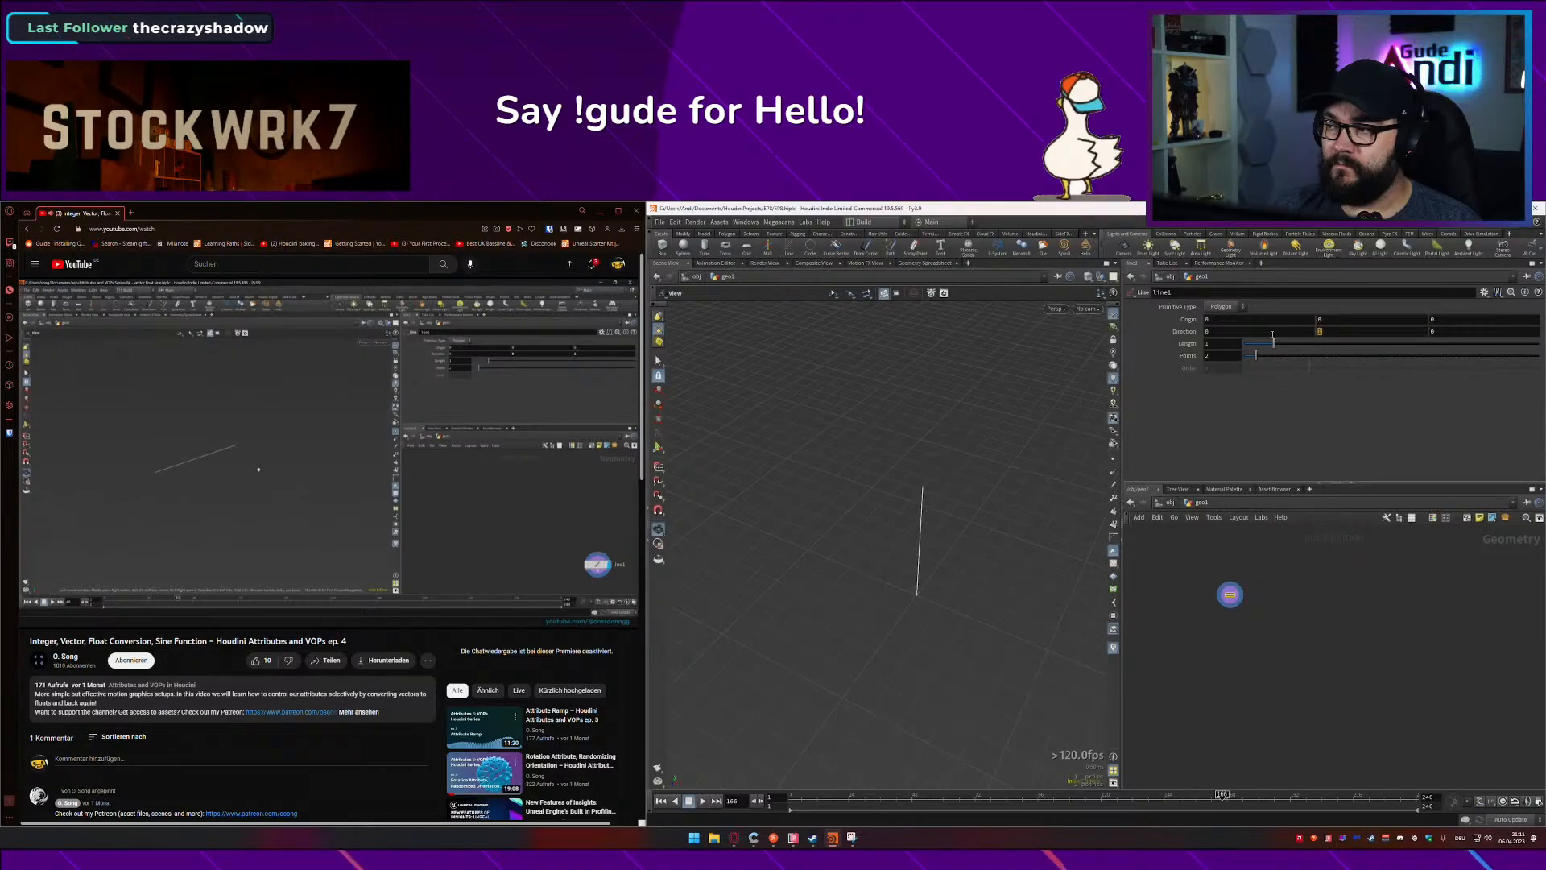
pyautogui.write('1')
pyautogui.press('Return')
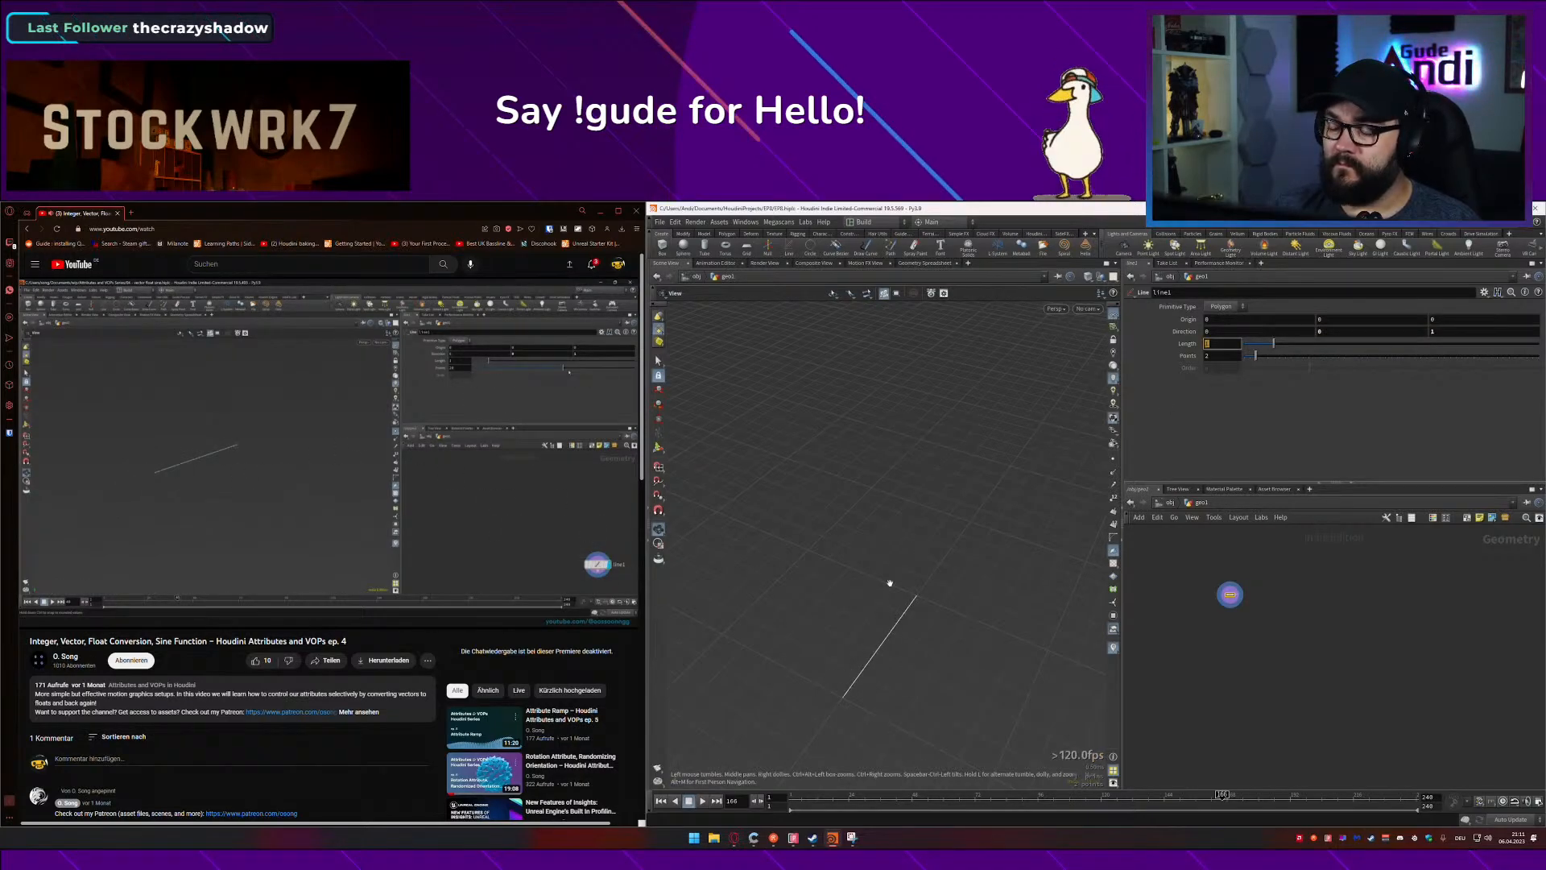
pyautogui.moveTo(891, 588); pyautogui.dragTo(927, 605)
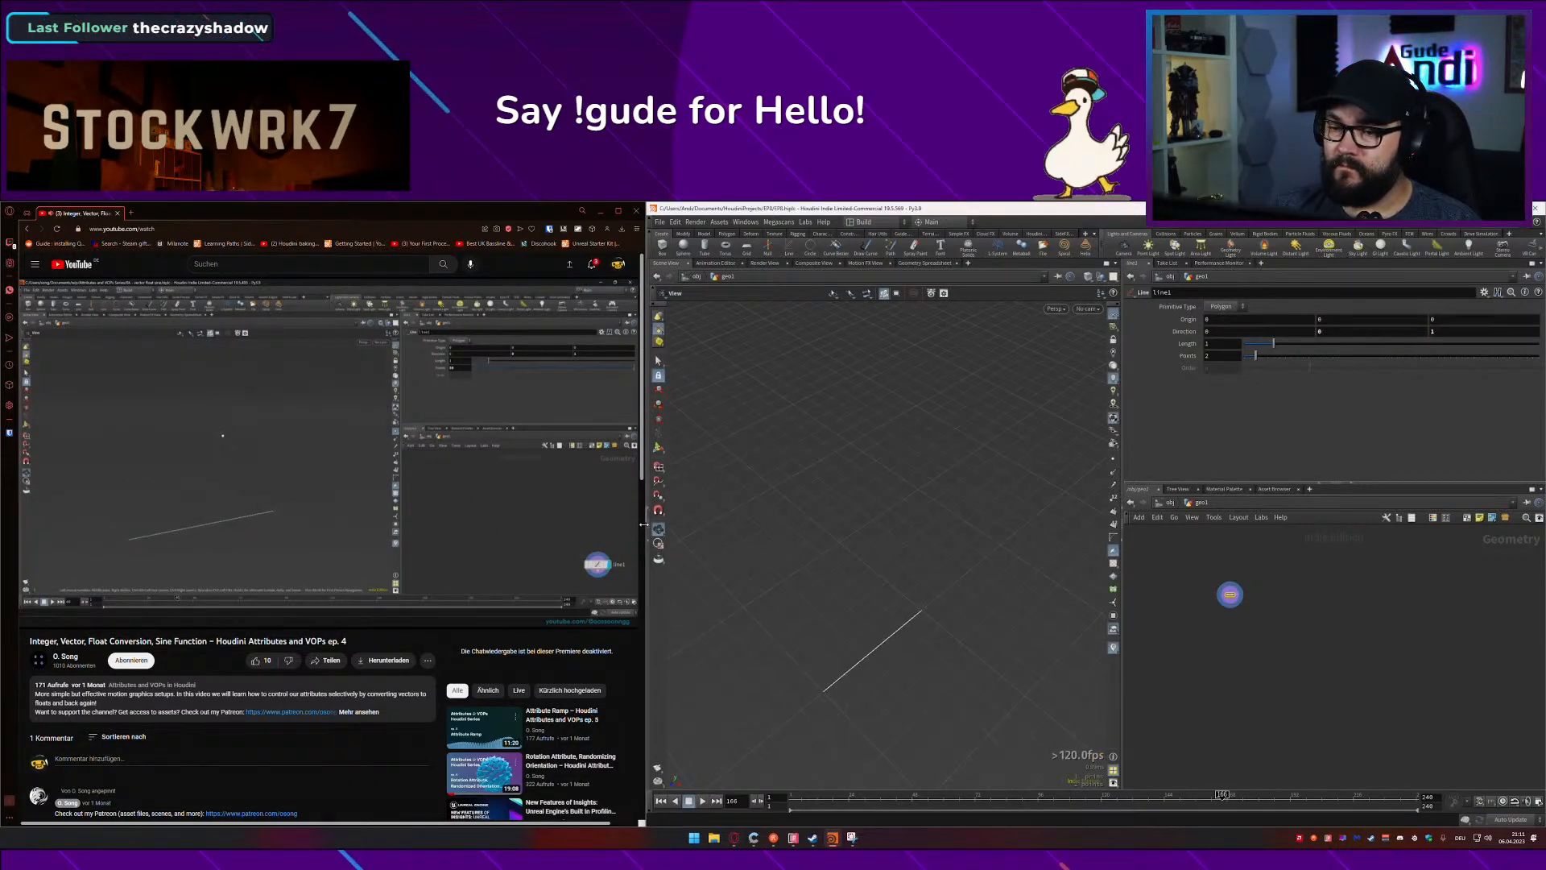
# Step: Set the line's number of points to 17 and turn on point display in the viewport
pyautogui.moveTo(646, 527); pyautogui.dragTo(611, 527)
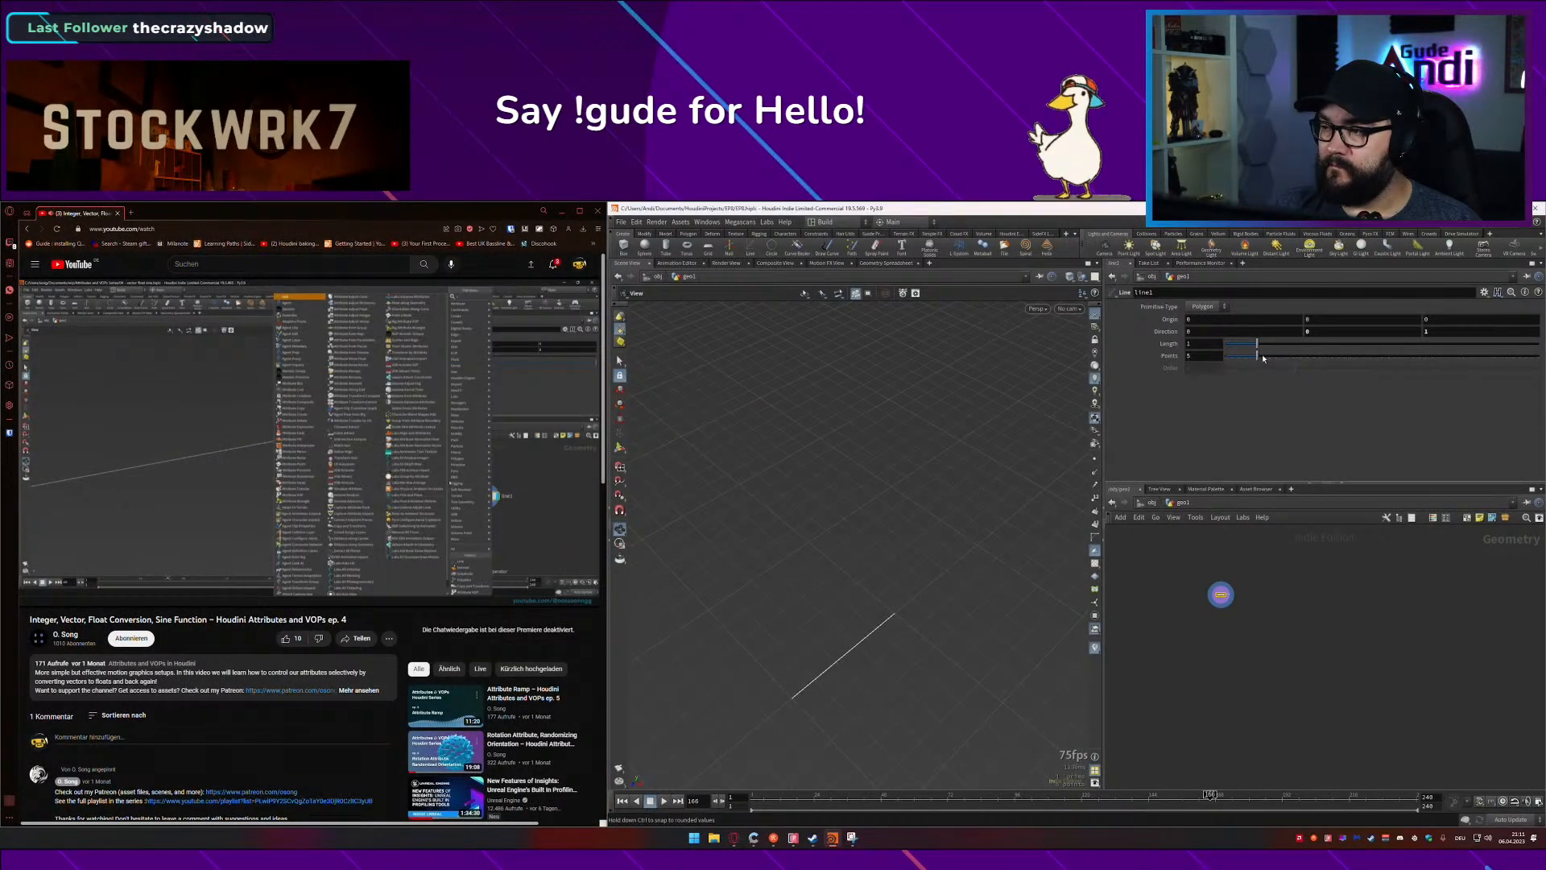
pyautogui.moveTo(1260, 355); pyautogui.dragTo(1332, 355)
pyautogui.scroll(6, 864, 725)
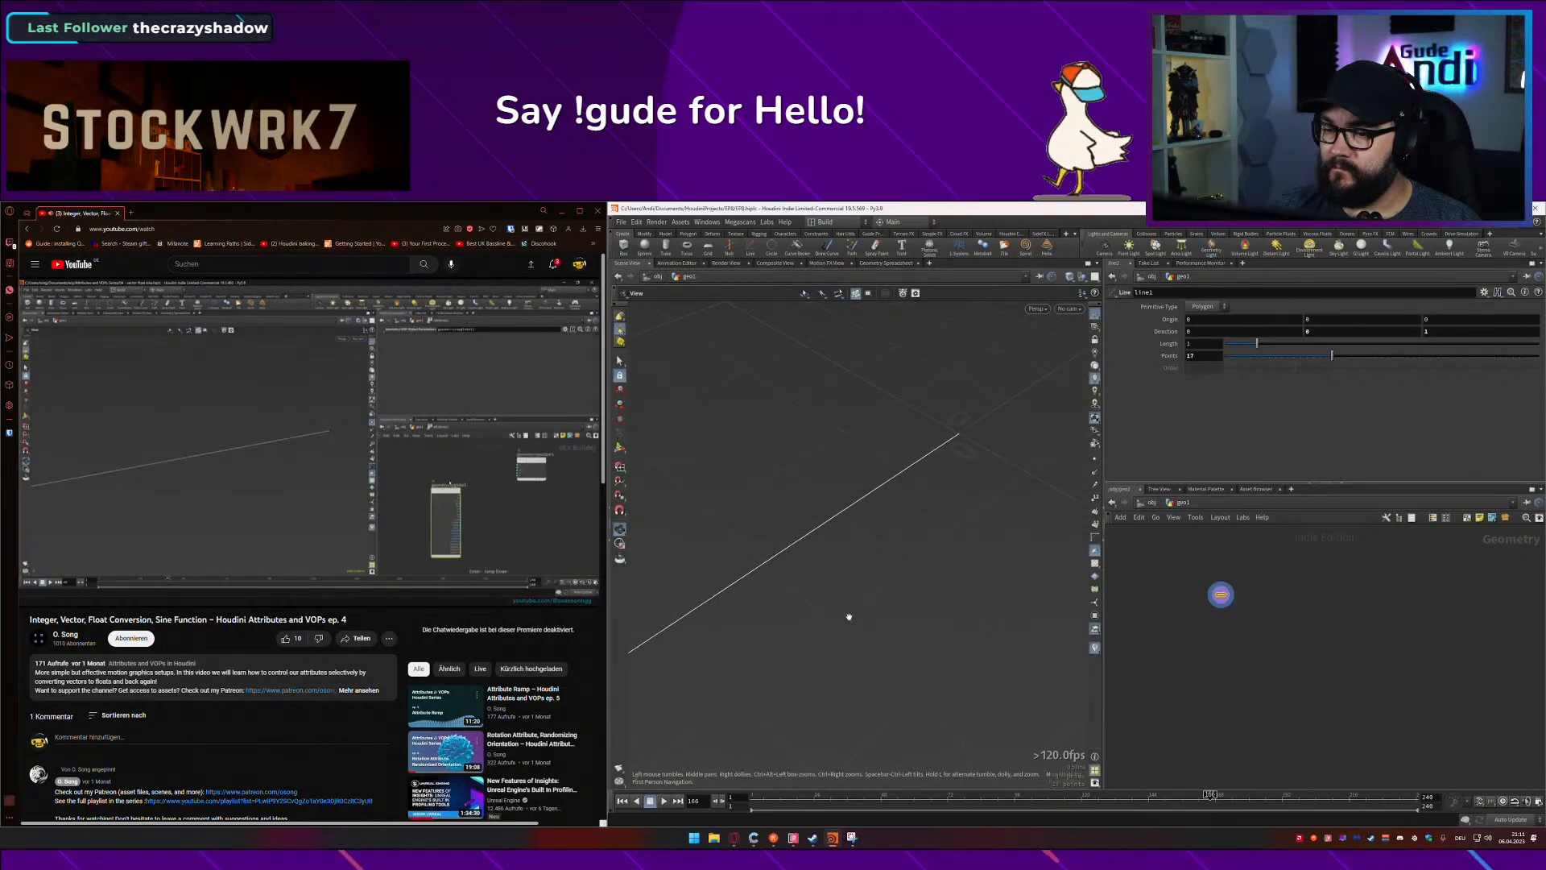
pyautogui.moveTo(845, 614); pyautogui.dragTo(879, 557)
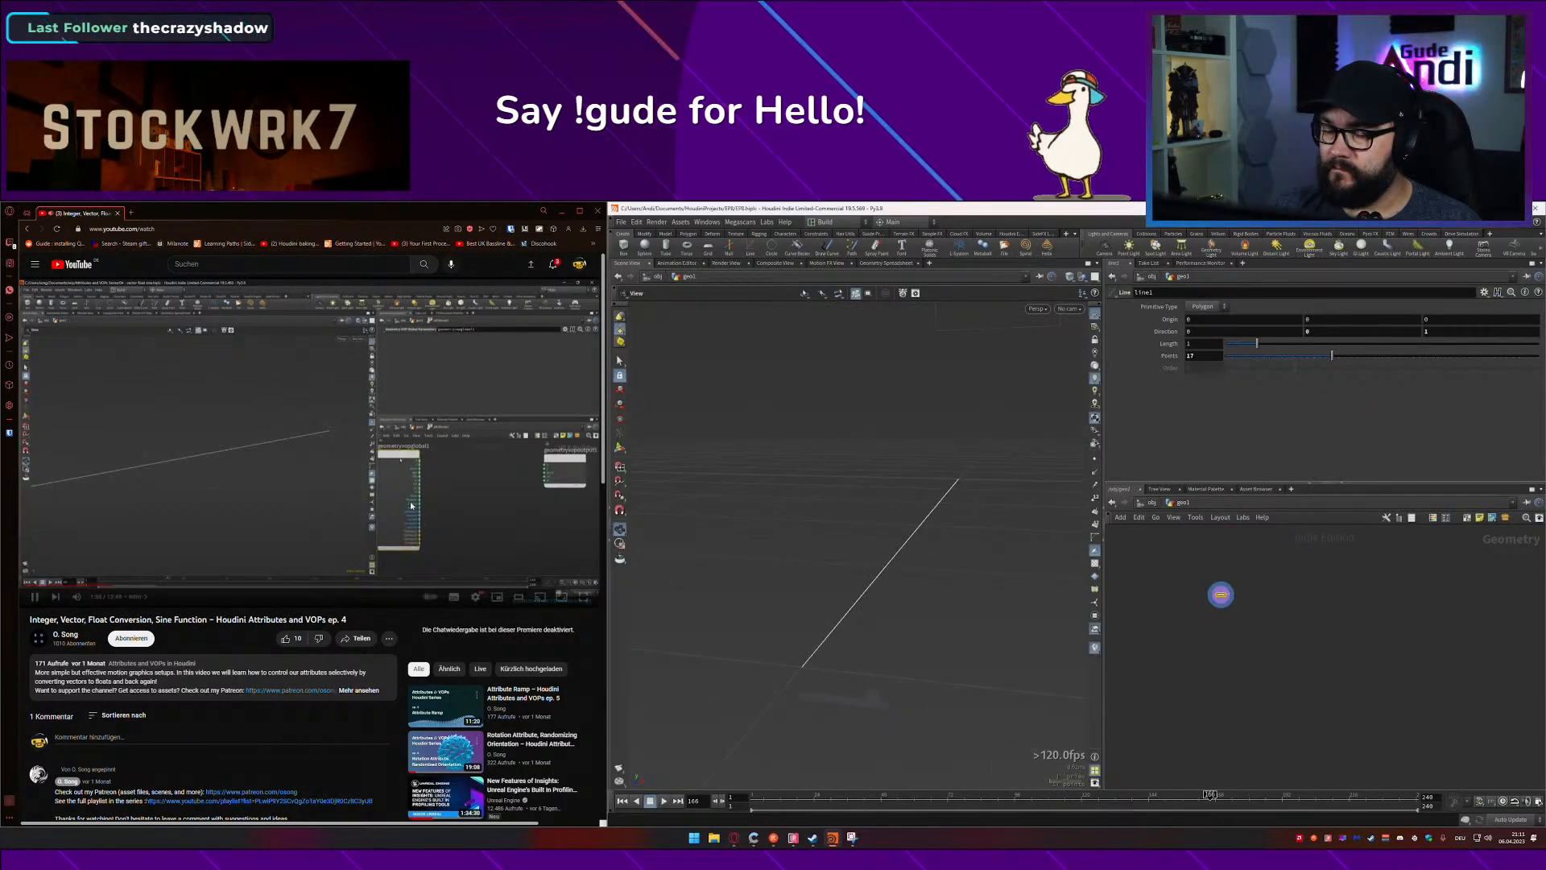
pyautogui.click(483, 451)
pyautogui.click(1095, 459)
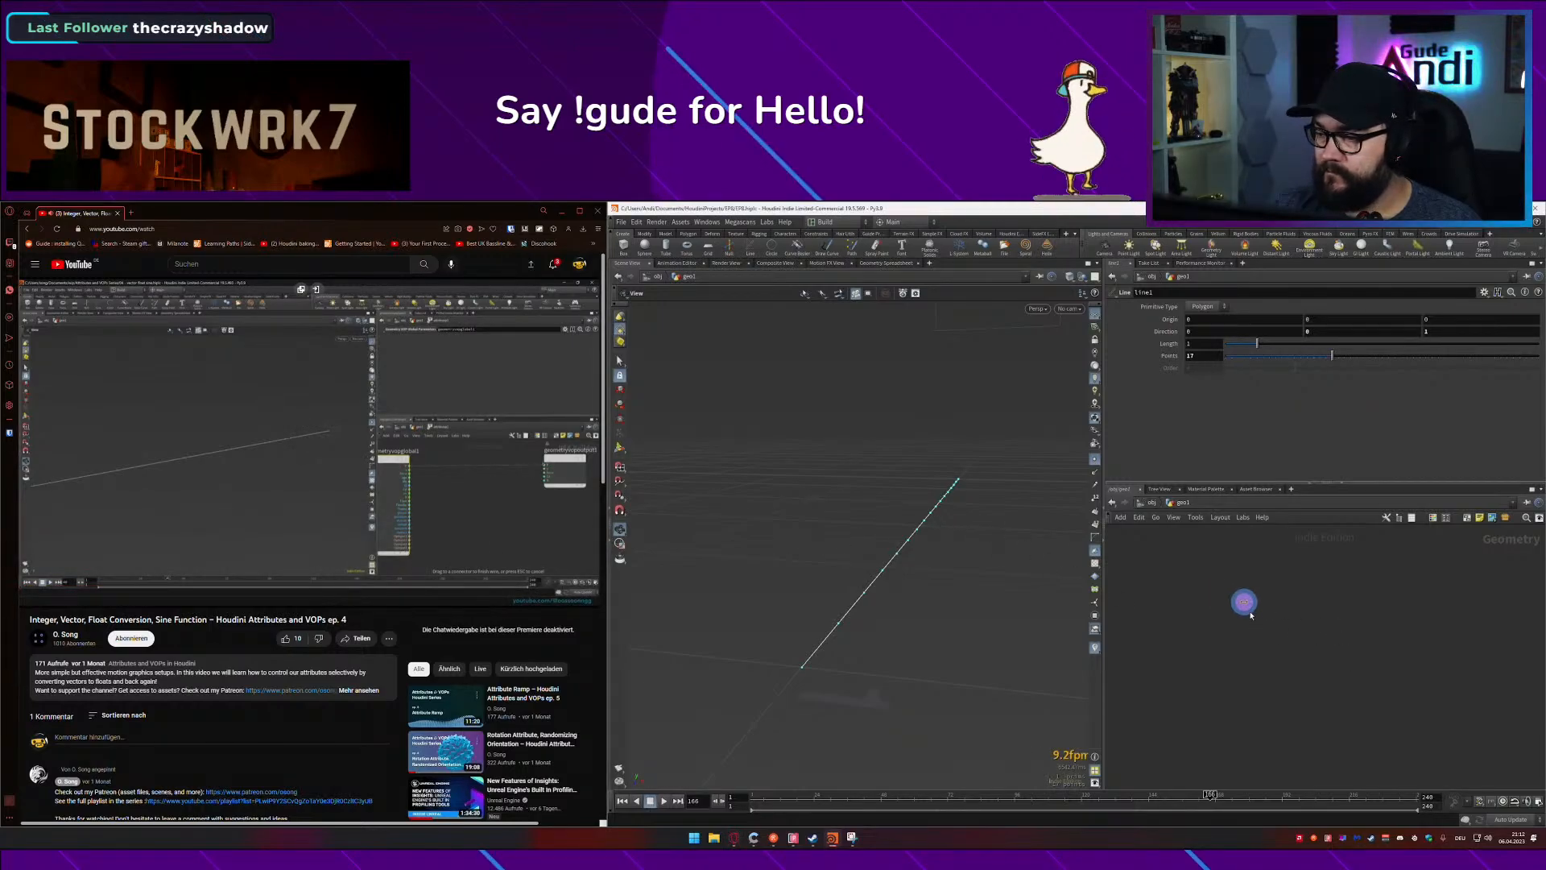
# Step: Add an Attribute VOP node below line1, fed by the line, and enter its VOP network
pyautogui.press('Tab')
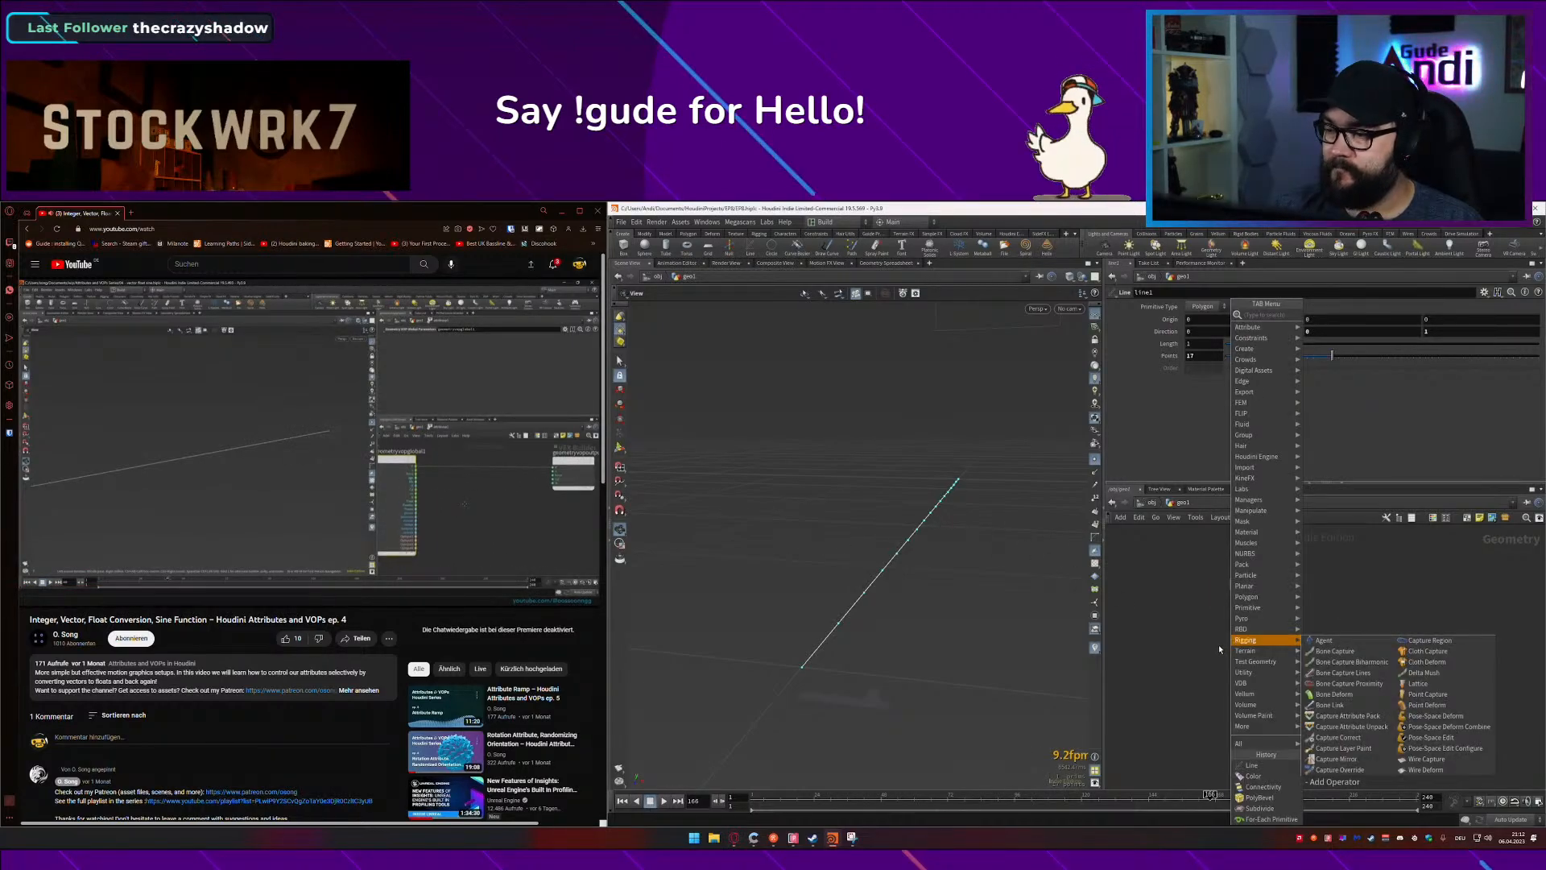
pyautogui.write('attribvop')
pyautogui.press('Return')
pyautogui.click(1212, 650)
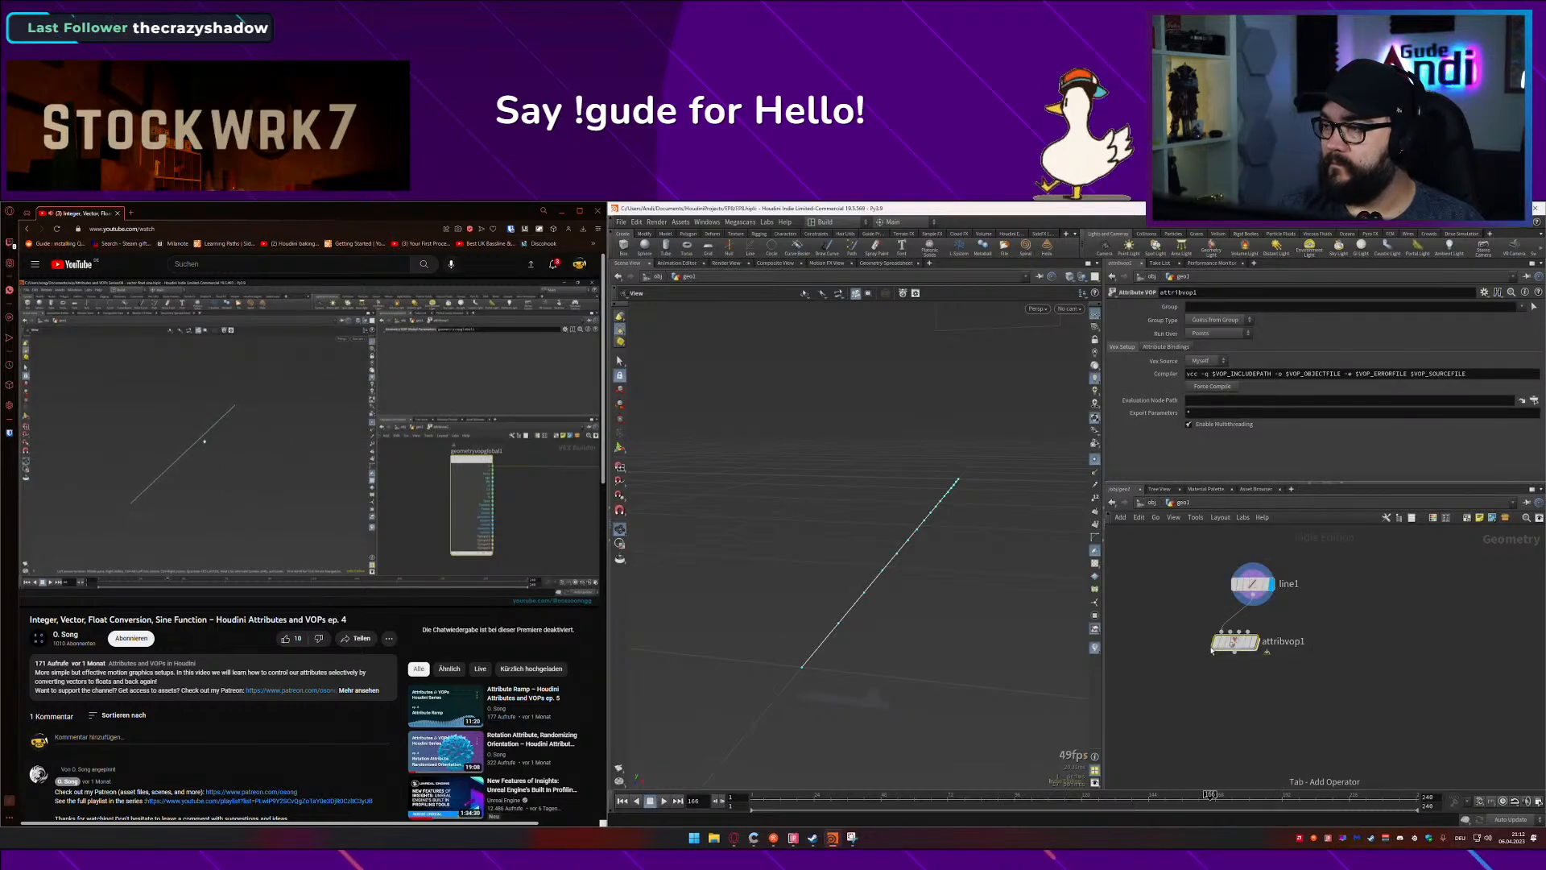
pyautogui.doubleClick(1235, 642)
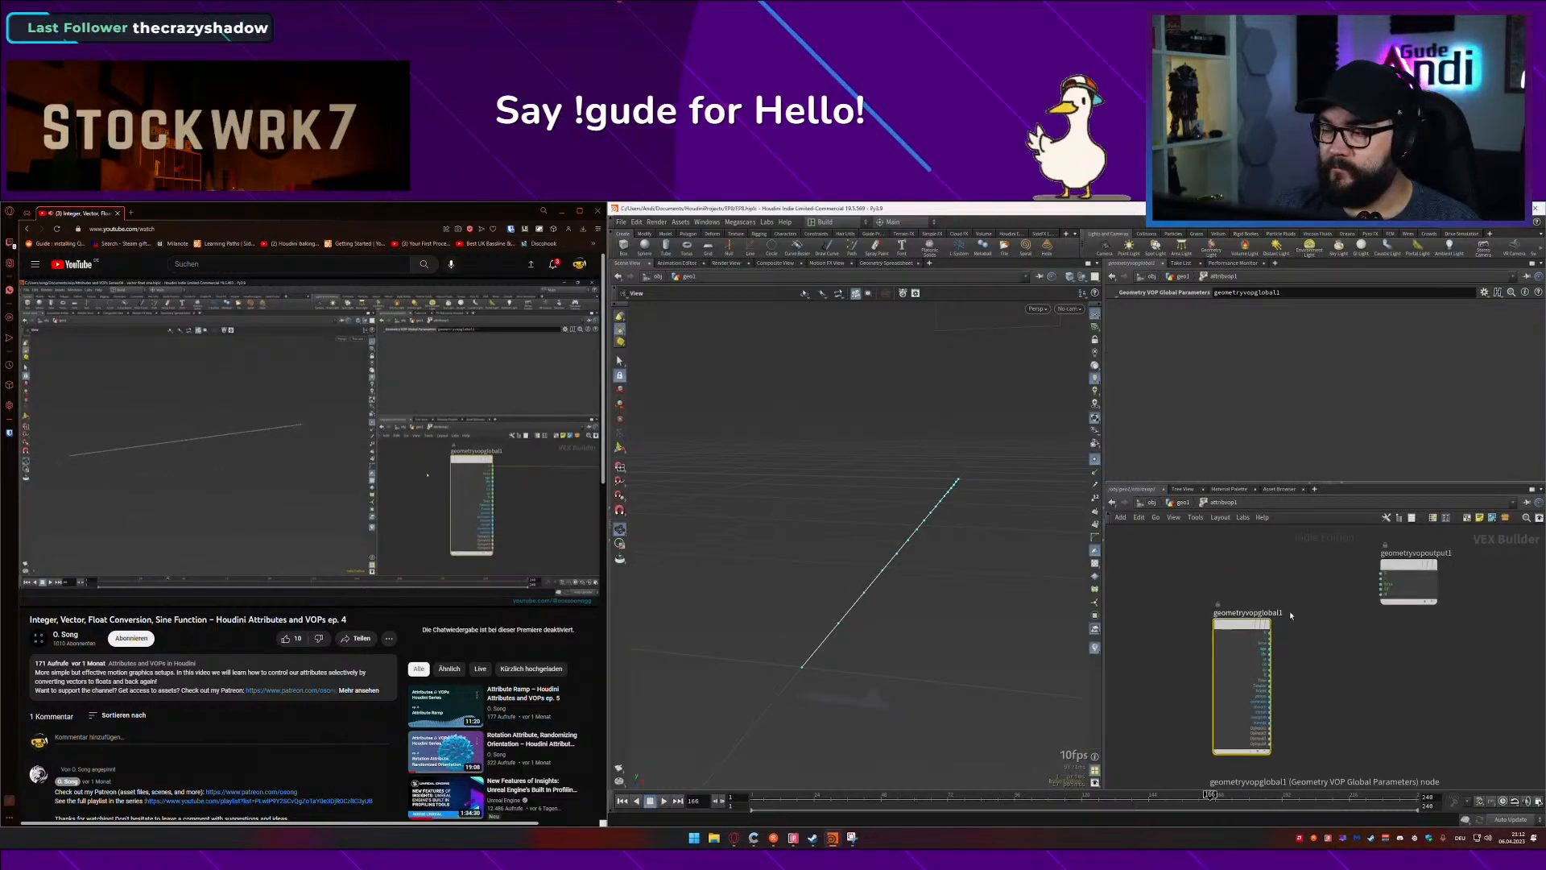
# Step: Move geometryvopglobal1 and geometryvopoutput1 further apart in the VOP network and save the scene
pyautogui.moveTo(1291, 616); pyautogui.dragTo(1251, 616, button='middle')
pyautogui.moveTo(1203, 625); pyautogui.dragTo(1143, 561)
pyautogui.moveTo(1365, 565); pyautogui.dragTo(1494, 565)
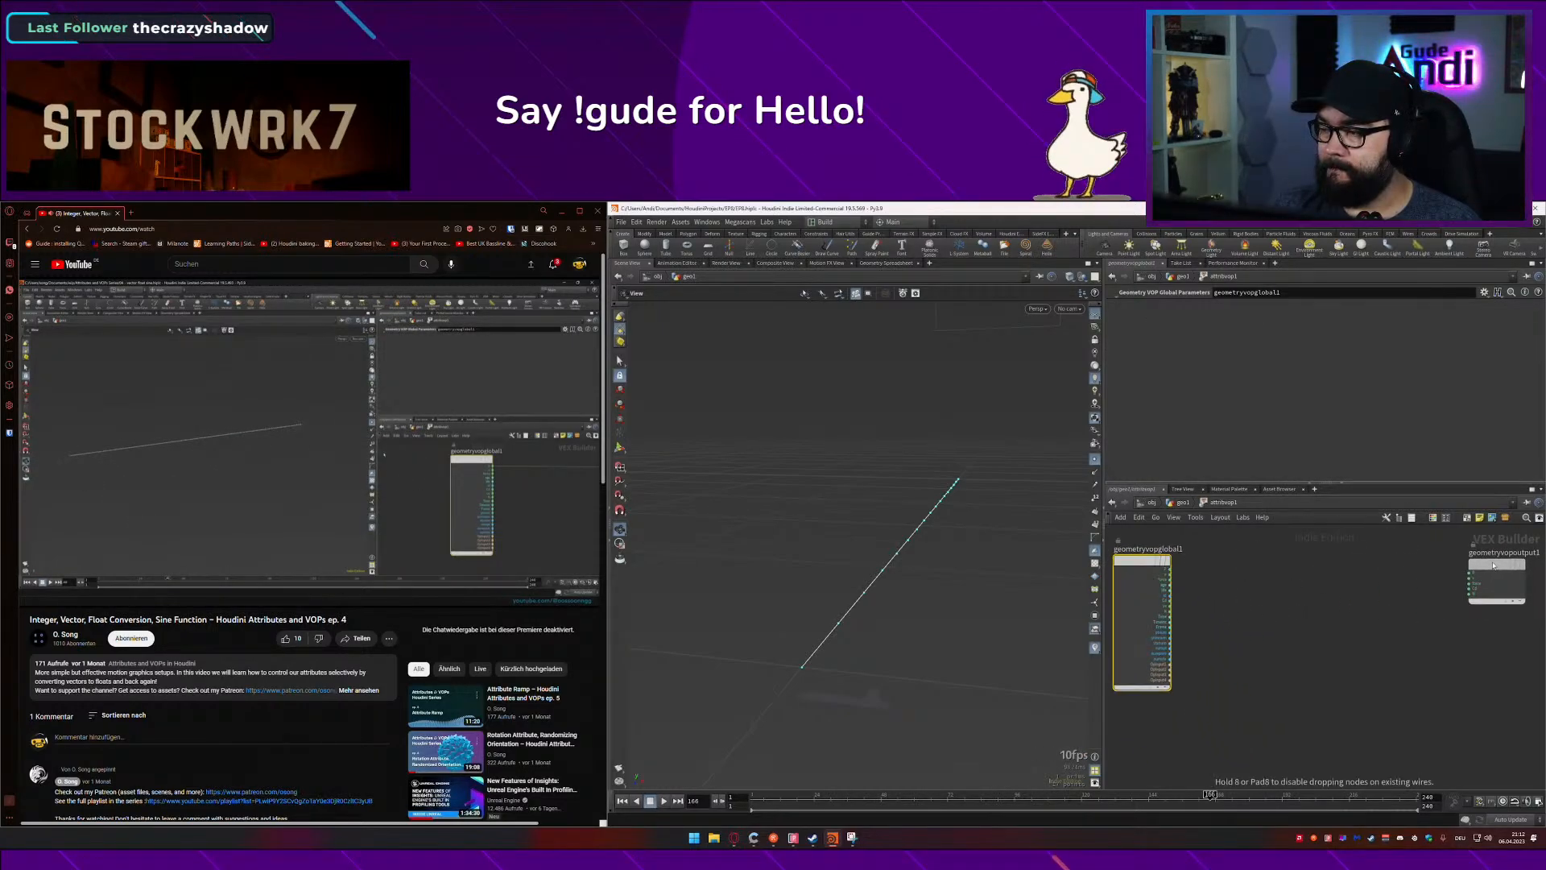
pyautogui.hotkey('ctrl', 's')
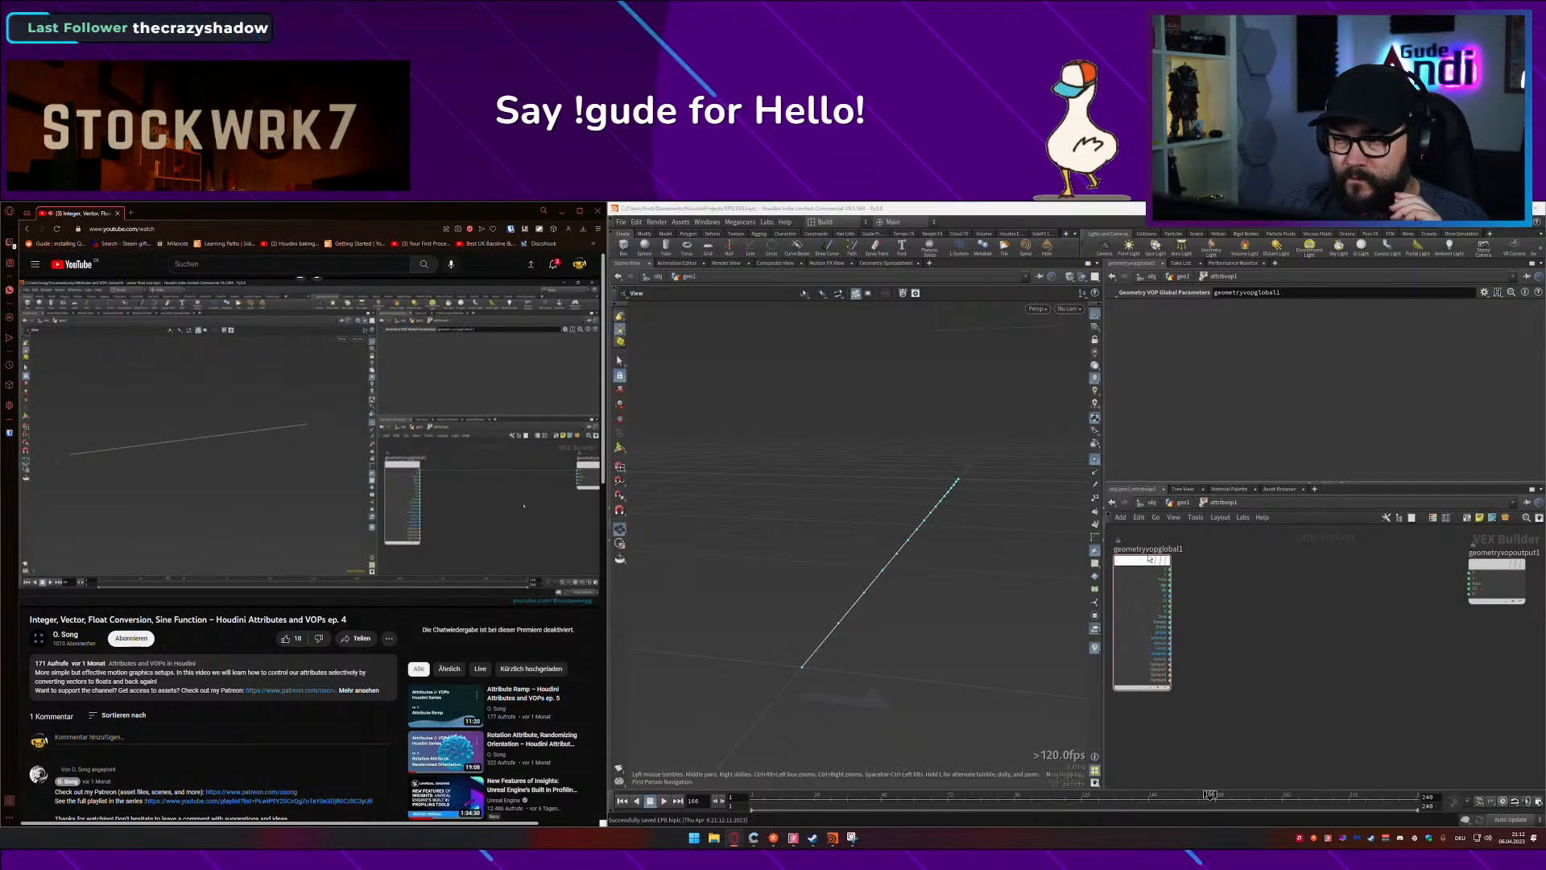
# Step: Add a Vector to Float node fed by the P output of geometryvopglobal1
pyautogui.moveTo(1147, 560); pyautogui.dragTo(1135, 549)
pyautogui.moveTo(1265, 571); pyautogui.dragTo(1232, 569, button='middle')
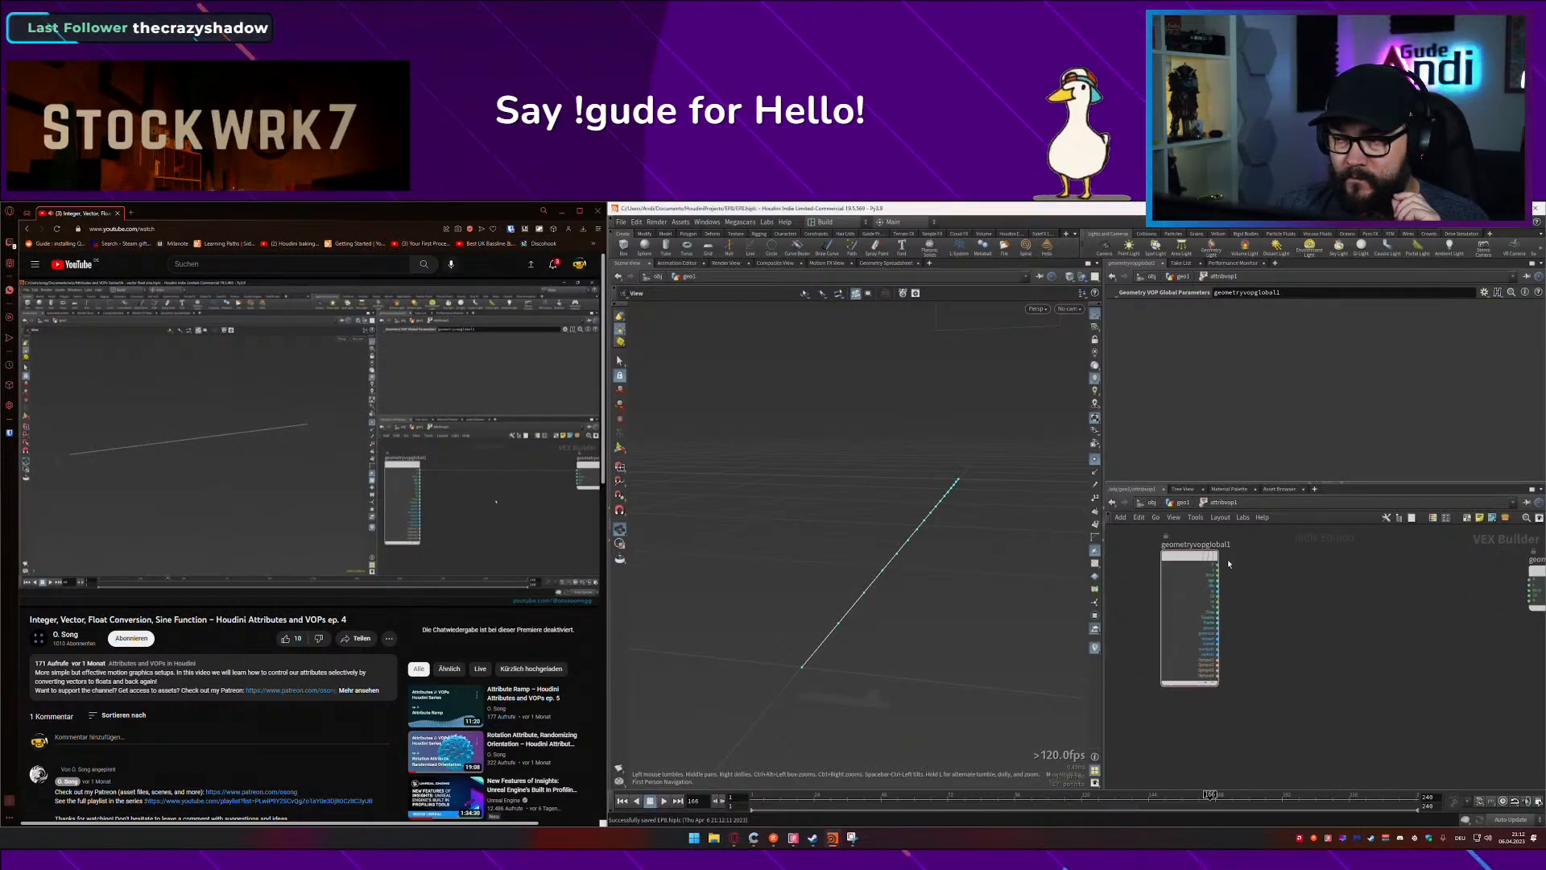
pyautogui.moveTo(1205, 562); pyautogui.dragTo(1175, 563)
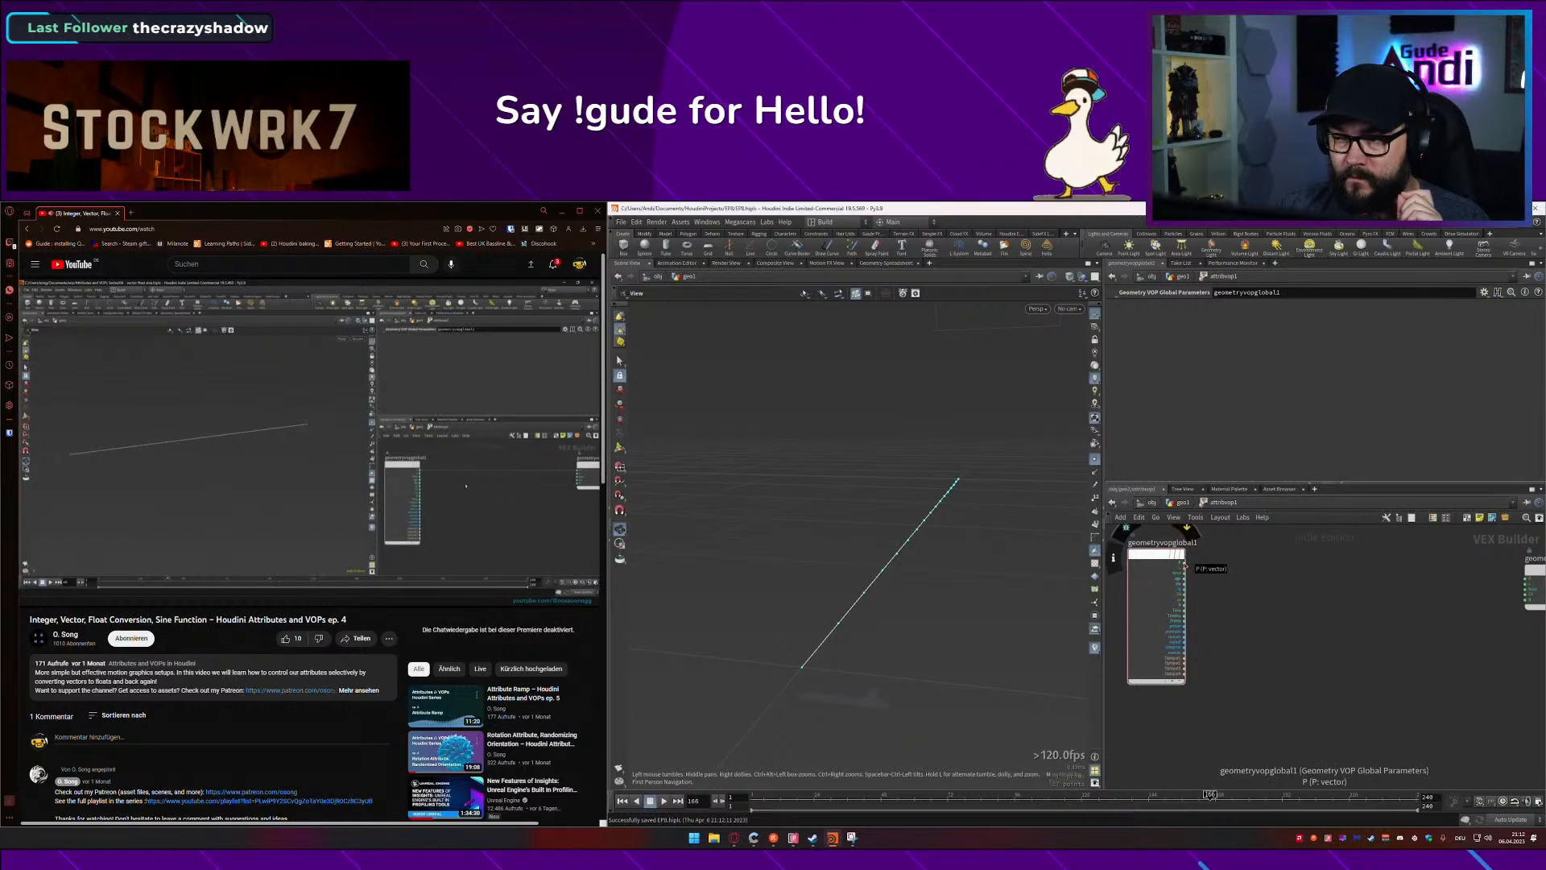
pyautogui.click(1184, 566)
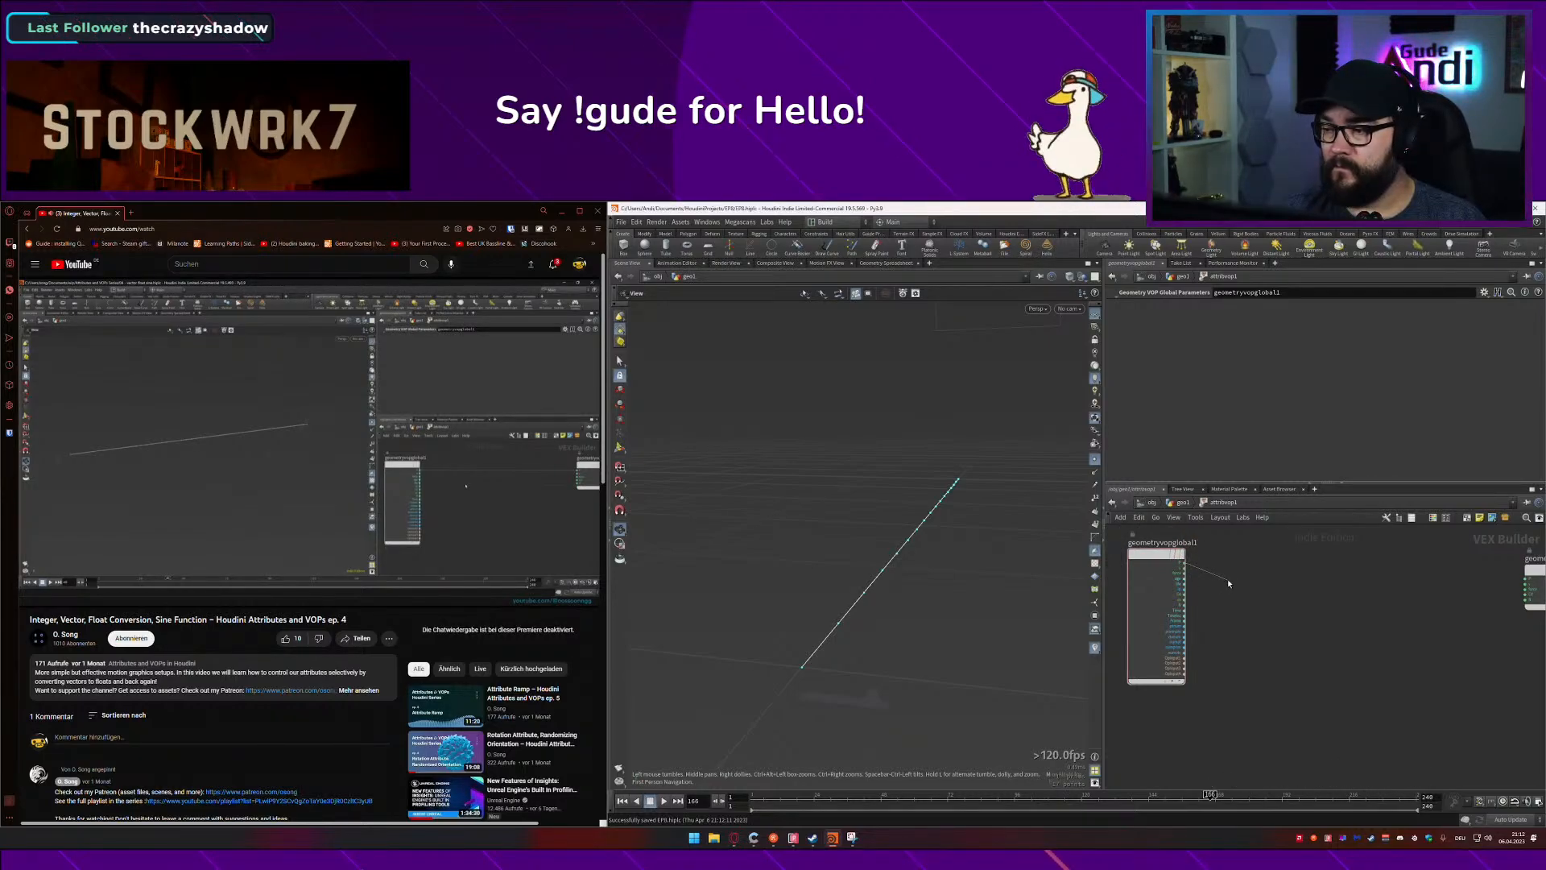
pyautogui.click(1228, 578)
pyautogui.write('to flo')
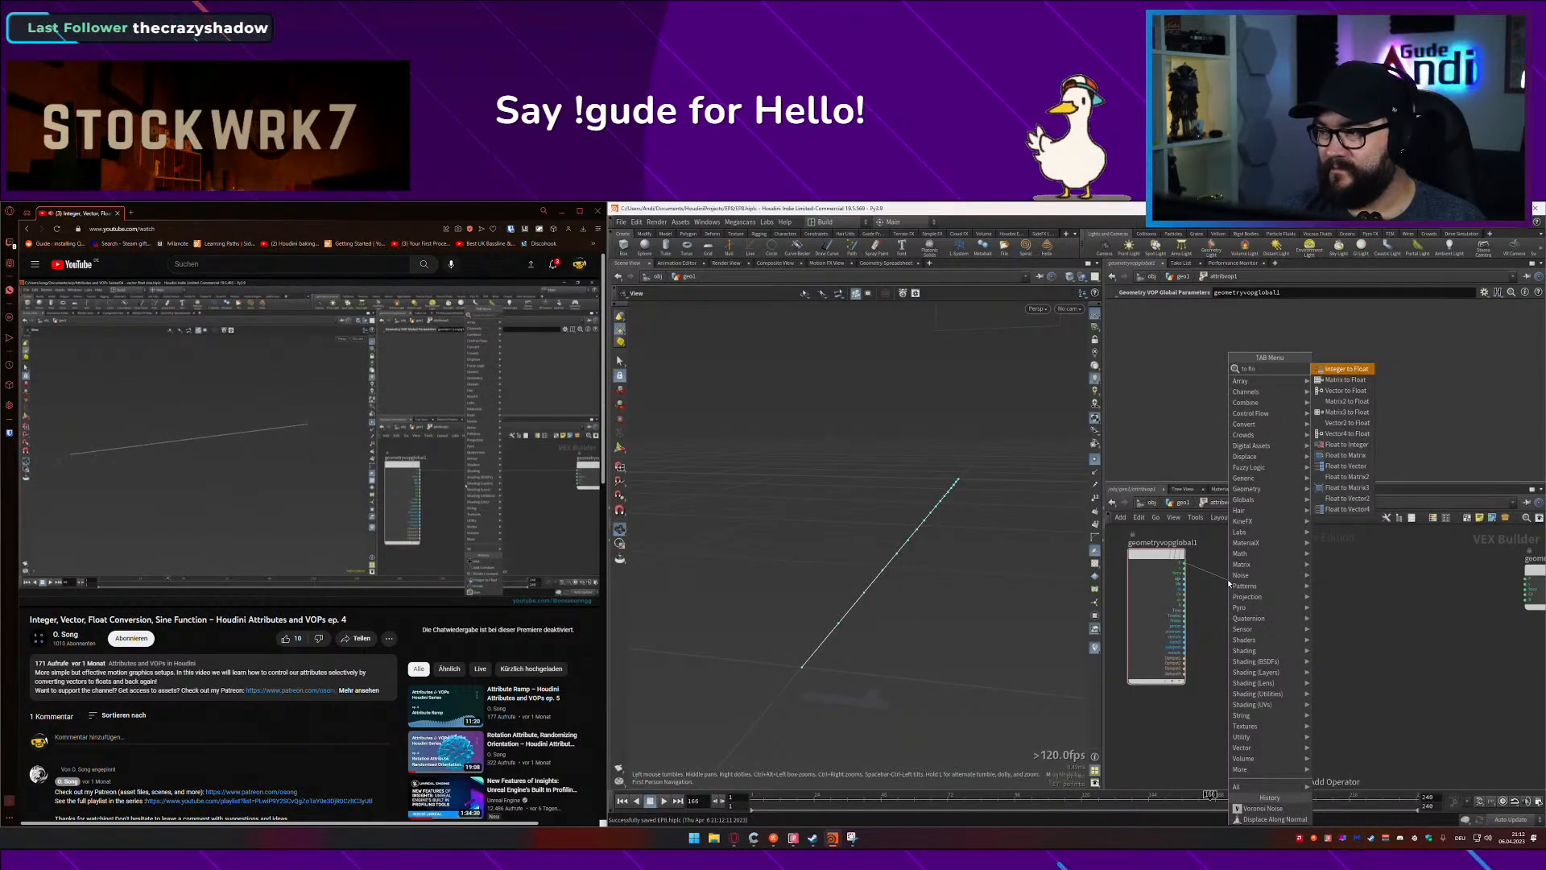
pyautogui.press('Down')
pyautogui.press('Down')
pyautogui.press('Return')
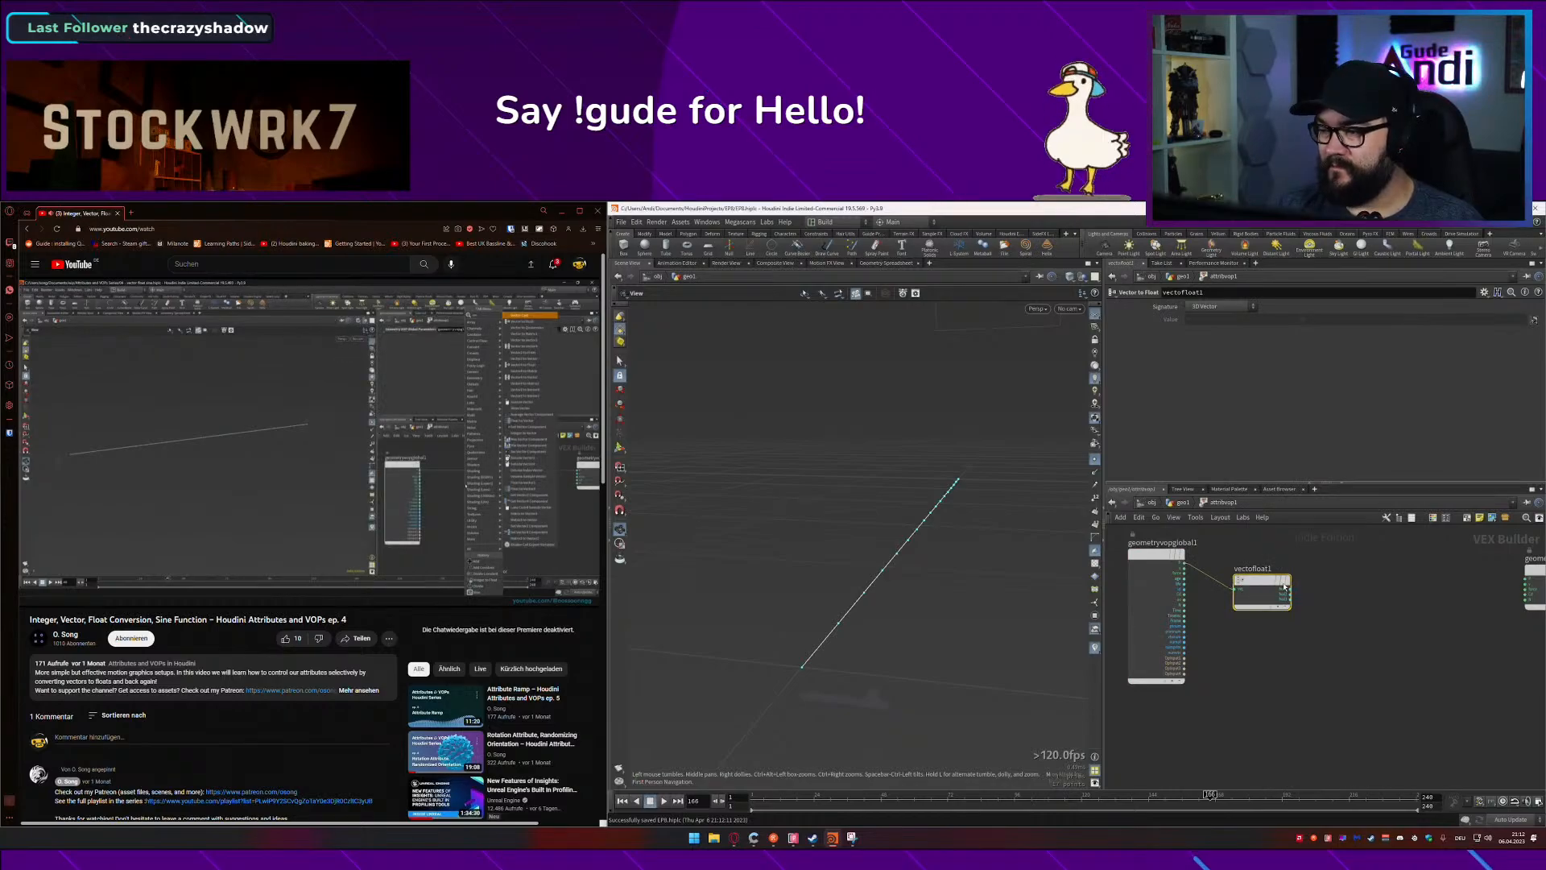
# Step: Straighten vectofloat1 beside the globals node and connect its first float output, fval1, to the P input of geometryvopoutput1
pyautogui.scroll(3, 1285, 586)
pyautogui.moveTo(1266, 580); pyautogui.dragTo(1285, 559)
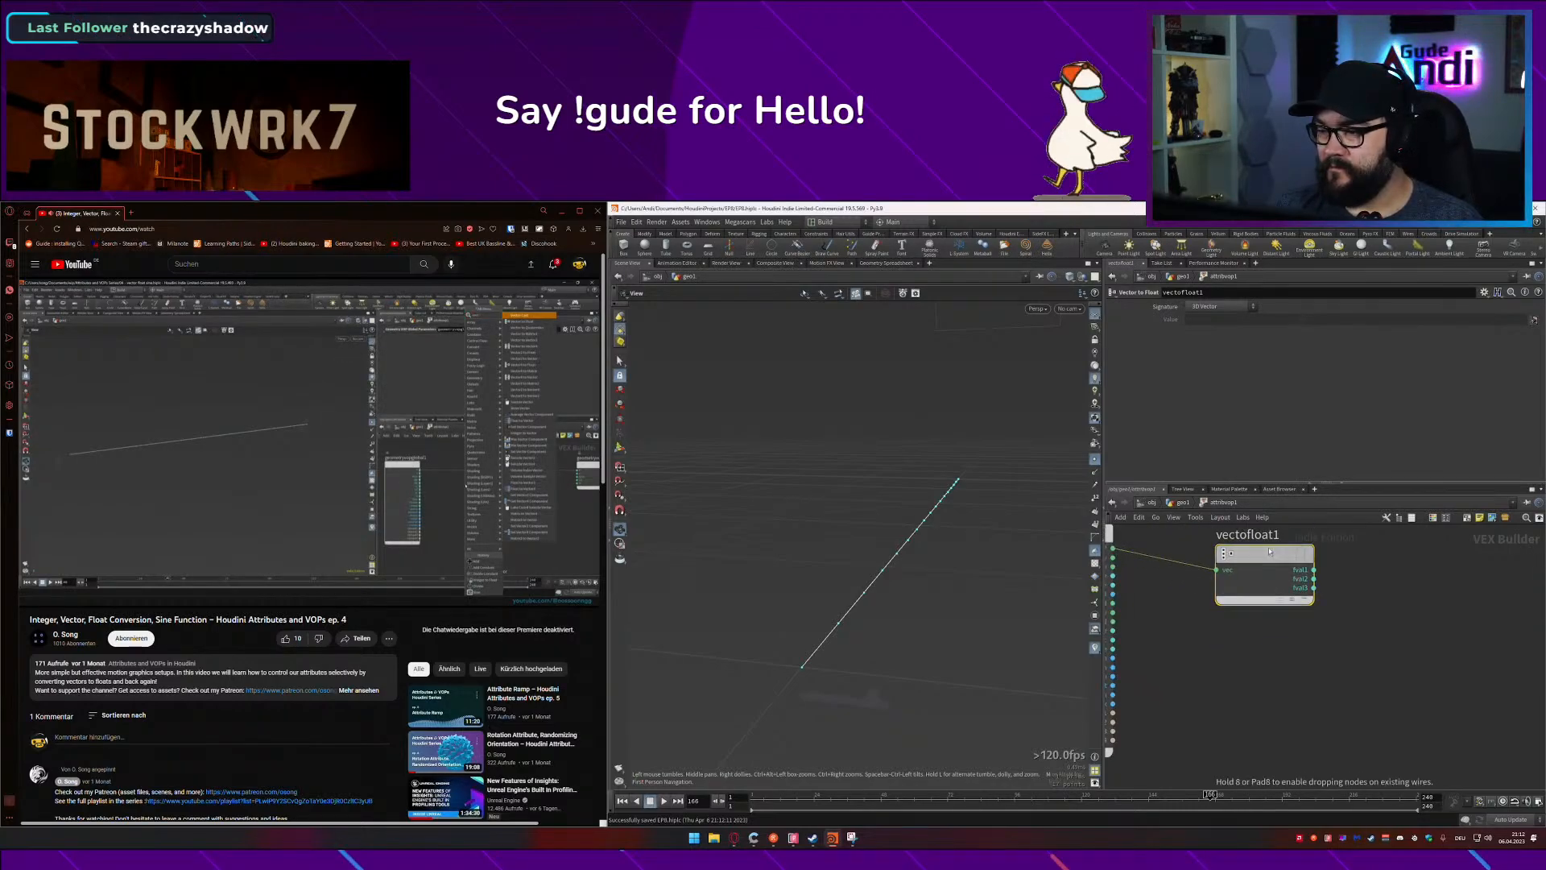
pyautogui.middleClick(1281, 596)
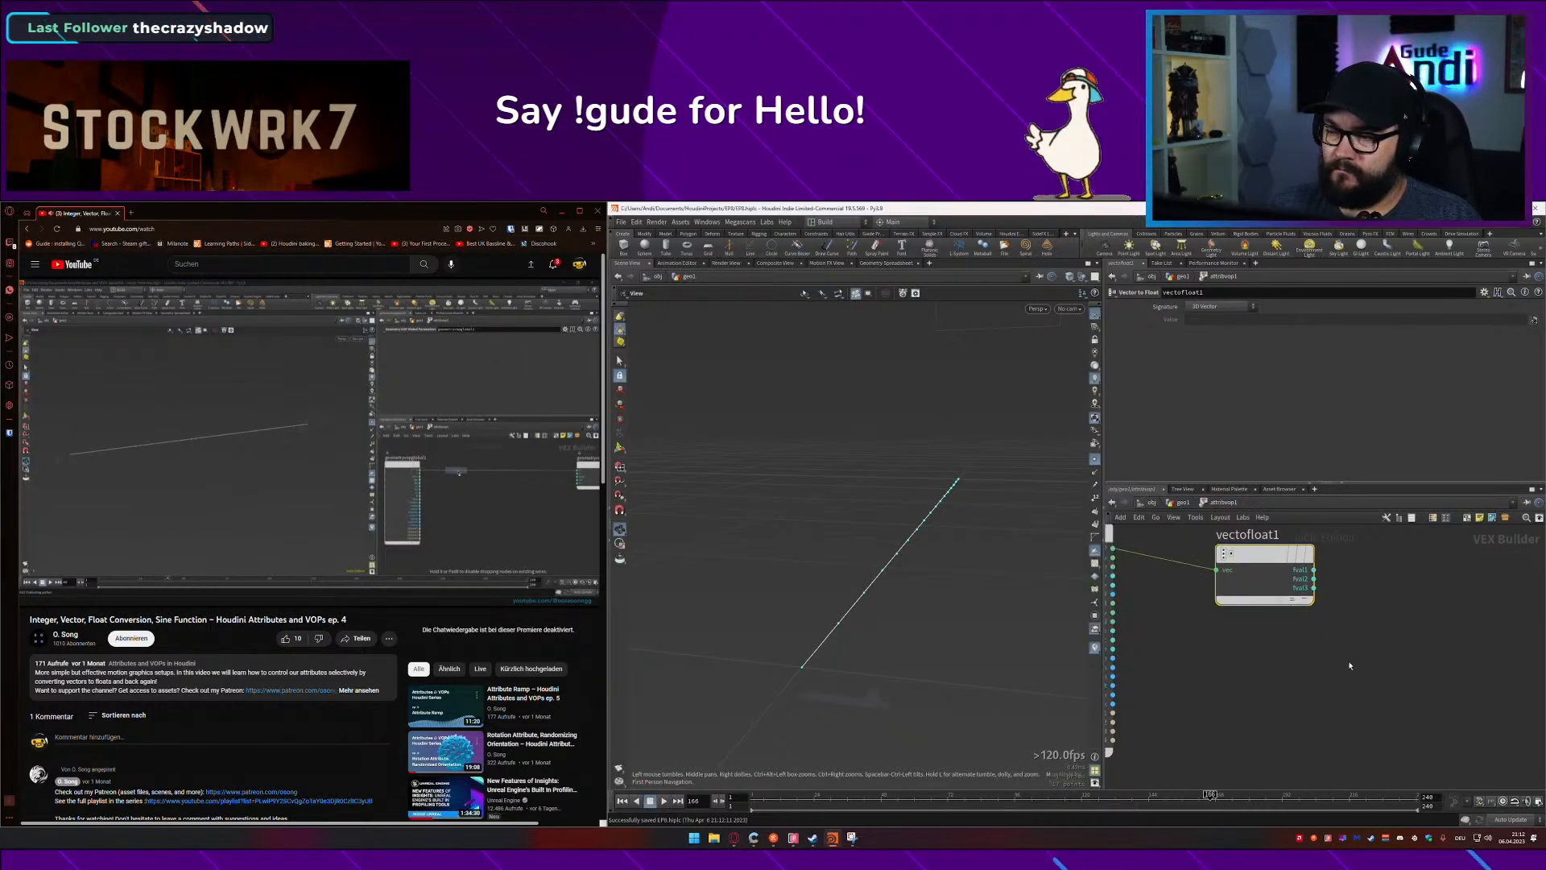
pyautogui.moveTo(1384, 628); pyautogui.dragTo(1369, 641, button='middle')
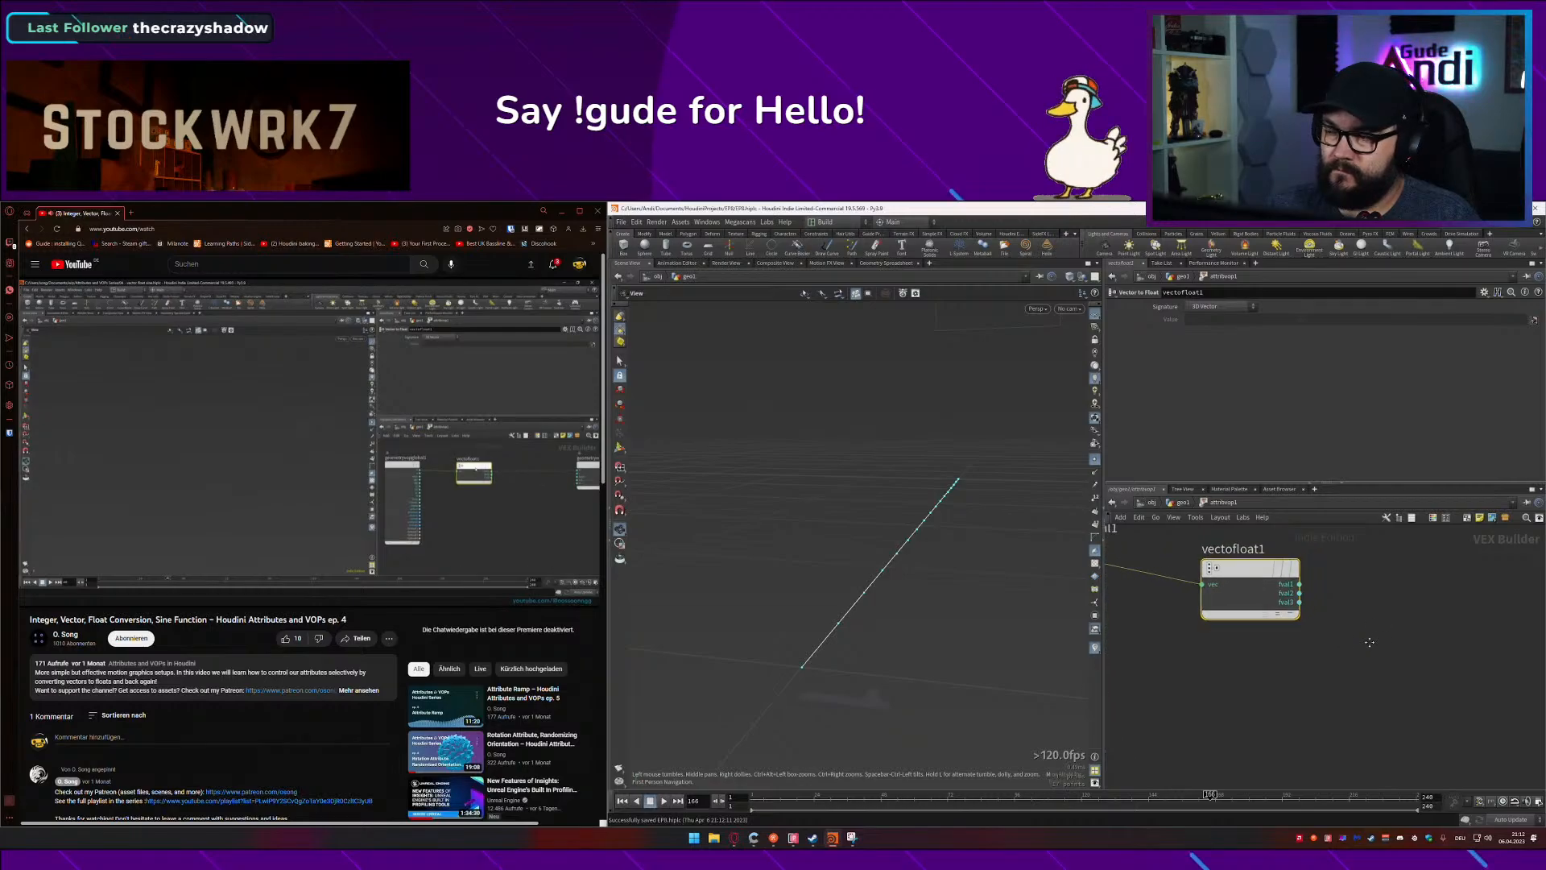
pyautogui.scroll(-5, 1369, 642)
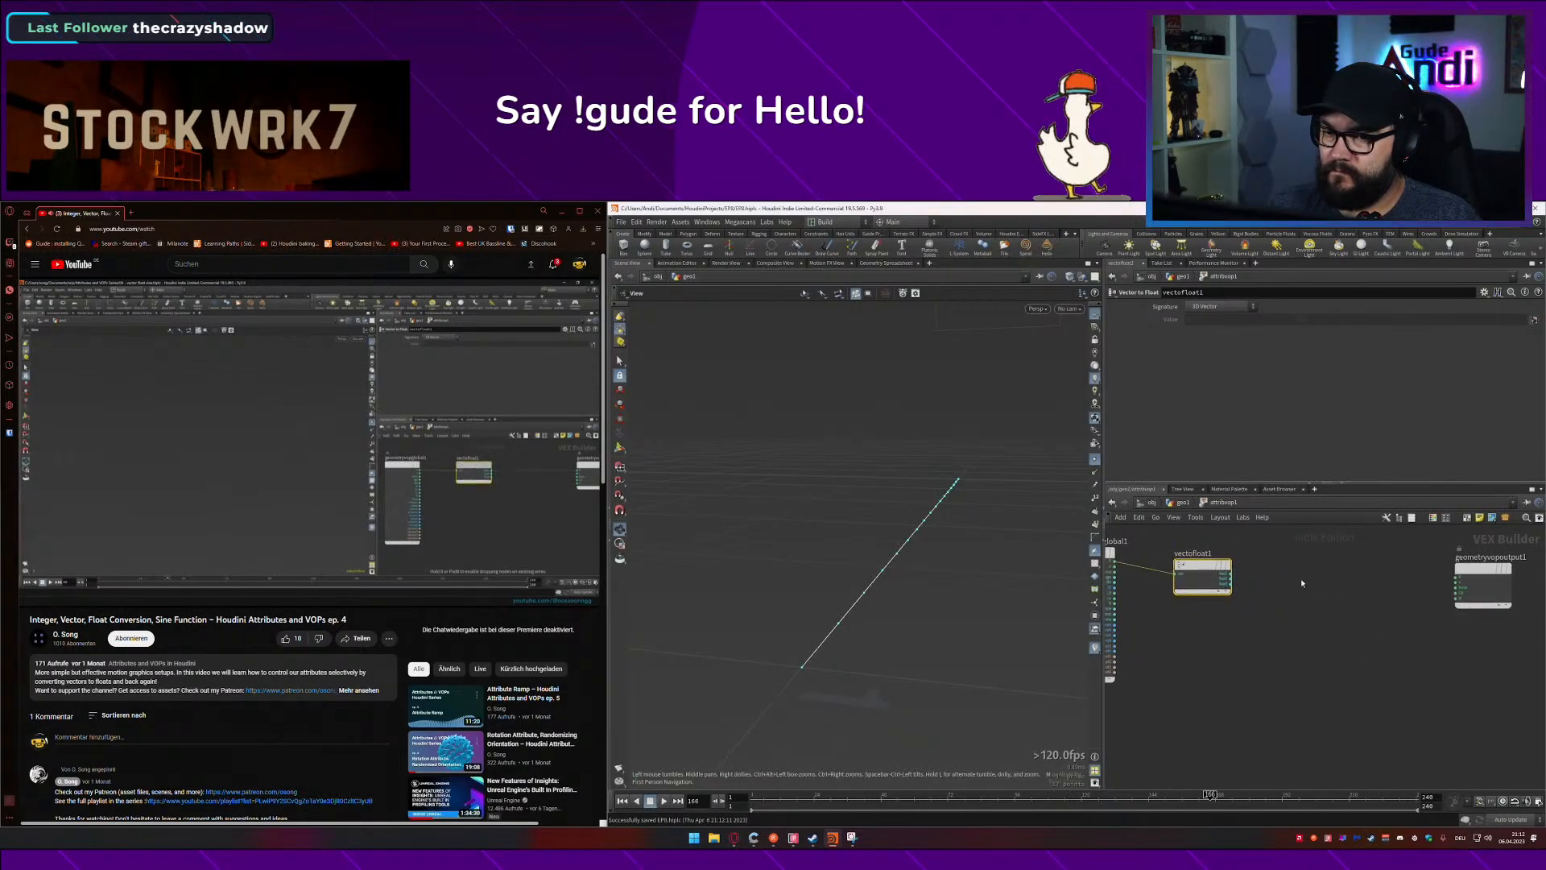
pyautogui.moveTo(1205, 571); pyautogui.dragTo(1213, 559)
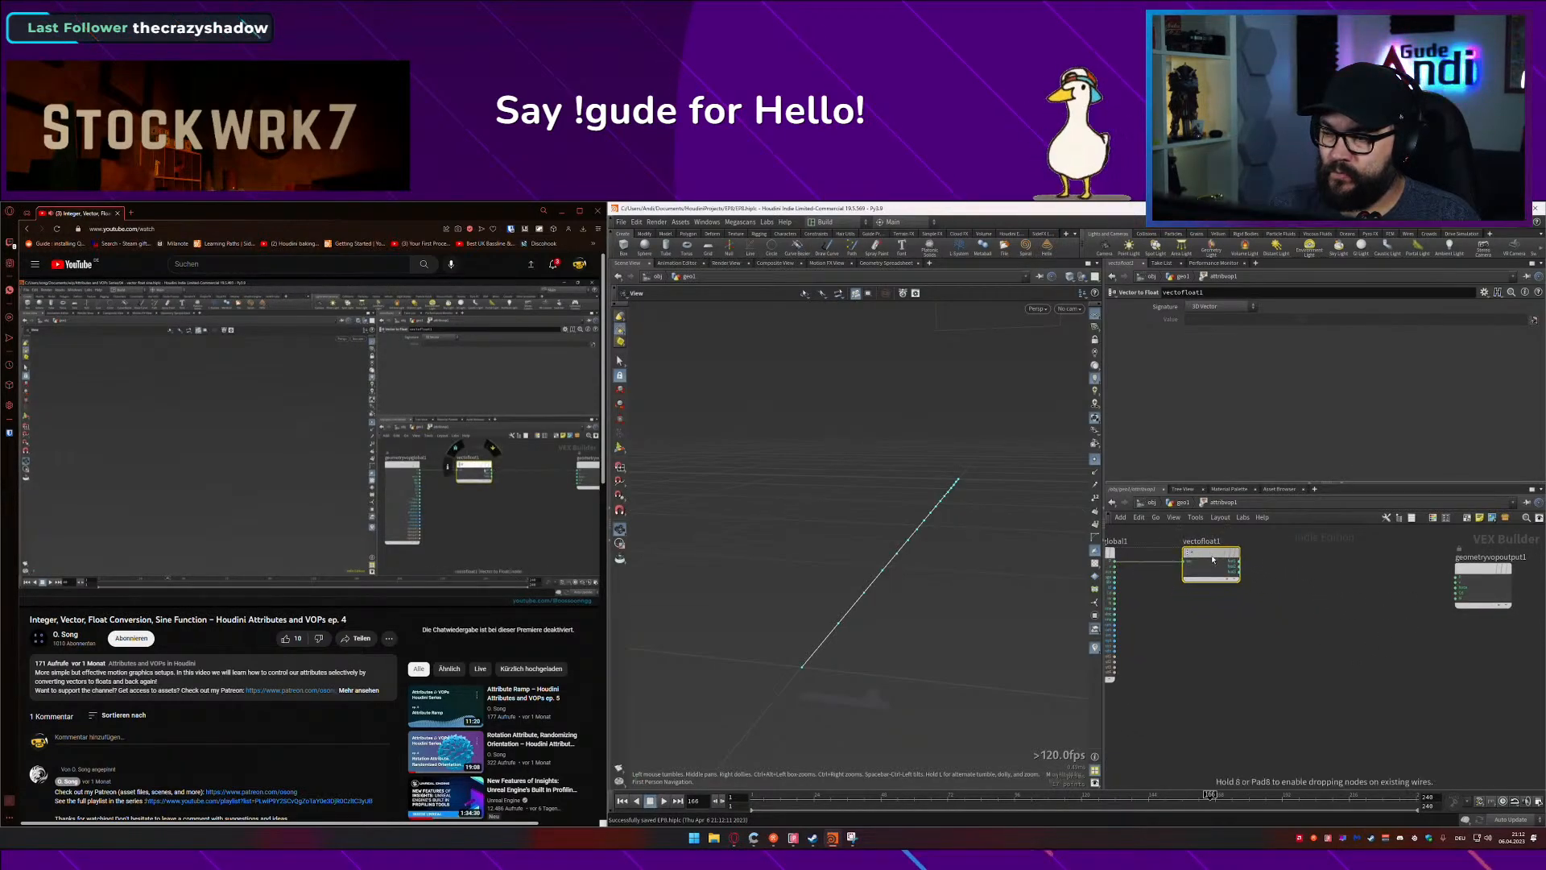
pyautogui.click(1243, 630)
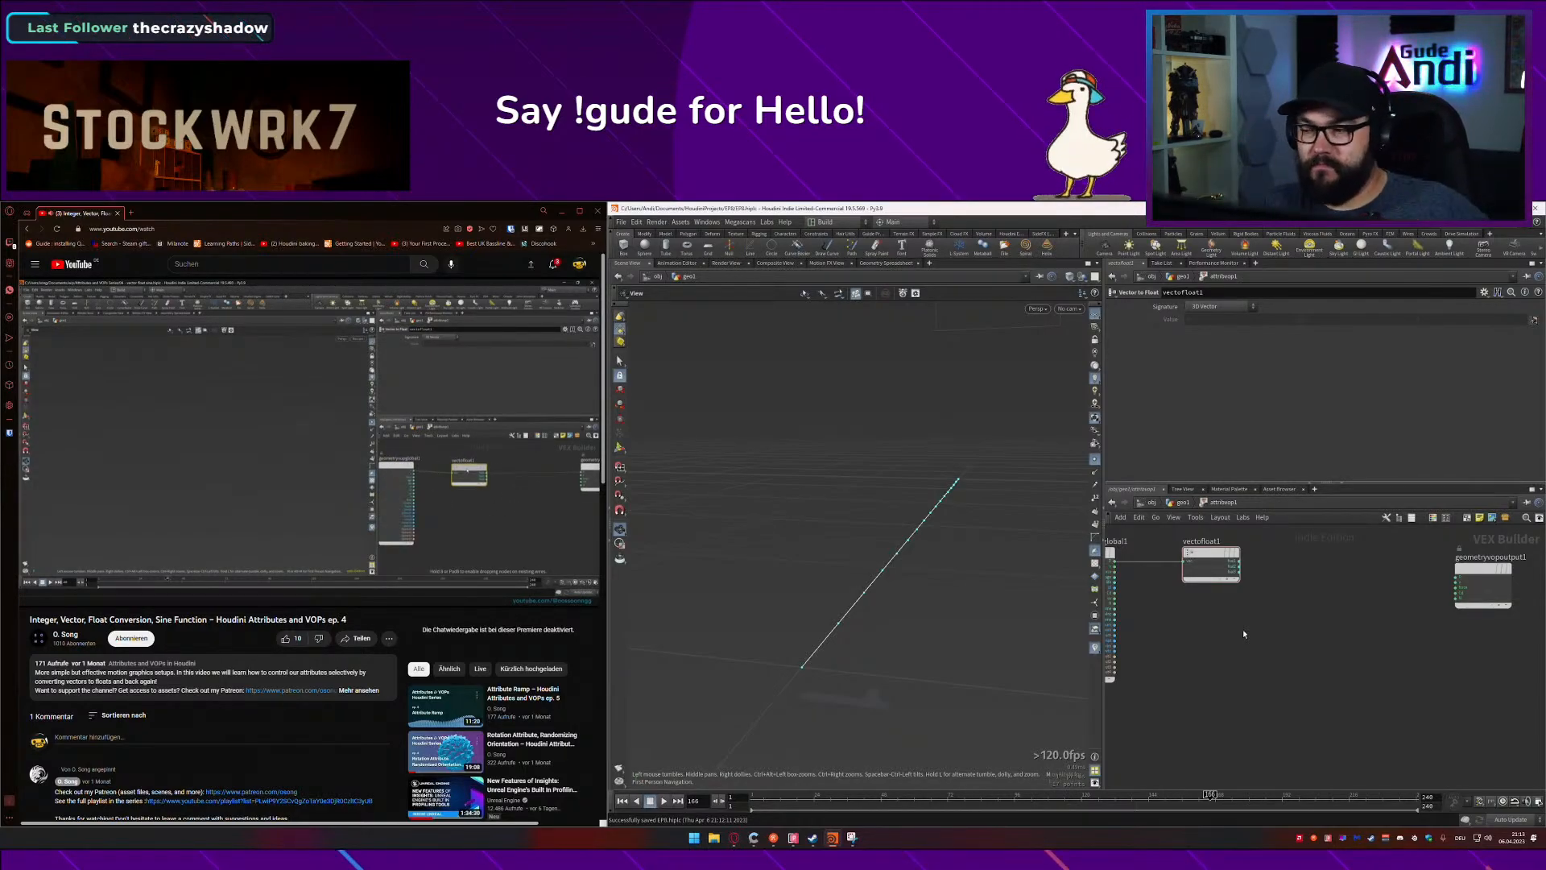
pyautogui.moveTo(1215, 556)
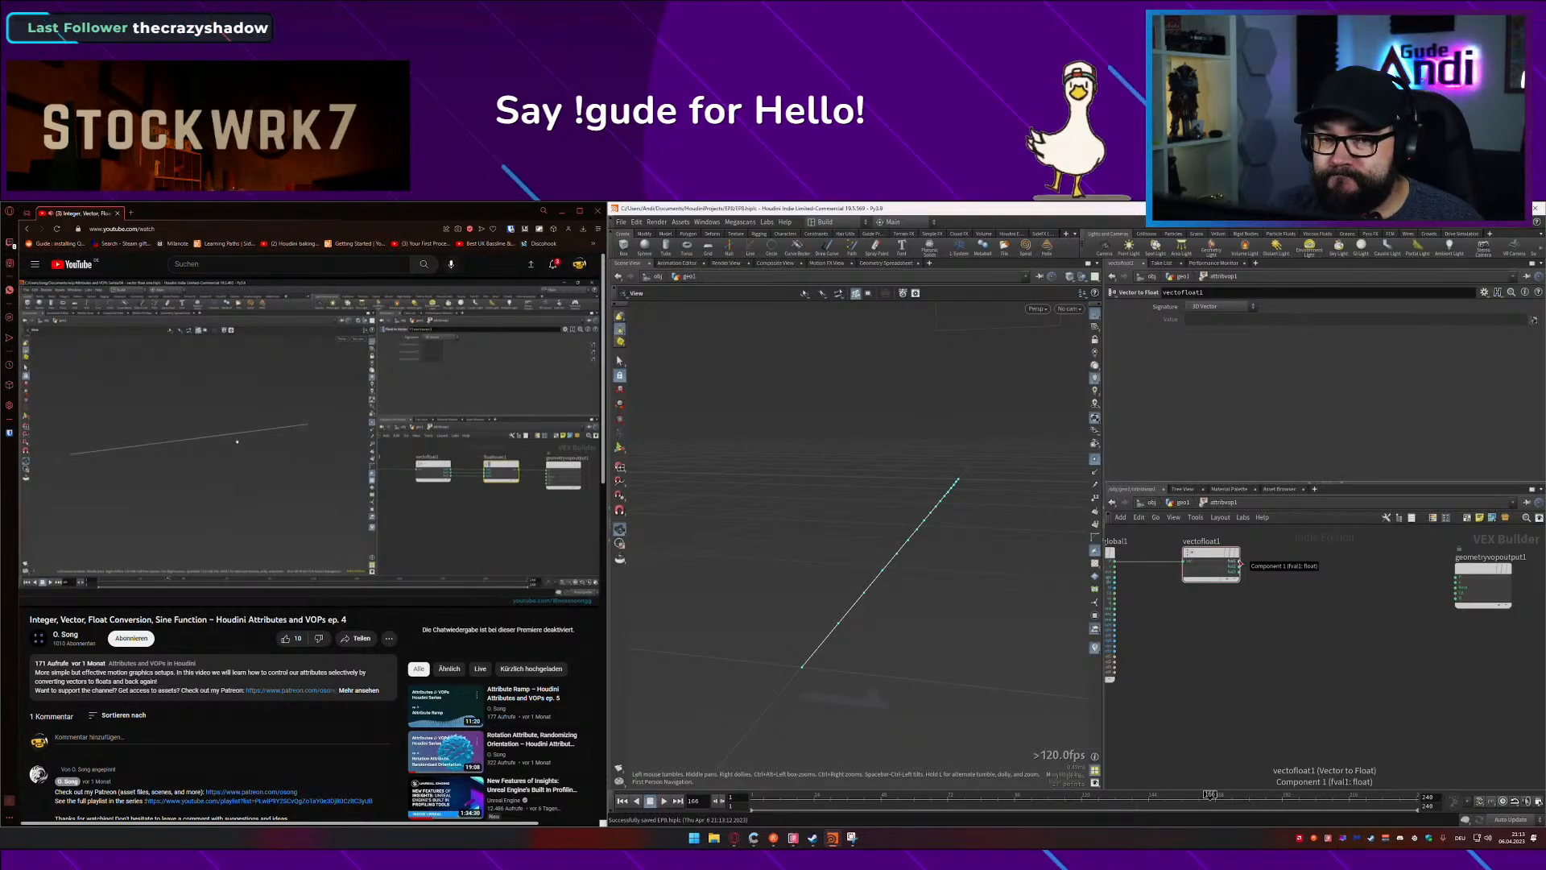
pyautogui.moveTo(1240, 564); pyautogui.dragTo(1464, 576)
# Step: Rewind the tutorial video to the part before a node is added after the Vector to Float node
pyautogui.click(480, 511)
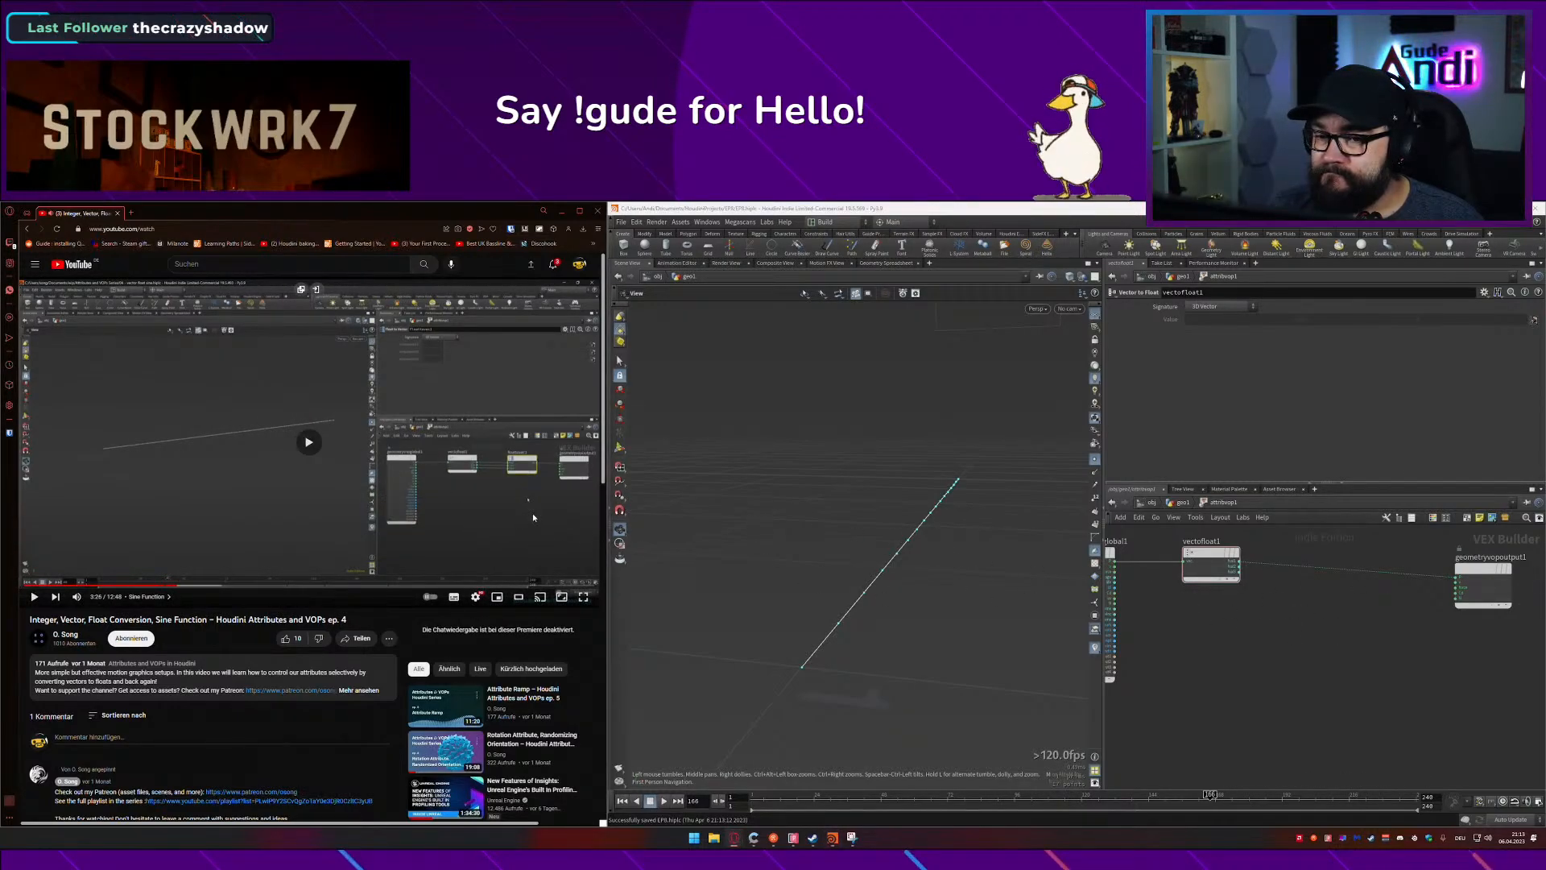
pyautogui.press('Left')
pyautogui.press('Left')
pyautogui.press('Left')
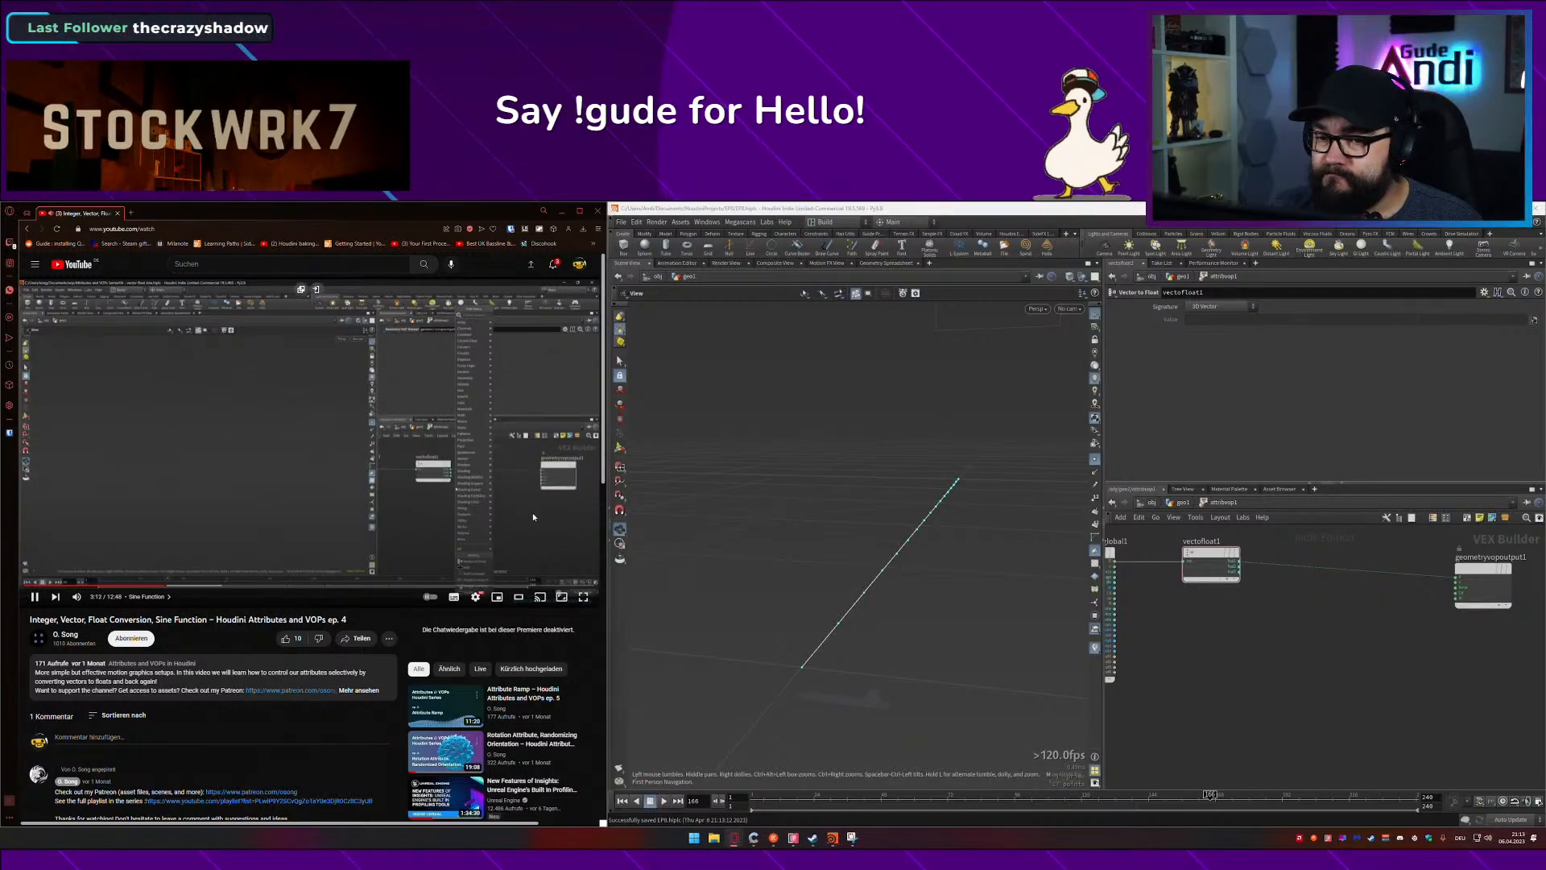
pyautogui.press('Left')
pyautogui.press('Left')
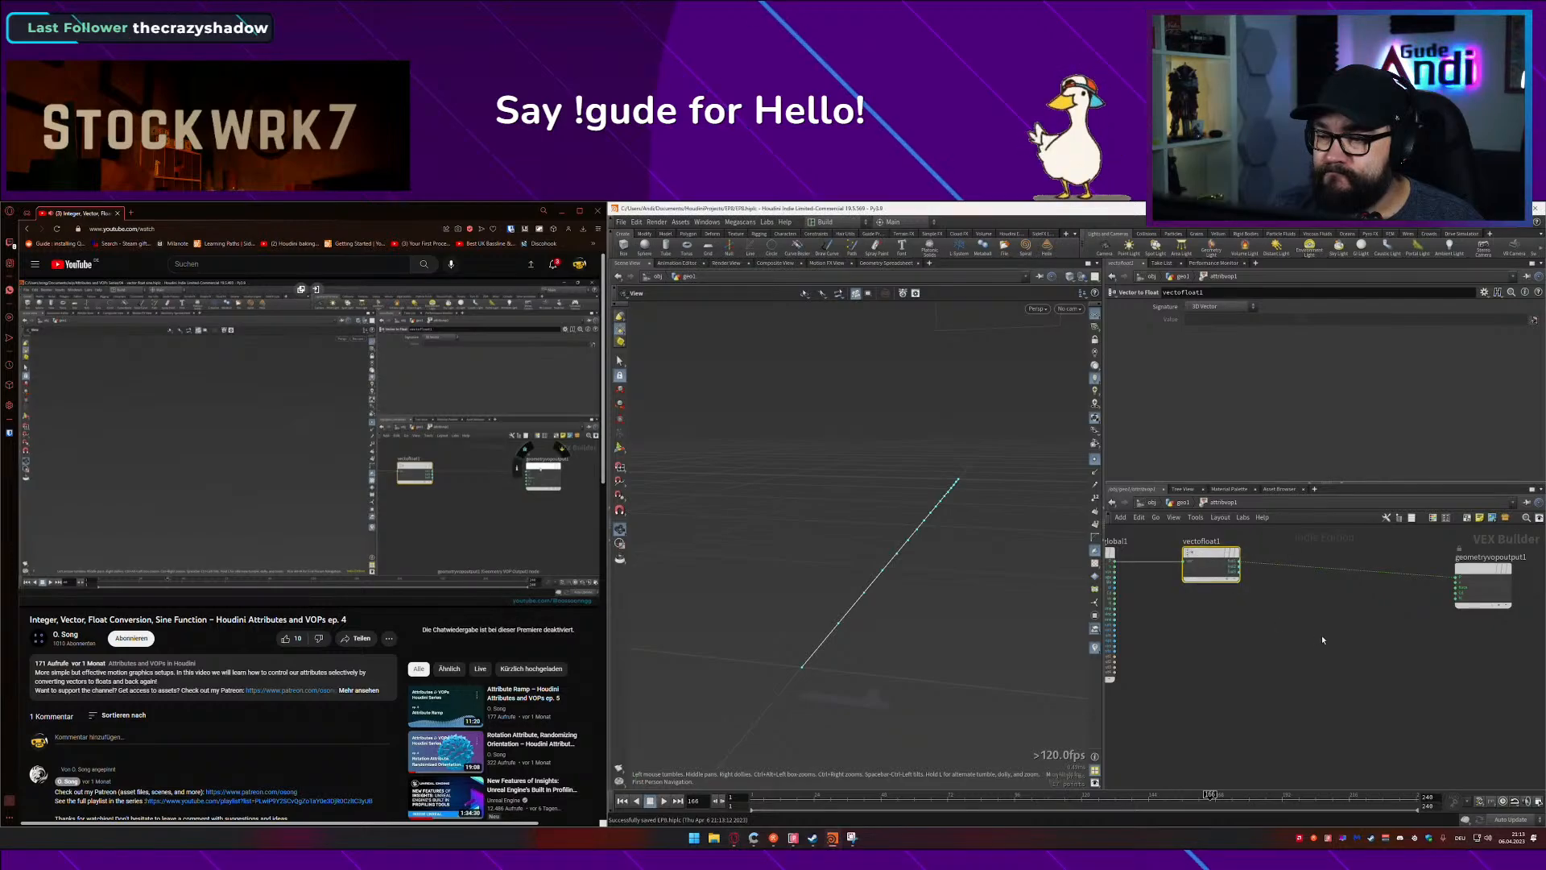
# Step: Replay the tutorial to 3:13 and examine how its VOP network continues between the Vector to Float and output nodes
pyautogui.moveTo(1359, 647); pyautogui.dragTo(1543, 594)
pyautogui.moveTo(1360, 645); pyautogui.dragTo(1329, 653, button='middle')
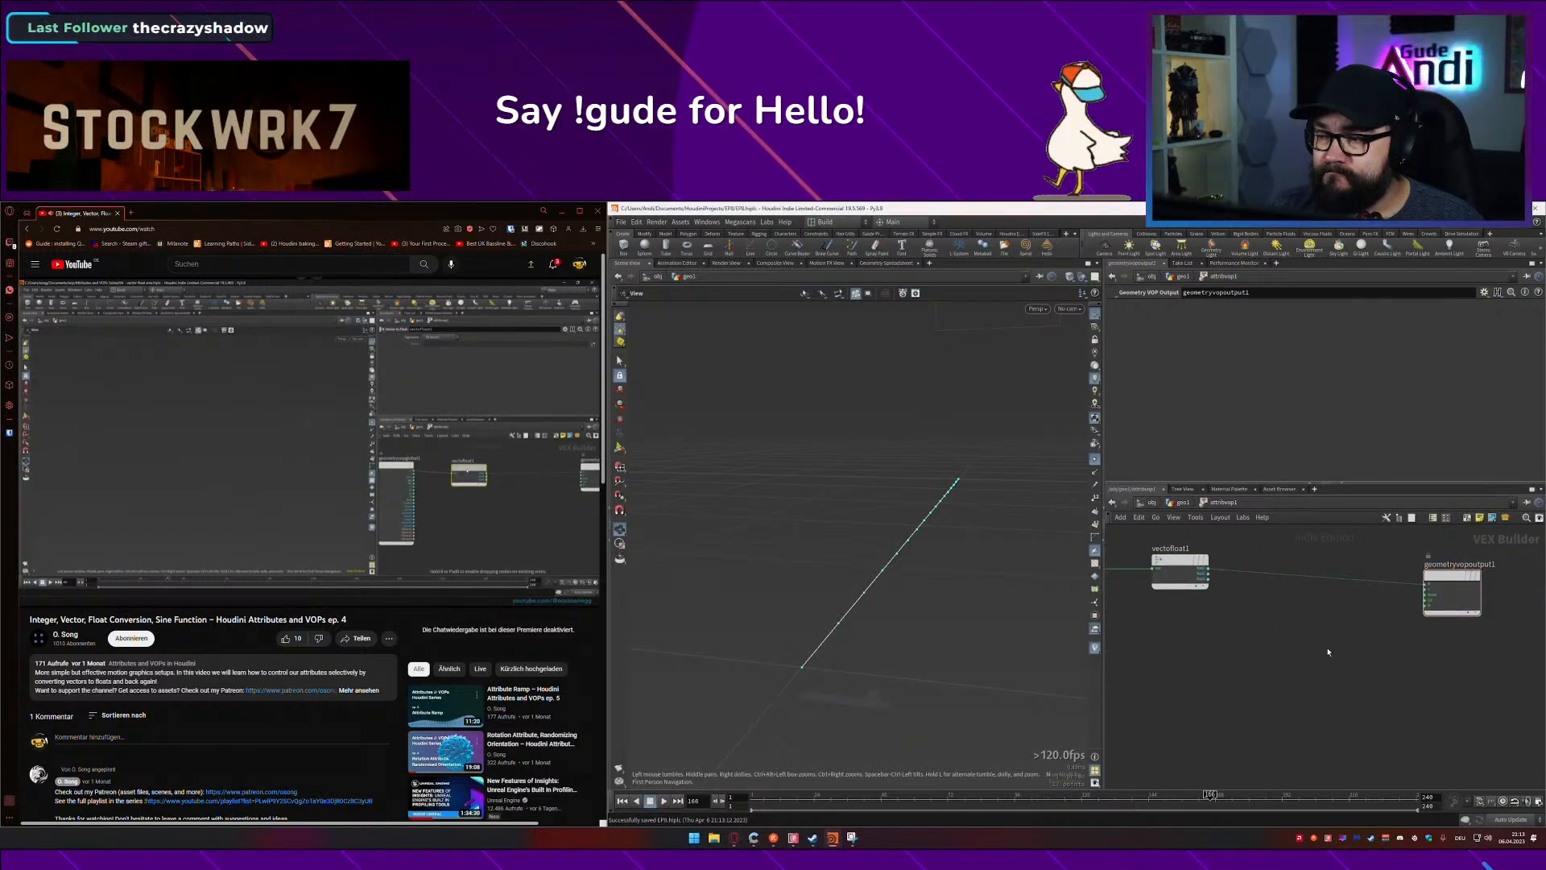
pyautogui.click(504, 461)
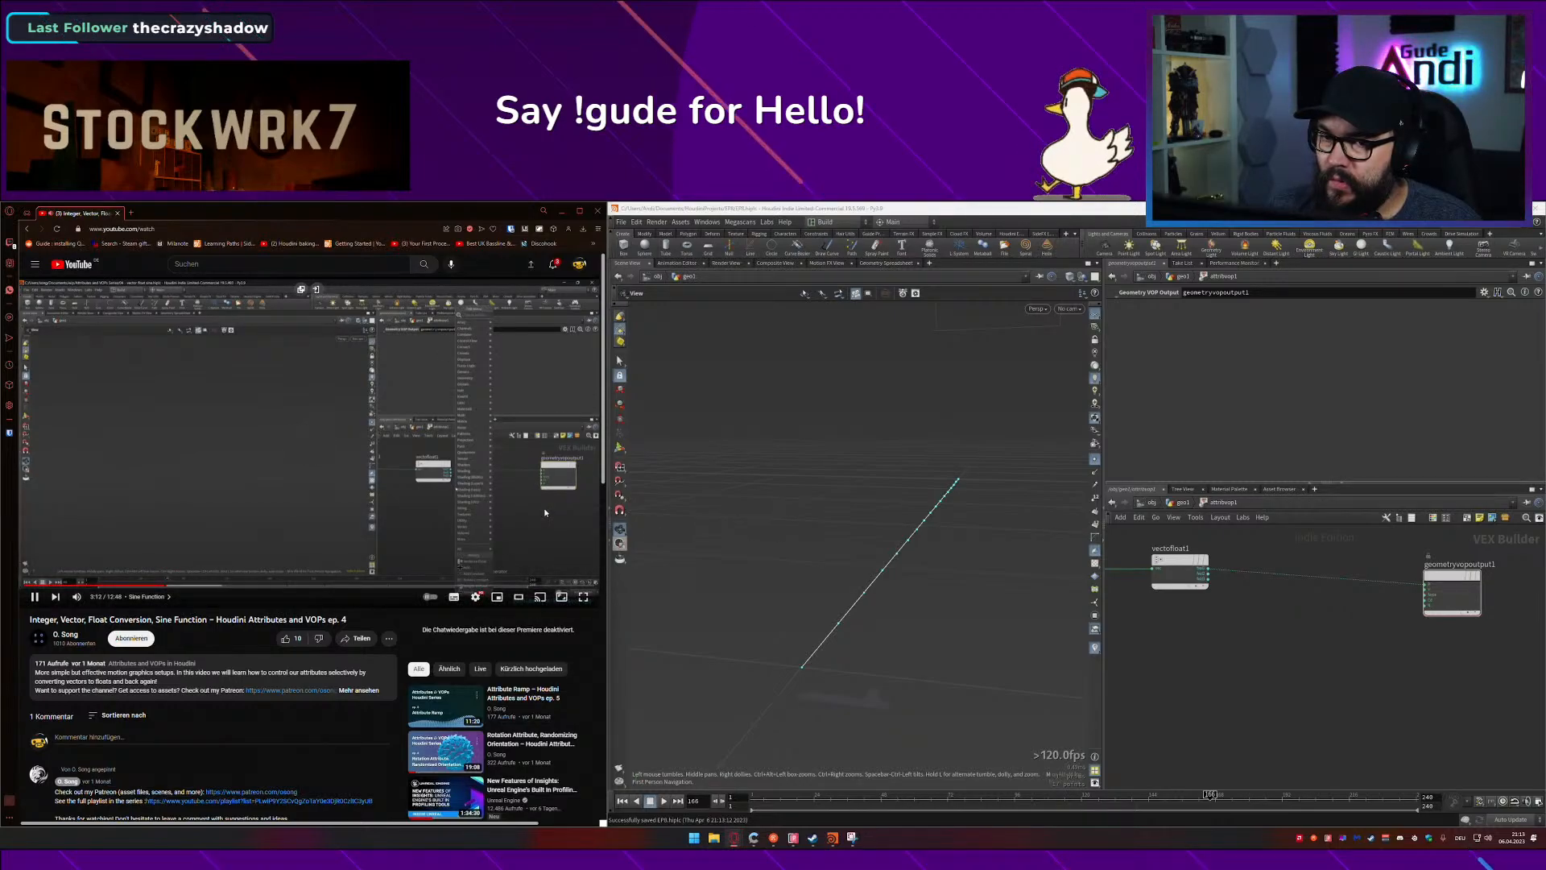
pyautogui.click(528, 491)
pyautogui.click(403, 457)
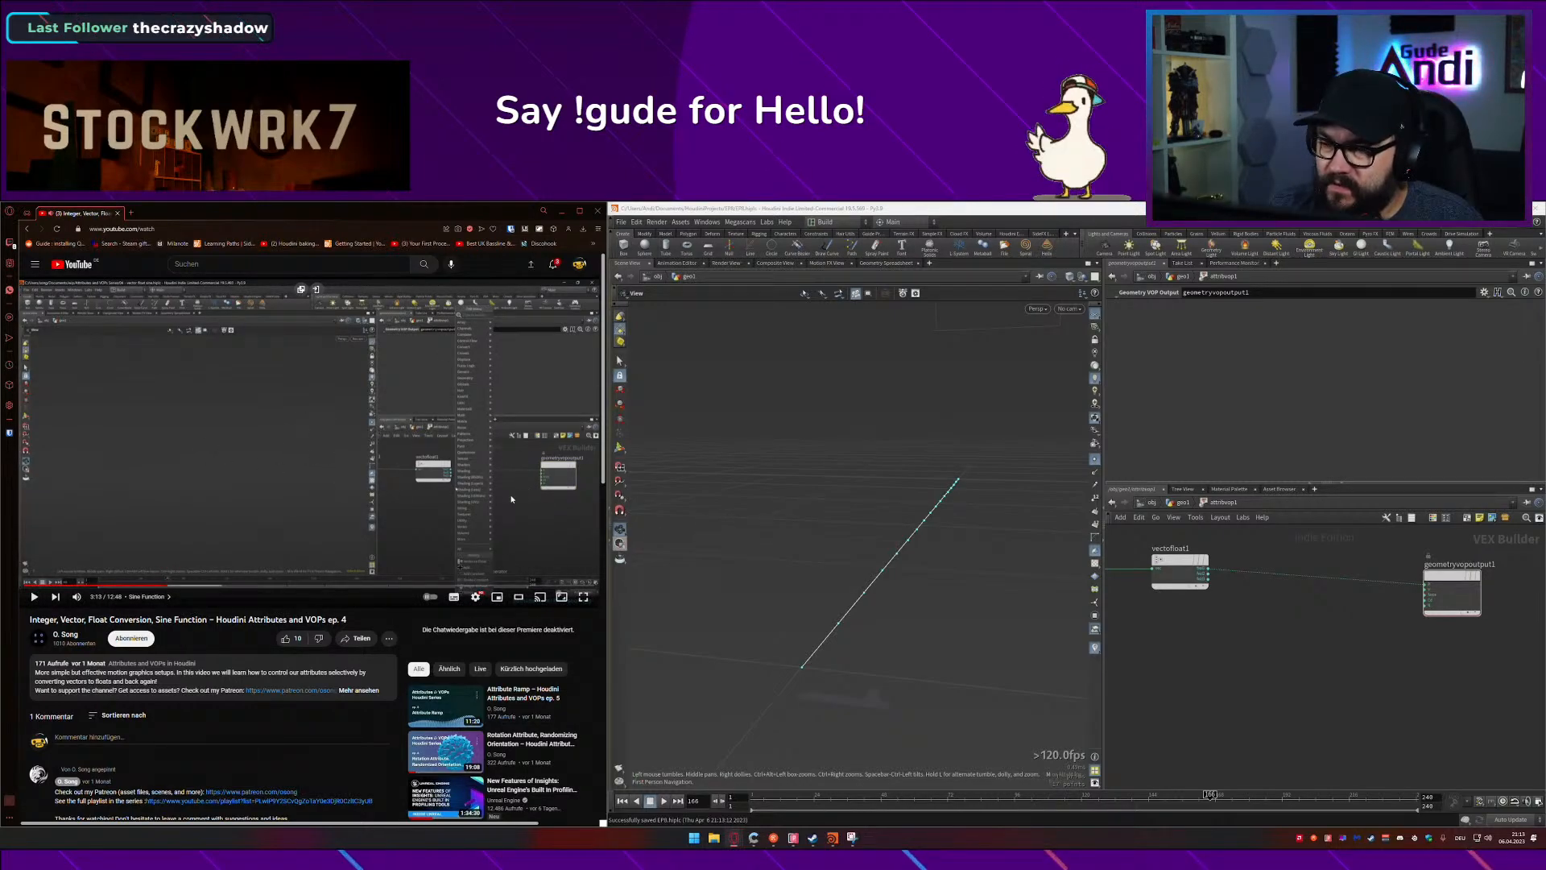
pyautogui.click(535, 488)
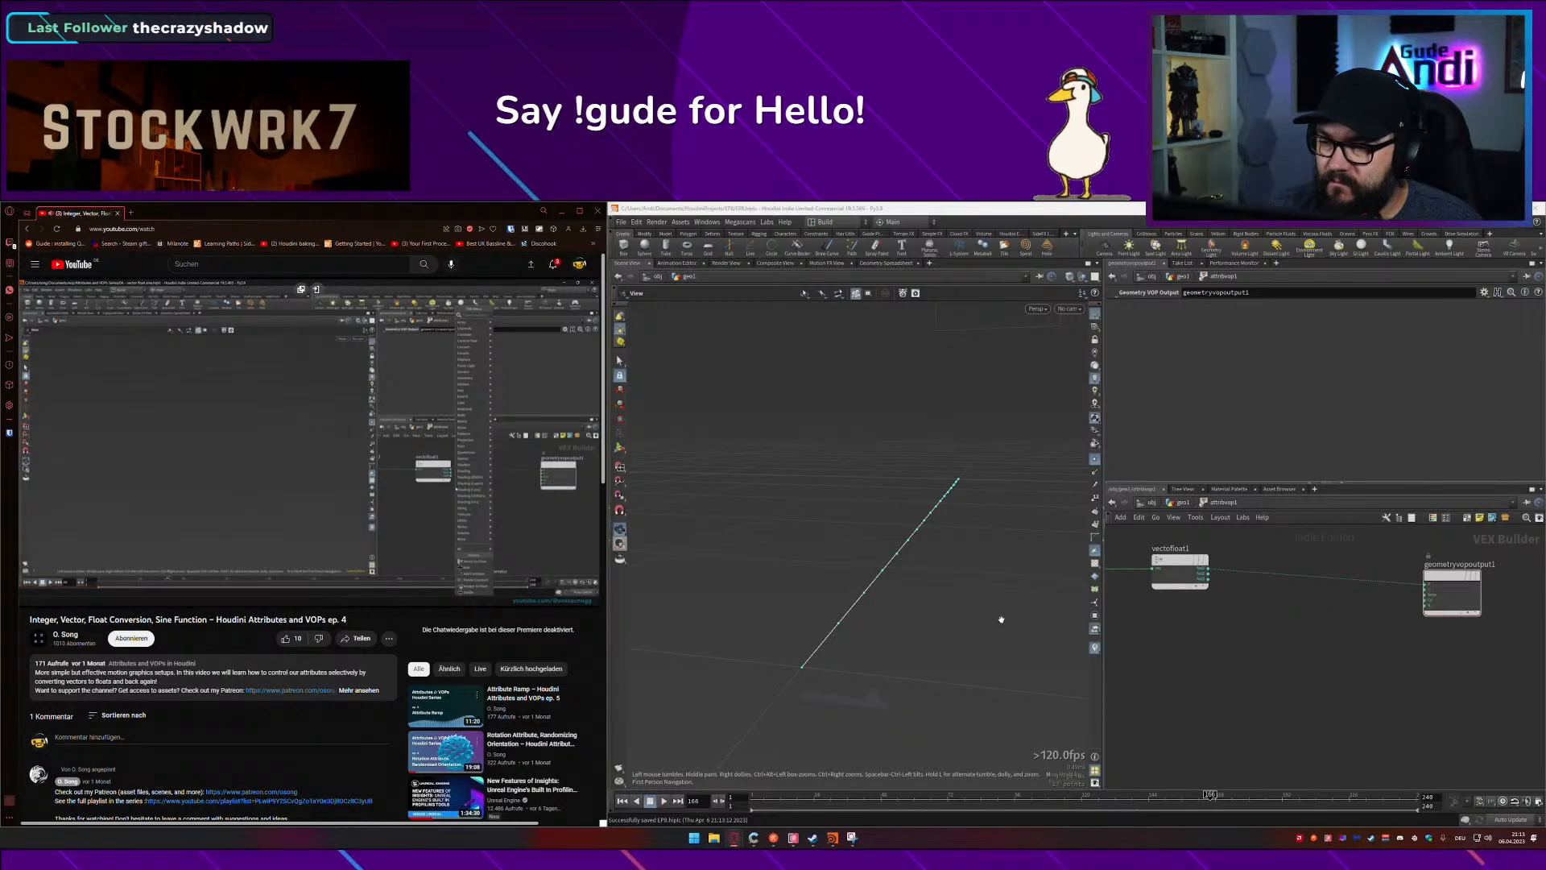
# Step: Set the display flag on attribvop1 in the geometry network and reopen its VOP network
pyautogui.click(1180, 502)
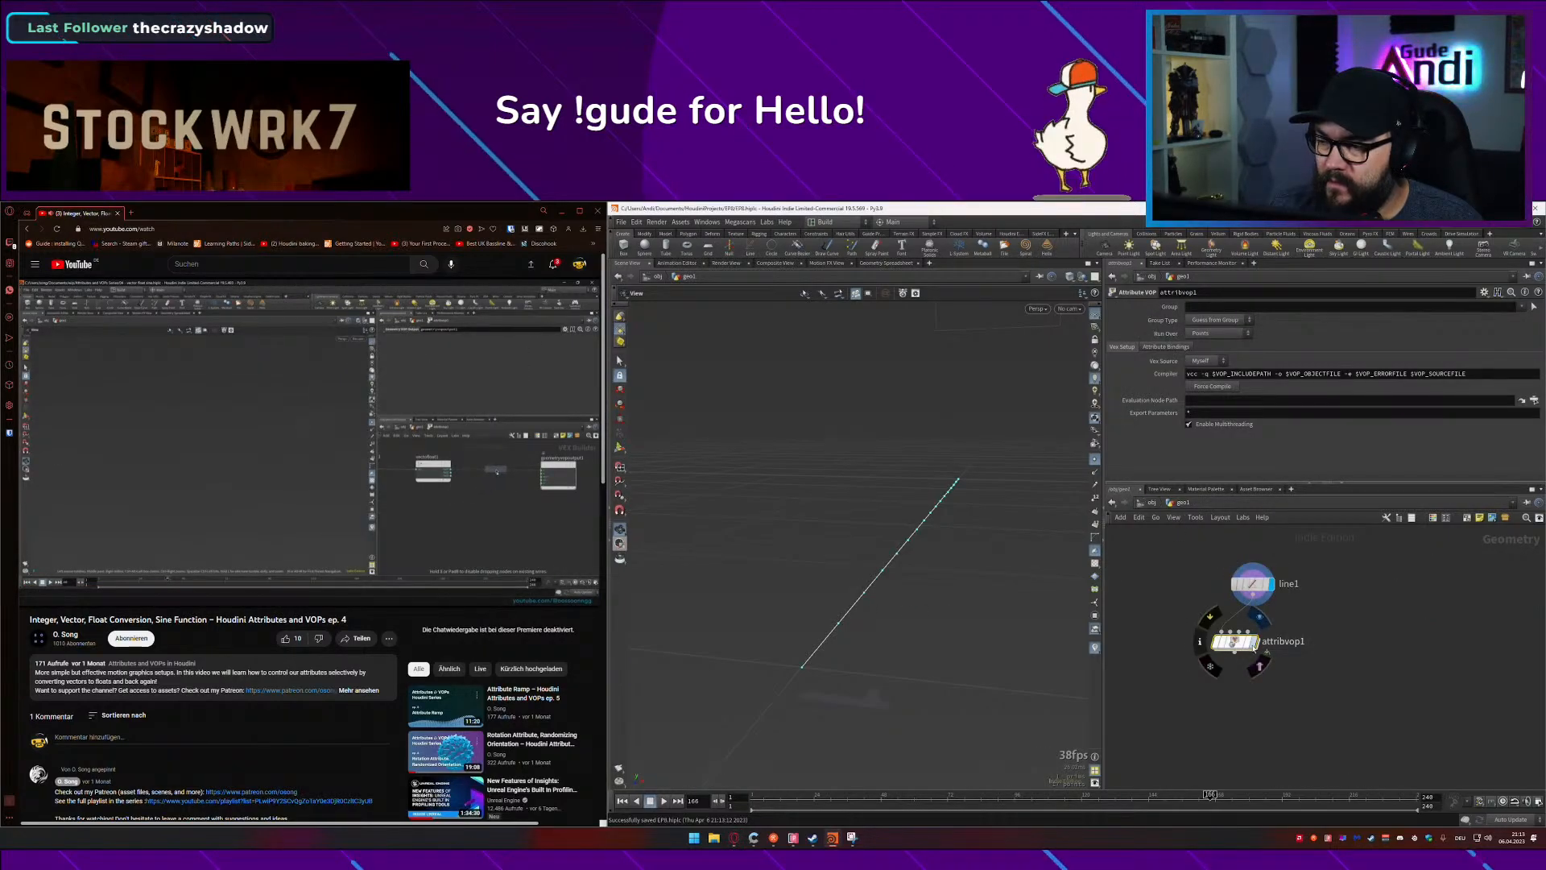
pyautogui.moveTo(1280, 545); pyautogui.dragTo(1239, 598)
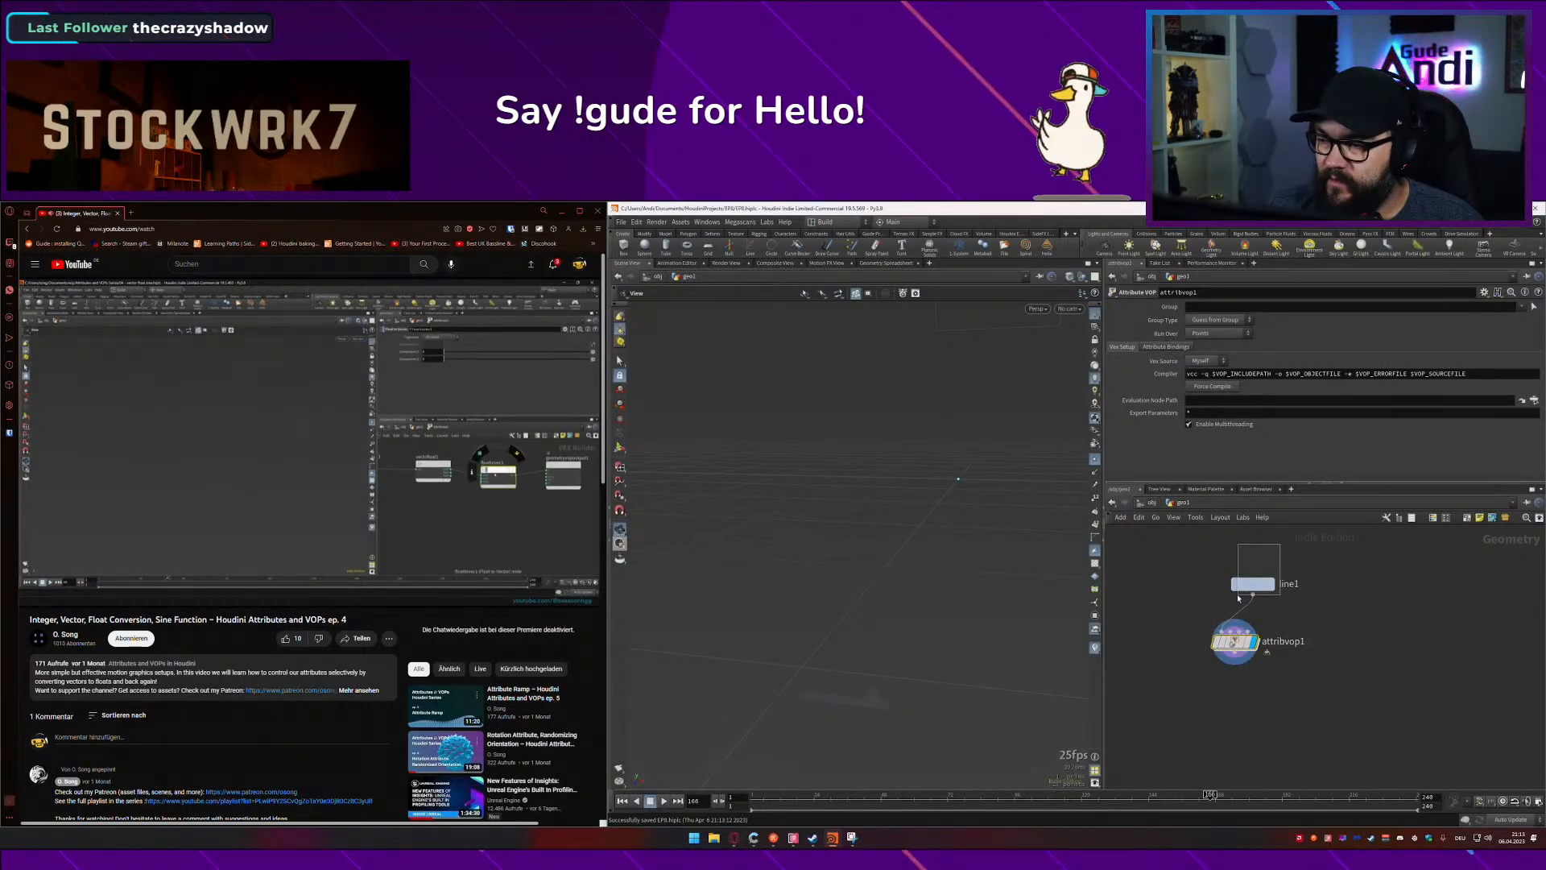
pyautogui.doubleClick(1224, 642)
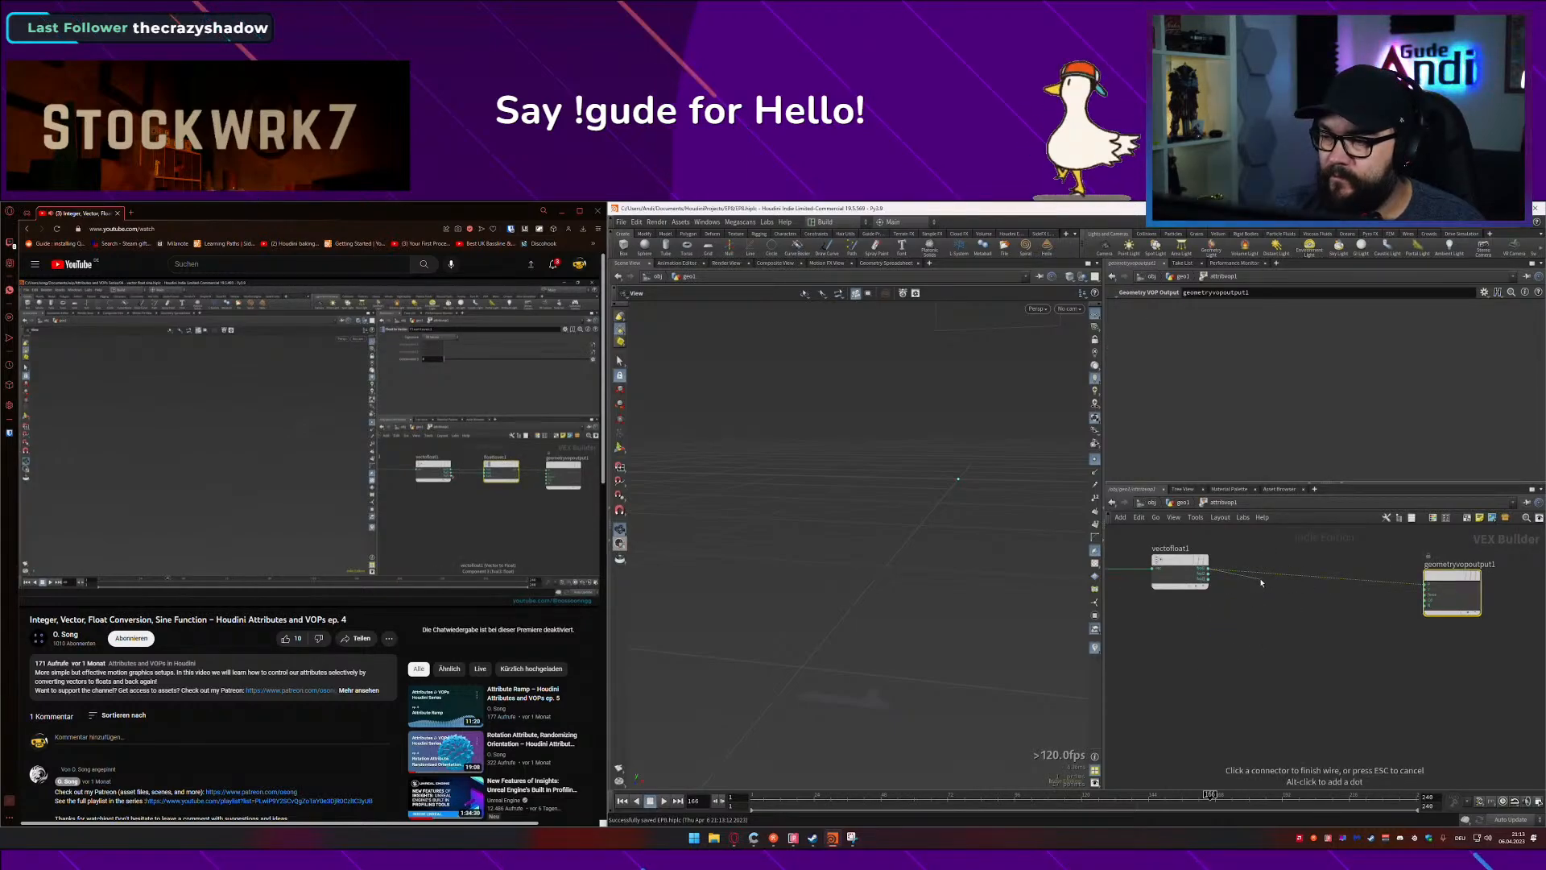
# Step: Add a Float to Vector node fed by fval1 of vectofloat1 and connect its vector output to P of geometryvopoutput1
pyautogui.press('Tab')
pyautogui.write('floatto')
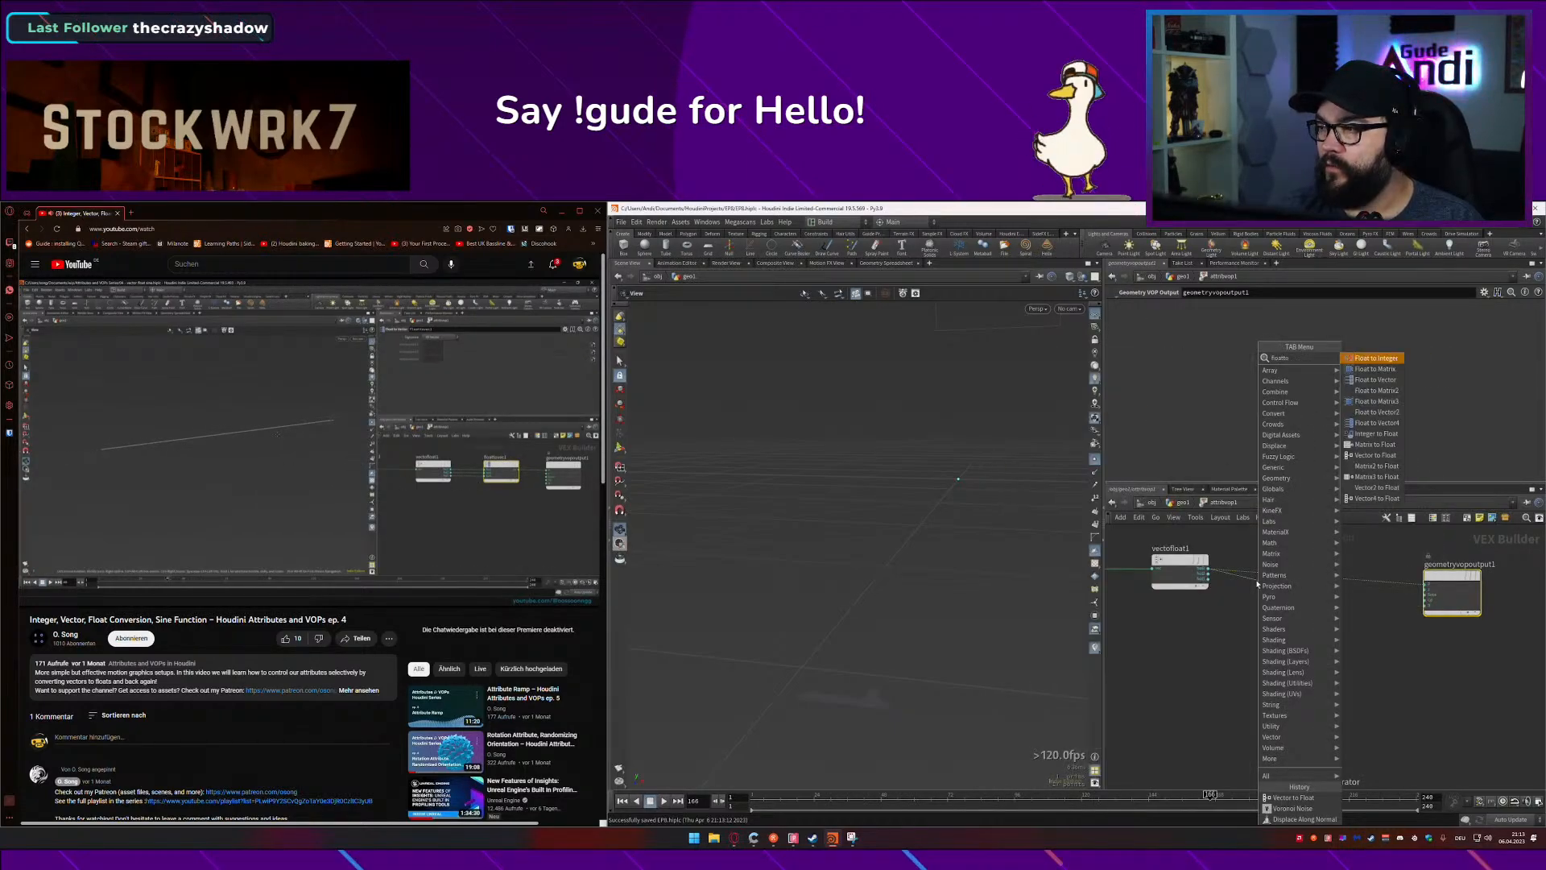
pyautogui.write('v')
pyautogui.press('Return')
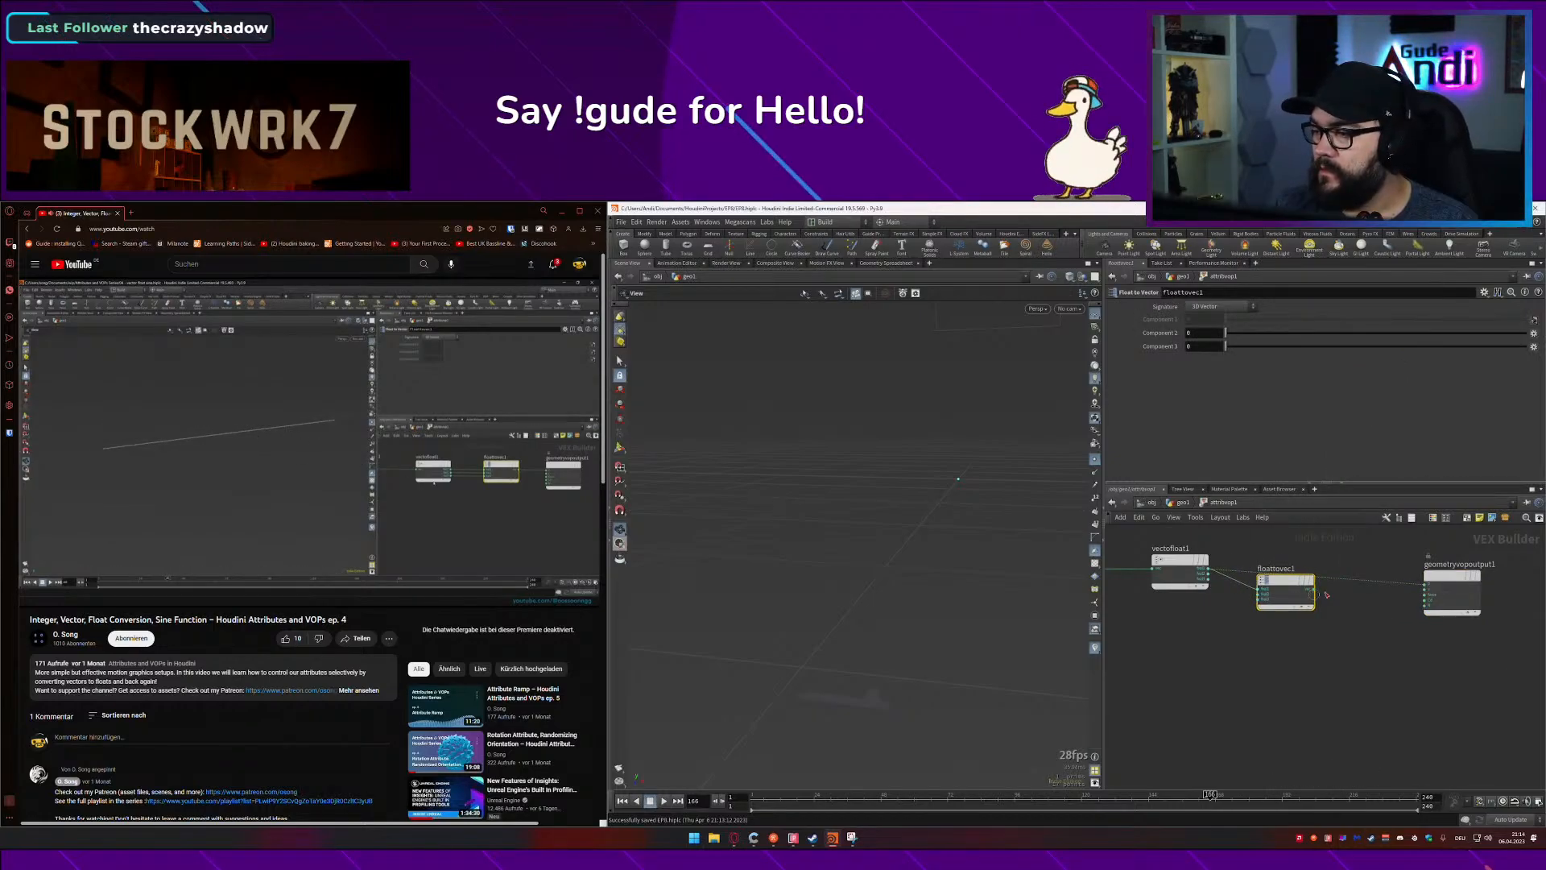
pyautogui.moveTo(1430, 588); pyautogui.dragTo(1429, 587)
# Step: Connect fval2 and fval3 of vectofloat1 to the matching floattovec1 inputs and line up floattovec1 and geometryvopoutput1 with it
pyautogui.moveTo(1287, 581); pyautogui.dragTo(1304, 568)
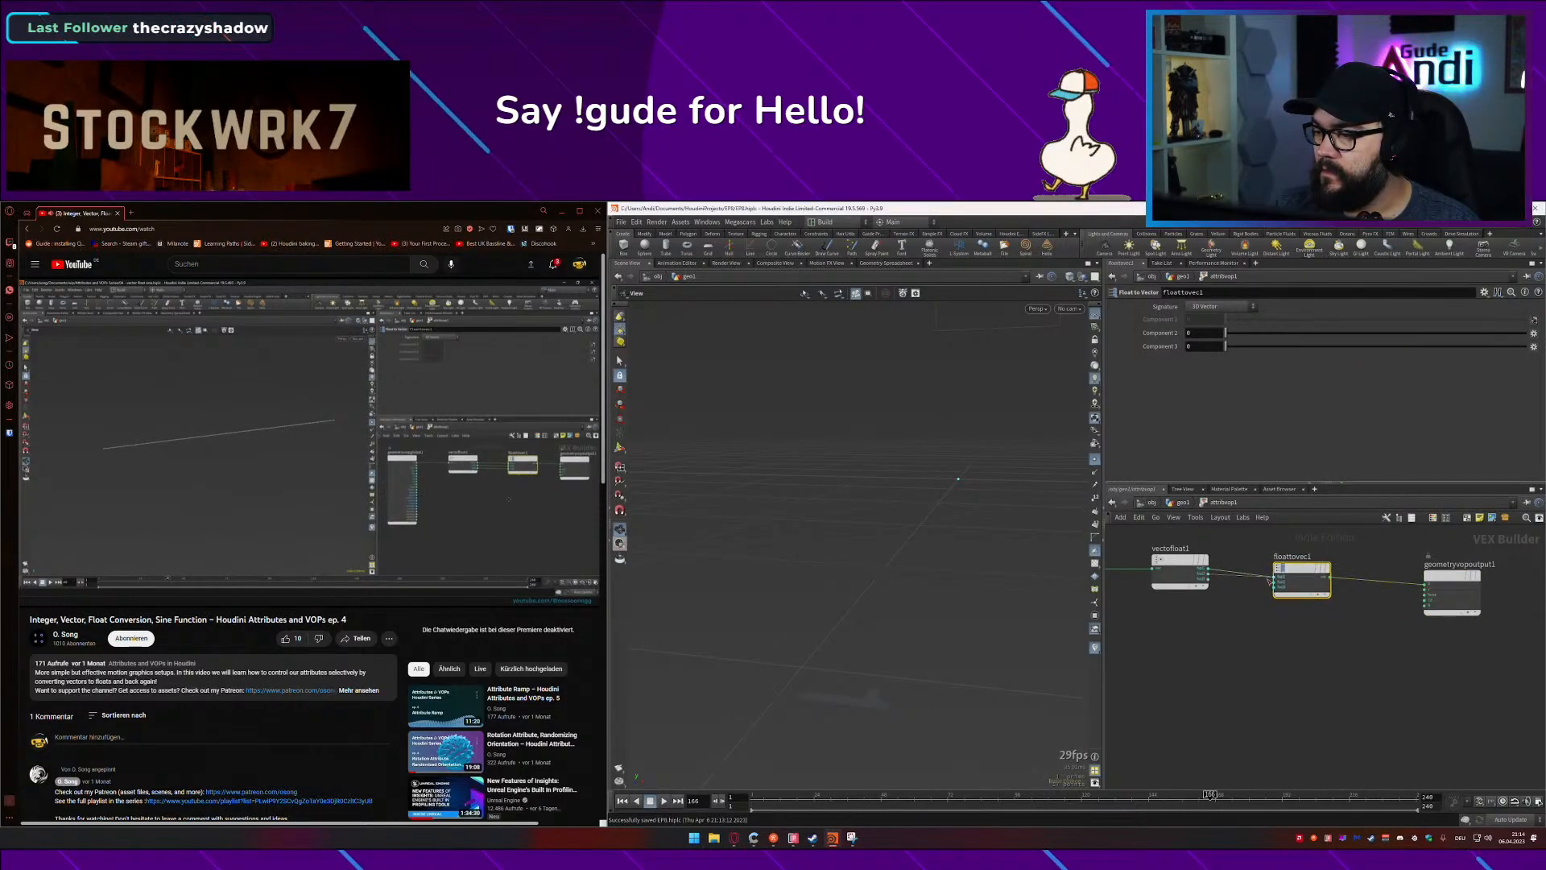
pyautogui.moveTo(1209, 573); pyautogui.dragTo(1305, 560)
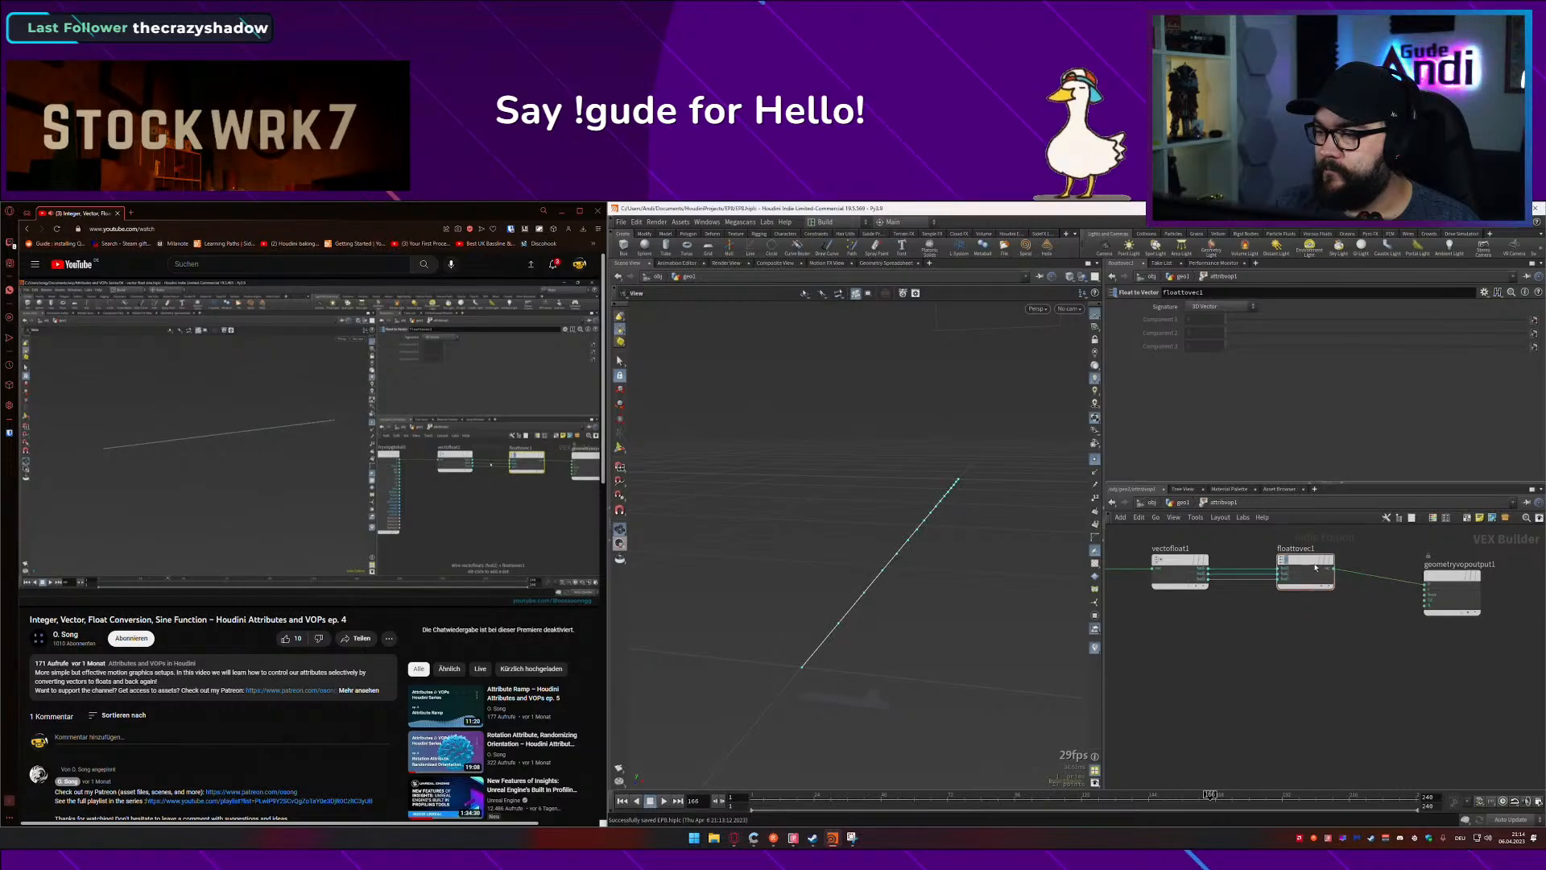
pyautogui.moveTo(1462, 578); pyautogui.dragTo(1472, 561)
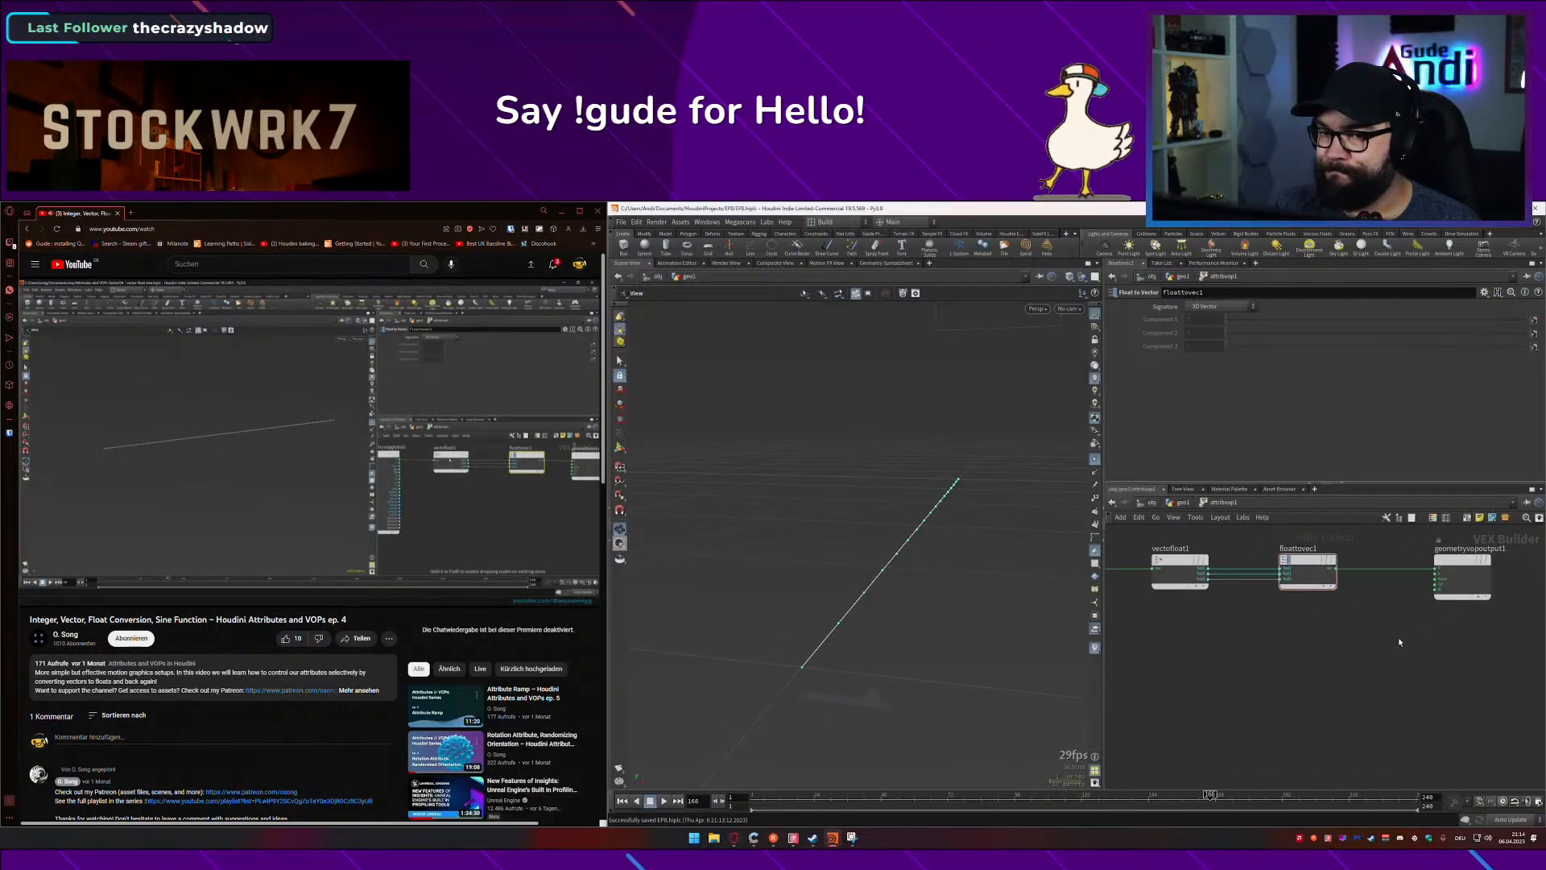
# Step: Move geometryvopglobal1 and vectofloat1 away from floattovec1 to open a gap between the two conversion nodes
pyautogui.moveTo(1258, 611); pyautogui.dragTo(1351, 649, button='middle')
pyautogui.scroll(-3, 1352, 649)
pyautogui.moveTo(1192, 560); pyautogui.dragTo(1328, 700)
pyautogui.moveTo(1307, 613); pyautogui.dragTo(1249, 613)
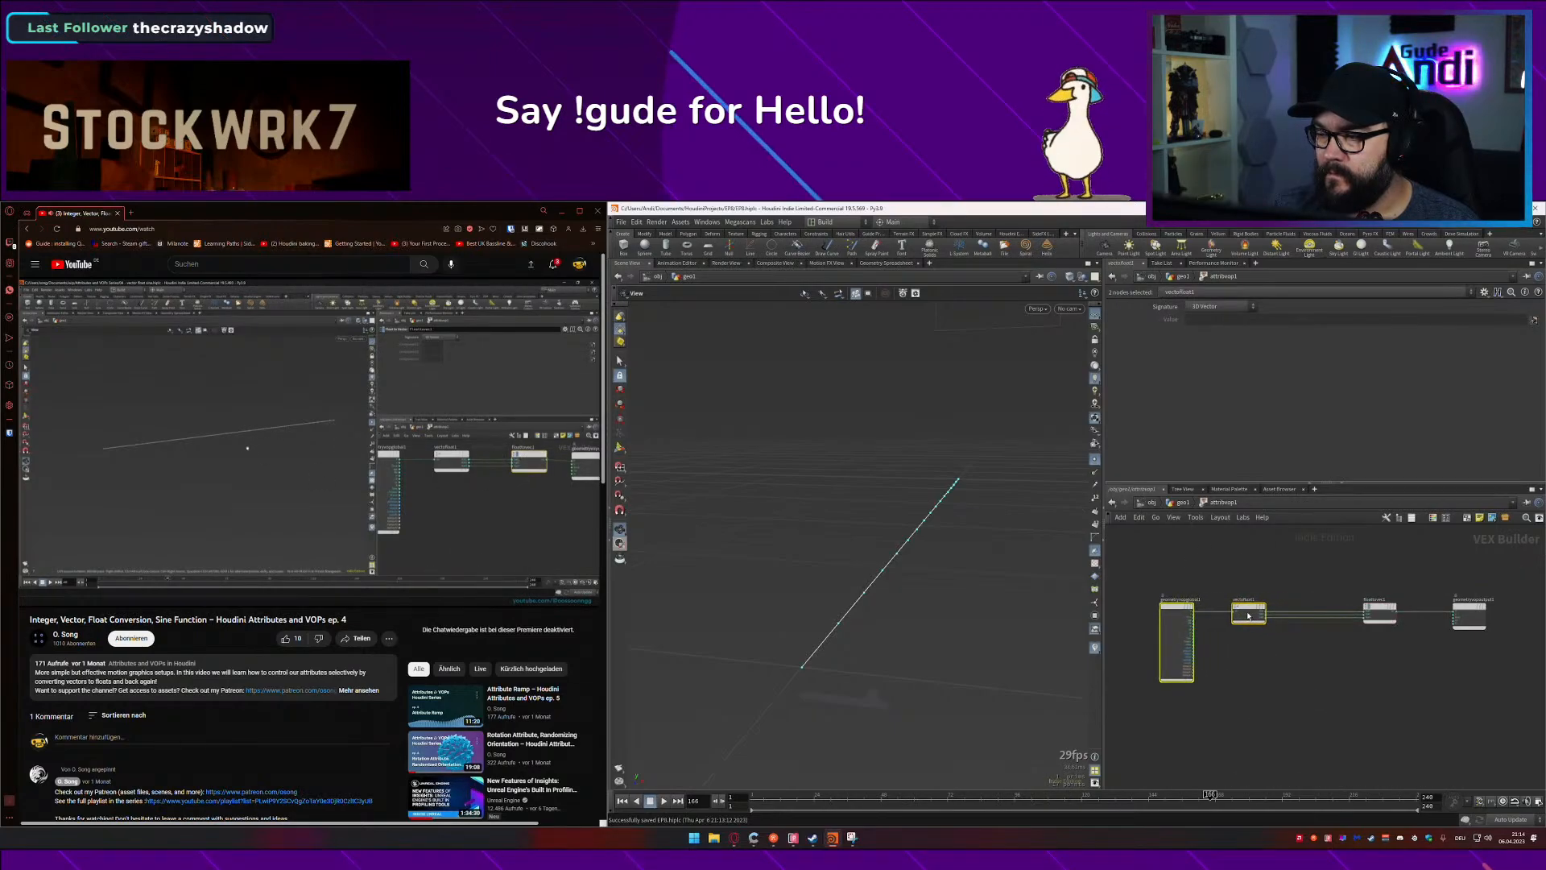
pyautogui.click(1291, 620)
pyautogui.scroll(3, 1291, 619)
pyautogui.scroll(2, 1292, 620)
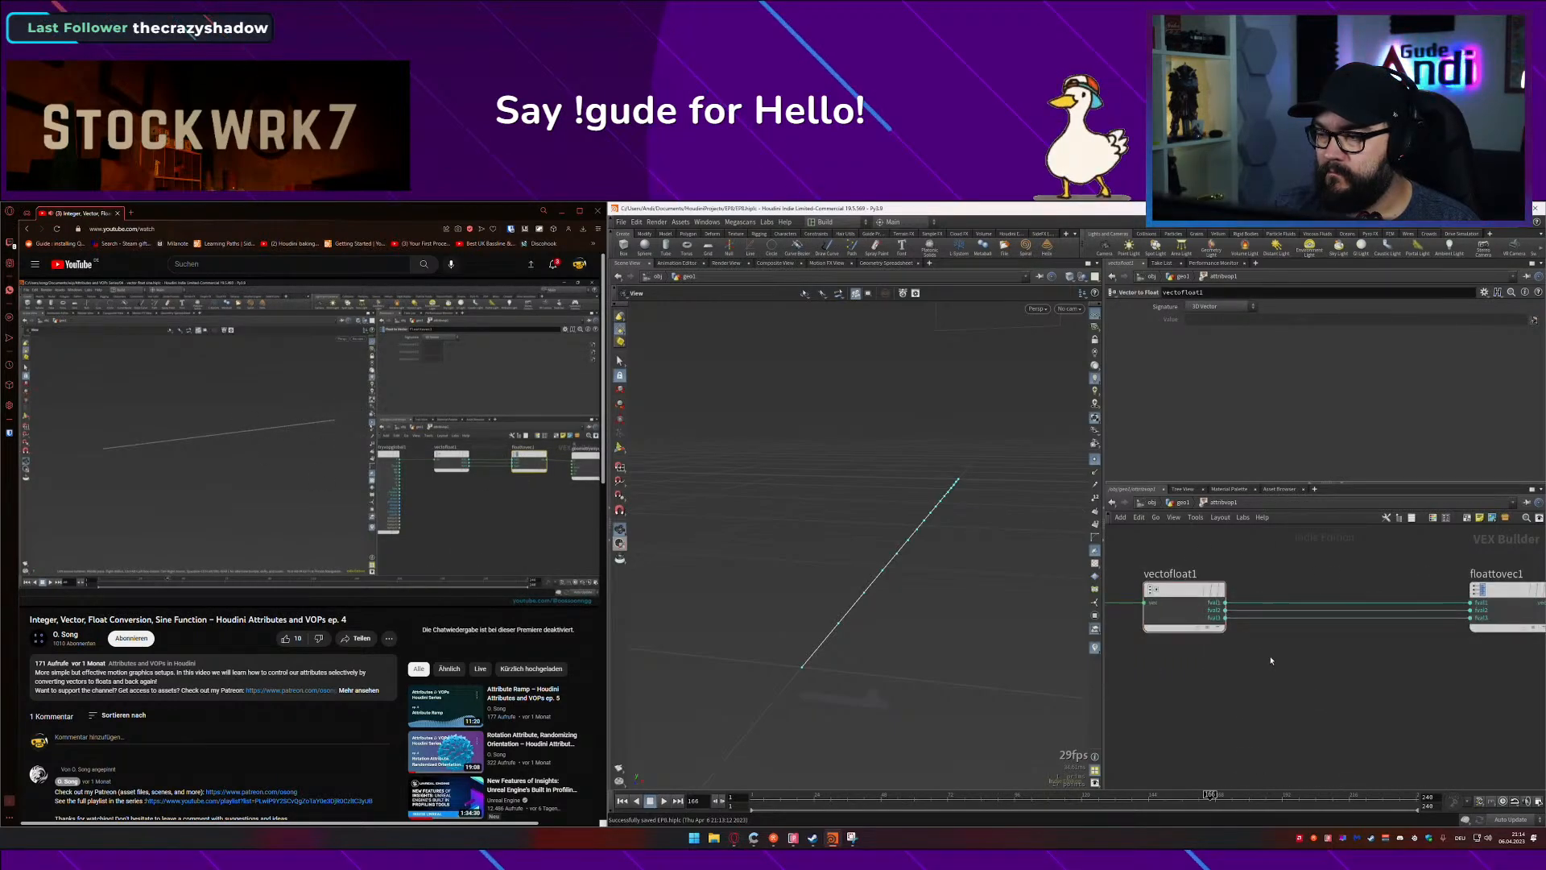
# Step: Add an unconnected Sine node below the wires between vectofloat1 and floattovec1, and save the scene
pyautogui.click(1225, 611)
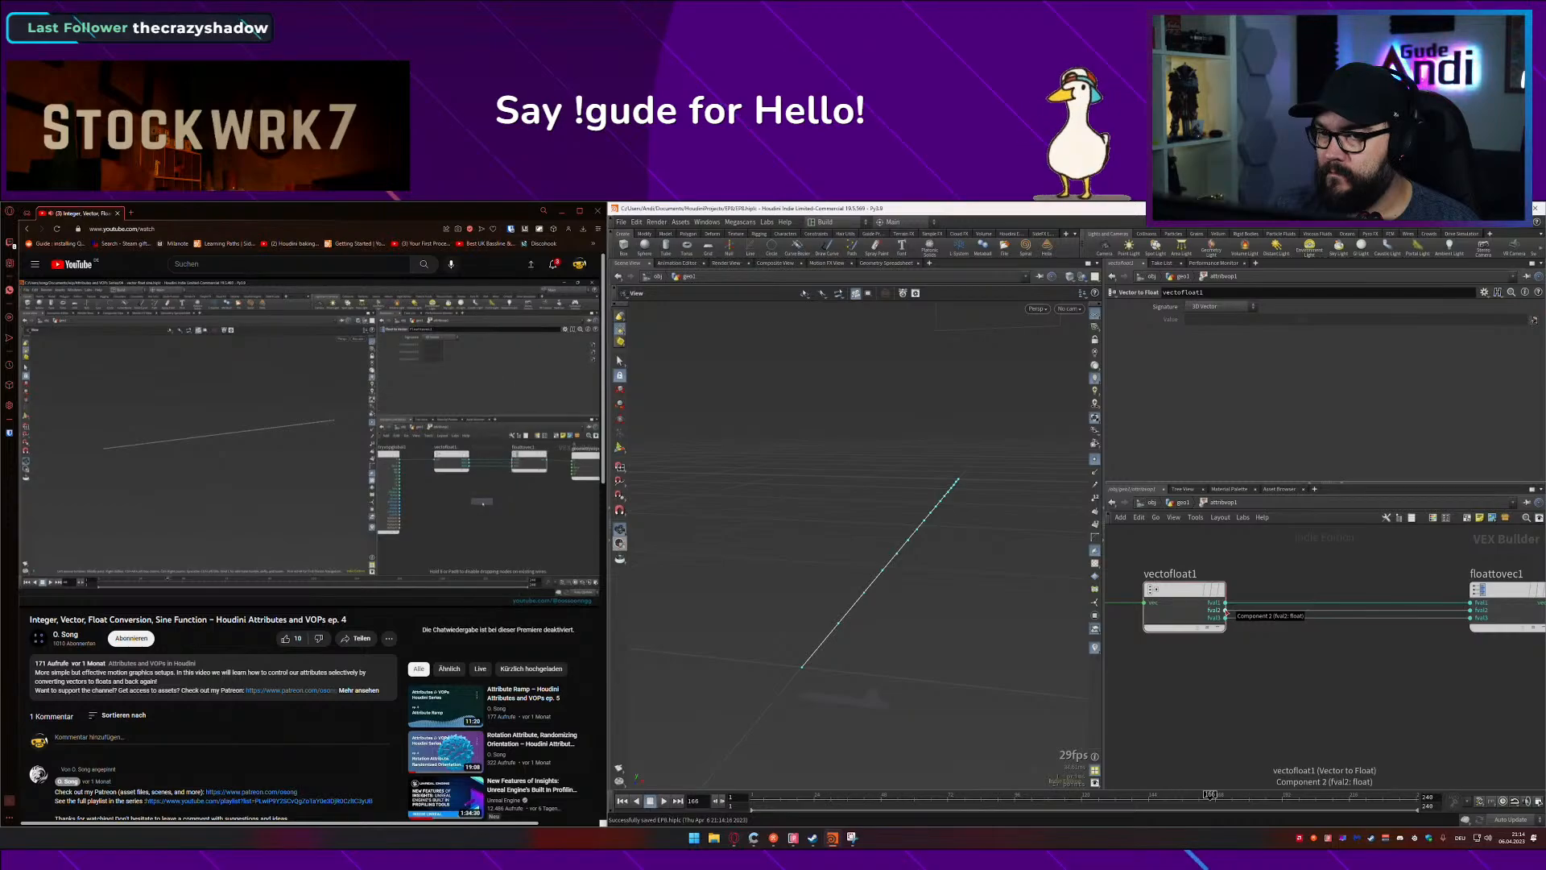
pyautogui.press('Tab')
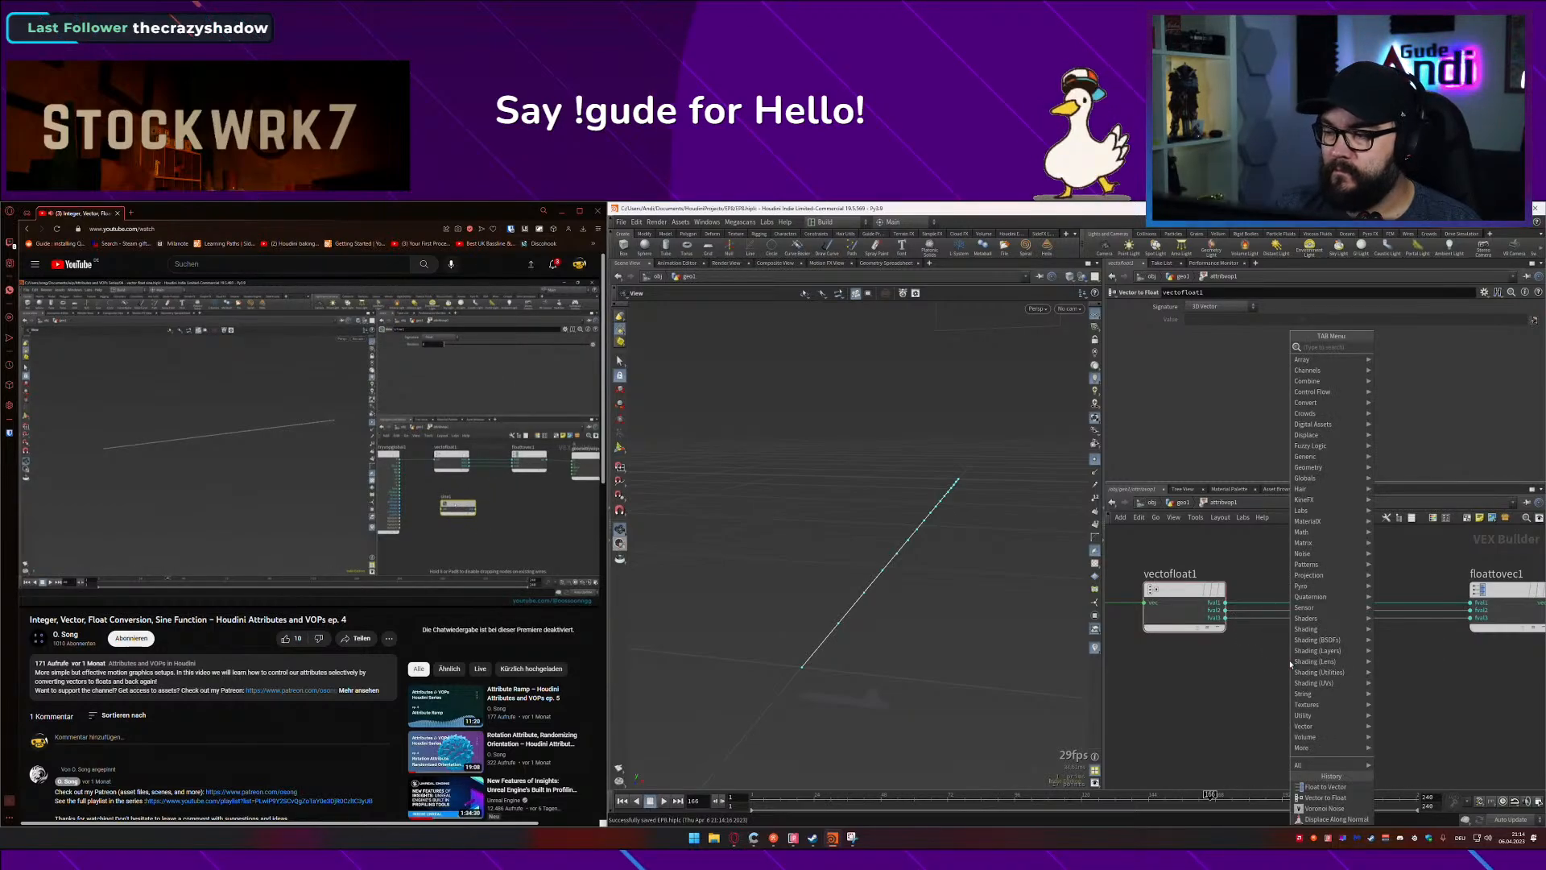
pyautogui.write('sine')
pyautogui.press('Return')
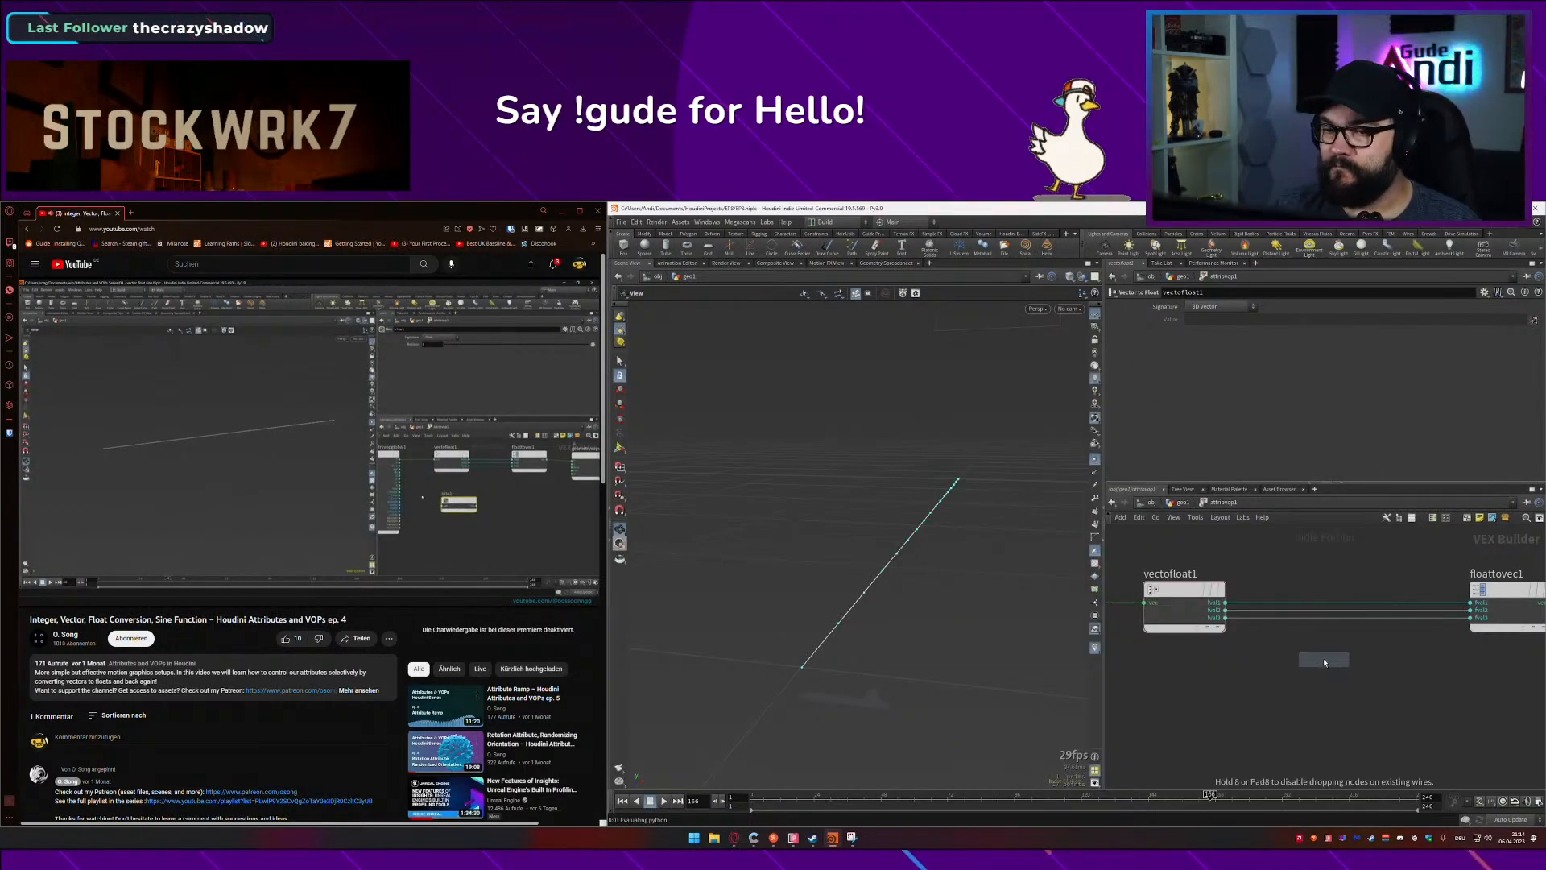
pyautogui.click(1324, 662)
pyautogui.hotkey('ctrl', 's')
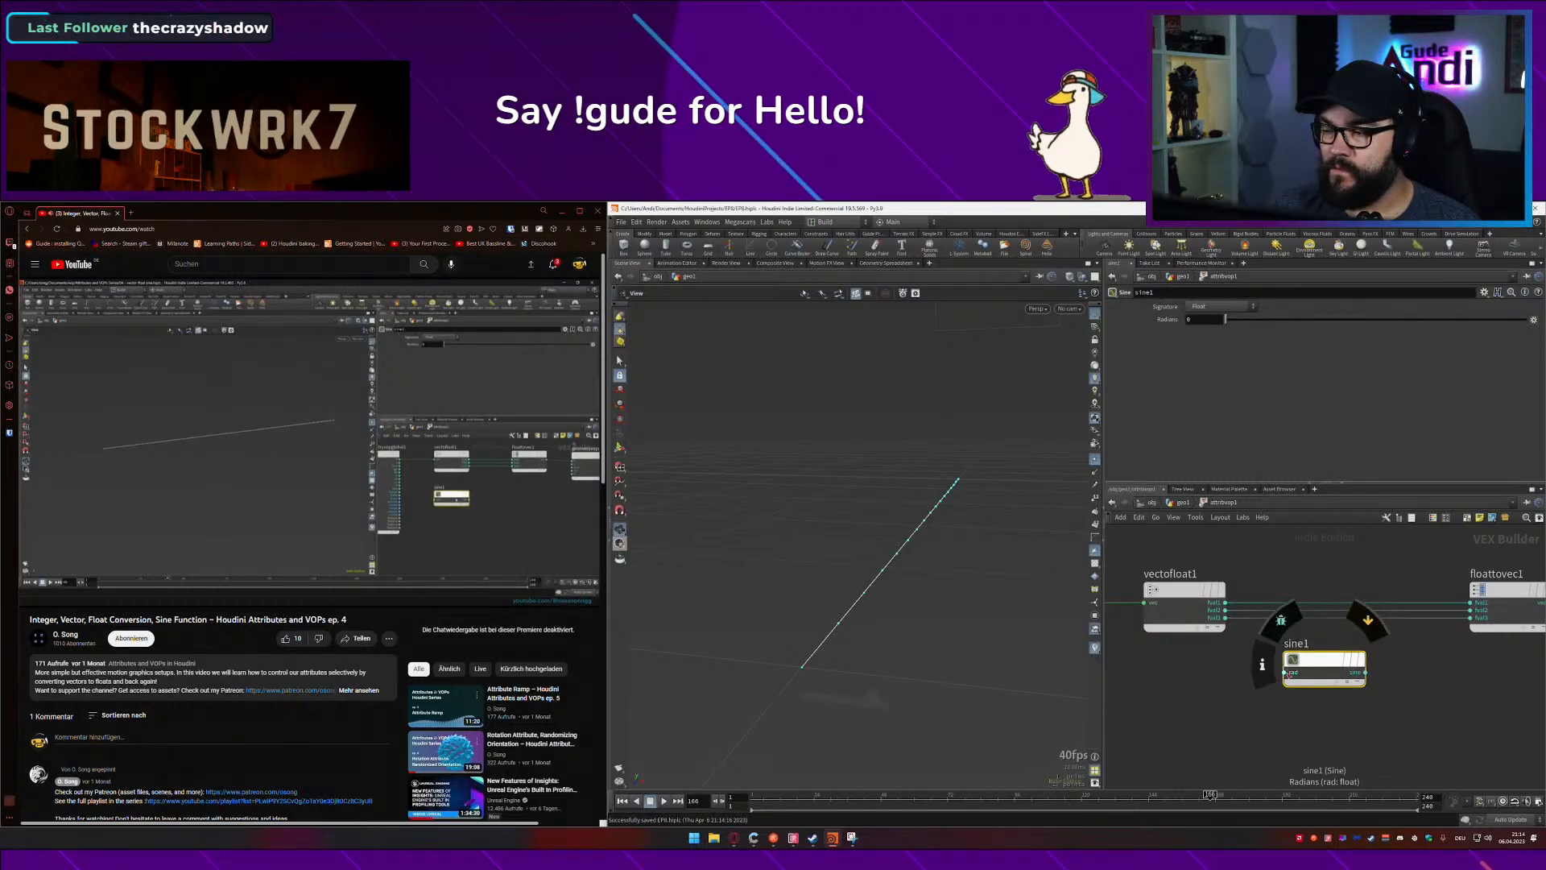
pyautogui.moveTo(1325, 669); pyautogui.dragTo(1358, 683)
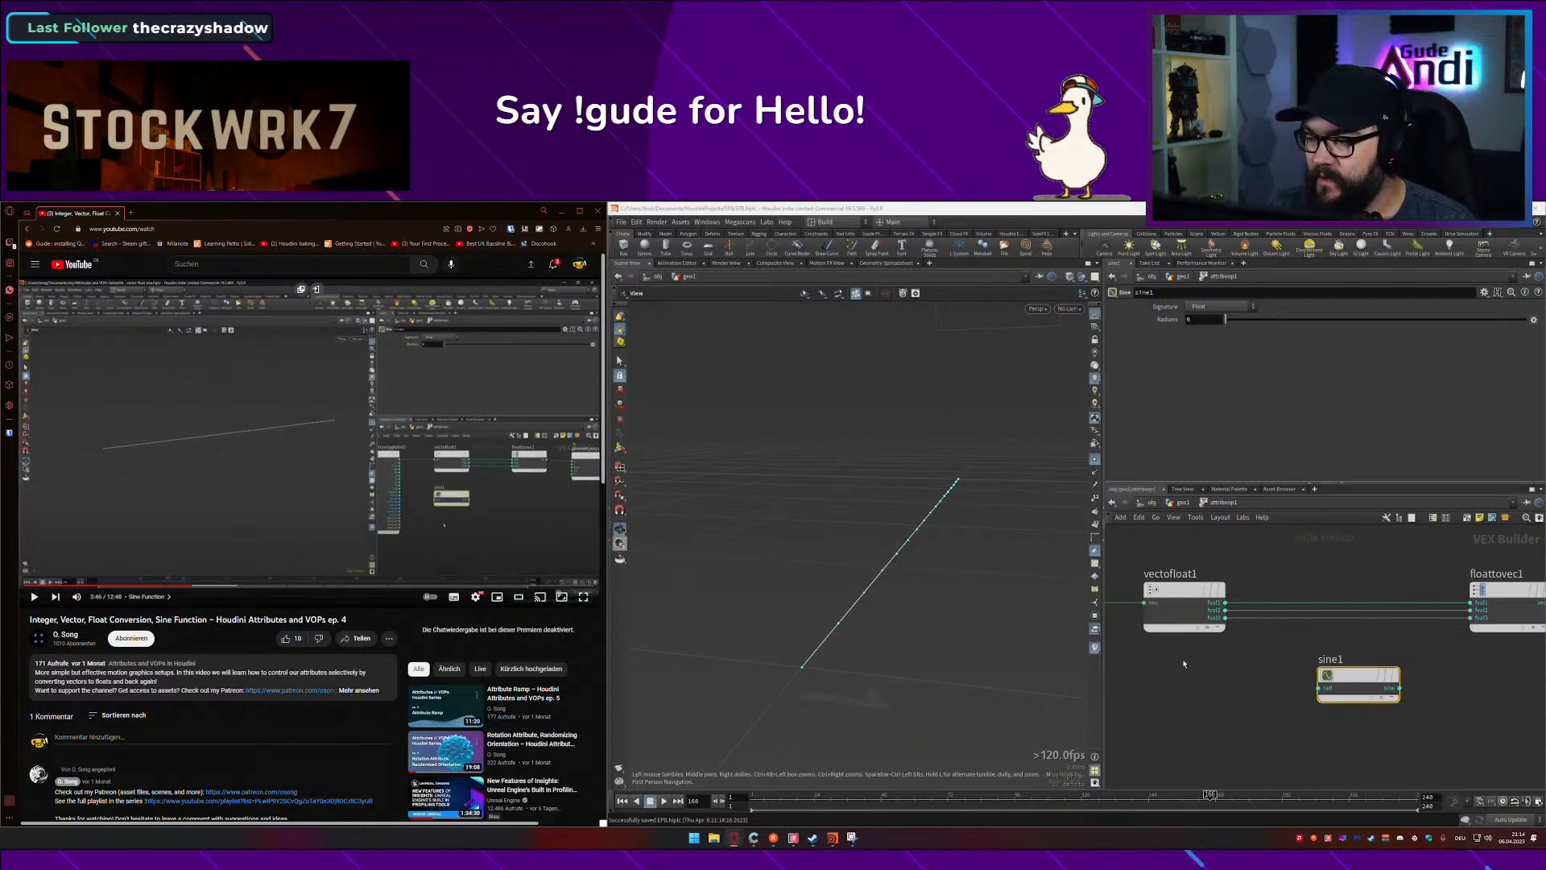
# Step: Resume the tutorial video and turn on point number display for the line in the viewport
pyautogui.moveTo(1329, 675)
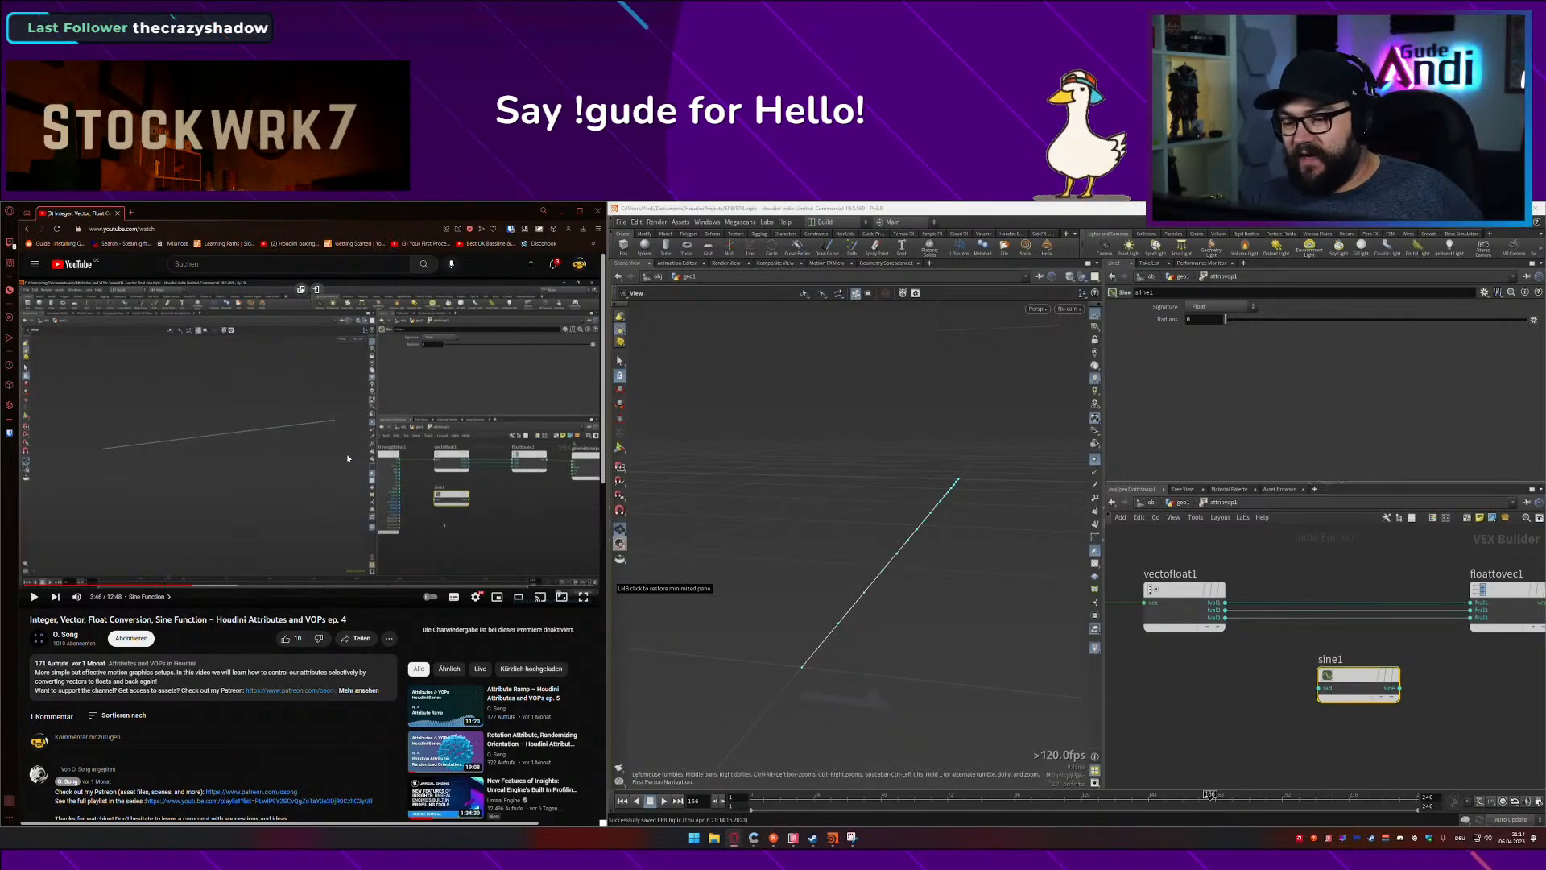
pyautogui.click(361, 439)
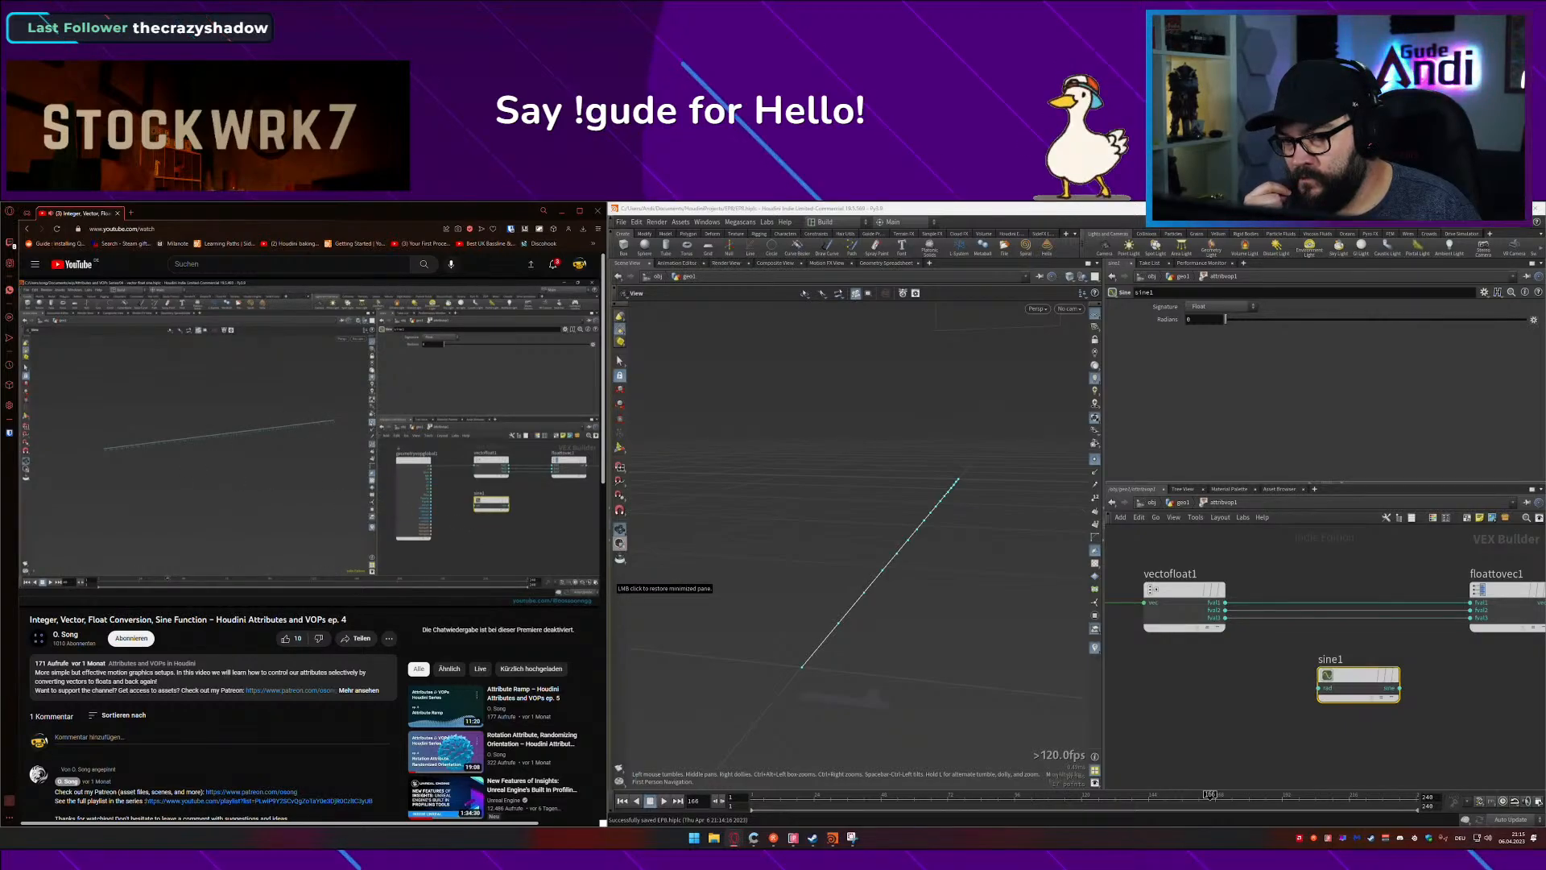
pyautogui.click(1095, 498)
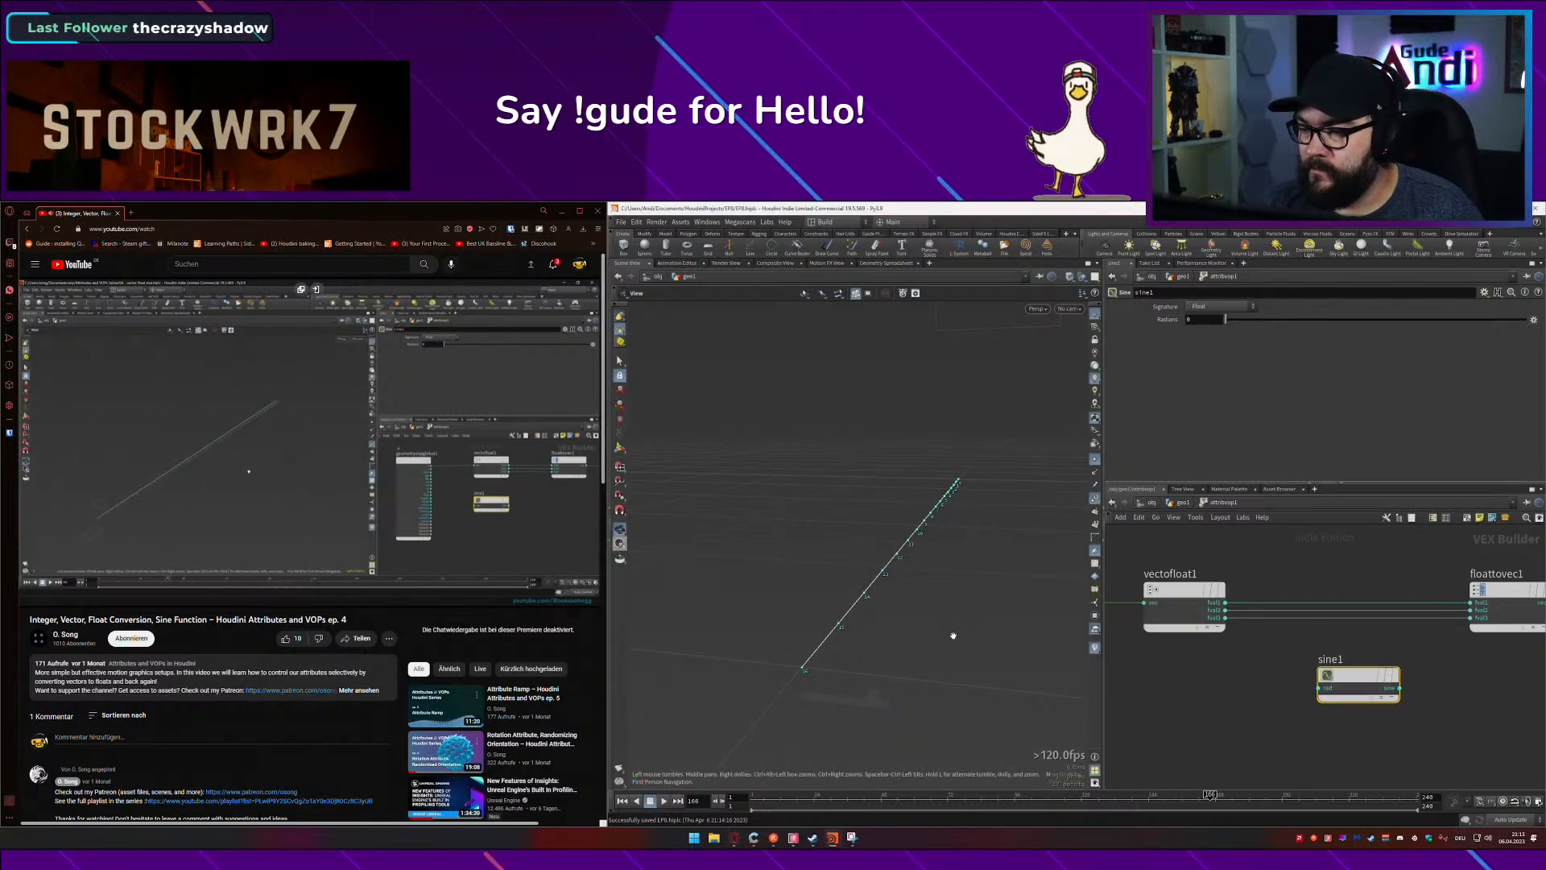
pyautogui.moveTo(953, 636); pyautogui.dragTo(899, 652)
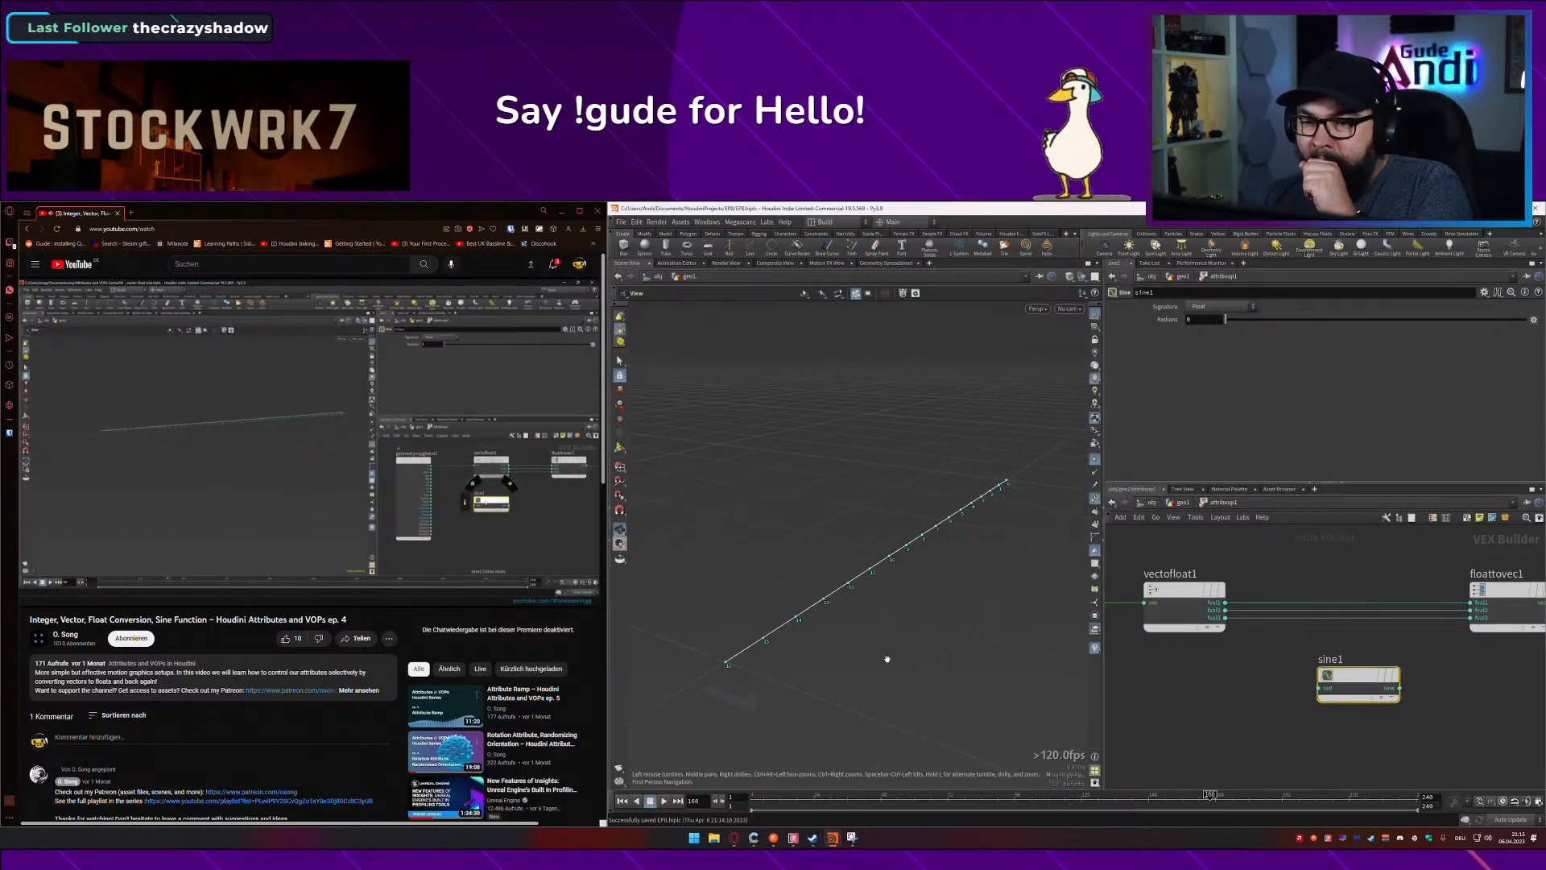
# Step: Connect the ptnum output of geometryvopglobal1 to the Radians input of sine1 and place sine1 directly beneath vectofloat1
pyautogui.scroll(-2, 1252, 672)
pyautogui.moveTo(1253, 672); pyautogui.dragTo(1320, 666, button='middle')
pyautogui.moveTo(1419, 642); pyautogui.dragTo(1370, 652)
pyautogui.scroll(2, 1213, 649)
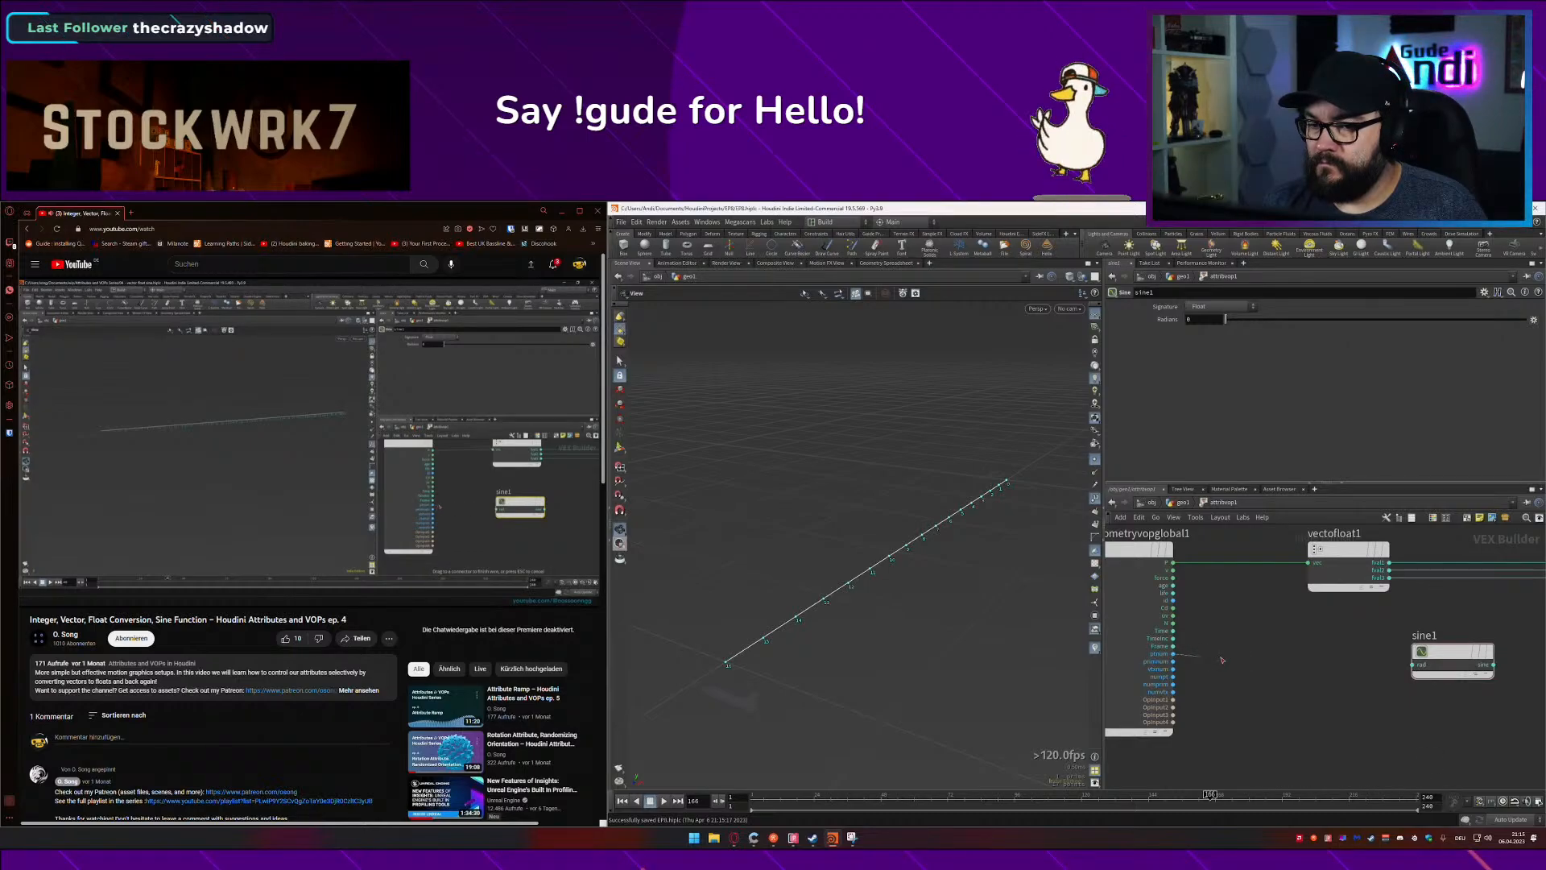
pyautogui.moveTo(1174, 654); pyautogui.dragTo(1413, 665)
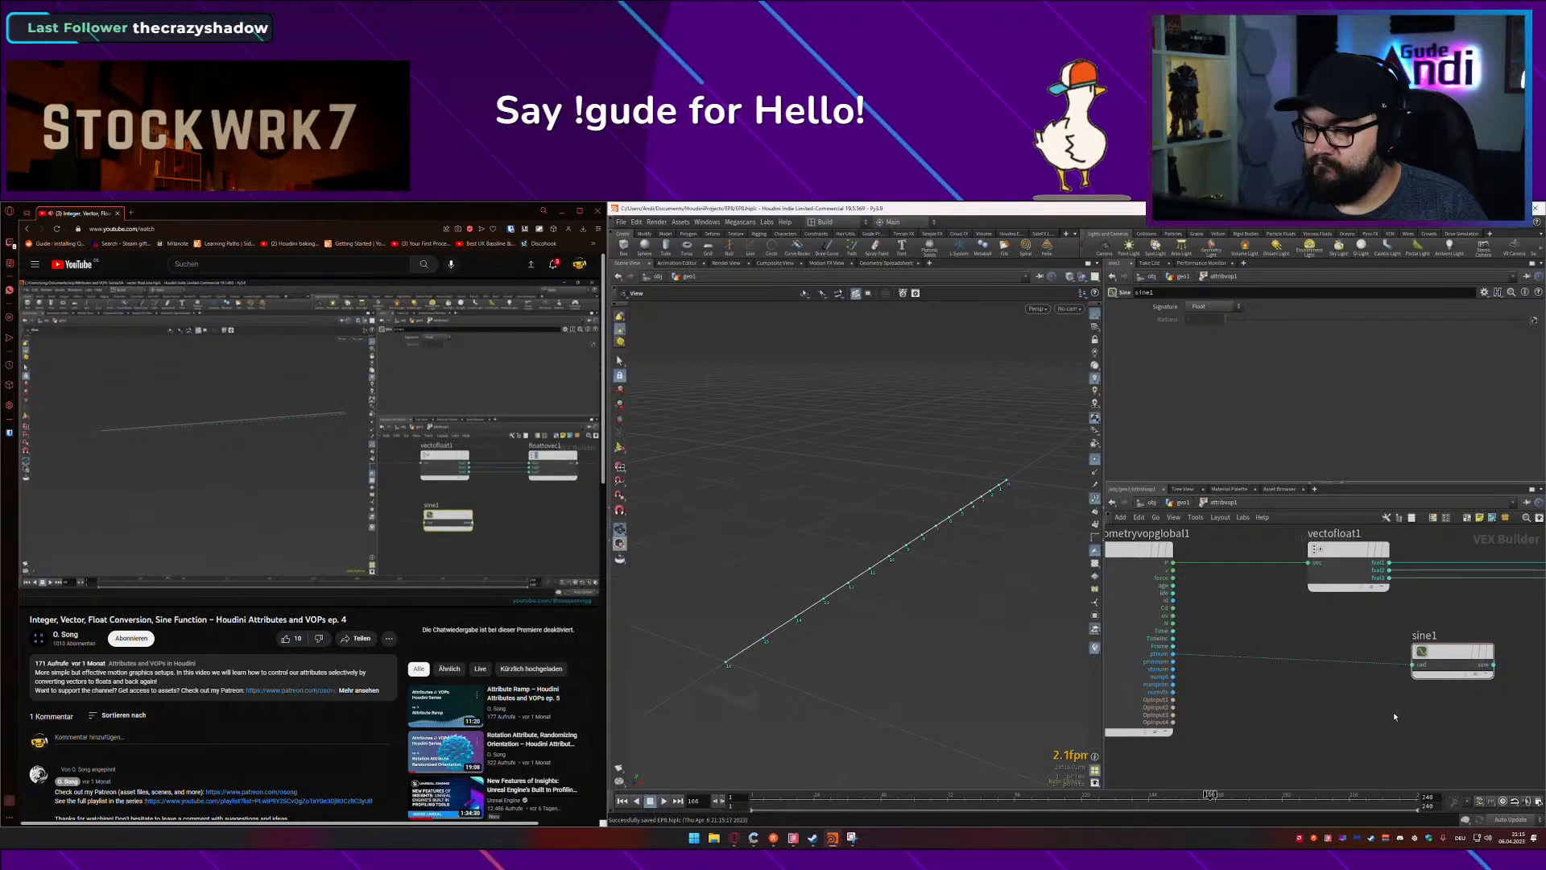
pyautogui.moveTo(1336, 693)
pyautogui.mouseDown(button='middle')
pyautogui.moveTo(1269, 687)
pyautogui.moveTo(1247, 709)
pyautogui.mouseUp(button='middle')
pyautogui.moveTo(1321, 649); pyautogui.dragTo(1217, 652)
pyautogui.moveTo(1295, 644); pyautogui.dragTo(1258, 647, button='middle')
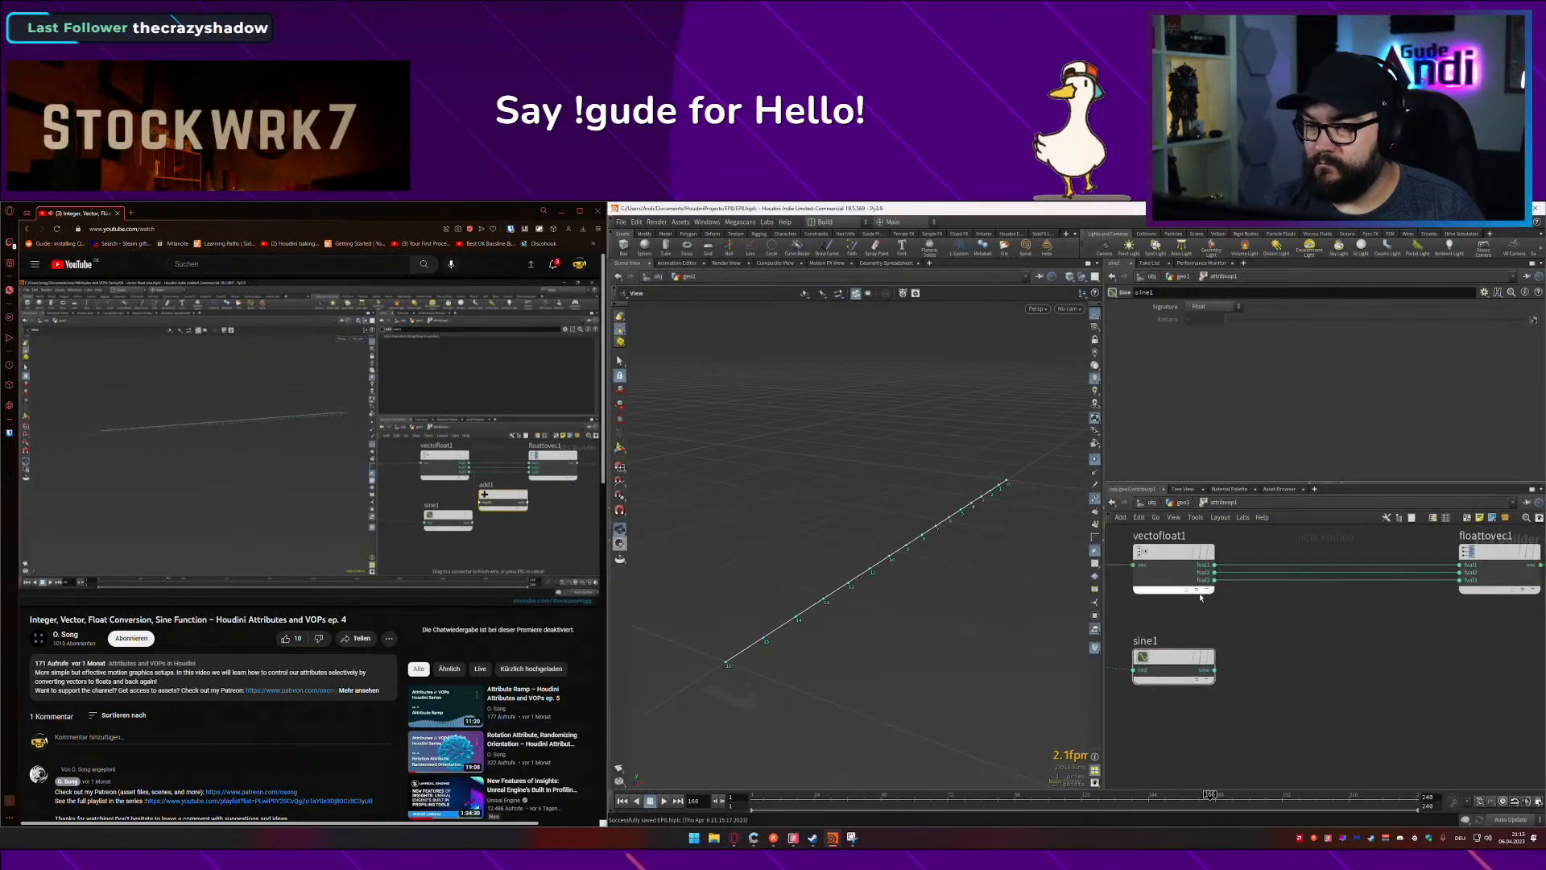
# Step: Create an Add node that sums fval2 of vectofloat1 and the output of sine1
pyautogui.press('Tab')
pyautogui.write('a')
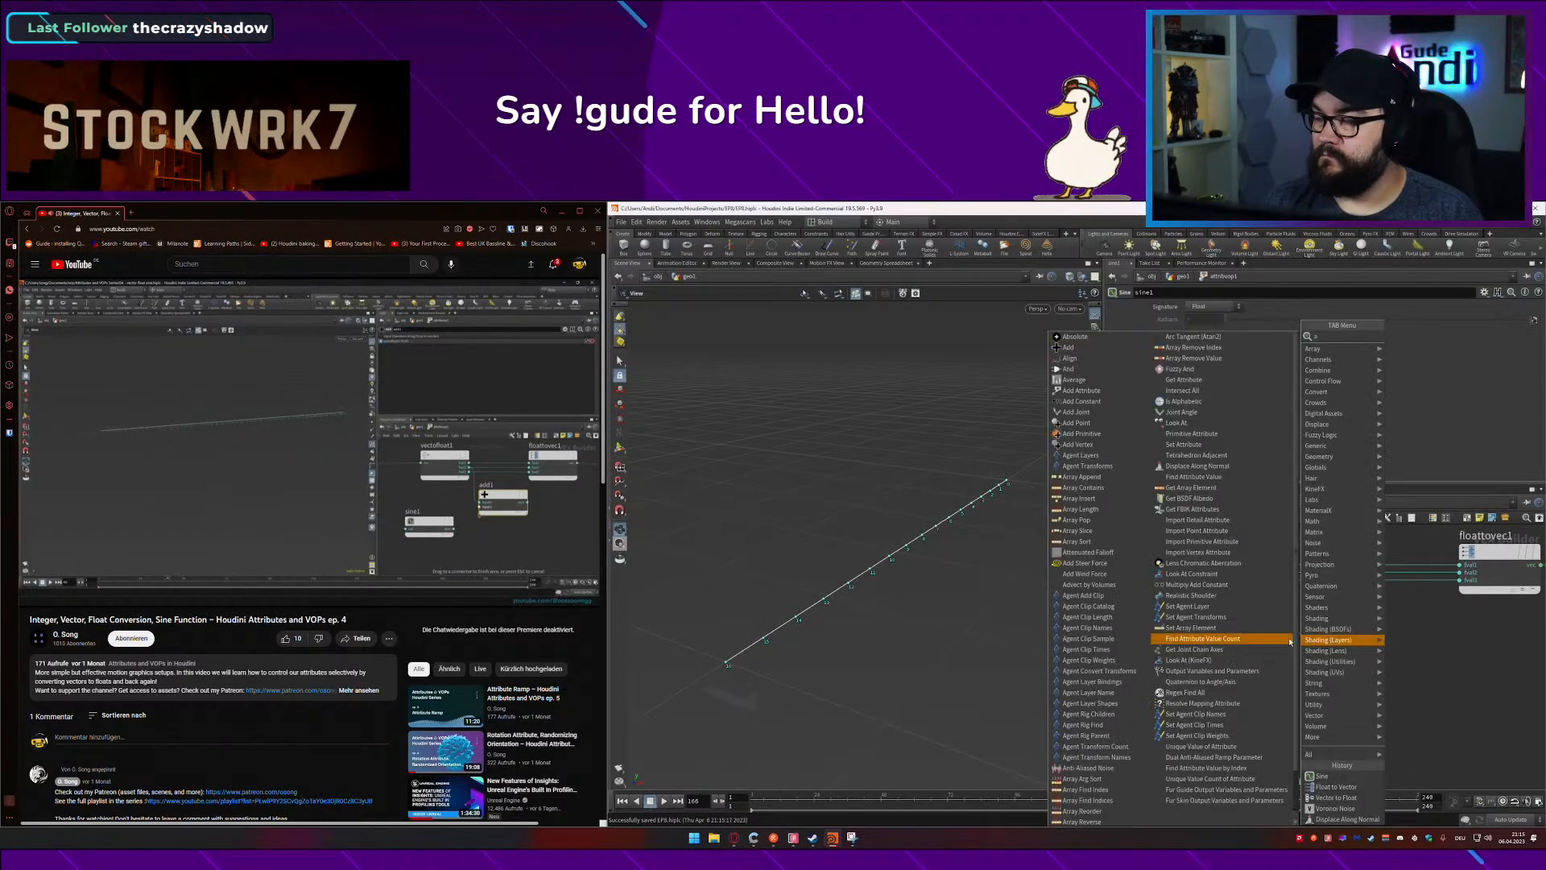
pyautogui.write('dd')
pyautogui.press('Return')
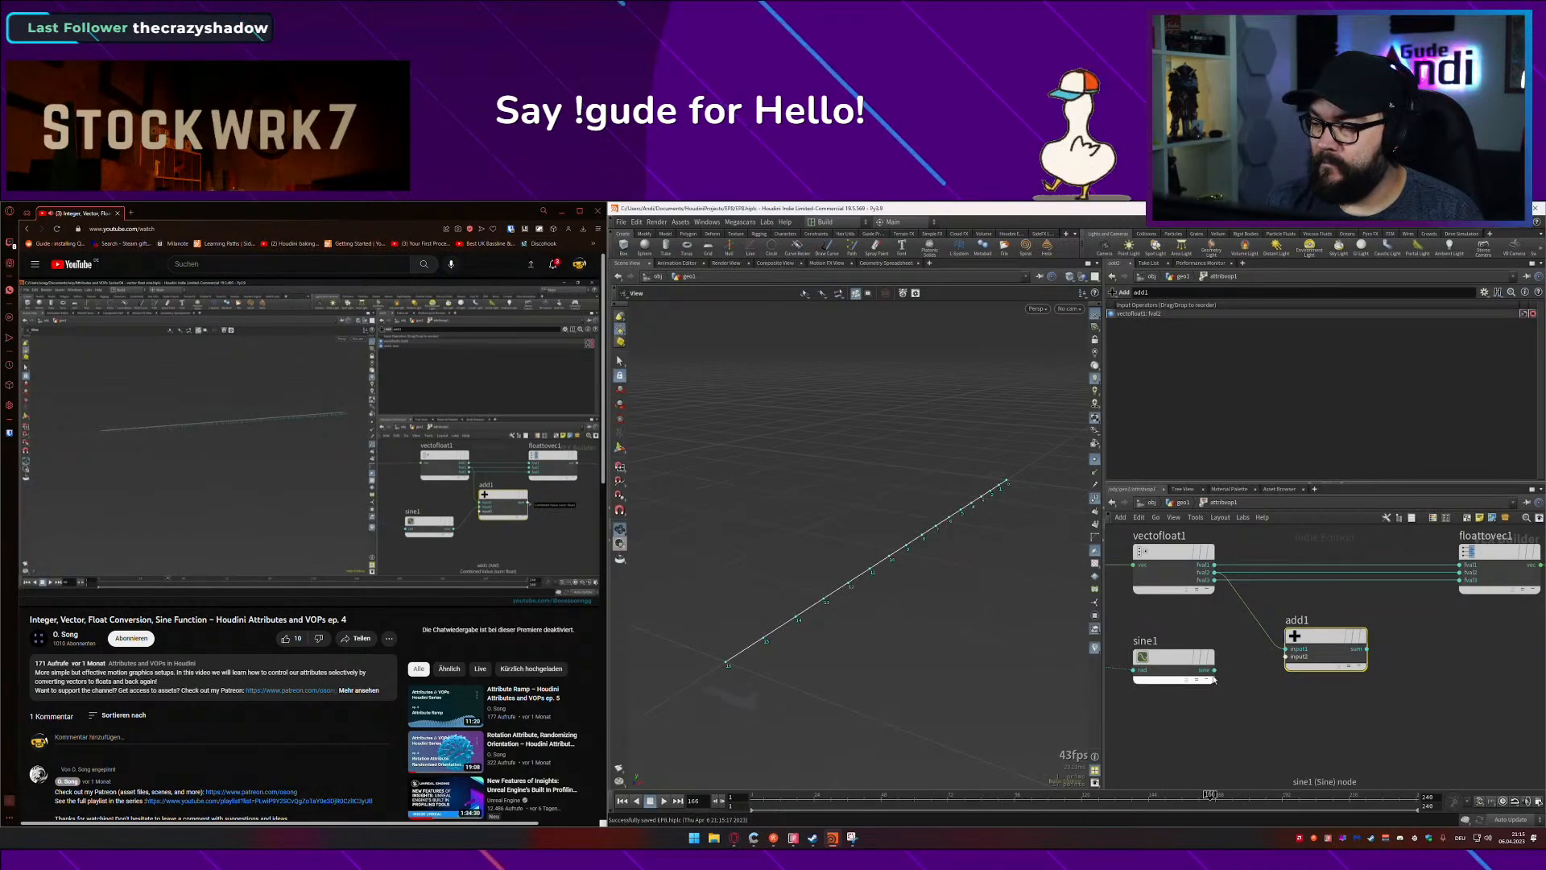
pyautogui.moveTo(1214, 671); pyautogui.dragTo(1287, 656)
pyautogui.moveTo(1319, 704); pyautogui.dragTo(1265, 709, button='middle')
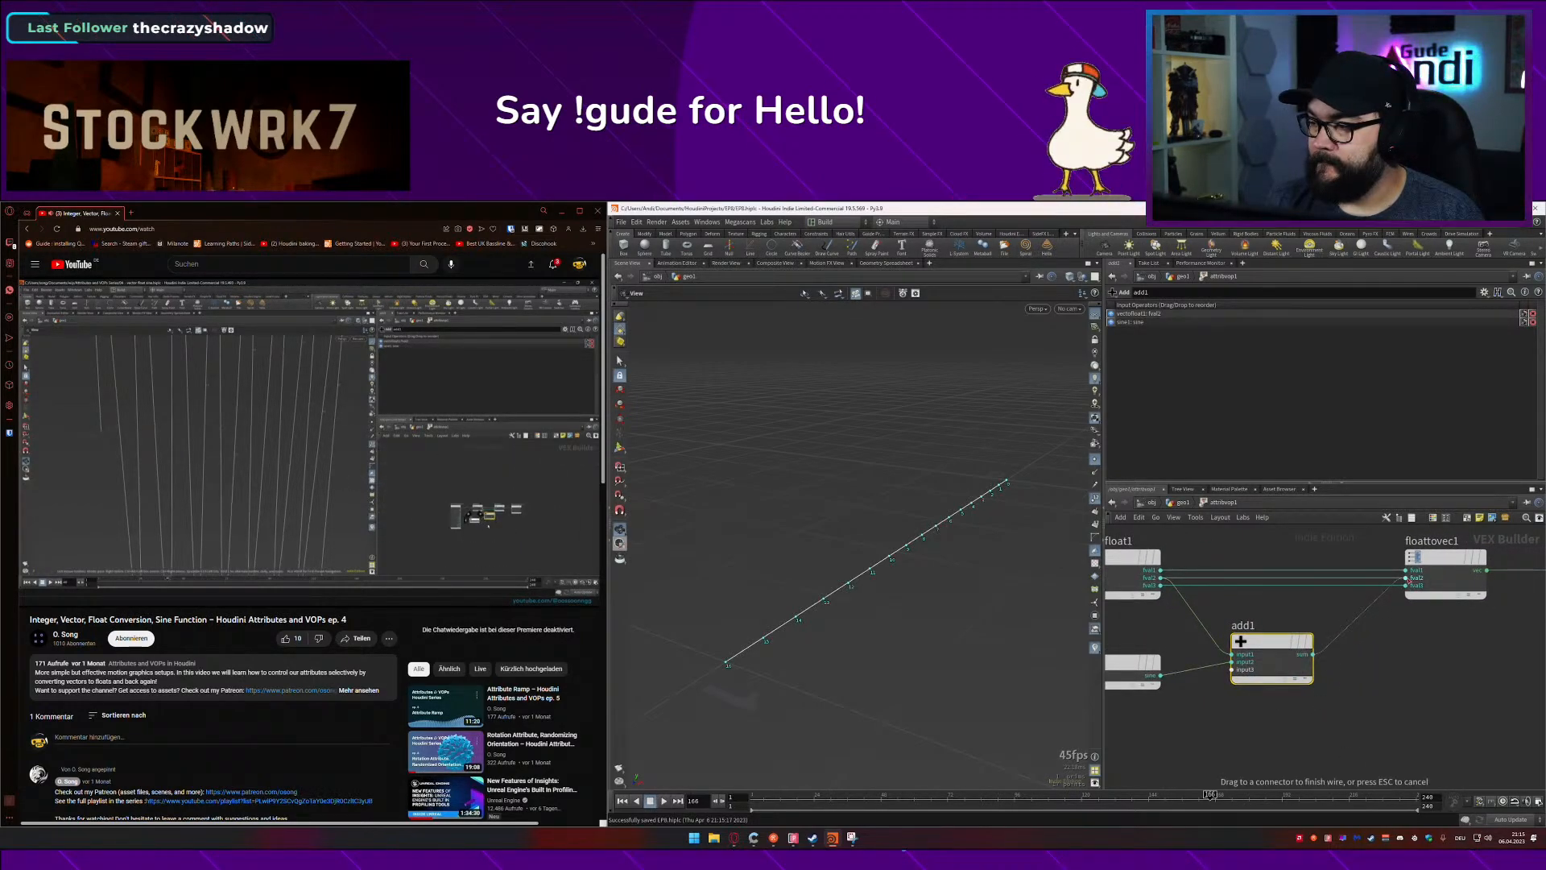
# Step: Connect the sum output of add1 to the fval2 input of floattovec1 and inspect the displaced line in the viewport
pyautogui.moveTo(1314, 654); pyautogui.dragTo(1407, 585)
pyautogui.scroll(-3, 986, 590)
pyautogui.moveTo(987, 593); pyautogui.dragTo(680, 611)
pyautogui.scroll(-3, 893, 628)
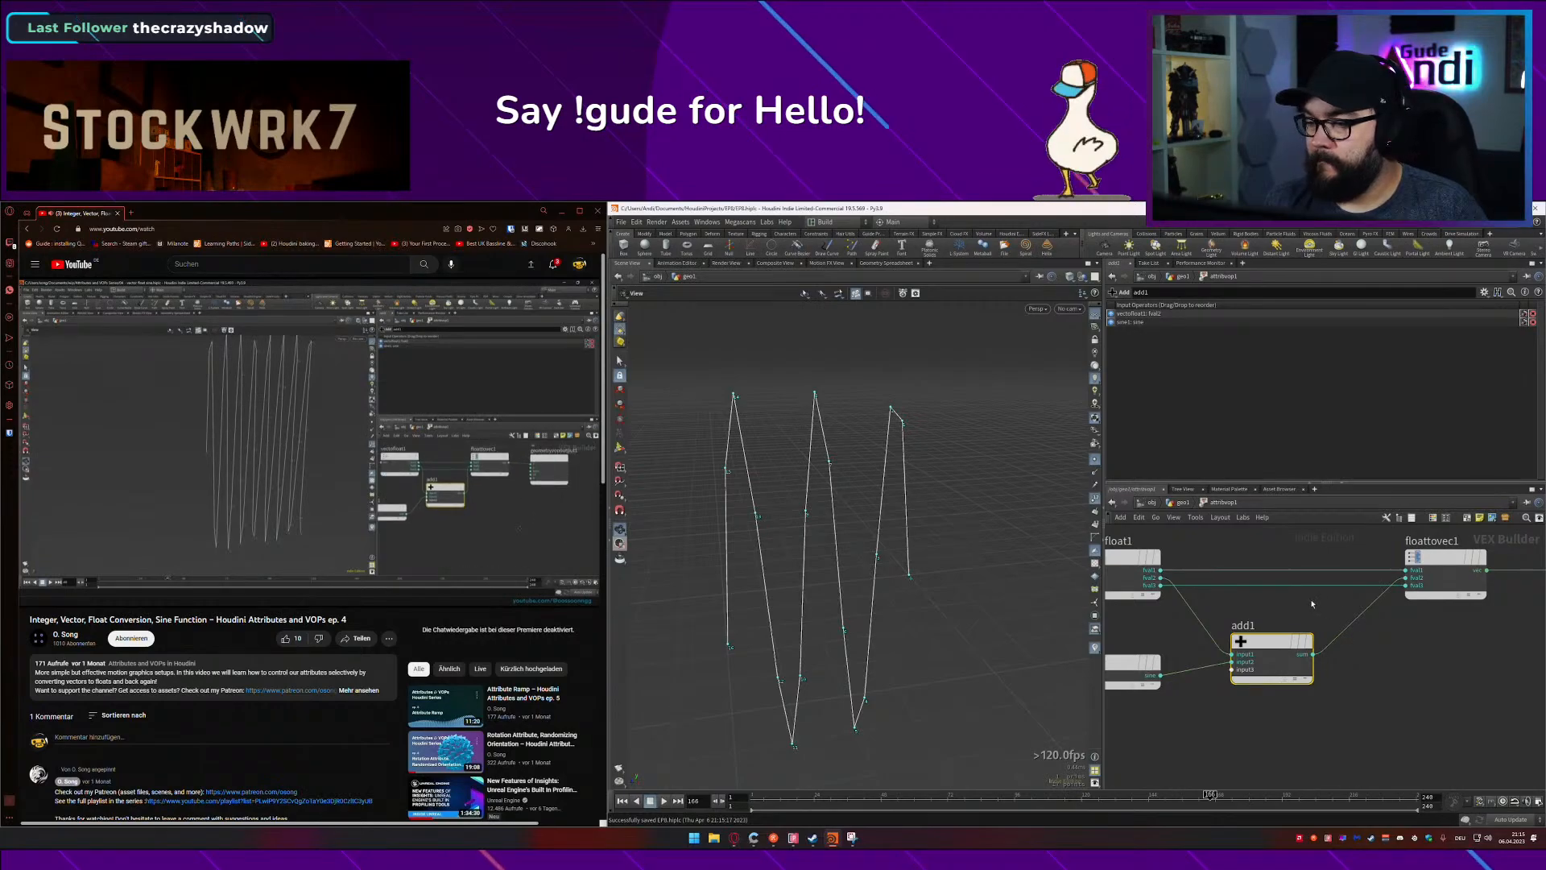
# Step: Move geometryvopoutput1 and floattovec1 farther away from add1 to widen the network layout
pyautogui.moveTo(1312, 602); pyautogui.dragTo(1335, 597, button='middle')
pyautogui.scroll(-5, 1388, 643)
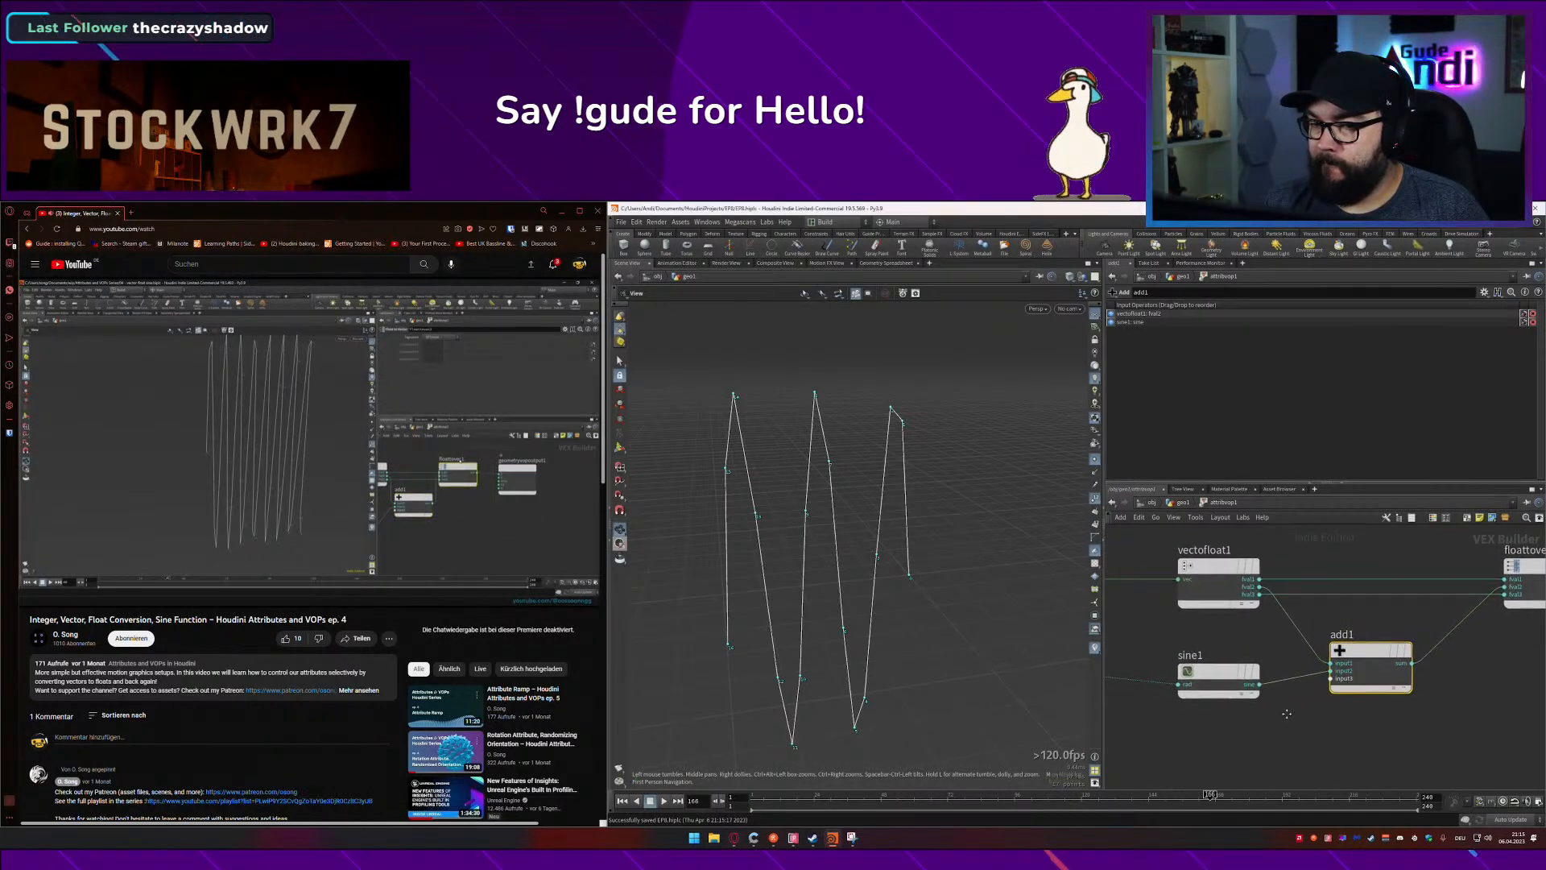
pyautogui.moveTo(1486, 642); pyautogui.dragTo(1280, 656, button='middle')
pyautogui.scroll(-3, 1281, 656)
pyautogui.moveTo(1323, 648); pyautogui.dragTo(1375, 648)
pyautogui.moveTo(1213, 642); pyautogui.dragTo(1246, 642)
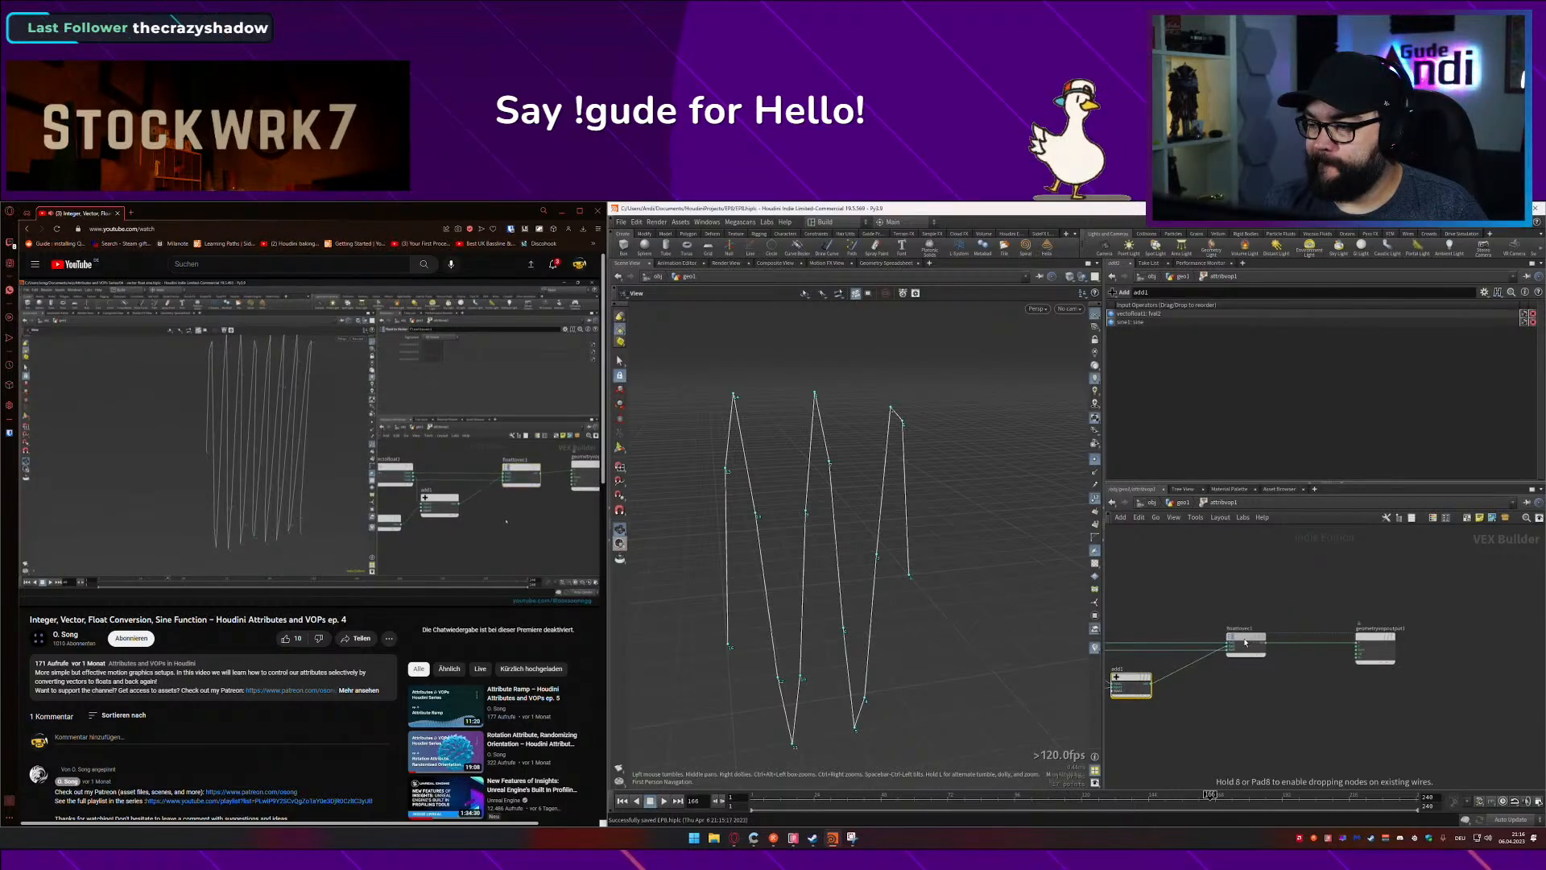
pyautogui.moveTo(1161, 680); pyautogui.dragTo(1279, 673, button='middle')
# Step: Pause the tutorial video and shift sine1 and add1 slightly lower and back toward the globals node
pyautogui.click(1176, 683)
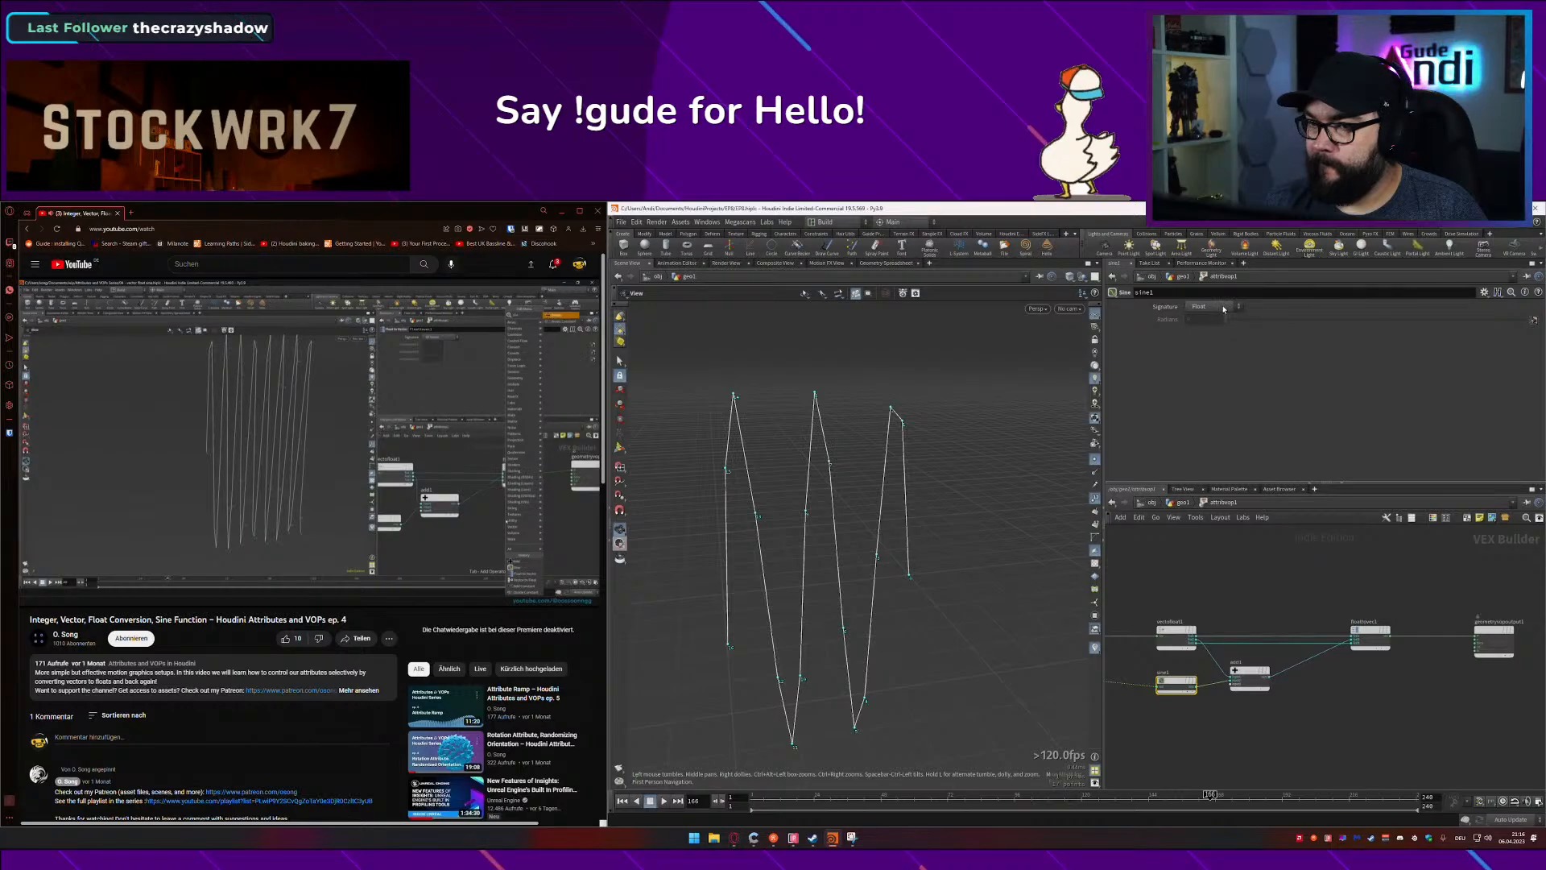
pyautogui.moveTo(1148, 708); pyautogui.dragTo(1172, 665, button='middle')
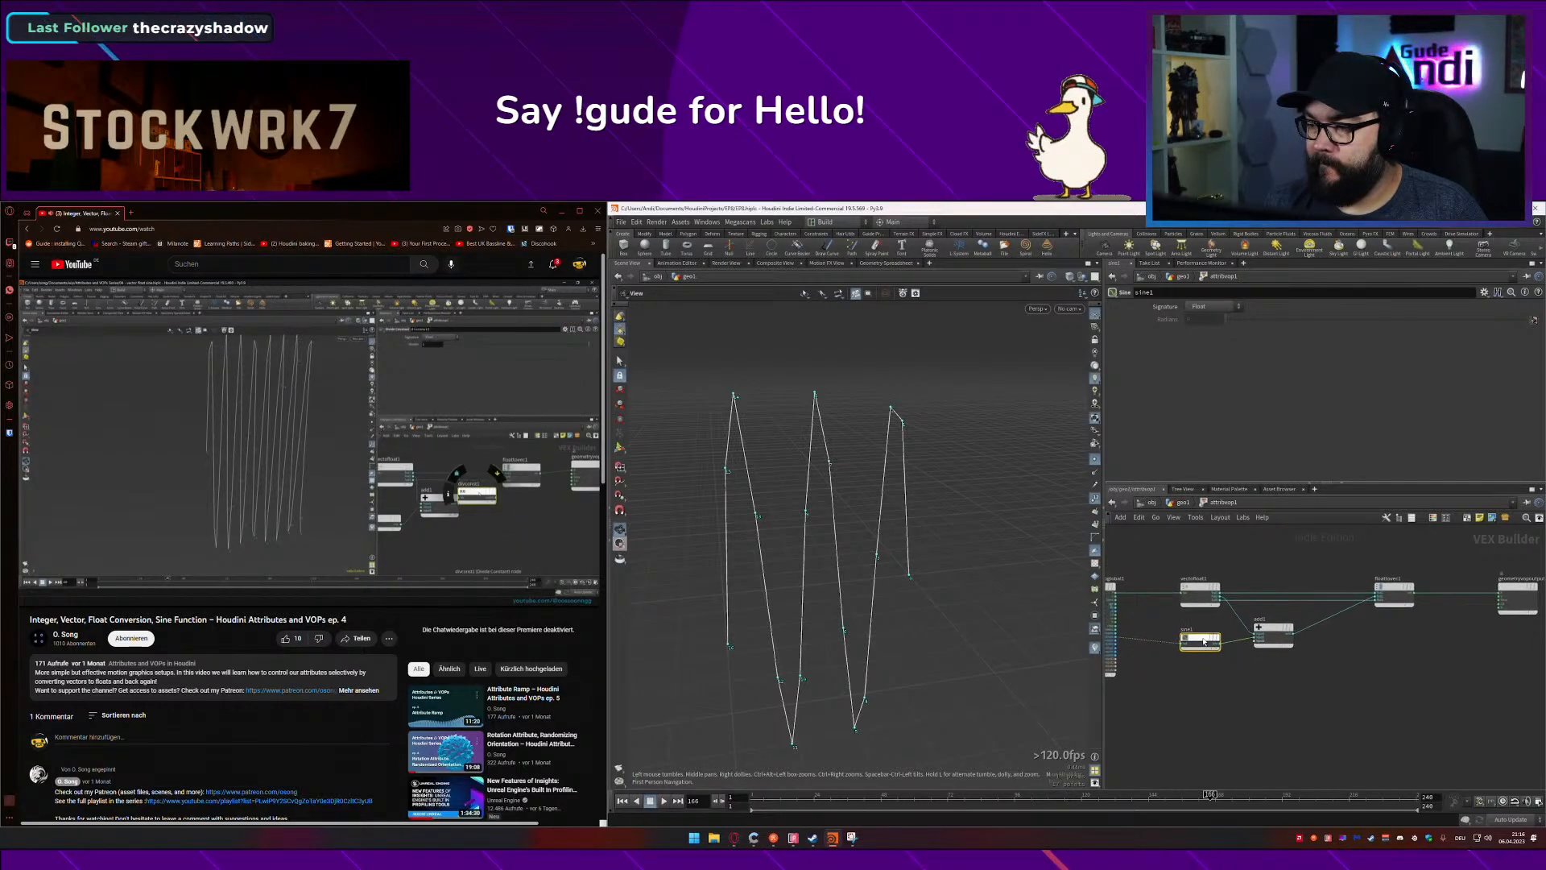
pyautogui.click(491, 518)
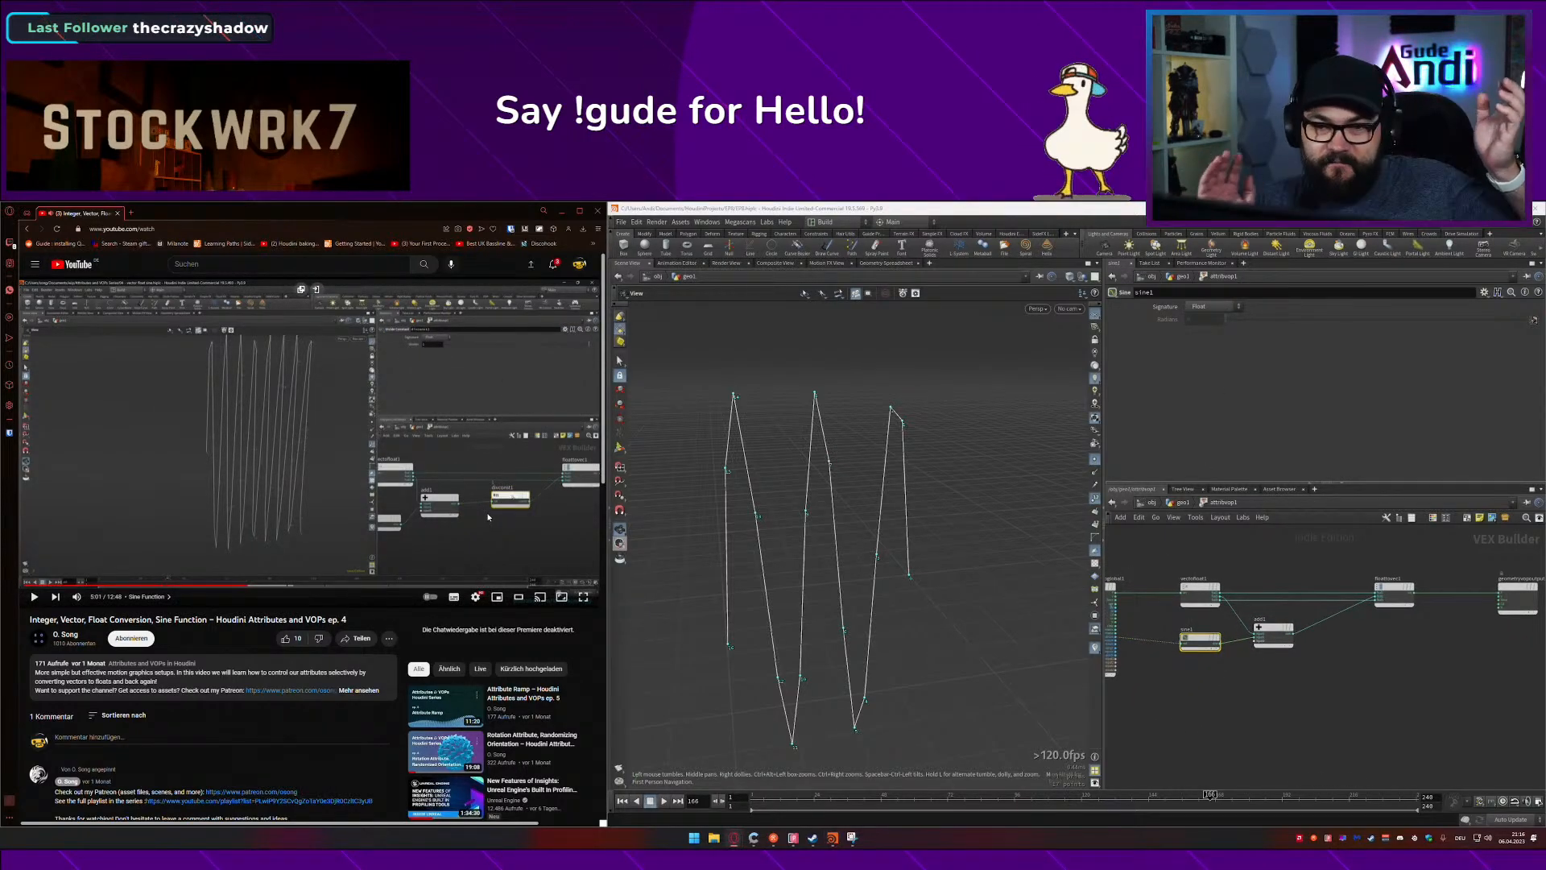
pyautogui.moveTo(1173, 640); pyautogui.dragTo(1172, 639)
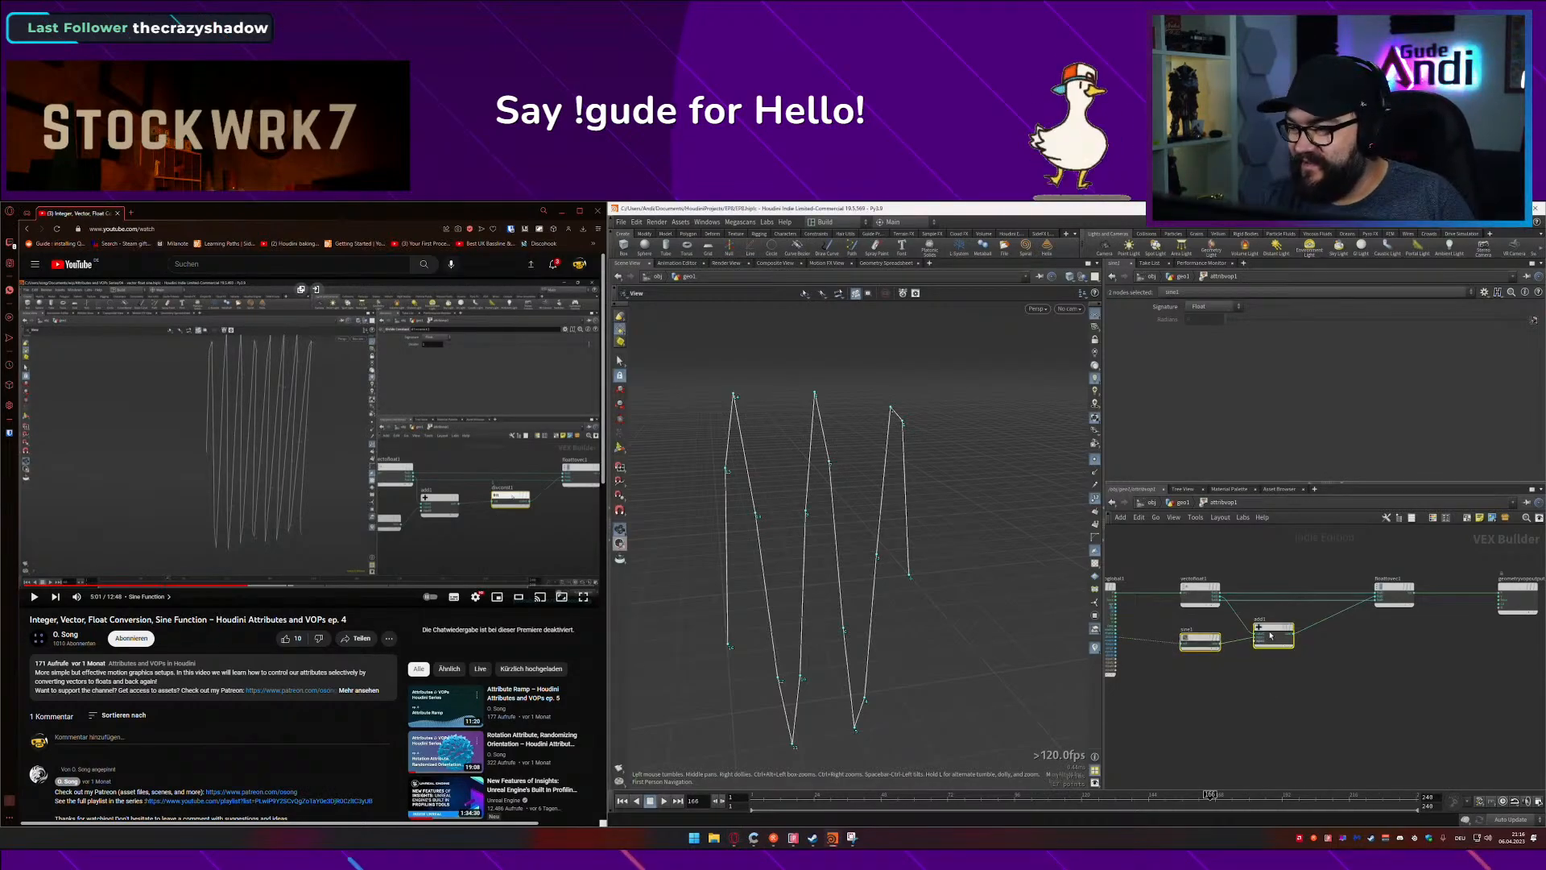
pyautogui.moveTo(1270, 635); pyautogui.dragTo(1251, 646)
pyautogui.click(1291, 607)
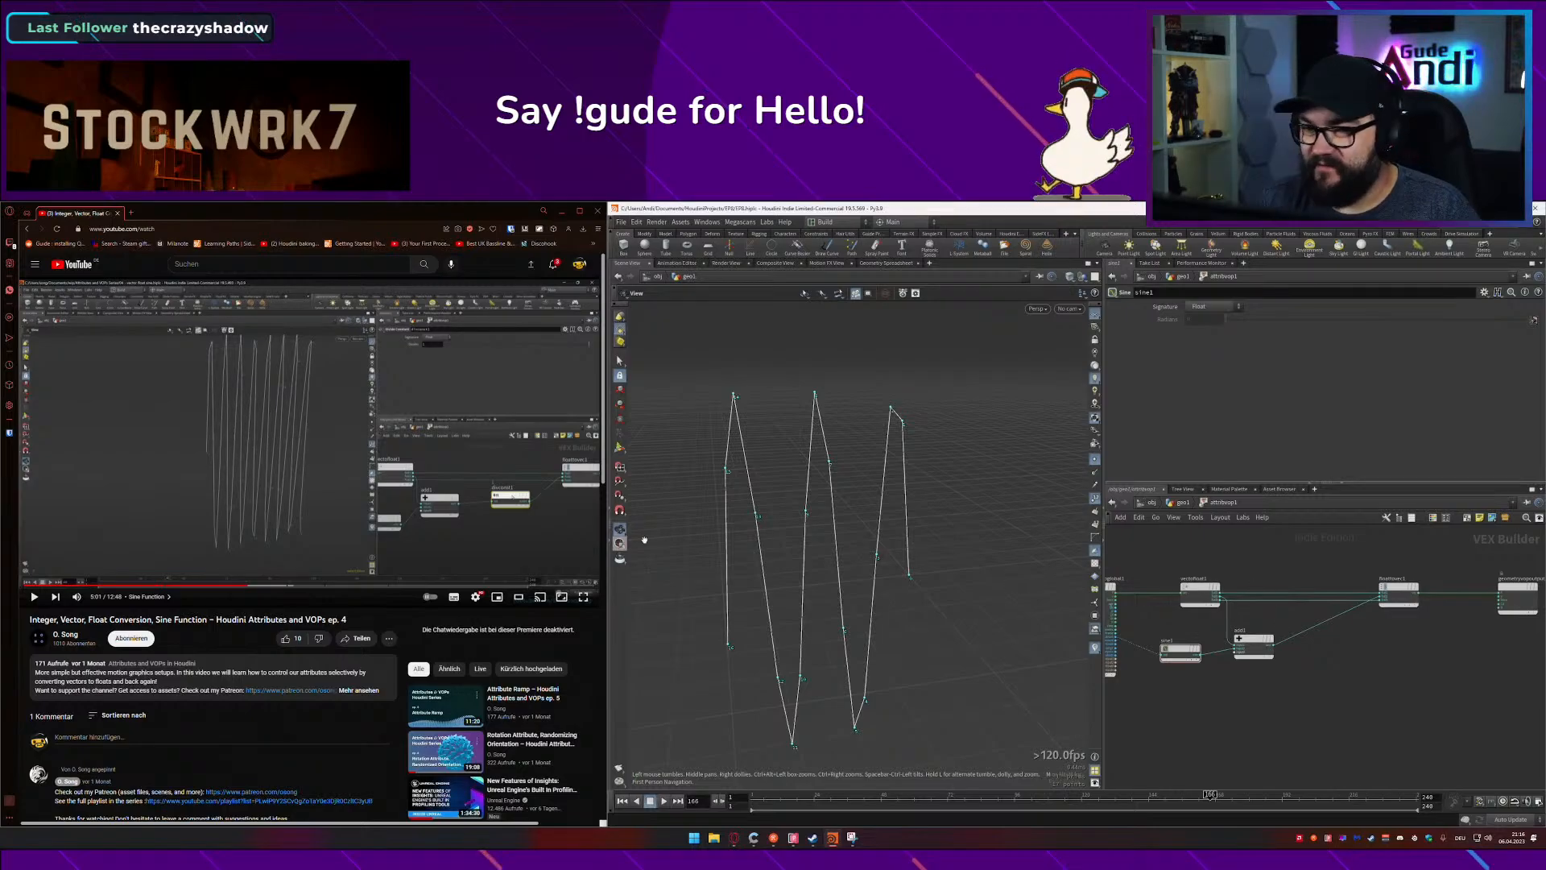
# Step: Check the Signature options of sine1, leave it on Float, and save the scene
pyautogui.click(460, 505)
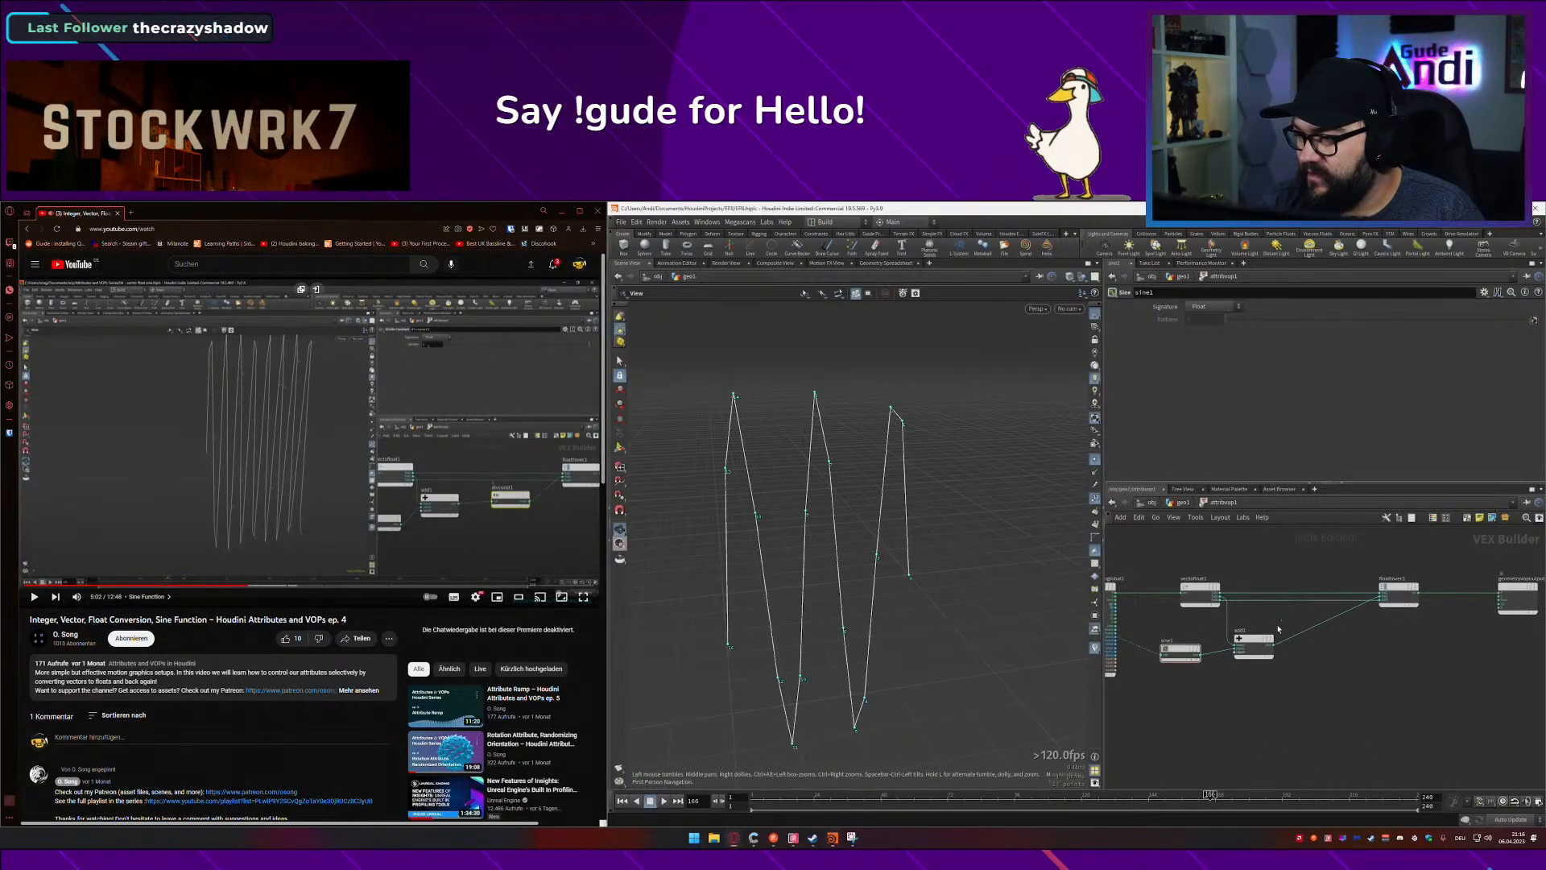
pyautogui.click(1181, 650)
pyautogui.click(1216, 305)
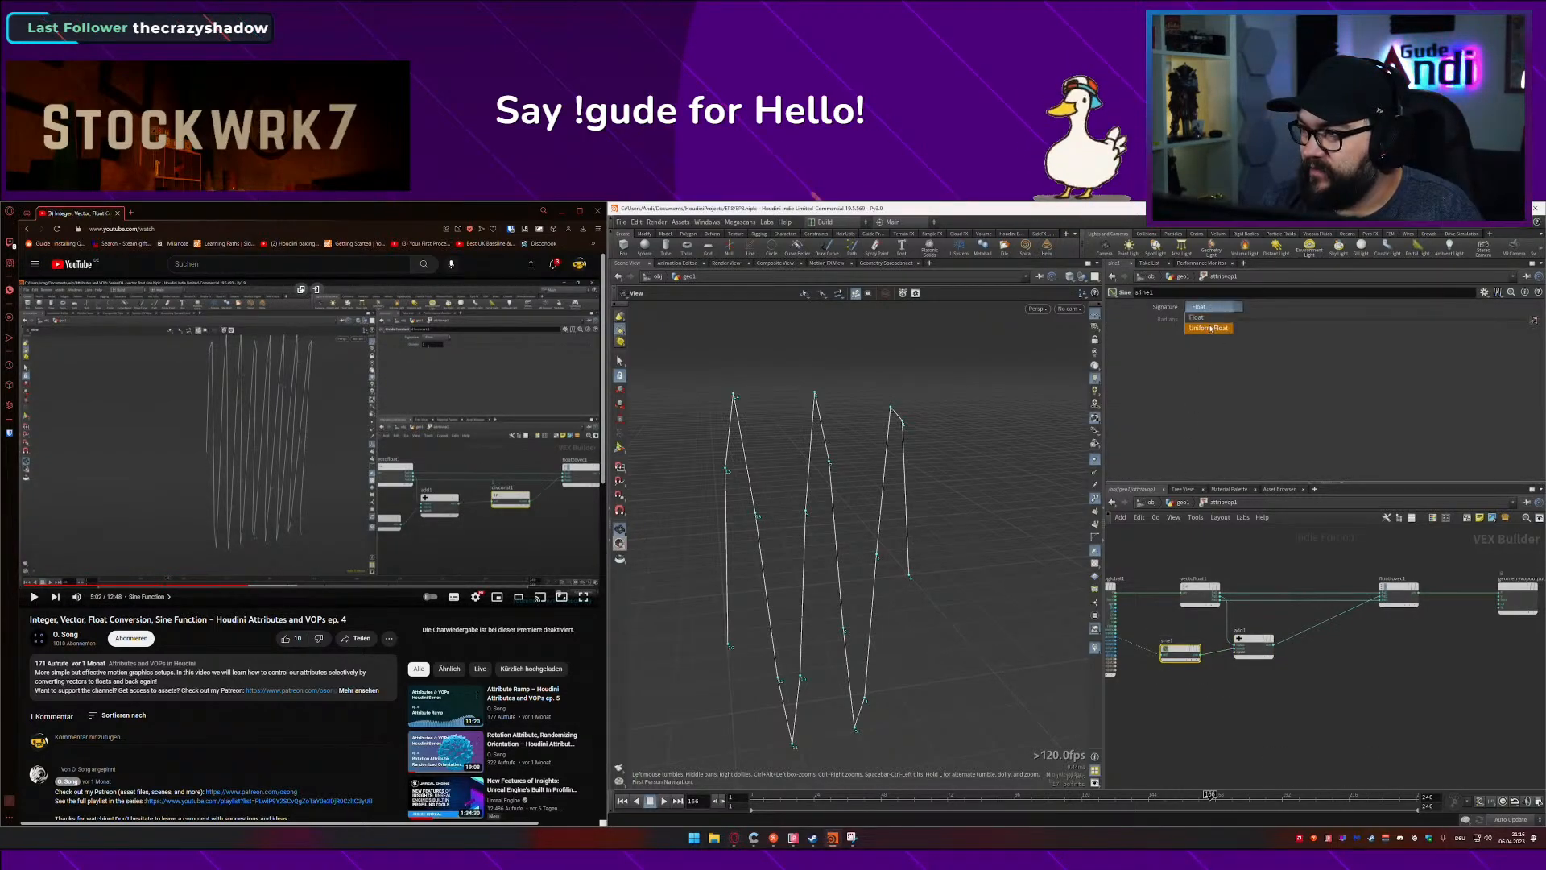
pyautogui.click(1248, 330)
pyautogui.hotkey('ctrl', 's')
pyautogui.click(1200, 318)
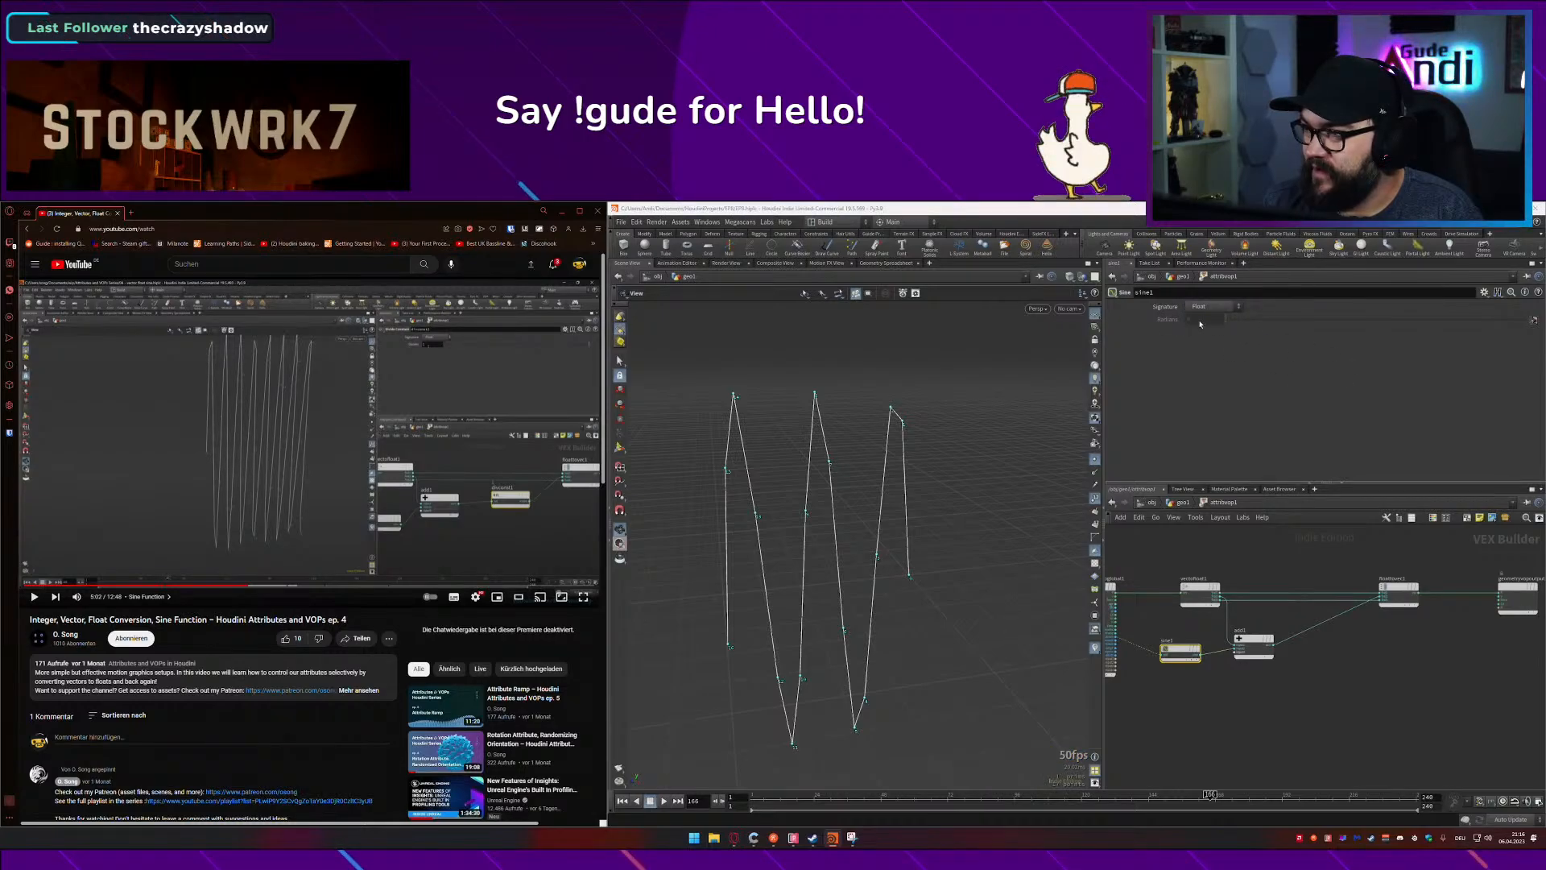
pyautogui.scroll(3, 1278, 670)
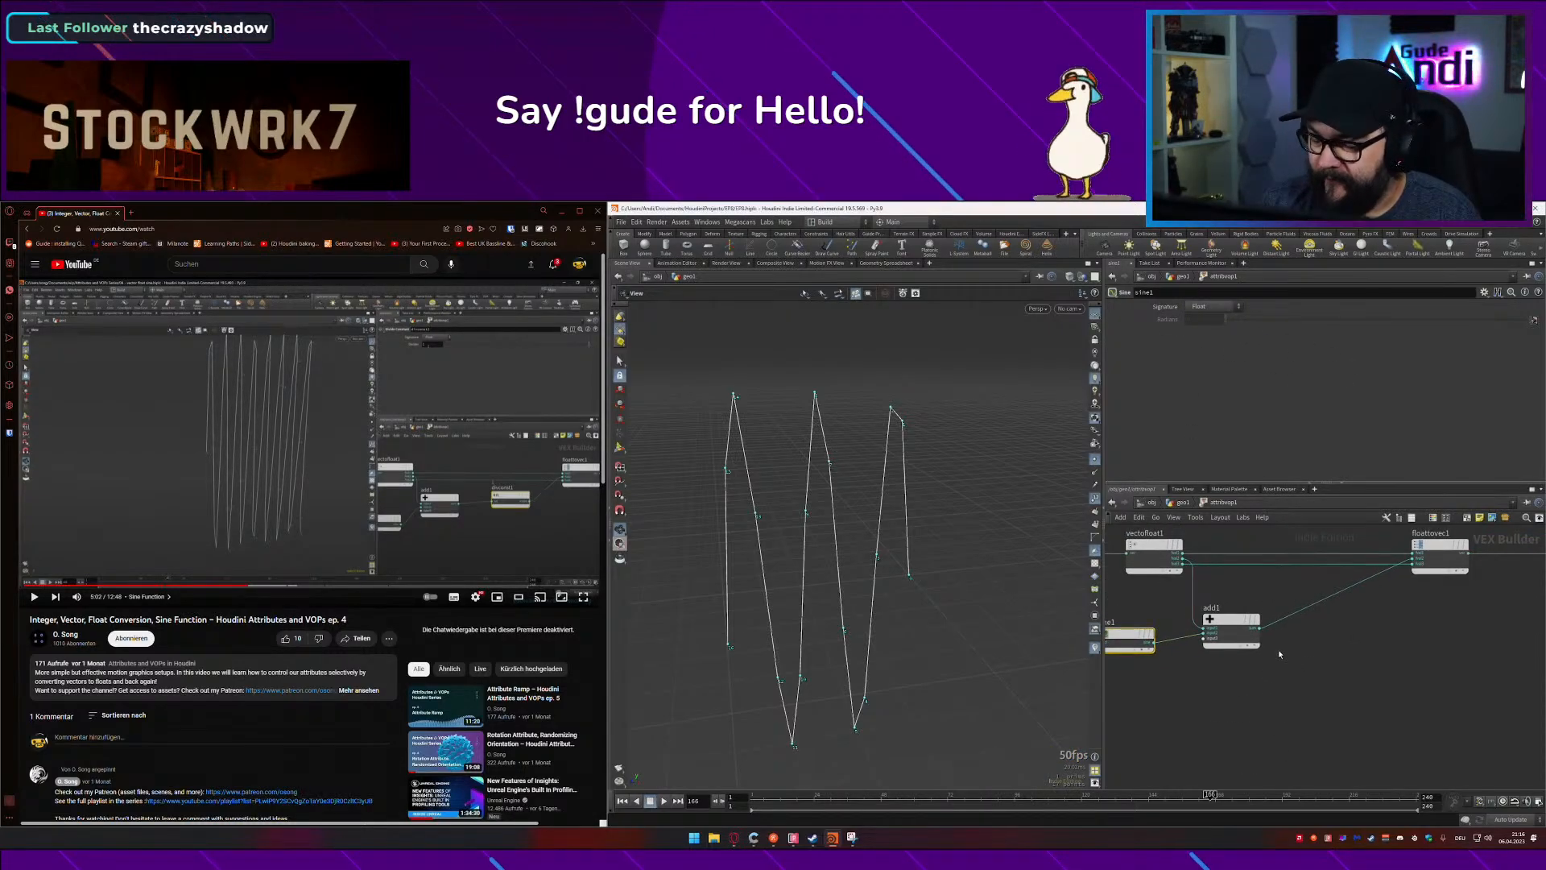
pyautogui.click(1260, 630)
pyautogui.press('Tab')
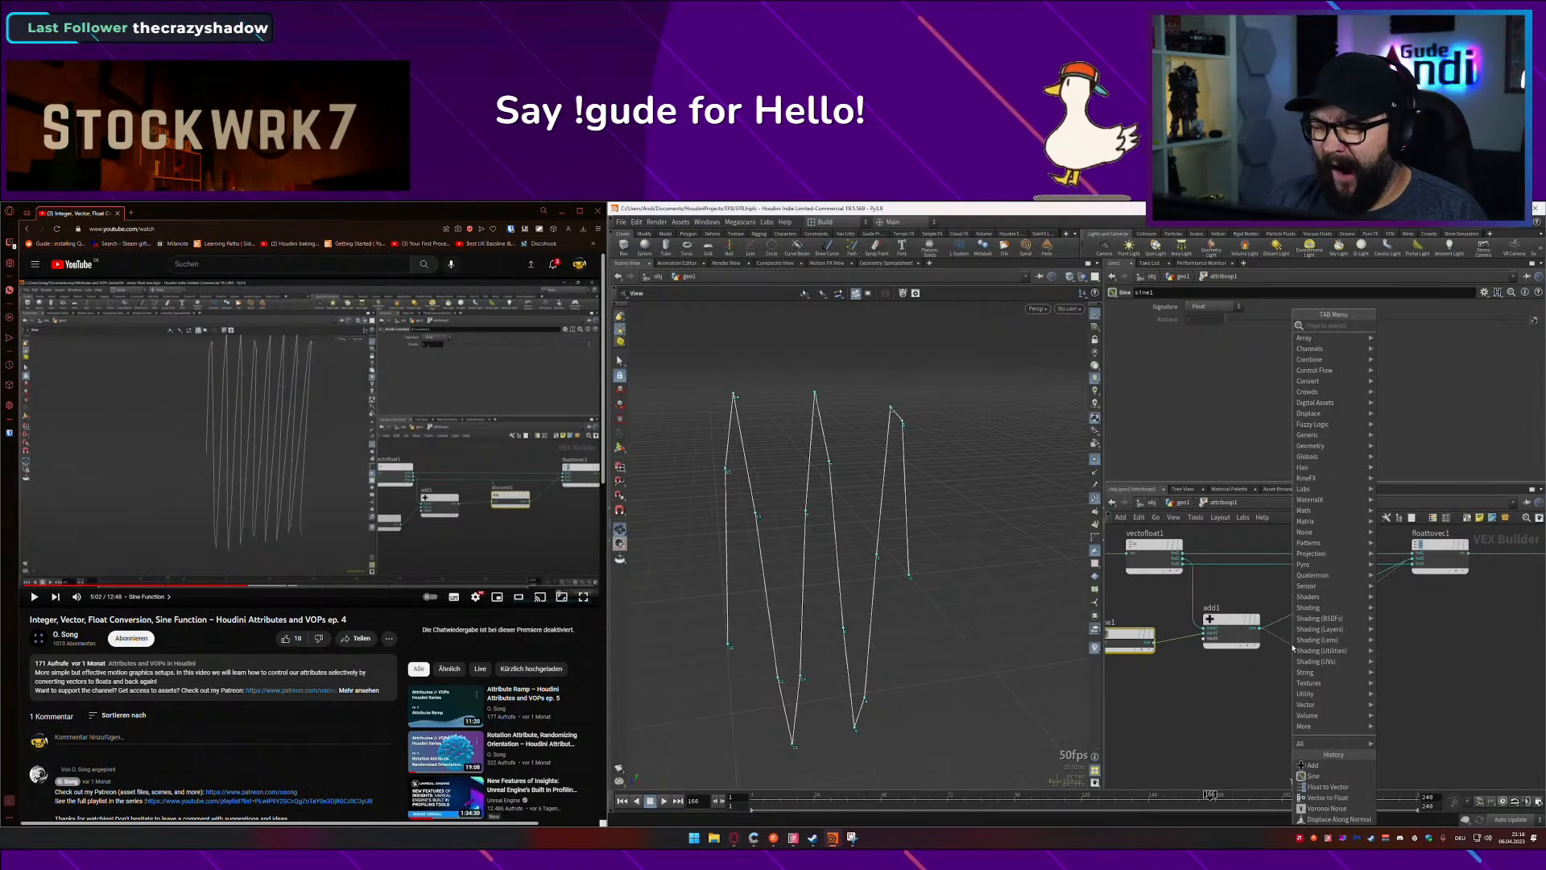
pyautogui.write('divi')
pyautogui.press('Return')
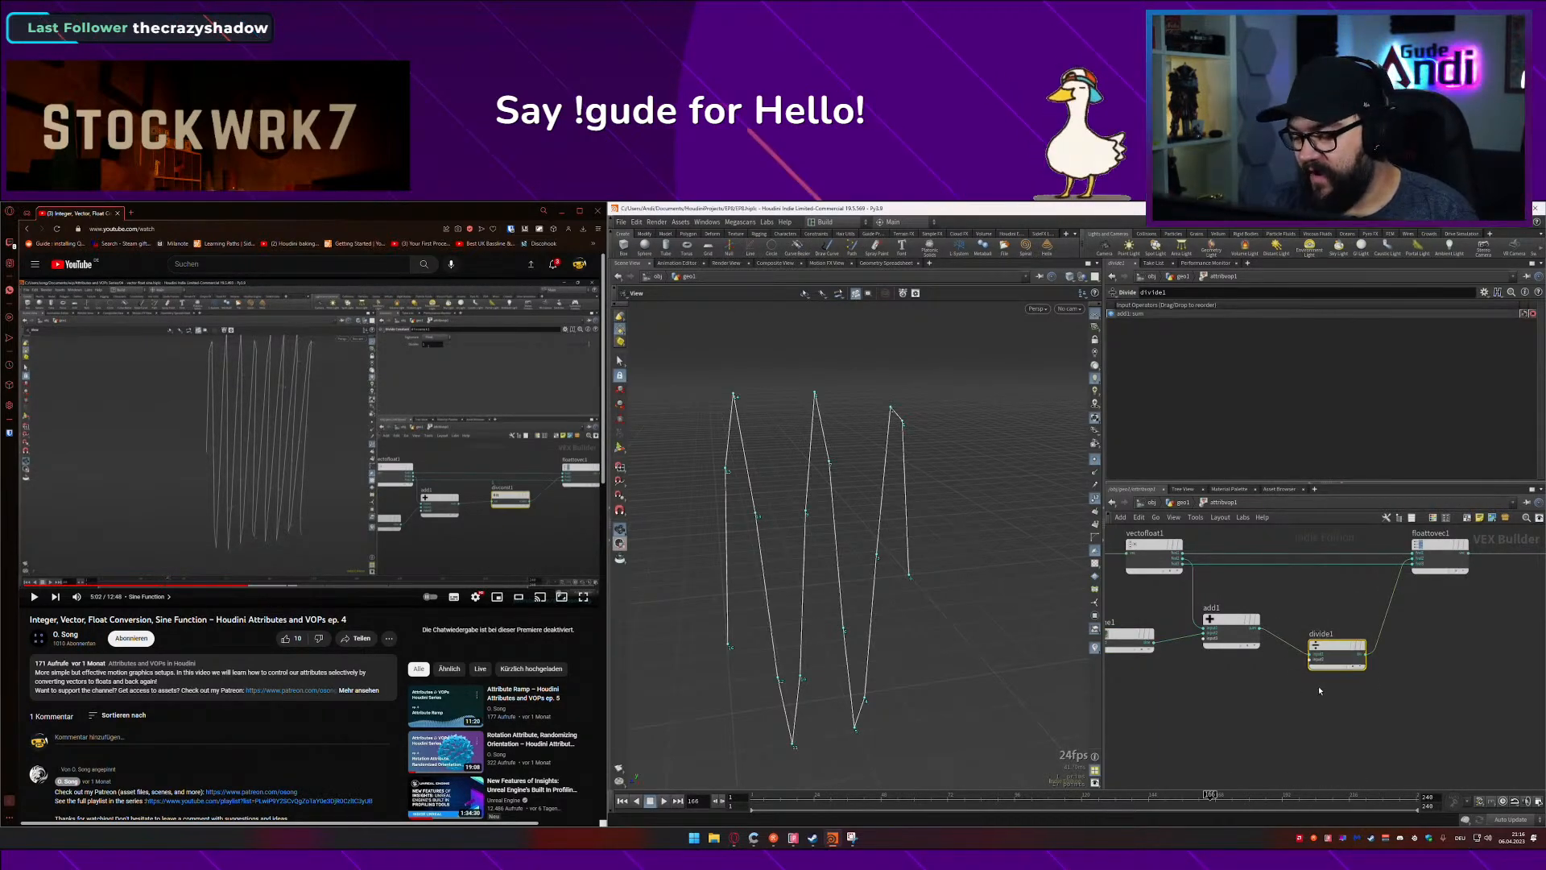
pyautogui.press('Delete')
# Step: Insert a Divide Constant node between add1 and floattovec1 and set its divider to 12.762
pyautogui.moveTo(1257, 621); pyautogui.dragTo(1254, 618)
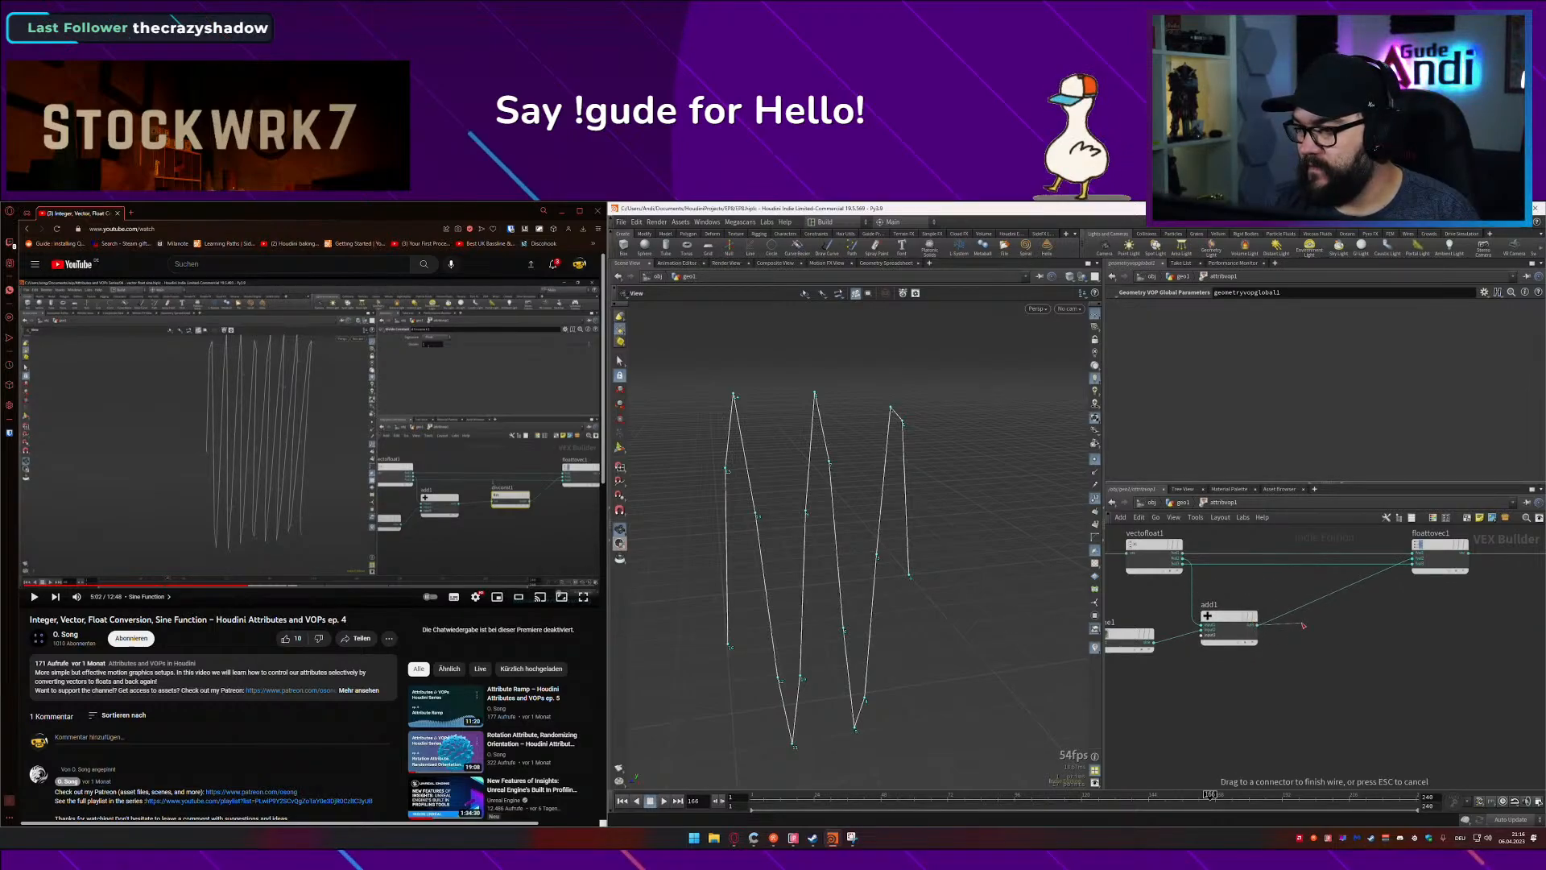
pyautogui.press('Tab')
pyautogui.write('div')
pyautogui.press('Down')
pyautogui.press('Return')
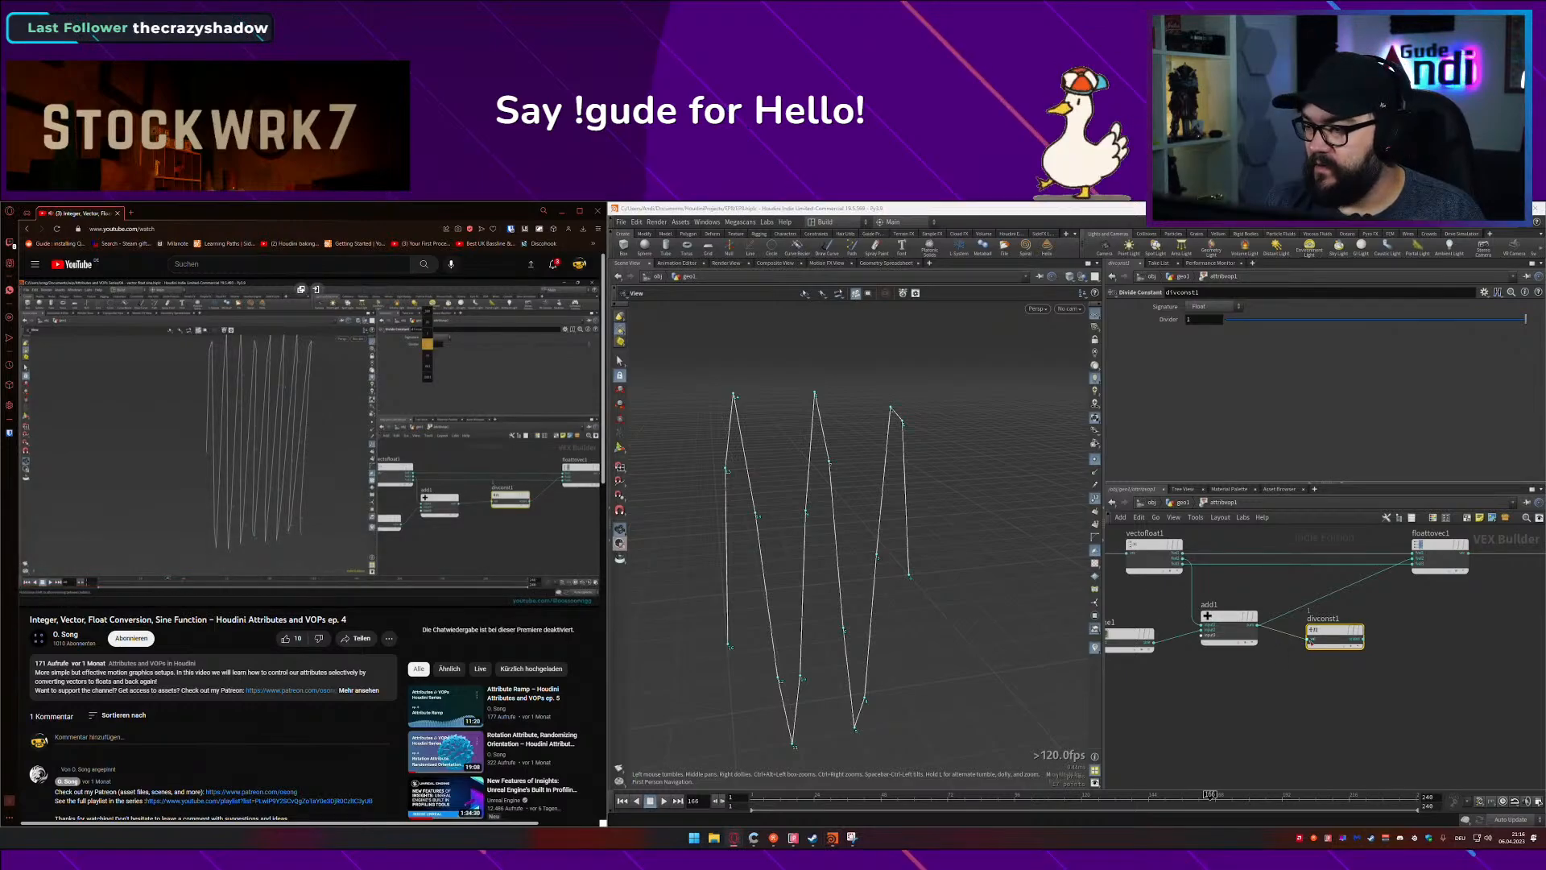
pyautogui.moveTo(1361, 638); pyautogui.dragTo(1409, 564)
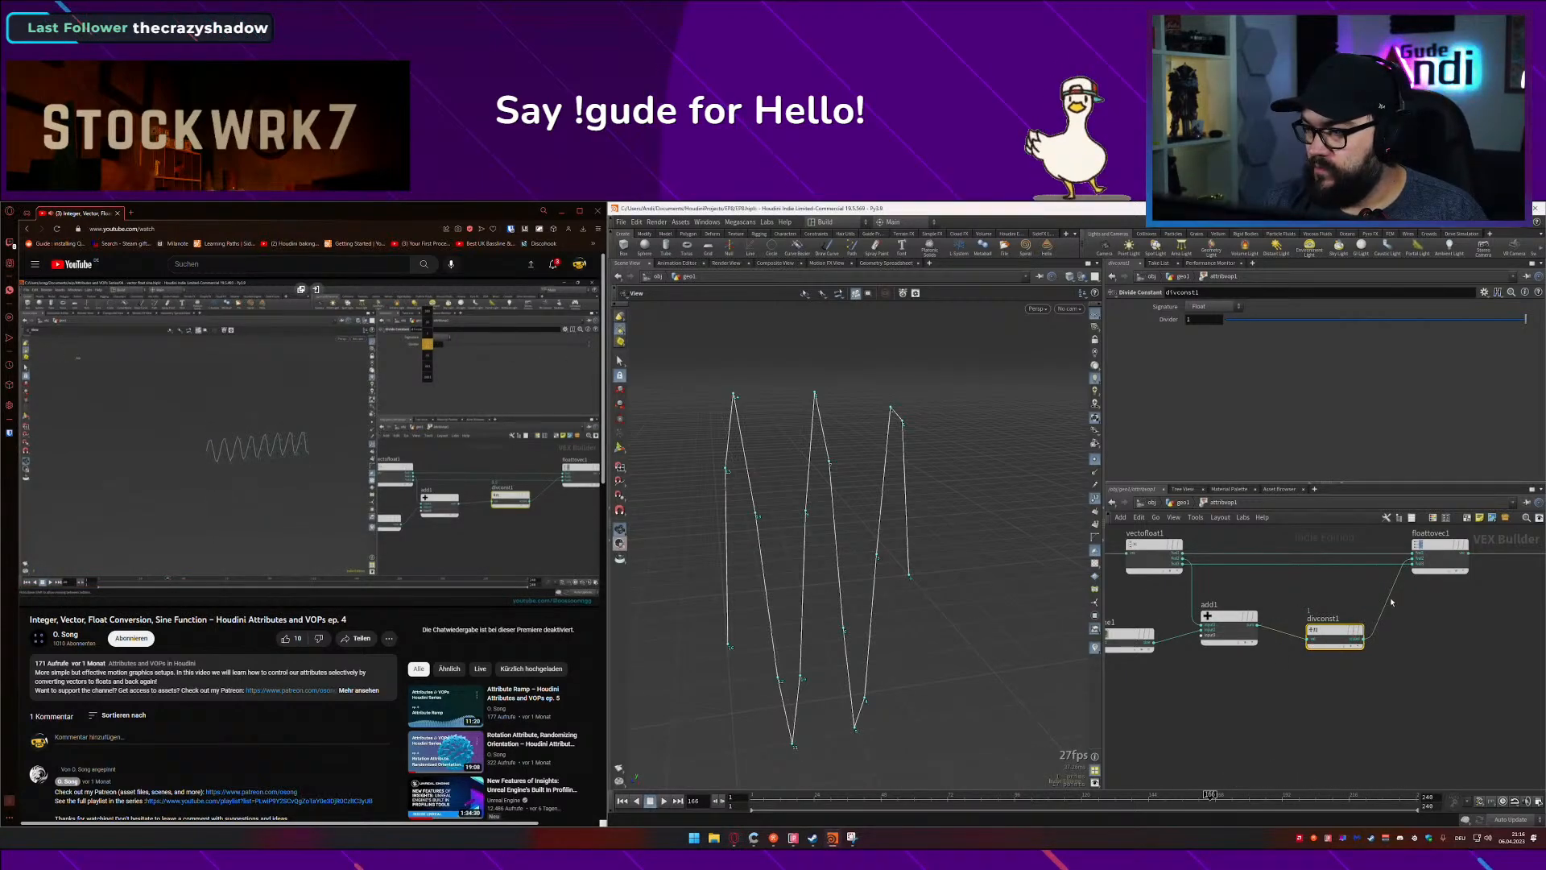
pyautogui.moveTo(1519, 320); pyautogui.dragTo(1455, 319)
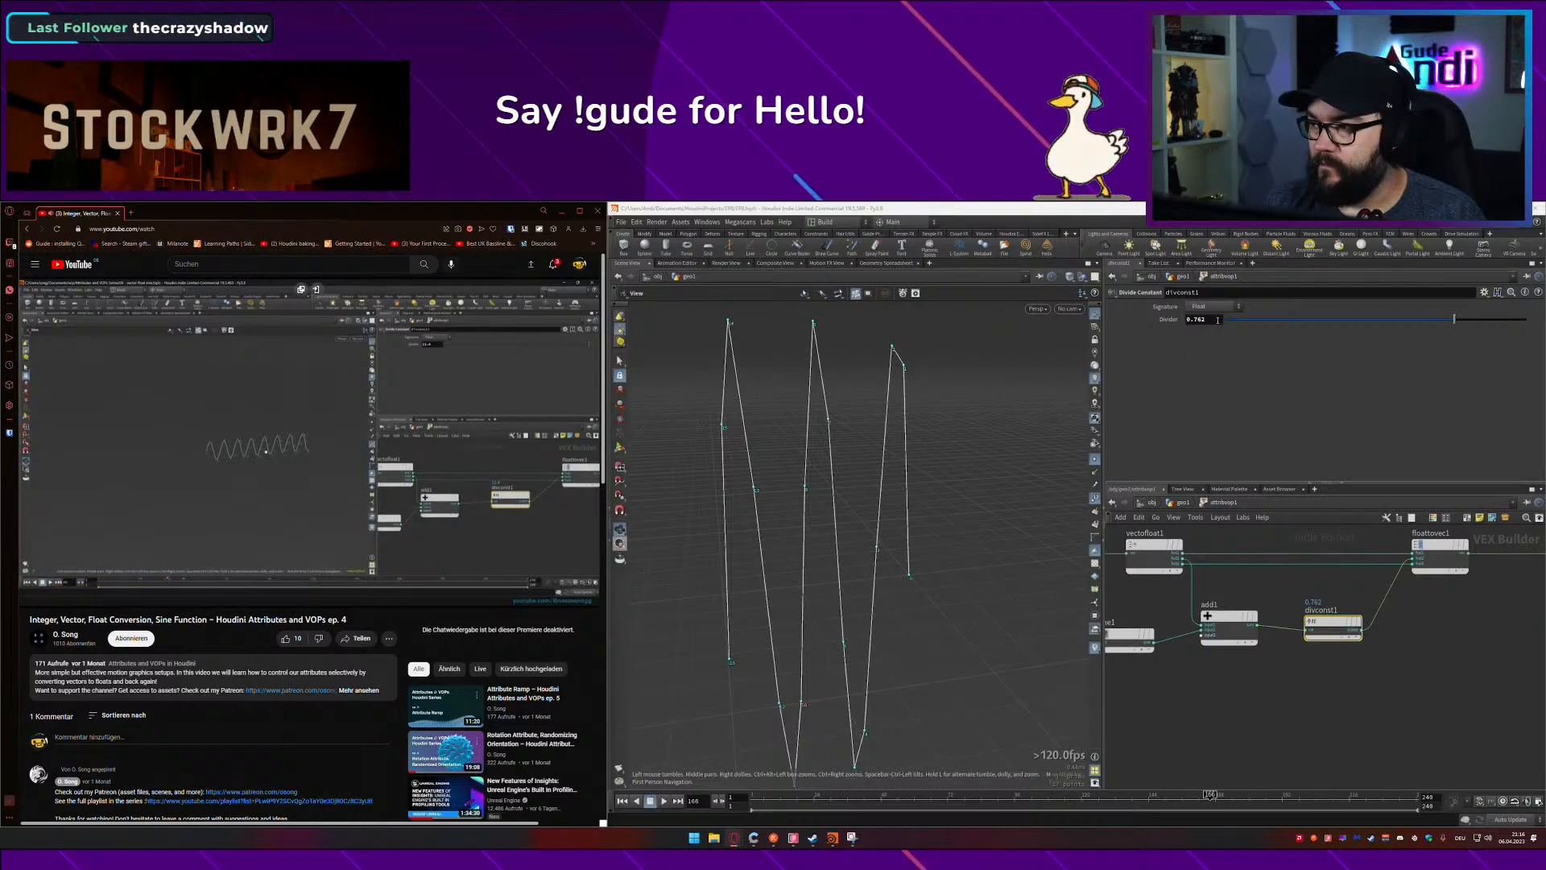
pyautogui.moveTo(1217, 320); pyautogui.dragTo(1293, 298, button='middle')
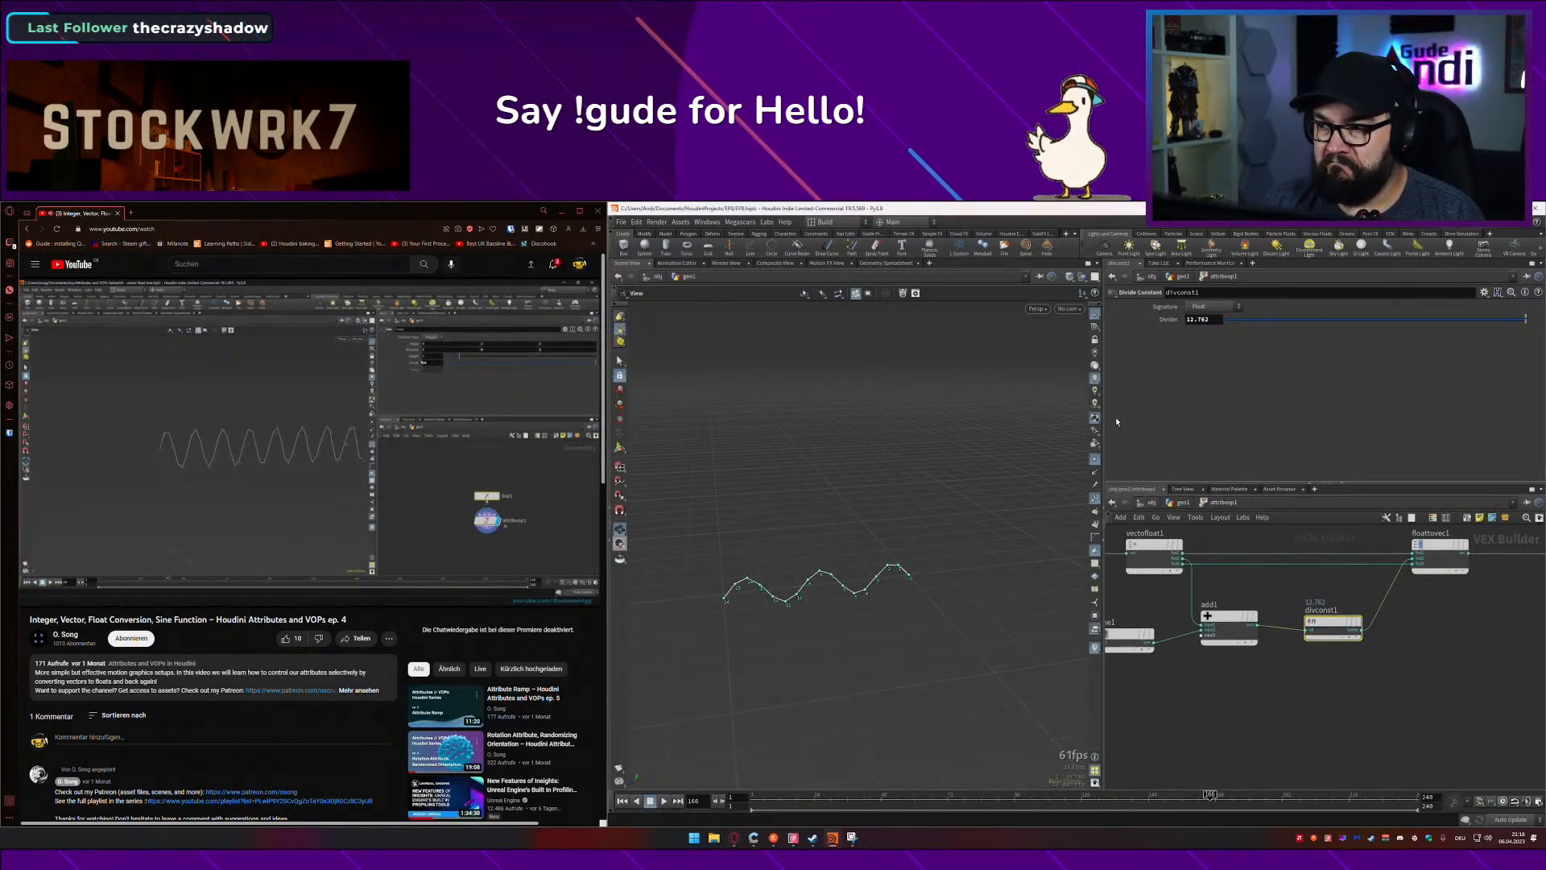
# Step: Return to the geometry network, set line1's points to 150, and turn off the point numbers in the viewport
pyautogui.scroll(2, 803, 573)
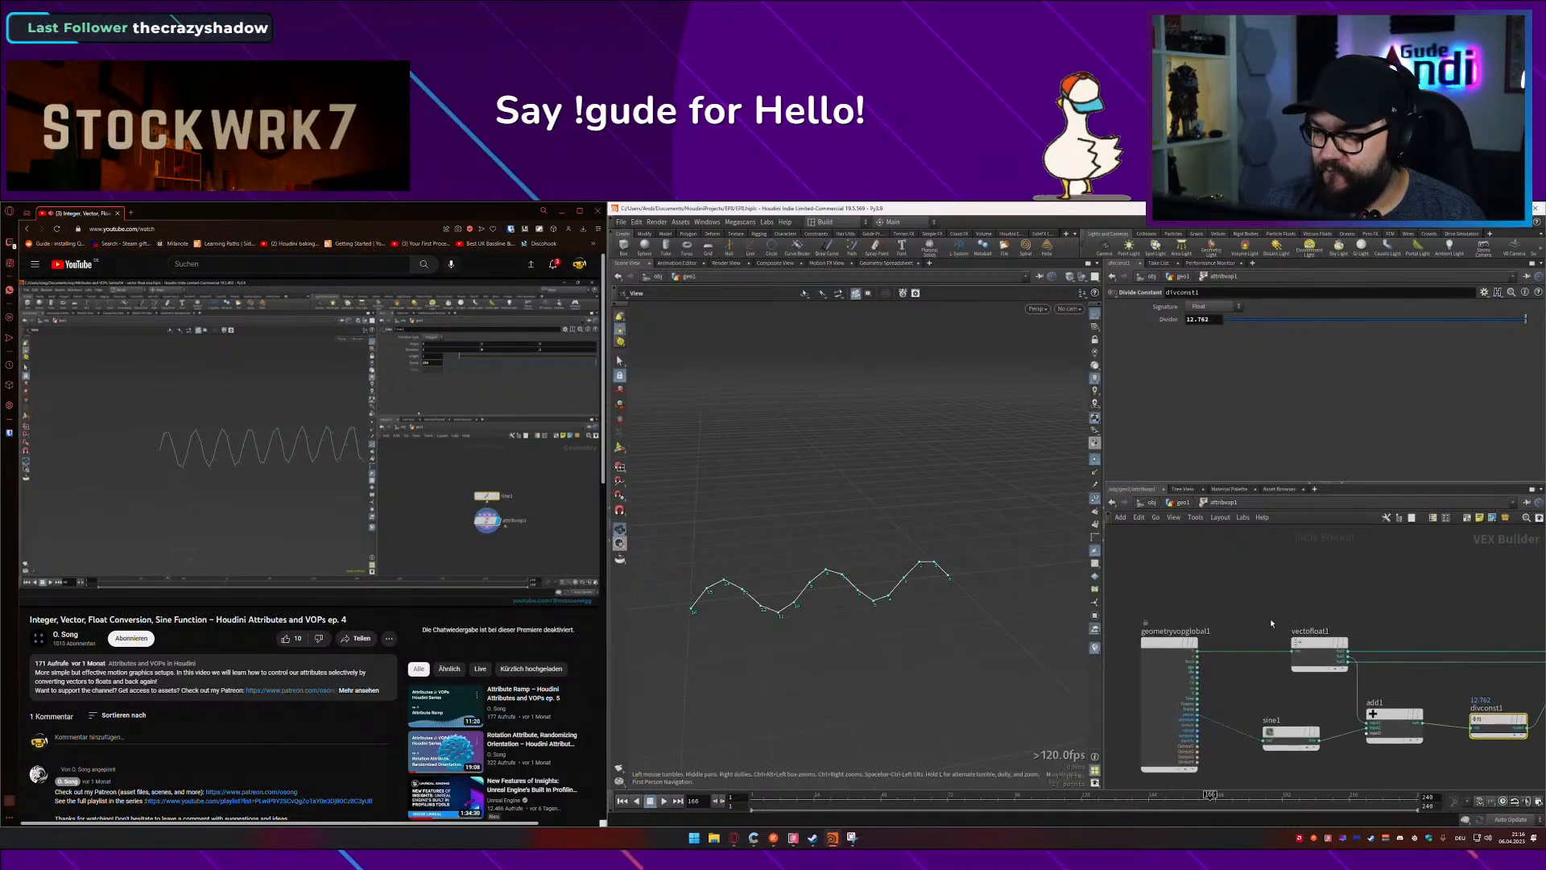
pyautogui.press('u')
pyautogui.click(1252, 584)
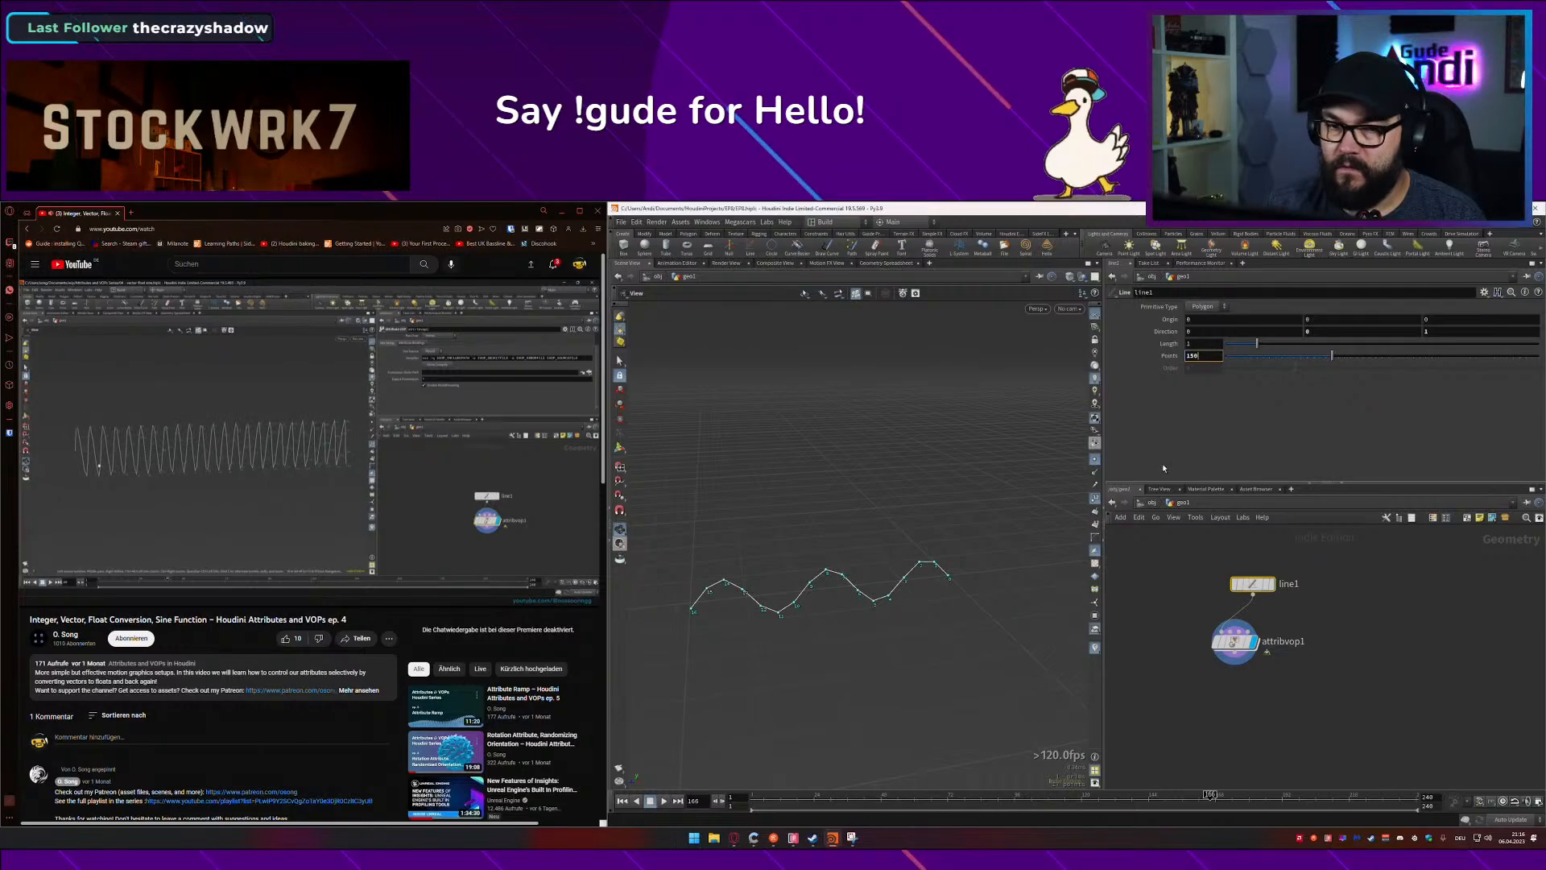
pyautogui.write('150')
pyautogui.press('Return')
pyautogui.scroll(3, 784, 664)
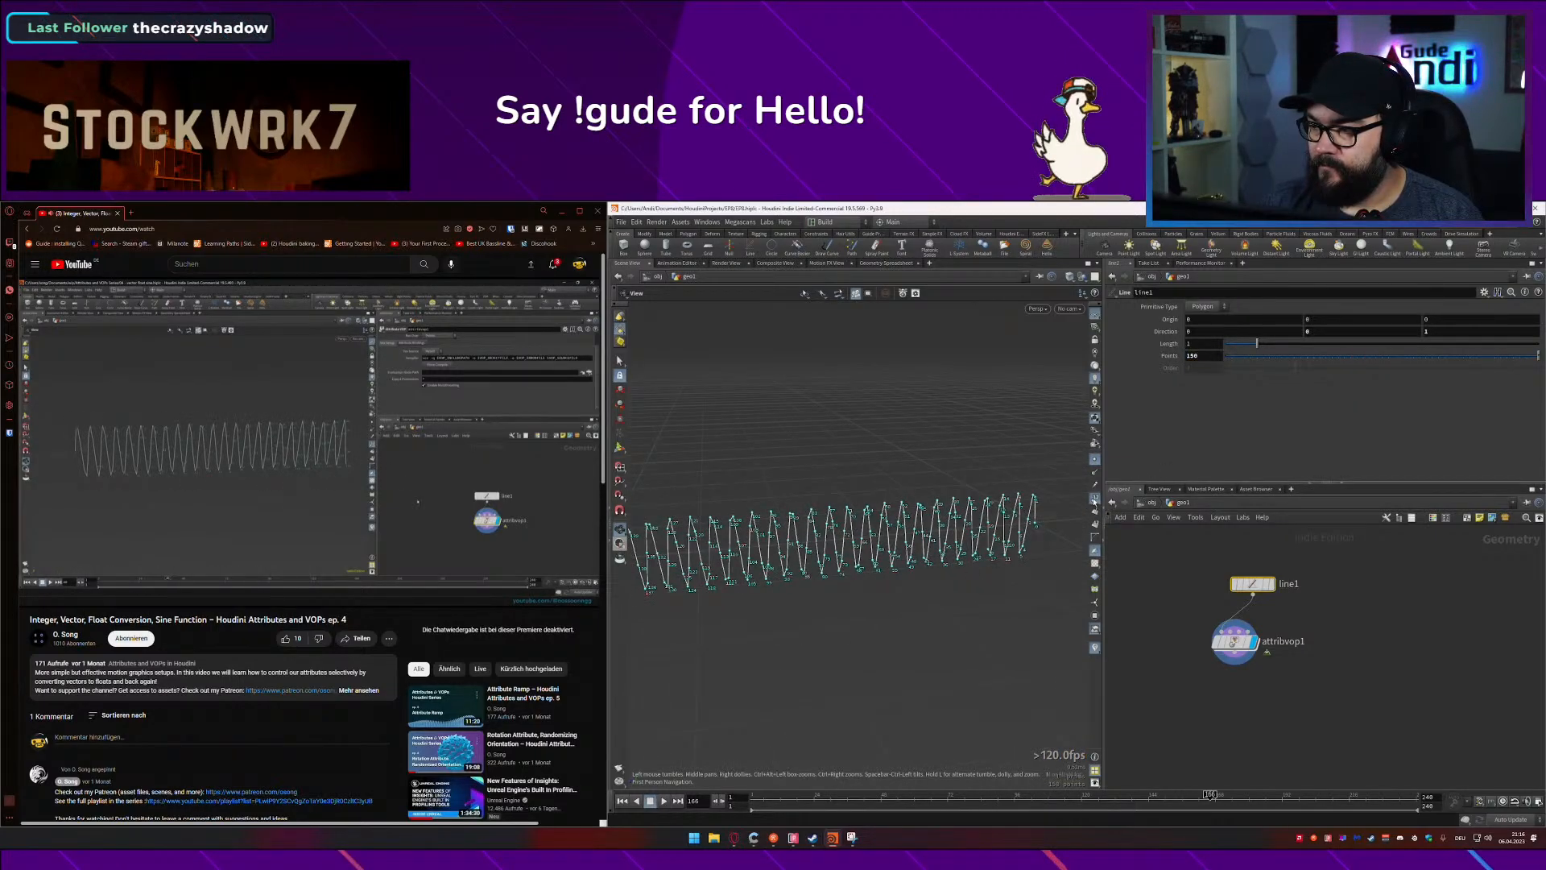
pyautogui.click(1095, 500)
pyautogui.moveTo(963, 588); pyautogui.dragTo(994, 571)
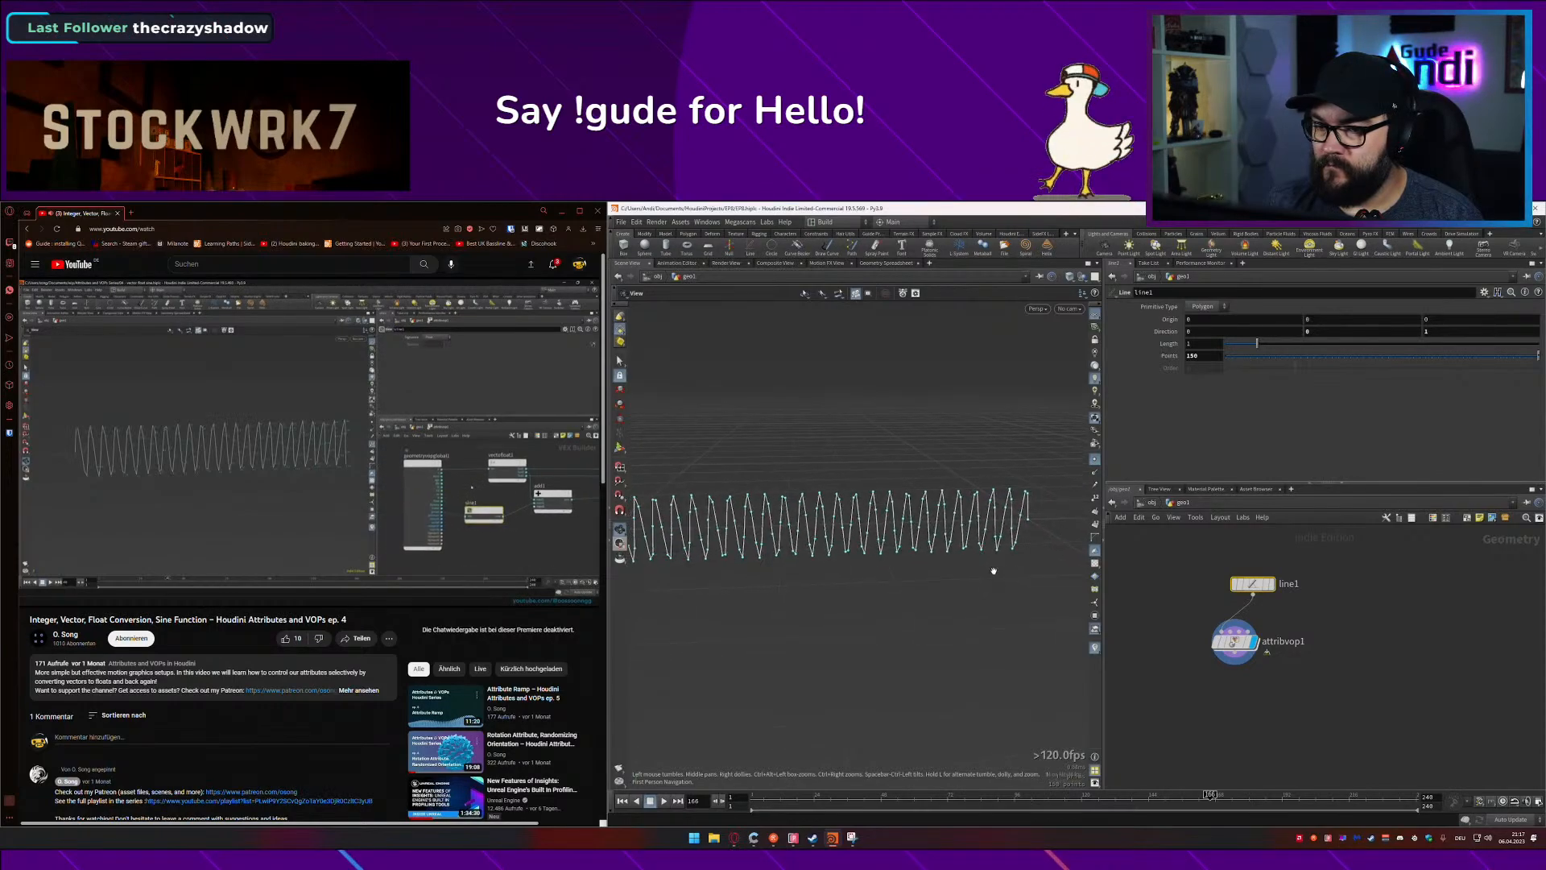
# Step: Set the length of line1 to 3
pyautogui.doubleClick(1247, 633)
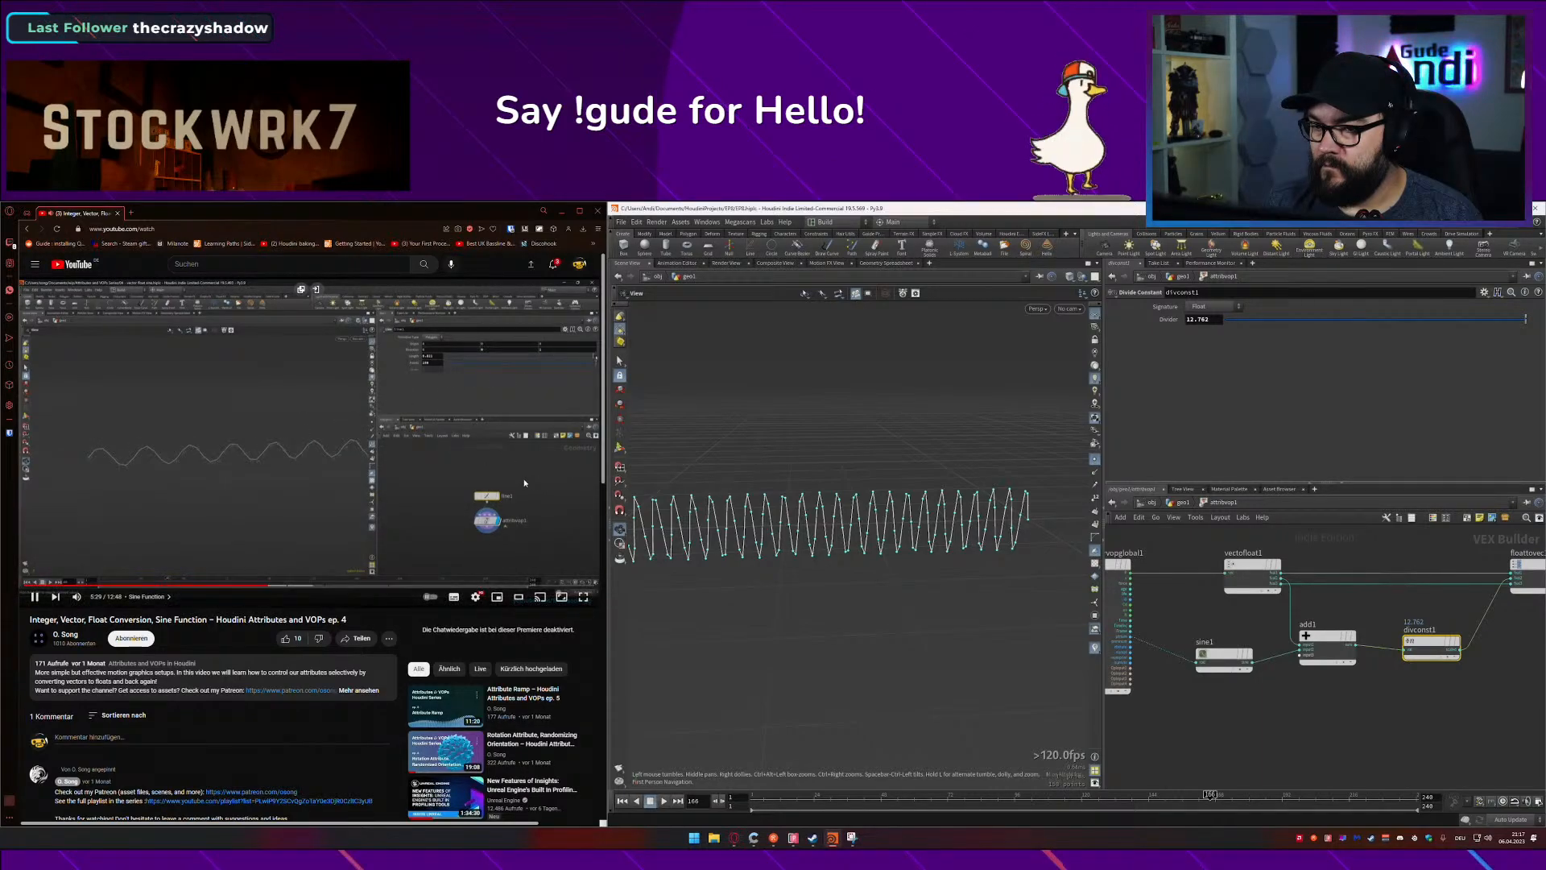
pyautogui.click(1175, 504)
pyautogui.click(1258, 584)
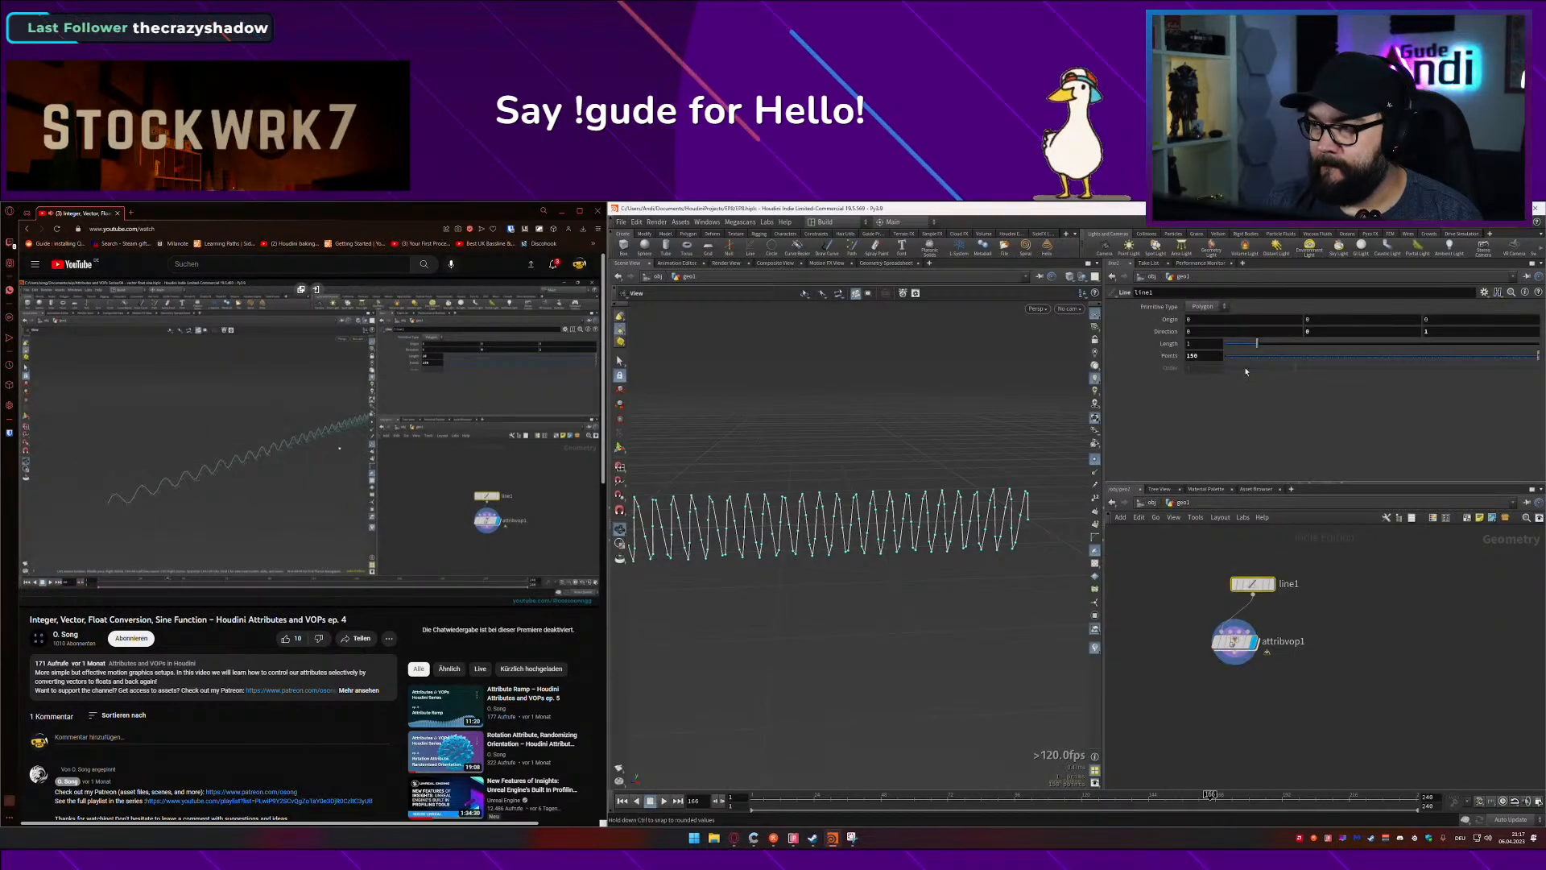
pyautogui.moveTo(1258, 345); pyautogui.dragTo(1346, 346)
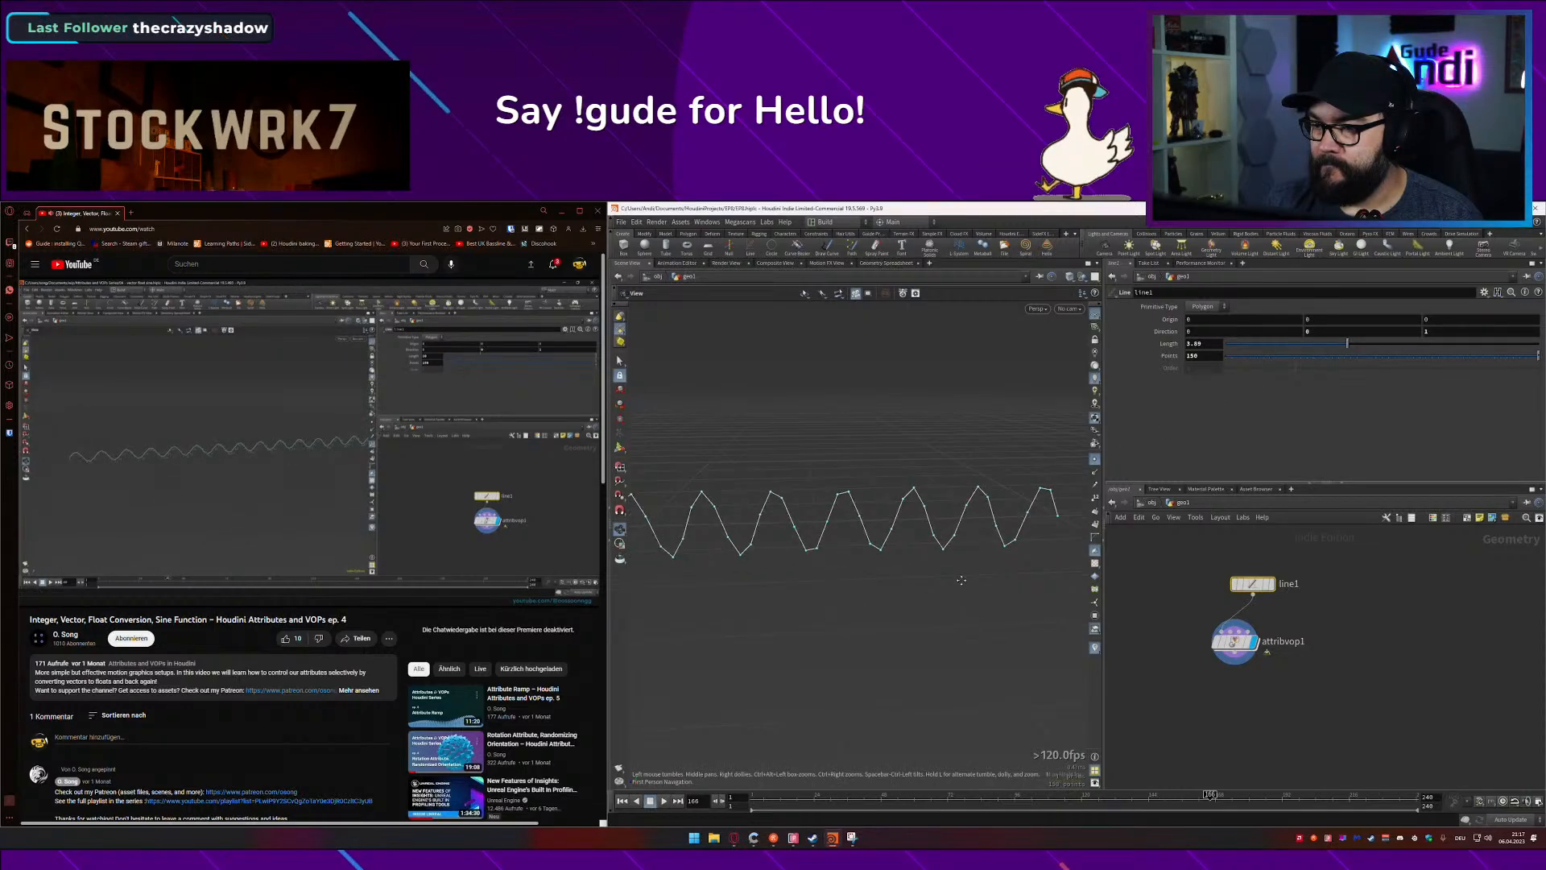
pyautogui.scroll(-3, 831, 633)
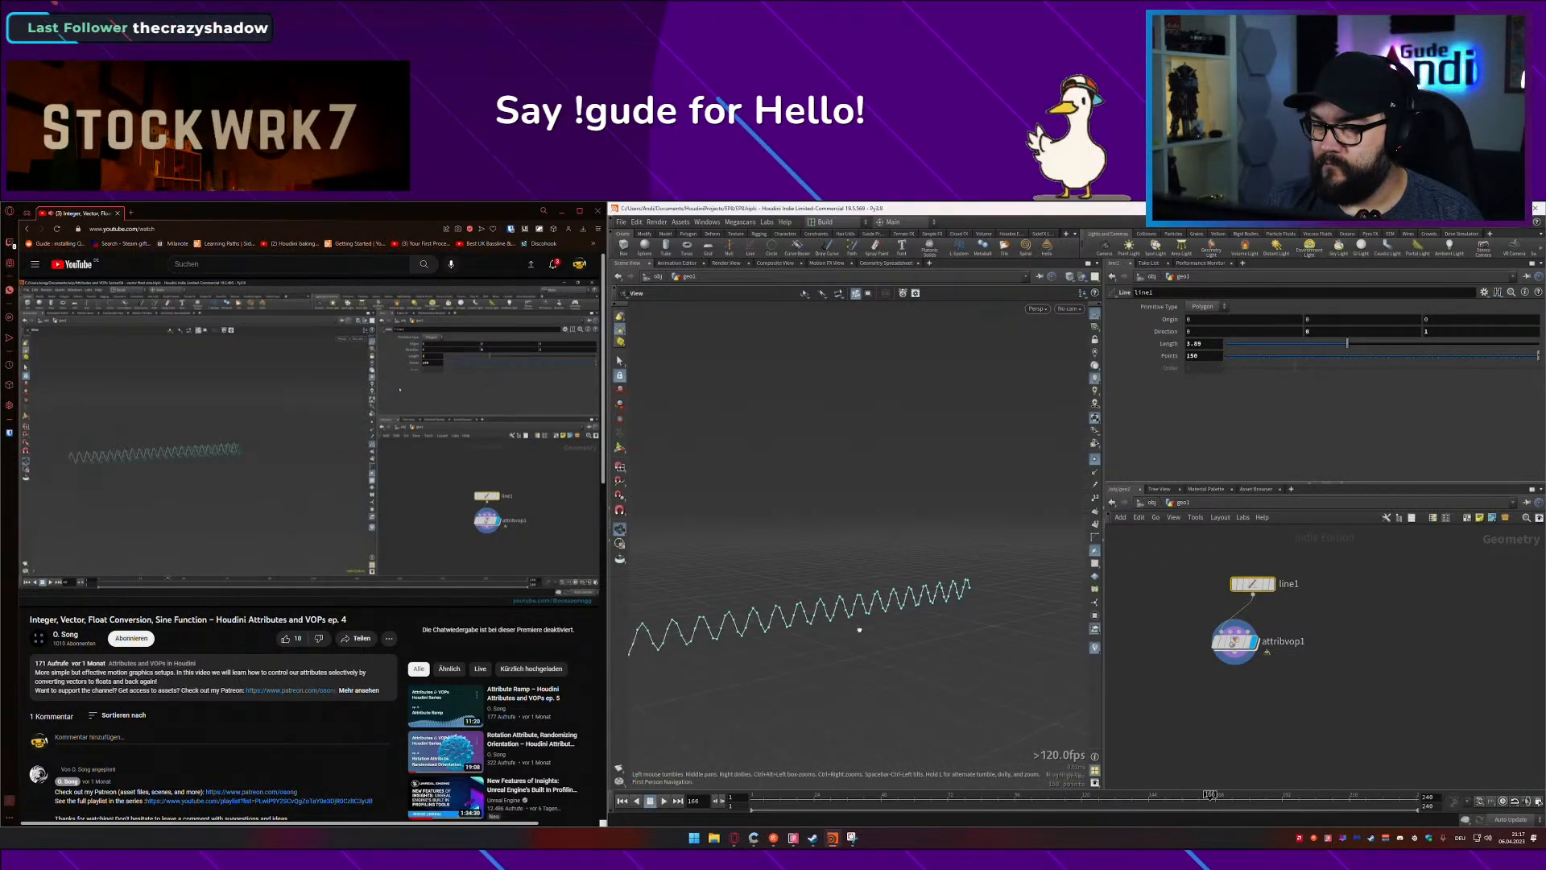
pyautogui.doubleClick(1195, 344)
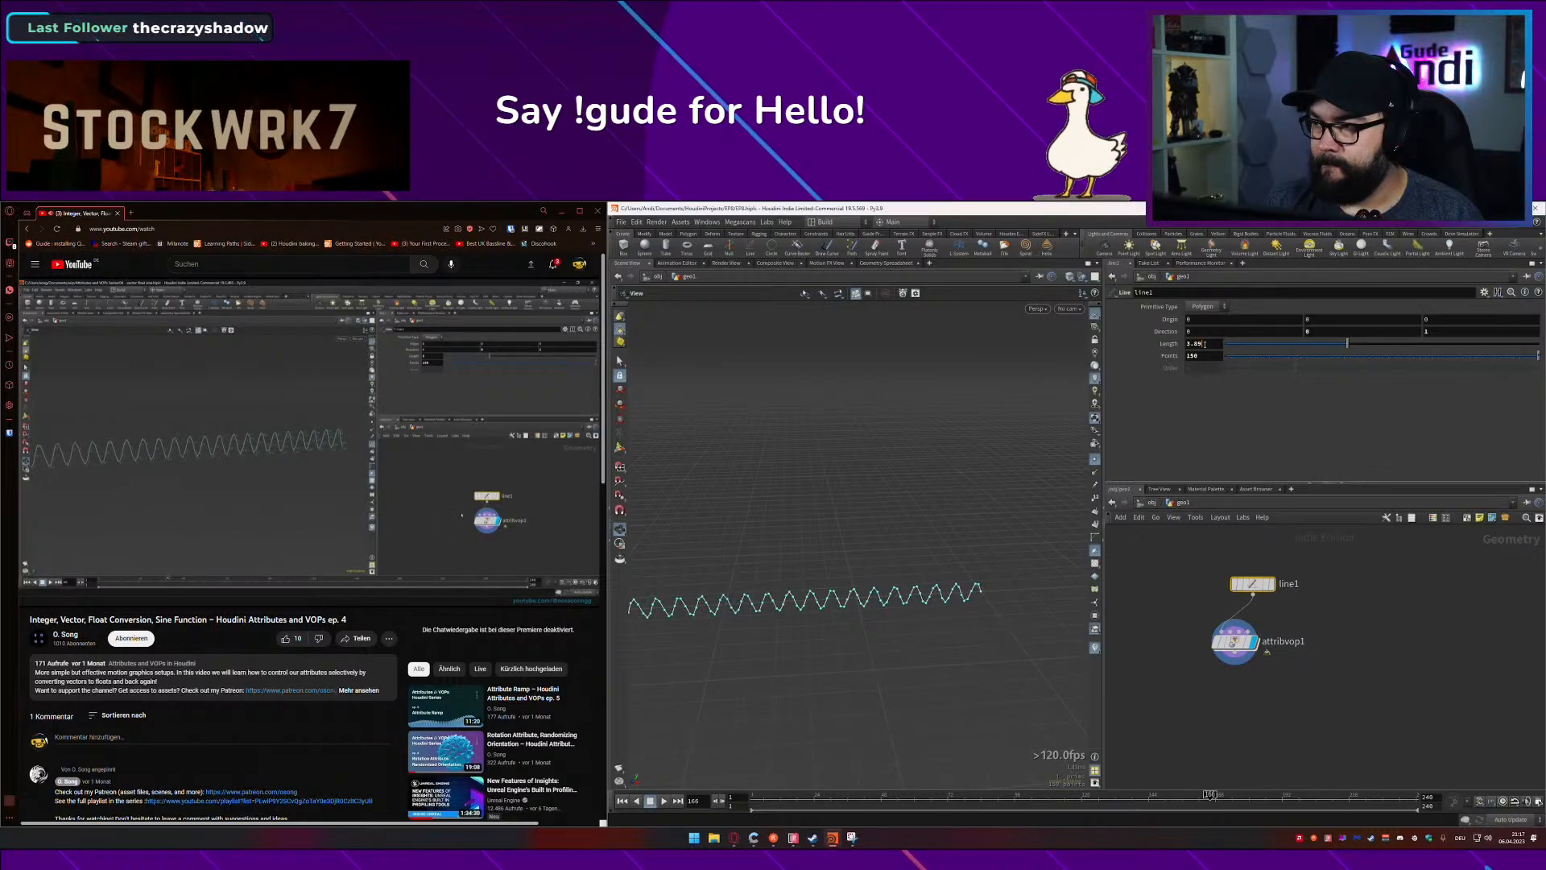
pyautogui.write('3')
pyautogui.press('Return')
# Step: Turn off the point display in the viewport and save the scene
pyautogui.moveTo(738, 666); pyautogui.dragTo(659, 679)
pyautogui.moveTo(659, 679); pyautogui.dragTo(940, 528, button='middle')
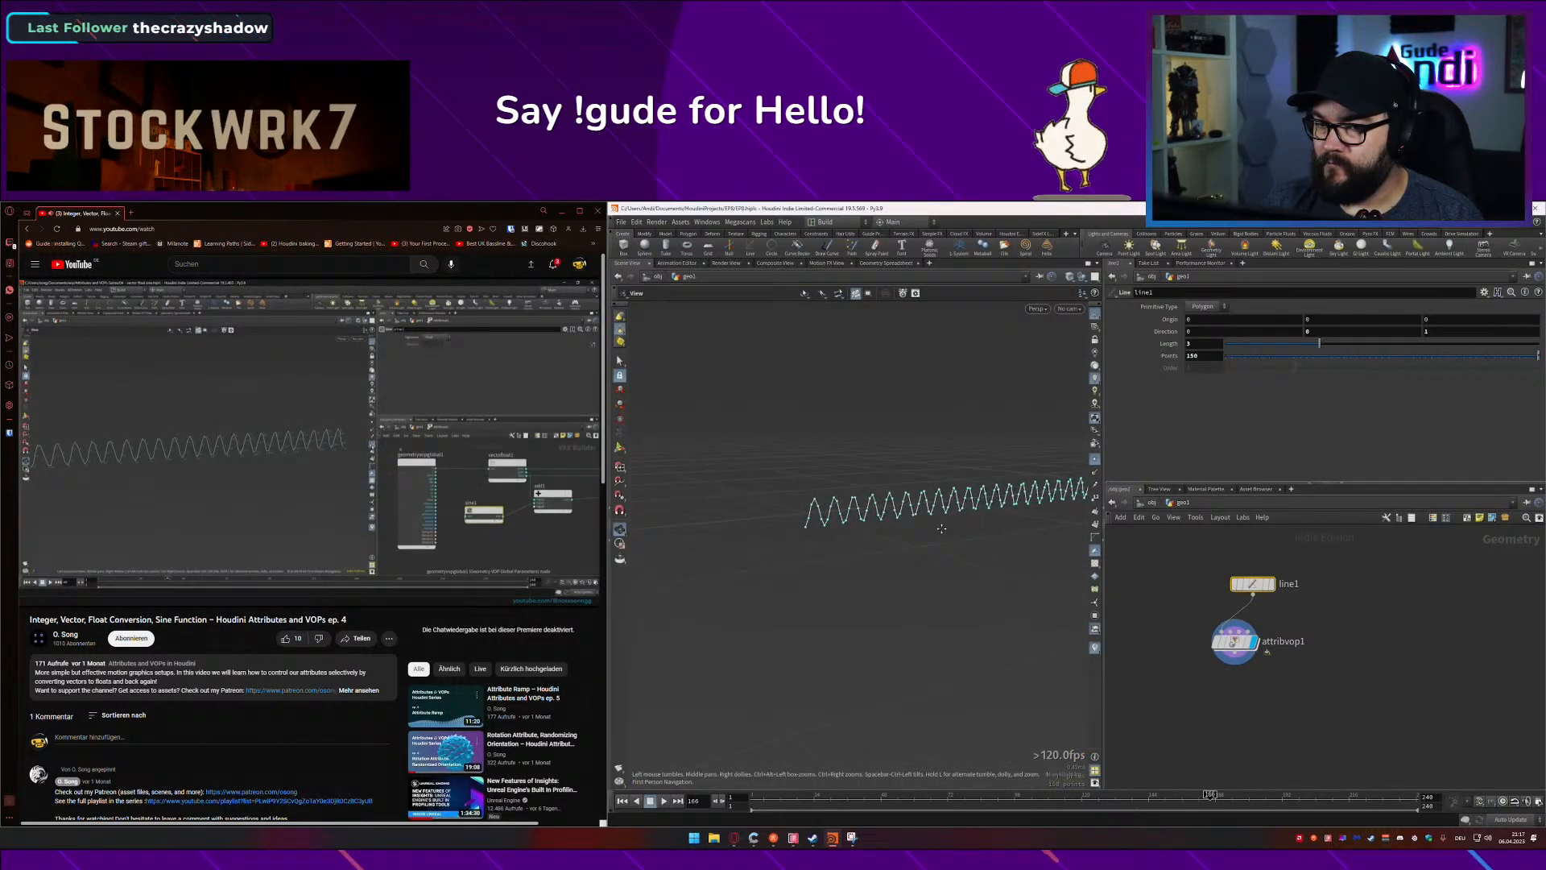
pyautogui.moveTo(939, 528); pyautogui.dragTo(915, 548)
pyautogui.moveTo(915, 549); pyautogui.dragTo(842, 542, button='middle')
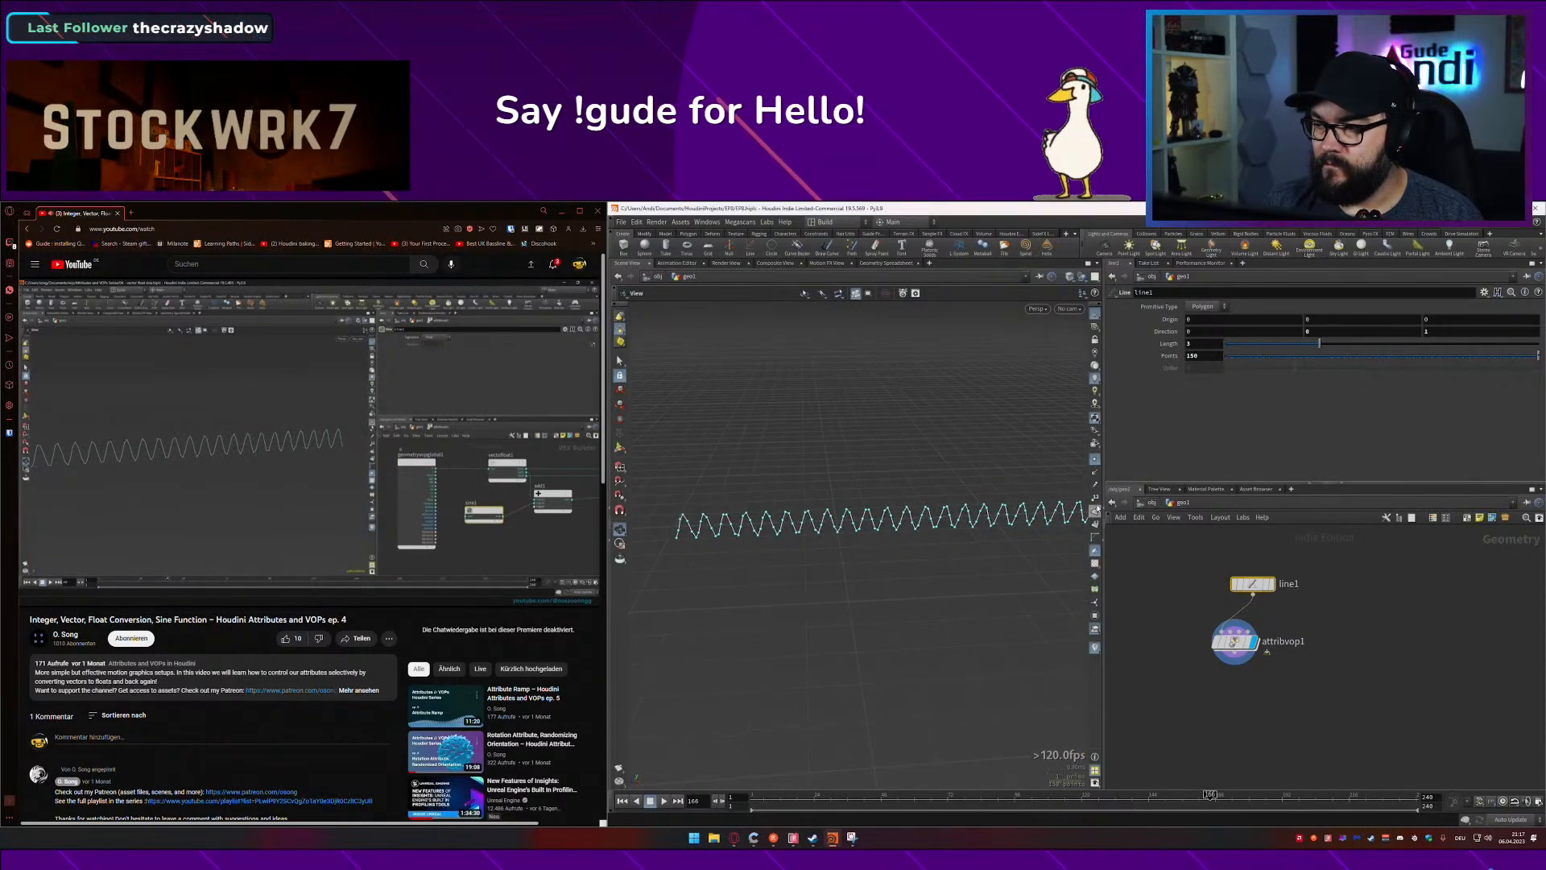
pyautogui.click(1094, 459)
pyautogui.moveTo(865, 541)
pyautogui.mouseDown()
pyautogui.moveTo(901, 532)
pyautogui.moveTo(851, 553)
pyautogui.mouseUp()
pyautogui.hotkey('ctrl', 's')
pyautogui.scroll(-2, 852, 552)
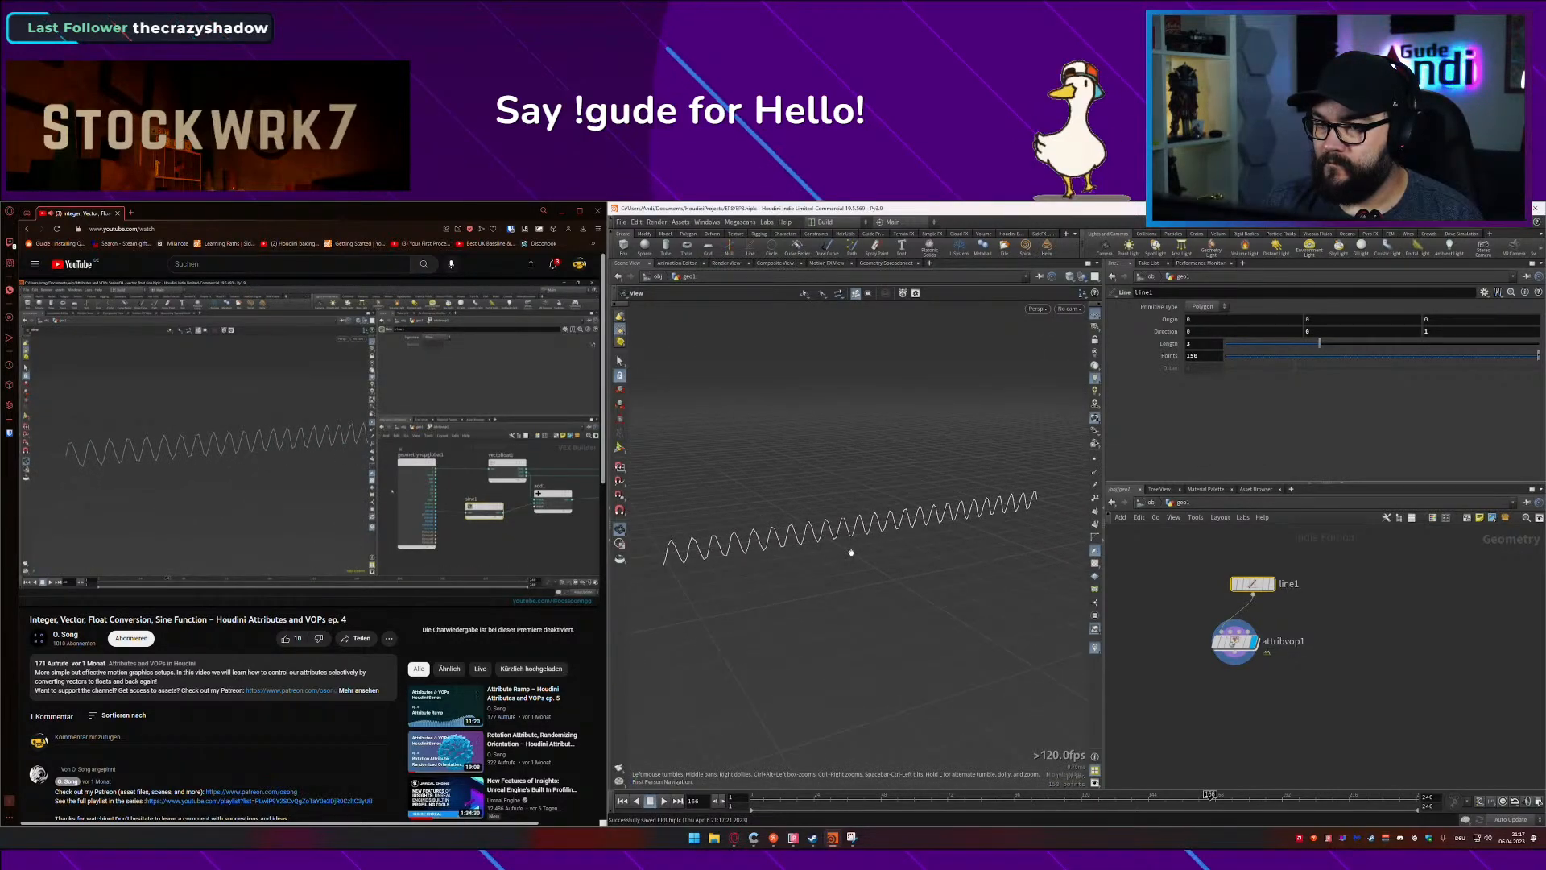
# Step: Open the attribvop1 network and watch the YouTube tutorial up to its Float Conversion section
pyautogui.scroll(3, 852, 552)
pyautogui.doubleClick(1236, 642)
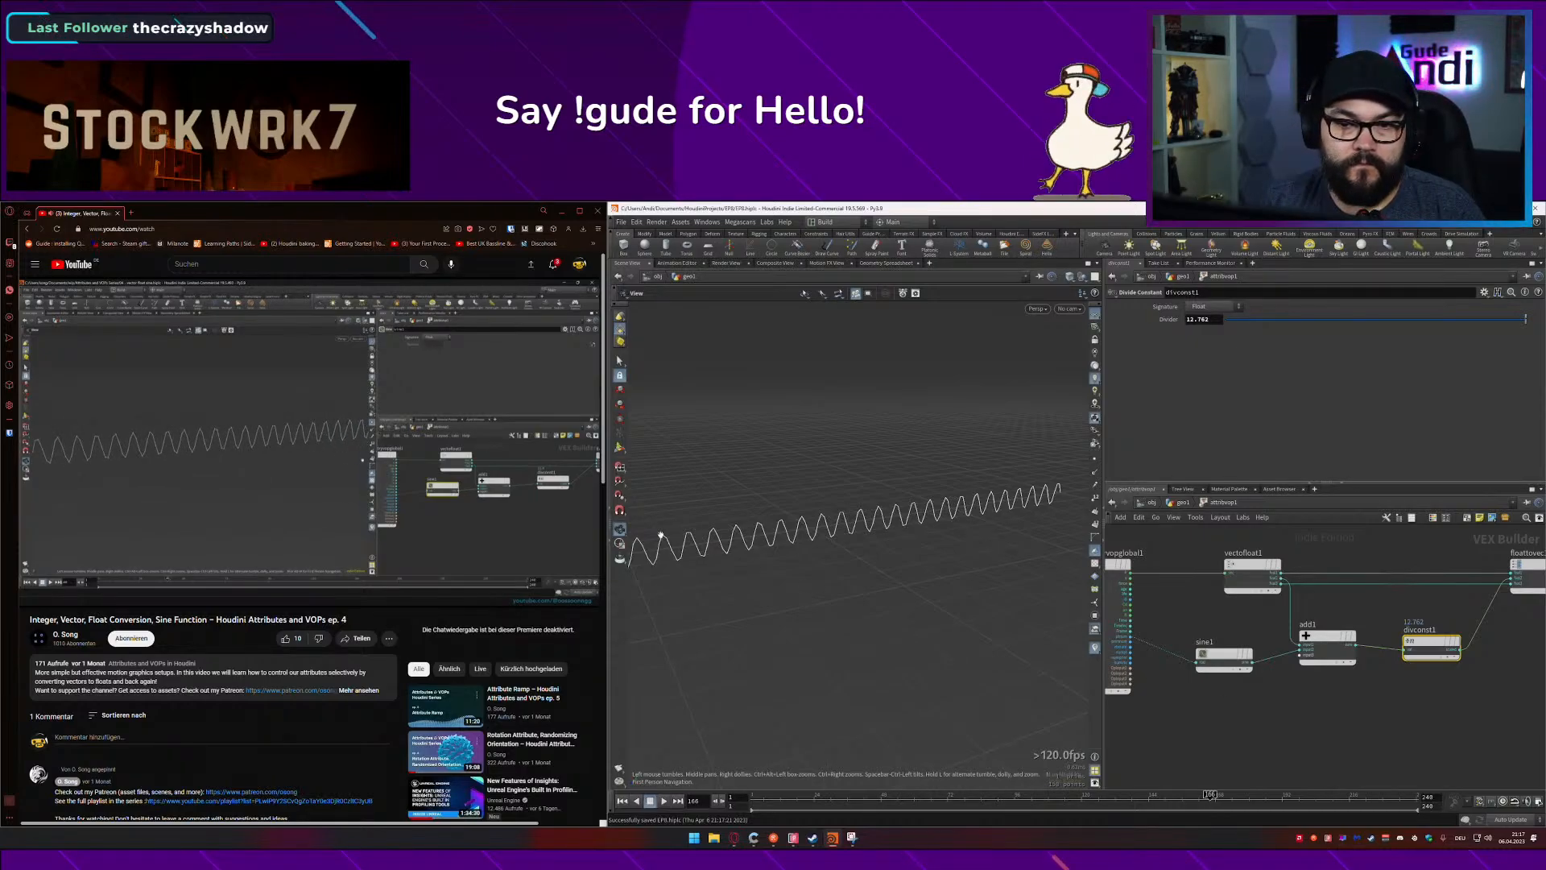
pyautogui.click(423, 530)
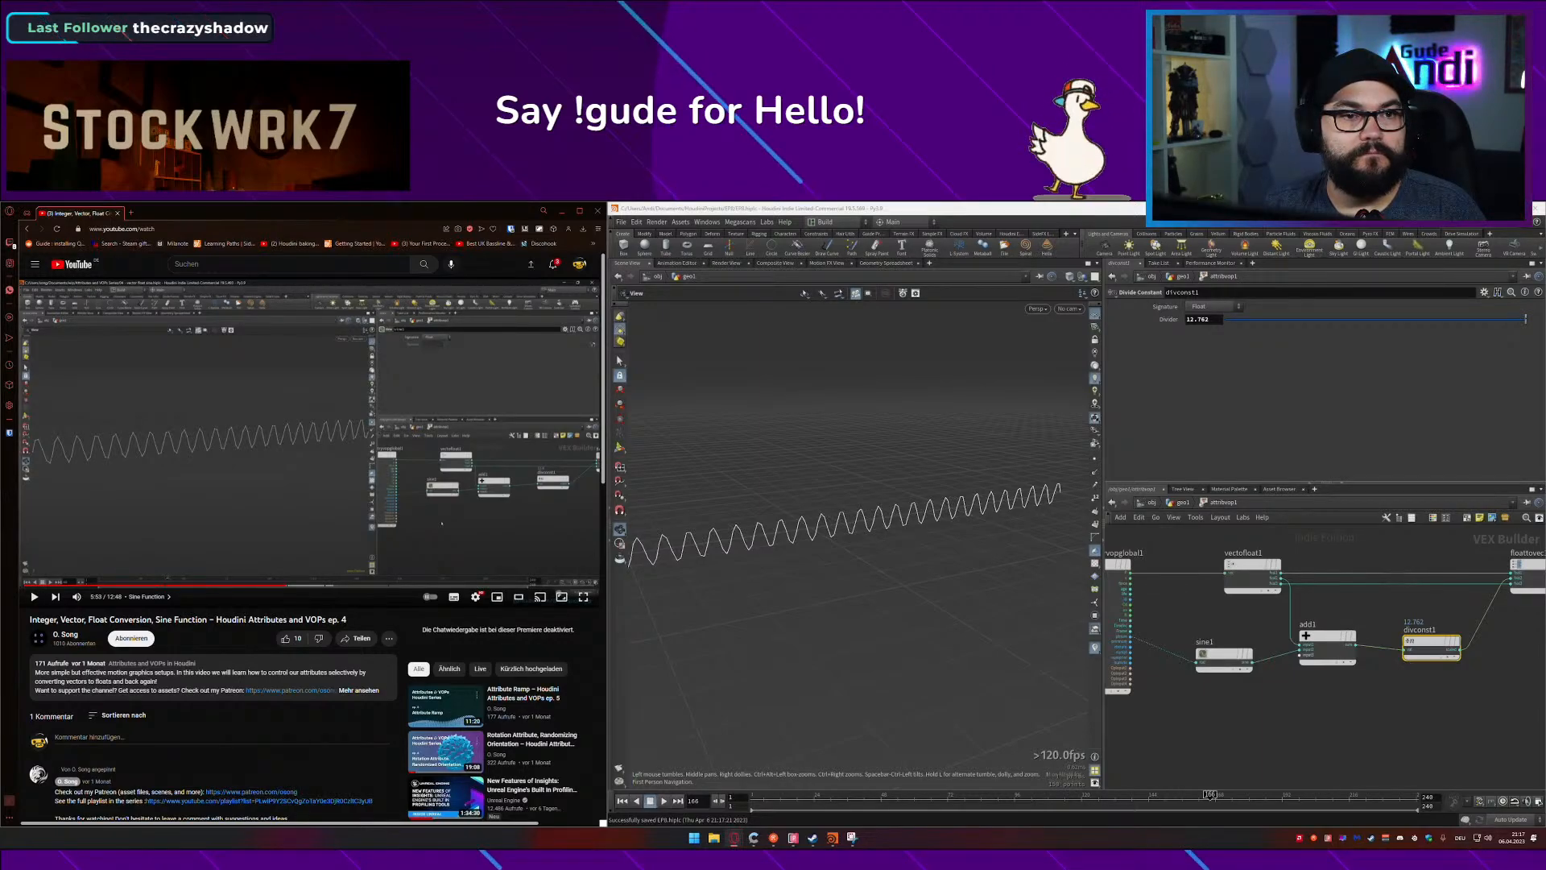
pyautogui.click(210, 446)
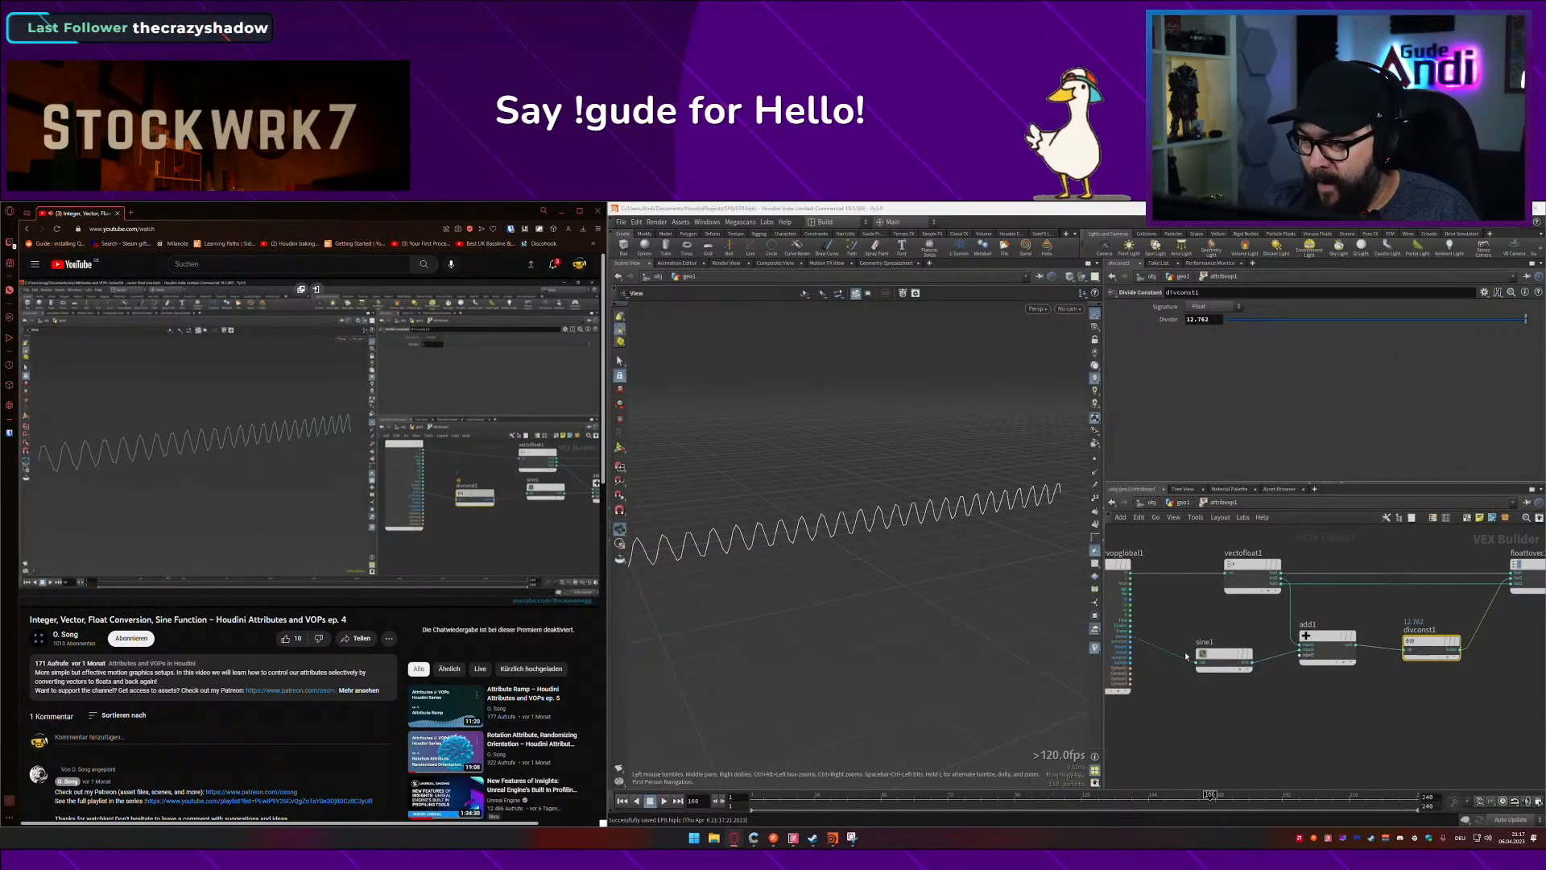
pyautogui.moveTo(1186, 656); pyautogui.dragTo(1217, 657, button='middle')
pyautogui.scroll(-3, 1184, 580)
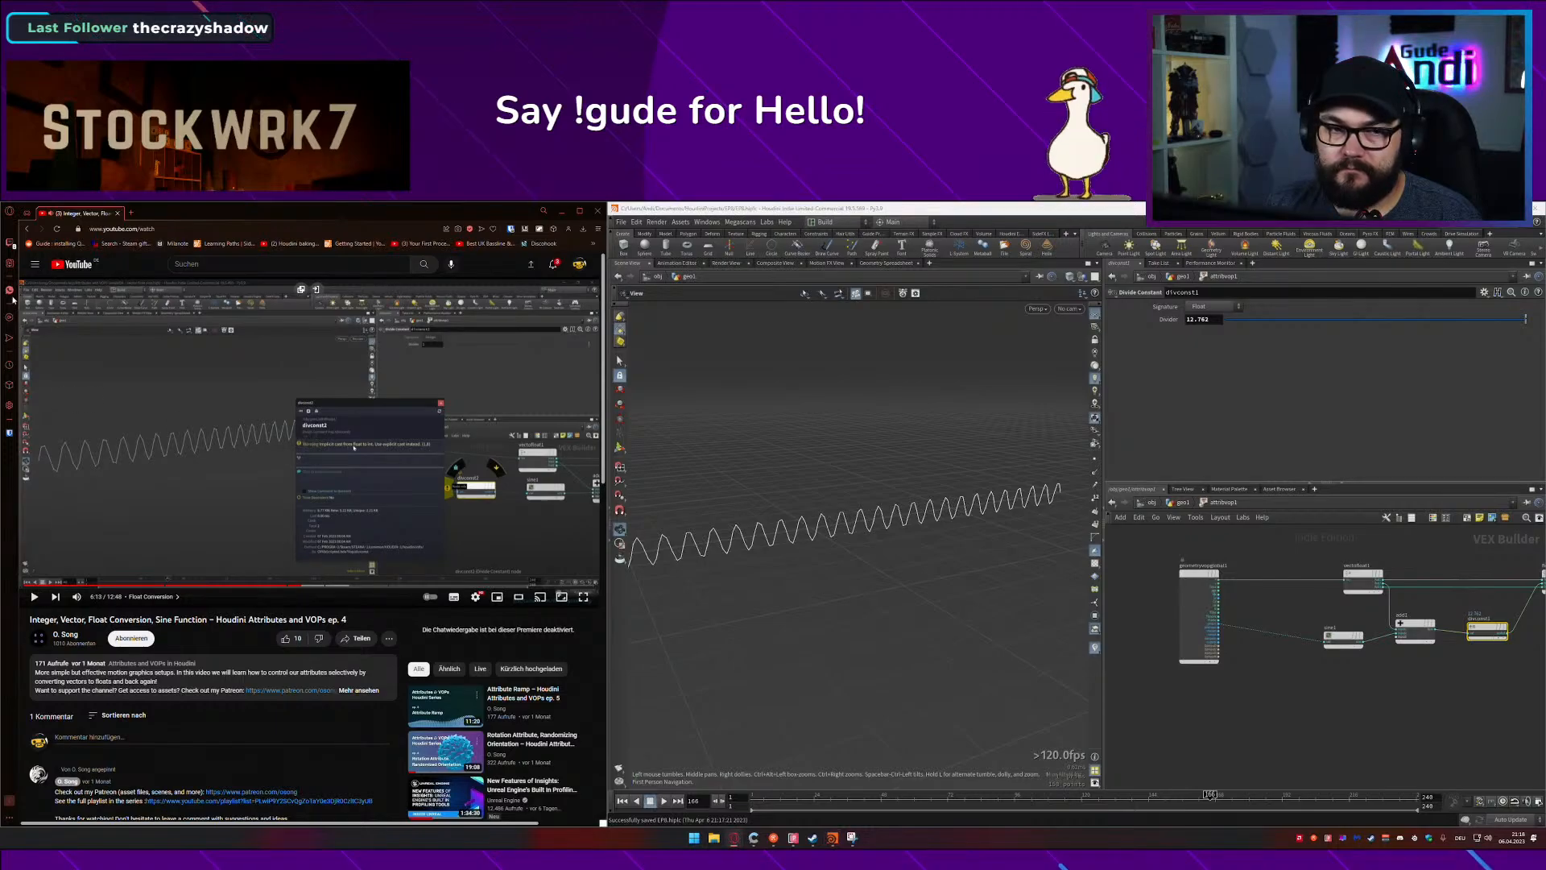
pyautogui.click(165, 399)
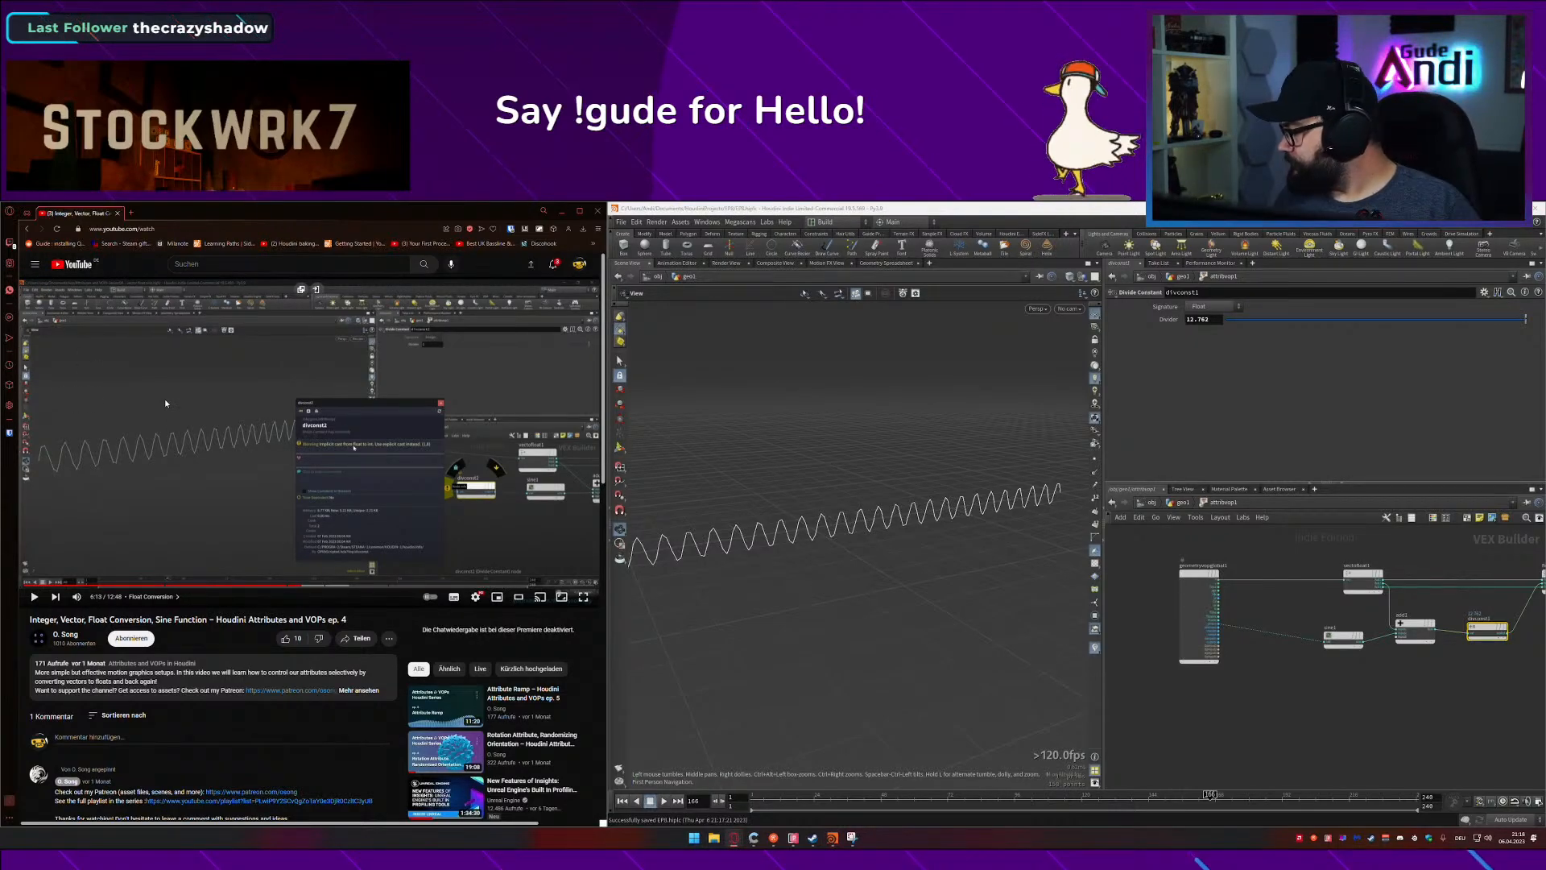
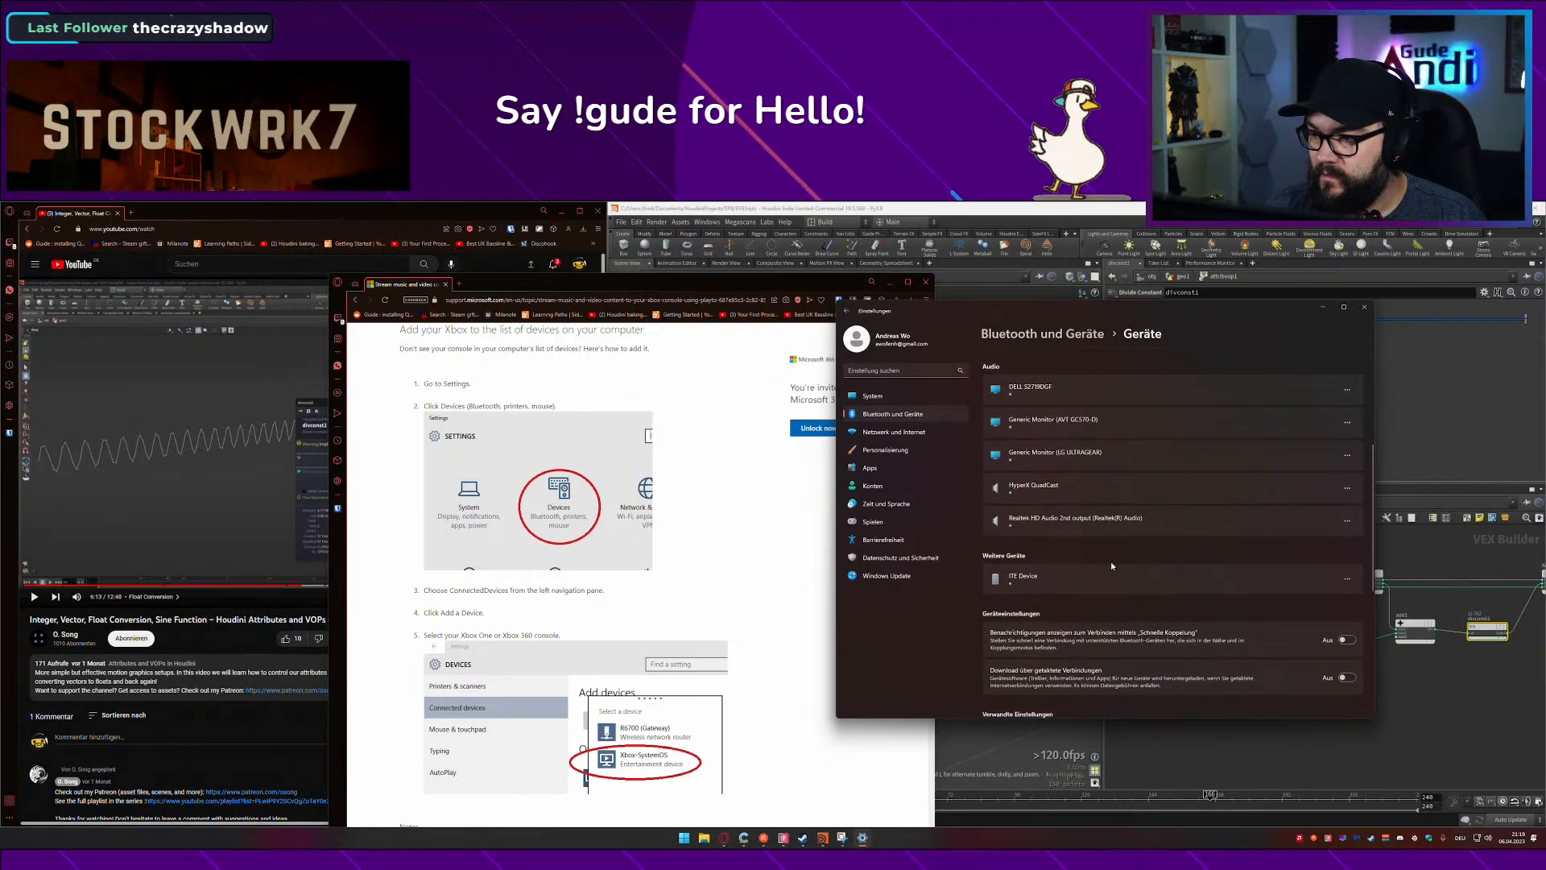
# Step: Read the Microsoft article on adding an Xbox and examine the device list in the Windows Bluetooth and device settings
pyautogui.click(541, 529)
pyautogui.scroll(-2, 677, 571)
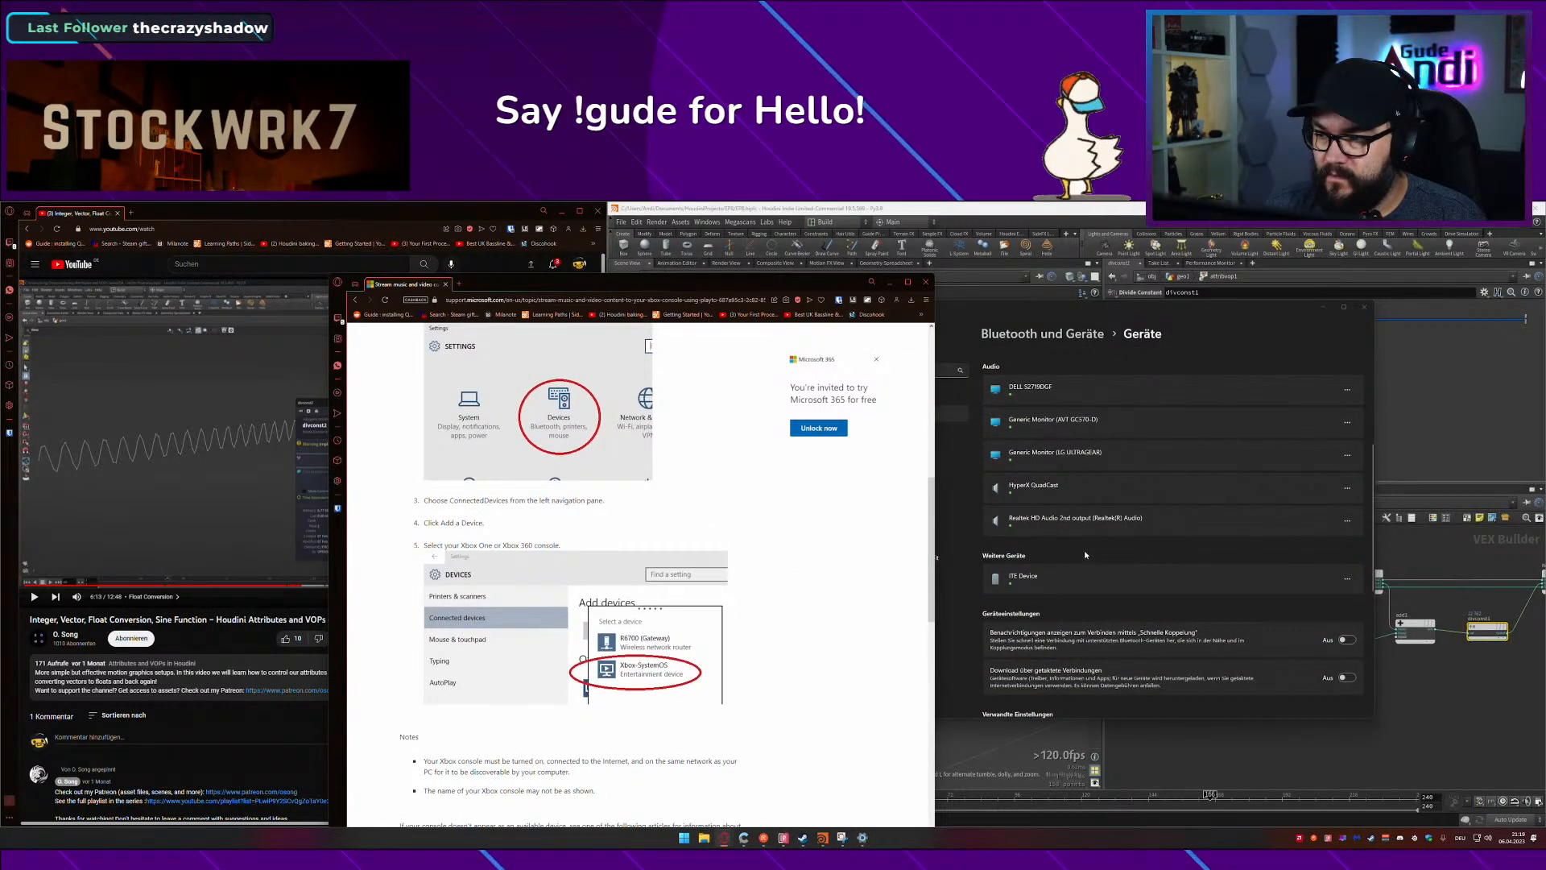
pyautogui.click(940, 522)
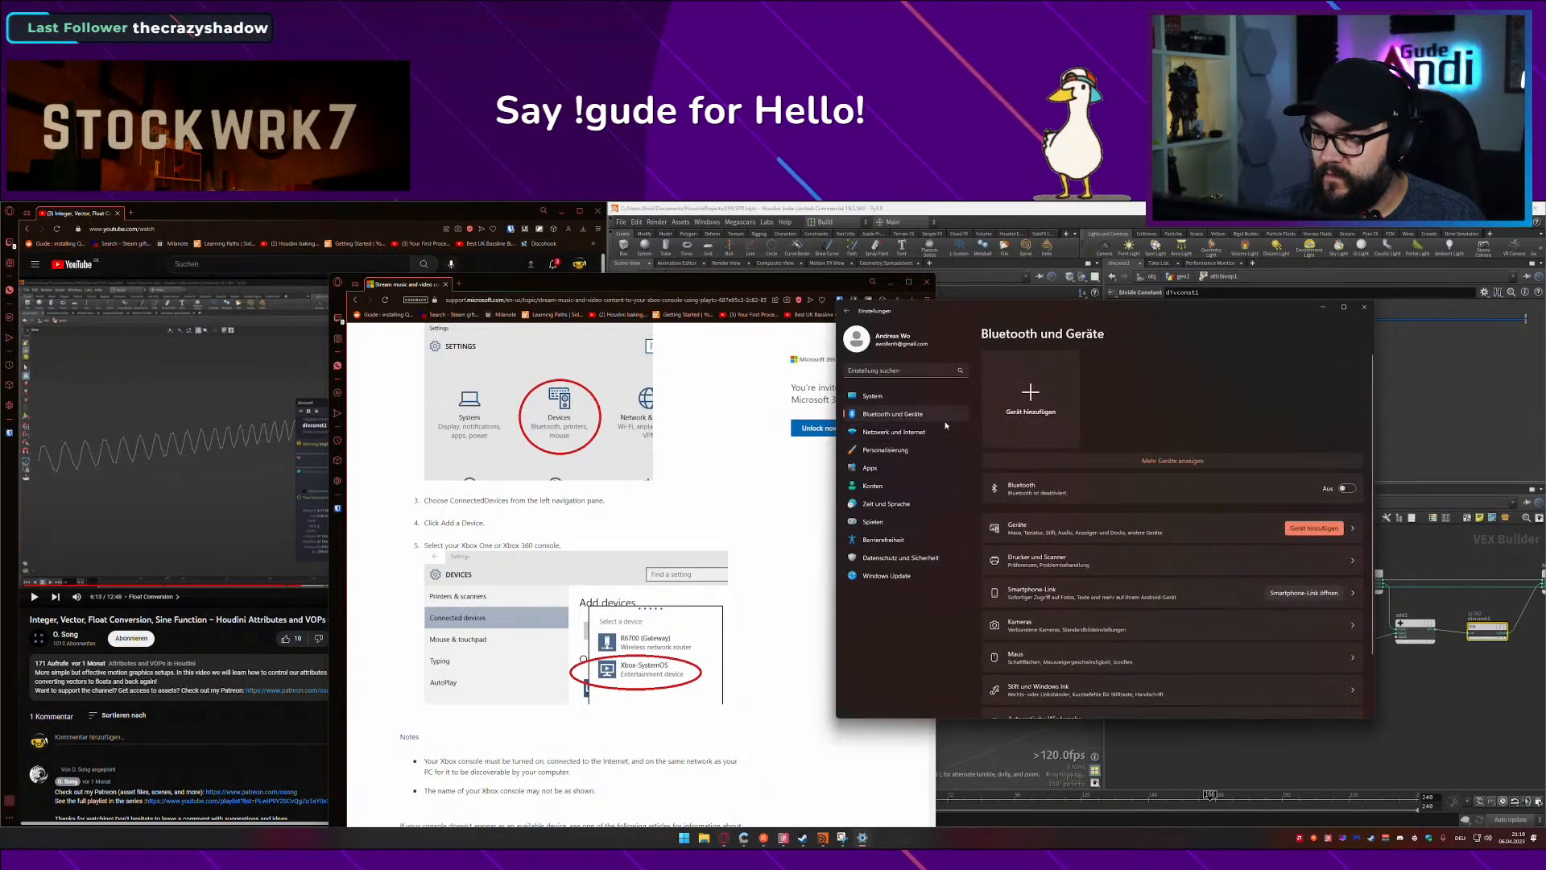
pyautogui.click(1053, 520)
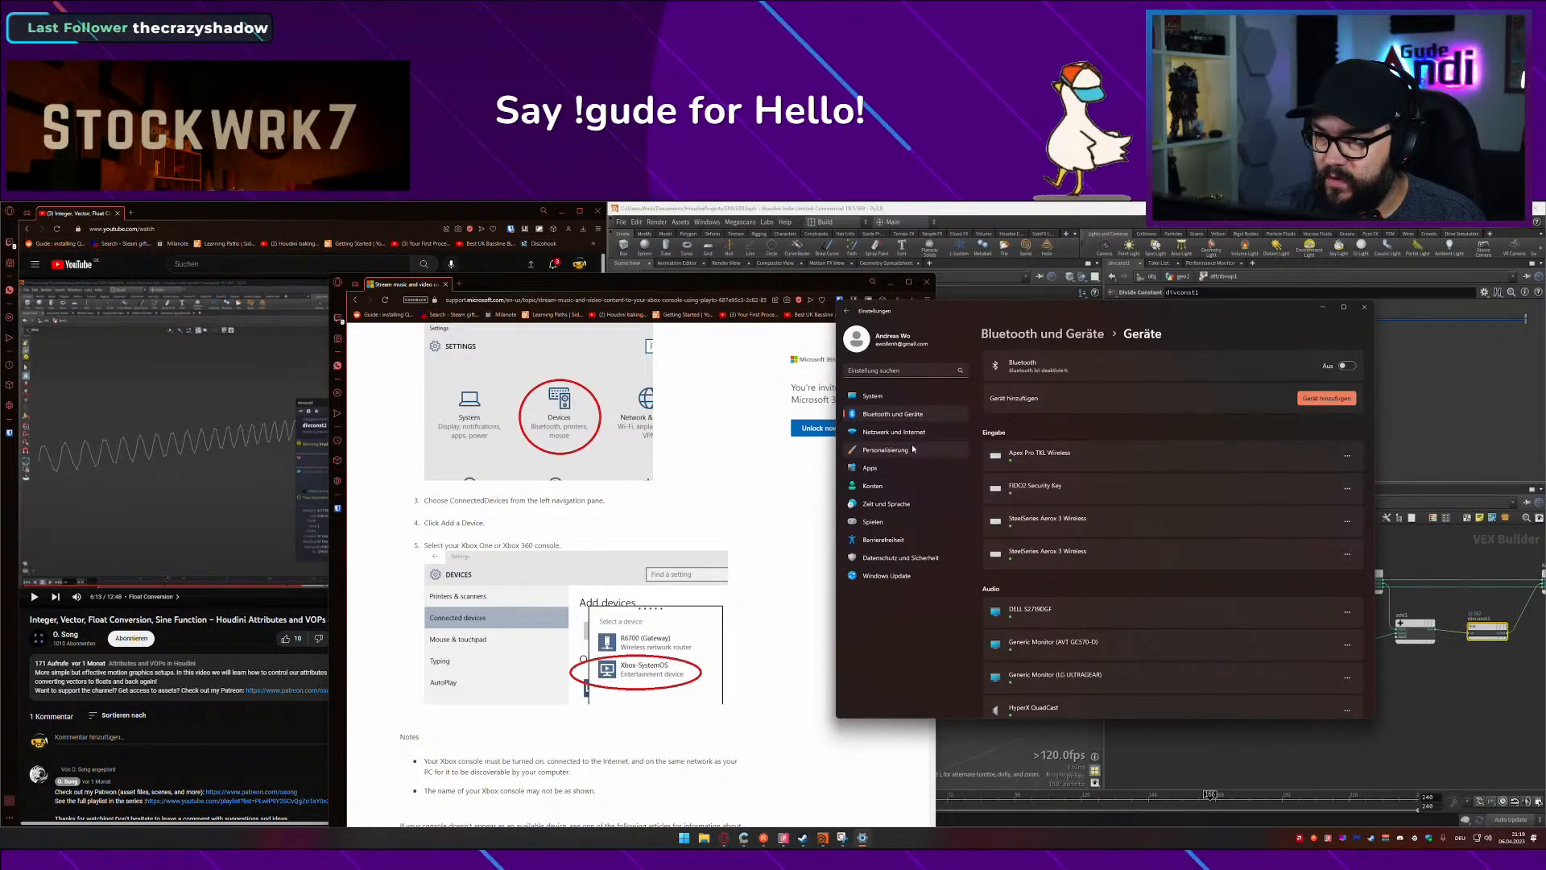
pyautogui.scroll(-5, 1071, 476)
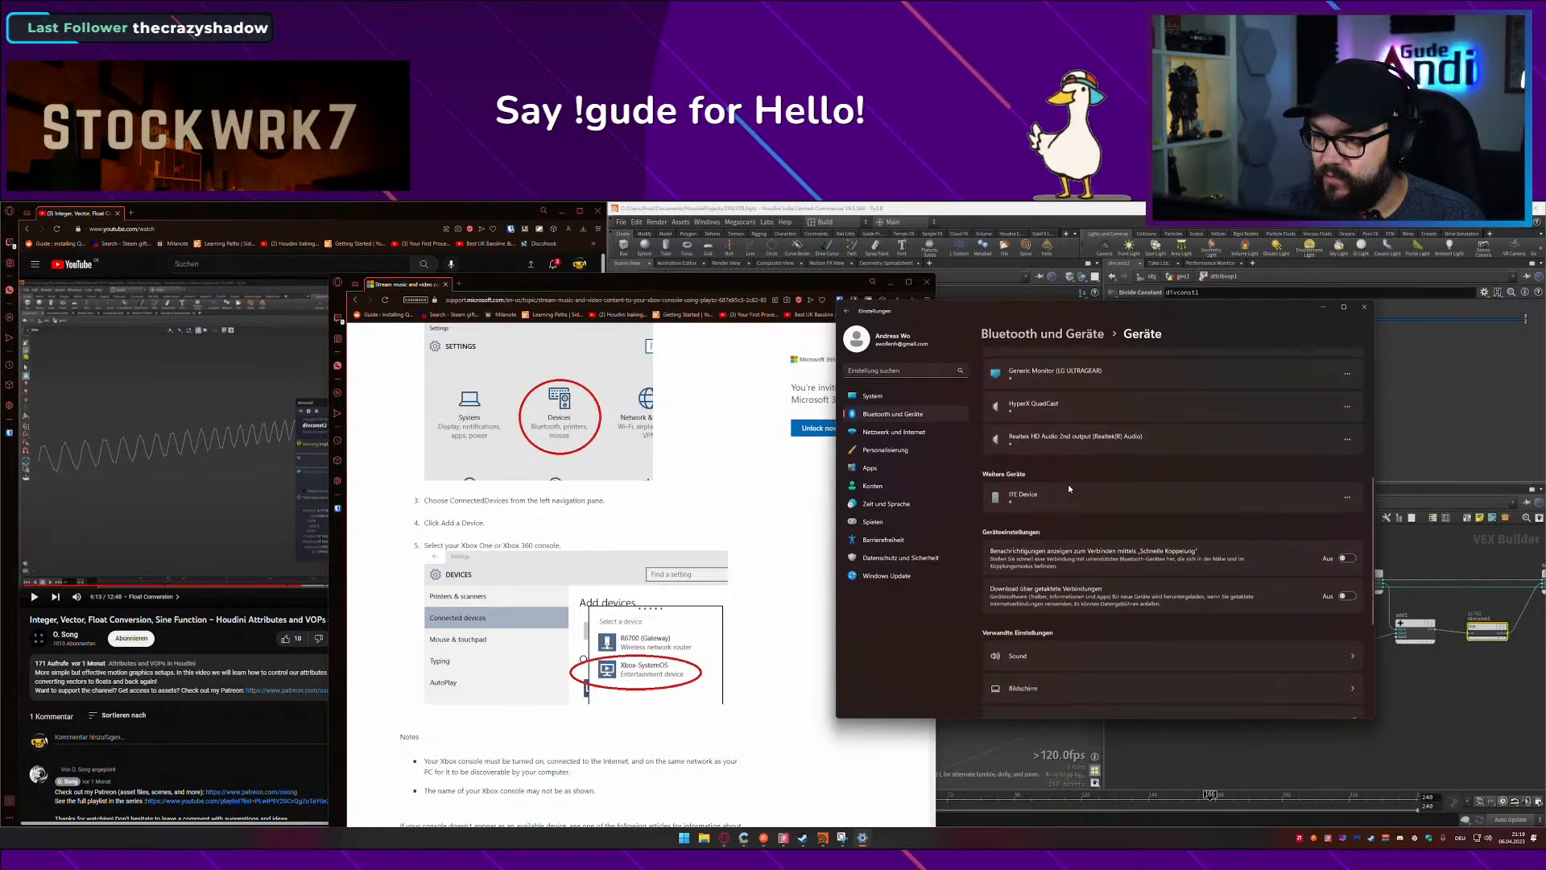
pyautogui.scroll(-3, 1068, 485)
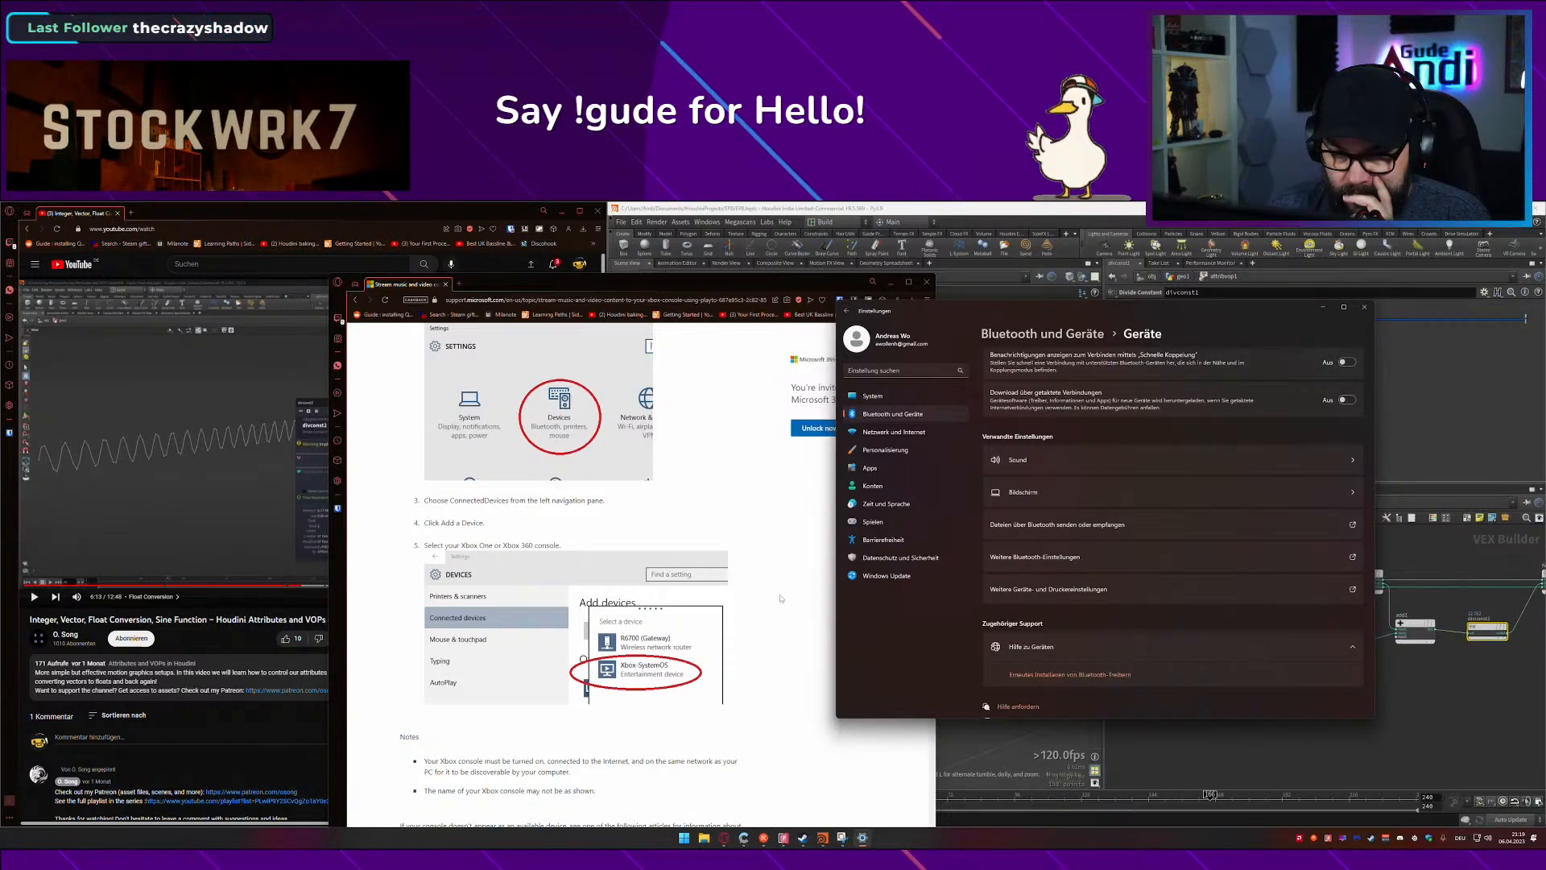
pyautogui.scroll(5, 1053, 545)
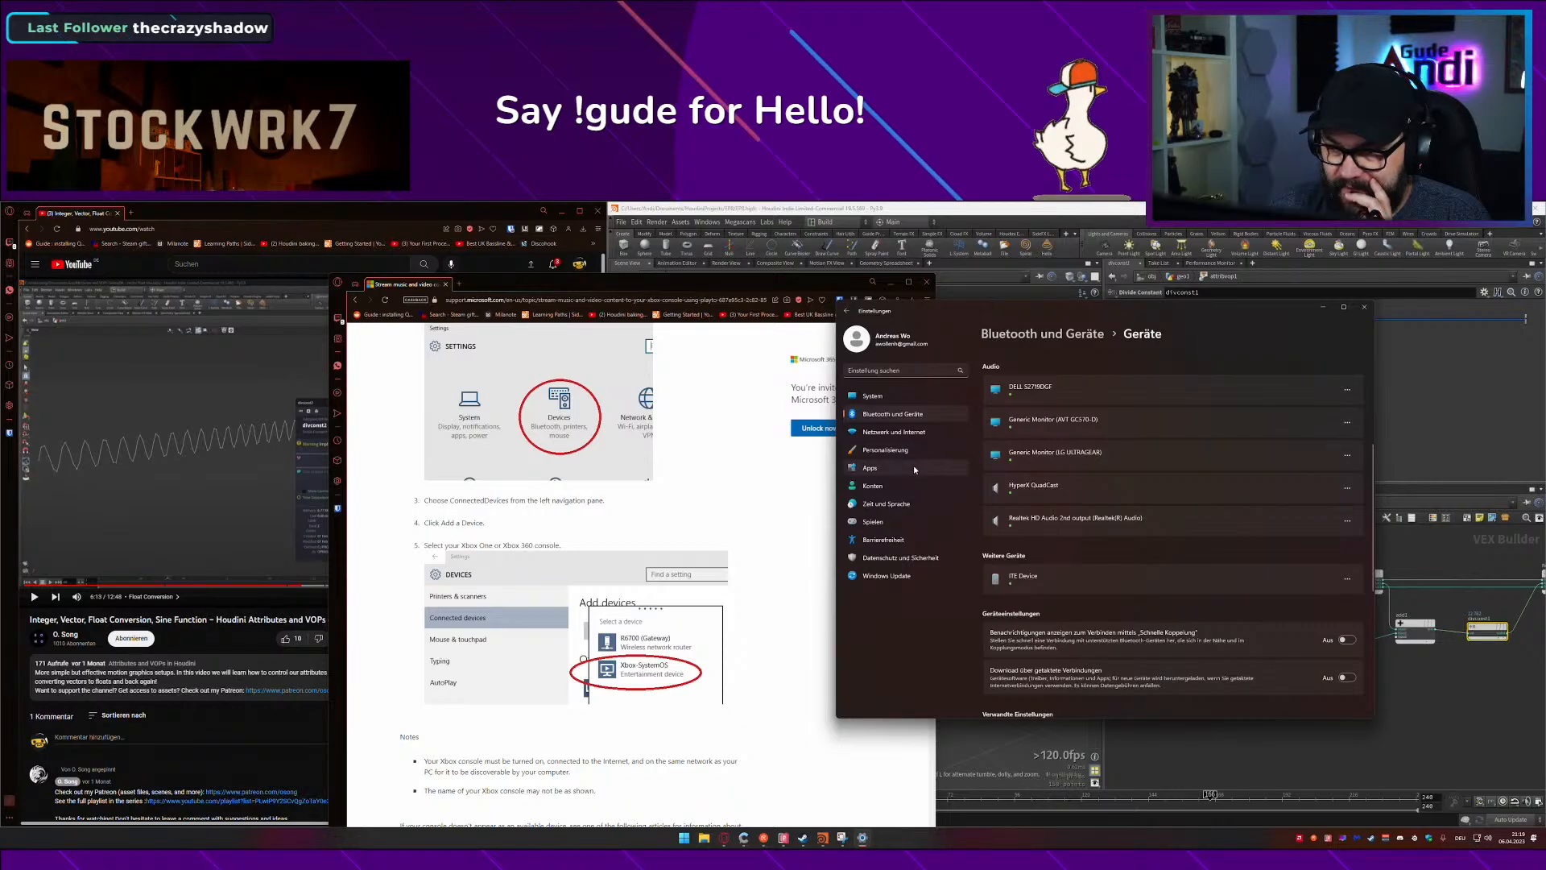
pyautogui.scroll(3, 1018, 573)
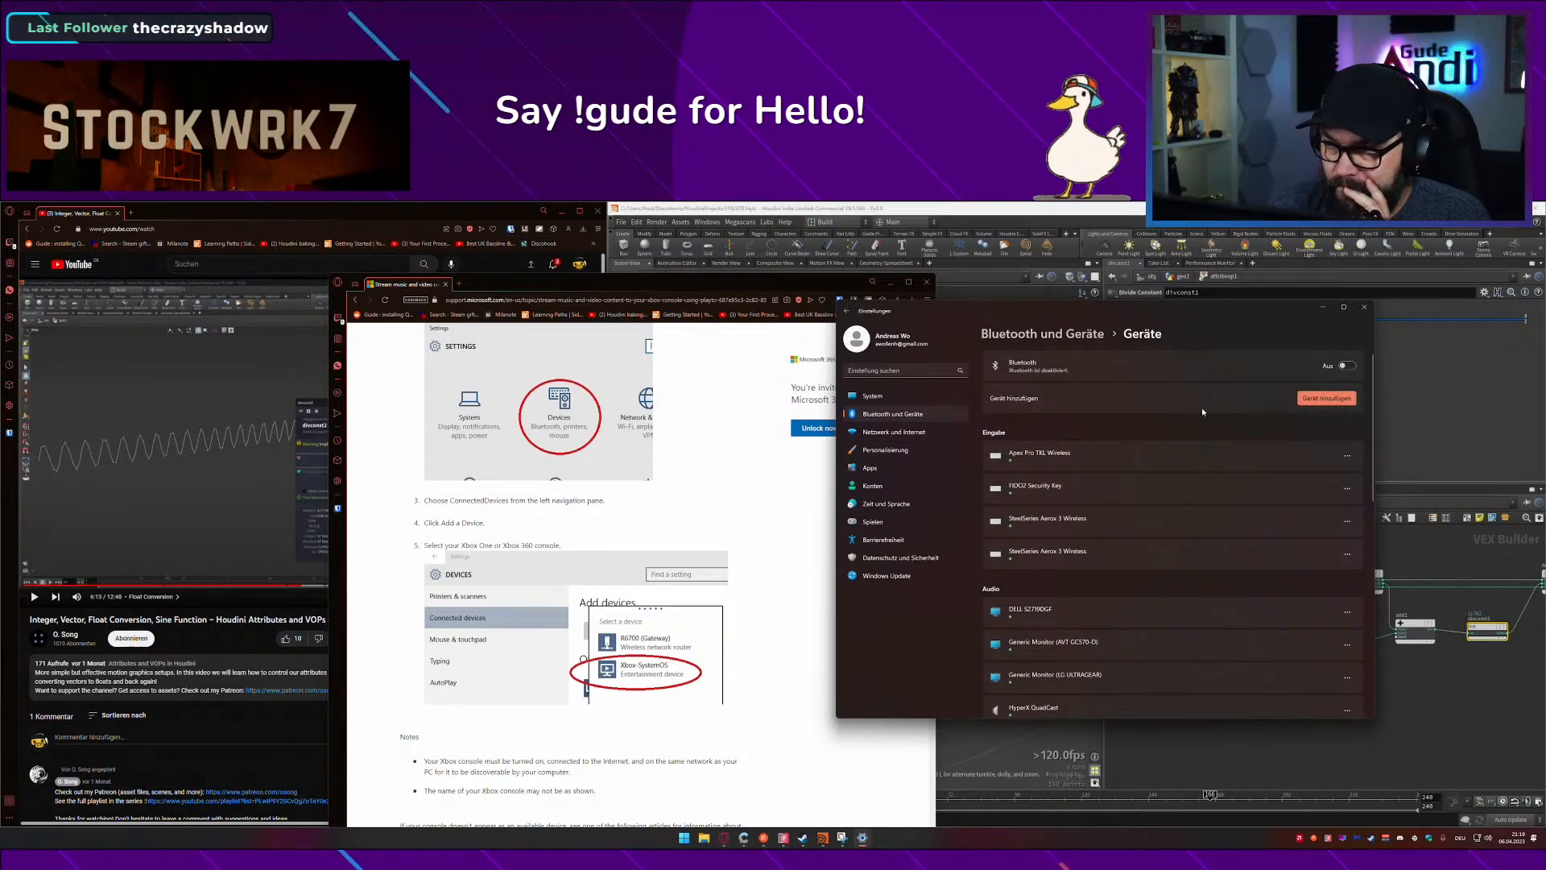
# Step: Add the Chromecast as a wireless display or docking station, rereading the Microsoft article's notes on making the Xbox discoverable
pyautogui.click(1329, 399)
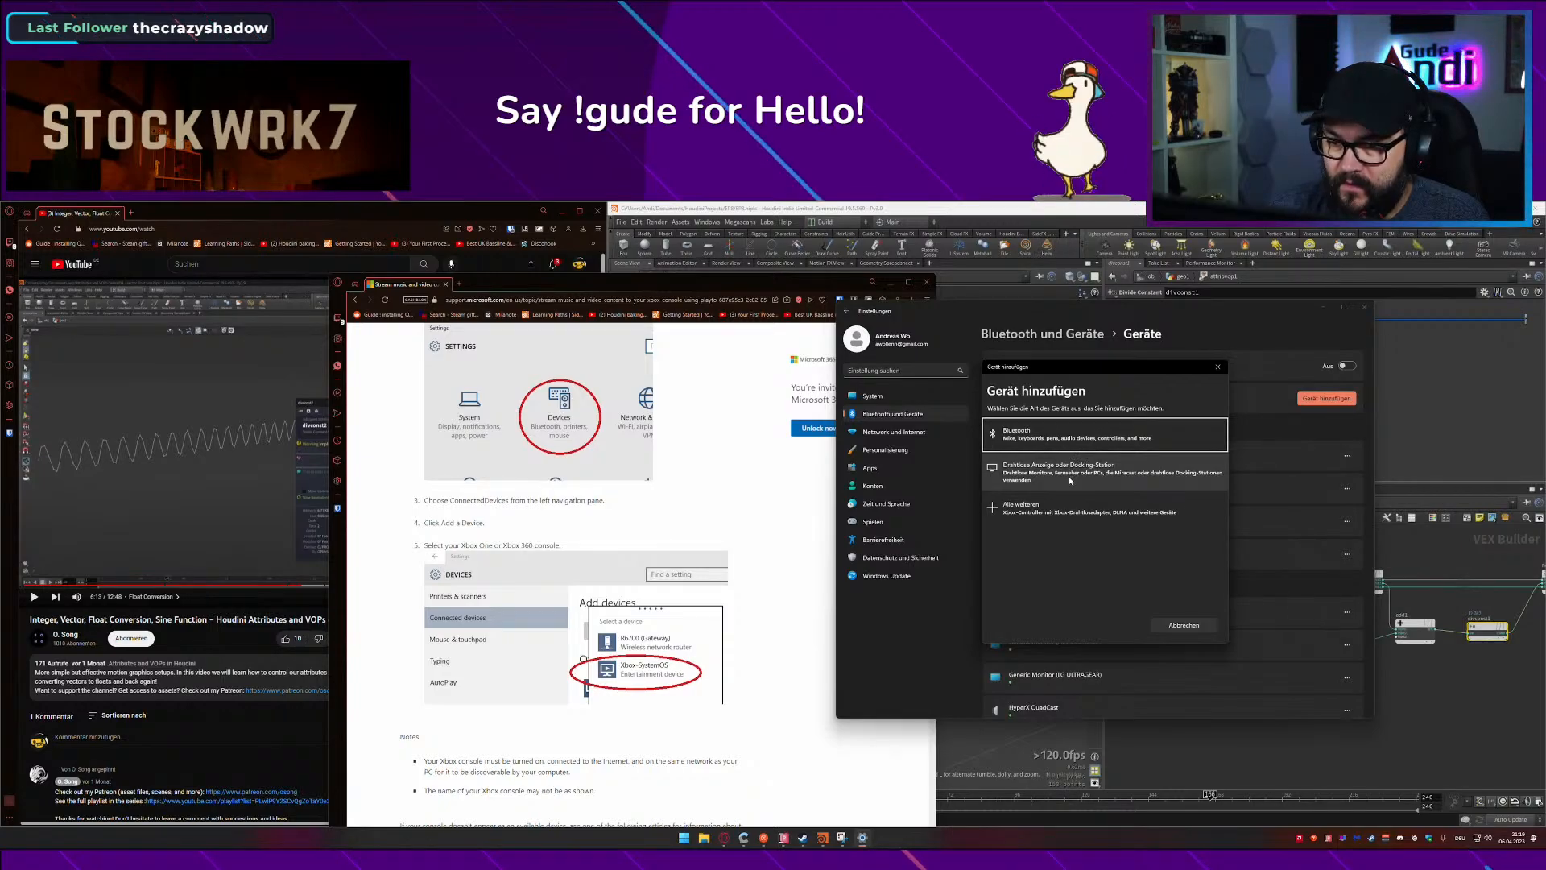
pyautogui.click(1070, 478)
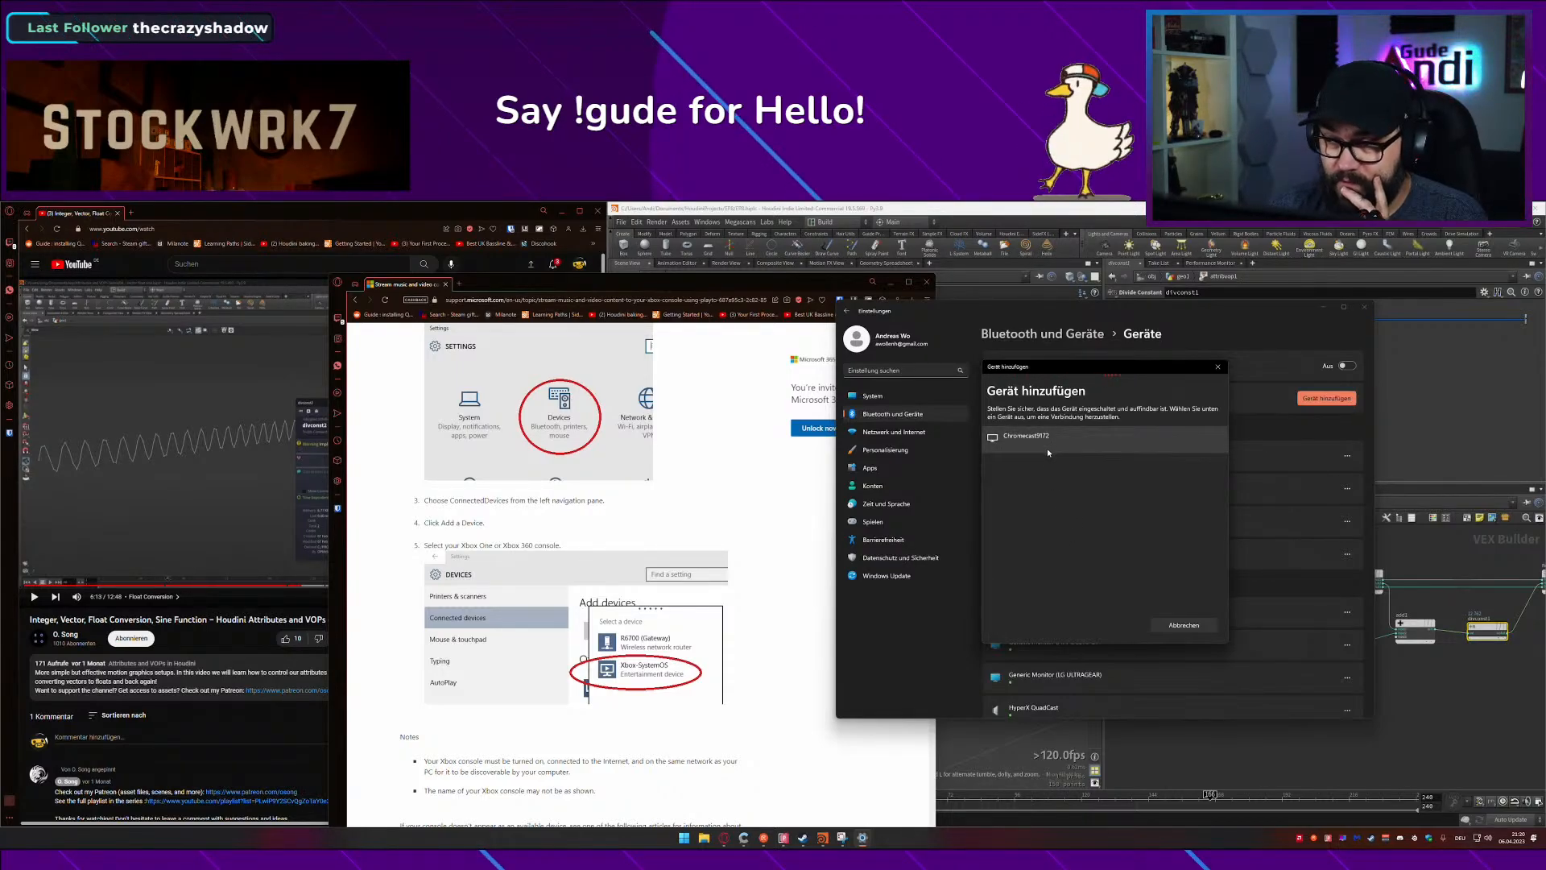
pyautogui.scroll(-5, 749, 588)
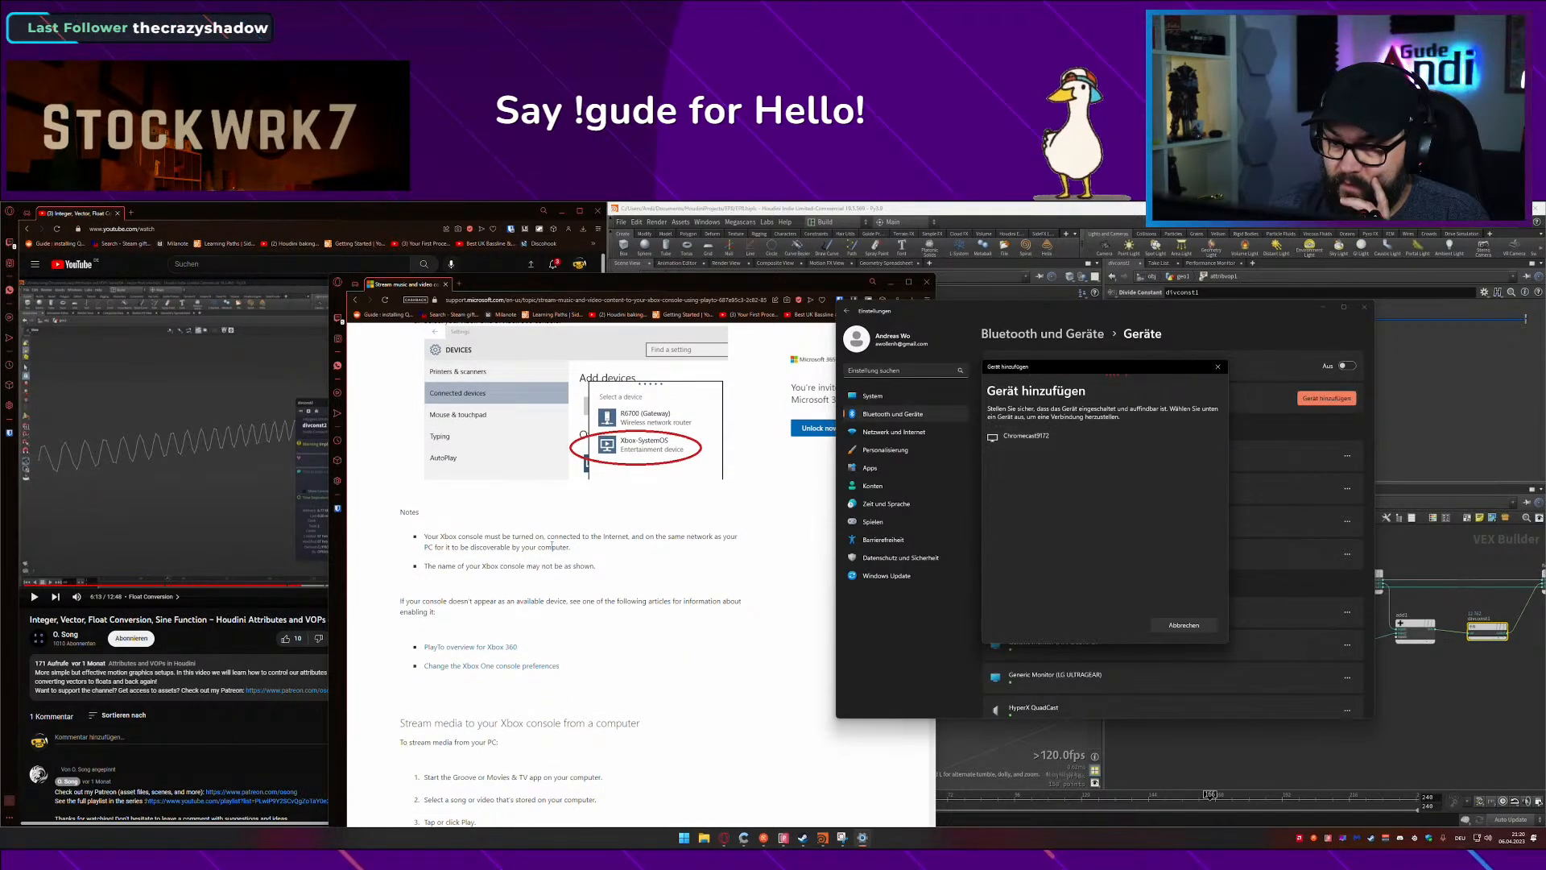
pyautogui.click(132, 459)
pyautogui.click(256, 448)
pyautogui.click(719, 595)
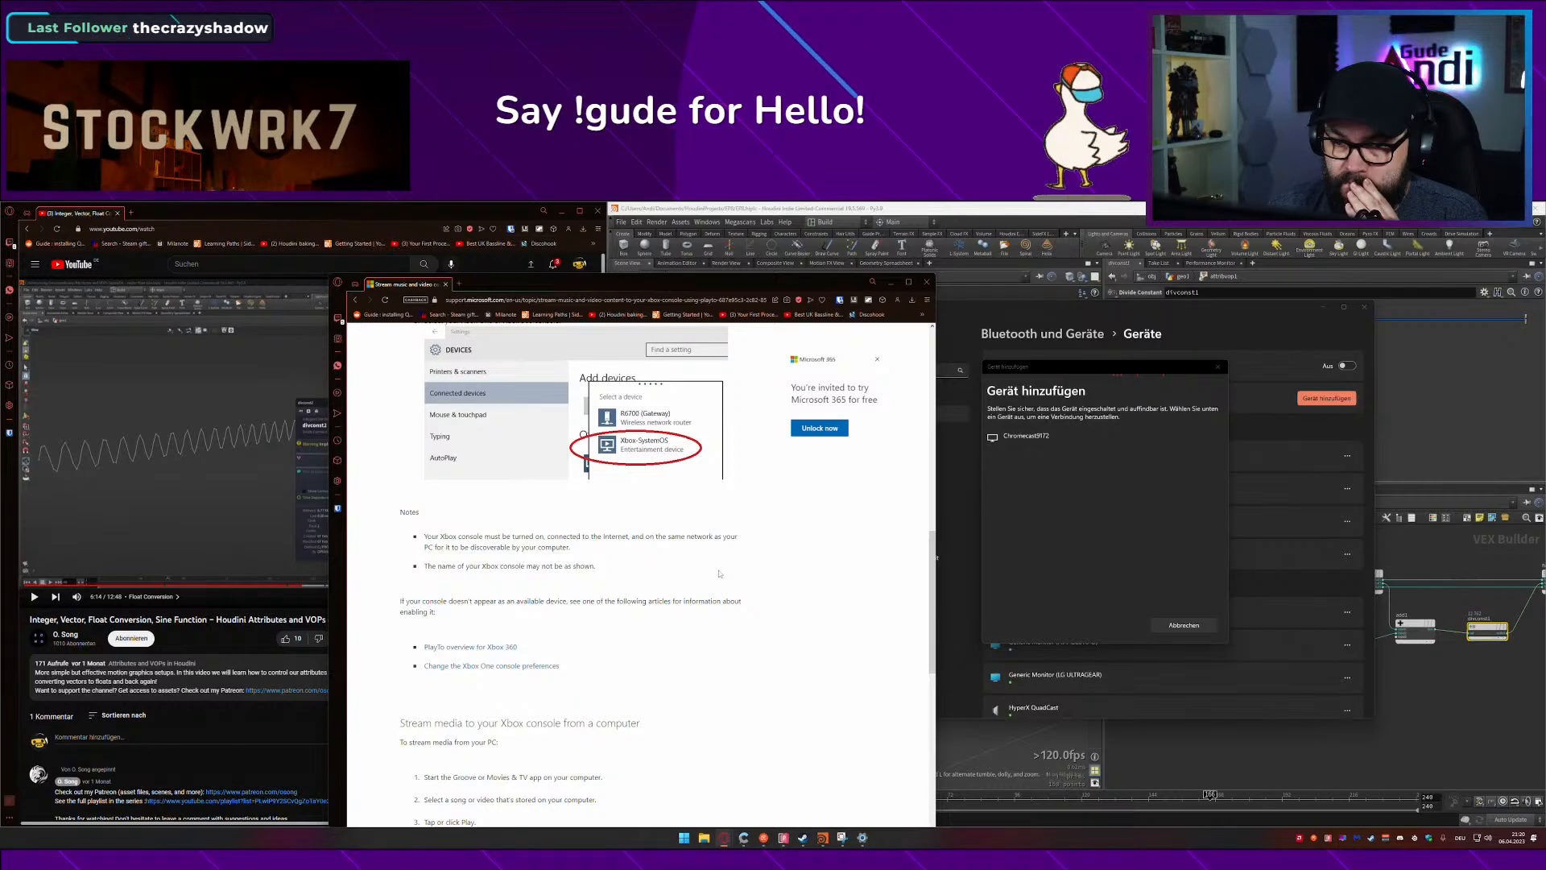
pyautogui.scroll(1, 719, 573)
pyautogui.scroll(1, 719, 573)
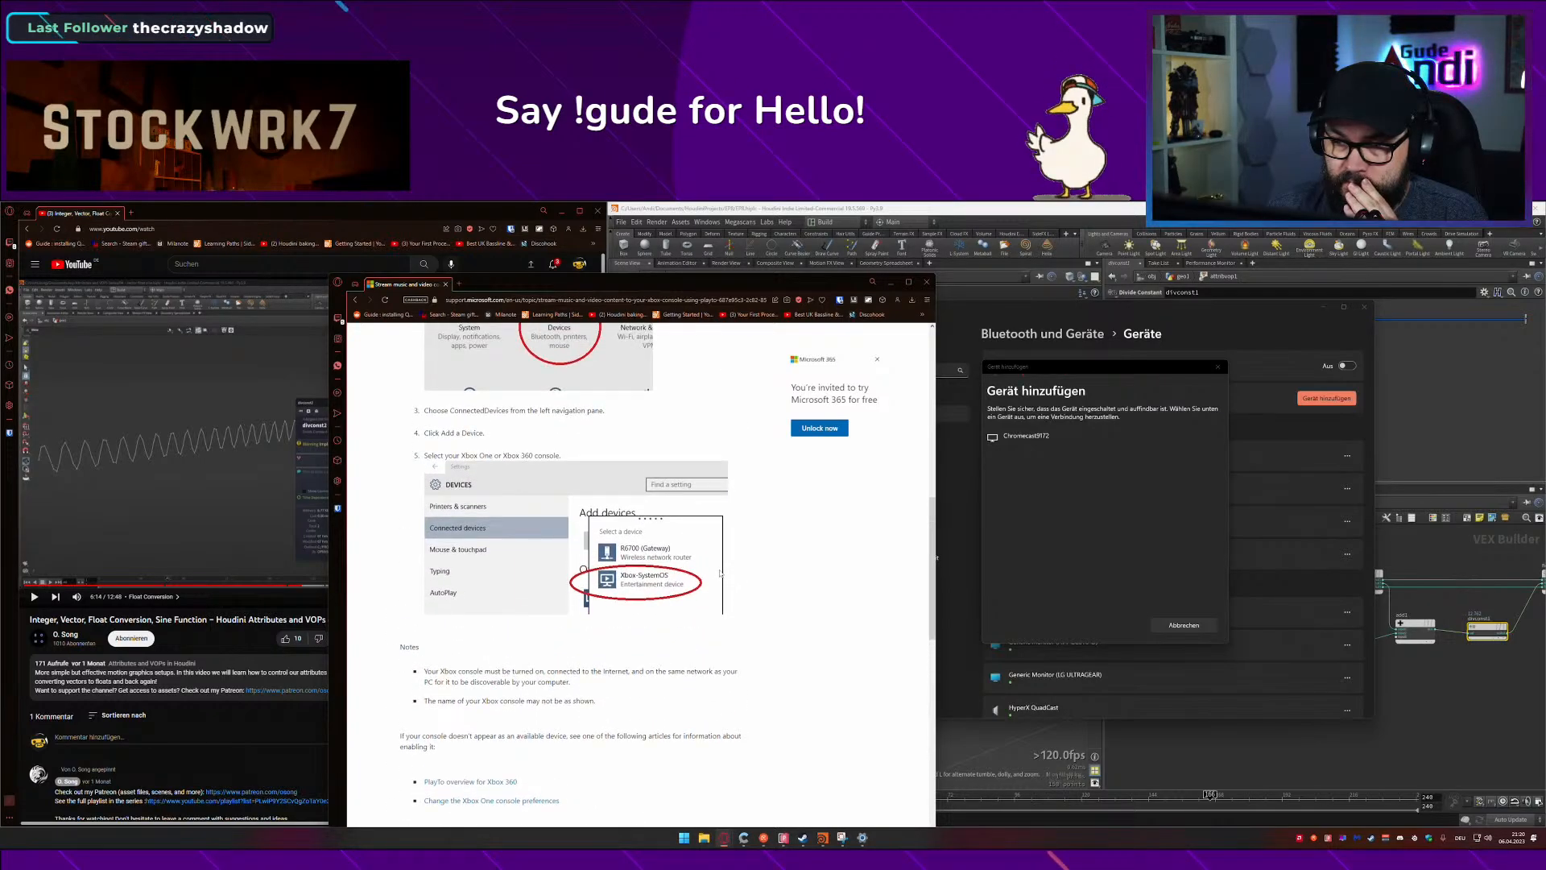
pyautogui.scroll(1, 672, 563)
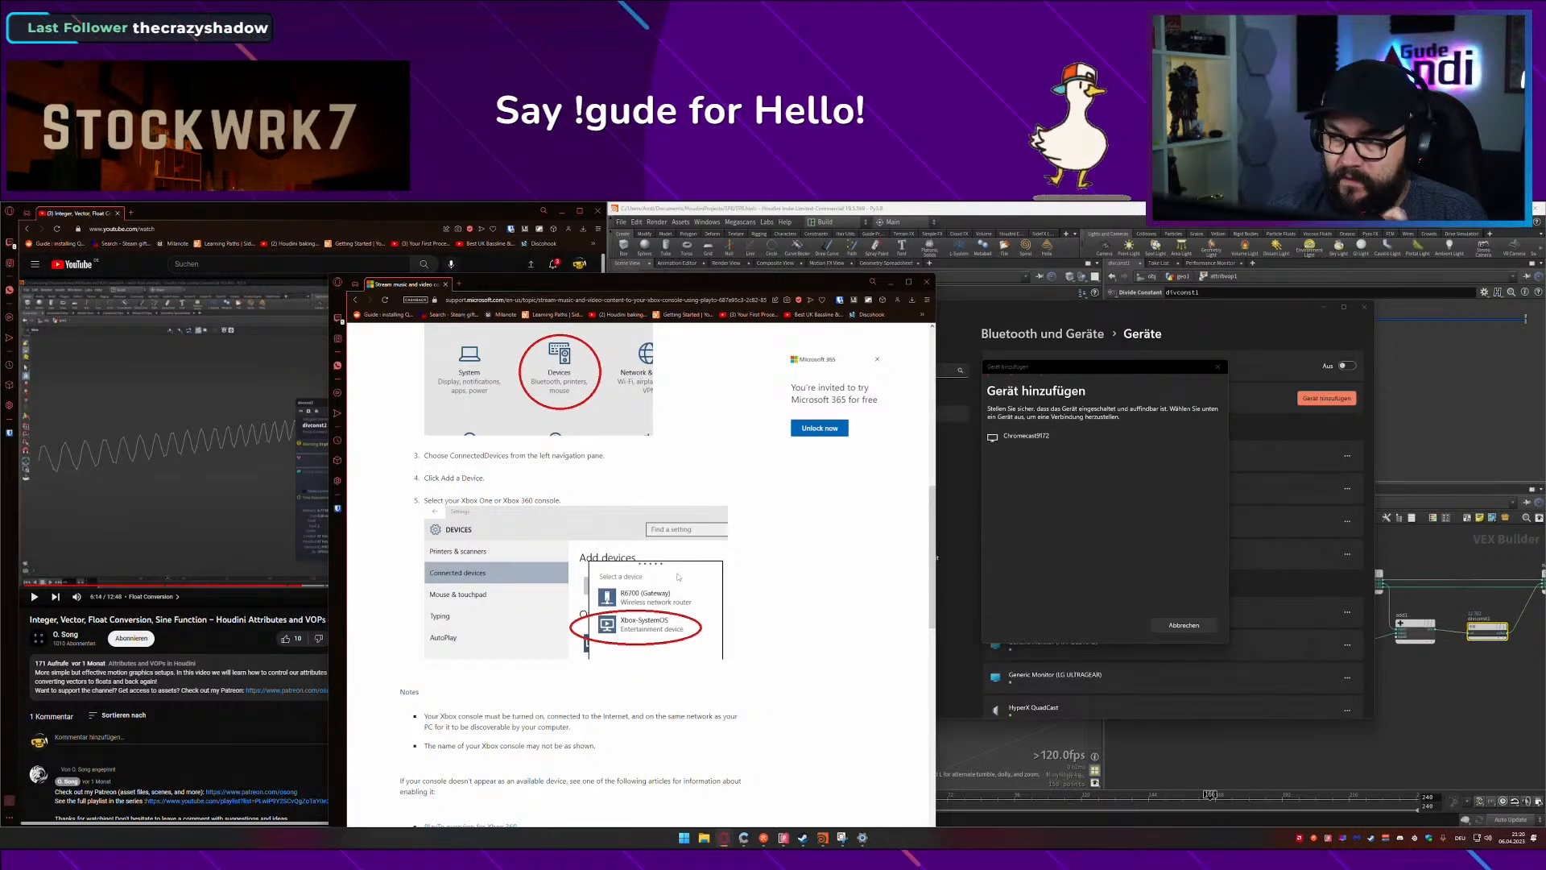
pyautogui.click(1123, 522)
pyautogui.click(1046, 446)
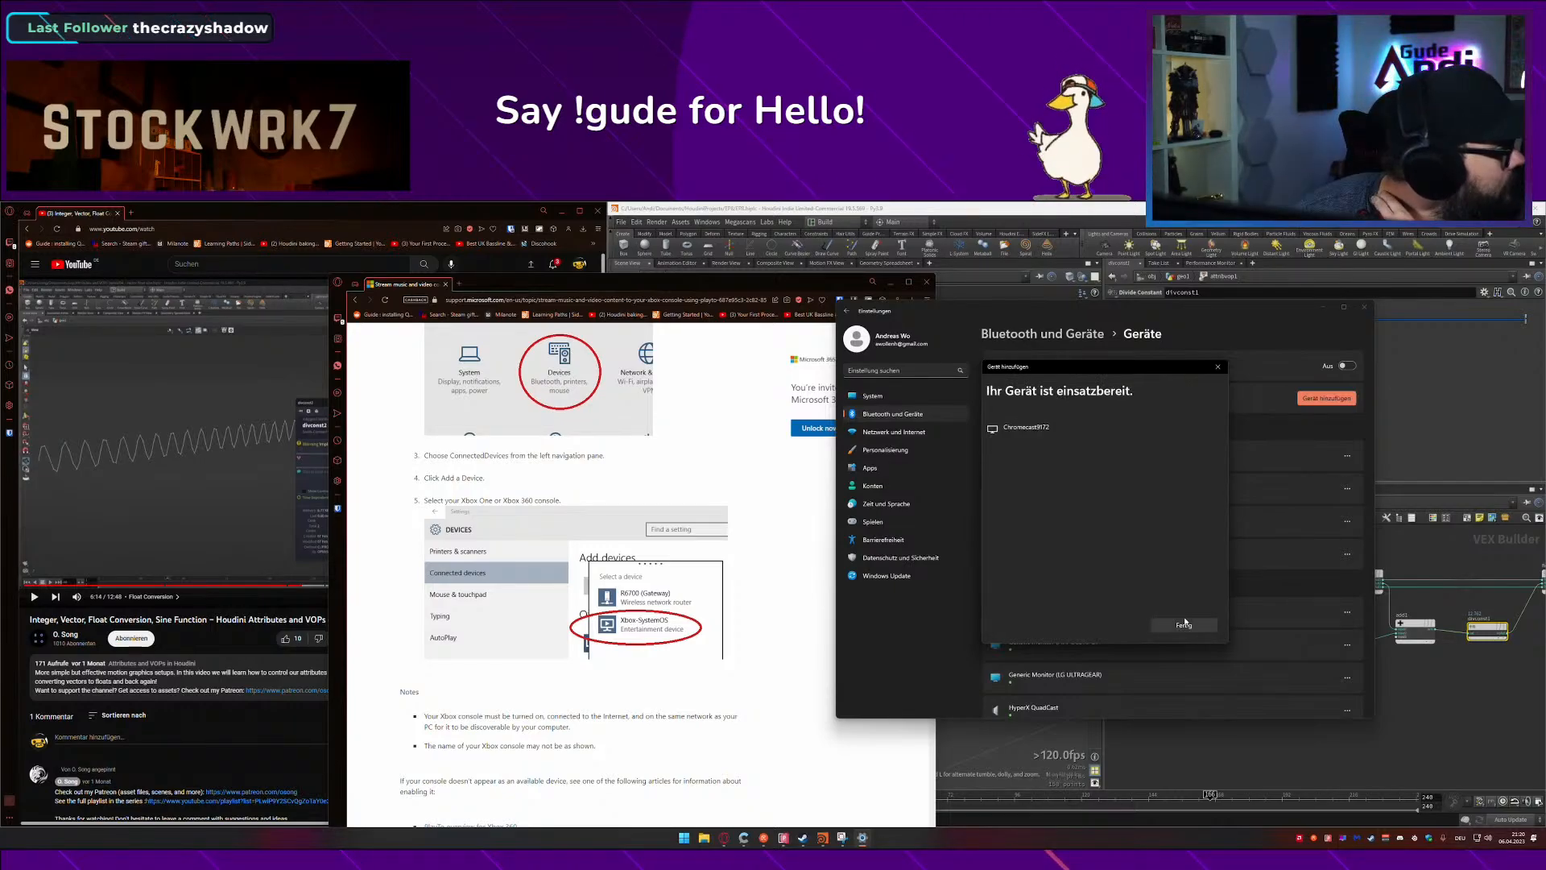
pyautogui.click(1184, 624)
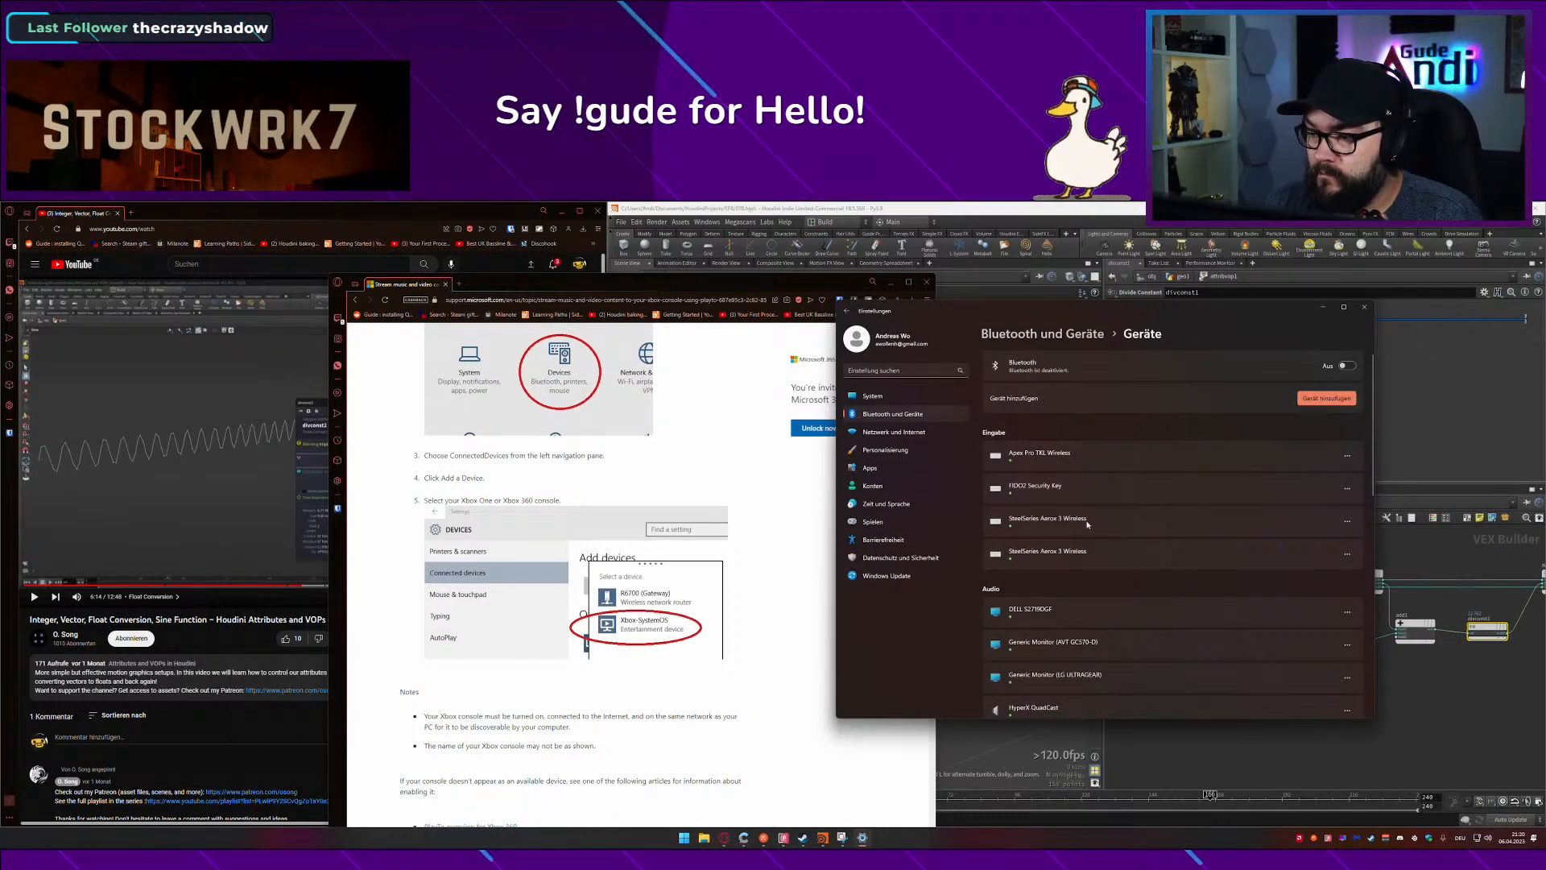
# Step: Check the other devices in the Windows device list and look at the article's linked PlayTo overview for Xbox 360
pyautogui.scroll(-5, 1087, 525)
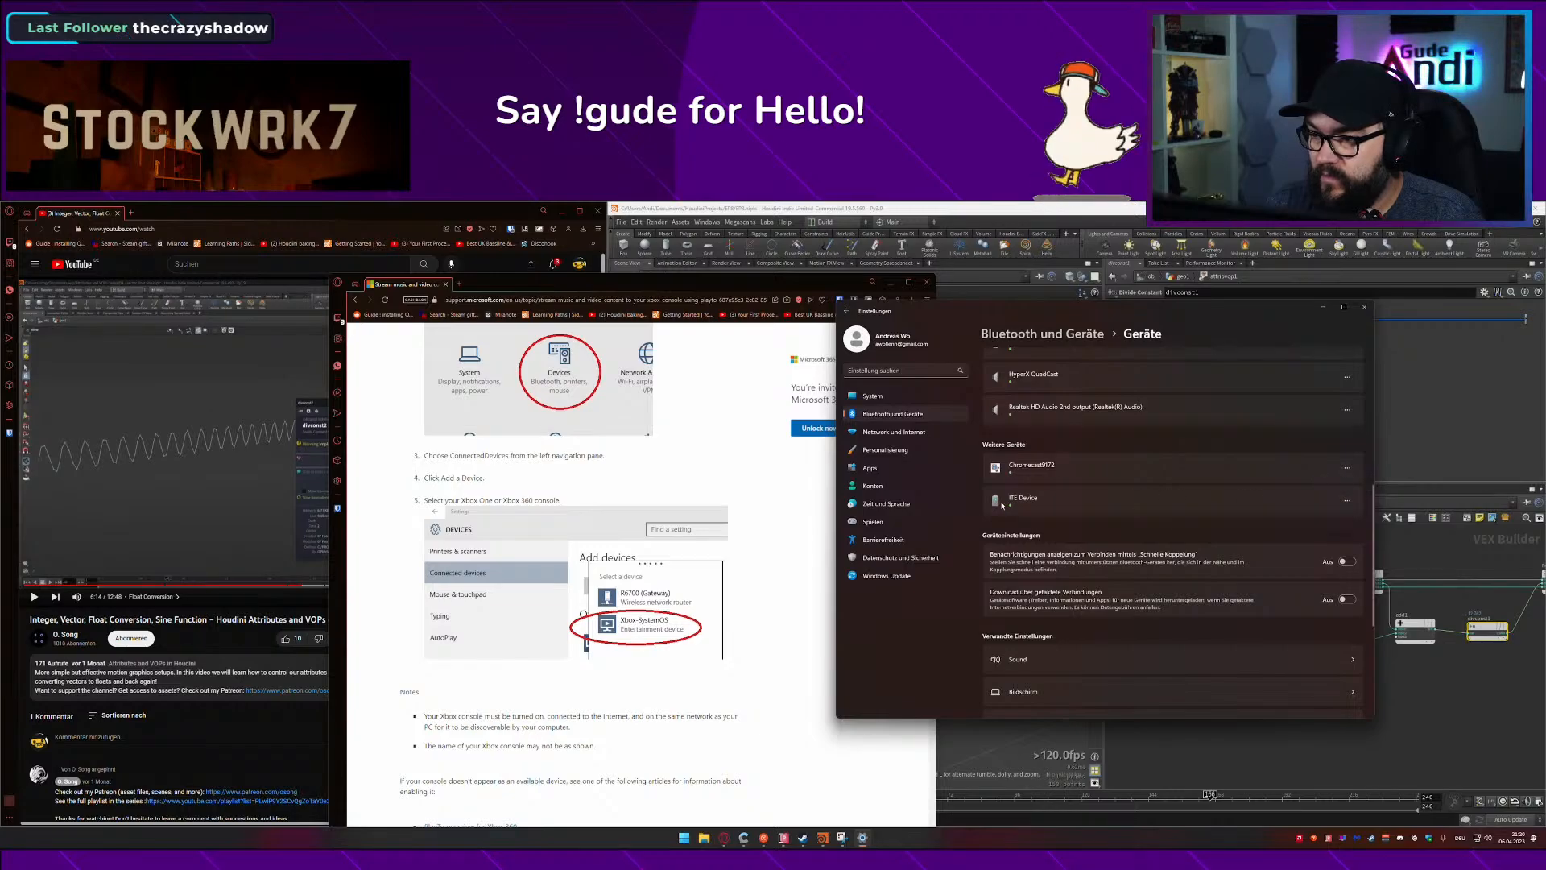
pyautogui.scroll(-1, 625, 602)
pyautogui.scroll(-3, 626, 602)
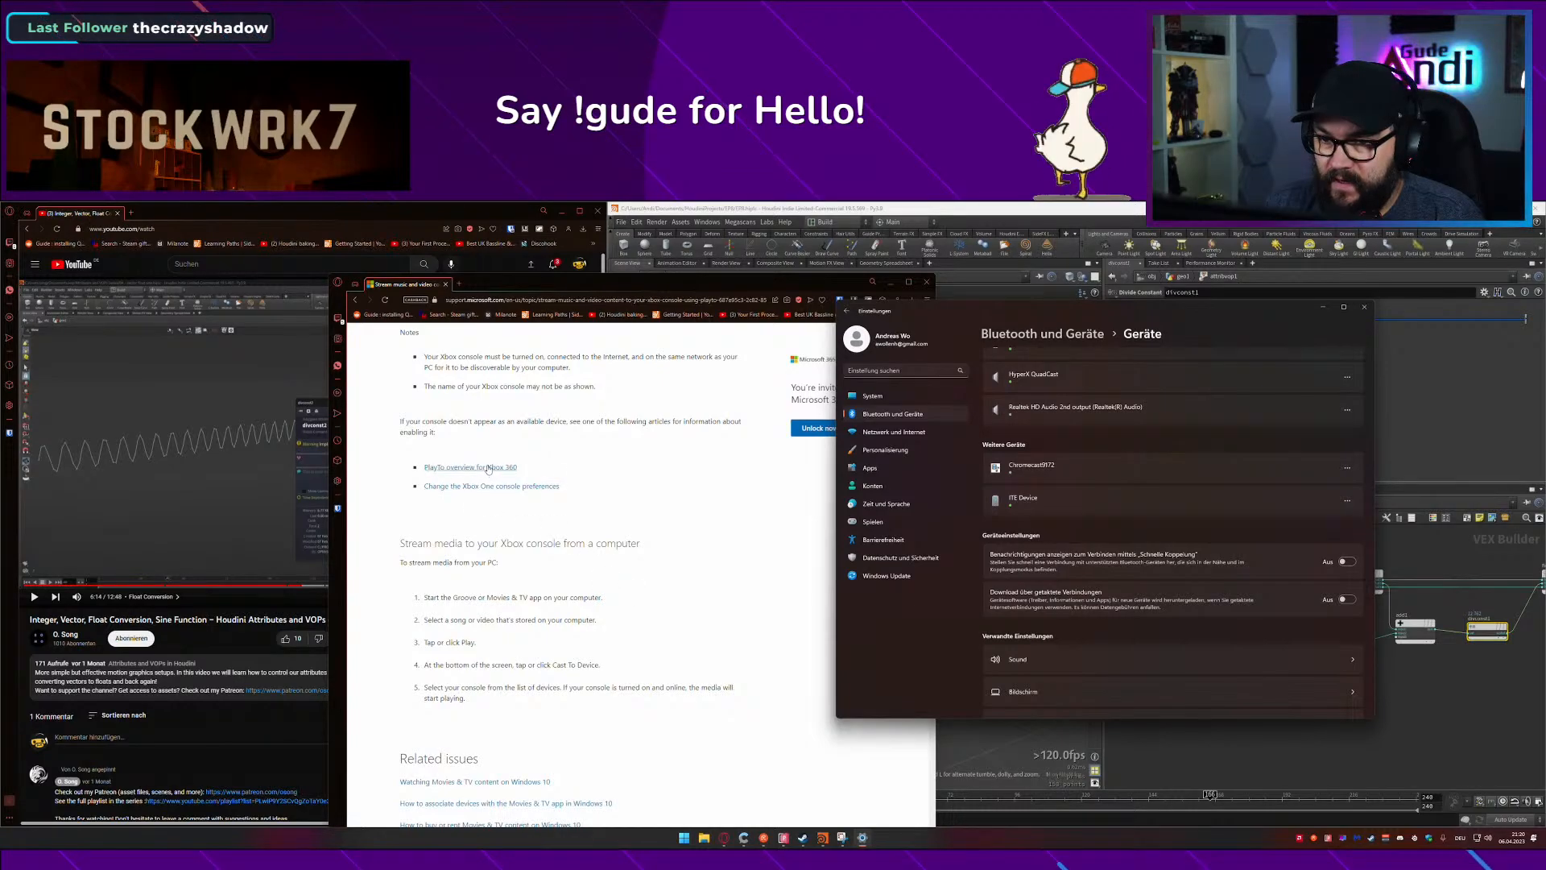
pyautogui.click(489, 467)
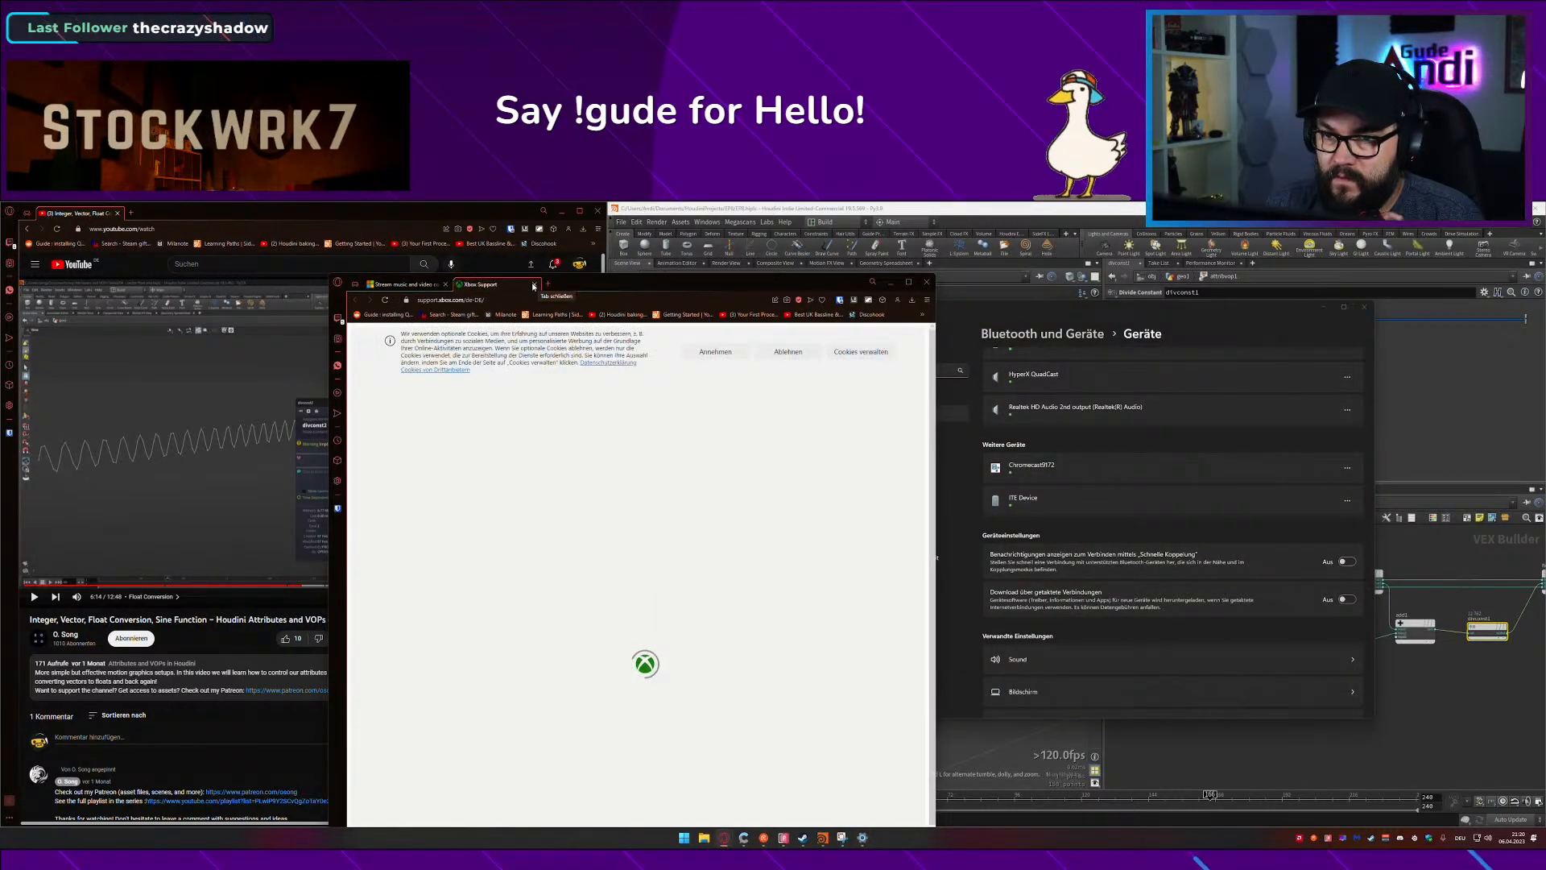
pyautogui.click(533, 286)
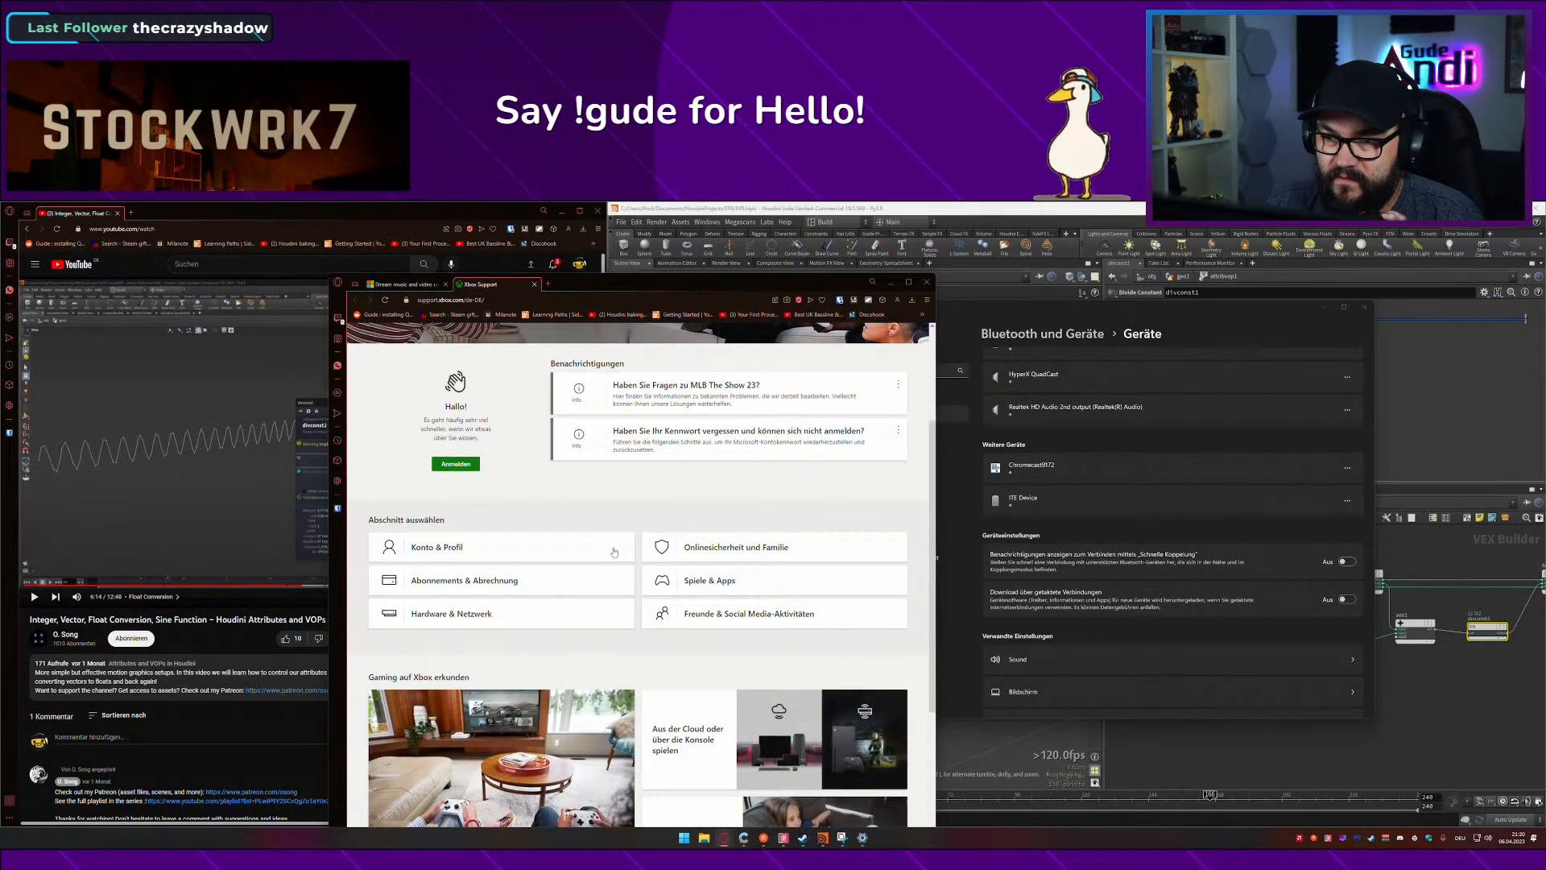
pyautogui.click(535, 286)
# Step: Search the web for "xbox activate playto"
pyautogui.hotkey('ctrl', 't')
pyautogui.write('xbox')
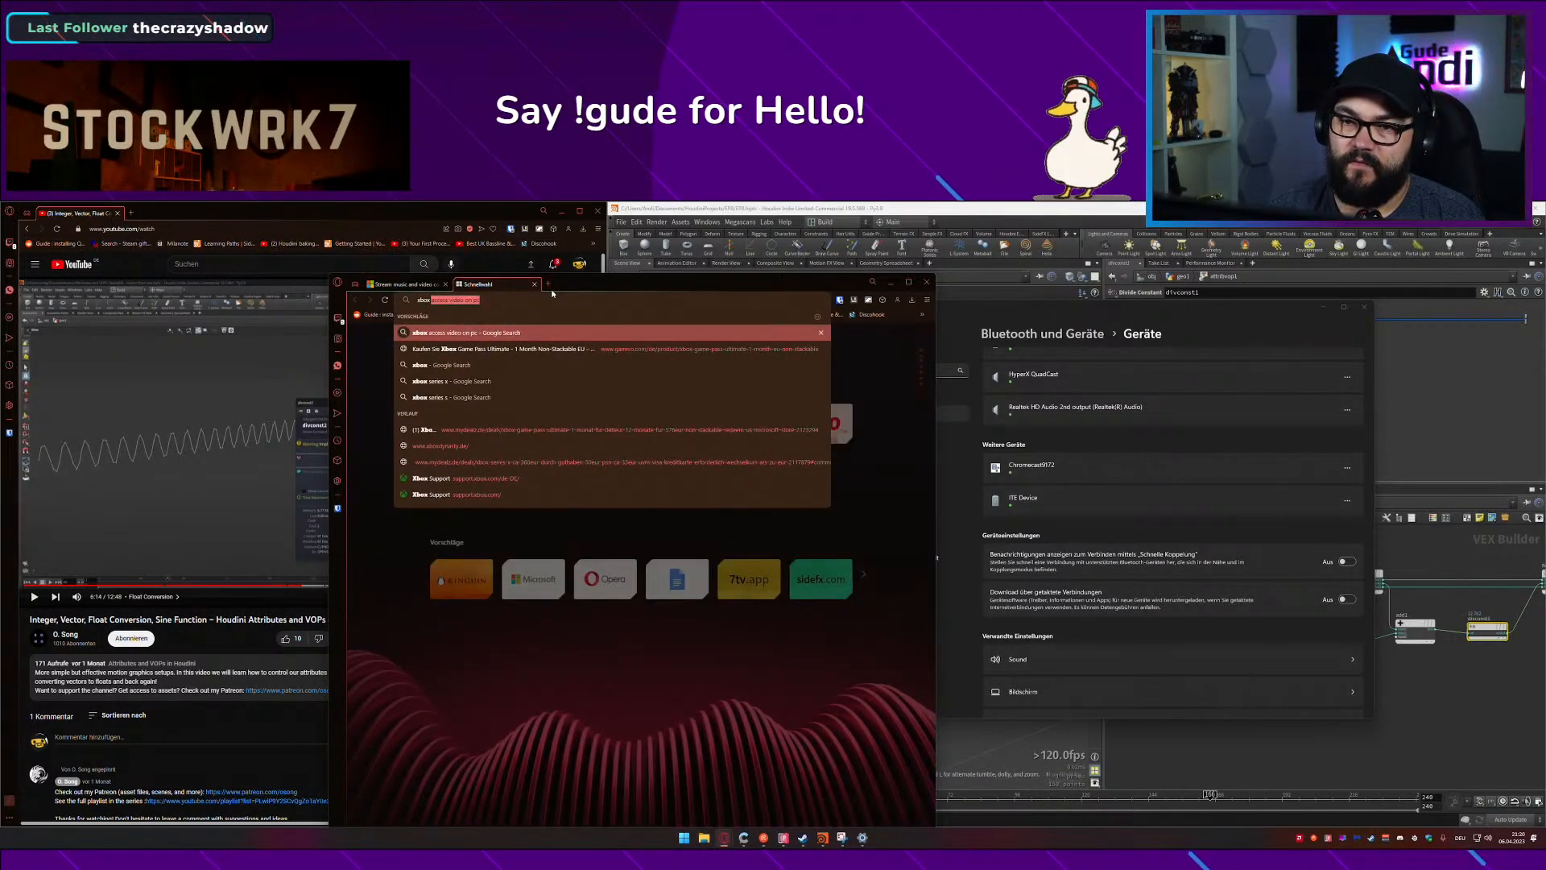
pyautogui.write(' activate play')
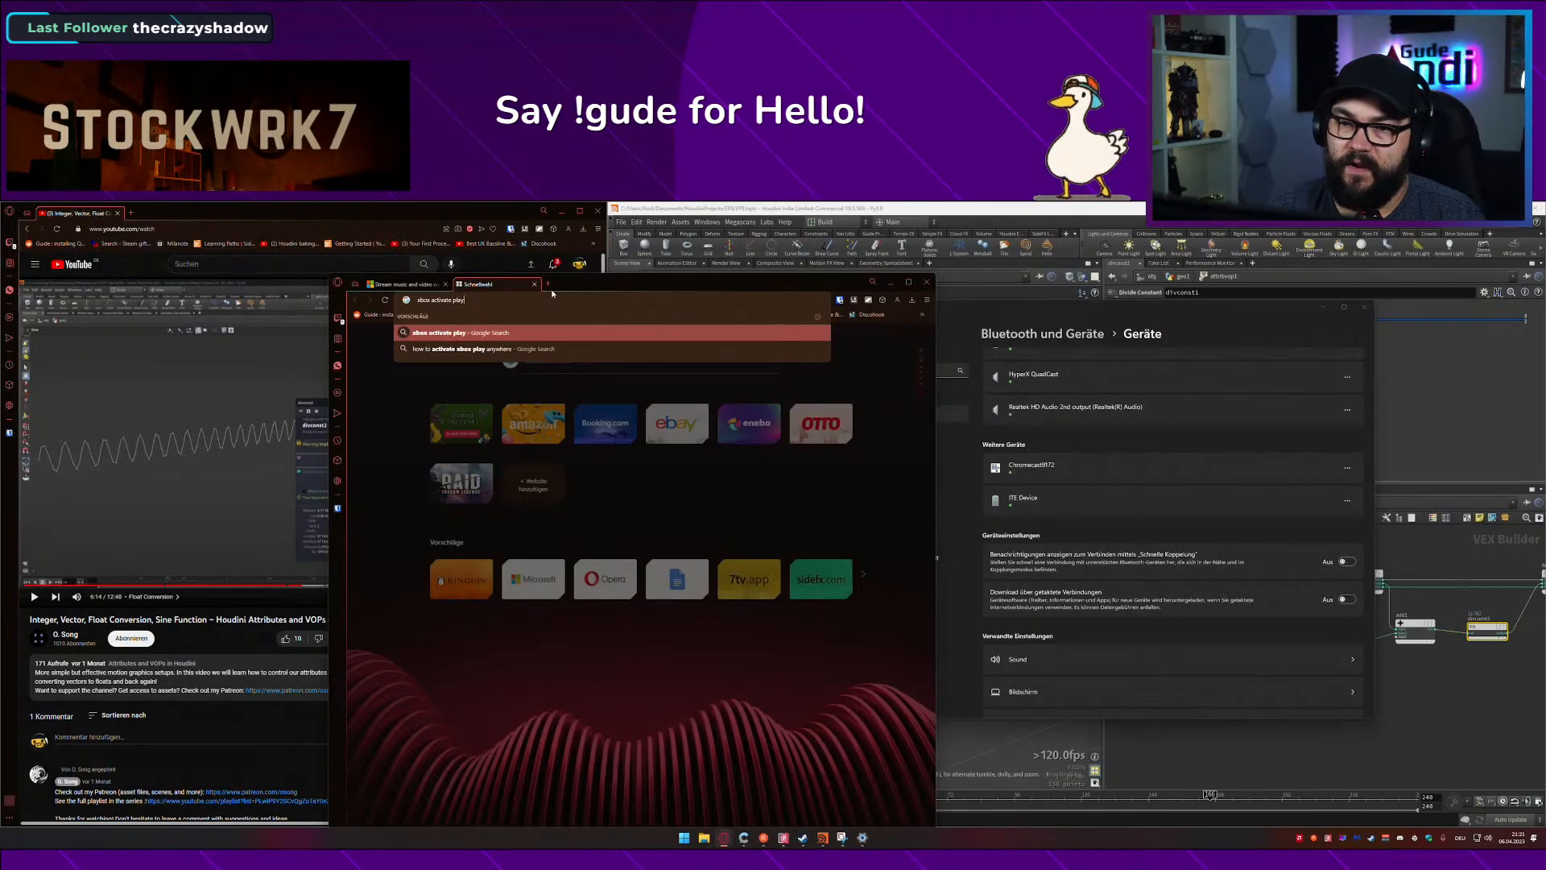
pyautogui.write('to')
pyautogui.press('Return')
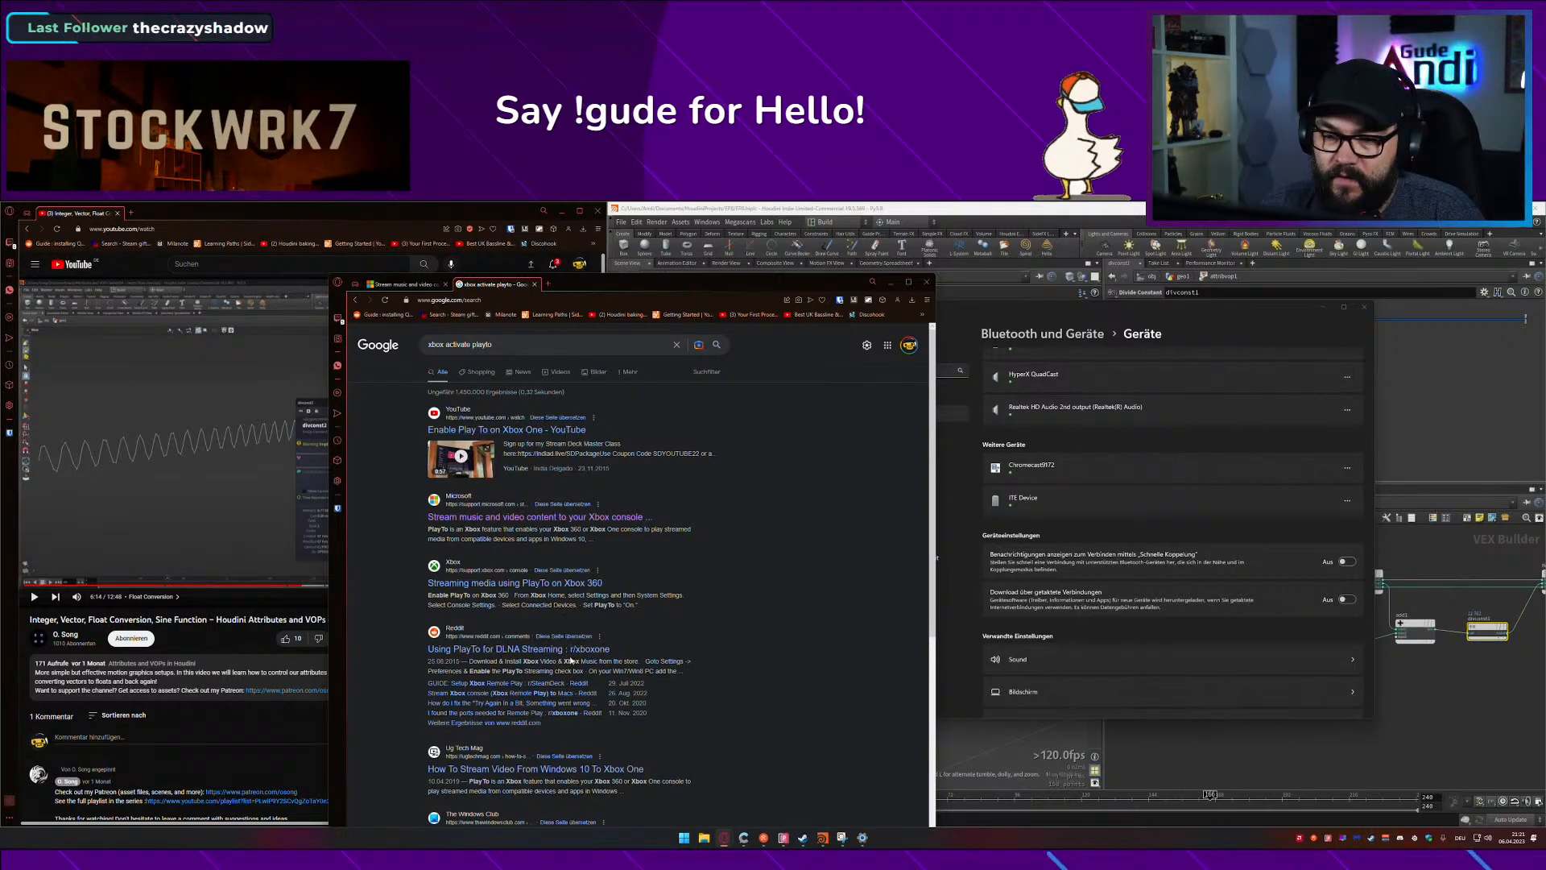
# Step: Read the Reddit thread on using PlayTo for DLNA streaming and its comments, including the linked shark007.net codec site
pyautogui.click(567, 649)
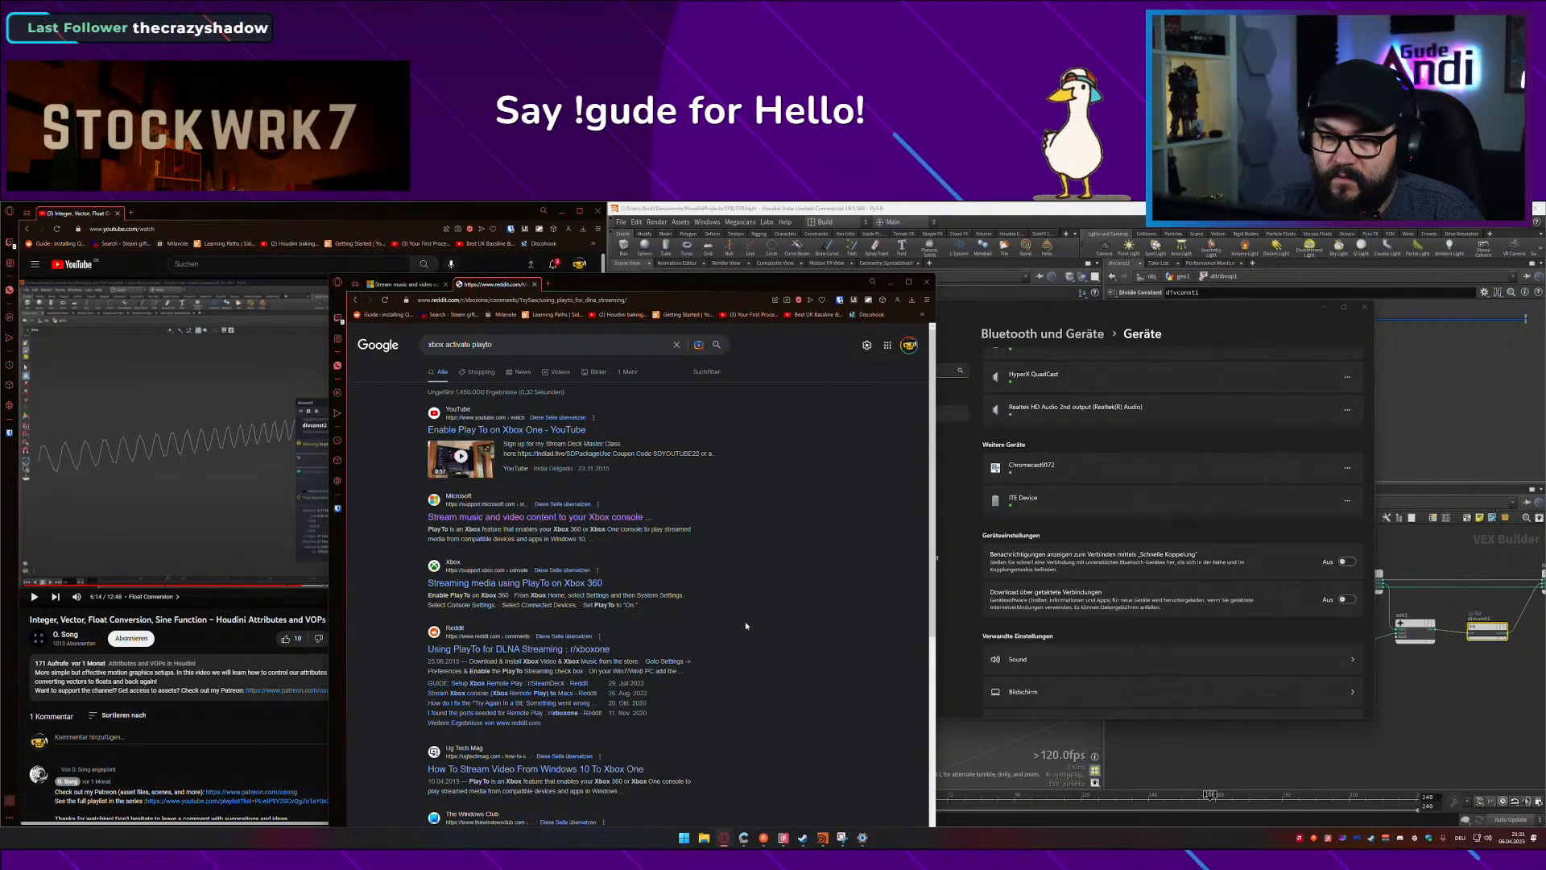
pyautogui.scroll(-5, 725, 604)
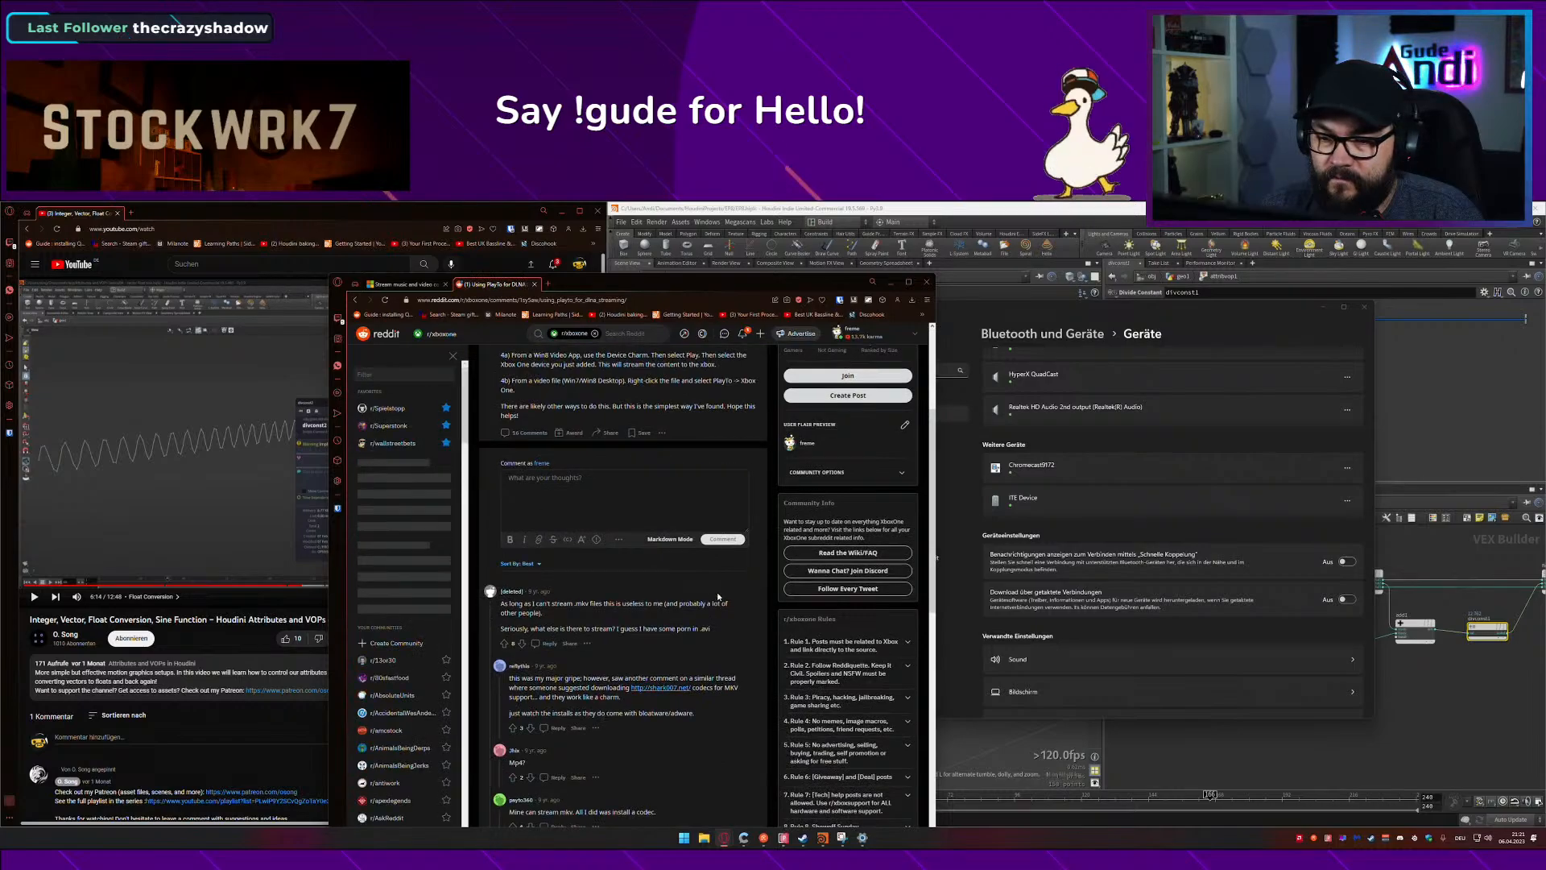
pyautogui.scroll(-1, 718, 597)
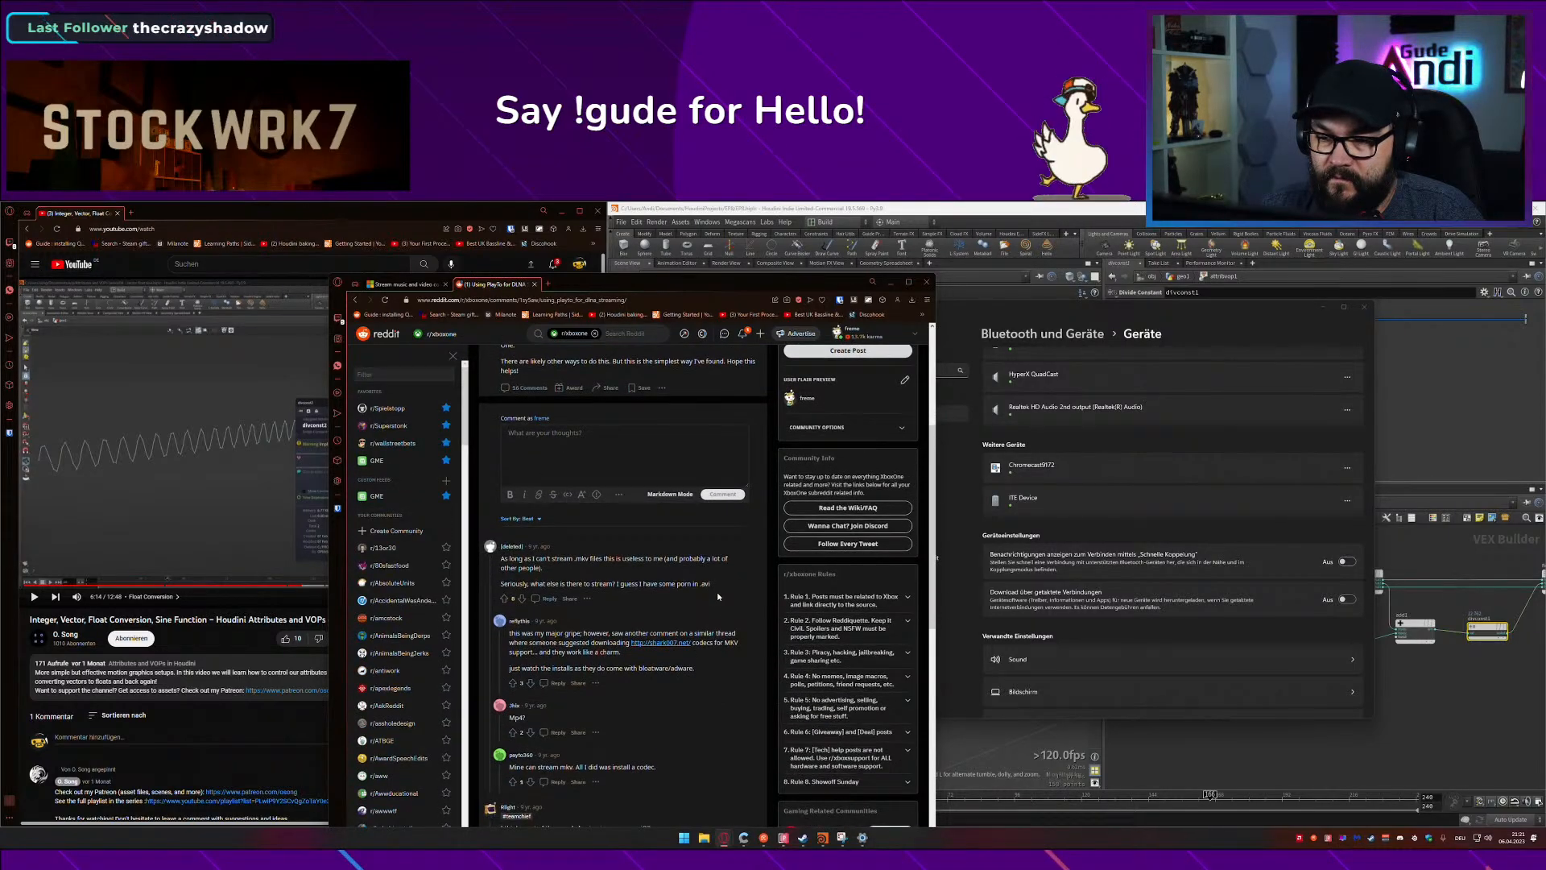
pyautogui.scroll(-2, 717, 596)
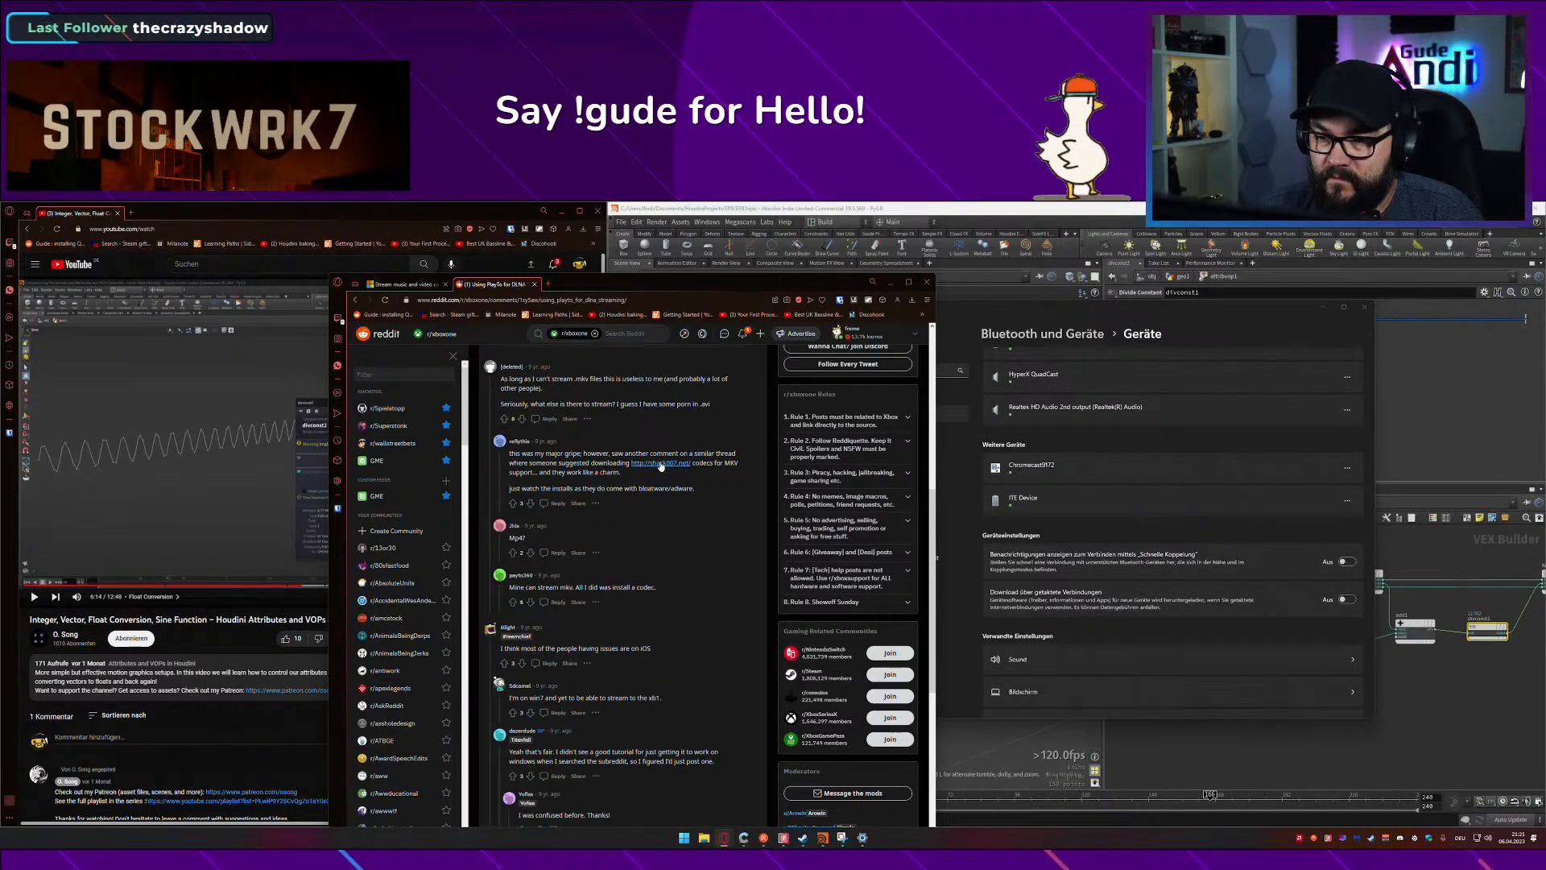
pyautogui.middleClick(661, 464)
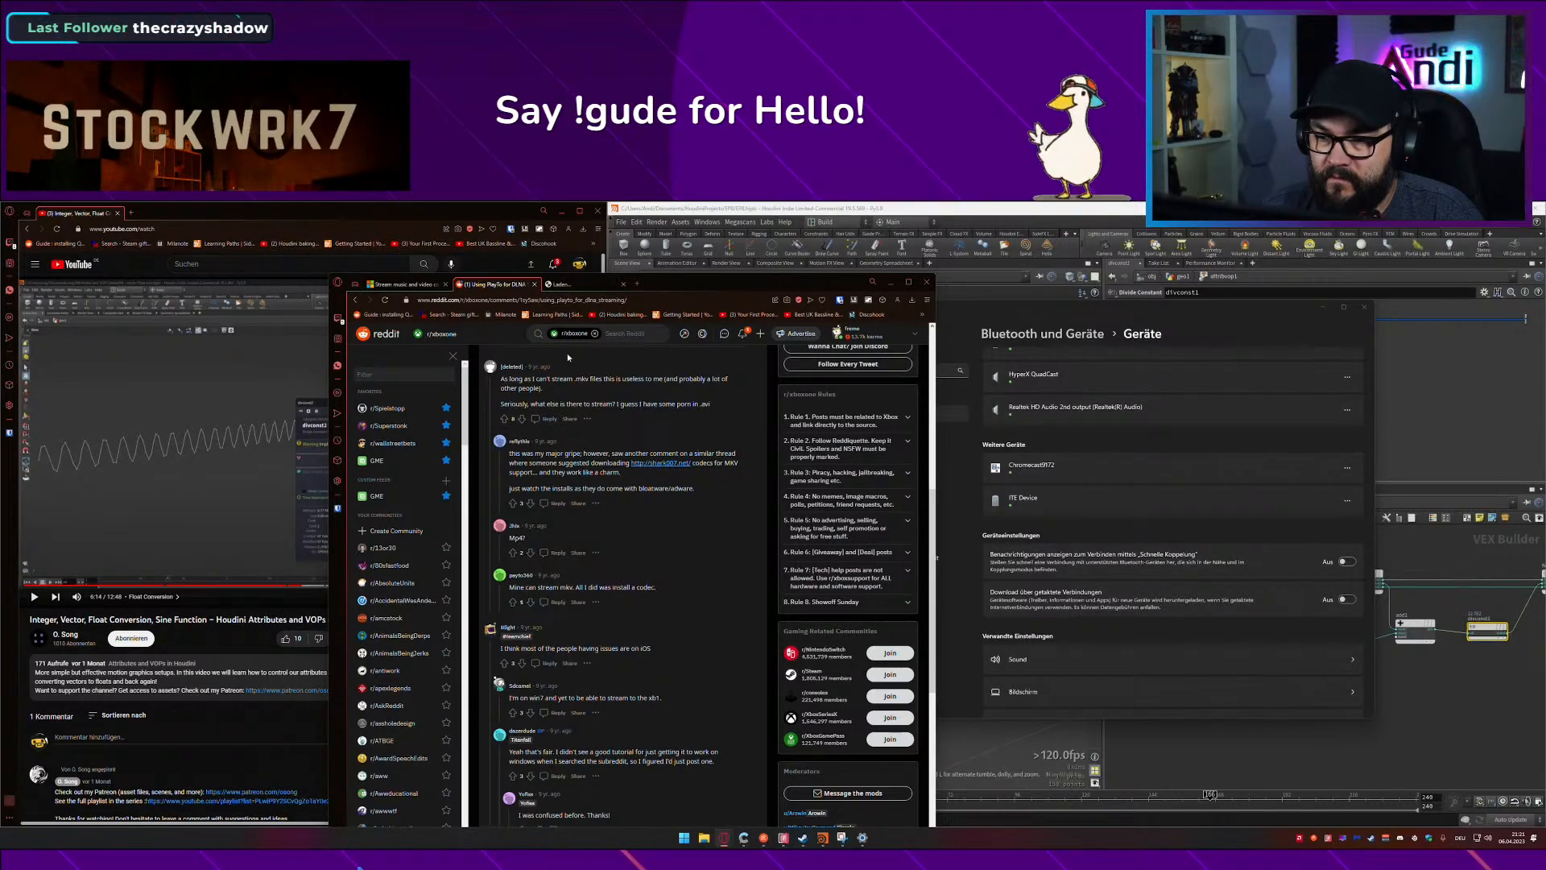
pyautogui.click(585, 285)
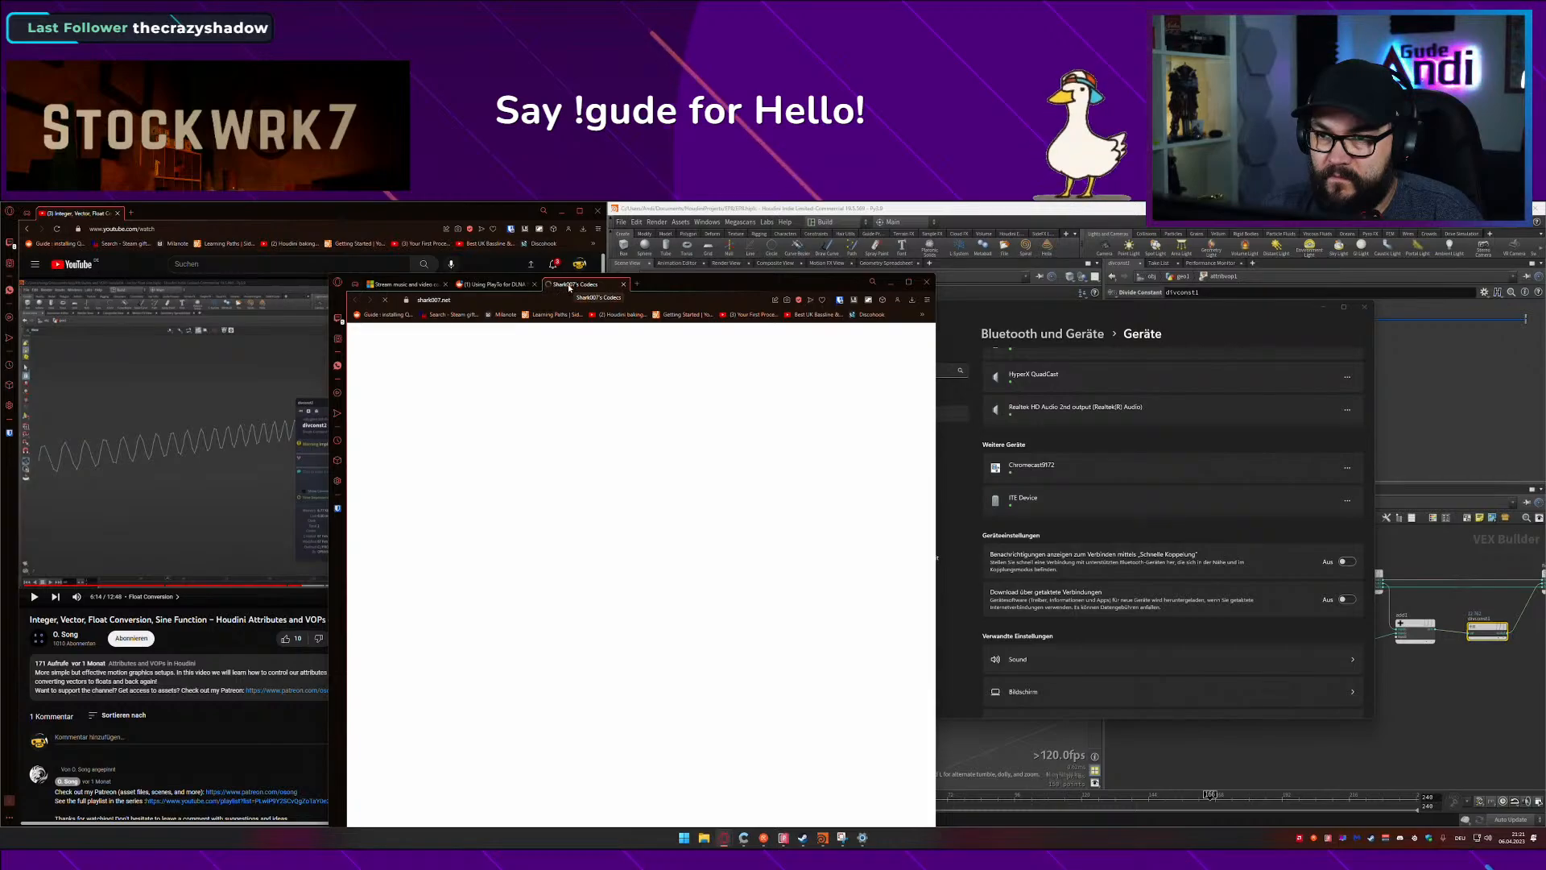
pyautogui.click(492, 284)
pyautogui.scroll(-2, 583, 493)
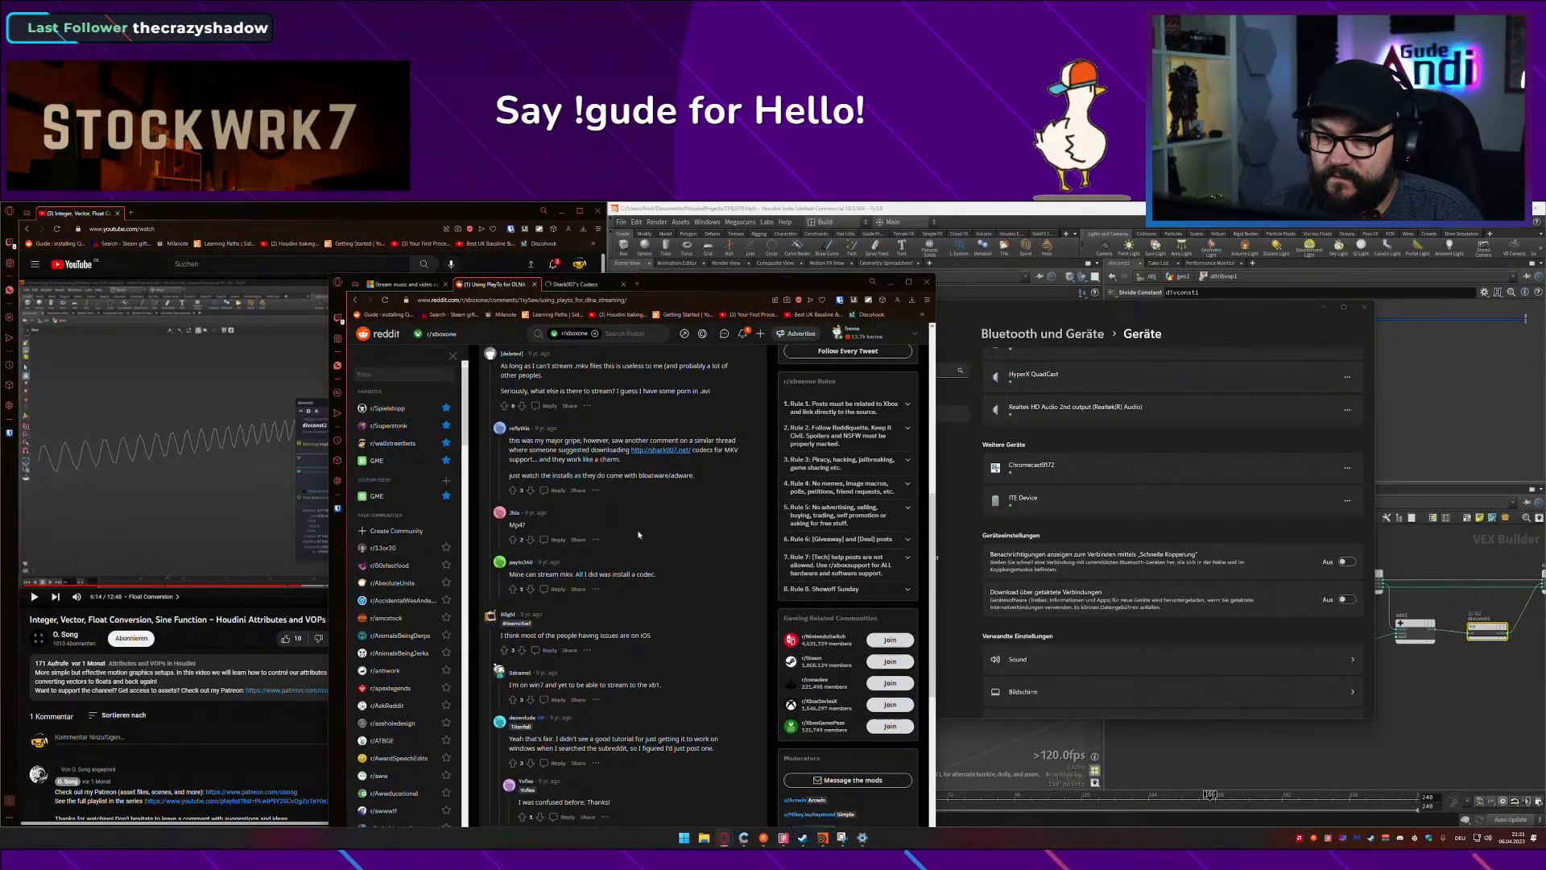
pyautogui.scroll(-3, 639, 534)
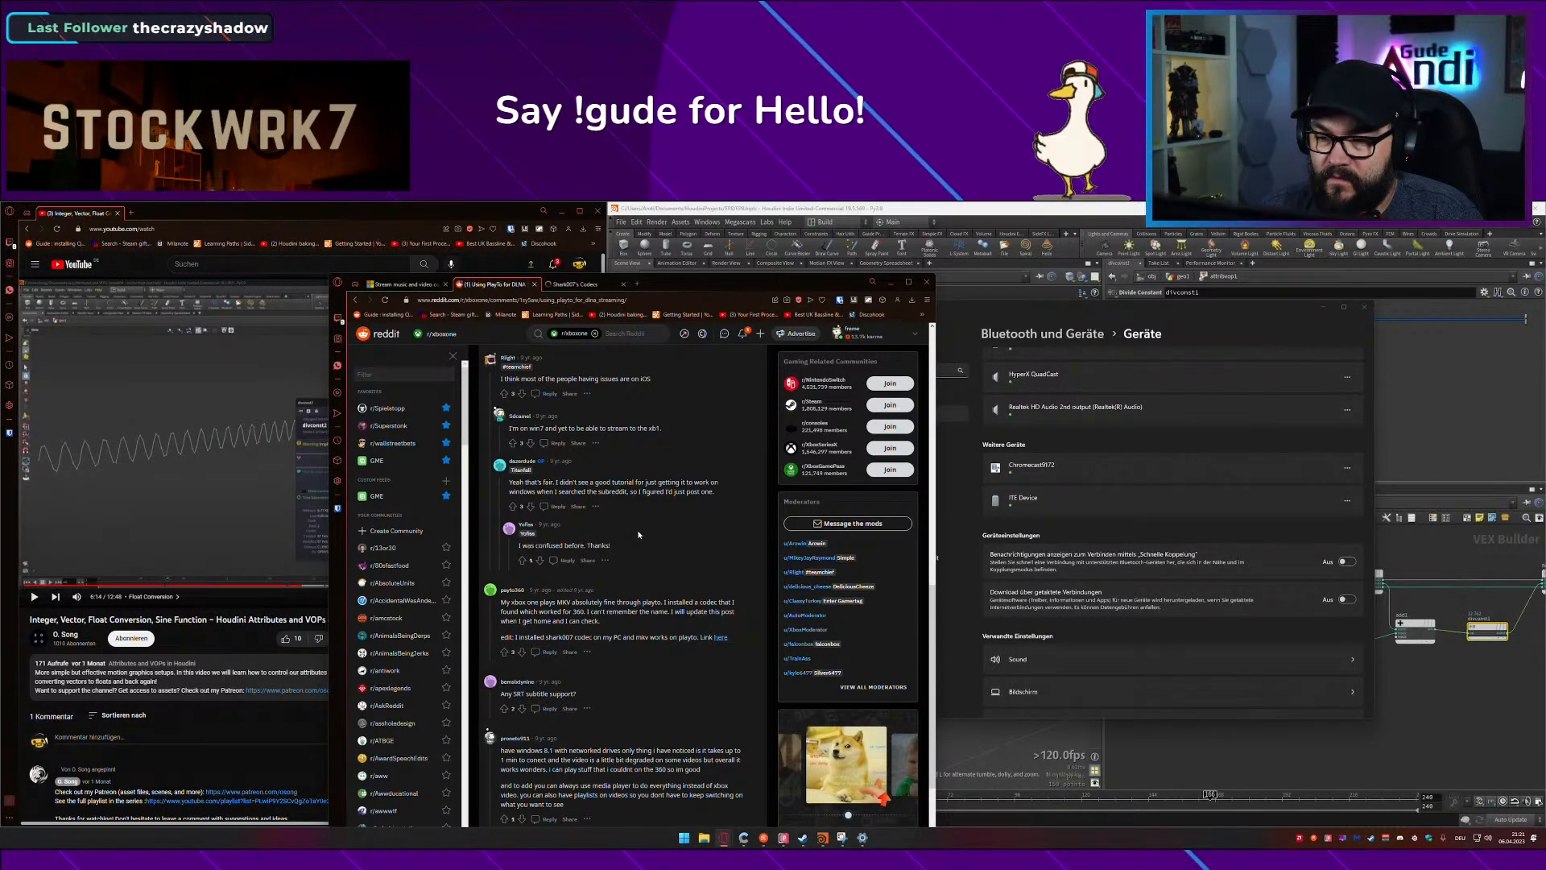
pyautogui.scroll(-3, 639, 534)
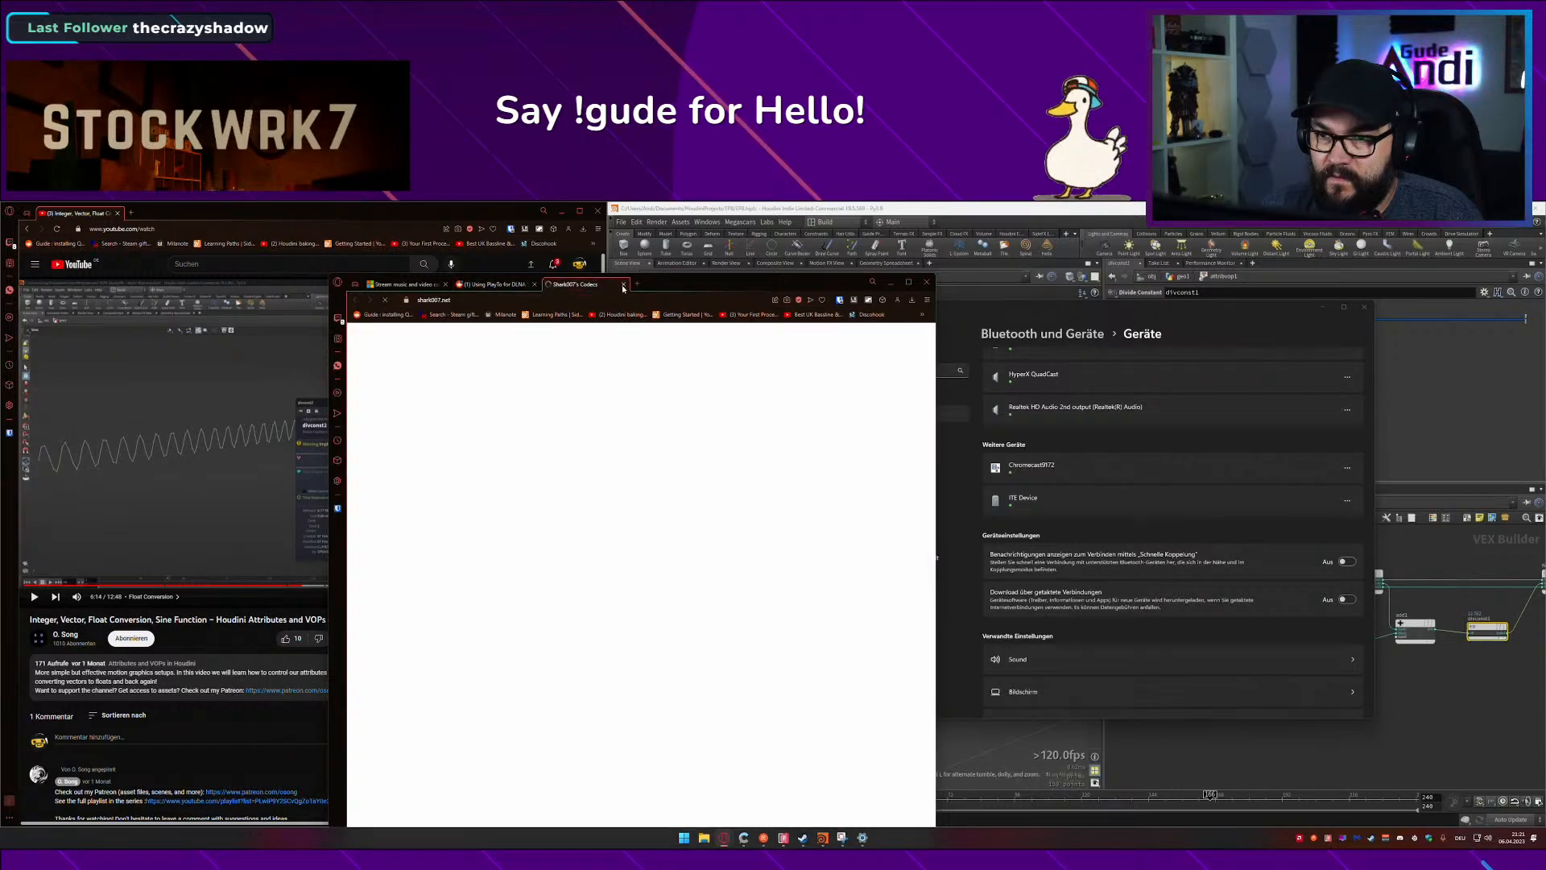
pyautogui.scroll(-2, 652, 534)
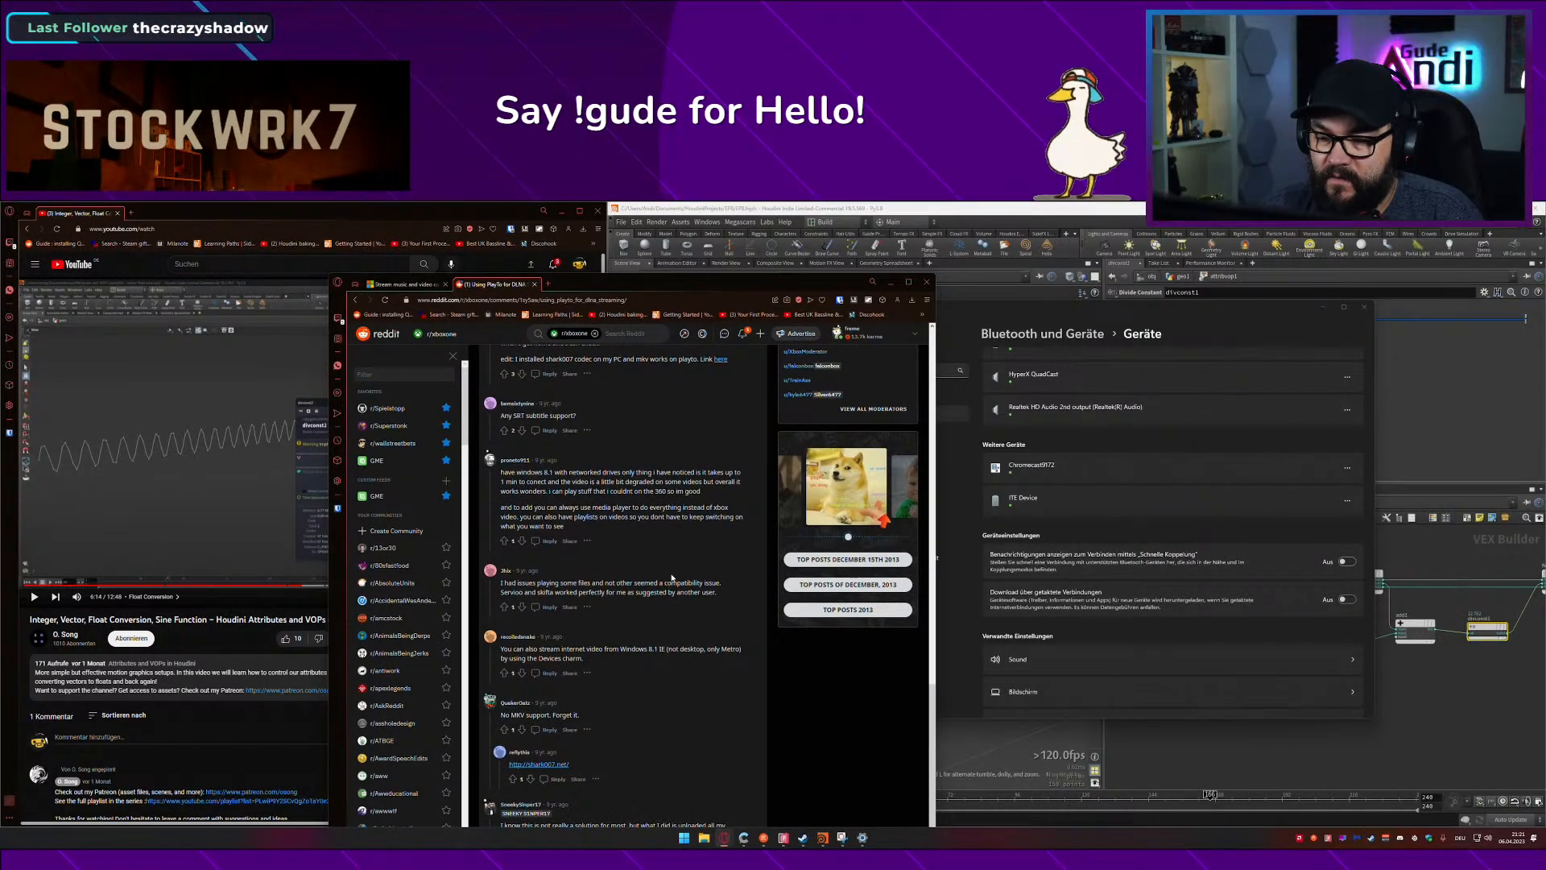
# Step: Shift the browser window slightly upward and check the Reddit notifications
pyautogui.moveTo(722, 284); pyautogui.dragTo(693, 236)
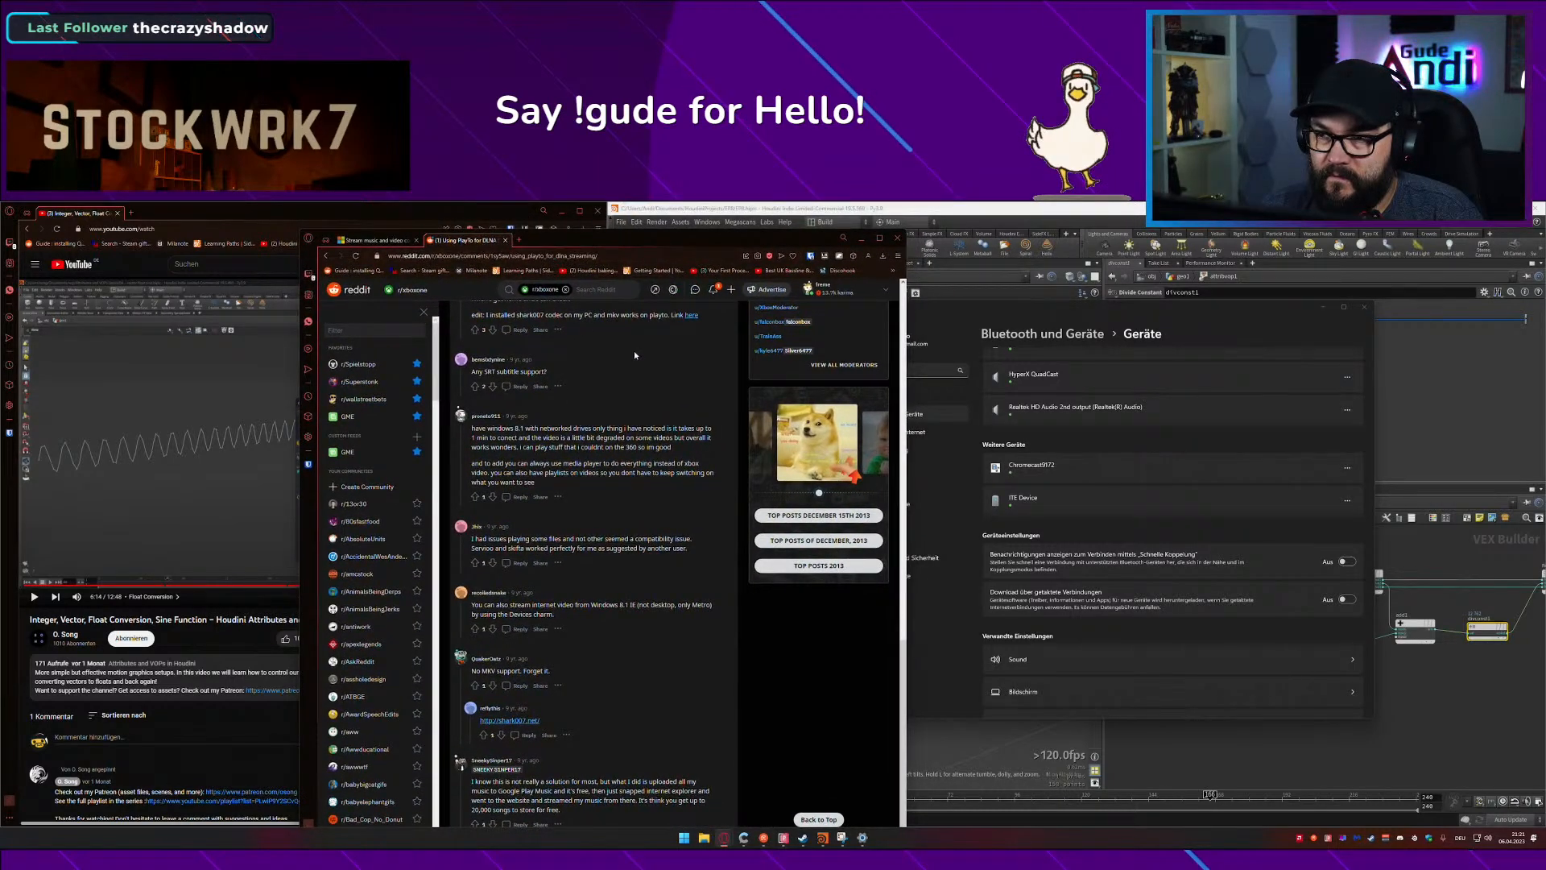
pyautogui.click(714, 290)
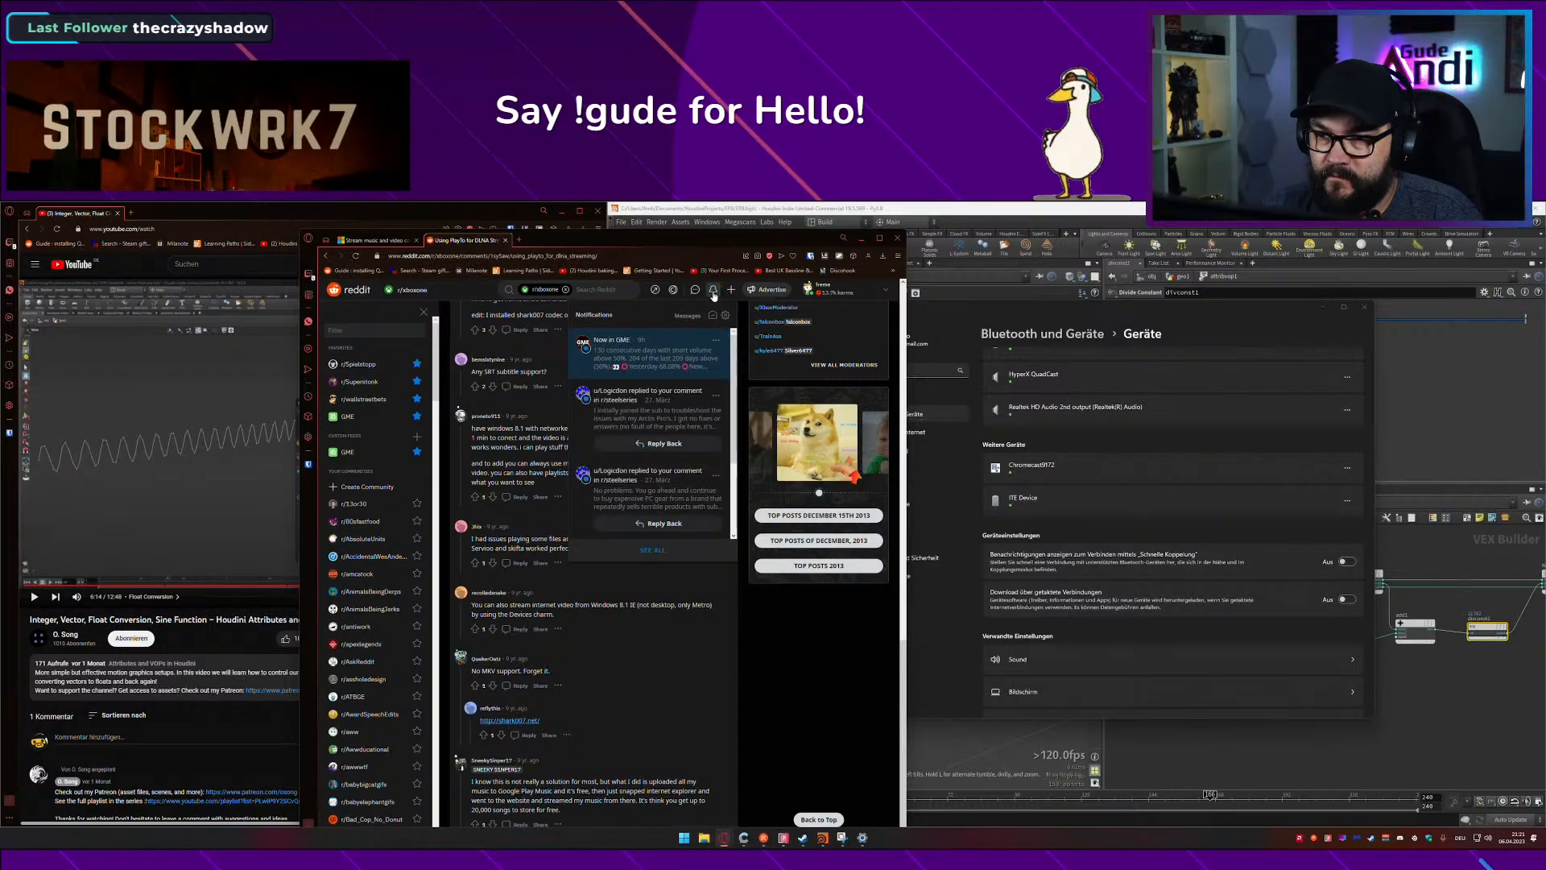
pyautogui.click(714, 290)
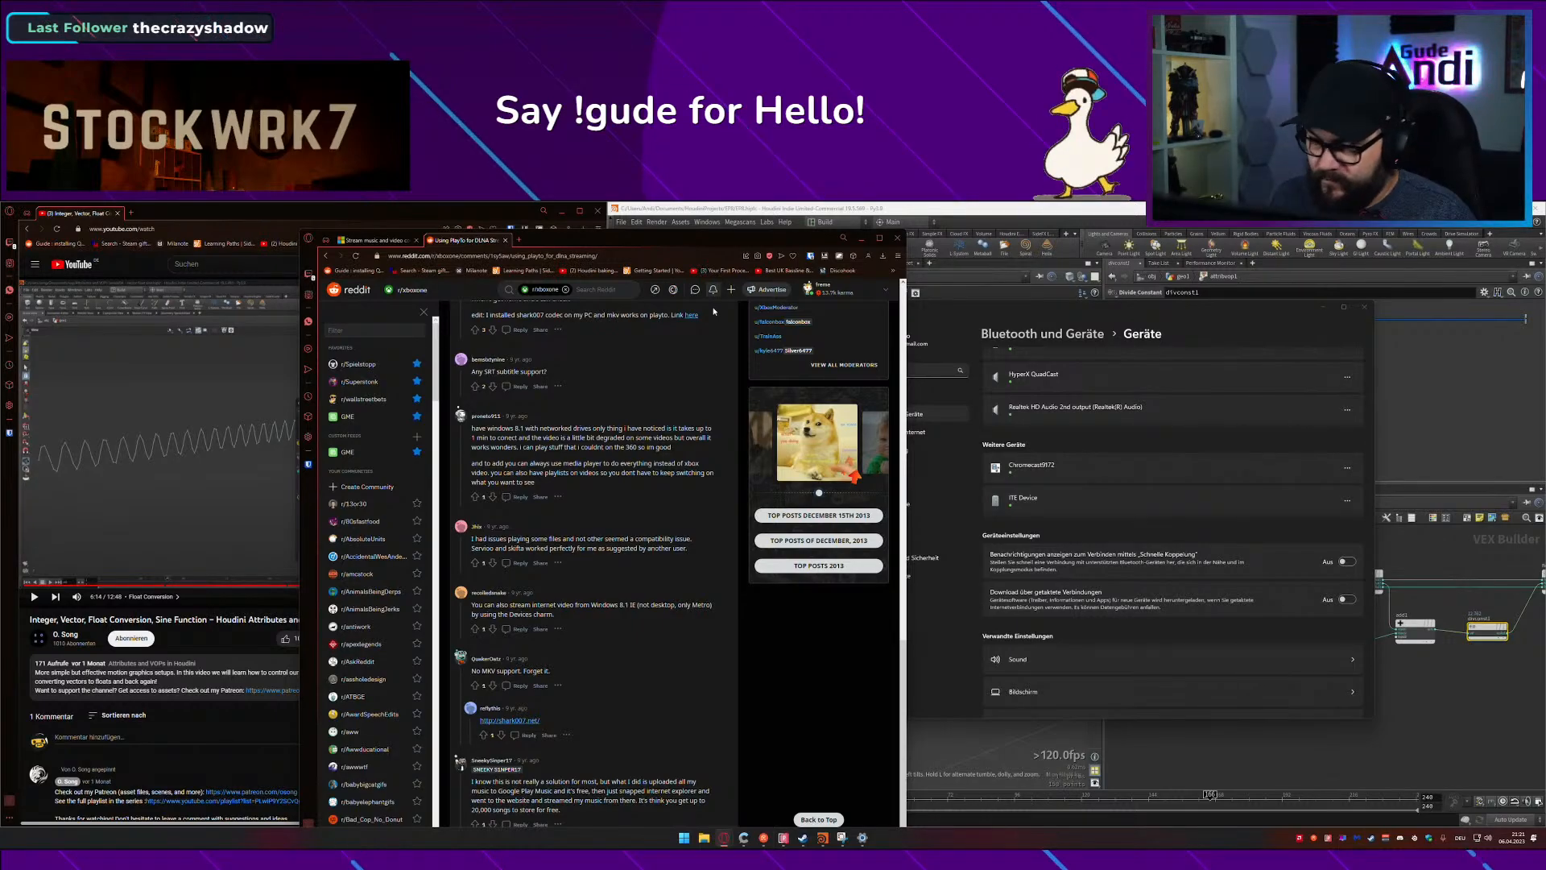
# Step: Open The Last of Us episode from the complete folder in Downloads, move its player to another monitor, and close the Reddit browser window
pyautogui.press('super')
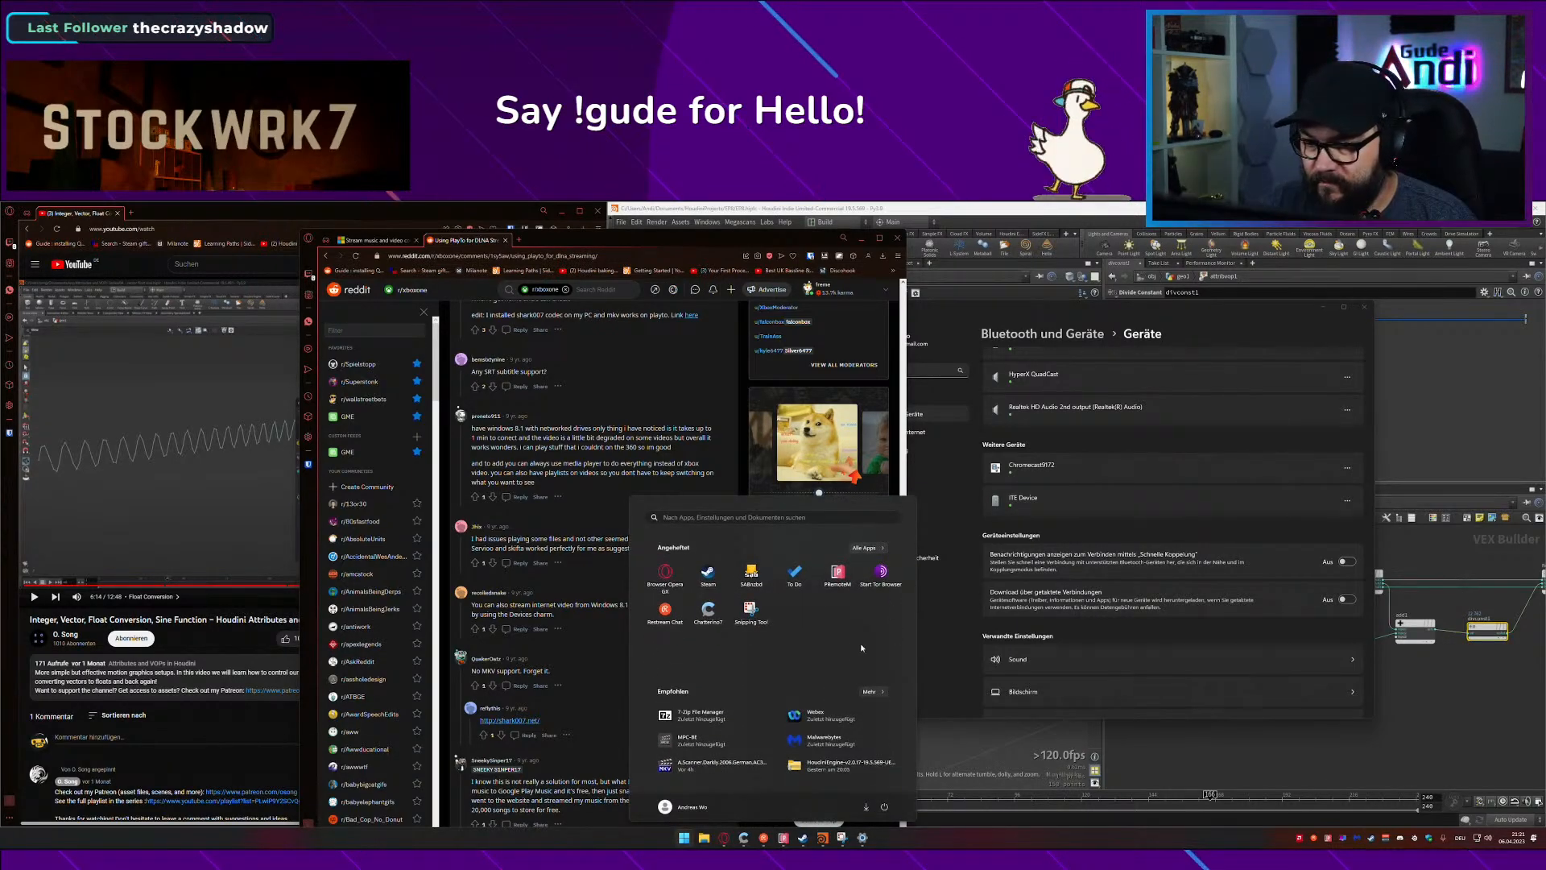
pyautogui.click(704, 838)
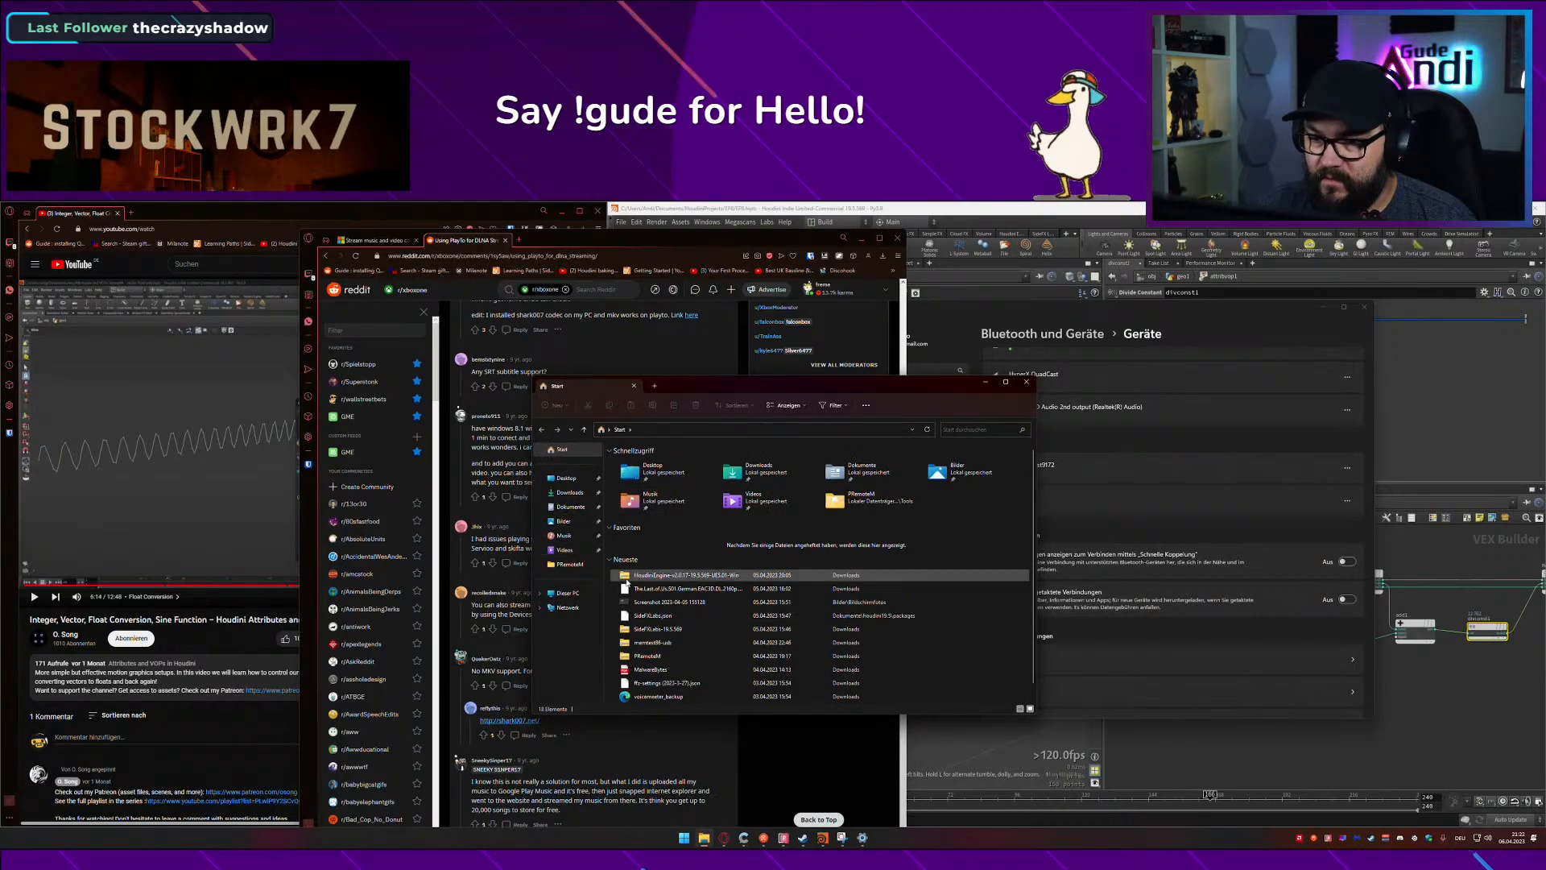
pyautogui.click(569, 492)
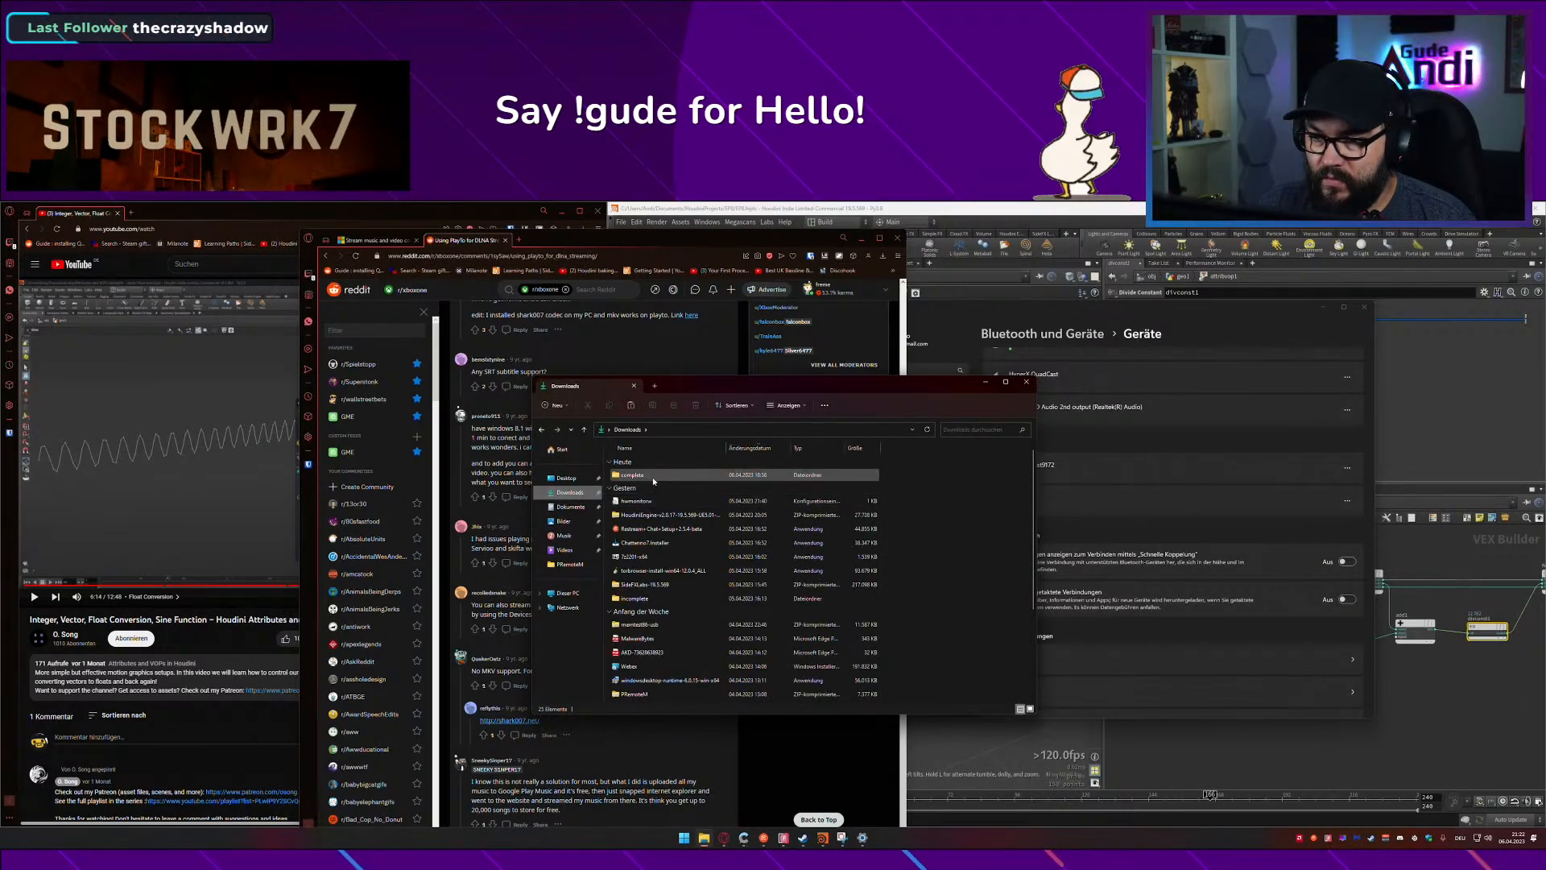
pyautogui.doubleClick(653, 477)
pyautogui.doubleClick(653, 477)
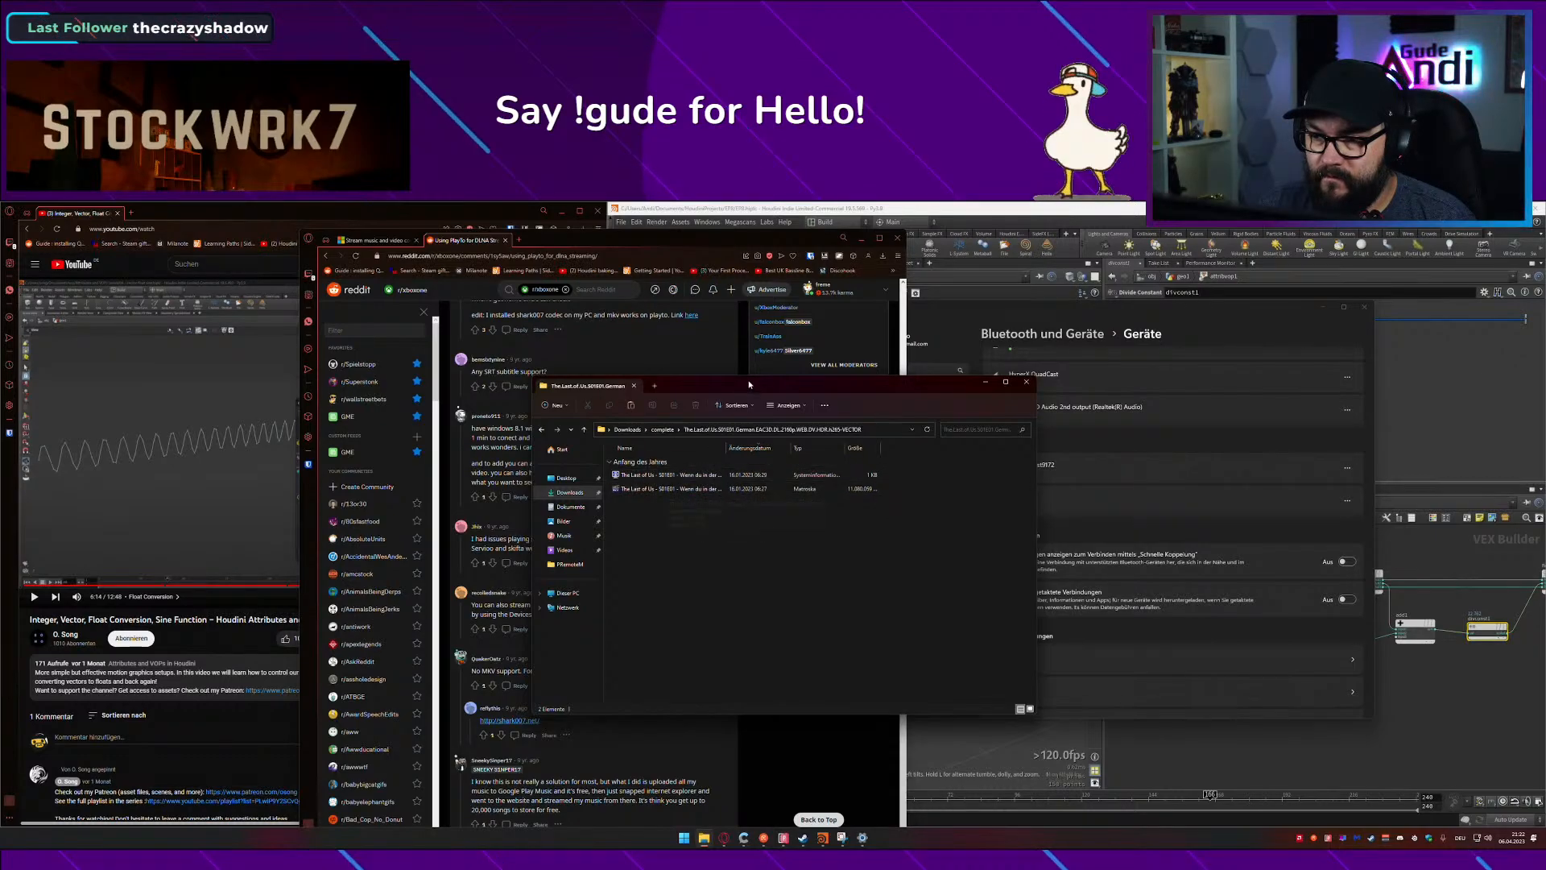
pyautogui.moveTo(749, 383); pyautogui.dragTo(612, 846)
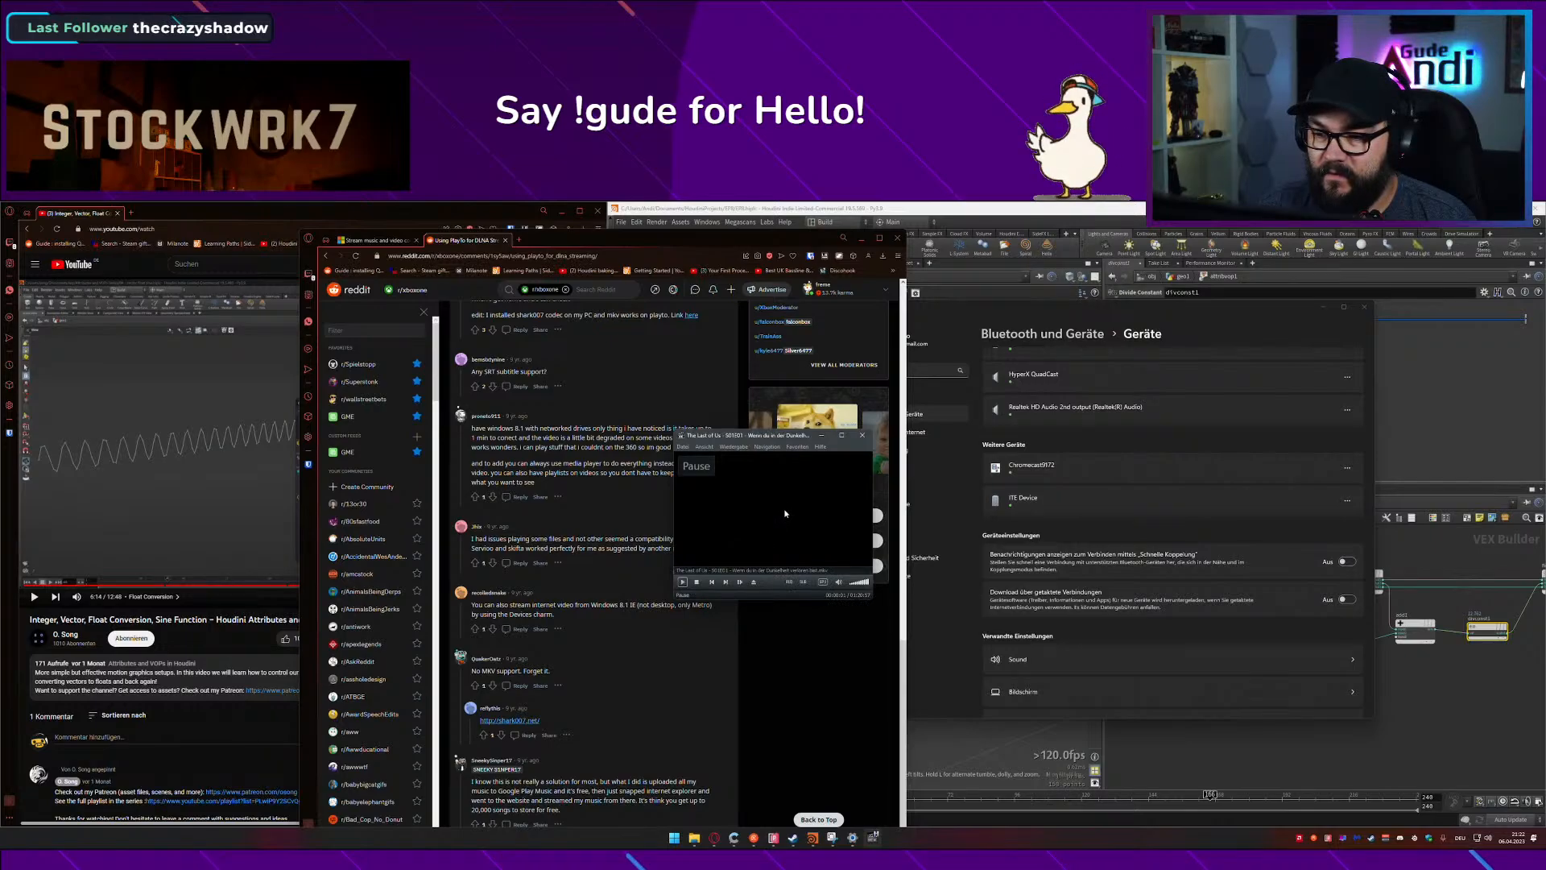
pyautogui.moveTo(795, 436); pyautogui.dragTo(0, 465)
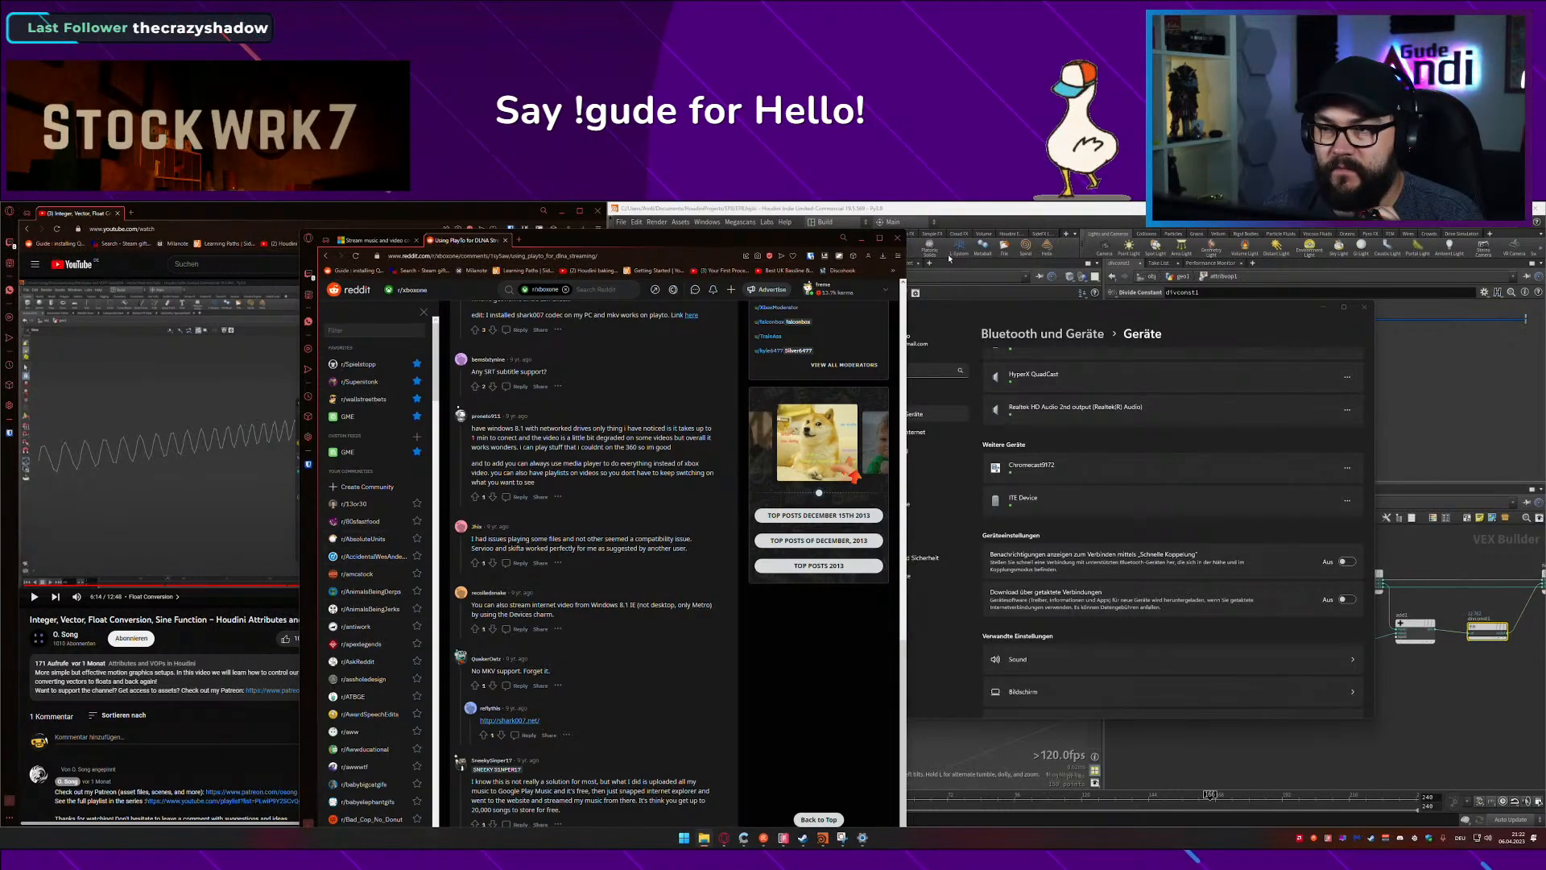
pyautogui.click(898, 238)
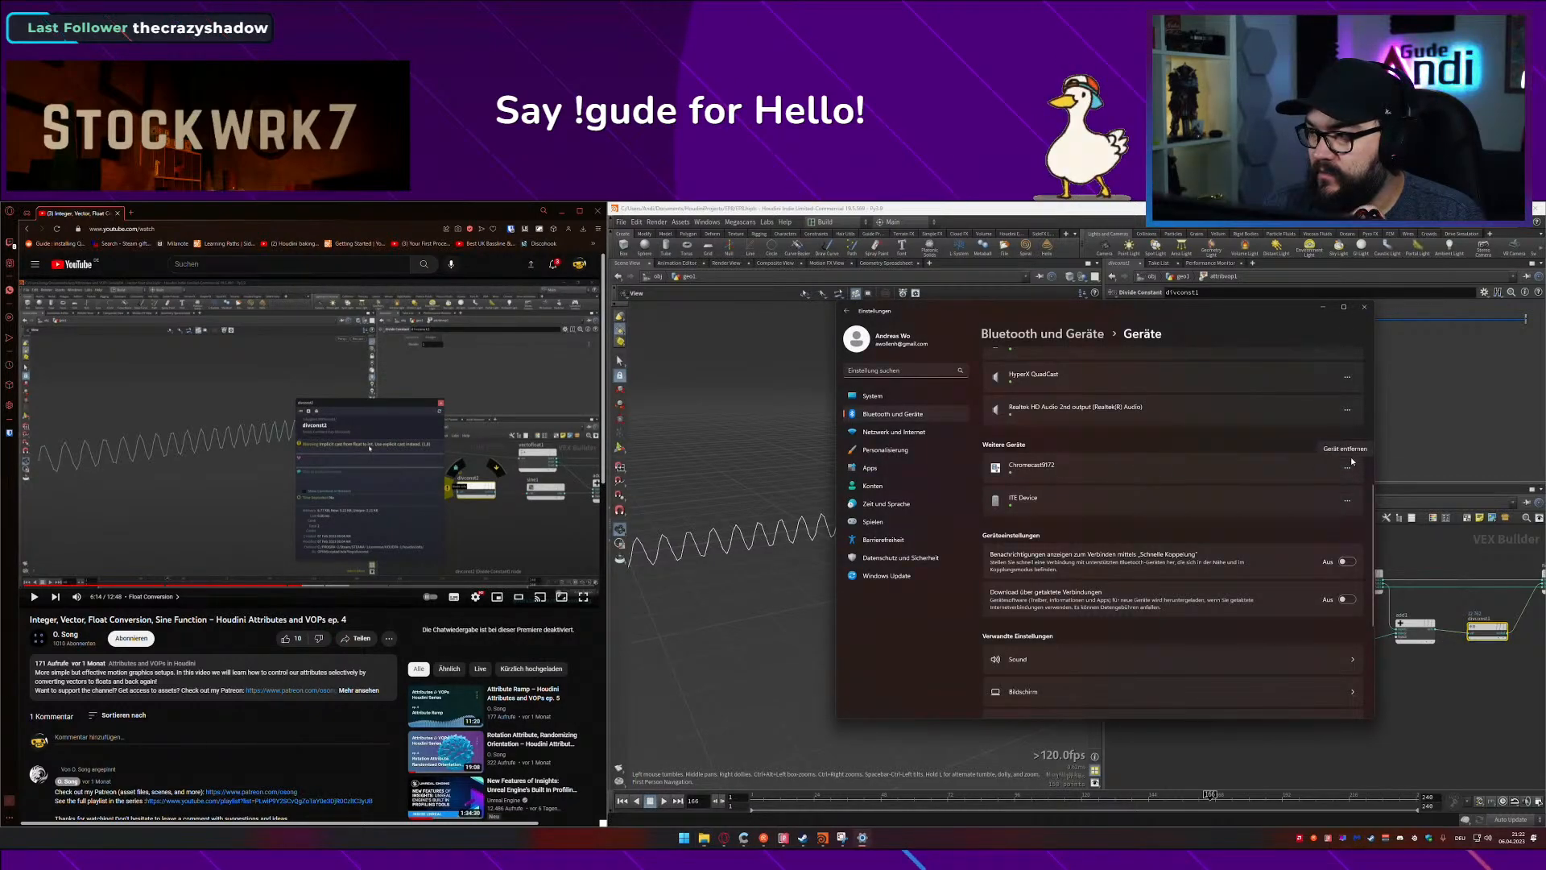
# Step: Remove the Chromecast device from the Windows Bluetooth device list, confirm the removal and close the settings window
pyautogui.click(1348, 449)
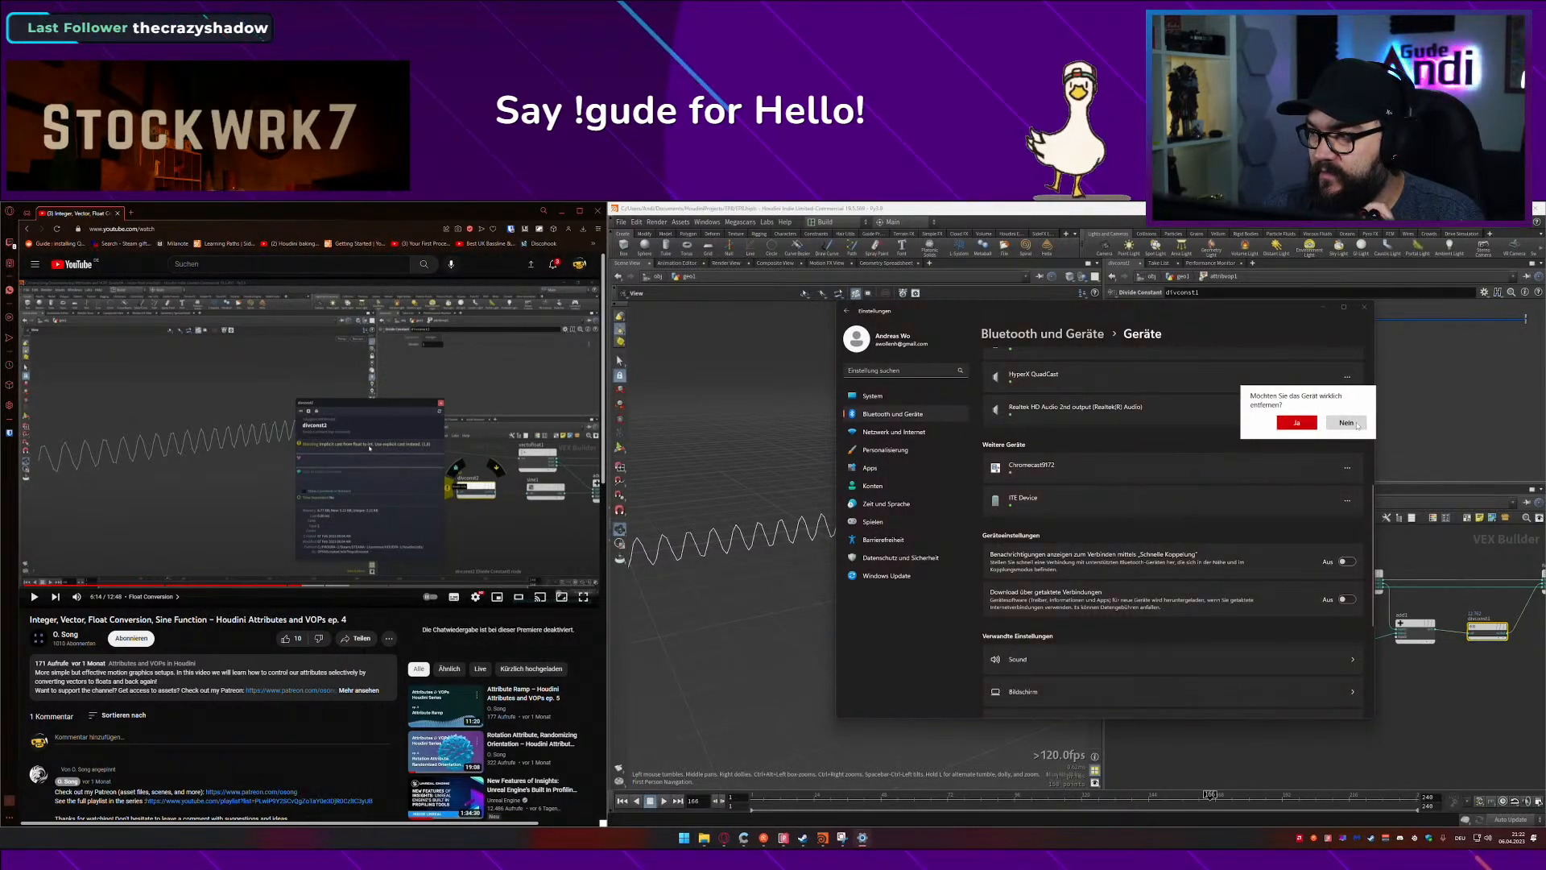
pyautogui.click(1297, 423)
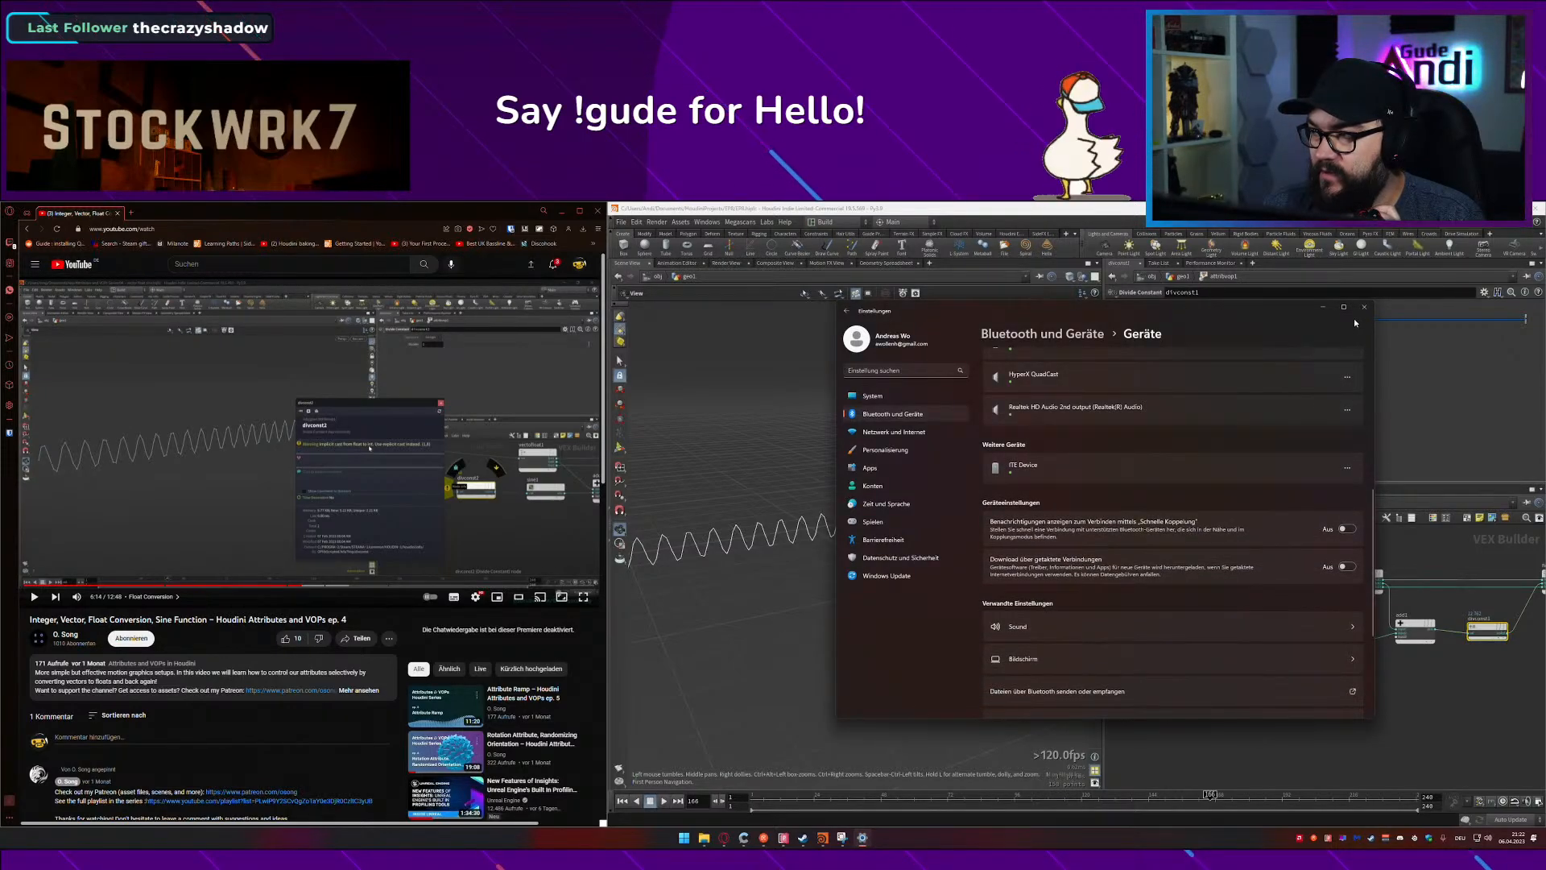
pyautogui.hotkey('alt', 'F4')
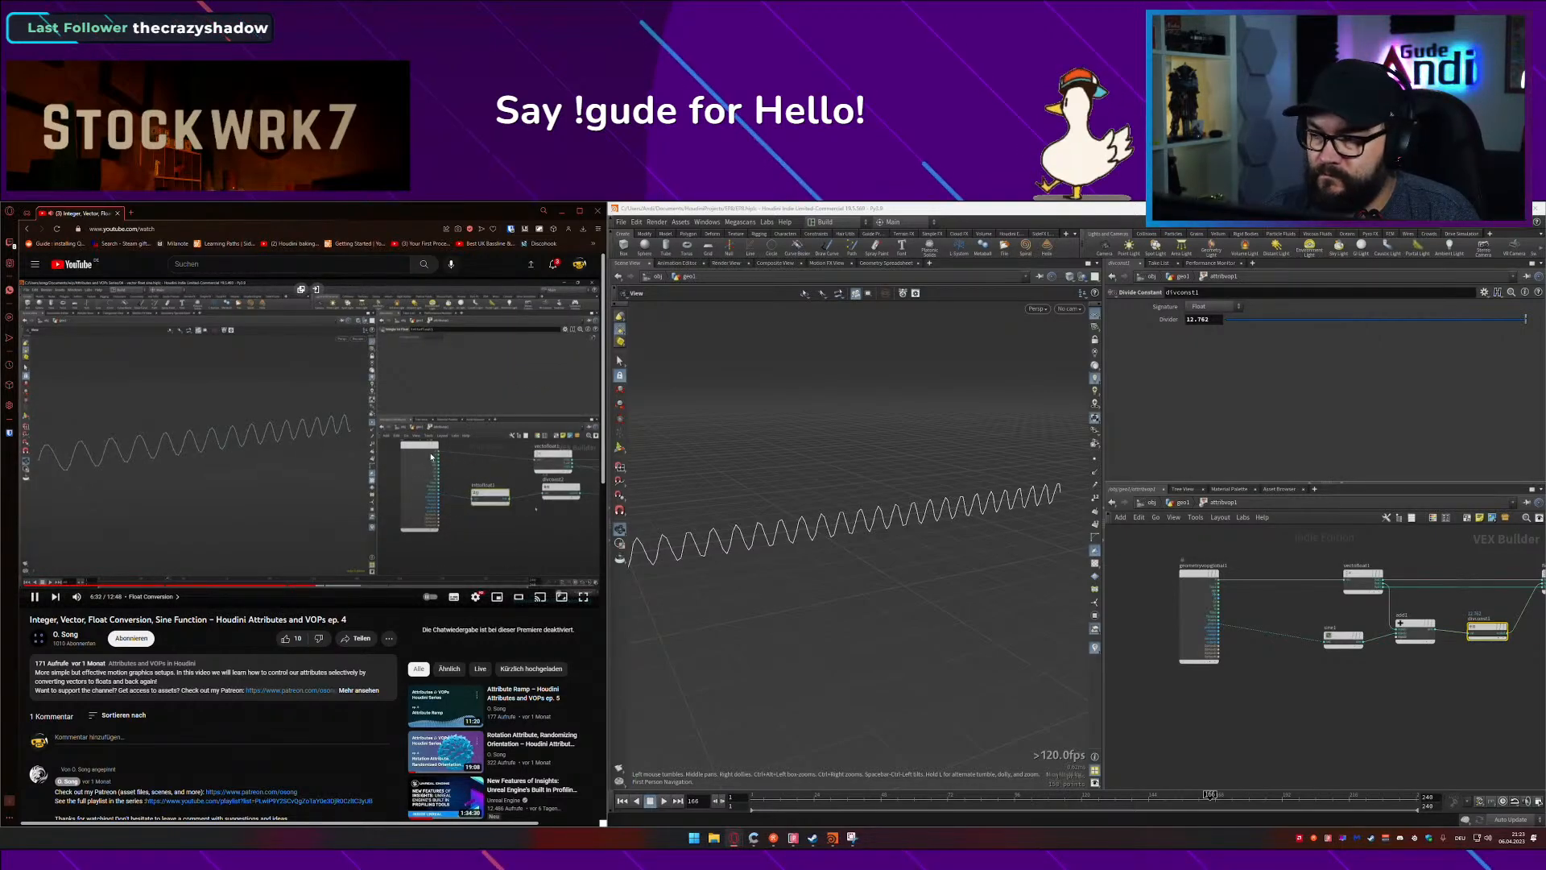
# Step: Rewind the tutorial video about 15 seconds to rewatch the part on the divide node before the sine
pyautogui.click(473, 521)
pyautogui.press('Left')
pyautogui.press('Left')
pyautogui.press('Left')
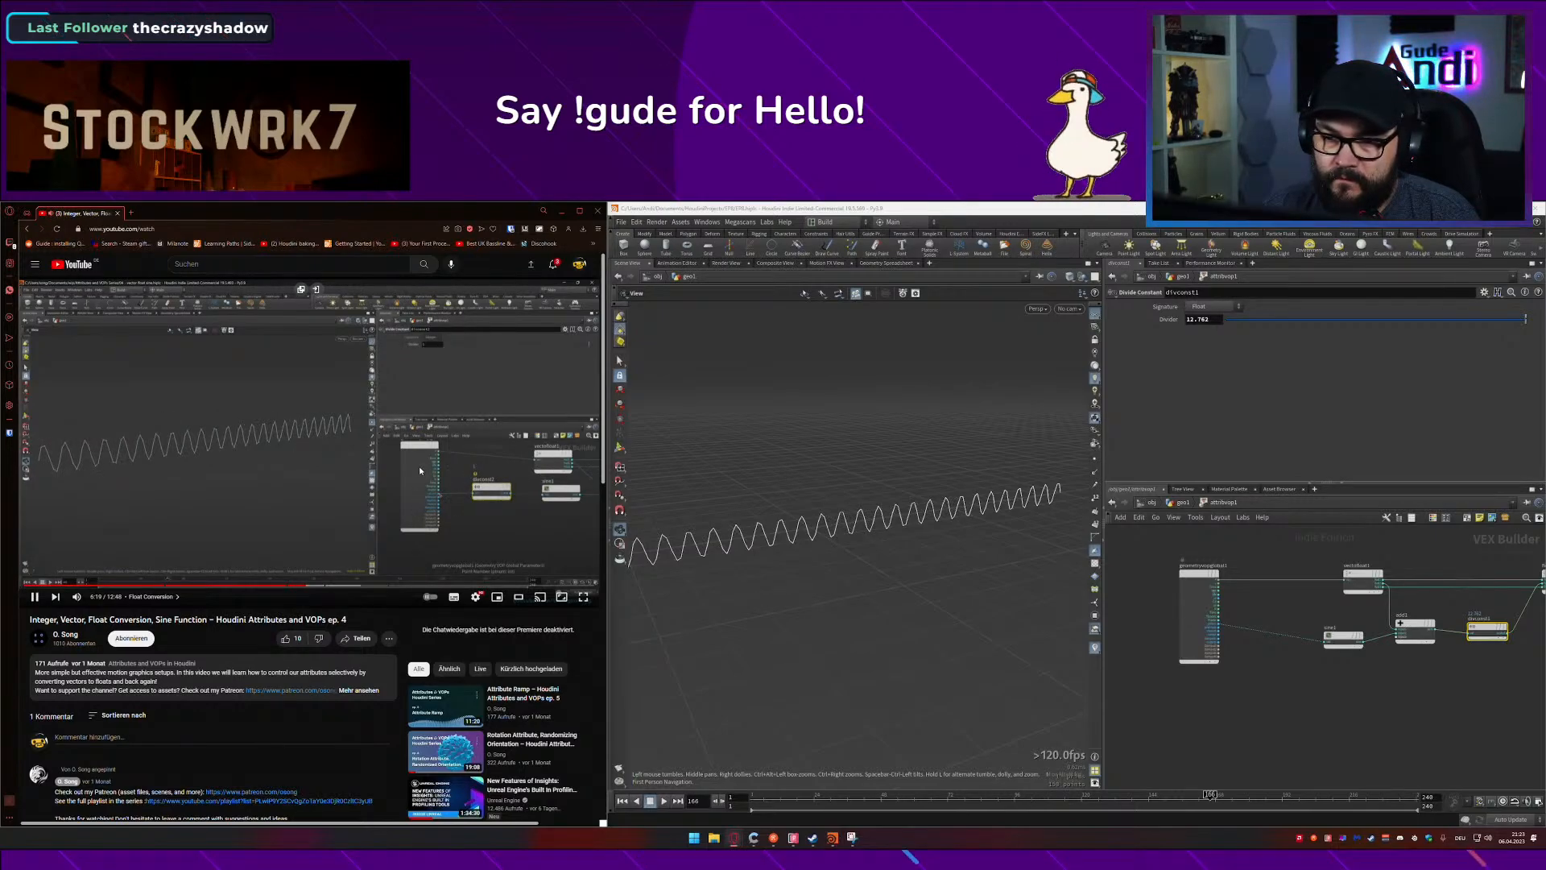
# Step: Add a Divide Constant node in front of sine1 in the VOP network, feeding sine1's input
pyautogui.scroll(1, 1297, 659)
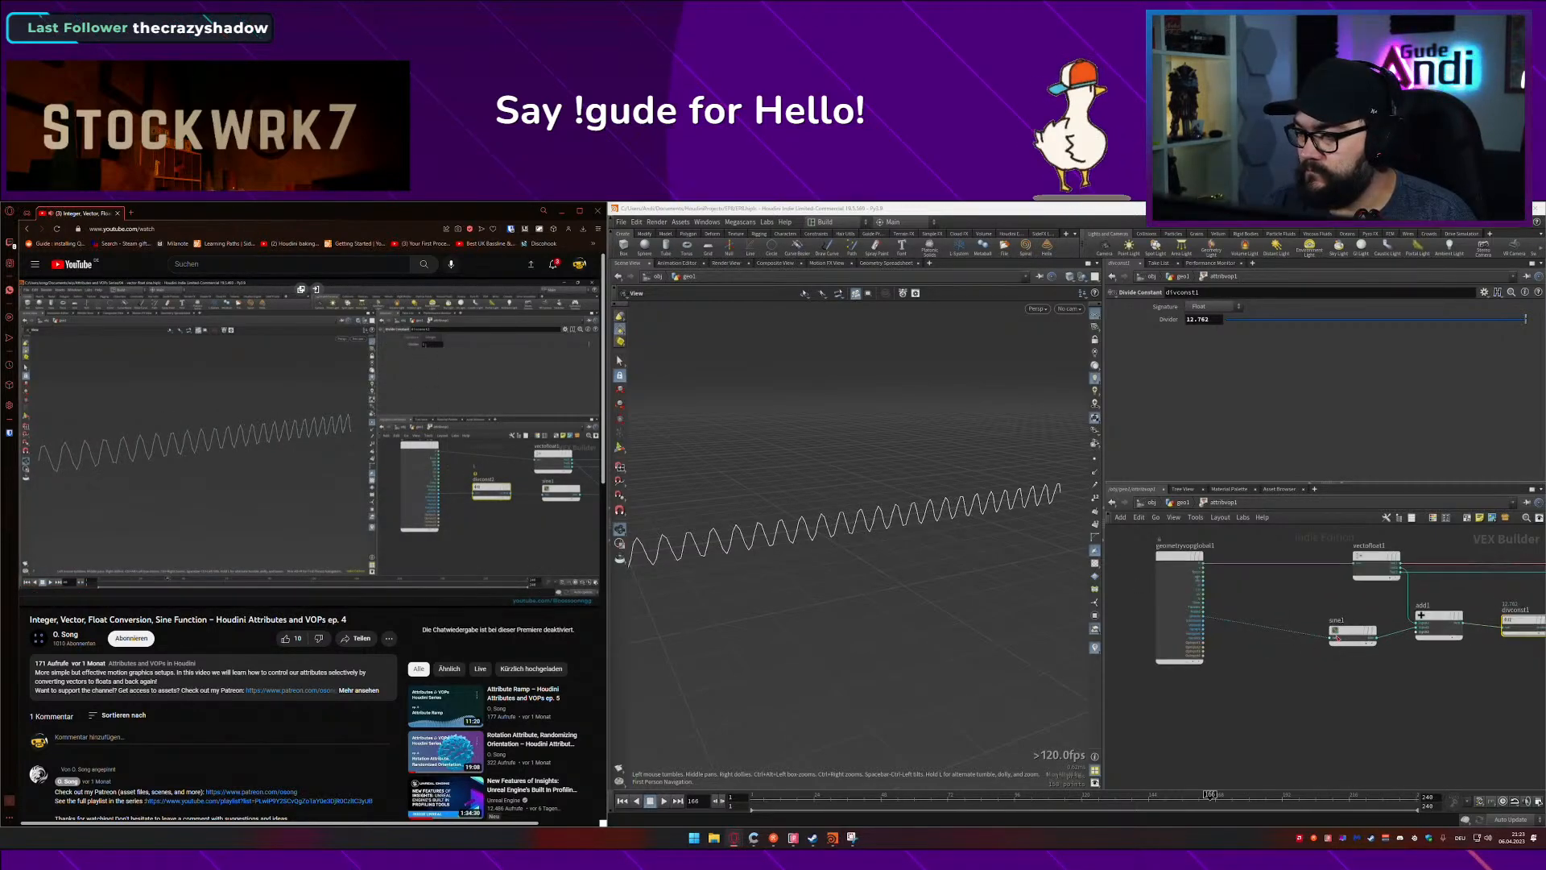
pyautogui.press('Tab')
pyautogui.write('di')
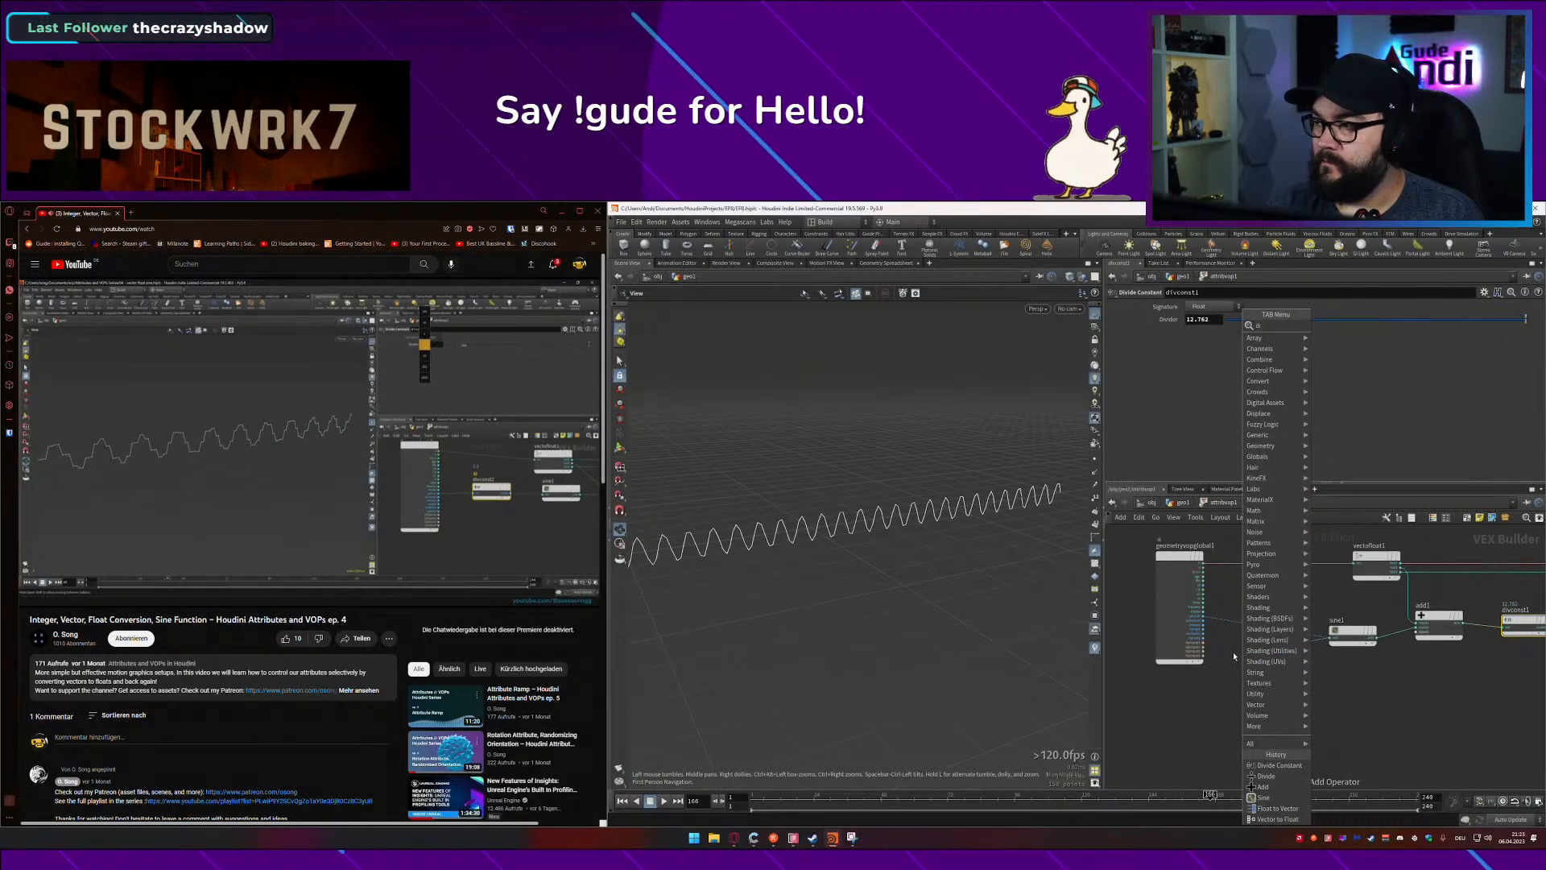
pyautogui.write('v')
pyautogui.press('Down')
pyautogui.press('Return')
pyautogui.click(1234, 656)
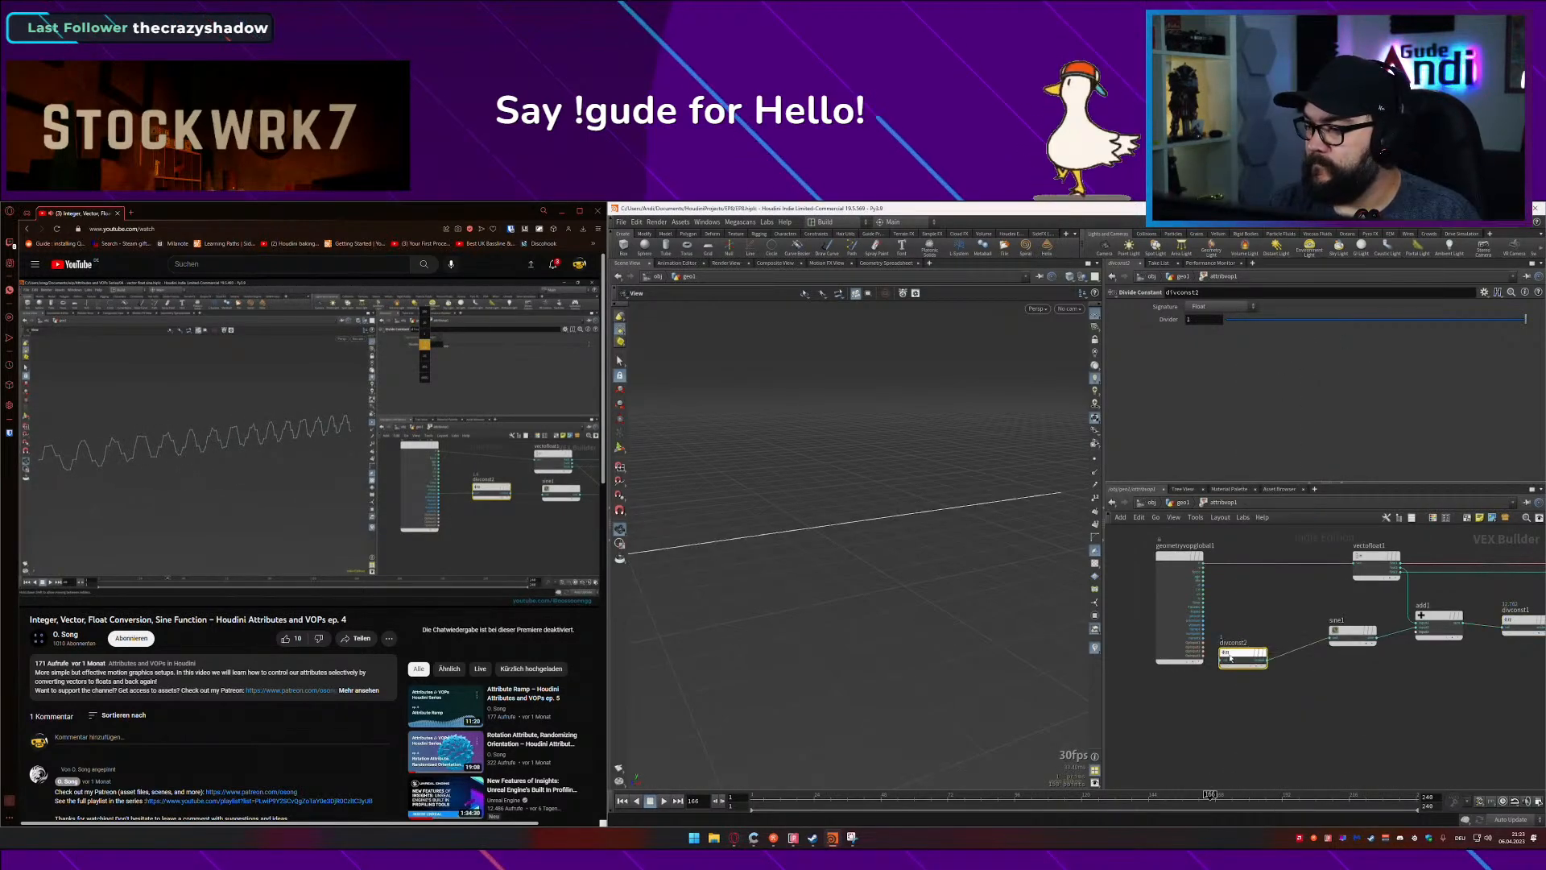
# Step: Wire the ptnum output of geometryvopglobal1 into divconst2 and set its divider to 1.9
pyautogui.scroll(3, 1194, 612)
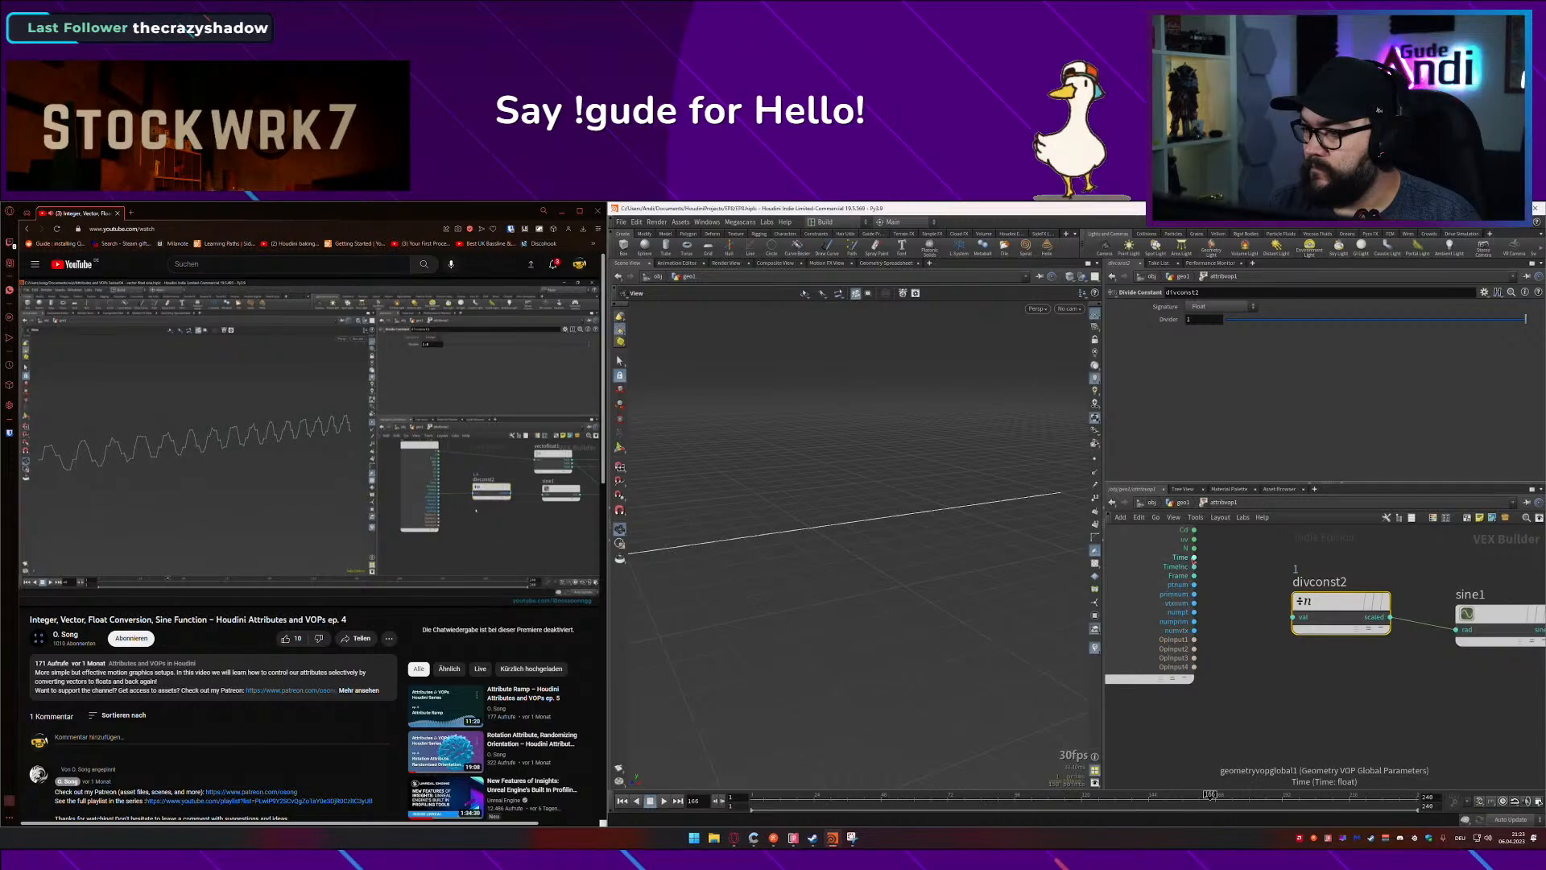
pyautogui.moveTo(1219, 570); pyautogui.dragTo(1205, 599, button='middle')
pyautogui.moveTo(1181, 613); pyautogui.dragTo(1334, 626)
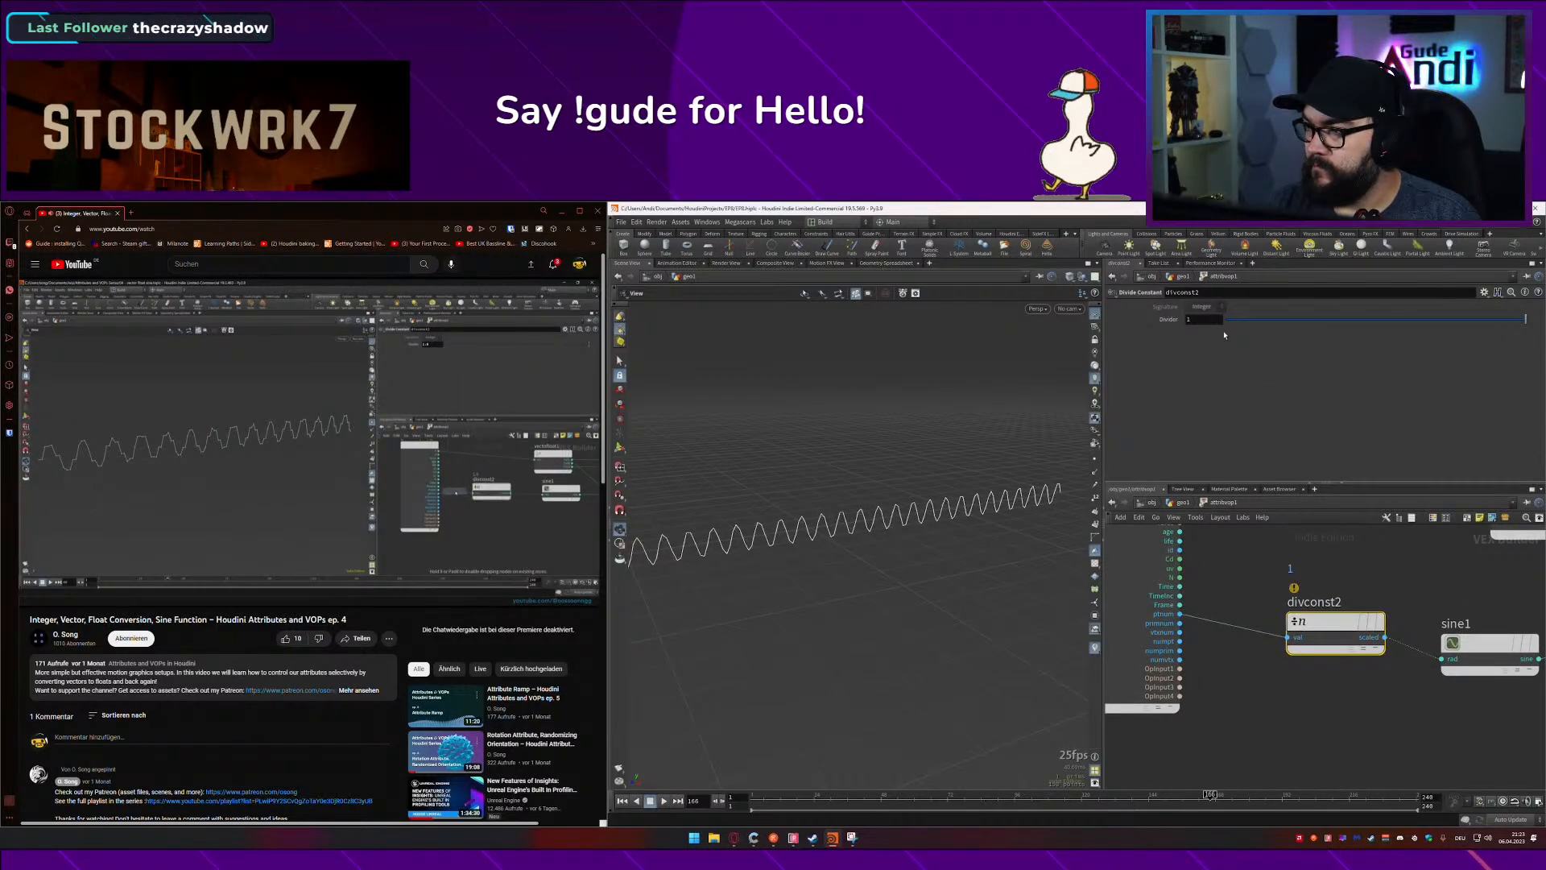
pyautogui.moveTo(1202, 319); pyautogui.dragTo(1258, 323, button='middle')
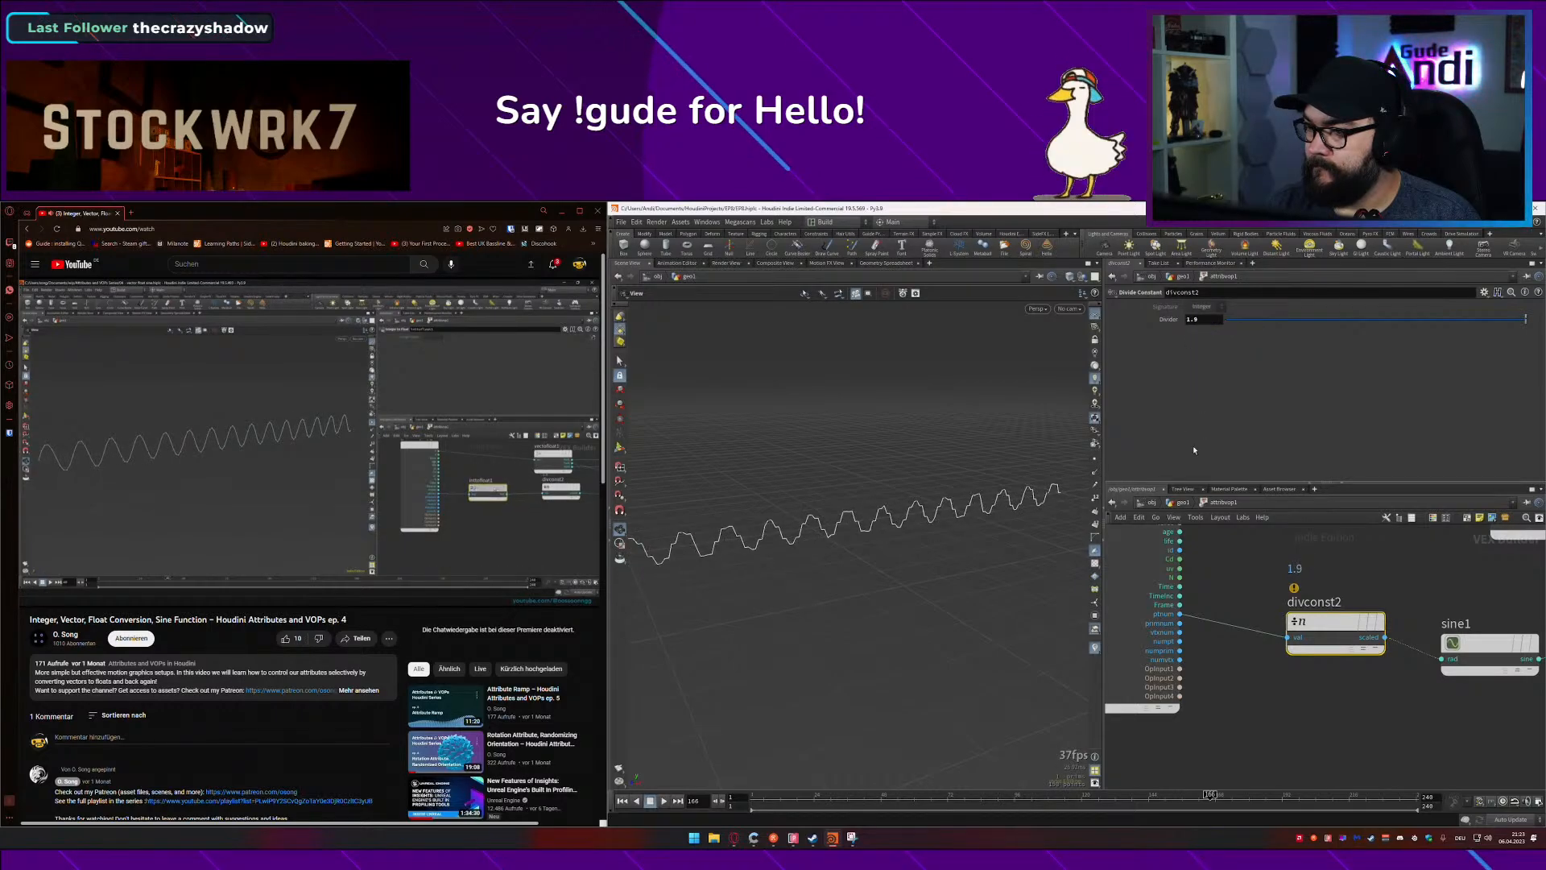
# Step: Save the scene and insert an Integer to Float node between the ptnum output and divconst2
pyautogui.press('h')
pyautogui.moveTo(1207, 557); pyautogui.dragTo(1206, 558)
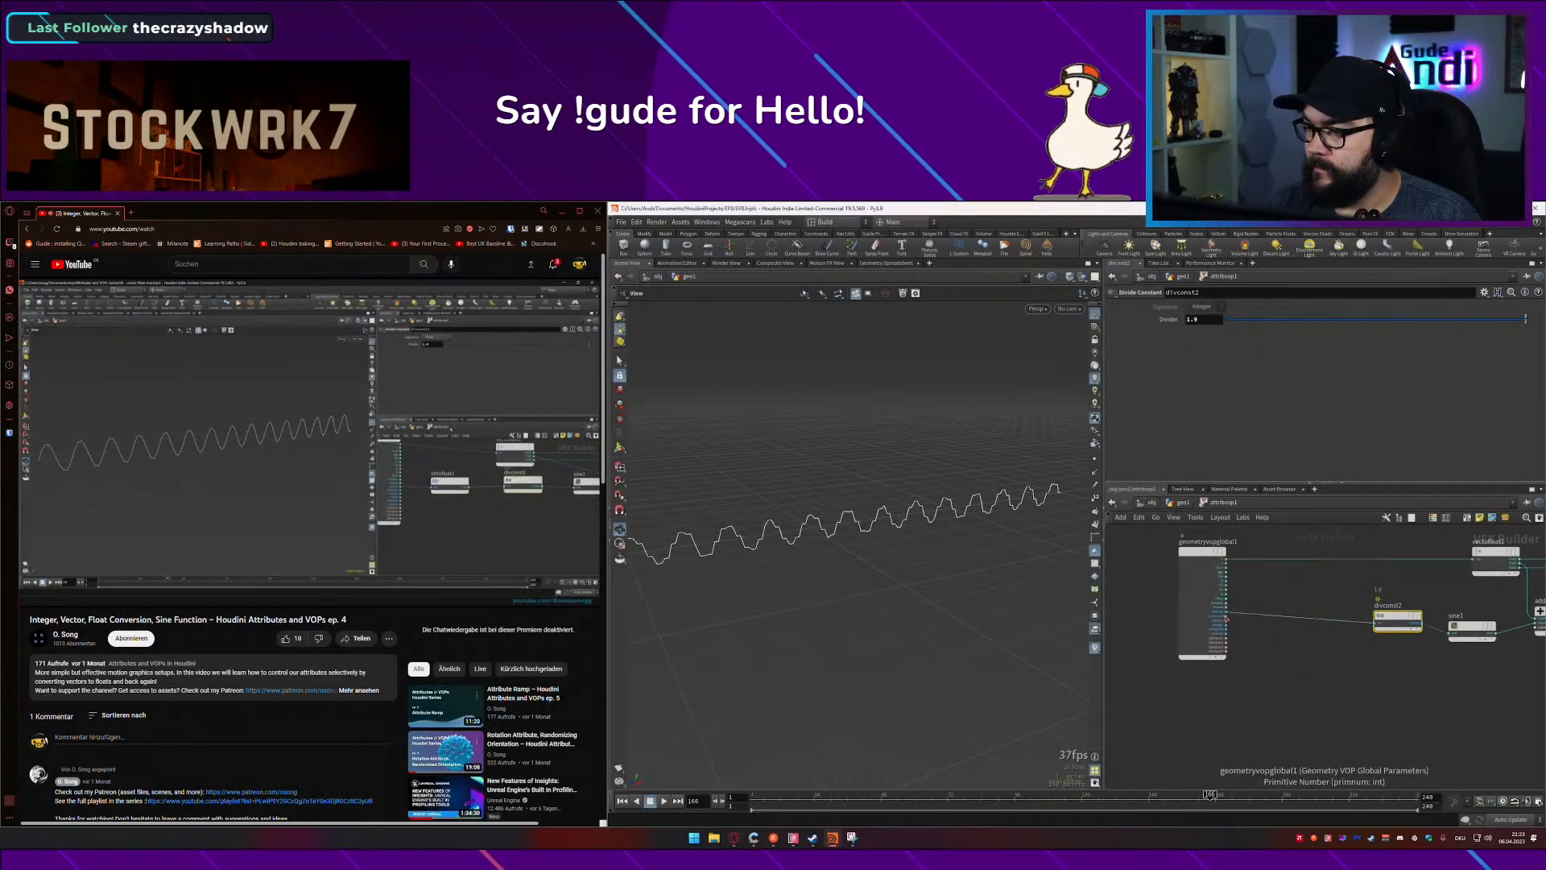
pyautogui.press('Tab')
pyautogui.hotkey('ctrl', 's')
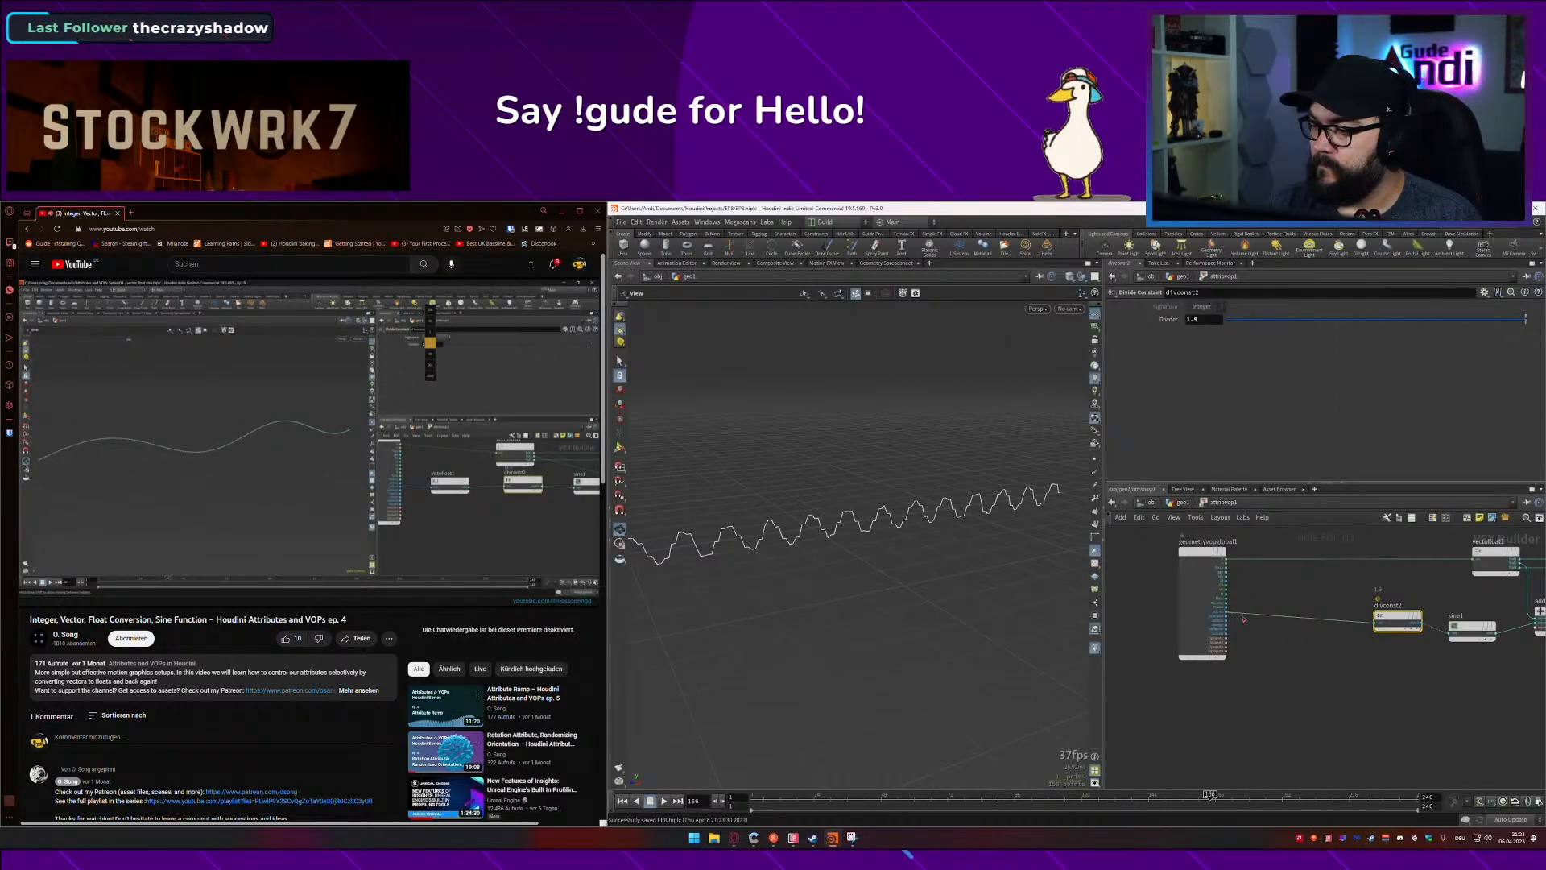
pyautogui.press('Tab')
pyautogui.write('integ')
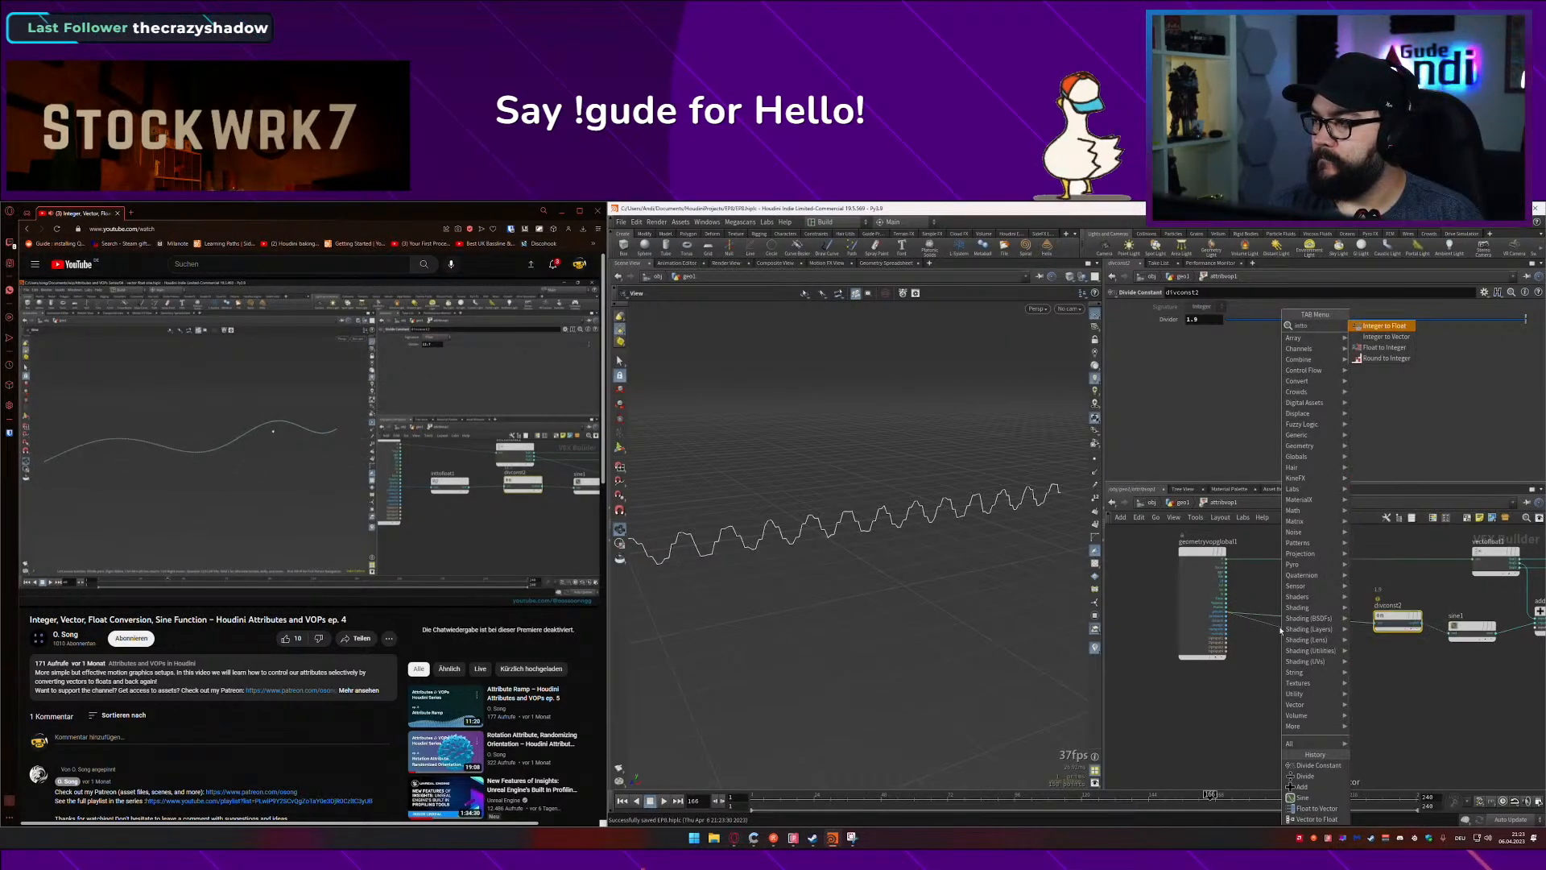
pyautogui.press('Return')
pyautogui.press('Return')
pyautogui.scroll(1, 1304, 621)
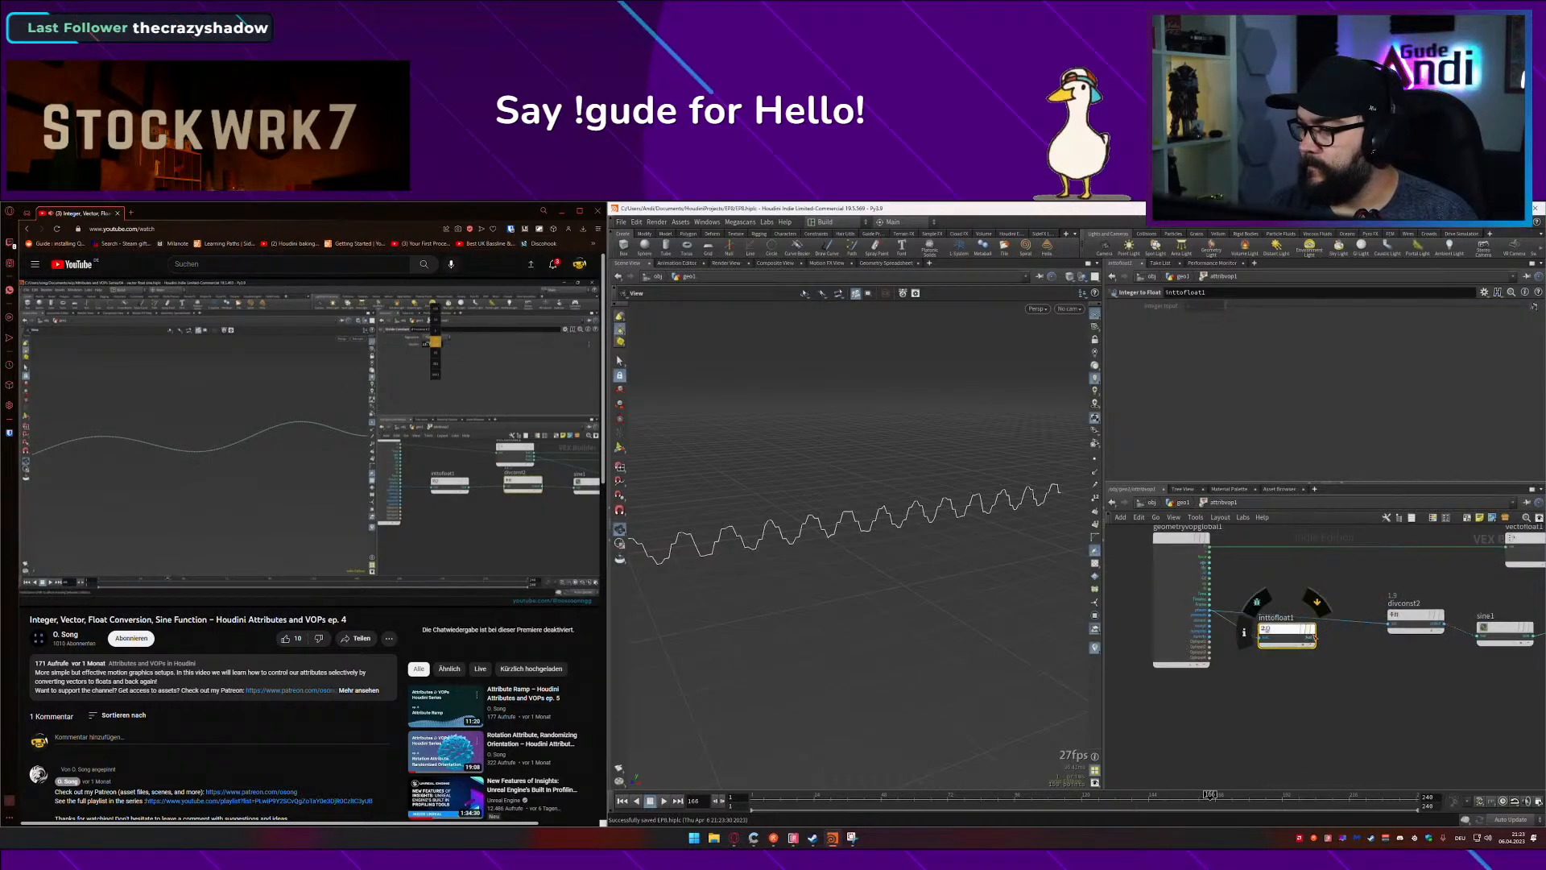
pyautogui.click(1358, 608)
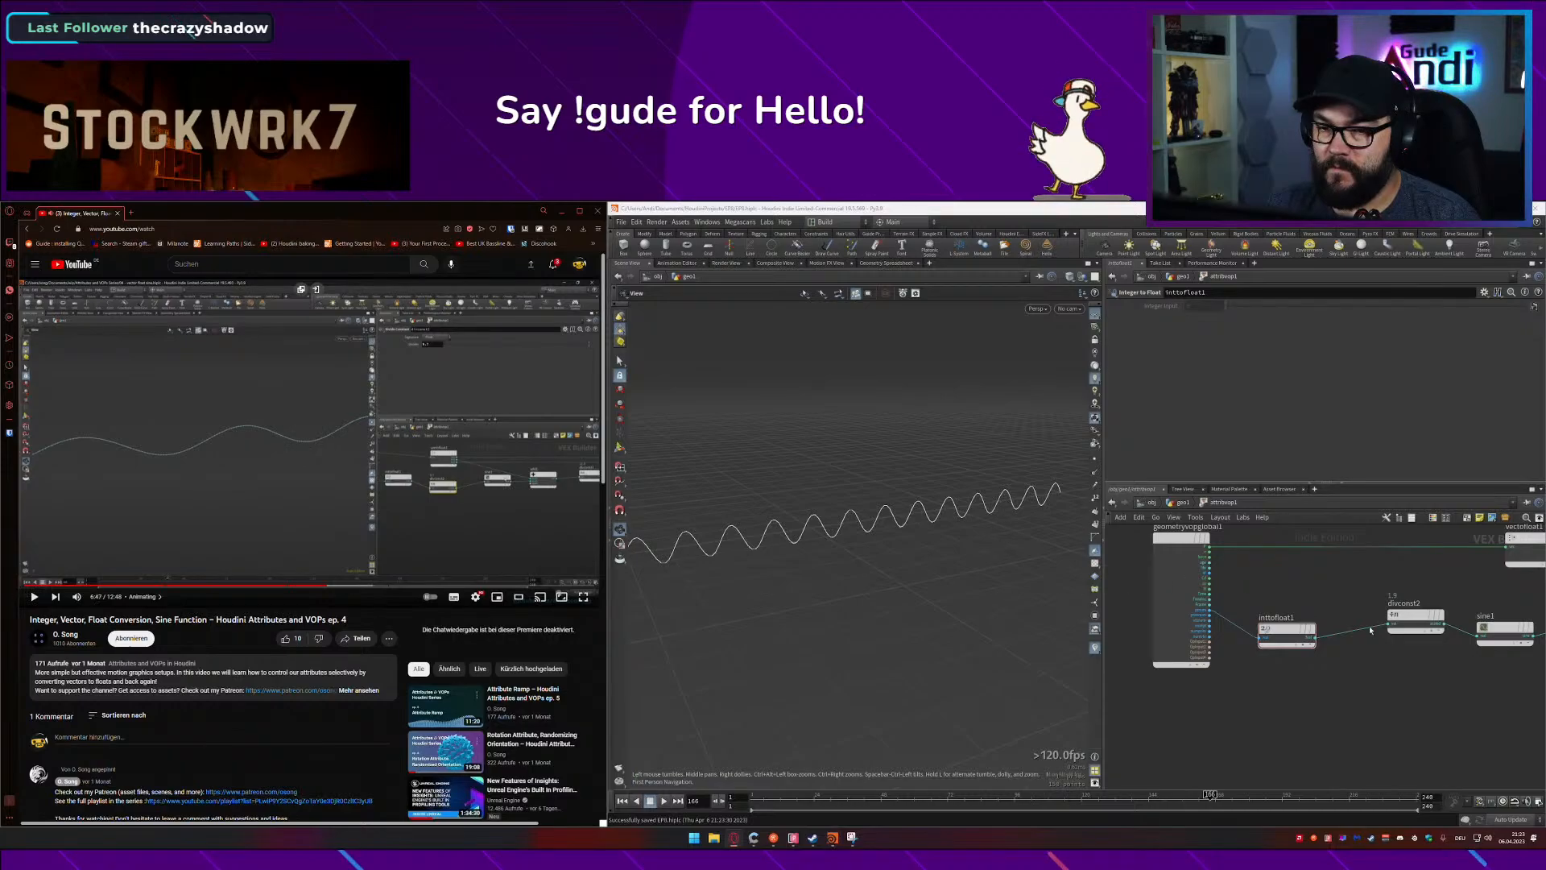
# Step: Set the divider of divconst2 to 3.9, inspect the wave from another angle and play the tutorial a little further
pyautogui.click(1415, 619)
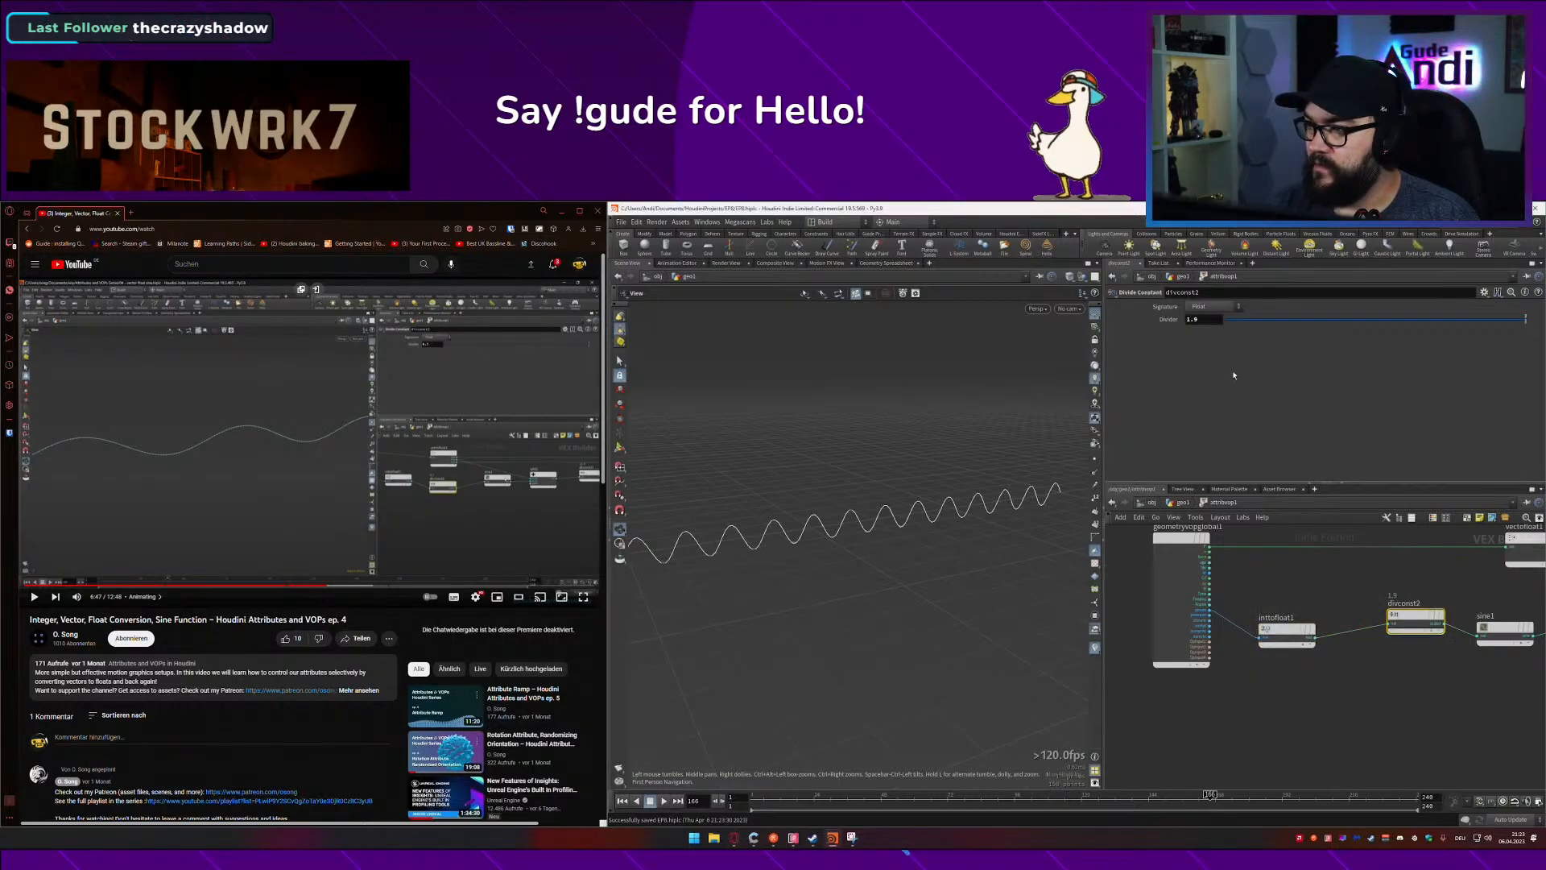
pyautogui.moveTo(1217, 328)
pyautogui.mouseDown(button='middle')
pyautogui.moveTo(1263, 312)
pyautogui.moveTo(1232, 313)
pyautogui.mouseUp(button='middle')
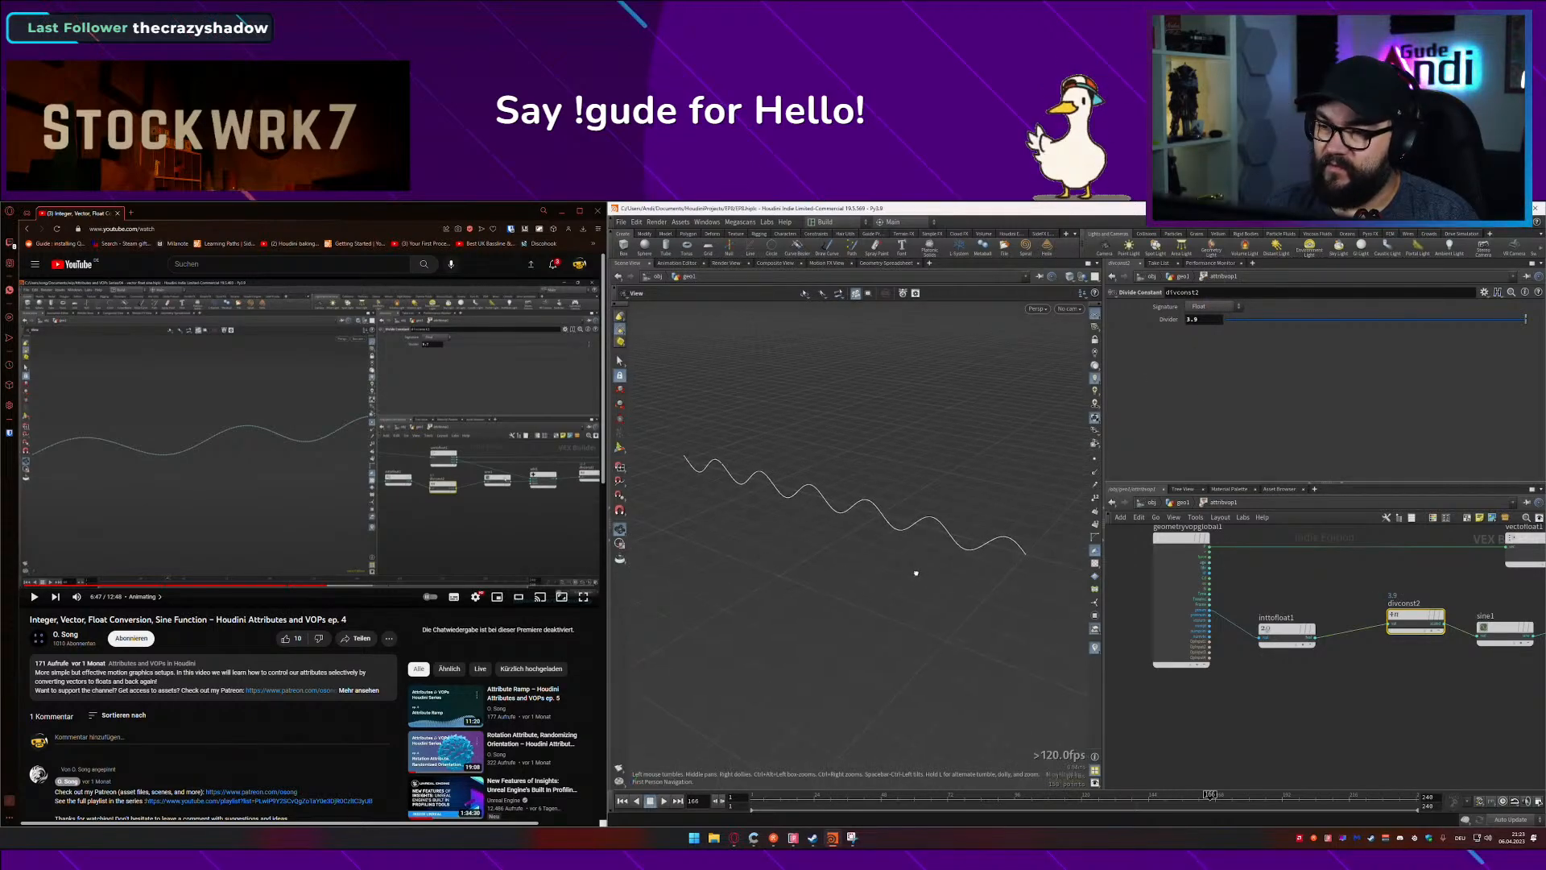
pyautogui.click(278, 487)
pyautogui.click(317, 475)
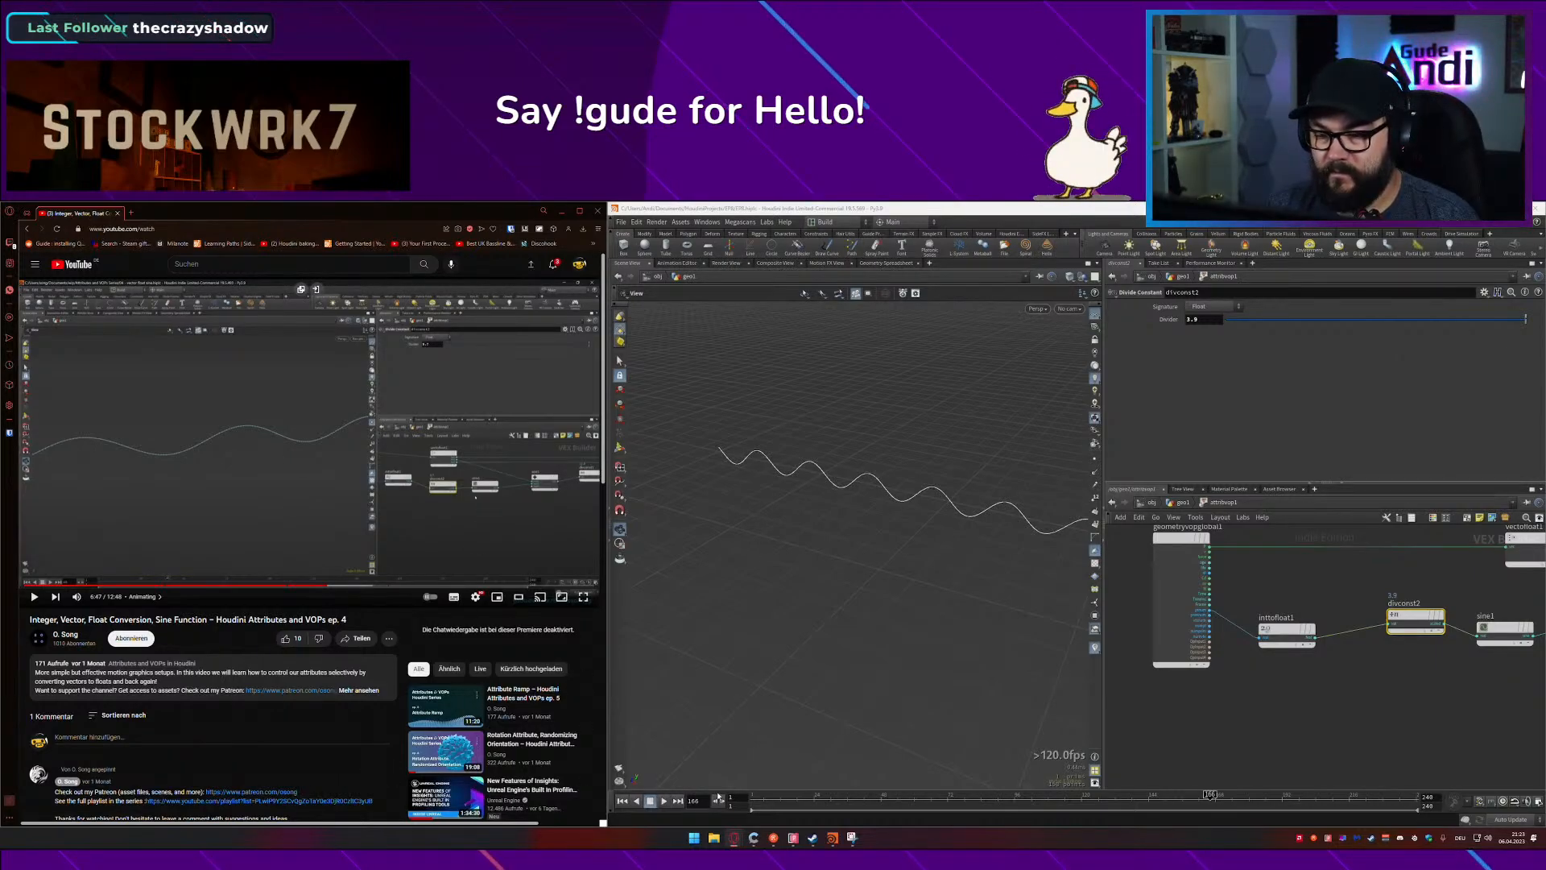
# Step: Open a new browser tab and detach it into its own window over the Houdini viewport
pyautogui.click(134, 214)
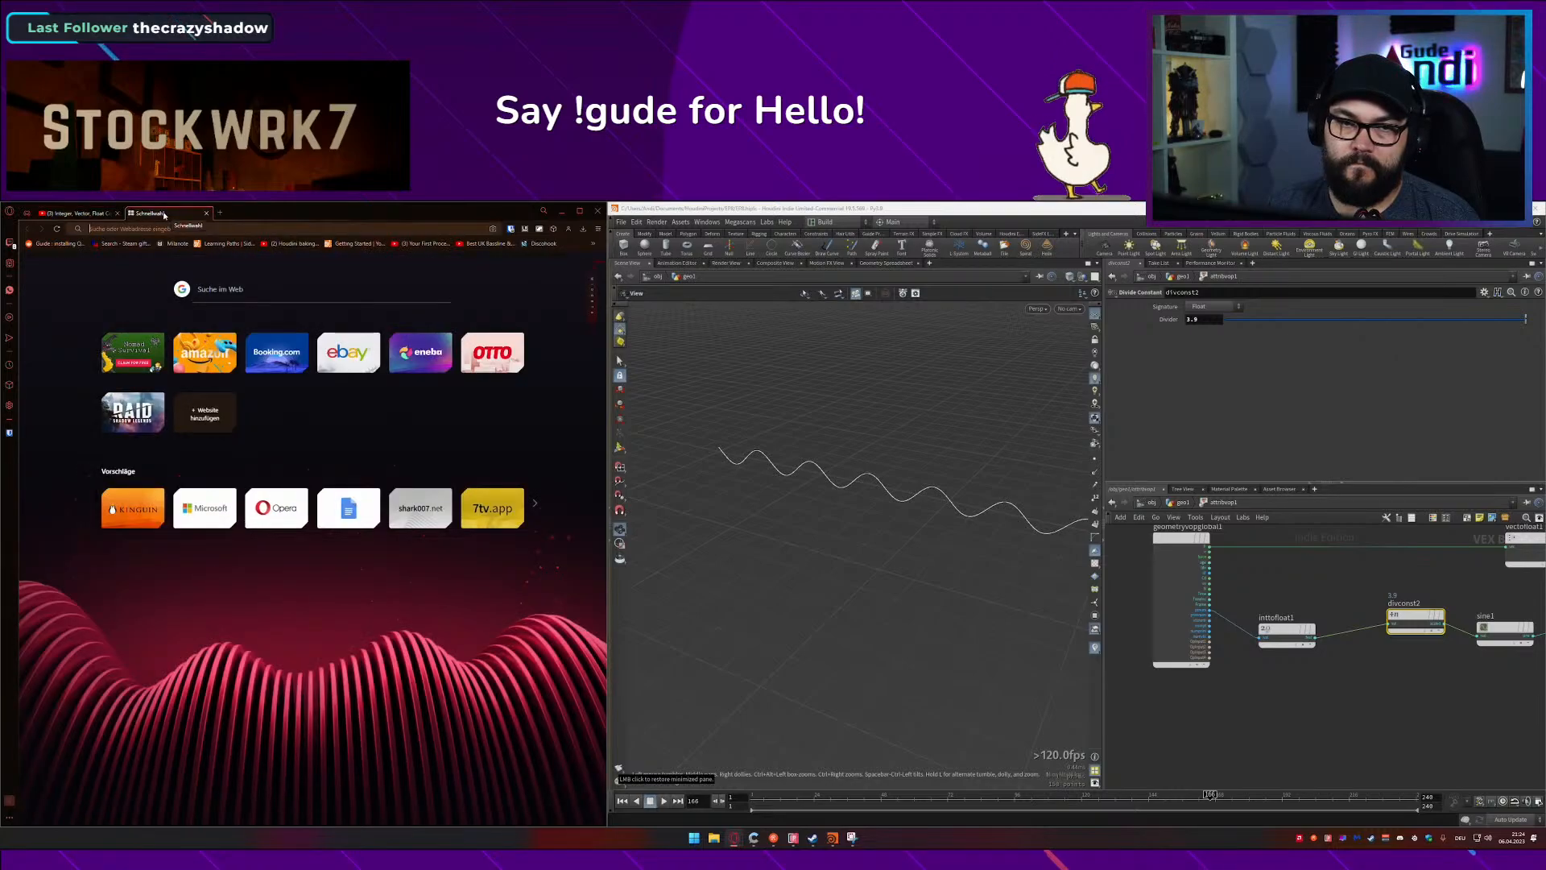
pyautogui.moveTo(153, 213); pyautogui.dragTo(714, 443)
pyautogui.moveTo(433, 217); pyautogui.dragTo(738, 306)
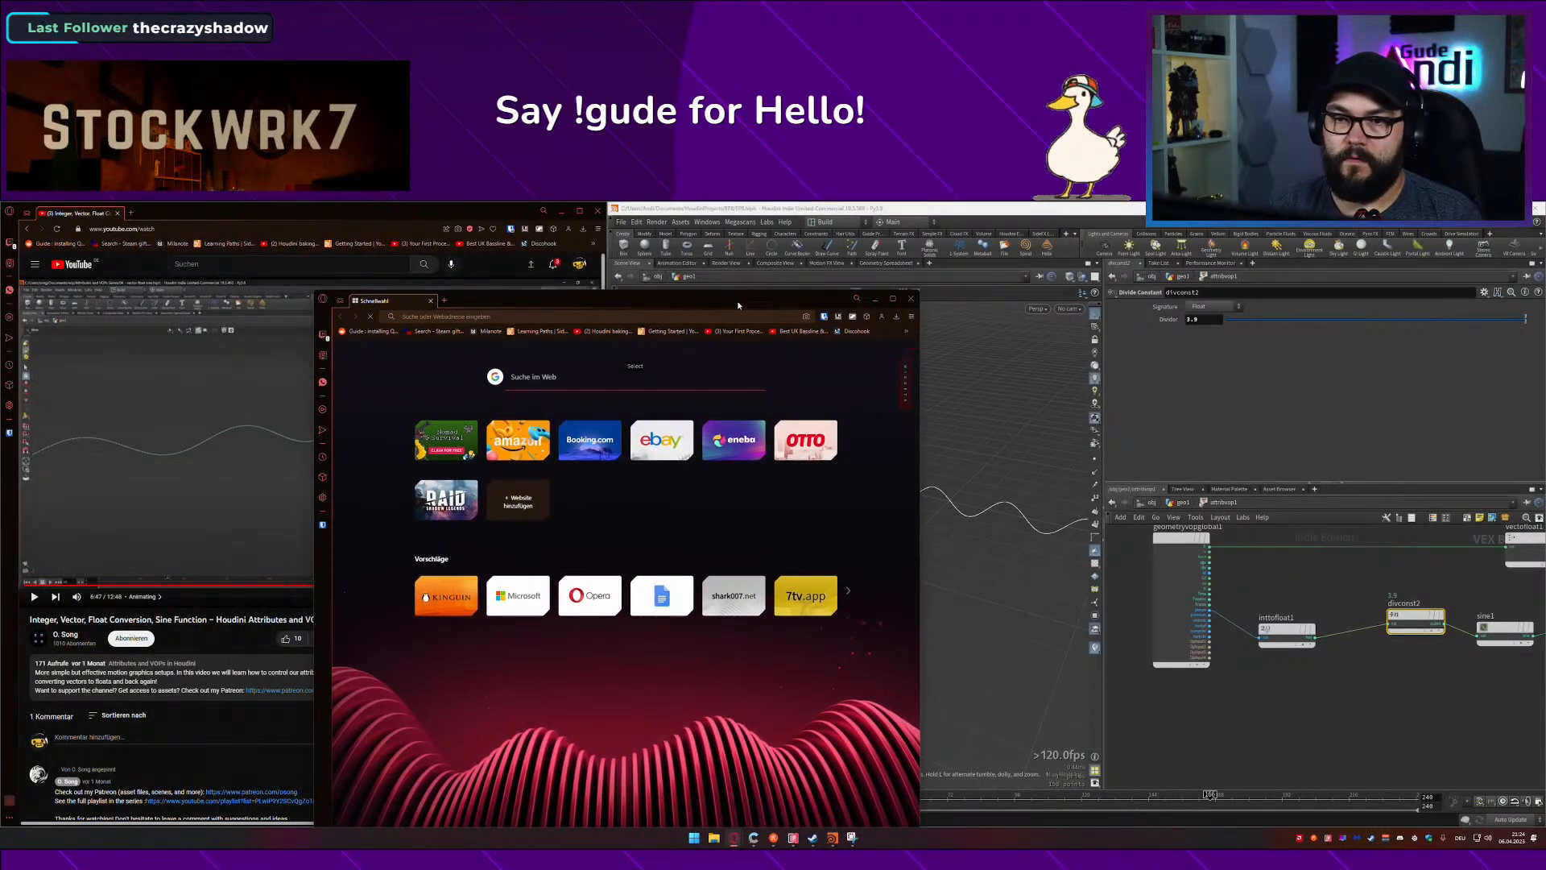
# Step: Search the web for "play mkv on xbox one over network"
pyautogui.write('google')
pyautogui.press('Return')
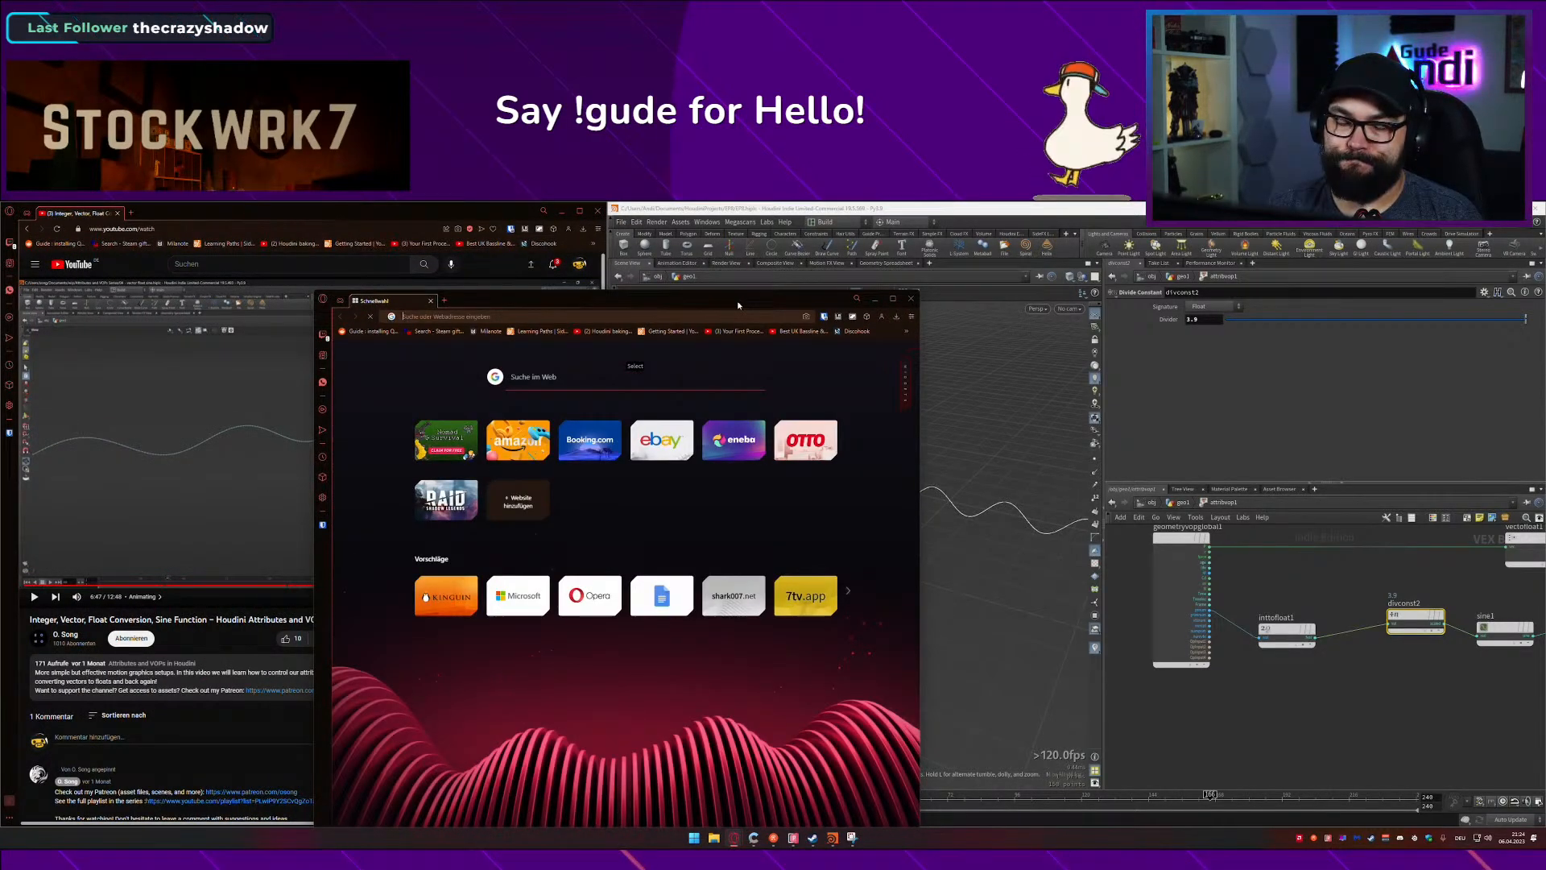
pyautogui.write('play mikv ')
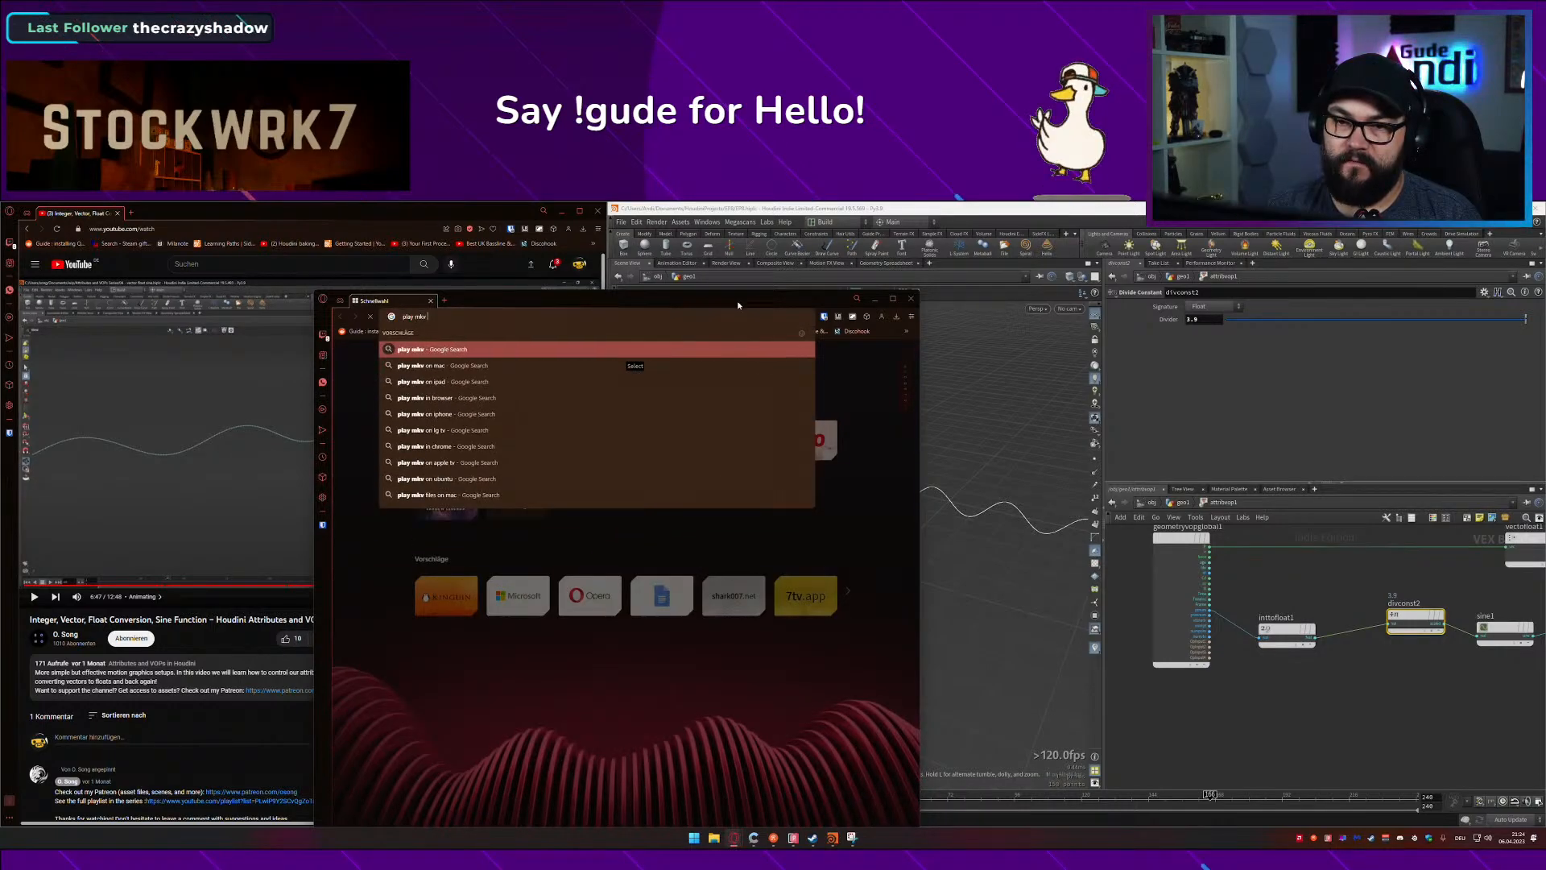
pyautogui.write('on xbox one')
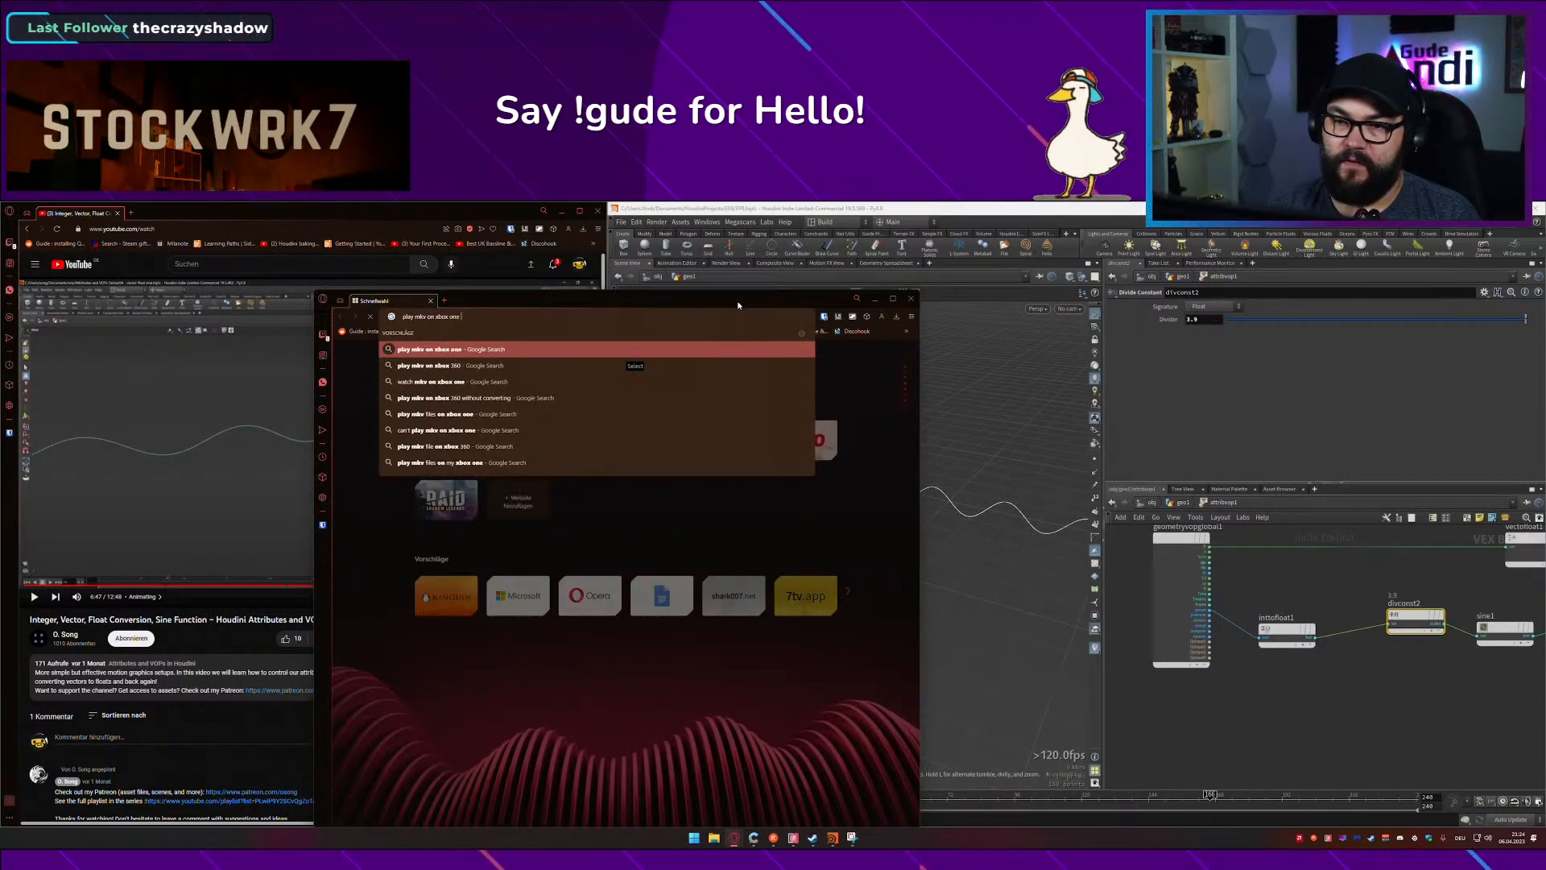
pyautogui.write(' over network')
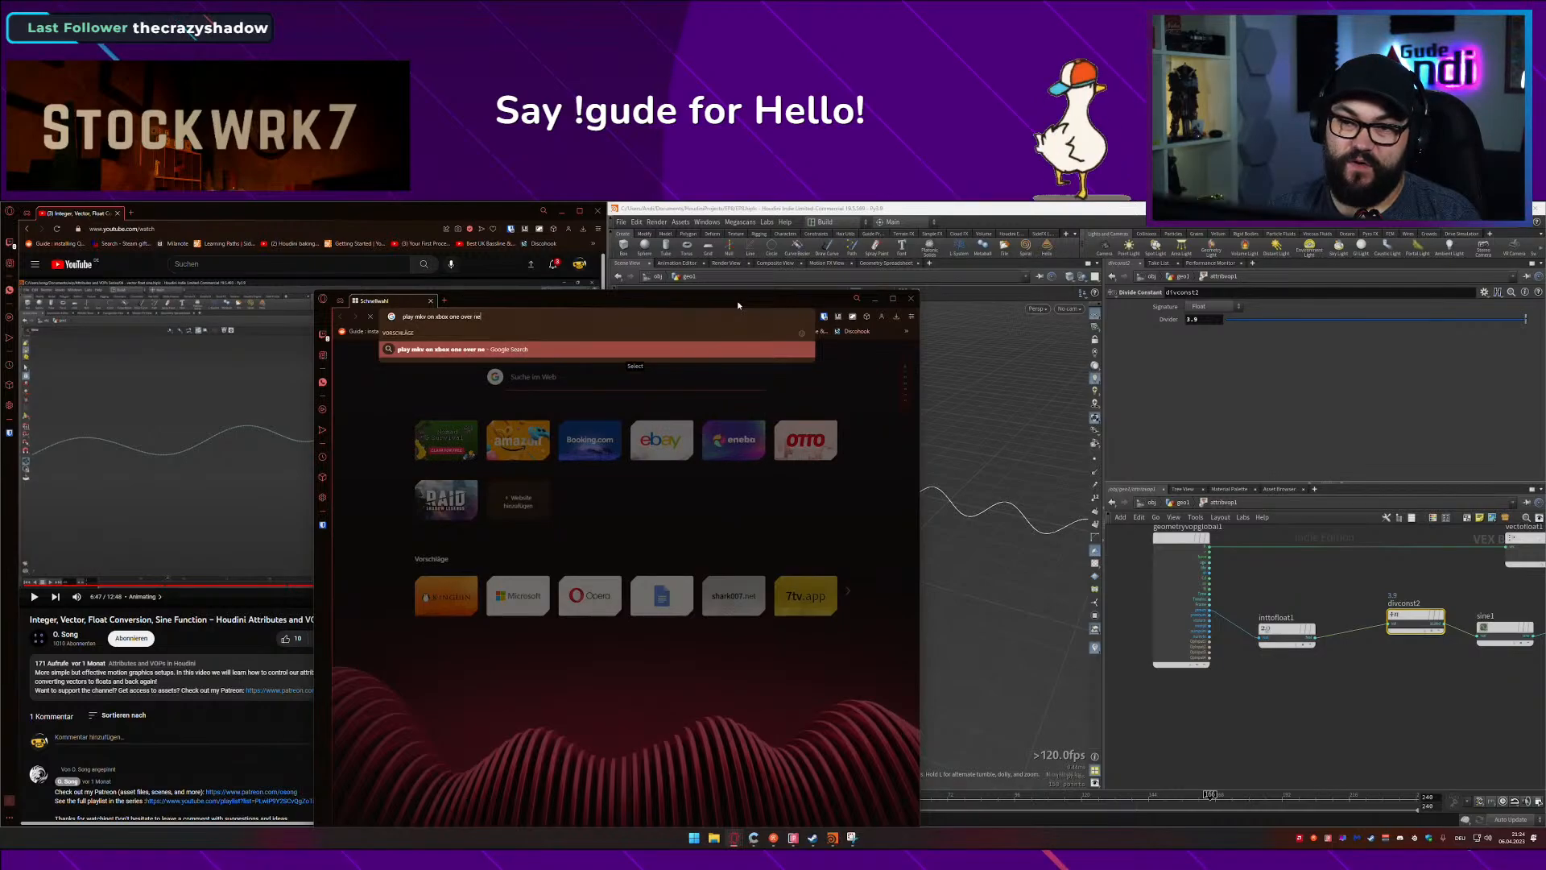
pyautogui.press('Return')
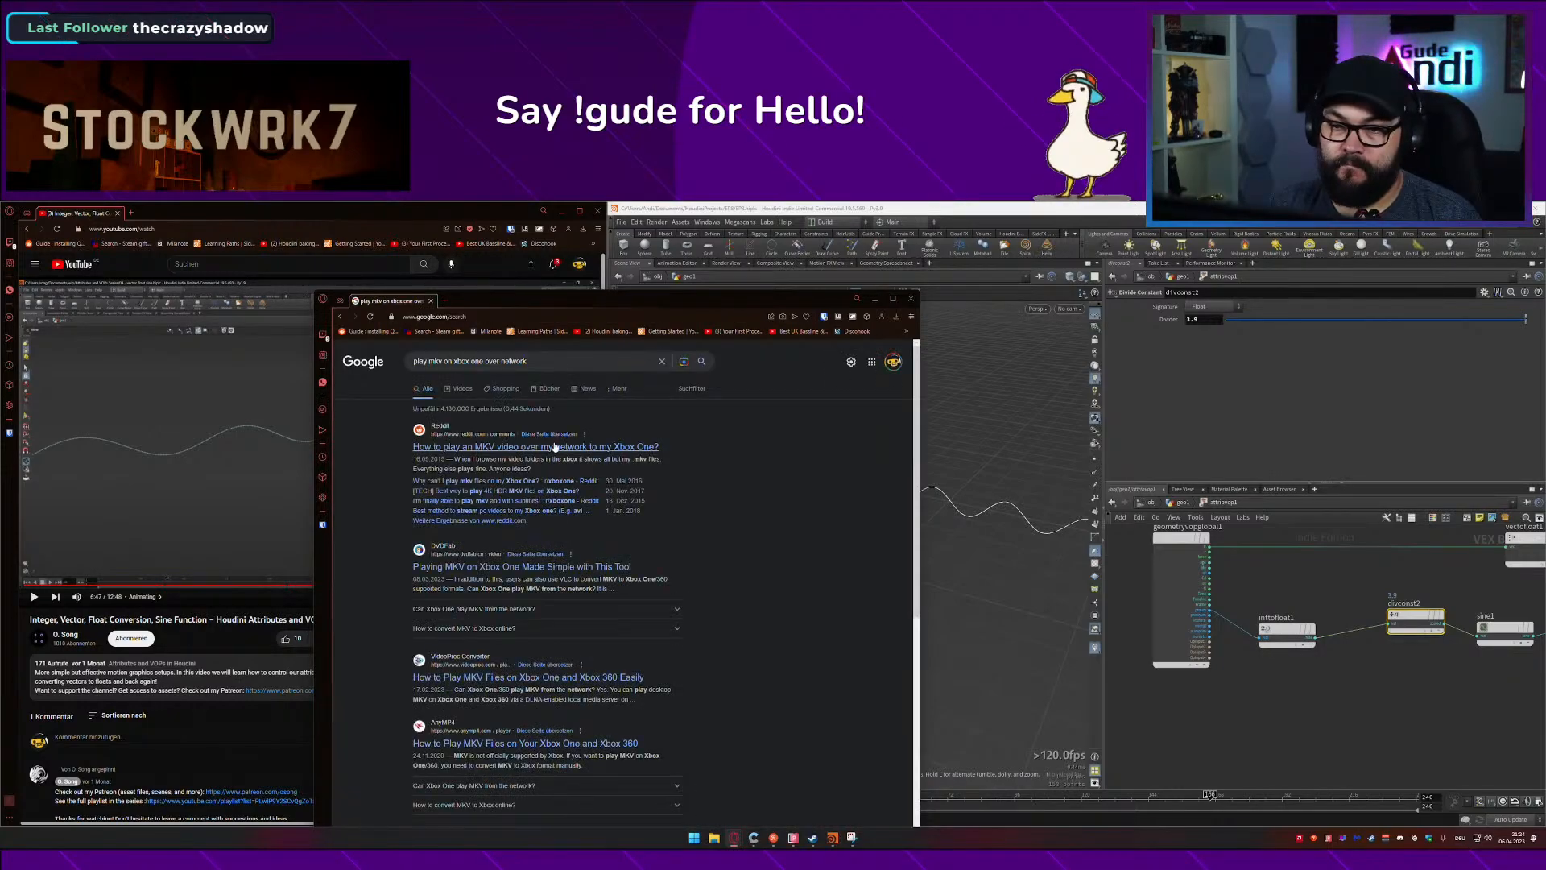
# Step: Read the summary of the DVDFab article on playing MKV on Xbox One, then return to the search results
pyautogui.hotkey('alt', 'Left')
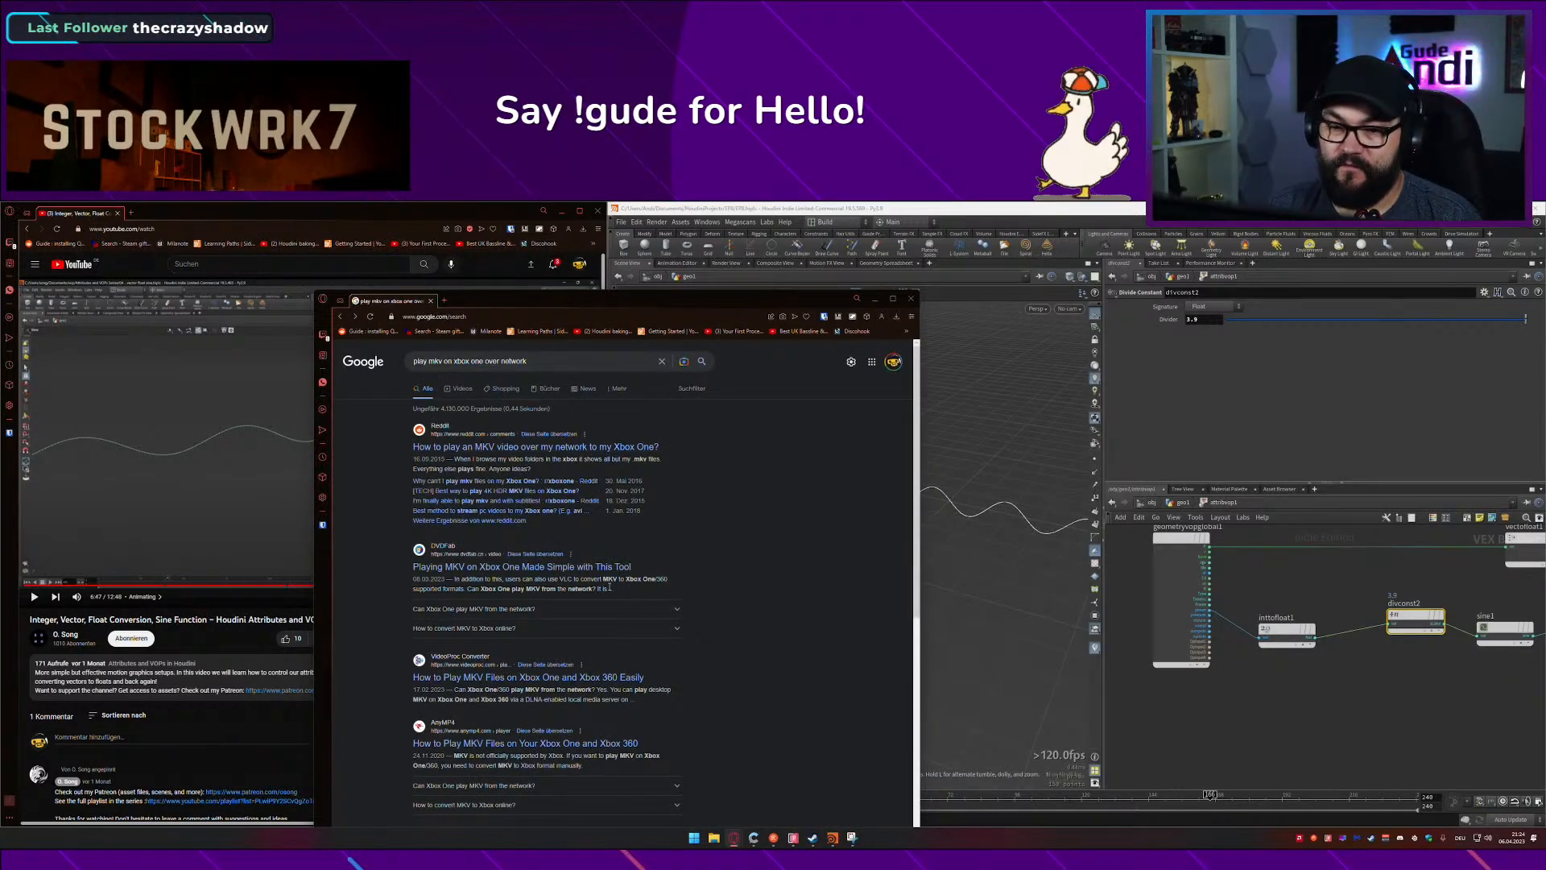
pyautogui.click(582, 568)
pyautogui.scroll(-2, 603, 633)
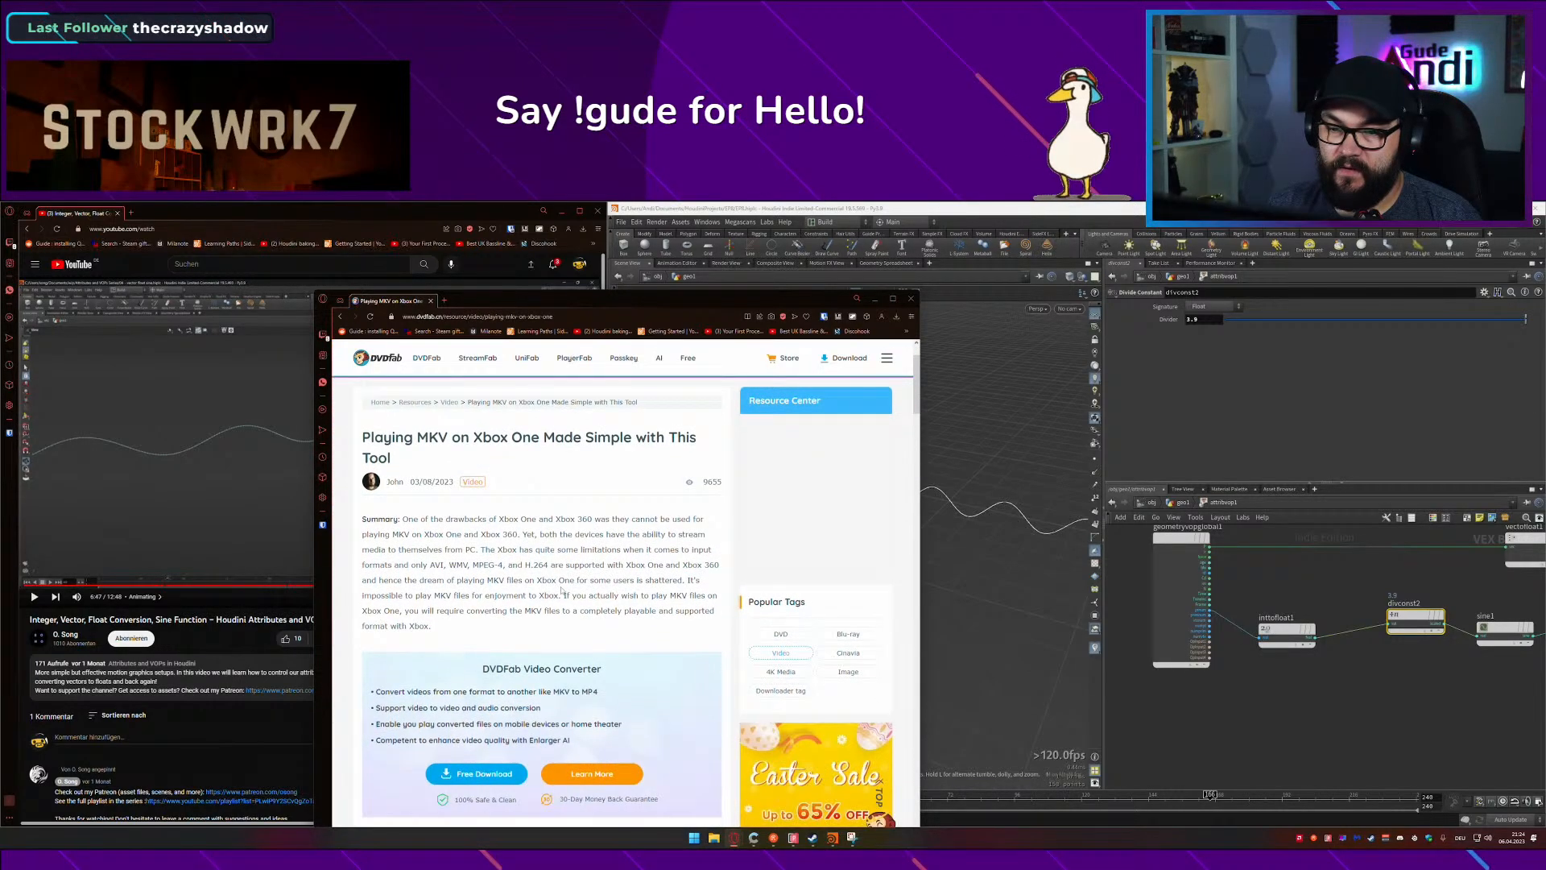
pyautogui.hotkey('alt', 'Left')
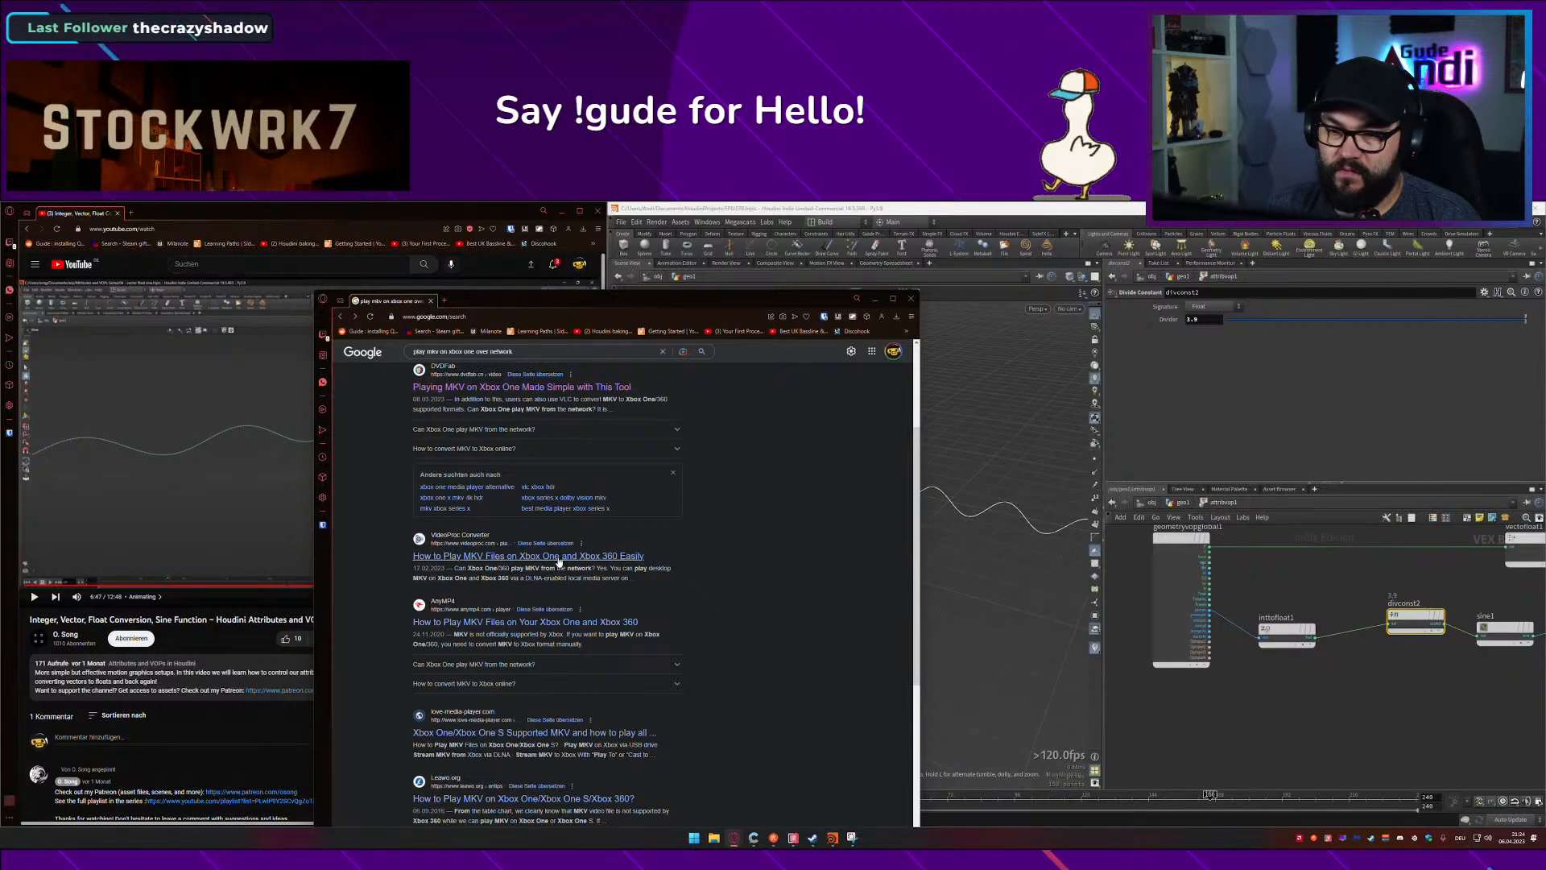
# Step: Look through the remaining MKV search results, close that browser window and resume the tutorial video
pyautogui.scroll(-5, 575, 677)
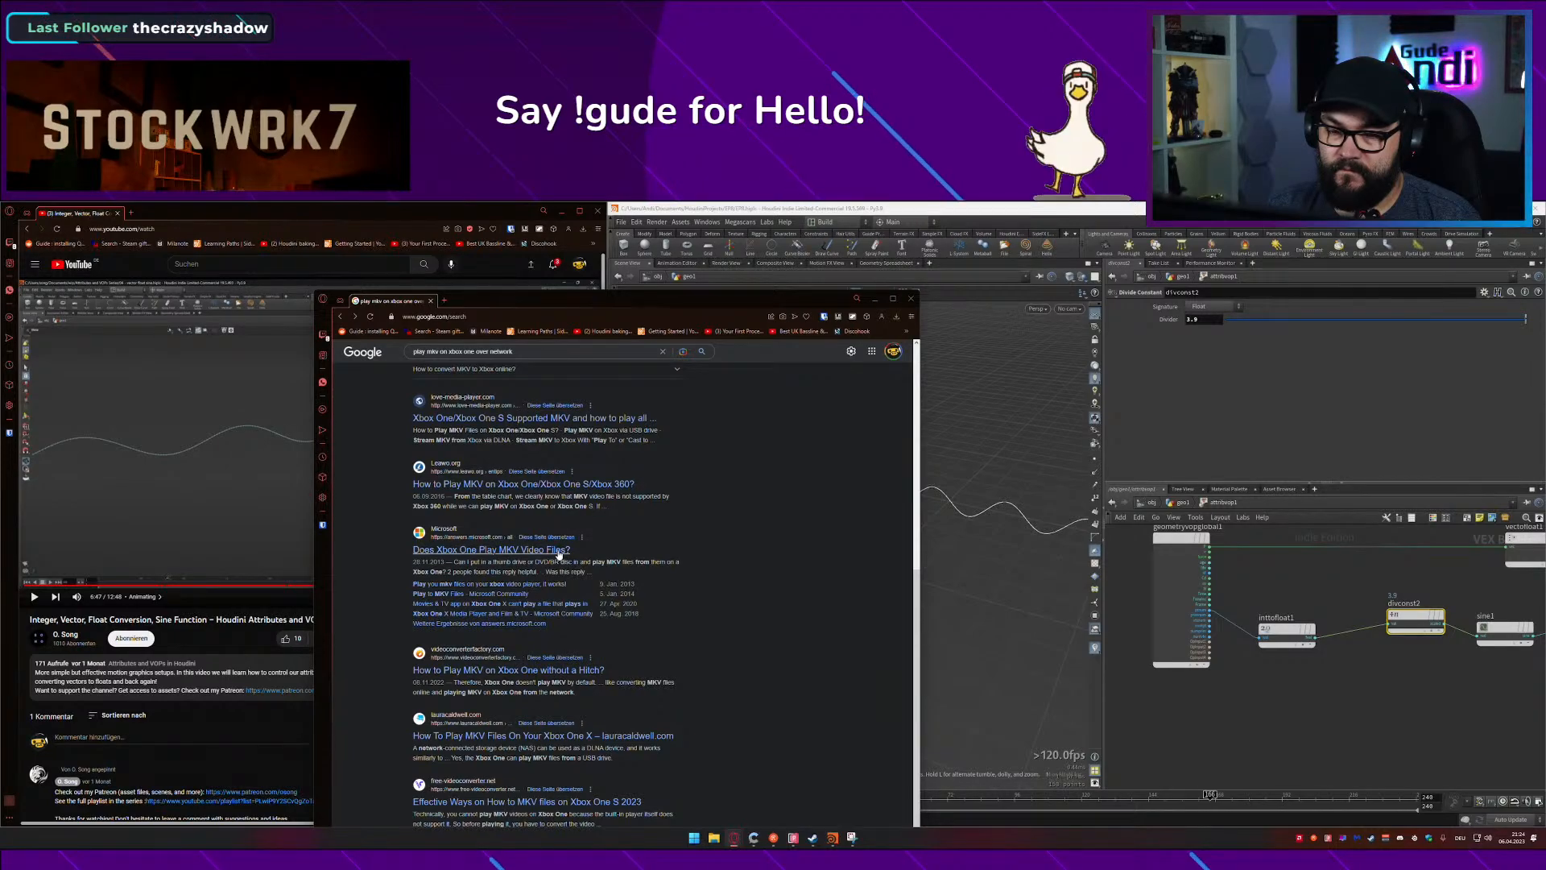
pyautogui.scroll(-2, 559, 554)
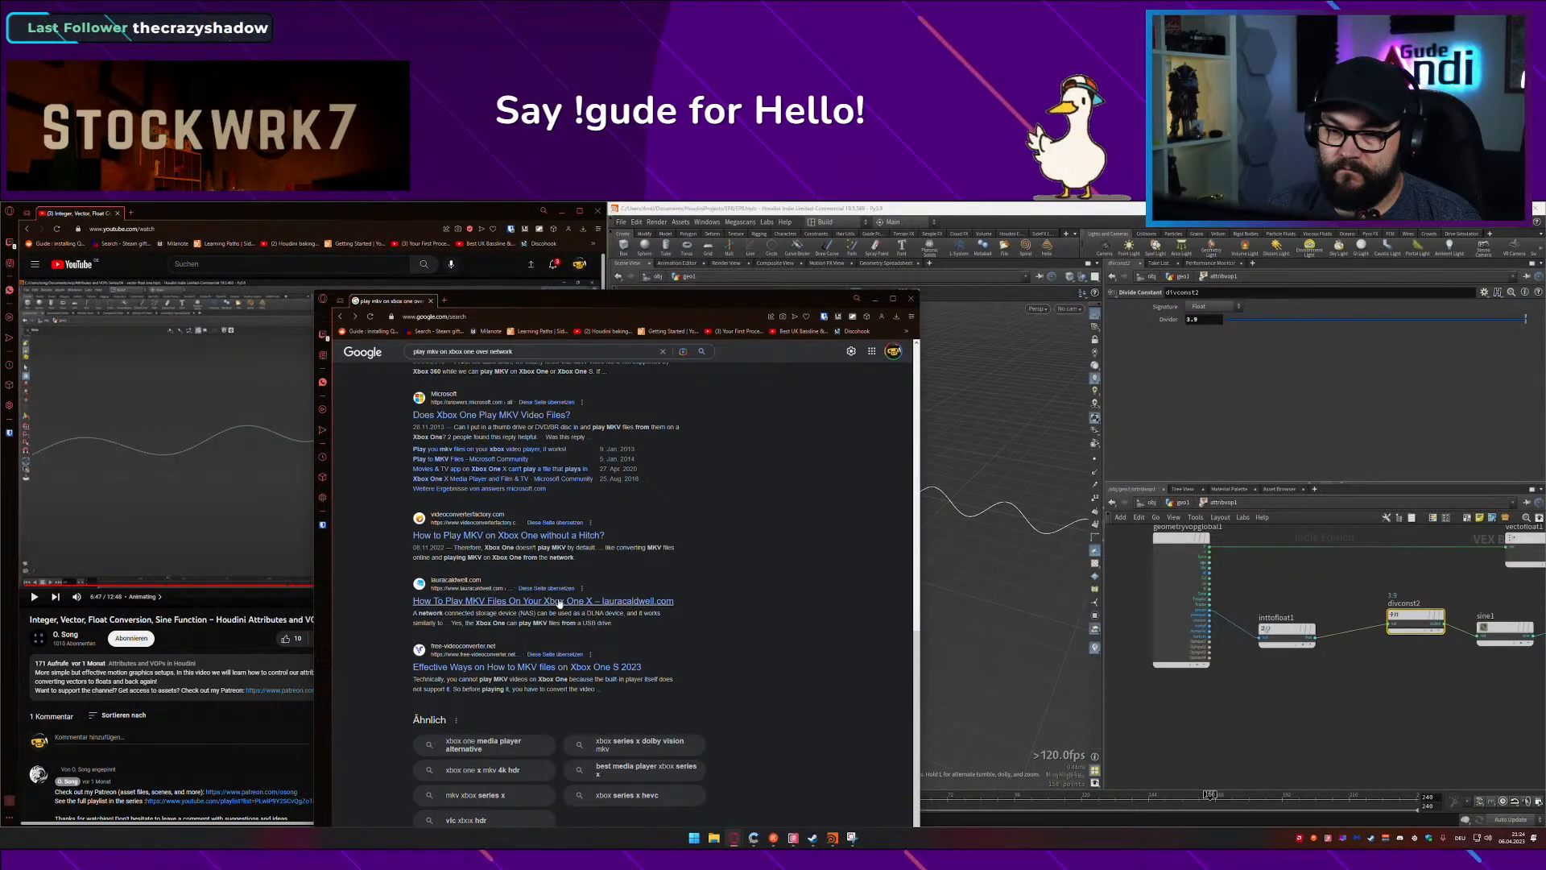
pyautogui.scroll(-1, 583, 696)
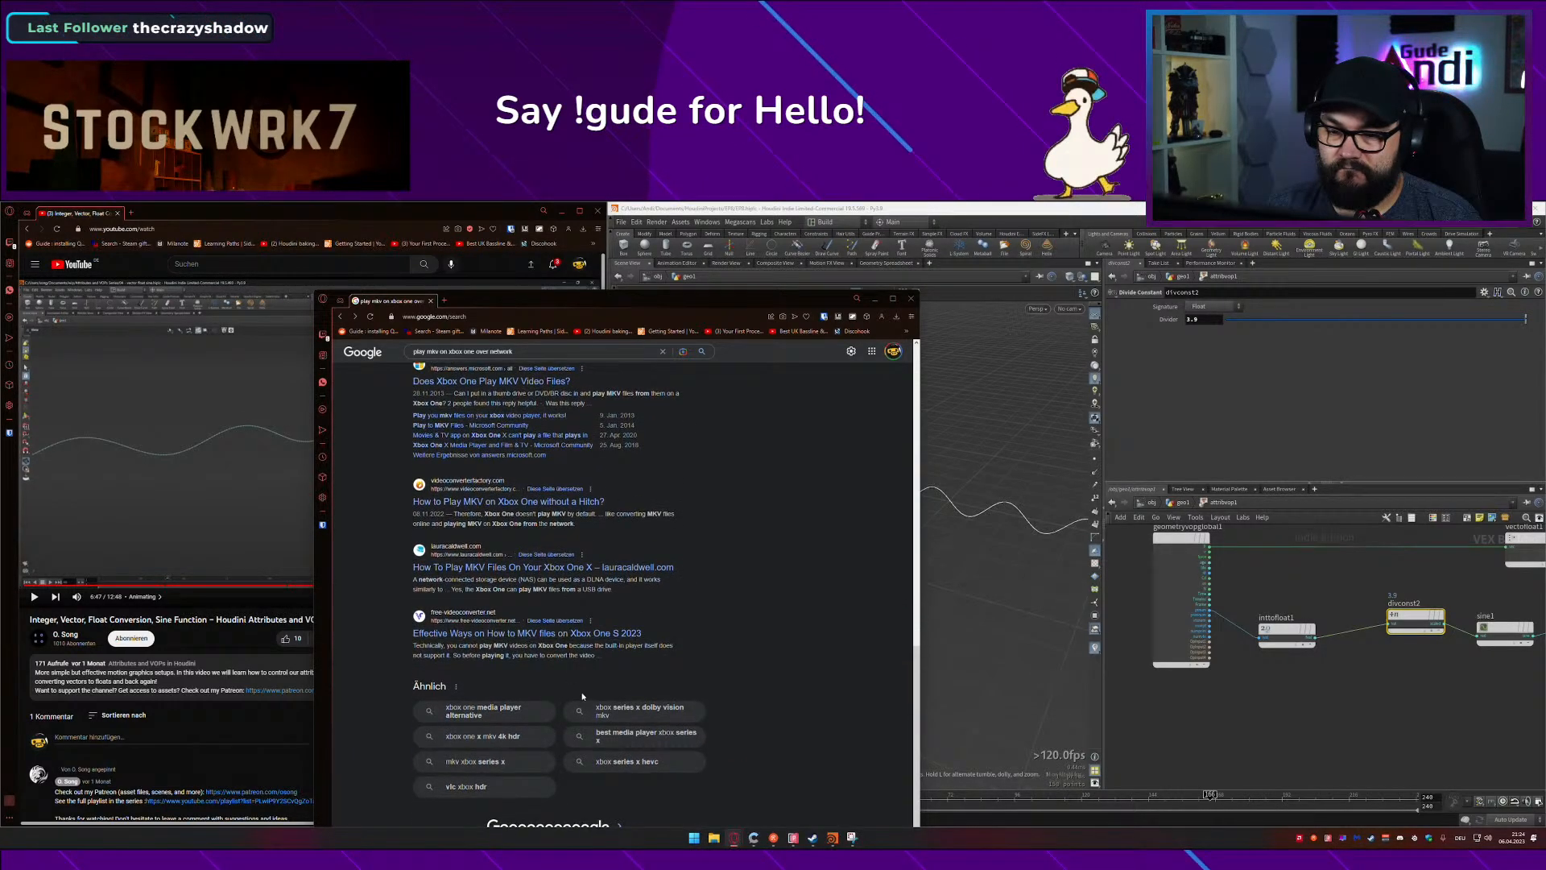
pyautogui.click(910, 304)
pyautogui.click(367, 474)
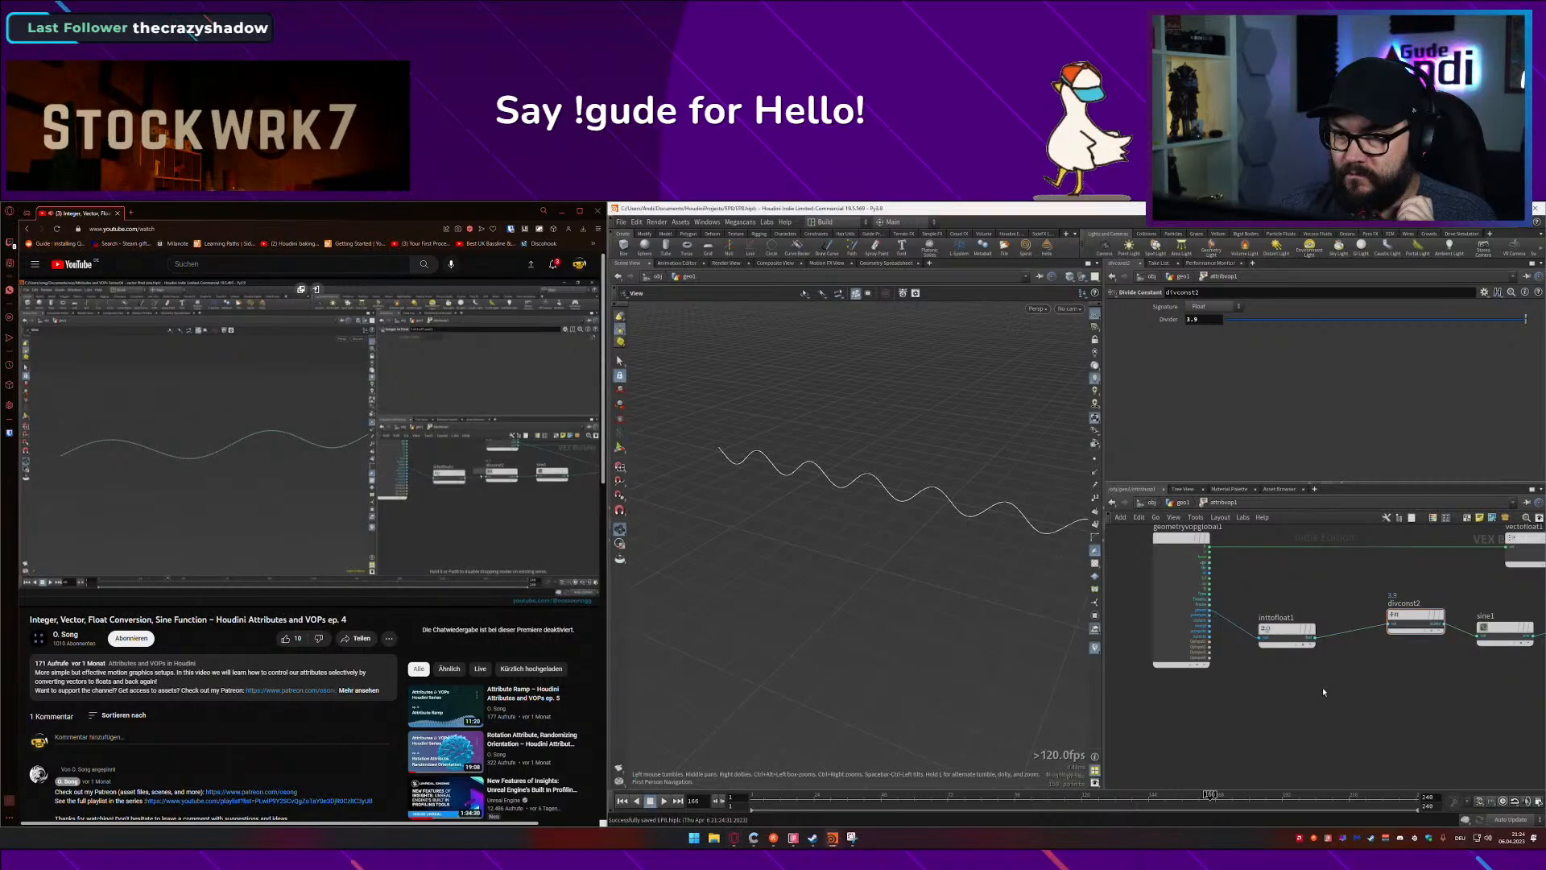
# Step: Pause the tutorial and move the nodes feeding the sine away from it to free space in the network
pyautogui.moveTo(1322, 687); pyautogui.dragTo(1184, 686, button='middle')
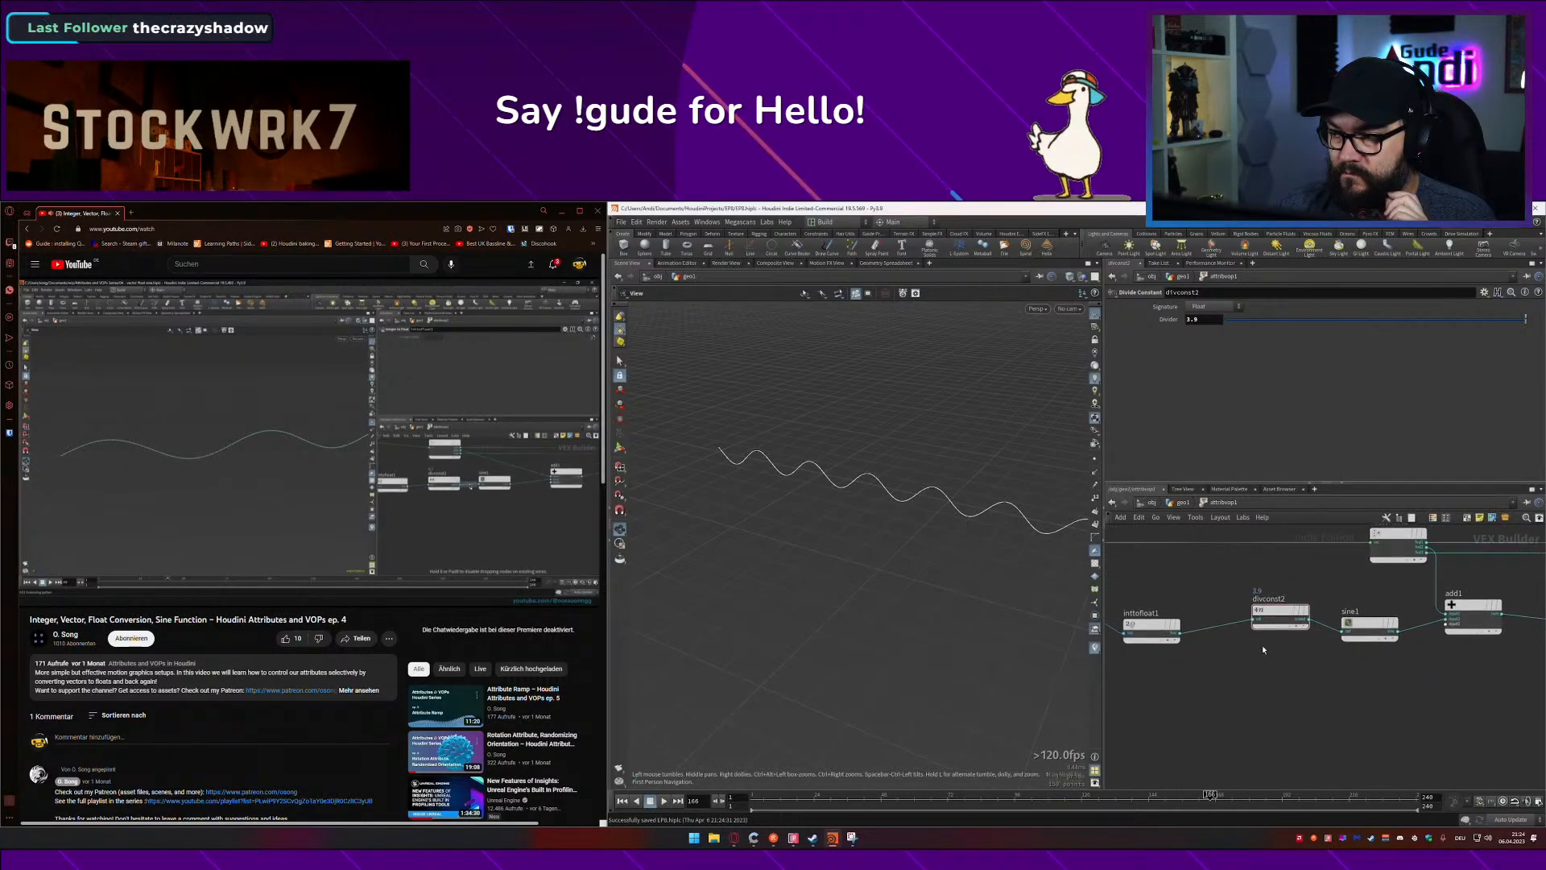
pyautogui.moveTo(1291, 678); pyautogui.dragTo(1083, 673, button='middle')
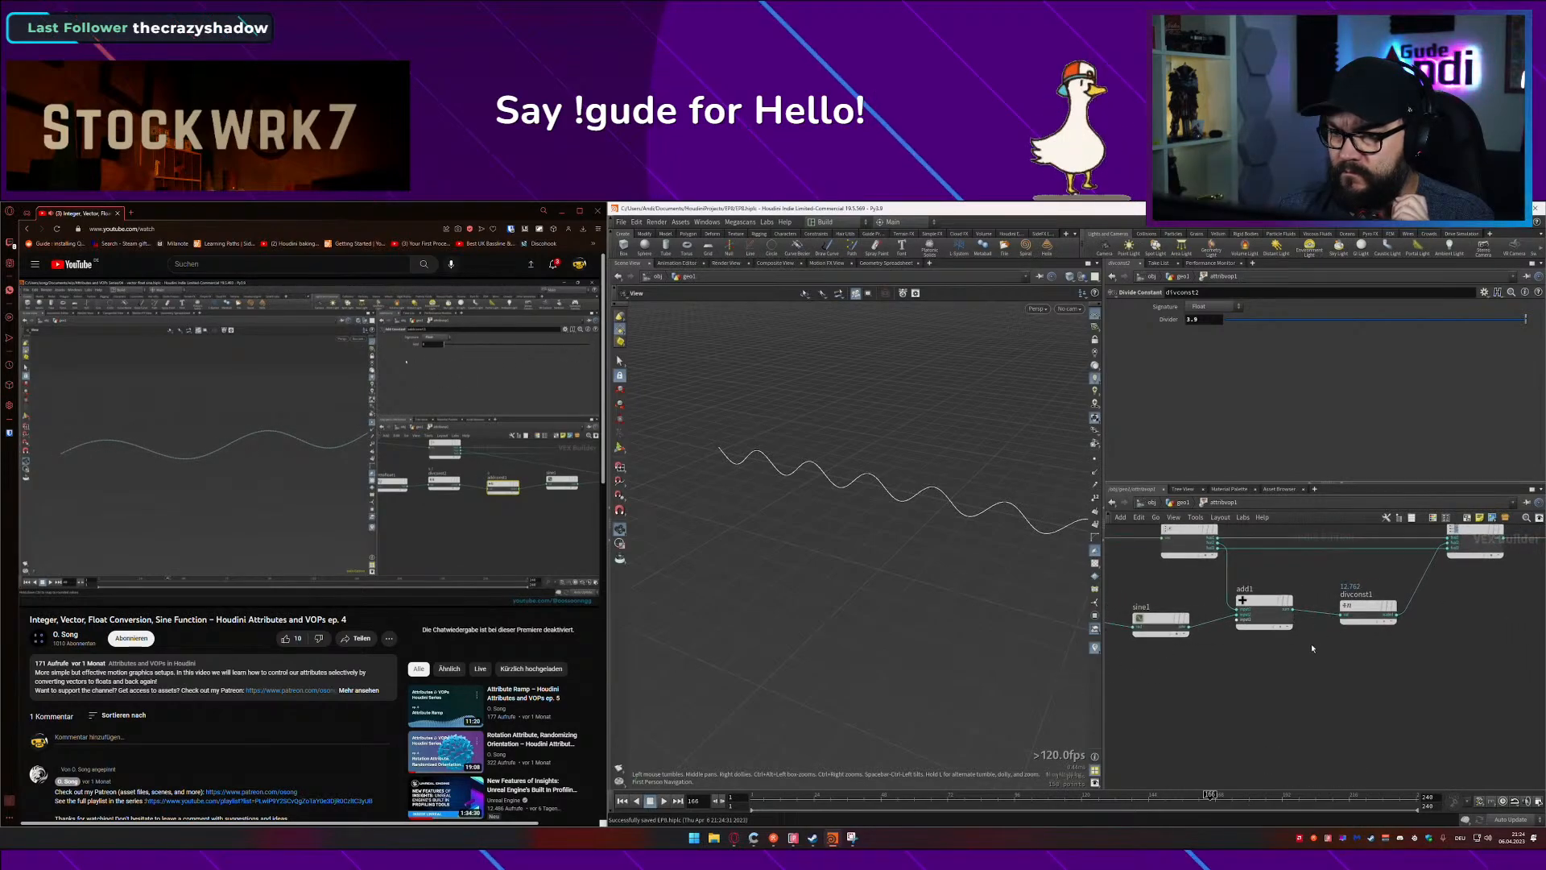
pyautogui.moveTo(1239, 650); pyautogui.dragTo(1439, 642, button='middle')
pyautogui.click(481, 509)
pyautogui.scroll(-2, 1357, 674)
pyautogui.scroll(-1, 1357, 674)
pyautogui.moveTo(1136, 542); pyautogui.dragTo(1327, 649)
pyautogui.moveTo(1315, 616); pyautogui.dragTo(1223, 622)
# Step: Insert an Add Constant node between the Divide Constant and the Sine node, aligned with their row
pyautogui.click(1270, 593)
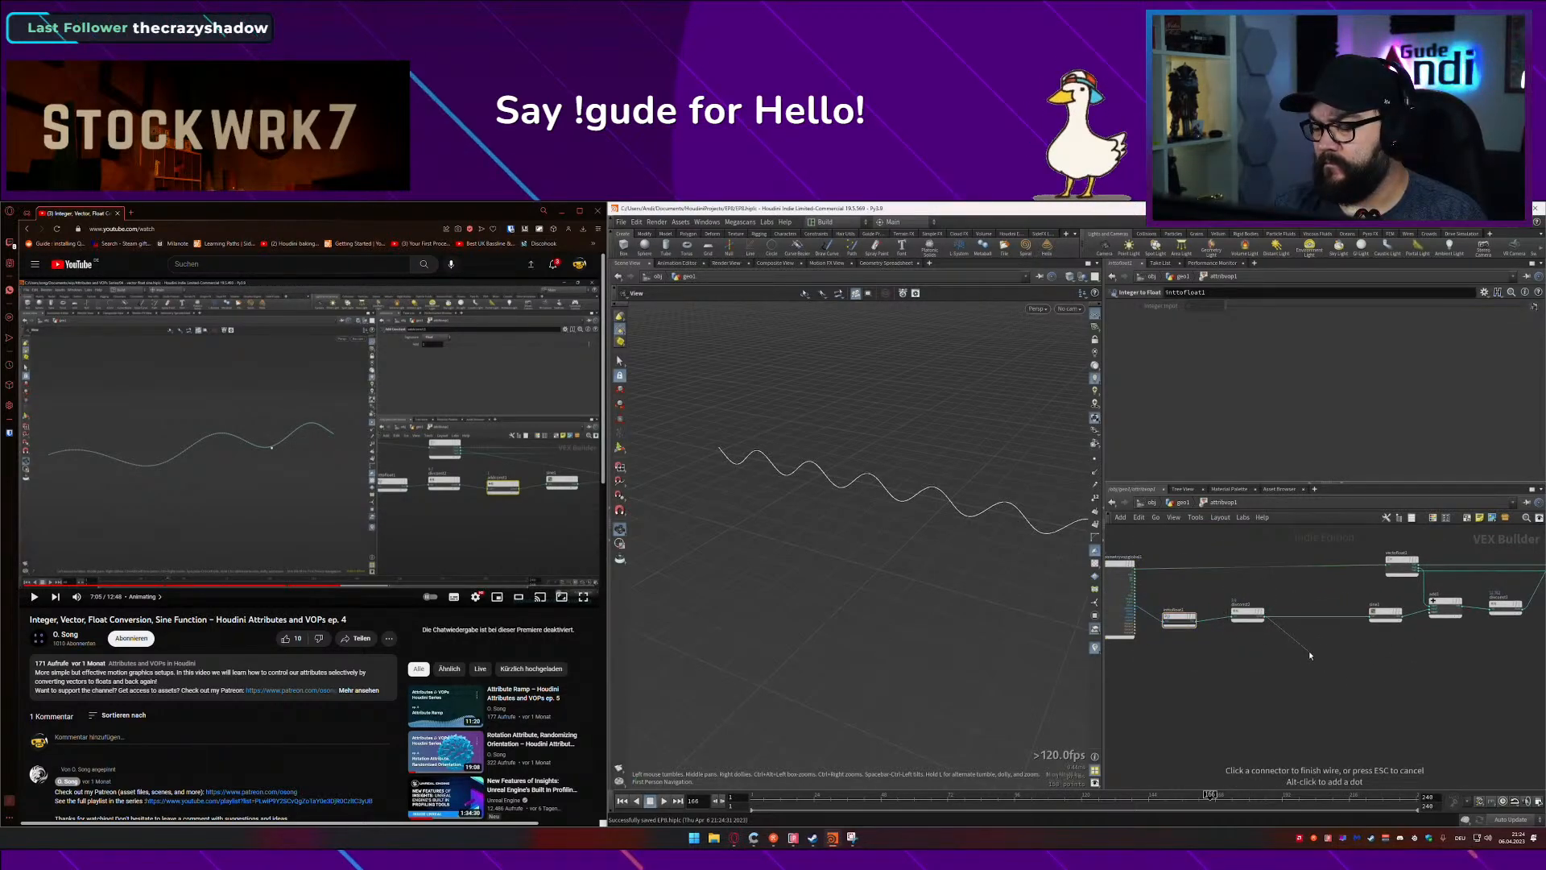
pyautogui.press('Tab')
pyautogui.write('add c')
pyautogui.press('Return')
pyautogui.press('Return')
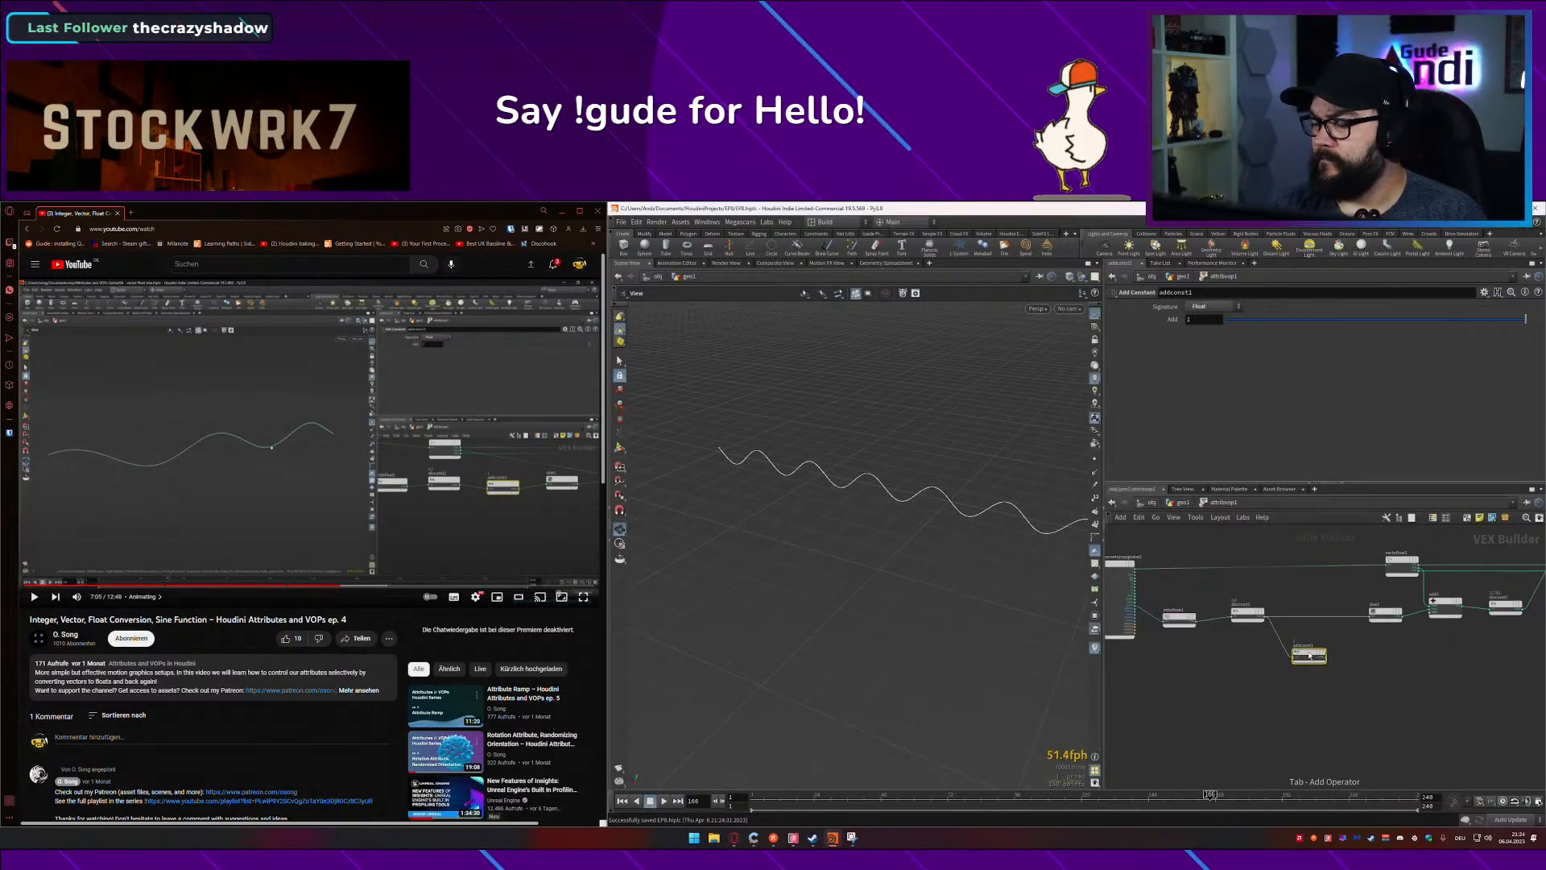
pyautogui.scroll(3, 1330, 647)
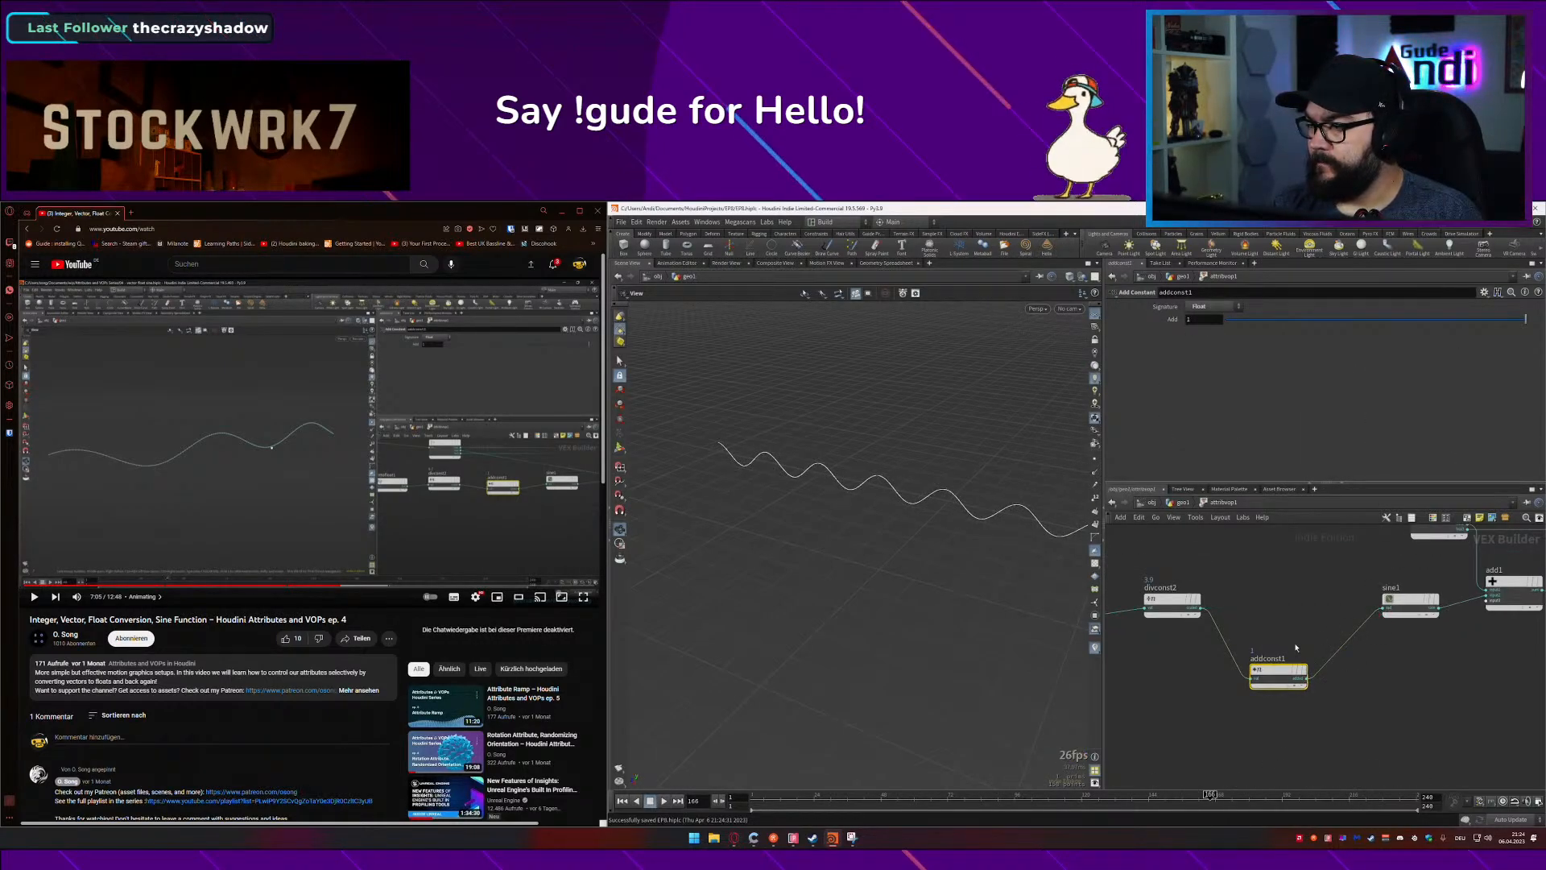
pyautogui.moveTo(1310, 670); pyautogui.dragTo(1323, 594)
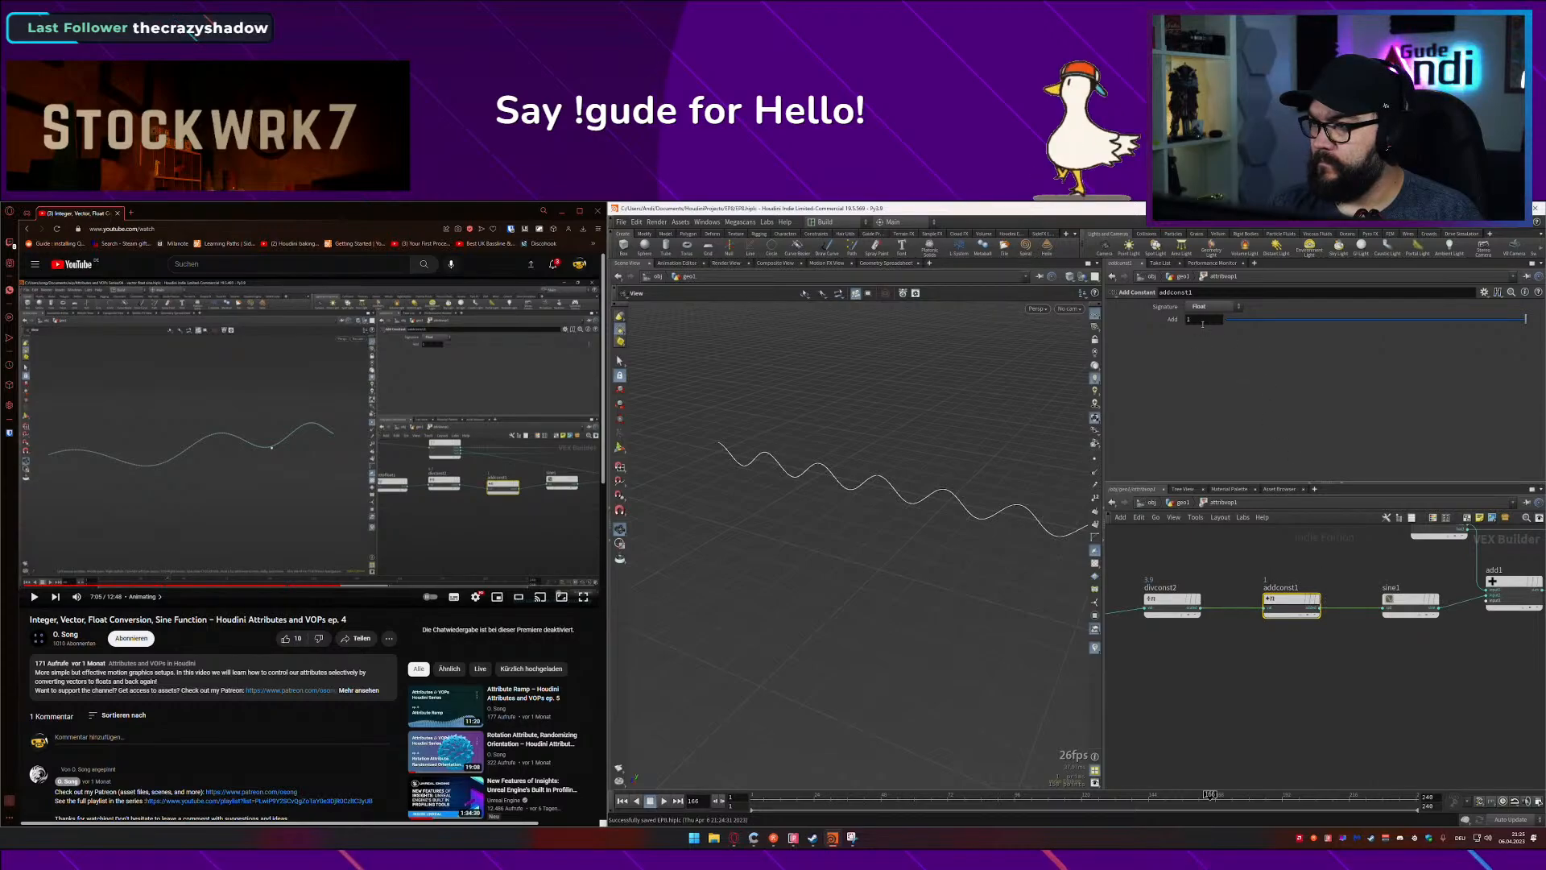
# Step: Set the Add Constant to 0.6 and the divider of the Divide Constant before it to 5.9
pyautogui.moveTo(1202, 323); pyautogui.dragTo(1220, 322, button='middle')
pyautogui.moveTo(1353, 313); pyautogui.dragTo(1176, 319, button='middle')
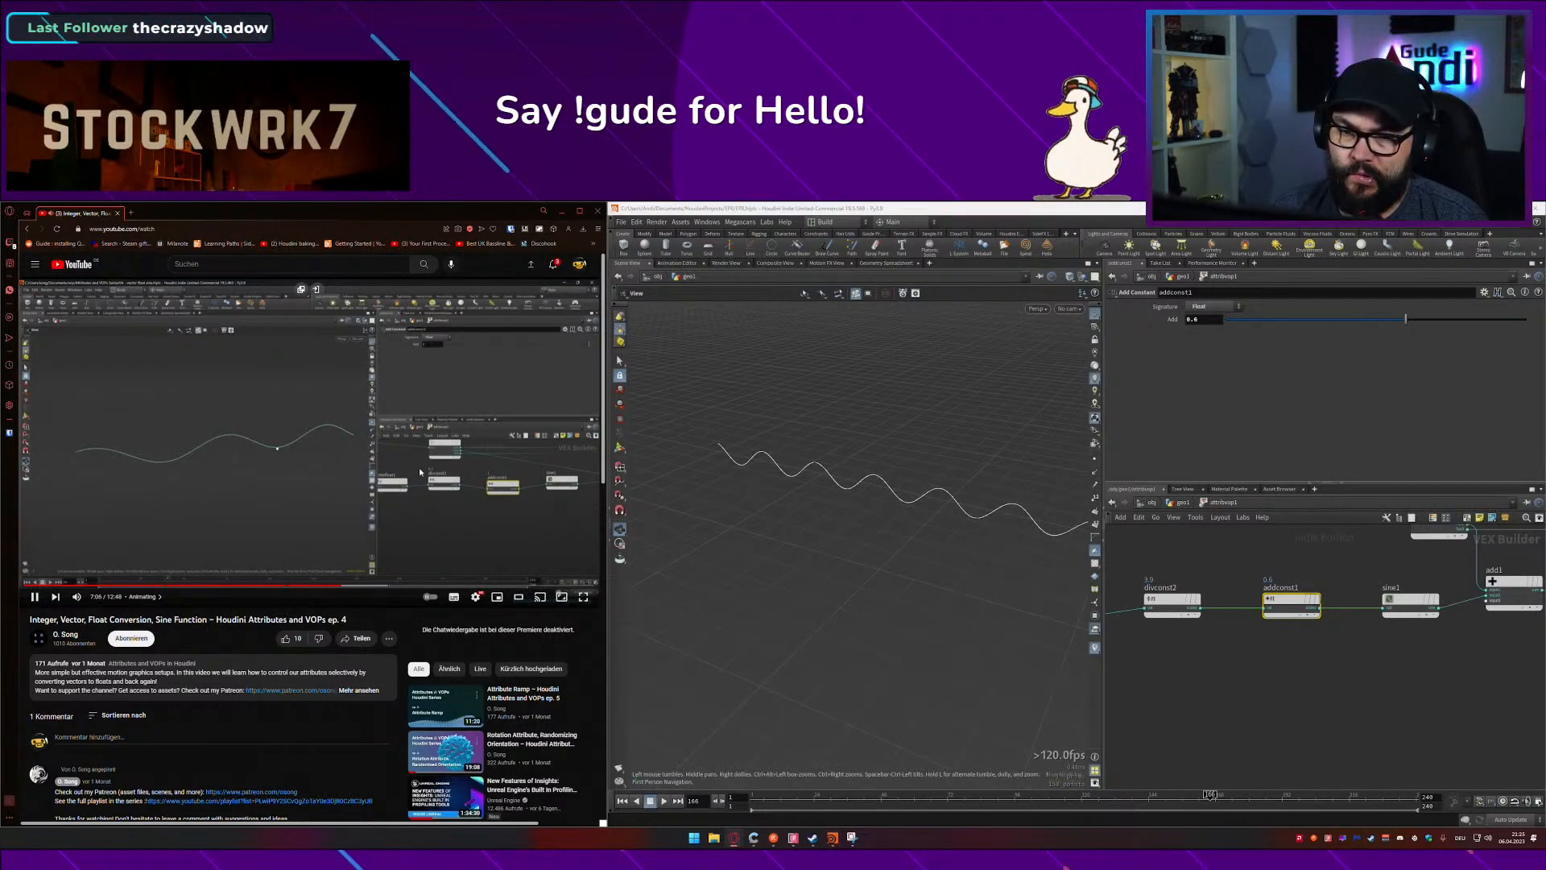
pyautogui.click(1172, 600)
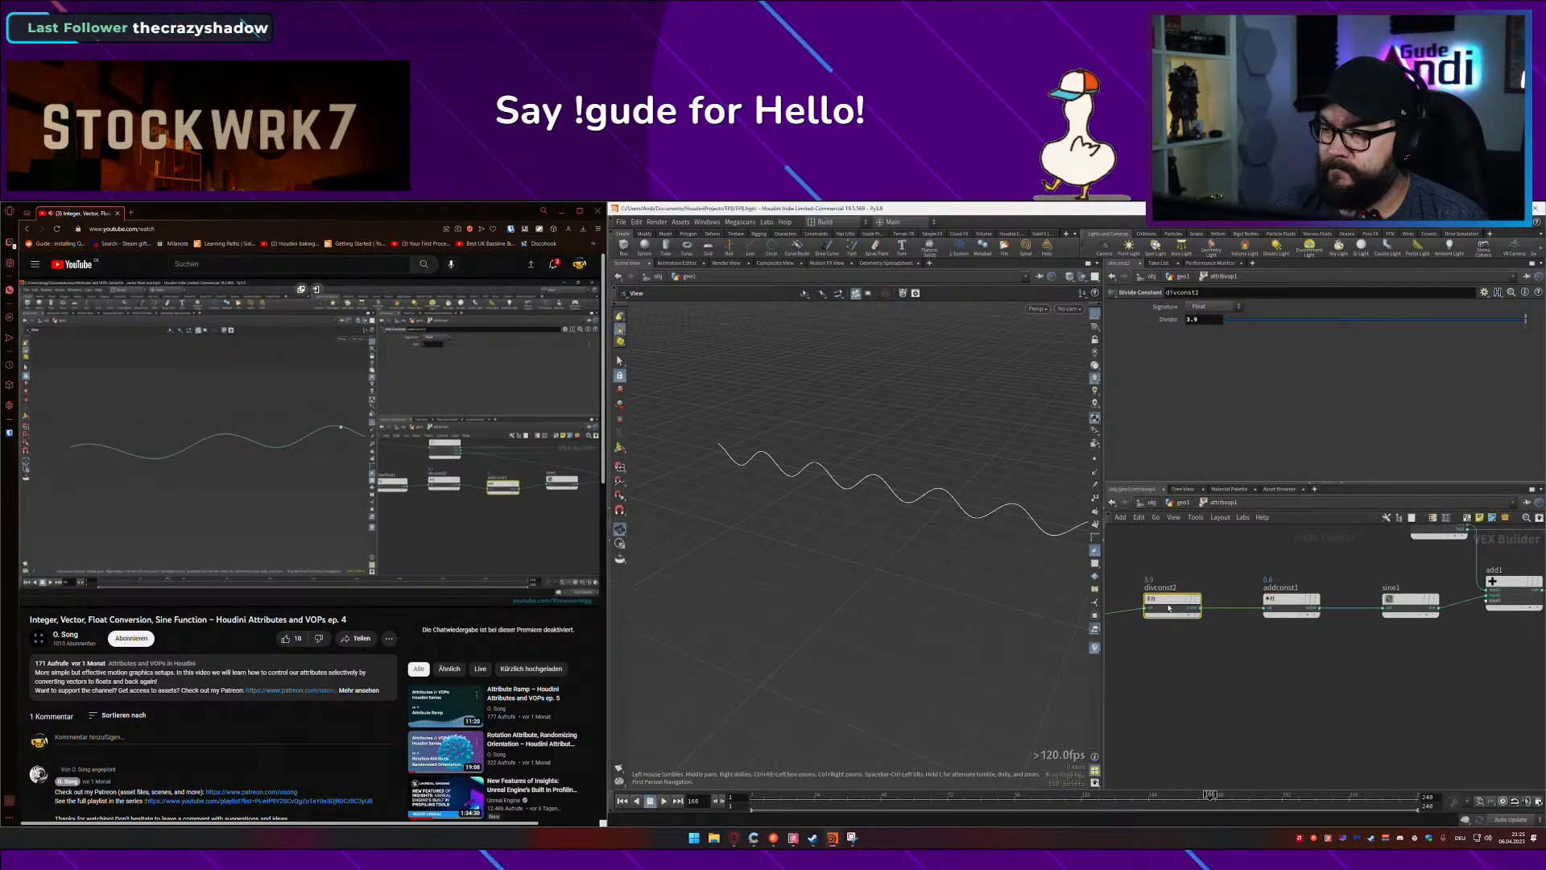
pyautogui.moveTo(1206, 319); pyautogui.dragTo(1304, 309, button='middle')
# Step: Set the Add Constant node's Add value to 1.3
pyautogui.click(1291, 600)
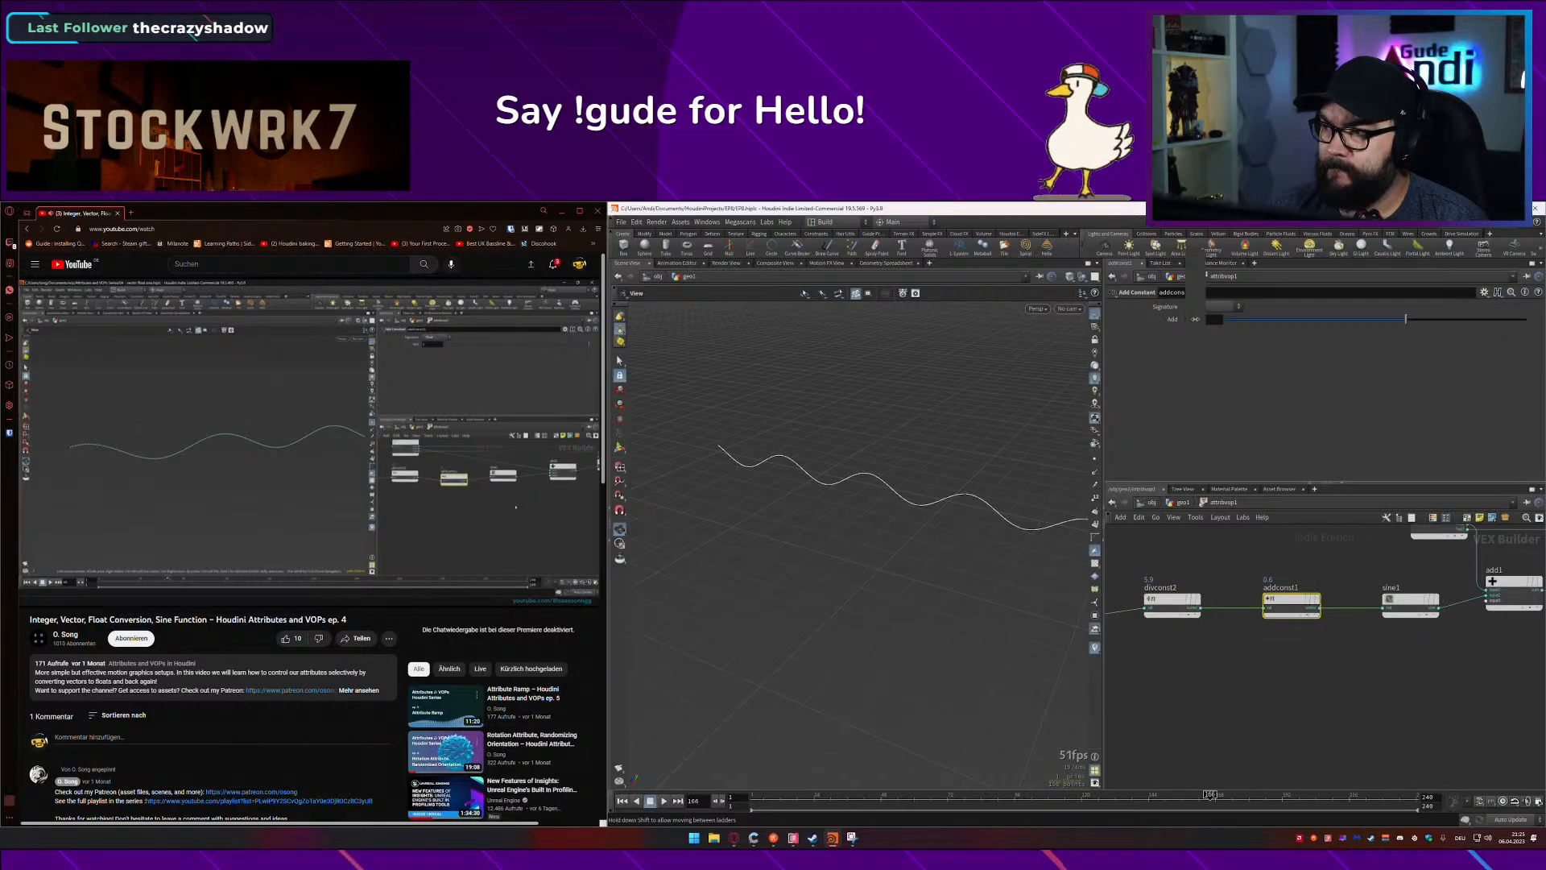
pyautogui.moveTo(1204, 319); pyautogui.dragTo(1282, 317, button='middle')
pyautogui.moveTo(1438, 308); pyautogui.dragTo(1190, 333, button='middle')
# Step: Duplicate the Integer to Float, Divide Constant, Add Constant and Sine nodes as a second row below the originals
pyautogui.press('h')
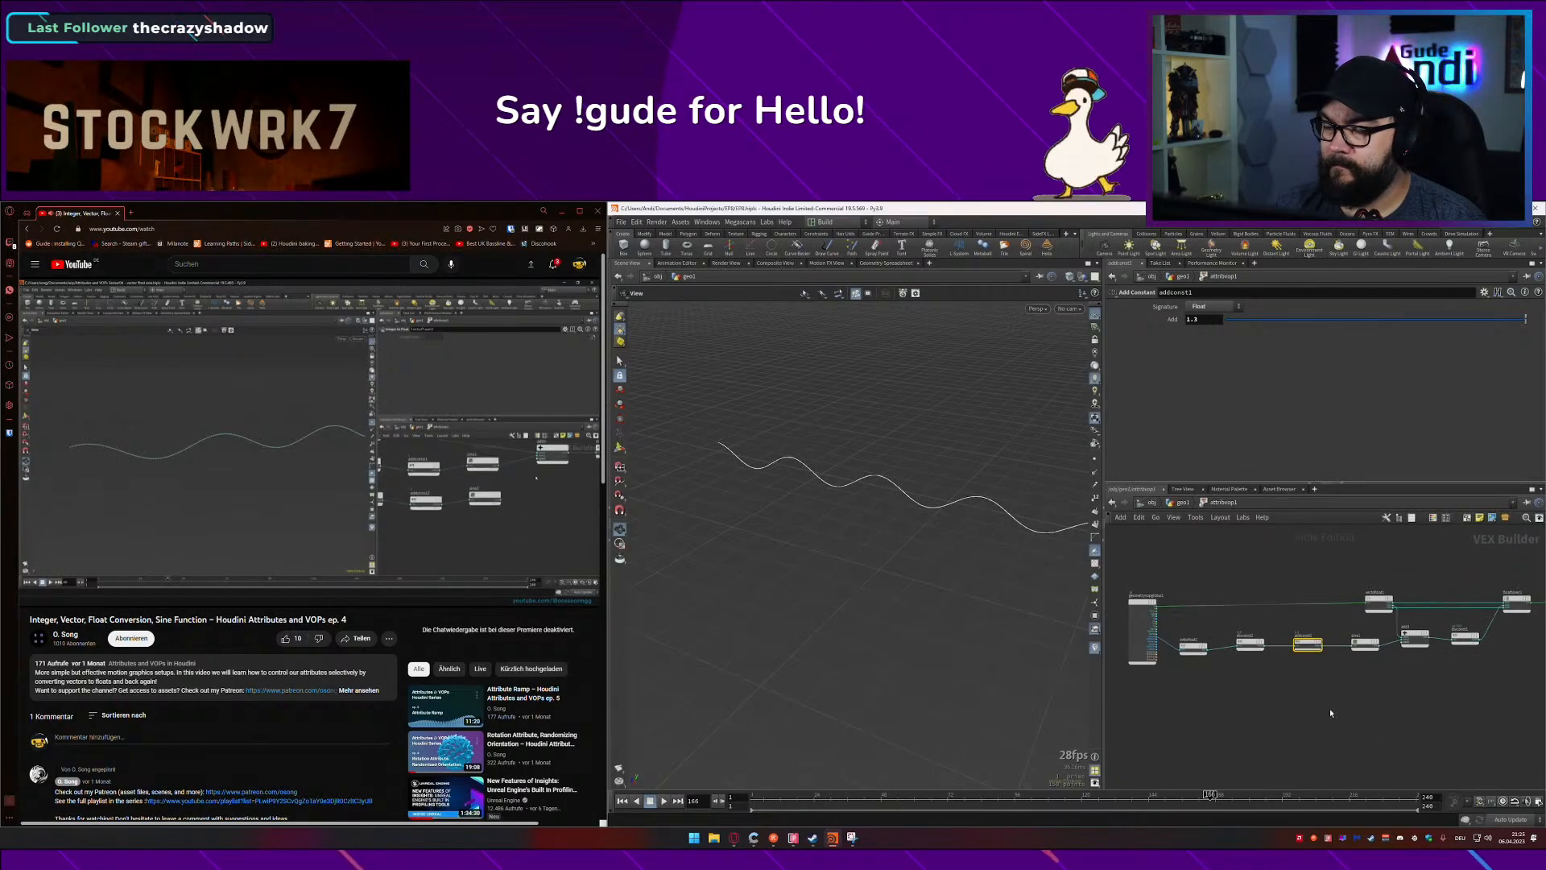
pyautogui.scroll(-1, 1323, 654)
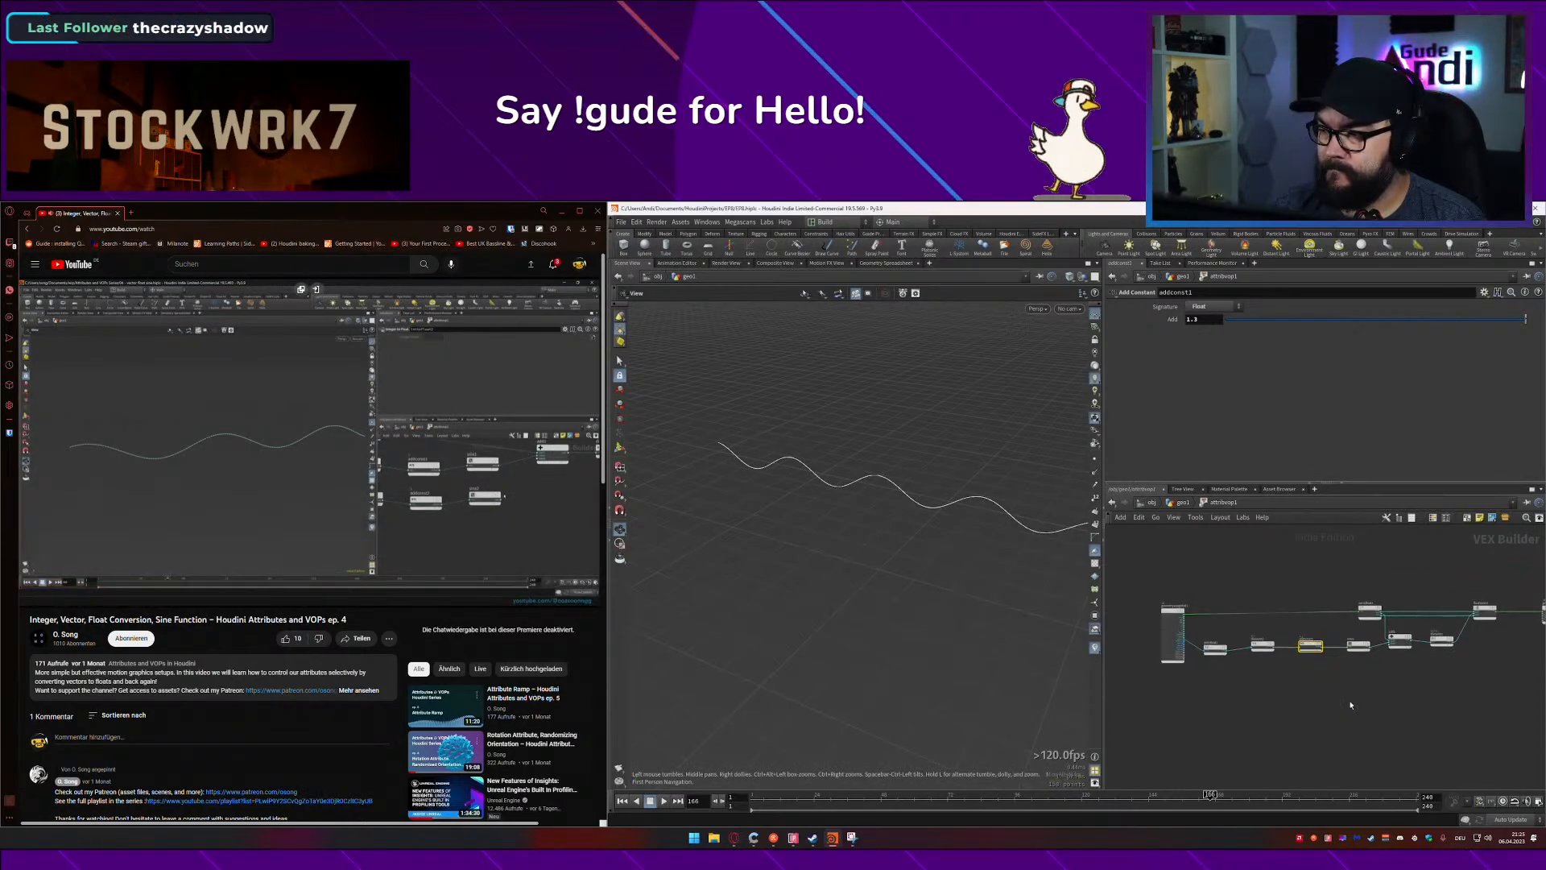
pyautogui.moveTo(1368, 697); pyautogui.dragTo(1215, 672)
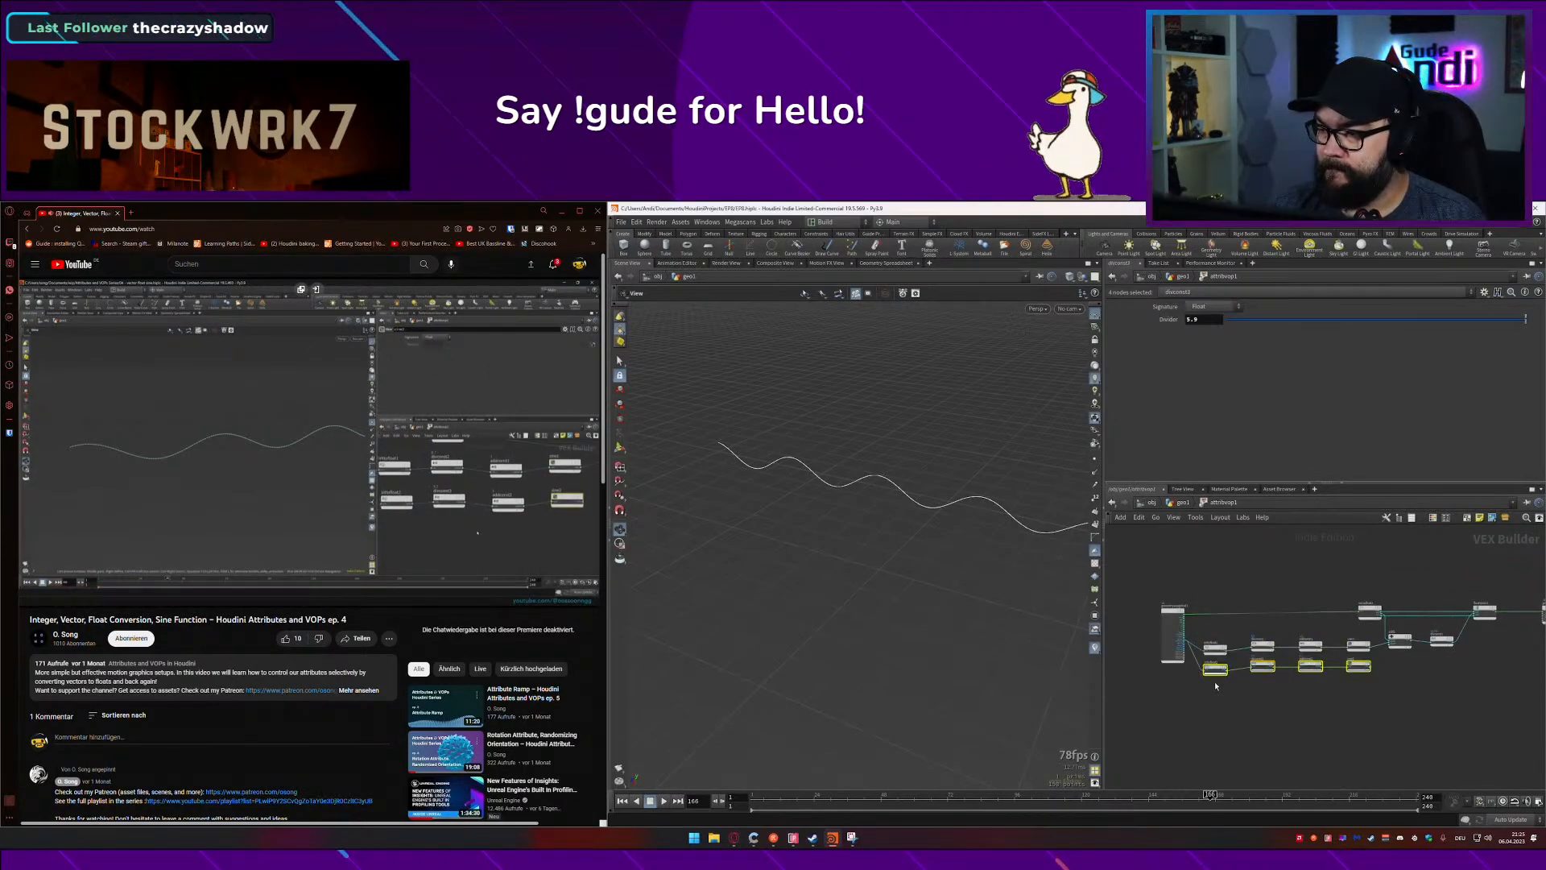
pyautogui.scroll(1, 1214, 718)
pyautogui.moveTo(1294, 707); pyautogui.dragTo(1177, 698, button='middle')
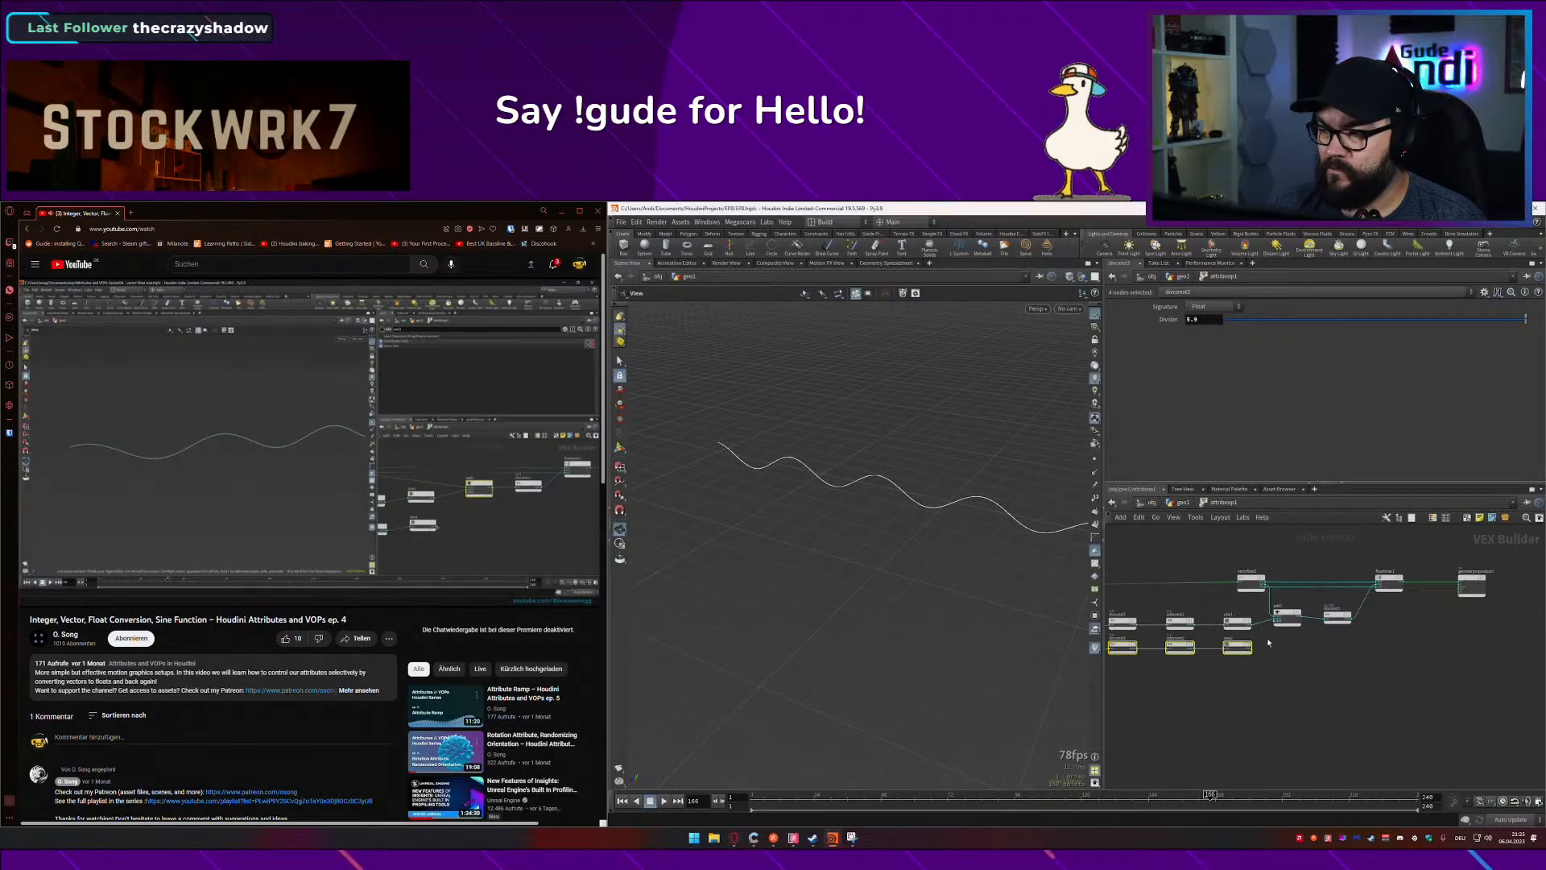
# Step: Connect the duplicated Sine node's output to a free input of the Add node and inspect the line in the viewport
pyautogui.scroll(3, 1258, 647)
pyautogui.moveTo(1251, 650); pyautogui.dragTo(1283, 610)
pyautogui.hotkey('ctrl', 'z')
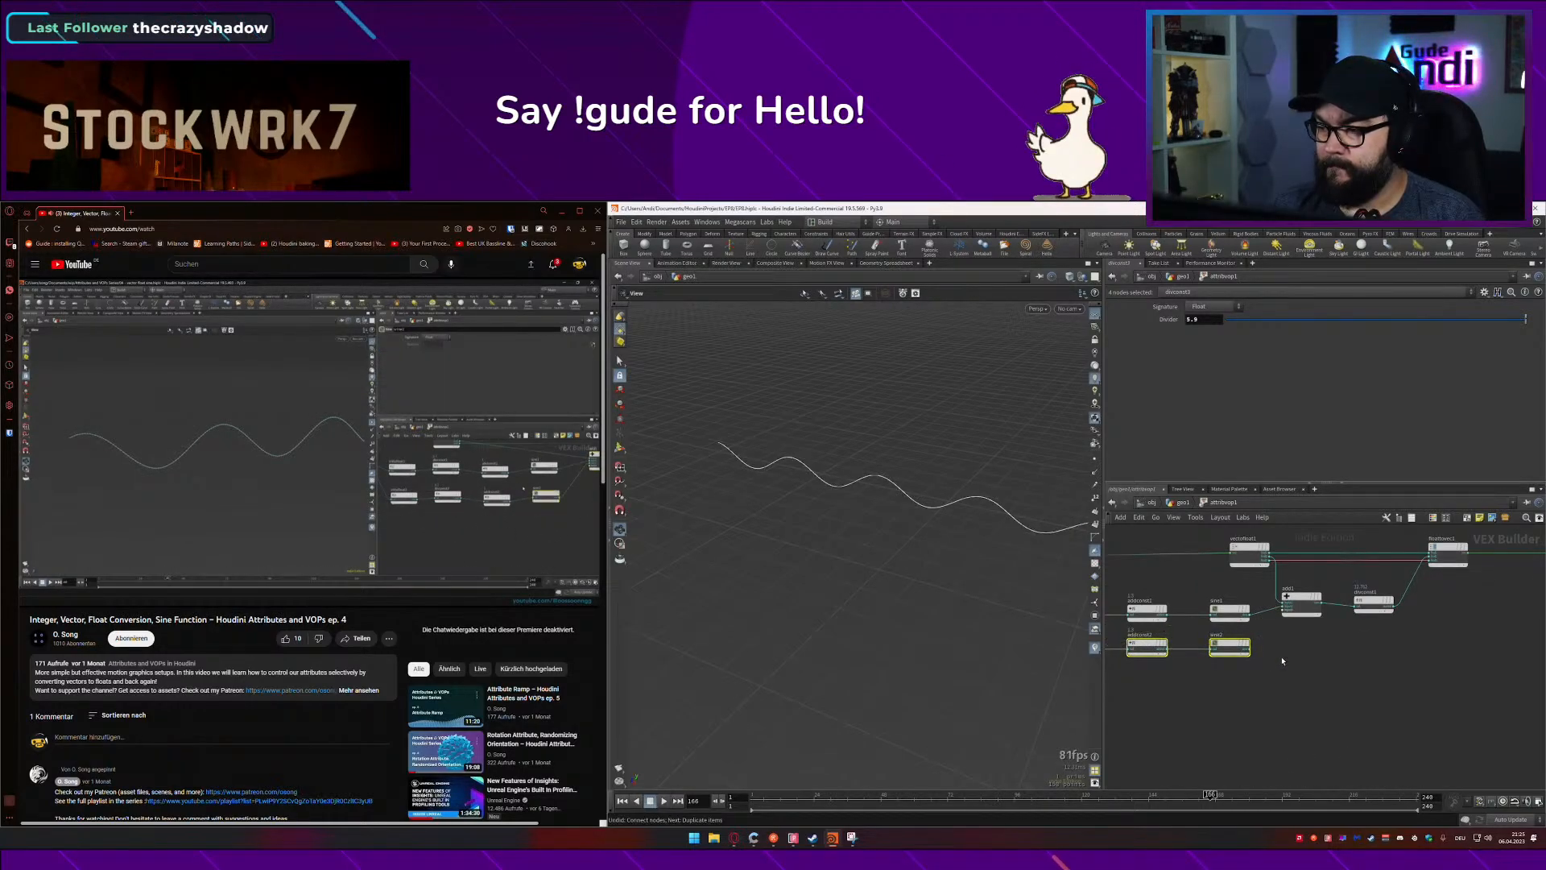
pyautogui.click(1272, 666)
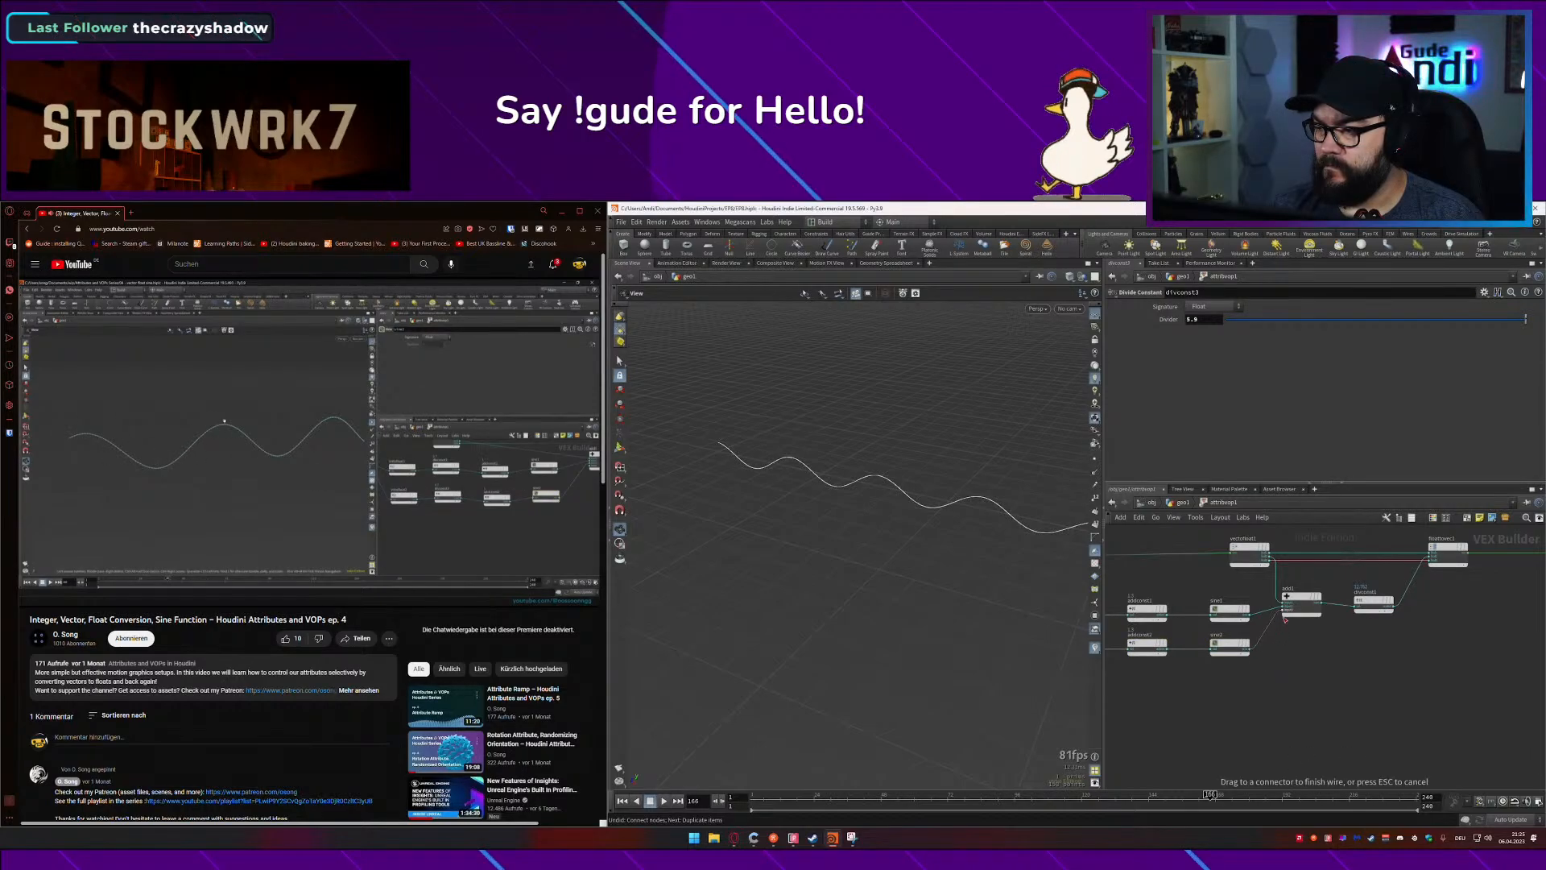
pyautogui.moveTo(1284, 619); pyautogui.dragTo(1283, 612)
pyautogui.moveTo(818, 597); pyautogui.dragTo(784, 583)
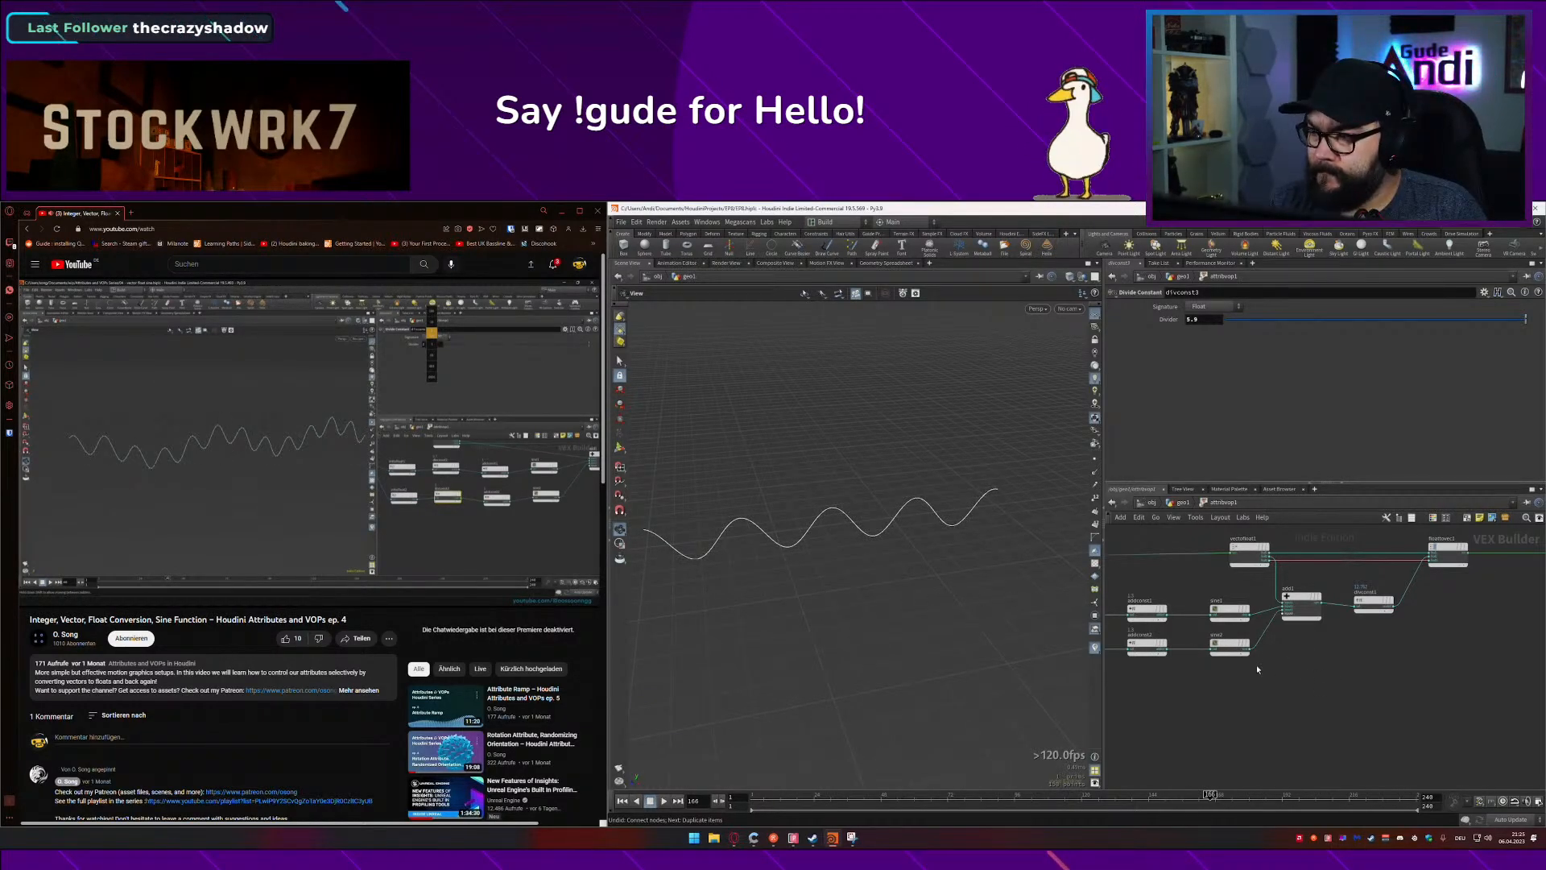
# Step: Lower the divider of the second row's Divide Constant to give its wave a higher frequency
pyautogui.moveTo(1183, 669); pyautogui.dragTo(1305, 655, button='middle')
pyautogui.moveTo(1295, 656); pyautogui.dragTo(1258, 629)
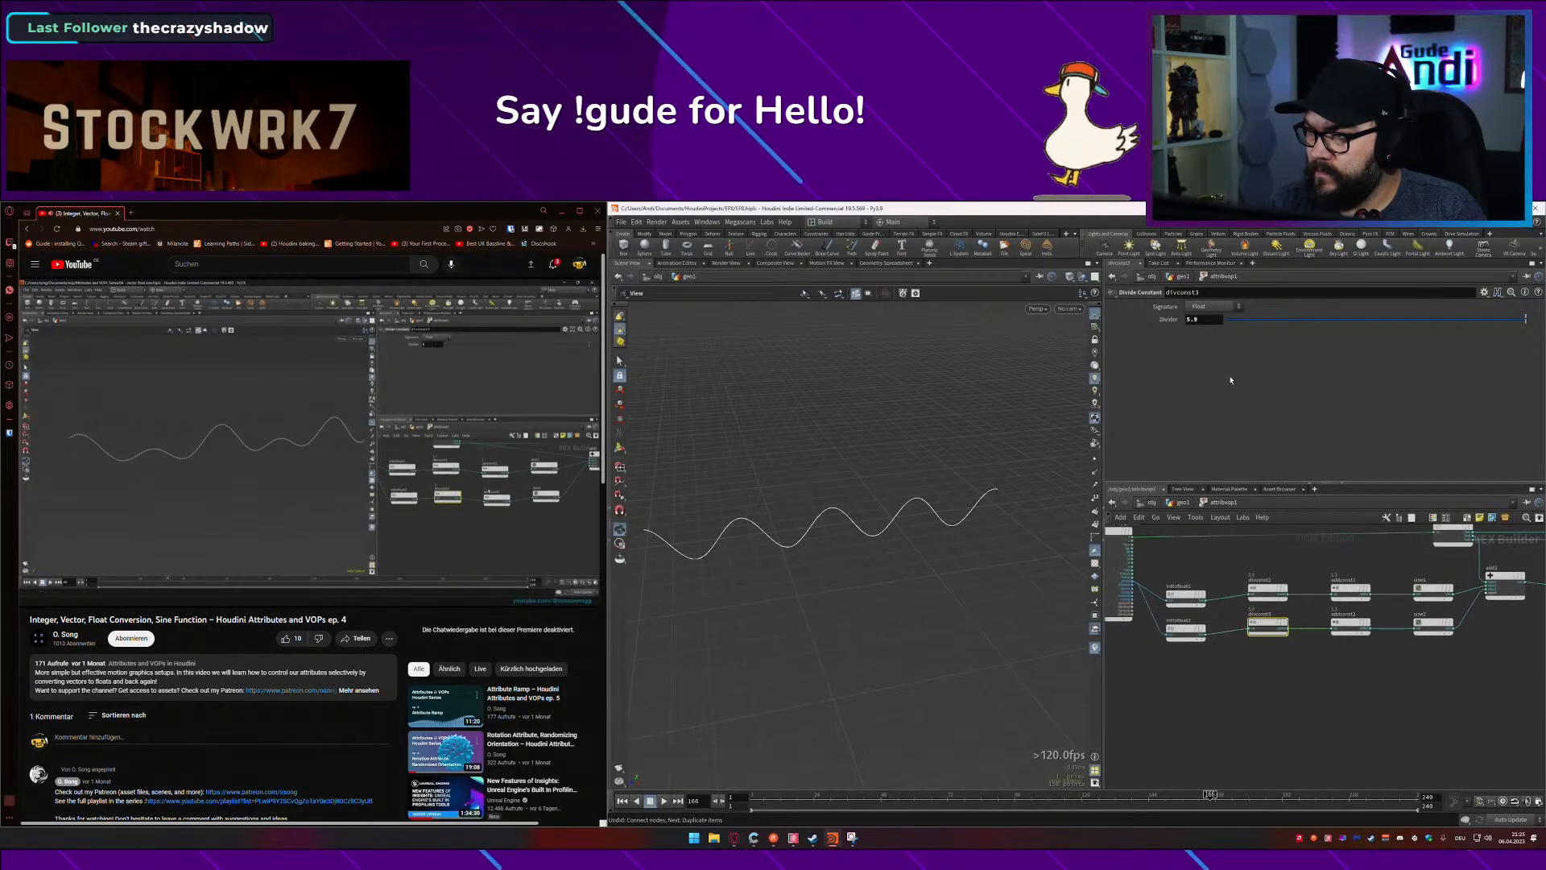
pyautogui.moveTo(1189, 320); pyautogui.dragTo(1002, 332, button='middle')
# Step: Duplicate the second row of four nodes as a third row and connect its Sine output to the Add node
pyautogui.scroll(-1, 1437, 616)
pyautogui.moveTo(1459, 668); pyautogui.dragTo(1230, 667)
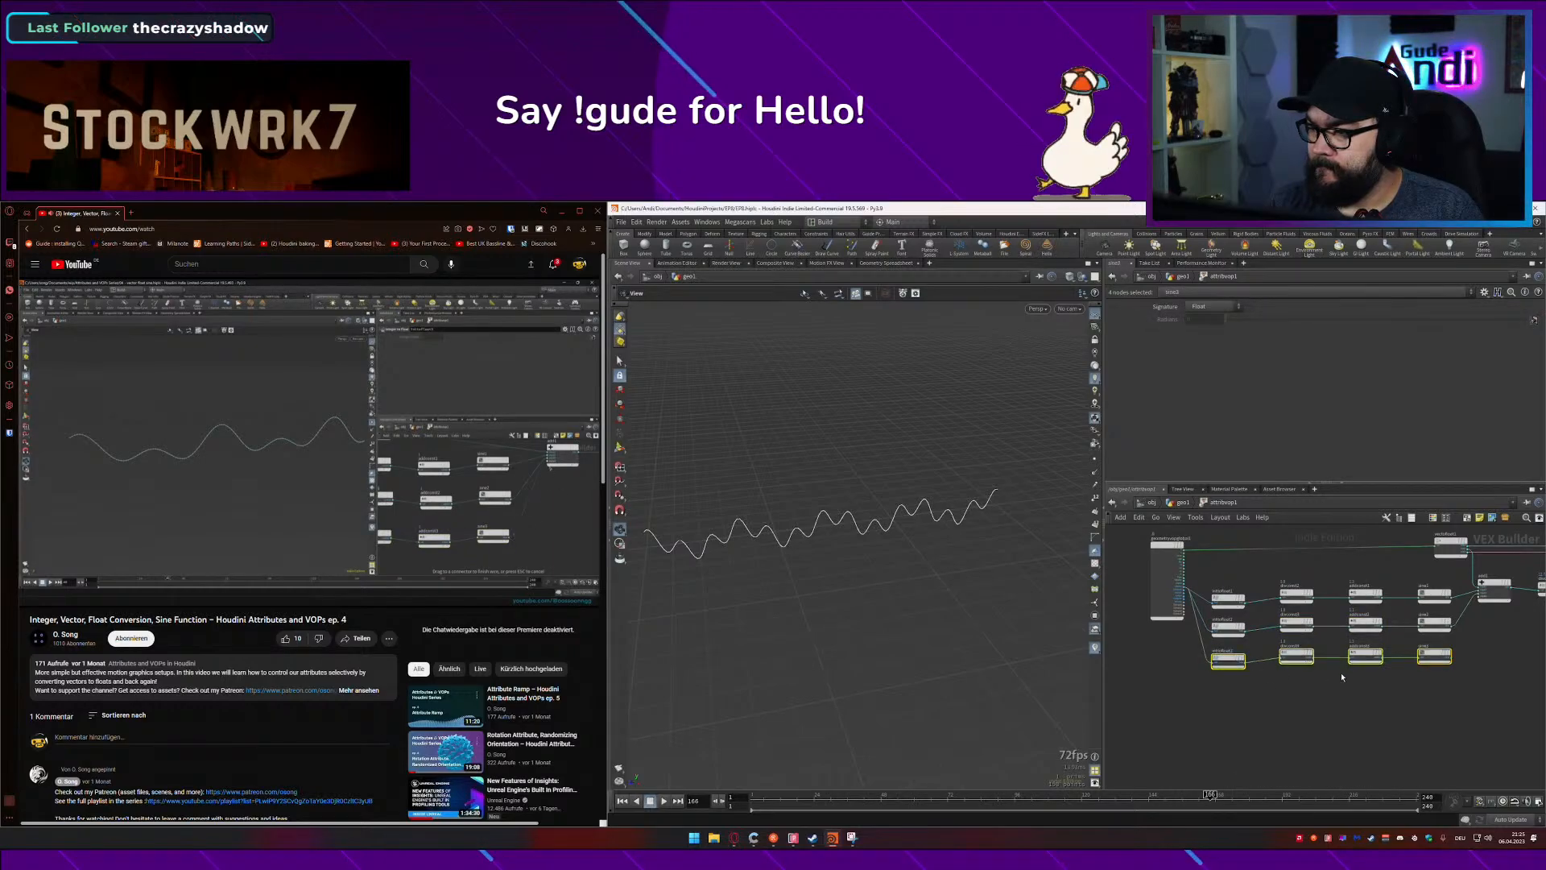
pyautogui.moveTo(1467, 687); pyautogui.dragTo(1331, 681, button='middle')
pyautogui.click(1330, 681)
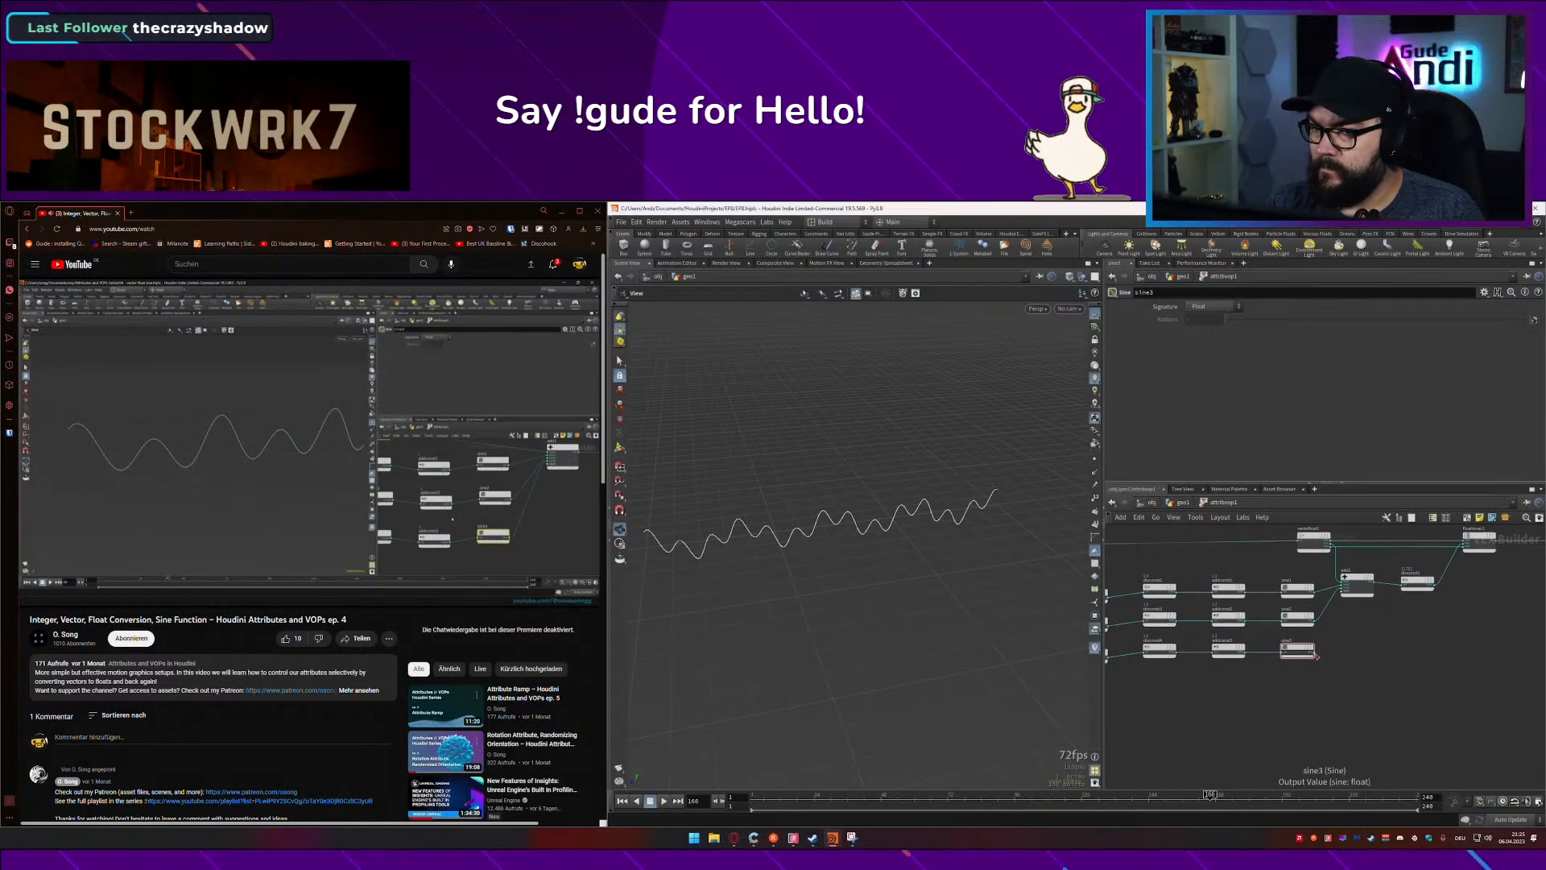
pyautogui.moveTo(1316, 655); pyautogui.dragTo(1339, 639)
pyautogui.moveTo(1352, 609); pyautogui.dragTo(1353, 612)
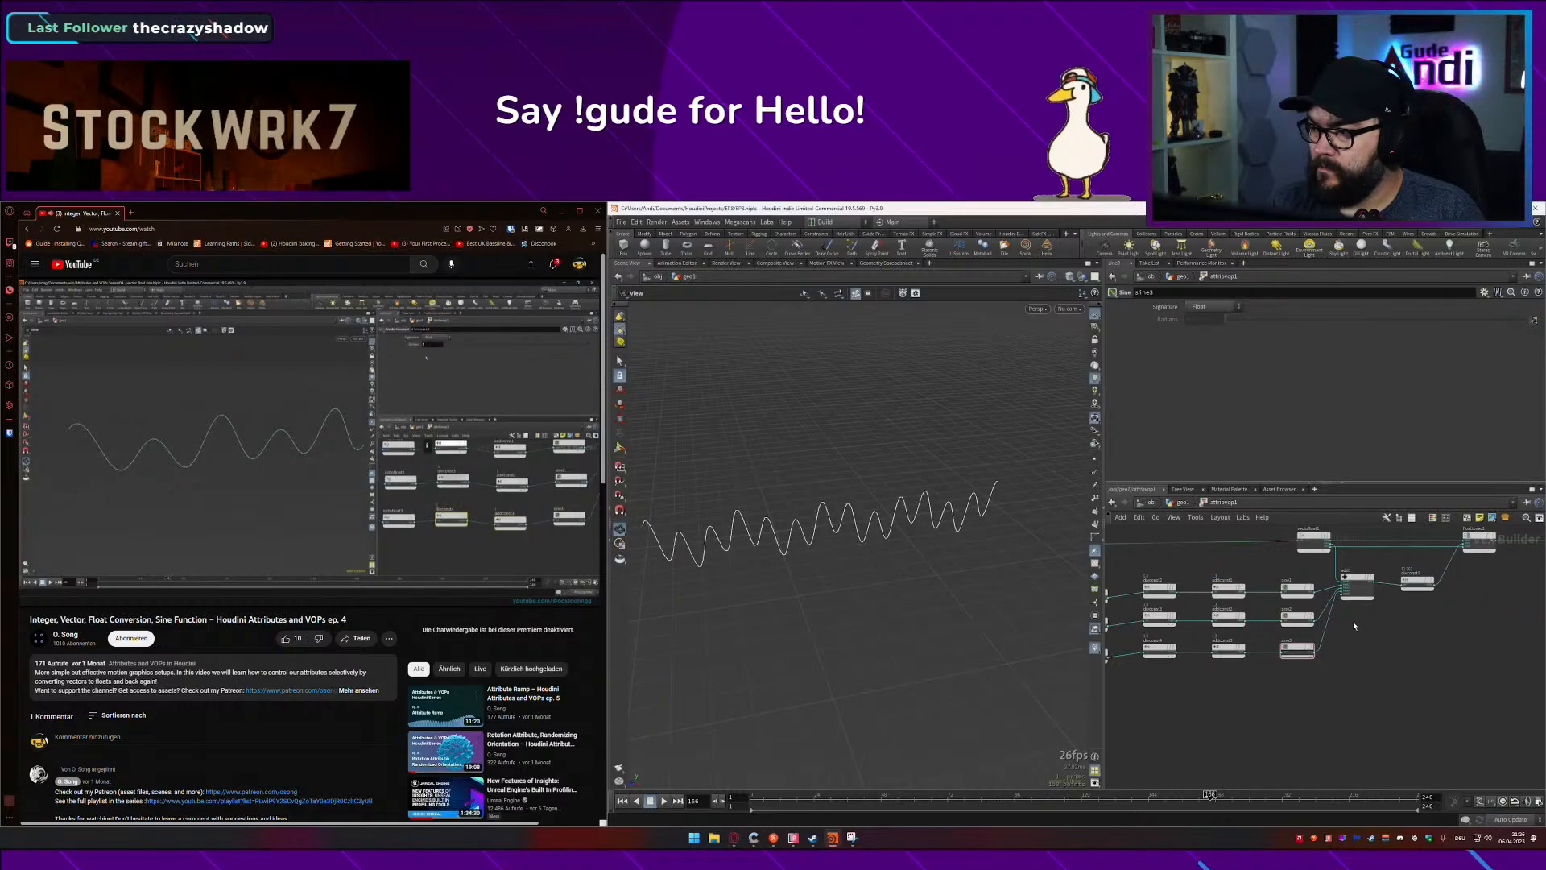
# Step: Set the divider of the third row's Divide Constant to 11.8
pyautogui.moveTo(1360, 662); pyautogui.dragTo(1408, 661, button='middle')
pyautogui.moveTo(1302, 683); pyautogui.dragTo(1386, 674, button='middle')
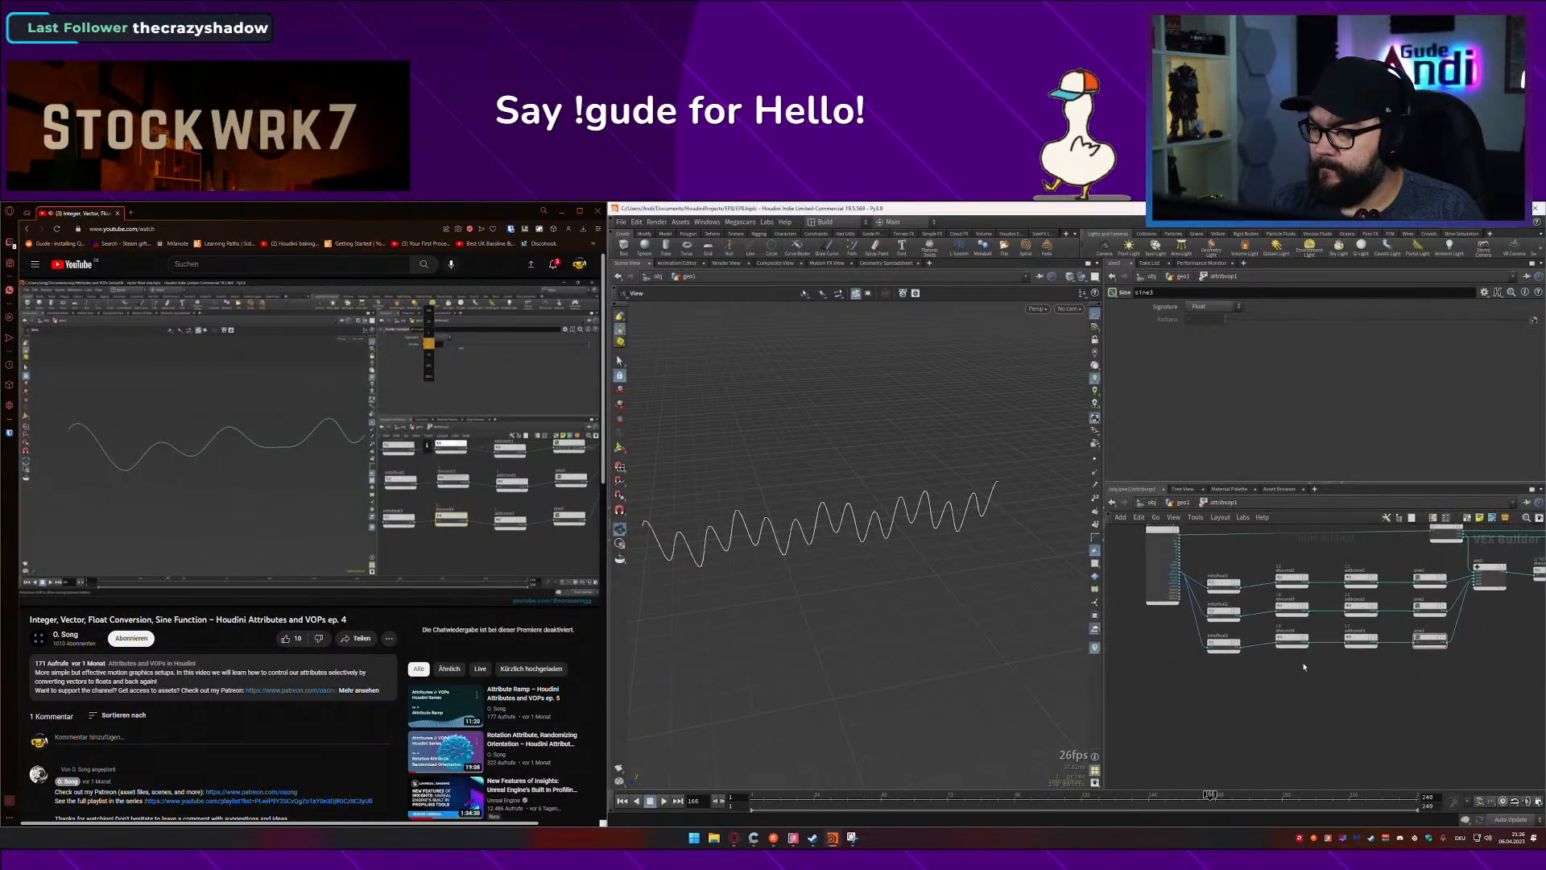
pyautogui.moveTo(1306, 659); pyautogui.dragTo(1286, 640)
pyautogui.moveTo(1214, 319); pyautogui.dragTo(1268, 287, button='middle')
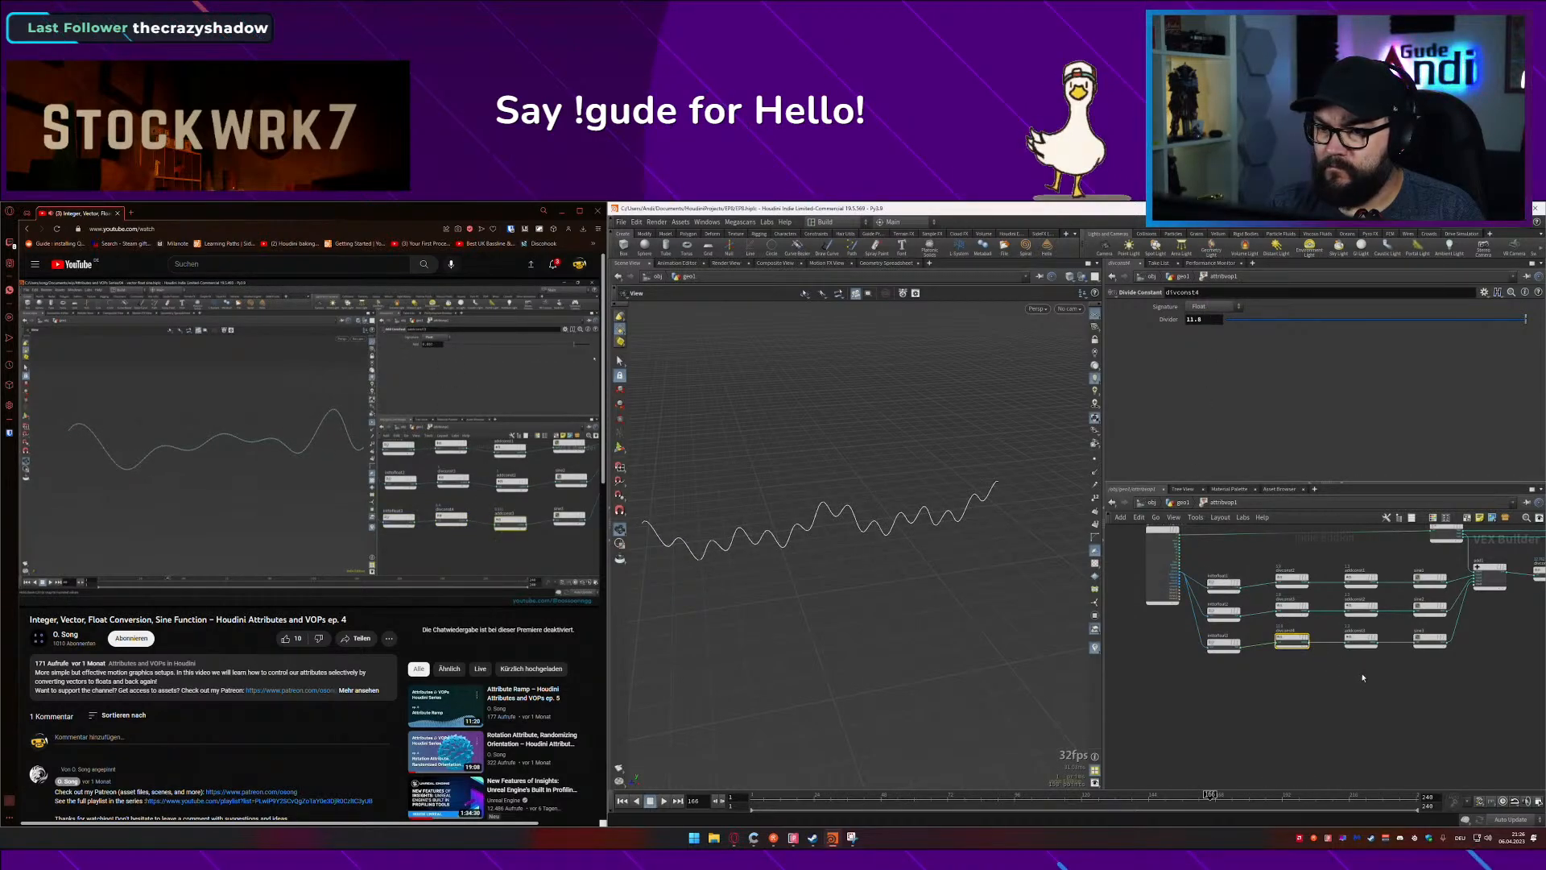
# Step: Set the third row's Add Constant to 5.7 and lower the divider of its Divide Constant
pyautogui.click(1369, 641)
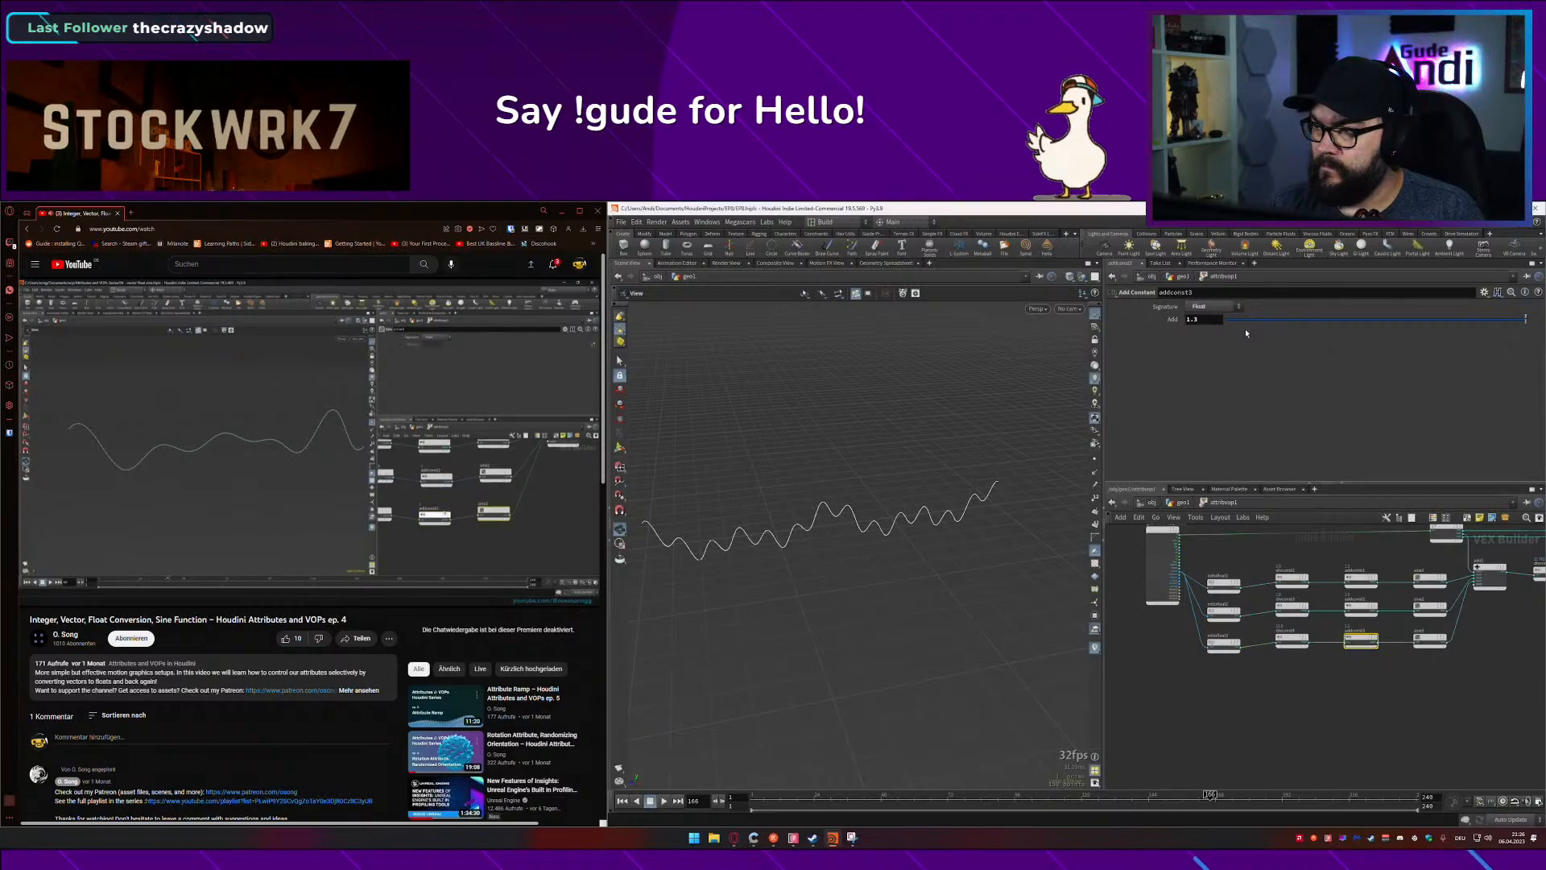
pyautogui.moveTo(1213, 319); pyautogui.dragTo(1398, 314, button='middle')
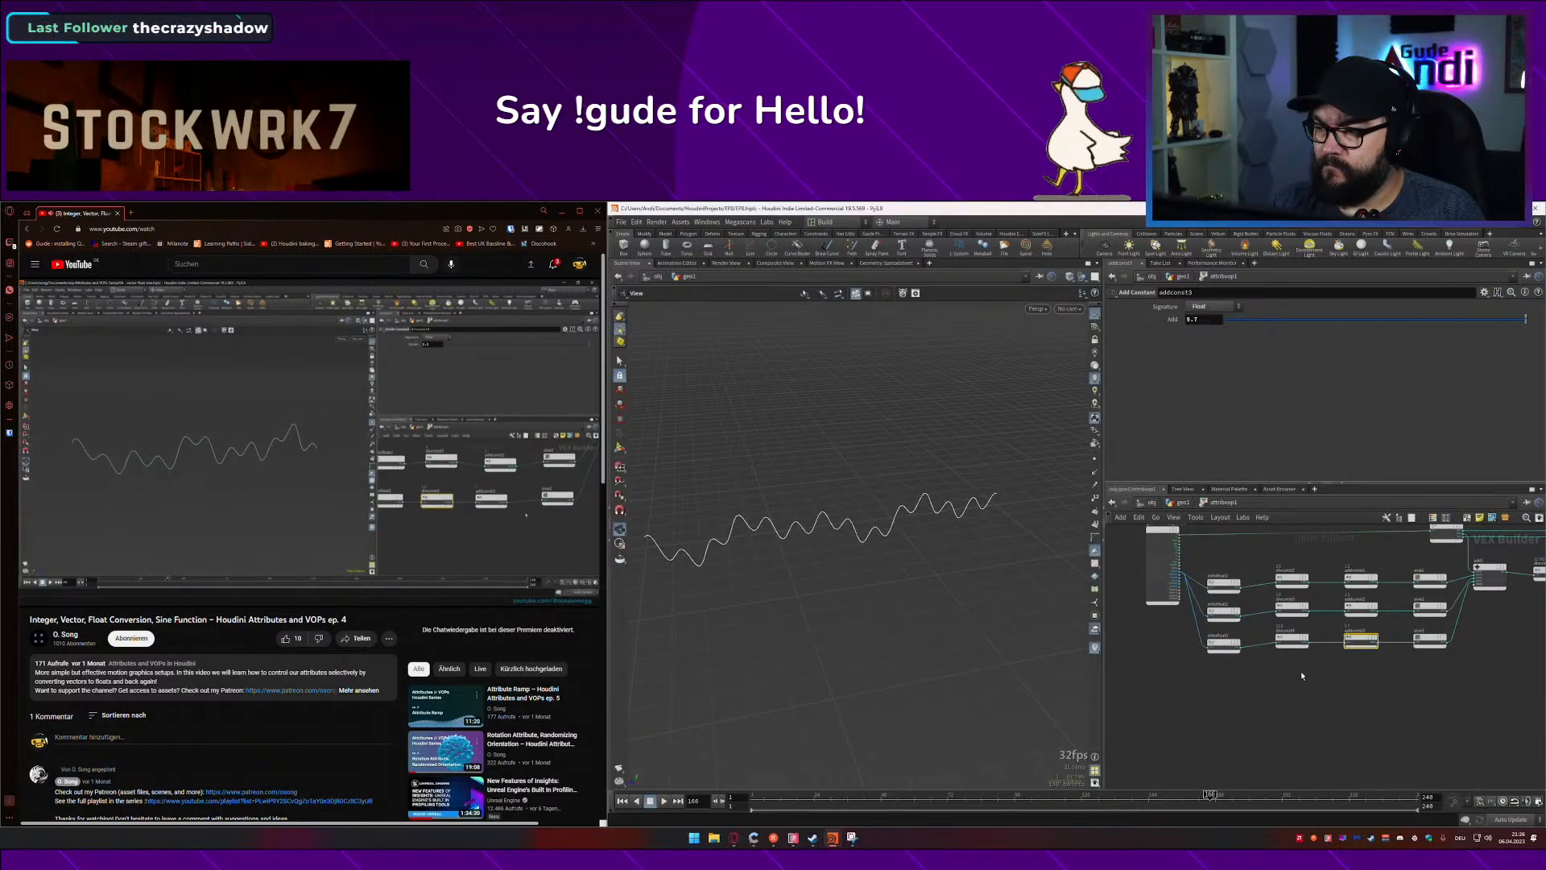
pyautogui.click(1292, 640)
pyautogui.moveTo(1204, 319); pyautogui.dragTo(1052, 330, button='middle')
# Step: Move the Add node and the nodes after it away from the three Sine nodes to make room
pyautogui.moveTo(1446, 679); pyautogui.dragTo(1225, 698, button='middle')
pyautogui.scroll(2, 1361, 654)
pyautogui.scroll(-2, 1225, 697)
pyautogui.moveTo(1495, 546); pyautogui.dragTo(1336, 636)
pyautogui.click(1305, 680)
pyautogui.moveTo(1272, 698); pyautogui.dragTo(1294, 675, button='middle')
pyautogui.scroll(2, 1294, 675)
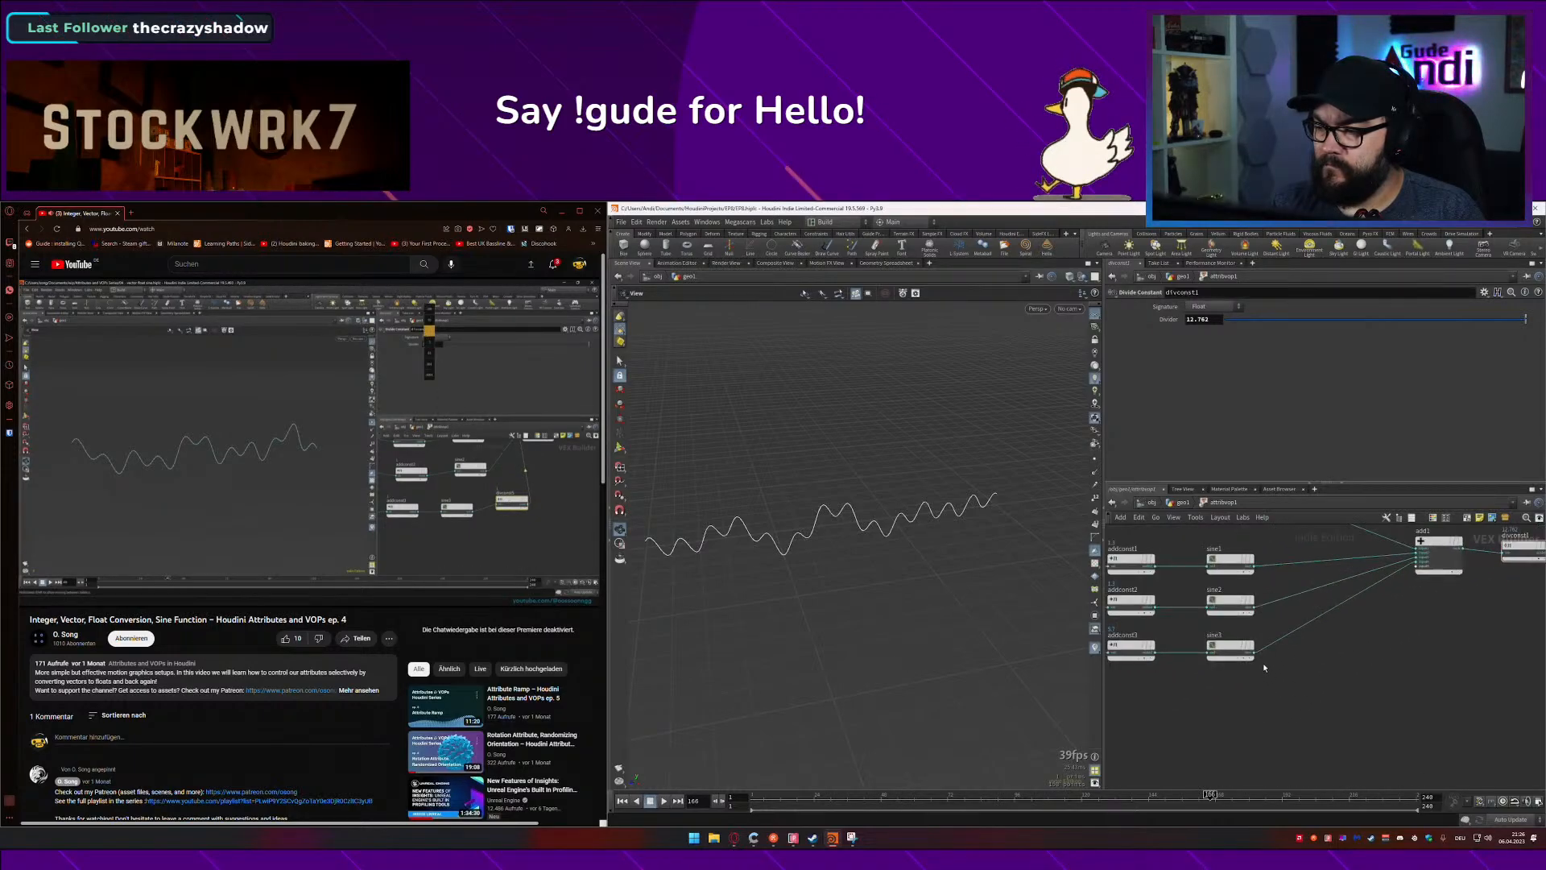
# Step: Insert a Divide Constant with a divider of 2.7 between the third row's Sine node and the Add node
pyautogui.press('Tab')
pyautogui.write('div')
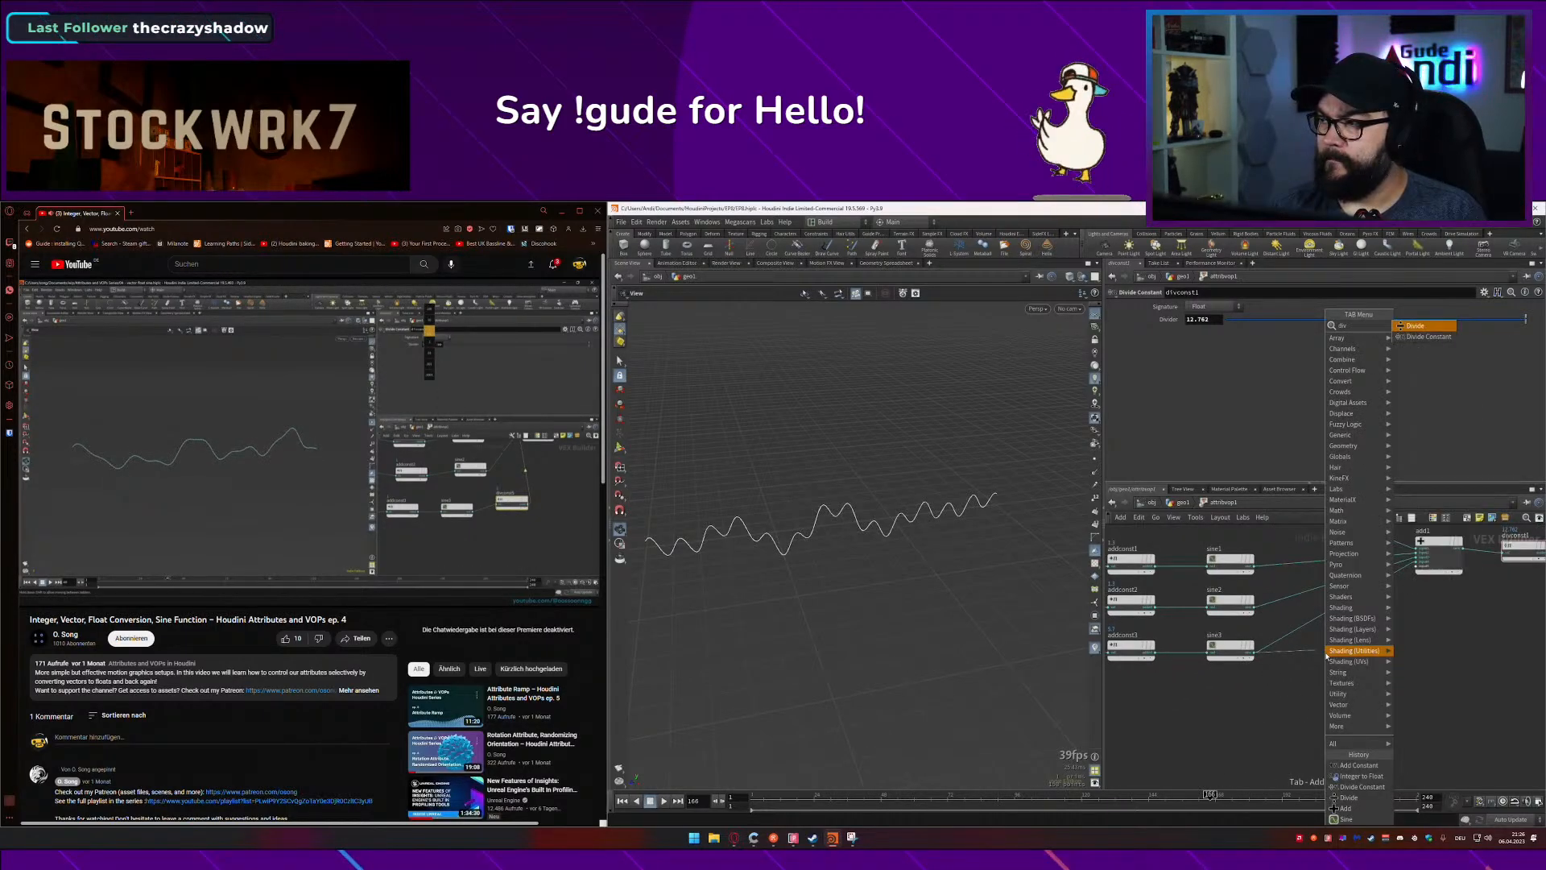
pyautogui.write('c')
pyautogui.press('Return')
pyautogui.click(1320, 656)
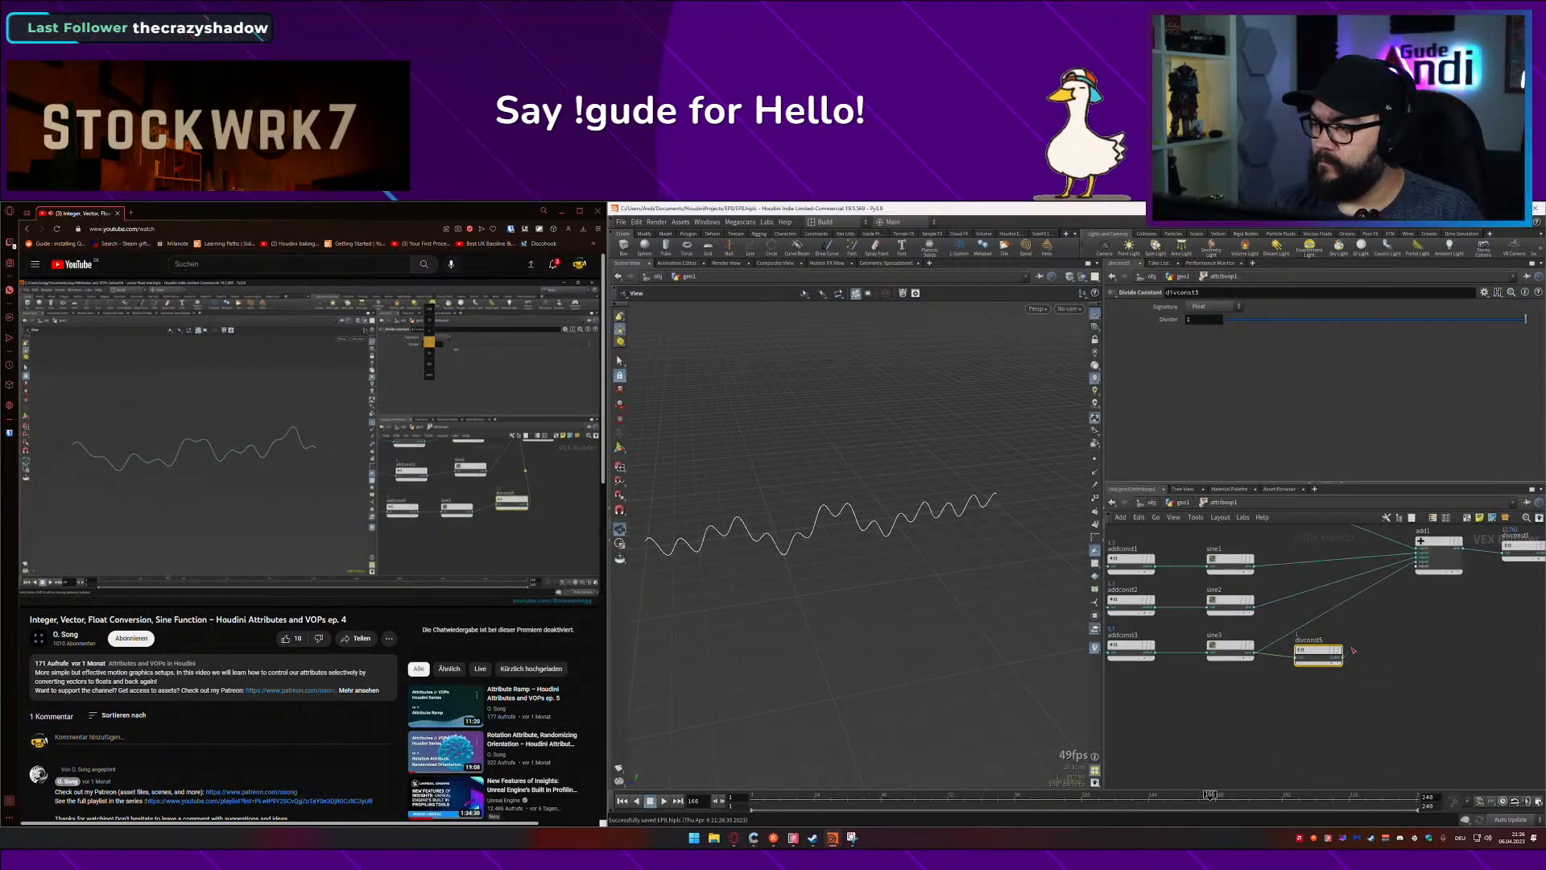
pyautogui.moveTo(1353, 650); pyautogui.dragTo(1416, 563)
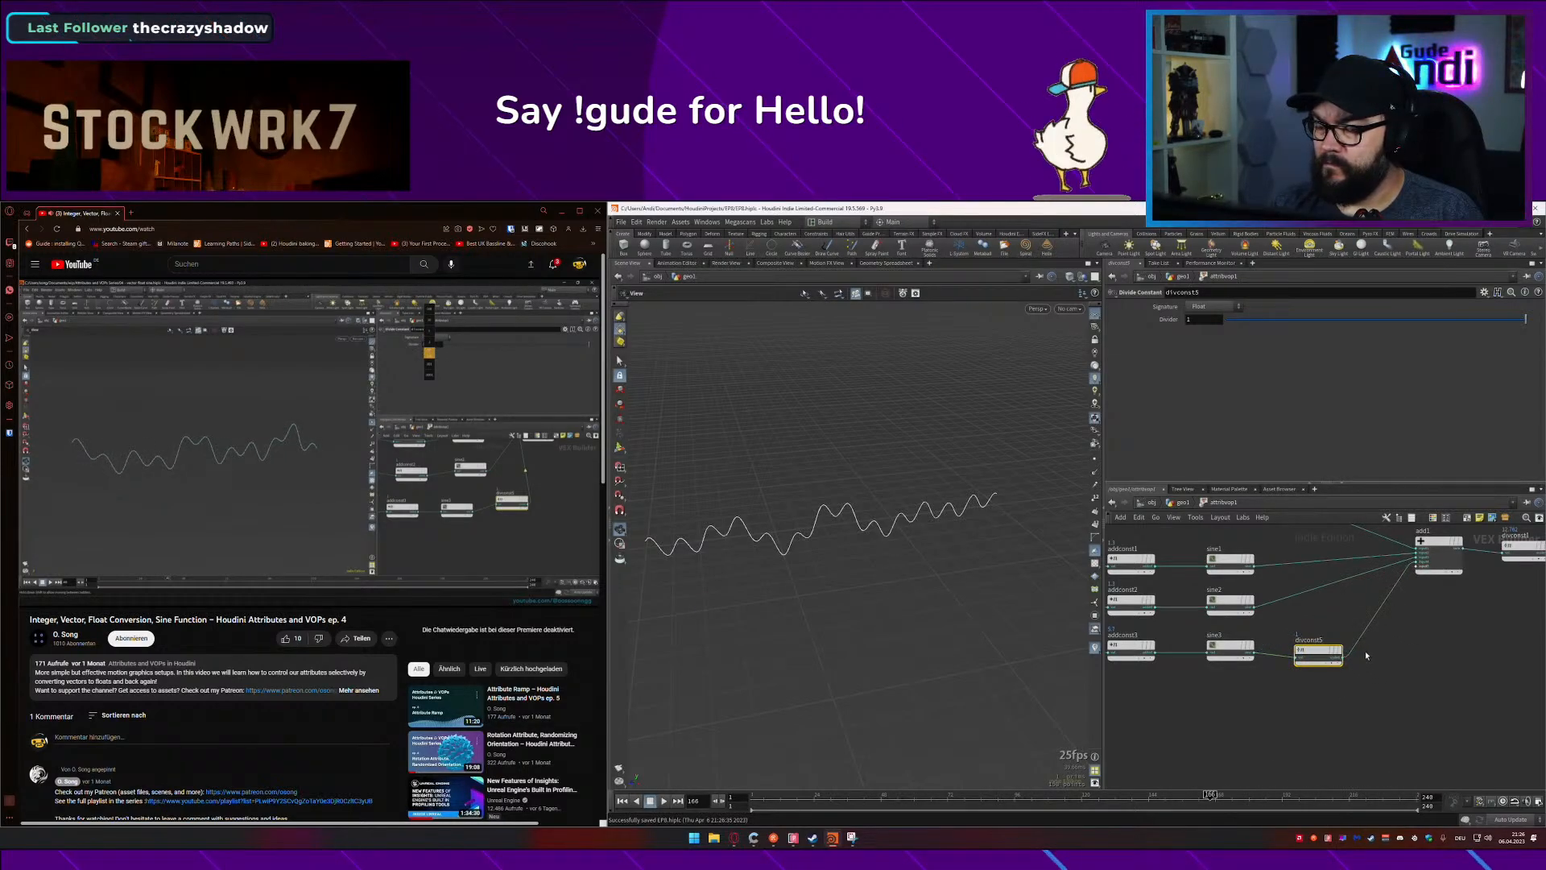
pyautogui.moveTo(1205, 319)
pyautogui.mouseDown(button='middle')
pyautogui.moveTo(1203, 302)
pyautogui.moveTo(1224, 320)
pyautogui.moveTo(1166, 328)
pyautogui.moveTo(1223, 309)
pyautogui.moveTo(1205, 323)
pyautogui.mouseUp(button='middle')
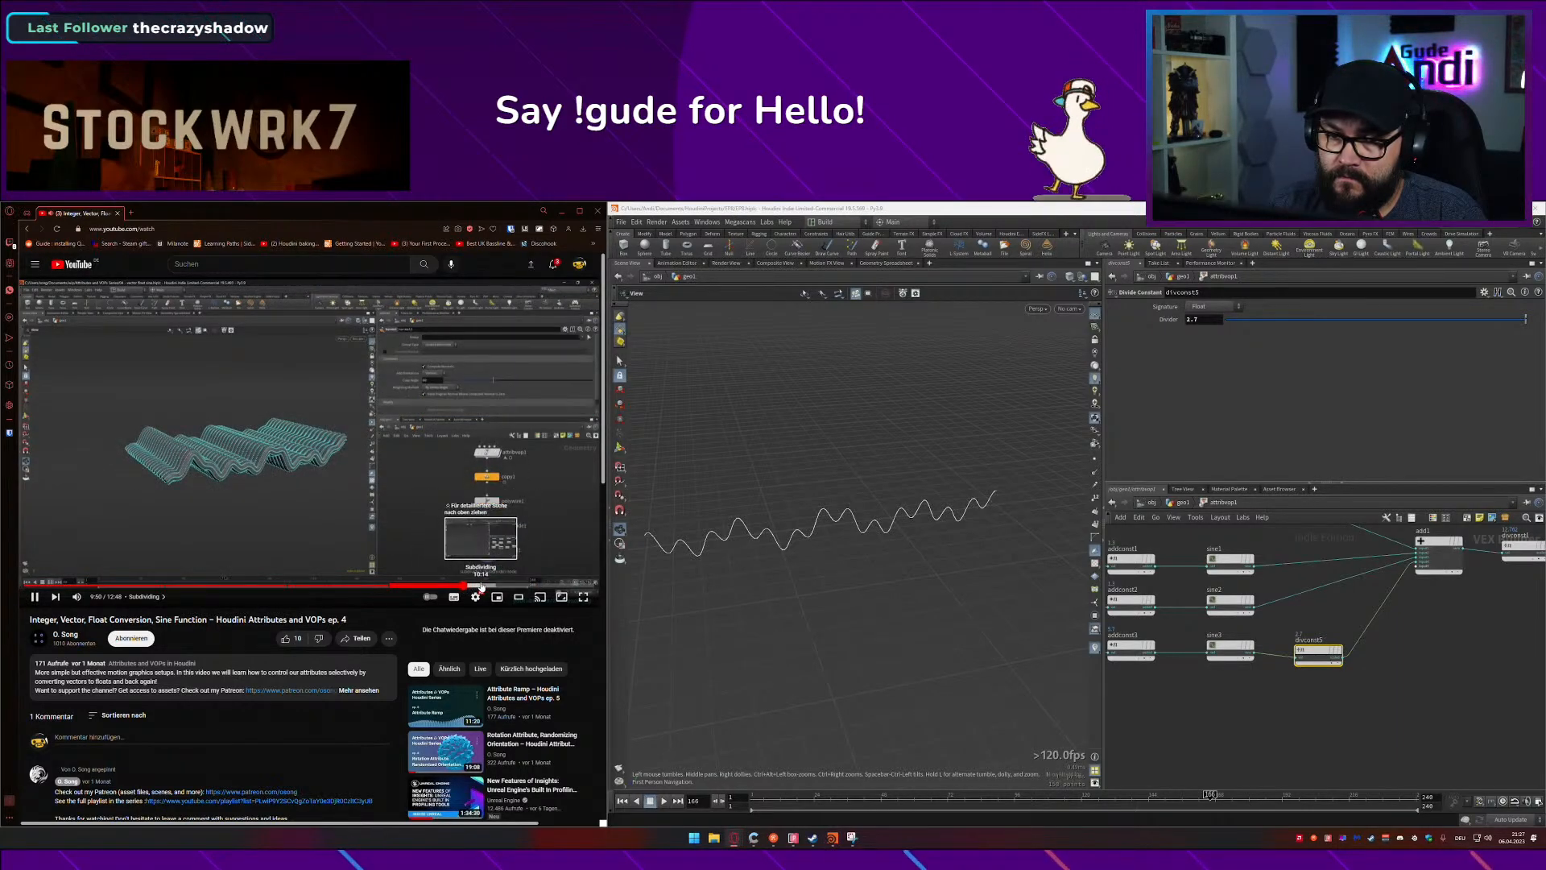
# Step: Skim the remaining part of the tutorial video, pause it and return to the channel's video list
pyautogui.click(498, 585)
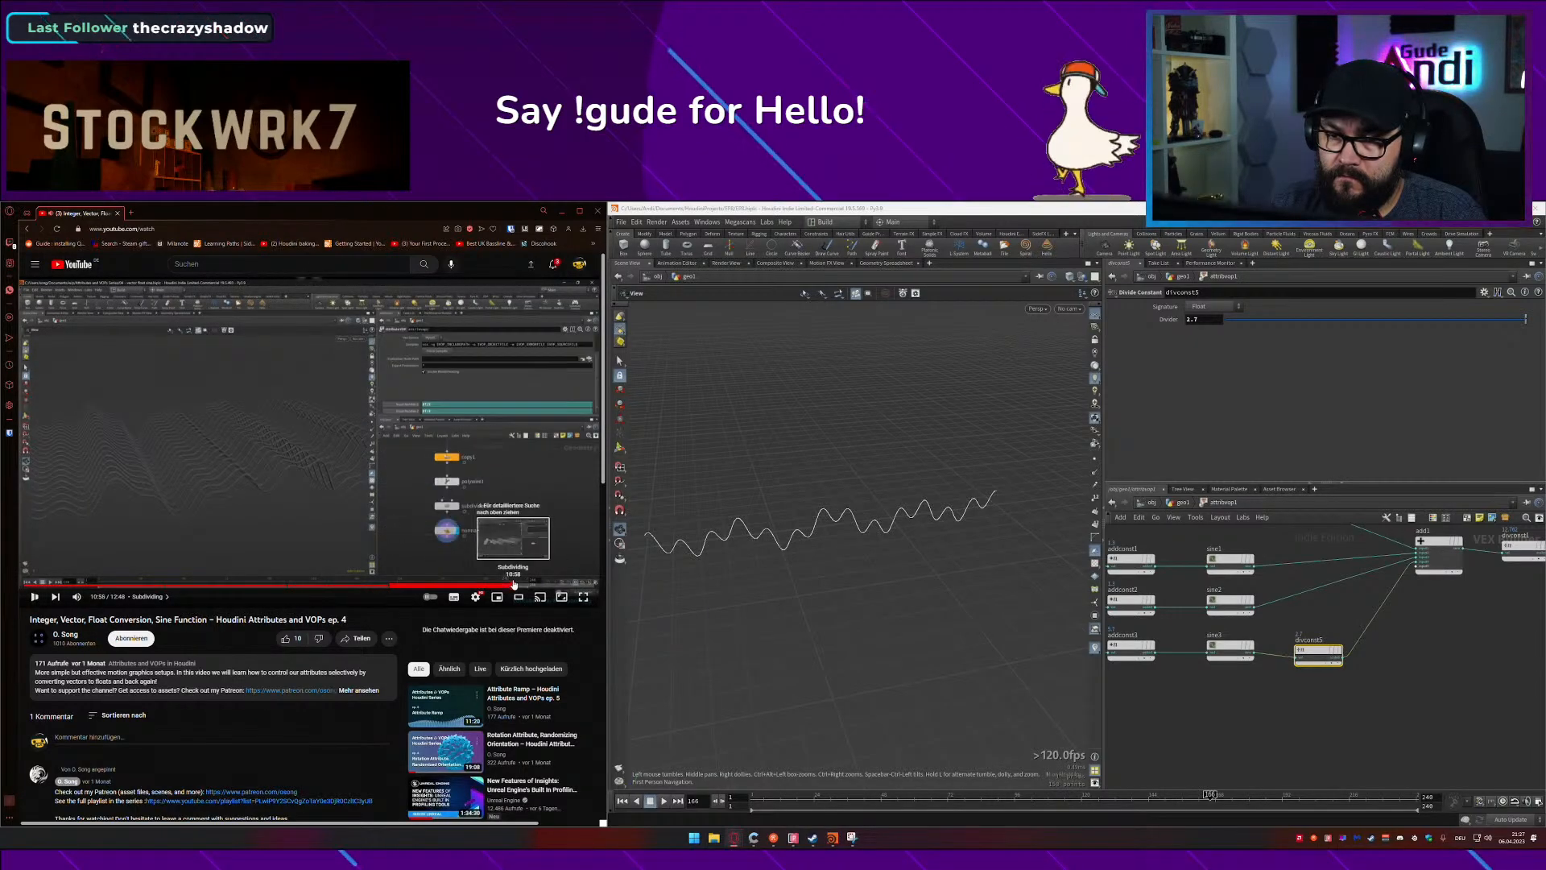
pyautogui.click(518, 585)
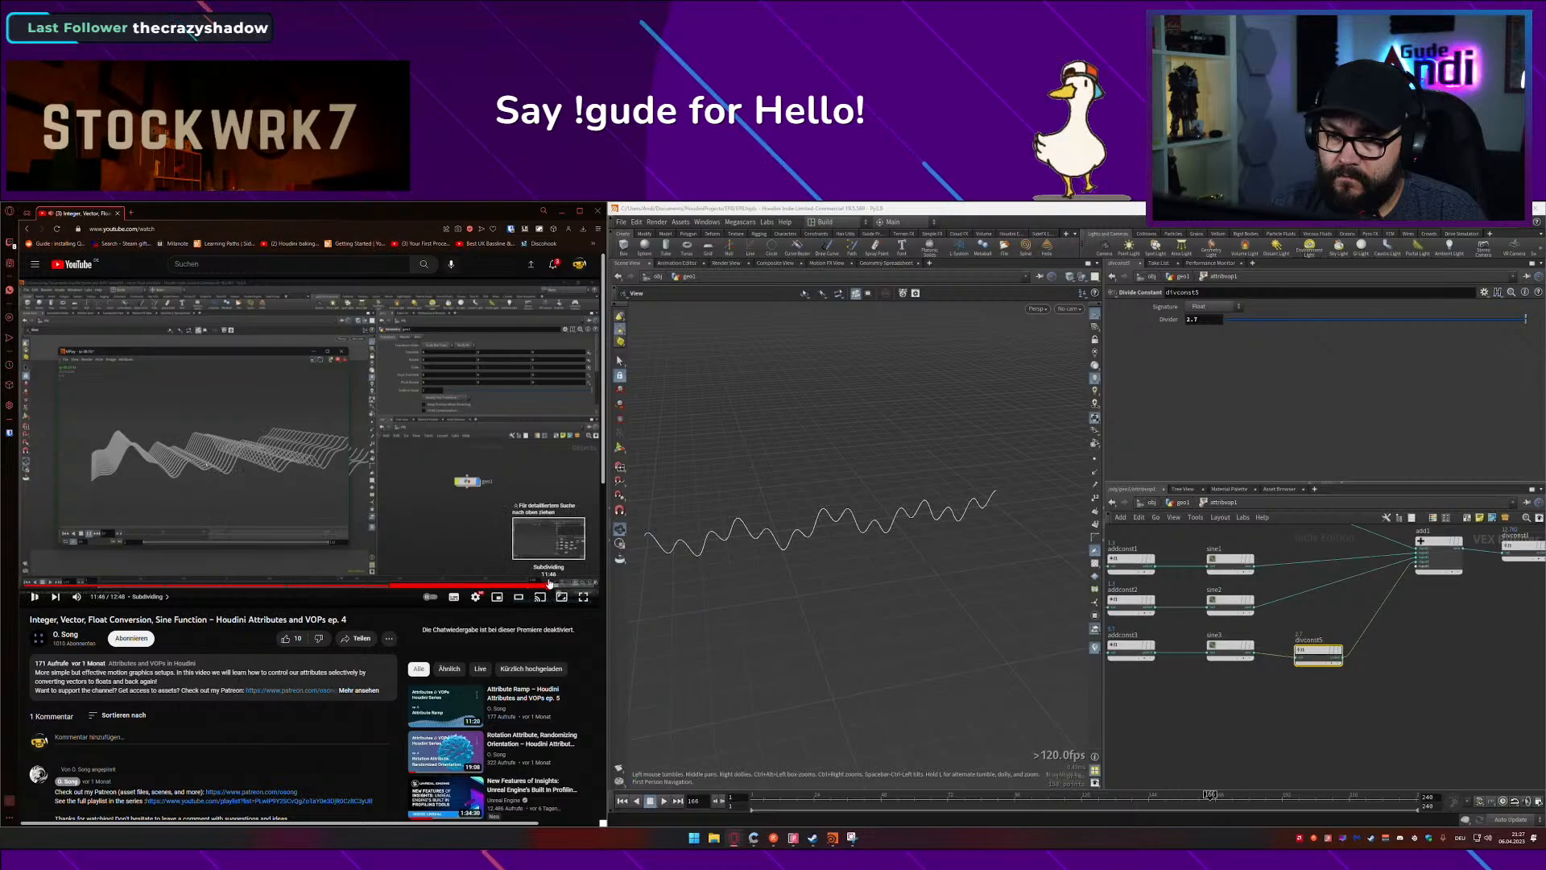
pyautogui.click(567, 584)
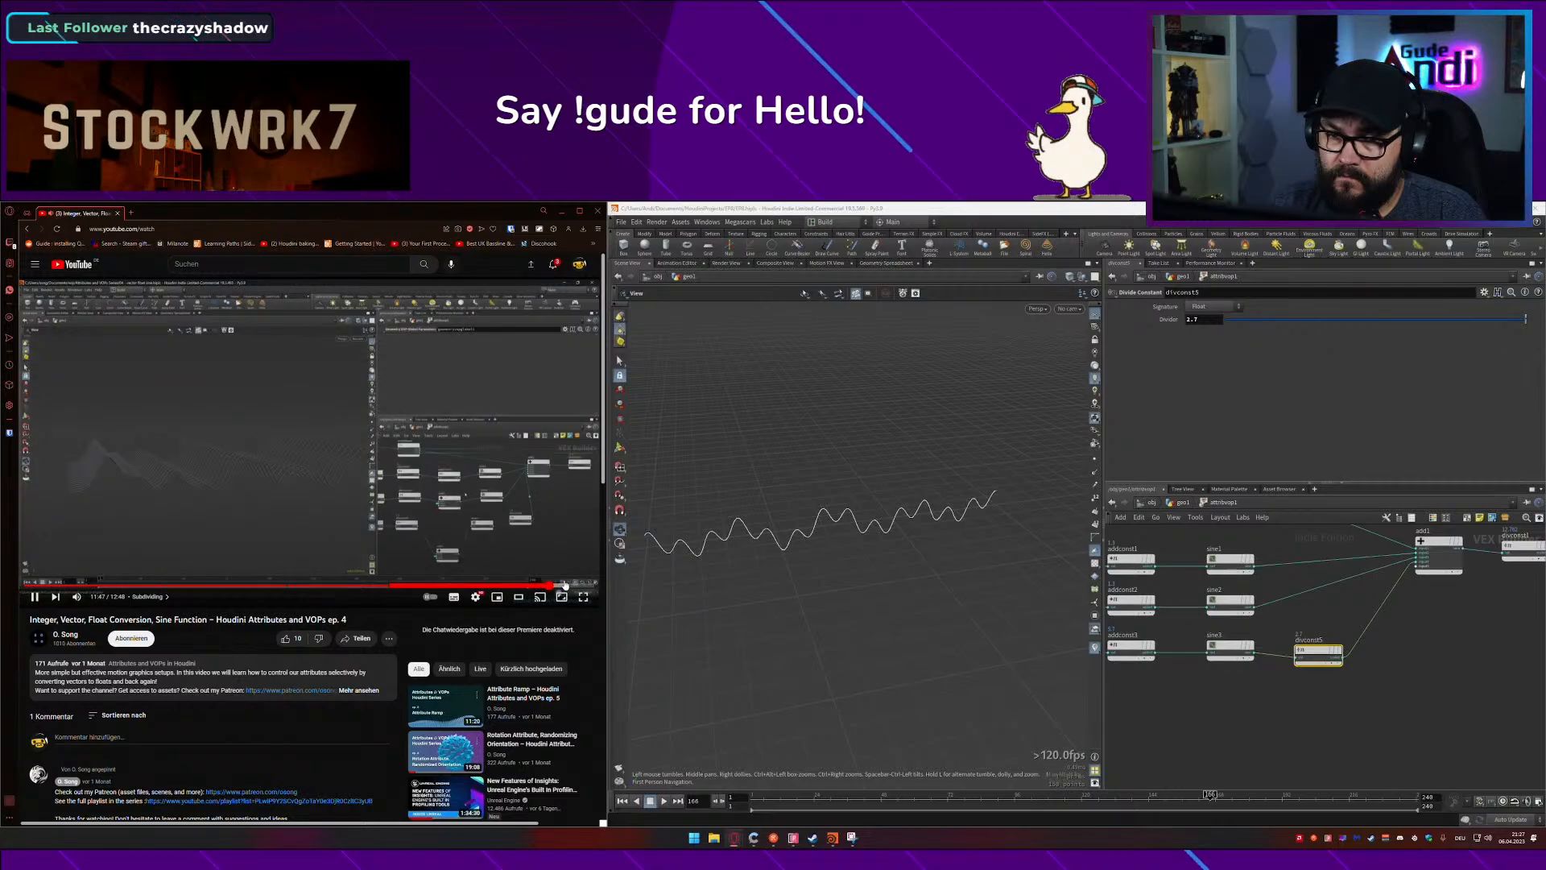
pyautogui.click(571, 584)
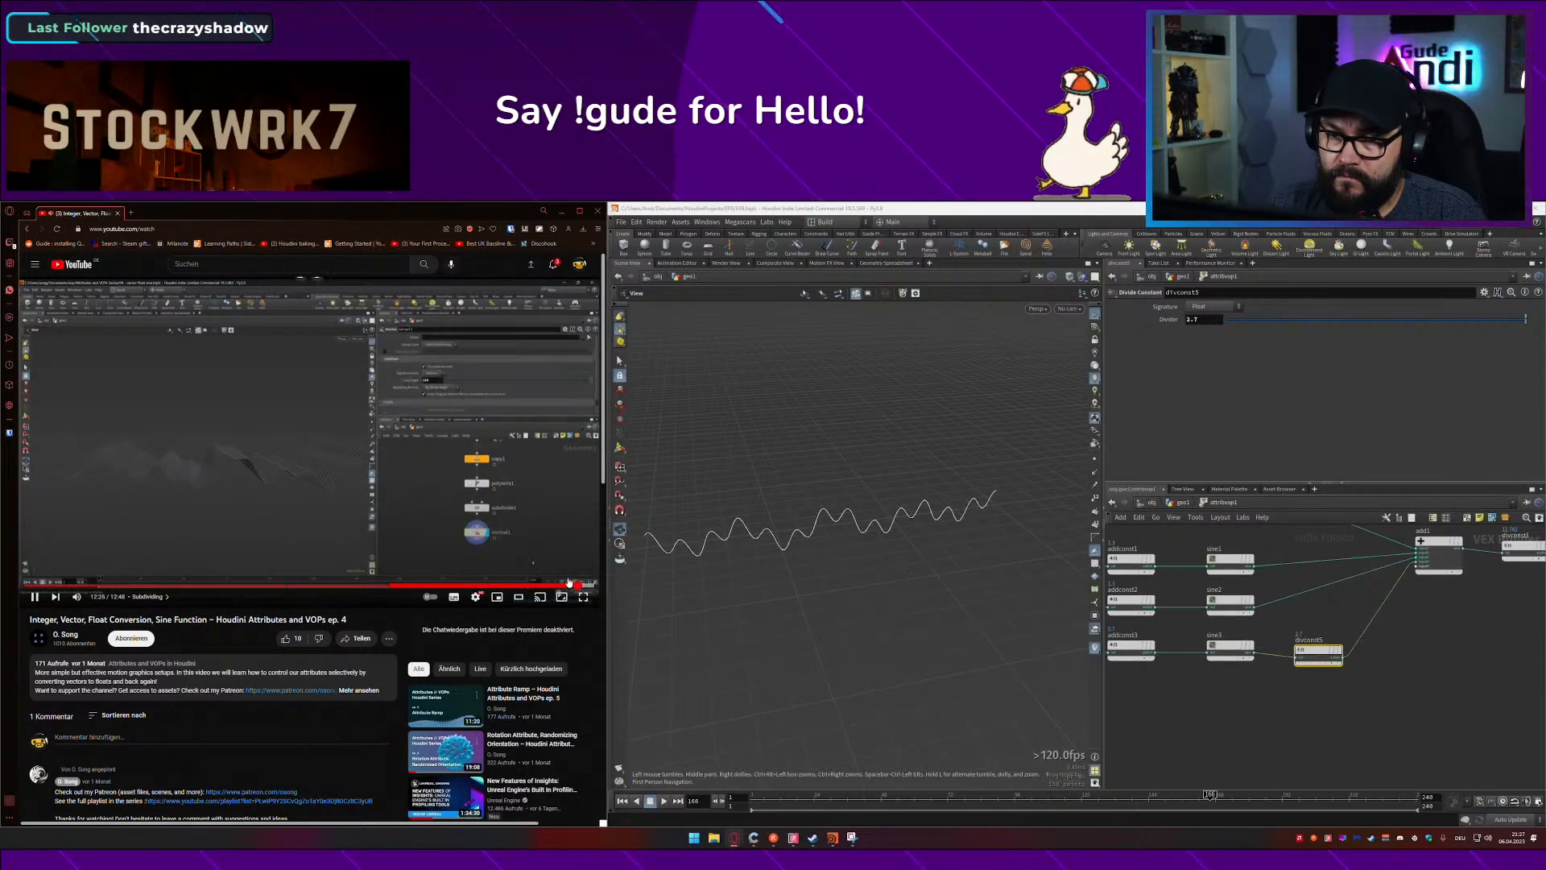
pyautogui.click(439, 470)
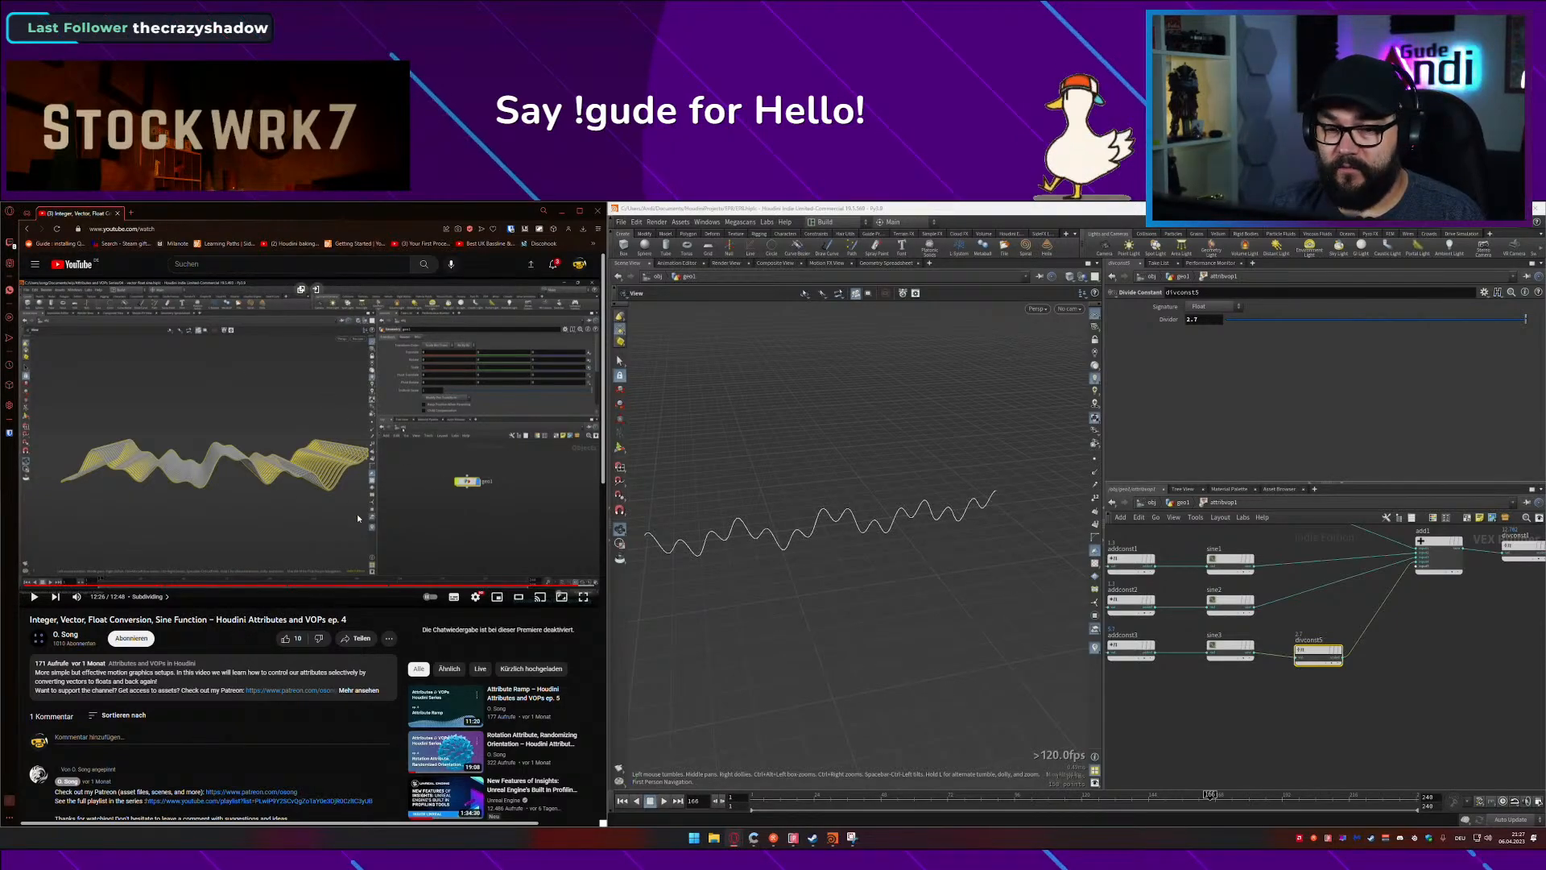
pyautogui.scroll(-1, 239, 648)
pyautogui.hotkey('alt', 'Left')
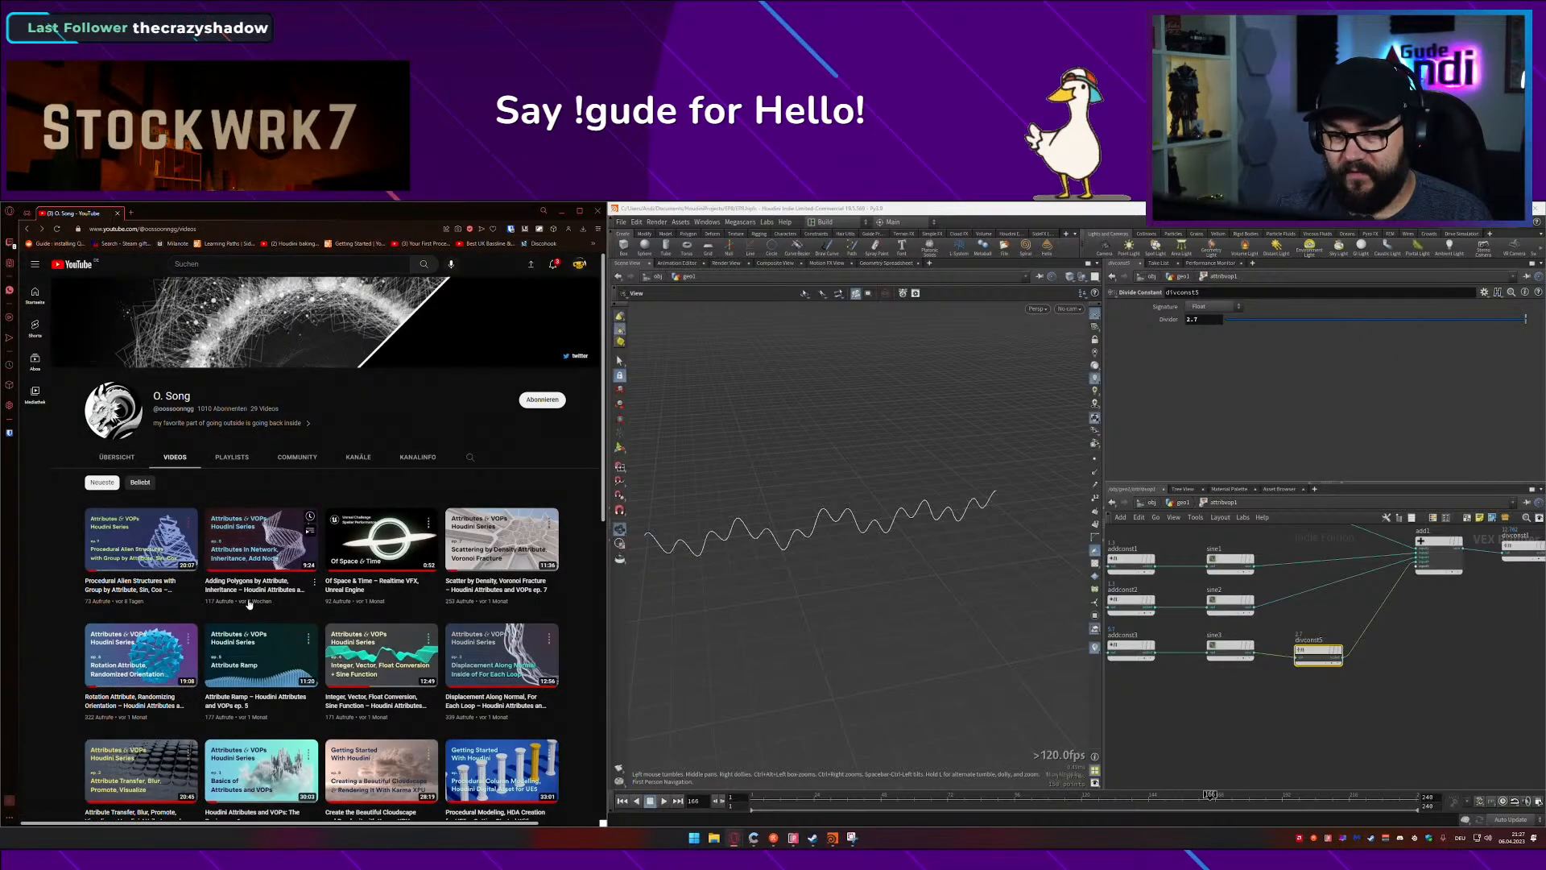
# Step: Open the episode "Attribute Ramp – Houdini Attributes and VOPs ep. 5" from the channel's video list and pause it
pyautogui.scroll(-3, 277, 535)
pyautogui.moveTo(269, 529)
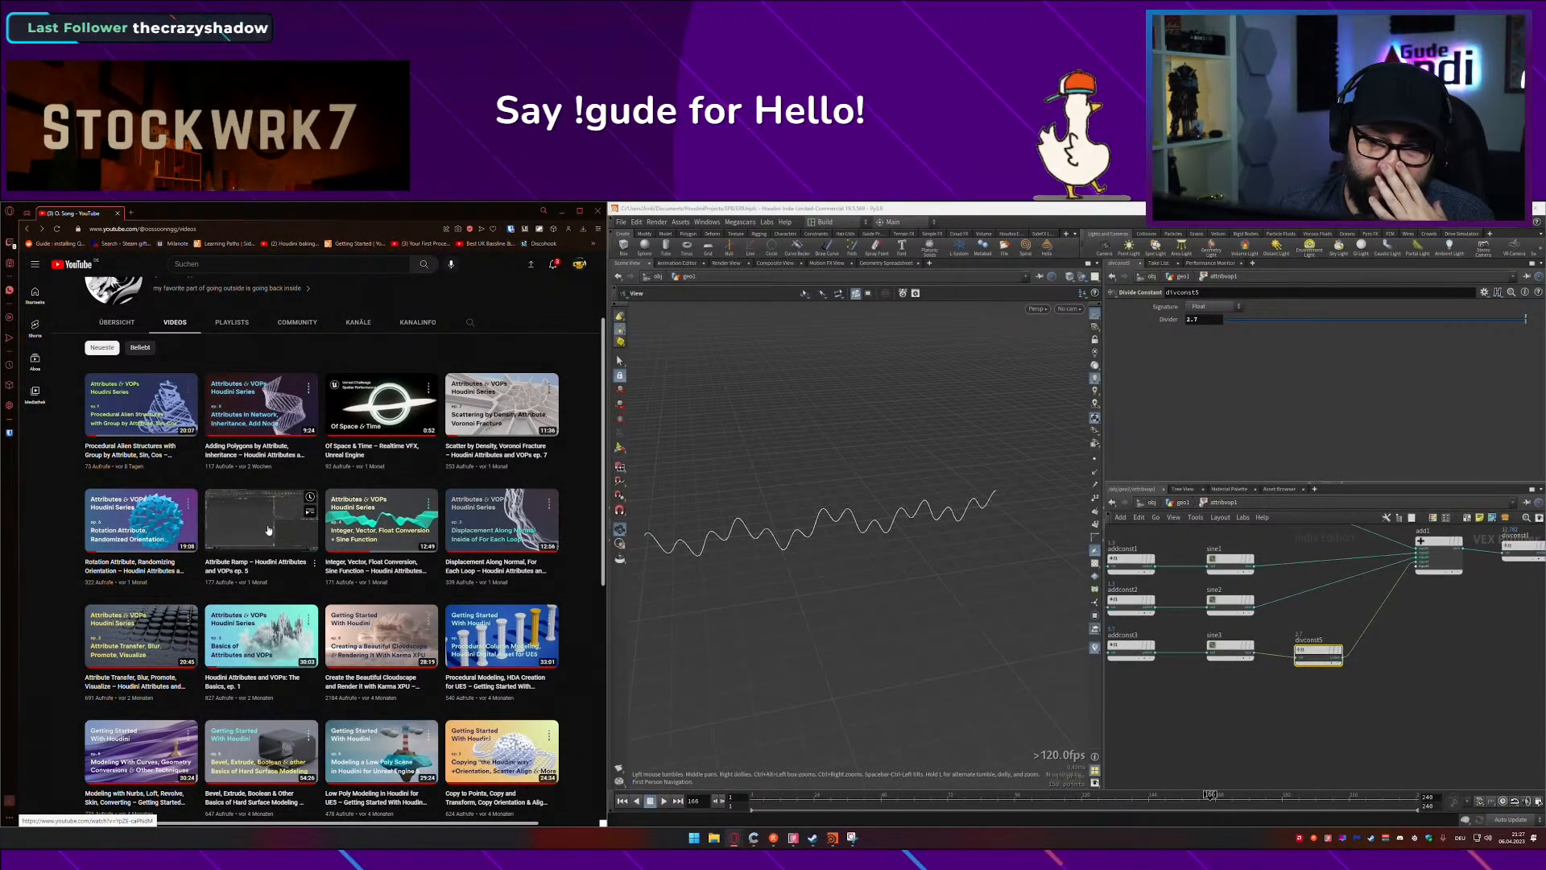
pyautogui.scroll(-3, 1293, 610)
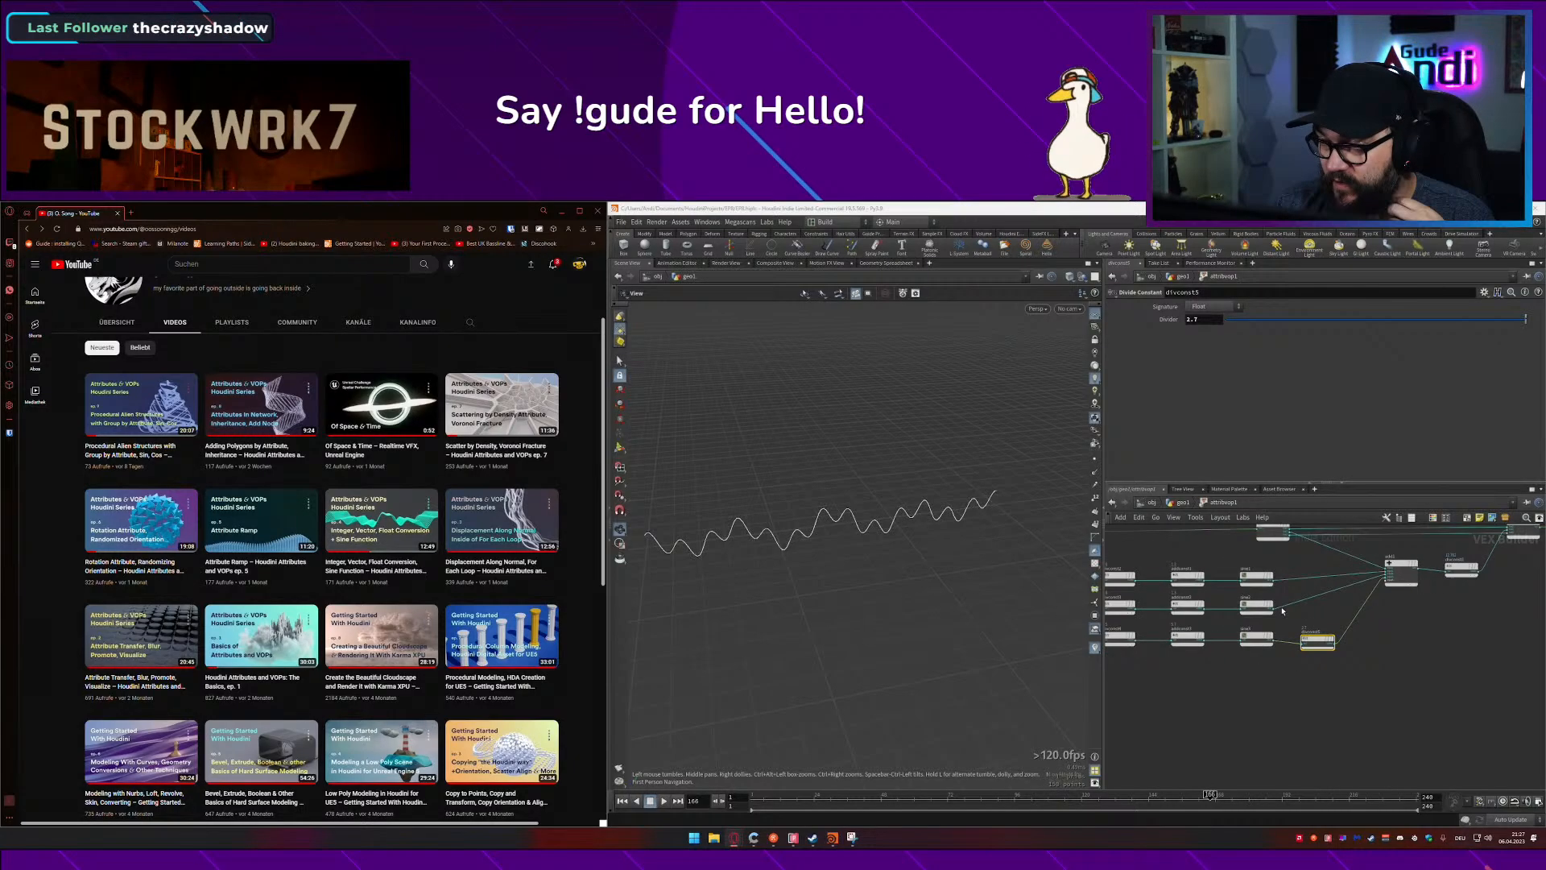
pyautogui.click(311, 503)
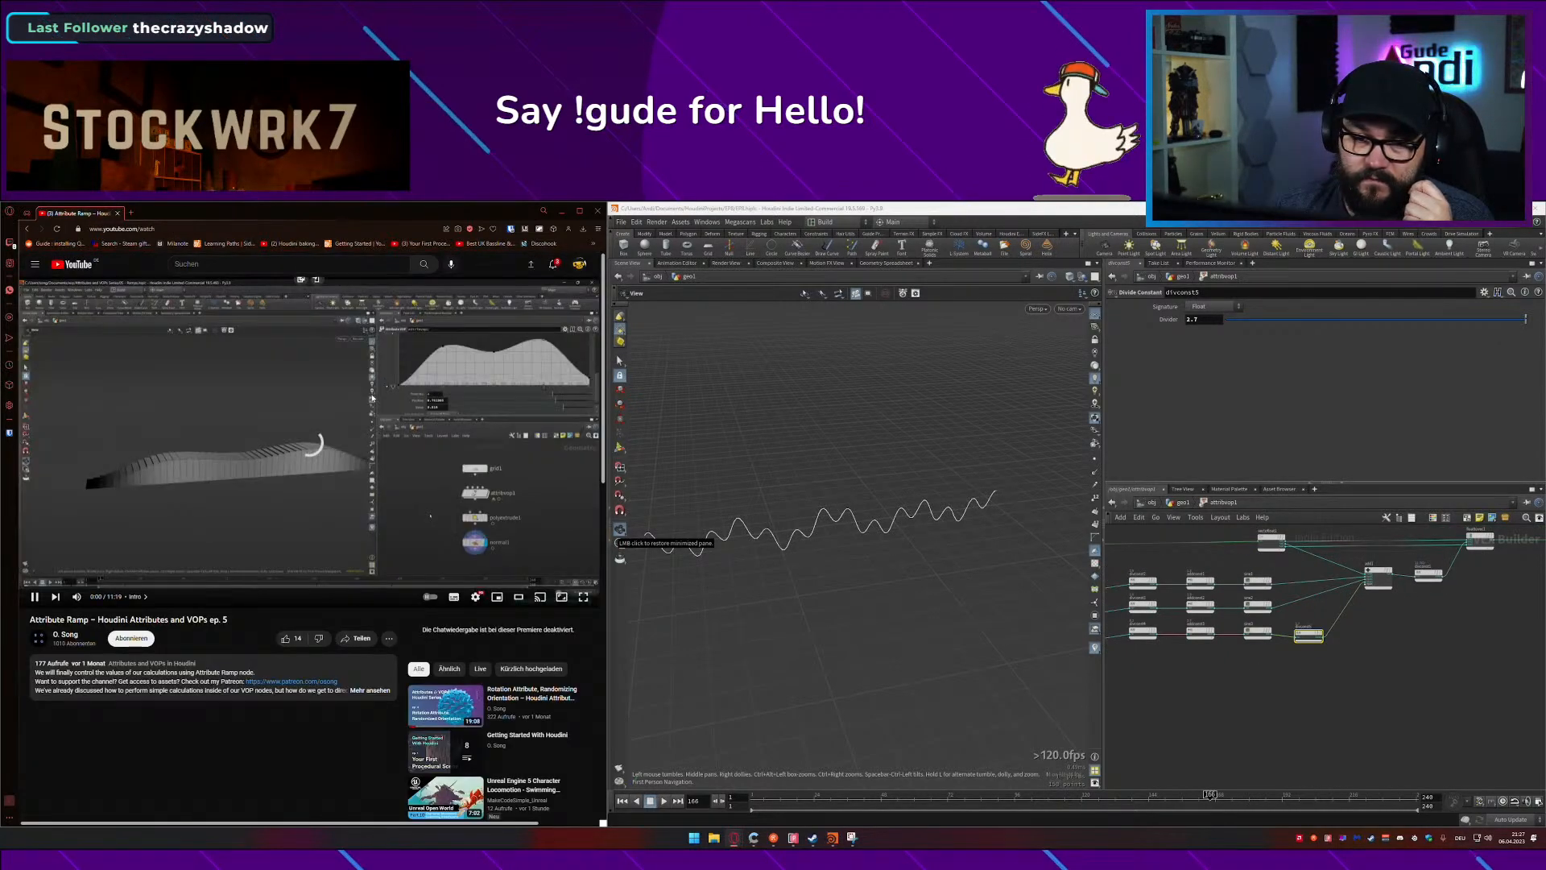
pyautogui.click(235, 457)
pyautogui.scroll(-2, 1277, 632)
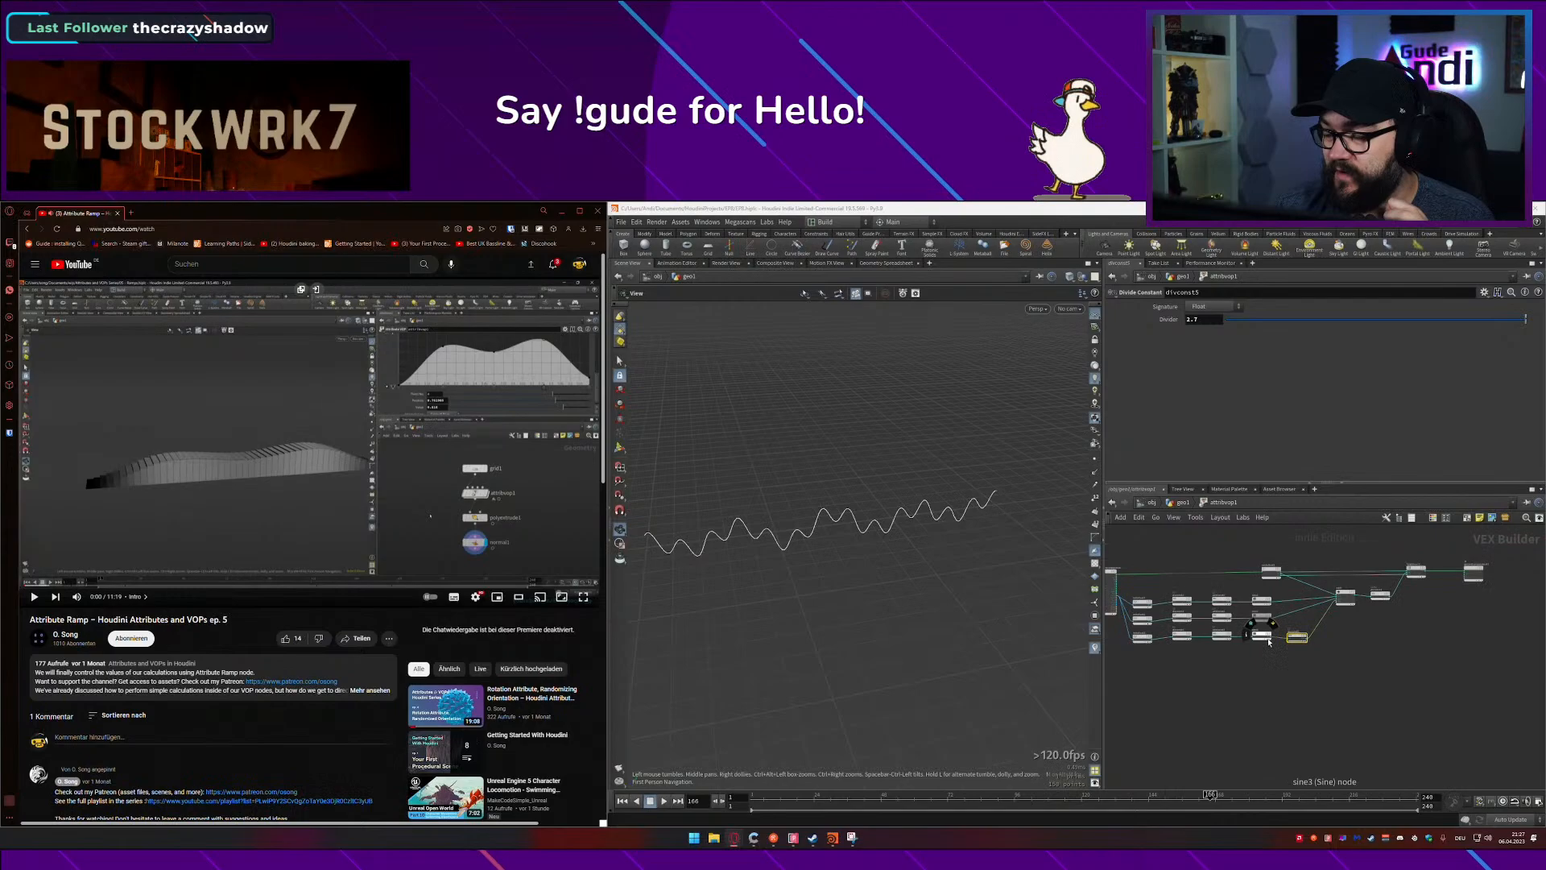
# Step: Leave the Attribute VOP network, delete all nodes from the geometry network and resume the tutorial video
pyautogui.click(1183, 502)
pyautogui.moveTo(1337, 552); pyautogui.dragTo(1149, 724)
pyautogui.press('Delete')
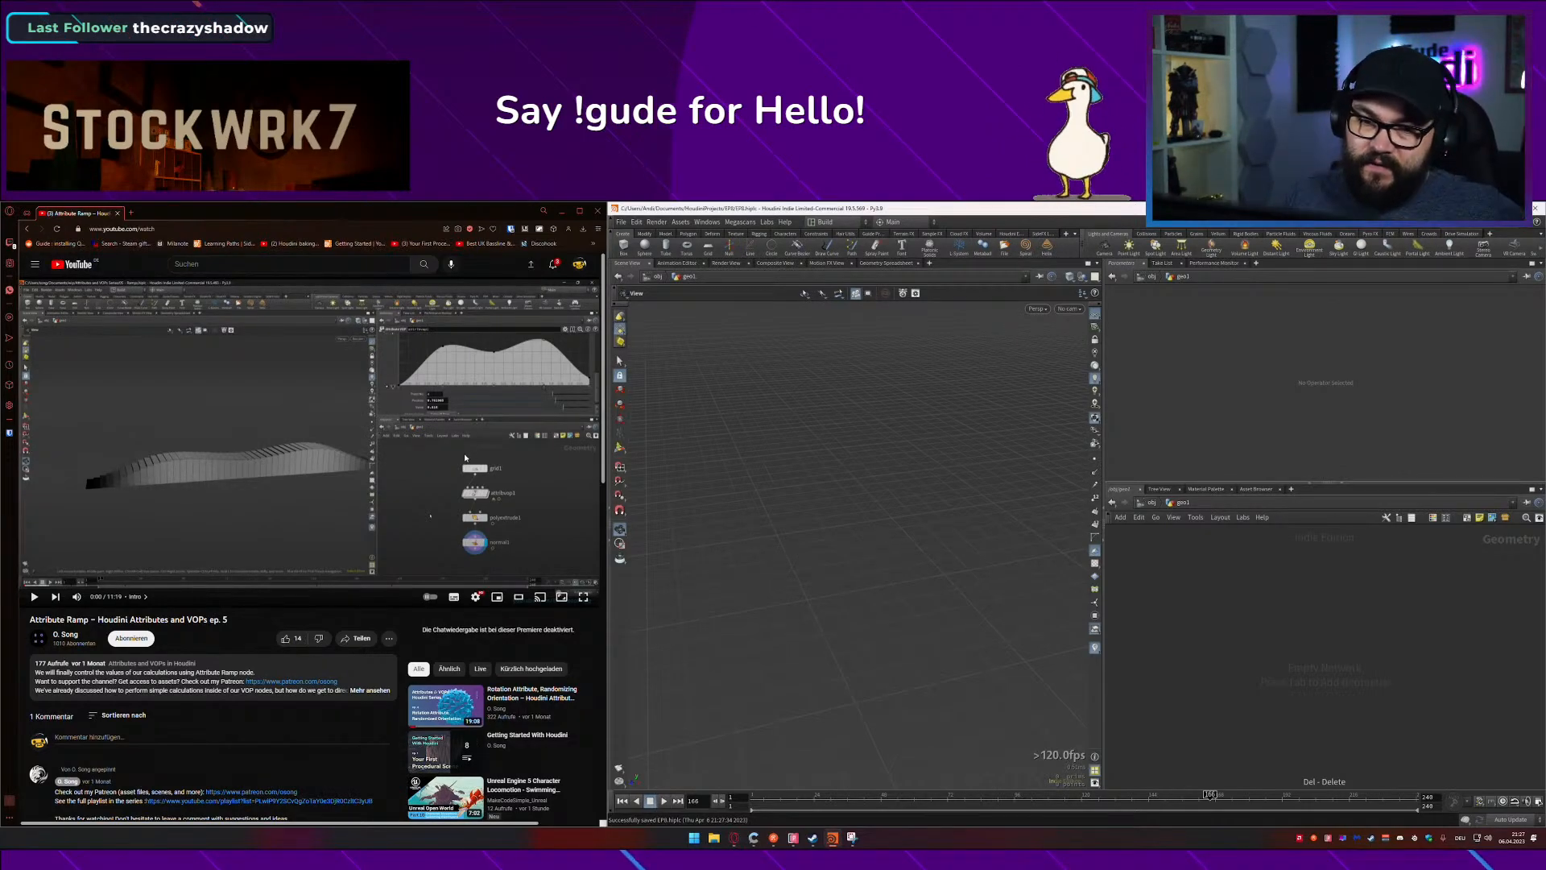
pyautogui.click(419, 442)
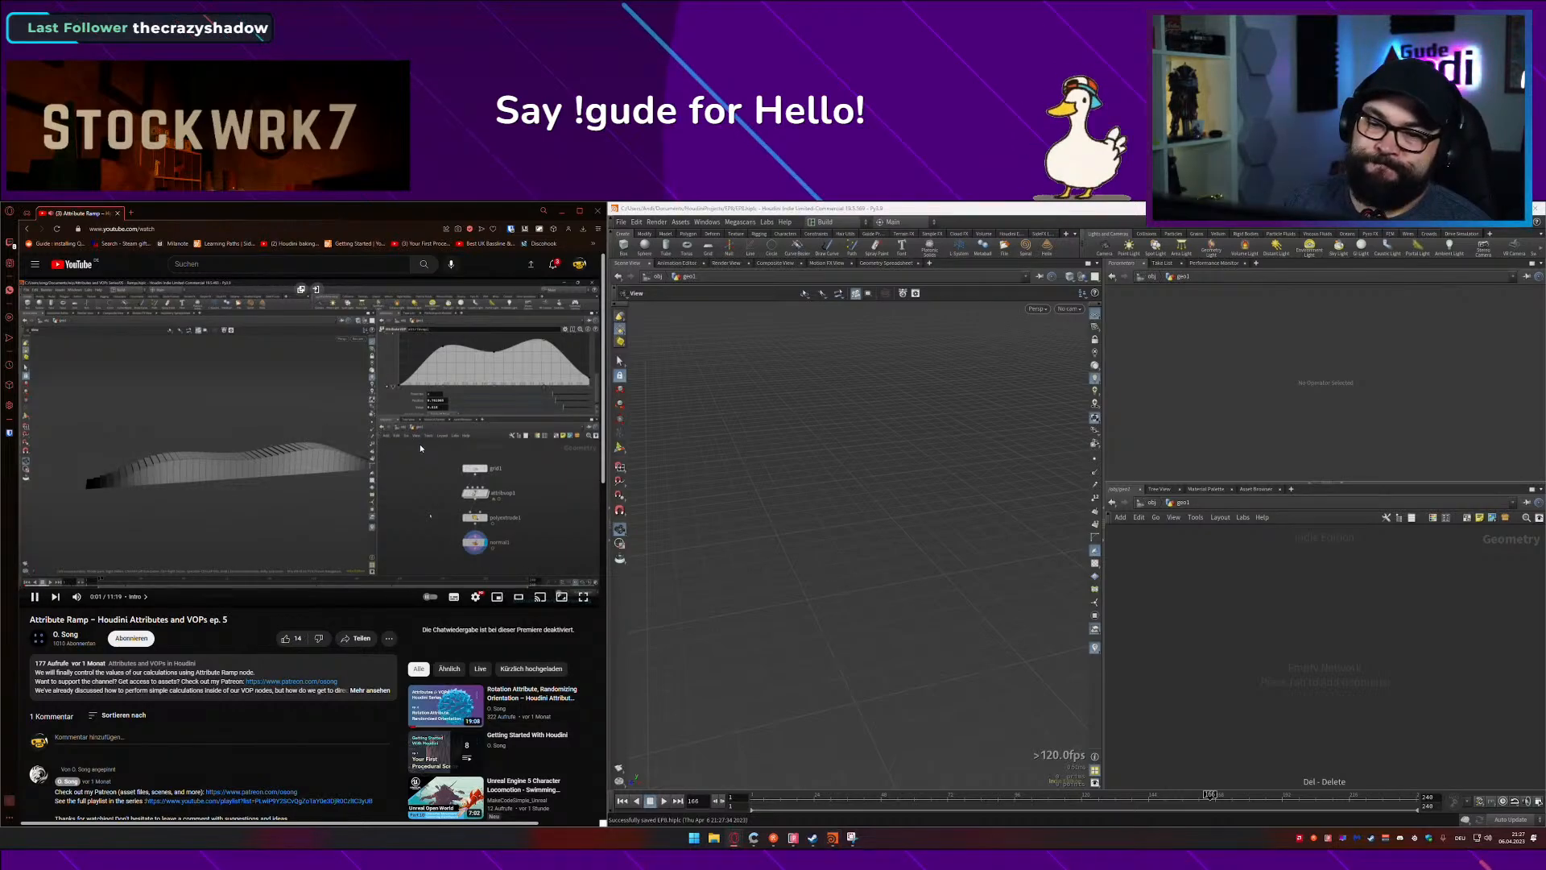
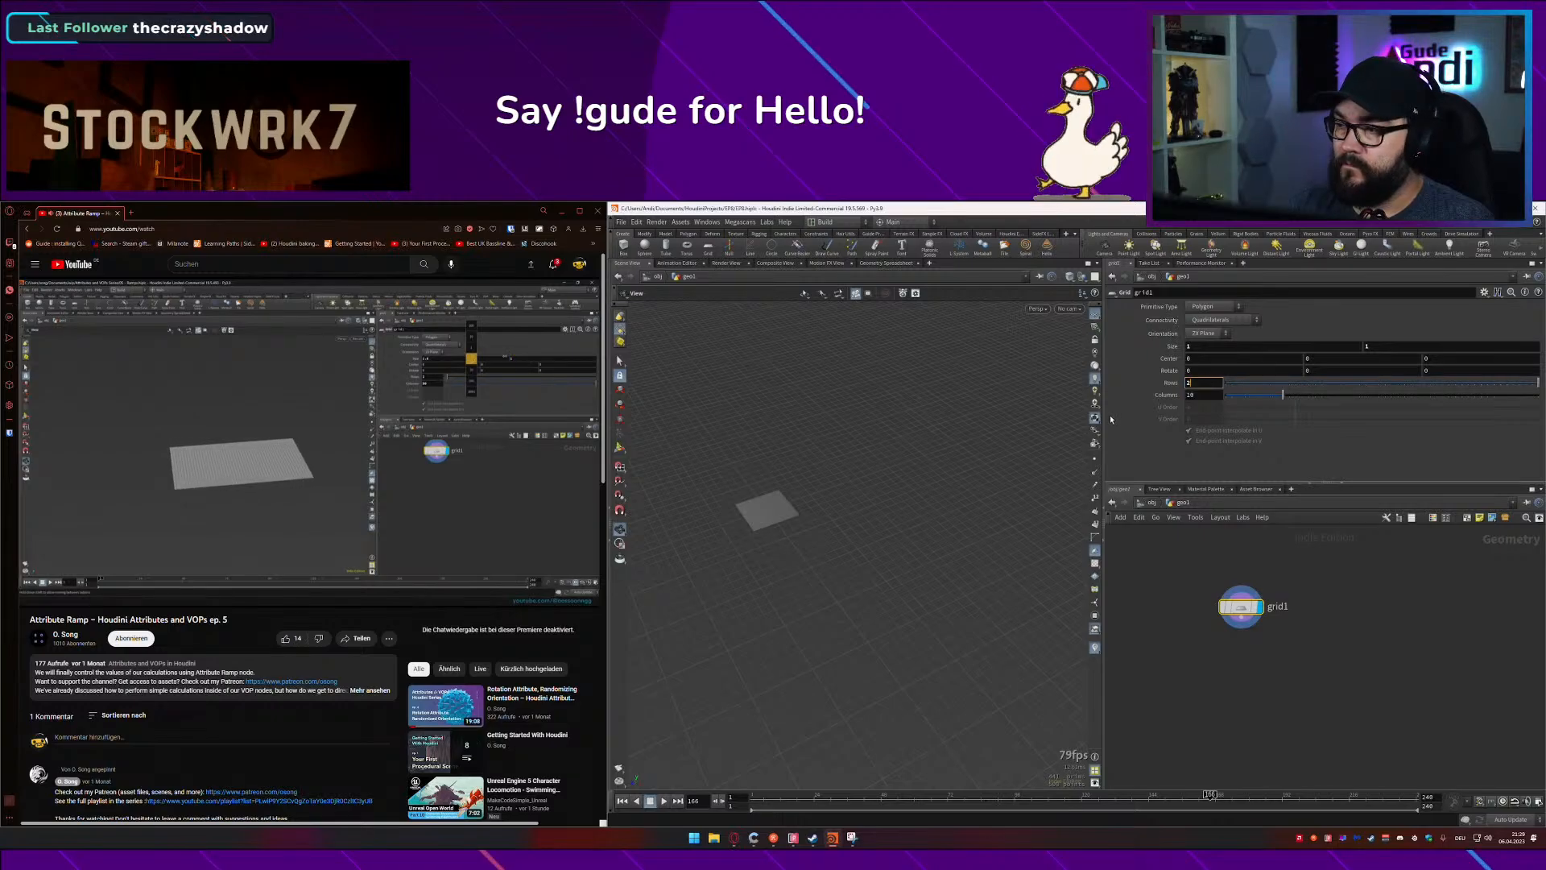
# Step: Set the grid to 2 rows and 50 columns
pyautogui.press('Tab')
pyautogui.write('50')
pyautogui.press('Tab')
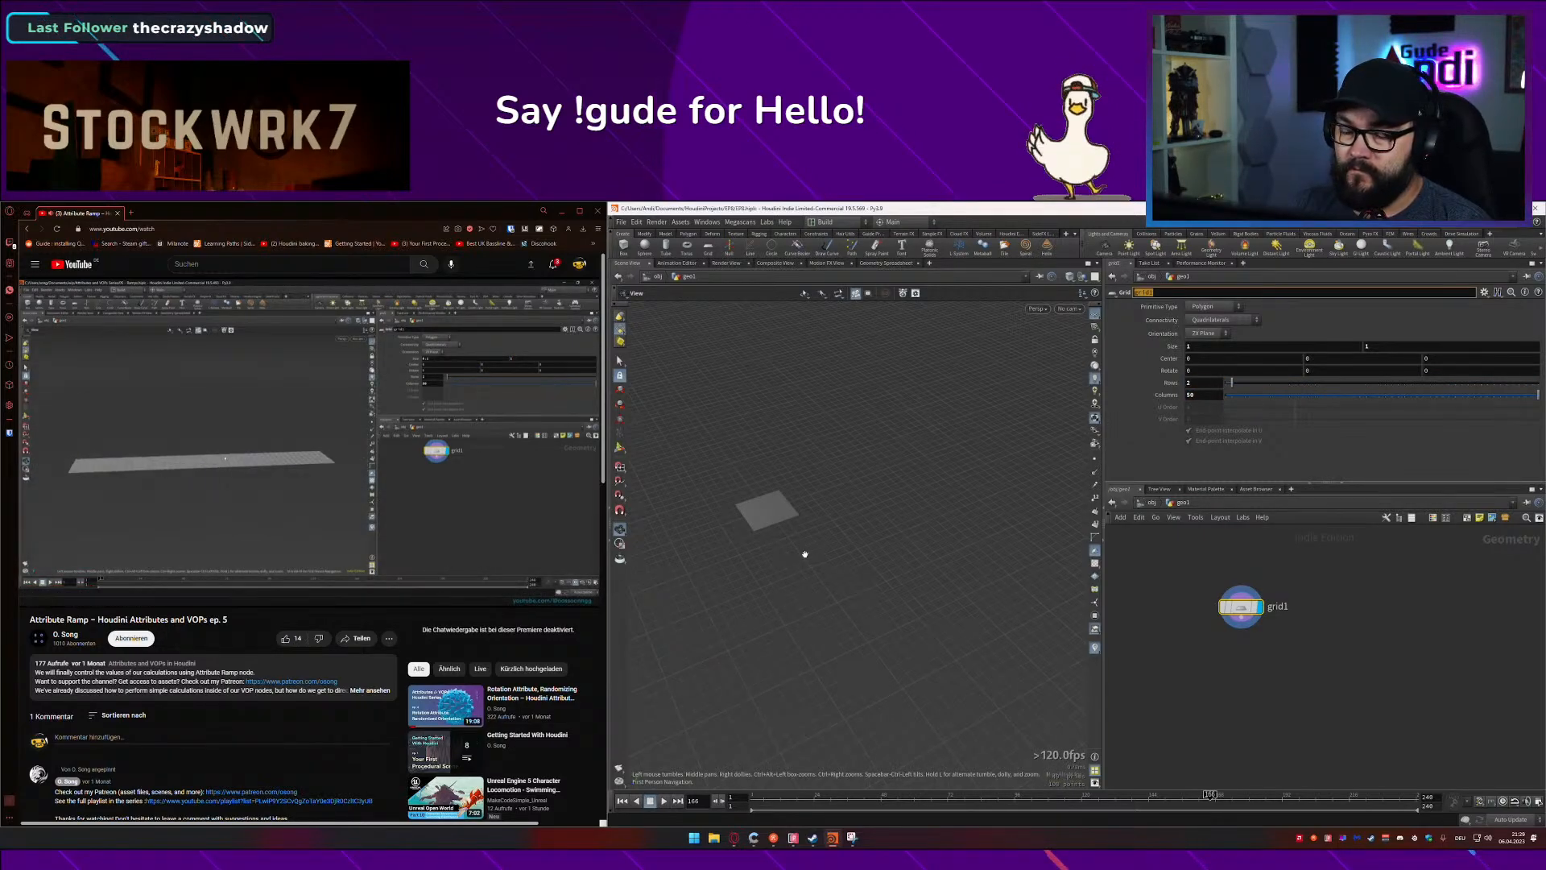
pyautogui.moveTo(793, 534); pyautogui.dragTo(907, 563)
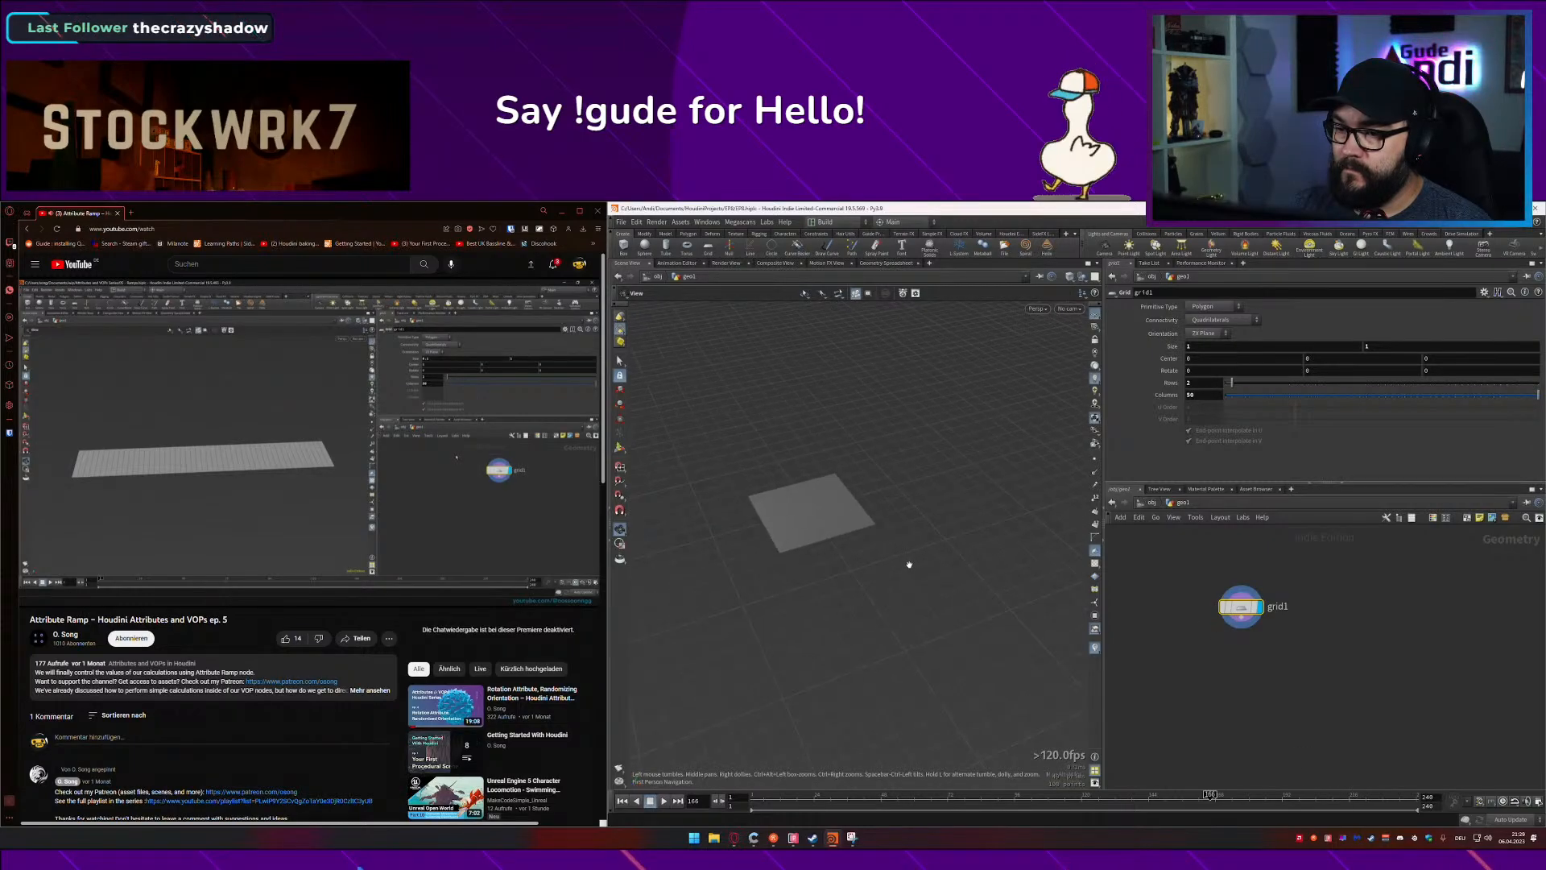
pyautogui.scroll(5, 794, 535)
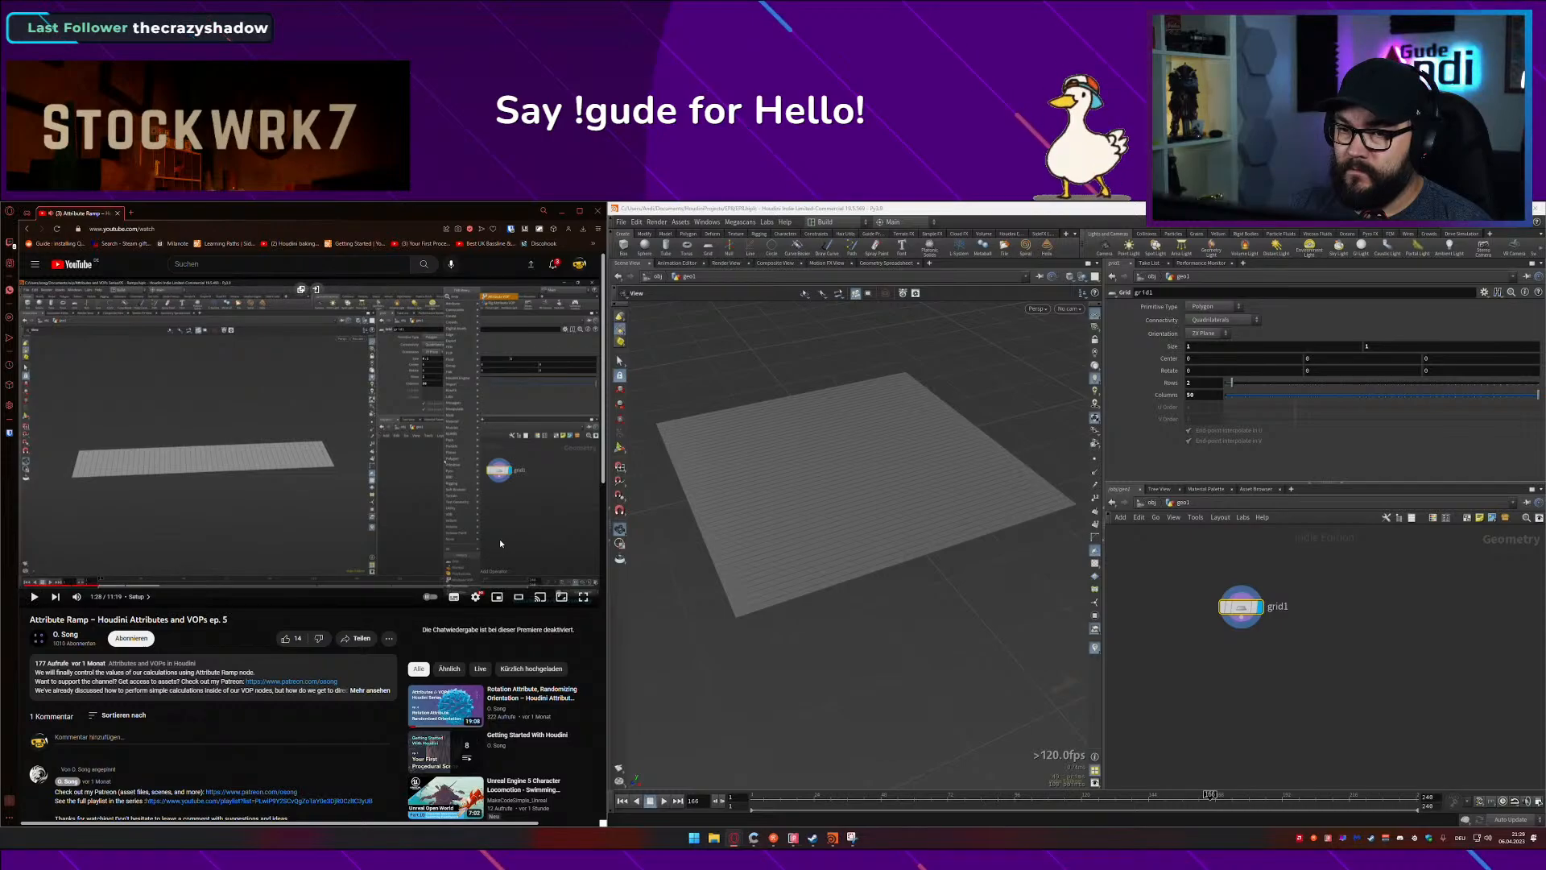
# Step: Step the tutorial back briefly, set the grid's first size value to 0.1 and save the scene
pyautogui.click(408, 511)
pyautogui.press('Left')
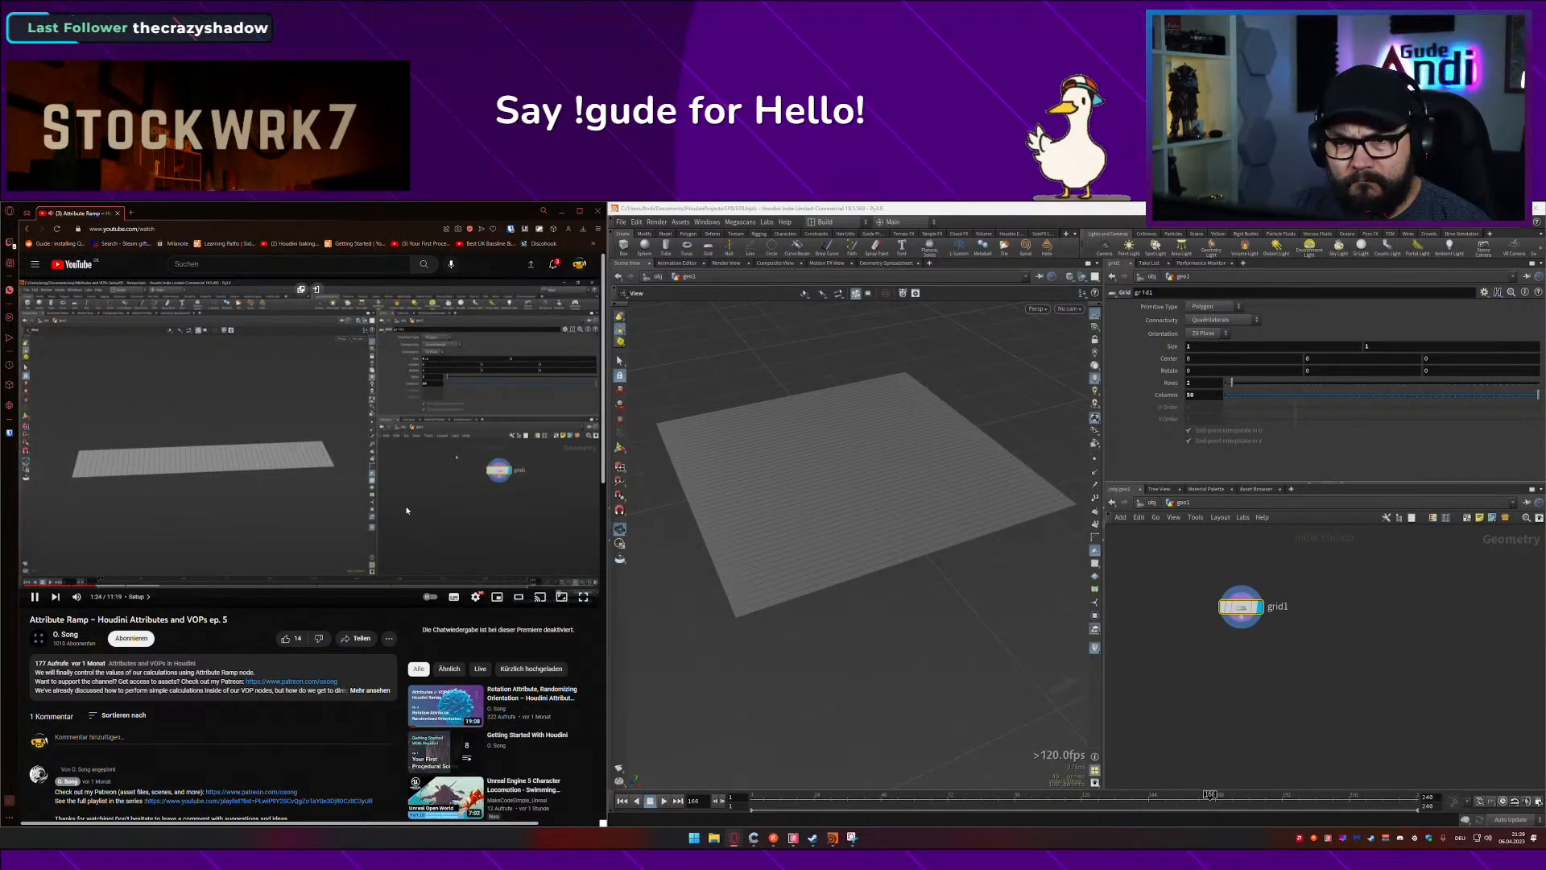
pyautogui.moveTo(1202, 347); pyautogui.dragTo(878, 463)
pyautogui.write('0.1')
pyautogui.press('Return')
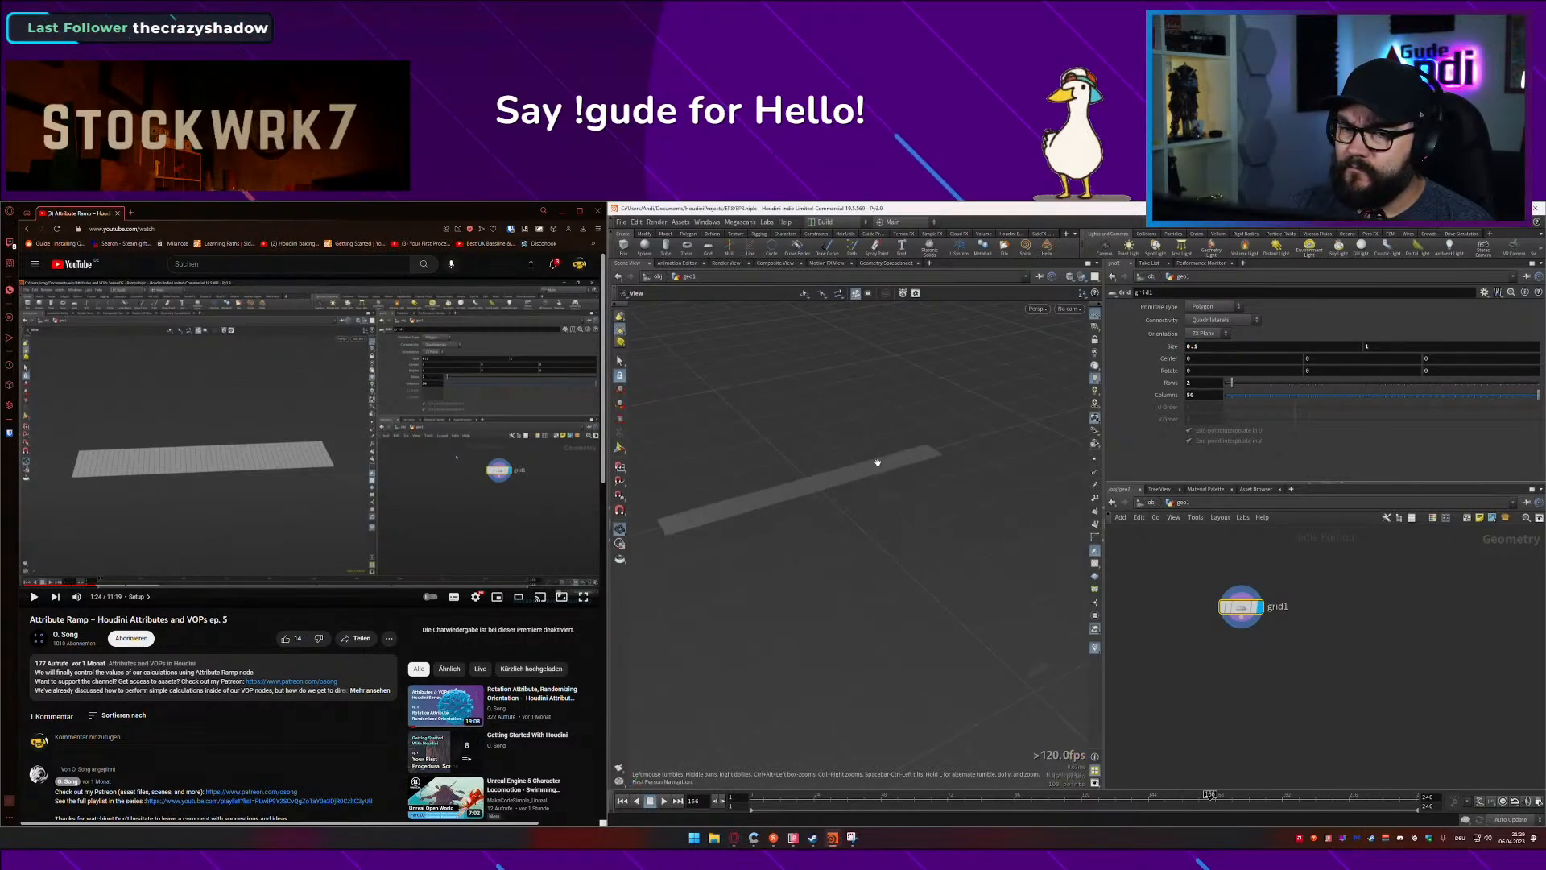
pyautogui.moveTo(785, 479); pyautogui.dragTo(901, 573, button='middle')
pyautogui.scroll(5, 842, 538)
pyautogui.scroll(5, 901, 572)
pyautogui.scroll(-3, 892, 574)
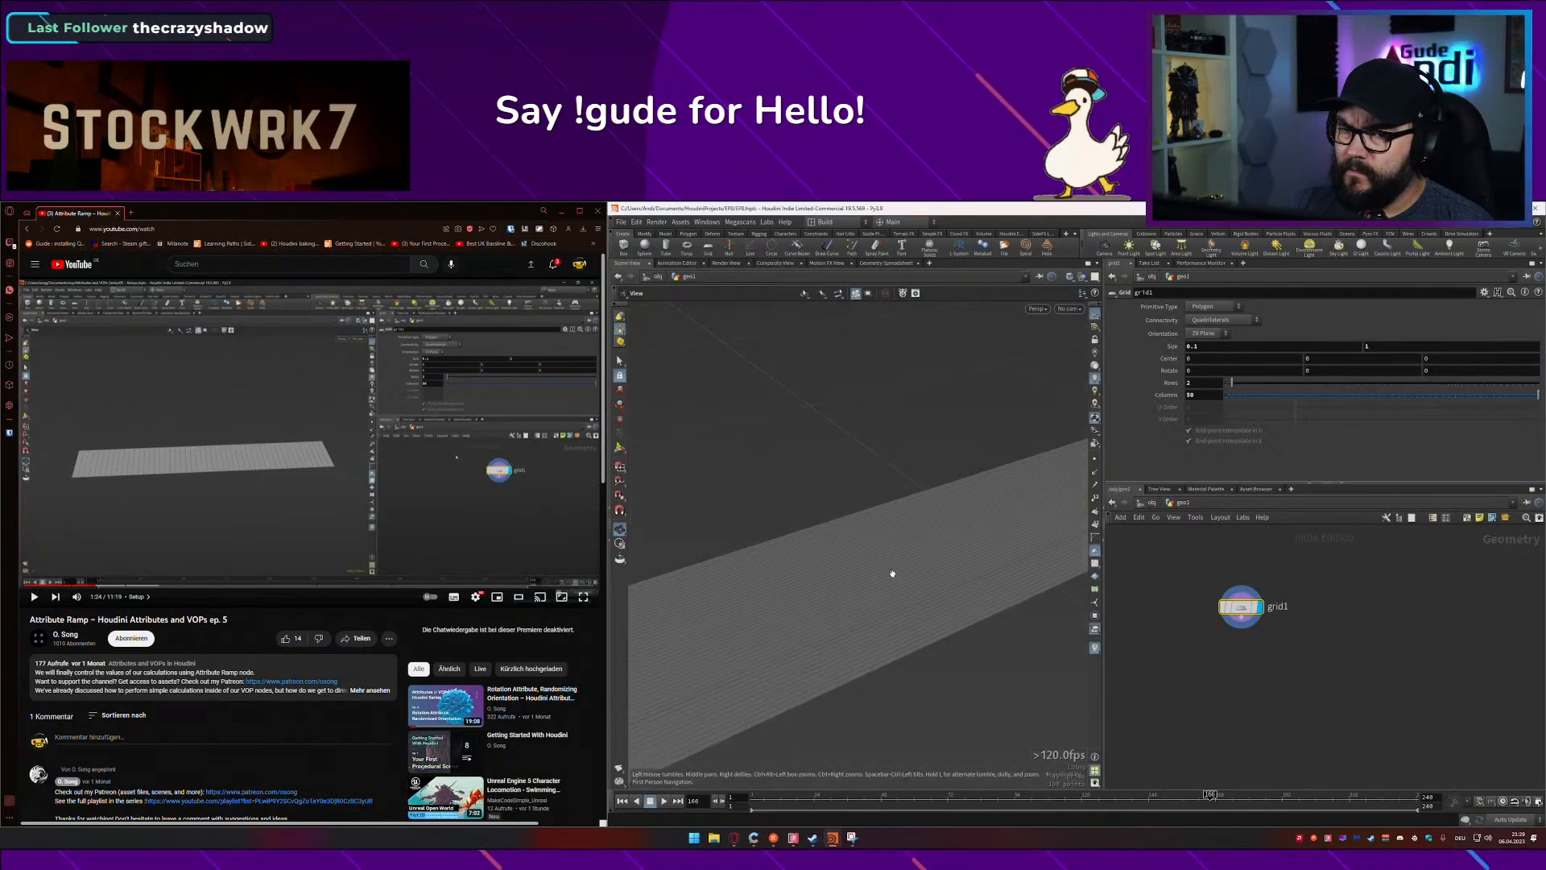
pyautogui.scroll(-3, 893, 573)
pyautogui.hotkey('ctrl', 's')
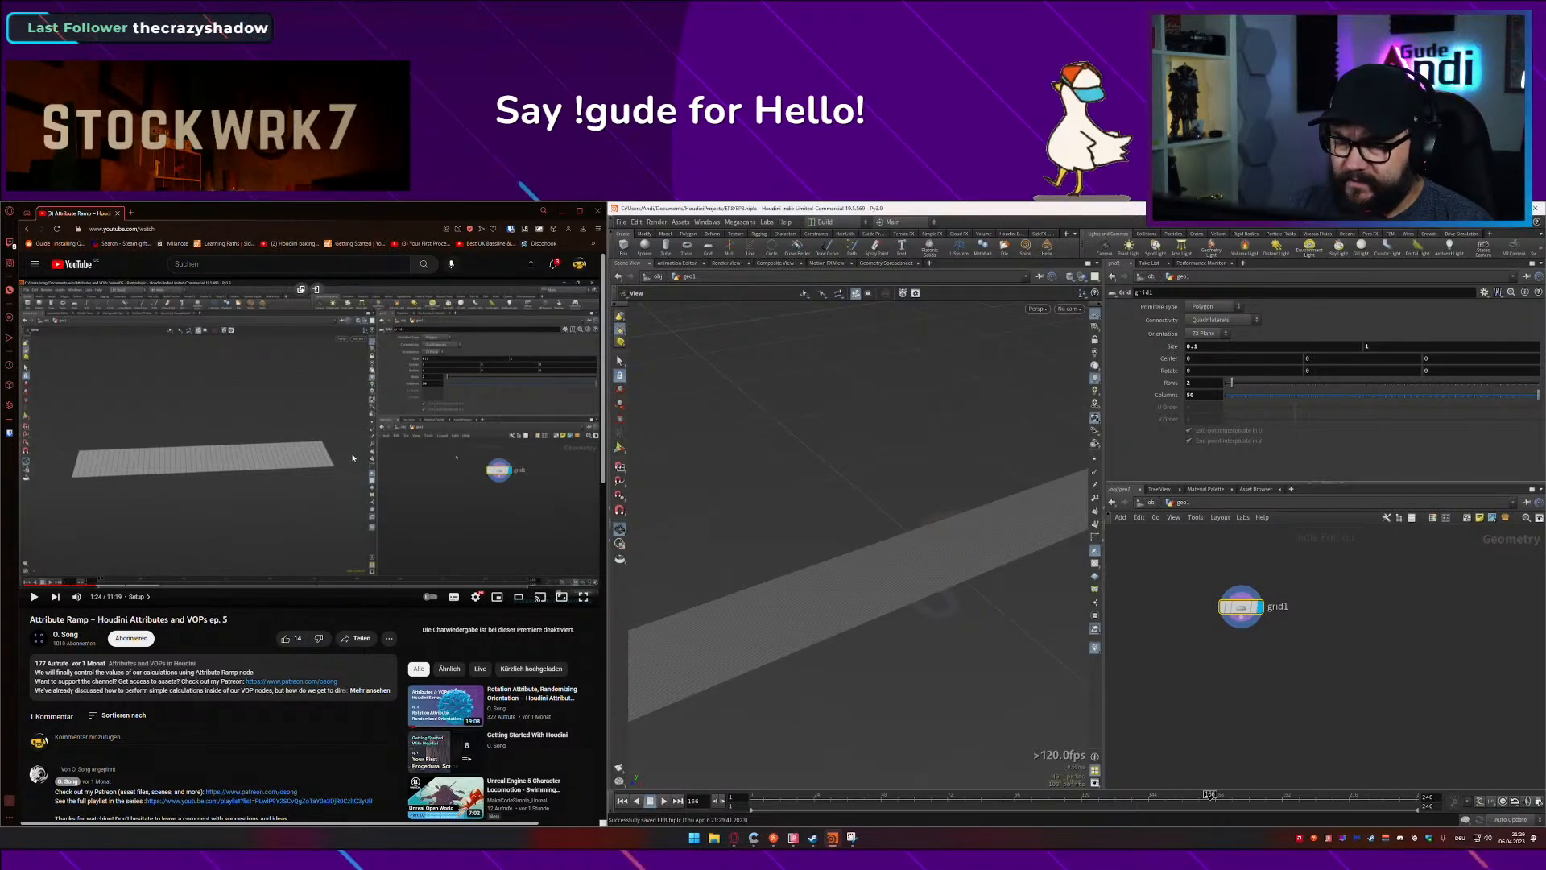
# Step: Rewind the tutorial about 20 seconds and rewatch how the grid is sized
pyautogui.moveTo(935, 599); pyautogui.dragTo(954, 509)
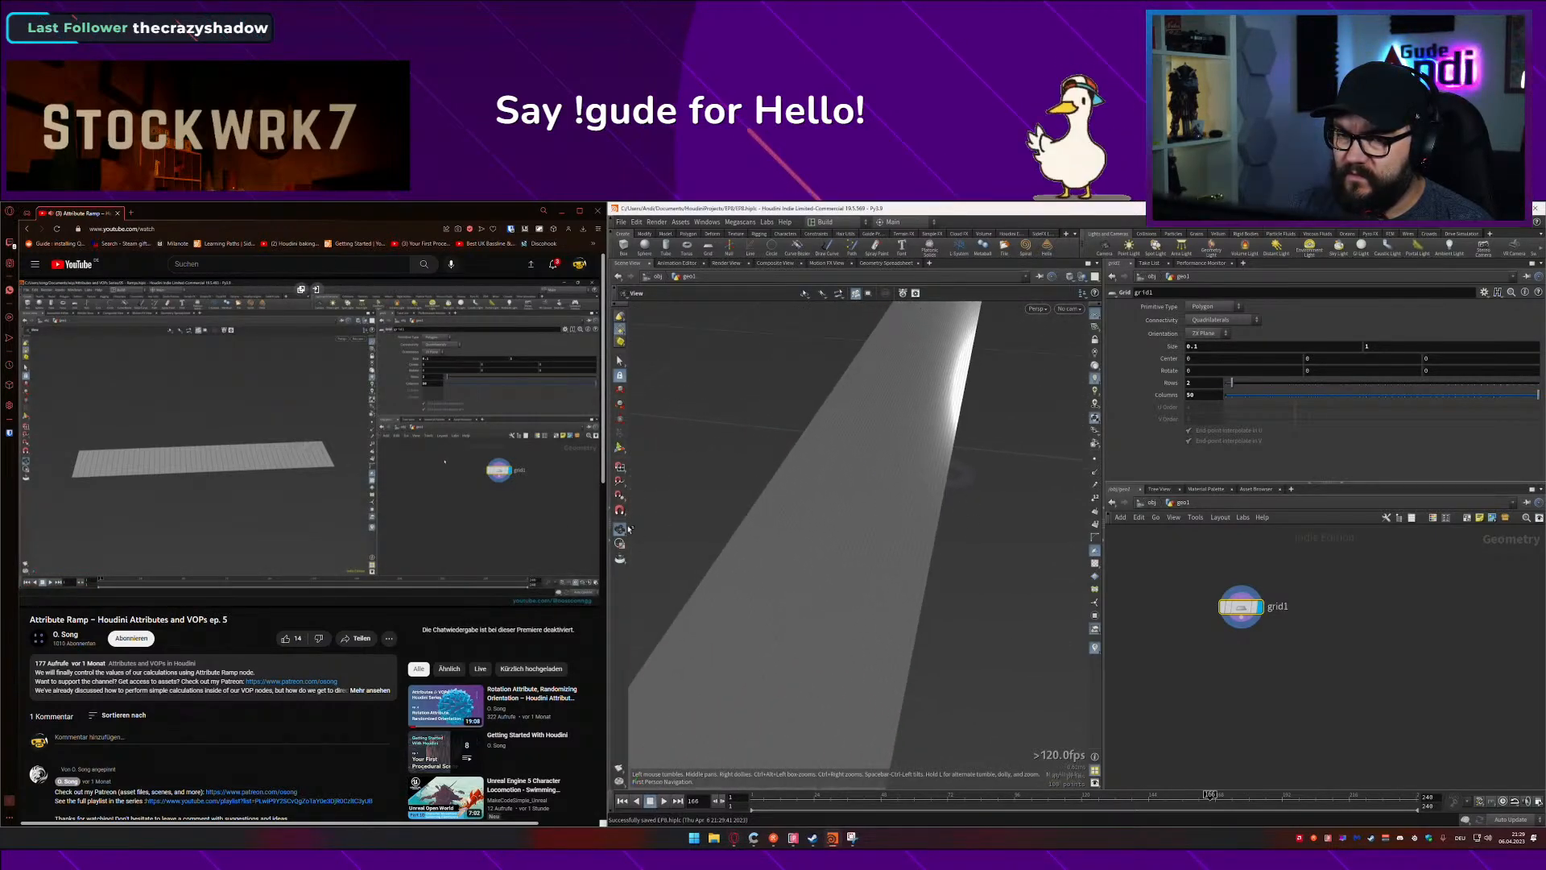
pyautogui.click(352, 499)
pyautogui.press('Left')
pyautogui.press('Left')
pyautogui.press('Left')
pyautogui.press('Left')
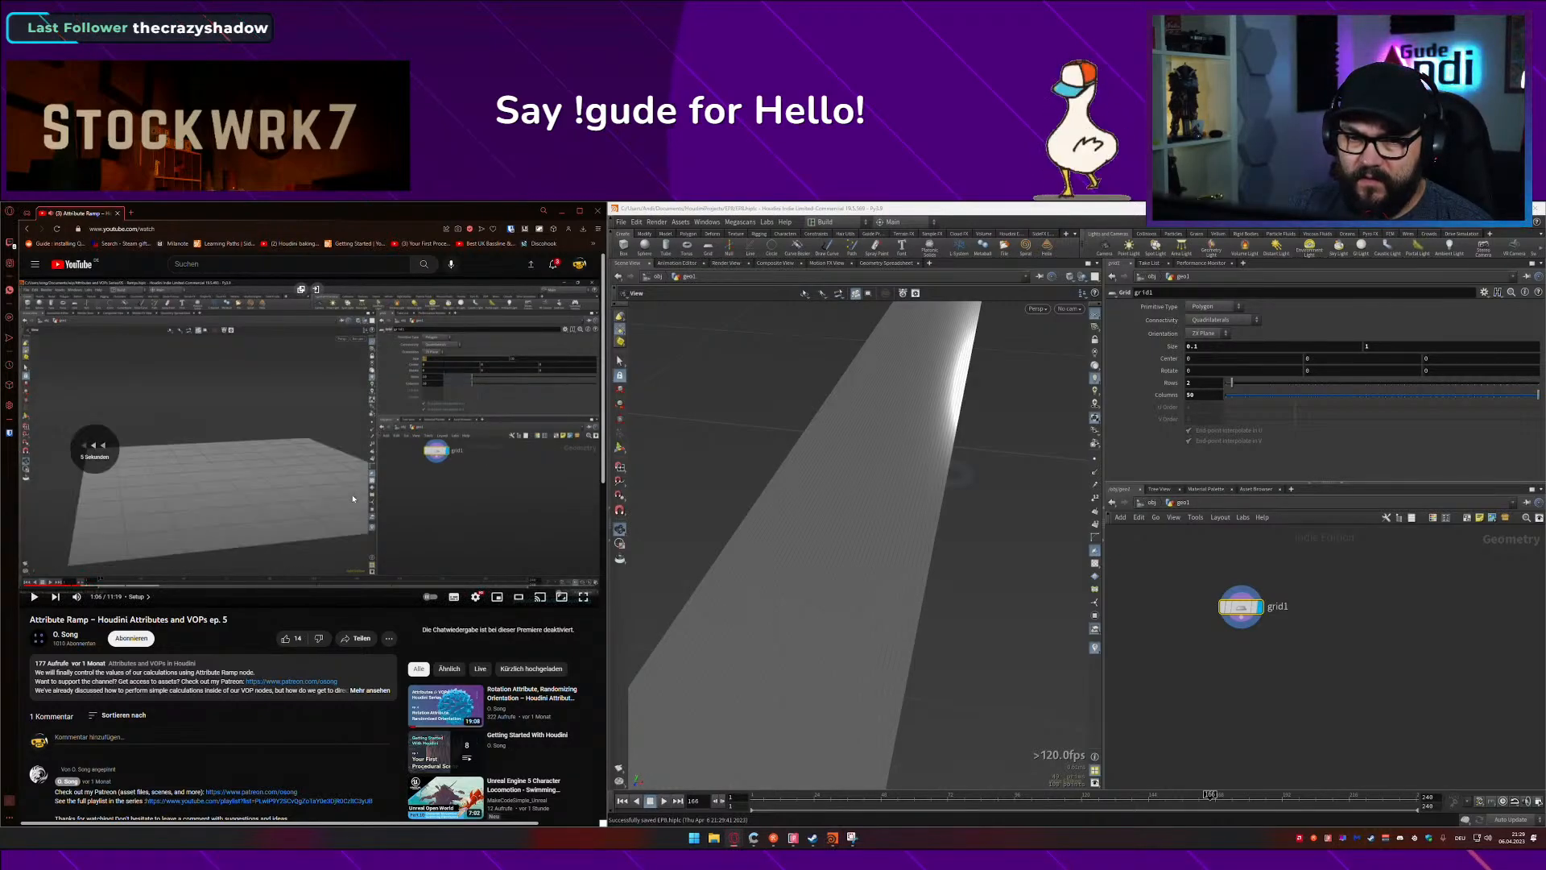
pyautogui.click(353, 498)
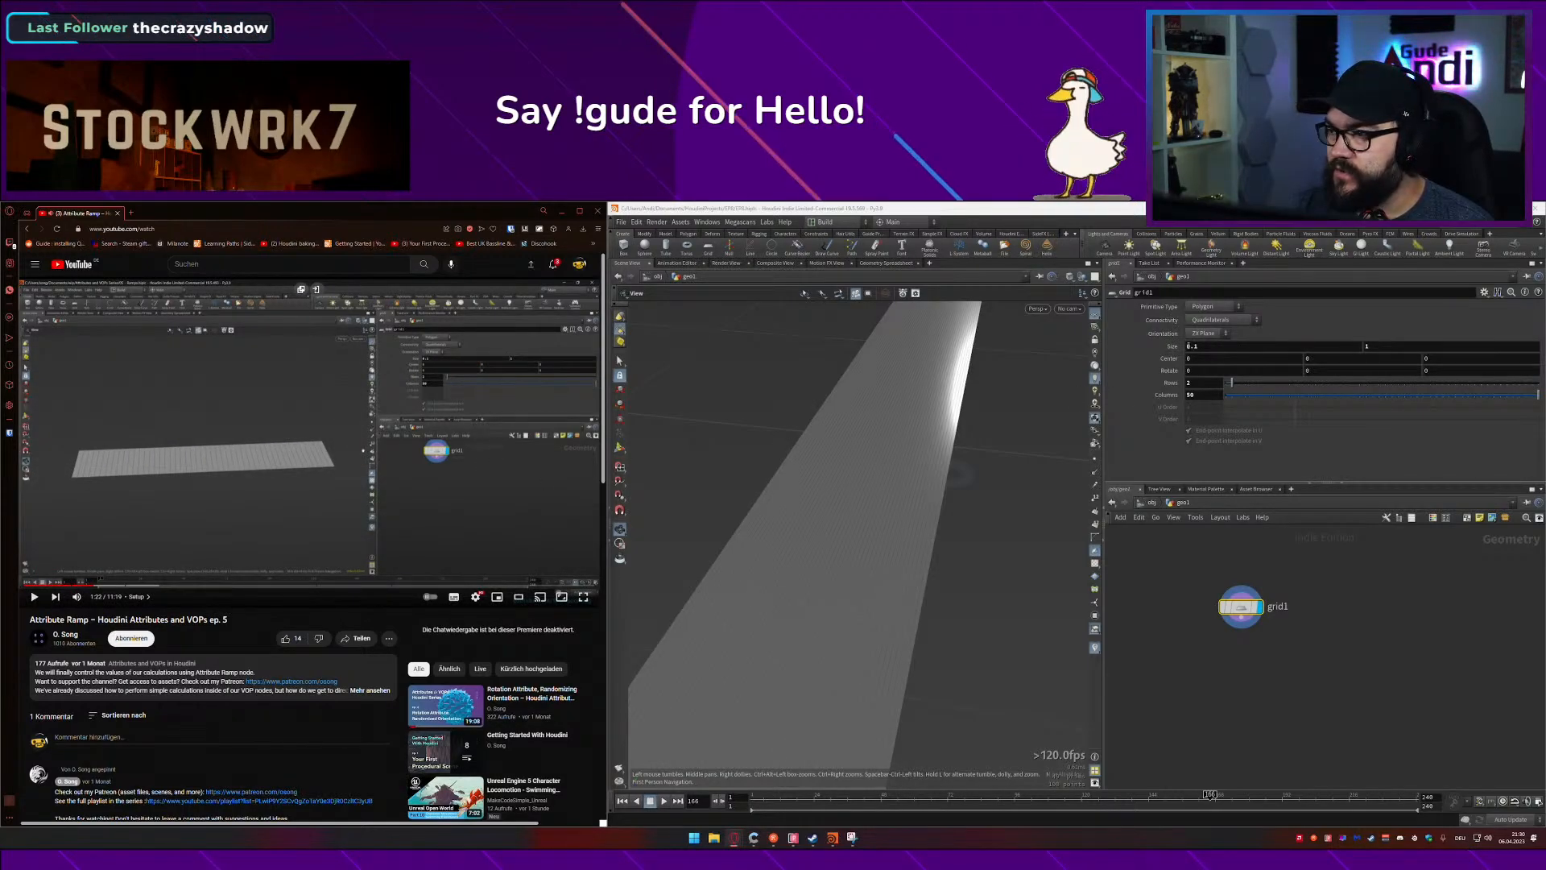
# Step: Set the grid's first size value to 5.1 and resume the tutorial
pyautogui.moveTo(1194, 347); pyautogui.dragTo(1165, 347)
pyautogui.write('5')
pyautogui.press('Tab')
pyautogui.click(301, 440)
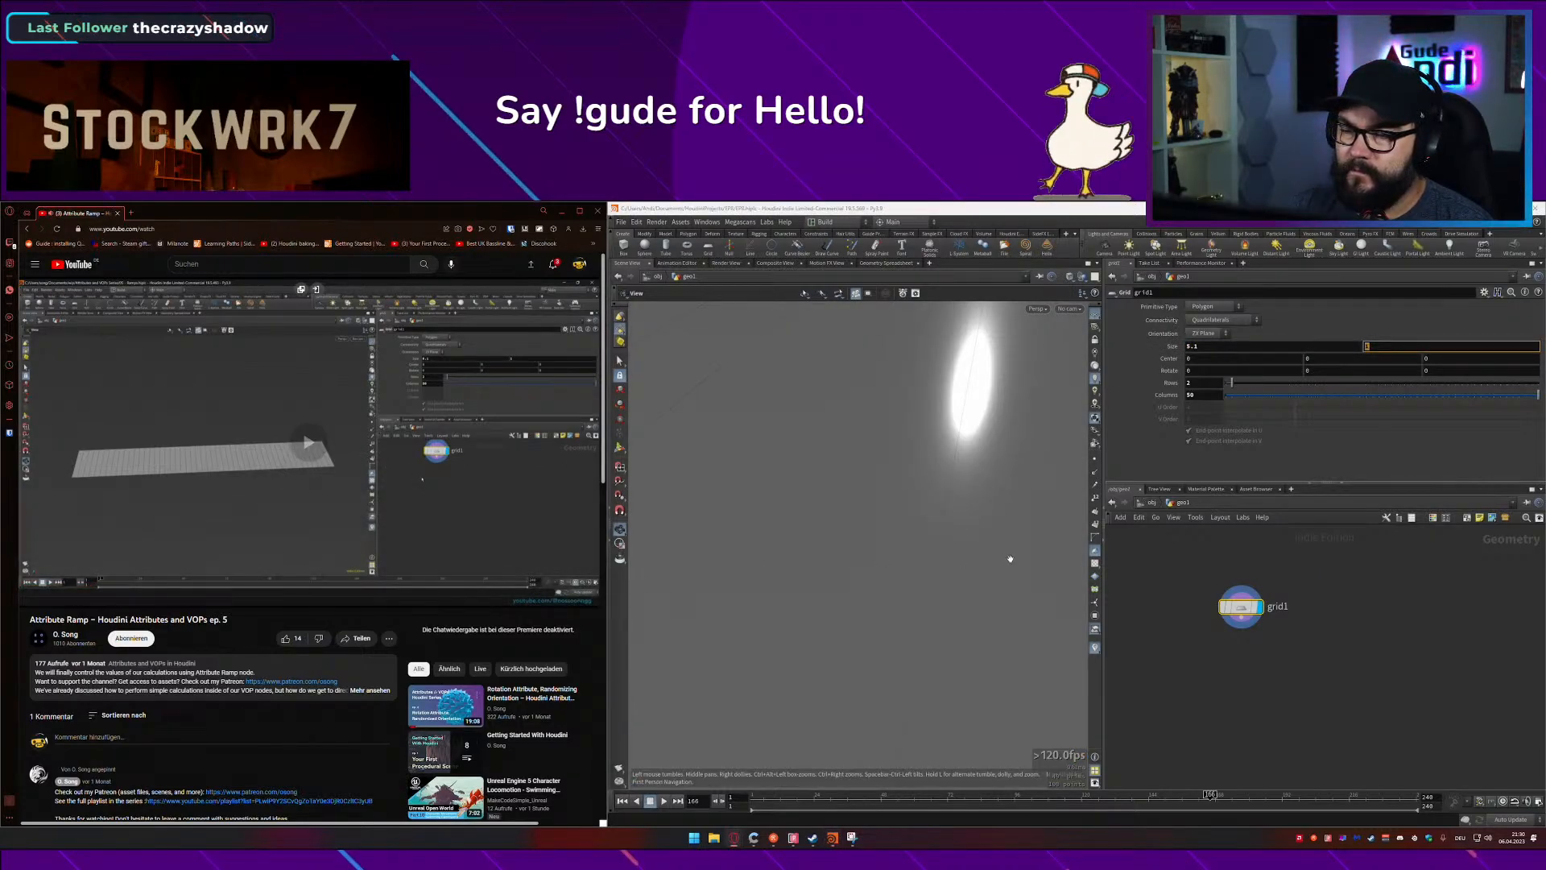
pyautogui.scroll(-8, 1006, 558)
pyautogui.scroll(-10, 1004, 558)
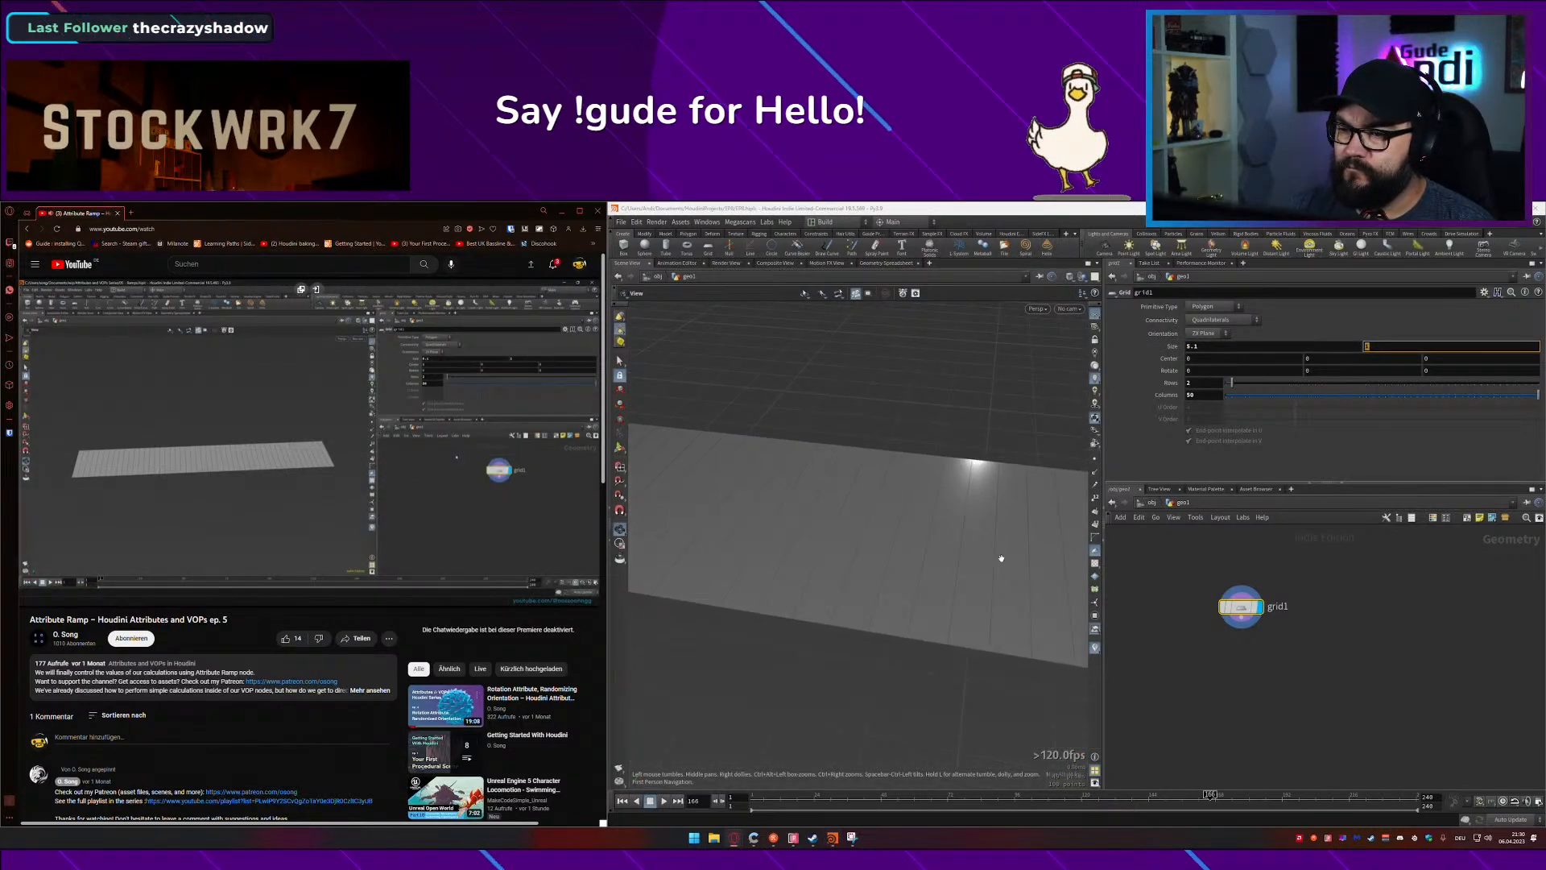
pyautogui.moveTo(894, 575)
pyautogui.mouseDown()
pyautogui.moveTo(966, 569)
pyautogui.moveTo(905, 587)
pyautogui.moveTo(918, 577)
pyautogui.mouseUp()
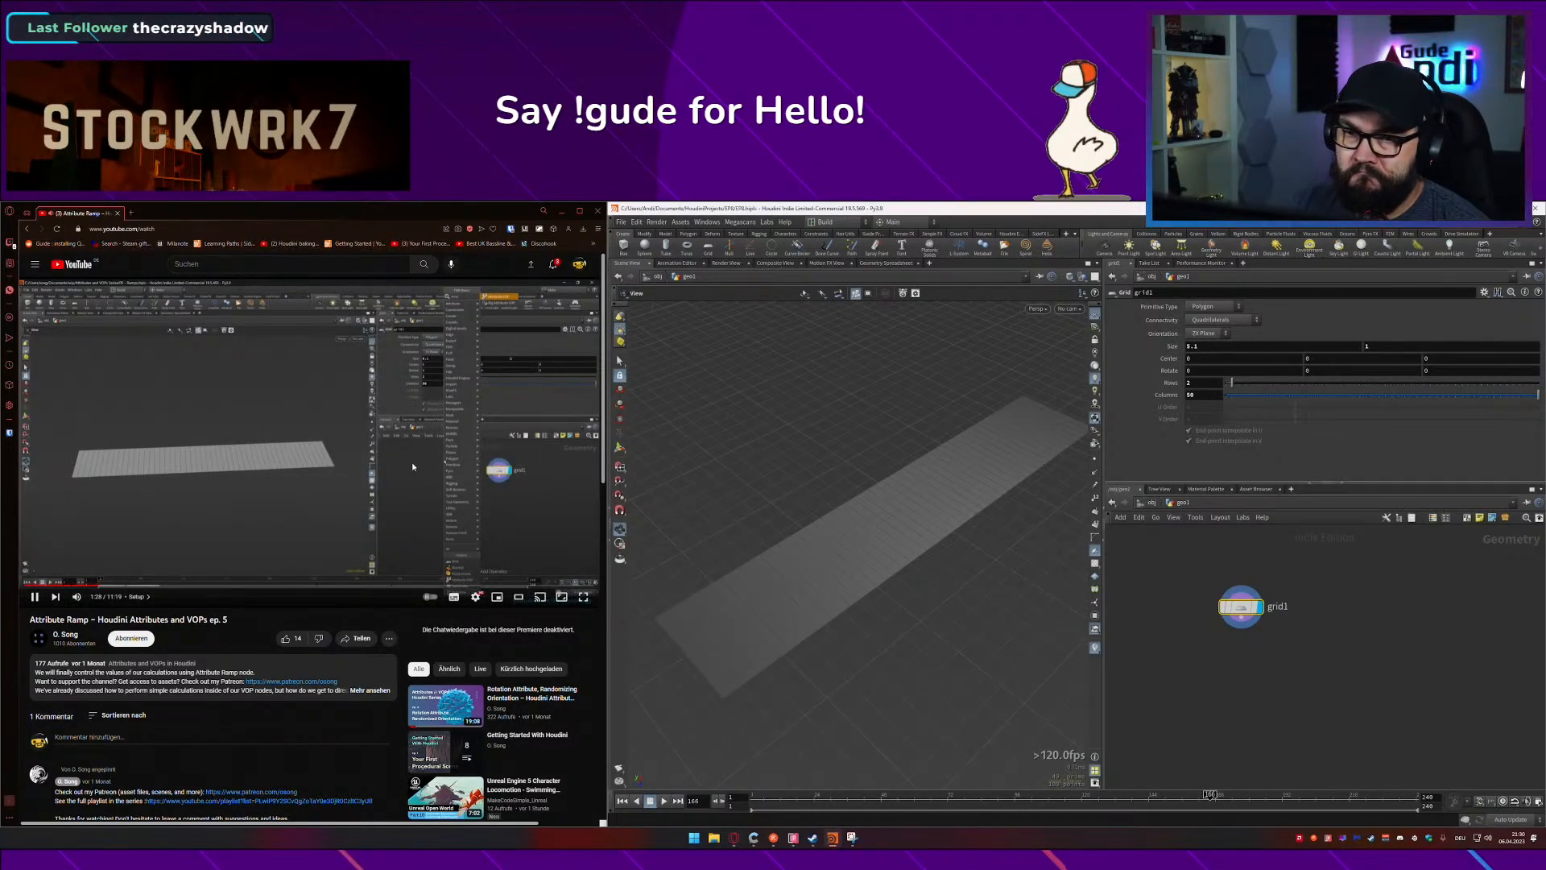
# Step: Add an Attribute VOP node below the grid node
pyautogui.press('Tab')
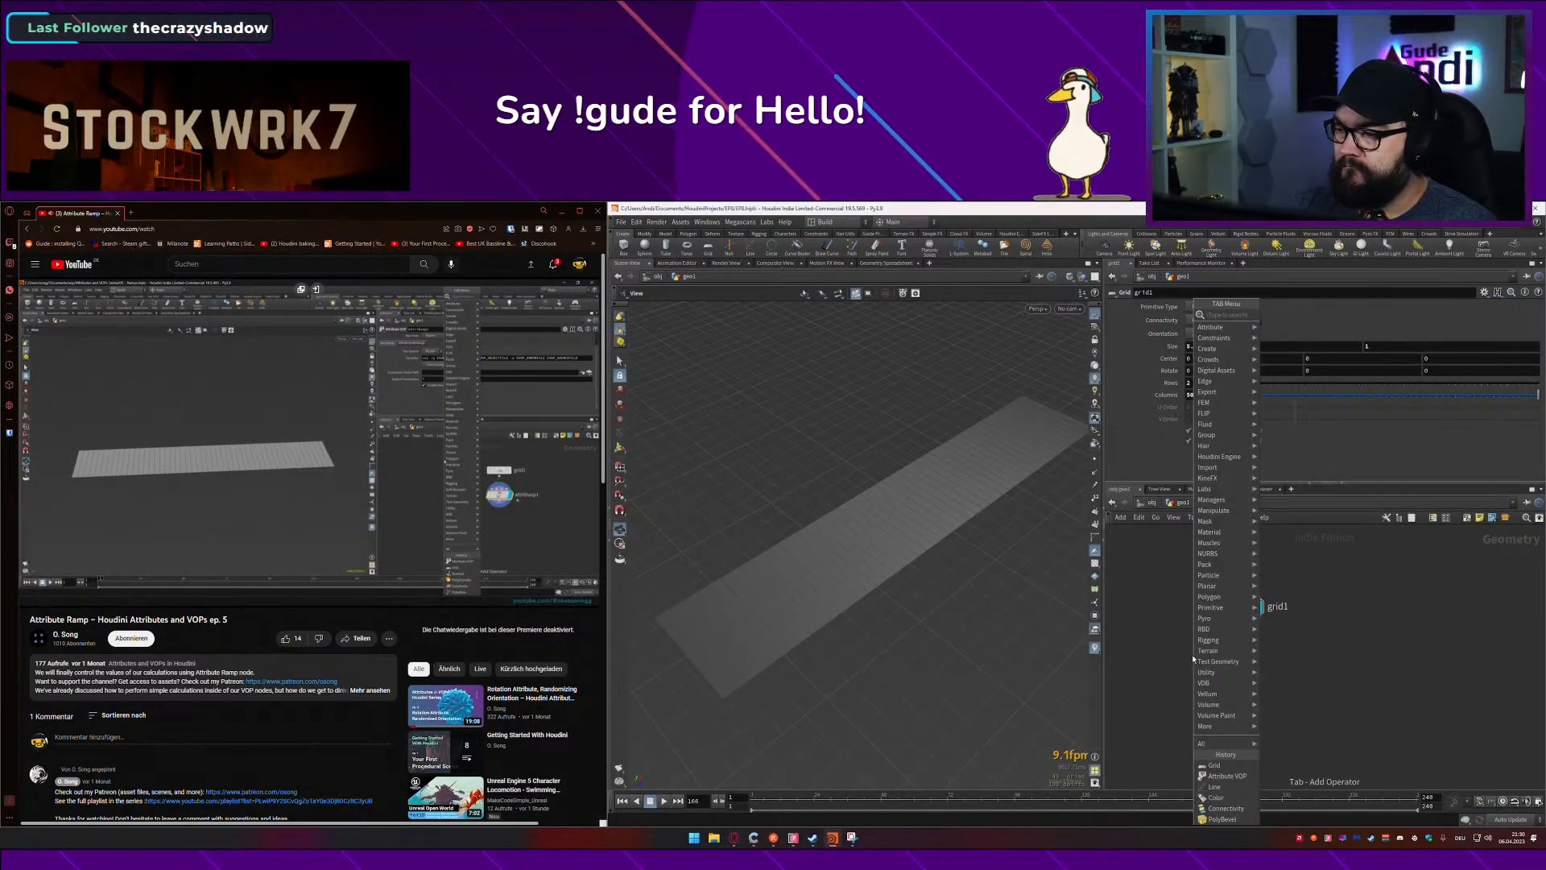
pyautogui.write('attvop')
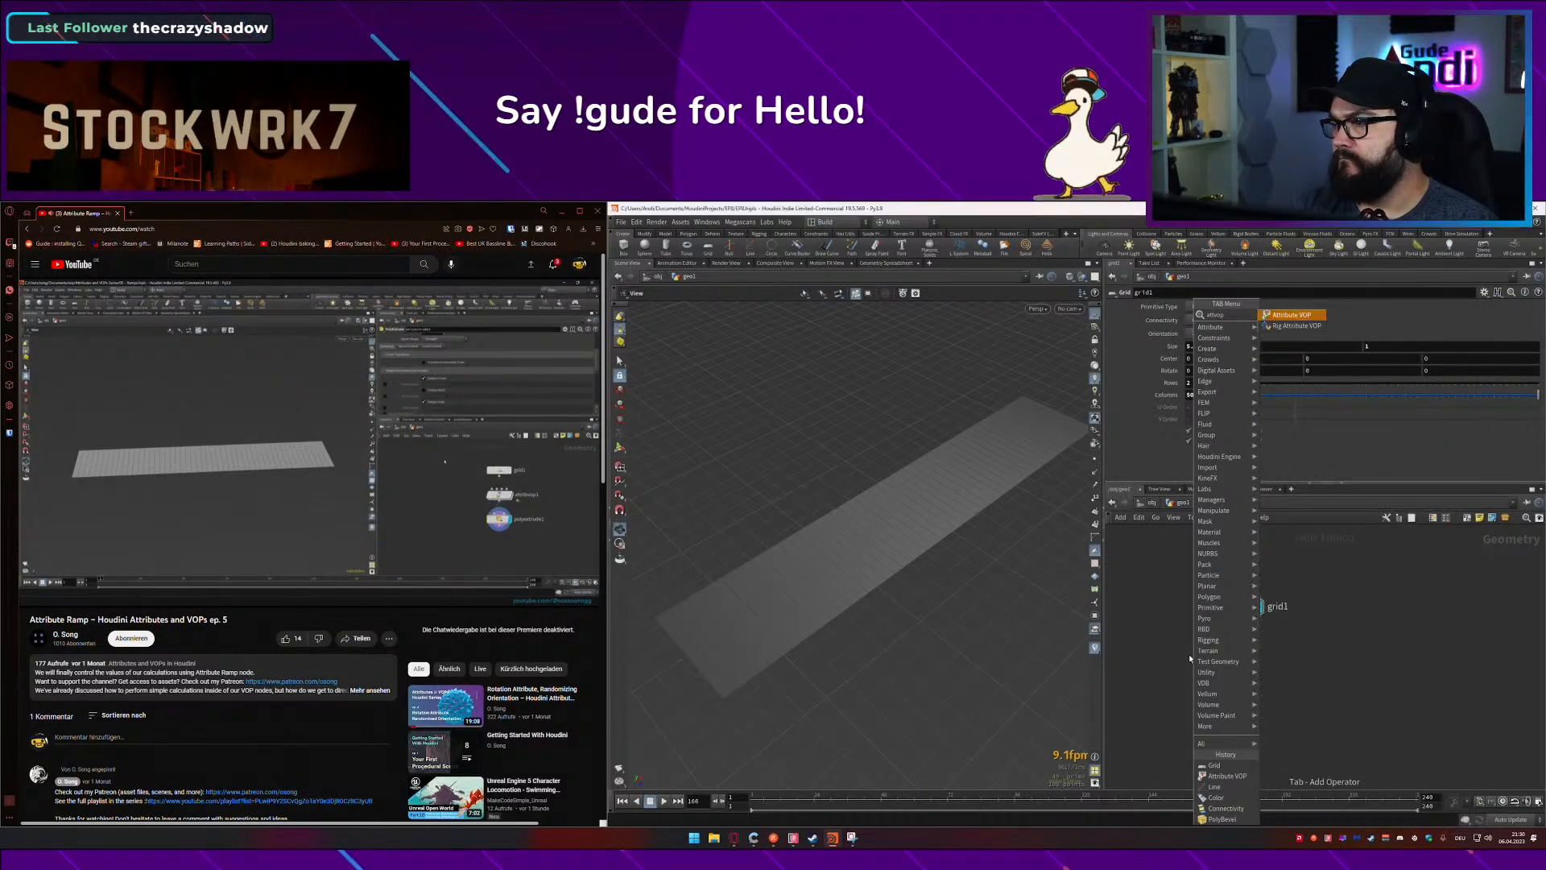
pyautogui.press('Return')
pyautogui.click(1190, 656)
# Step: Add a PolyExtrude node below the Attribute VOP and line the Attribute VOP up under the grid node
pyautogui.press('Tab')
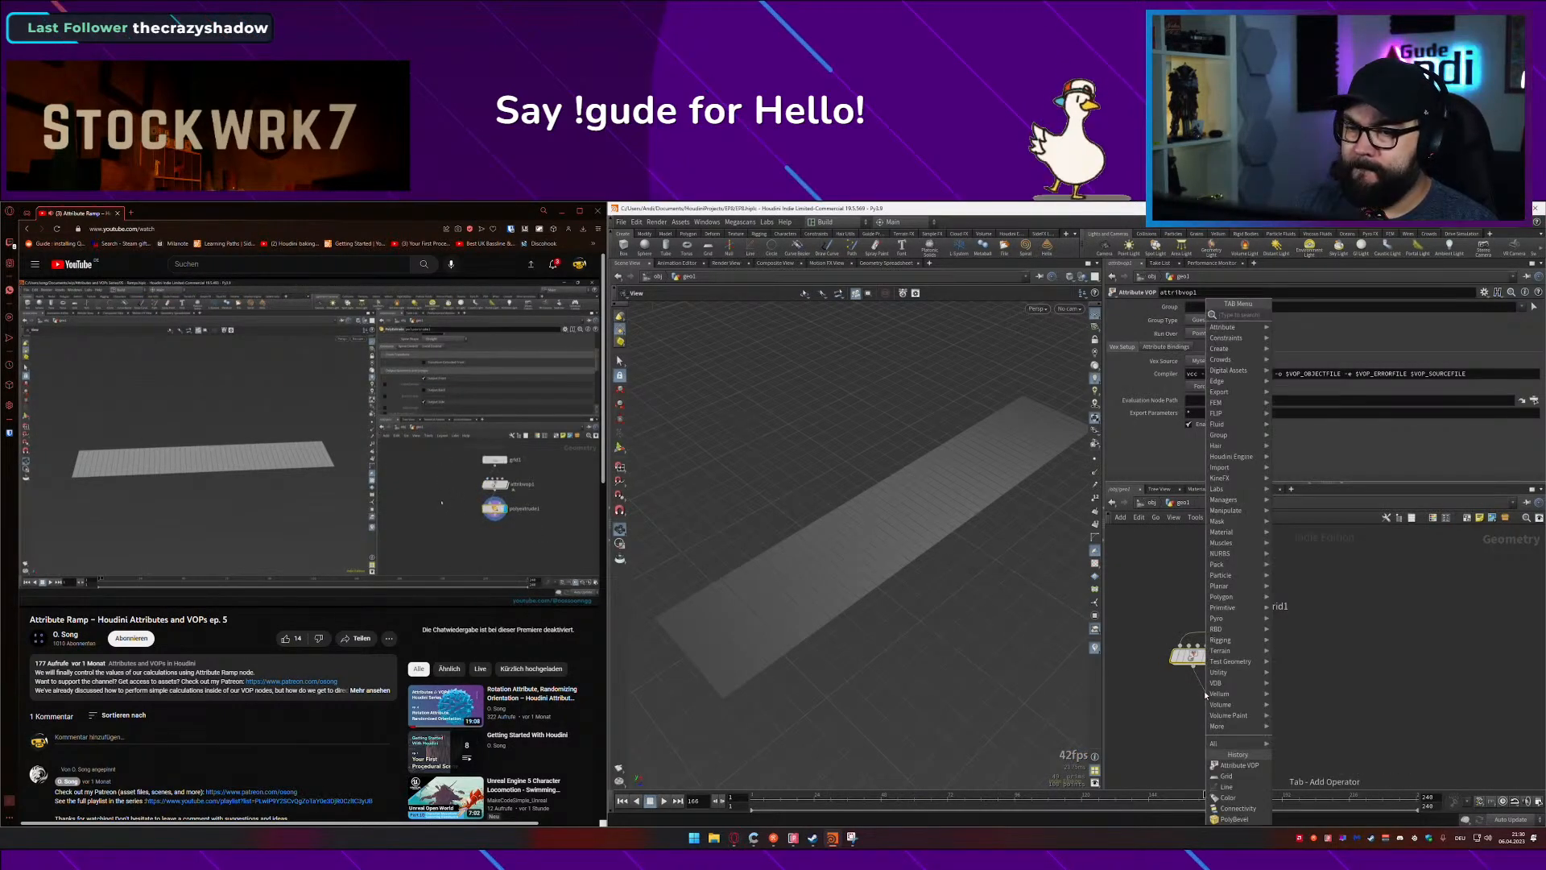
pyautogui.write('poext')
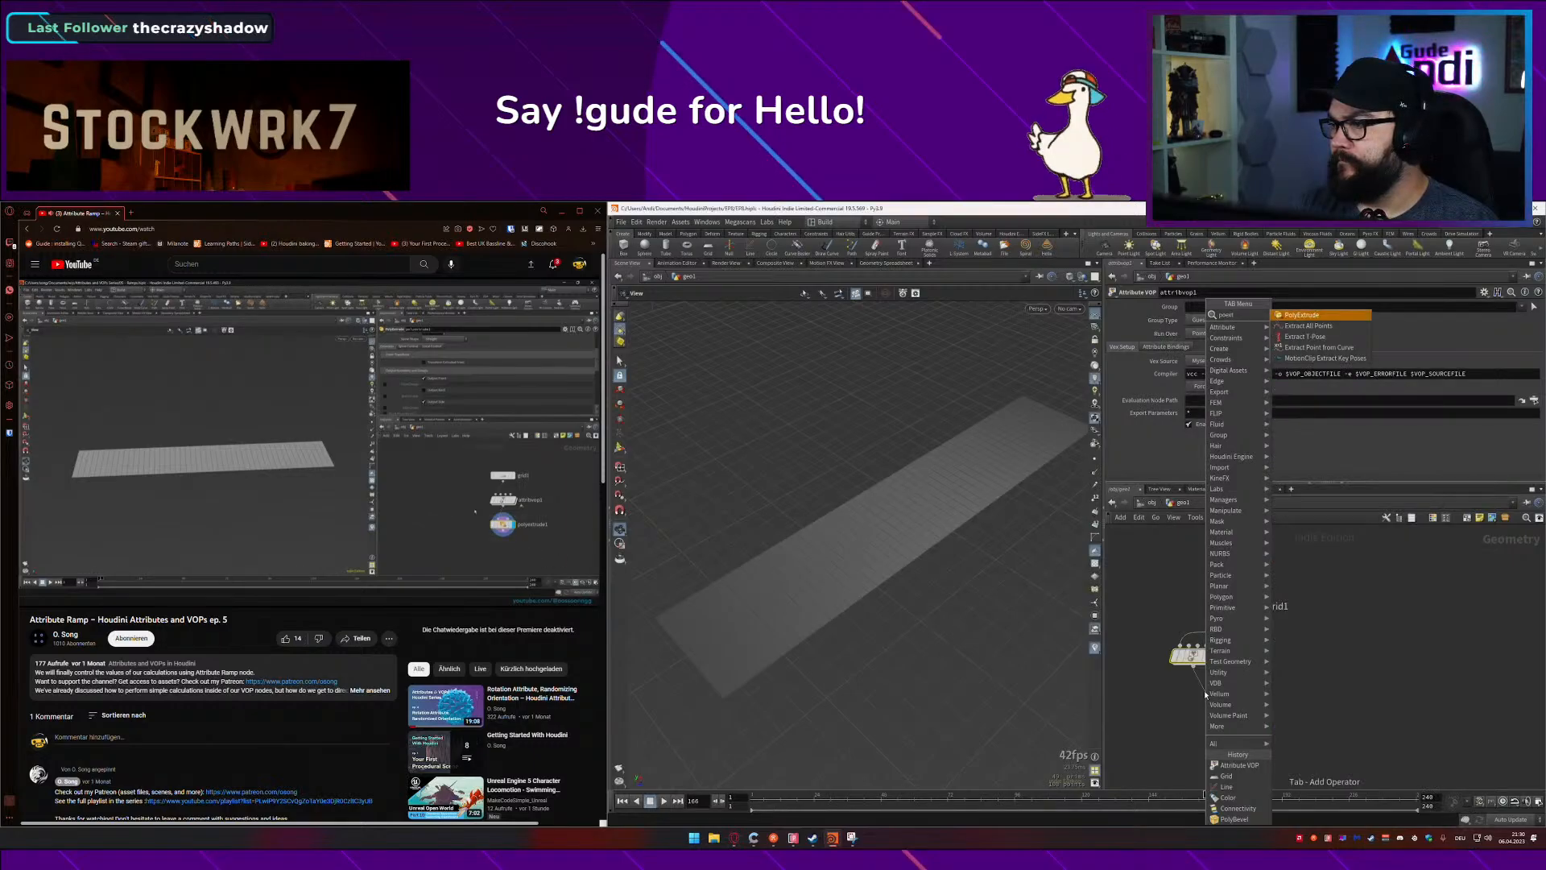
pyautogui.press('Return')
pyautogui.click(1205, 697)
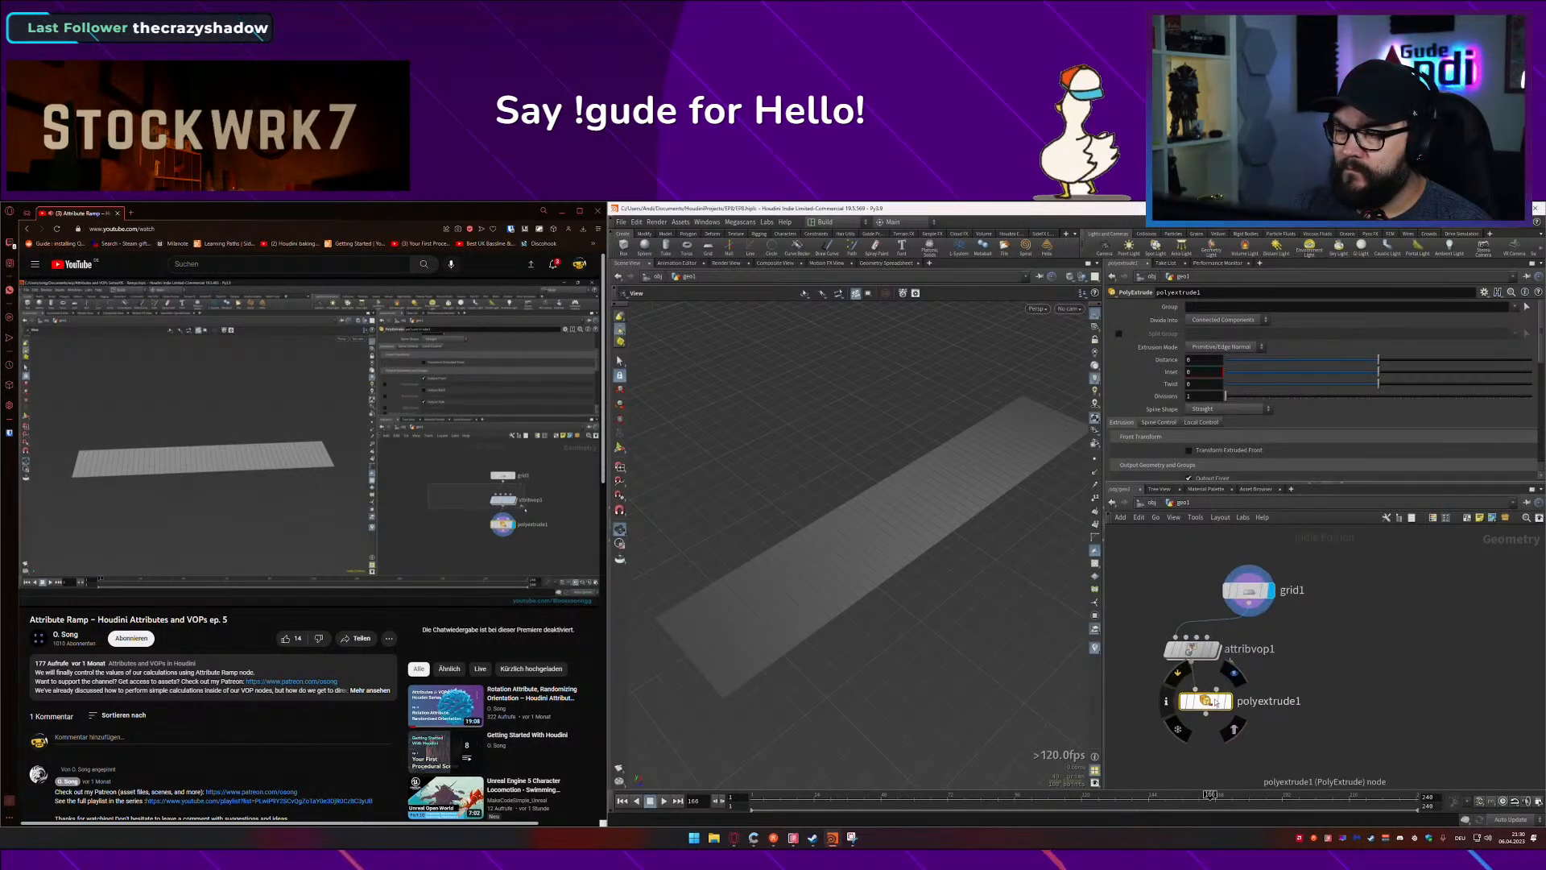
pyautogui.moveTo(1216, 703); pyautogui.dragTo(1213, 715)
pyautogui.moveTo(1201, 657); pyautogui.dragTo(1260, 658)
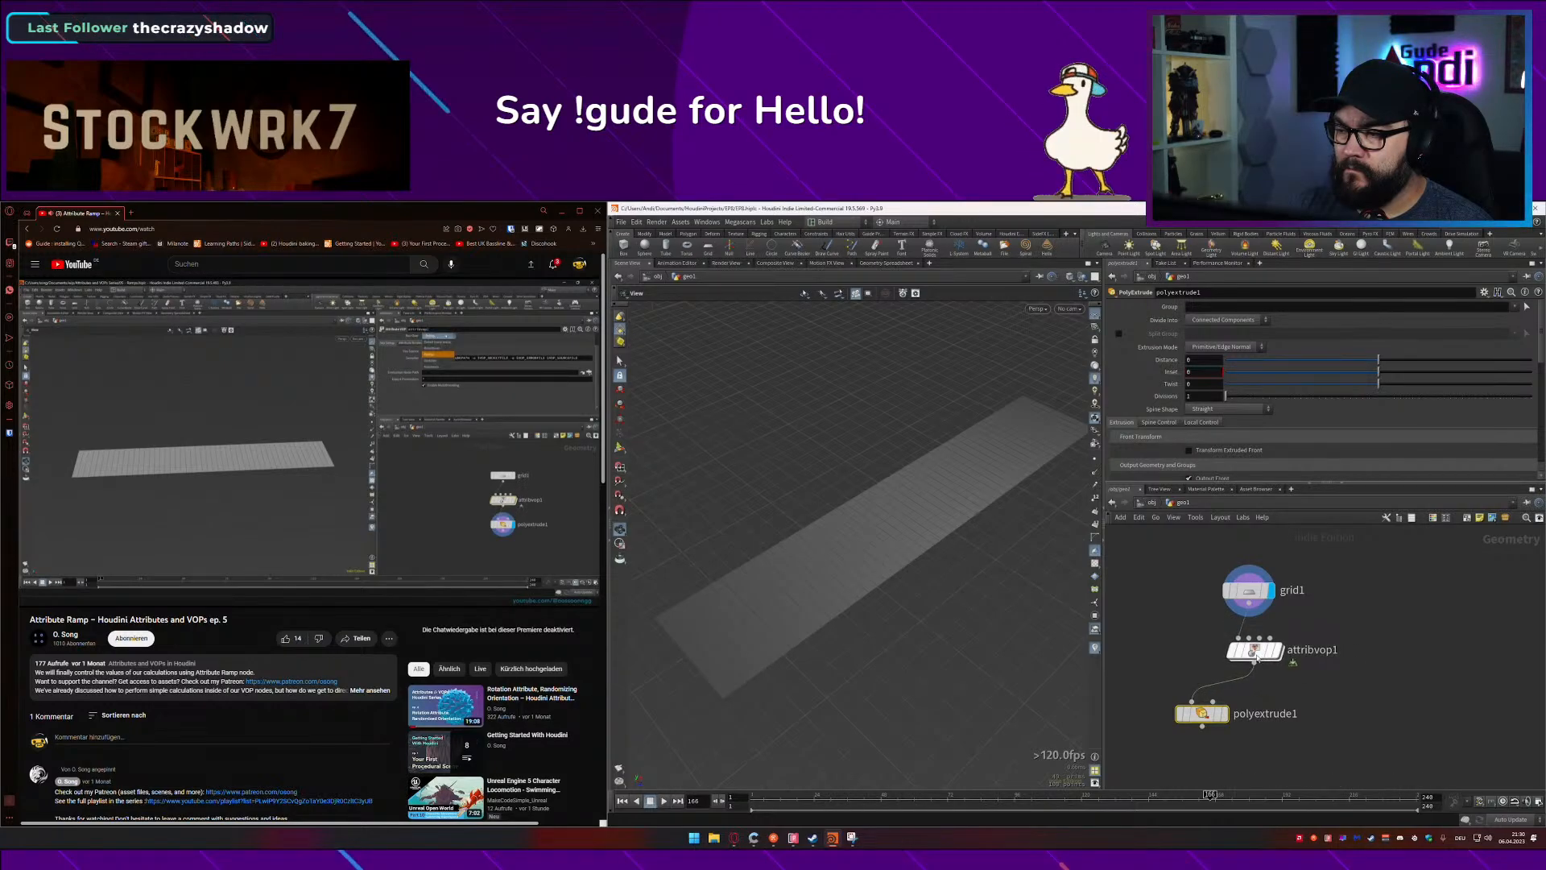
# Step: Set the Attribute VOP to run over Primitives and save the scene
pyautogui.moveTo(1374, 629); pyautogui.dragTo(1220, 663)
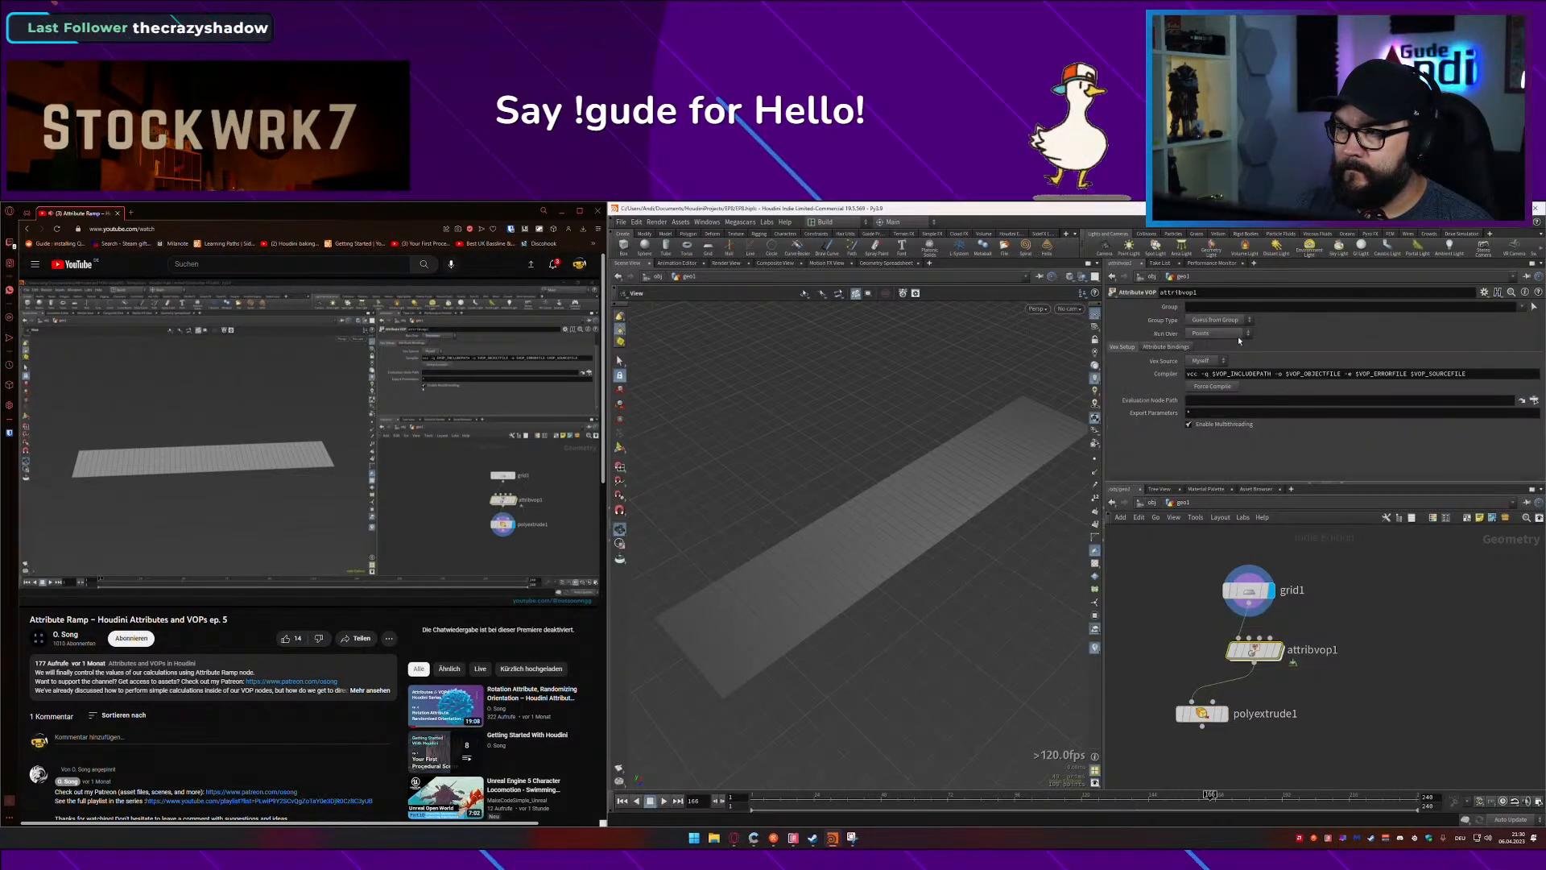
pyautogui.click(1224, 333)
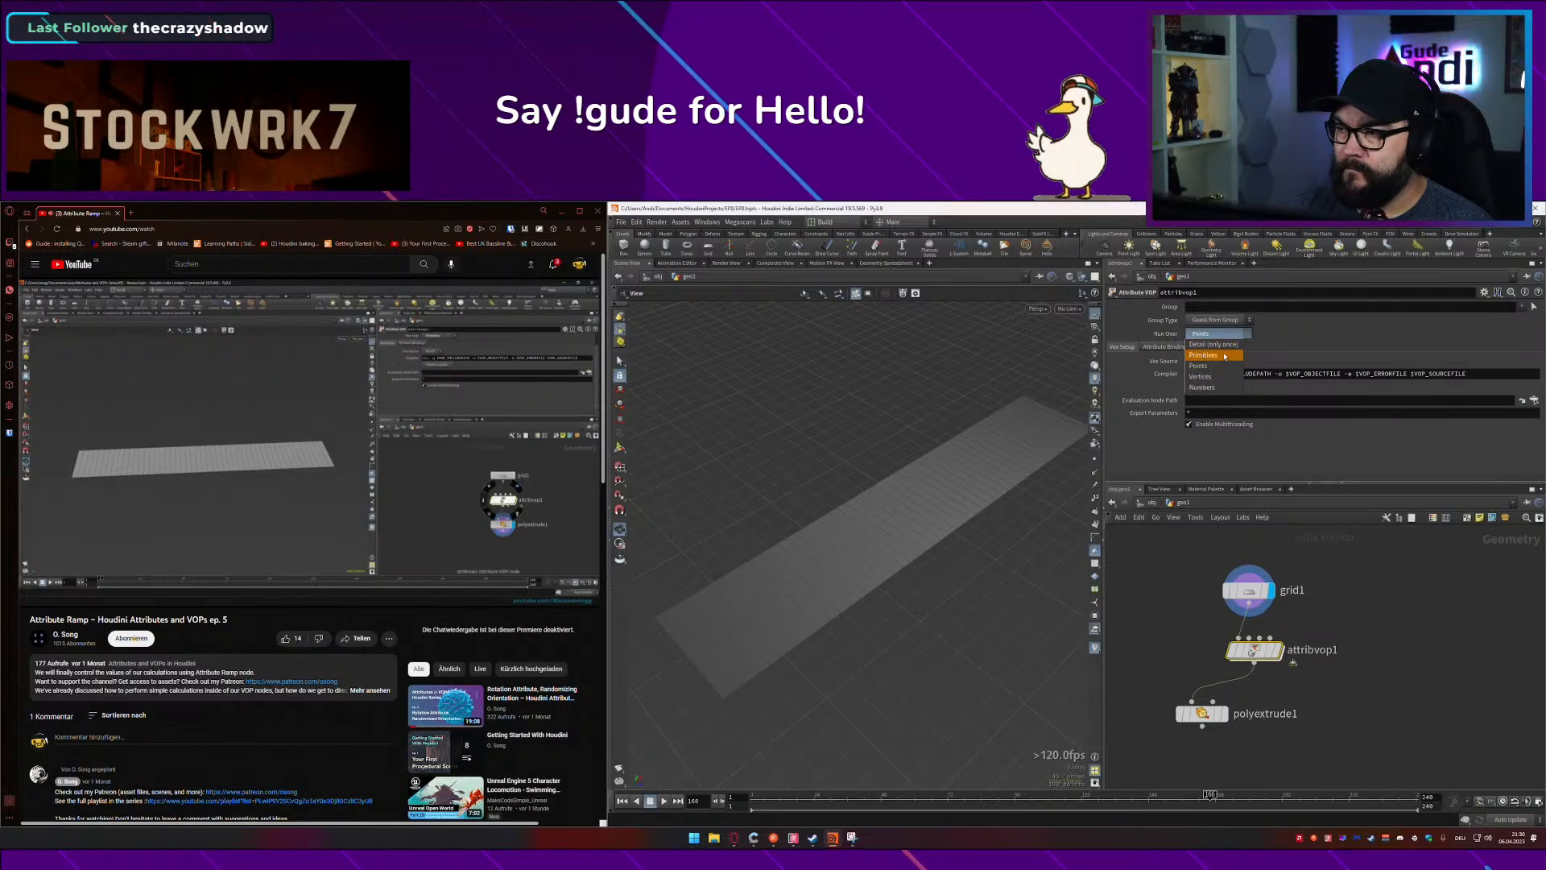
pyautogui.click(1204, 354)
pyautogui.hotkey('ctrl', 's')
# Step: Rewind the tutorial about 10 seconds to rewatch the Attribute VOP setup
pyautogui.click(544, 472)
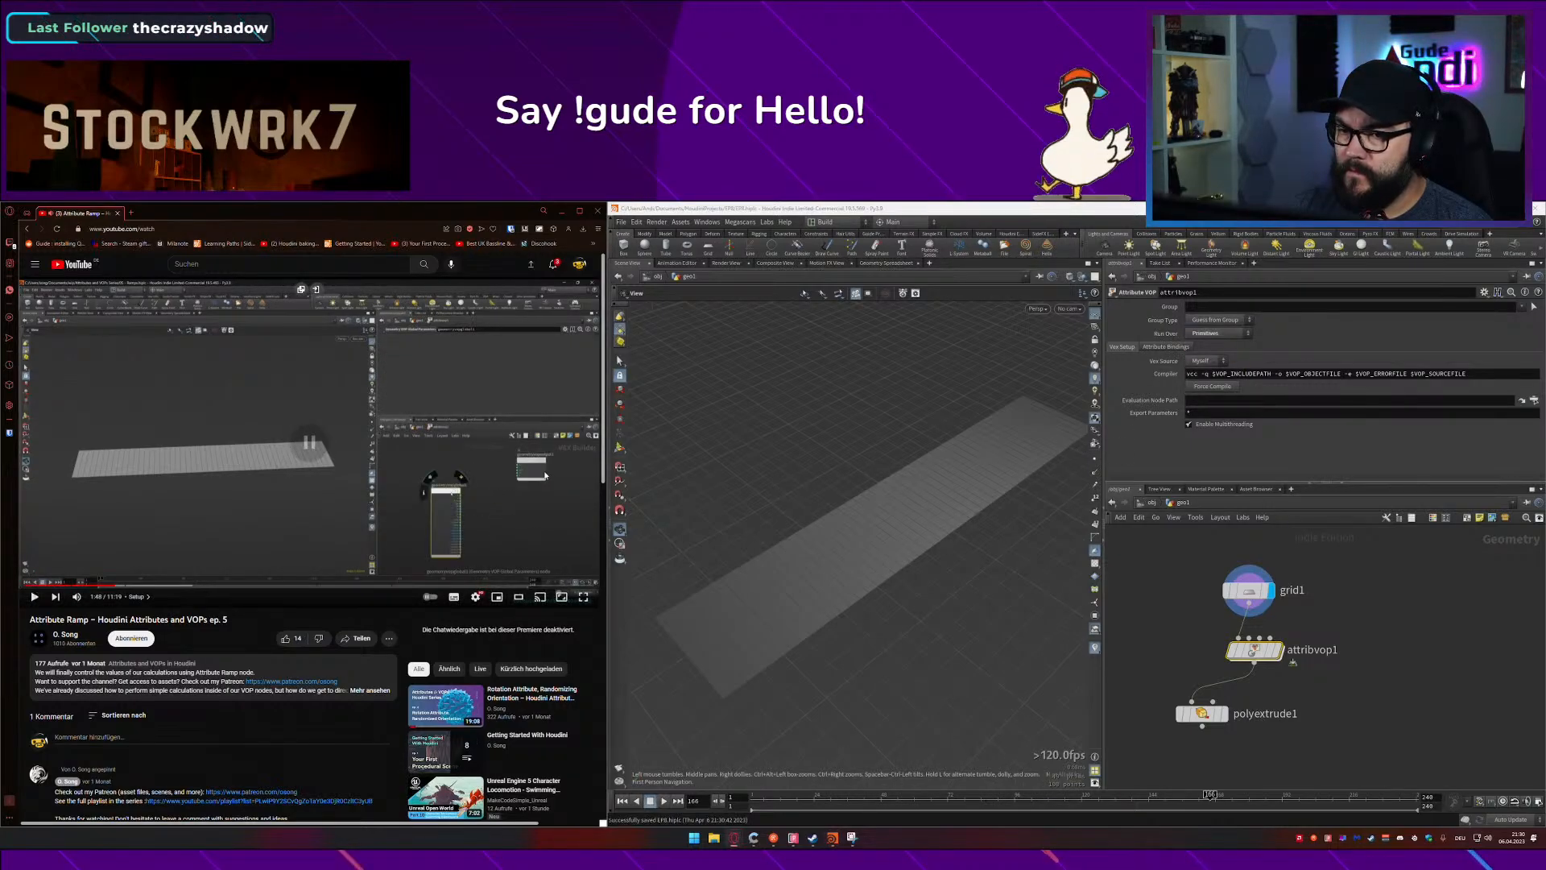
pyautogui.press('Left')
pyautogui.press('Left')
pyautogui.click(545, 472)
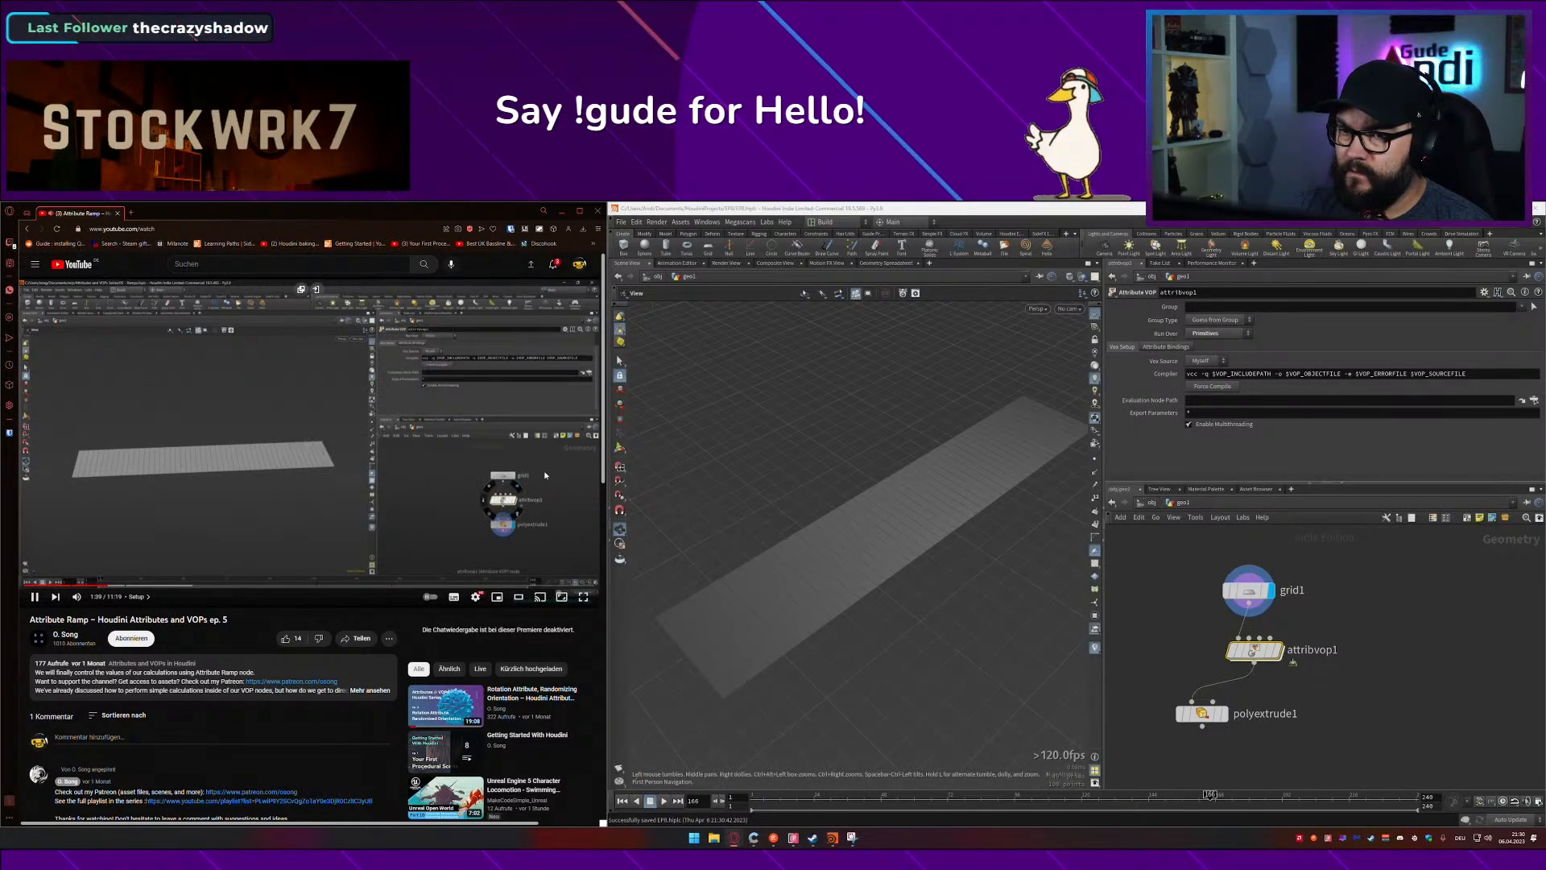
# Step: Enter the Attribute VOP network, move the global parameters node farther from the output node, and show primitive numbers on the grid
pyautogui.moveTo(1258, 654)
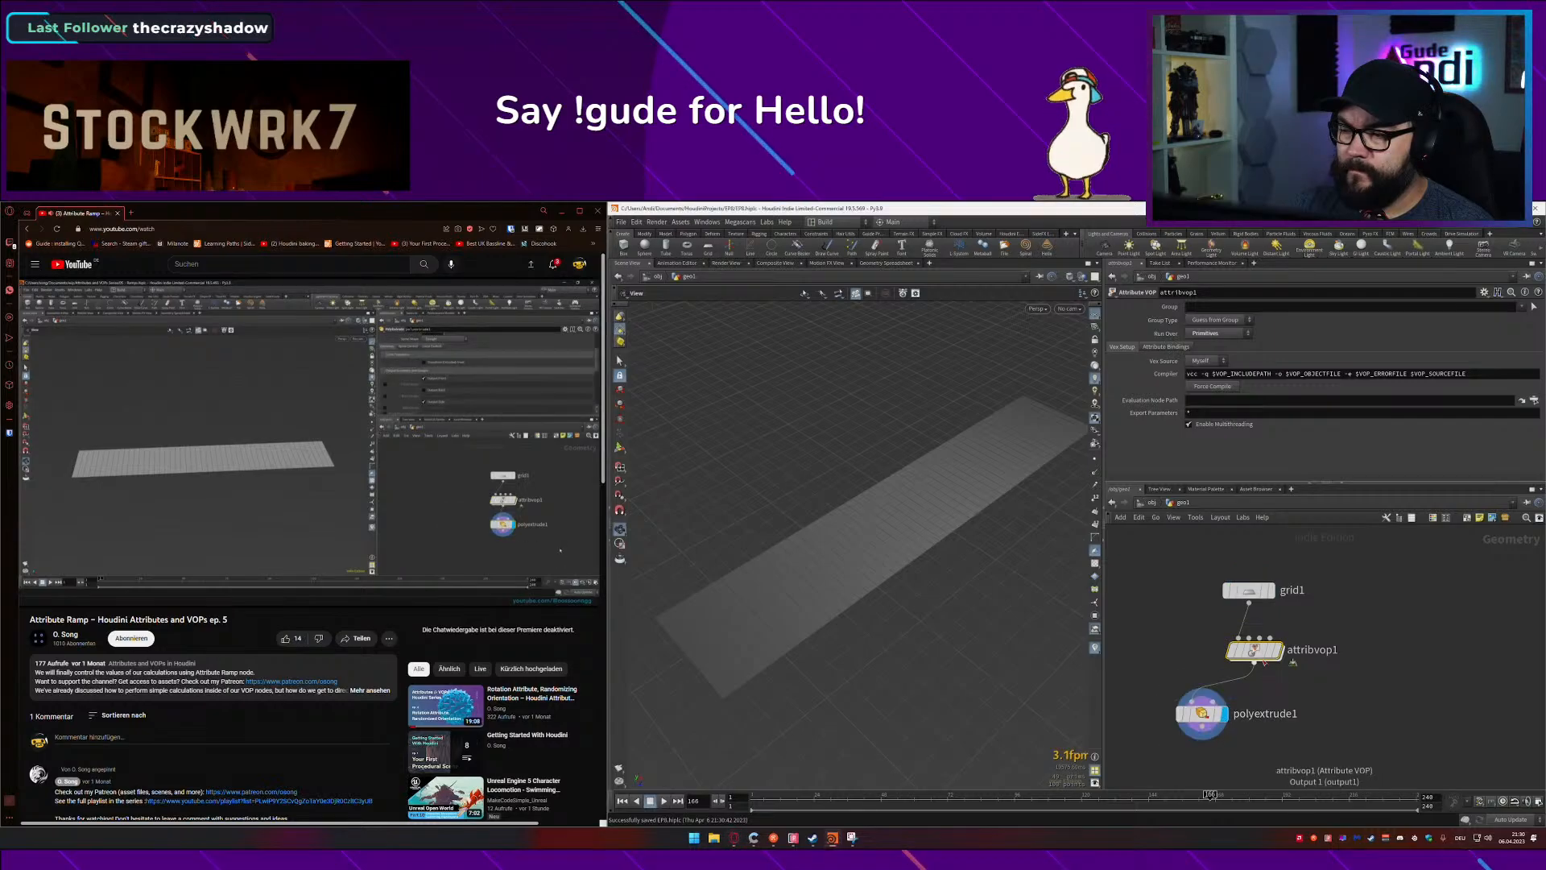
pyautogui.doubleClick(1261, 657)
pyautogui.moveTo(1250, 569); pyautogui.dragTo(1126, 570)
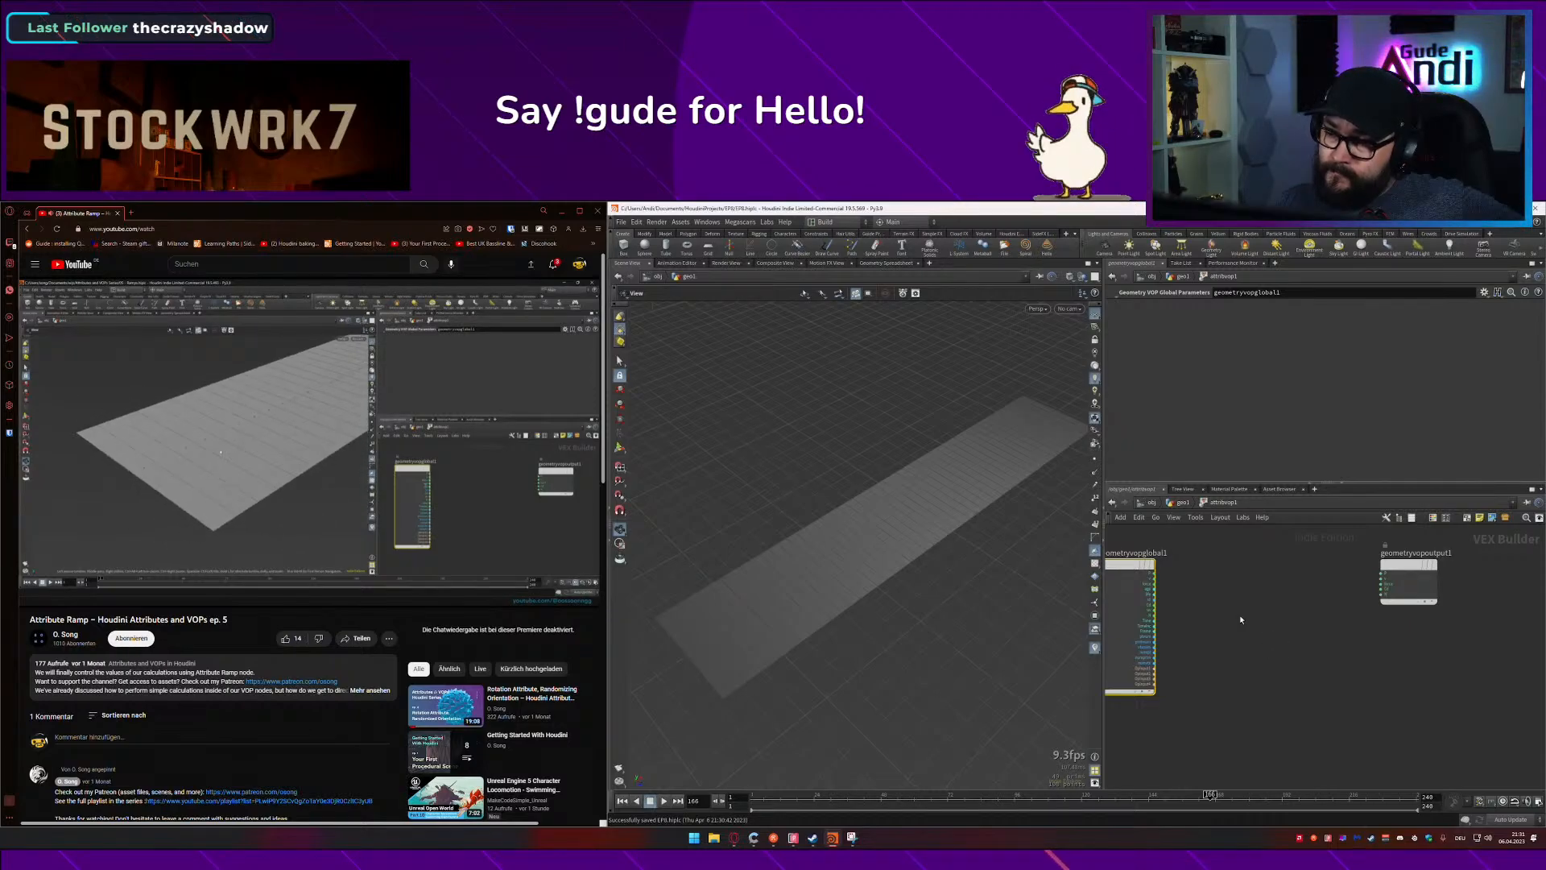
pyautogui.click(1095, 525)
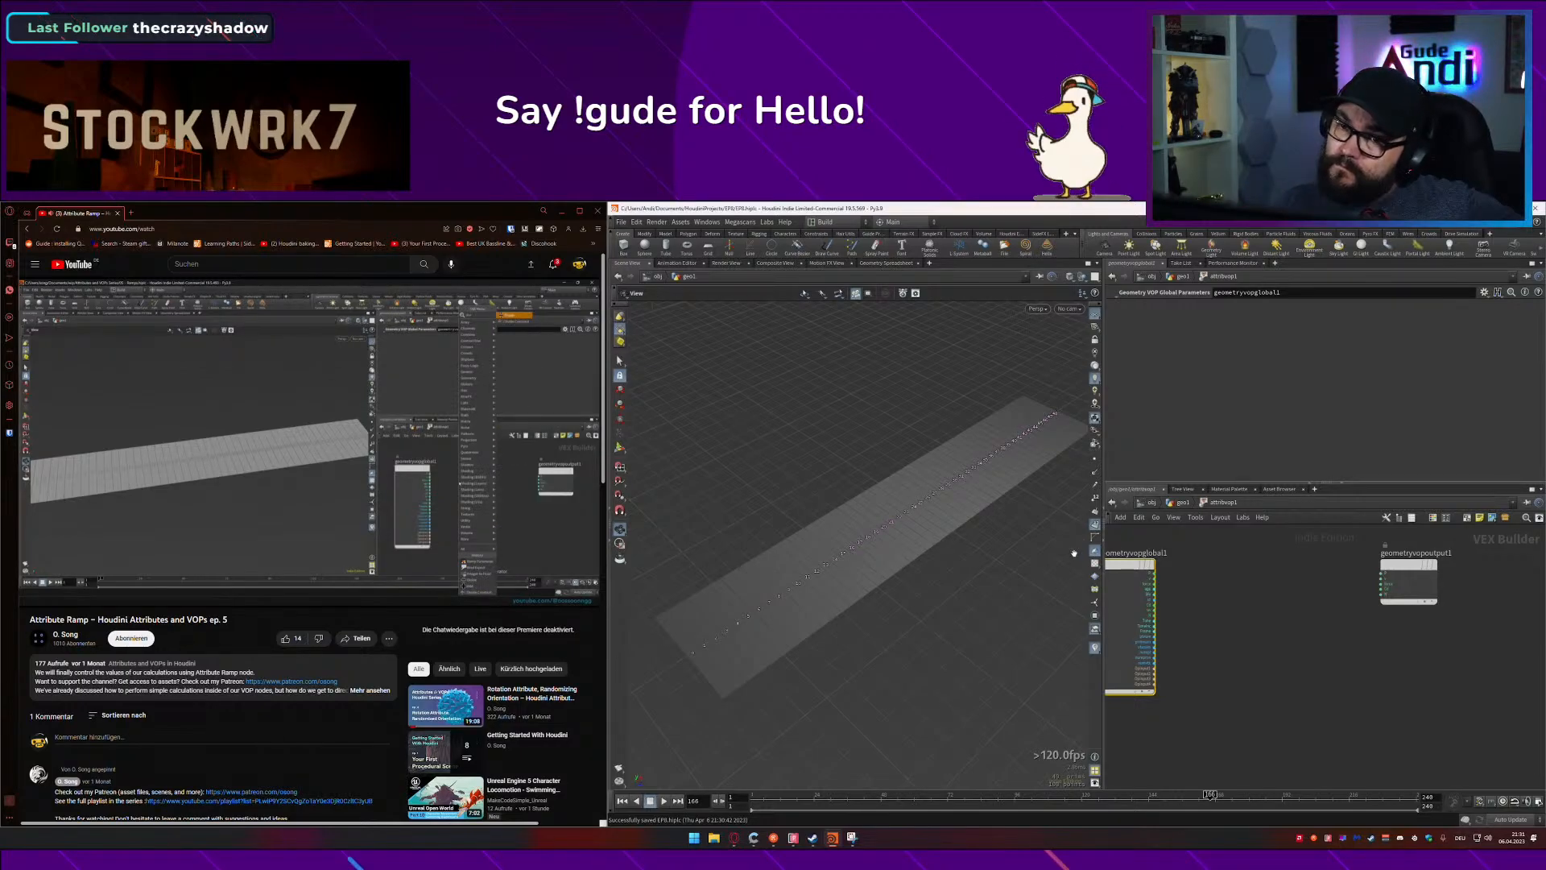
# Step: Add a Divide node between the global parameters node and the output node
pyautogui.press('Tab')
pyautogui.write('div')
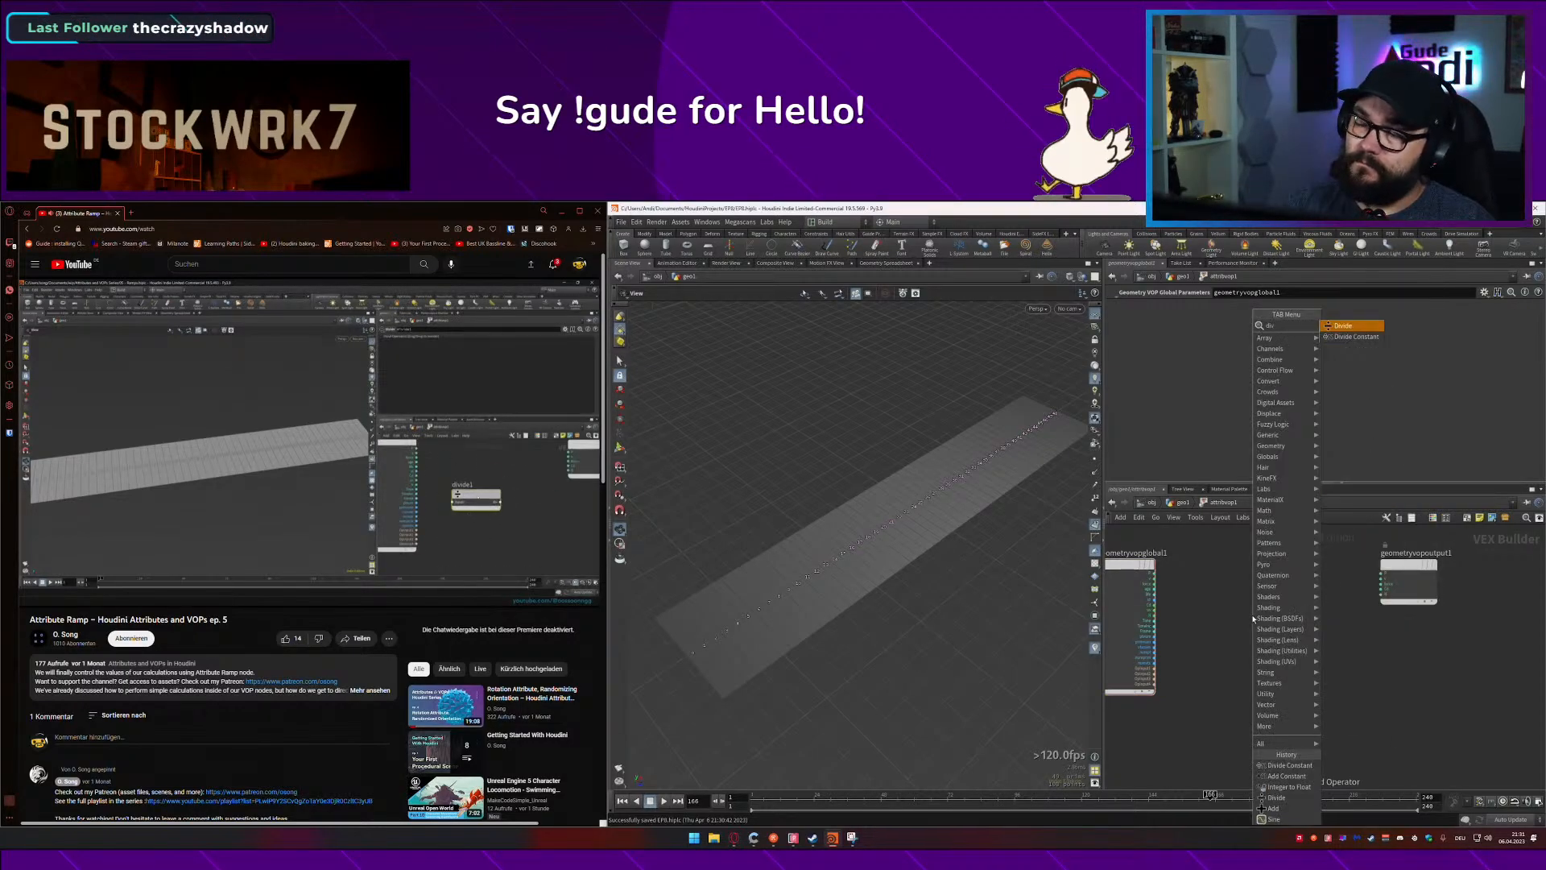
pyautogui.press('Return')
pyautogui.click(1240, 616)
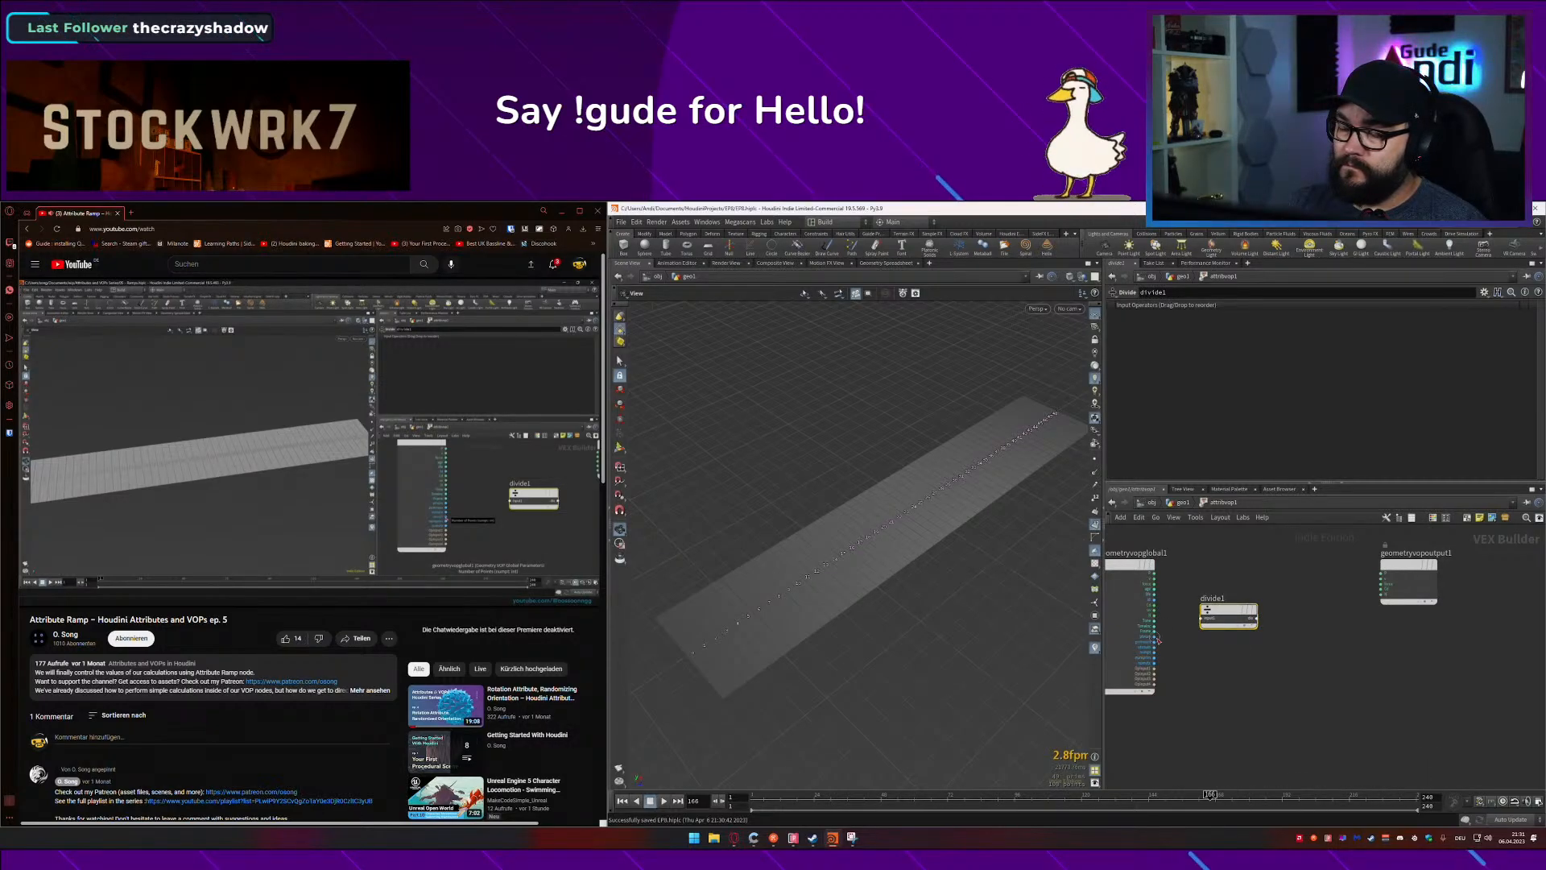
# Step: Connect primnum and numprim from the global parameters node to the first and second inputs of the Divide node
pyautogui.click(1206, 613)
pyautogui.moveTo(1225, 611); pyautogui.dragTo(1241, 619)
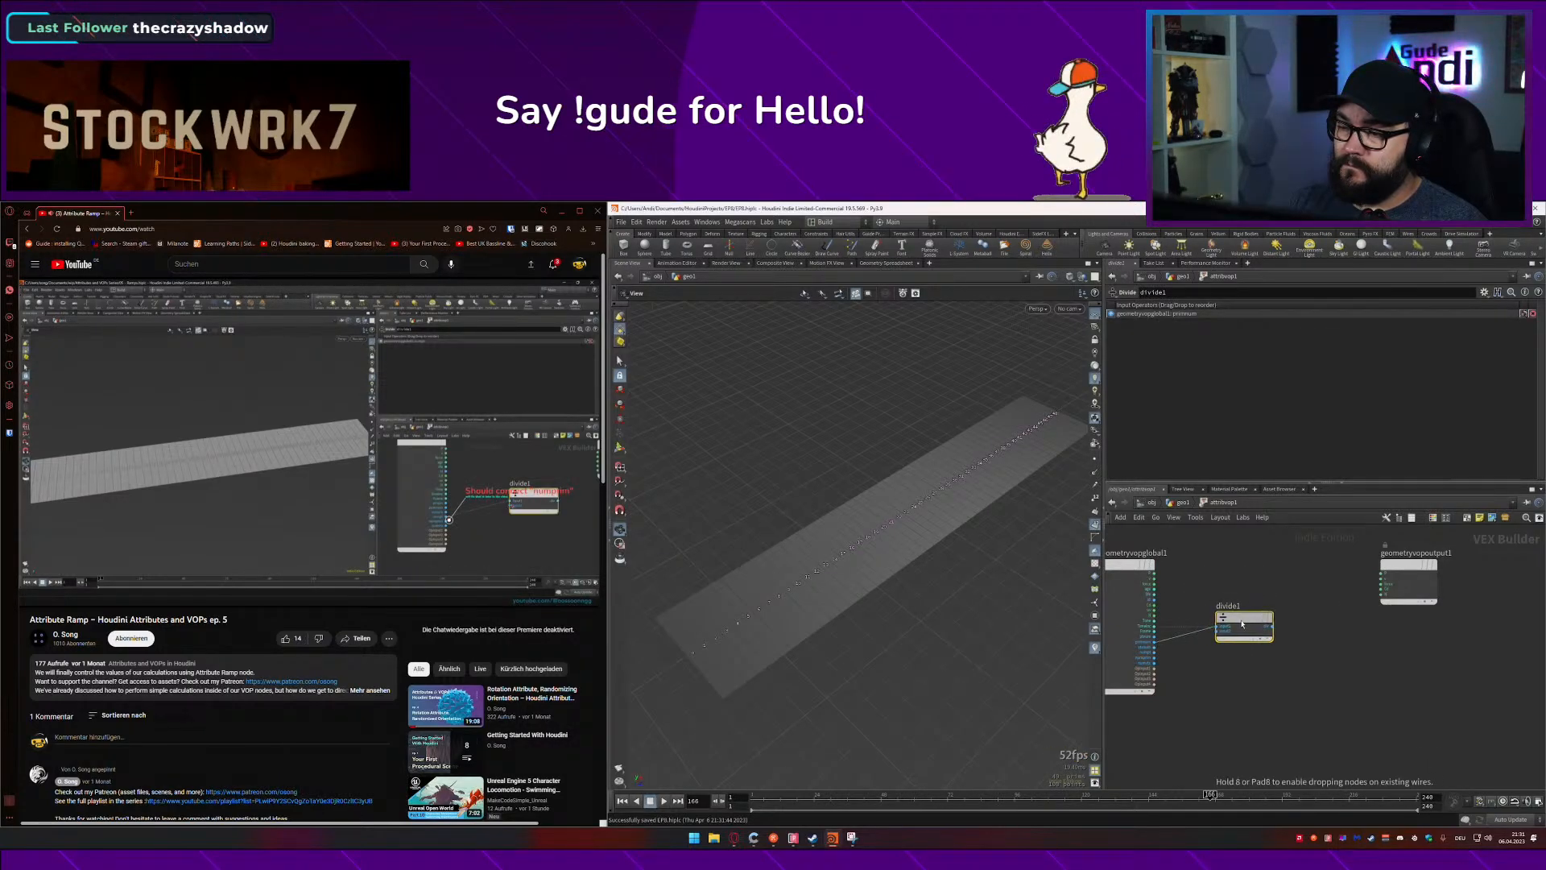
pyautogui.scroll(2, 1241, 618)
pyautogui.moveTo(525, 471)
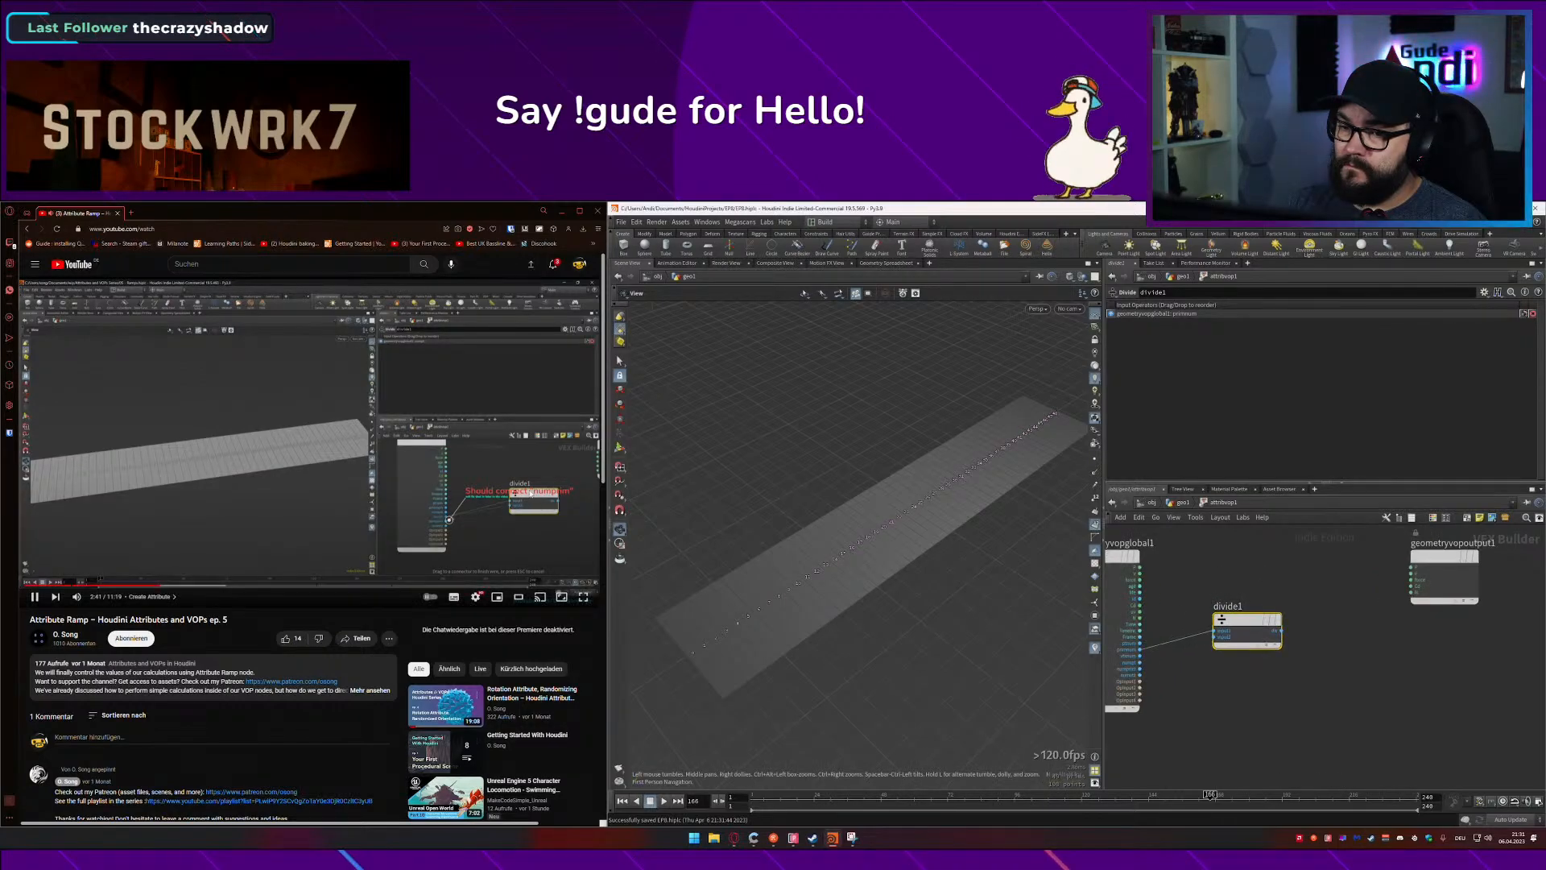
pyautogui.click(522, 543)
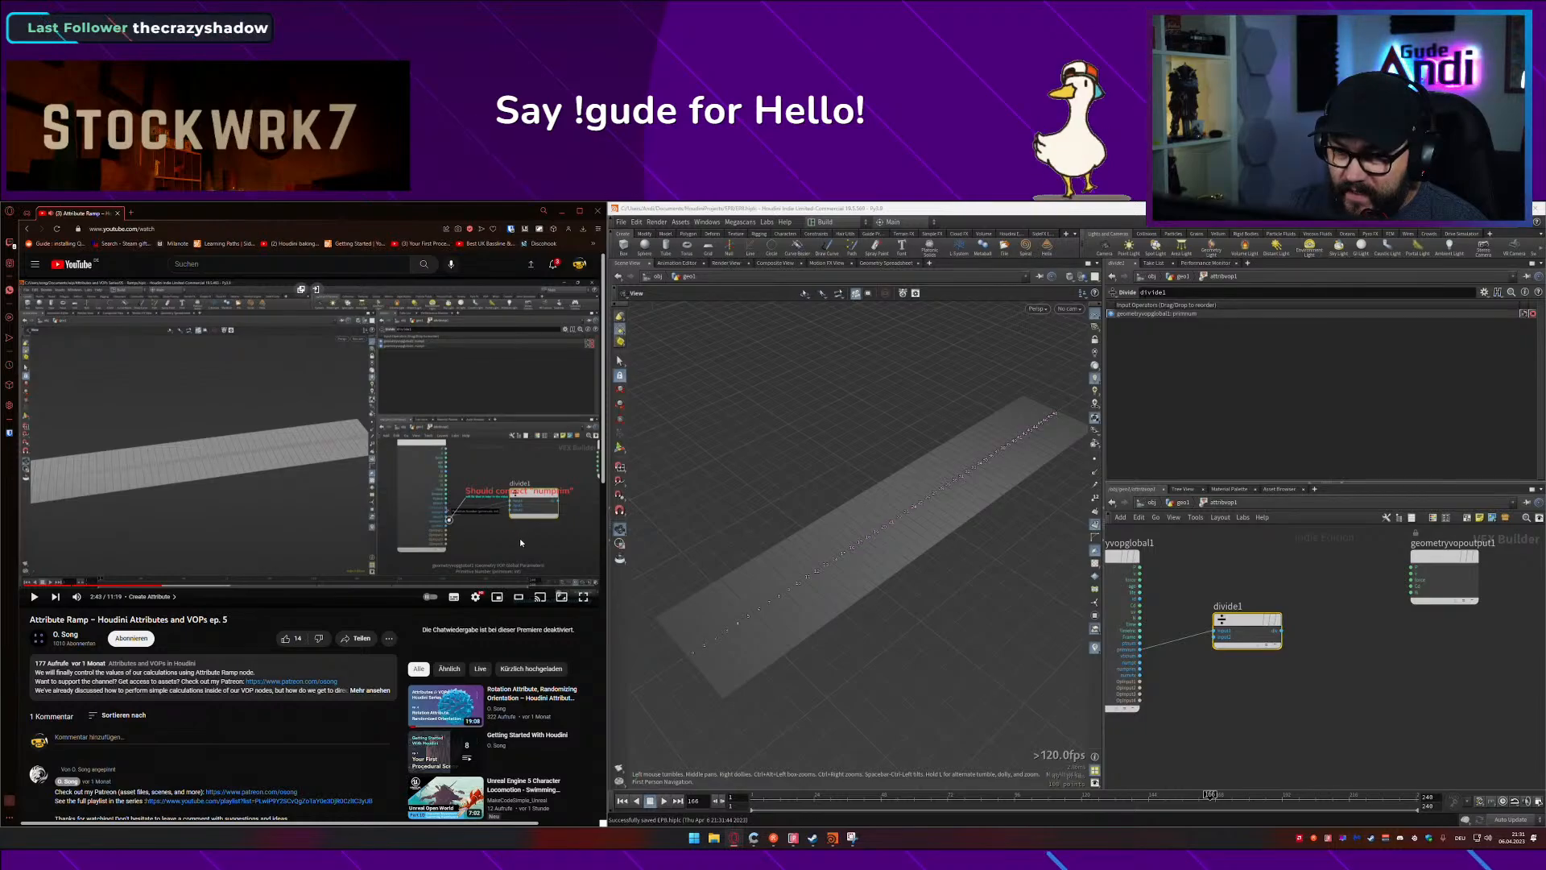
pyautogui.click(513, 530)
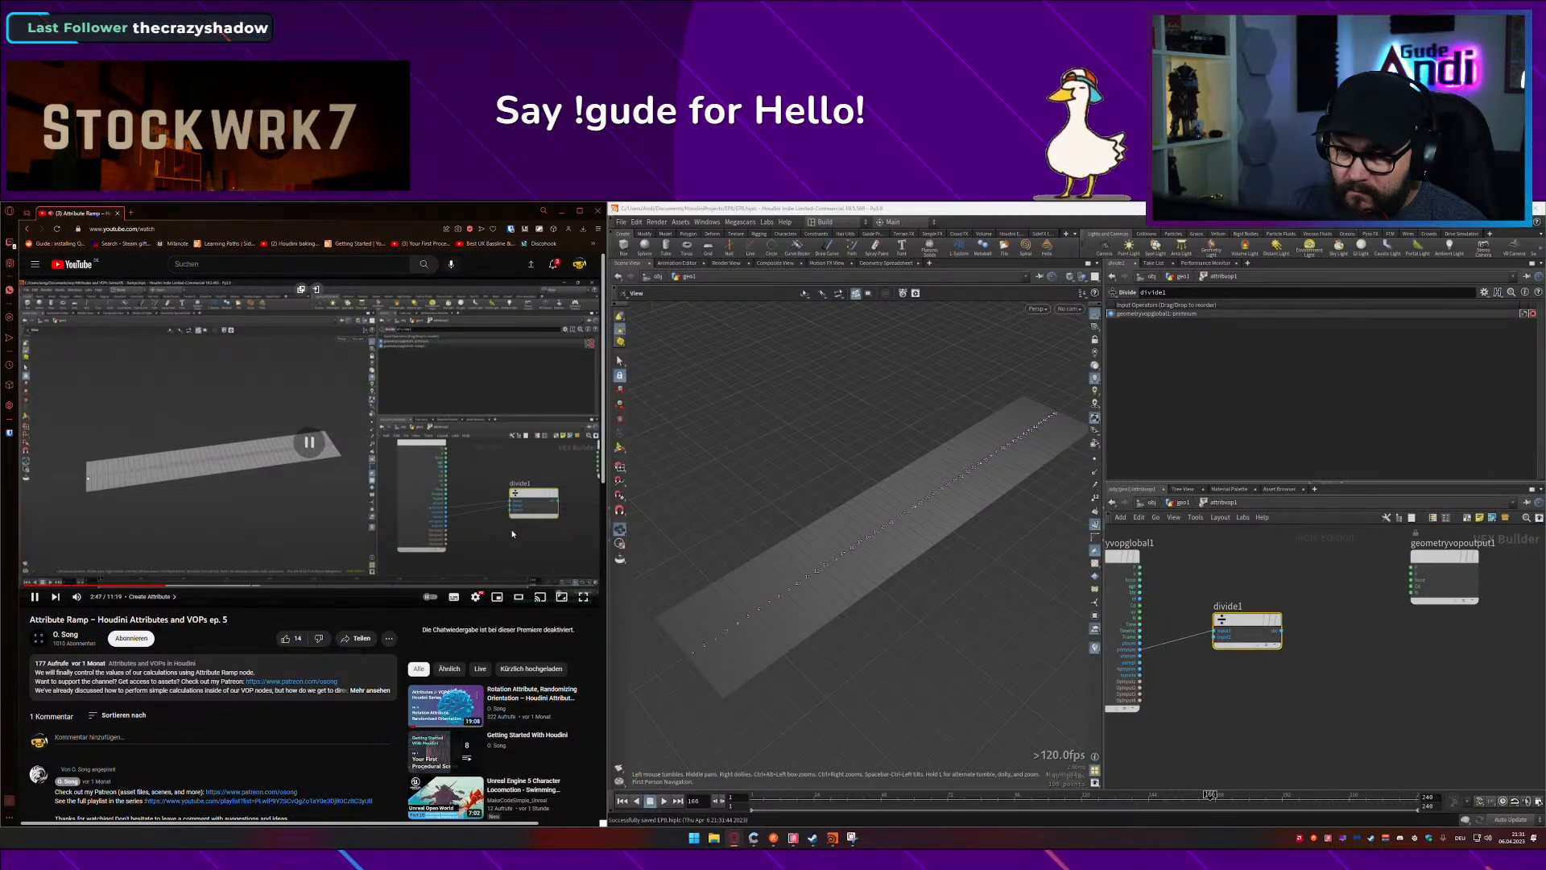
pyautogui.click(512, 534)
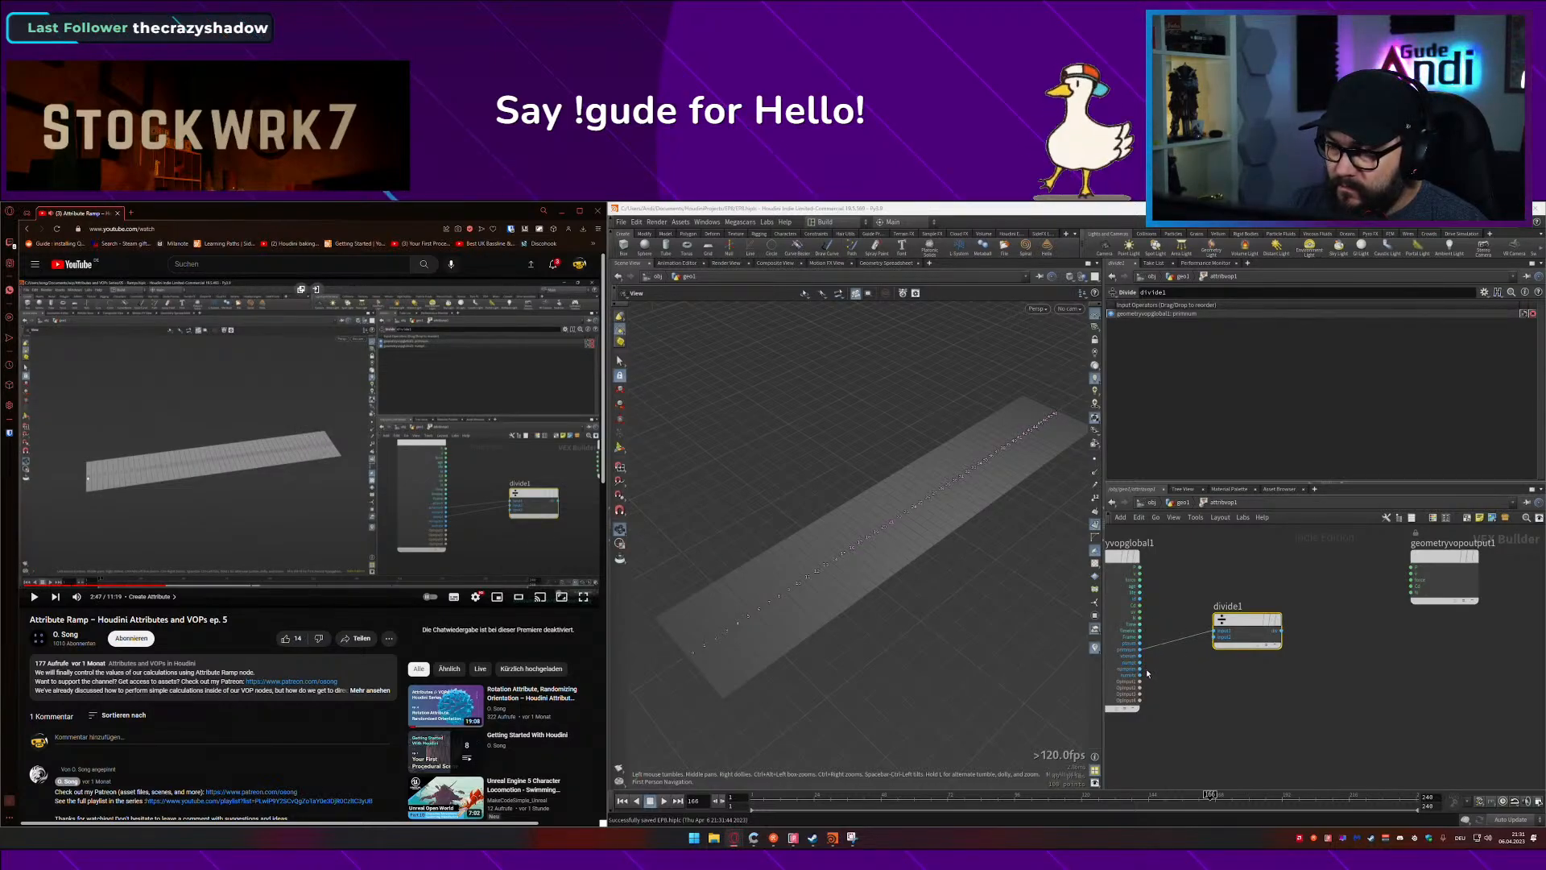
pyautogui.moveTo(1141, 669); pyautogui.dragTo(1215, 637)
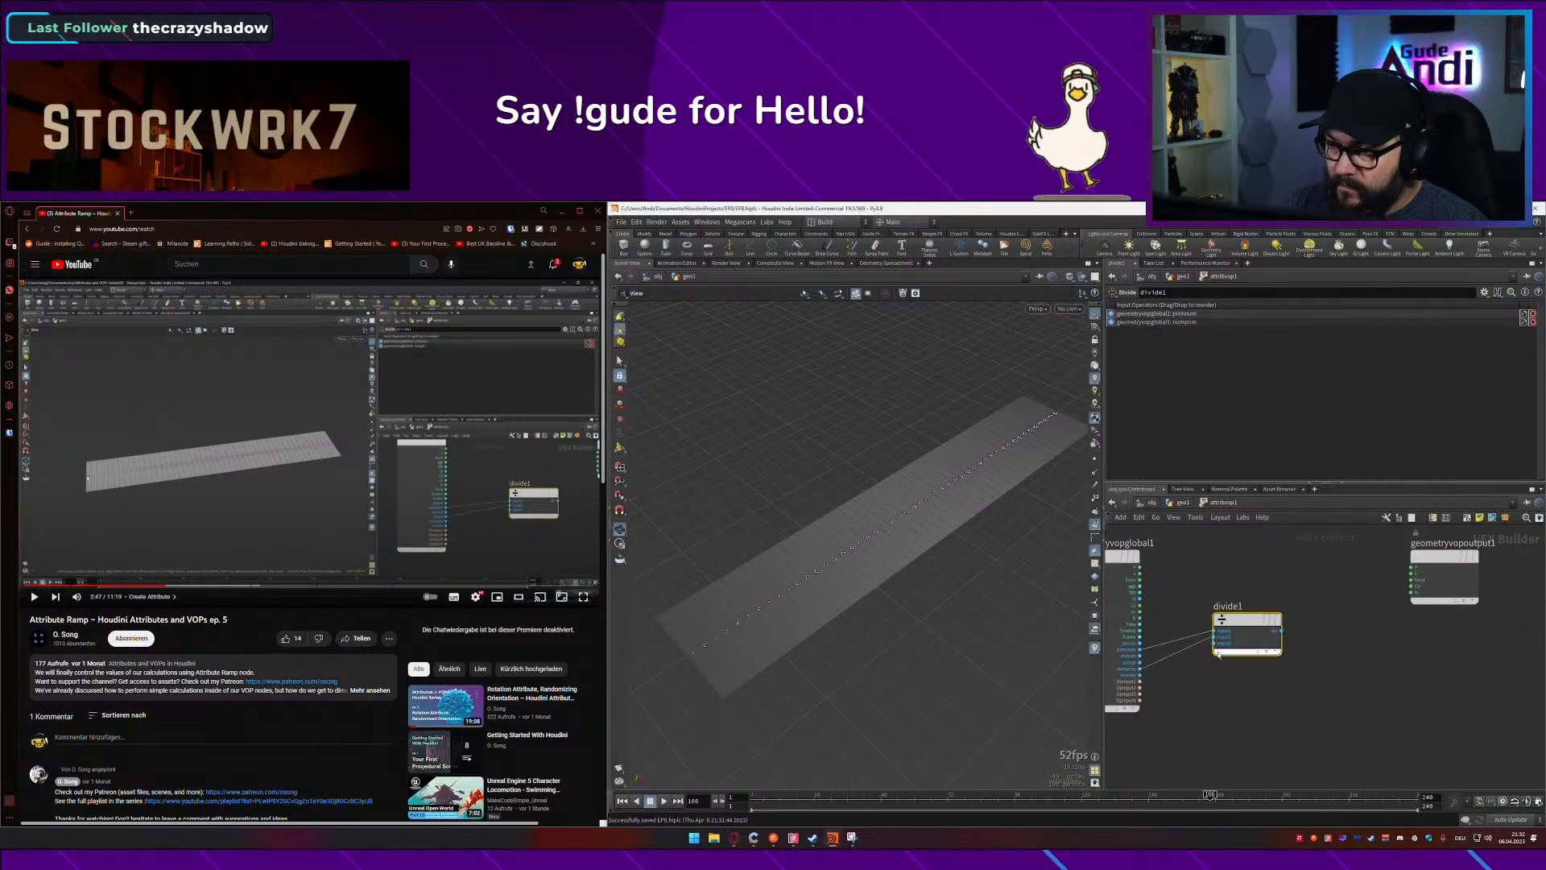
# Step: Try wiring the Divide result directly into the output node's color input, and cut that wire again
pyautogui.click(372, 511)
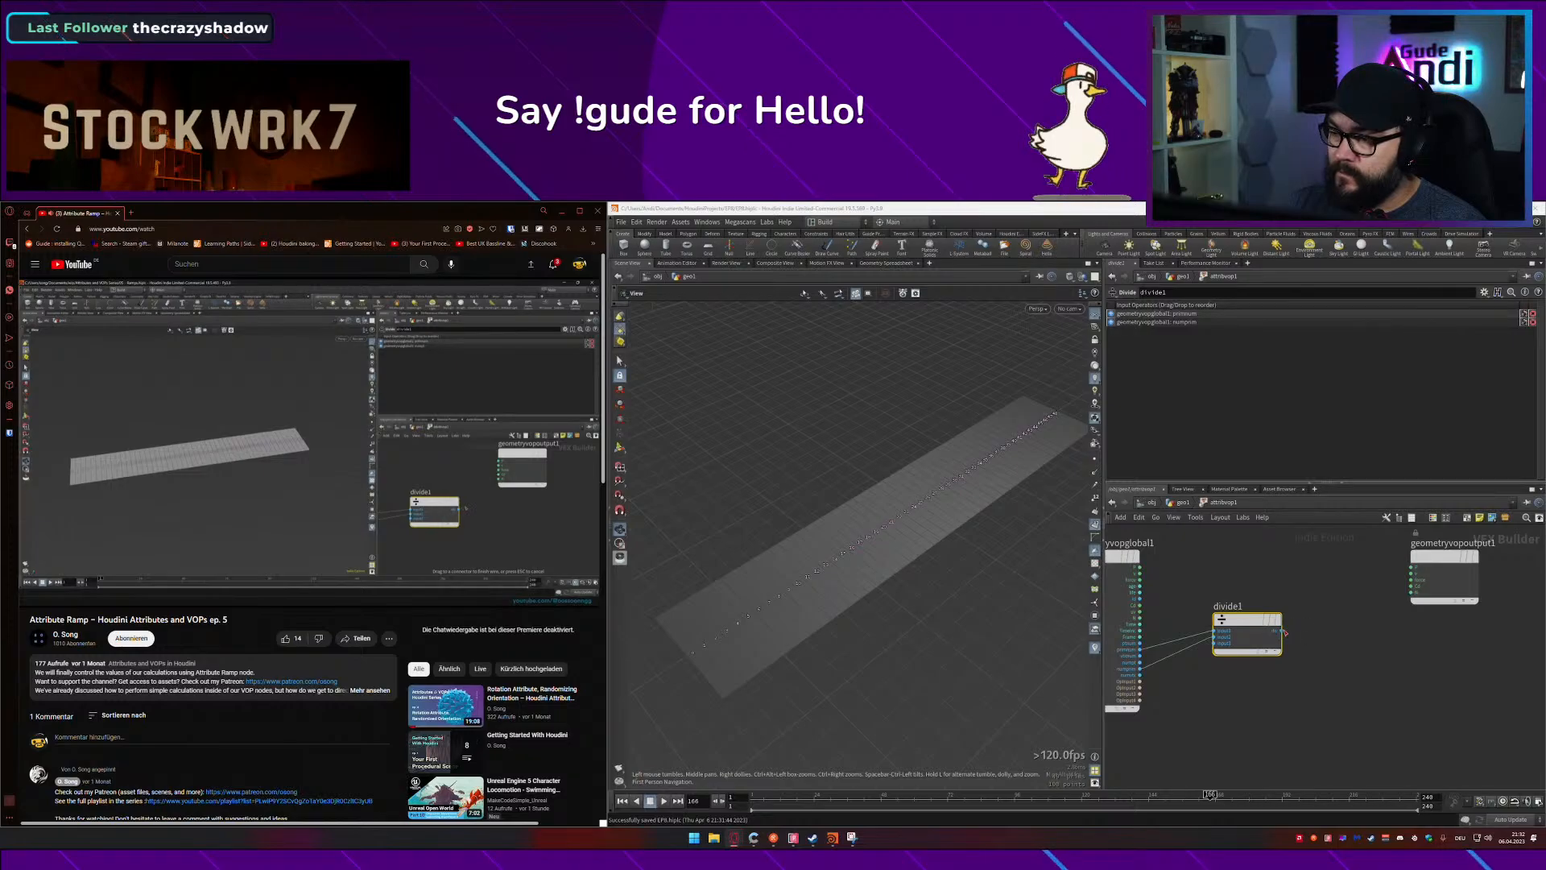
pyautogui.moveTo(1281, 631); pyautogui.dragTo(1412, 590)
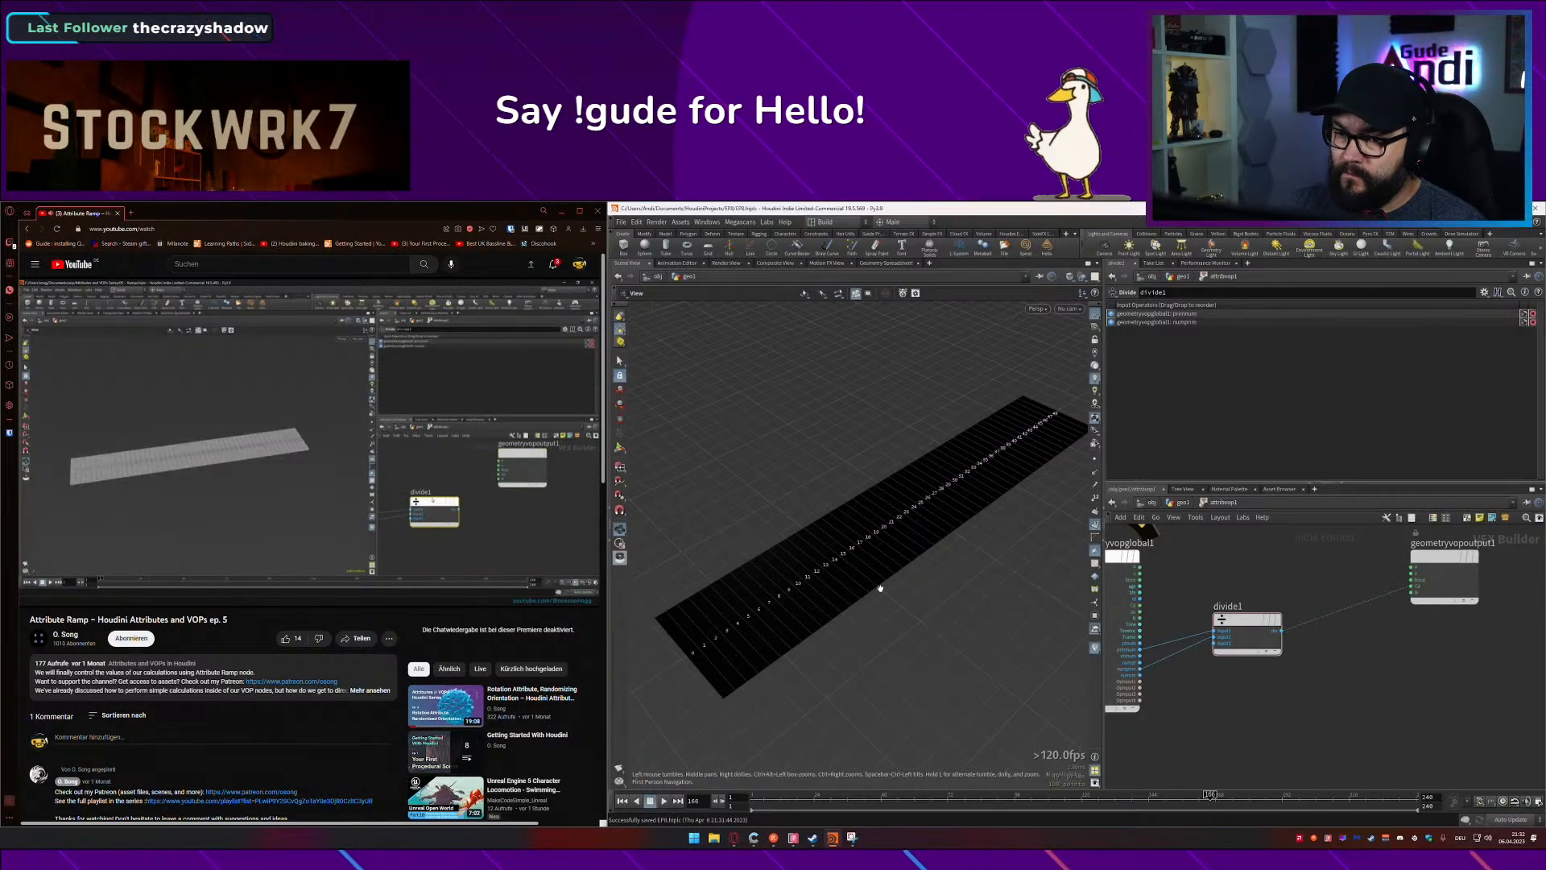
pyautogui.press('y')
pyautogui.moveTo(1326, 583); pyautogui.dragTo(1310, 639)
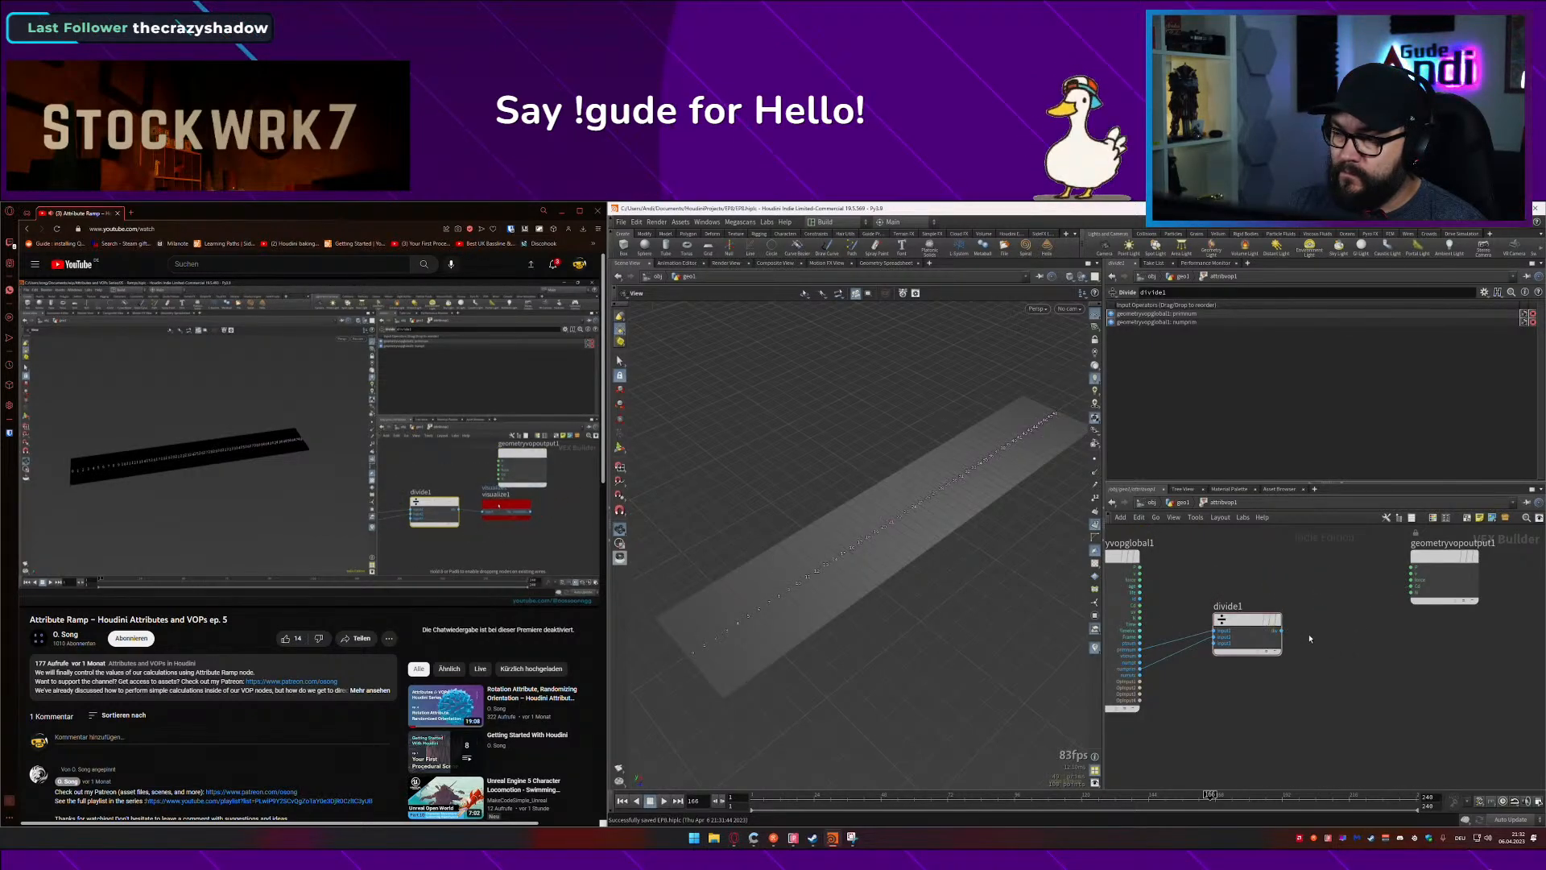
# Step: Attach a Visualize node to the Divide output, place it below the output node, and move the global parameters node farther from Divide
pyautogui.press('x')
pyautogui.click(1249, 621)
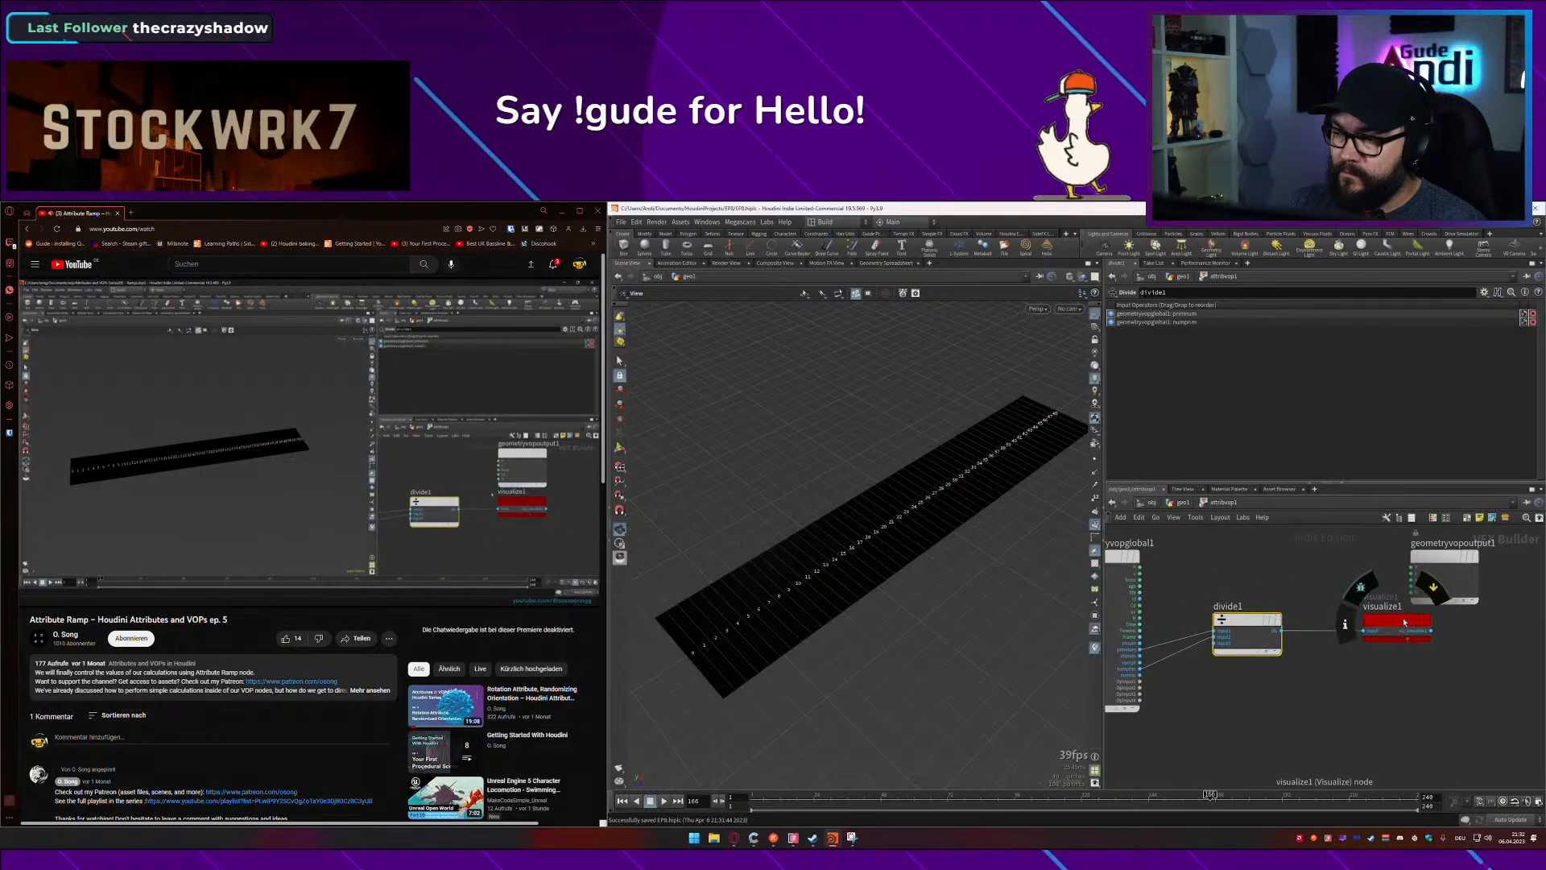
pyautogui.moveTo(1405, 621); pyautogui.dragTo(1357, 634)
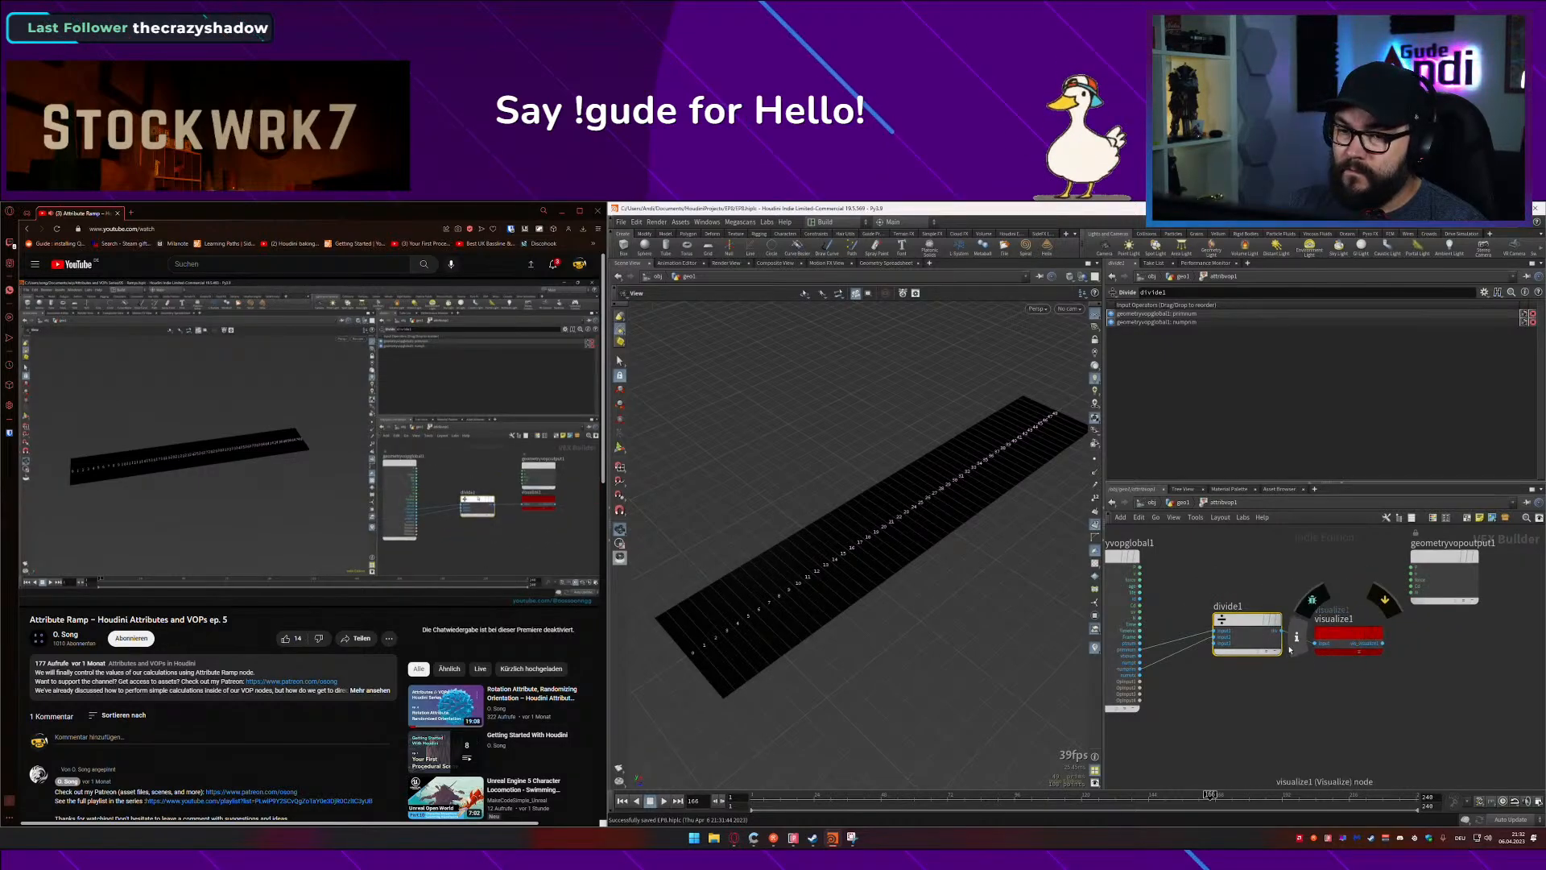
pyautogui.moveTo(1374, 634); pyautogui.dragTo(1455, 625)
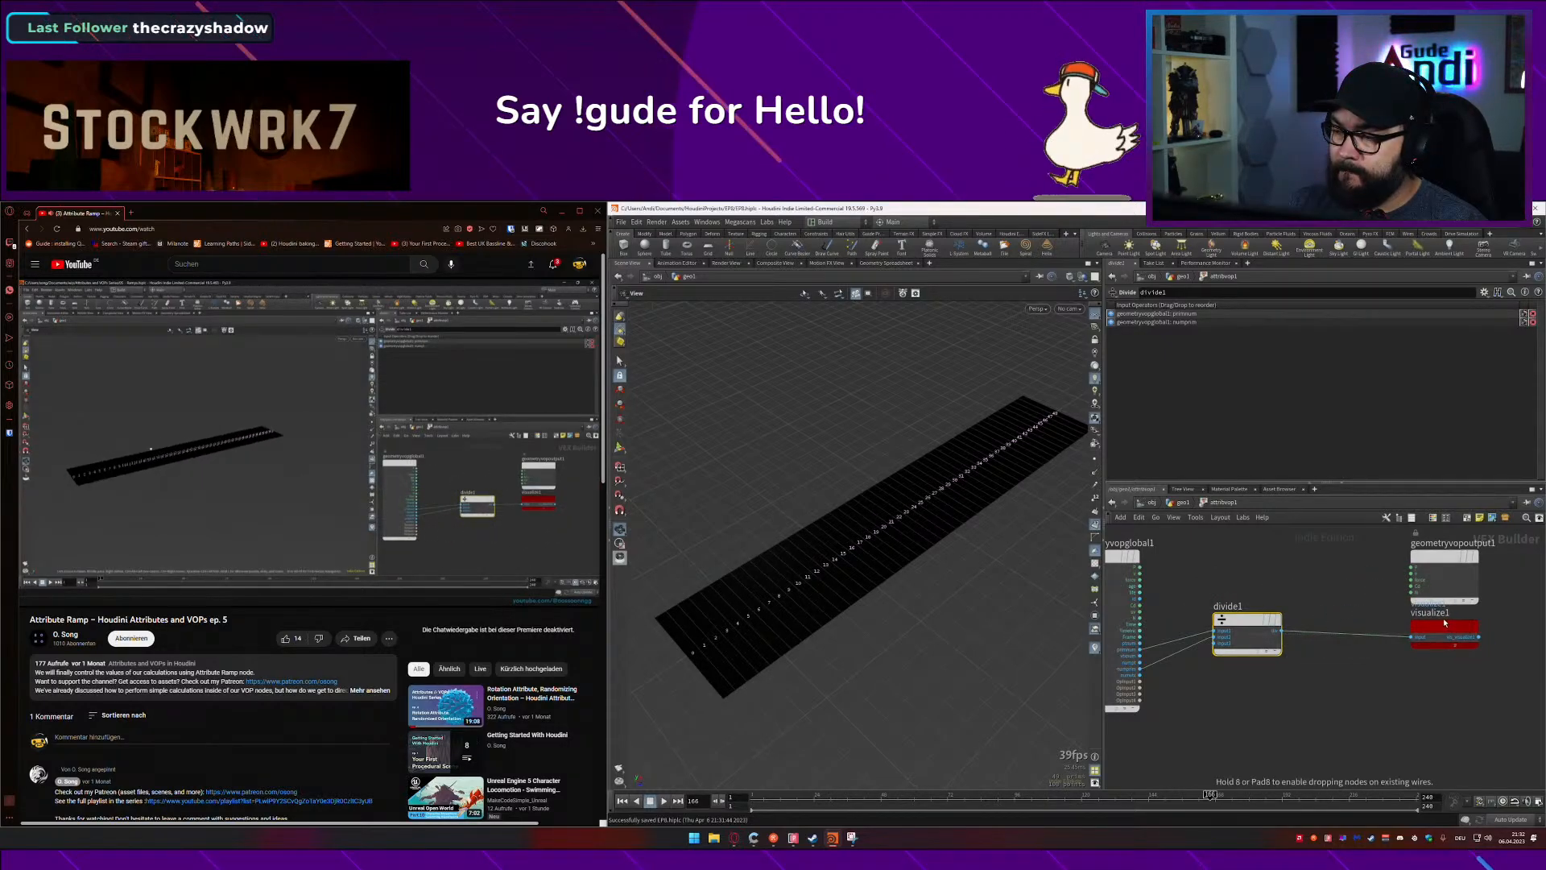
pyautogui.moveTo(902, 483); pyautogui.dragTo(959, 590)
pyautogui.moveTo(914, 590); pyautogui.dragTo(956, 590)
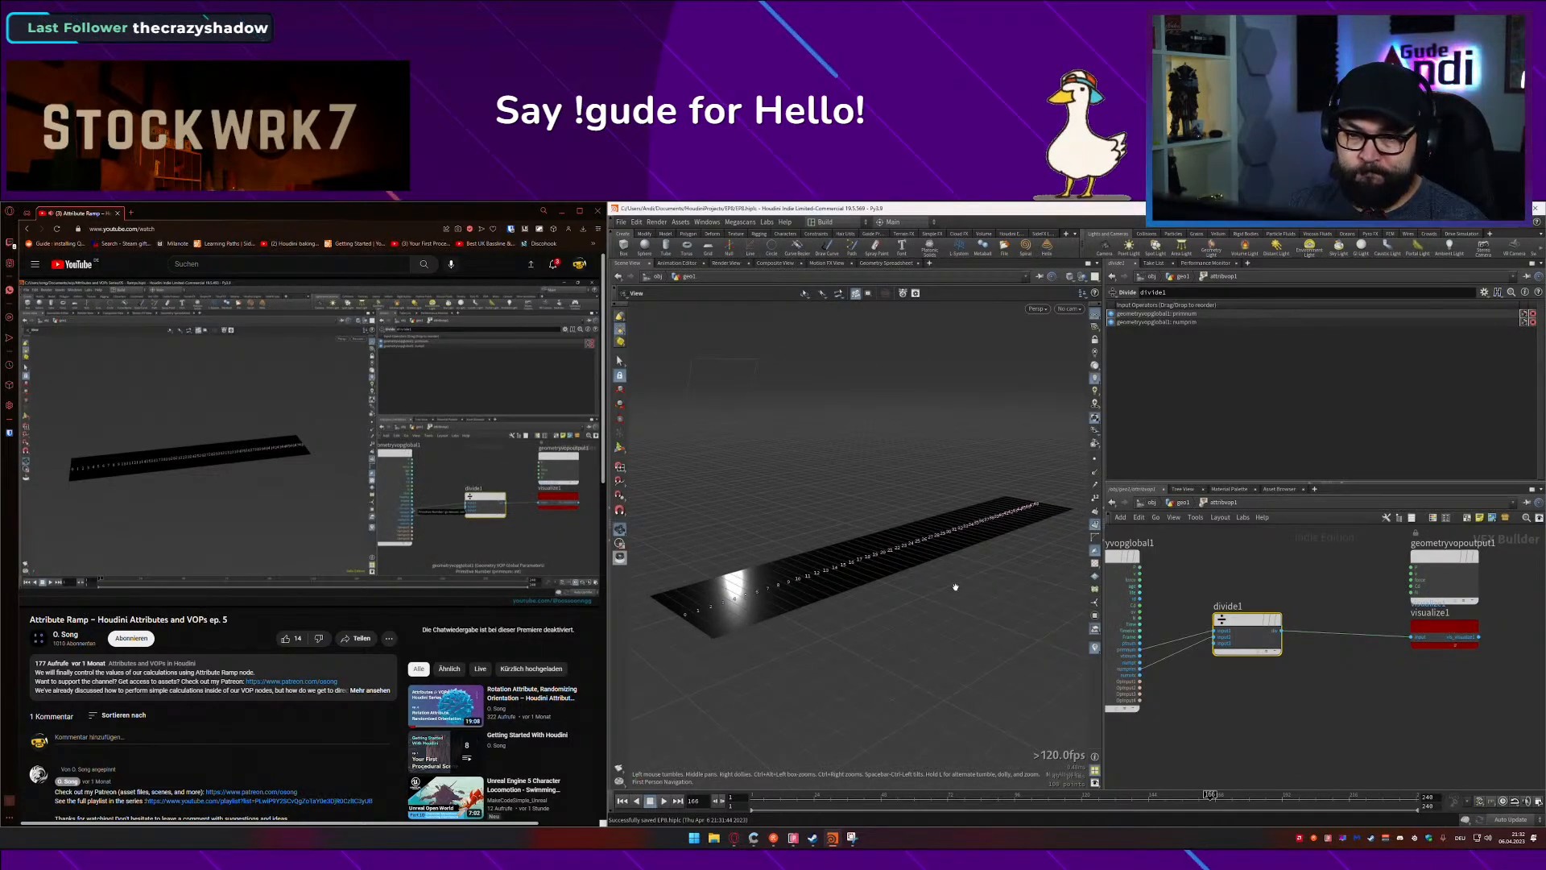
pyautogui.moveTo(1179, 601); pyautogui.dragTo(1288, 578, button='middle')
pyautogui.moveTo(1203, 558); pyautogui.dragTo(1160, 549)
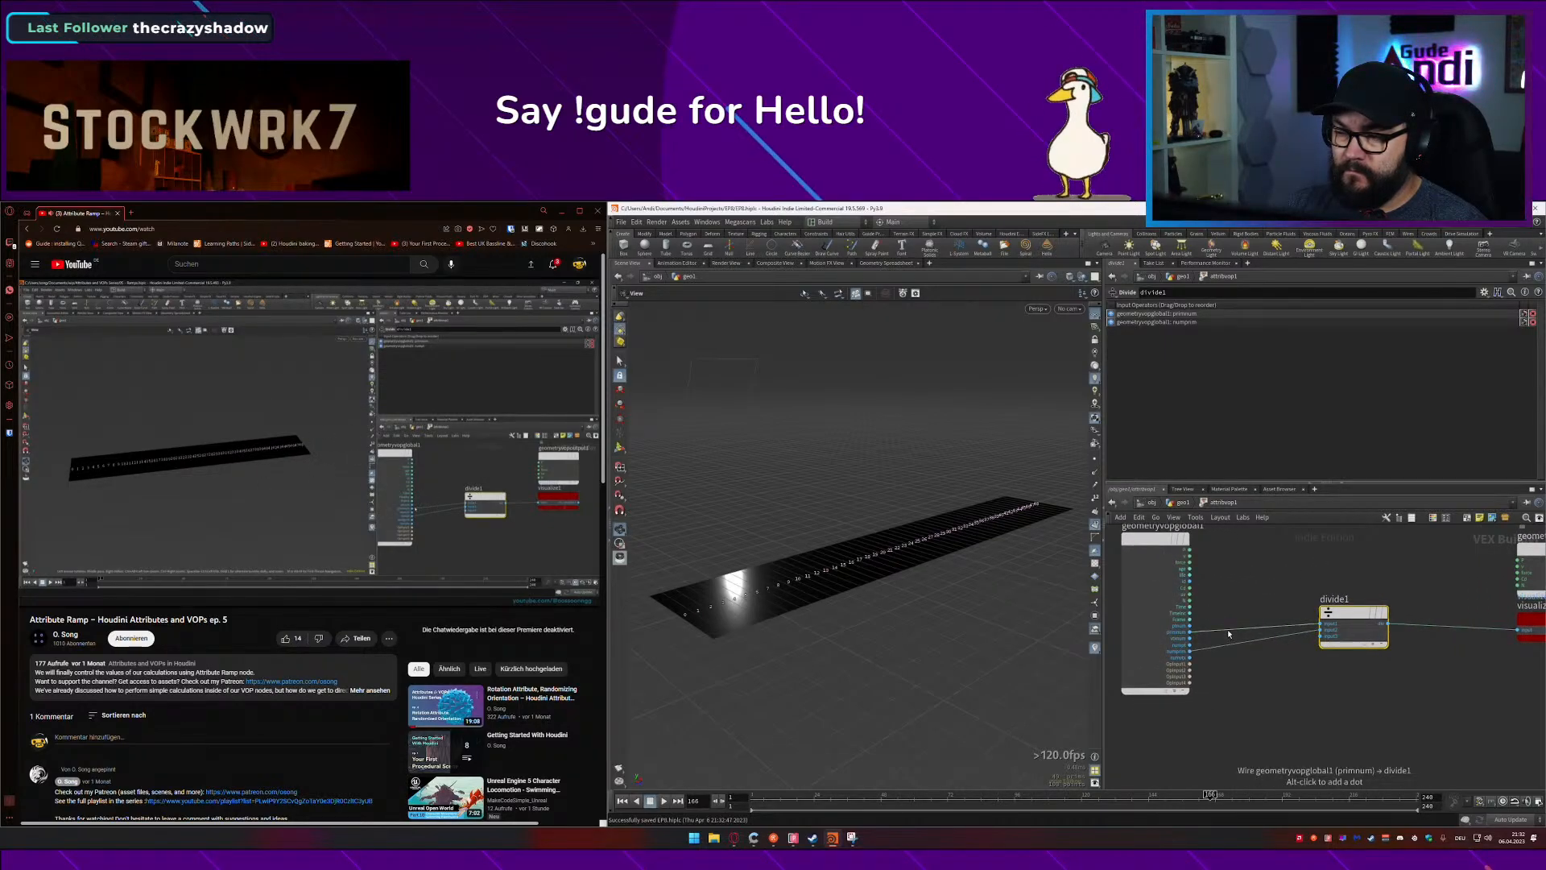
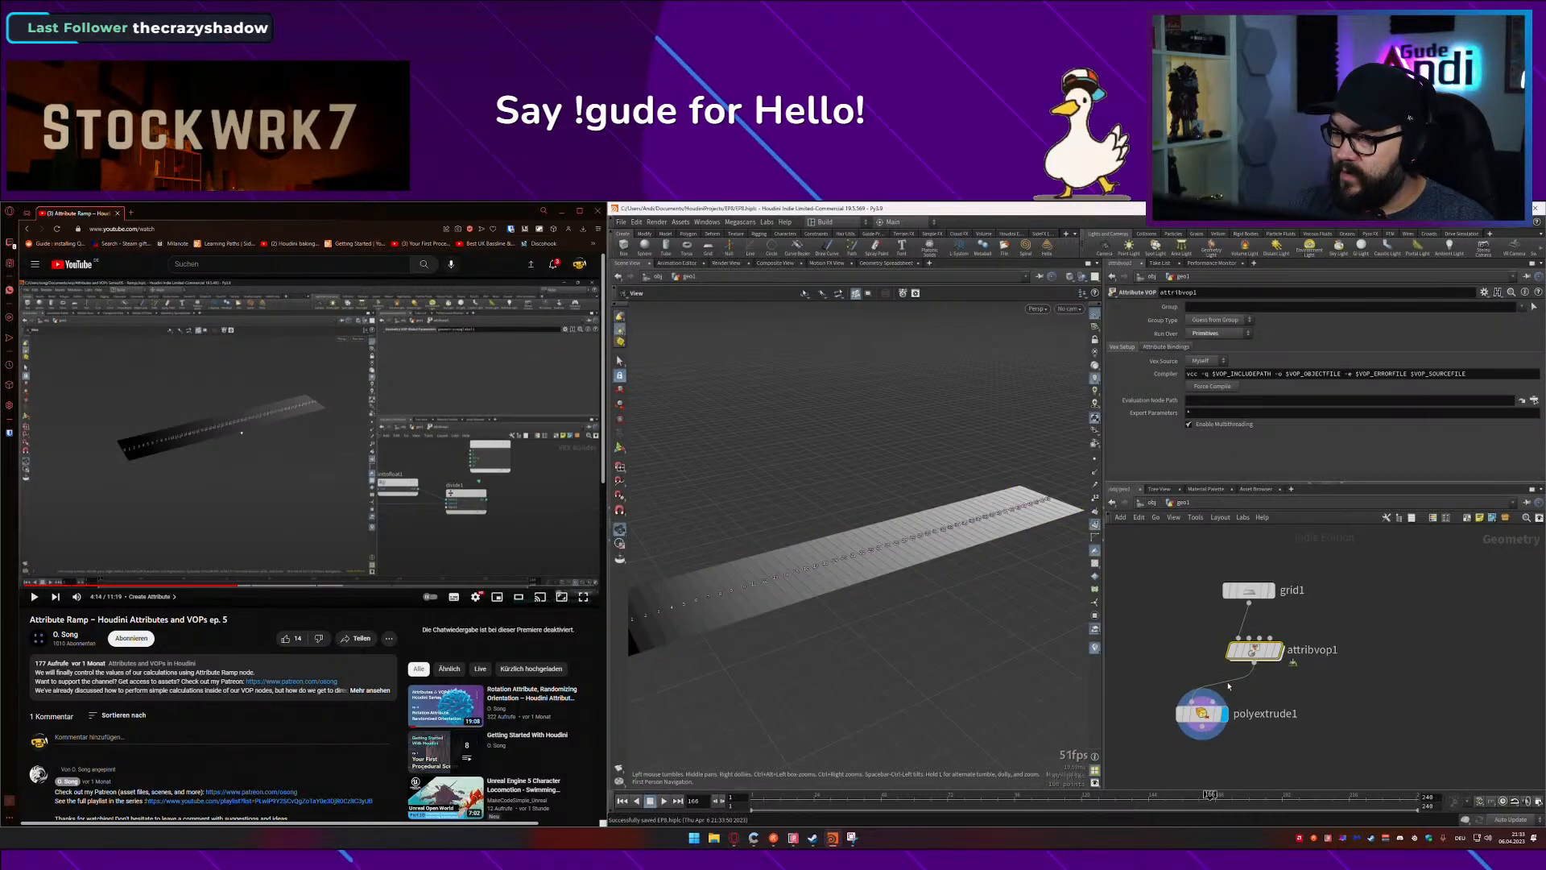
# Step: Enter the Attribute VOP network, try another global parameter in the Divide node's second input, and restore the numprim connection
pyautogui.doubleClick(1254, 651)
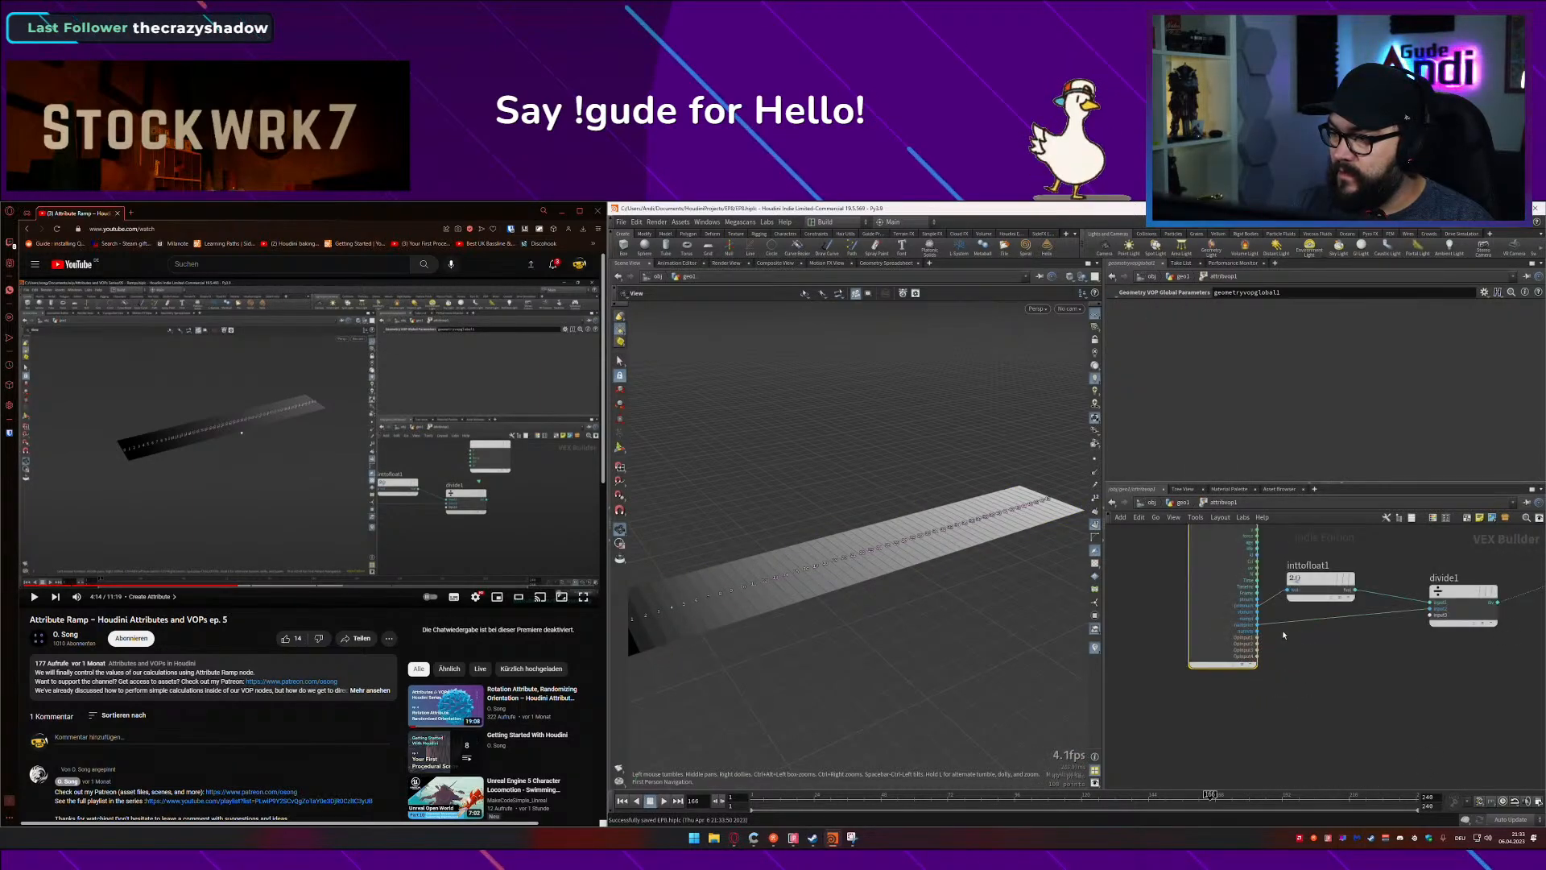
pyautogui.moveTo(1259, 620); pyautogui.dragTo(1431, 609)
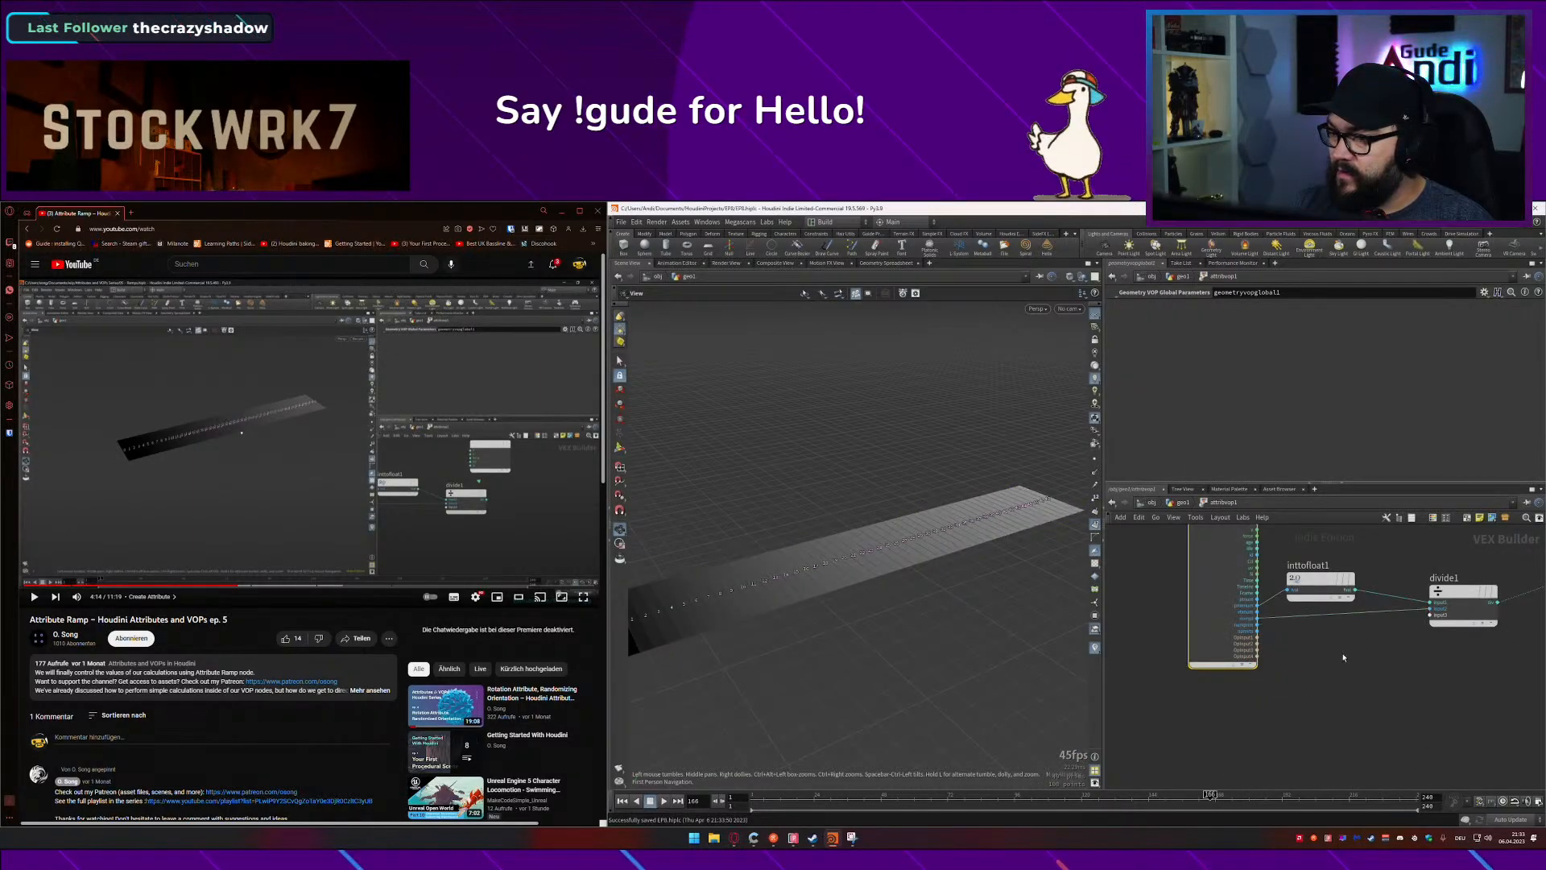
pyautogui.moveTo(969, 602); pyautogui.dragTo(928, 631)
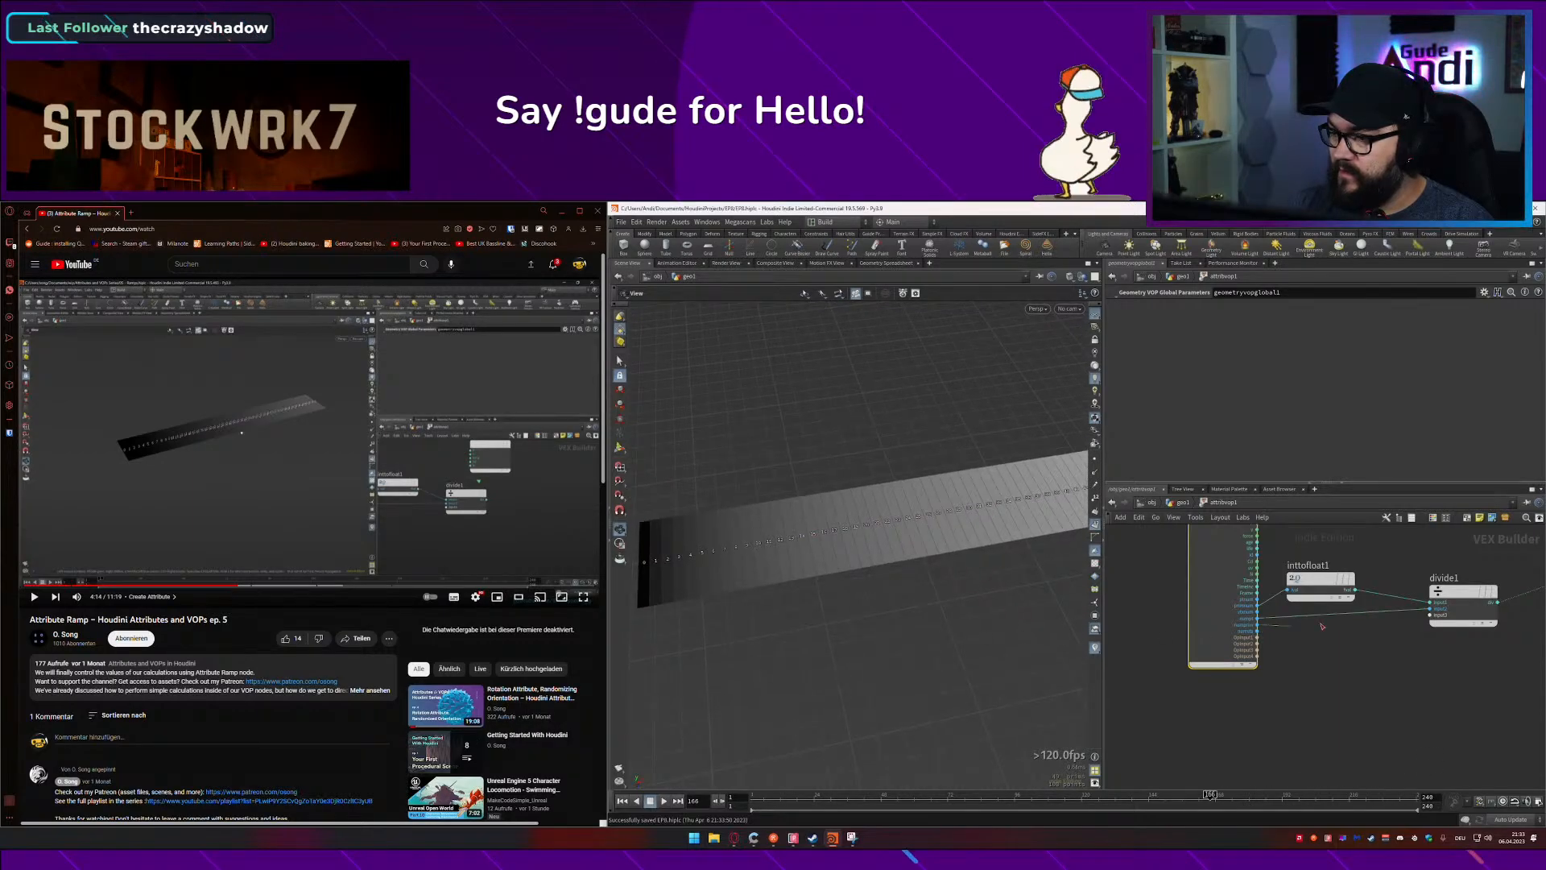
pyautogui.moveTo(1433, 612); pyautogui.dragTo(1431, 610)
pyautogui.moveTo(926, 621); pyautogui.dragTo(969, 608)
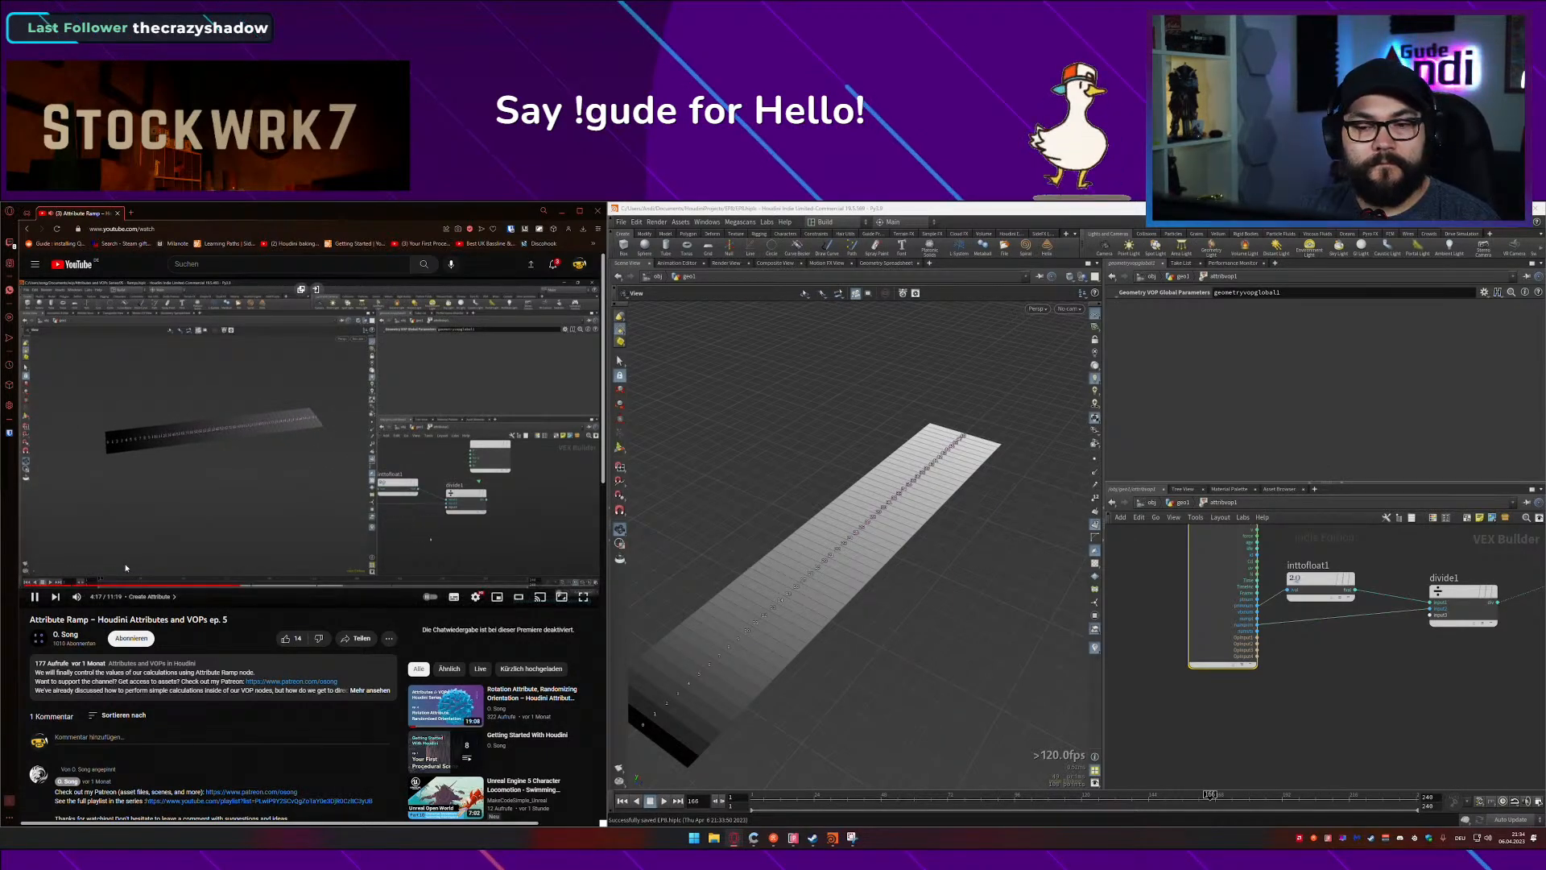
# Step: Watch the tutorial up to the Bind node setup, showing and hiding point numbers on the grid in between
pyautogui.click(347, 542)
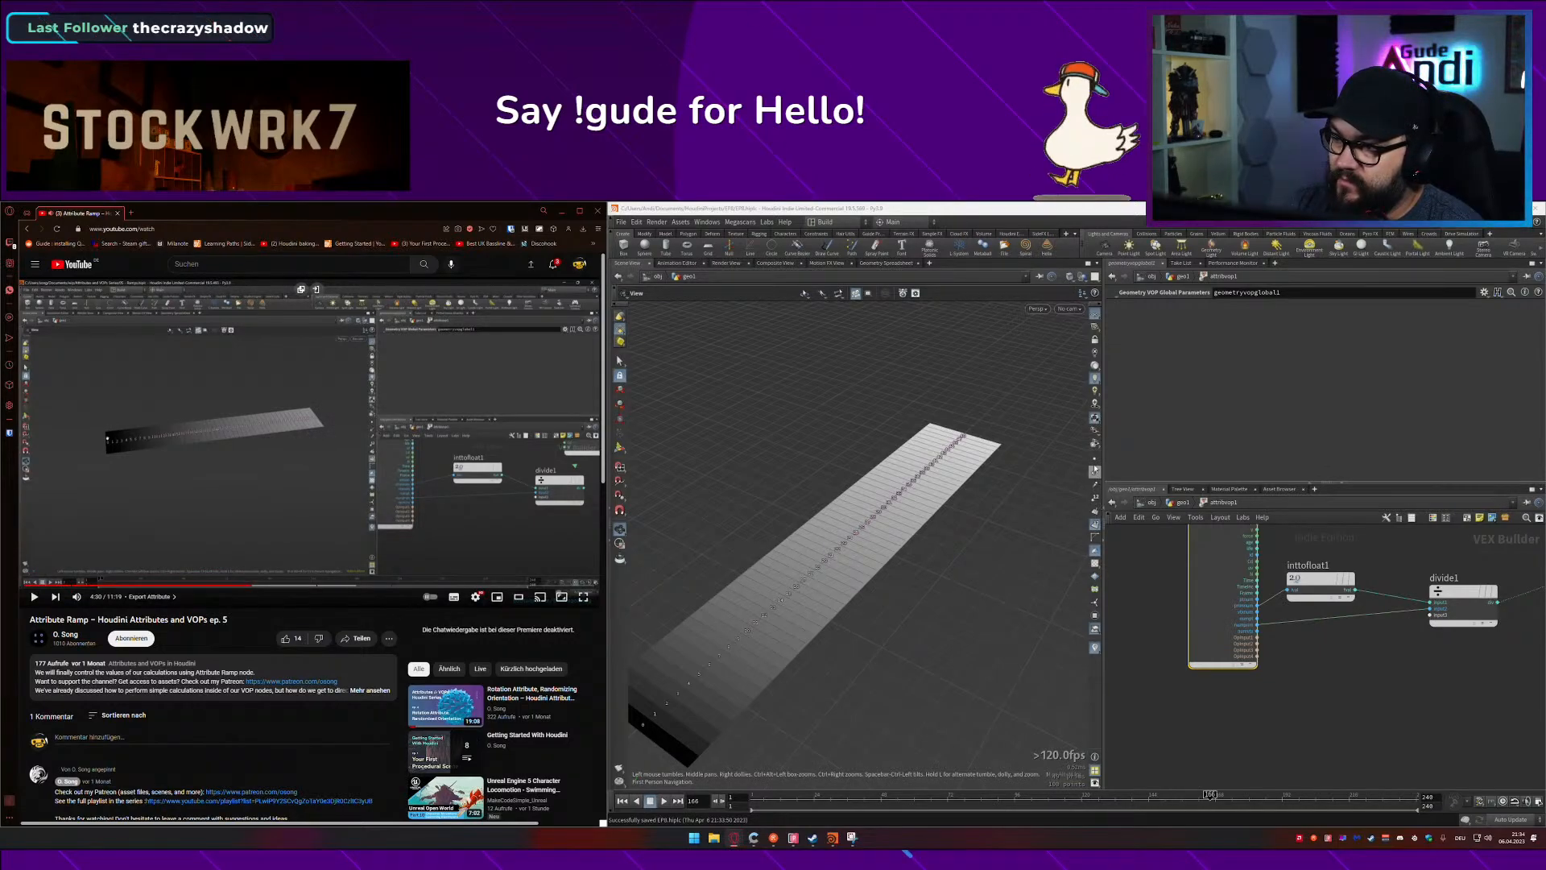
pyautogui.click(1095, 498)
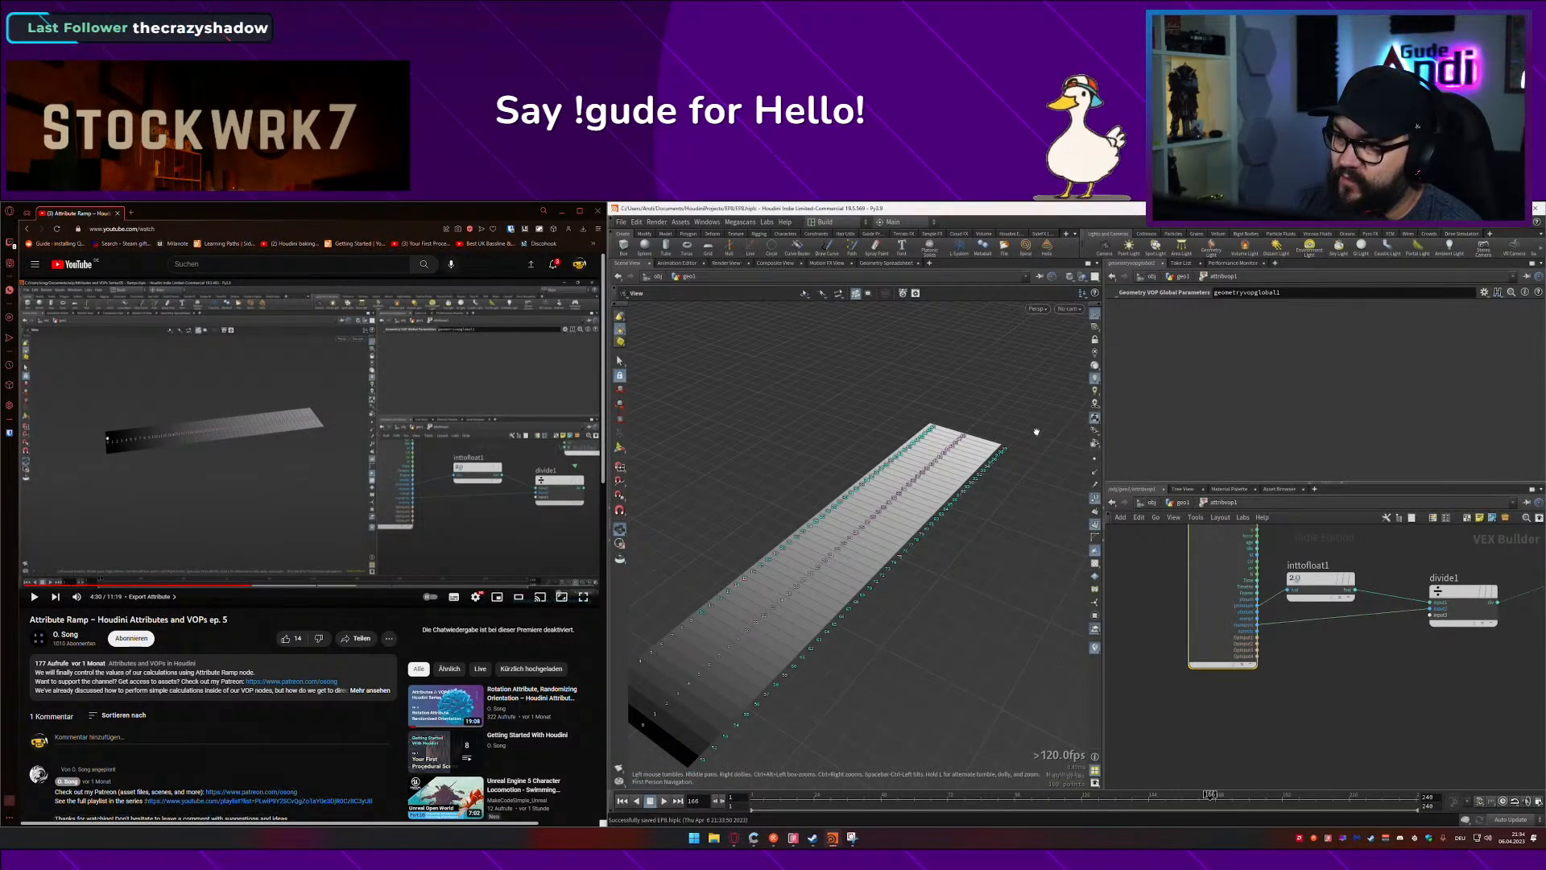
pyautogui.click(1096, 498)
pyautogui.click(278, 530)
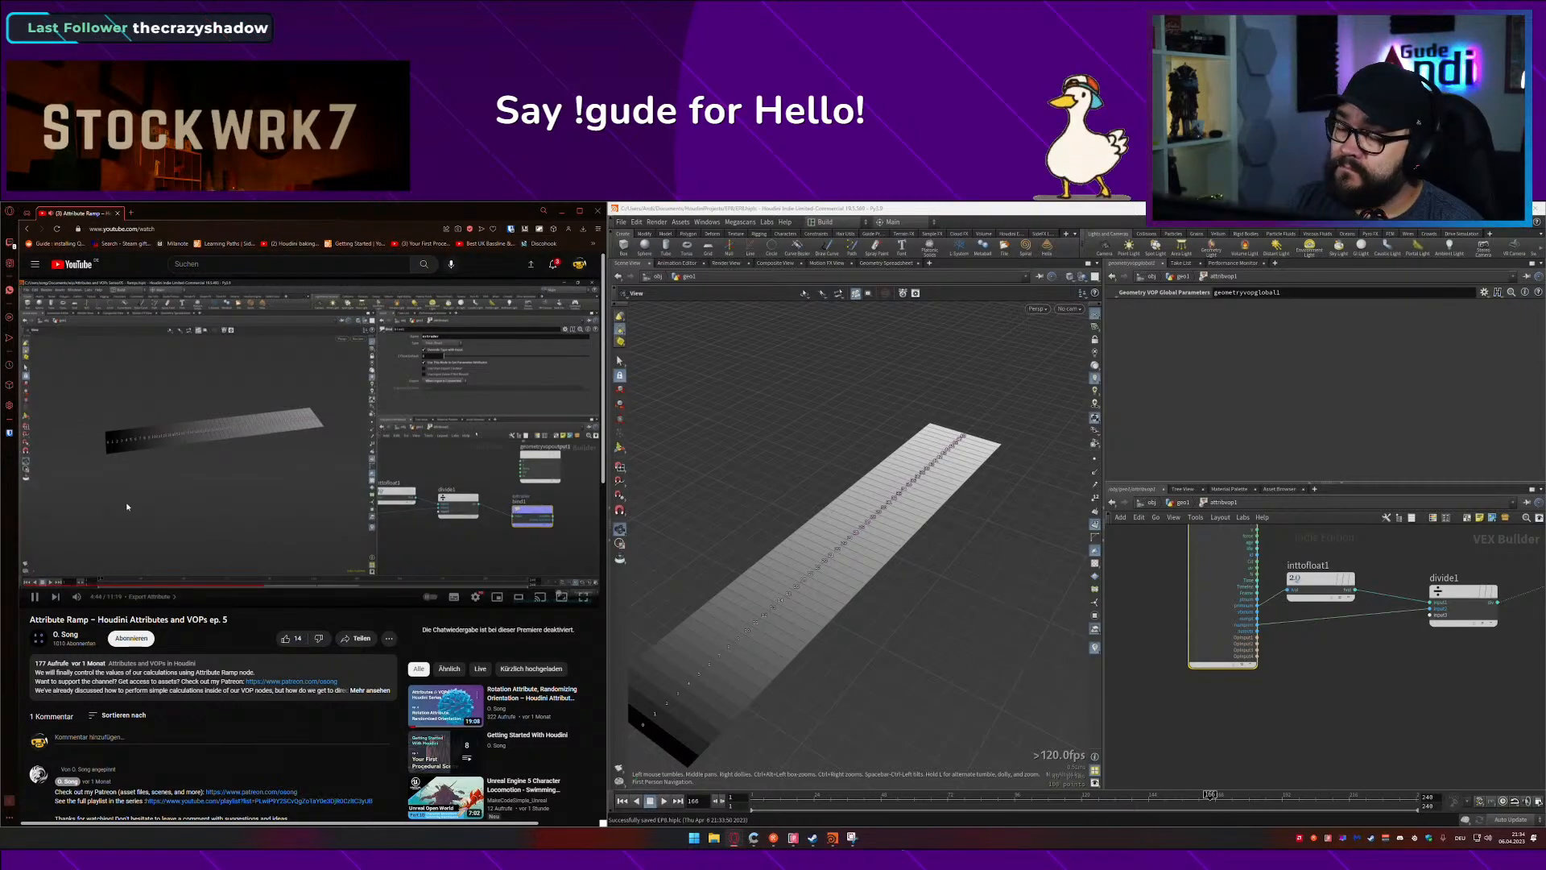
pyautogui.click(393, 453)
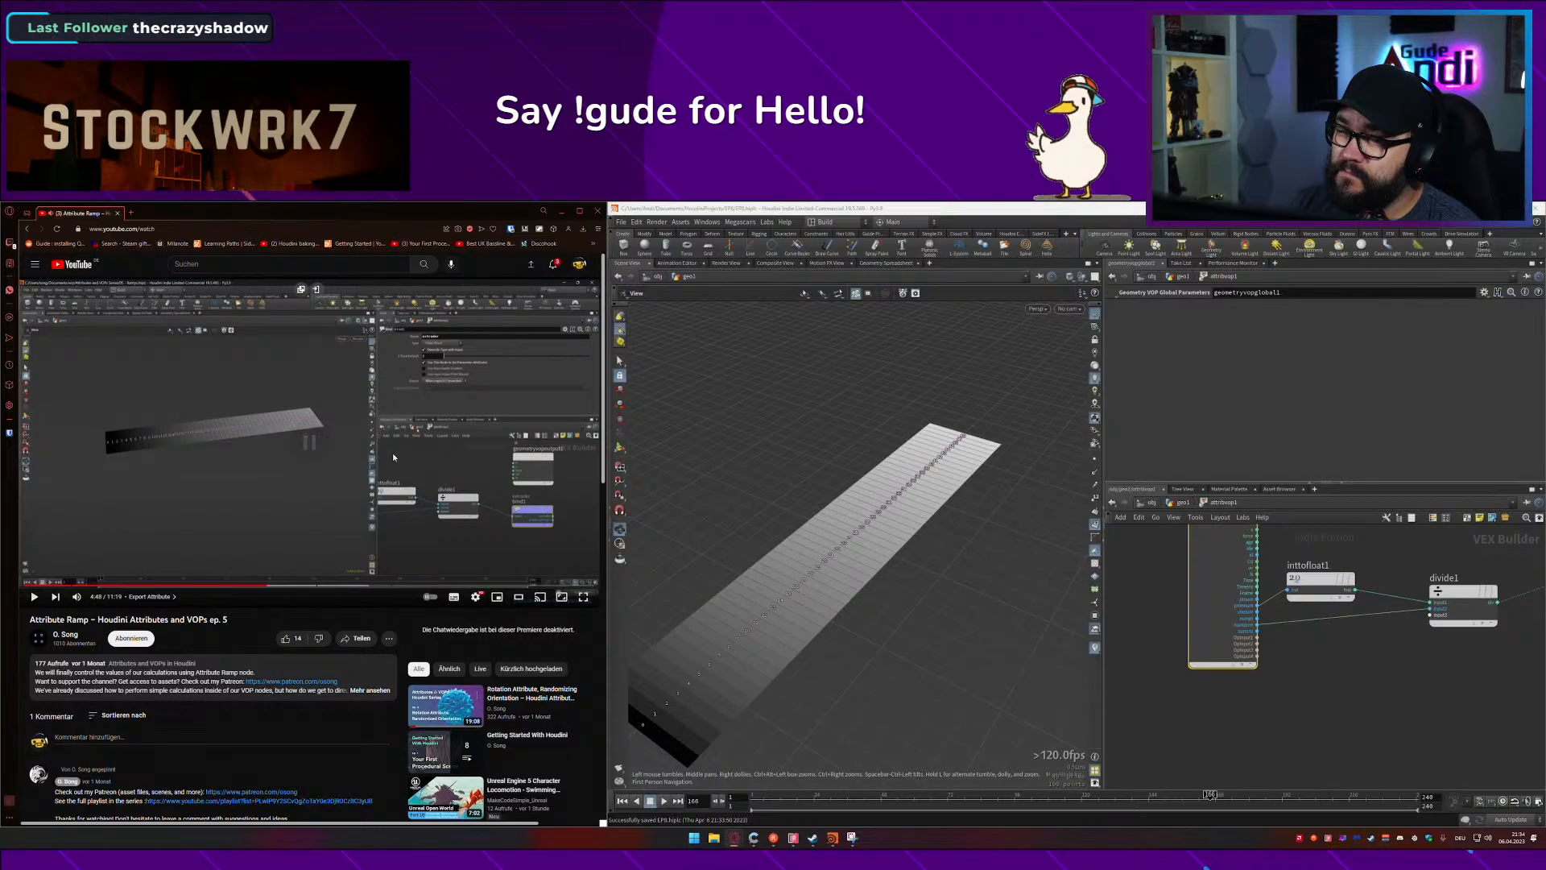
# Step: Add a Bind node fed by the Divide output and place it below the output node
pyautogui.moveTo(1410, 676); pyautogui.dragTo(1087, 670, button='middle')
pyautogui.moveTo(1270, 611); pyautogui.dragTo(1294, 670)
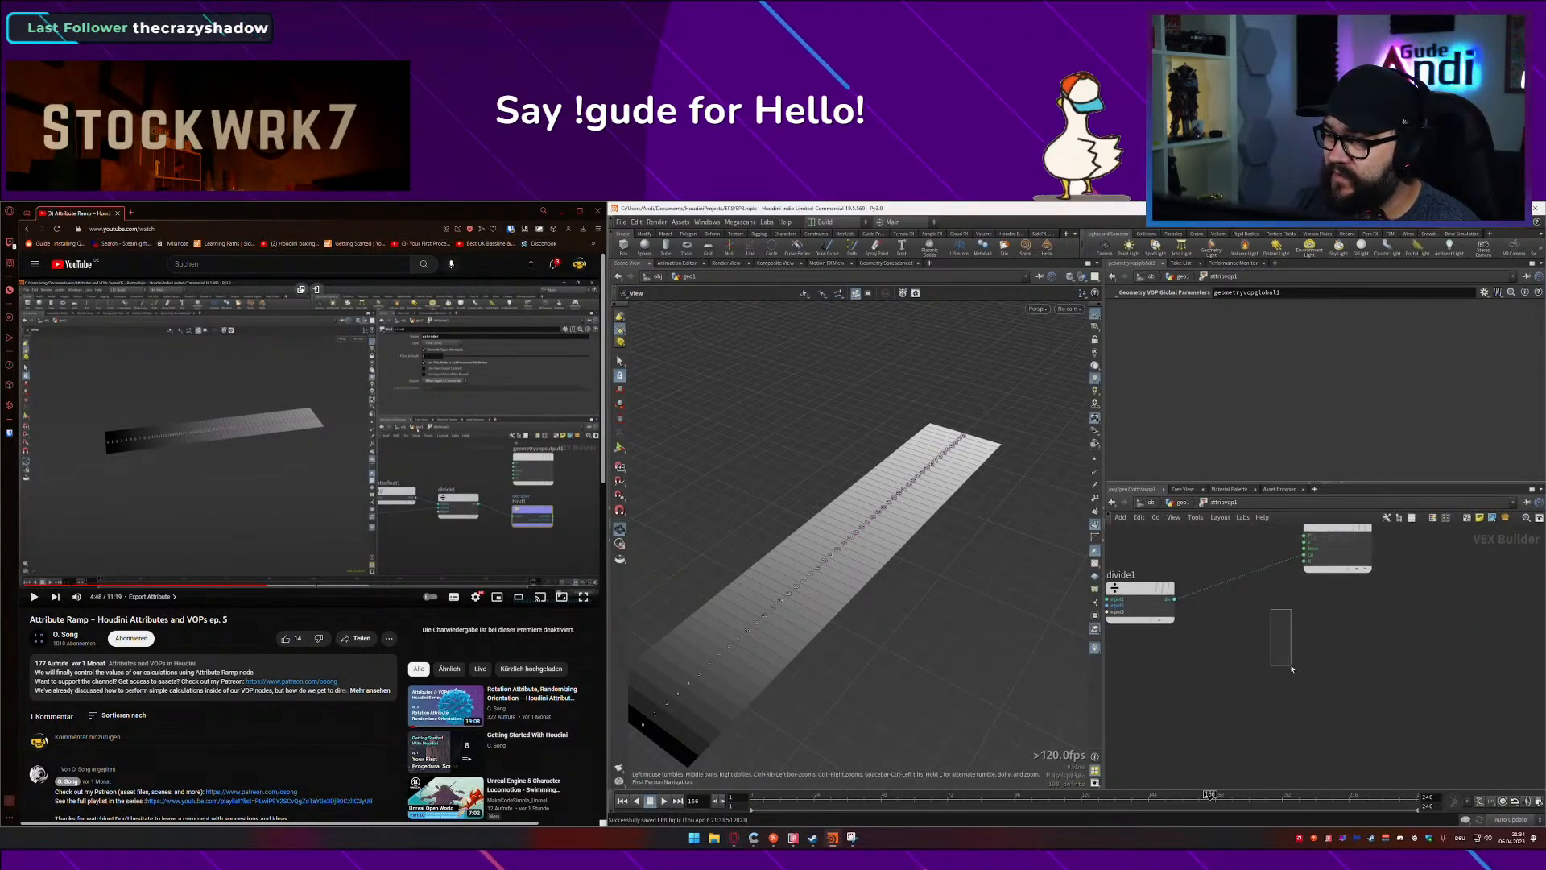
pyautogui.moveTo(1294, 670); pyautogui.dragTo(1325, 703, button='middle')
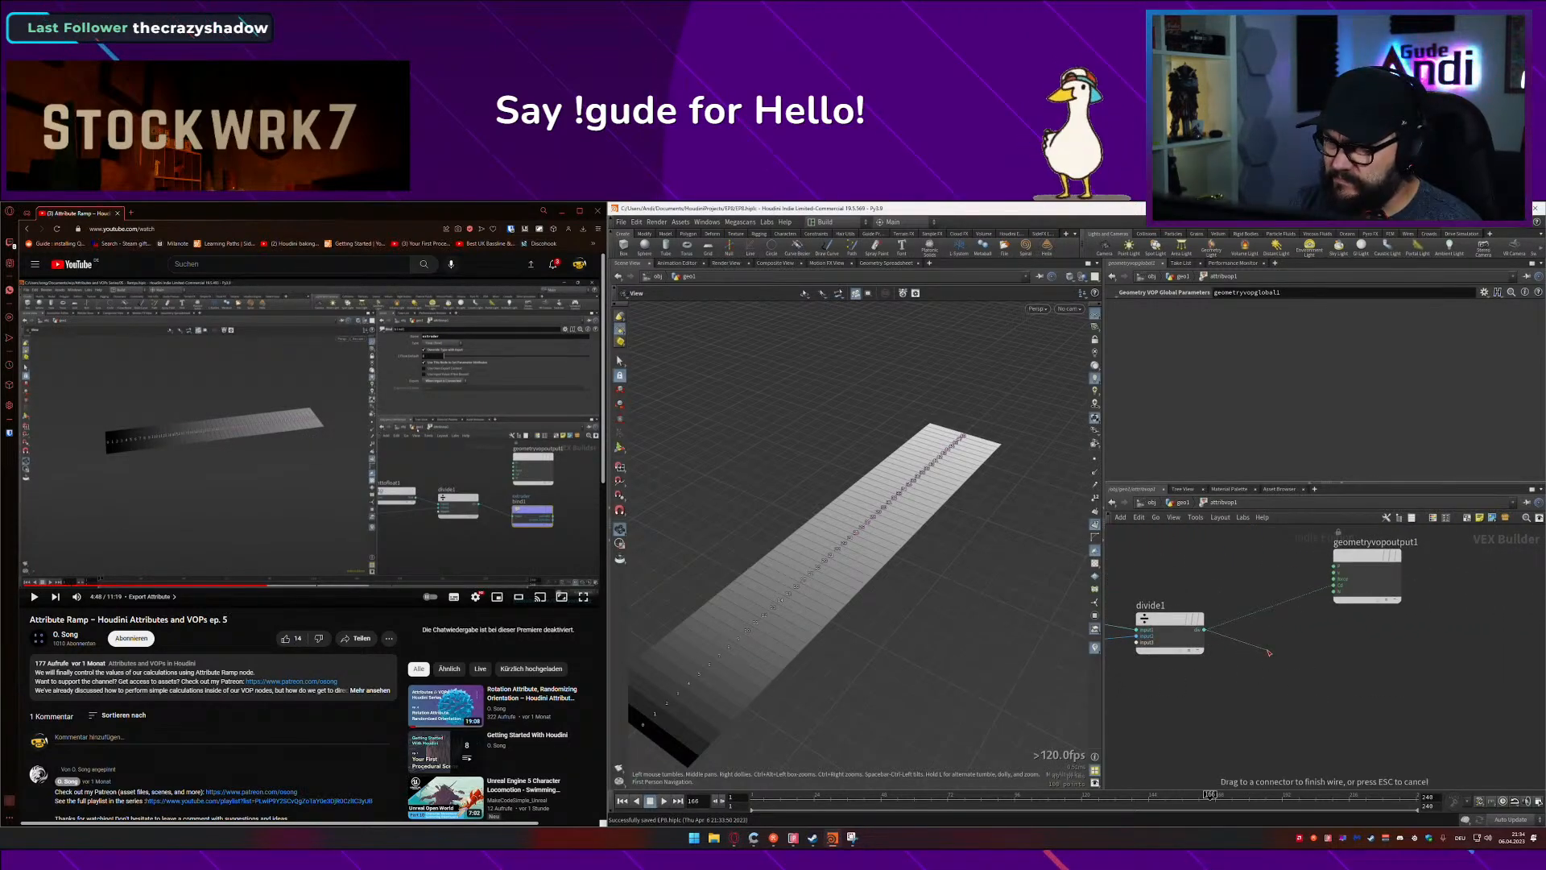
pyautogui.press('Tab')
pyautogui.write('bind')
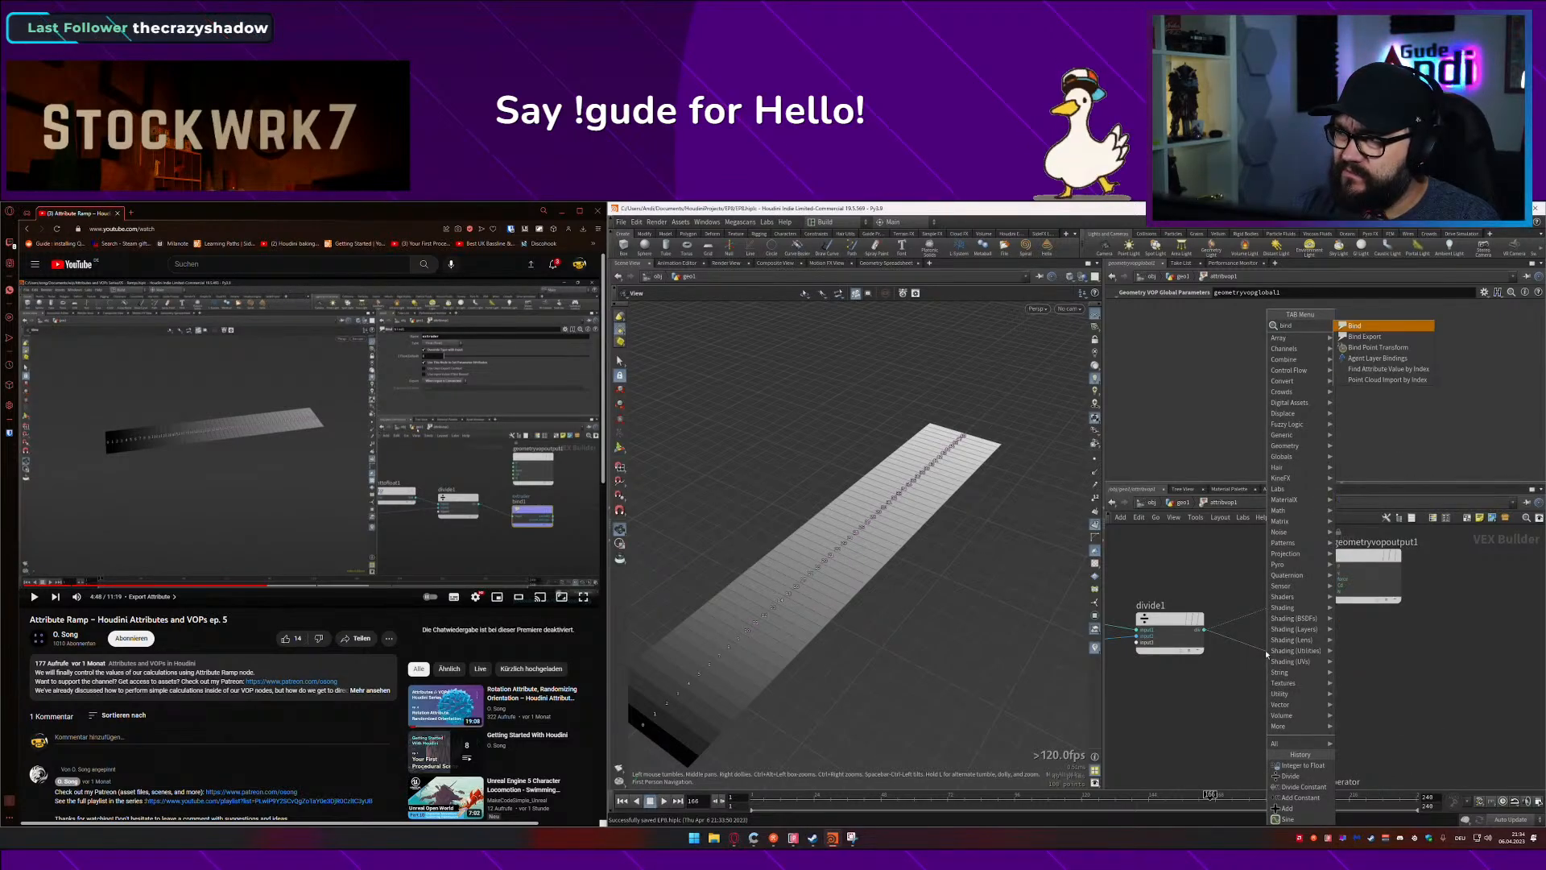
pyautogui.press('Return')
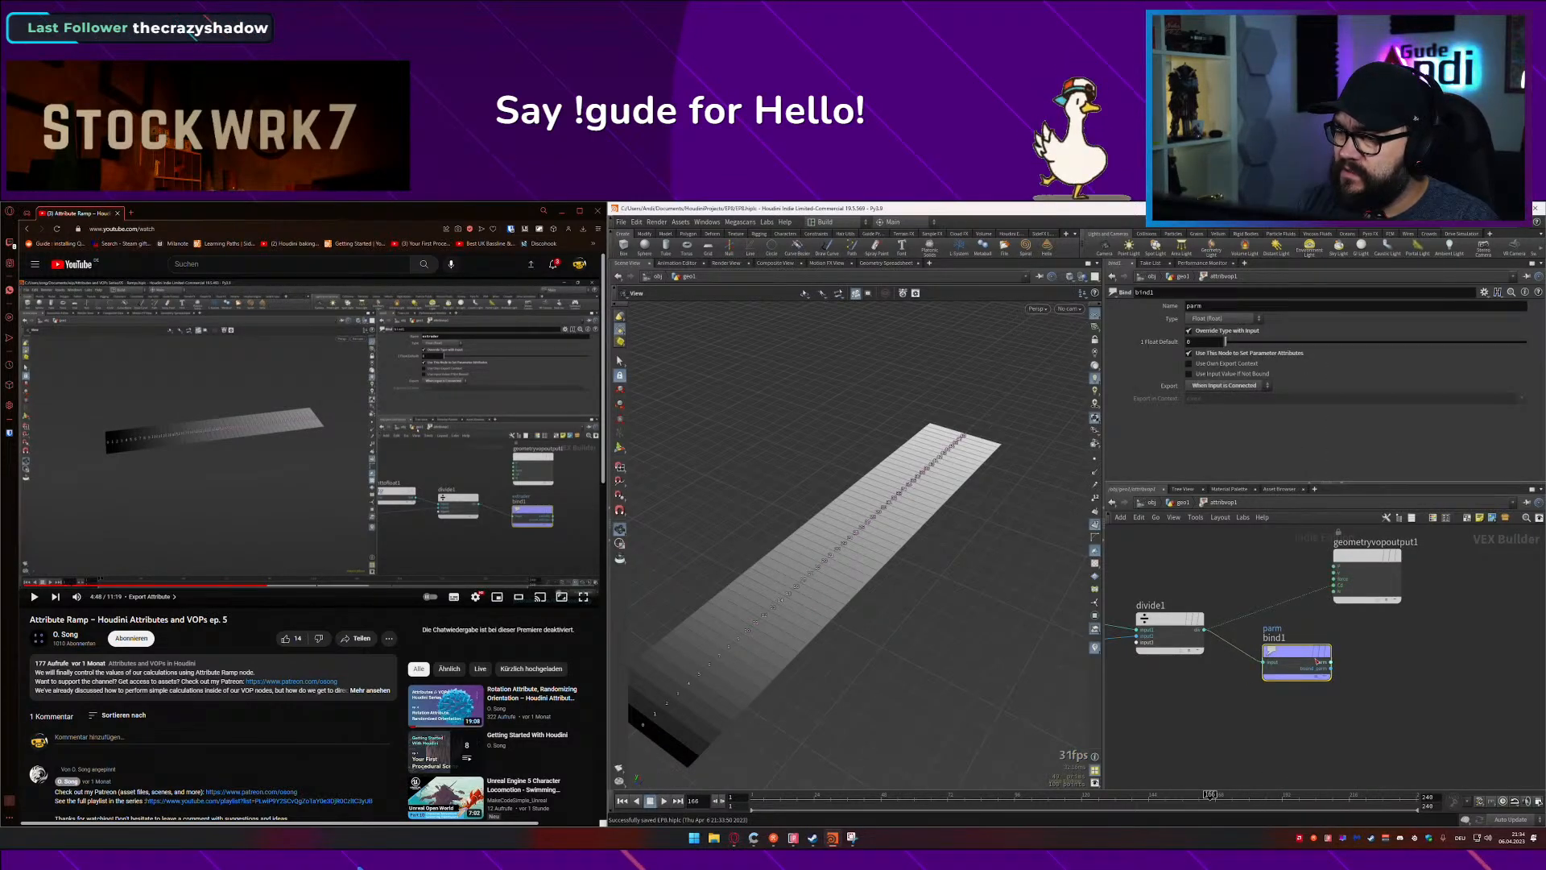
pyautogui.moveTo(1312, 652); pyautogui.dragTo(1398, 658)
# Step: Set the Bind node's attribute name to extruder
pyautogui.moveTo(1232, 306); pyautogui.dragTo(992, 311)
pyautogui.write('e')
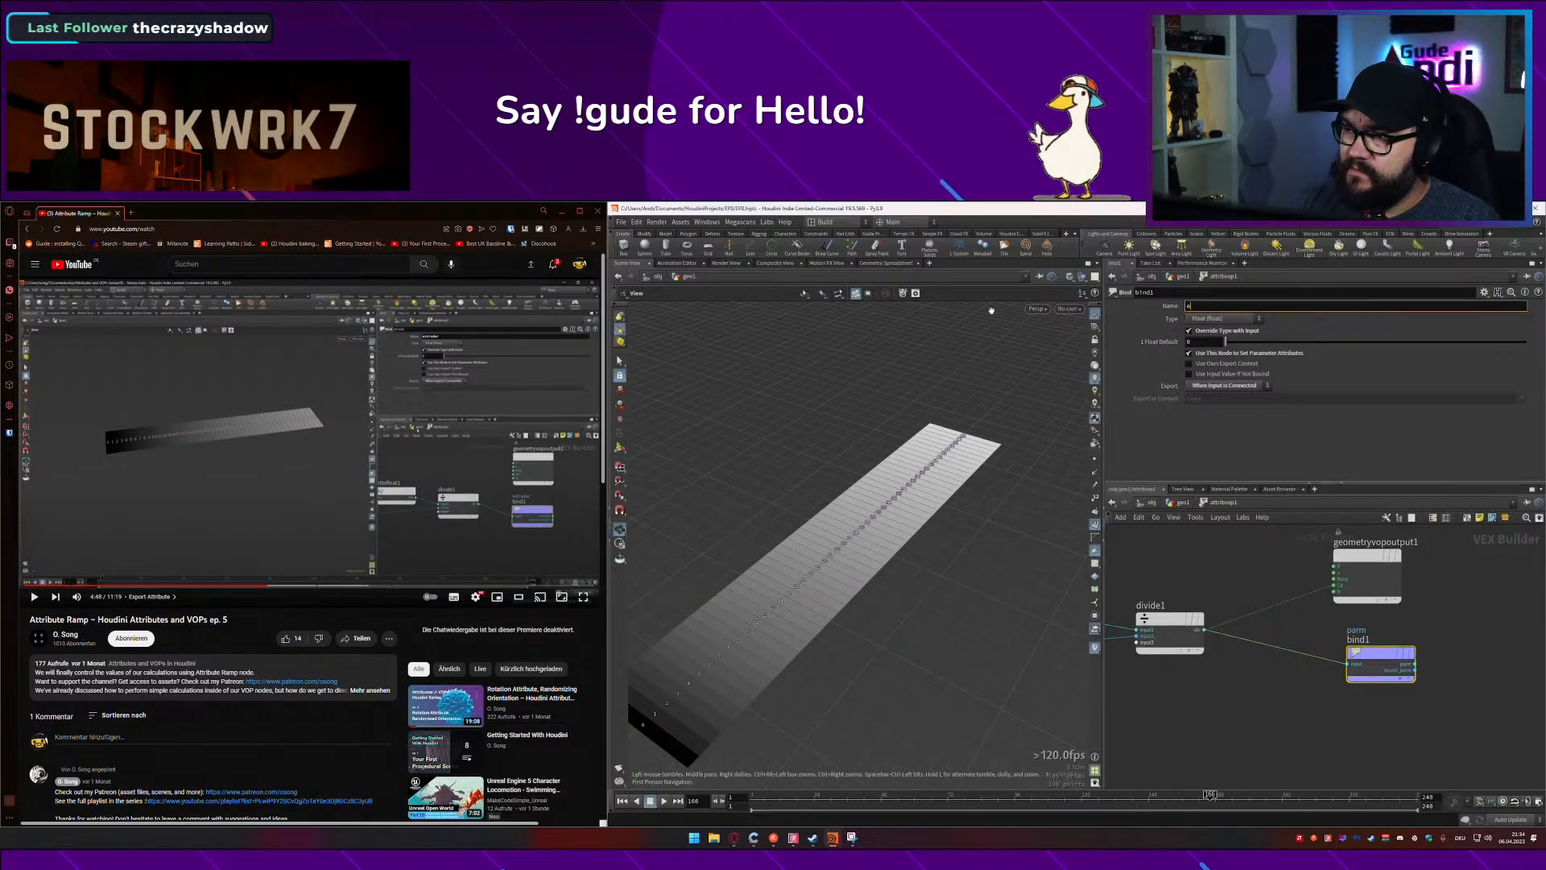
pyautogui.write('xtruder')
pyautogui.press('Return')
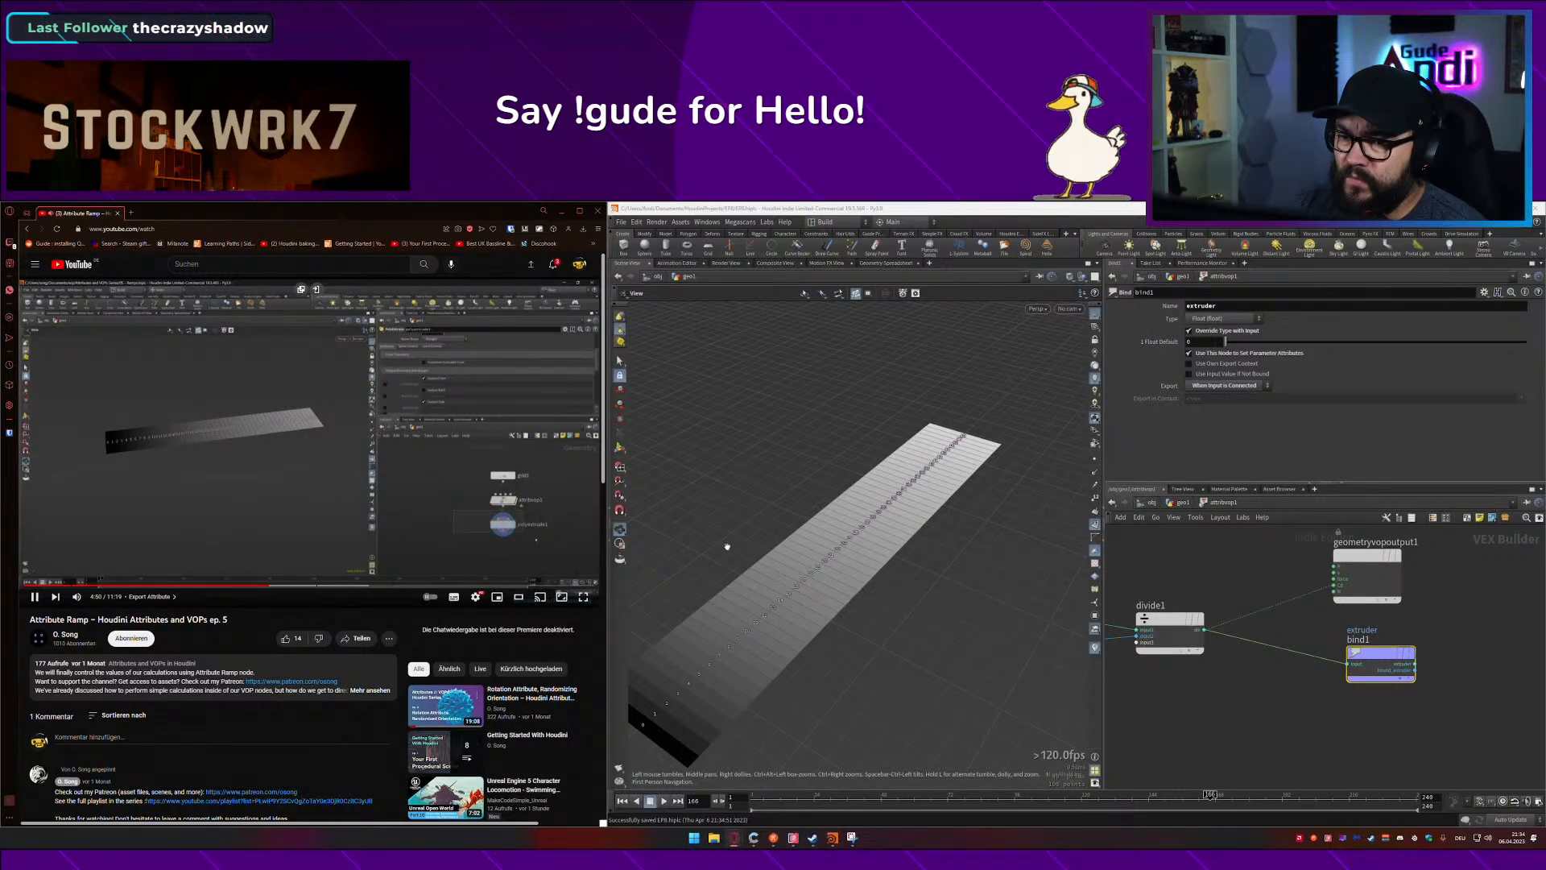
# Step: Return to the geometry network and line up the grid and Attribute VOP nodes above the PolyExtrude node
pyautogui.click(1181, 502)
pyautogui.moveTo(304, 477)
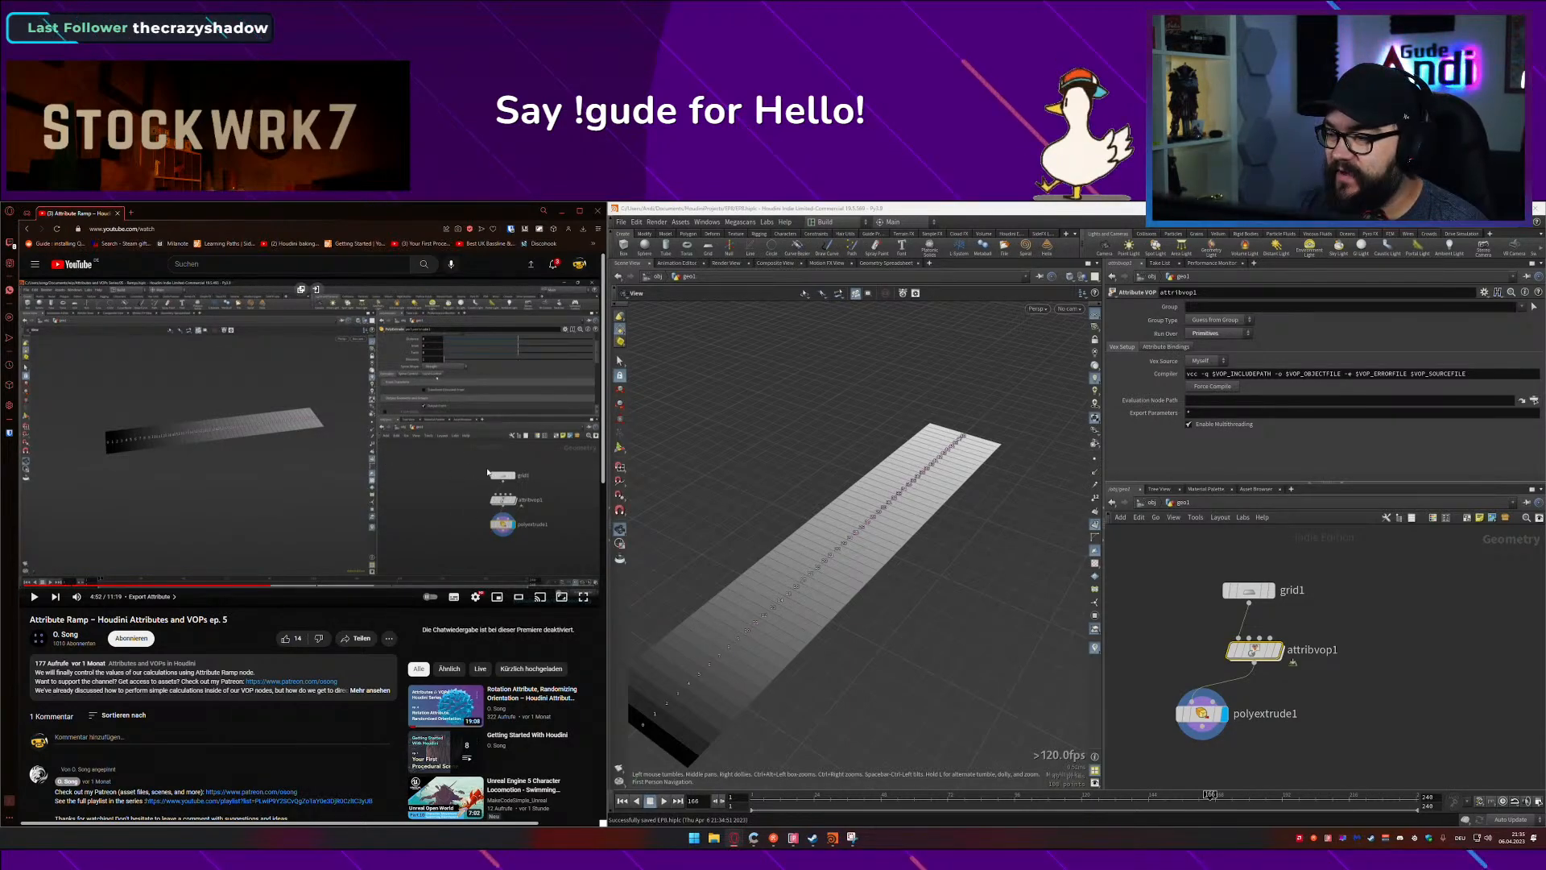
pyautogui.moveTo(1234, 530); pyautogui.dragTo(1237, 620)
pyautogui.click(480, 509)
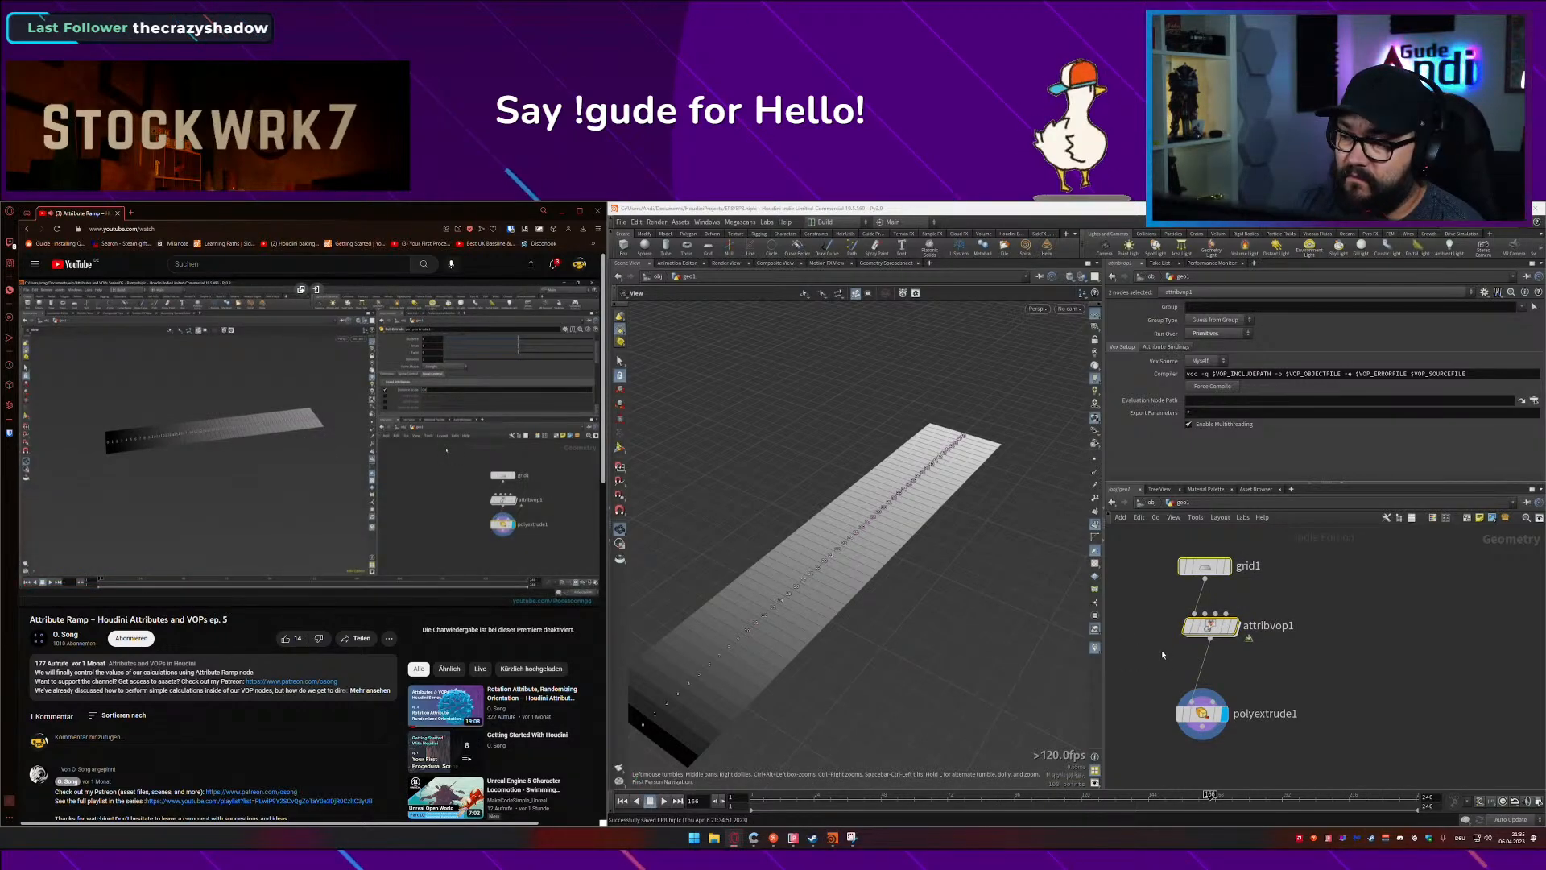
# Step: Show the PolyExtrude node's extrusion parameters and rewind the tutorial to rewatch how that node is set up
pyautogui.click(1202, 714)
pyautogui.scroll(-3, 1168, 439)
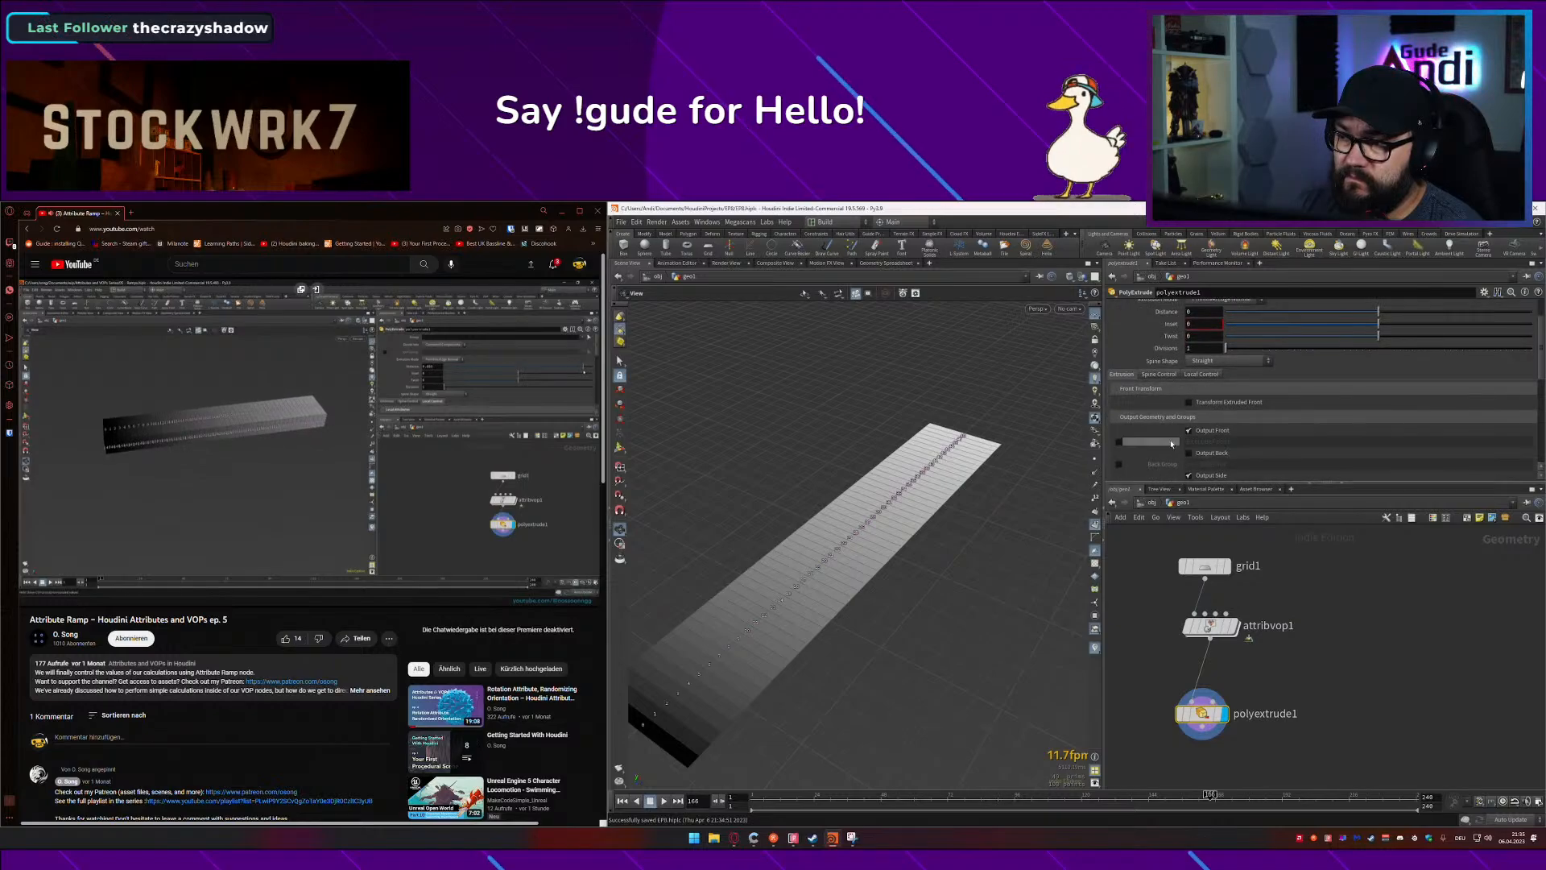
pyautogui.click(494, 500)
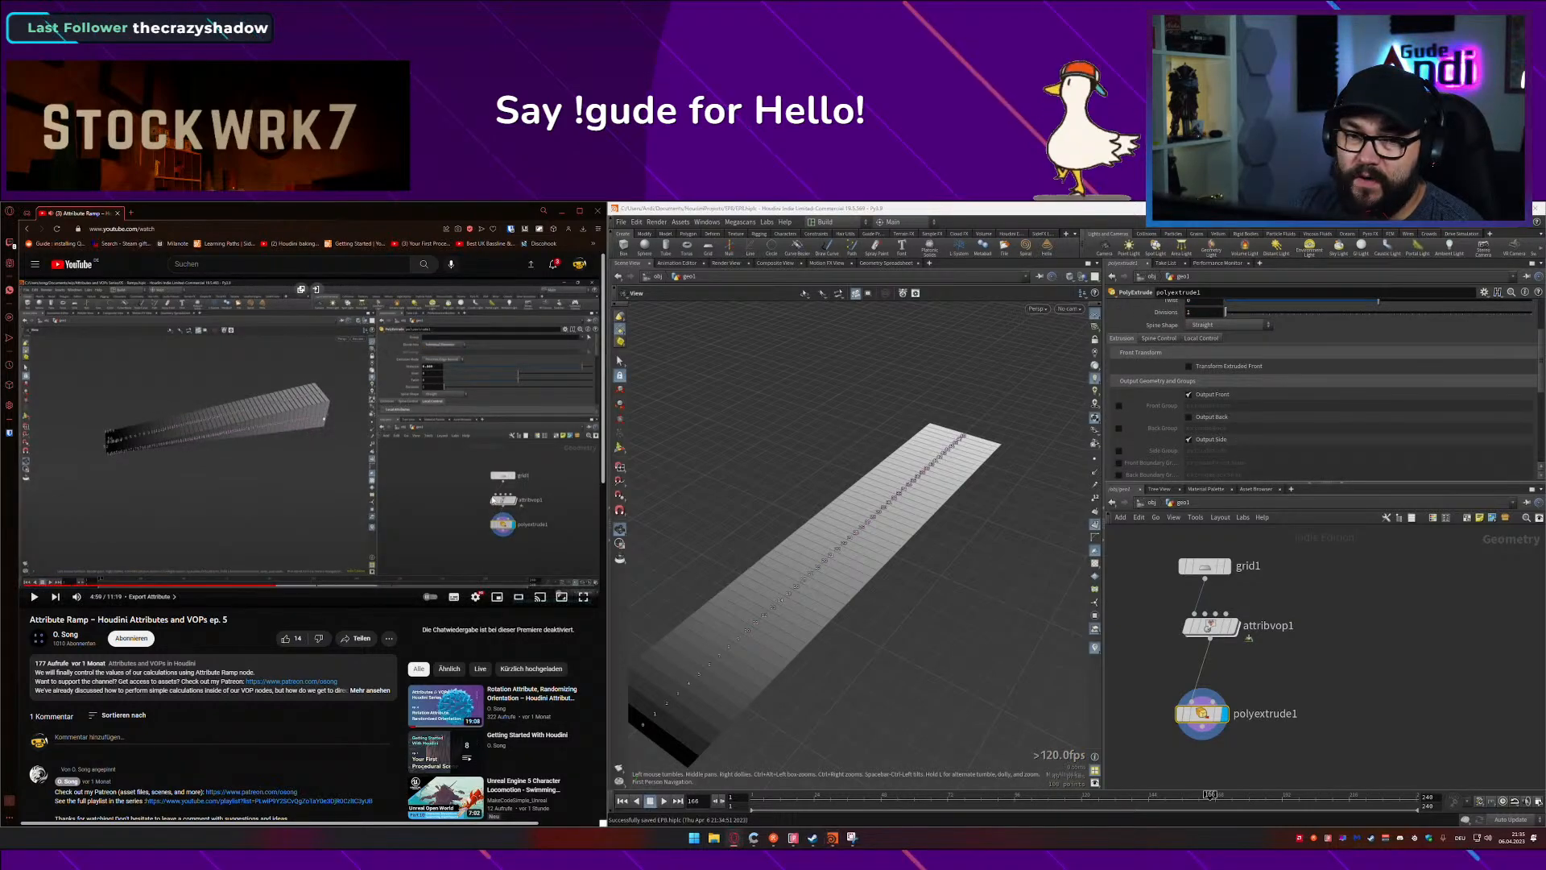
pyautogui.press('Left')
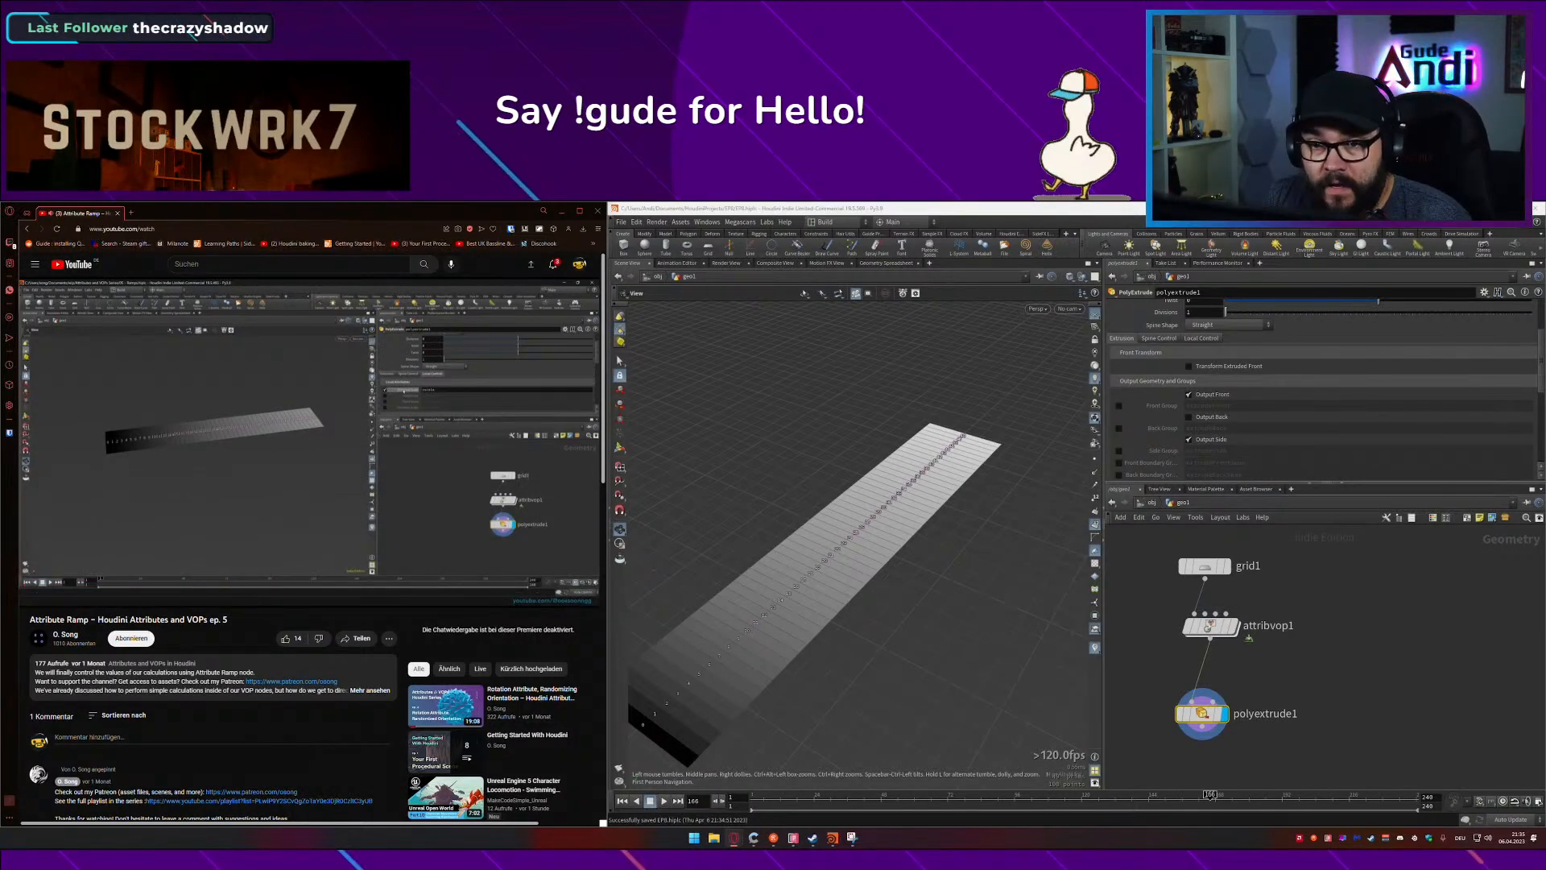
pyautogui.press('space')
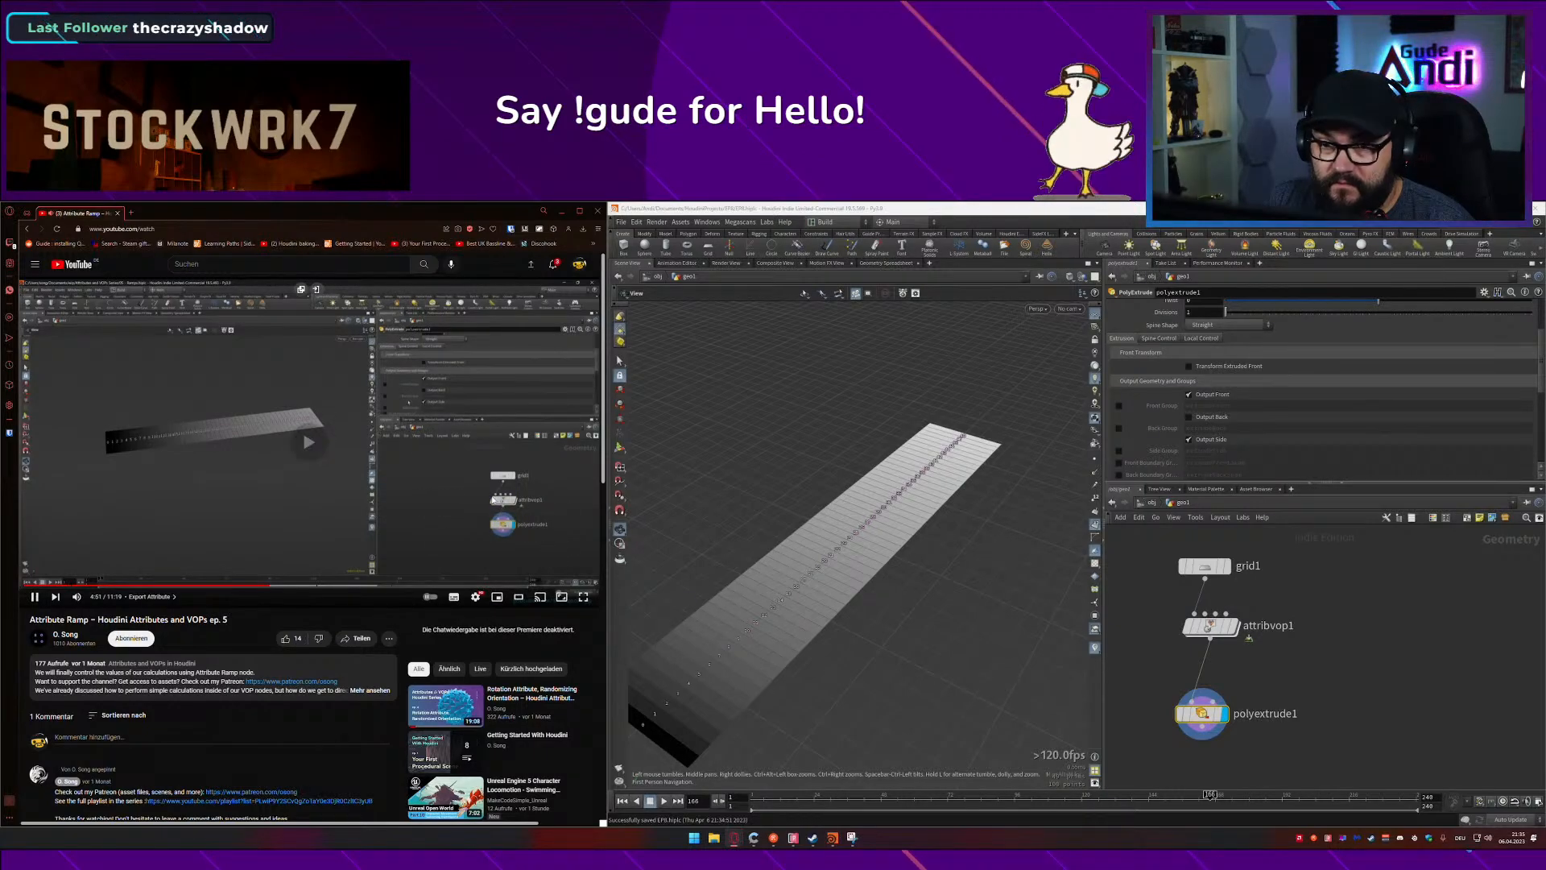
# Step: Enable the PolyExtrude node's local distance scale and set its attribute to Cd
pyautogui.press('space')
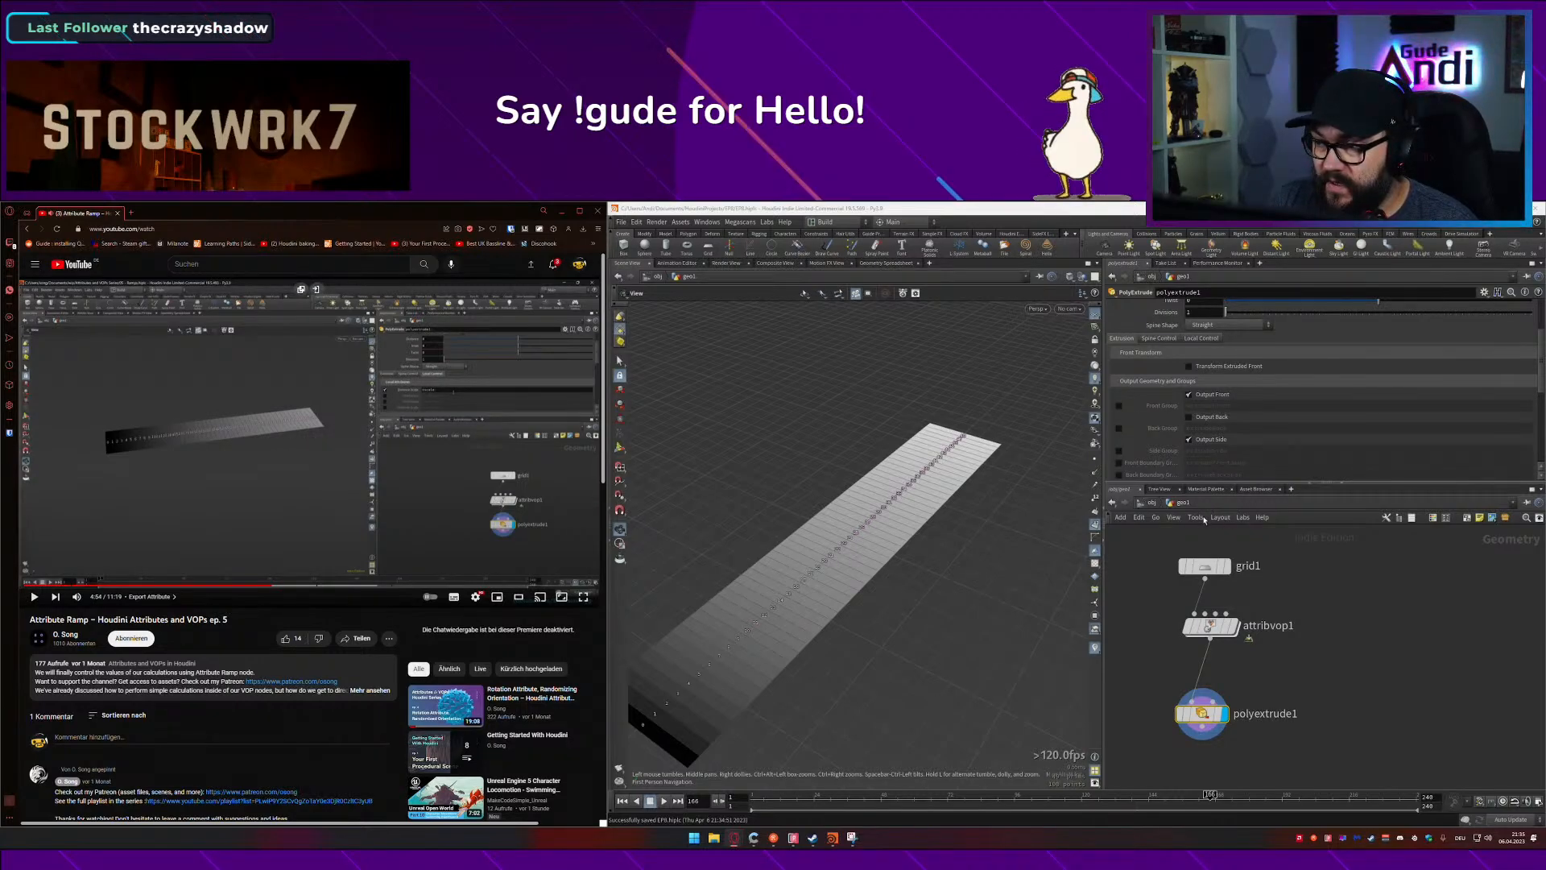
pyautogui.click(1196, 337)
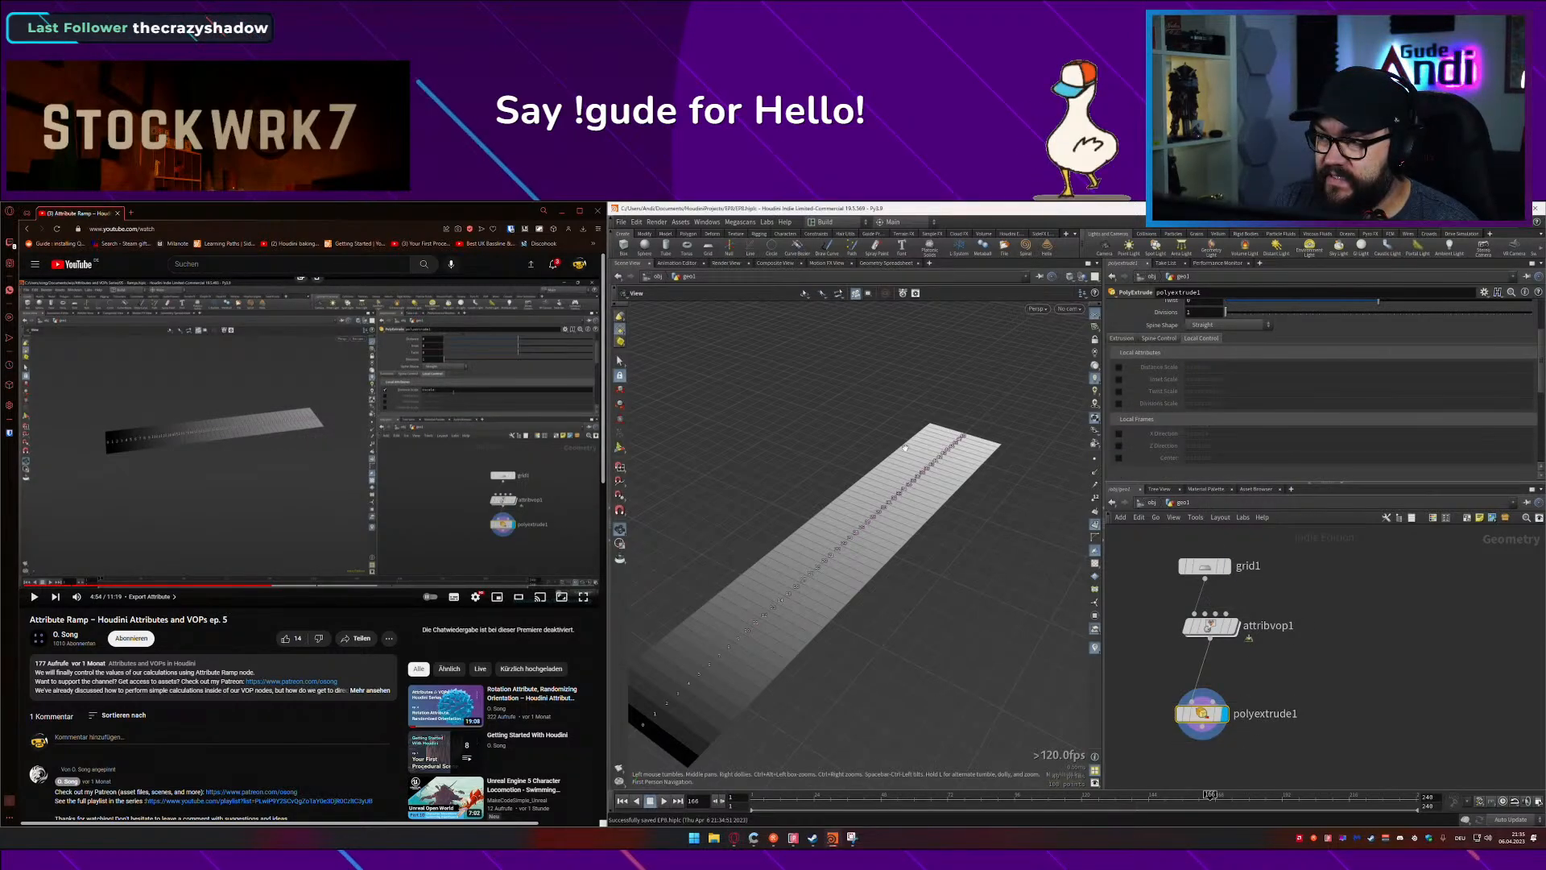
pyautogui.click(1118, 367)
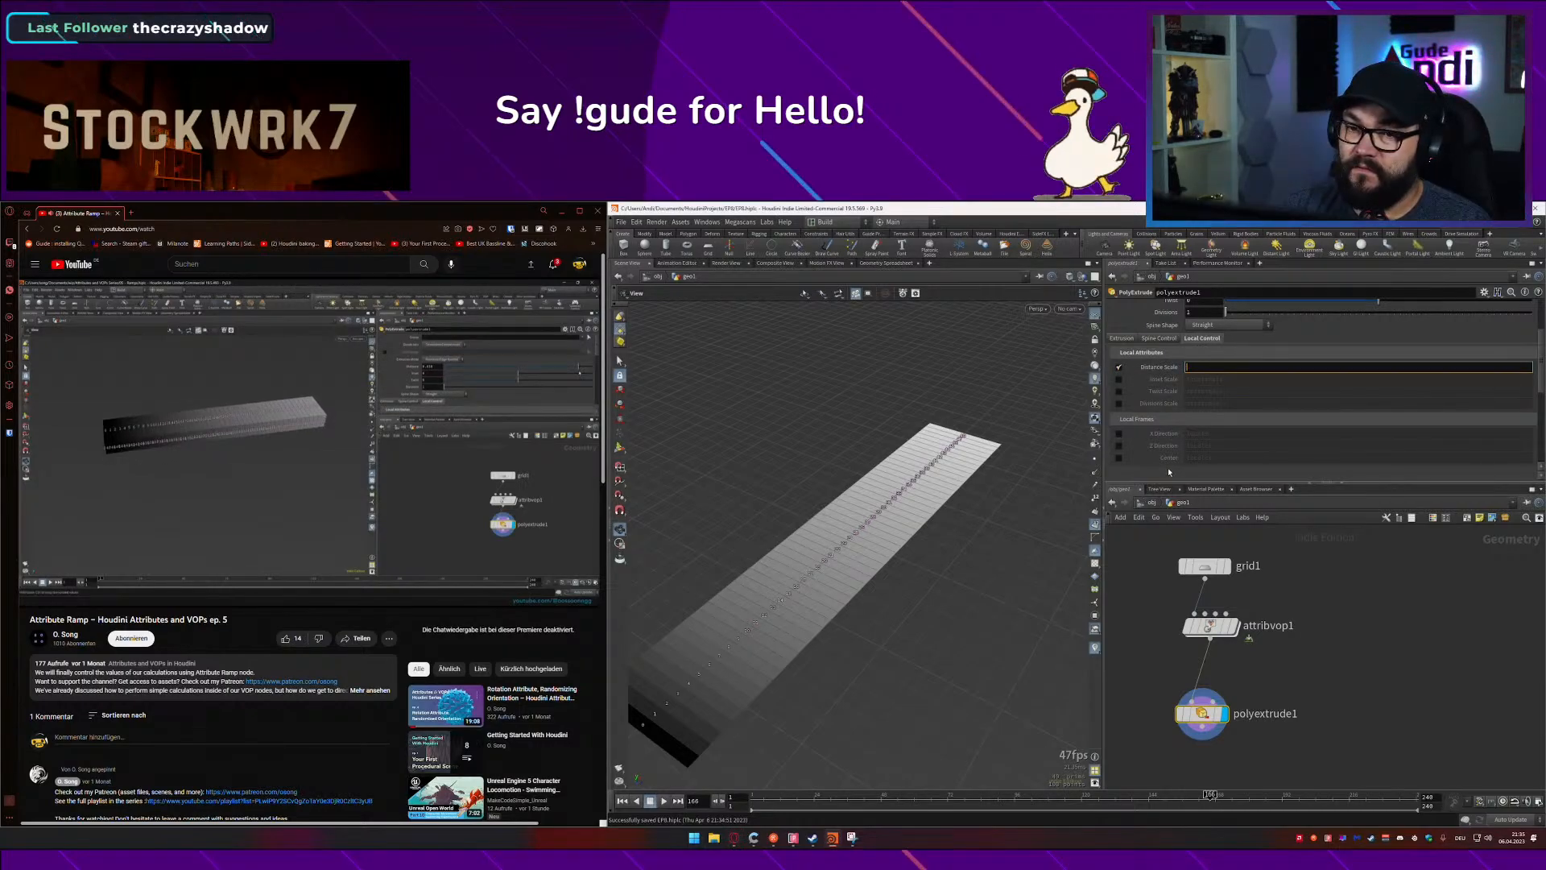
pyautogui.write('Cd')
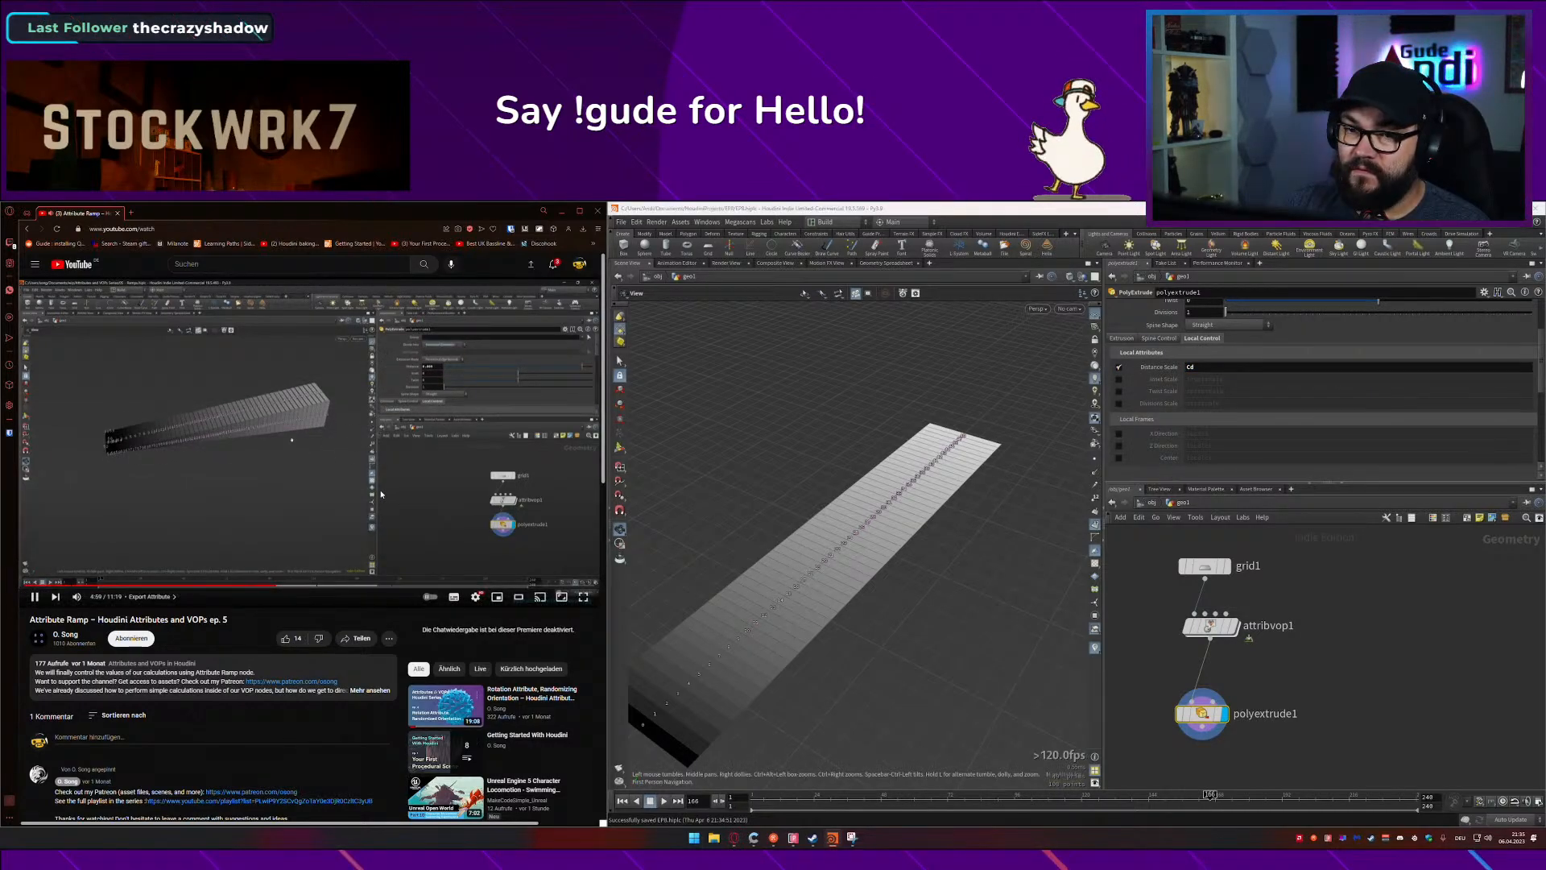
# Step: Raise the PolyExtrude distance to about 0.43 and view the extruded strip from the side
pyautogui.click(292, 439)
pyautogui.scroll(3, 1305, 331)
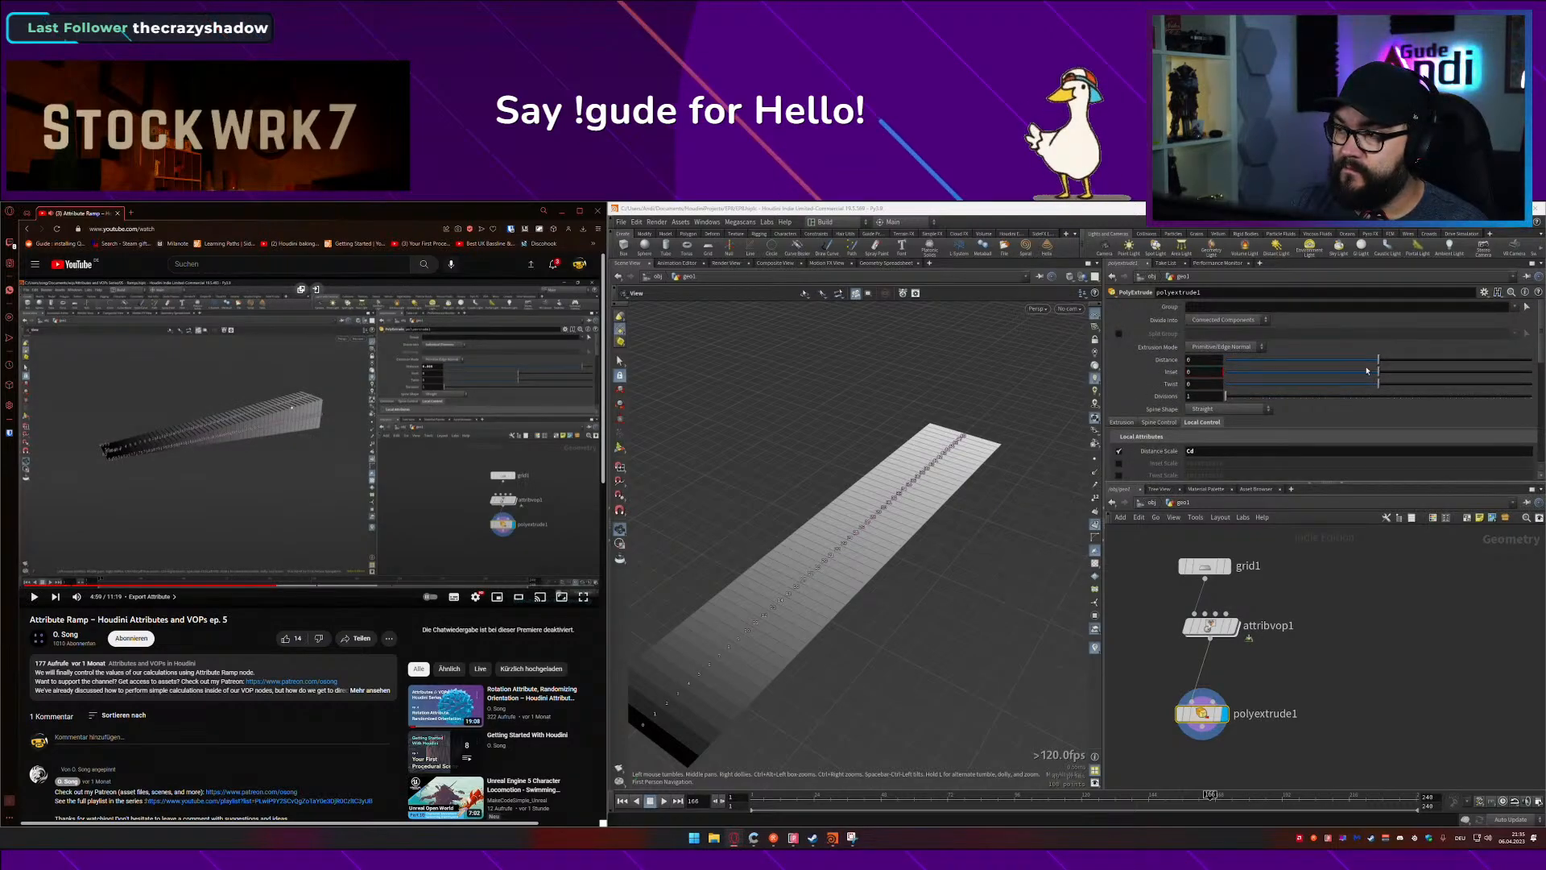
pyautogui.moveTo(1379, 359); pyautogui.dragTo(1444, 360)
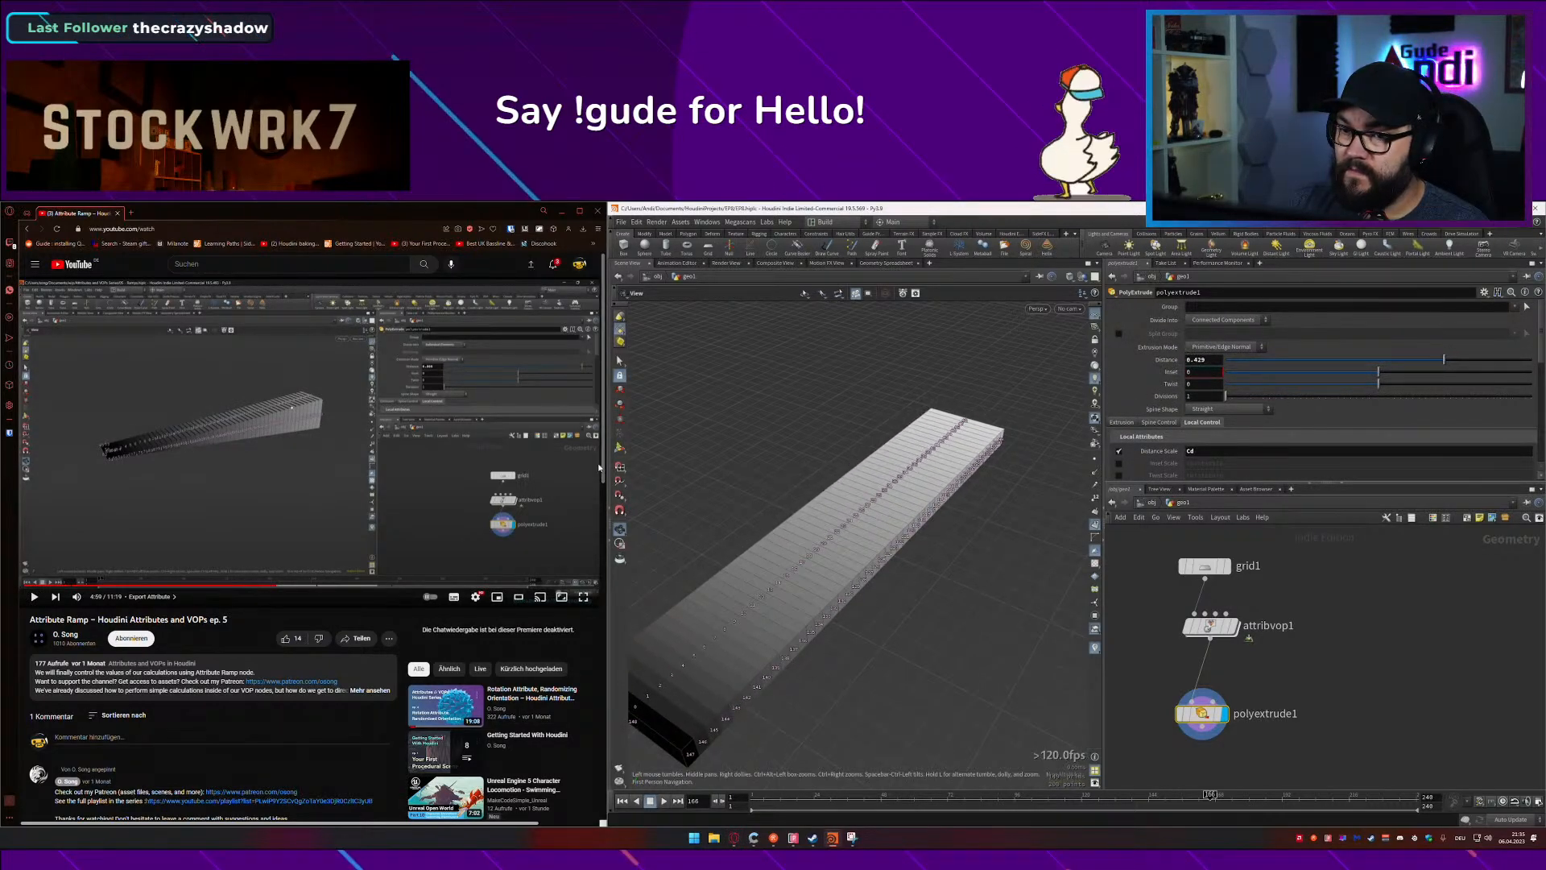
pyautogui.moveTo(846, 556); pyautogui.dragTo(900, 554)
pyautogui.scroll(-1, 900, 554)
pyautogui.click(324, 458)
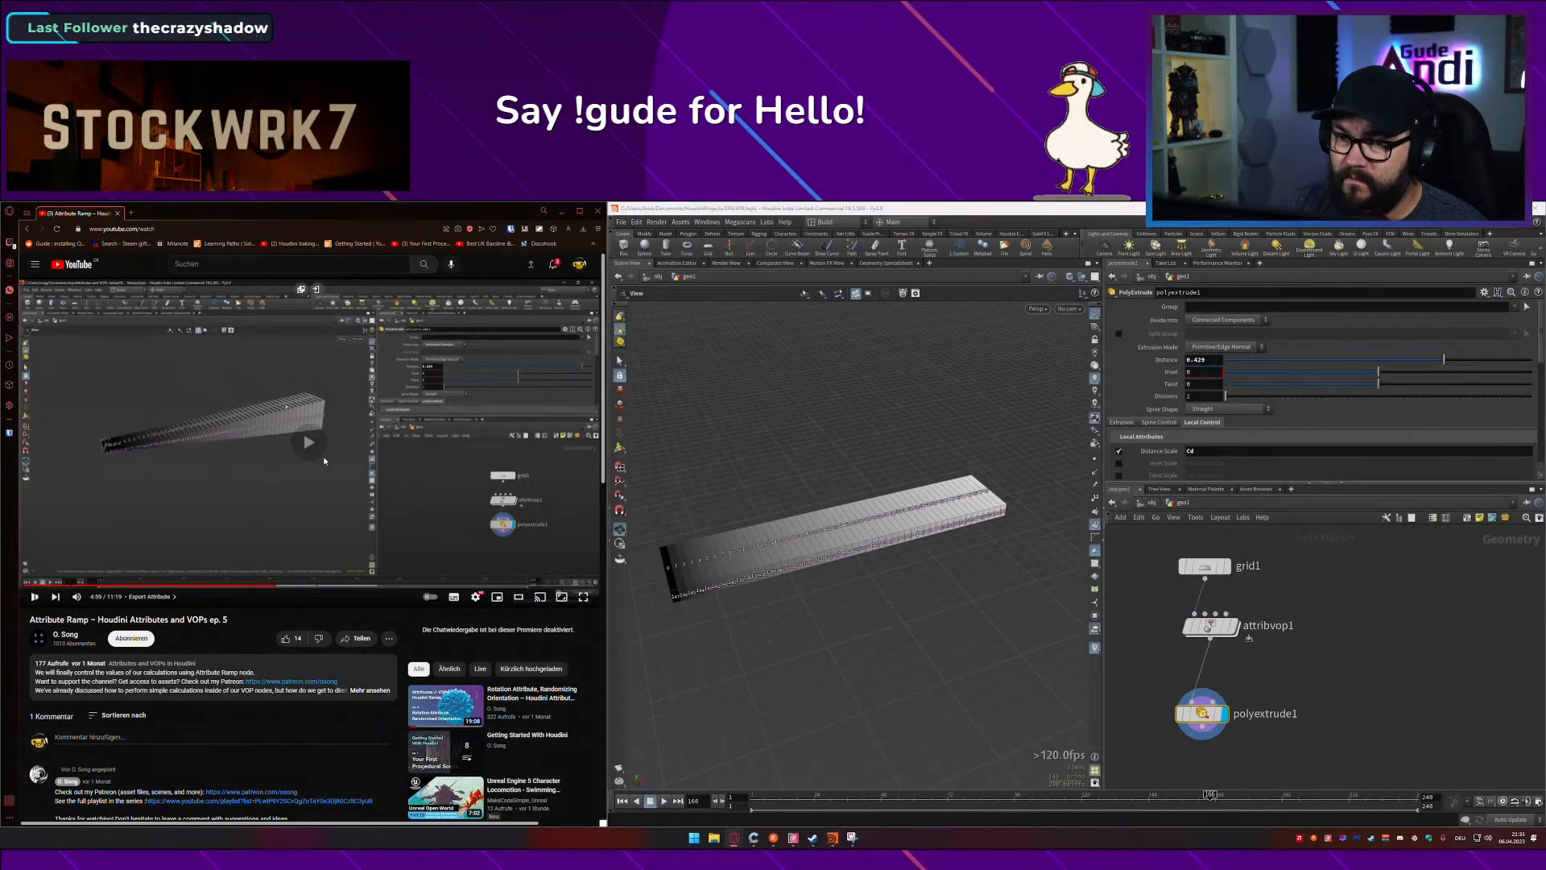
pyautogui.click(324, 458)
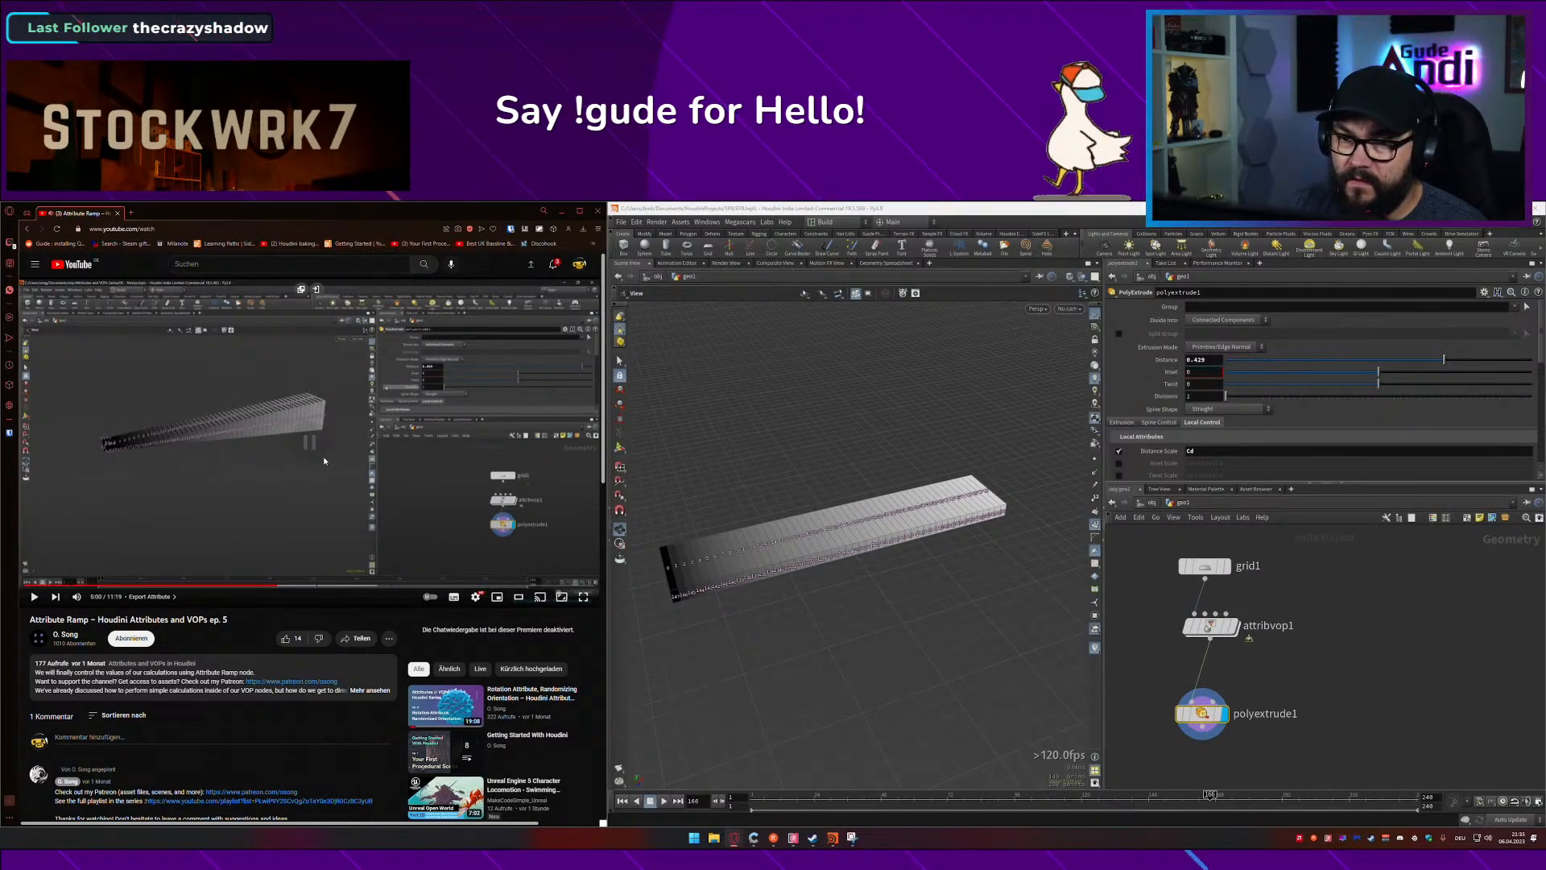
# Step: Divide the PolyExtrude into individual elements with a distance of 0.571, and save the scene
pyautogui.click(1245, 319)
pyautogui.click(1220, 332)
pyautogui.click(393, 498)
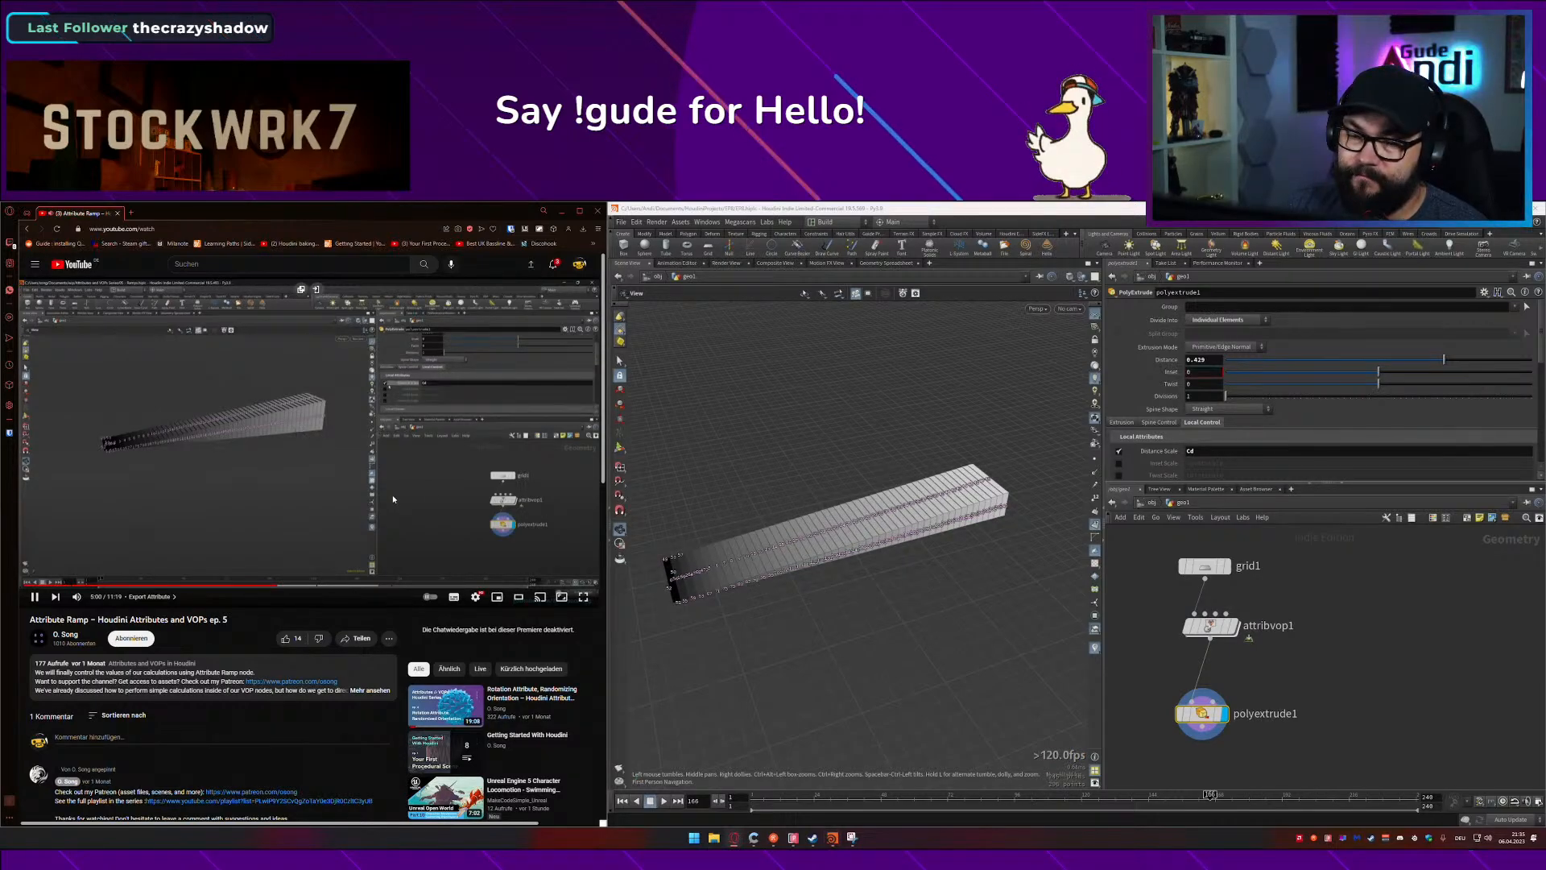
pyautogui.moveTo(1436, 364); pyautogui.dragTo(1462, 362)
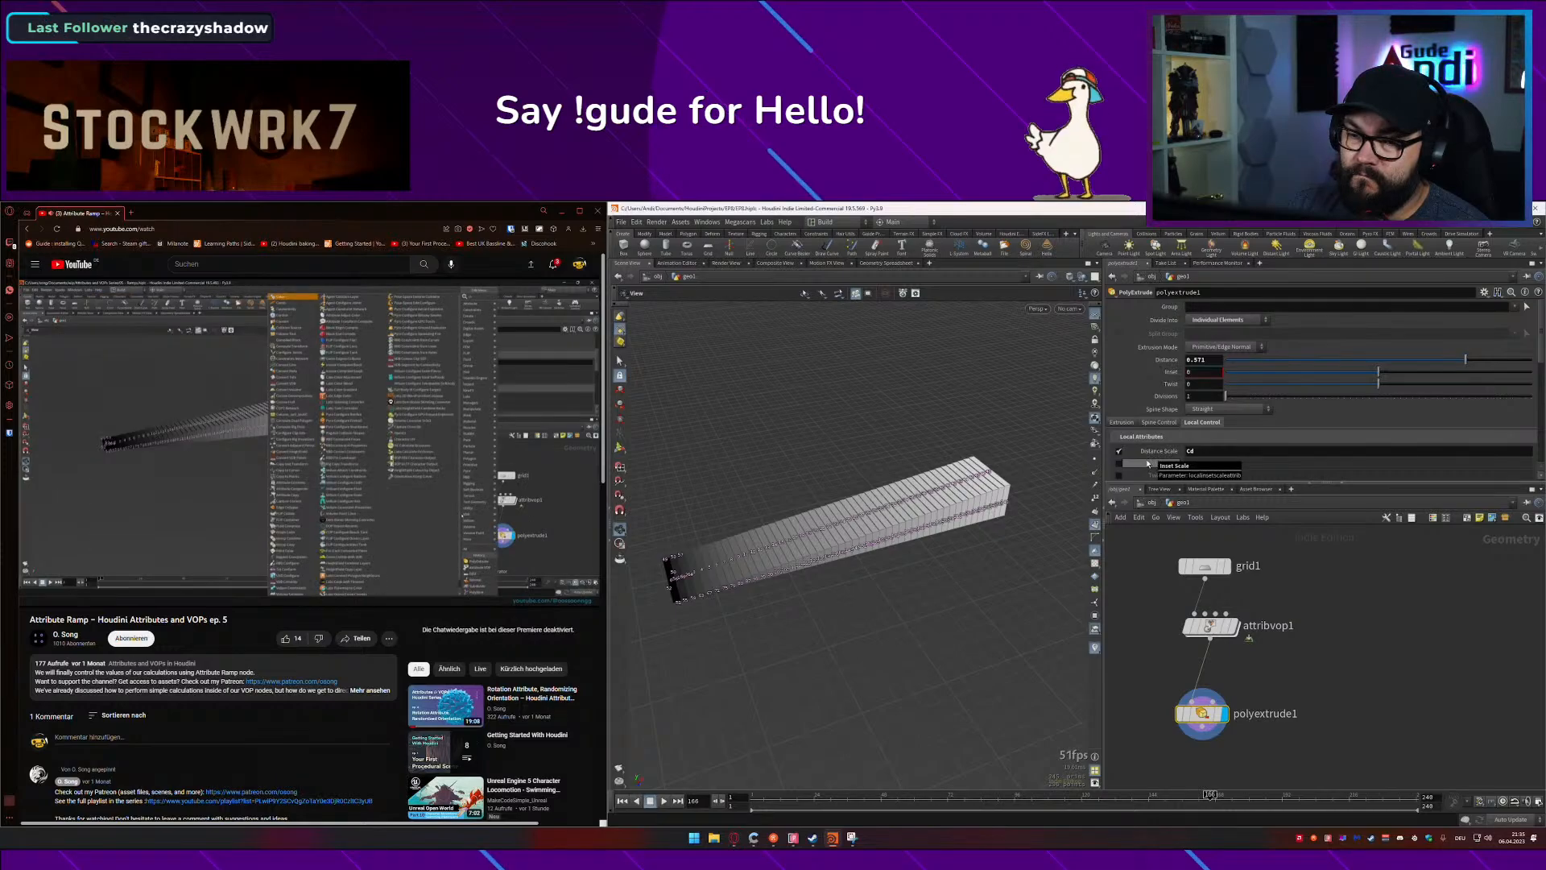
pyautogui.hotkey('ctrl', 's')
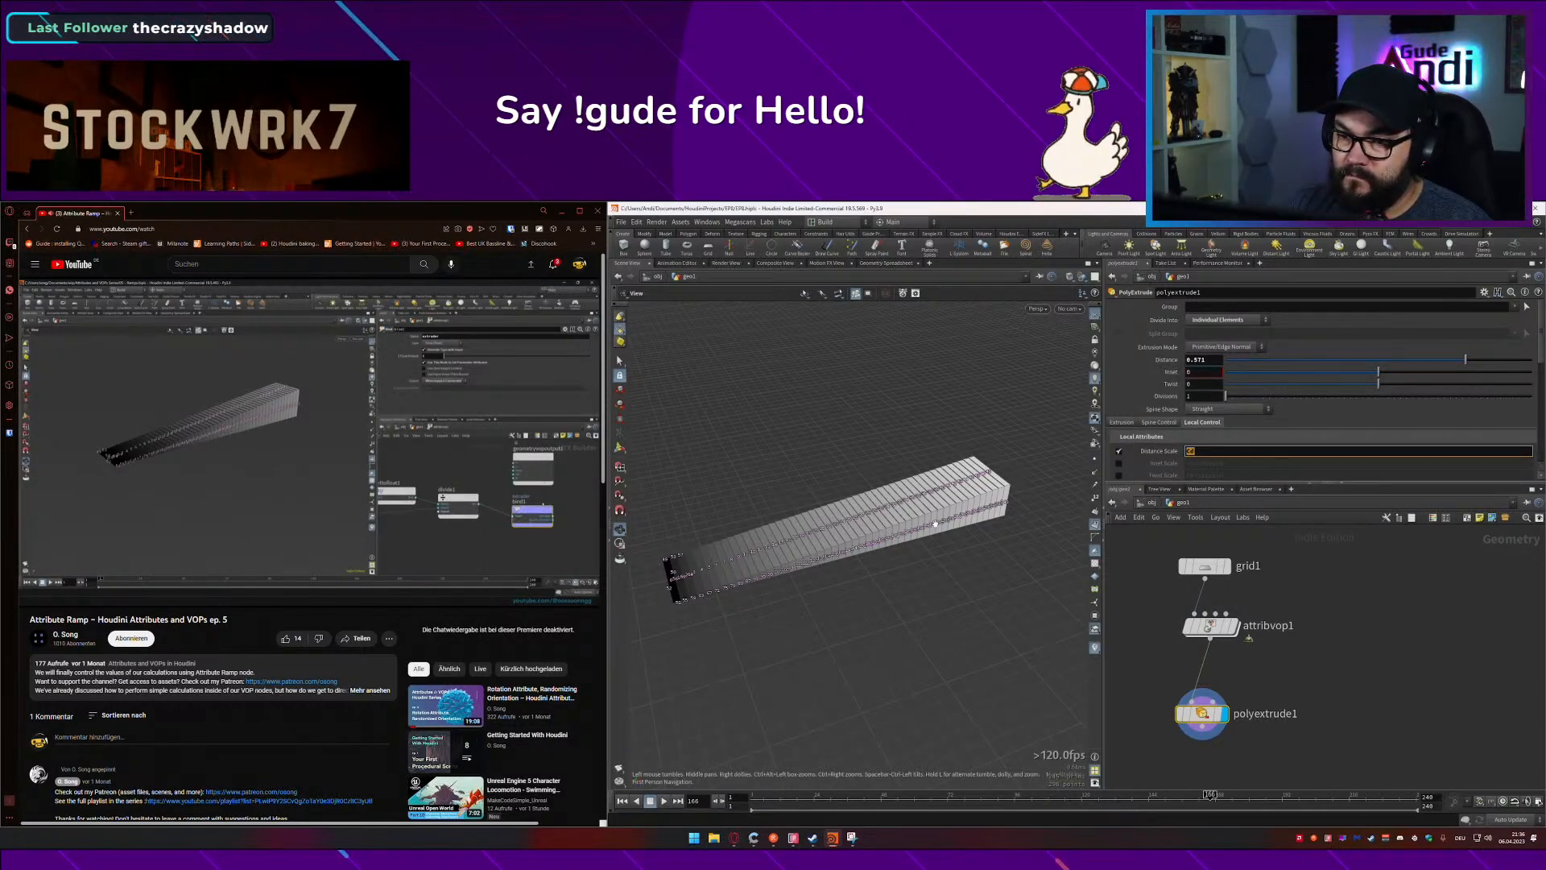
# Step: Check the Bind node's attribute name inside the Attribute VOP, and set the PolyExtrude distance scale attribute to extruder
pyautogui.doubleClick(1210, 626)
pyautogui.click(1365, 644)
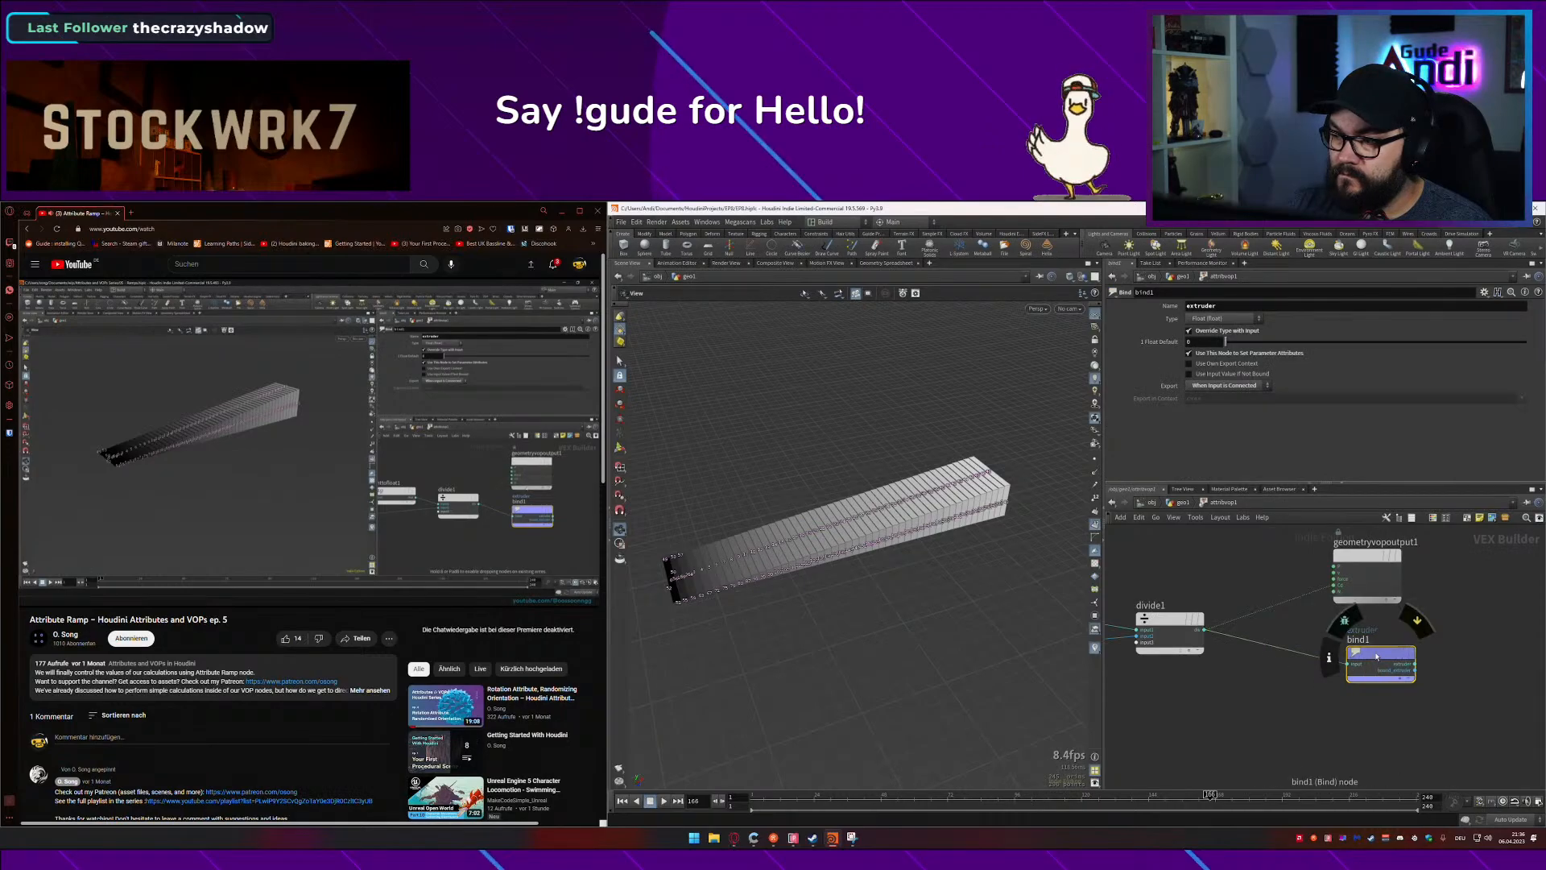
pyautogui.moveTo(1363, 649)
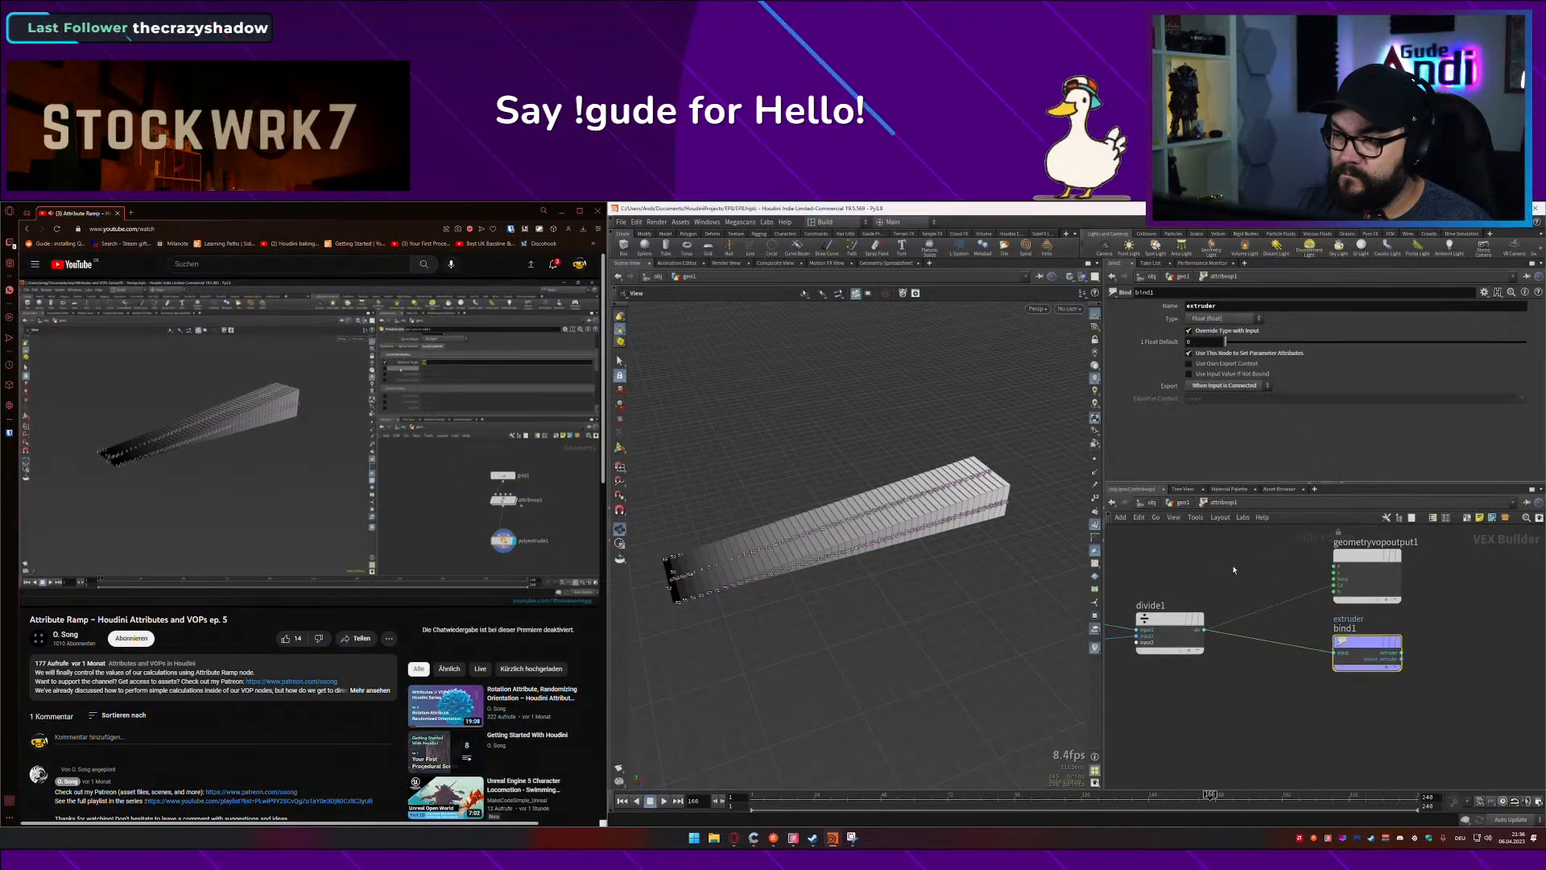
pyautogui.press('u')
pyautogui.click(1216, 712)
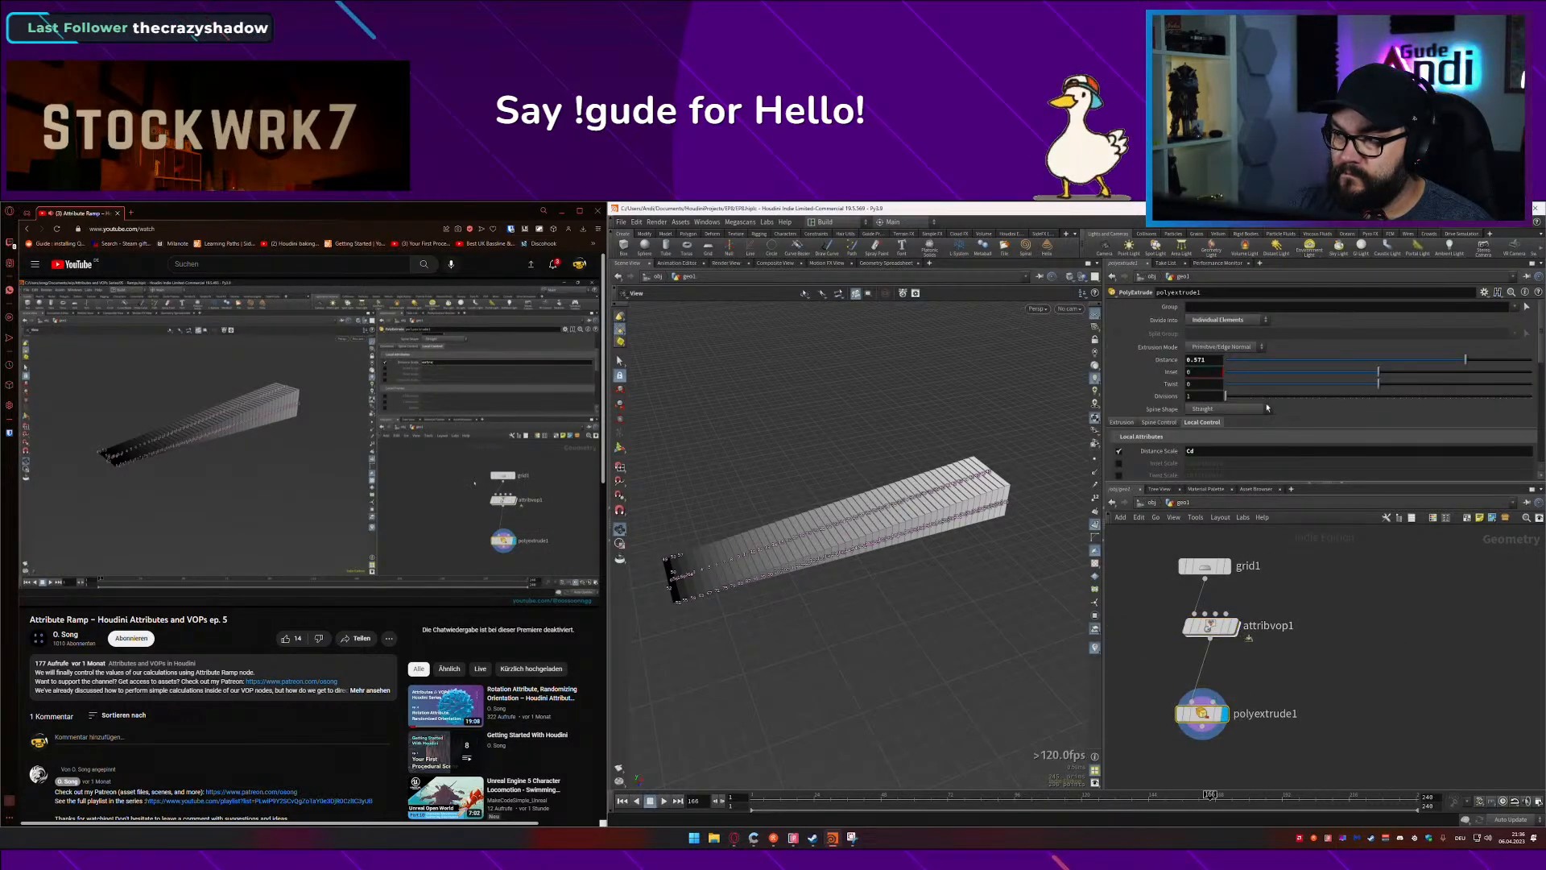
pyautogui.scroll(-2, 1231, 449)
pyautogui.doubleClick(1225, 403)
pyautogui.write('ex')
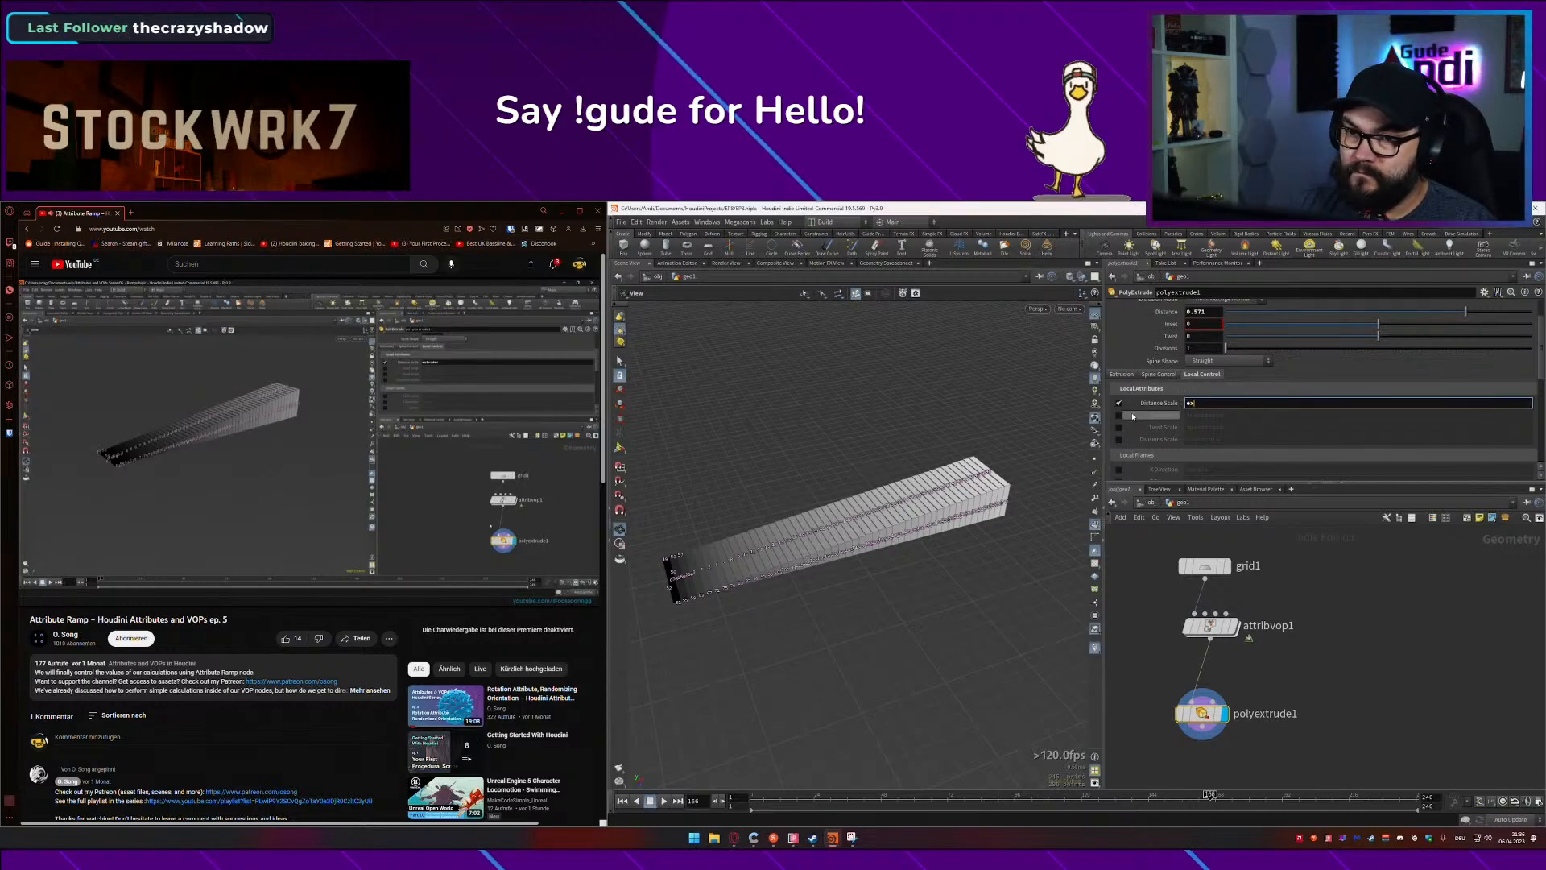
pyautogui.write('truder')
pyautogui.press('Return')
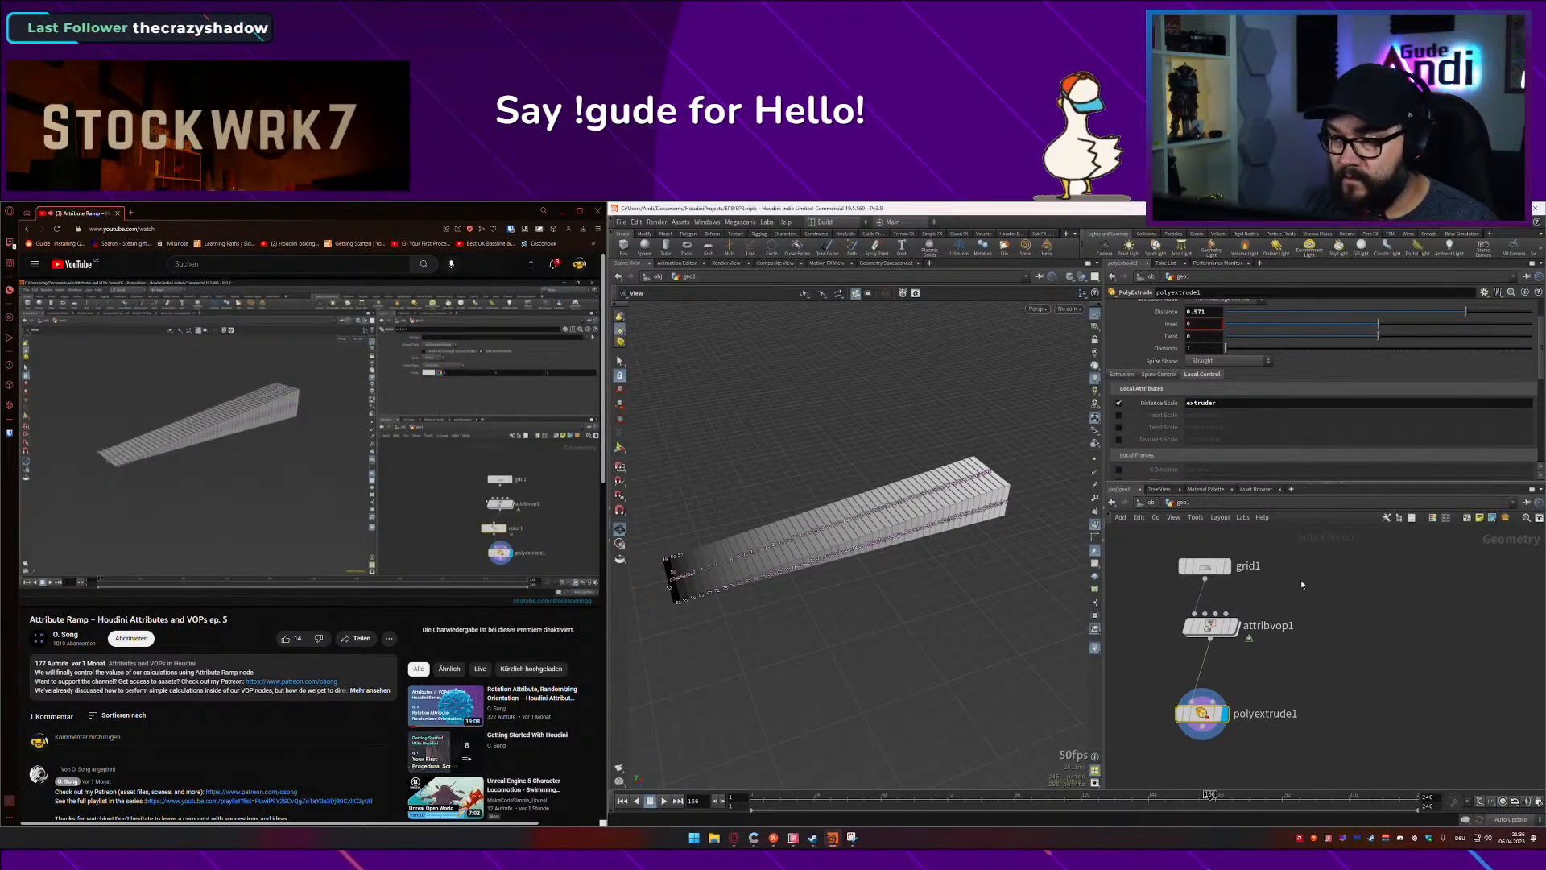
# Step: Insert a Color node between the Attribute VOP and PolyExtrude nodes, spacing PolyExtrude below it
pyautogui.press('Tab')
pyautogui.write('color')
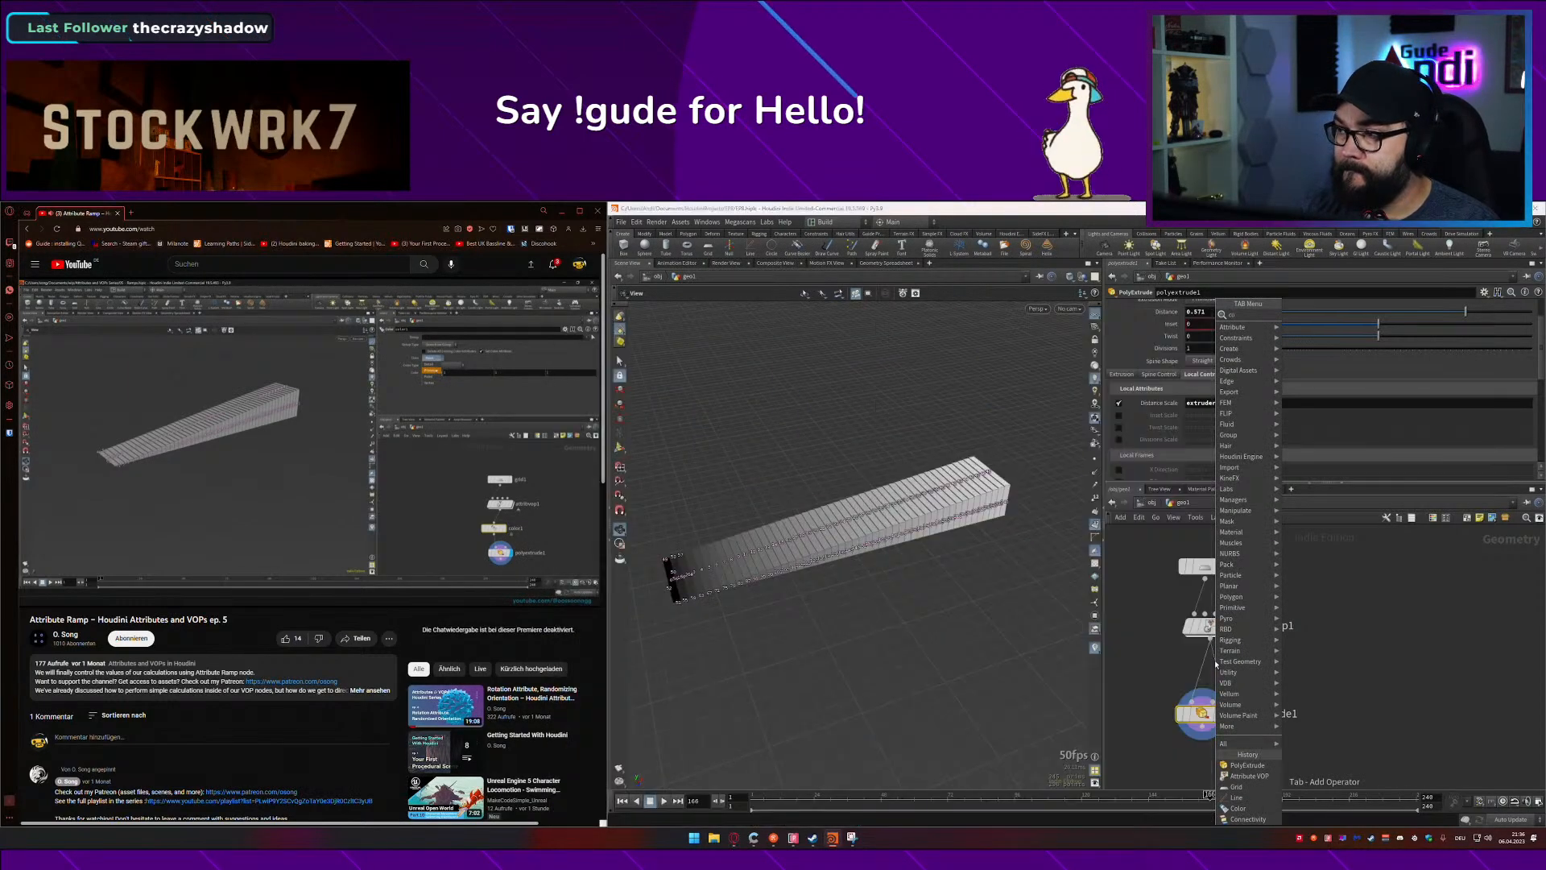
pyautogui.press('Return')
pyautogui.click(1216, 690)
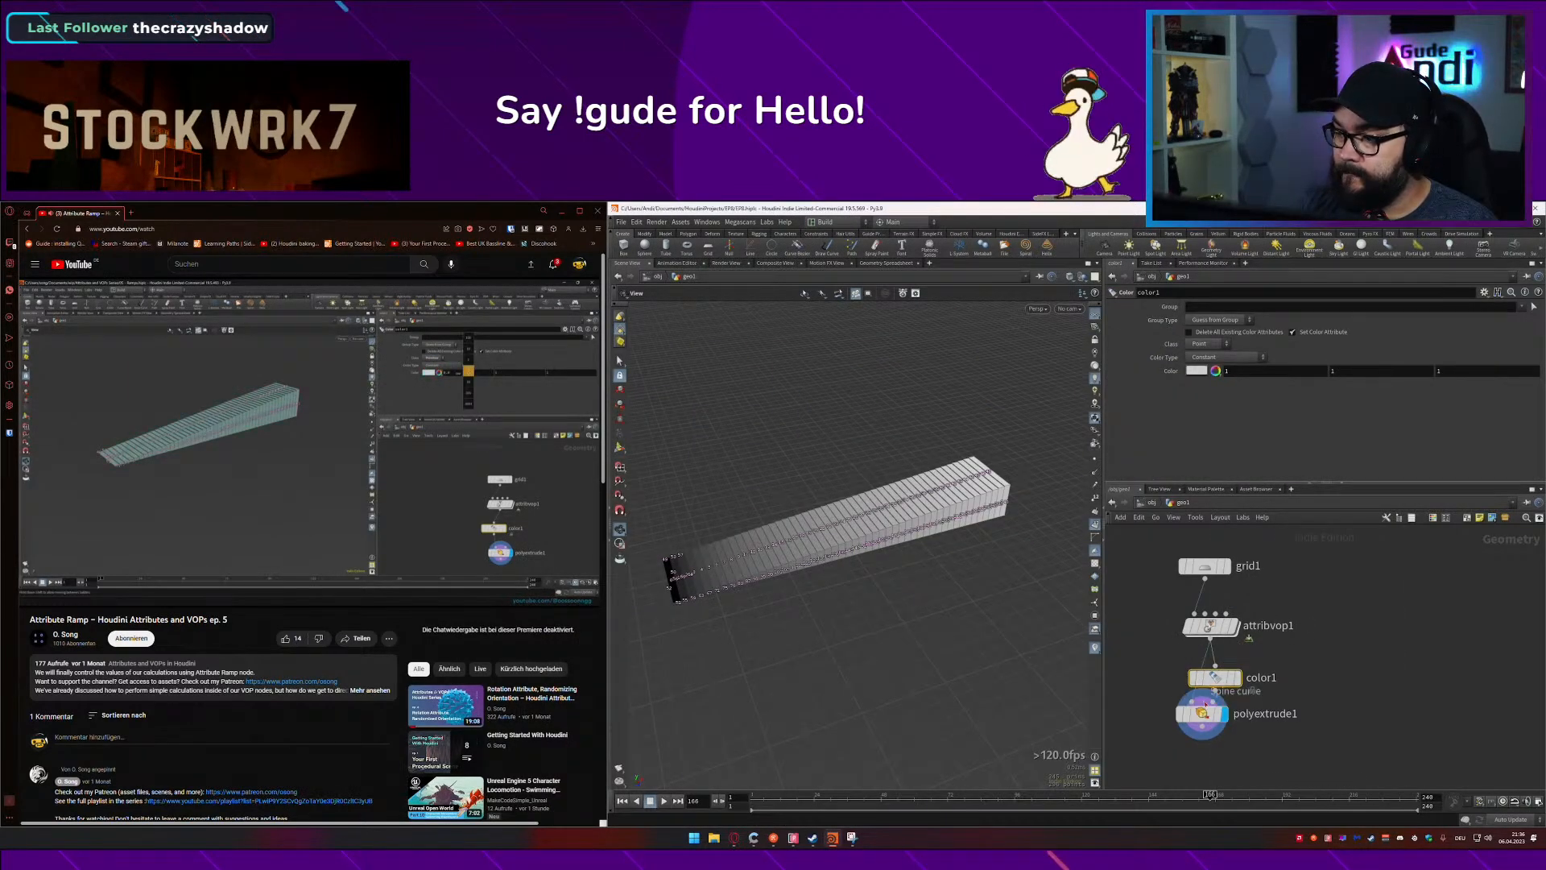
pyautogui.click(1194, 702)
pyautogui.moveTo(1202, 715); pyautogui.dragTo(1224, 745)
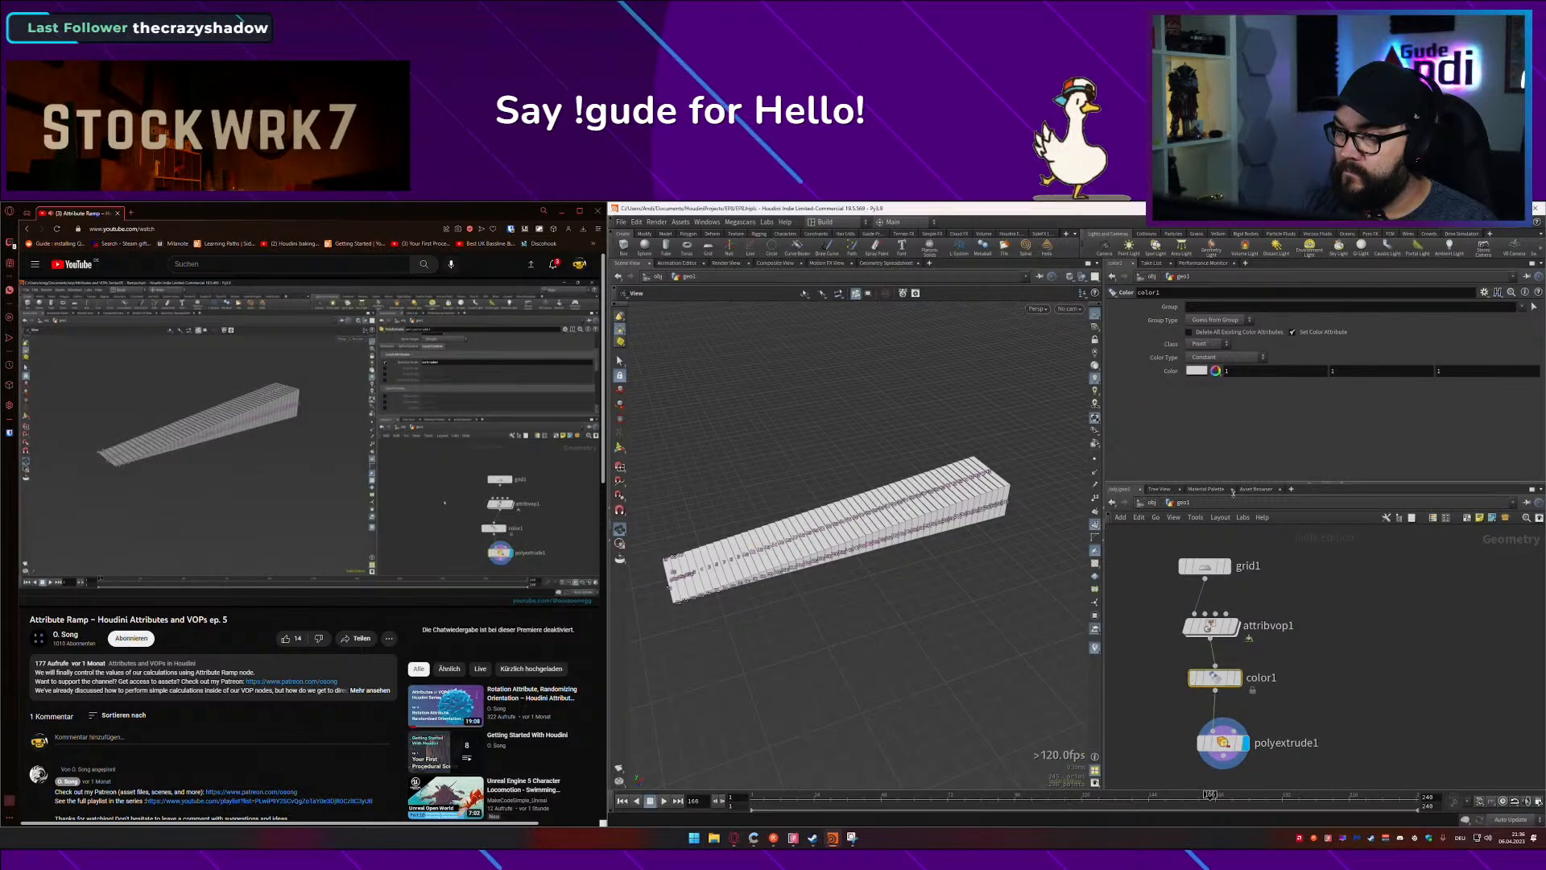
# Step: Try an orange color of 0.5, 0.25, 0 on the Color node, and delete that node
pyautogui.click(1203, 372)
pyautogui.click(1189, 314)
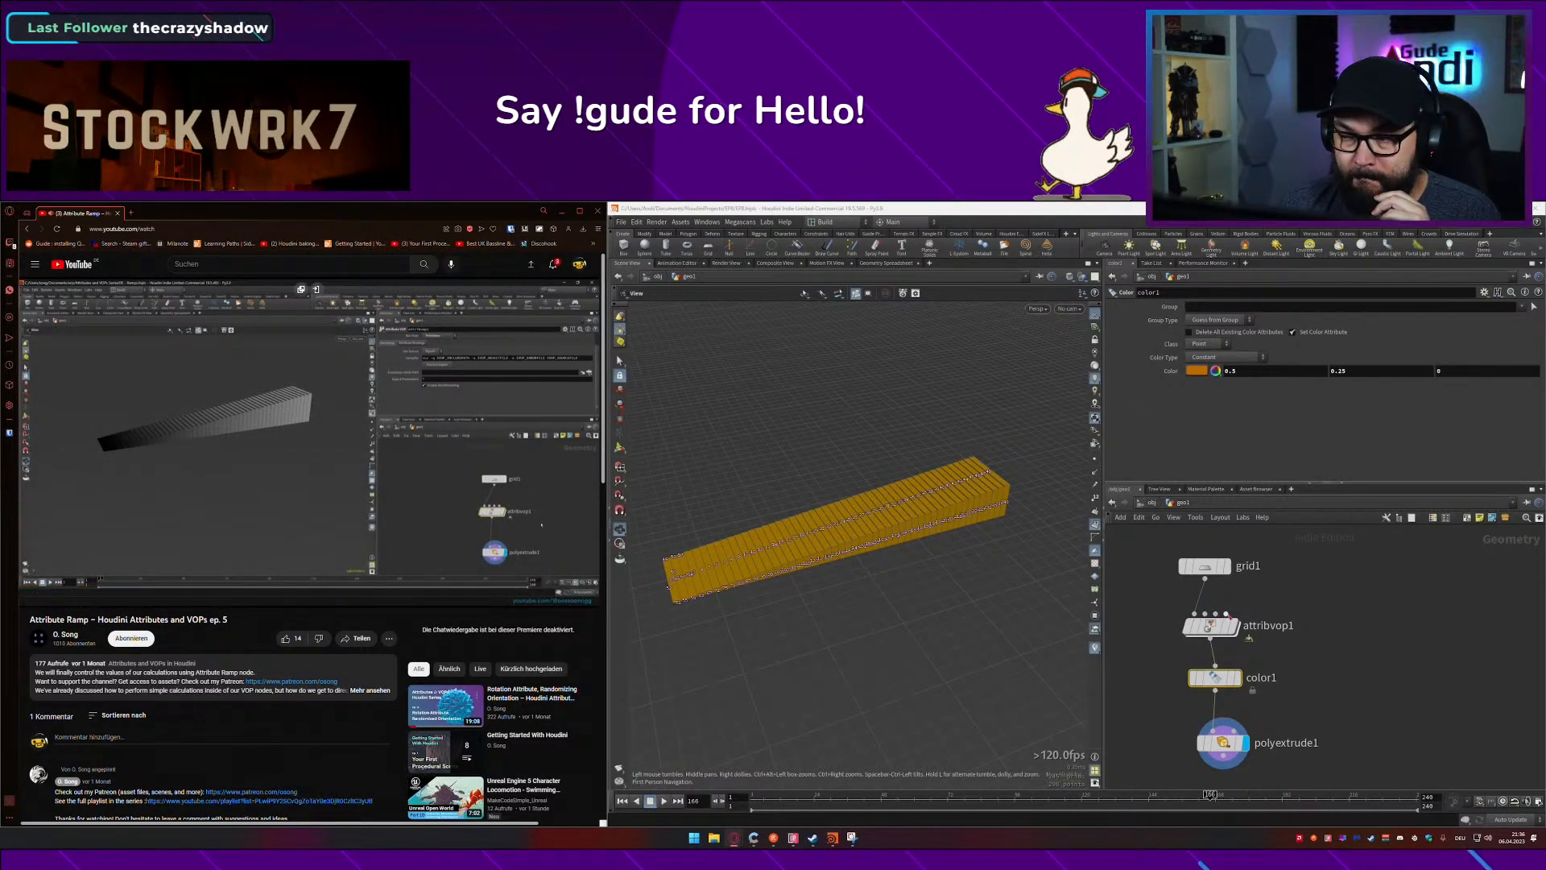
pyautogui.press('Delete')
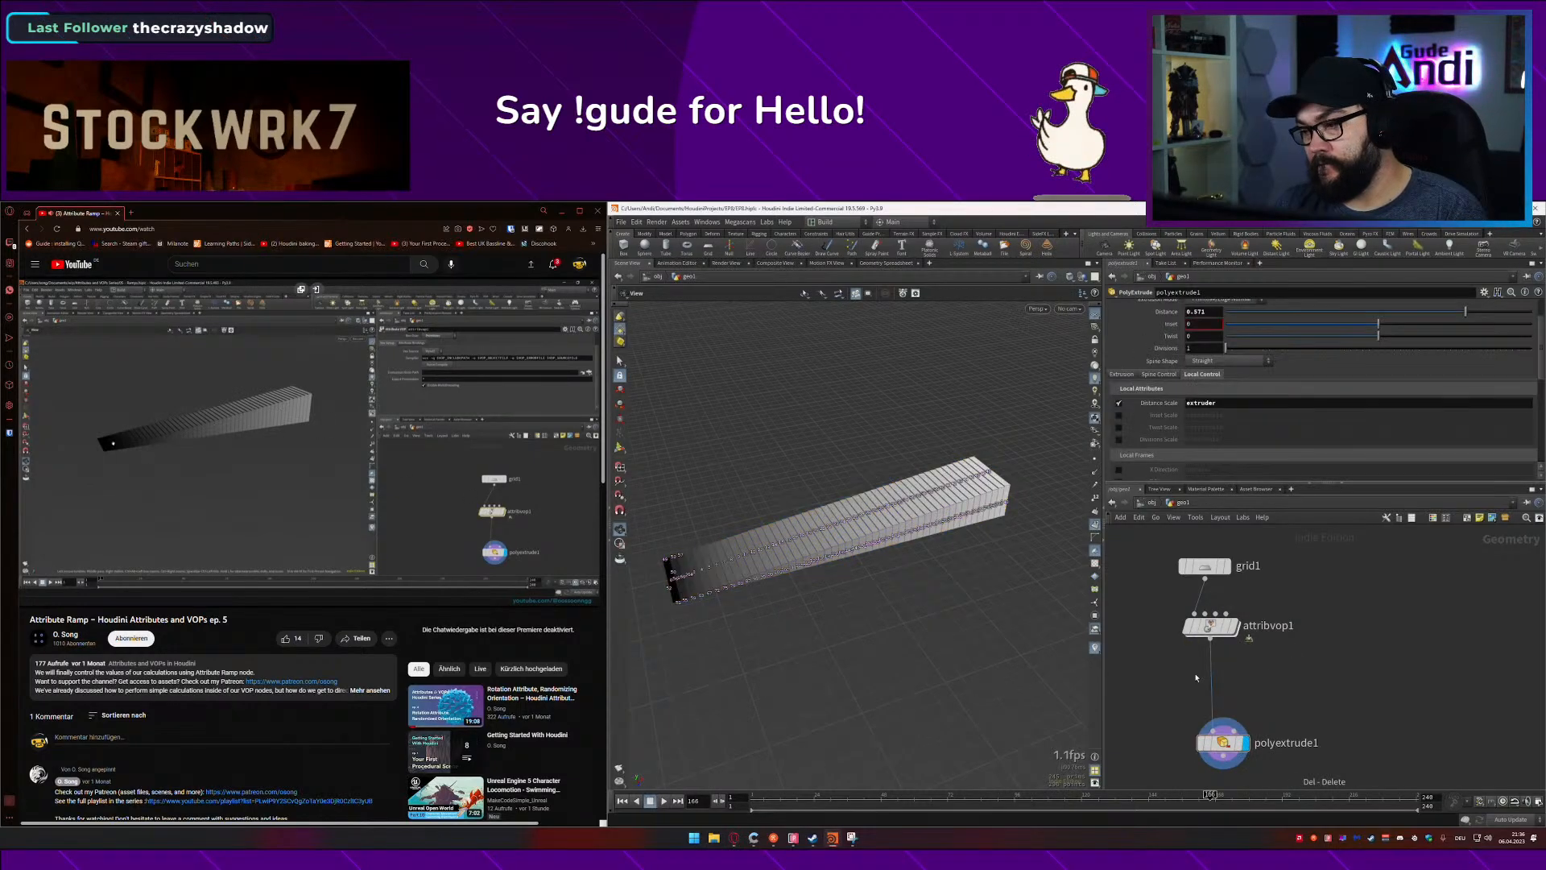
# Step: Open the Attribute VOP network and save the scene
pyautogui.moveTo(543, 510)
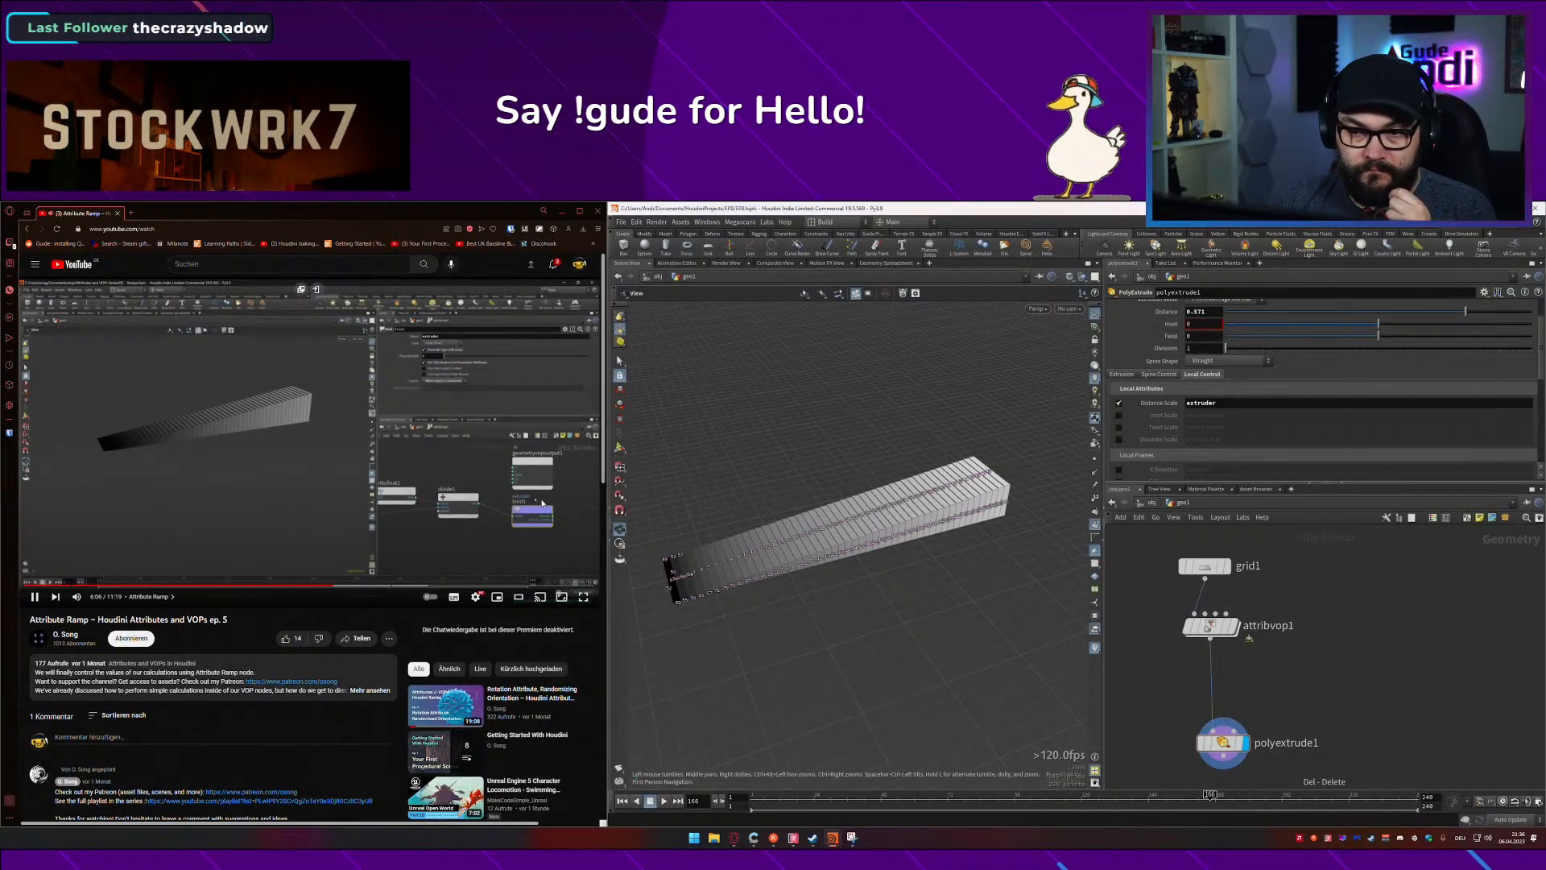
pyautogui.doubleClick(1220, 627)
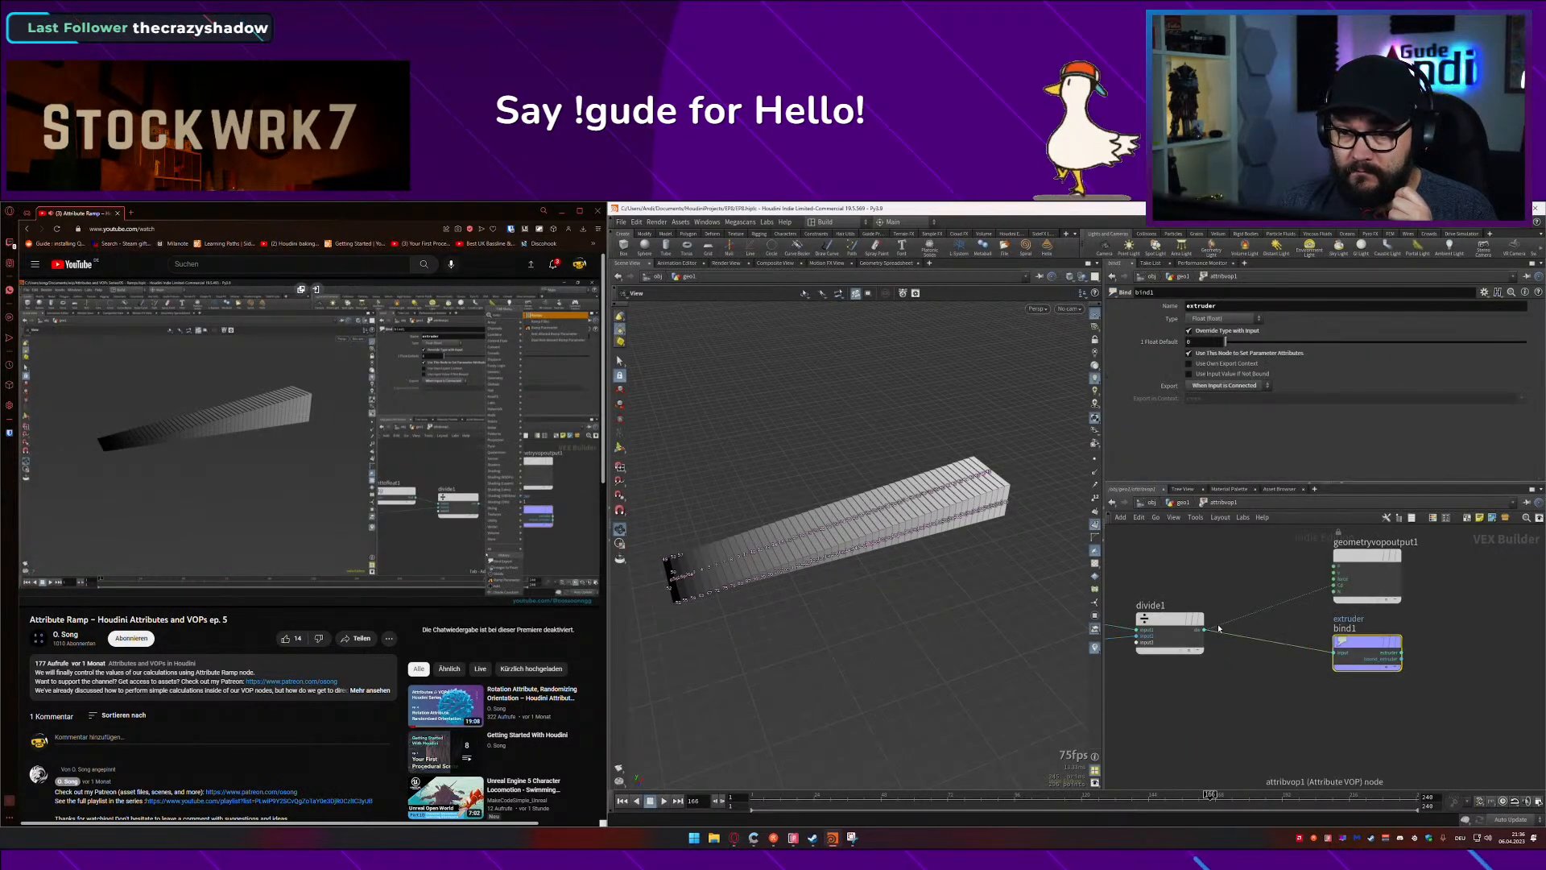
pyautogui.hotkey('ctrl', 's')
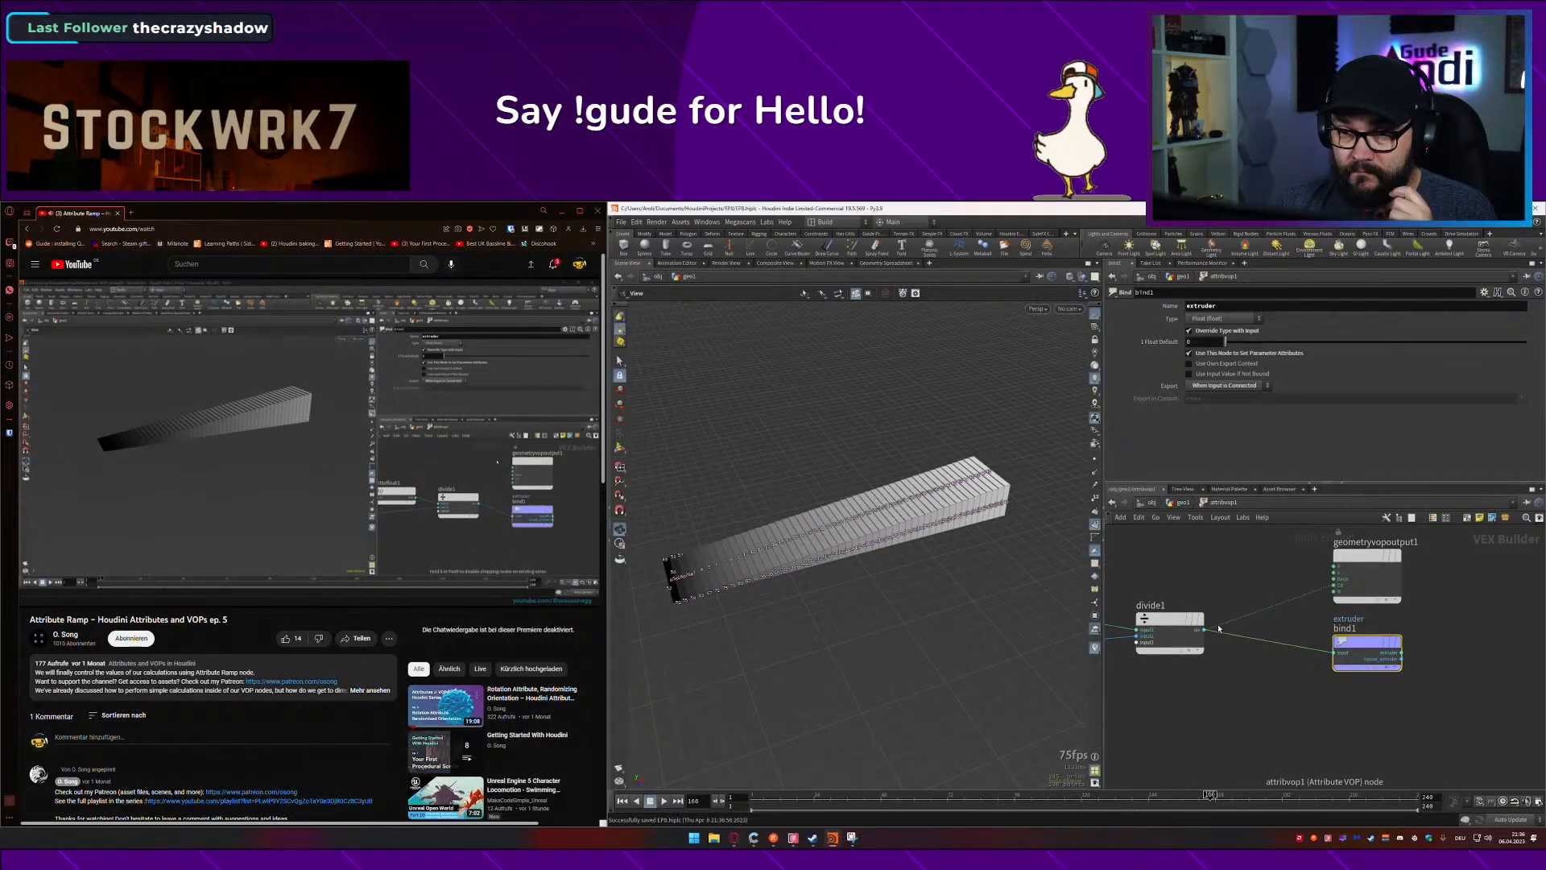
# Step: Add a Ramp Parameter node above the Divide node, near the geometry output node
pyautogui.moveTo(1229, 601); pyautogui.dragTo(1254, 588, button='middle')
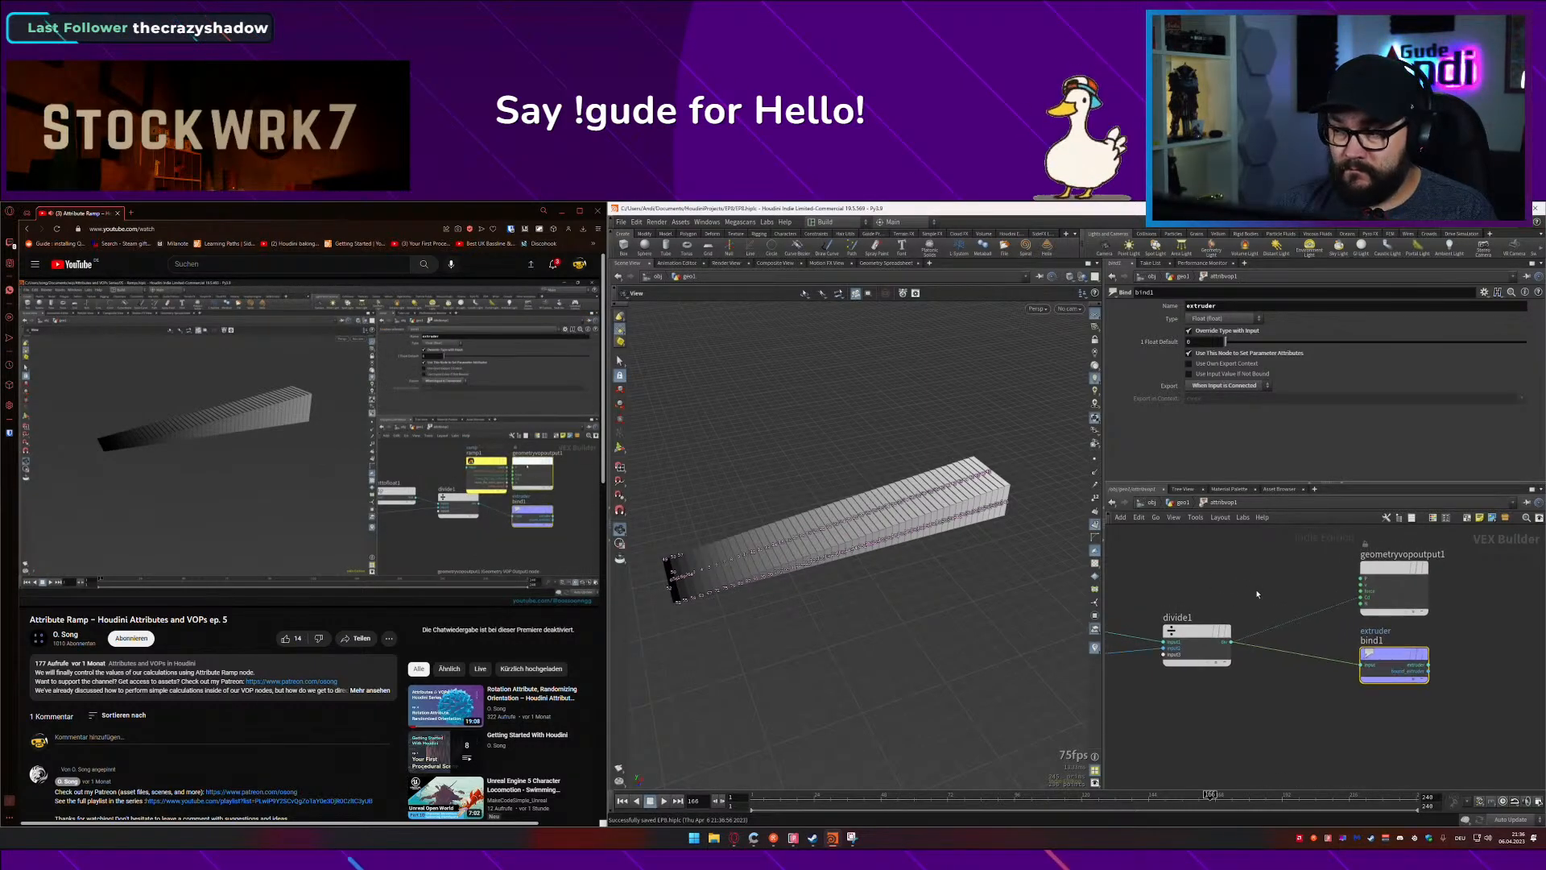
pyautogui.press('Tab')
pyautogui.write('ramp')
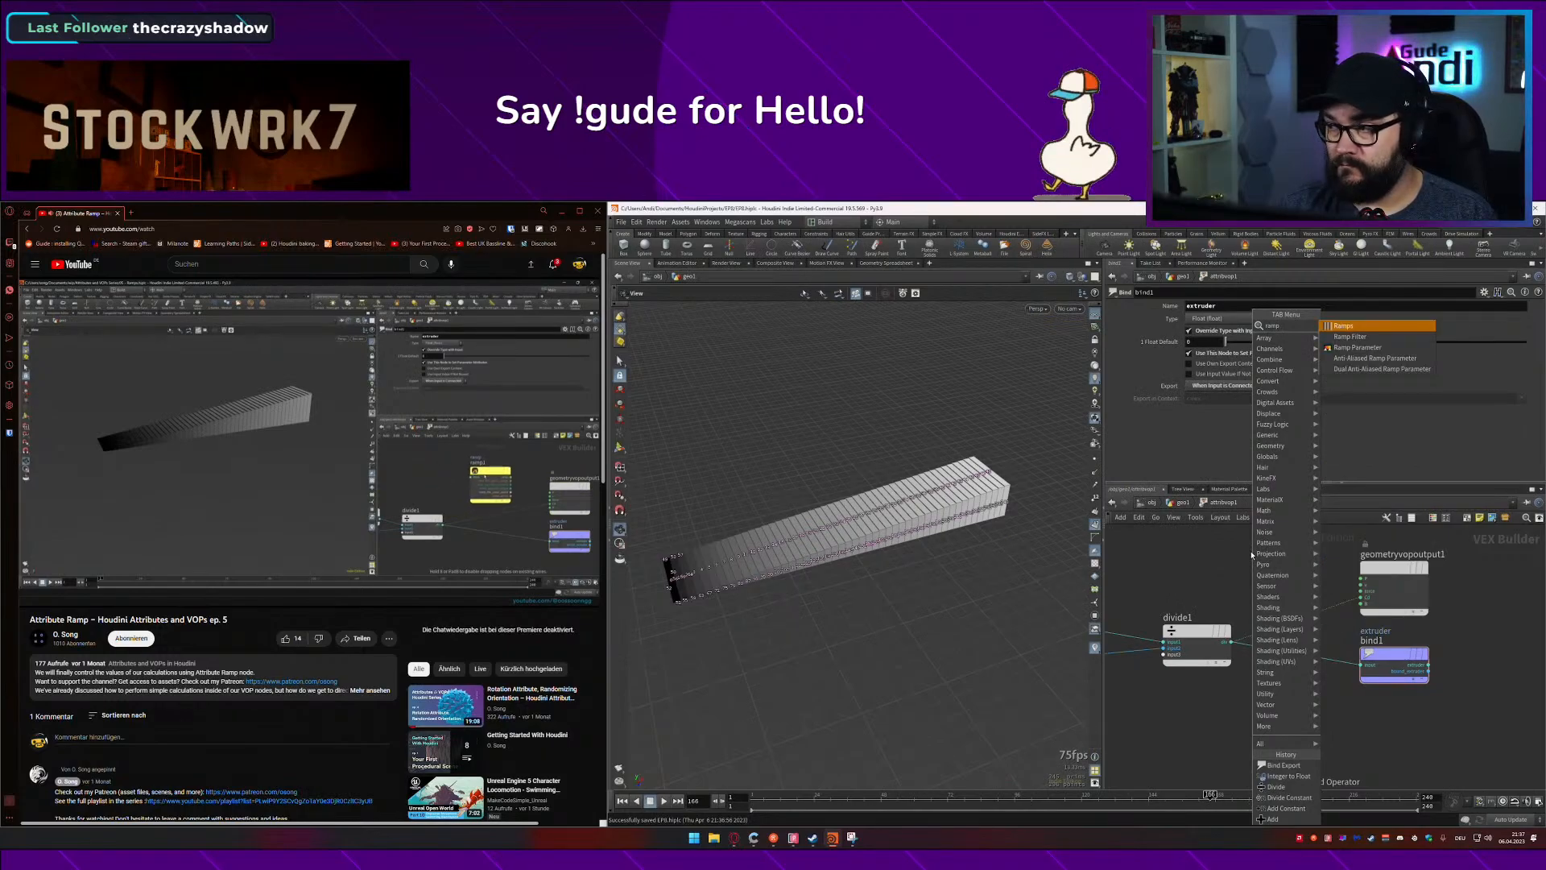
pyautogui.press('Down')
pyautogui.press('Down')
pyautogui.press('Return')
pyautogui.click(1255, 556)
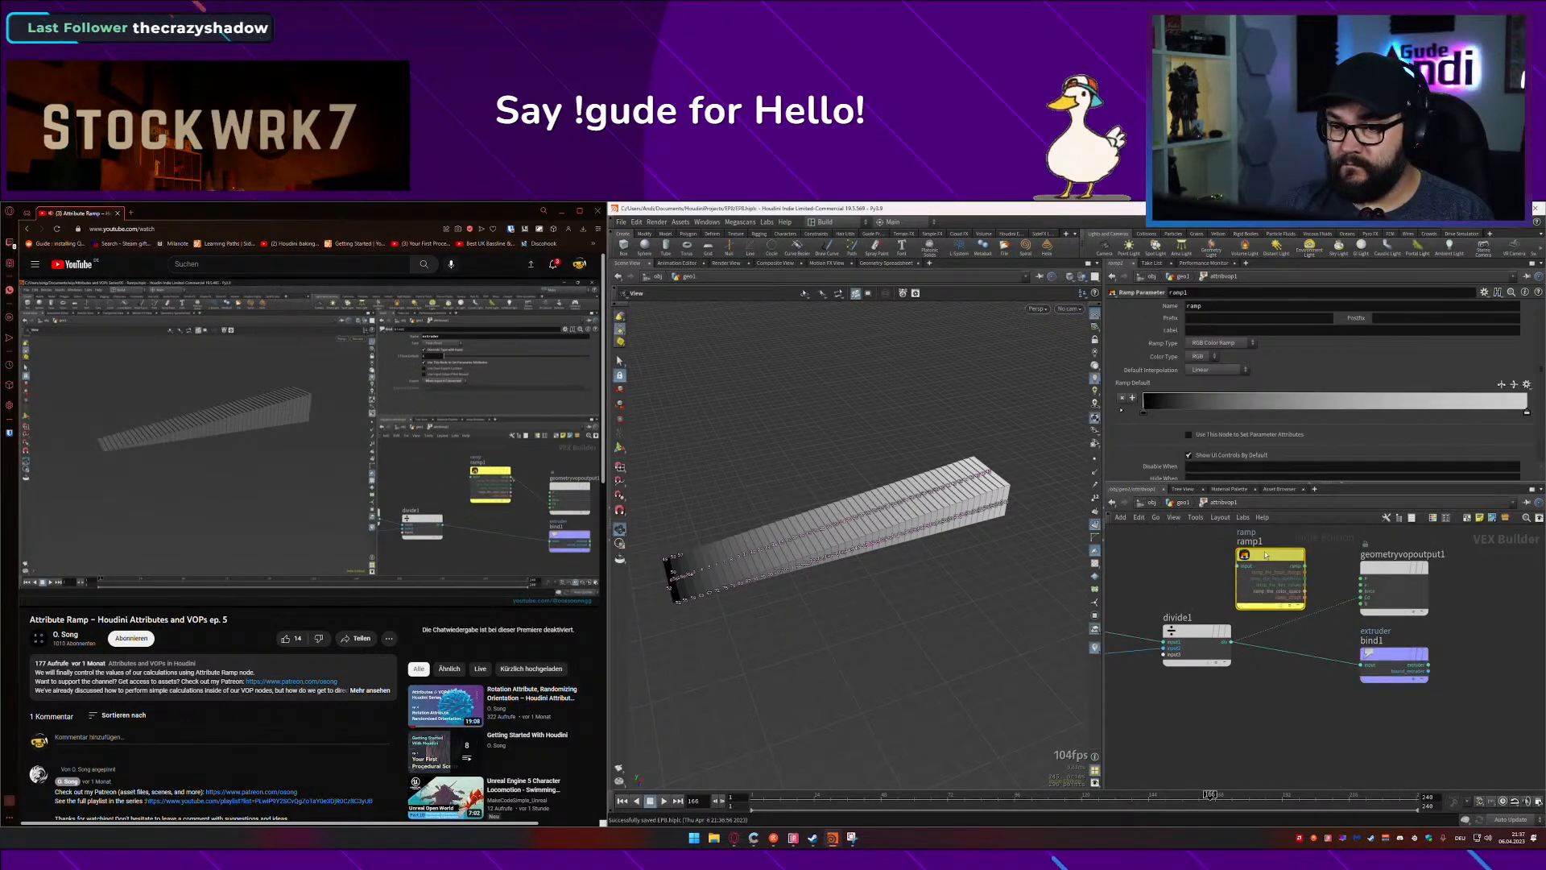
# Step: Wire the Ramp Parameter between the Divide output and both the output node's color and the Bind input, placing it between them
pyautogui.click(1304, 592)
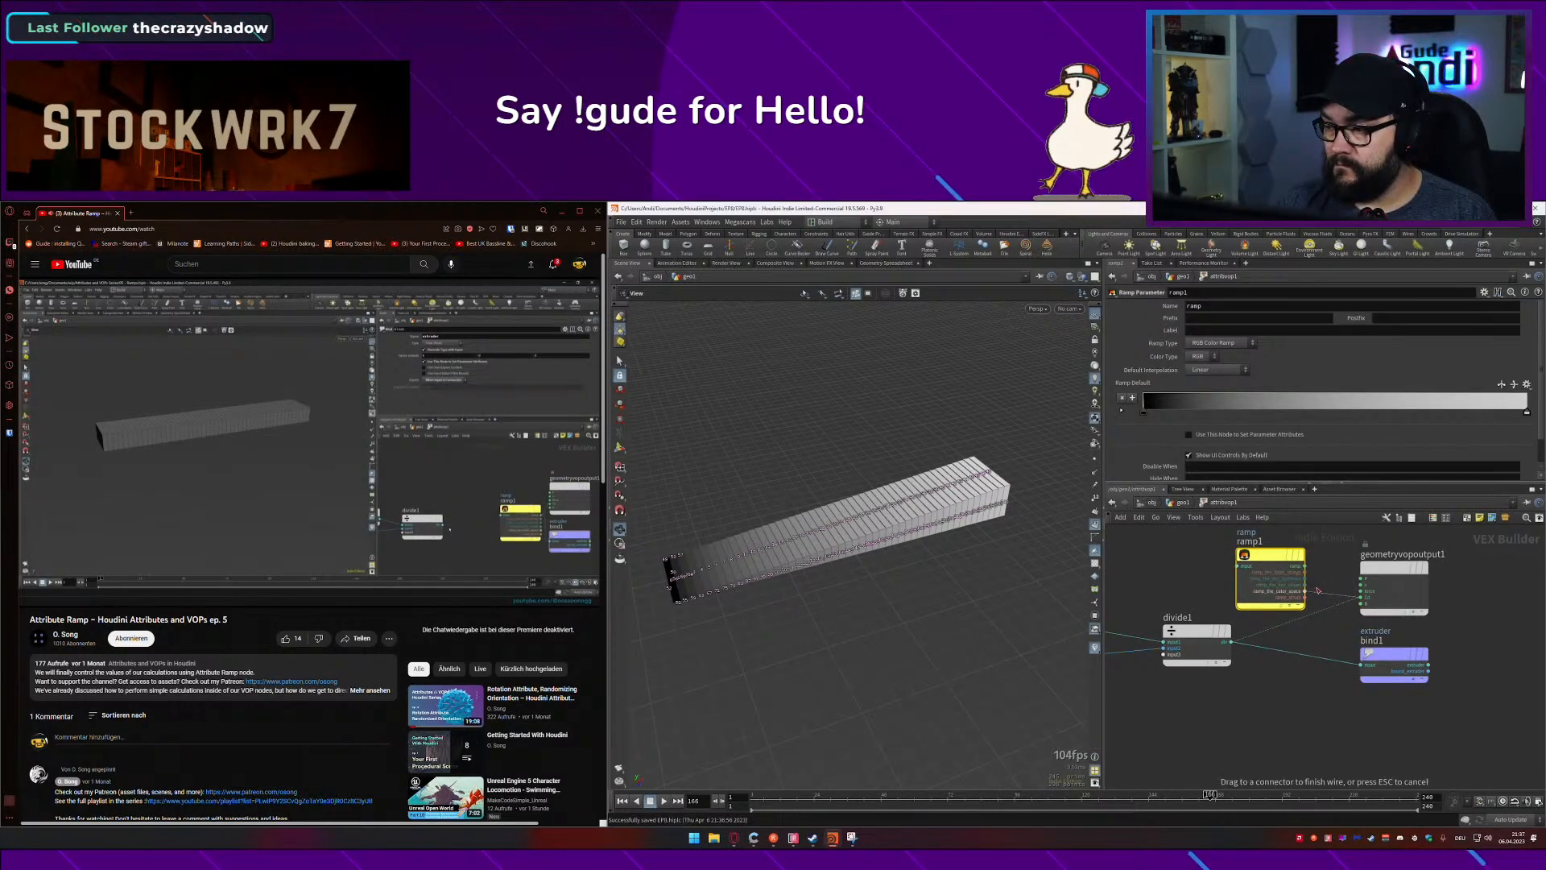
pyautogui.click(1362, 596)
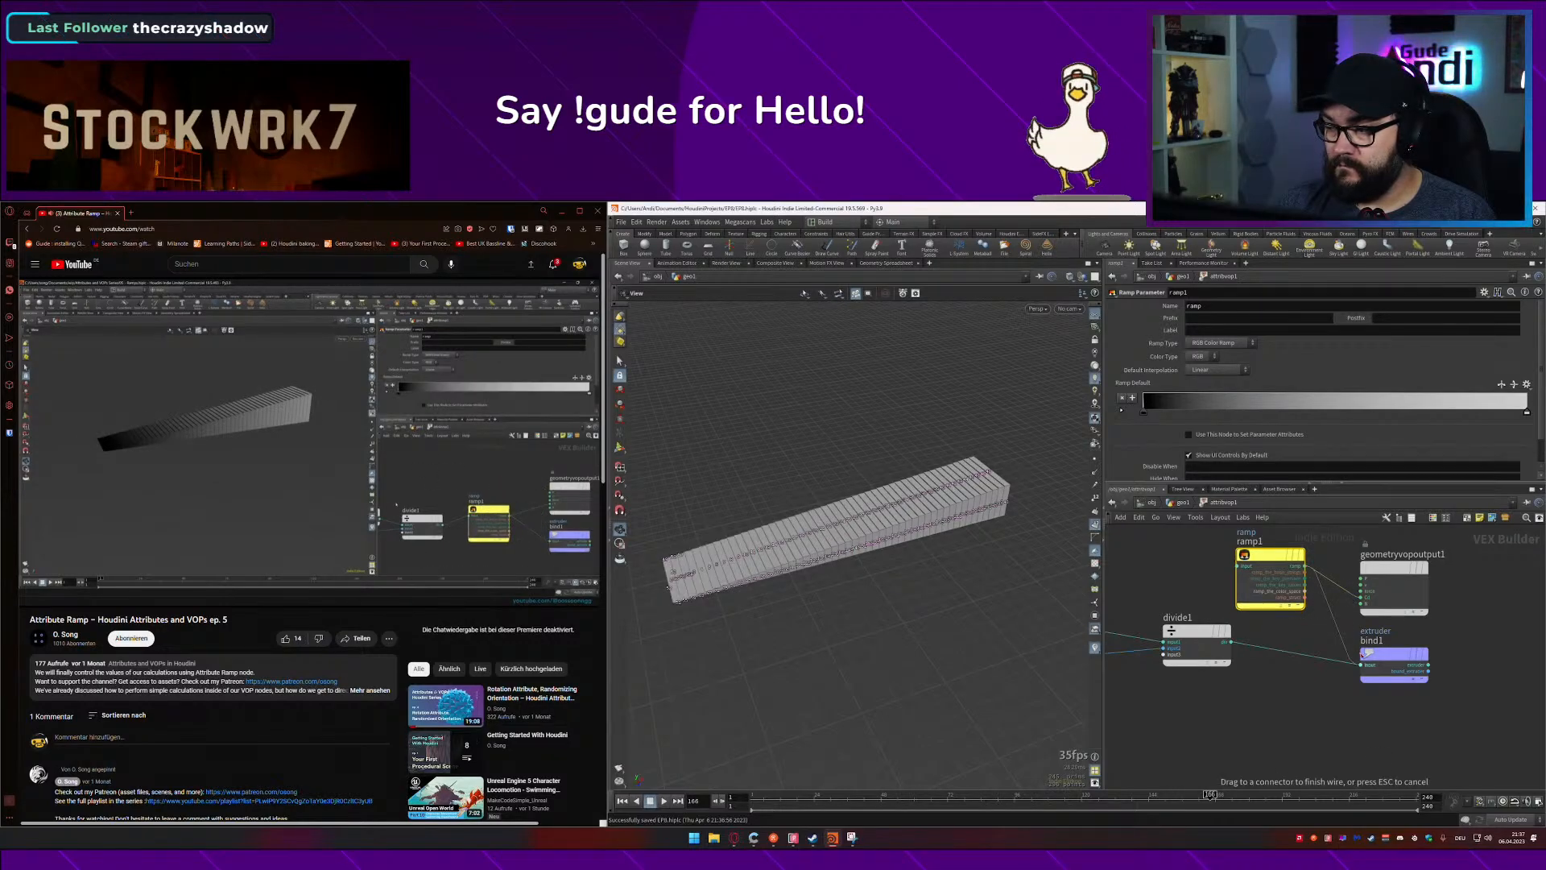
pyautogui.click(1362, 660)
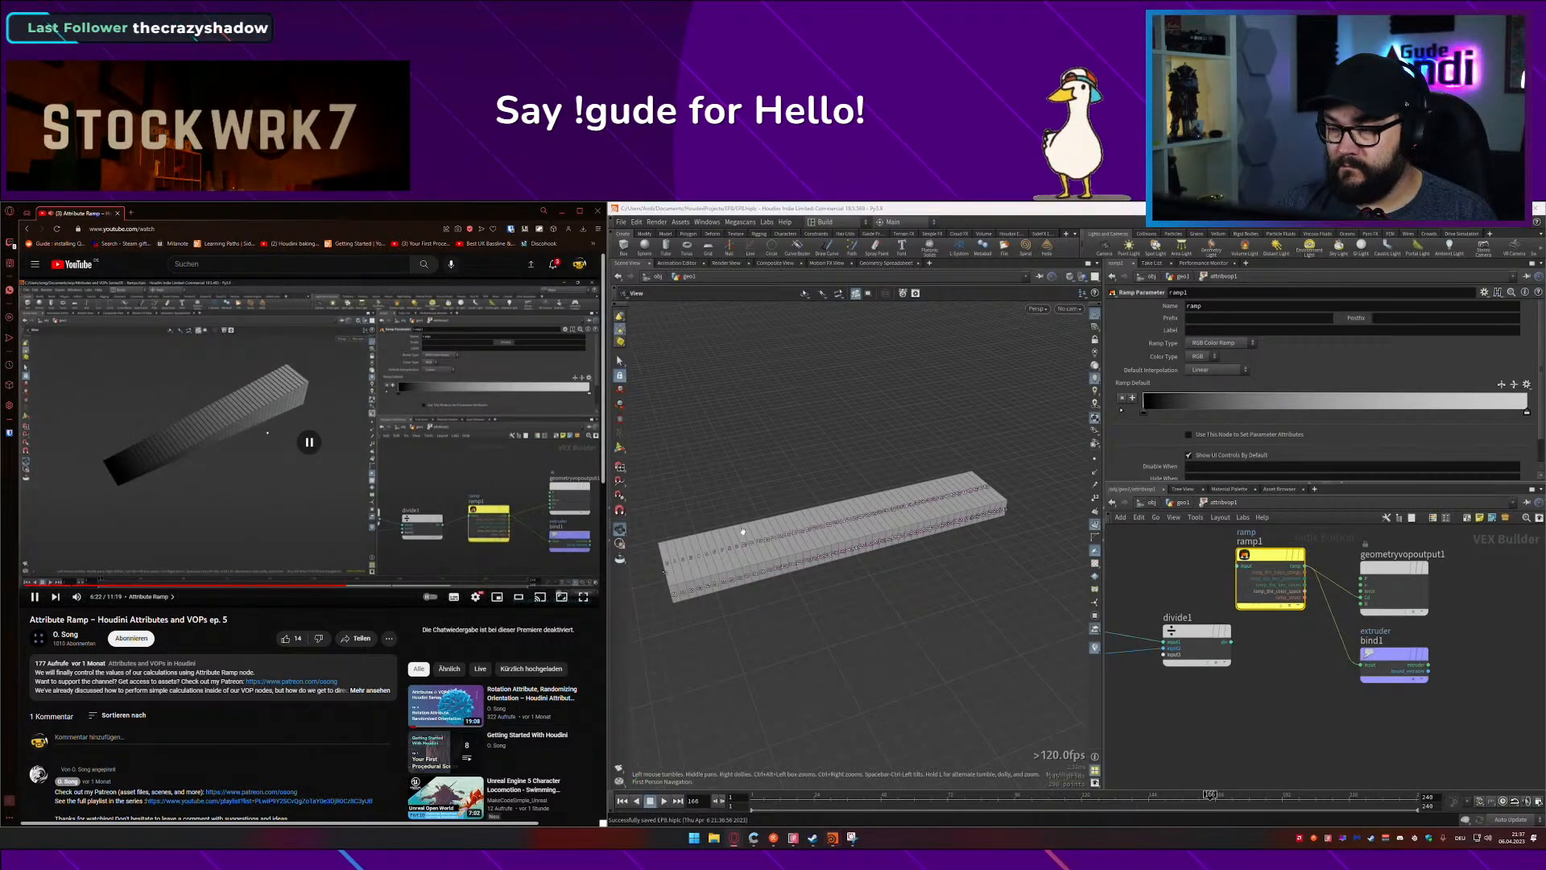
pyautogui.click(1228, 633)
pyautogui.moveTo(1265, 561); pyautogui.dragTo(1287, 637)
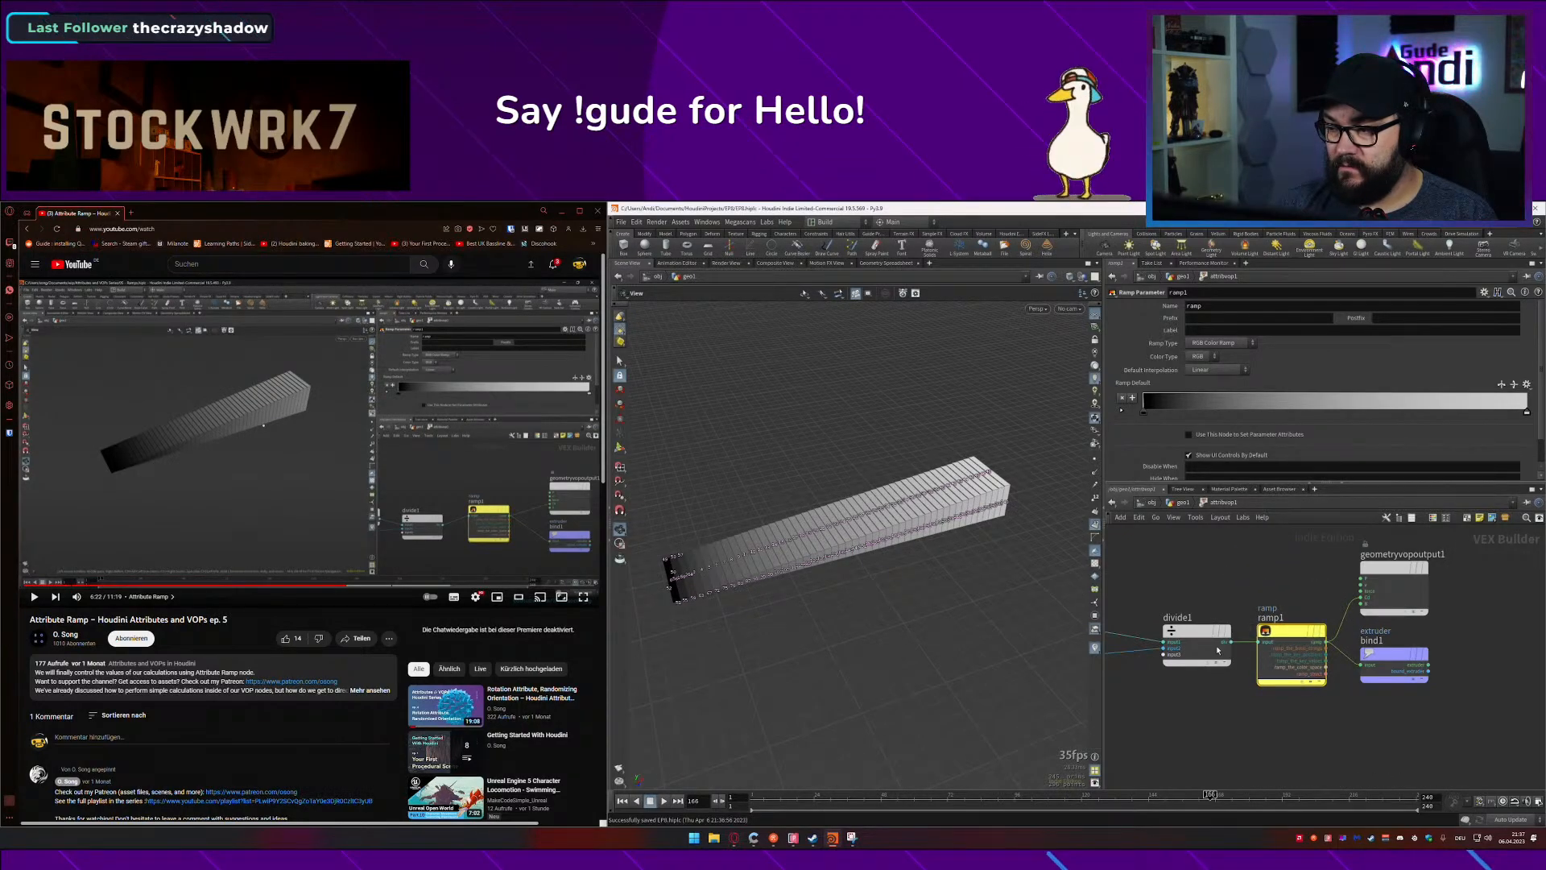
pyautogui.moveTo(1211, 635); pyautogui.dragTo(1200, 634)
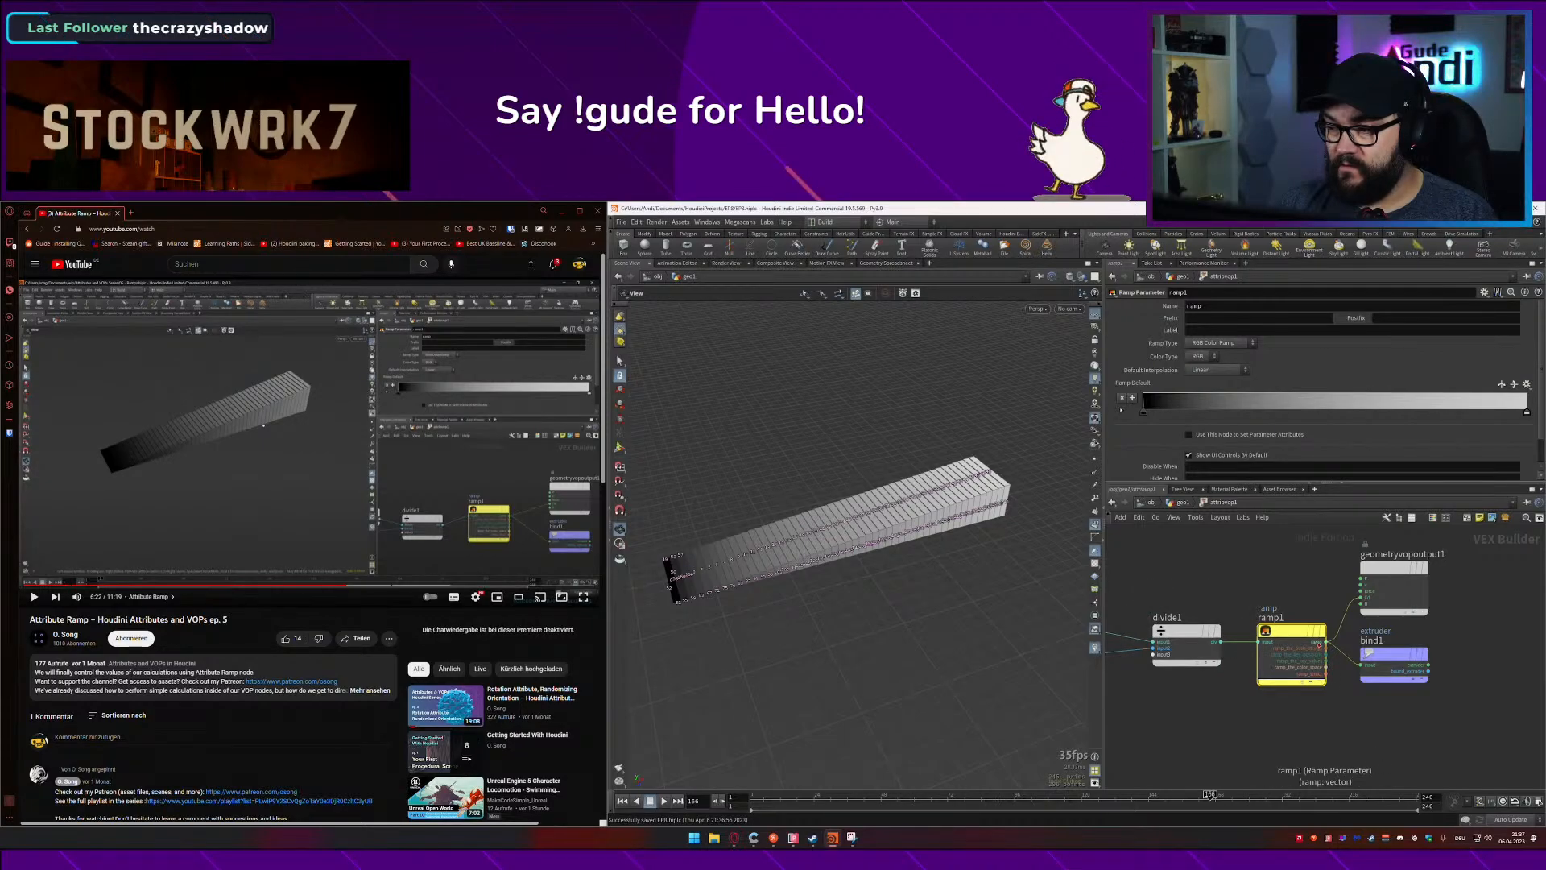
# Step: Leave the Attribute VOP network for the object level and hide the element numbers in the viewport
pyautogui.click(495, 510)
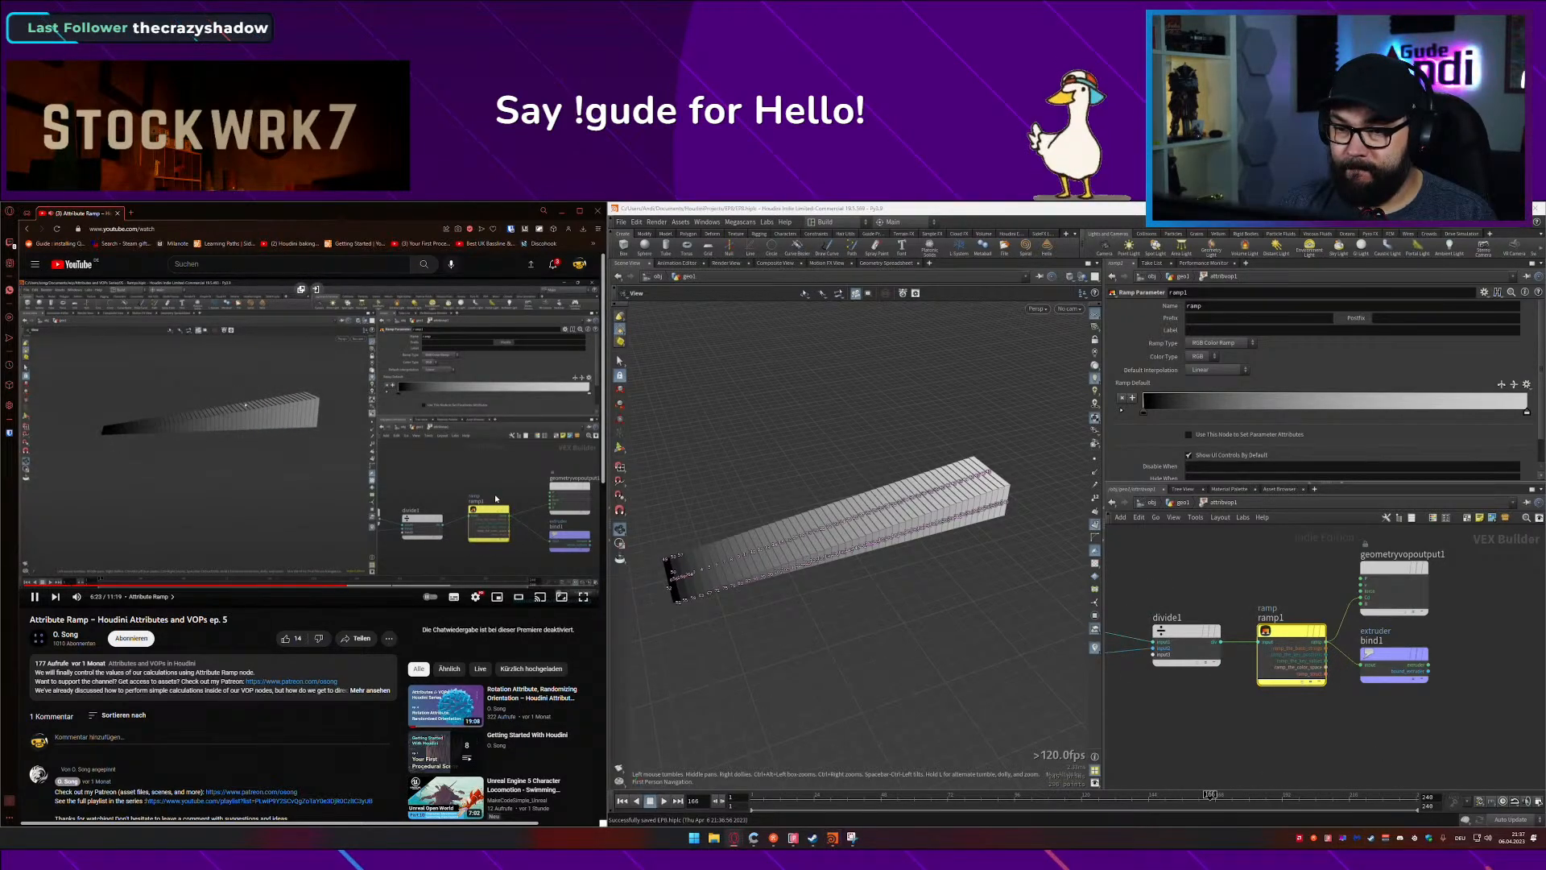
pyautogui.click(1178, 503)
pyautogui.click(1095, 550)
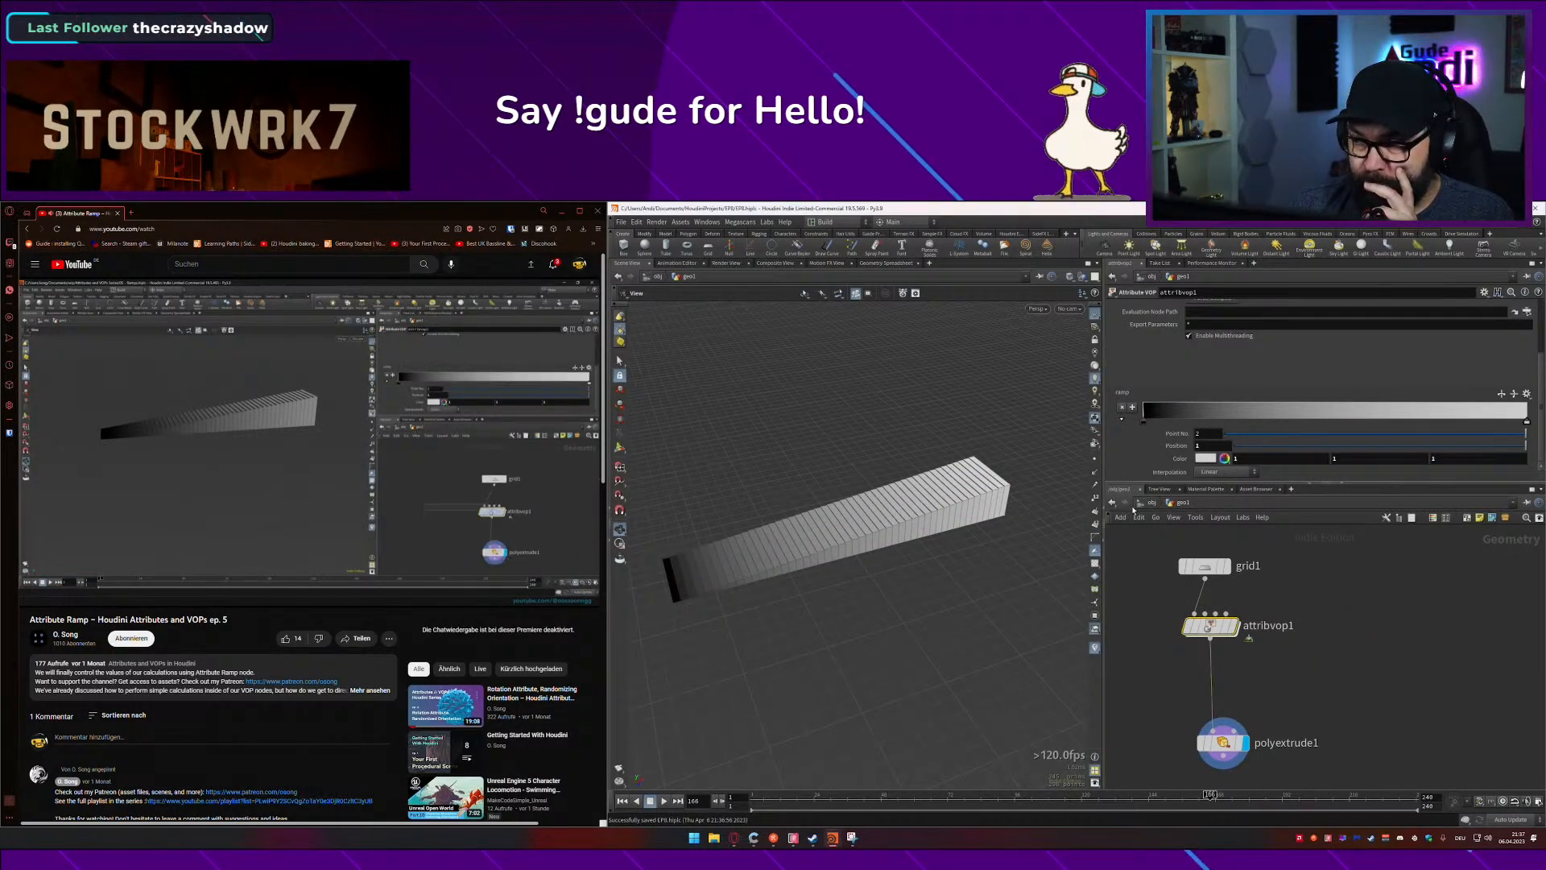
pyautogui.click(1153, 502)
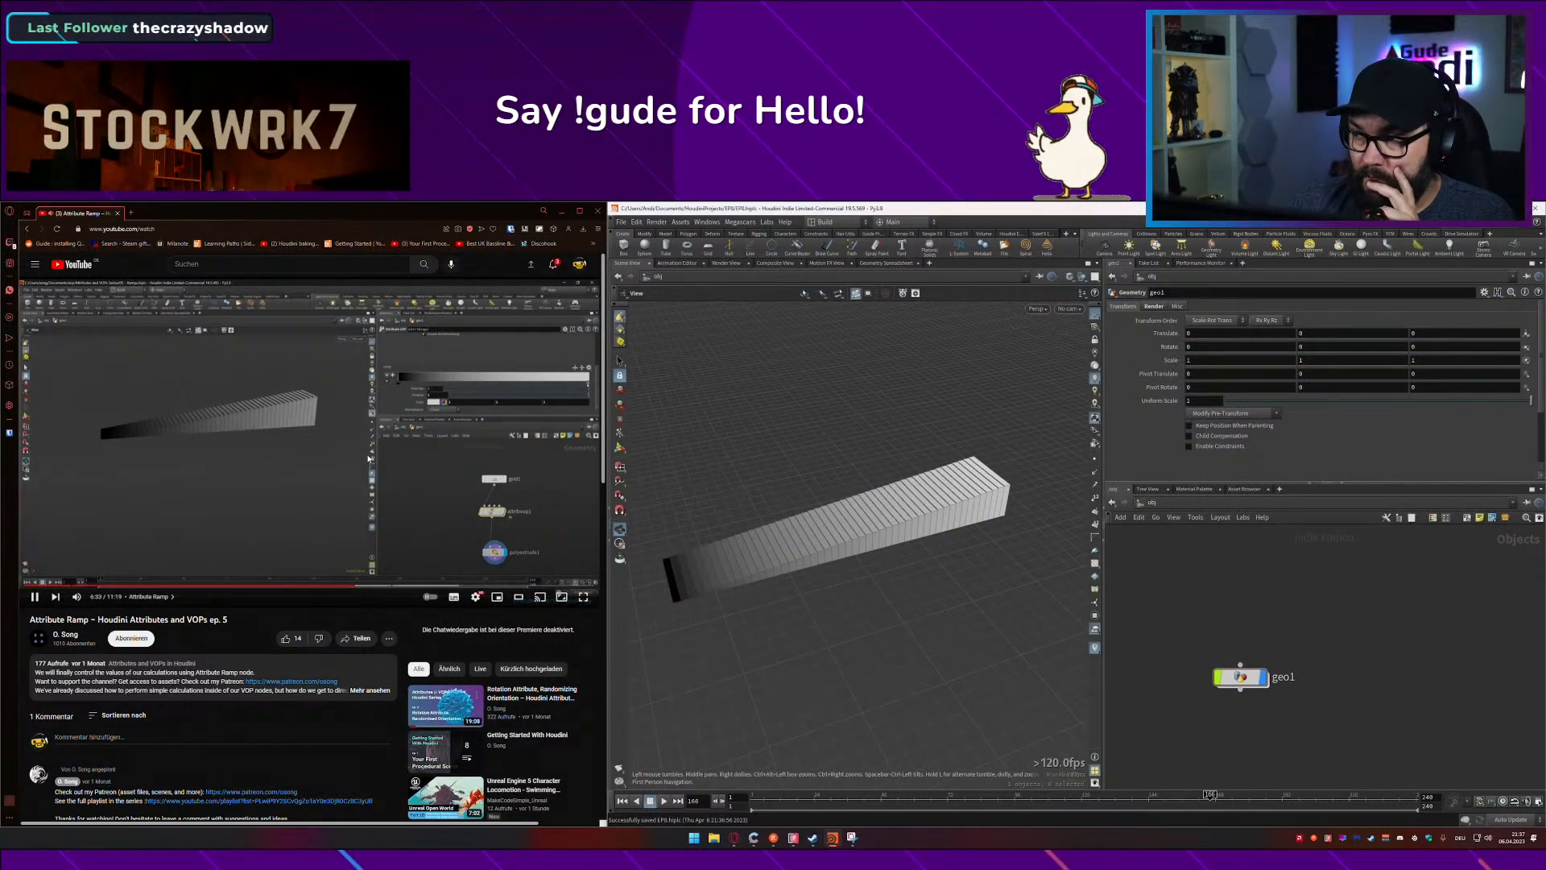
# Step: Pause the tutorial and enter the geo1 object's network to reach the Attribute VOP's ramp
pyautogui.click(388, 480)
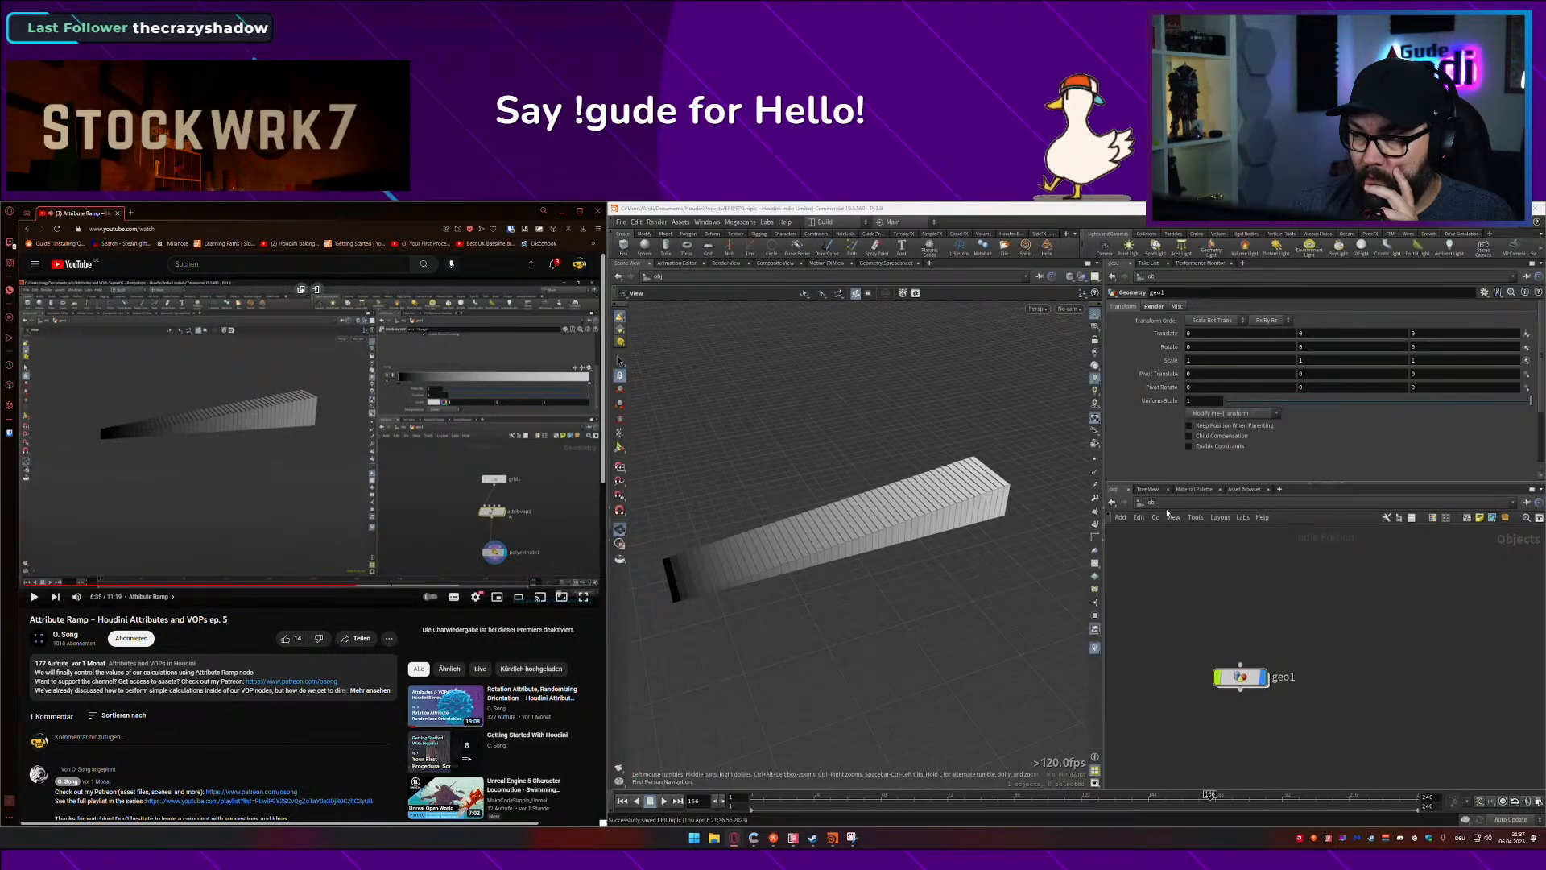
pyautogui.doubleClick(1240, 677)
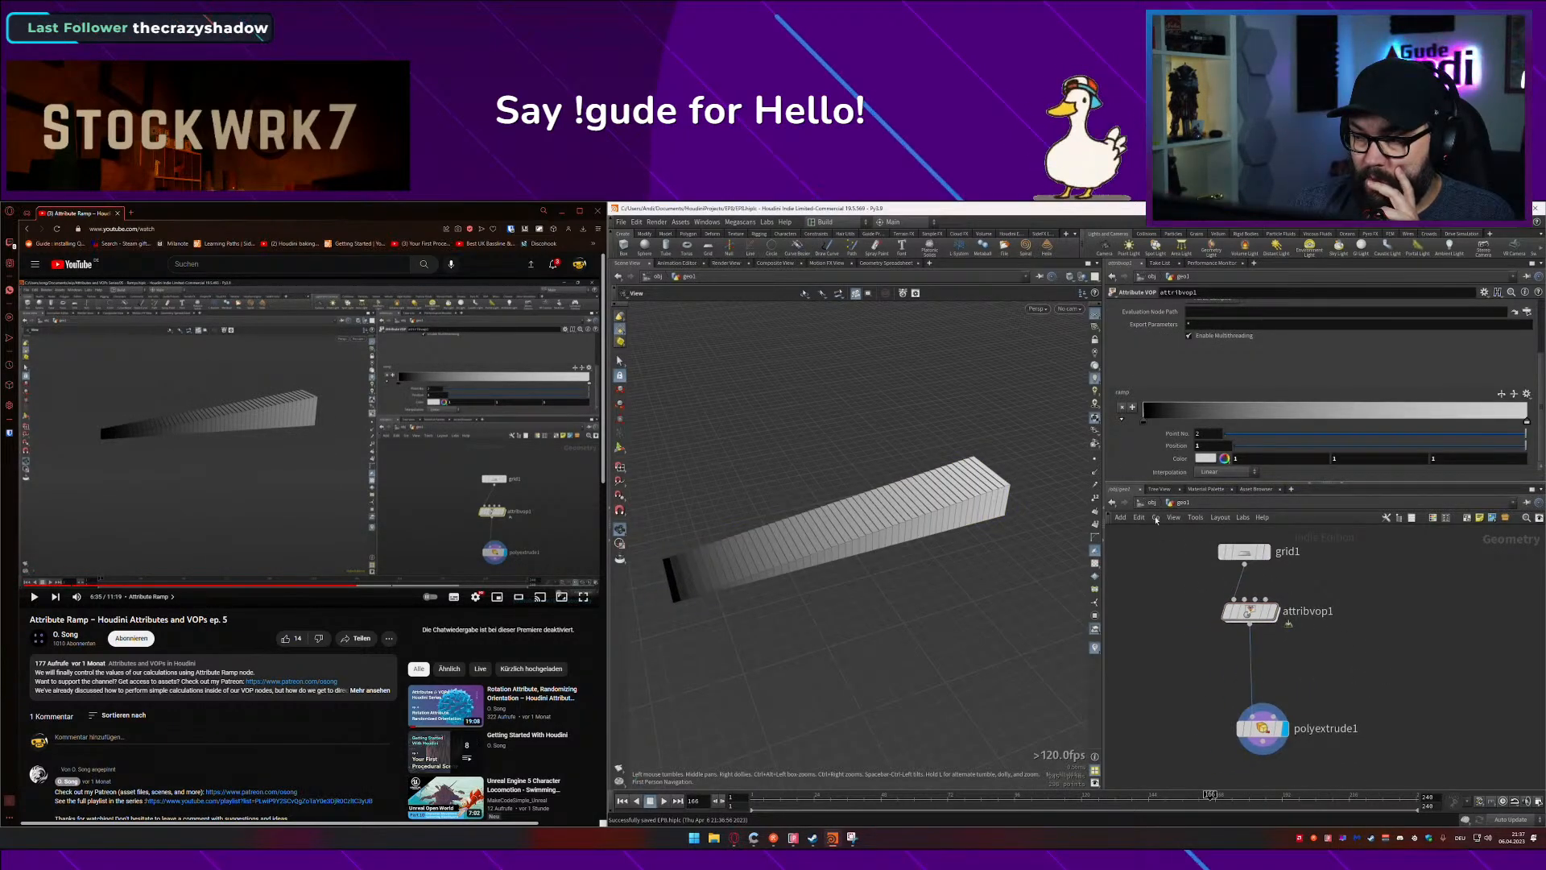
pyautogui.moveTo(1224, 604)
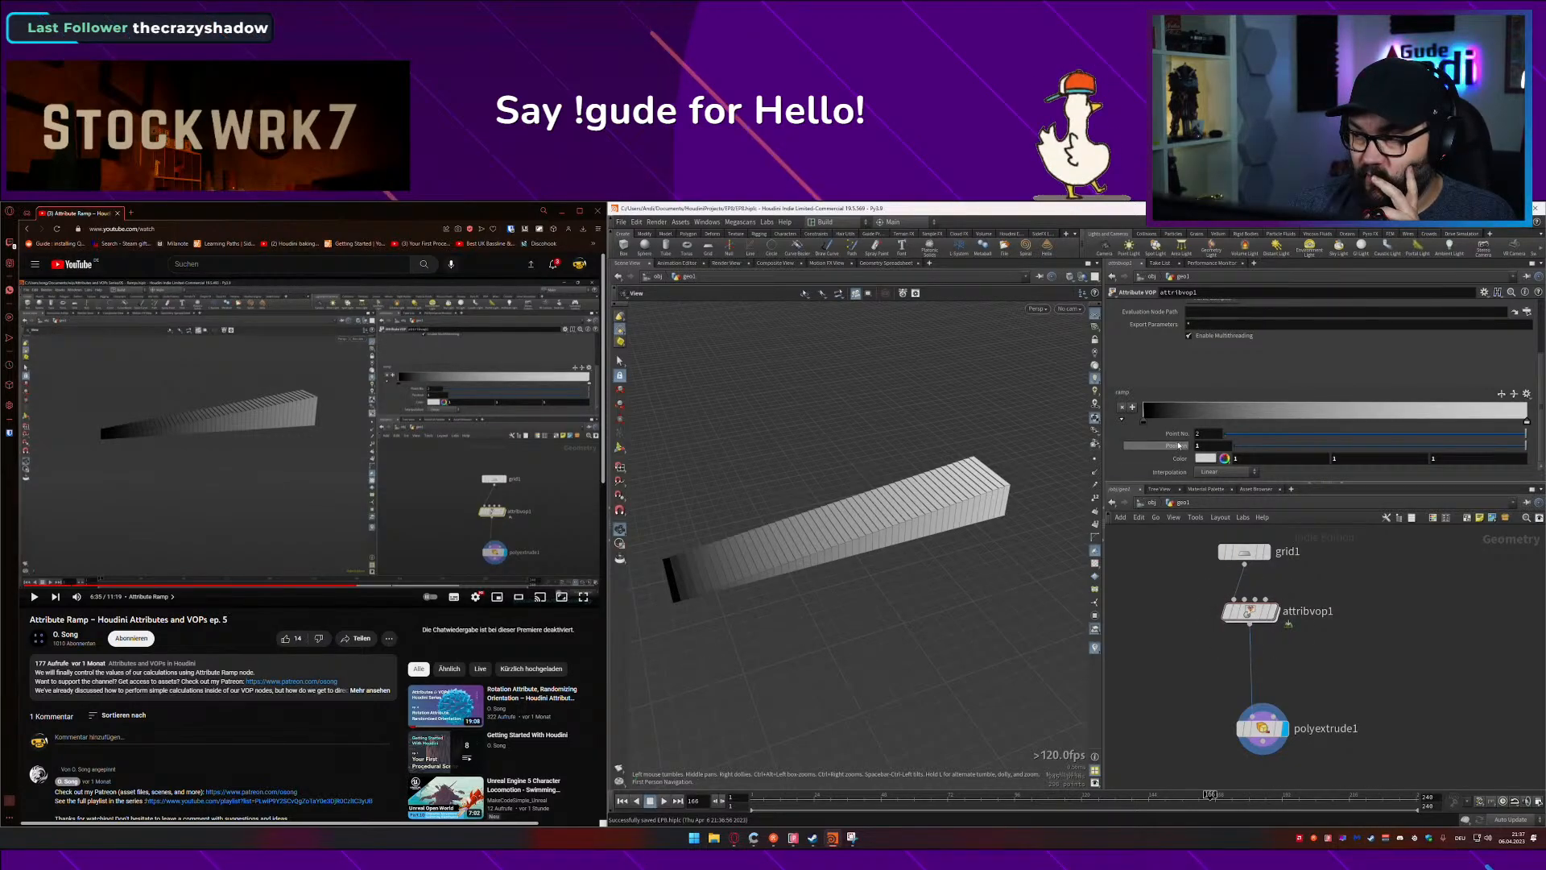
# Step: Add a near-white ramp point just past the middle and a black point at about 0.79
pyautogui.moveTo(1149, 423)
pyautogui.mouseDown()
pyautogui.moveTo(1421, 425)
pyautogui.moveTo(1142, 425)
pyautogui.mouseUp()
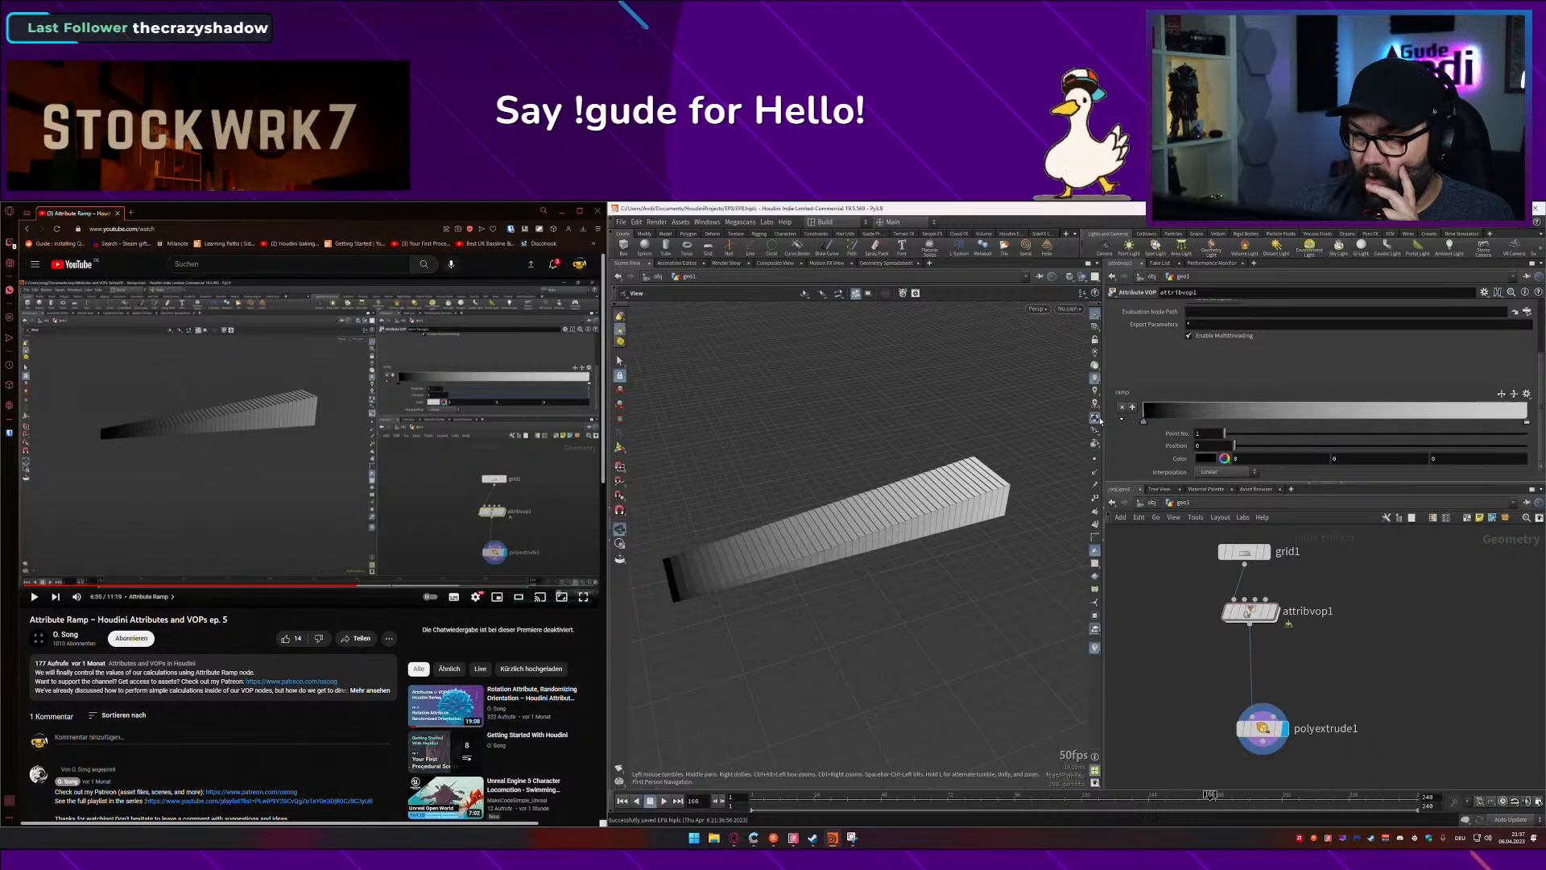
pyautogui.moveTo(1525, 419); pyautogui.dragTo(1345, 421)
pyautogui.click(1446, 416)
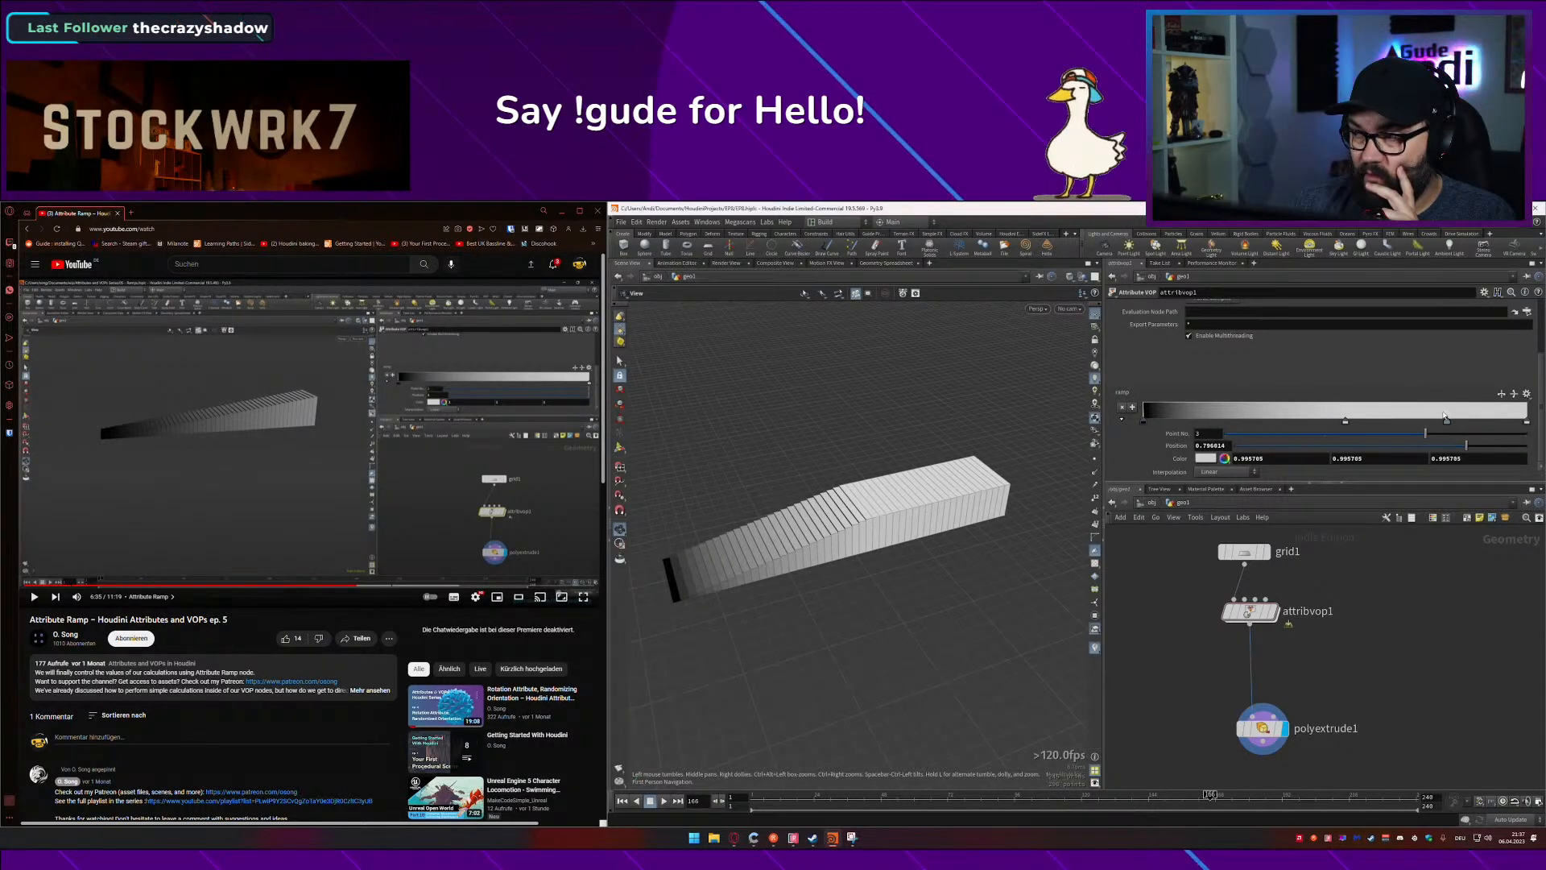
pyautogui.click(1212, 458)
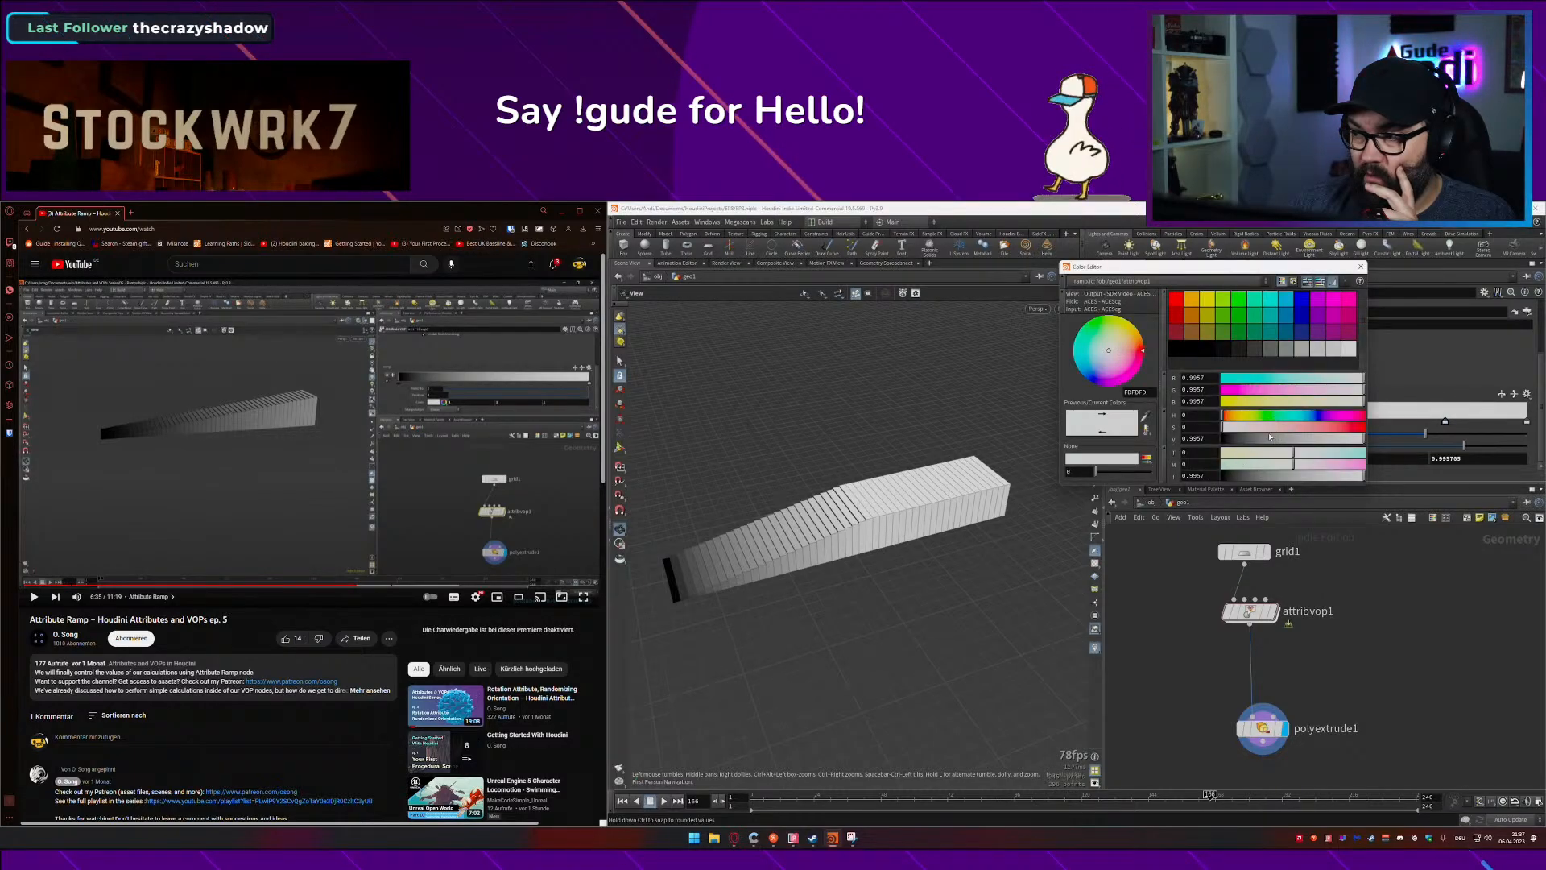
pyautogui.moveTo(1270, 437); pyautogui.dragTo(1219, 438)
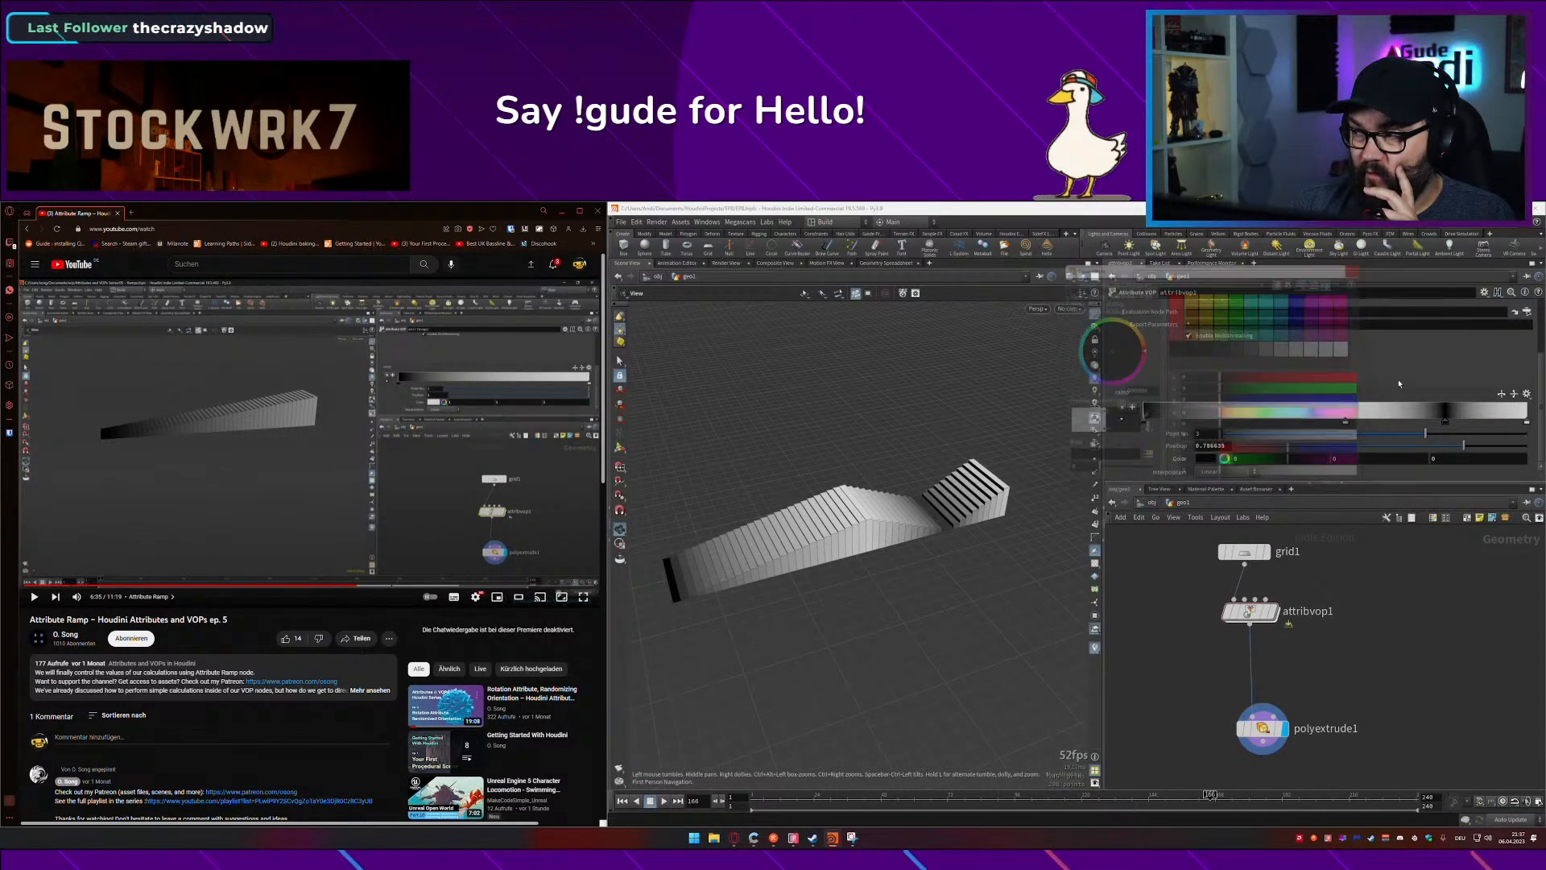
# Step: Reshape the ramp with the white point at about 0.32 and a black point at about 0.48, and save the scene
pyautogui.moveTo(1446, 420); pyautogui.dragTo(1268, 422)
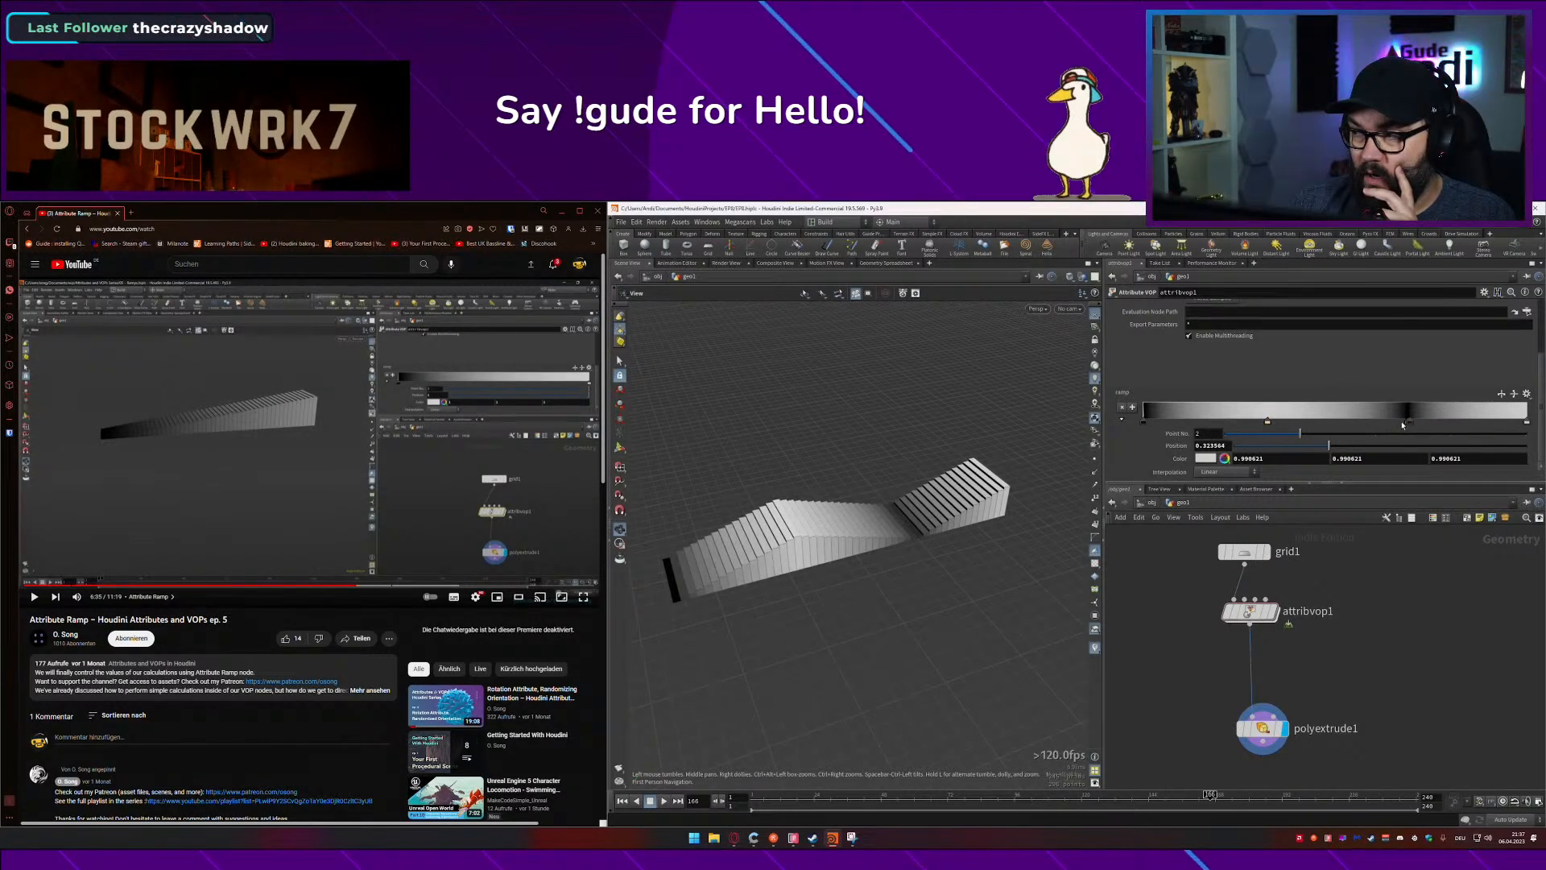
pyautogui.moveTo(1403, 423); pyautogui.dragTo(1331, 420)
pyautogui.hotkey('ctrl', 's')
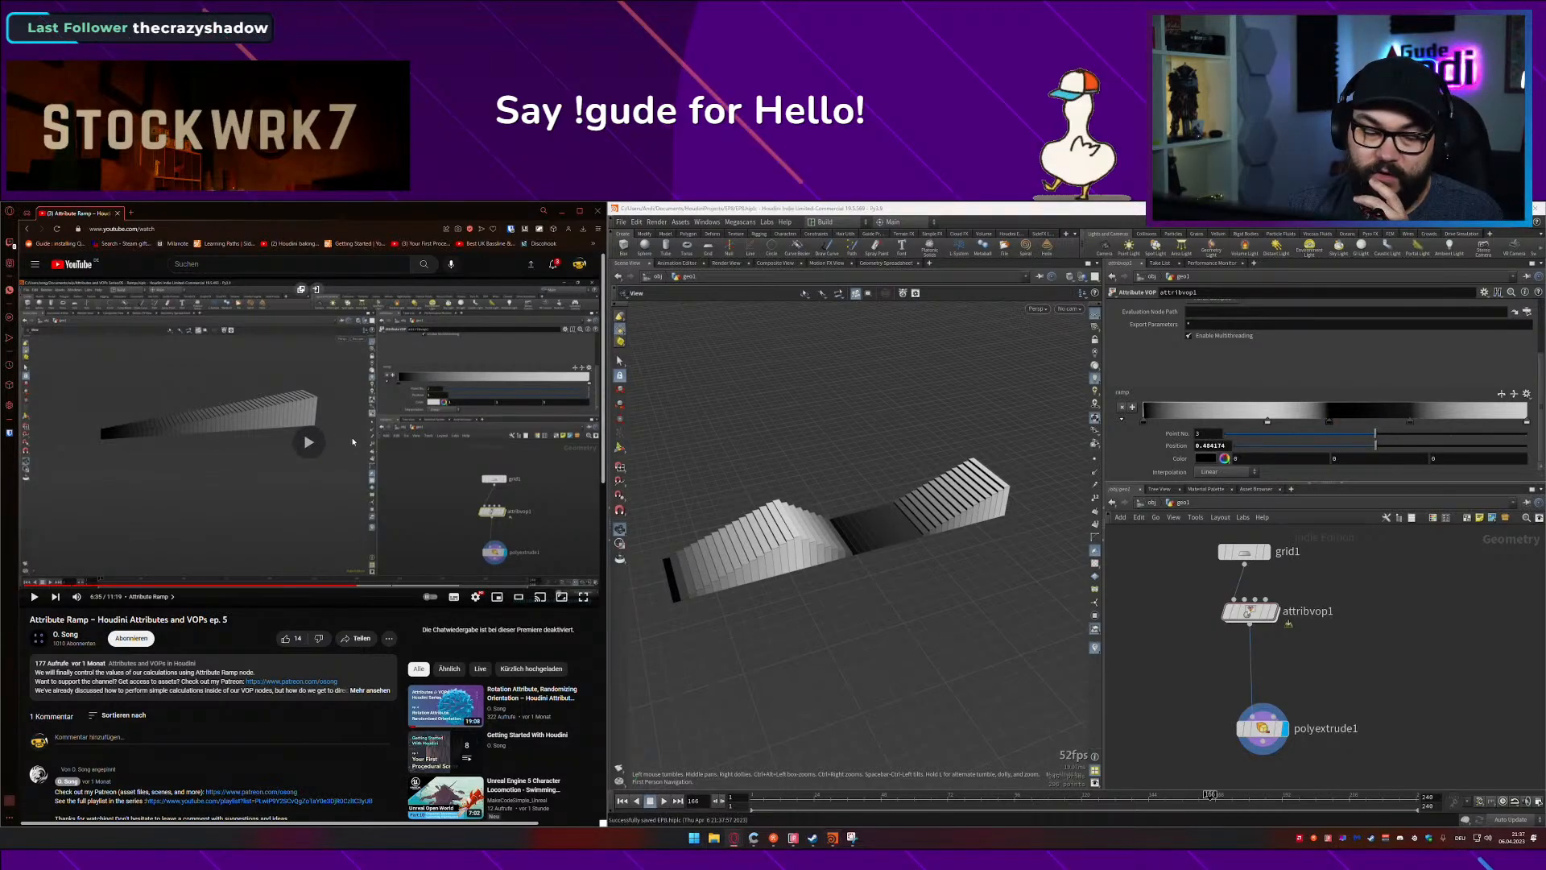
# Step: Resume the tutorial and delete the extra white and black points from the Attribute VOP's ramp
pyautogui.click(392, 442)
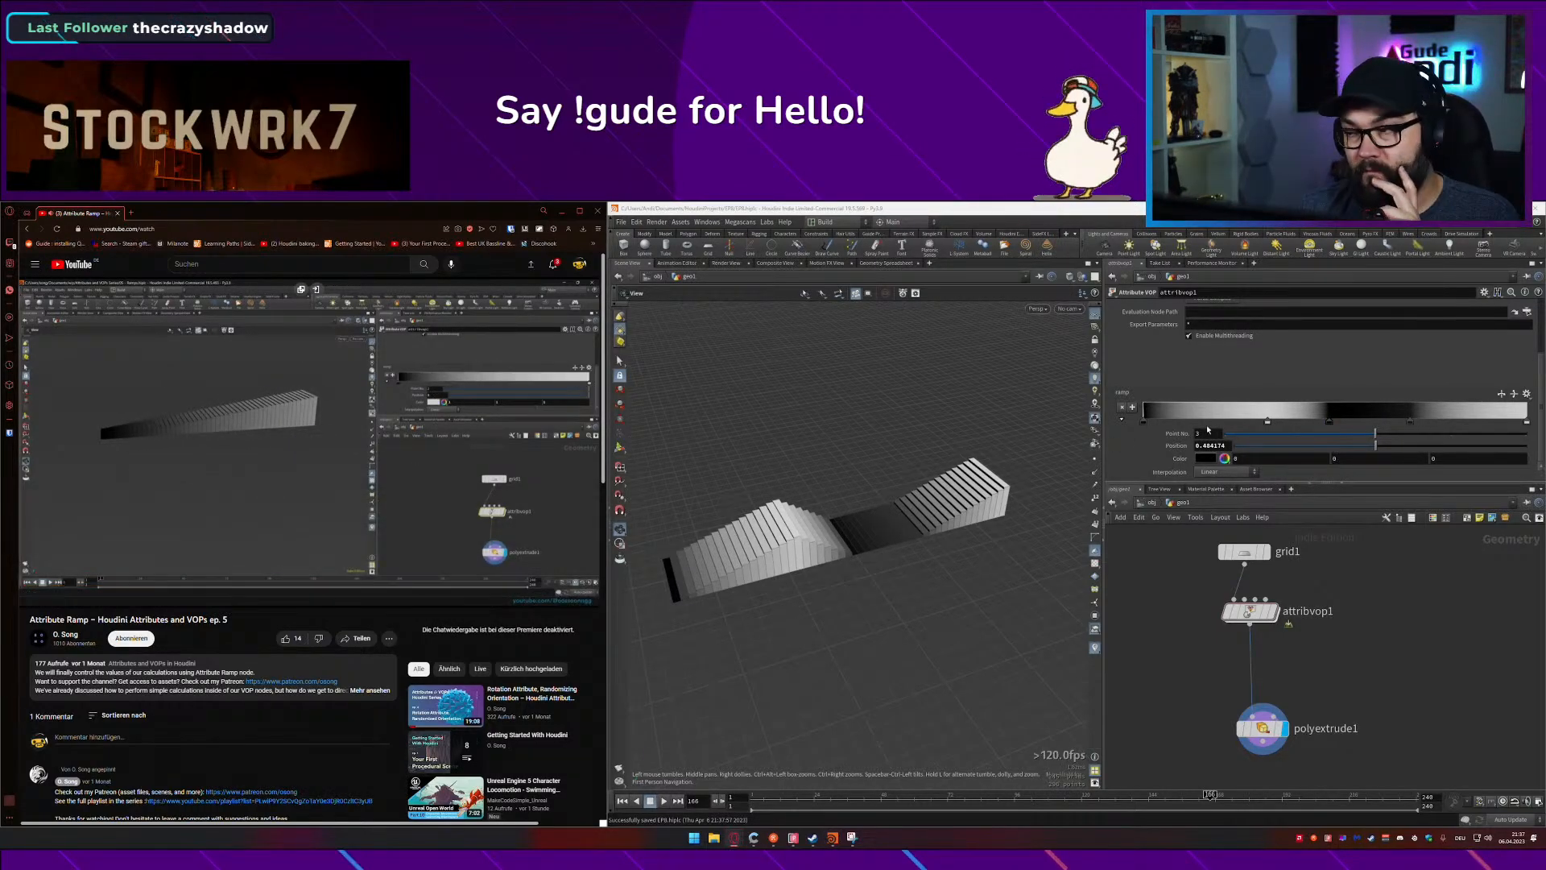
pyautogui.rightClick(1268, 424)
pyautogui.click(1282, 440)
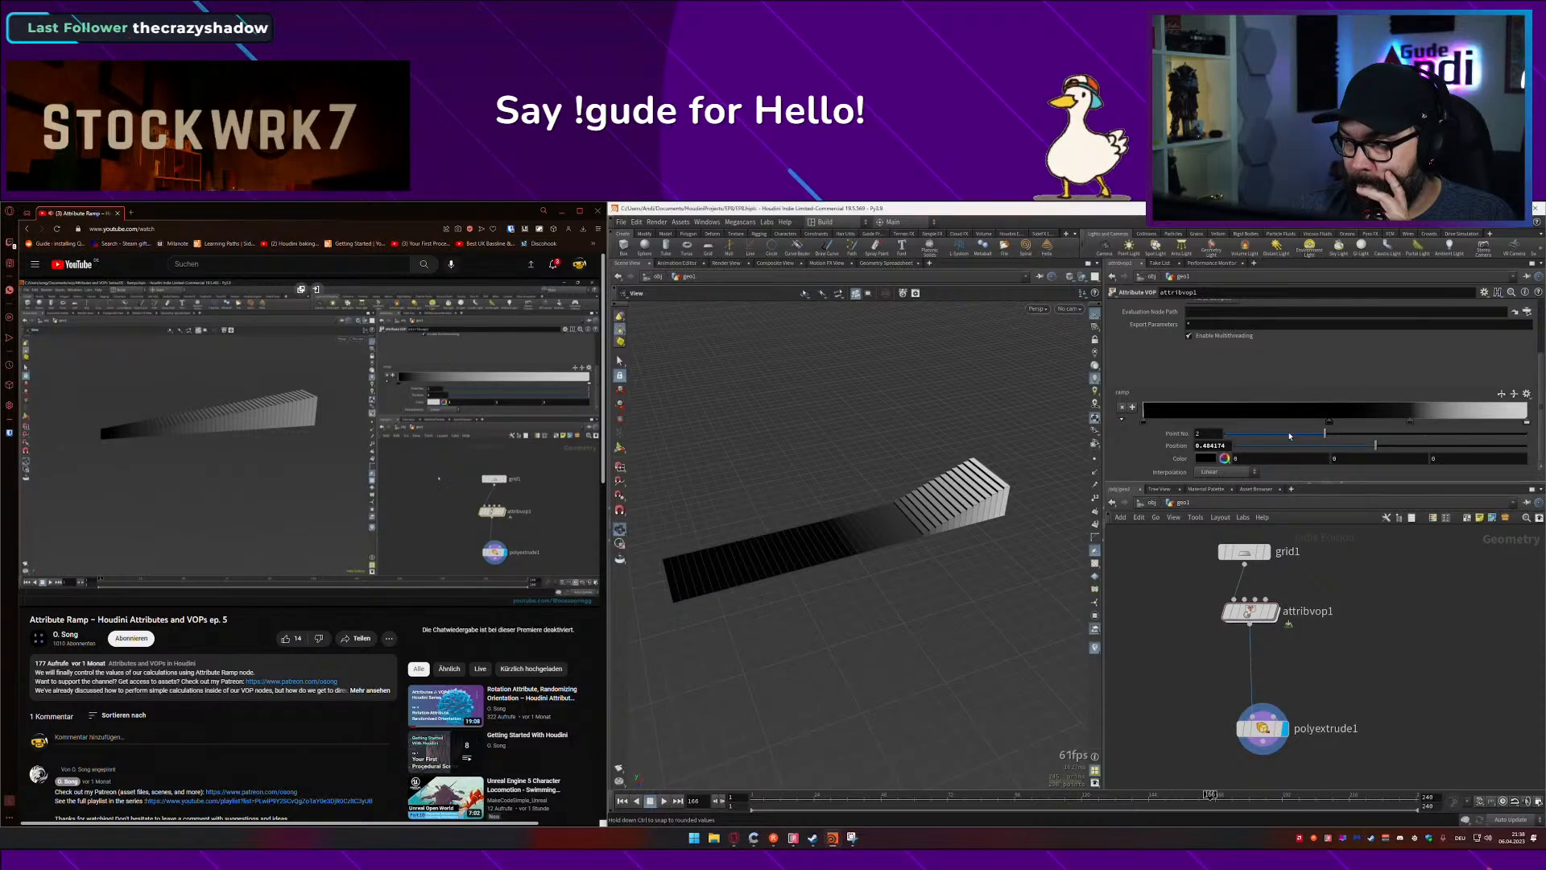
pyautogui.rightClick(1328, 424)
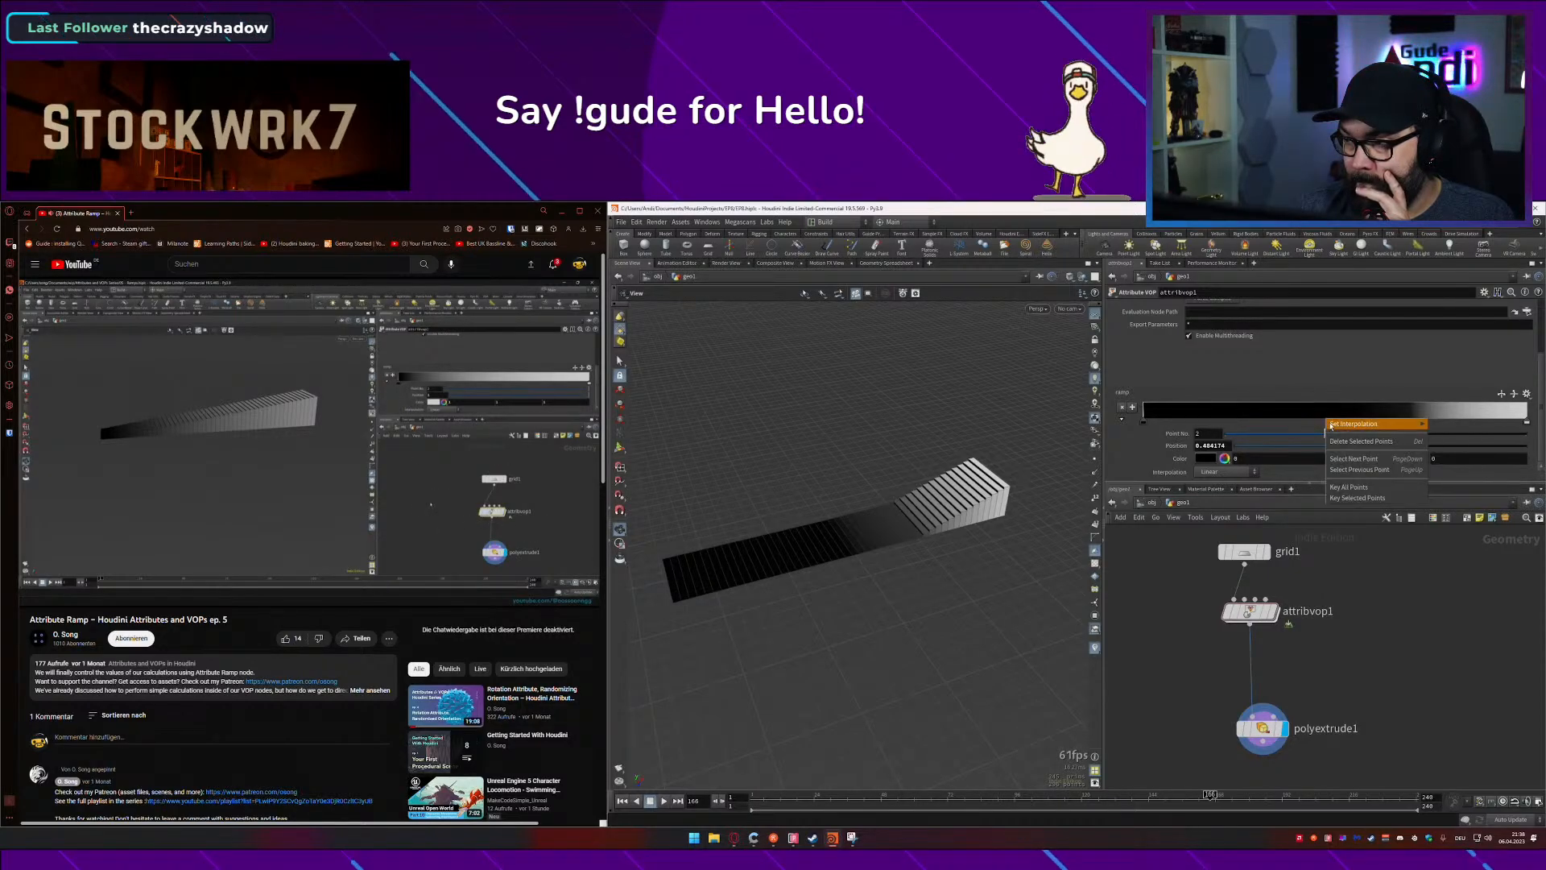
pyautogui.click(1352, 449)
pyautogui.rightClick(1330, 422)
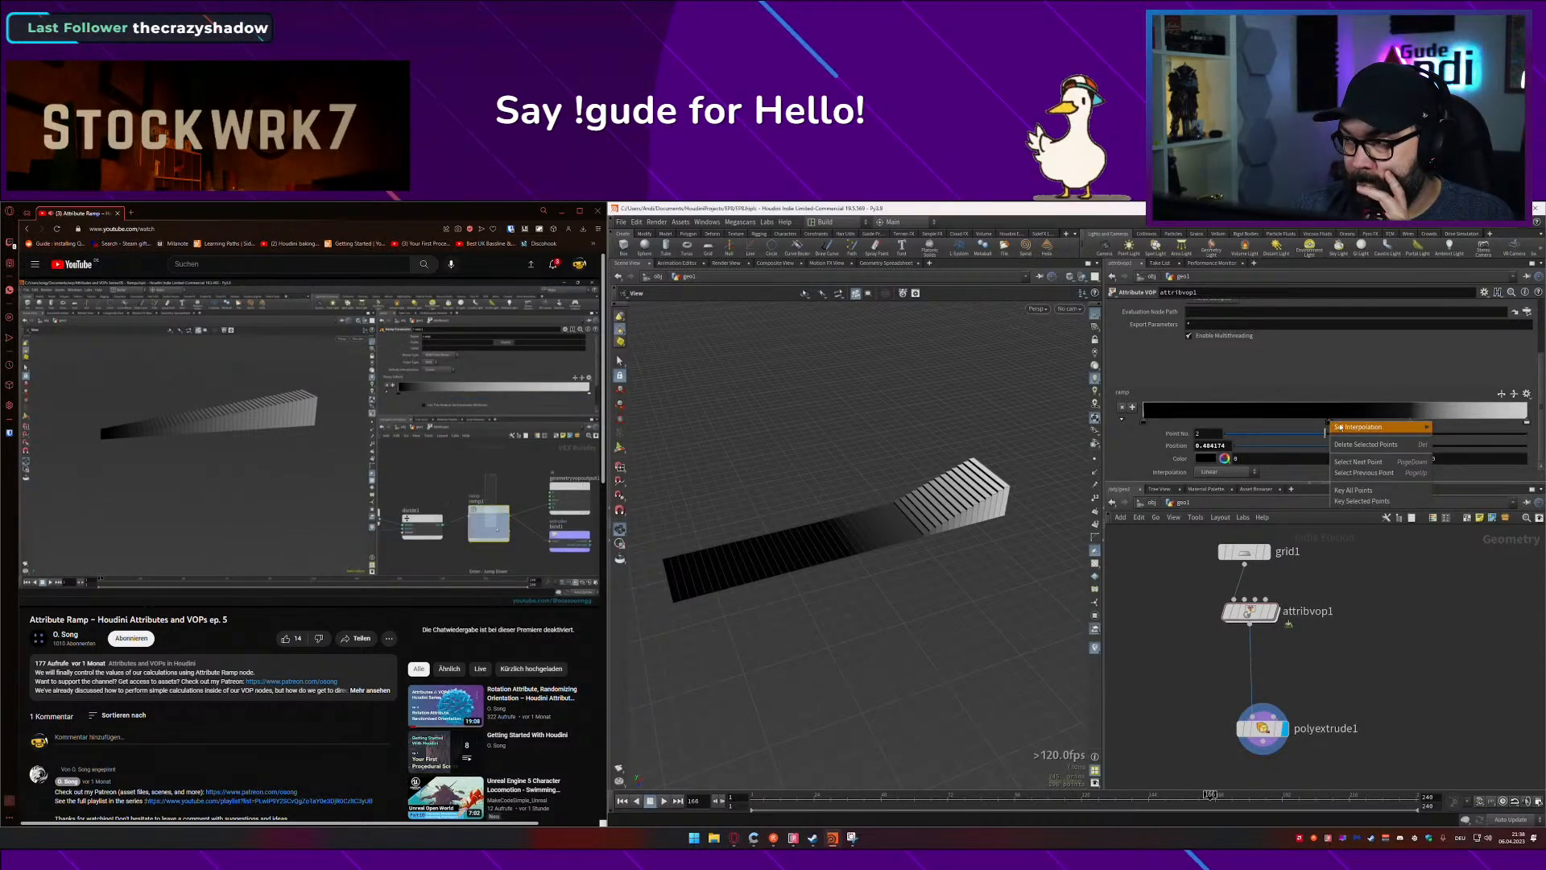
pyautogui.click(1352, 445)
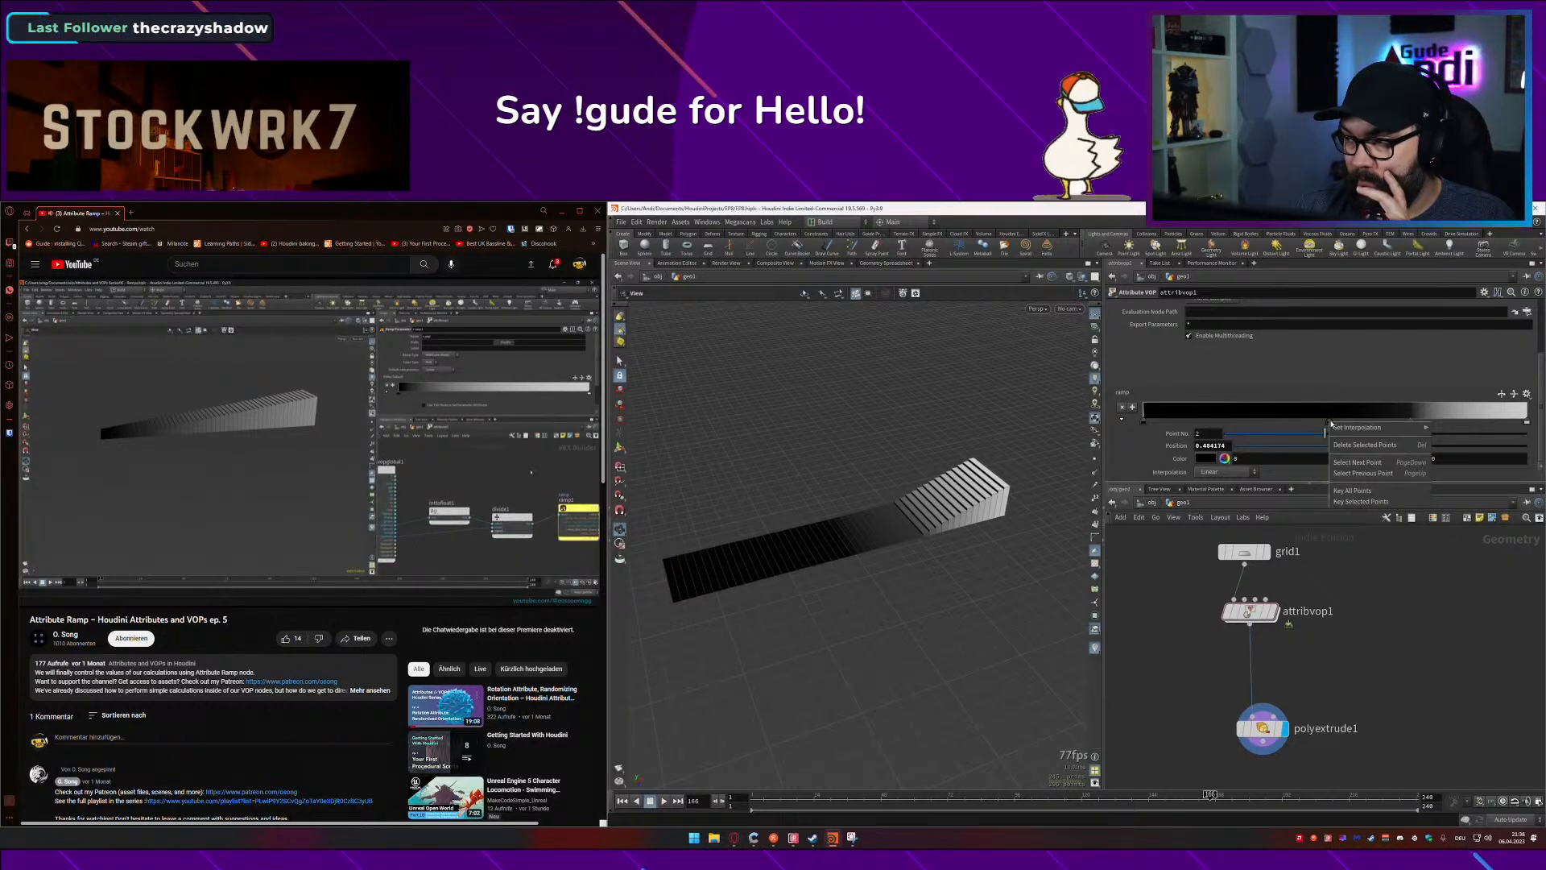
pyautogui.moveTo(1410, 423); pyautogui.dragTo(1499, 435)
pyautogui.rightClick(1525, 425)
pyautogui.click(1486, 448)
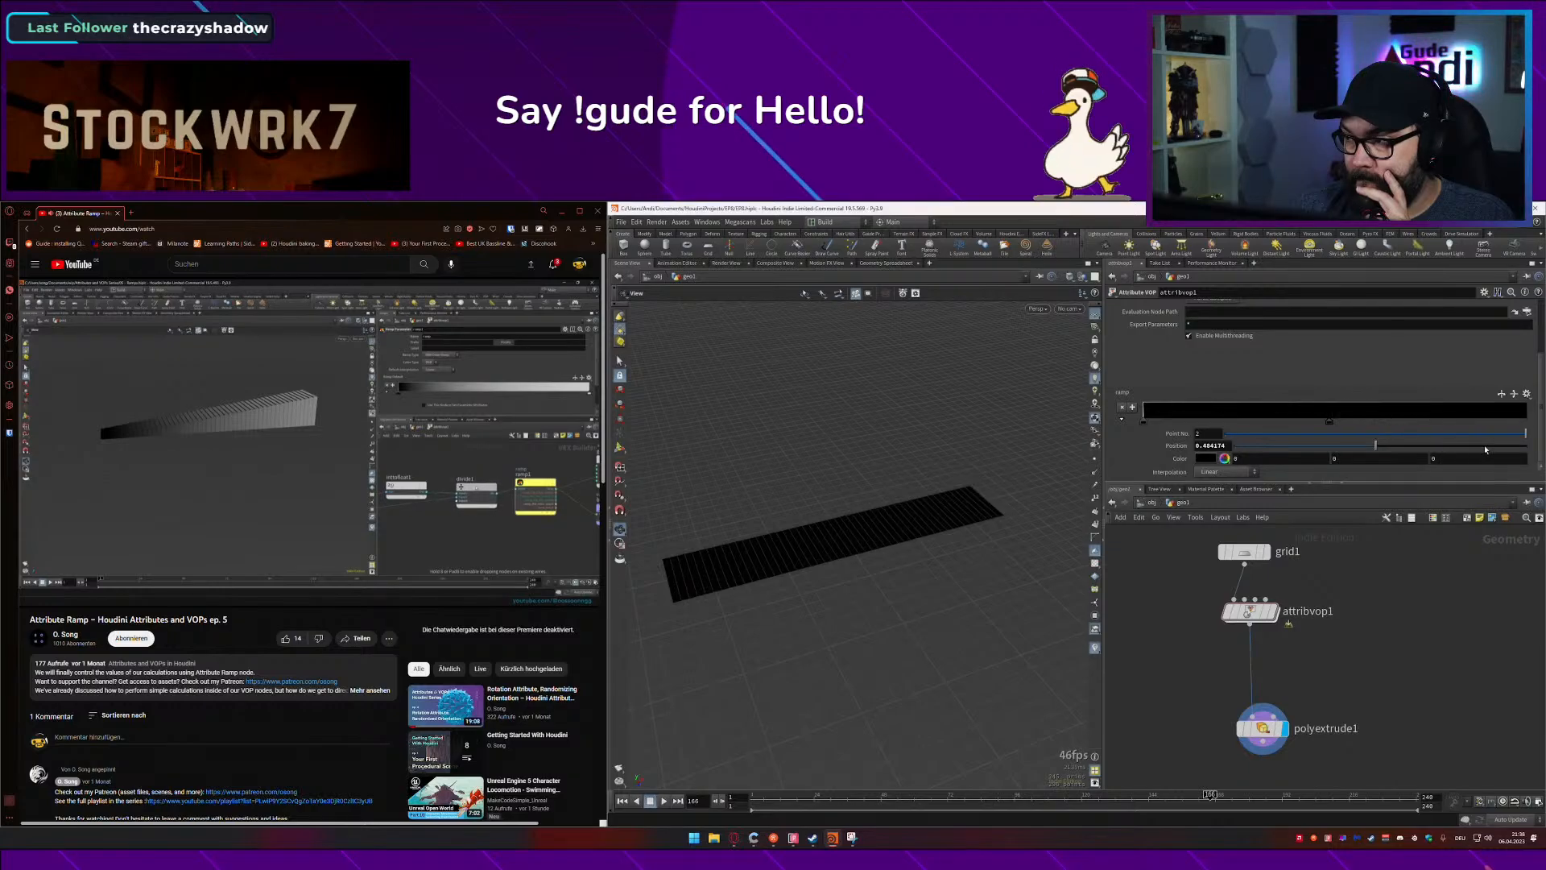
# Step: Move the remaining black ramp point to position 1 and set its color to white
pyautogui.moveTo(1340, 427); pyautogui.dragTo(1494, 421)
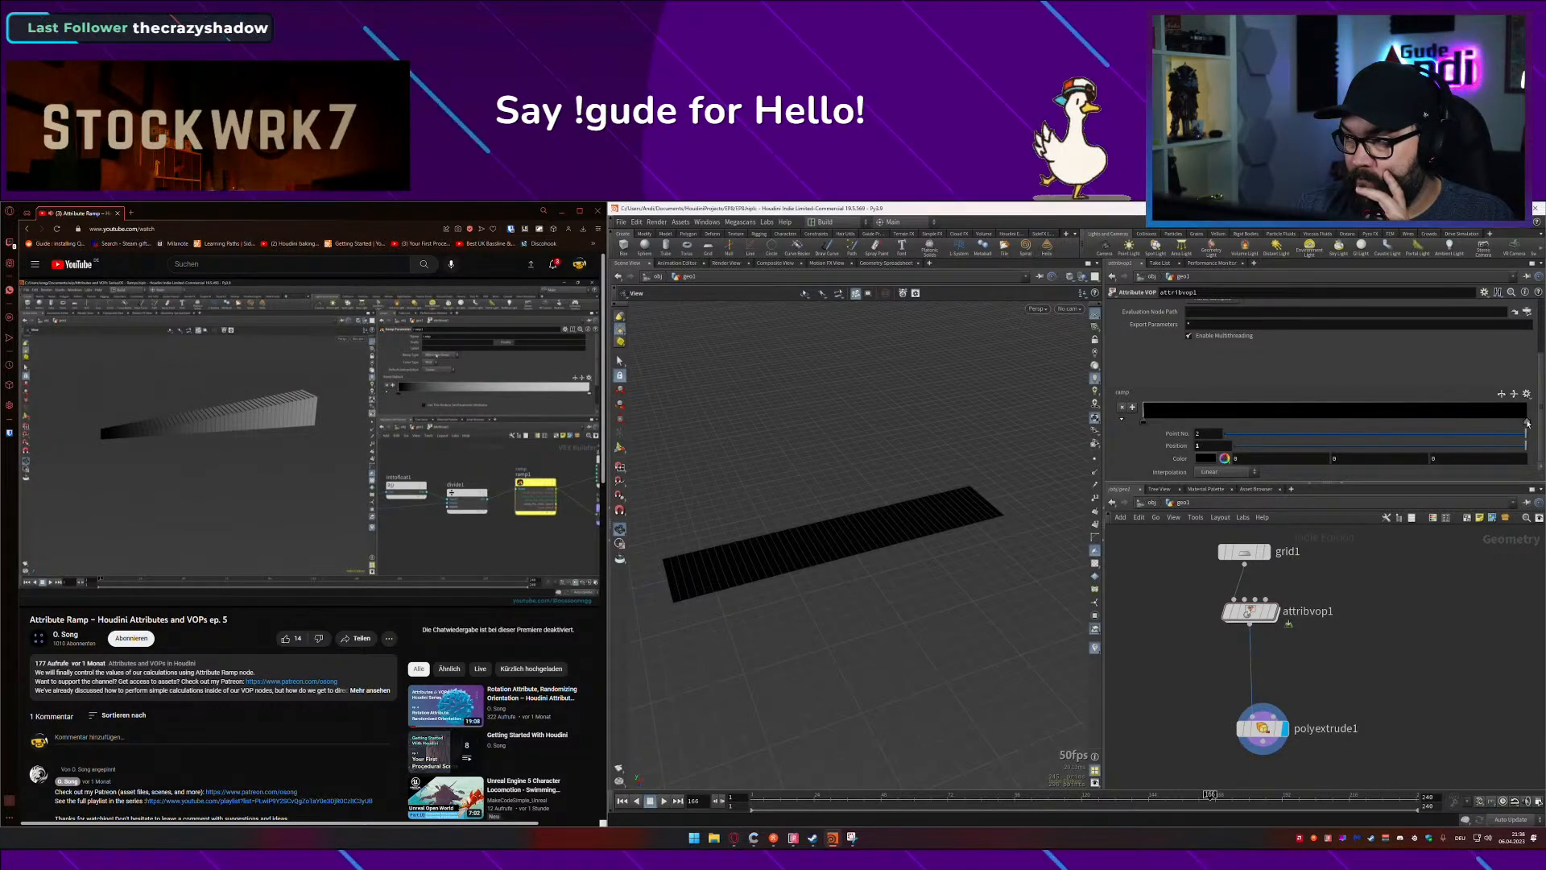
pyautogui.doubleClick(1527, 423)
pyautogui.click(1349, 348)
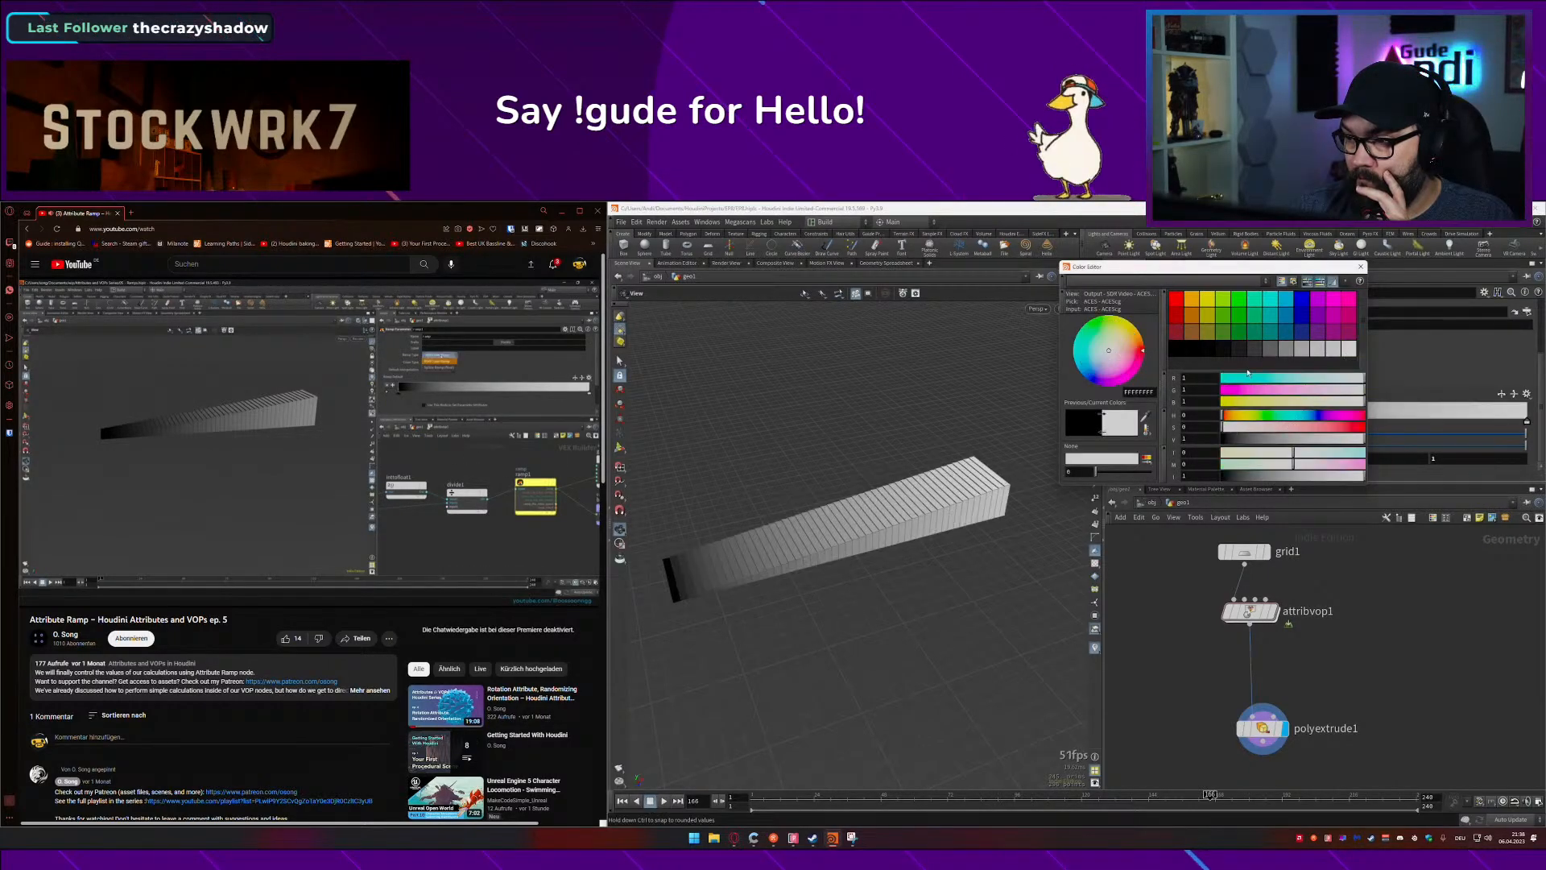
pyautogui.click(1363, 268)
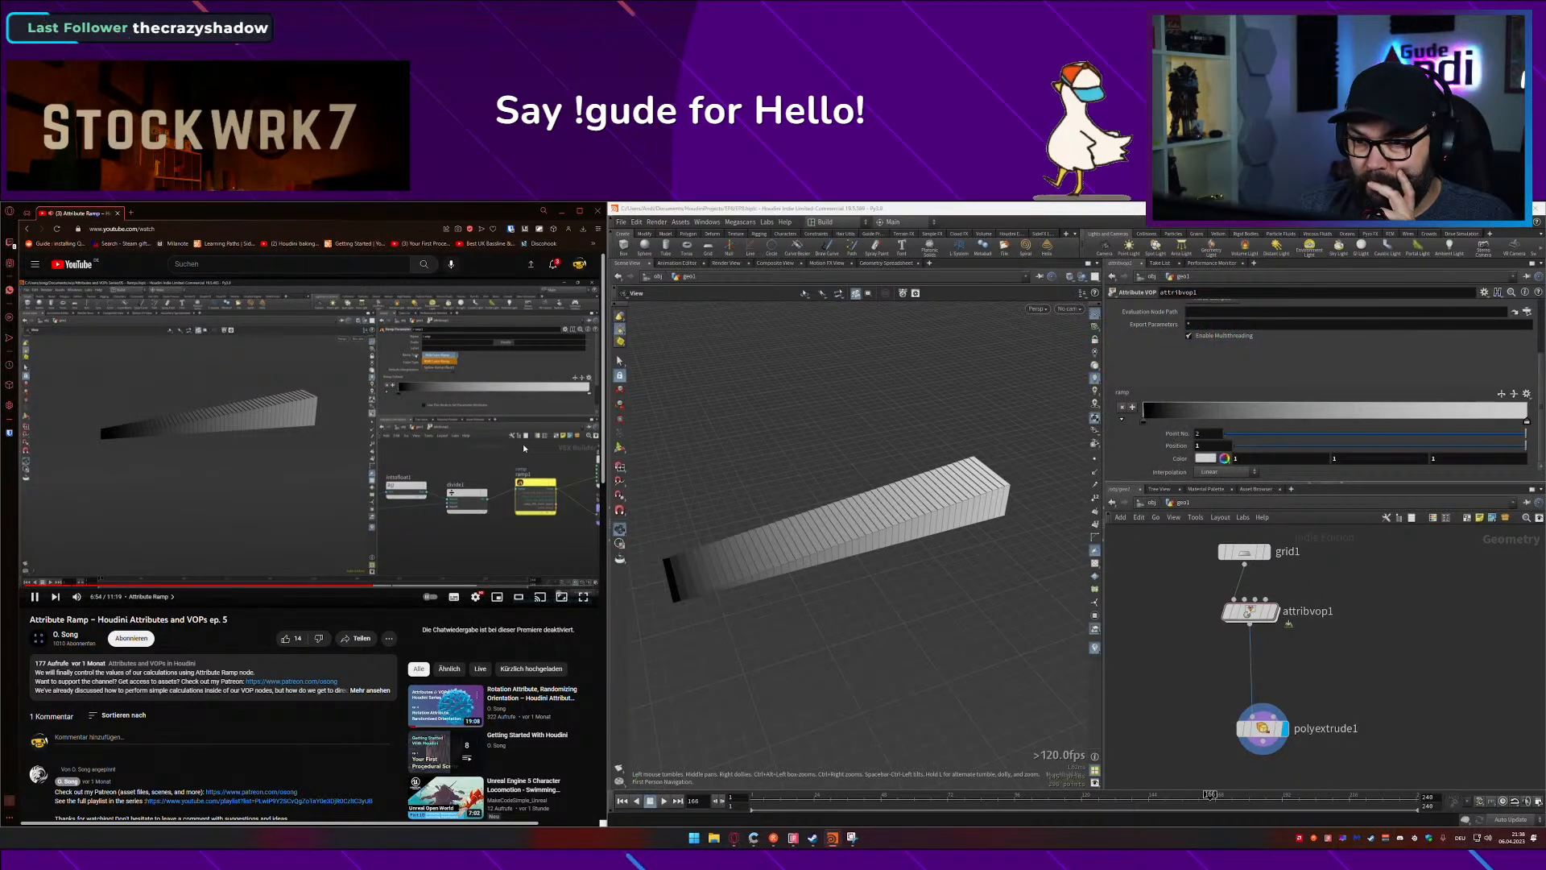
# Step: Enter the attribvop1 network and replay the tutorial's section on changing the ramp type
pyautogui.doubleClick(1250, 612)
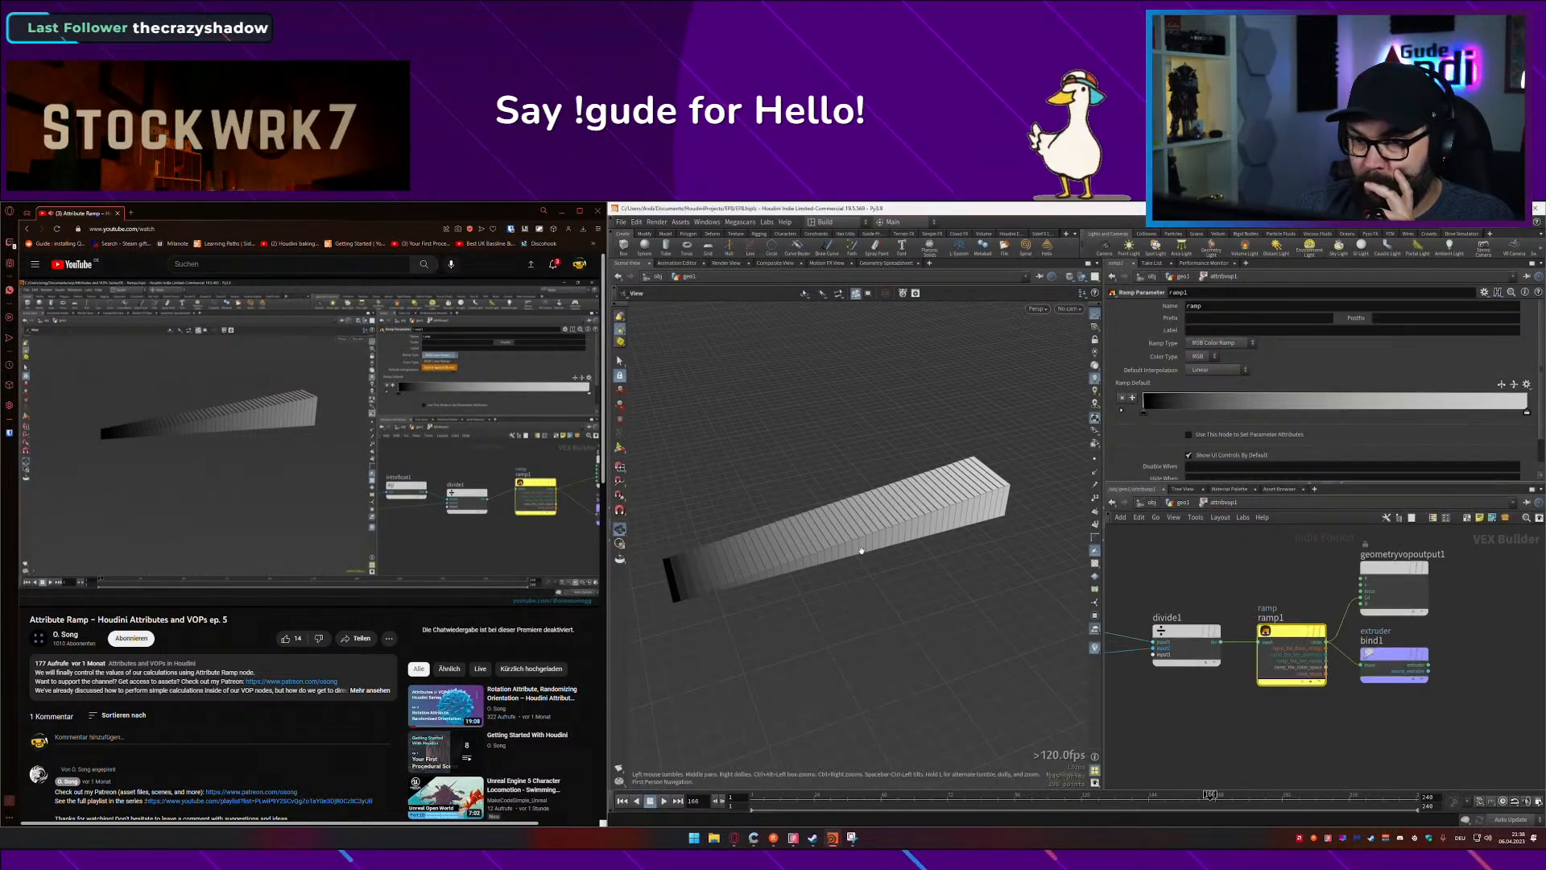
pyautogui.click(431, 472)
pyautogui.press('Left')
pyautogui.press('Left')
pyautogui.press('Left')
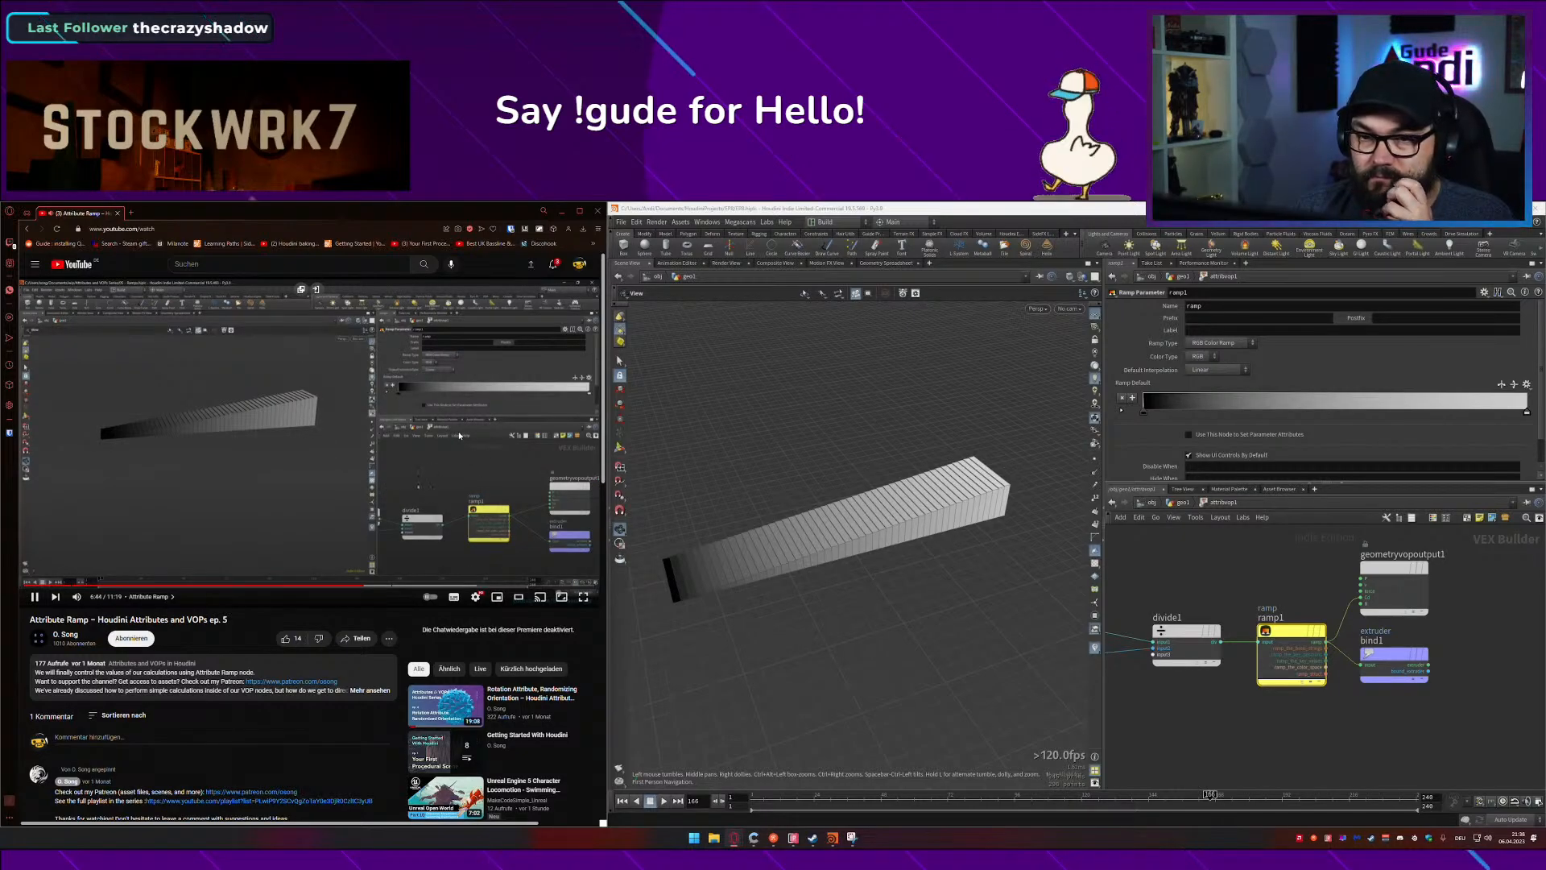
pyautogui.press('Left')
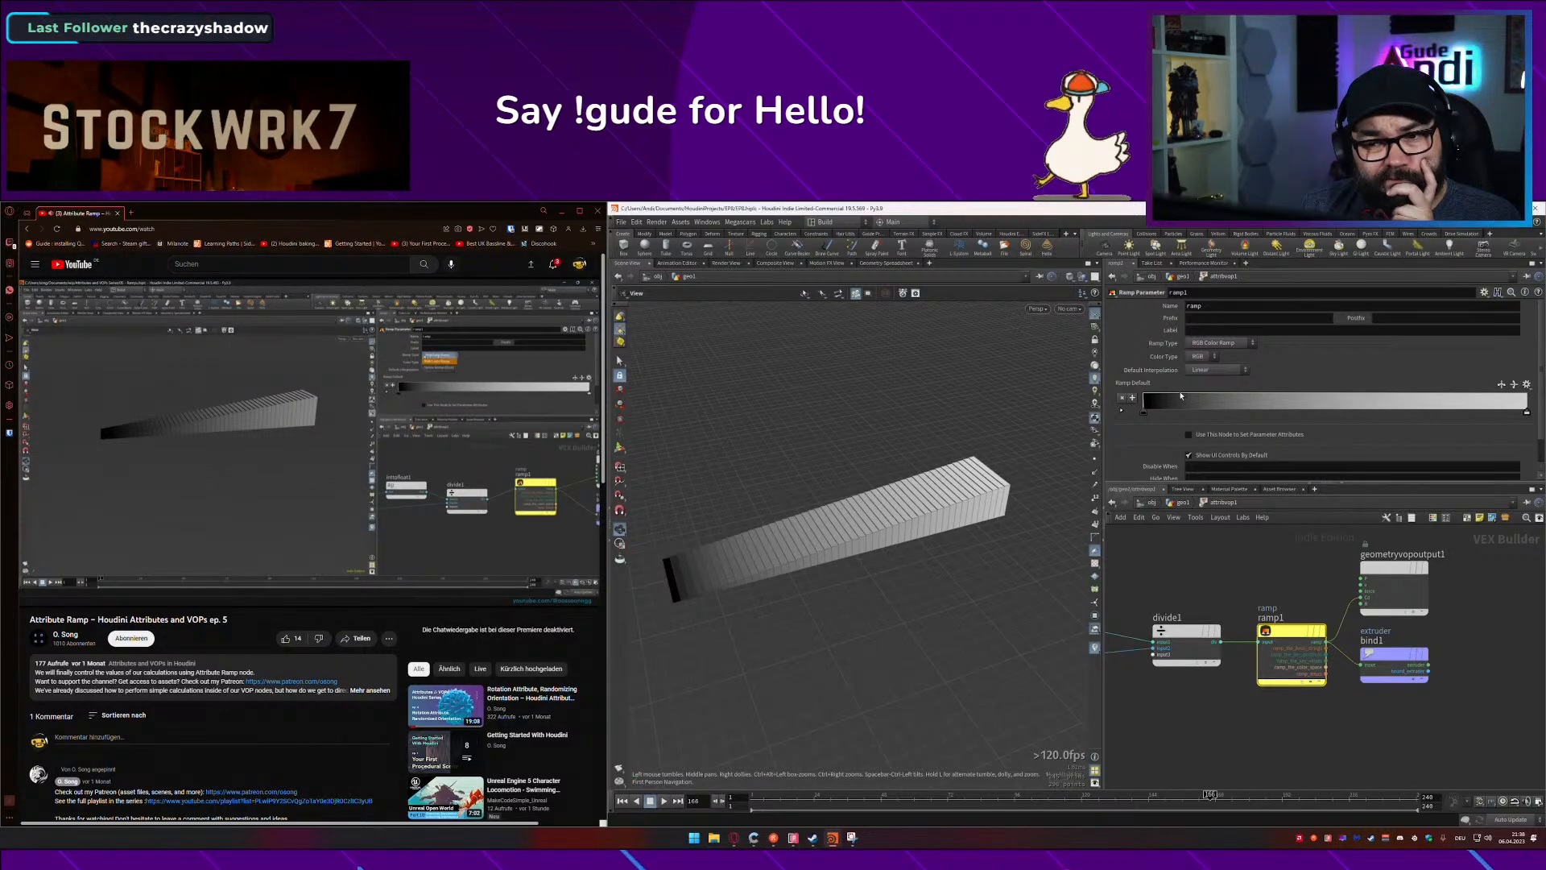
pyautogui.click(423, 374)
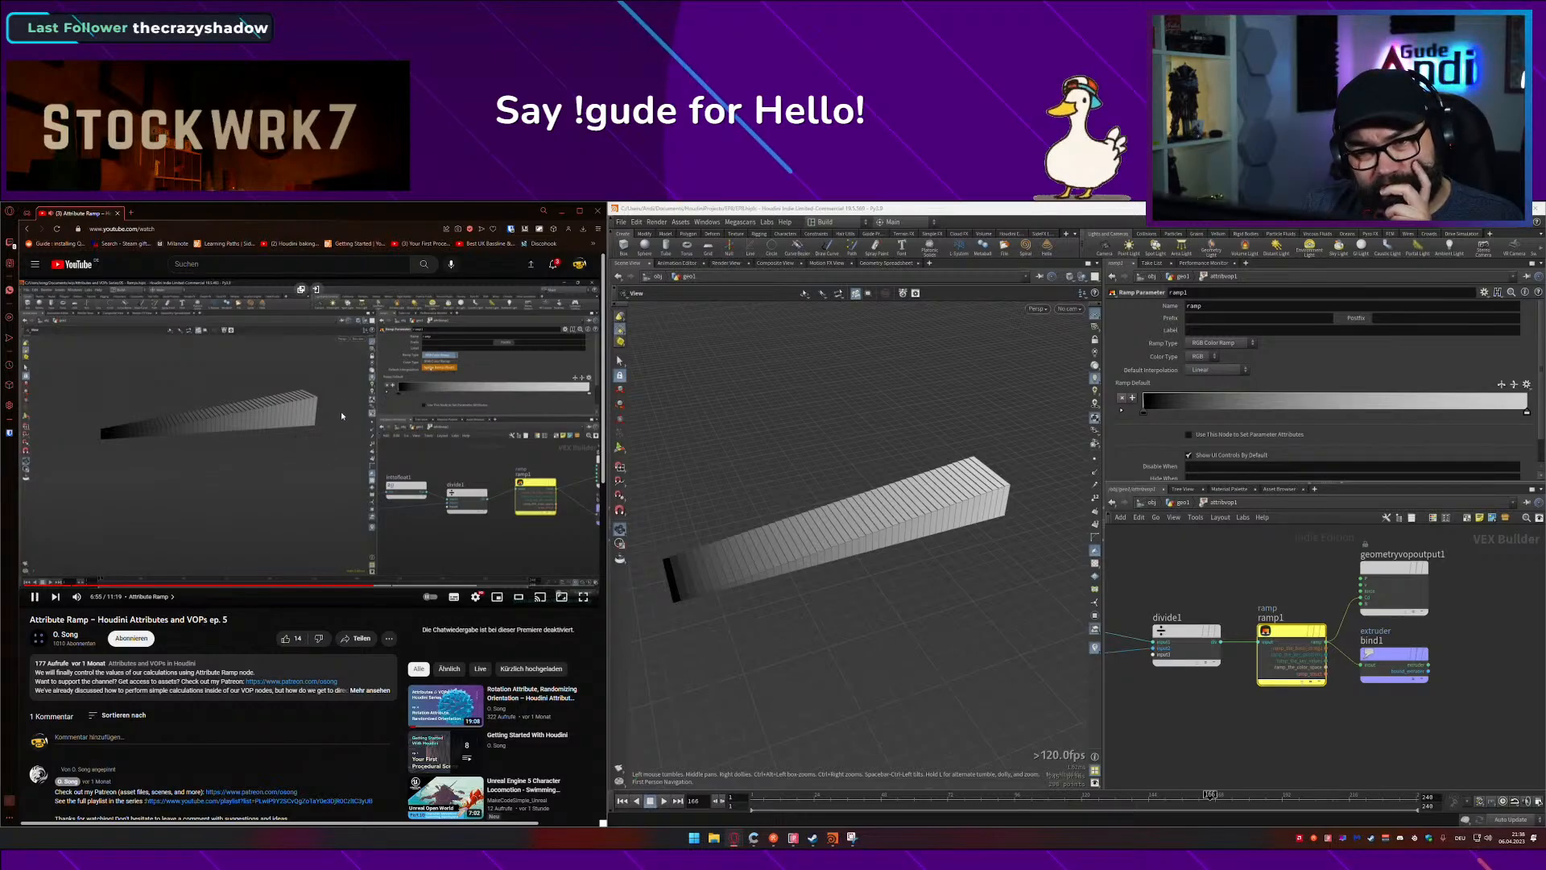
# Step: Set the Ramp Parameter's Ramp Type to Spline Ramp (float) and return to the geo1 network
pyautogui.click(1224, 343)
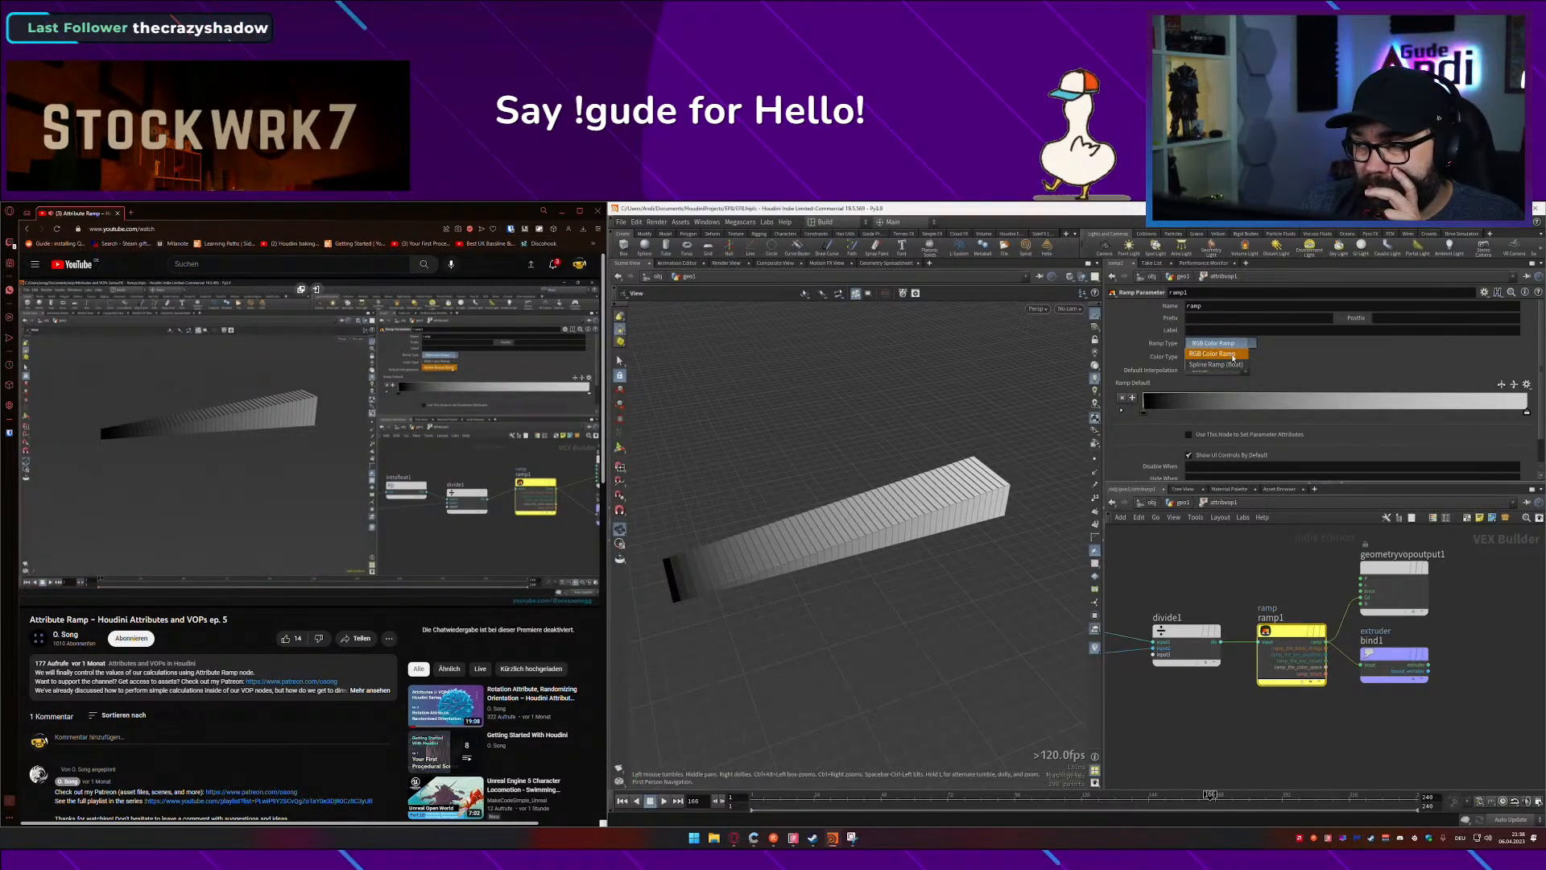
pyautogui.click(1232, 365)
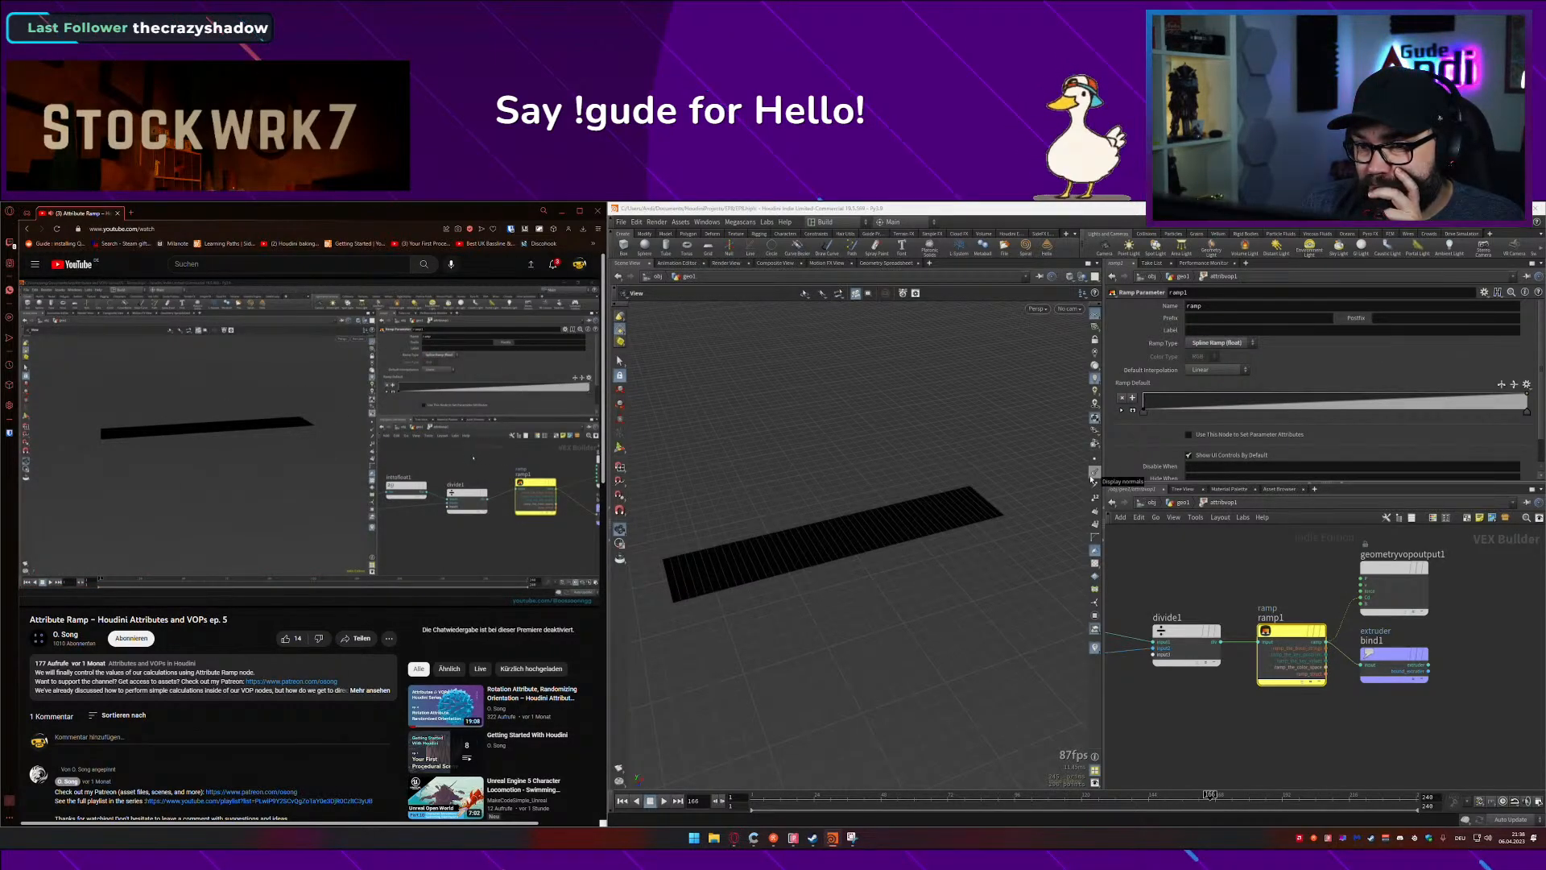
pyautogui.click(518, 519)
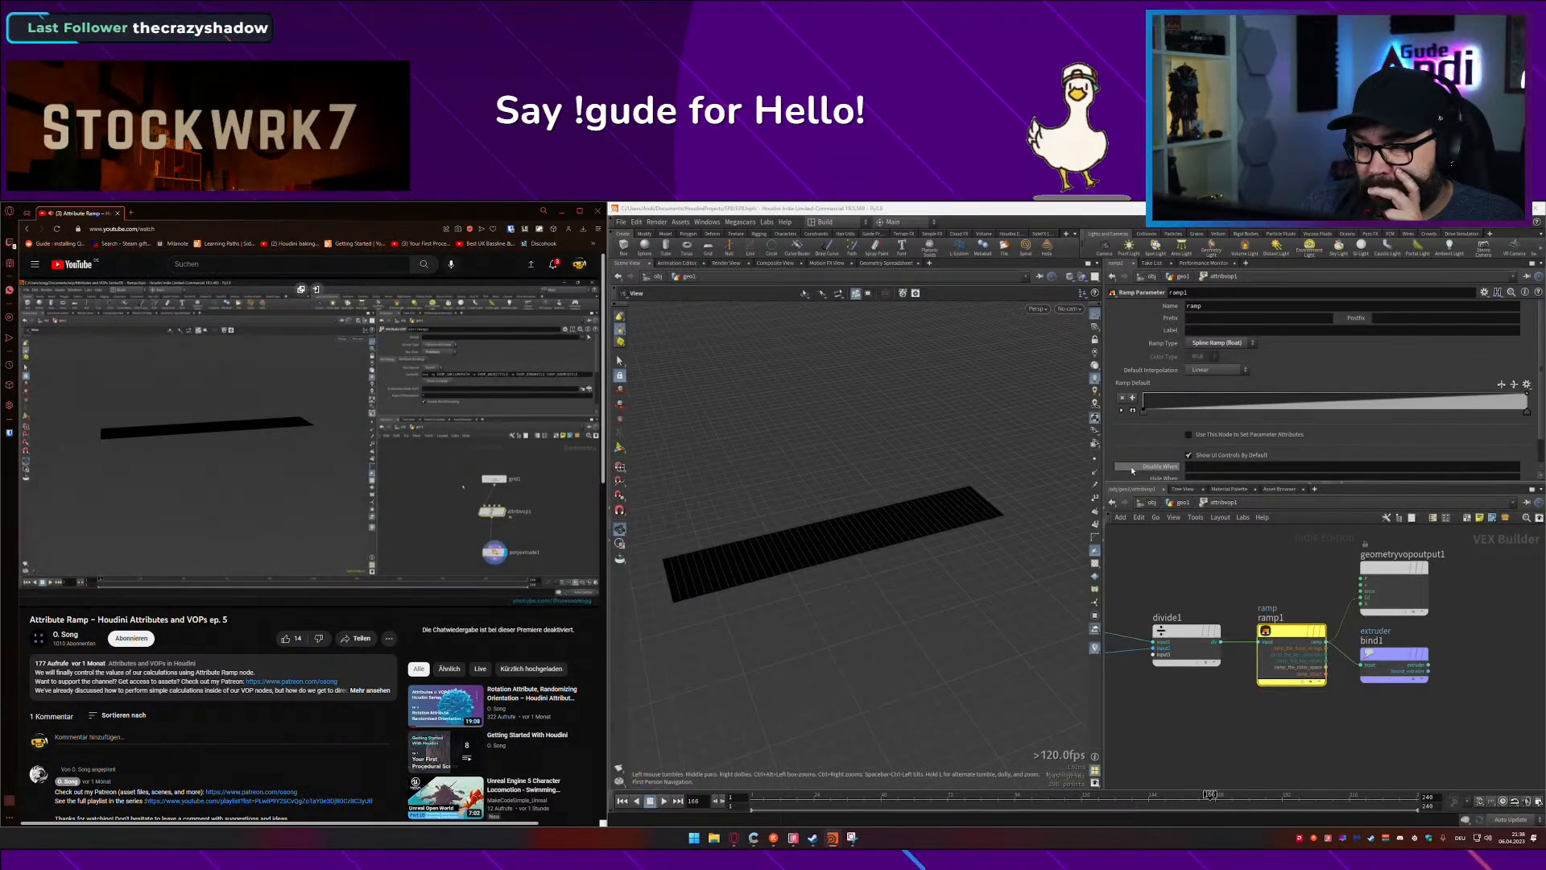
pyautogui.click(1182, 503)
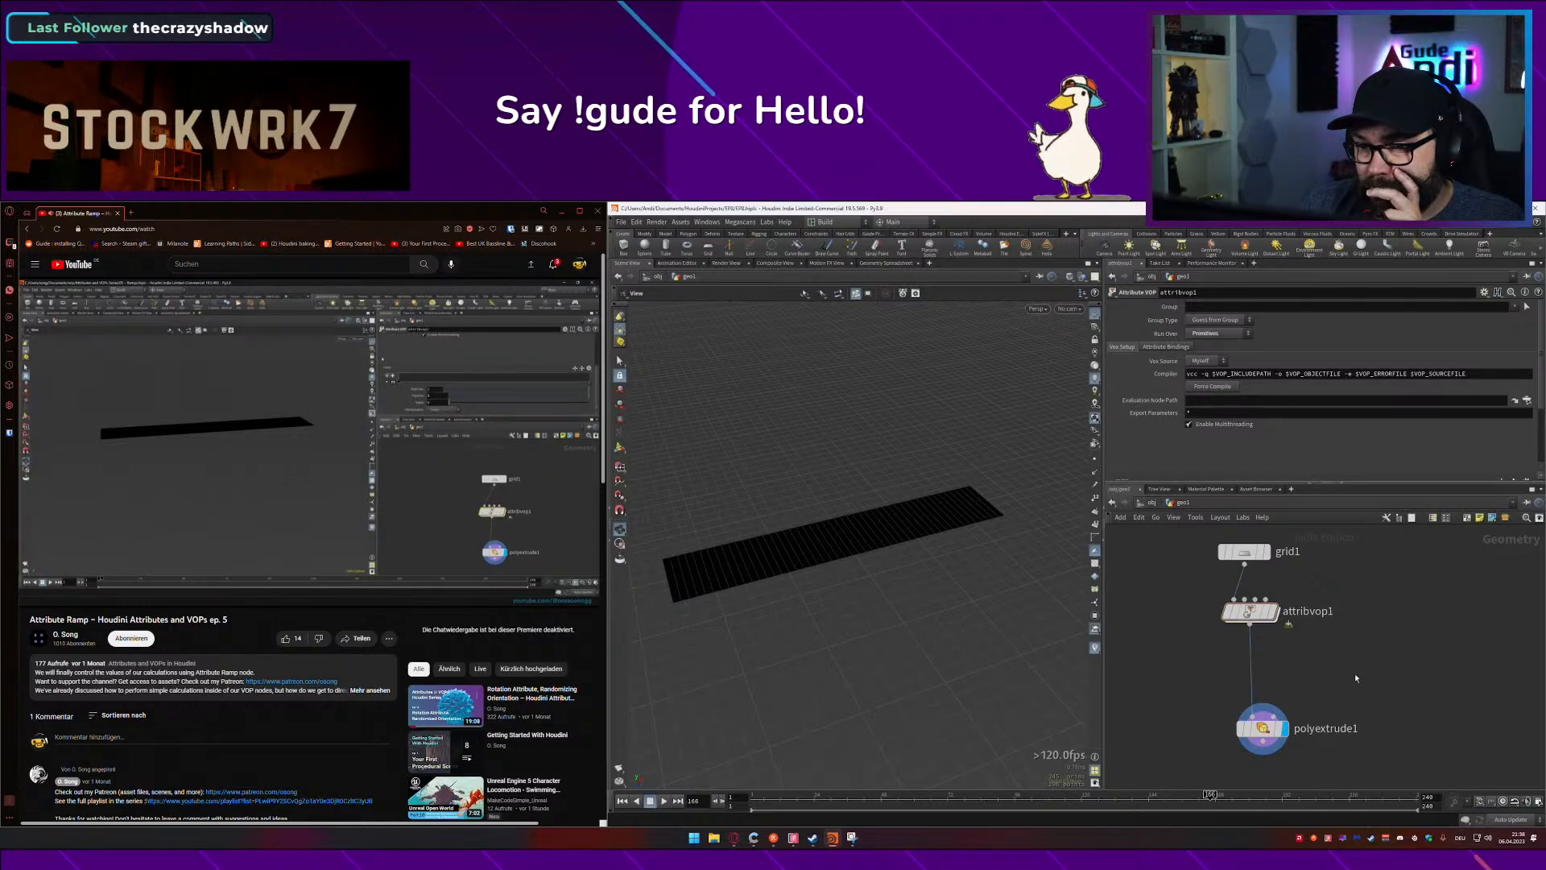
# Step: Review the polyextrude1 settings, select attribvop1 again, and save the scene
pyautogui.moveTo(1242, 760); pyautogui.dragTo(1243, 759)
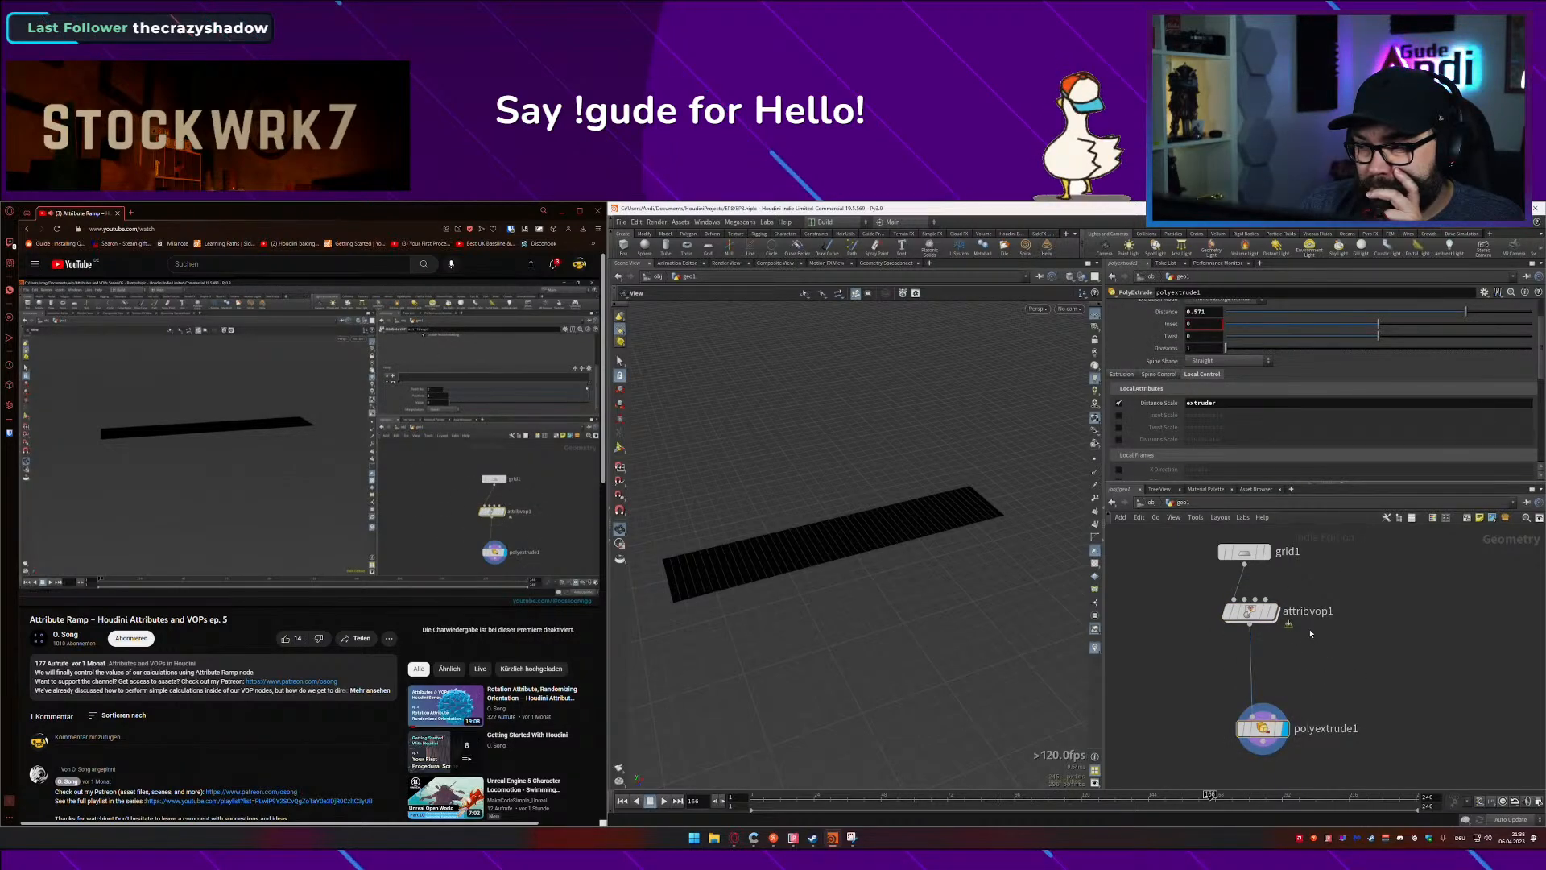
pyautogui.scroll(3, 1345, 396)
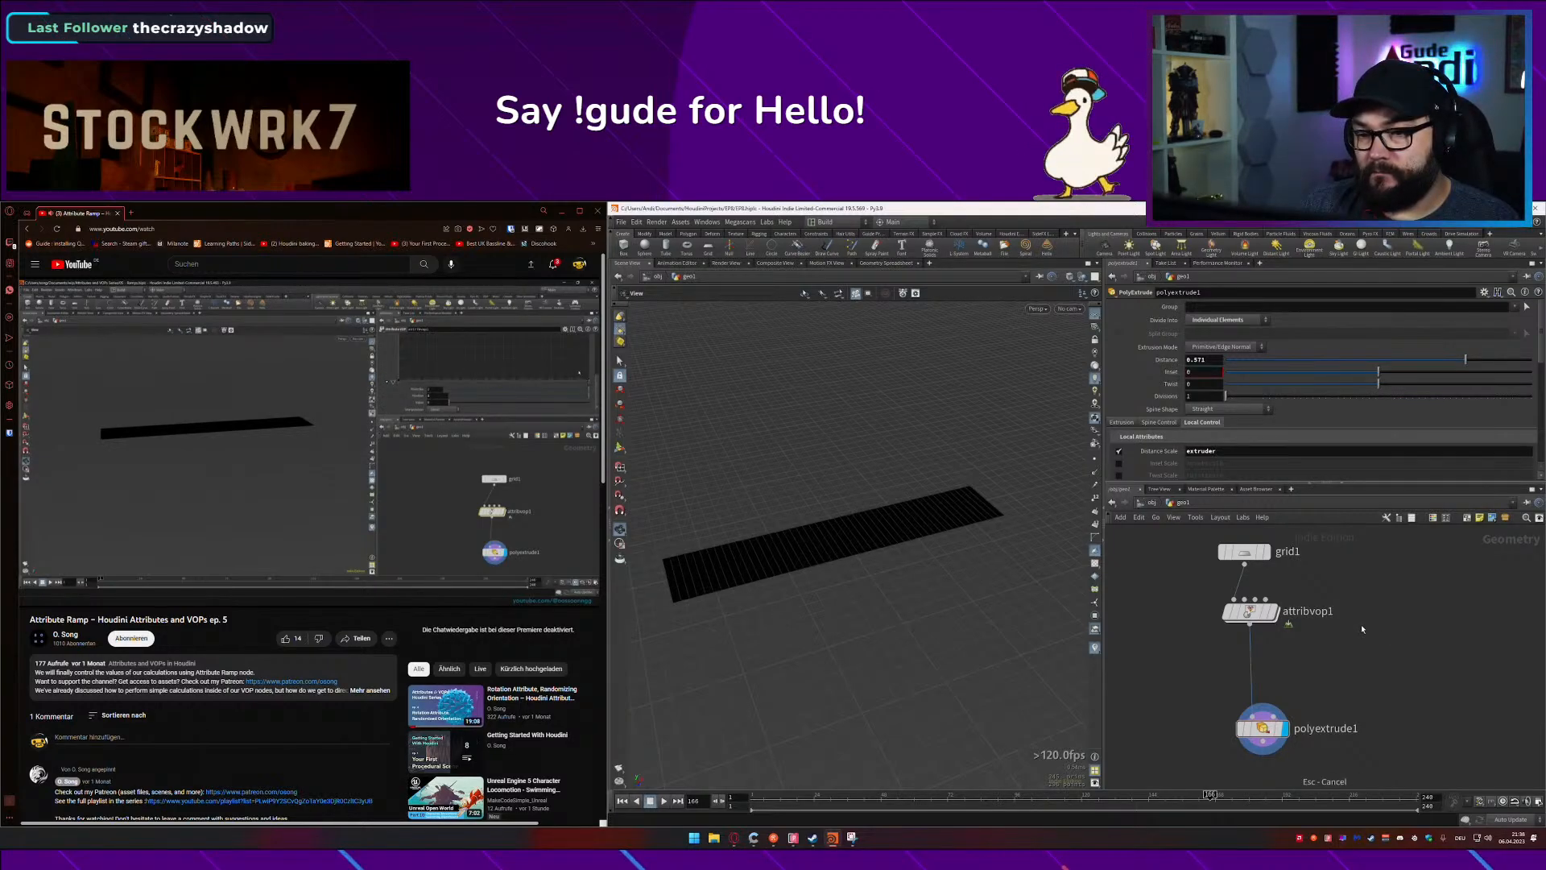
pyautogui.click(1250, 613)
pyautogui.click(483, 400)
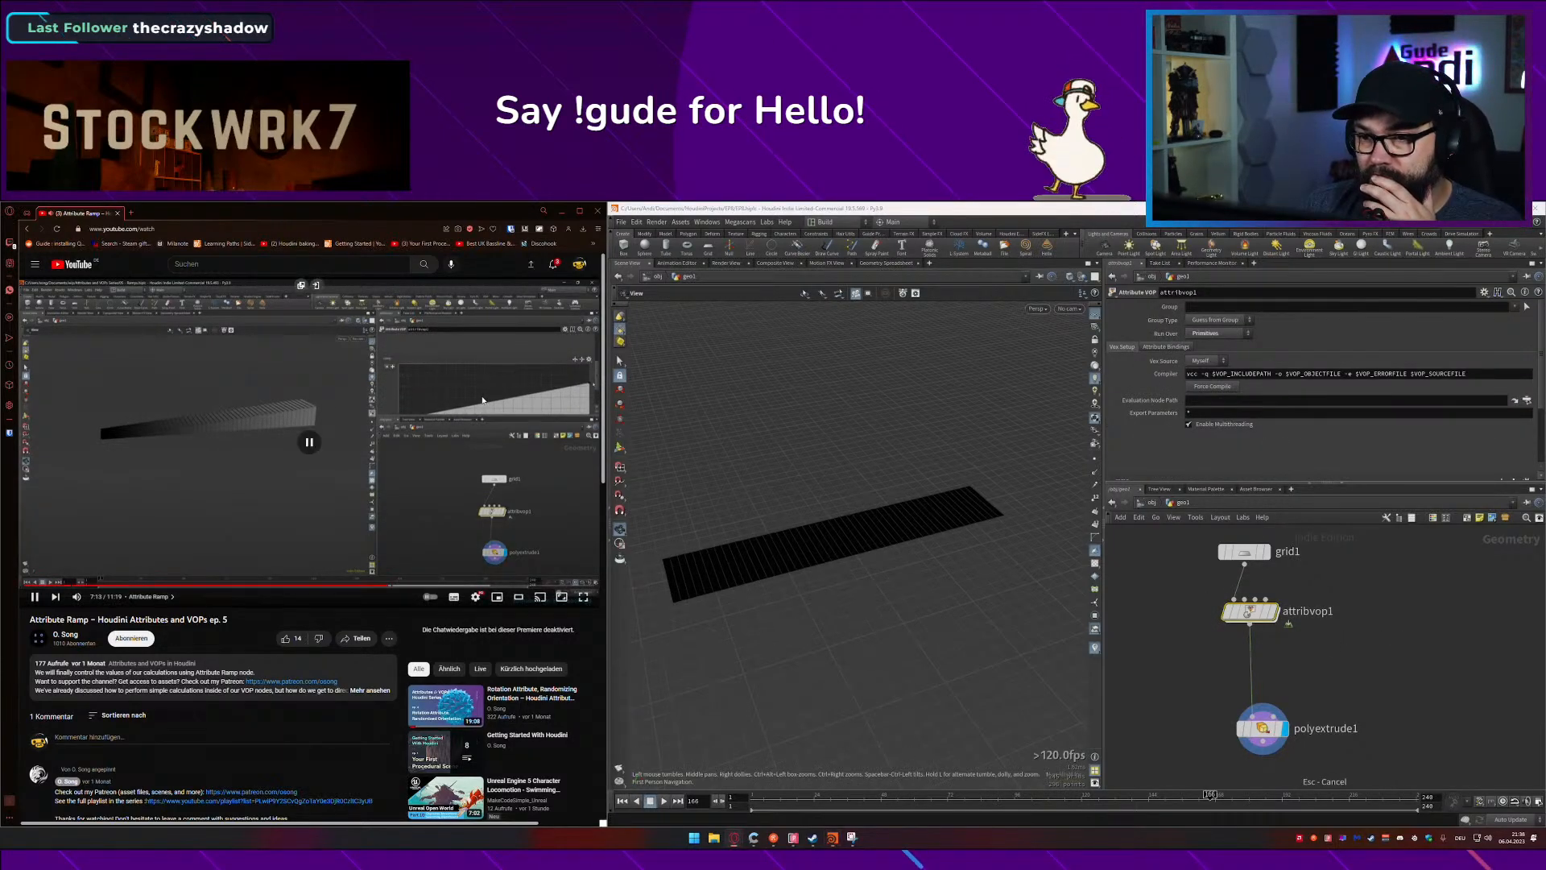
pyautogui.hotkey('ctrl', 's')
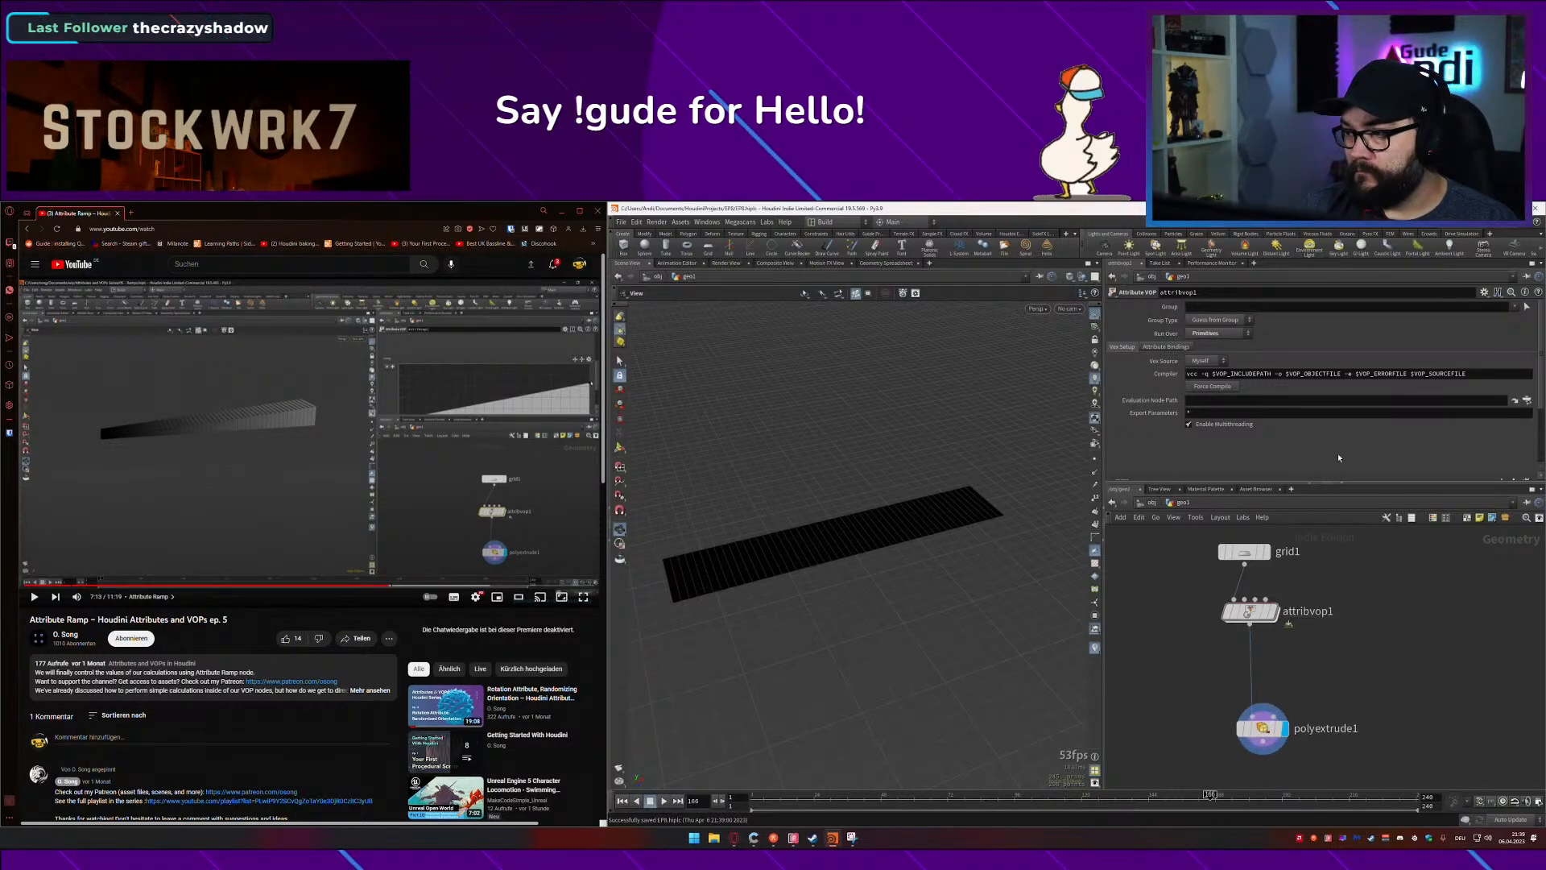
# Step: Leave and re-enter geo1, and examine attribvop1's attribute bindings and VEX setup parameters for the ramp
pyautogui.click(1153, 502)
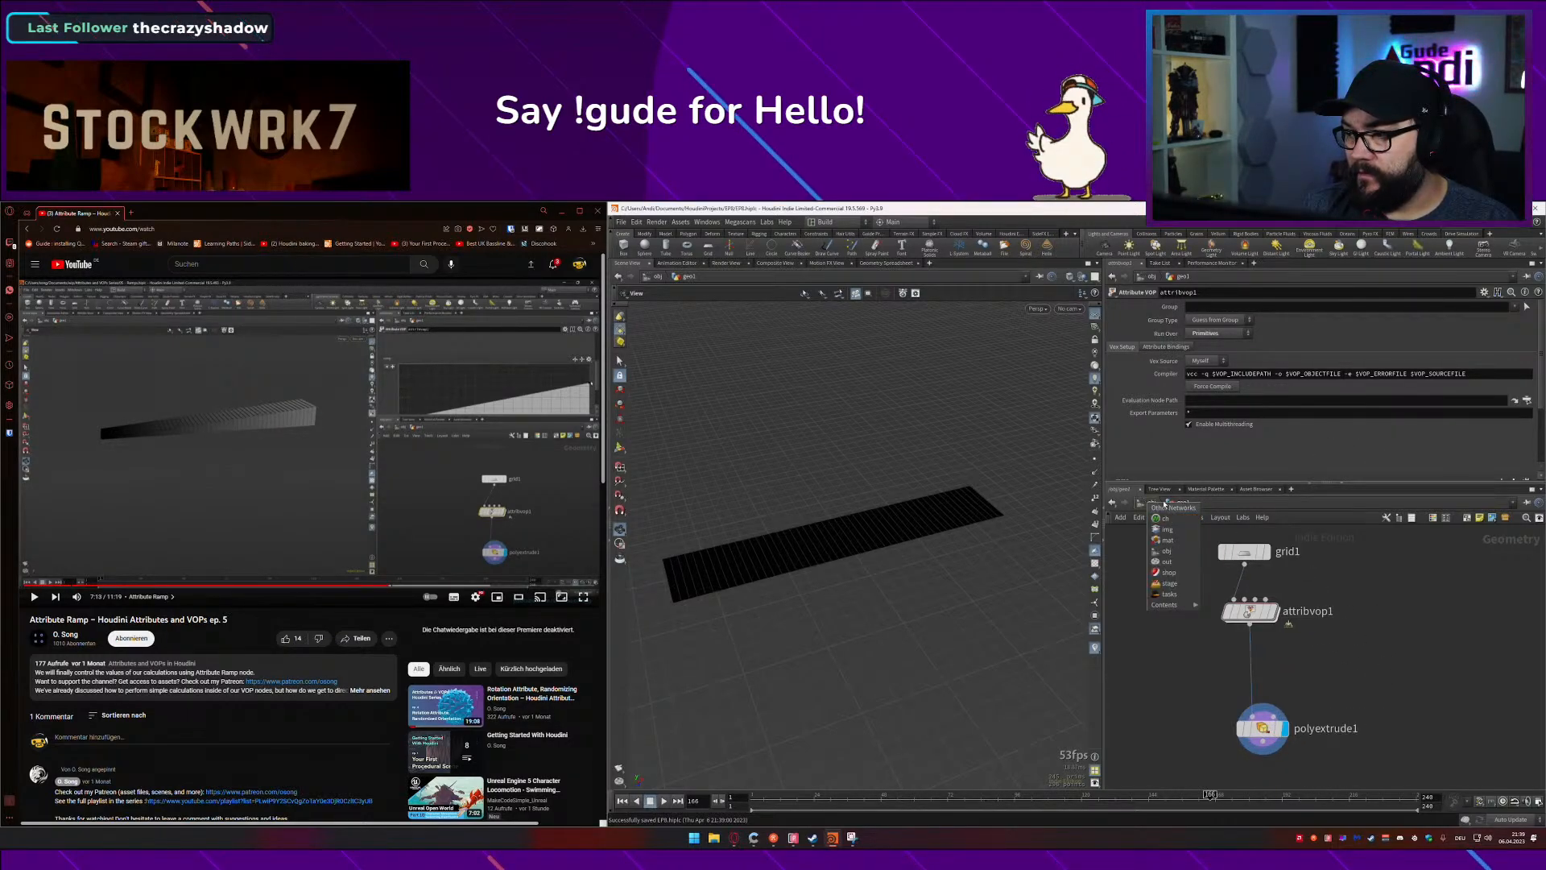
pyautogui.click(1158, 692)
pyautogui.press('u')
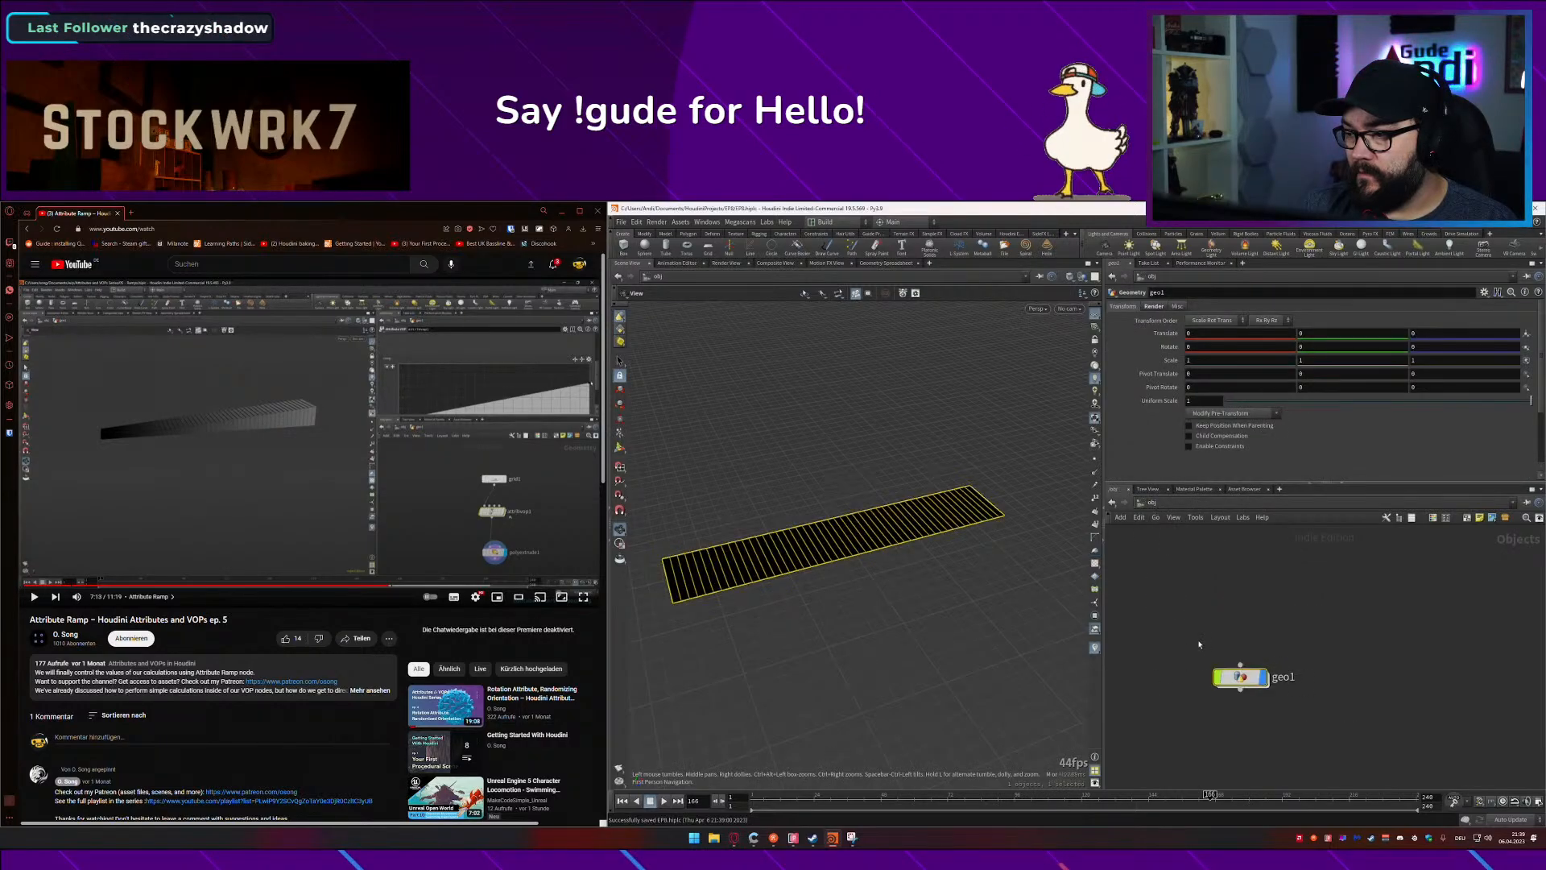
pyautogui.doubleClick(1241, 675)
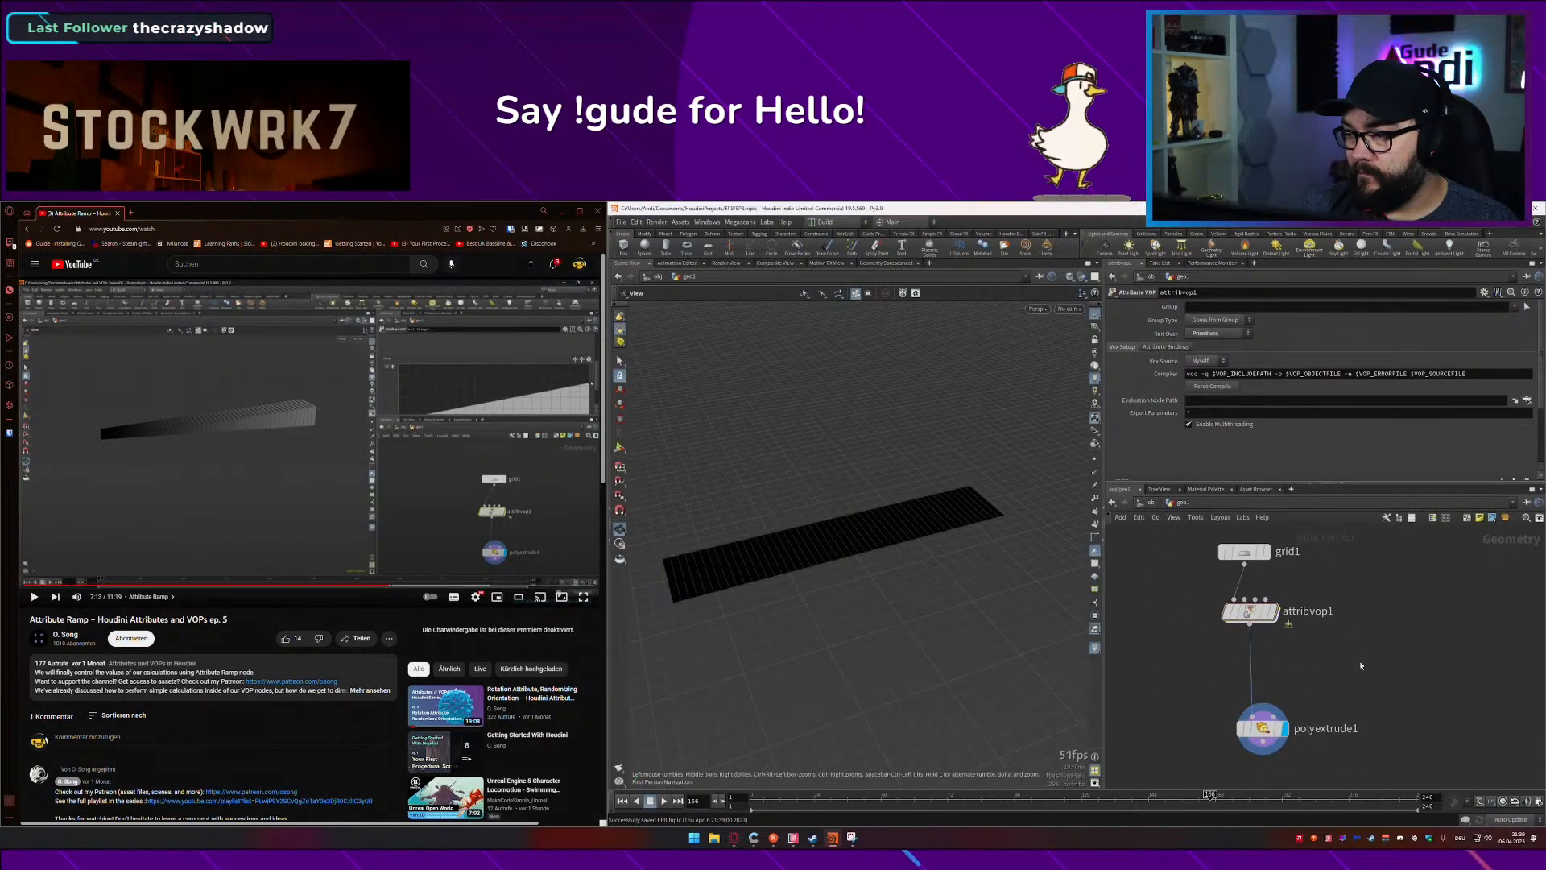
pyautogui.click(1166, 347)
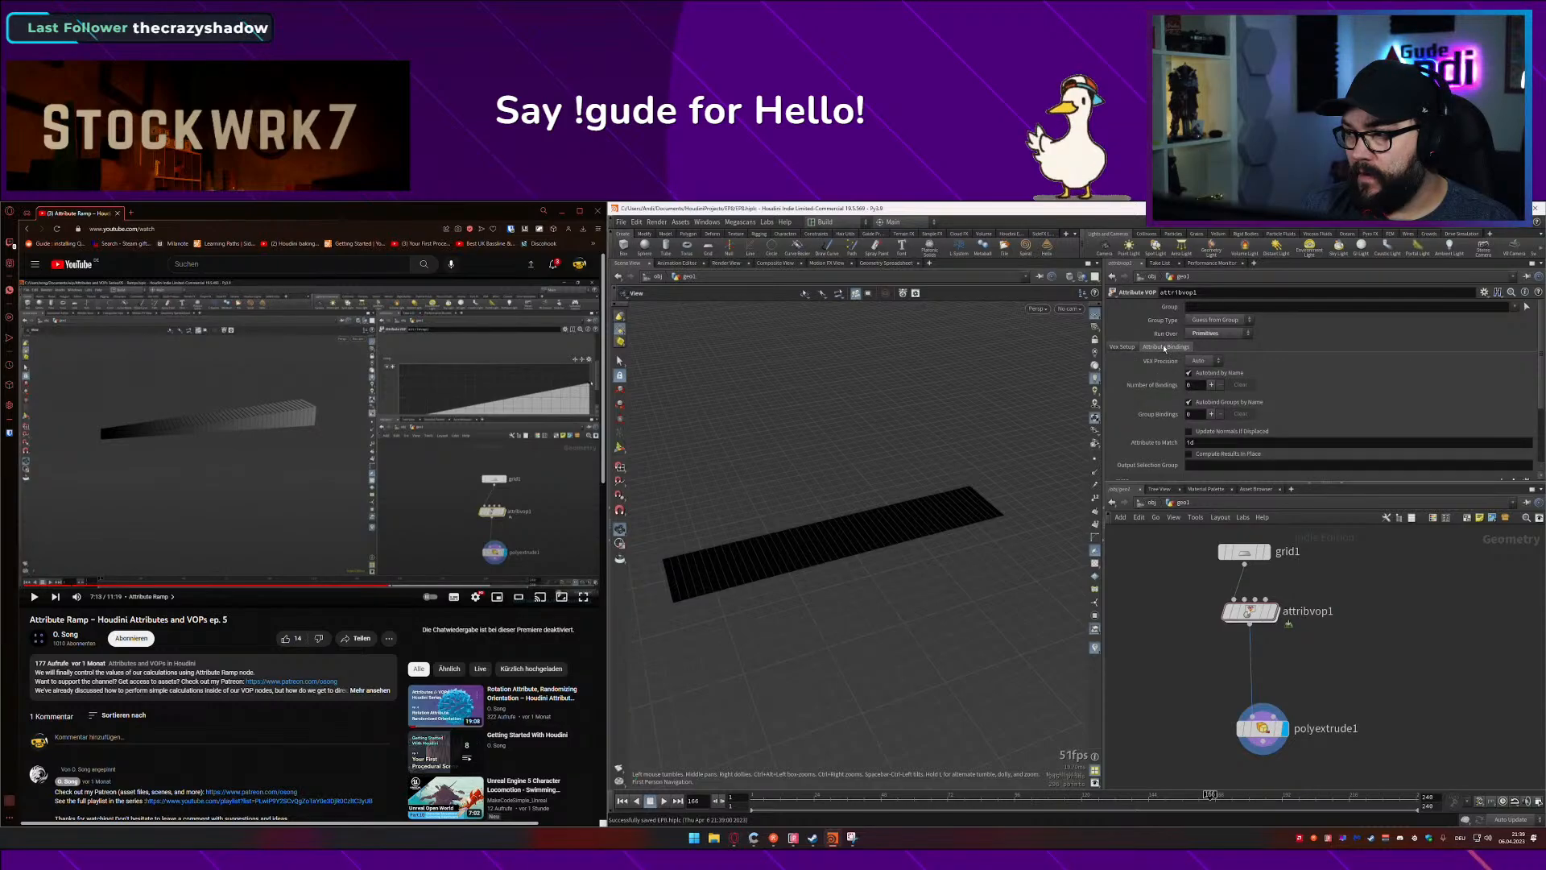
pyautogui.click(1128, 348)
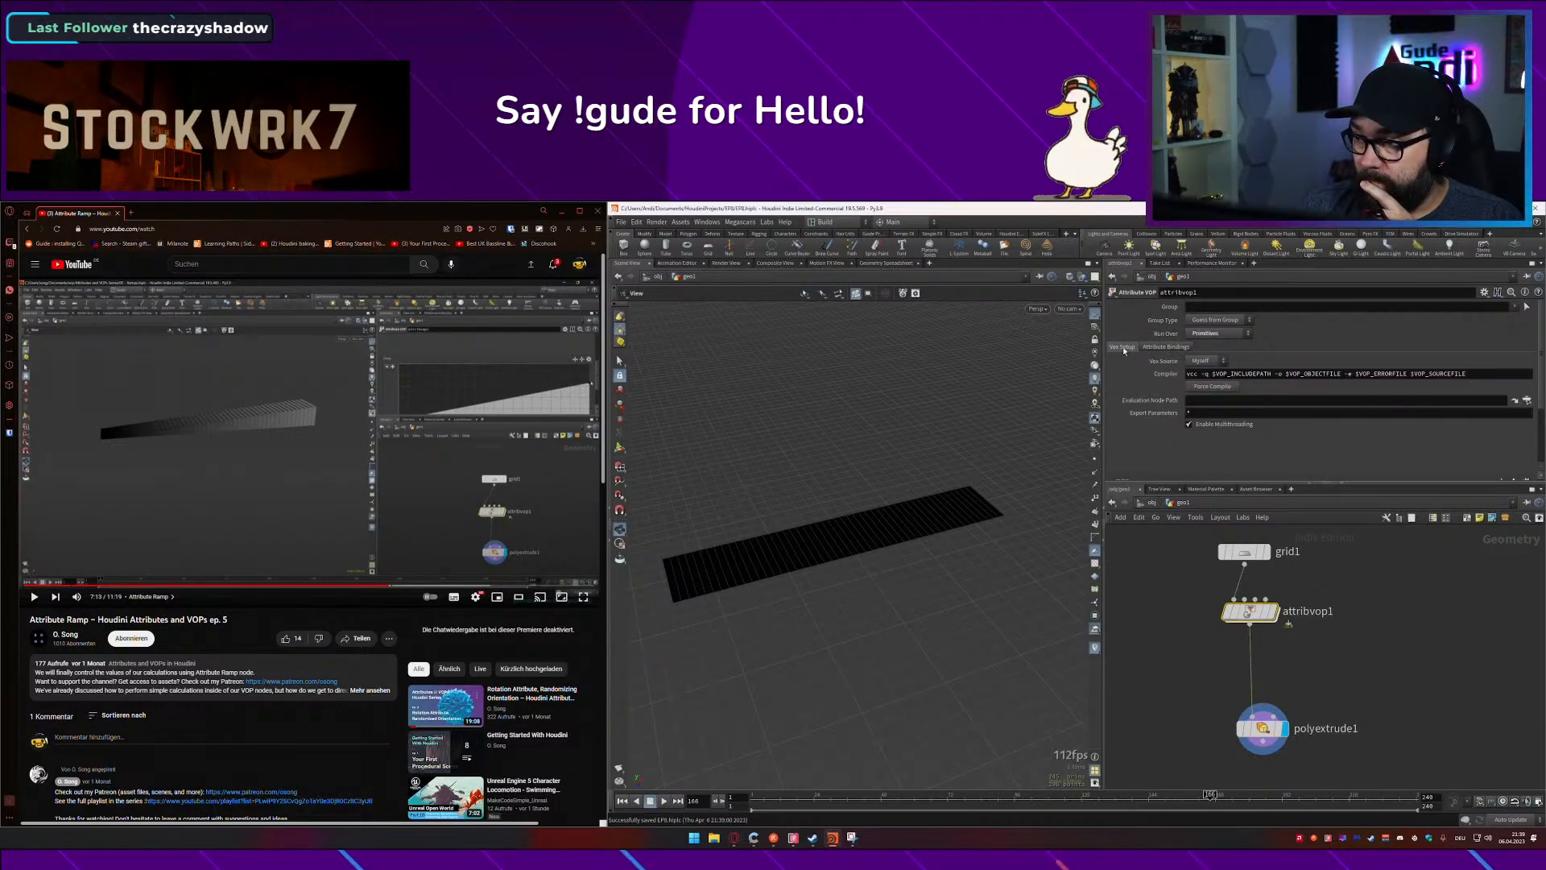
# Step: Replay the tutorial's section on returning to geo1 and viewing attribvop1's parameters
pyautogui.click(518, 457)
pyautogui.press('Left')
pyautogui.press('Left')
pyautogui.press('Left')
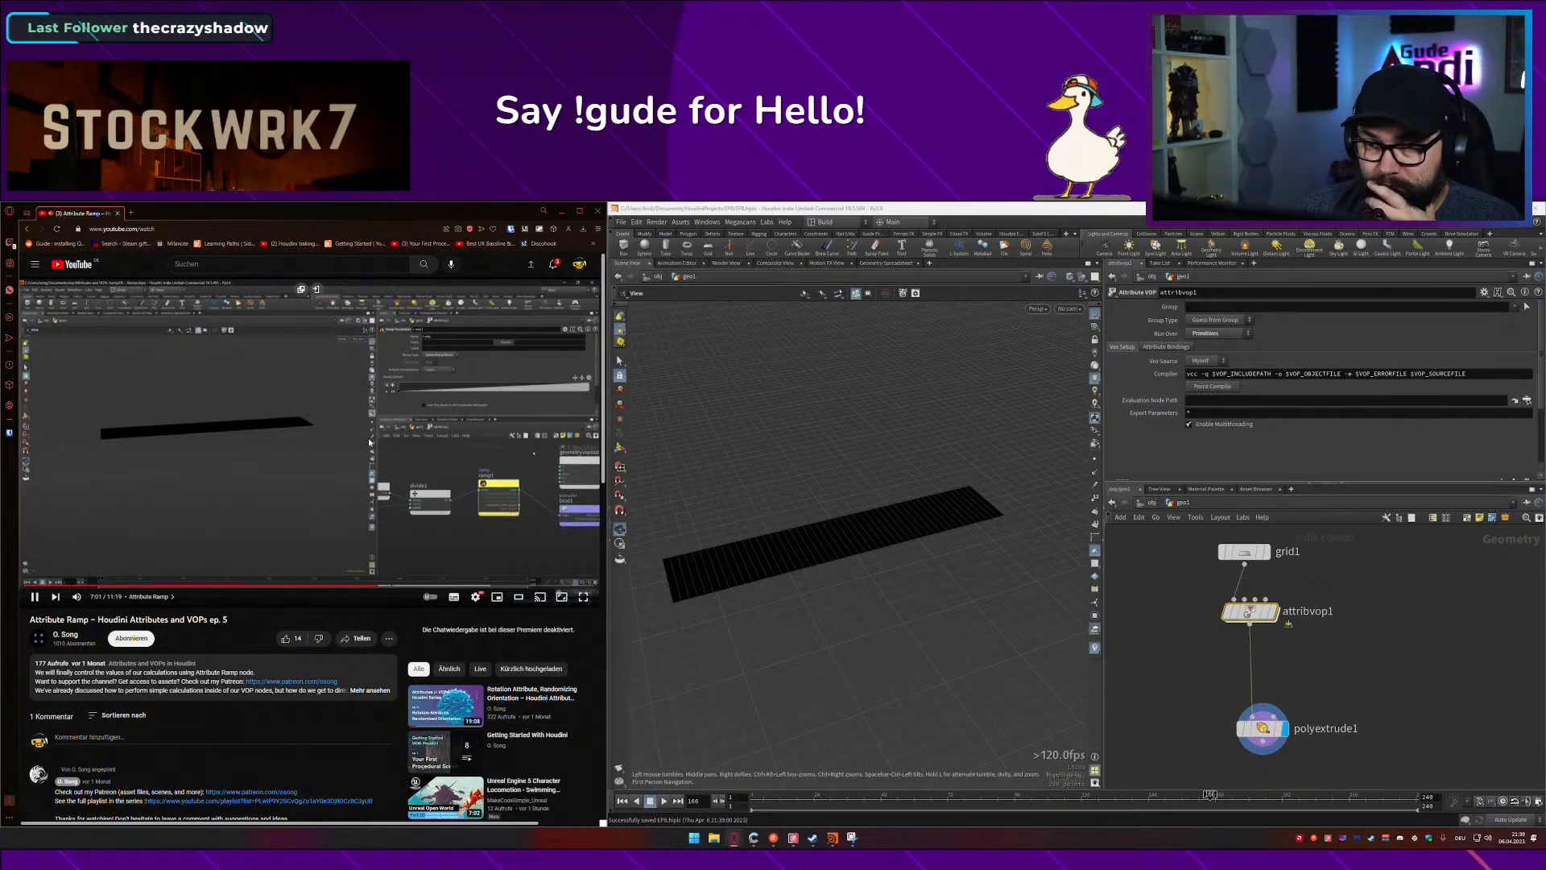
# Step: Display attribvop1's output, return the display to polyextrude1, and select polyextrude1 to check its parameters
pyautogui.moveTo(1251, 612)
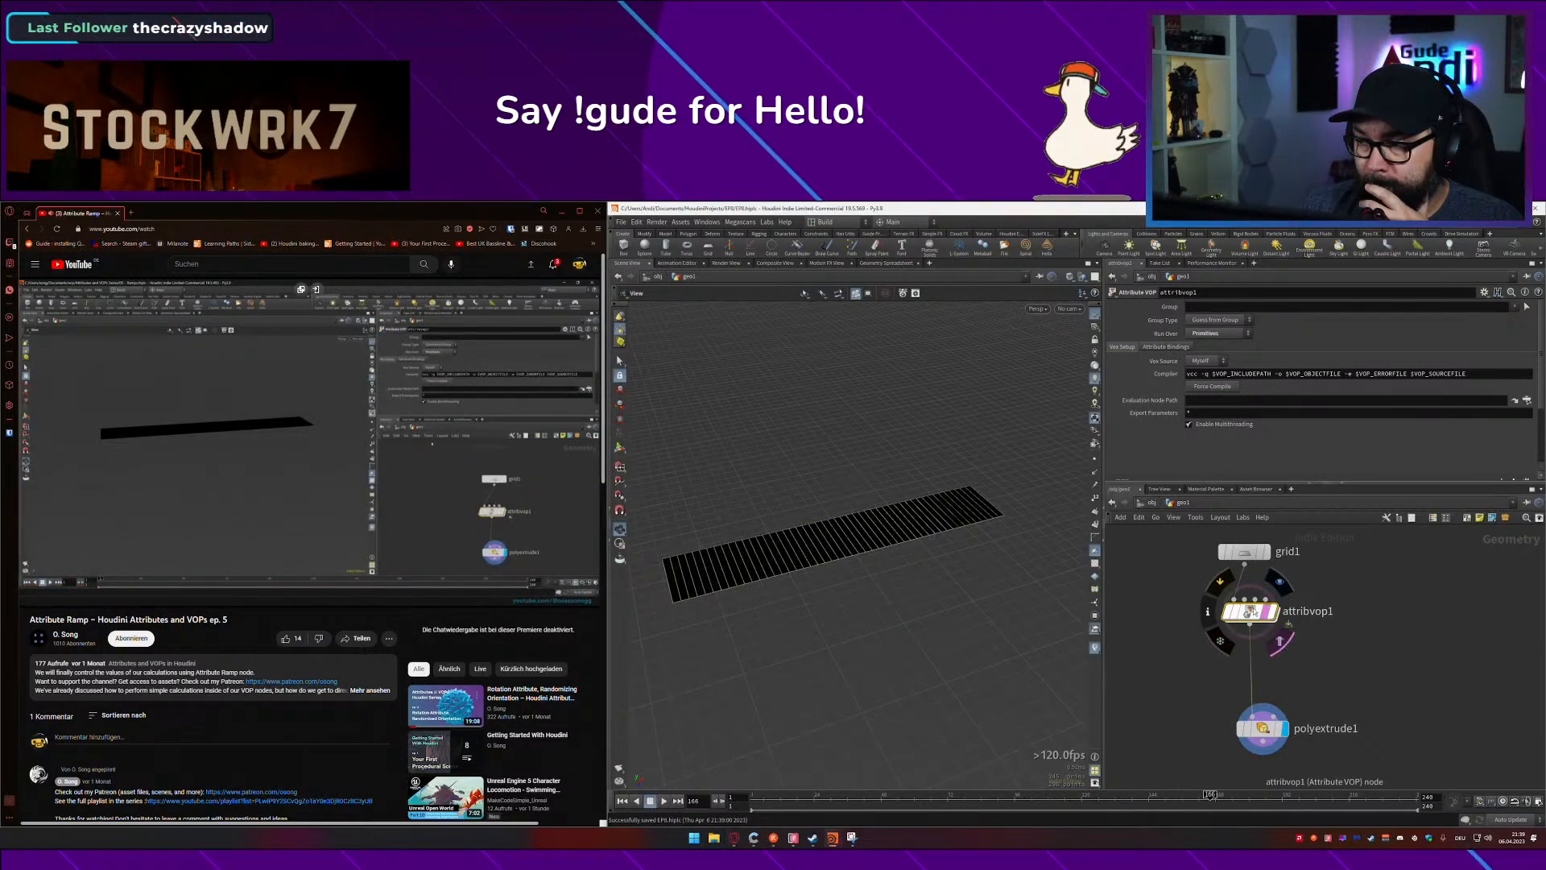
pyautogui.click(1280, 582)
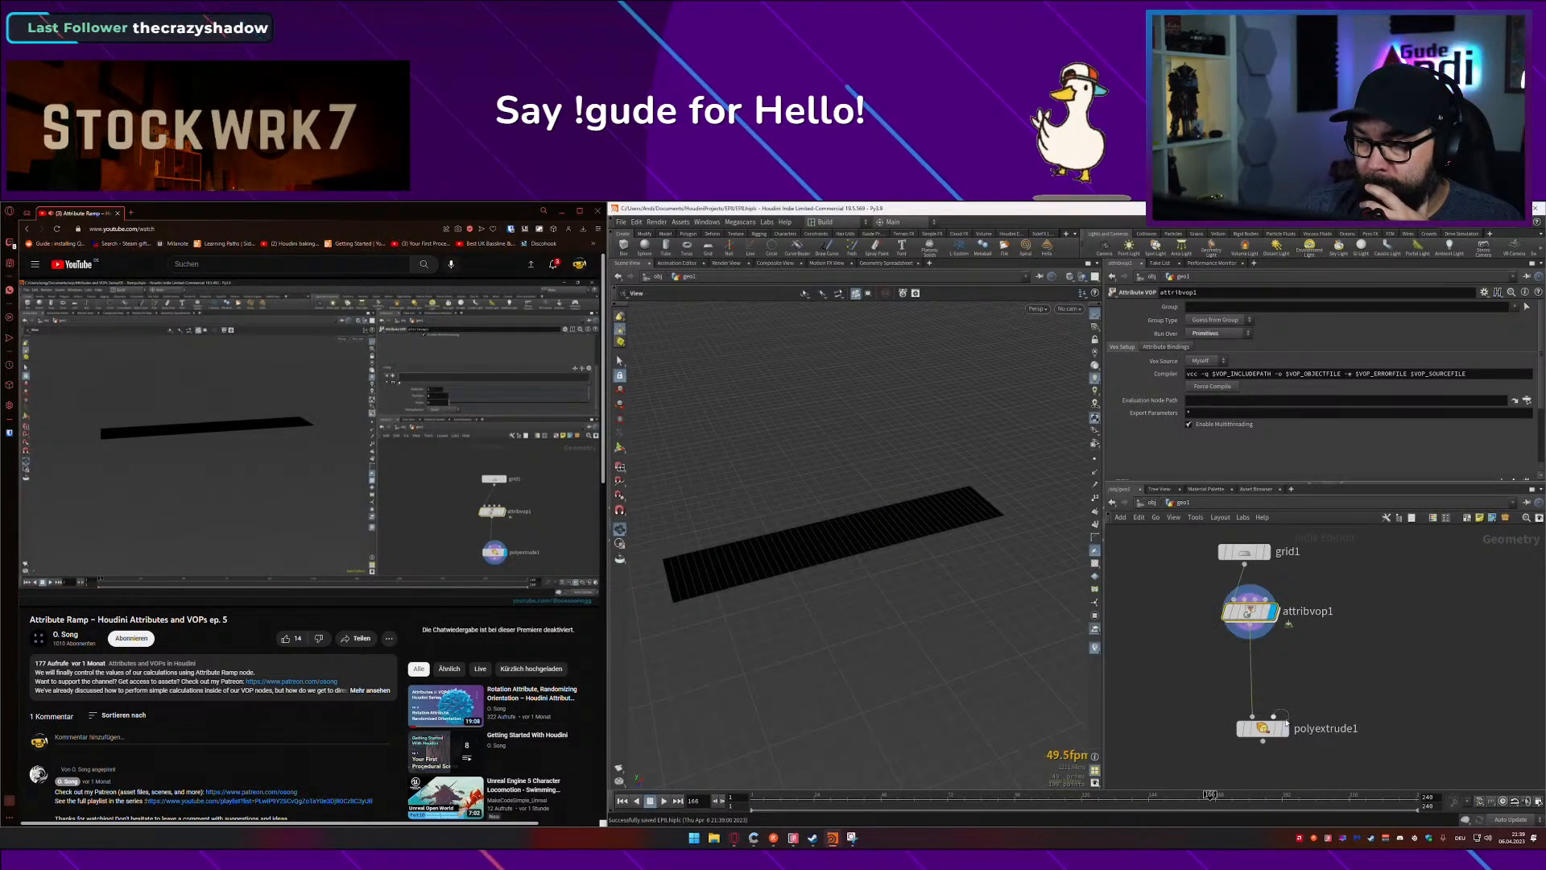
pyautogui.click(1285, 731)
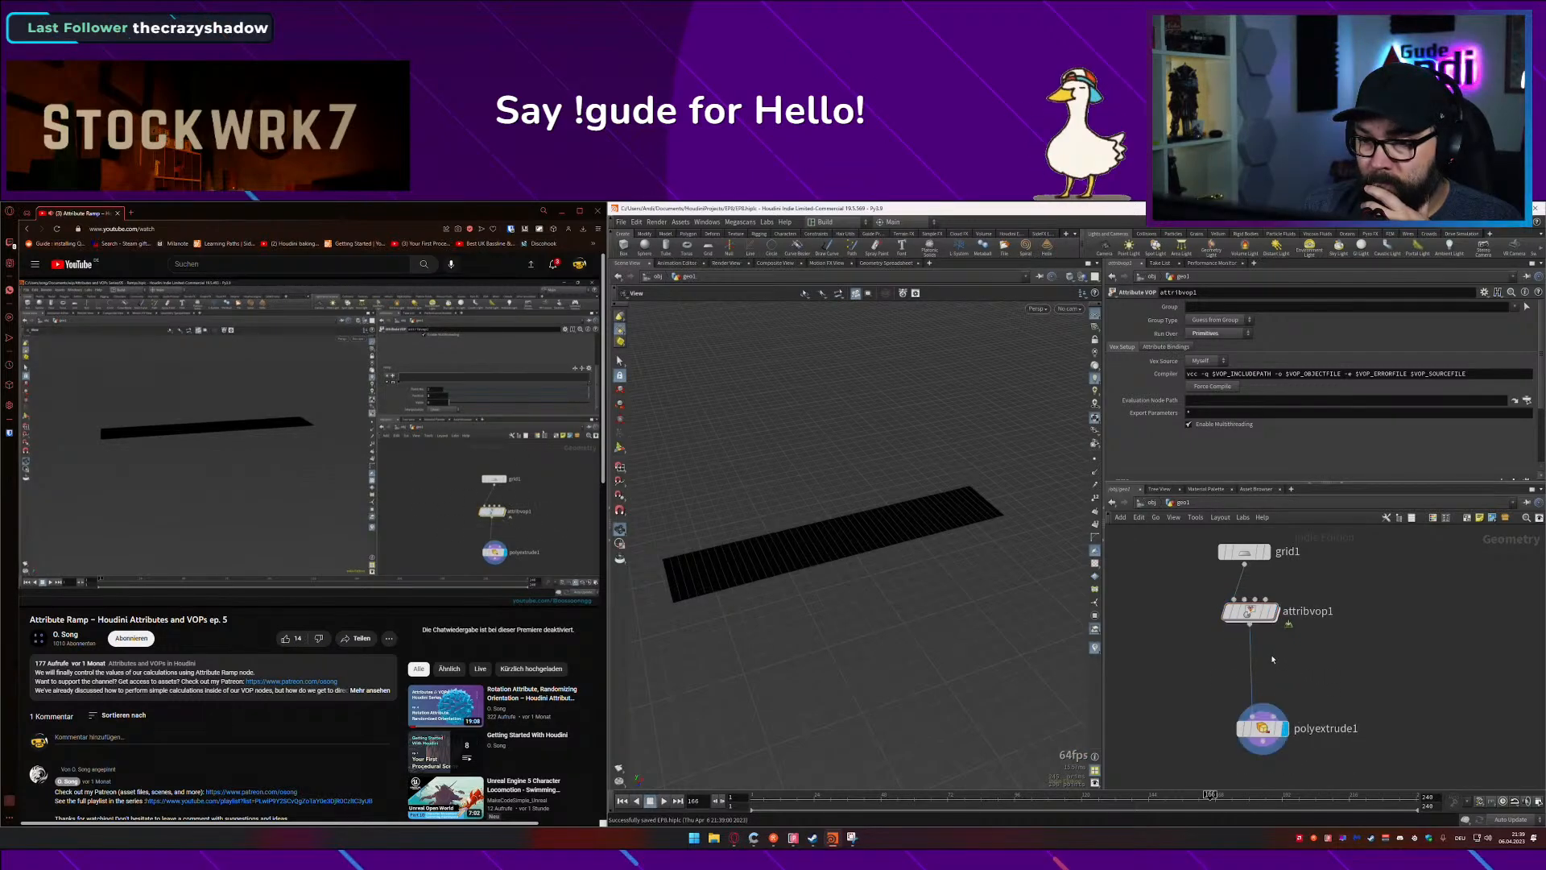
pyautogui.click(1262, 724)
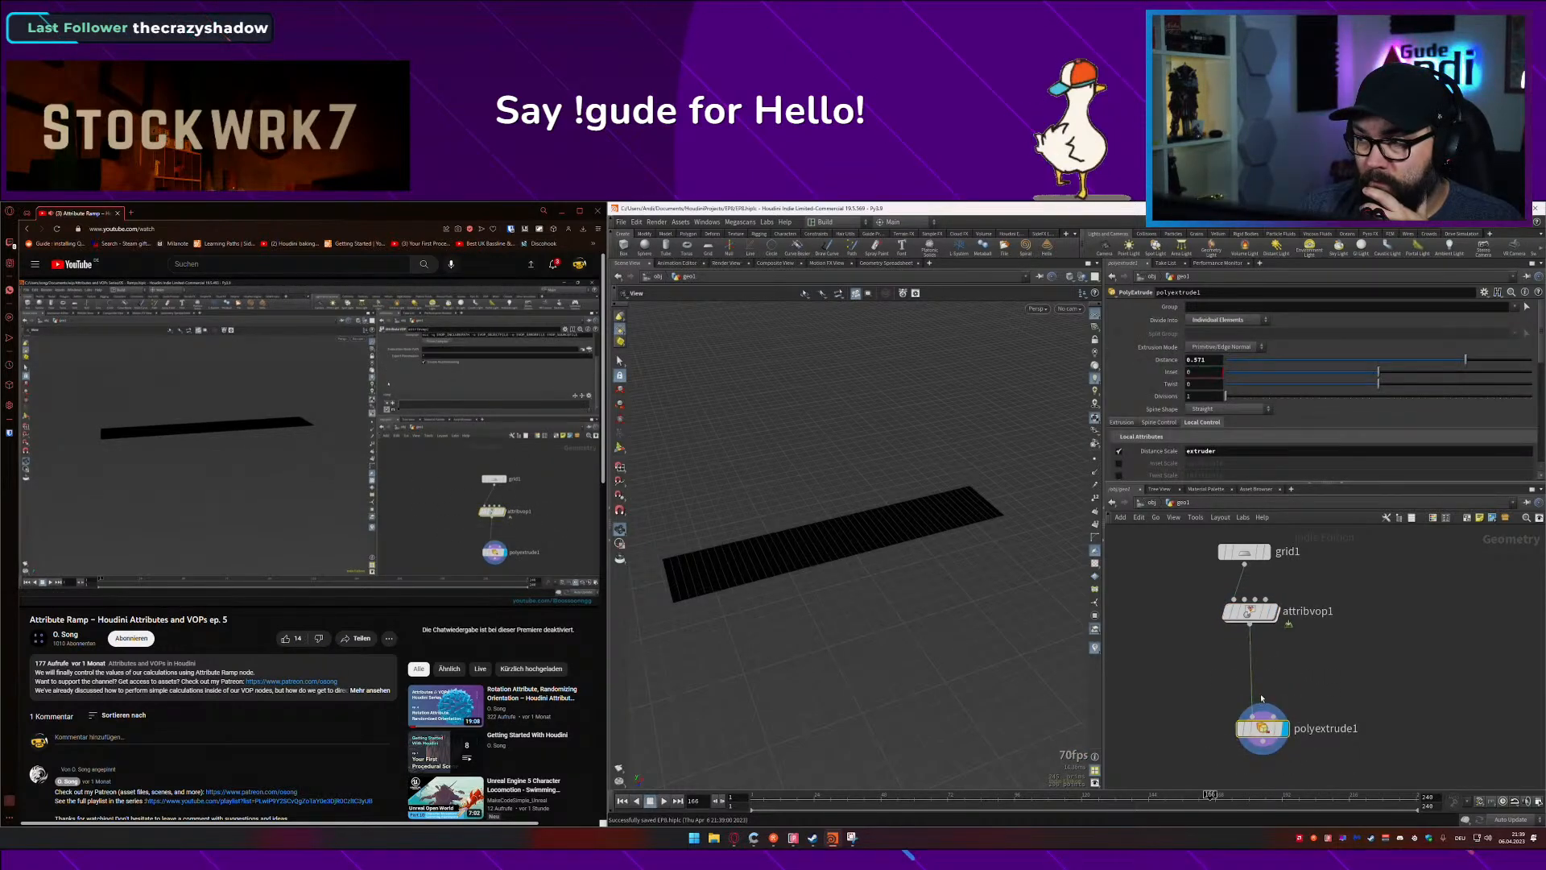
# Step: Replay the tutorial's part on finding and expanding the ramp in attribvop1's parameters
pyautogui.click(496, 443)
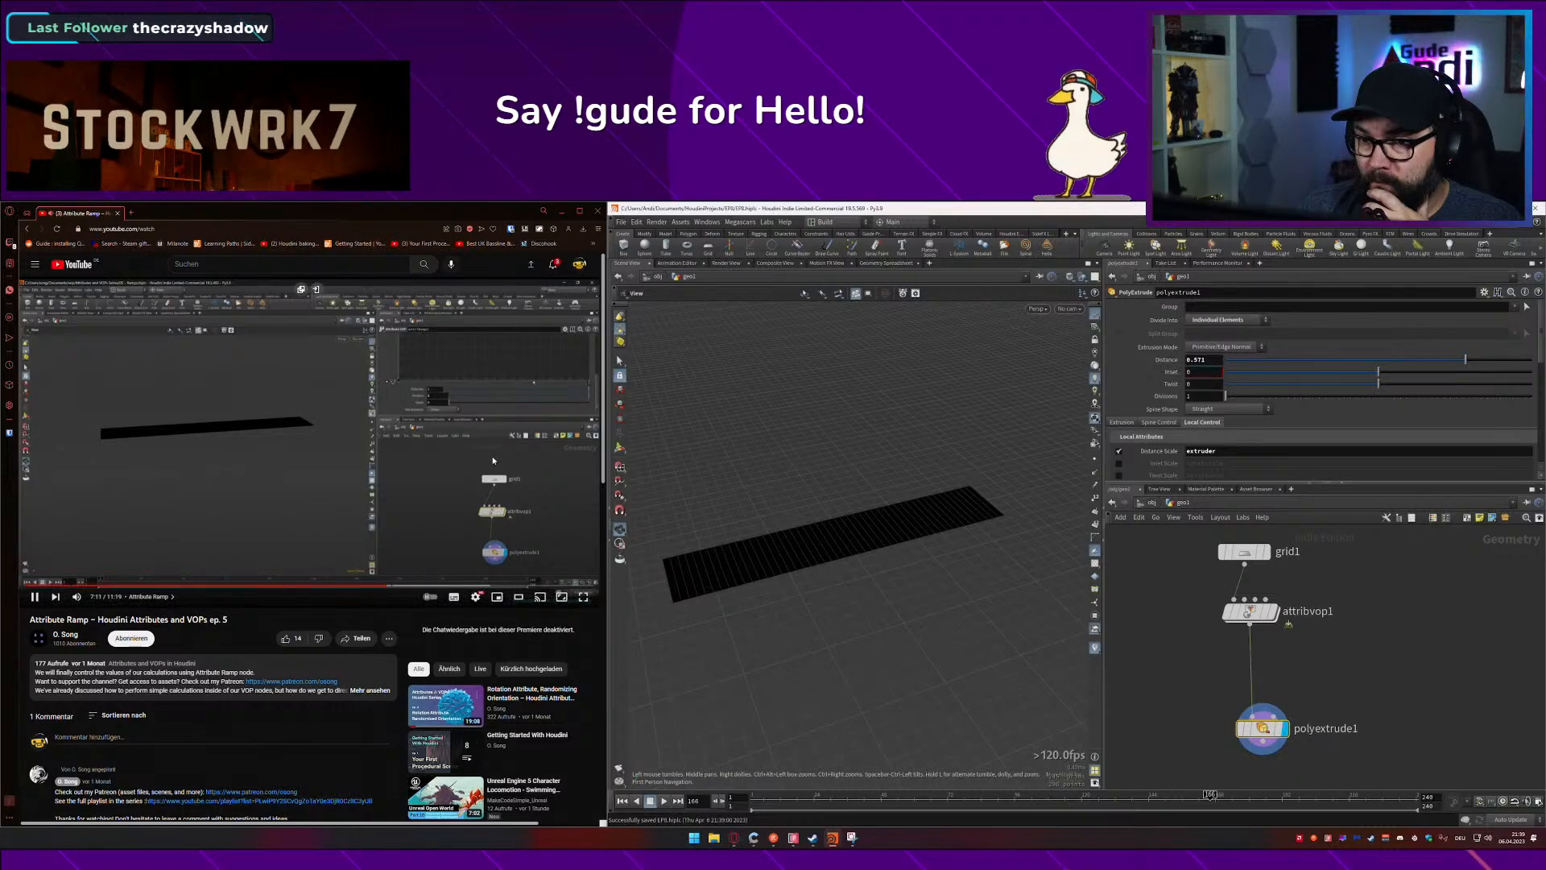
pyautogui.click(493, 460)
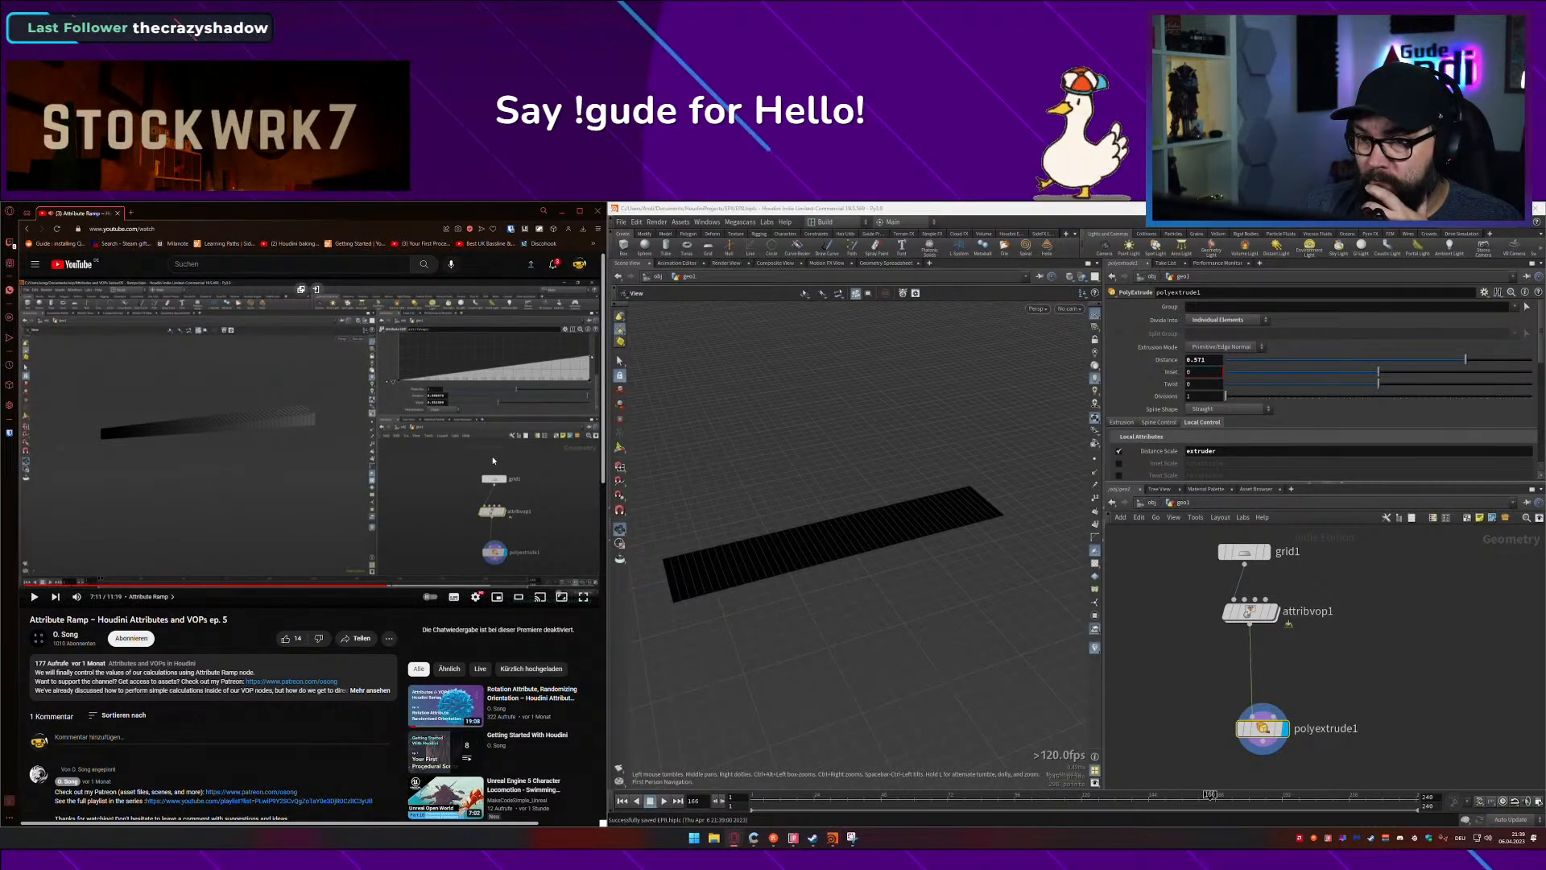
pyautogui.click(493, 460)
pyautogui.press('Left')
pyautogui.press('Left')
pyautogui.press('Left')
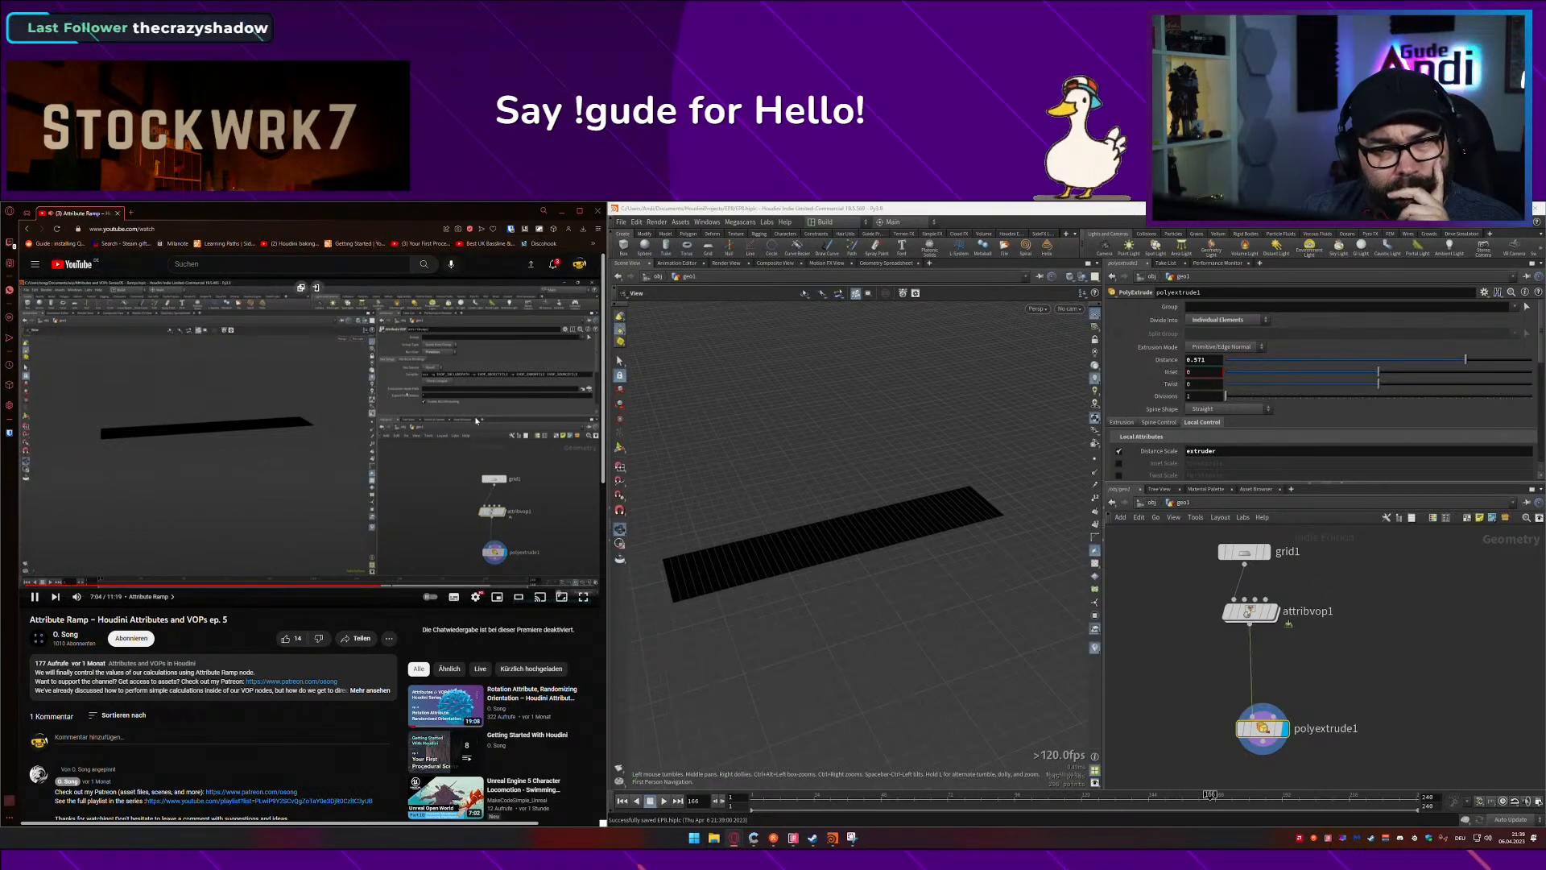
pyautogui.click(476, 419)
# Step: Select attribvop1 and expand its ramp parameter into the full curve graph
pyautogui.click(1251, 612)
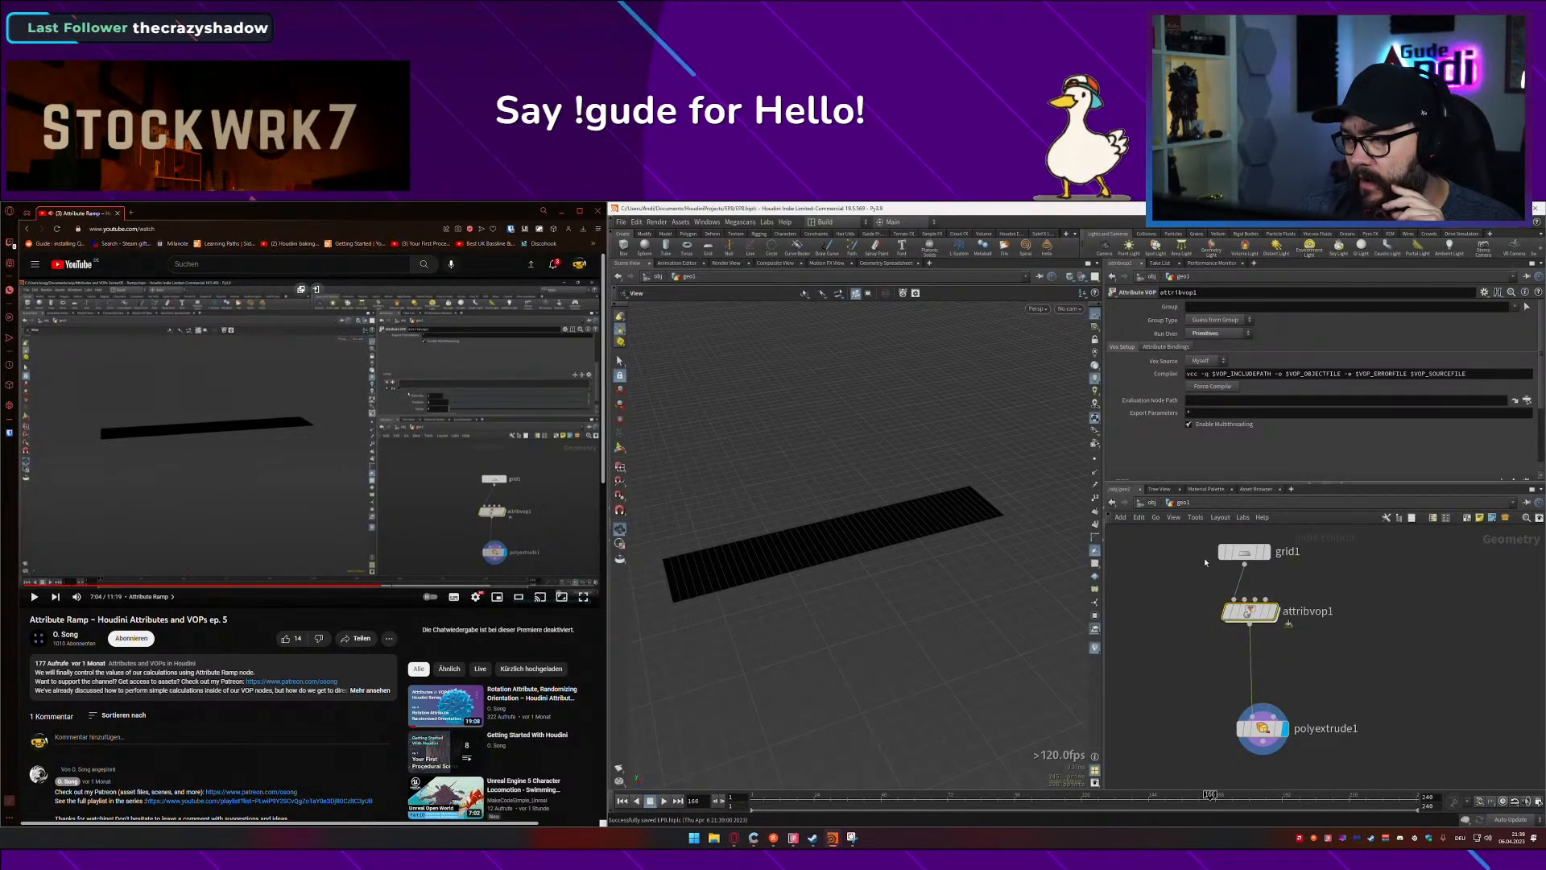
pyautogui.scroll(-3, 1244, 399)
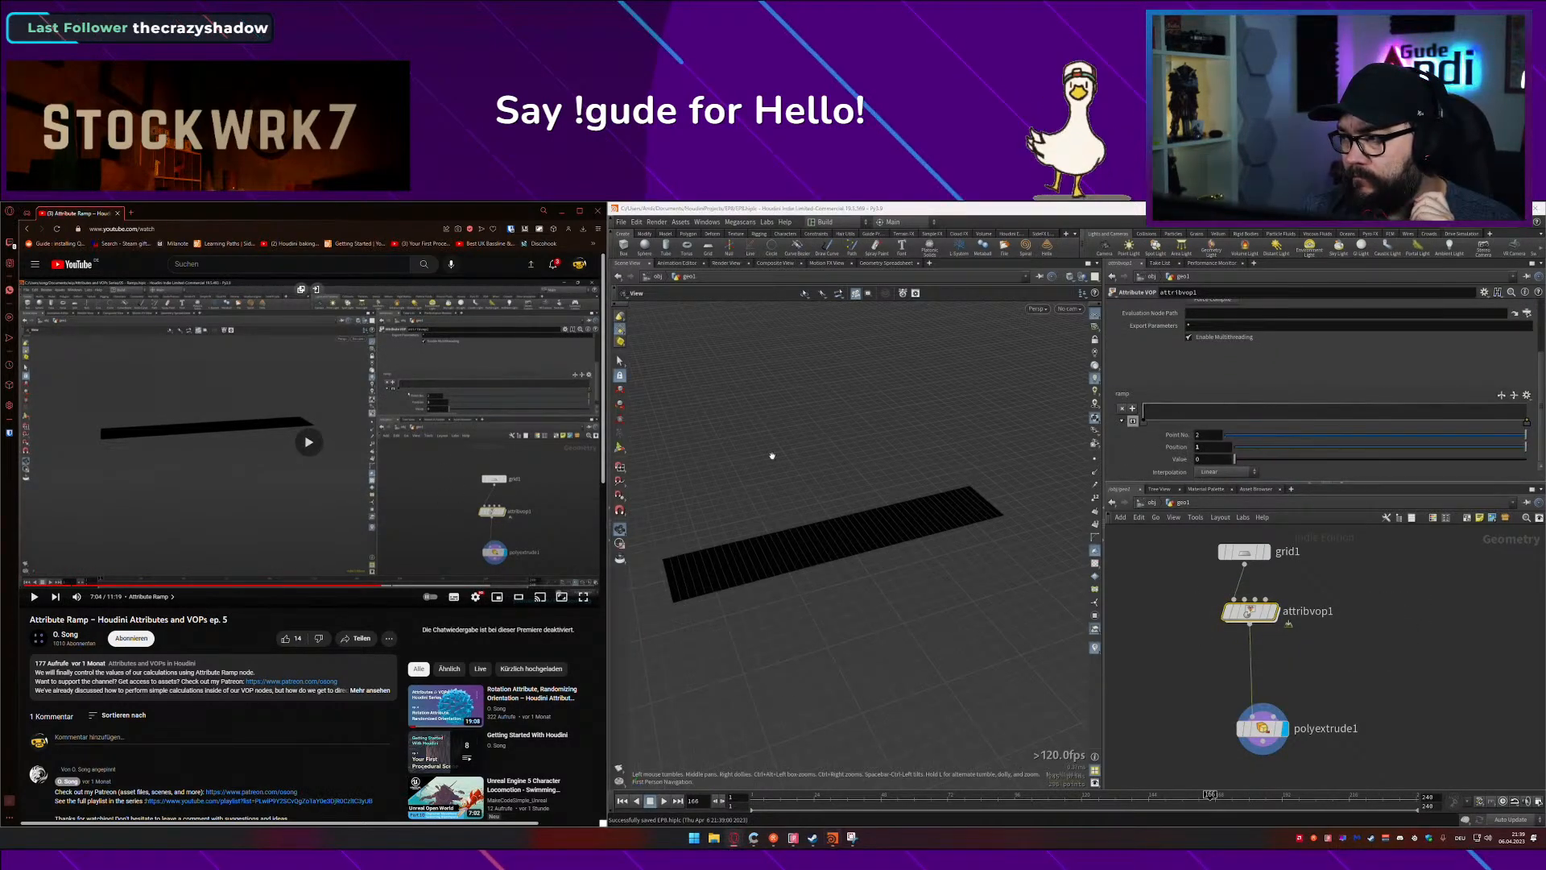
pyautogui.press('XF86AudioPlay')
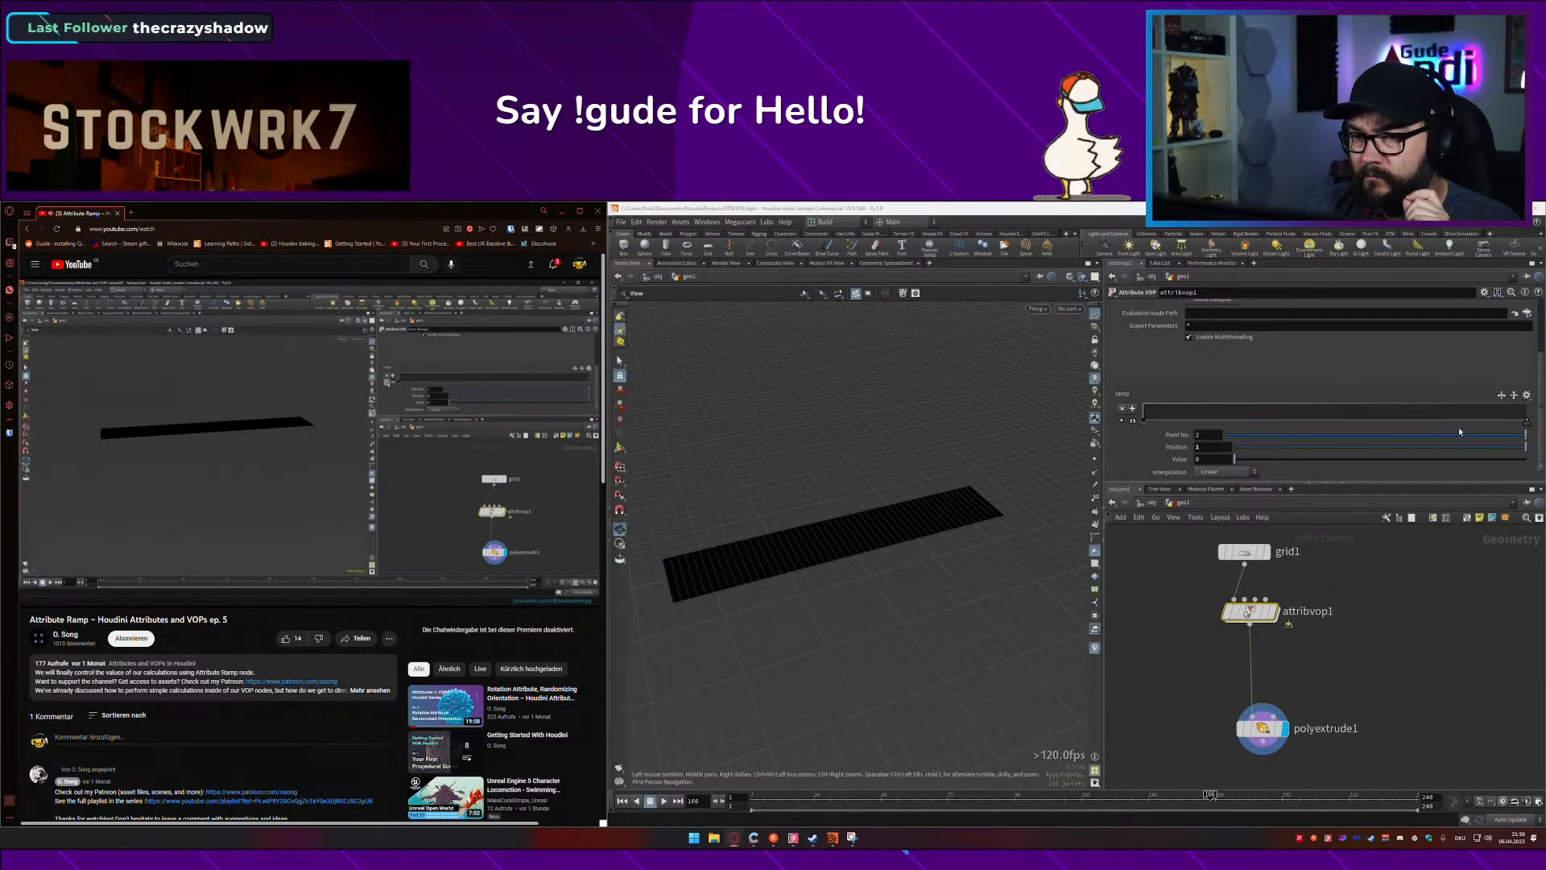
pyautogui.scroll(3, 1125, 413)
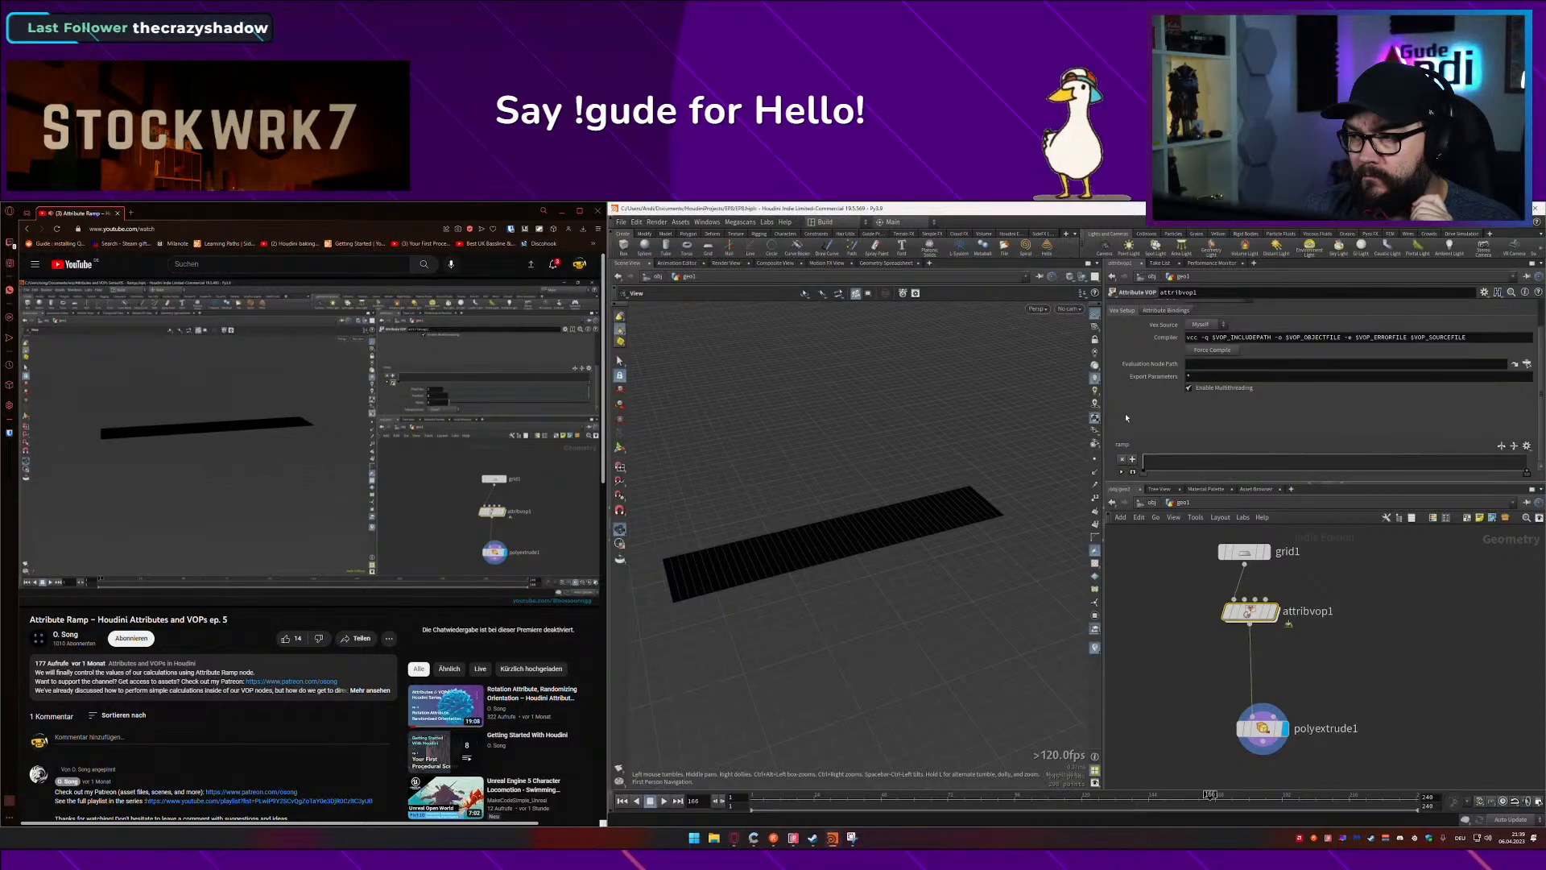
pyautogui.scroll(-1, 1124, 413)
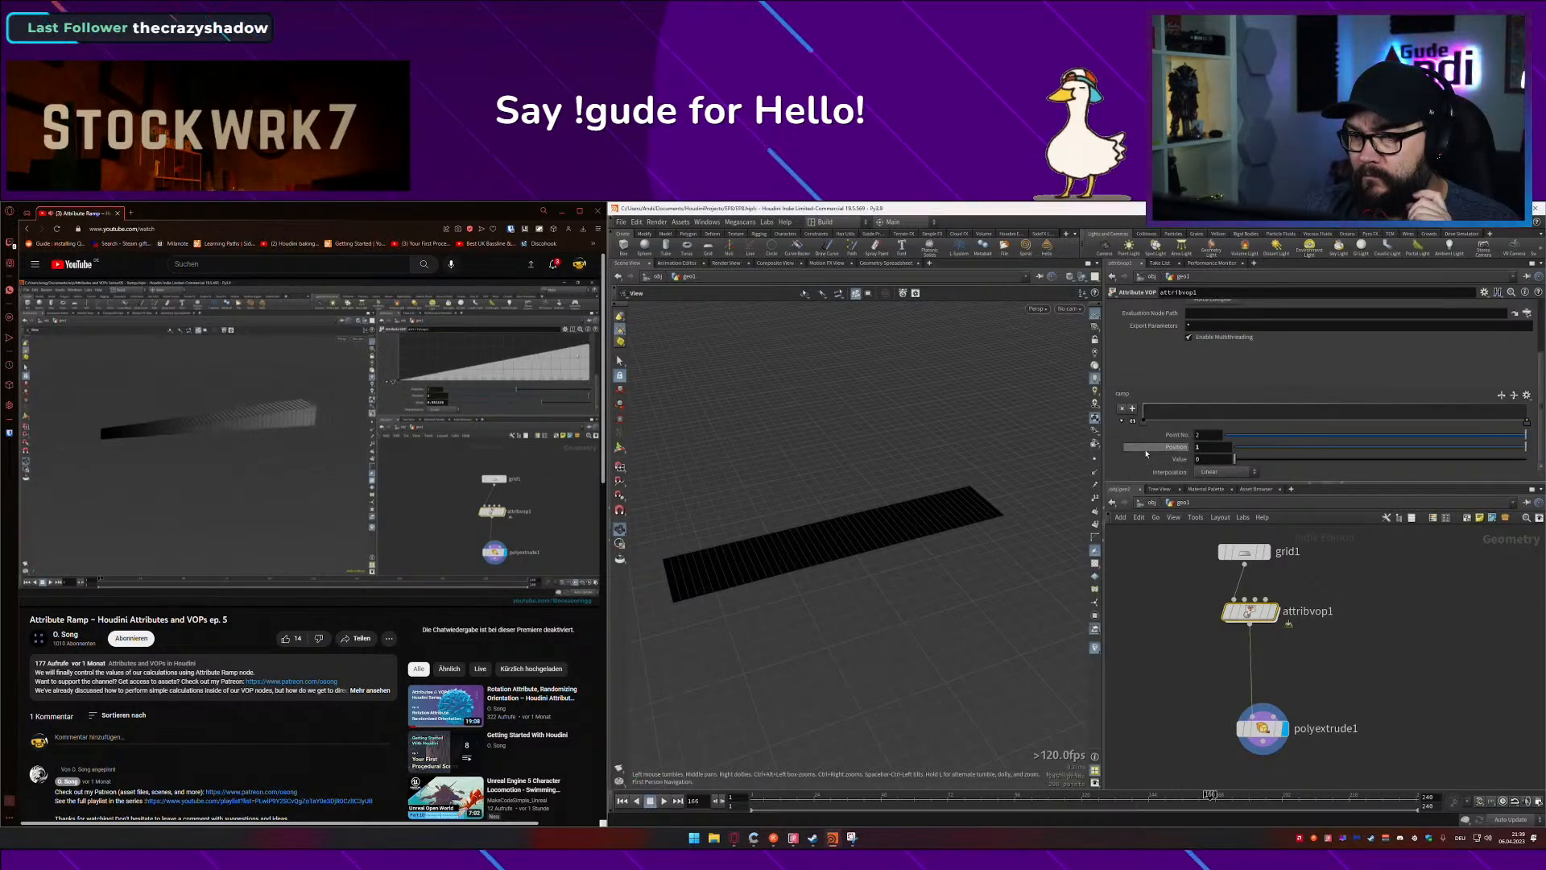
pyautogui.click(416, 432)
pyautogui.click(1133, 421)
pyautogui.scroll(1, 1243, 430)
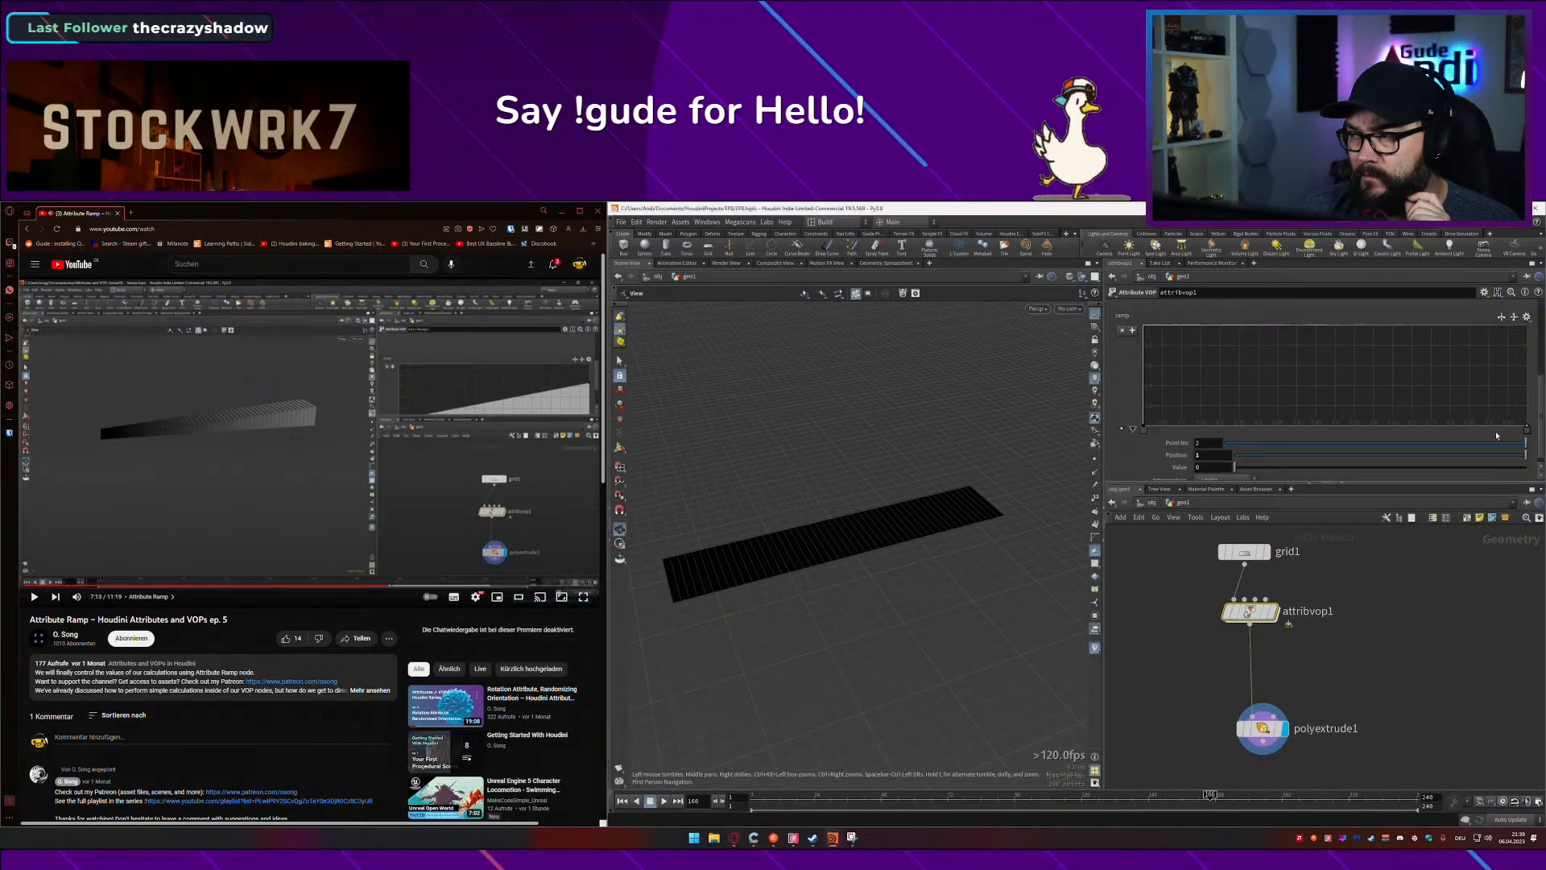
# Step: Raise the ramp's last point to the maximum value at the curve's far end, forming a linear rise
pyautogui.moveTo(1525, 428); pyautogui.dragTo(1513, 342)
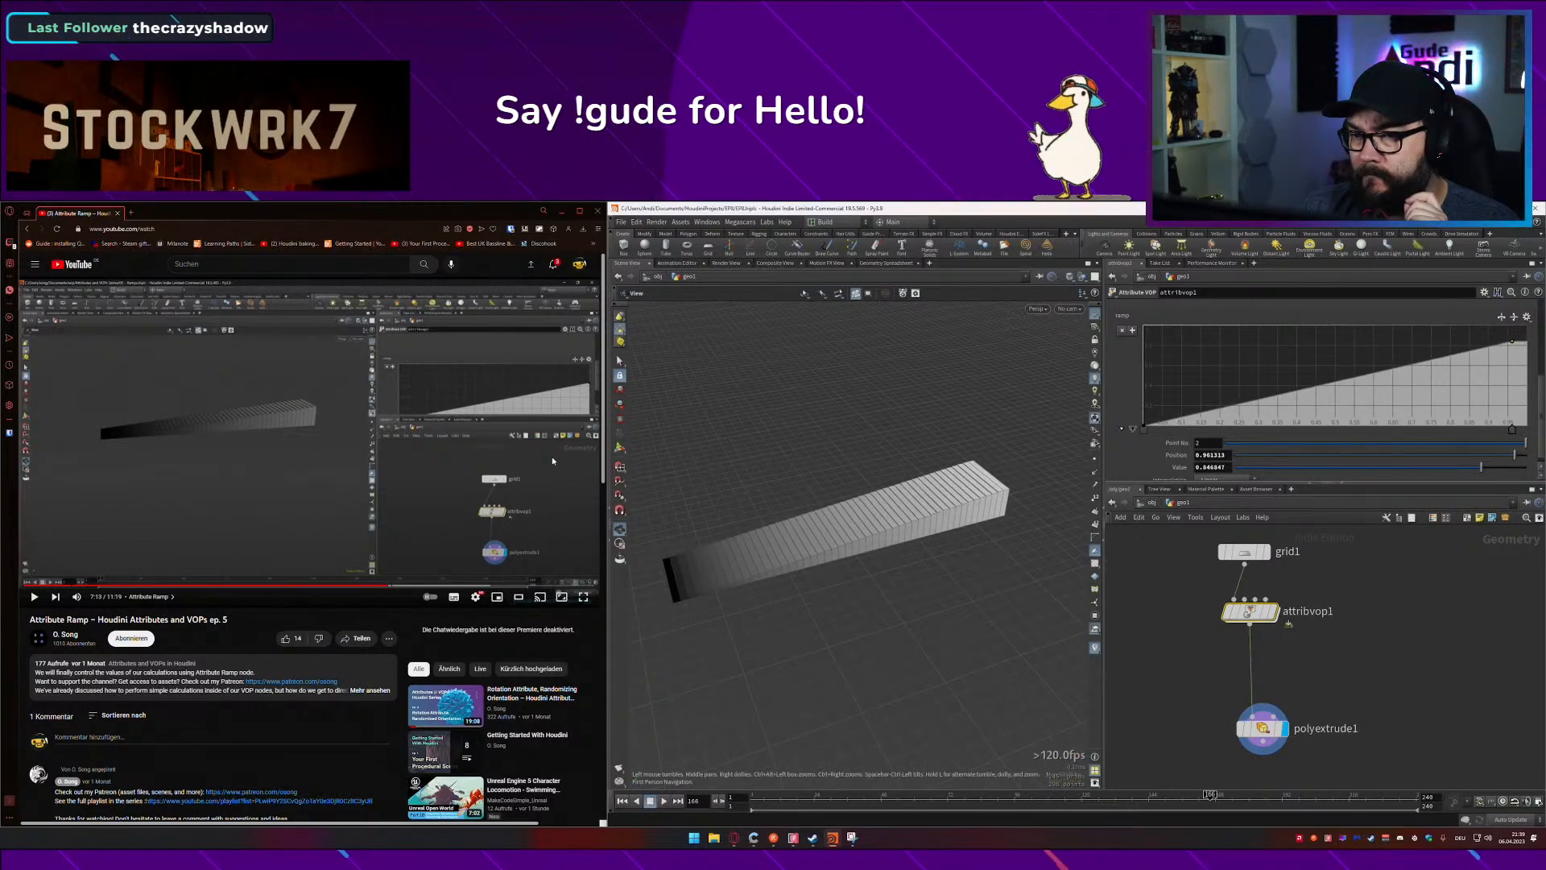
pyautogui.click(553, 462)
pyautogui.scroll(3, 1432, 573)
pyautogui.scroll(-4, 1457, 553)
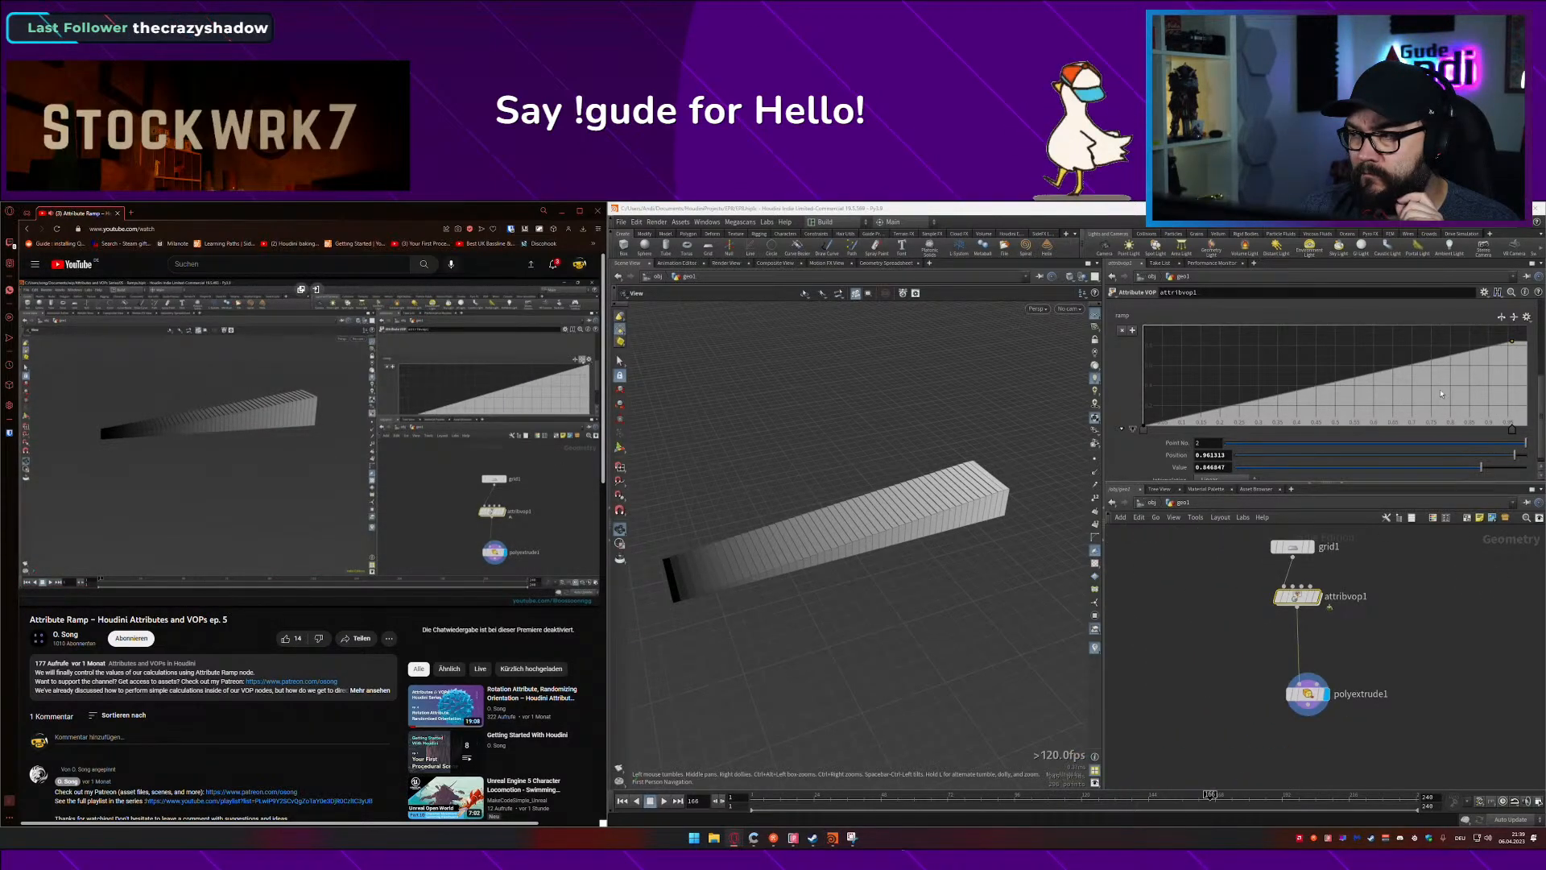
pyautogui.scroll(1, 1442, 394)
pyautogui.moveTo(1512, 365)
pyautogui.mouseDown()
pyautogui.moveTo(1524, 351)
pyautogui.moveTo(1523, 414)
pyautogui.moveTo(1526, 352)
pyautogui.mouseUp()
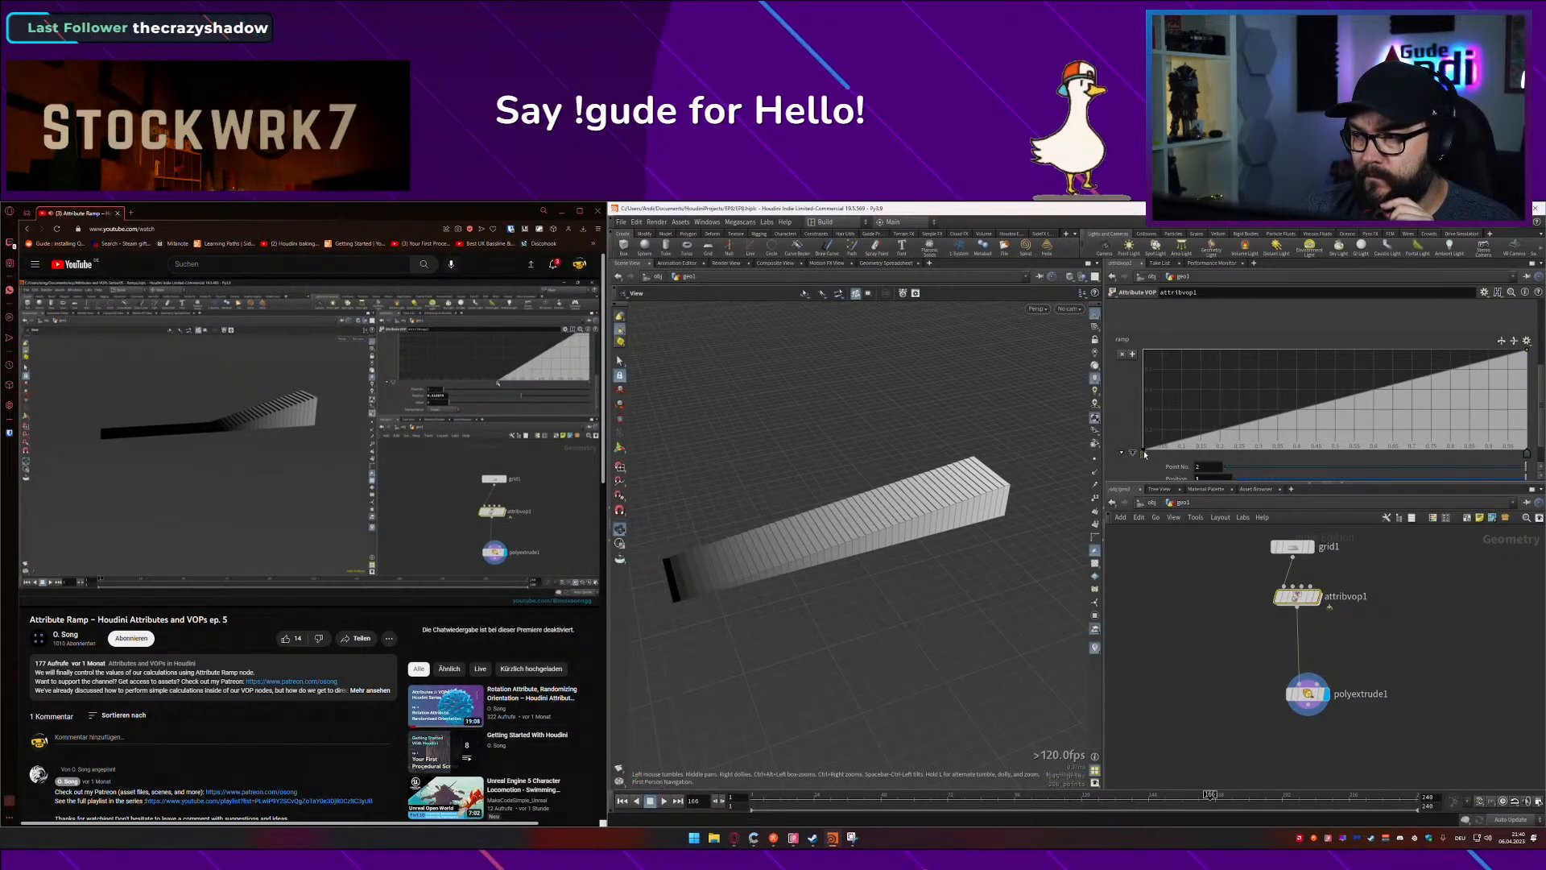
# Step: Keep the ramp's first point at position 0 and value 0, set its interpolation to Catmull-Rom, and enlarge the parameter pane
pyautogui.moveTo(1144, 452); pyautogui.dragTo(1094, 455)
pyautogui.scroll(-2, 1240, 467)
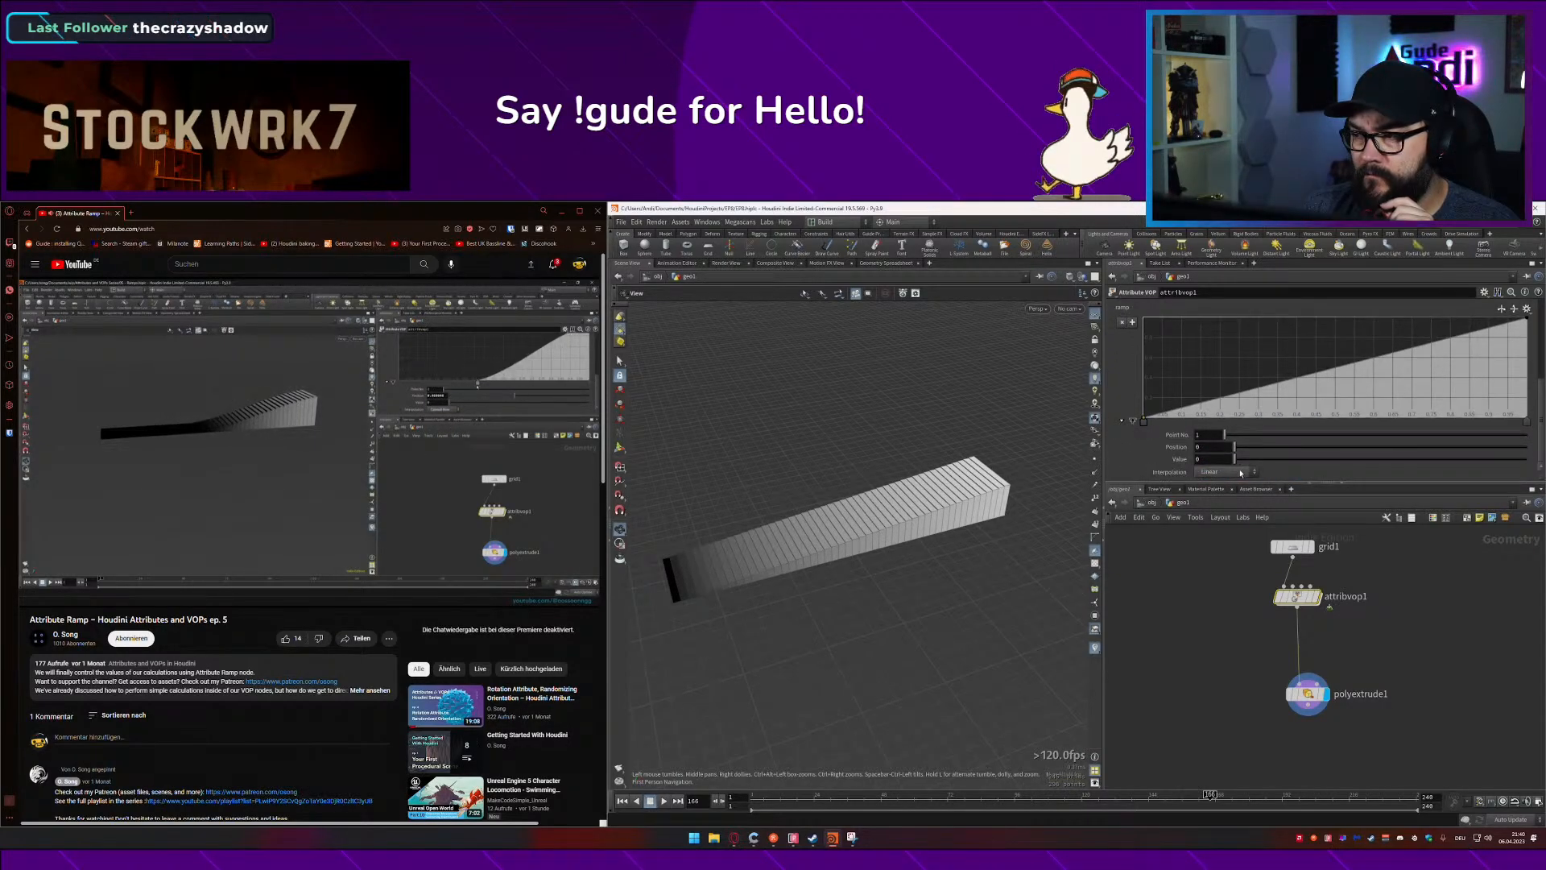
pyautogui.click(1224, 472)
pyautogui.click(1237, 505)
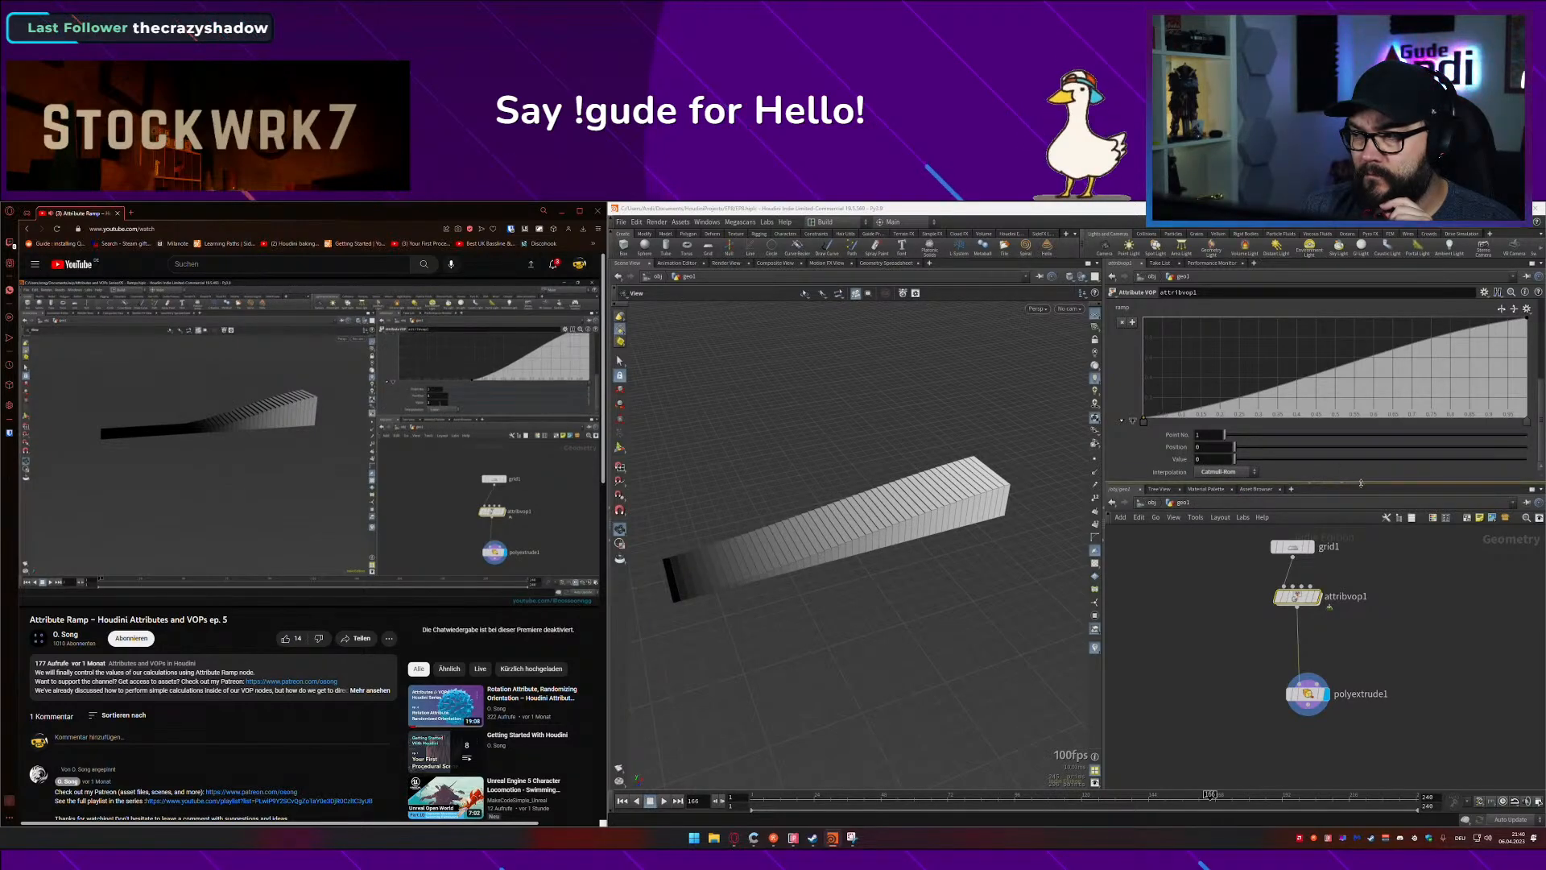
pyautogui.moveTo(1333, 482); pyautogui.dragTo(1355, 571)
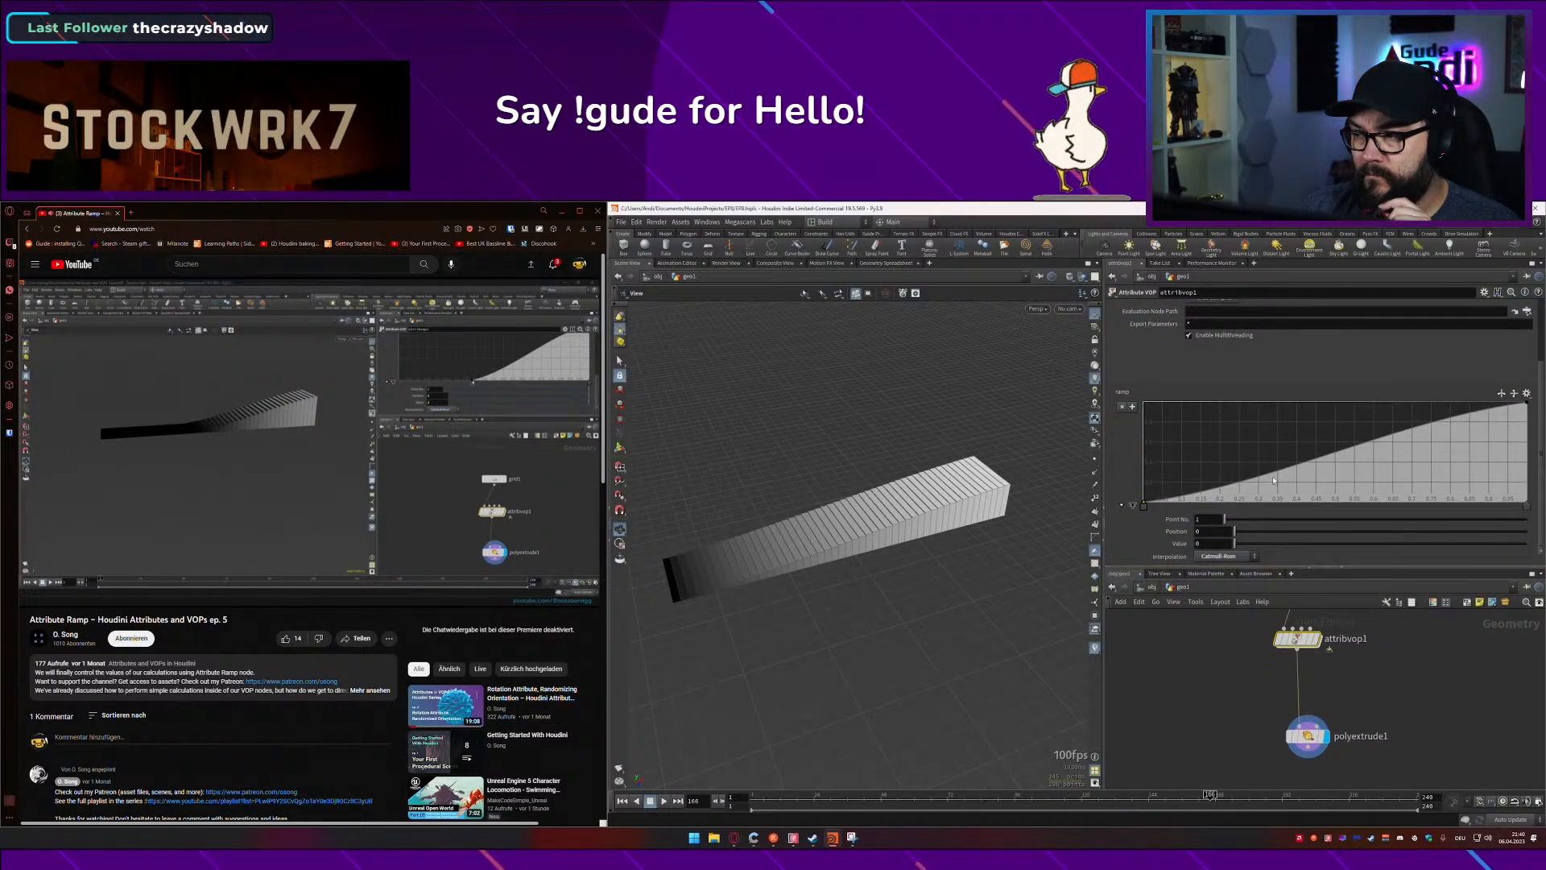
pyautogui.moveTo(1152, 504); pyautogui.dragTo(1079, 510)
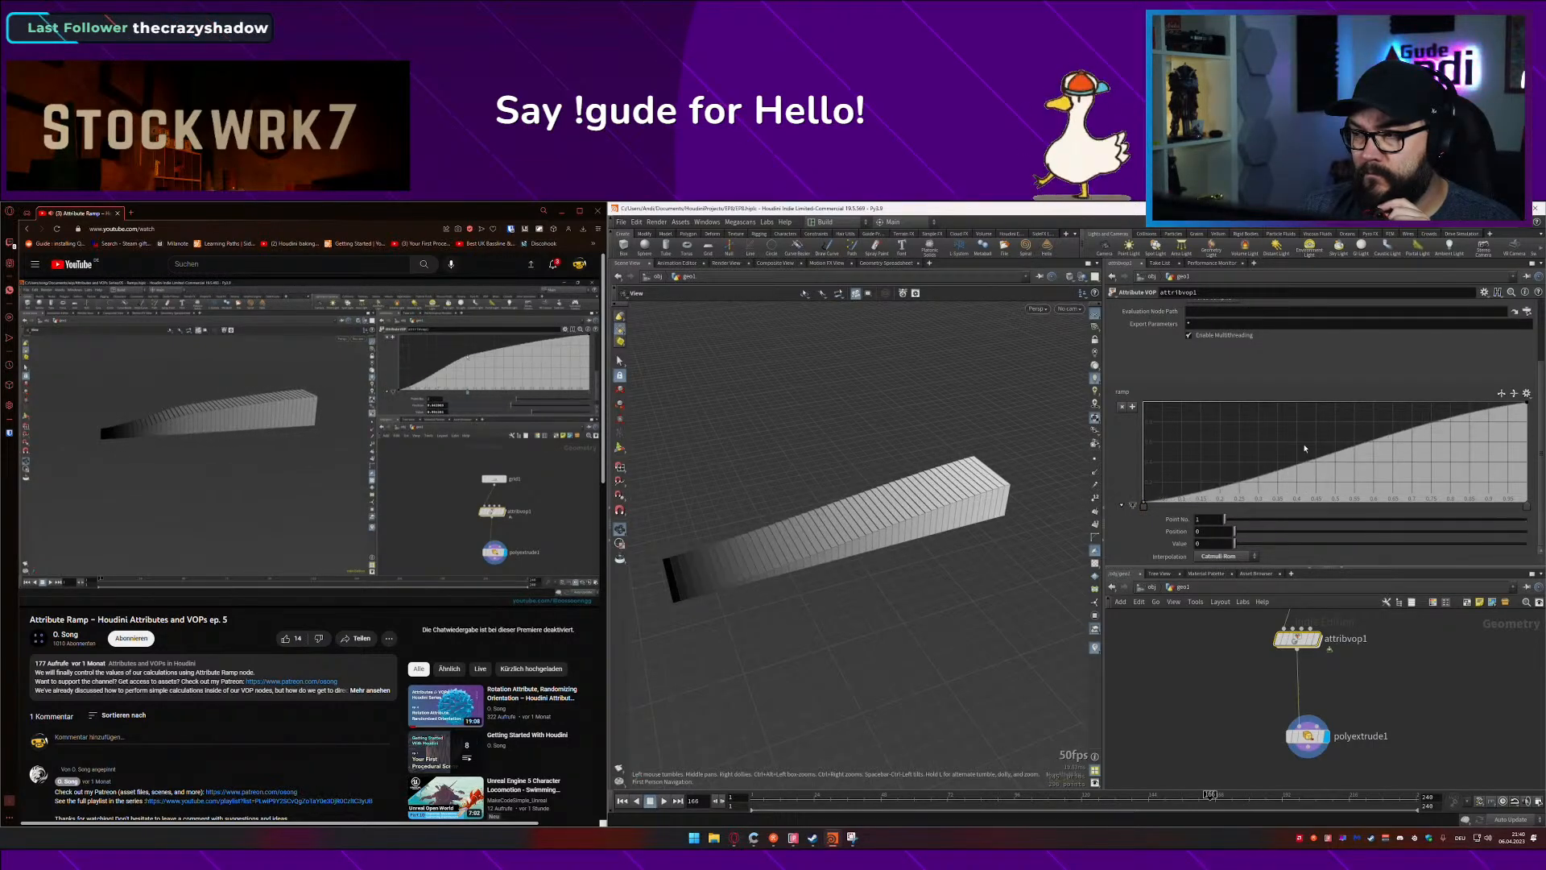
# Step: Shape the ramp into a wave with a peak at about position 0.33, value 0.77, a dip near position 0.75, and a lowered end point
pyautogui.moveTo(1308, 451); pyautogui.dragTo(1345, 430)
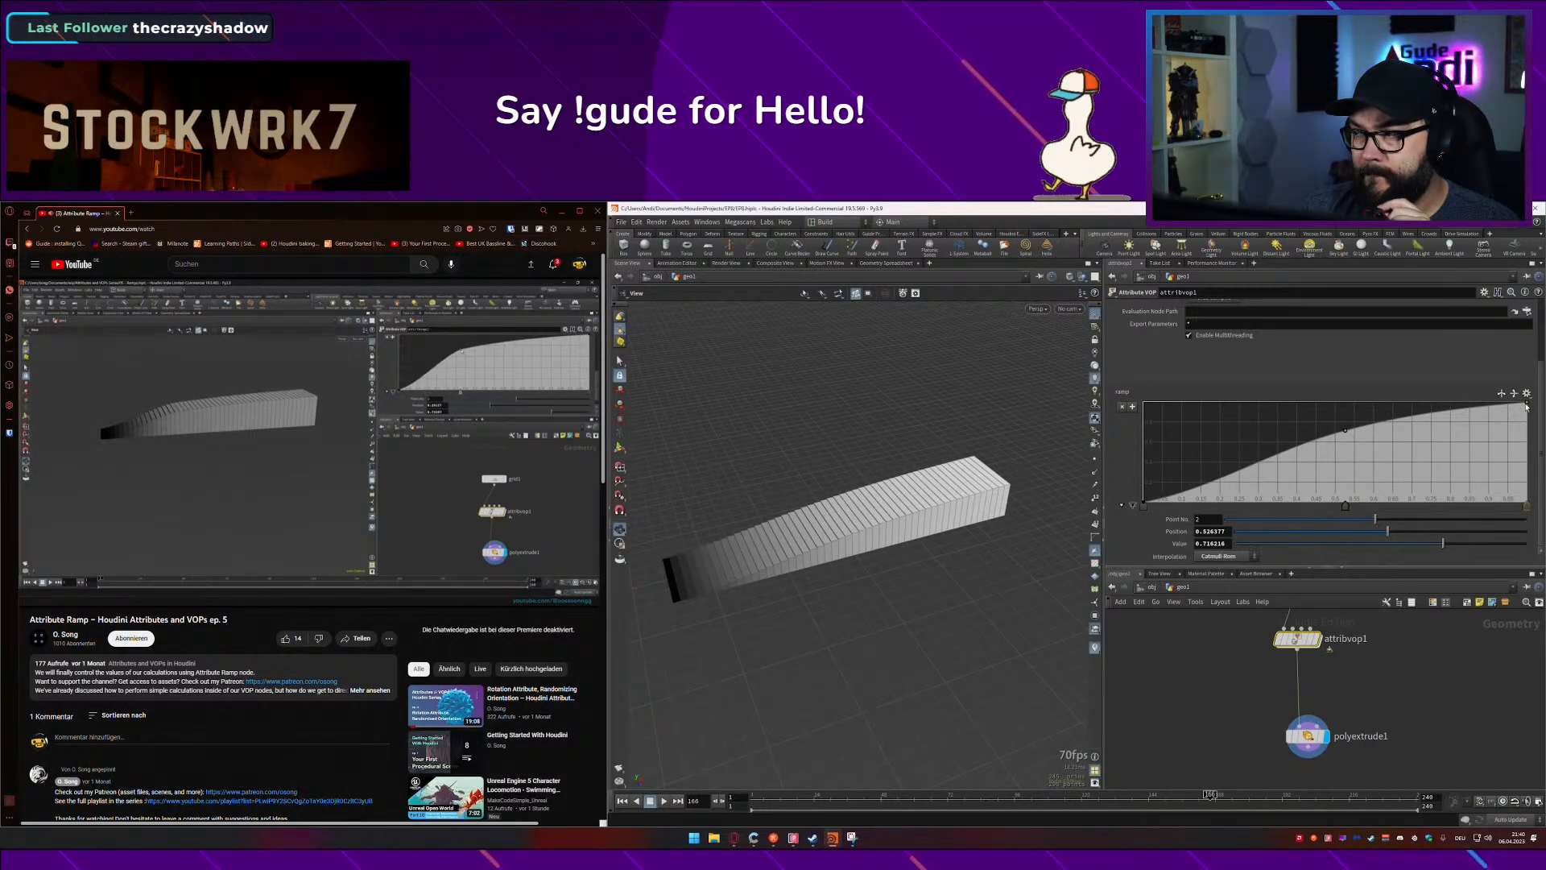
pyautogui.moveTo(1525, 406); pyautogui.dragTo(1240, 432)
pyautogui.moveTo(1324, 429); pyautogui.dragTo(1270, 425)
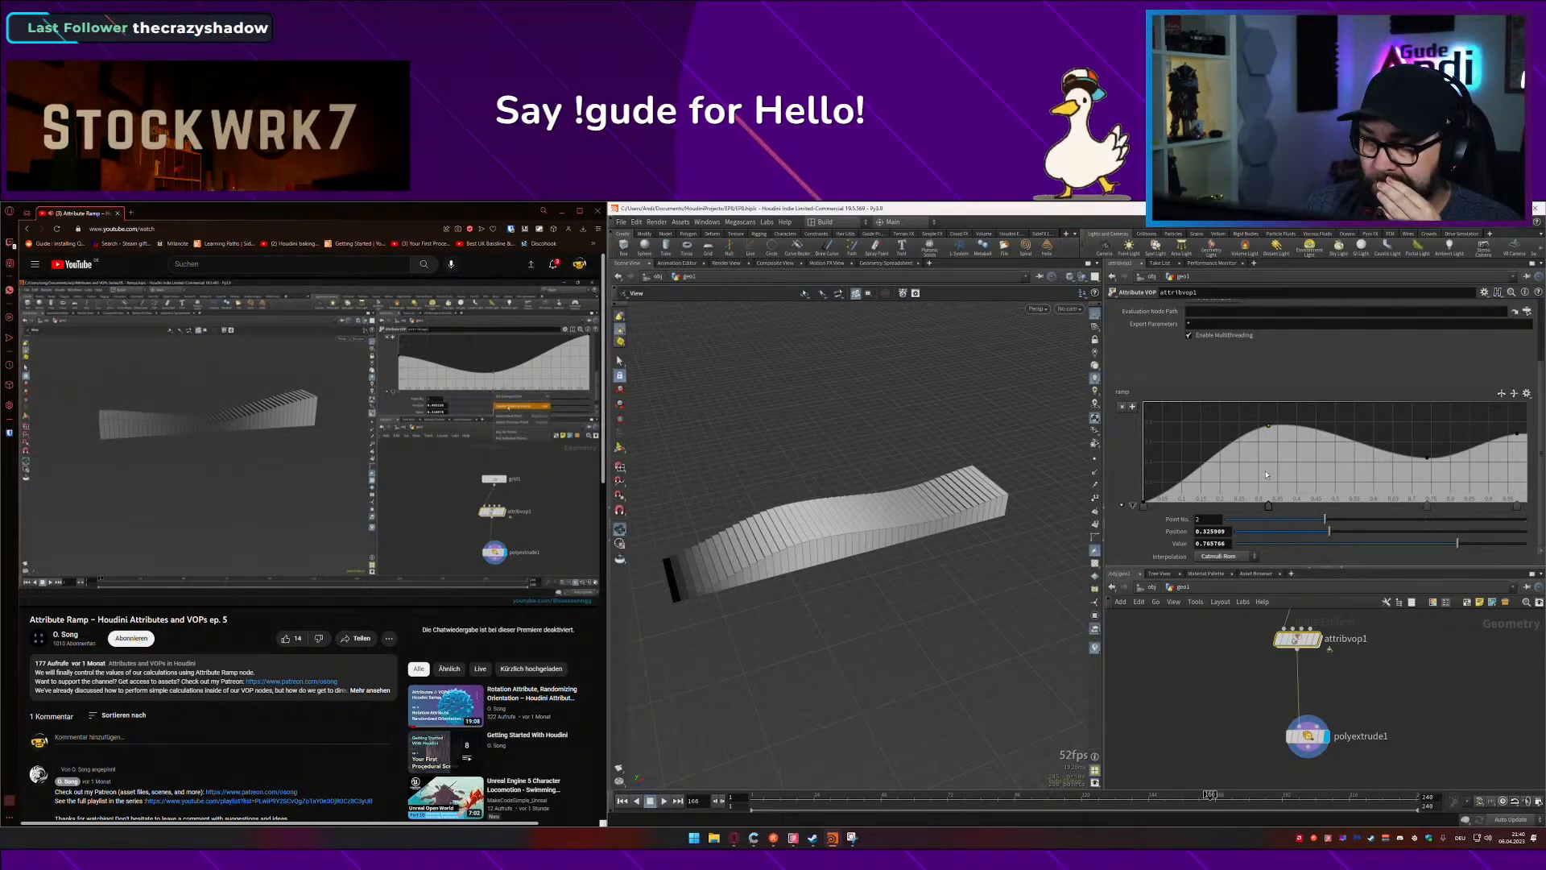
# Step: Move the ramp's peak point to about position 0.26, raise its value to about 1.785, and save the scene
pyautogui.moveTo(1271, 428); pyautogui.dragTo(1244, 411)
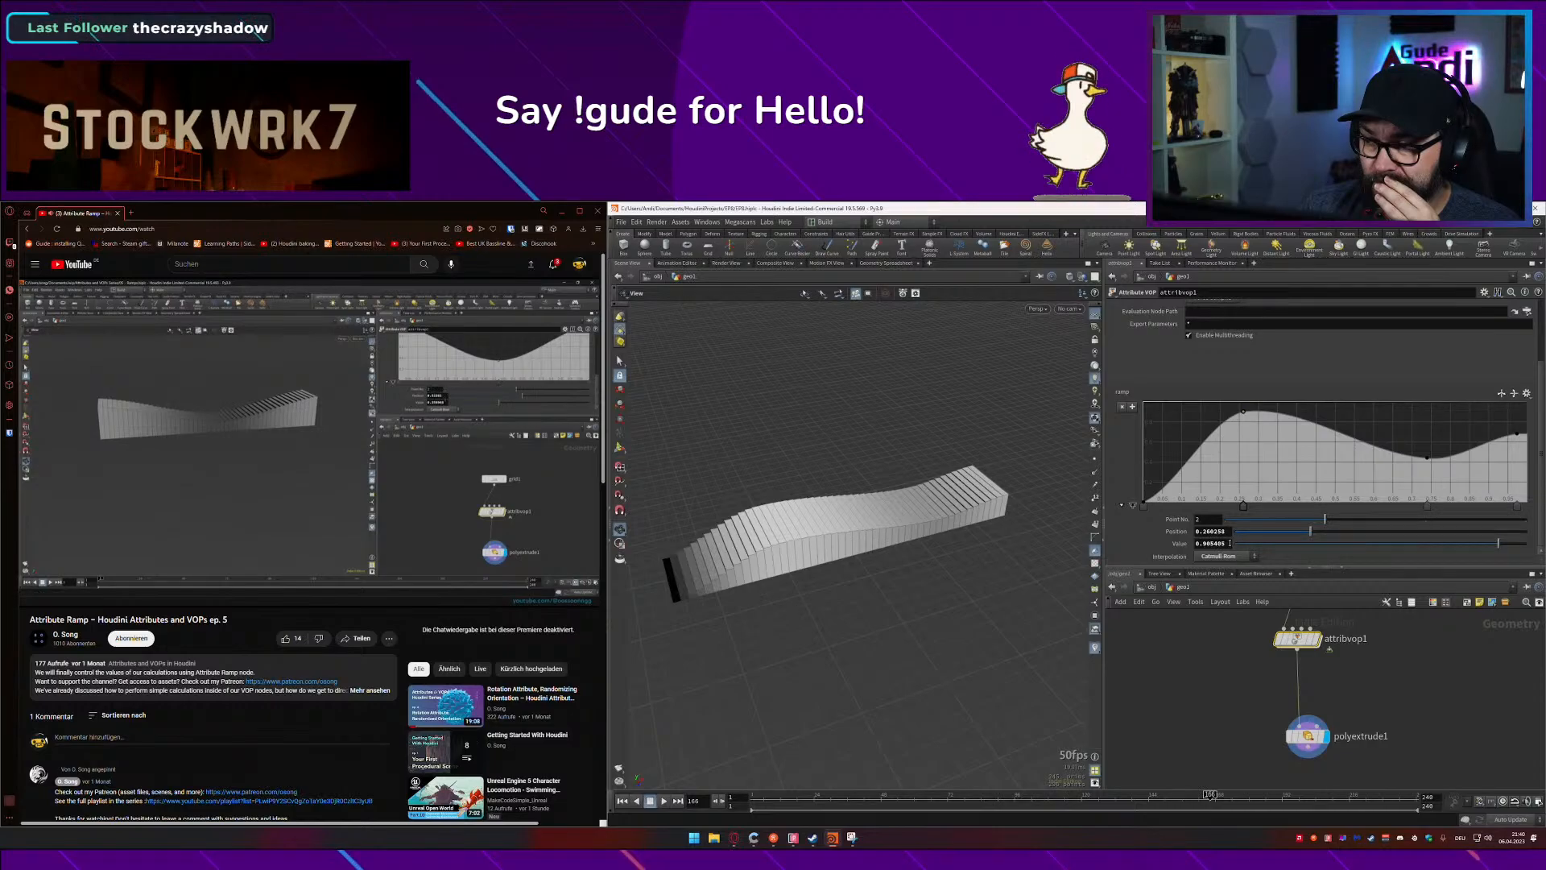
pyautogui.moveTo(1221, 543)
pyautogui.mouseDown(button='middle')
pyautogui.moveTo(1361, 534)
pyautogui.moveTo(1241, 534)
pyautogui.mouseUp(button='middle')
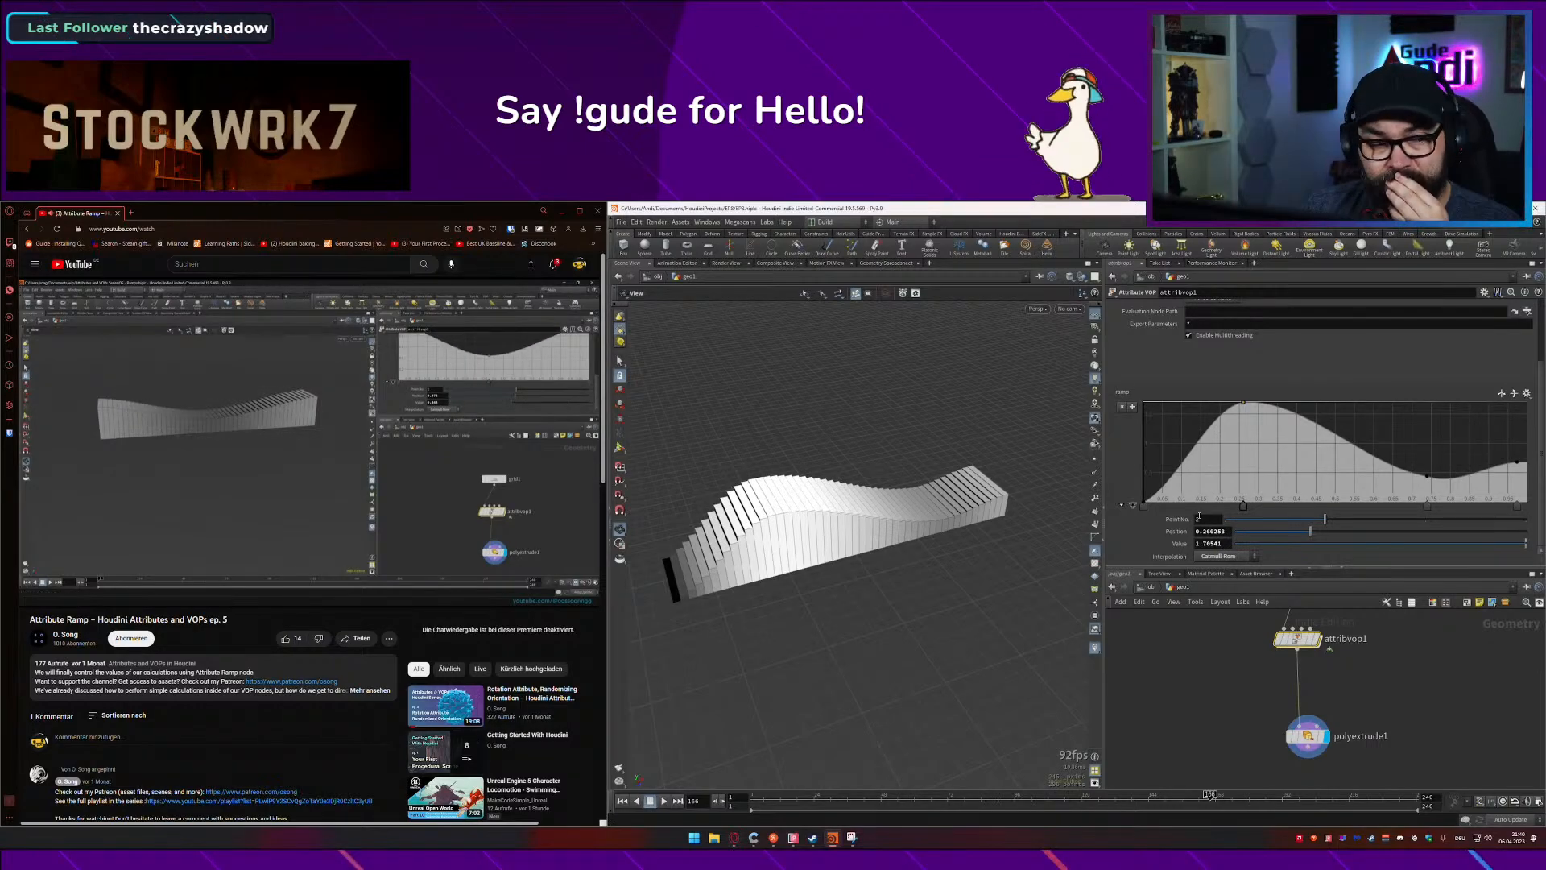
pyautogui.click(508, 462)
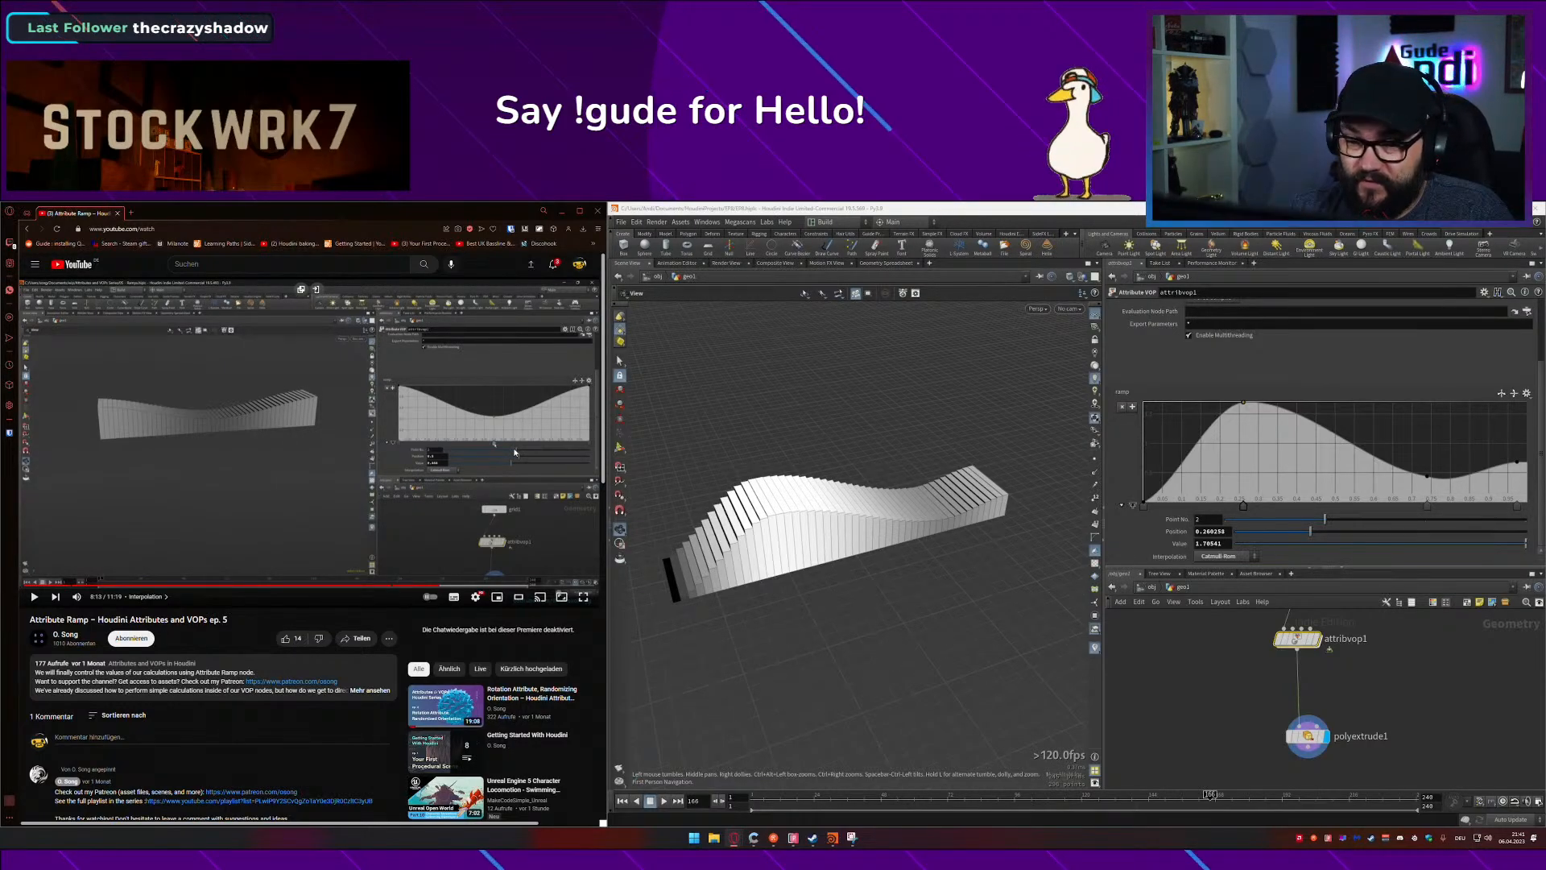
pyautogui.hotkey('ctrl', 's')
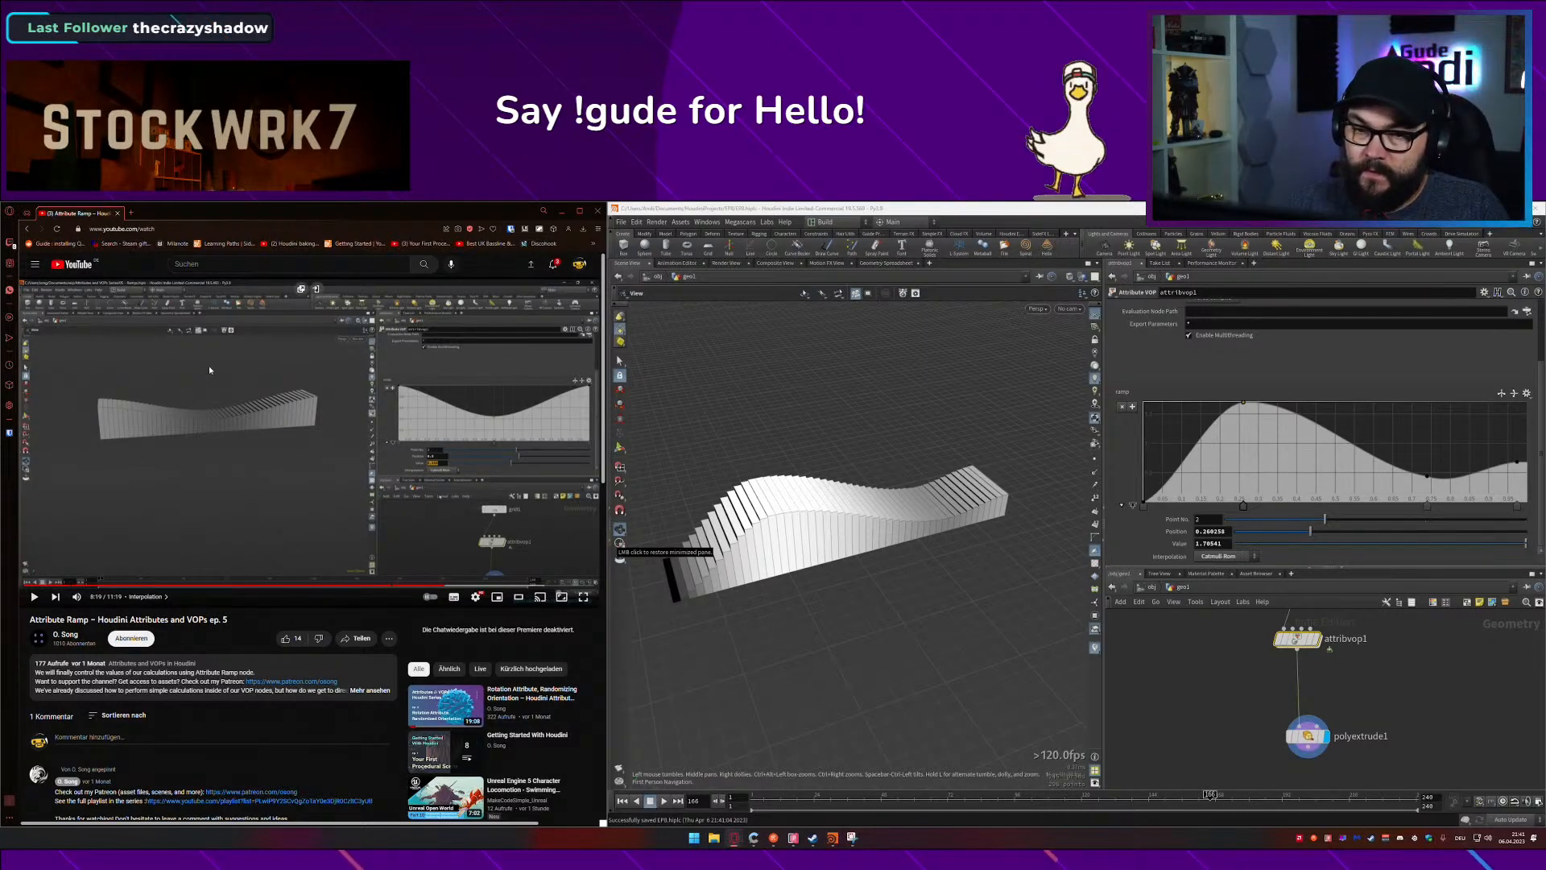
# Step: Skim the rest of the tutorial's interpolation chapter up to the part with the normal node after polyextrude1
pyautogui.click(303, 422)
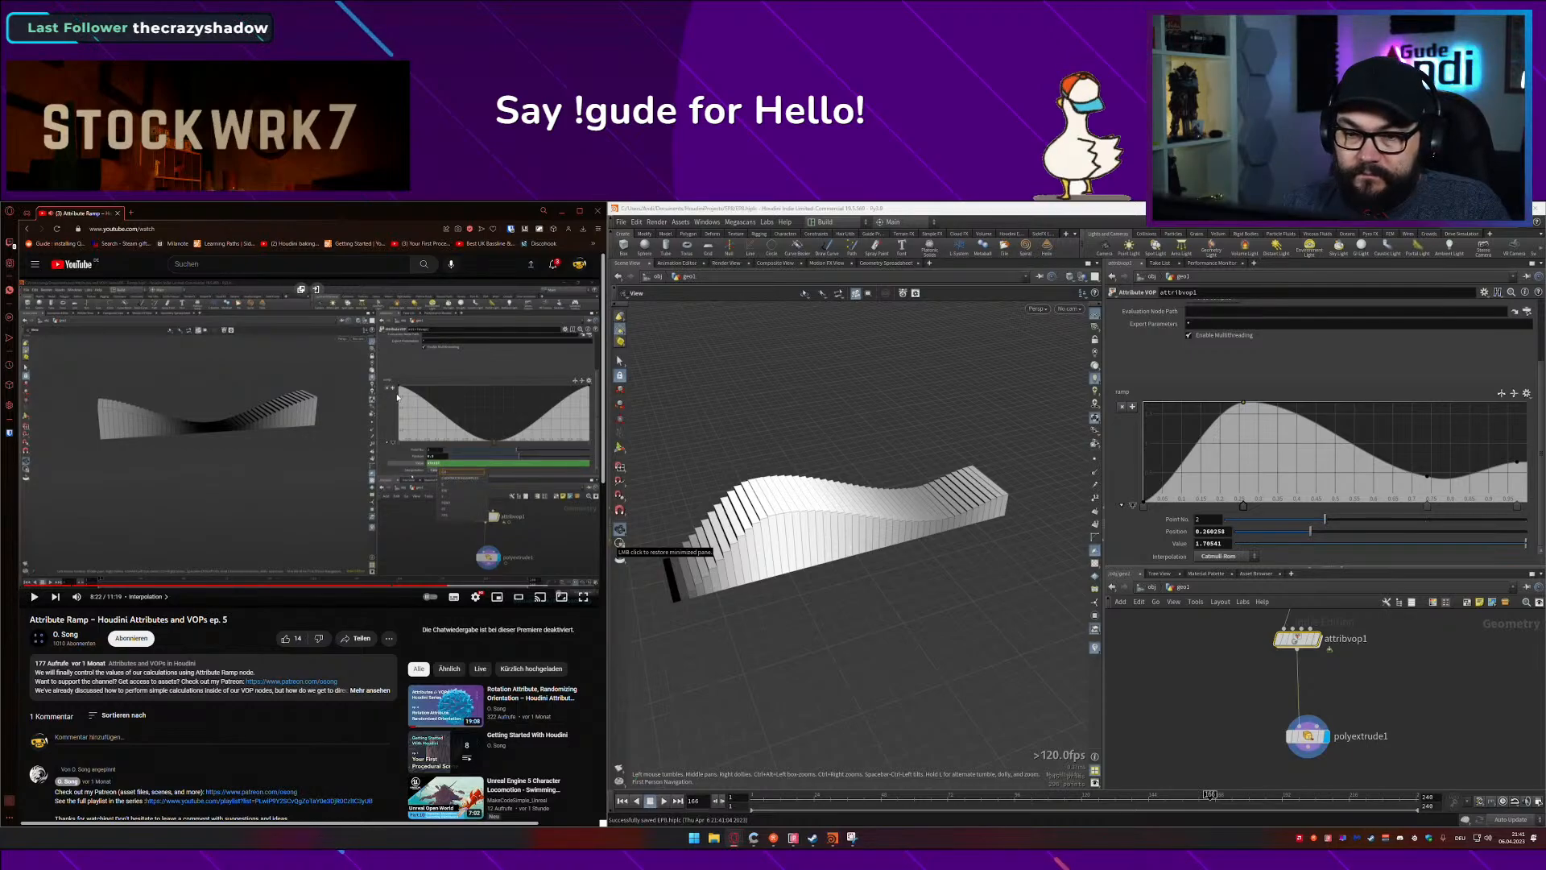
pyautogui.click(402, 423)
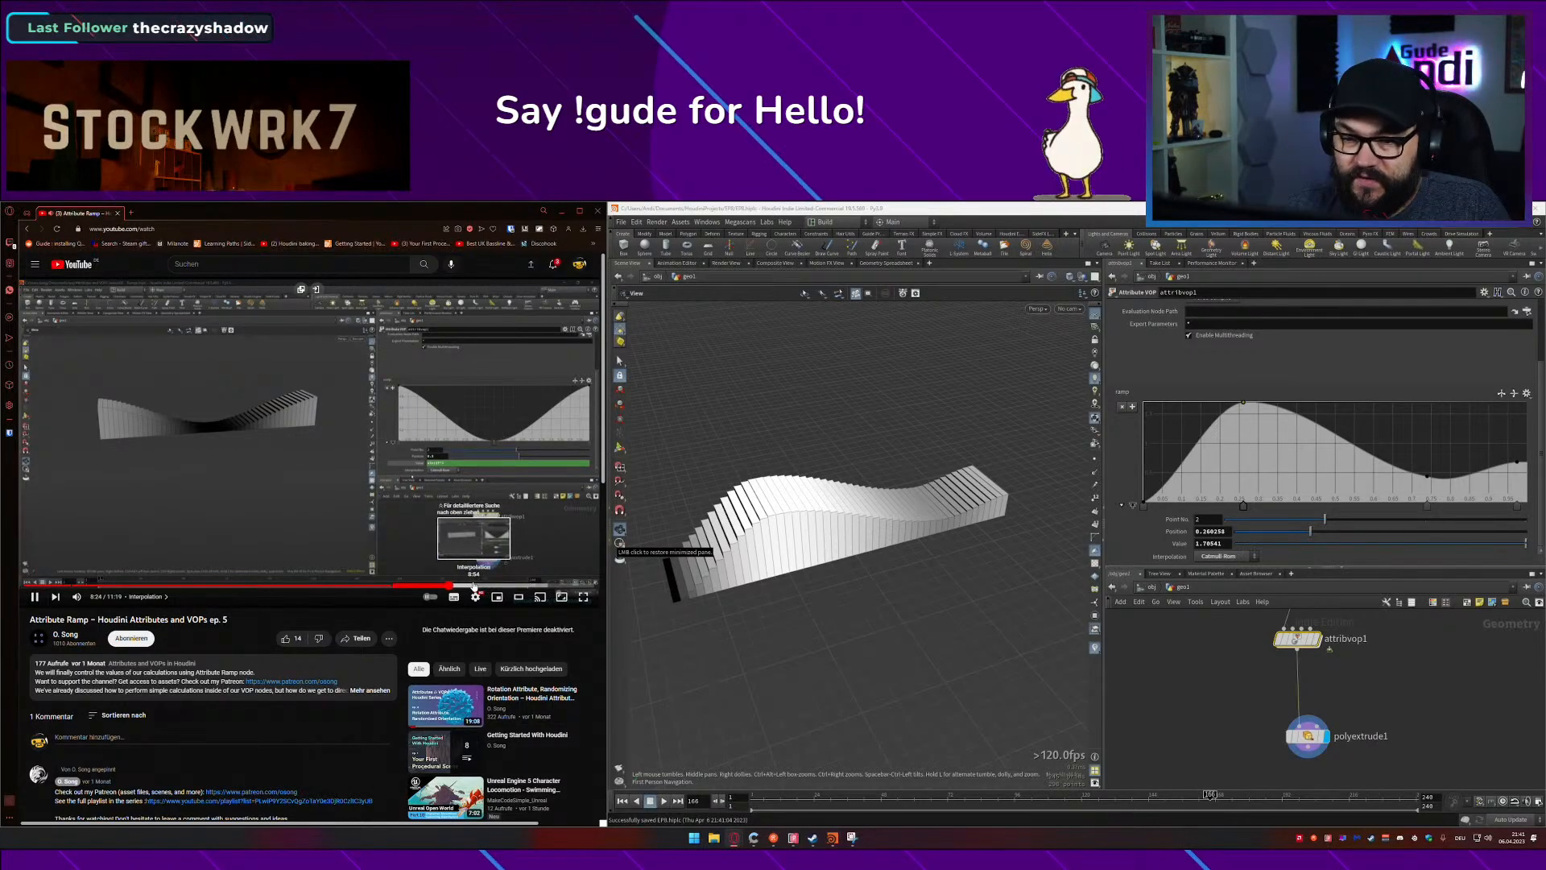
pyautogui.click(473, 586)
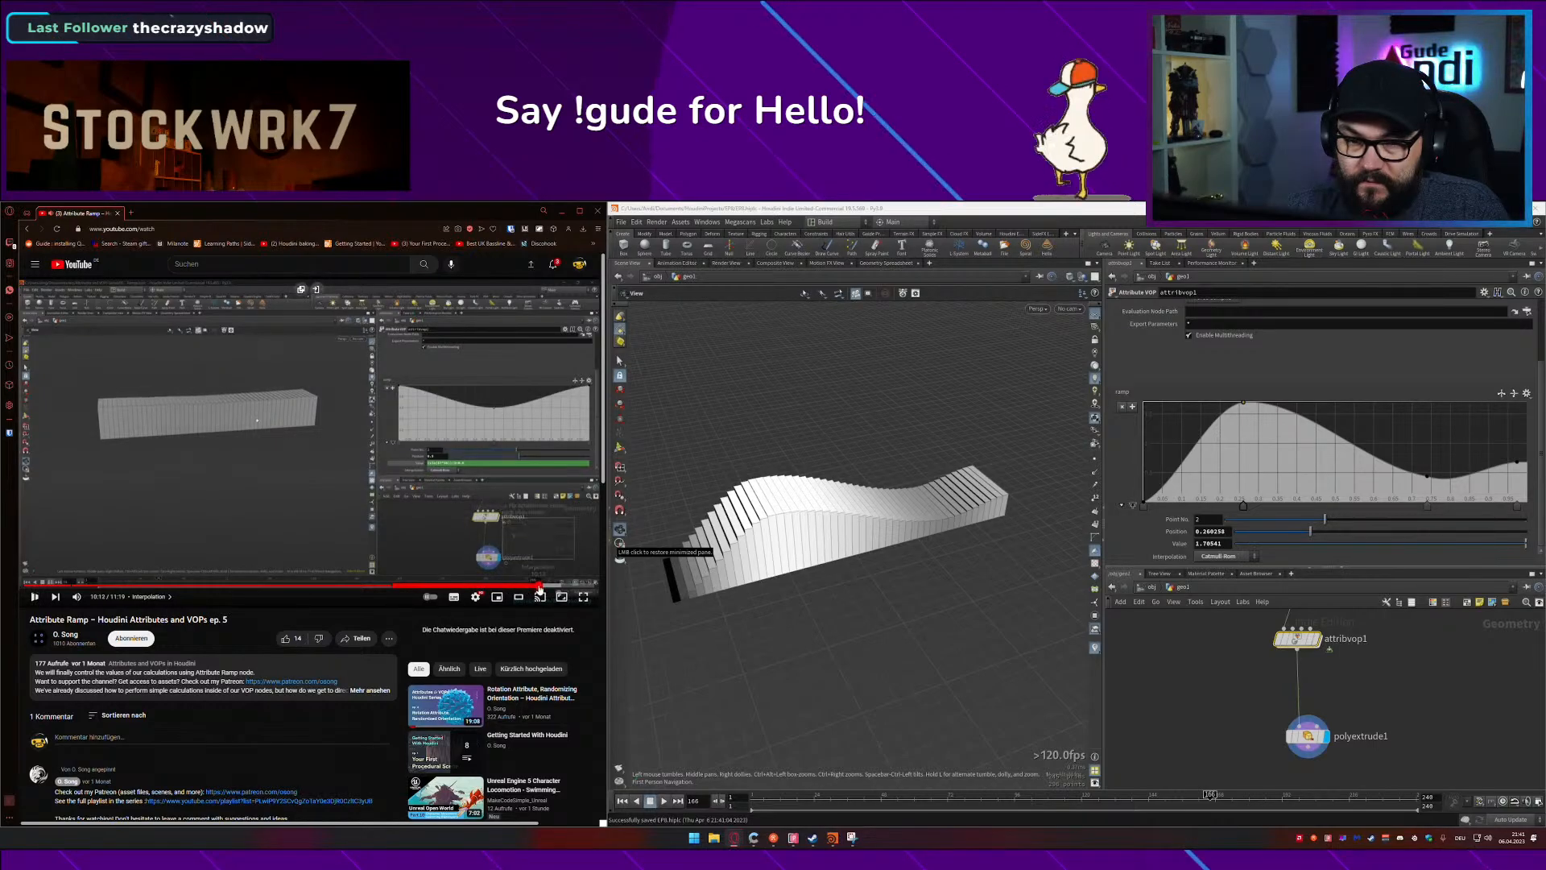
pyautogui.click(541, 585)
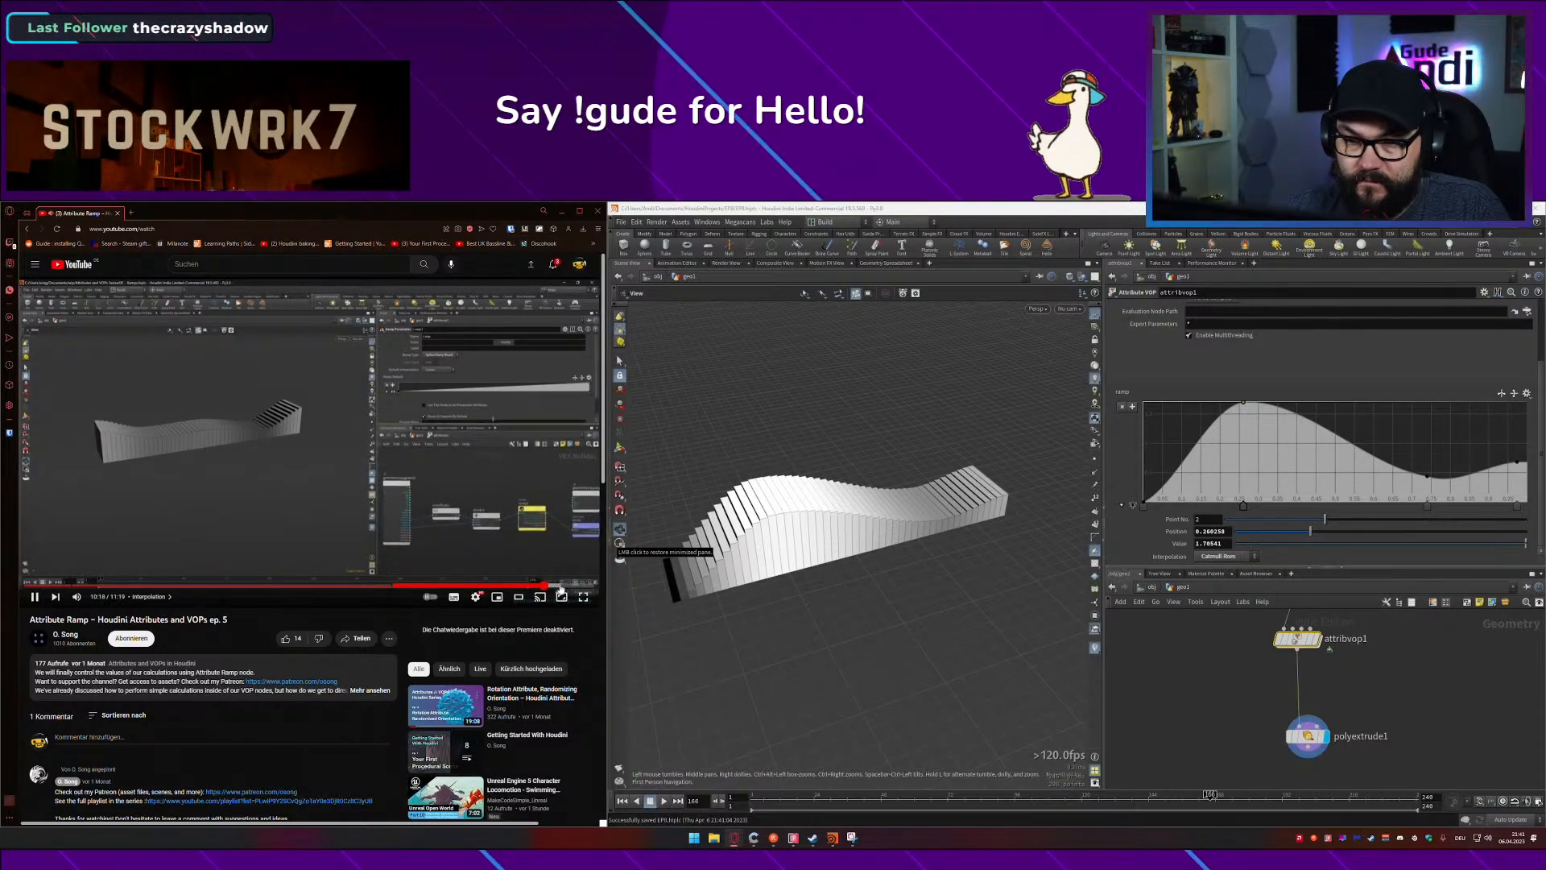
pyautogui.click(566, 587)
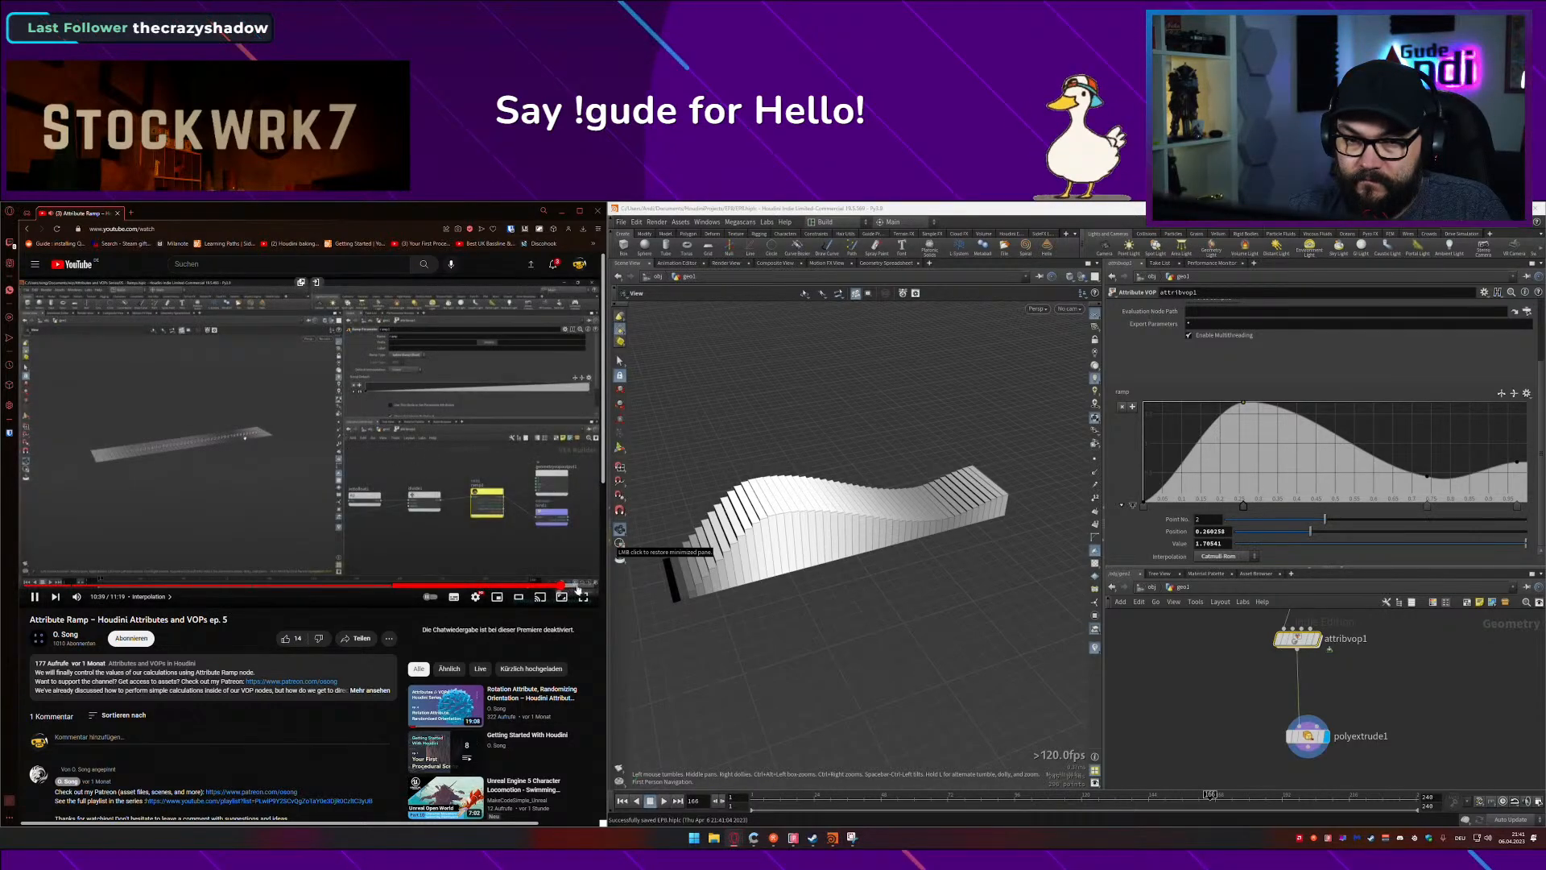
pyautogui.click(577, 586)
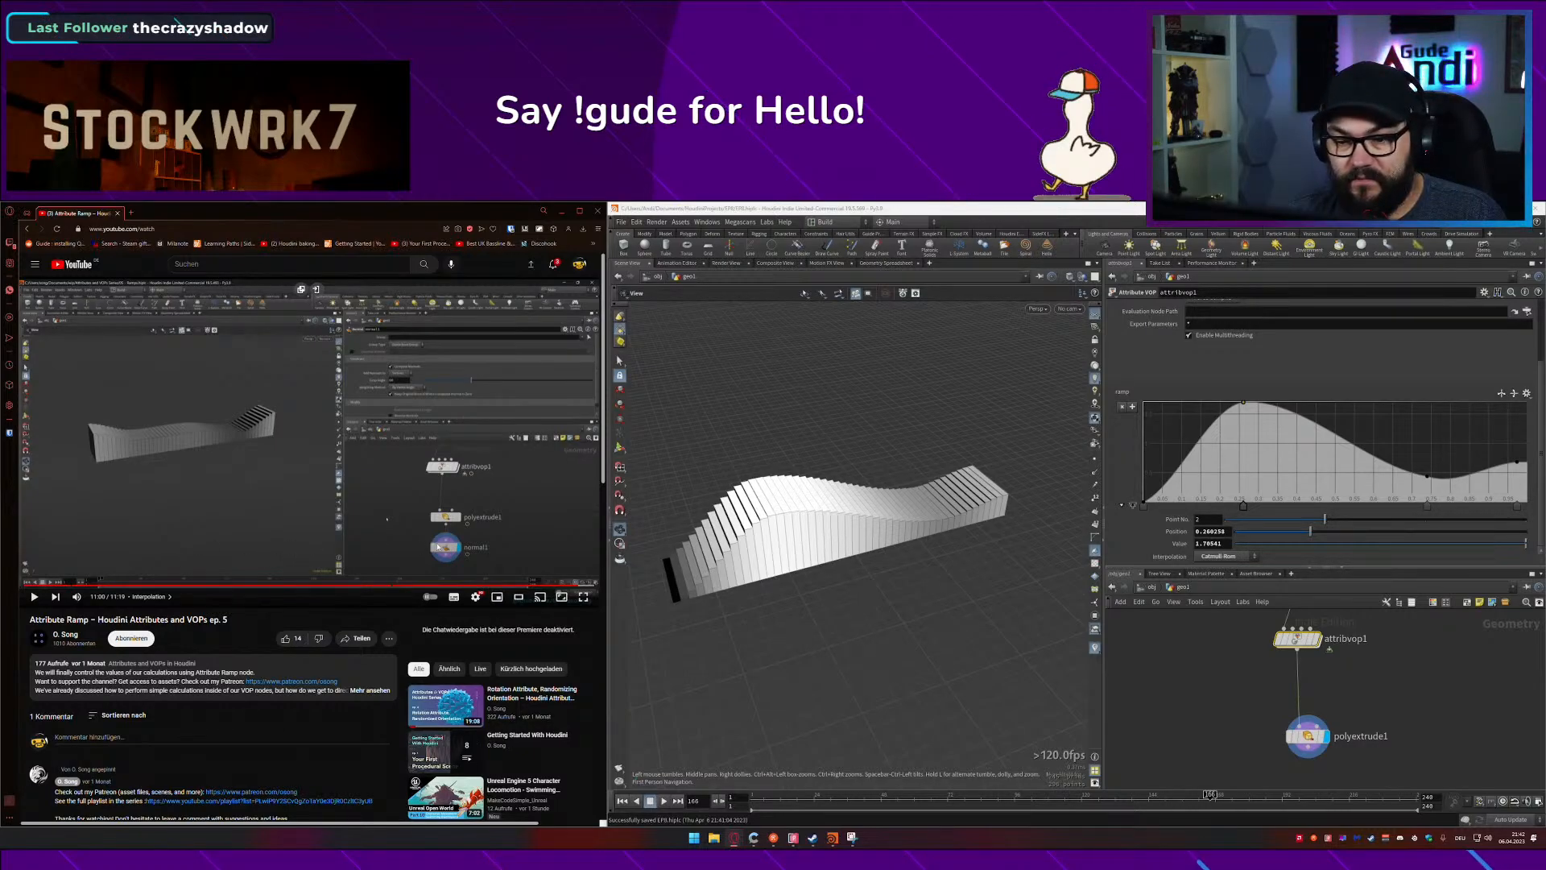
pyautogui.scroll(-2, 433, 531)
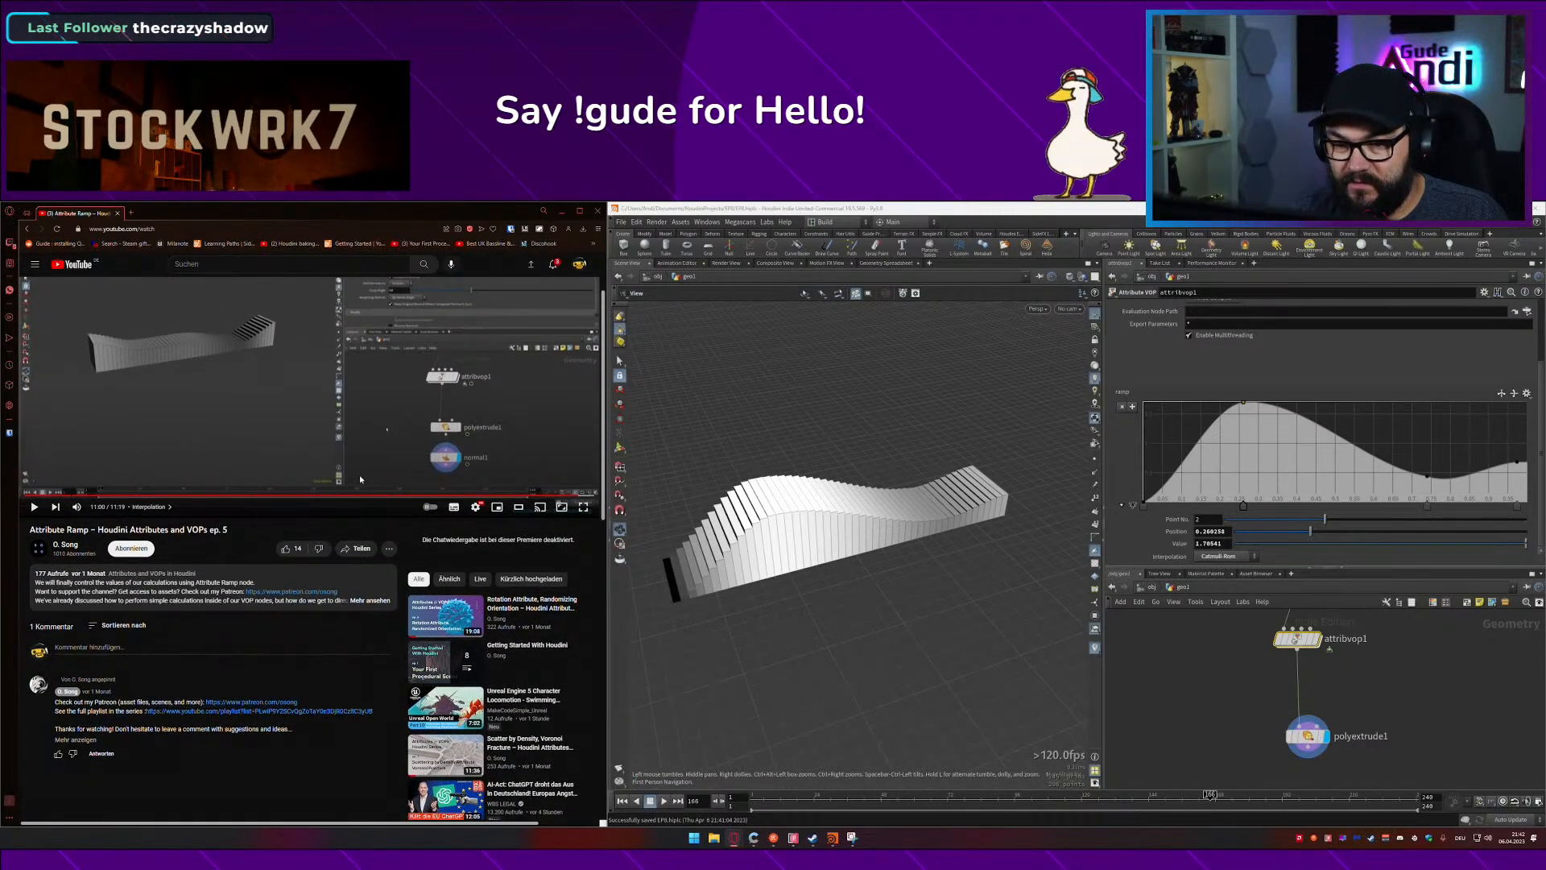
pyautogui.scroll(1, 260, 400)
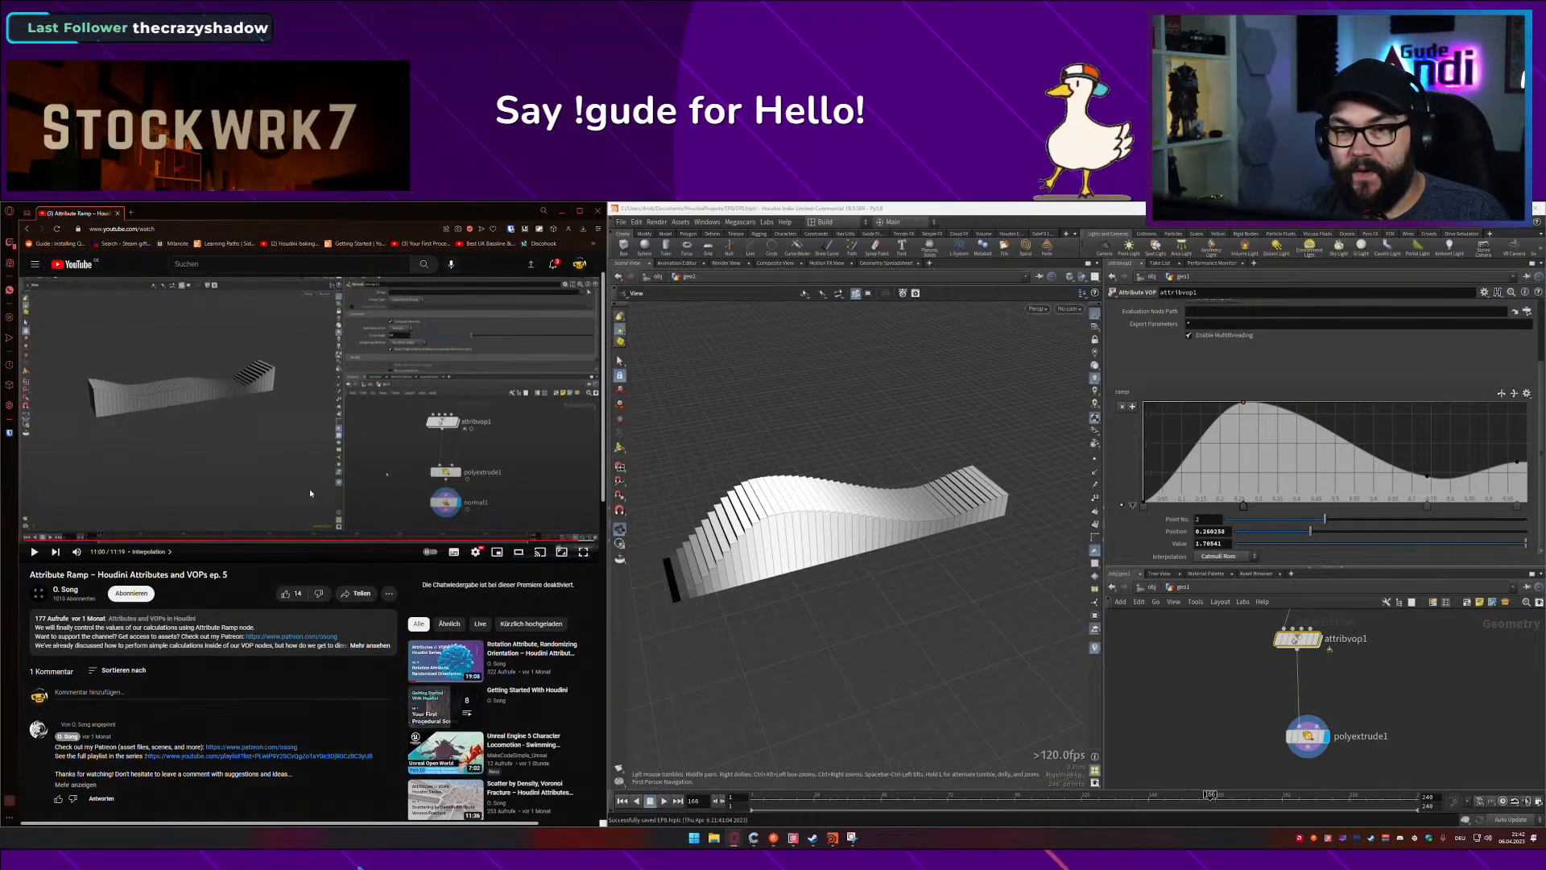
pyautogui.scroll(1, 310, 493)
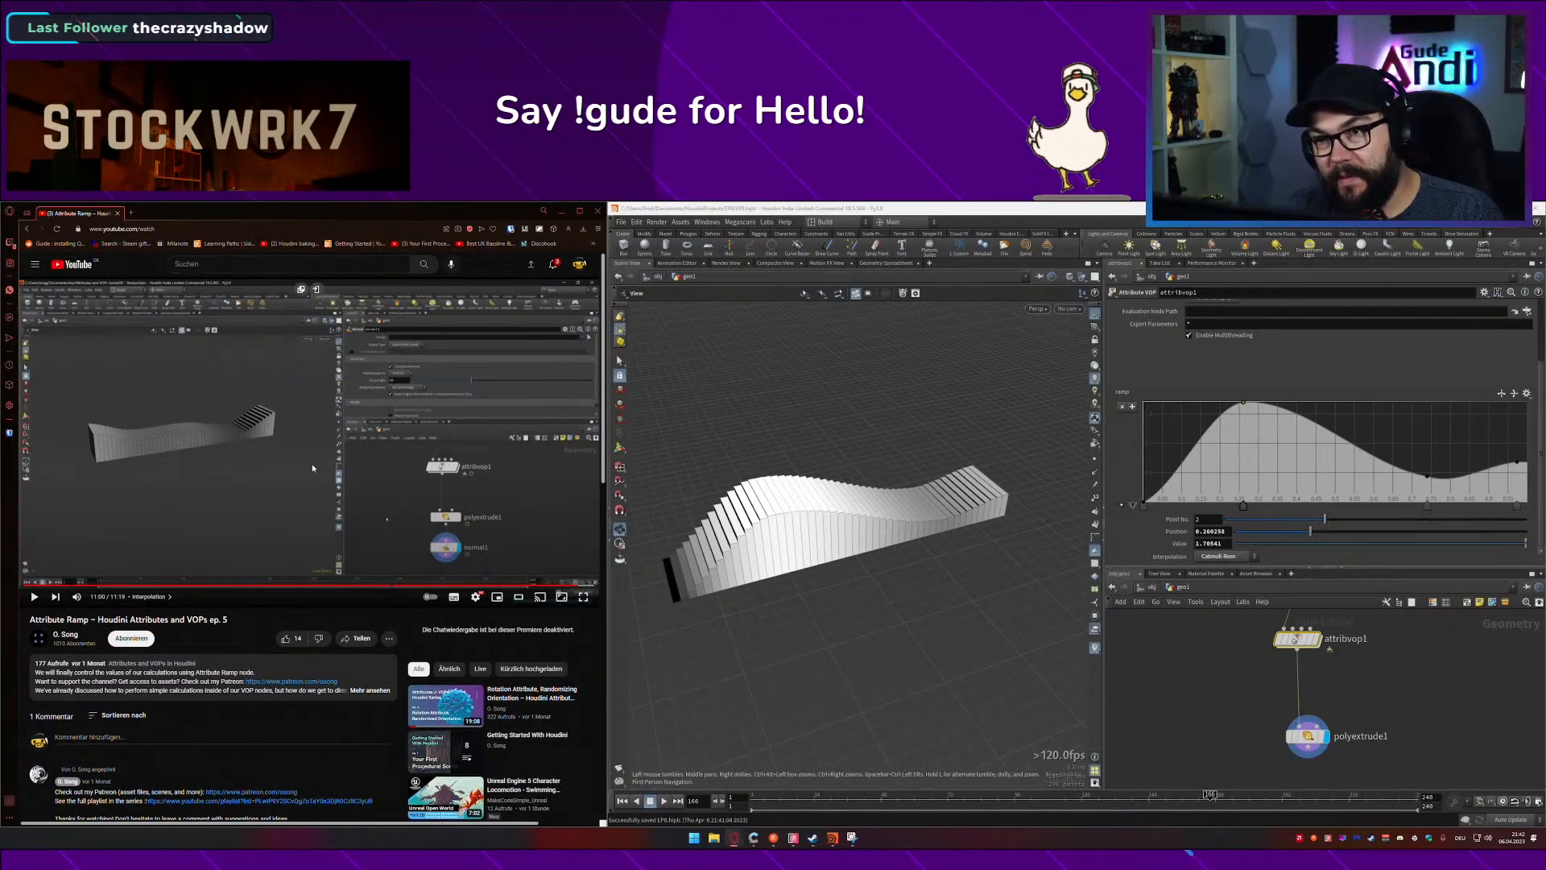